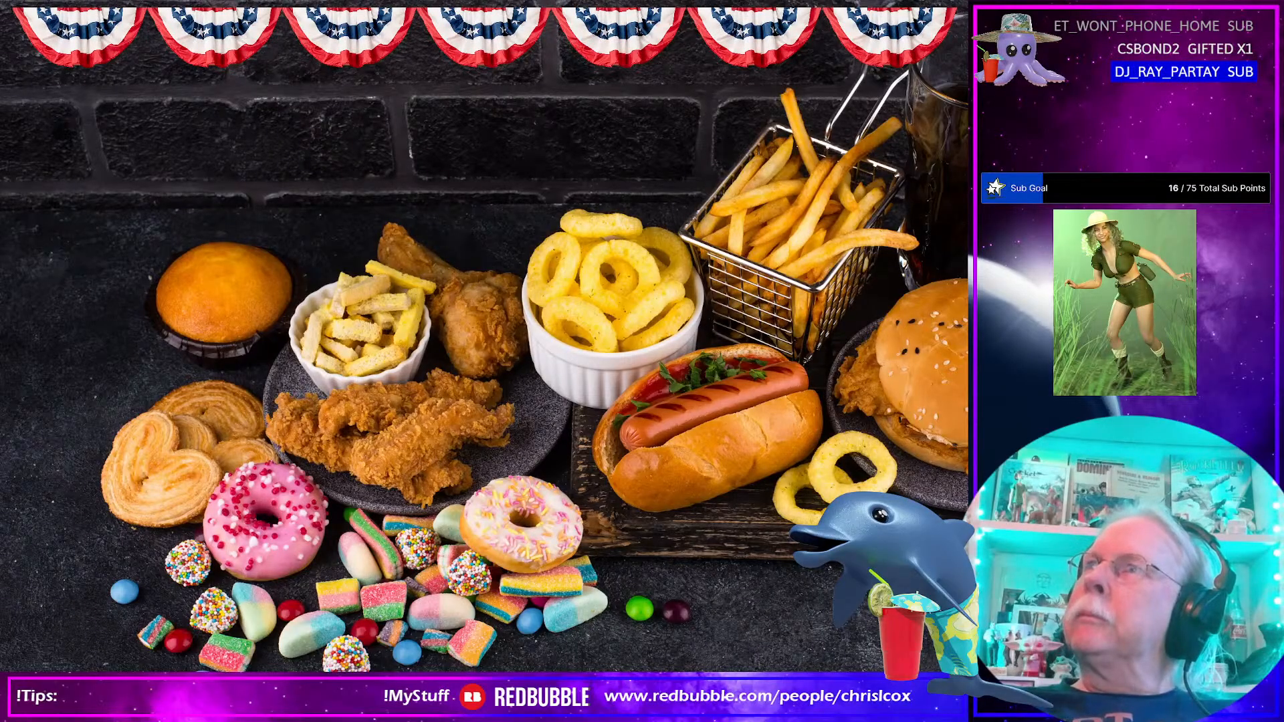
Step: Browse the "cute clown makeup" image results in an enlarged browser window and pick out a dark-haired clown look
{"action": "left_click_drag", "start_coordinate": [1270, 175], "coordinate": [422, 71]}
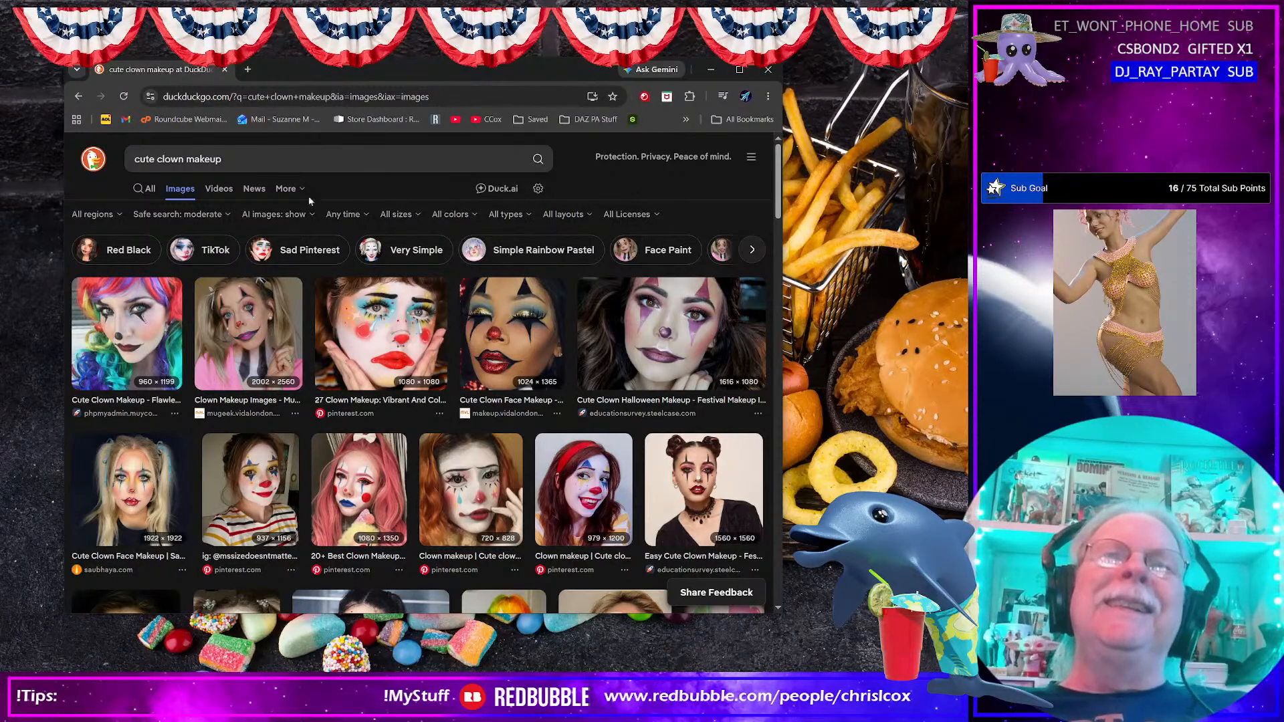
{"action": "left_click_drag", "start_coordinate": [294, 69], "coordinate": [242, 18]}
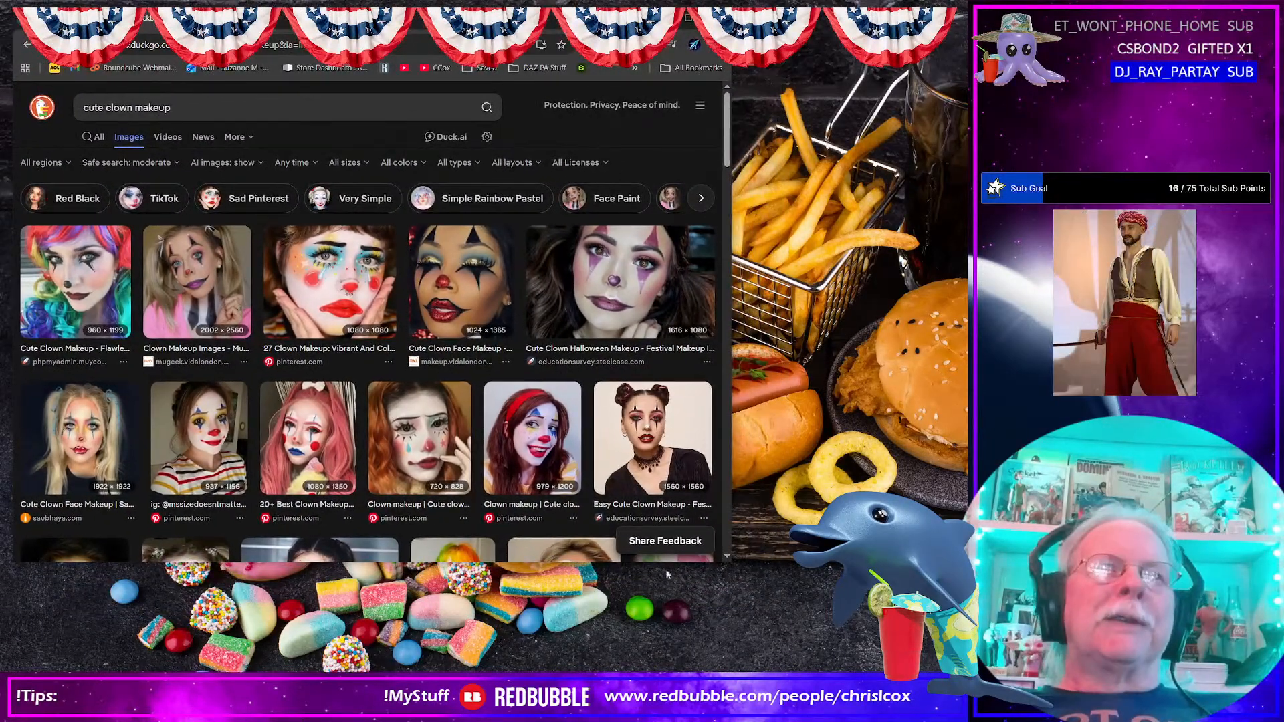
{"action": "left_click_drag", "start_coordinate": [732, 563], "coordinate": [939, 658]}
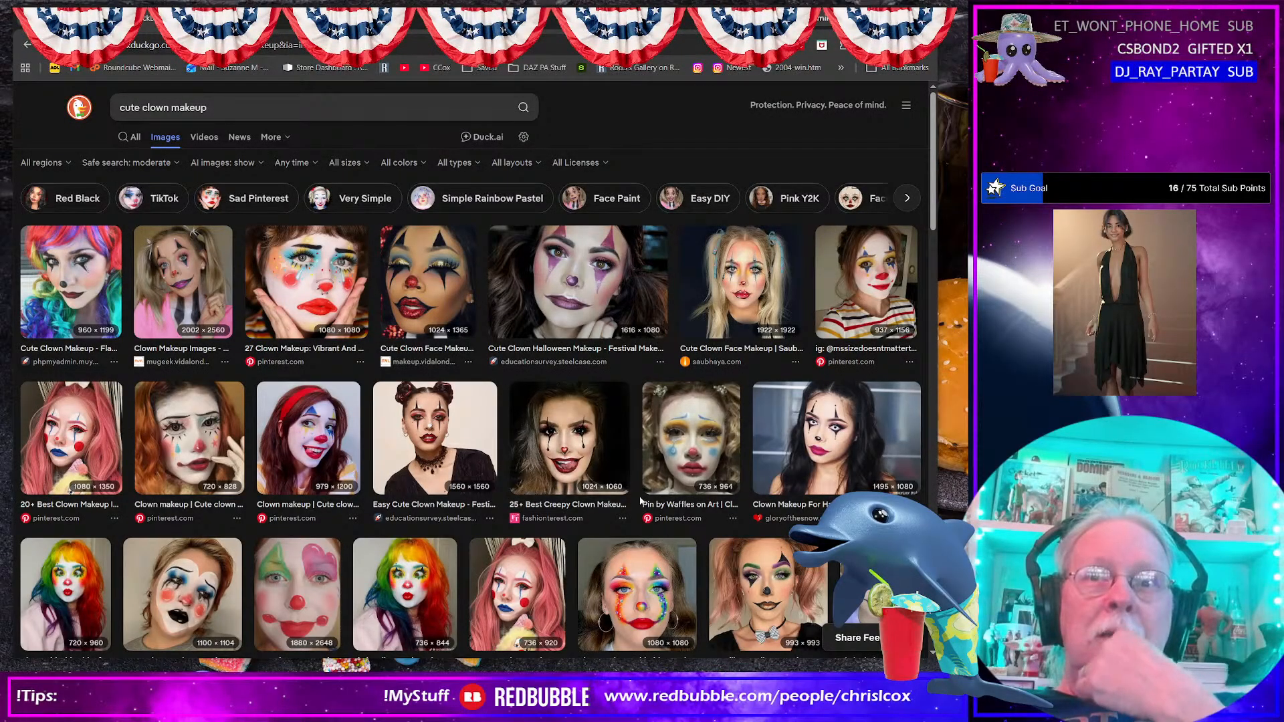
{"action": "scroll", "coordinate": [619, 481], "scroll_direction": "down", "scroll_amount": 2}
{"action": "scroll", "coordinate": [640, 500], "scroll_direction": "down", "scroll_amount": 1}
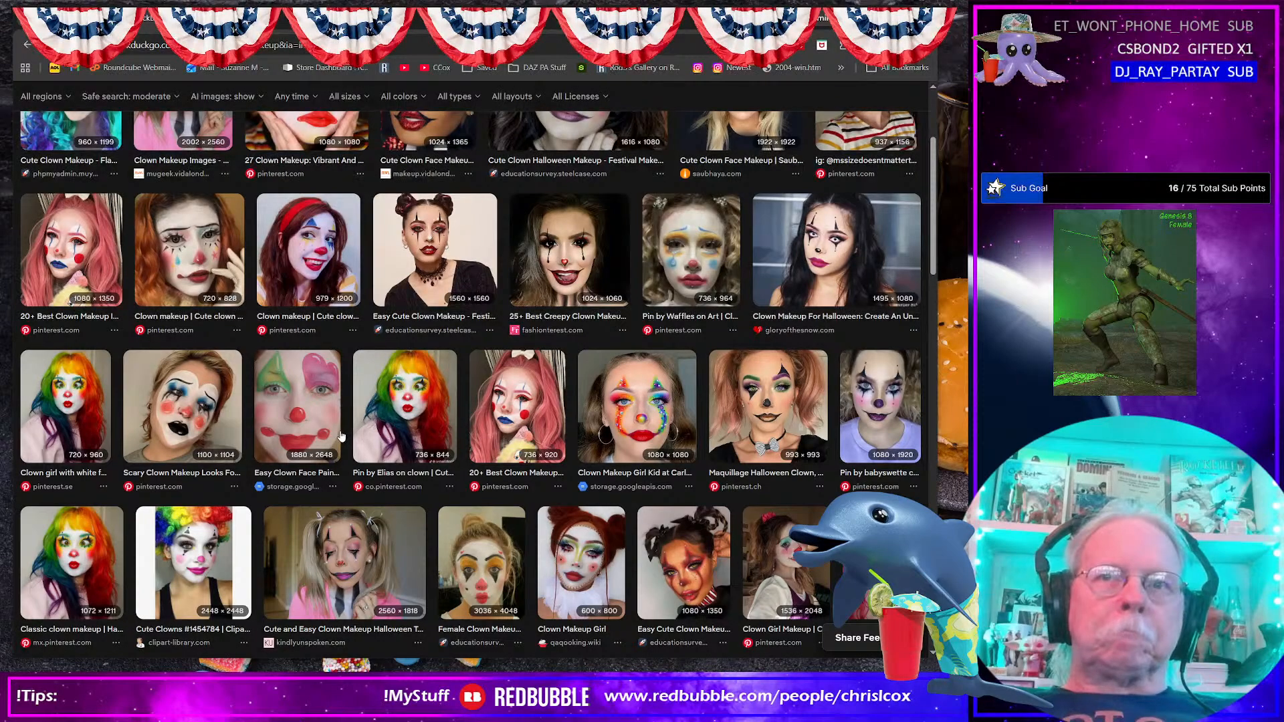
{"action": "scroll", "coordinate": [462, 500], "scroll_direction": "down", "scroll_amount": 4}
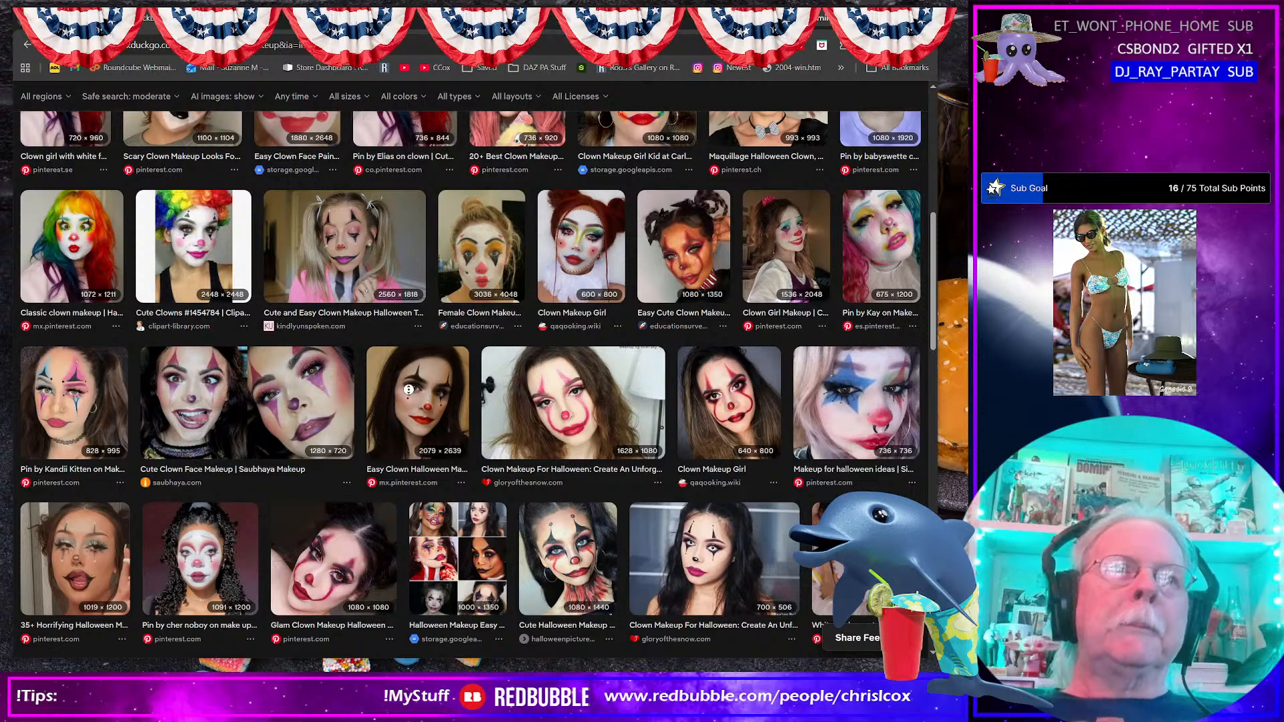
{"action": "left_click", "coordinate": [413, 391]}
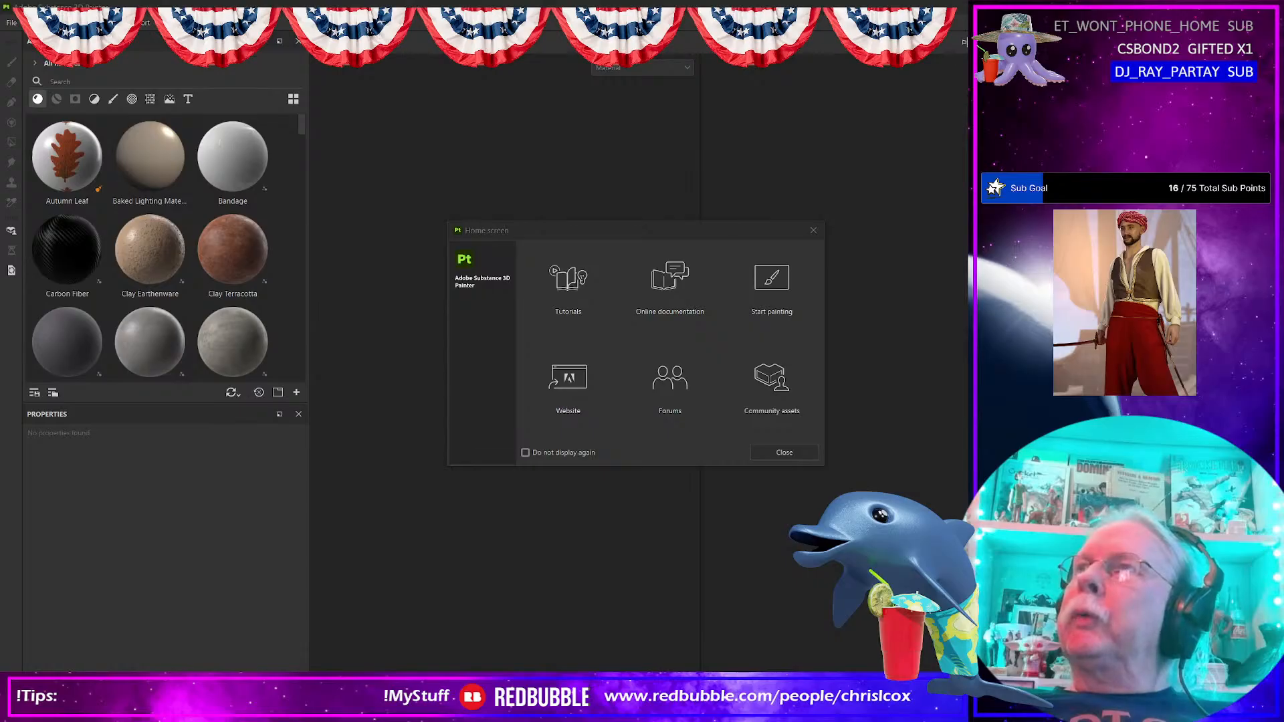
Step: View the reference render of the knife-wielding killer clown character at a larger size, then put it away
{"action": "mouse_move", "coordinate": [1283, 50]}
{"action": "left_mouse_down"}
{"action": "mouse_move", "coordinate": [601, 46]}
{"action": "mouse_move", "coordinate": [416, 89]}
{"action": "mouse_move", "coordinate": [371, 34]}
{"action": "left_mouse_up"}
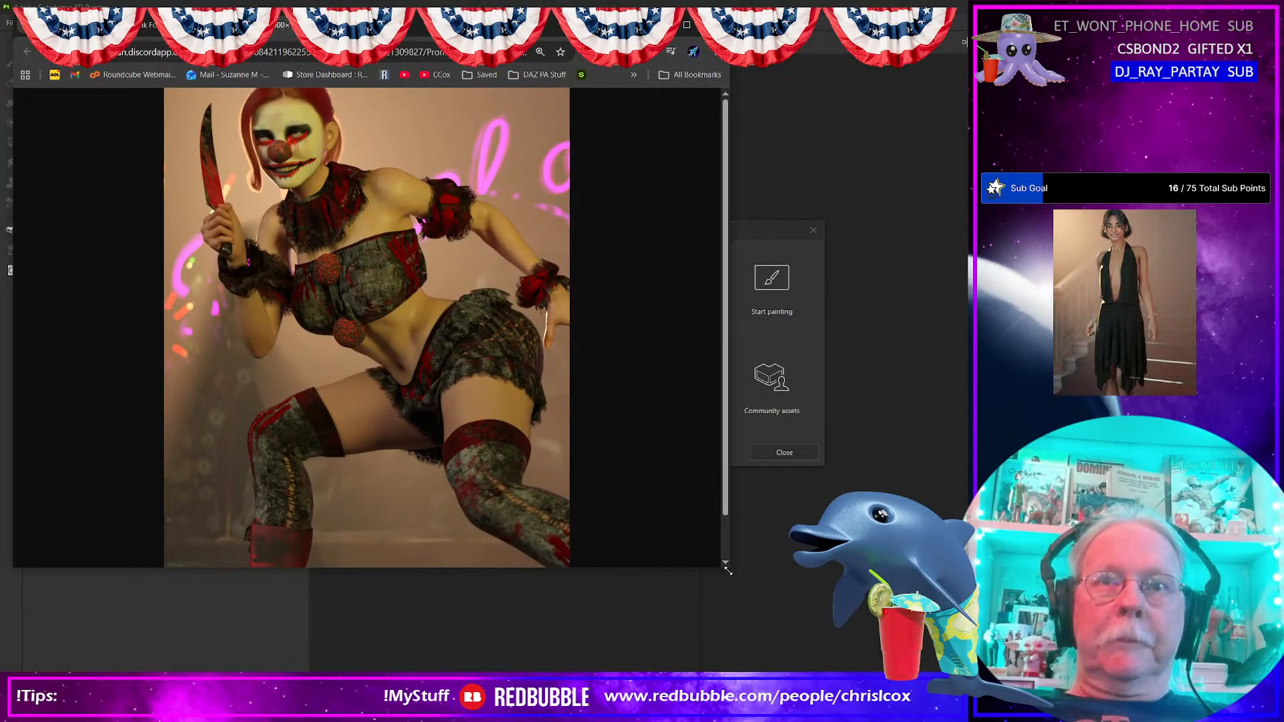
{"action": "left_click_drag", "start_coordinate": [727, 571], "coordinate": [968, 671]}
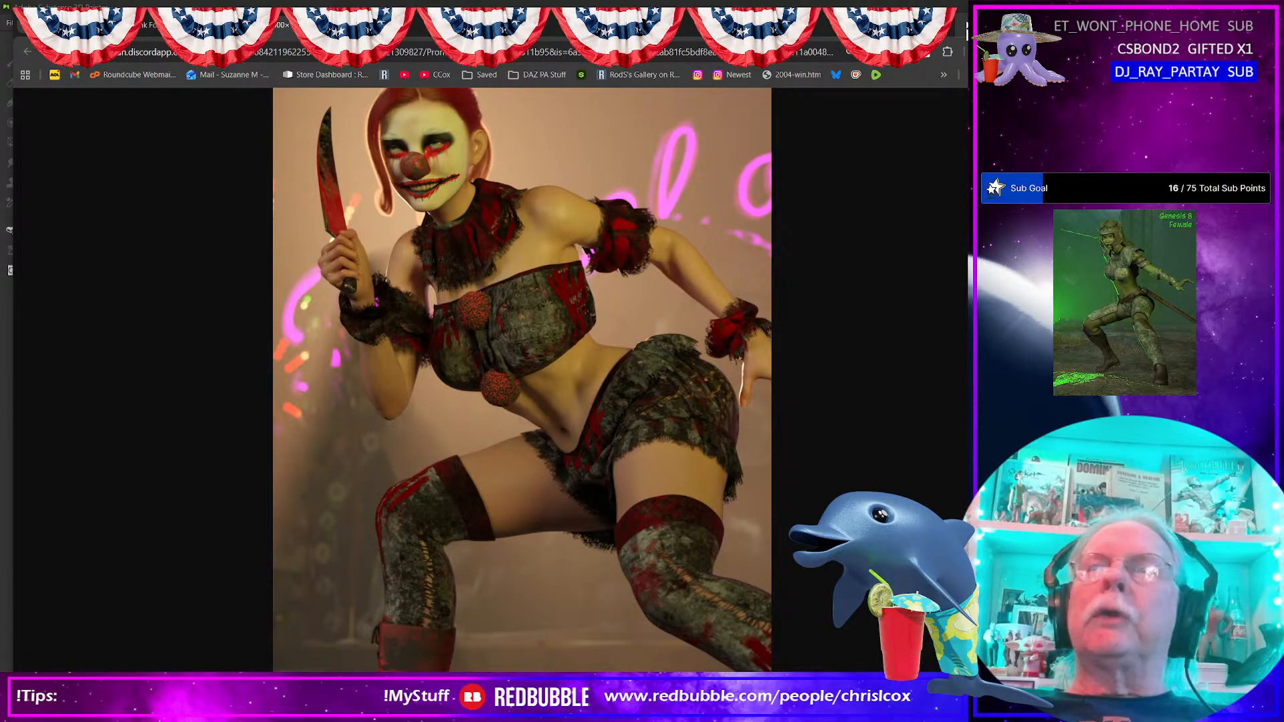
{"action": "left_click", "coordinate": [965, 30]}
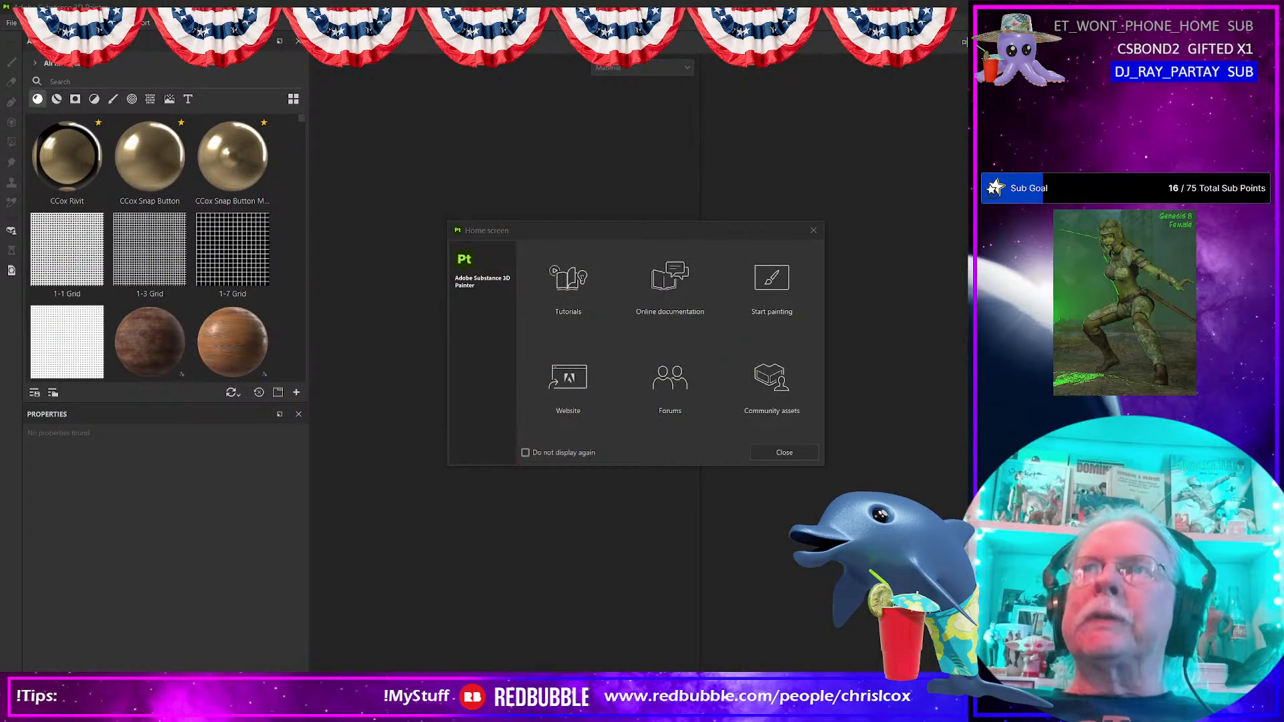
Step: Dismiss the Substance 3D Painter home screen and open the project Psycho Clown Makeup G8 Female.spp
{"action": "left_click", "coordinate": [812, 232]}
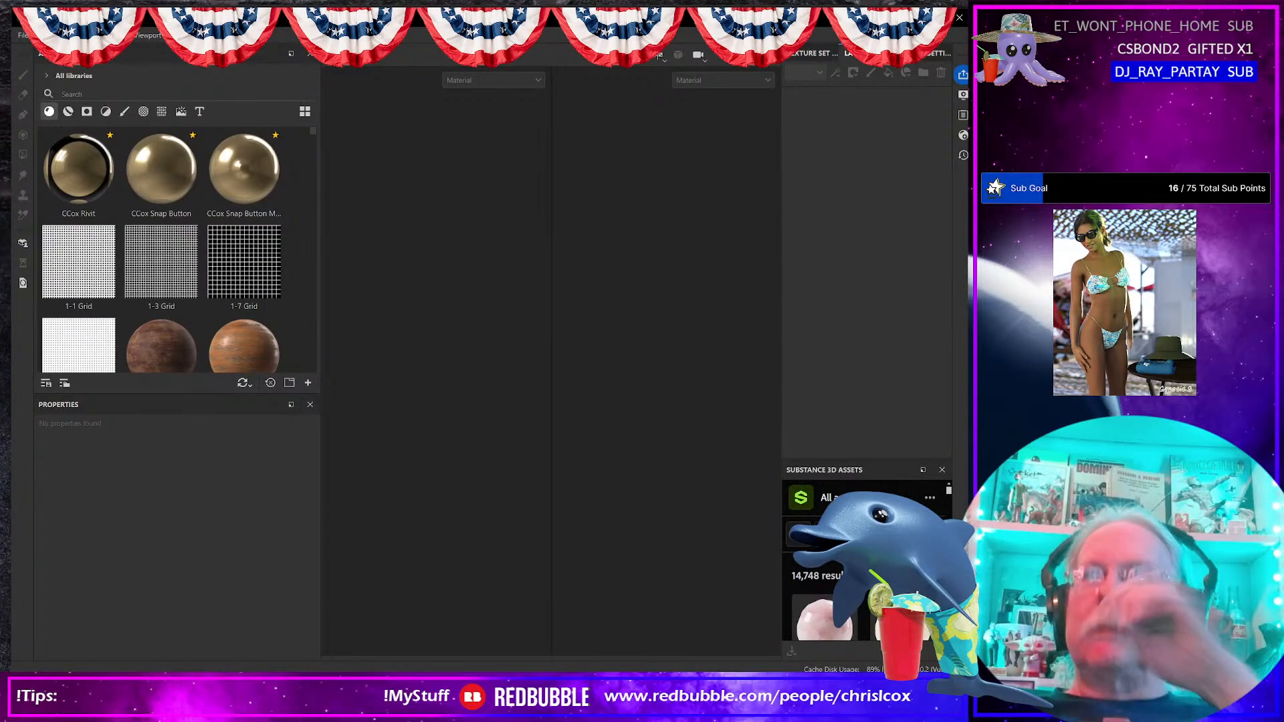
{"action": "left_click", "coordinate": [24, 37]}
{"action": "left_click", "coordinate": [38, 62]}
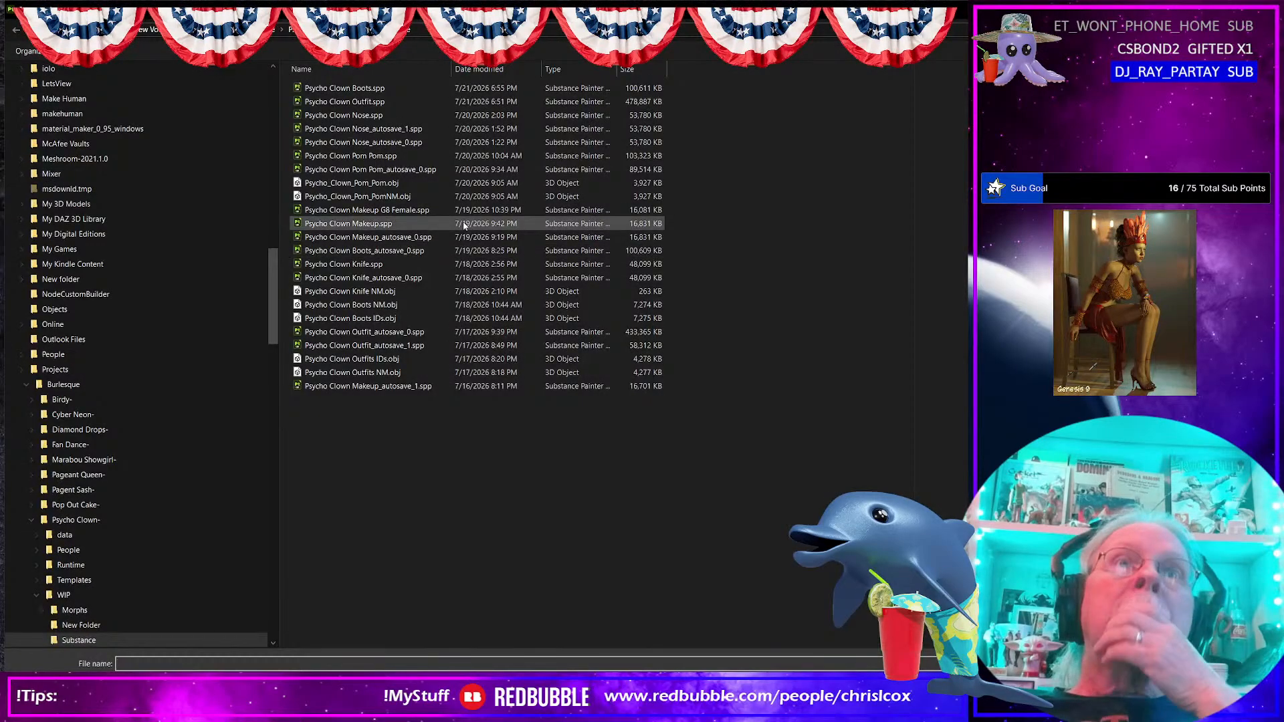
{"action": "left_click", "coordinate": [384, 210]}
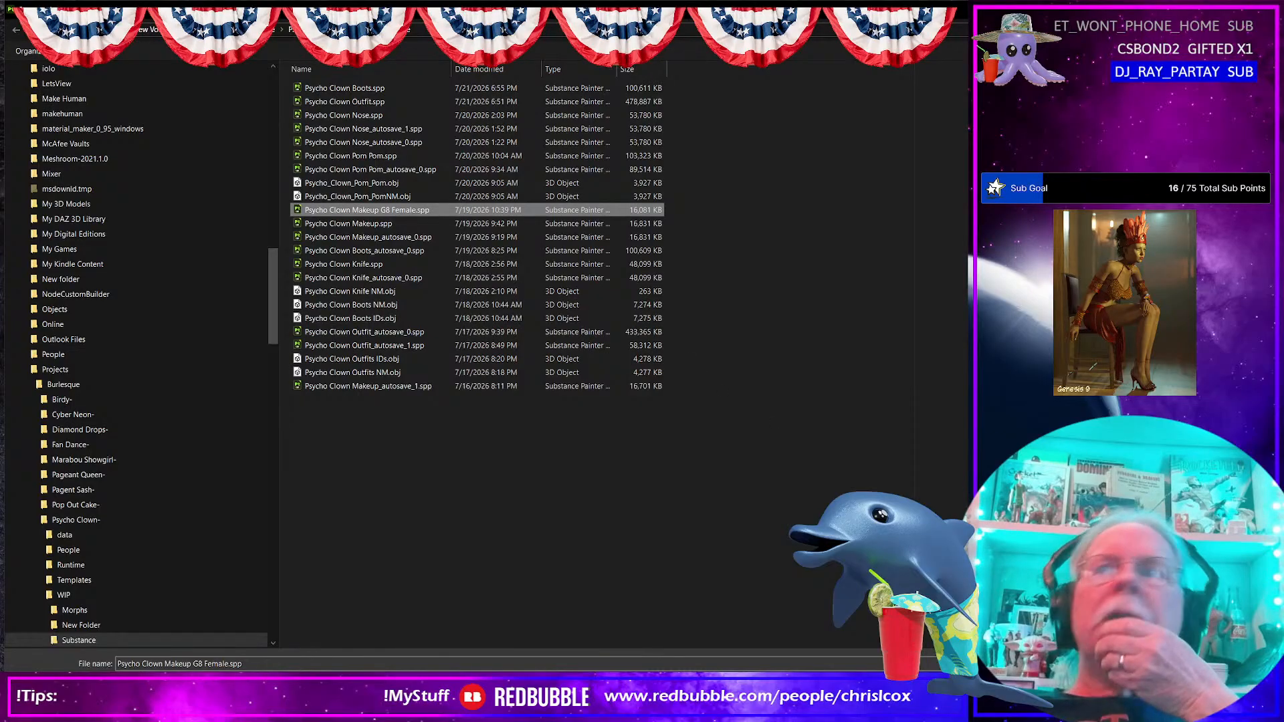
{"action": "key", "text": "Return"}
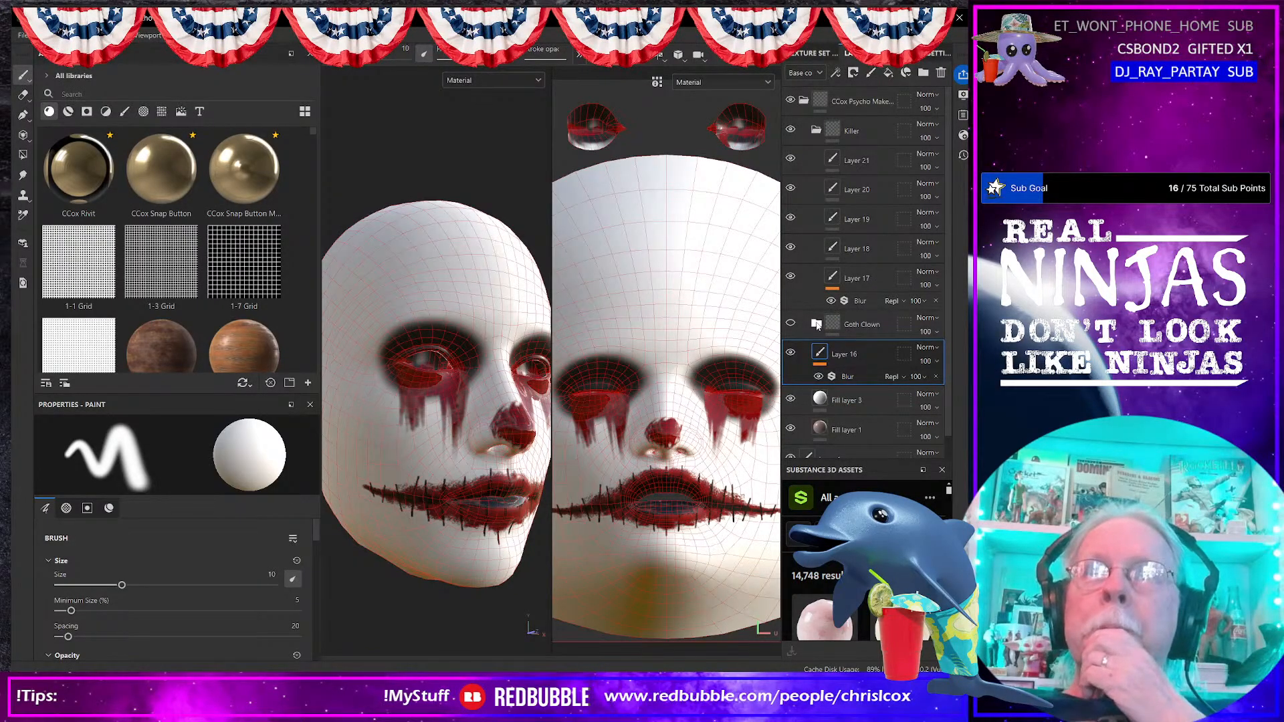
Step: Duplicate the Goth Clown folder, move the copy to the top of the layer stack, and collapse the CCox Psycho Makeup folder
{"action": "left_click", "coordinate": [862, 328]}
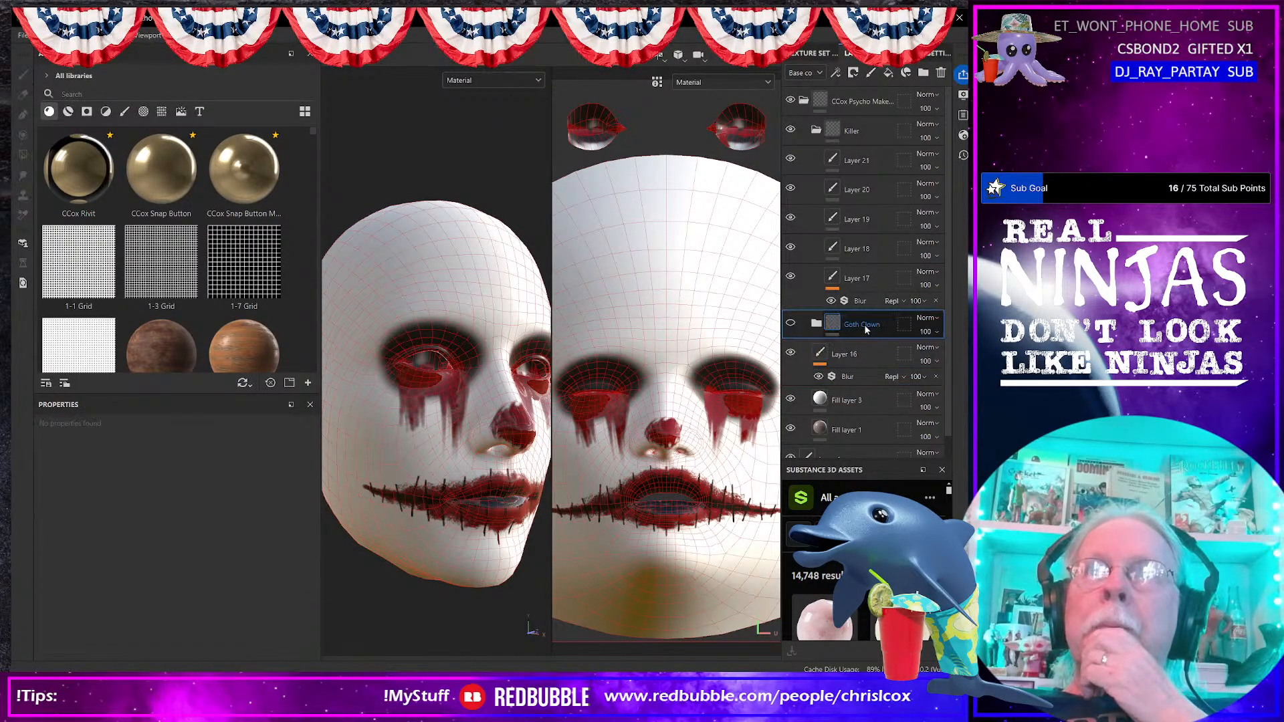
{"action": "right_click", "coordinate": [865, 329]}
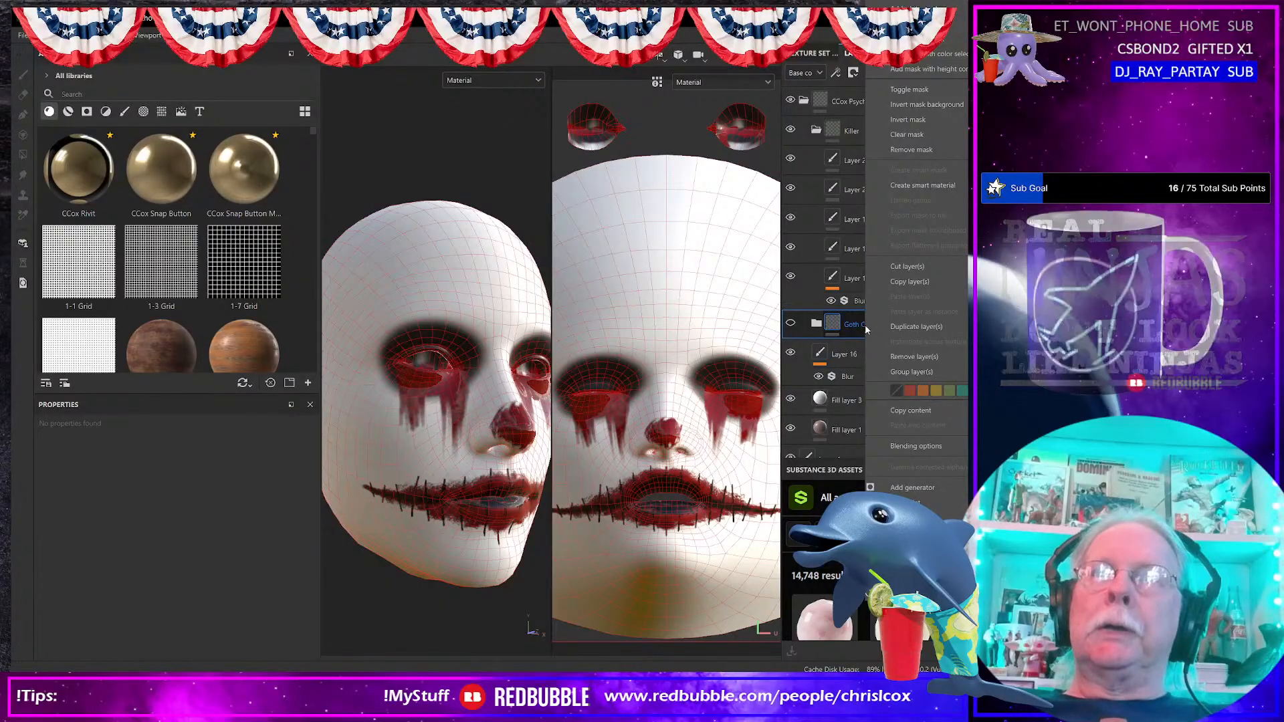
{"action": "left_click", "coordinate": [899, 327]}
{"action": "left_click_drag", "start_coordinate": [871, 327], "coordinate": [865, 101]}
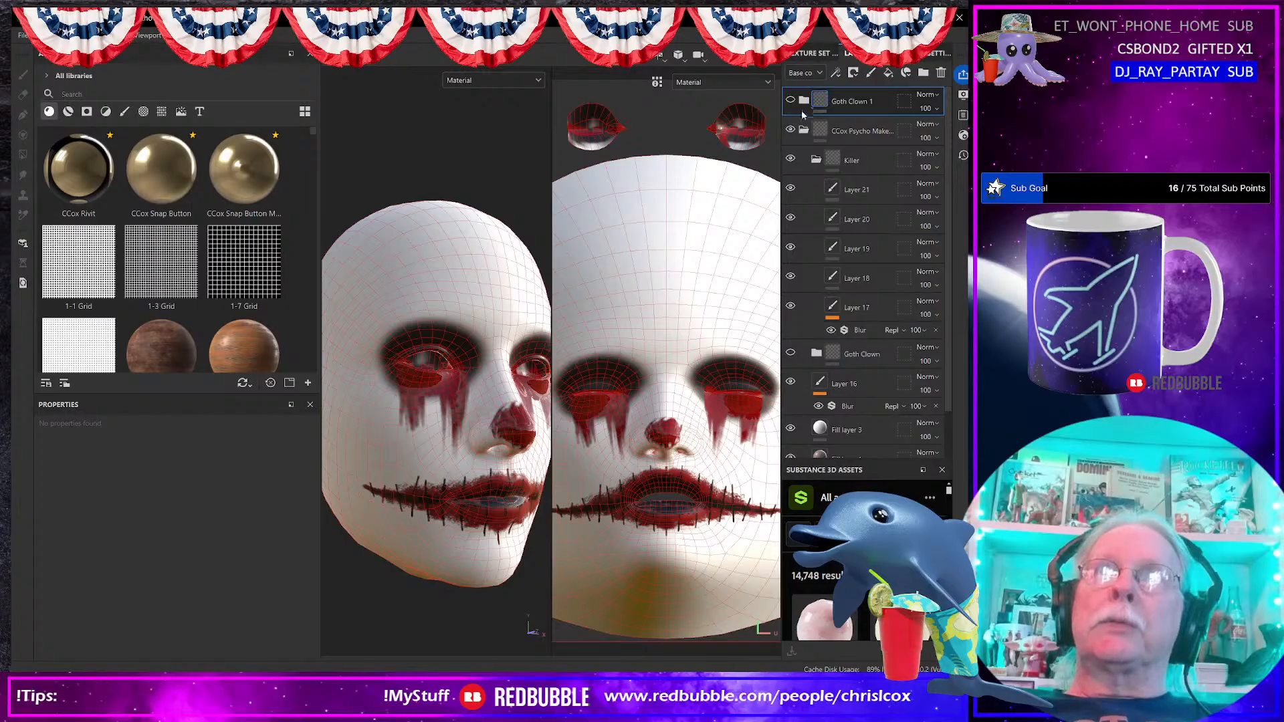
{"action": "left_click", "coordinate": [803, 131]}
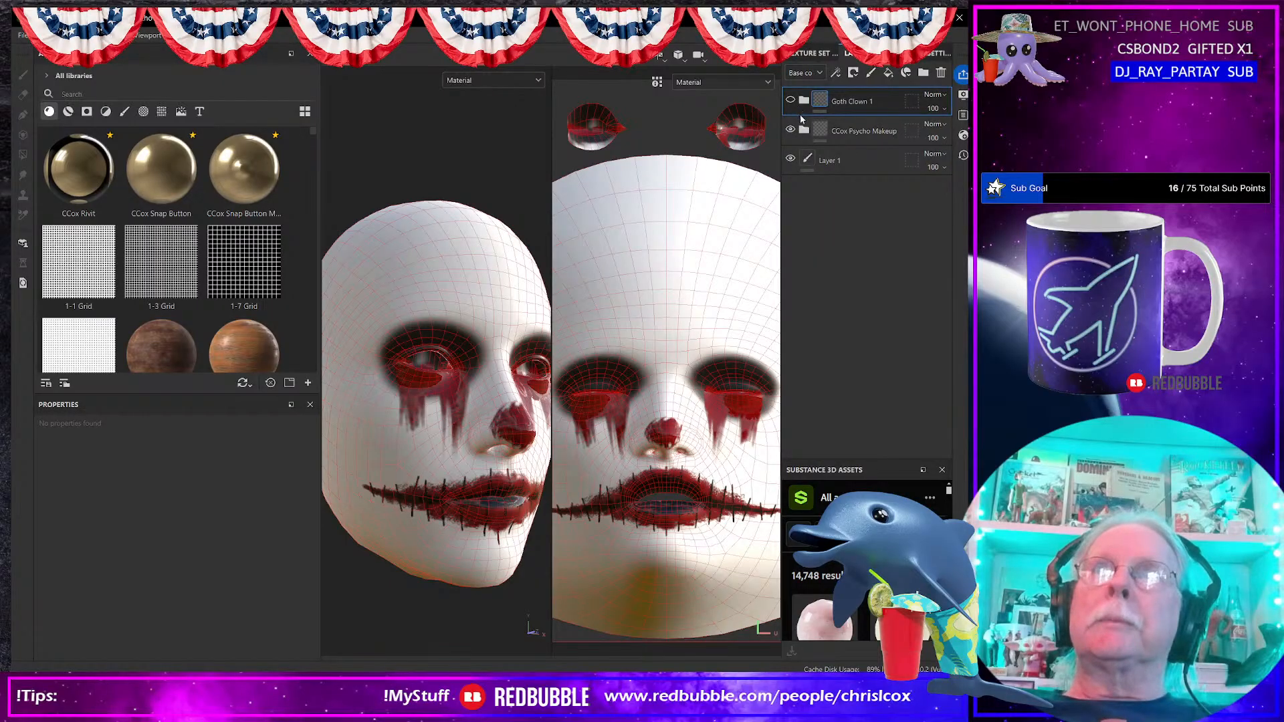
Step: Show and expand the duplicated Goth Clown folder, and hide the CCox Psycho Makeup folder
{"action": "left_click", "coordinate": [790, 100]}
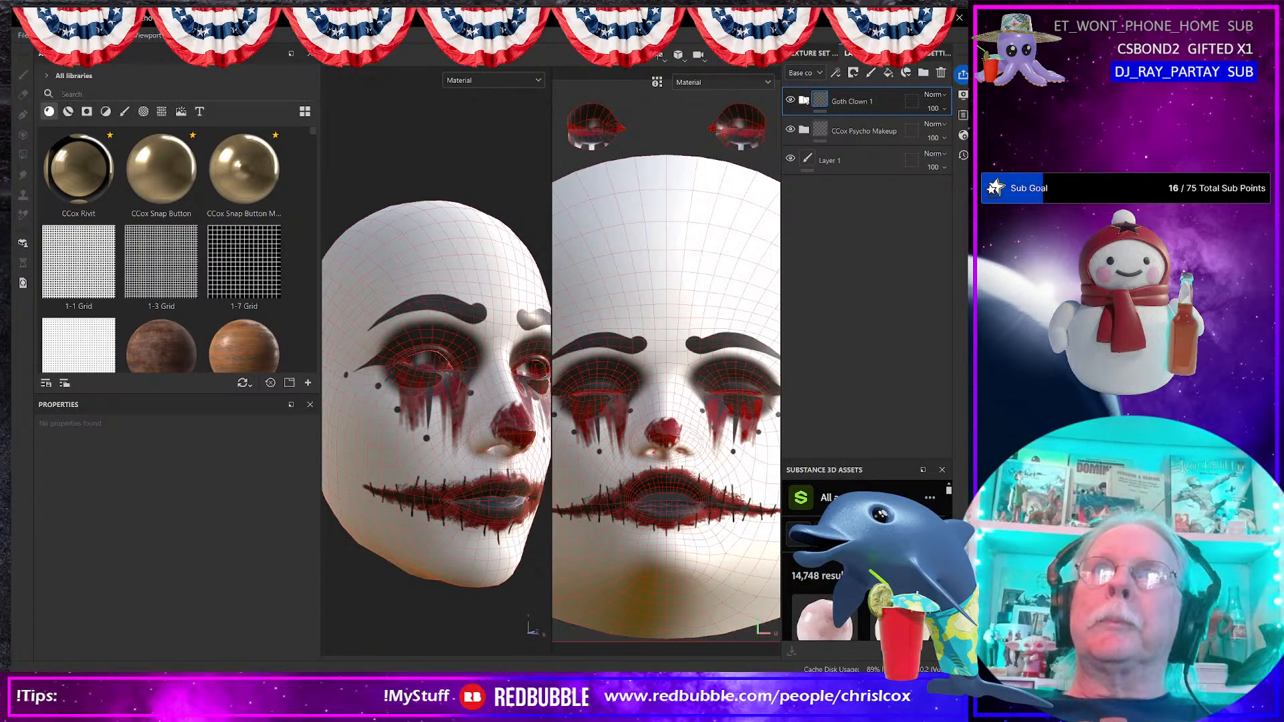
{"action": "left_click", "coordinate": [804, 101]}
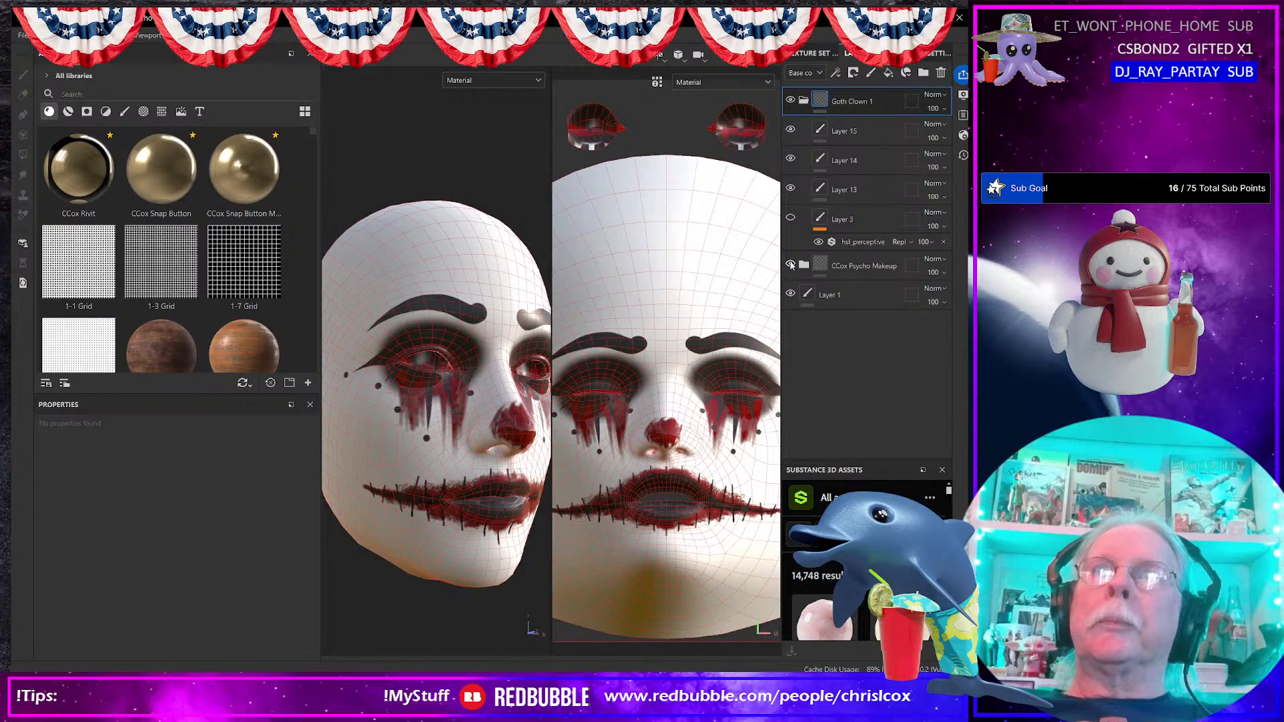
{"action": "left_click", "coordinate": [790, 265]}
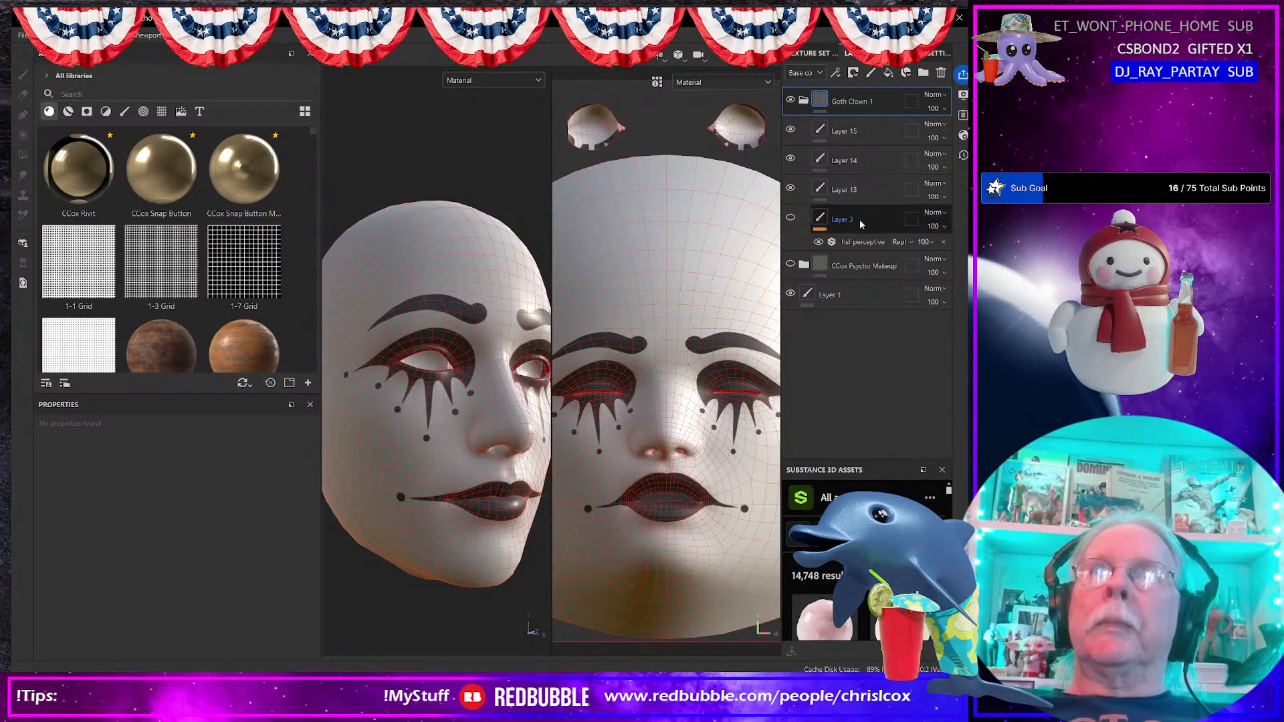
Step: Toggle the visibility of Layer 3 and hide Layers 13, 14 and 15 in the duplicated Goth Clown folder
{"action": "left_click", "coordinate": [790, 218]}
{"action": "left_click", "coordinate": [791, 218]}
{"action": "left_click", "coordinate": [791, 218]}
{"action": "left_click", "coordinate": [791, 218]}
{"action": "left_click", "coordinate": [790, 188]}
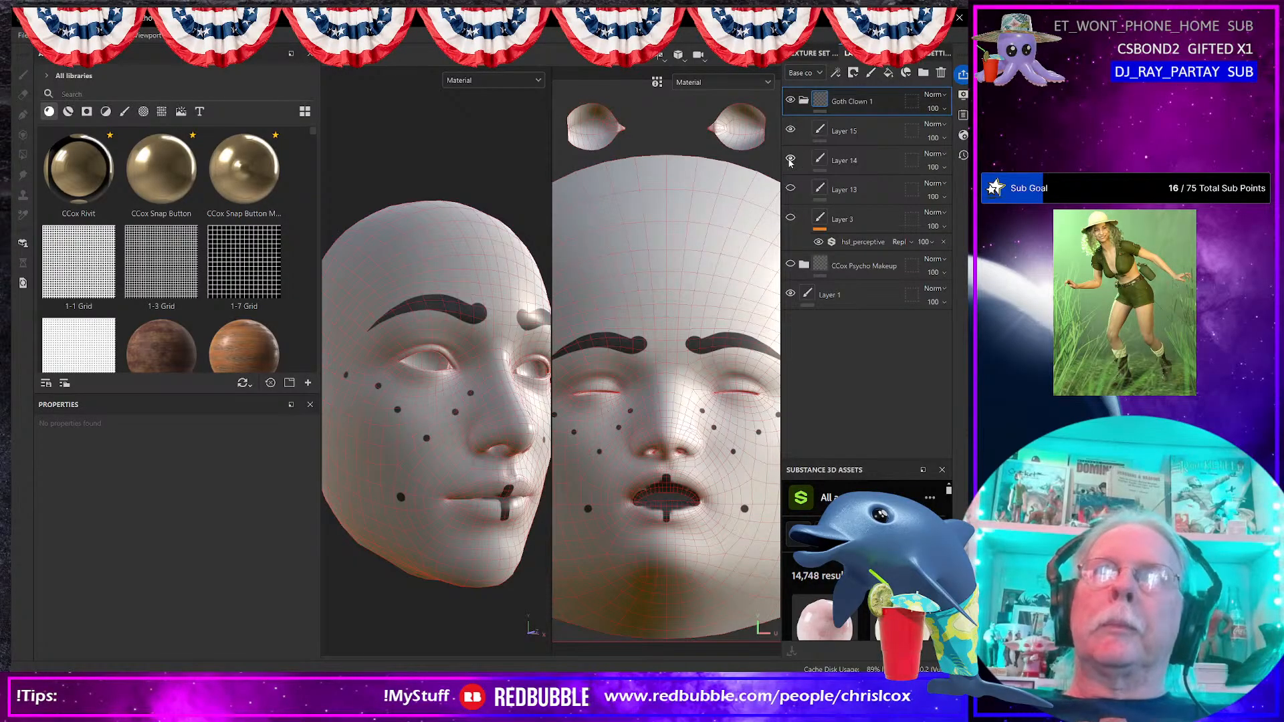
{"action": "left_click", "coordinate": [790, 159]}
{"action": "left_click", "coordinate": [790, 129]}
Step: Move the duplicated Goth Clown folder into the CCox Psycho Makeup folder above Killer, and show the parent folder again
{"action": "left_click", "coordinate": [804, 265]}
{"action": "scroll", "coordinate": [895, 344], "scroll_direction": "down", "scroll_amount": 5}
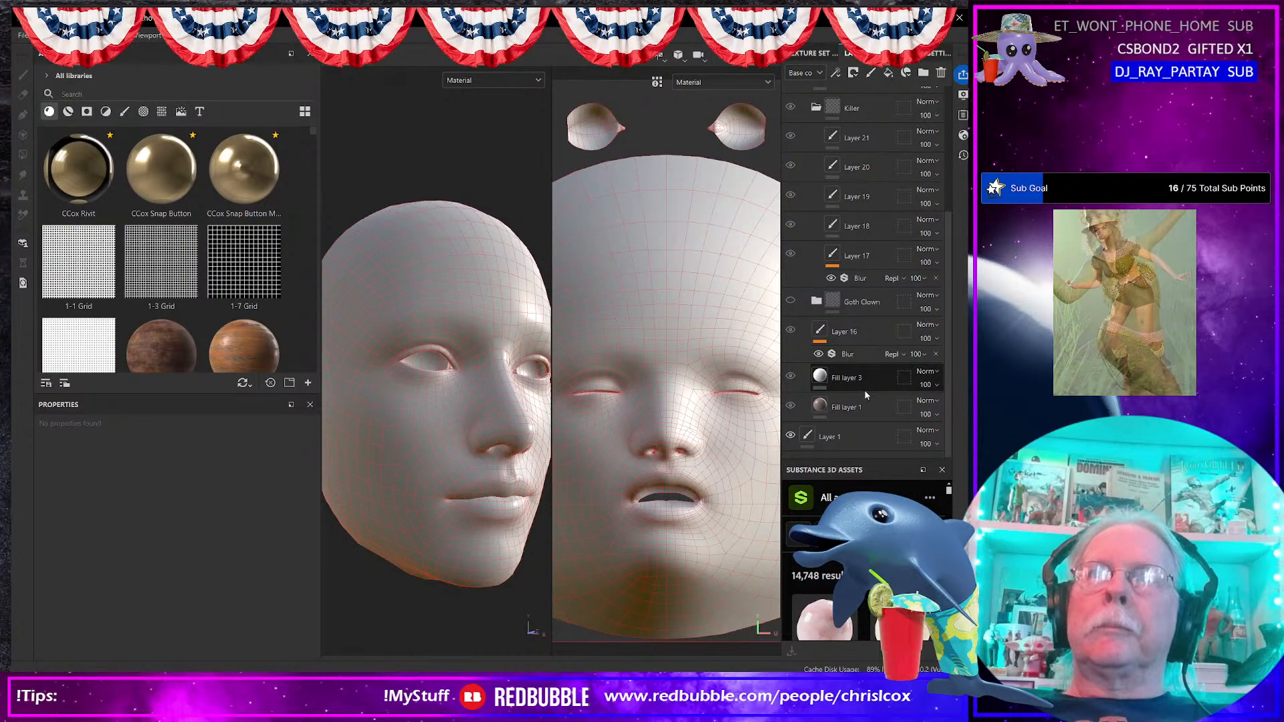
{"action": "scroll", "coordinate": [868, 390], "scroll_direction": "up", "scroll_amount": 3}
{"action": "left_click_drag", "start_coordinate": [864, 103], "coordinate": [798, 274]}
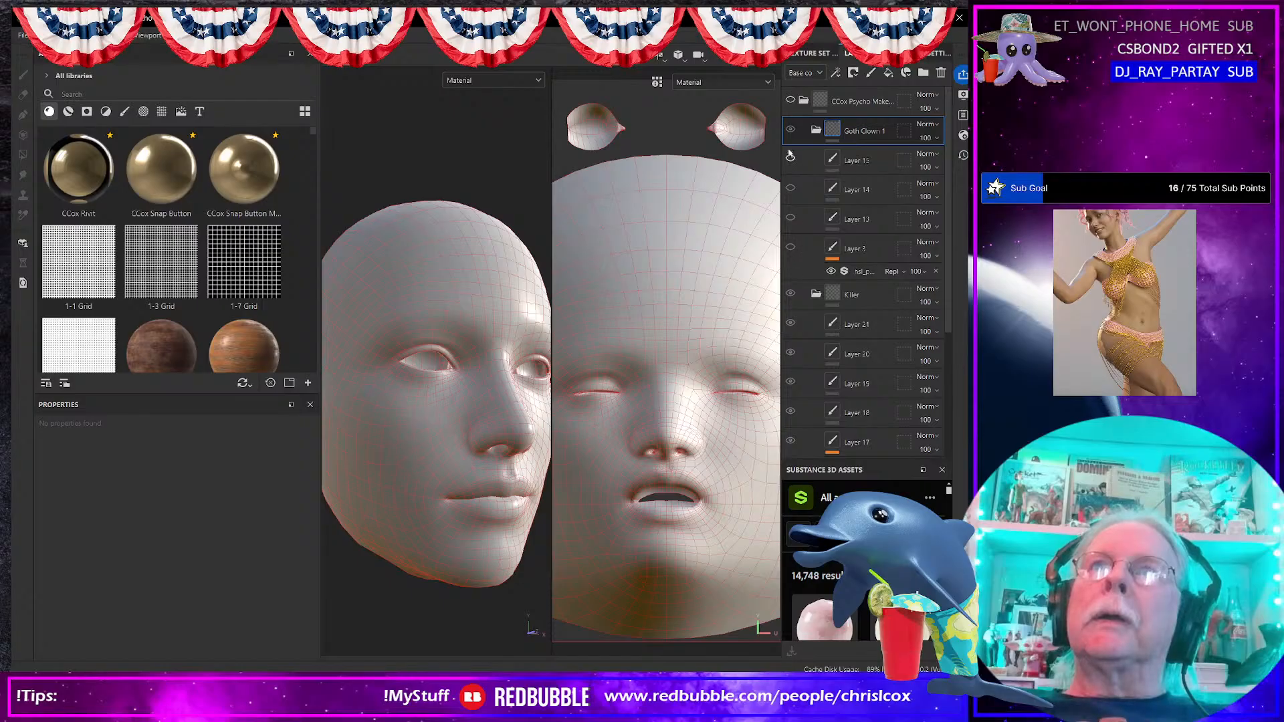
{"action": "left_click", "coordinate": [790, 100]}
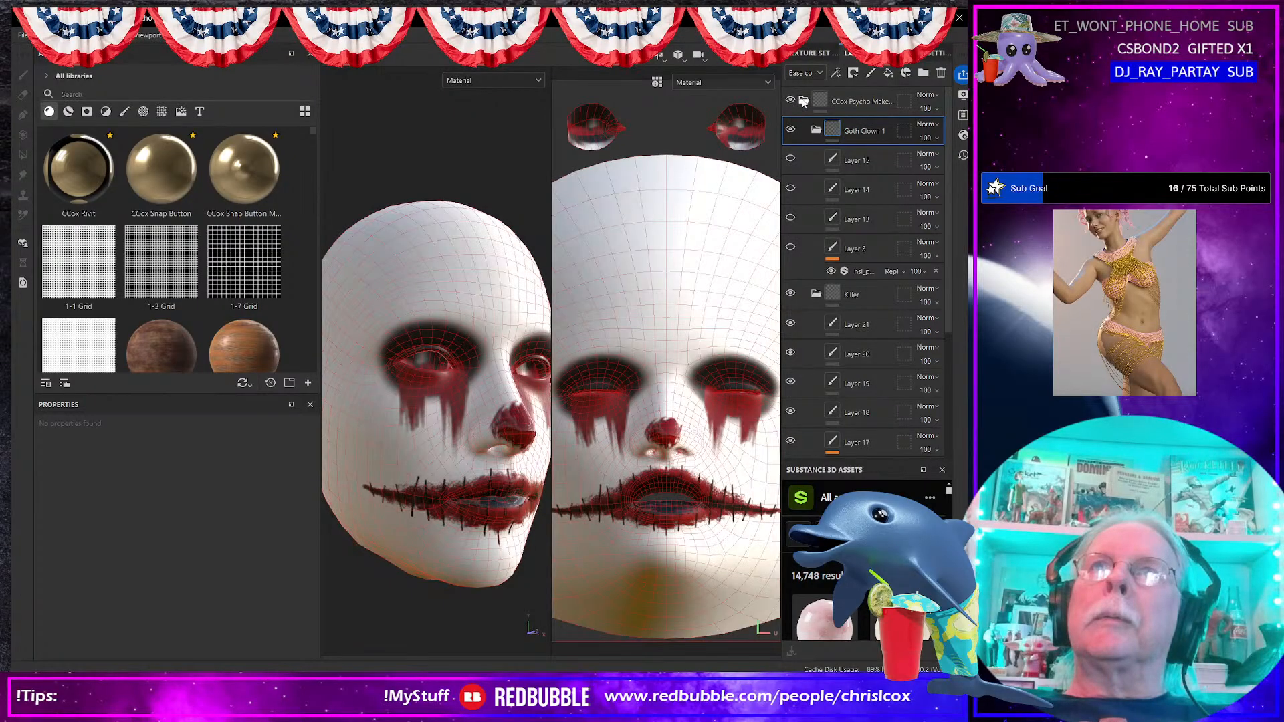
Step: Collapse and hide the Killer folder, and check the white base by toggling Fill layer 3 off and on
{"action": "left_click", "coordinate": [816, 295]}
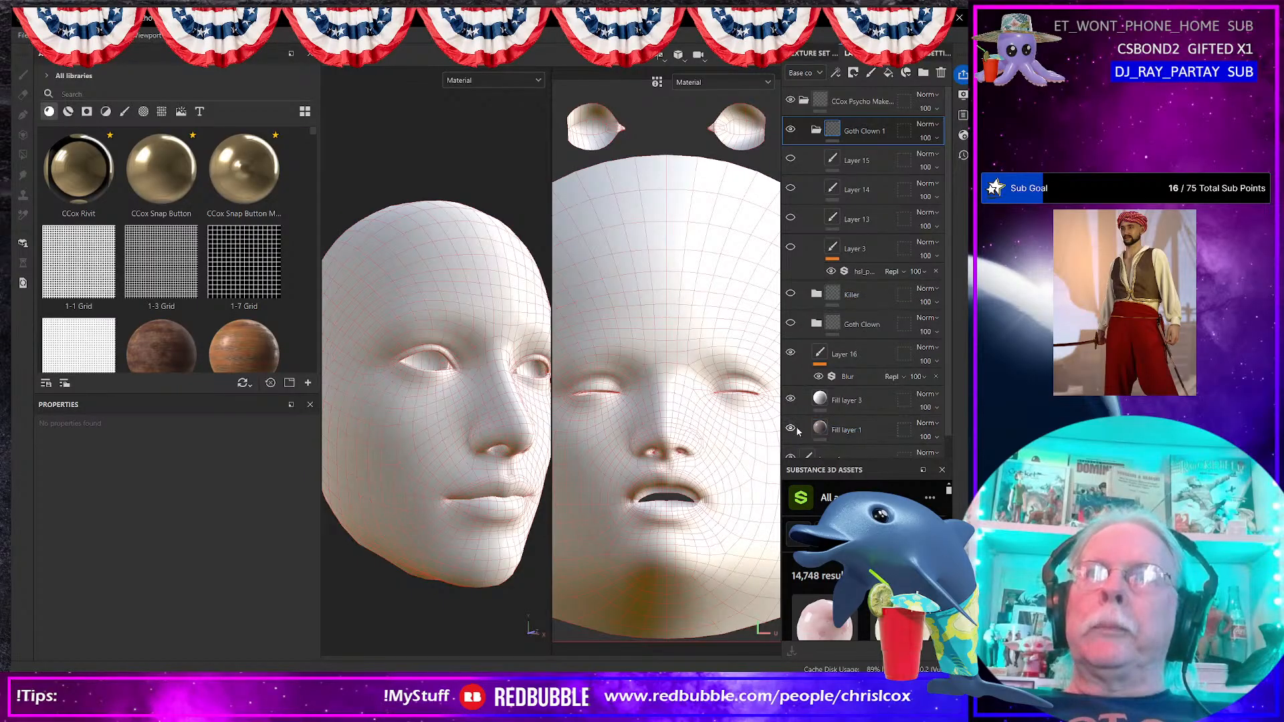
{"action": "left_click", "coordinate": [790, 399]}
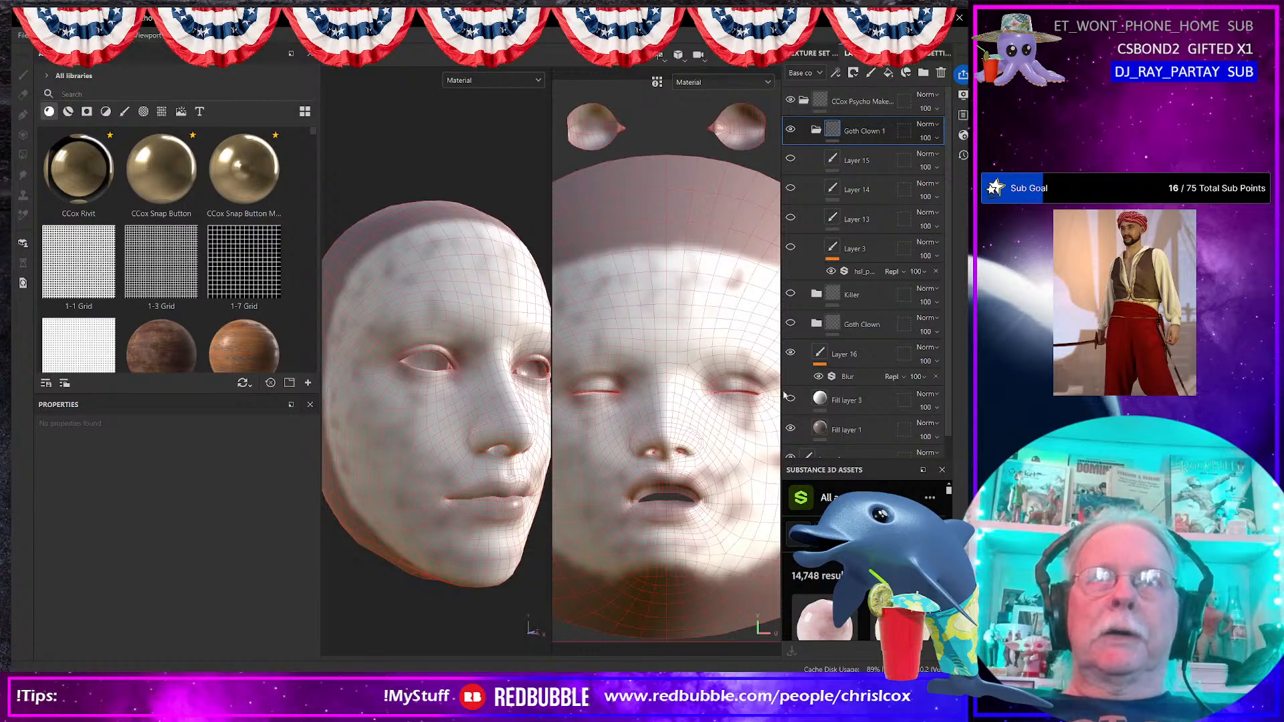
{"action": "left_click", "coordinate": [790, 399]}
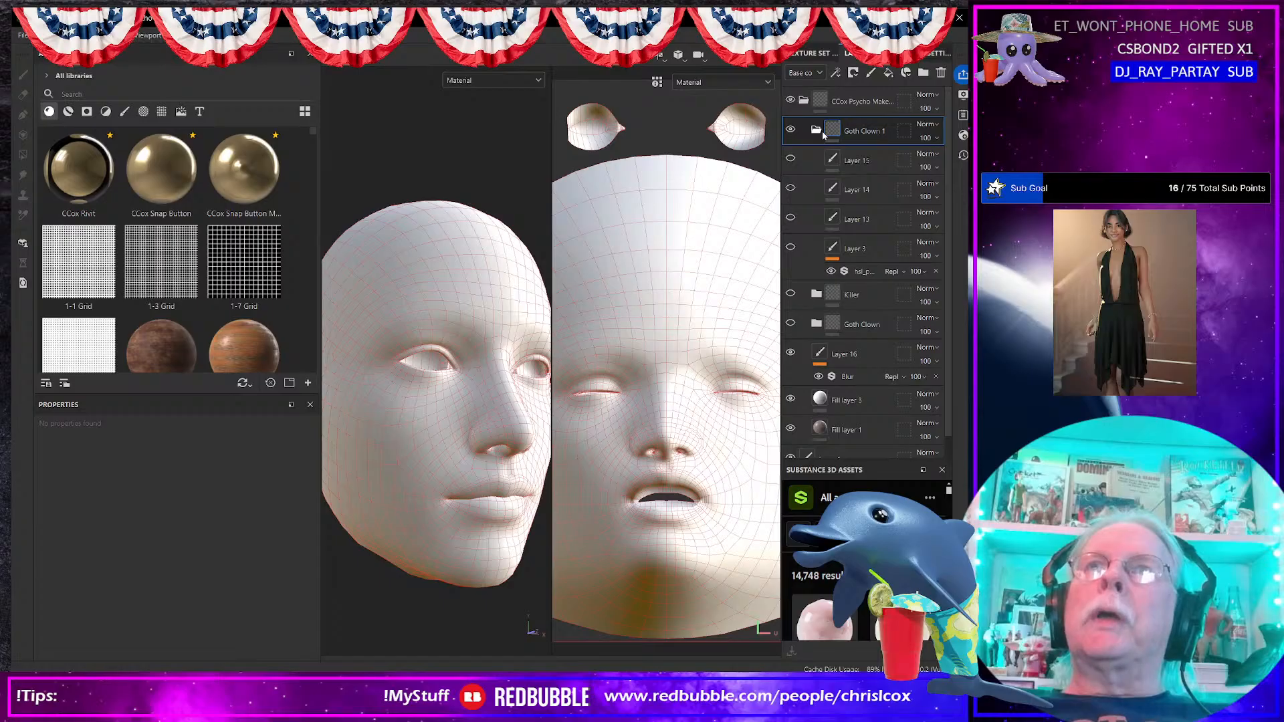
Step: Add a new paint layer at the top of the duplicated Goth Clown folder and delete Layers 15, 14, 13 and 3
{"action": "left_click", "coordinate": [867, 251]}
{"action": "left_click", "coordinate": [877, 163], "text": "shift"}
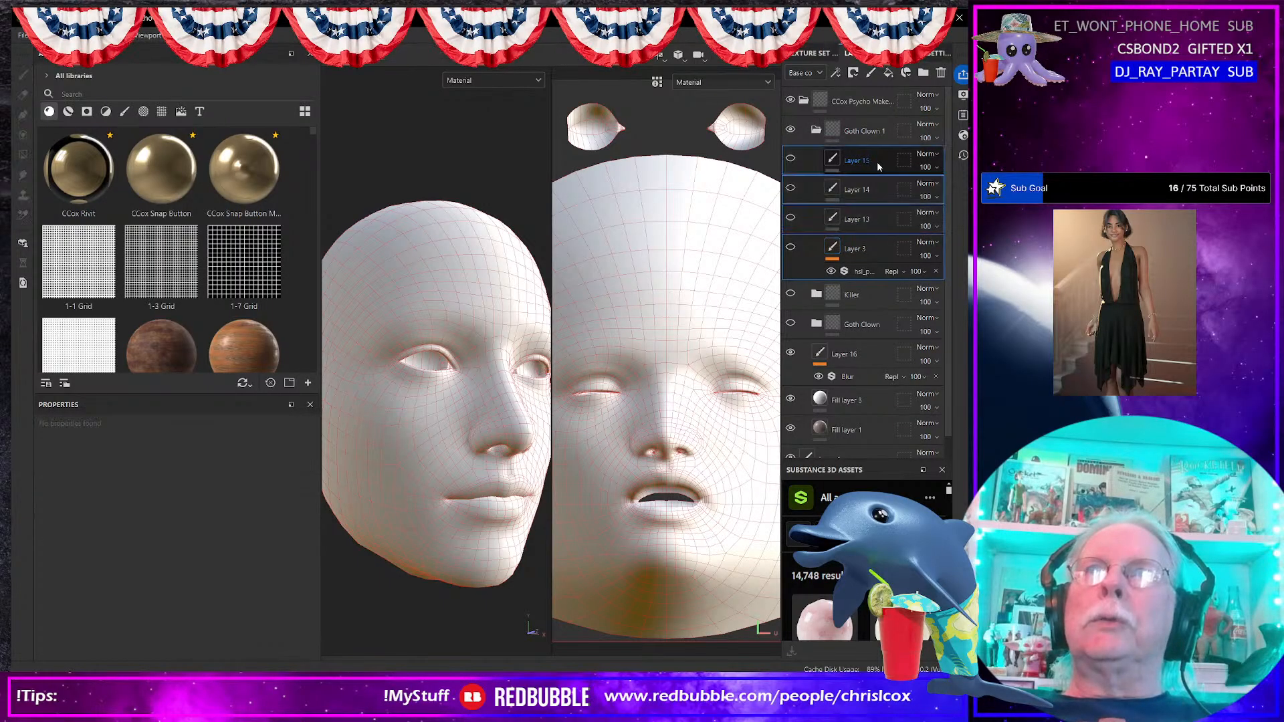
{"action": "left_click", "coordinate": [871, 73]}
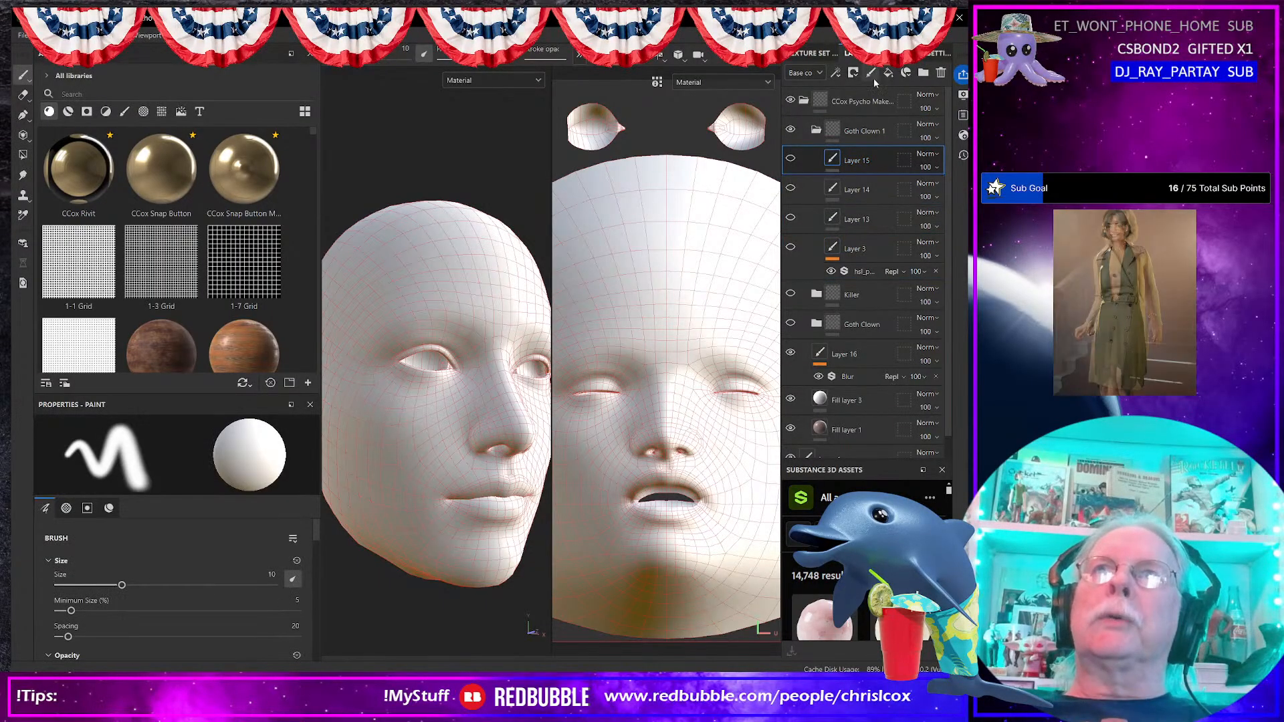
{"action": "left_click", "coordinate": [875, 191]}
{"action": "left_click", "coordinate": [865, 276], "text": "shift"}
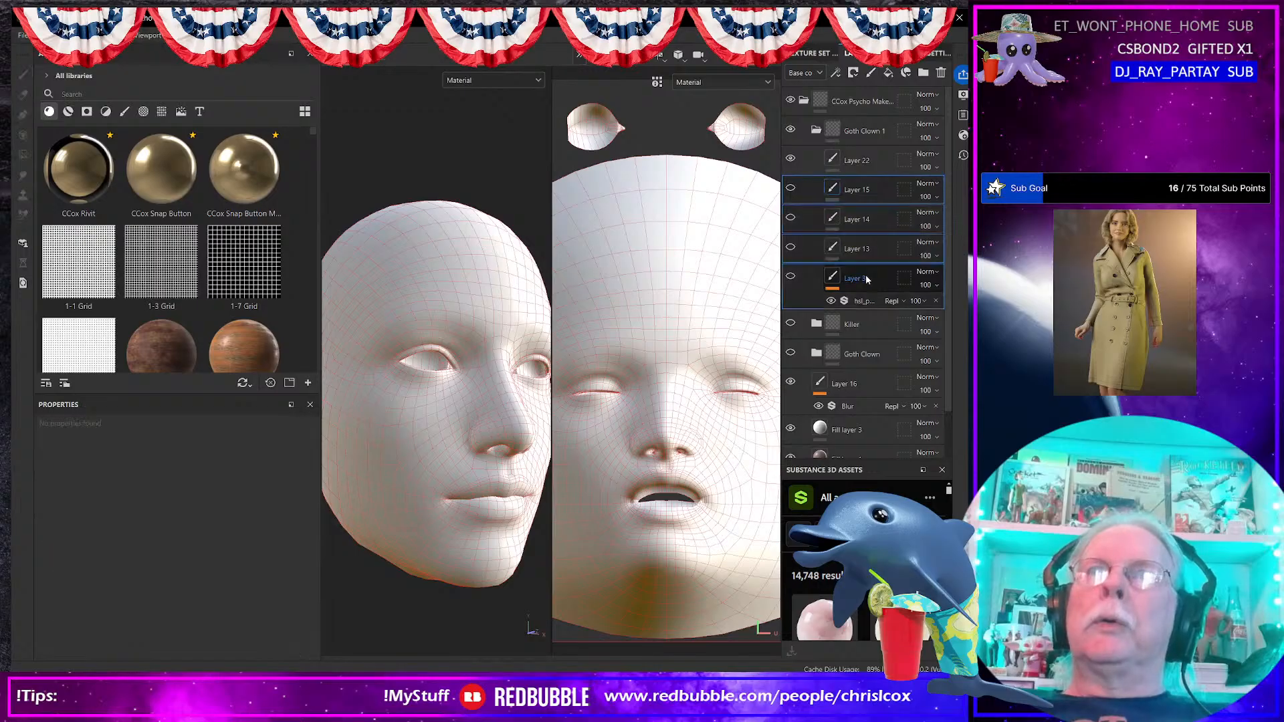
{"action": "key", "text": "Delete"}
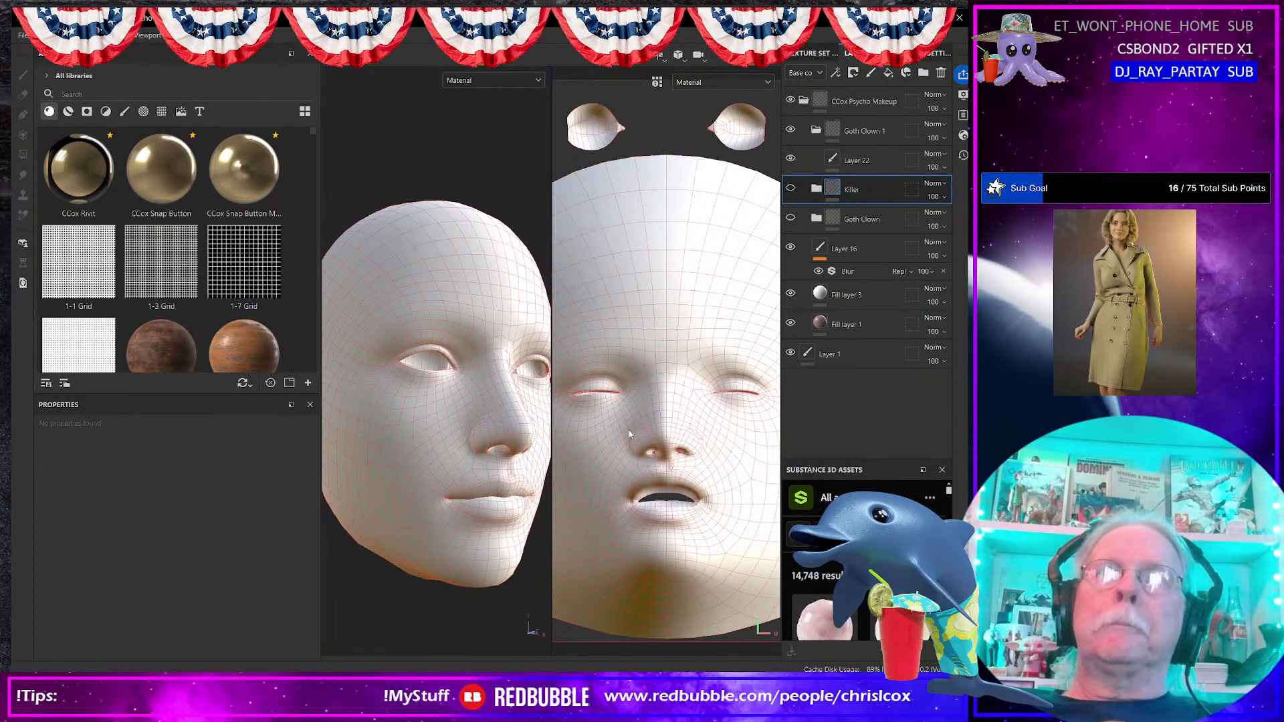
Step: Select the new Layer 22 and choose the Basic Soft brush for painting around the eye on the 3D head
{"action": "left_click_drag", "start_coordinate": [491, 436], "coordinate": [470, 439], "text": "alt"}
{"action": "middle_click_drag", "start_coordinate": [470, 439], "coordinate": [437, 512], "text": "alt"}
{"action": "scroll", "coordinate": [410, 459], "scroll_direction": "up", "scroll_amount": 3}
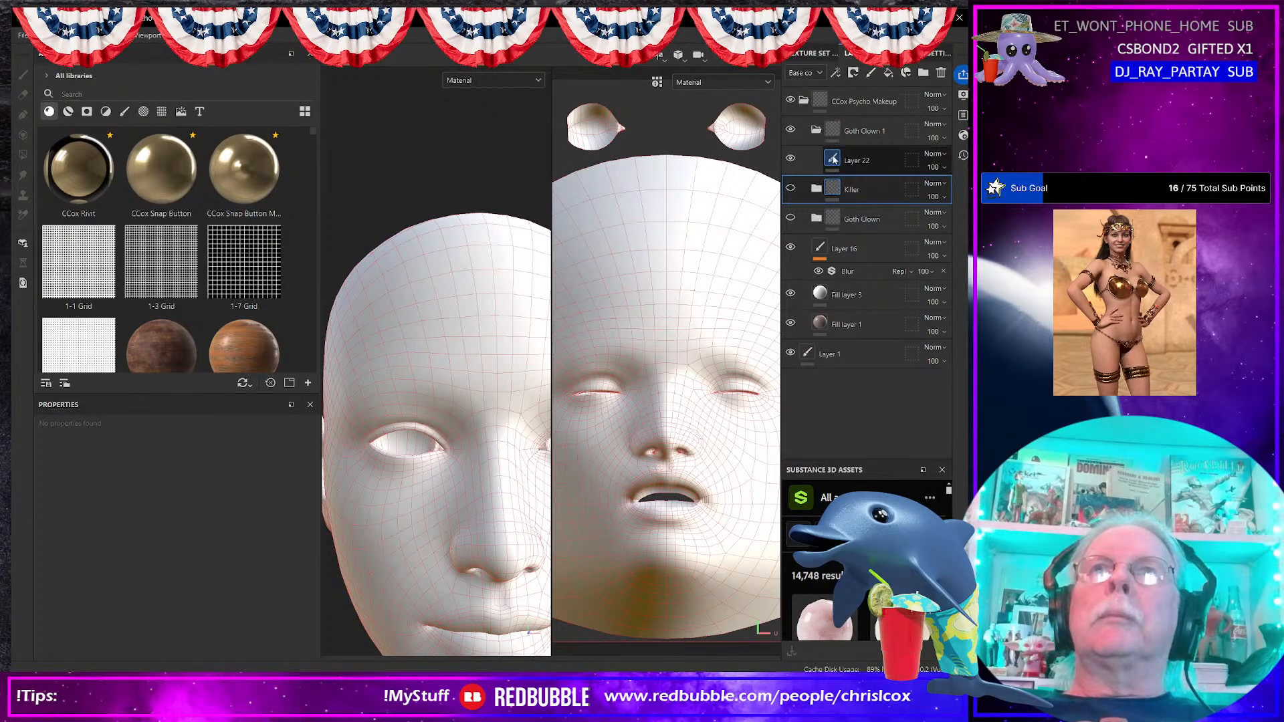
{"action": "left_click", "coordinate": [833, 159]}
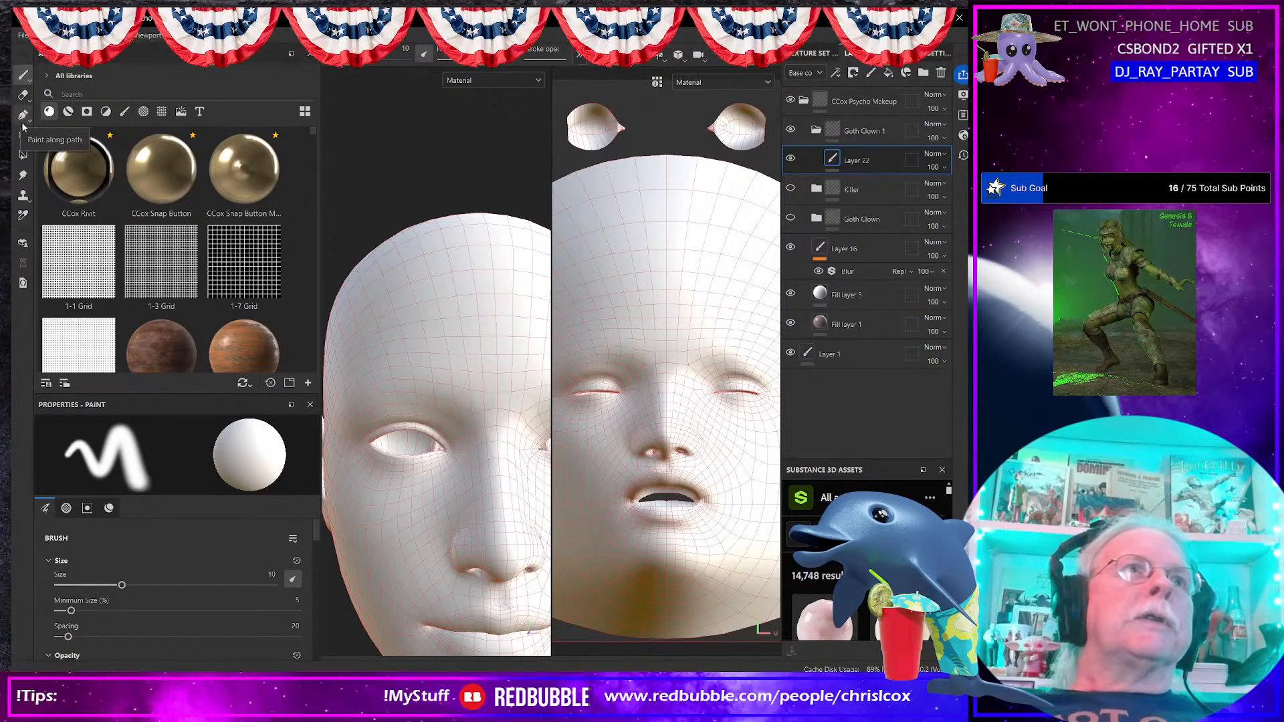
{"action": "left_click", "coordinate": [24, 77]}
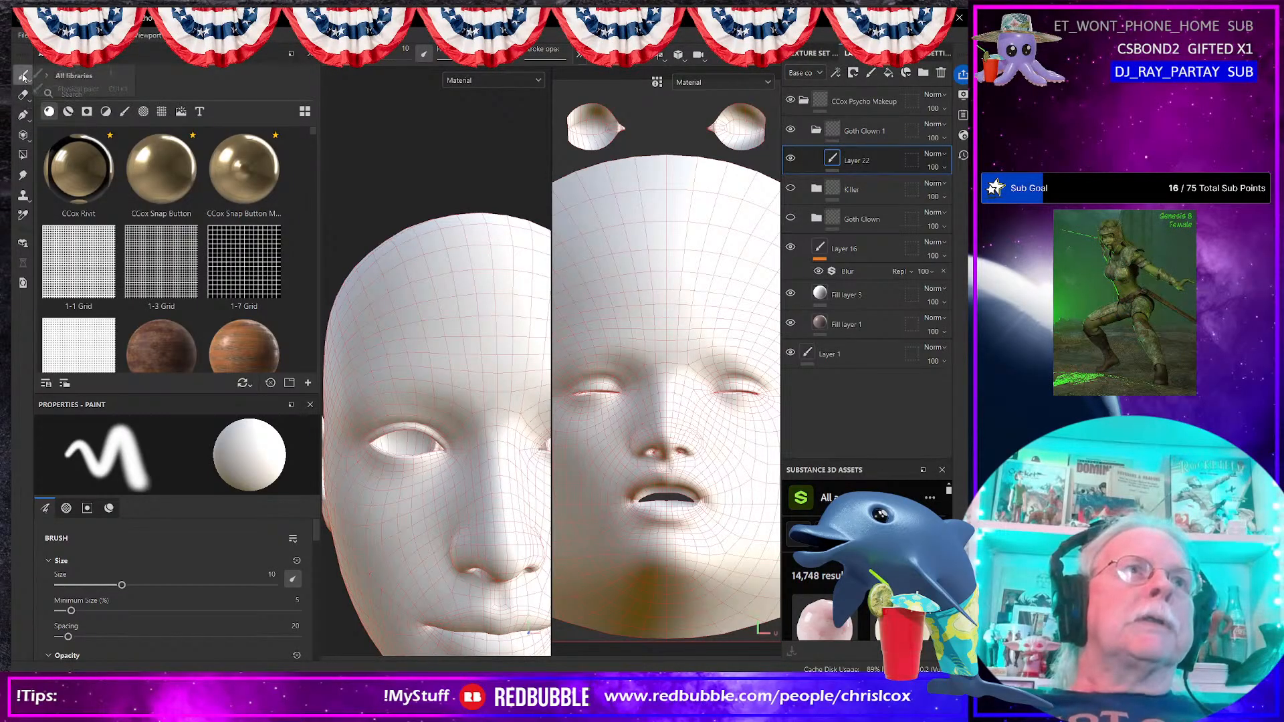
{"action": "left_click", "coordinate": [124, 111]}
{"action": "left_click", "coordinate": [143, 178]}
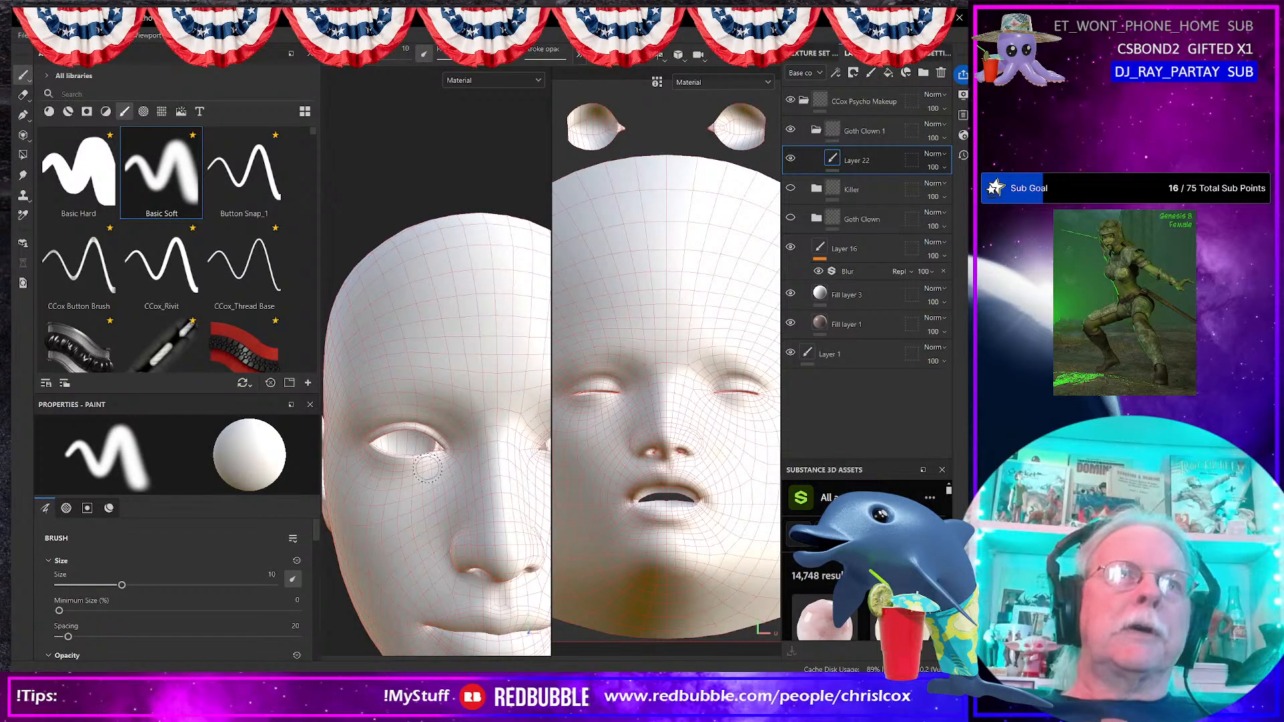
Step: Enlarge the soft brush to about size 26.66 and lower its flow sharply for gentle colour build-up
{"action": "right_click_drag", "start_coordinate": [427, 468], "coordinate": [426, 468], "text": "ctrl"}
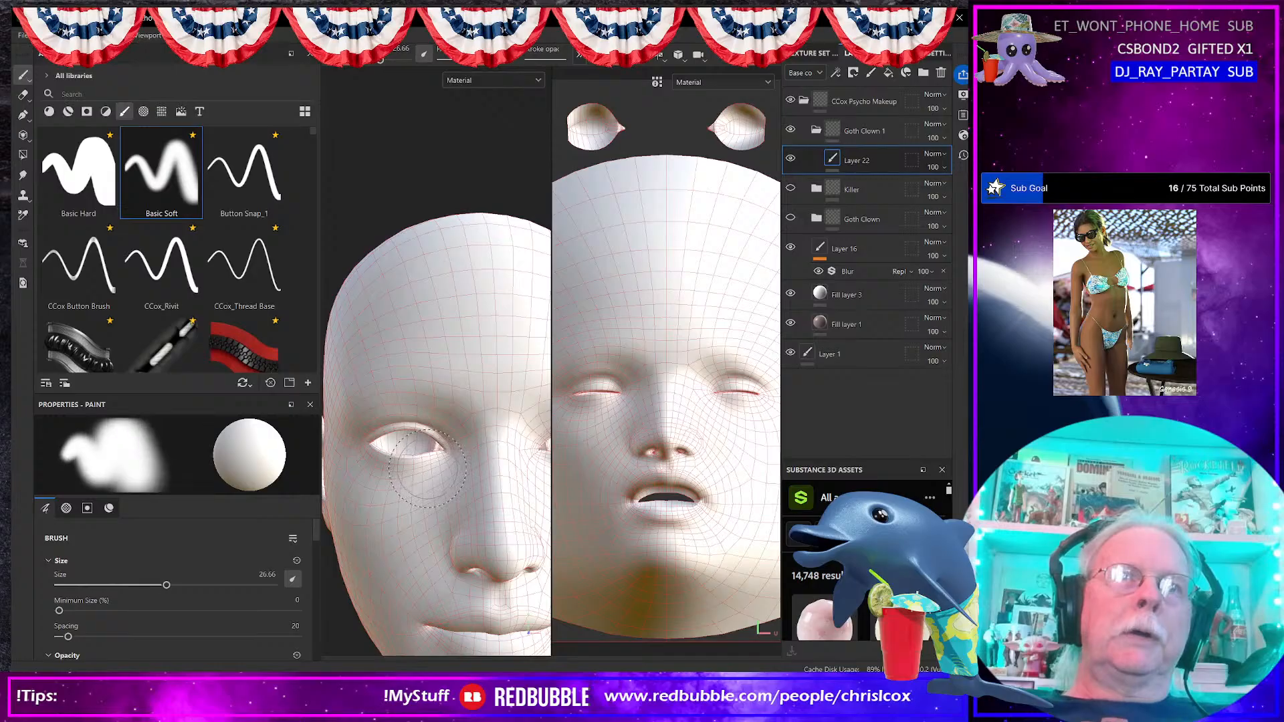
{"action": "scroll", "coordinate": [142, 555], "scroll_direction": "down", "scroll_amount": 2}
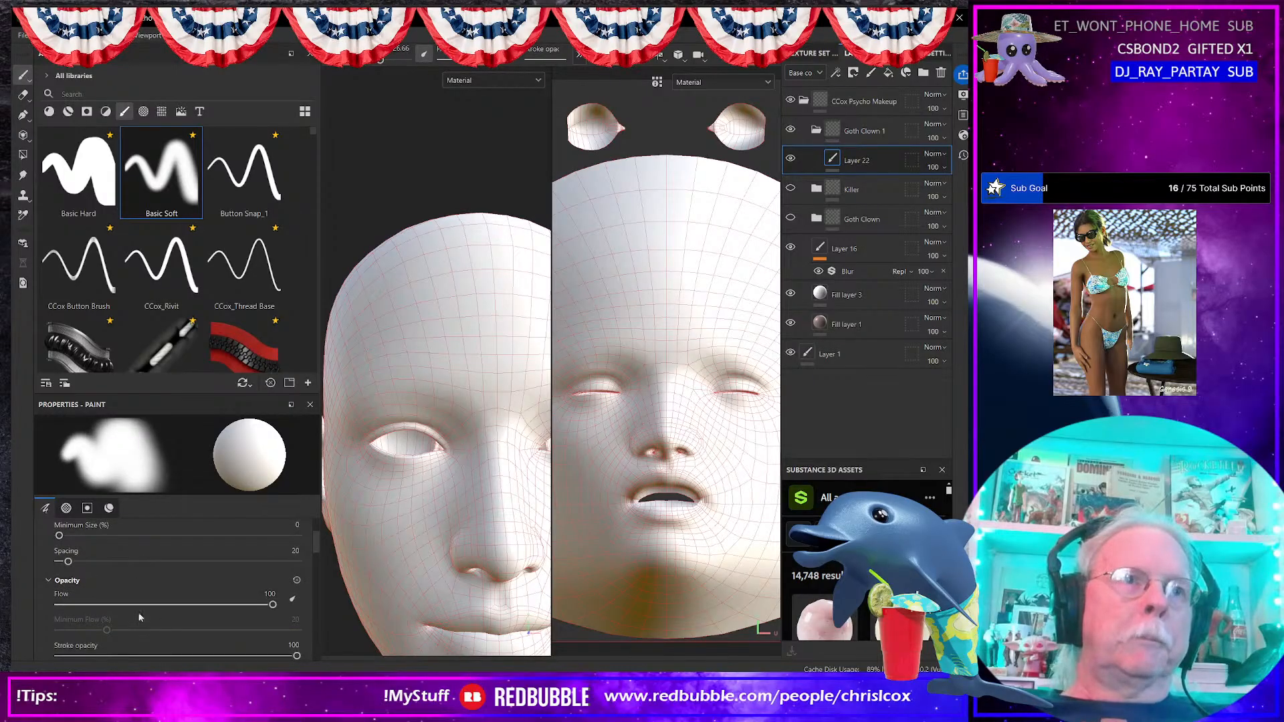
{"action": "left_click_drag", "start_coordinate": [273, 606], "coordinate": [84, 606]}
{"action": "scroll", "coordinate": [198, 573], "scroll_direction": "down", "scroll_amount": 2}
Step: Set the brush's base colour to a strong red, CA0101
{"action": "scroll", "coordinate": [198, 573], "scroll_direction": "down", "scroll_amount": 5}
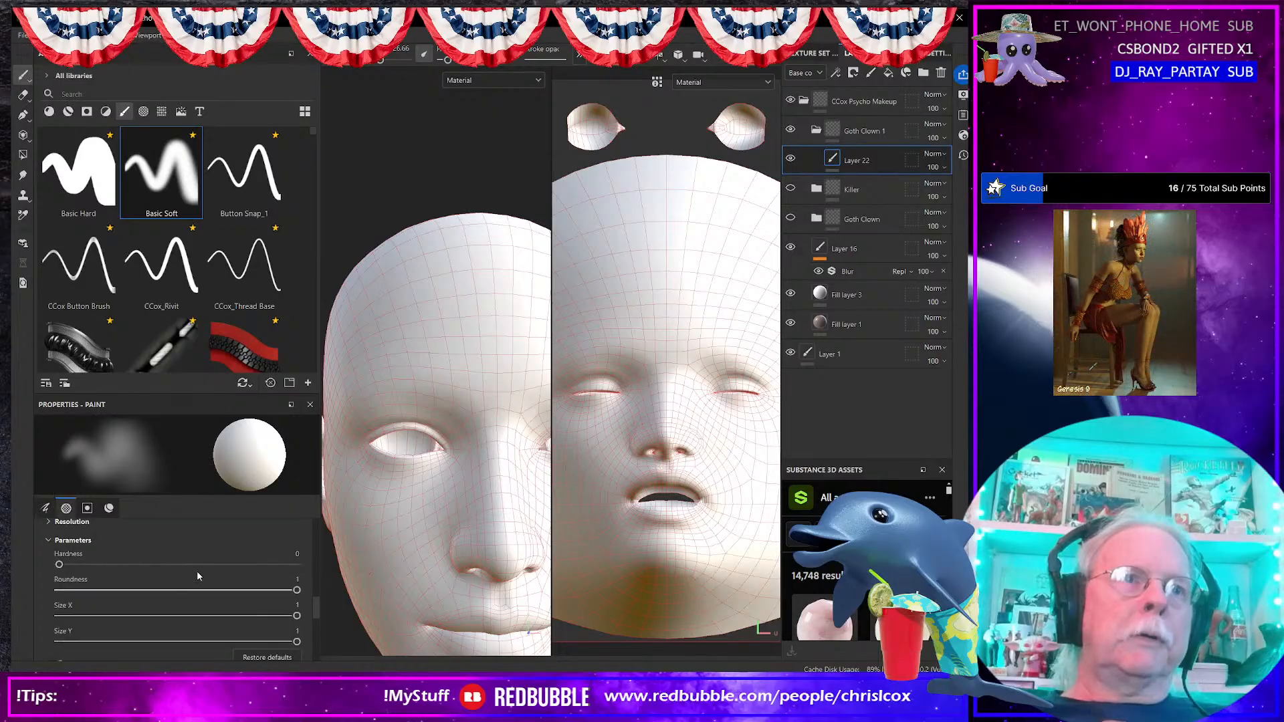
{"action": "scroll", "coordinate": [197, 573], "scroll_direction": "down", "scroll_amount": 1}
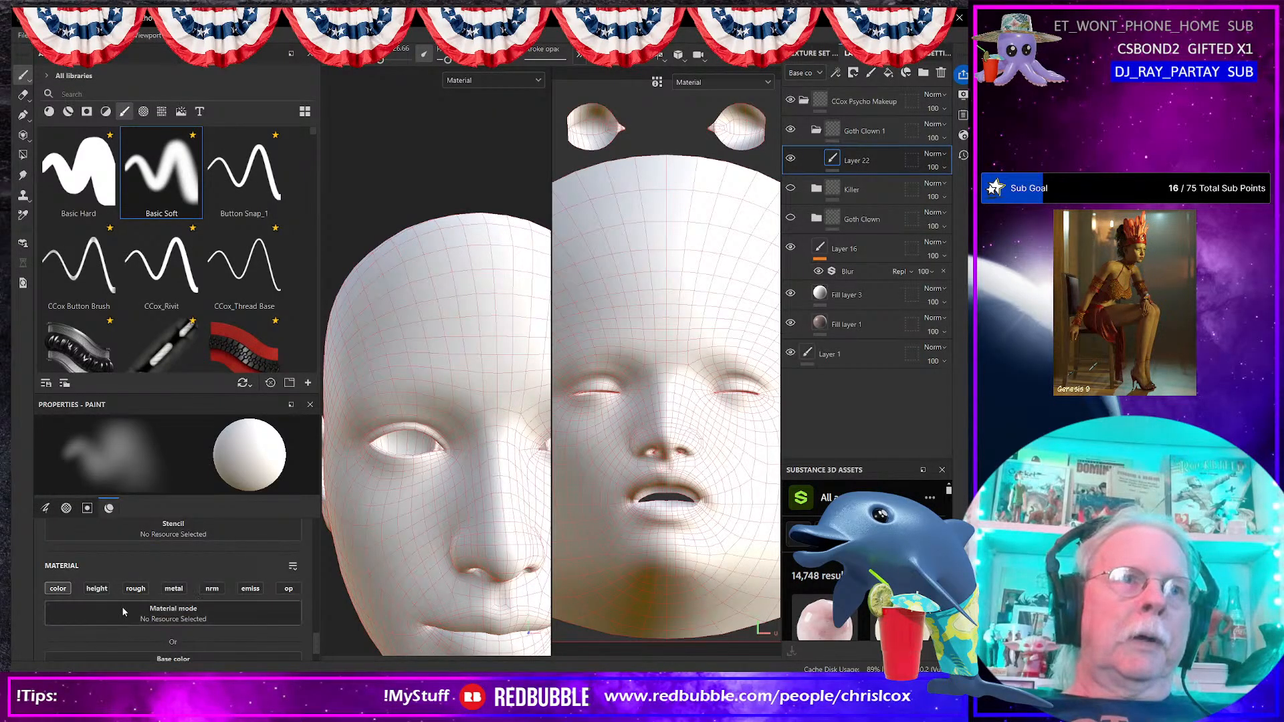
{"action": "scroll", "coordinate": [222, 613], "scroll_direction": "down", "scroll_amount": 1}
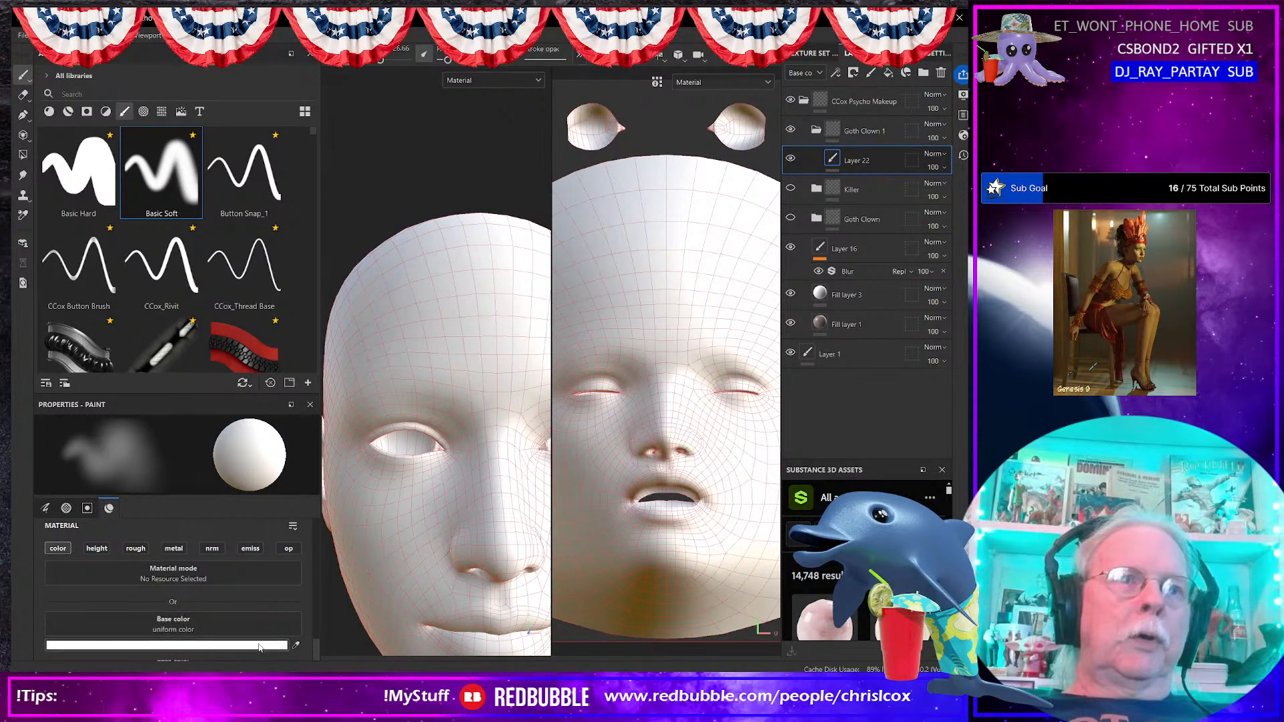
{"action": "left_click", "coordinate": [220, 646]}
{"action": "left_click_drag", "start_coordinate": [394, 525], "coordinate": [406, 529]}
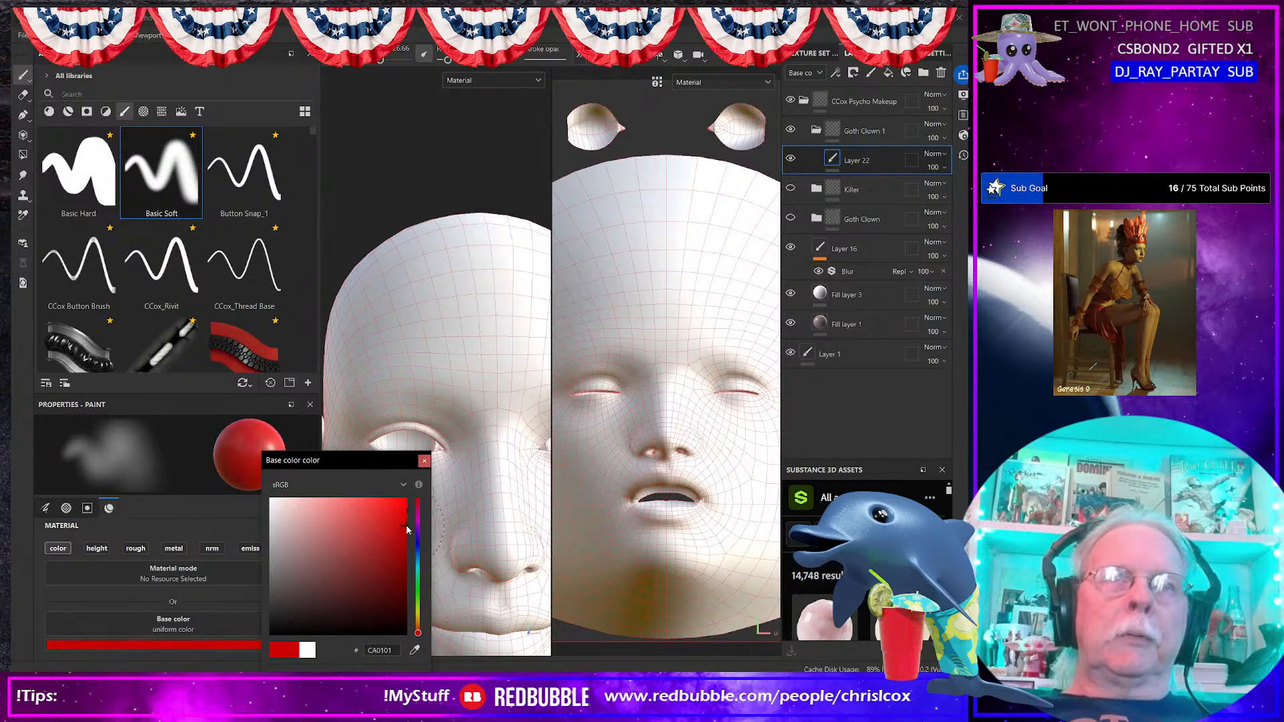
{"action": "left_click", "coordinate": [424, 460]}
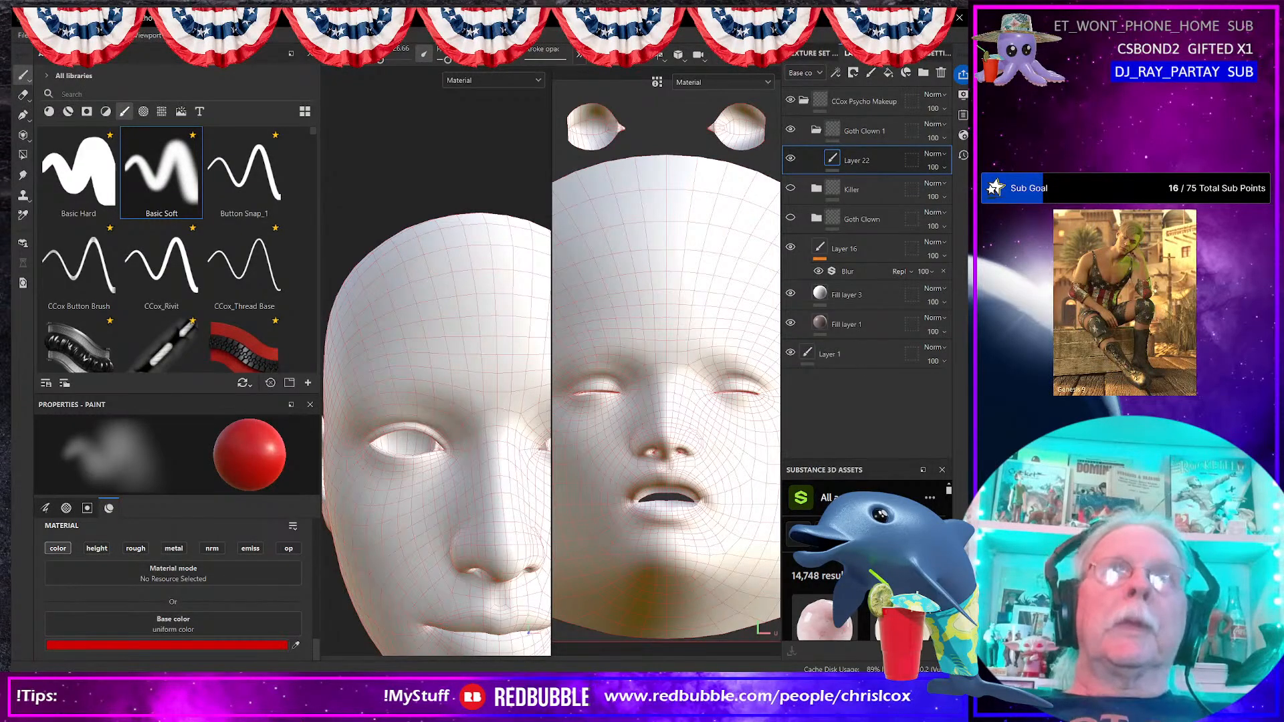
Step: Turn on symmetry and build up soft red shading all around both eyes on Layer 22
{"action": "left_click", "coordinate": [557, 53]}
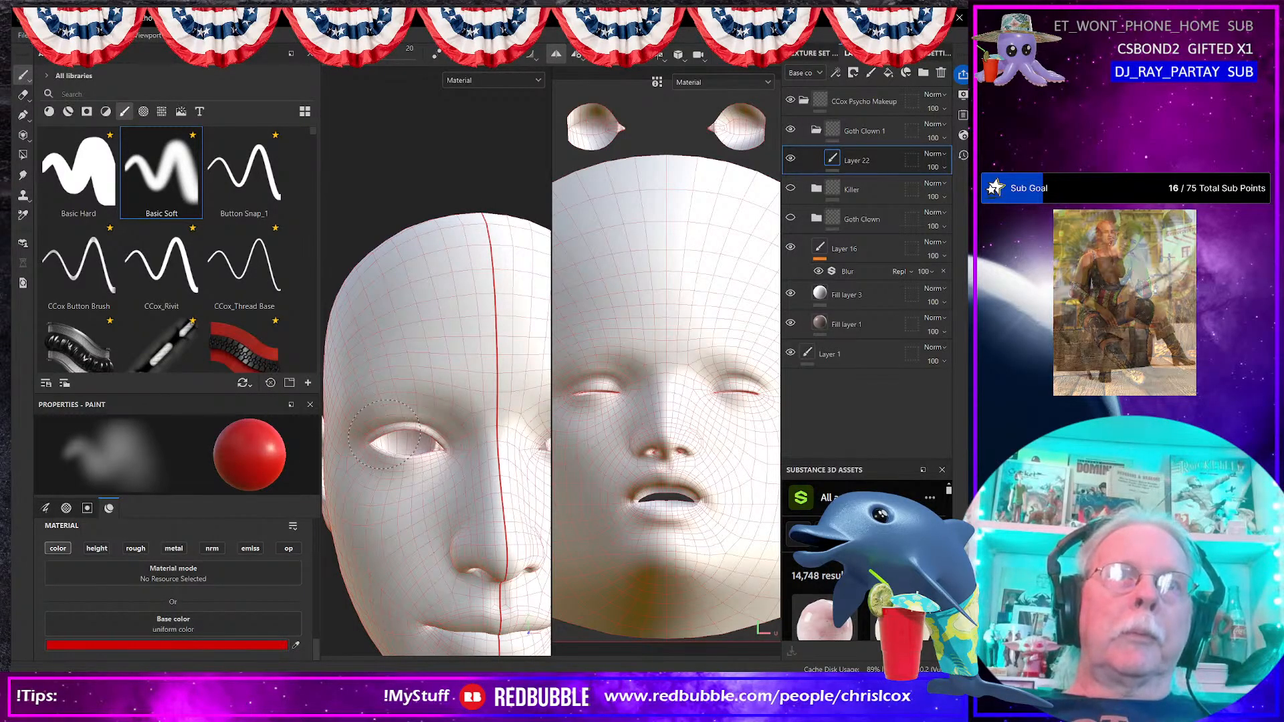
{"action": "mouse_move", "coordinate": [384, 434]}
{"action": "left_mouse_down"}
{"action": "mouse_move", "coordinate": [411, 461]}
{"action": "mouse_move", "coordinate": [375, 446]}
{"action": "mouse_move", "coordinate": [394, 465]}
{"action": "mouse_move", "coordinate": [381, 458]}
{"action": "mouse_move", "coordinate": [442, 439]}
{"action": "mouse_move", "coordinate": [404, 463]}
{"action": "left_mouse_up"}
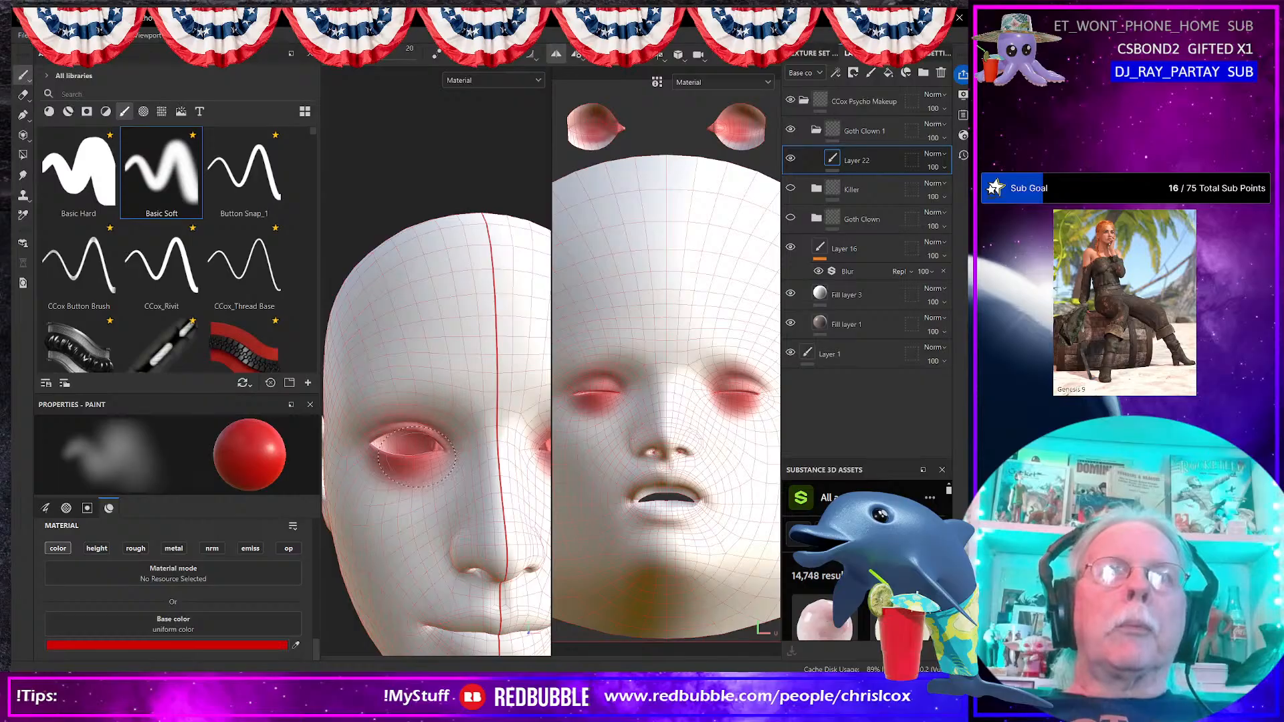
{"action": "scroll", "coordinate": [416, 456], "scroll_direction": "up", "scroll_amount": 3}
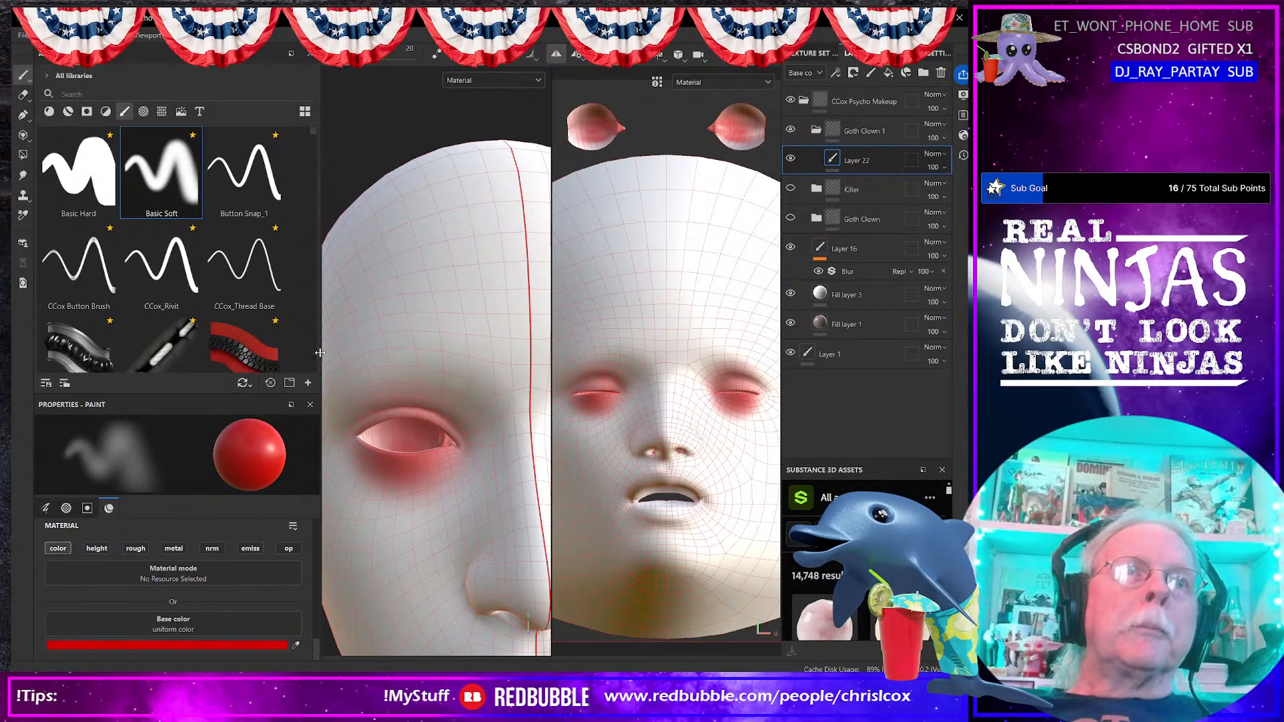
{"action": "left_click_drag", "start_coordinate": [321, 352], "coordinate": [253, 354]}
{"action": "mouse_move", "coordinate": [340, 458]}
{"action": "left_mouse_down"}
{"action": "mouse_move", "coordinate": [325, 447]}
{"action": "mouse_move", "coordinate": [324, 418]}
{"action": "mouse_move", "coordinate": [370, 403]}
{"action": "left_mouse_up"}
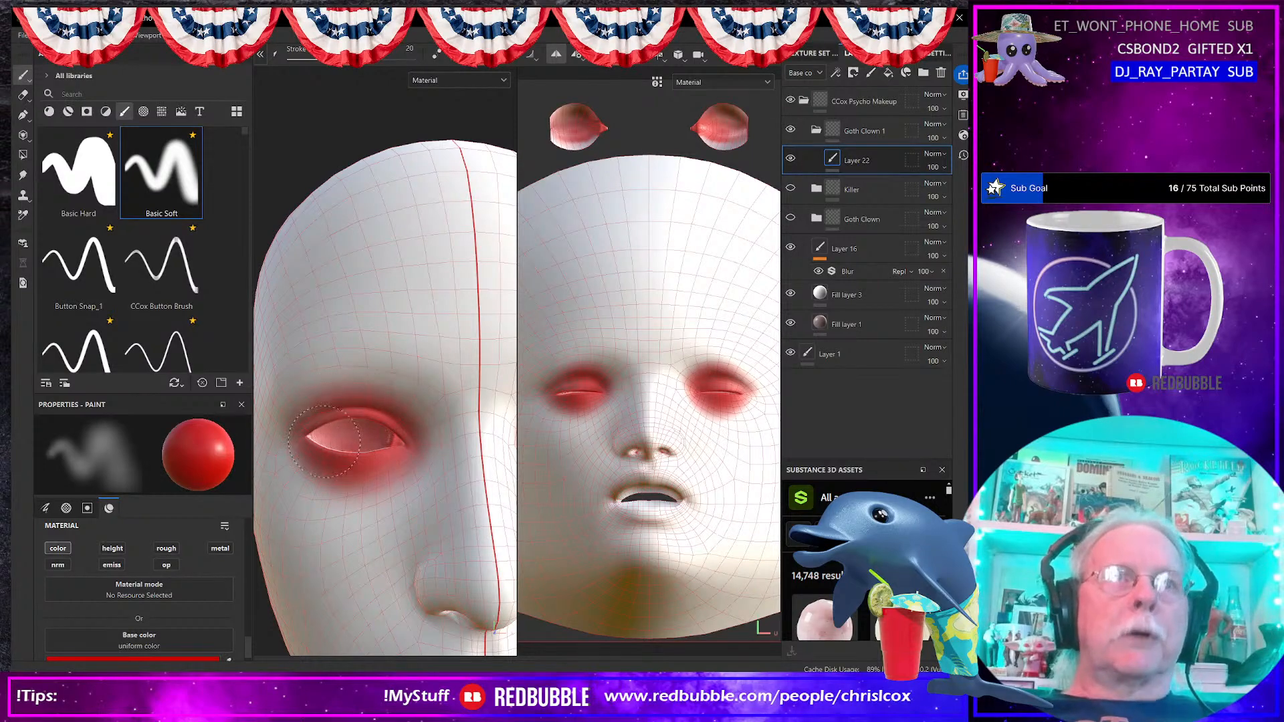
{"action": "mouse_move", "coordinate": [308, 449]}
{"action": "left_mouse_down"}
{"action": "mouse_move", "coordinate": [280, 458]}
{"action": "mouse_move", "coordinate": [341, 400]}
{"action": "mouse_move", "coordinate": [416, 426]}
{"action": "left_mouse_up"}
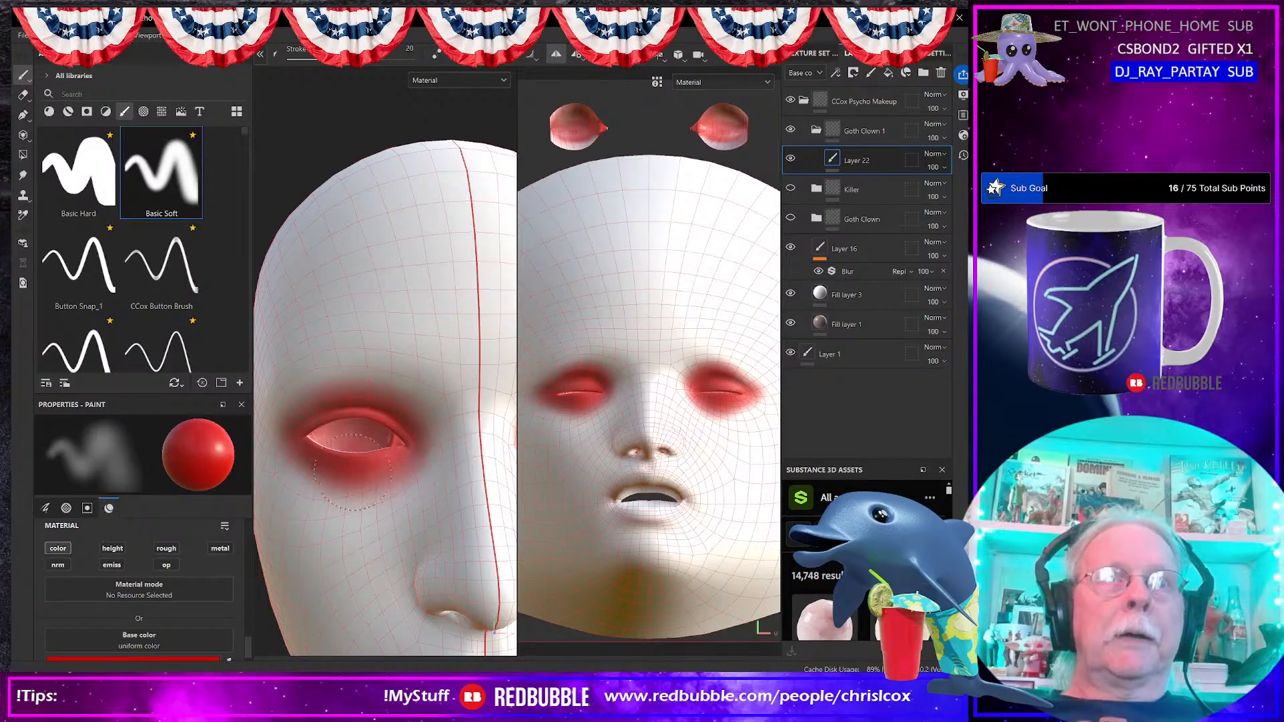
Step: Dab a faint red spot on each cheek below the eyes and check it on the whole face
{"action": "left_click_drag", "start_coordinate": [415, 428], "coordinate": [425, 451], "text": "alt"}
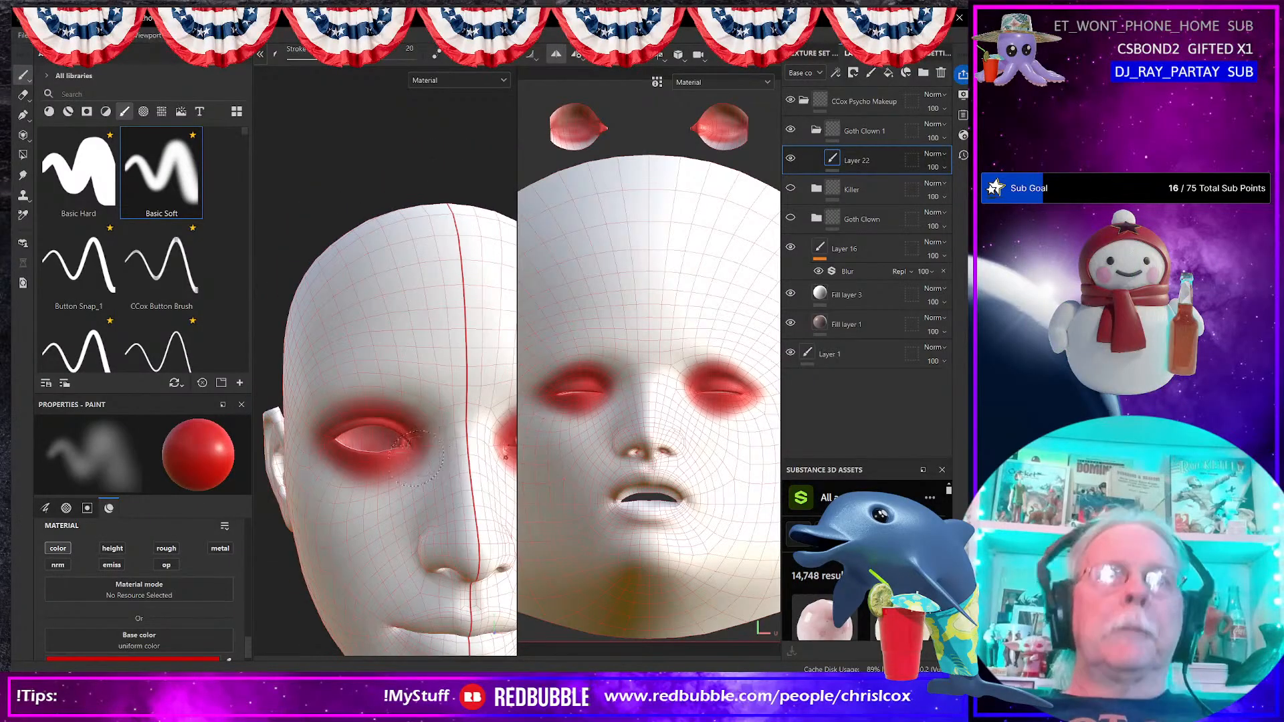
{"action": "left_click", "coordinate": [341, 542]}
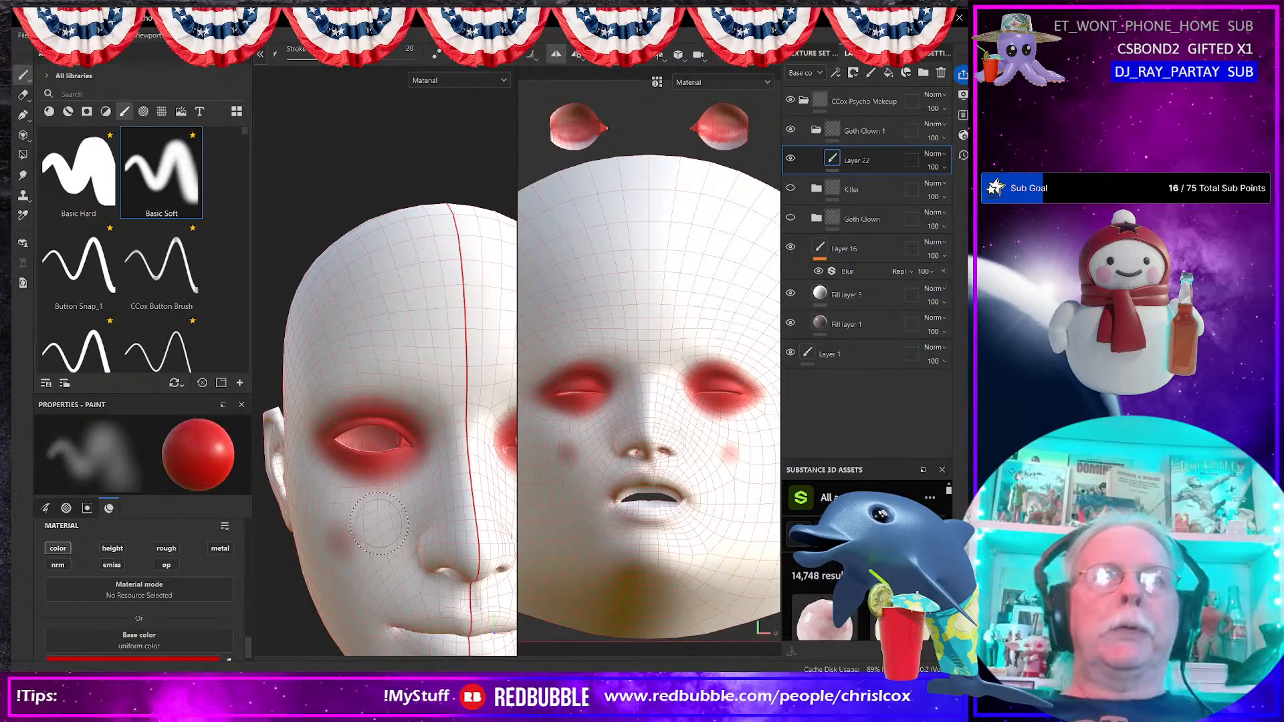
{"action": "left_click_drag", "start_coordinate": [380, 524], "coordinate": [494, 521], "text": "alt"}
{"action": "scroll", "coordinate": [492, 524], "scroll_direction": "up", "scroll_amount": 5}
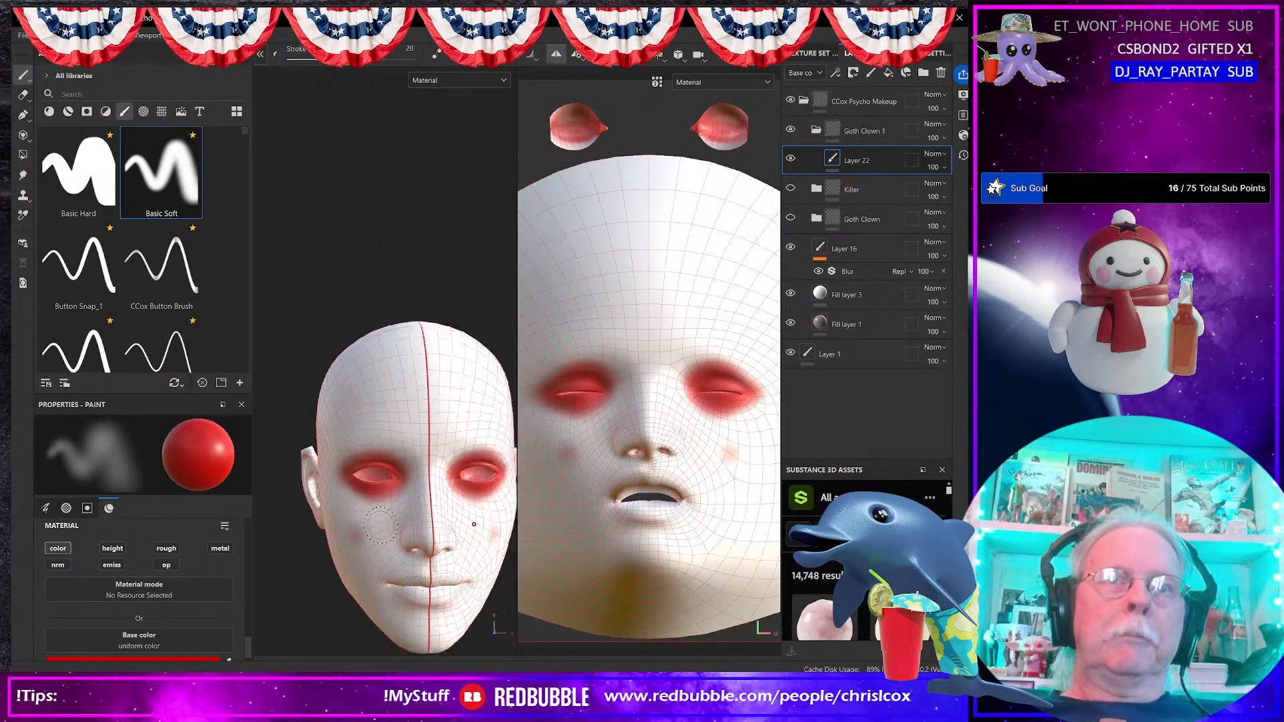
{"action": "middle_click_drag", "start_coordinate": [393, 518], "coordinate": [393, 354]}
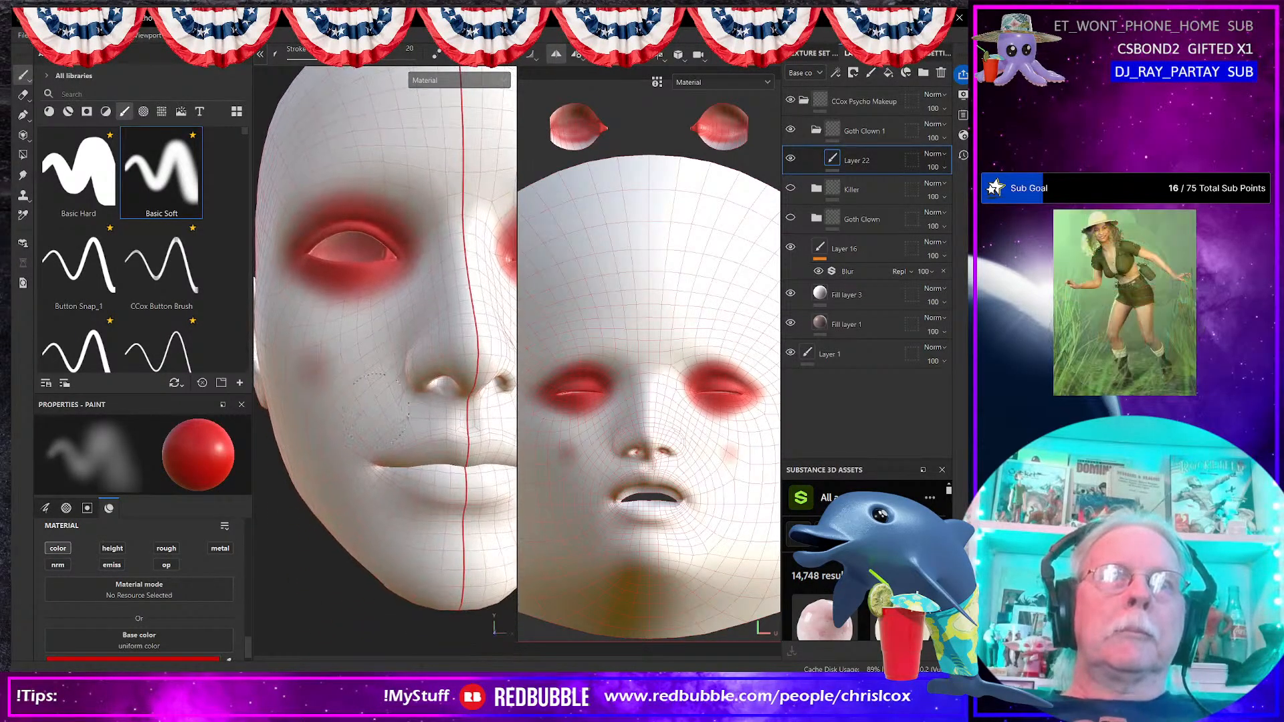
Step: Reduce the brush size, add a new paint layer above Layer 22, and choose the Filled path tool
{"action": "key", "text": "["}
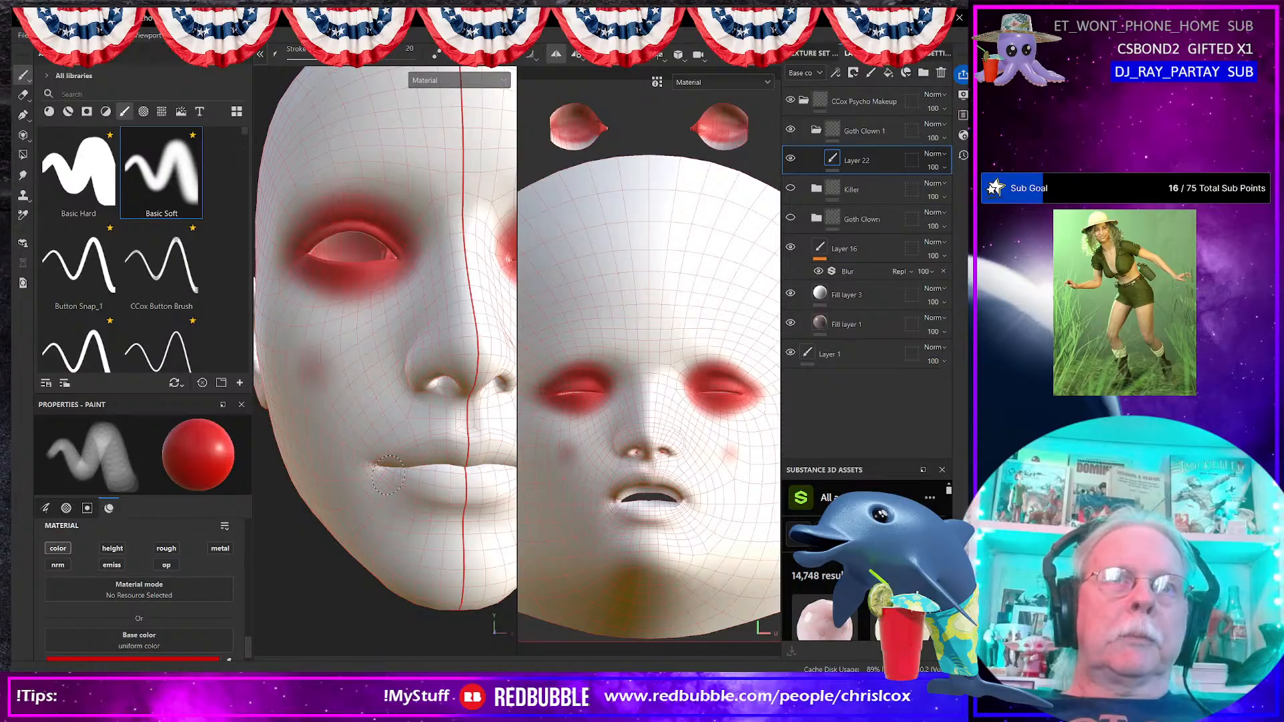
{"action": "left_click_drag", "start_coordinate": [388, 476], "coordinate": [373, 489], "text": "alt"}
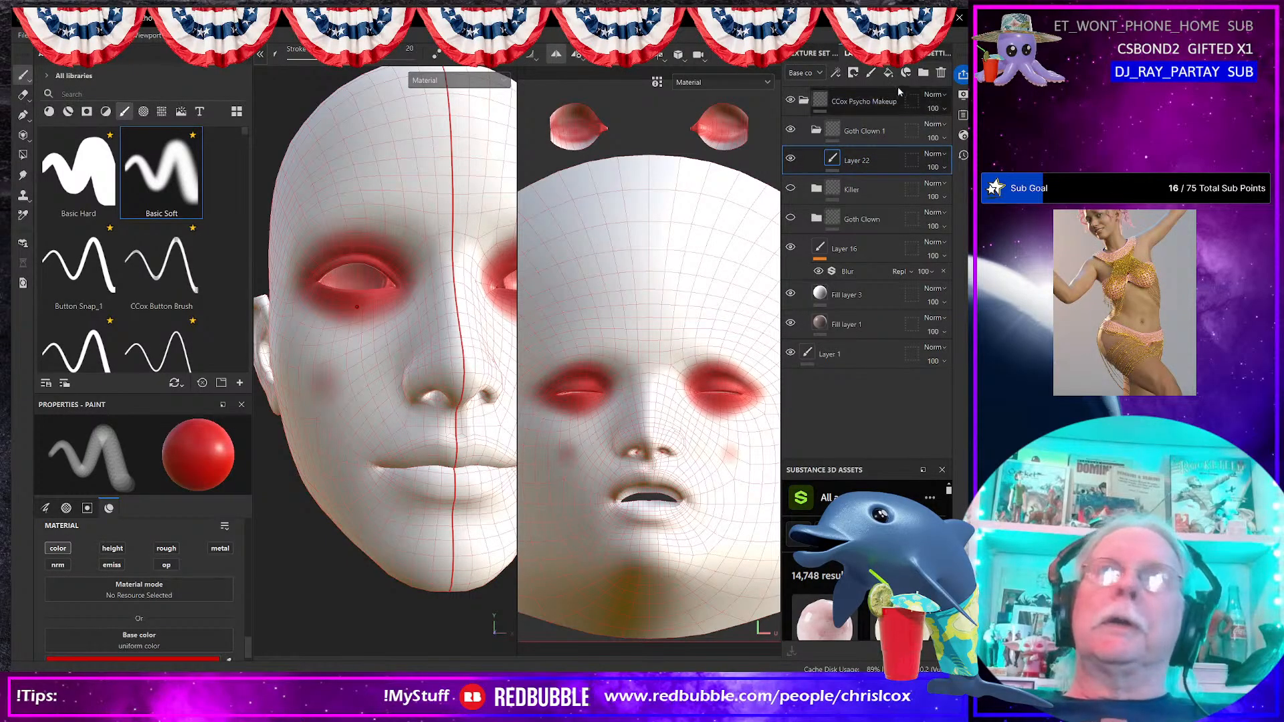
{"action": "left_click", "coordinate": [870, 72]}
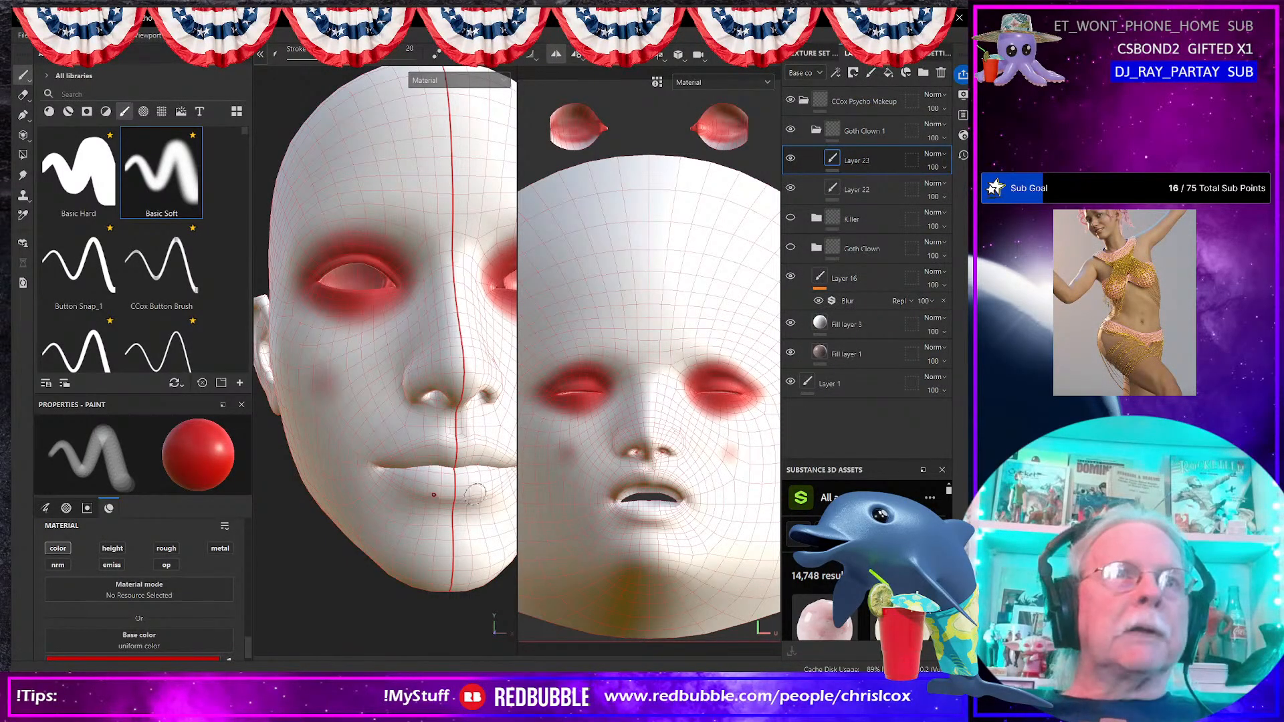
{"action": "left_click", "coordinate": [24, 115]}
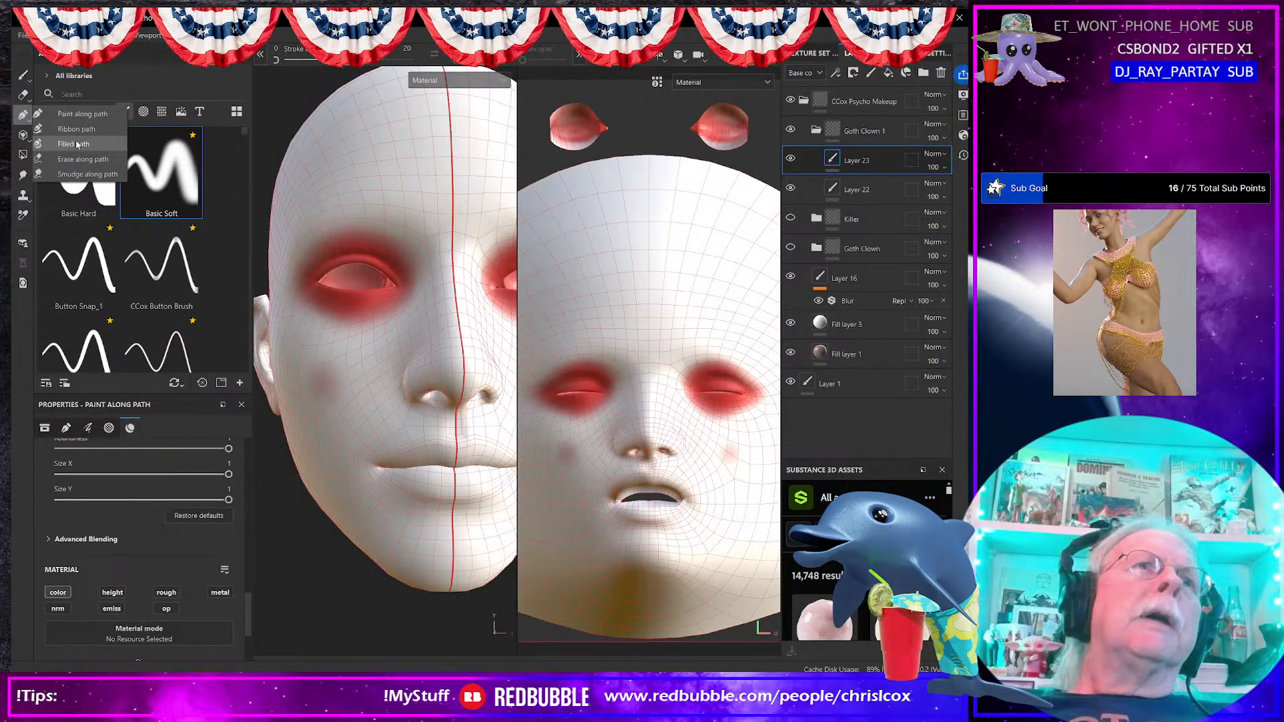
{"action": "left_click", "coordinate": [77, 144]}
Step: Set the filled path's base colour to red
{"action": "left_click", "coordinate": [202, 519]}
{"action": "left_click_drag", "start_coordinate": [298, 449], "coordinate": [342, 388]}
{"action": "left_click", "coordinate": [356, 334]}
Step: Trace a filled path along half of the upper lip, from the midline between the lips out past the mouth corner
{"action": "scroll", "coordinate": [435, 495], "scroll_direction": "up", "scroll_amount": 5}
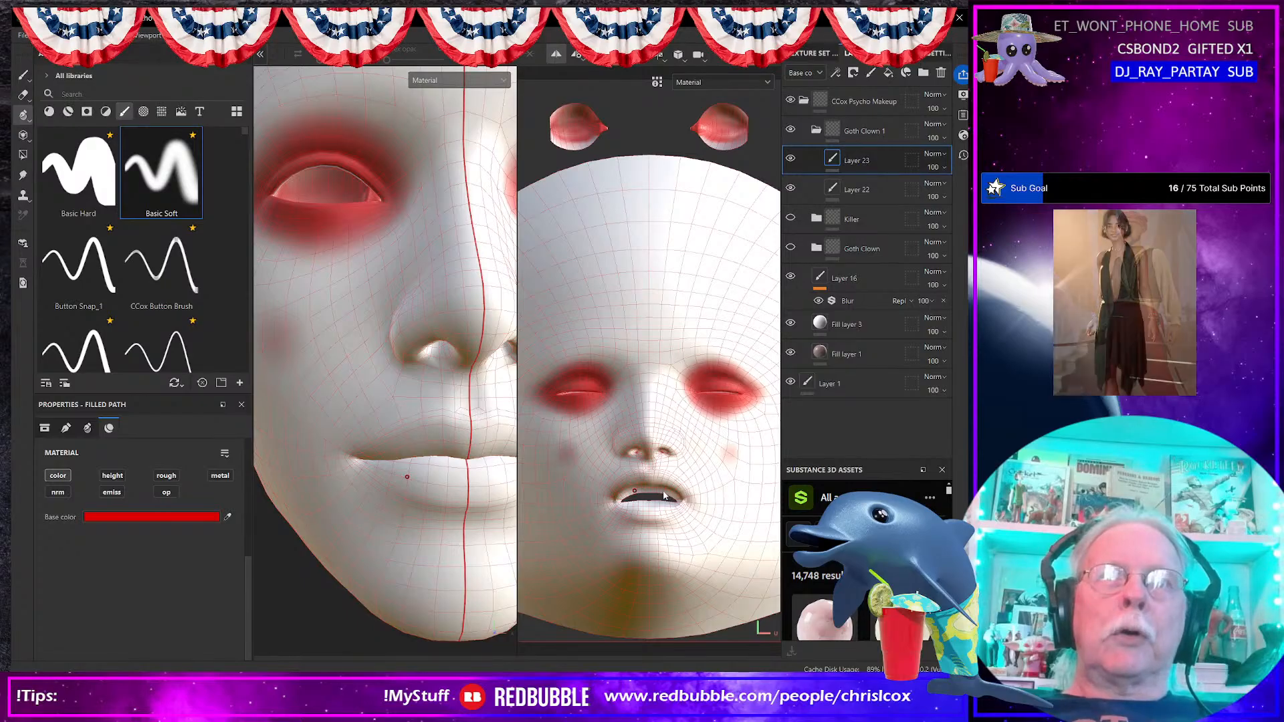
{"action": "left_click", "coordinate": [467, 458]}
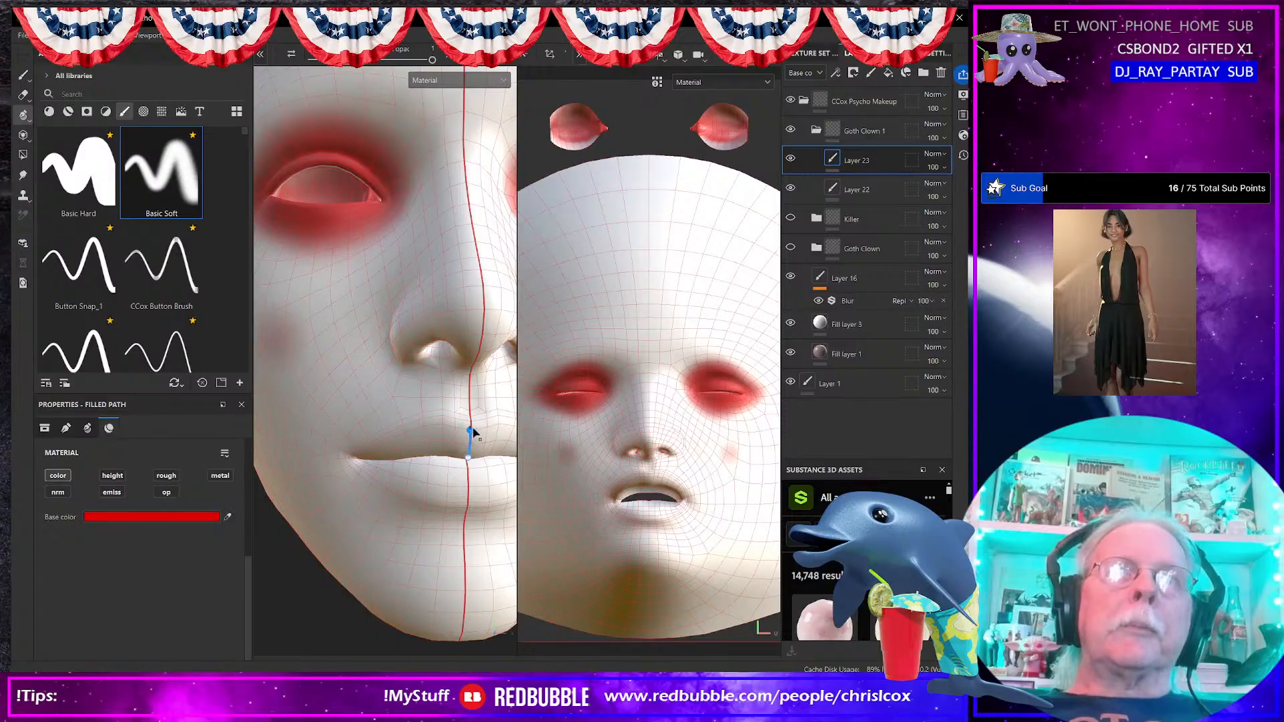
{"action": "scroll", "coordinate": [425, 493], "scroll_direction": "up", "scroll_amount": 2}
{"action": "scroll", "coordinate": [434, 468], "scroll_direction": "up", "scroll_amount": 2}
{"action": "left_click", "coordinate": [452, 376]}
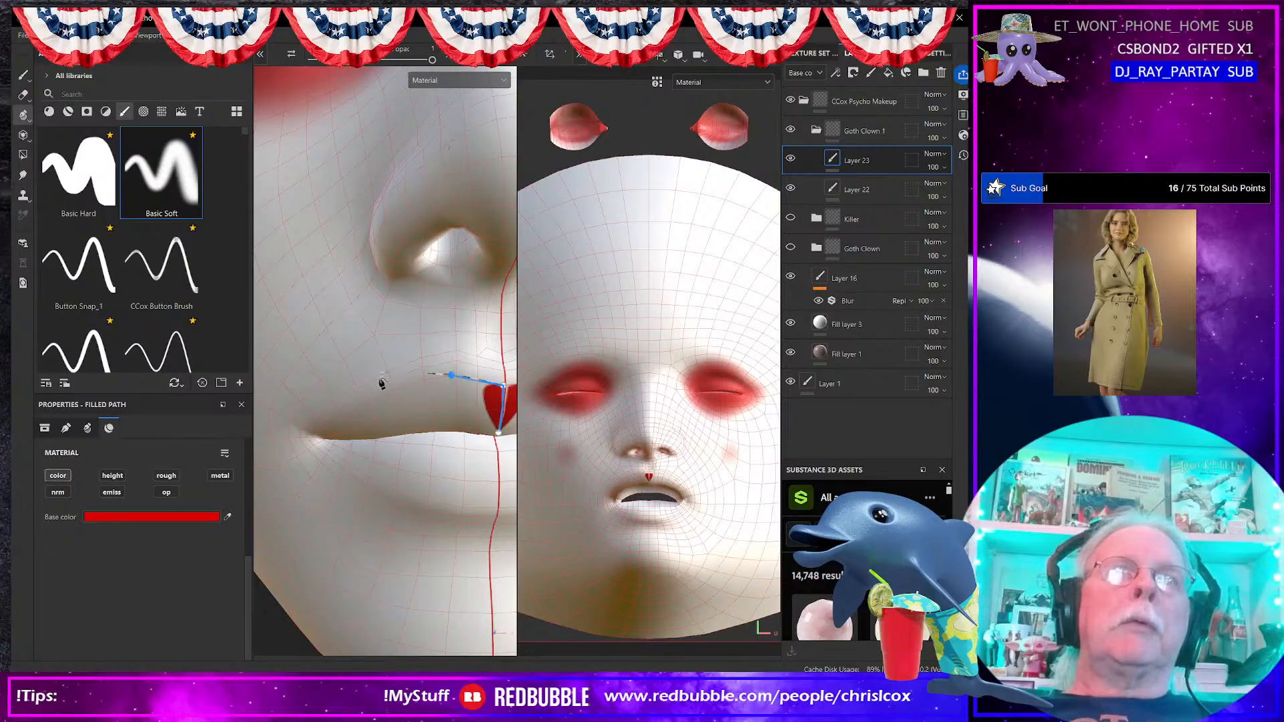
{"action": "left_click", "coordinate": [379, 395]}
{"action": "left_click", "coordinate": [334, 419]}
{"action": "left_click", "coordinate": [305, 431]}
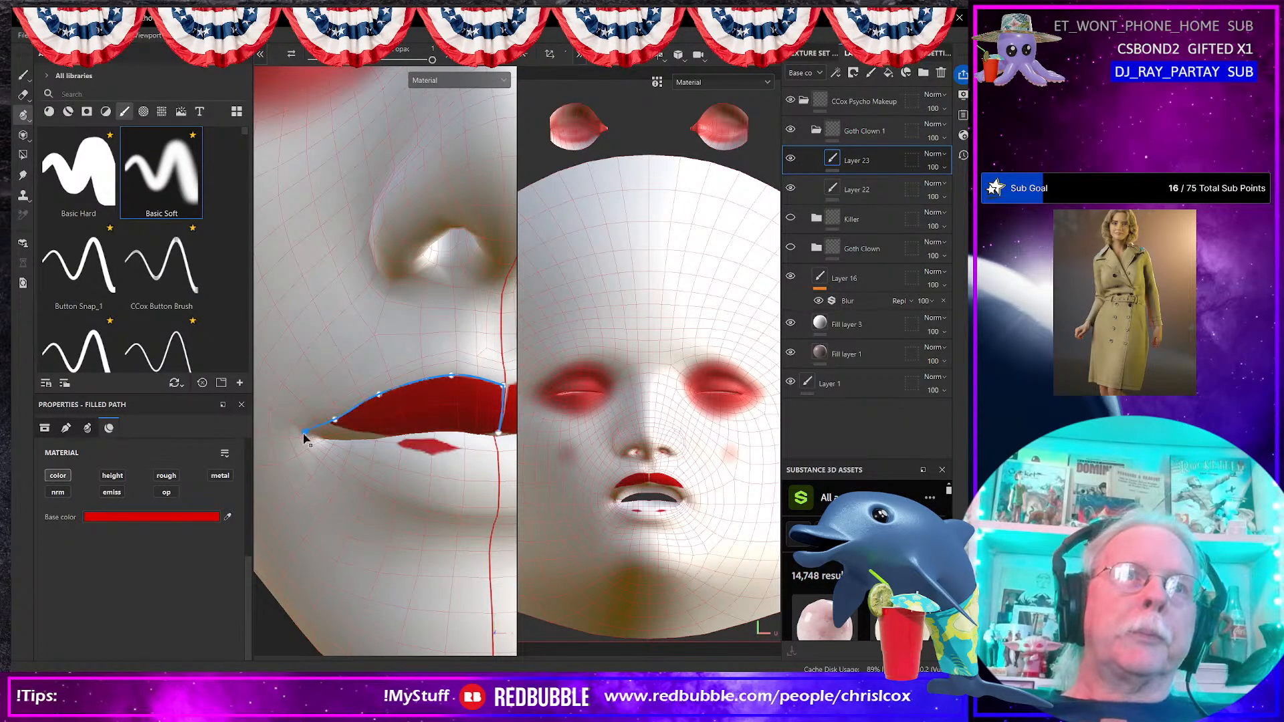
{"action": "left_click", "coordinate": [284, 434]}
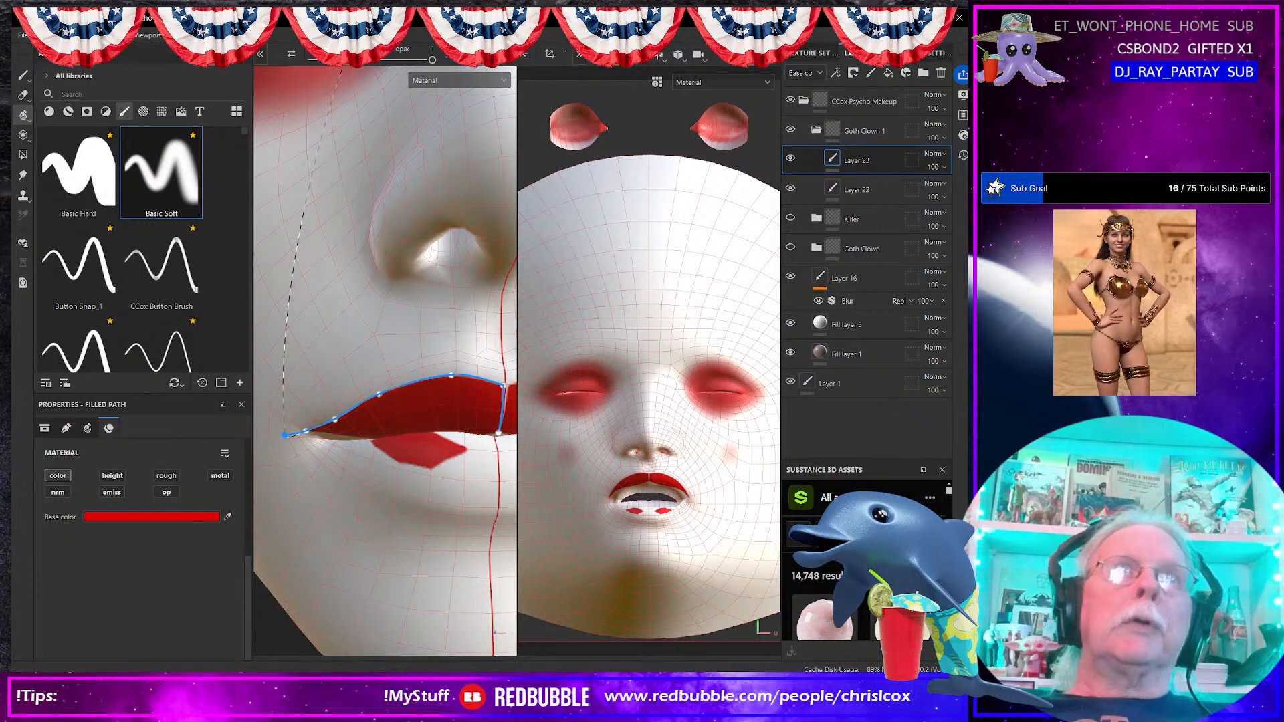
Step: Continue the path along the lower lip's edge to the midline and close it at the starting point between the lips
{"action": "left_click", "coordinate": [324, 446]}
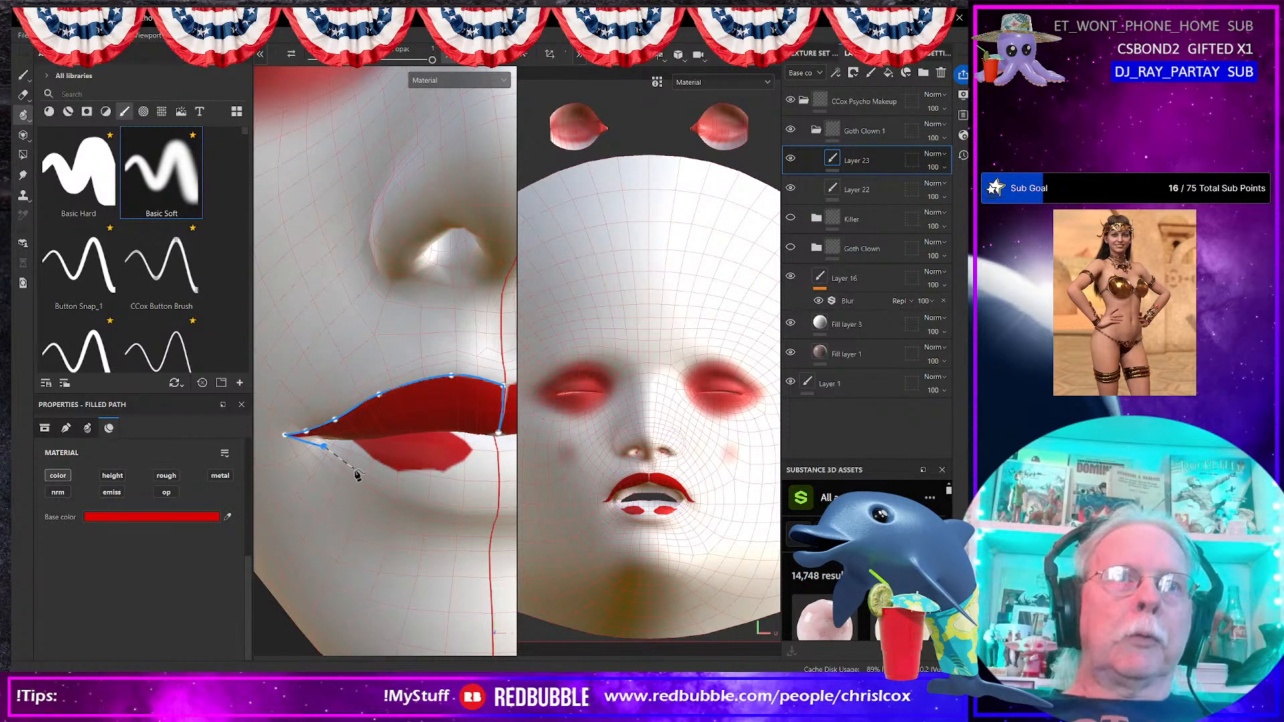
{"action": "left_click", "coordinate": [359, 479]}
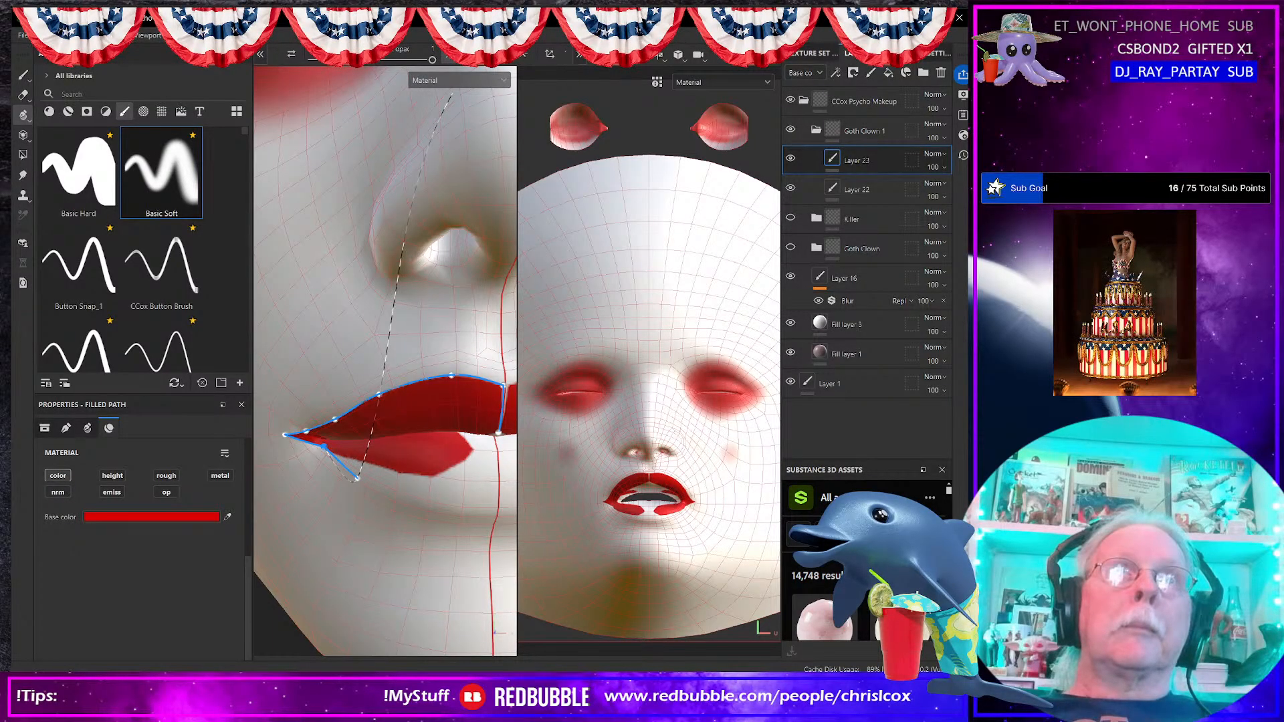
{"action": "left_click", "coordinate": [402, 499]}
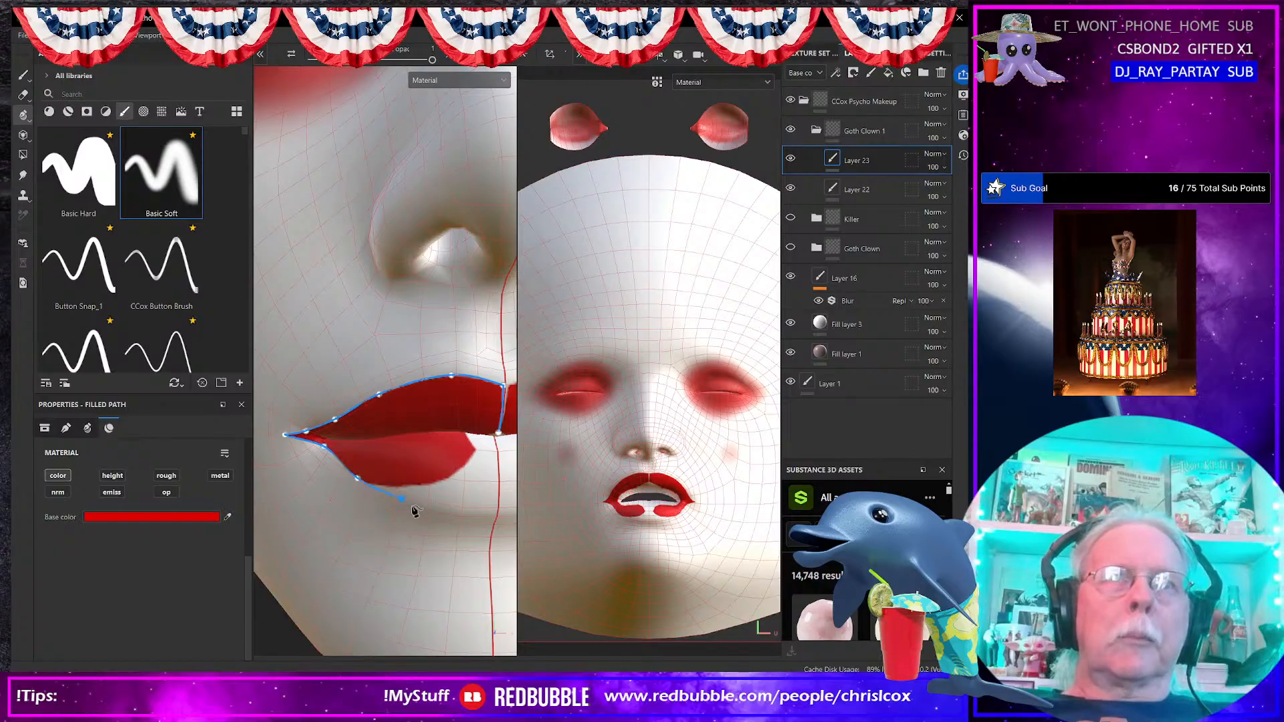
{"action": "left_click", "coordinate": [459, 508]}
{"action": "left_click", "coordinate": [498, 499]}
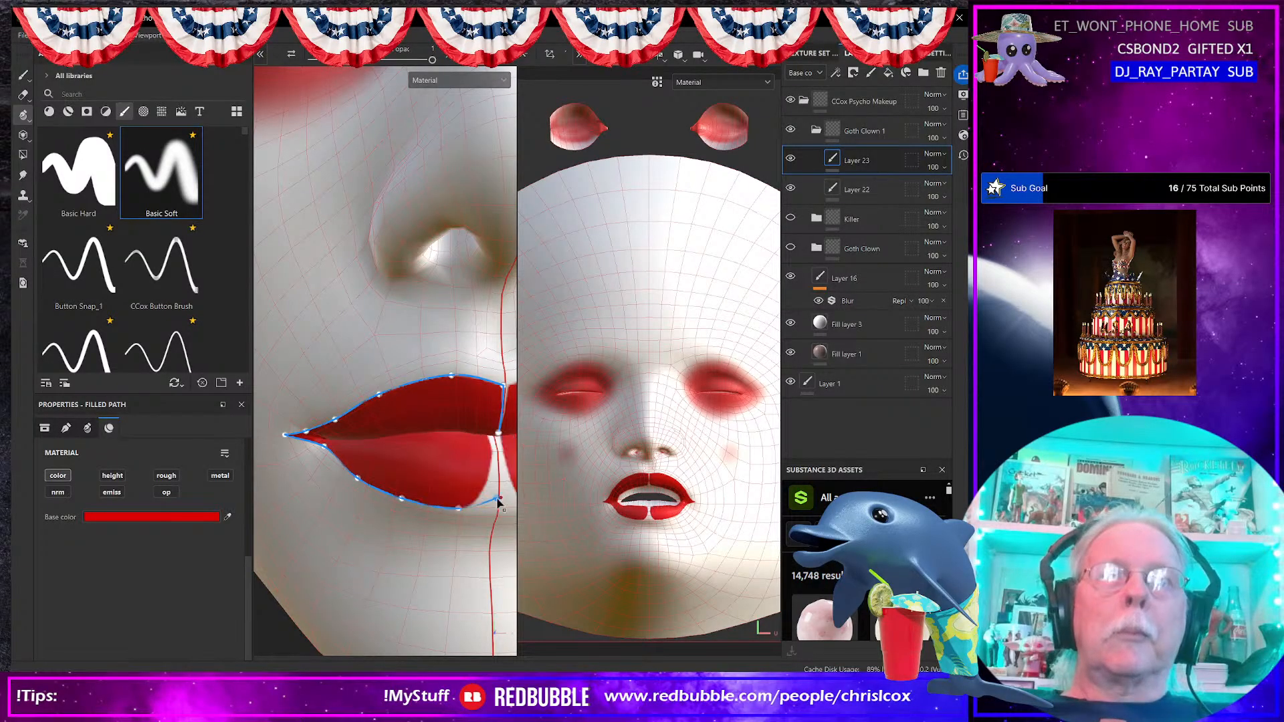
{"action": "left_click", "coordinate": [498, 435]}
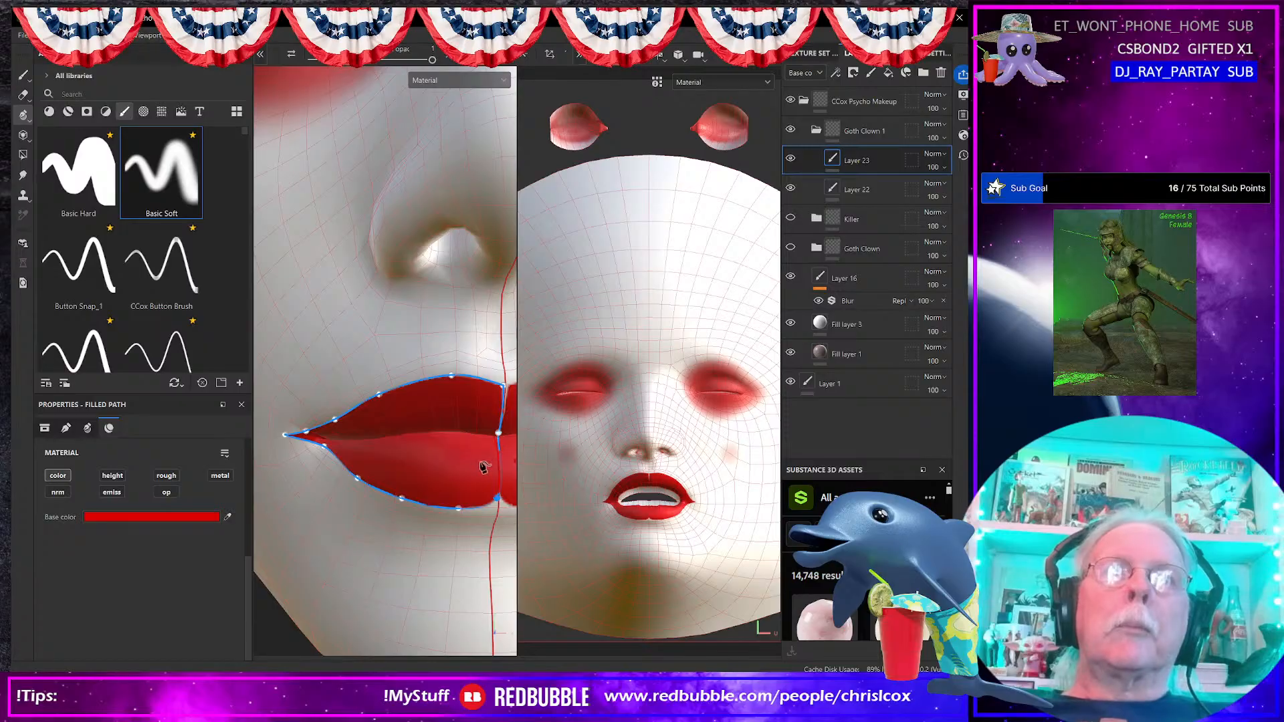
Step: Move the path's lower-lip midline point onto the symmetry line, down to the lip's lower edge
{"action": "scroll", "coordinate": [476, 458], "scroll_direction": "down", "scroll_amount": 3}
{"action": "middle_click_drag", "start_coordinate": [471, 451], "coordinate": [404, 429], "text": "alt"}
{"action": "left_click_drag", "start_coordinate": [398, 460], "coordinate": [415, 476], "text": "alt"}
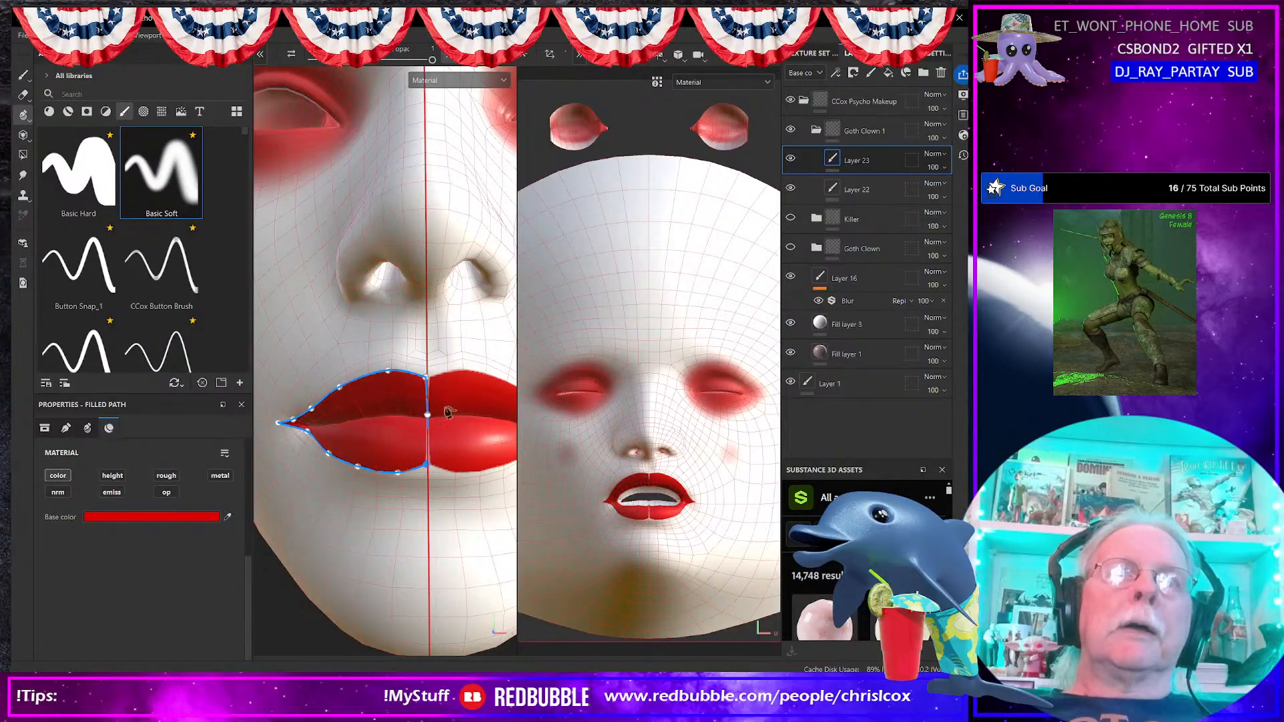
{"action": "left_click_drag", "start_coordinate": [426, 465], "coordinate": [432, 472]}
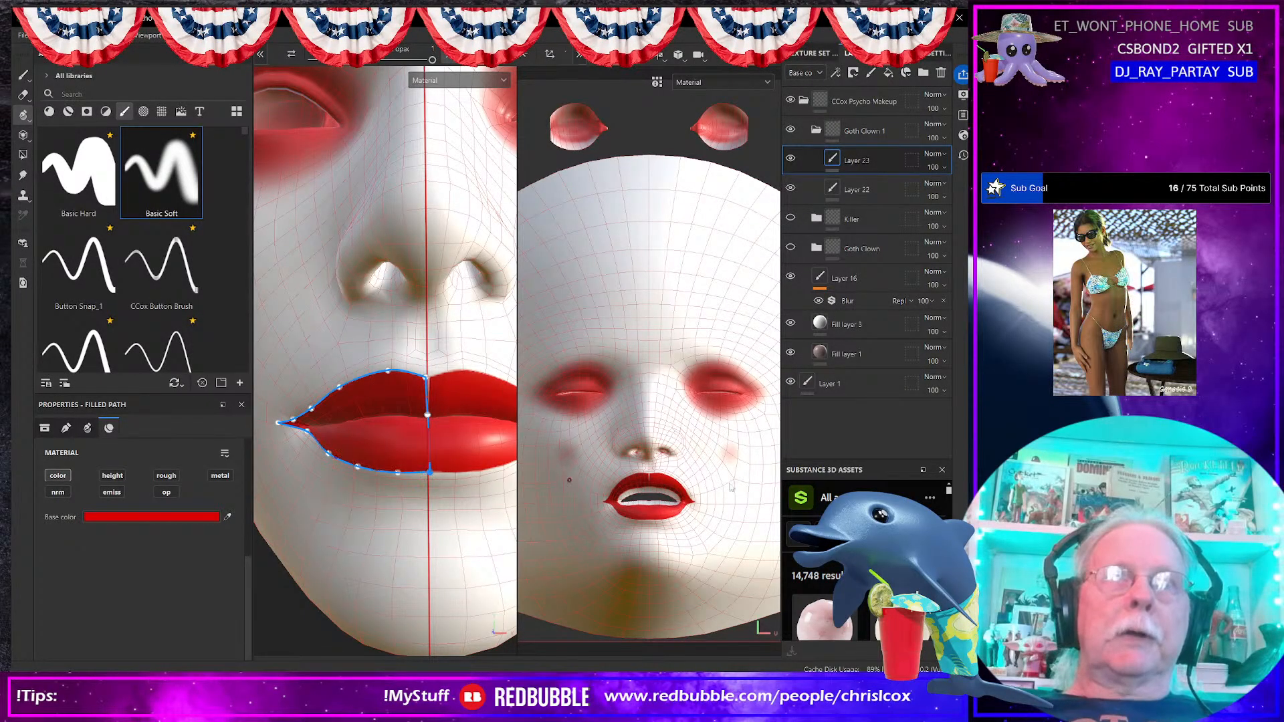
Step: Adjust the path's upper-lip midline point to close the notch between the mirrored halves, and return to the Paint tool
{"action": "scroll", "coordinate": [729, 483], "scroll_direction": "up", "scroll_amount": 3}
{"action": "scroll", "coordinate": [638, 488], "scroll_direction": "up", "scroll_amount": 3}
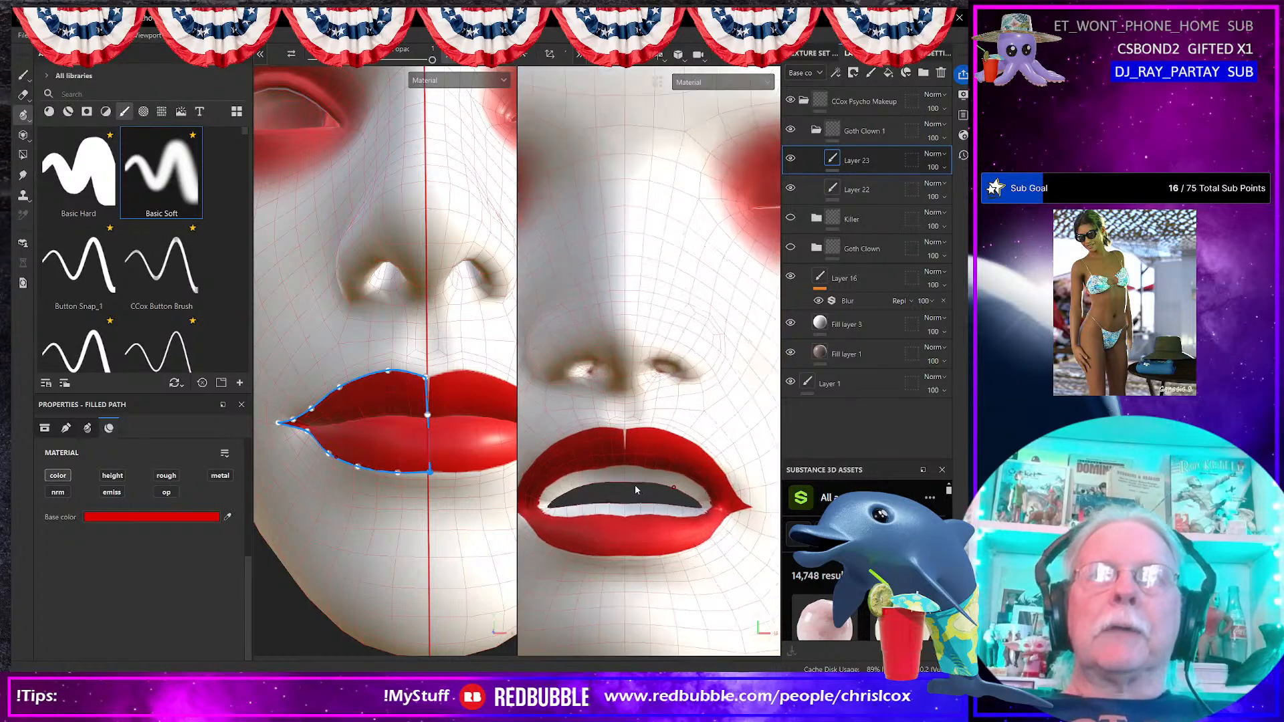
{"action": "scroll", "coordinate": [433, 395], "scroll_direction": "down", "scroll_amount": 2}
{"action": "scroll", "coordinate": [433, 396], "scroll_direction": "up", "scroll_amount": 2}
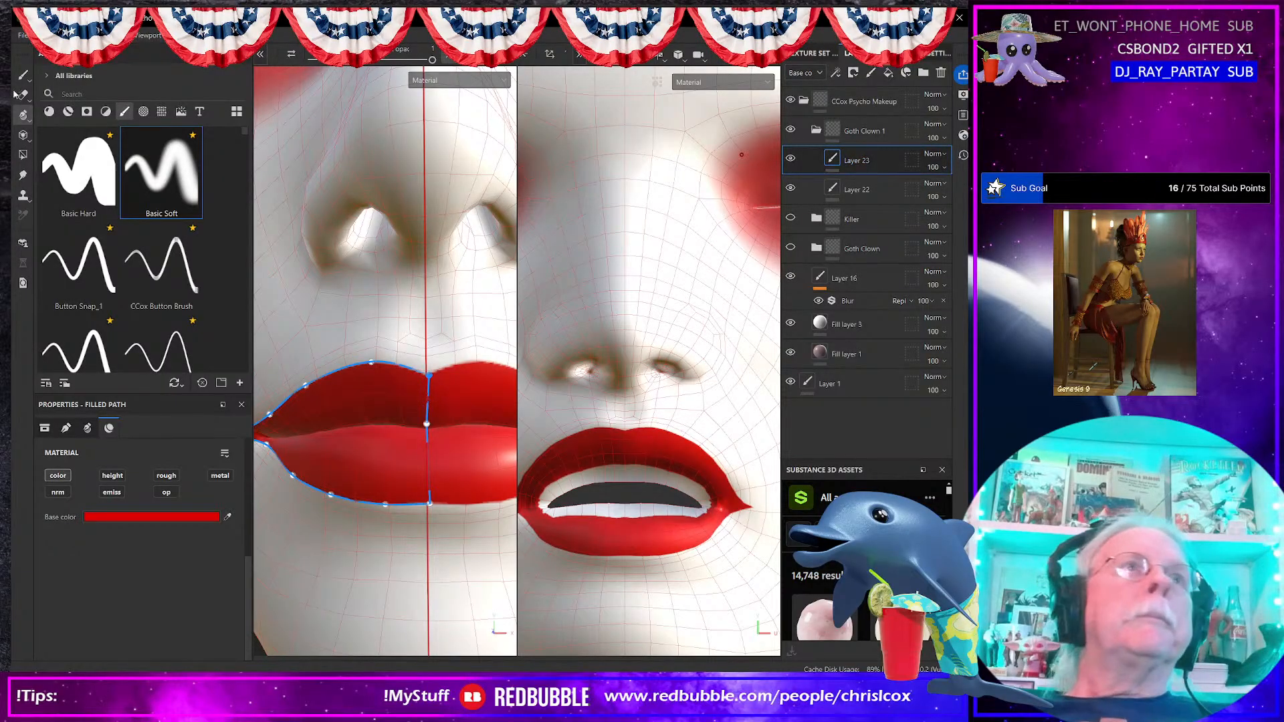
{"action": "left_click", "coordinate": [23, 74]}
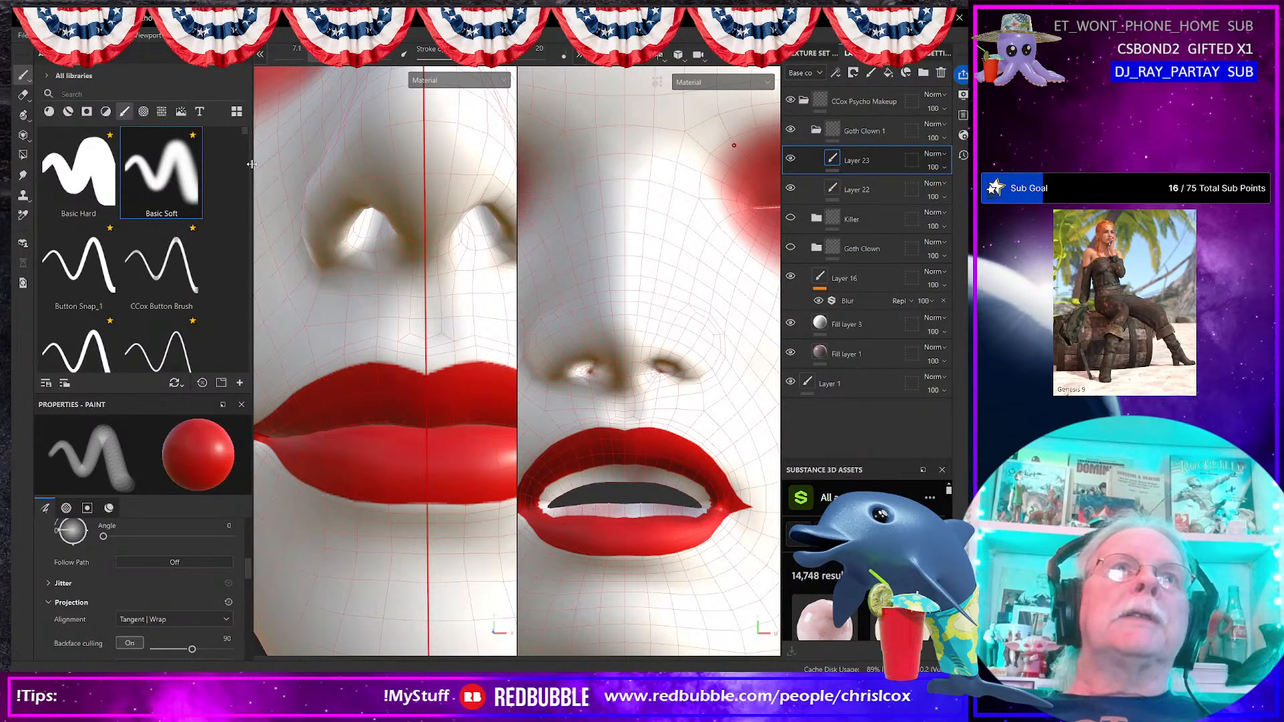
Step: Narrow the asset library, widen the 3D view, and copy the hex value DA0000 from the lip path's base color
{"action": "left_click_drag", "start_coordinate": [251, 165], "coordinate": [223, 166]}
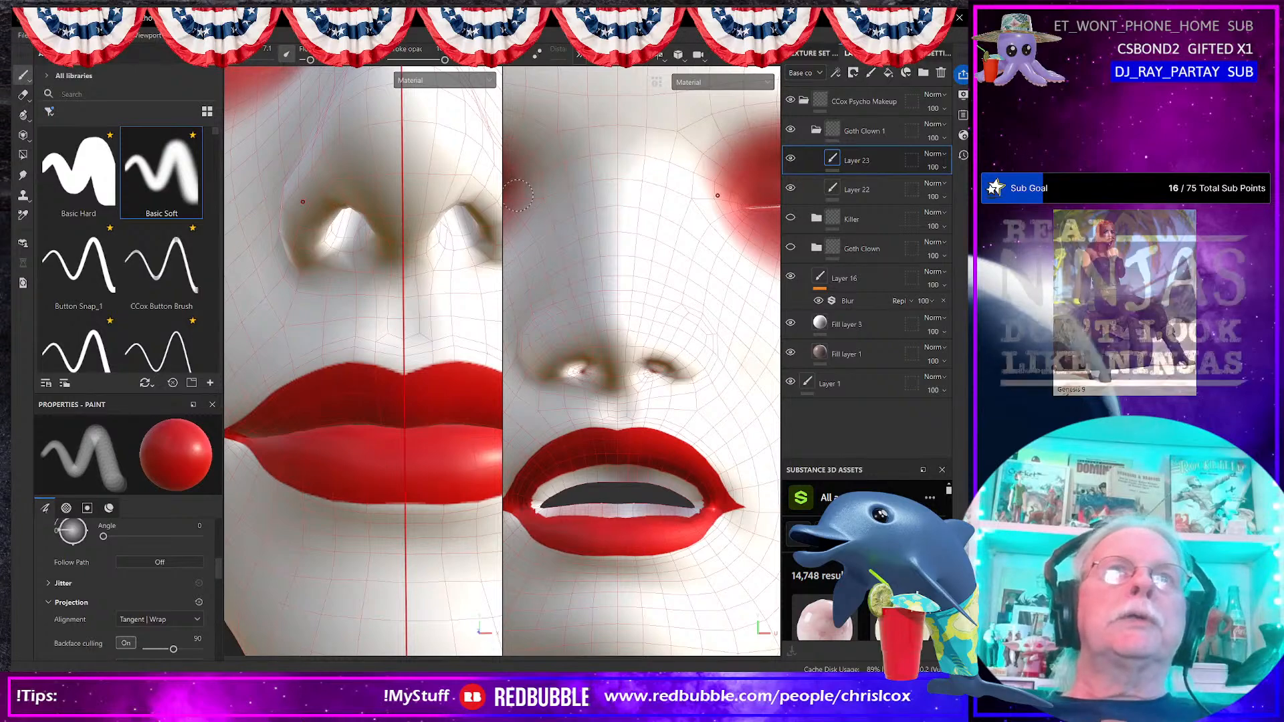
{"action": "left_click_drag", "start_coordinate": [502, 200], "coordinate": [556, 201]}
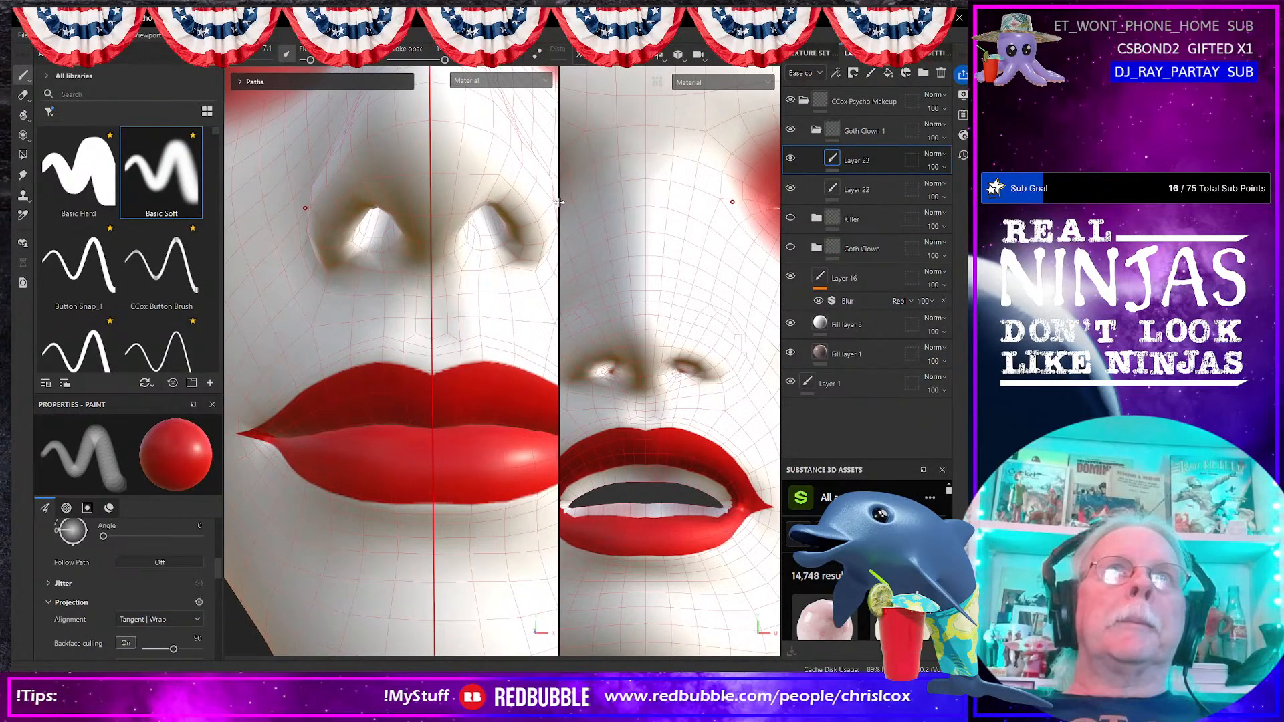
{"action": "left_click", "coordinate": [242, 82]}
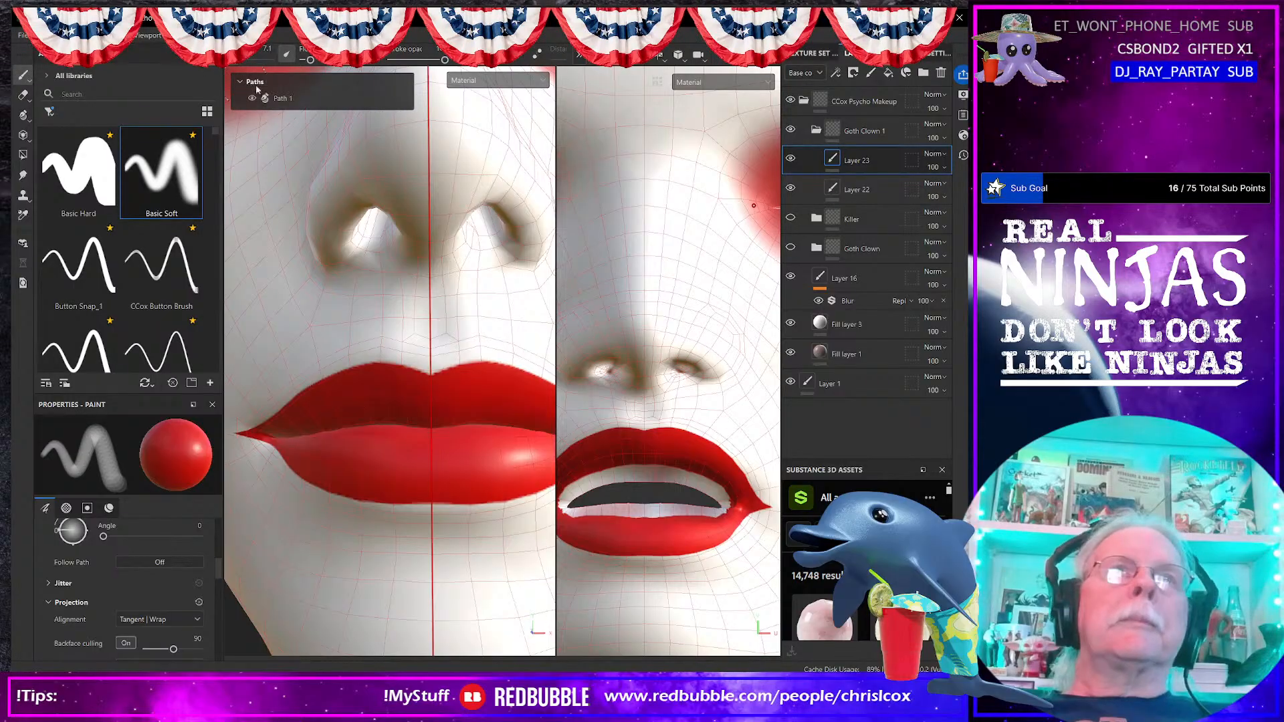
{"action": "left_click", "coordinate": [287, 98]}
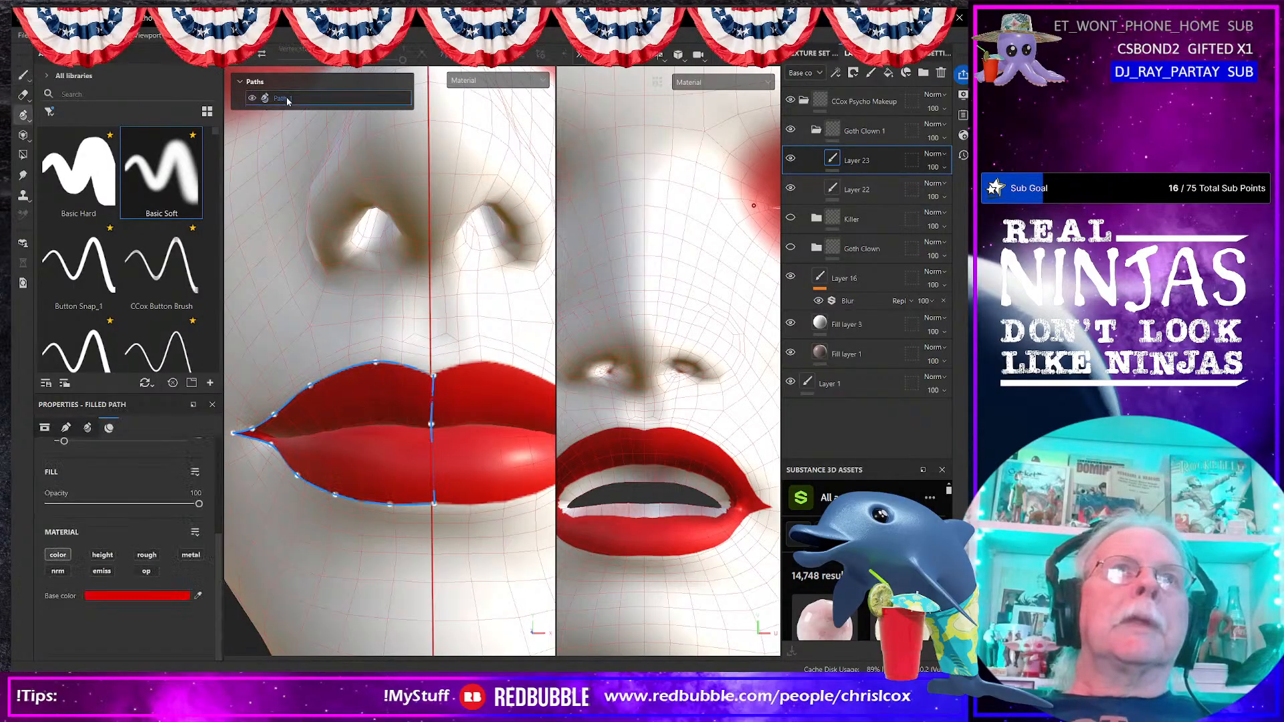
{"action": "left_click", "coordinate": [182, 599]}
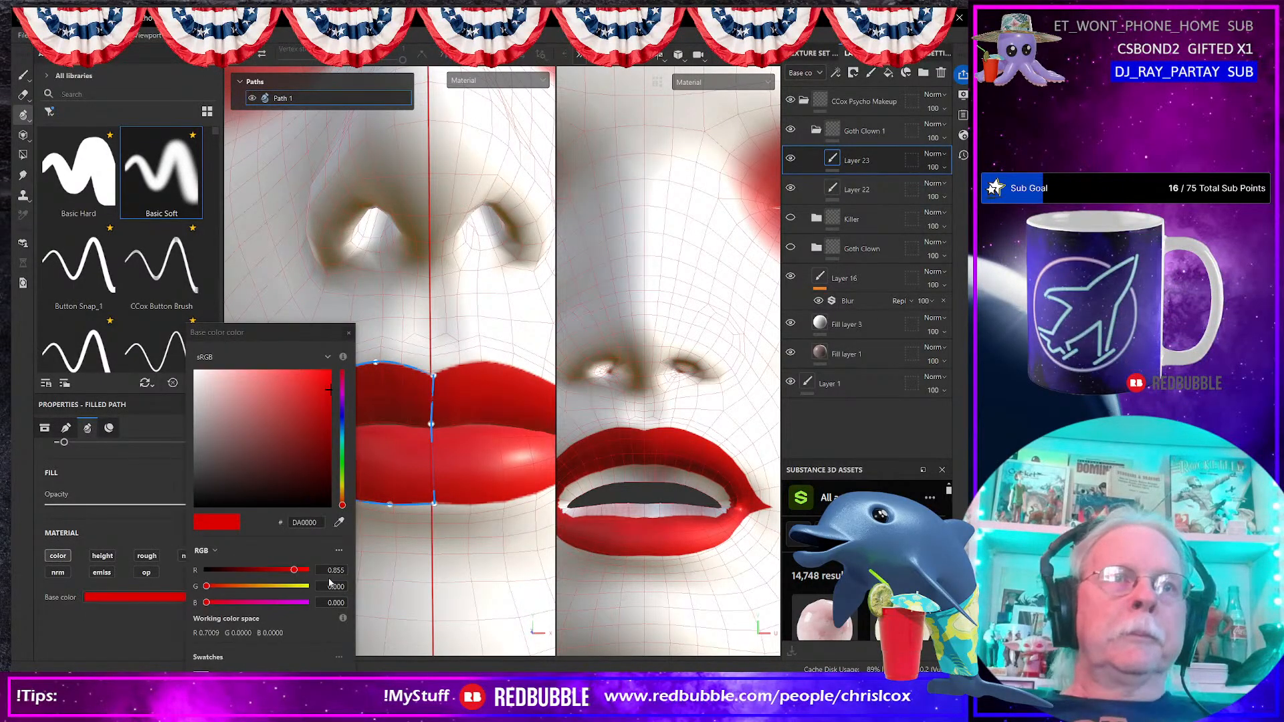
{"action": "left_click", "coordinate": [310, 524]}
{"action": "right_click", "coordinate": [312, 527]}
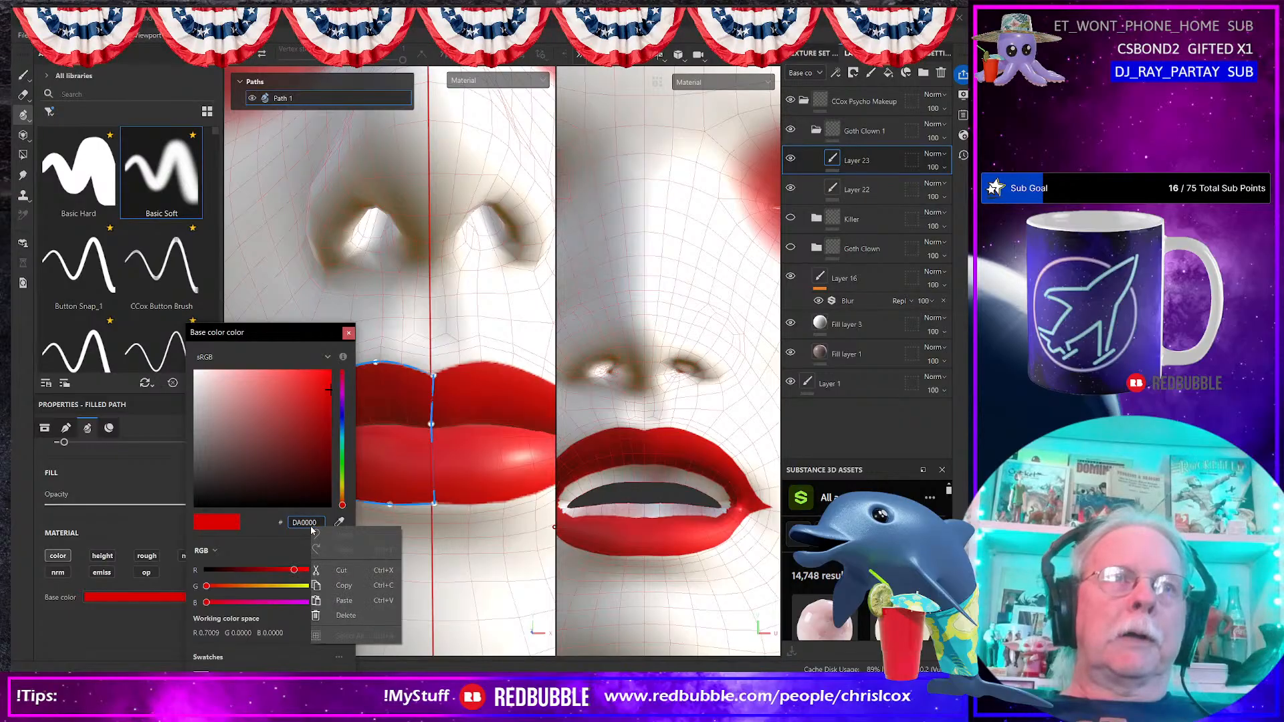
{"action": "left_click", "coordinate": [344, 586]}
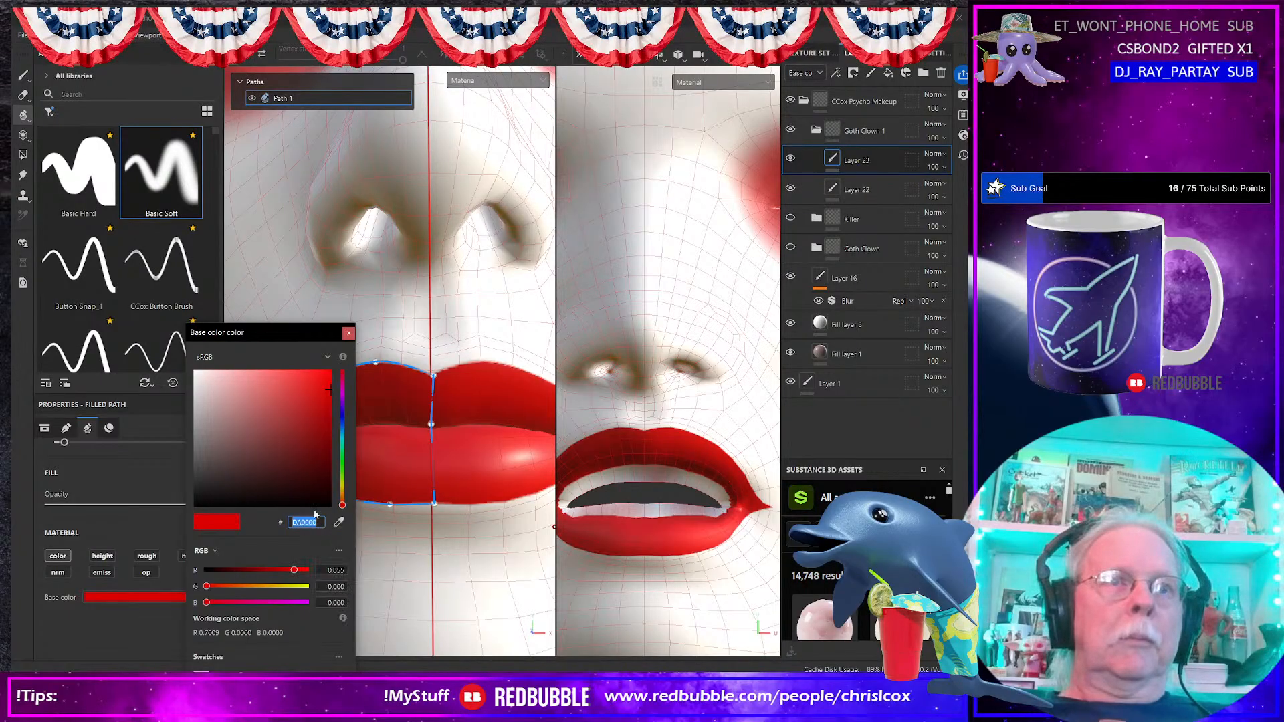
{"action": "left_click", "coordinate": [348, 332]}
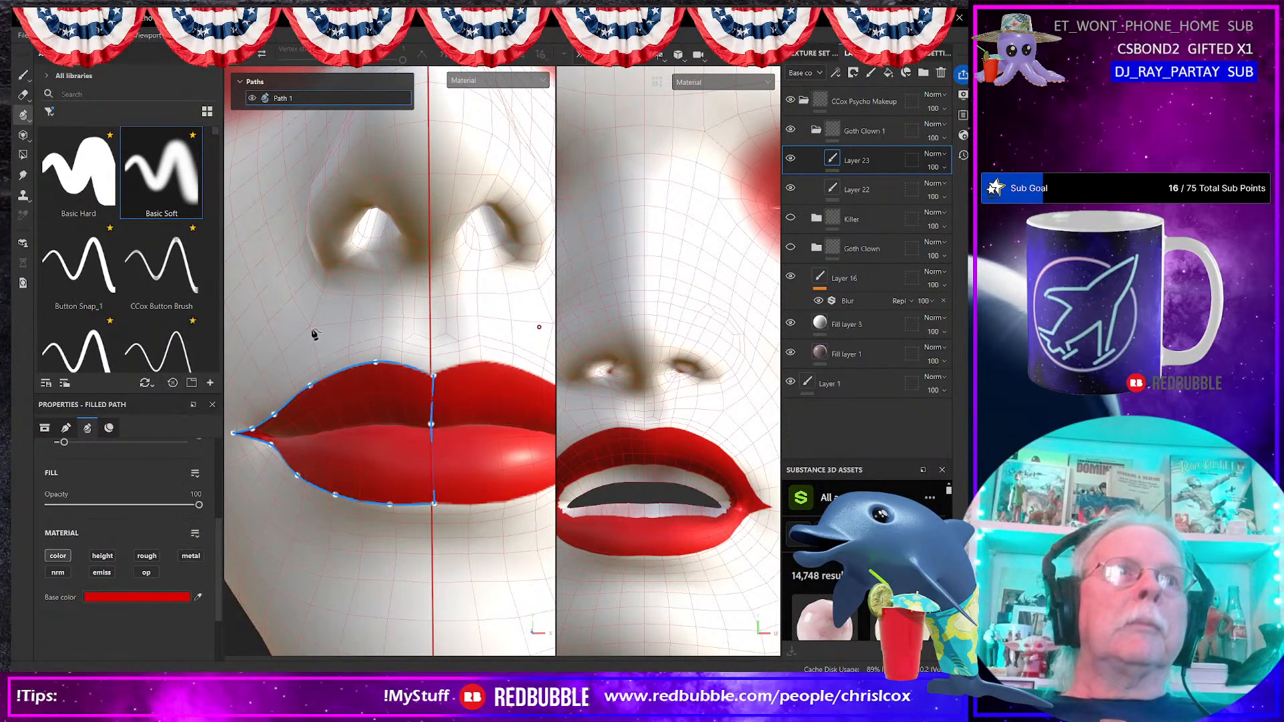
Step: Set the Paint tool's base color to the copied hex value DA0000
{"action": "left_click", "coordinate": [24, 78]}
{"action": "scroll", "coordinate": [138, 583], "scroll_direction": "down", "scroll_amount": 6}
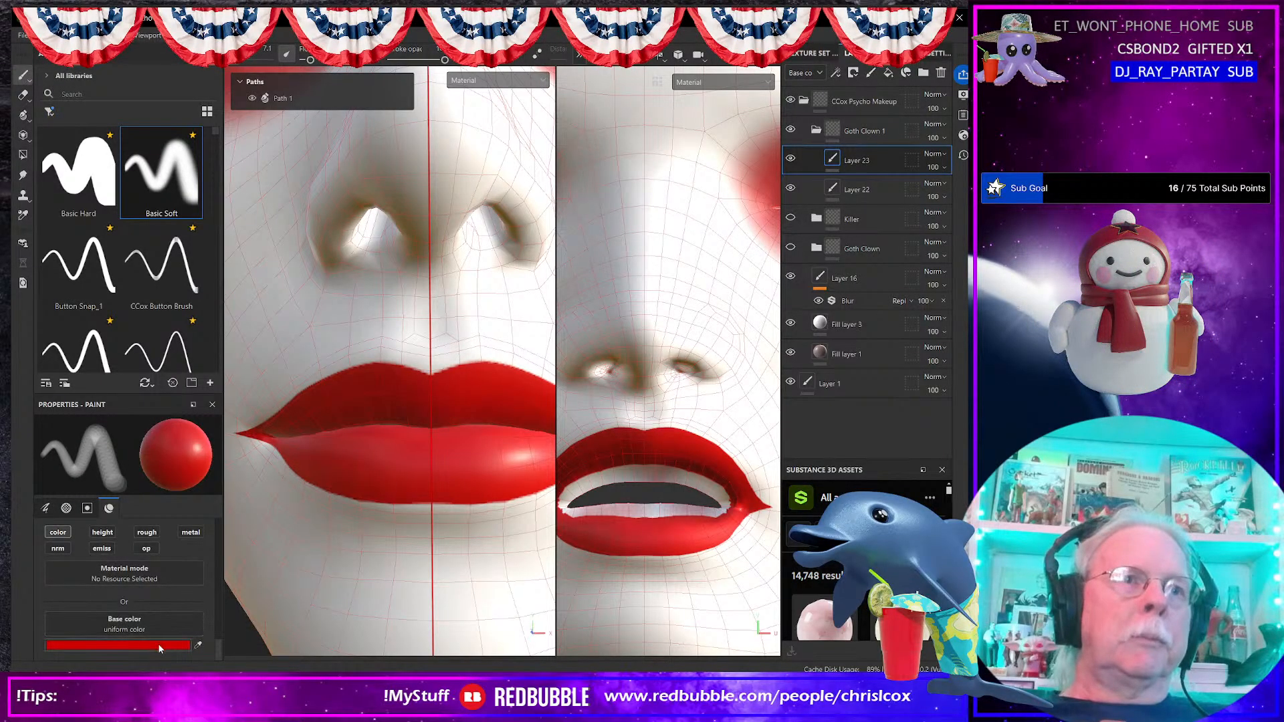
{"action": "left_click", "coordinate": [158, 643]}
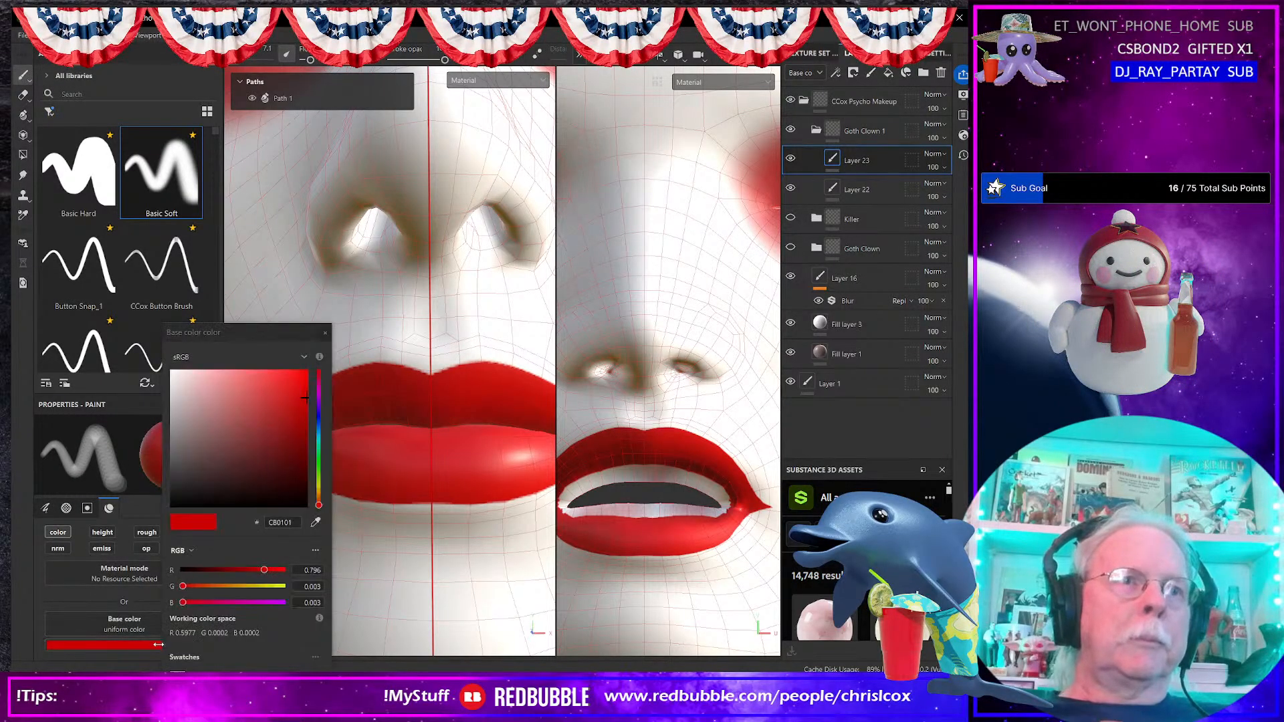
{"action": "left_click", "coordinate": [290, 522]}
{"action": "type", "text": "DA0000"}
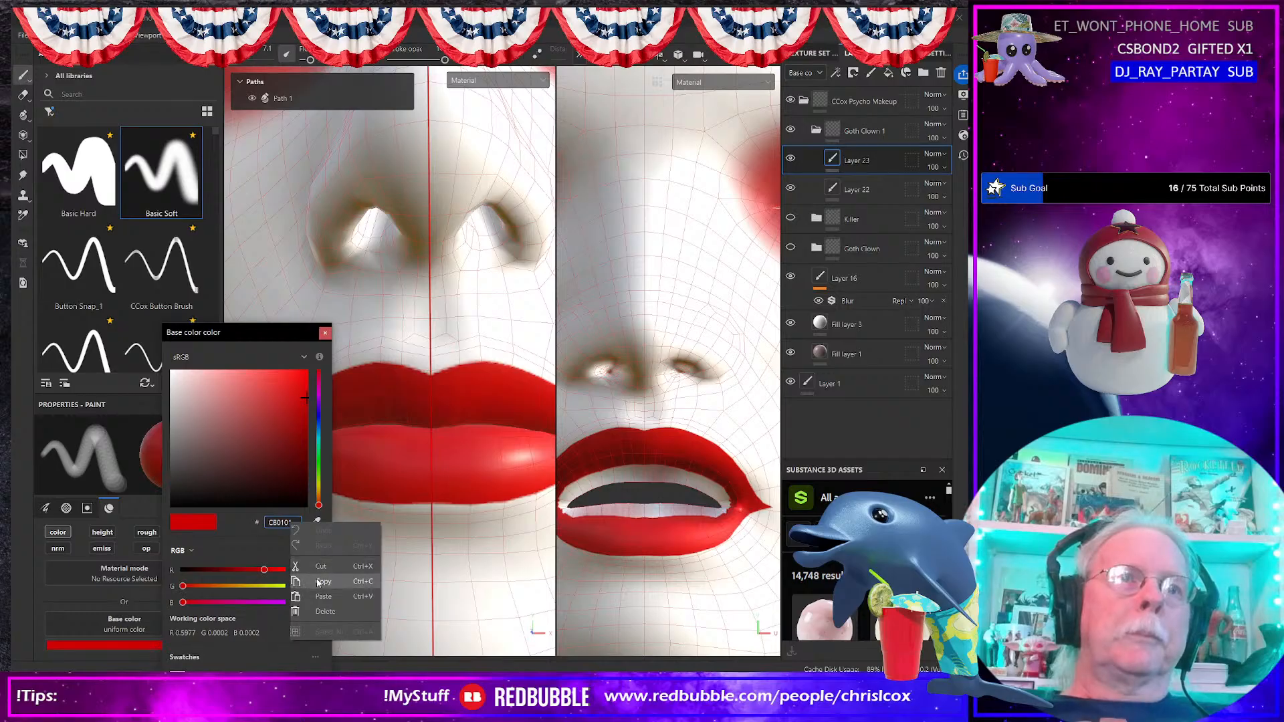
{"action": "left_click", "coordinate": [325, 332]}
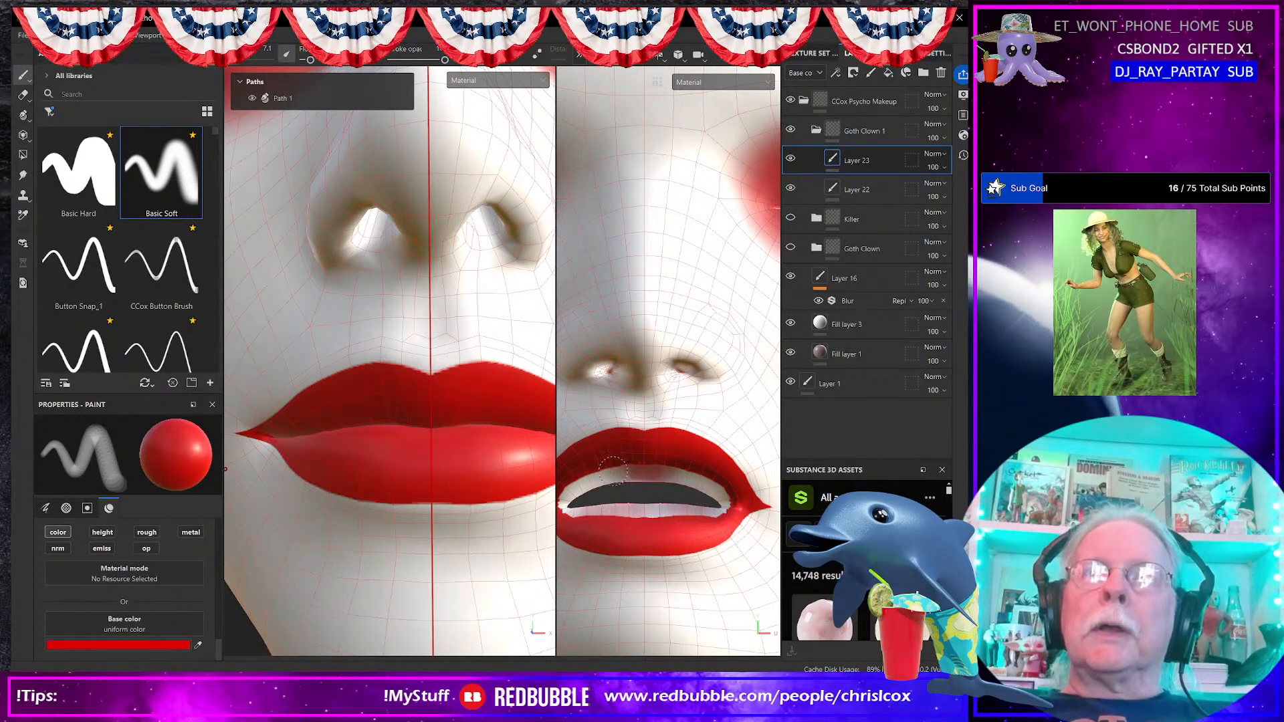
Step: Paint red on the middle of the upper lip's inner surface, and undo the last stroke
{"action": "scroll", "coordinate": [632, 473], "scroll_direction": "up", "scroll_amount": 3}
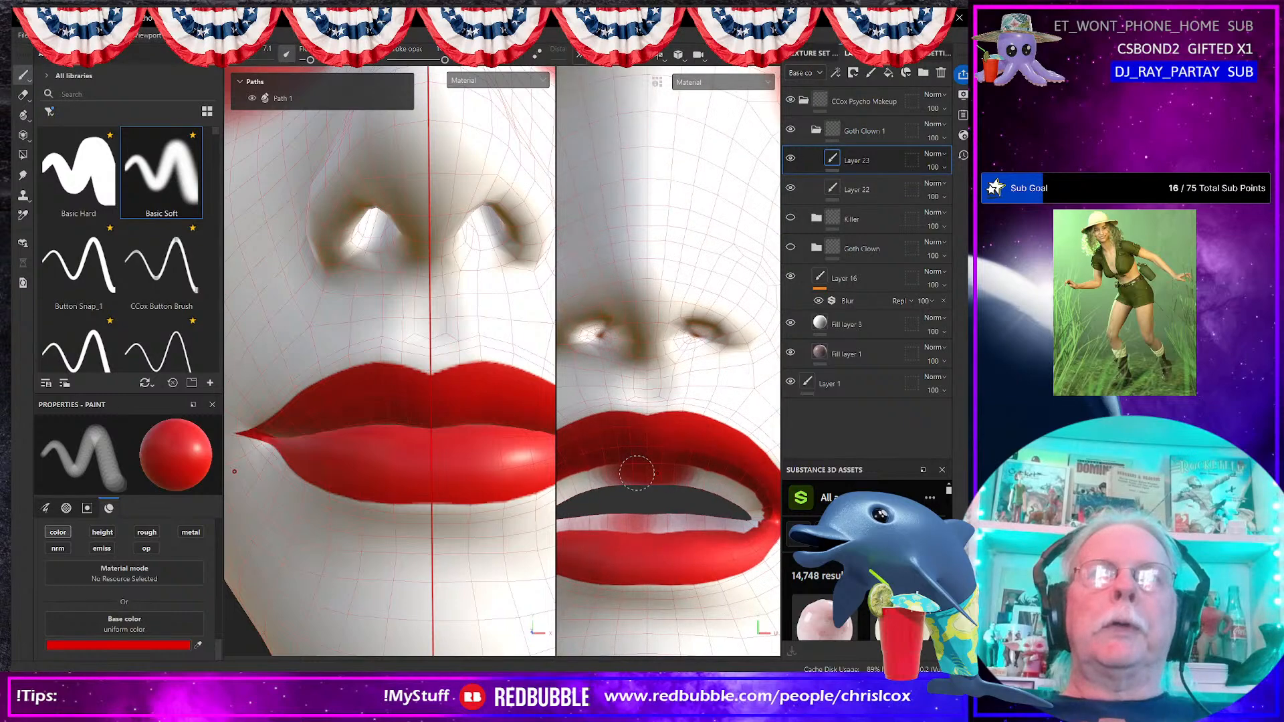
{"action": "left_click_drag", "start_coordinate": [681, 475], "coordinate": [714, 491]}
{"action": "key", "text": "ctrl+z"}
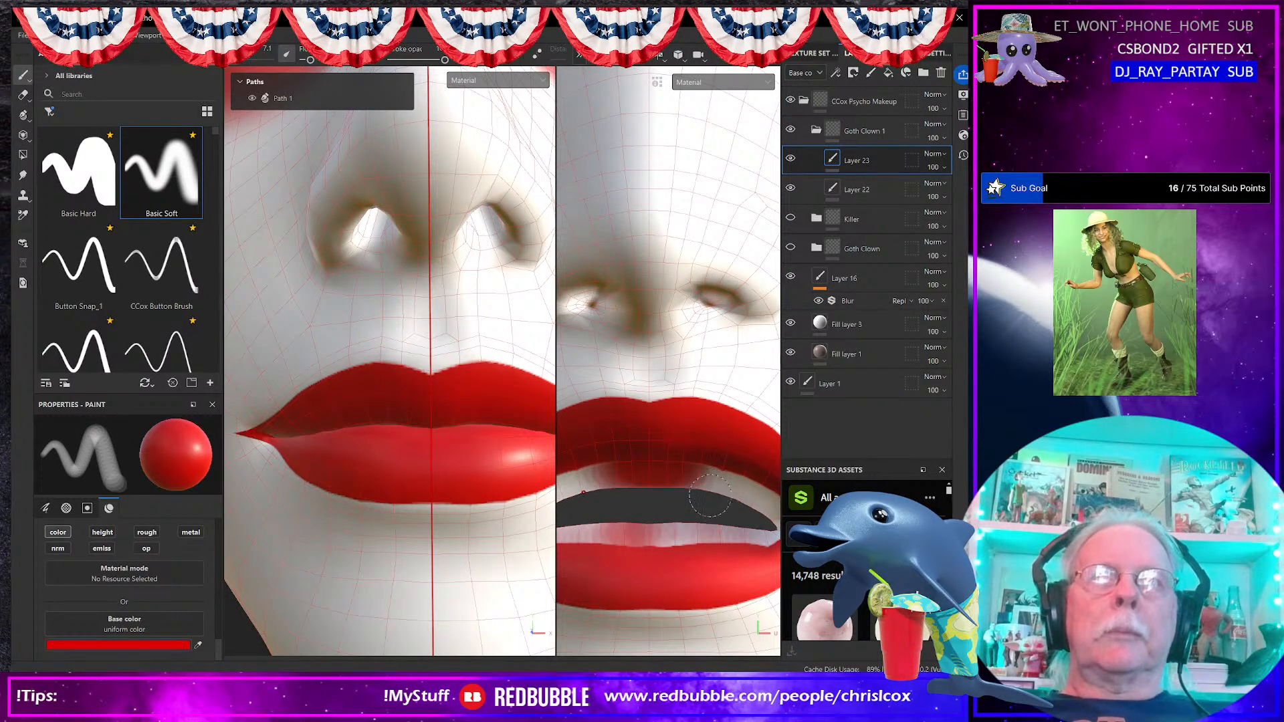
Step: Set the paint brush's projection alignment to UV and its flow to 100
{"action": "scroll", "coordinate": [121, 572], "scroll_direction": "down", "scroll_amount": 8}
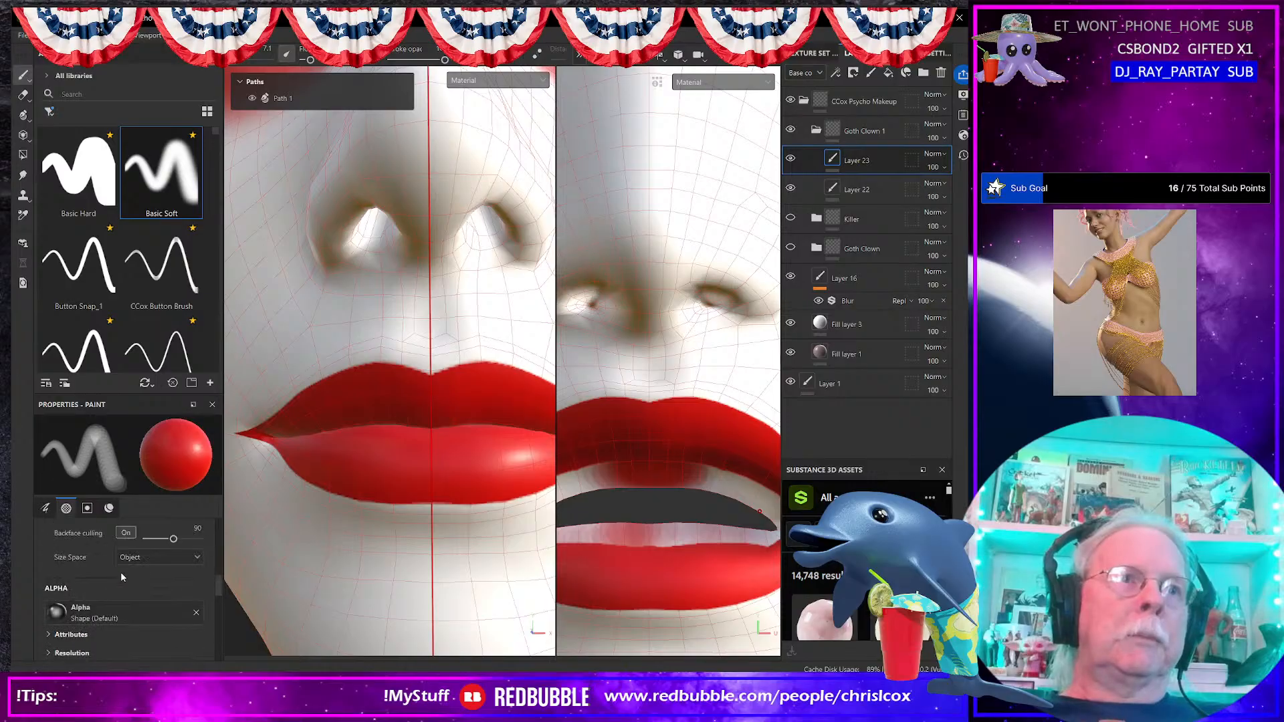
{"action": "scroll", "coordinate": [121, 572], "scroll_direction": "up", "scroll_amount": 3}
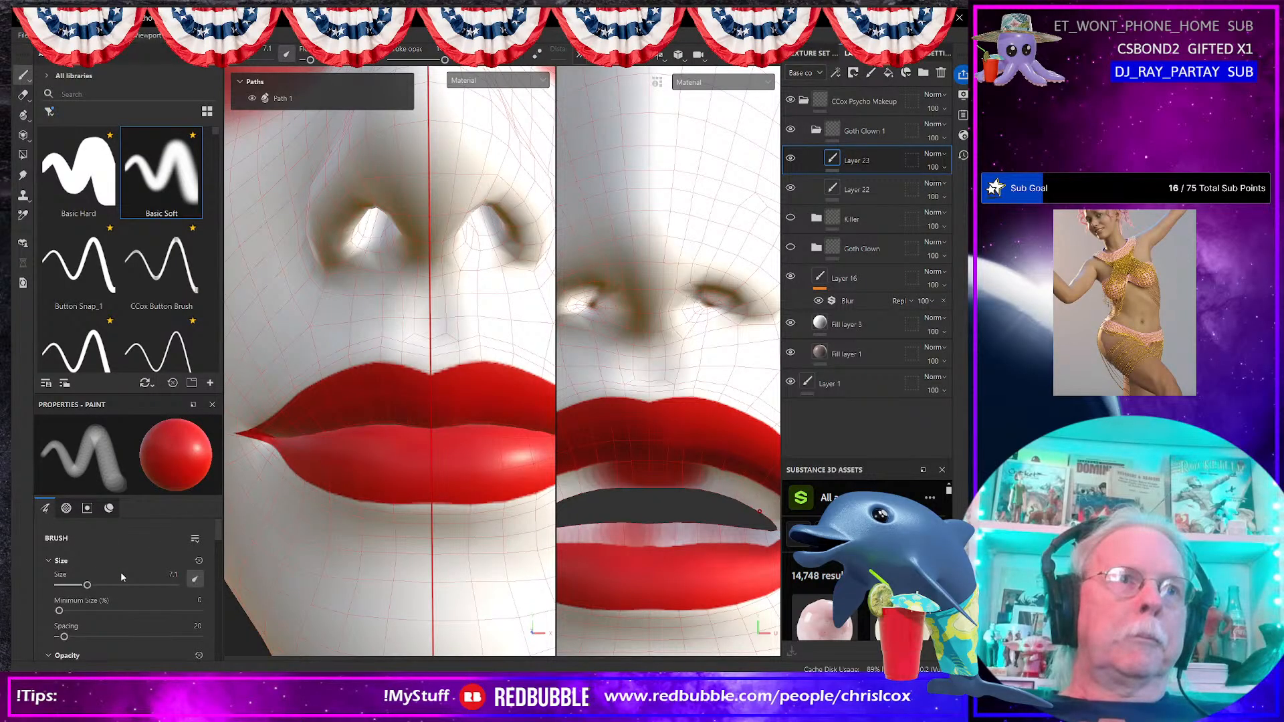
{"action": "scroll", "coordinate": [120, 571], "scroll_direction": "down", "scroll_amount": 4}
{"action": "left_click", "coordinate": [139, 603]}
{"action": "left_click", "coordinate": [137, 657]}
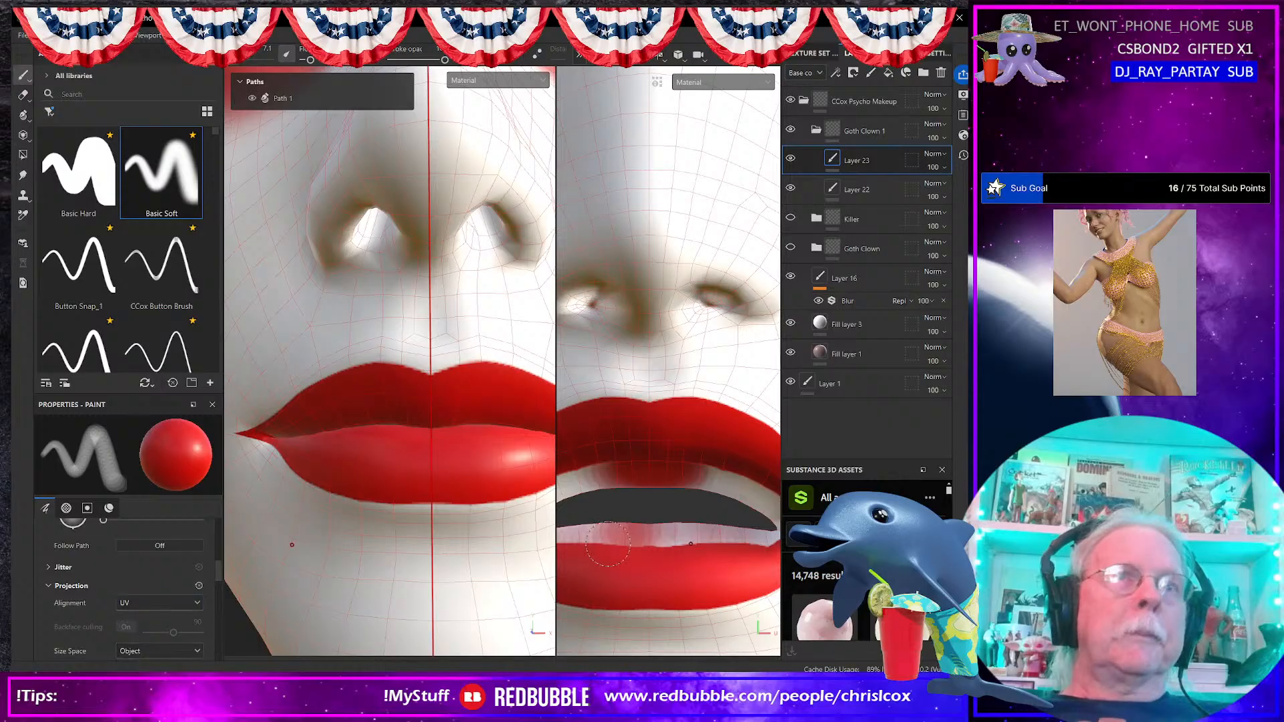
{"action": "scroll", "coordinate": [137, 615], "scroll_direction": "up", "scroll_amount": 6}
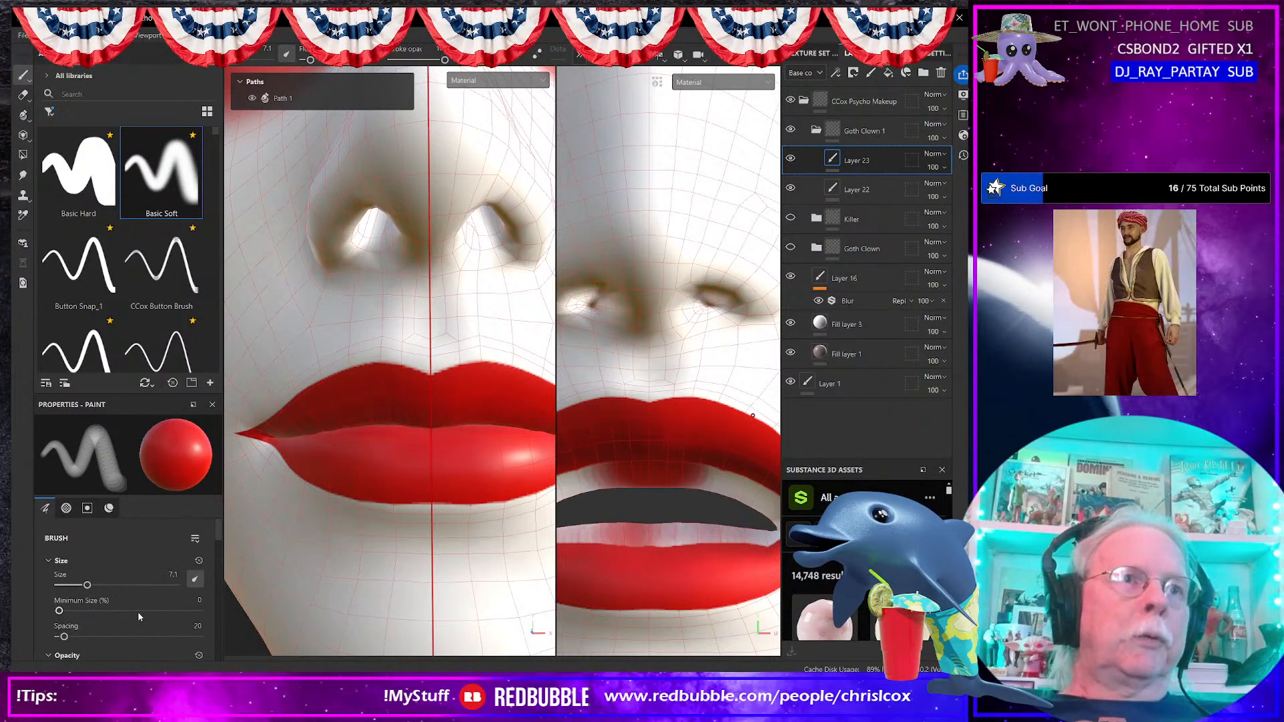
{"action": "scroll", "coordinate": [138, 612], "scroll_direction": "down", "scroll_amount": 2}
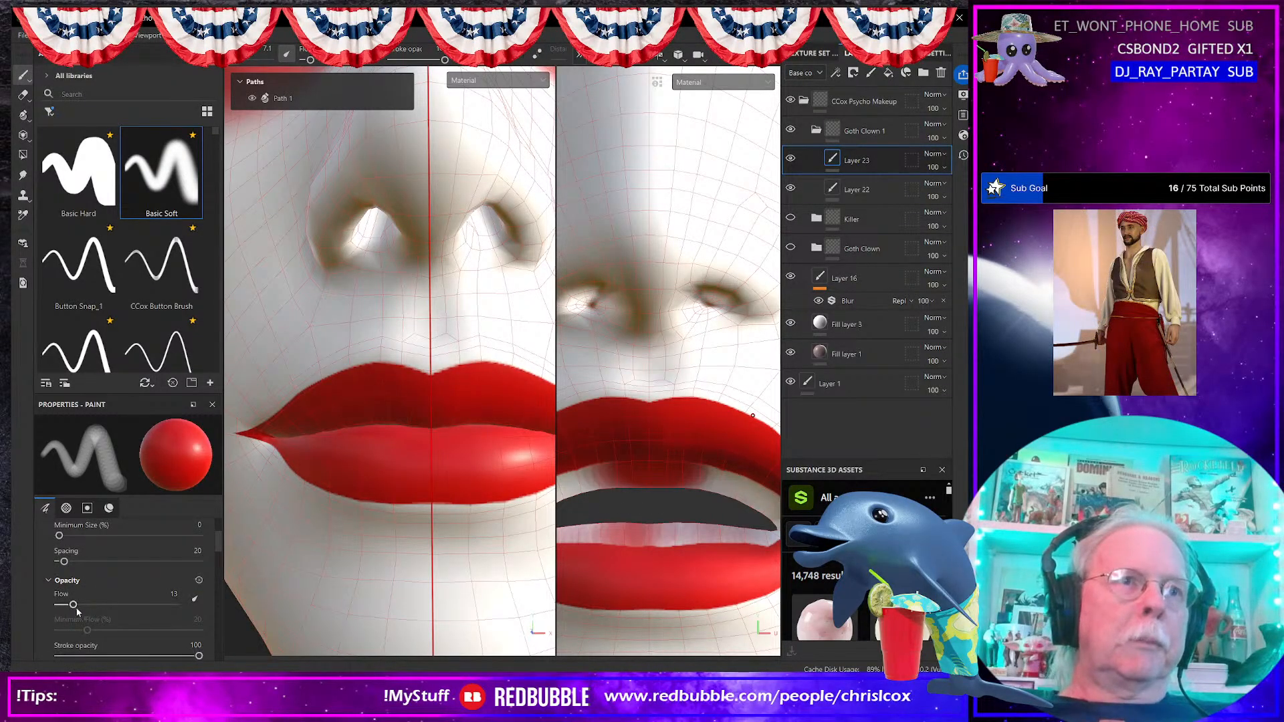
{"action": "left_click_drag", "start_coordinate": [75, 605], "coordinate": [176, 605]}
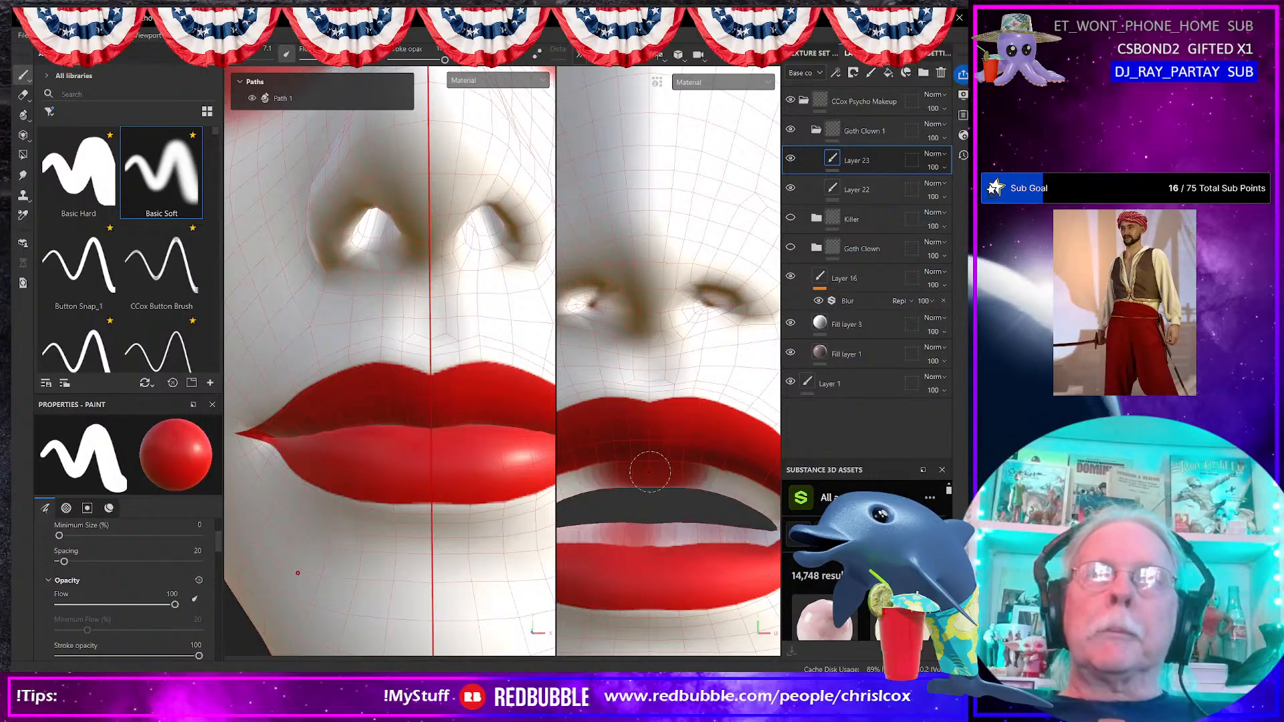
Step: Paint the inner surfaces of the upper and lower lips solid red in the open-mouth view
{"action": "left_click_drag", "start_coordinate": [706, 480], "coordinate": [740, 492]}
{"action": "middle_click_drag", "start_coordinate": [744, 495], "coordinate": [701, 483], "text": "alt"}
{"action": "mouse_move", "coordinate": [699, 481]}
{"action": "left_mouse_down"}
{"action": "mouse_move", "coordinate": [732, 516]}
{"action": "mouse_move", "coordinate": [612, 526]}
{"action": "left_mouse_up"}
{"action": "scroll", "coordinate": [617, 513], "scroll_direction": "down", "scroll_amount": 5}
{"action": "mouse_move", "coordinate": [623, 506]}
{"action": "middle_mouse_down", "text": "alt"}
{"action": "mouse_move", "coordinate": [722, 500]}
{"action": "mouse_move", "coordinate": [725, 479]}
{"action": "middle_mouse_up", "text": "alt"}
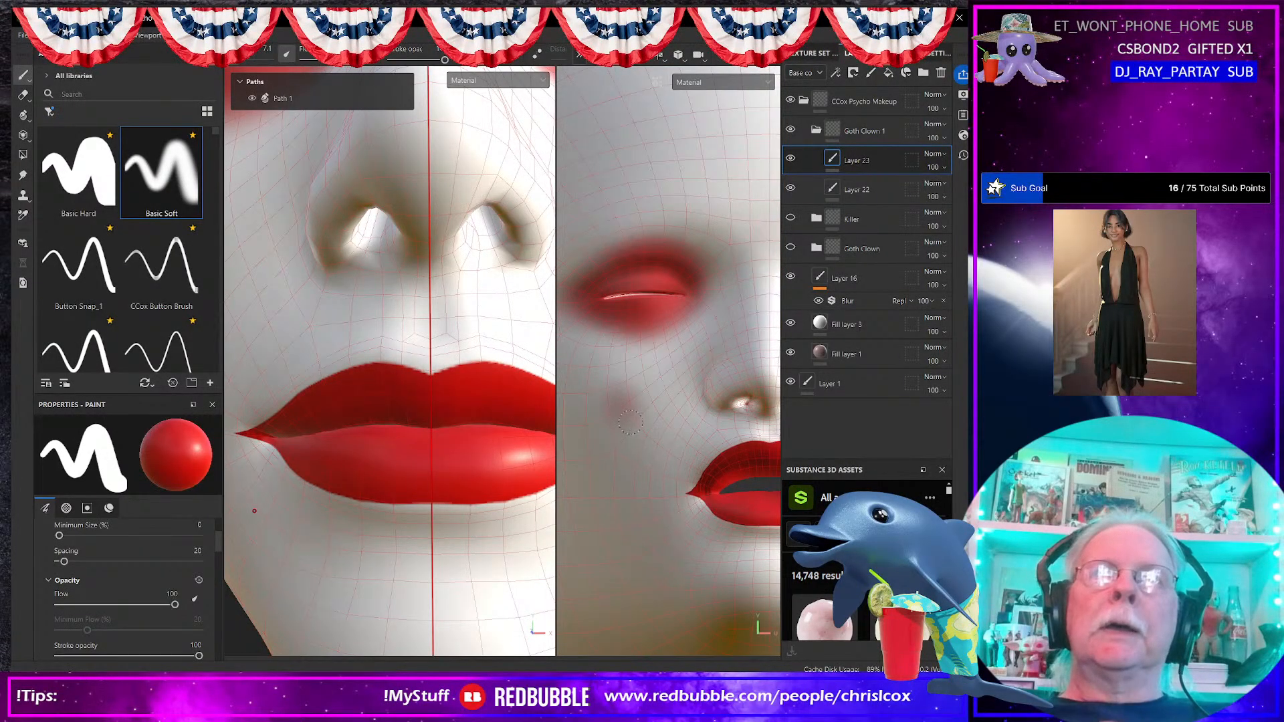
Step: Change the paint brush's base color to light pink F892E4
{"action": "scroll", "coordinate": [170, 560], "scroll_direction": "down", "scroll_amount": 5}
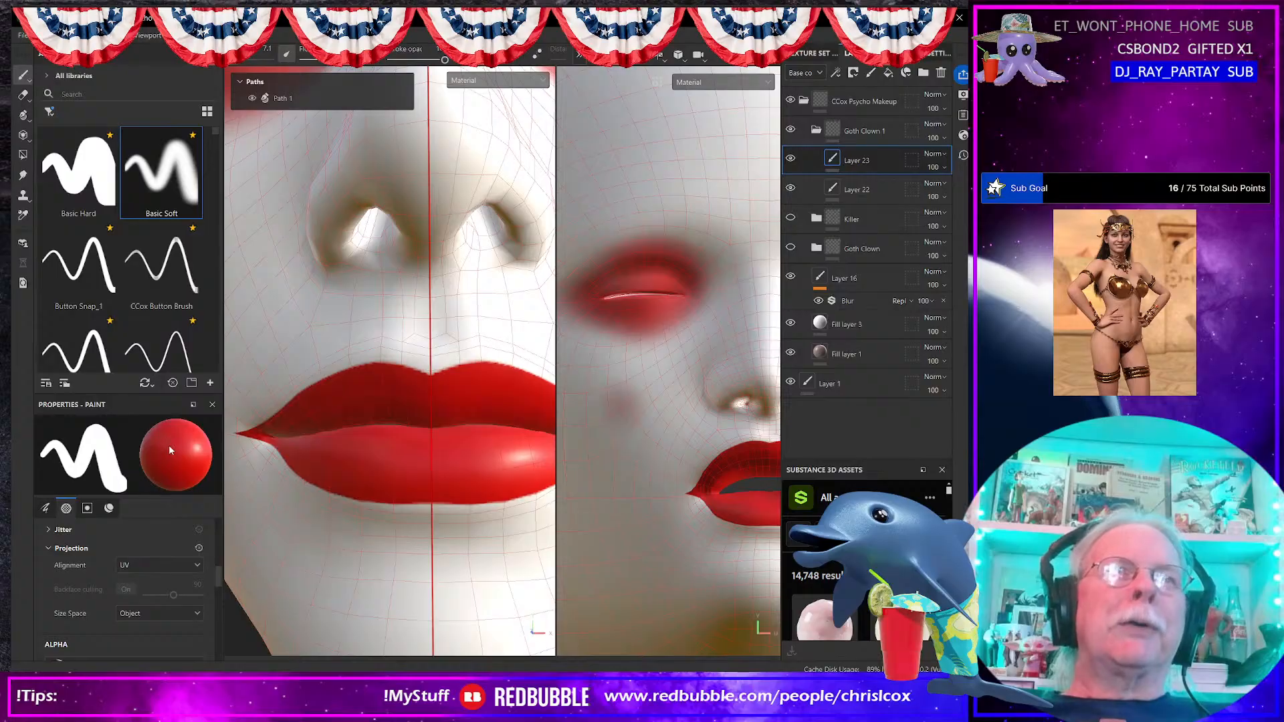
{"action": "scroll", "coordinate": [153, 605], "scroll_direction": "down", "scroll_amount": 10}
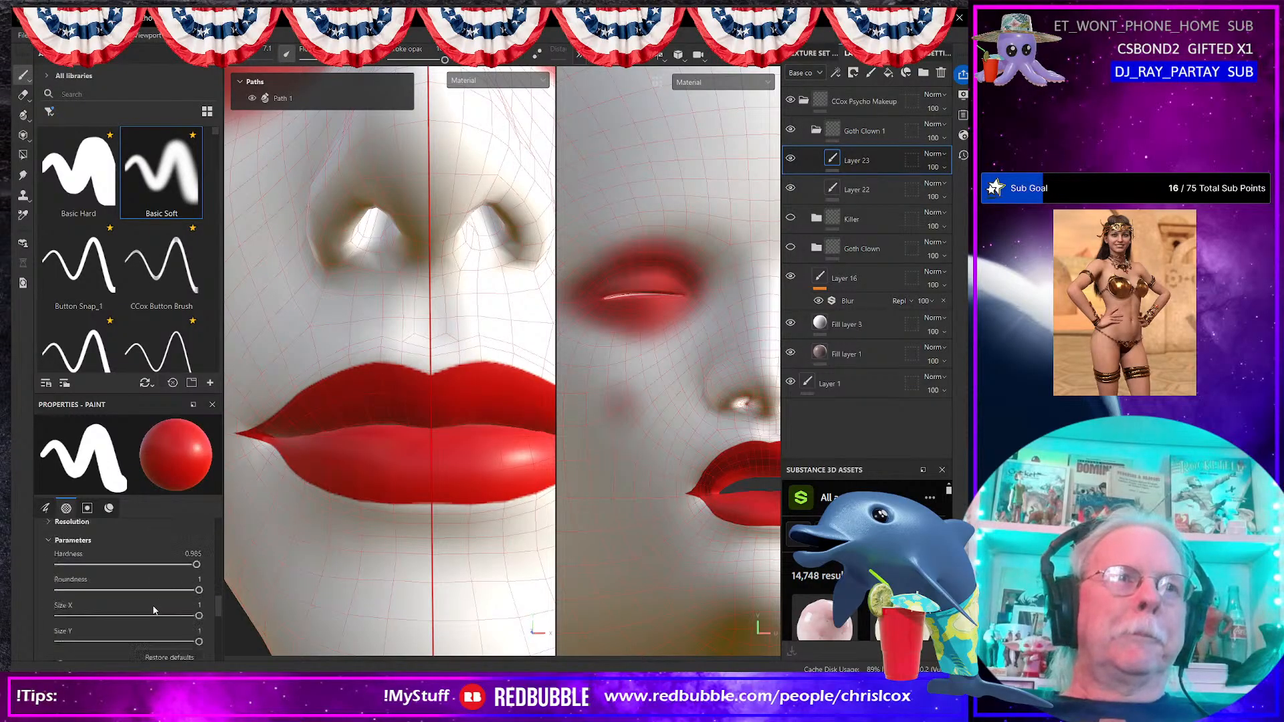
{"action": "left_click", "coordinate": [143, 644]}
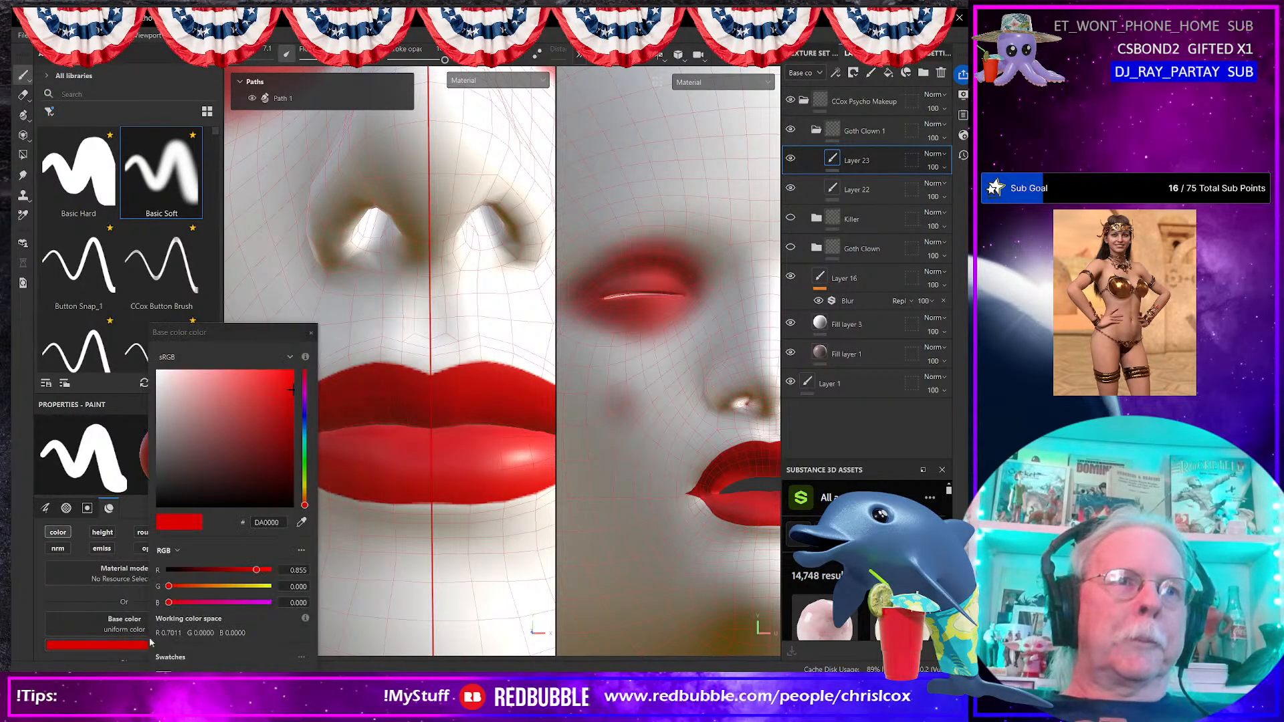
{"action": "left_click", "coordinate": [305, 390]}
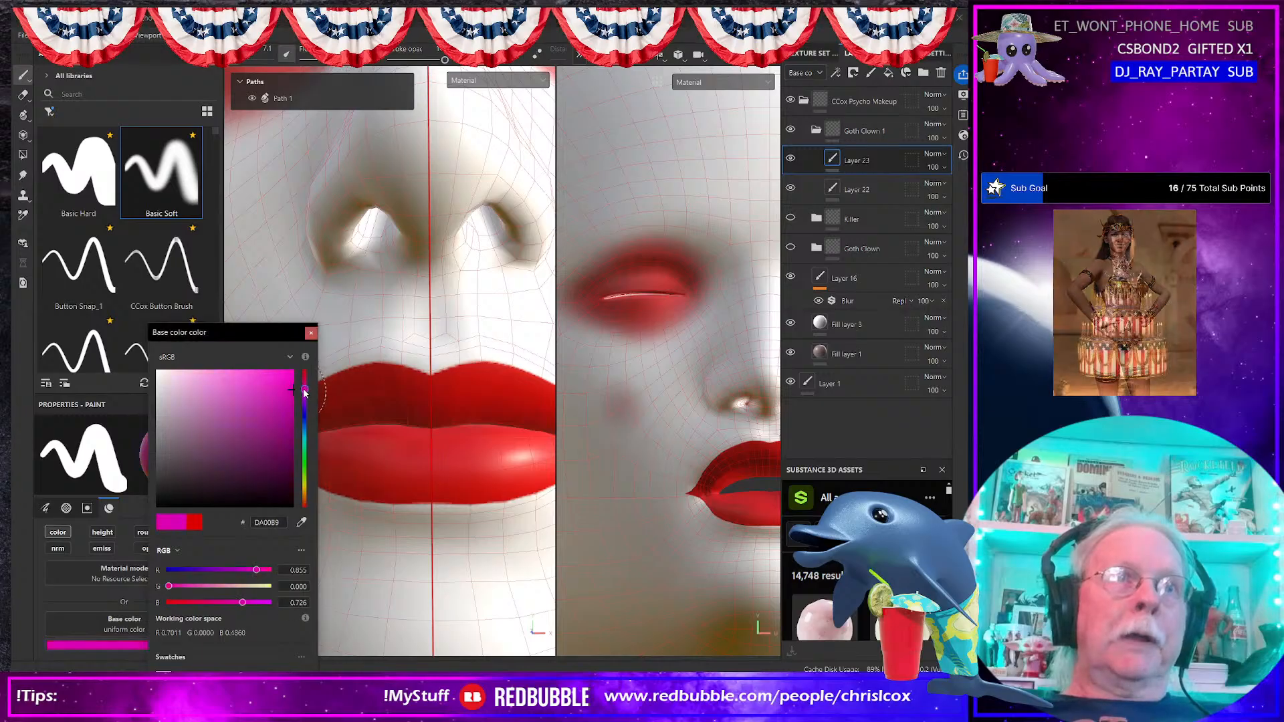
{"action": "left_click", "coordinate": [213, 375]}
Step: Try a soft pink blush spot on the cheek with a softened brush, and undo it
{"action": "left_click_drag", "start_coordinate": [386, 364], "coordinate": [506, 369], "text": "alt"}
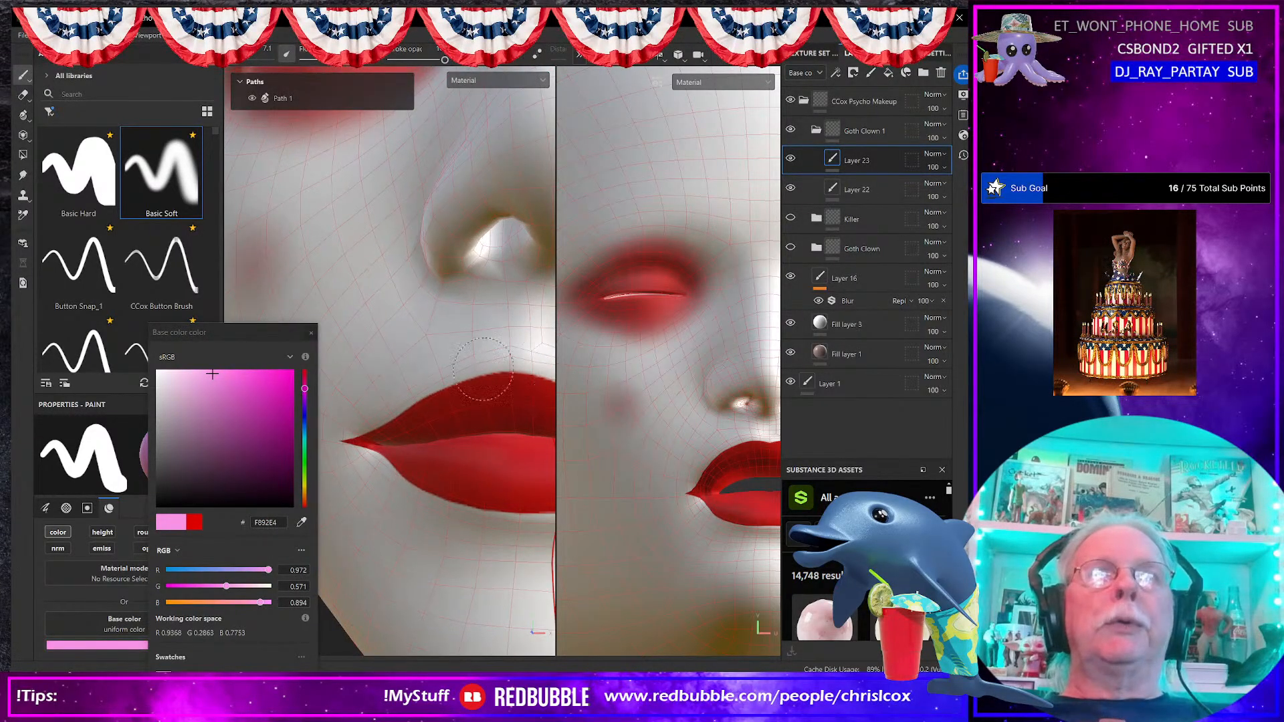
{"action": "middle_click_drag", "start_coordinate": [506, 369], "coordinate": [539, 417], "text": "alt"}
{"action": "right_click_drag", "start_coordinate": [389, 347], "coordinate": [381, 343], "text": "ctrl"}
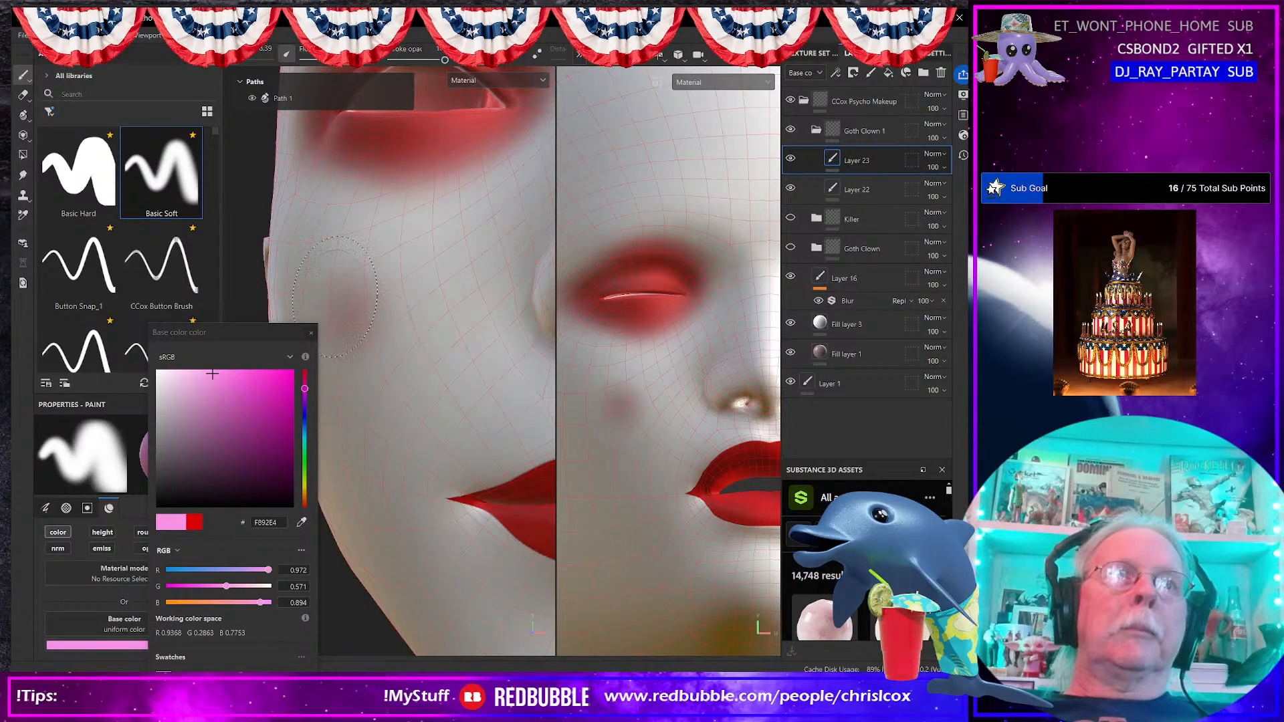
{"action": "left_click", "coordinate": [349, 315]}
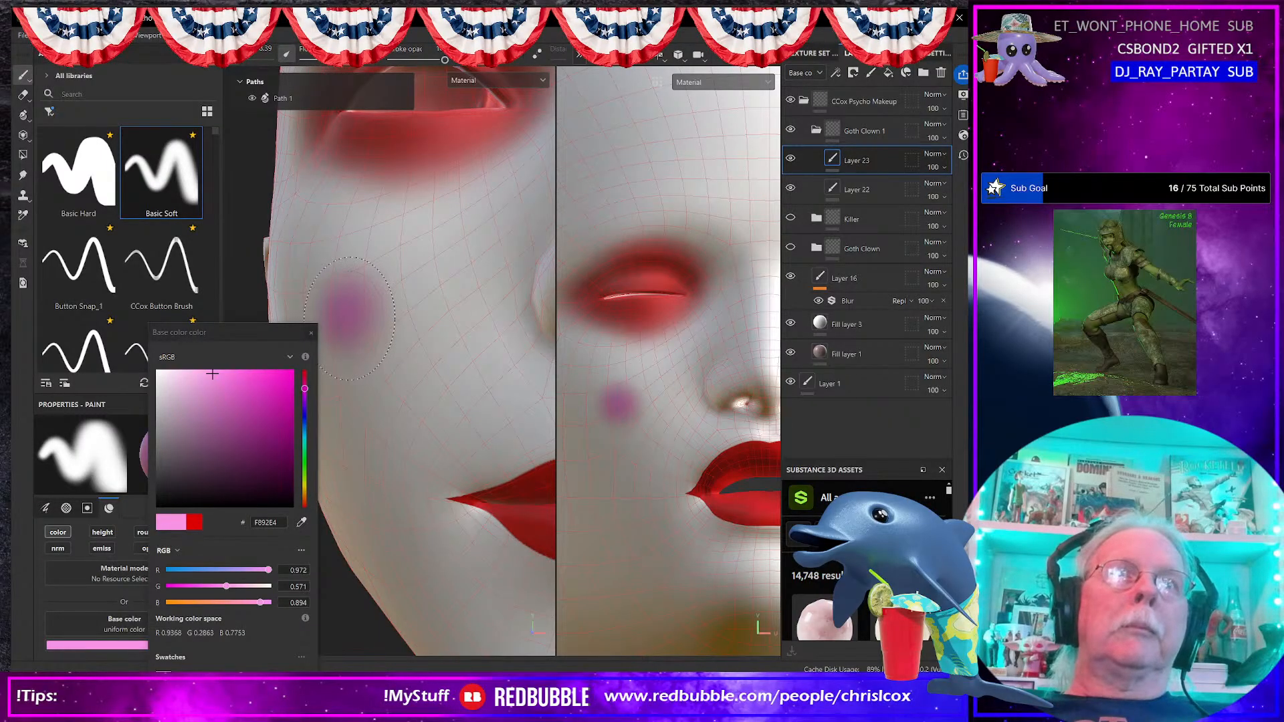
{"action": "key", "text": "f"}
{"action": "key", "text": "l"}
{"action": "key", "text": "ctrl+z"}
Step: Try a larger pink blush spot mirrored on both cheeks, check it on the whole face, and undo it
{"action": "key", "text": "bracketright"}
{"action": "key", "text": "bracketright"}
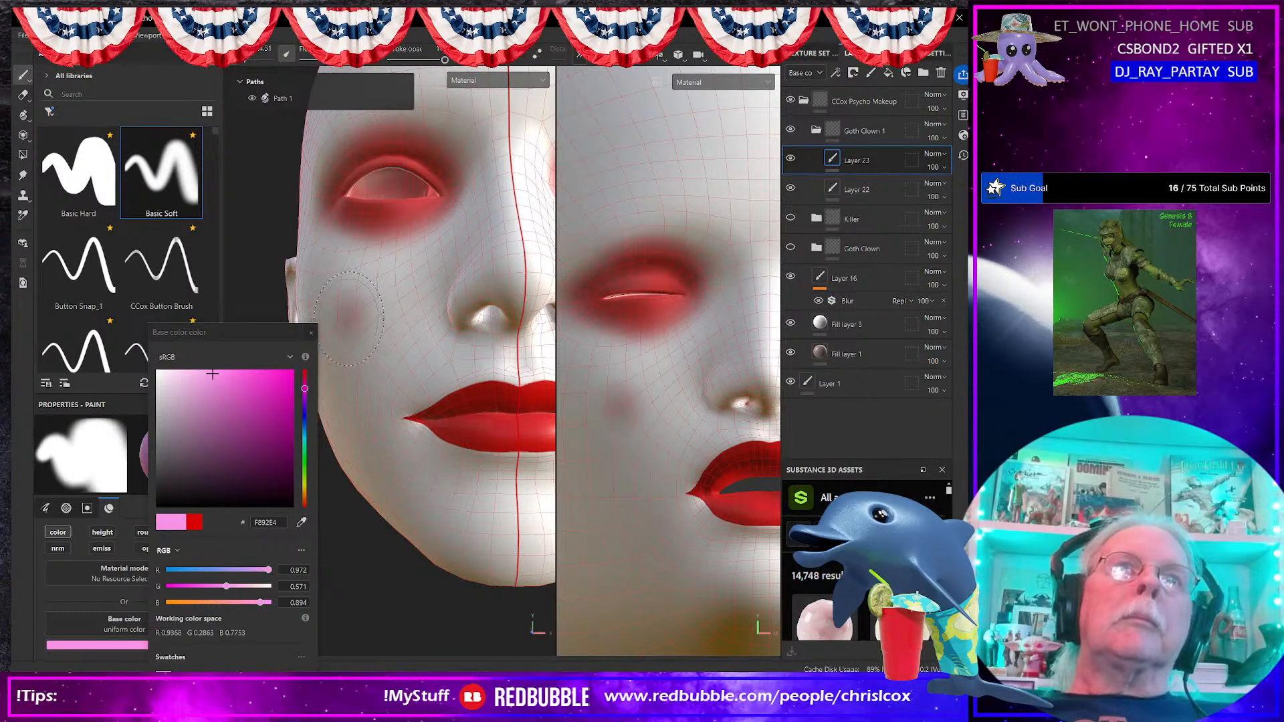
{"action": "left_click", "coordinate": [349, 319]}
{"action": "scroll", "coordinate": [423, 407], "scroll_direction": "down", "scroll_amount": 5}
{"action": "left_click_drag", "start_coordinate": [401, 415], "coordinate": [435, 431], "text": "alt"}
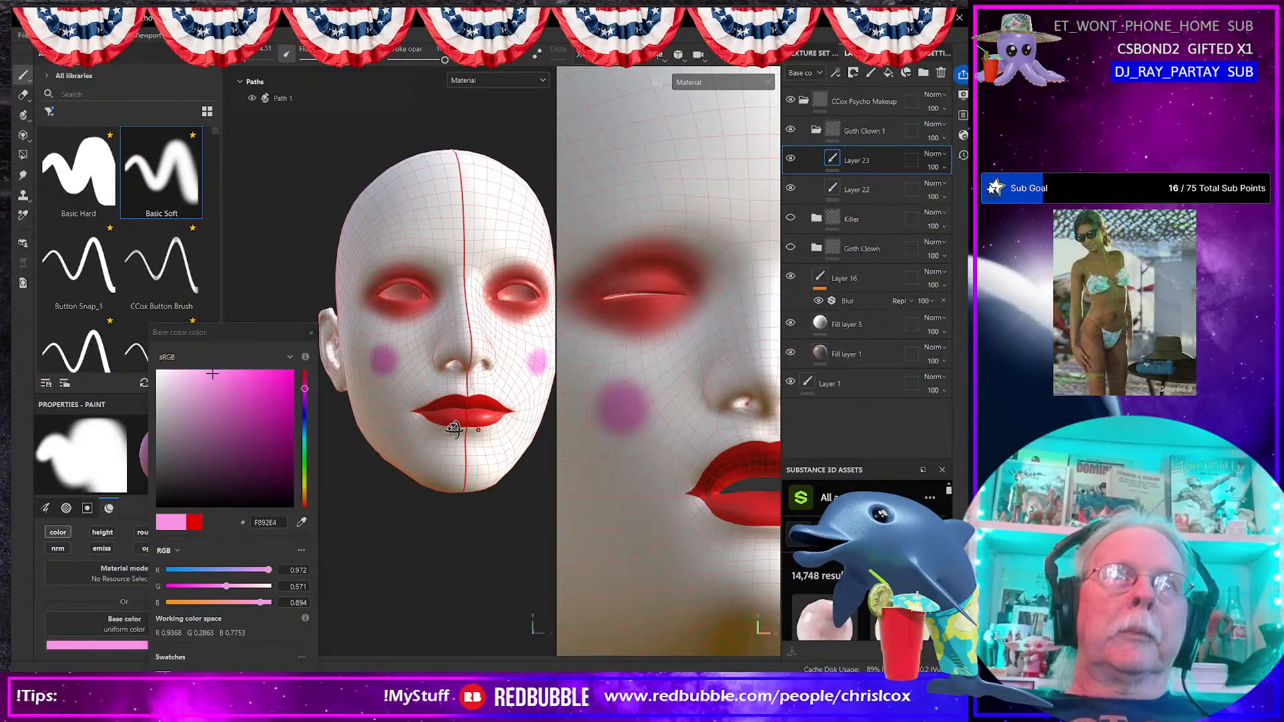
{"action": "scroll", "coordinate": [428, 435], "scroll_direction": "up", "scroll_amount": 2}
{"action": "middle_click_drag", "start_coordinate": [409, 413], "coordinate": [424, 486], "text": "alt"}
{"action": "key", "text": "ctrl+z"}
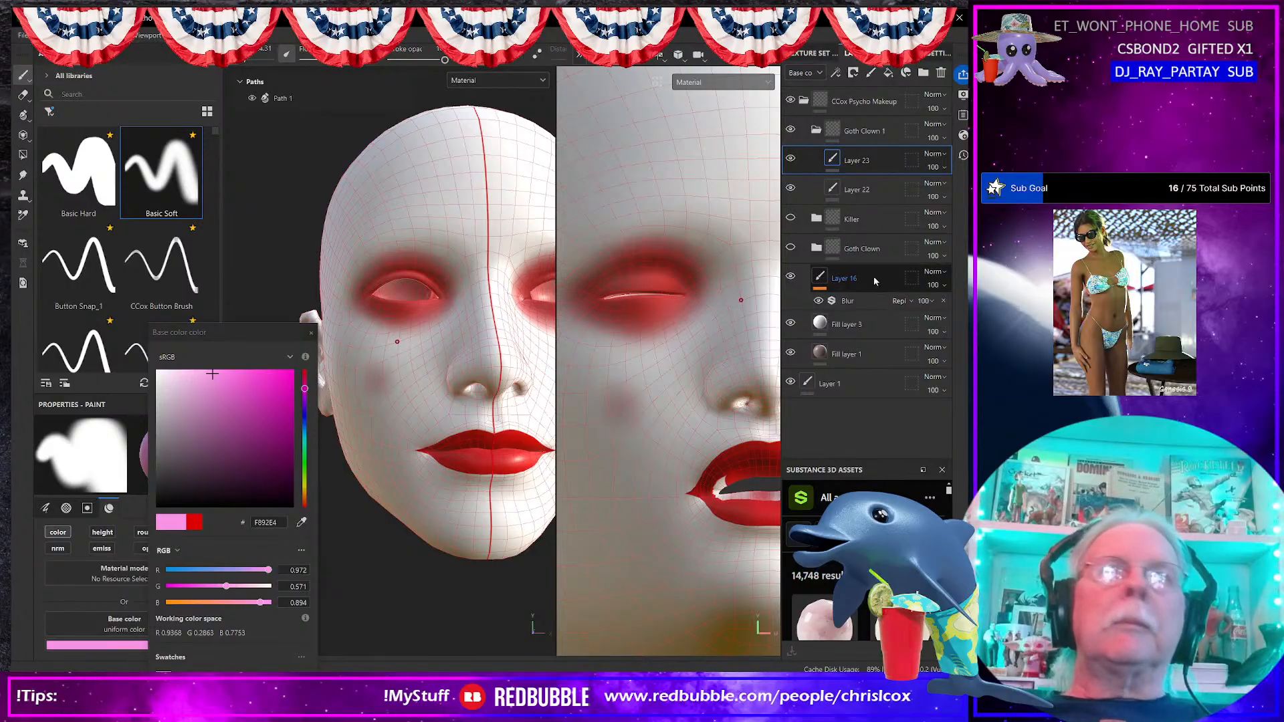
Step: Check Layer 22 by toggling its visibility, and erase the faint red spots on the cheeks from that layer
{"action": "left_click", "coordinate": [791, 189]}
{"action": "left_click", "coordinate": [791, 189]}
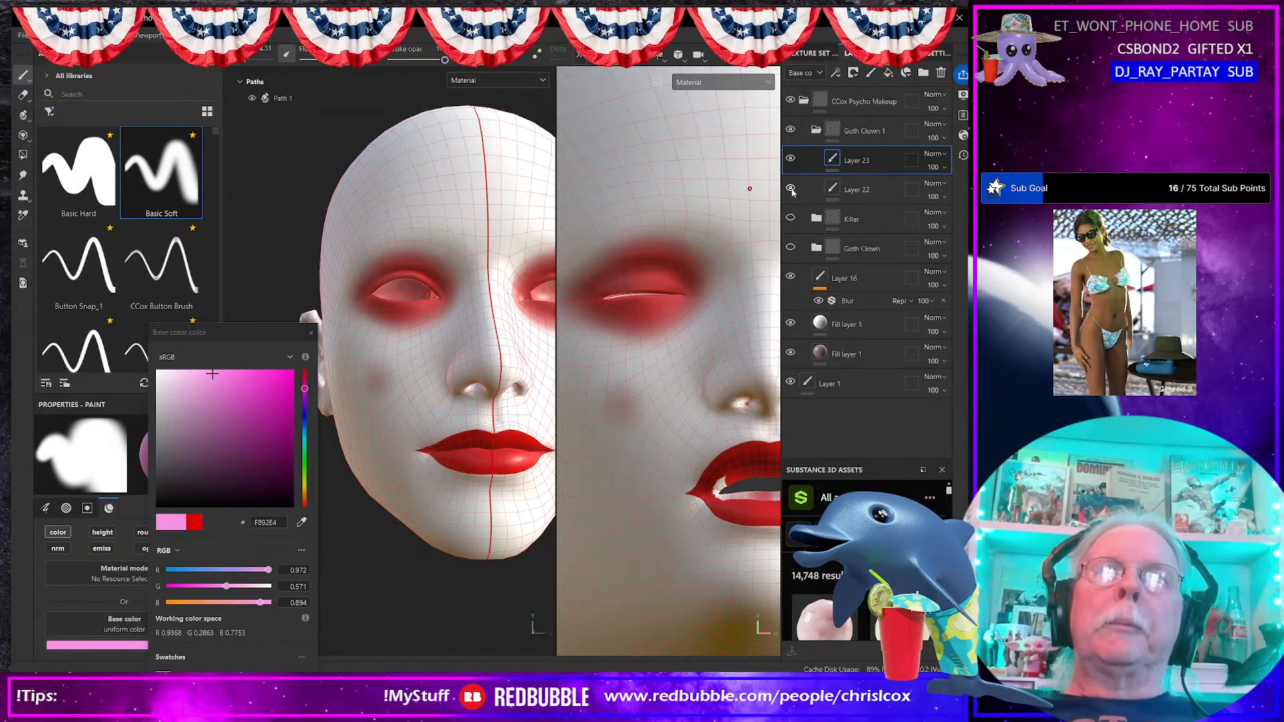
{"action": "left_click", "coordinate": [839, 195]}
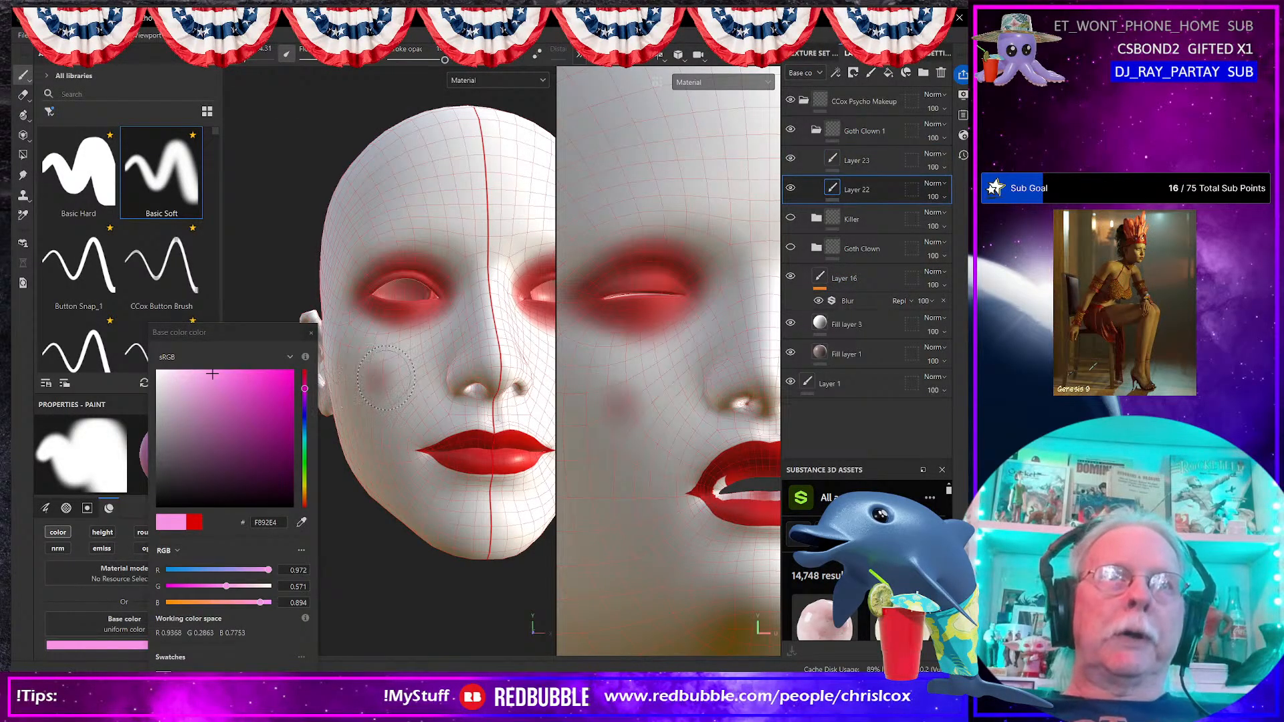
{"action": "left_click", "coordinate": [23, 95]}
{"action": "left_click_drag", "start_coordinate": [375, 383], "coordinate": [375, 379]}
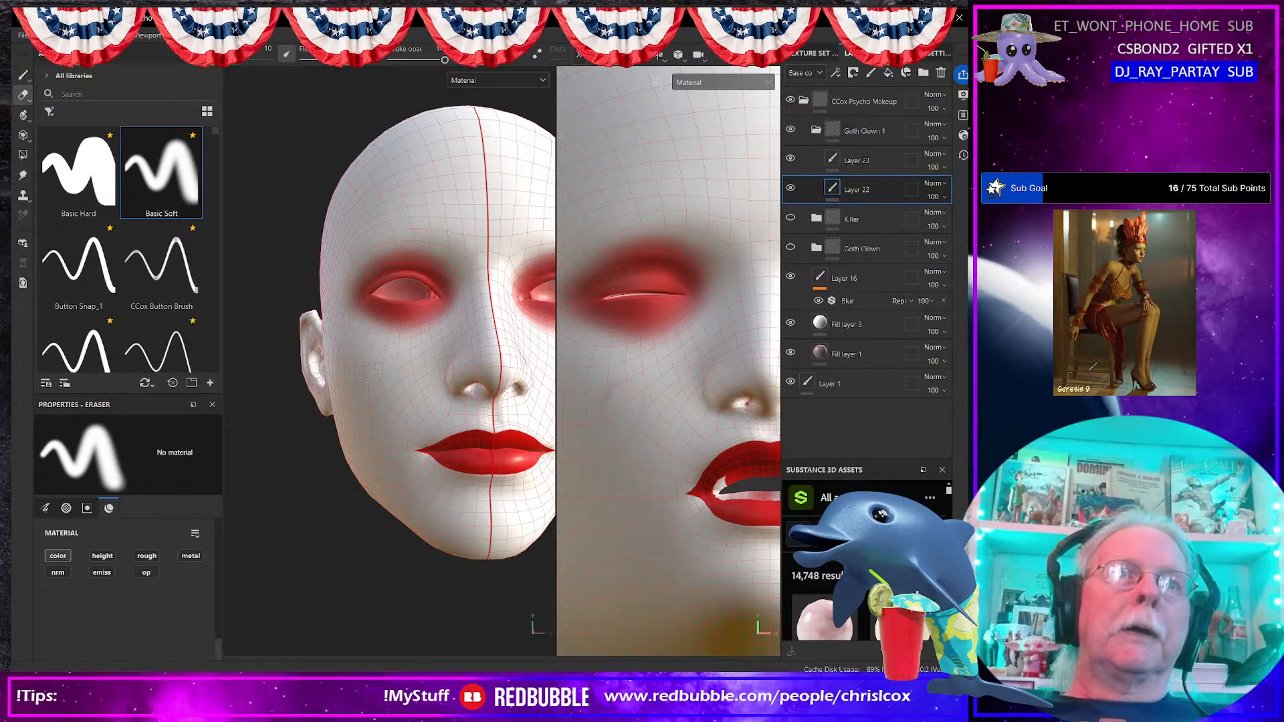
{"action": "scroll", "coordinate": [388, 407], "scroll_direction": "down", "scroll_amount": 3}
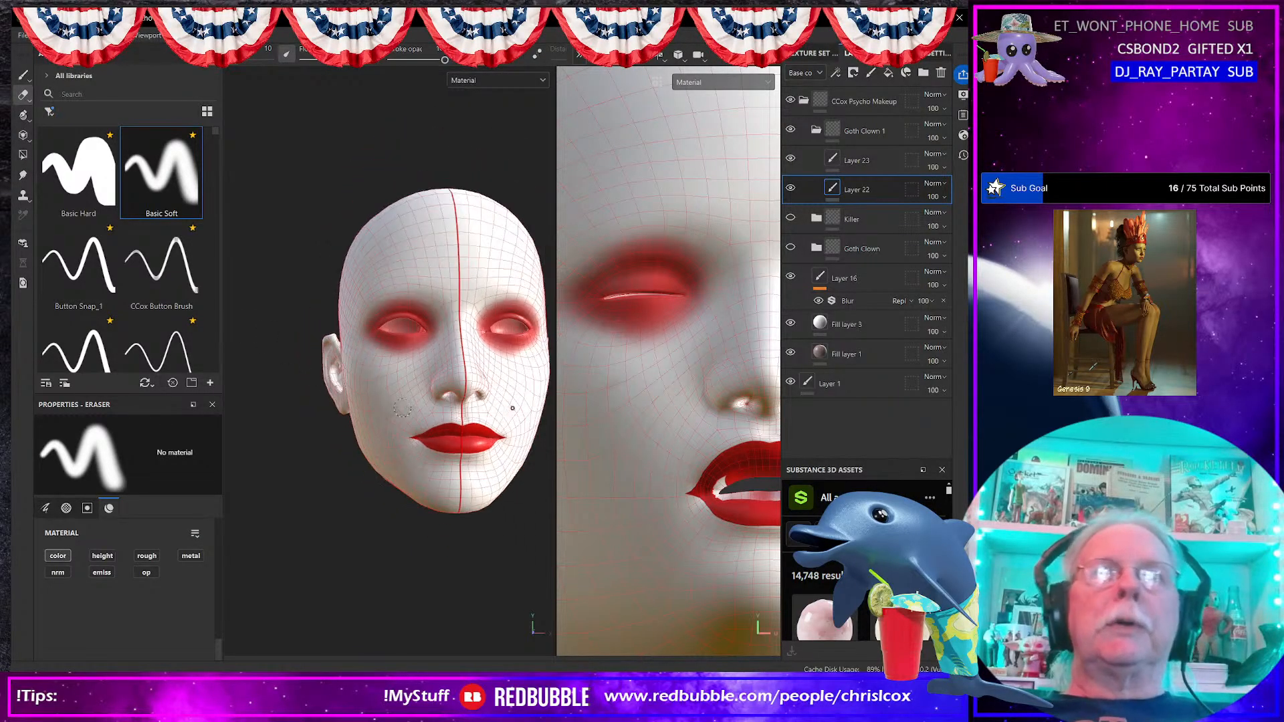
Step: Search the asset library for heart brushes, browse the matches, and clear the search
{"action": "left_click_drag", "start_coordinate": [431, 425], "coordinate": [400, 456], "text": "alt"}
{"action": "middle_click_drag", "start_coordinate": [400, 456], "coordinate": [366, 490], "text": "alt"}
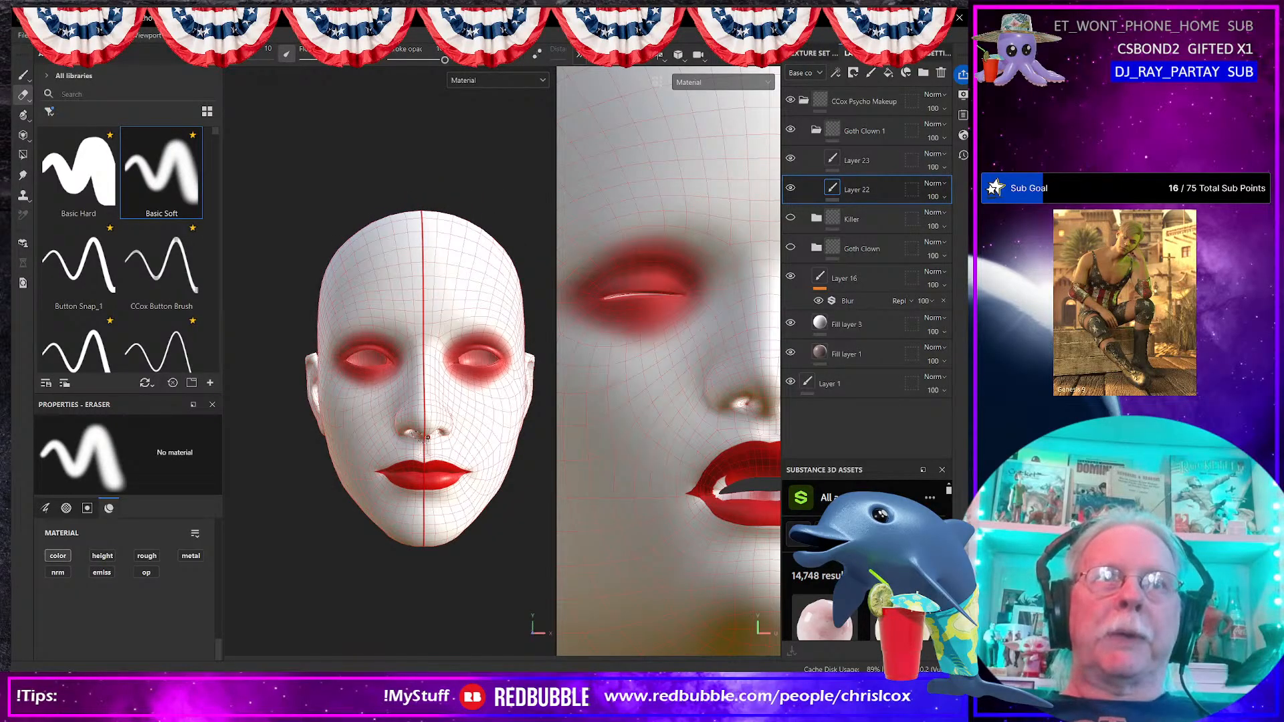
{"action": "left_click_drag", "start_coordinate": [422, 420], "coordinate": [441, 472], "text": "alt"}
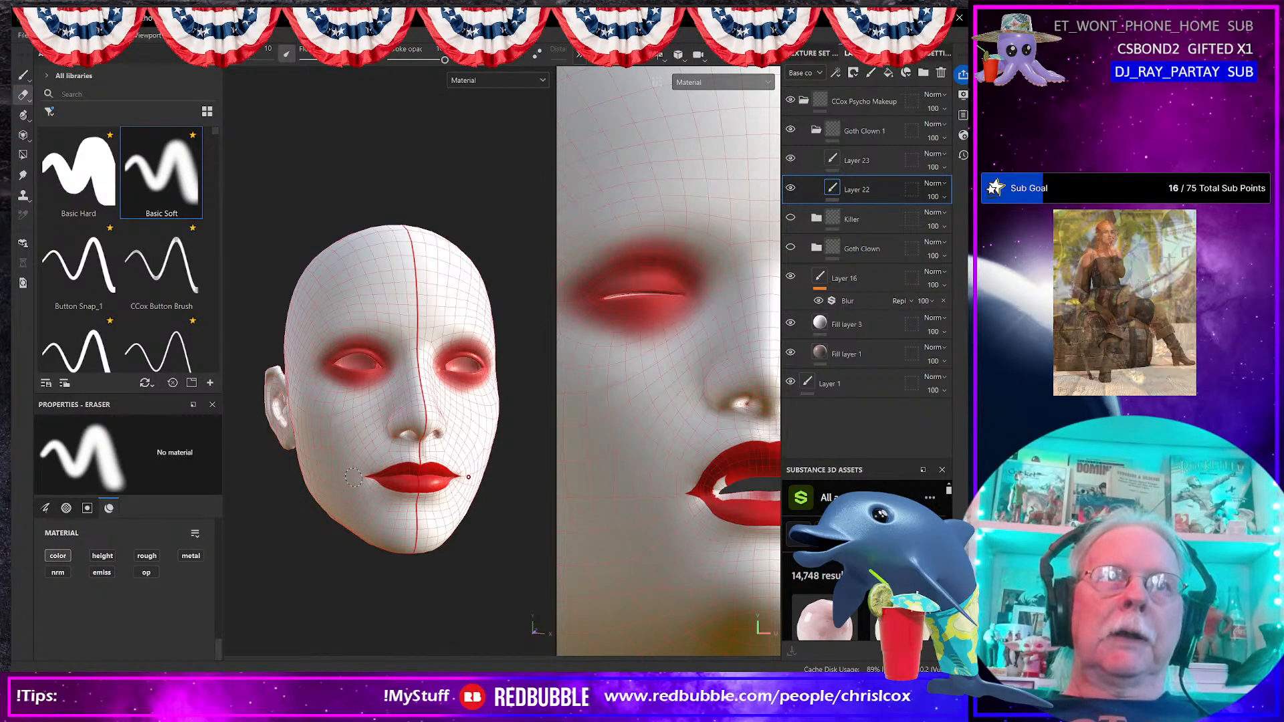
{"action": "left_click", "coordinate": [80, 93]}
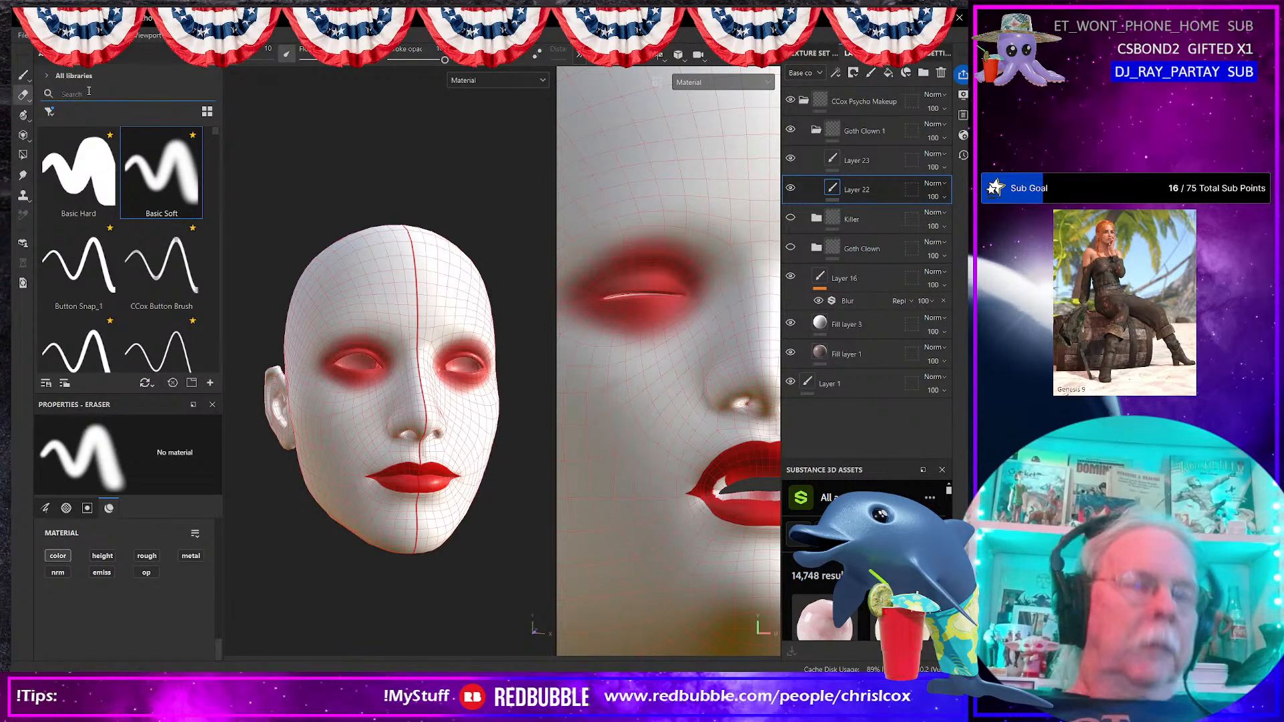
{"action": "type", "text": "he"}
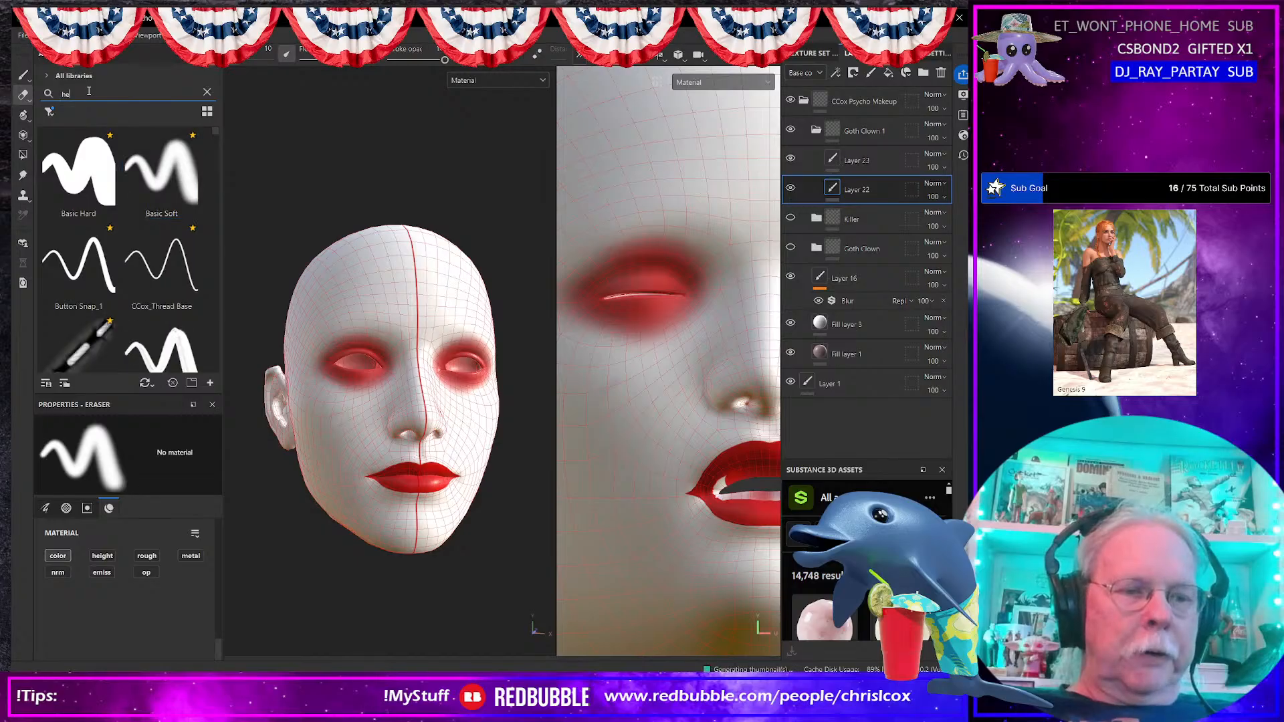
{"action": "type", "text": "art"}
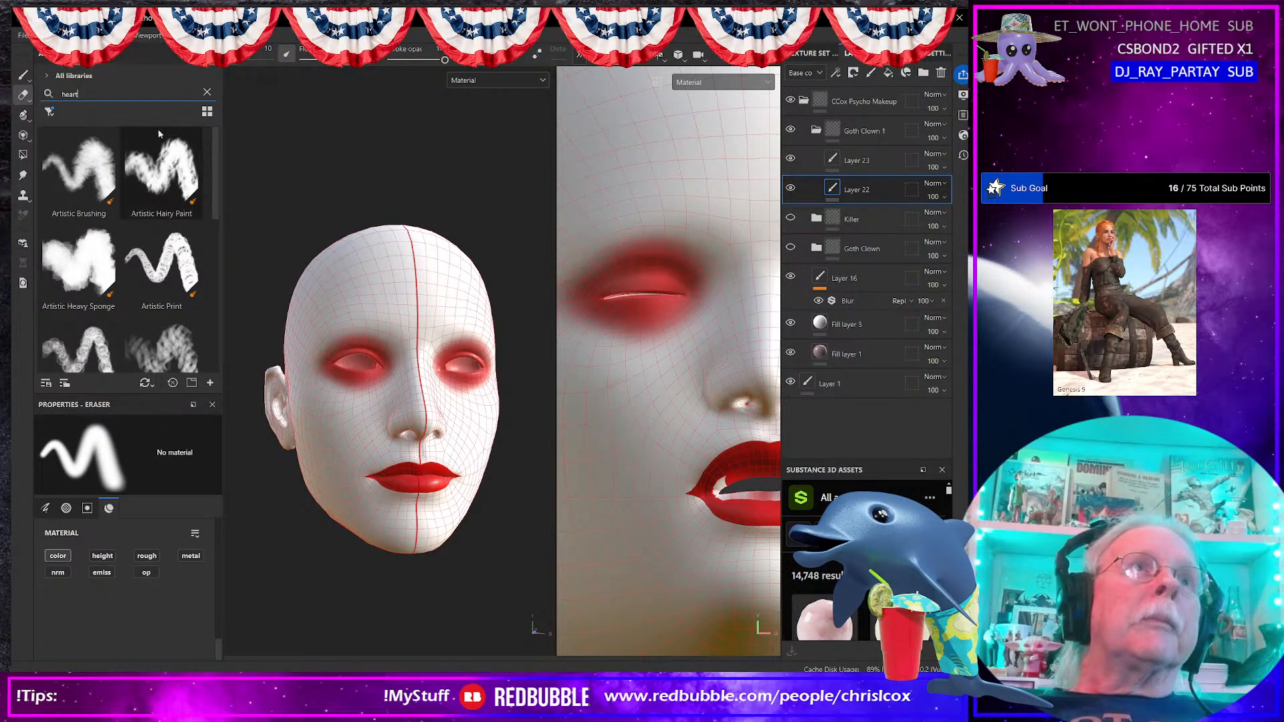
{"action": "scroll", "coordinate": [126, 134], "scroll_direction": "down", "scroll_amount": 3}
{"action": "scroll", "coordinate": [134, 167], "scroll_direction": "up", "scroll_amount": 3}
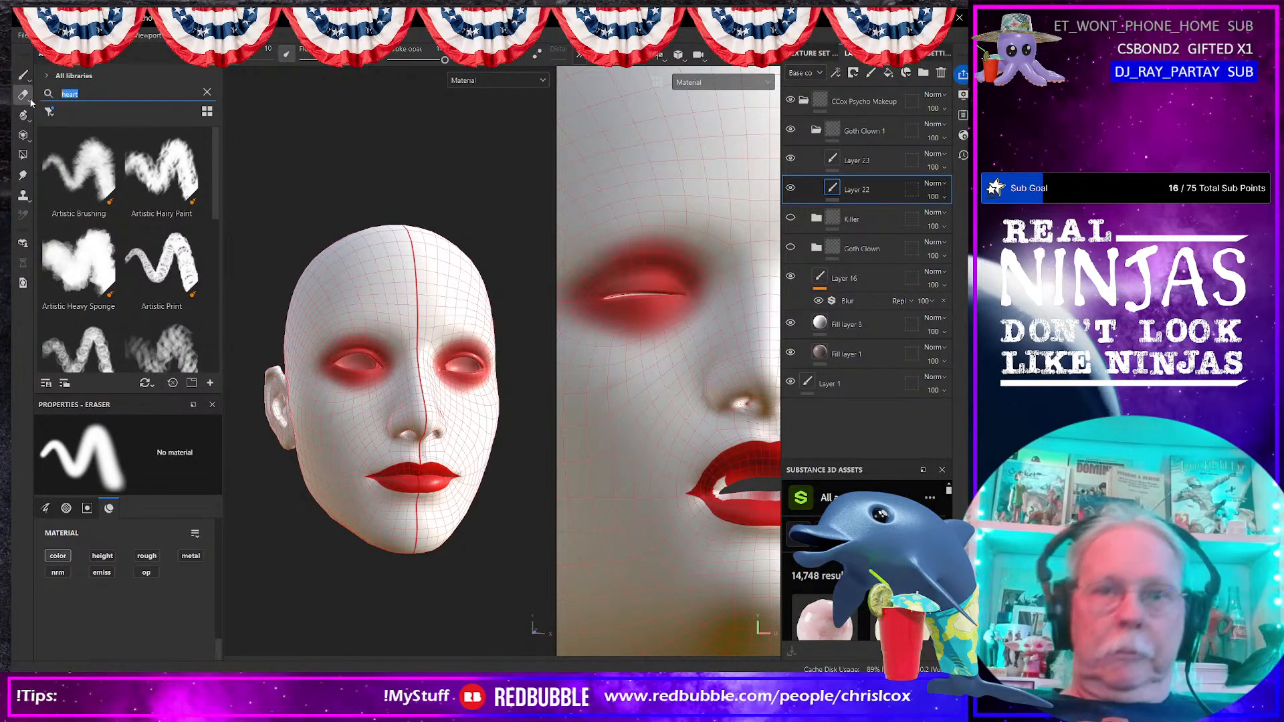
{"action": "key", "text": "BackSpace"}
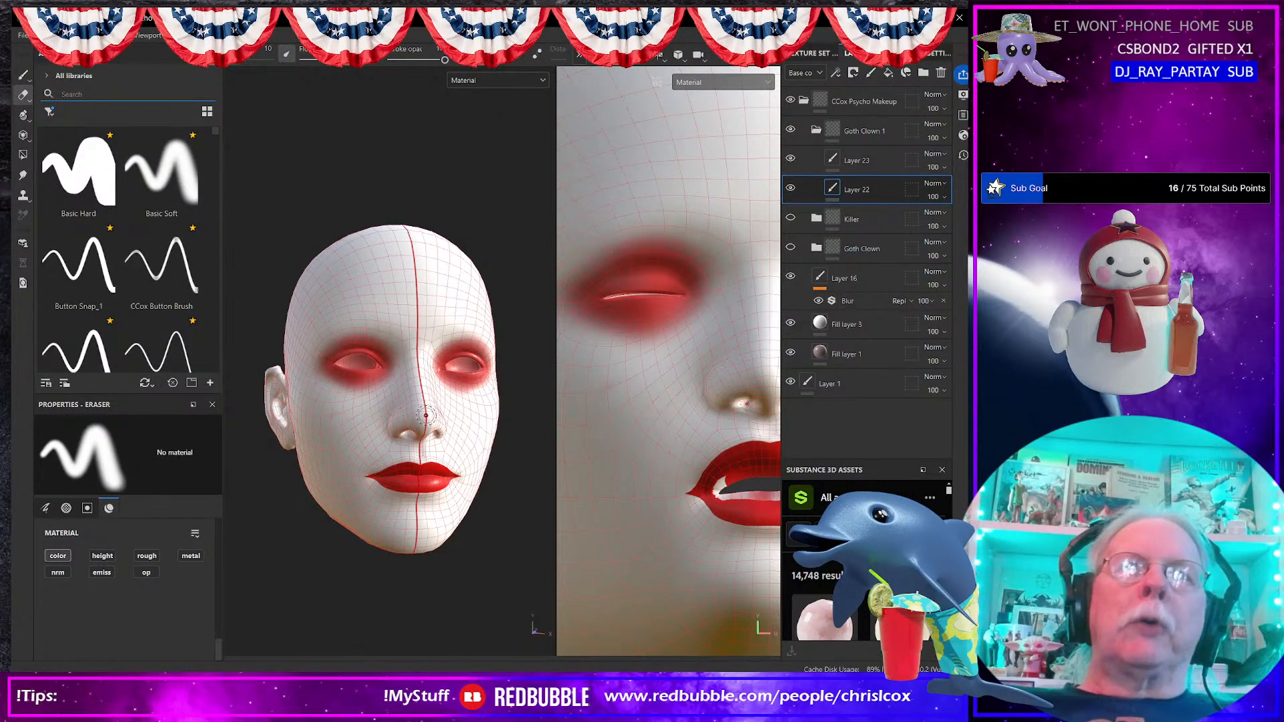
Step: On Layer 23, set the paint brush's base color to red DA0000 and fill in the unpainted inner edges of the lips
{"action": "middle_click_drag", "start_coordinate": [735, 487], "coordinate": [653, 495]}
{"action": "left_click", "coordinate": [863, 160]}
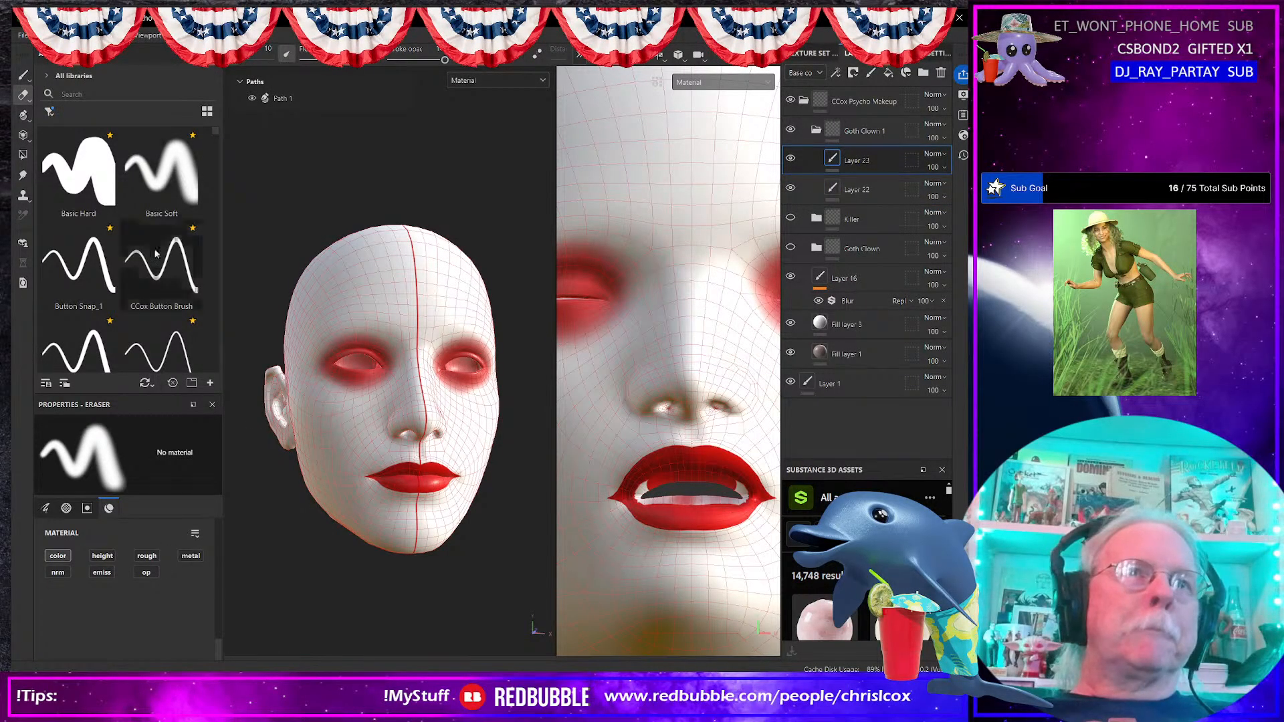
{"action": "left_click", "coordinate": [22, 74]}
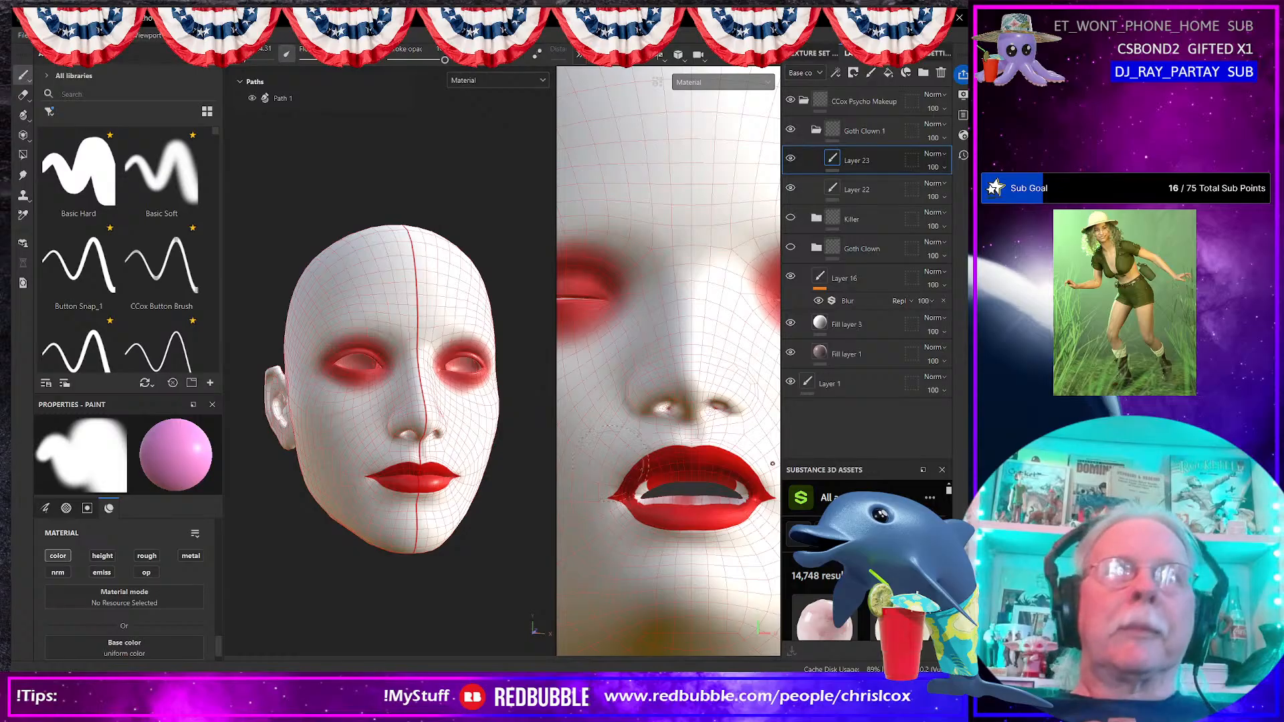
{"action": "mouse_move", "coordinate": [658, 498]}
{"action": "right_mouse_down", "text": "ctrl"}
{"action": "mouse_move", "coordinate": [667, 494]}
{"action": "mouse_move", "coordinate": [641, 493]}
{"action": "right_mouse_up", "text": "ctrl"}
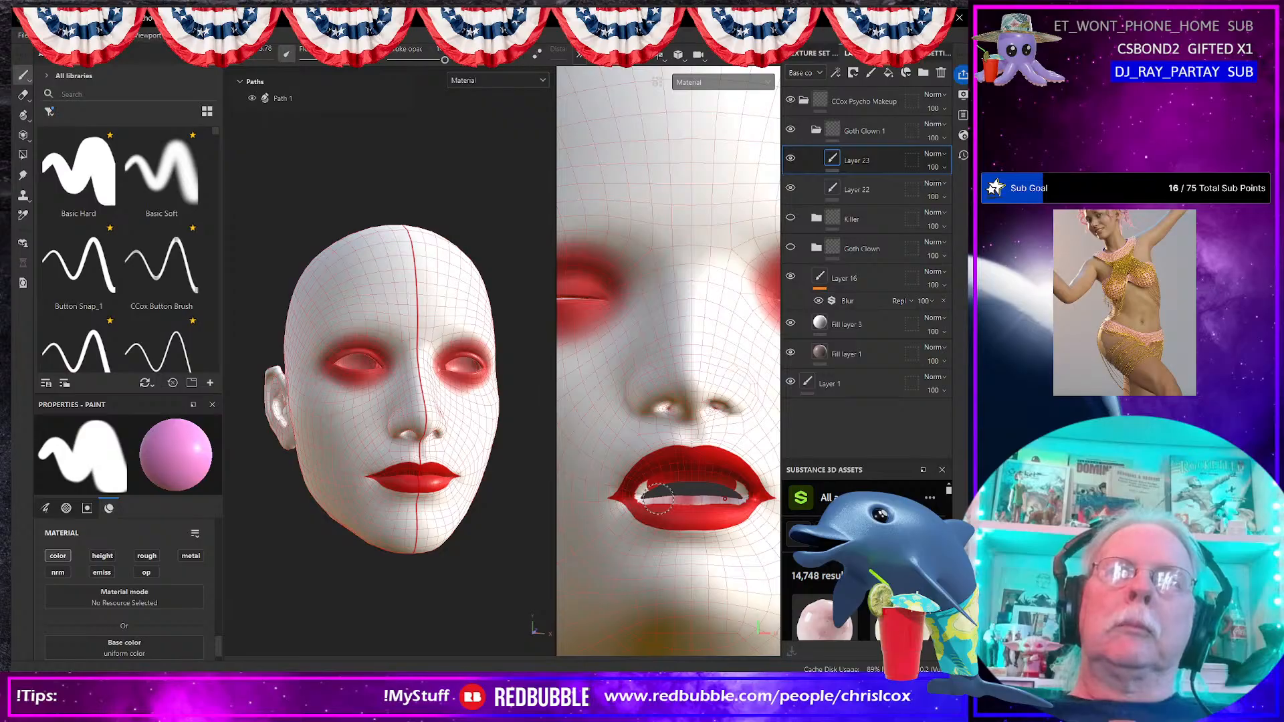
{"action": "left_click_drag", "start_coordinate": [657, 492], "coordinate": [646, 493]}
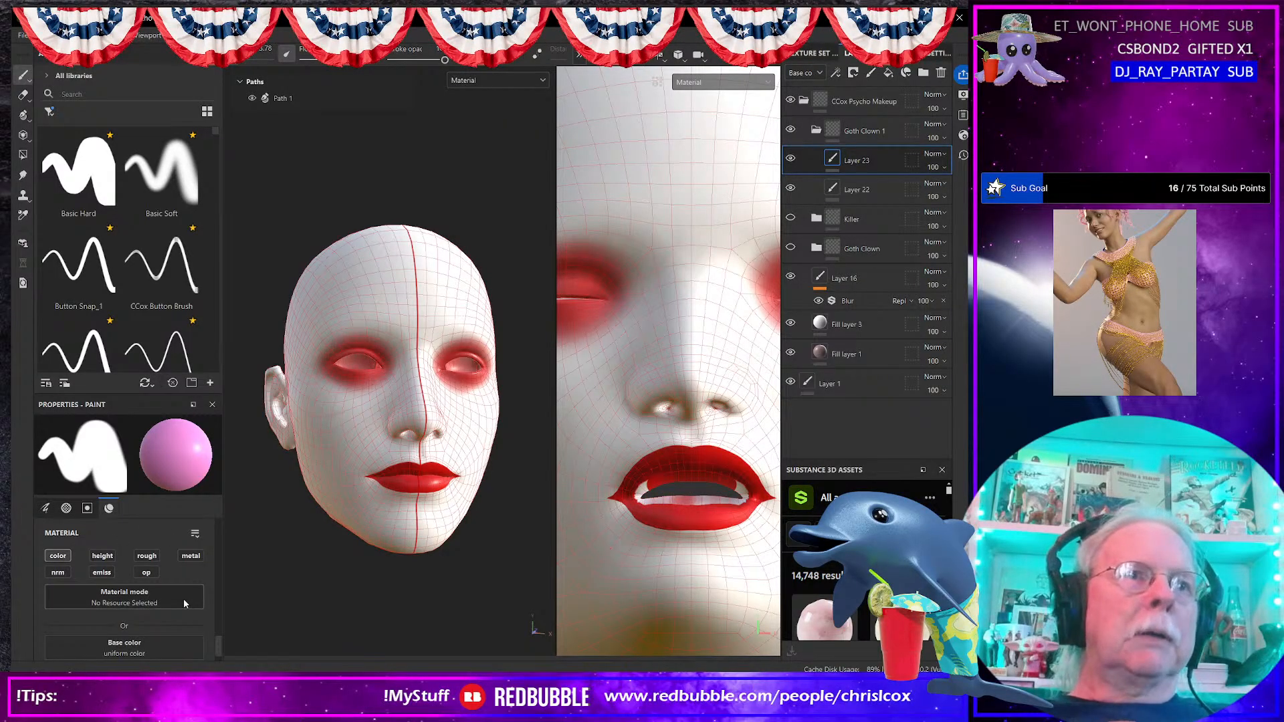
{"action": "scroll", "coordinate": [183, 599], "scroll_direction": "down", "scroll_amount": 1}
{"action": "left_click", "coordinate": [179, 645]}
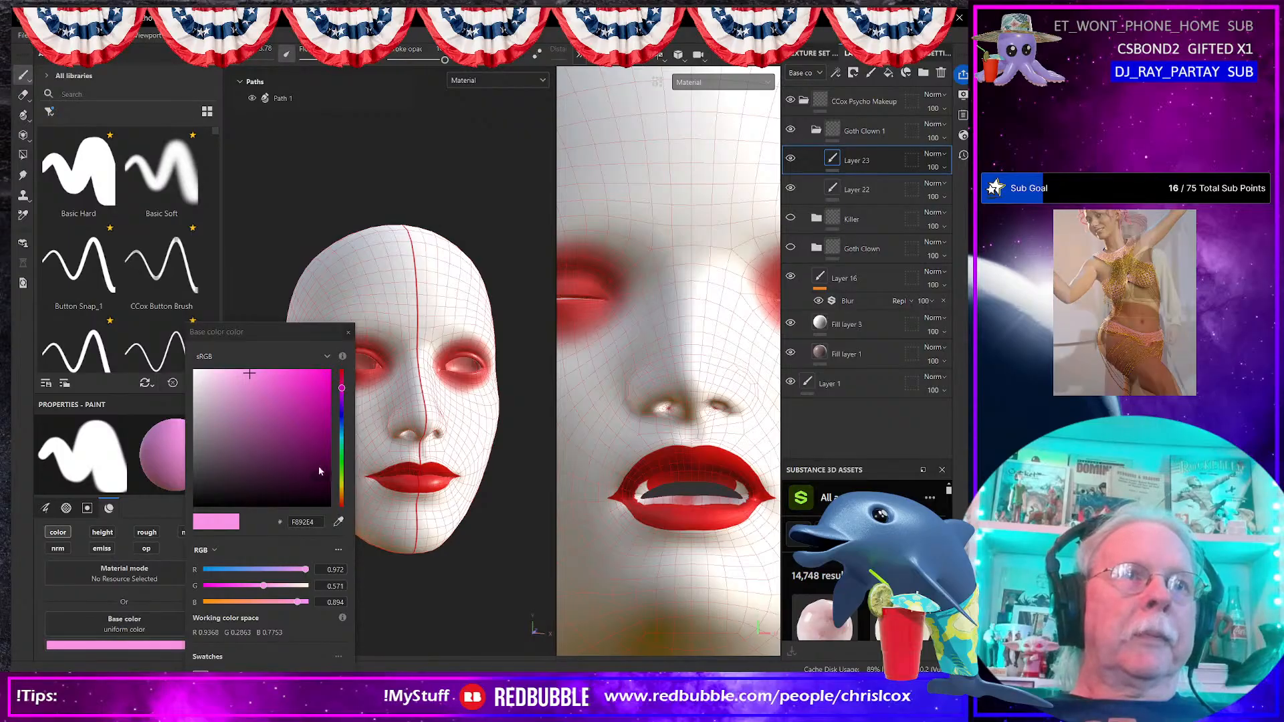
{"action": "left_click", "coordinate": [321, 521]}
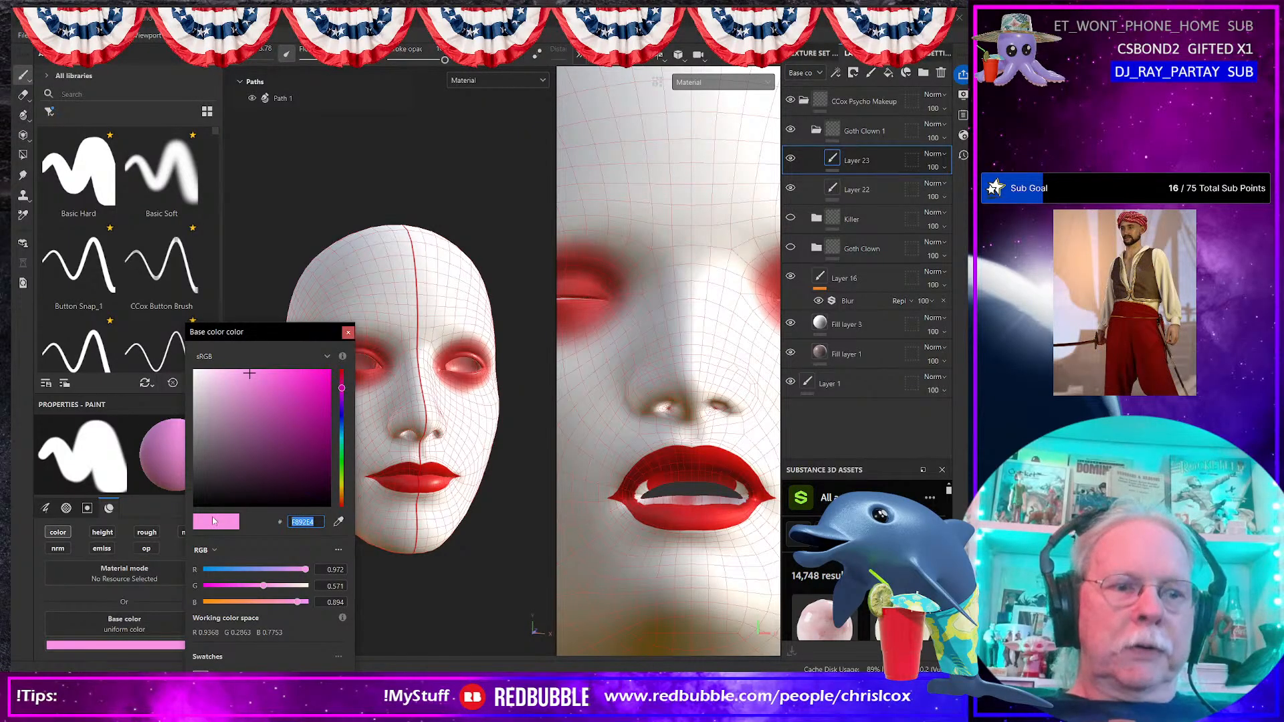
{"action": "type", "text": "DA0000"}
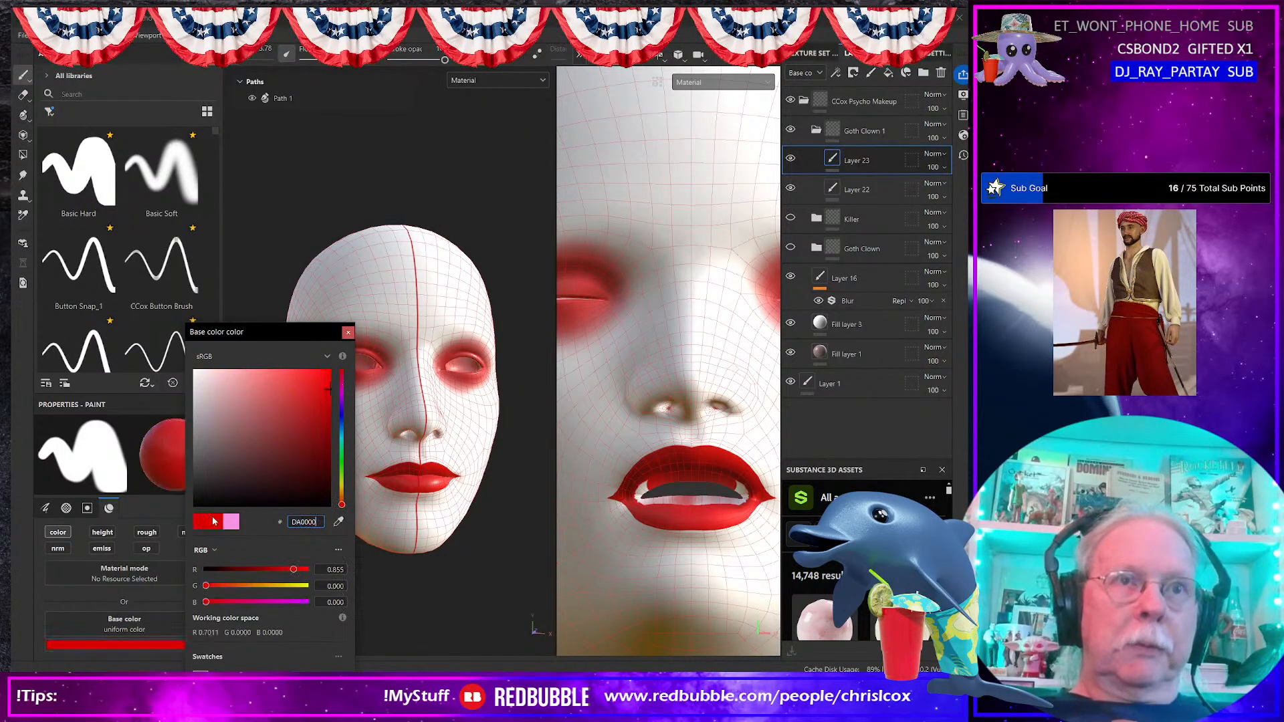
{"action": "left_click", "coordinate": [347, 333]}
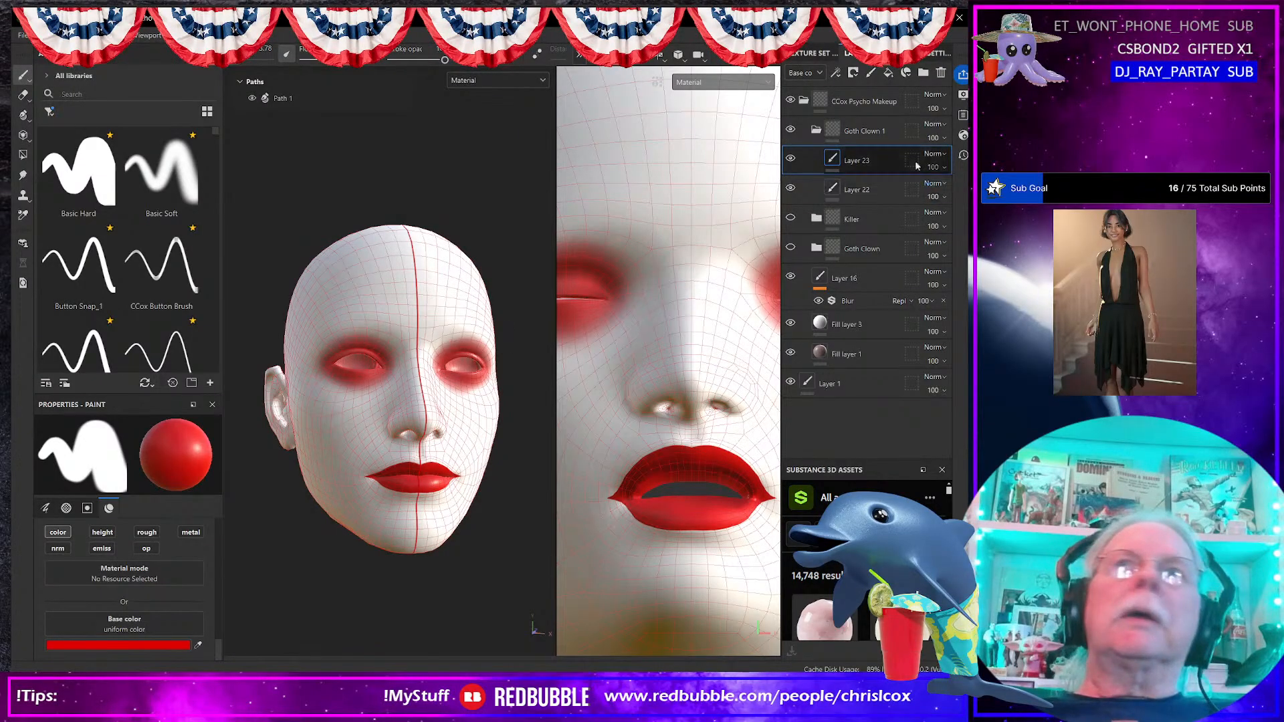
Step: Add a new paint layer above Layer 23 and set the brush's base color to near-black 0F0F0F
{"action": "left_click", "coordinate": [871, 72]}
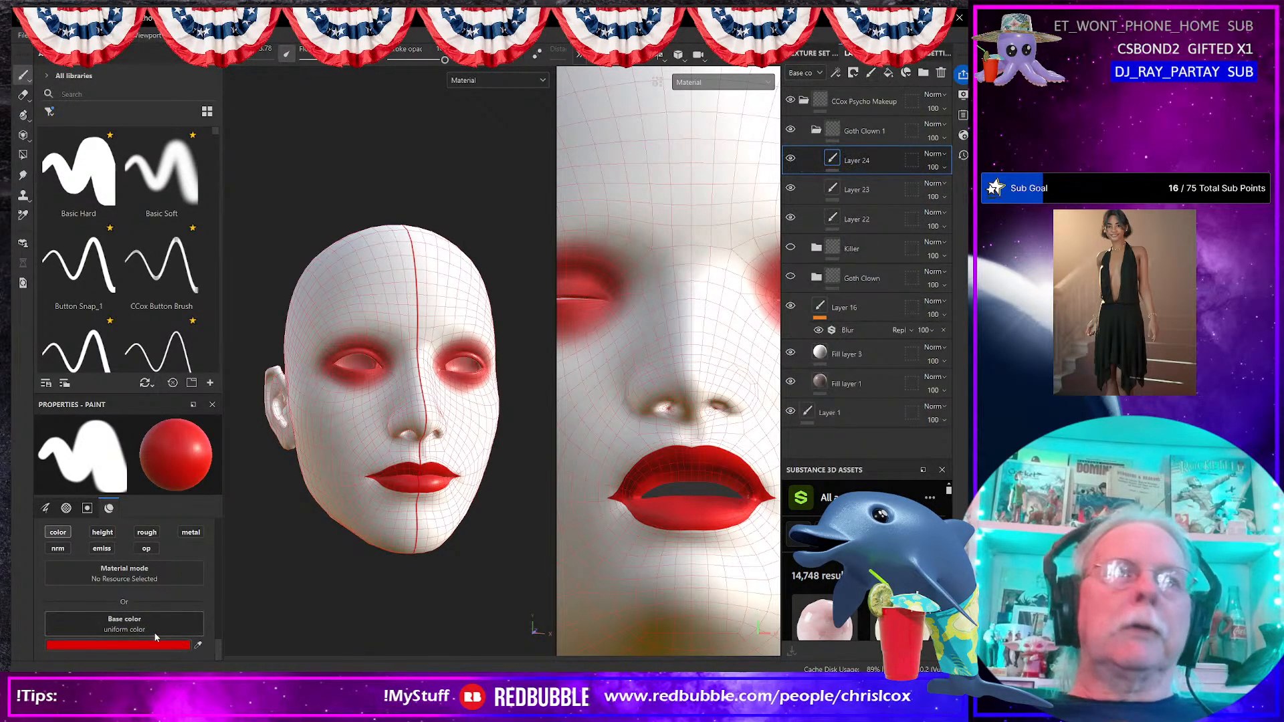
{"action": "left_click", "coordinate": [155, 646]}
{"action": "left_click_drag", "start_coordinate": [294, 426], "coordinate": [160, 502]}
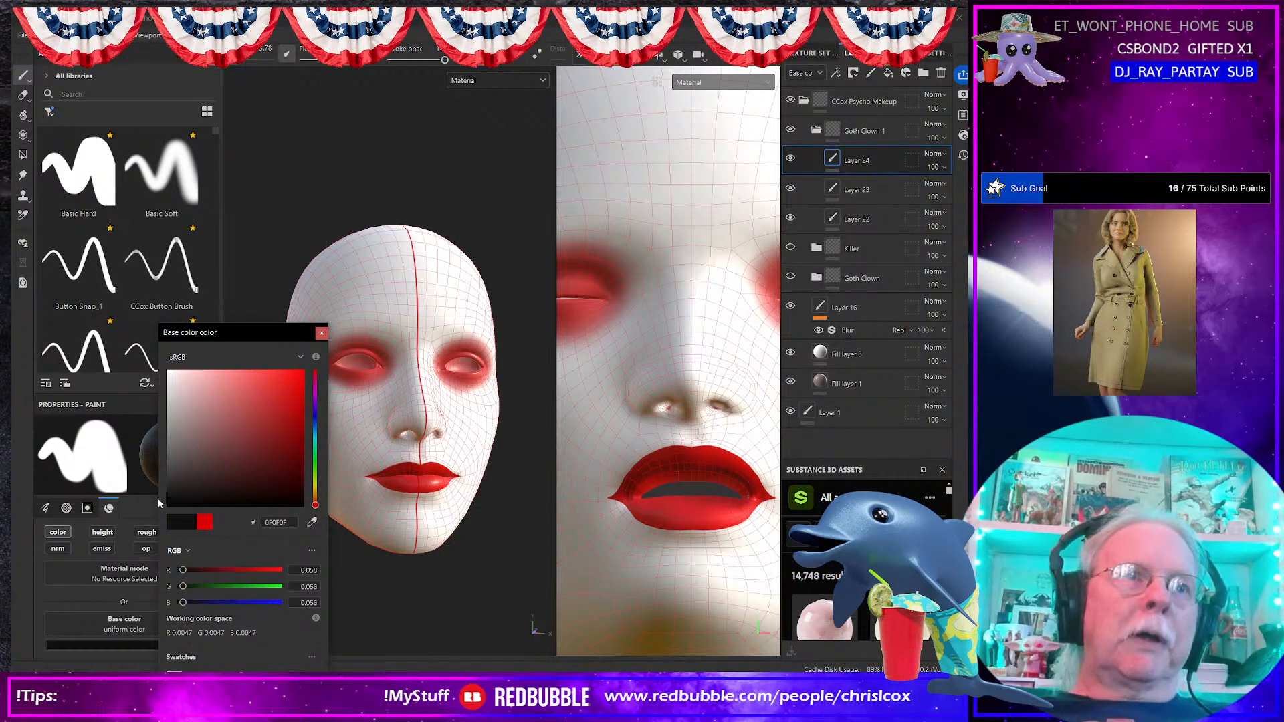
{"action": "left_click", "coordinate": [322, 333]}
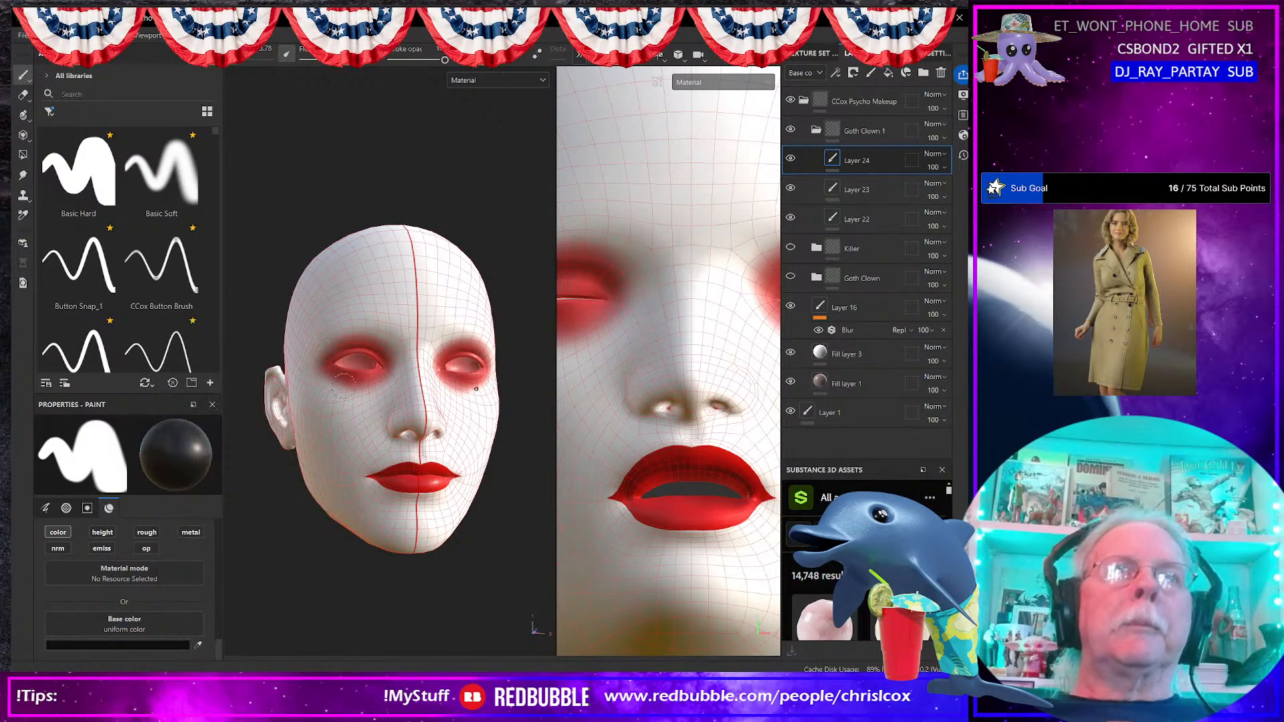
Step: Check the clown makeup reference in the browser and draw a curved Paint along path stroke along the brow above the eye
{"action": "scroll", "coordinate": [359, 392], "scroll_direction": "up", "scroll_amount": 5}
{"action": "left_click_drag", "start_coordinate": [360, 393], "coordinate": [352, 419], "text": "alt"}
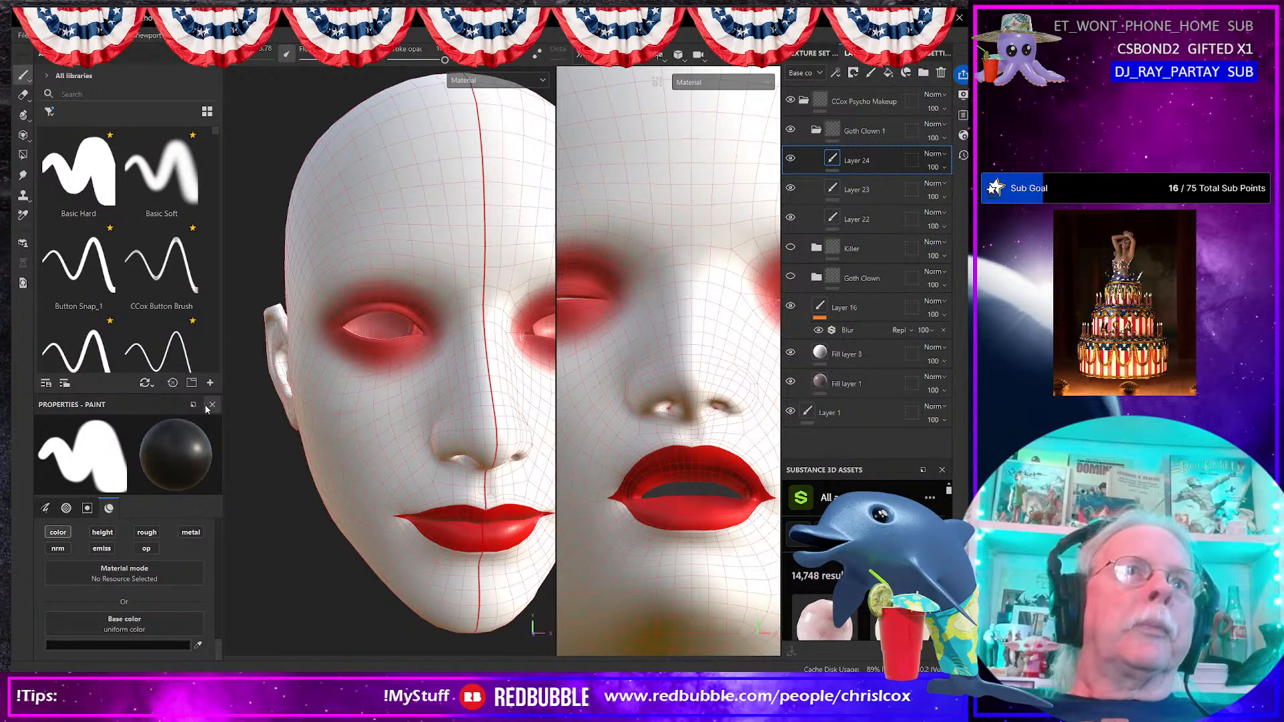
{"action": "left_click", "coordinate": [24, 115]}
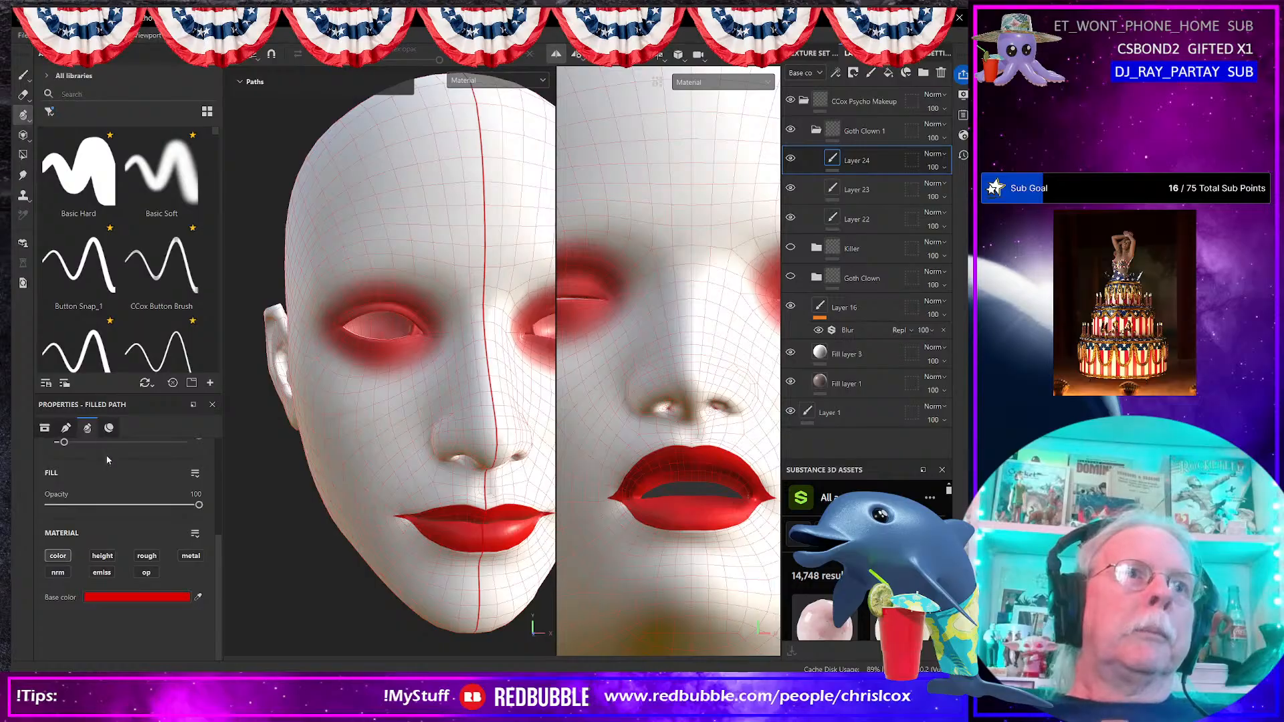
{"action": "left_click", "coordinate": [28, 116]}
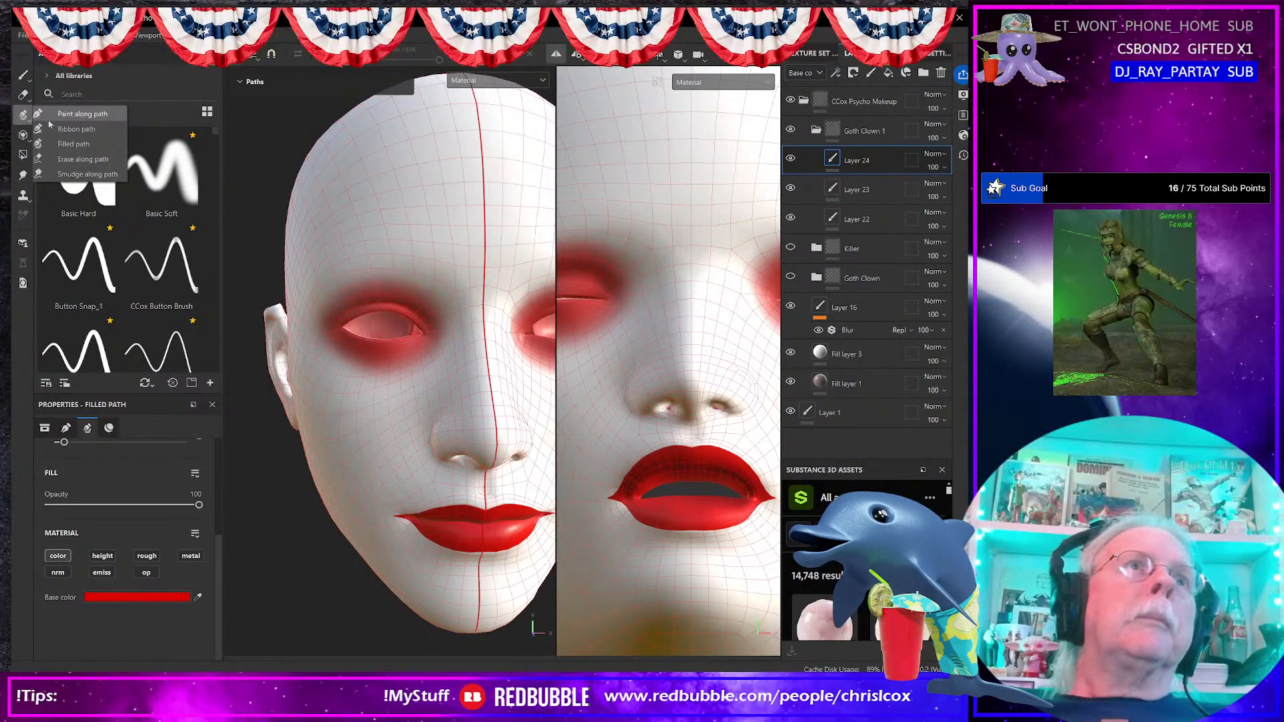
{"action": "left_click", "coordinate": [101, 119]}
{"action": "scroll", "coordinate": [380, 338], "scroll_direction": "up", "scroll_amount": 2}
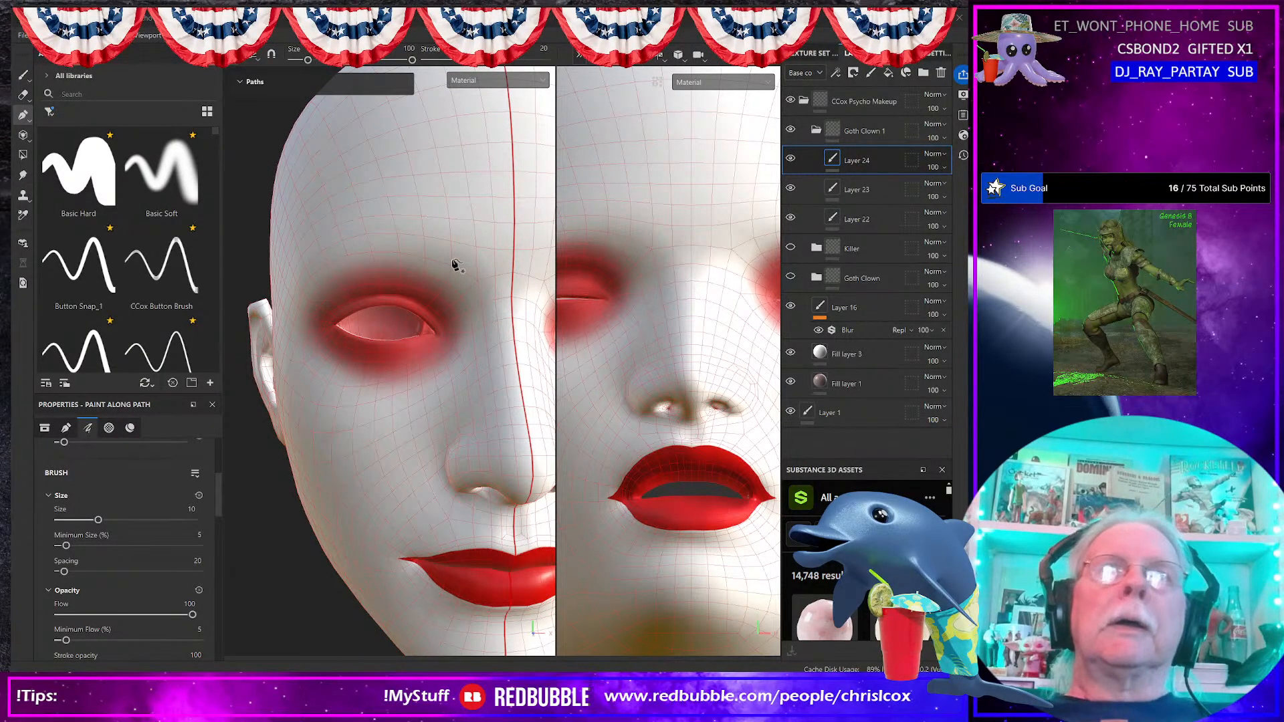
{"action": "key", "text": "alt+Tab"}
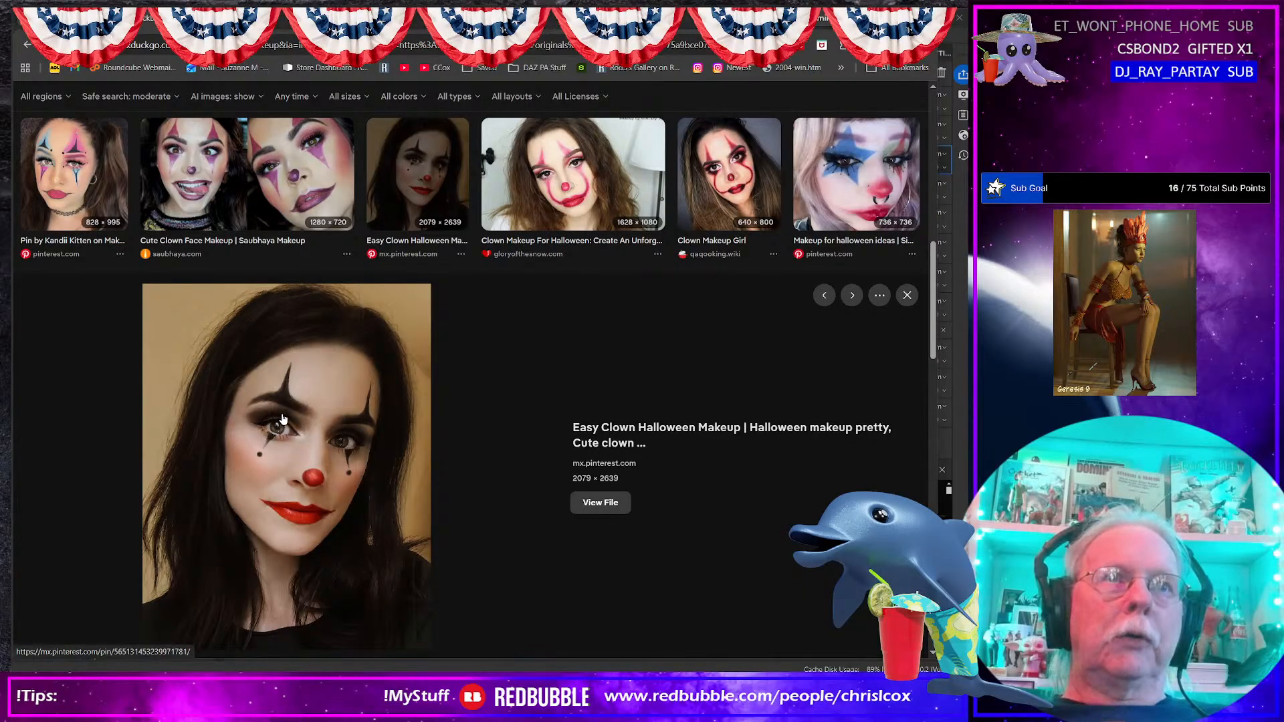
{"action": "key", "text": "alt+Tab"}
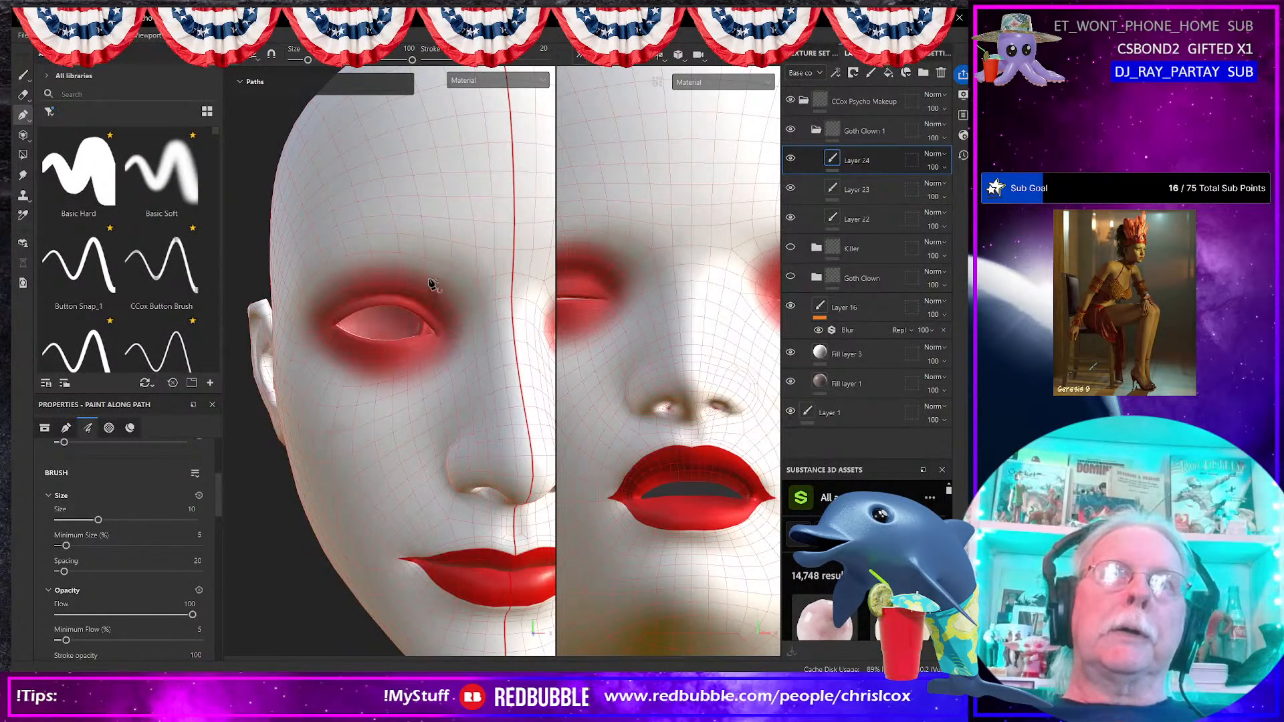
{"action": "left_click", "coordinate": [438, 253]}
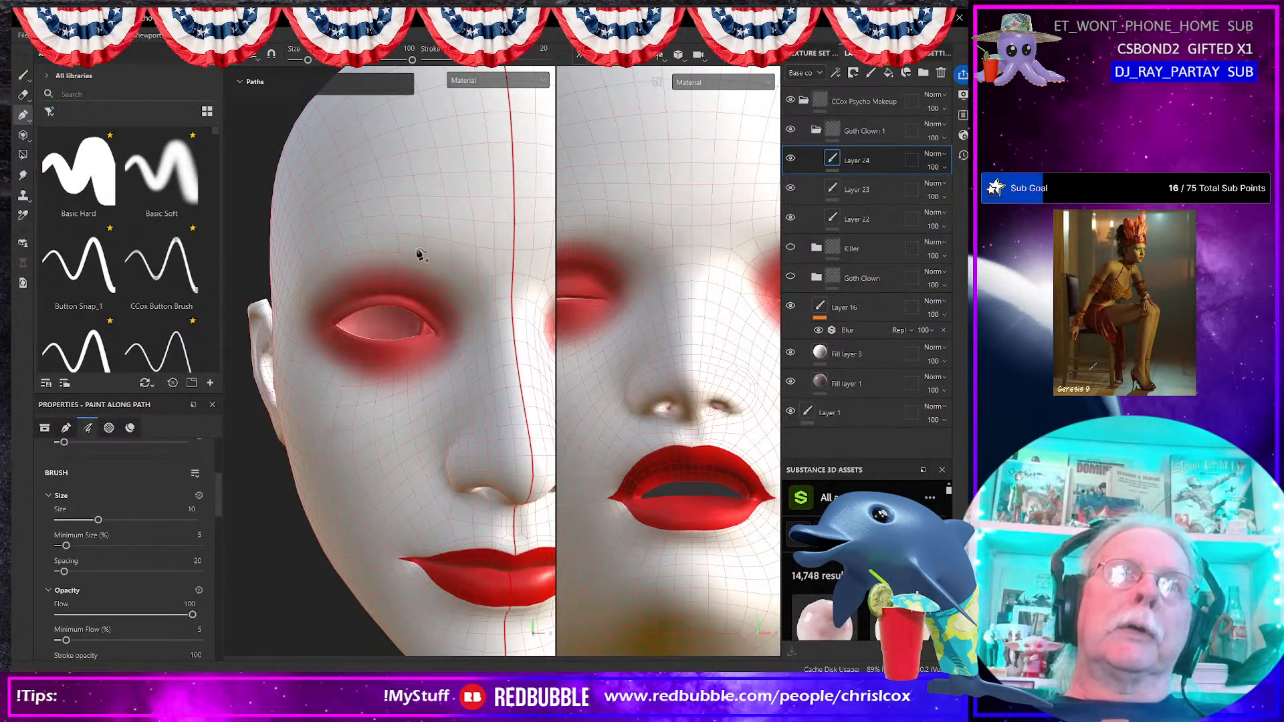
{"action": "left_click", "coordinate": [365, 250]}
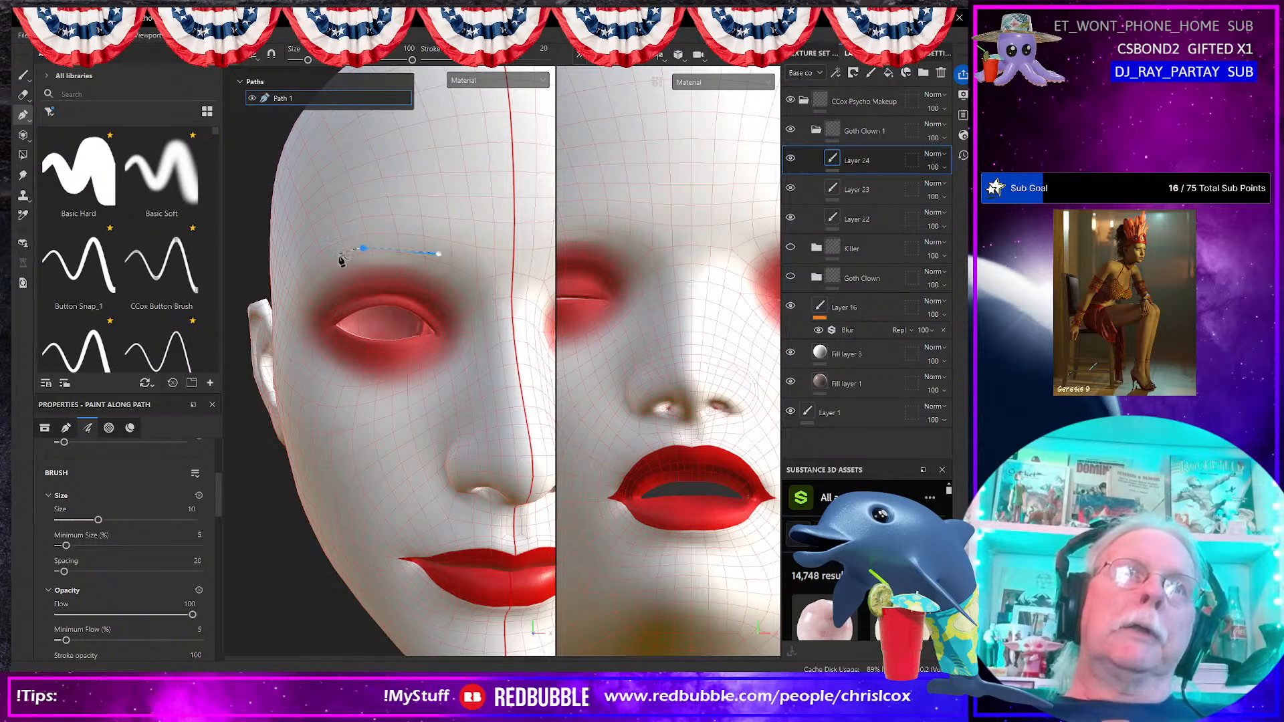
{"action": "left_click", "coordinate": [306, 282]}
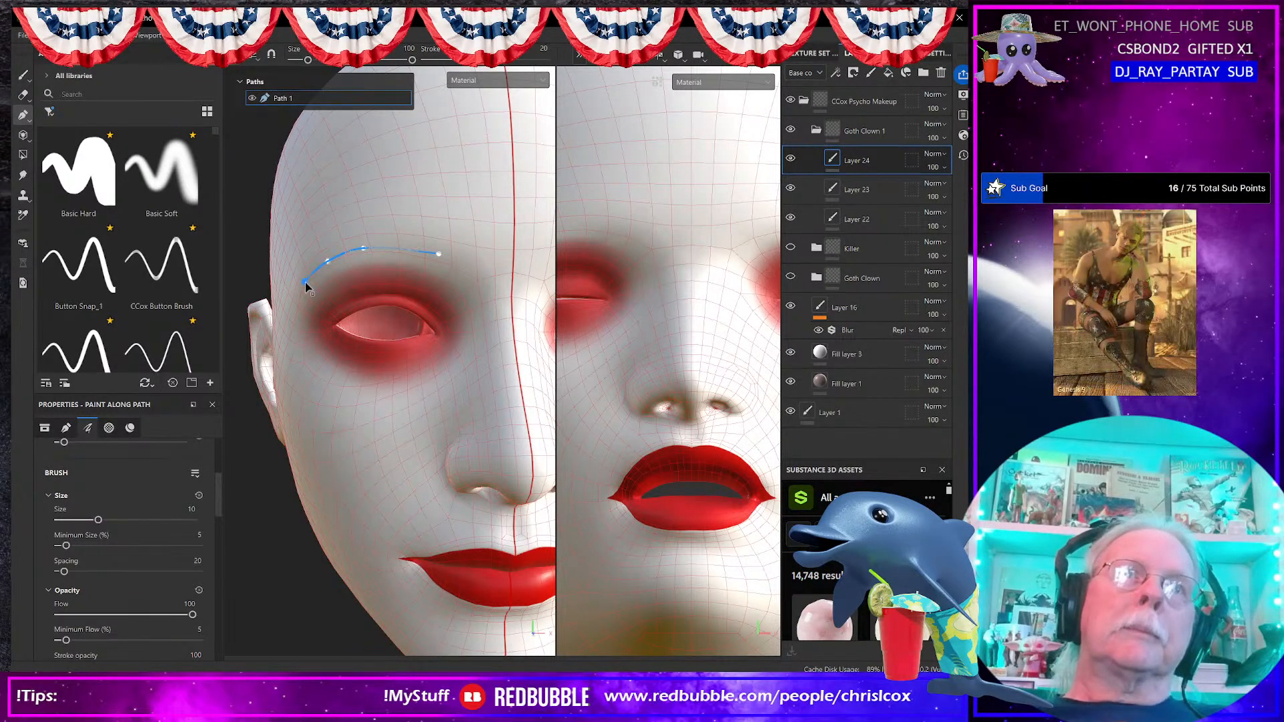
Step: Set the eyebrow path's base color to black 000000 and remove the alpha shape from its brush
{"action": "scroll", "coordinate": [307, 283], "scroll_direction": "up", "scroll_amount": 2}
{"action": "left_click_drag", "start_coordinate": [323, 274], "coordinate": [345, 255], "text": "alt"}
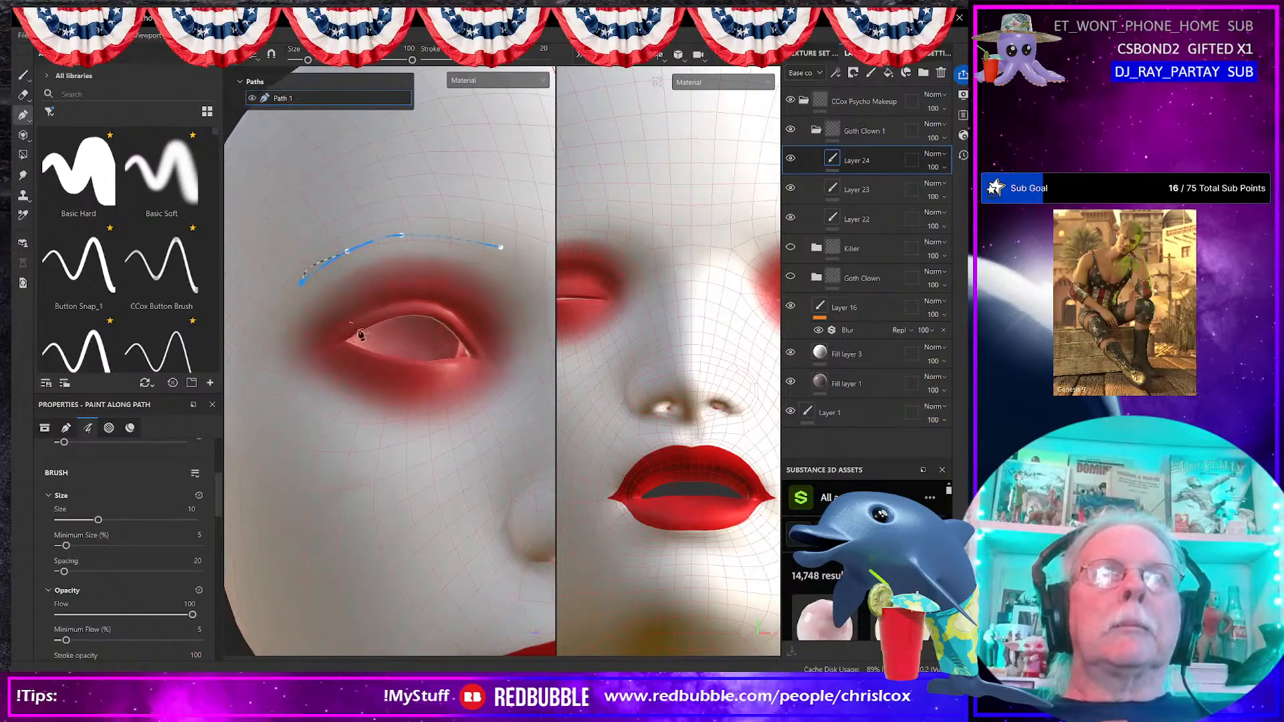
{"action": "scroll", "coordinate": [173, 551], "scroll_direction": "down", "scroll_amount": 6}
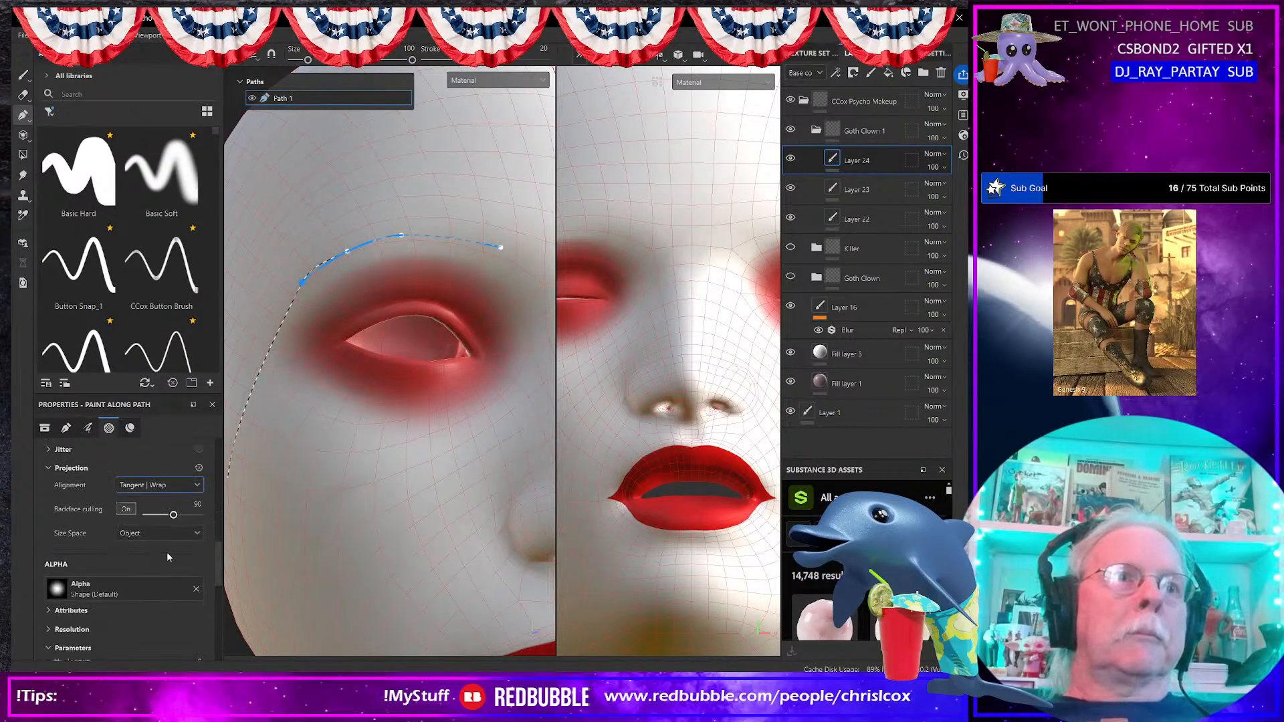
{"action": "scroll", "coordinate": [167, 553], "scroll_direction": "down", "scroll_amount": 1}
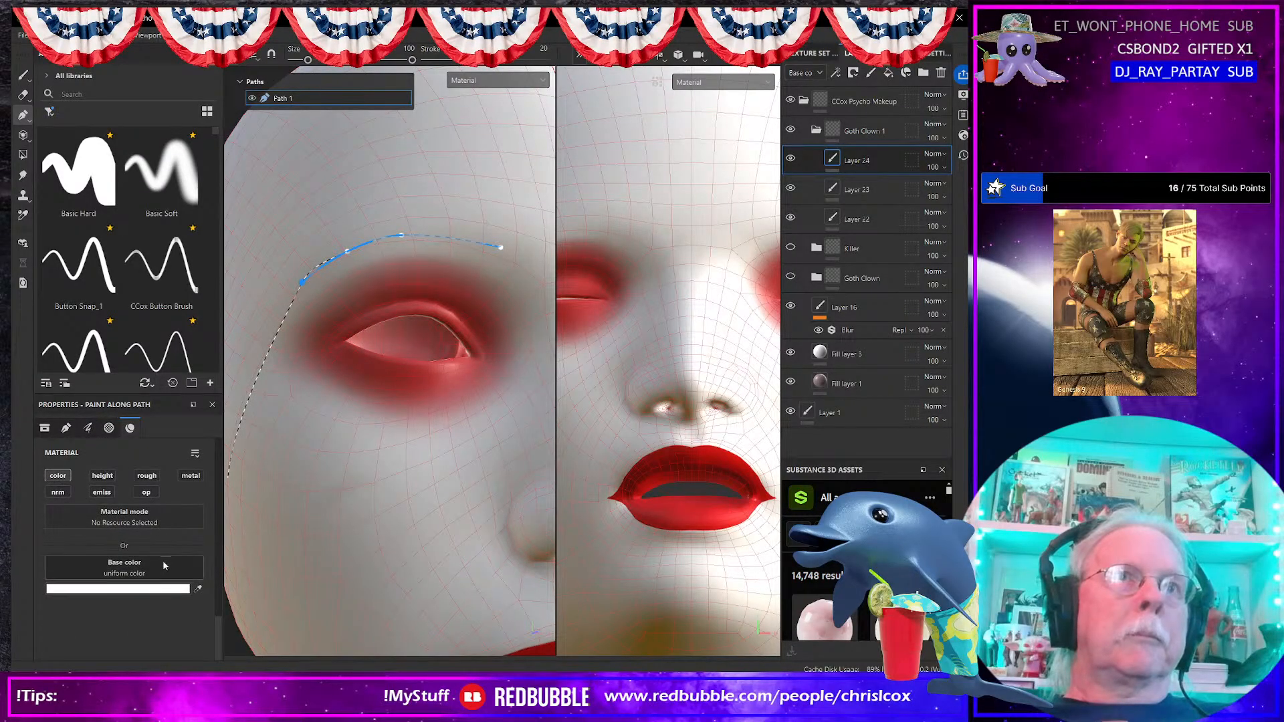
{"action": "left_click", "coordinate": [158, 587]}
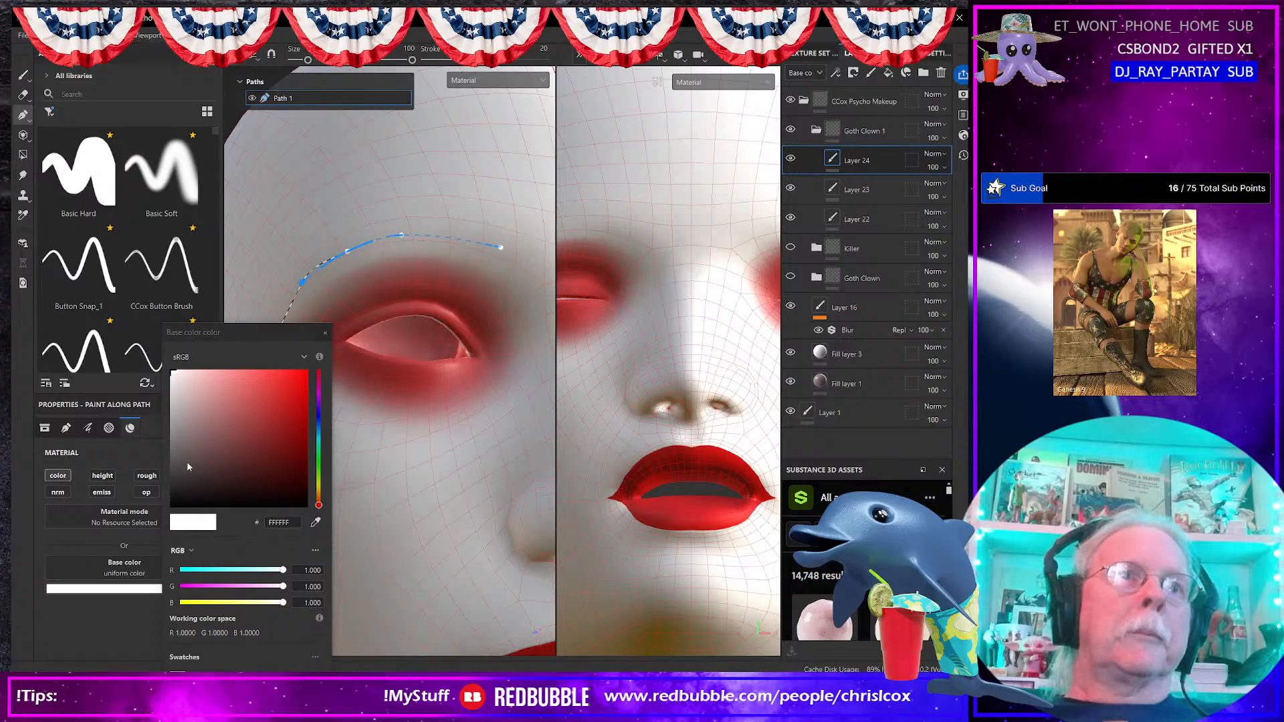
{"action": "left_click_drag", "start_coordinate": [189, 466], "coordinate": [169, 506]}
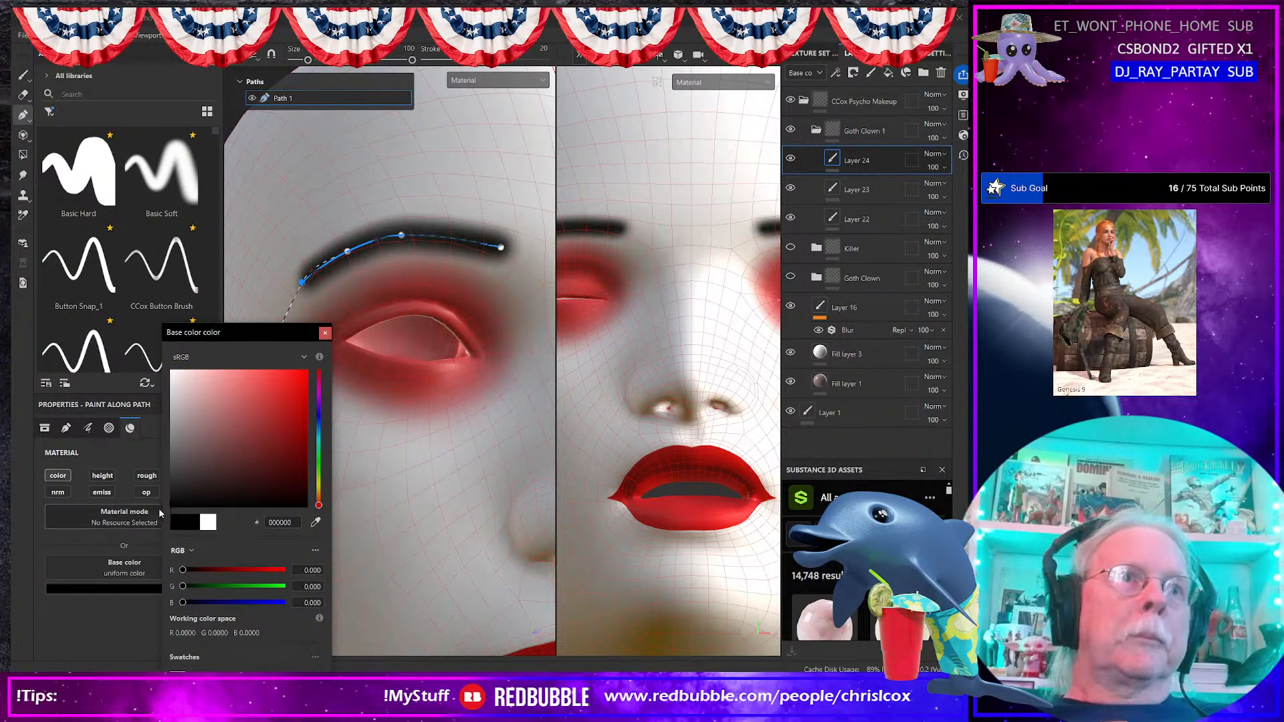
{"action": "left_click", "coordinate": [325, 333]}
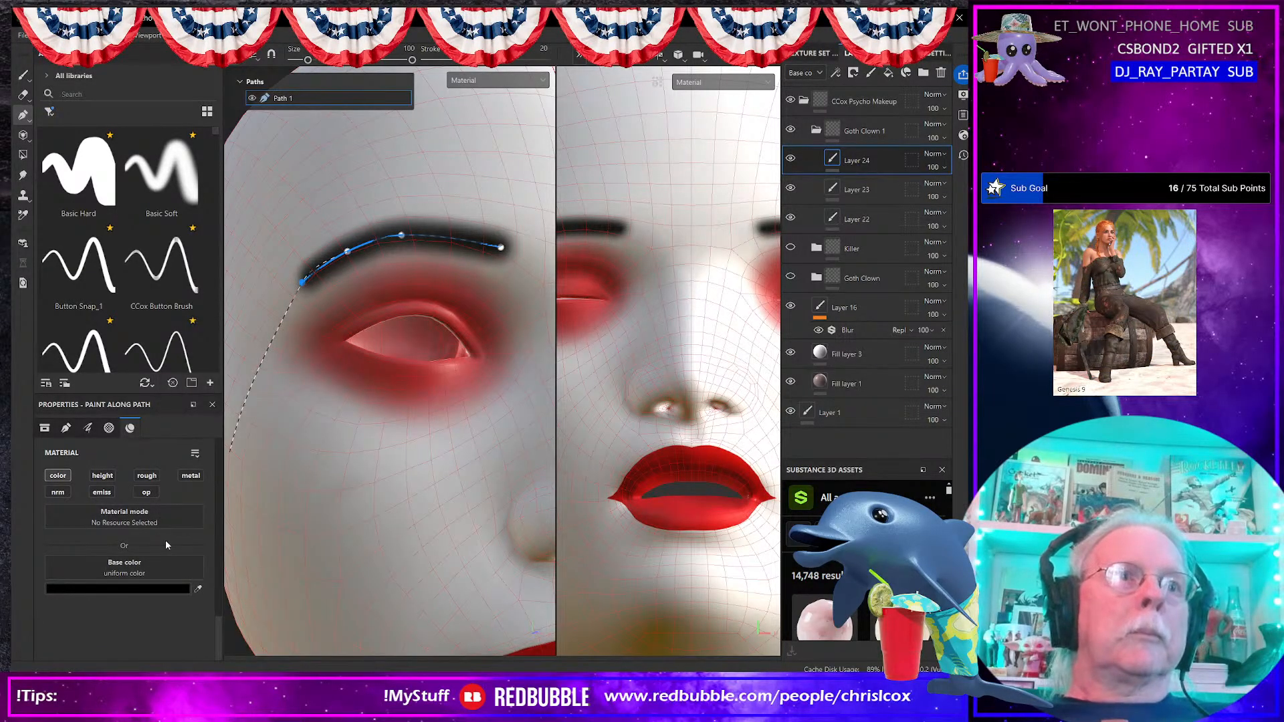
{"action": "scroll", "coordinate": [143, 531], "scroll_direction": "up", "scroll_amount": 8}
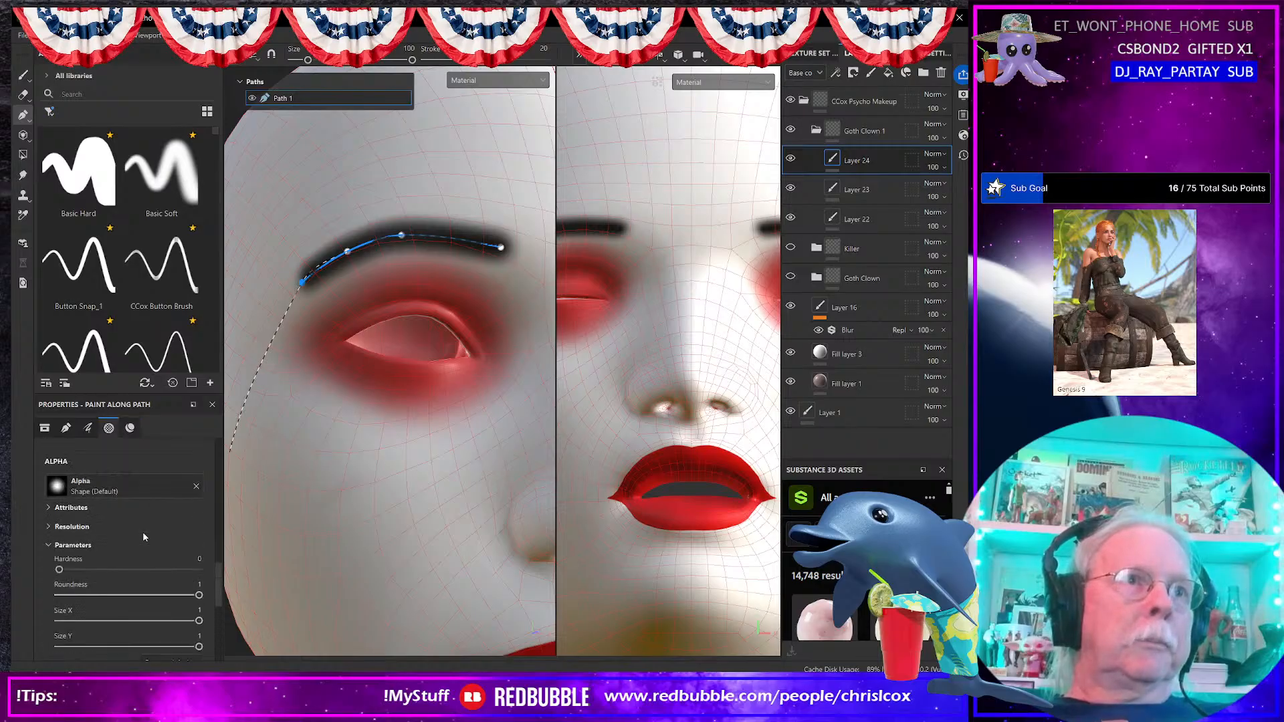
{"action": "left_click", "coordinate": [196, 486]}
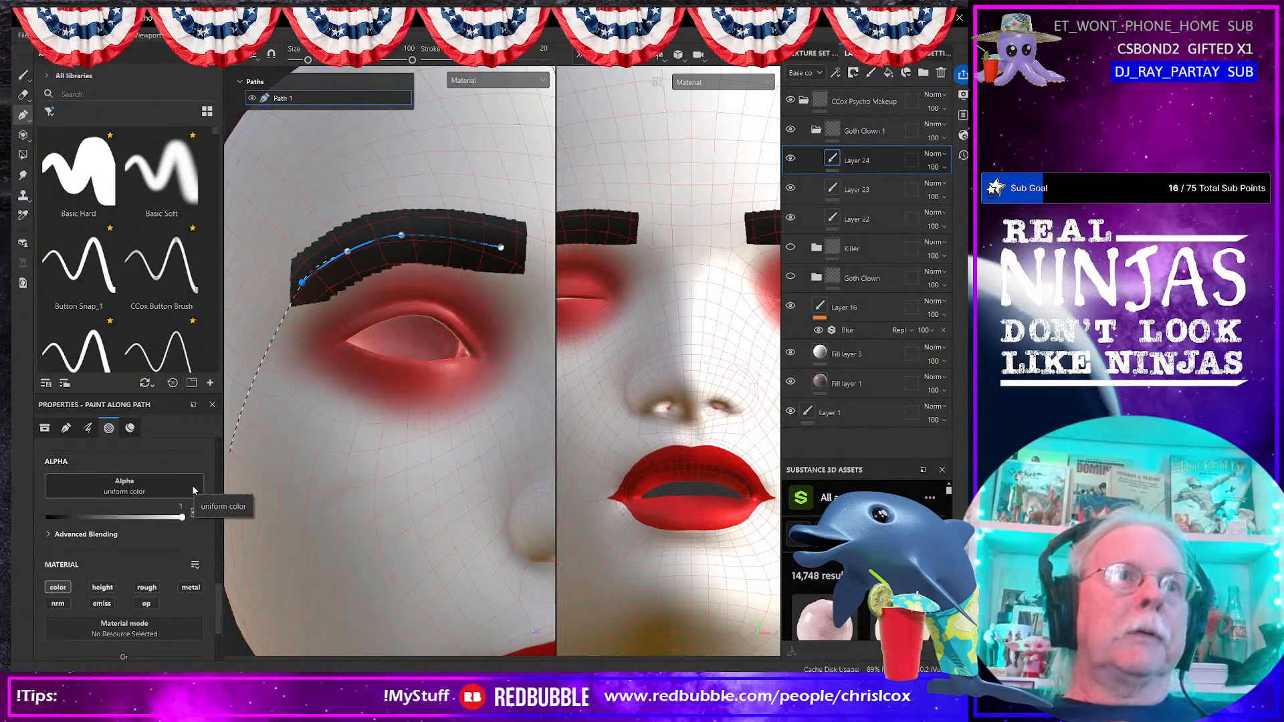
Step: Apply the Basic Hard brush to the eyebrow path, add a point near its inner end and nudge the end point slightly inward
{"action": "left_click", "coordinate": [100, 153]}
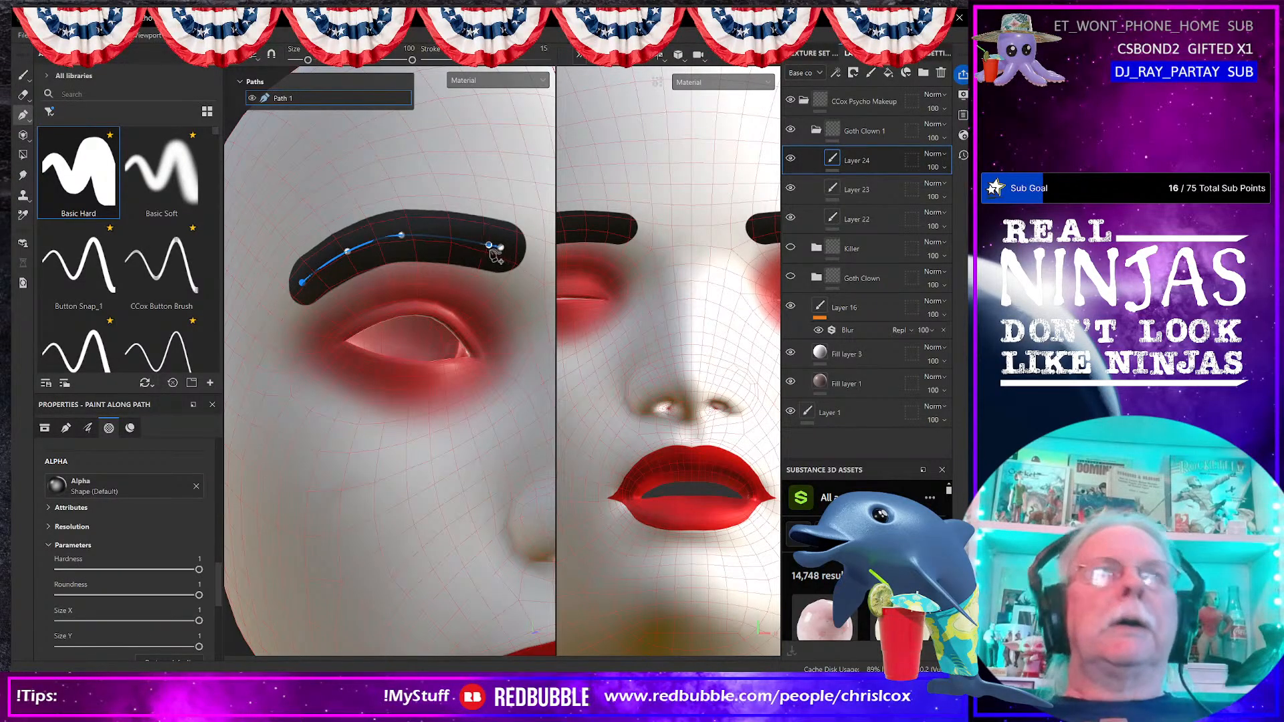
{"action": "left_click_drag", "start_coordinate": [484, 372], "coordinate": [466, 404], "text": "alt"}
{"action": "middle_click_drag", "start_coordinate": [466, 404], "coordinate": [448, 450], "text": "alt"}
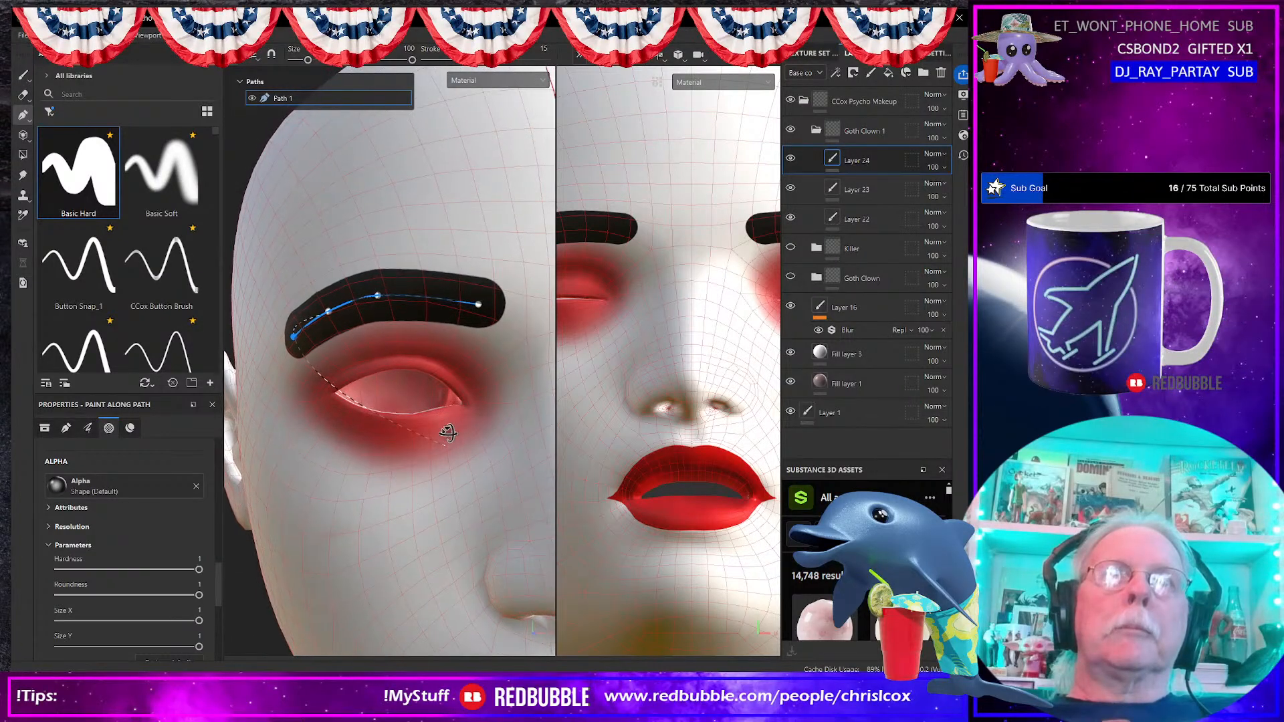
{"action": "left_click_drag", "start_coordinate": [477, 304], "coordinate": [432, 301]}
{"action": "left_click", "coordinate": [429, 292]}
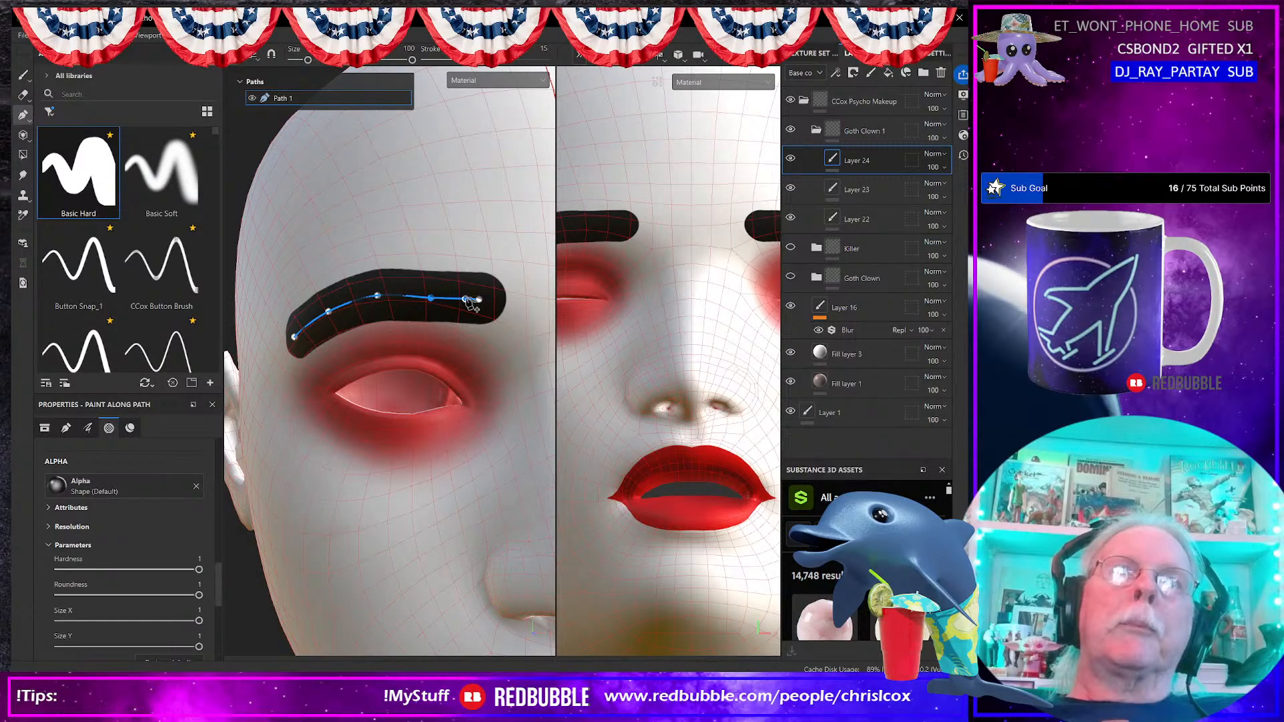
{"action": "left_click_drag", "start_coordinate": [478, 299], "coordinate": [482, 303]}
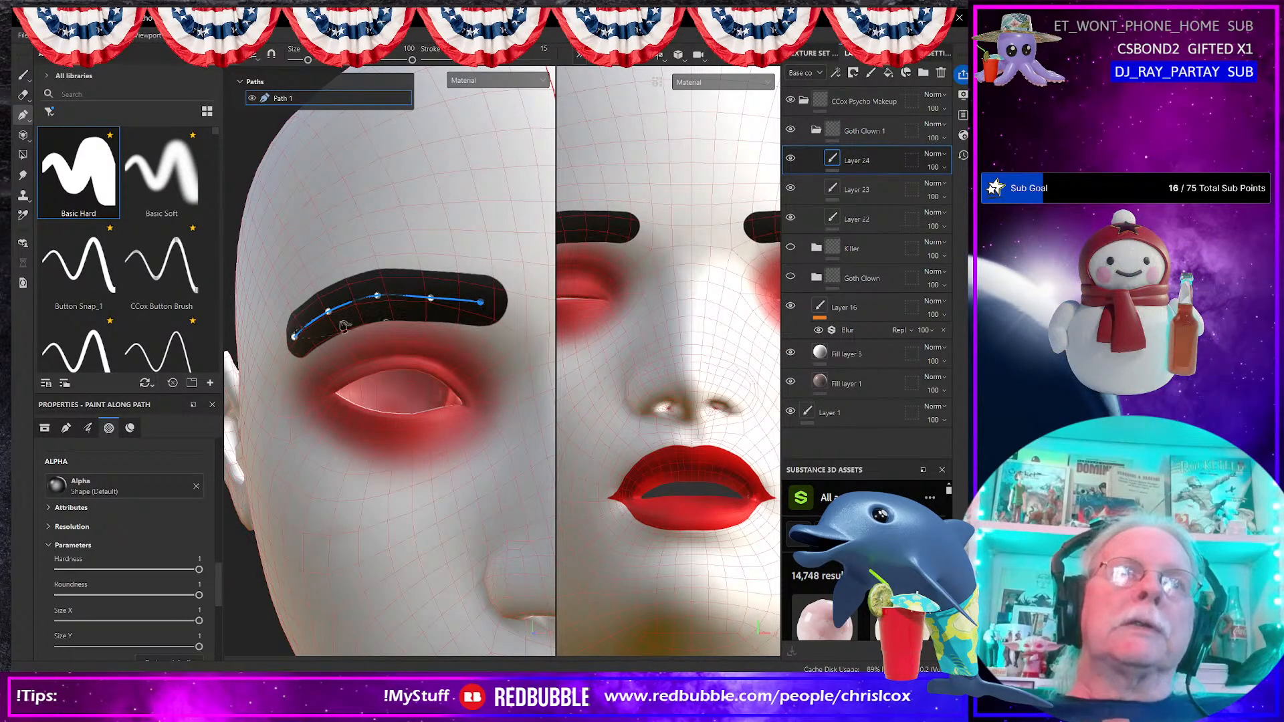
Step: Try UV projection alignment on the eyebrow path's brush
{"action": "scroll", "coordinate": [141, 536], "scroll_direction": "up", "scroll_amount": 5}
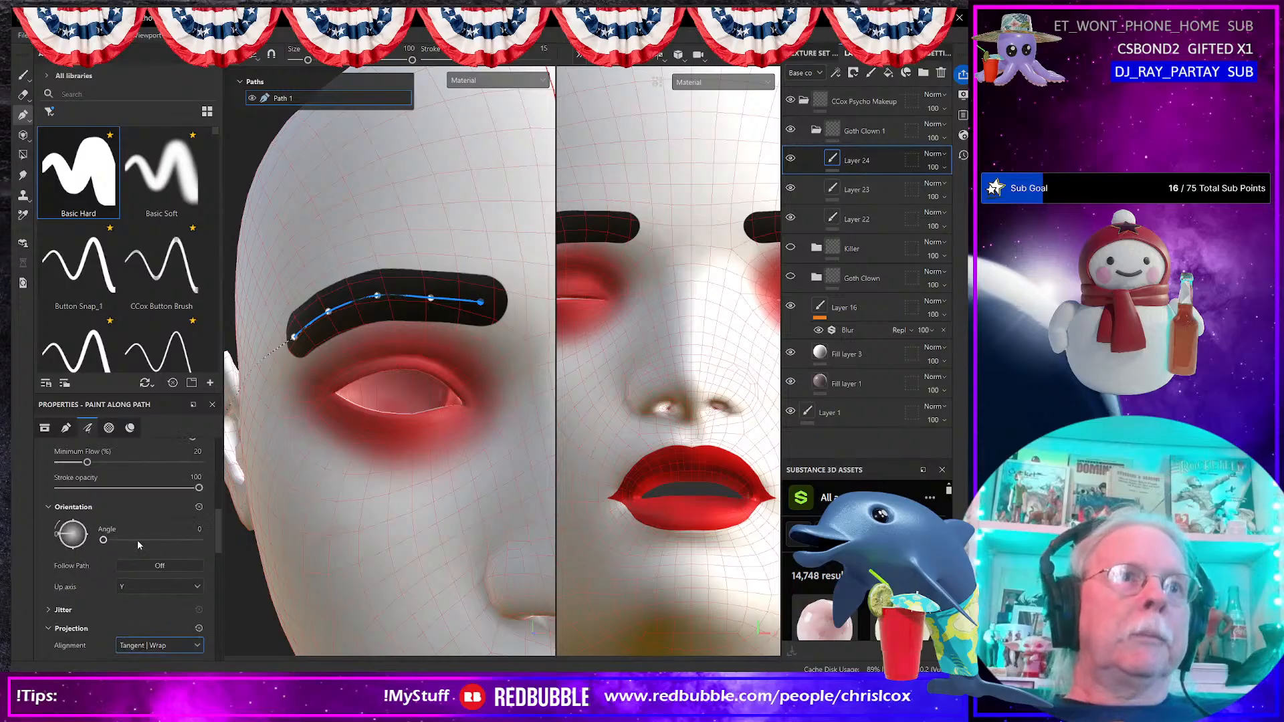
{"action": "left_click", "coordinate": [164, 570]}
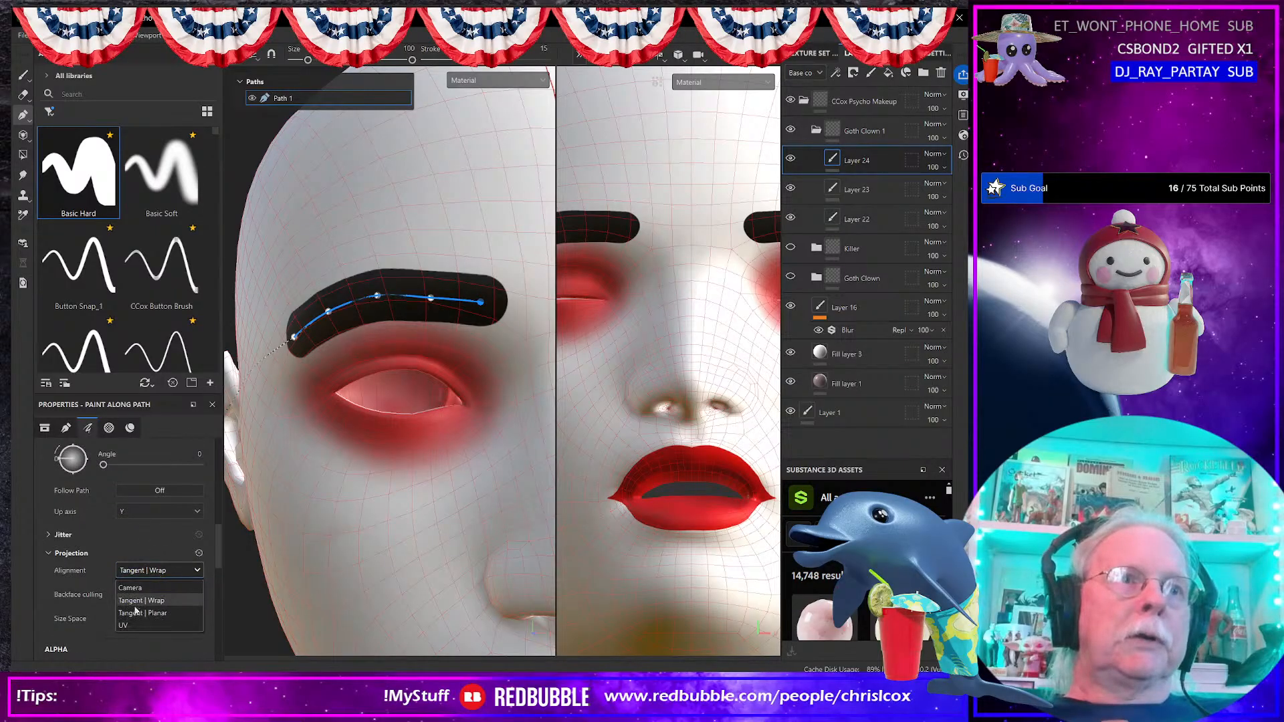
{"action": "left_click", "coordinate": [131, 623]}
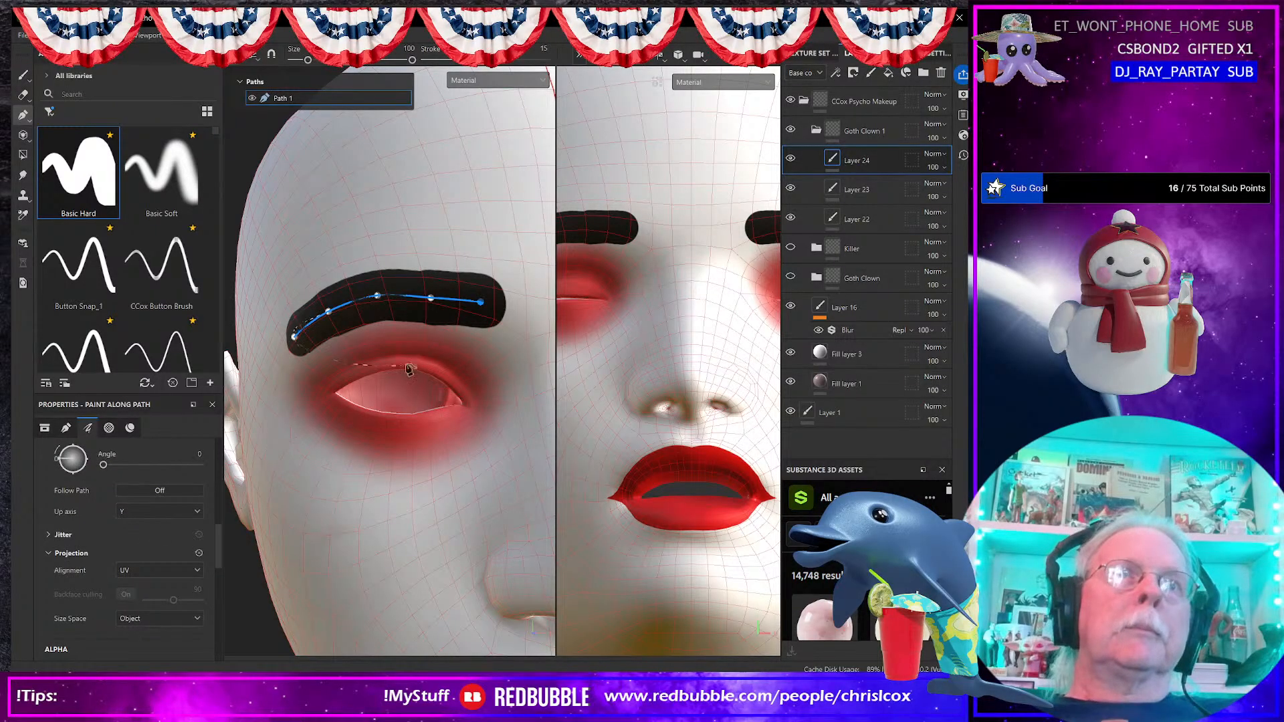
Step: Set the eyebrow path's brush spacing to 5 and size to 3.99, using Tangent | Wrap projection alignment
{"action": "scroll", "coordinate": [134, 544], "scroll_direction": "up", "scroll_amount": 5}
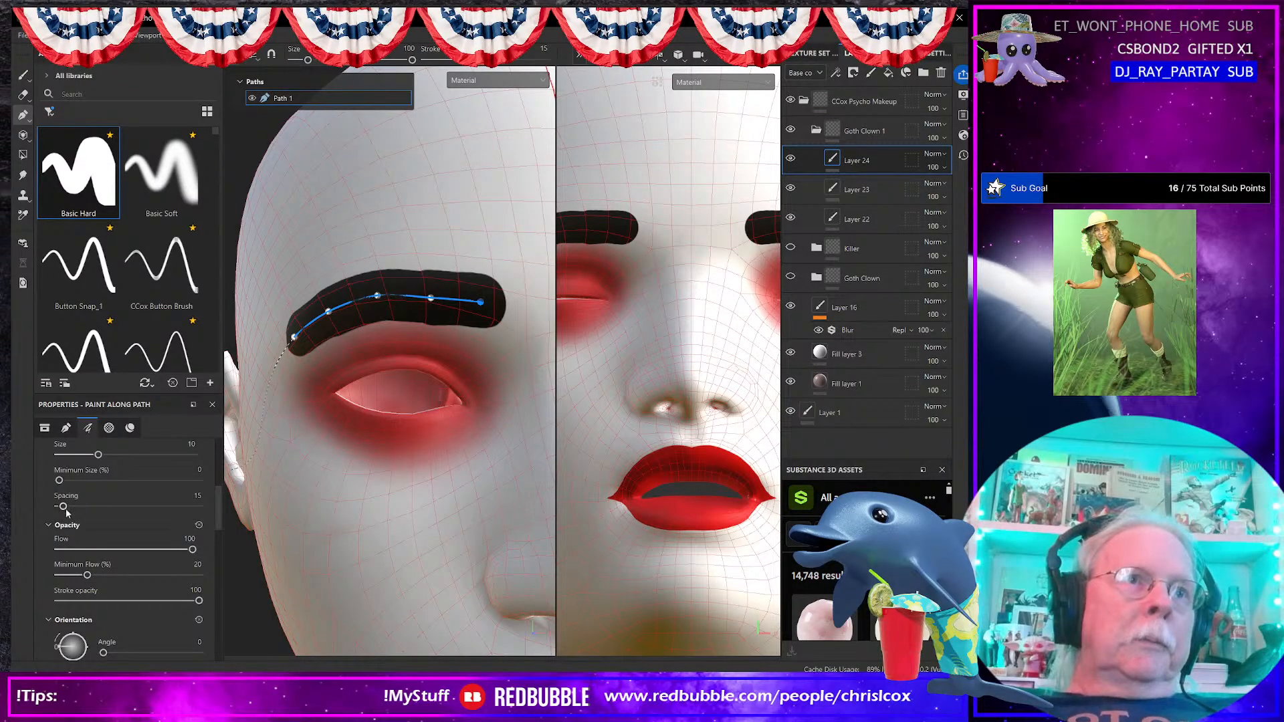
{"action": "left_click_drag", "start_coordinate": [64, 508], "coordinate": [30, 505]}
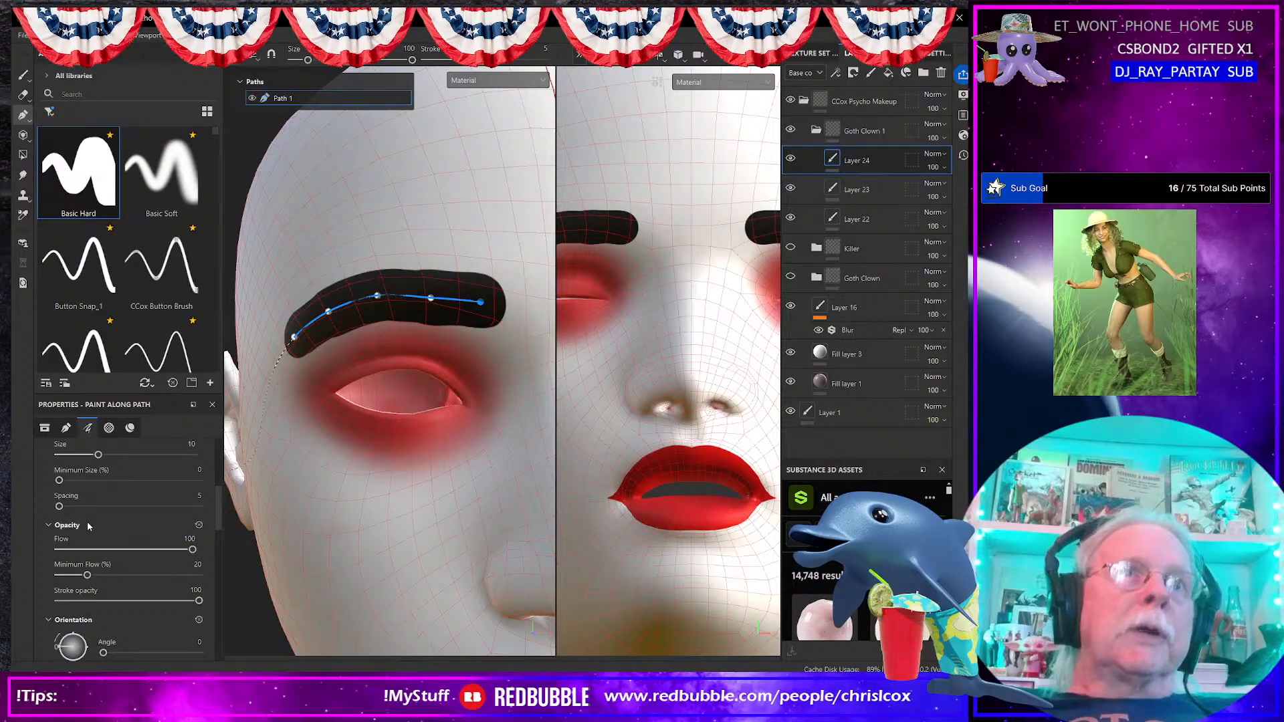
{"action": "left_click_drag", "start_coordinate": [98, 454], "coordinate": [82, 456]}
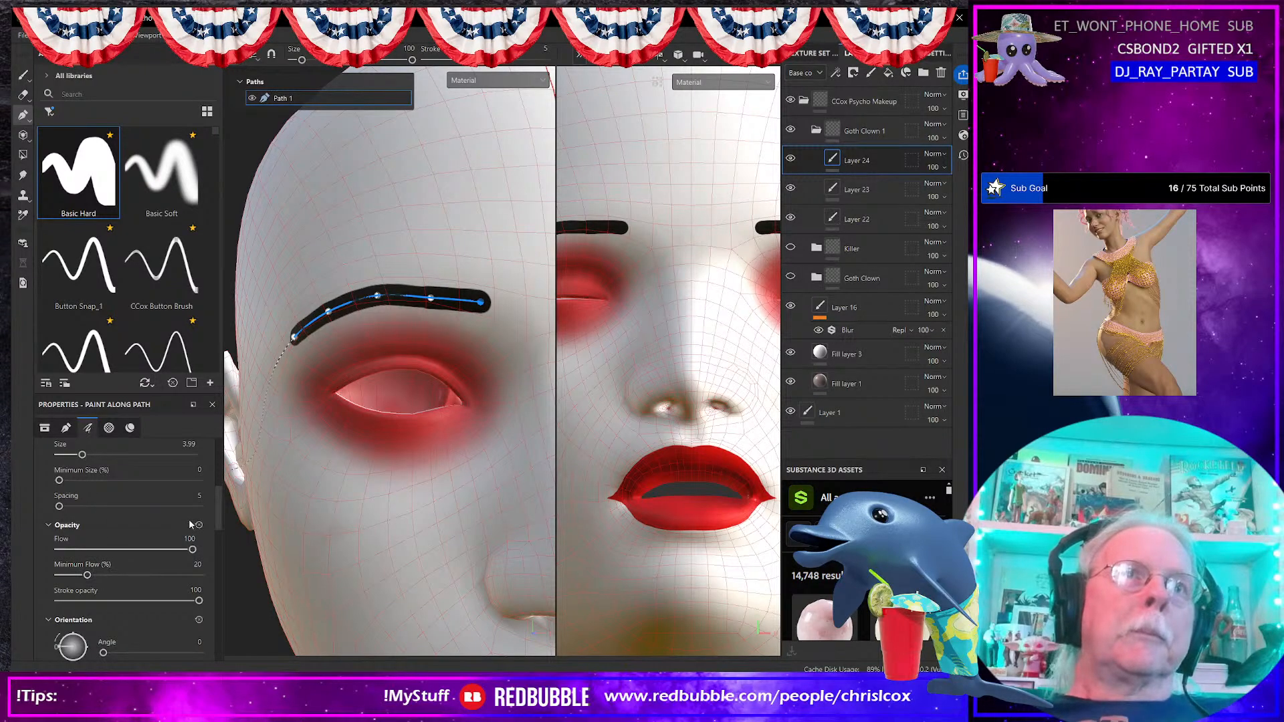
{"action": "scroll", "coordinate": [123, 557], "scroll_direction": "down", "scroll_amount": 4}
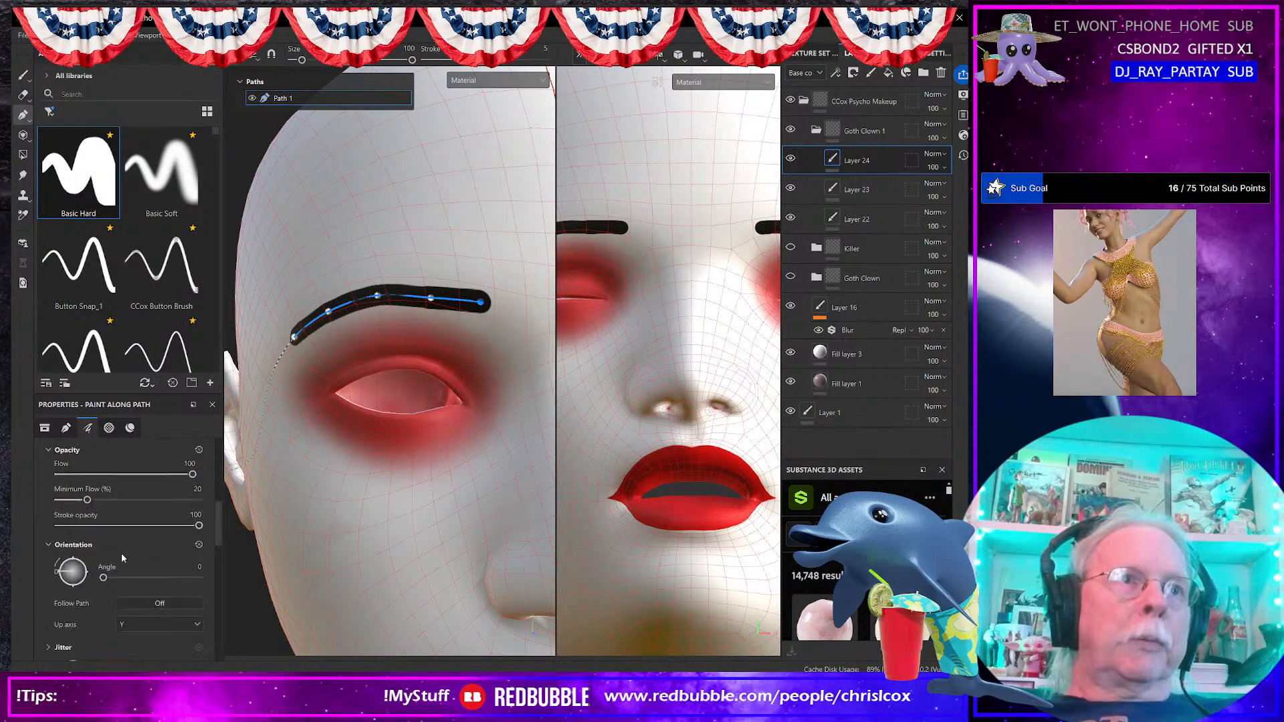
{"action": "scroll", "coordinate": [121, 552], "scroll_direction": "down", "scroll_amount": 1}
{"action": "left_click", "coordinate": [143, 531]}
{"action": "left_click", "coordinate": [160, 563]}
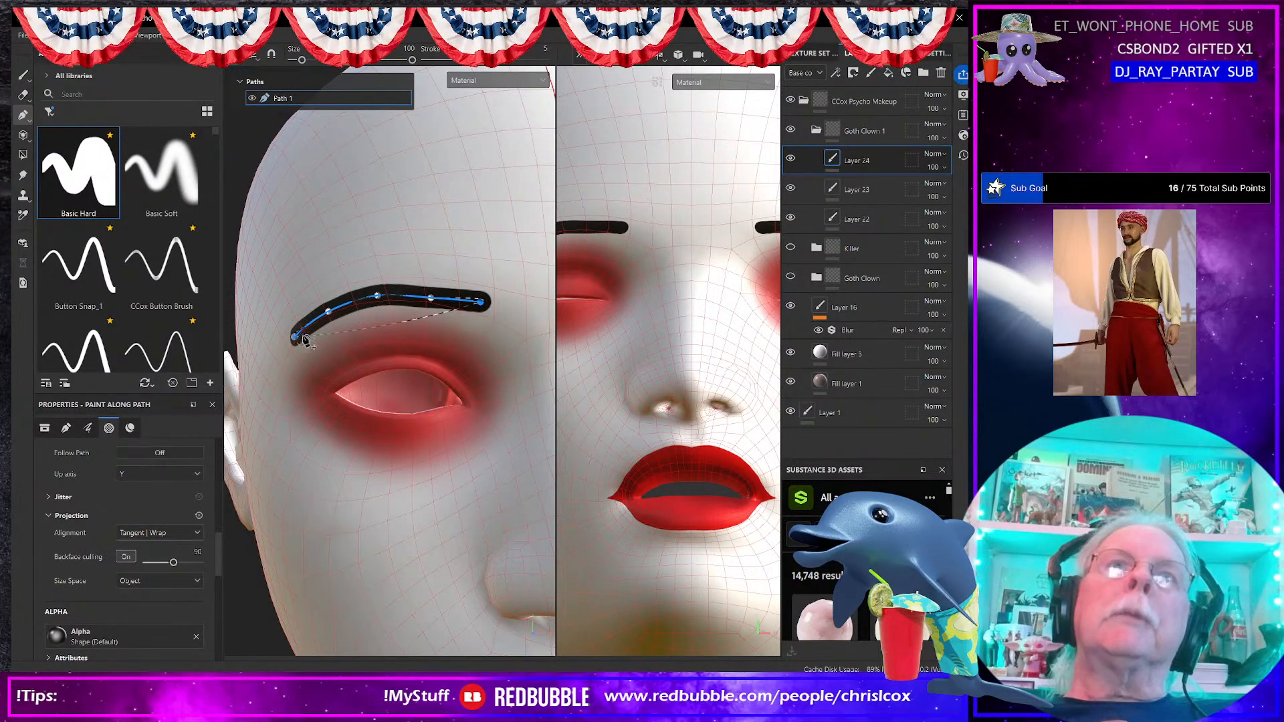
Step: Check the clown makeup reference, delete the extra point near the eyebrow path's inner end and lower that end to reshape the arch
{"action": "mouse_move", "coordinate": [415, 371]}
{"action": "left_mouse_down", "text": "alt"}
{"action": "mouse_move", "coordinate": [415, 351]}
{"action": "mouse_move", "coordinate": [398, 368]}
{"action": "mouse_move", "coordinate": [411, 373]}
{"action": "left_mouse_up", "text": "alt"}
{"action": "scroll", "coordinate": [404, 373], "scroll_direction": "up", "scroll_amount": 2}
{"action": "scroll", "coordinate": [405, 373], "scroll_direction": "down", "scroll_amount": 4}
{"action": "key", "text": "alt+Tab"}
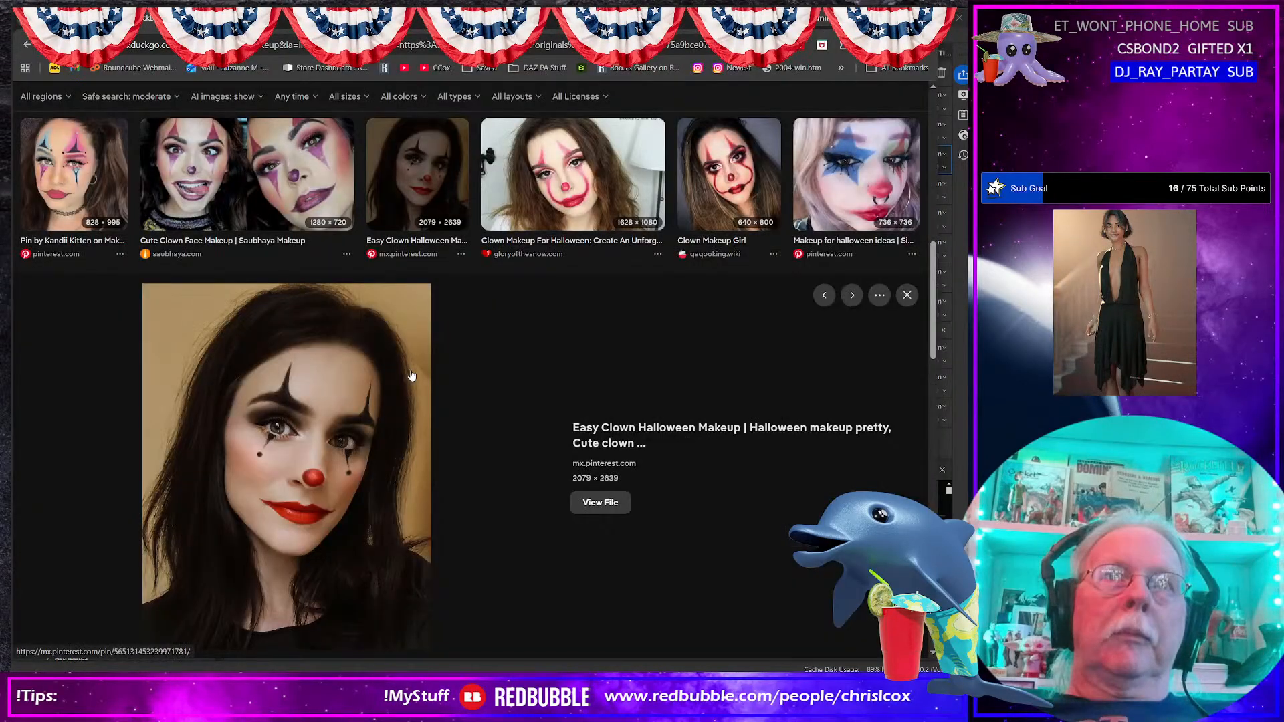
{"action": "key", "text": "alt+Tab"}
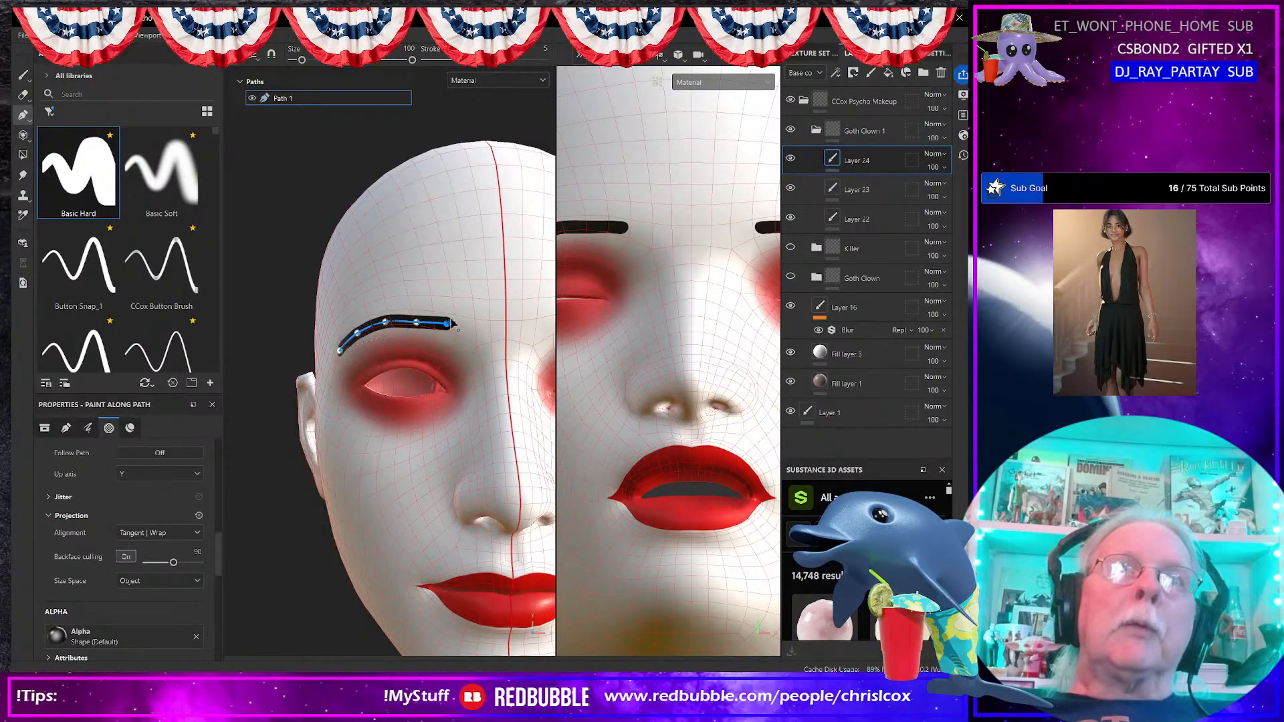
{"action": "key", "text": "Delete"}
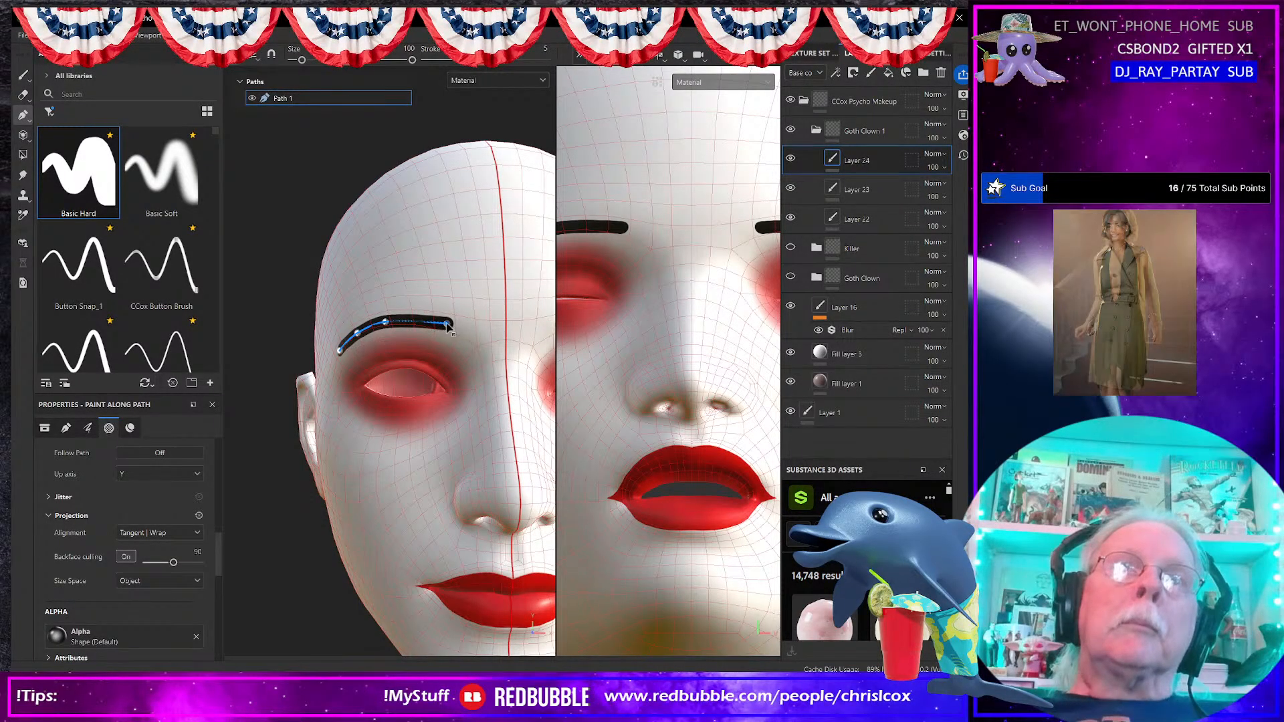
{"action": "mouse_move", "coordinate": [448, 324]}
{"action": "left_mouse_down"}
{"action": "mouse_move", "coordinate": [455, 332]}
{"action": "mouse_move", "coordinate": [390, 325]}
{"action": "left_mouse_up"}
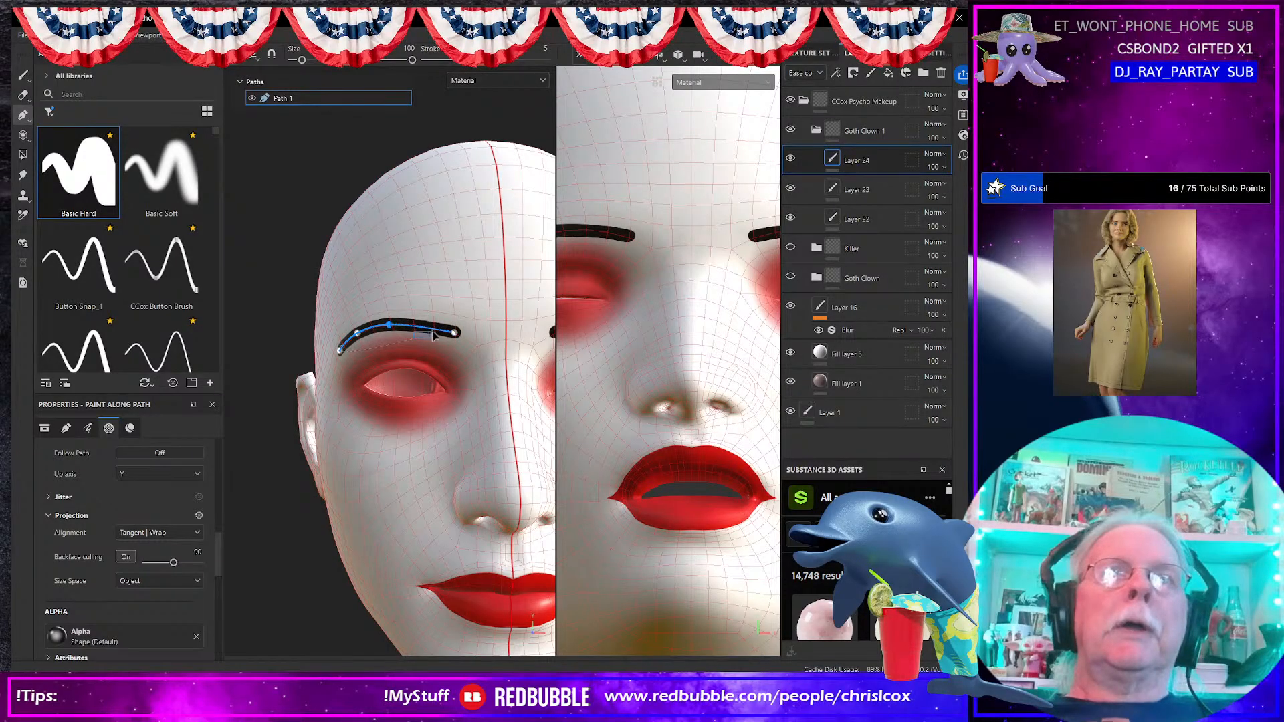
Step: Adjust the point near the eyebrow path's outer end against the clown makeup reference to keep a smooth arch
{"action": "left_click_drag", "start_coordinate": [359, 337], "coordinate": [357, 345]}
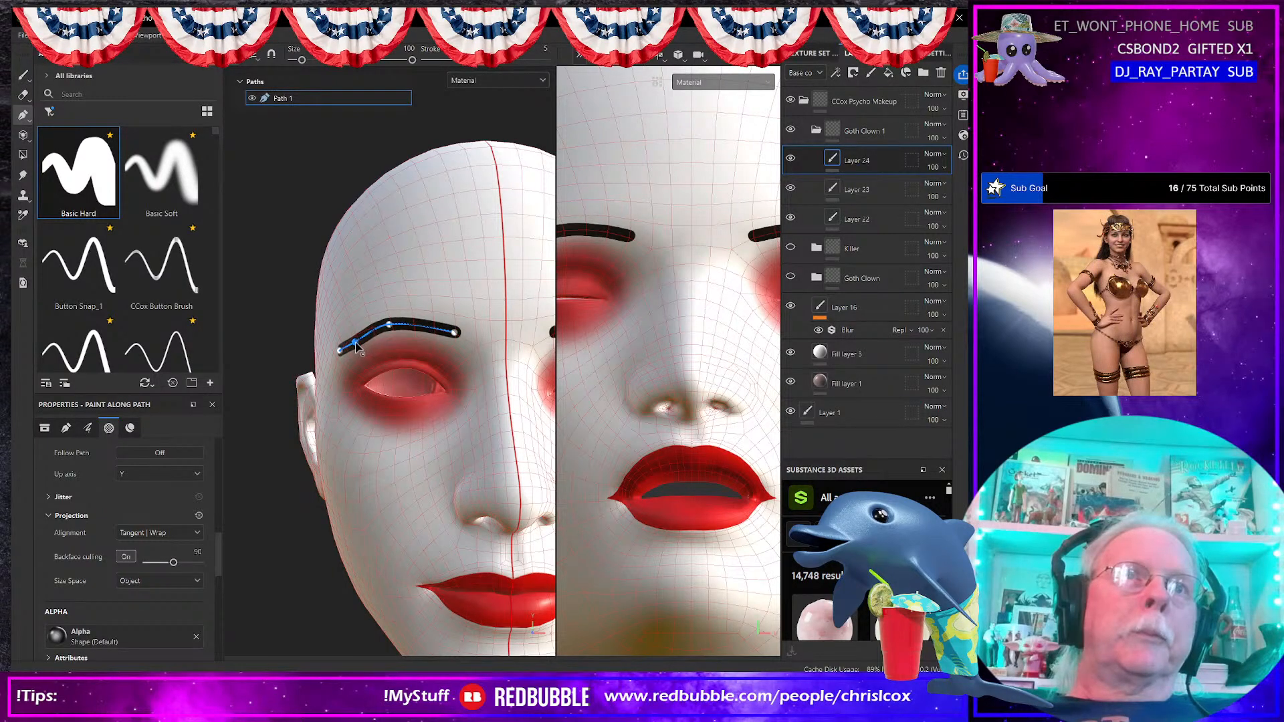
{"action": "left_click_drag", "start_coordinate": [367, 391], "coordinate": [396, 382], "text": "alt"}
{"action": "key", "text": "alt+Tab"}
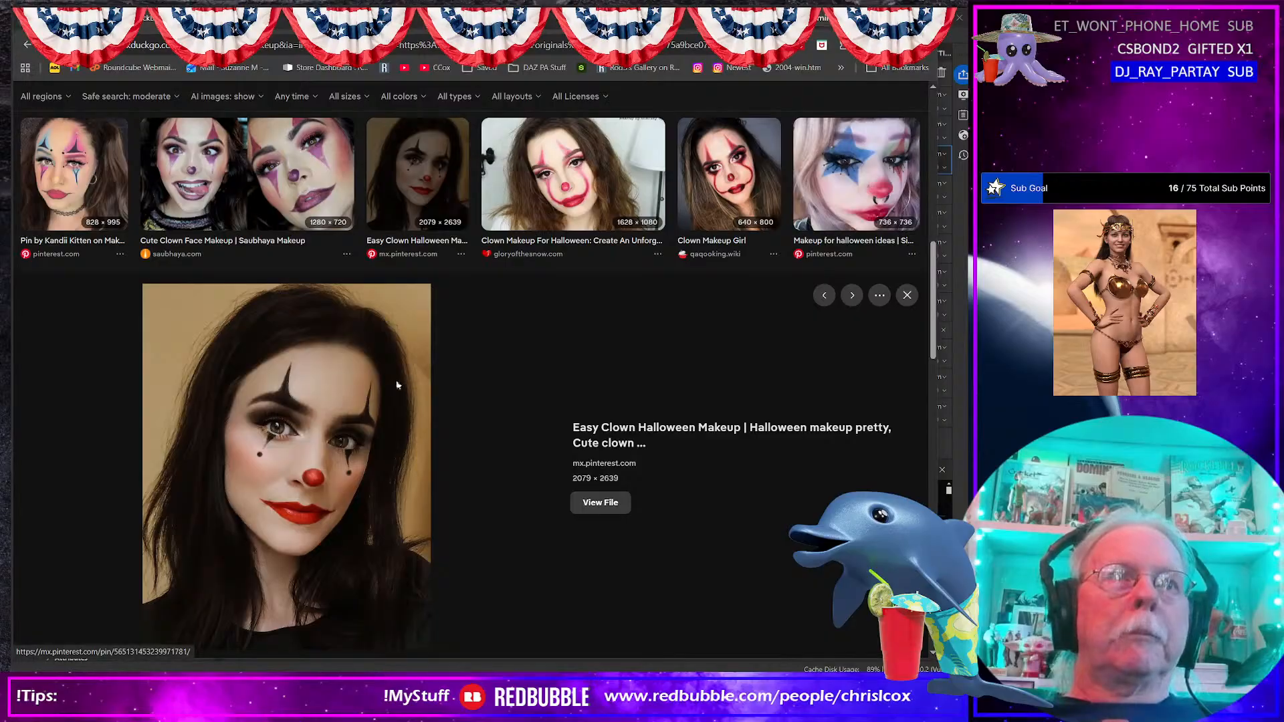
{"action": "key", "text": "alt+Tab"}
{"action": "left_click_drag", "start_coordinate": [362, 343], "coordinate": [360, 337]}
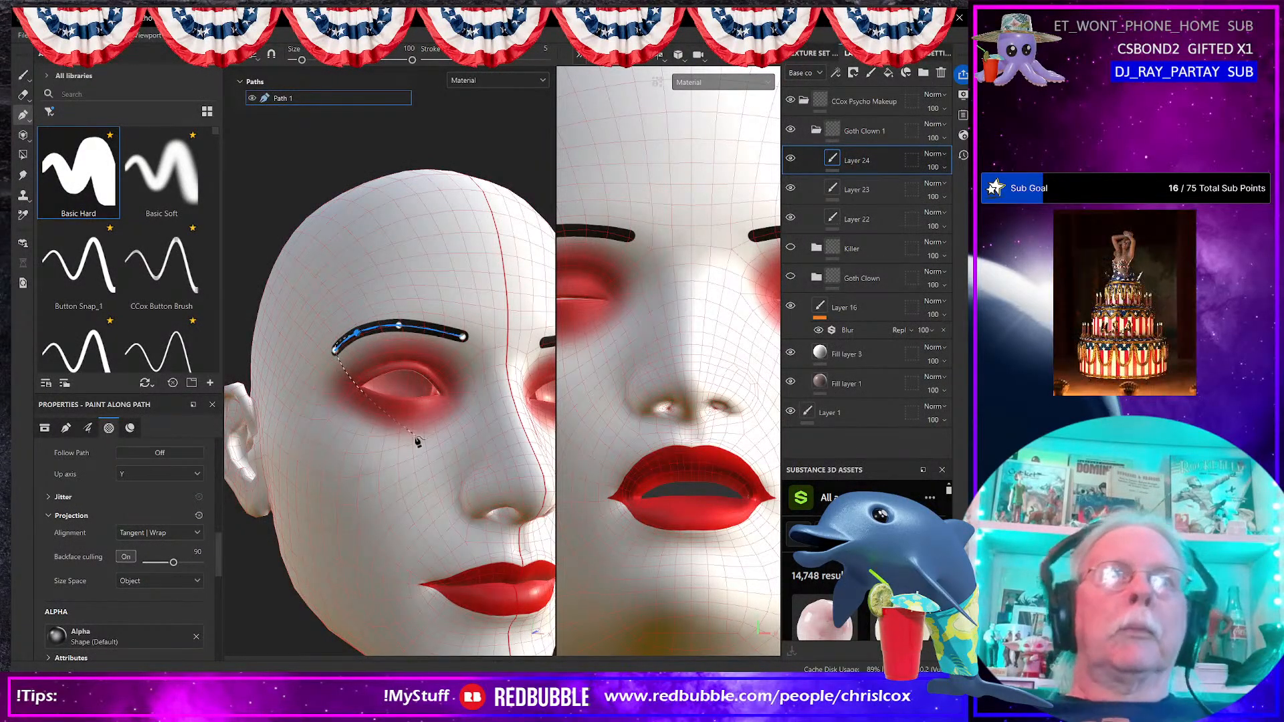
Step: Thicken the eyebrow stroke by setting the path's brush size to 5.8
{"action": "scroll", "coordinate": [171, 565], "scroll_direction": "up", "scroll_amount": 6}
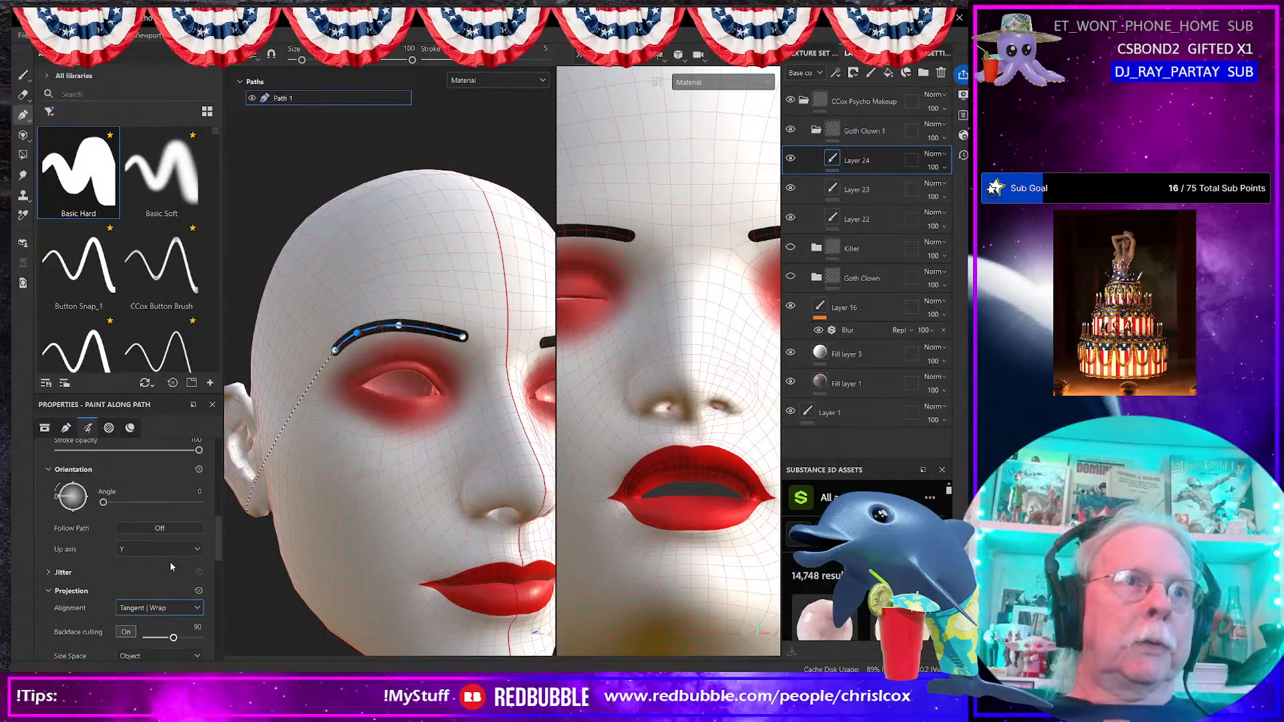
{"action": "scroll", "coordinate": [169, 562], "scroll_direction": "up", "scroll_amount": 2}
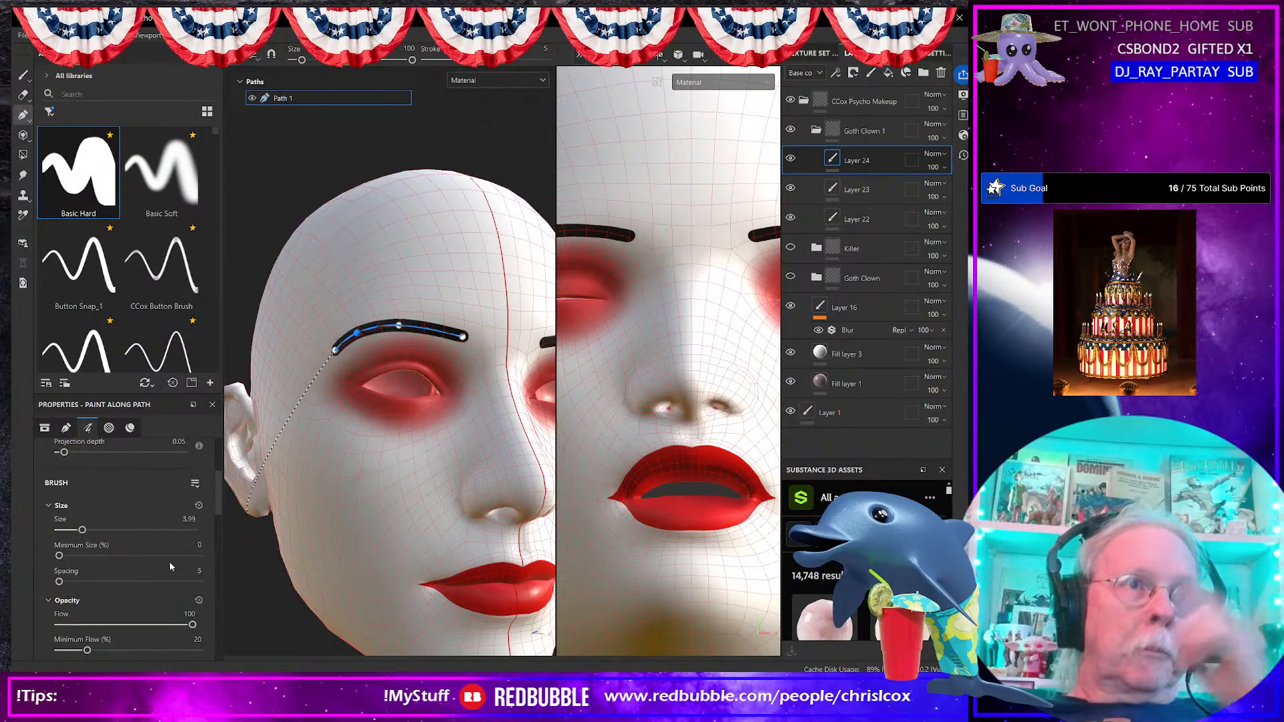
{"action": "left_click_drag", "start_coordinate": [83, 532], "coordinate": [88, 532]}
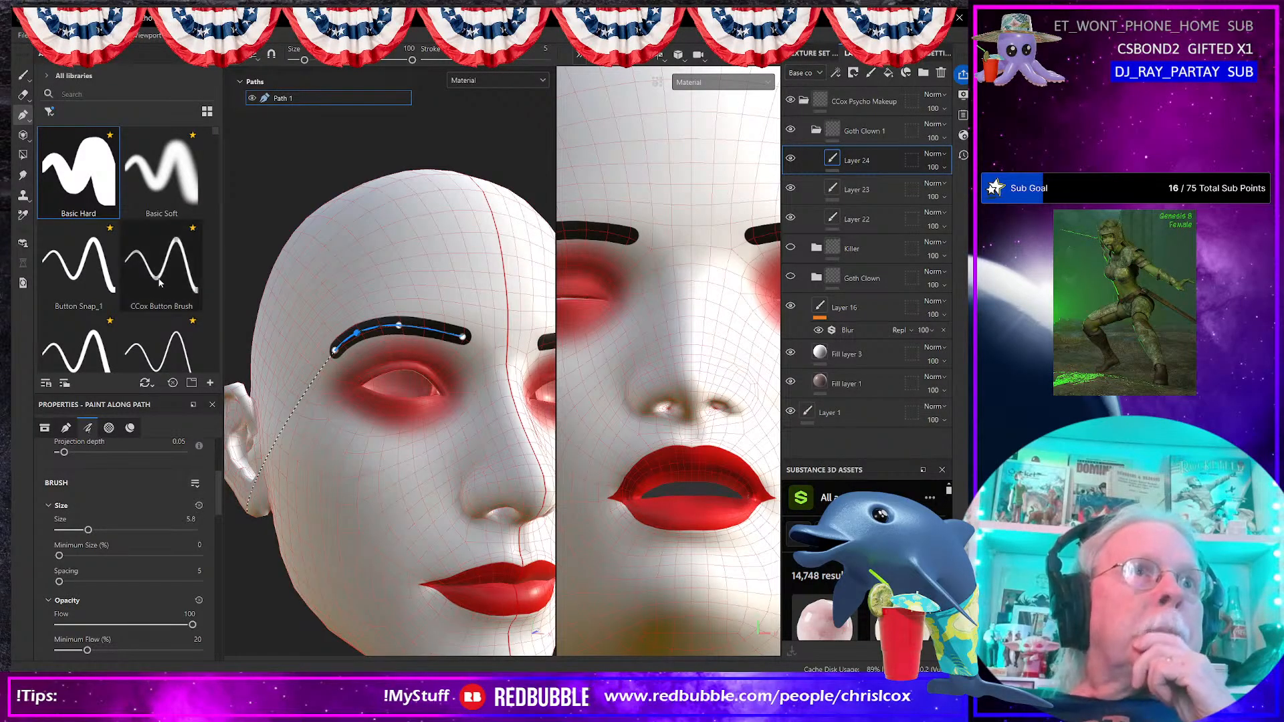
Step: Try the Artistic Hairy Paint and Artistic Brushing brushes on the eyebrow path and compare the look with the clown makeup reference
{"action": "scroll", "coordinate": [159, 280], "scroll_direction": "down", "scroll_amount": 5}
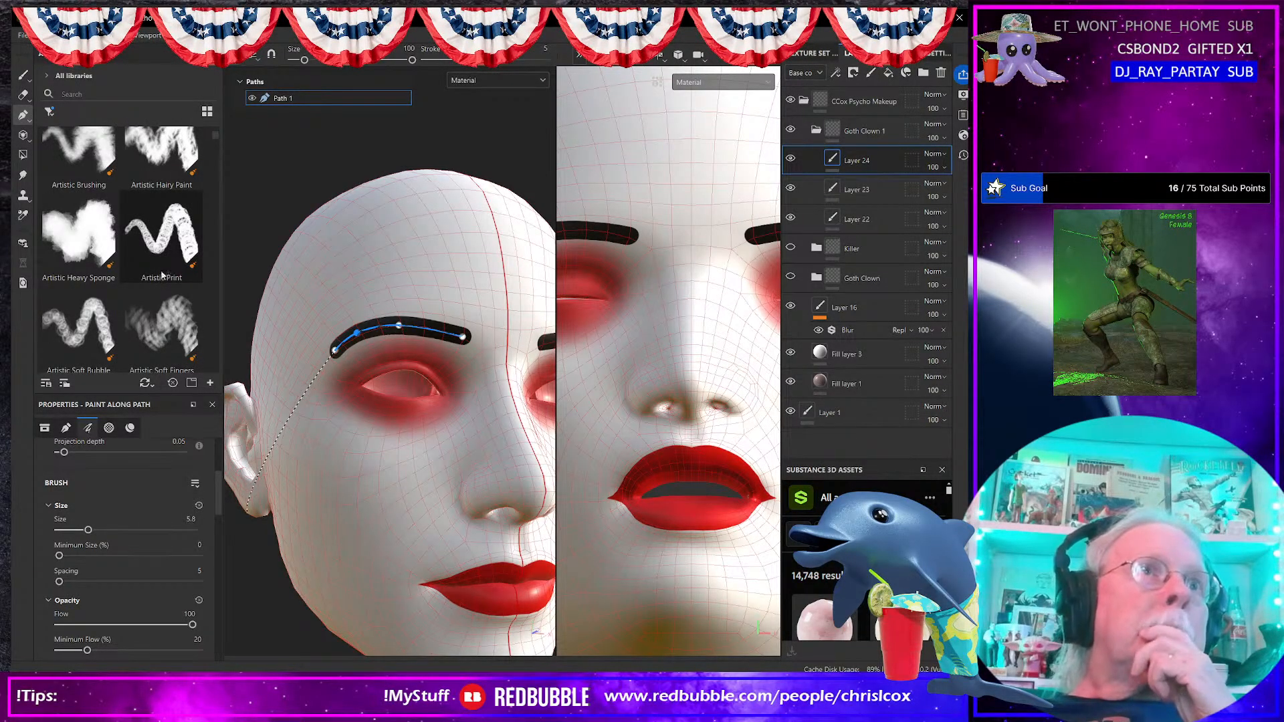
{"action": "left_click", "coordinate": [171, 160]}
{"action": "scroll", "coordinate": [171, 159], "scroll_direction": "up", "scroll_amount": 1}
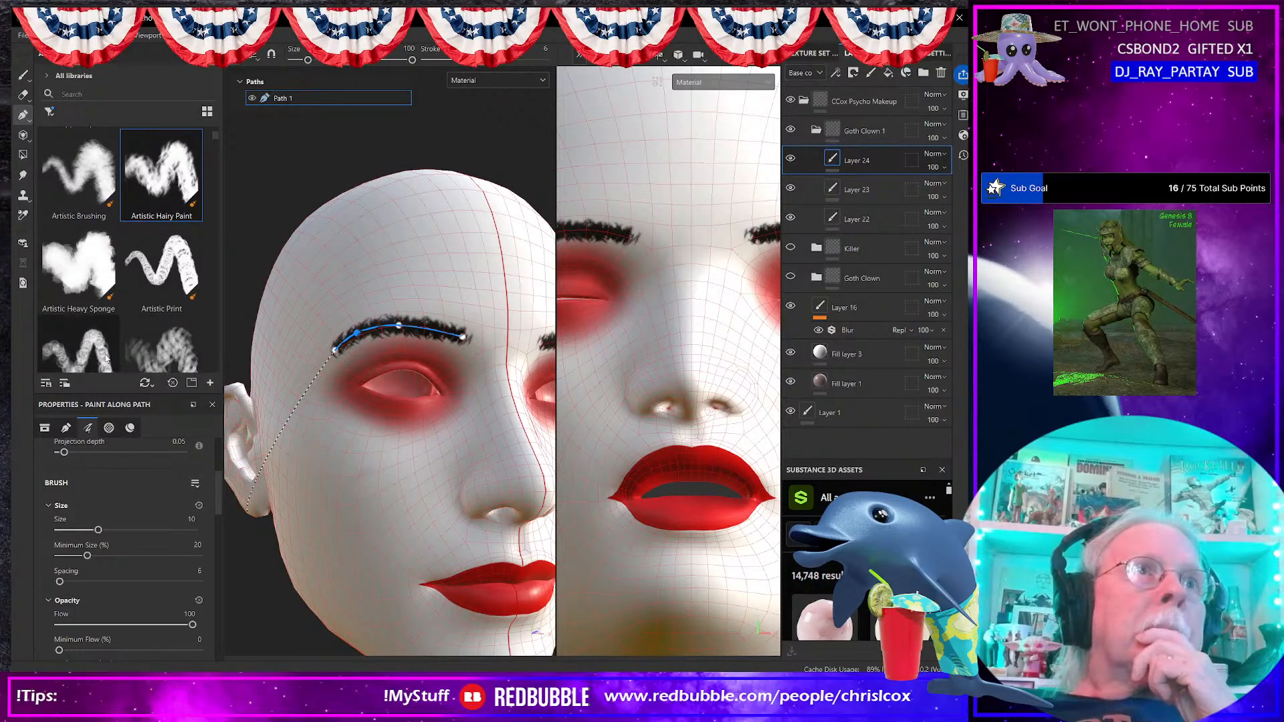
{"action": "left_click", "coordinate": [91, 188]}
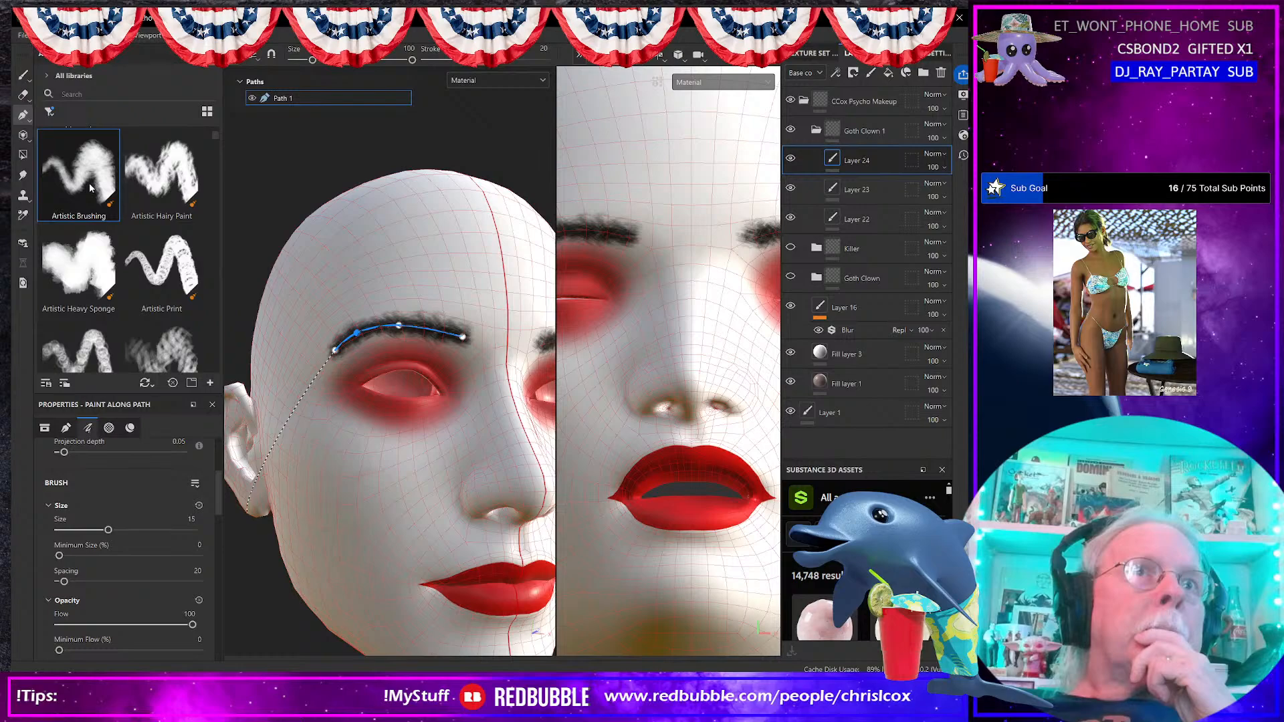
{"action": "key", "text": "alt+Tab"}
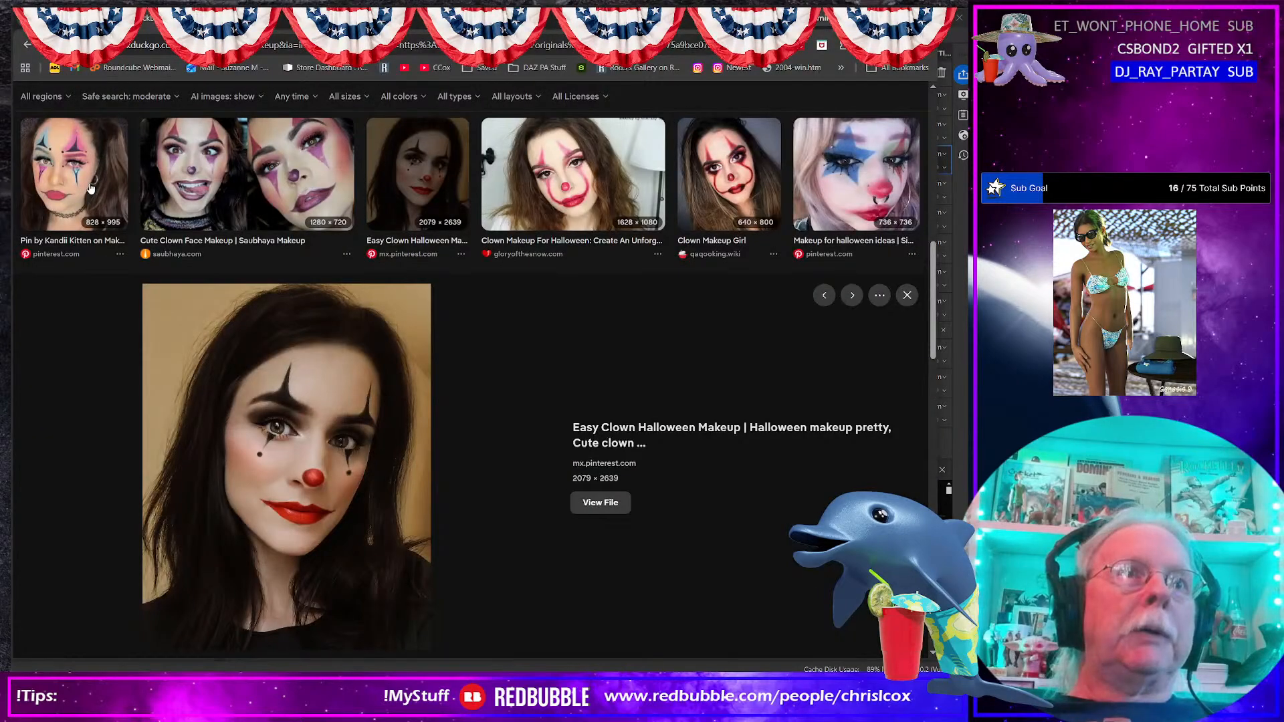
{"action": "key", "text": "alt+Tab"}
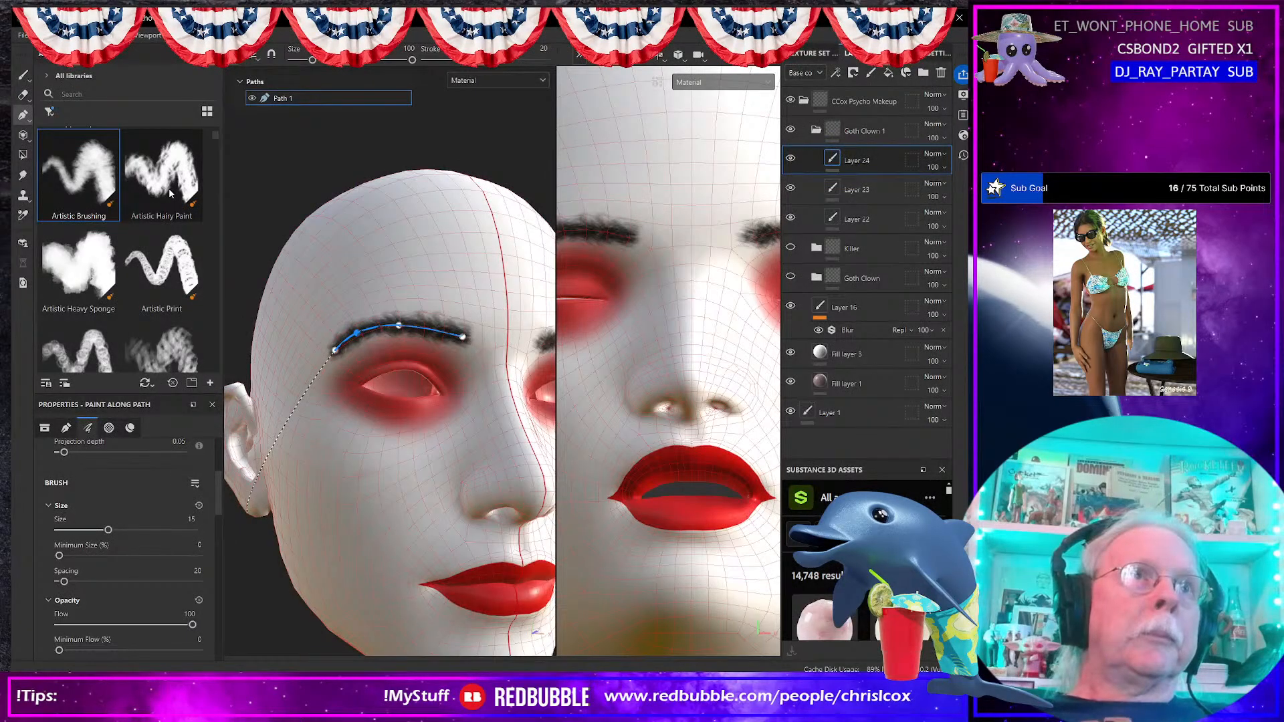
Step: Search the brush library for "hair" and try Artistic Hairy Paint and two Kyle's Concept Brushes presets on the eyebrow path
{"action": "scroll", "coordinate": [167, 201], "scroll_direction": "down", "scroll_amount": 5}
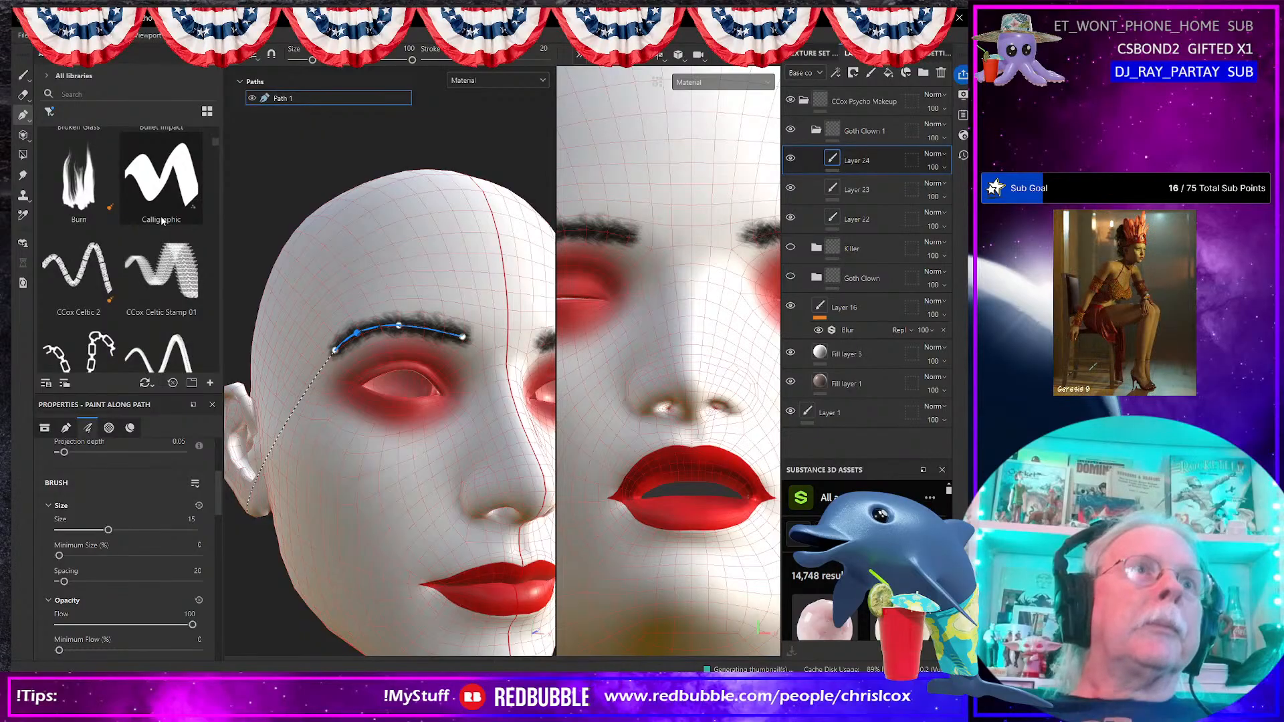
{"action": "left_click", "coordinate": [94, 96]}
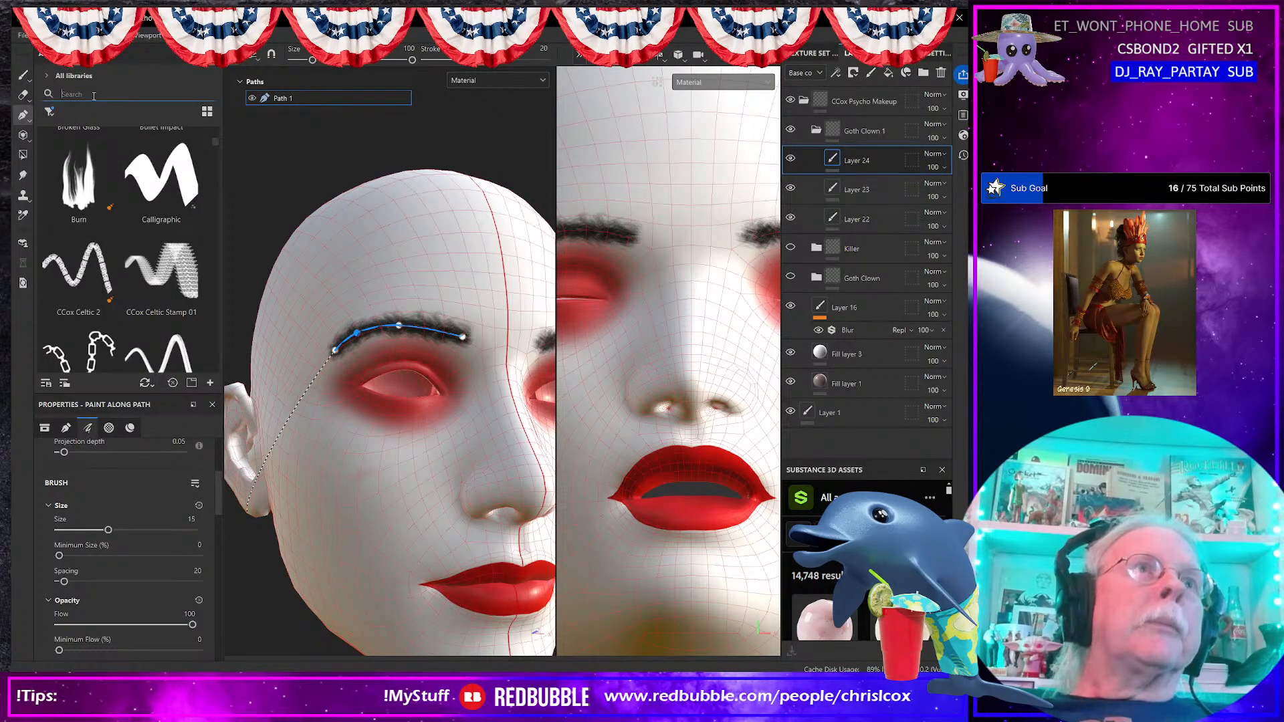
{"action": "type", "text": "hair"}
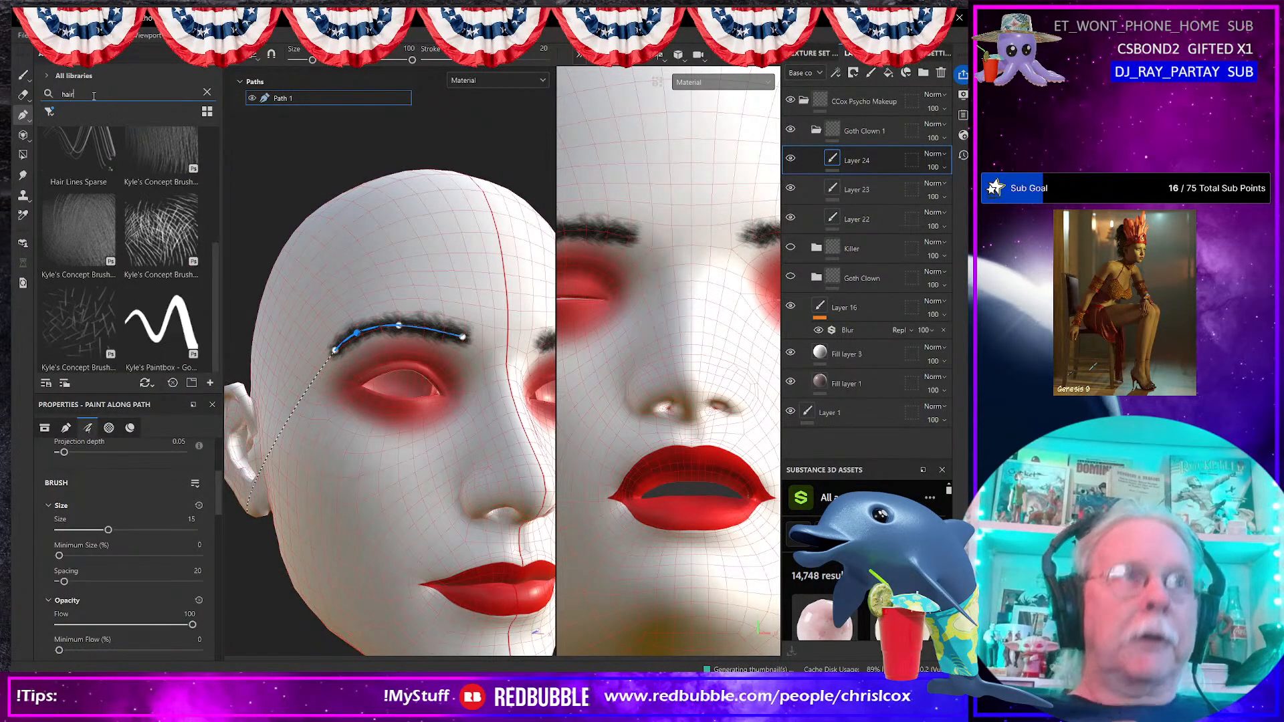
{"action": "left_click", "coordinate": [160, 231]}
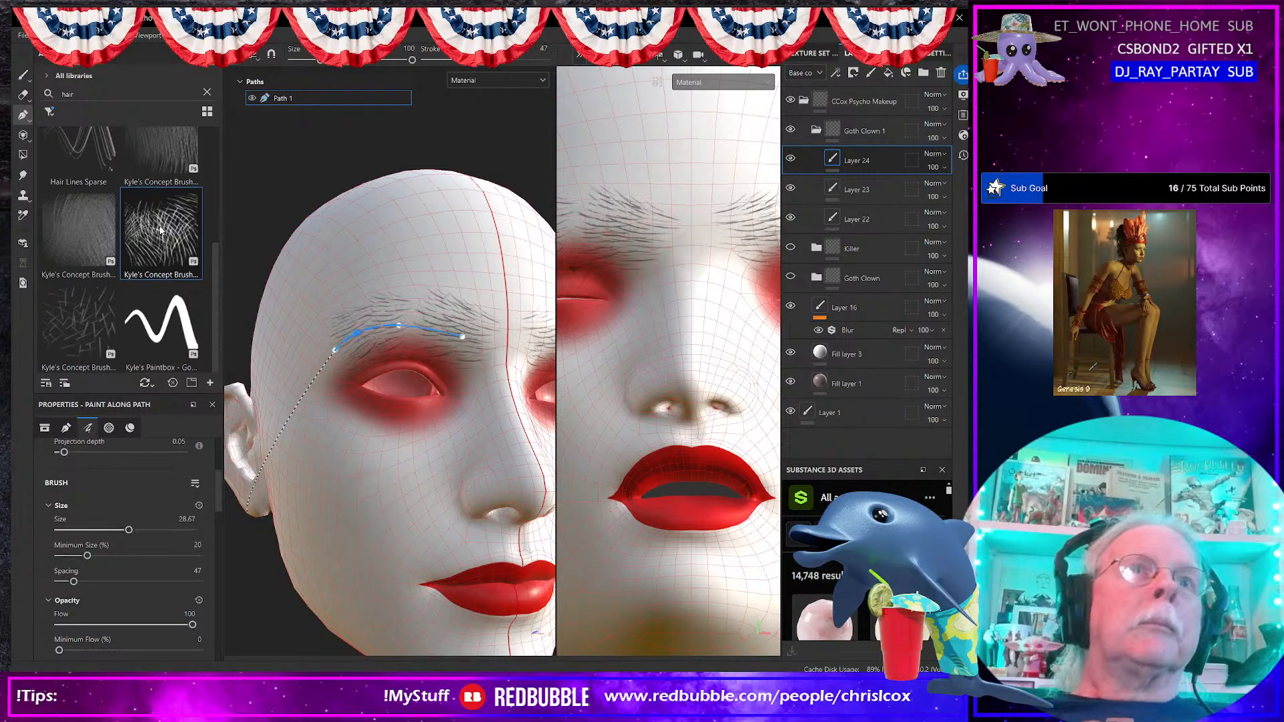
{"action": "scroll", "coordinate": [140, 260], "scroll_direction": "up", "scroll_amount": 3}
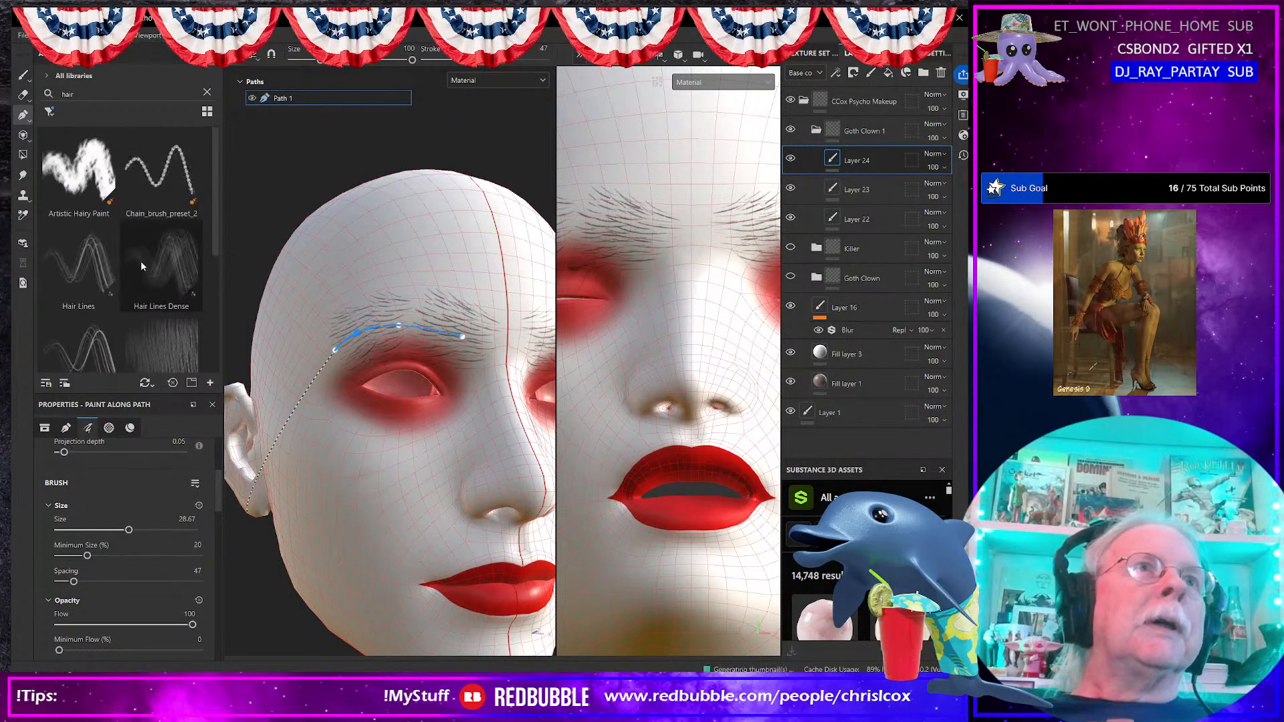
{"action": "left_click", "coordinate": [93, 215]}
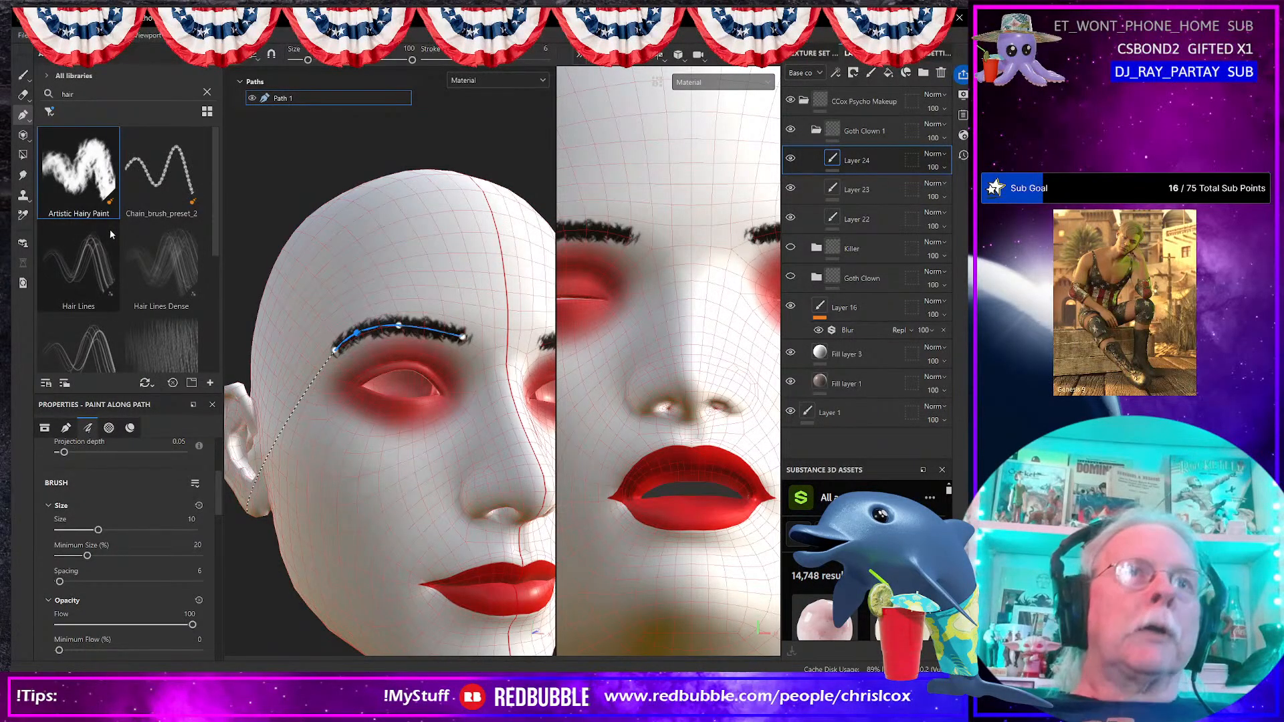
{"action": "scroll", "coordinate": [128, 287], "scroll_direction": "down", "scroll_amount": 3}
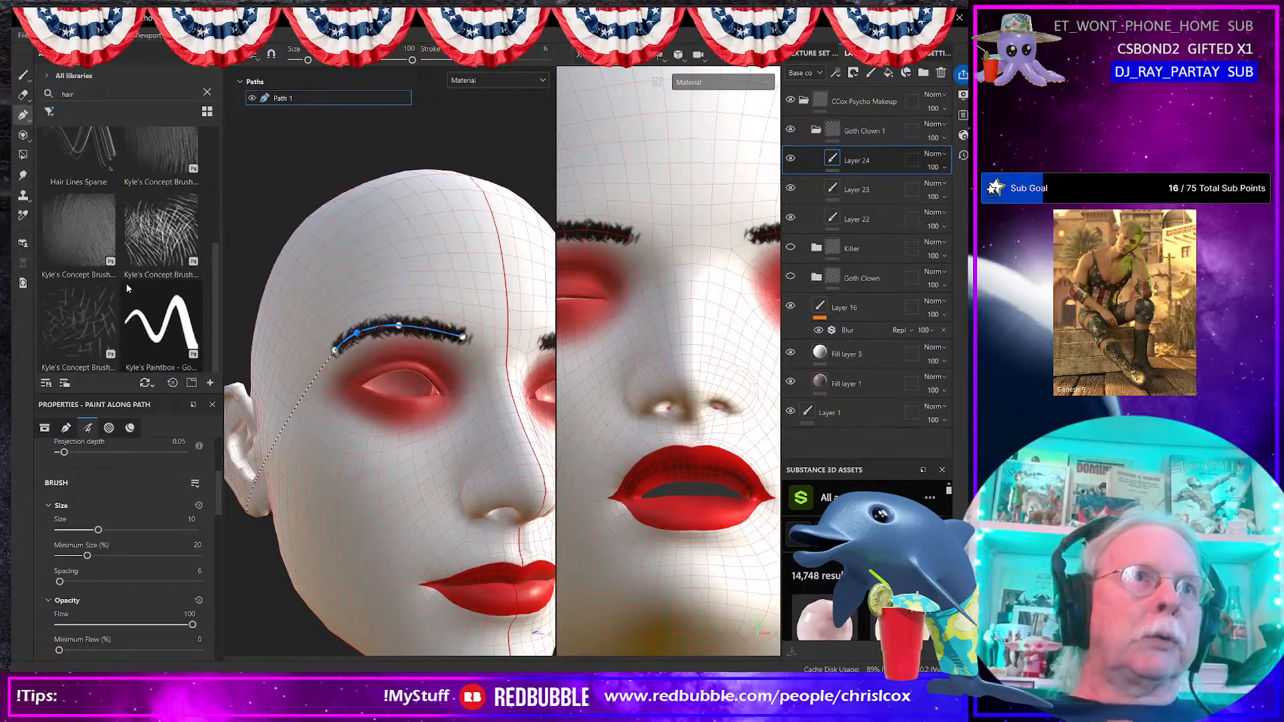
{"action": "left_click", "coordinate": [77, 246]}
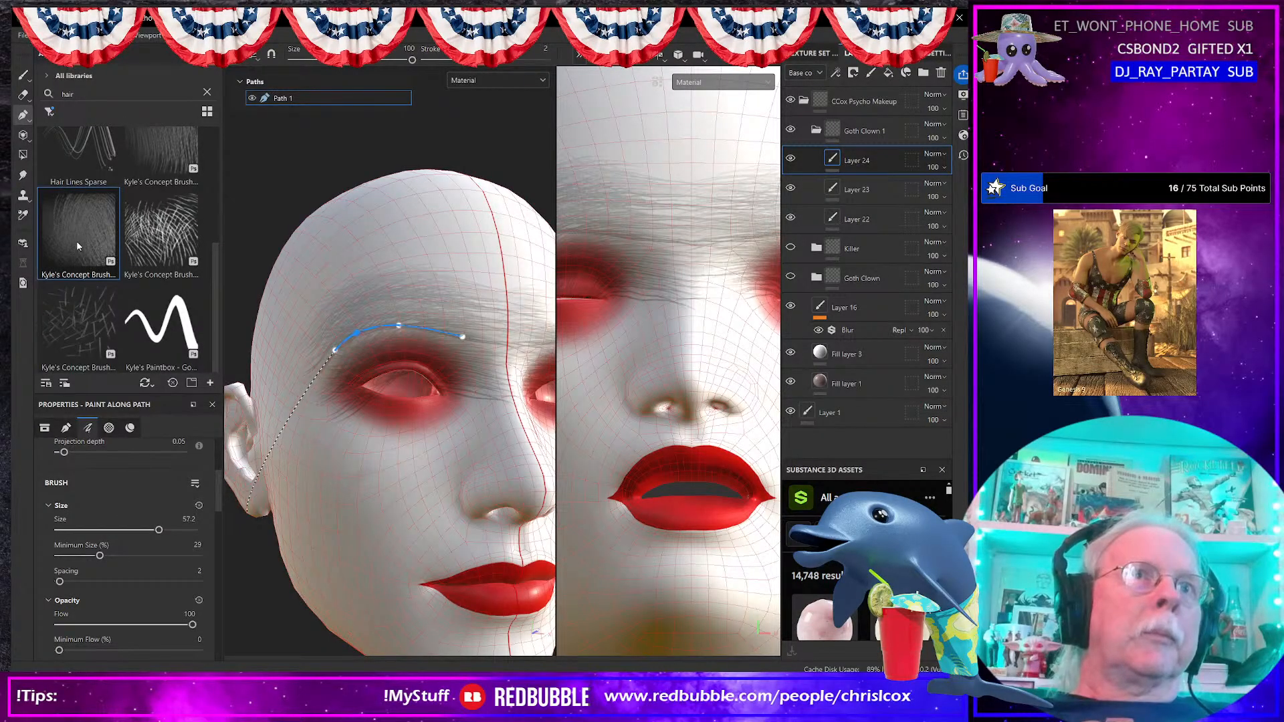
Step: Undo the last brush preset on the eyebrow path and taper the stroke's outer end with a vertex setting of 0.55
{"action": "key", "text": "ctrl+z"}
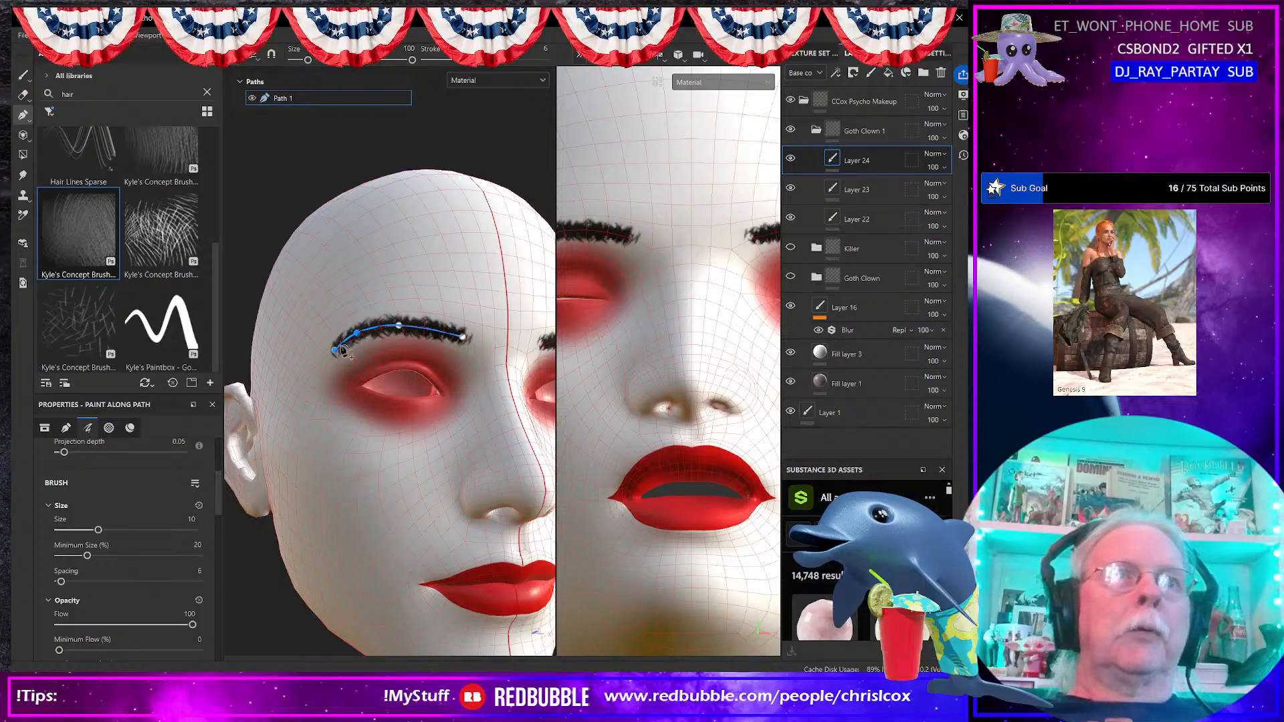
{"action": "left_click_drag", "start_coordinate": [364, 397], "coordinate": [432, 394], "text": "alt"}
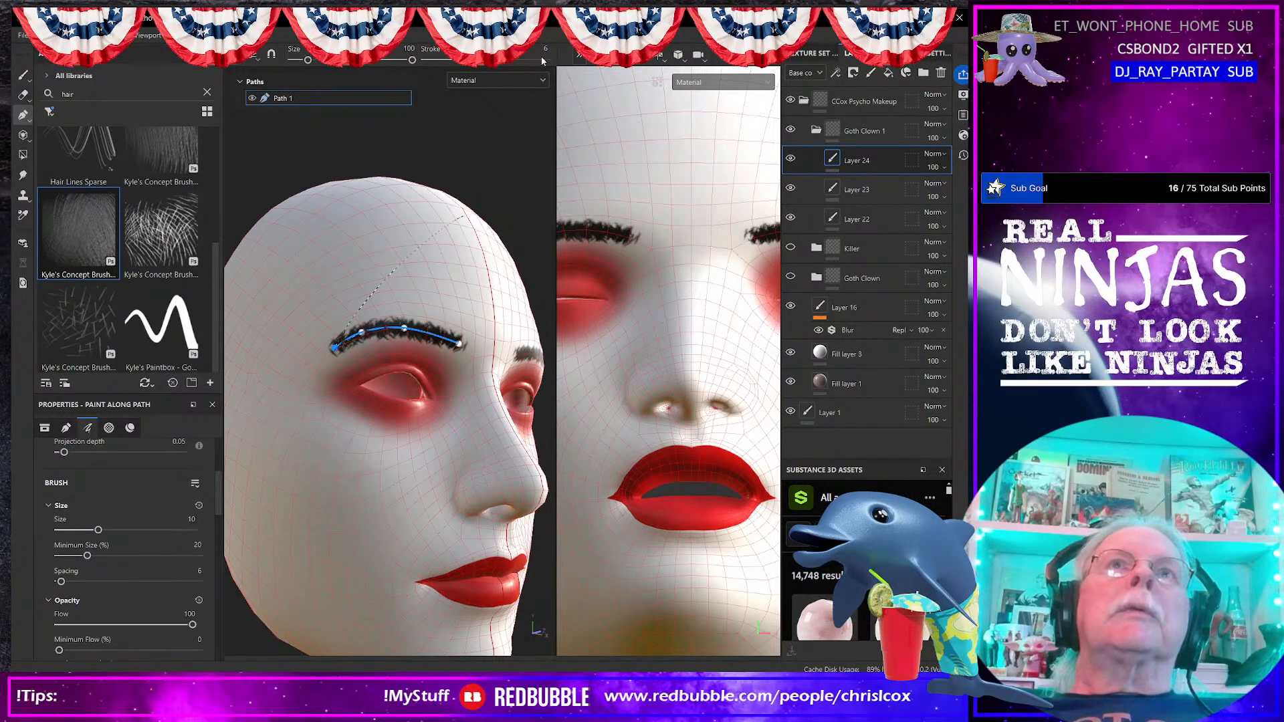
{"action": "left_click", "coordinate": [579, 58]}
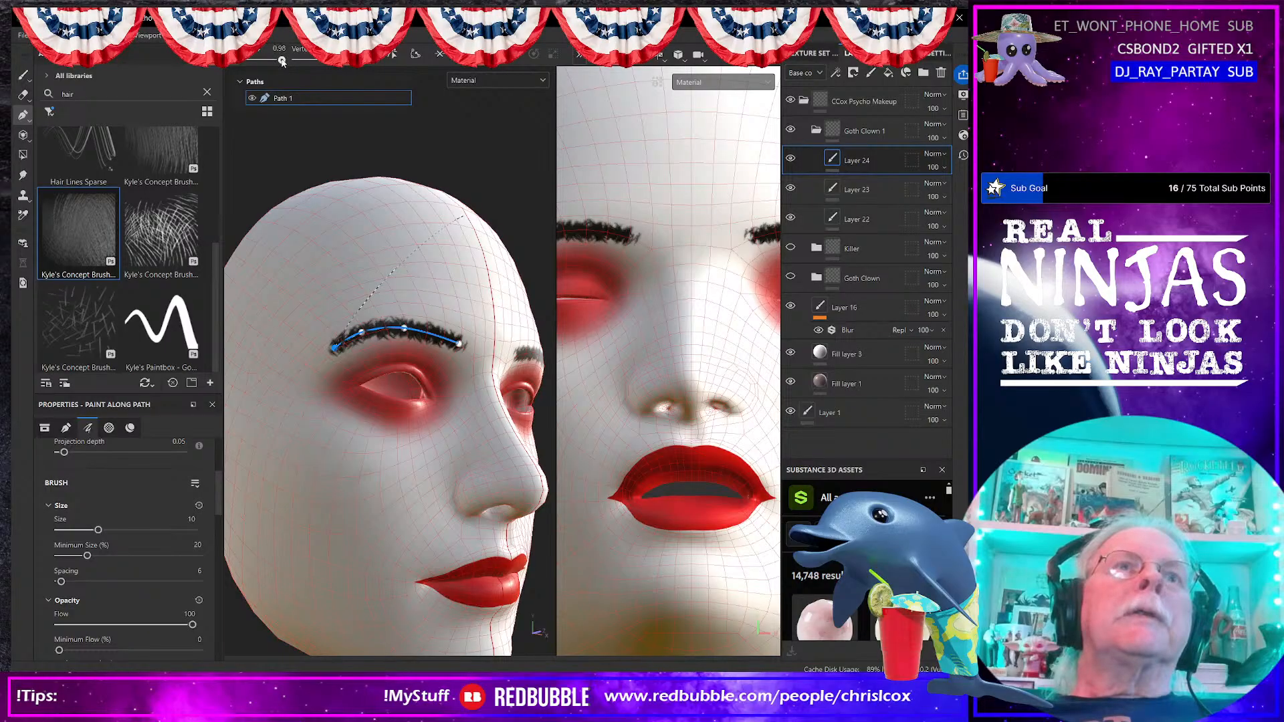
{"action": "left_click_drag", "start_coordinate": [276, 62], "coordinate": [251, 64]}
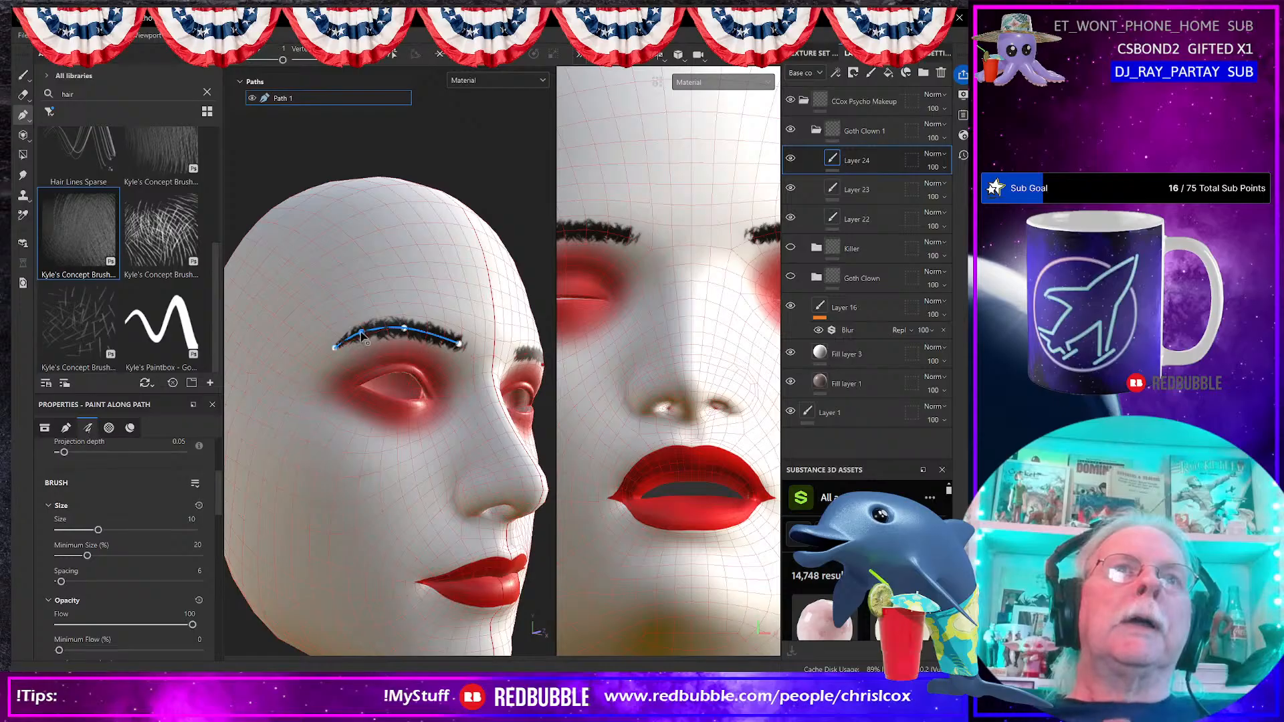
{"action": "left_click_drag", "start_coordinate": [282, 61], "coordinate": [264, 69]}
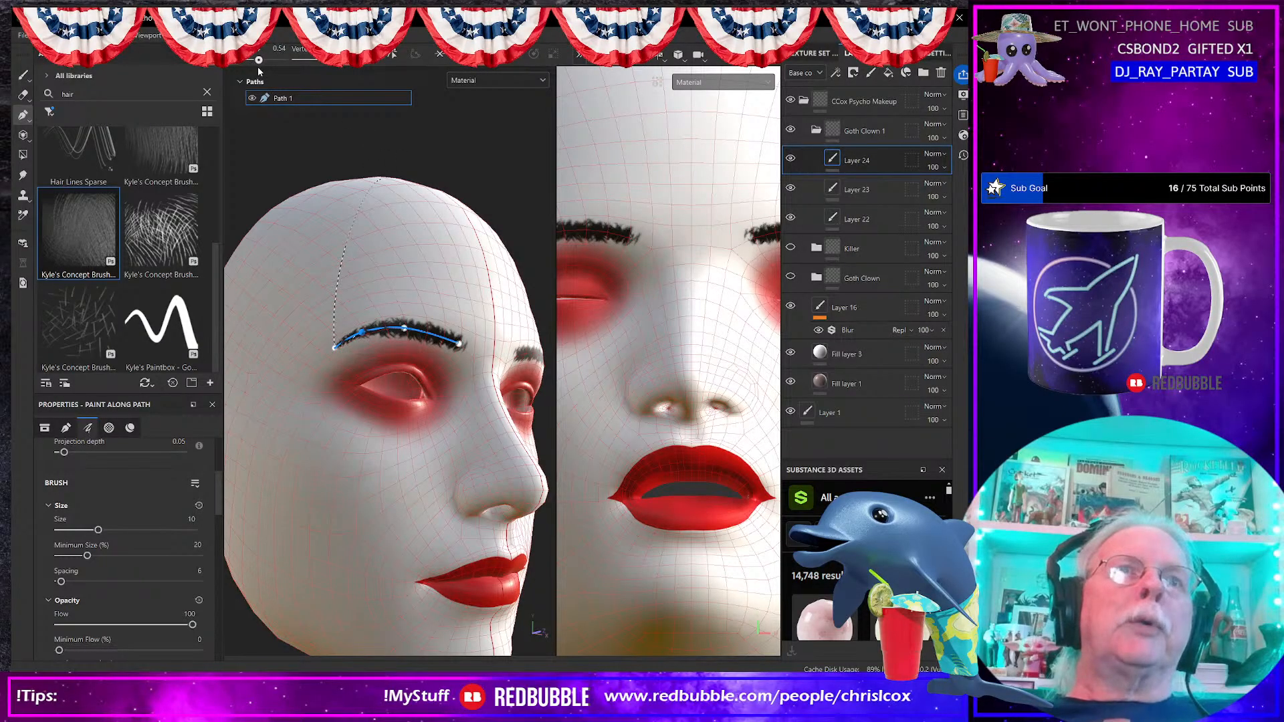
{"action": "left_click_drag", "start_coordinate": [410, 324], "coordinate": [367, 384], "text": "alt"}
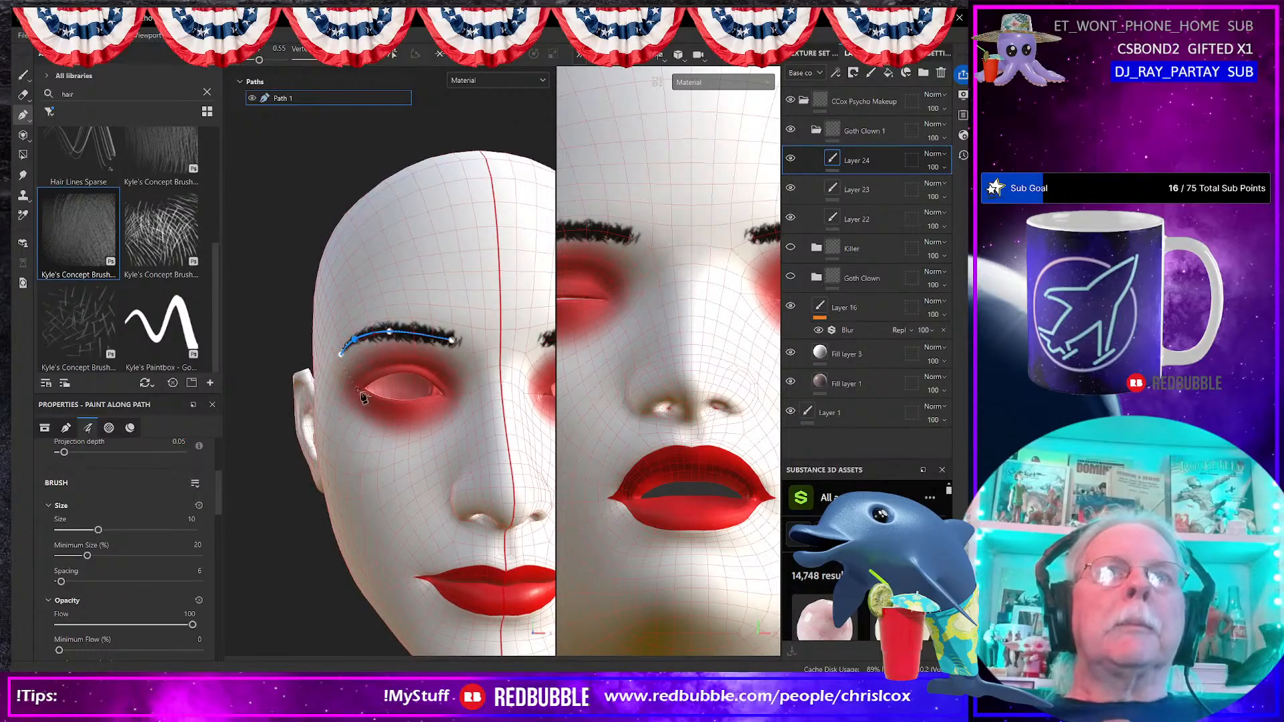
{"action": "middle_click_drag", "start_coordinate": [367, 388], "coordinate": [258, 381], "text": "alt"}
{"action": "left_click_drag", "start_coordinate": [300, 391], "coordinate": [363, 388], "text": "alt"}
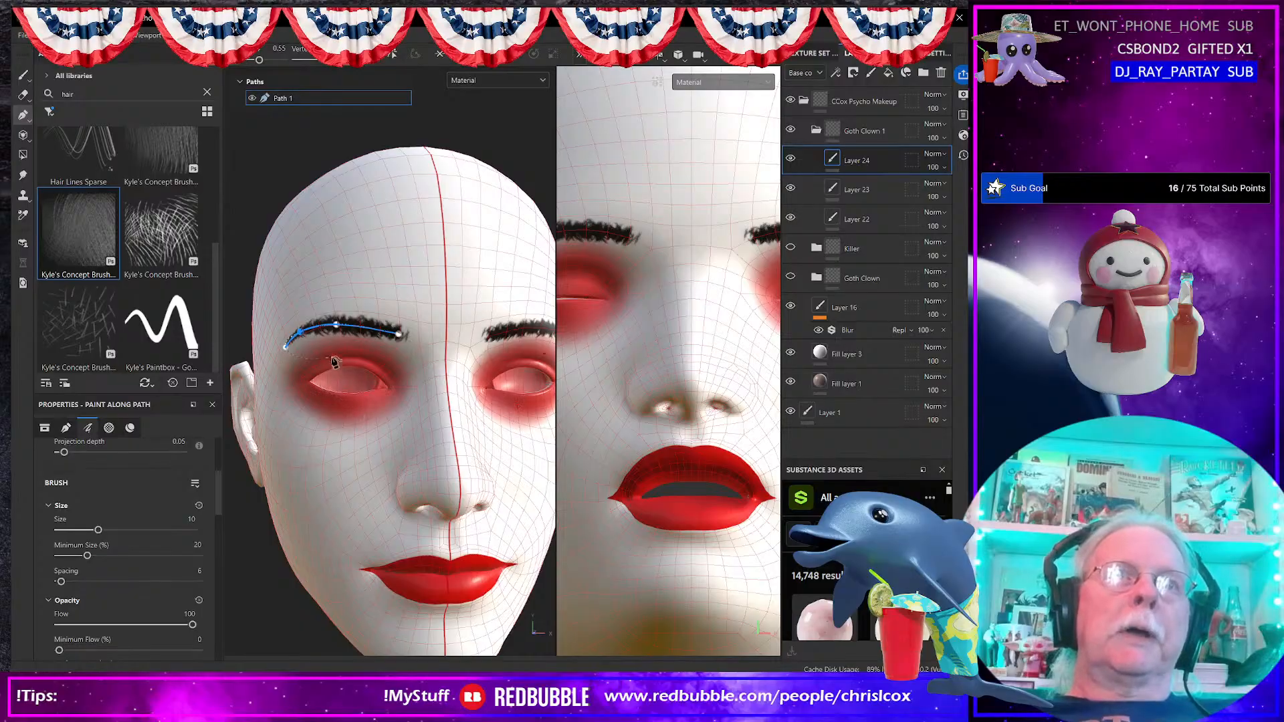
Step: Add a new paint layer above the eyebrow layer and start a path just below the eye, from its outer corner
{"action": "left_click", "coordinate": [871, 72]}
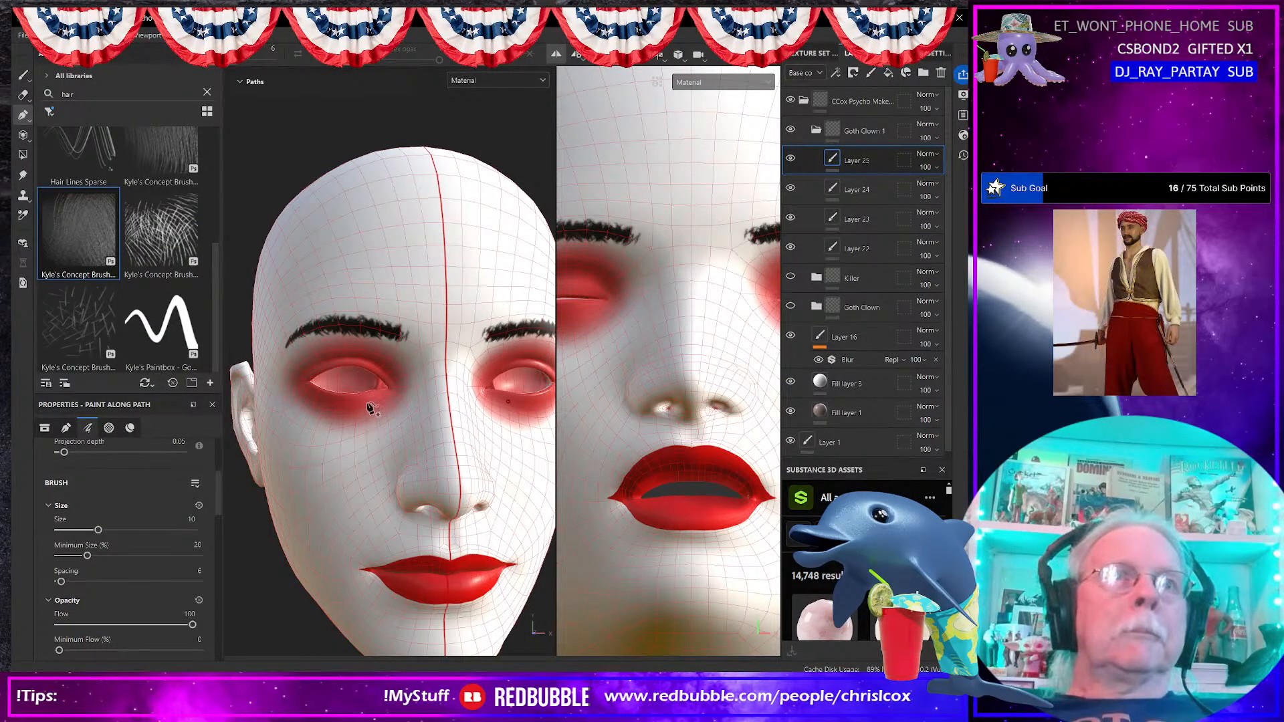
{"action": "left_click_drag", "start_coordinate": [355, 437], "coordinate": [362, 438], "text": "alt"}
{"action": "middle_click_drag", "start_coordinate": [362, 438], "coordinate": [388, 432], "text": "alt"}
{"action": "scroll", "coordinate": [390, 443], "scroll_direction": "up", "scroll_amount": 1}
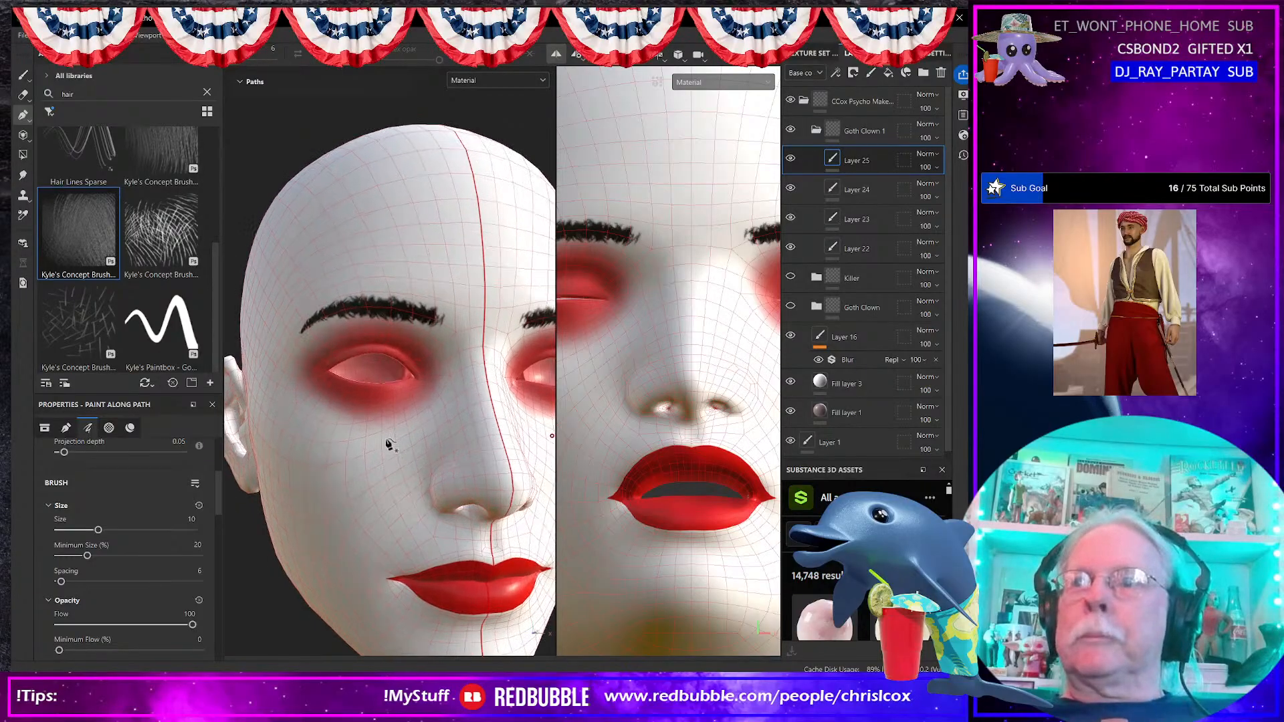
{"action": "left_click", "coordinate": [321, 389]}
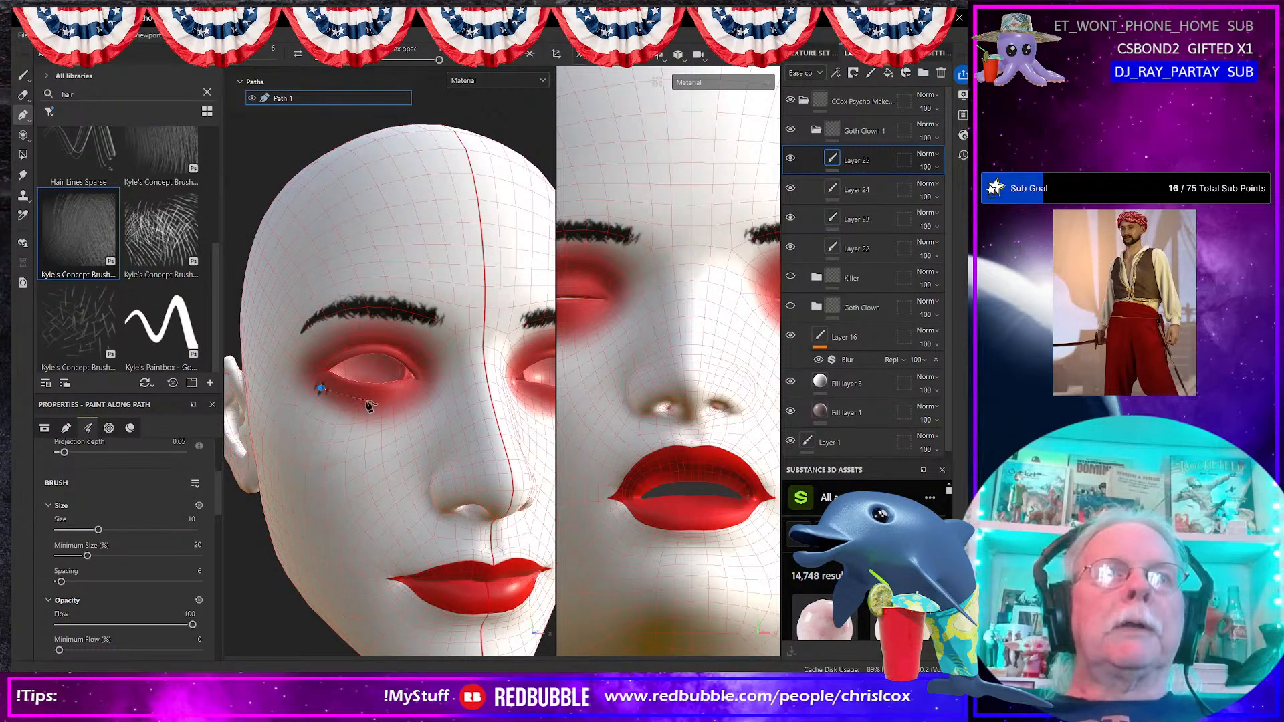
{"action": "left_click", "coordinate": [365, 402]}
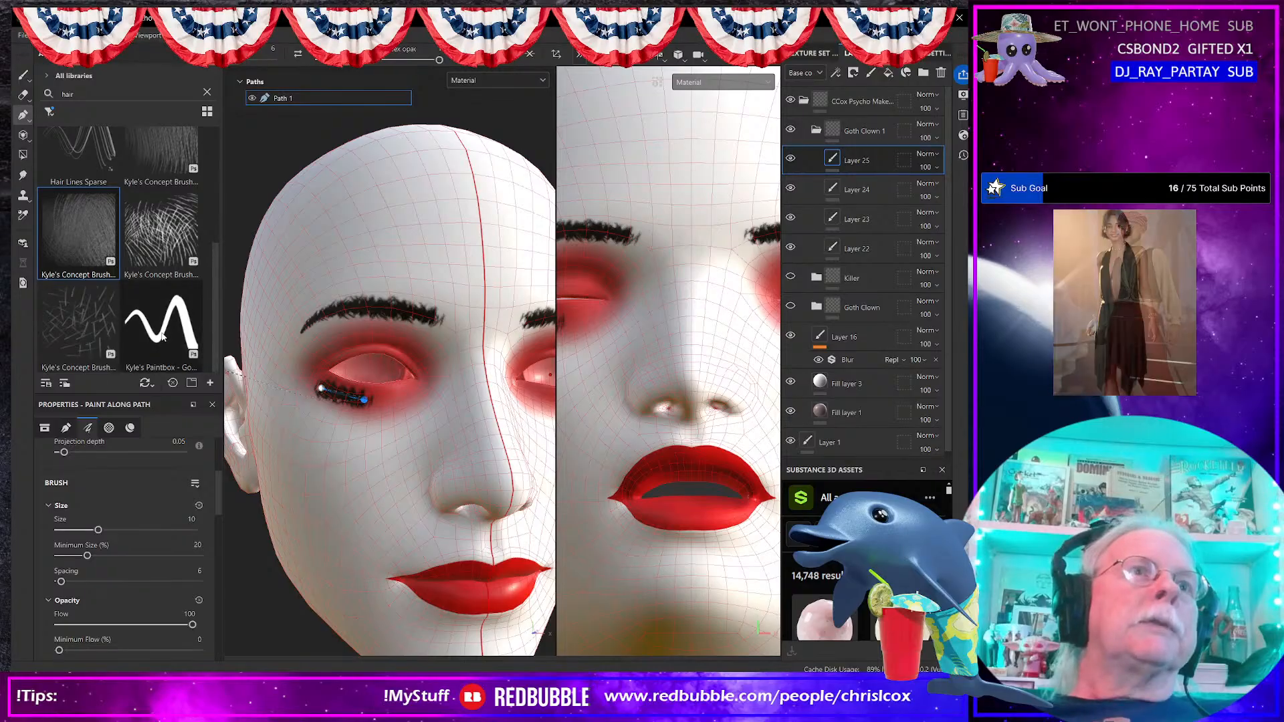
Step: Switch the path's brush to Basic Hard and close the path as a triangular shape pointing down the cheek
{"action": "scroll", "coordinate": [167, 331], "scroll_direction": "up", "scroll_amount": 3}
{"action": "left_click", "coordinate": [206, 93]}
{"action": "left_click", "coordinate": [78, 171]}
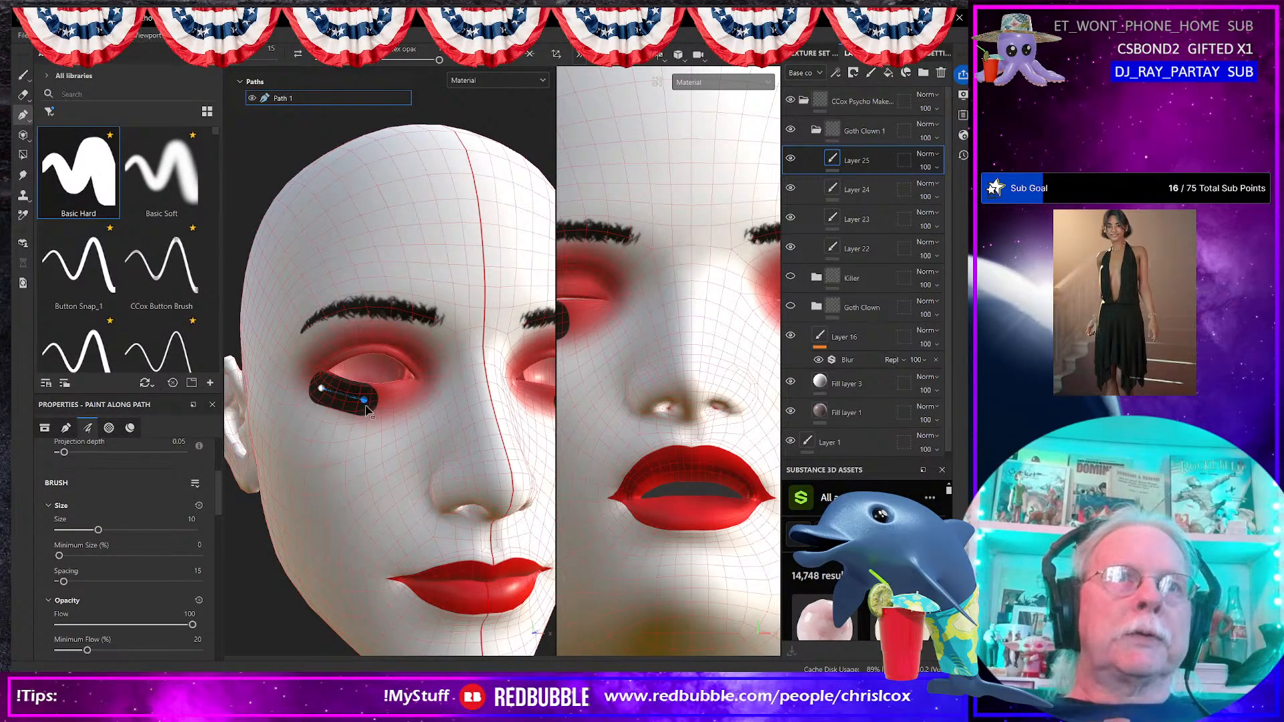
{"action": "left_click", "coordinate": [410, 388]}
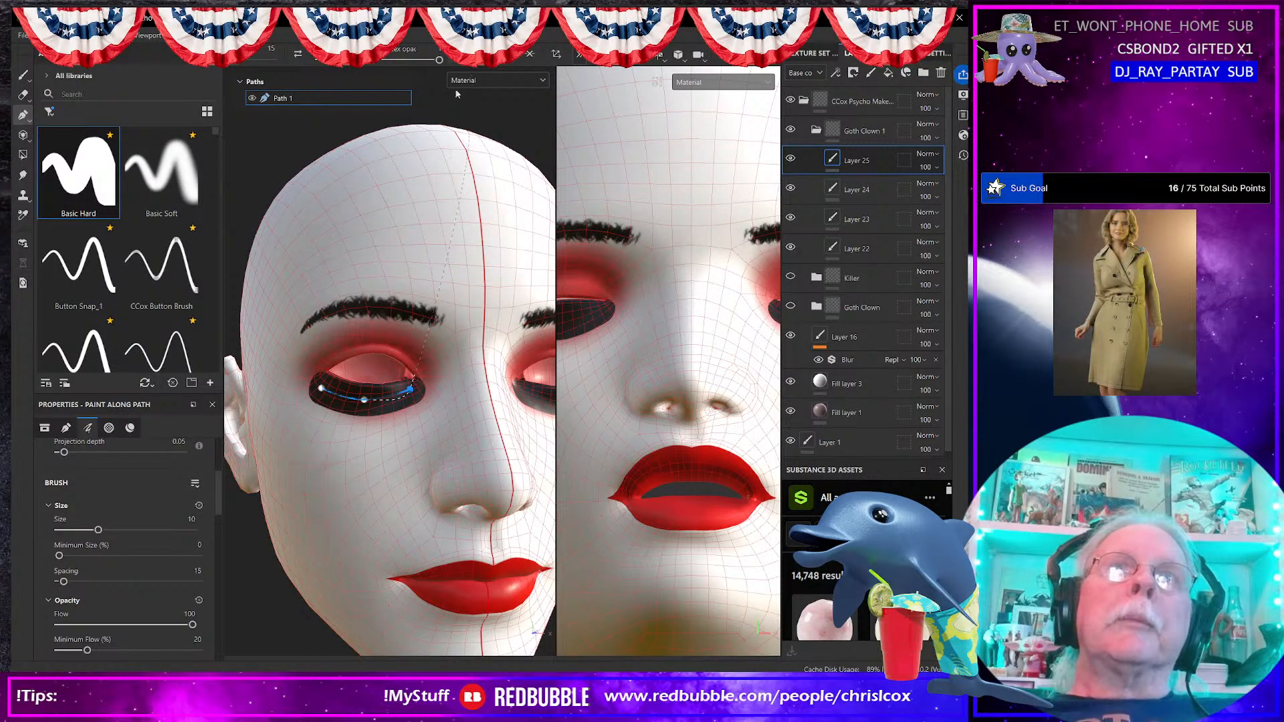
{"action": "left_click", "coordinate": [343, 479]}
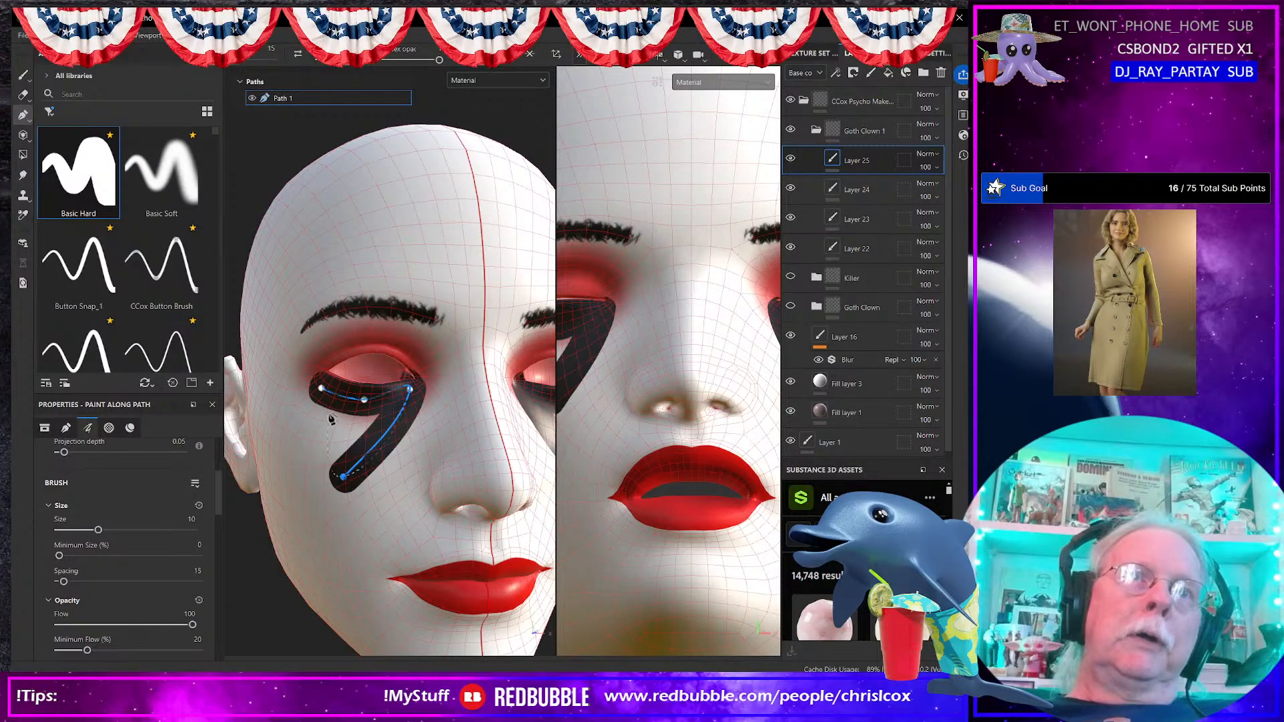
{"action": "left_click", "coordinate": [321, 393]}
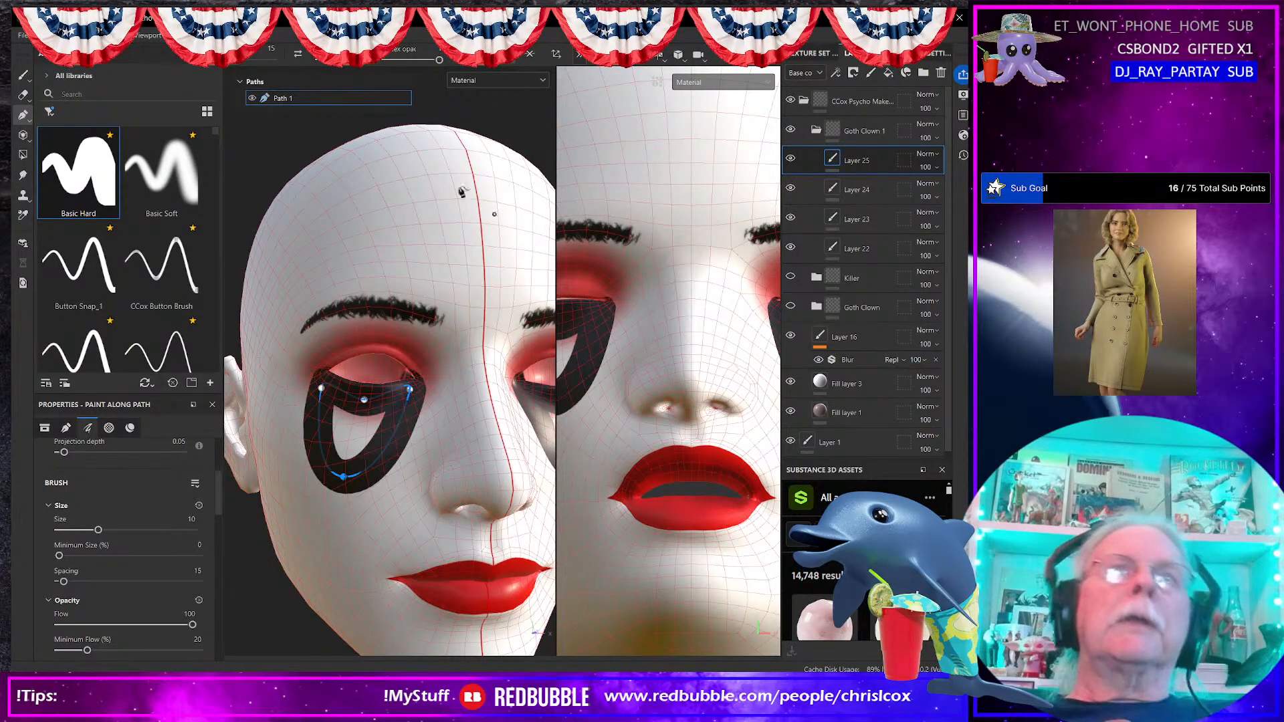
Step: Bend both handles of the path's bottom point upward to form a sharp tip on the cheek
{"action": "left_click", "coordinate": [343, 477]}
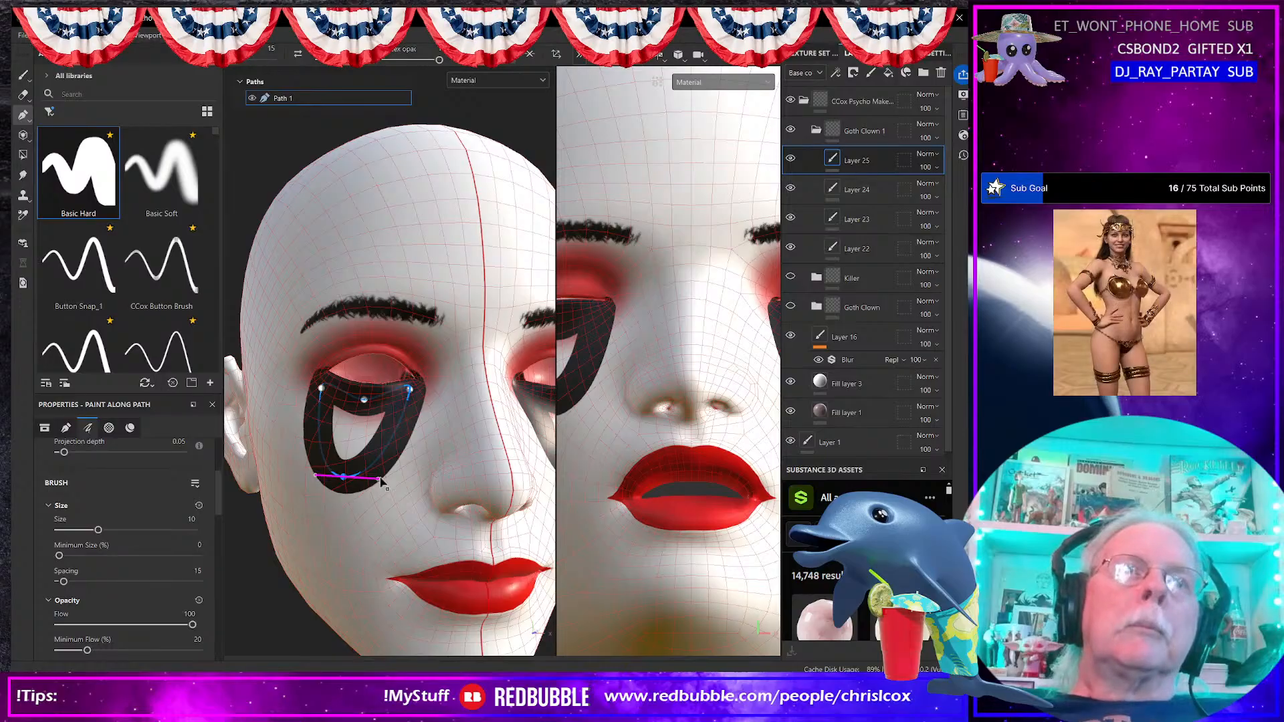
{"action": "left_click_drag", "start_coordinate": [380, 479], "coordinate": [365, 449]}
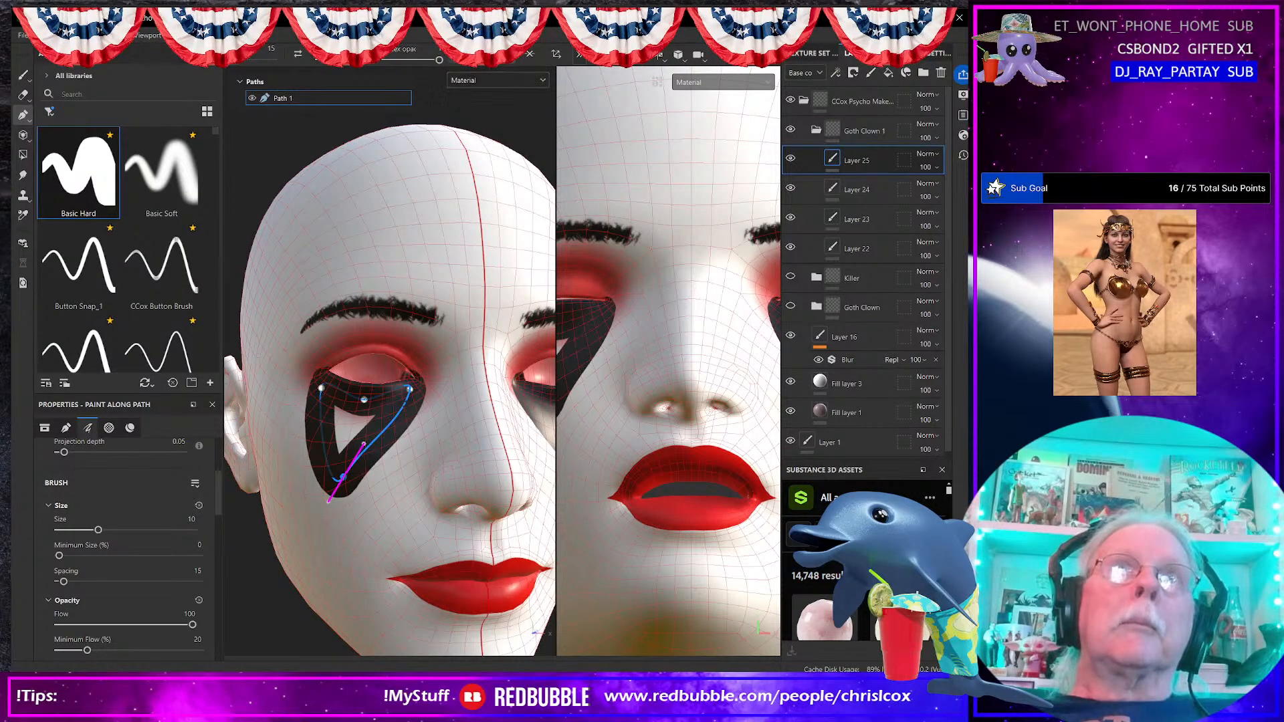
{"action": "mouse_move", "coordinate": [328, 505]}
{"action": "left_mouse_down"}
{"action": "mouse_move", "coordinate": [346, 428]}
{"action": "mouse_move", "coordinate": [363, 430]}
{"action": "left_mouse_up"}
Step: Change the under-eye path to a filled path and set its base color to 1C1C1C
{"action": "scroll", "coordinate": [135, 487], "scroll_direction": "up", "scroll_amount": 4}
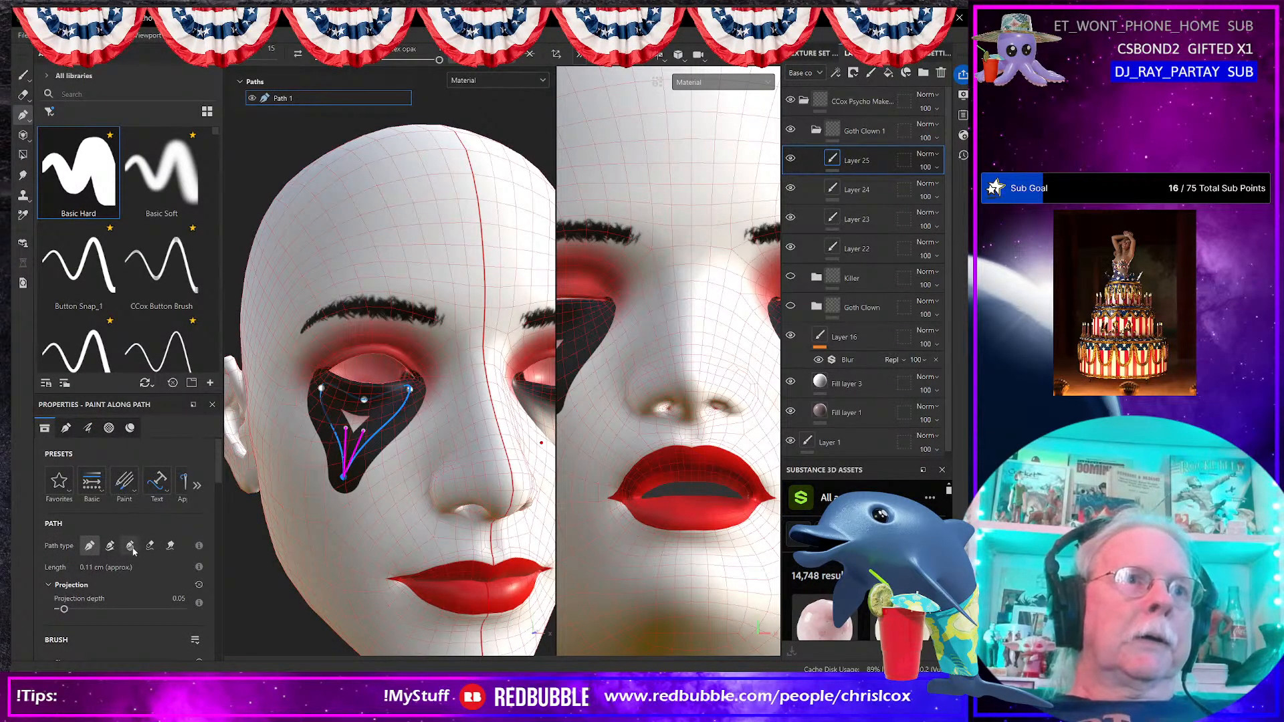
{"action": "left_click", "coordinate": [131, 546]}
{"action": "scroll", "coordinate": [143, 583], "scroll_direction": "down", "scroll_amount": 5}
{"action": "left_click", "coordinate": [159, 517]}
{"action": "left_click_drag", "start_coordinate": [232, 474], "coordinate": [165, 492]}
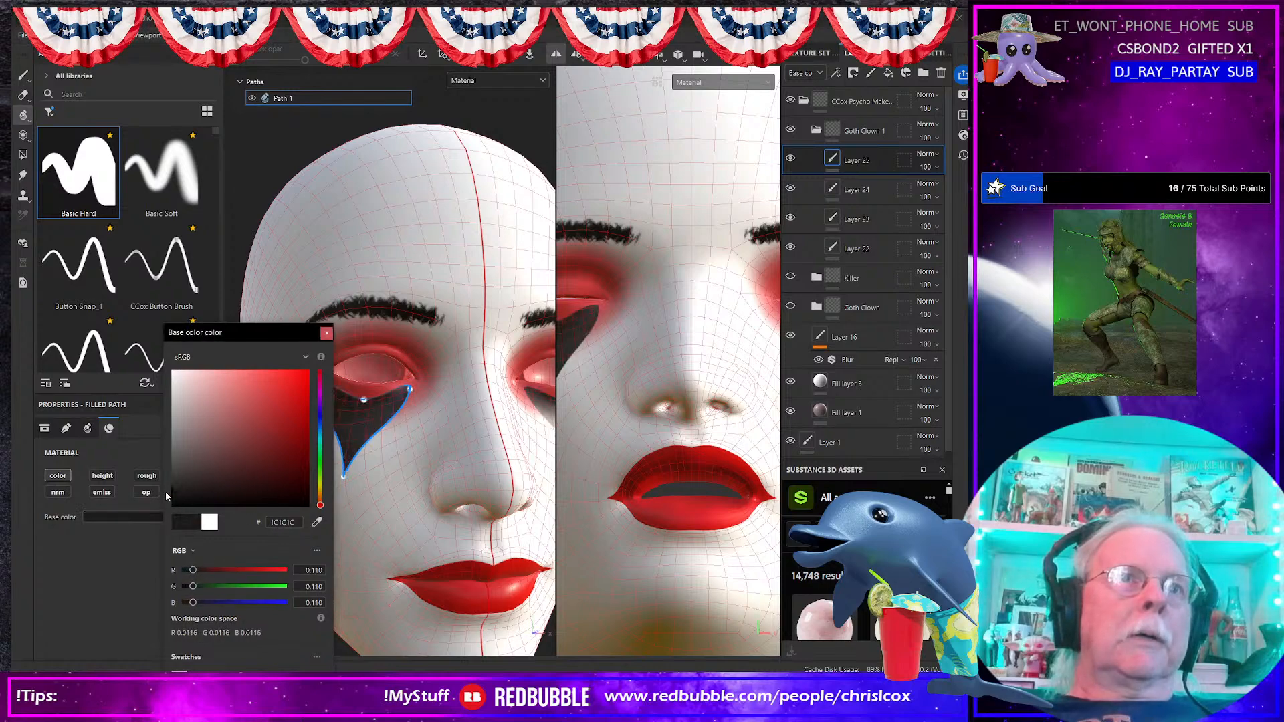
{"action": "left_click", "coordinate": [326, 332]}
{"action": "key", "text": "f"}
{"action": "scroll", "coordinate": [420, 383], "scroll_direction": "up", "scroll_amount": 3}
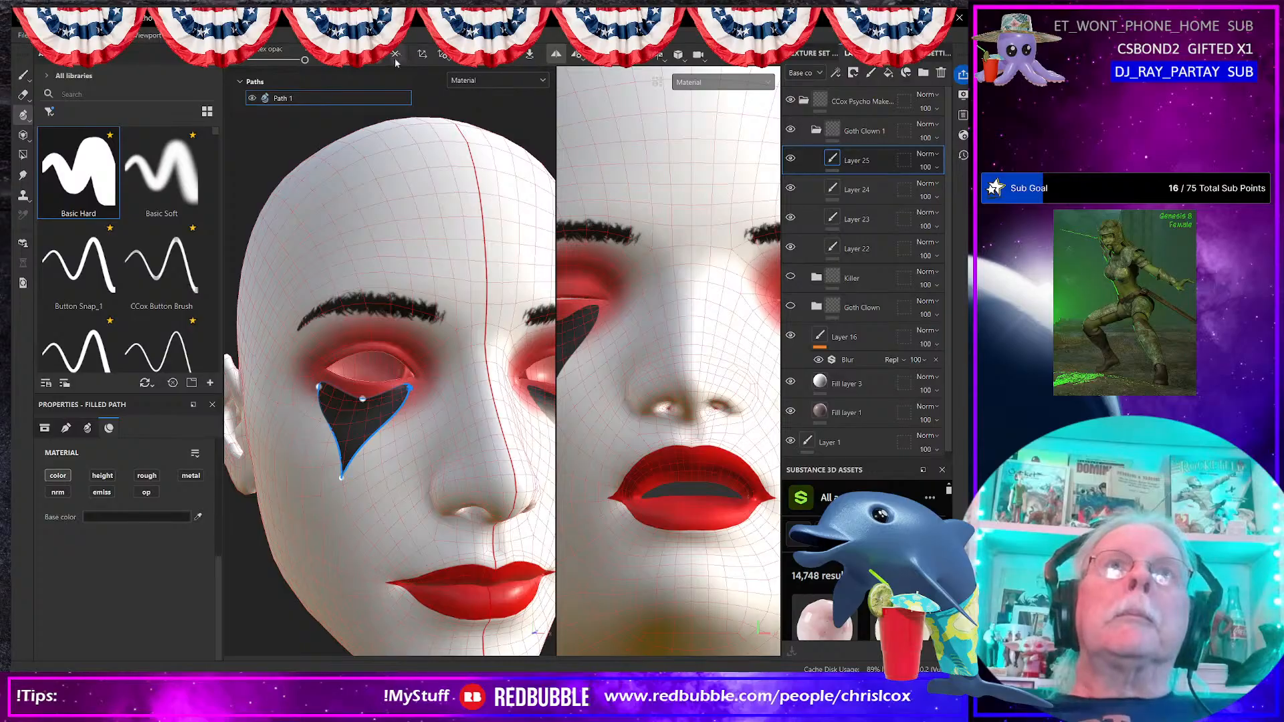
Step: Reshape the filled triangle's upper corners, angling the outer corner's lower handle inward to slim the outer edge
{"action": "mouse_move", "coordinate": [409, 387]}
{"action": "left_mouse_down"}
{"action": "mouse_move", "coordinate": [421, 379]}
{"action": "mouse_move", "coordinate": [410, 386]}
{"action": "left_mouse_up"}
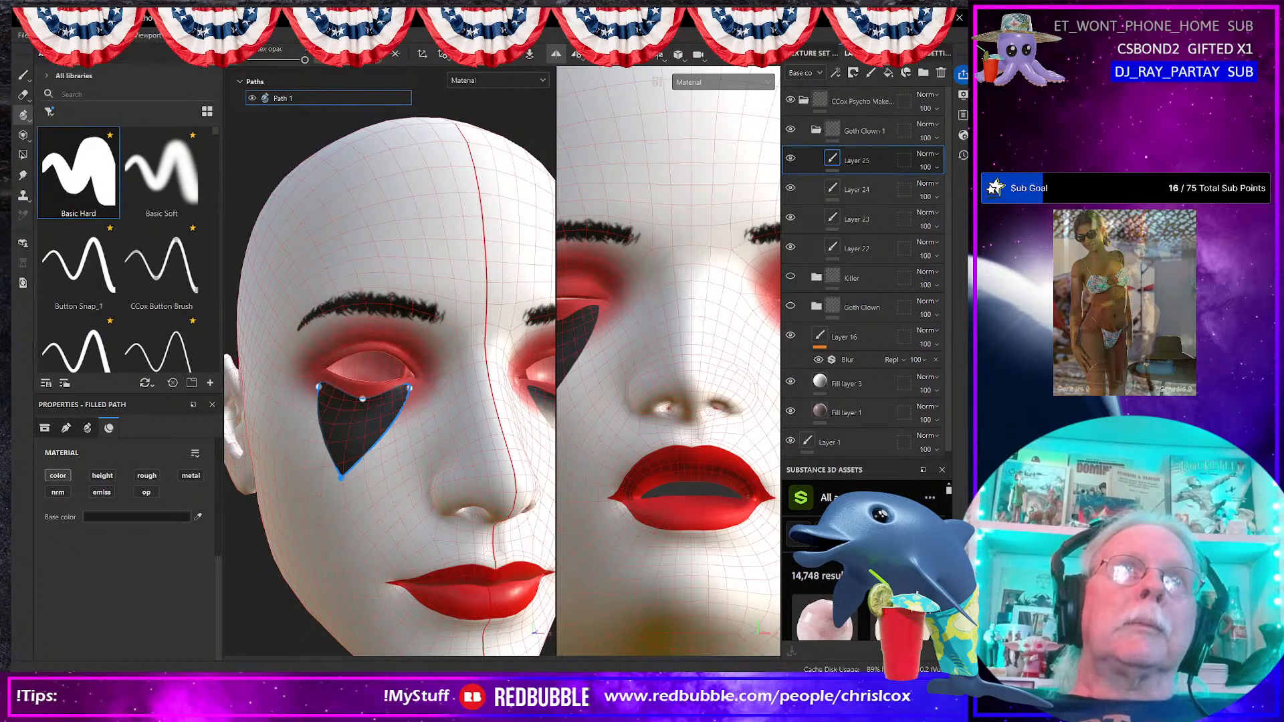
{"action": "scroll", "coordinate": [386, 456], "scroll_direction": "up", "scroll_amount": 2}
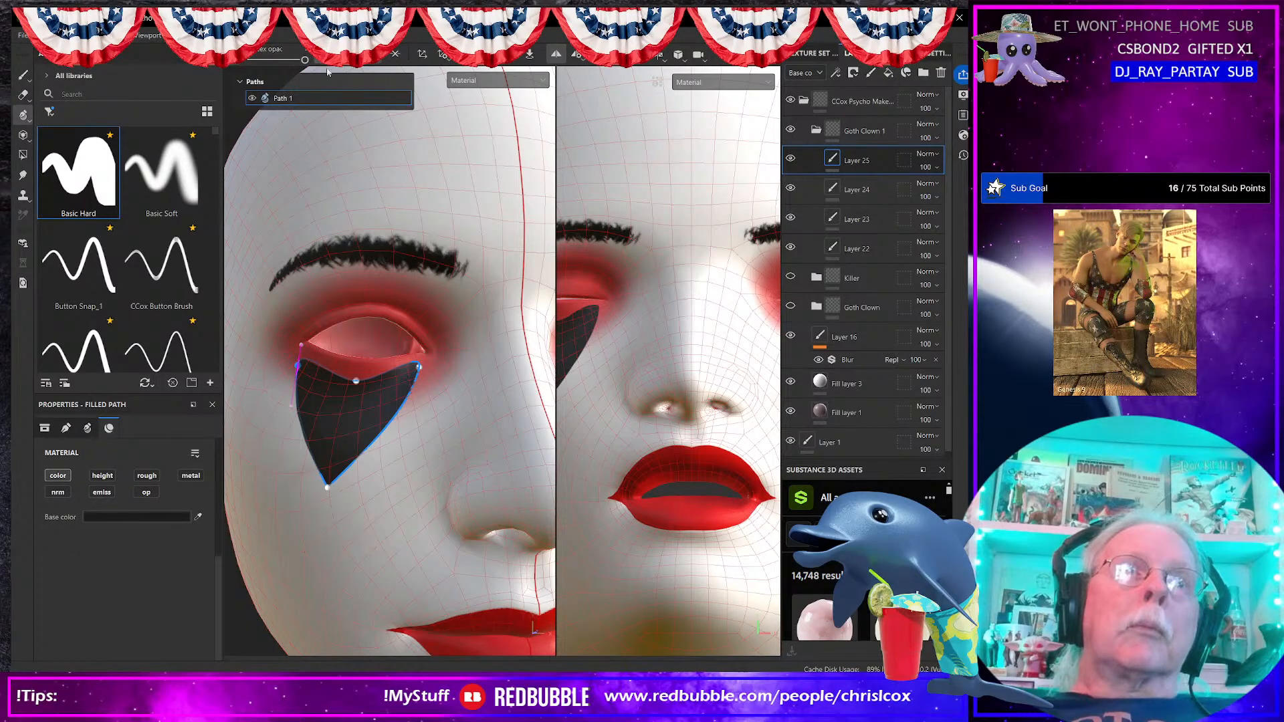
{"action": "left_click_drag", "start_coordinate": [301, 345], "coordinate": [314, 401]}
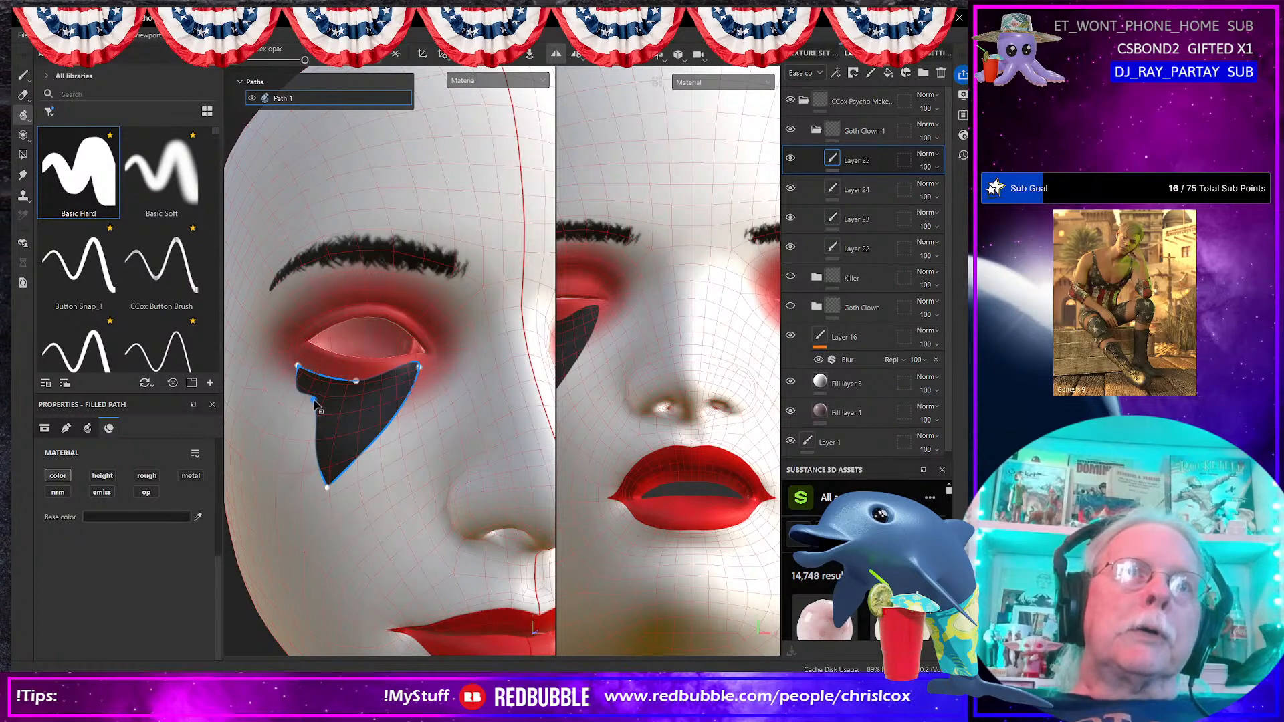
{"action": "key", "text": "ctrl+z"}
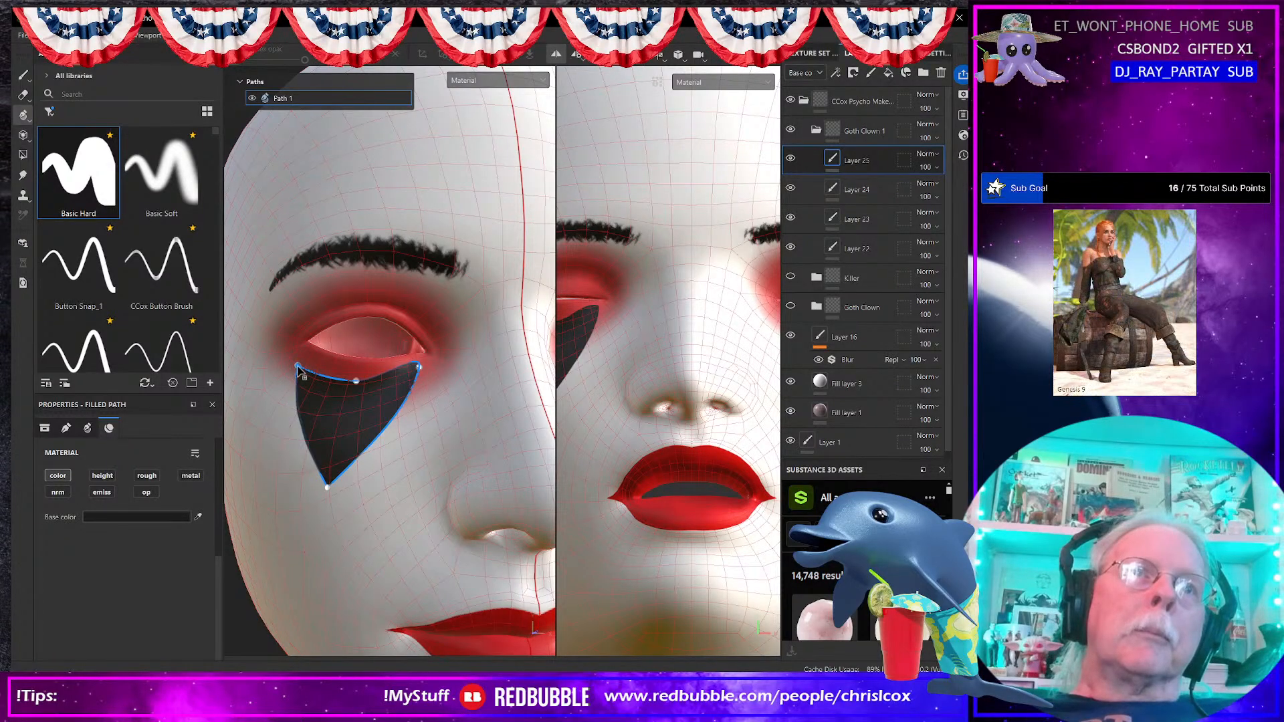
{"action": "left_click_drag", "start_coordinate": [296, 410], "coordinate": [336, 403]}
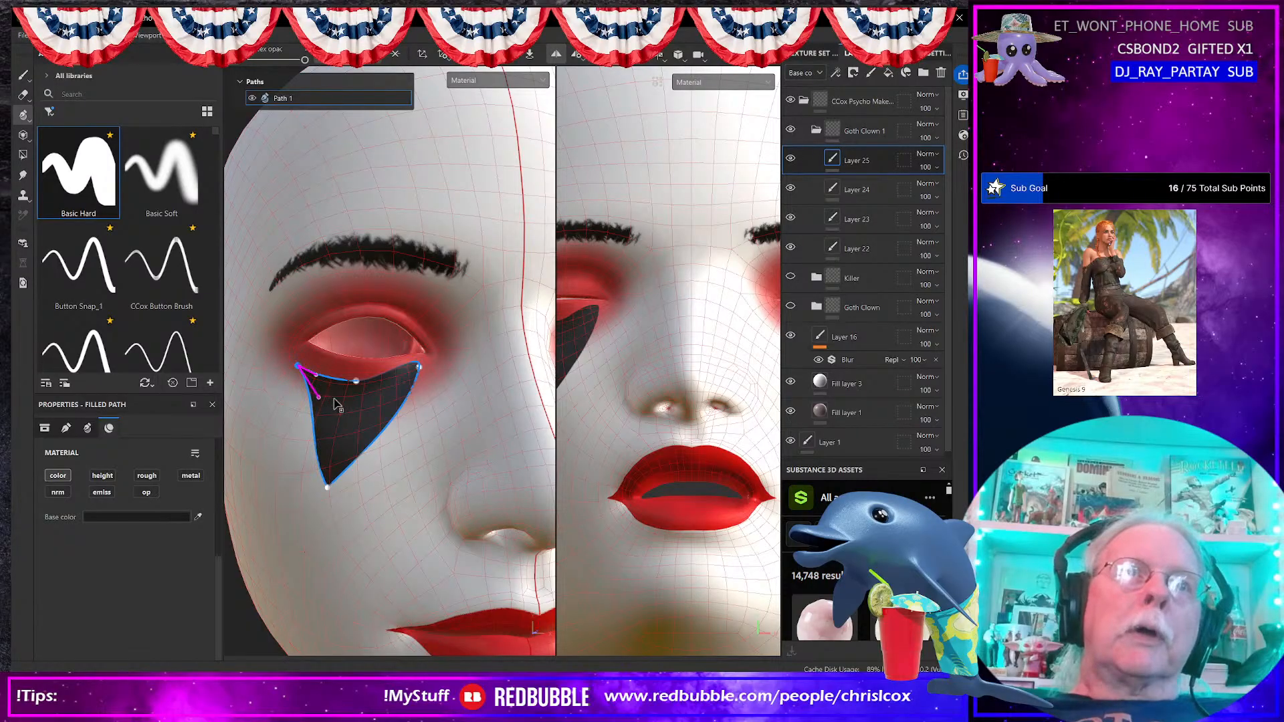
Step: Pull both handles of the triangle's bottom tip upward so its two sides curve inward to a narrow point
{"action": "left_click", "coordinate": [329, 488]}
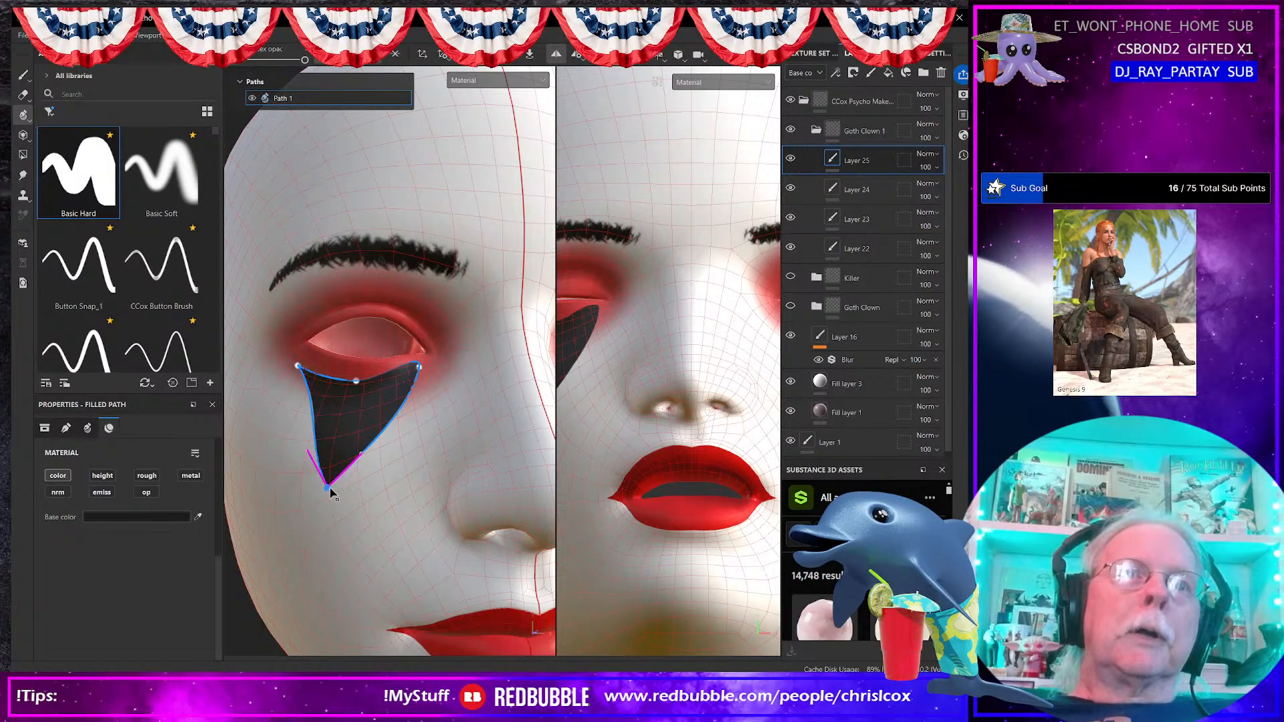
{"action": "left_click_drag", "start_coordinate": [313, 460], "coordinate": [333, 411]}
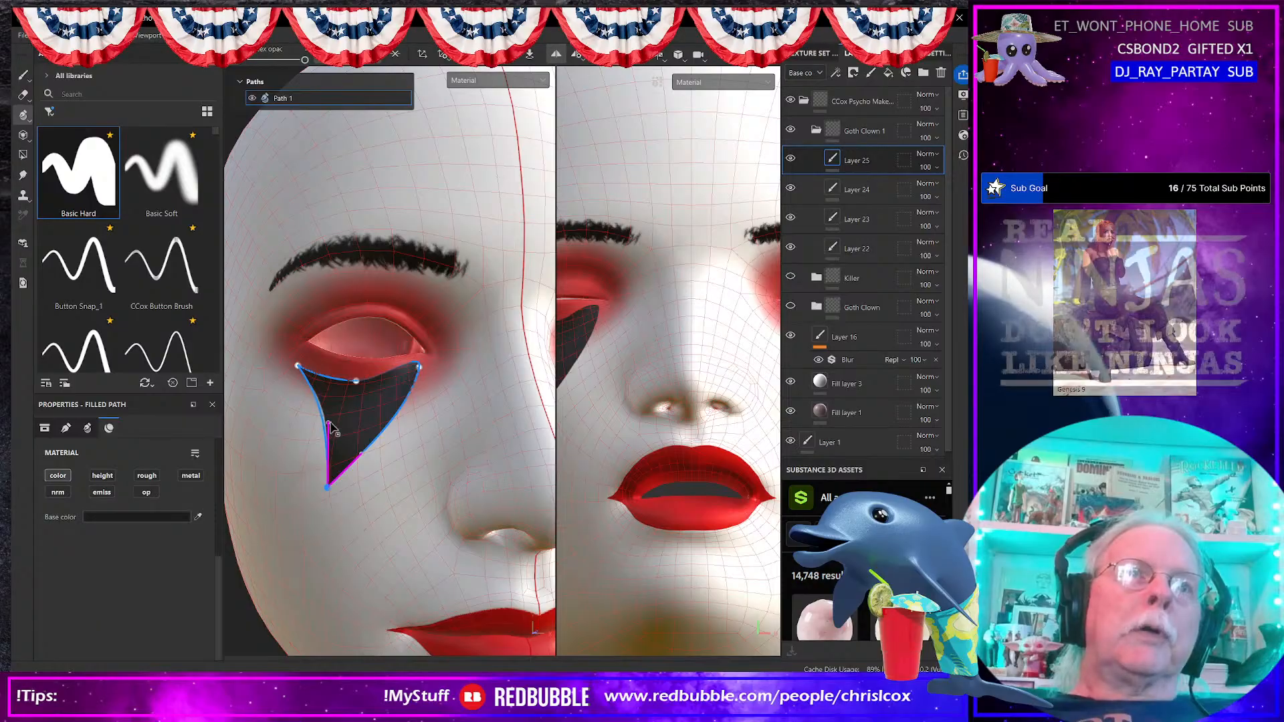
{"action": "left_click_drag", "start_coordinate": [360, 455], "coordinate": [348, 407]}
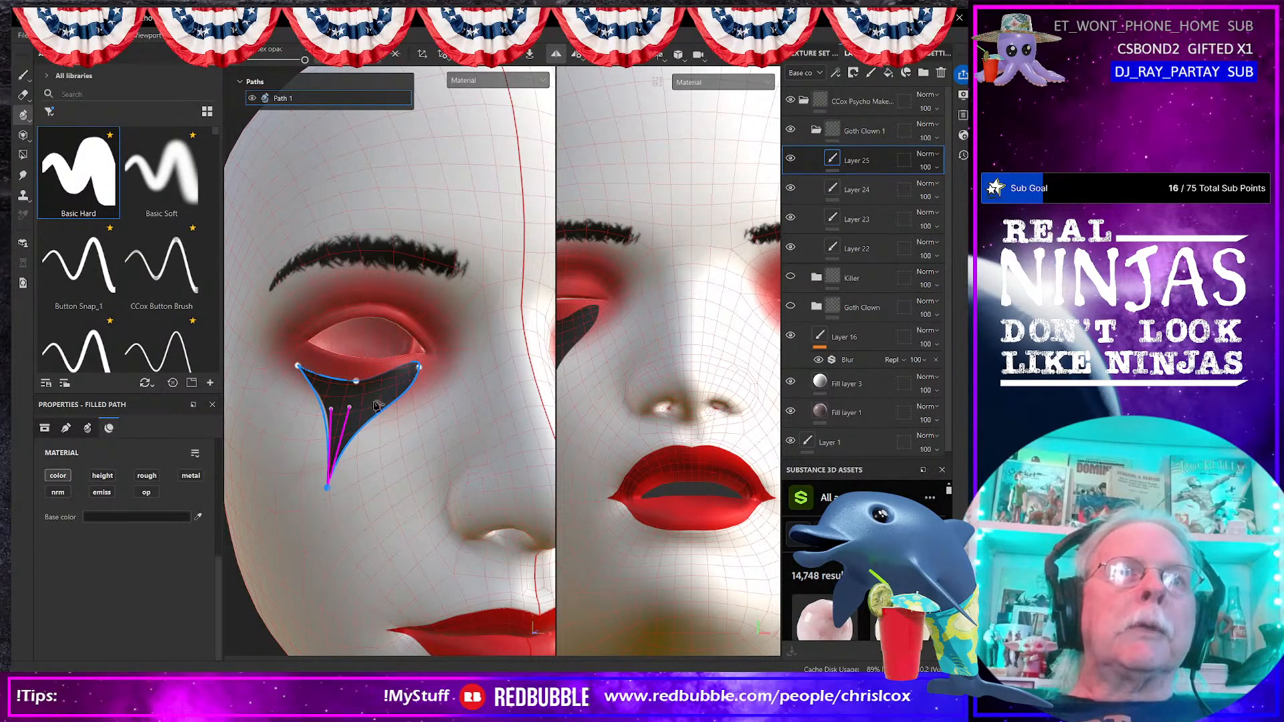
Step: Angle the lower handle of the under-eye triangle's inner corner inward so the nose-side edge curves in
{"action": "left_click_drag", "start_coordinate": [420, 368], "coordinate": [415, 401]}
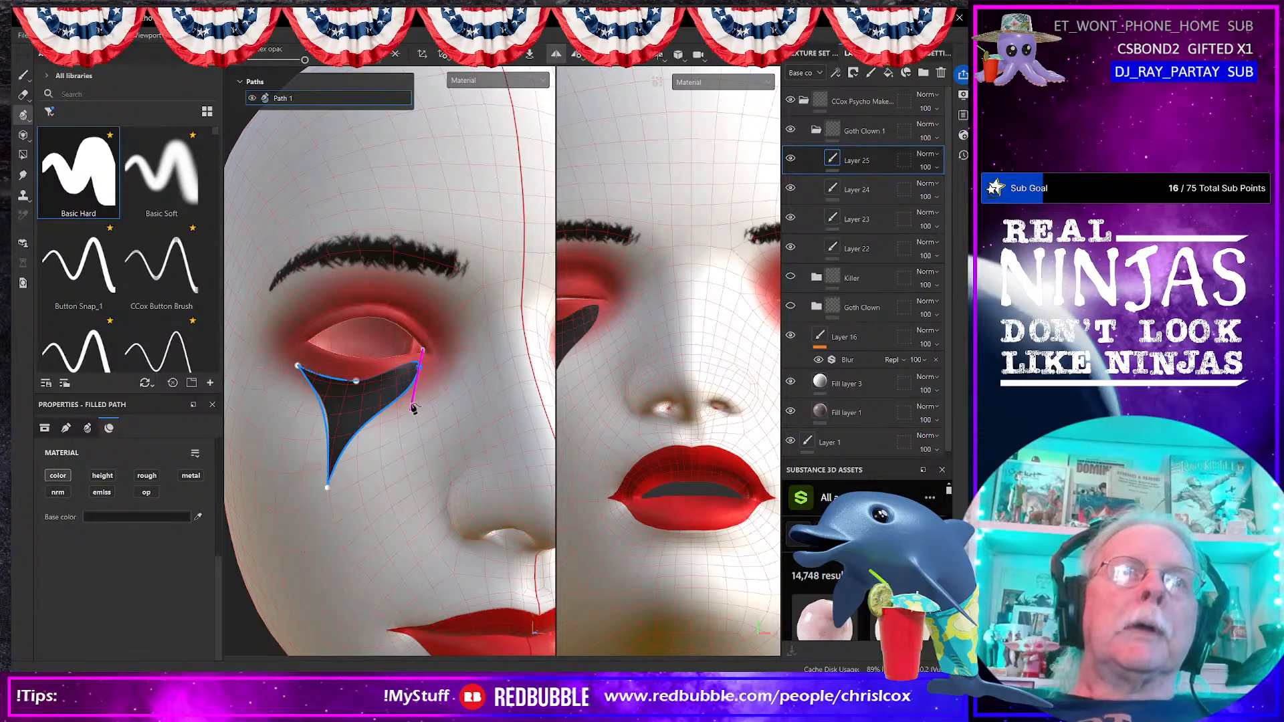
{"action": "left_click", "coordinate": [407, 390]}
{"action": "mouse_move", "coordinate": [420, 368]}
{"action": "left_mouse_down"}
{"action": "mouse_move", "coordinate": [403, 413]}
{"action": "mouse_move", "coordinate": [386, 399]}
{"action": "mouse_move", "coordinate": [429, 365]}
{"action": "left_mouse_up"}
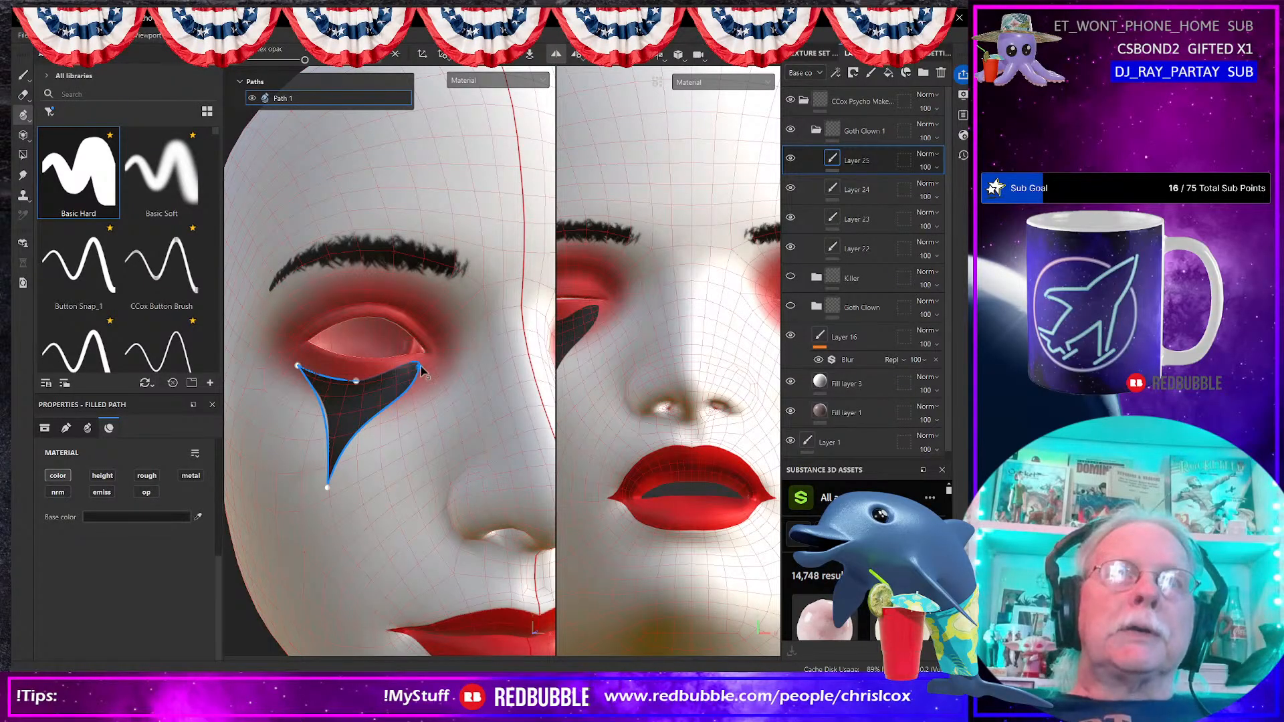
{"action": "key", "text": "ctrl+z"}
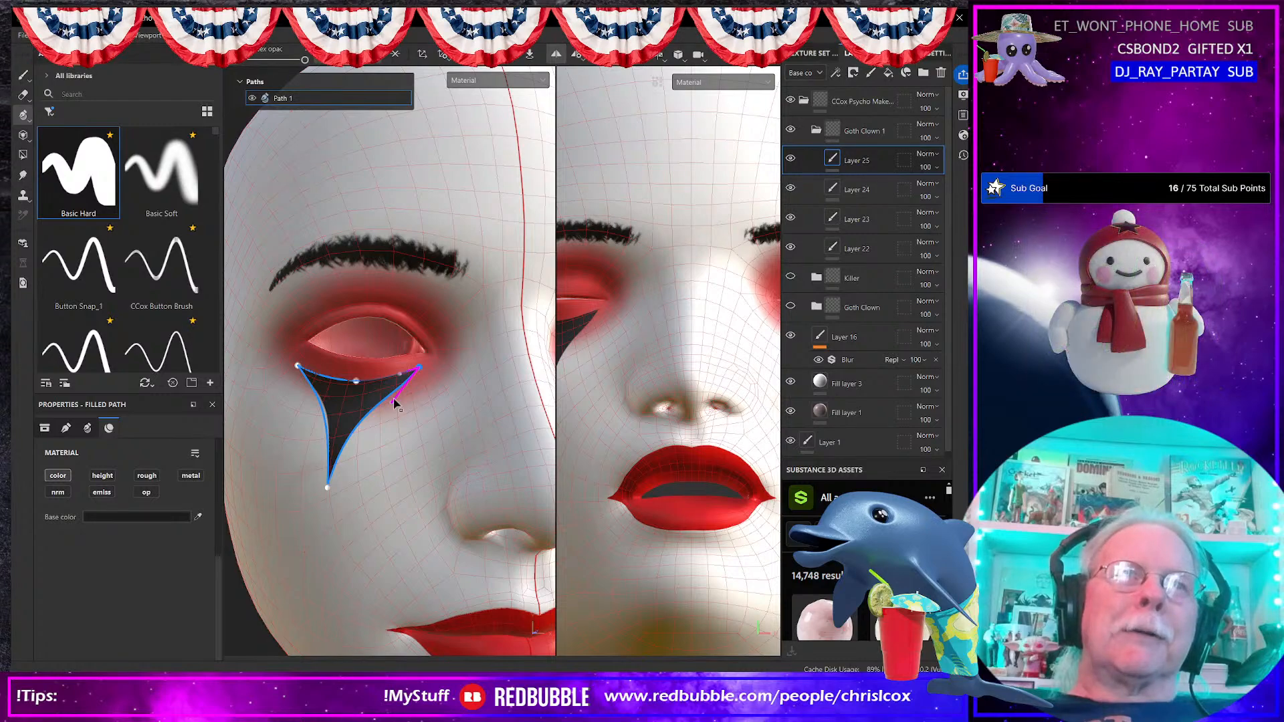
{"action": "left_click_drag", "start_coordinate": [393, 401], "coordinate": [385, 399]}
{"action": "scroll", "coordinate": [385, 405], "scroll_direction": "down", "scroll_amount": 5}
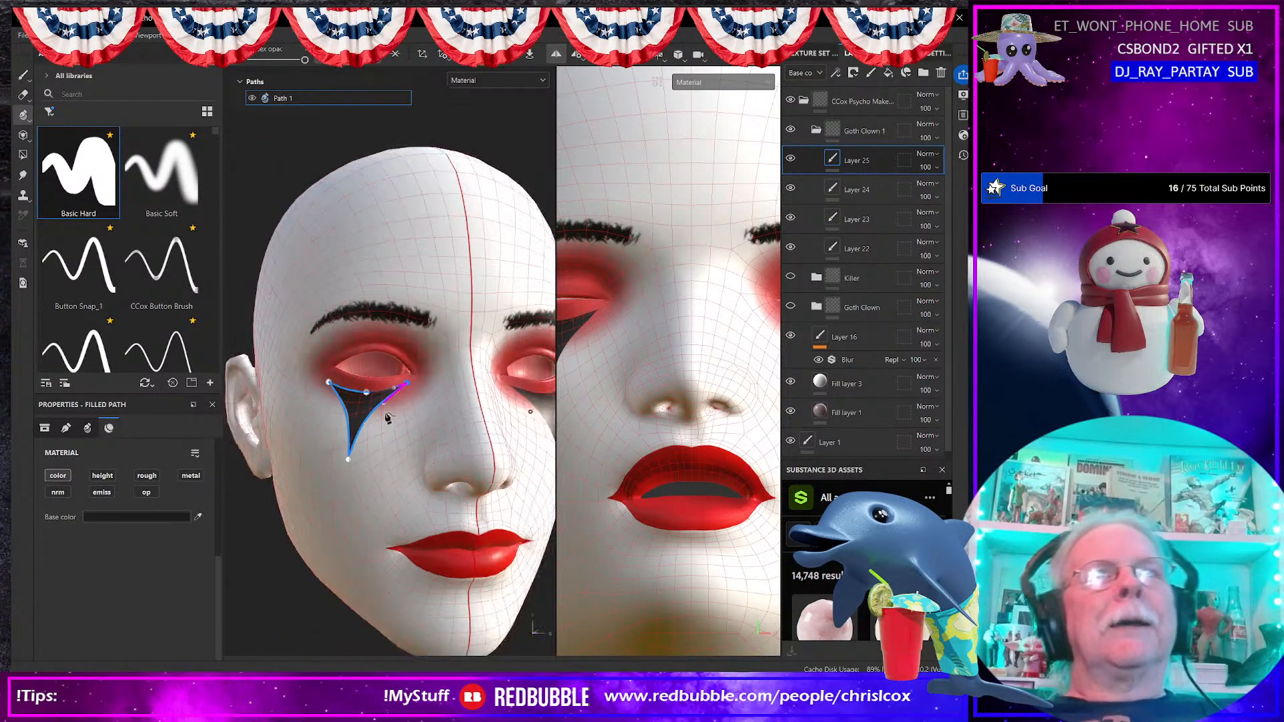
{"action": "scroll", "coordinate": [387, 420], "scroll_direction": "up", "scroll_amount": 5}
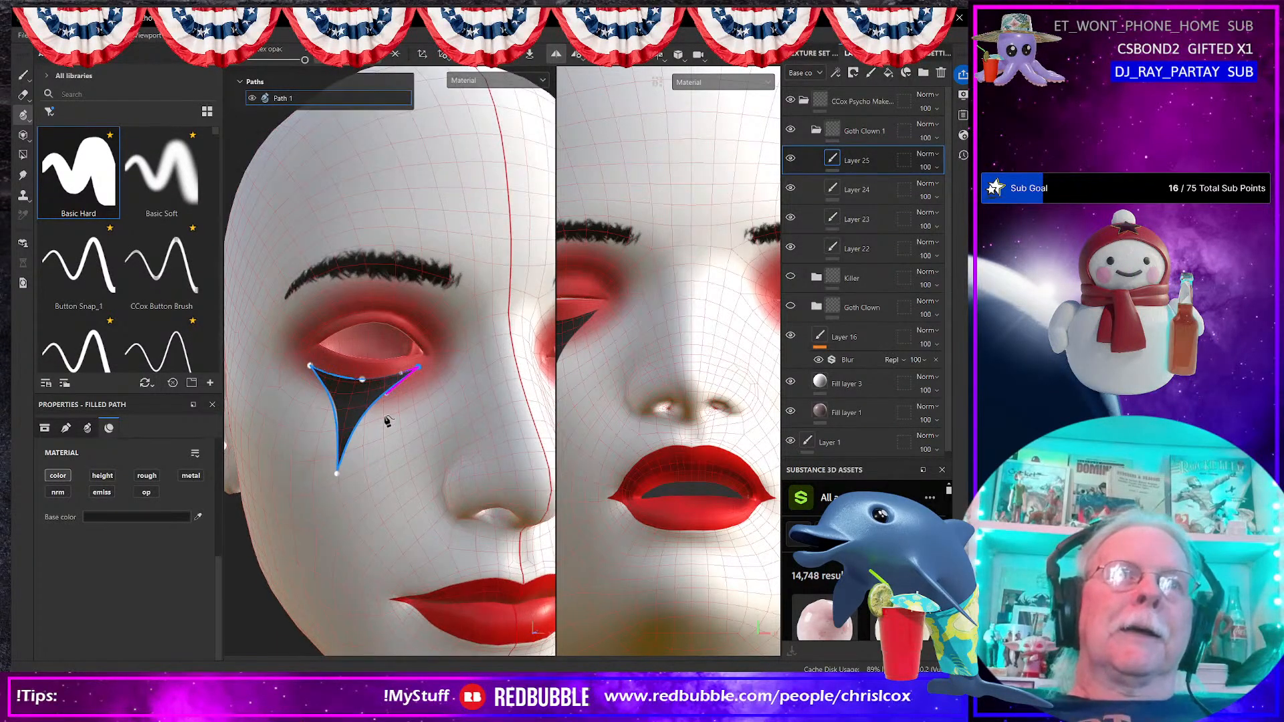
{"action": "left_click_drag", "start_coordinate": [386, 397], "coordinate": [378, 393]}
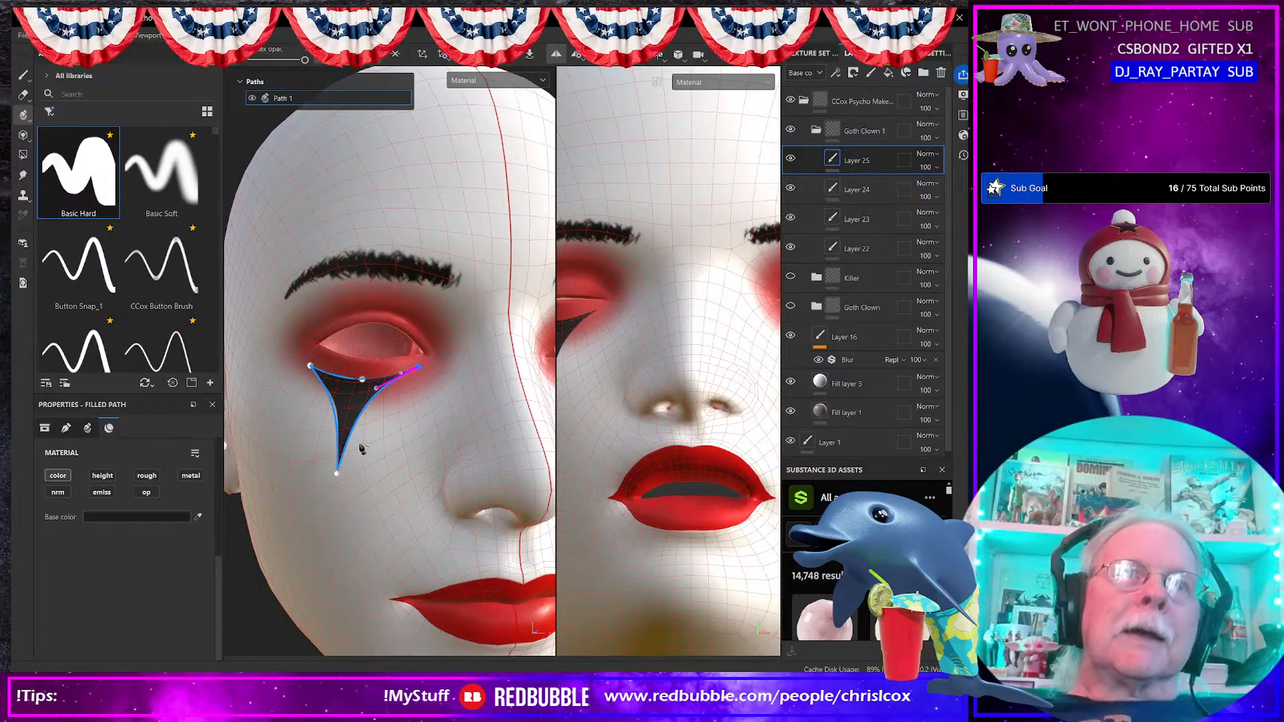
Step: Lengthen the handles of the under-eye triangle's bottom tip upward to narrow the lower part of the shape
{"action": "left_click", "coordinate": [338, 473]}
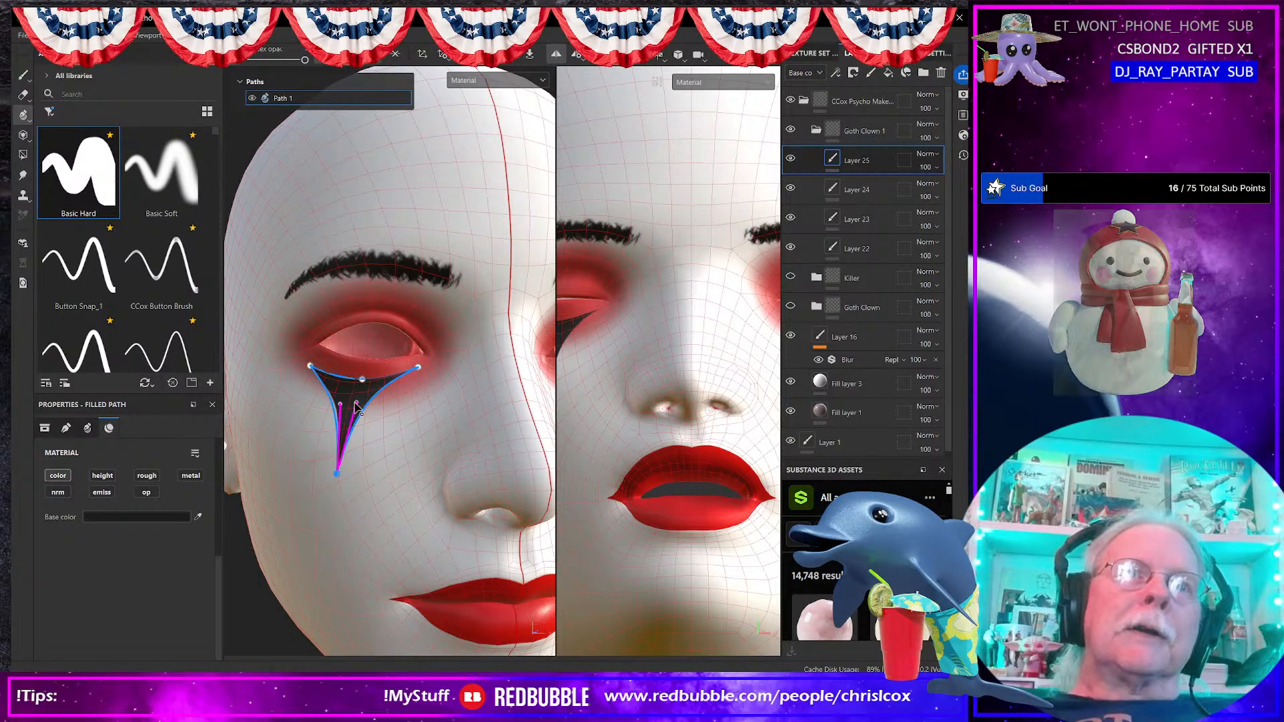
{"action": "left_click_drag", "start_coordinate": [365, 398], "coordinate": [347, 385]}
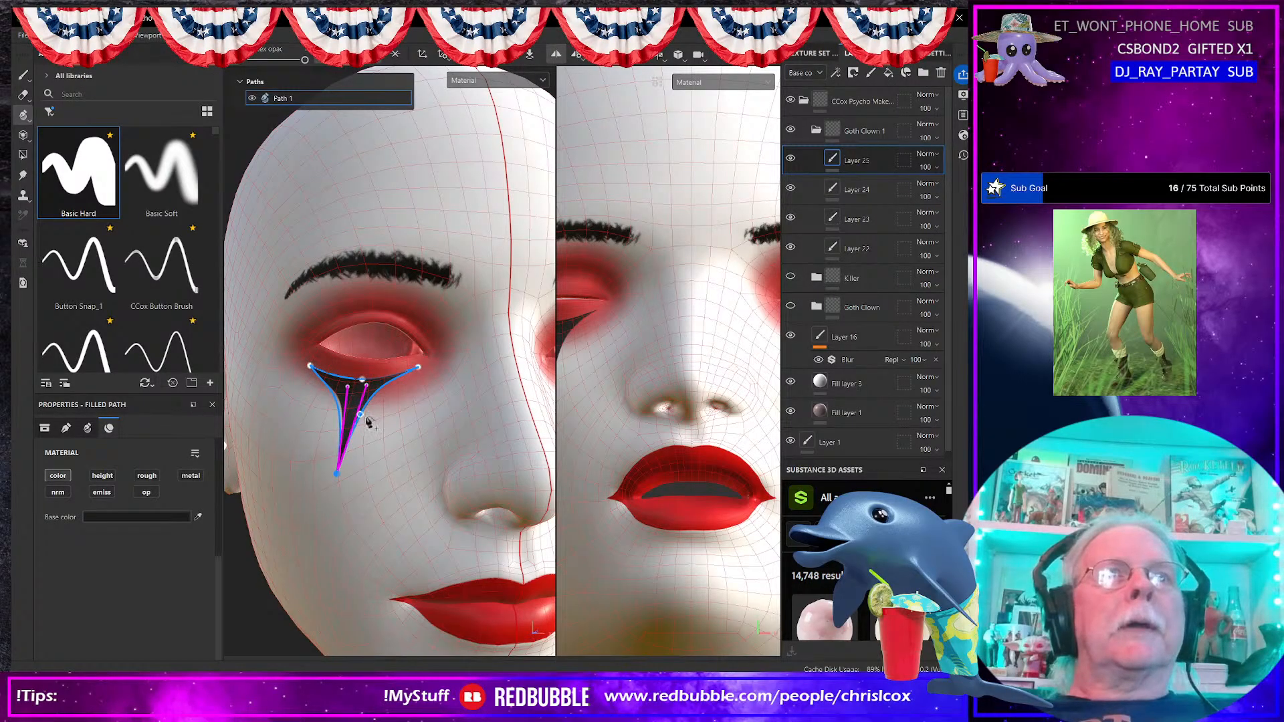
{"action": "scroll", "coordinate": [399, 437], "scroll_direction": "up", "scroll_amount": 2}
{"action": "scroll", "coordinate": [400, 438], "scroll_direction": "down", "scroll_amount": 3}
{"action": "scroll", "coordinate": [401, 438], "scroll_direction": "down", "scroll_amount": 2}
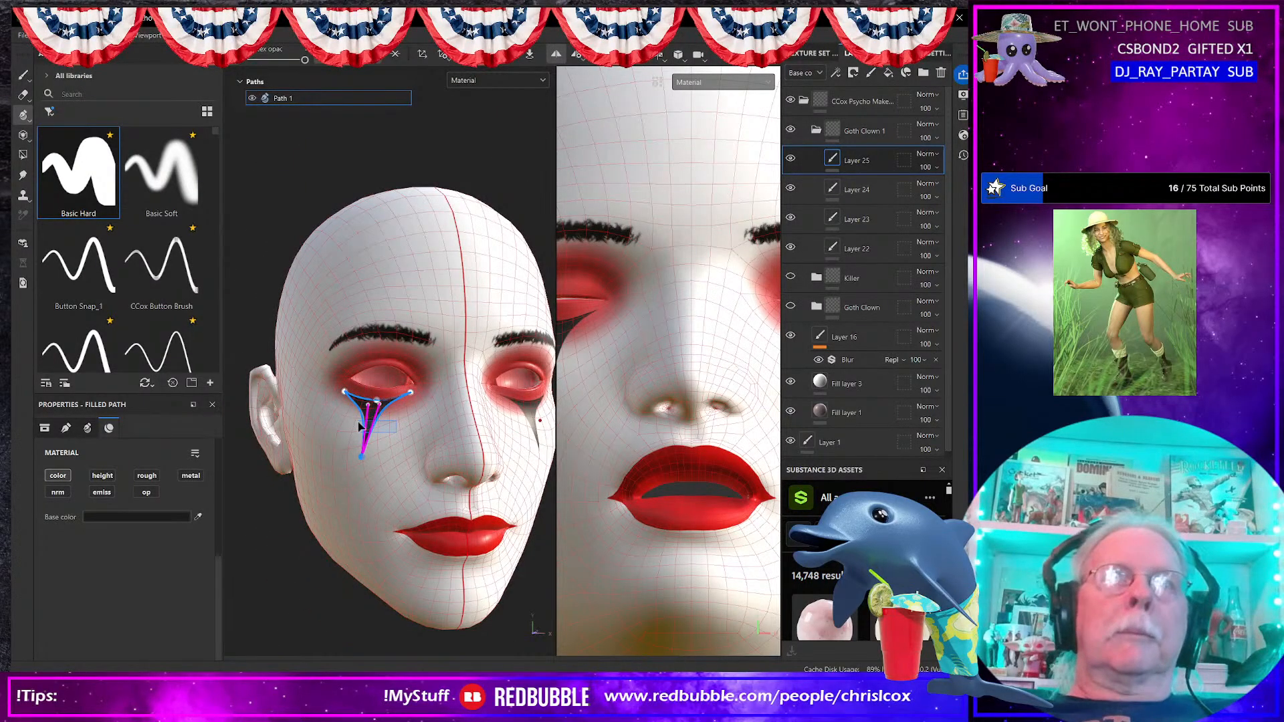
Step: Shift the under-eye triangle's bottom tip toward the nose and re-aim both its handles to balance the two sides
{"action": "left_click_drag", "start_coordinate": [362, 457], "coordinate": [374, 464]}
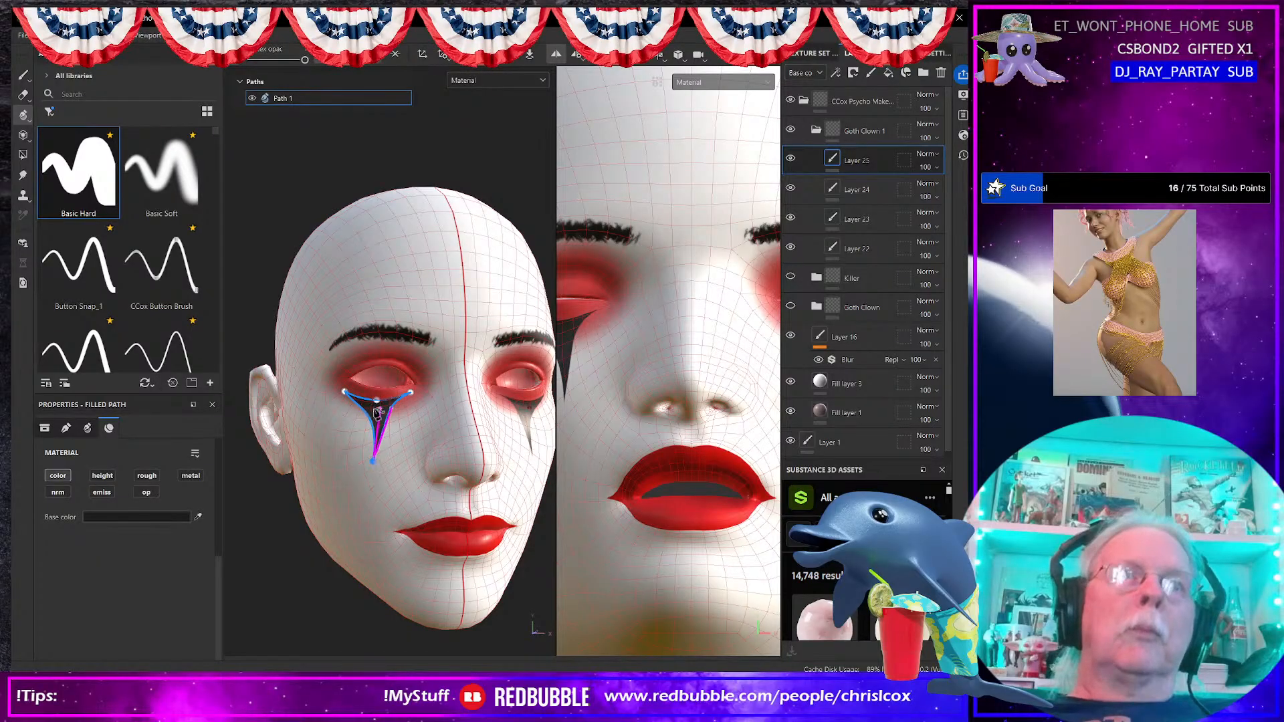
{"action": "left_click_drag", "start_coordinate": [377, 409], "coordinate": [371, 410]}
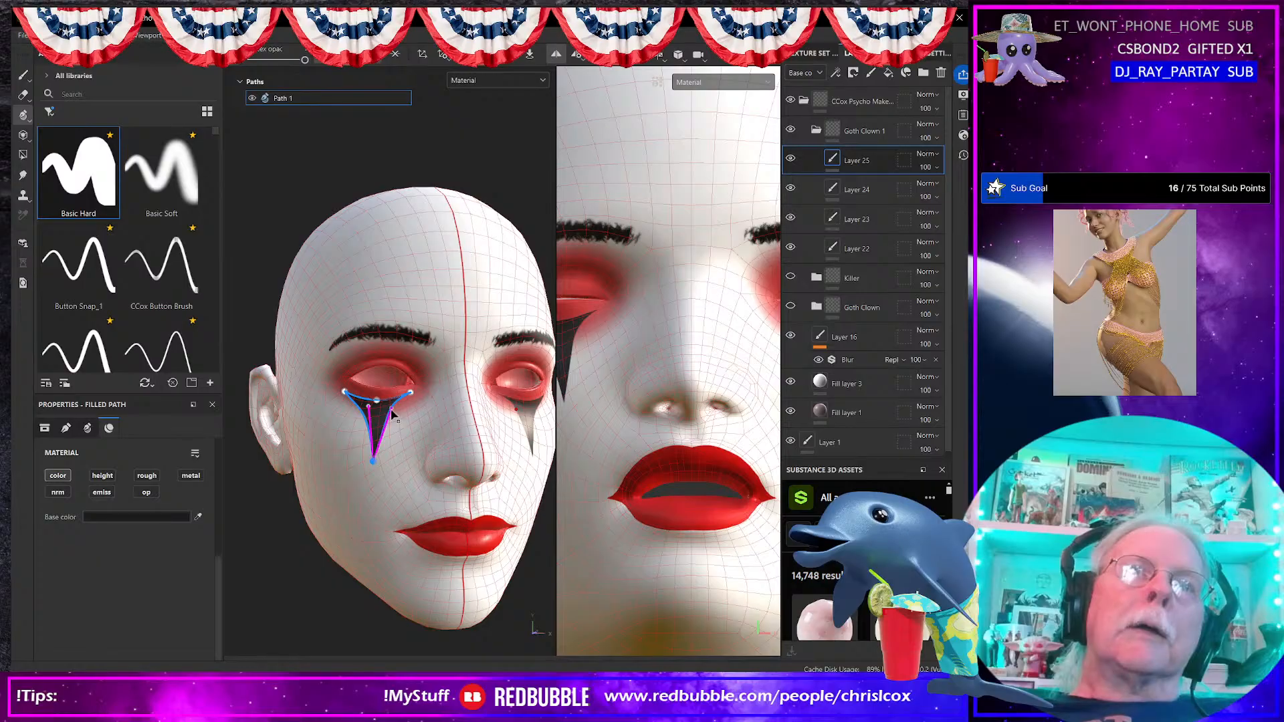
{"action": "scroll", "coordinate": [388, 413], "scroll_direction": "down", "scroll_amount": 2}
{"action": "scroll", "coordinate": [403, 435], "scroll_direction": "up", "scroll_amount": 6}
{"action": "scroll", "coordinate": [400, 421], "scroll_direction": "up", "scroll_amount": 2}
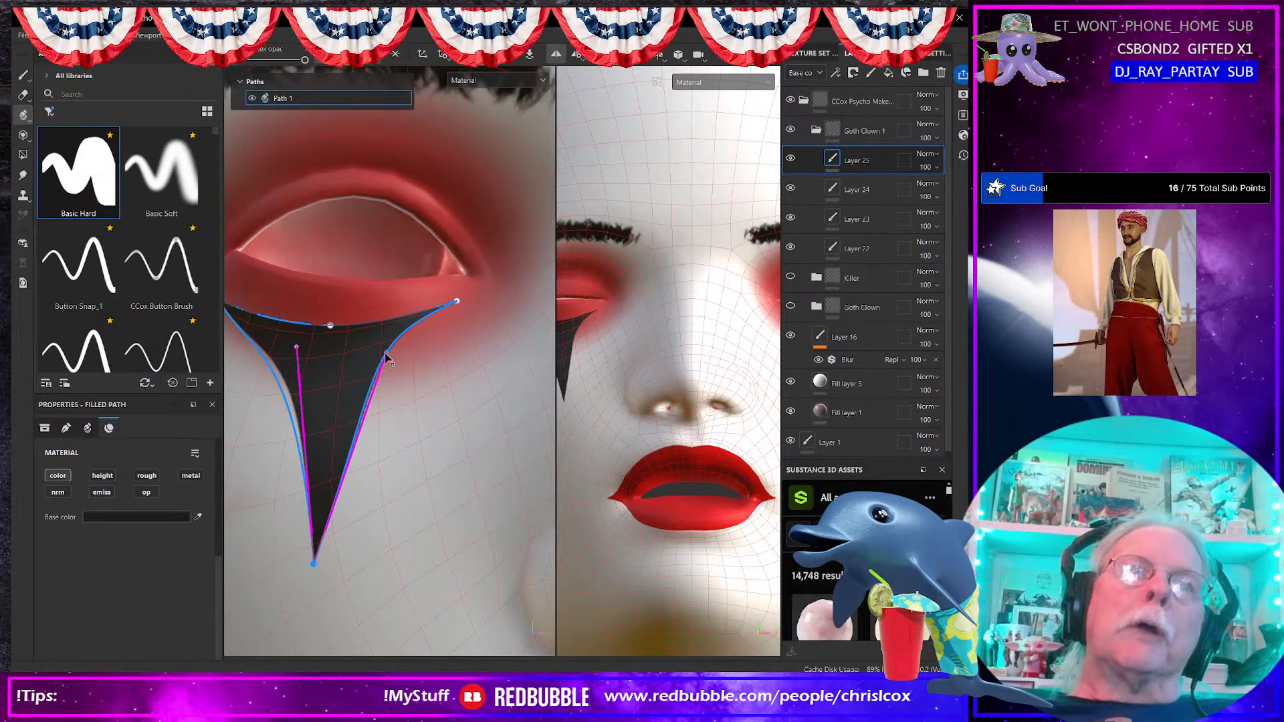
{"action": "left_click_drag", "start_coordinate": [386, 354], "coordinate": [350, 349]}
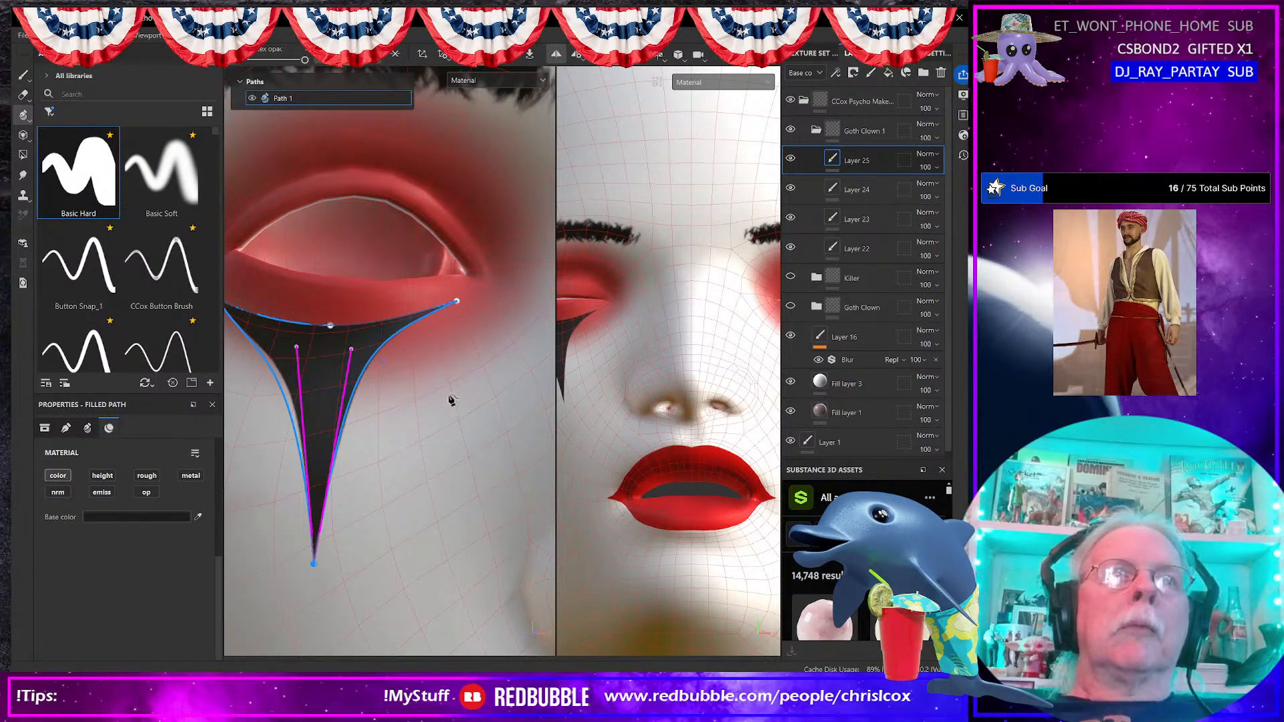
Step: Move the under-eye triangle's inner corner, top midpoint and outer corner up against the lower eyelid
{"action": "left_click_drag", "start_coordinate": [457, 305], "coordinate": [476, 289]}
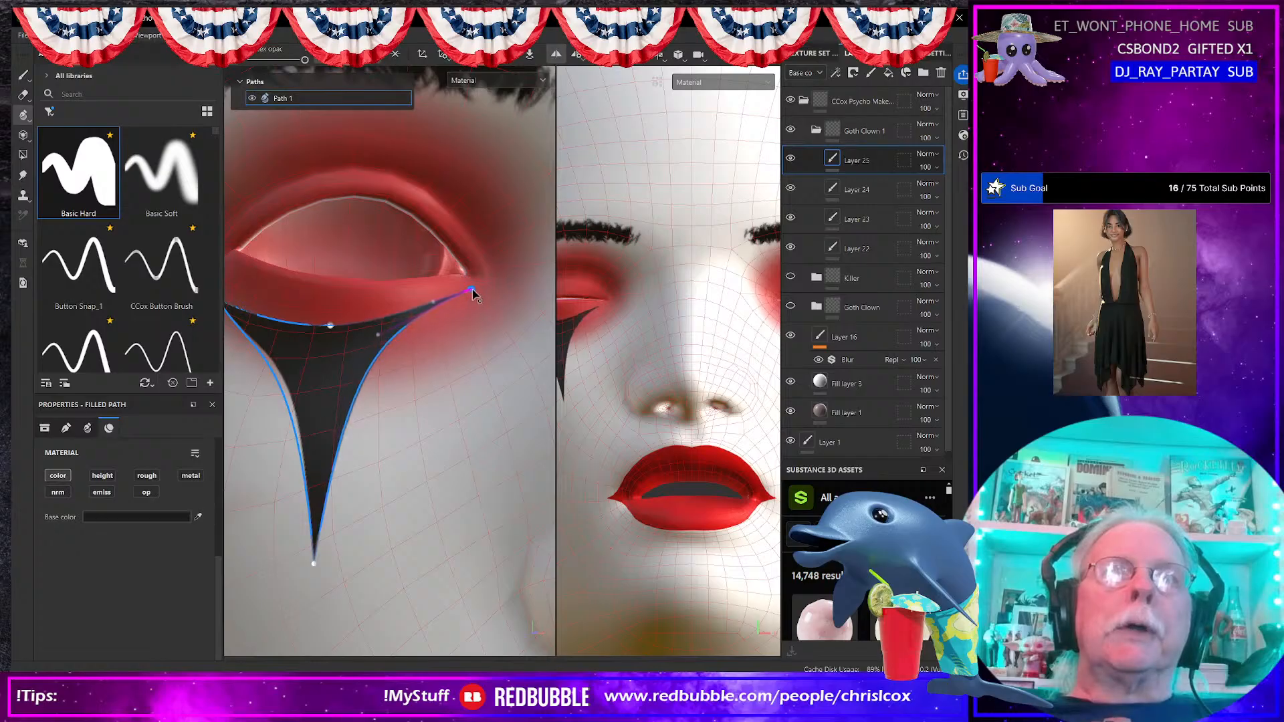
{"action": "left_click_drag", "start_coordinate": [330, 326], "coordinate": [339, 304]}
{"action": "middle_click_drag", "start_coordinate": [351, 334], "coordinate": [423, 378], "text": "alt"}
{"action": "left_click_drag", "start_coordinate": [286, 343], "coordinate": [356, 372]}
{"action": "scroll", "coordinate": [397, 413], "scroll_direction": "down", "scroll_amount": 5}
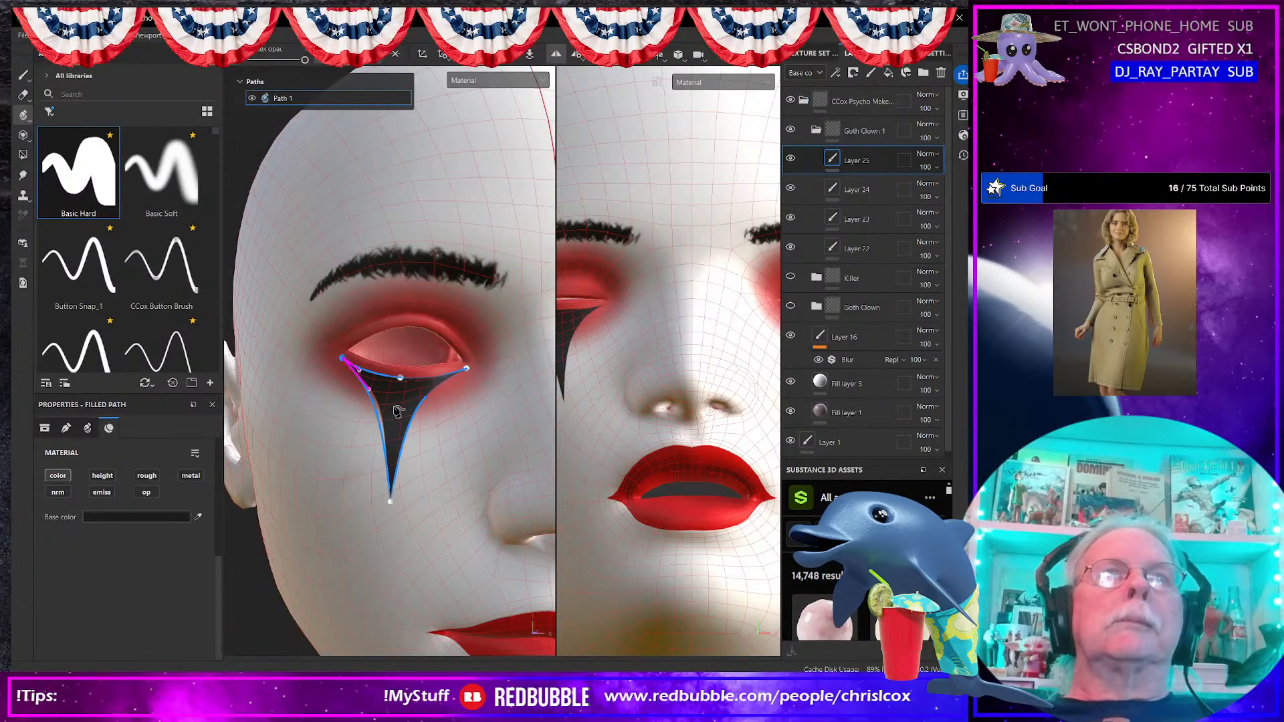
{"action": "left_click_drag", "start_coordinate": [412, 475], "coordinate": [421, 480], "text": "alt"}
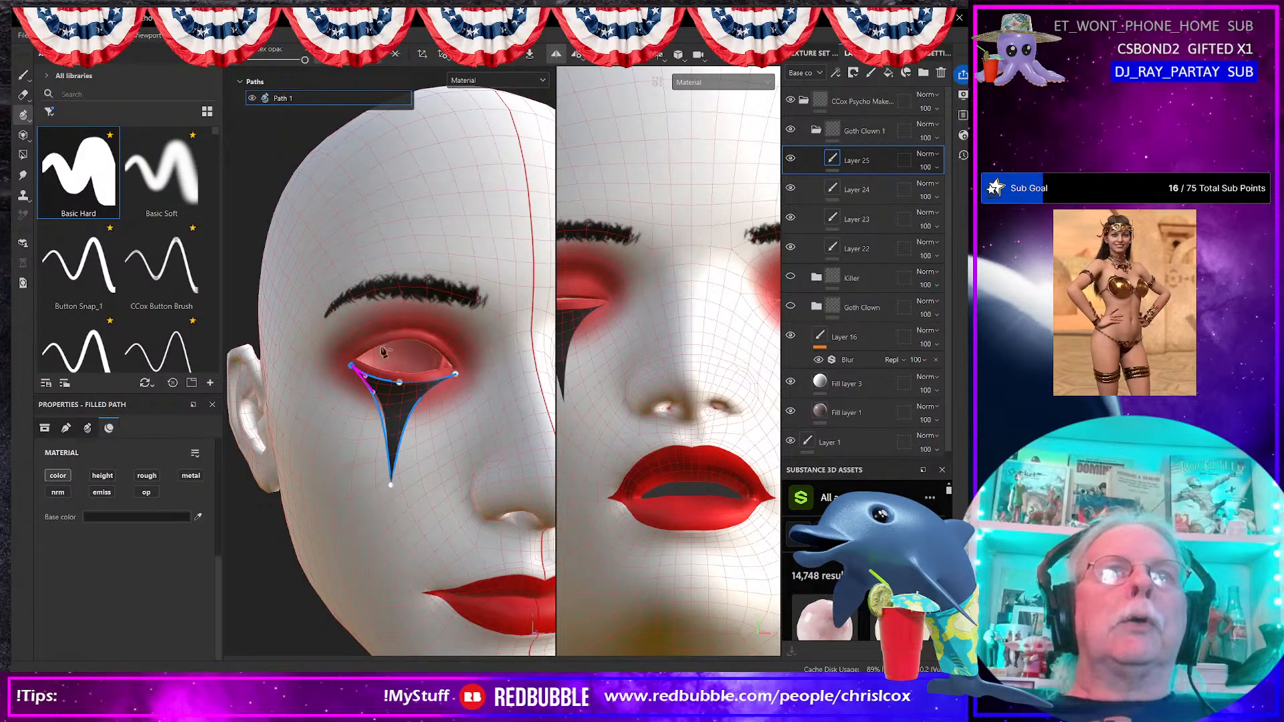
Step: Draw a new closed three-point filled path above the eye, with its base on the eyebrow and its apex on the forehead
{"action": "key", "text": "Escape"}
{"action": "left_click", "coordinate": [364, 292]}
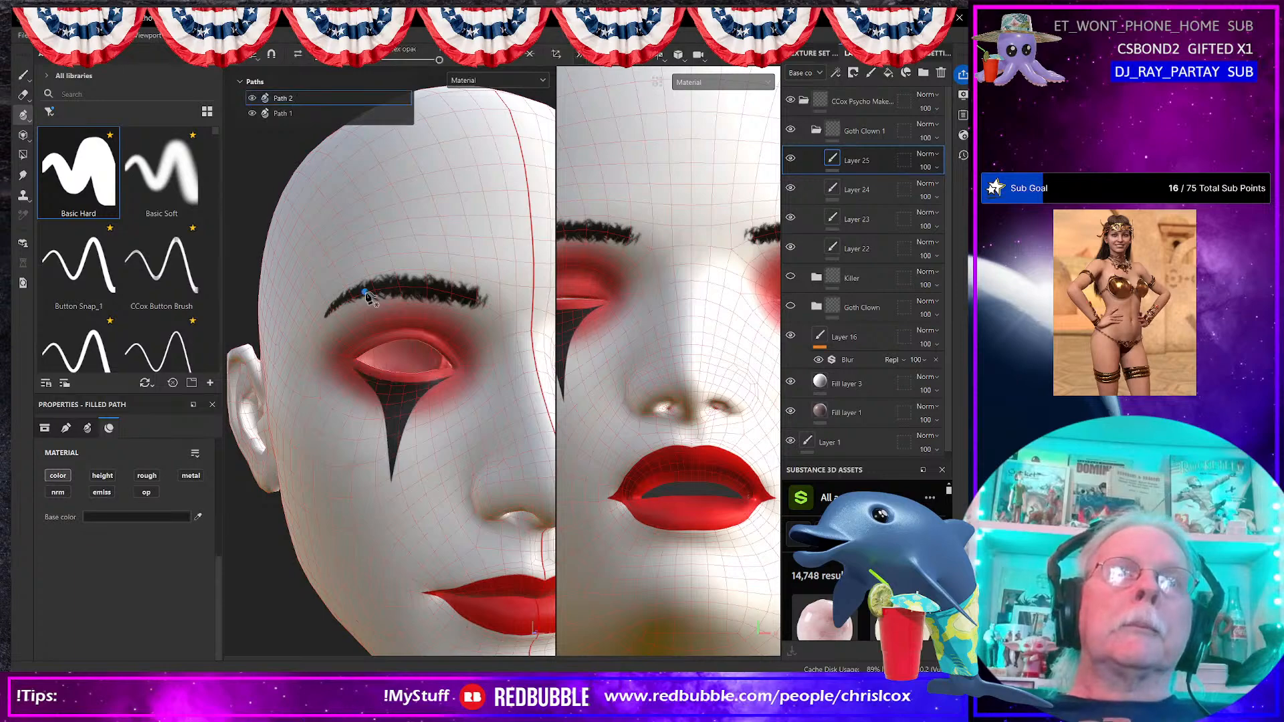
{"action": "left_click", "coordinate": [453, 296]}
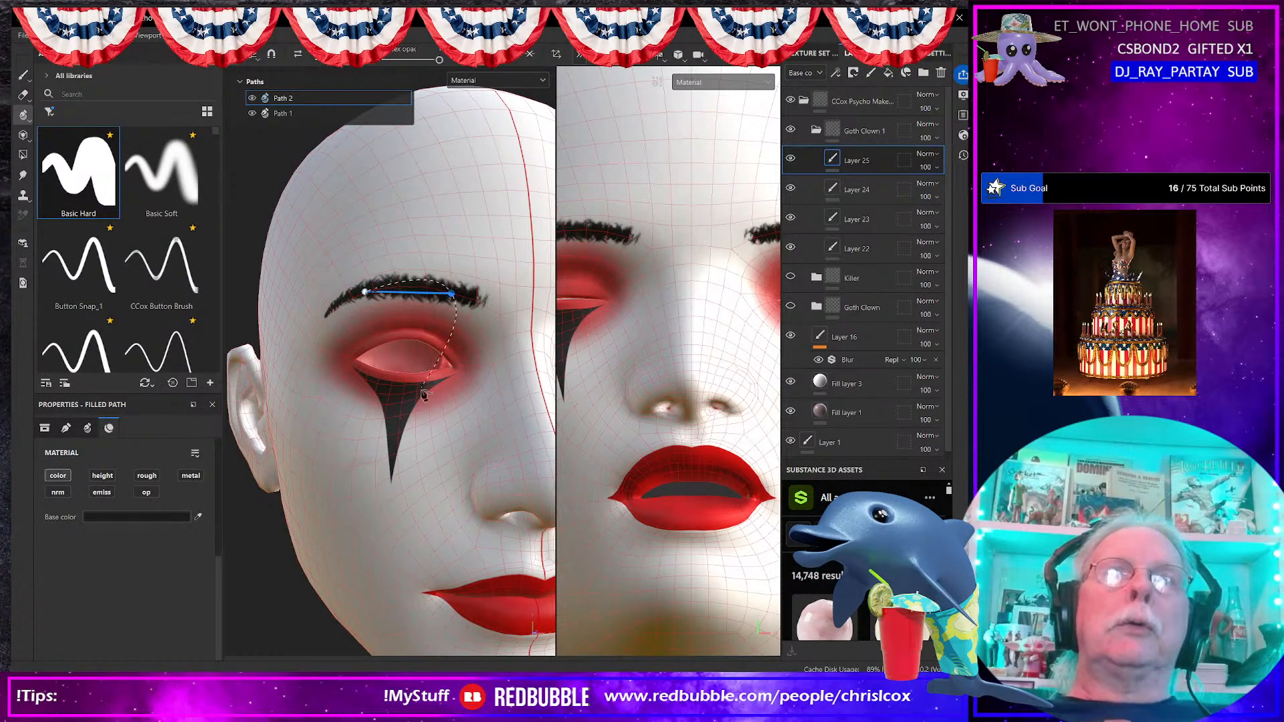
{"action": "left_click", "coordinate": [412, 229]}
{"action": "left_click", "coordinate": [365, 293]}
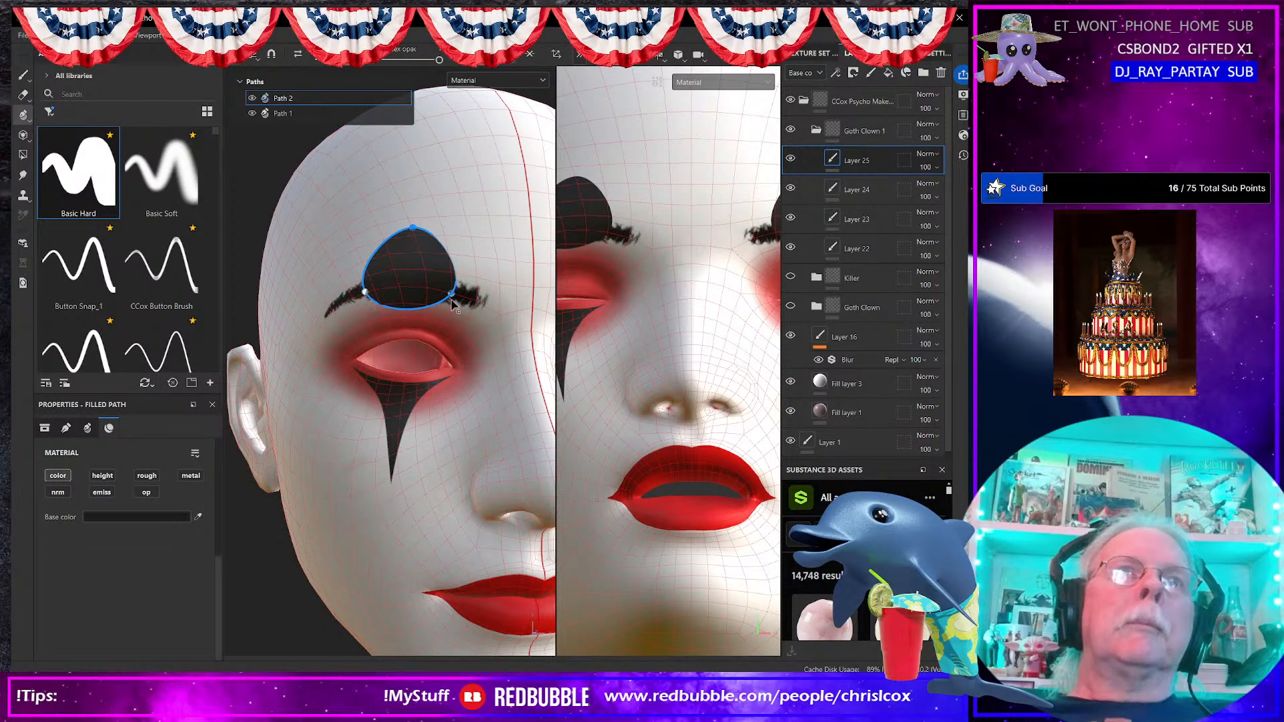
Step: Select all points of the eyebrow path and convert them to sharp corners to form a straight-sided triangle
{"action": "left_click_drag", "start_coordinate": [331, 204], "coordinate": [481, 322]}
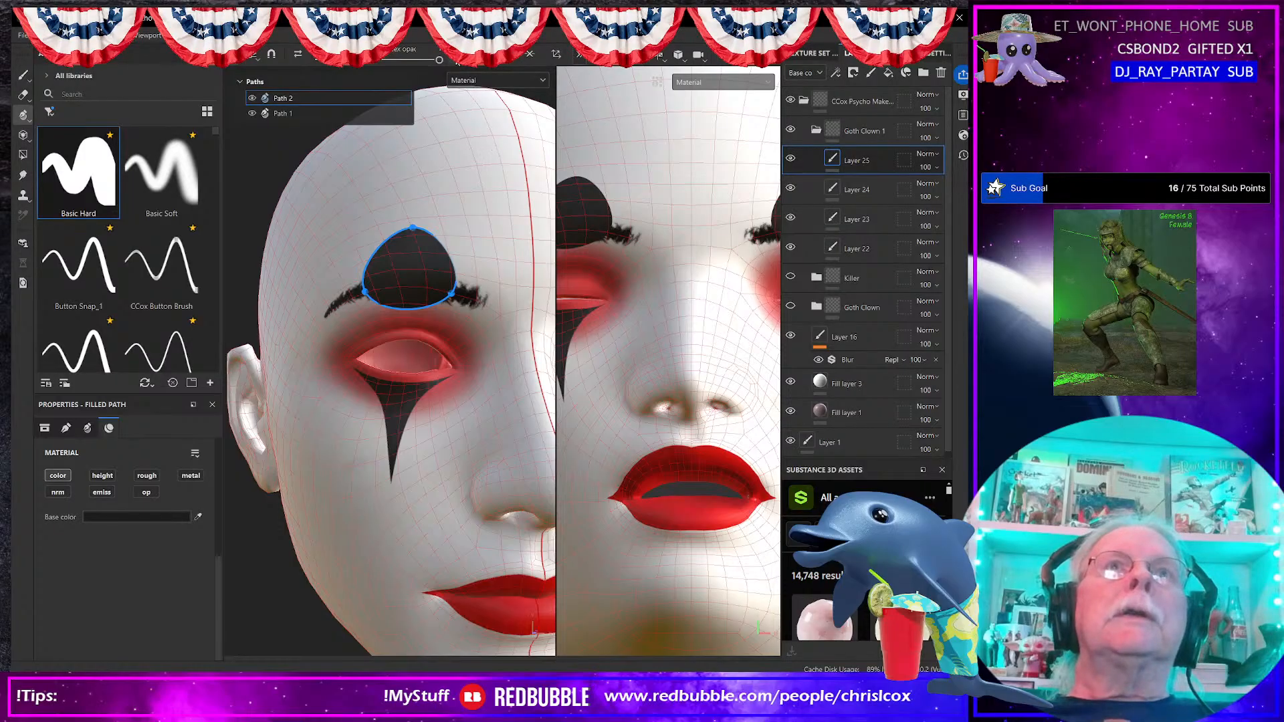
{"action": "left_click", "coordinate": [476, 55]}
{"action": "left_click", "coordinate": [477, 55]}
Step: Add a point in the middle of the eyebrow triangle's base, raise it, and angle the base corners' handles to follow the brow's arch
{"action": "scroll", "coordinate": [440, 322], "scroll_direction": "down", "scroll_amount": 3}
{"action": "scroll", "coordinate": [439, 321], "scroll_direction": "up", "scroll_amount": 3}
{"action": "scroll", "coordinate": [438, 322], "scroll_direction": "up", "scroll_amount": 2}
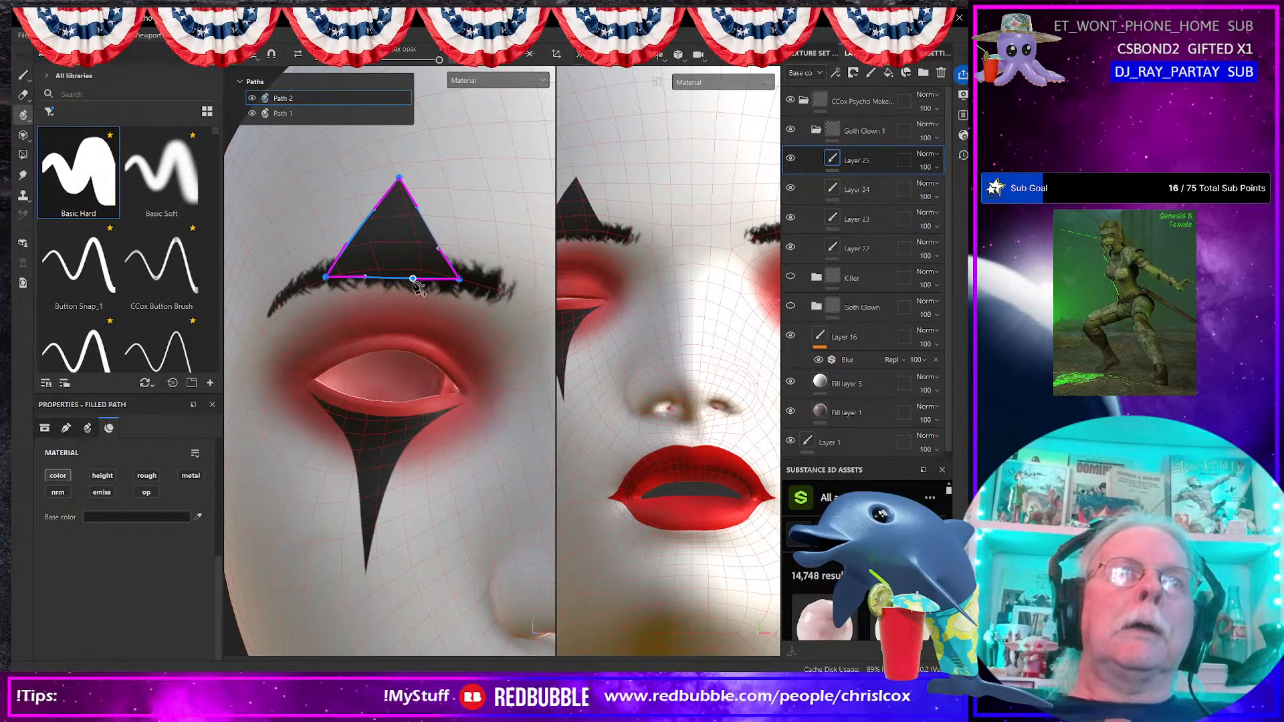
{"action": "scroll", "coordinate": [418, 296], "scroll_direction": "up", "scroll_amount": 3}
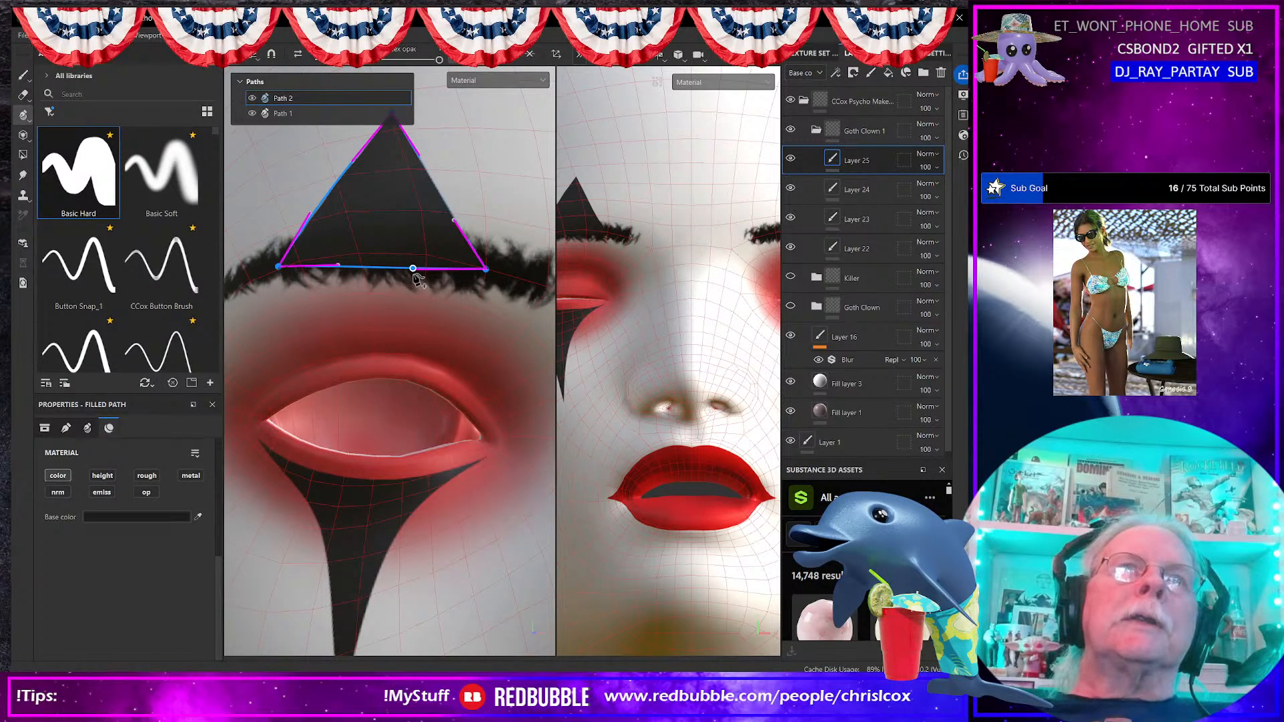
{"action": "left_click_drag", "start_coordinate": [395, 271], "coordinate": [397, 252]}
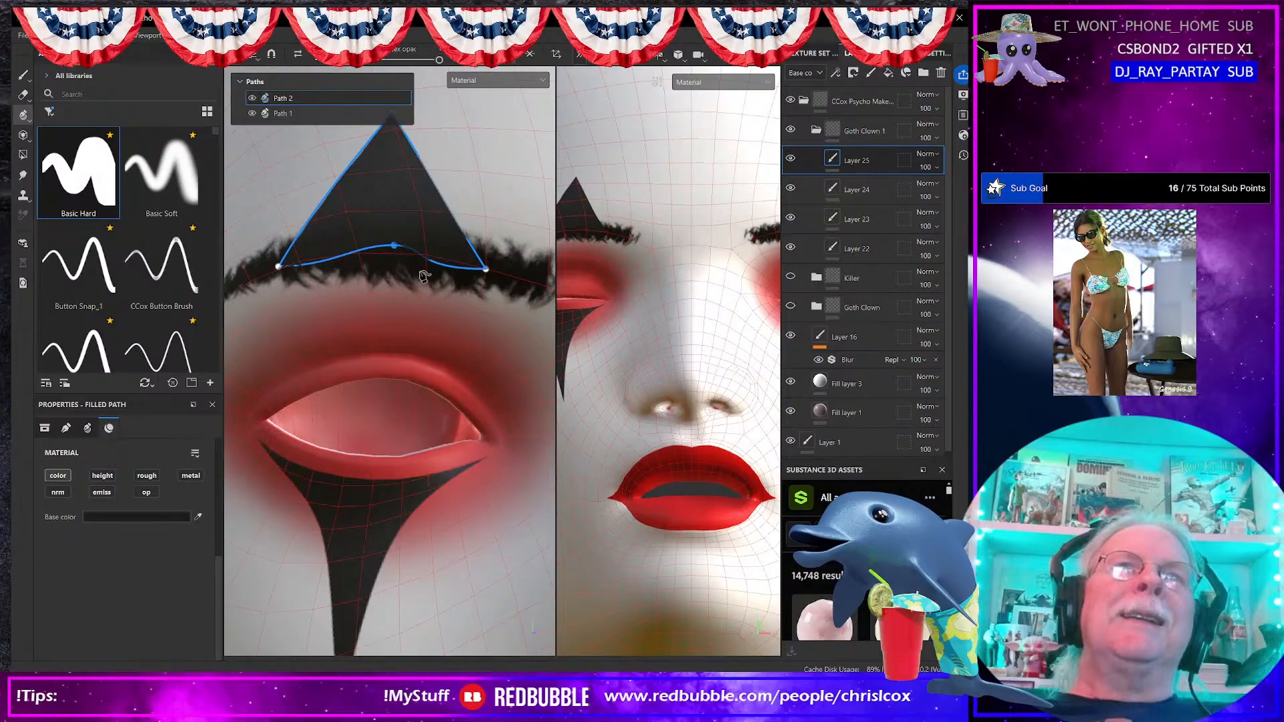
{"action": "left_click_drag", "start_coordinate": [487, 273], "coordinate": [417, 261]}
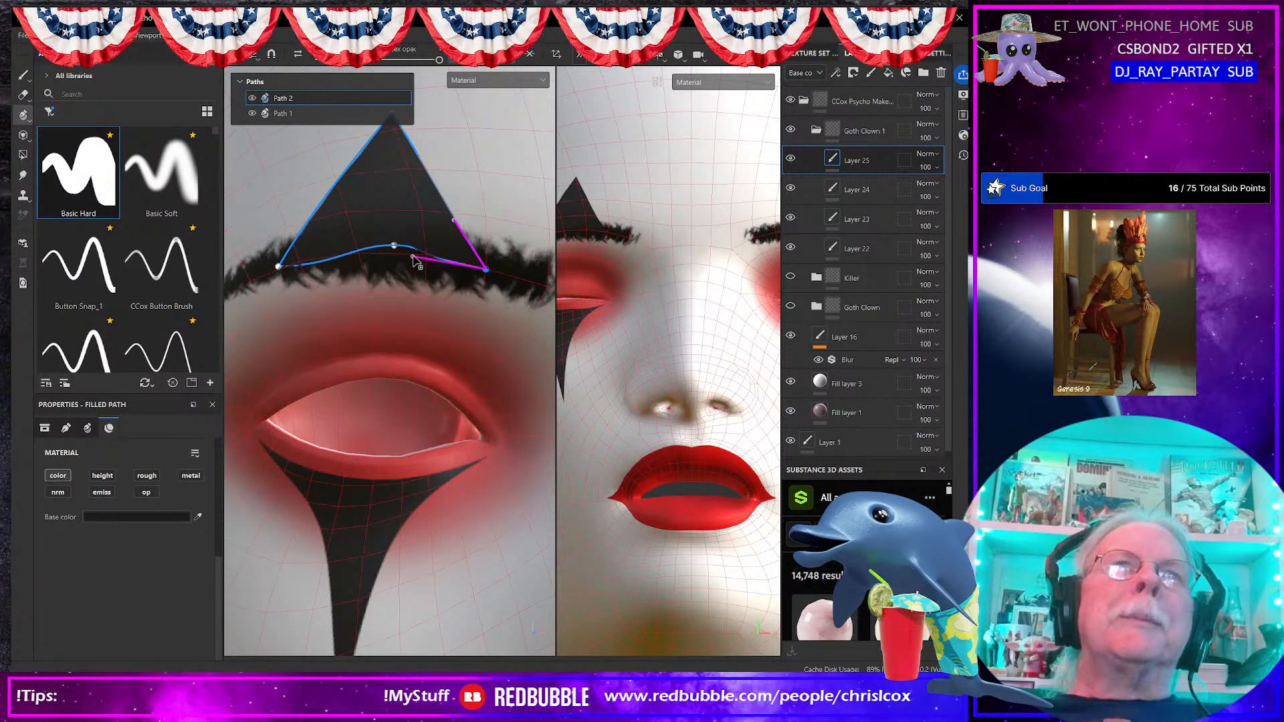
{"action": "left_click_drag", "start_coordinate": [280, 270], "coordinate": [321, 254]}
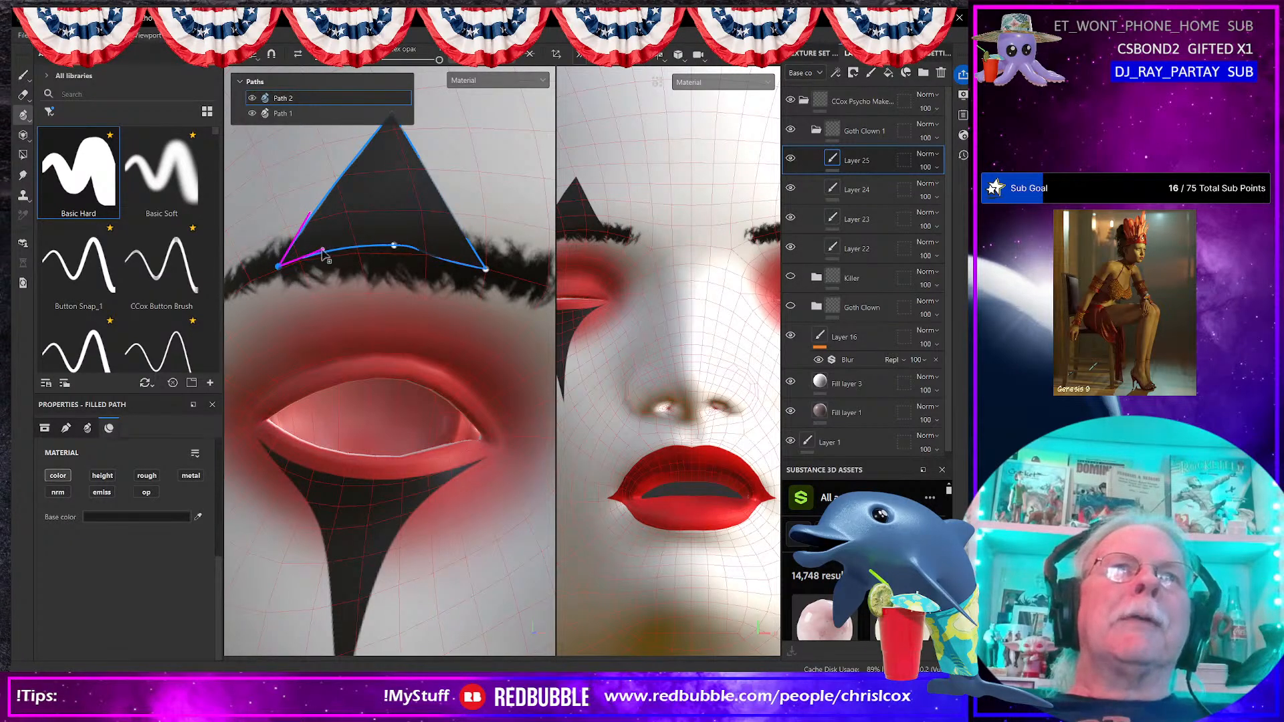
Step: Pull the upper handles of both base corners inward so the eyebrow triangle's sides curve concavely
{"action": "scroll", "coordinate": [416, 290], "scroll_direction": "up", "scroll_amount": 3}
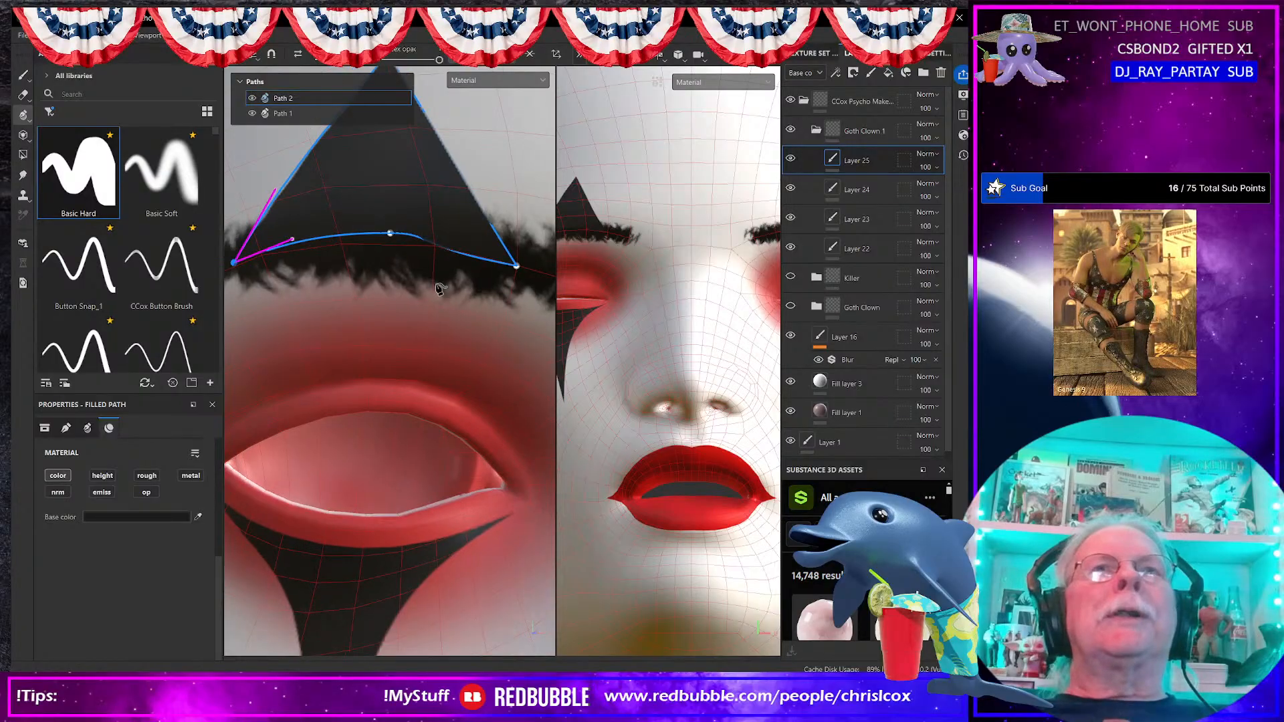
{"action": "scroll", "coordinate": [438, 289], "scroll_direction": "down", "scroll_amount": 1}
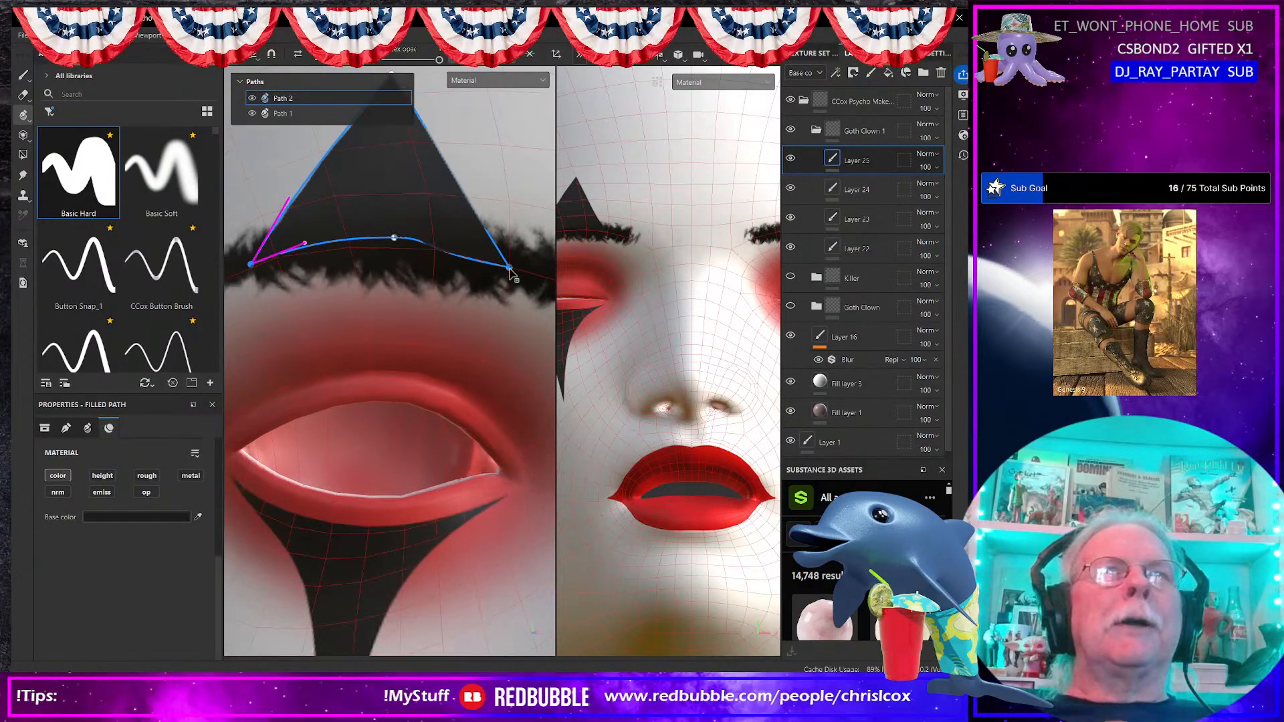
{"action": "left_click", "coordinate": [510, 268]}
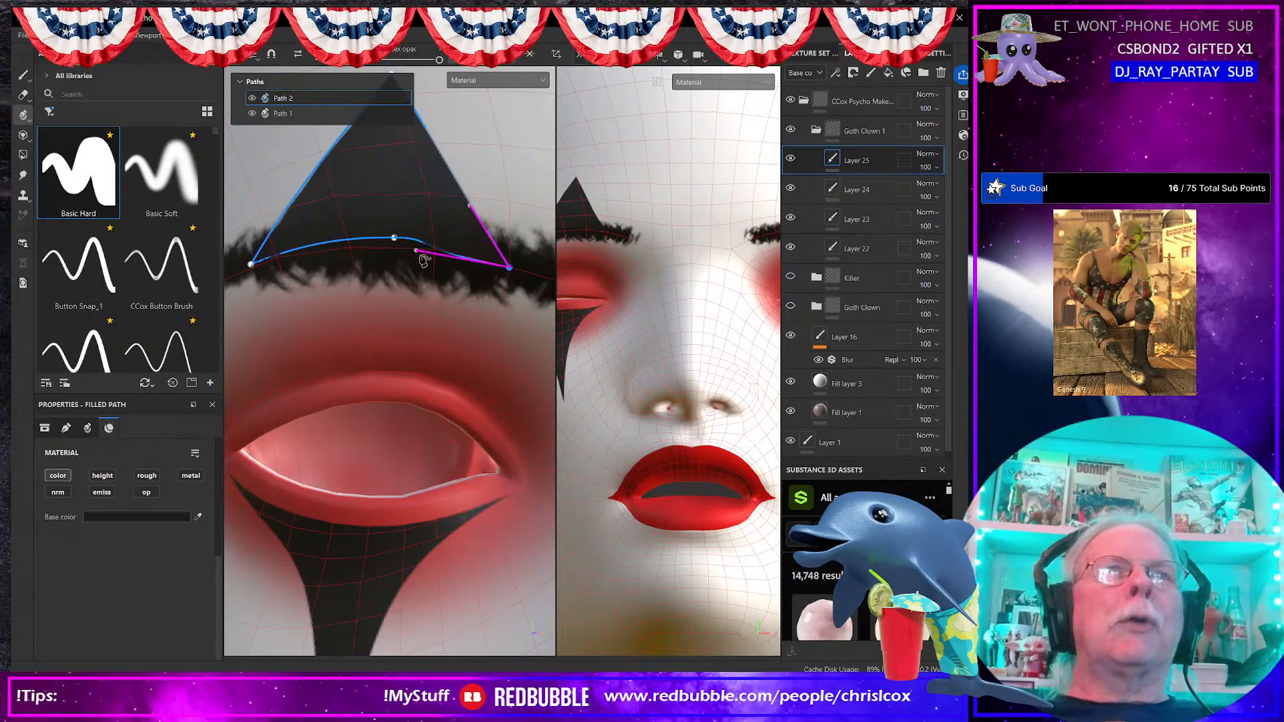
{"action": "left_click_drag", "start_coordinate": [415, 253], "coordinate": [405, 219]}
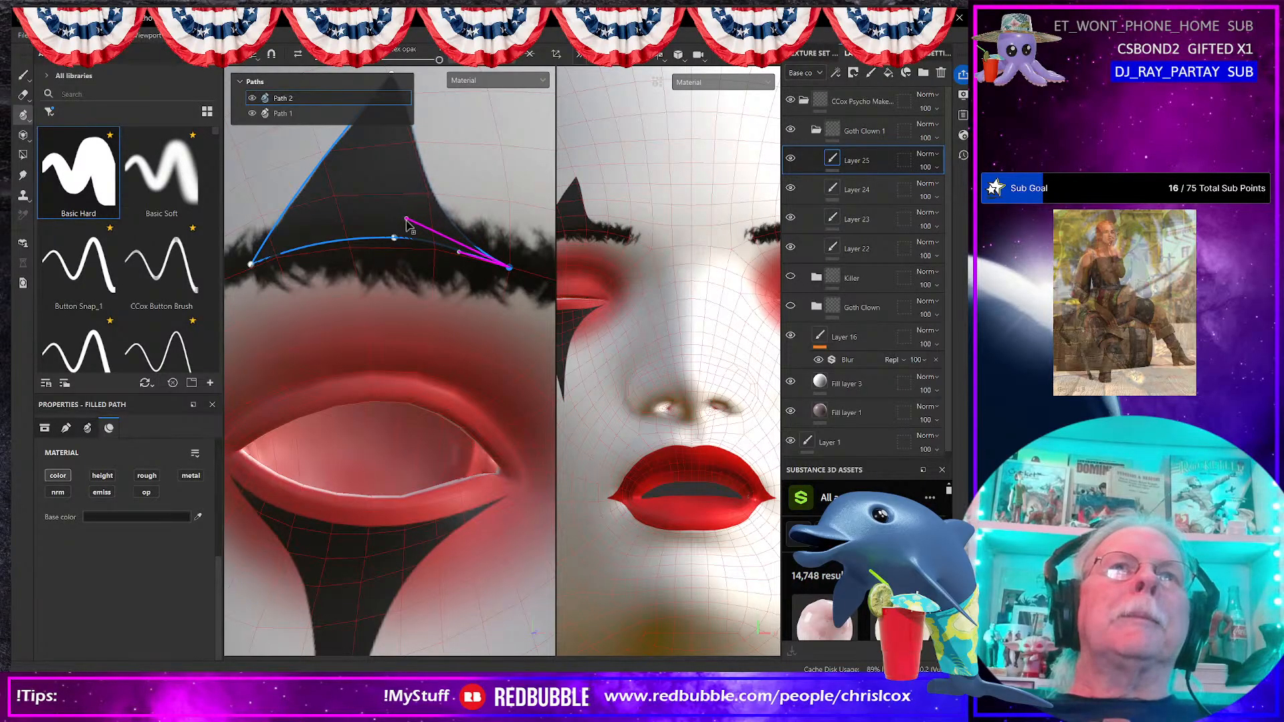
{"action": "left_click", "coordinate": [252, 265]}
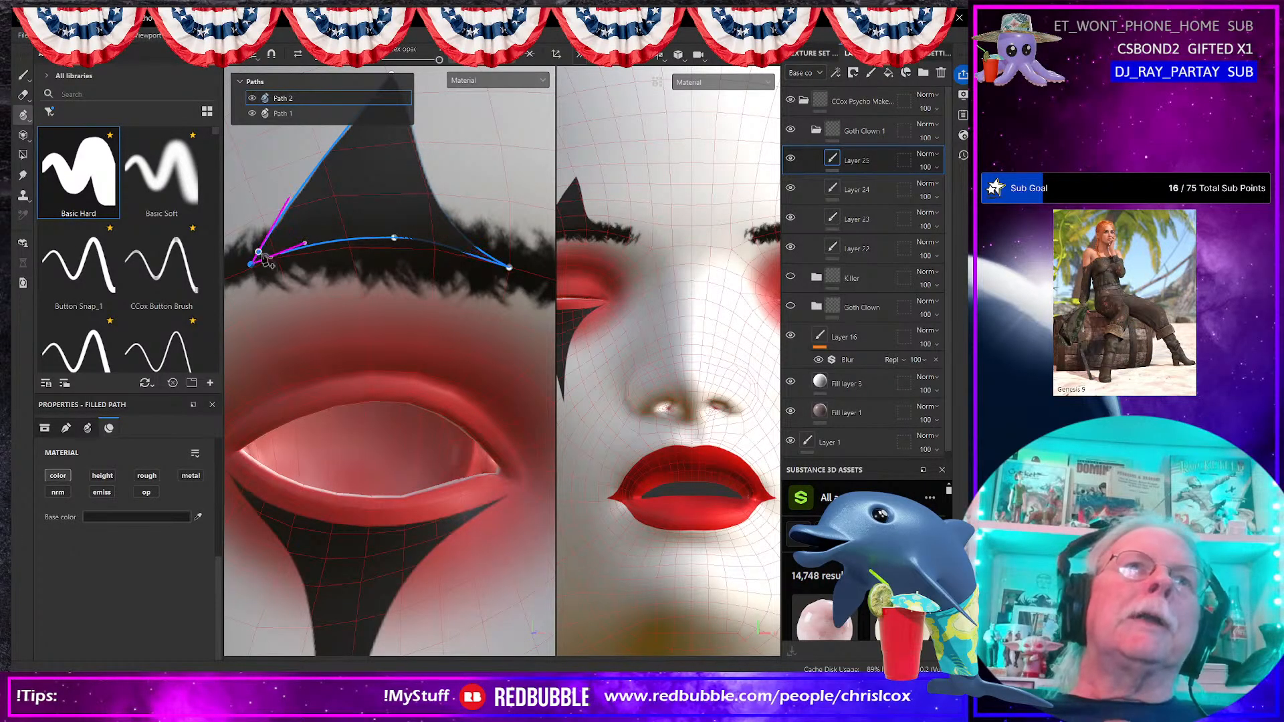
{"action": "left_click_drag", "start_coordinate": [291, 201], "coordinate": [379, 233]}
Step: Pull both handles of the eyebrow triangle's apex down and inward to form a slender spike
{"action": "middle_click_drag", "start_coordinate": [391, 214], "coordinate": [411, 332]}
{"action": "left_click", "coordinate": [416, 254]}
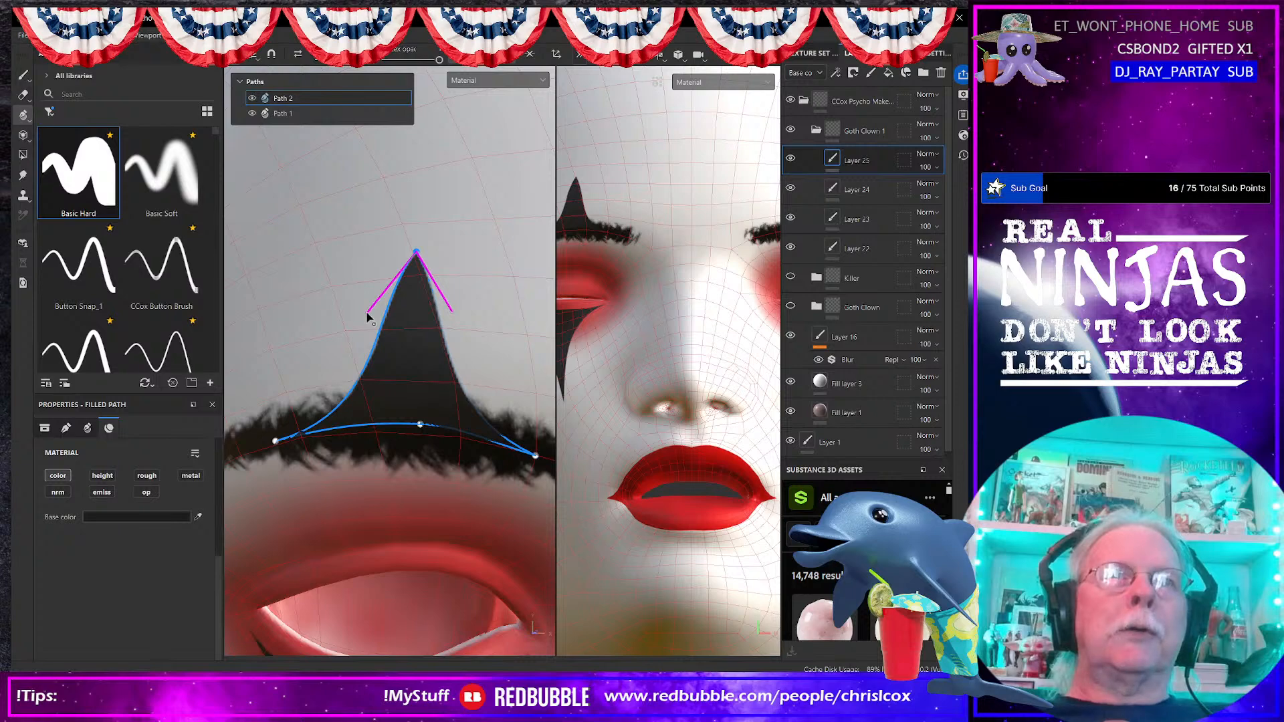
{"action": "left_click_drag", "start_coordinate": [368, 317], "coordinate": [401, 384]}
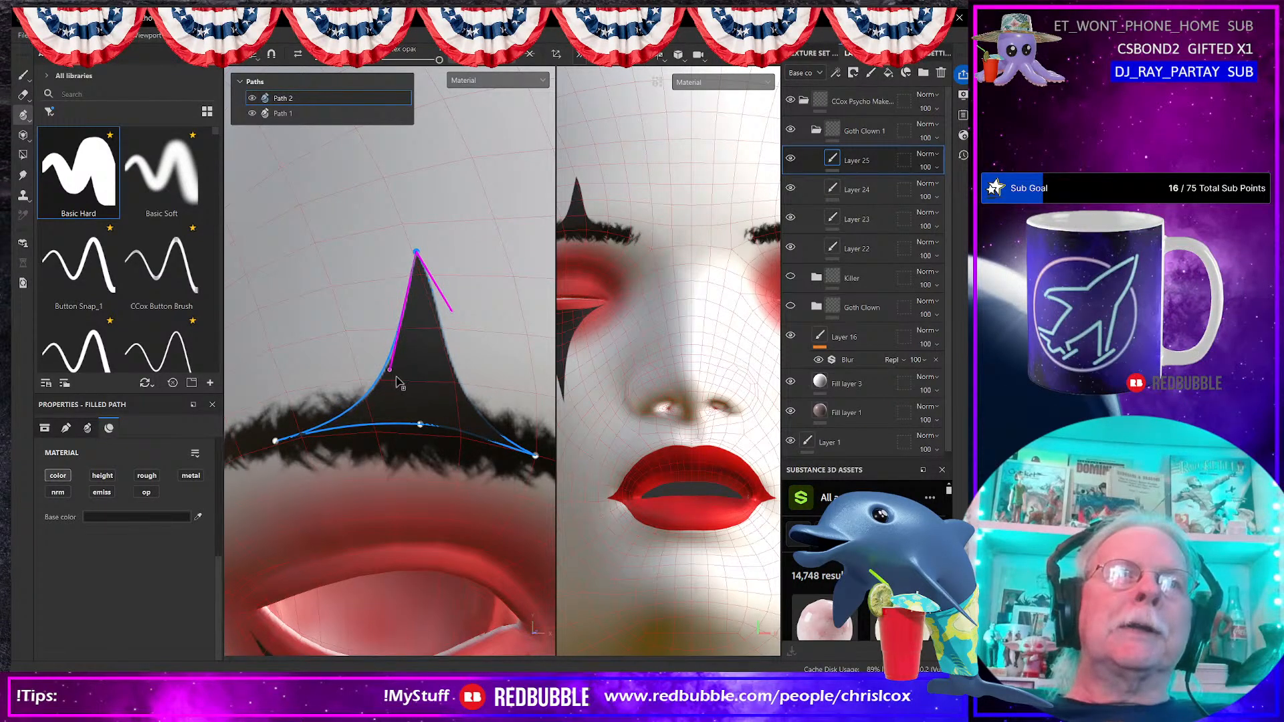
{"action": "left_click_drag", "start_coordinate": [452, 317], "coordinate": [429, 374]}
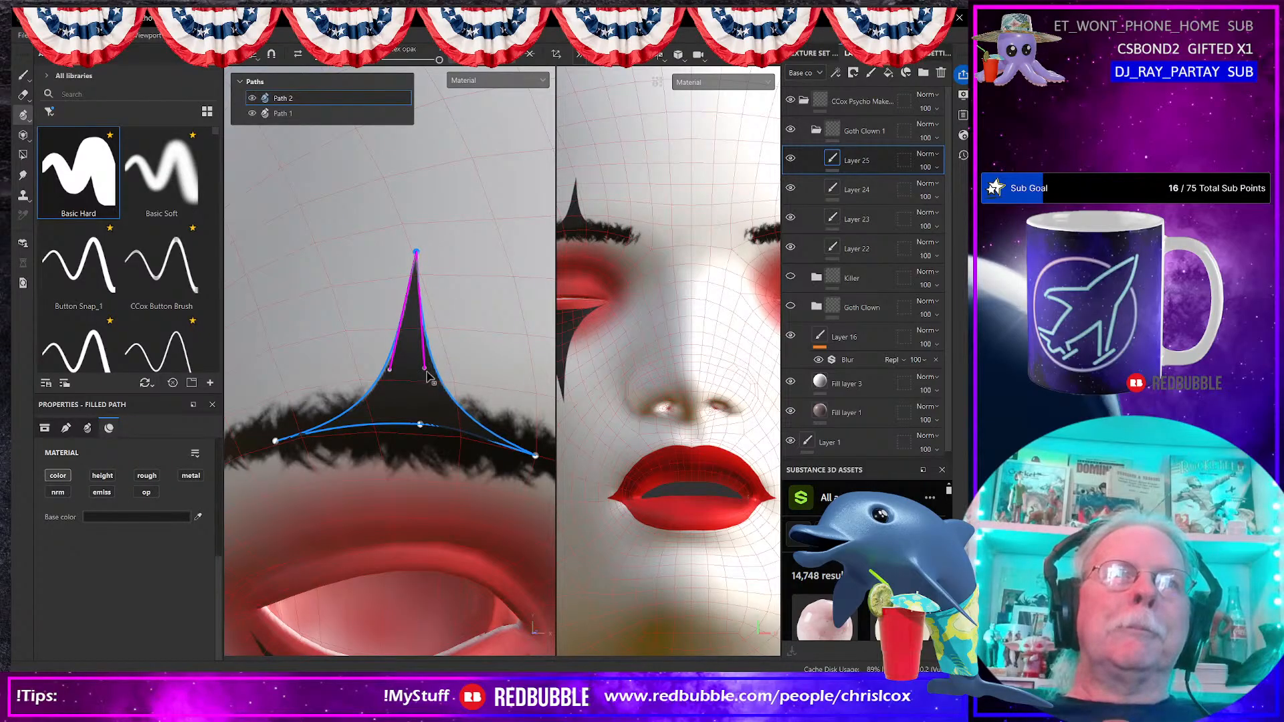
{"action": "scroll", "coordinate": [431, 377], "scroll_direction": "down", "scroll_amount": 10}
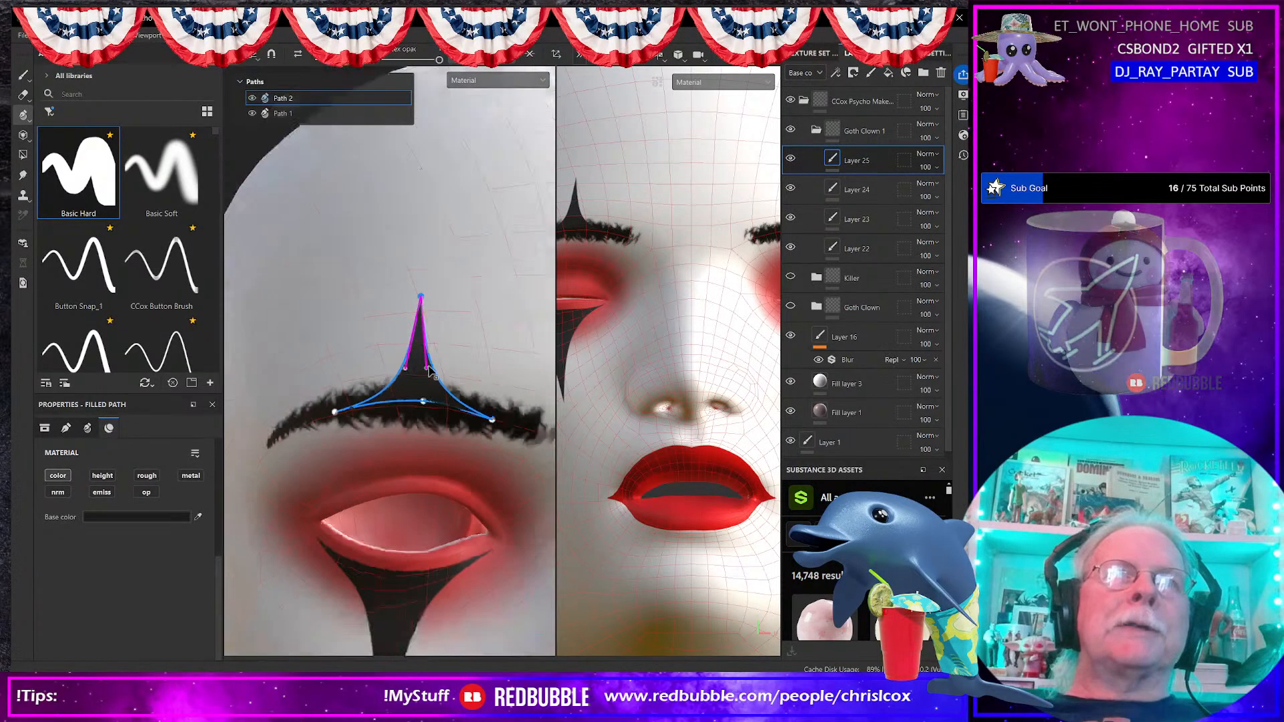
{"action": "left_click_drag", "start_coordinate": [490, 427], "coordinate": [362, 409], "text": "alt"}
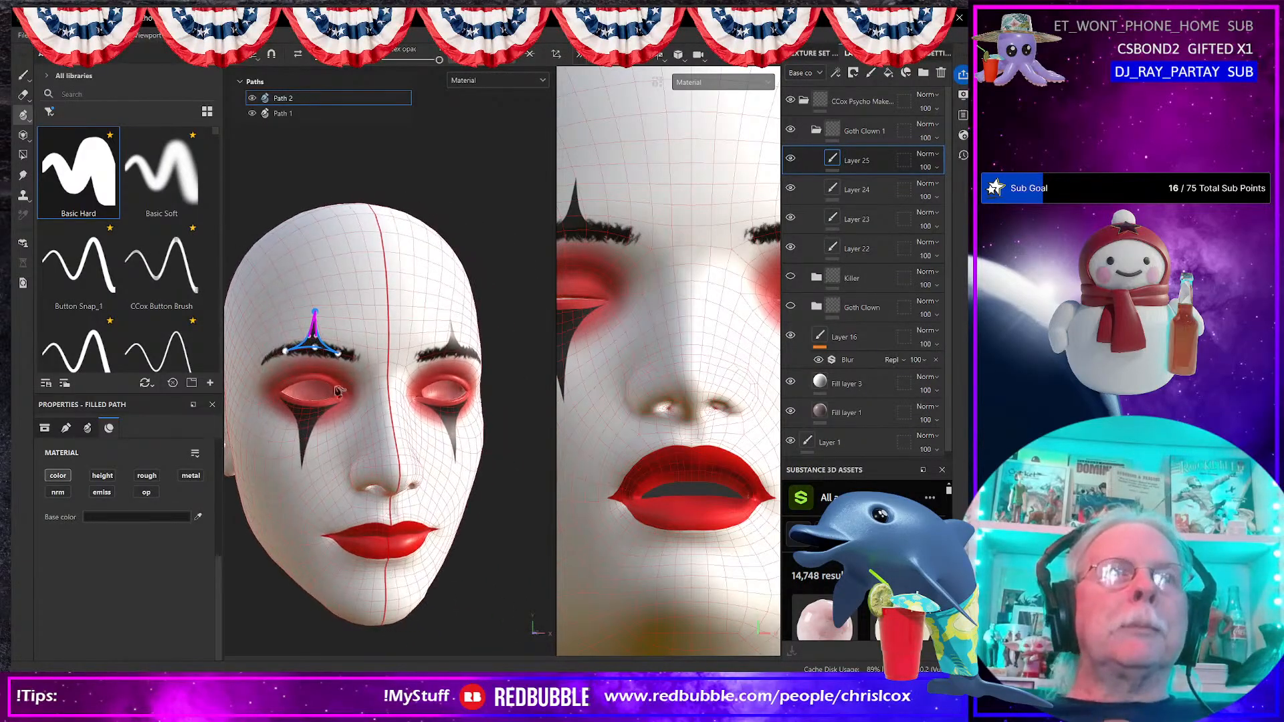
Step: Extend the eyebrow spike's inner base corner along the brow and raise its apex slightly to heighten the spike
{"action": "scroll", "coordinate": [345, 353], "scroll_direction": "up", "scroll_amount": 5}
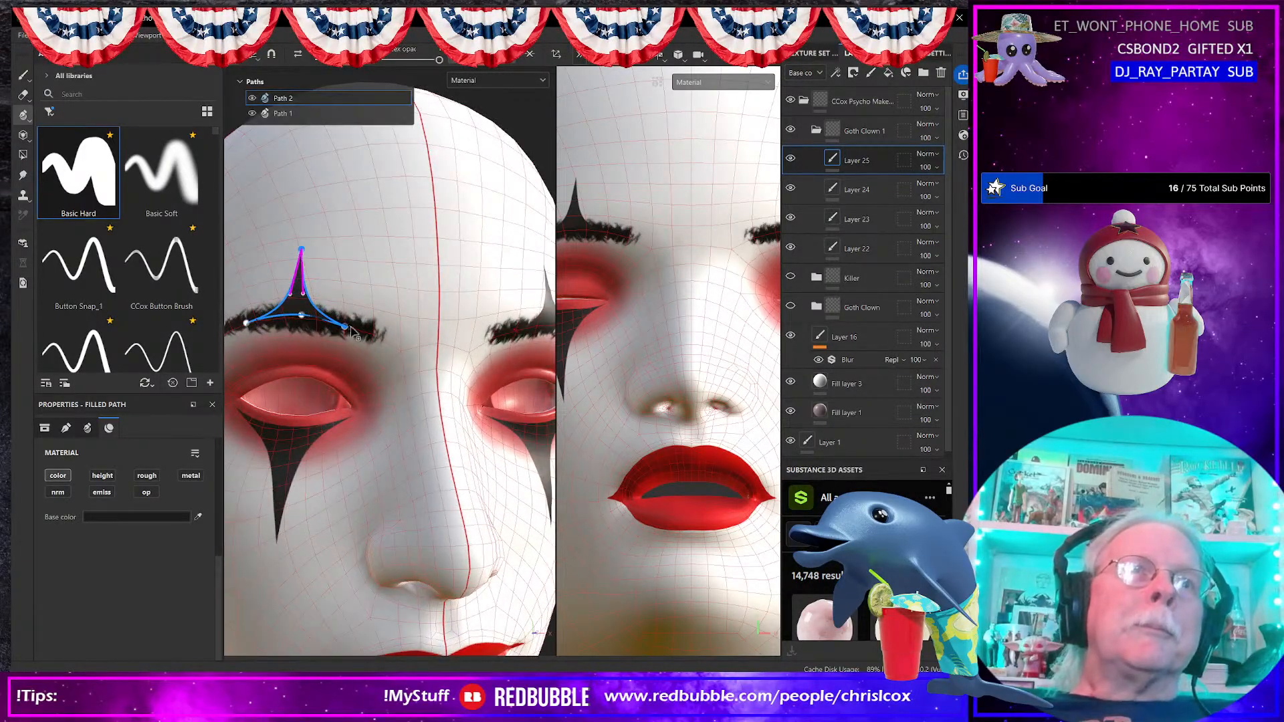
{"action": "left_click_drag", "start_coordinate": [348, 328], "coordinate": [361, 332]}
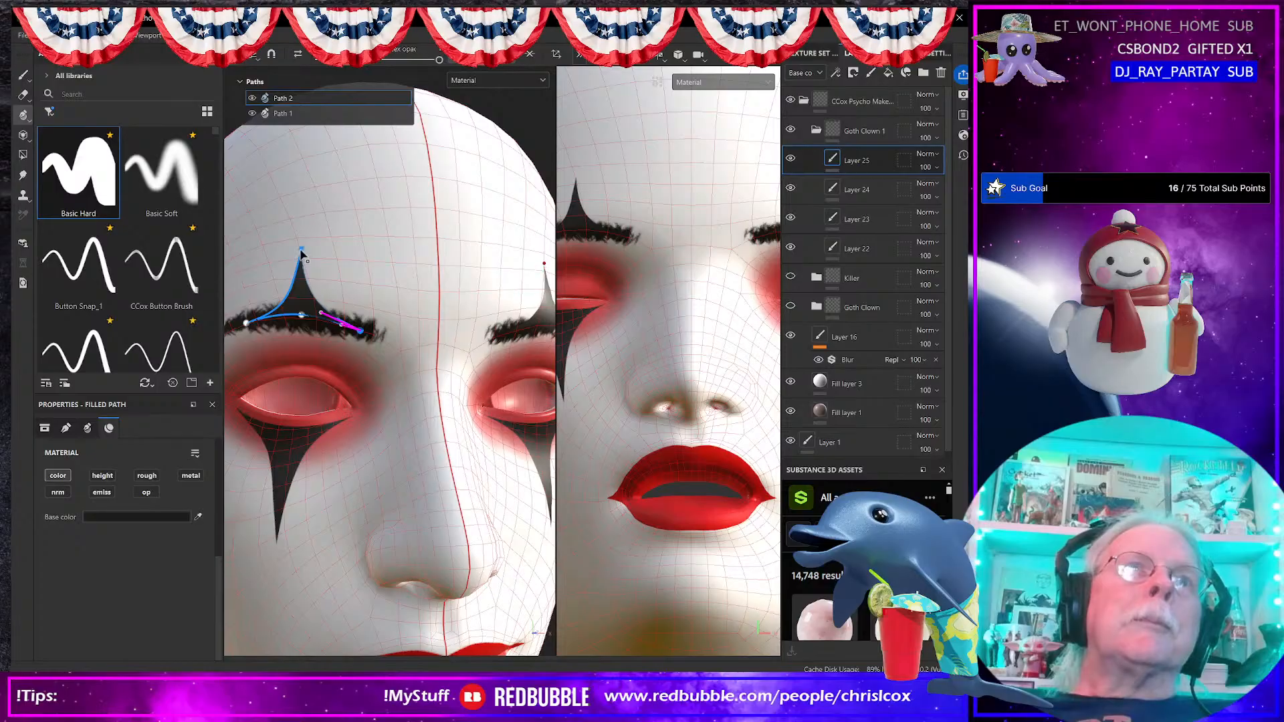
{"action": "left_click_drag", "start_coordinate": [301, 251], "coordinate": [306, 242]}
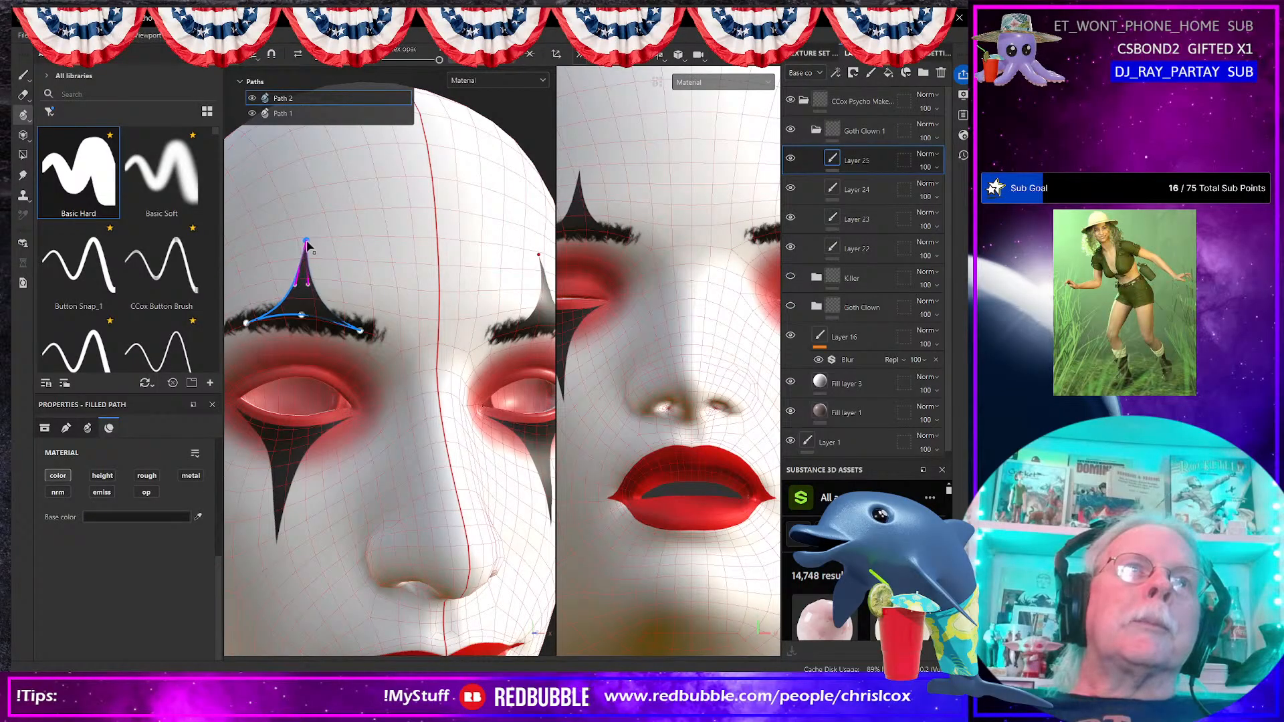
{"action": "left_click", "coordinate": [246, 326]}
{"action": "scroll", "coordinate": [385, 374], "scroll_direction": "down", "scroll_amount": 5}
{"action": "left_click_drag", "start_coordinate": [394, 413], "coordinate": [591, 415], "text": "alt"}
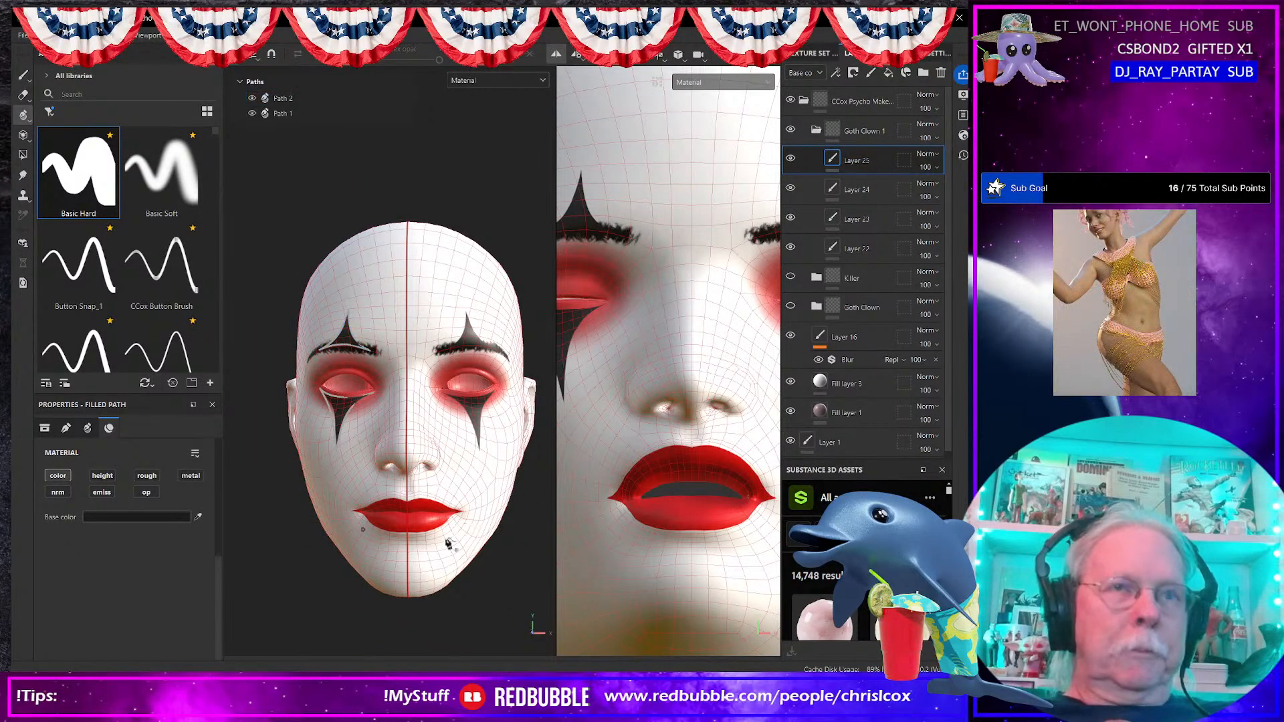
{"action": "key", "text": "Escape"}
{"action": "scroll", "coordinate": [428, 528], "scroll_direction": "up", "scroll_amount": 1}
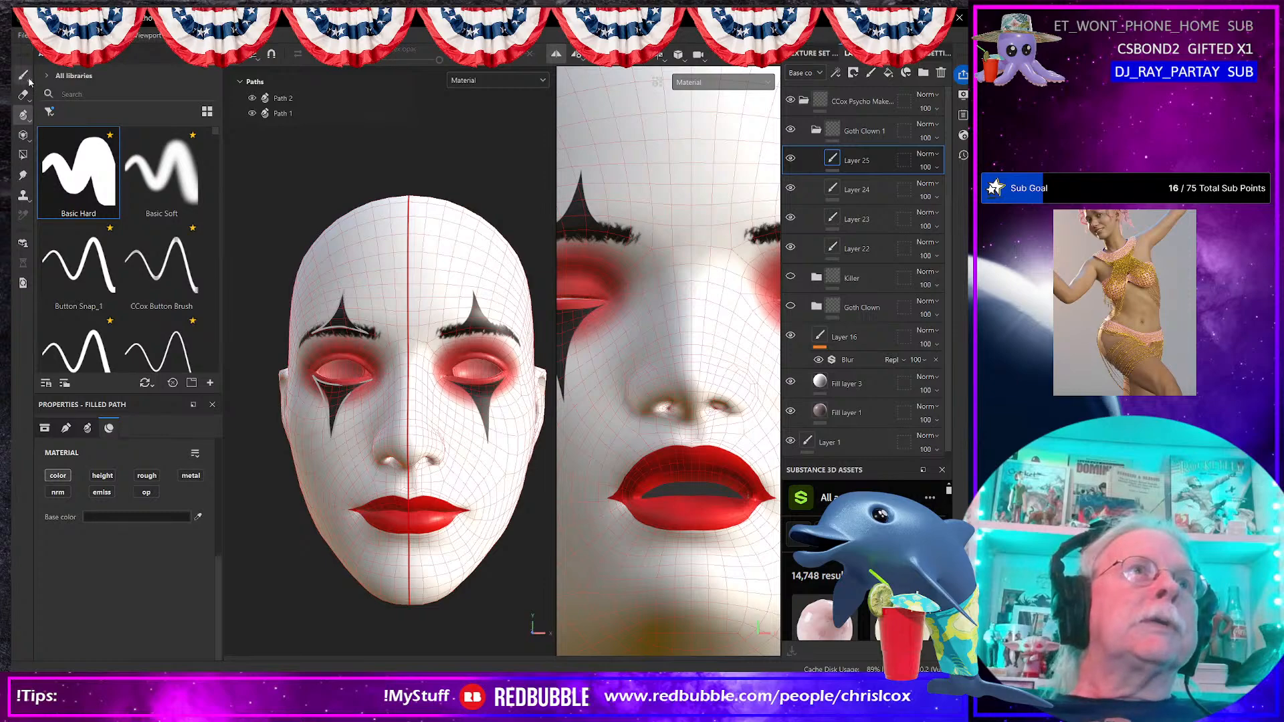
Step: Draw a mirrored paint-along path around the lips, from the upper lip's centre dip past the mouth corner to the lower lip's centre
{"action": "left_click", "coordinate": [23, 117]}
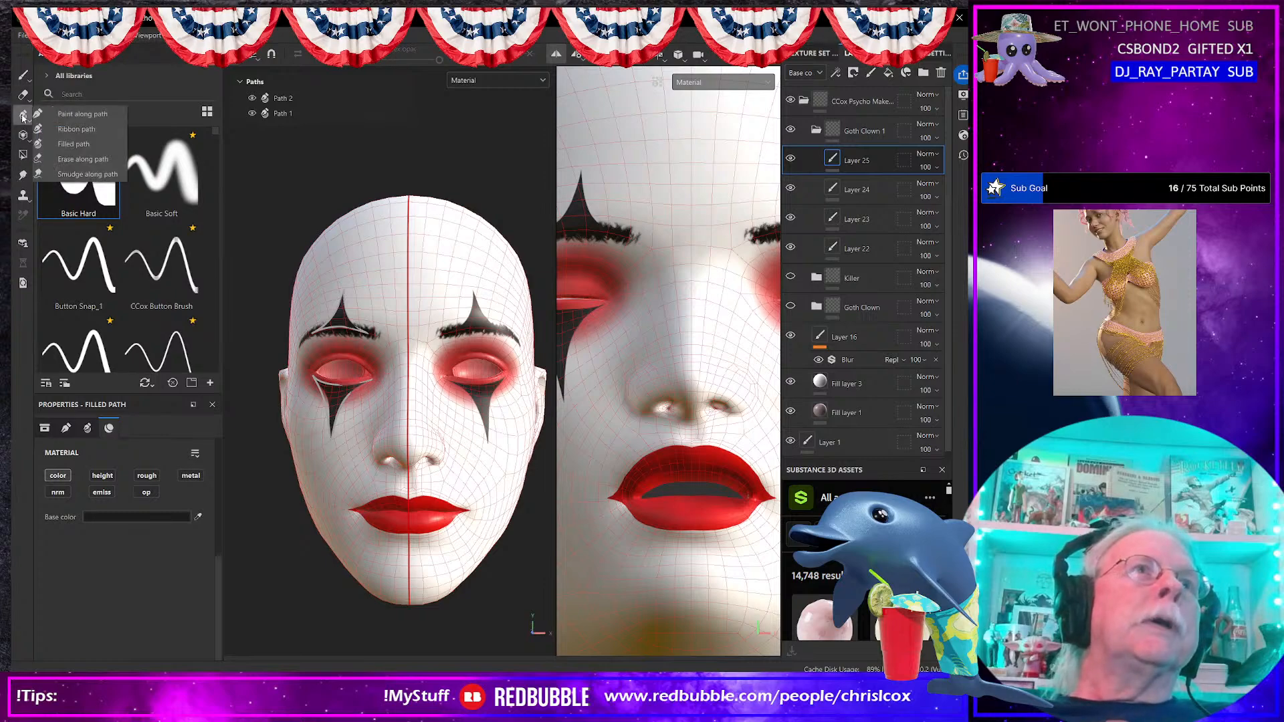
{"action": "left_click", "coordinate": [76, 114]}
{"action": "scroll", "coordinate": [260, 508], "scroll_direction": "up", "scroll_amount": 5}
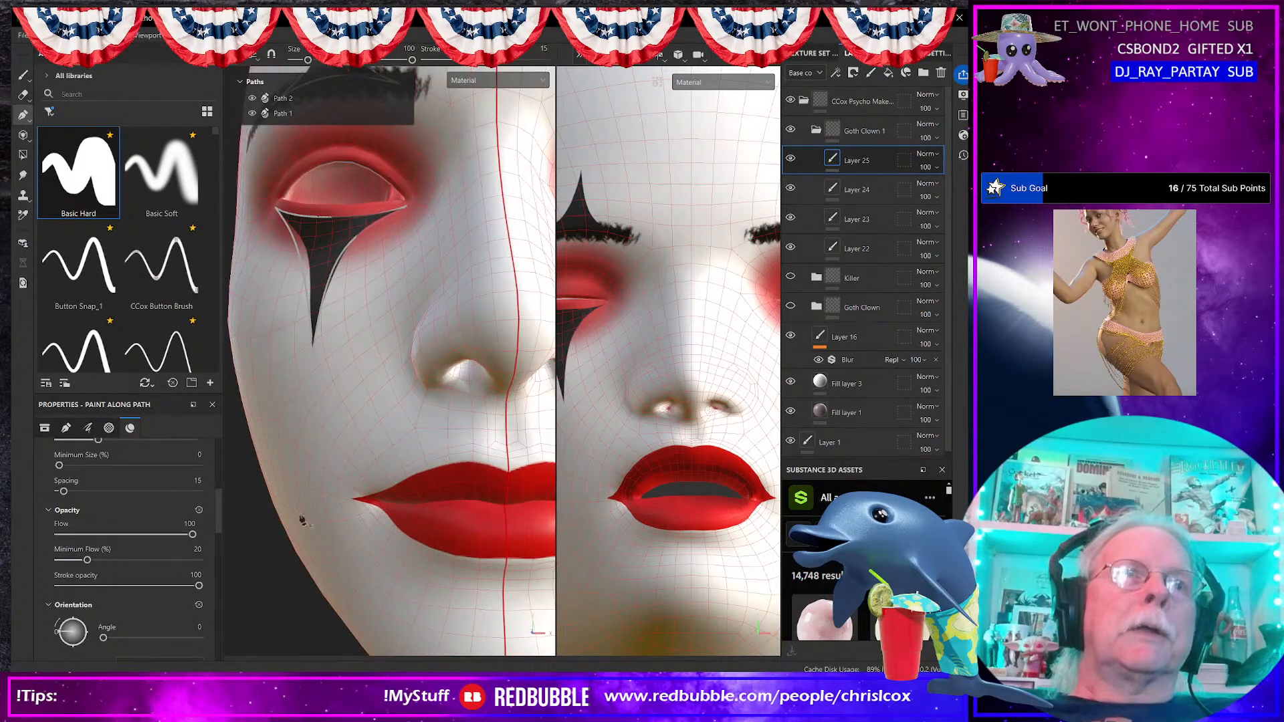
{"action": "middle_click_drag", "start_coordinate": [432, 540], "coordinate": [347, 535]}
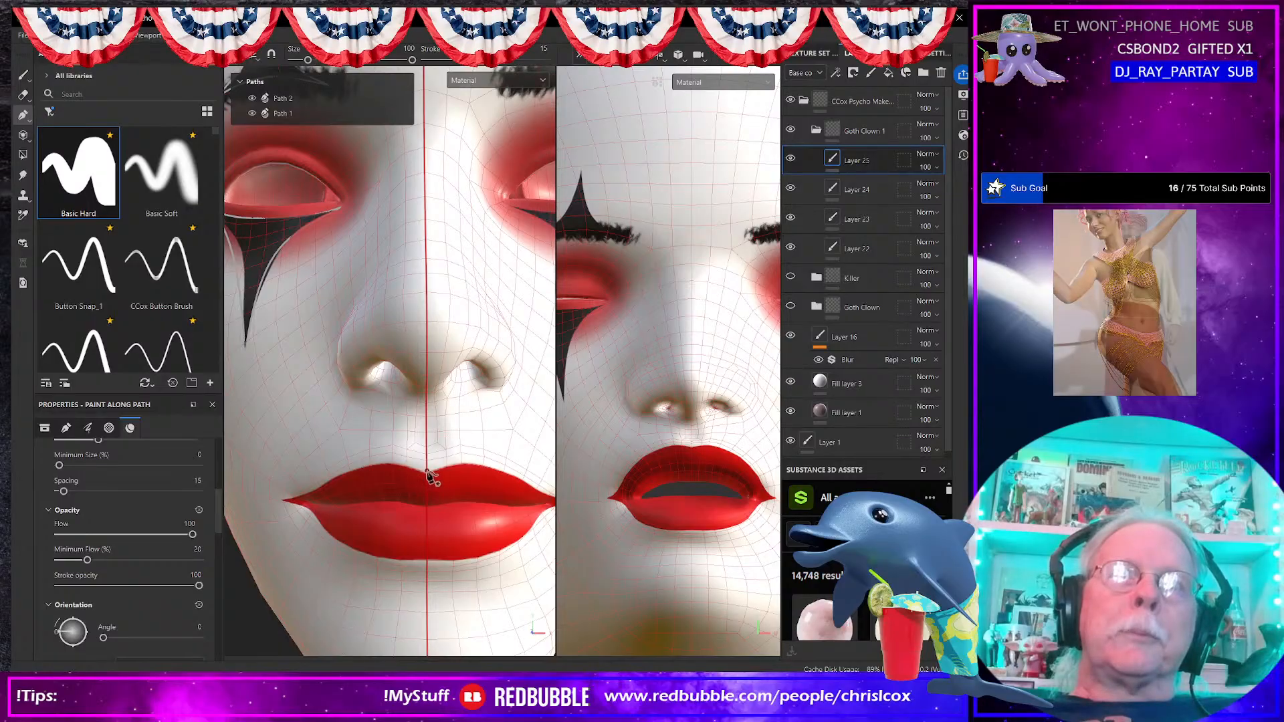
{"action": "left_click", "coordinate": [424, 474]}
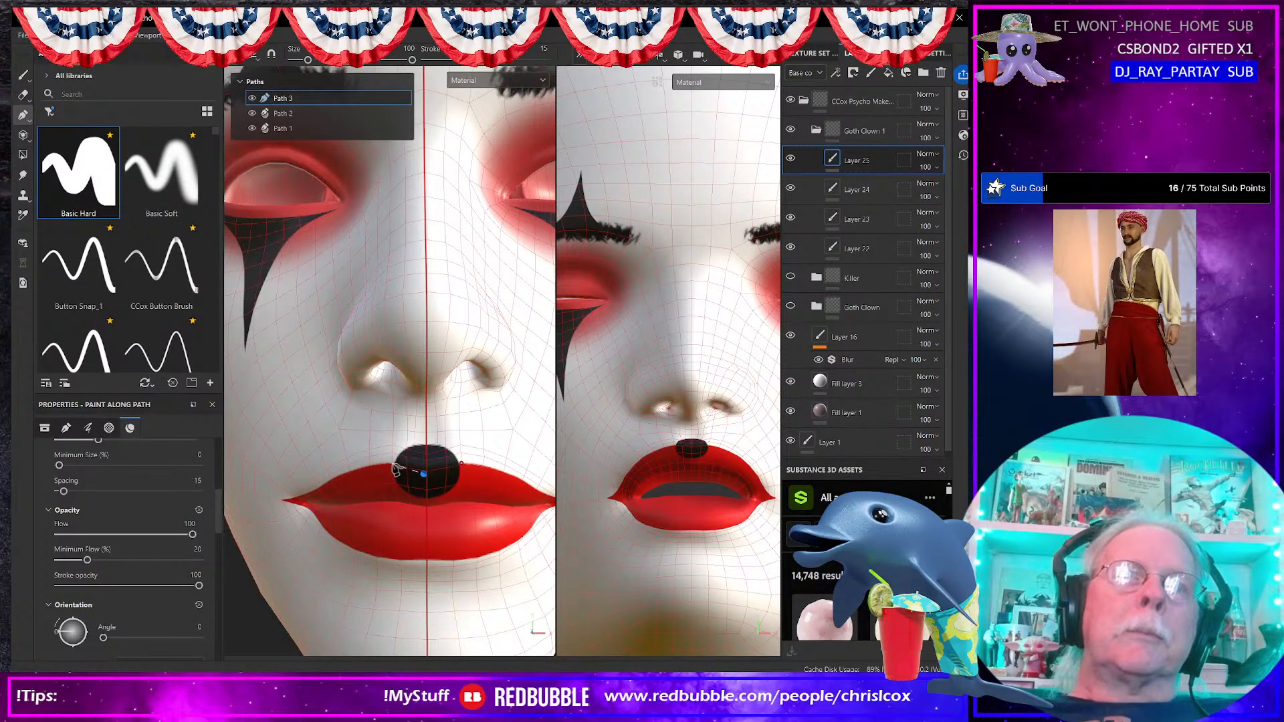
{"action": "left_click", "coordinate": [379, 463]}
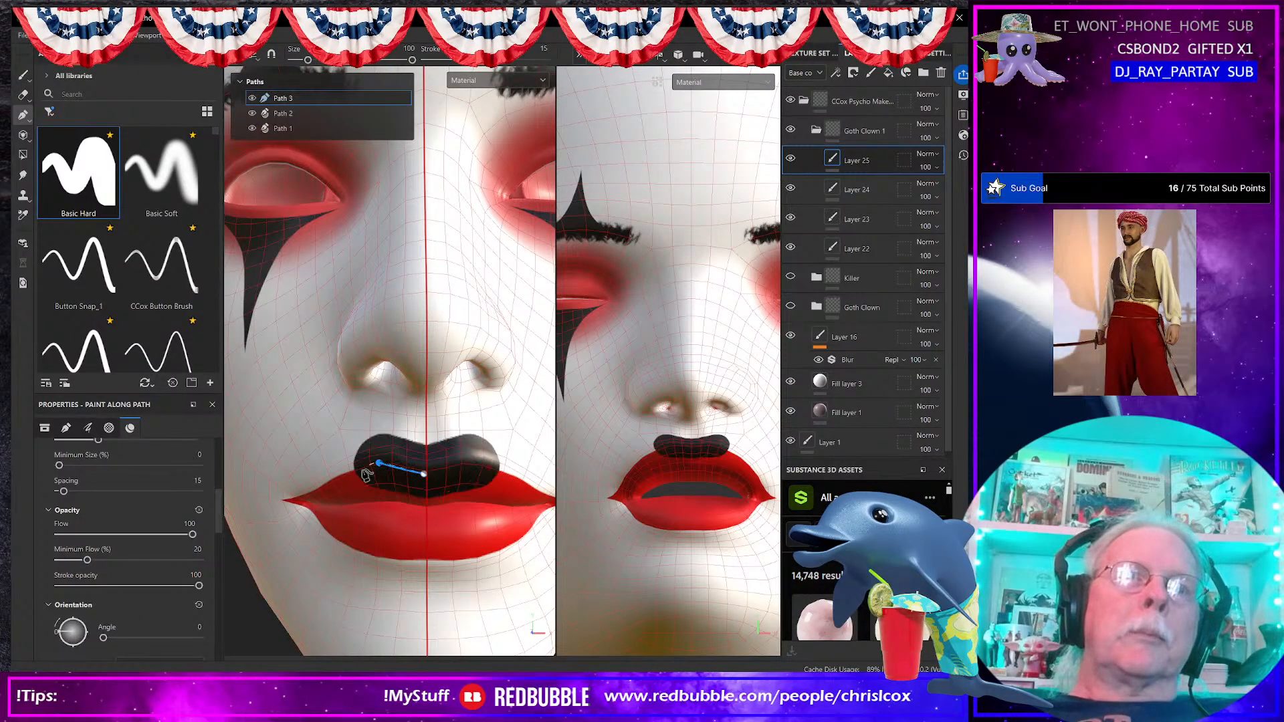
{"action": "left_click", "coordinate": [323, 485]}
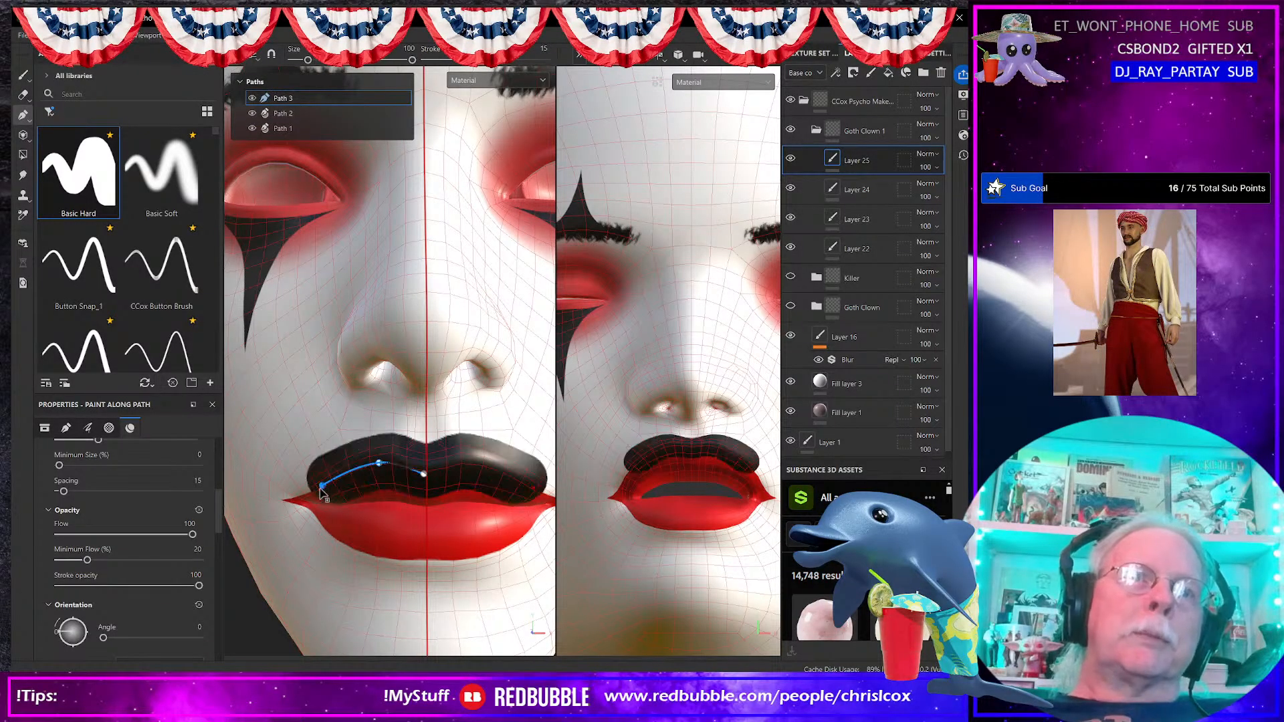
{"action": "left_click", "coordinate": [281, 500]}
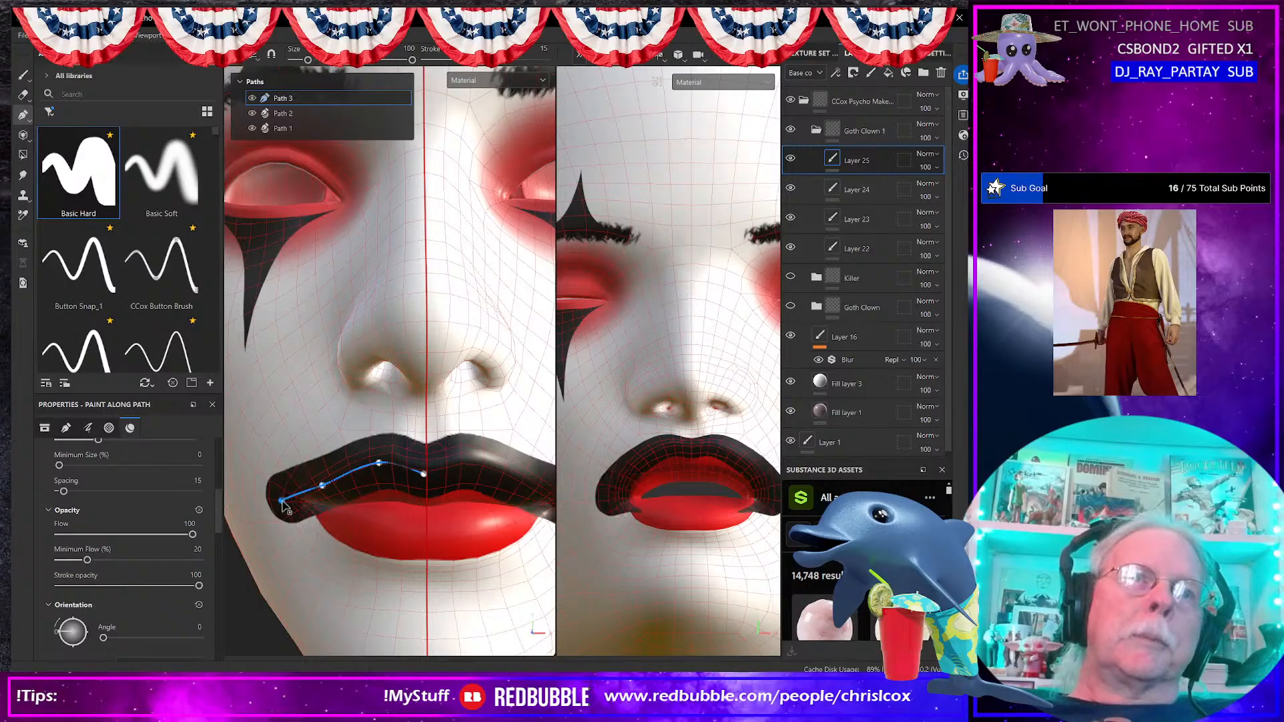
{"action": "left_click", "coordinate": [319, 519]}
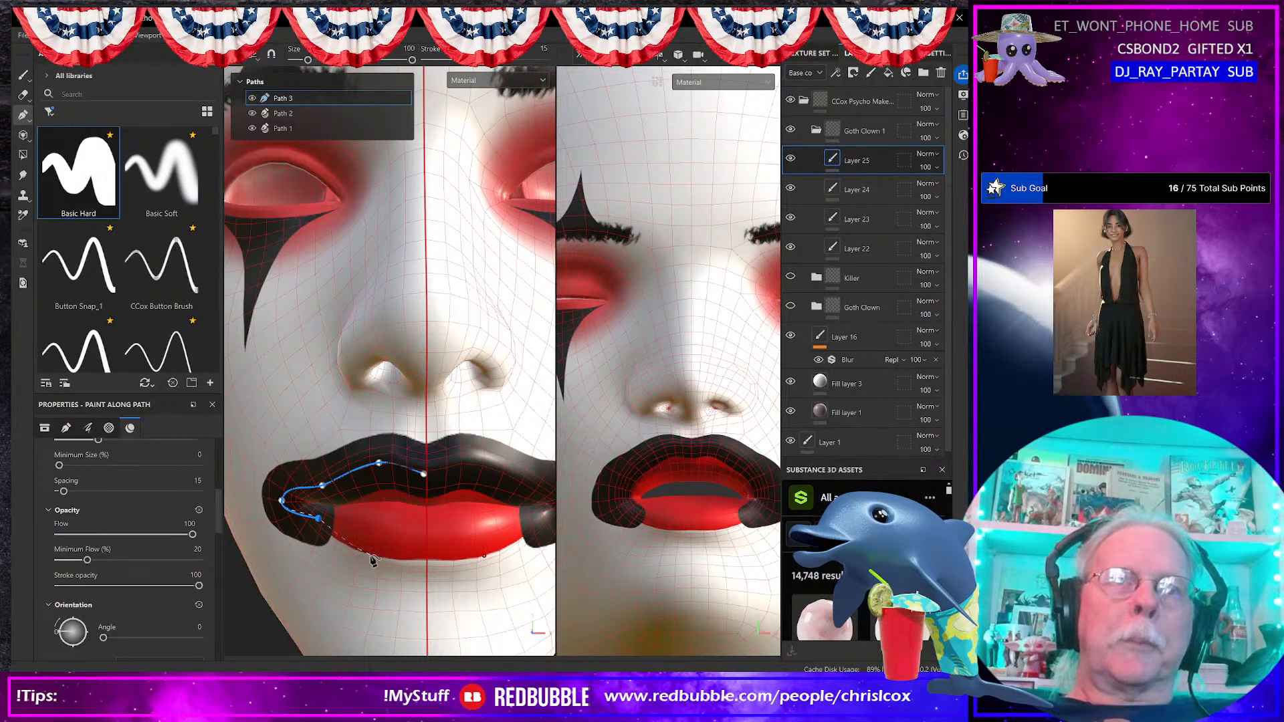
{"action": "left_click", "coordinate": [369, 555]}
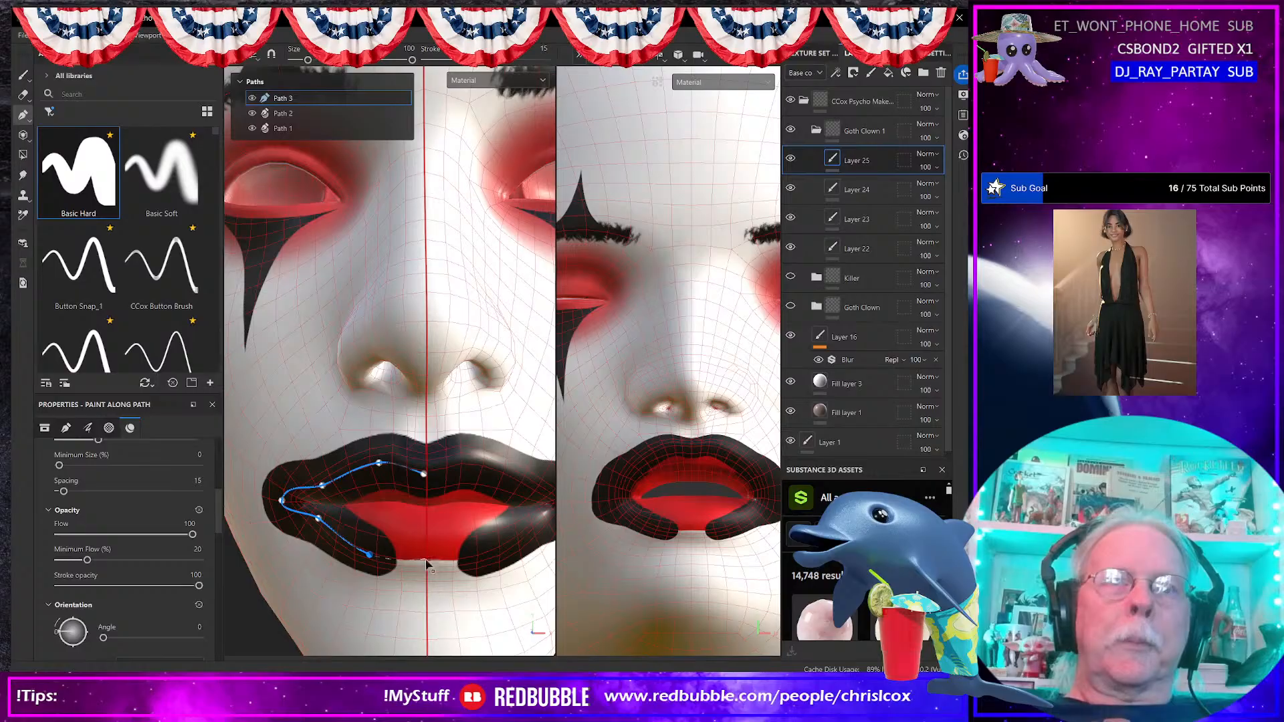
{"action": "left_click", "coordinate": [425, 559]}
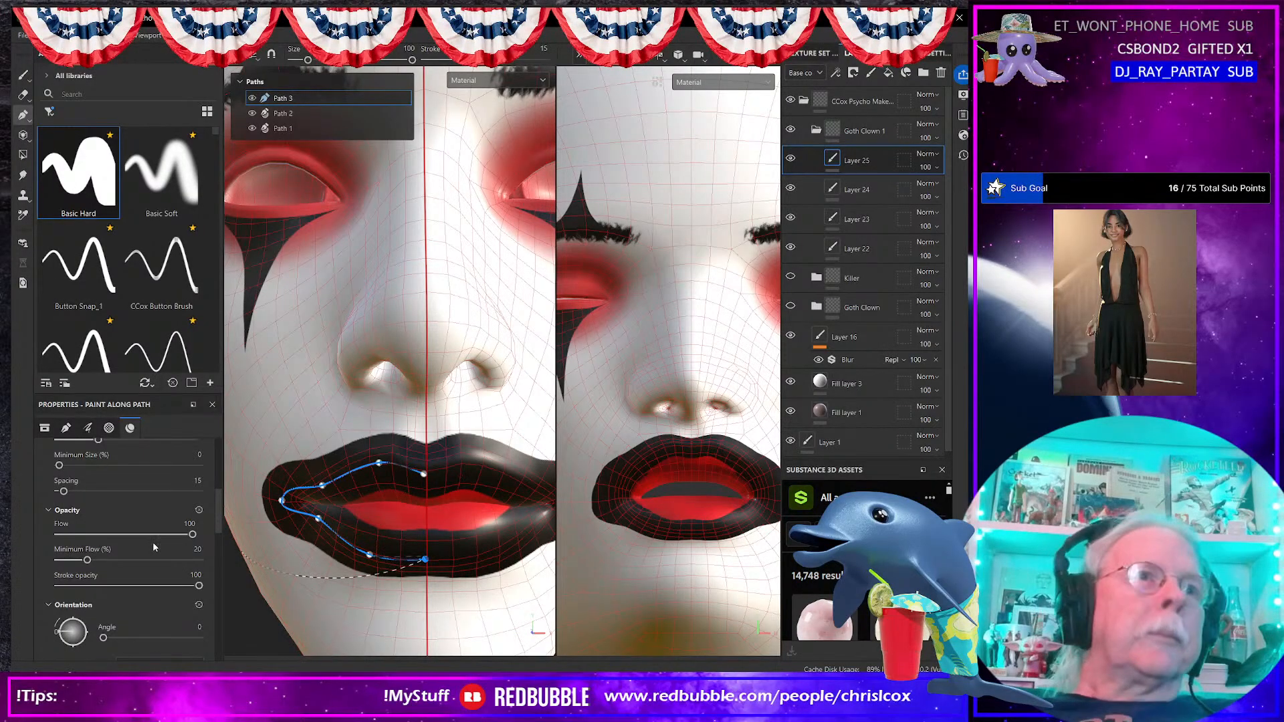
Step: Reduce the lip path's brush size to 0.91 for a thin black outline
{"action": "scroll", "coordinate": [118, 546], "scroll_direction": "up", "scroll_amount": 5}
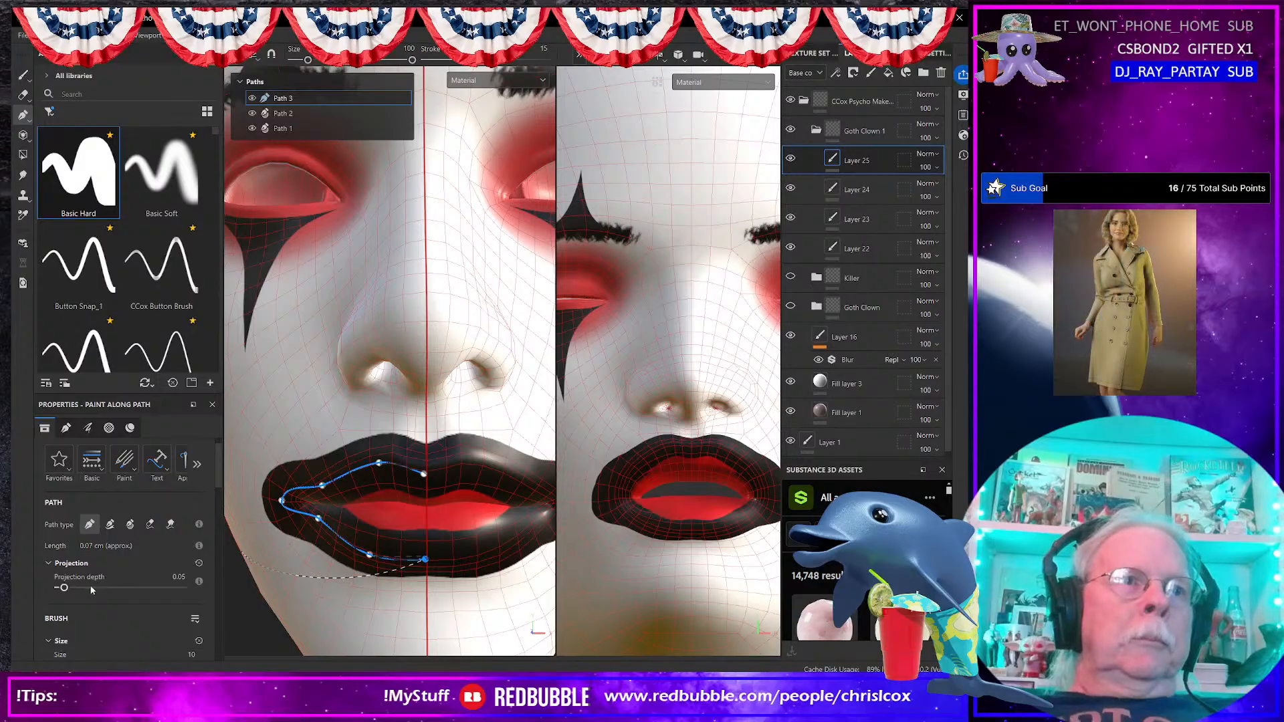
{"action": "scroll", "coordinate": [96, 582], "scroll_direction": "down", "scroll_amount": 3}
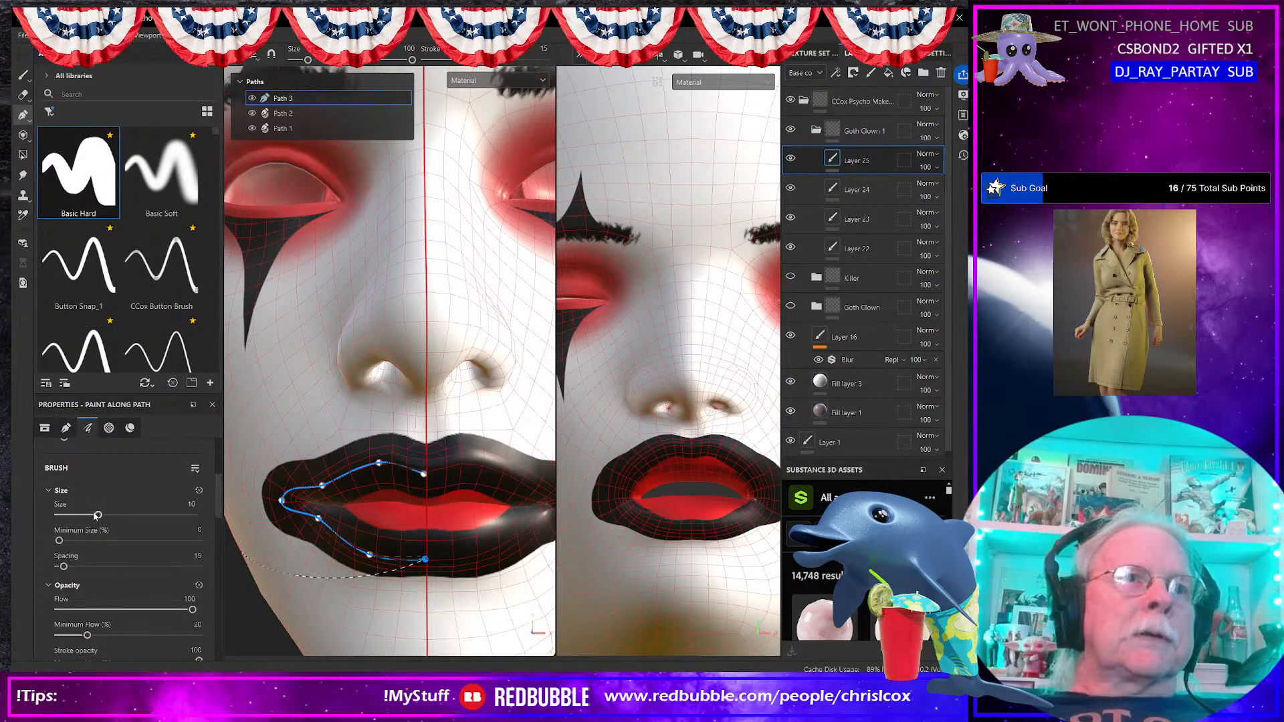
{"action": "left_click_drag", "start_coordinate": [98, 516], "coordinate": [69, 524]}
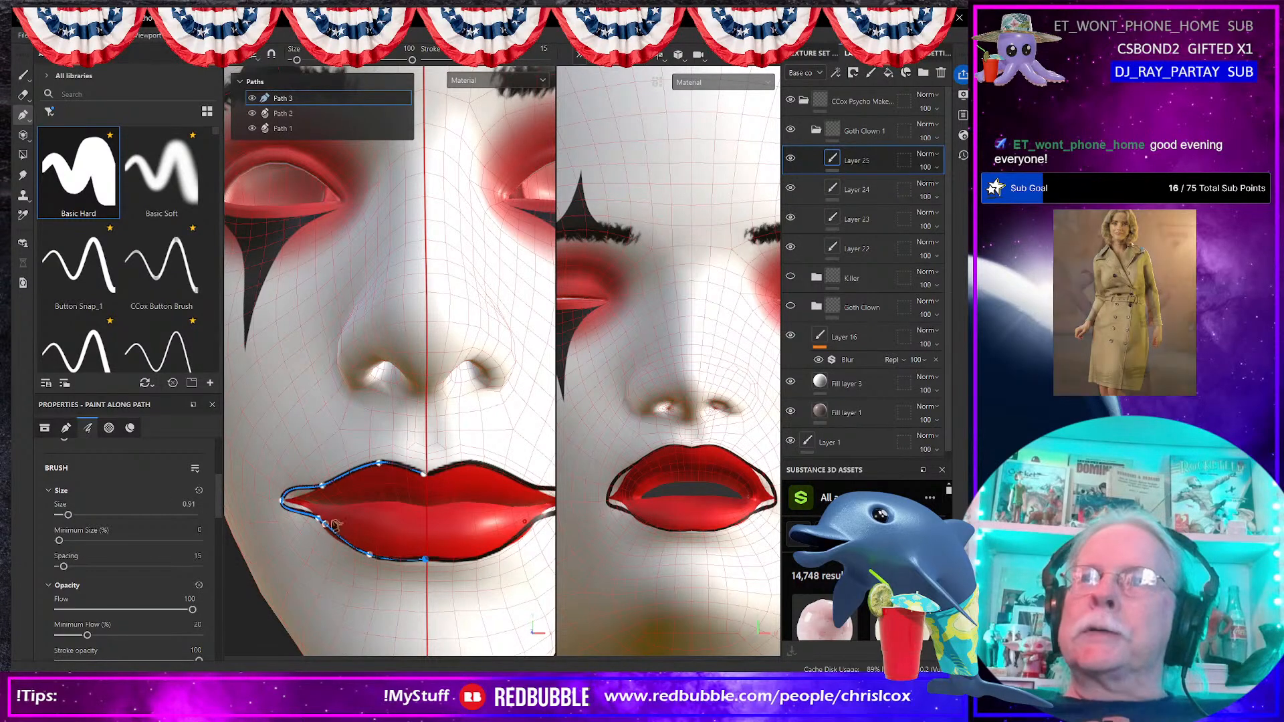
Step: Convert the lip path's mouth-corner point to a sharp corner so the outline ends in a tip
{"action": "middle_click_drag", "start_coordinate": [422, 512], "coordinate": [455, 436], "text": "alt"}
{"action": "scroll", "coordinate": [438, 457], "scroll_direction": "up", "scroll_amount": 2}
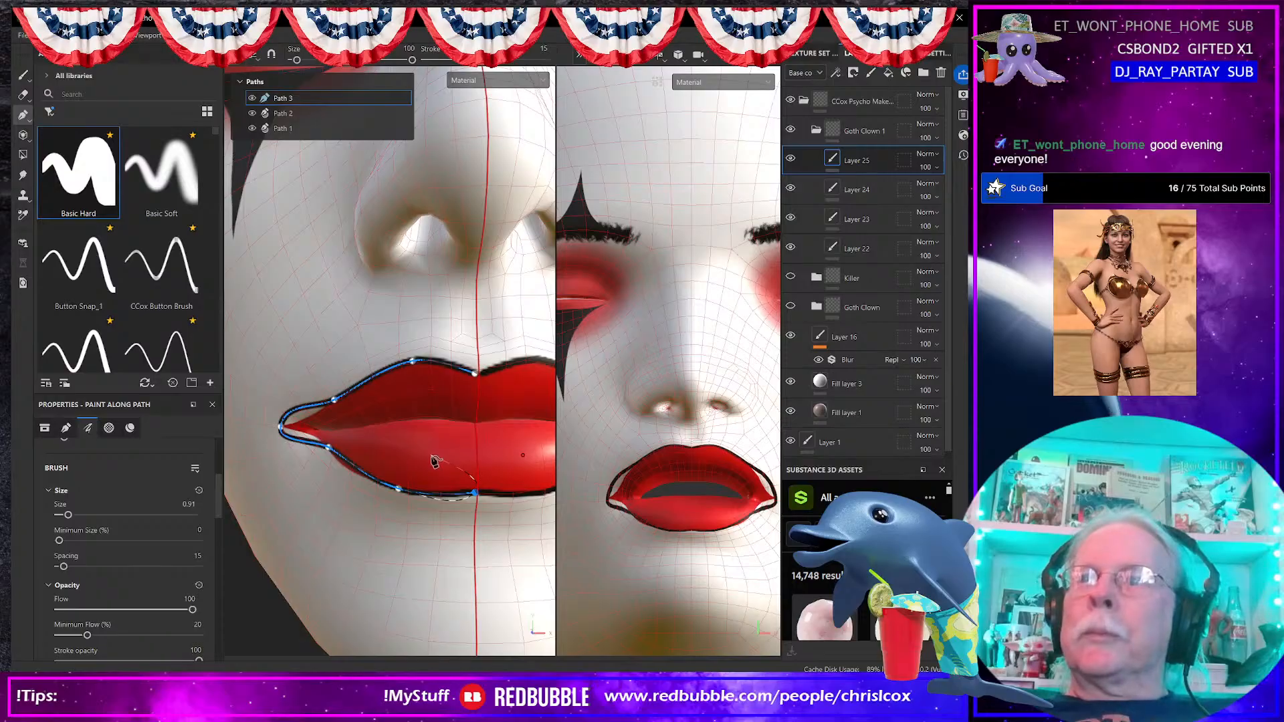
{"action": "scroll", "coordinate": [369, 497], "scroll_direction": "up", "scroll_amount": 3}
{"action": "scroll", "coordinate": [372, 496], "scroll_direction": "down", "scroll_amount": 3}
{"action": "scroll", "coordinate": [373, 496], "scroll_direction": "down", "scroll_amount": 5}
{"action": "mouse_move", "coordinate": [372, 498]}
{"action": "left_mouse_down", "text": "alt"}
{"action": "mouse_move", "coordinate": [448, 501]}
{"action": "mouse_move", "coordinate": [371, 501]}
{"action": "mouse_move", "coordinate": [395, 507]}
{"action": "left_mouse_up", "text": "alt"}
{"action": "scroll", "coordinate": [395, 506], "scroll_direction": "up", "scroll_amount": 5}
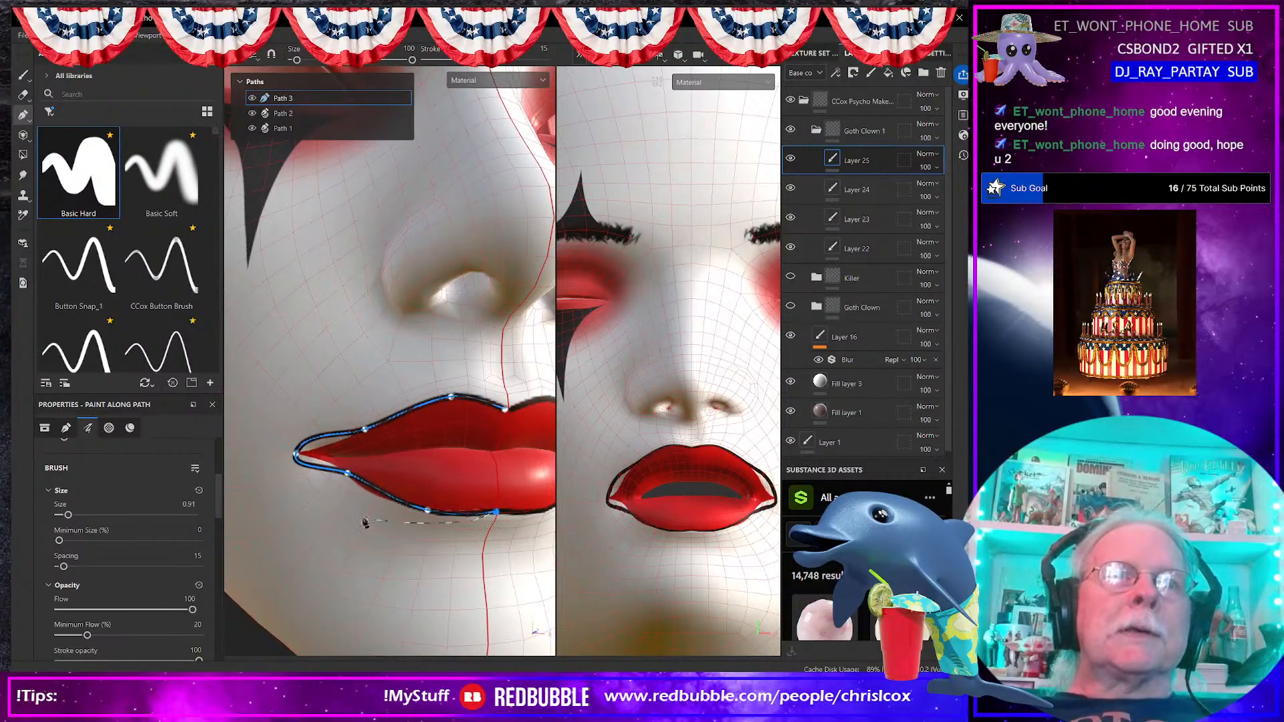
{"action": "left_click", "coordinate": [347, 473]}
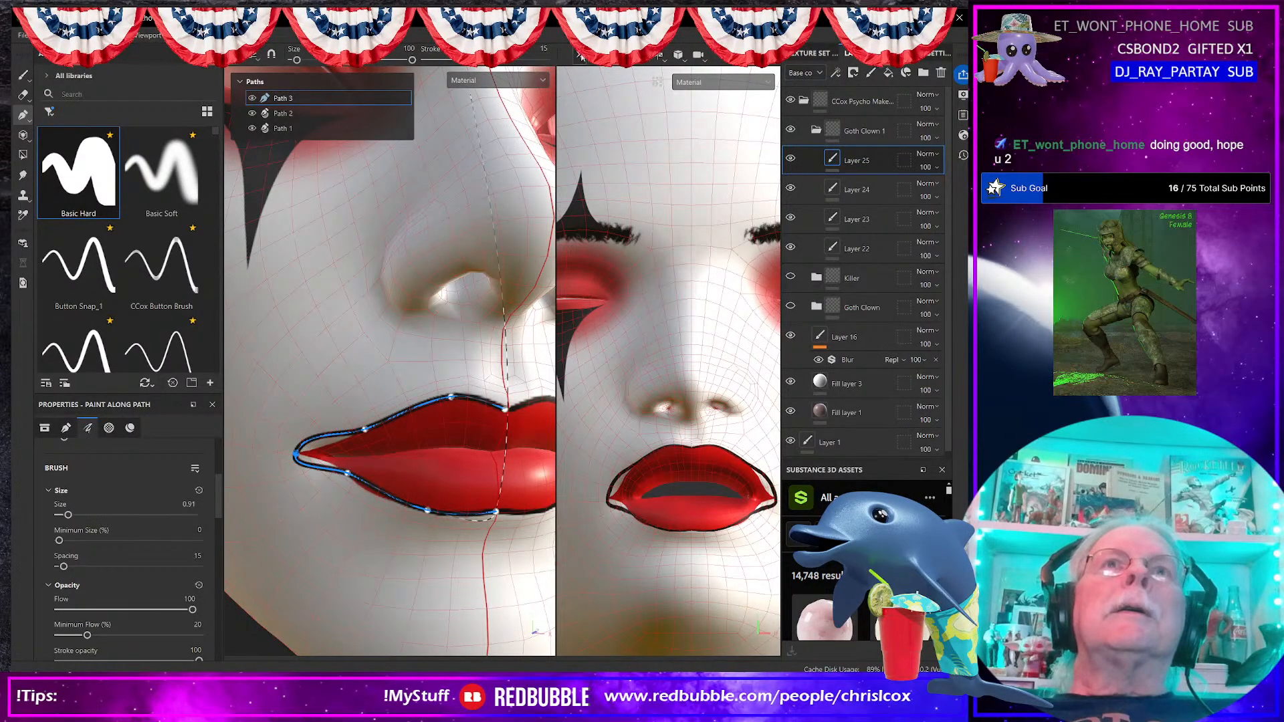
{"action": "left_click", "coordinate": [581, 56]}
{"action": "left_click", "coordinate": [393, 54]}
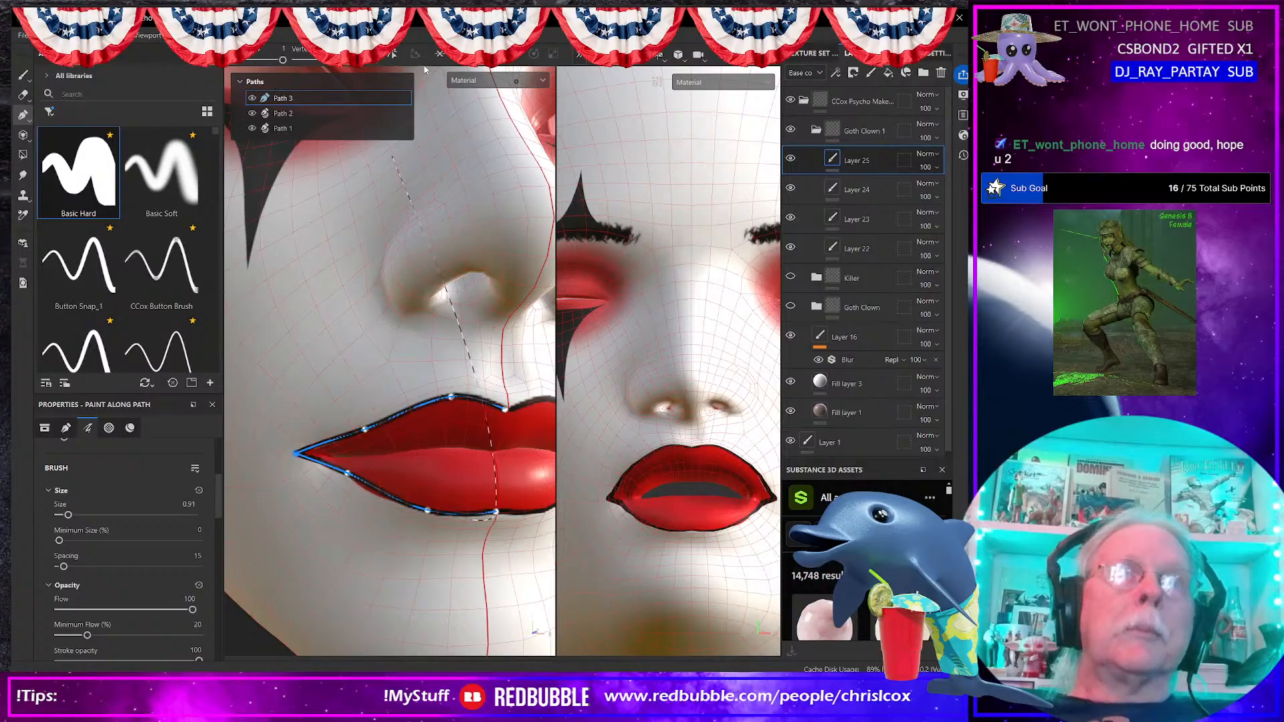
Step: Refit the outline to the upper lip's edge by adjusting the corner handle and removing the extra point before the lip peak
{"action": "scroll", "coordinate": [294, 454], "scroll_direction": "up", "scroll_amount": 4}
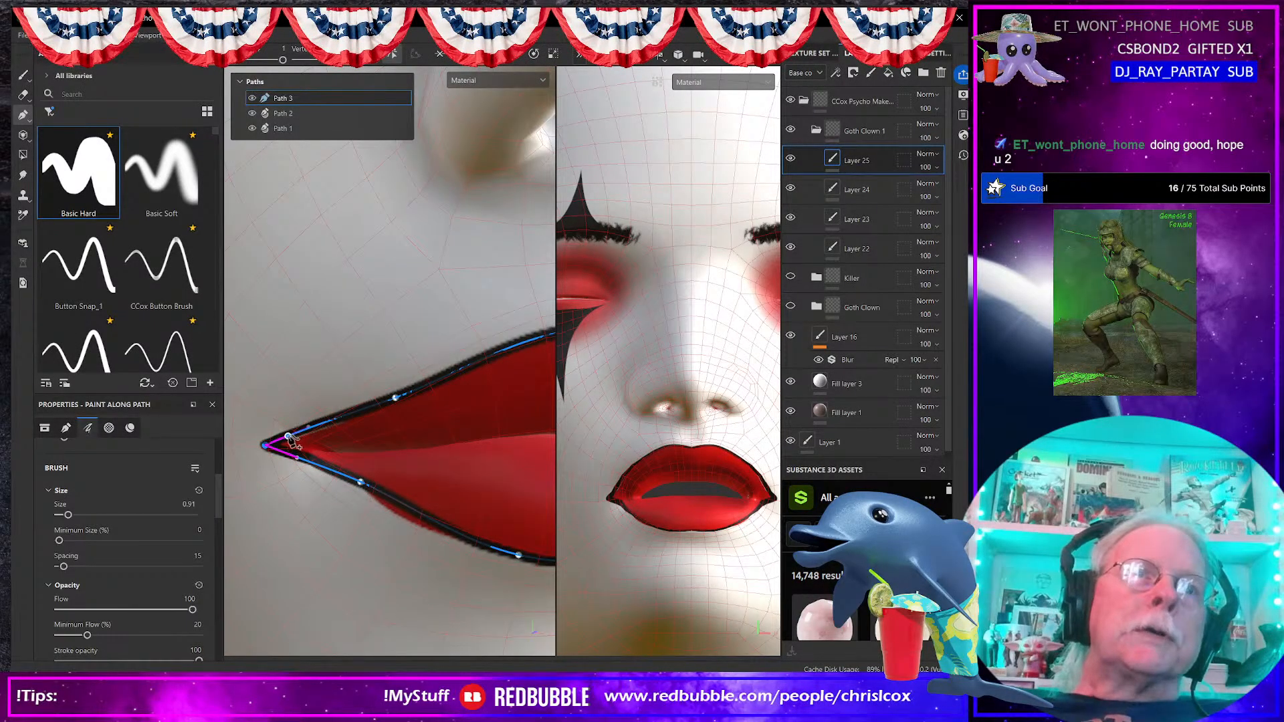
{"action": "left_click_drag", "start_coordinate": [395, 399], "coordinate": [398, 417]}
{"action": "left_click_drag", "start_coordinate": [264, 446], "coordinate": [402, 399]}
{"action": "middle_click_drag", "start_coordinate": [492, 380], "coordinate": [352, 405], "text": "alt"}
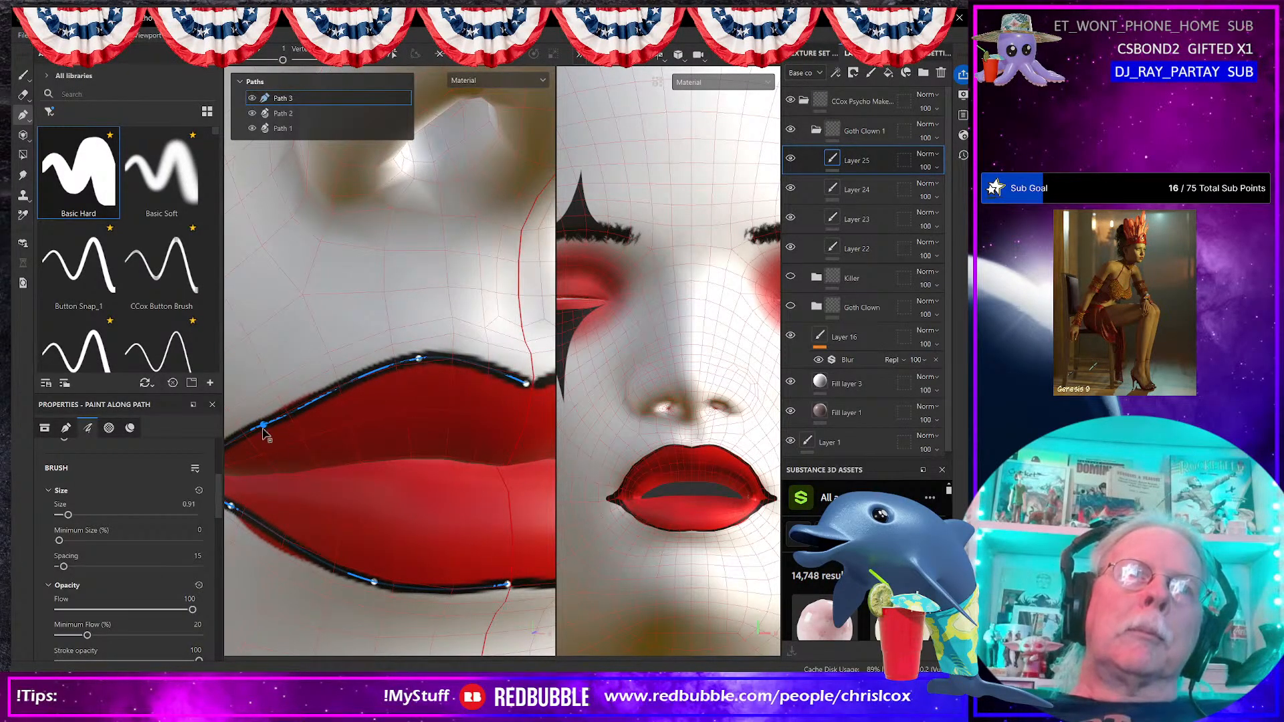
{"action": "left_click_drag", "start_coordinate": [261, 428], "coordinate": [302, 401]}
{"action": "middle_click_drag", "start_coordinate": [353, 392], "coordinate": [479, 347], "text": "alt"}
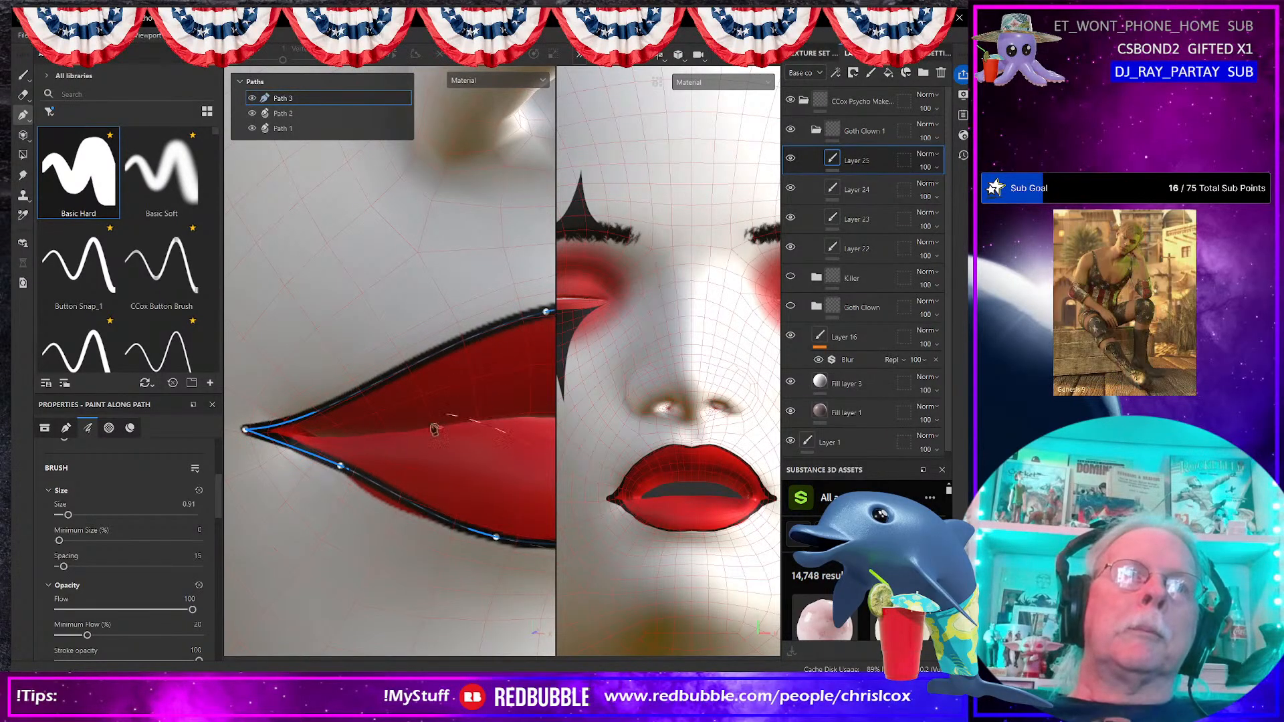
Step: Adjust the mouth corner's lower handle and delete the nearest point on the lower lip outline
{"action": "left_click", "coordinate": [245, 431]}
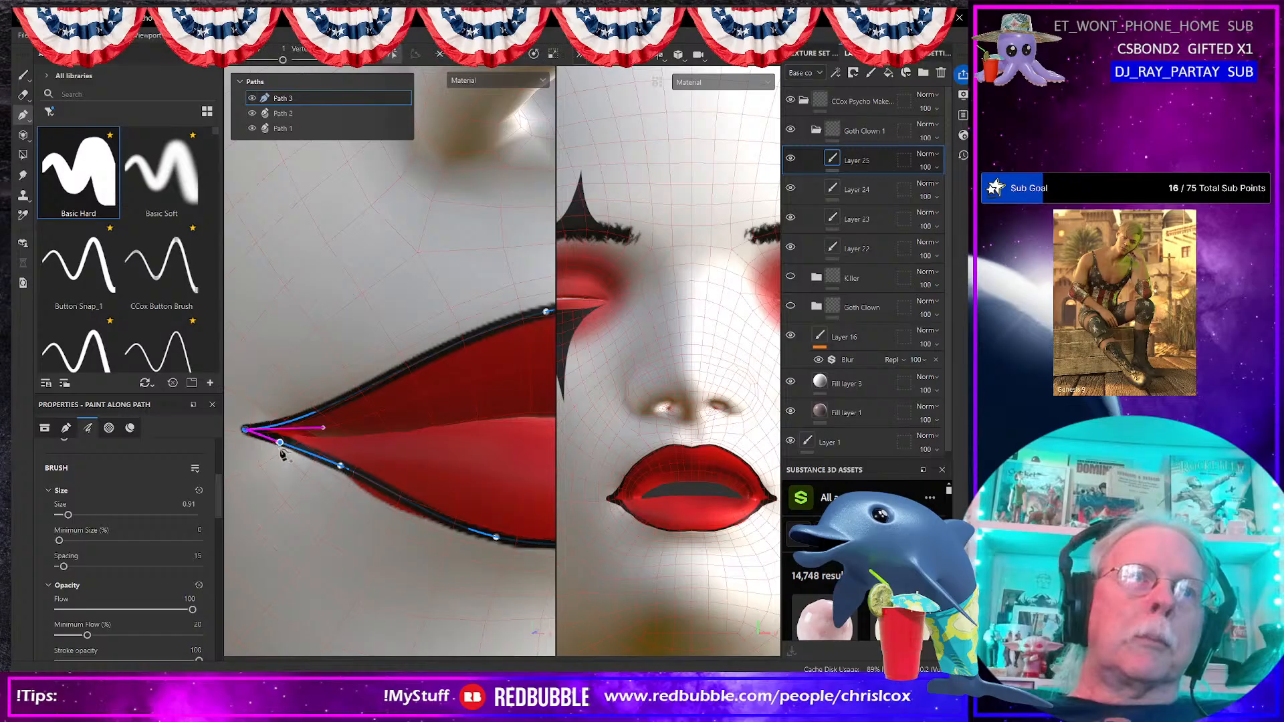
{"action": "left_click_drag", "start_coordinate": [278, 446], "coordinate": [383, 501]}
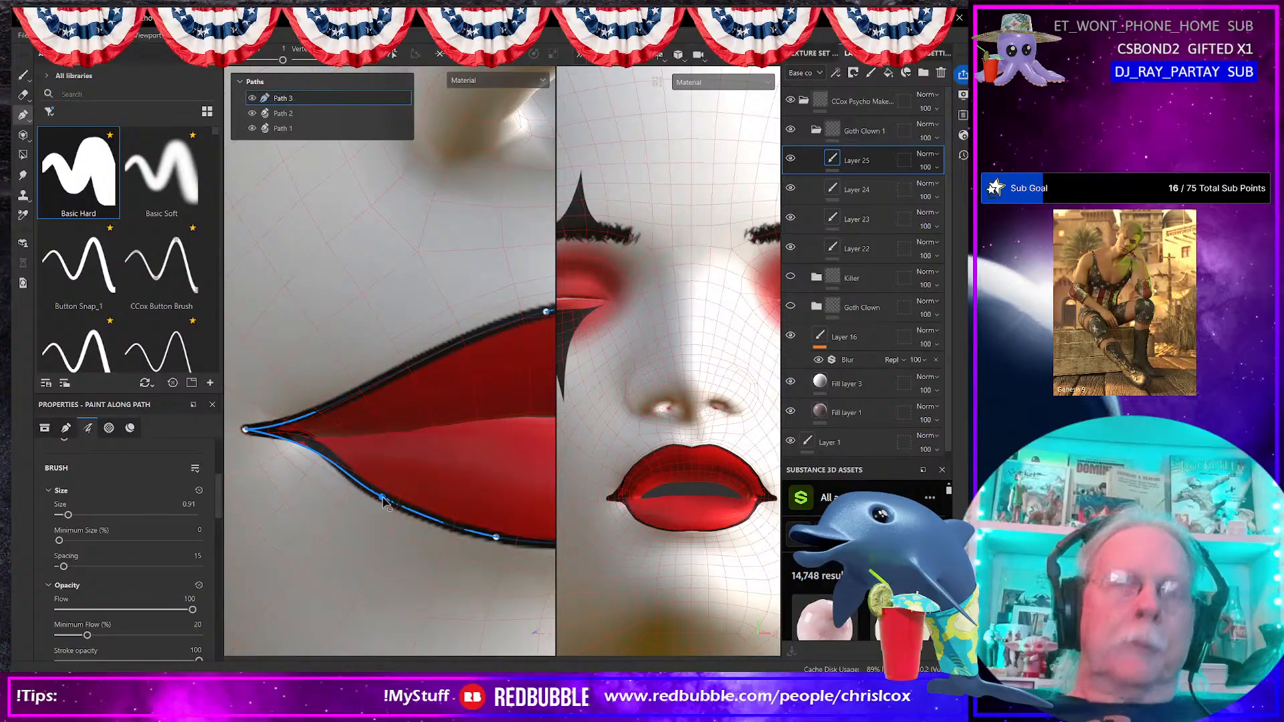
{"action": "key", "text": "Delete"}
Step: Move the remaining lower lip point toward the mouth corner and adjust its handle so the outline follows the lower lip's edge
{"action": "middle_click_drag", "start_coordinate": [387, 502], "coordinate": [265, 442], "text": "alt"}
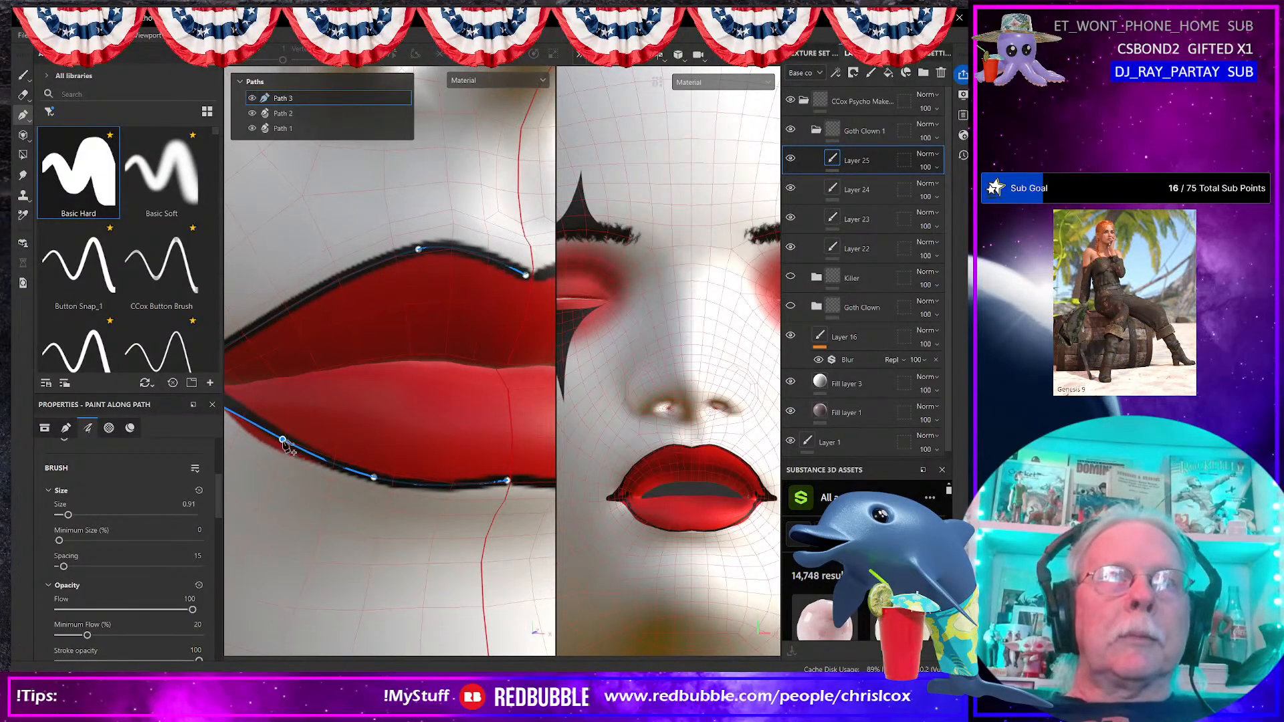
{"action": "left_click_drag", "start_coordinate": [372, 476], "coordinate": [322, 464]}
{"action": "left_click", "coordinate": [395, 57]}
{"action": "middle_click_drag", "start_coordinate": [323, 506], "coordinate": [451, 529], "text": "alt"}
{"action": "left_click_drag", "start_coordinate": [376, 469], "coordinate": [351, 461]}
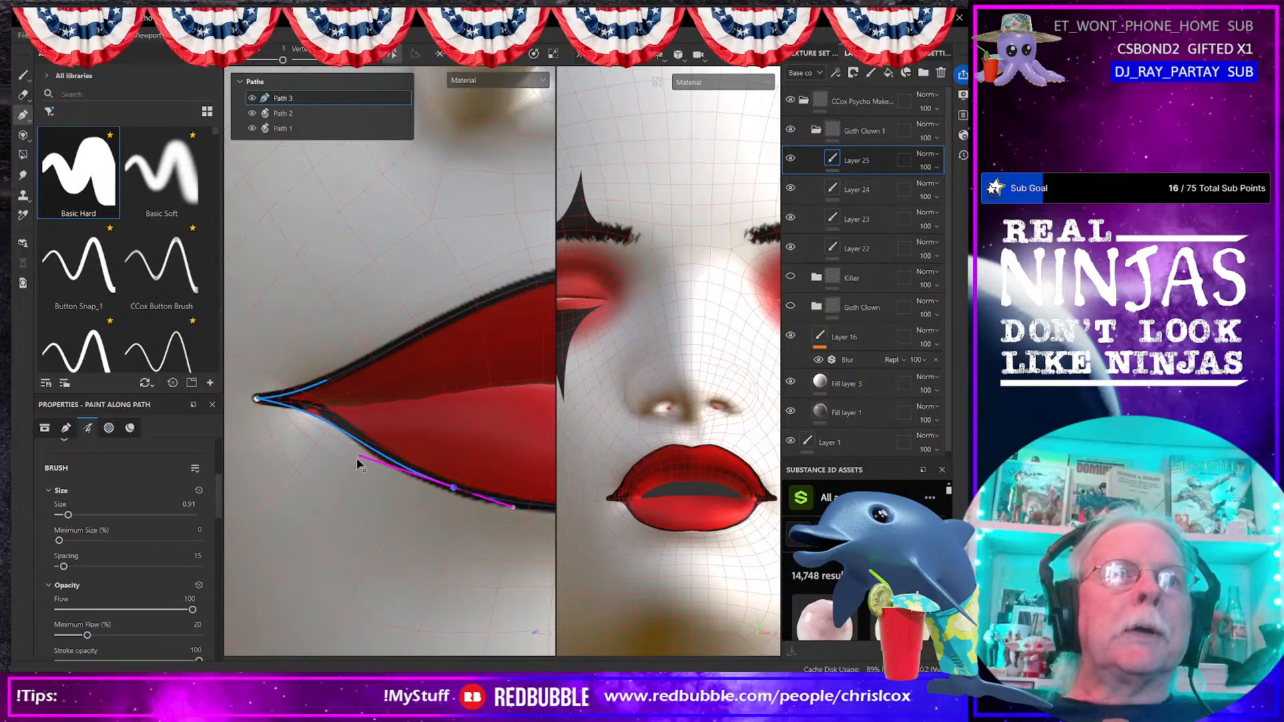
{"action": "left_click", "coordinate": [258, 402]}
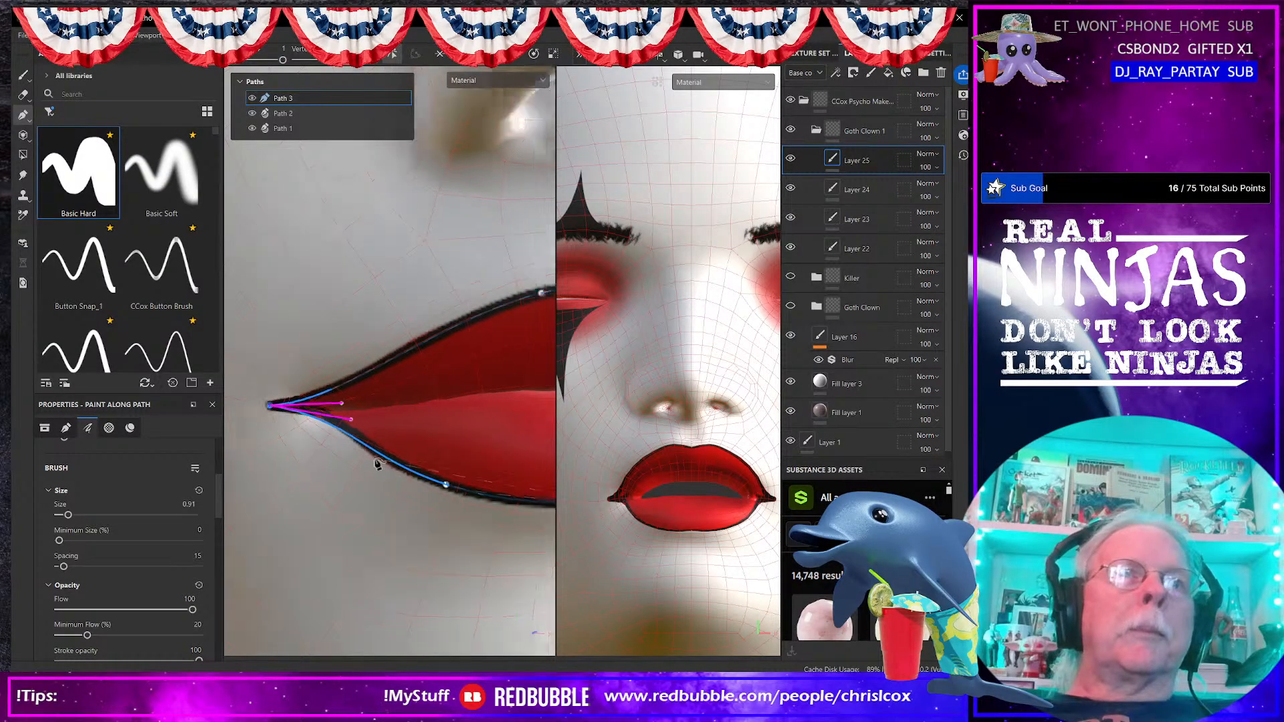
Step: Deselect the lip path and examine the black outline and the whole makeup from several angles
{"action": "scroll", "coordinate": [376, 463], "scroll_direction": "down", "scroll_amount": 4}
{"action": "left_click_drag", "start_coordinate": [427, 469], "coordinate": [410, 543], "text": "alt"}
{"action": "scroll", "coordinate": [390, 508], "scroll_direction": "up", "scroll_amount": 3}
{"action": "scroll", "coordinate": [392, 511], "scroll_direction": "down", "scroll_amount": 5}
{"action": "key", "text": "Escape"}
{"action": "scroll", "coordinate": [418, 561], "scroll_direction": "up", "scroll_amount": 5}
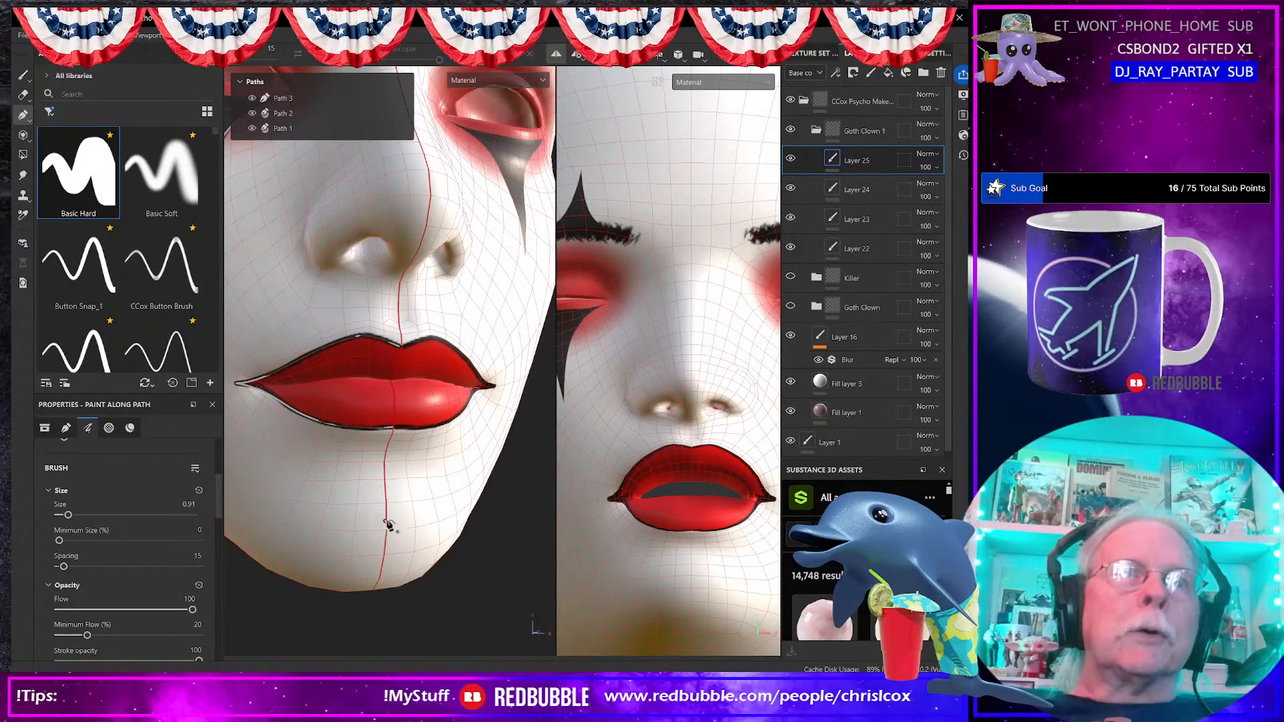
{"action": "scroll", "coordinate": [382, 512], "scroll_direction": "down", "scroll_amount": 5}
{"action": "left_click_drag", "start_coordinate": [384, 512], "coordinate": [358, 502], "text": "alt"}
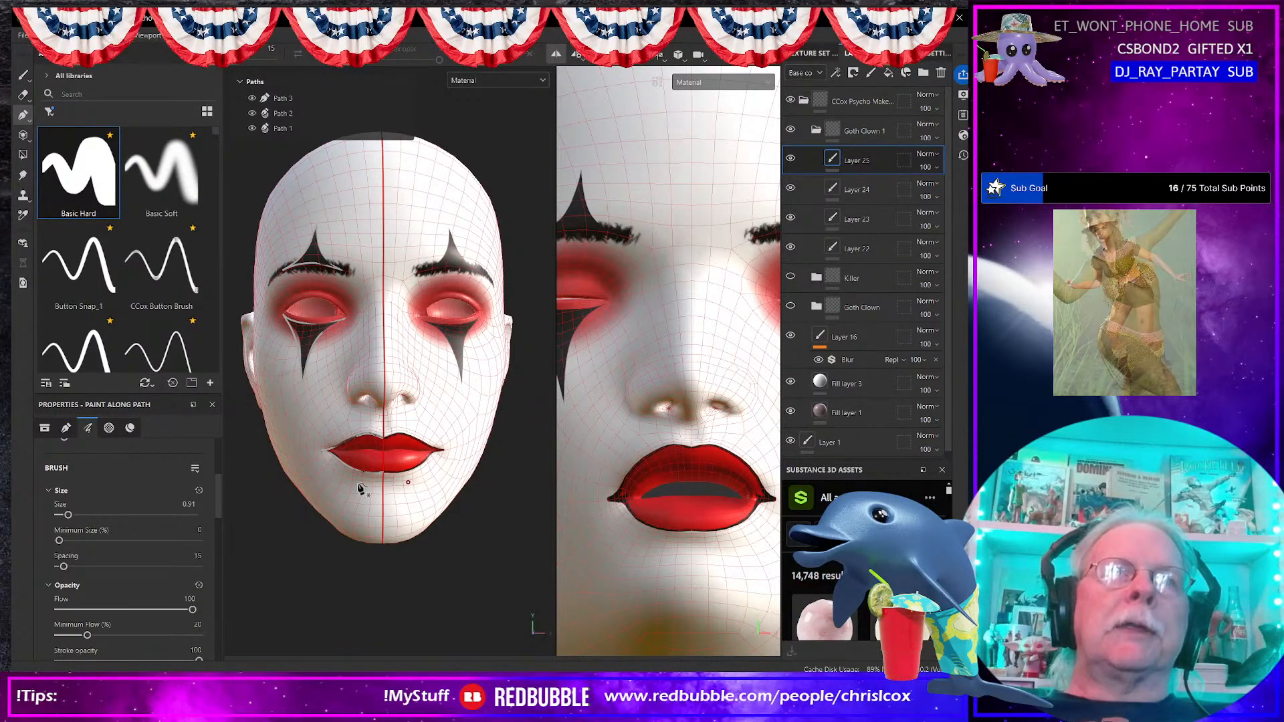
Step: Select the Goth Clown 1 folder and toggle Layer 23 off and on to check its part of the makeup
{"action": "left_click", "coordinate": [872, 130]}
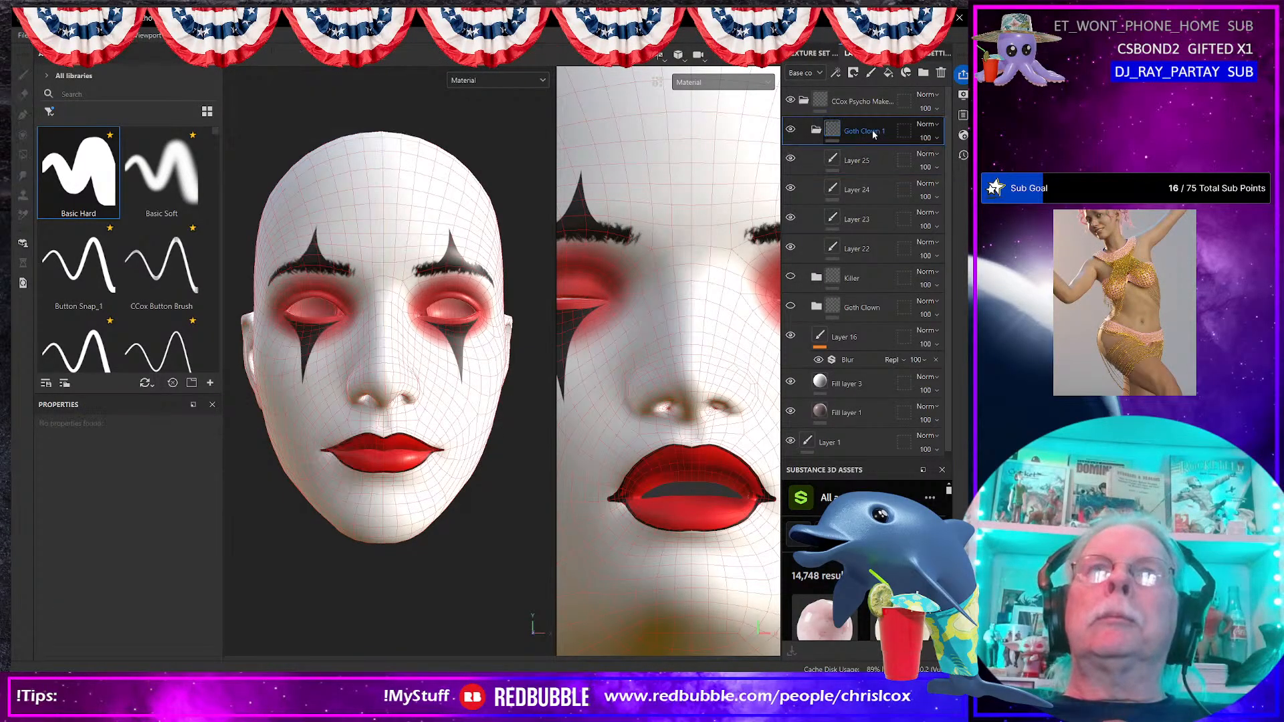
{"action": "scroll", "coordinate": [349, 543], "scroll_direction": "up", "scroll_amount": 3}
{"action": "scroll", "coordinate": [349, 543], "scroll_direction": "down", "scroll_amount": 2}
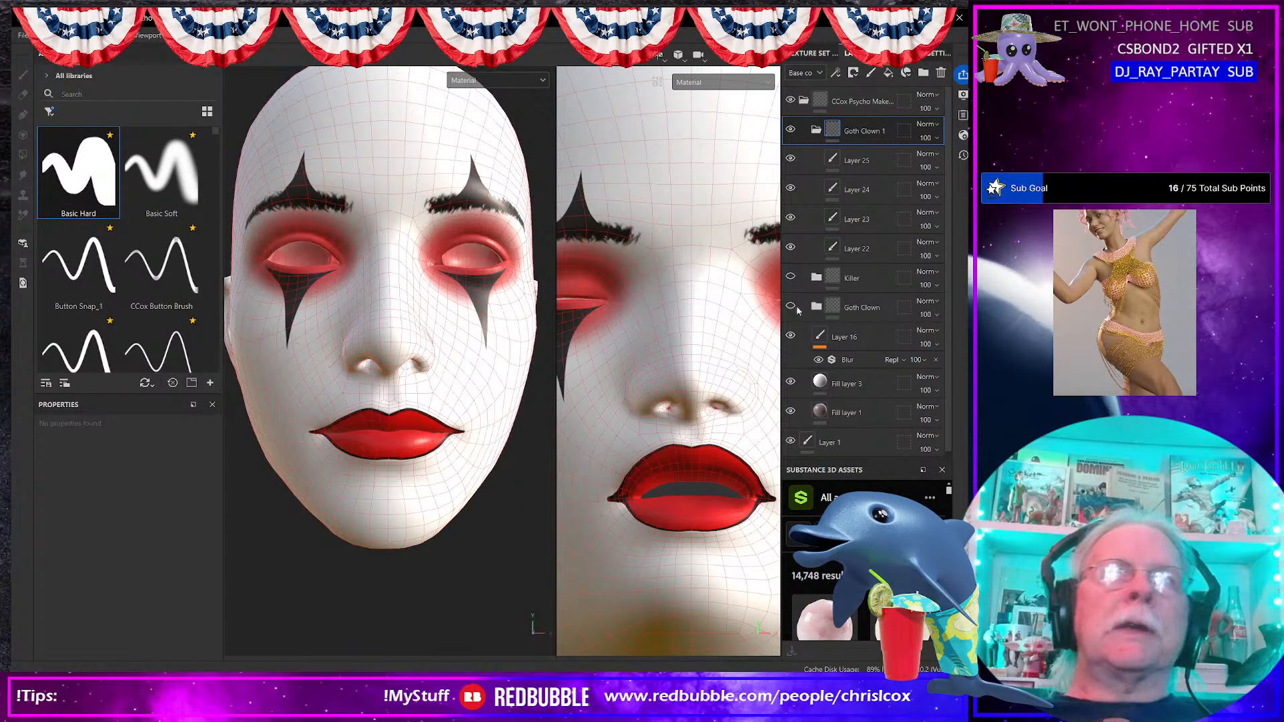
{"action": "left_click", "coordinate": [790, 217]}
{"action": "left_click", "coordinate": [790, 218]}
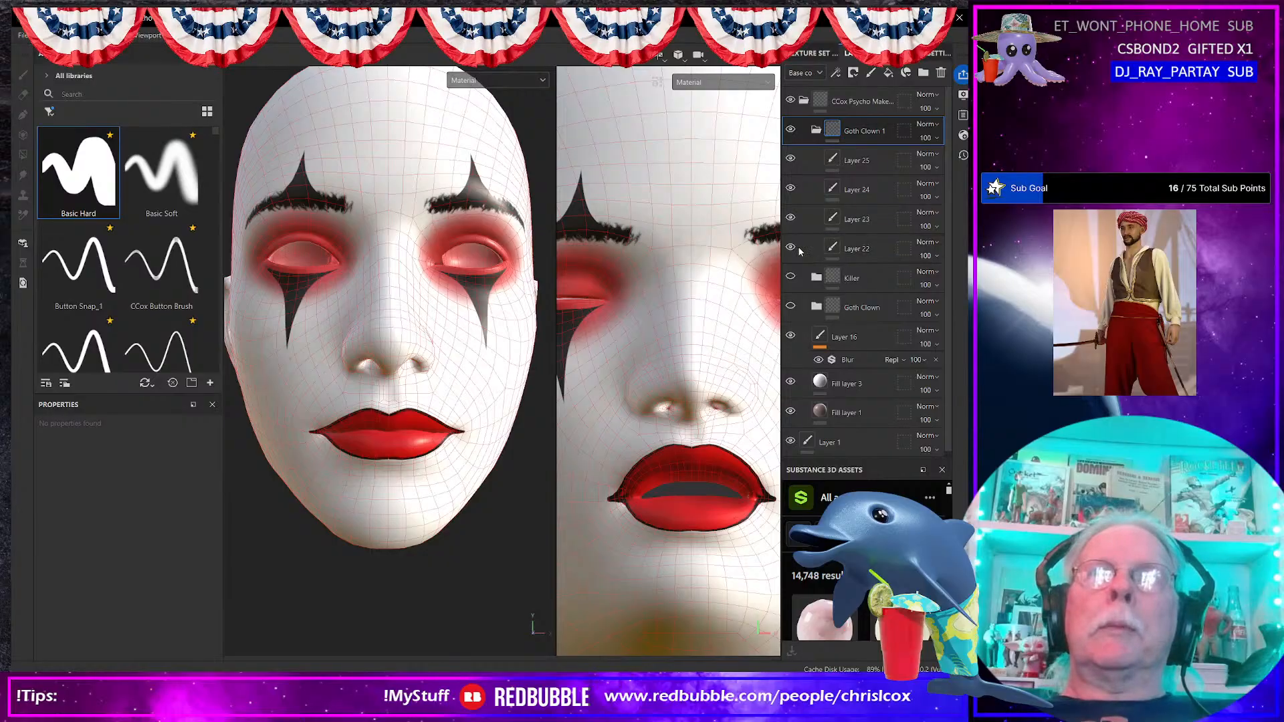
Step: Toggle Layer 22 off and on, select it, and switch to the Paint tool with the Basic Soft brush
{"action": "left_click", "coordinate": [791, 248]}
{"action": "left_click", "coordinate": [791, 248]}
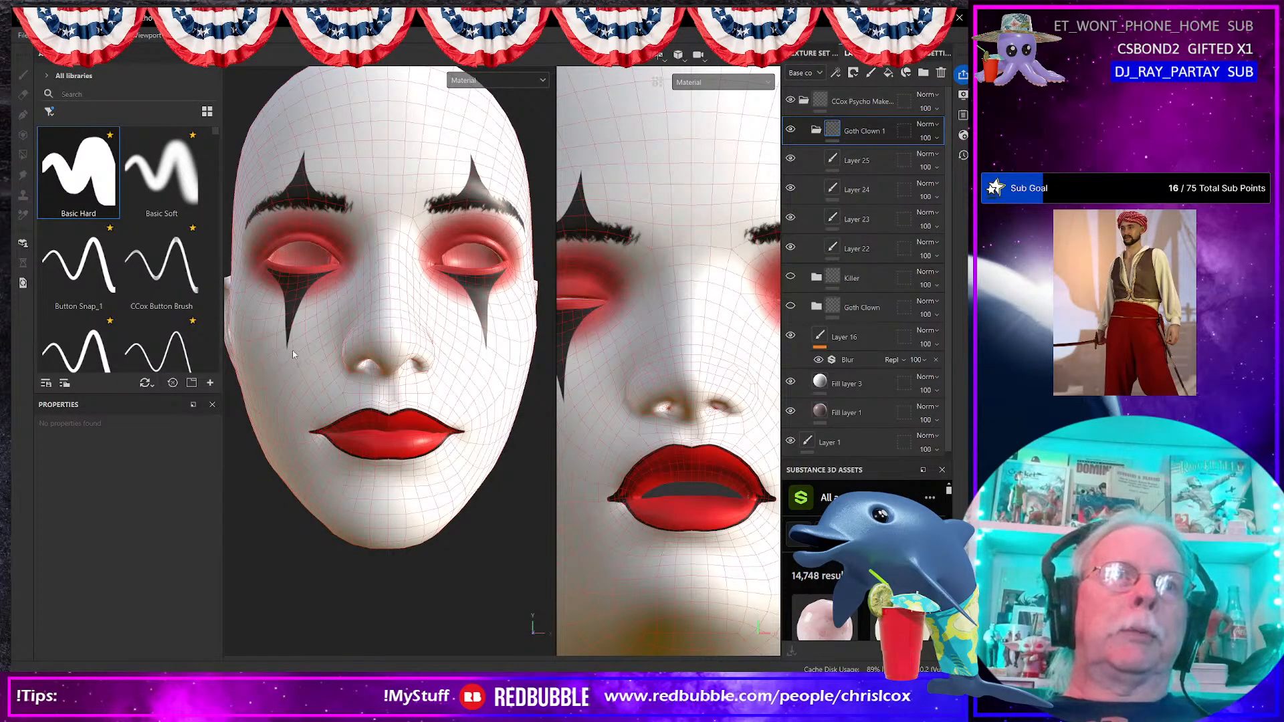
{"action": "left_click", "coordinate": [869, 248]}
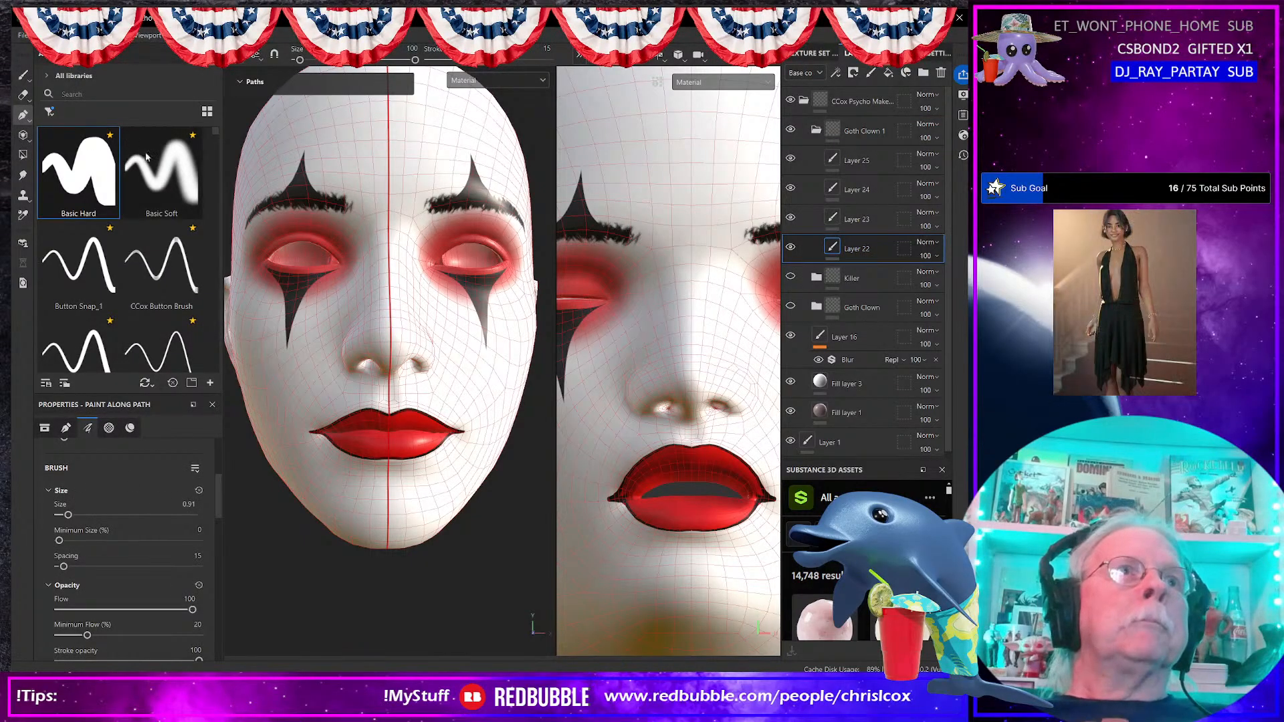
{"action": "left_click", "coordinate": [23, 74]}
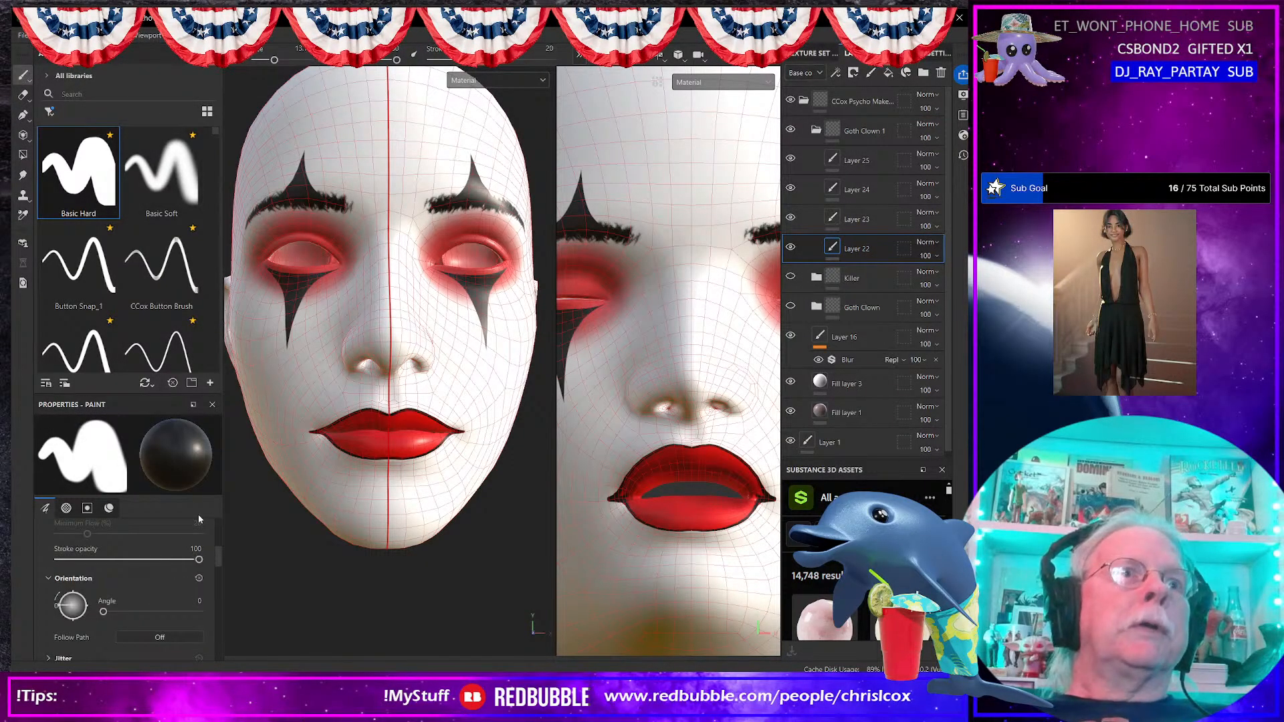
{"action": "left_click", "coordinate": [163, 213]}
Step: Set the brush's base color to pink E685D5 and enlarge the brush
{"action": "scroll", "coordinate": [146, 590], "scroll_direction": "down", "scroll_amount": 10}
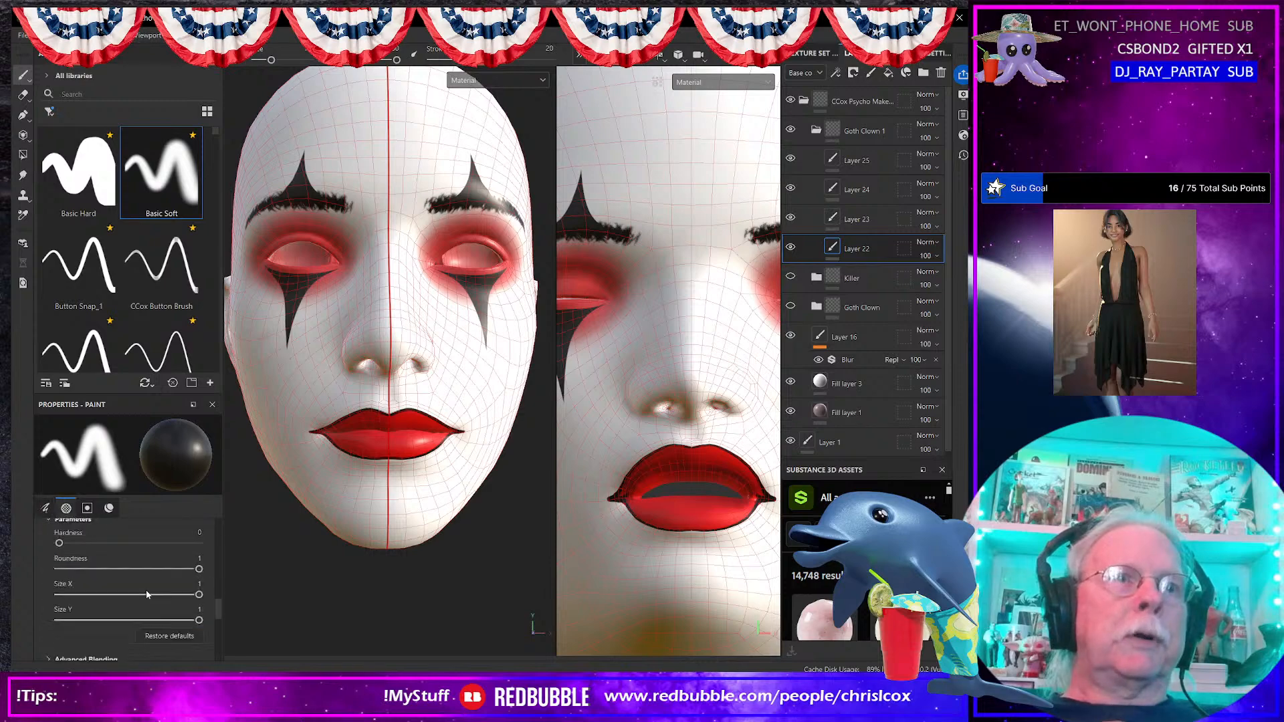
{"action": "left_click", "coordinate": [162, 645]}
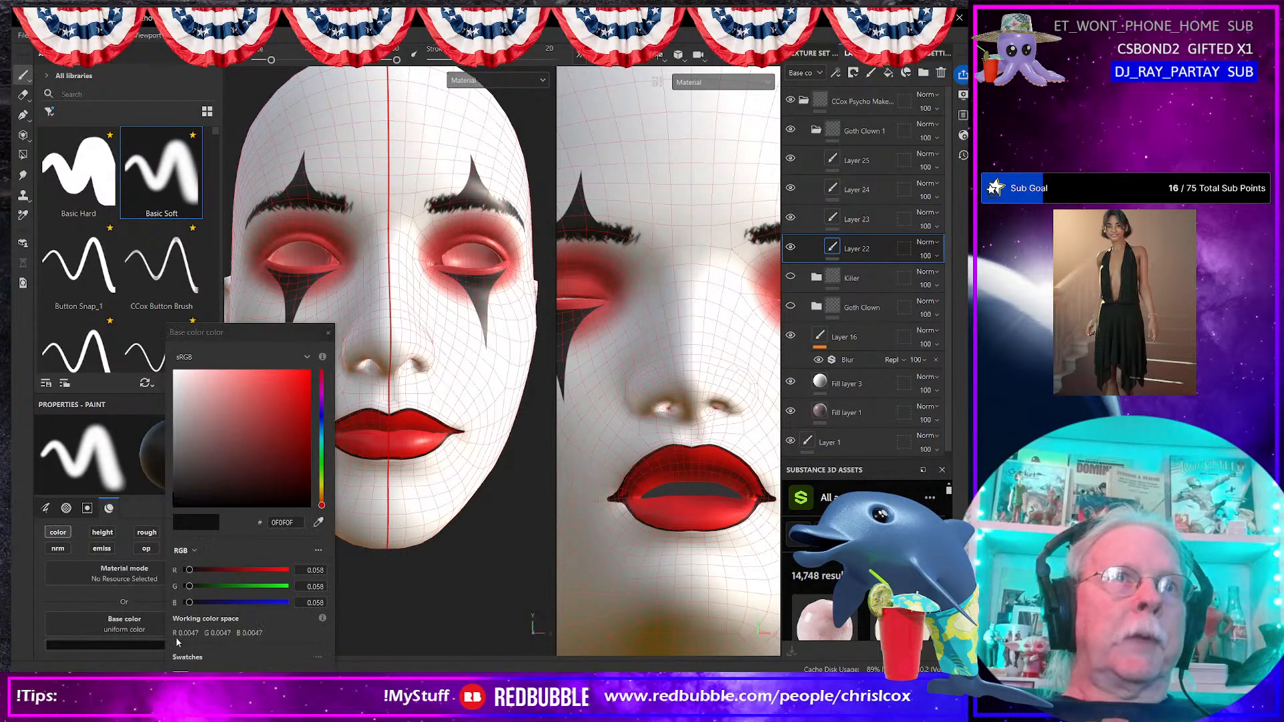
{"action": "left_click", "coordinate": [322, 388]}
{"action": "left_click", "coordinate": [231, 383]}
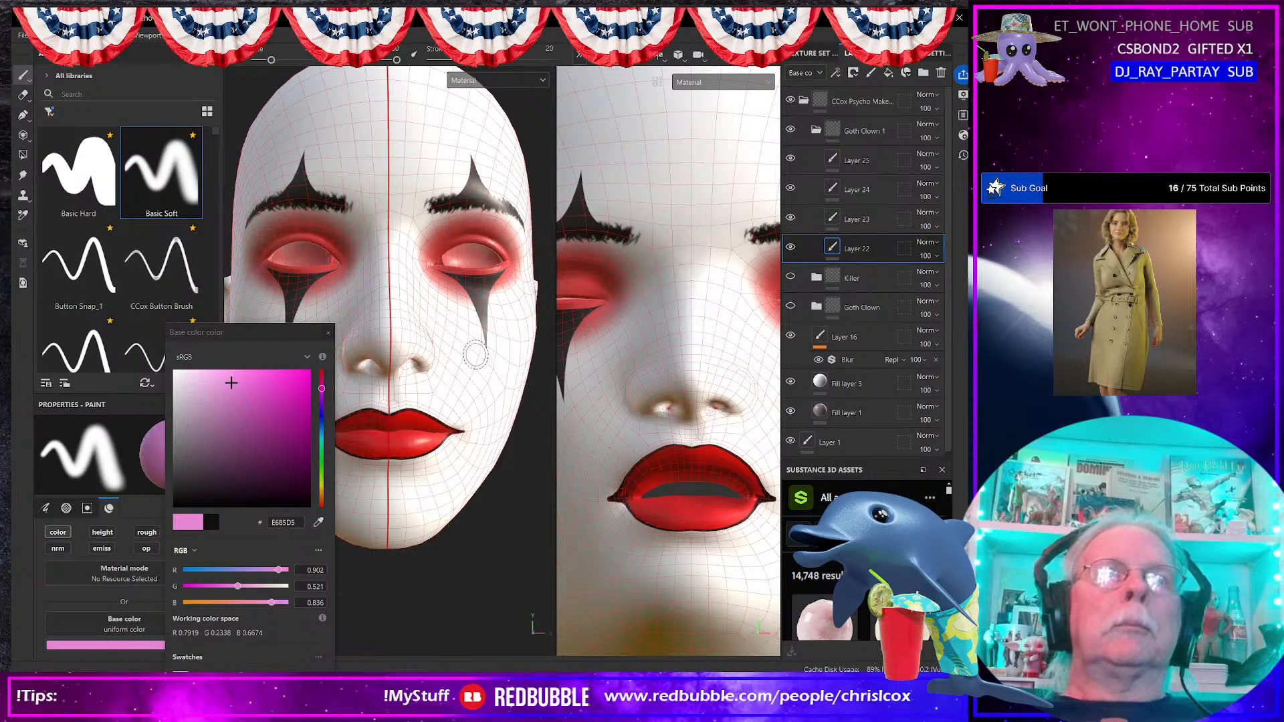
{"action": "mouse_move", "coordinate": [475, 354]}
{"action": "right_mouse_down", "text": "alt"}
{"action": "mouse_move", "coordinate": [501, 359]}
{"action": "mouse_move", "coordinate": [471, 360]}
{"action": "right_mouse_up", "text": "alt"}
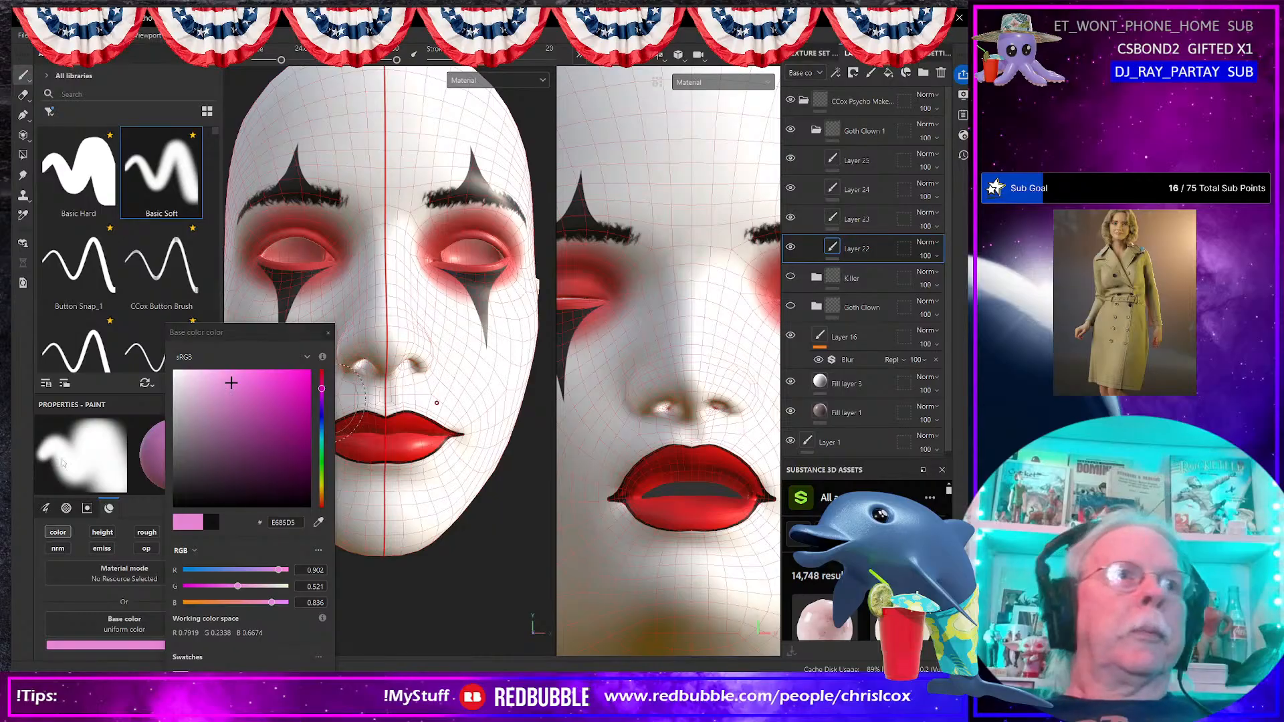
{"action": "left_click", "coordinate": [327, 334]}
Step: Lower the brush flow to 20 and paint soft pink blush symmetrically on both cheeks at the tips of the lower eye spikes
{"action": "scroll", "coordinate": [130, 545], "scroll_direction": "up", "scroll_amount": 6}
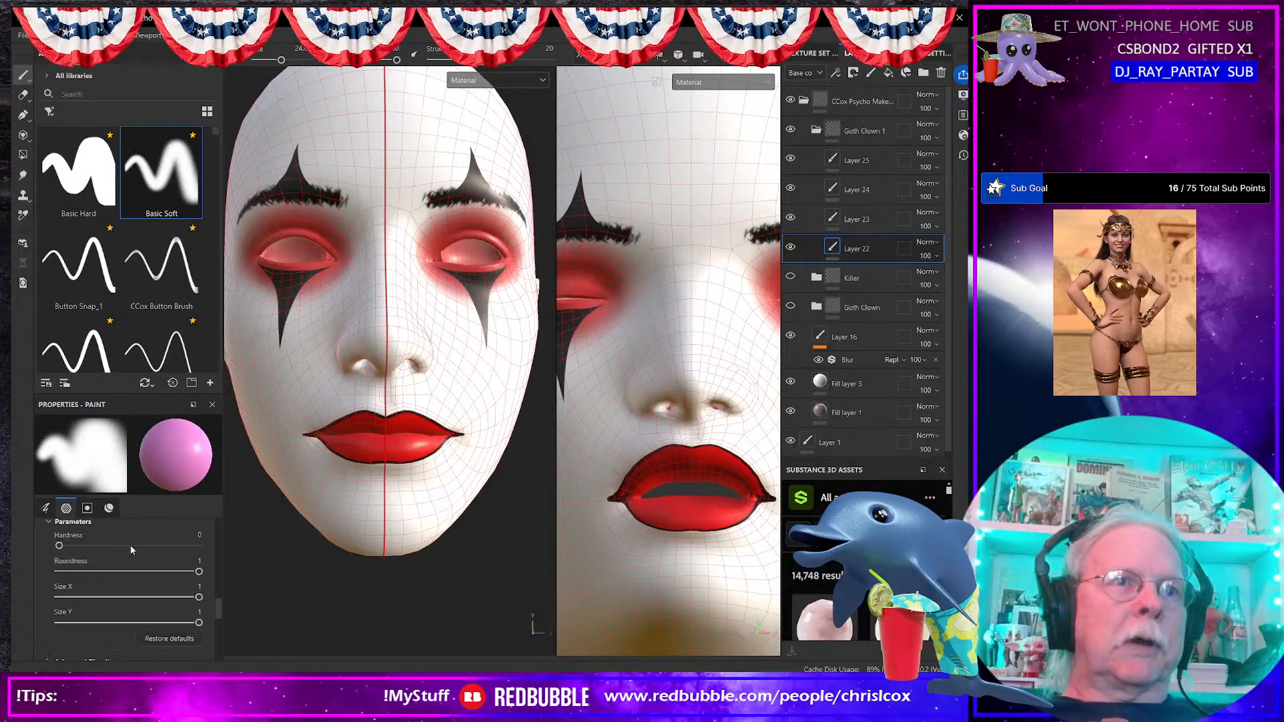
{"action": "scroll", "coordinate": [140, 565], "scroll_direction": "down", "scroll_amount": 5}
{"action": "scroll", "coordinate": [136, 583], "scroll_direction": "up", "scroll_amount": 4}
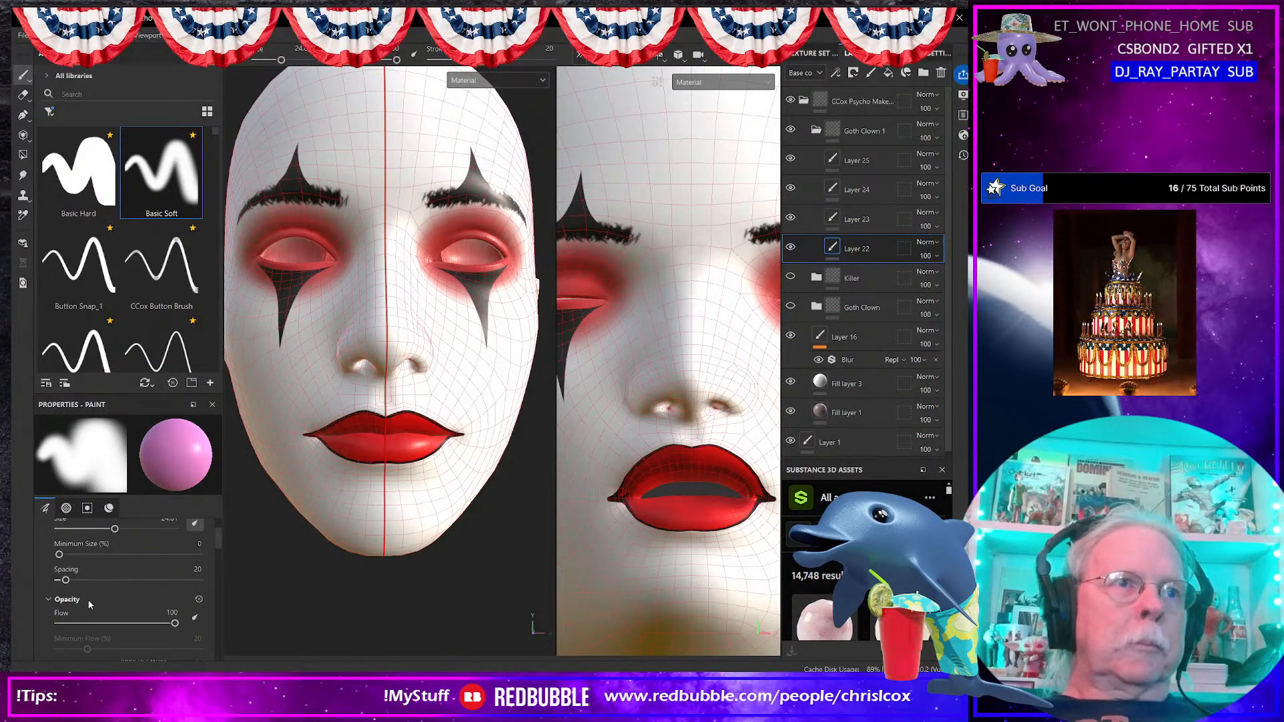
{"action": "left_click_drag", "start_coordinate": [175, 623], "coordinate": [82, 624]}
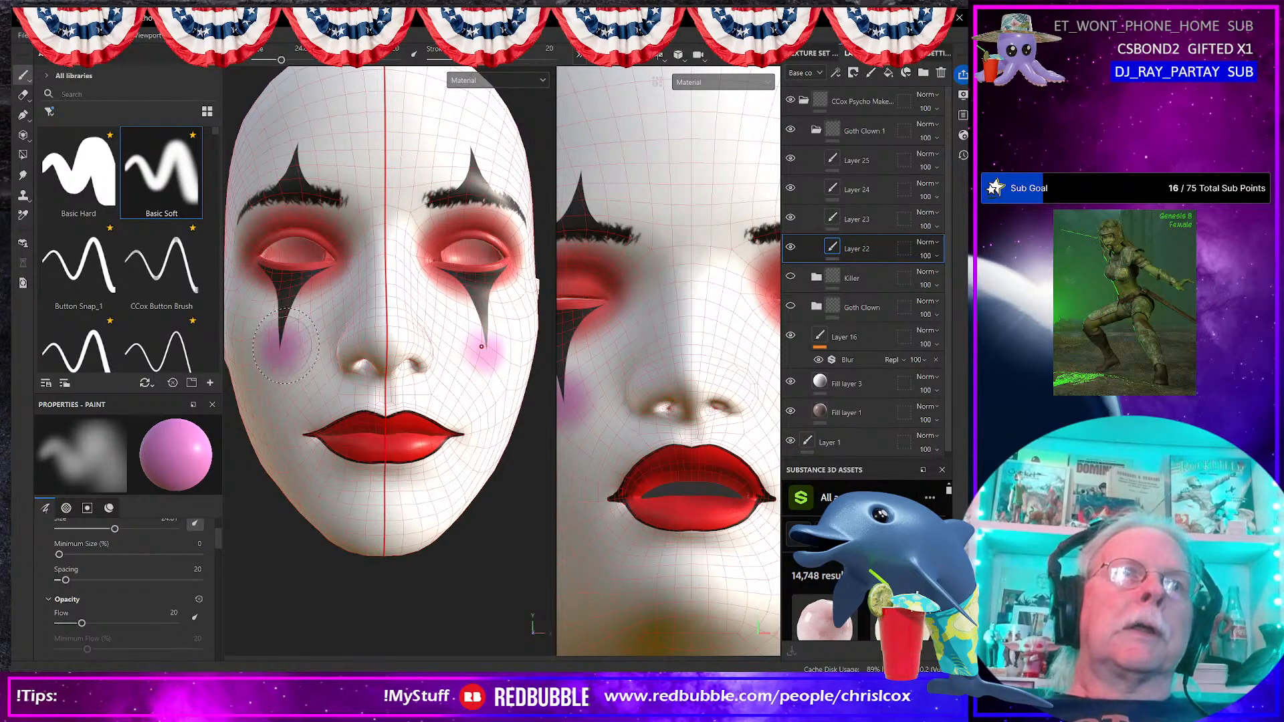
{"action": "right_click_drag", "start_coordinate": [285, 350], "coordinate": [286, 350], "text": "ctrl"}
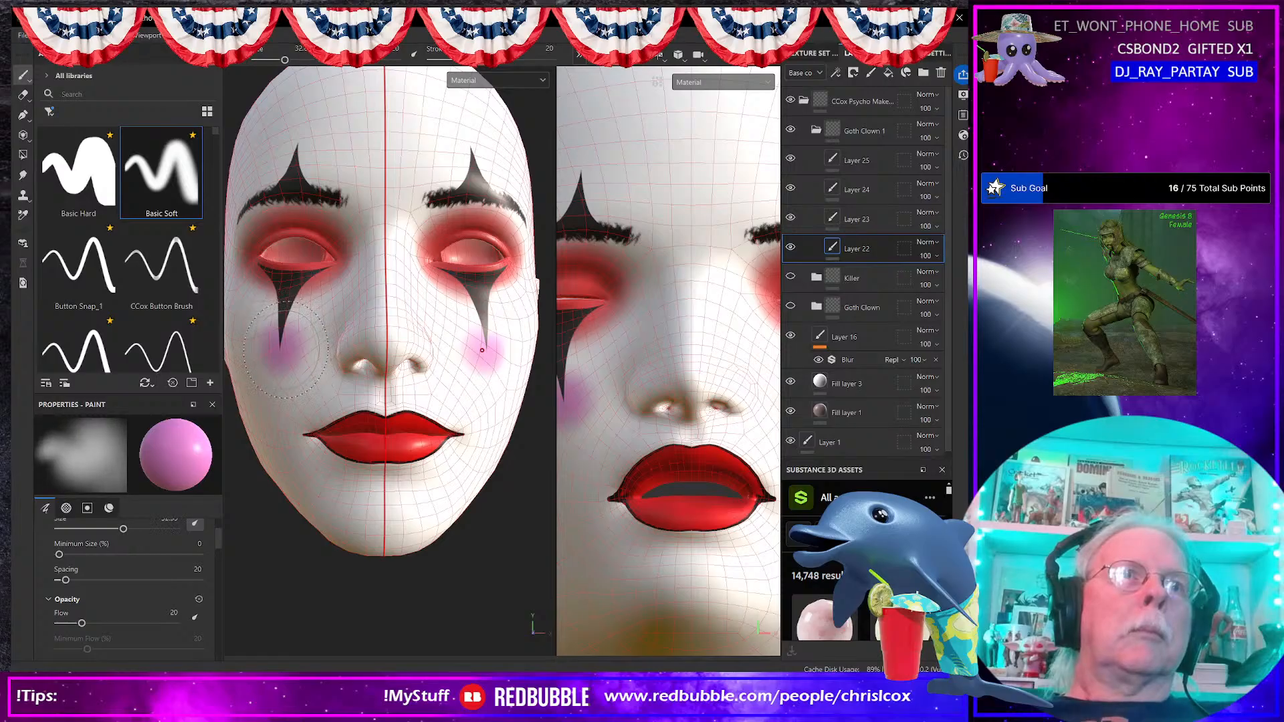
{"action": "scroll", "coordinate": [296, 376], "scroll_direction": "down", "scroll_amount": 3}
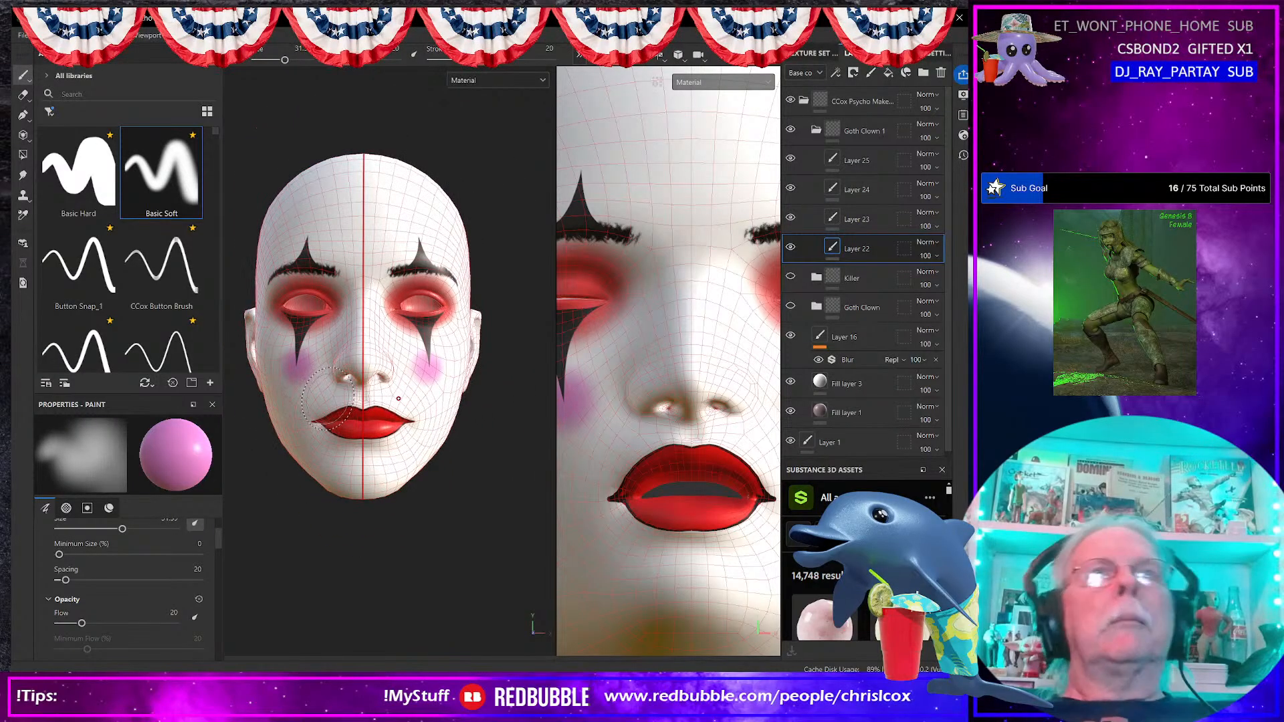
{"action": "left_click_drag", "start_coordinate": [341, 407], "coordinate": [344, 441], "text": "alt"}
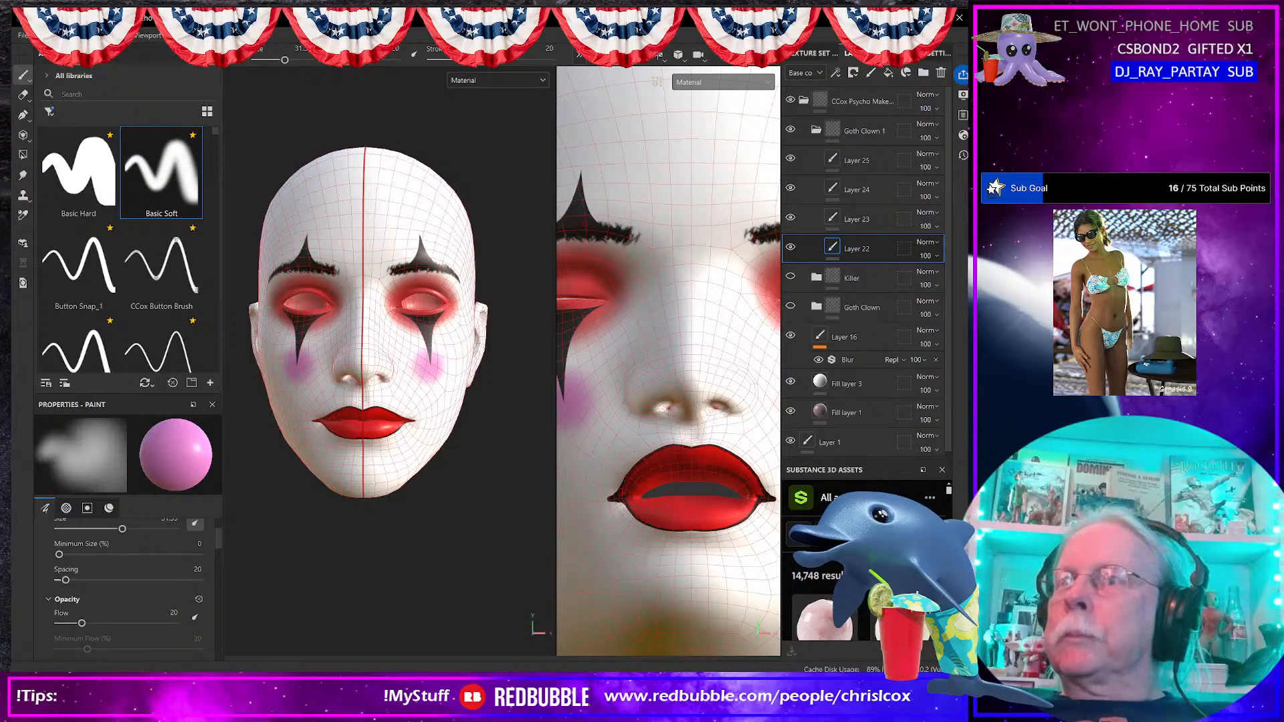
{"action": "key", "text": "alt+Tab"}
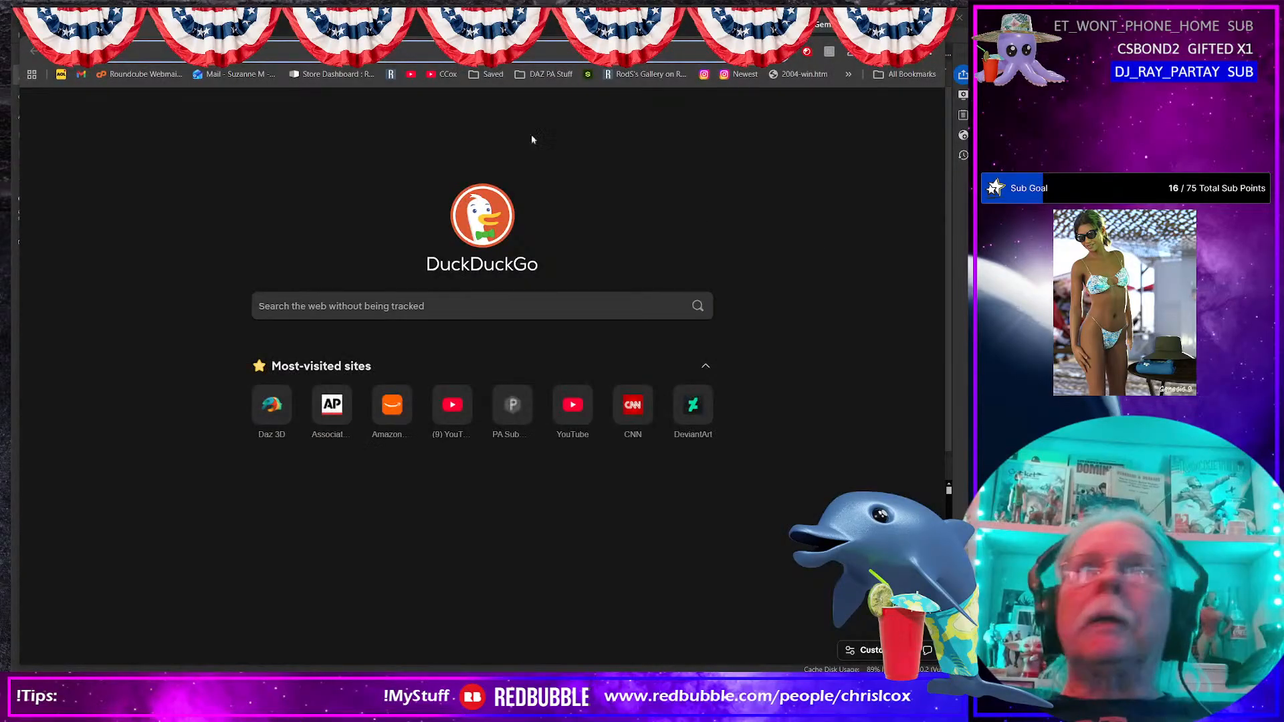
{"action": "key", "text": "alt+Tab"}
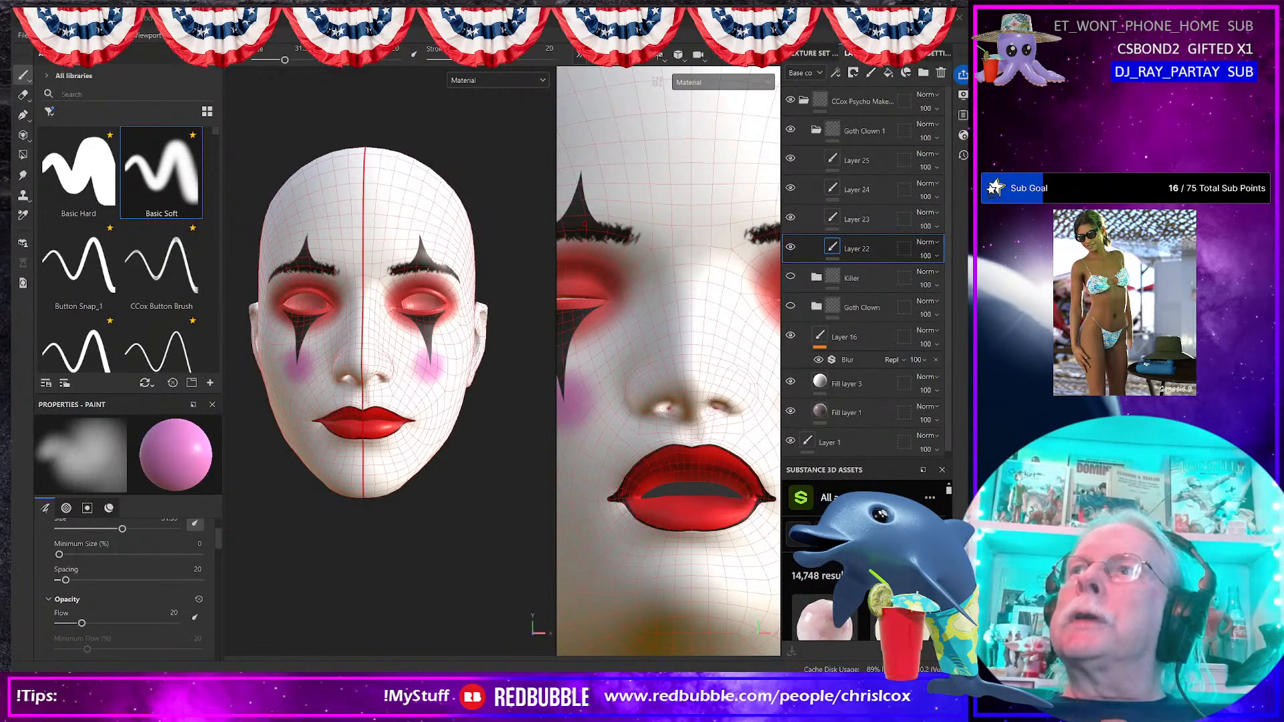
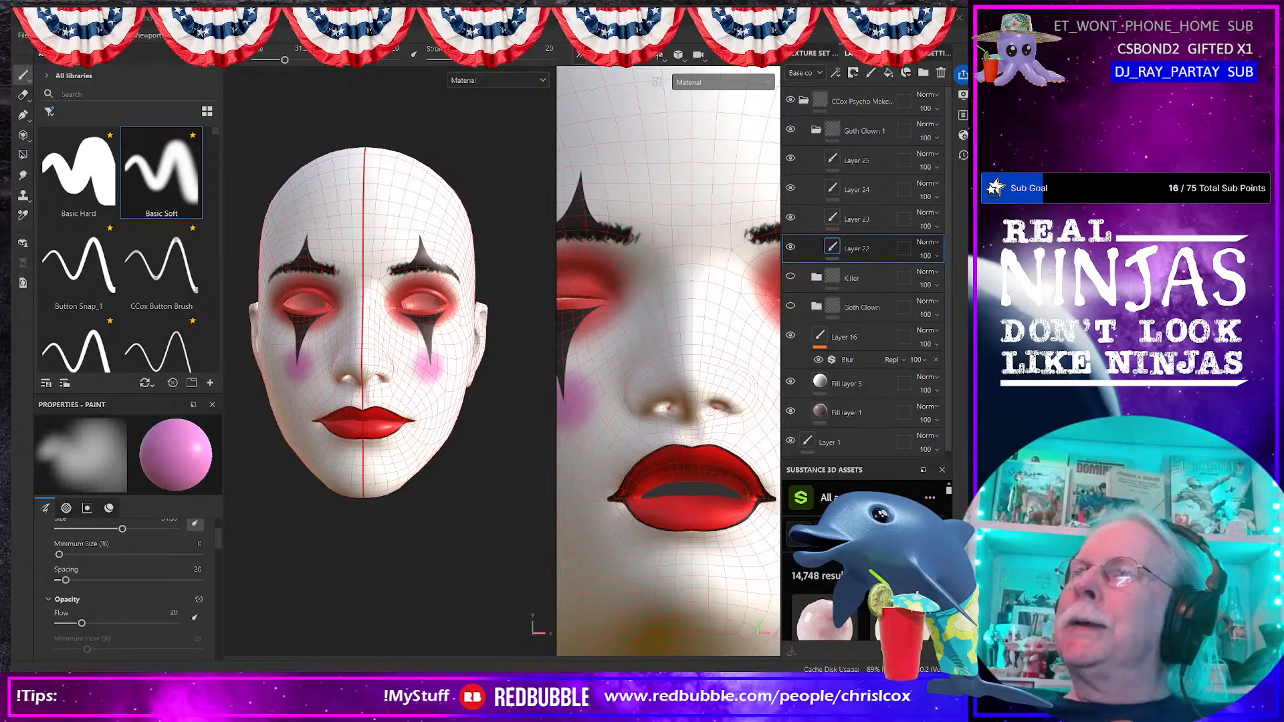
{"action": "mouse_move", "coordinate": [967, 101]}
{"action": "left_mouse_down"}
{"action": "mouse_move", "coordinate": [408, 90]}
{"action": "mouse_move", "coordinate": [392, 75]}
{"action": "mouse_move", "coordinate": [407, 74]}
{"action": "left_mouse_up"}
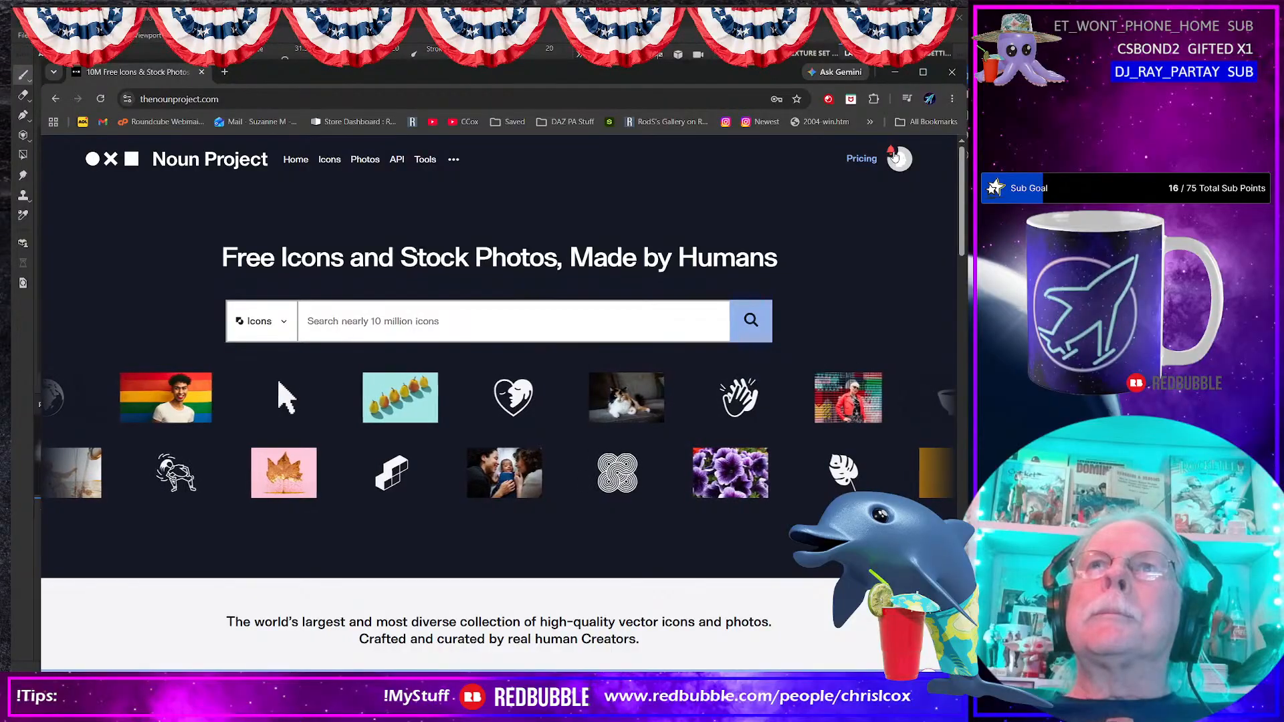
{"action": "left_click", "coordinate": [894, 72]}
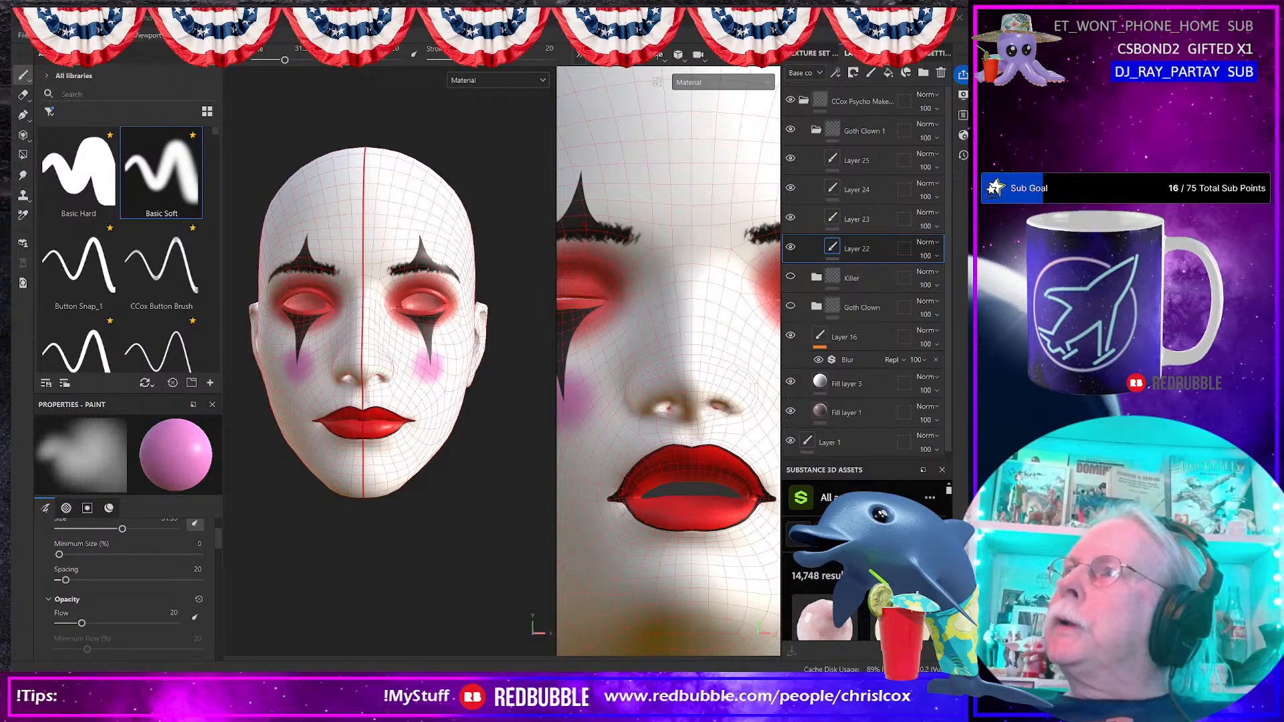
Step: Switch to the Noun Project site in the web browser and search its icons for "heart"
{"action": "mouse_move", "coordinate": [966, 112]}
{"action": "left_mouse_down"}
{"action": "mouse_move", "coordinate": [665, 106]}
{"action": "mouse_move", "coordinate": [562, 60]}
{"action": "mouse_move", "coordinate": [571, 46]}
{"action": "left_mouse_up"}
{"action": "left_click", "coordinate": [369, 284]}
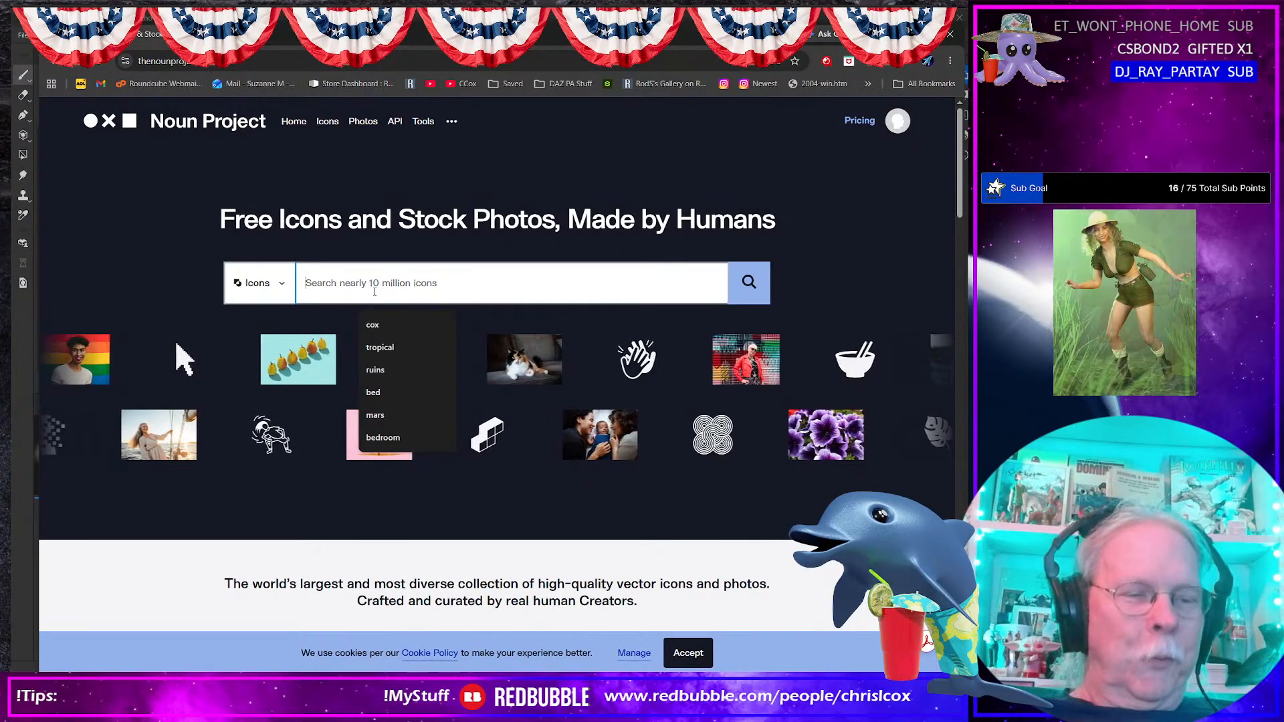
{"action": "type", "text": "heart"}
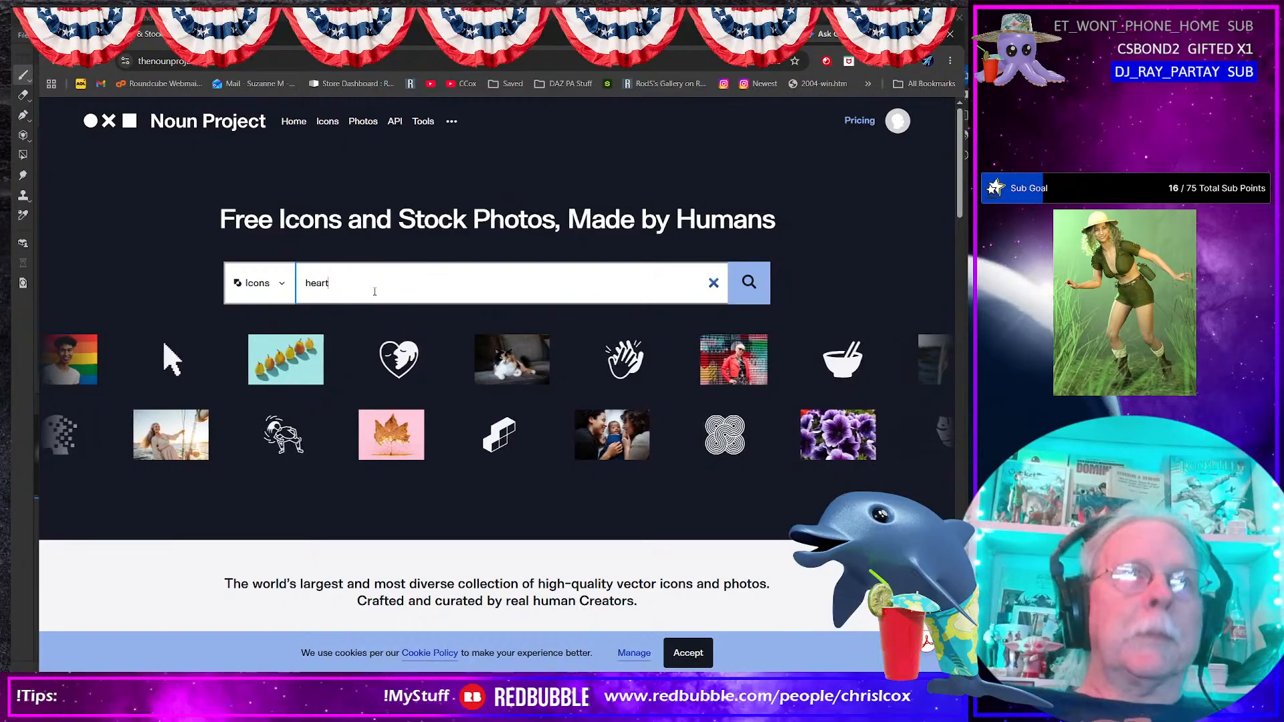
{"action": "key", "text": "Return"}
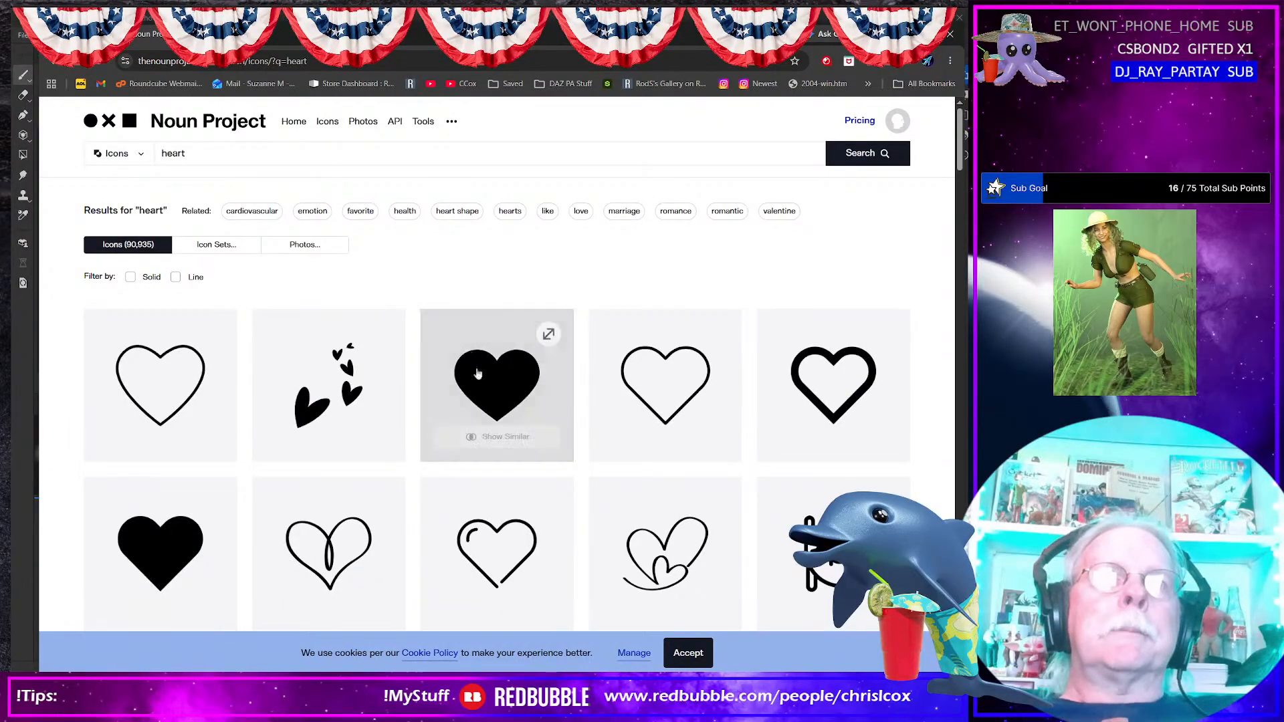
Step: Find a solid black heart with a pointed tip among the icon results, open its page and download it as a 1200px PNG
{"action": "scroll", "coordinate": [538, 398], "scroll_direction": "down", "scroll_amount": 2}
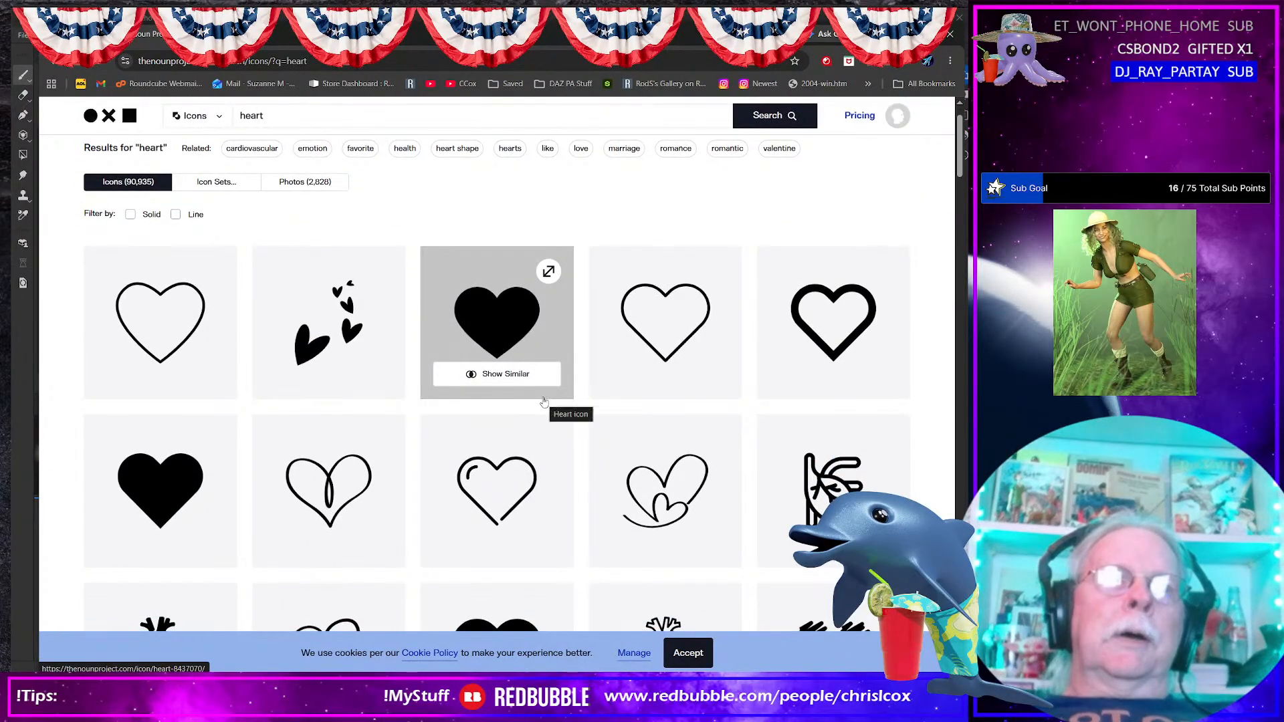
{"action": "scroll", "coordinate": [544, 401], "scroll_direction": "down", "scroll_amount": 1}
{"action": "scroll", "coordinate": [535, 401], "scroll_direction": "up", "scroll_amount": 1}
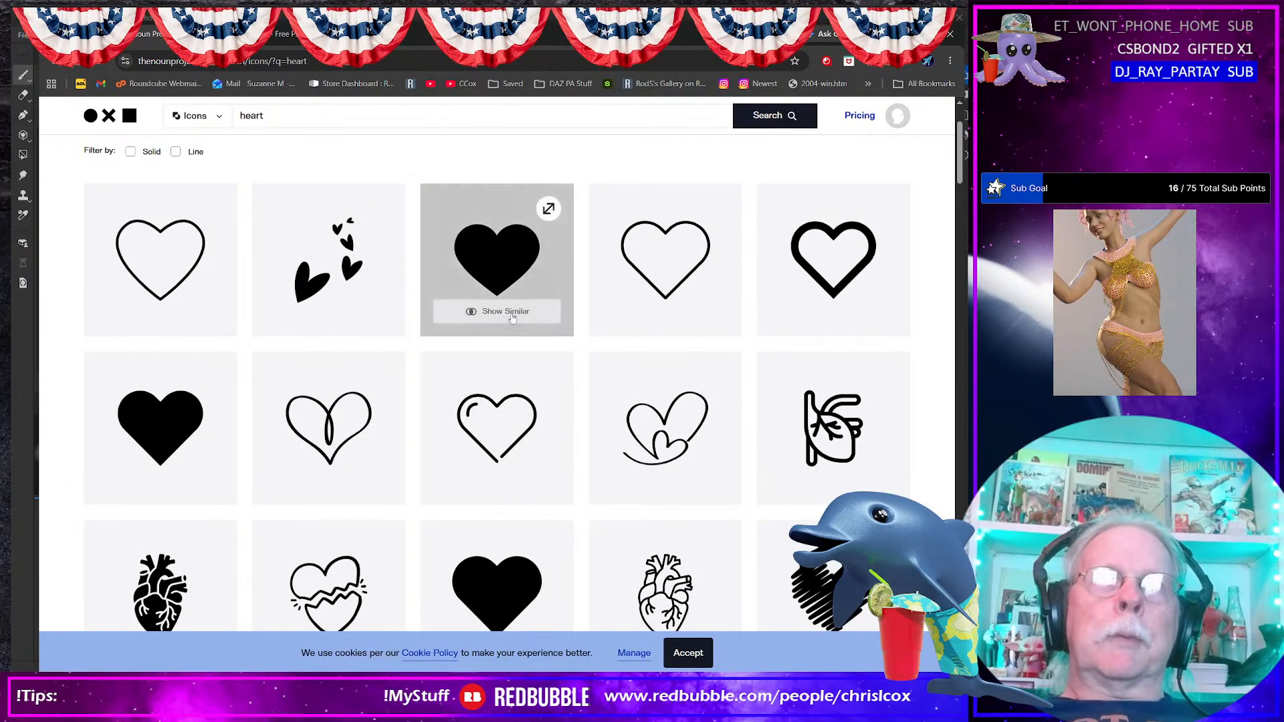
{"action": "scroll", "coordinate": [516, 385], "scroll_direction": "down", "scroll_amount": 5}
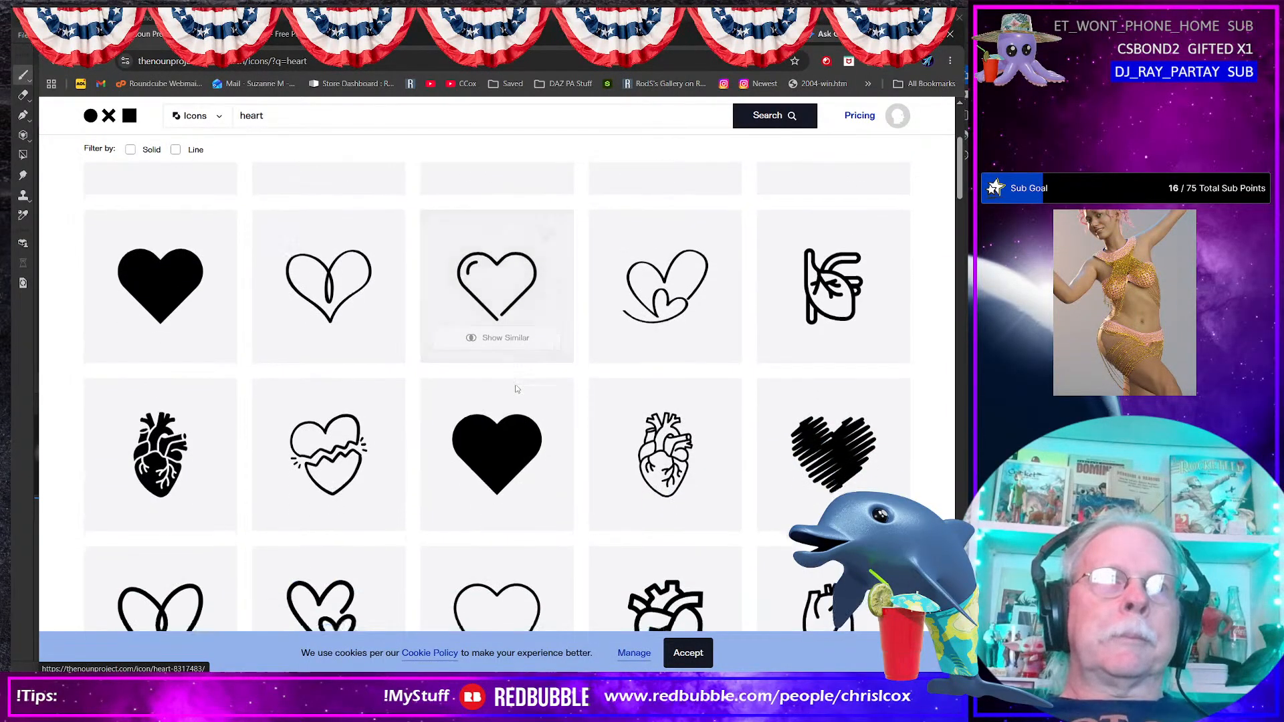
{"action": "scroll", "coordinate": [519, 387], "scroll_direction": "down", "scroll_amount": 6}
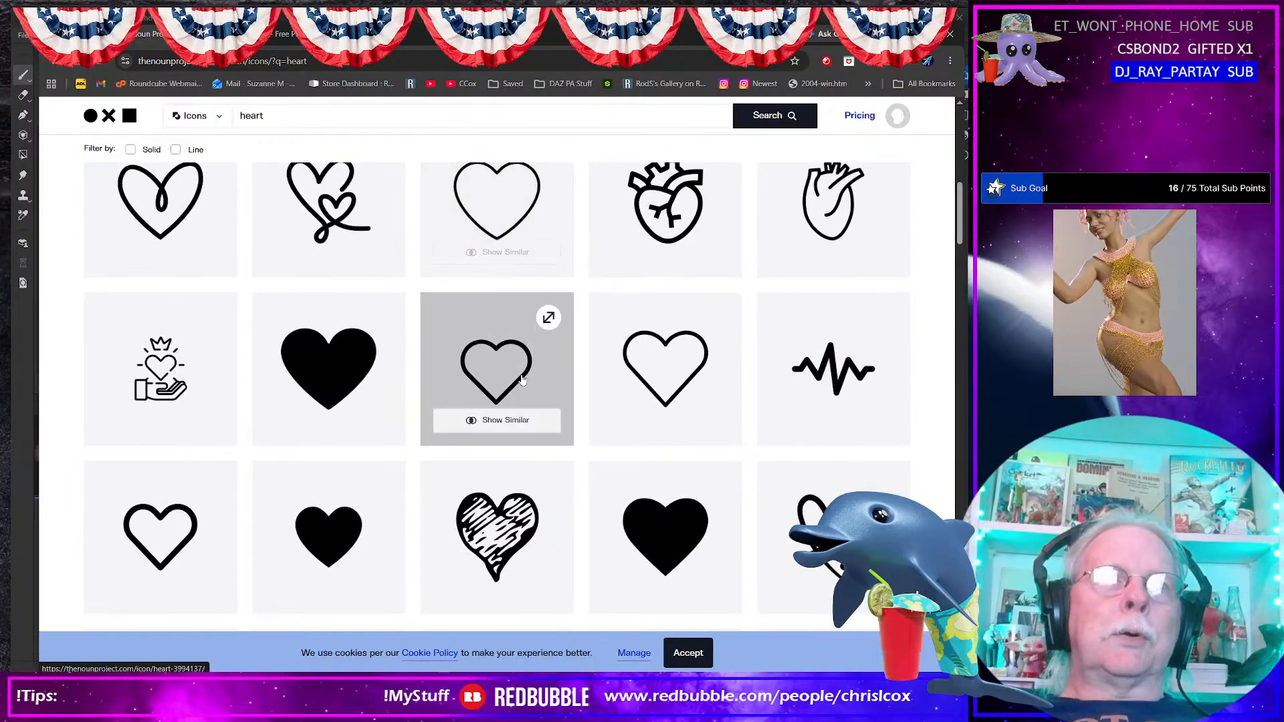
{"action": "scroll", "coordinate": [526, 378], "scroll_direction": "down", "scroll_amount": 5}
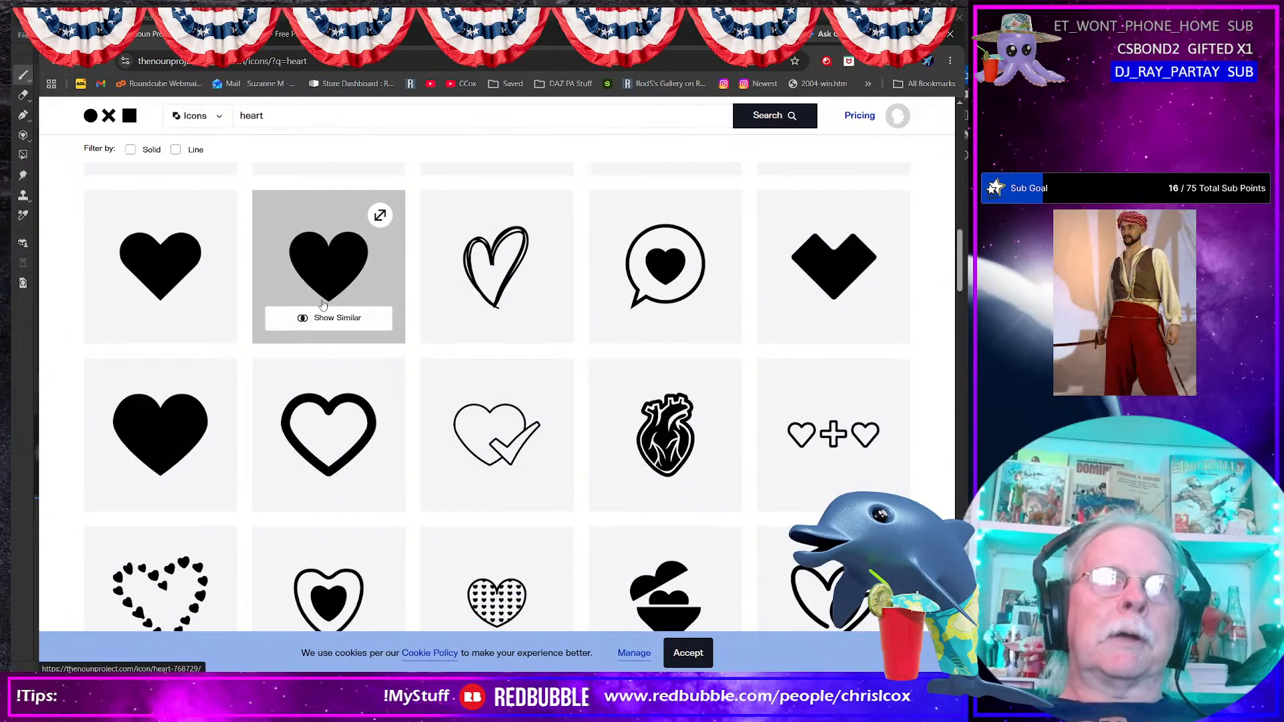
{"action": "scroll", "coordinate": [668, 402], "scroll_direction": "down", "scroll_amount": 5}
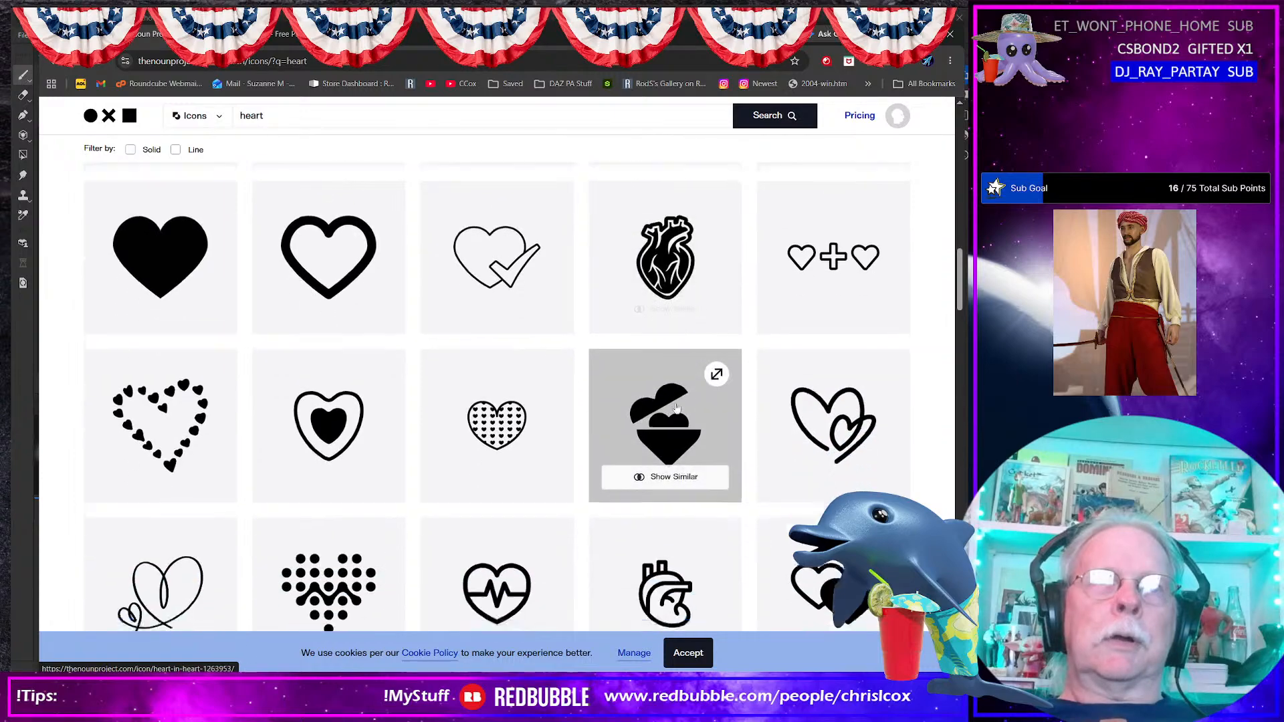
{"action": "scroll", "coordinate": [677, 407], "scroll_direction": "down", "scroll_amount": 5}
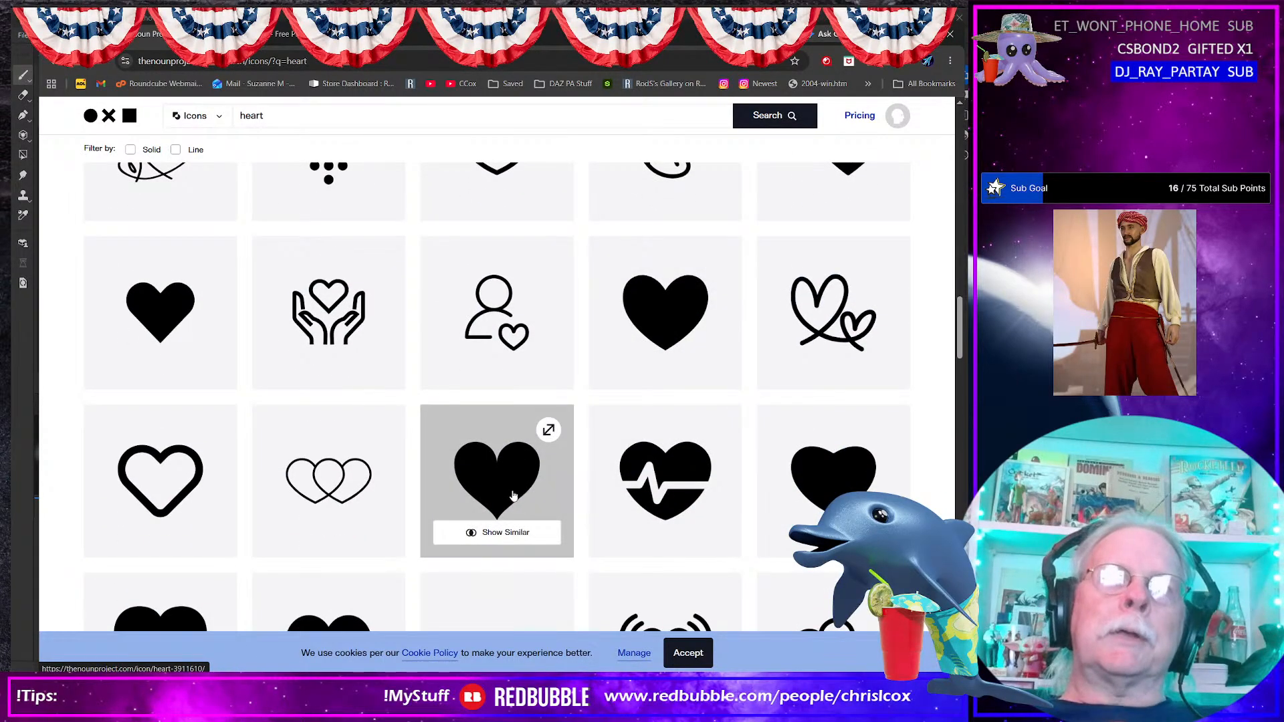
{"action": "left_click", "coordinate": [724, 337]}
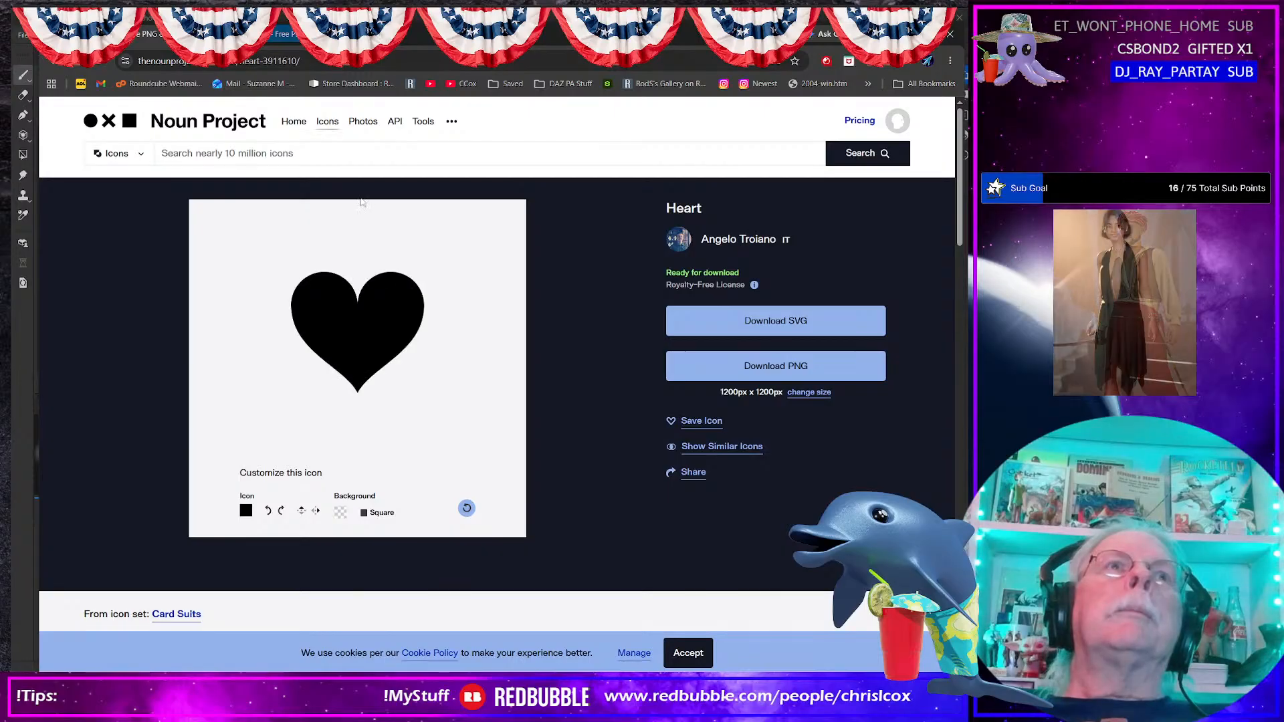
{"action": "left_click", "coordinate": [760, 364]}
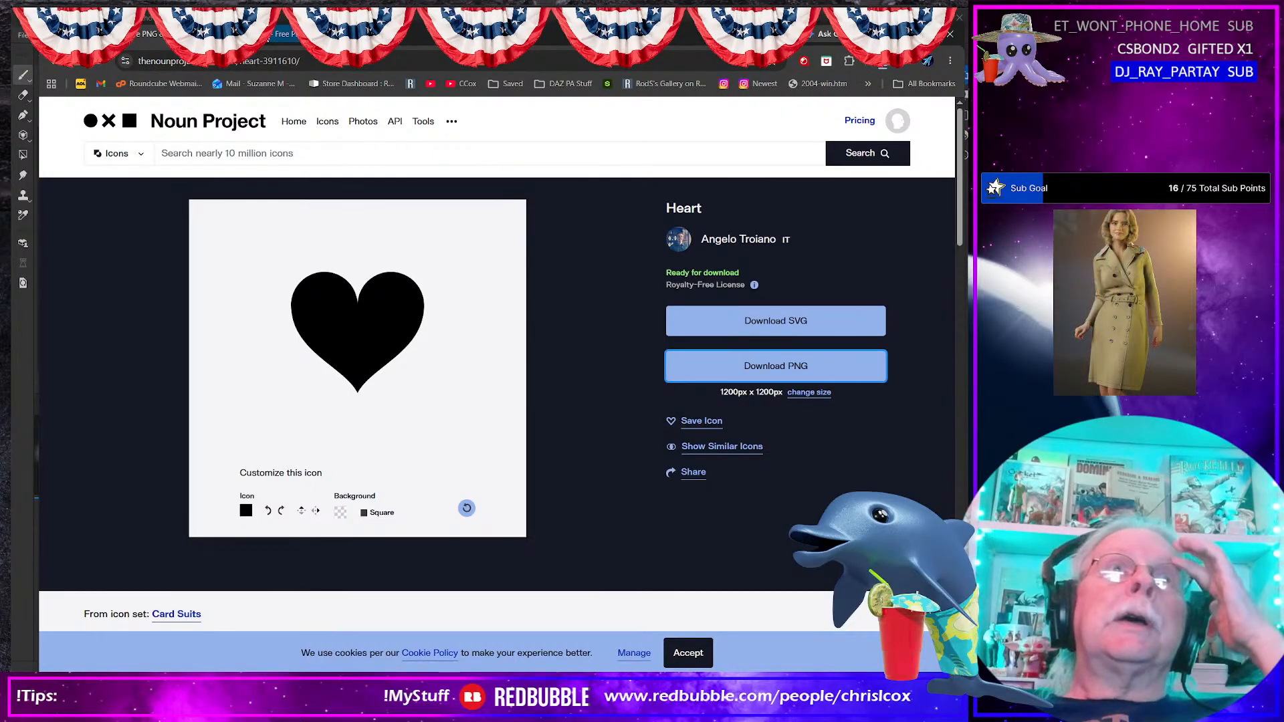
{"action": "mouse_move", "coordinate": [374, 32]}
{"action": "left_mouse_down"}
{"action": "mouse_move", "coordinate": [978, 76]}
{"action": "mouse_move", "coordinate": [1281, 79]}
{"action": "left_mouse_up"}
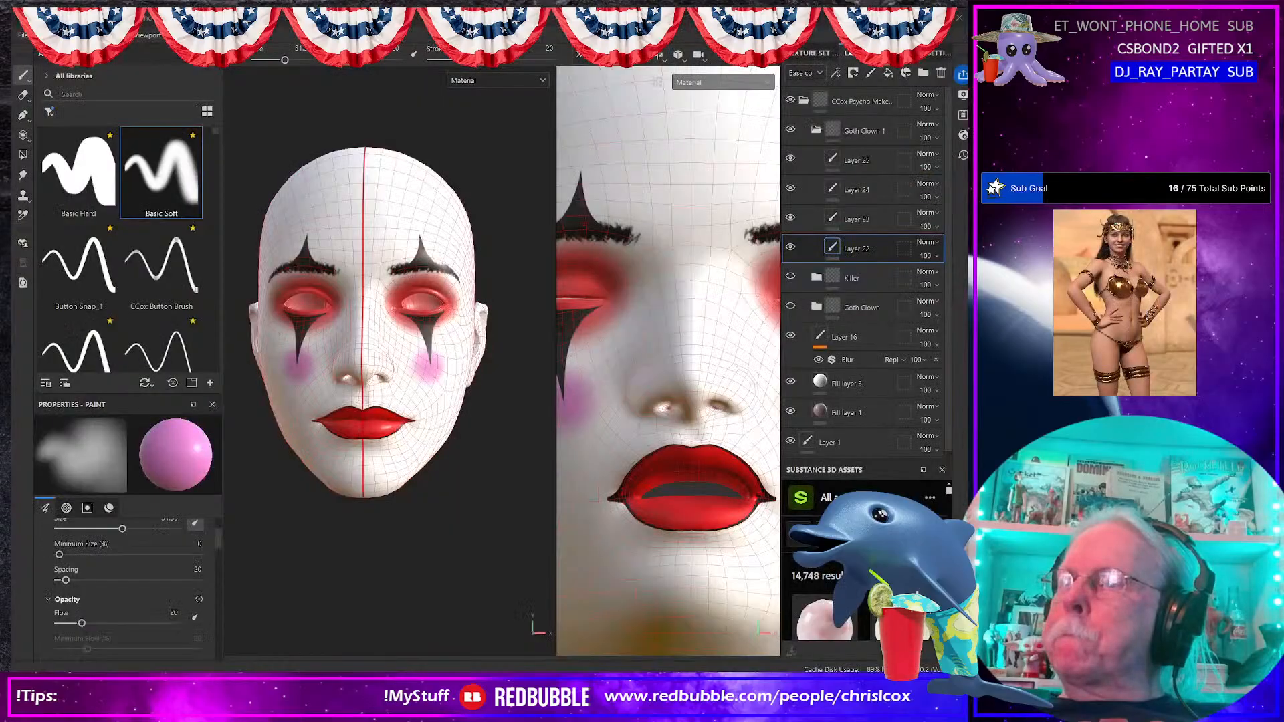
Step: Switch to File Explorer, open the WIP folder of the Psycho Clown- project and paste the copied heart PNG there
{"action": "key", "text": "super+e"}
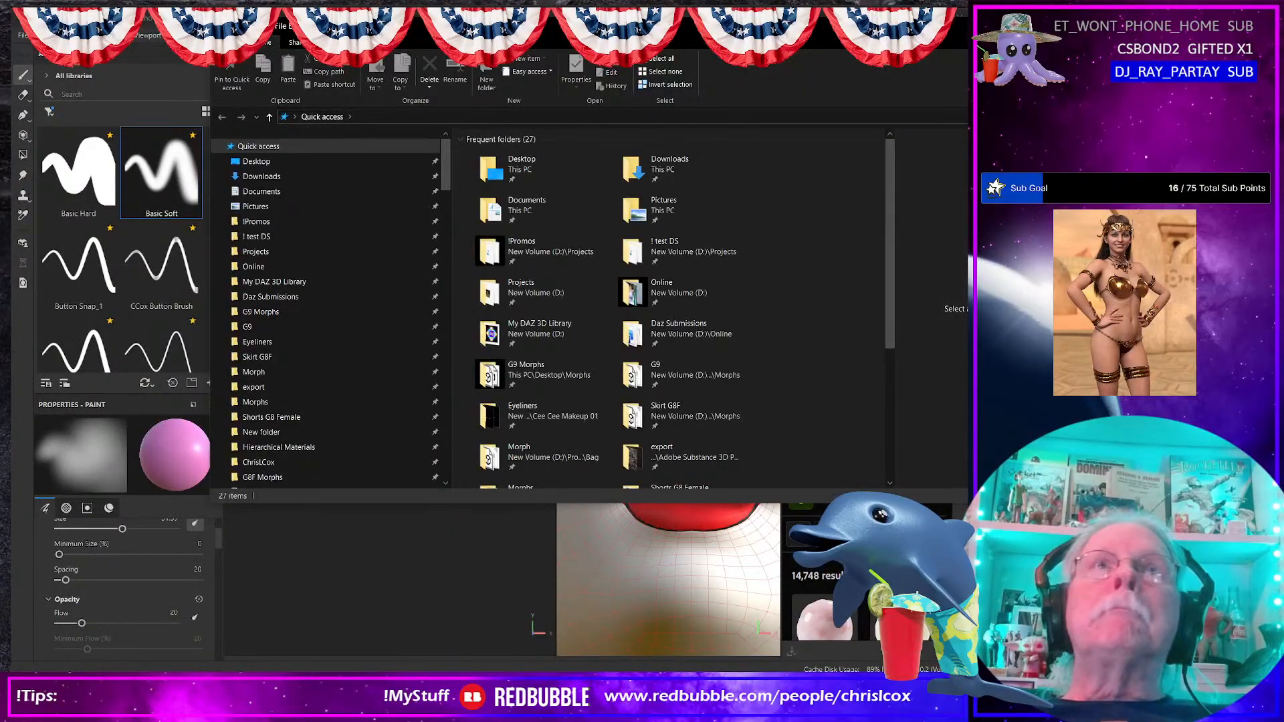
{"action": "left_click", "coordinate": [956, 24]}
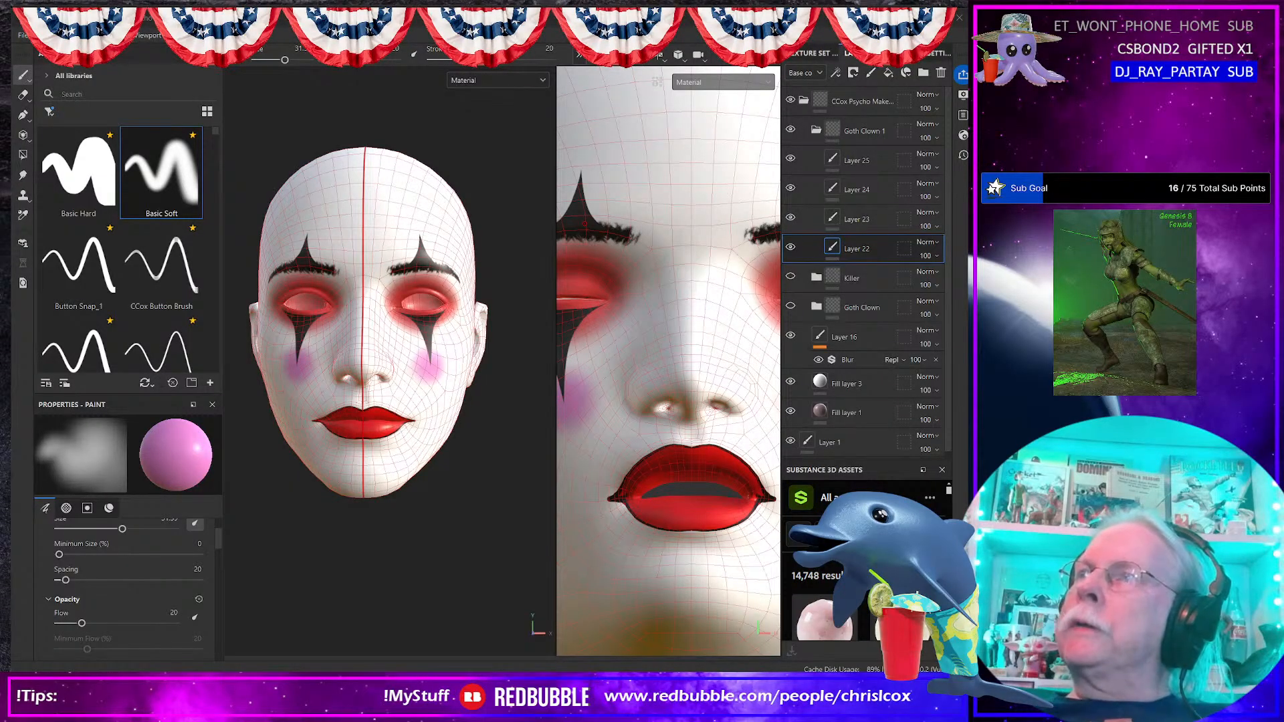
{"action": "left_click_drag", "start_coordinate": [455, 3], "coordinate": [342, 132]}
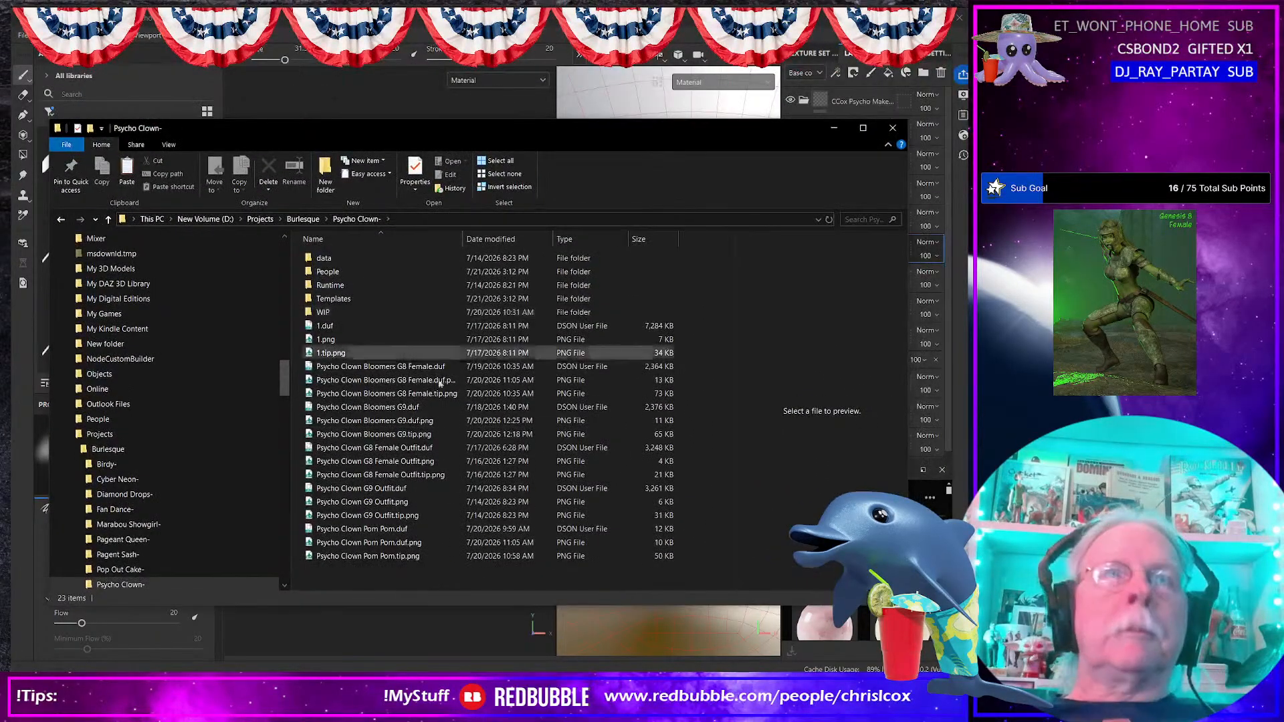
{"action": "double_click", "coordinate": [323, 312]}
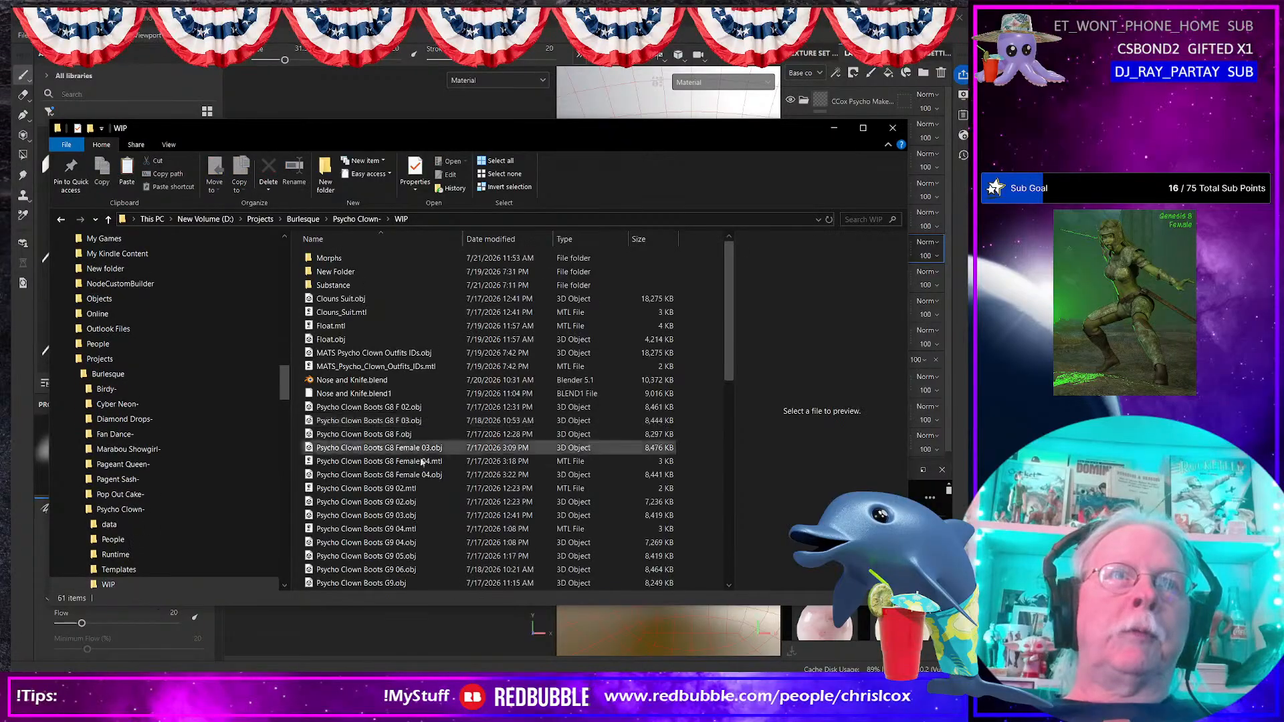
{"action": "right_click", "coordinate": [706, 485]}
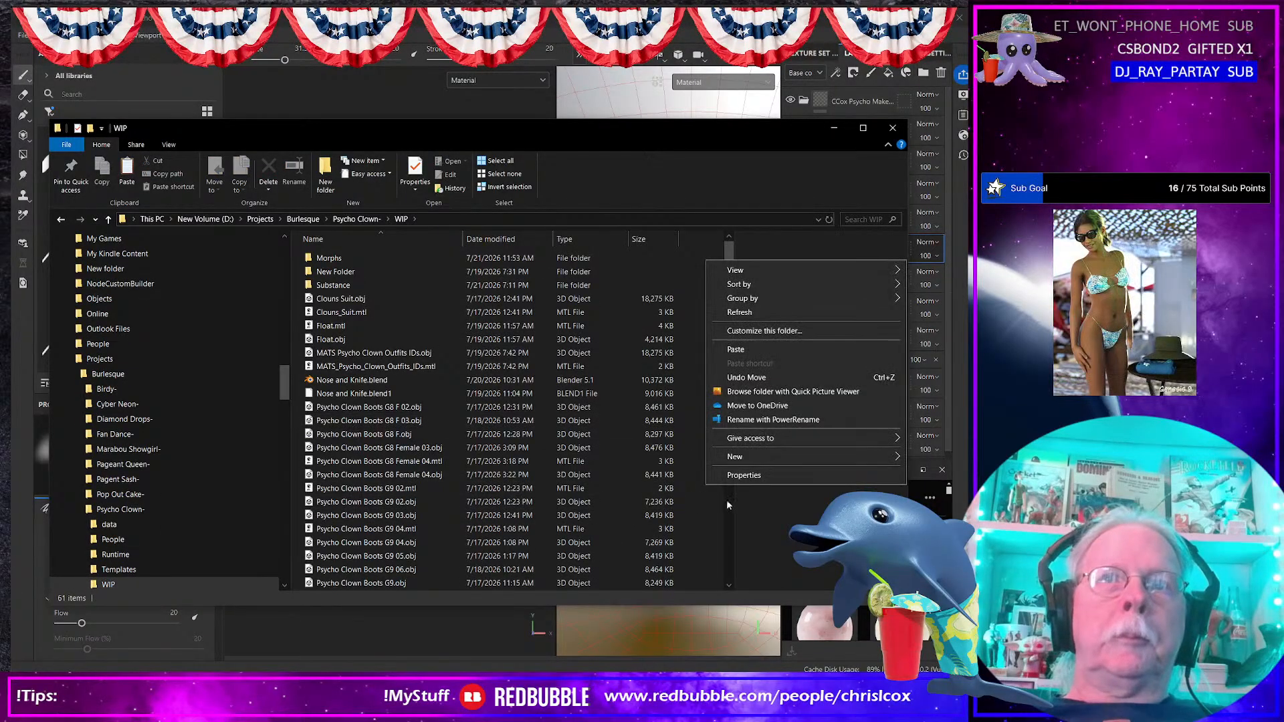
{"action": "left_click", "coordinate": [742, 349]}
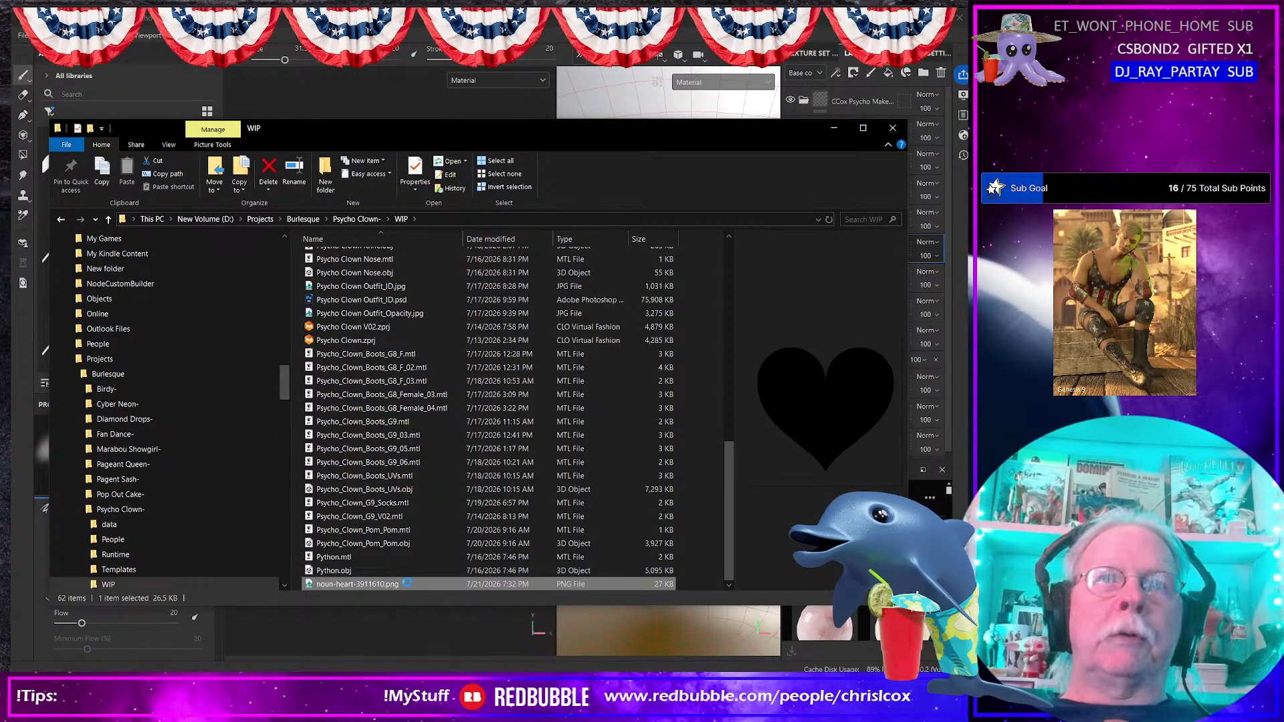
Step: Open noun-heart-3911610.png in Adobe Photoshop 2026 and dismiss the missing plug-ins notice
{"action": "right_click", "coordinate": [406, 582]}
{"action": "mouse_move", "coordinate": [460, 419]}
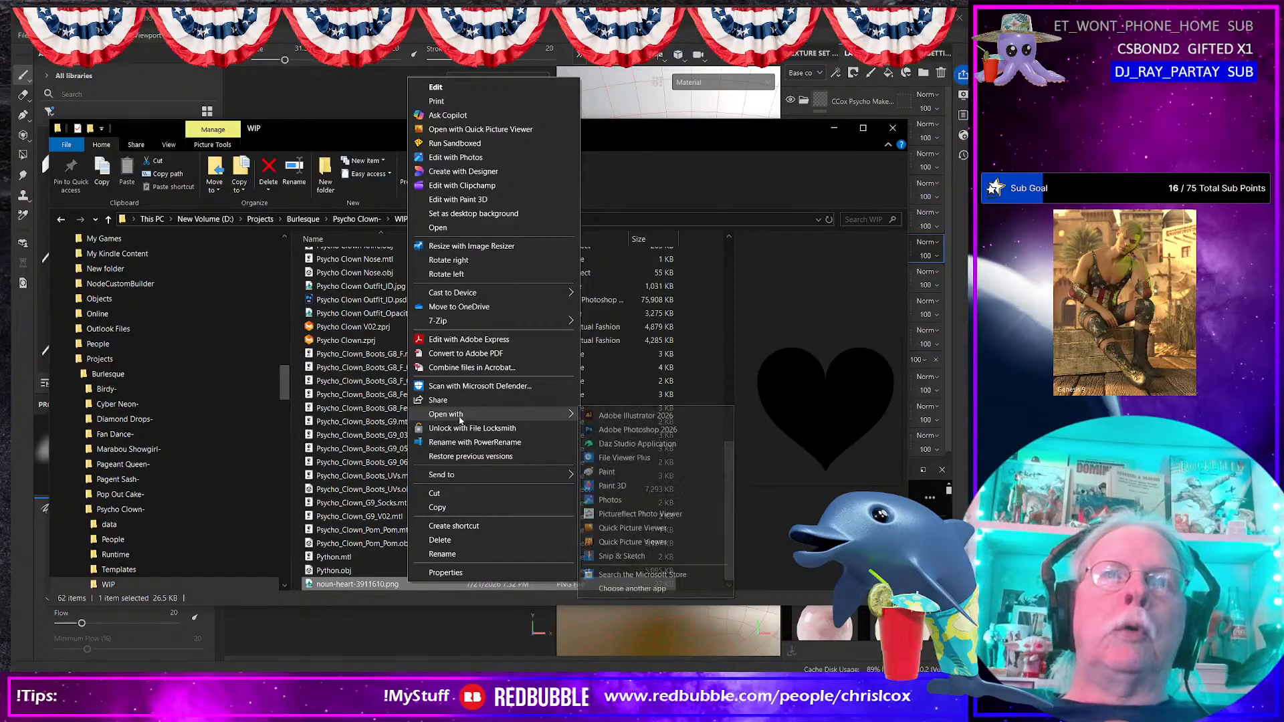
{"action": "left_click", "coordinate": [599, 430]}
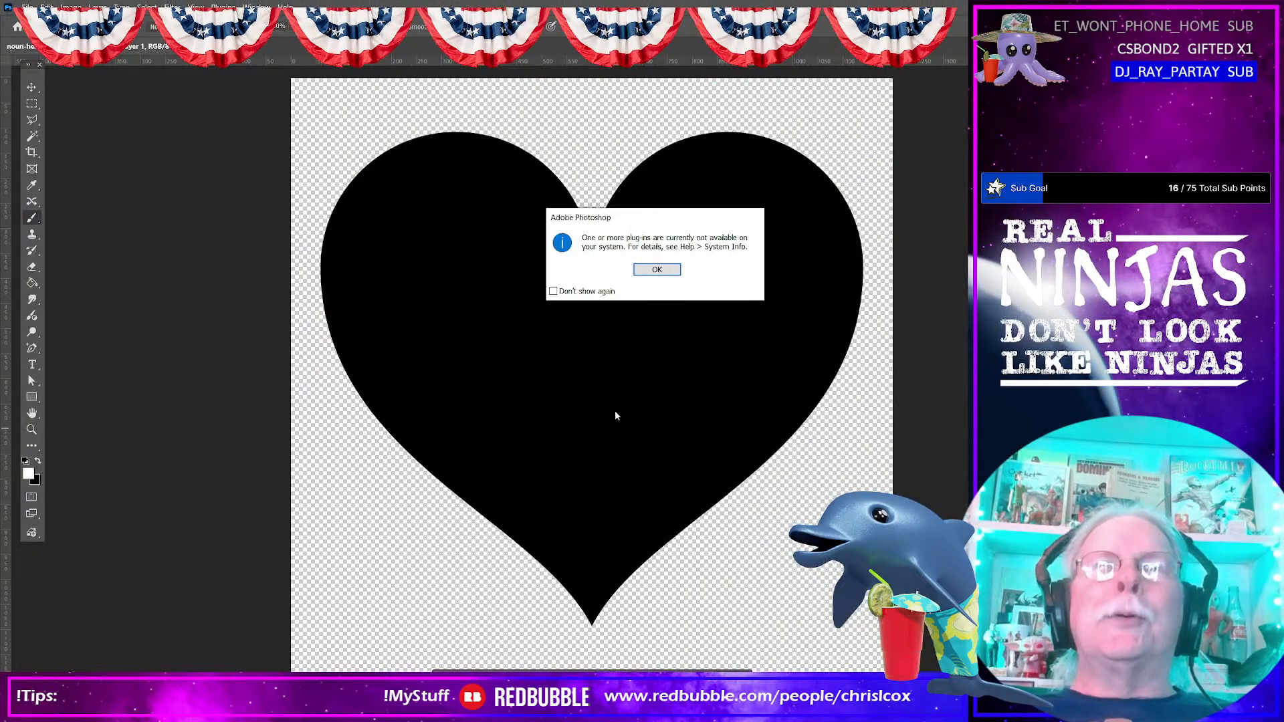
{"action": "left_click", "coordinate": [657, 270]}
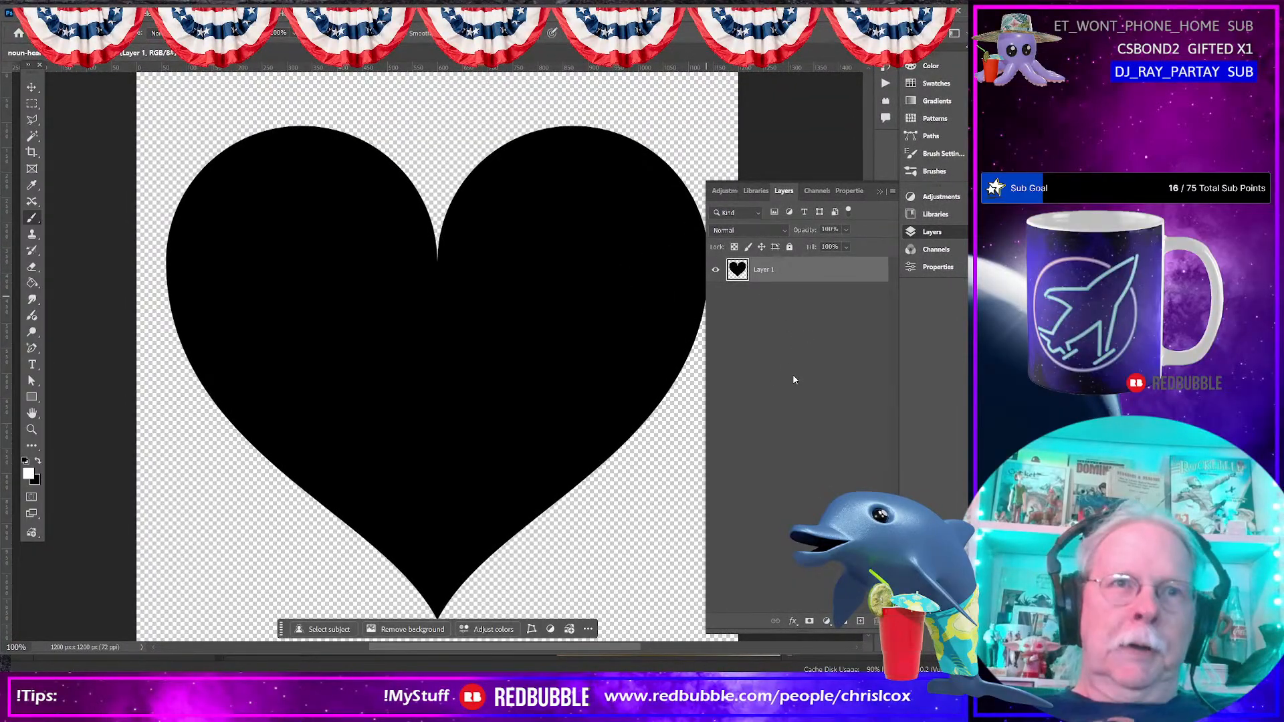
Step: Make white the background color, flatten the transparent heart image onto it and invert the colors
{"action": "right_click", "coordinate": [791, 272]}
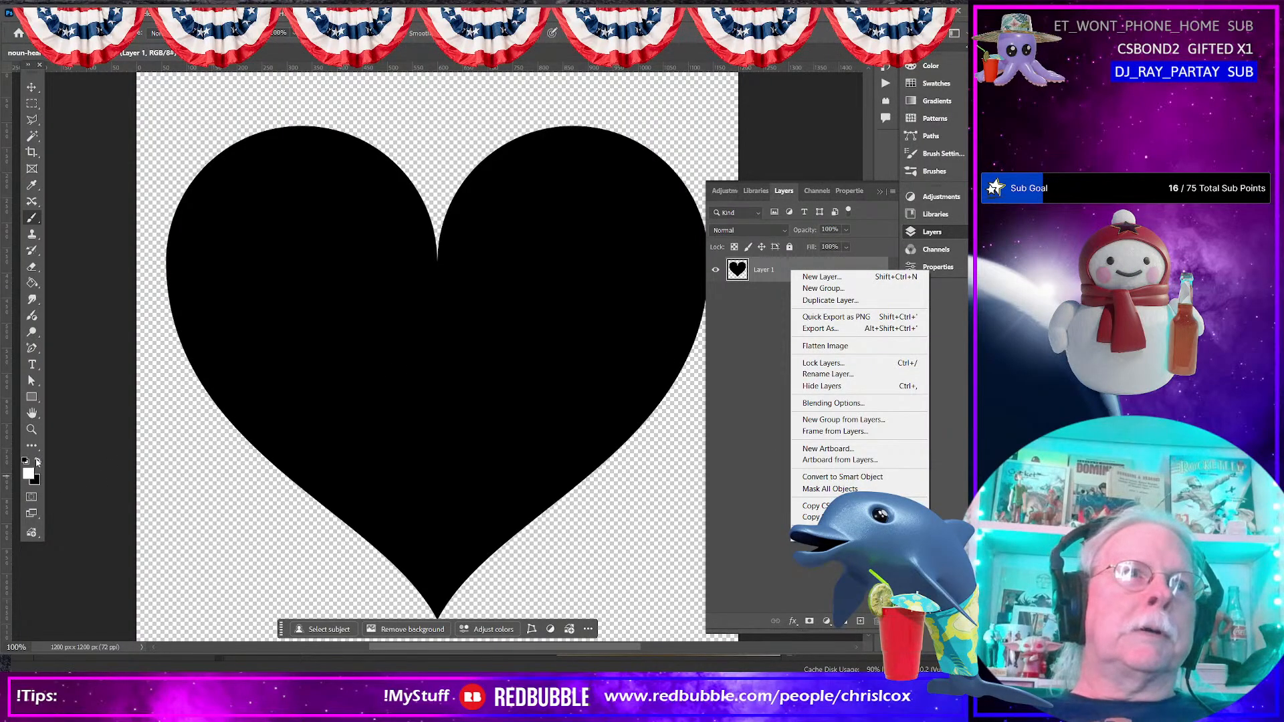
{"action": "left_click", "coordinate": [37, 461]}
{"action": "left_click", "coordinate": [38, 462]}
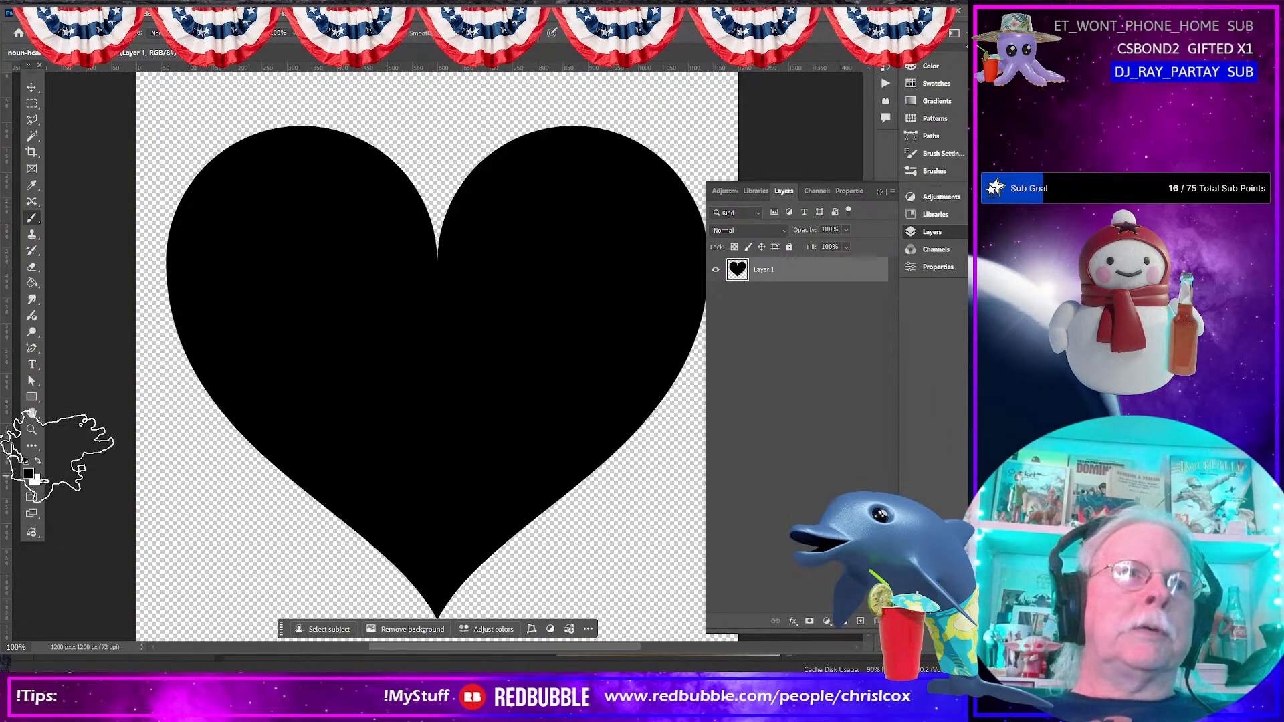
{"action": "right_click", "coordinate": [803, 271]}
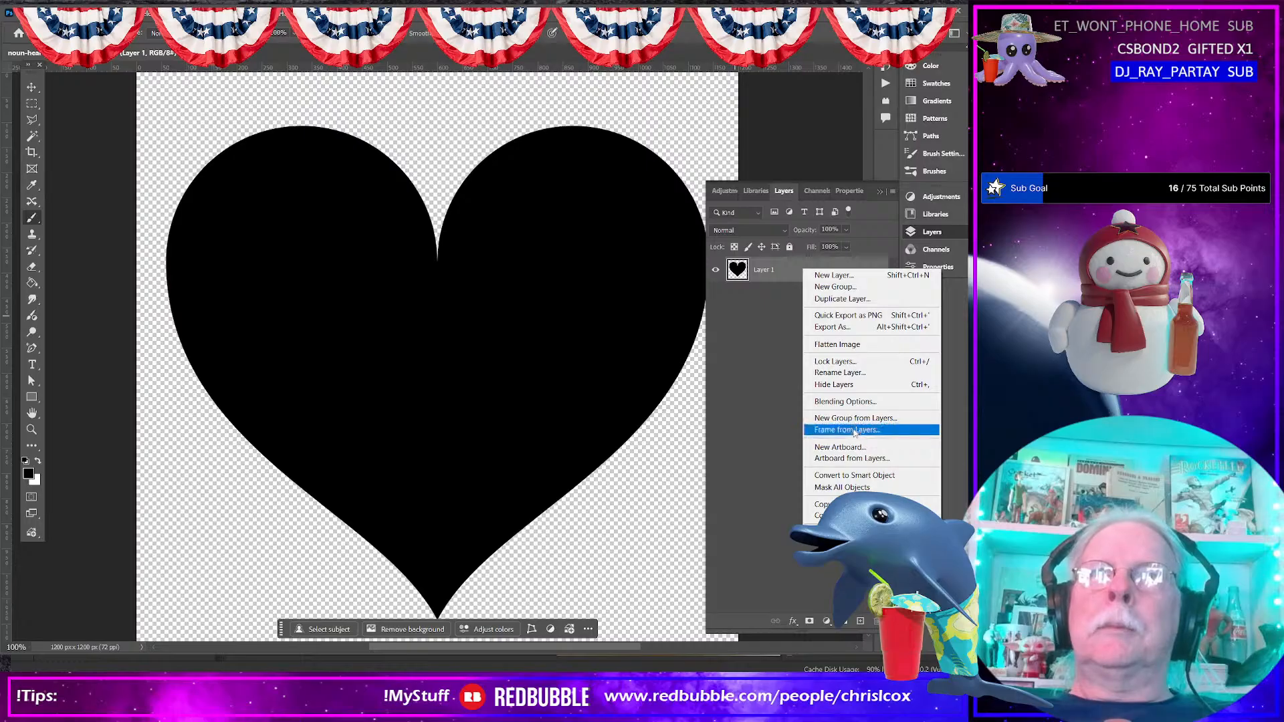
{"action": "left_click", "coordinate": [836, 344]}
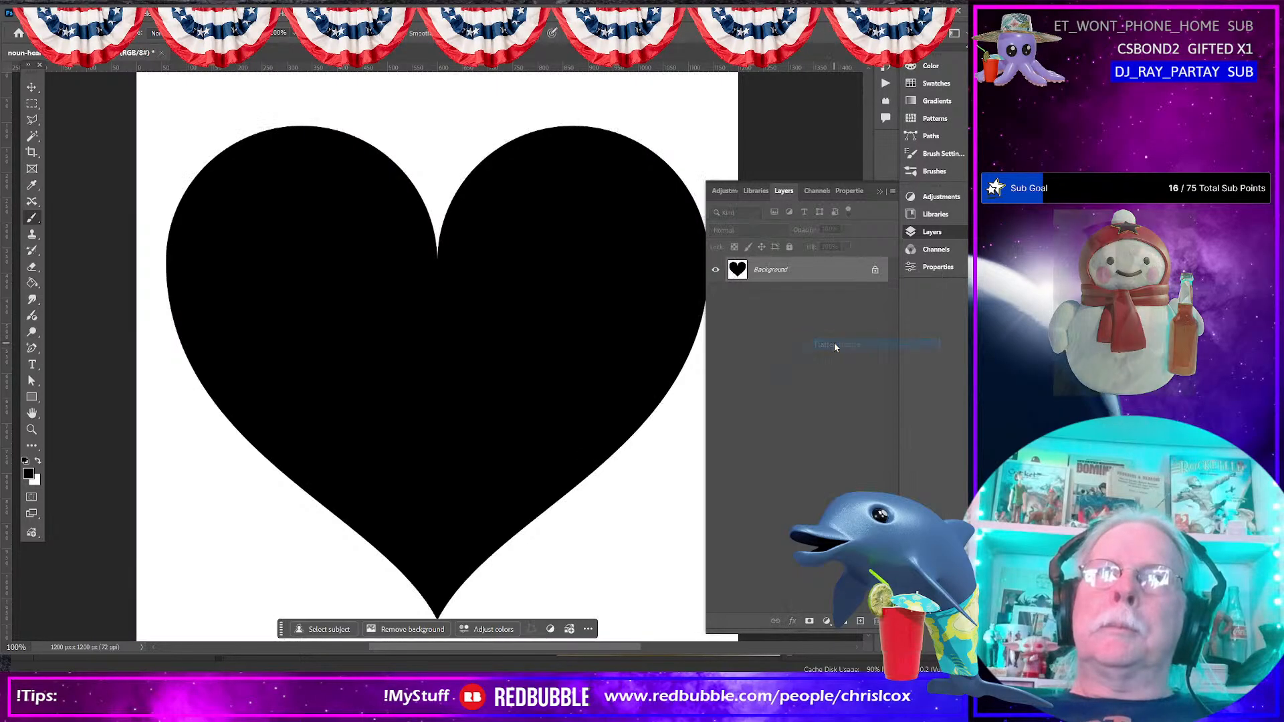
{"action": "key", "text": "ctrl+i"}
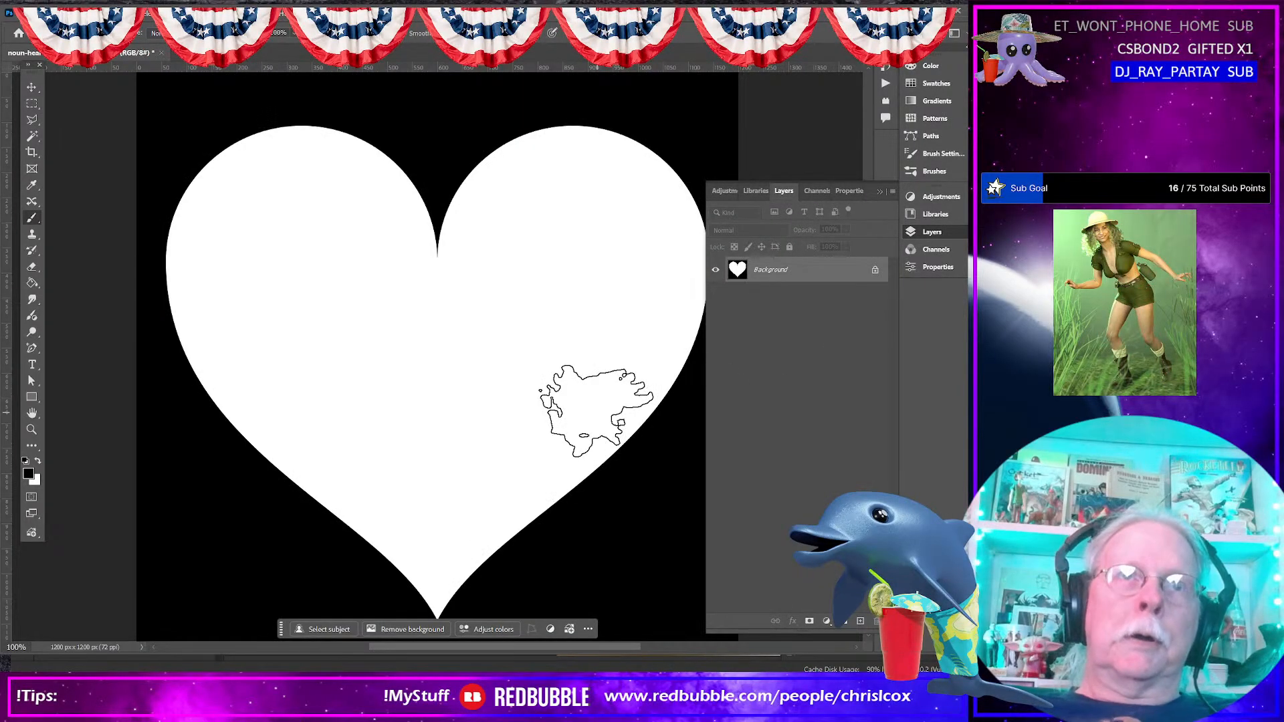
Step: Save the inverted heart PNG, quit Photoshop and find the file in the WIP folder
{"action": "key", "text": "ctrl+s"}
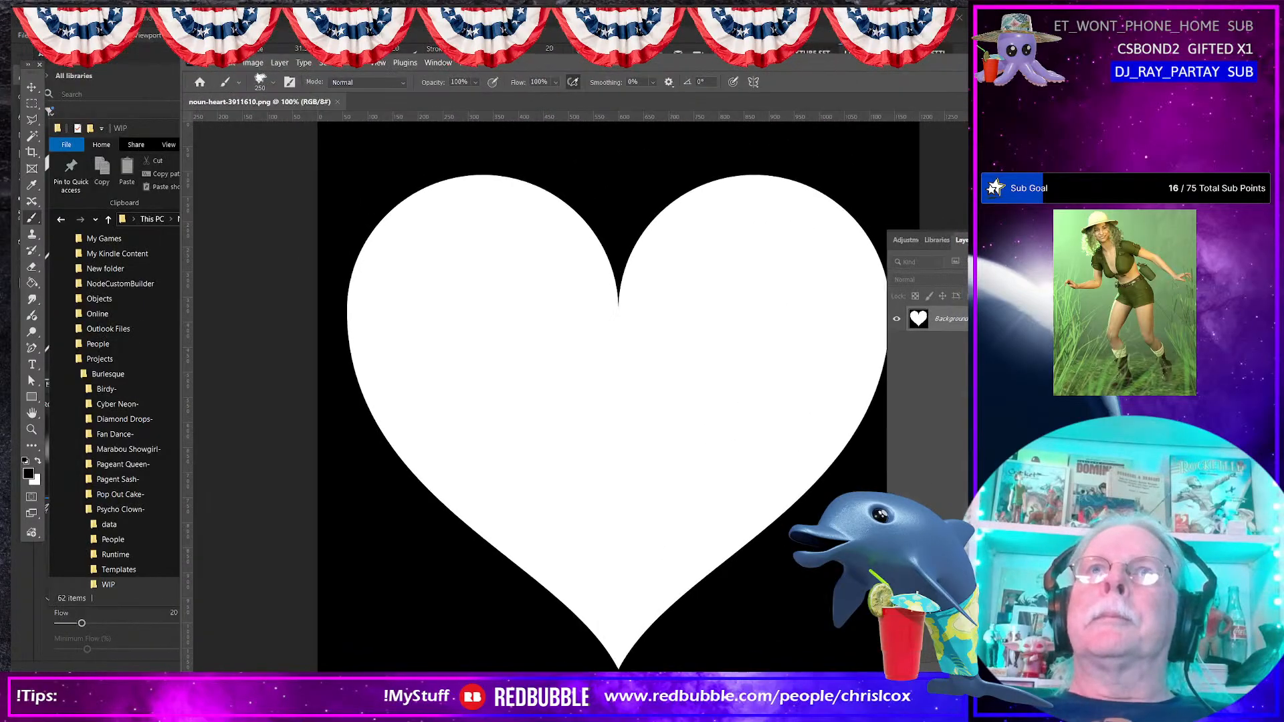
{"action": "key", "text": "ctrl+q"}
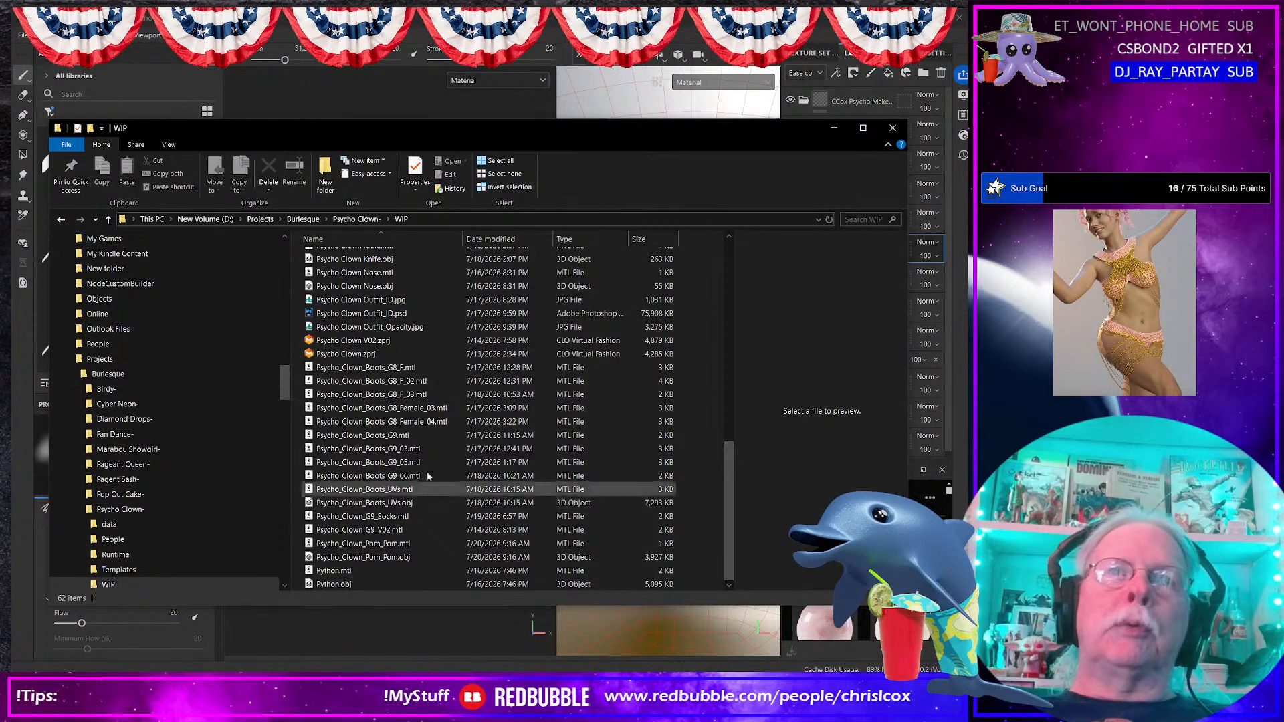
{"action": "scroll", "coordinate": [487, 429], "scroll_direction": "up", "scroll_amount": 7}
{"action": "scroll", "coordinate": [487, 430], "scroll_direction": "up", "scroll_amount": 5}
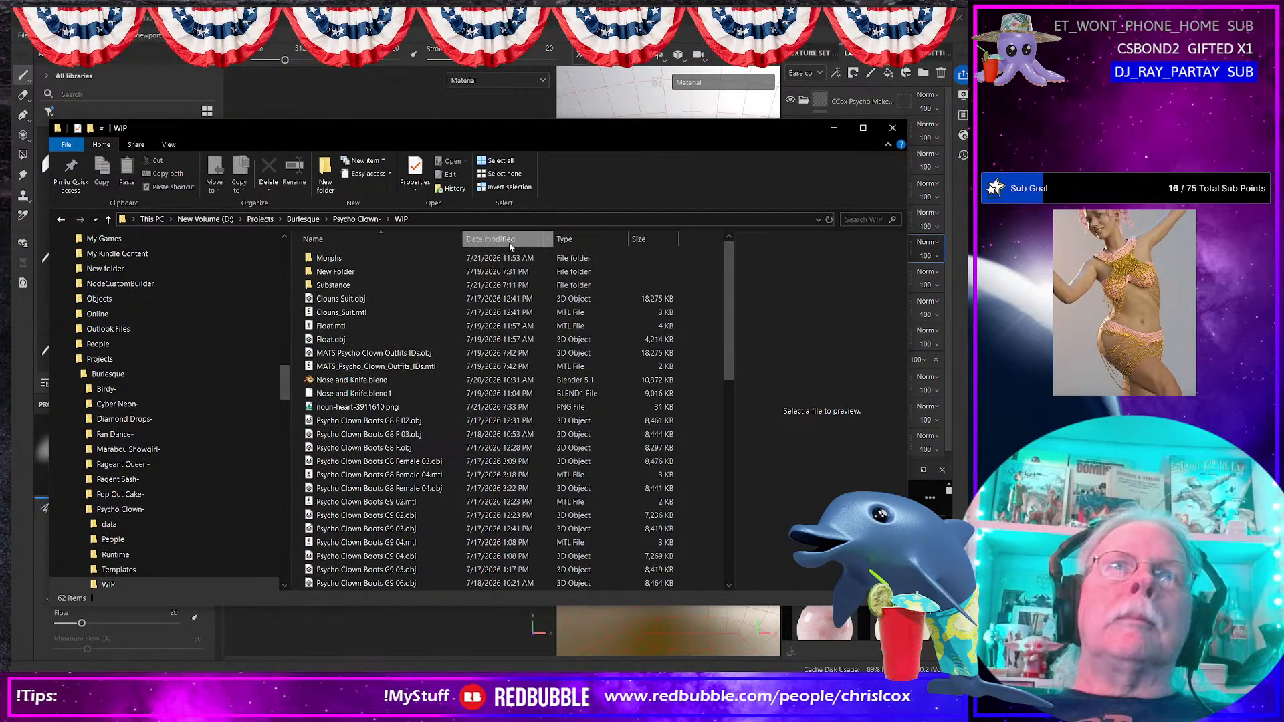
Step: Sort the WIP folder by modification date, preview noun-heart-3911610.png, and return to Substance 3D Painter
{"action": "left_click", "coordinate": [492, 239]}
{"action": "left_click", "coordinate": [386, 259]}
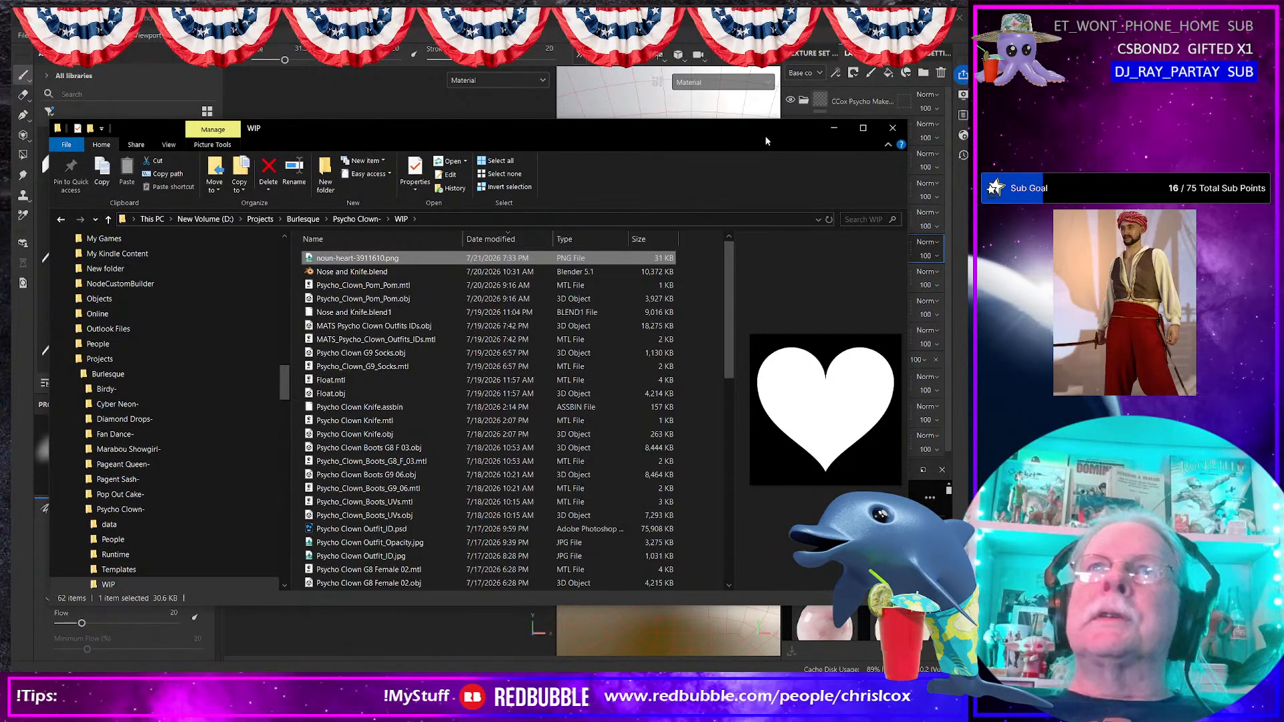
{"action": "left_click", "coordinate": [833, 127]}
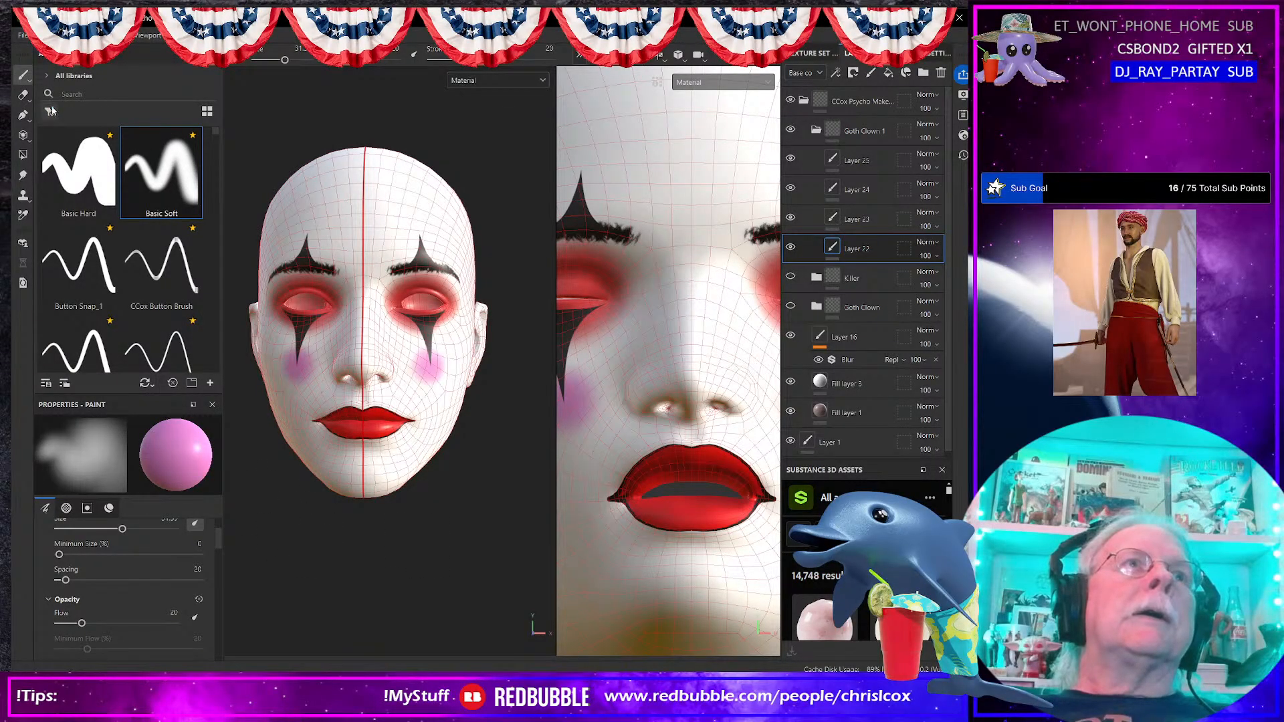
Step: Make the asset library taller and widen it until the full row of asset-type filters fits
{"action": "left_click", "coordinate": [105, 94]}
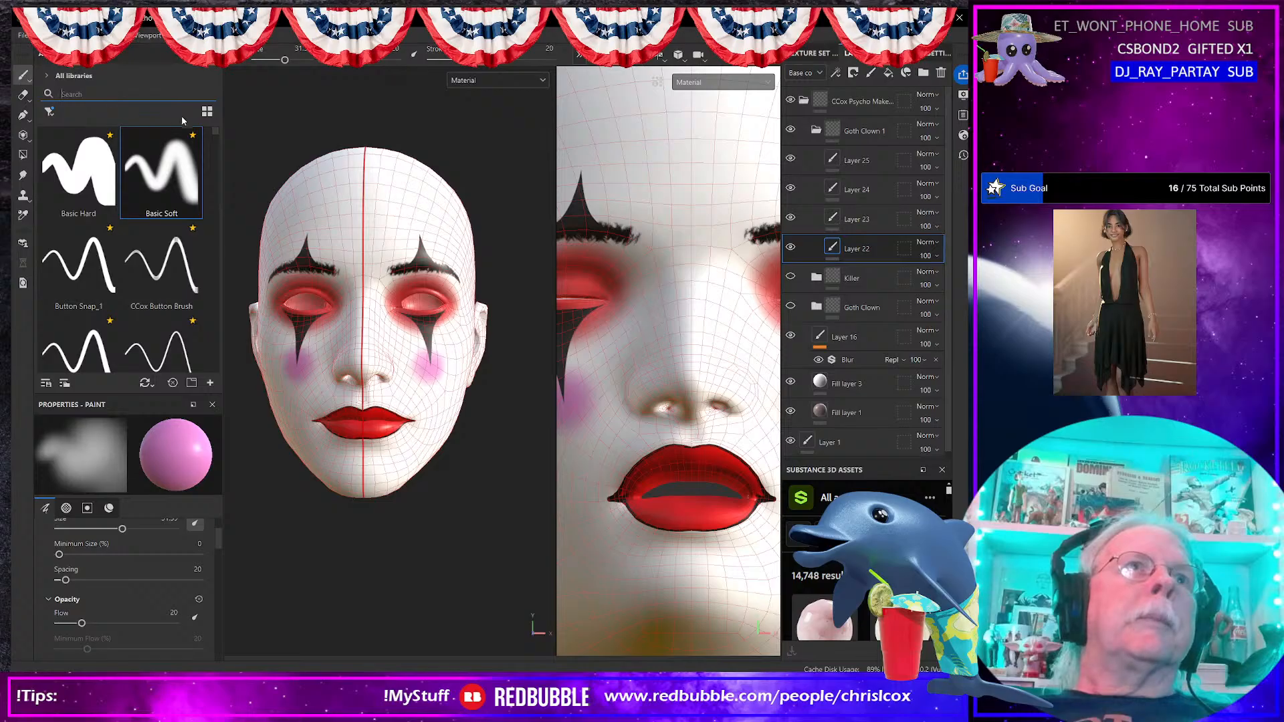
{"action": "mouse_move", "coordinate": [169, 393]}
{"action": "left_mouse_down"}
{"action": "mouse_move", "coordinate": [174, 442]}
{"action": "mouse_move", "coordinate": [181, 410]}
{"action": "left_mouse_up"}
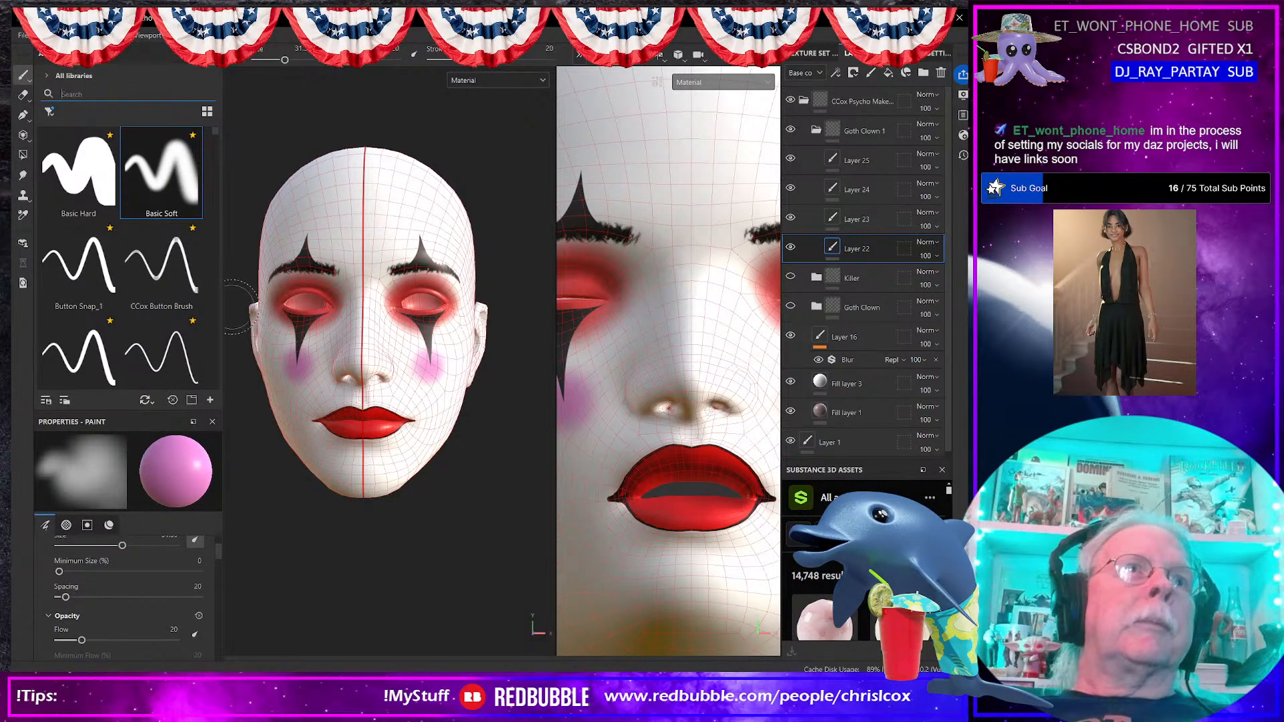
{"action": "left_click_drag", "start_coordinate": [223, 304], "coordinate": [254, 307]}
{"action": "left_click_drag", "start_coordinate": [251, 307], "coordinate": [244, 315]}
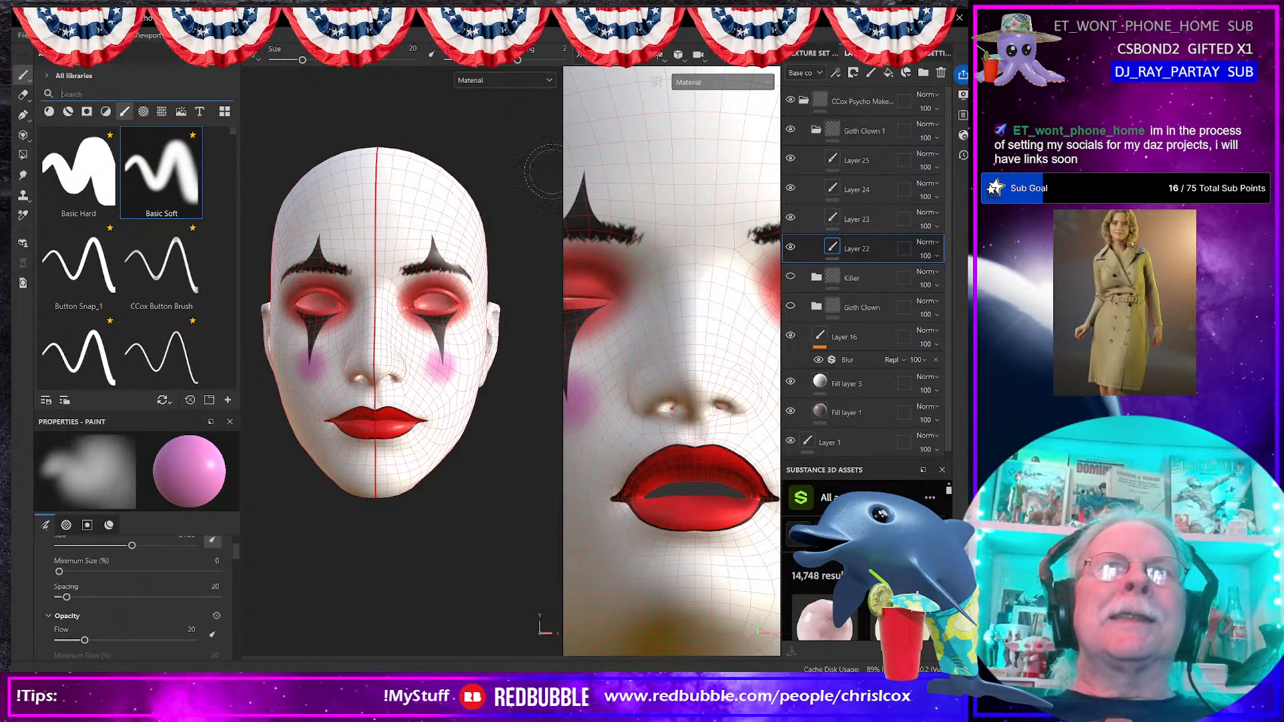
Step: Choose the Basic Hard brush and set its base color to red D40000
{"action": "left_click", "coordinate": [78, 173]}
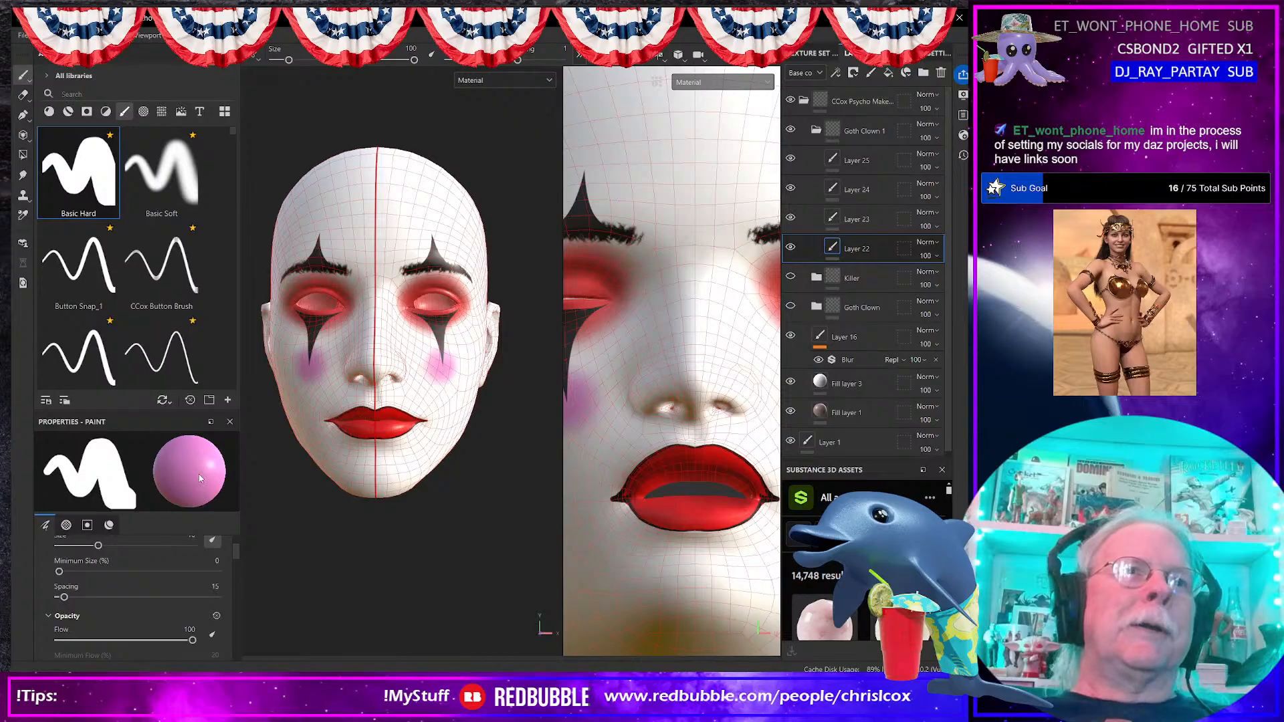
{"action": "scroll", "coordinate": [190, 555], "scroll_direction": "down", "scroll_amount": 5}
{"action": "scroll", "coordinate": [190, 562], "scroll_direction": "down", "scroll_amount": 6}
{"action": "scroll", "coordinate": [185, 639], "scroll_direction": "down", "scroll_amount": 4}
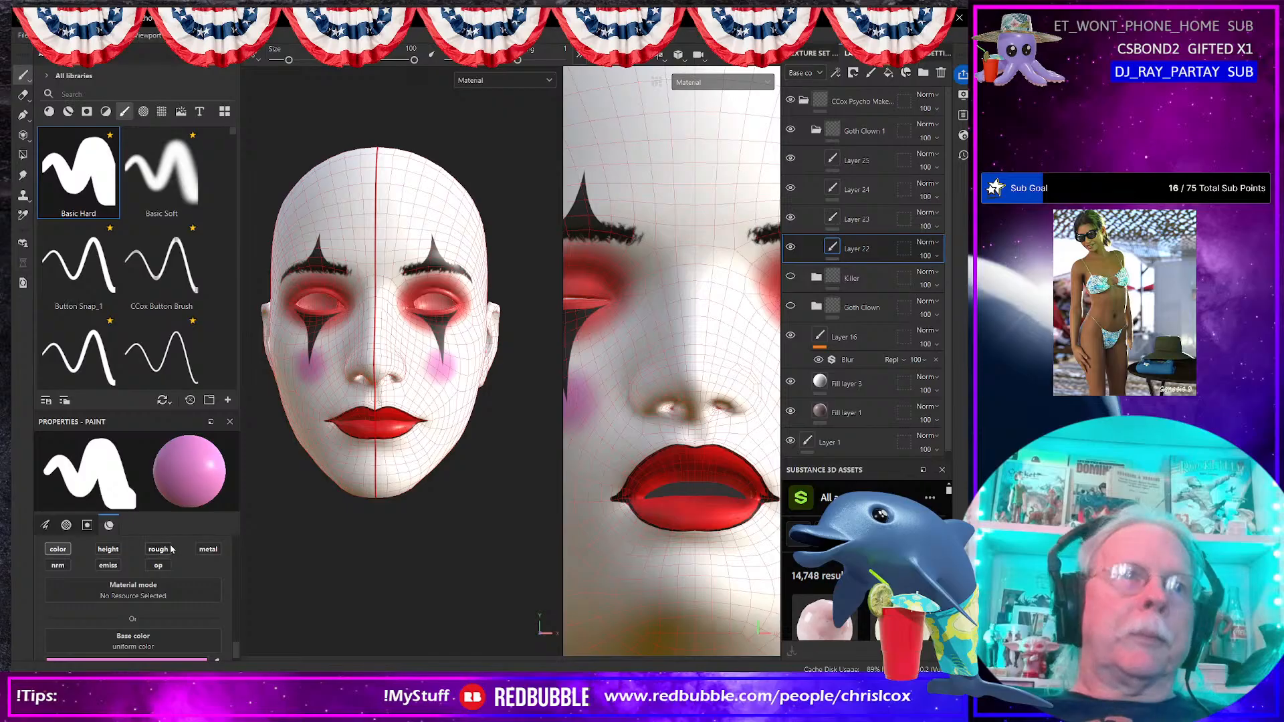
{"action": "scroll", "coordinate": [194, 635], "scroll_direction": "down", "scroll_amount": 1}
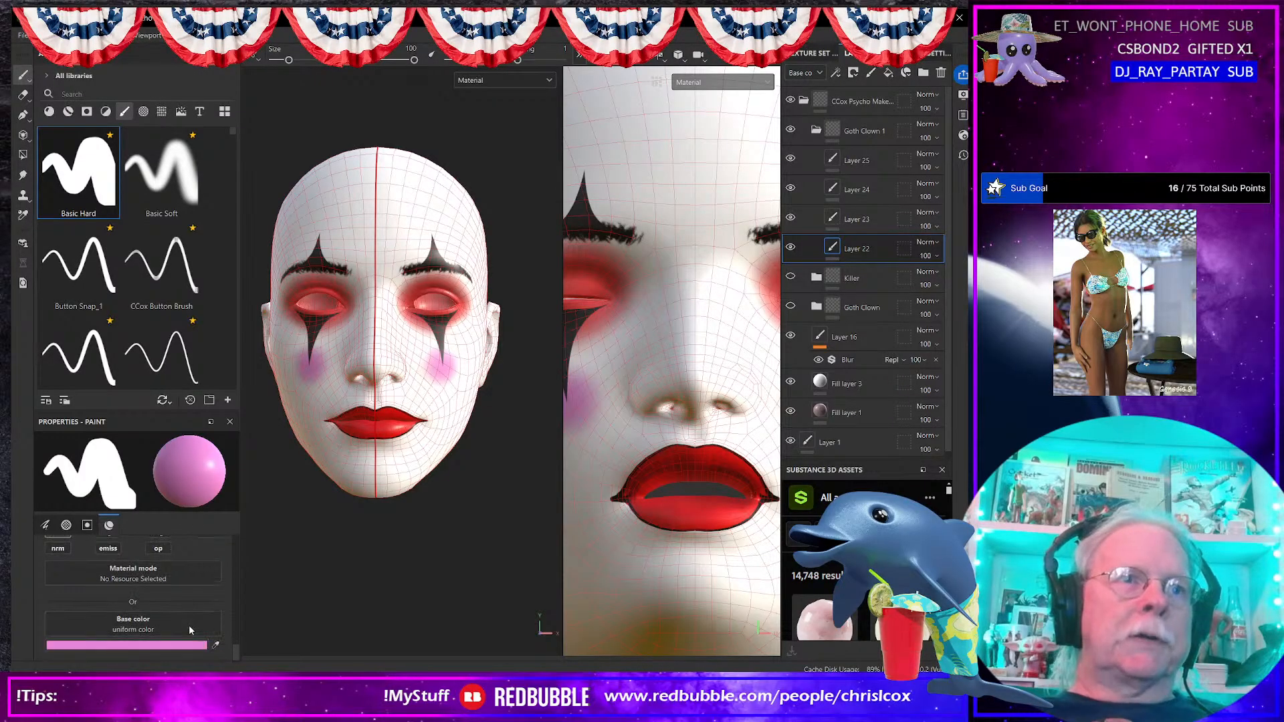
{"action": "left_click", "coordinate": [167, 644]}
{"action": "mouse_move", "coordinate": [351, 389]}
{"action": "left_mouse_down"}
{"action": "mouse_move", "coordinate": [351, 371]}
{"action": "mouse_move", "coordinate": [347, 410]}
{"action": "mouse_move", "coordinate": [348, 396]}
{"action": "left_mouse_up"}
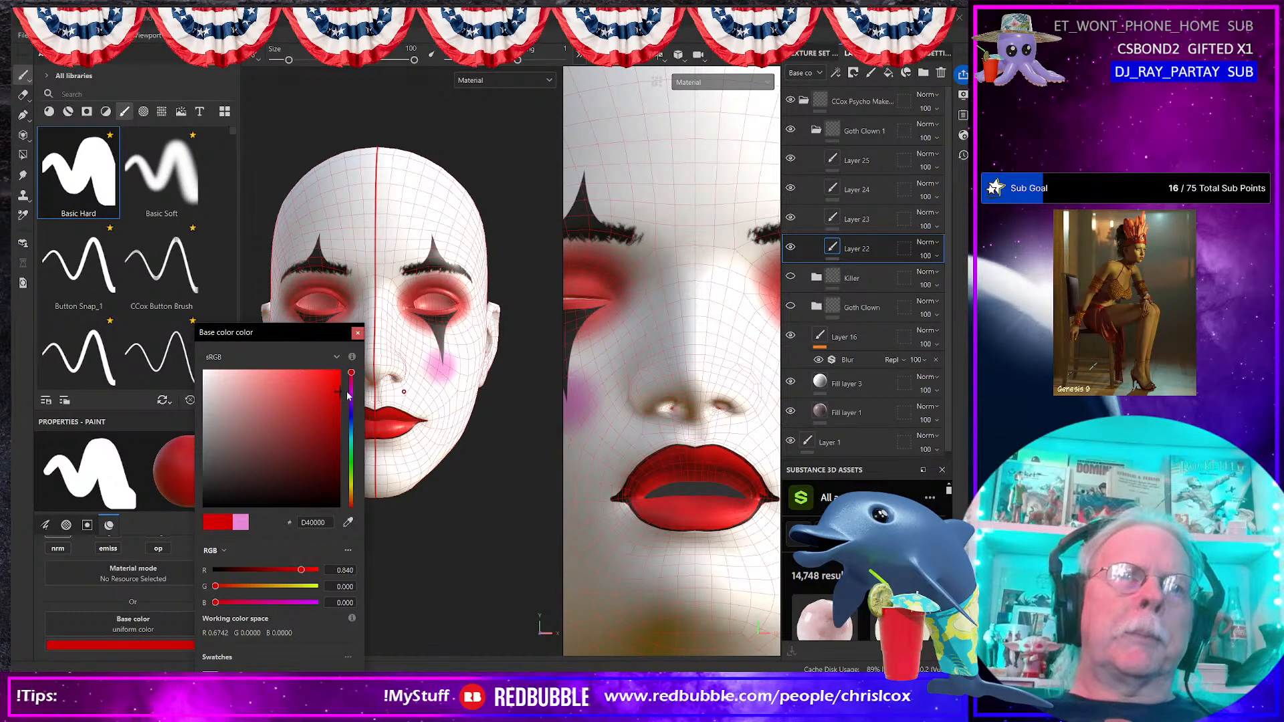
{"action": "left_click", "coordinate": [357, 333]}
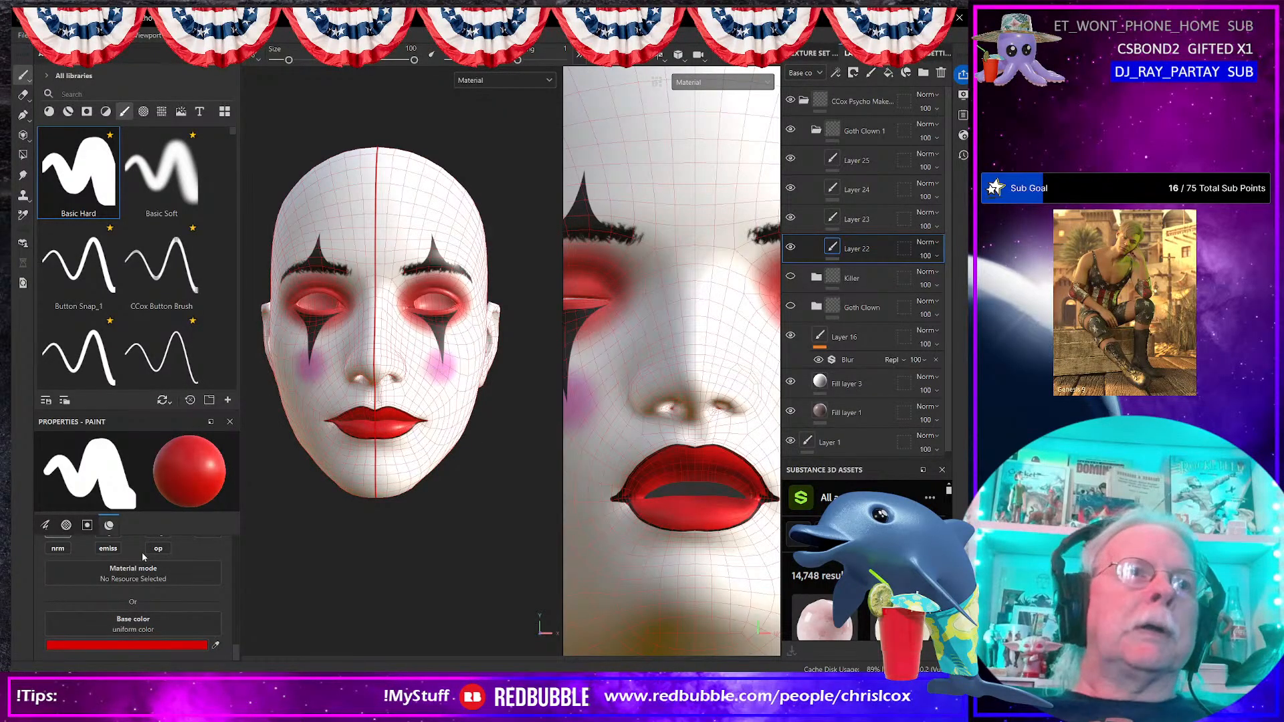
Step: Import CCox_noun-heart-3911610.png into the current project as an alpha with the prefix CCoxHeart
{"action": "scroll", "coordinate": [123, 584], "scroll_direction": "up", "scroll_amount": 5}
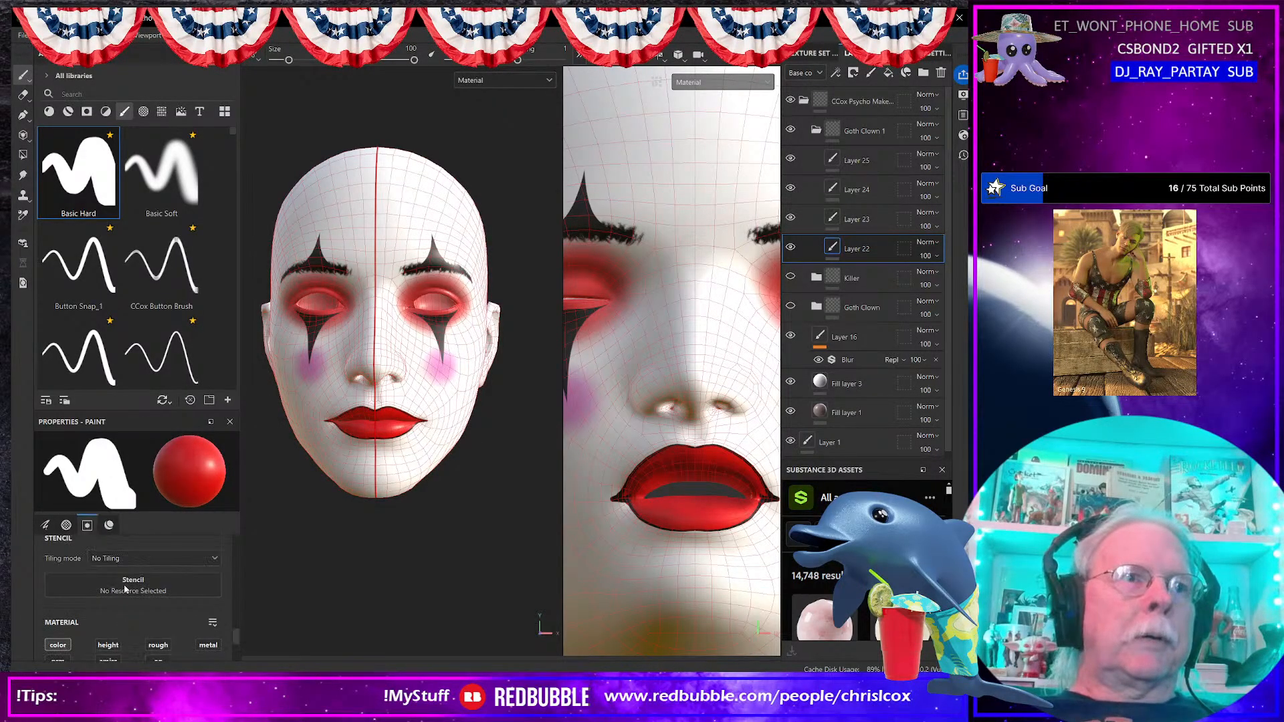
{"action": "scroll", "coordinate": [123, 586], "scroll_direction": "up", "scroll_amount": 3}
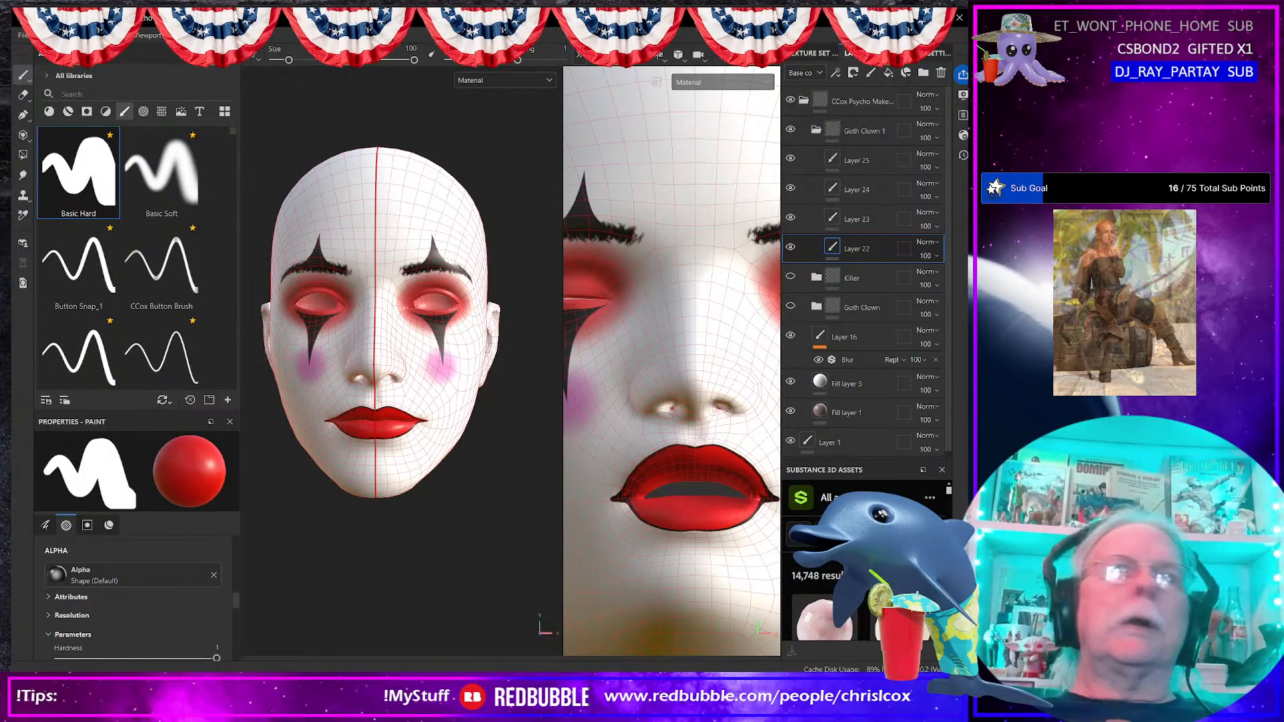
{"action": "left_click", "coordinate": [162, 111]}
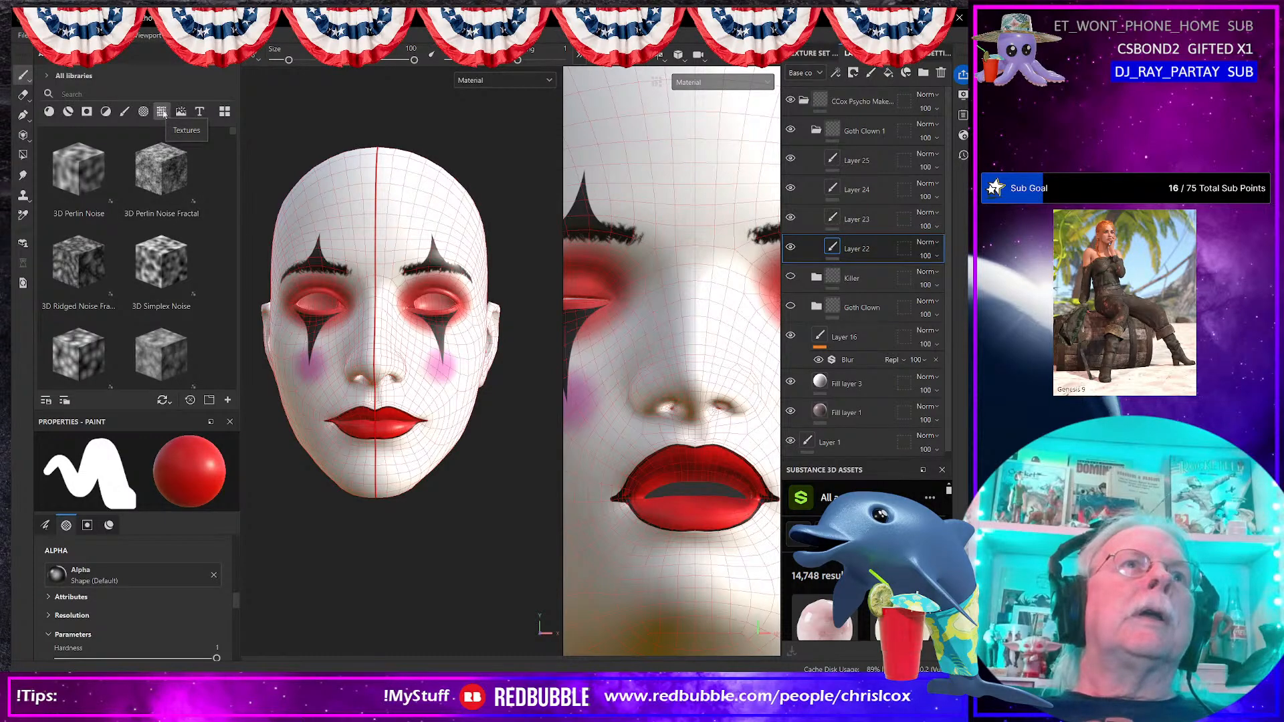
{"action": "left_click", "coordinate": [143, 112]}
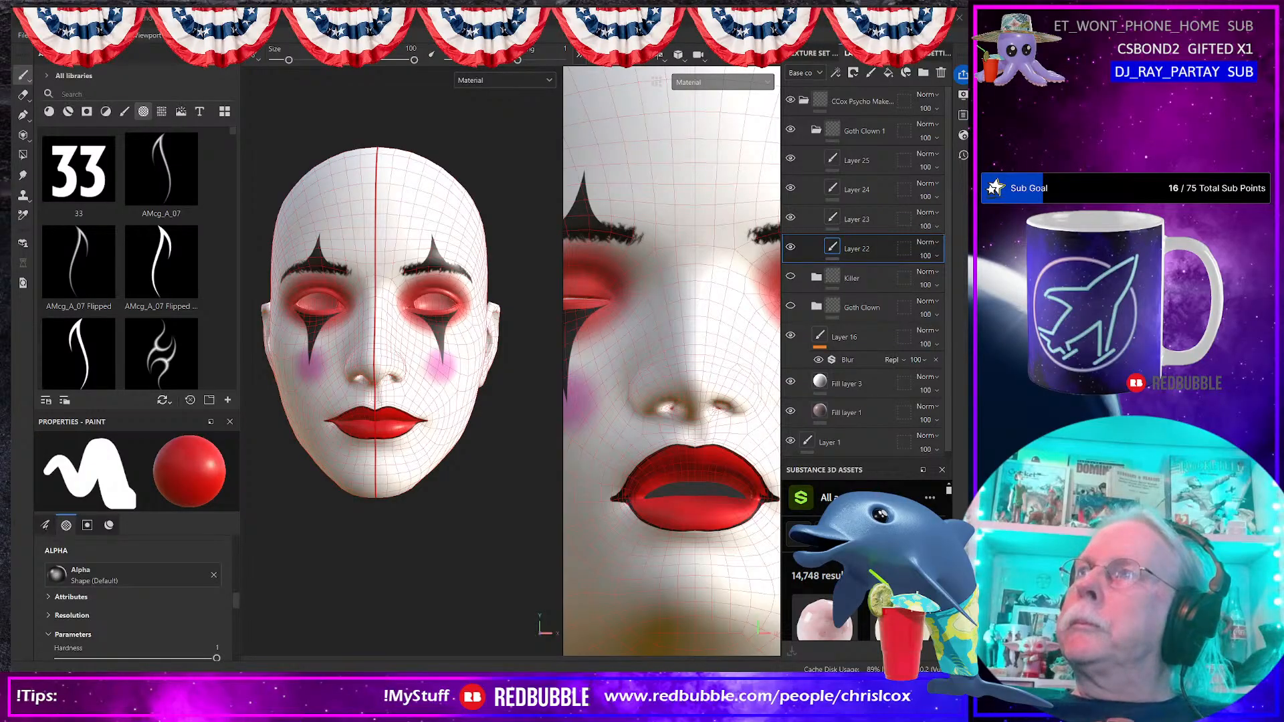
{"action": "left_click_drag", "start_coordinate": [300, 325], "coordinate": [215, 330]}
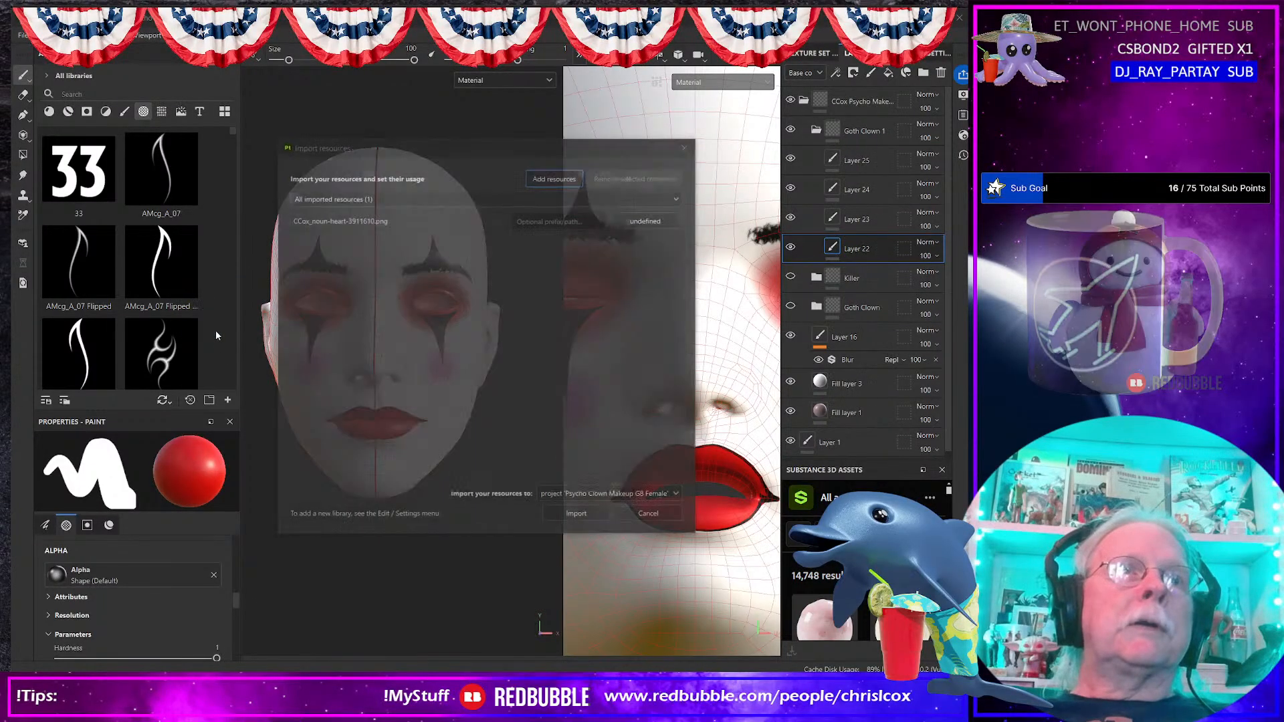
{"action": "left_click", "coordinate": [566, 221]}
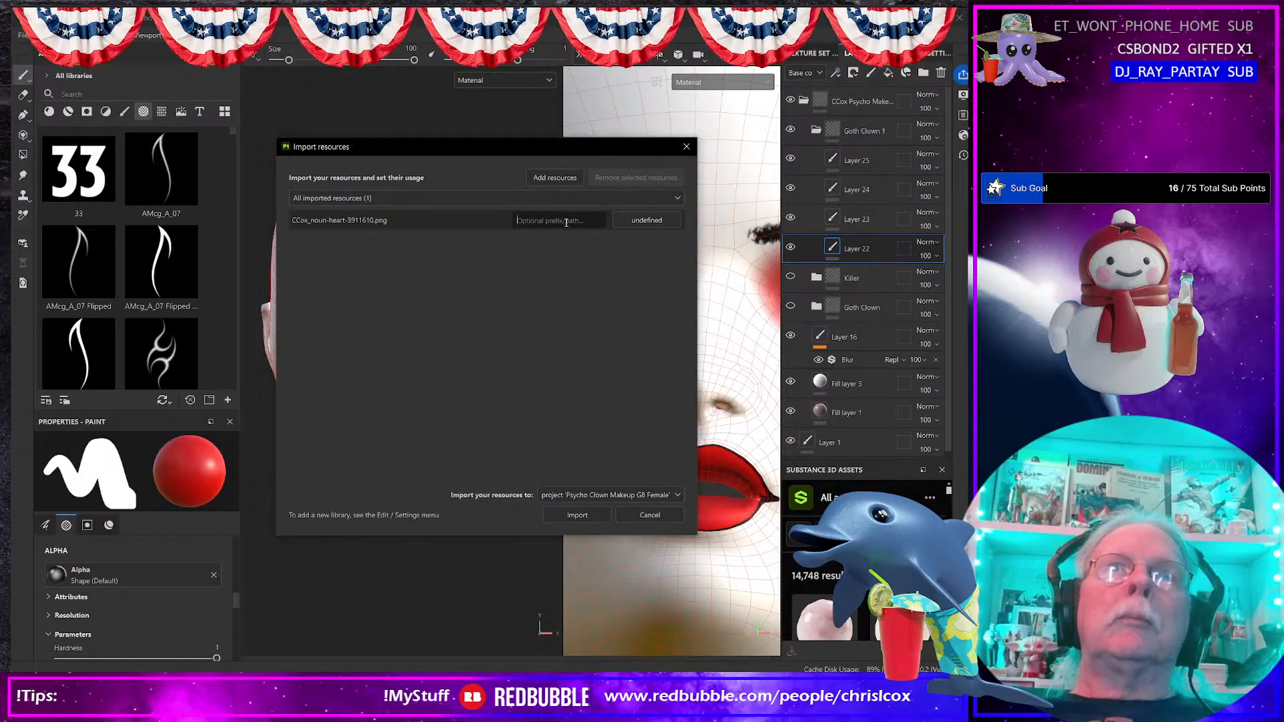
{"action": "type", "text": "c"}
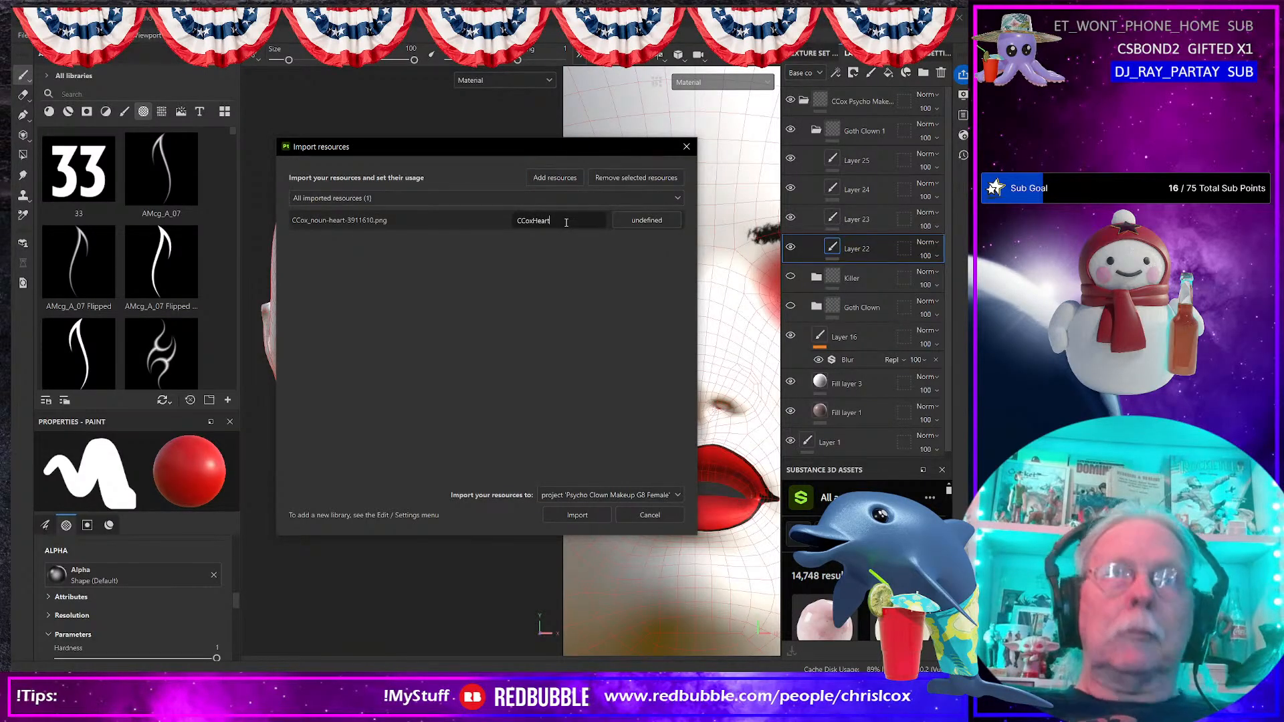
{"action": "left_click", "coordinate": [658, 221]}
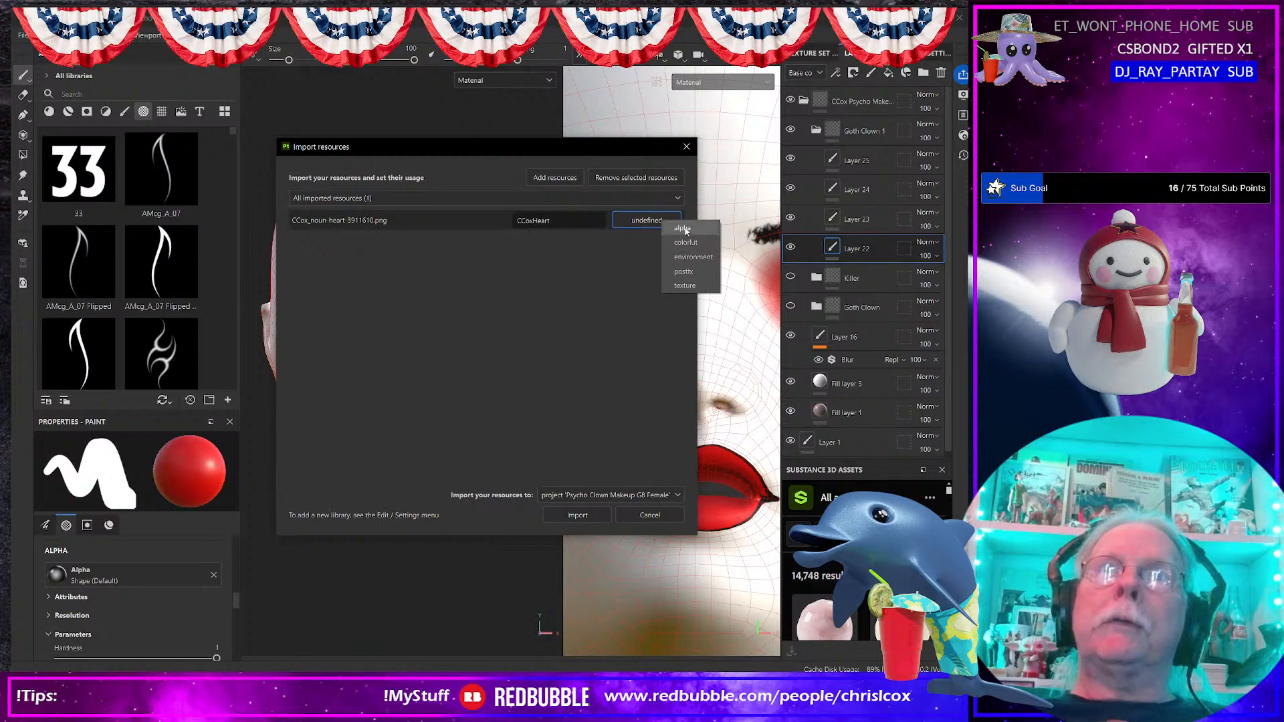
{"action": "left_click", "coordinate": [682, 228]}
{"action": "left_click", "coordinate": [577, 514]}
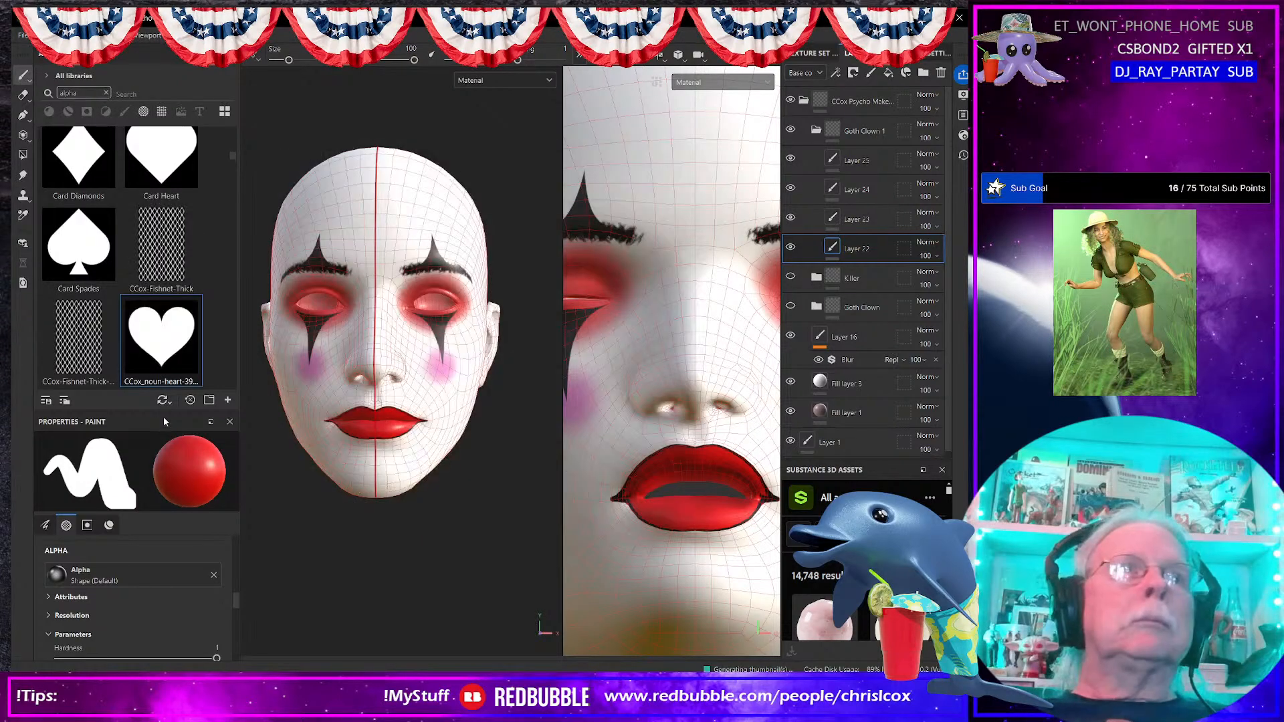
Step: Assign the imported CCox_noun-heart-3911610 image as the brush alpha
{"action": "scroll", "coordinate": [176, 288], "scroll_direction": "up", "scroll_amount": 3}
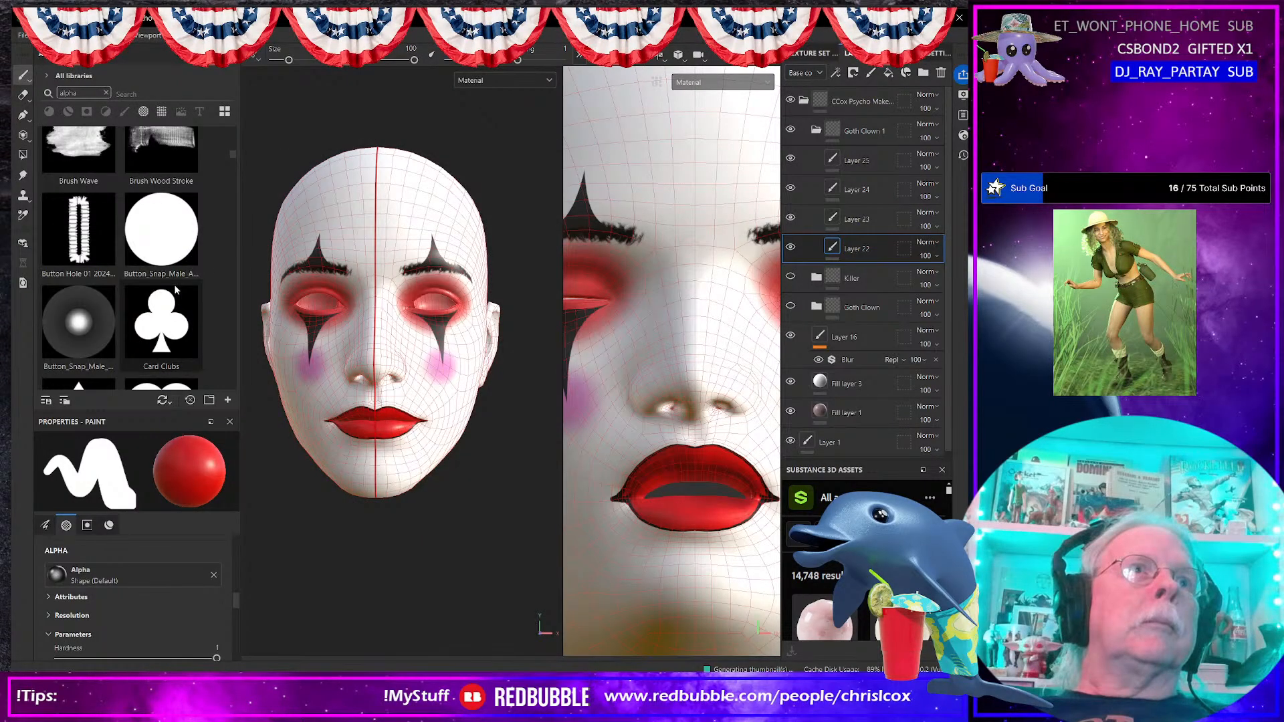
{"action": "scroll", "coordinate": [176, 289], "scroll_direction": "down", "scroll_amount": 3}
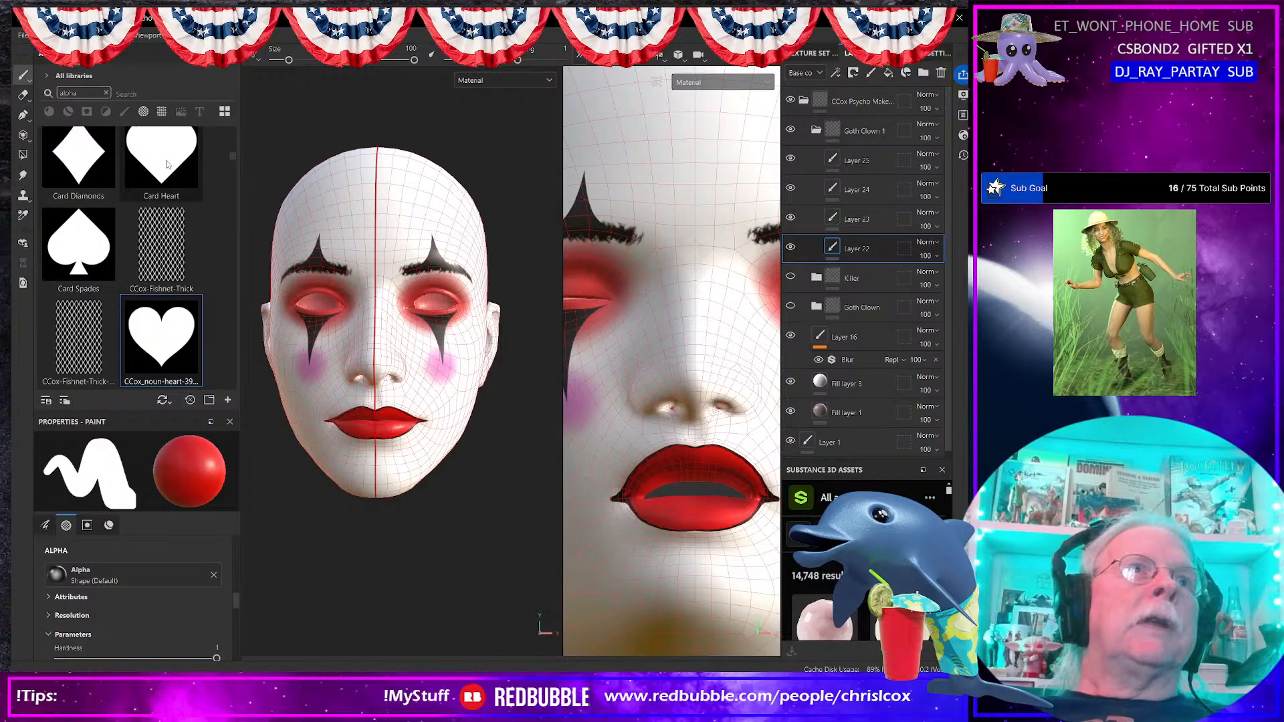
{"action": "left_click_drag", "start_coordinate": [169, 345], "coordinate": [76, 583]}
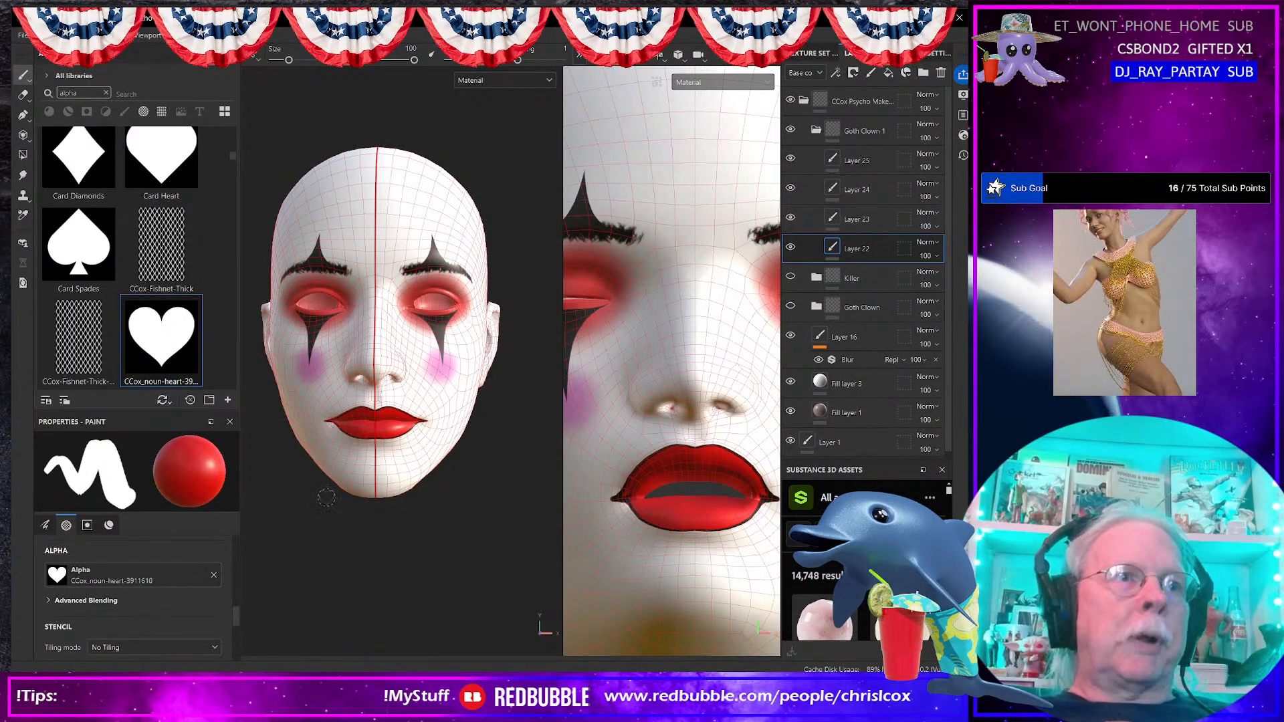
Step: Try stamping an upright red heart on the pink cheek blush just below the black eye spike
{"action": "scroll", "coordinate": [383, 465], "scroll_direction": "up", "scroll_amount": 1}
{"action": "scroll", "coordinate": [384, 466], "scroll_direction": "up", "scroll_amount": 3}
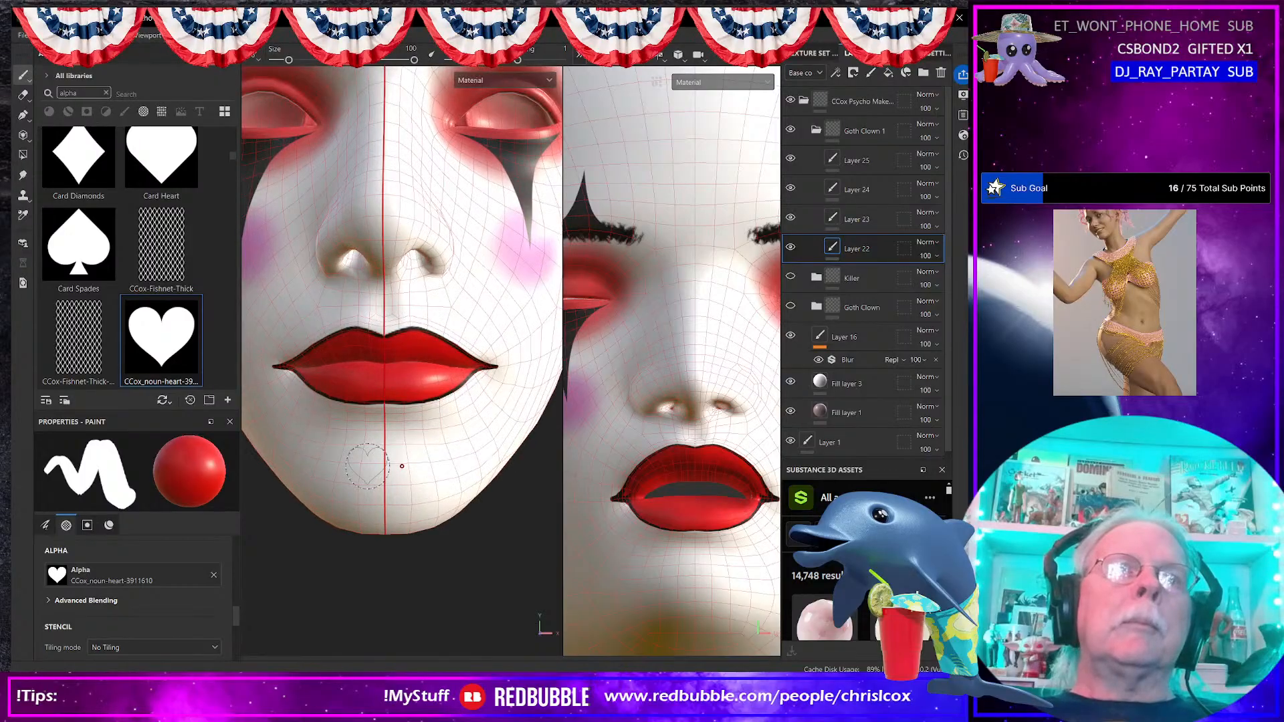
{"action": "left_click", "coordinate": [259, 298]}
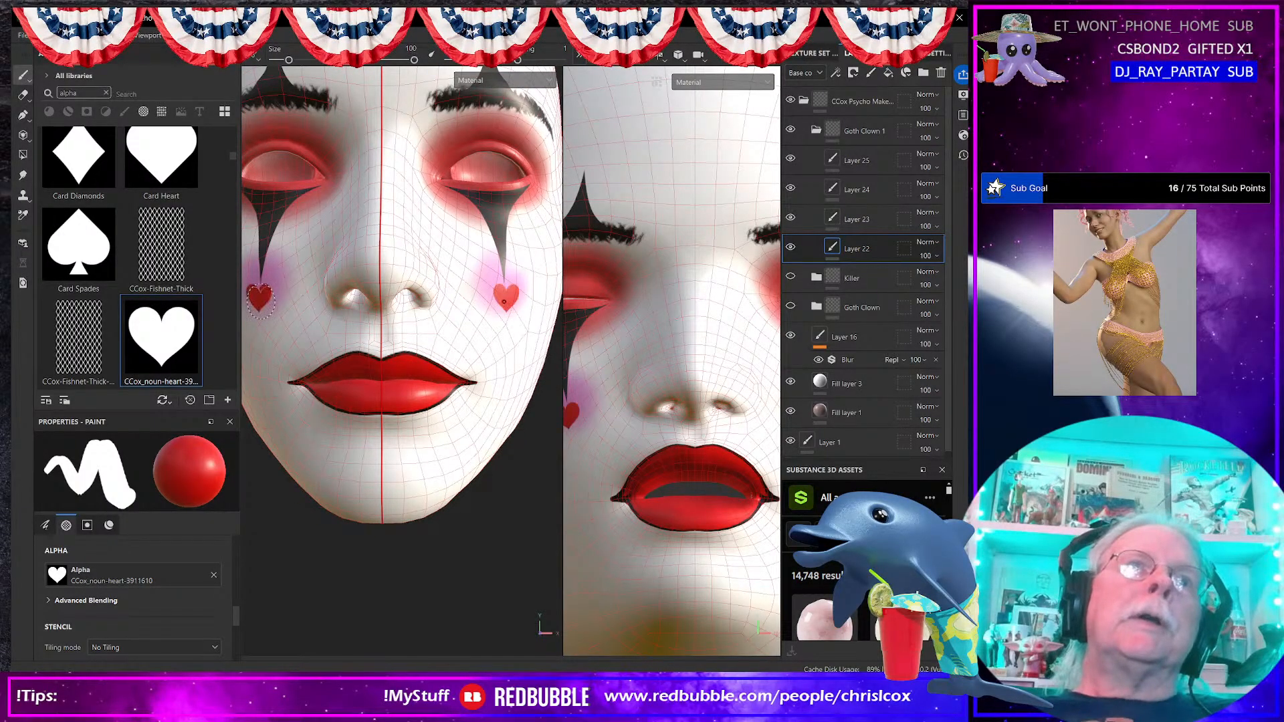
{"action": "middle_click_drag", "start_coordinate": [301, 328], "coordinate": [341, 336]}
{"action": "left_click_drag", "start_coordinate": [340, 337], "coordinate": [415, 370], "text": "alt"}
{"action": "middle_click_drag", "start_coordinate": [415, 364], "coordinate": [437, 422], "text": "alt"}
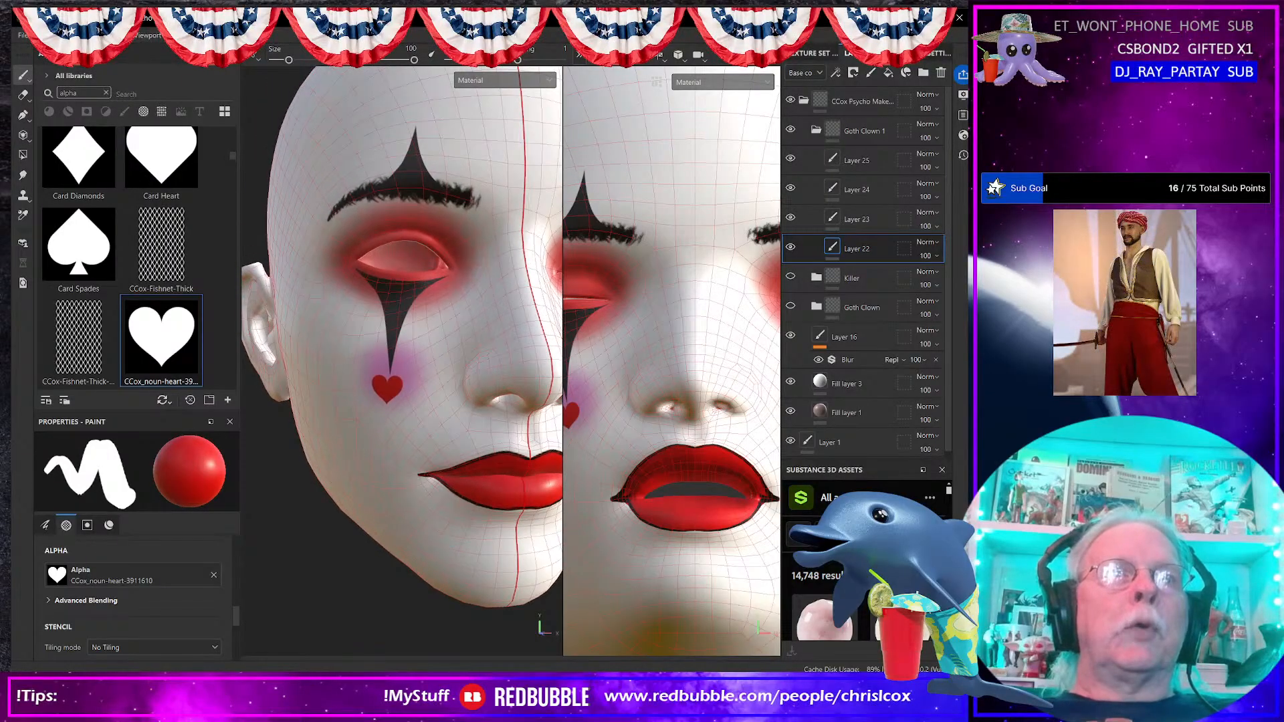
{"action": "scroll", "coordinate": [437, 420], "scroll_direction": "up", "scroll_amount": 3}
{"action": "key", "text": "ctrl+z"}
Step: Stamp an upright red heart above the black brow spike and an upside-down one at the lower tip of the eye spike
{"action": "middle_click_drag", "start_coordinate": [438, 403], "coordinate": [446, 577], "text": "alt"}
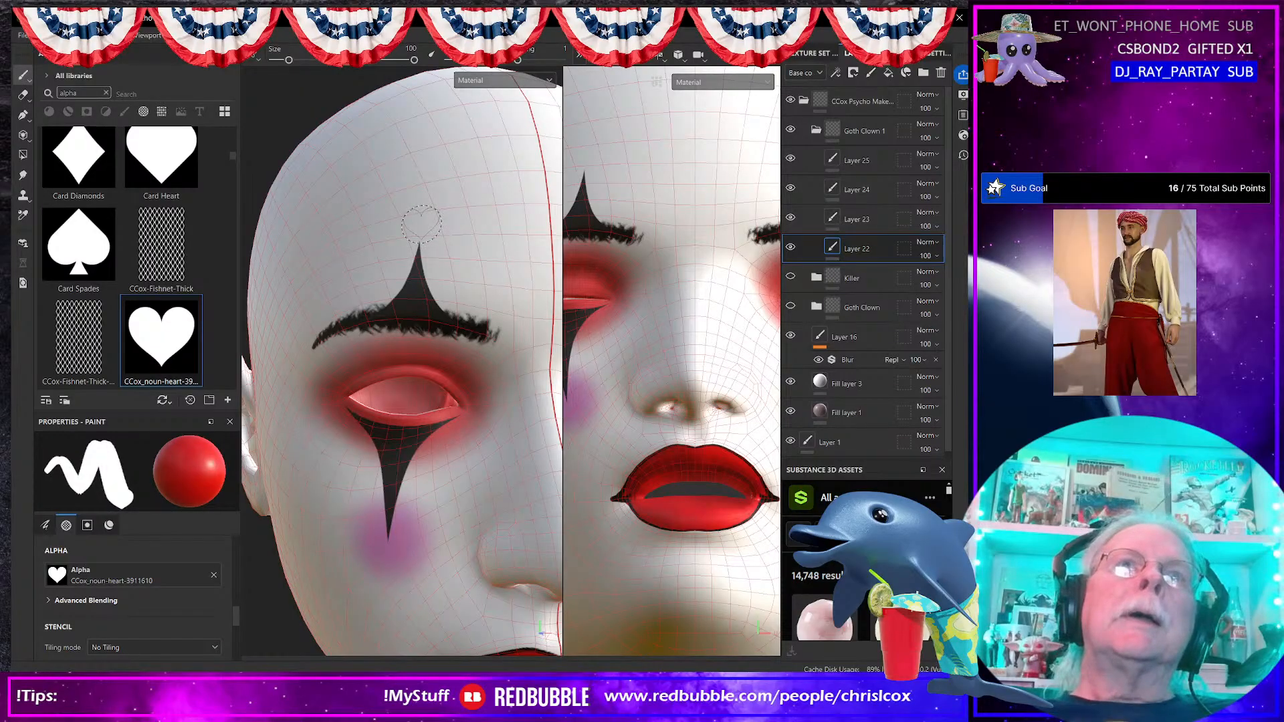
{"action": "left_click", "coordinate": [420, 226]}
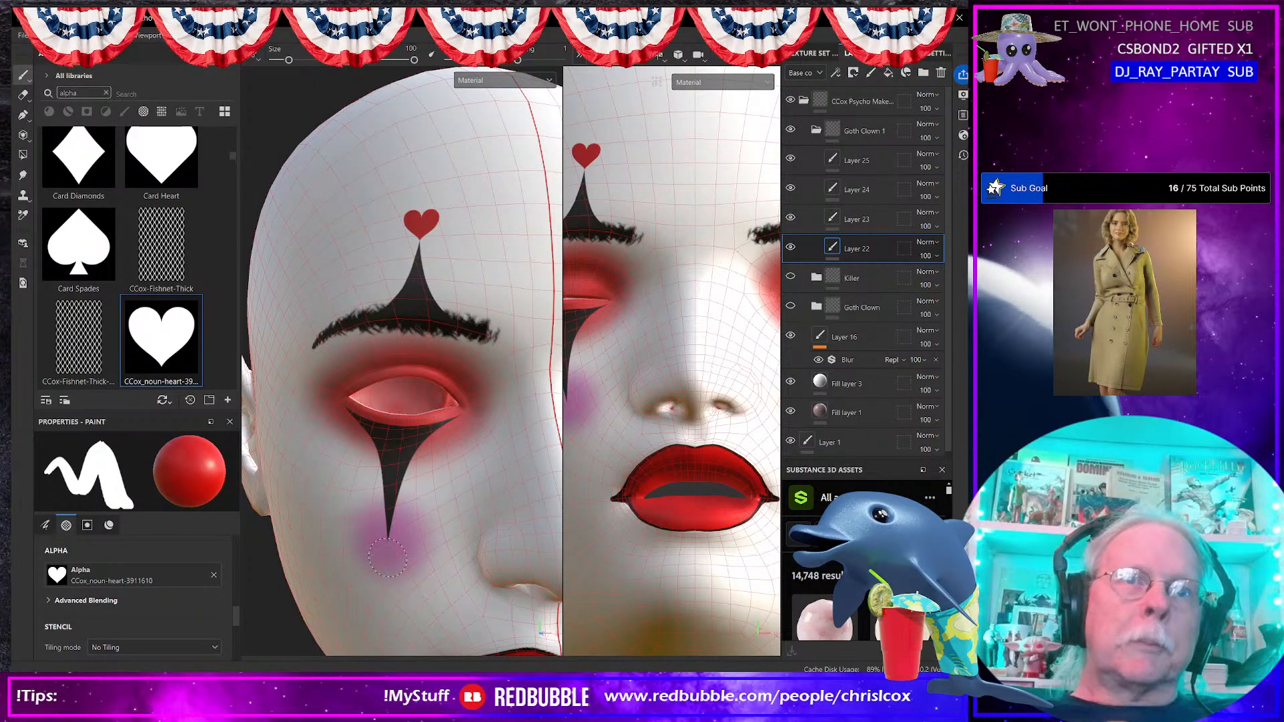
{"action": "left_click", "coordinate": [385, 556]}
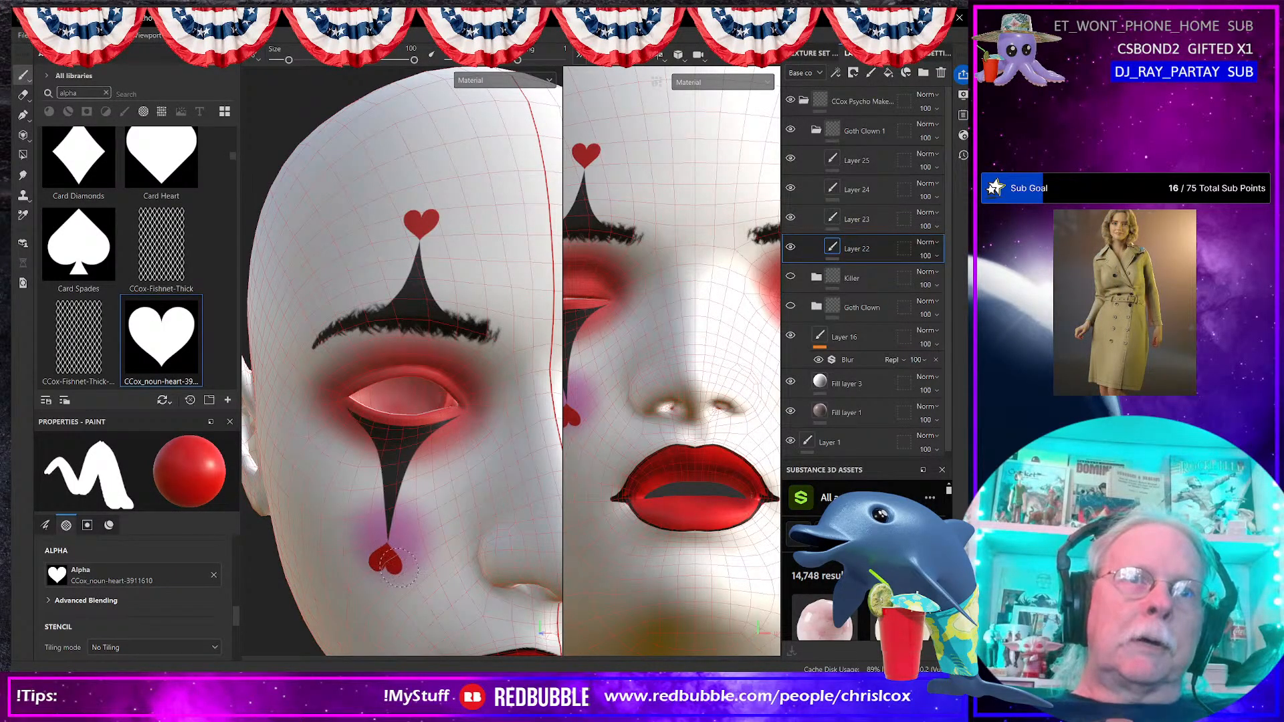
Step: Try stamping a red heart just outside and below the corner of the mouth
{"action": "scroll", "coordinate": [402, 567], "scroll_direction": "down", "scroll_amount": 2}
{"action": "mouse_move", "coordinate": [469, 583]}
{"action": "left_mouse_down", "text": "alt"}
{"action": "mouse_move", "coordinate": [422, 499]}
{"action": "mouse_move", "coordinate": [430, 549]}
{"action": "mouse_move", "coordinate": [393, 402]}
{"action": "left_mouse_up", "text": "alt"}
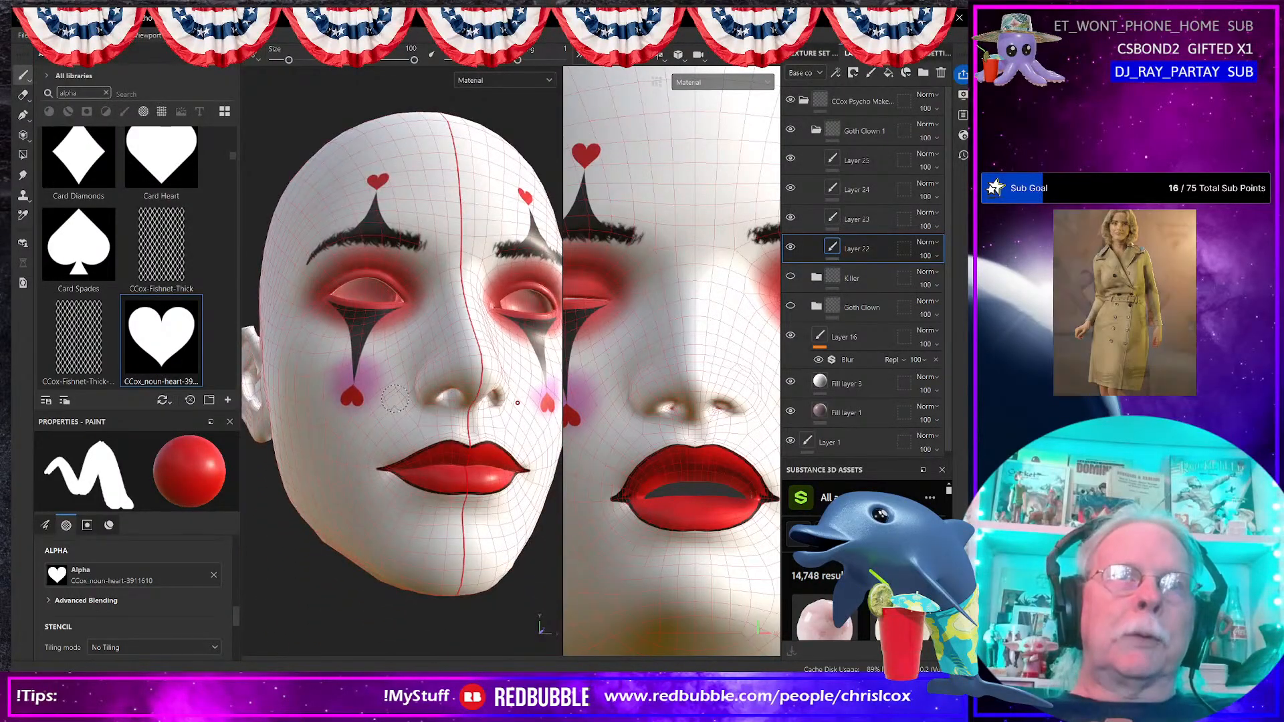
{"action": "key", "text": "bracketleft"}
{"action": "key", "text": "bracketleft"}
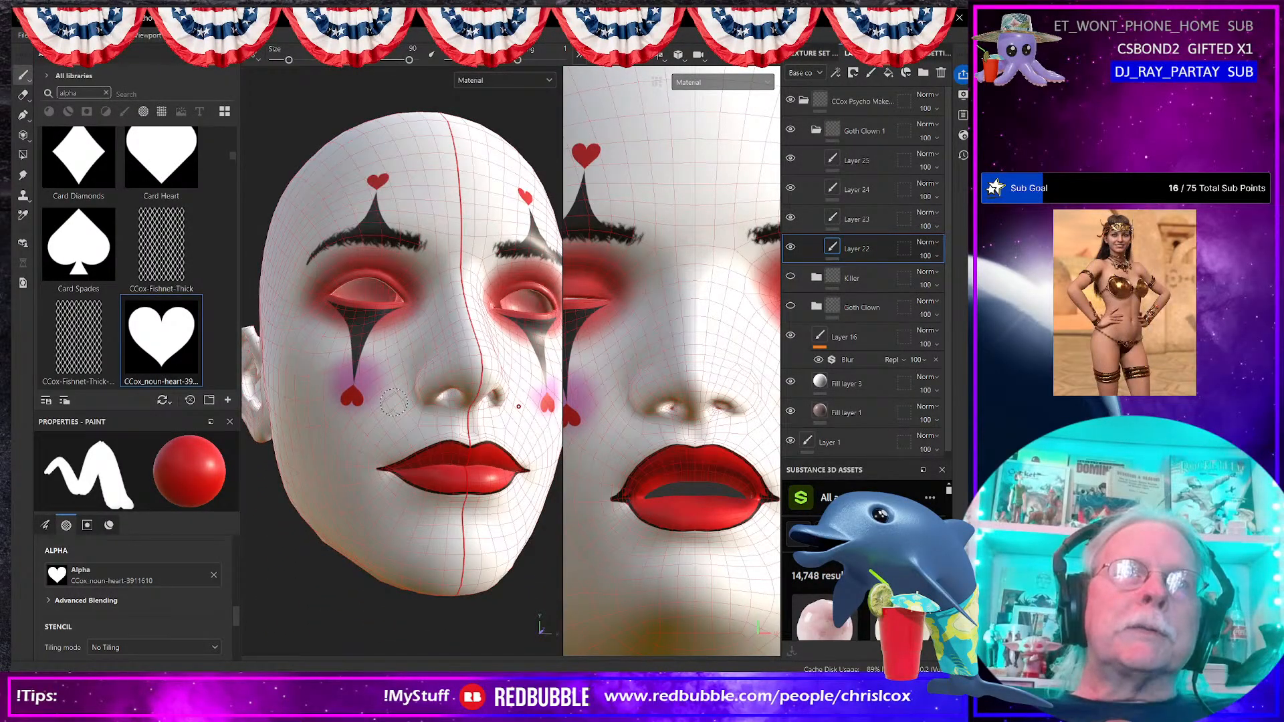
{"action": "scroll", "coordinate": [351, 475], "scroll_direction": "up", "scroll_amount": 3}
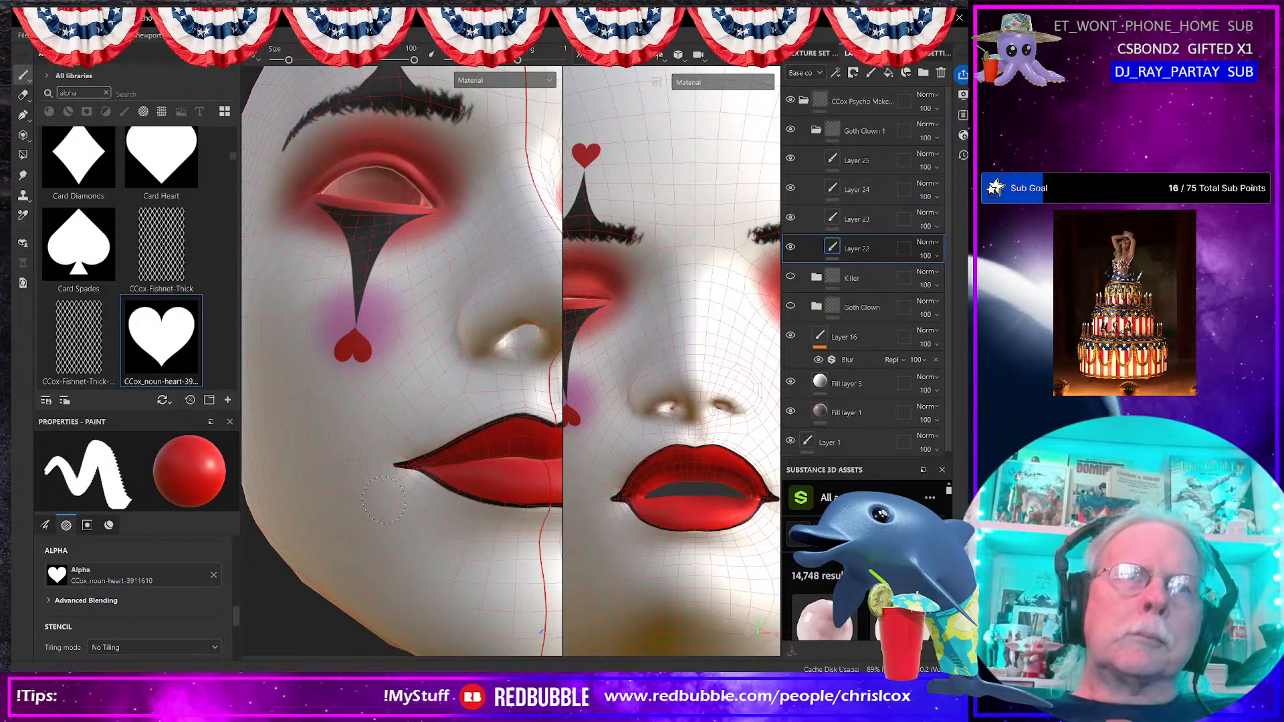
{"action": "left_click_drag", "start_coordinate": [383, 500], "coordinate": [384, 509], "text": "alt"}
{"action": "left_click", "coordinate": [383, 496]}
{"action": "key", "text": "ctrl+z"}
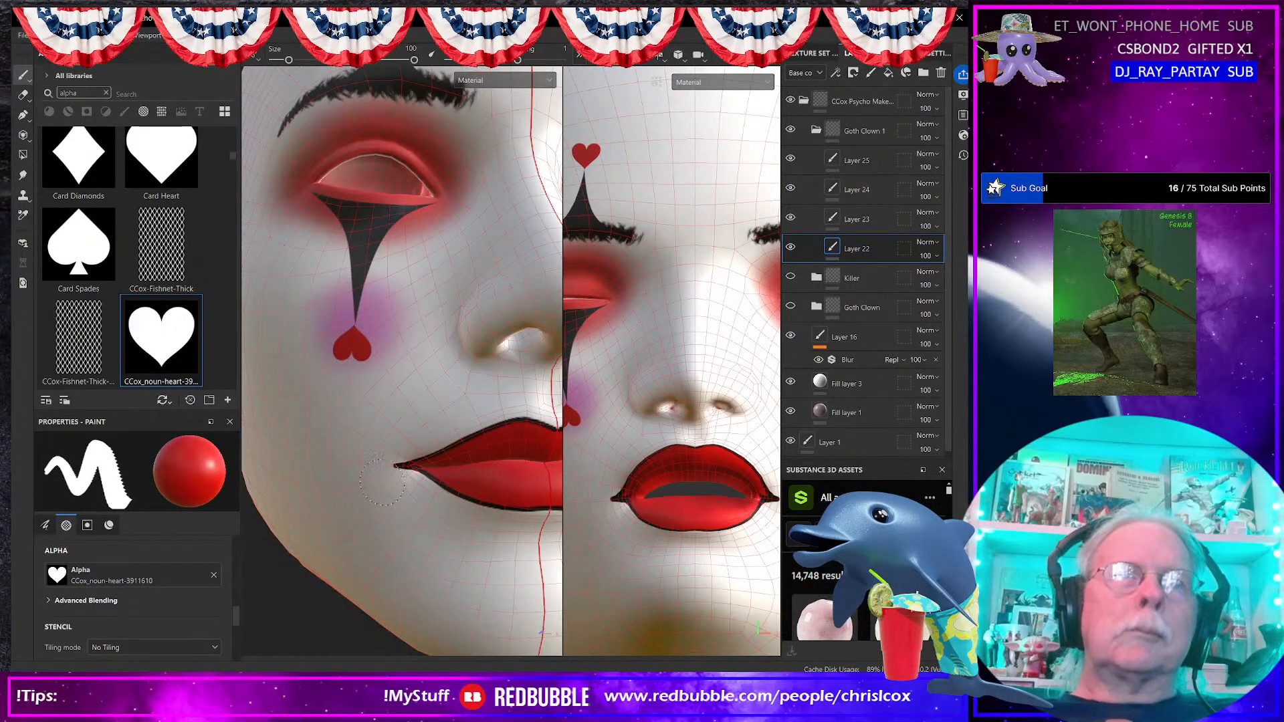
Step: Shrink the brush and stamp a small sideways red heart with its point facing the outer corner of the lips
{"action": "key", "text": "bracketleft"}
{"action": "key", "text": "bracketleft"}
{"action": "key", "text": "bracketleft"}
{"action": "key", "text": "bracketleft"}
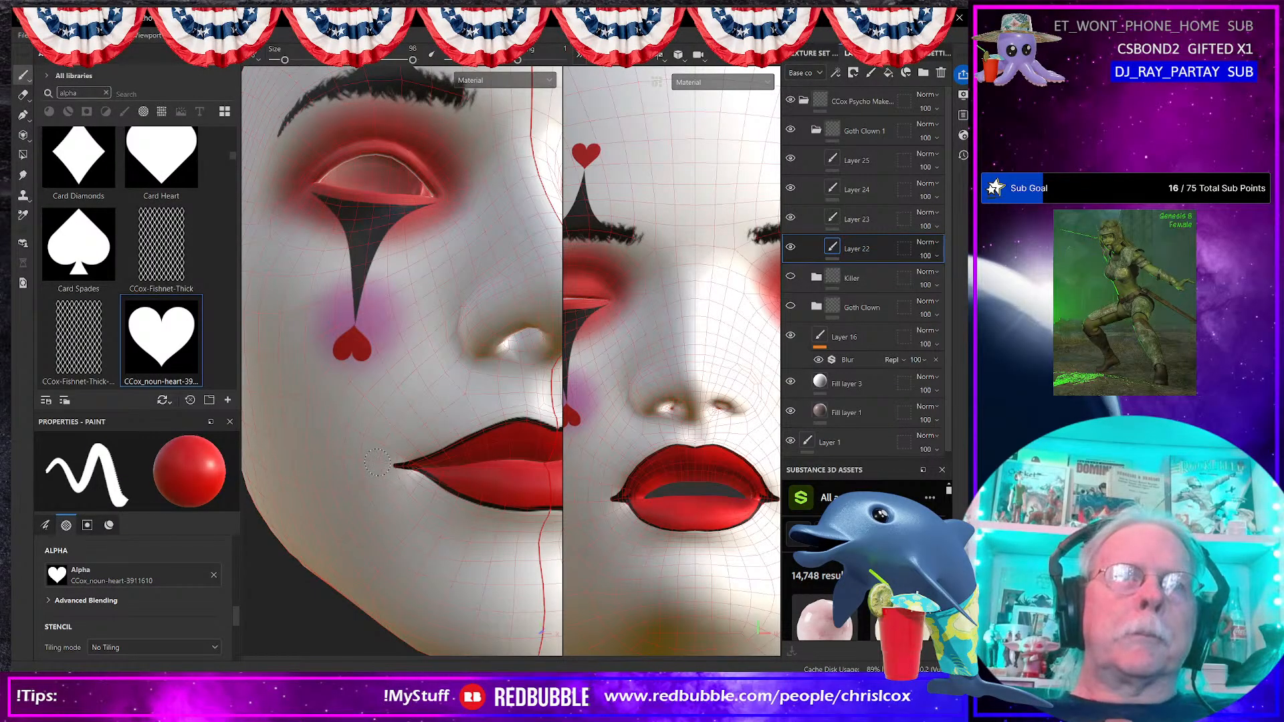
{"action": "left_click", "coordinate": [376, 462]}
{"action": "key", "text": "ctrl+z"}
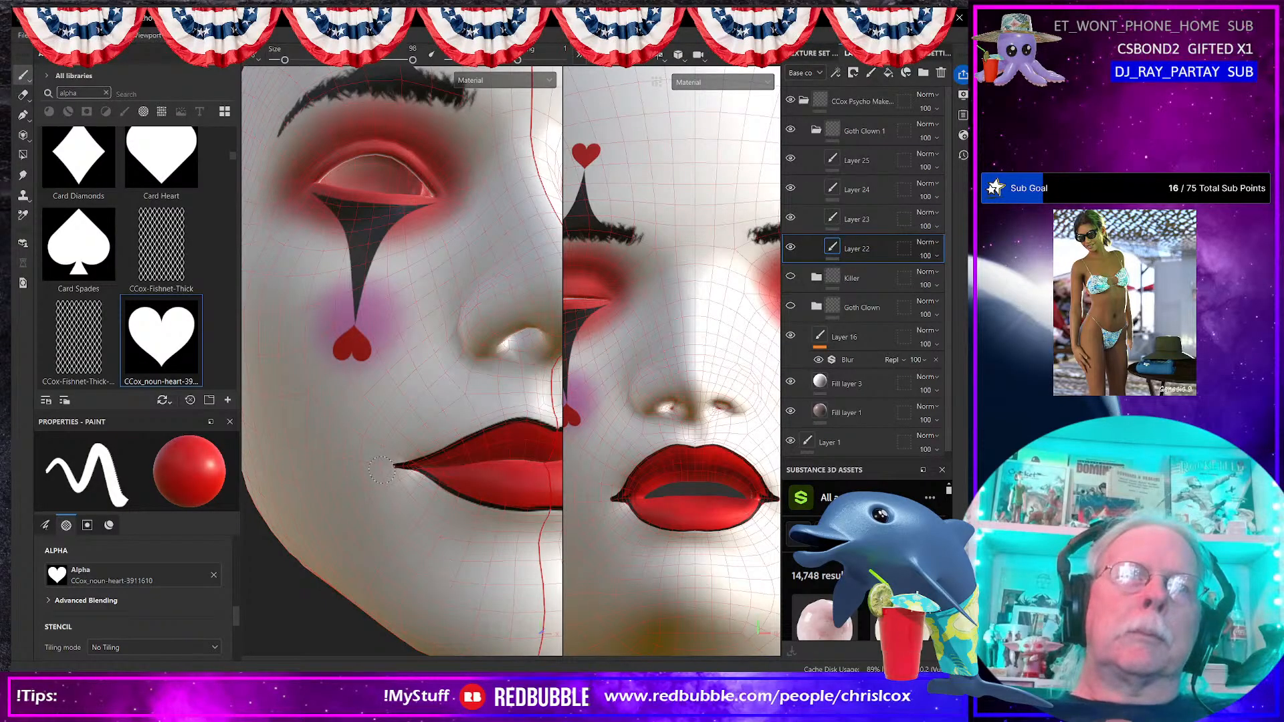
{"action": "left_click", "coordinate": [381, 470]}
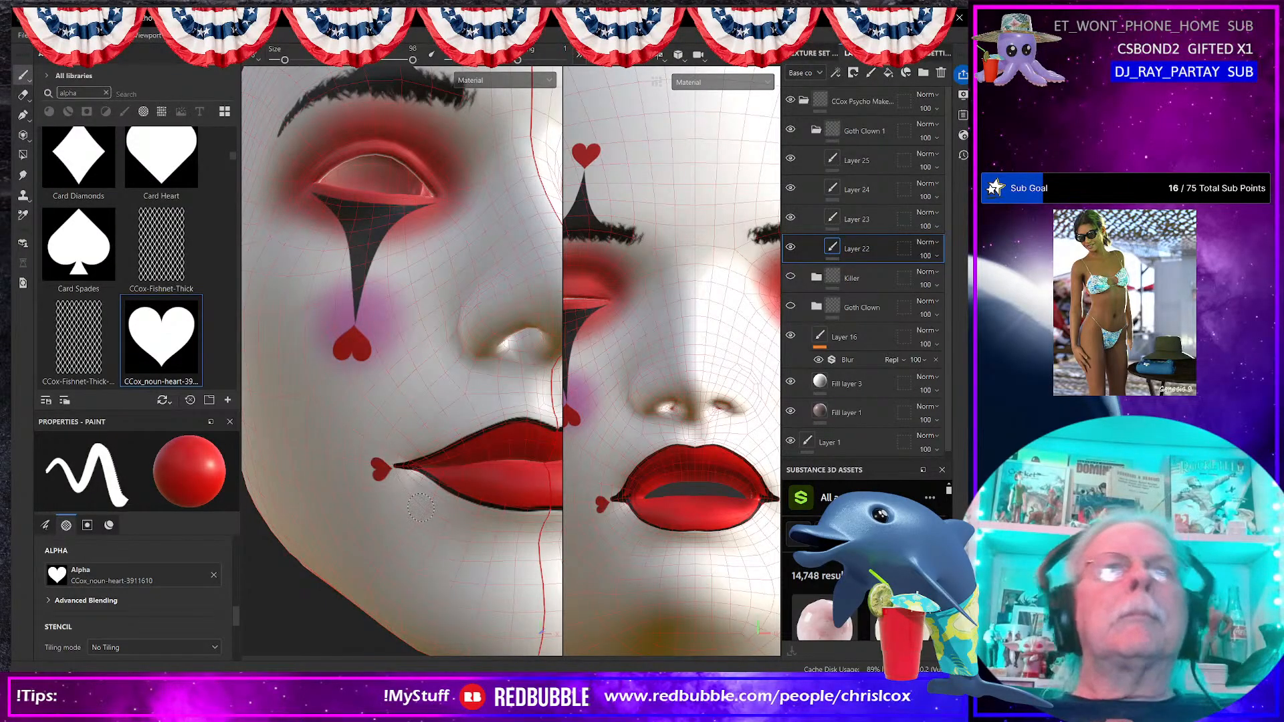
Step: Set the heart brush's orientation angle to 0 degrees
{"action": "scroll", "coordinate": [421, 507], "scroll_direction": "down", "scroll_amount": 3}
{"action": "left_click_drag", "start_coordinate": [449, 526], "coordinate": [379, 562], "text": "alt"}
{"action": "middle_click_drag", "start_coordinate": [380, 562], "coordinate": [372, 567], "text": "alt"}
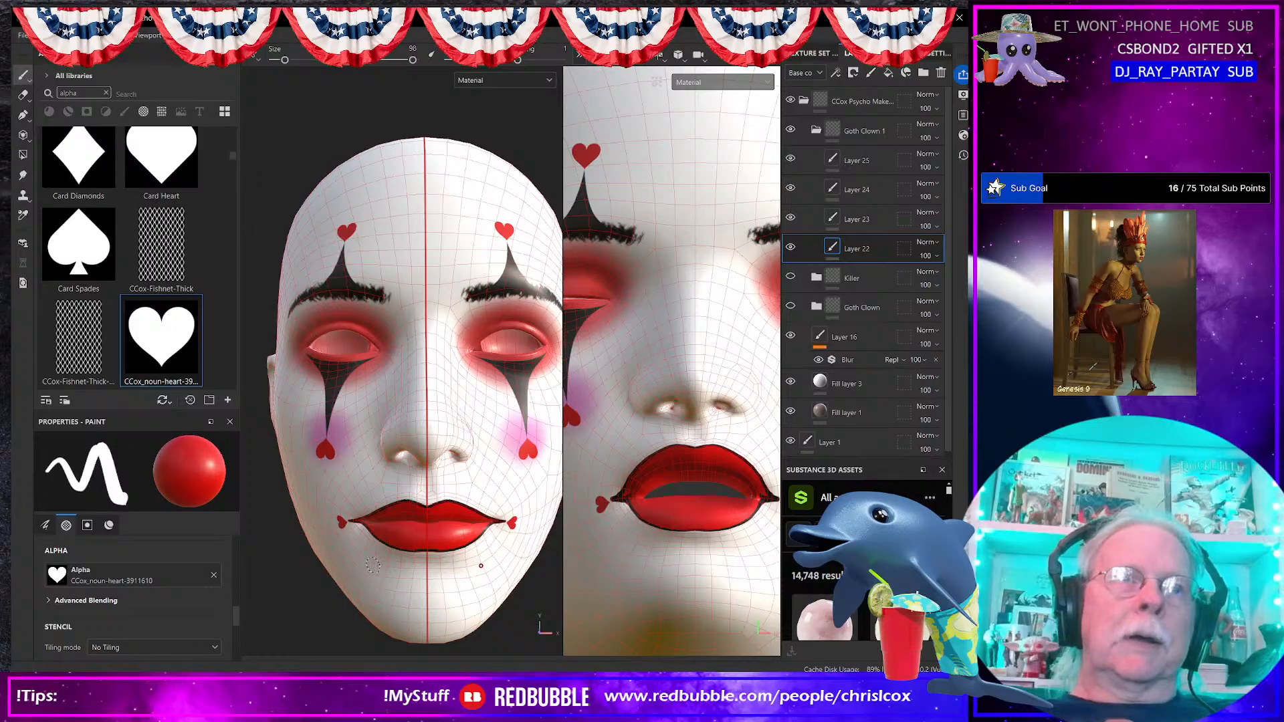
{"action": "left_click", "coordinate": [46, 525]}
{"action": "scroll", "coordinate": [156, 610], "scroll_direction": "up", "scroll_amount": 3}
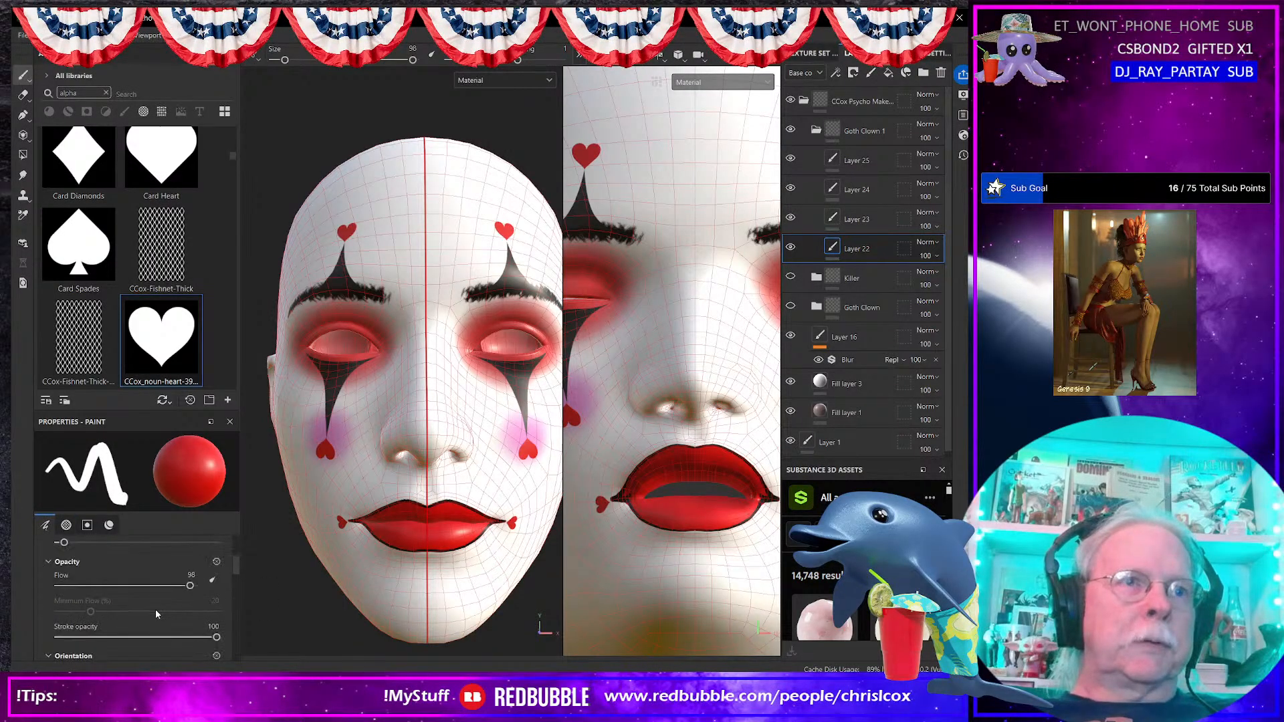
{"action": "left_click", "coordinate": [213, 641]}
{"action": "type", "text": "0"}
{"action": "key", "text": "Return"}
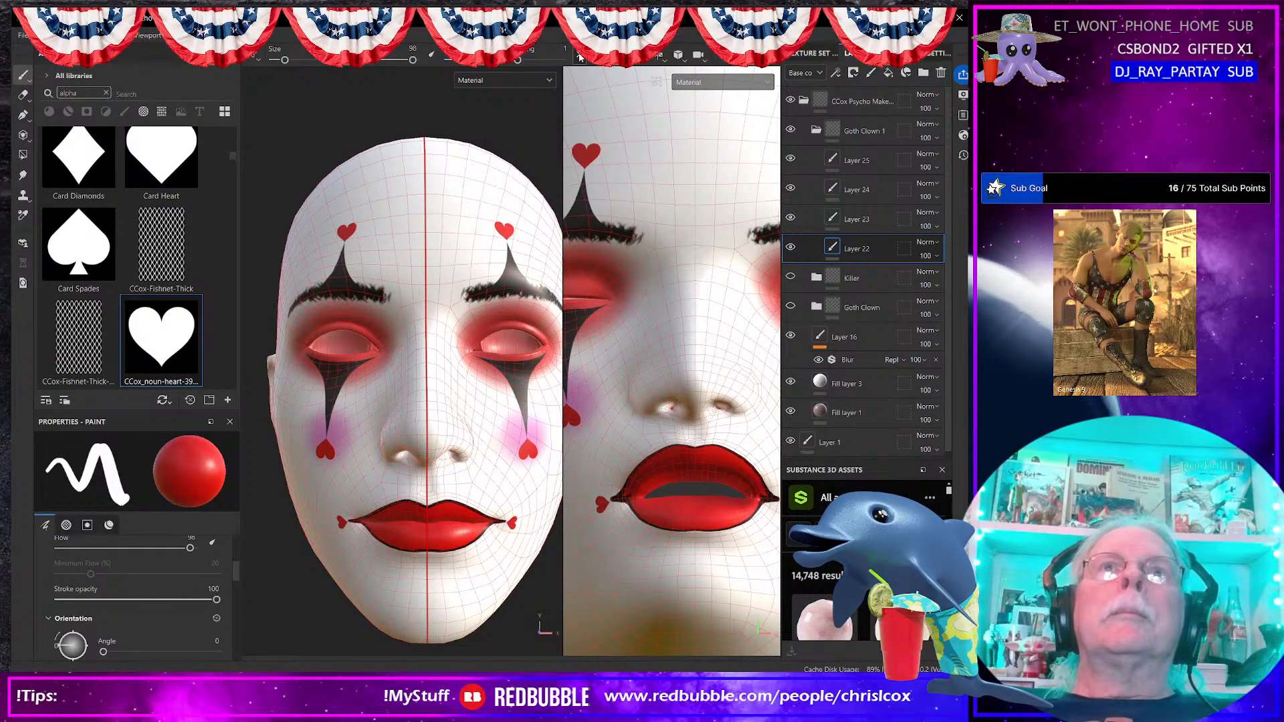
Step: Enlarge the brush and stamp an upright red heart centred on the tip of the nose
{"action": "key", "text": "bracketright"}
{"action": "key", "text": "bracketright"}
{"action": "key", "text": "bracketright"}
{"action": "key", "text": "bracketright"}
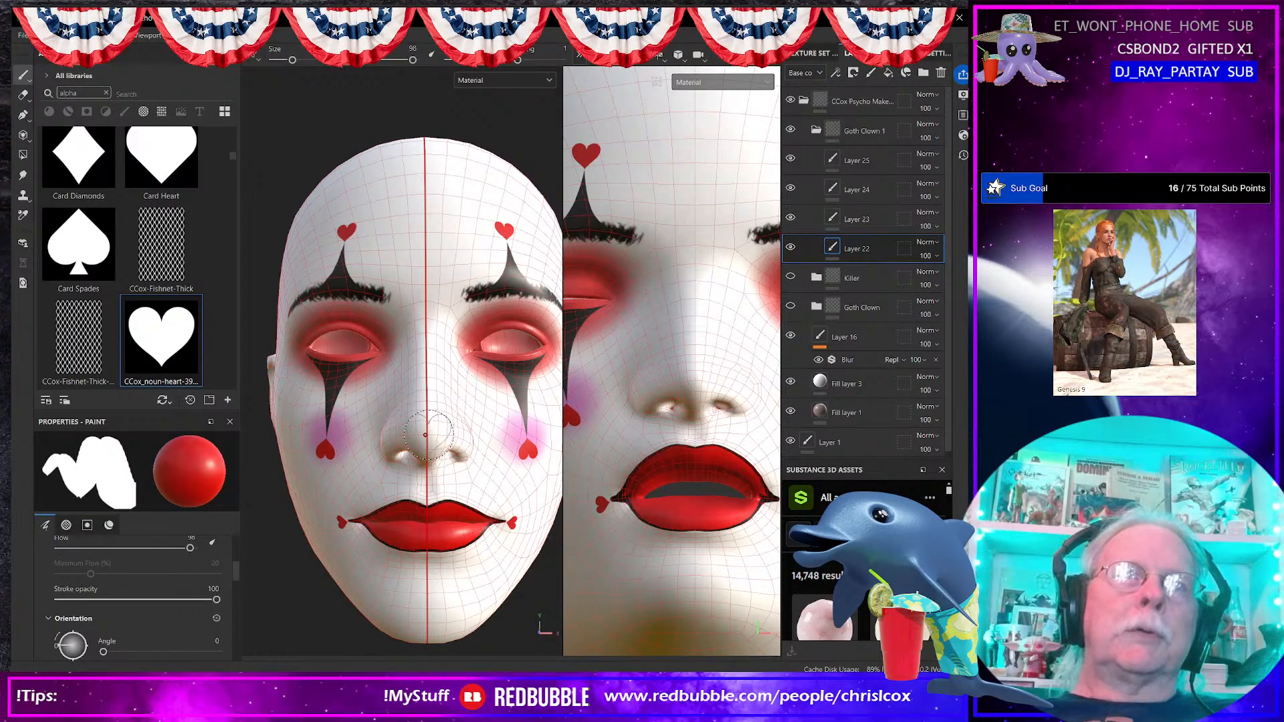
{"action": "scroll", "coordinate": [427, 435], "scroll_direction": "up", "scroll_amount": 5}
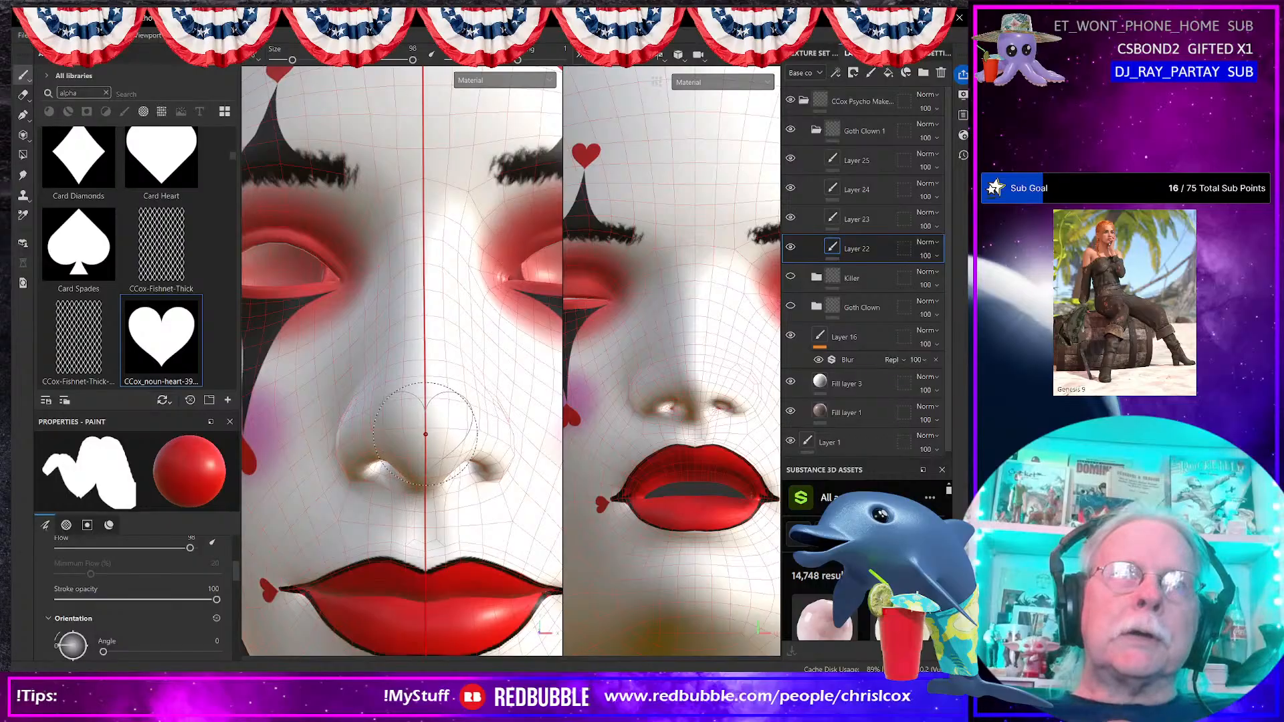
{"action": "left_click", "coordinate": [425, 432]}
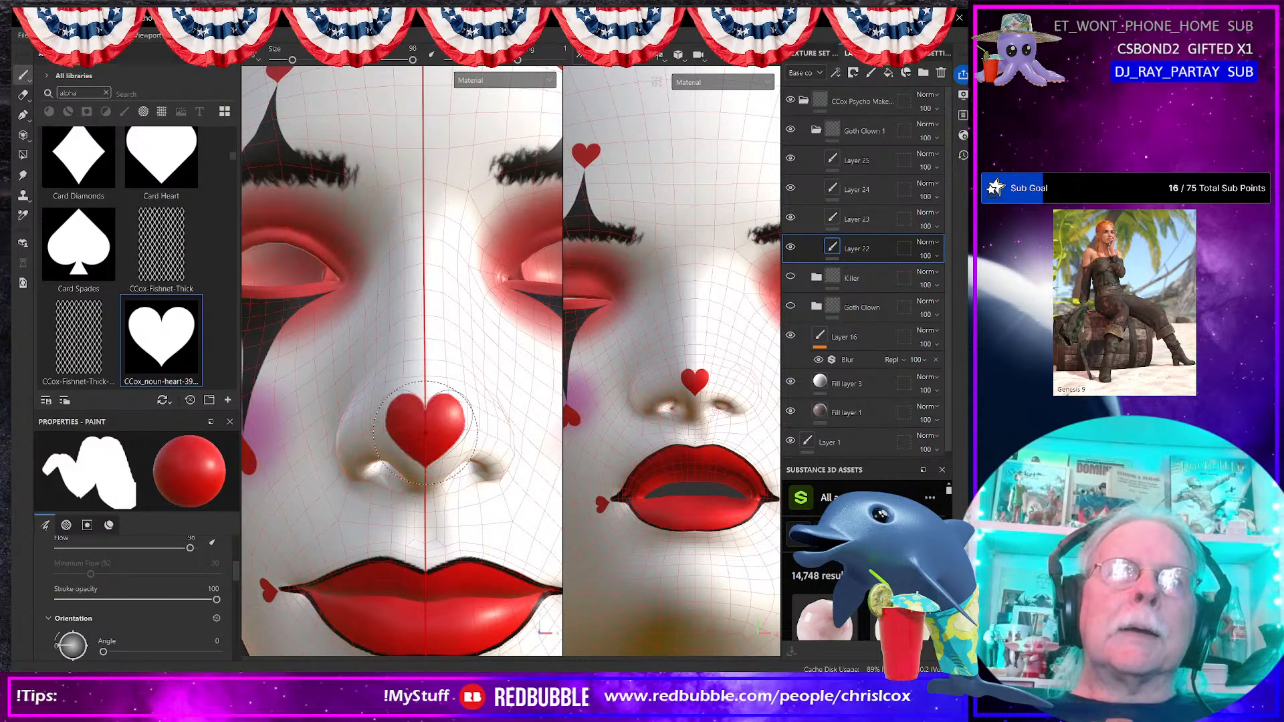
Step: Erase the small sideways red heart just outside the corner of the mouth
{"action": "scroll", "coordinate": [425, 462], "scroll_direction": "down", "scroll_amount": 5}
{"action": "left_click_drag", "start_coordinate": [449, 493], "coordinate": [387, 498], "text": "alt"}
{"action": "scroll", "coordinate": [421, 476], "scroll_direction": "down", "scroll_amount": 4}
{"action": "scroll", "coordinate": [386, 500], "scroll_direction": "up", "scroll_amount": 5}
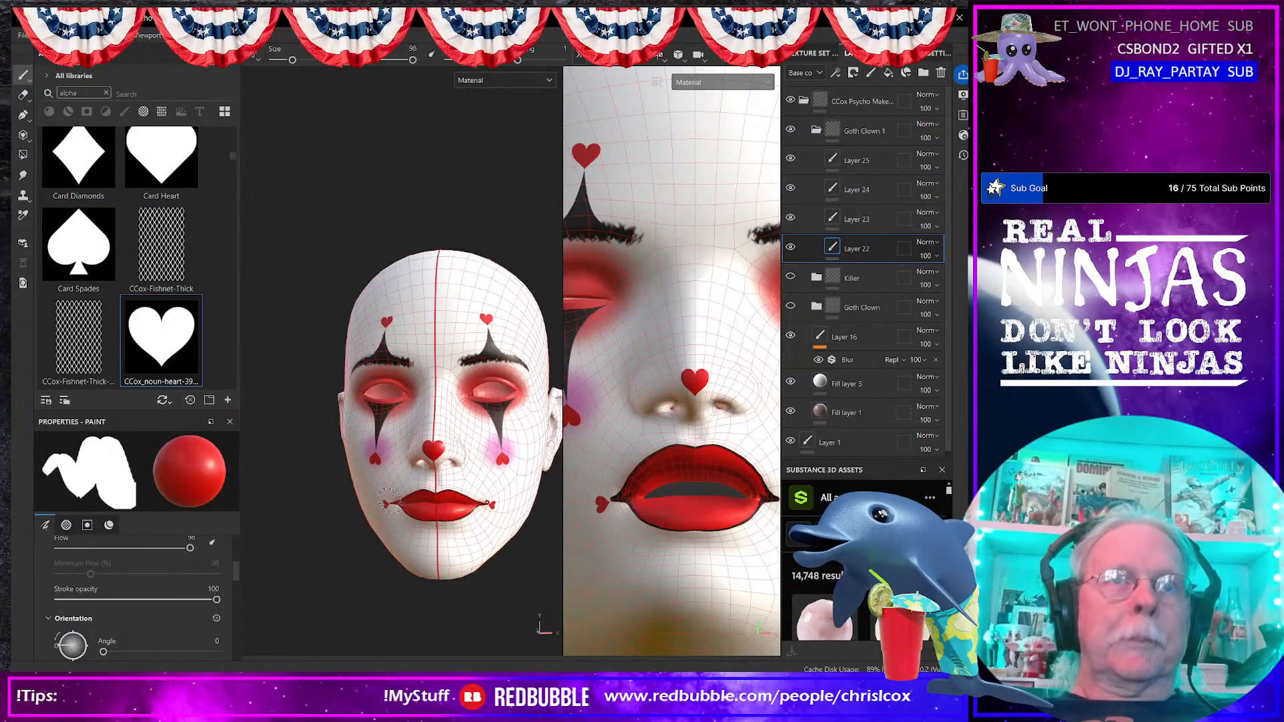
{"action": "middle_click_drag", "start_coordinate": [426, 490], "coordinate": [399, 508], "text": "alt"}
{"action": "left_click_drag", "start_coordinate": [399, 508], "coordinate": [414, 522], "text": "alt"}
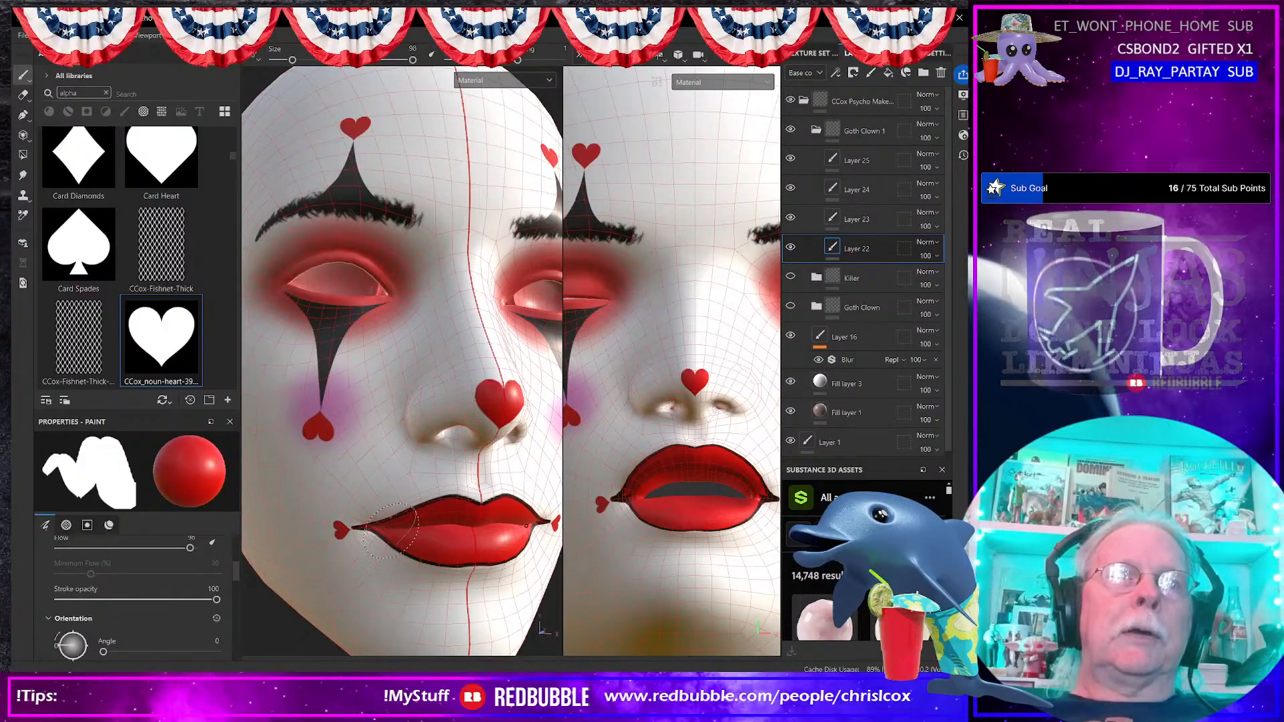
{"action": "scroll", "coordinate": [361, 528], "scroll_direction": "up", "scroll_amount": 3}
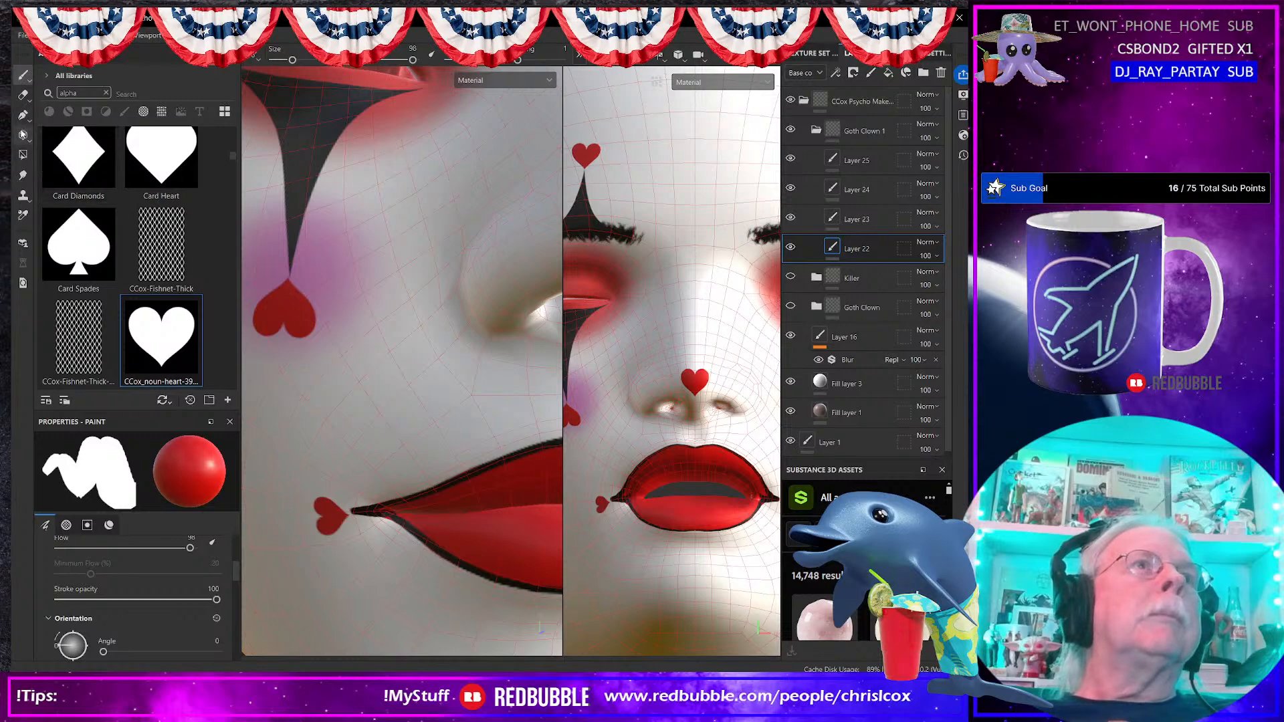
{"action": "left_click", "coordinate": [22, 95]}
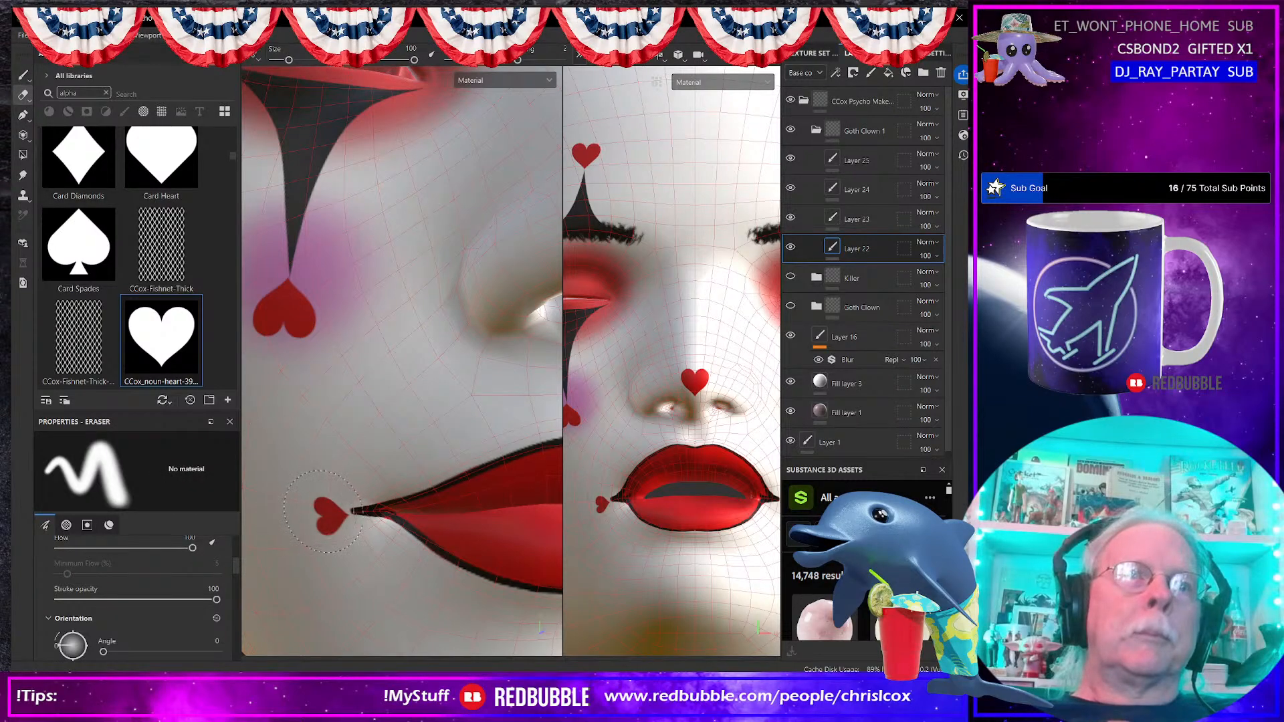
{"action": "left_click", "coordinate": [328, 517]}
{"action": "key", "text": "ctrl+z"}
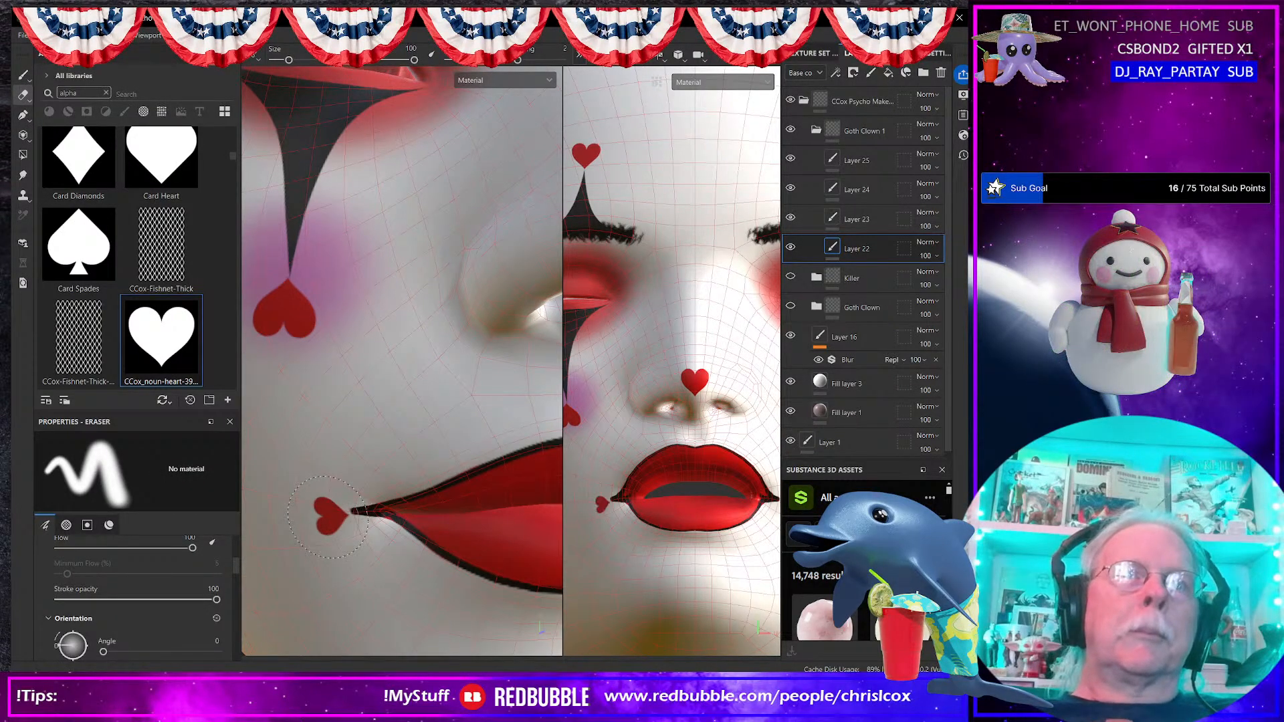
{"action": "left_click", "coordinate": [328, 517]}
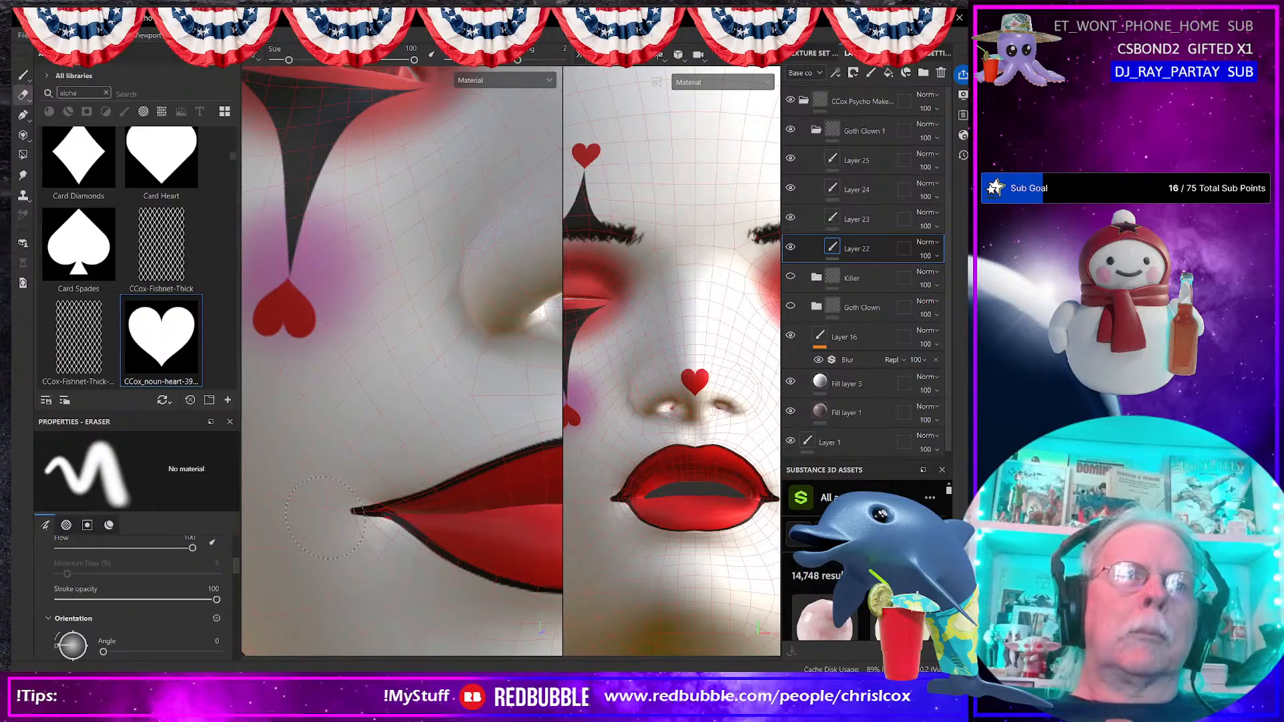
Step: Switch back to the heart paint brush and set its orientation angle to 270 degrees
{"action": "key", "text": "1"}
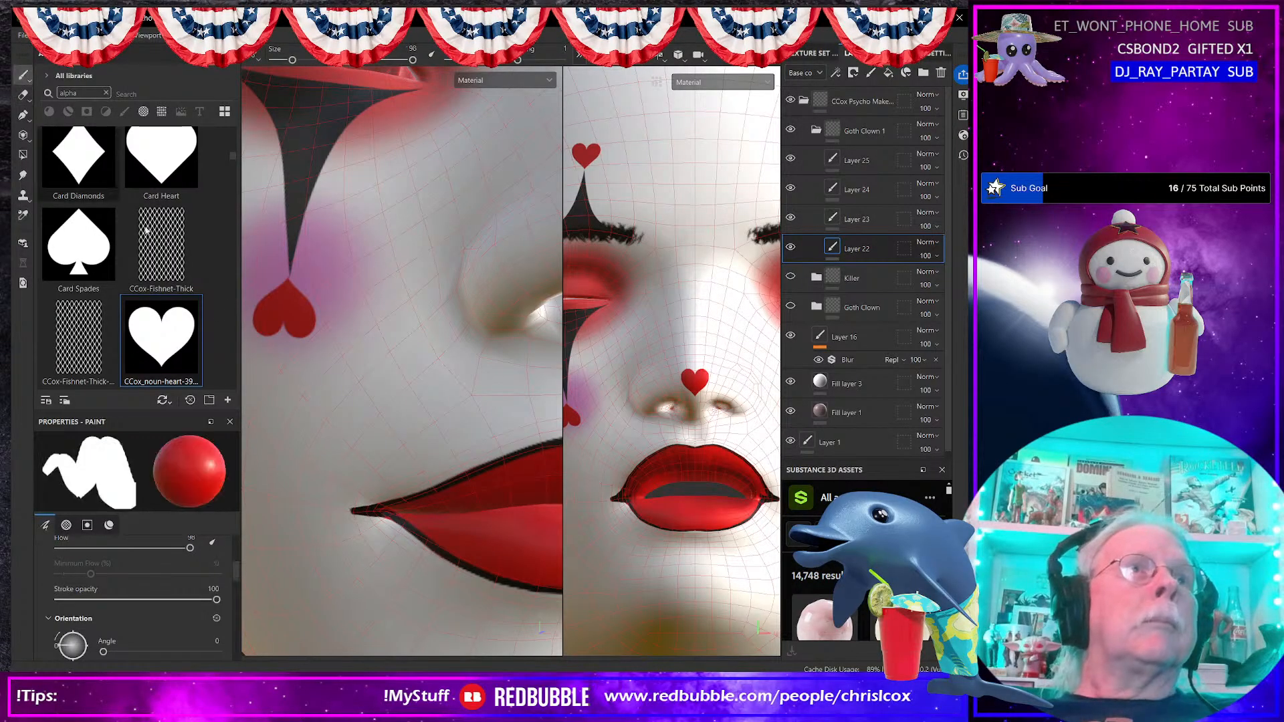
{"action": "left_click_drag", "start_coordinate": [323, 490], "coordinate": [327, 494], "text": "ctrl"}
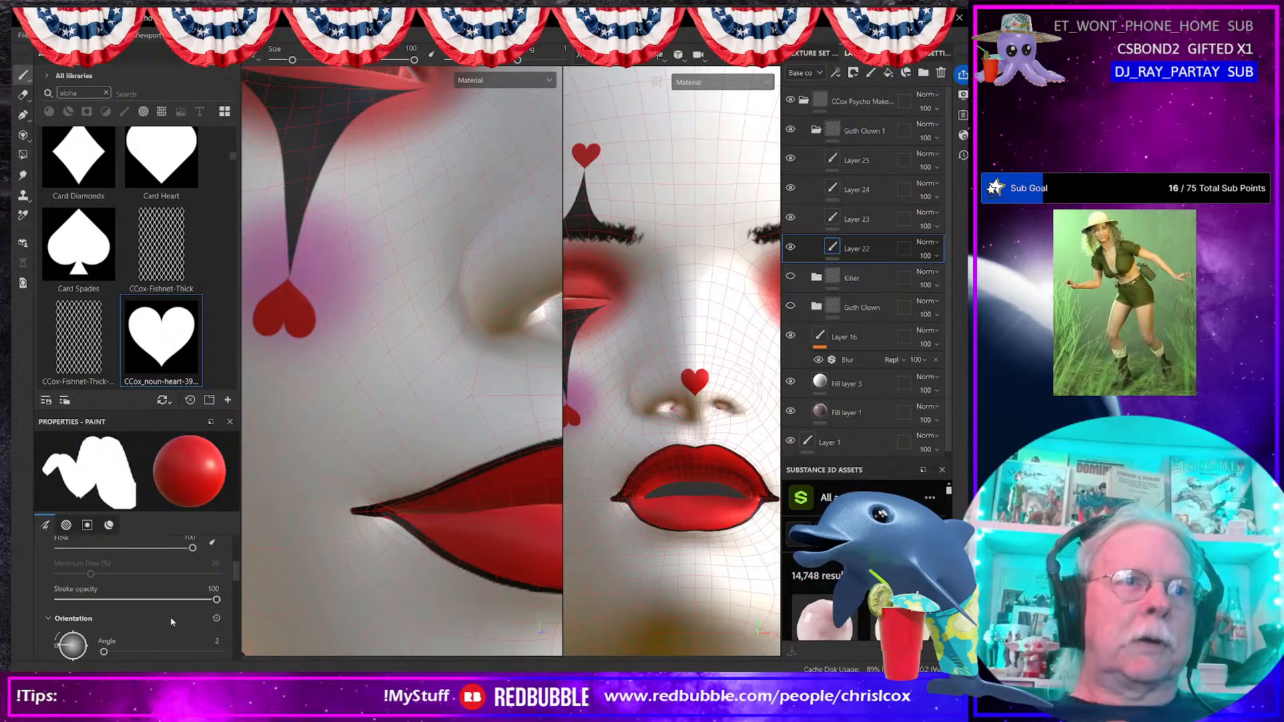
{"action": "type", "text": "90"}
{"action": "key", "text": "Return"}
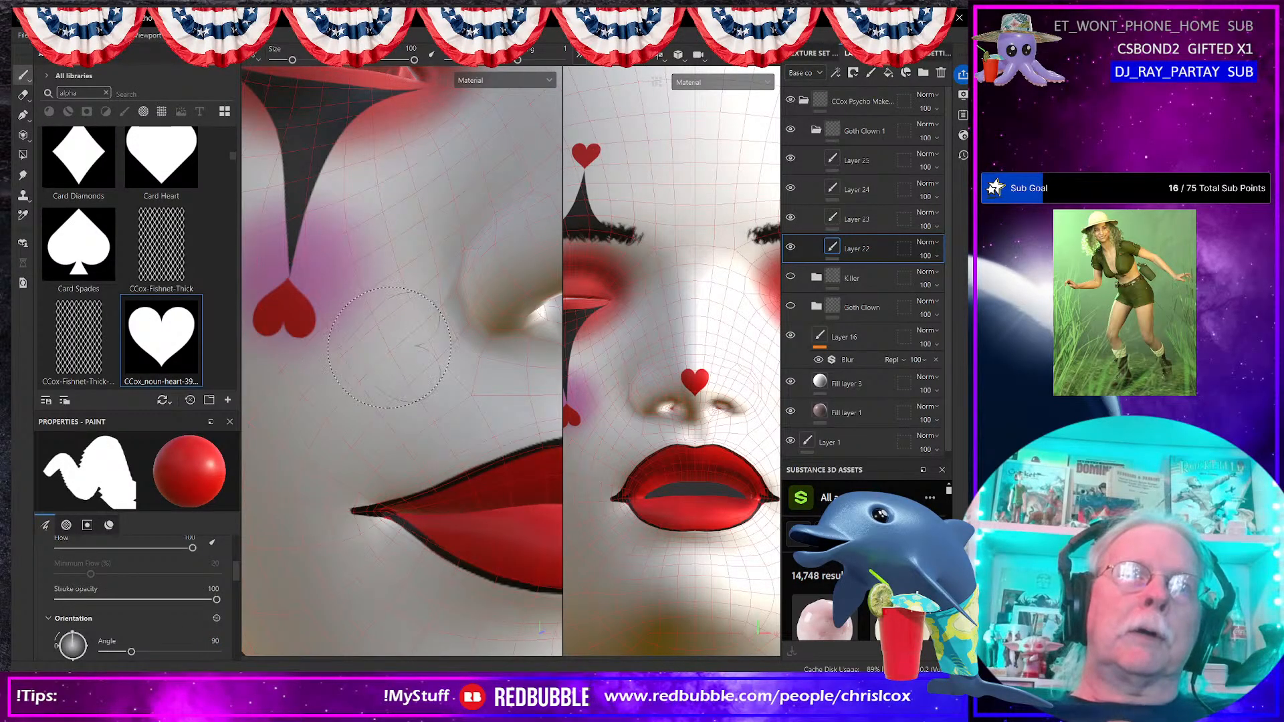
{"action": "left_click", "coordinate": [213, 638]}
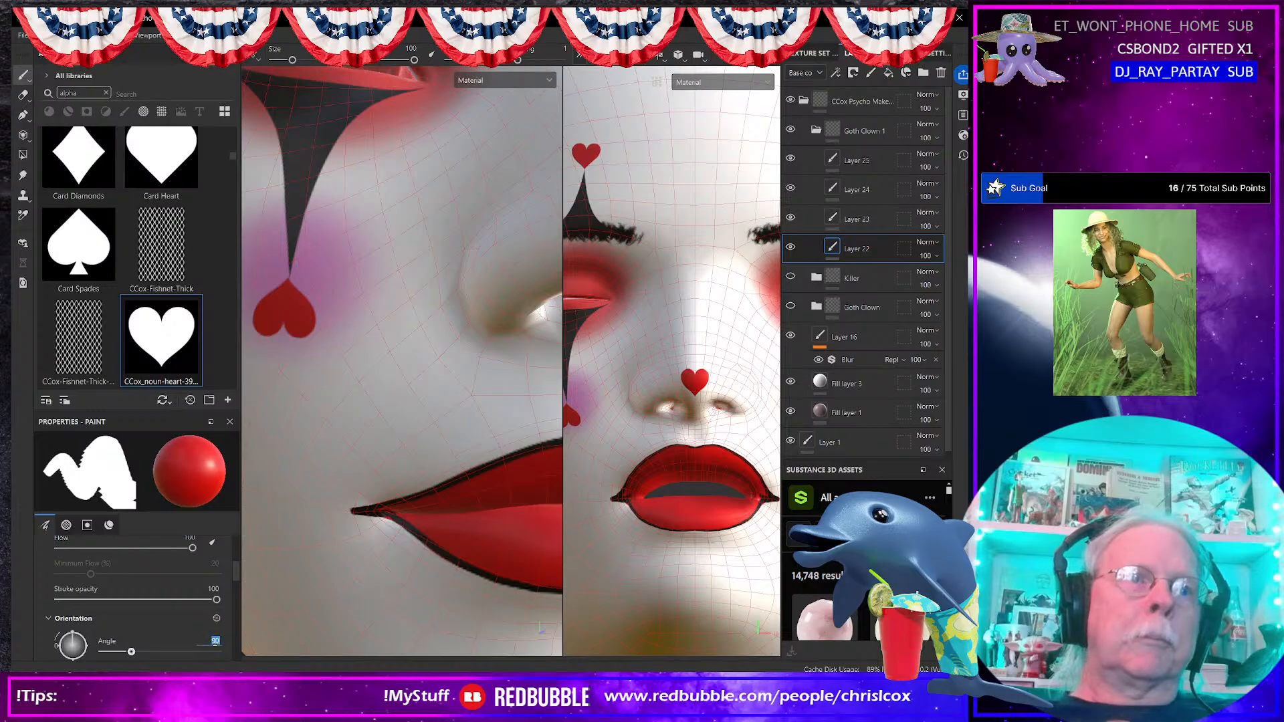
{"action": "type", "text": "270"}
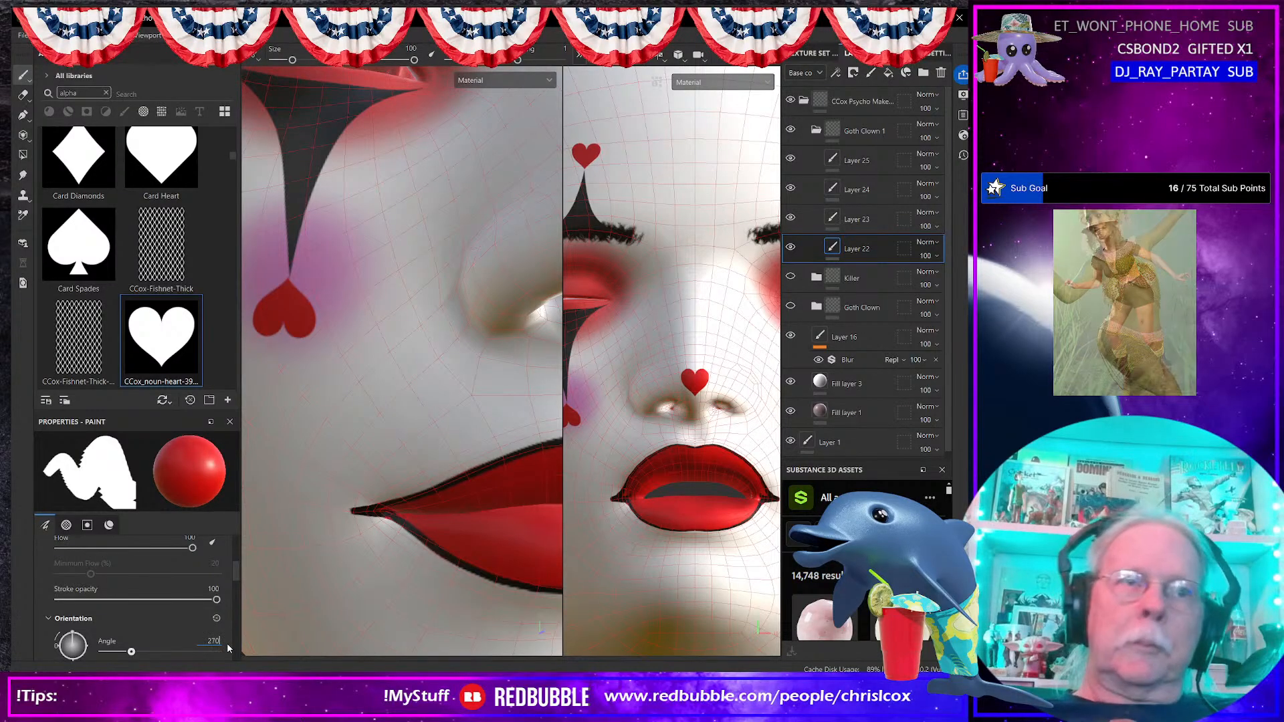
{"action": "key", "text": "Return"}
Step: Try stamping a large sideways red heart on the cheek just above the corner of the mouth
{"action": "left_click", "coordinate": [328, 456]}
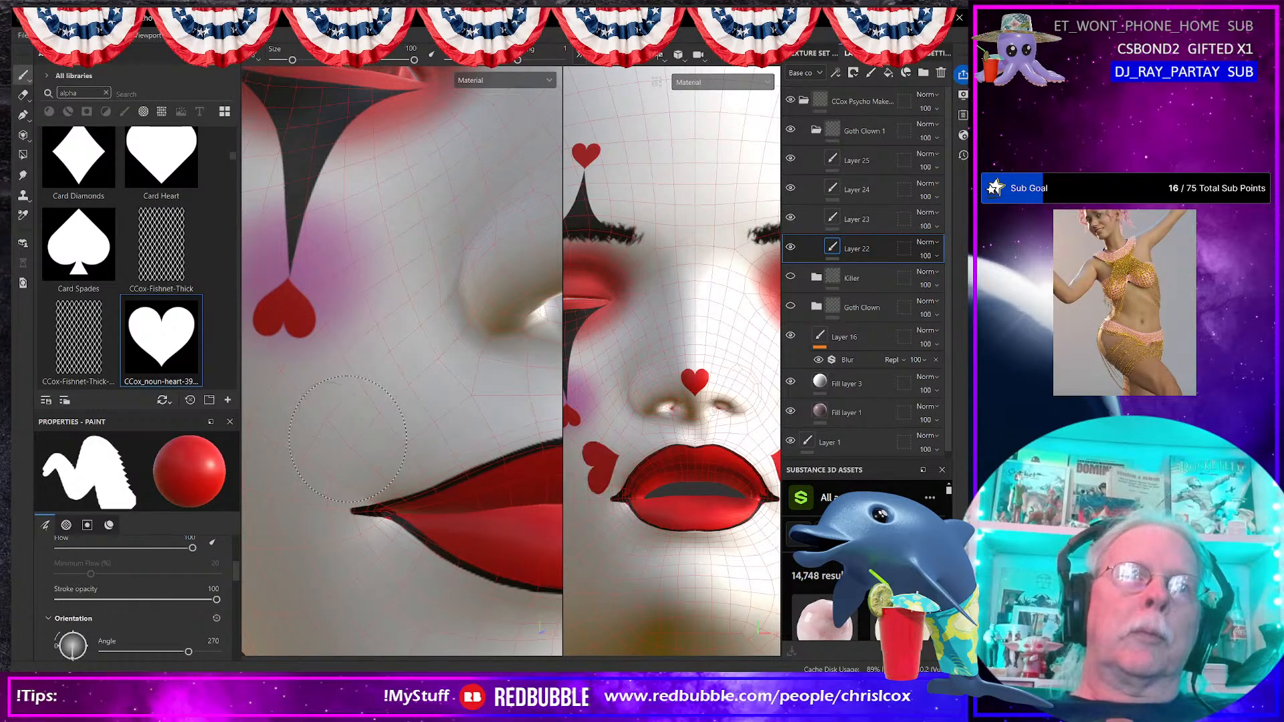
{"action": "key", "text": "bracketleft"}
{"action": "key", "text": "bracketleft"}
{"action": "key", "text": "bracketleft"}
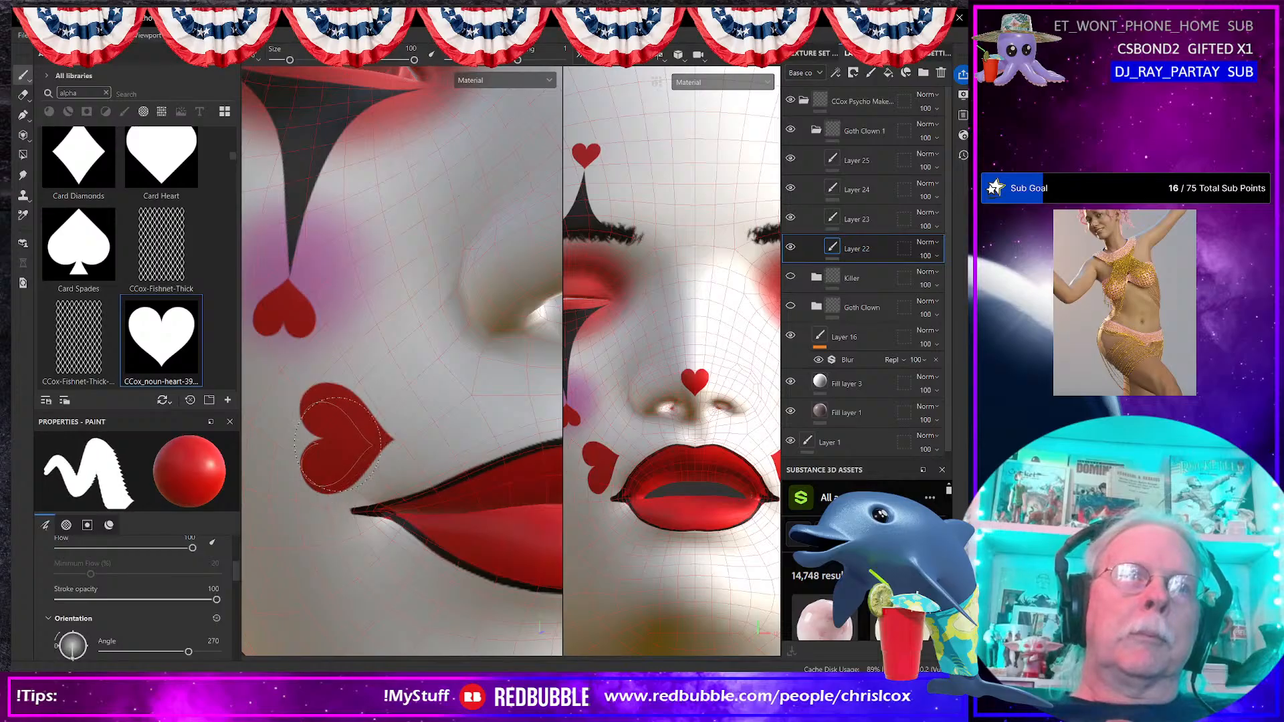
{"action": "key", "text": "ctrl+z"}
Step: Reduce the brush size and stamp a small sideways red heart pointing at the tip of the black lip outline
{"action": "key", "text": "bracketleft"}
{"action": "key", "text": "bracketleft"}
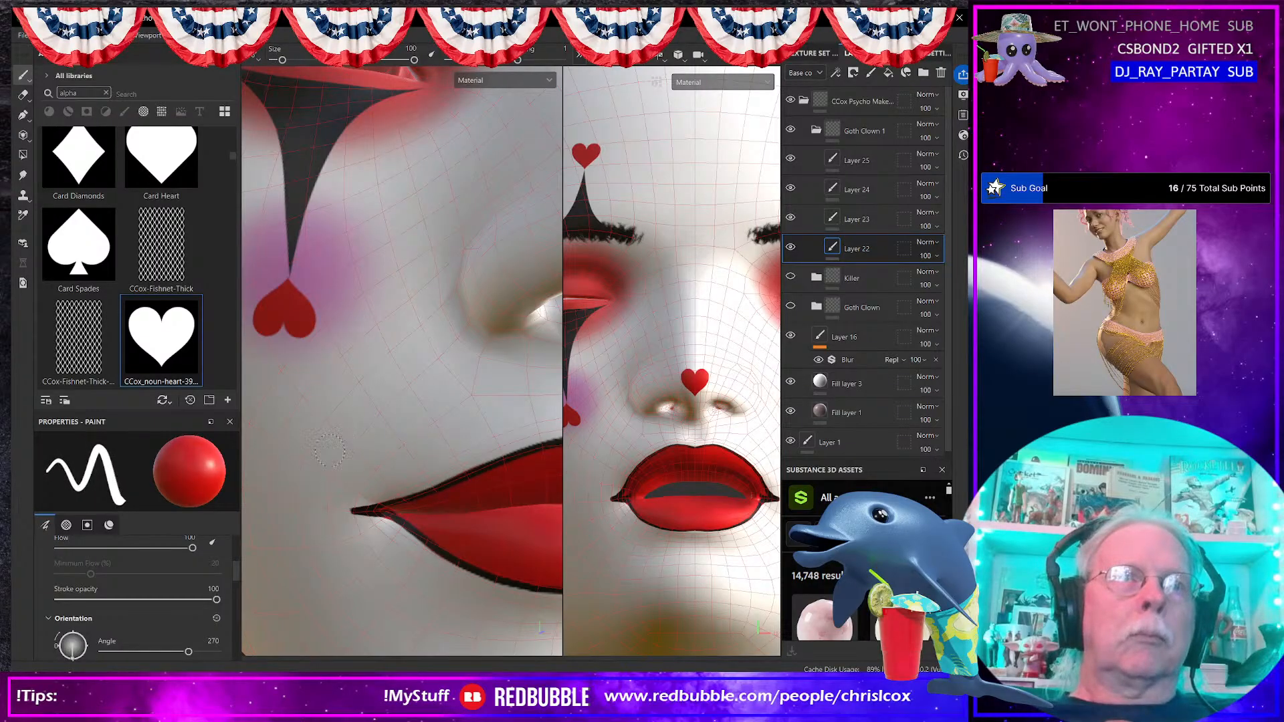
{"action": "key", "text": "bracketright"}
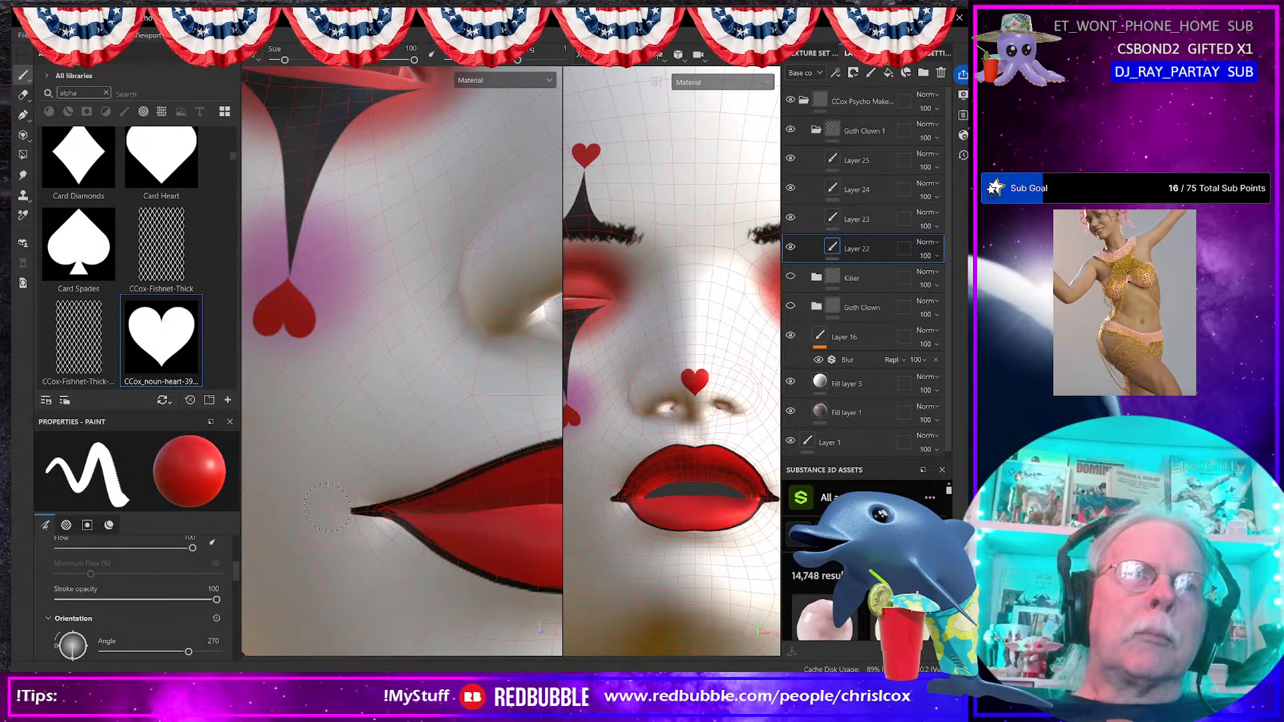
{"action": "scroll", "coordinate": [327, 502], "scroll_direction": "up", "scroll_amount": 3}
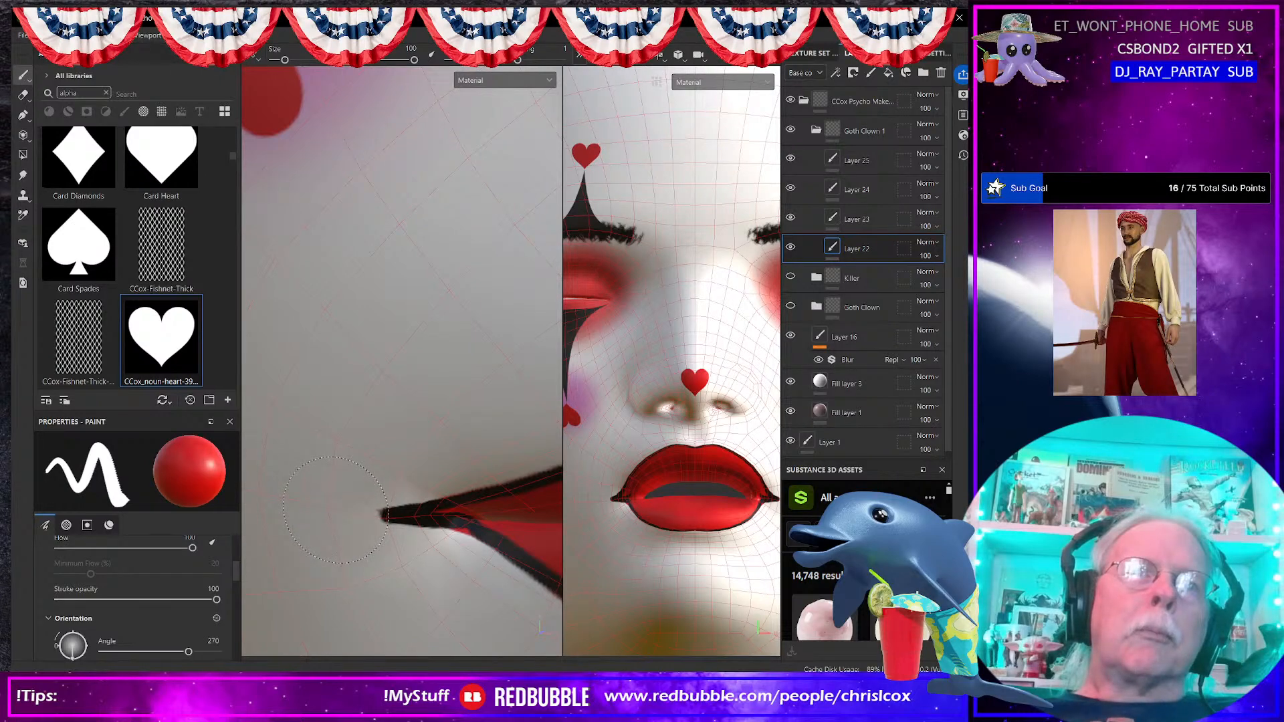
{"action": "left_click", "coordinate": [336, 511]}
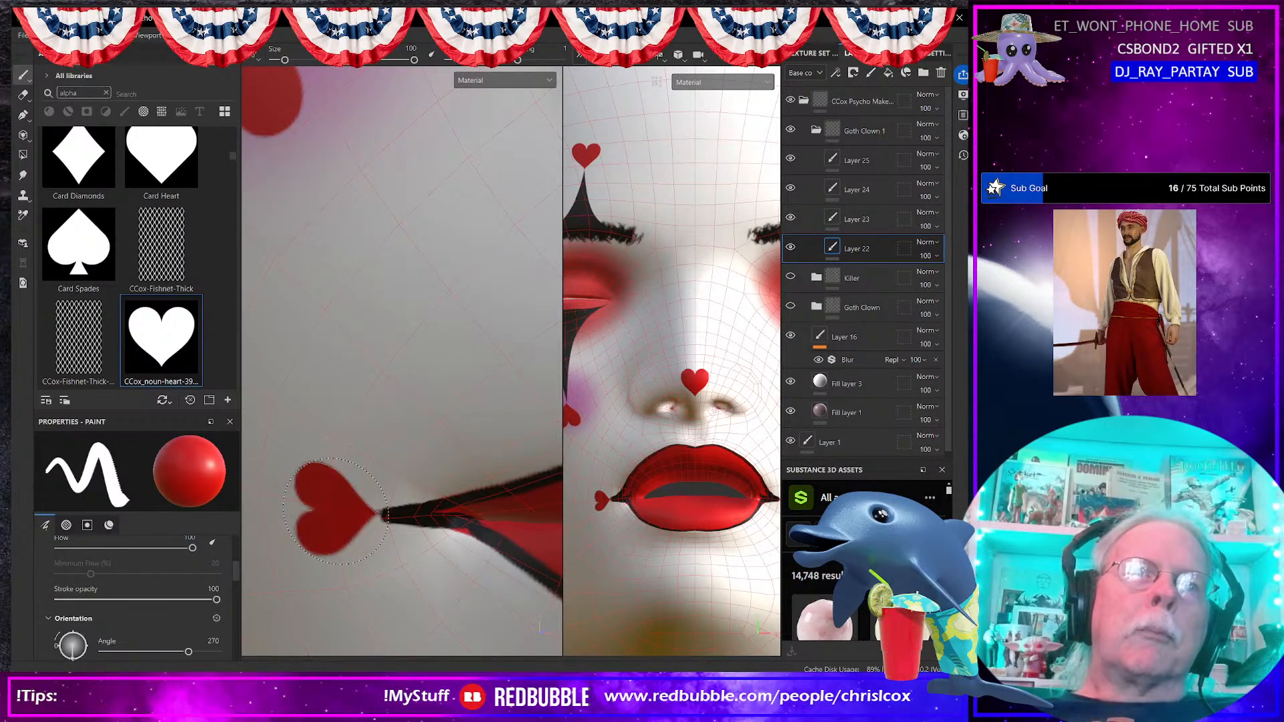
{"action": "scroll", "coordinate": [335, 510], "scroll_direction": "down", "scroll_amount": 10}
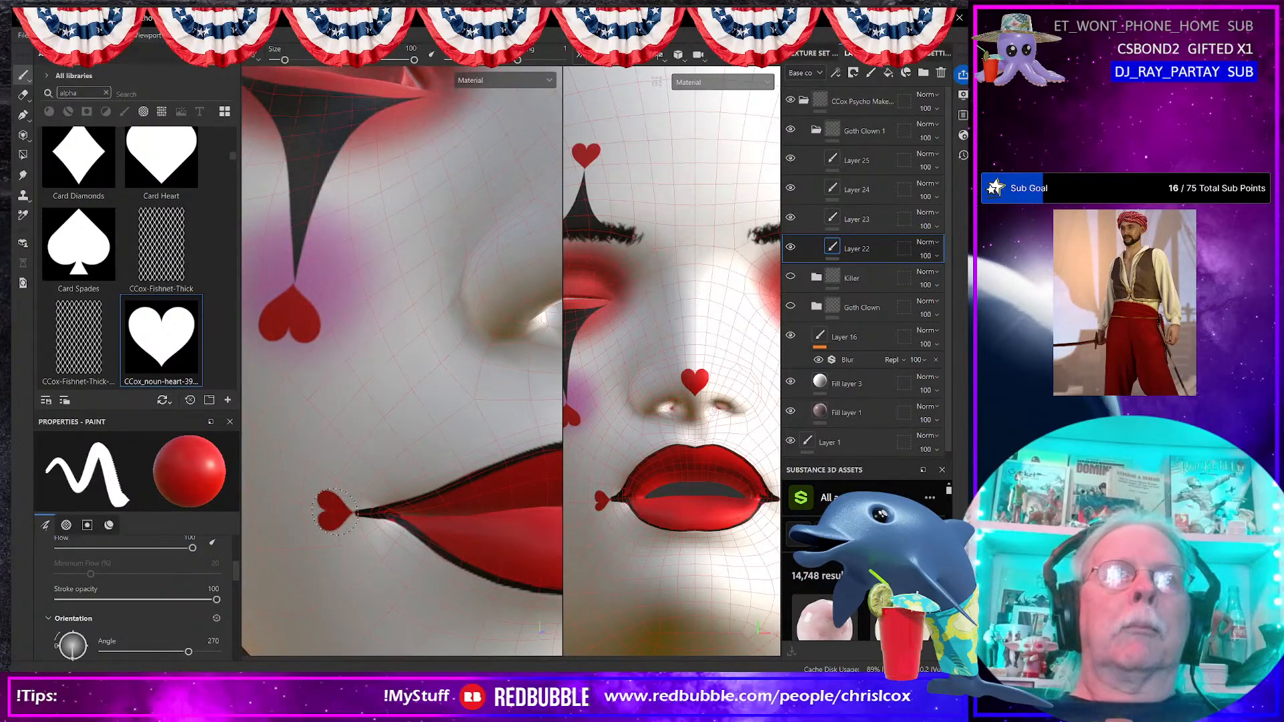
{"action": "left_click_drag", "start_coordinate": [349, 512], "coordinate": [332, 515], "text": "alt"}
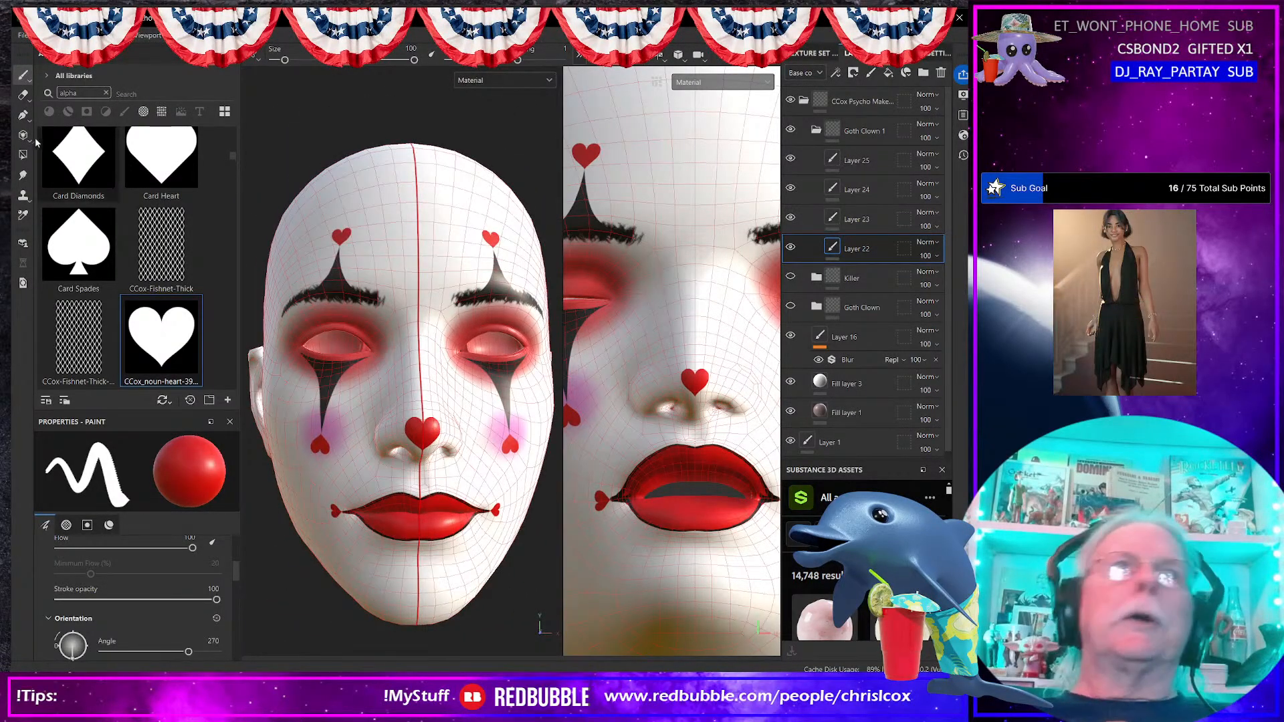
Step: Show only brushes in the asset library, clear the alpha search, and select the Basic Soft brush
{"action": "scroll", "coordinate": [166, 350], "scroll_direction": "up", "scroll_amount": 3}
{"action": "scroll", "coordinate": [165, 344], "scroll_direction": "down", "scroll_amount": 3}
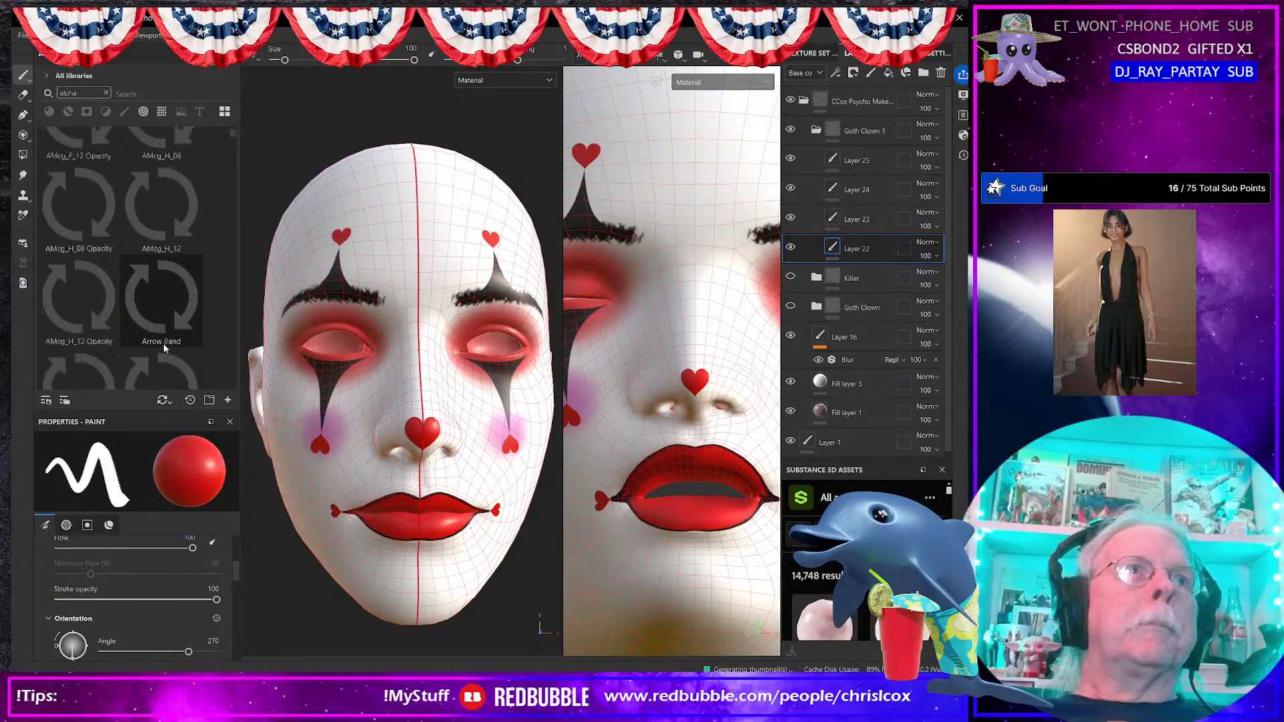
{"action": "left_click", "coordinate": [125, 111]}
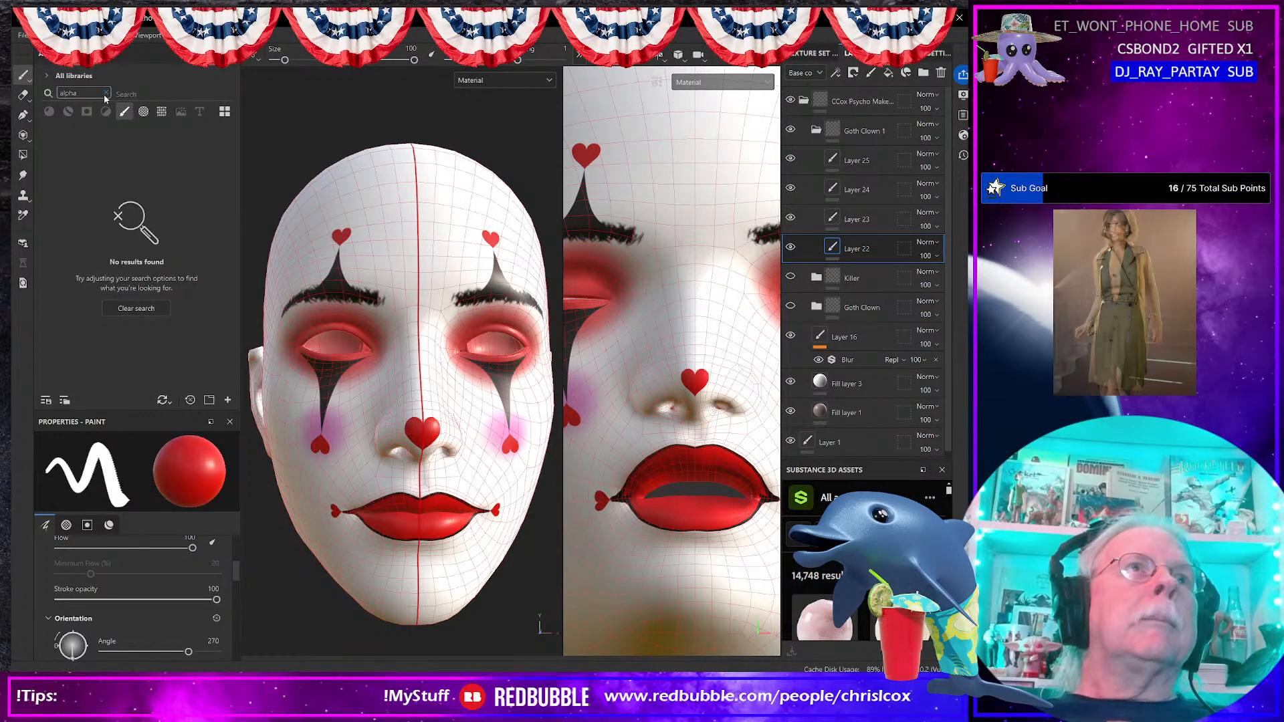
{"action": "left_click", "coordinate": [106, 93]}
{"action": "left_click", "coordinate": [141, 213]}
Step: Set the brush's base color to light pink E6A2A2
{"action": "scroll", "coordinate": [104, 546], "scroll_direction": "down", "scroll_amount": 6}
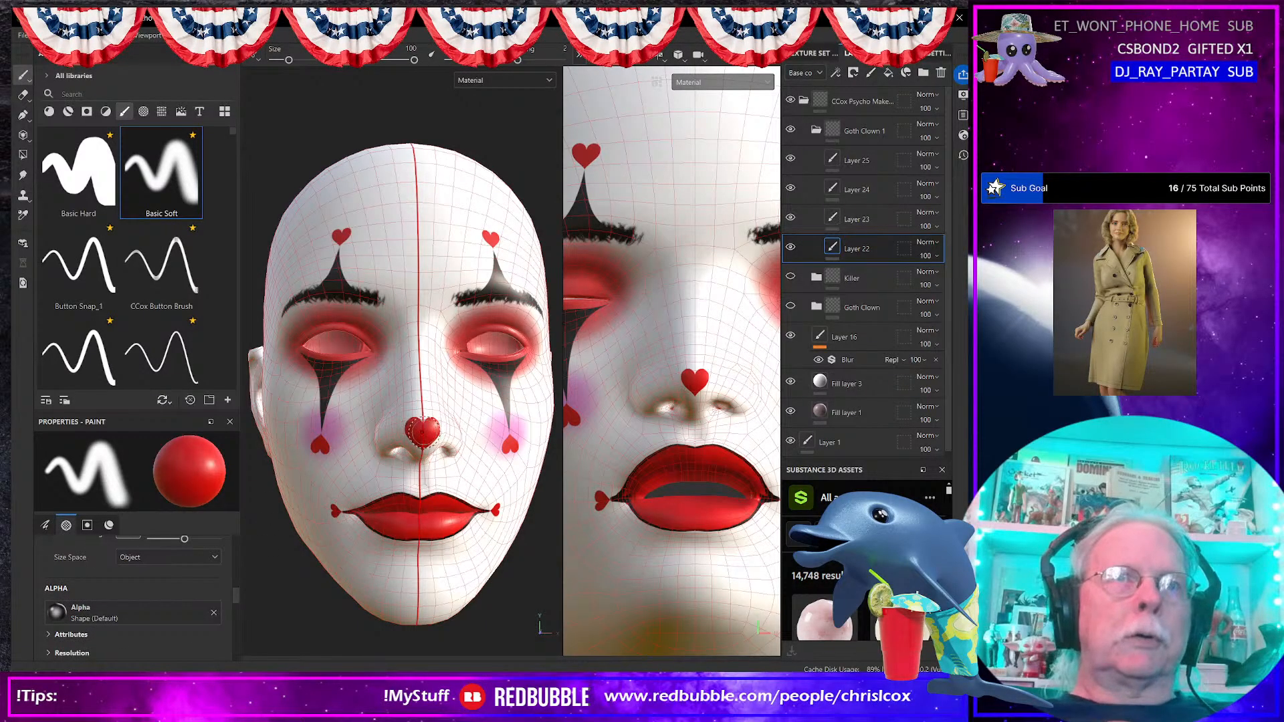
{"action": "scroll", "coordinate": [160, 588], "scroll_direction": "down", "scroll_amount": 4}
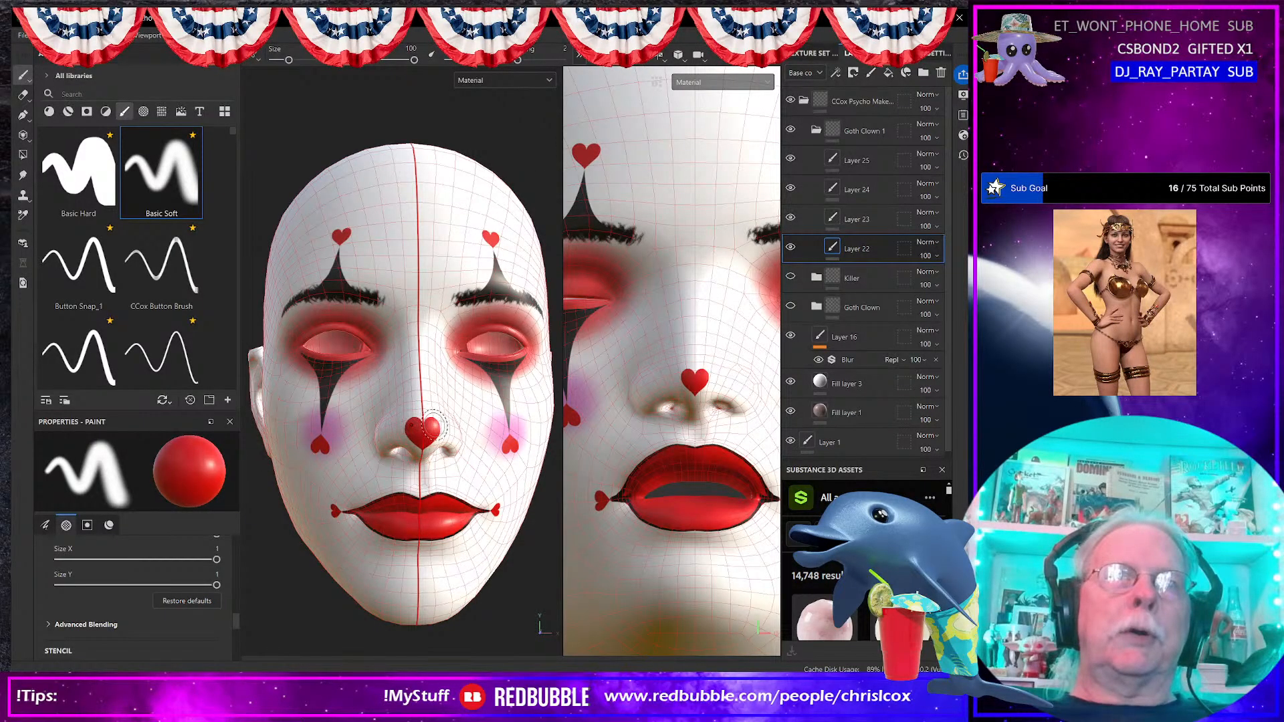
{"action": "scroll", "coordinate": [160, 574], "scroll_direction": "down", "scroll_amount": 5}
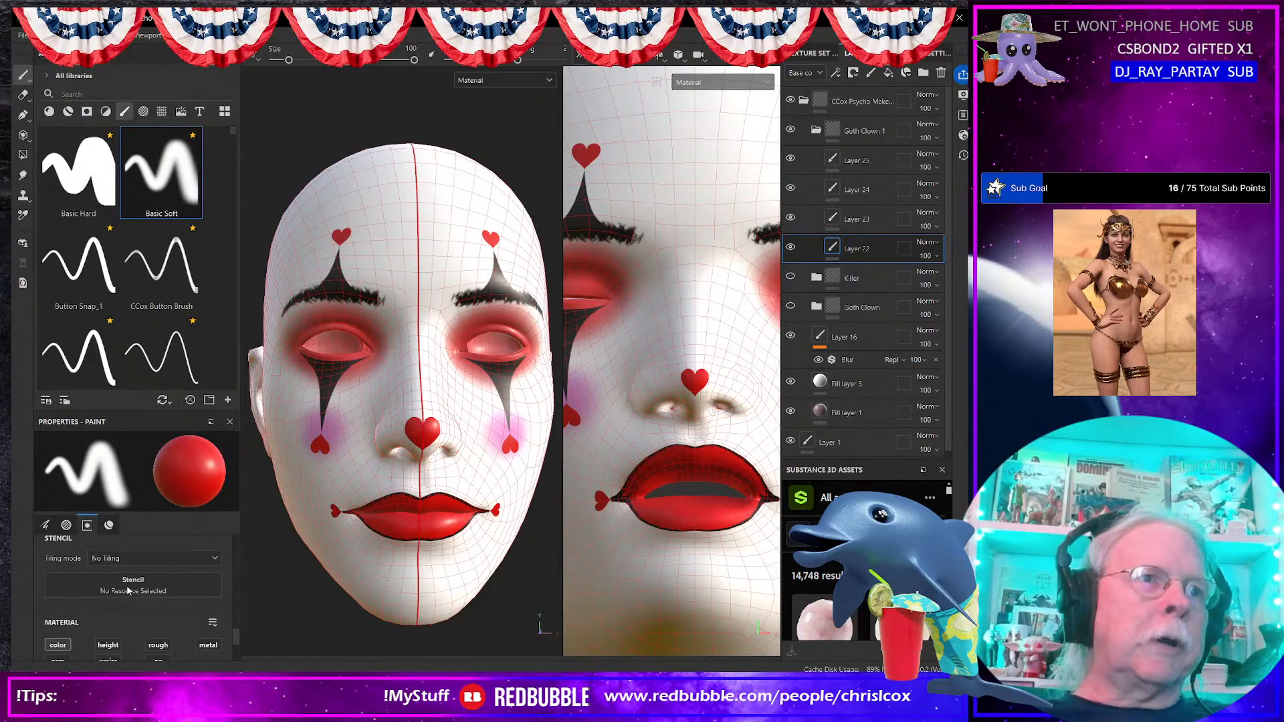
{"action": "left_click", "coordinate": [186, 644]}
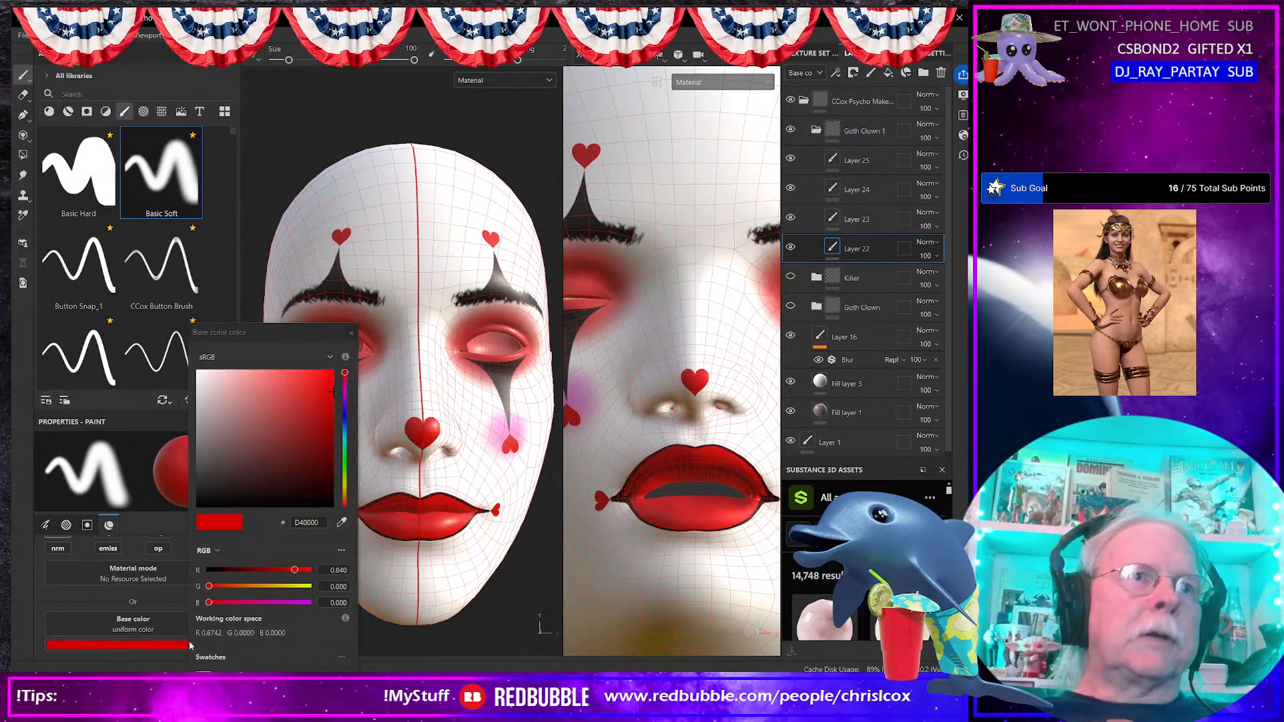
{"action": "left_click", "coordinate": [234, 381]}
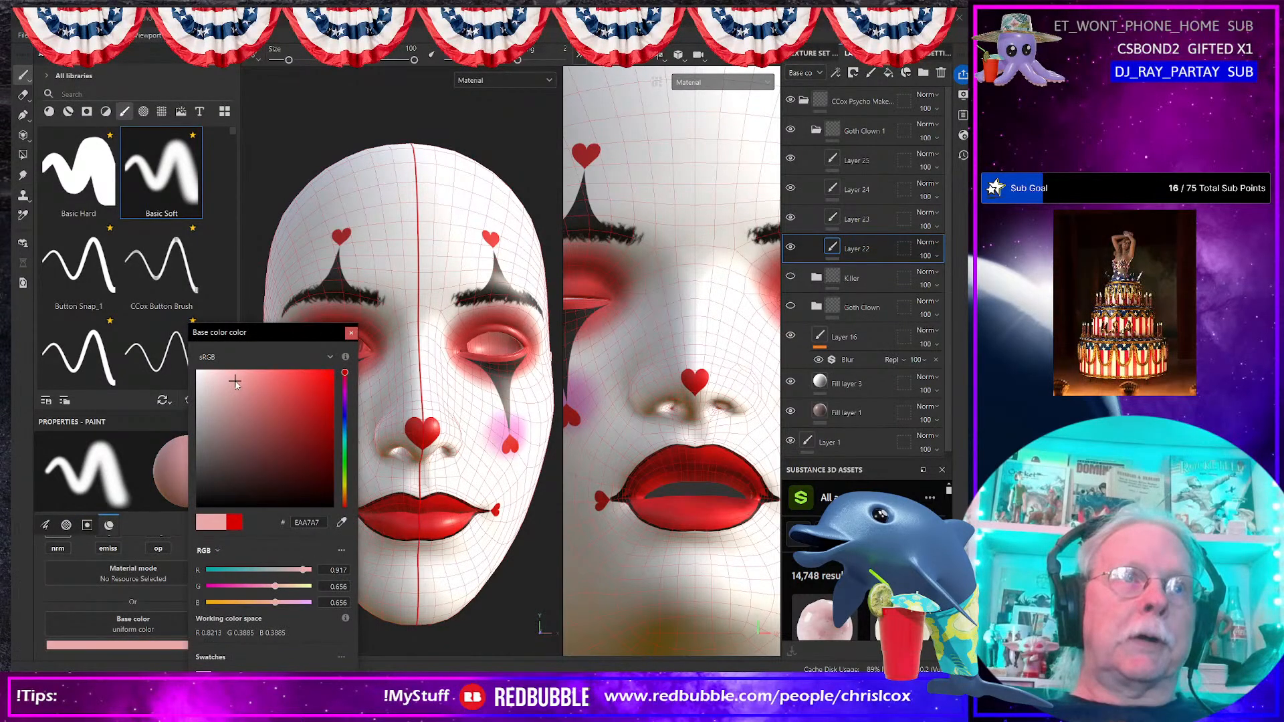
{"action": "left_click_drag", "start_coordinate": [235, 381], "coordinate": [236, 384]}
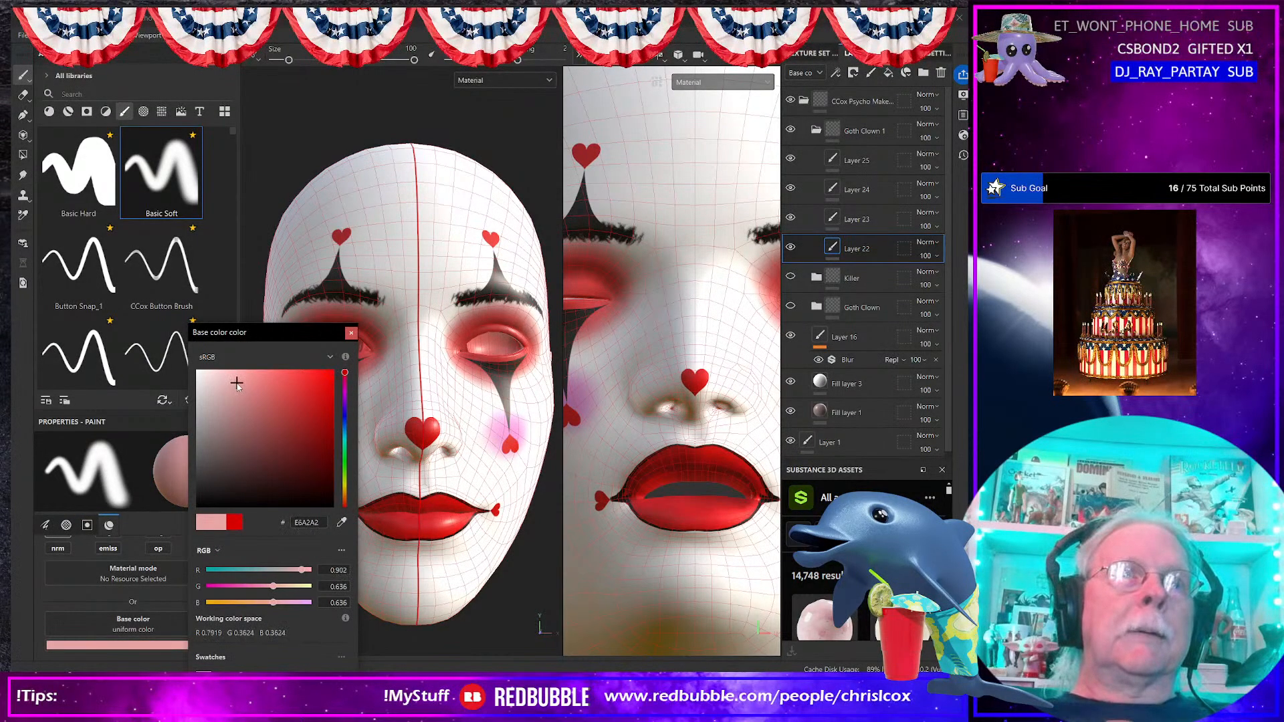
{"action": "left_click", "coordinate": [351, 332]}
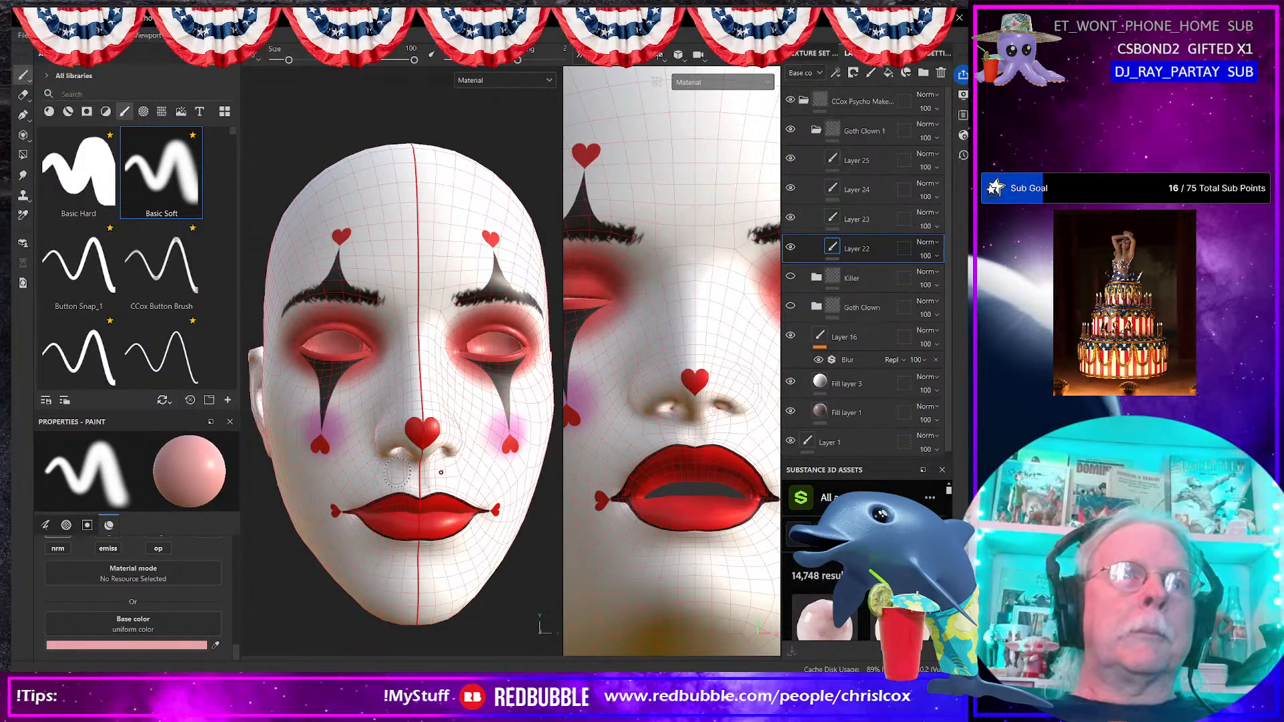
Step: Reduce the brush size and paint small light pink highlights on the hearts at the corners of the mouth
{"action": "scroll", "coordinate": [396, 472], "scroll_direction": "up", "scroll_amount": 4}
{"action": "key", "text": "bracketleft"}
{"action": "key", "text": "bracketleft"}
{"action": "key", "text": "bracketleft"}
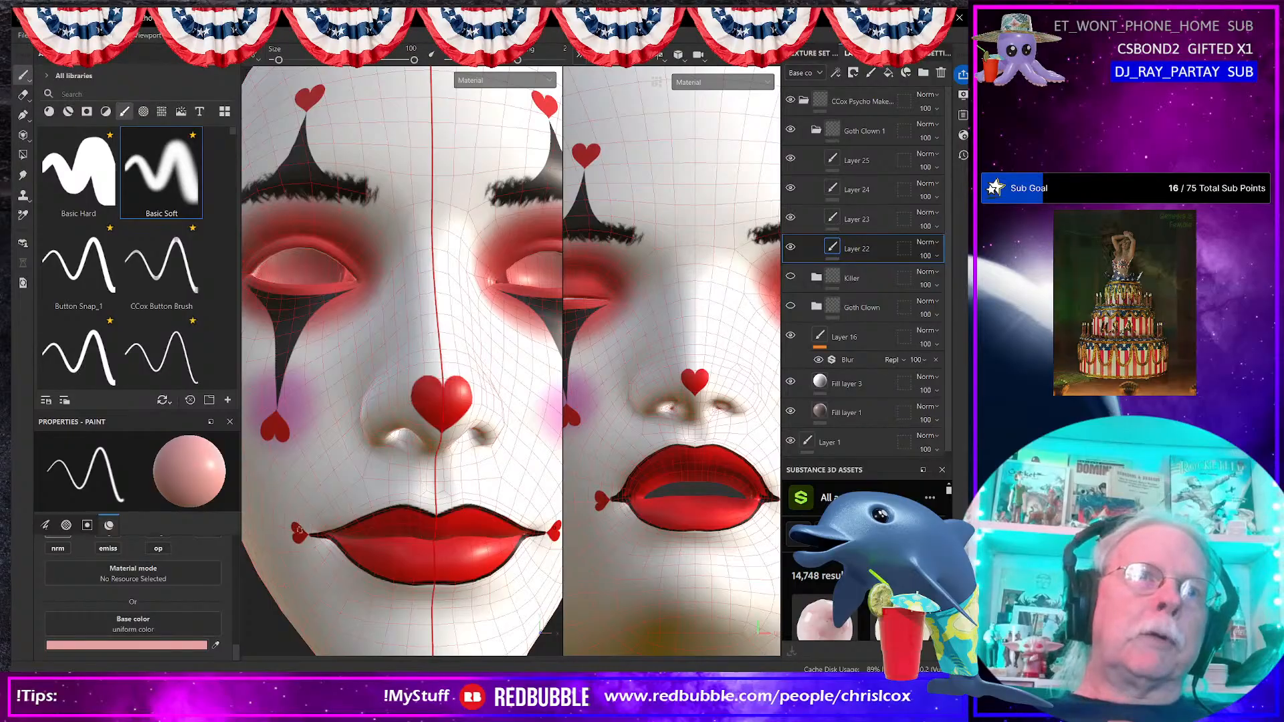
{"action": "key", "text": "bracketleft"}
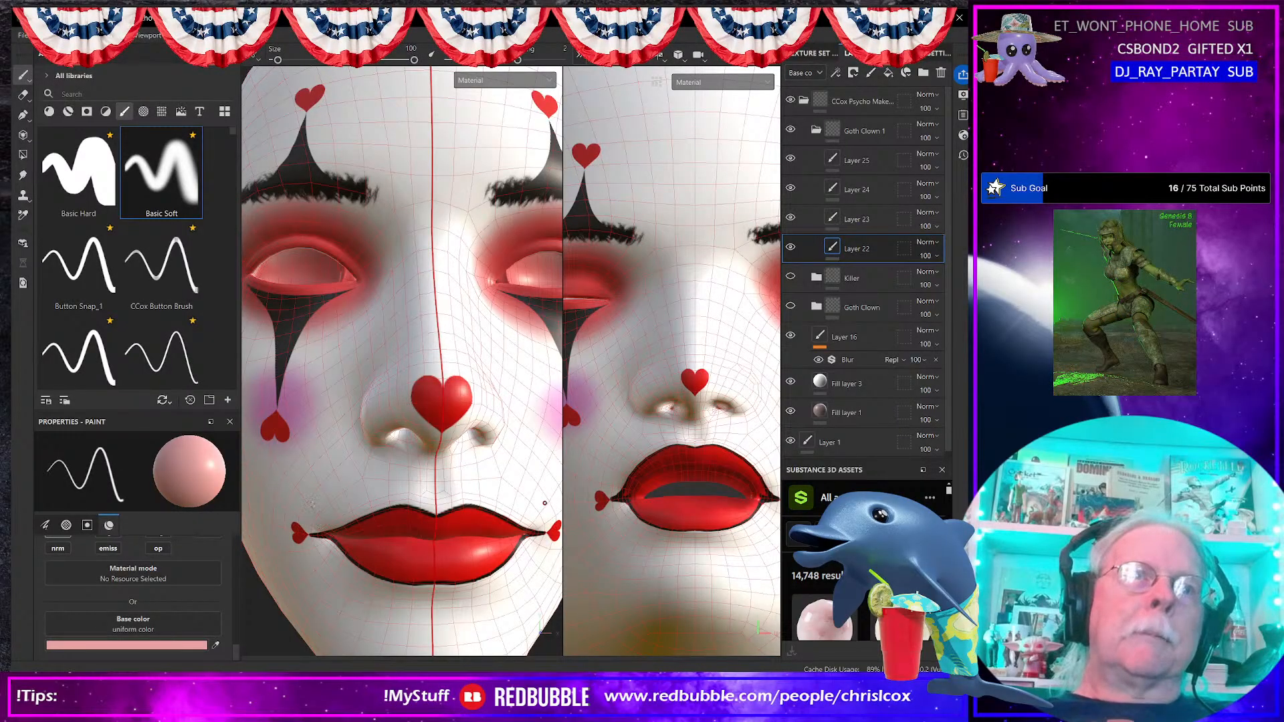
{"action": "scroll", "coordinate": [372, 492], "scroll_direction": "up", "scroll_amount": 5}
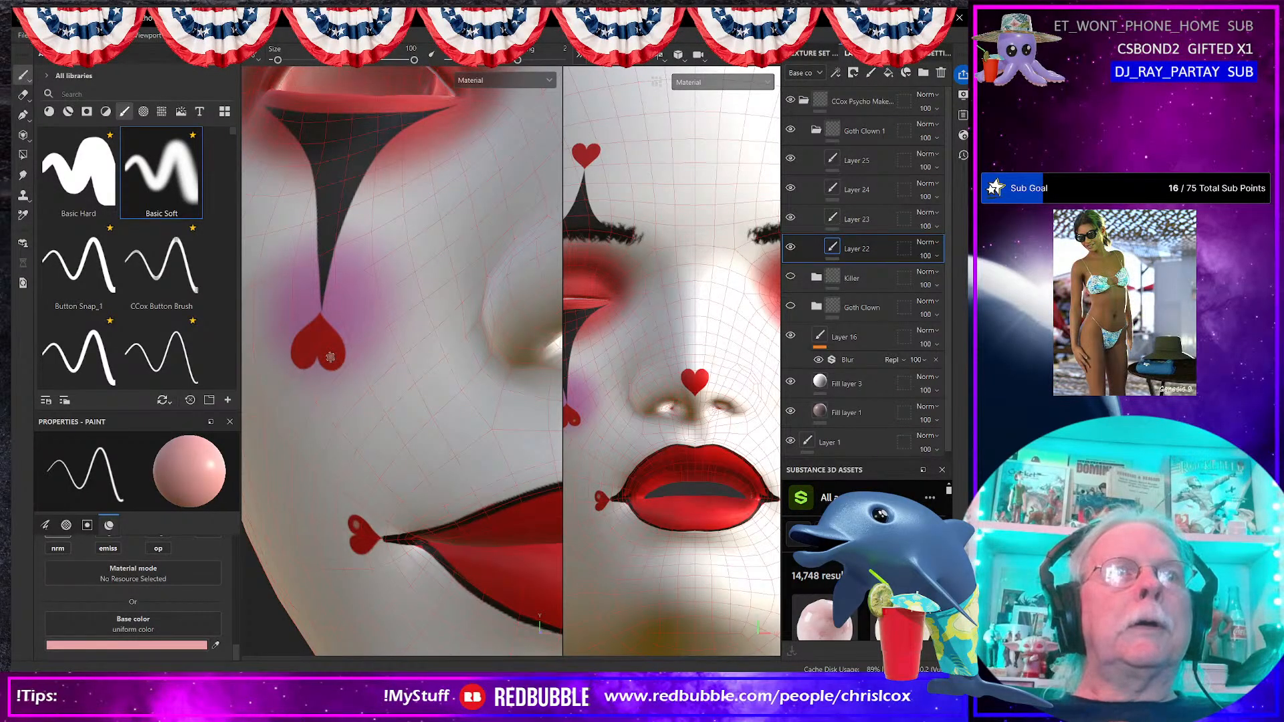
Step: Paint small light pink highlights on the cheek hearts below the eyes and on the forehead hearts
{"action": "scroll", "coordinate": [391, 394], "scroll_direction": "down", "scroll_amount": 5}
{"action": "middle_click_drag", "start_coordinate": [405, 299], "coordinate": [427, 511], "text": "alt"}
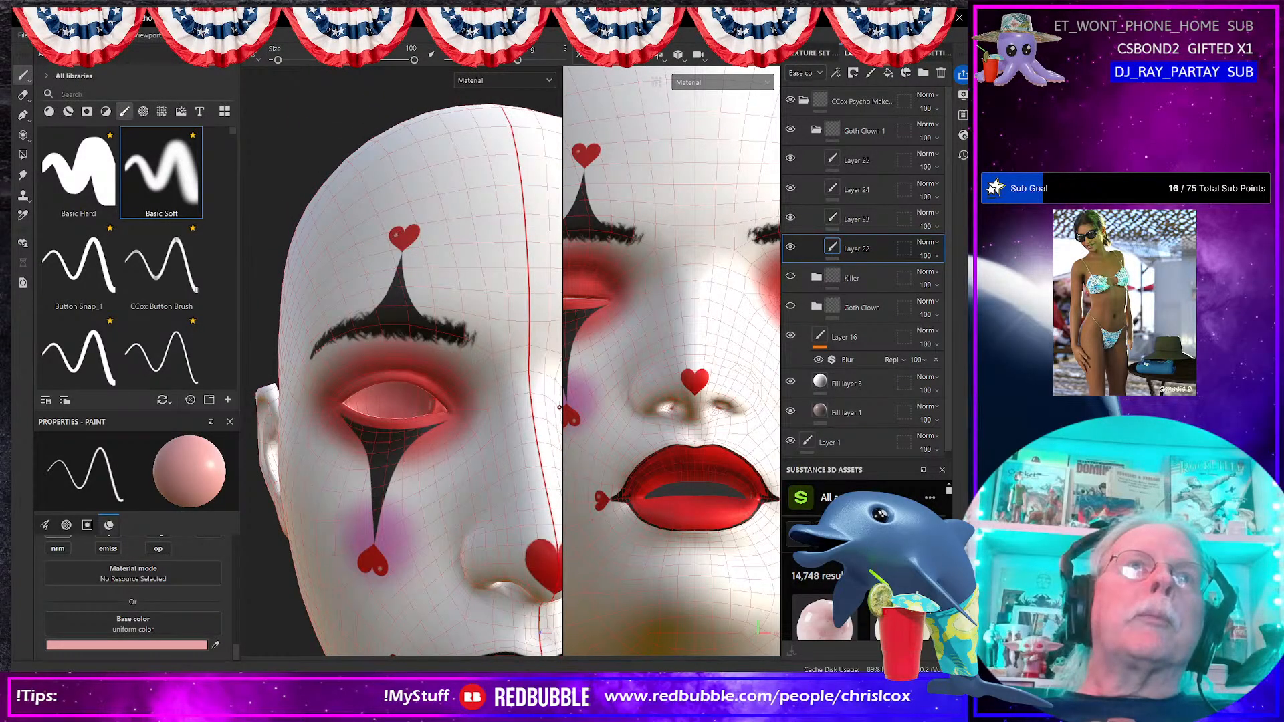
{"action": "middle_click_drag", "start_coordinate": [473, 417], "coordinate": [380, 325], "text": "alt"}
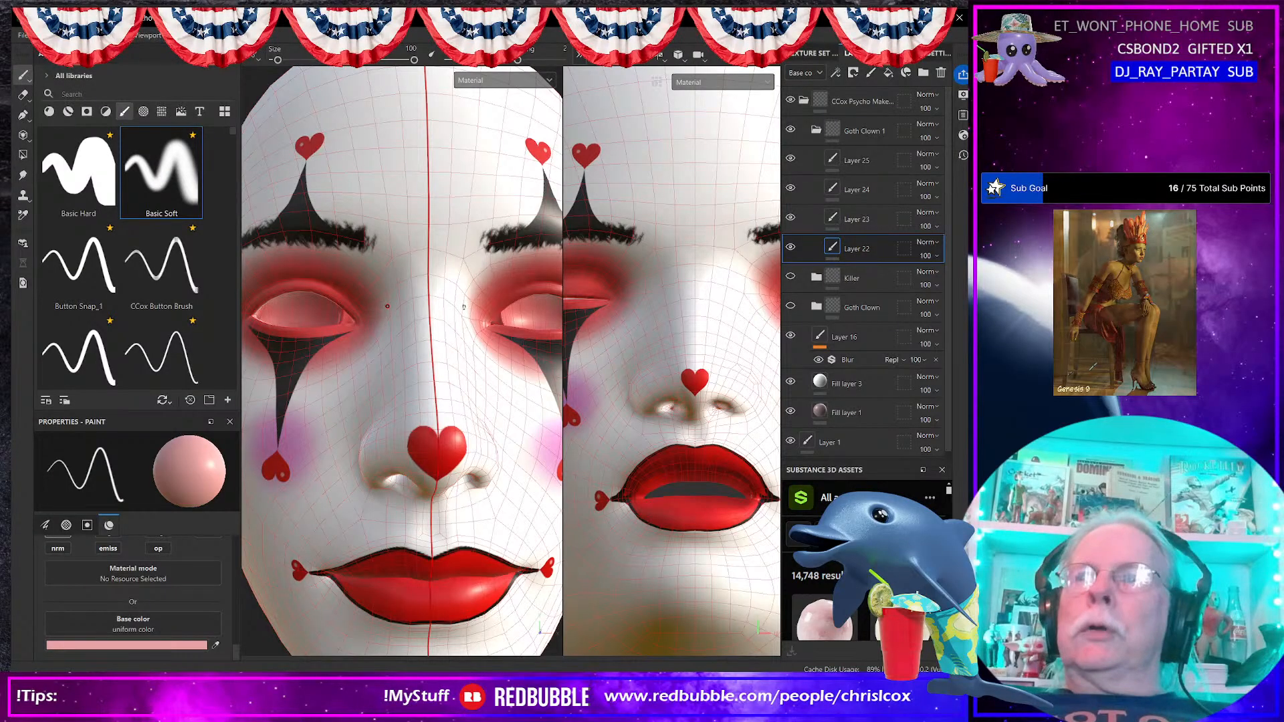
{"action": "scroll", "coordinate": [456, 279], "scroll_direction": "down", "scroll_amount": 5}
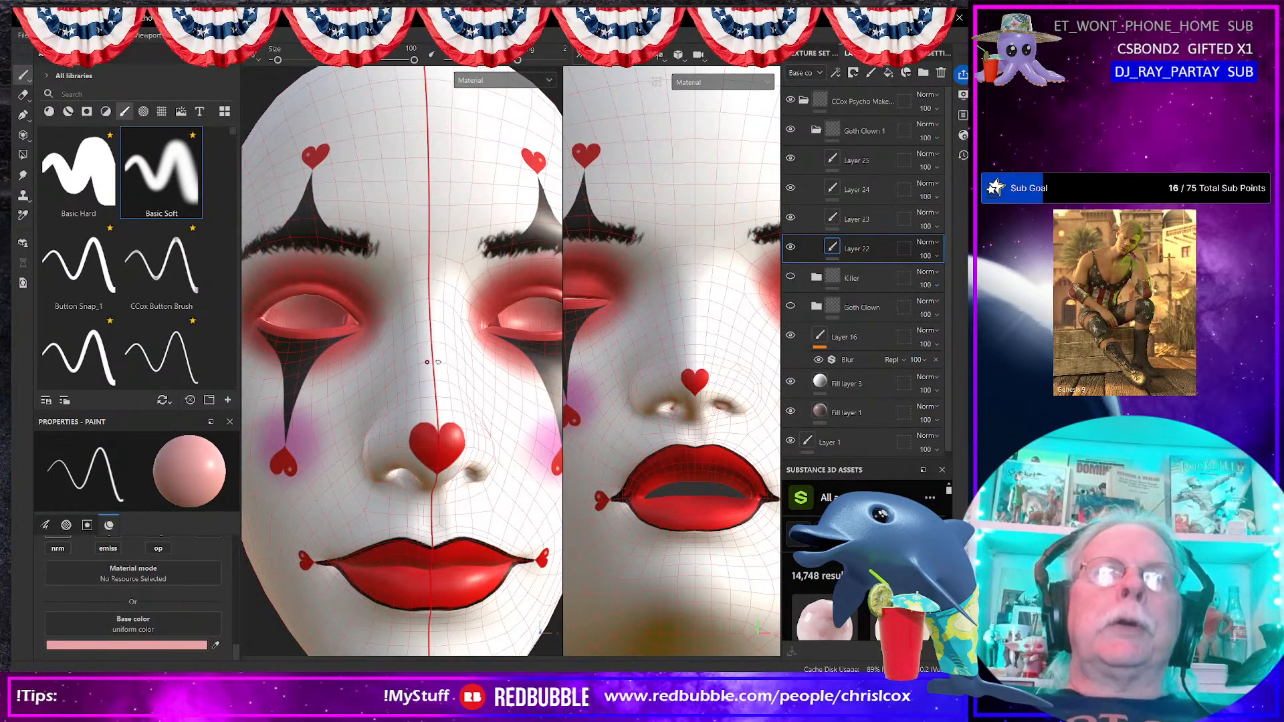
{"action": "left_click_drag", "start_coordinate": [463, 368], "coordinate": [486, 309], "text": "alt"}
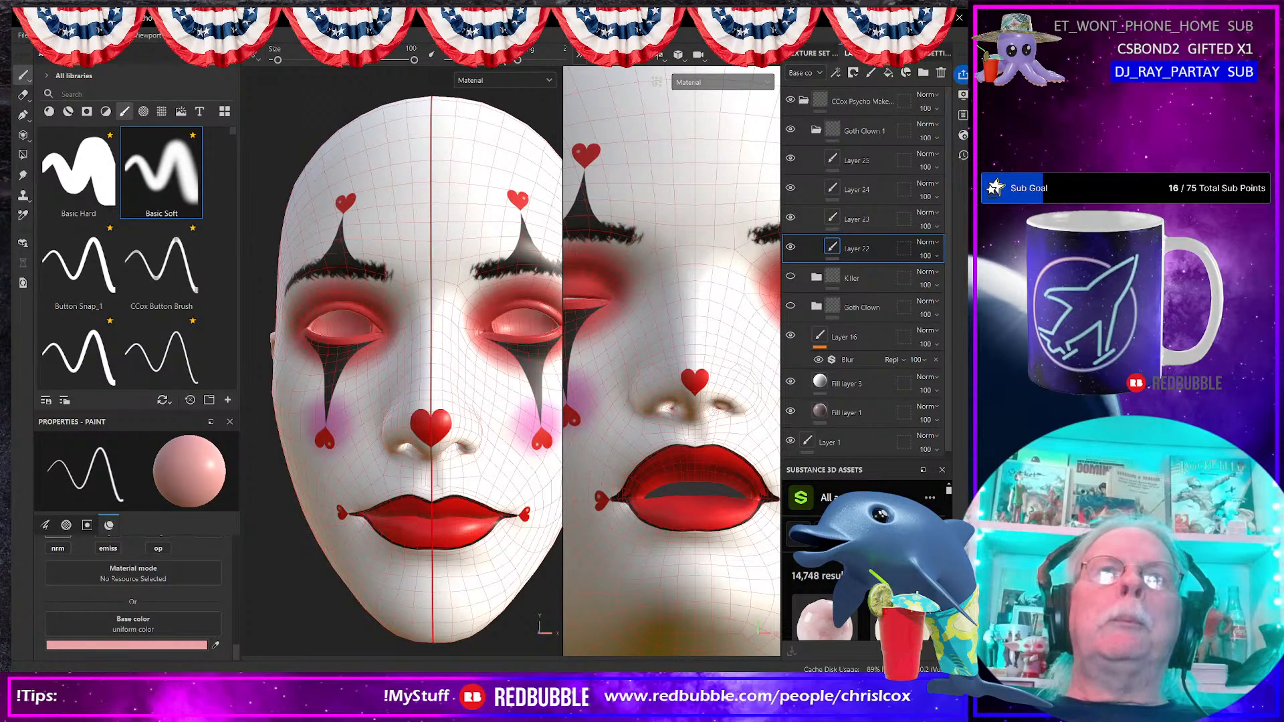
Step: Turn off symmetry and paint a soft light pink highlight on the nose heart using a larger brush
{"action": "left_click", "coordinate": [577, 57]}
{"action": "left_click", "coordinate": [556, 54]}
{"action": "scroll", "coordinate": [458, 430], "scroll_direction": "up", "scroll_amount": 2}
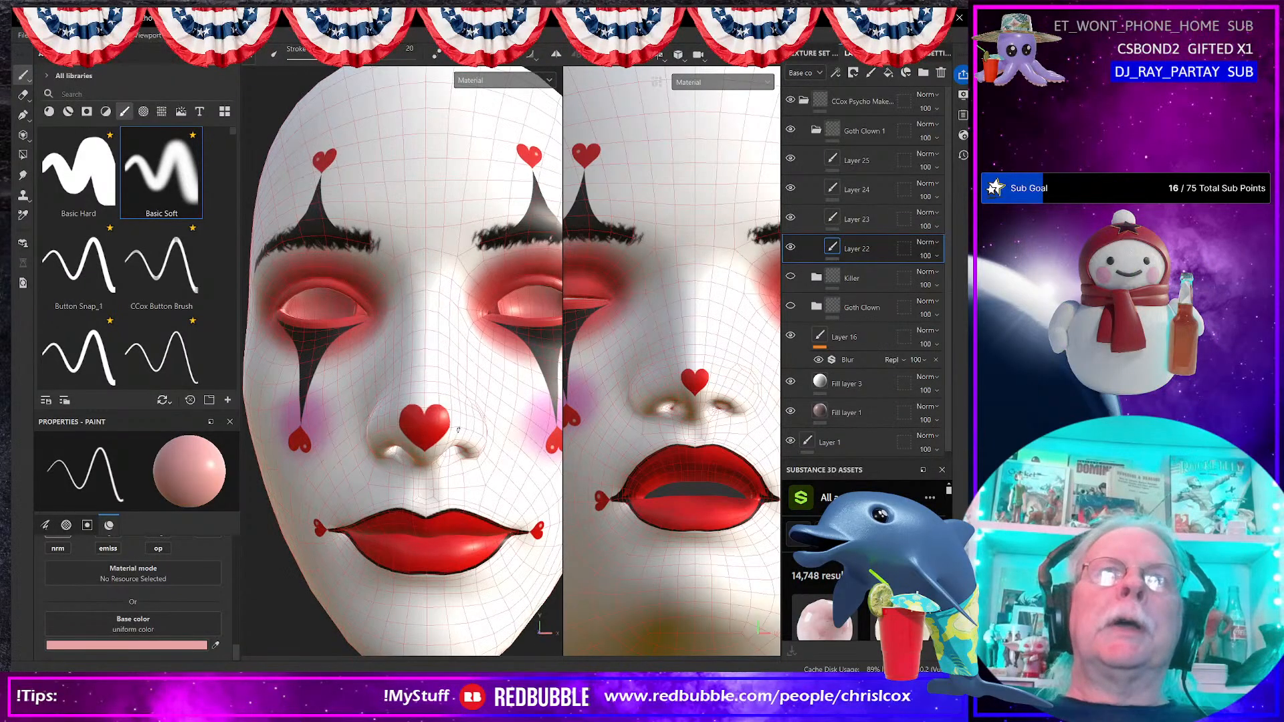
{"action": "scroll", "coordinate": [458, 430], "scroll_direction": "up", "scroll_amount": 2}
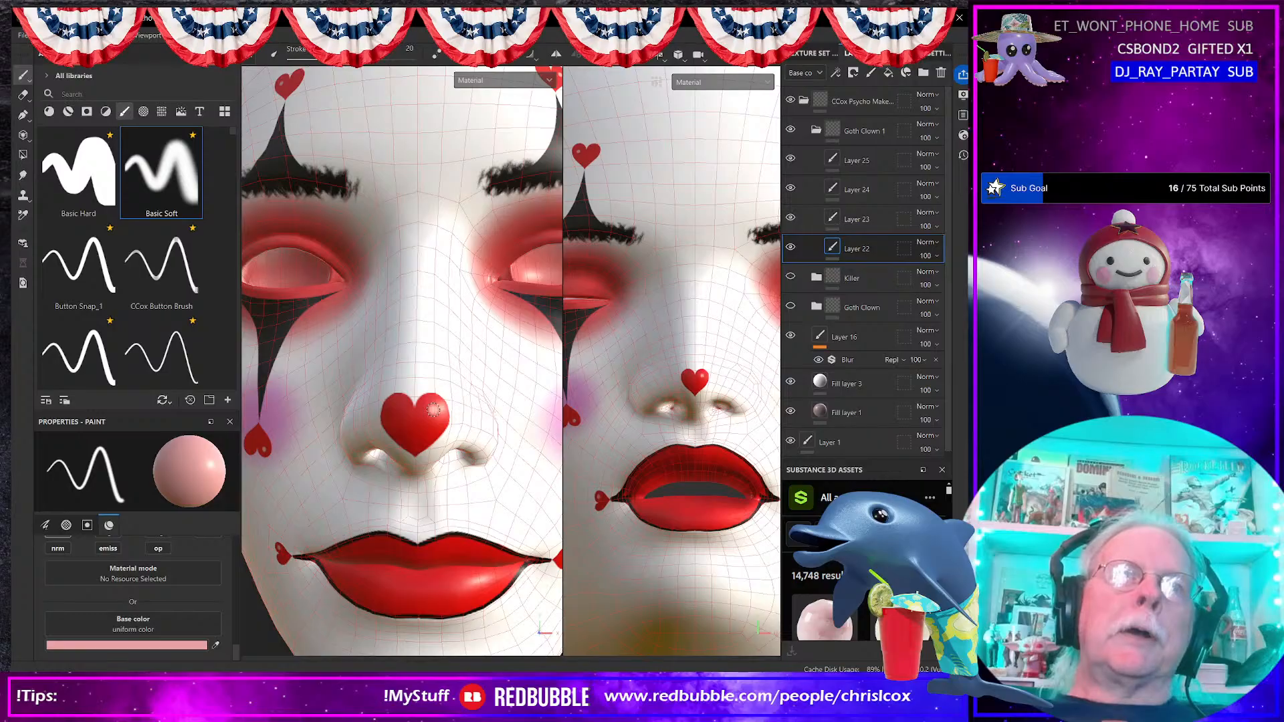
{"action": "scroll", "coordinate": [437, 409], "scroll_direction": "down", "scroll_amount": 5}
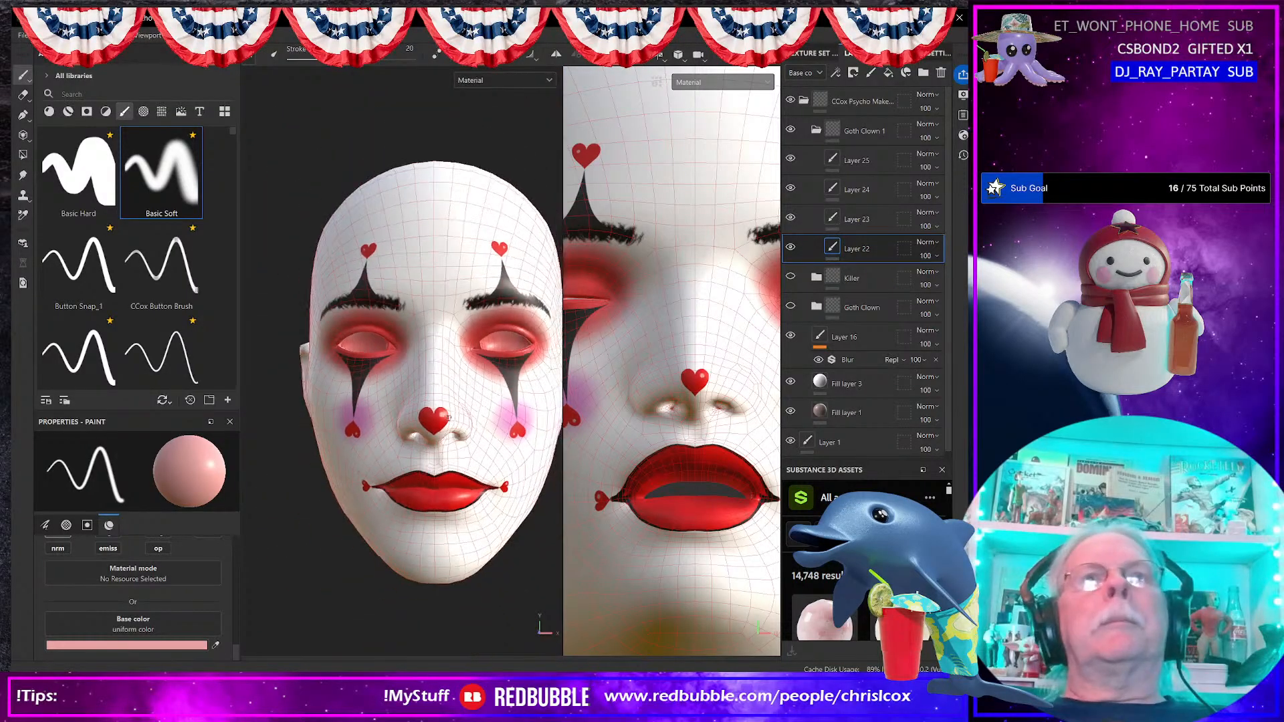
{"action": "mouse_move", "coordinate": [430, 367]}
{"action": "left_mouse_down", "text": "alt"}
{"action": "mouse_move", "coordinate": [474, 361]}
{"action": "mouse_move", "coordinate": [329, 364]}
{"action": "mouse_move", "coordinate": [420, 372]}
{"action": "left_mouse_up", "text": "alt"}
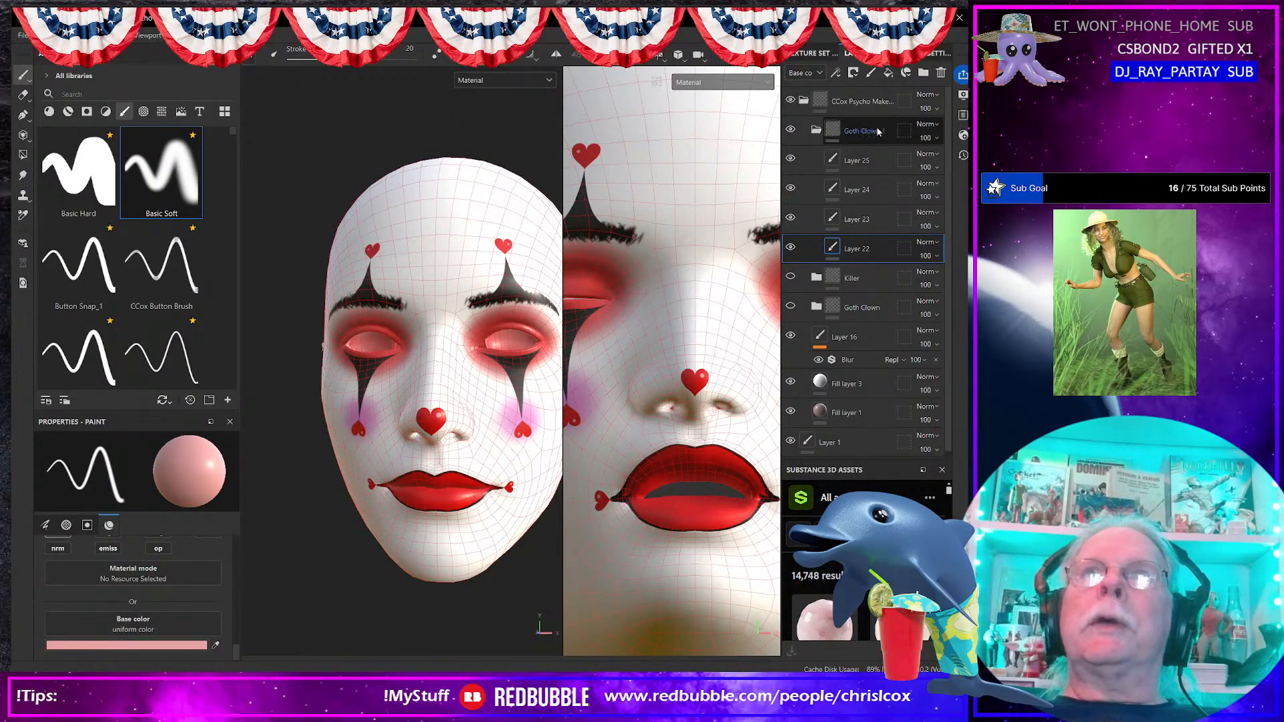
Step: Rename the Goth Clown 1 layer folder to Cute Clown 1
{"action": "double_click", "coordinate": [848, 103]}
{"action": "left_click", "coordinate": [845, 103]}
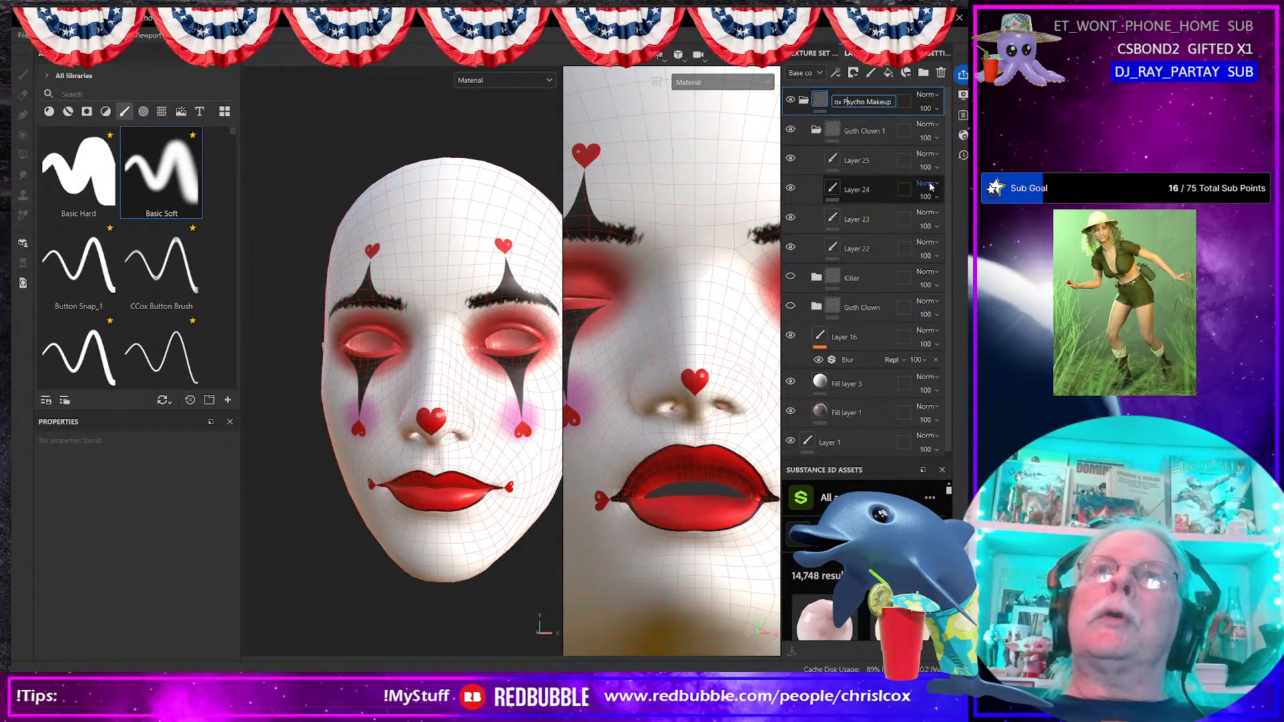
{"action": "double_click", "coordinate": [861, 131]}
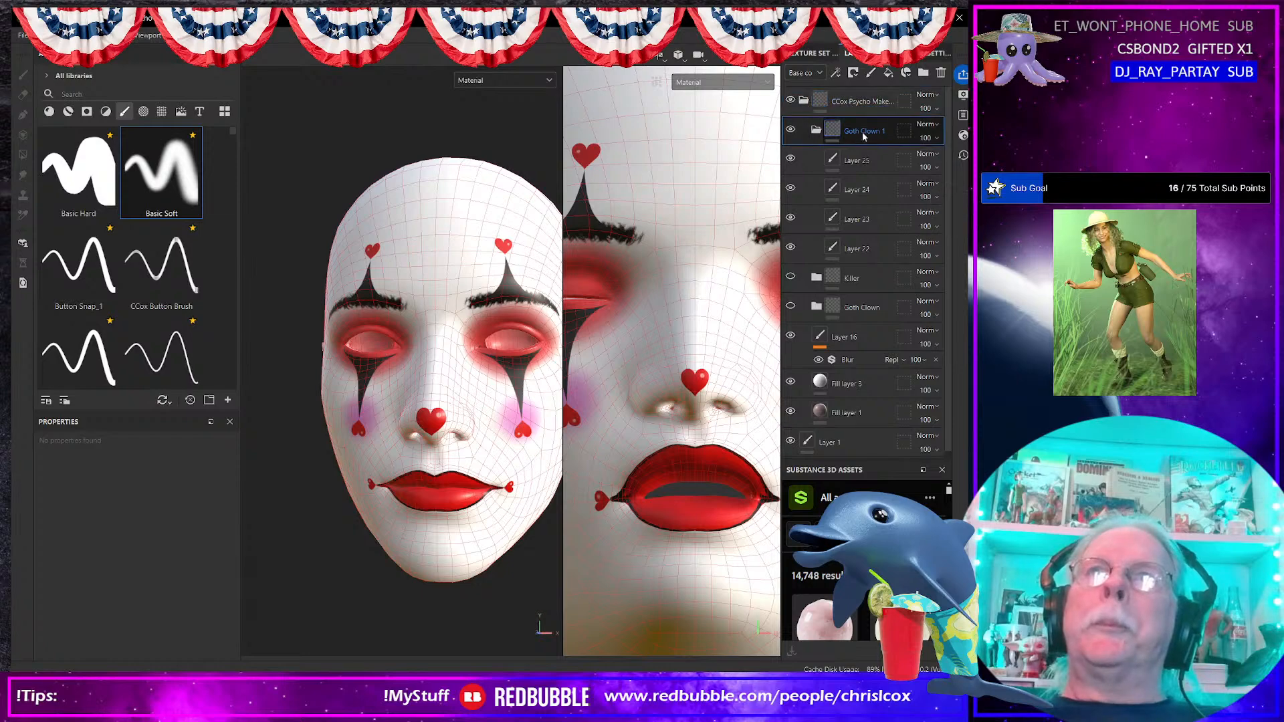
{"action": "key", "text": "Left"}
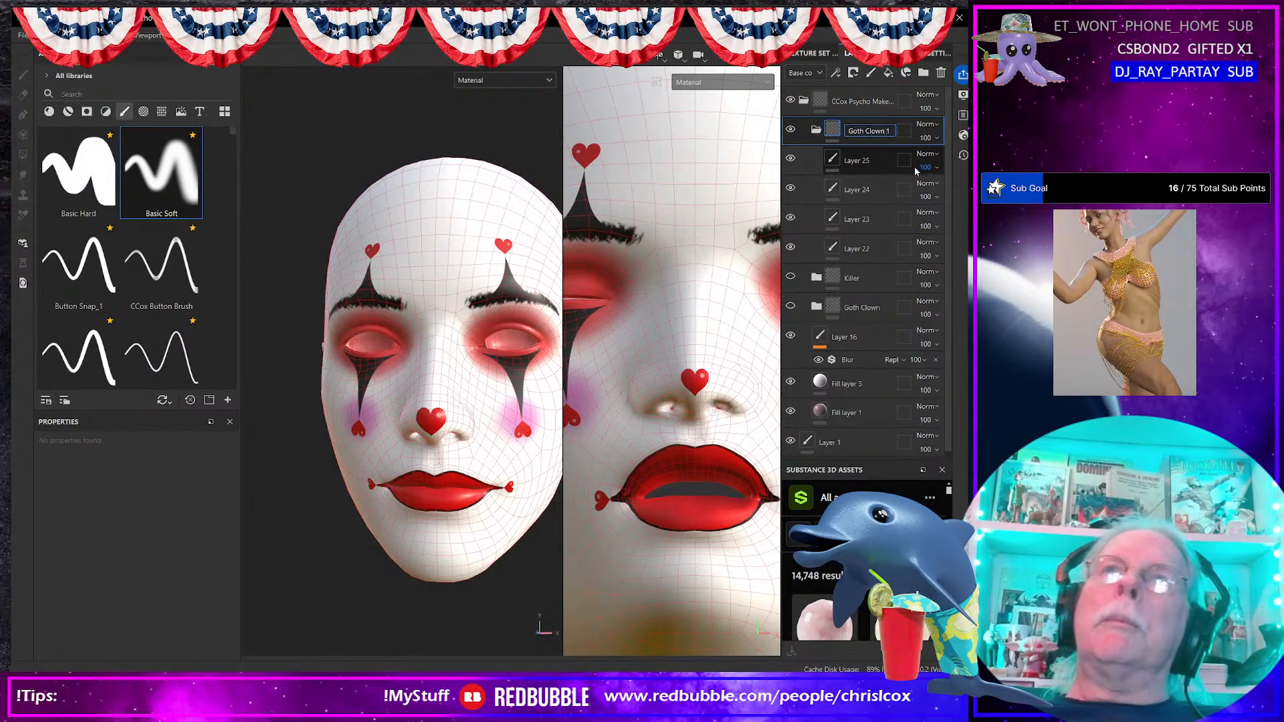
{"action": "key", "text": "shift+Right"}
{"action": "key", "text": "shift+Right"}
{"action": "key", "text": "shift+Right"}
{"action": "key", "text": "shift+Right"}
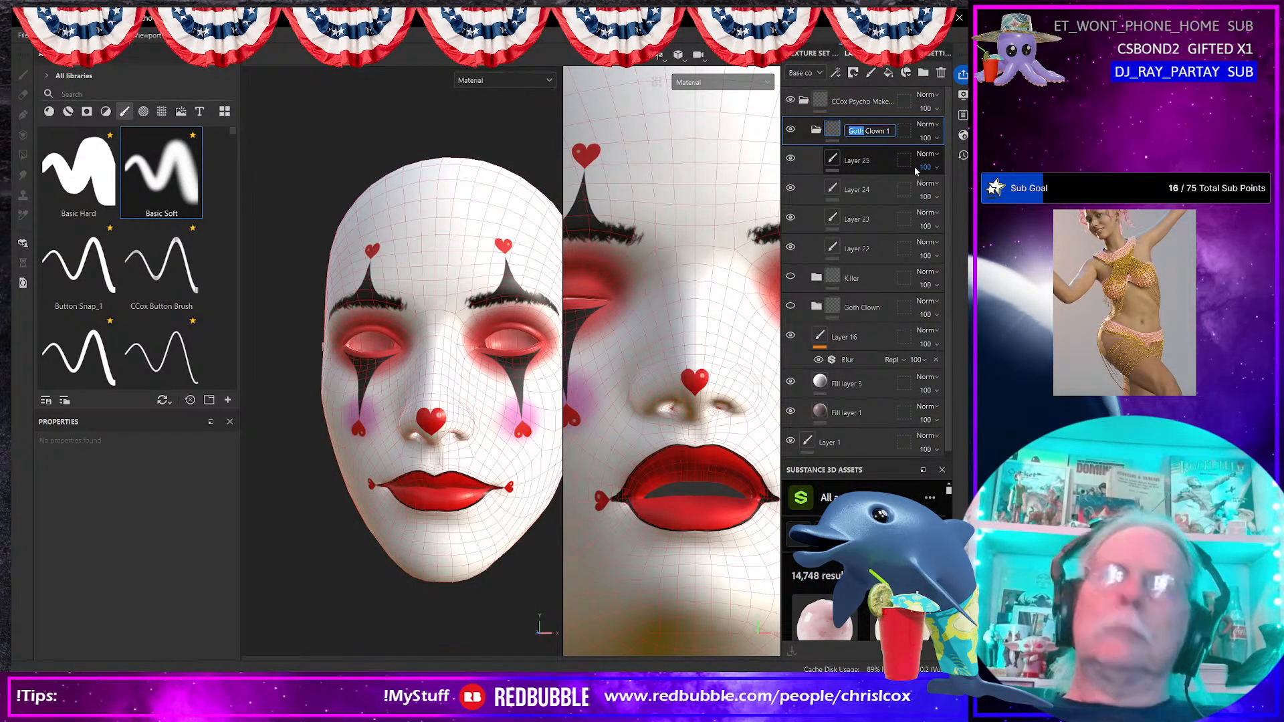
{"action": "type", "text": "Cute"}
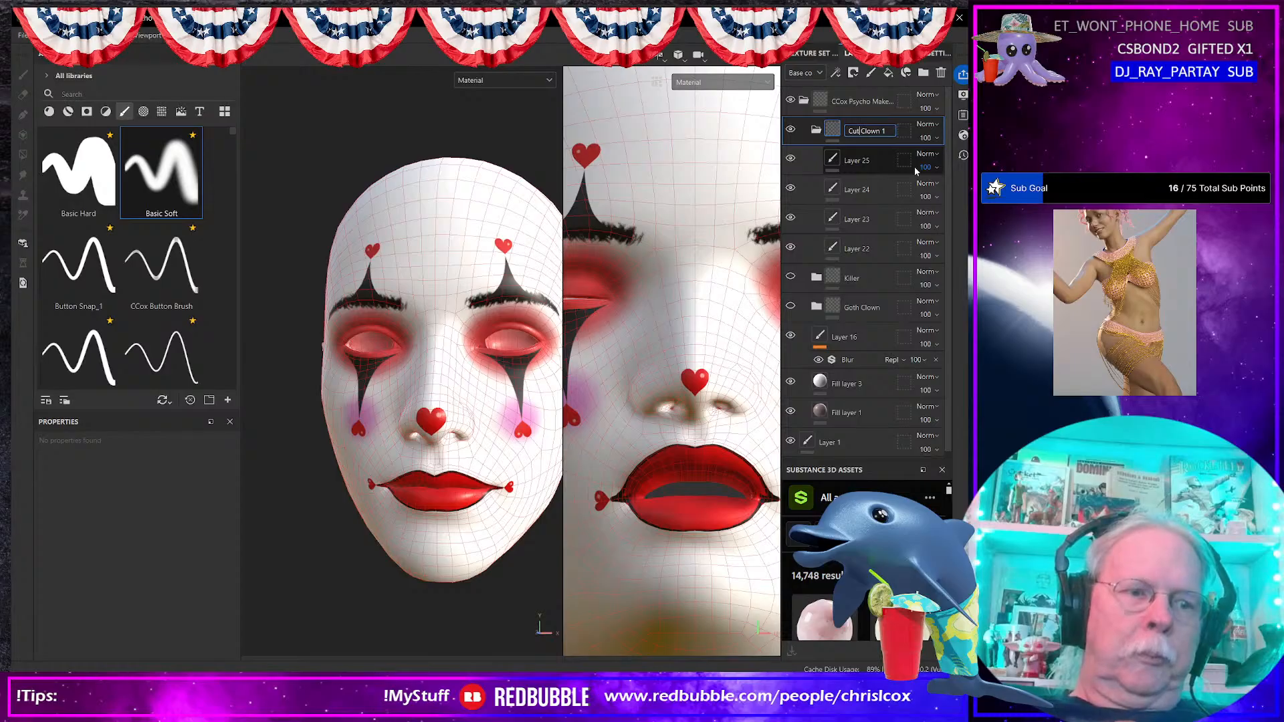
{"action": "key", "text": "Return"}
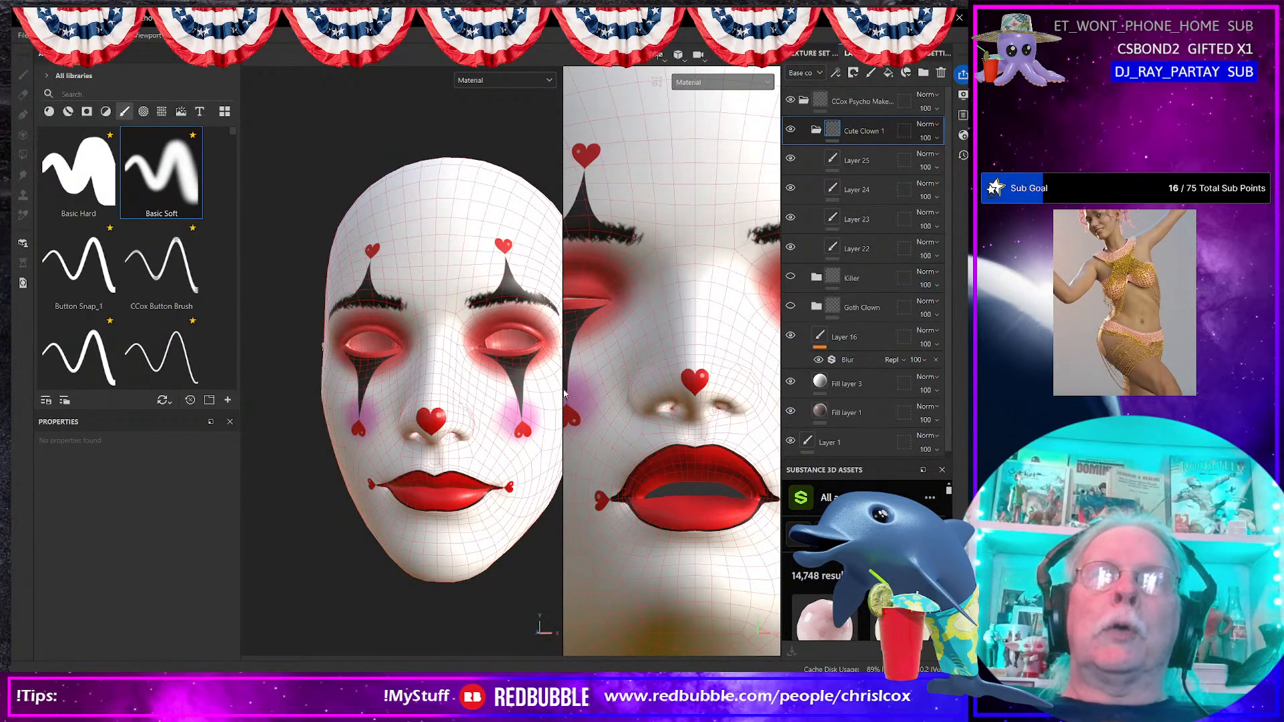
Step: Export the Face texture set as a 4096 8-bit jpeg with the CCox-Clothes_Base Color output template
{"action": "left_click_drag", "start_coordinate": [482, 404], "coordinate": [490, 406], "text": "alt"}
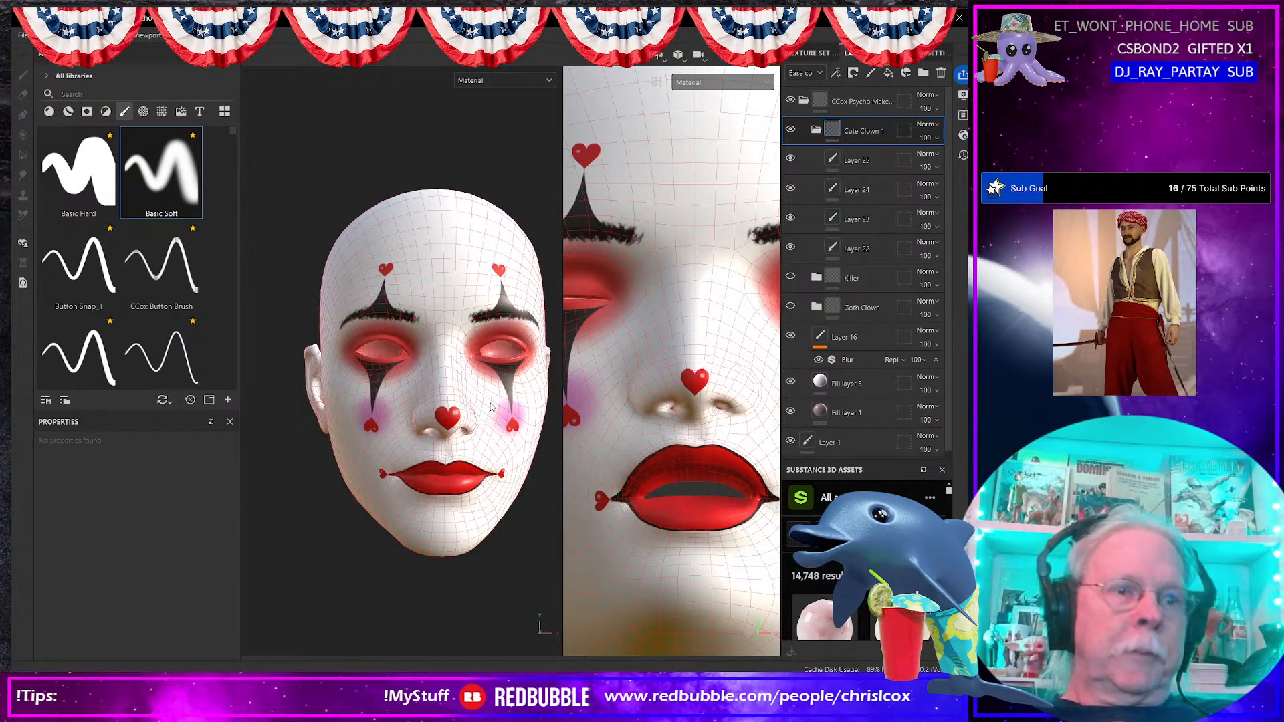
{"action": "key", "text": "ctrl+shift+e"}
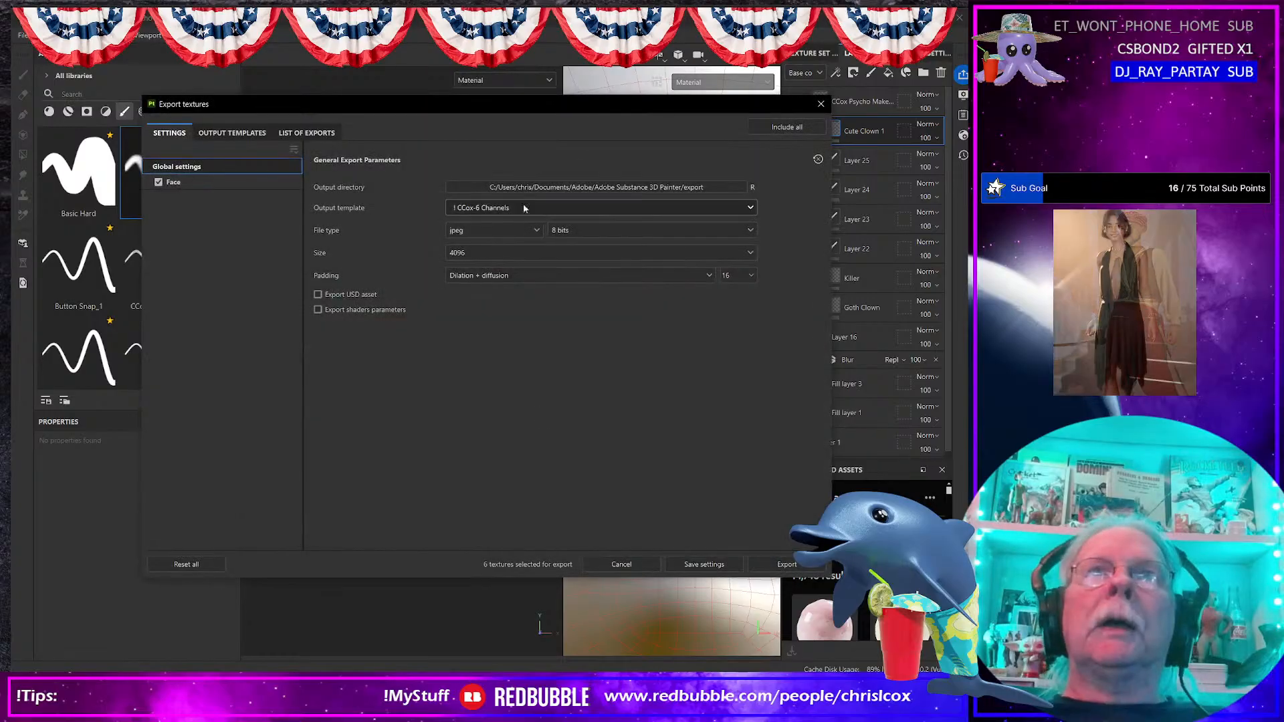
{"action": "left_click", "coordinate": [515, 208]}
{"action": "scroll", "coordinate": [537, 310], "scroll_direction": "down", "scroll_amount": 5}
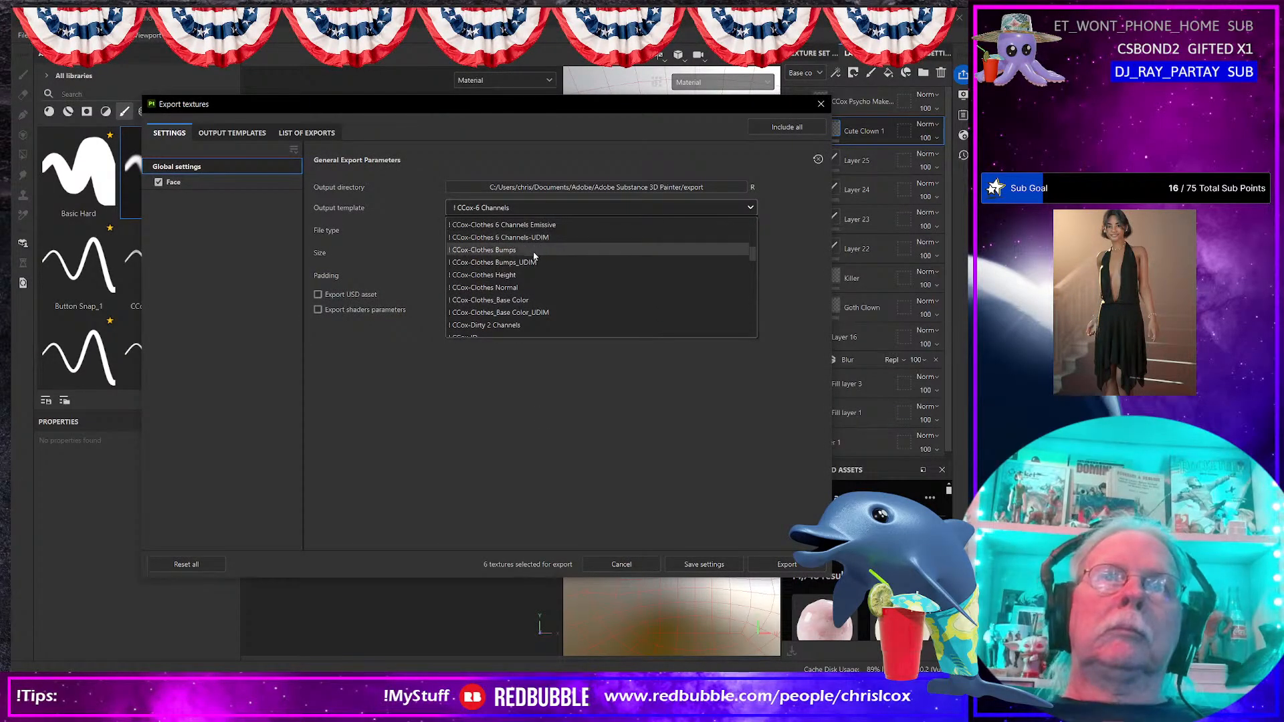
{"action": "left_click", "coordinate": [526, 299]}
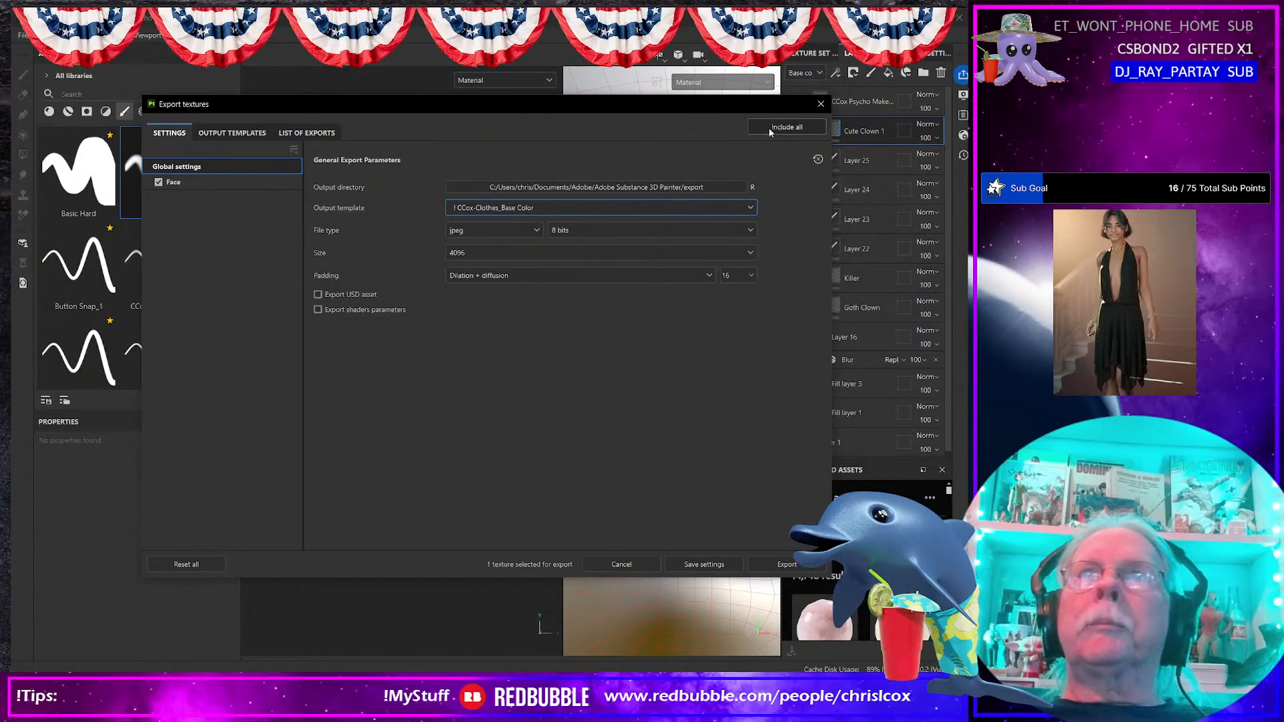
{"action": "left_click", "coordinate": [788, 565]}
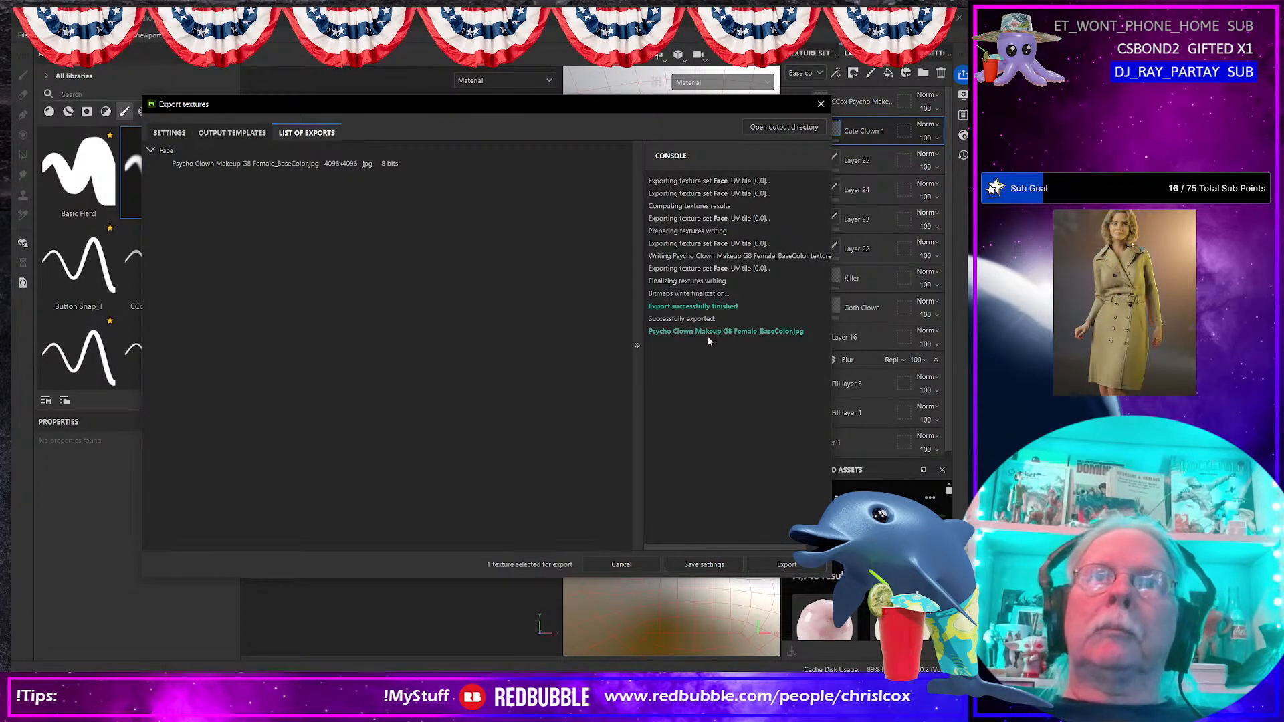
Step: Open the export output directory and rename the exported image to Psycho Clown Makeup G8 Female_BaseColor_Cute.jpg
{"action": "key", "text": "alt+Tab"}
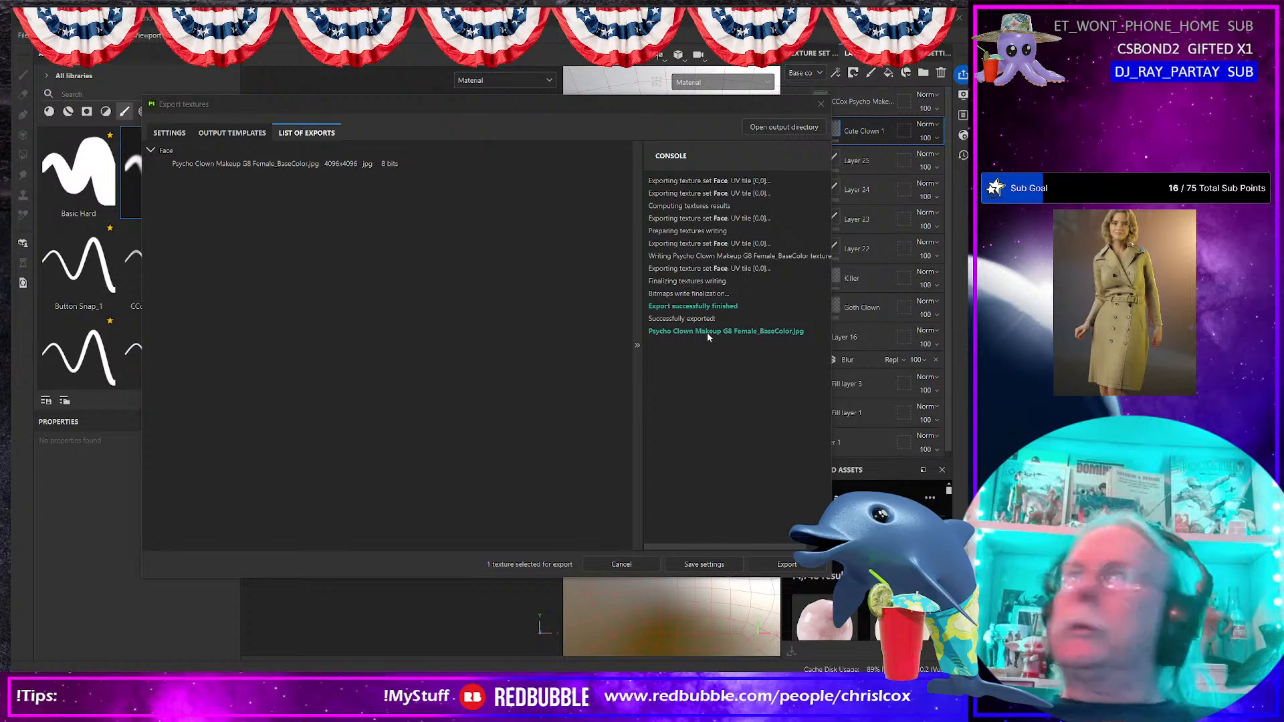
{"action": "key", "text": "alt+Tab"}
{"action": "left_click", "coordinate": [766, 129]}
{"action": "double_click", "coordinate": [498, 468]}
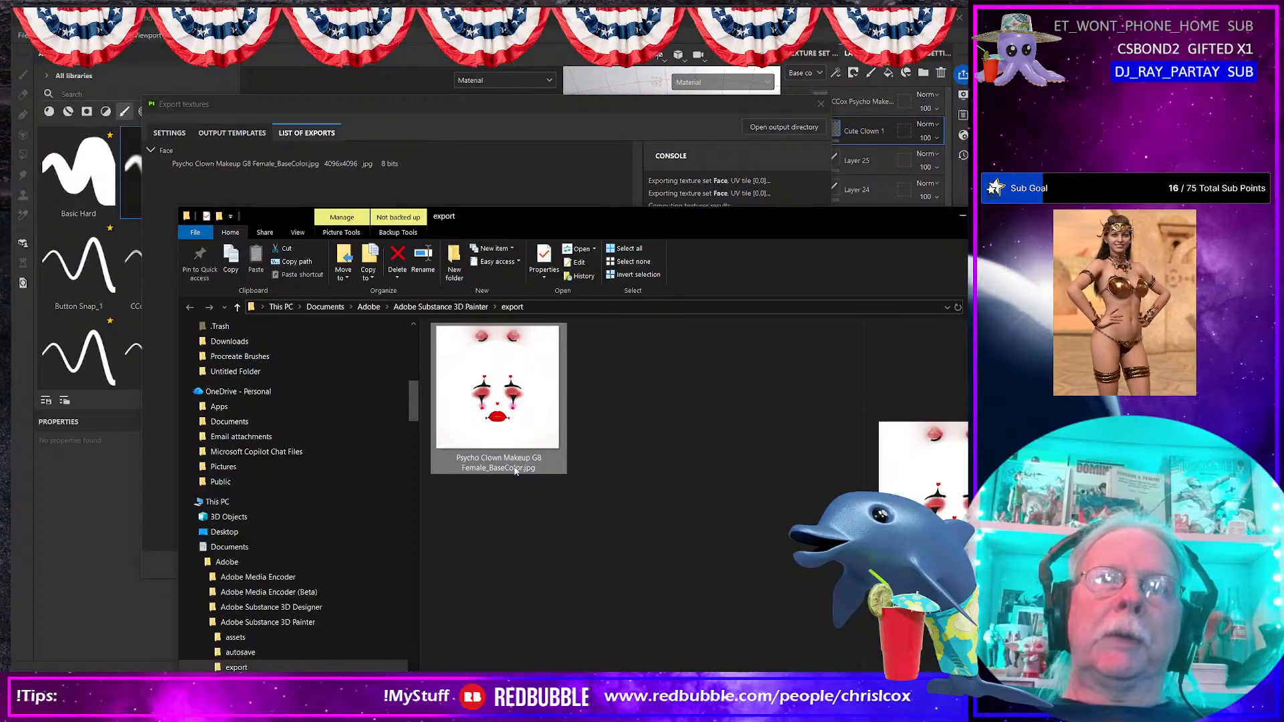
{"action": "left_click", "coordinate": [518, 468]}
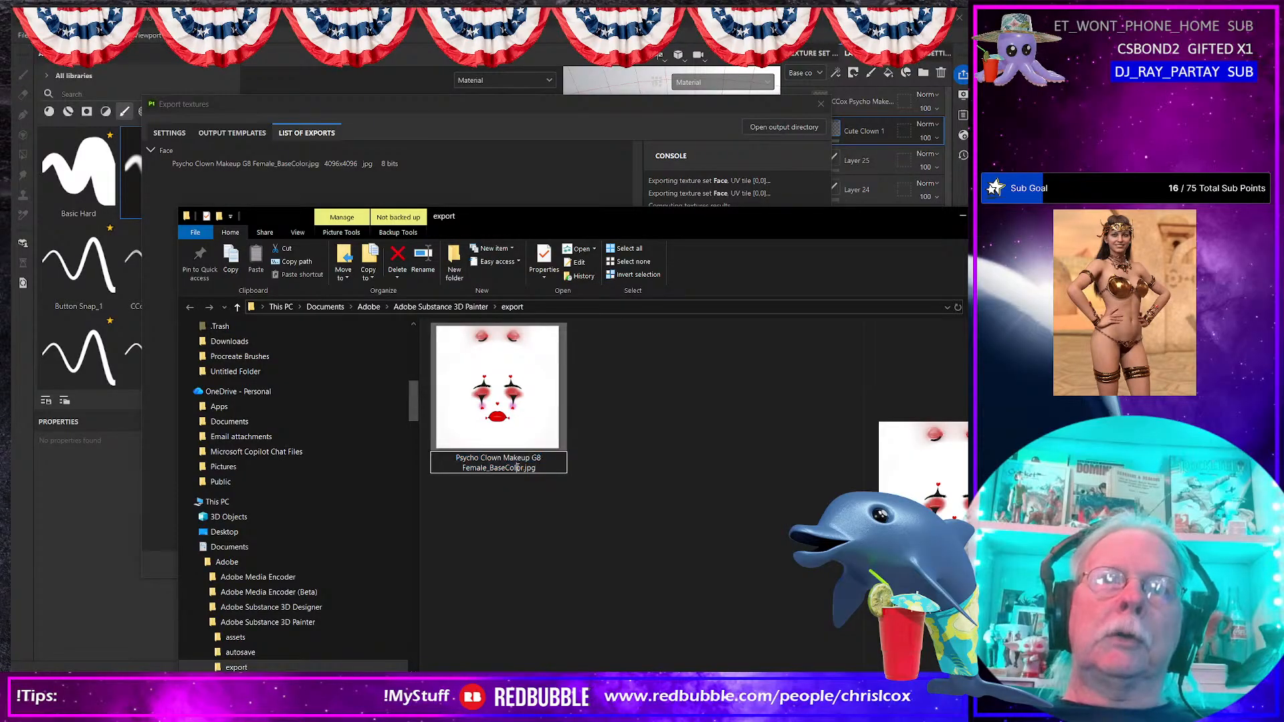
{"action": "type", "text": "_Cute"}
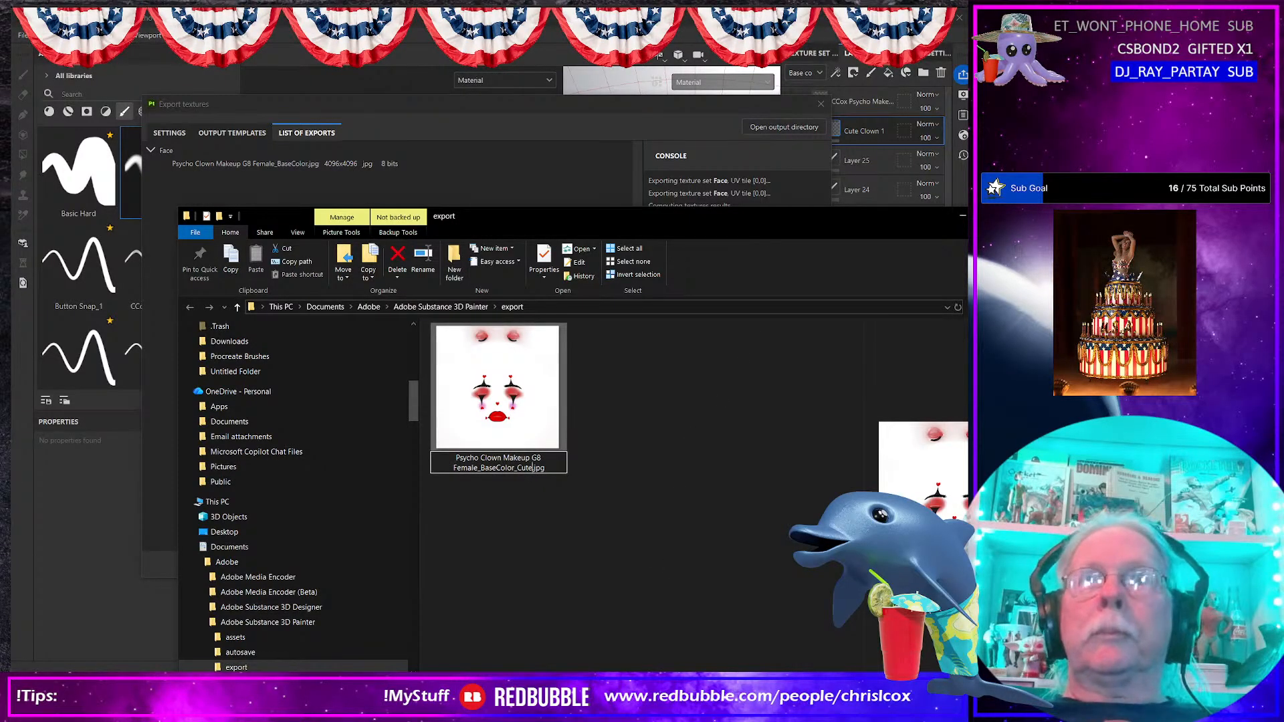
{"action": "left_click", "coordinate": [657, 219]}
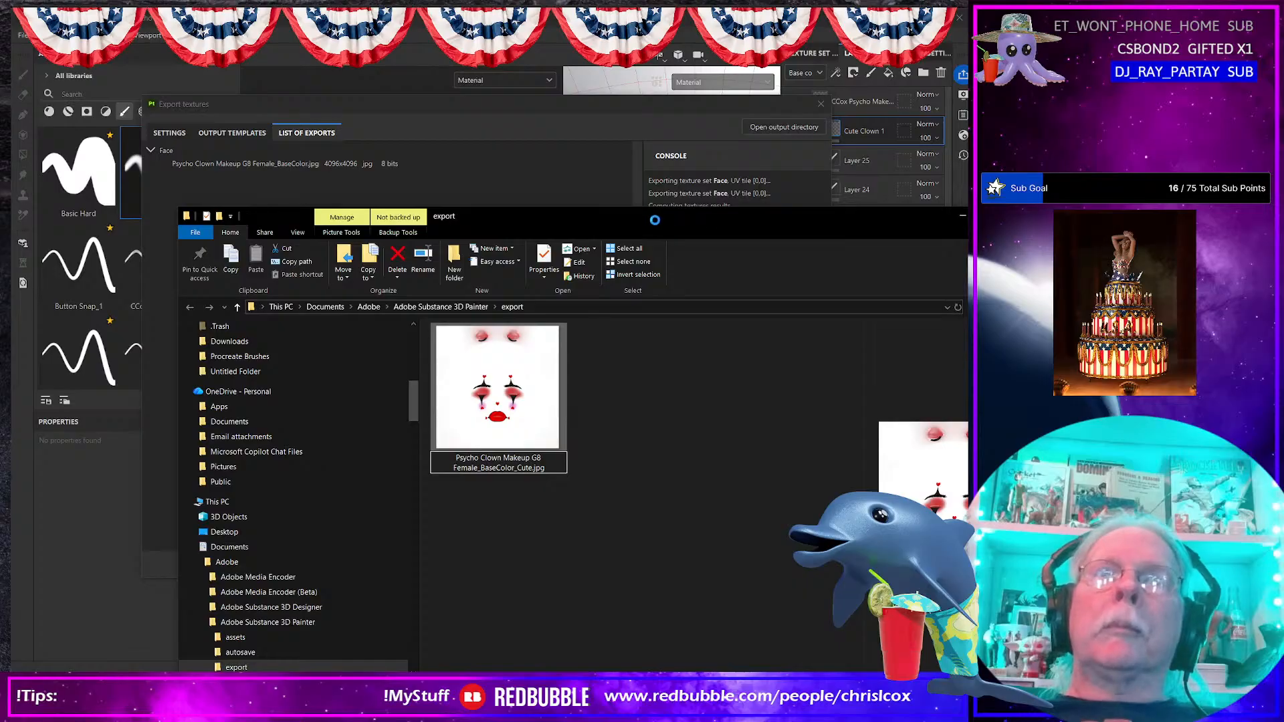
Step: Close the export folder windows and the Export textures dialog
{"action": "left_click", "coordinate": [800, 200]}
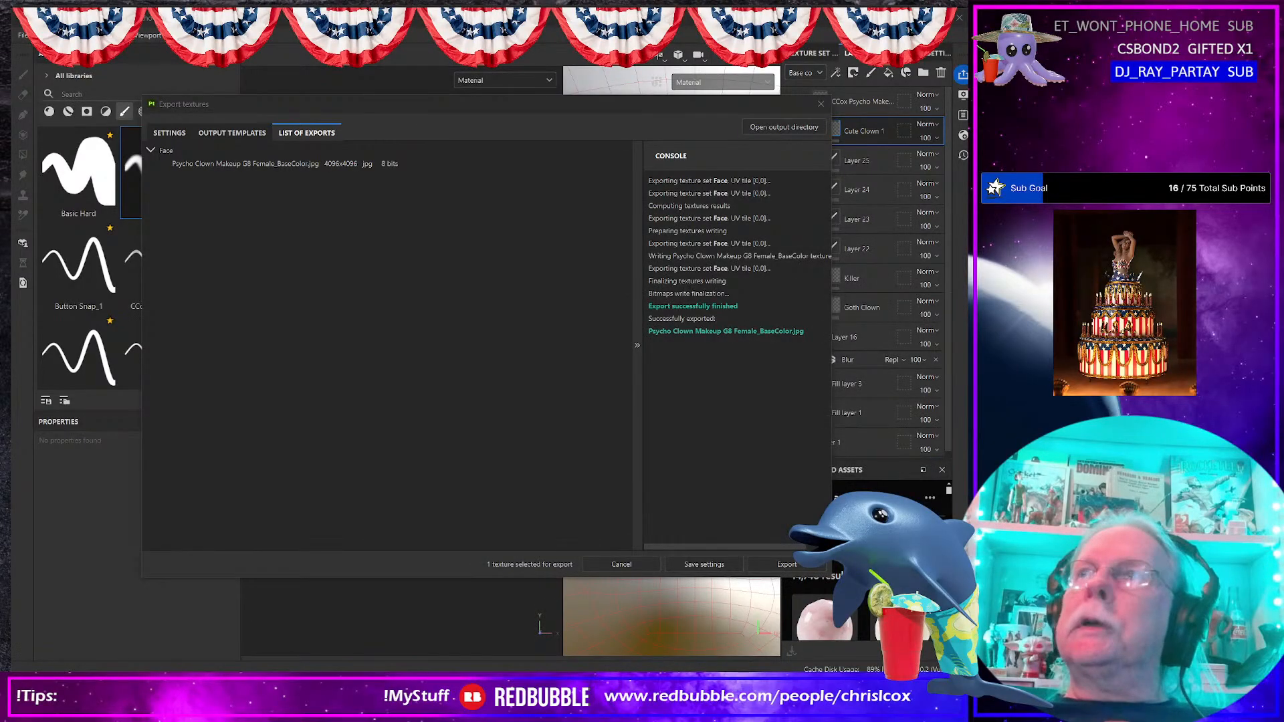
{"action": "left_click_drag", "start_coordinate": [1283, 145], "coordinate": [657, 162]}
{"action": "left_click", "coordinate": [873, 161]}
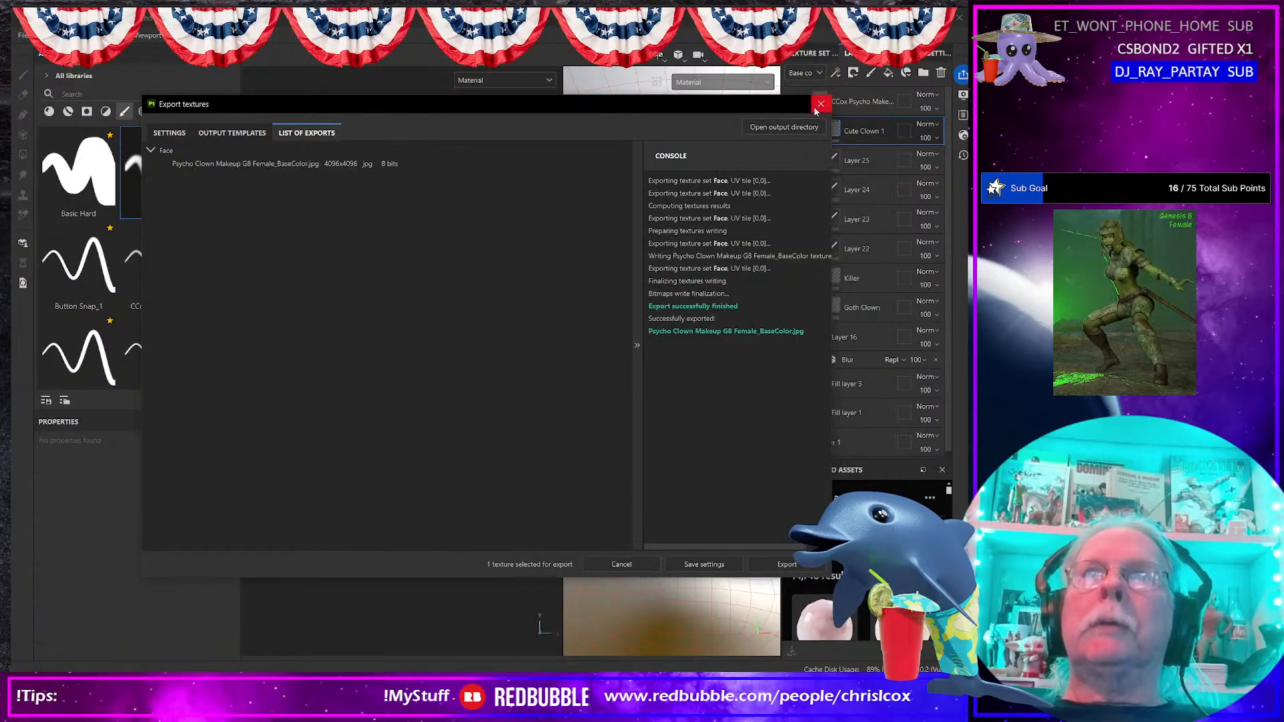
{"action": "left_click", "coordinate": [820, 103]}
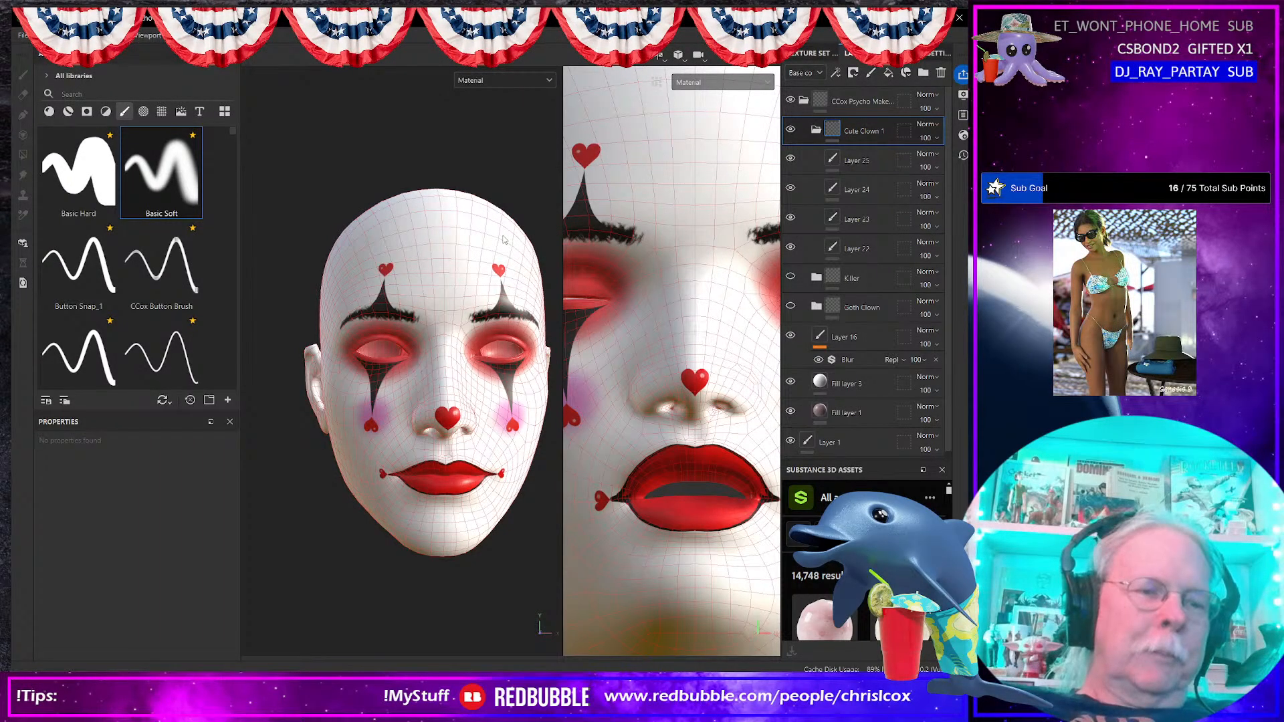
Step: Reopen the output directory from the texture export list, switch it to extra large icons, and close the folder window
{"action": "key", "text": "ctrl+shift+e"}
{"action": "left_click", "coordinate": [306, 132]}
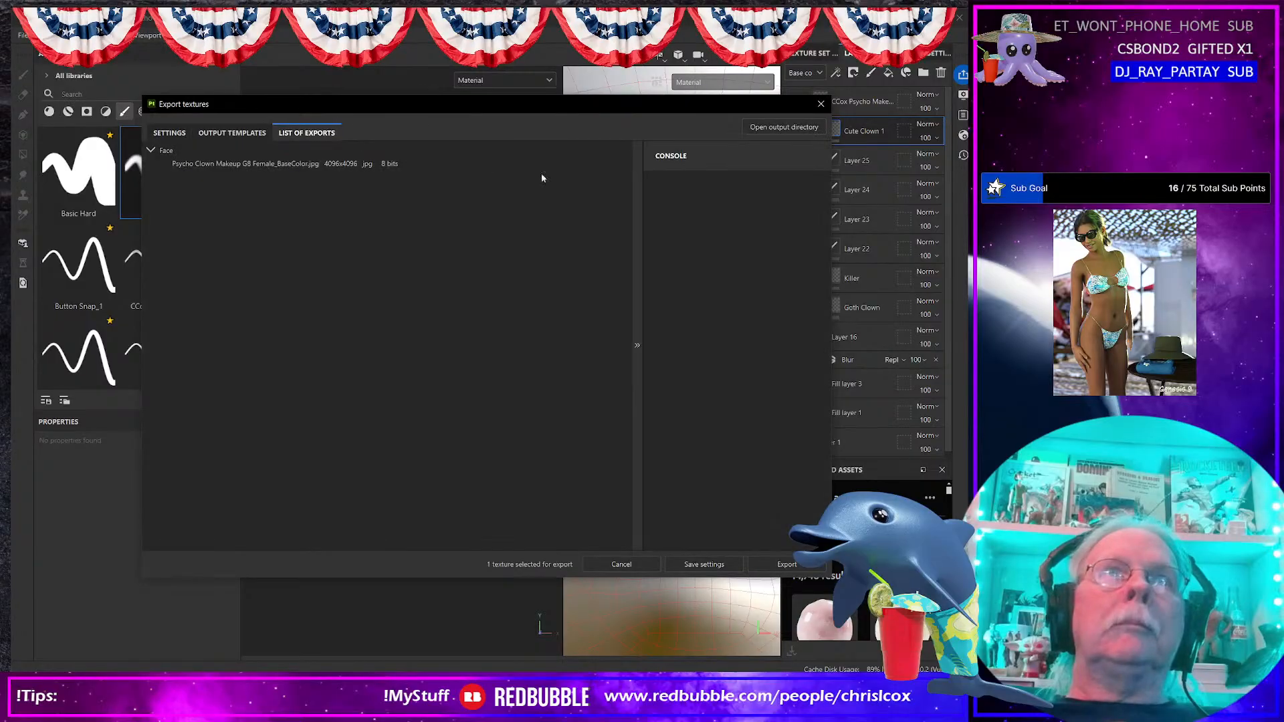
{"action": "left_click", "coordinate": [758, 128]}
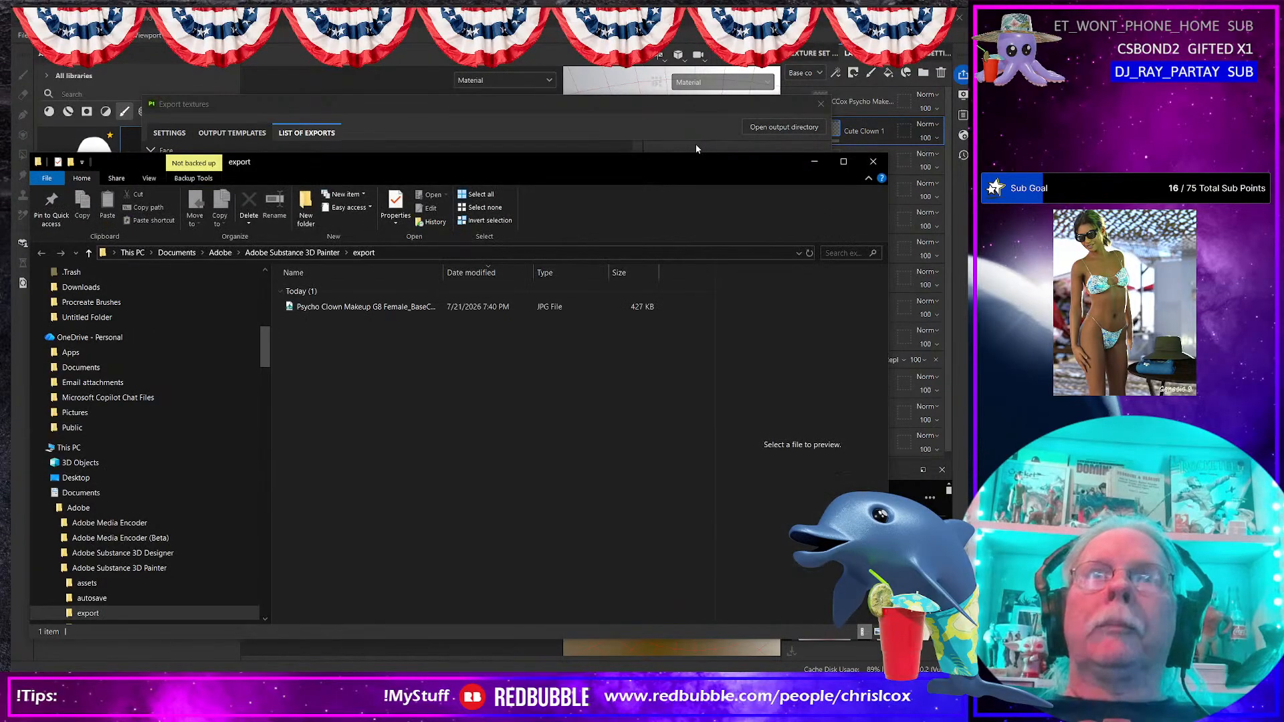
{"action": "left_click", "coordinate": [488, 306]}
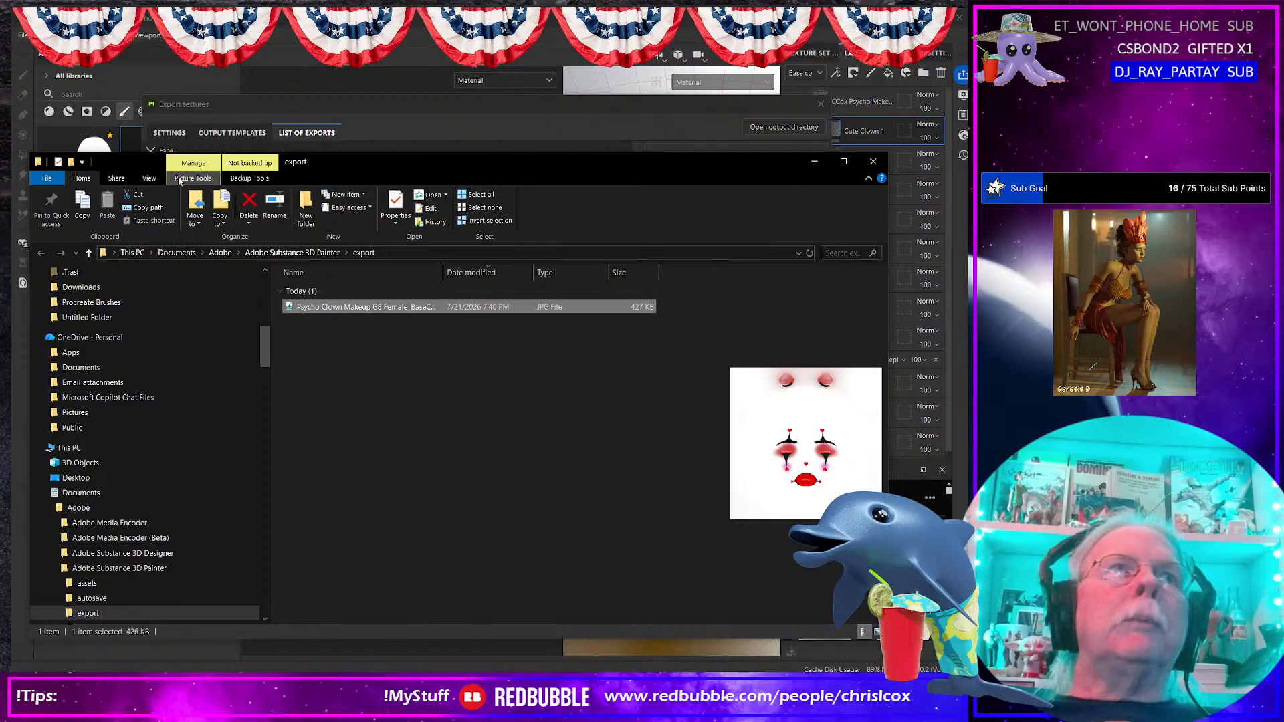
{"action": "left_click", "coordinate": [150, 178]}
{"action": "left_click", "coordinate": [165, 196]}
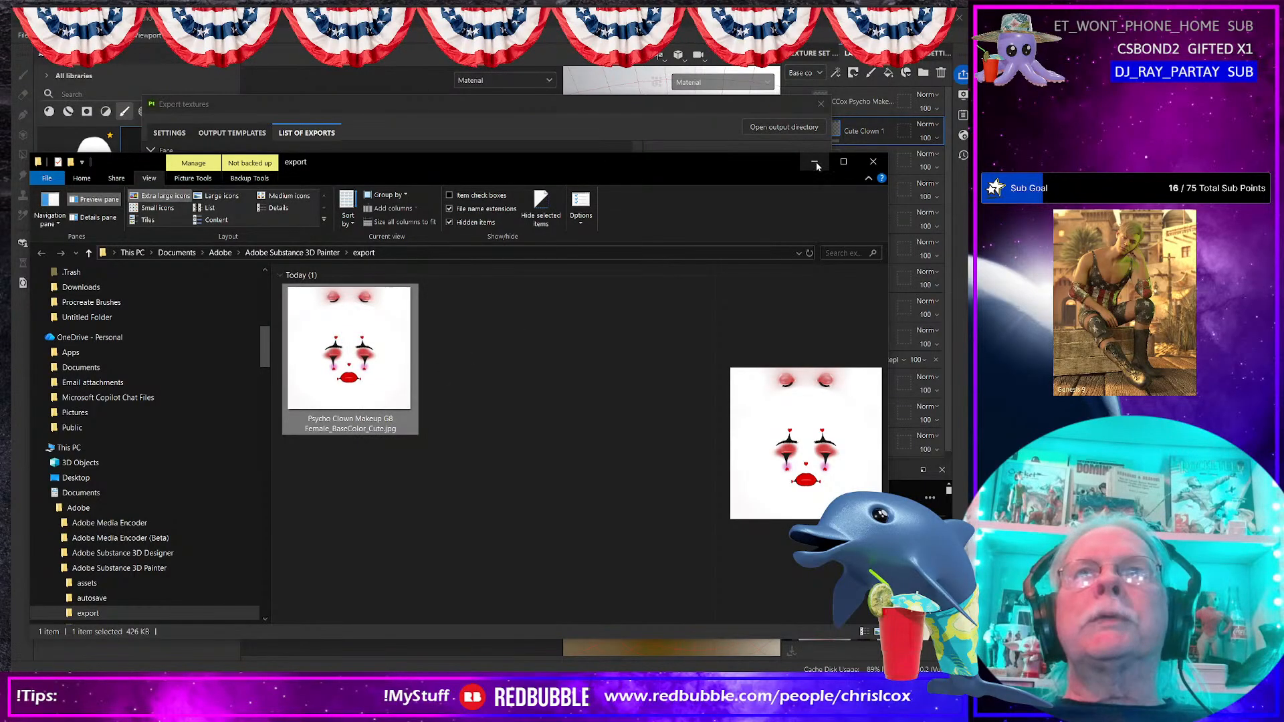
{"action": "left_click", "coordinate": [872, 162]}
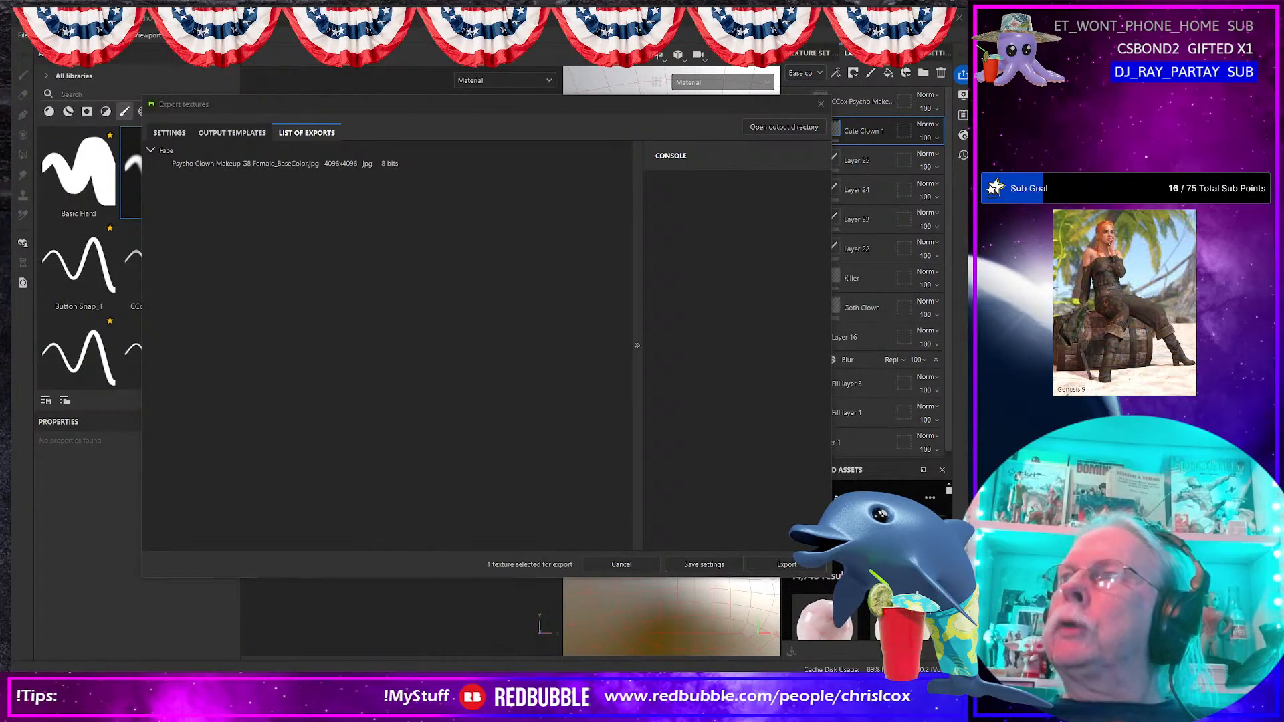
Step: Close the Export textures dialog and collapse the CCox Psycho Makeup layer group
{"action": "left_click", "coordinate": [819, 100]}
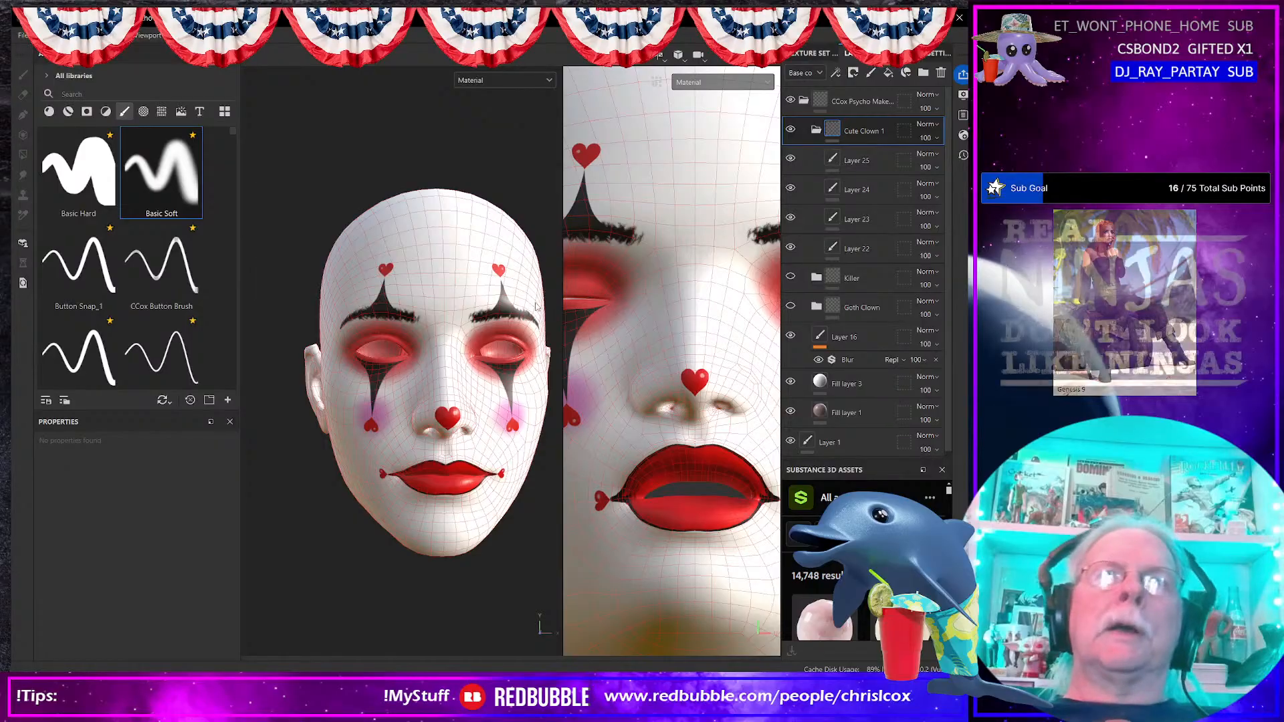
{"action": "left_click", "coordinate": [803, 100]}
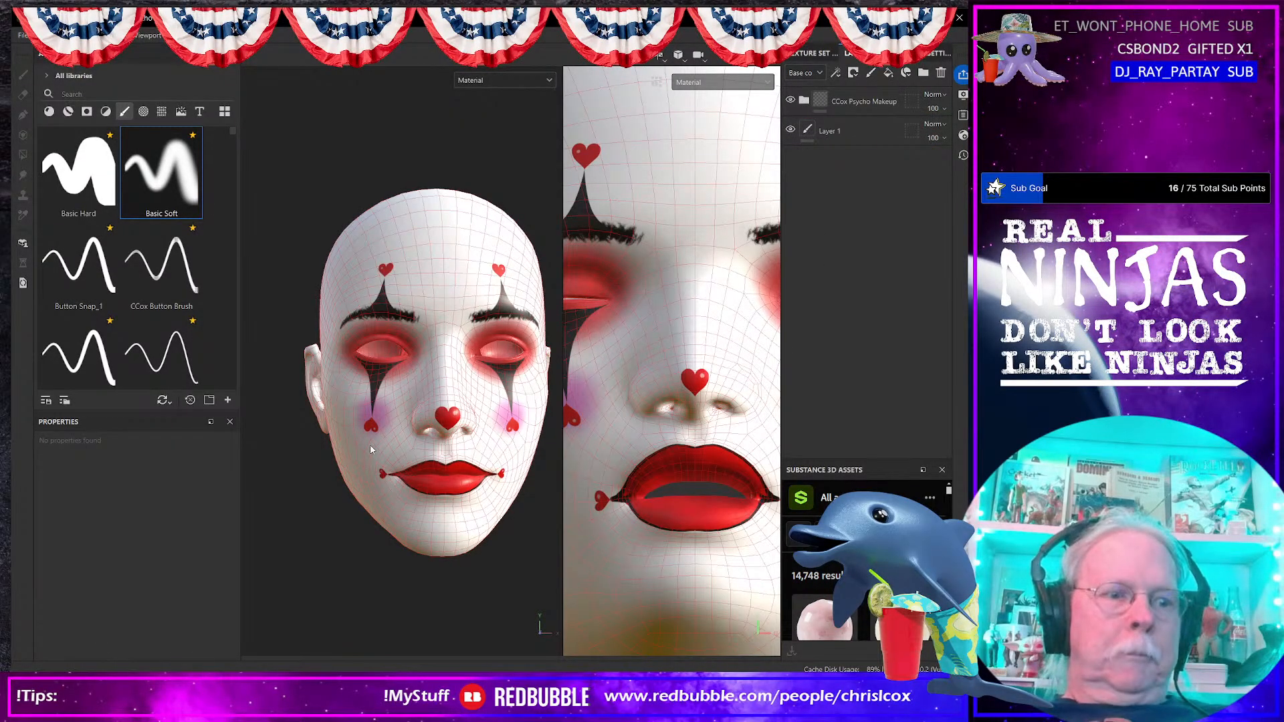
Step: Open the Psycho Clown Makeup.spp project from the Substance folder
{"action": "left_click", "coordinate": [22, 35]}
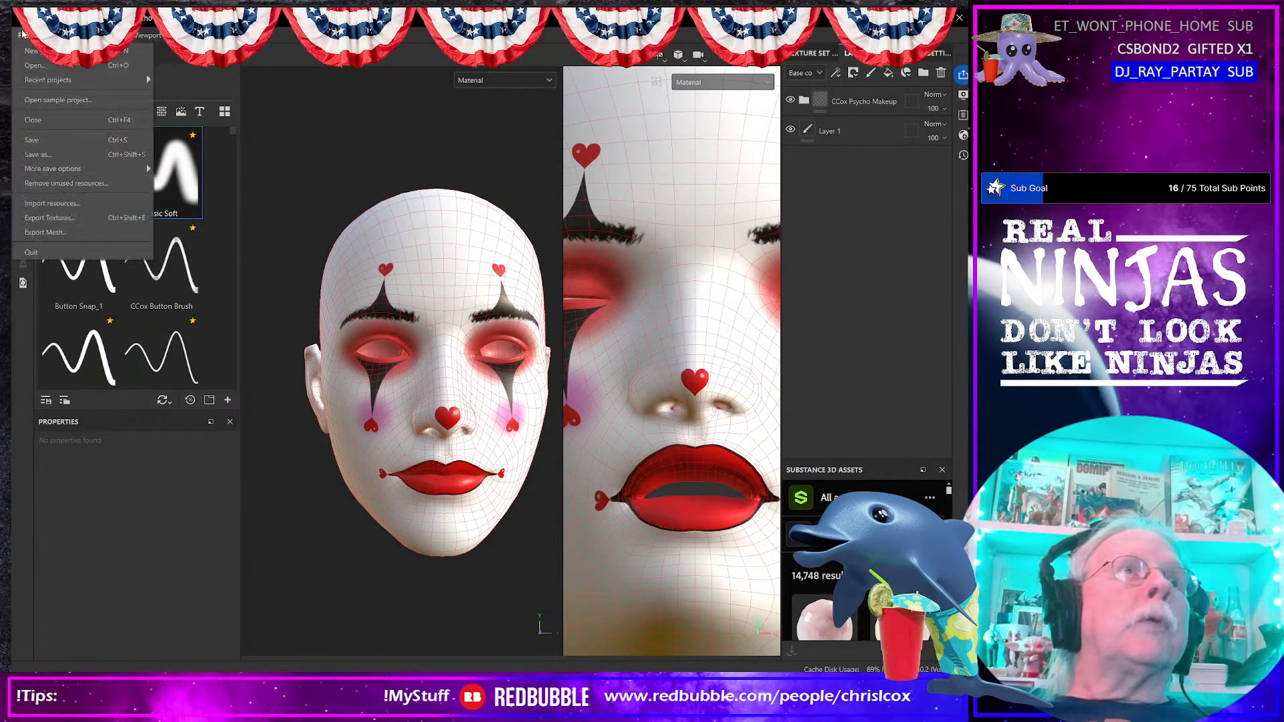
{"action": "left_click", "coordinate": [35, 65]}
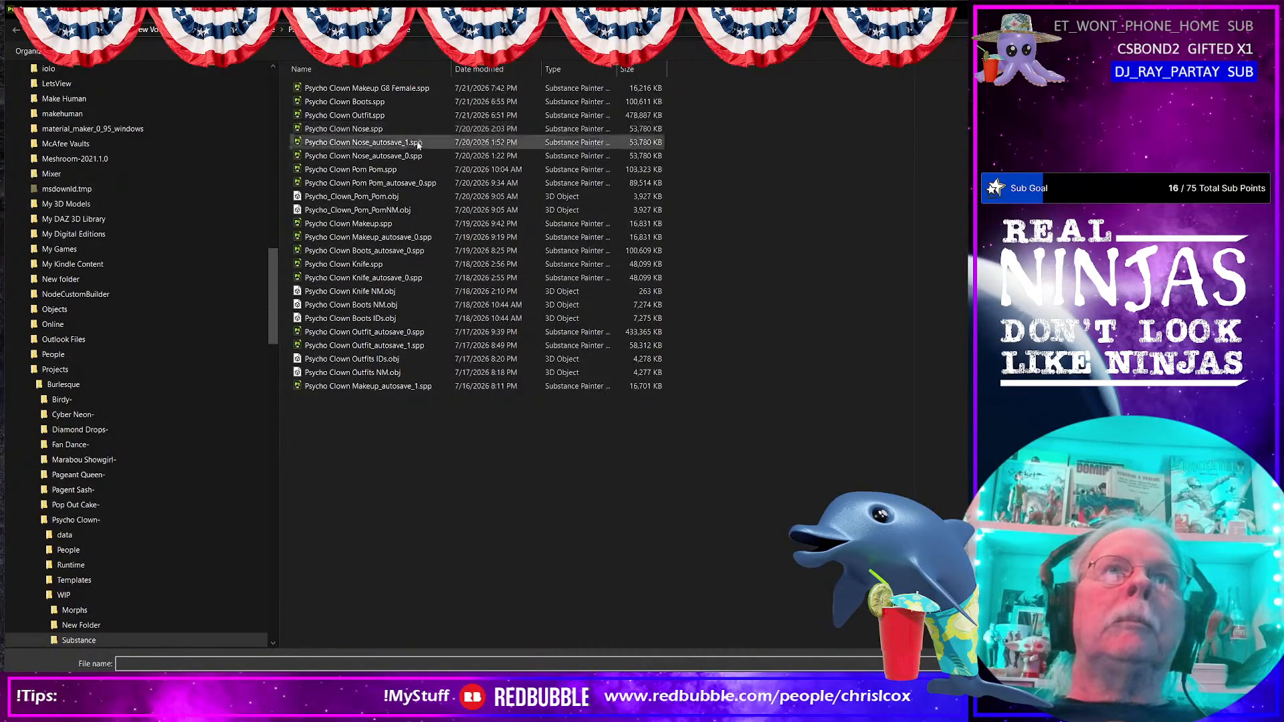
{"action": "left_click", "coordinate": [376, 225]}
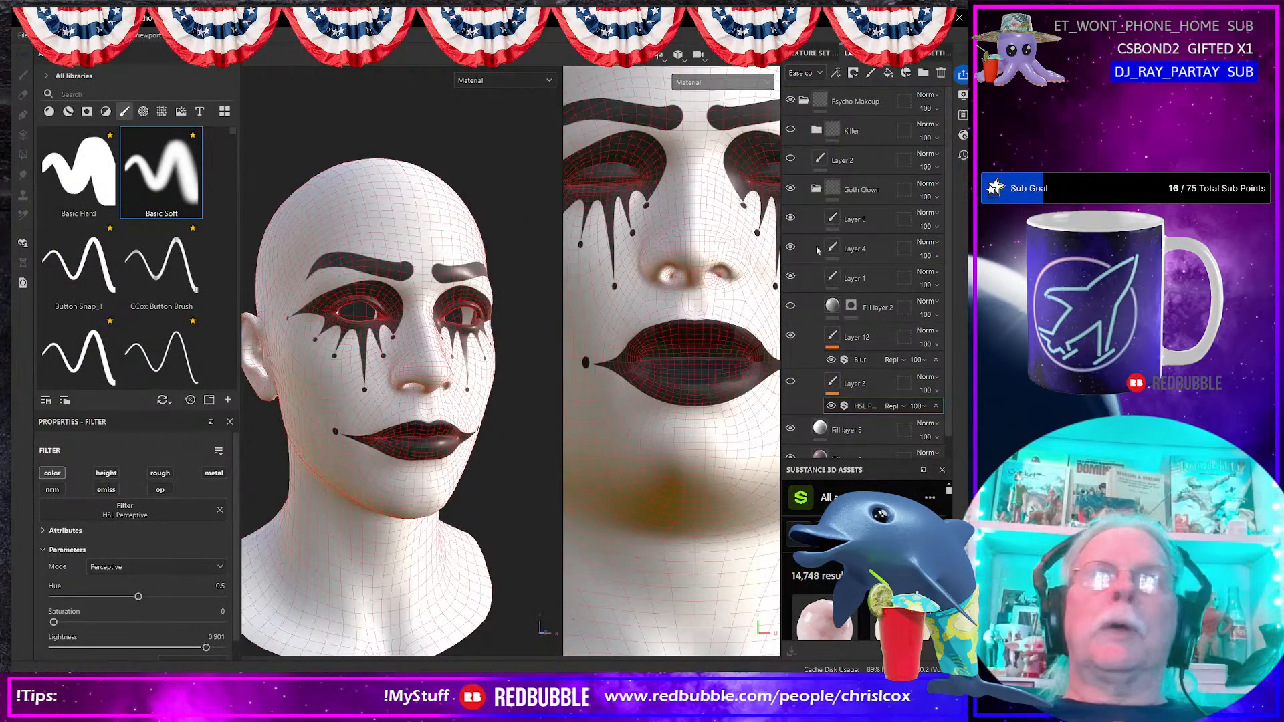
Step: Collapse the Goth Clown group and hide Fill layer 3
{"action": "left_click", "coordinate": [816, 131]}
{"action": "left_click", "coordinate": [815, 131]}
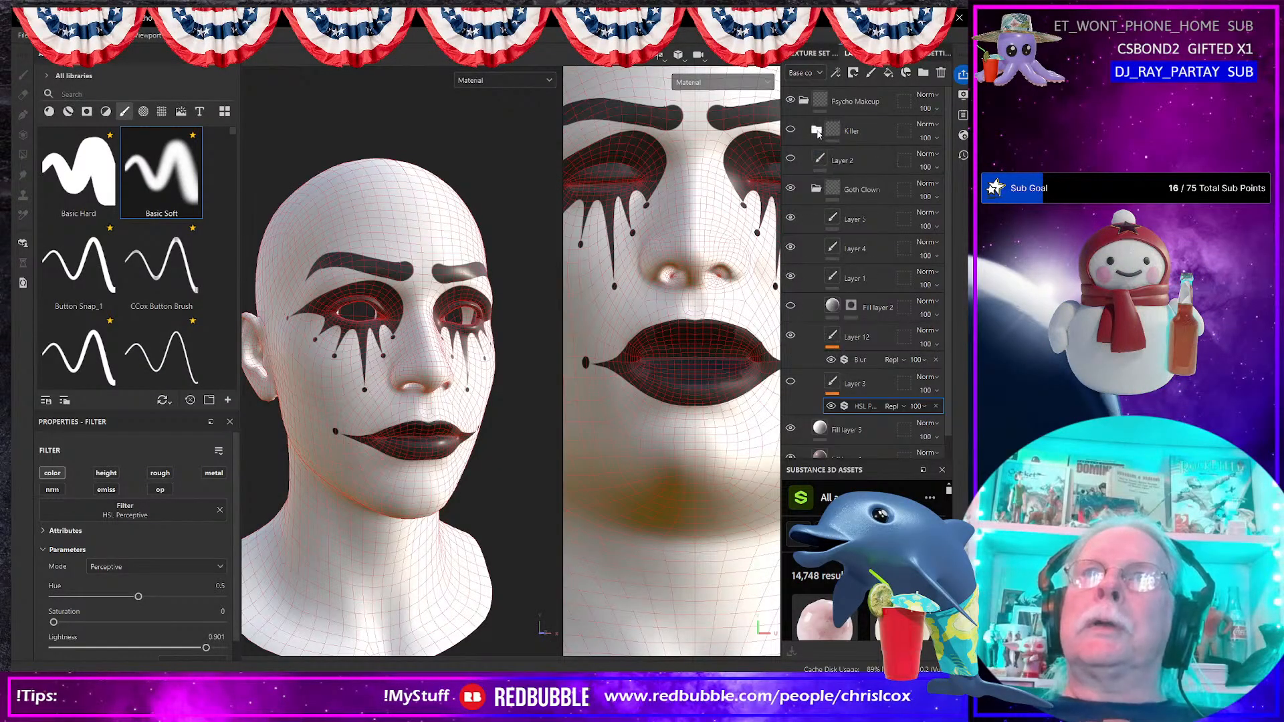
{"action": "left_click", "coordinate": [816, 189]}
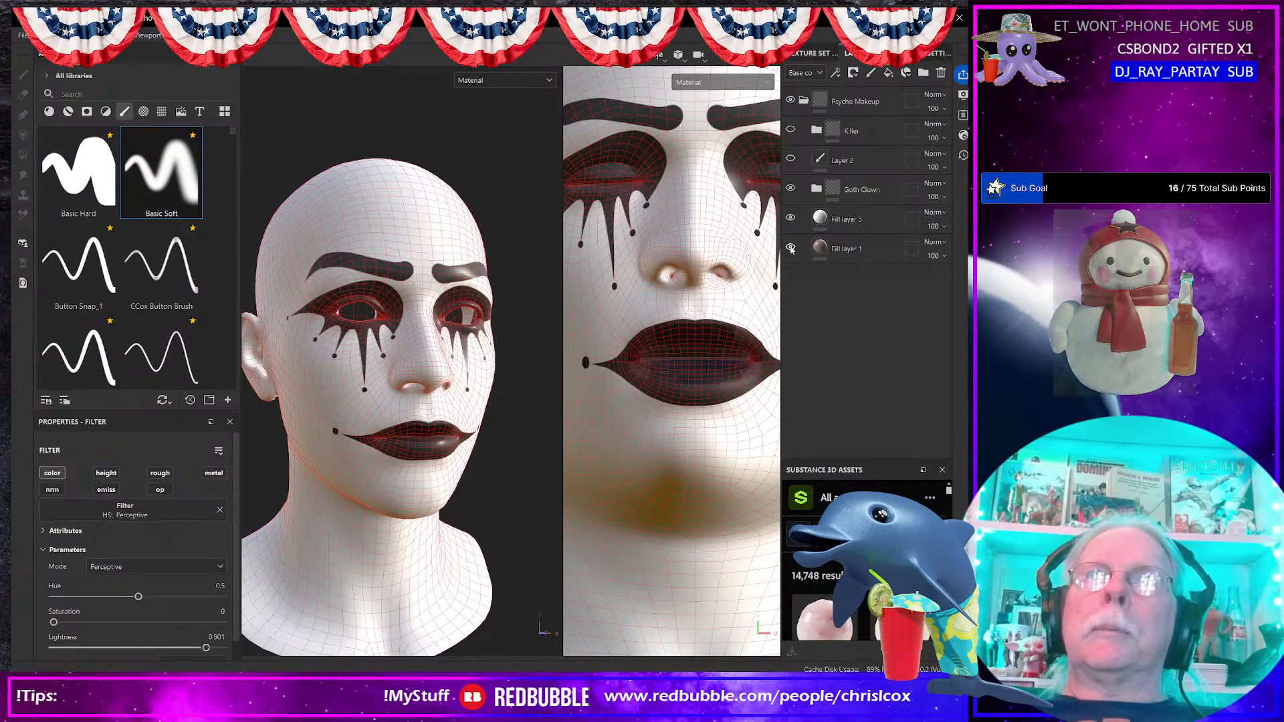
{"action": "left_click", "coordinate": [790, 218]}
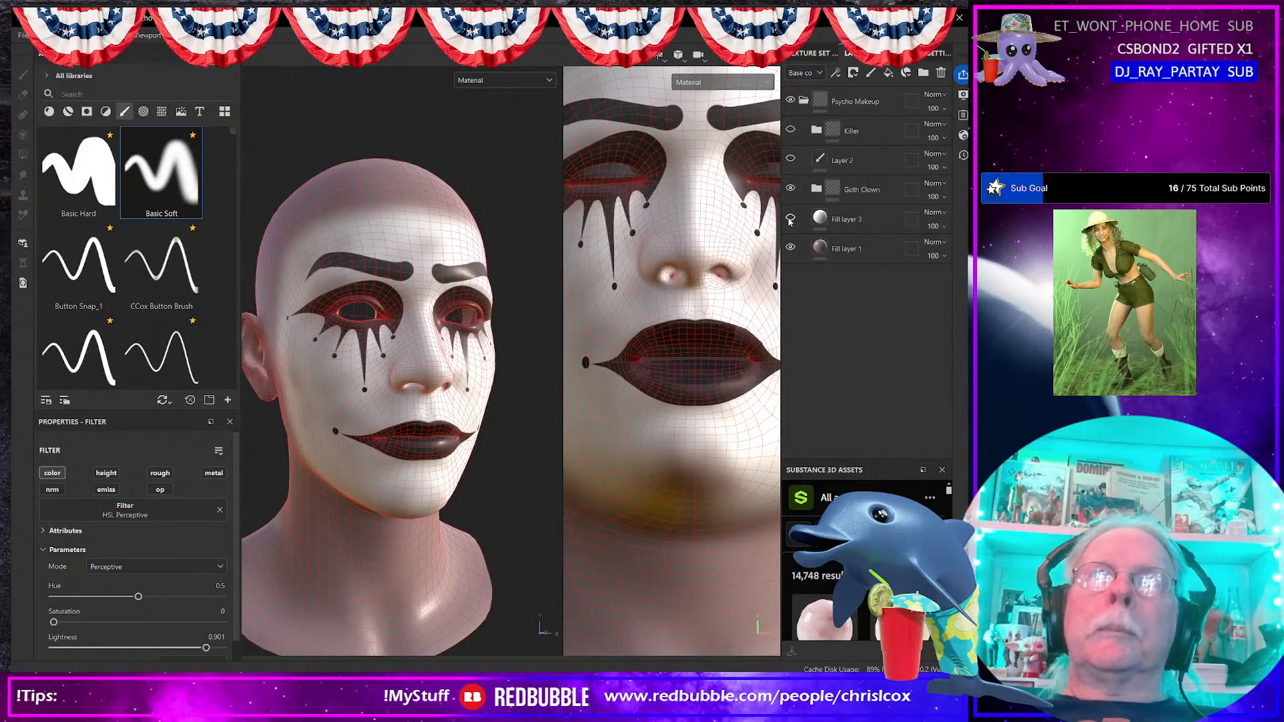
{"action": "left_click", "coordinate": [790, 218]}
{"action": "left_click", "coordinate": [789, 218]}
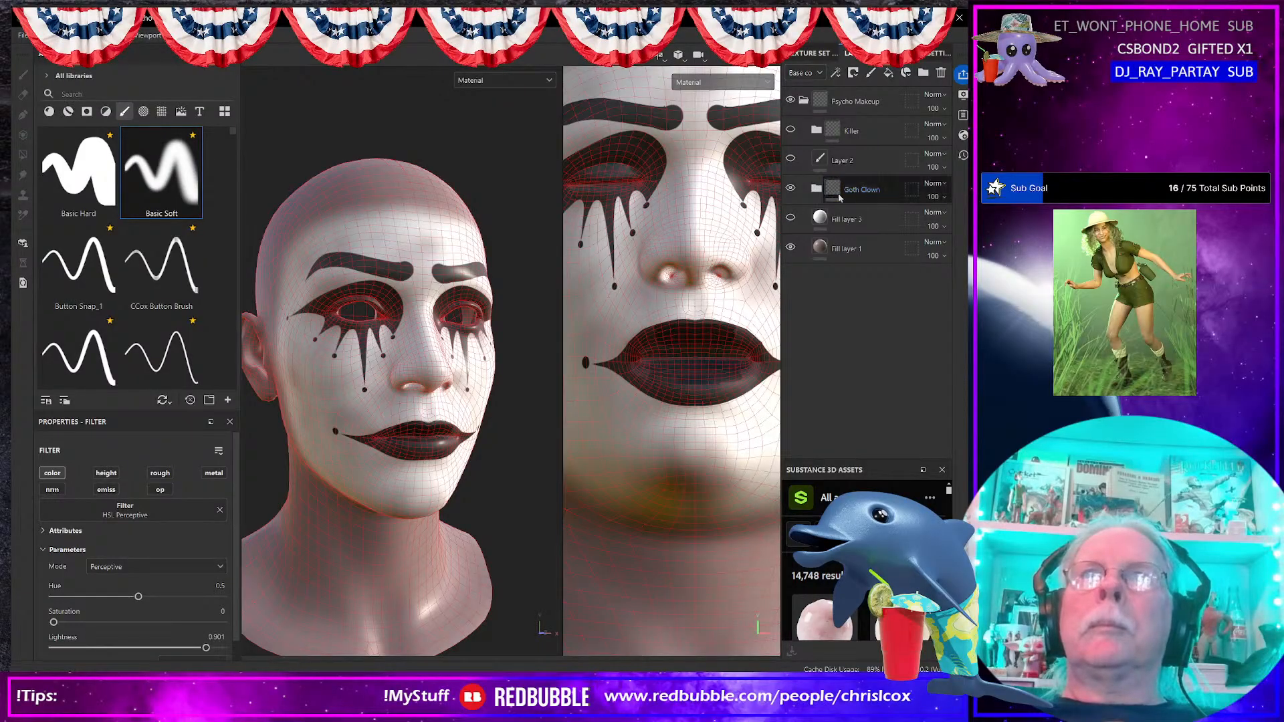
Step: Duplicate the Goth Clown group, placing the copy above the Killer group, and hide the original
{"action": "left_click", "coordinate": [872, 198]}
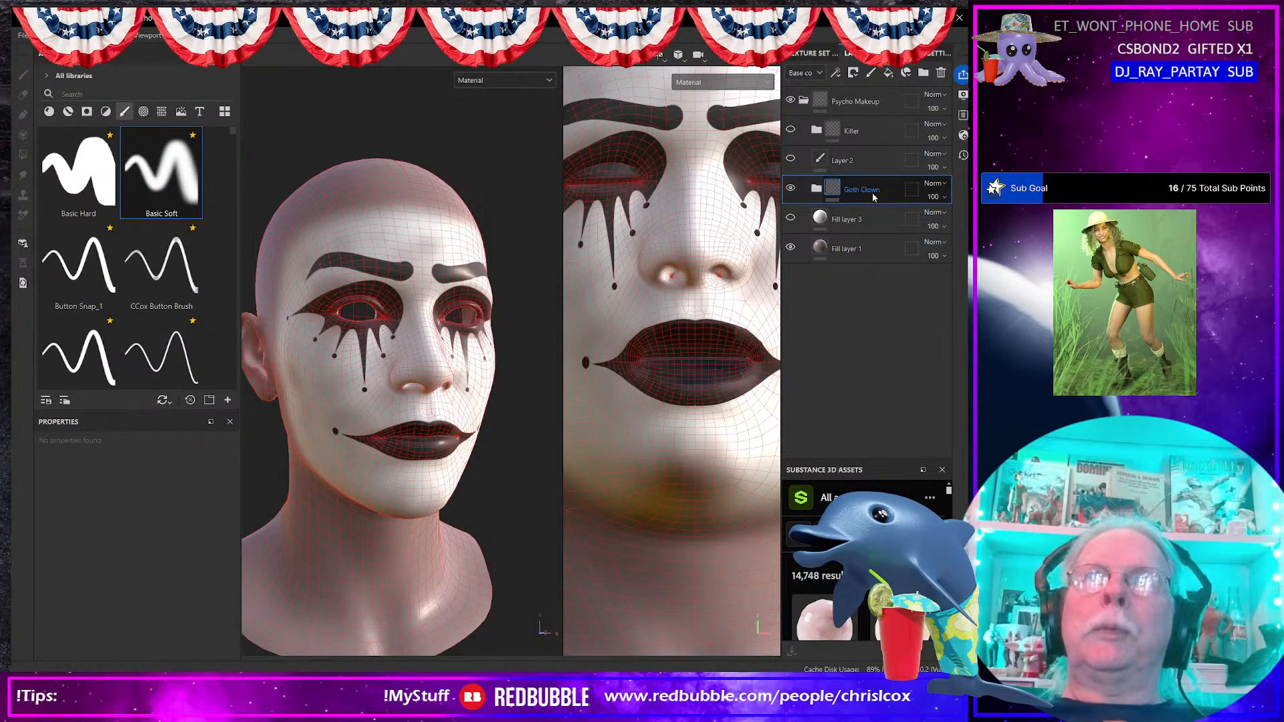
{"action": "right_click", "coordinate": [872, 198]}
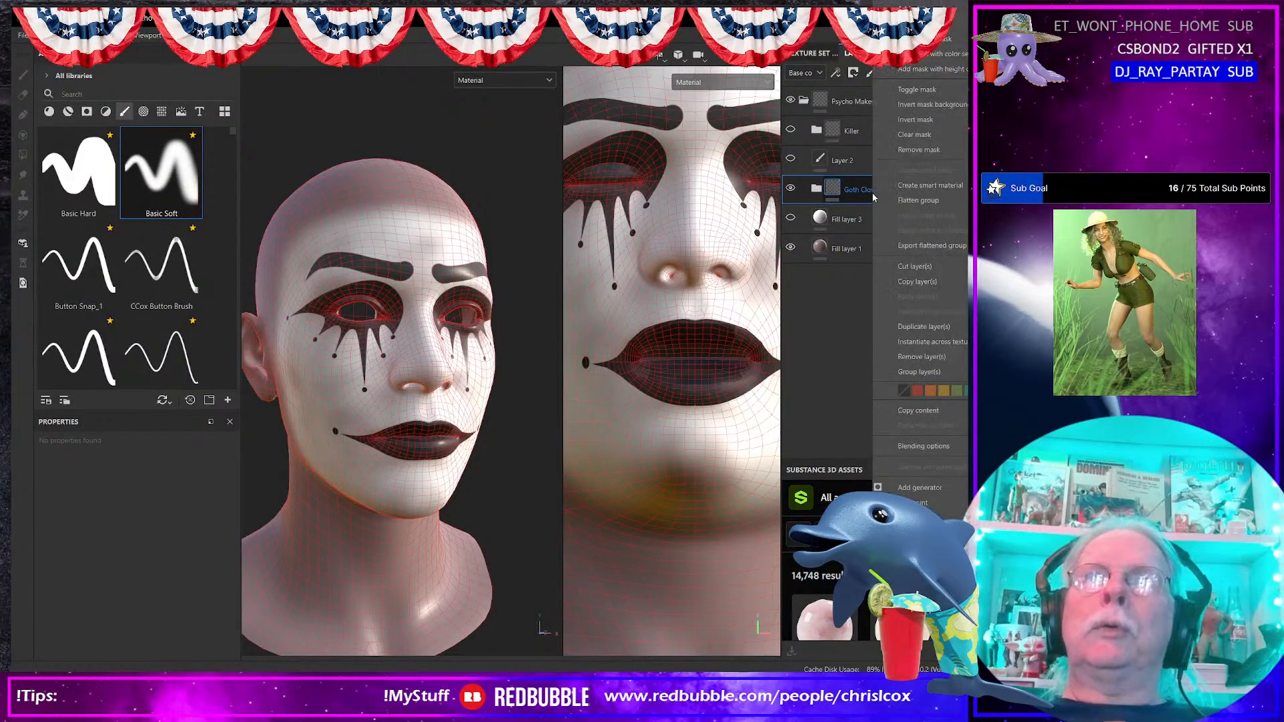
{"action": "left_click", "coordinate": [927, 330]}
{"action": "left_click_drag", "start_coordinate": [865, 198], "coordinate": [864, 123]}
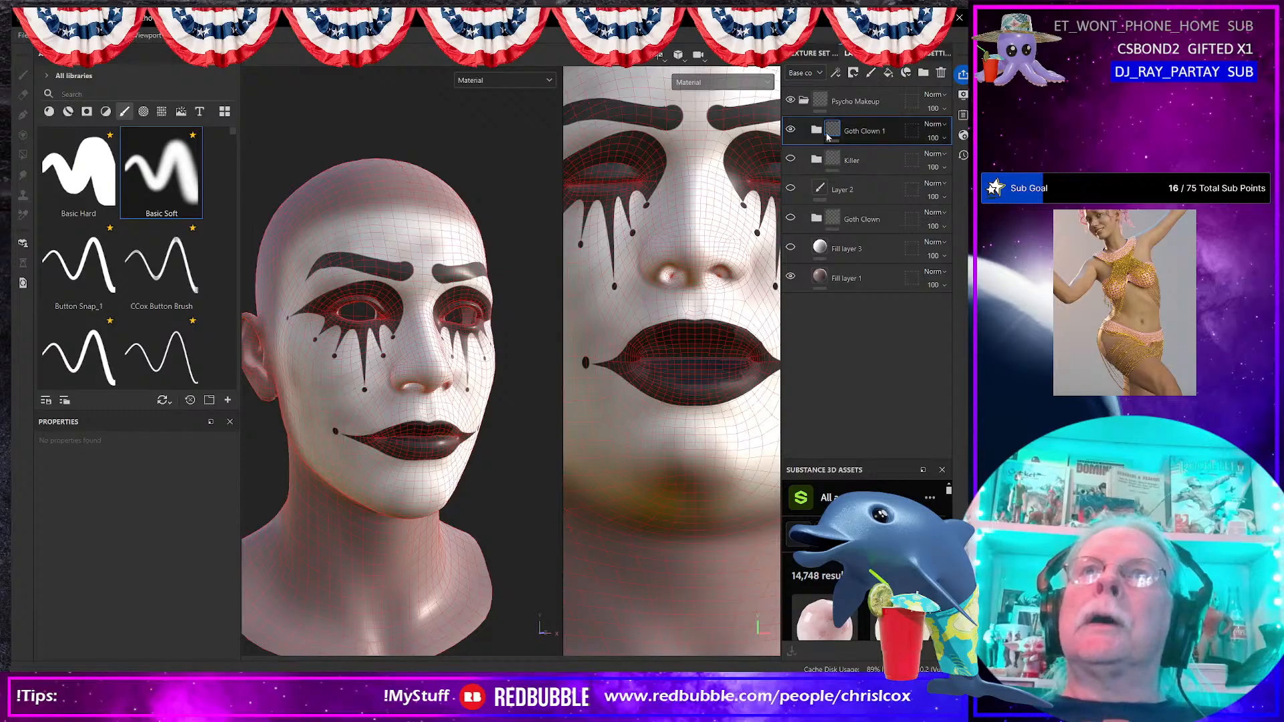
Step: Delete Layer 3, Fill layer 2, Layer 1, Layer 4 and Layer 5 from the Goth Clown 1 group, keeping Layer 12
{"action": "left_click", "coordinate": [816, 131]}
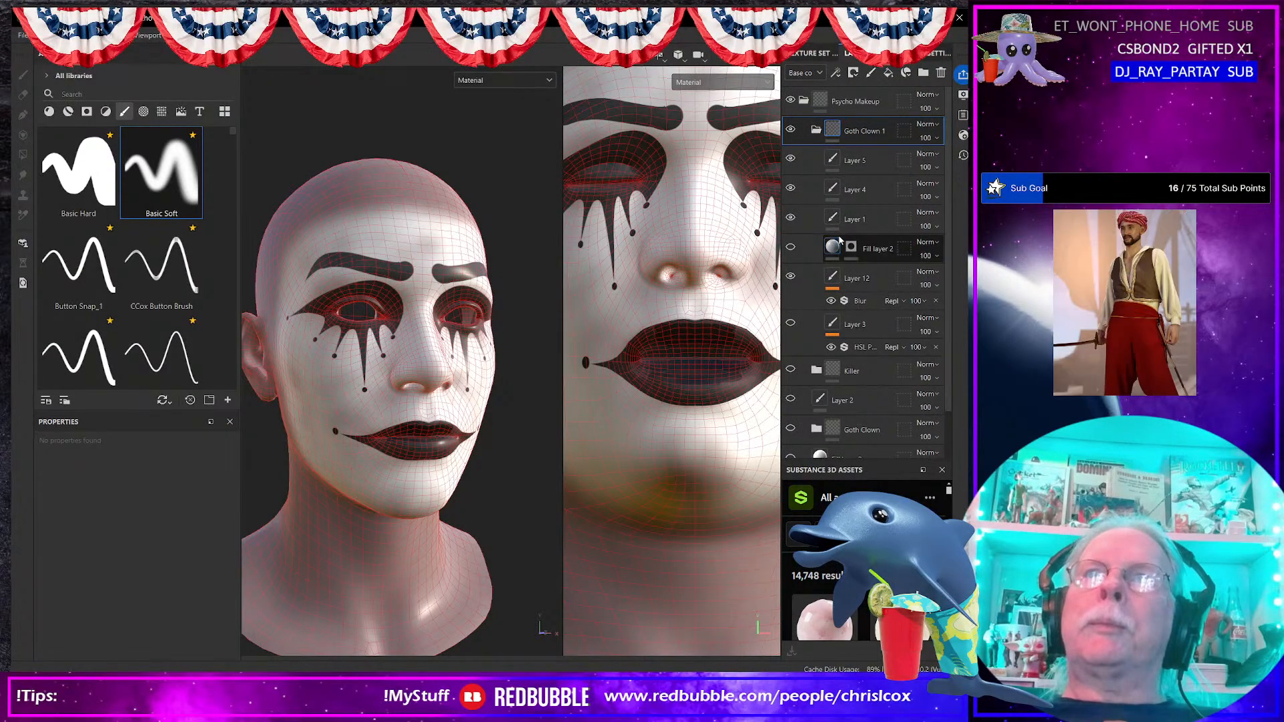
{"action": "left_click", "coordinate": [790, 278]}
{"action": "left_click", "coordinate": [790, 278]}
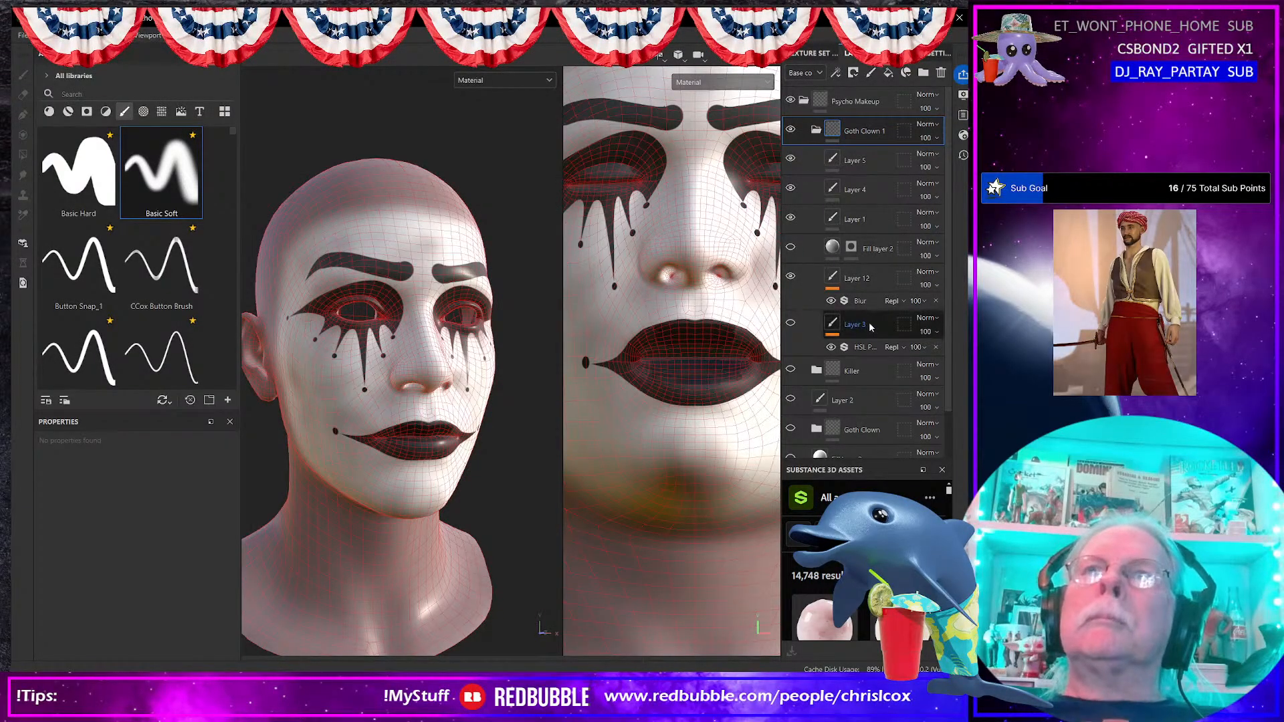
{"action": "left_click", "coordinate": [854, 324]}
{"action": "left_click", "coordinate": [941, 72]}
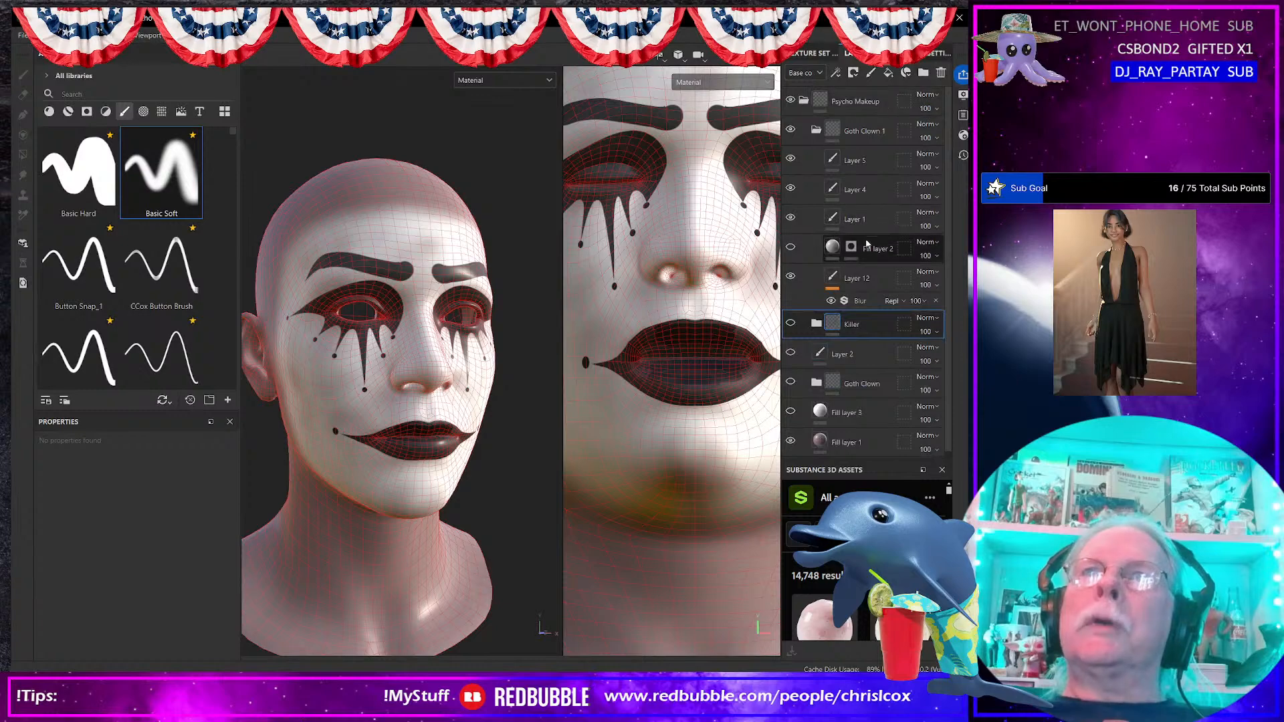
{"action": "left_click", "coordinate": [862, 172], "text": "shift"}
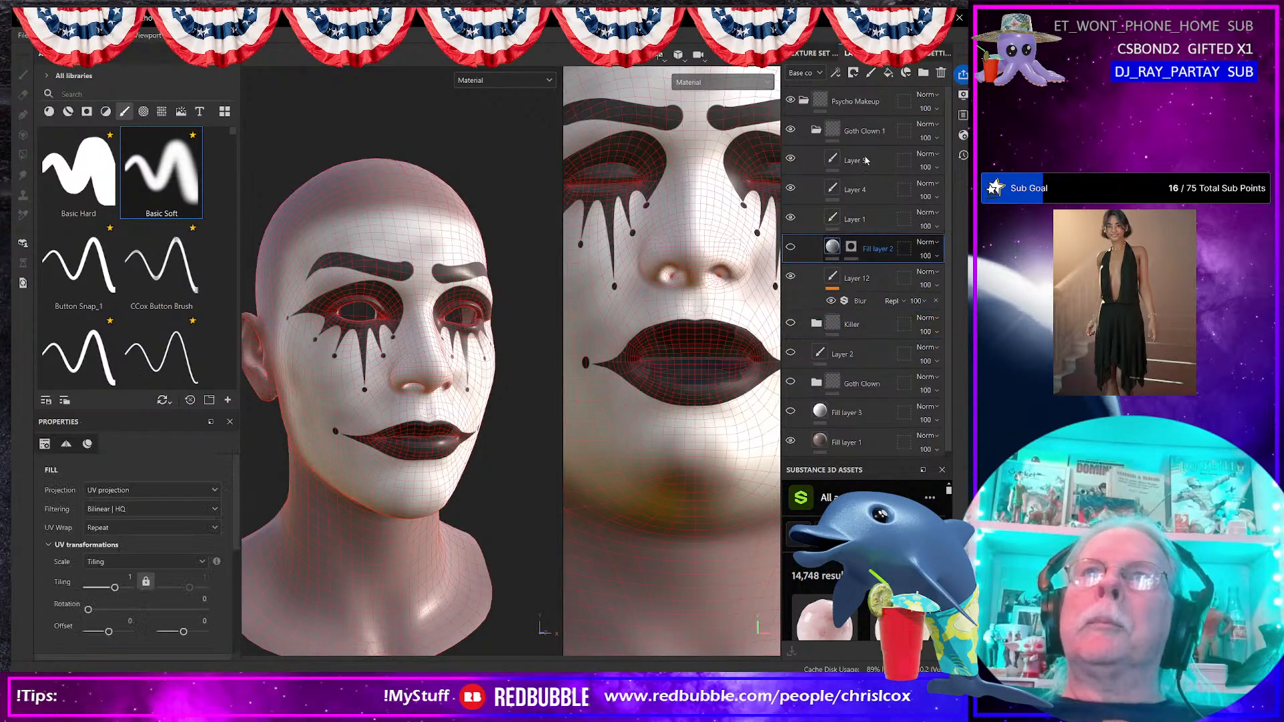
{"action": "left_click", "coordinate": [939, 73]}
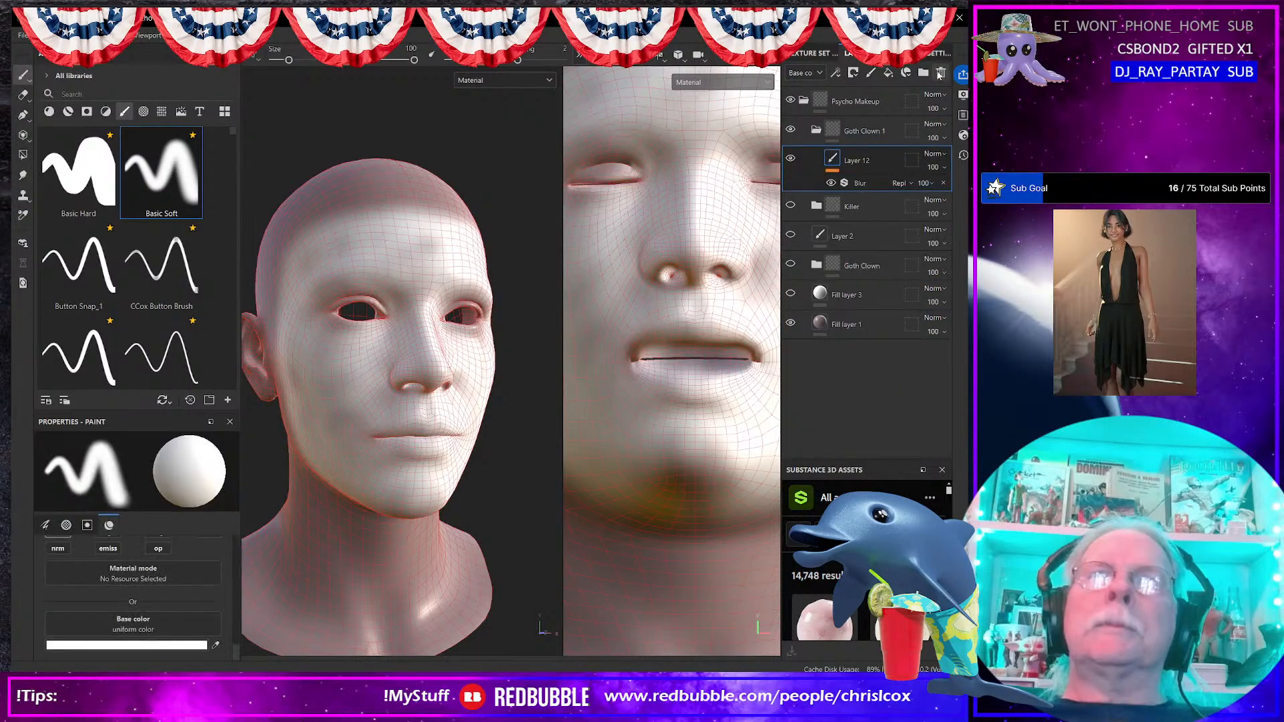
Step: Add a new paint layer above Layer 12 in the Goth Clown 1 group
{"action": "left_click", "coordinate": [866, 237]}
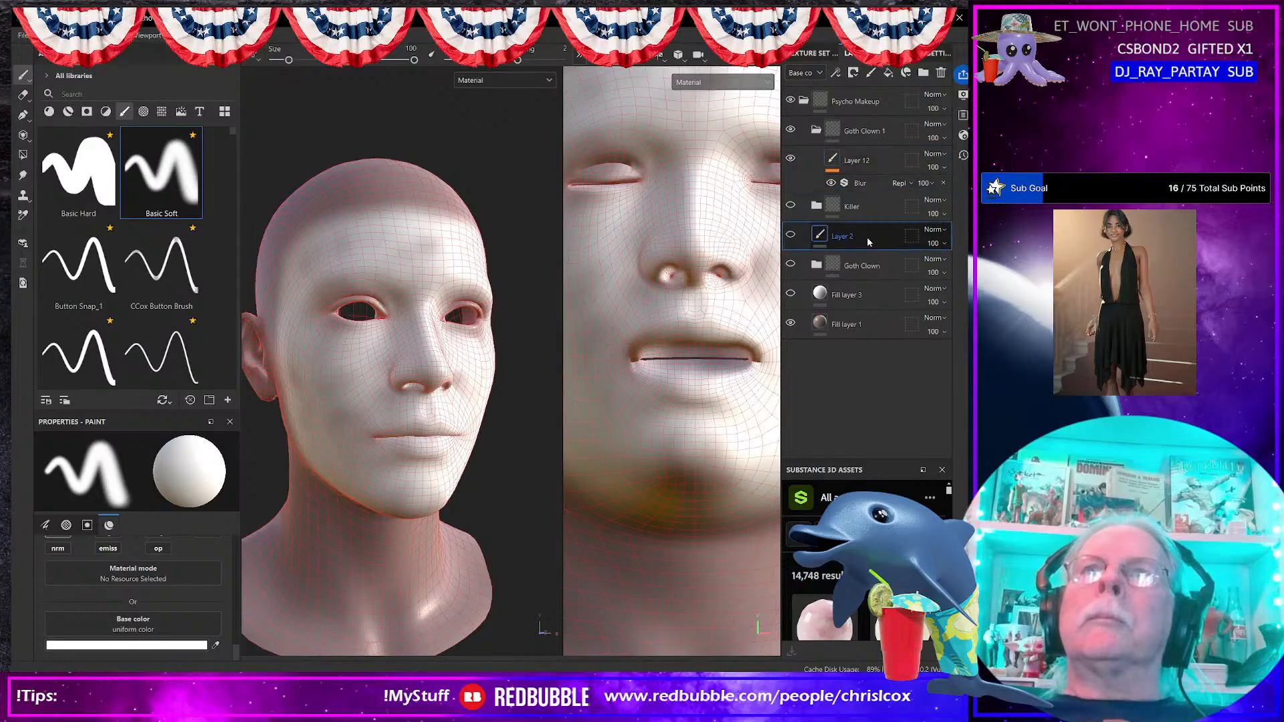
{"action": "left_click", "coordinate": [878, 158]}
{"action": "left_click", "coordinate": [871, 73]}
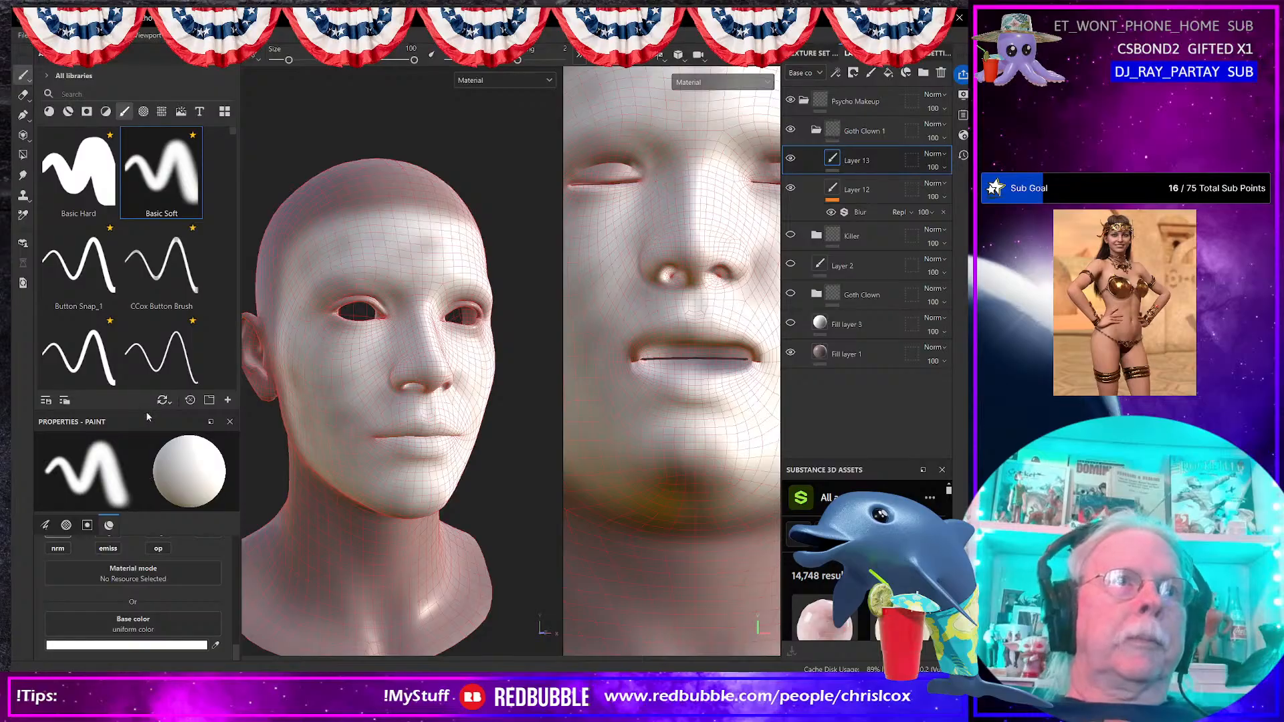
Step: Set the paint brush's base color to red D30000
{"action": "left_click_drag", "start_coordinate": [149, 410], "coordinate": [140, 270]}
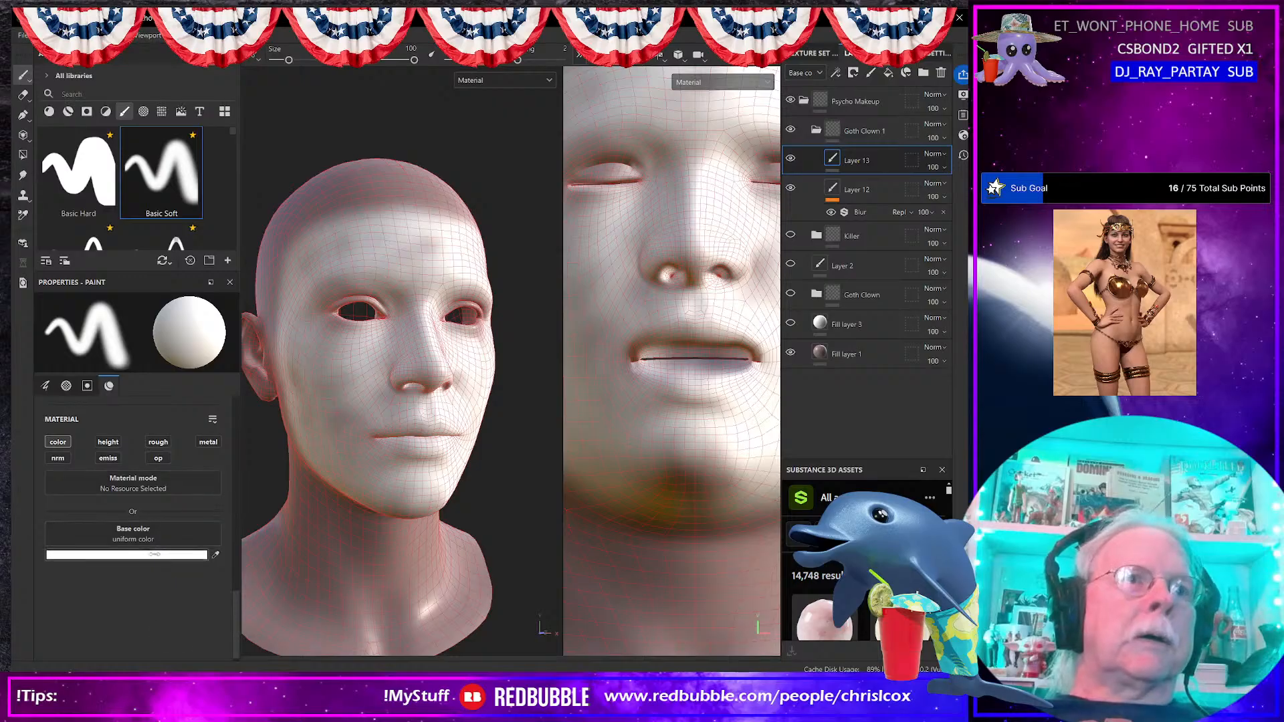
{"action": "left_click", "coordinate": [175, 555]}
{"action": "left_click_drag", "start_coordinate": [299, 420], "coordinate": [311, 405]}
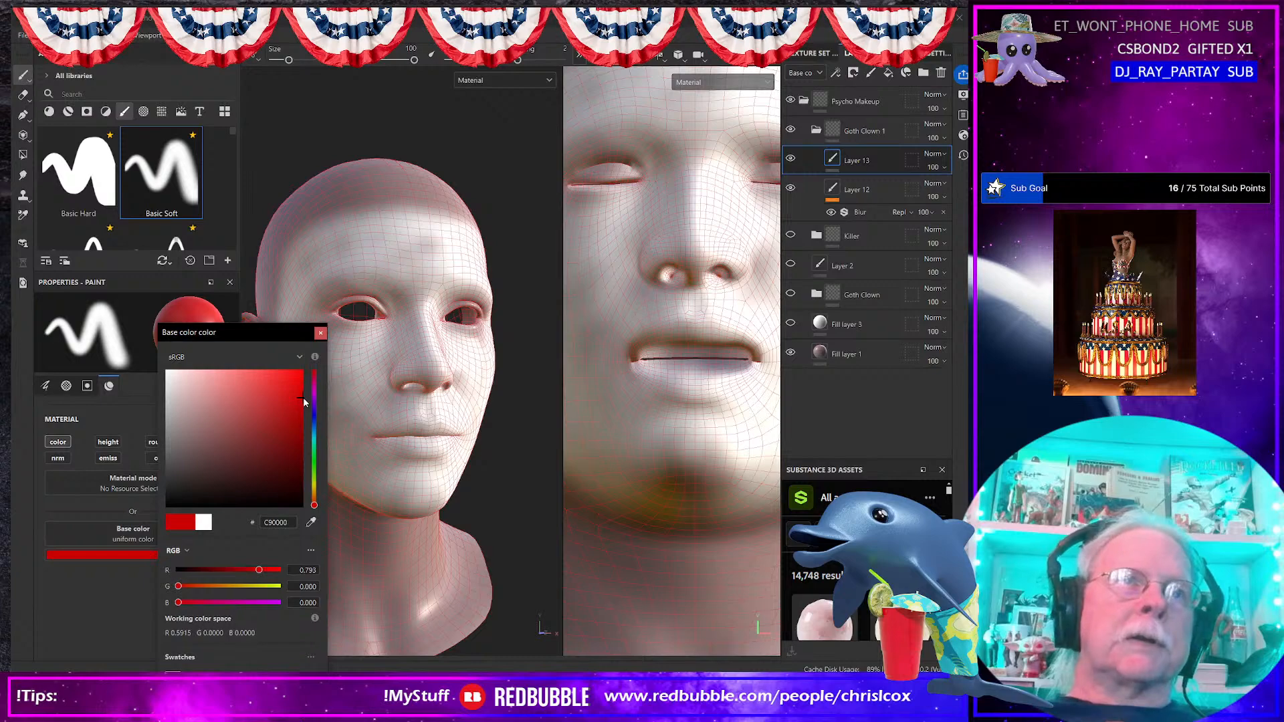
{"action": "left_click_drag", "start_coordinate": [305, 401], "coordinate": [308, 396]}
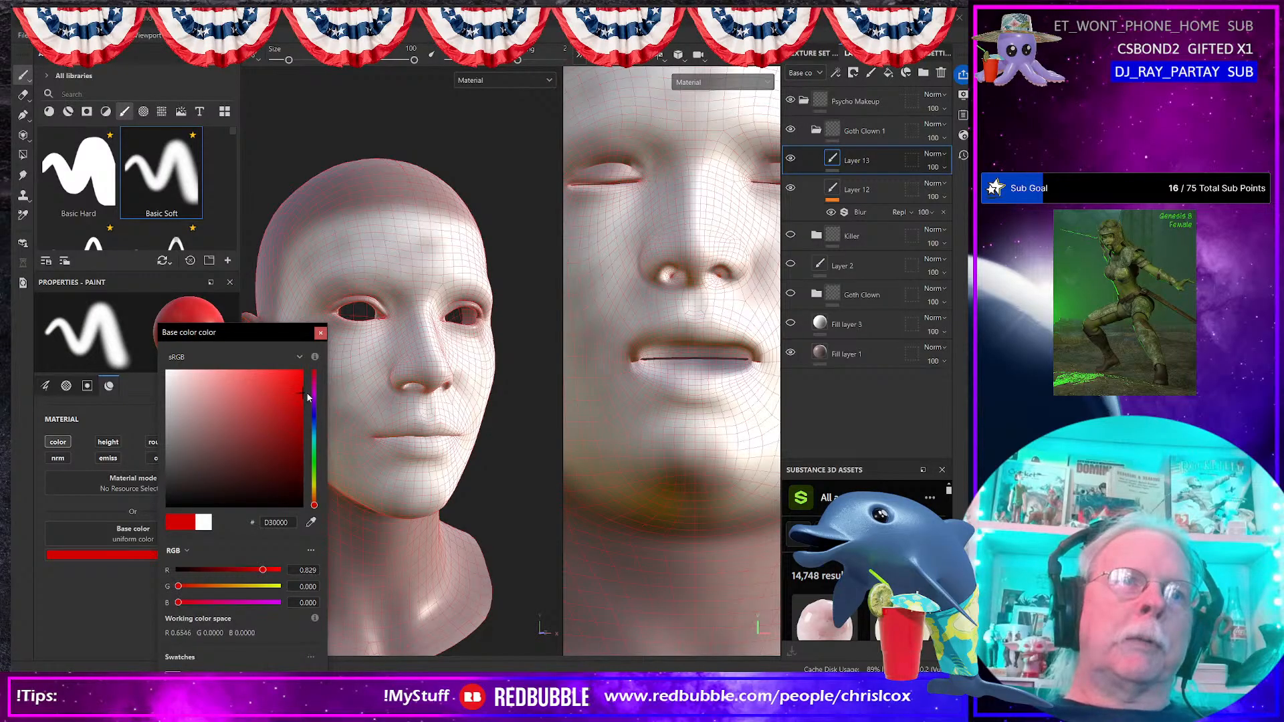
{"action": "left_click", "coordinate": [321, 332]}
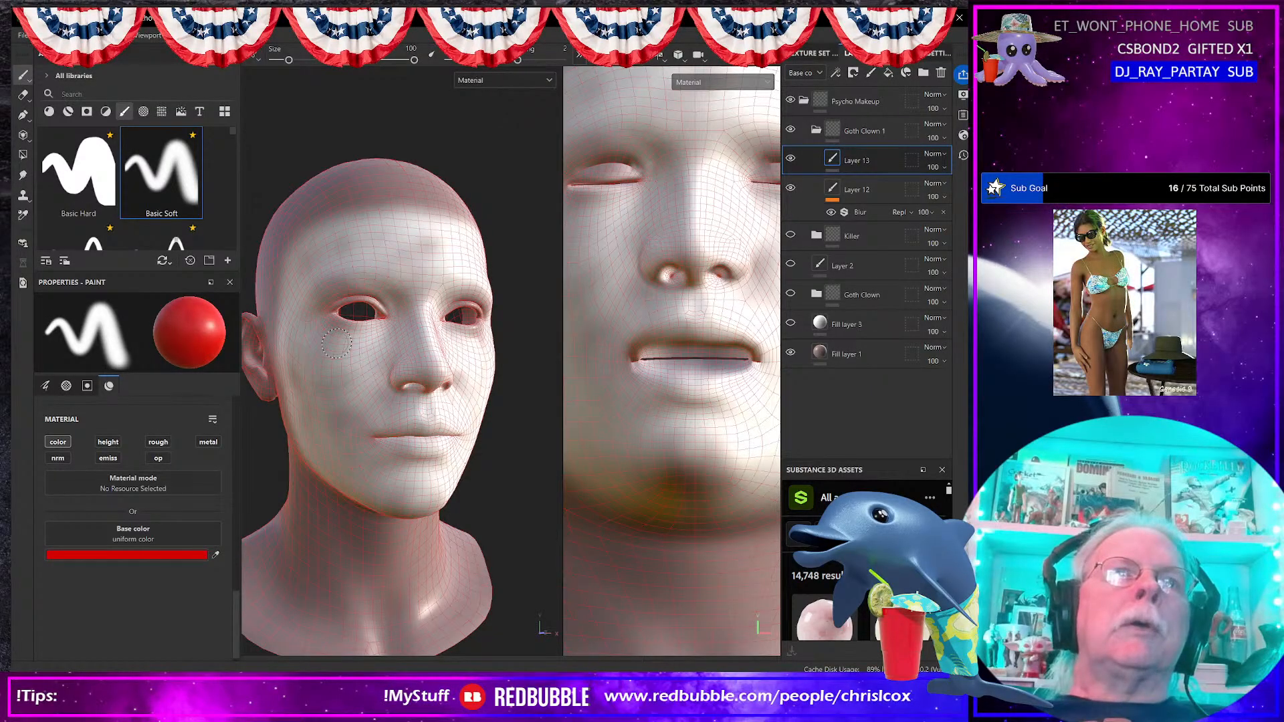
Step: Set the Basic Soft brush to size 18.02 and flow 23, and paint soft red shading around one eye
{"action": "right_click_drag", "start_coordinate": [336, 343], "coordinate": [354, 348], "text": "ctrl"}
{"action": "scroll", "coordinate": [138, 502], "scroll_direction": "up", "scroll_amount": 3}
{"action": "scroll", "coordinate": [135, 498], "scroll_direction": "up", "scroll_amount": 6}
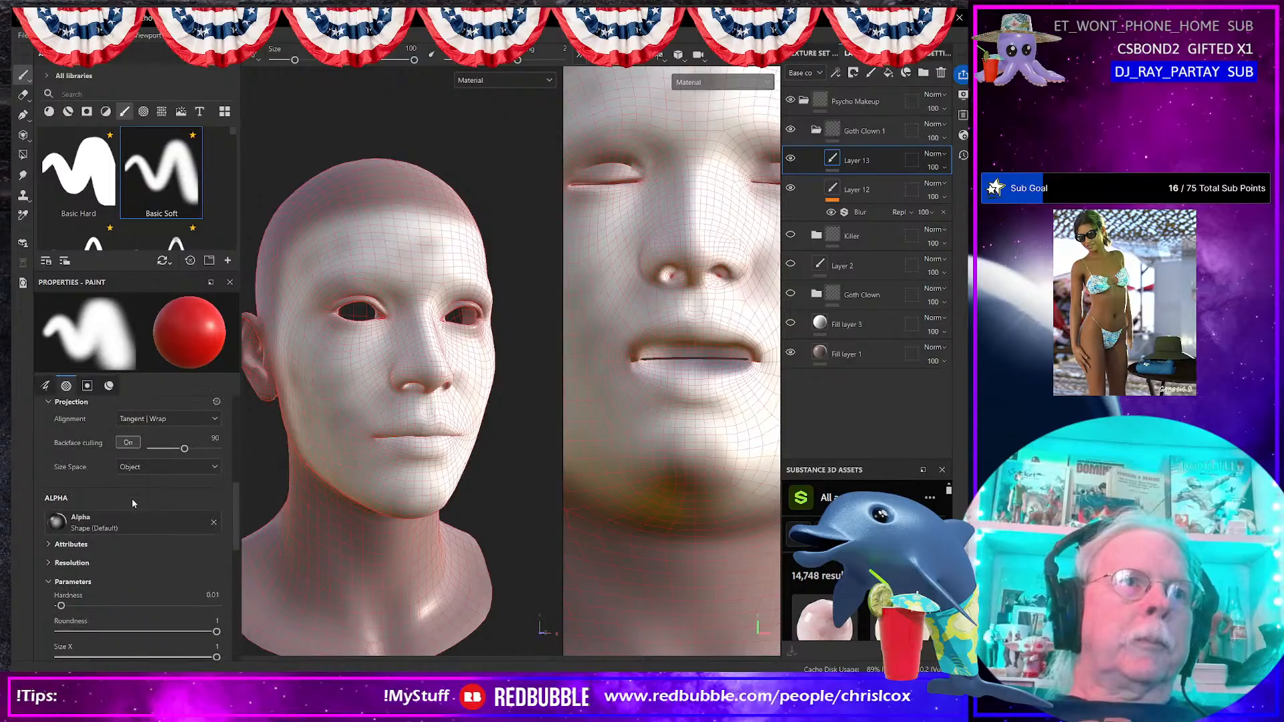
{"action": "scroll", "coordinate": [194, 624], "scroll_direction": "up", "scroll_amount": 5}
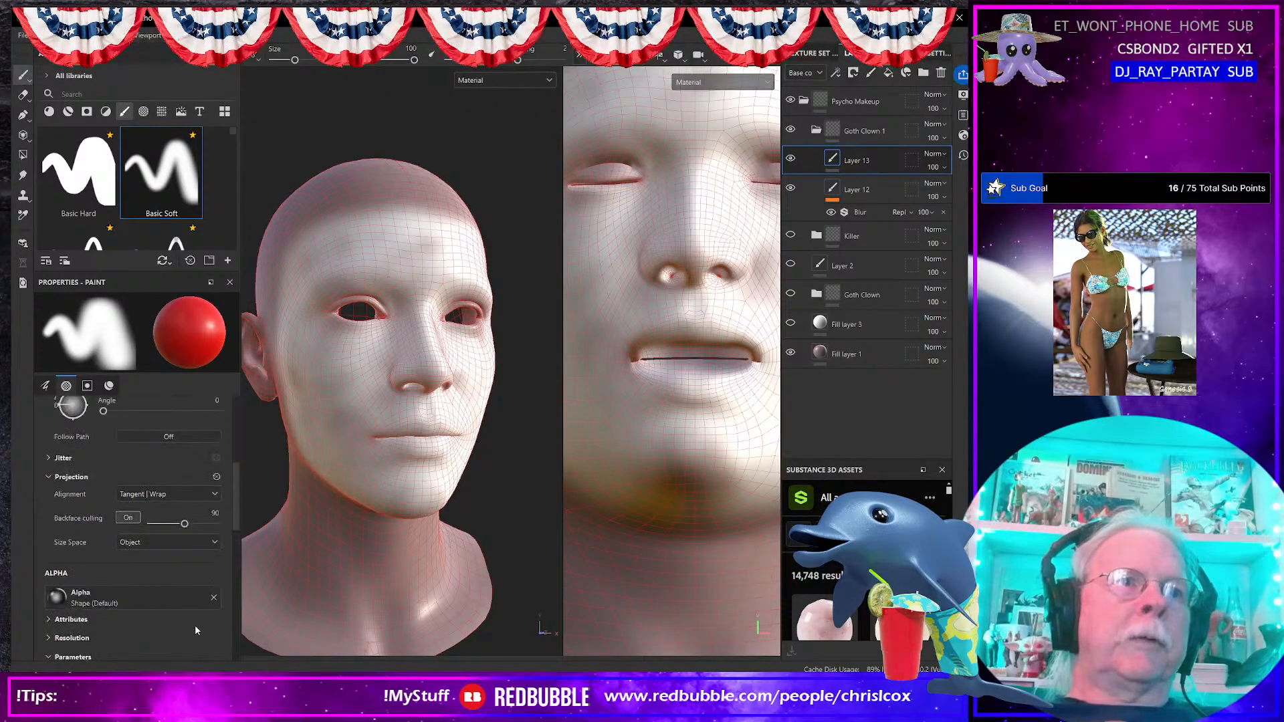
{"action": "scroll", "coordinate": [189, 625], "scroll_direction": "up", "scroll_amount": 2}
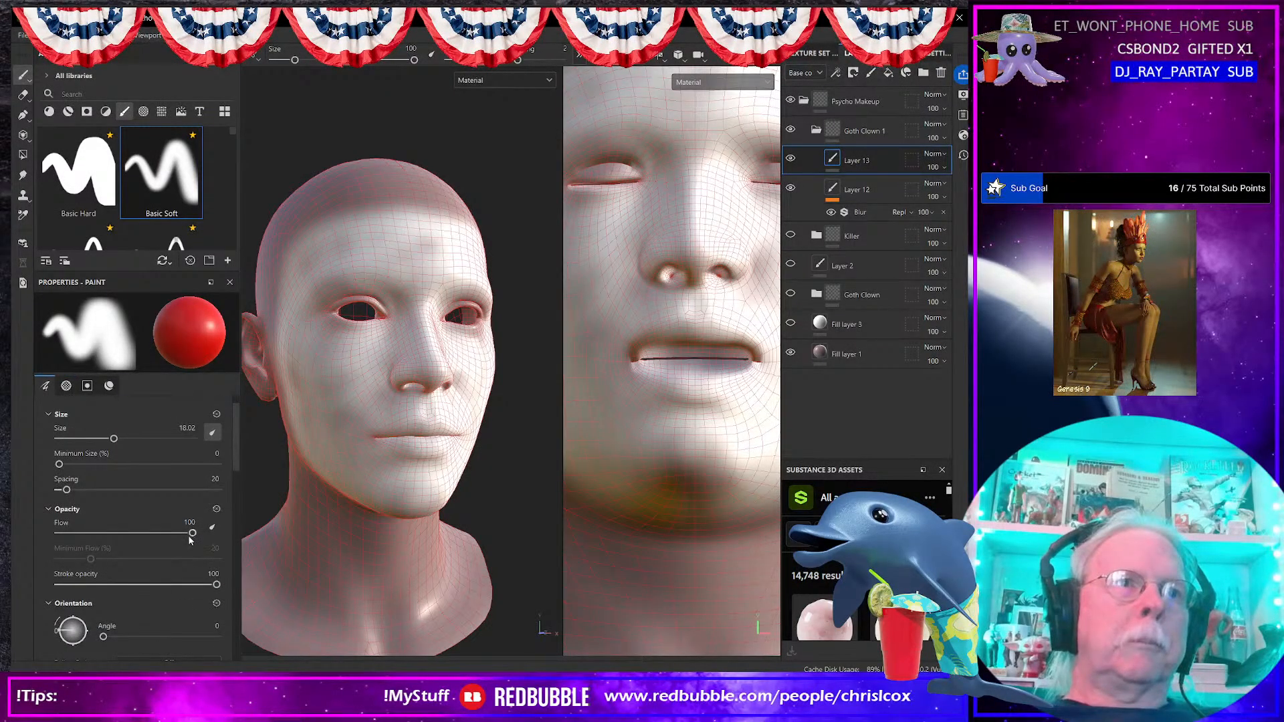
{"action": "left_click_drag", "start_coordinate": [192, 533], "coordinate": [87, 536]}
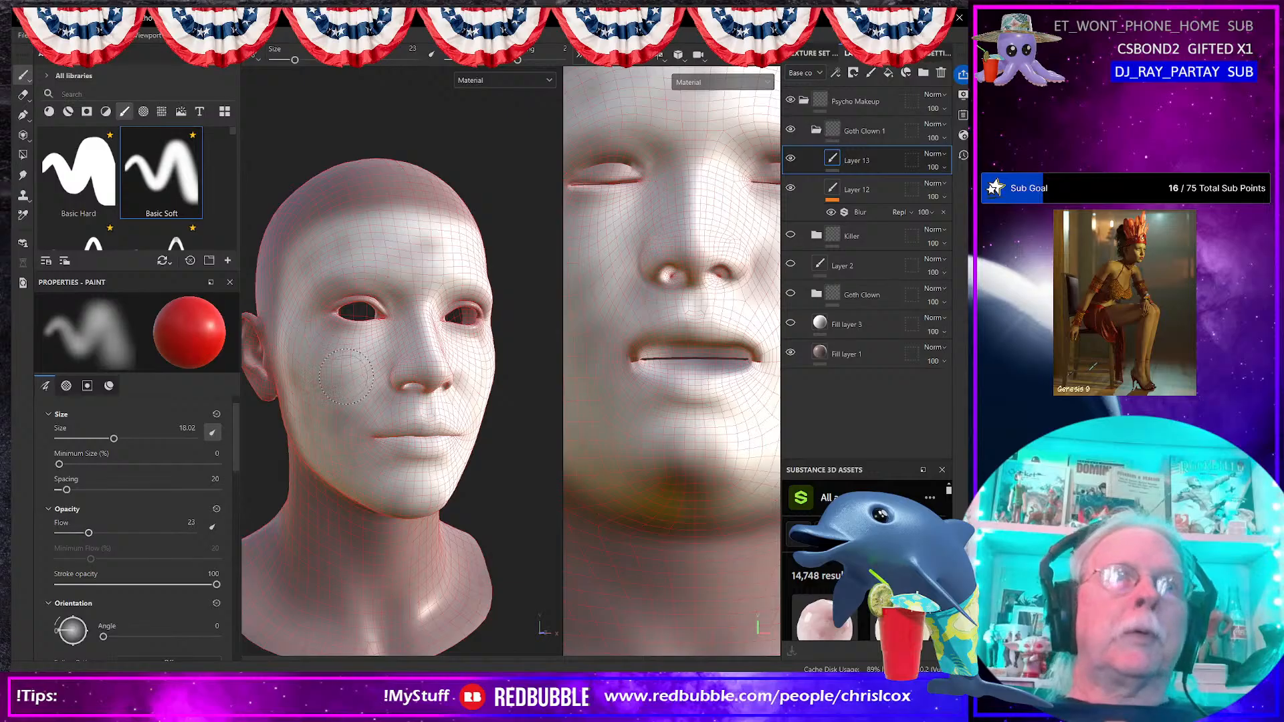
{"action": "scroll", "coordinate": [345, 376], "scroll_direction": "up", "scroll_amount": 3}
{"action": "mouse_move", "coordinate": [379, 264]}
{"action": "left_mouse_down"}
{"action": "mouse_move", "coordinate": [401, 258]}
{"action": "mouse_move", "coordinate": [340, 261]}
{"action": "mouse_move", "coordinate": [396, 302]}
{"action": "mouse_move", "coordinate": [387, 311]}
{"action": "mouse_move", "coordinate": [319, 302]}
{"action": "mouse_move", "coordinate": [328, 276]}
{"action": "mouse_move", "coordinate": [313, 278]}
{"action": "mouse_move", "coordinate": [364, 281]}
{"action": "mouse_move", "coordinate": [374, 311]}
{"action": "mouse_move", "coordinate": [354, 287]}
{"action": "mouse_move", "coordinate": [336, 299]}
{"action": "mouse_move", "coordinate": [394, 258]}
{"action": "mouse_move", "coordinate": [364, 297]}
{"action": "mouse_move", "coordinate": [394, 298]}
{"action": "mouse_move", "coordinate": [362, 300]}
{"action": "left_mouse_up"}
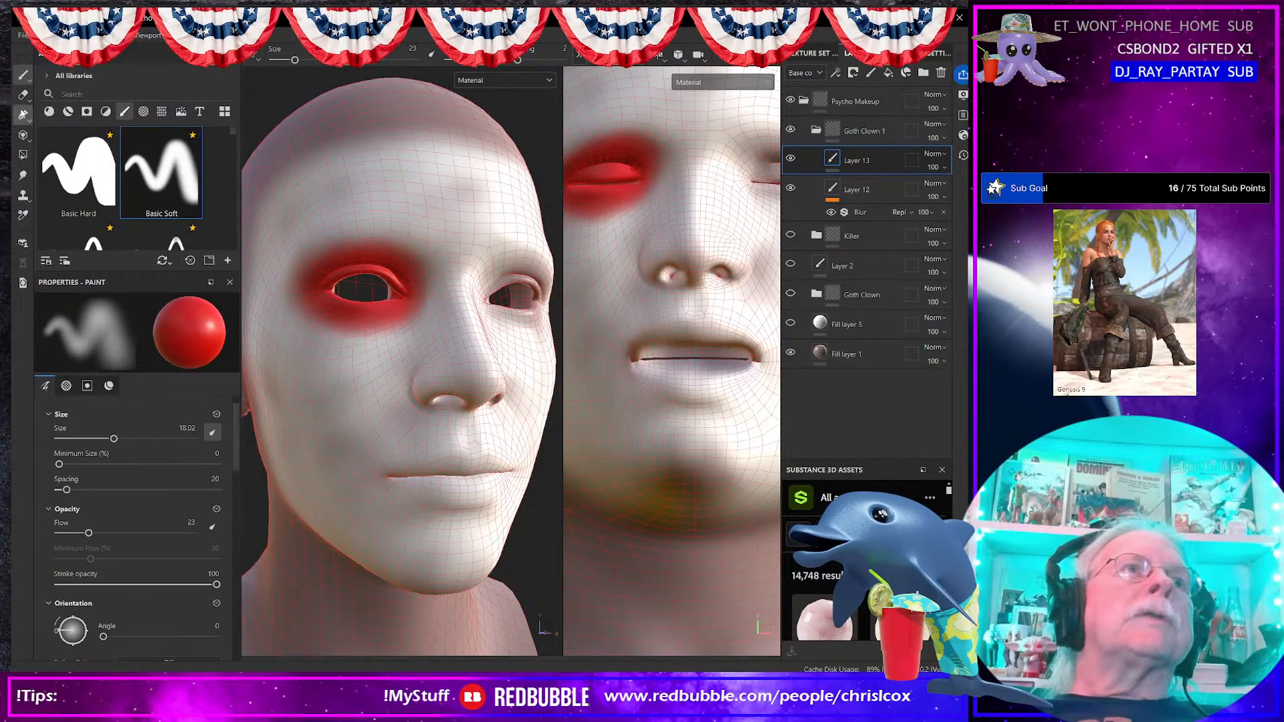
Step: Switch to the Path tool with the filled path type and set its base color to red D40000
{"action": "left_click", "coordinate": [23, 115]}
{"action": "scroll", "coordinate": [148, 535], "scroll_direction": "up", "scroll_amount": 3}
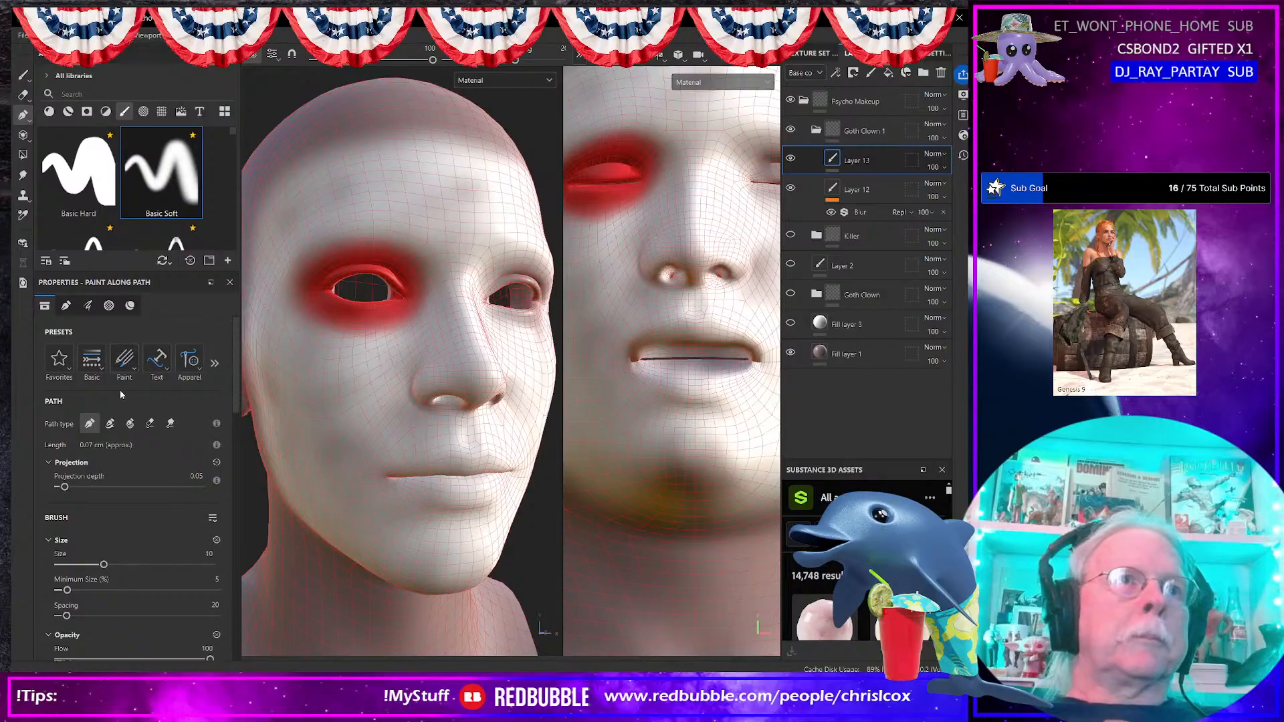
{"action": "left_click", "coordinate": [130, 423]}
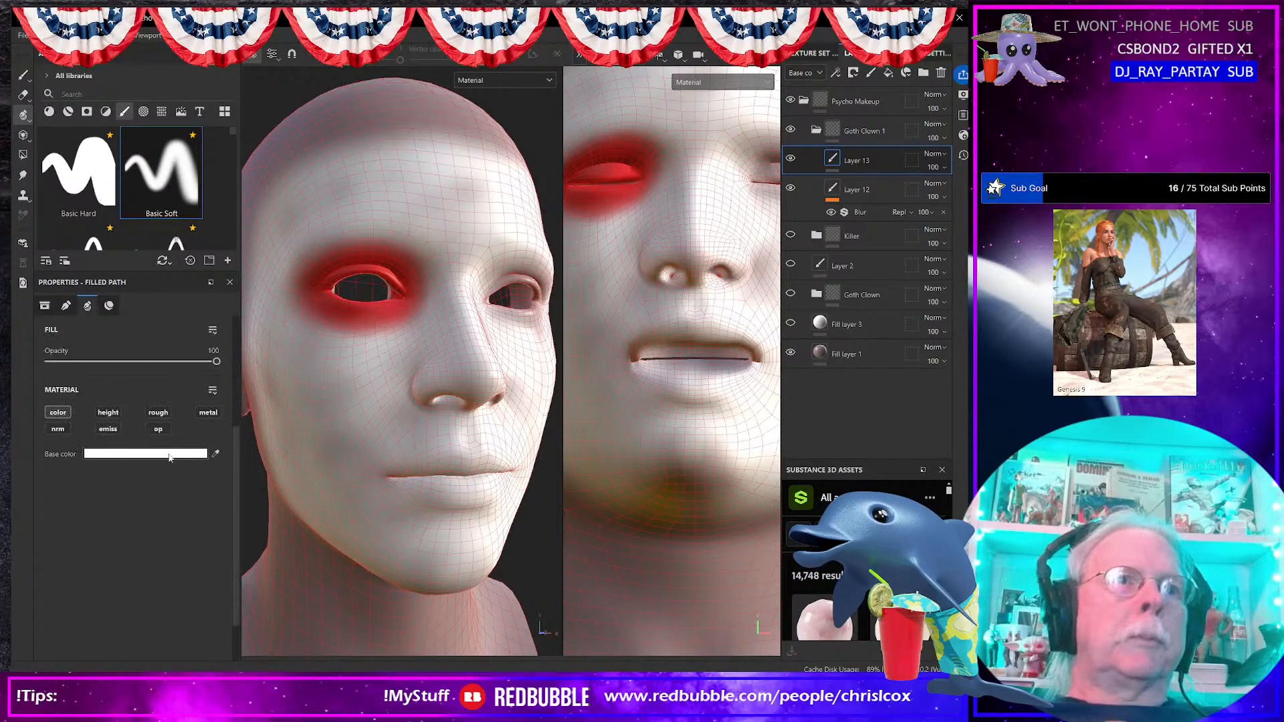
{"action": "left_click", "coordinate": [170, 455]}
{"action": "left_click_drag", "start_coordinate": [304, 412], "coordinate": [328, 391]}
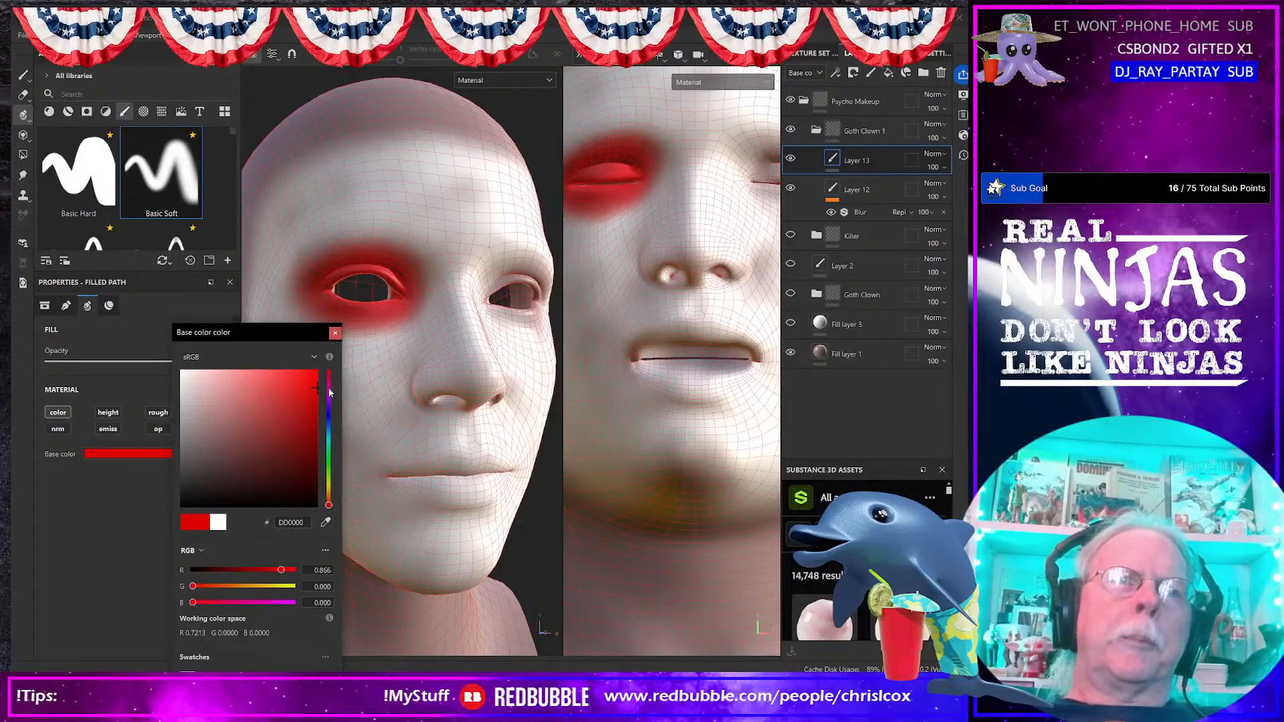
{"action": "left_click_drag", "start_coordinate": [329, 395], "coordinate": [329, 397]}
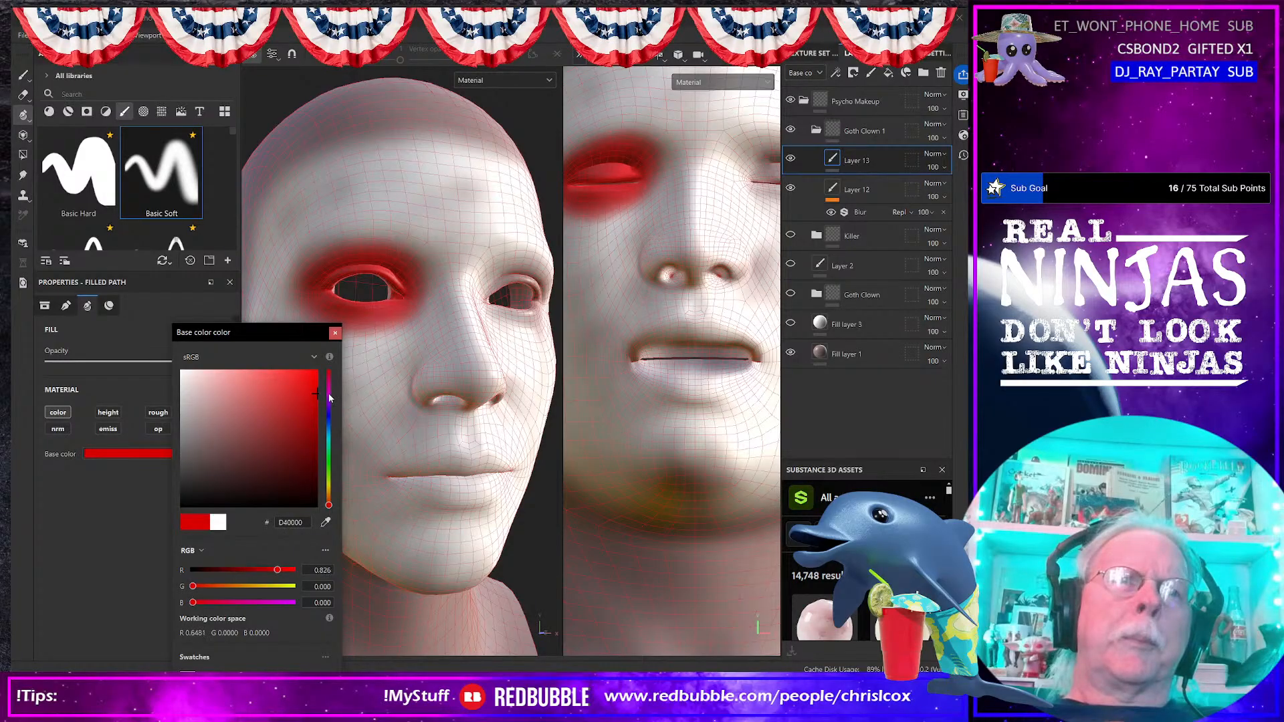
{"action": "left_click", "coordinate": [335, 332]}
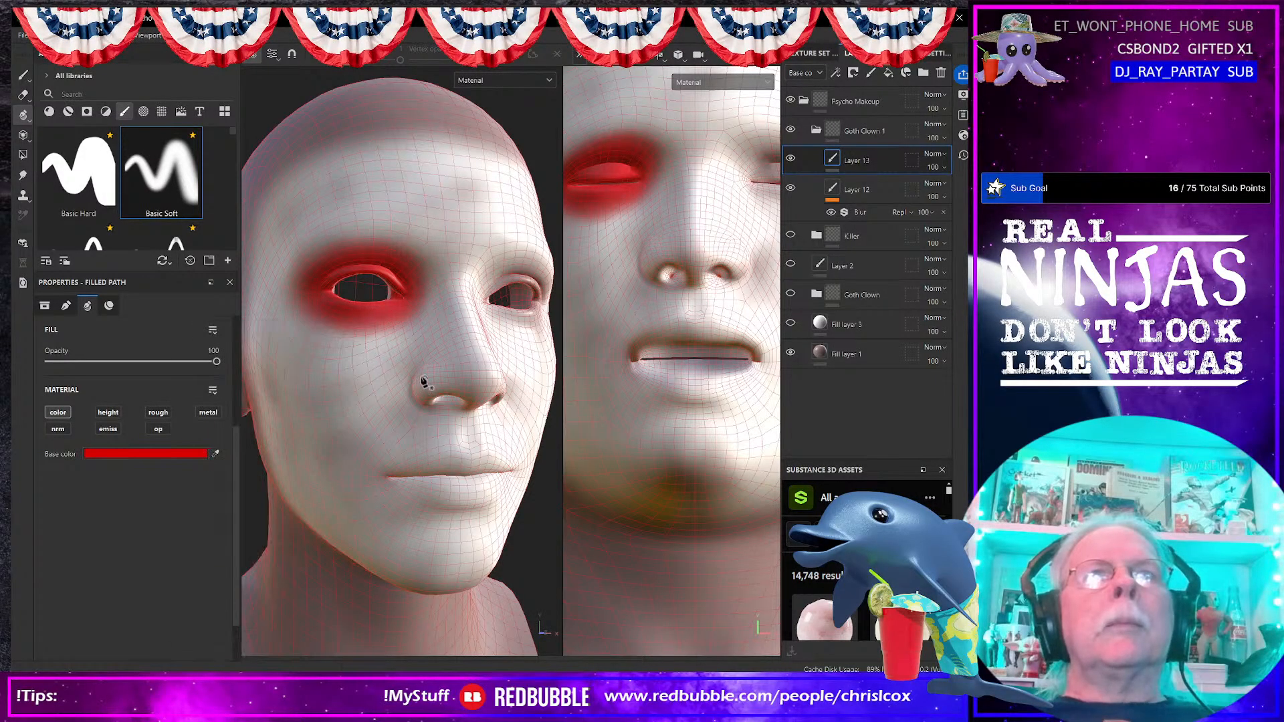
Step: Turn on symmetry for the filled path around the lips
{"action": "scroll", "coordinate": [461, 515], "scroll_direction": "up", "scroll_amount": 3}
{"action": "scroll", "coordinate": [462, 528], "scroll_direction": "up", "scroll_amount": 2}
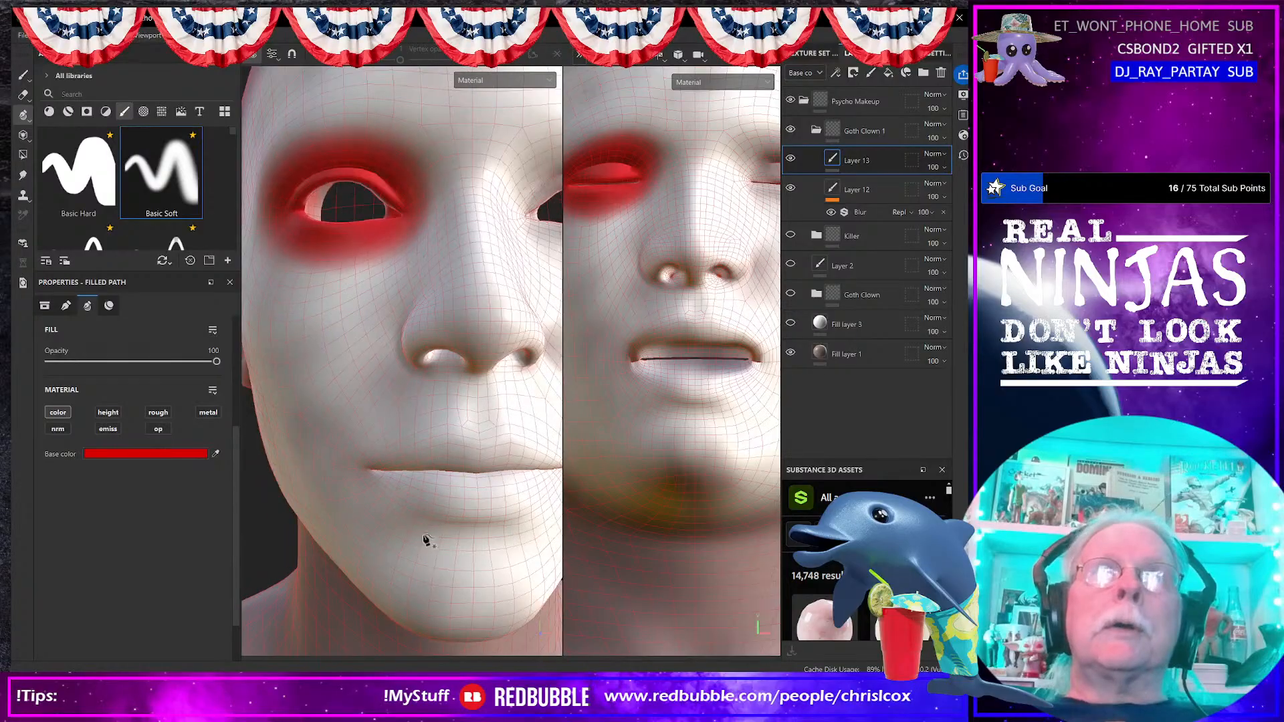
{"action": "left_click", "coordinate": [560, 53]}
{"action": "scroll", "coordinate": [483, 521], "scroll_direction": "up", "scroll_amount": 3}
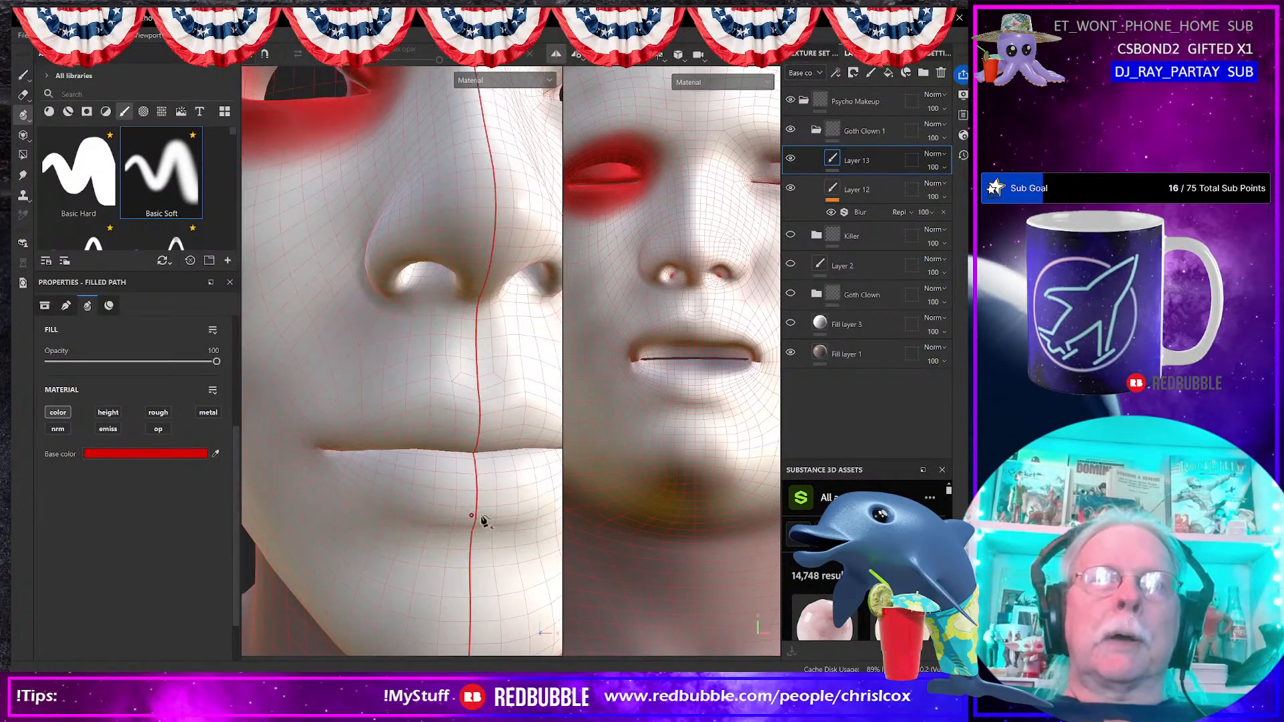
Step: Draw a closed filled path around one half of the lips, from the upper-lip centre past the mouth corner to the lower-lip centre
{"action": "left_click", "coordinate": [482, 416]}
{"action": "left_click", "coordinate": [428, 404]}
{"action": "left_click", "coordinate": [355, 434]}
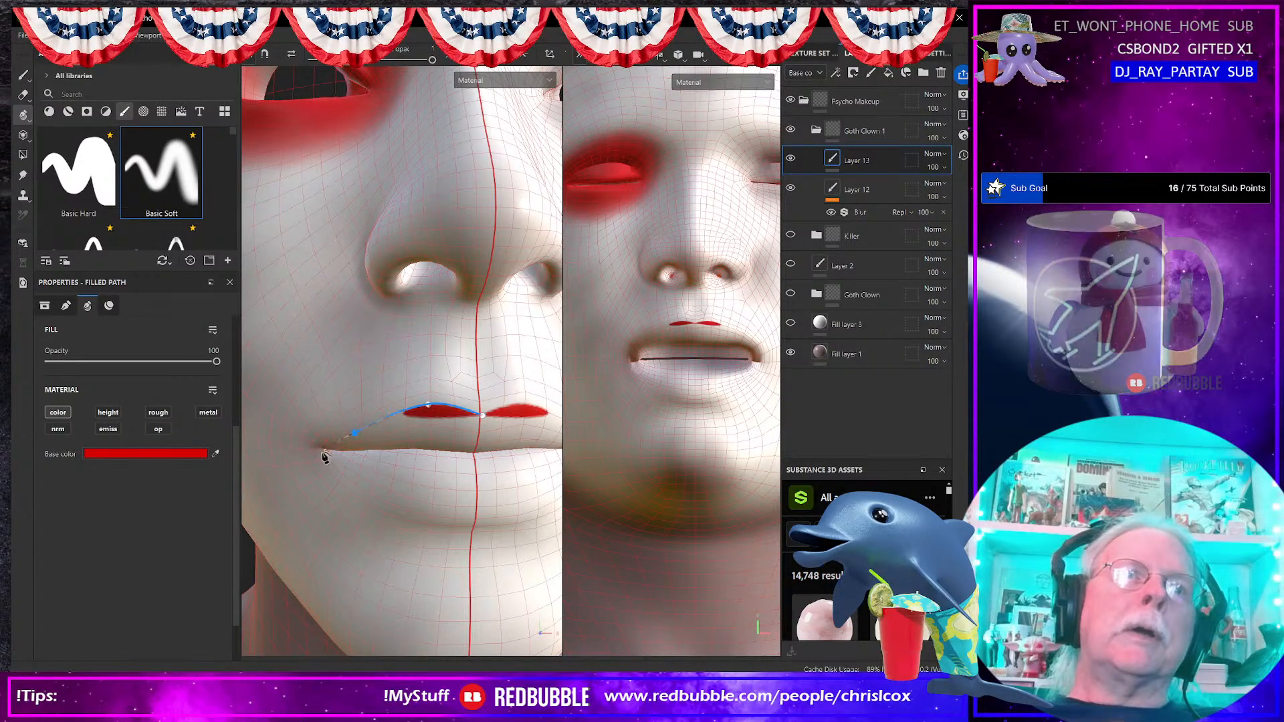
{"action": "left_click", "coordinate": [290, 452]}
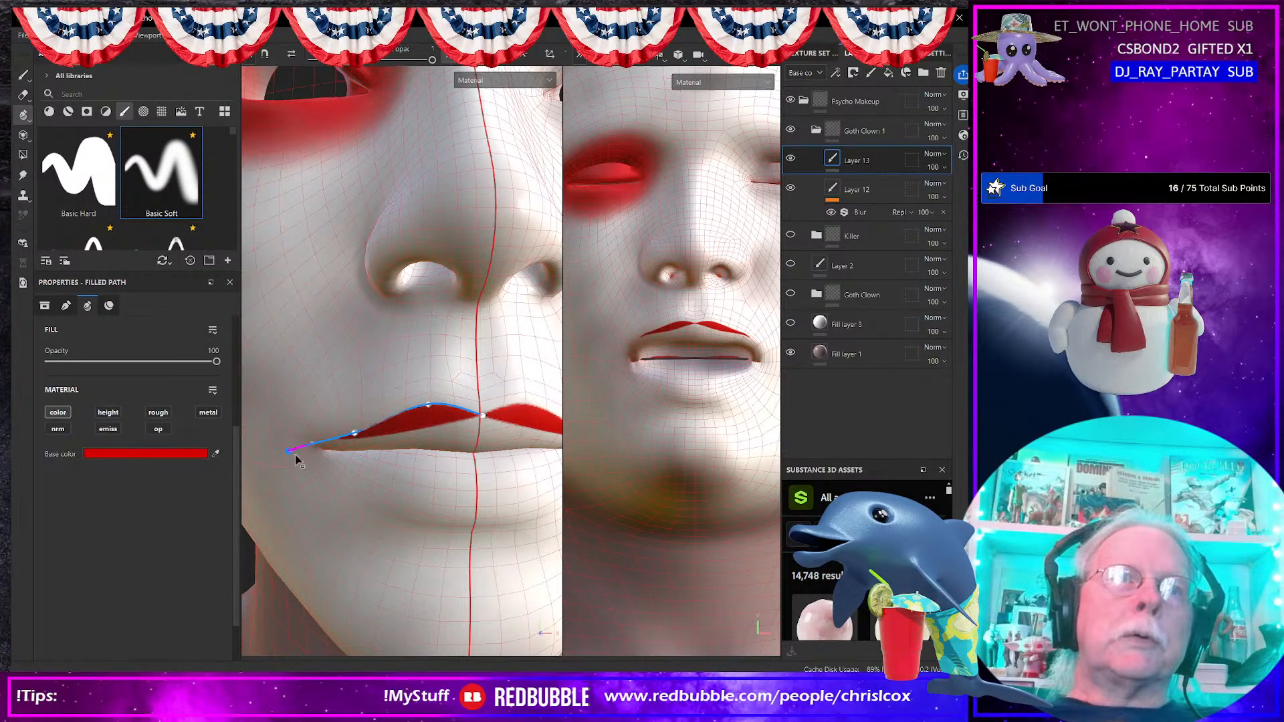
{"action": "left_click", "coordinate": [373, 493]}
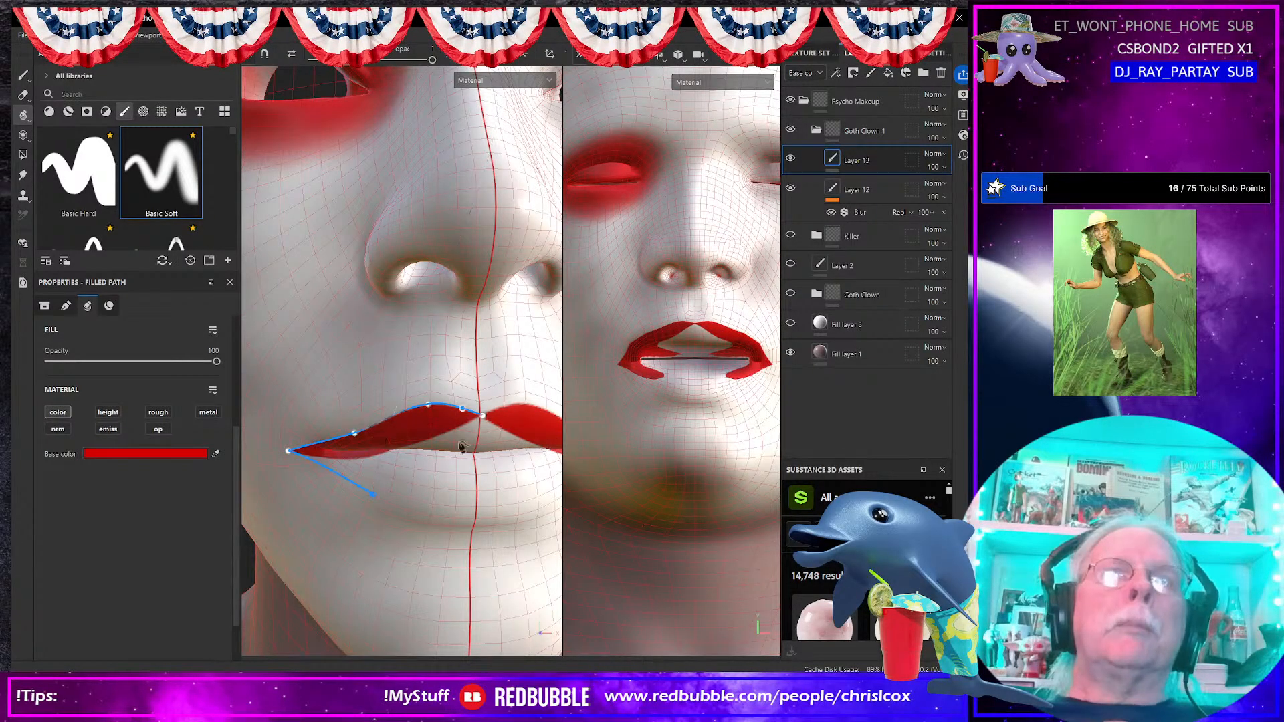
{"action": "left_click", "coordinate": [457, 511]}
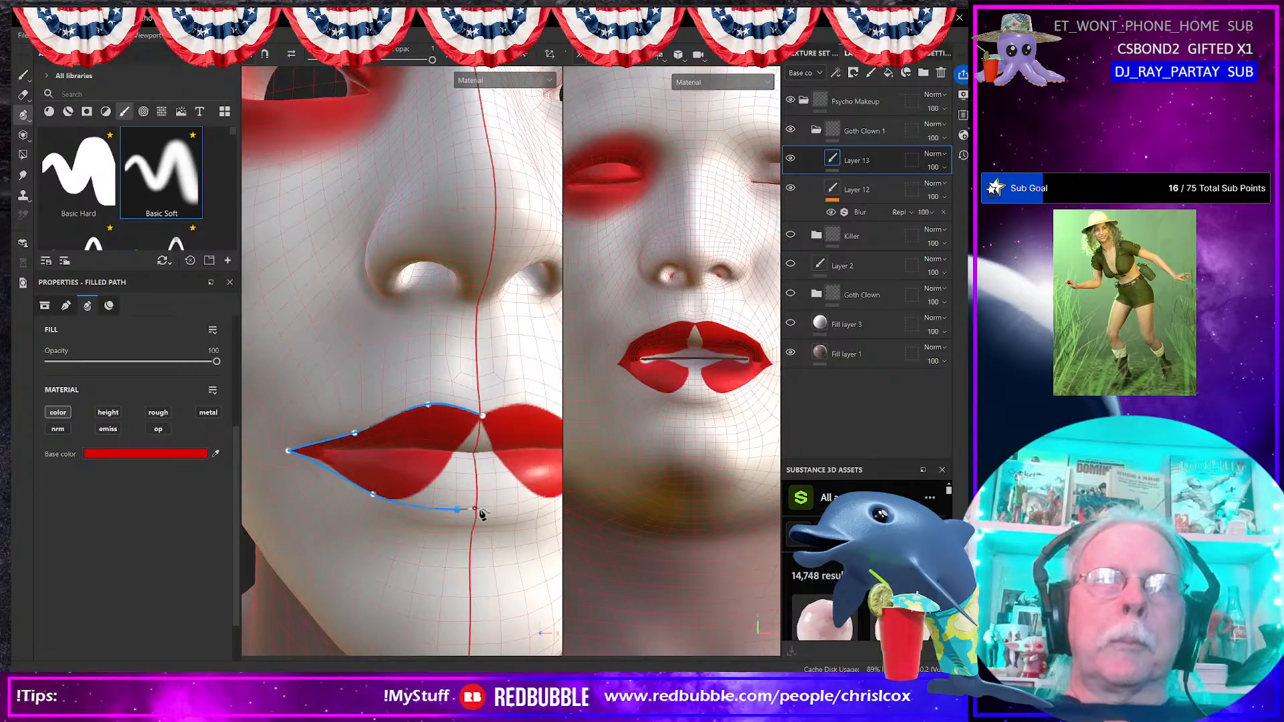
{"action": "left_click", "coordinate": [481, 507]}
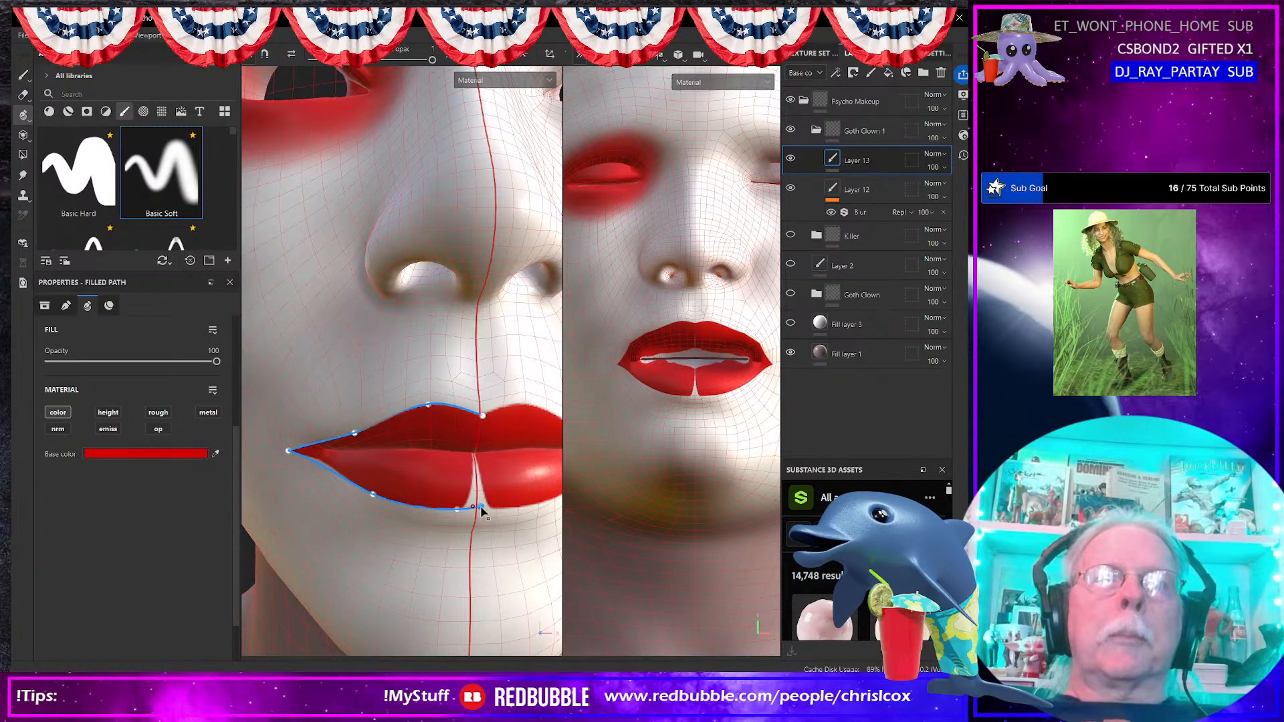
{"action": "left_click", "coordinate": [489, 506]}
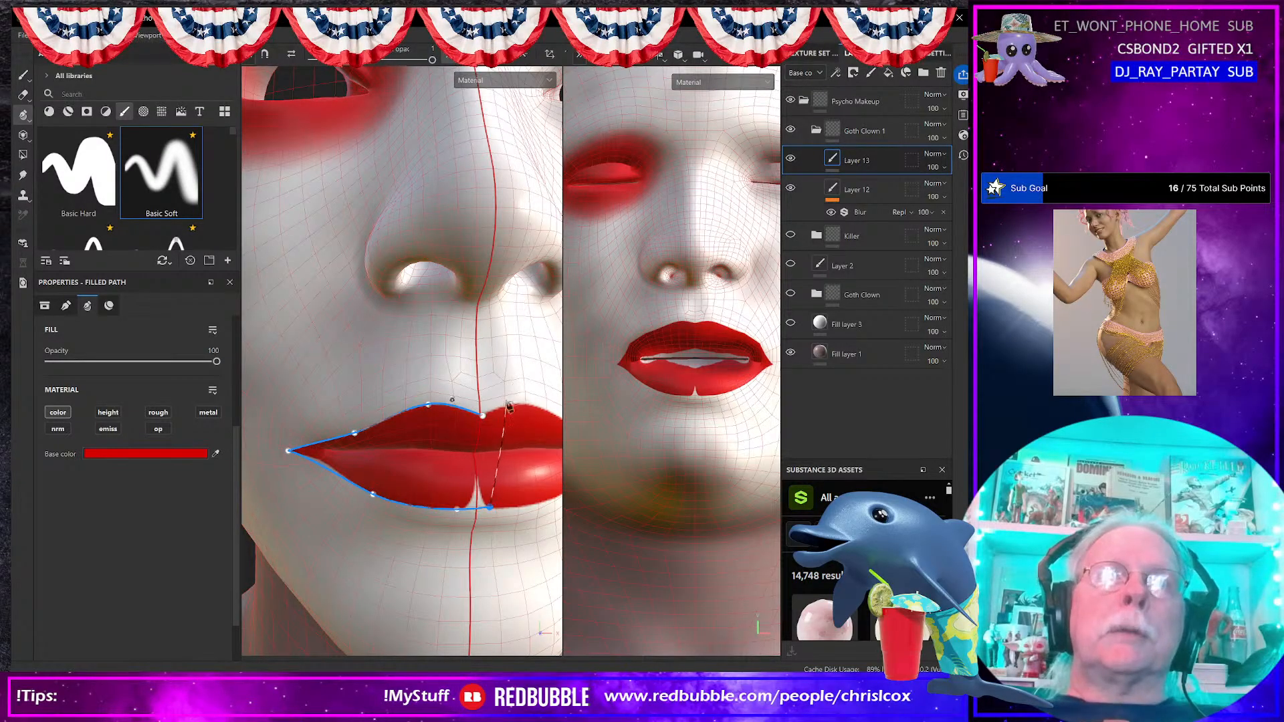
{"action": "left_click", "coordinate": [484, 416]}
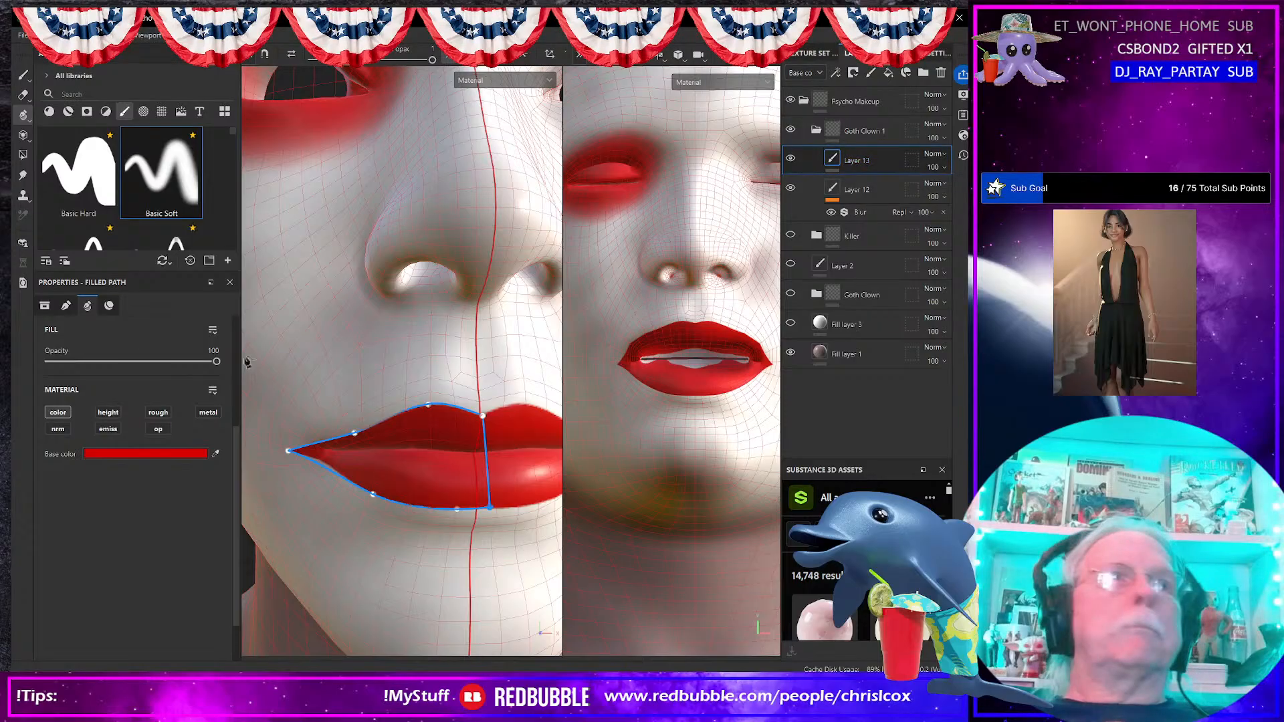
Step: Paint the unfilled gap between the lips red with the Basic Soft brush at size 9.92 and flow 100
{"action": "left_click", "coordinate": [22, 75]}
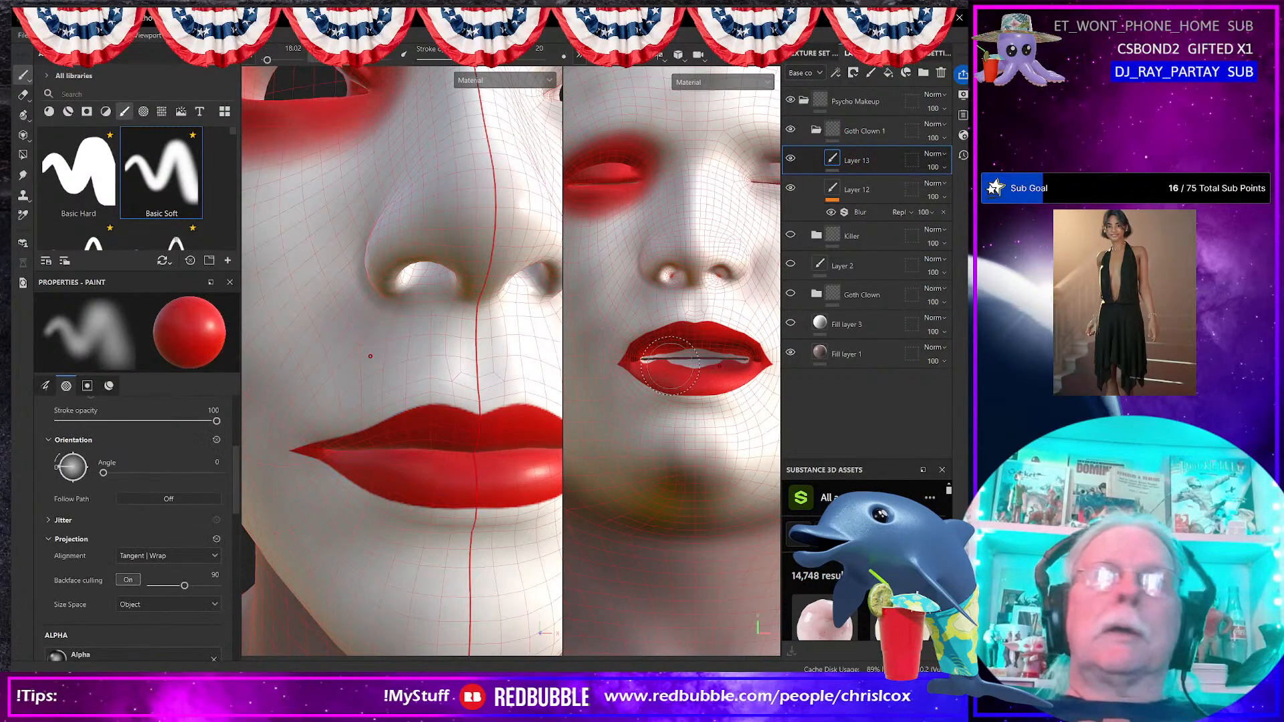
{"action": "mouse_move", "coordinate": [672, 363]}
{"action": "right_mouse_down", "text": "ctrl"}
{"action": "mouse_move", "coordinate": [655, 366]}
{"action": "mouse_move", "coordinate": [648, 344]}
{"action": "right_mouse_up", "text": "ctrl"}
{"action": "scroll", "coordinate": [155, 519], "scroll_direction": "up", "scroll_amount": 3}
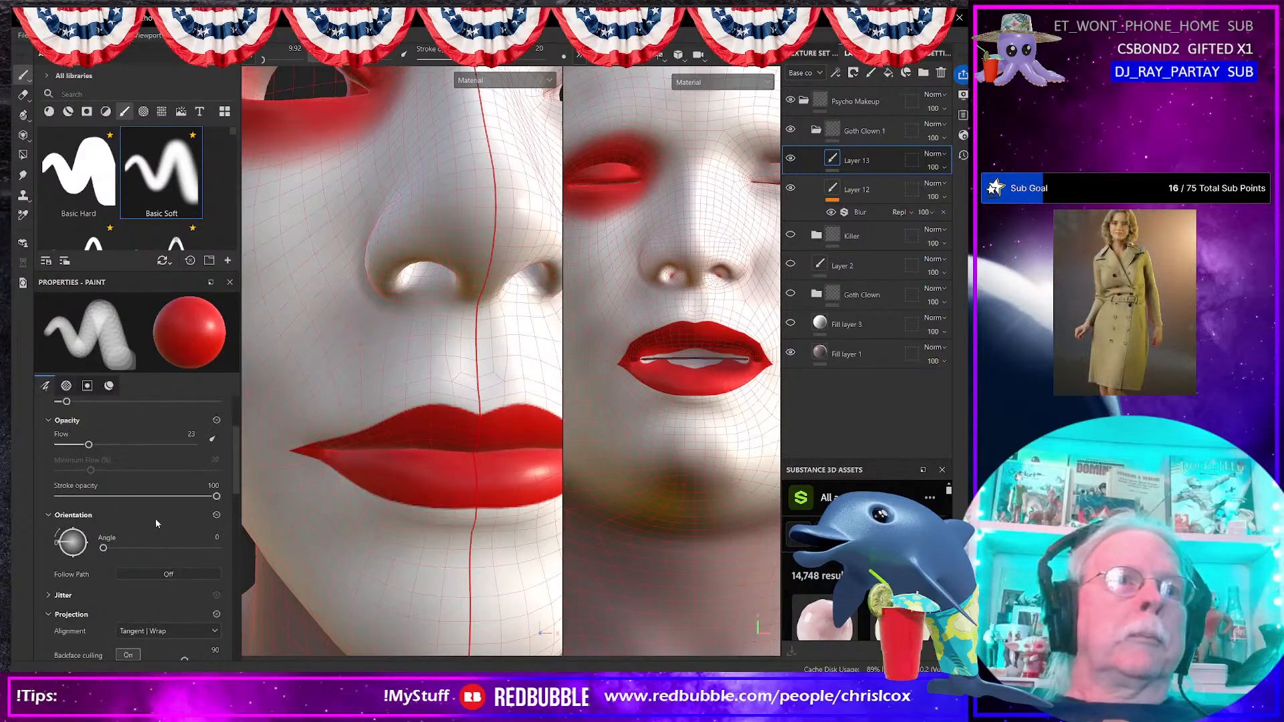
{"action": "left_click_drag", "start_coordinate": [90, 521], "coordinate": [192, 521]}
{"action": "scroll", "coordinate": [659, 368], "scroll_direction": "up", "scroll_amount": 3}
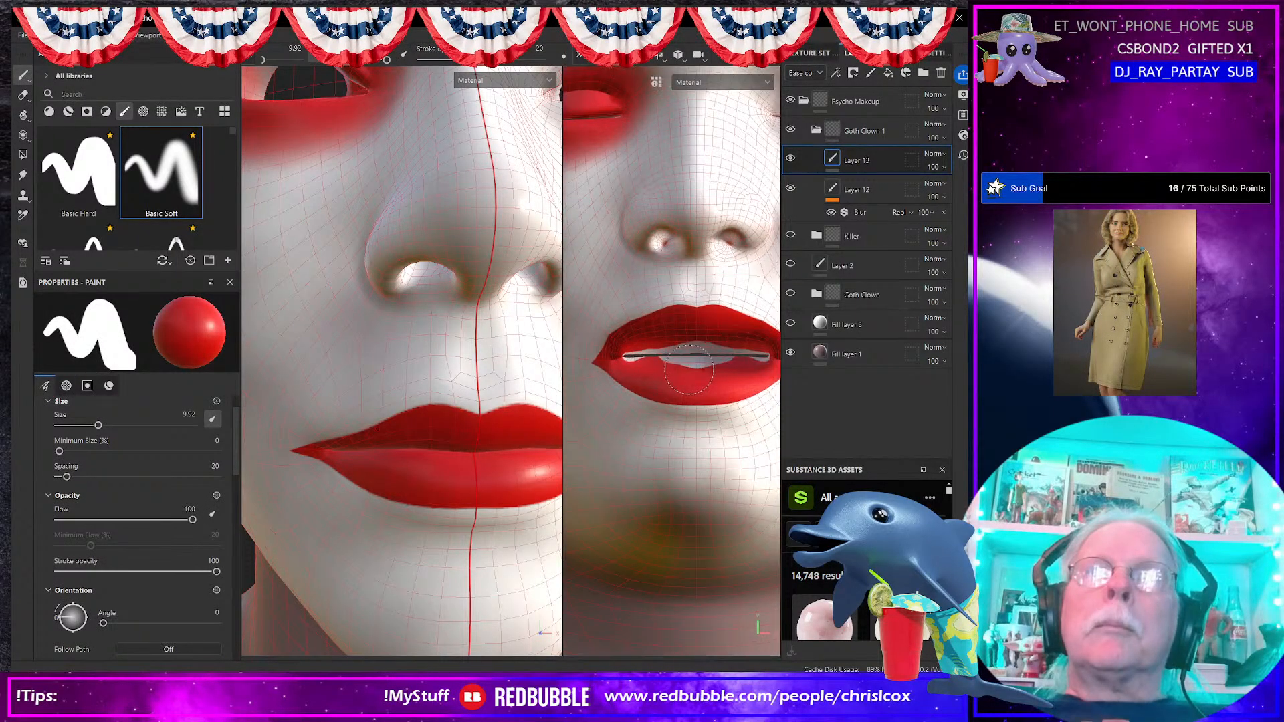
{"action": "mouse_move", "coordinate": [653, 357]}
{"action": "left_mouse_down"}
{"action": "mouse_move", "coordinate": [623, 356]}
{"action": "mouse_move", "coordinate": [729, 357]}
{"action": "left_mouse_up"}
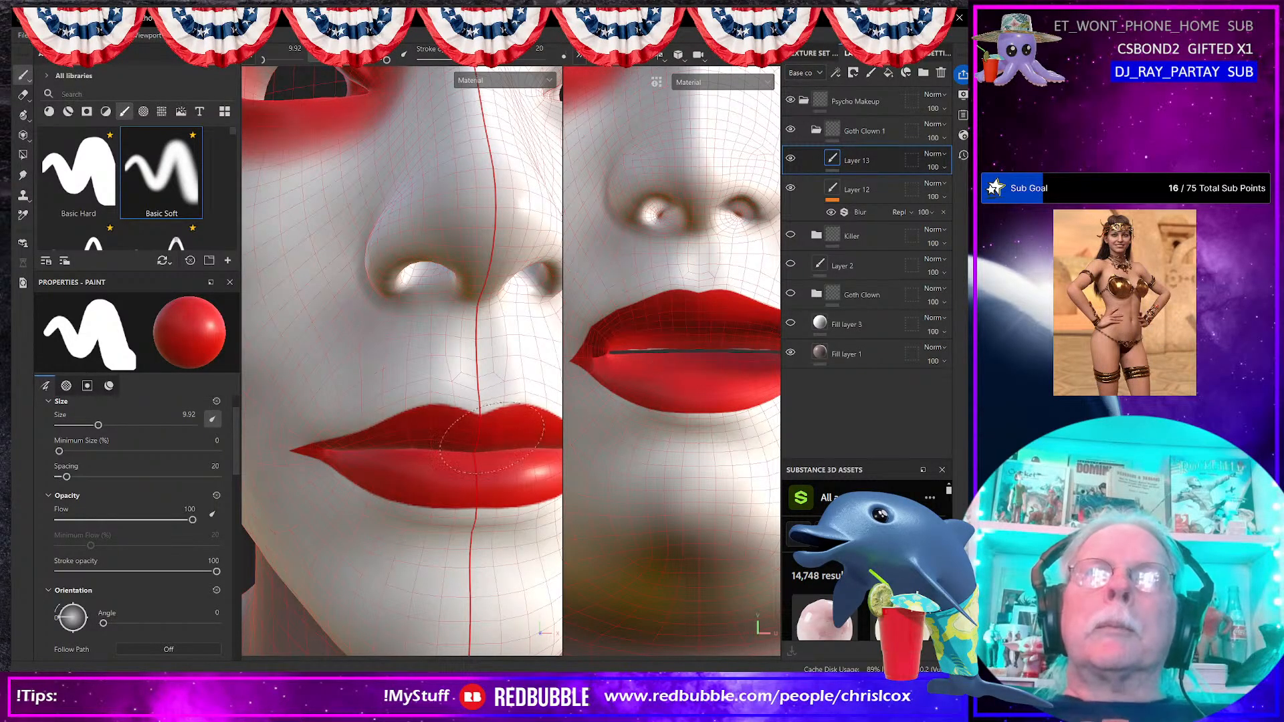
Step: Select Path 1 for editing and lower its two bottom points near the centre of the lower lip
{"action": "scroll", "coordinate": [468, 434], "scroll_direction": "down", "scroll_amount": 4}
{"action": "mouse_move", "coordinate": [435, 486]}
{"action": "left_mouse_down", "text": "alt"}
{"action": "mouse_move", "coordinate": [423, 516]}
{"action": "mouse_move", "coordinate": [351, 521]}
{"action": "mouse_move", "coordinate": [421, 510]}
{"action": "left_mouse_up", "text": "alt"}
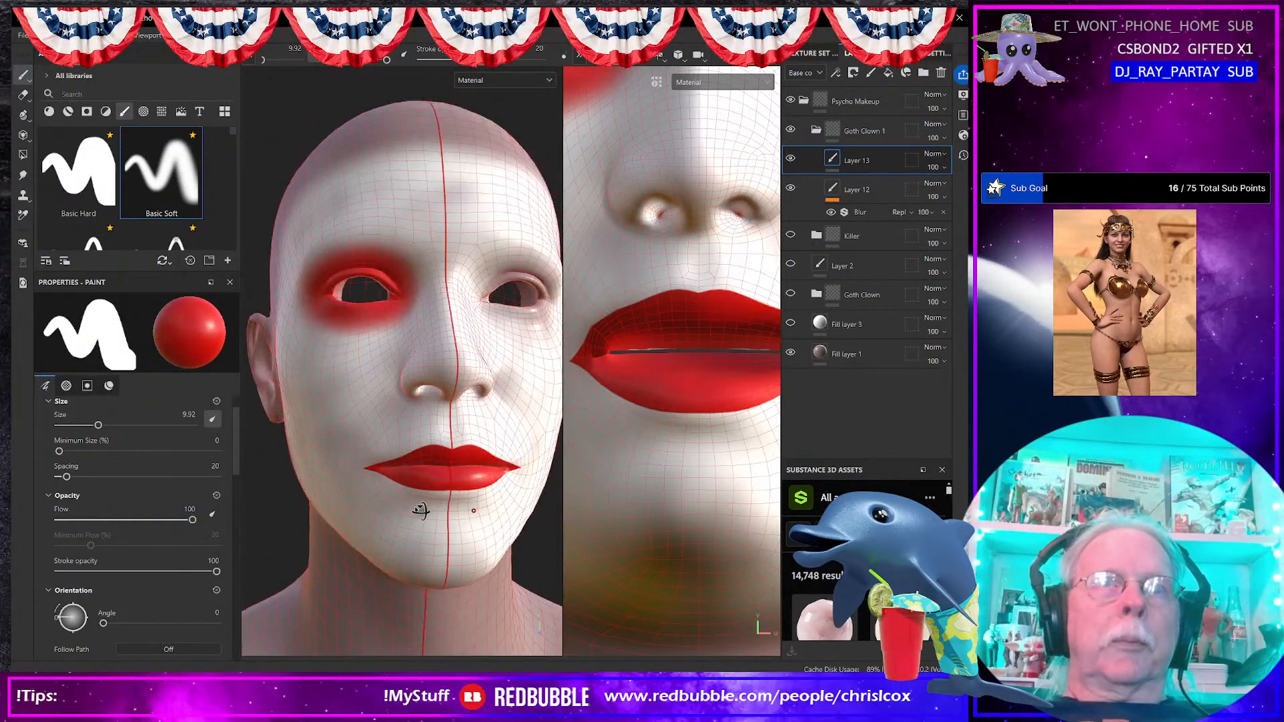
{"action": "scroll", "coordinate": [468, 522], "scroll_direction": "up", "scroll_amount": 5}
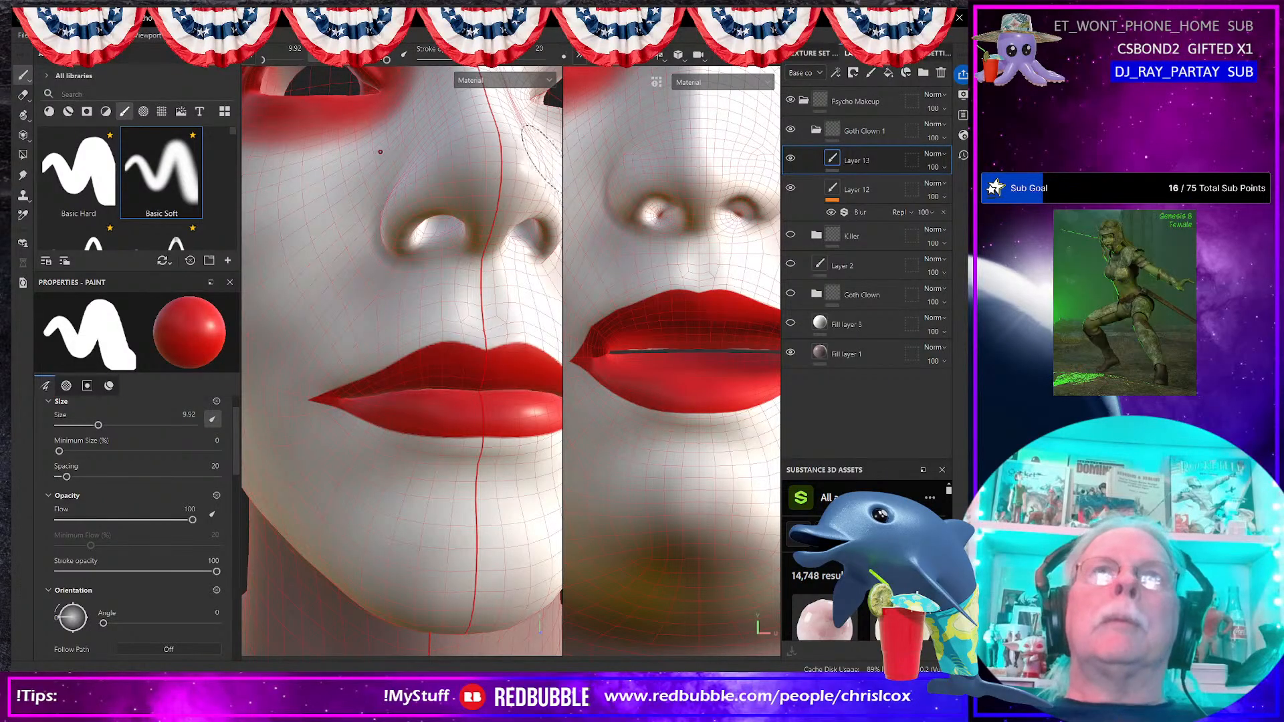
{"action": "left_click_drag", "start_coordinate": [563, 164], "coordinate": [581, 164]}
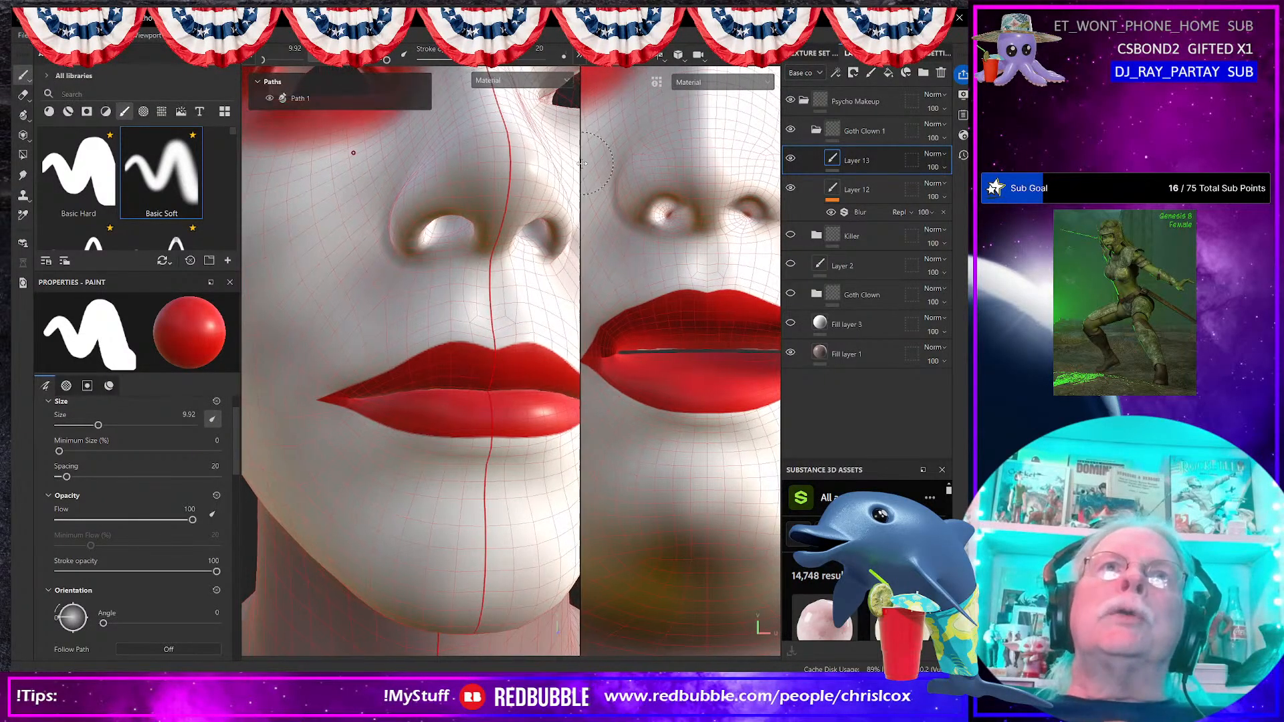
{"action": "left_click", "coordinate": [306, 99]}
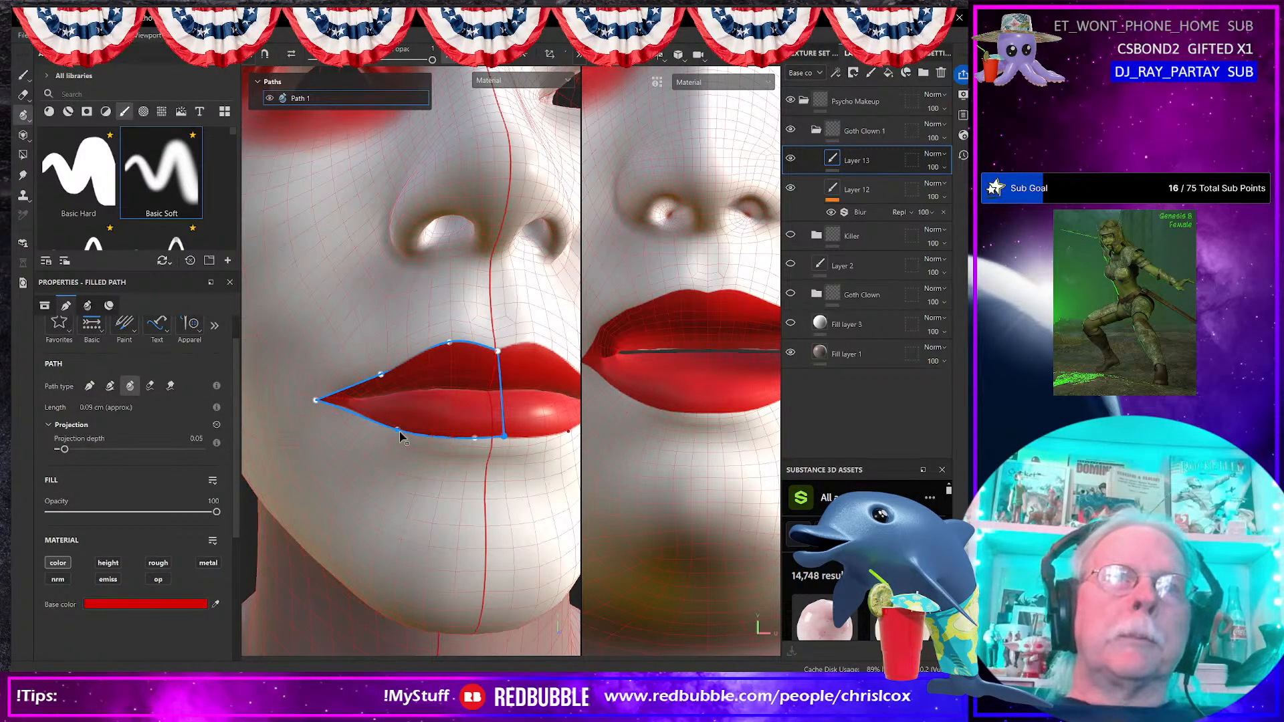
{"action": "scroll", "coordinate": [424, 450], "scroll_direction": "up", "scroll_amount": 3}
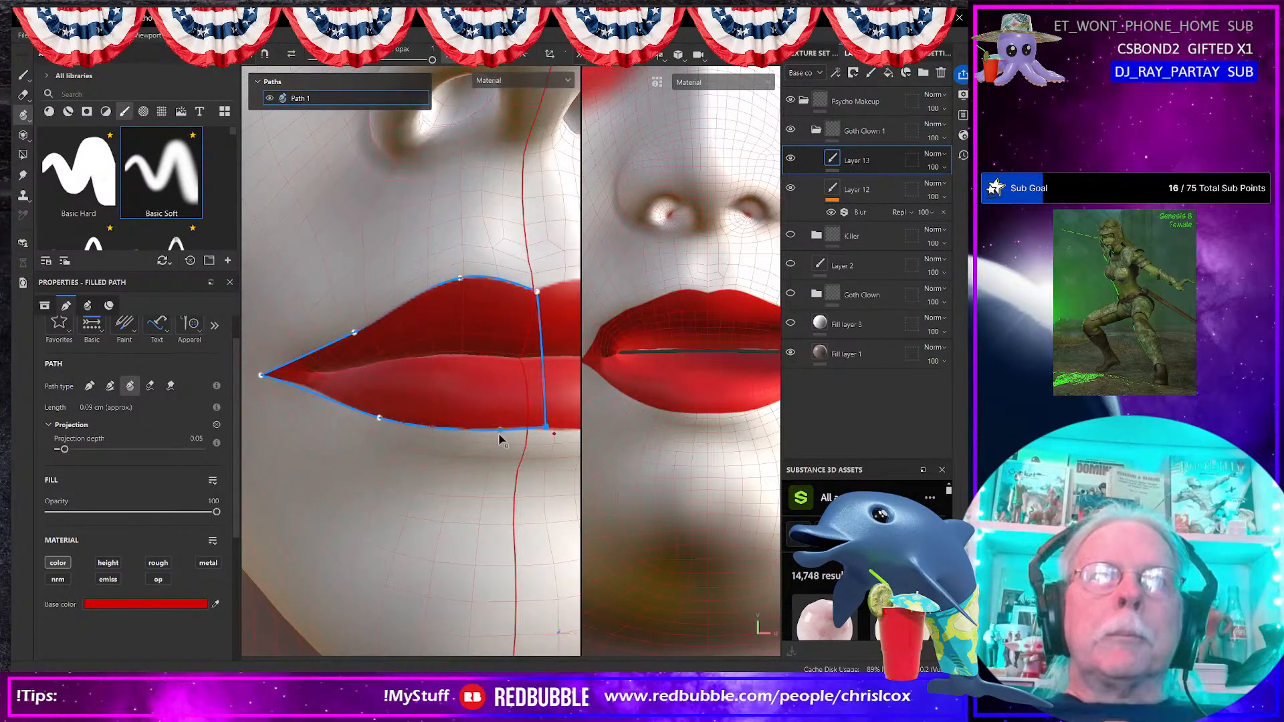
{"action": "left_click_drag", "start_coordinate": [499, 429], "coordinate": [542, 443]}
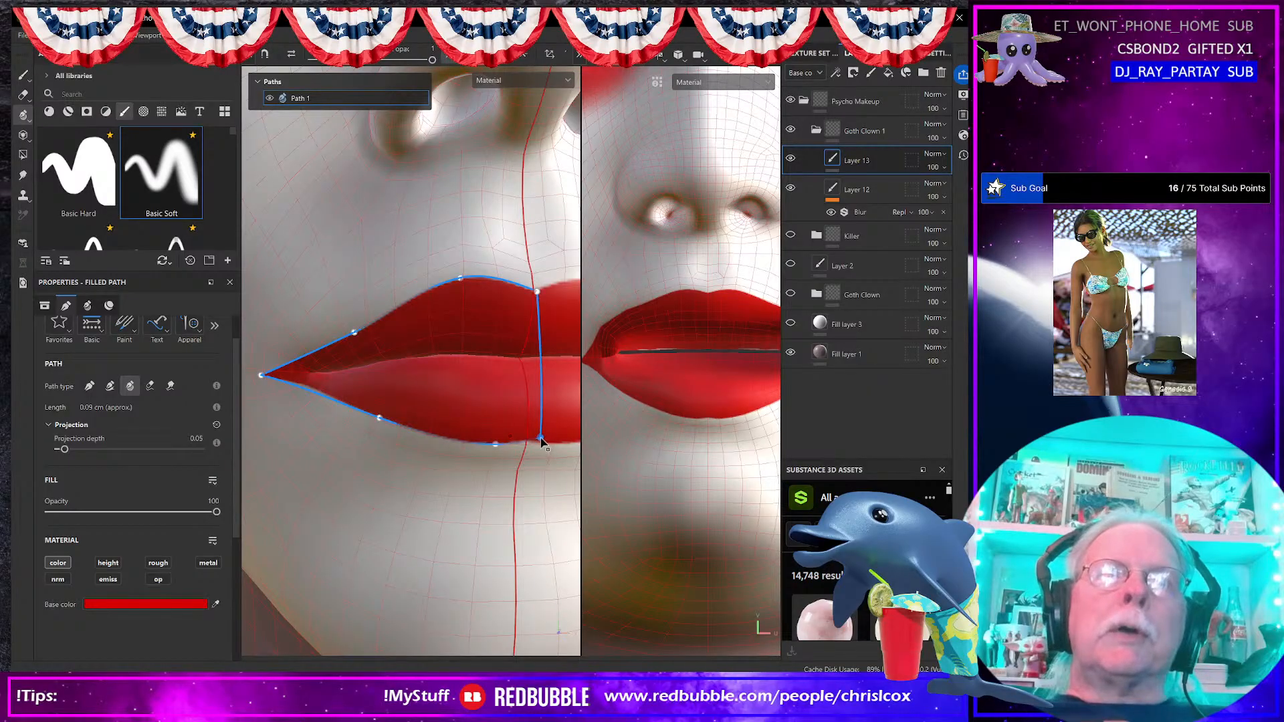
Step: Try shaping the upper edge of the lip path near the mouth corner by adding a point and moving it upward
{"action": "left_click_drag", "start_coordinate": [261, 378], "coordinate": [300, 375]}
{"action": "scroll", "coordinate": [300, 376], "scroll_direction": "up", "scroll_amount": 5}
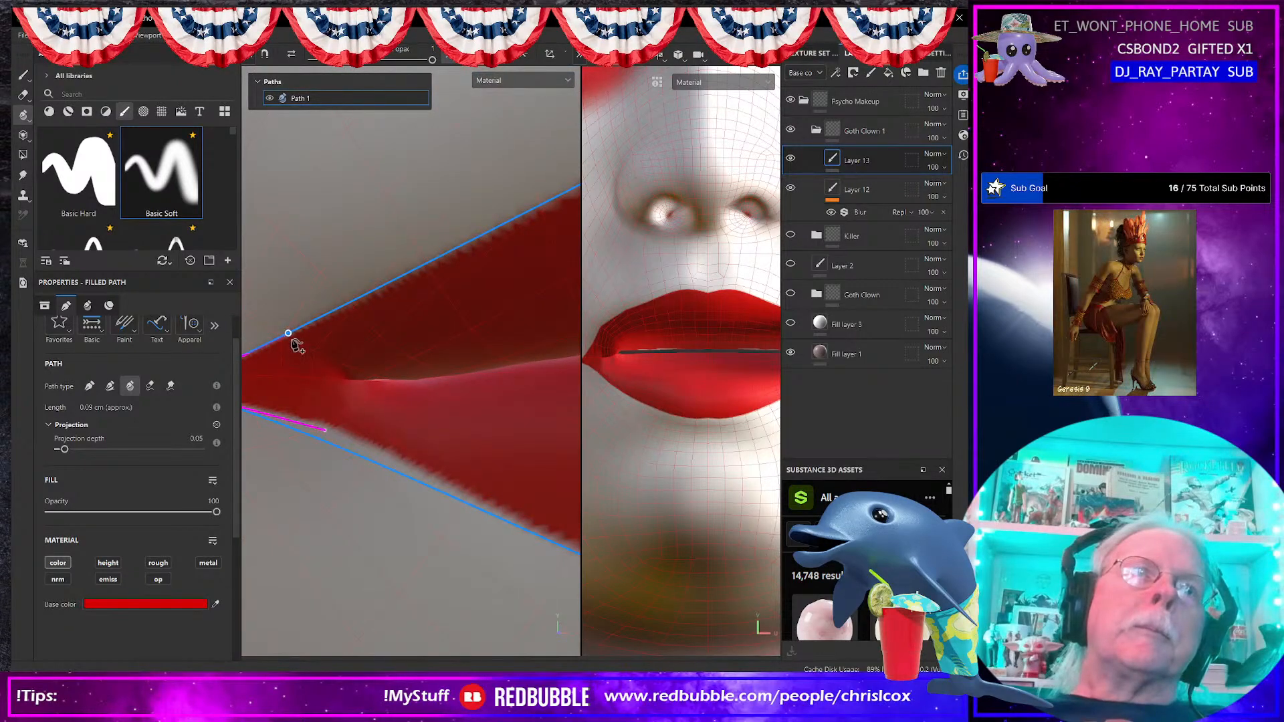
{"action": "left_click_drag", "start_coordinate": [310, 331], "coordinate": [309, 302]}
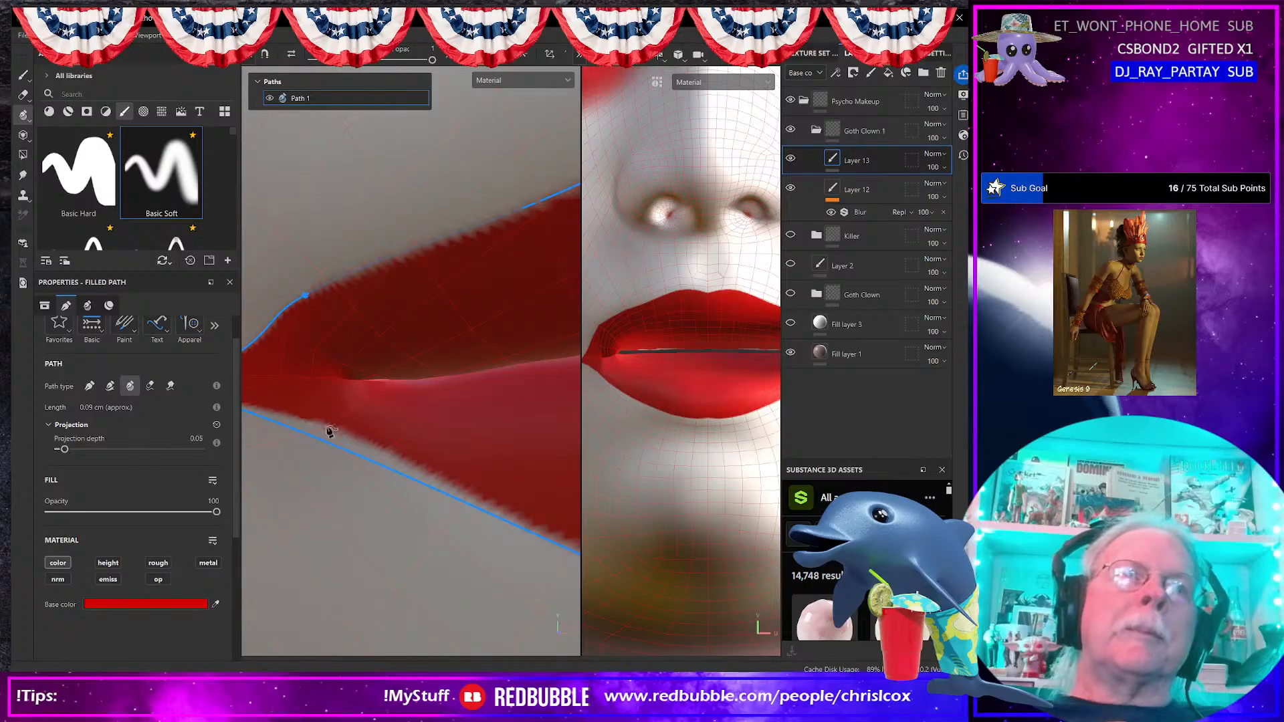
{"action": "left_click_drag", "start_coordinate": [338, 396], "coordinate": [425, 389]}
{"action": "scroll", "coordinate": [428, 393], "scroll_direction": "down", "scroll_amount": 2}
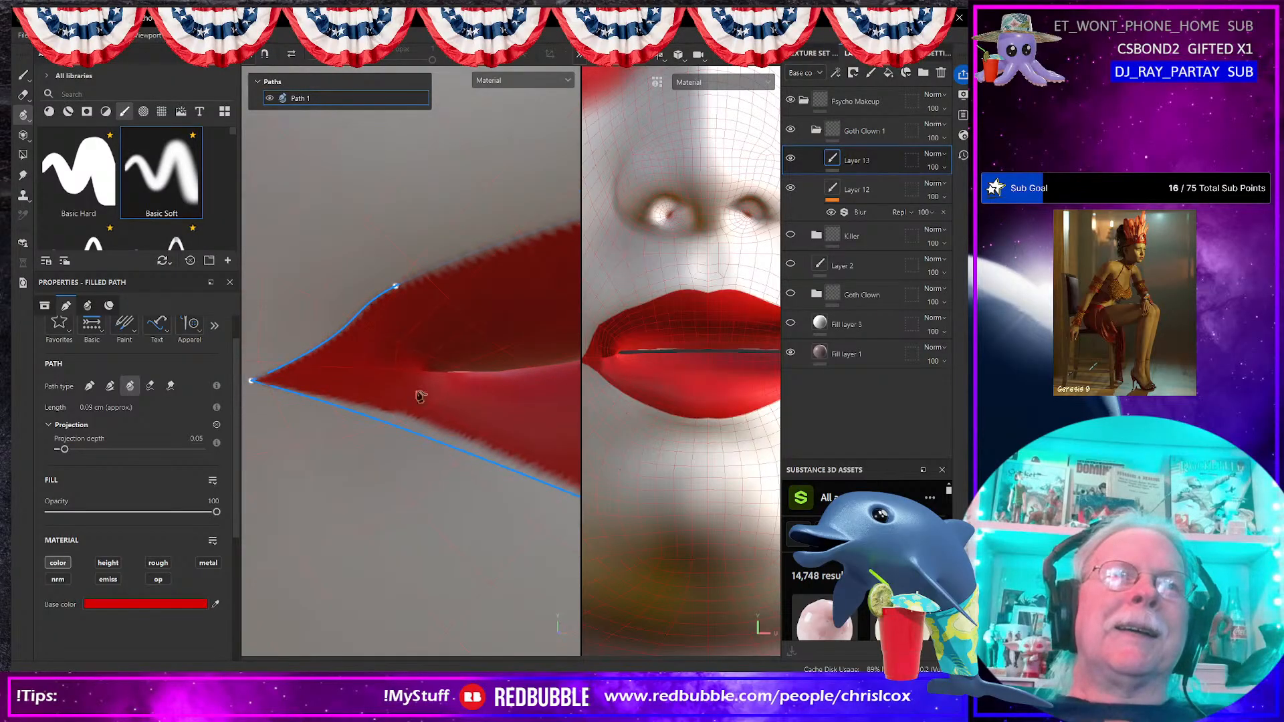
Step: Pull both tangent handles of the mouth-corner point inward to taper the lip tip, and delete the extra point on the upper edge
{"action": "left_click", "coordinate": [255, 384]}
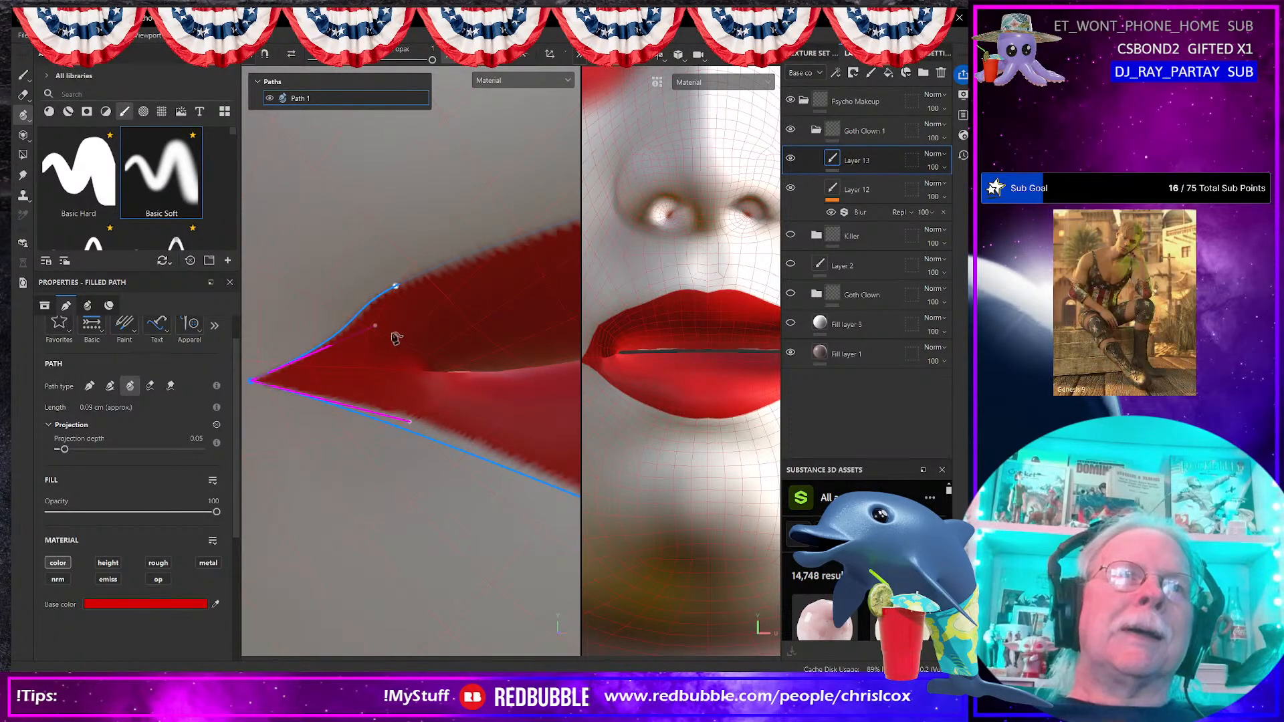
{"action": "left_click_drag", "start_coordinate": [389, 336], "coordinate": [471, 357]}
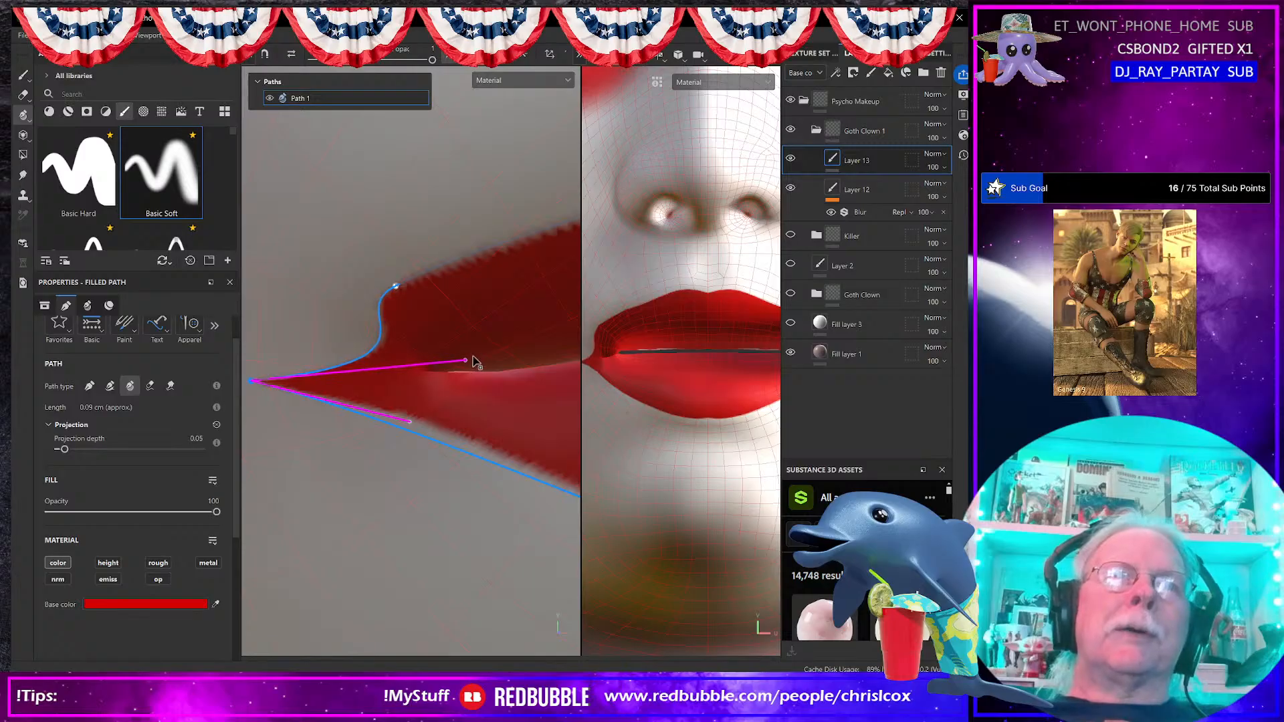
{"action": "left_click_drag", "start_coordinate": [411, 427], "coordinate": [463, 394]}
{"action": "left_click", "coordinate": [395, 287]}
{"action": "key", "text": "Delete"}
{"action": "scroll", "coordinate": [426, 338], "scroll_direction": "up", "scroll_amount": 3}
{"action": "scroll", "coordinate": [431, 339], "scroll_direction": "down", "scroll_amount": 4}
{"action": "scroll", "coordinate": [434, 341], "scroll_direction": "down", "scroll_amount": 6}
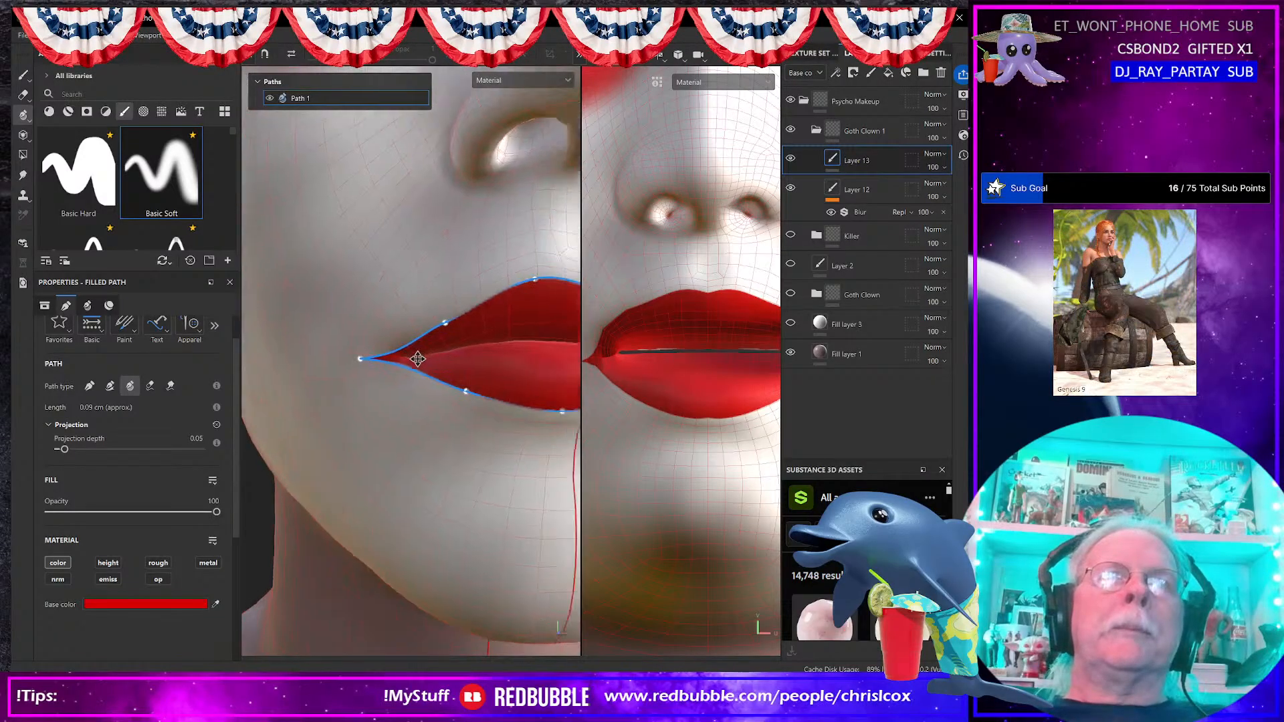
{"action": "scroll", "coordinate": [358, 386], "scroll_direction": "down", "scroll_amount": 4}
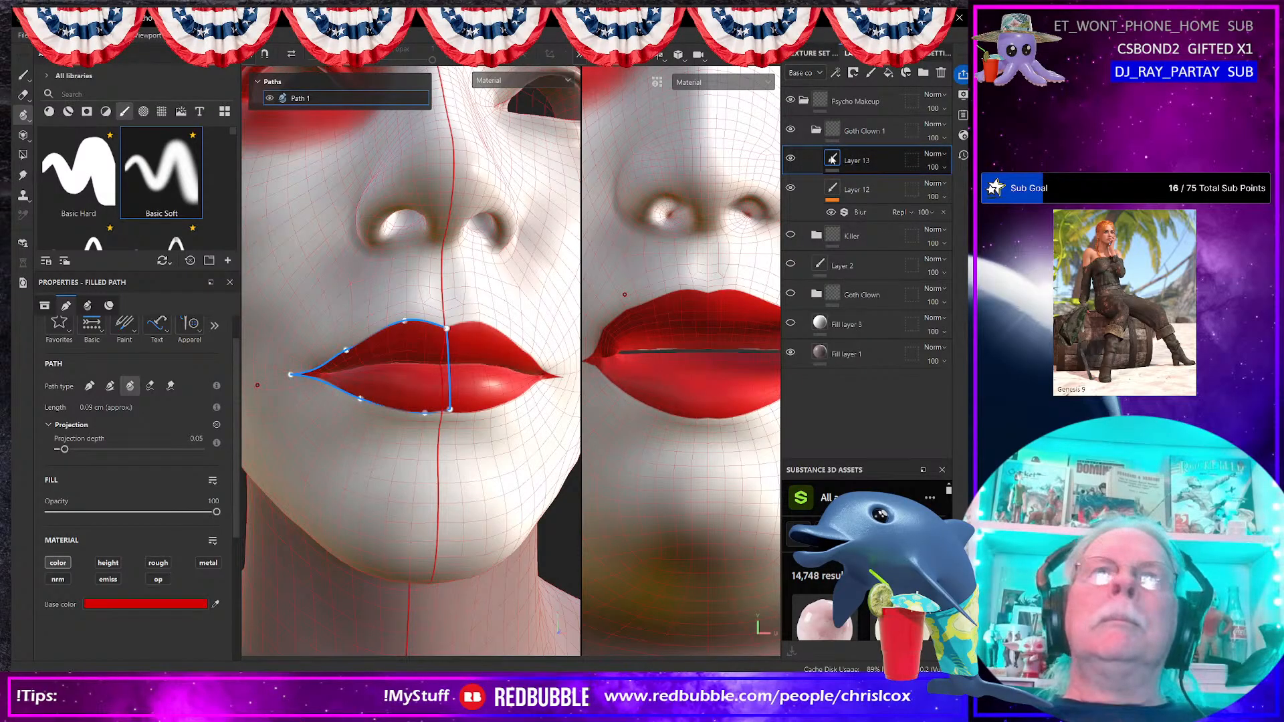
Step: Copy Path 1 from Layer 13 and paste it into a new paint layer directly above it
{"action": "right_click", "coordinate": [870, 162]}
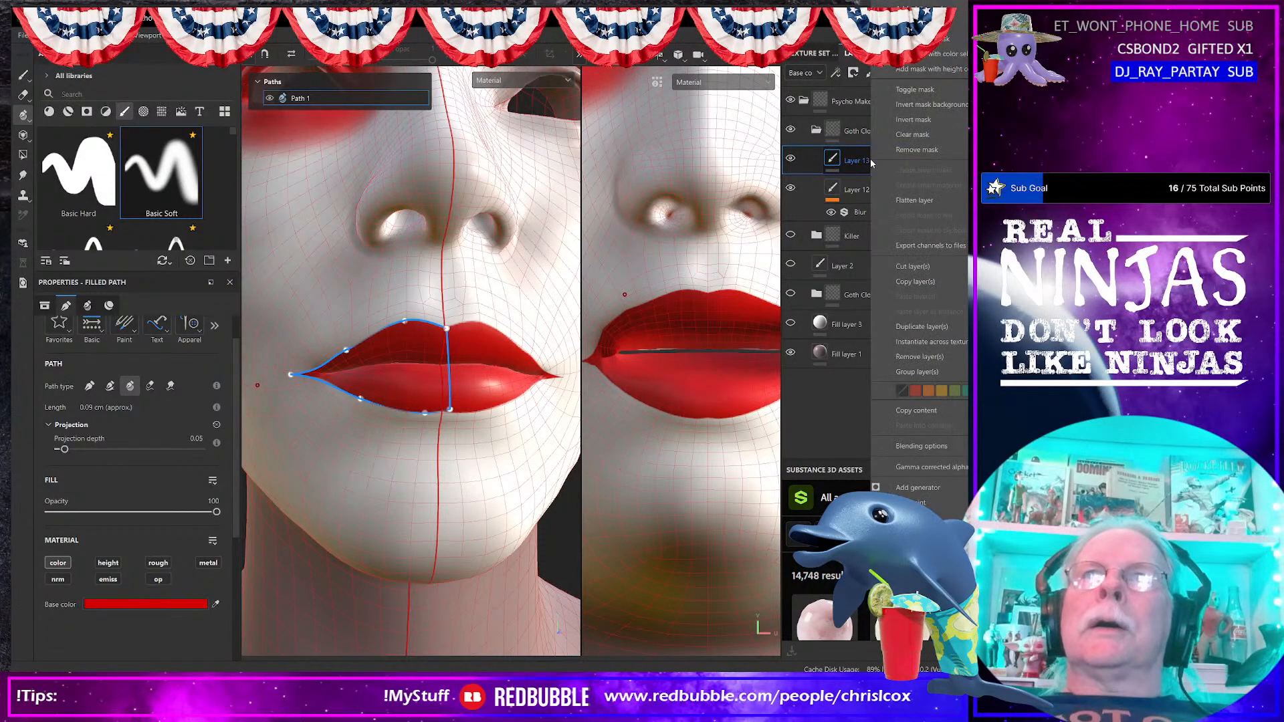
{"action": "left_click", "coordinate": [863, 167]}
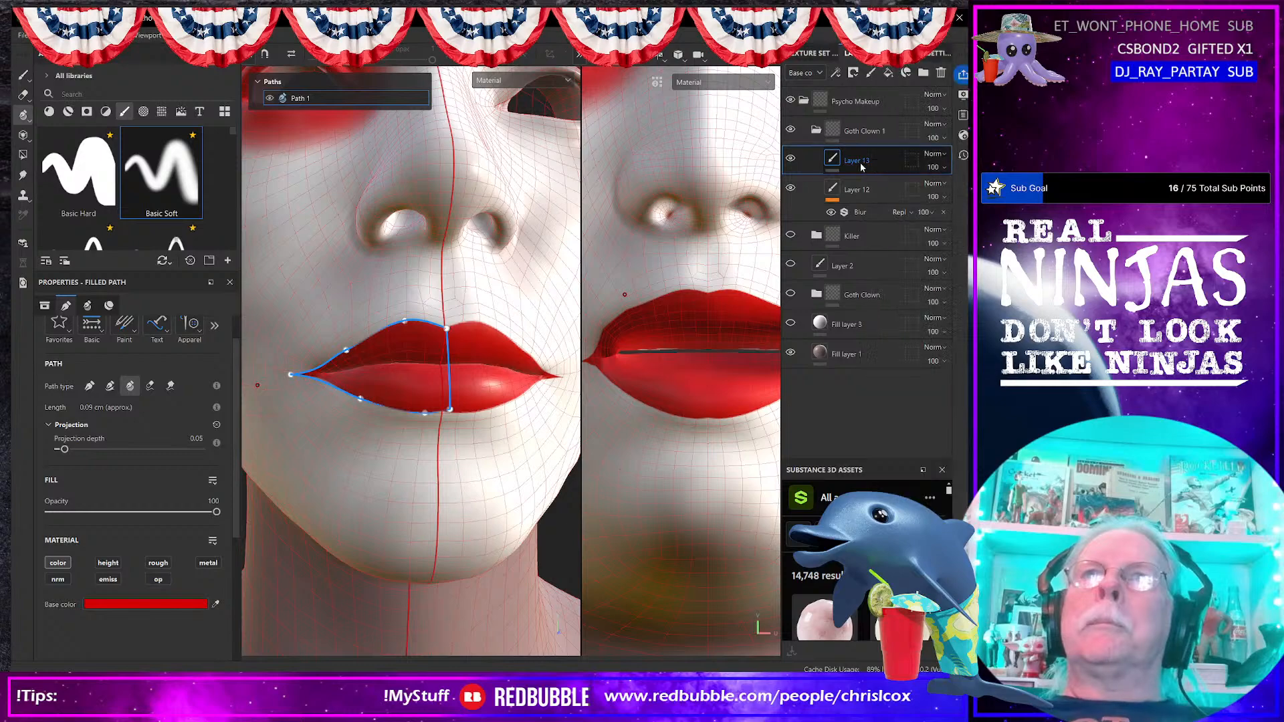
{"action": "right_click", "coordinate": [321, 99]}
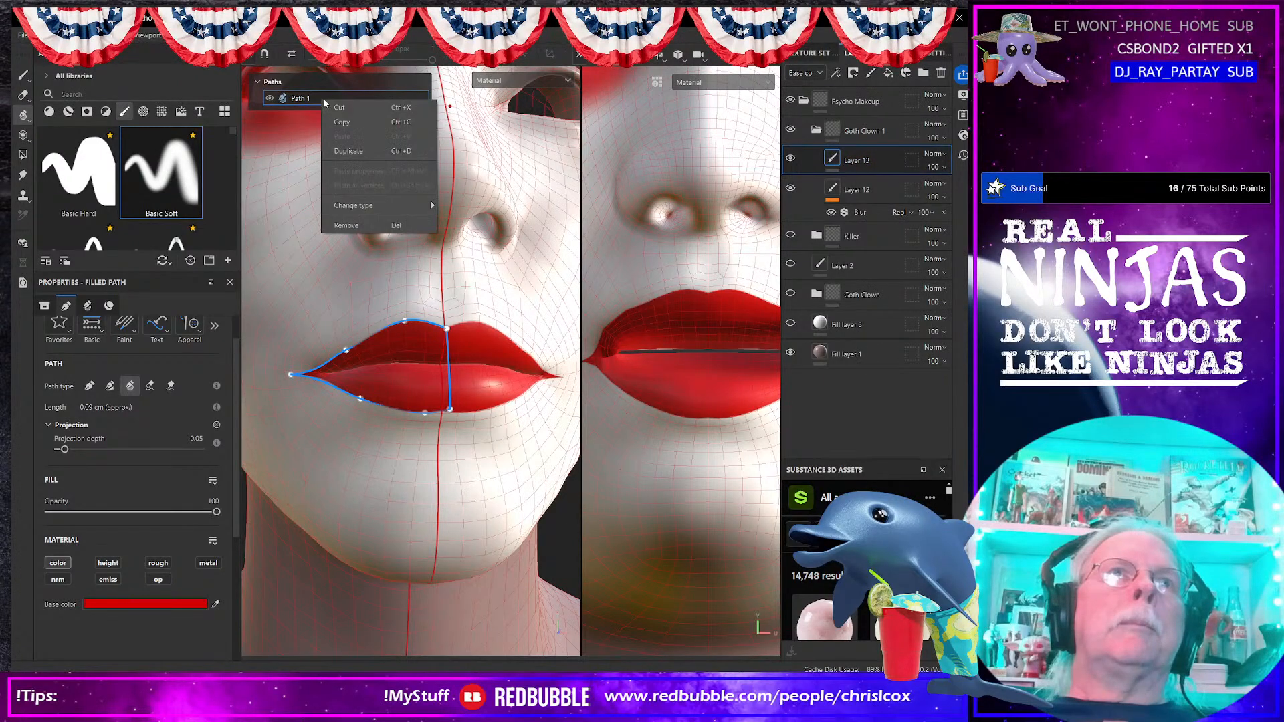
{"action": "left_click", "coordinate": [346, 121]}
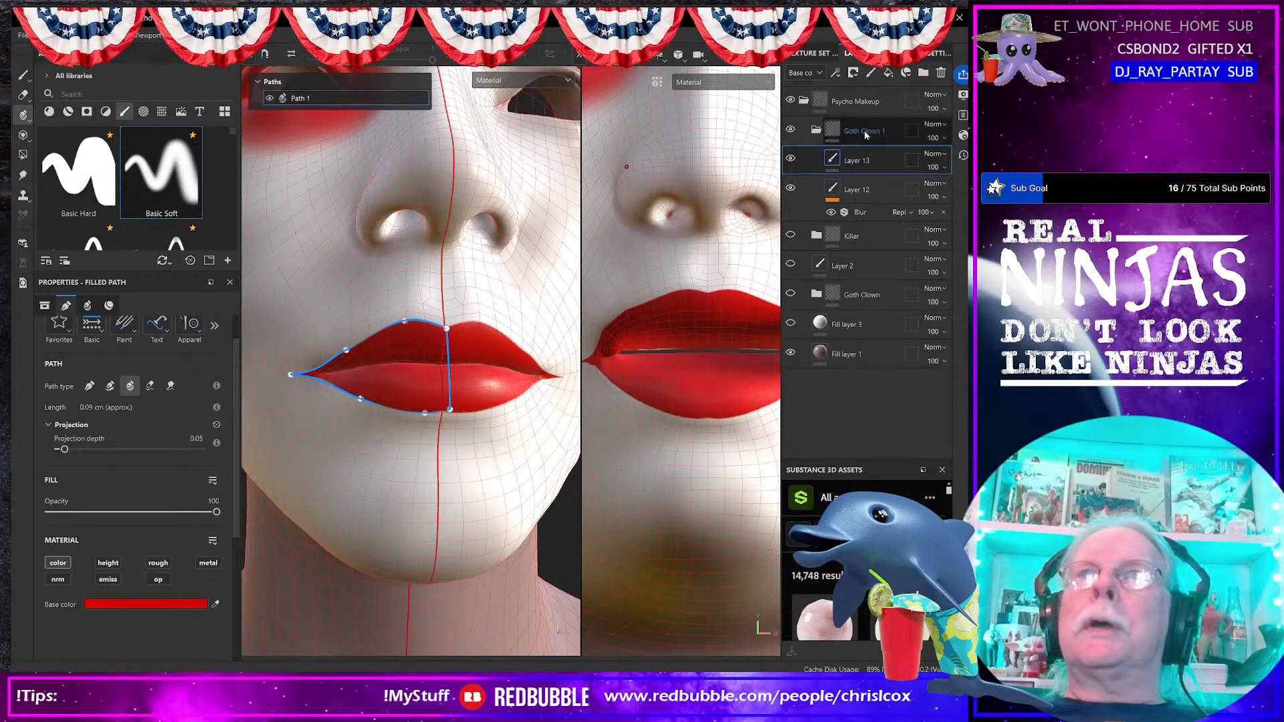
{"action": "key", "text": "ctrl+v"}
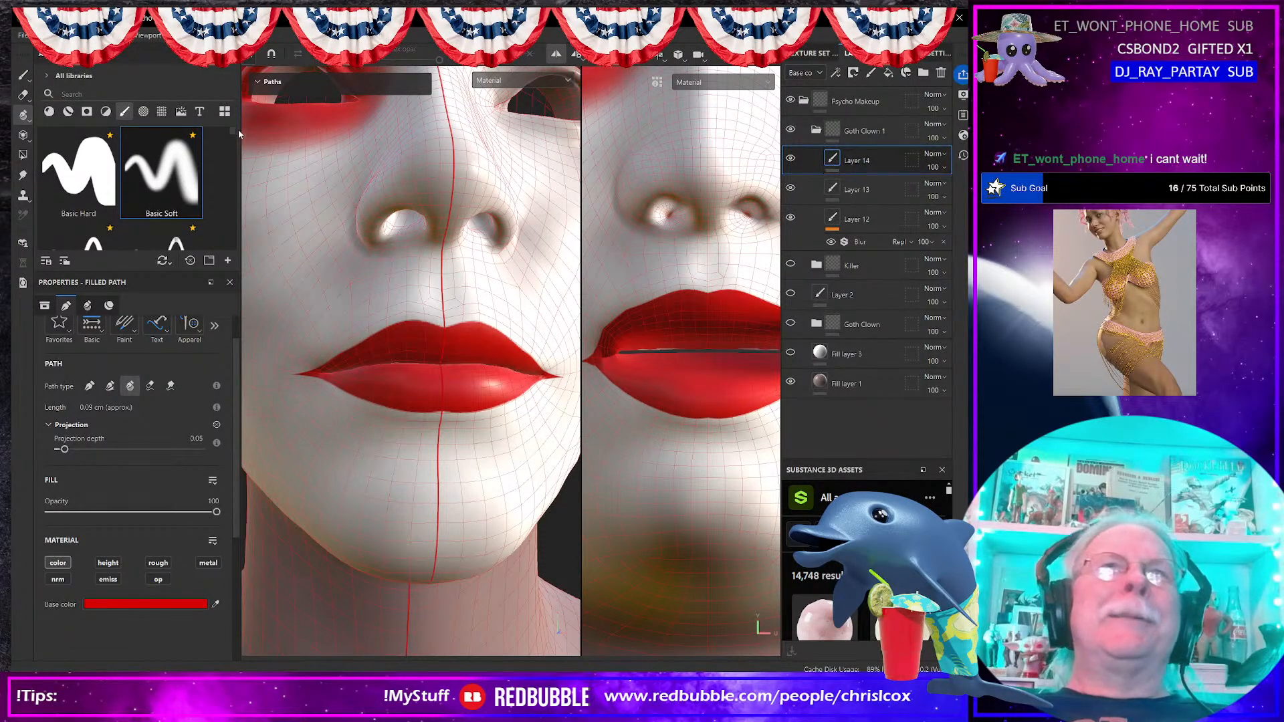
{"action": "left_click", "coordinate": [276, 83]}
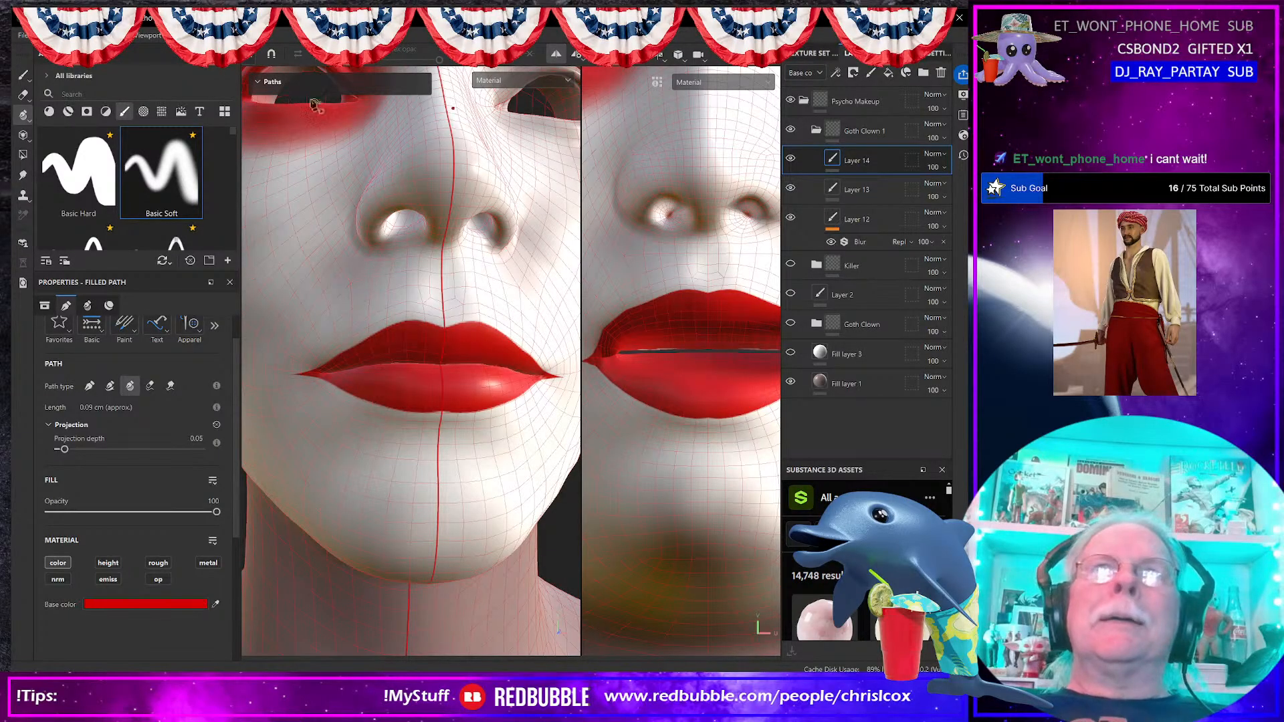
{"action": "left_click", "coordinate": [259, 84]}
{"action": "left_click", "coordinate": [258, 85]}
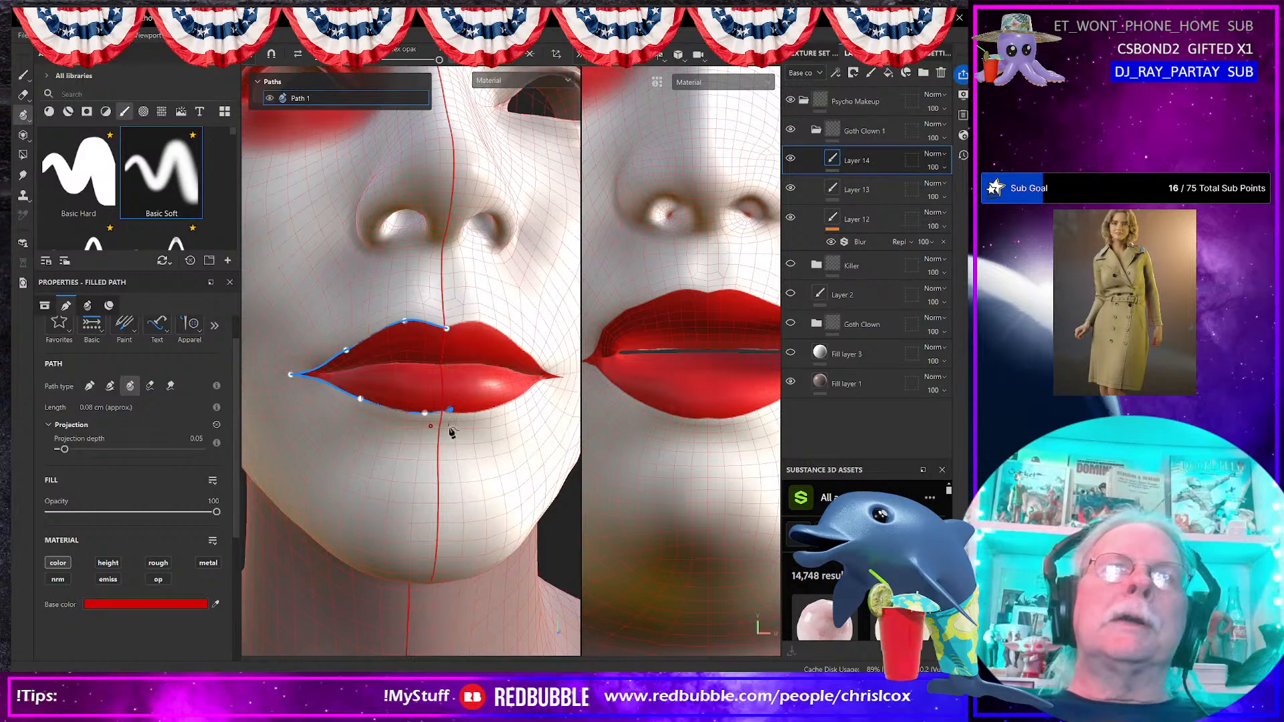
Step: Change the copied lip path's type to paint along path and apply the Basic Hard brush to it
{"action": "scroll", "coordinate": [444, 428], "scroll_direction": "up", "scroll_amount": 4}
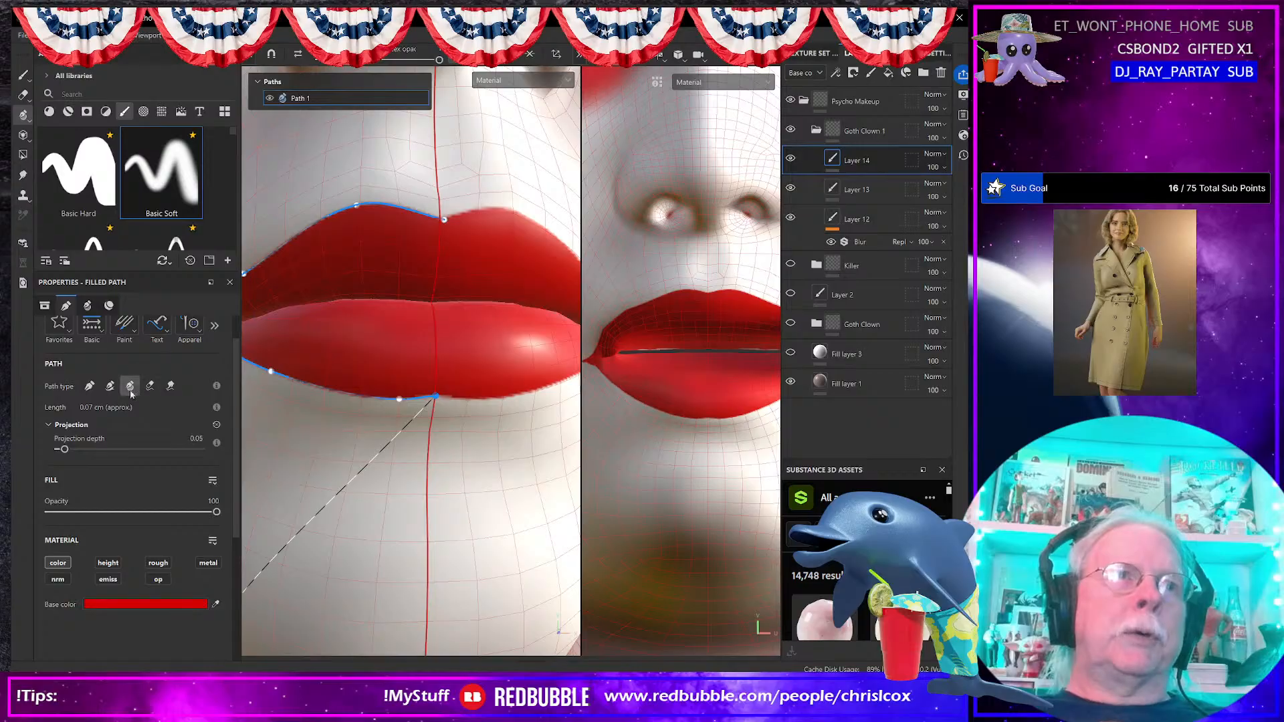
{"action": "left_click", "coordinate": [89, 386]}
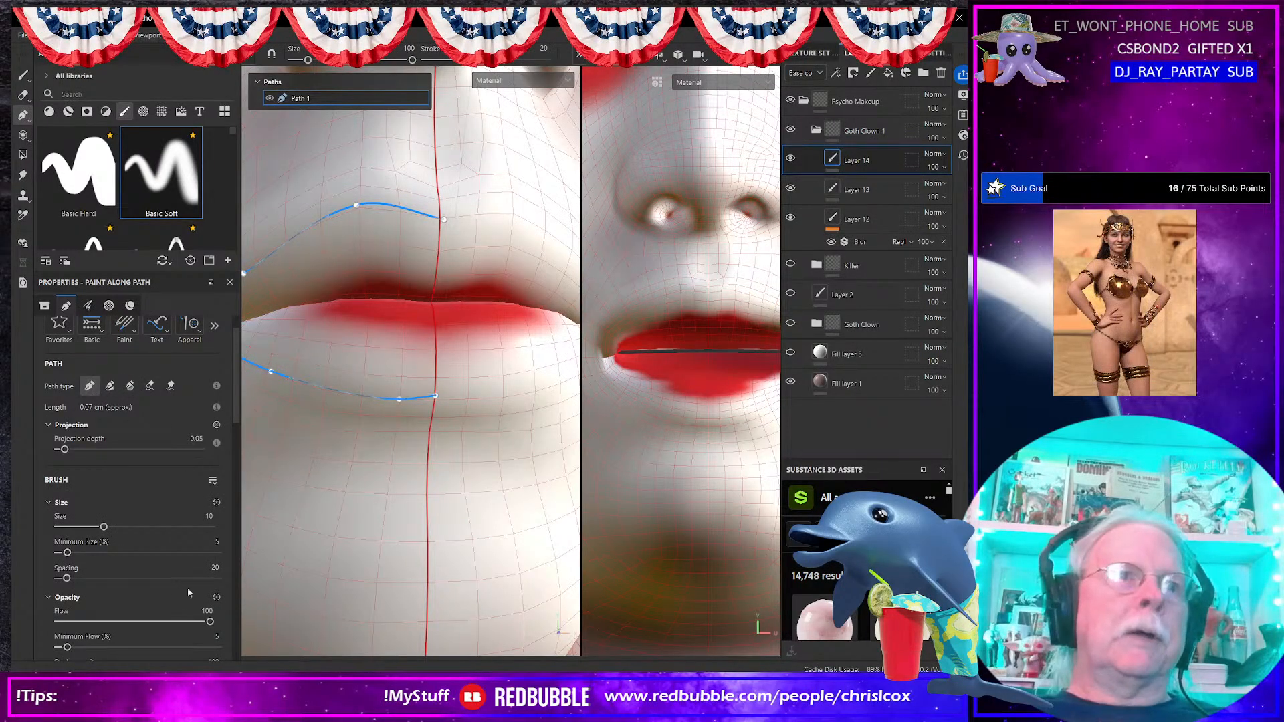
{"action": "scroll", "coordinate": [147, 545], "scroll_direction": "down", "scroll_amount": 10}
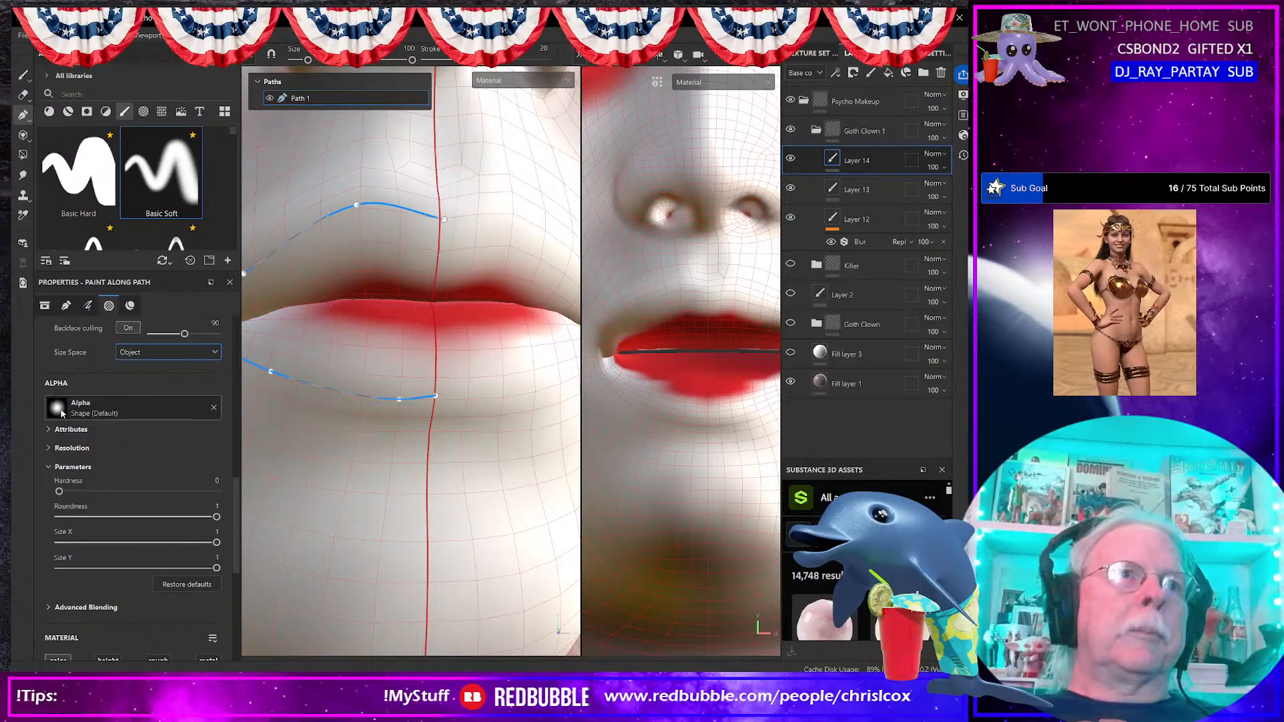
{"action": "left_click", "coordinate": [80, 179]}
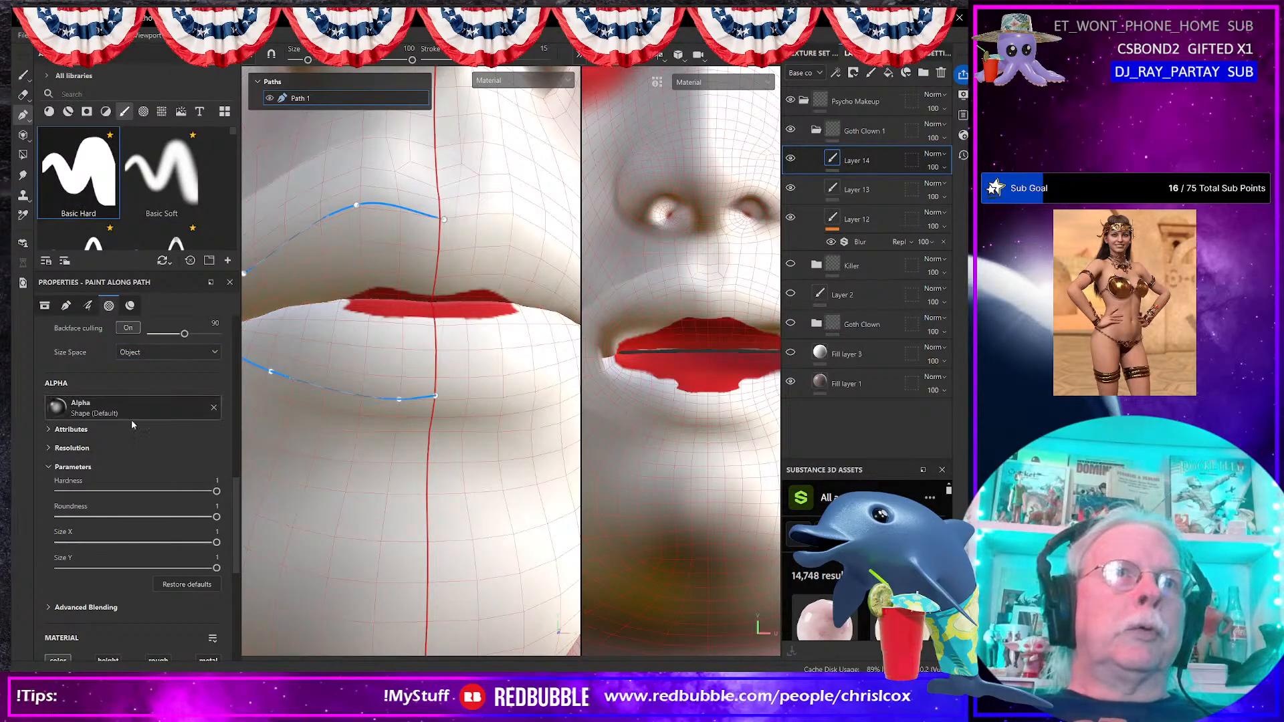
Step: Set the base color of the lip outline path to near-black (121212)
{"action": "scroll", "coordinate": [134, 448], "scroll_direction": "down", "scroll_amount": 3}
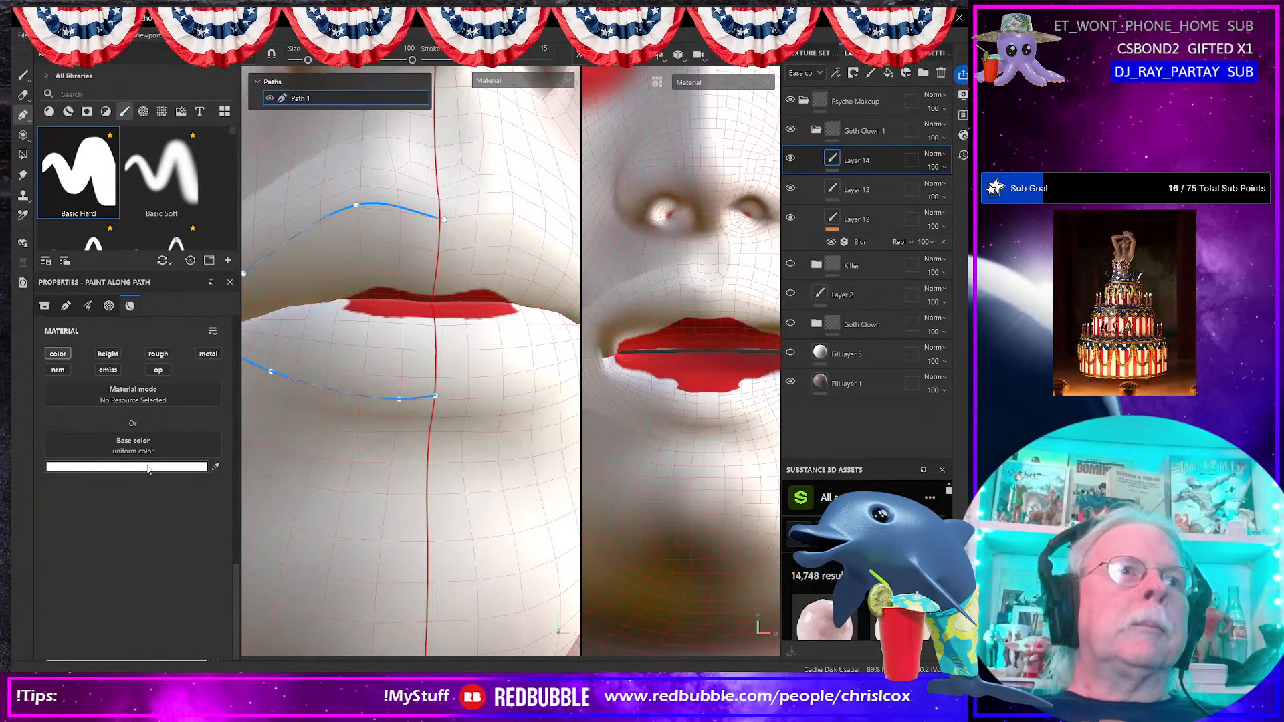
{"action": "left_click", "coordinate": [139, 451]}
{"action": "left_click_drag", "start_coordinate": [267, 441], "coordinate": [155, 501]}
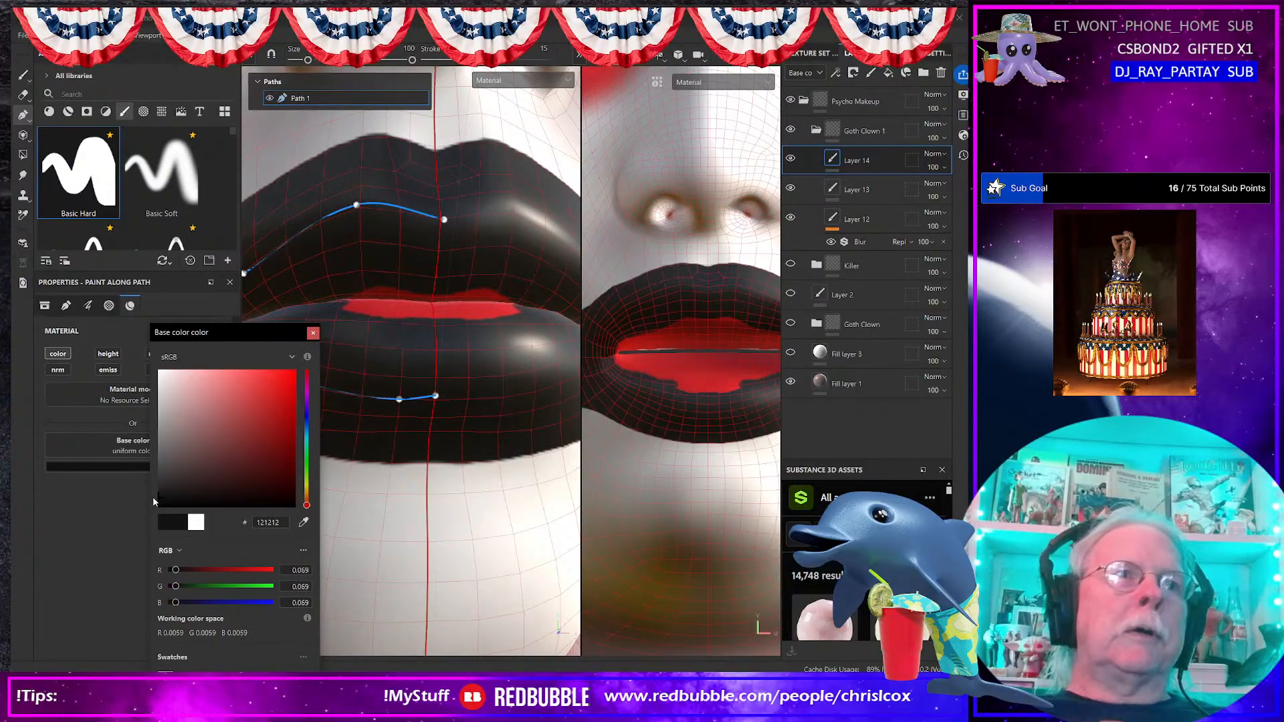
{"action": "left_click", "coordinate": [312, 333]}
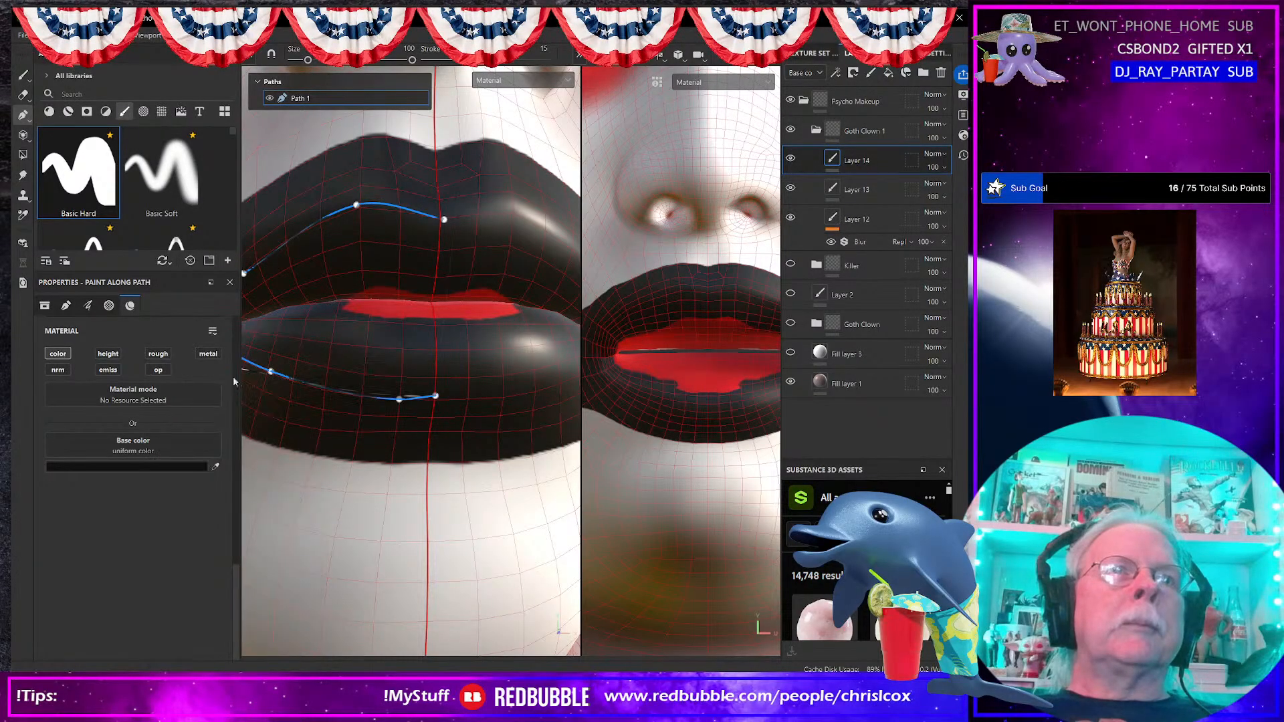
Step: Reduce the brush size of the lip outline path to 0.57
{"action": "scroll", "coordinate": [200, 424], "scroll_direction": "up", "scroll_amount": 5}
{"action": "scroll", "coordinate": [200, 424], "scroll_direction": "up", "scroll_amount": 4}
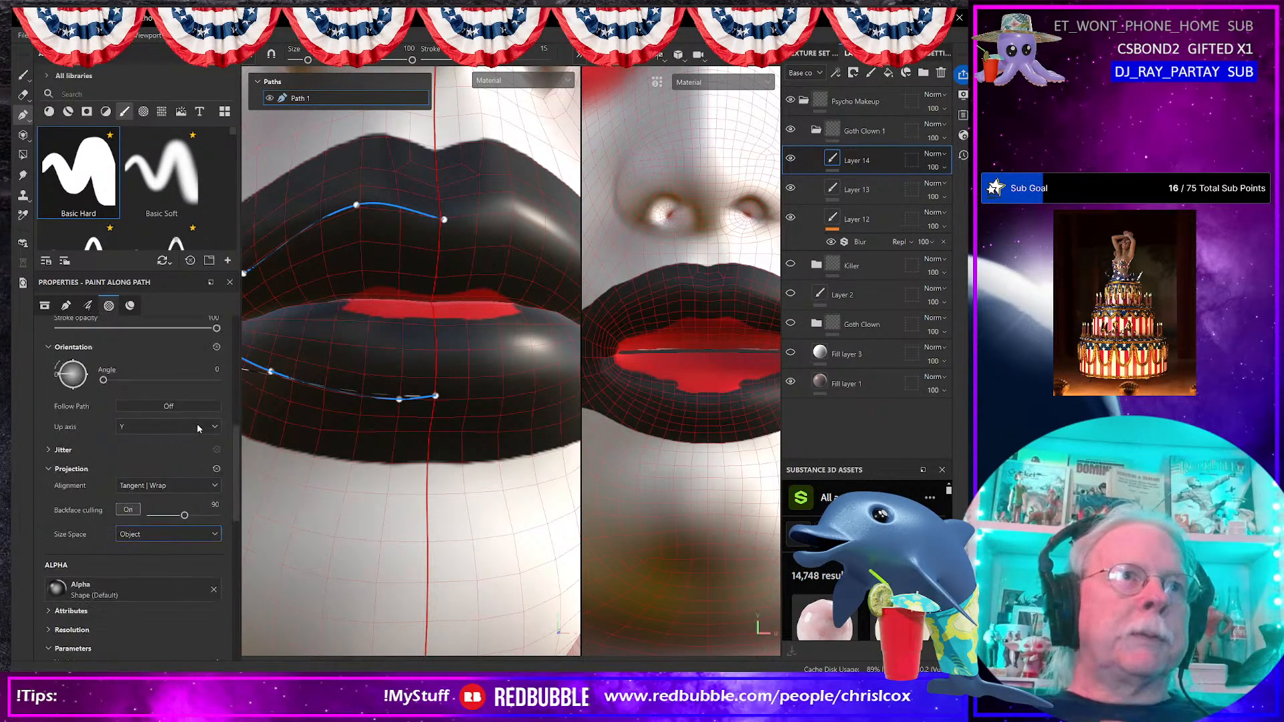
{"action": "scroll", "coordinate": [183, 462], "scroll_direction": "up", "scroll_amount": 8}
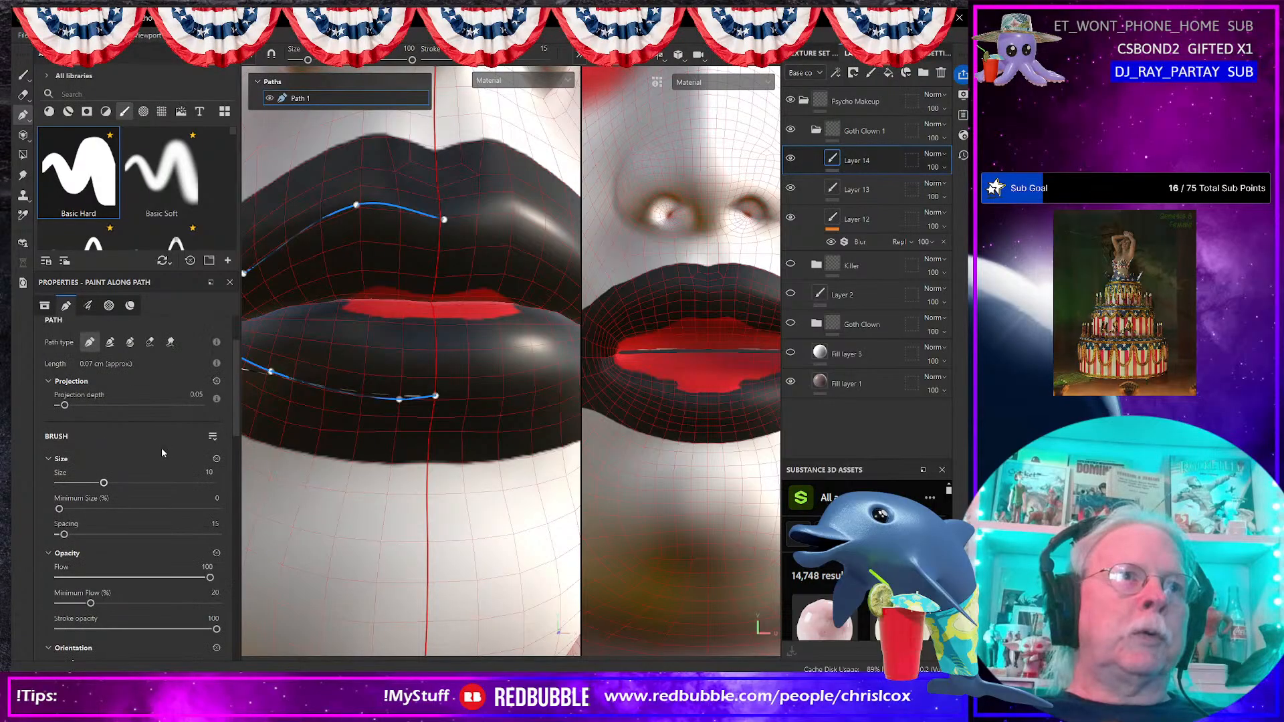
{"action": "left_click_drag", "start_coordinate": [104, 482], "coordinate": [67, 497]}
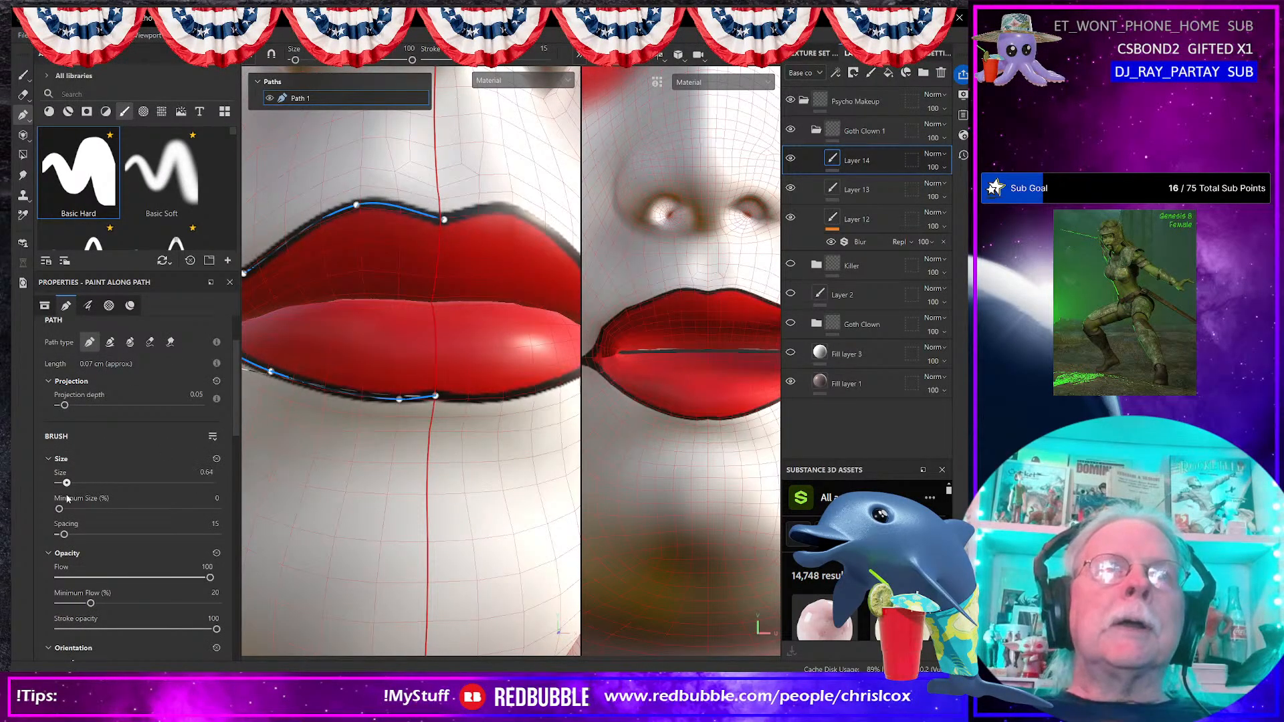
{"action": "scroll", "coordinate": [431, 481], "scroll_direction": "up", "scroll_amount": 2}
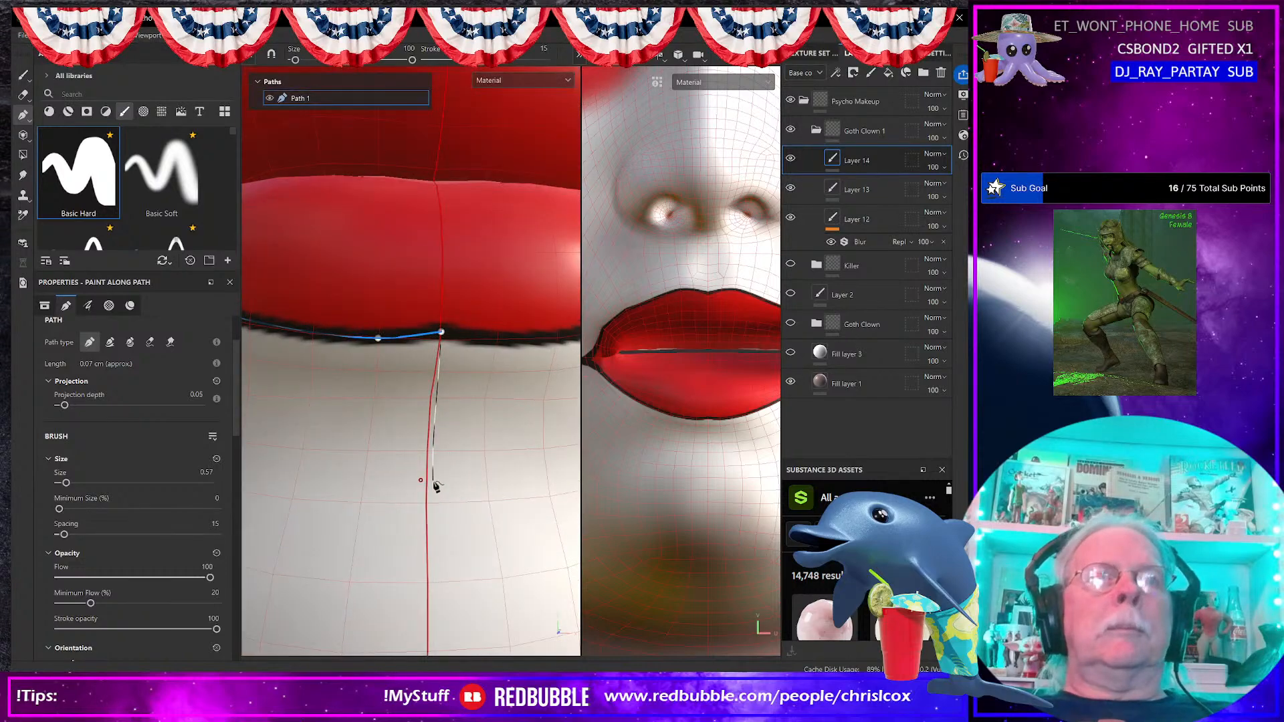
Step: Draw a closed four-point path under the red-shaded eye, following the lower lid and dropping to a point on the cheek
{"action": "scroll", "coordinate": [431, 482], "scroll_direction": "down", "scroll_amount": 5}
{"action": "scroll", "coordinate": [433, 480], "scroll_direction": "down", "scroll_amount": 3}
{"action": "left_click_drag", "start_coordinate": [430, 486], "coordinate": [434, 499], "text": "alt"}
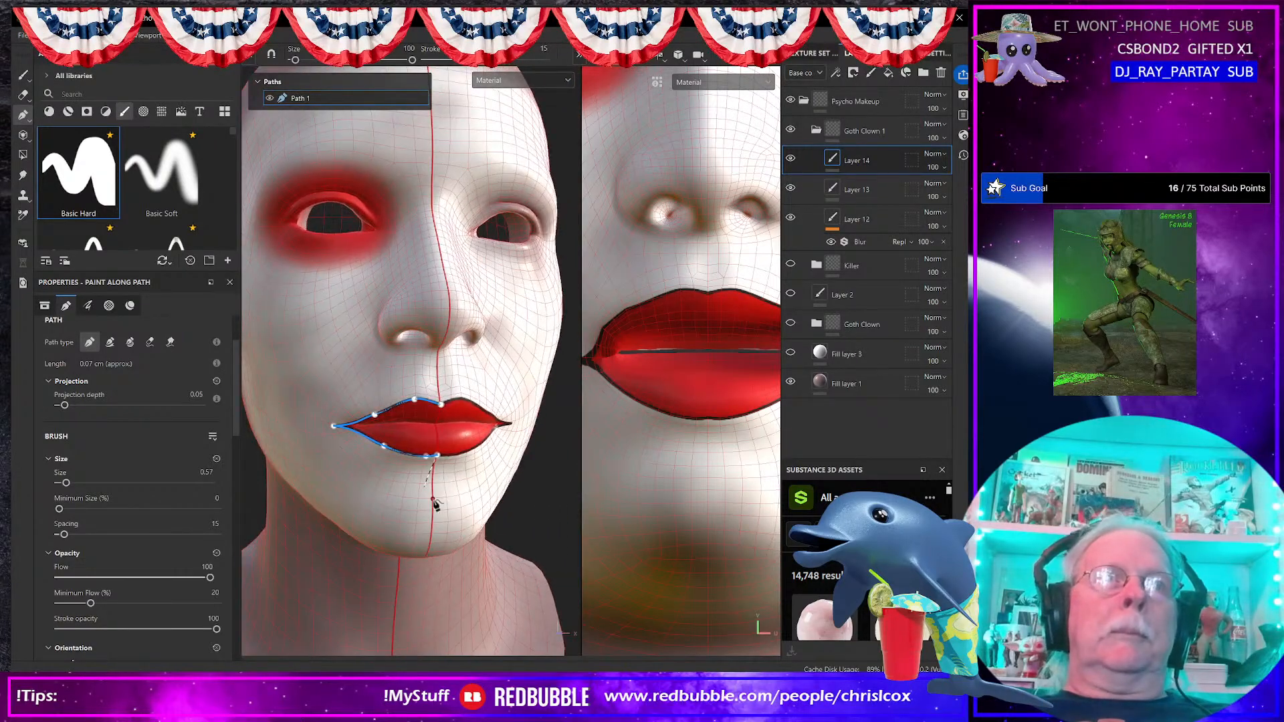
{"action": "middle_click_drag", "start_coordinate": [433, 500], "coordinate": [501, 550], "text": "alt"}
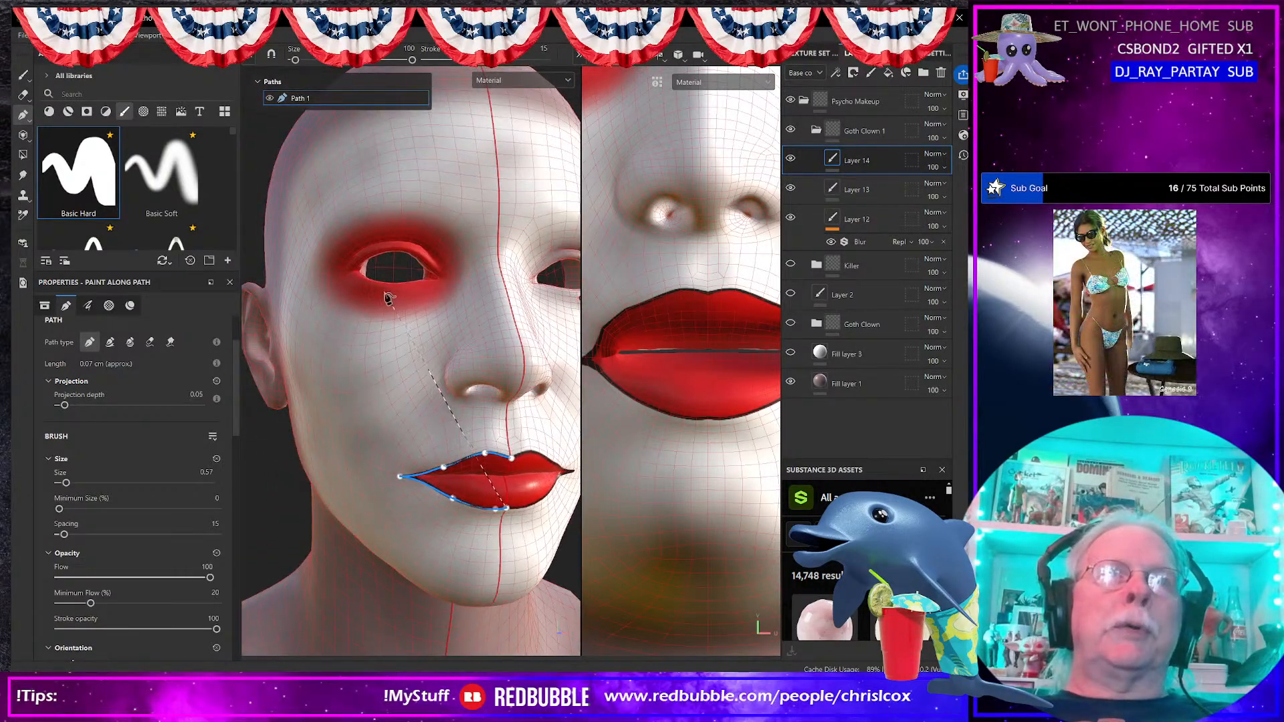
{"action": "middle_click_drag", "start_coordinate": [397, 310], "coordinate": [408, 379], "text": "alt"}
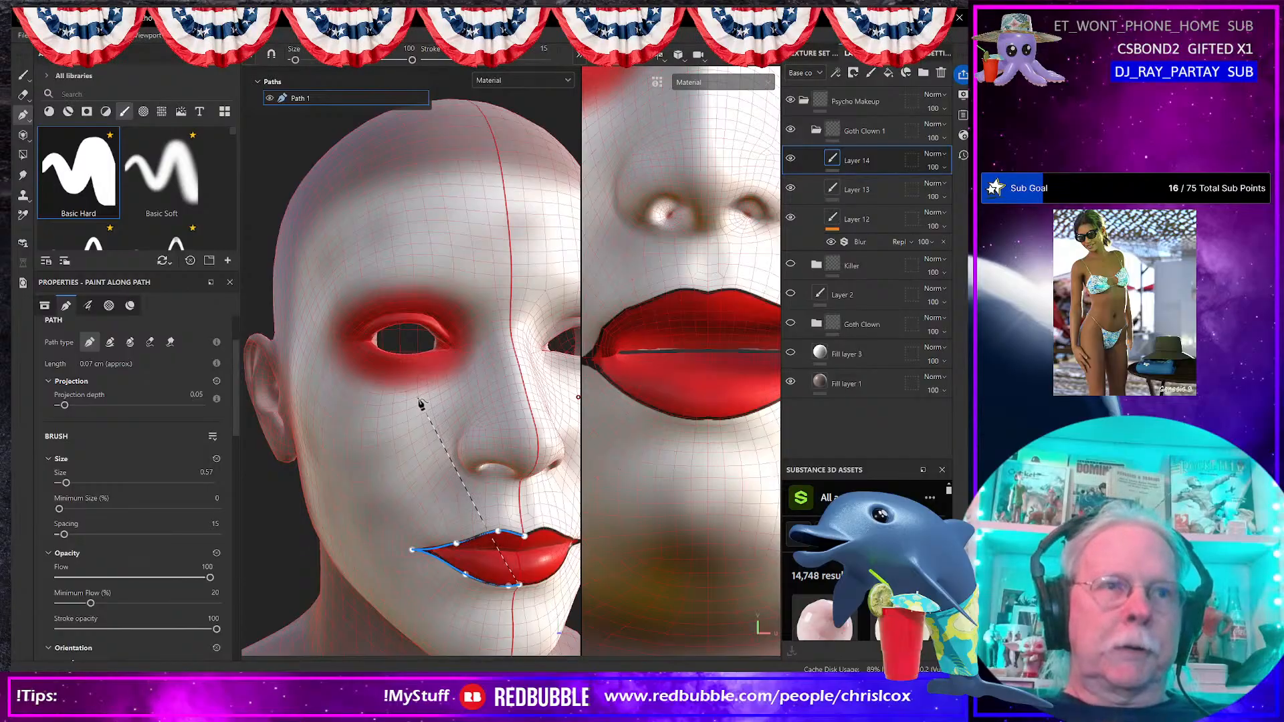
{"action": "scroll", "coordinate": [421, 402], "scroll_direction": "up", "scroll_amount": 5}
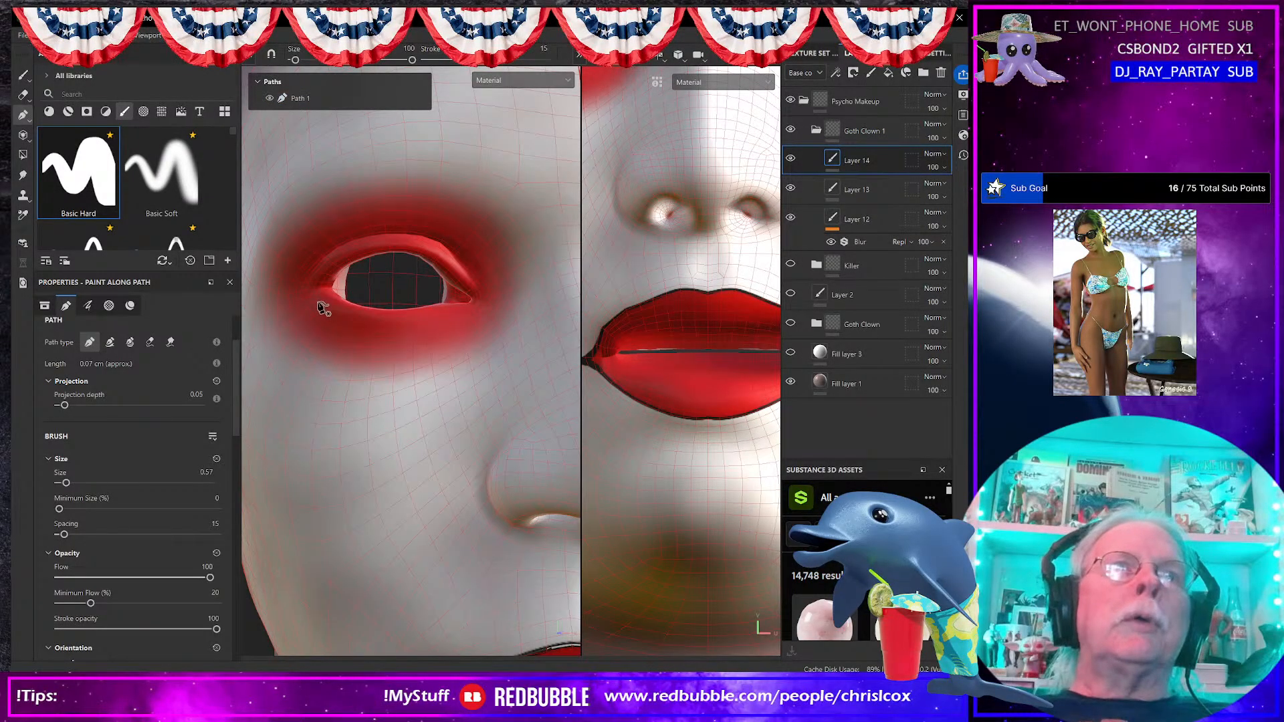
{"action": "left_click", "coordinate": [317, 302]}
{"action": "left_click", "coordinate": [379, 325]}
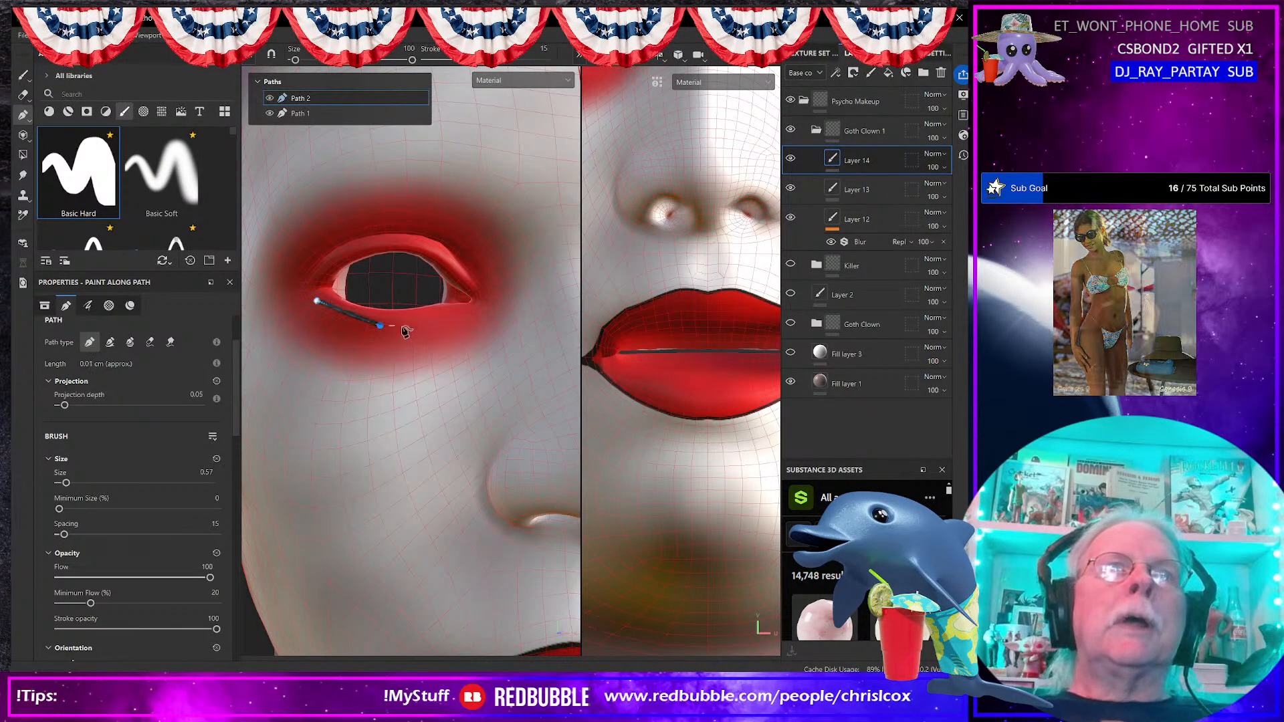
{"action": "left_click", "coordinate": [447, 311]}
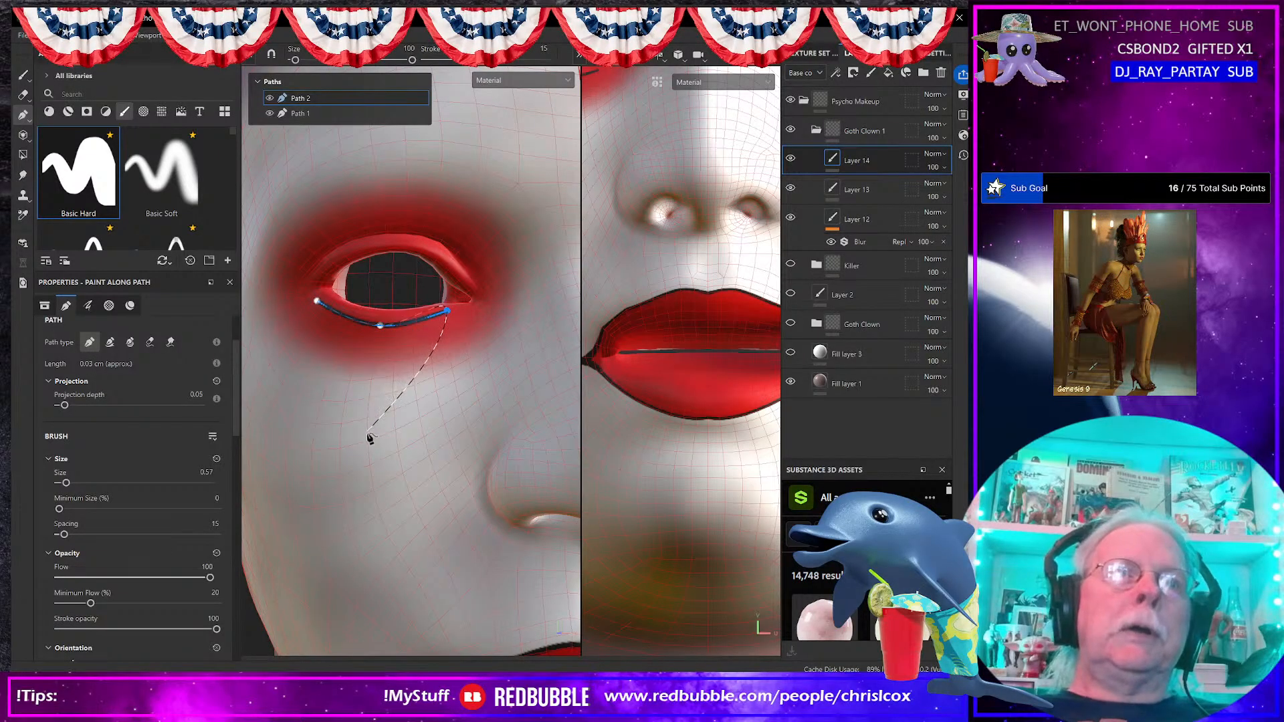
{"action": "left_click", "coordinate": [367, 437]}
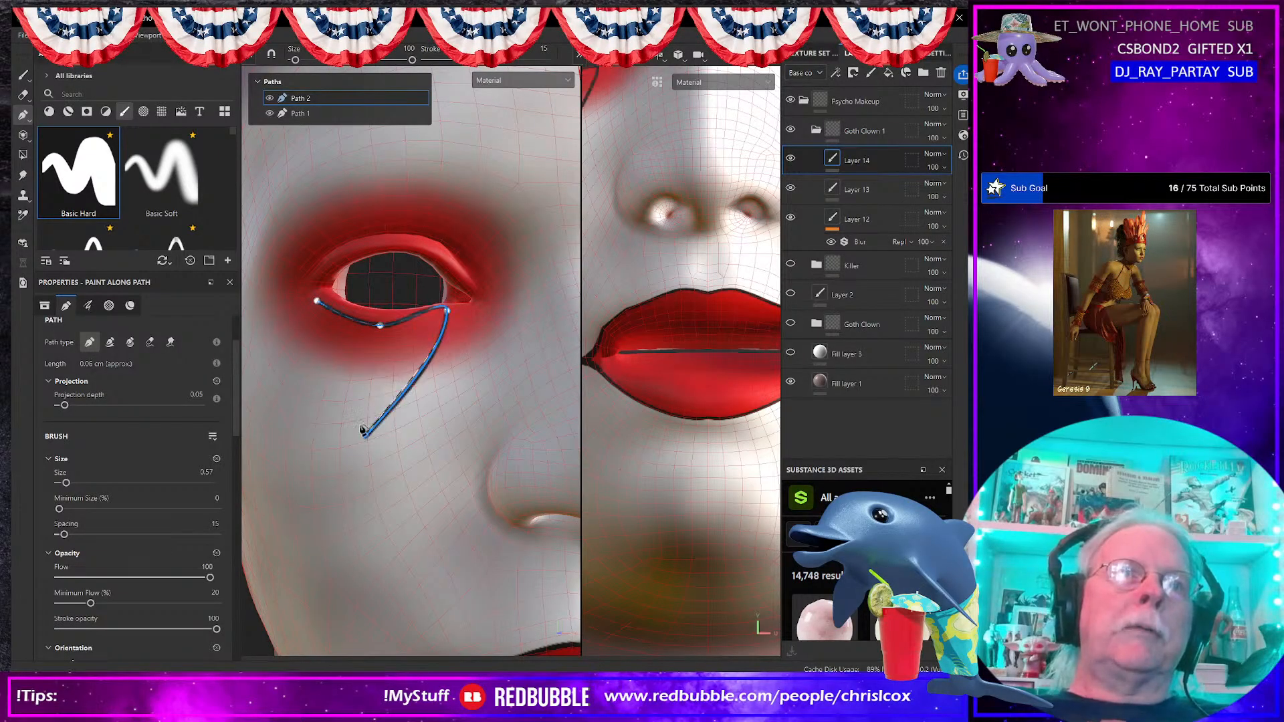
{"action": "left_click", "coordinate": [316, 306]}
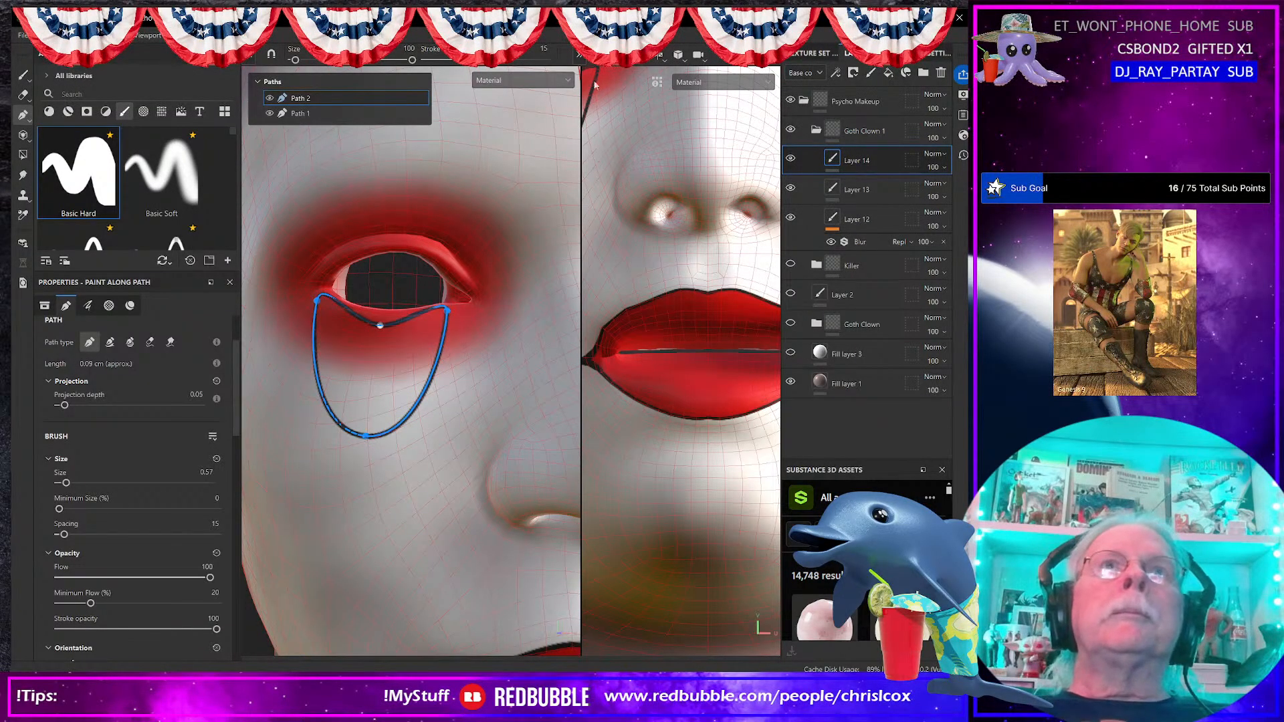
Step: Make the under-eye path's corners sharp with independent tangents, and bend its nose-side edge inward with the tangent handles
{"action": "left_click", "coordinate": [579, 58]}
{"action": "left_click", "coordinate": [389, 58]}
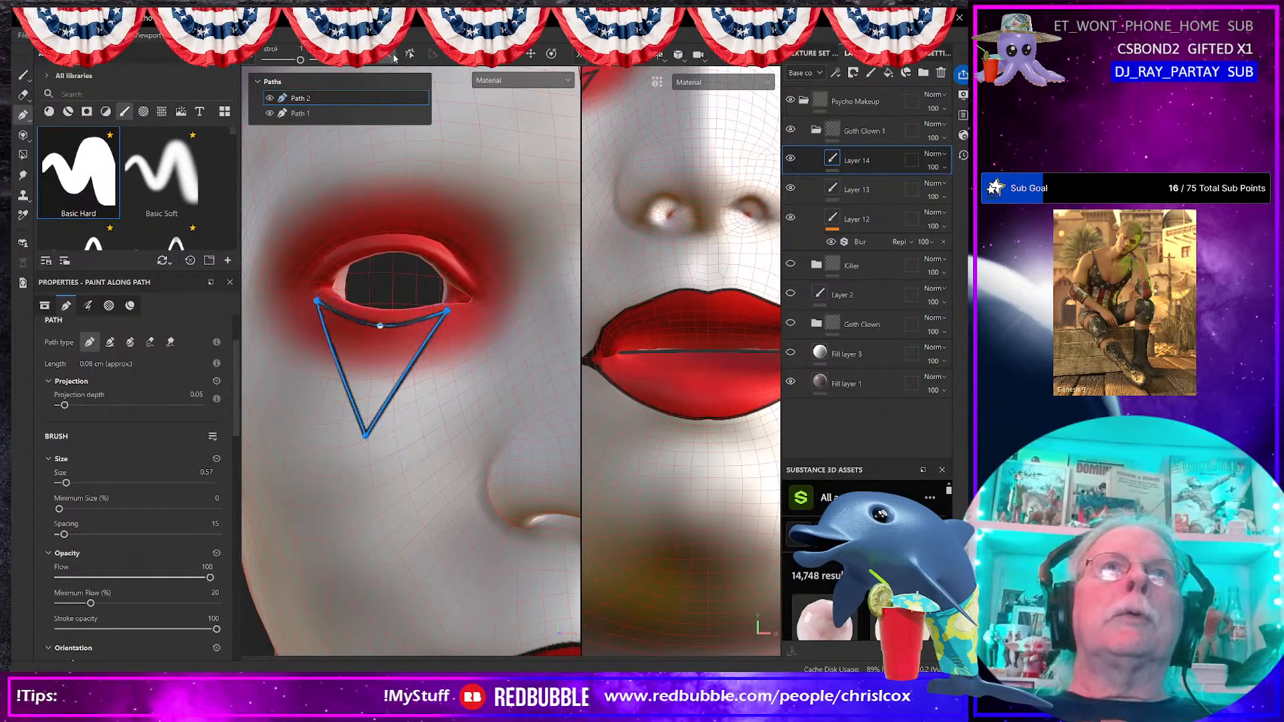
{"action": "scroll", "coordinate": [424, 401], "scroll_direction": "up", "scroll_amount": 5}
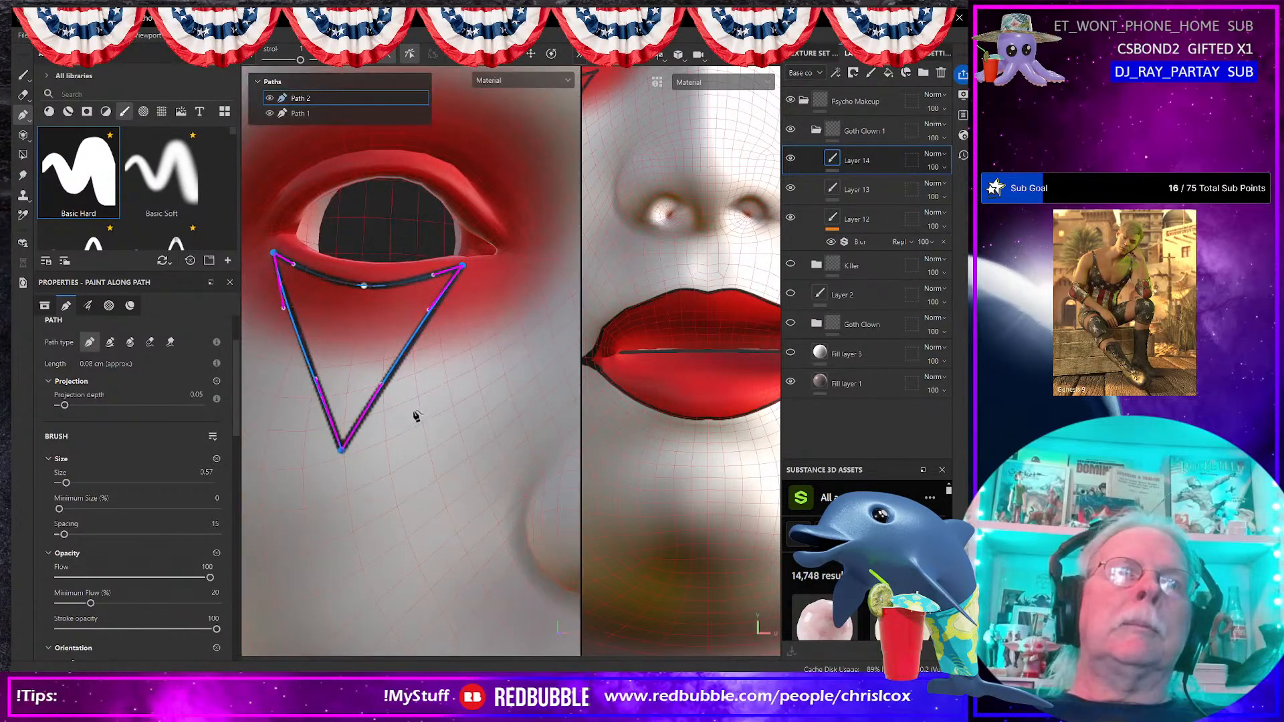
{"action": "left_click_drag", "start_coordinate": [355, 366], "coordinate": [341, 197]}
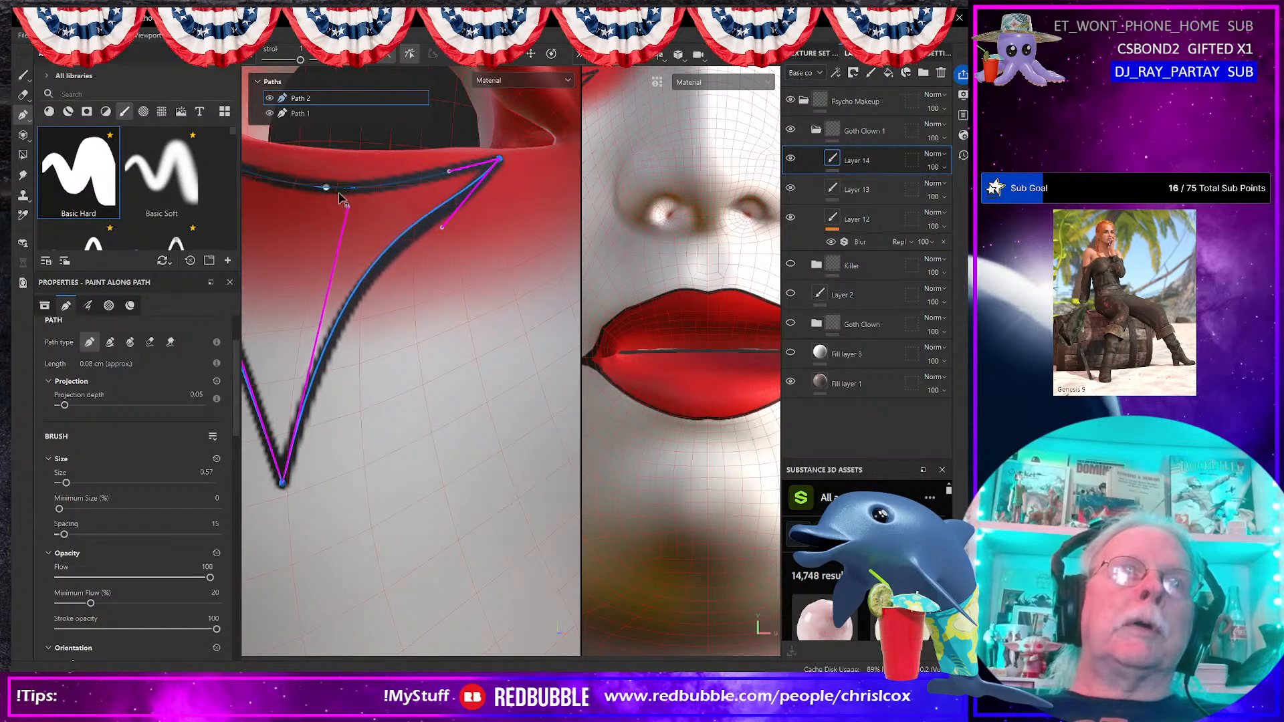
{"action": "left_click_drag", "start_coordinate": [443, 230], "coordinate": [393, 199]}
{"action": "middle_click_drag", "start_coordinate": [432, 264], "coordinate": [572, 286], "text": "alt"}
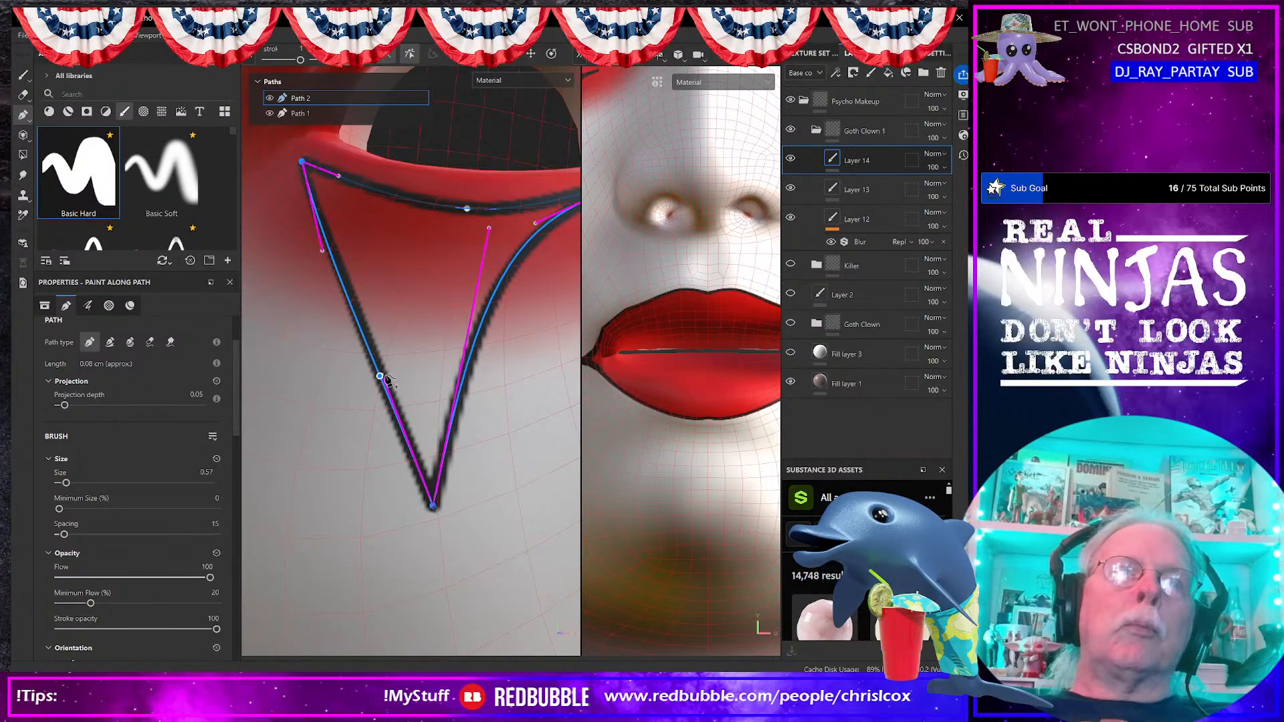
Step: Bend the ear-side edge of the under-eye path inward using the tangent handles at the cheek tip and outer corner
{"action": "scroll", "coordinate": [382, 379], "scroll_direction": "up", "scroll_amount": 3}
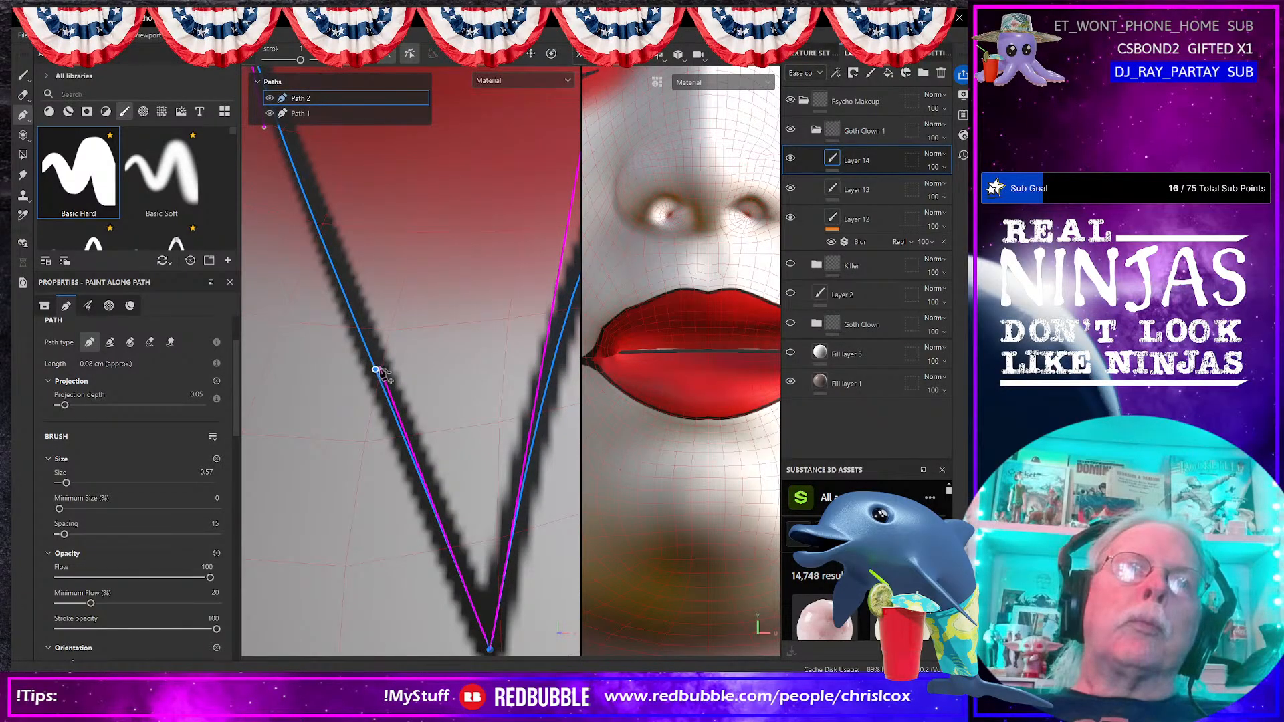
{"action": "left_click_drag", "start_coordinate": [382, 369], "coordinate": [482, 176]}
{"action": "middle_click_drag", "start_coordinate": [489, 189], "coordinate": [464, 388], "text": "alt"}
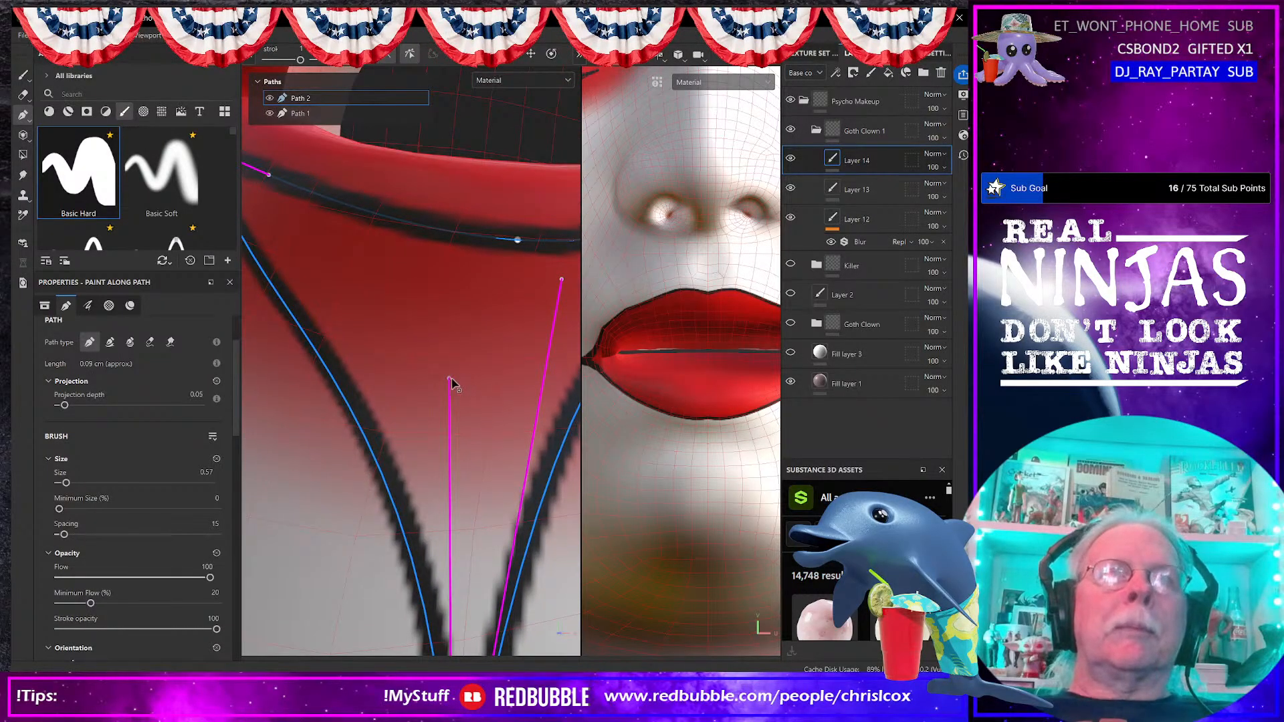
{"action": "left_click_drag", "start_coordinate": [450, 377], "coordinate": [472, 277]}
{"action": "middle_click_drag", "start_coordinate": [472, 277], "coordinate": [556, 405], "text": "alt"}
{"action": "left_click_drag", "start_coordinate": [323, 449], "coordinate": [483, 391]}
Step: Nudge the under-eye path's inner corner slightly toward the nose and its cheek tip slightly downward
{"action": "scroll", "coordinate": [482, 402], "scroll_direction": "up", "scroll_amount": 2}
{"action": "scroll", "coordinate": [489, 417], "scroll_direction": "down", "scroll_amount": 5}
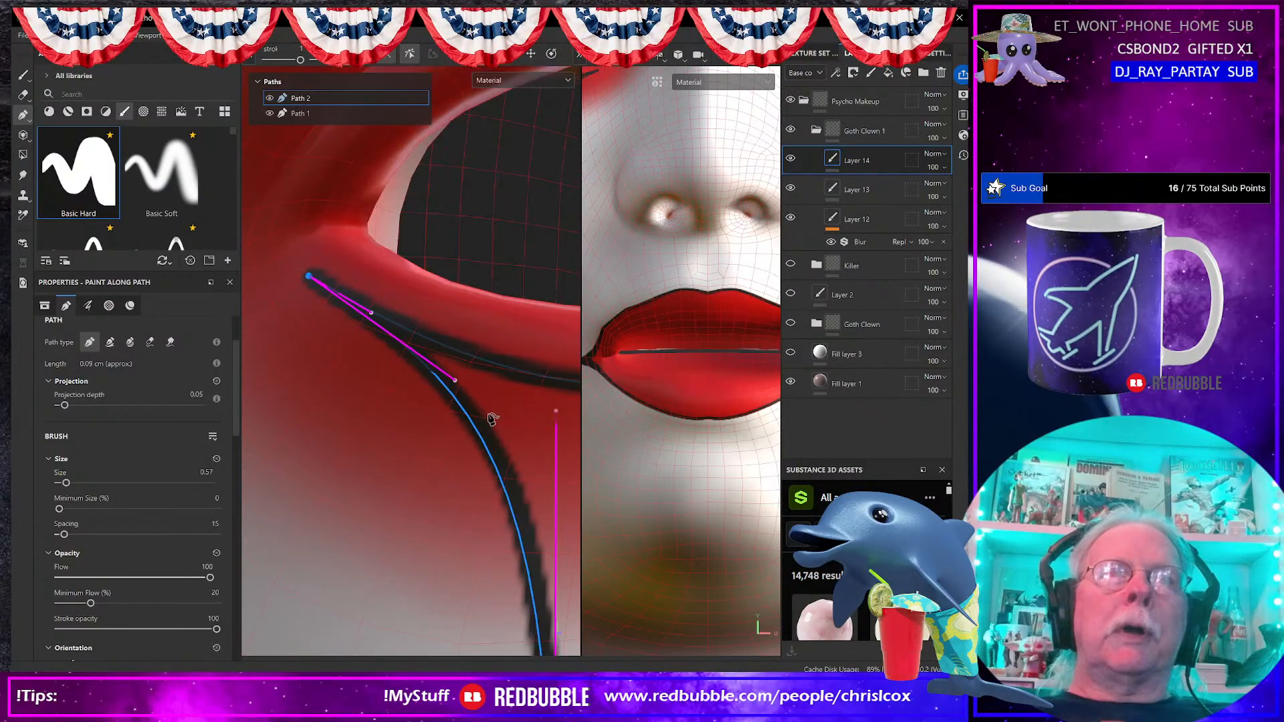
{"action": "middle_click_drag", "start_coordinate": [490, 421], "coordinate": [418, 369], "text": "alt"}
{"action": "left_click_drag", "start_coordinate": [512, 337], "coordinate": [526, 335]}
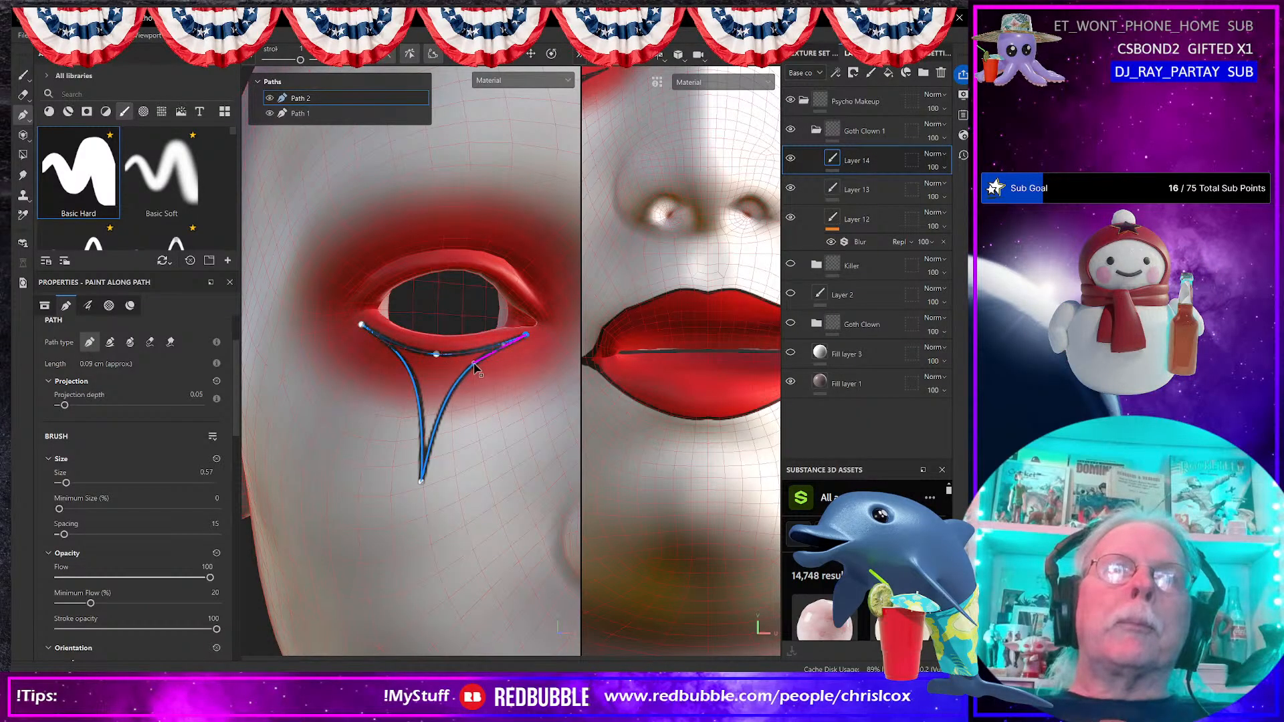
{"action": "left_click_drag", "start_coordinate": [422, 482], "coordinate": [425, 486]}
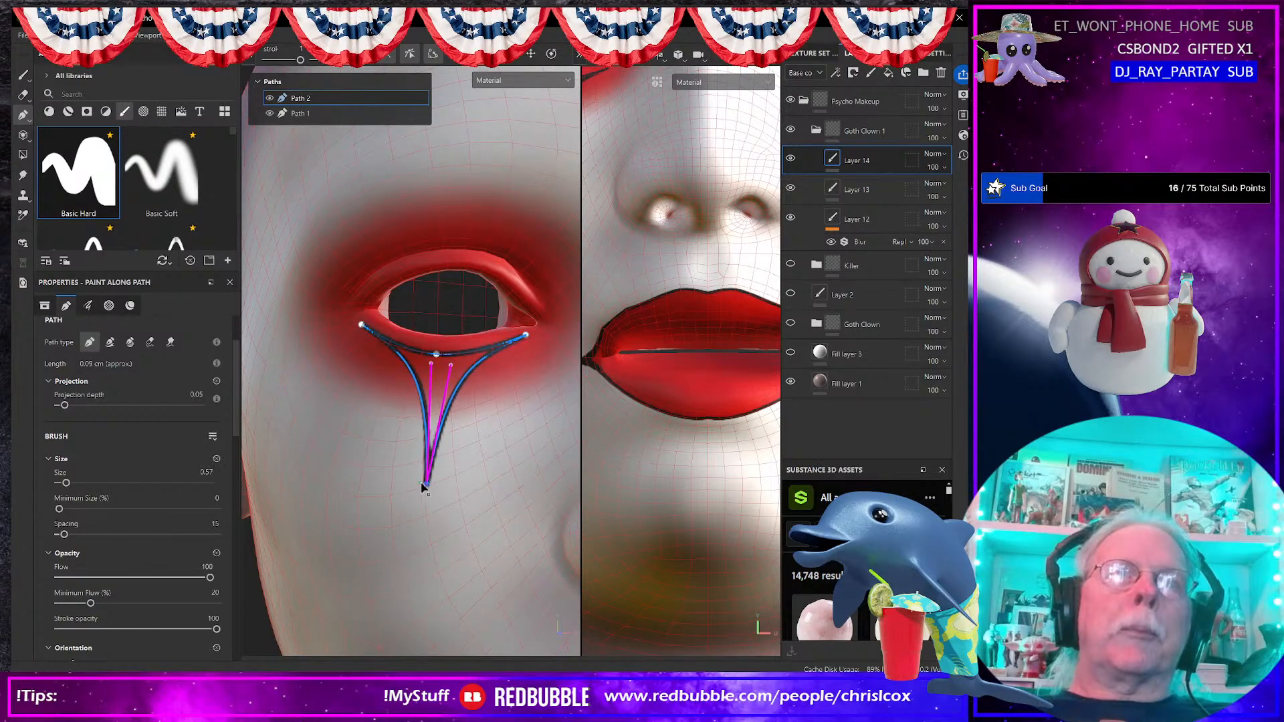
Step: Change the under-eye path to a filled path with a black base color, and deselect it
{"action": "left_click", "coordinate": [130, 342]}
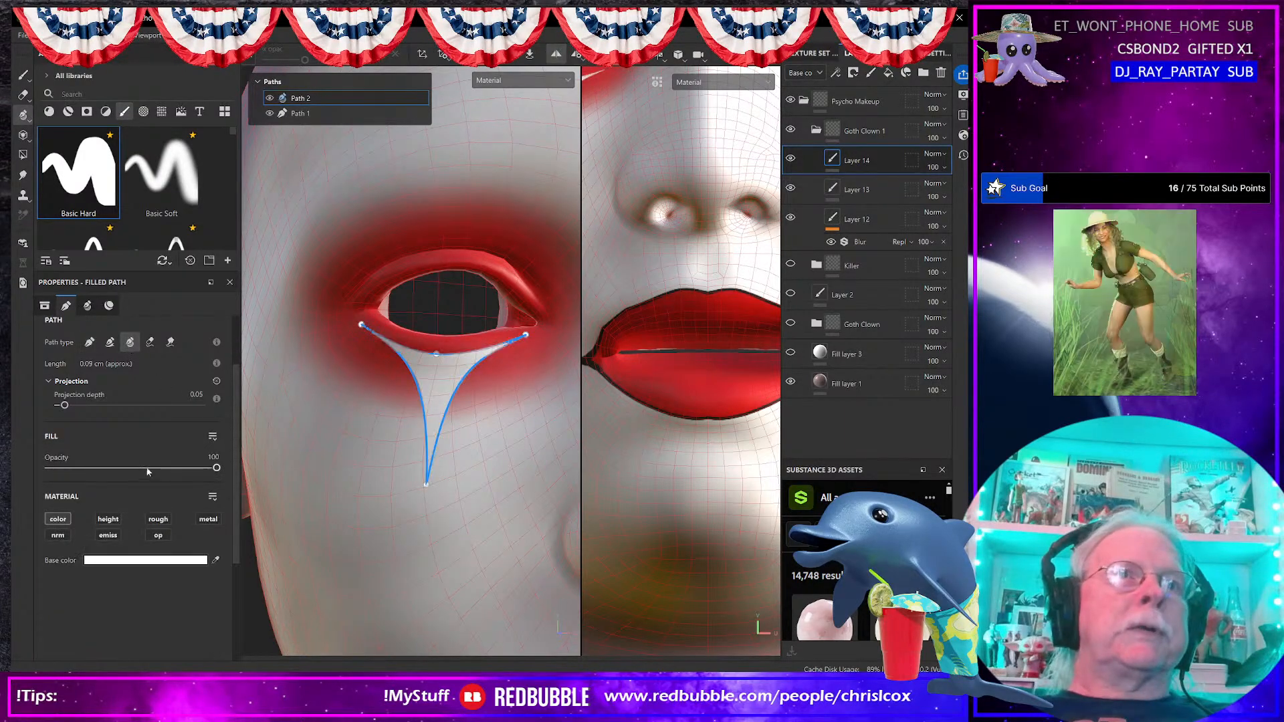
{"action": "left_click", "coordinate": [160, 562]}
{"action": "left_click_drag", "start_coordinate": [182, 488], "coordinate": [167, 502]}
{"action": "left_click", "coordinate": [325, 333]}
{"action": "scroll", "coordinate": [462, 447], "scroll_direction": "up", "scroll_amount": 4}
{"action": "scroll", "coordinate": [463, 448], "scroll_direction": "down", "scroll_amount": 3}
{"action": "scroll", "coordinate": [463, 449], "scroll_direction": "down", "scroll_amount": 3}
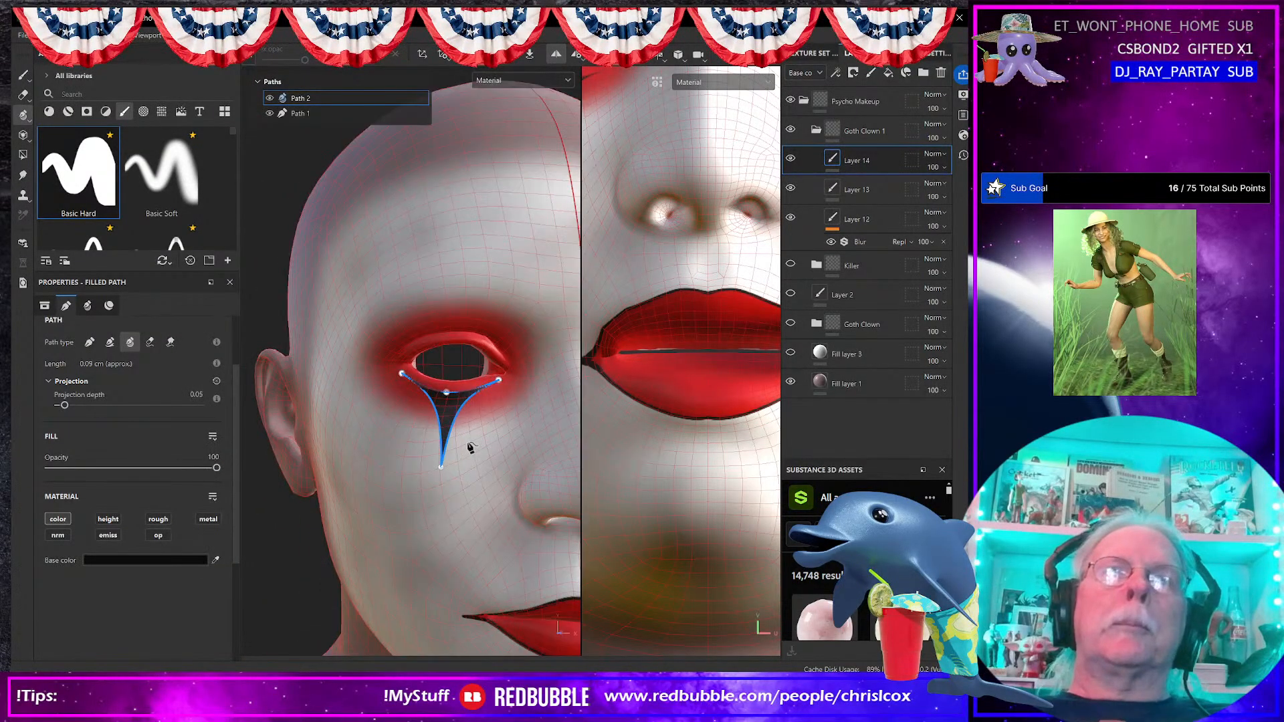
{"action": "key", "text": "Escape"}
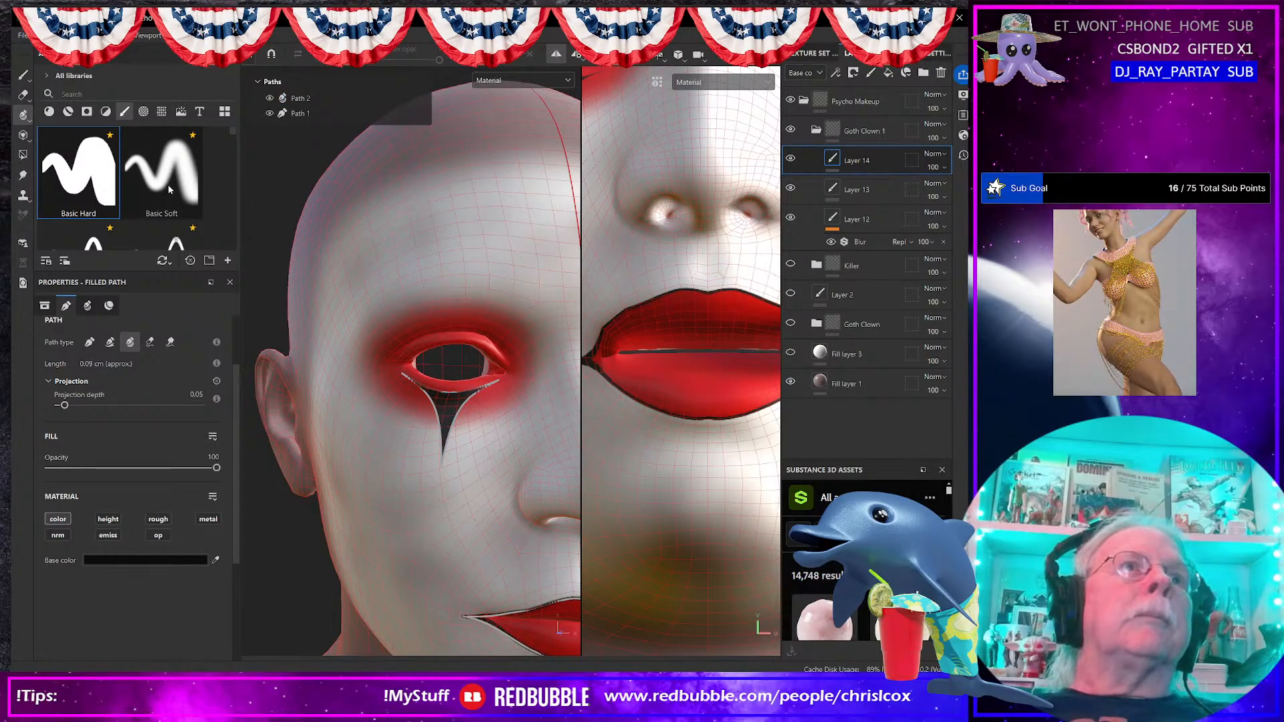
Step: Search the brush library for "hai" and choose the Artistic Hairy Paint brush
{"action": "scroll", "coordinate": [164, 187], "scroll_direction": "down", "scroll_amount": 5}
{"action": "left_click", "coordinate": [107, 97]}
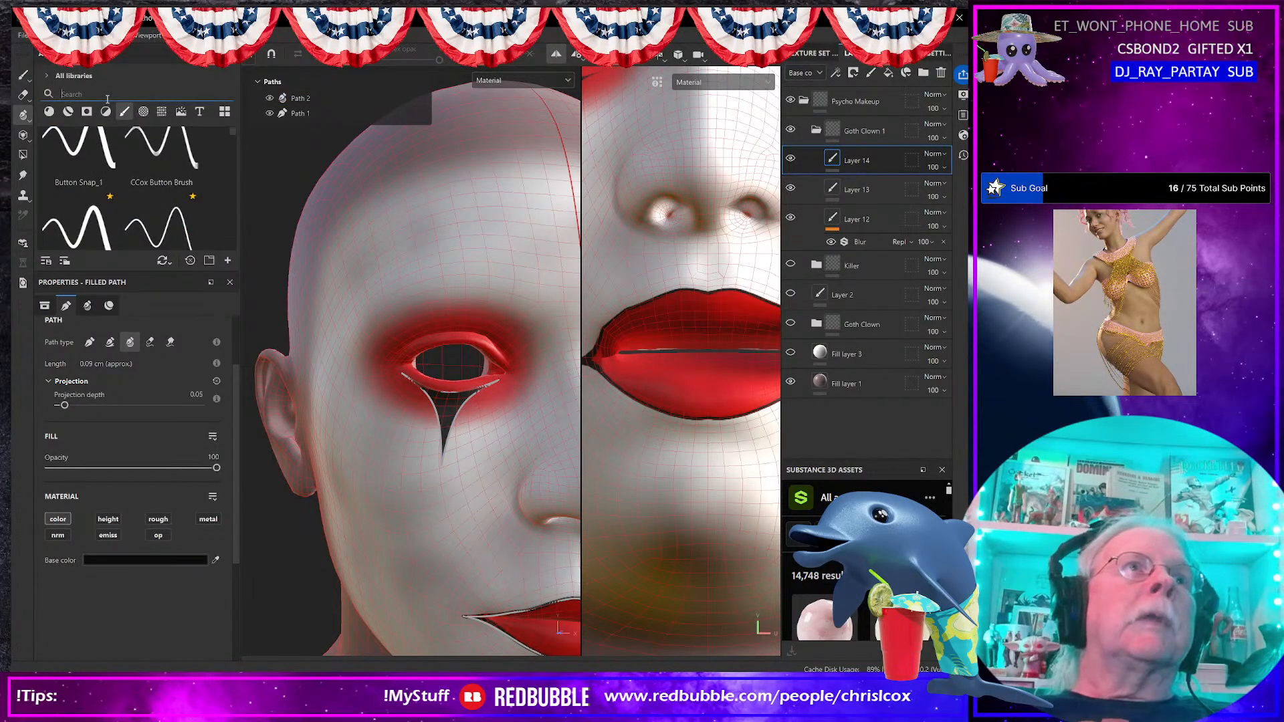
{"action": "type", "text": "b"}
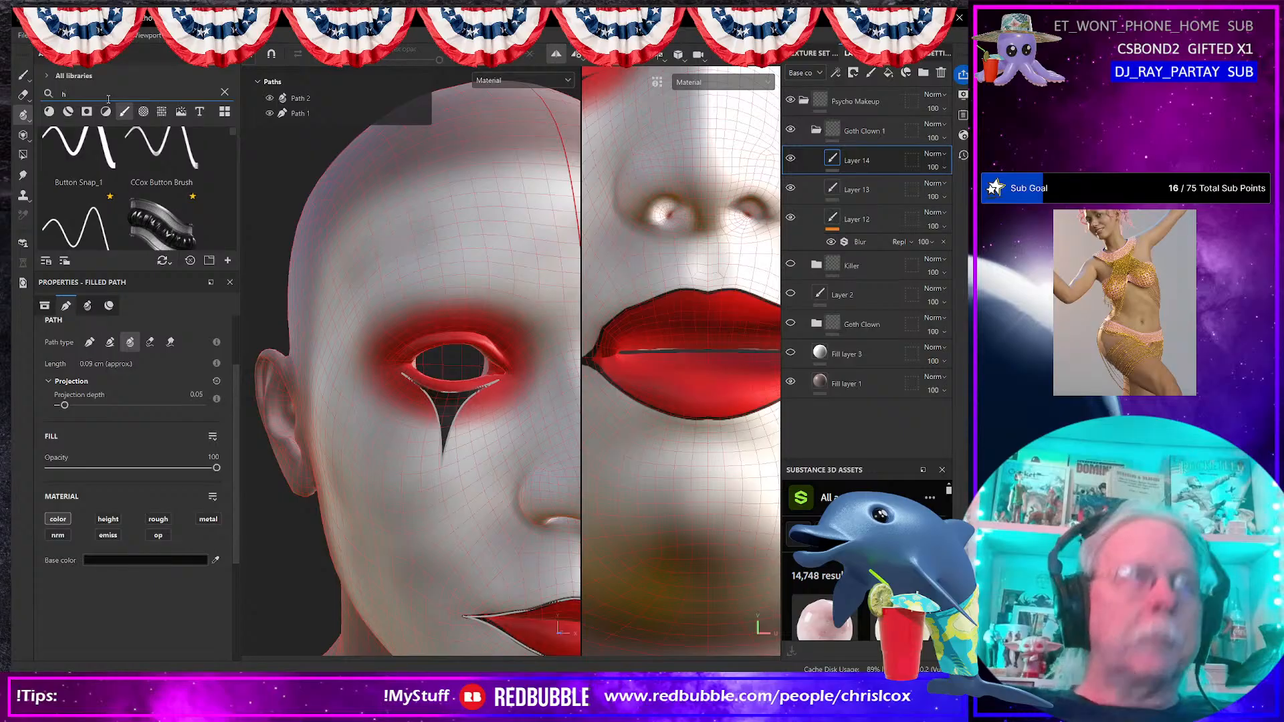
{"action": "type", "text": "ai"}
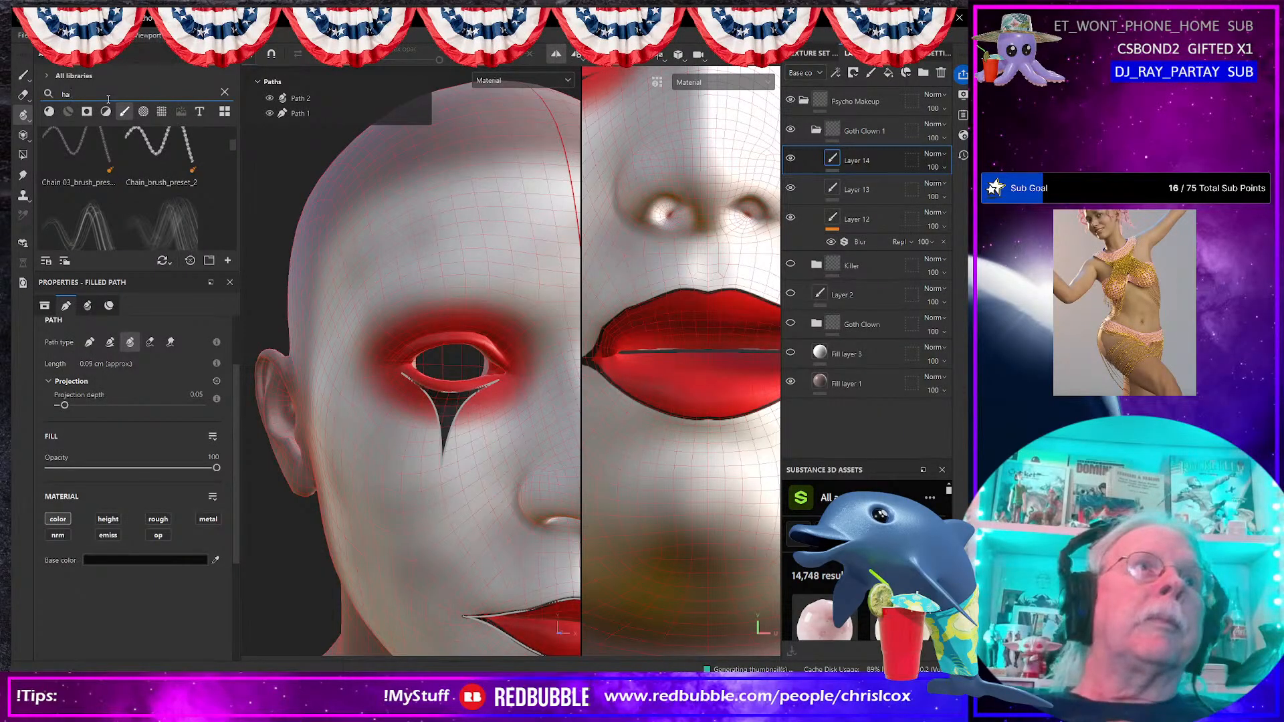
{"action": "scroll", "coordinate": [91, 173], "scroll_direction": "up", "scroll_amount": 2}
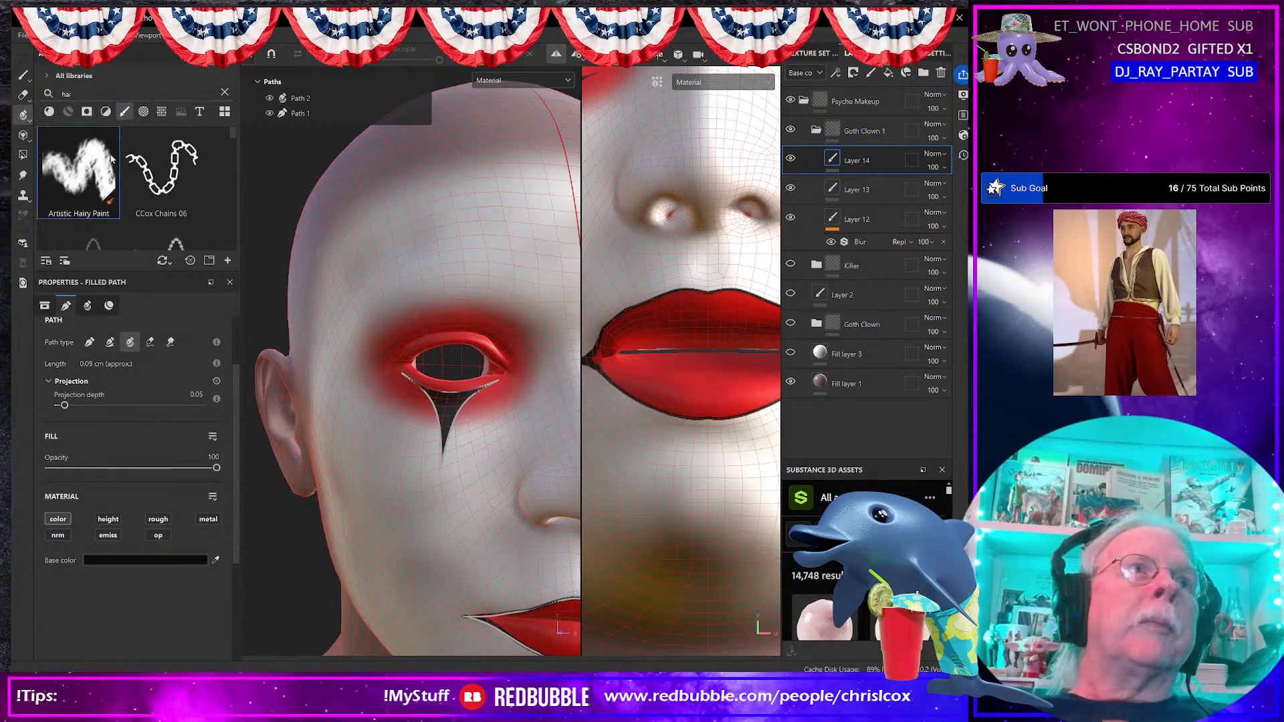
{"action": "scroll", "coordinate": [508, 334], "scroll_direction": "up", "scroll_amount": 1}
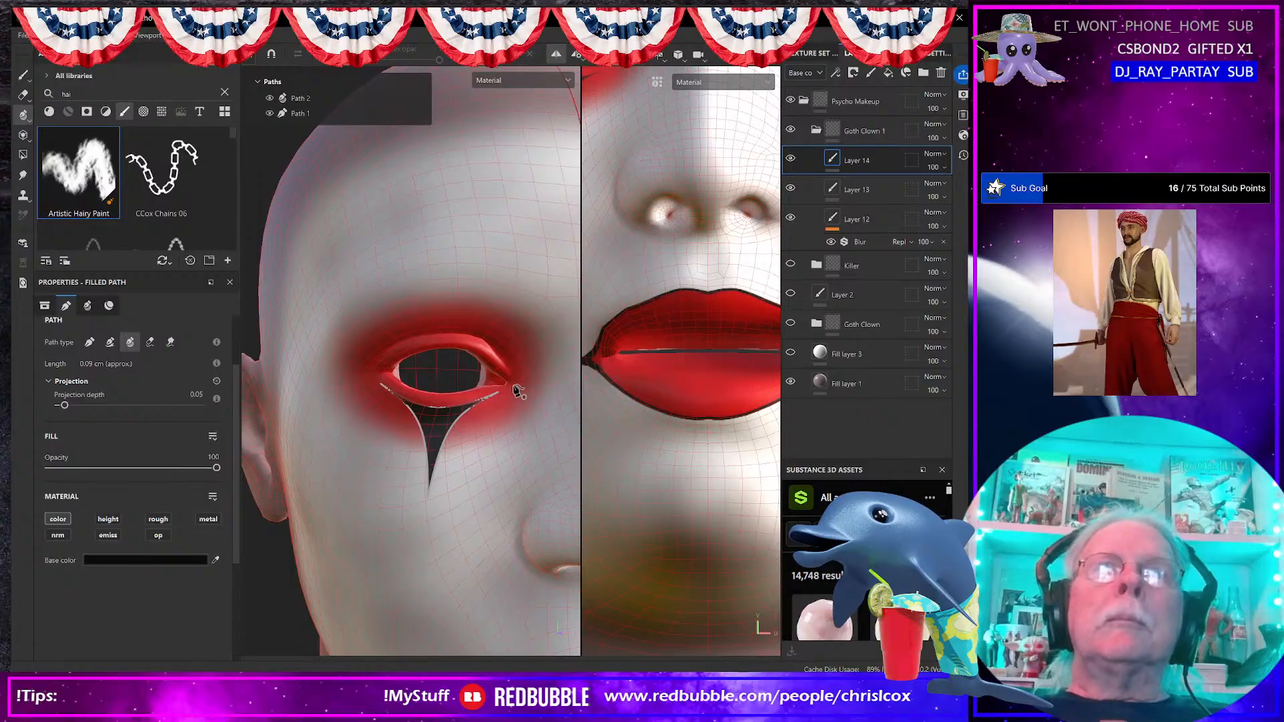
Step: Draw a four-point arched path above the eye, from the nose side to the temple, as the eyebrow
{"action": "left_click", "coordinate": [516, 291]}
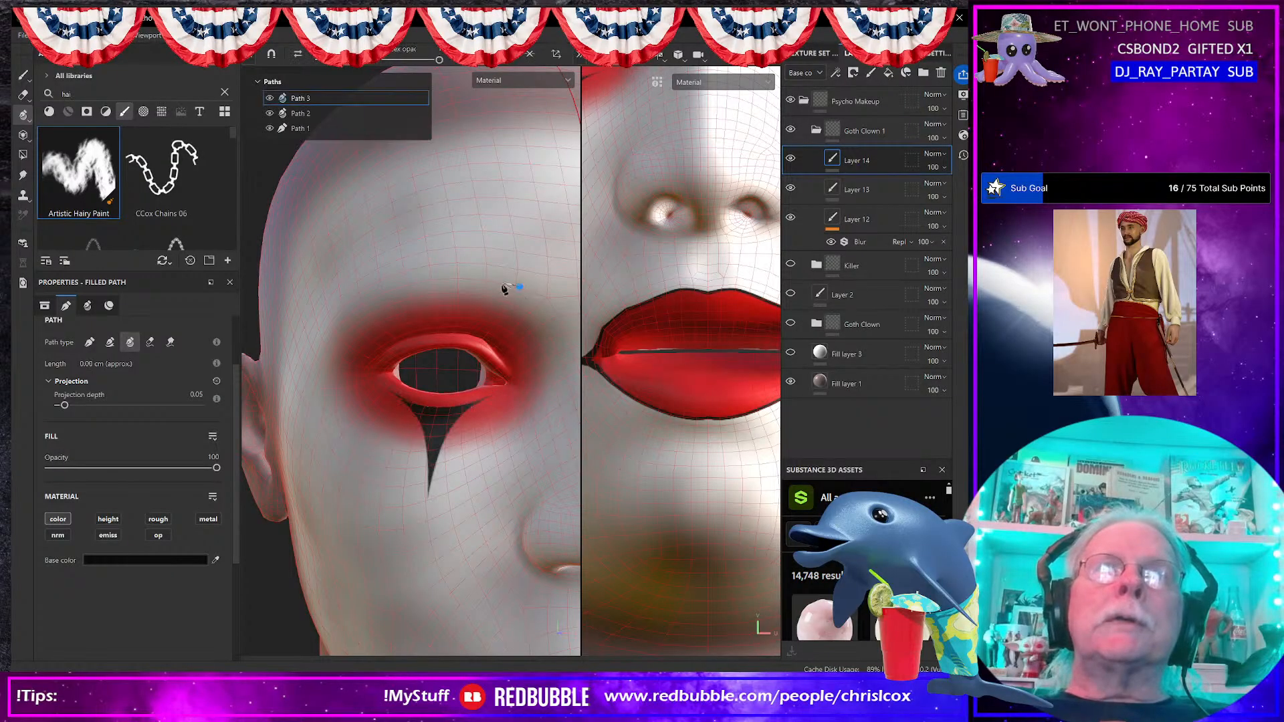
{"action": "left_click", "coordinate": [423, 278]}
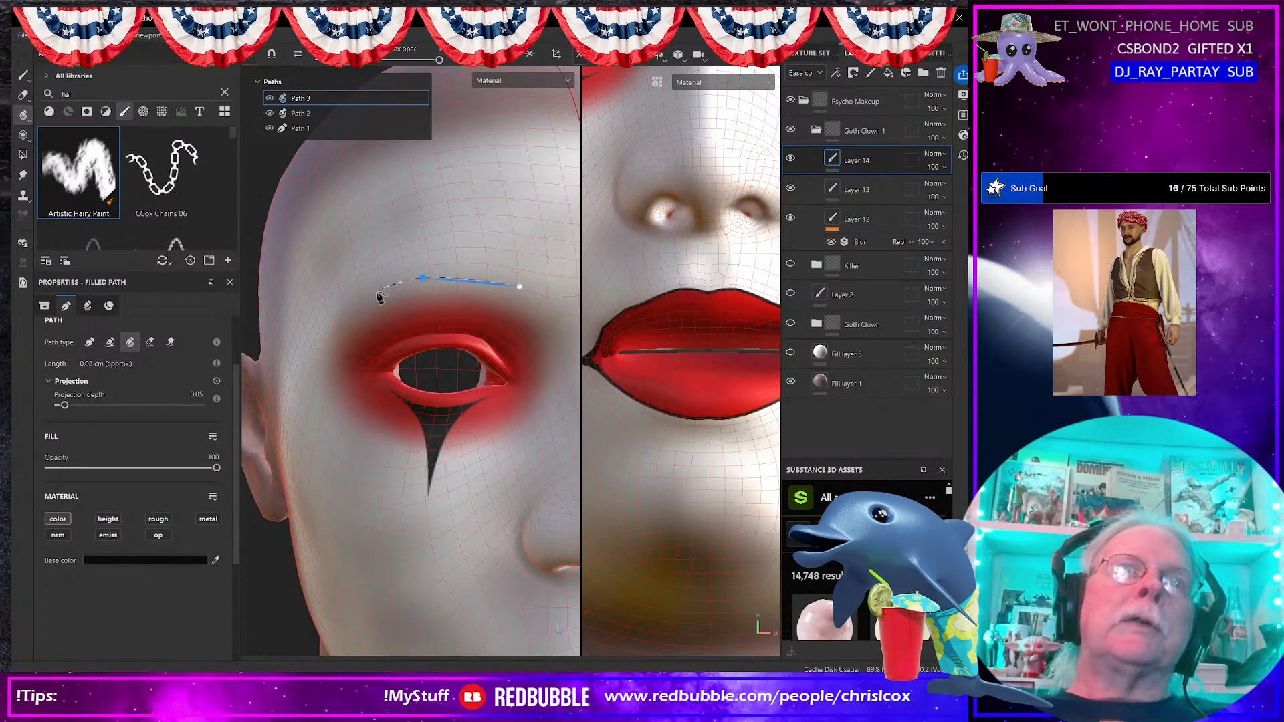
{"action": "left_click", "coordinate": [366, 296]}
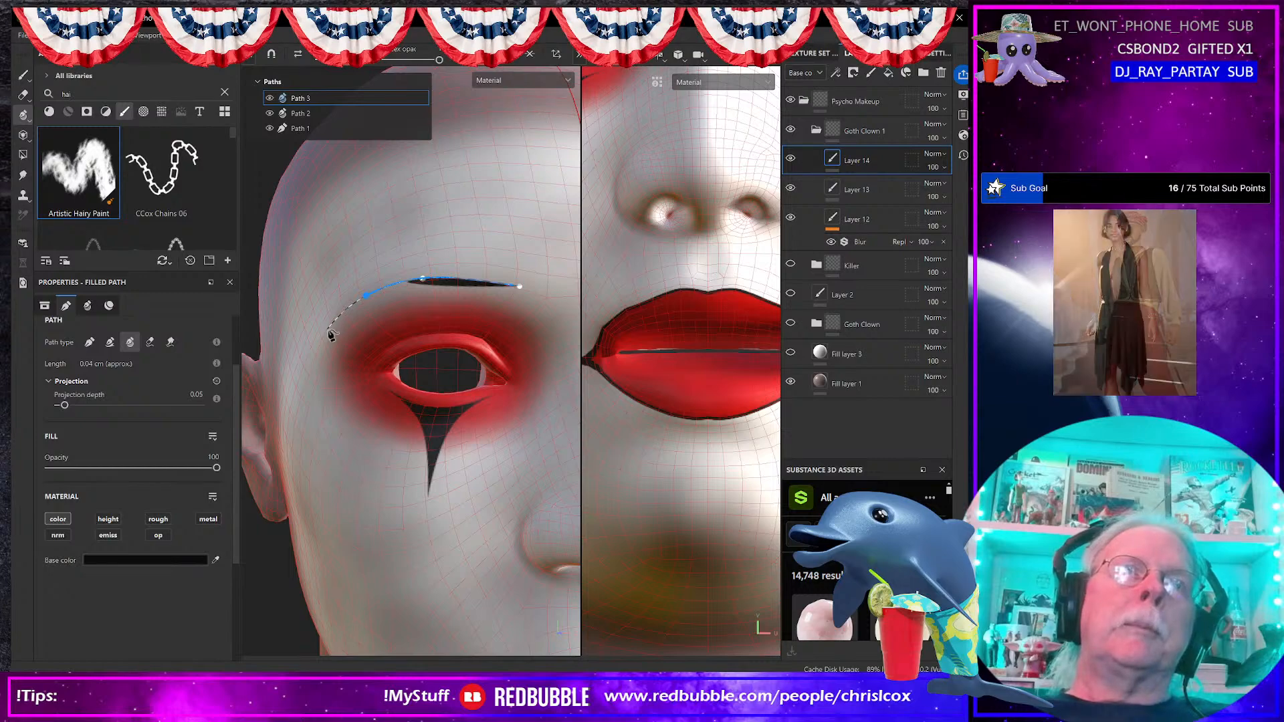
{"action": "left_click", "coordinate": [327, 329]}
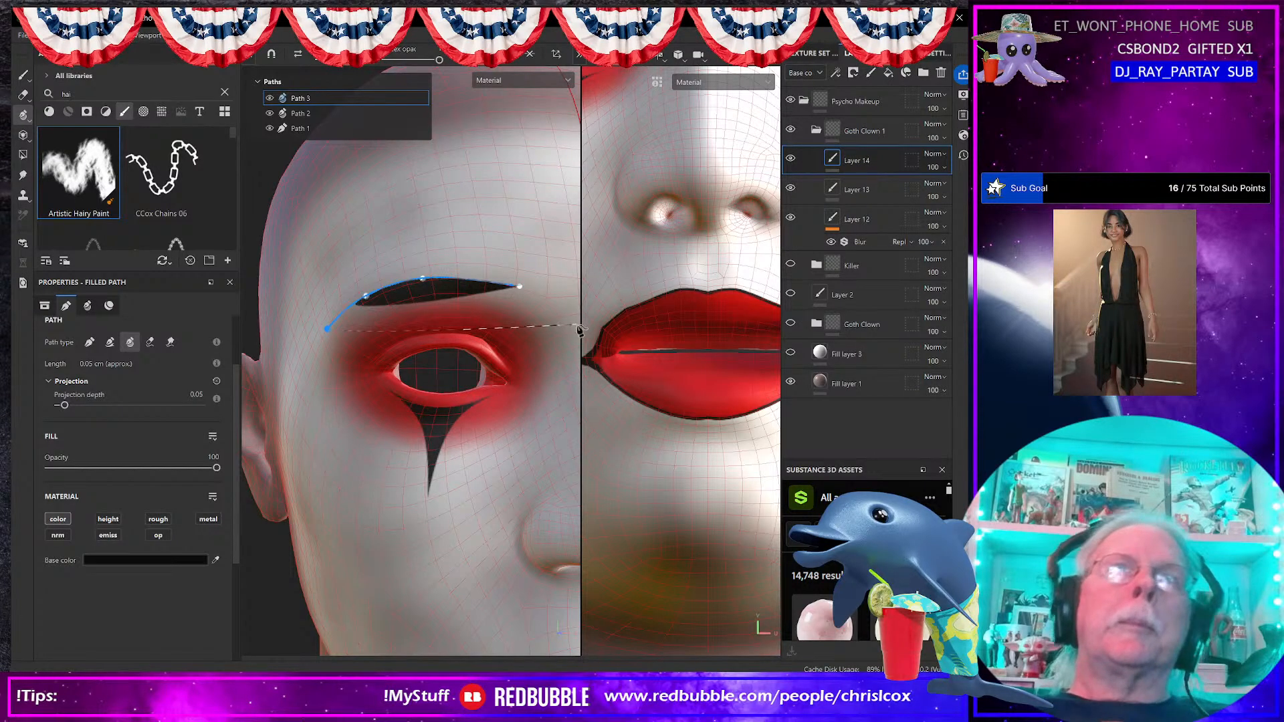
Step: Change the eyebrow path's type to Paint Along Path and apply the Artistic Hairy Paint brush
{"action": "left_click", "coordinate": [94, 342]}
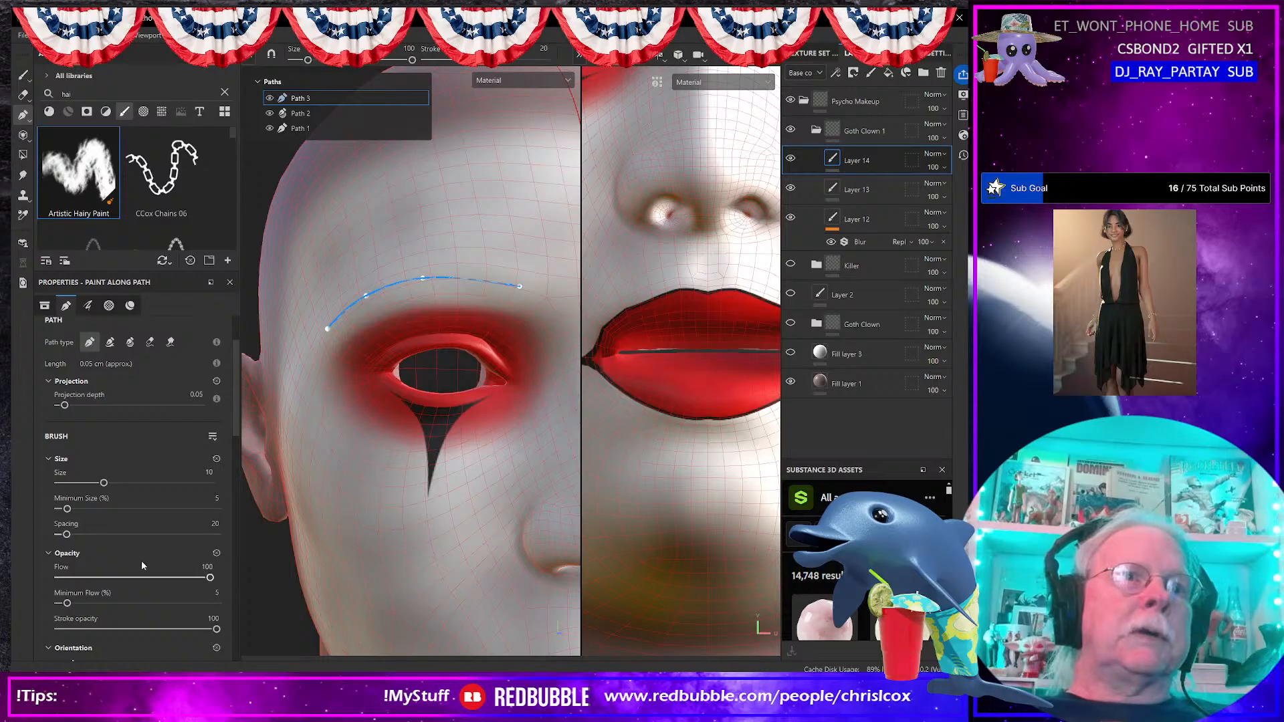
{"action": "left_click_drag", "start_coordinate": [100, 483], "coordinate": [103, 484]}
{"action": "left_click", "coordinate": [88, 165]}
Step: Set the eyebrow stroke's base color to near-black (101010) and turn on its opacity channel
{"action": "scroll", "coordinate": [134, 475], "scroll_direction": "down", "scroll_amount": 10}
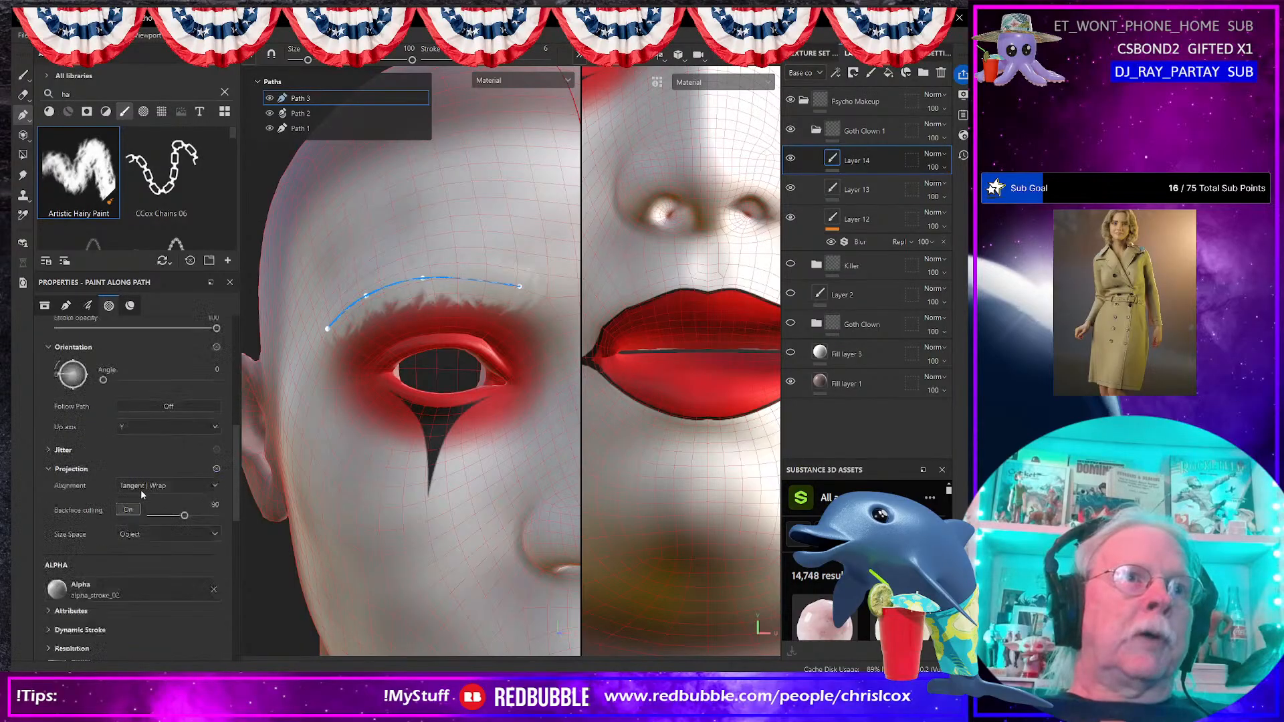
{"action": "scroll", "coordinate": [143, 495], "scroll_direction": "down", "scroll_amount": 1}
{"action": "left_click", "coordinate": [150, 470]}
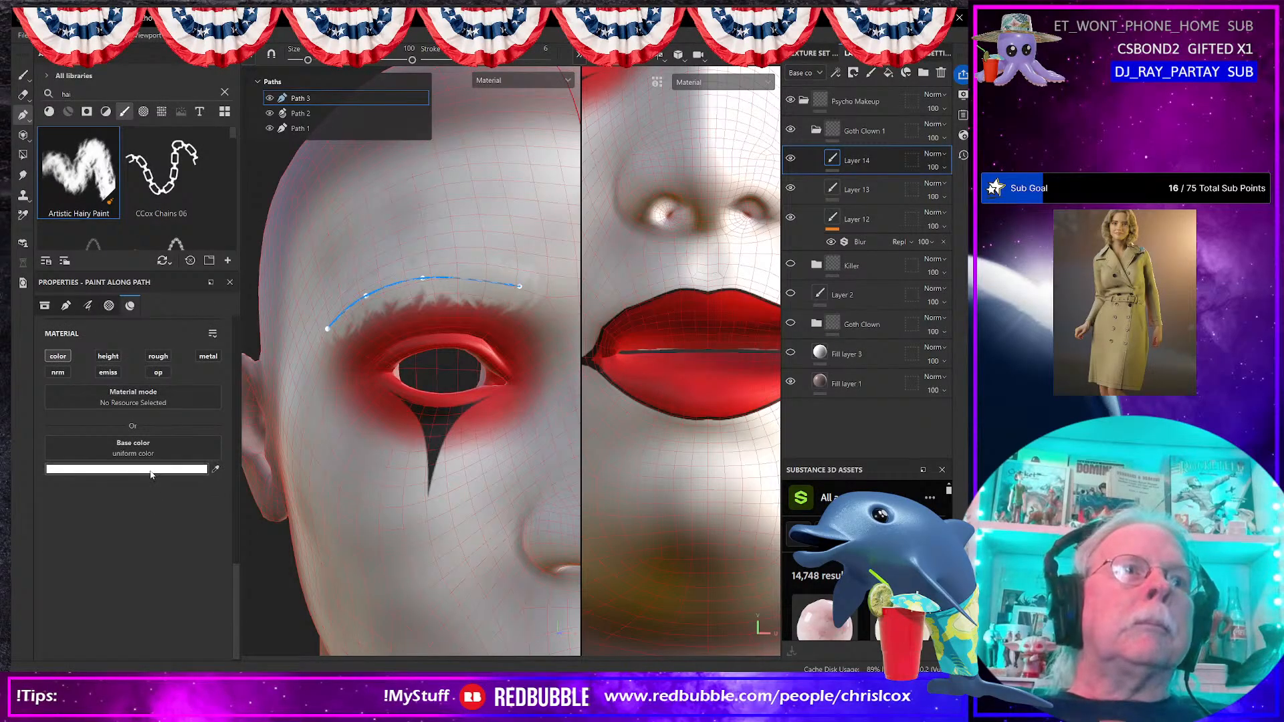
{"action": "left_click", "coordinate": [176, 479]}
{"action": "left_click_drag", "start_coordinate": [173, 490], "coordinate": [162, 500]}
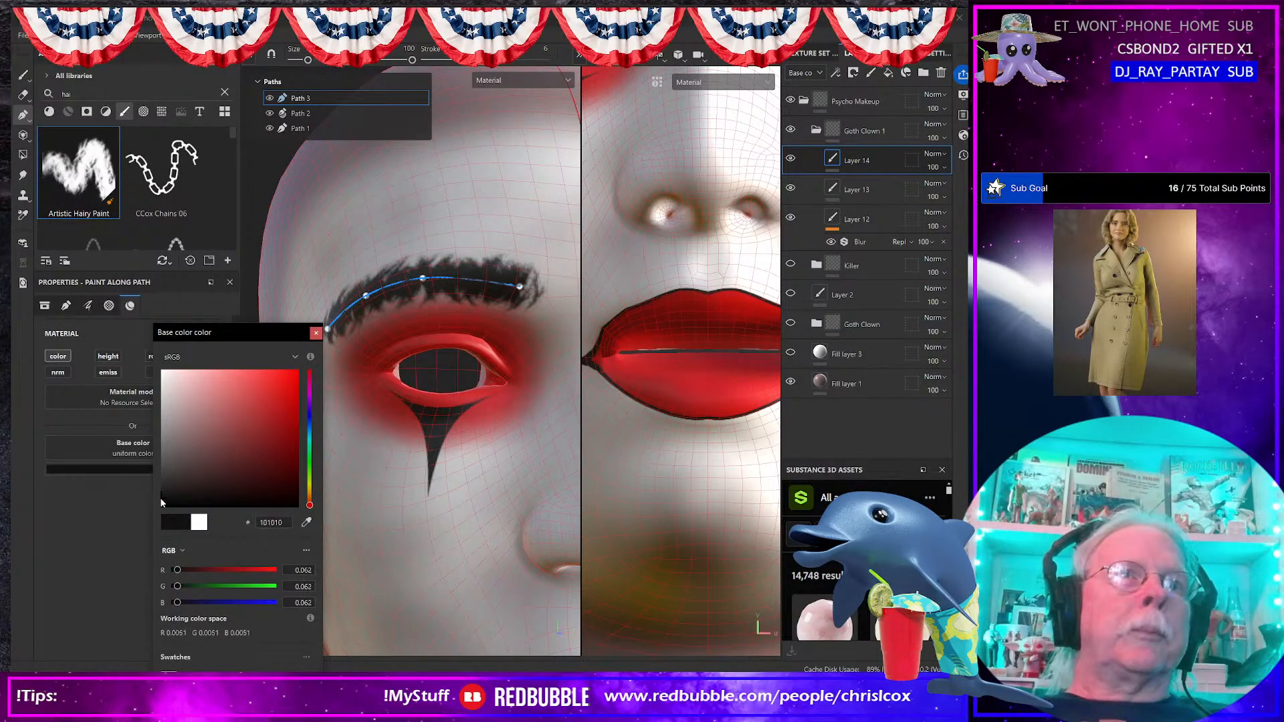
{"action": "left_click", "coordinate": [315, 332]}
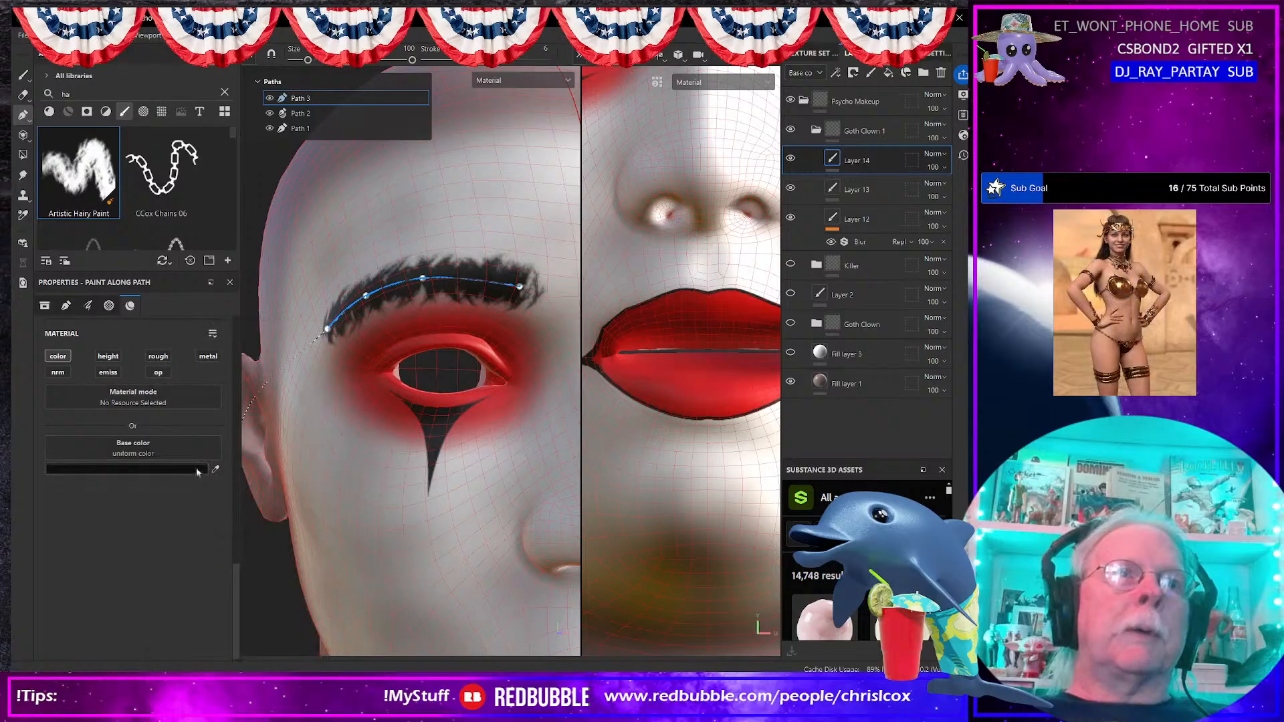
{"action": "left_click", "coordinate": [158, 373]}
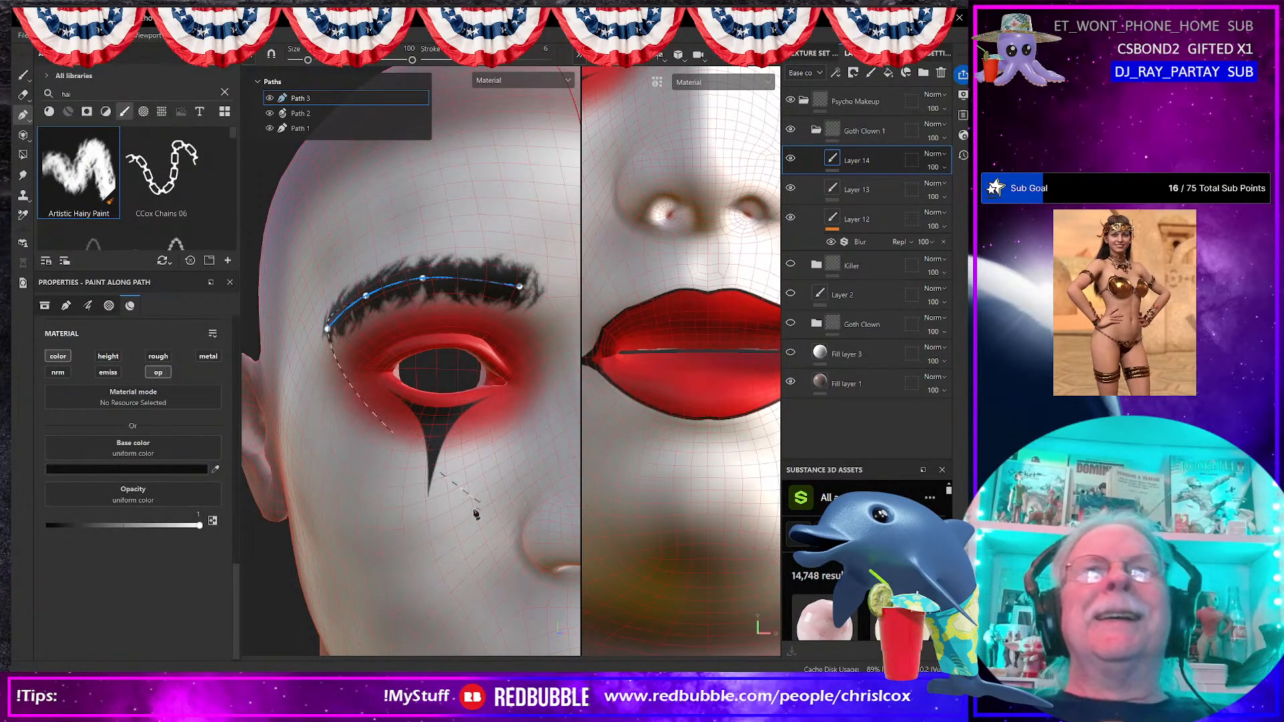
Step: Extend the eyebrow path's inner end toward the nose and slightly downward, and shift its middle points toward the temple
{"action": "scroll", "coordinate": [418, 462], "scroll_direction": "down", "scroll_amount": 4}
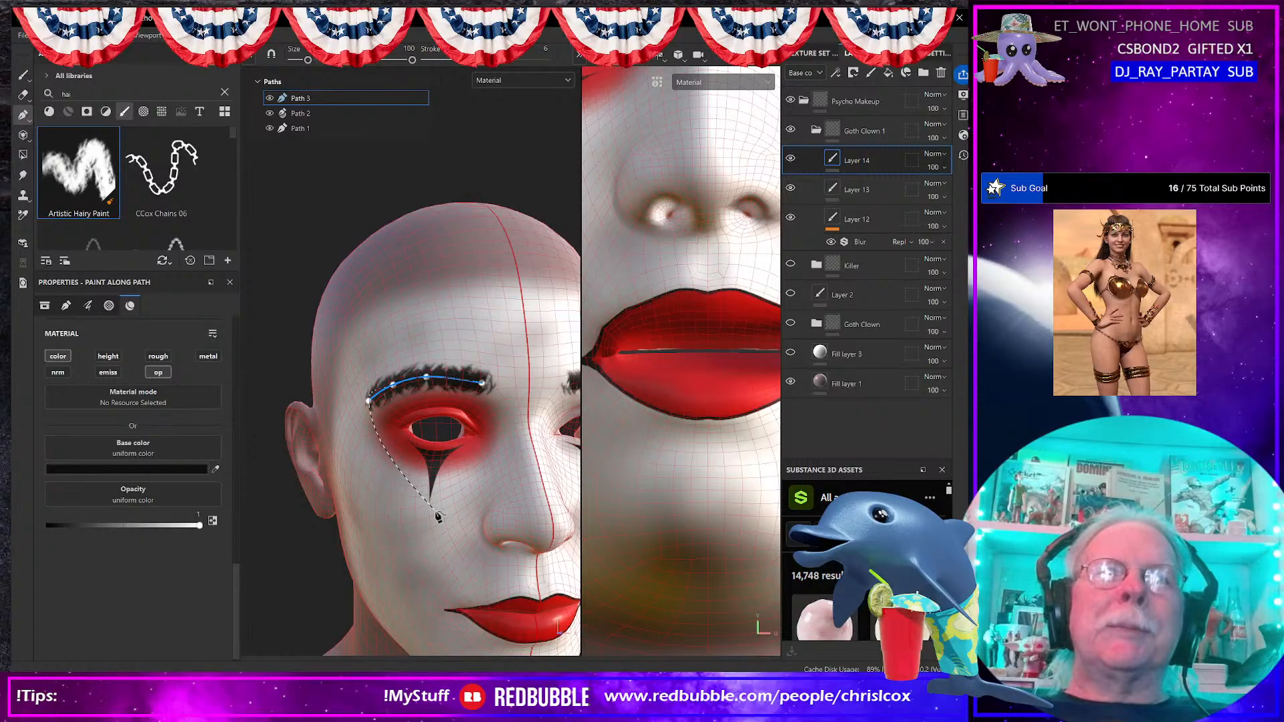
{"action": "scroll", "coordinate": [435, 512], "scroll_direction": "up", "scroll_amount": 1}
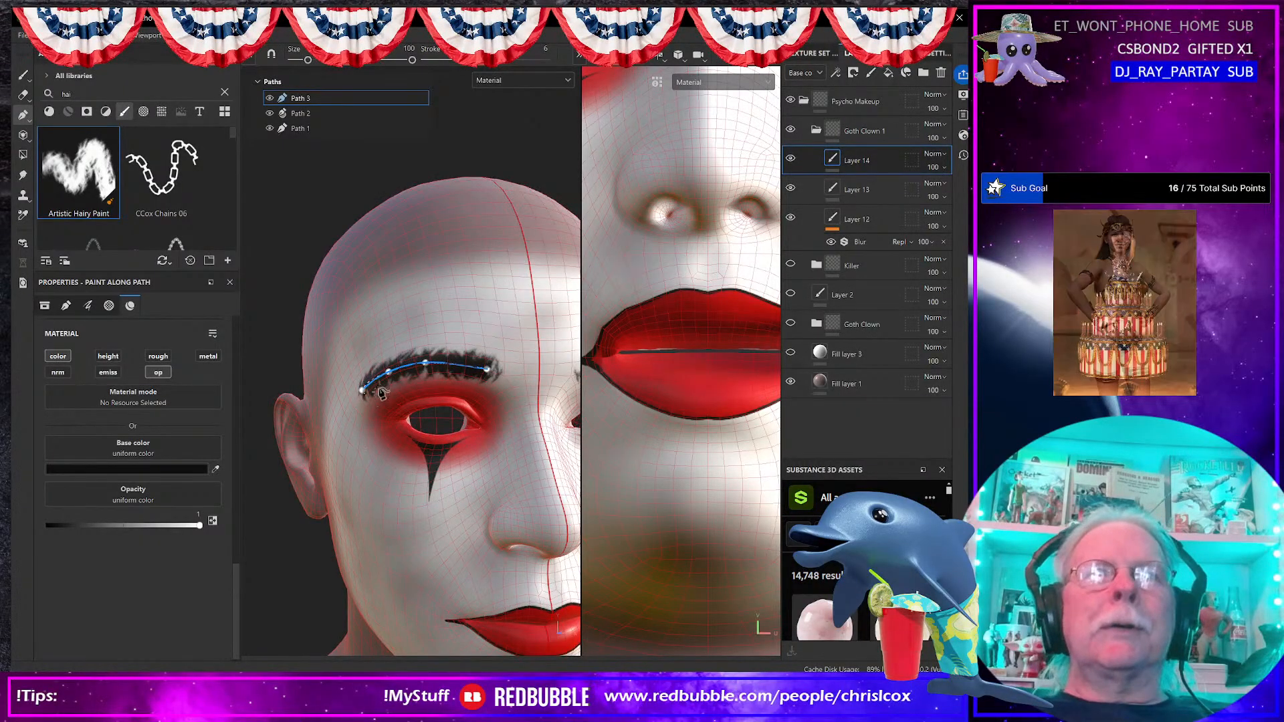
{"action": "scroll", "coordinate": [385, 391], "scroll_direction": "up", "scroll_amount": 2}
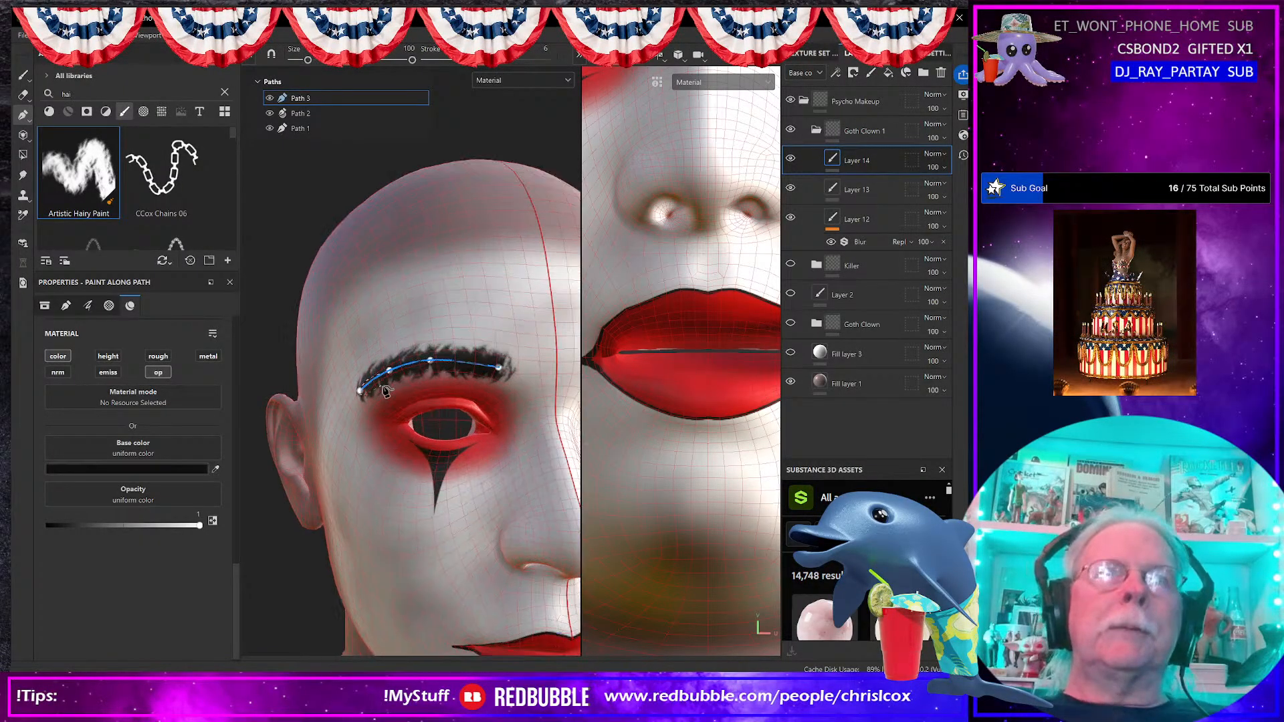
{"action": "mouse_move", "coordinate": [431, 403]}
{"action": "left_mouse_down", "text": "alt"}
{"action": "mouse_move", "coordinate": [416, 400]}
{"action": "mouse_move", "coordinate": [435, 380]}
{"action": "mouse_move", "coordinate": [496, 376]}
{"action": "mouse_move", "coordinate": [442, 404]}
{"action": "left_mouse_up", "text": "alt"}
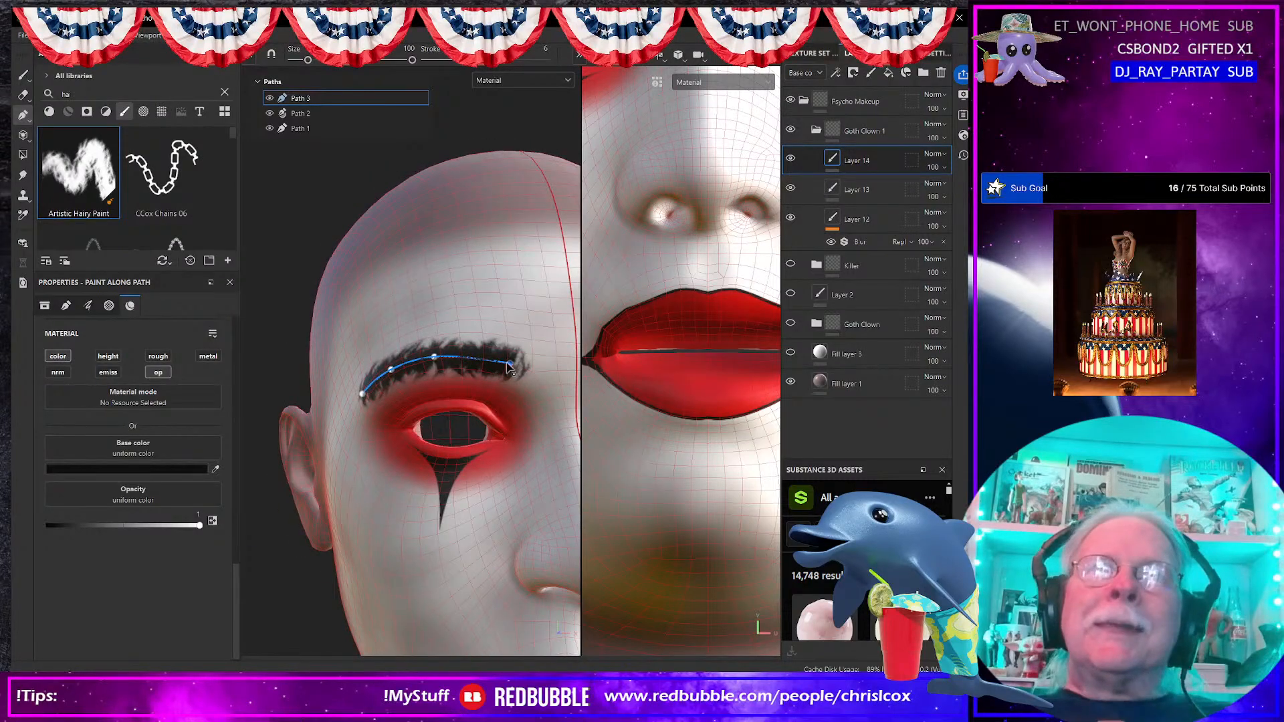
{"action": "left_click_drag", "start_coordinate": [510, 365], "coordinate": [523, 373]}
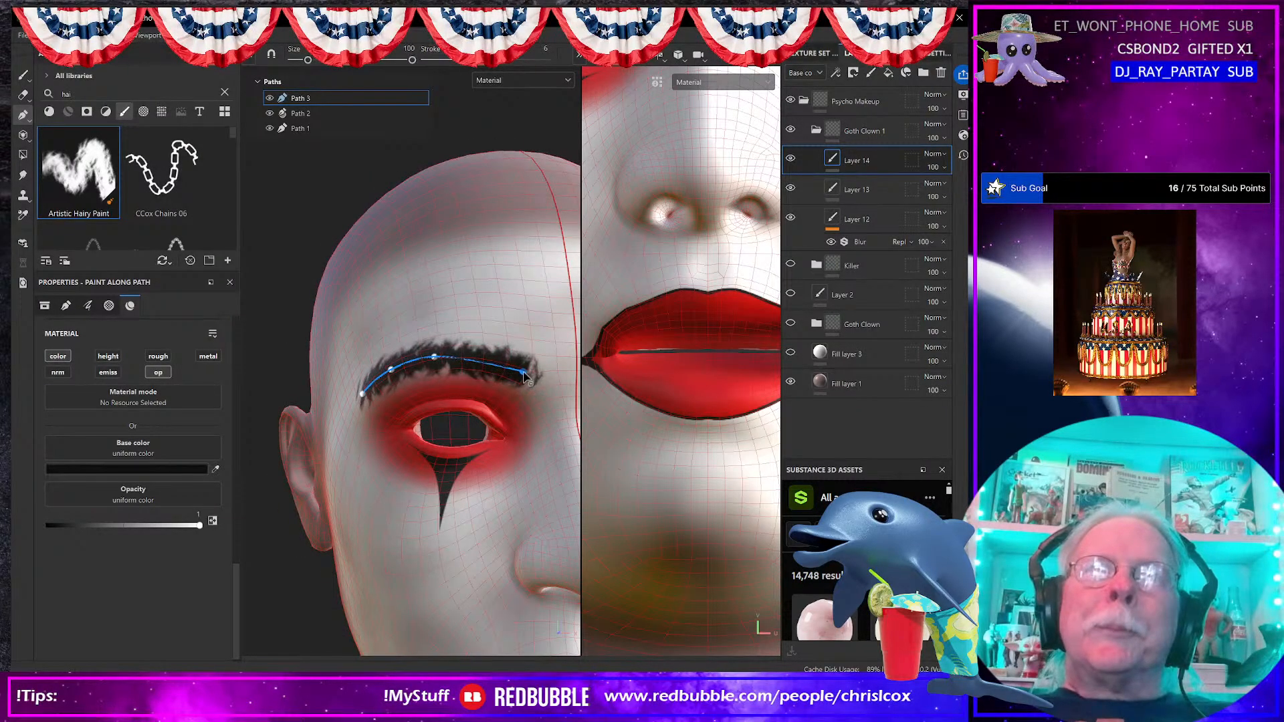
{"action": "left_click_drag", "start_coordinate": [434, 357], "coordinate": [385, 379]}
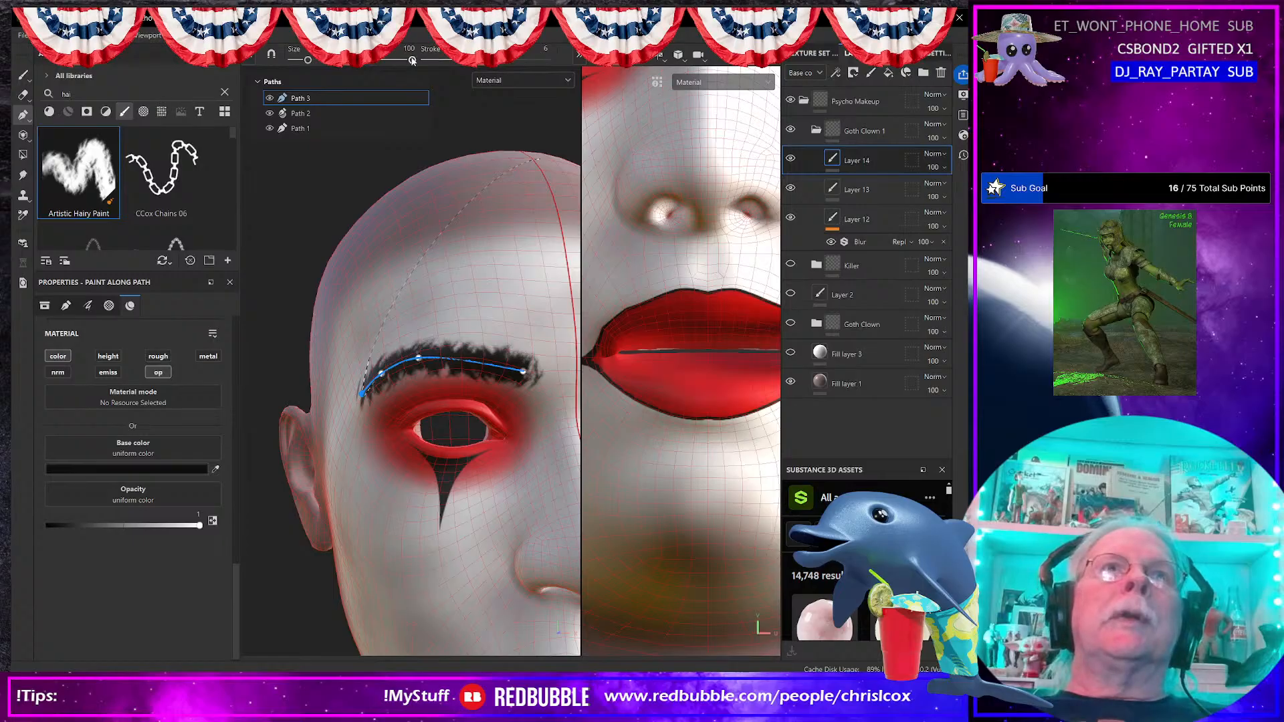
Step: Taper the eyebrow's outer end by lowering the stroke value at its end point to 0.01 and at the adjacent point to 0.33
{"action": "left_click", "coordinate": [579, 56]}
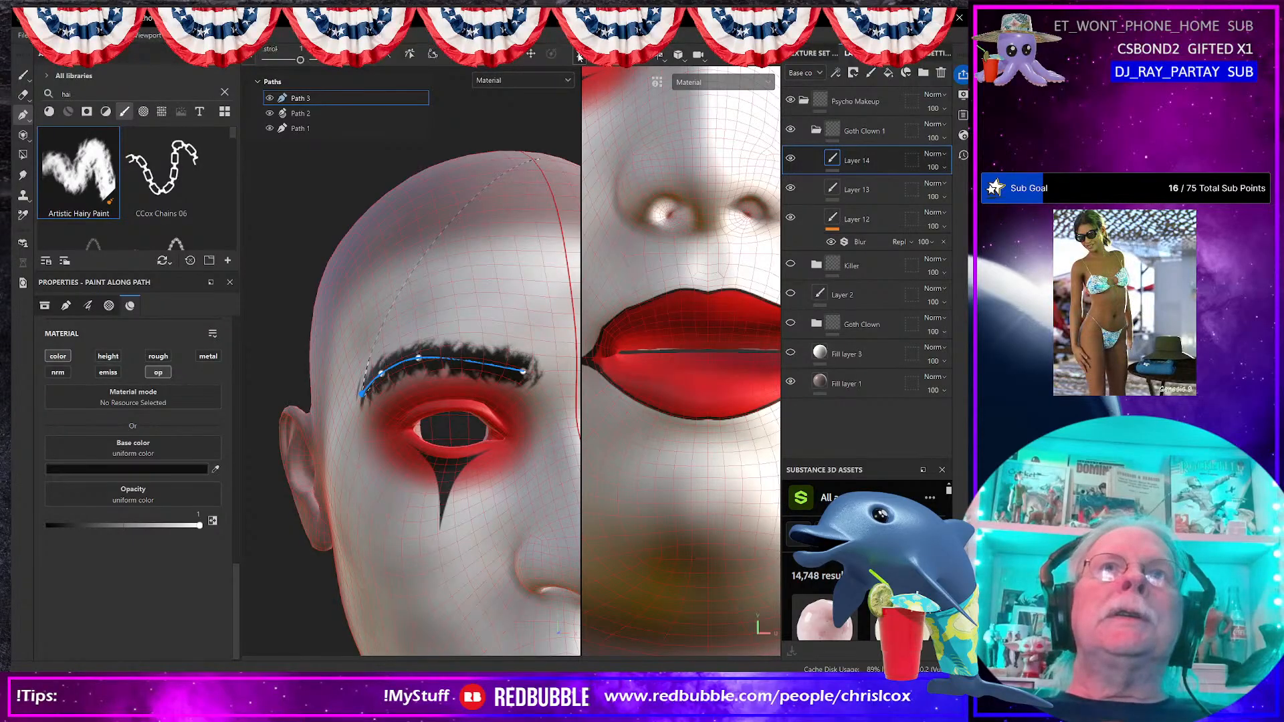
{"action": "left_click_drag", "start_coordinate": [297, 61], "coordinate": [253, 78]}
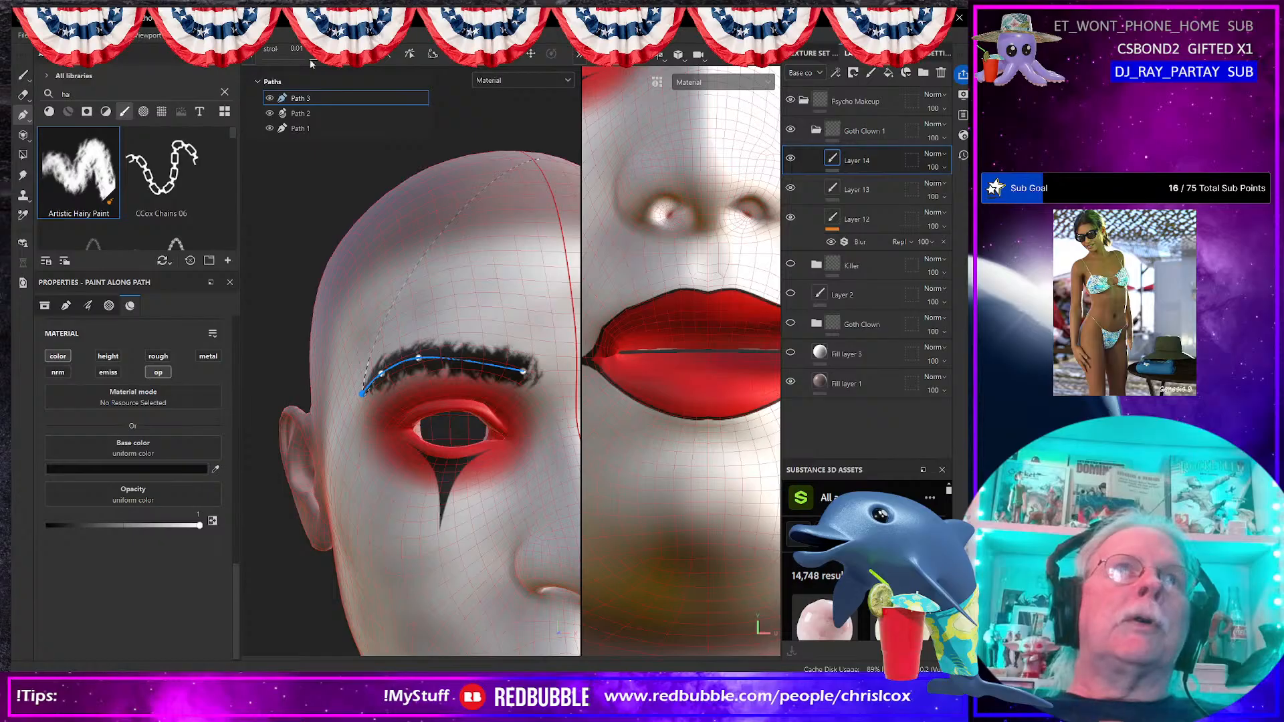
{"action": "left_click", "coordinate": [383, 374]}
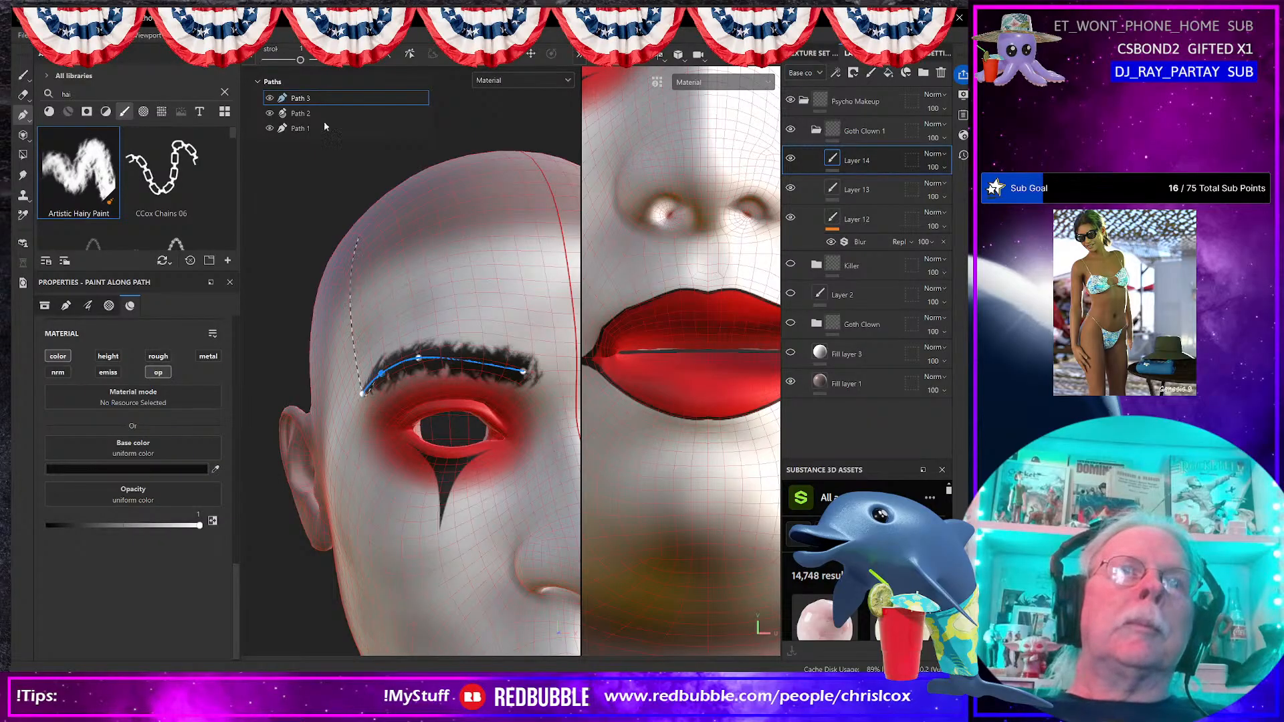
{"action": "left_click_drag", "start_coordinate": [300, 61], "coordinate": [265, 74]}
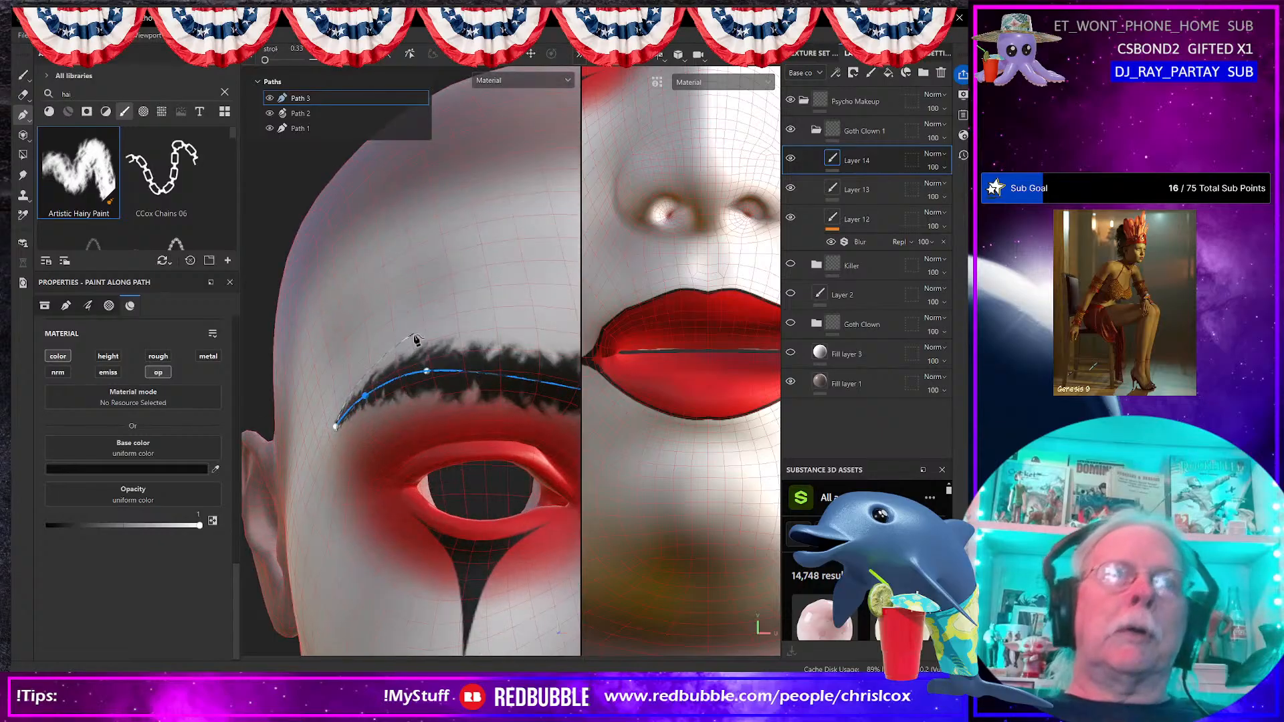
Step: Deselect the eyebrow path and examine the brow's shape and taper from several angles
{"action": "scroll", "coordinate": [416, 338], "scroll_direction": "down", "scroll_amount": 5}
{"action": "left_click_drag", "start_coordinate": [497, 427], "coordinate": [480, 426], "text": "alt"}
{"action": "scroll", "coordinate": [480, 426], "scroll_direction": "up", "scroll_amount": 1}
{"action": "scroll", "coordinate": [481, 426], "scroll_direction": "up", "scroll_amount": 2}
{"action": "middle_click_drag", "start_coordinate": [481, 425], "coordinate": [454, 470], "text": "alt"}
{"action": "key", "text": "Escape"}
{"action": "scroll", "coordinate": [459, 436], "scroll_direction": "up", "scroll_amount": 2}
{"action": "left_click_drag", "start_coordinate": [457, 435], "coordinate": [470, 438], "text": "alt"}
{"action": "scroll", "coordinate": [470, 438], "scroll_direction": "up", "scroll_amount": 3}
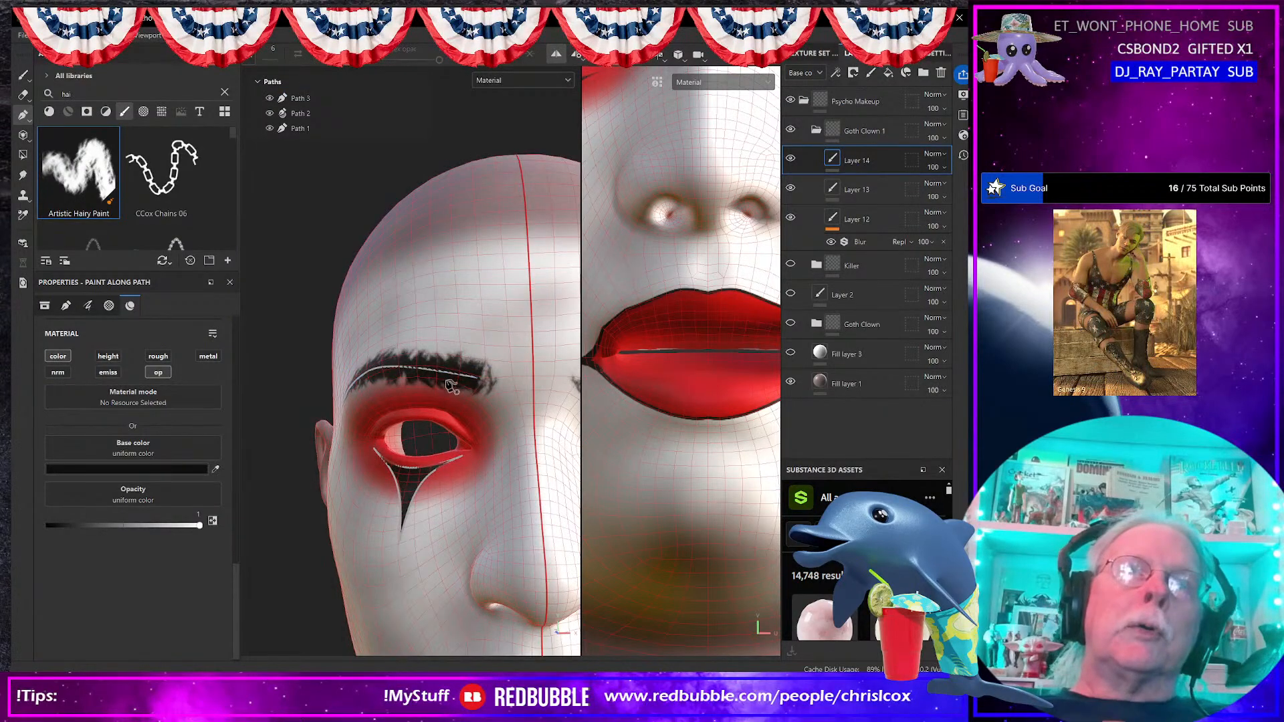
Step: Draw a separate closed path rising from the brow to a peak on the forehead, and nudge its nose-side base point upward
{"action": "left_click", "coordinate": [416, 381]}
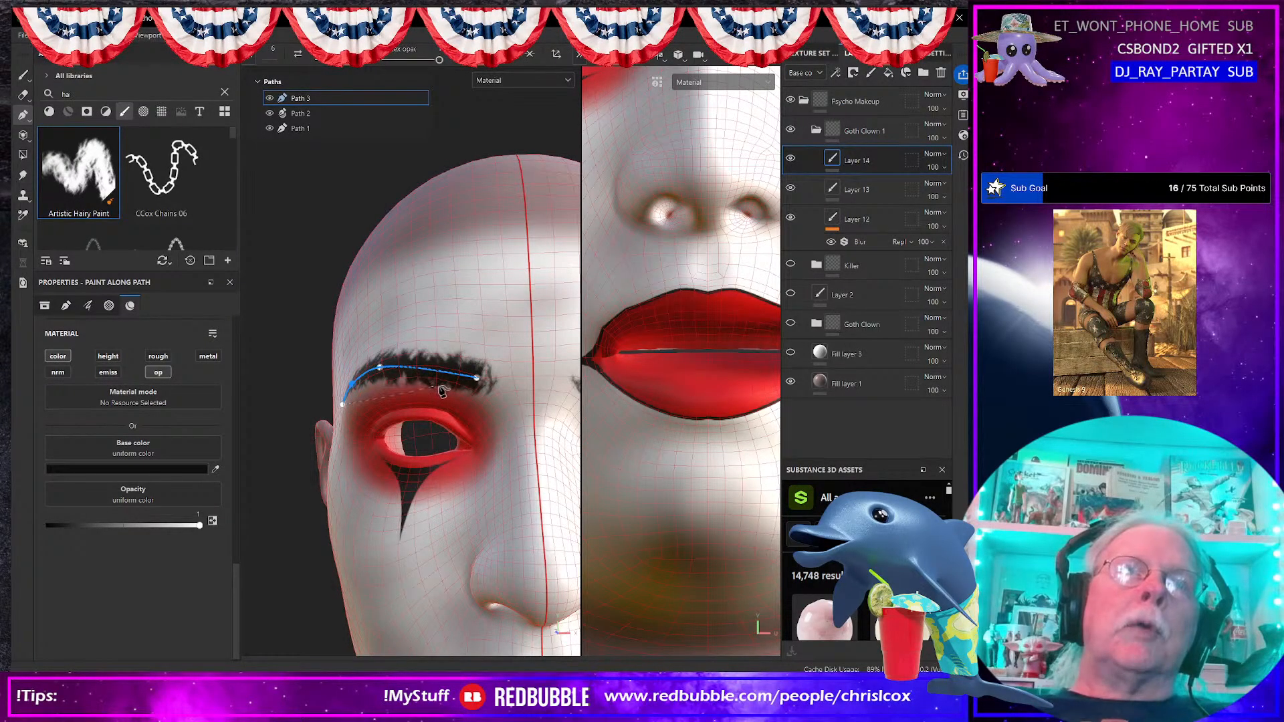
{"action": "key", "text": "Escape"}
{"action": "left_click", "coordinate": [438, 384]}
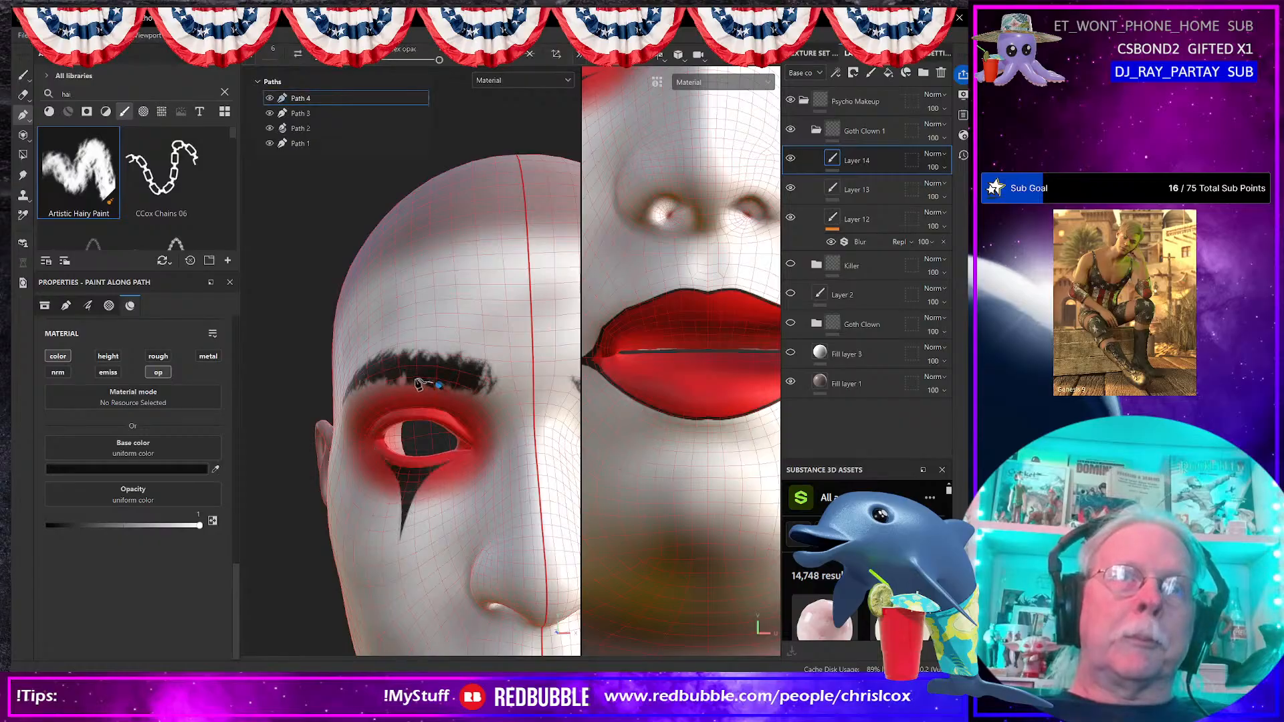
{"action": "left_click", "coordinate": [409, 370]}
{"action": "left_click", "coordinate": [363, 379]}
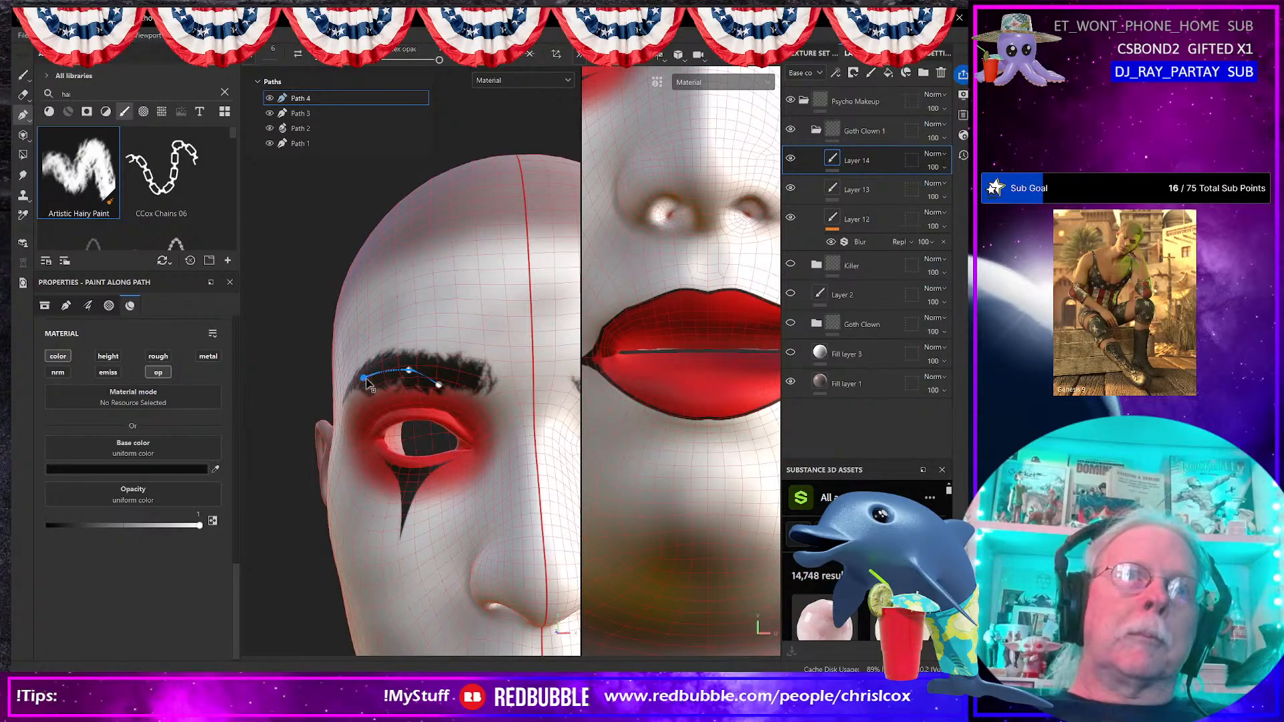
{"action": "left_click", "coordinate": [424, 297]}
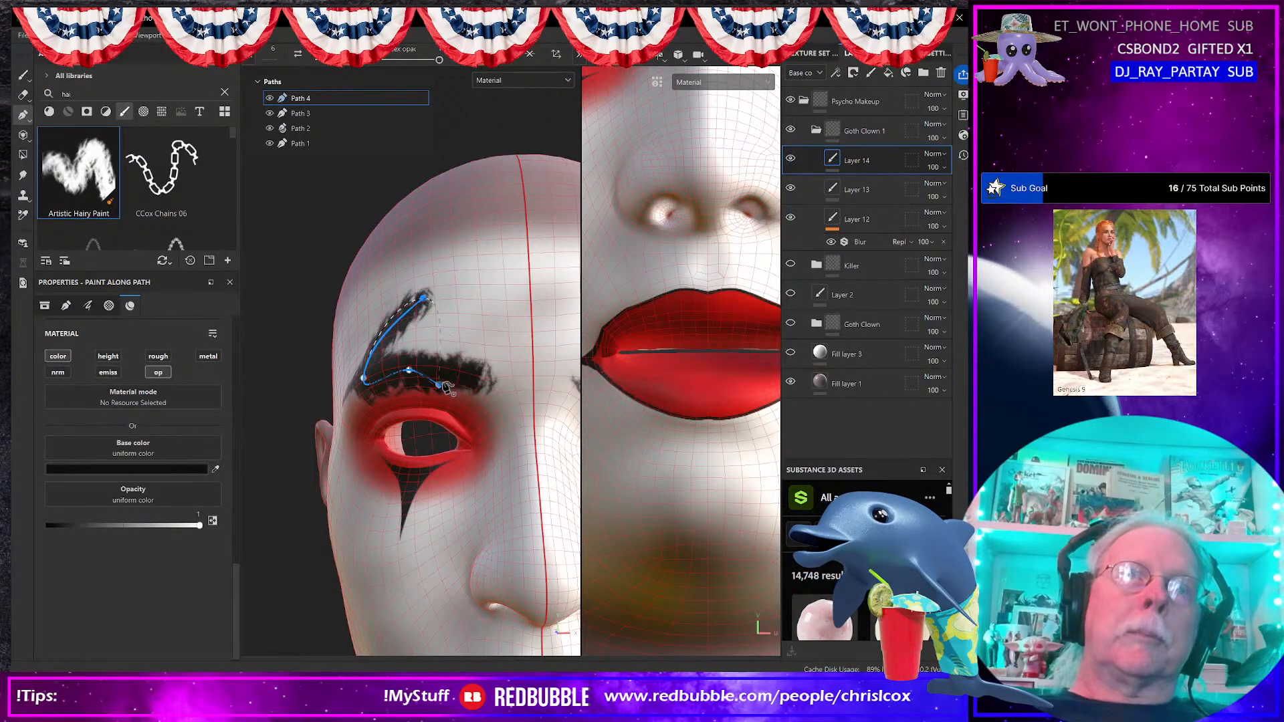
{"action": "left_click", "coordinate": [437, 385]}
{"action": "left_click_drag", "start_coordinate": [443, 386], "coordinate": [447, 376]}
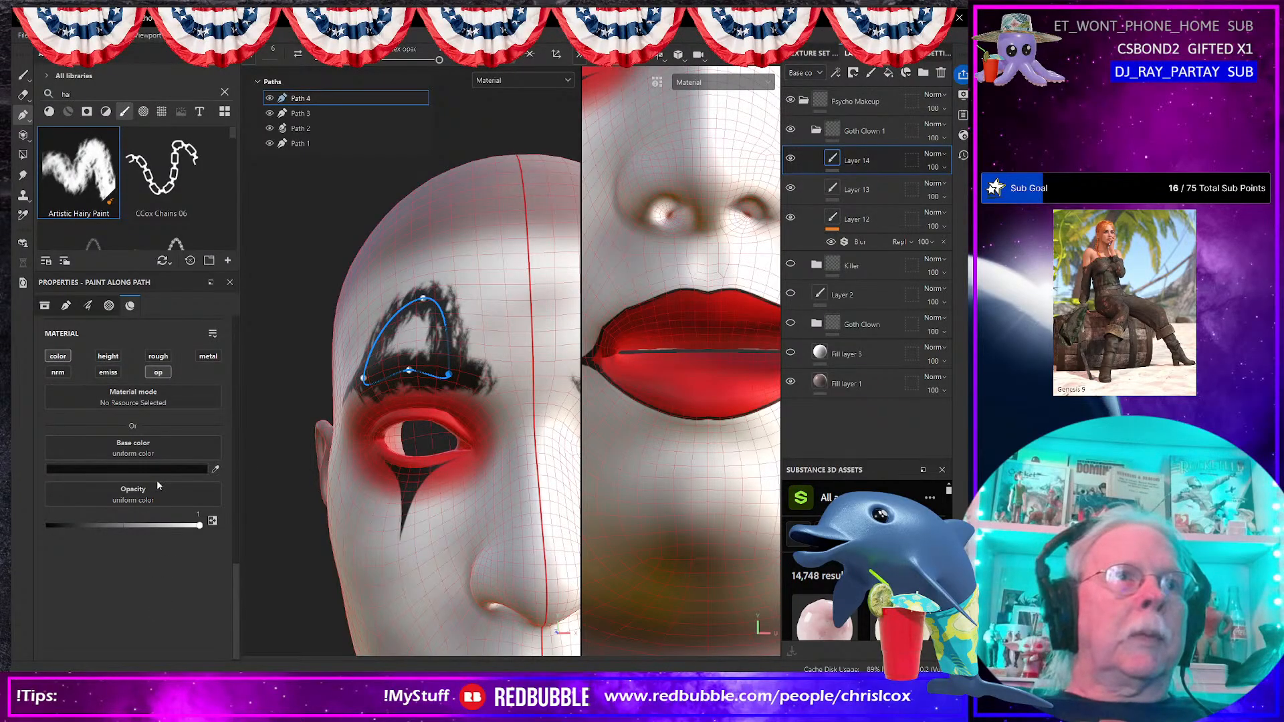
Step: Change the forehead shape to a filled path with a near-black base color (1F1F1F)
{"action": "scroll", "coordinate": [112, 386], "scroll_direction": "up", "scroll_amount": 15}
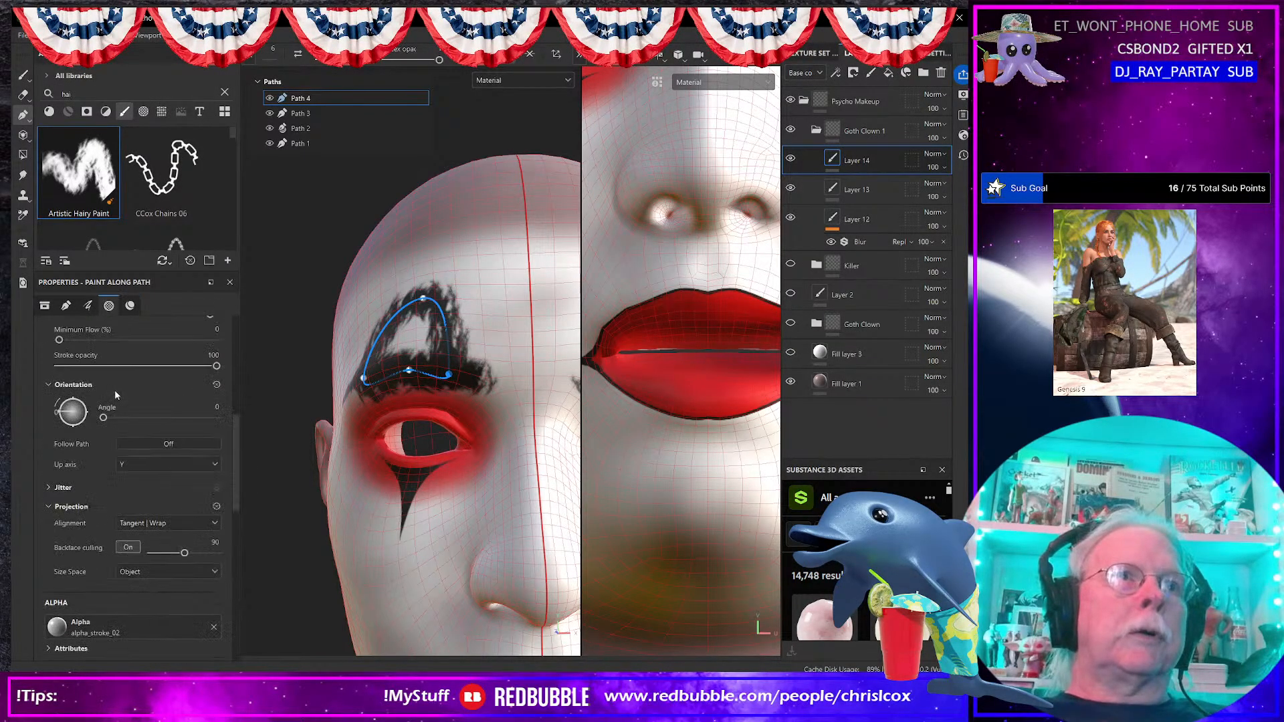
{"action": "left_click", "coordinate": [130, 423]}
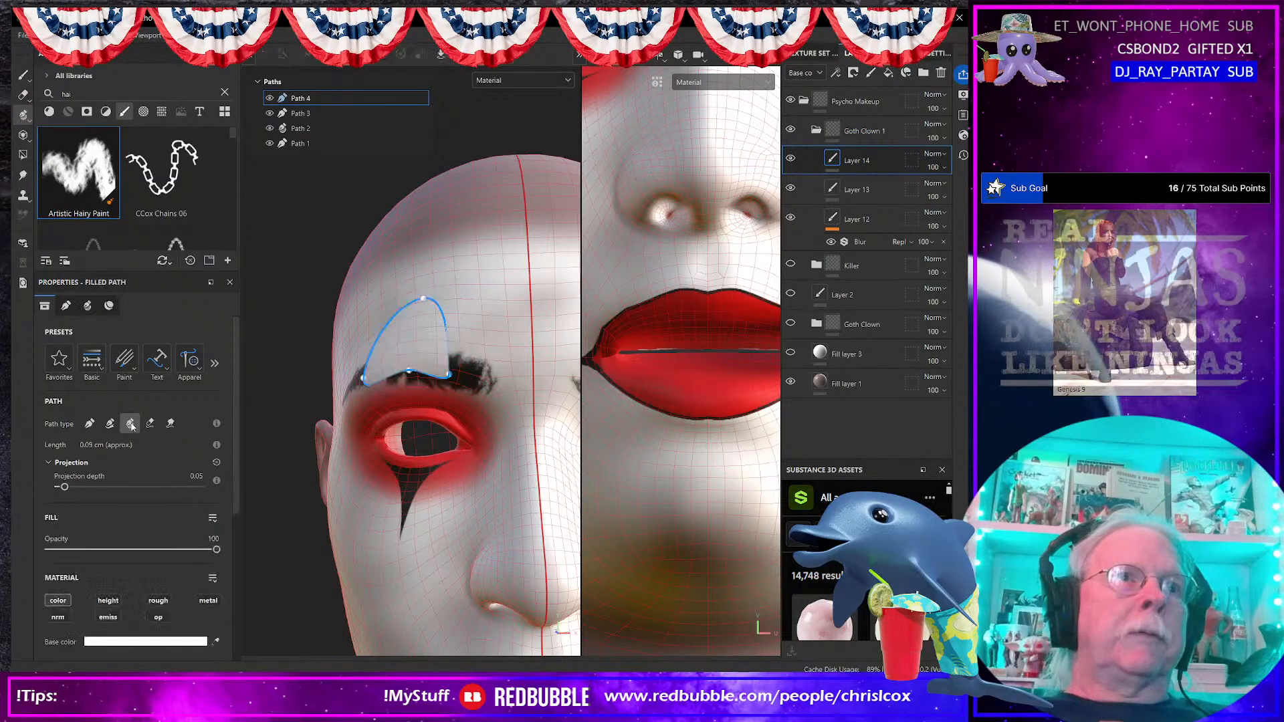
{"action": "scroll", "coordinate": [144, 467], "scroll_direction": "down", "scroll_amount": 3}
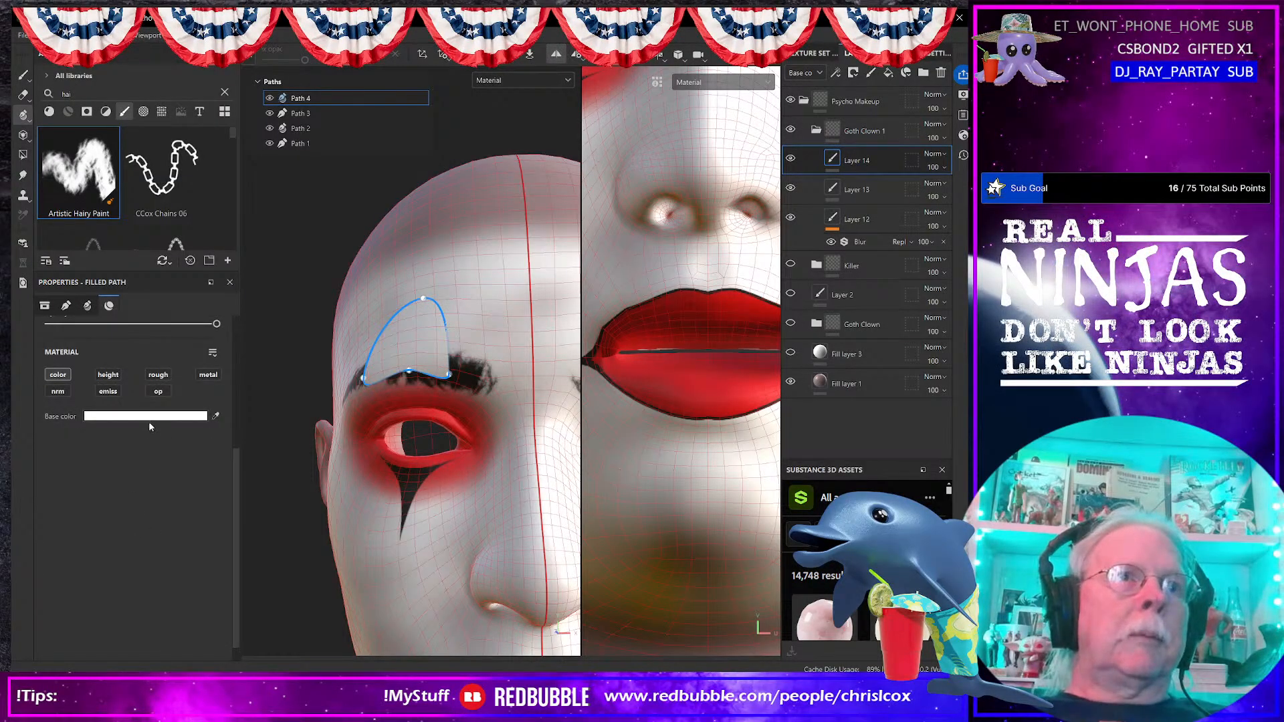
{"action": "left_click", "coordinate": [166, 419]}
{"action": "left_click_drag", "start_coordinate": [187, 406], "coordinate": [171, 495]}
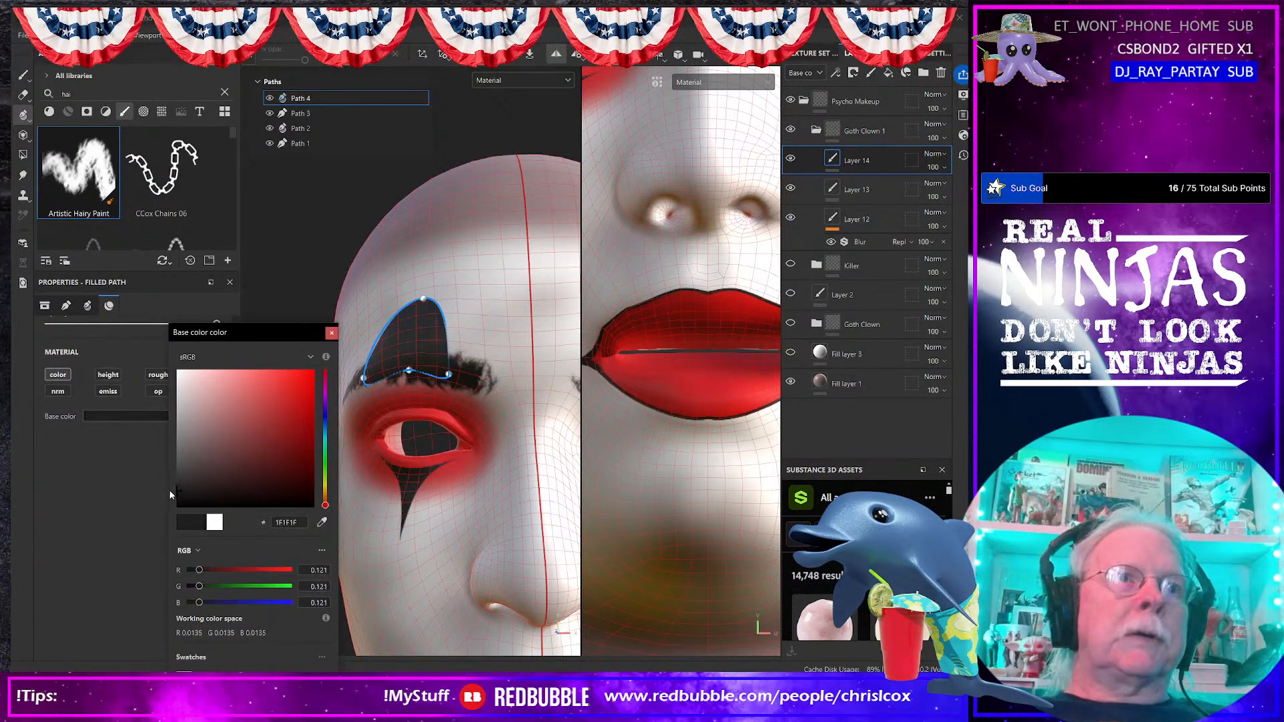
{"action": "left_click", "coordinate": [330, 333]}
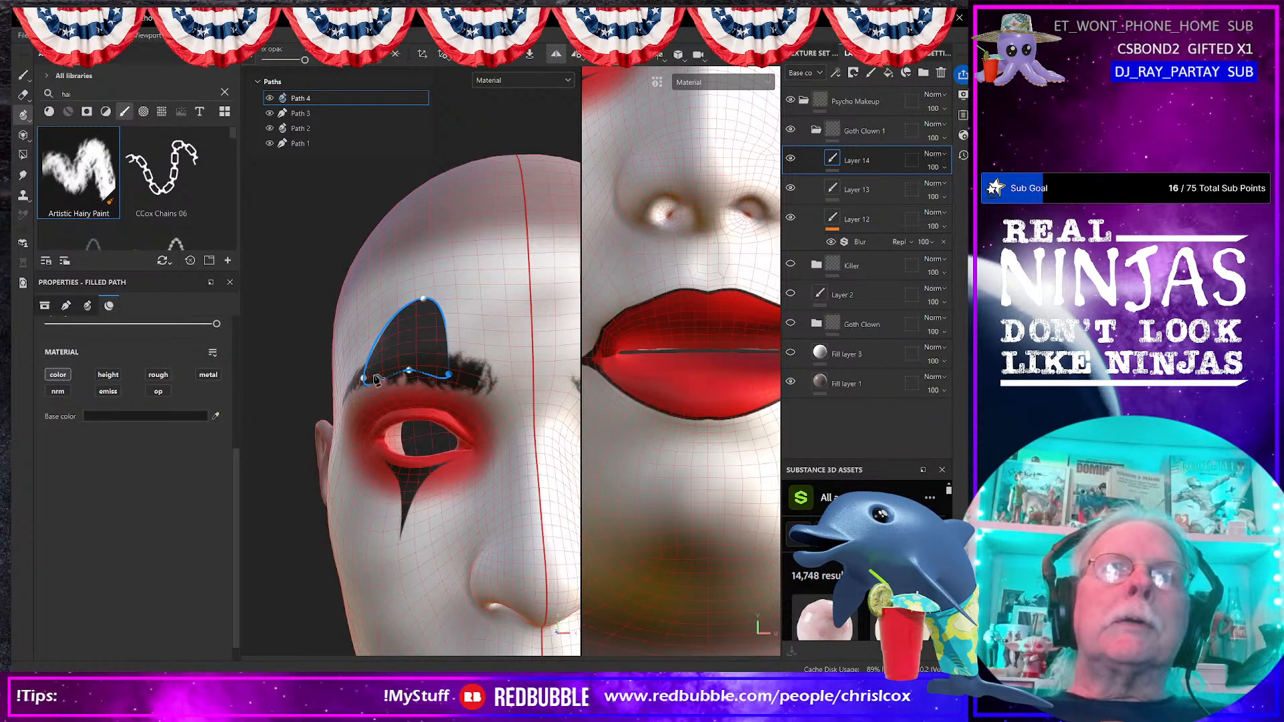
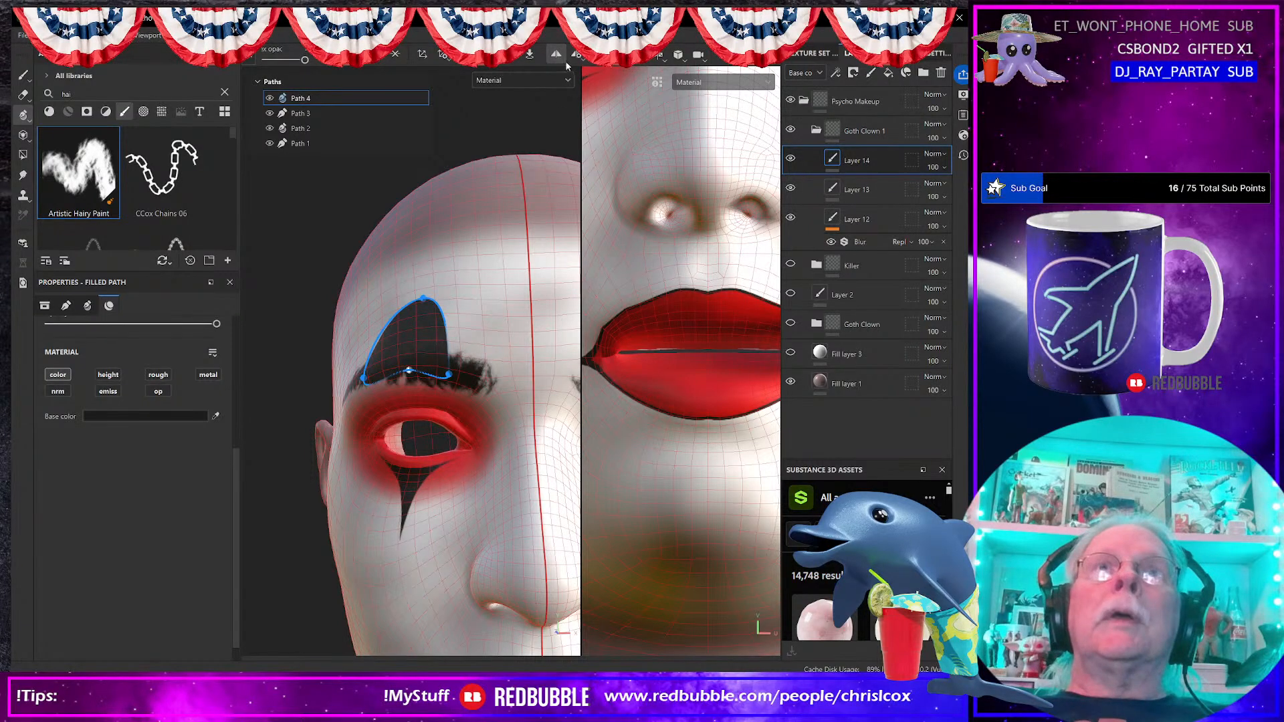
Step: Convert the forehead shape's peak and outer base points to sharp corners, forming a triangular spike above the brow
{"action": "double_click", "coordinate": [422, 299]}
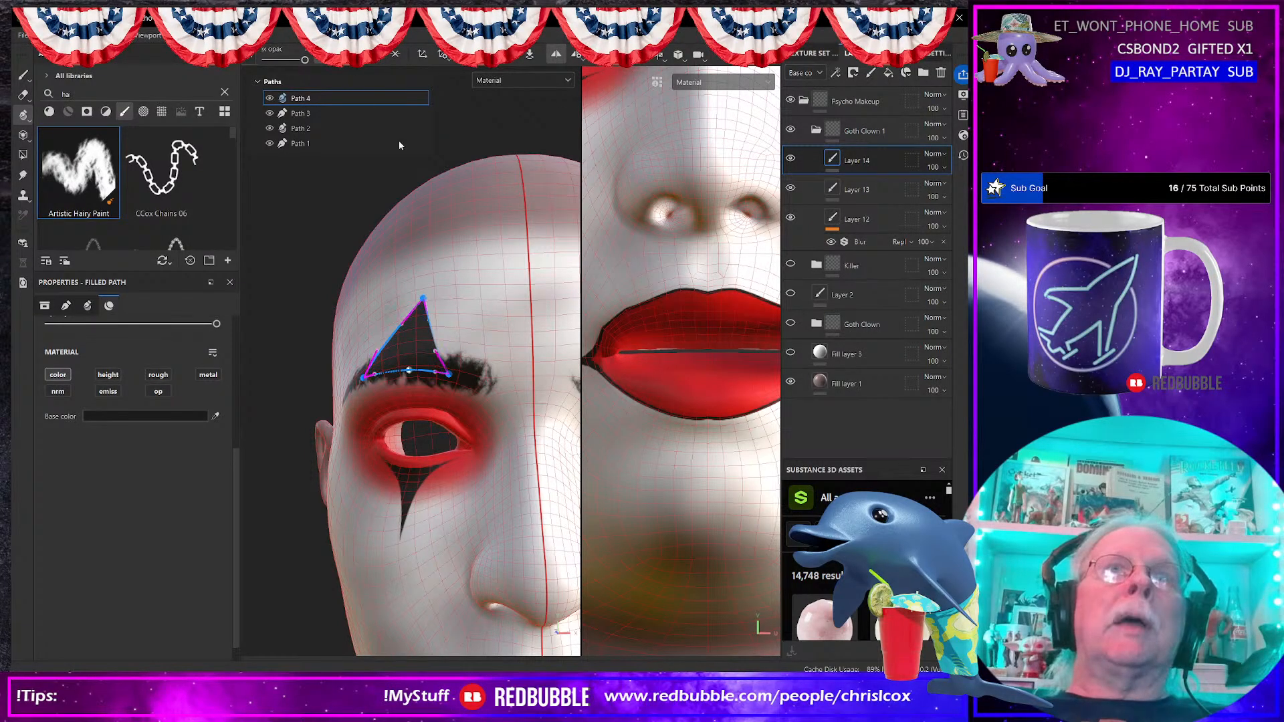
{"action": "scroll", "coordinate": [443, 287], "scroll_direction": "up", "scroll_amount": 2}
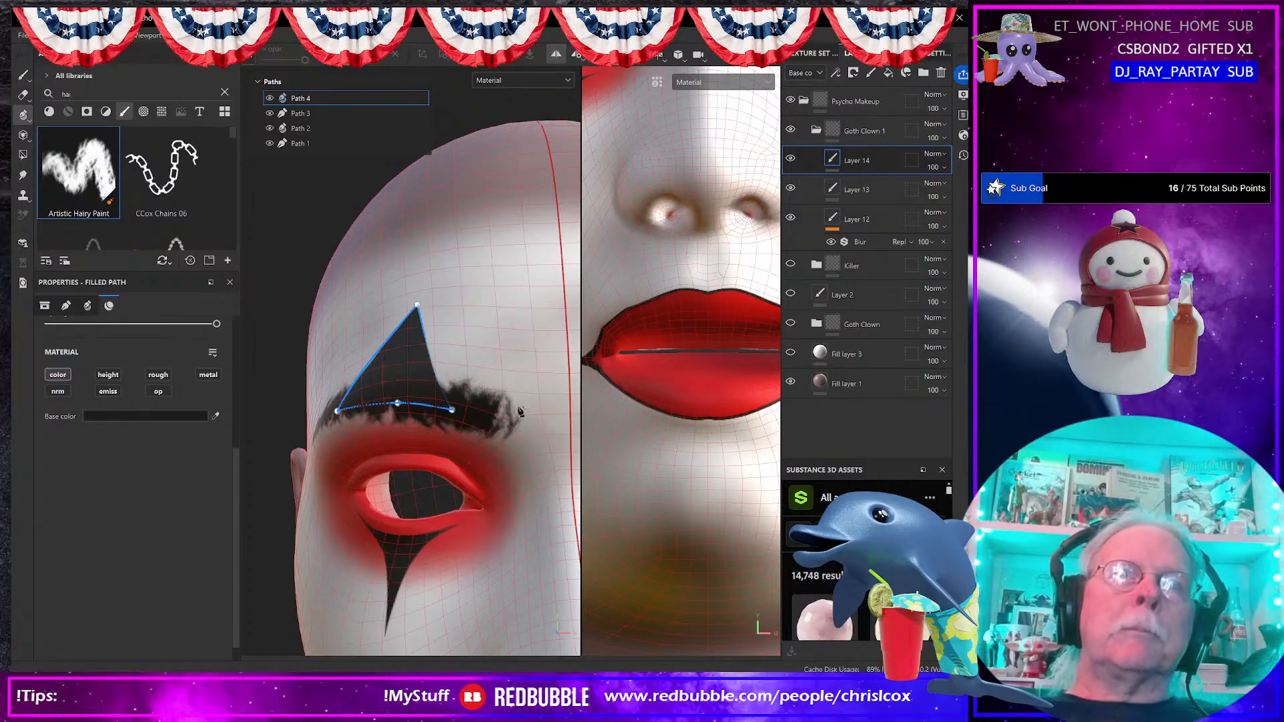
{"action": "left_click_drag", "start_coordinate": [480, 501], "coordinate": [506, 495], "text": "alt"}
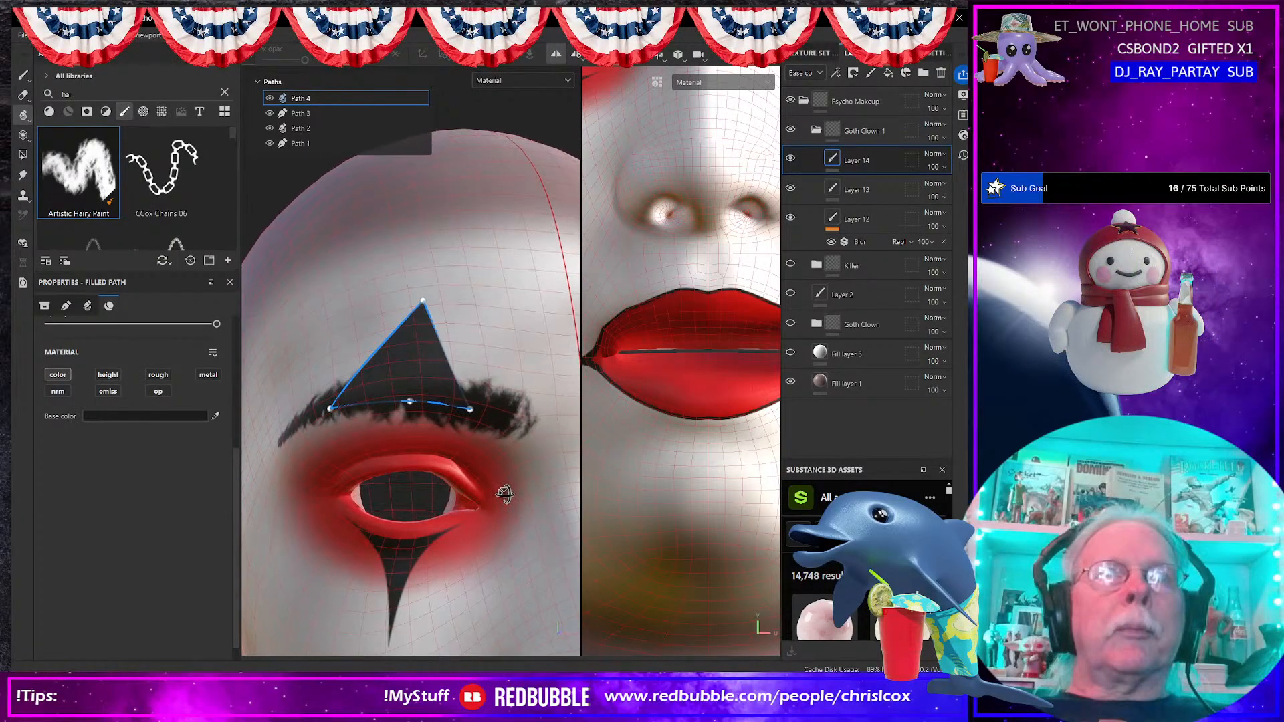
Step: Curve both sides of the forehead spike inward by adjusting the tangents at its peak and base points, tapering it to a slender tip
{"action": "left_click_drag", "start_coordinate": [452, 381], "coordinate": [431, 395]}
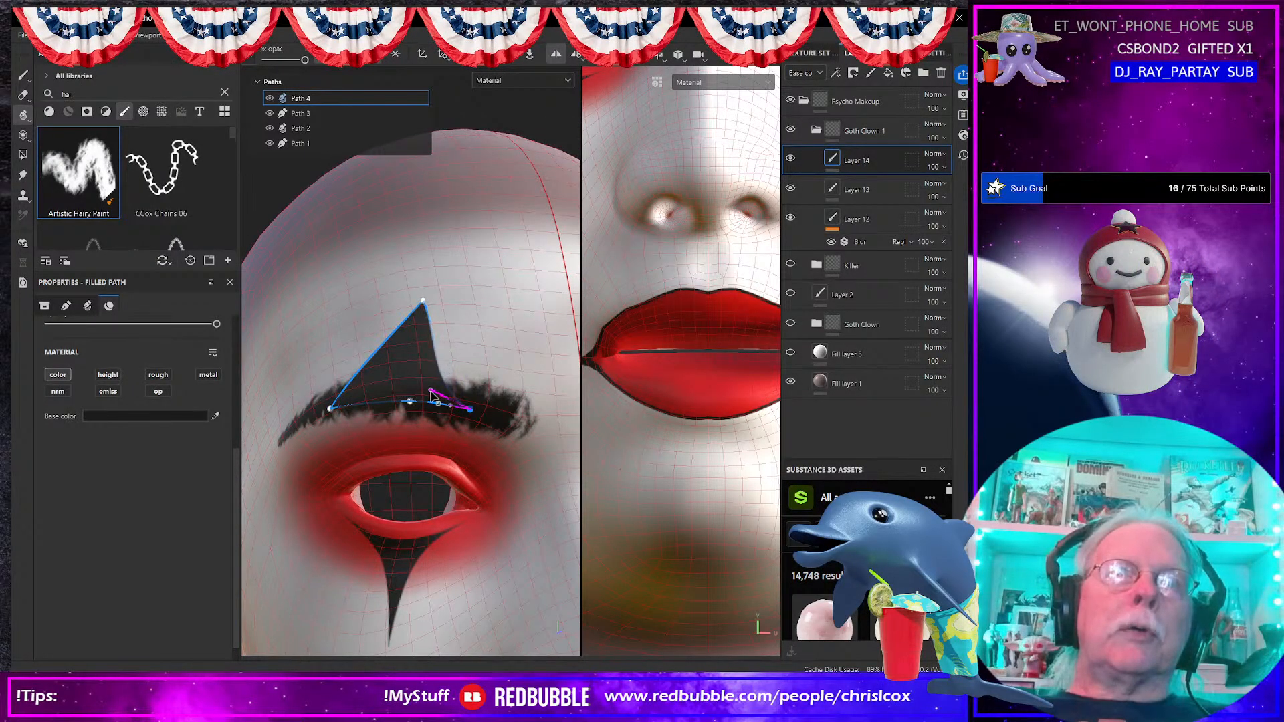
{"action": "left_click", "coordinate": [423, 302]}
{"action": "left_click_drag", "start_coordinate": [436, 334], "coordinate": [431, 399]}
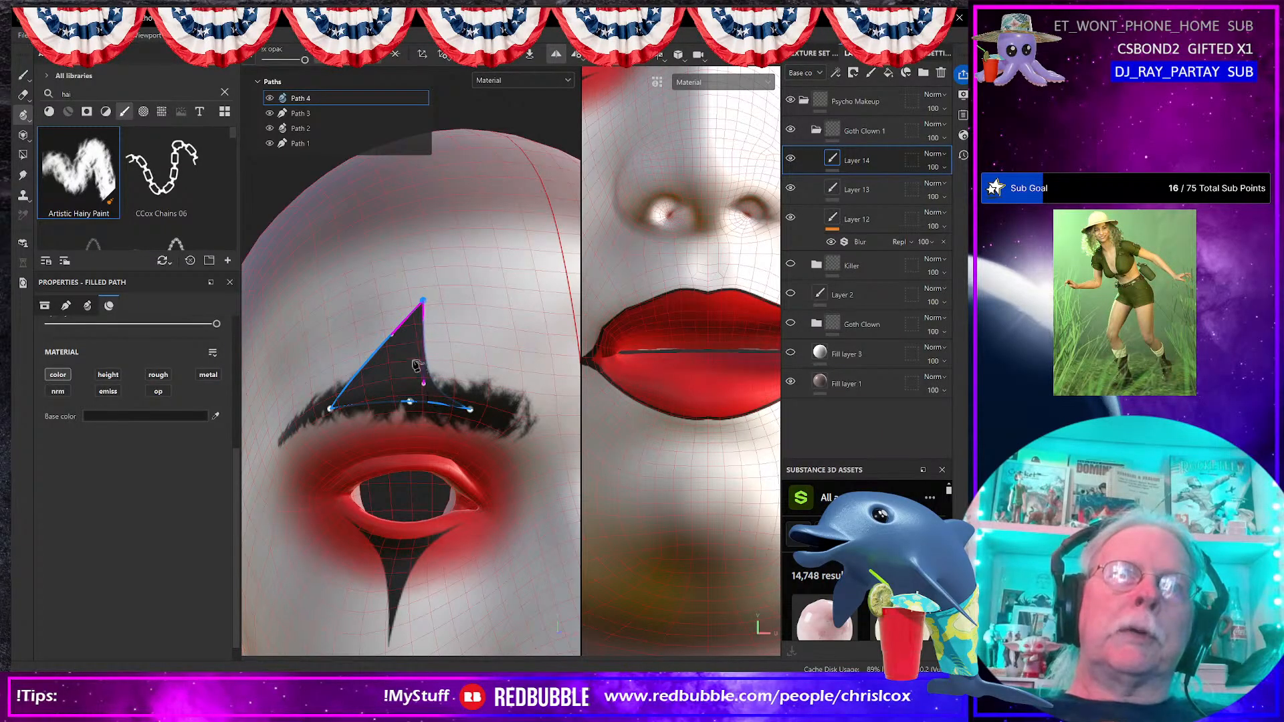
{"action": "left_click_drag", "start_coordinate": [398, 342], "coordinate": [411, 400]}
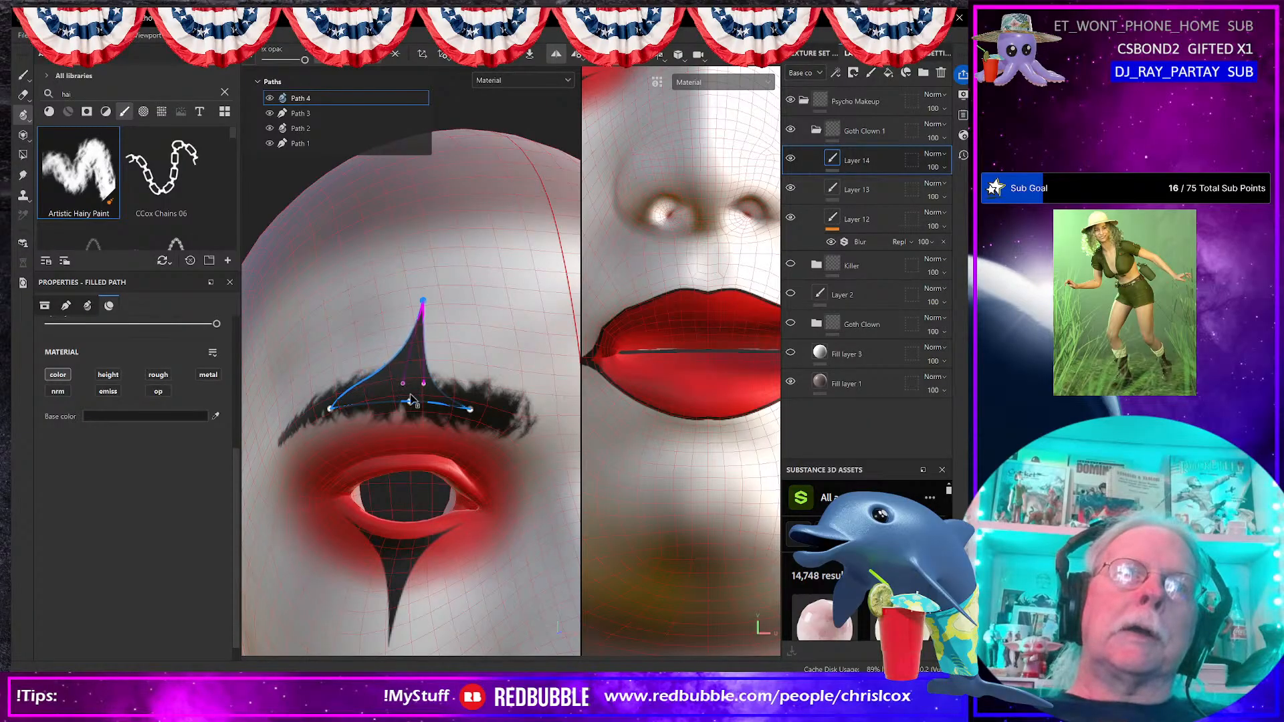
{"action": "left_click", "coordinate": [330, 408]}
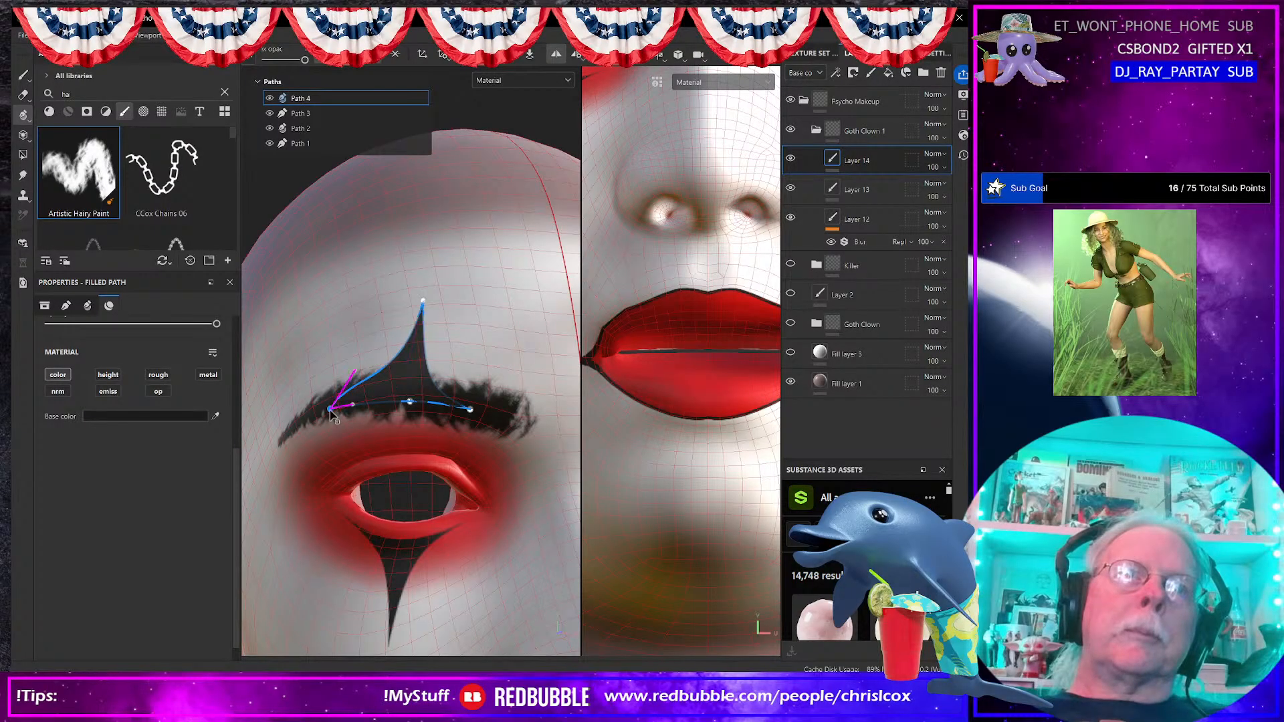
{"action": "left_click_drag", "start_coordinate": [353, 372], "coordinate": [385, 390]}
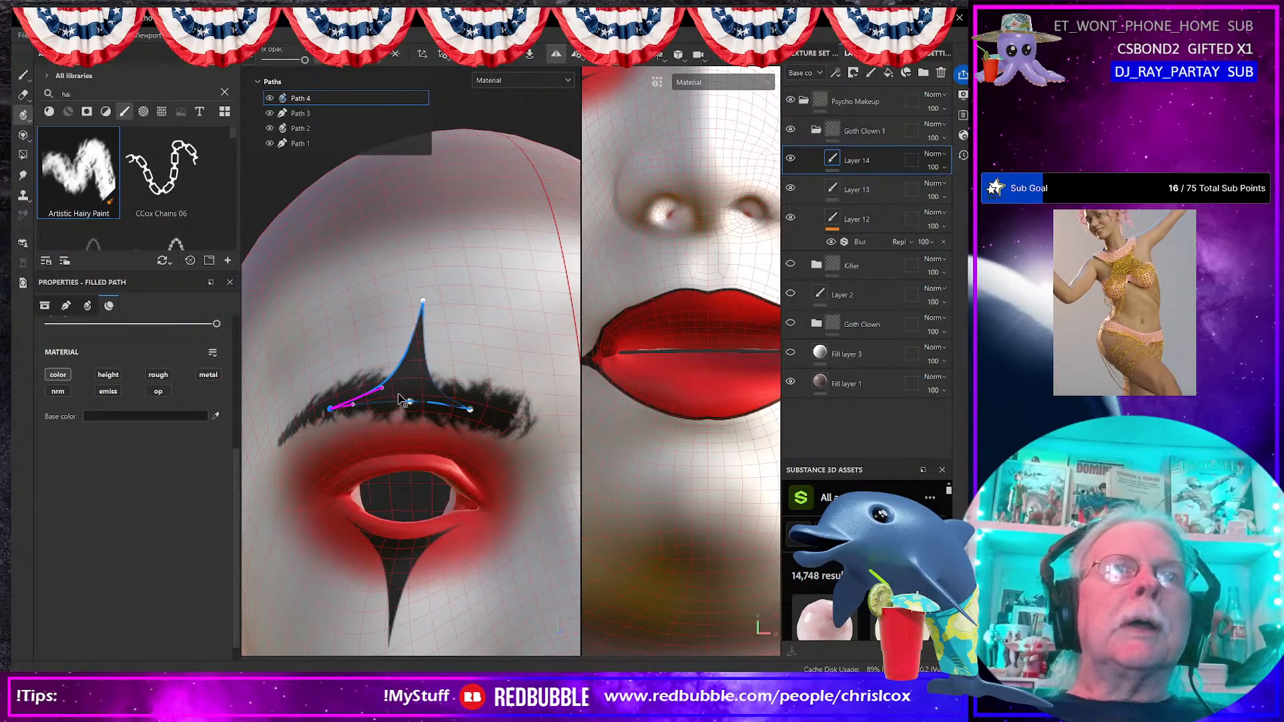
{"action": "left_click_drag", "start_coordinate": [423, 301], "coordinate": [420, 308]}
{"action": "scroll", "coordinate": [483, 461], "scroll_direction": "down", "scroll_amount": 10}
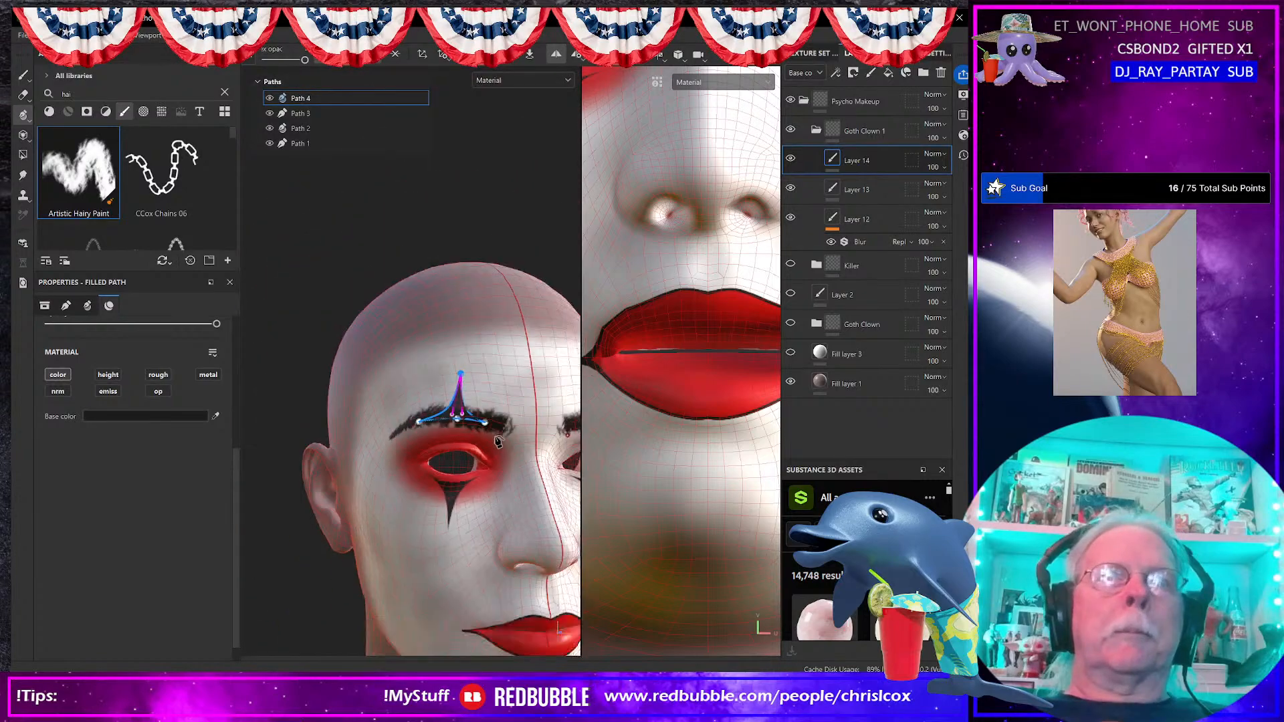
{"action": "left_click_drag", "start_coordinate": [483, 466], "coordinate": [449, 493], "text": "alt"}
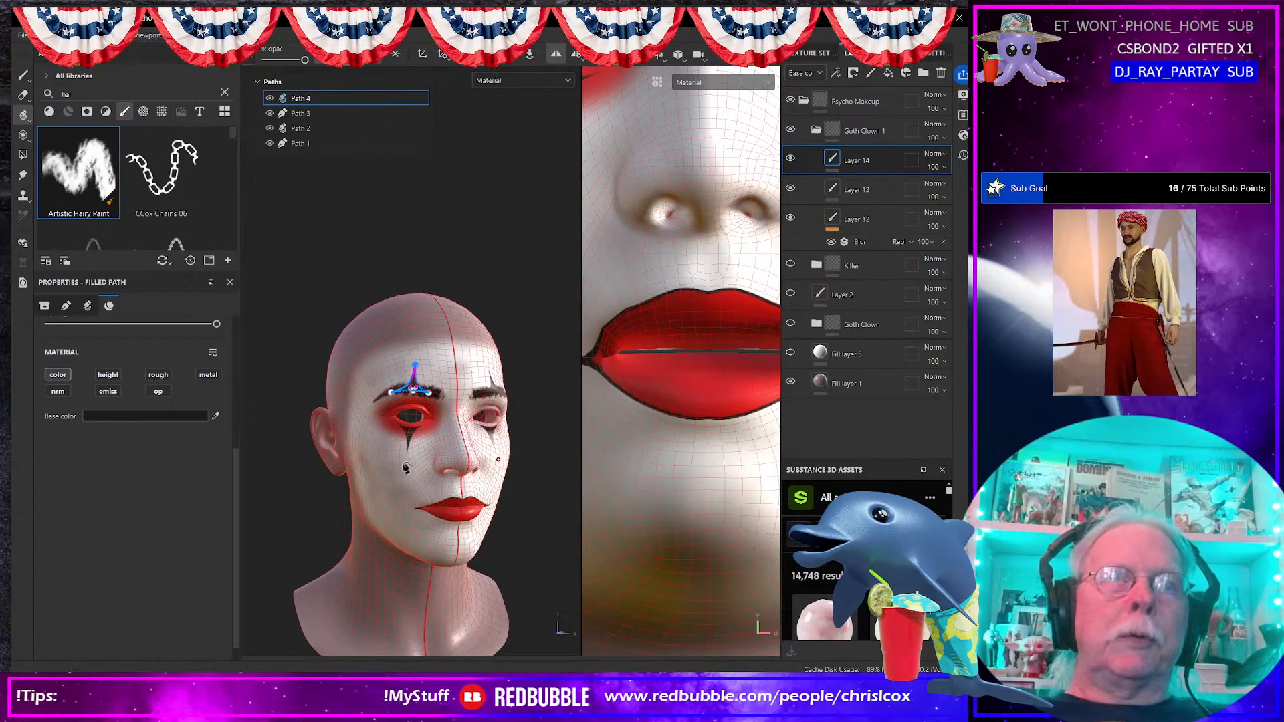
{"action": "scroll", "coordinate": [405, 468], "scroll_direction": "up", "scroll_amount": 3}
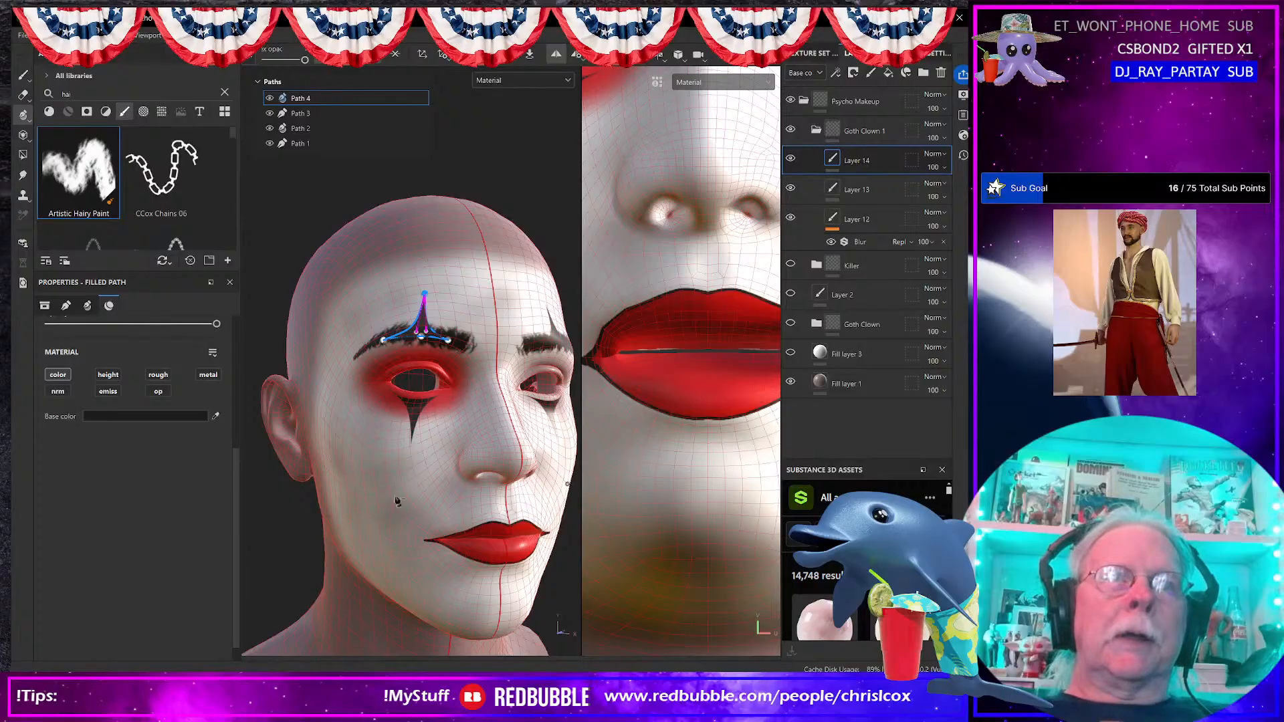
{"action": "scroll", "coordinate": [436, 500], "scroll_direction": "up", "scroll_amount": 5}
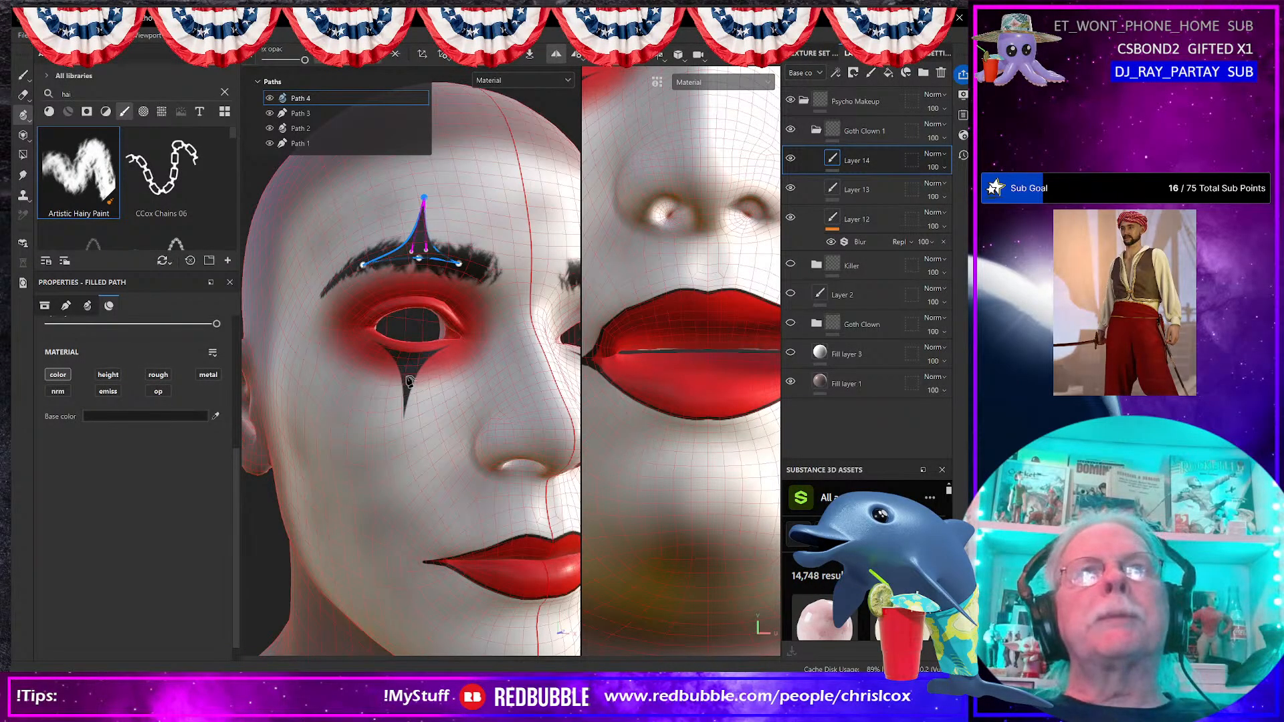
Step: Erase the one-sided red shading above and below the eye on Layer 13, keeping symmetry enabled
{"action": "scroll", "coordinate": [408, 381], "scroll_direction": "down", "scroll_amount": 5}
{"action": "left_click_drag", "start_coordinate": [409, 394], "coordinate": [309, 422], "text": "alt"}
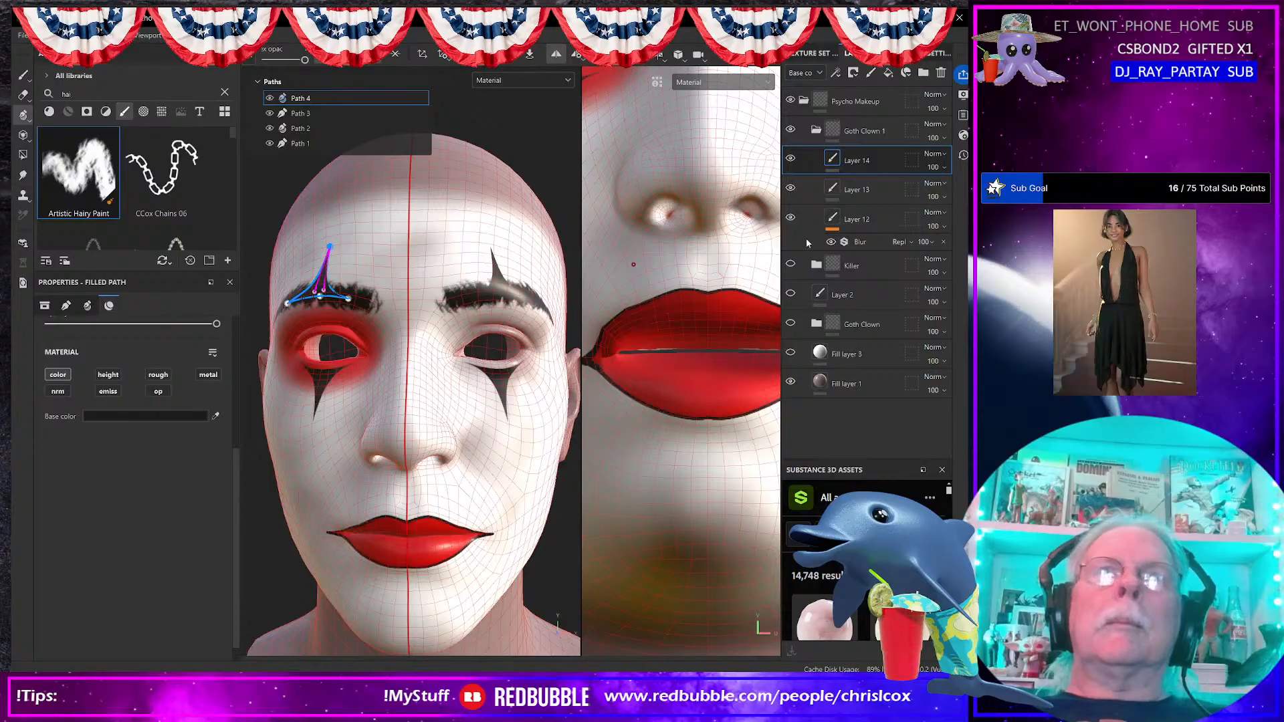
{"action": "left_click", "coordinate": [854, 221]}
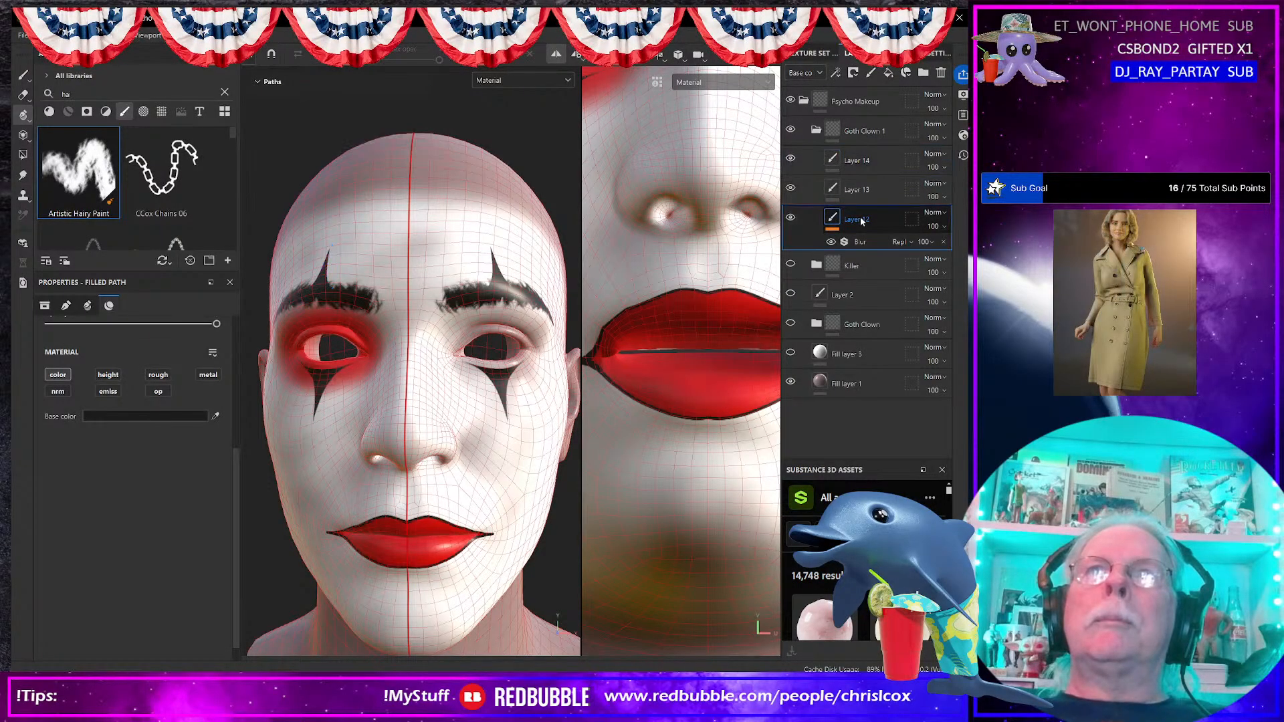
{"action": "left_click", "coordinate": [558, 58]}
{"action": "left_click", "coordinate": [558, 58]}
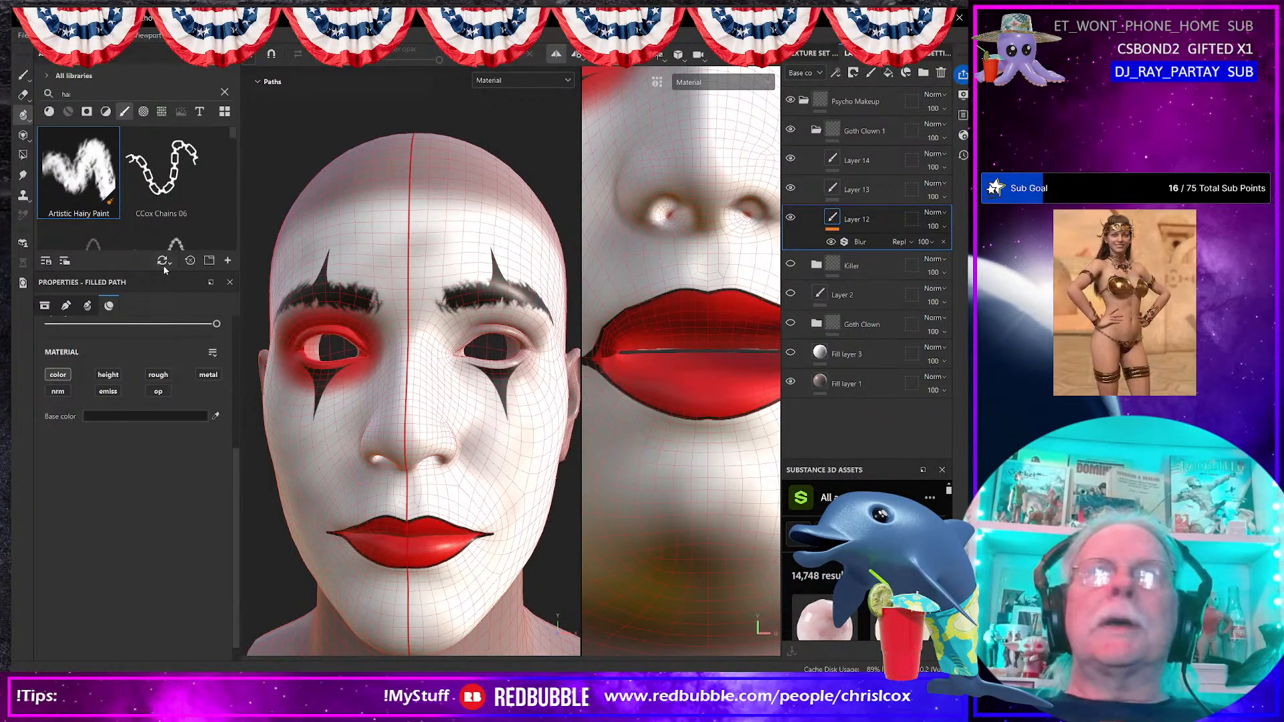
{"action": "left_click", "coordinate": [22, 94]}
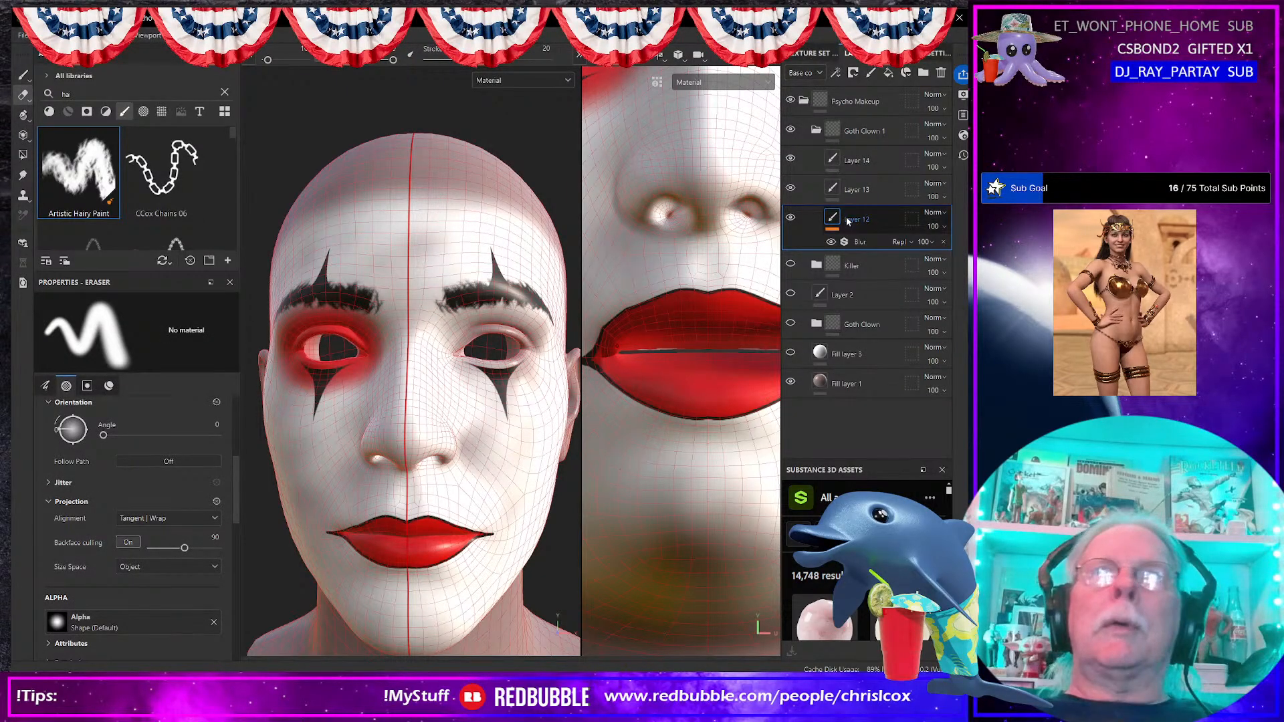
{"action": "left_click", "coordinate": [813, 179]}
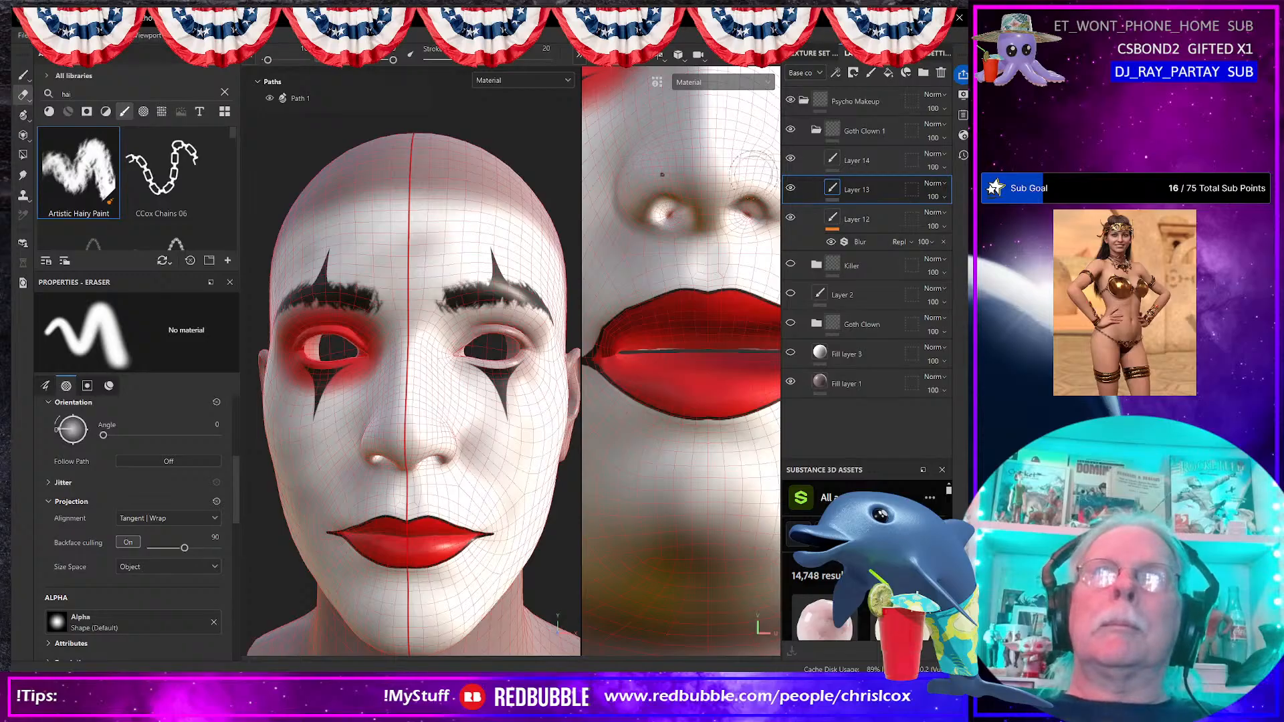
{"action": "left_click", "coordinate": [580, 58]}
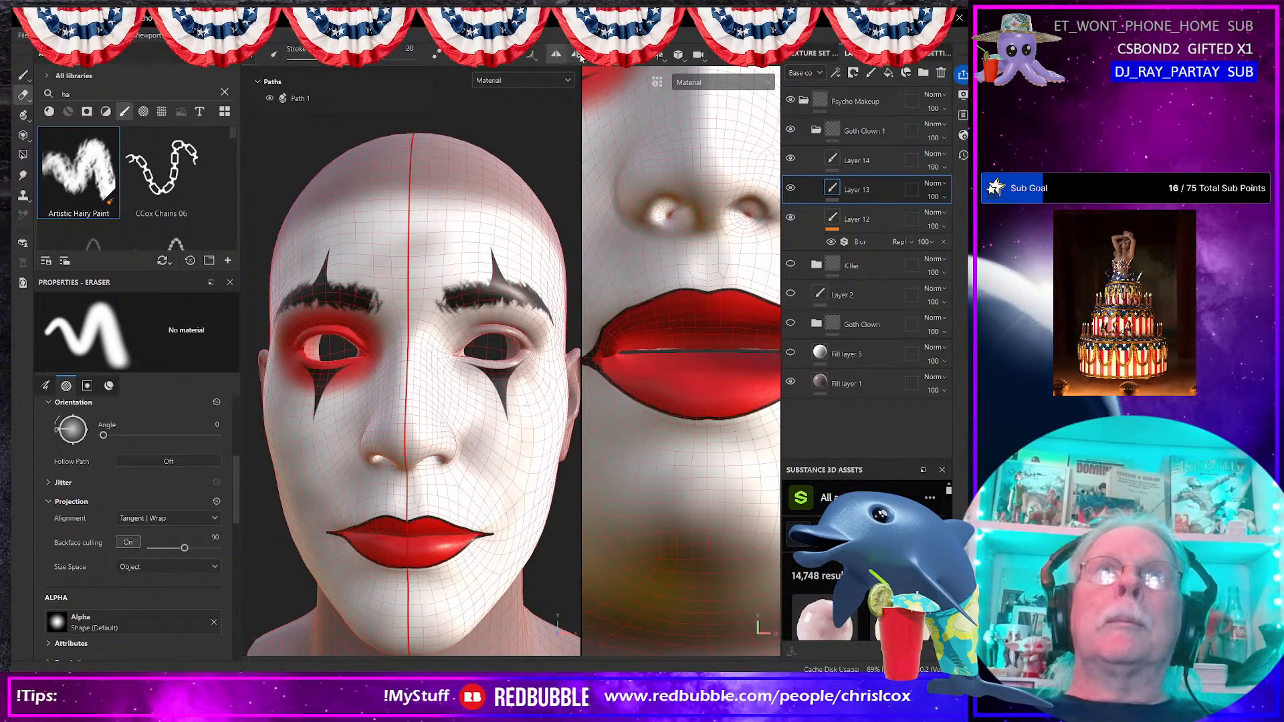
{"action": "left_click", "coordinate": [562, 59]}
{"action": "left_click", "coordinate": [561, 59]}
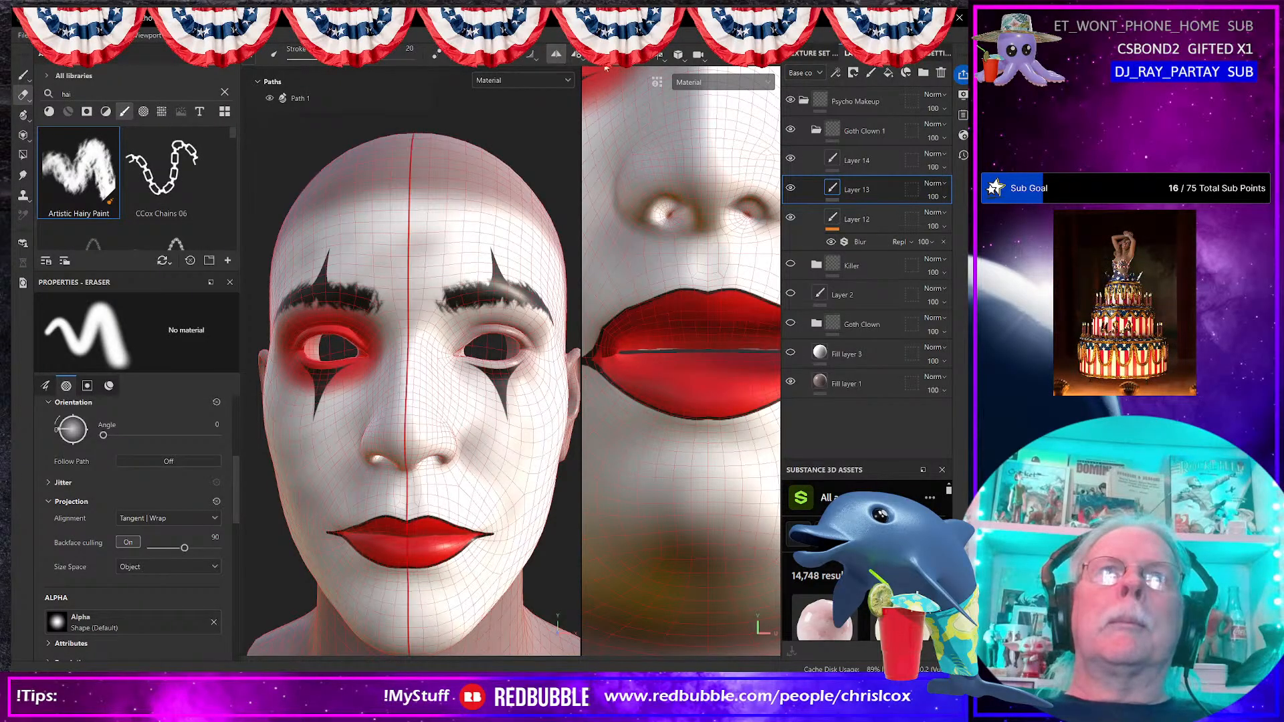
{"action": "mouse_move", "coordinate": [371, 330]}
{"action": "left_mouse_down"}
{"action": "mouse_move", "coordinate": [351, 365]}
{"action": "mouse_move", "coordinate": [310, 309]}
{"action": "mouse_move", "coordinate": [367, 320]}
{"action": "mouse_move", "coordinate": [335, 385]}
{"action": "mouse_move", "coordinate": [290, 374]}
{"action": "mouse_move", "coordinate": [294, 331]}
{"action": "left_mouse_up"}
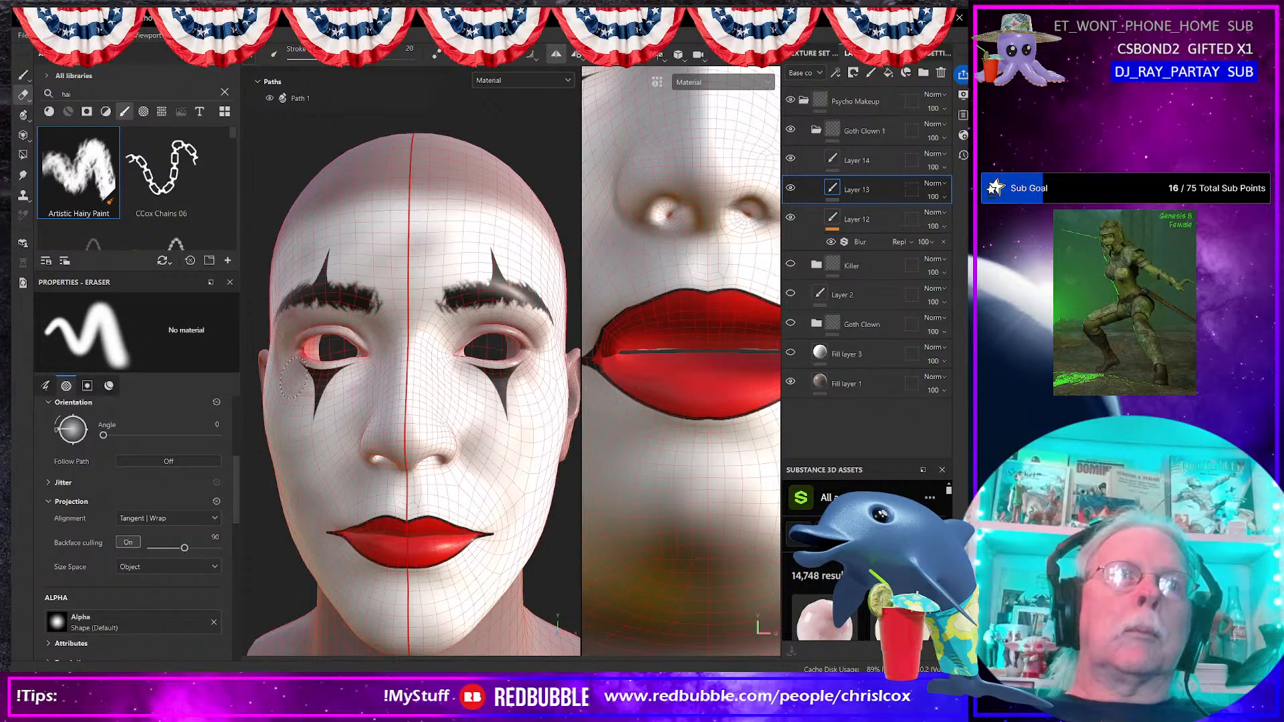
{"action": "left_click_drag", "start_coordinate": [367, 361], "coordinate": [295, 365]}
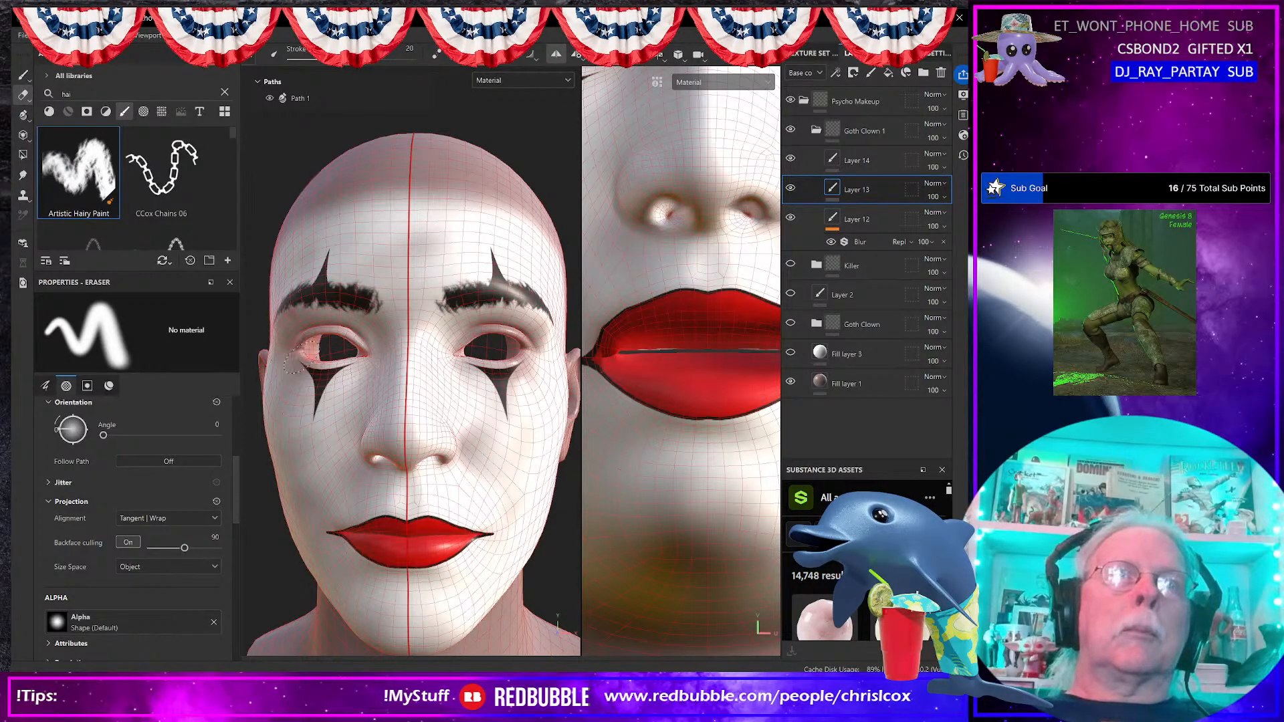
Step: Set up the Basic Soft paint brush with its flow reduced to 30
{"action": "mouse_move", "coordinate": [481, 387]}
{"action": "left_mouse_down", "text": "alt"}
{"action": "mouse_move", "coordinate": [441, 371]}
{"action": "mouse_move", "coordinate": [462, 358]}
{"action": "left_mouse_up", "text": "alt"}
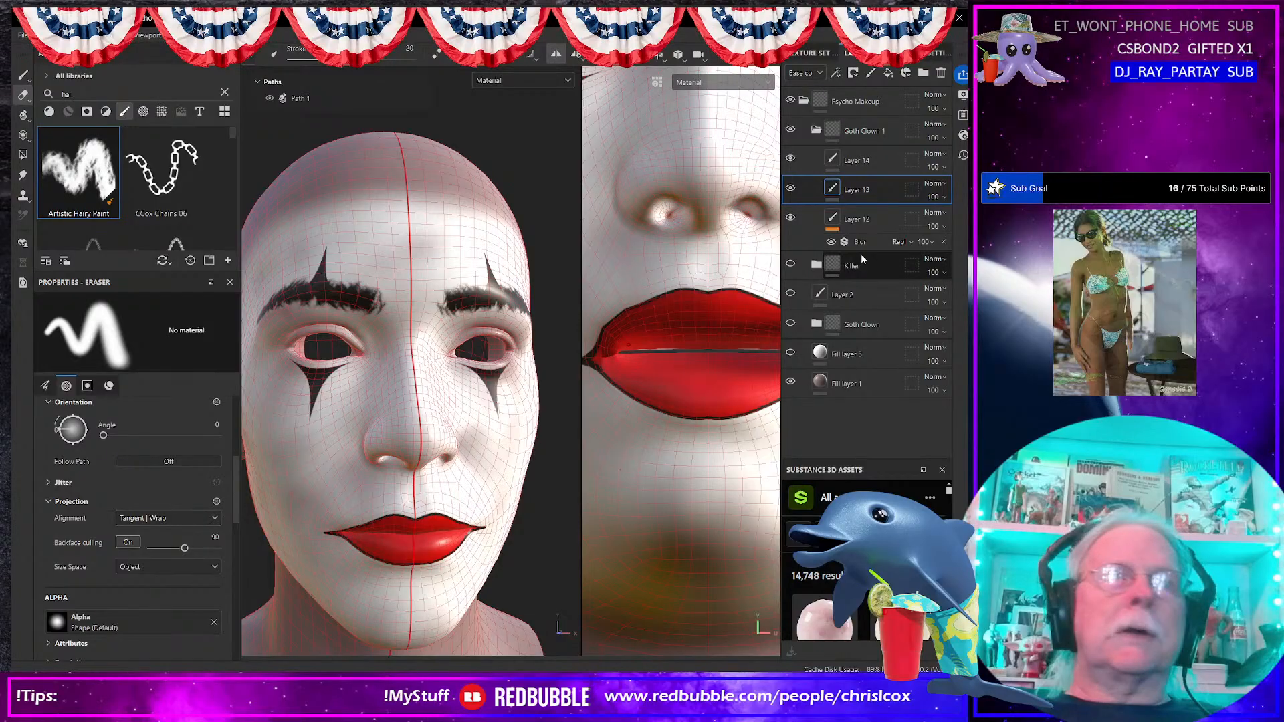
{"action": "left_click", "coordinate": [24, 76]}
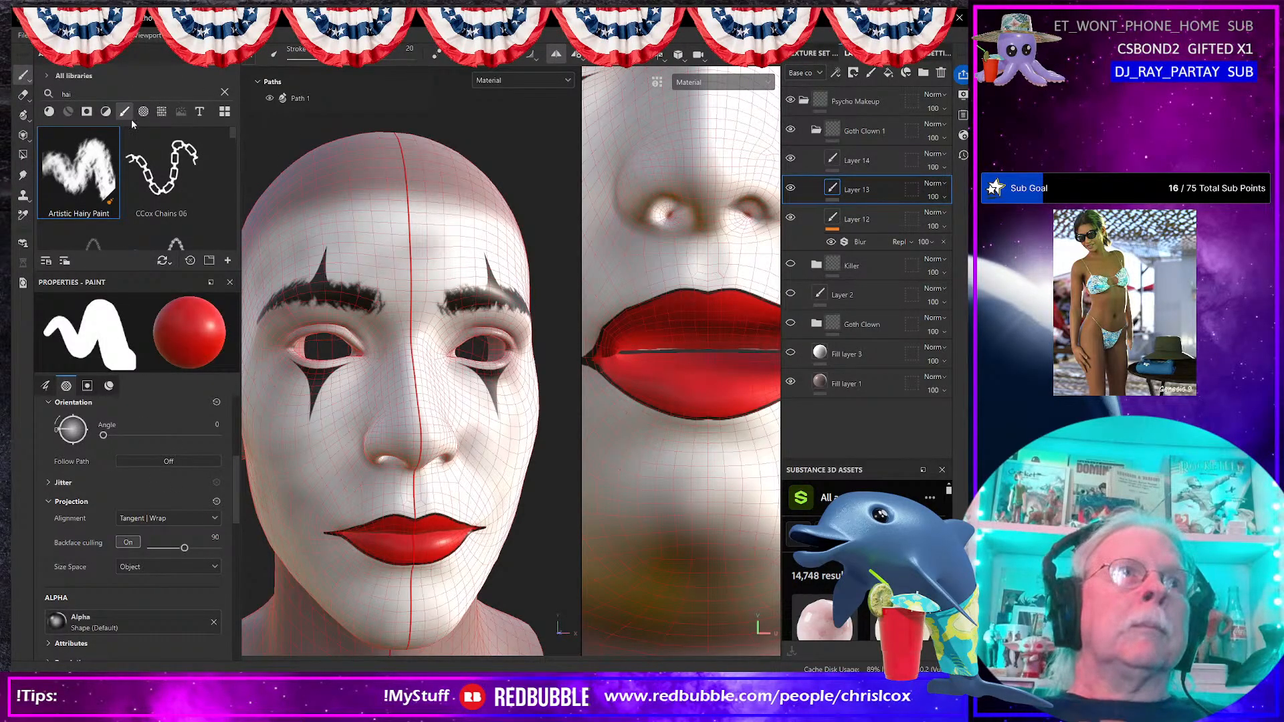
{"action": "left_click", "coordinate": [224, 94]}
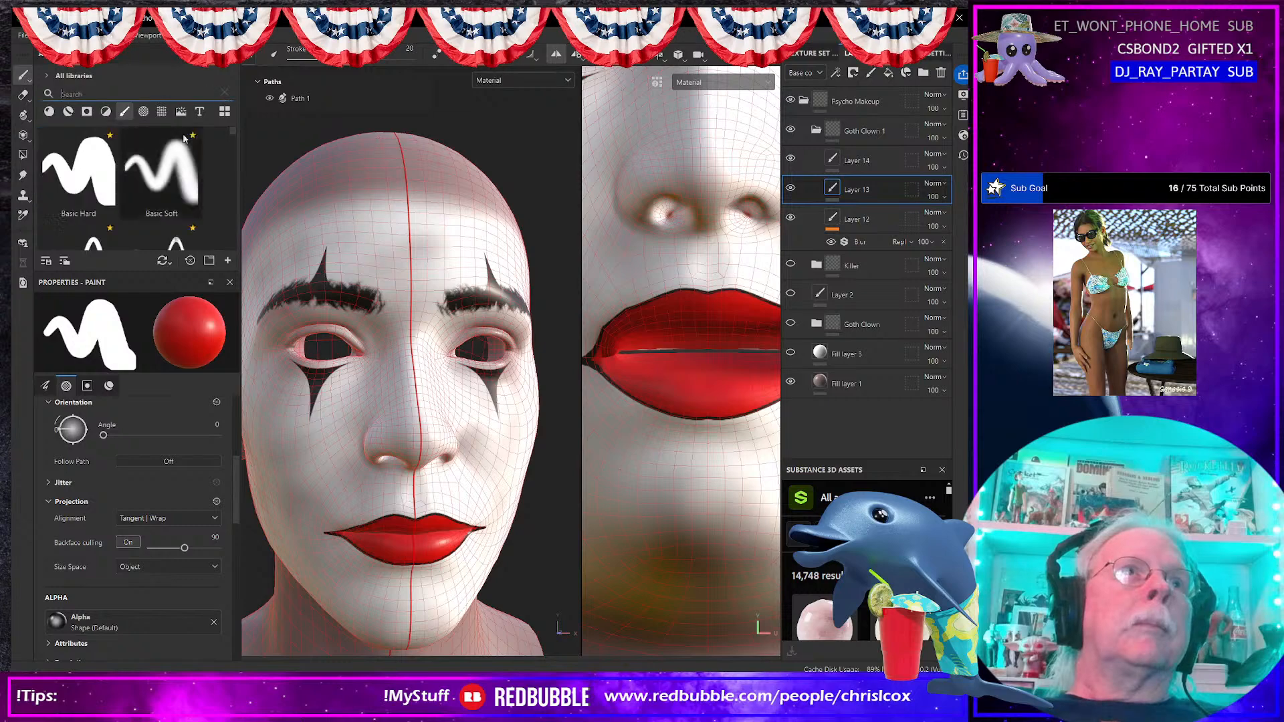
{"action": "left_click", "coordinate": [161, 170]}
{"action": "scroll", "coordinate": [143, 526], "scroll_direction": "down", "scroll_amount": 5}
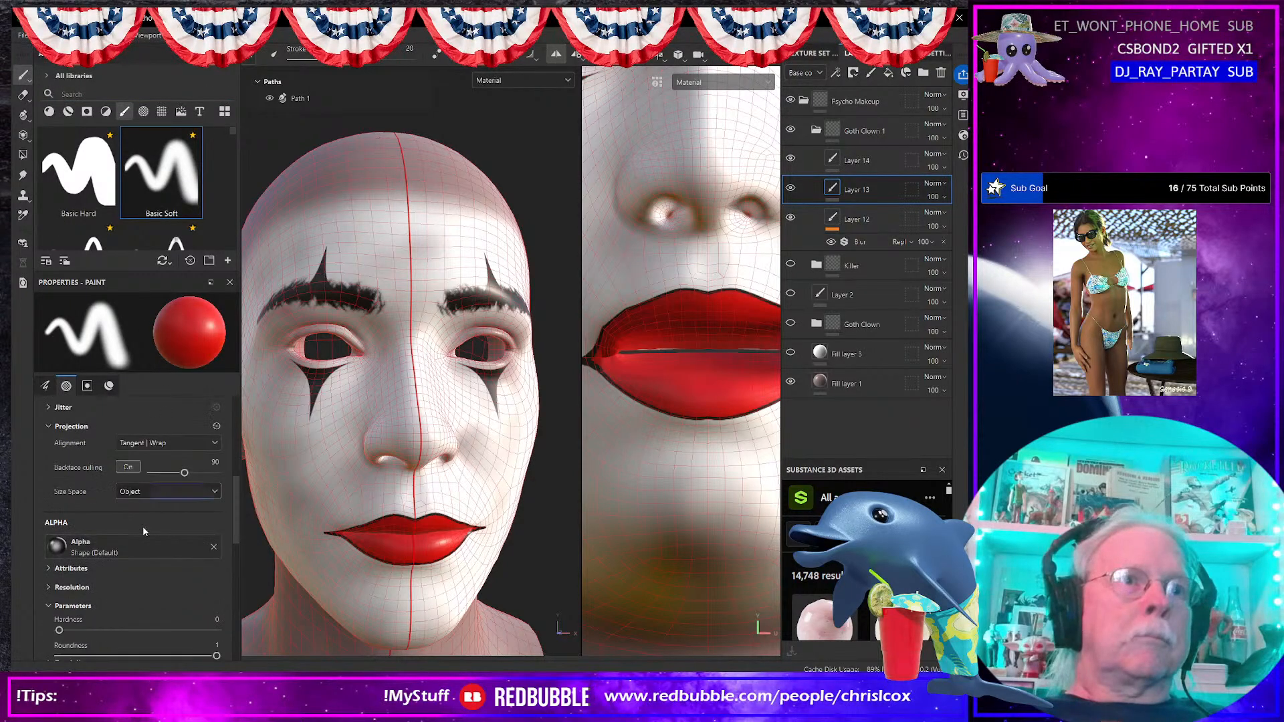
{"action": "scroll", "coordinate": [117, 494], "scroll_direction": "up", "scroll_amount": 6}
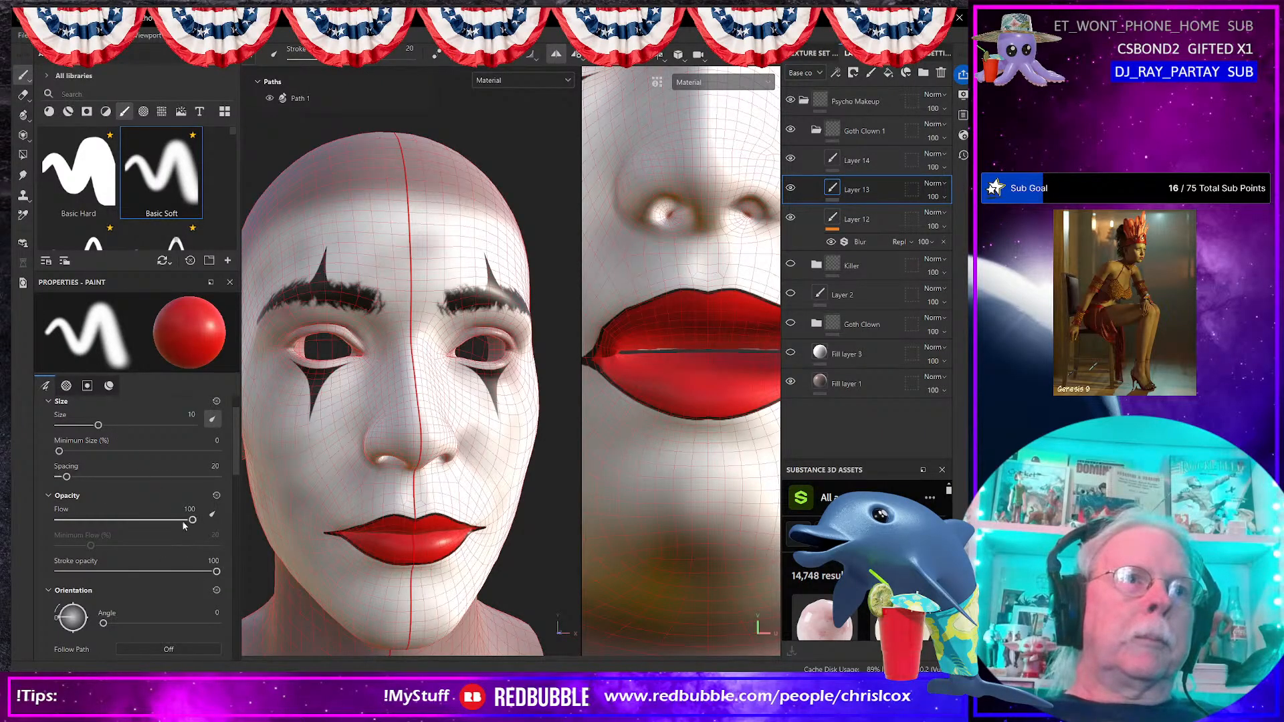
{"action": "left_click_drag", "start_coordinate": [192, 521], "coordinate": [97, 521]}
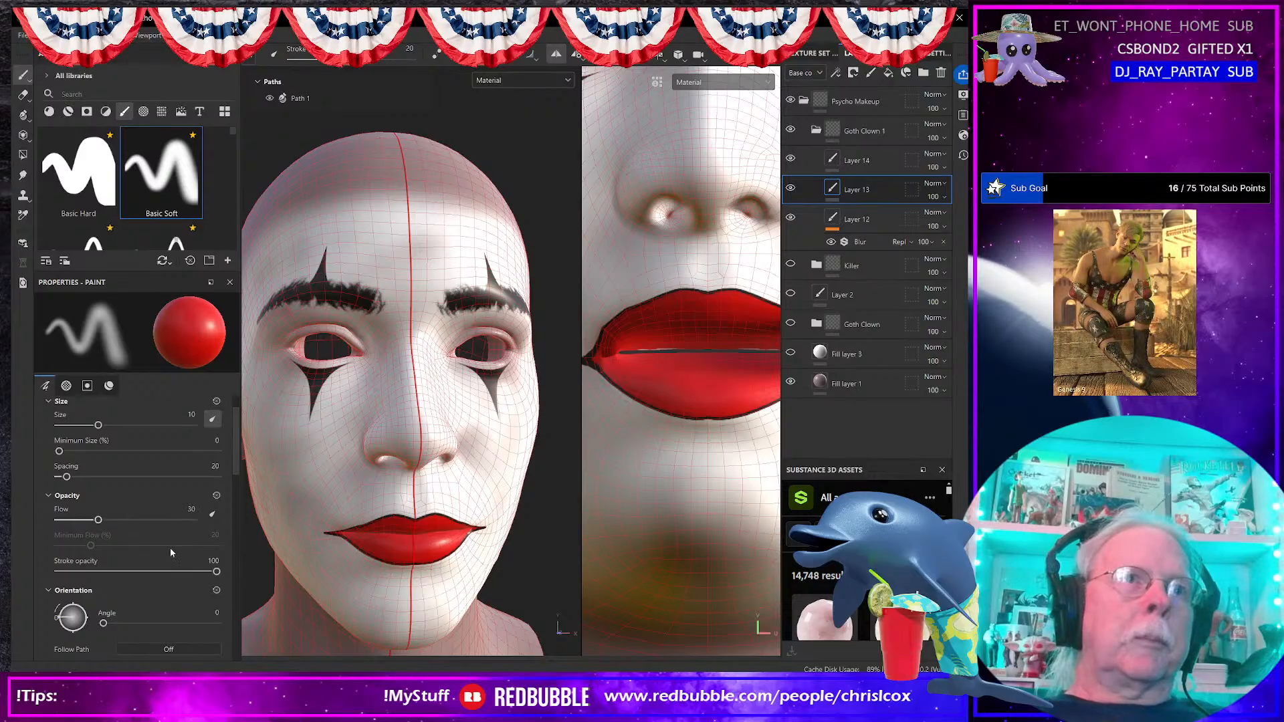
Step: Paint soft red shading around both eyes with symmetry on Layer 13, keeping the red base color
{"action": "scroll", "coordinate": [173, 557], "scroll_direction": "down", "scroll_amount": 6}
{"action": "scroll", "coordinate": [173, 558], "scroll_direction": "down", "scroll_amount": 5}
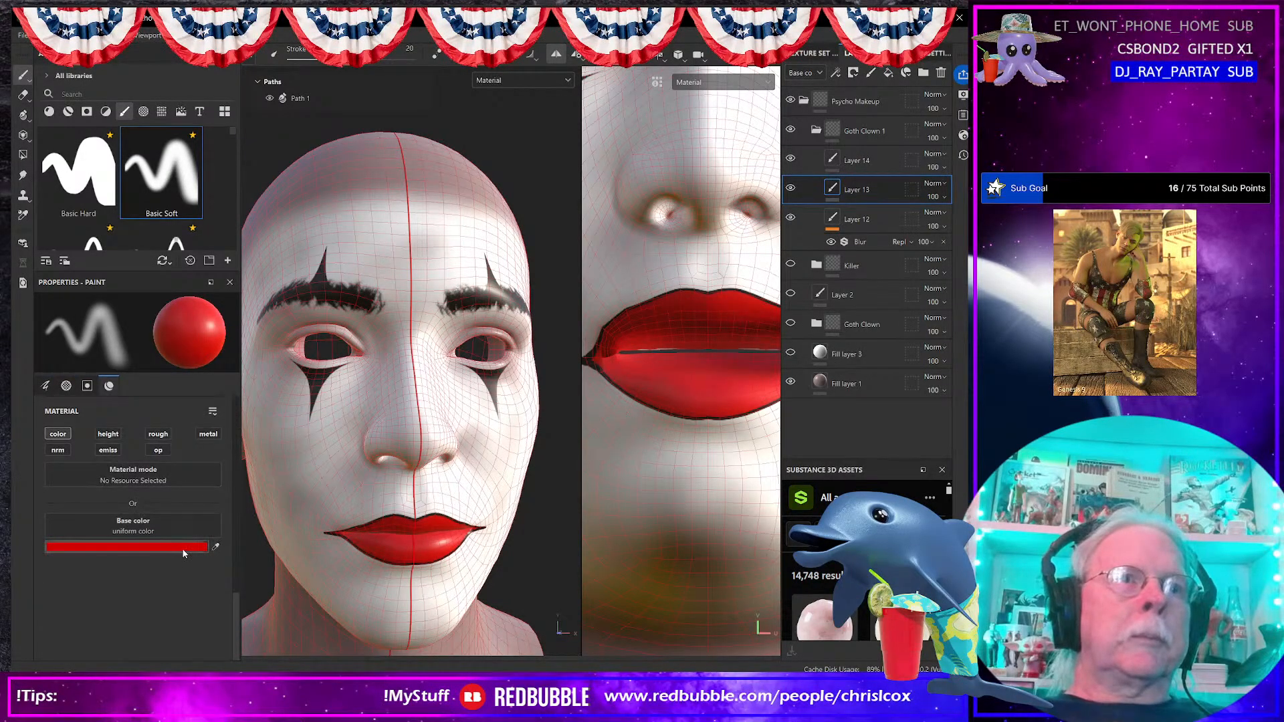
{"action": "left_click", "coordinate": [185, 547]}
{"action": "left_click", "coordinate": [348, 333]}
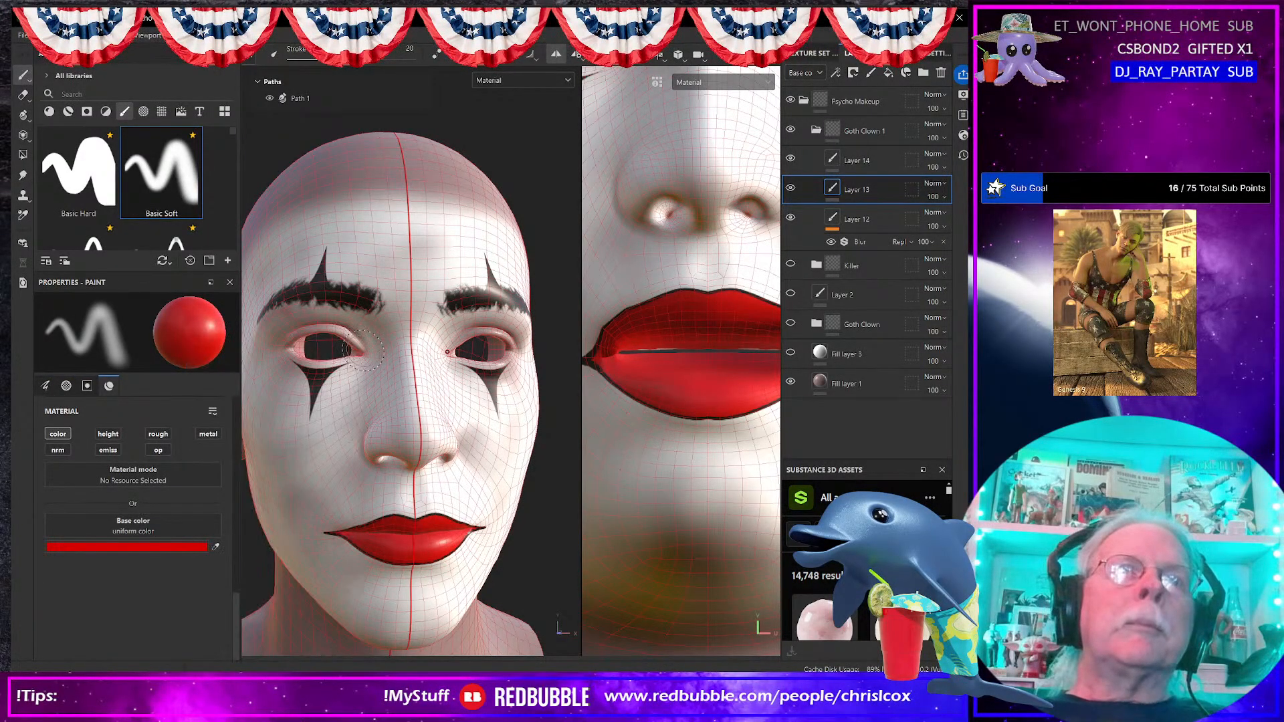
{"action": "scroll", "coordinate": [358, 347], "scroll_direction": "up", "scroll_amount": 2}
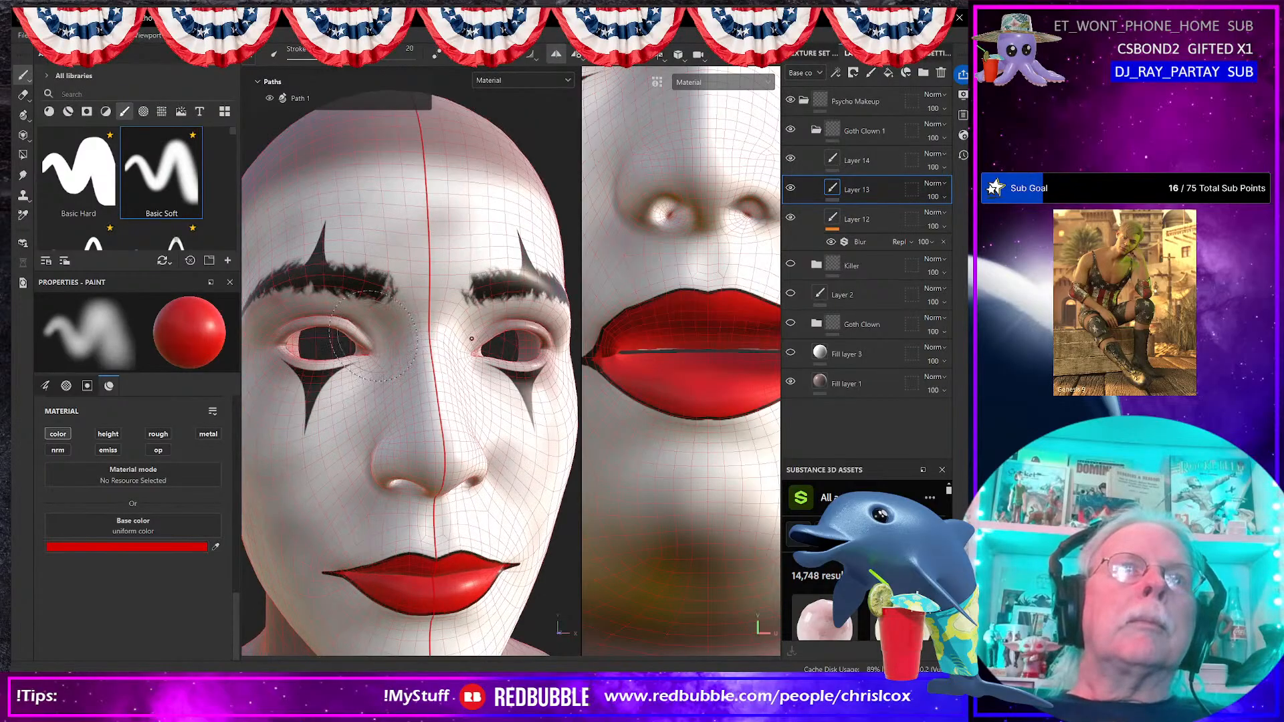
{"action": "mouse_move", "coordinate": [371, 338]}
{"action": "left_mouse_down"}
{"action": "mouse_move", "coordinate": [359, 349]}
{"action": "mouse_move", "coordinate": [313, 320]}
{"action": "mouse_move", "coordinate": [327, 307]}
{"action": "mouse_move", "coordinate": [281, 314]}
{"action": "mouse_move", "coordinate": [321, 321]}
{"action": "mouse_move", "coordinate": [290, 374]}
{"action": "mouse_move", "coordinate": [321, 391]}
{"action": "mouse_move", "coordinate": [268, 361]}
{"action": "mouse_move", "coordinate": [277, 323]}
{"action": "mouse_move", "coordinate": [305, 319]}
{"action": "mouse_move", "coordinate": [341, 340]}
{"action": "mouse_move", "coordinate": [326, 365]}
{"action": "mouse_move", "coordinate": [371, 328]}
{"action": "mouse_move", "coordinate": [351, 309]}
{"action": "left_mouse_up"}
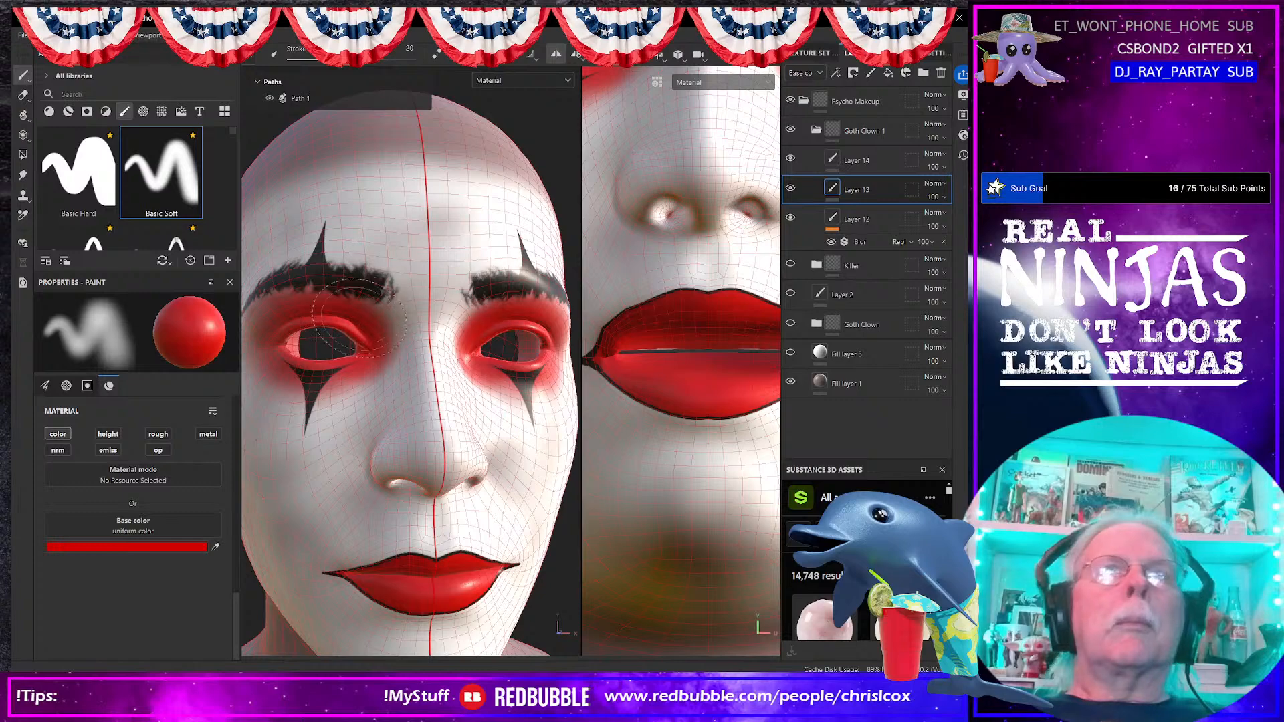
{"action": "scroll", "coordinate": [402, 365], "scroll_direction": "down", "scroll_amount": 6}
{"action": "mouse_move", "coordinate": [427, 376]}
{"action": "left_mouse_down", "text": "alt"}
{"action": "mouse_move", "coordinate": [335, 364]}
{"action": "mouse_move", "coordinate": [452, 384]}
{"action": "left_mouse_up", "text": "alt"}
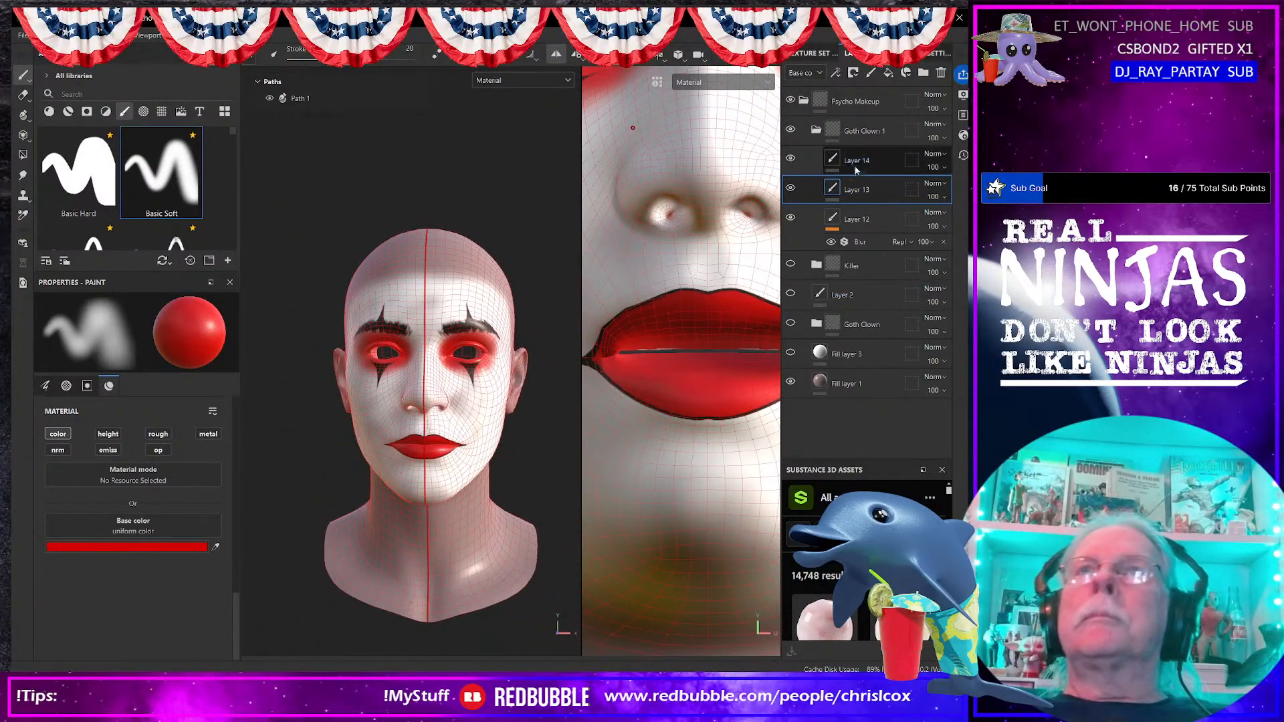
Step: Add a new paint layer above Layer 14 and frame the whole face from the front
{"action": "left_click", "coordinate": [870, 73]}
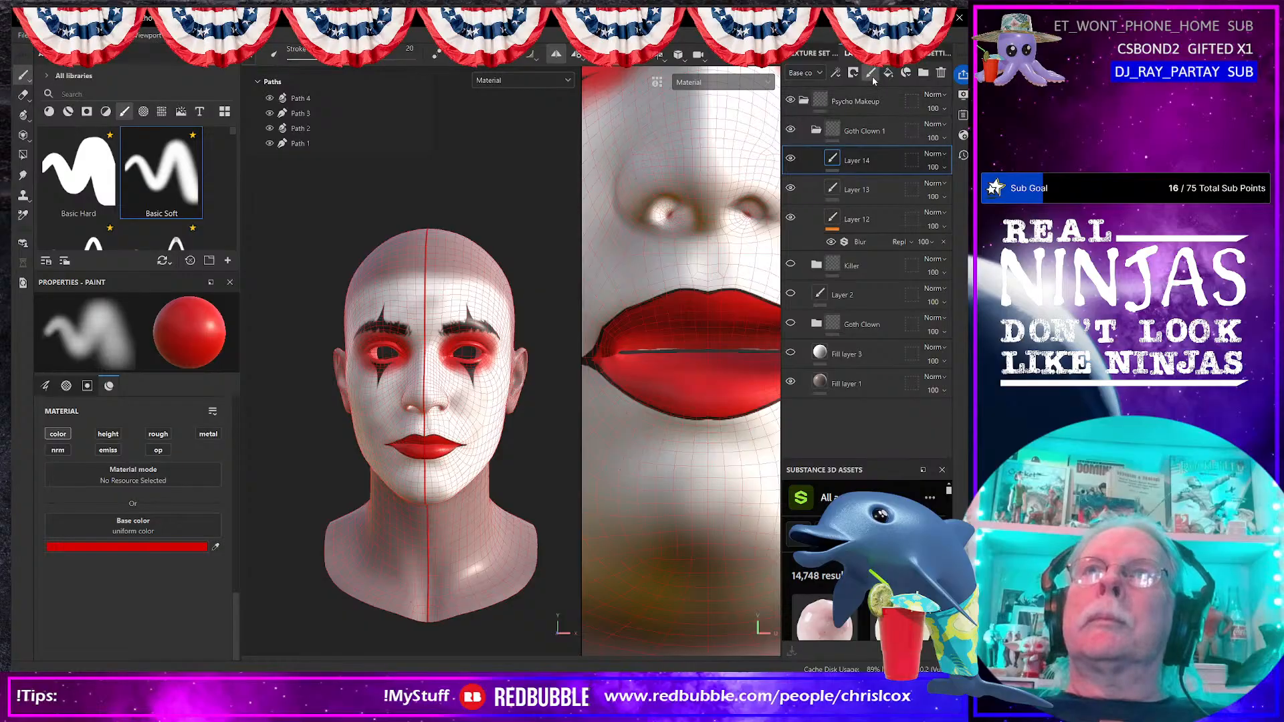
{"action": "scroll", "coordinate": [416, 441], "scroll_direction": "up", "scroll_amount": 2}
{"action": "scroll", "coordinate": [416, 439], "scroll_direction": "up", "scroll_amount": 4}
{"action": "mouse_move", "coordinate": [415, 441]}
{"action": "left_mouse_down", "text": "alt"}
{"action": "mouse_move", "coordinate": [458, 457]}
{"action": "mouse_move", "coordinate": [344, 464]}
{"action": "mouse_move", "coordinate": [418, 458]}
{"action": "left_mouse_up", "text": "alt"}
{"action": "middle_click_drag", "start_coordinate": [421, 446], "coordinate": [438, 472], "text": "alt"}
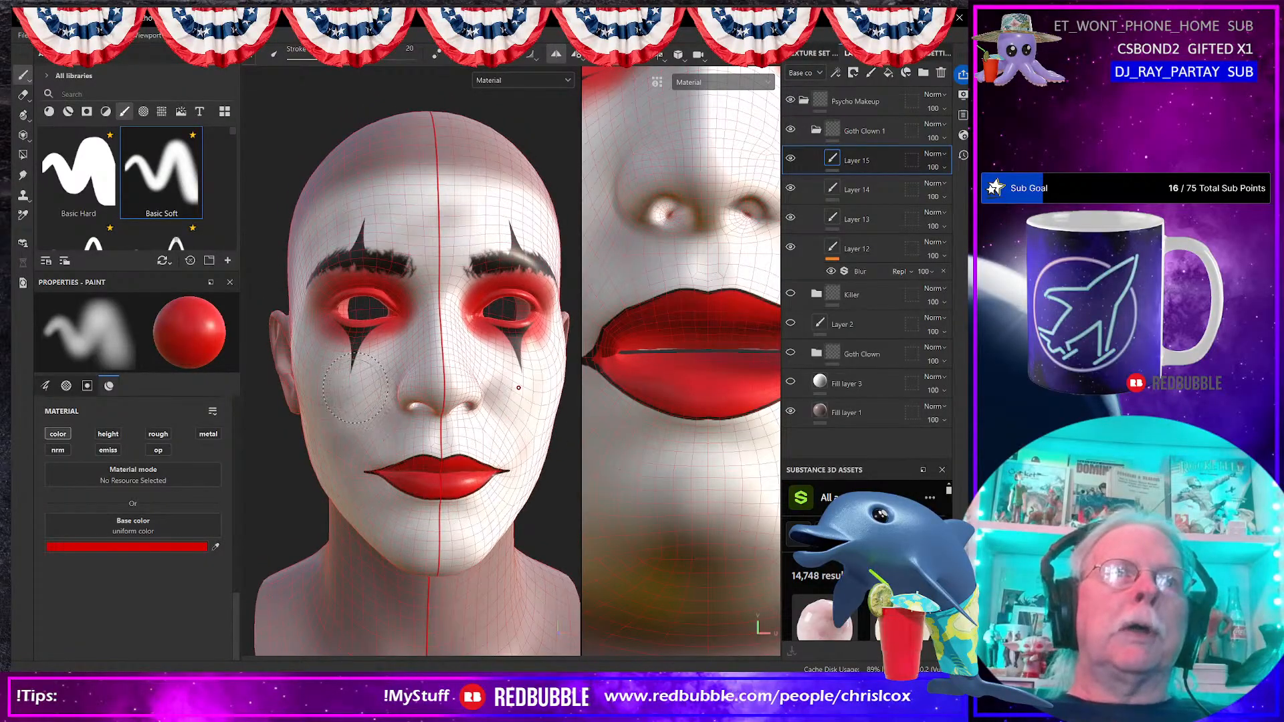
Step: Add a new paint layer directly above Layer 12 and set the base color to pink E281CB
{"action": "left_click", "coordinate": [892, 250]}
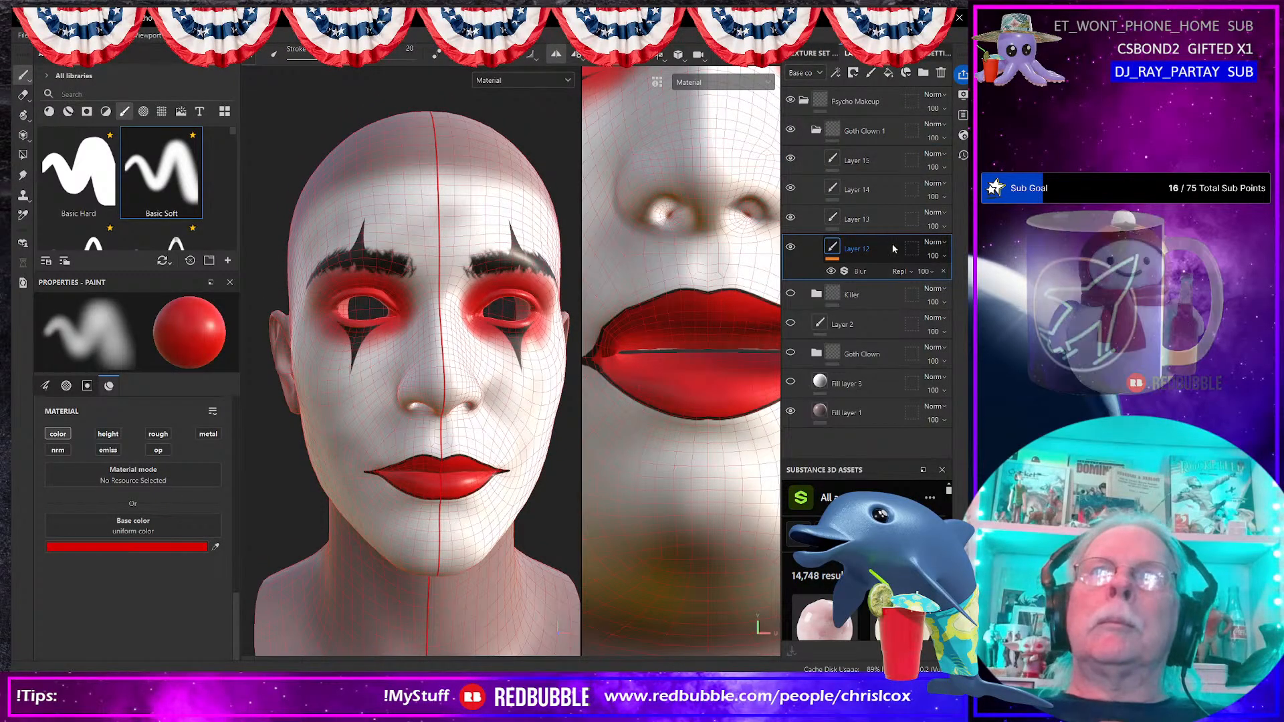
{"action": "left_click", "coordinate": [870, 73]}
{"action": "left_click", "coordinate": [200, 547]}
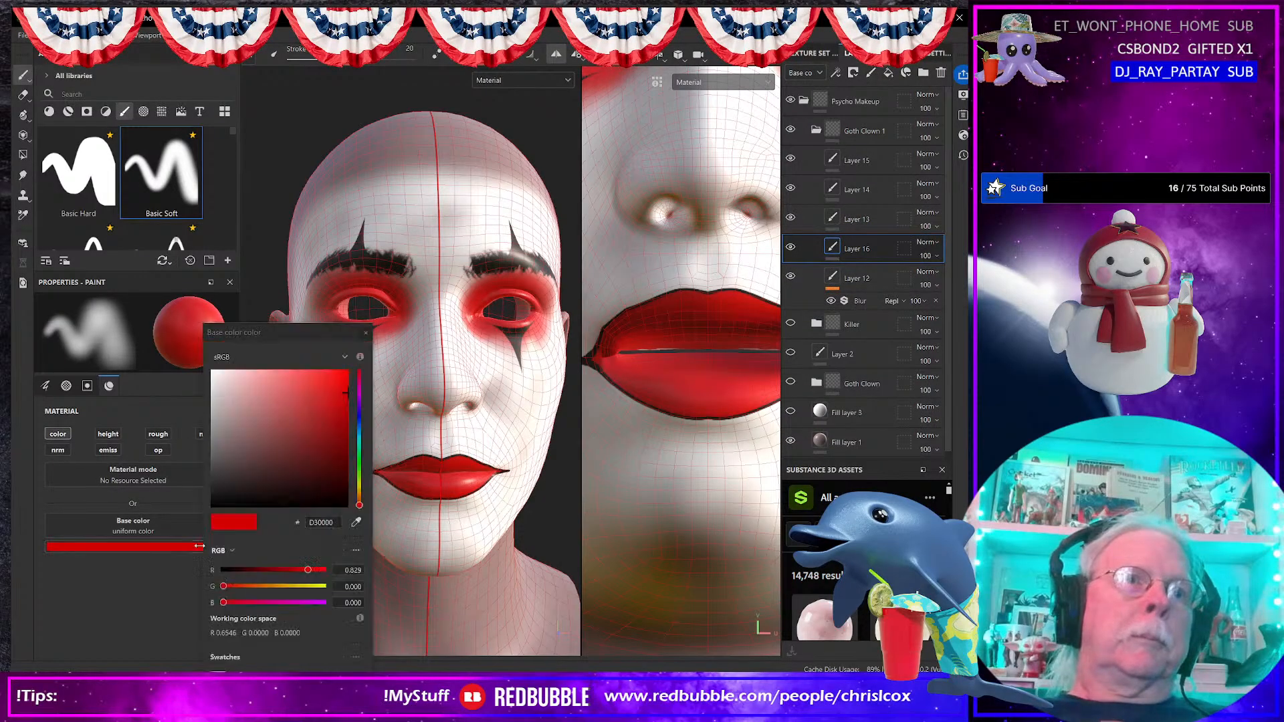
{"action": "left_click", "coordinate": [359, 387]}
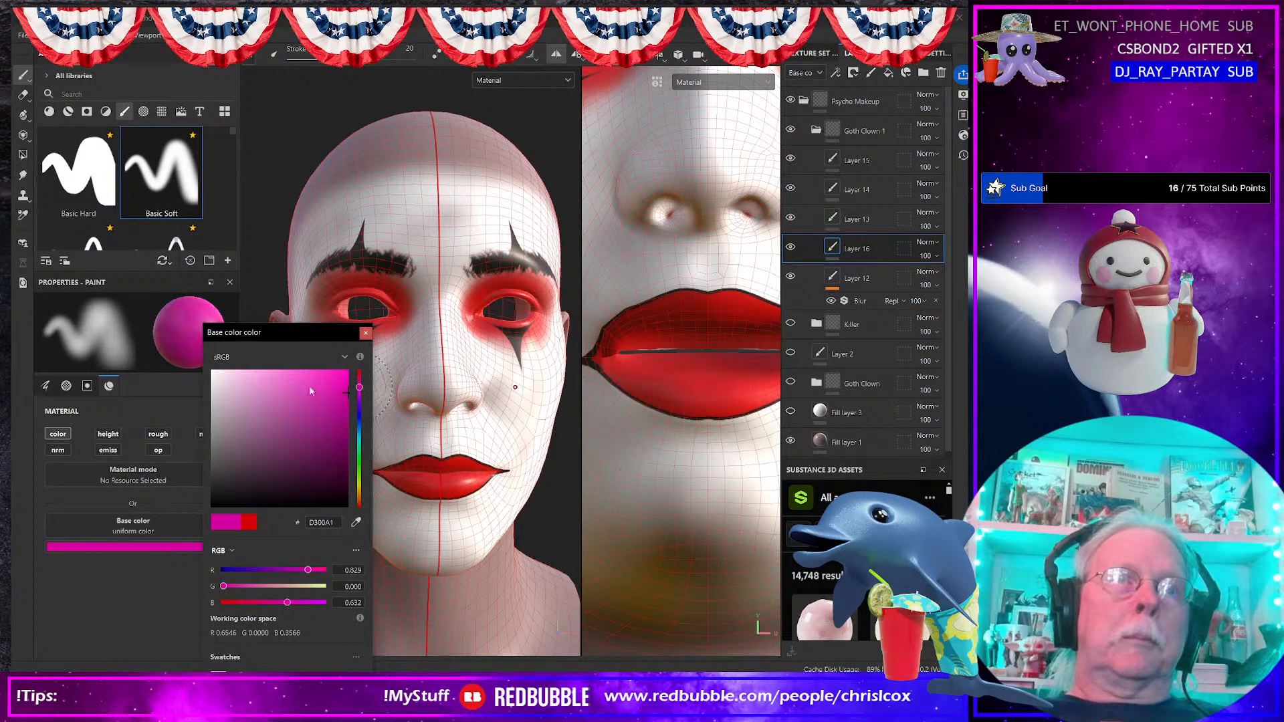
{"action": "left_click", "coordinate": [270, 385]}
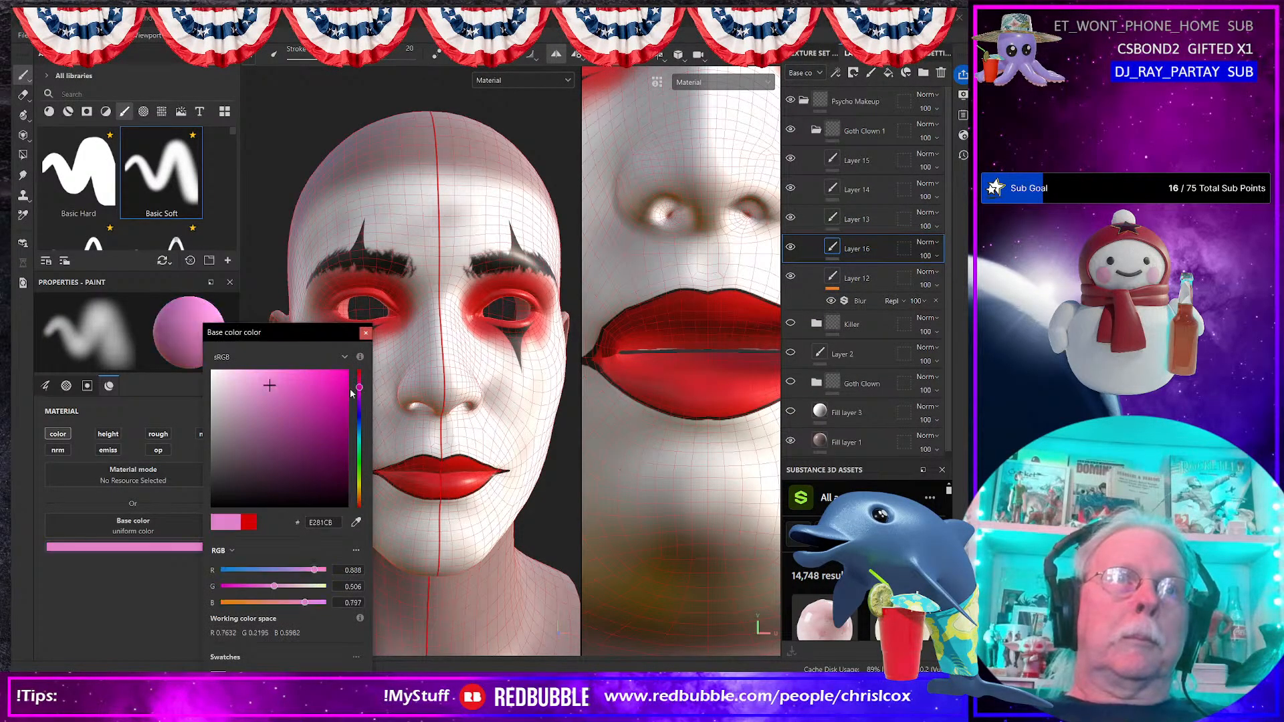
Step: Paint a soft round pink blush on both cheeks below the eye spikes, using symmetry on the new layer
{"action": "left_click", "coordinate": [525, 383]}
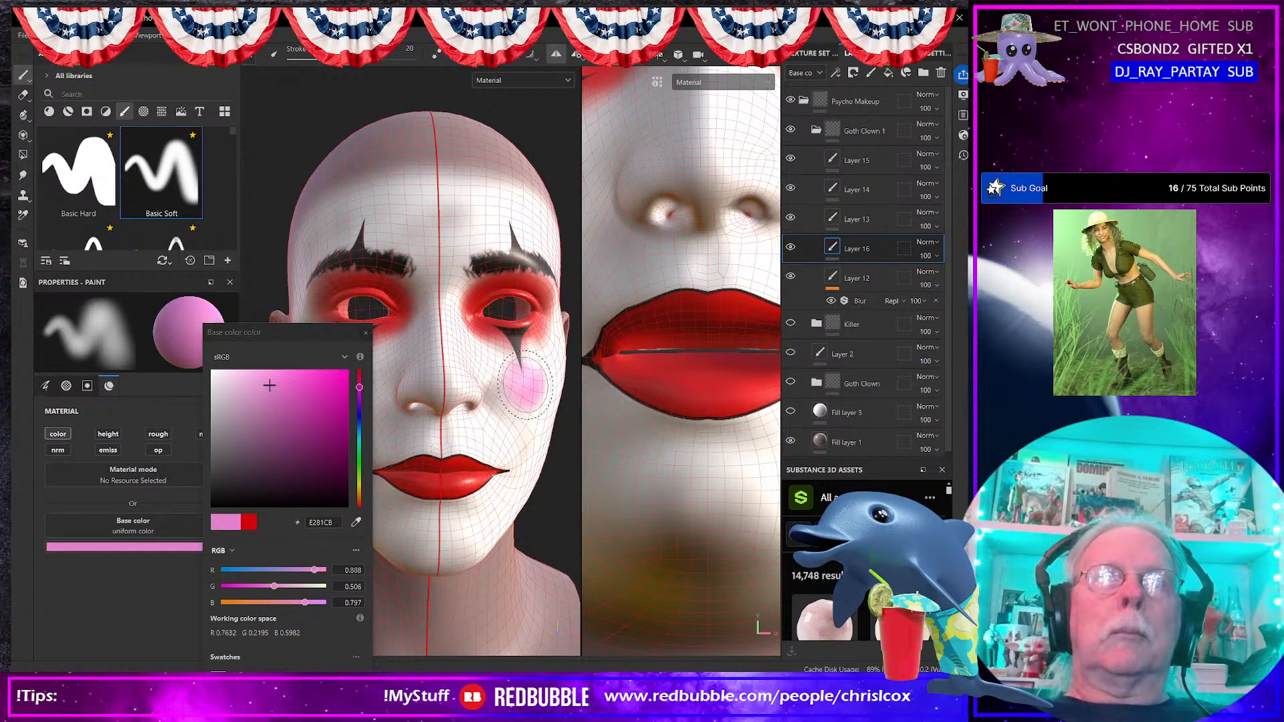
{"action": "left_click", "coordinate": [365, 334]}
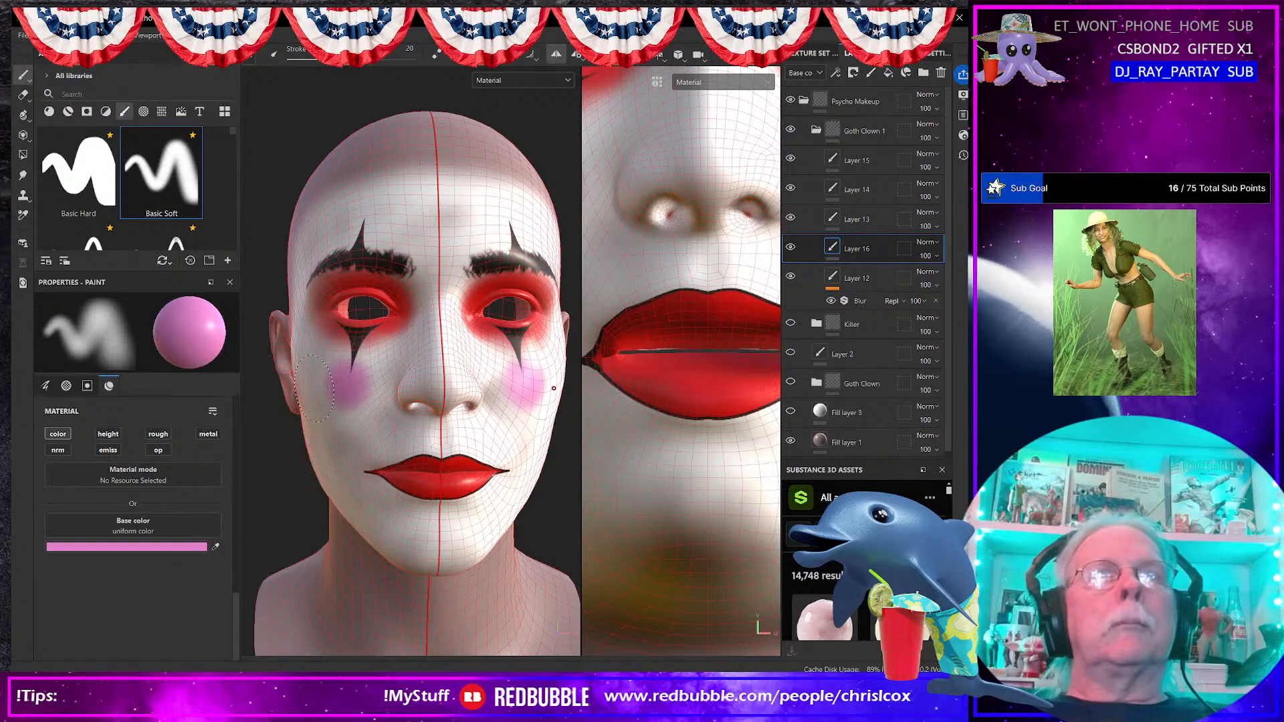
{"action": "mouse_move", "coordinate": [363, 421]}
{"action": "left_mouse_down", "text": "alt"}
{"action": "mouse_move", "coordinate": [394, 418]}
{"action": "mouse_move", "coordinate": [351, 391]}
{"action": "mouse_move", "coordinate": [404, 389]}
{"action": "left_mouse_up", "text": "alt"}
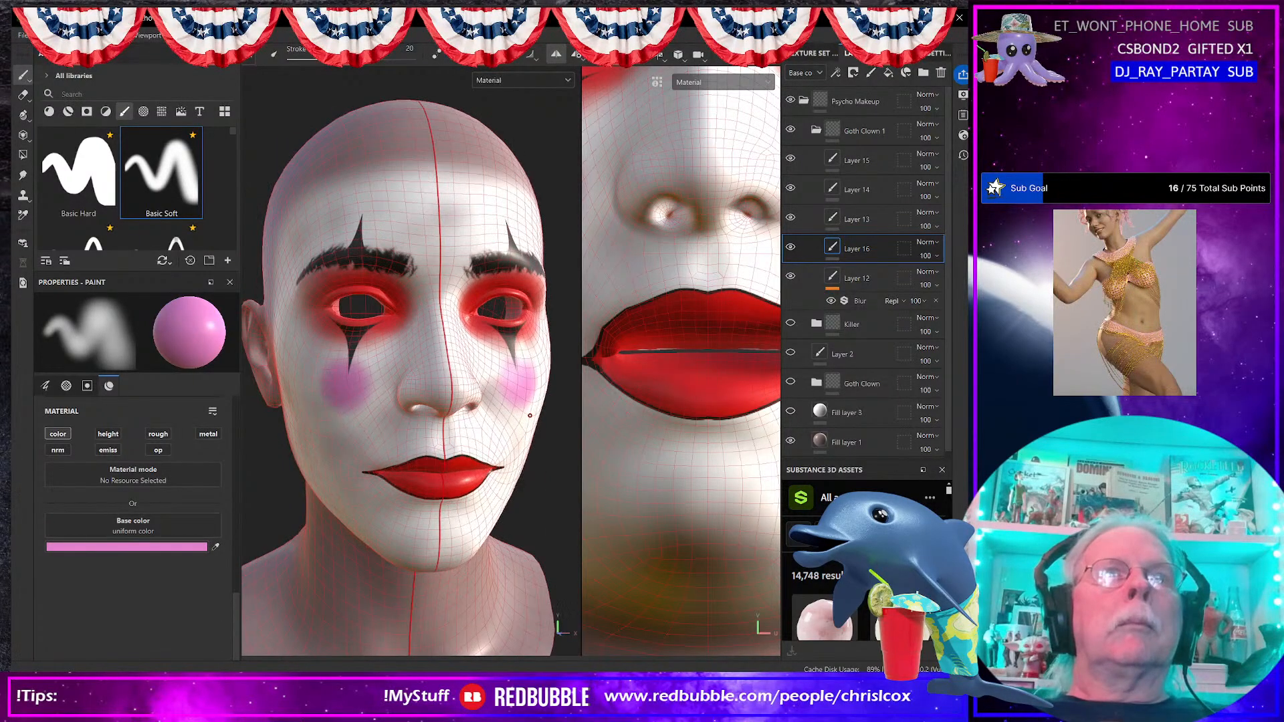
Step: Select Layer 15, search the brushes for "heart", clear the search and choose the Basic Hard brush
{"action": "left_click", "coordinate": [805, 165]}
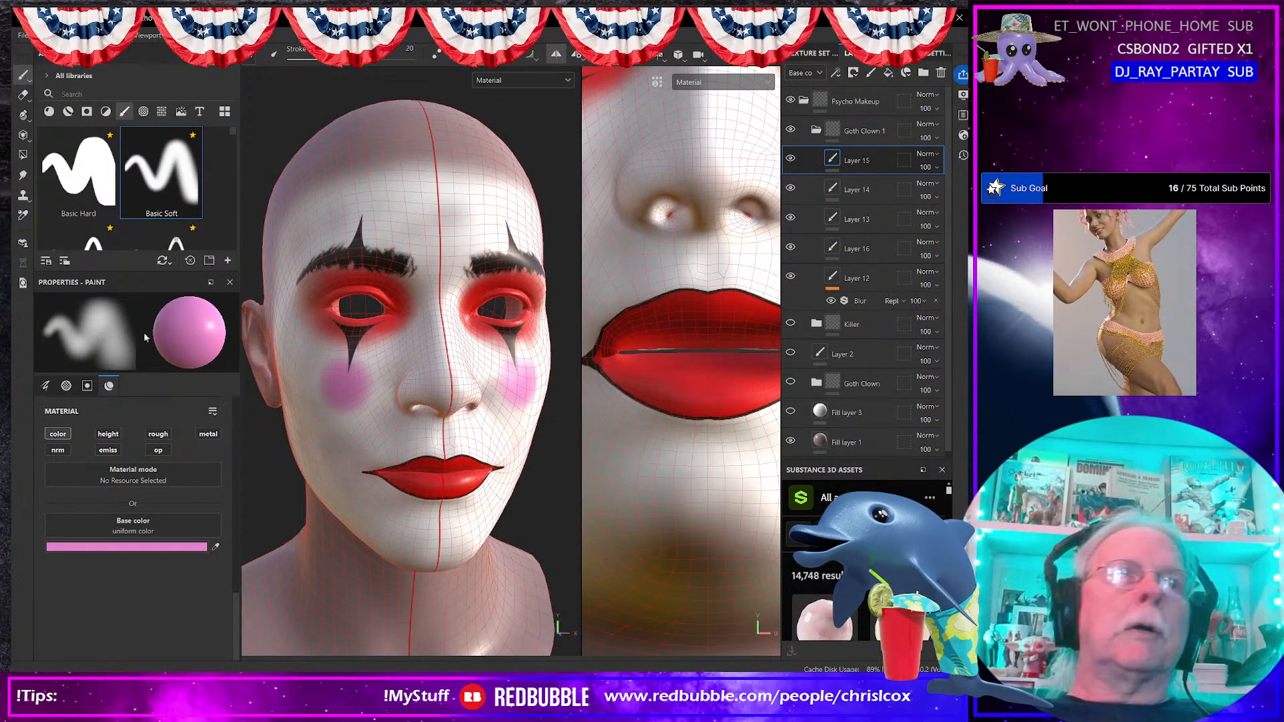
{"action": "left_click", "coordinate": [117, 93]}
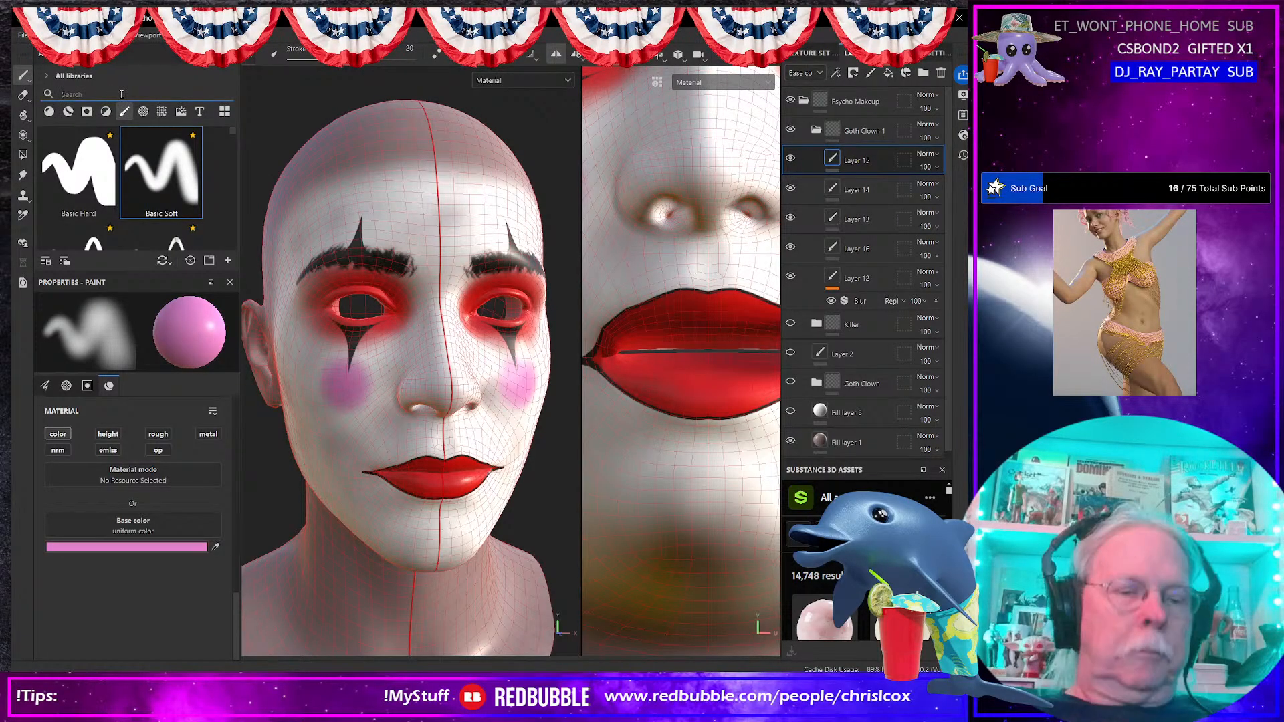
{"action": "type", "text": "heart"}
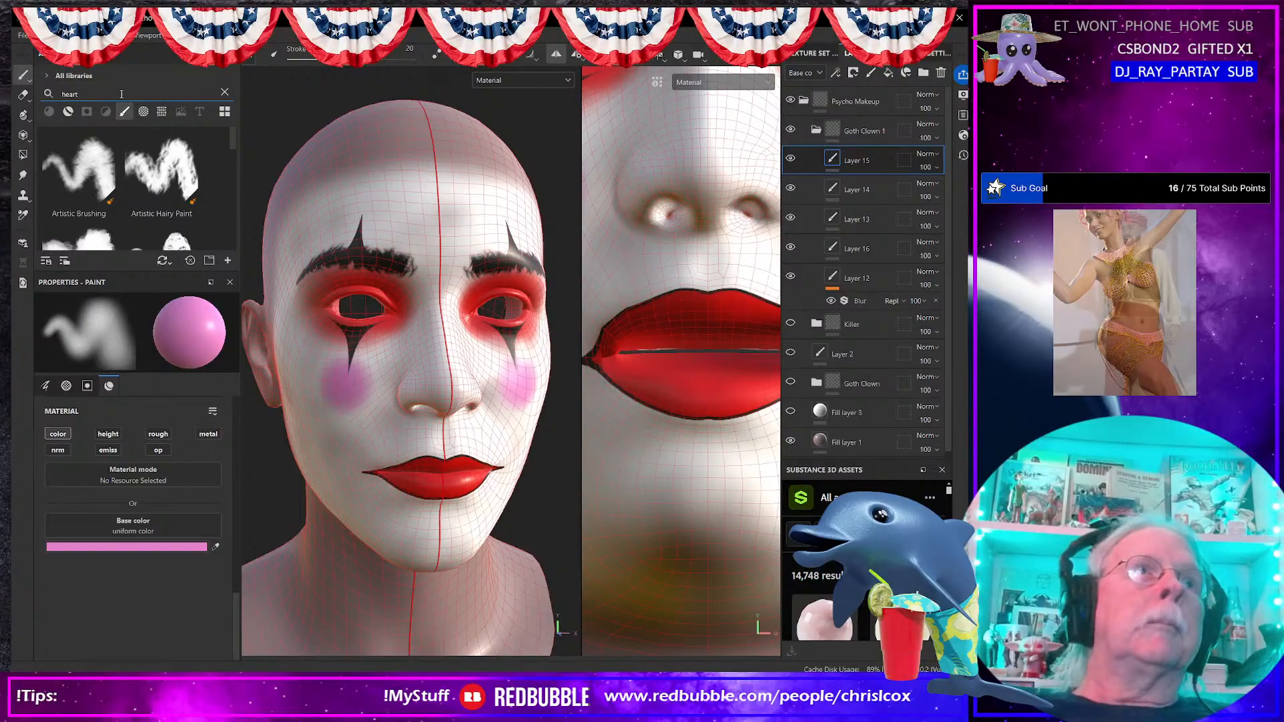
{"action": "scroll", "coordinate": [118, 420], "scroll_direction": "up", "scroll_amount": 3}
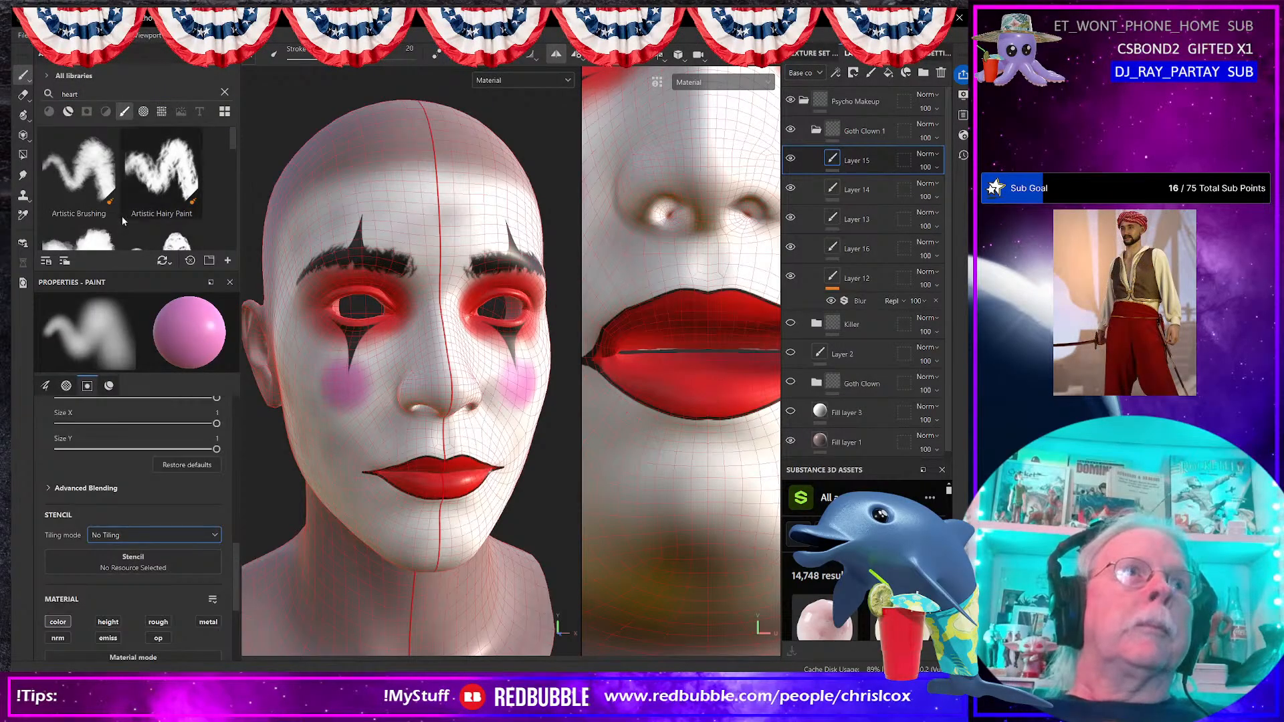
{"action": "scroll", "coordinate": [137, 163], "scroll_direction": "down", "scroll_amount": 2}
{"action": "scroll", "coordinate": [137, 163], "scroll_direction": "up", "scroll_amount": 2}
{"action": "left_click_drag", "start_coordinate": [83, 94], "coordinate": [38, 92]}
{"action": "key", "text": "BackSpace"}
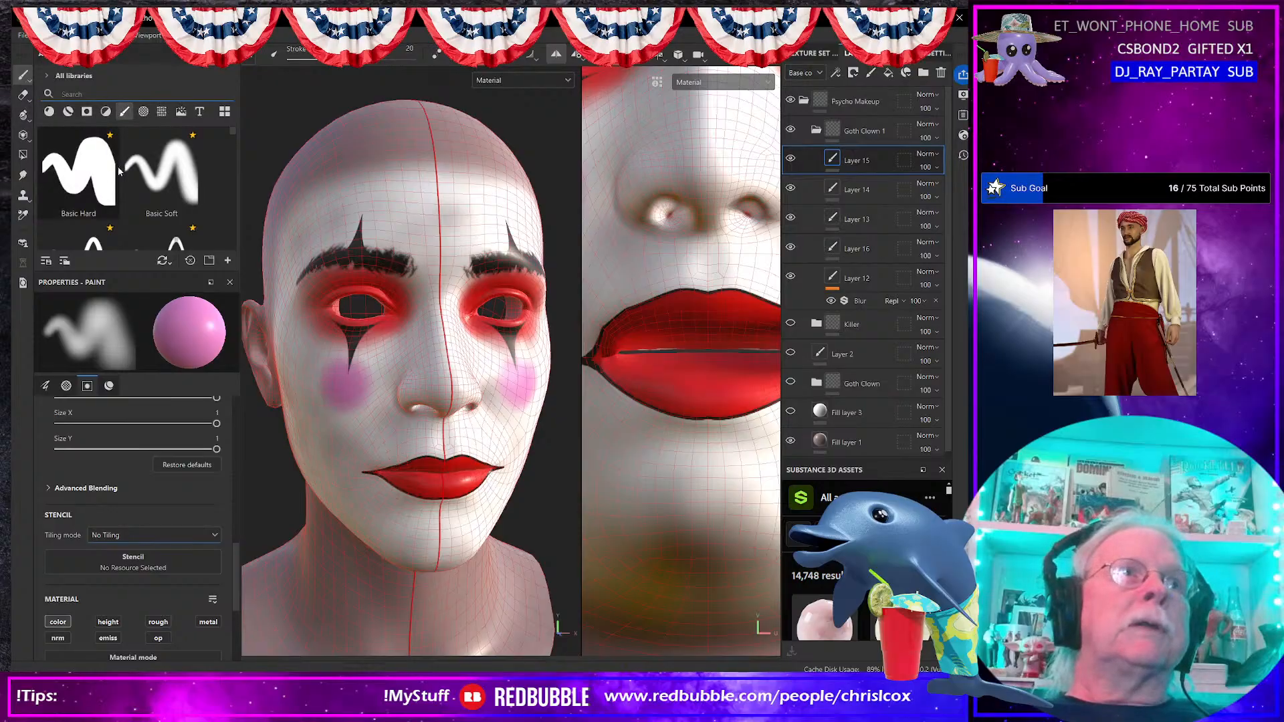
{"action": "left_click", "coordinate": [102, 180]}
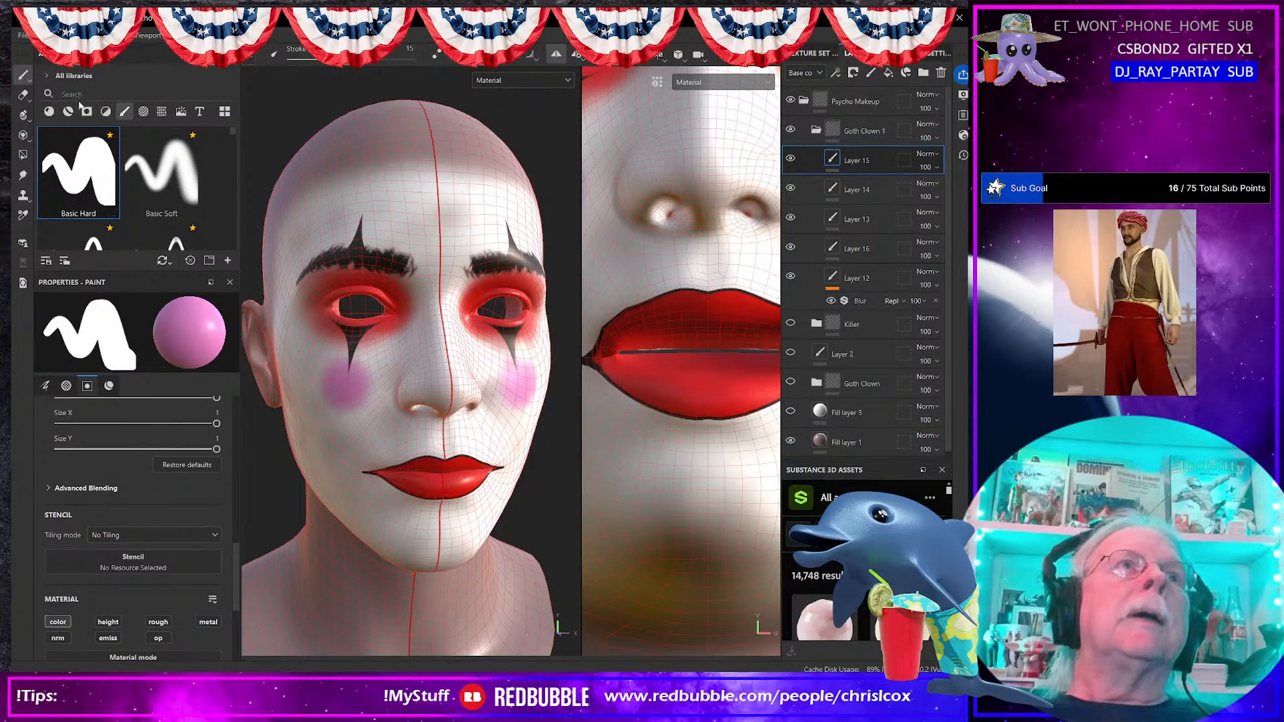
Step: Search the library for "heart" and filter the results to alphas
{"action": "left_click", "coordinate": [86, 92]}
{"action": "type", "text": "h"}
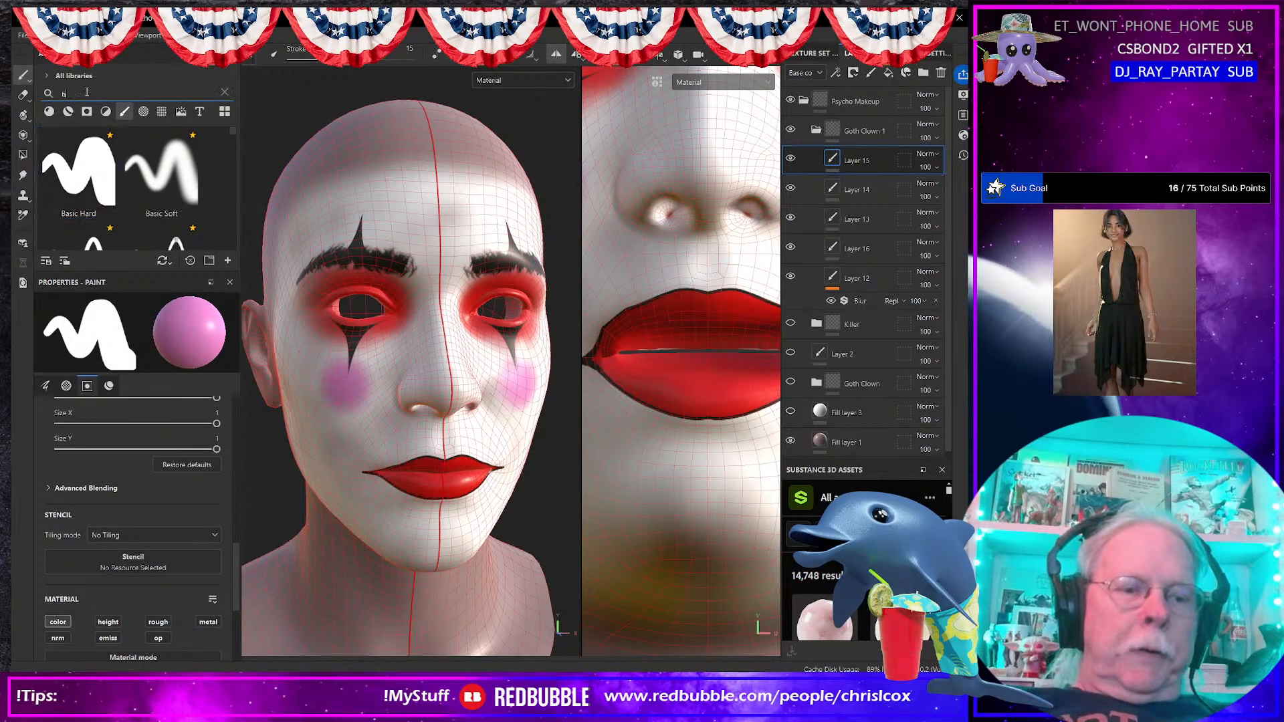
{"action": "type", "text": "eart"}
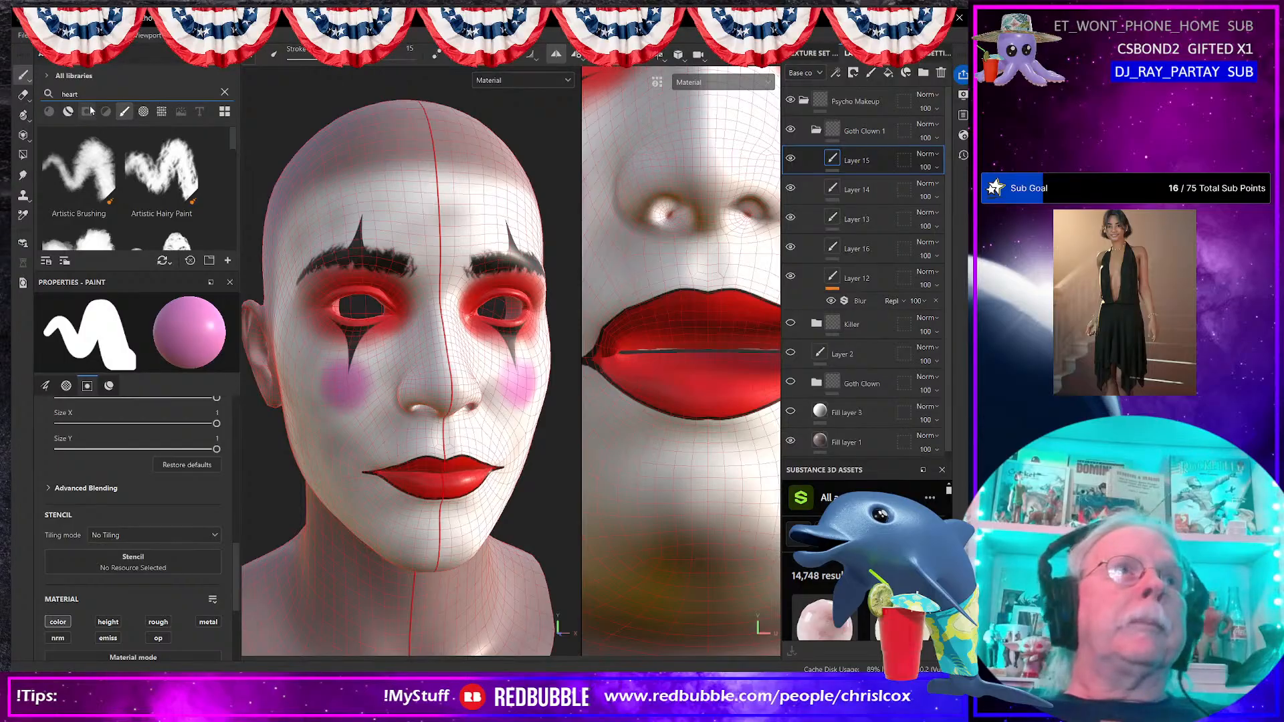
{"action": "left_click", "coordinate": [143, 114]}
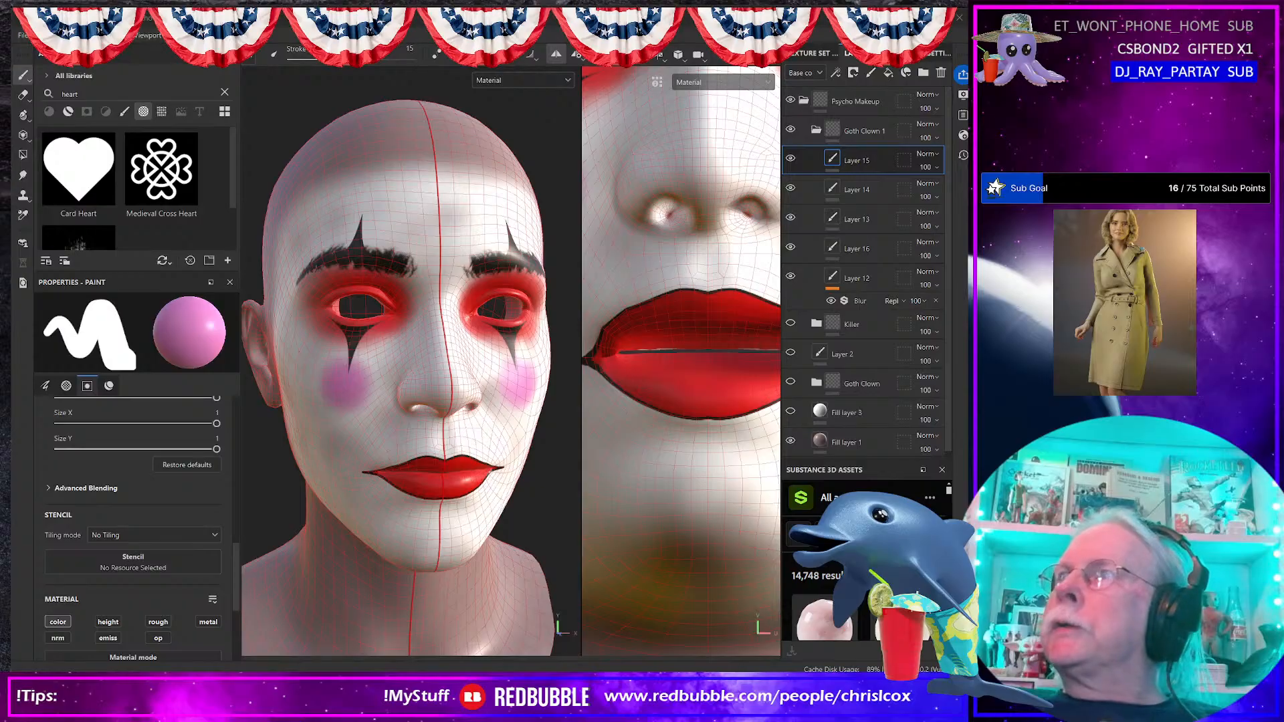
Step: Import CCox_noun-heart-3911610.png as an alpha with the prefix CCoxHeart into the Psycho Clown Makeup project
{"action": "left_click_drag", "start_coordinate": [137, 207], "coordinate": [147, 220]}
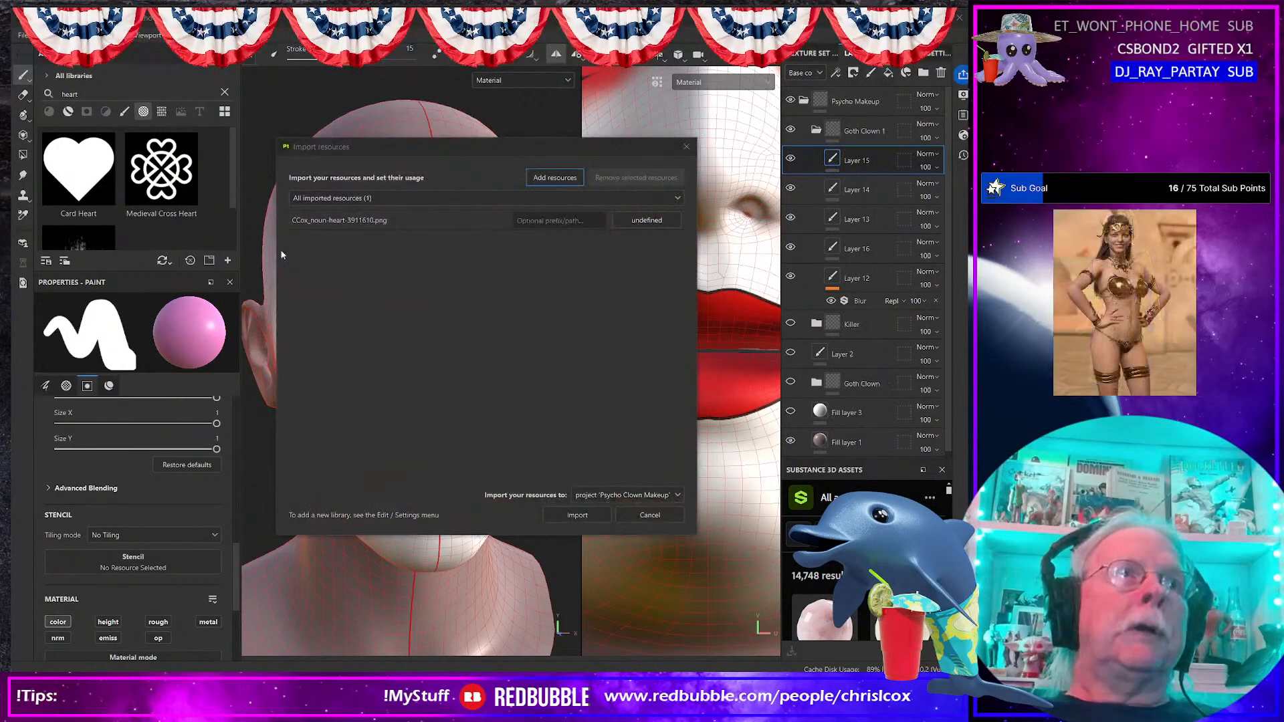
{"action": "left_click", "coordinate": [551, 222]}
{"action": "type", "text": "cc"}
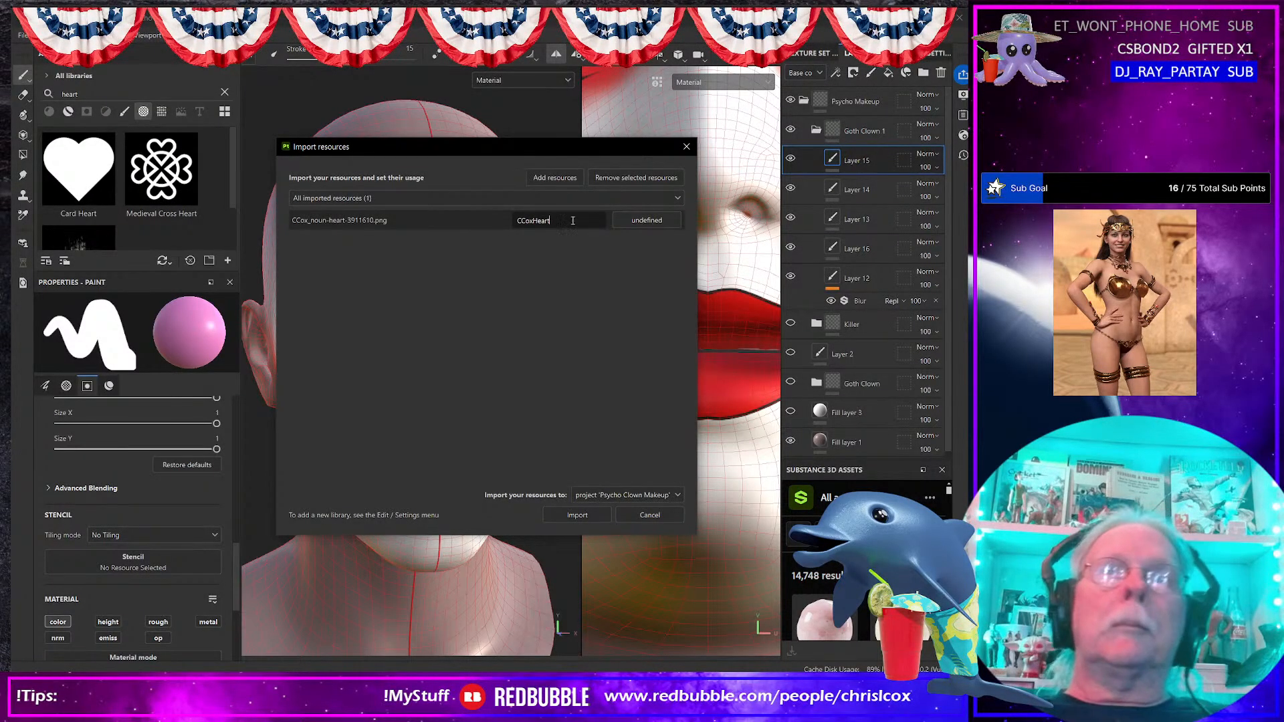
{"action": "left_click", "coordinate": [637, 221]}
{"action": "left_click", "coordinate": [656, 231]}
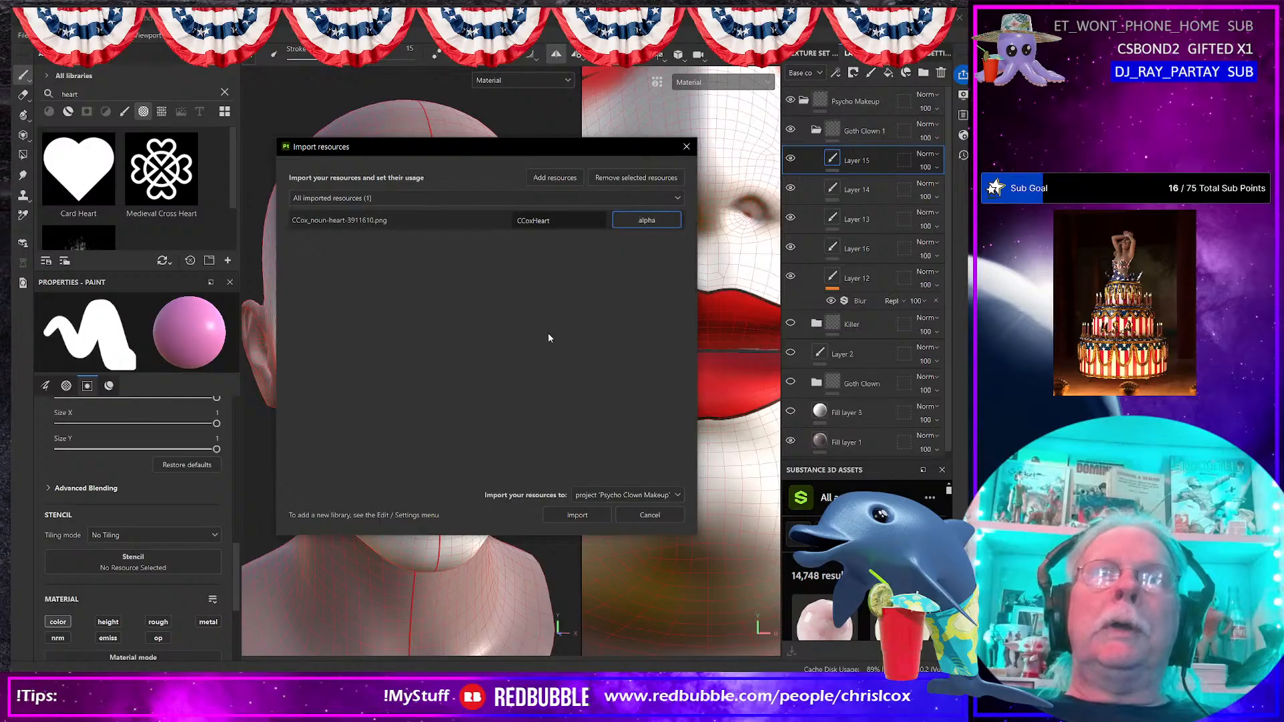
{"action": "left_click", "coordinate": [577, 515]}
Step: Set the brush's base color to red D50000
{"action": "scroll", "coordinate": [158, 453], "scroll_direction": "down", "scroll_amount": 1}
{"action": "scroll", "coordinate": [164, 490], "scroll_direction": "down", "scroll_amount": 2}
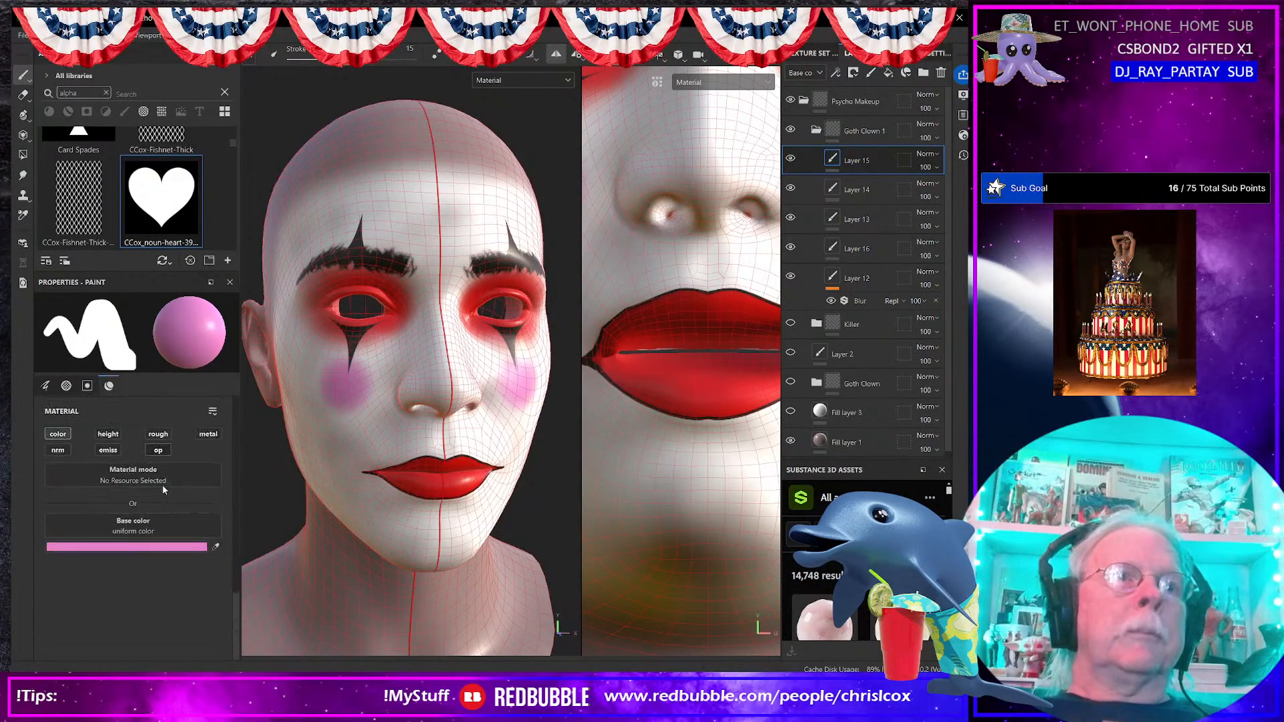
{"action": "left_click", "coordinate": [191, 548]}
{"action": "left_click_drag", "start_coordinate": [348, 386], "coordinate": [349, 372]}
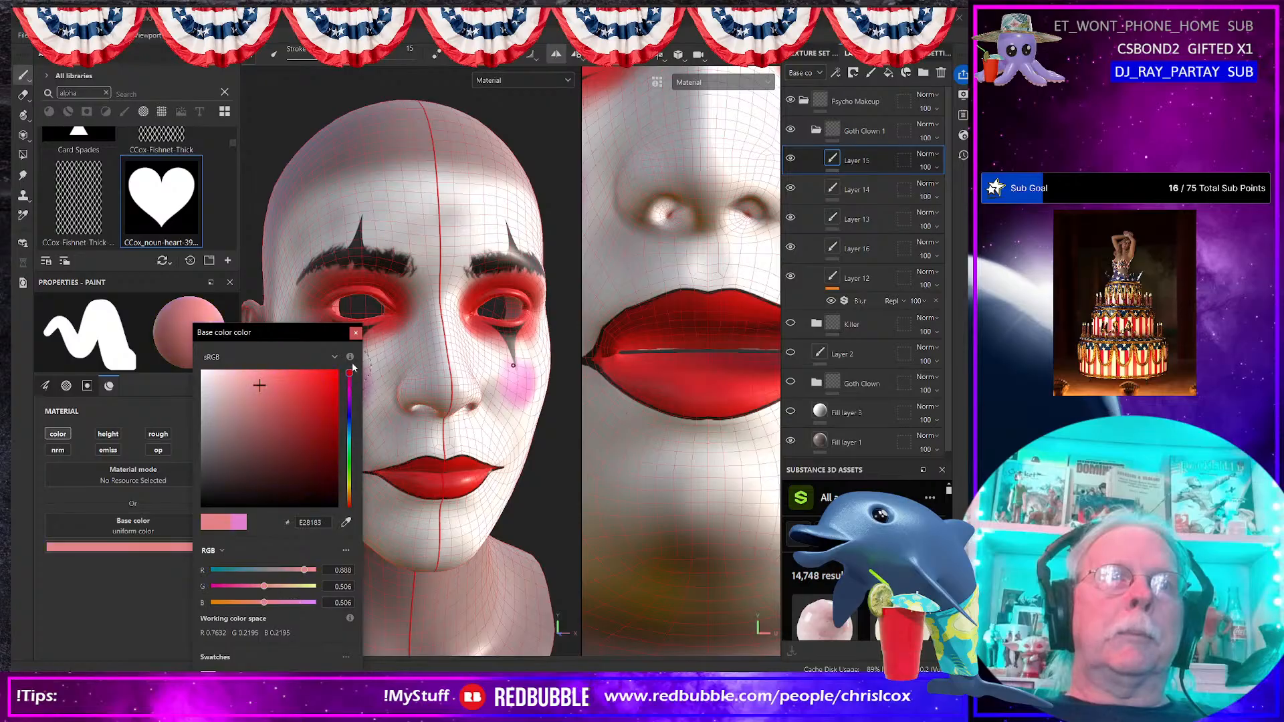
{"action": "left_click", "coordinate": [338, 390]}
{"action": "left_click_drag", "start_coordinate": [341, 390], "coordinate": [341, 396]}
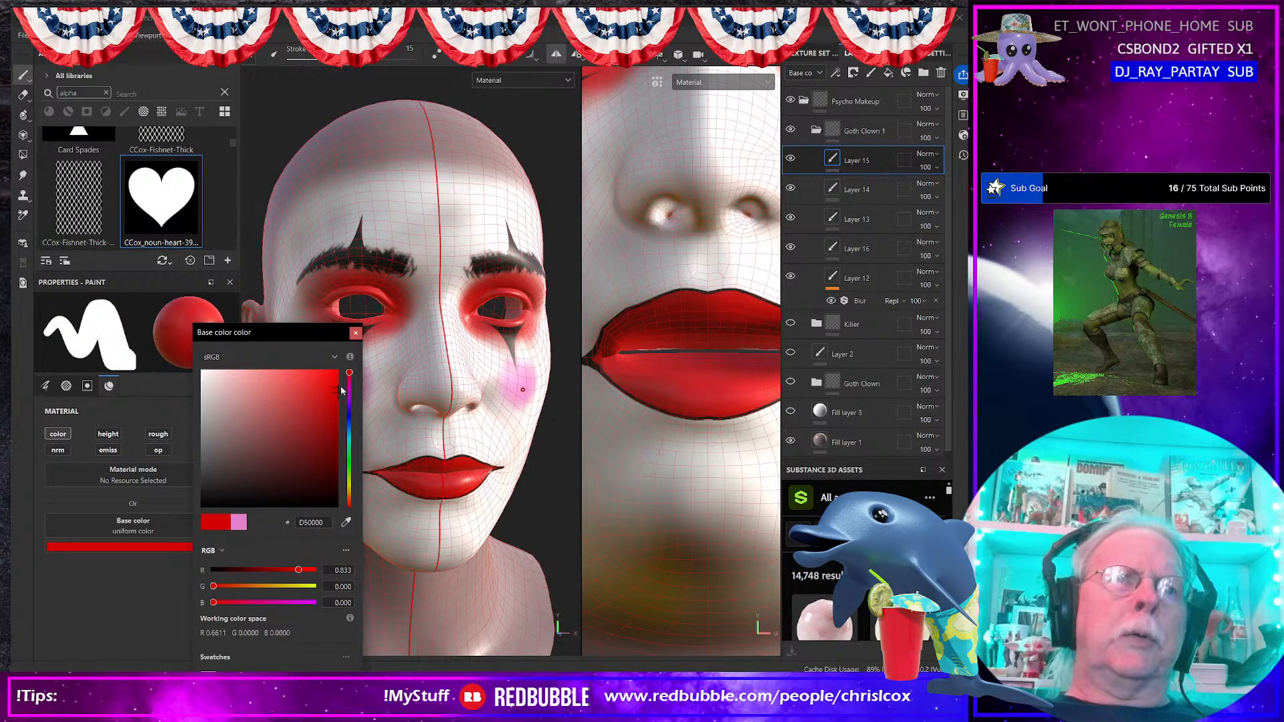
{"action": "left_click", "coordinate": [354, 334]}
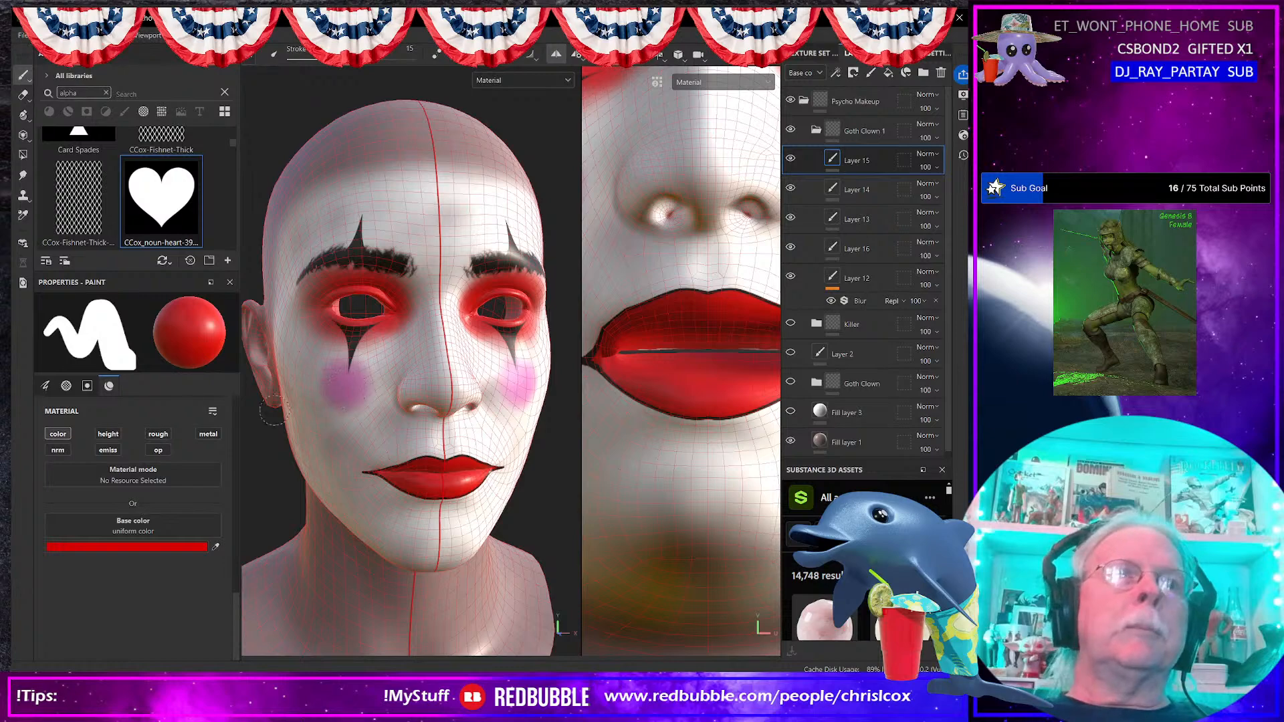
Step: Assign the imported heart image as the Basic Hard brush's alpha
{"action": "scroll", "coordinate": [118, 433], "scroll_direction": "up", "scroll_amount": 6}
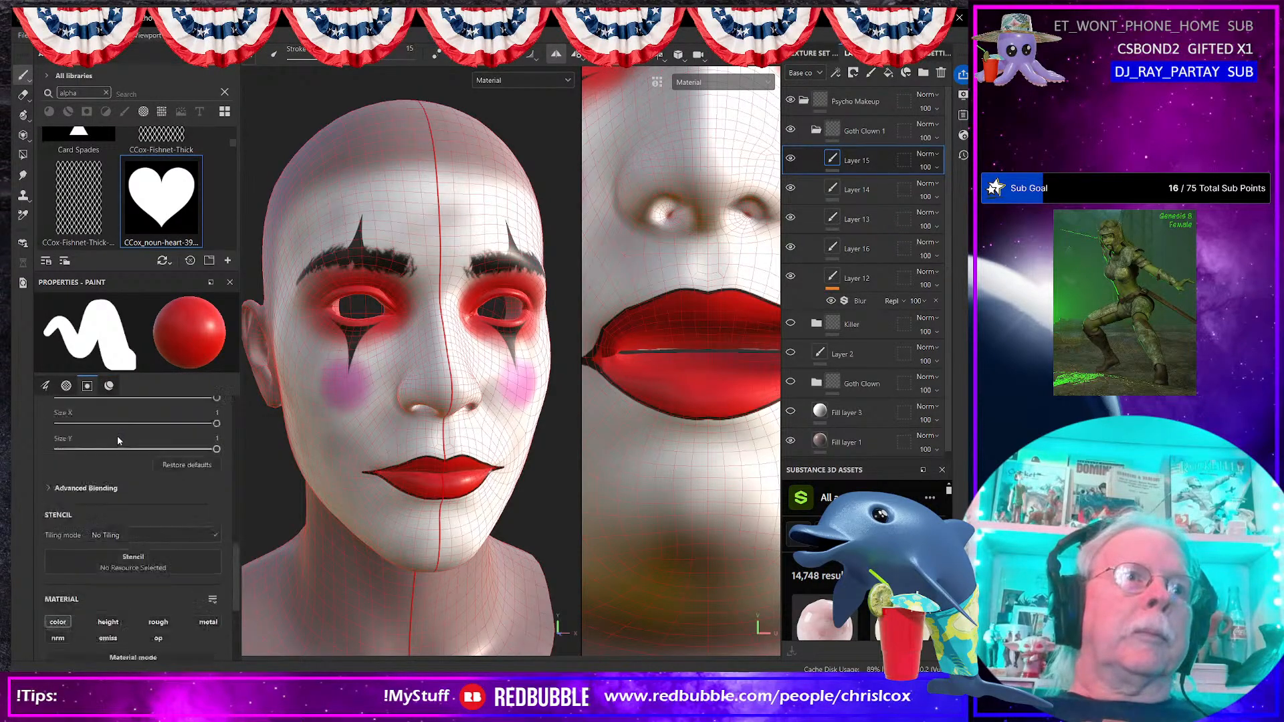
{"action": "scroll", "coordinate": [118, 437], "scroll_direction": "up", "scroll_amount": 1}
{"action": "left_click_drag", "start_coordinate": [158, 207], "coordinate": [61, 438]}
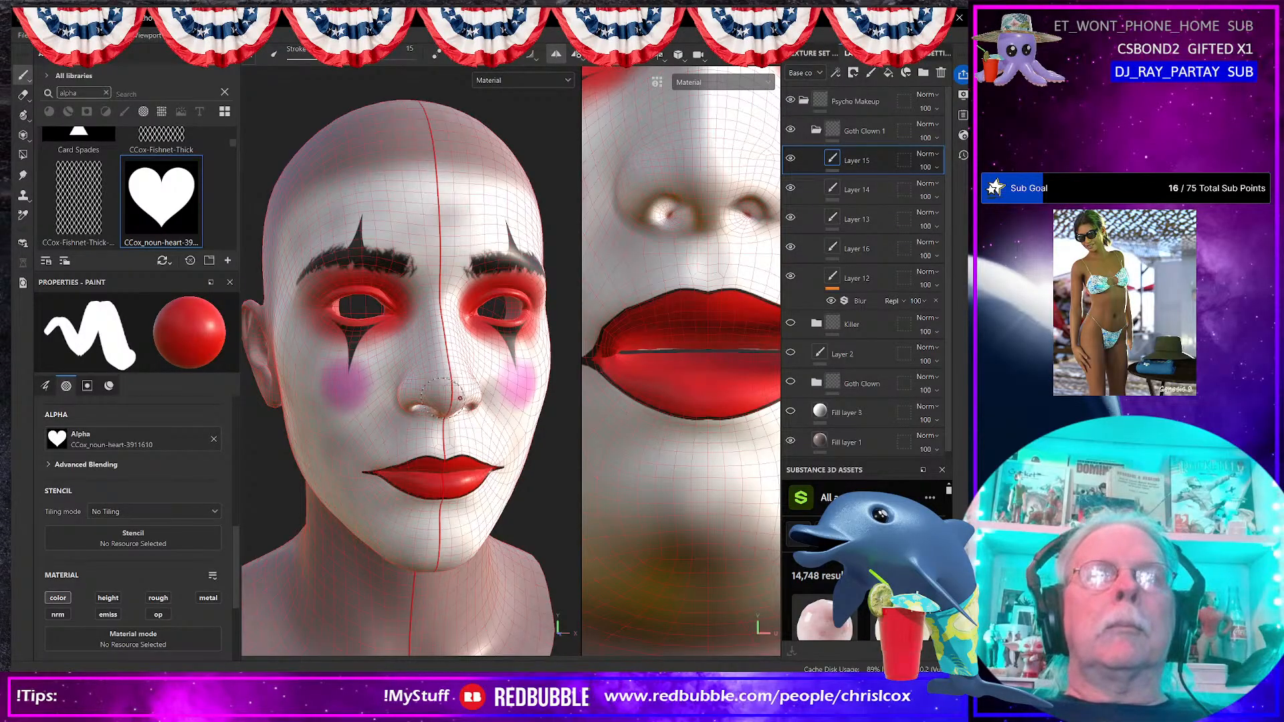
Step: Stamp a red heart on the tip of the nose, centered on the symmetry line on Layer 15
{"action": "scroll", "coordinate": [446, 398], "scroll_direction": "up", "scroll_amount": 3}
{"action": "left_click_drag", "start_coordinate": [444, 405], "coordinate": [454, 391], "text": "alt"}
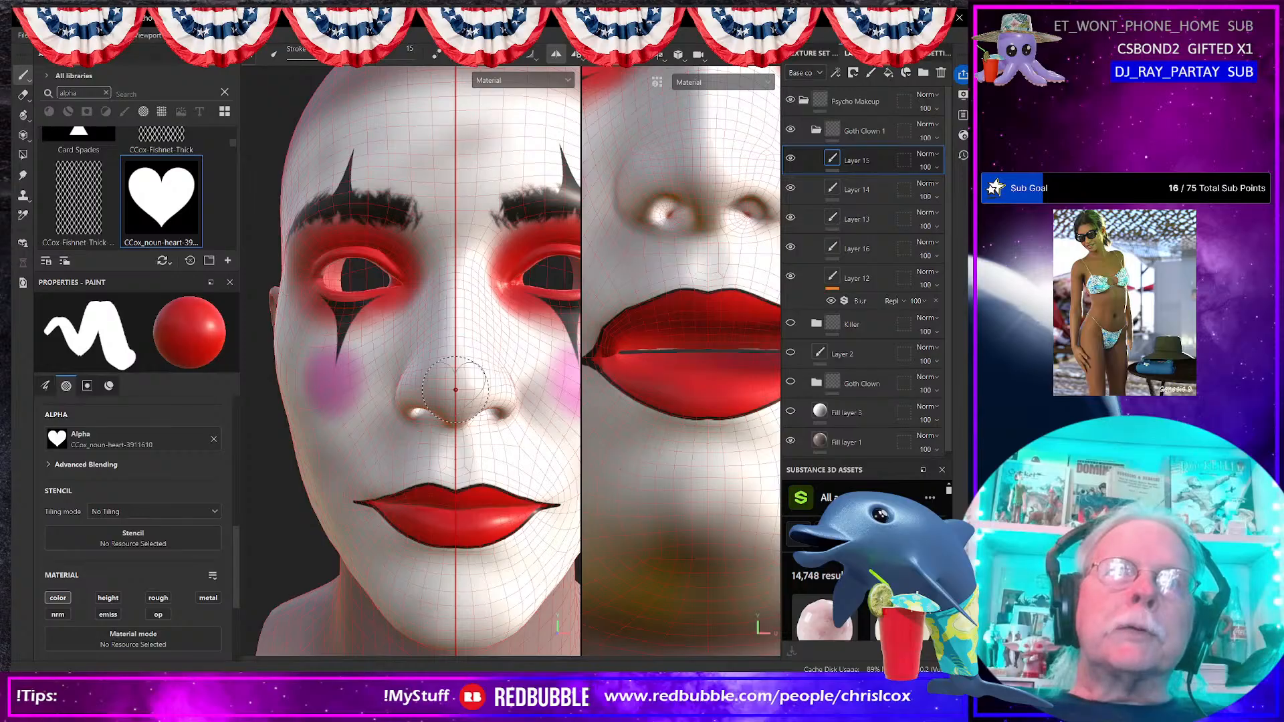
{"action": "left_click", "coordinate": [456, 390]}
{"action": "scroll", "coordinate": [517, 432], "scroll_direction": "down", "scroll_amount": 2}
Step: Reduce the heart brush size by five increments and frame the pink cheek blush close up
{"action": "key", "text": "bracketleft"}
{"action": "key", "text": "bracketleft"}
{"action": "key", "text": "bracketleft"}
{"action": "key", "text": "bracketleft"}
{"action": "key", "text": "bracketleft"}
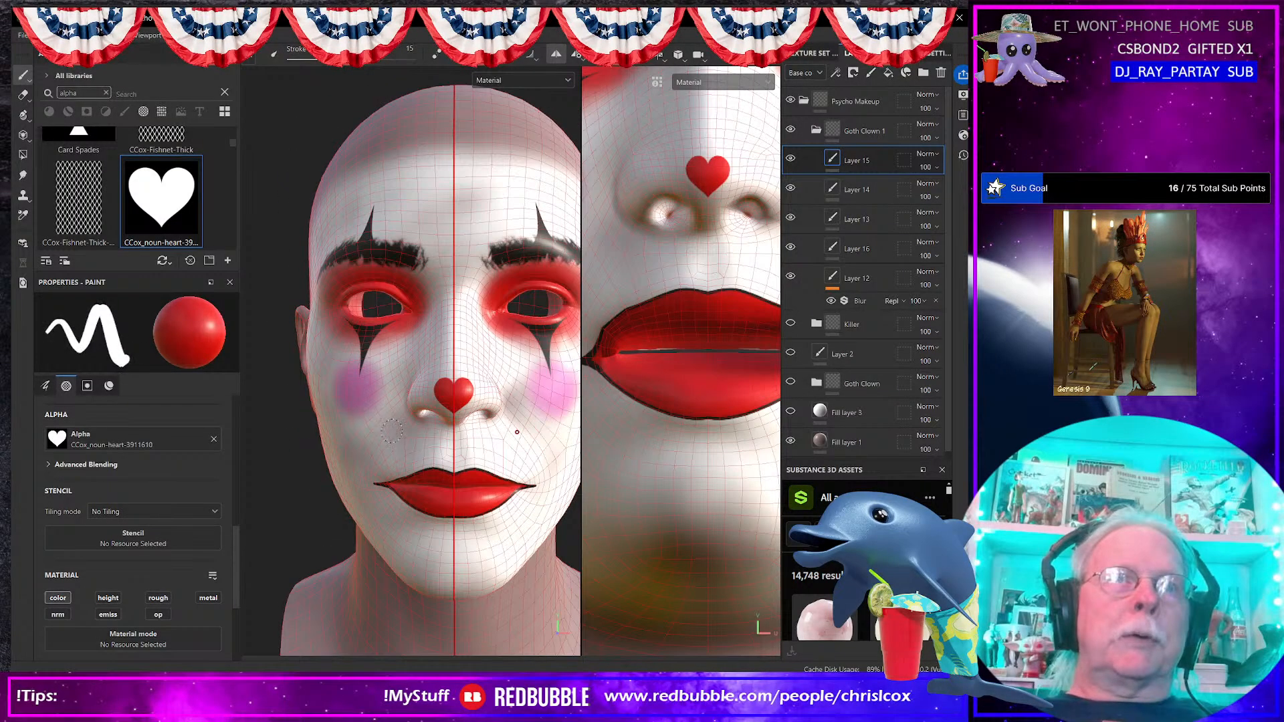
{"action": "scroll", "coordinate": [388, 427], "scroll_direction": "up", "scroll_amount": 3}
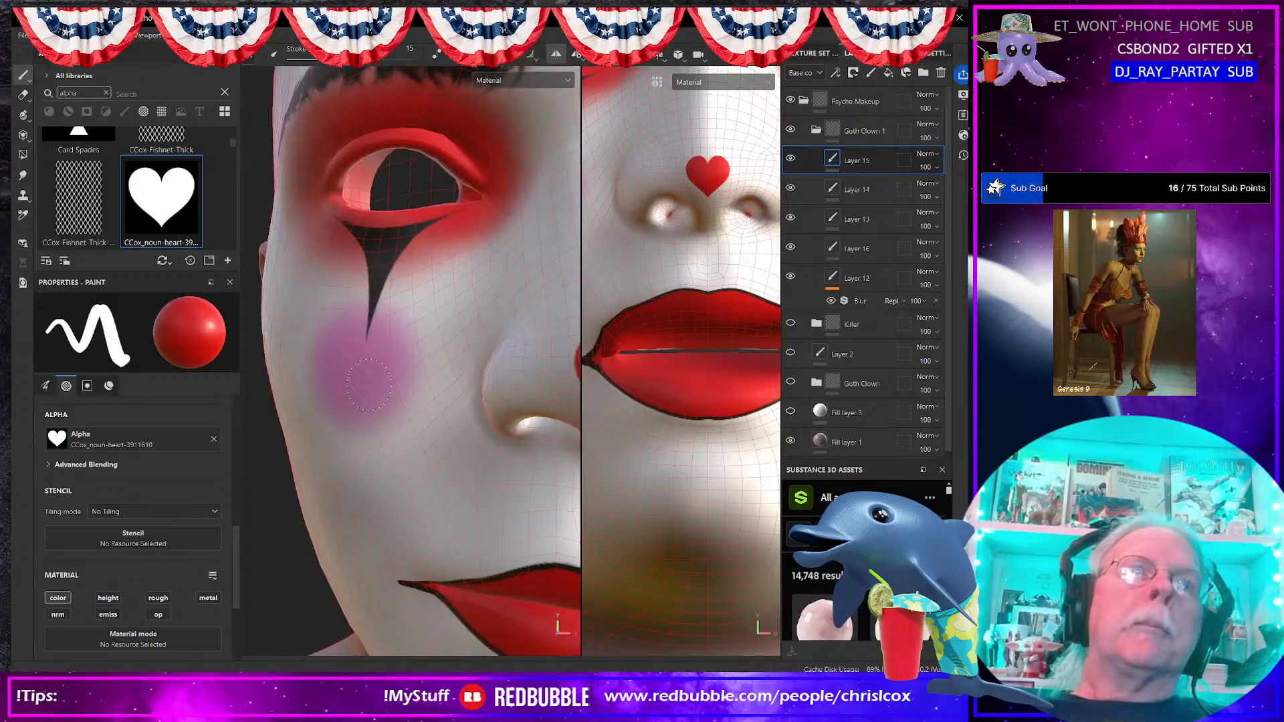
{"action": "scroll", "coordinate": [180, 555], "scroll_direction": "up", "scroll_amount": 2}
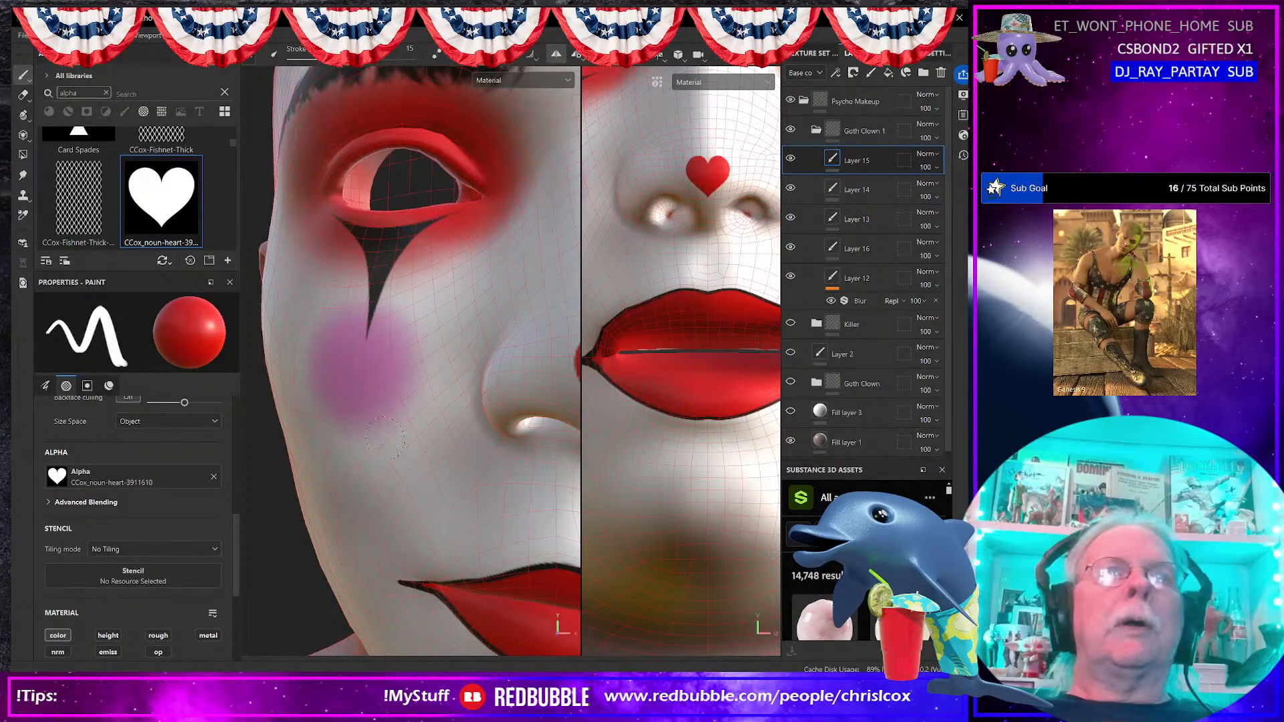
Step: Try stamping a small red heart on the cheek blush below the eye spike, undoing each attempt
{"action": "left_click", "coordinate": [365, 366]}
{"action": "left_click_drag", "start_coordinate": [366, 407], "coordinate": [393, 422], "text": "alt"}
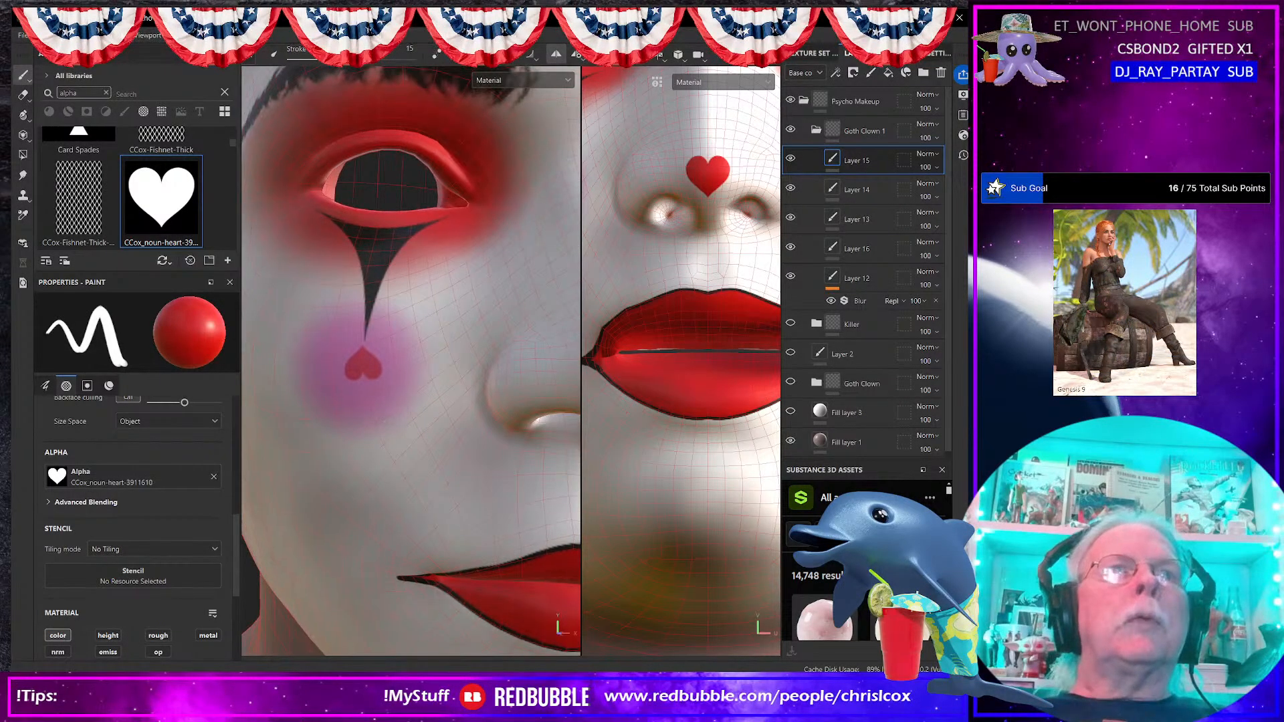
{"action": "key", "text": "ctrl+z"}
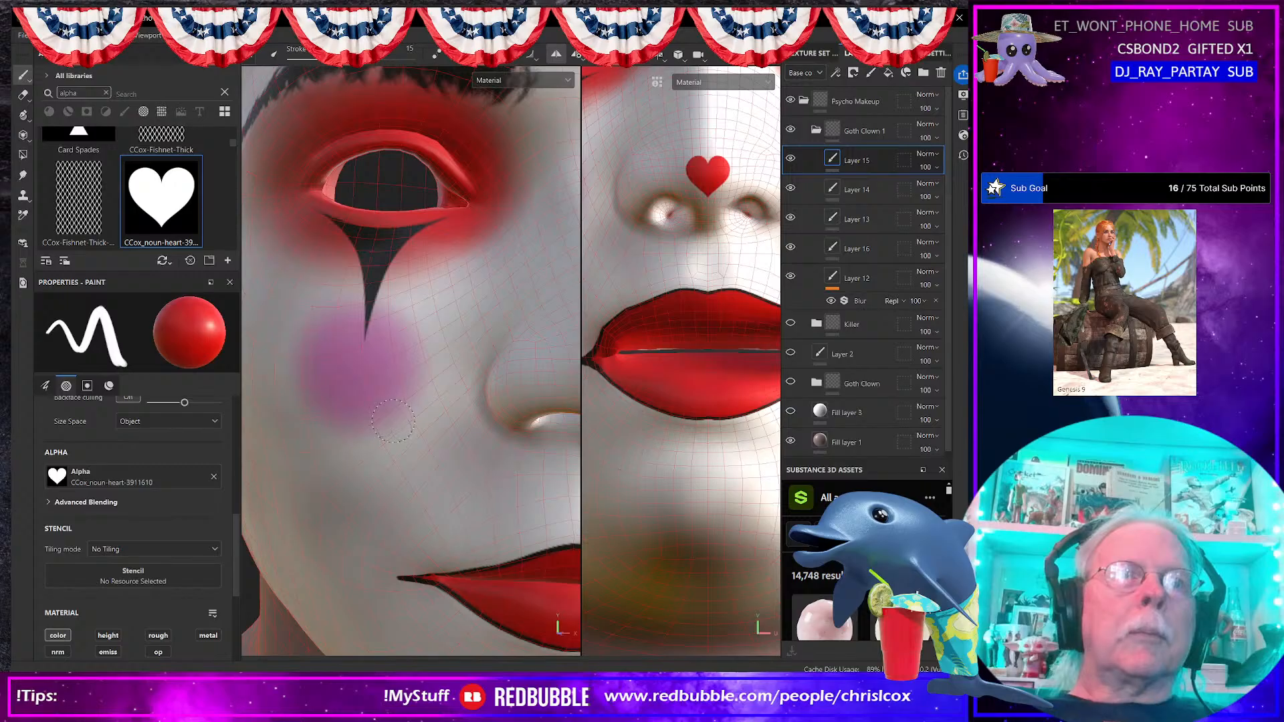
{"action": "left_click", "coordinate": [359, 362]}
{"action": "key", "text": "ctrl+z"}
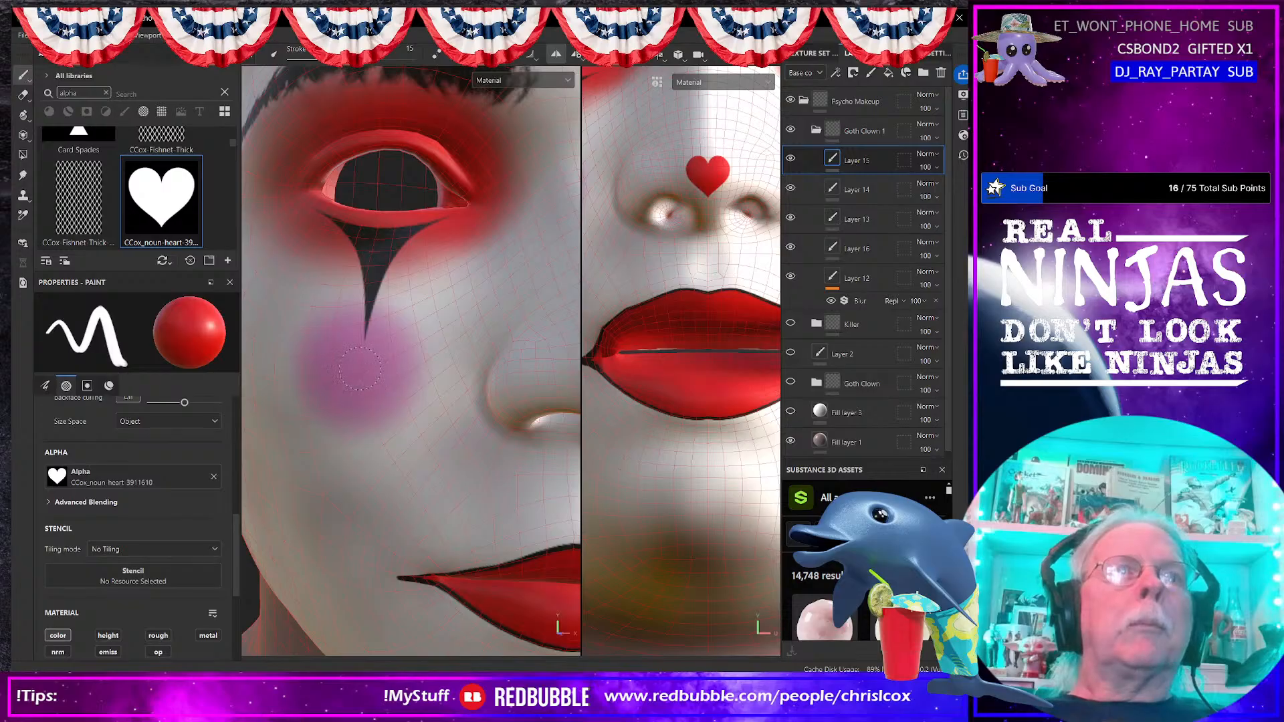
Step: Stamp a small red heart on the cheek blush just below the tip of the lower eye spike
{"action": "scroll", "coordinate": [359, 369], "scroll_direction": "up", "scroll_amount": 8}
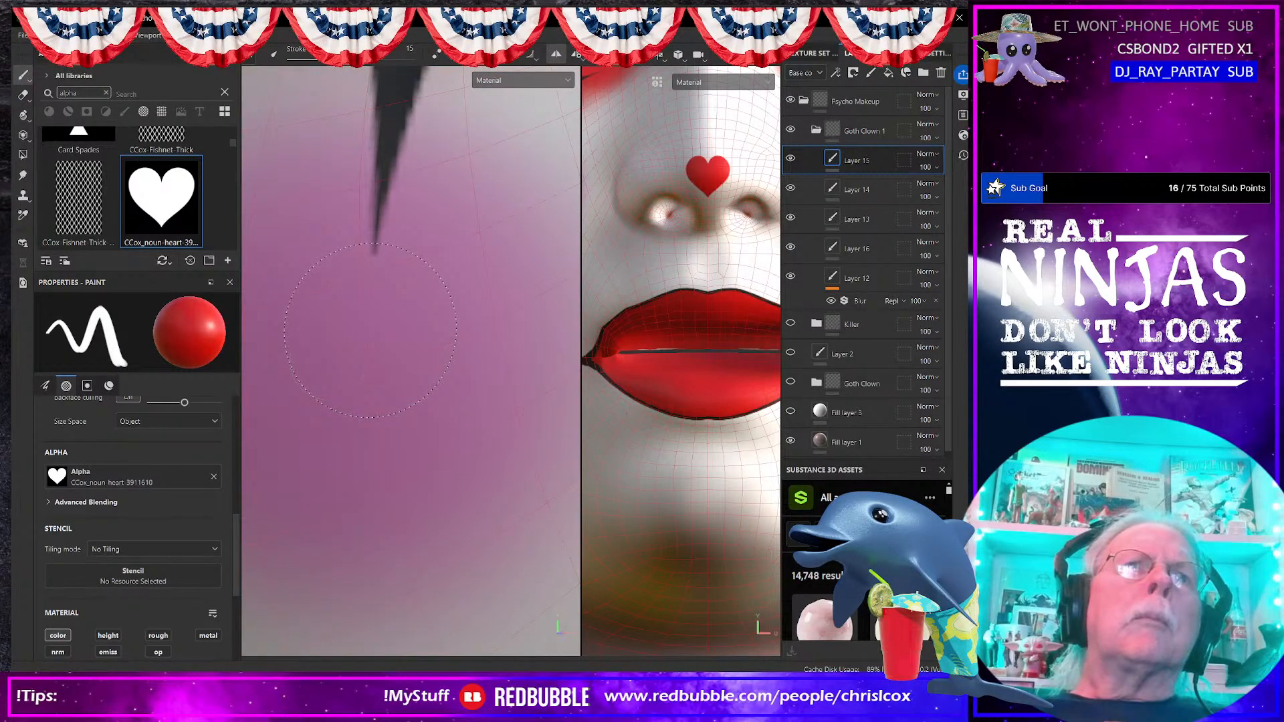
{"action": "left_click", "coordinate": [370, 330]}
{"action": "scroll", "coordinate": [364, 408], "scroll_direction": "down", "scroll_amount": 10}
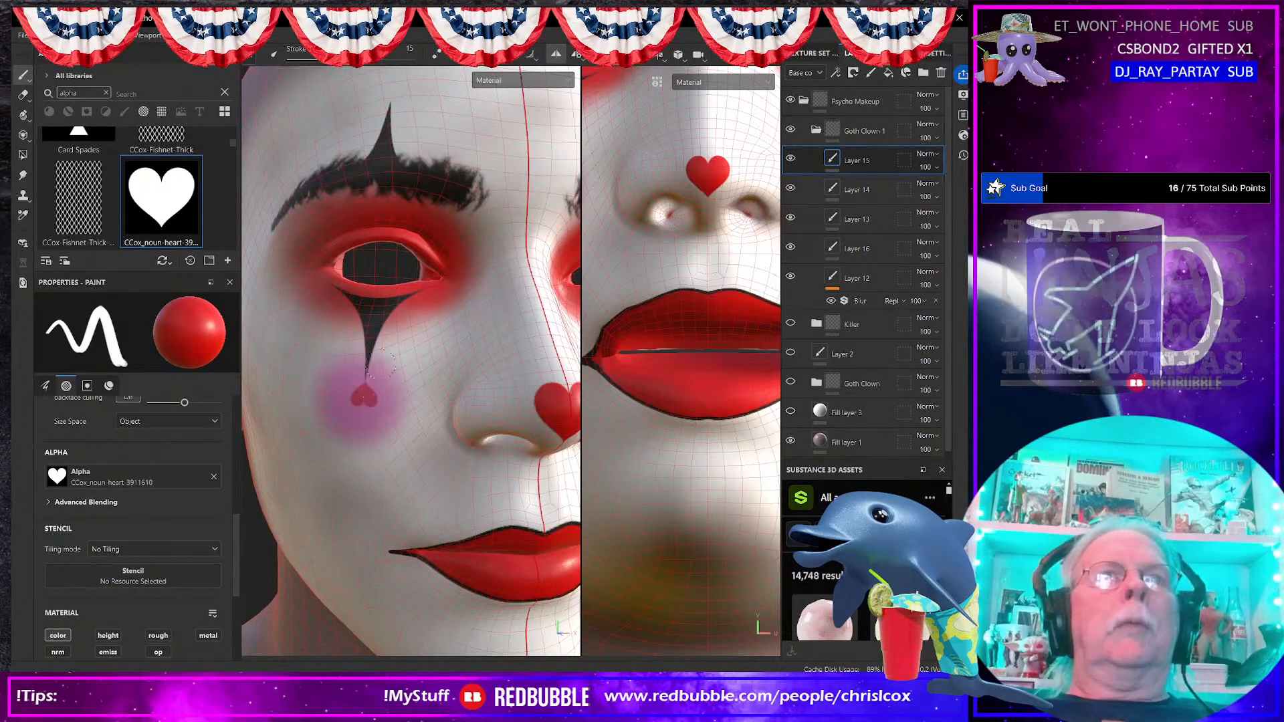
{"action": "middle_click_drag", "start_coordinate": [392, 337], "coordinate": [382, 480]}
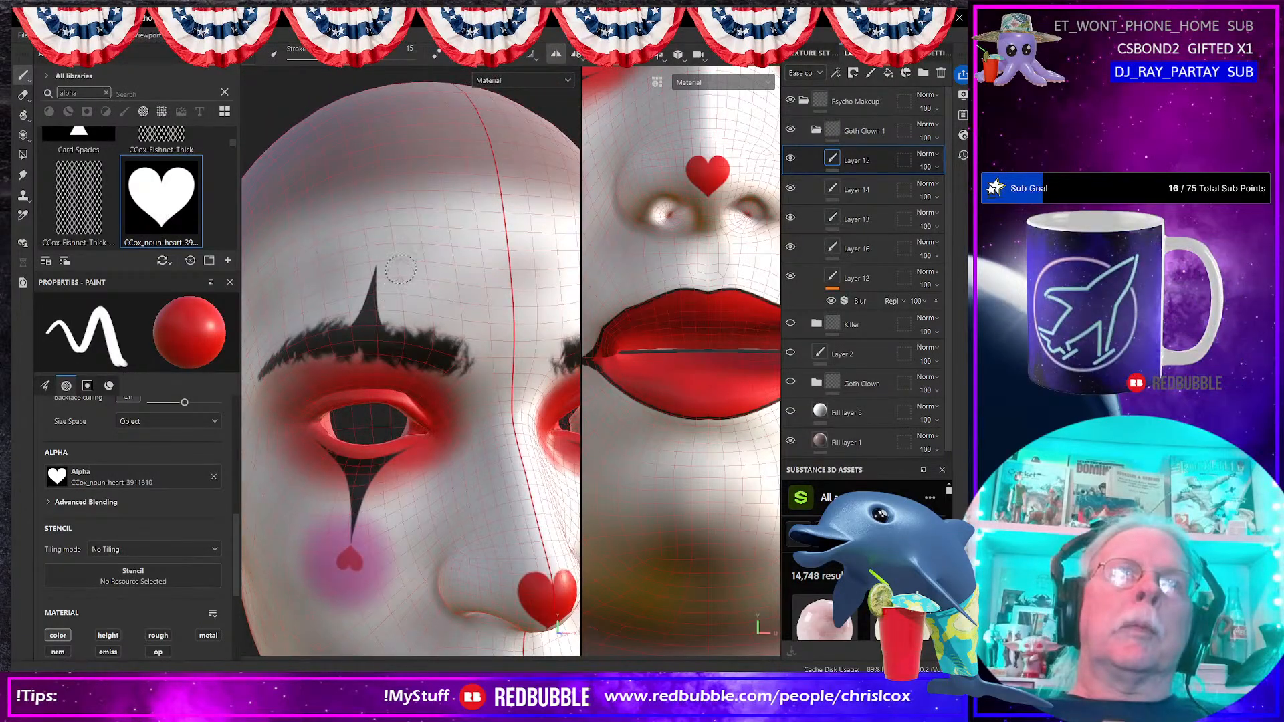
Step: Stamp a small red heart on the forehead, resting on the tip of the black spike above the eyebrow
{"action": "scroll", "coordinate": [387, 265], "scroll_direction": "up", "scroll_amount": 5}
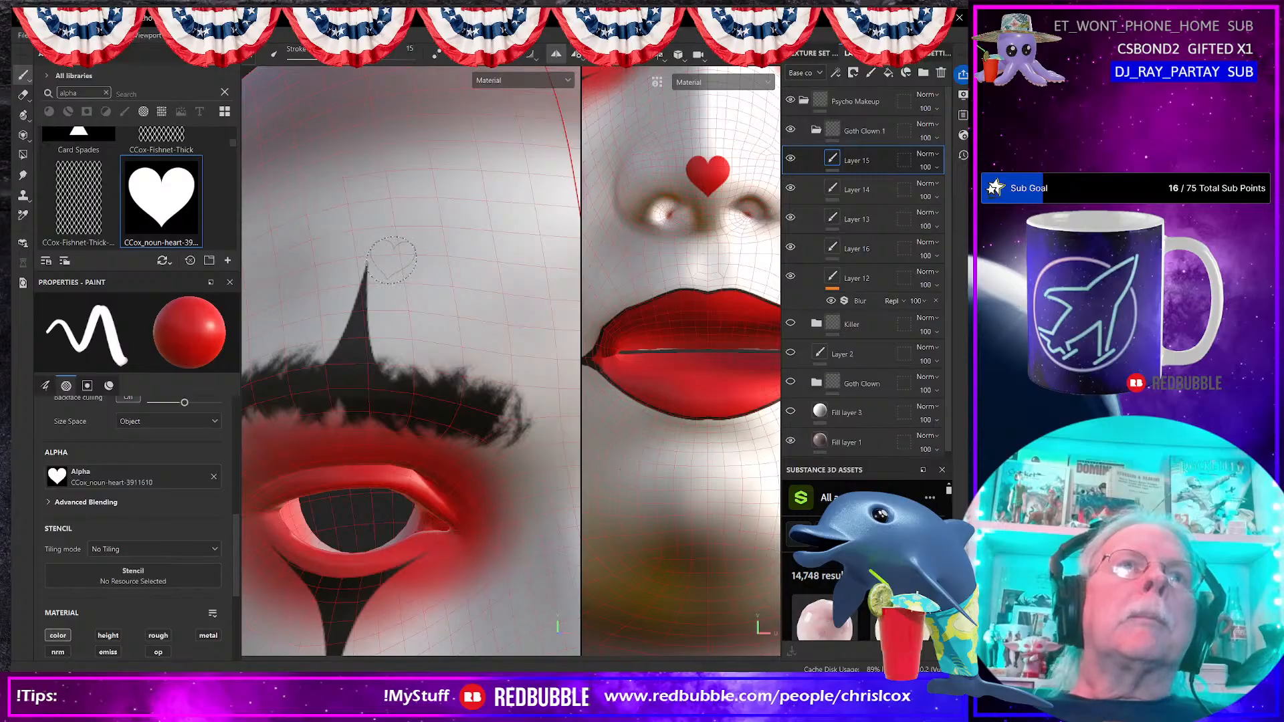
{"action": "scroll", "coordinate": [391, 260], "scroll_direction": "up", "scroll_amount": 5}
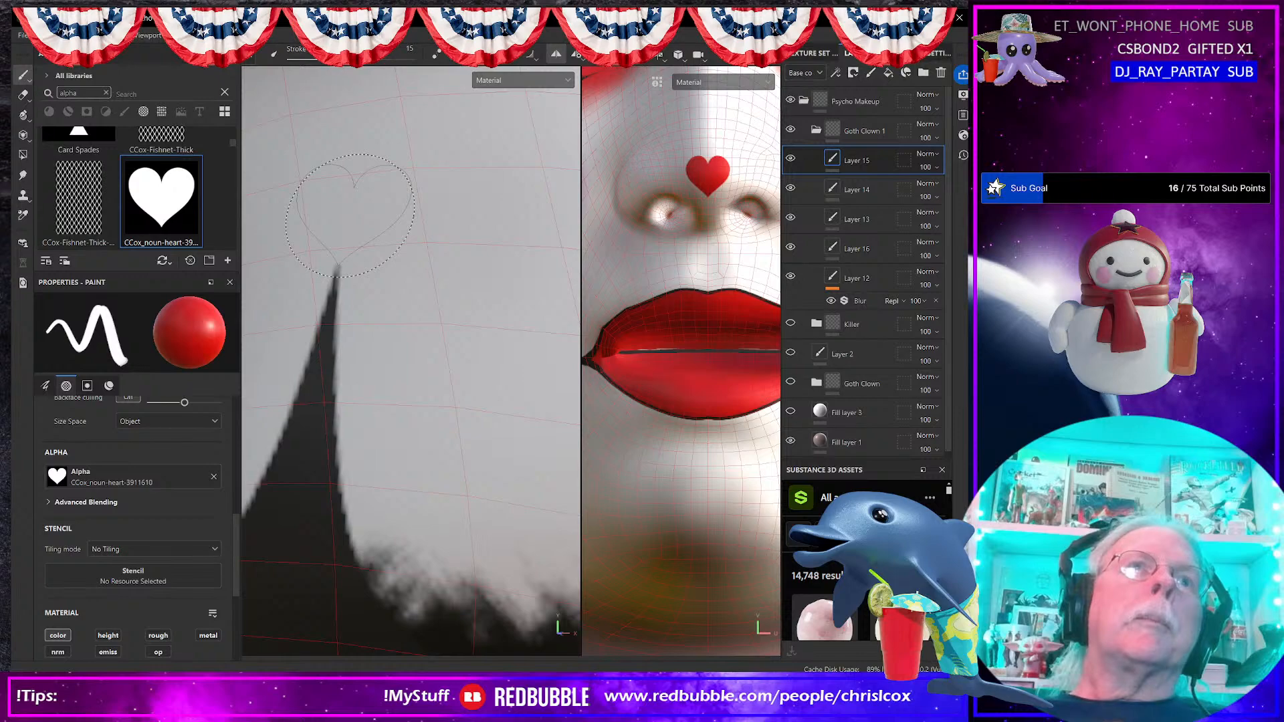
{"action": "left_click", "coordinate": [349, 215]}
{"action": "scroll", "coordinate": [458, 393], "scroll_direction": "down", "scroll_amount": 8}
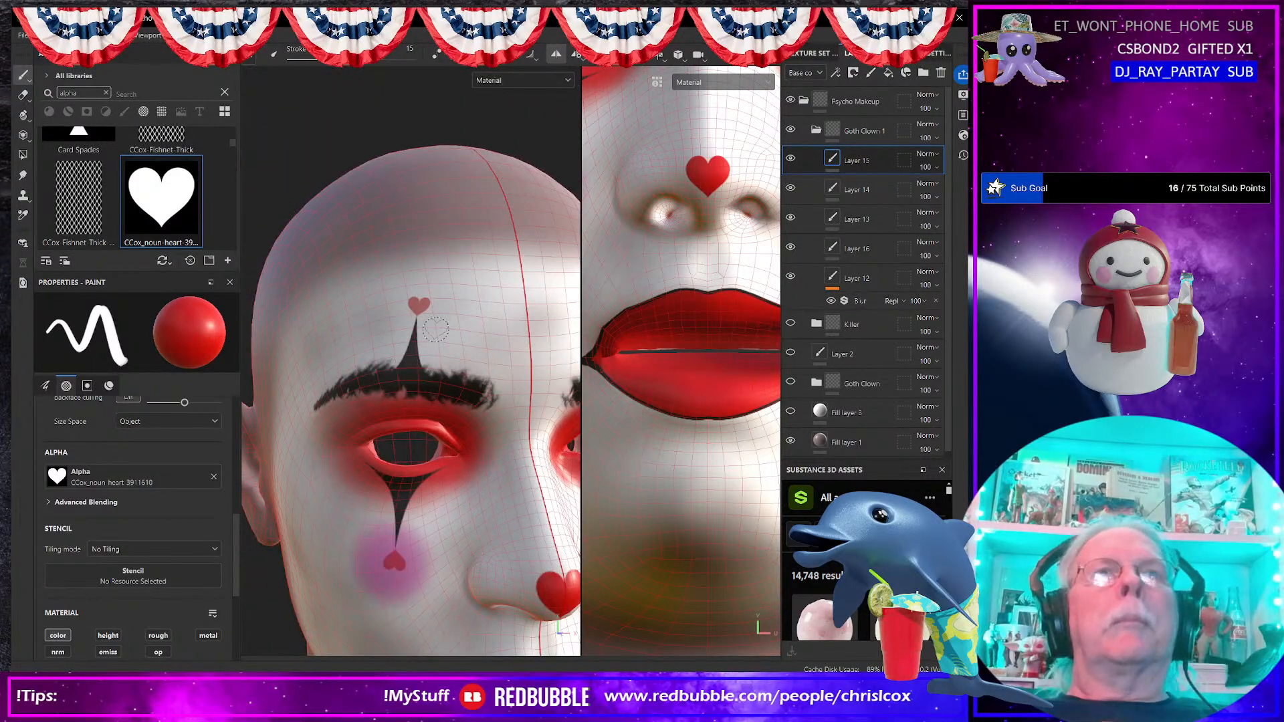
Step: Reduce the heart brush size by four increments and stamp a tiny red heart just beyond the black-outlined corner of the lips
{"action": "scroll", "coordinate": [459, 393], "scroll_direction": "up", "scroll_amount": 10}
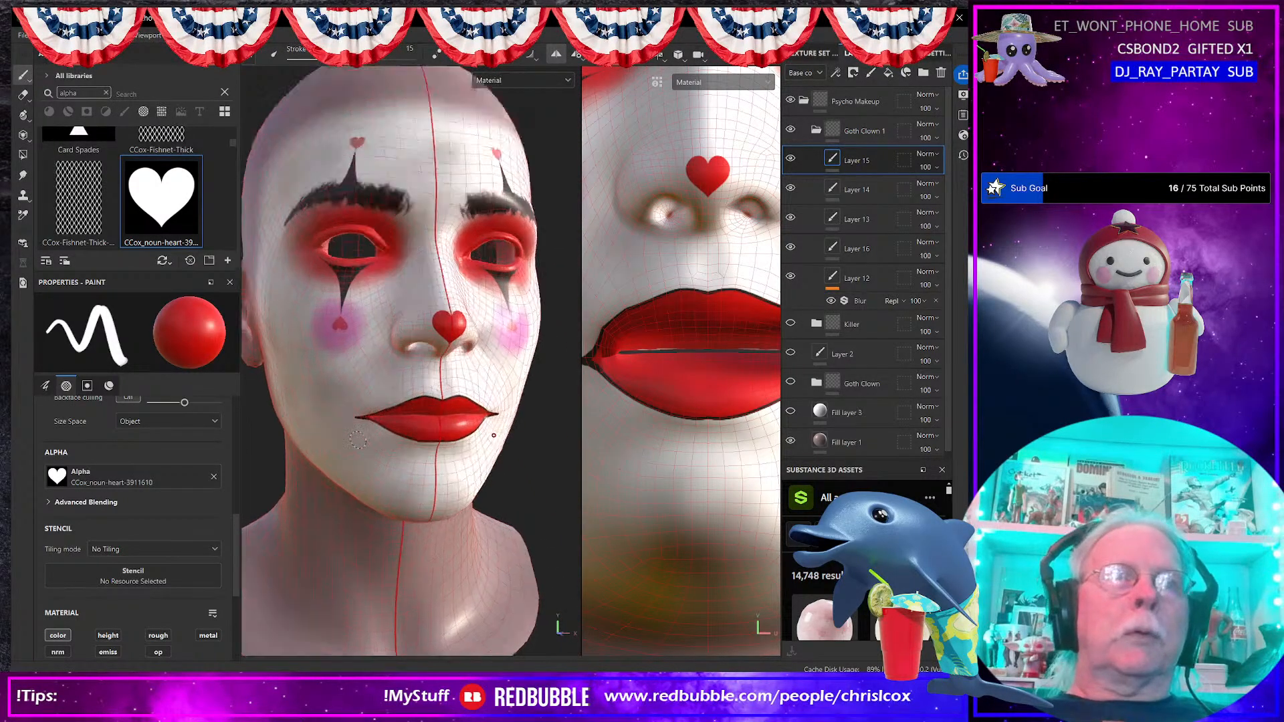
{"action": "scroll", "coordinate": [353, 436], "scroll_direction": "up", "scroll_amount": 6}
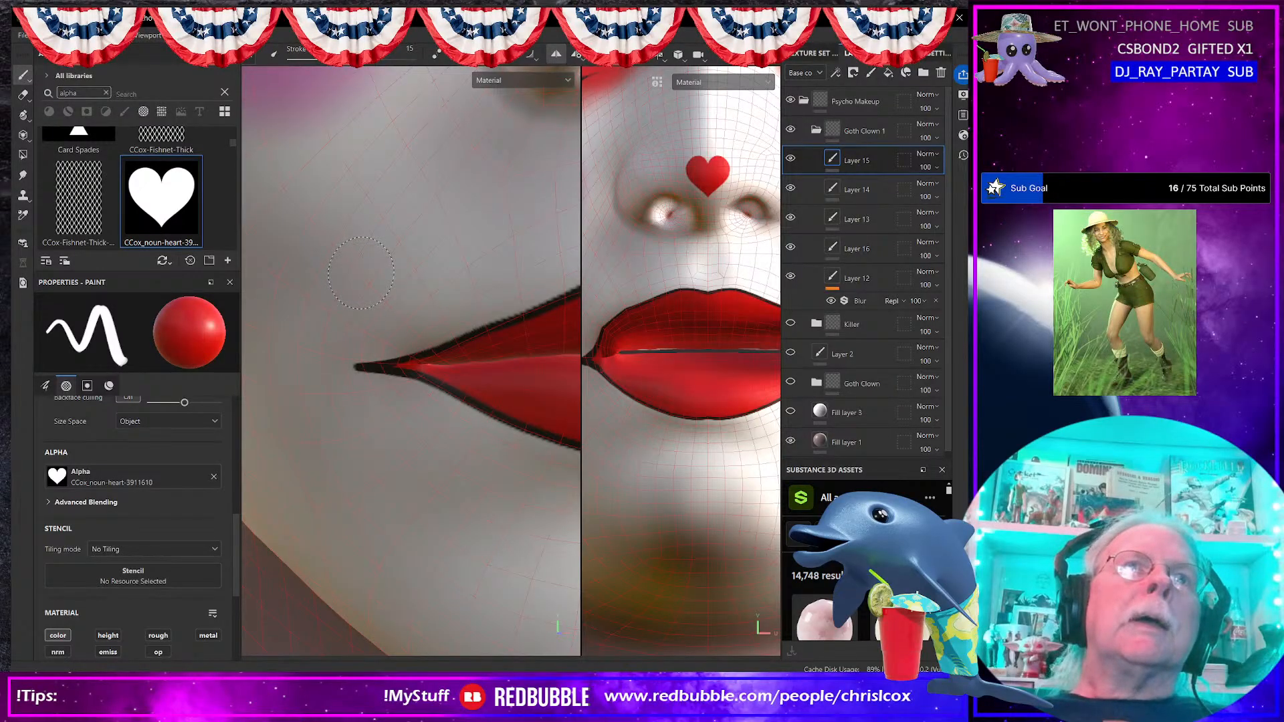
{"action": "key", "text": "bracketleft"}
{"action": "key", "text": "bracketleft"}
{"action": "key", "text": "bracketleft"}
{"action": "key", "text": "bracketleft"}
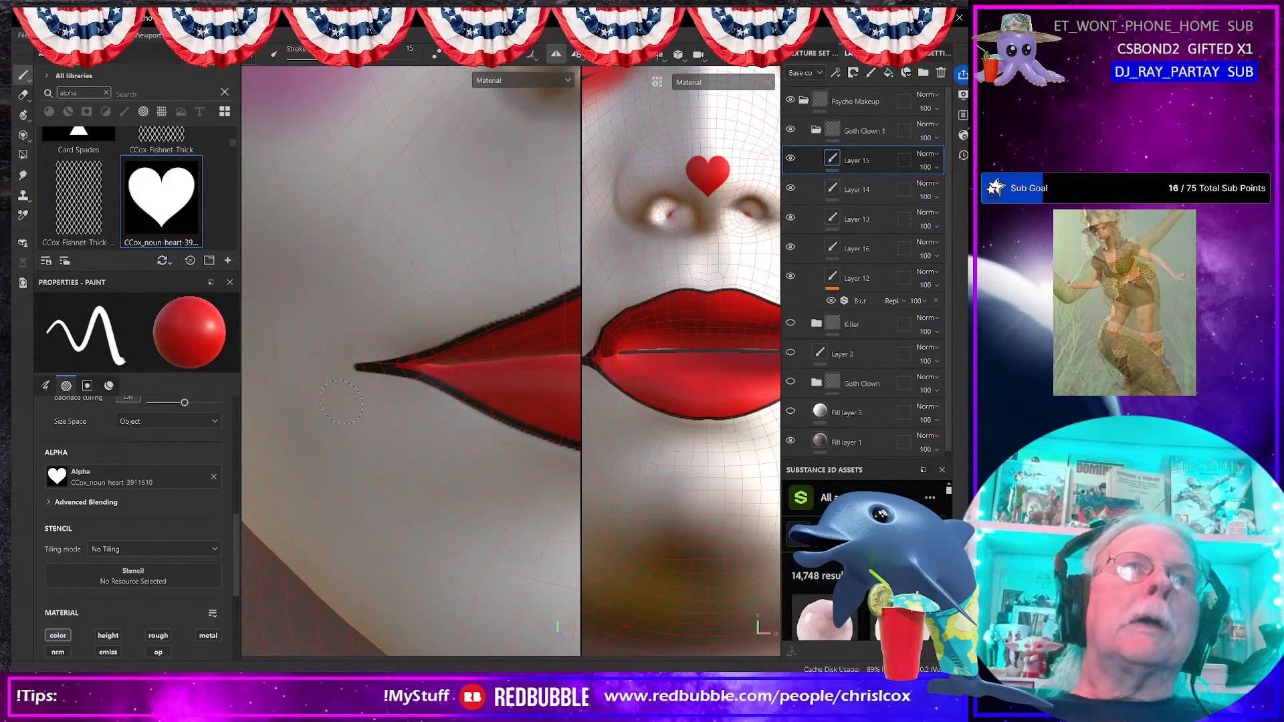
{"action": "scroll", "coordinate": [330, 349], "scroll_direction": "up", "scroll_amount": 3}
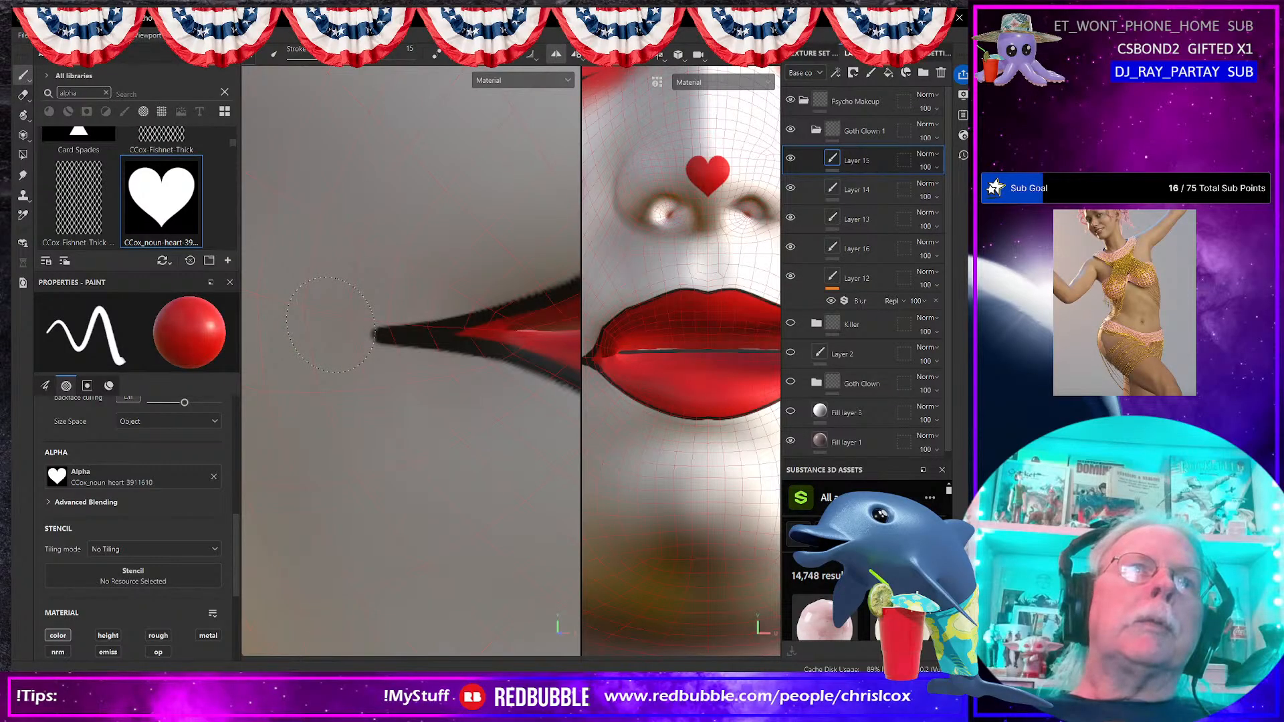
{"action": "left_click", "coordinate": [330, 324]}
{"action": "scroll", "coordinate": [331, 325], "scroll_direction": "down", "scroll_amount": 5}
{"action": "mouse_move", "coordinate": [392, 392]}
{"action": "left_mouse_down", "text": "alt"}
{"action": "mouse_move", "coordinate": [401, 401]}
{"action": "mouse_move", "coordinate": [373, 423]}
{"action": "mouse_move", "coordinate": [428, 424]}
{"action": "mouse_move", "coordinate": [461, 471]}
{"action": "mouse_move", "coordinate": [367, 475]}
{"action": "mouse_move", "coordinate": [429, 482]}
{"action": "left_mouse_up", "text": "alt"}
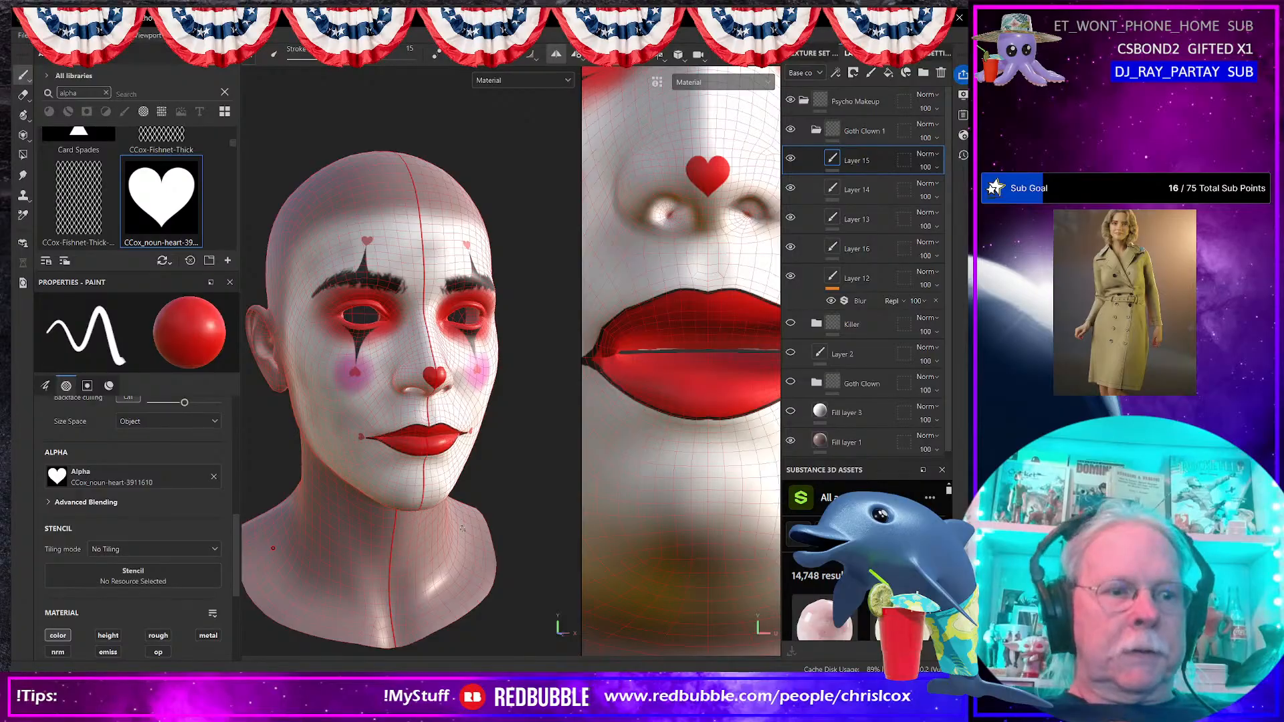
Step: Save the project and rename the Goth Clown 1 layer folder as Cute Clown 1
{"action": "key", "text": "ctrl+s"}
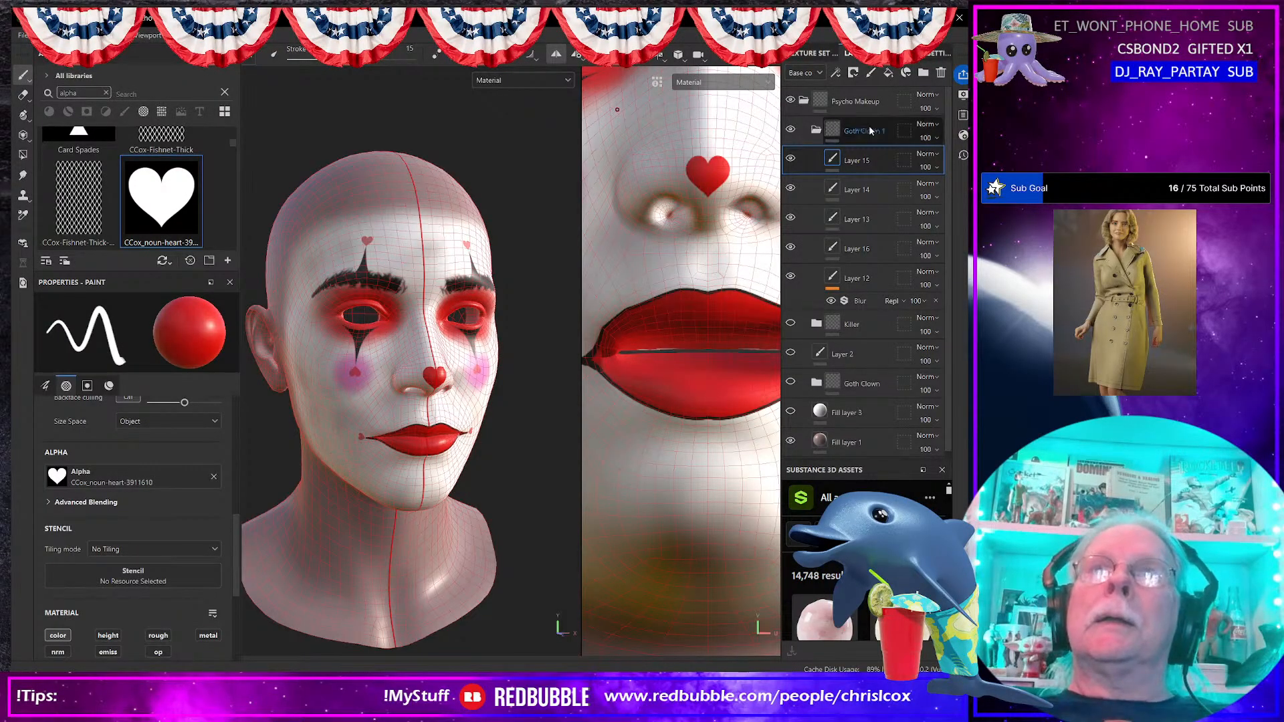
{"action": "double_click", "coordinate": [862, 131]}
{"action": "key", "text": "Left"}
{"action": "key", "text": "shift+Right"}
{"action": "key", "text": "shift+Right"}
{"action": "type", "text": "Cute"}
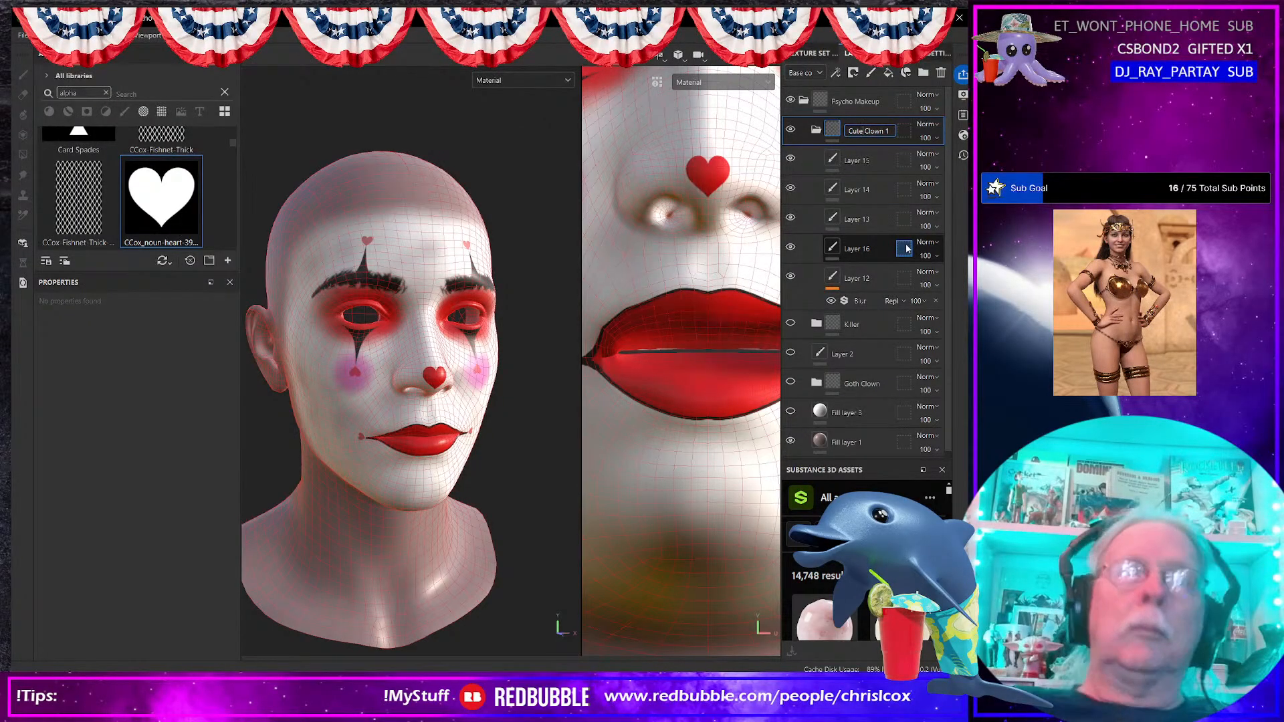
{"action": "key", "text": "Return"}
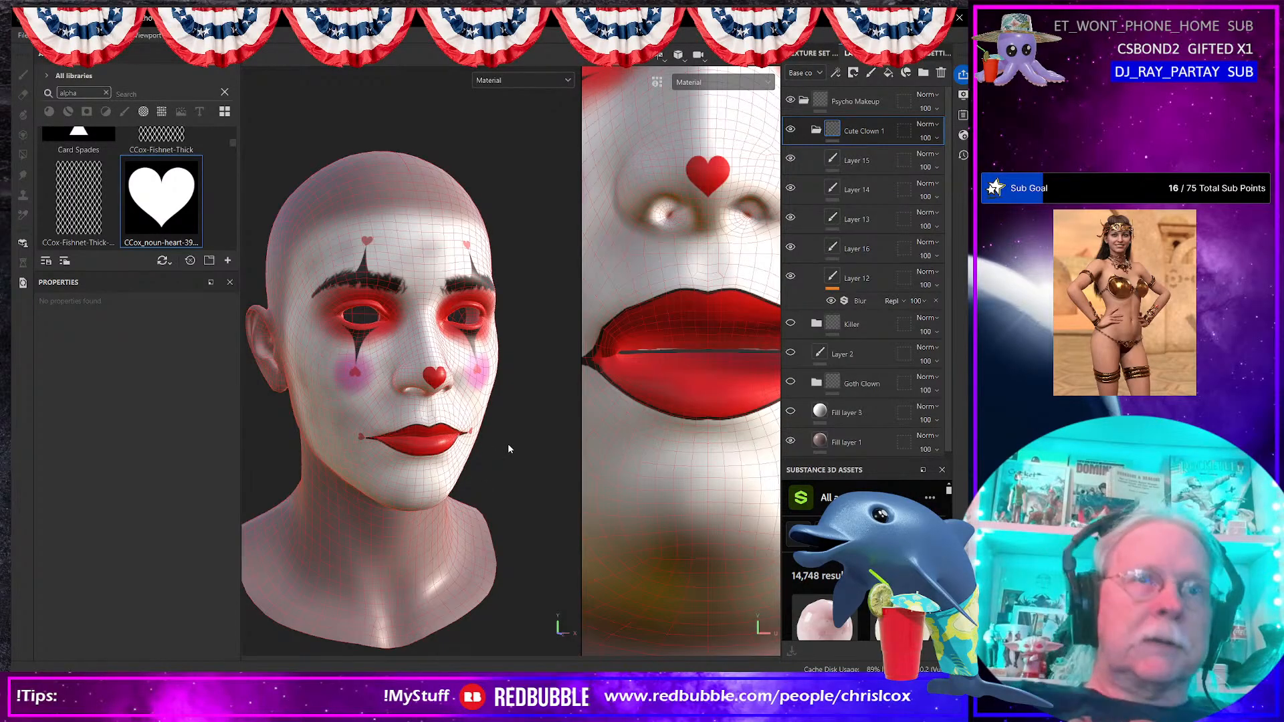
Step: Export the Head_Genesis_9_Favorites and Mouth_Cavity textures with the current export settings and open the output directory
{"action": "key", "text": "ctrl+shift+e"}
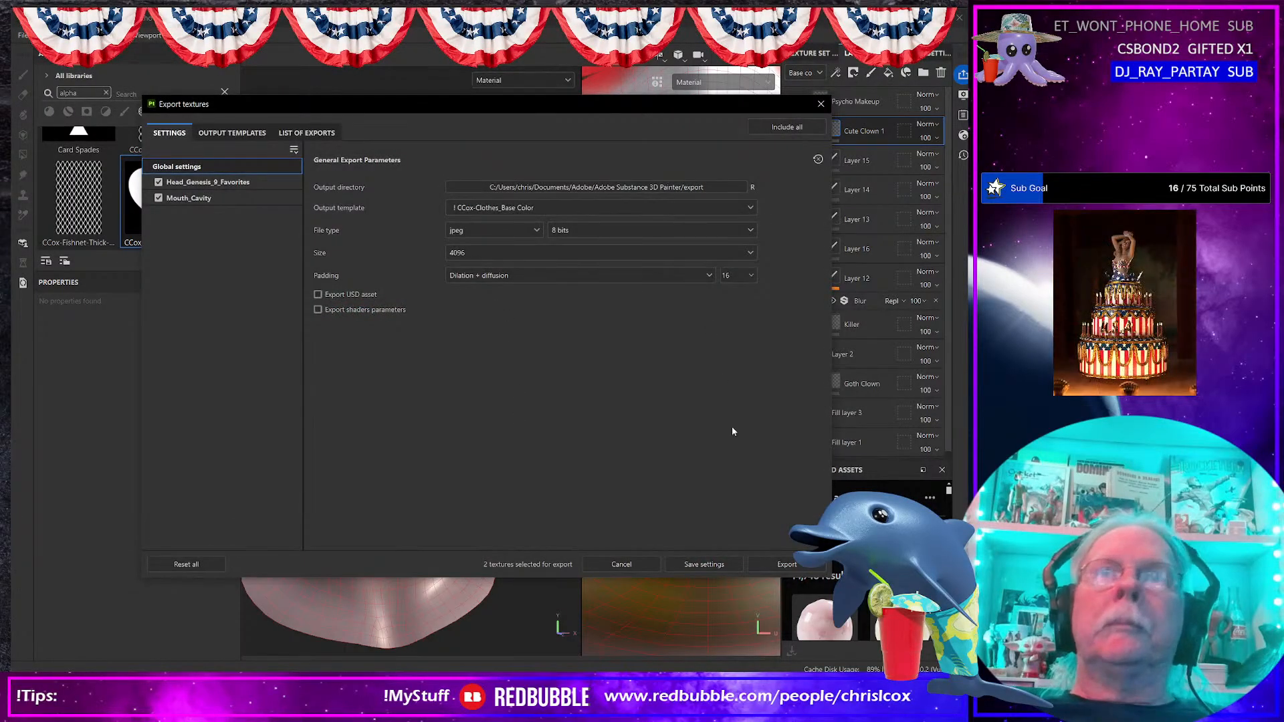
{"action": "left_click", "coordinate": [788, 565]}
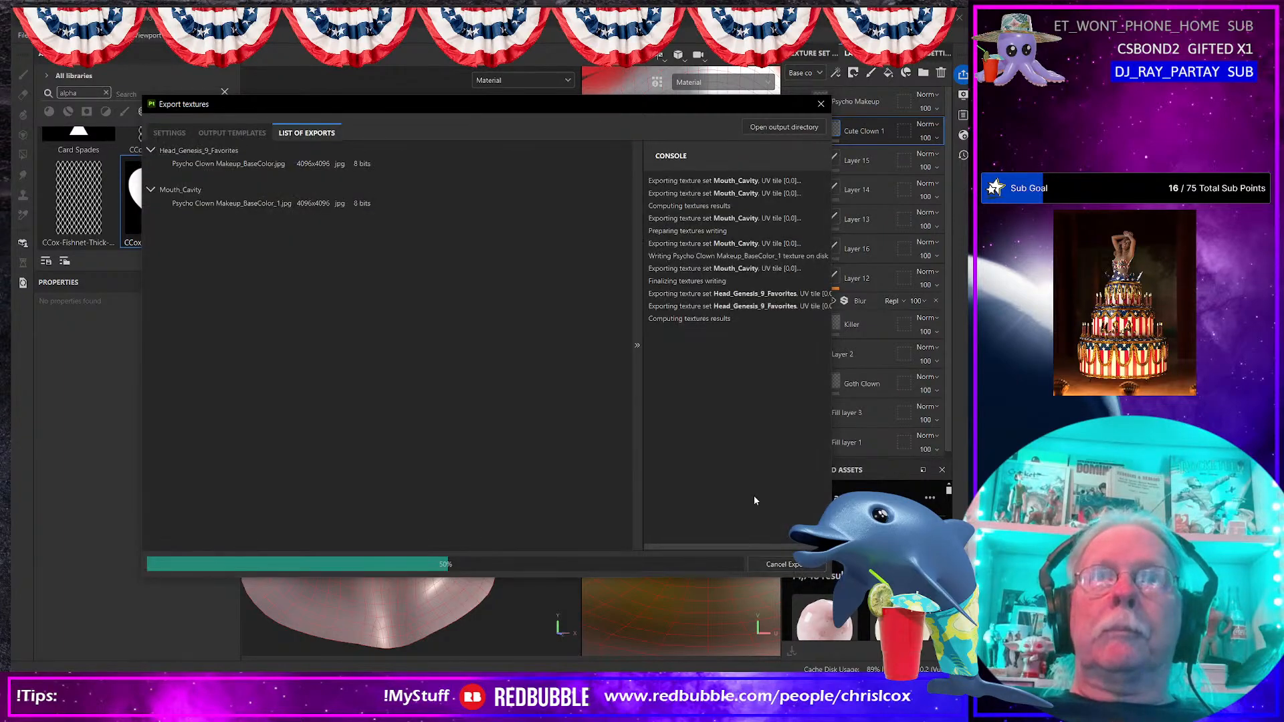
{"action": "left_click", "coordinate": [793, 128]}
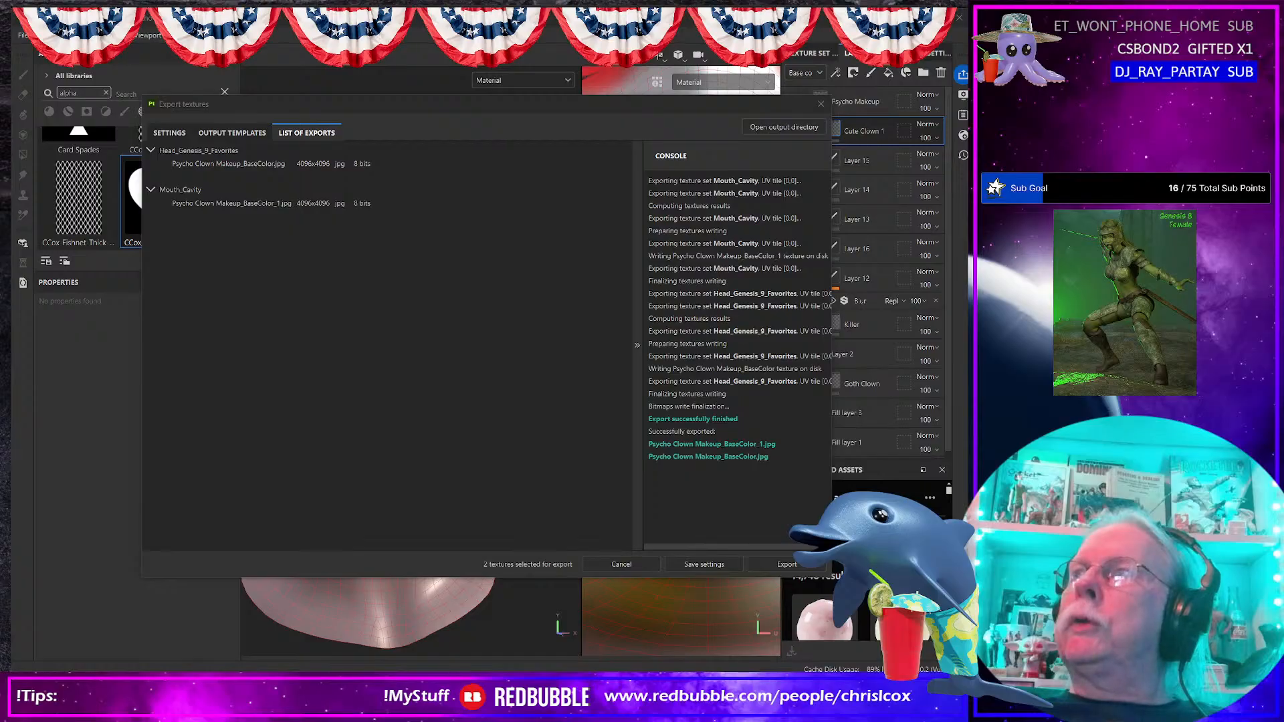
Step: Turn on Fill layer 3 beneath the cute clown makeup and re-export the textures
{"action": "left_click", "coordinate": [820, 104]}
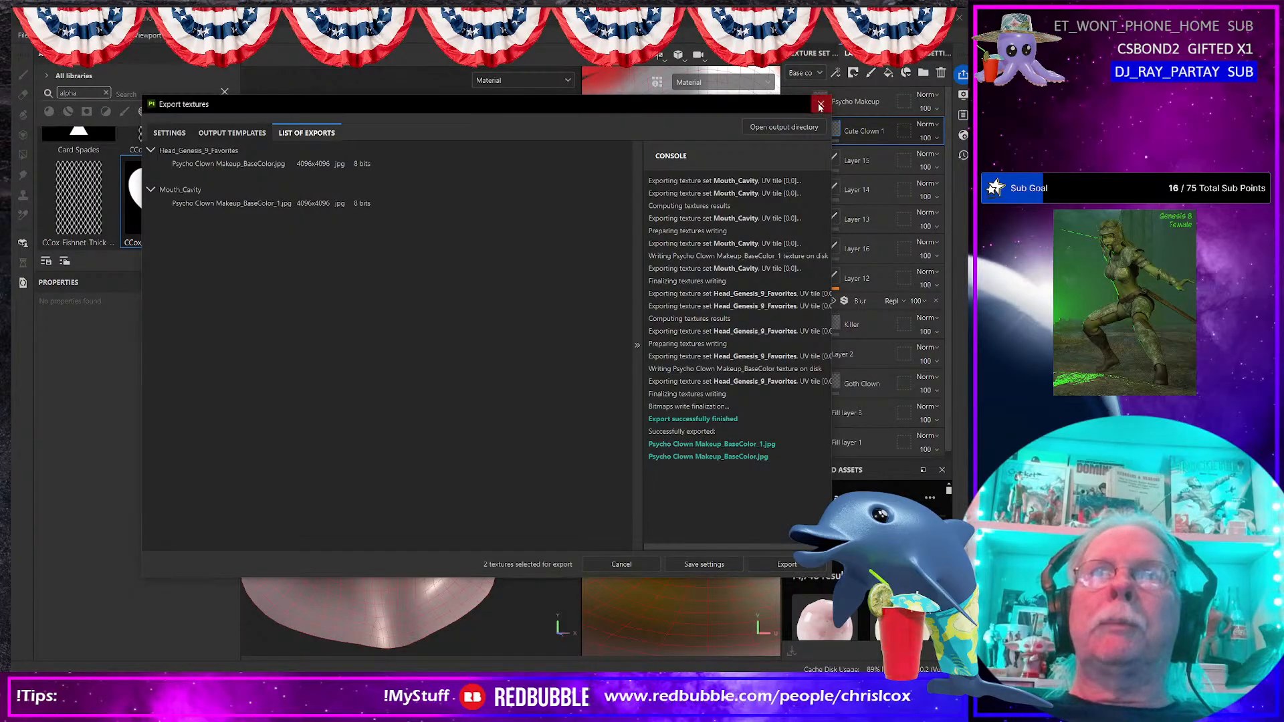
{"action": "left_click", "coordinate": [790, 405]}
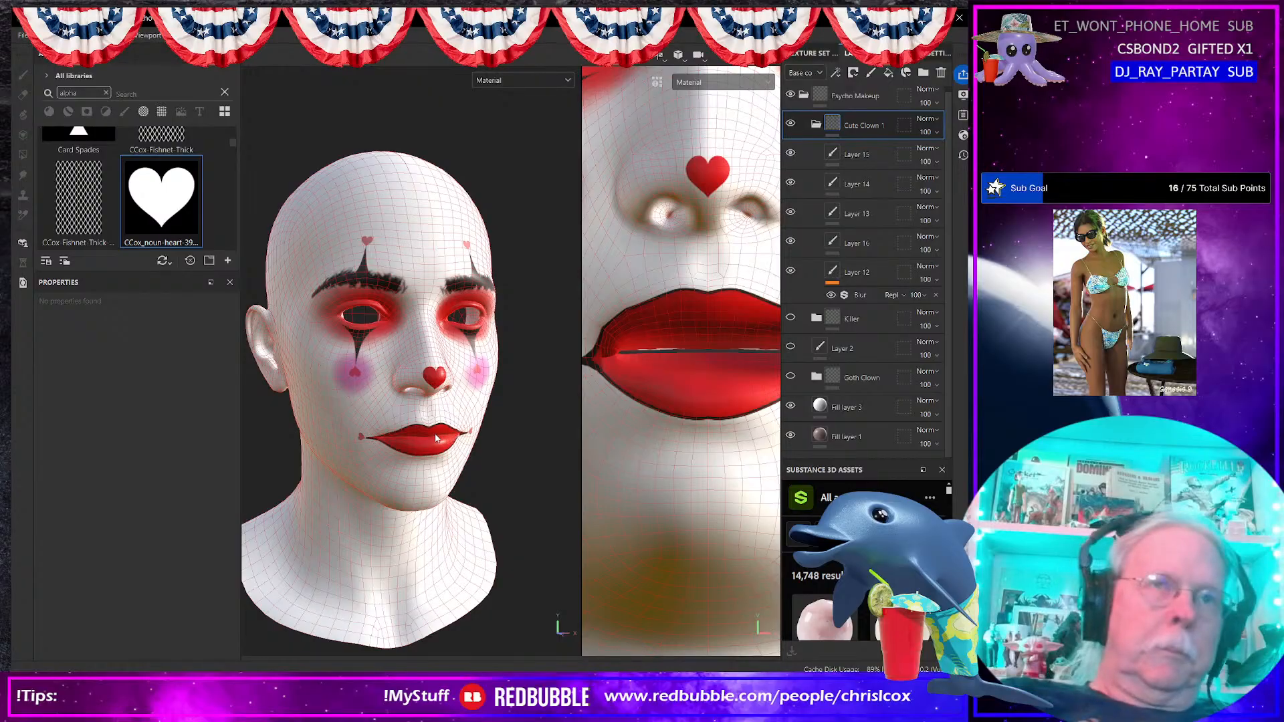
{"action": "key", "text": "ctrl+shift+e"}
{"action": "left_click", "coordinate": [762, 565]}
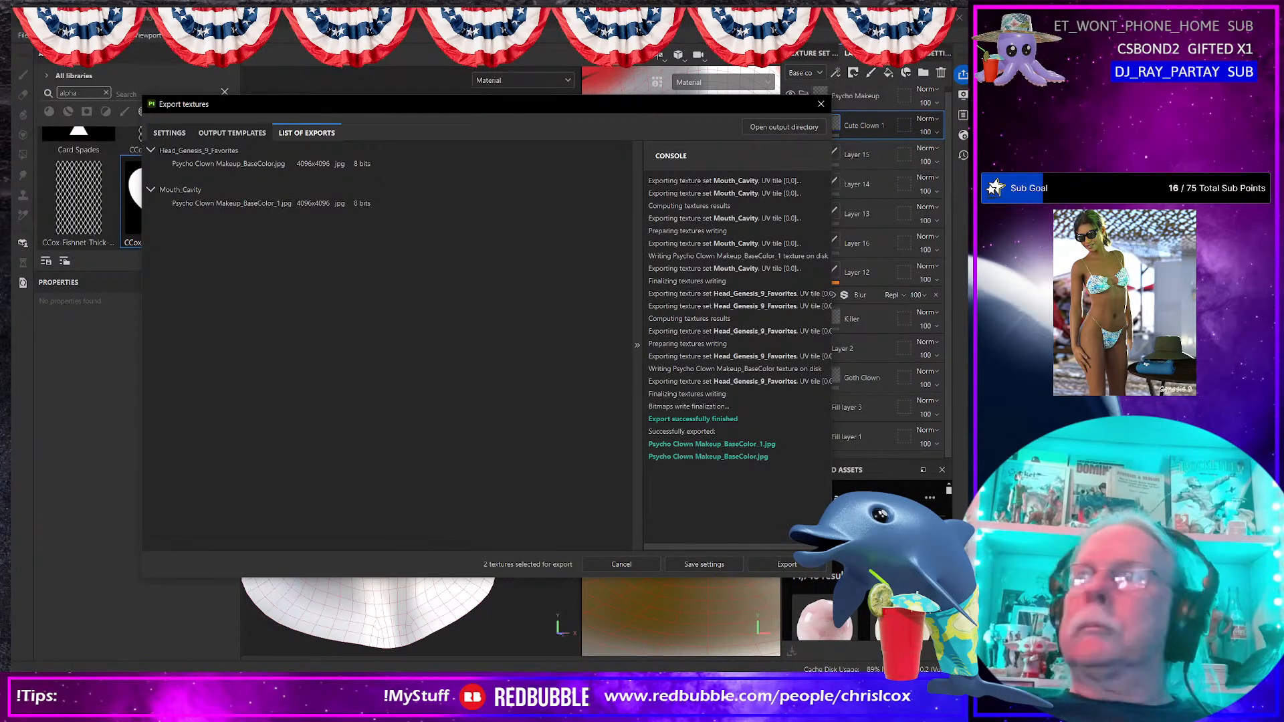
Step: Open the export output folder and delete Psycho Clown Makeup_BaseColor_1.jpg
{"action": "left_click_drag", "start_coordinate": [612, 144], "coordinate": [506, 170]}
{"action": "left_click", "coordinate": [471, 342]}
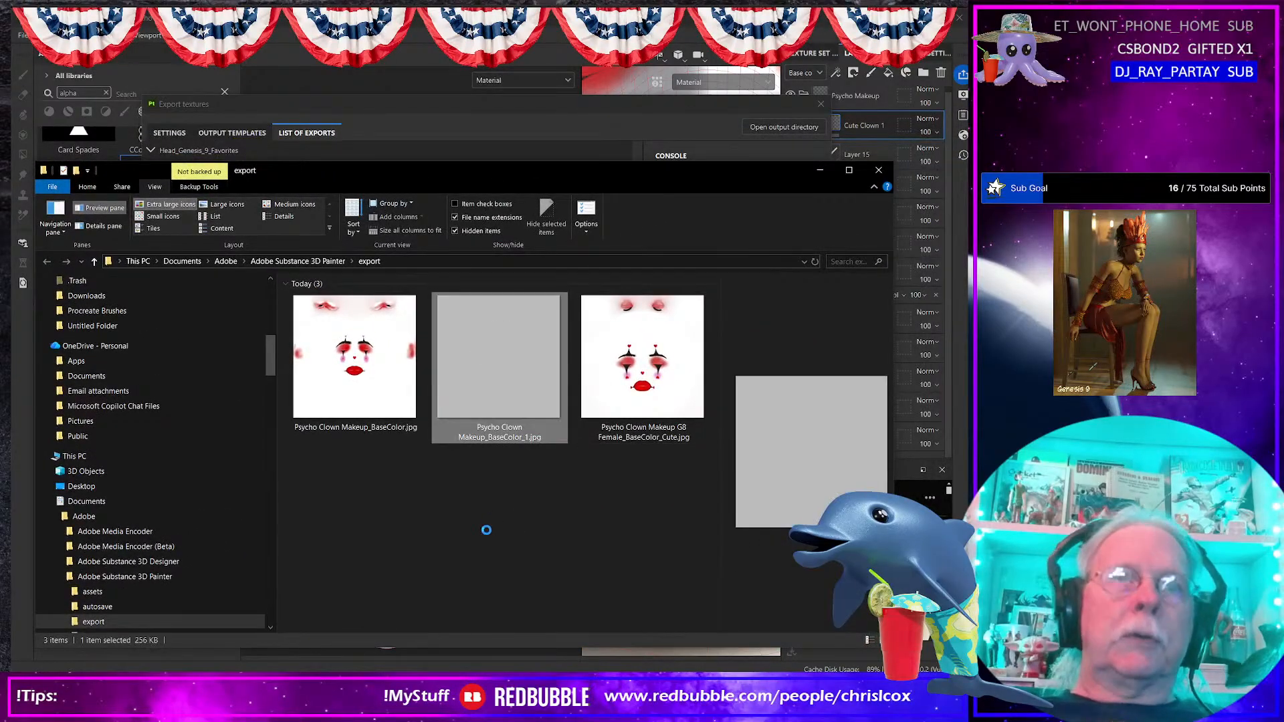
{"action": "key", "text": "Delete"}
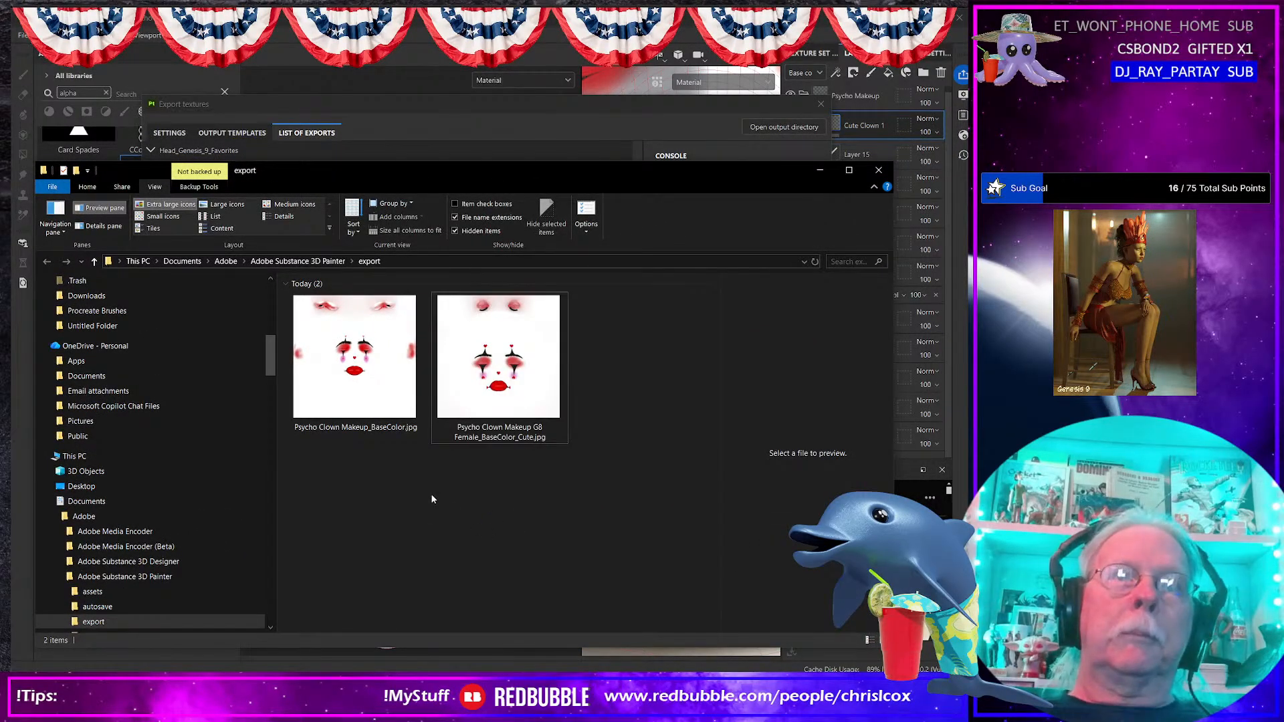
{"action": "left_click", "coordinate": [402, 435]}
{"action": "left_click", "coordinate": [402, 430]}
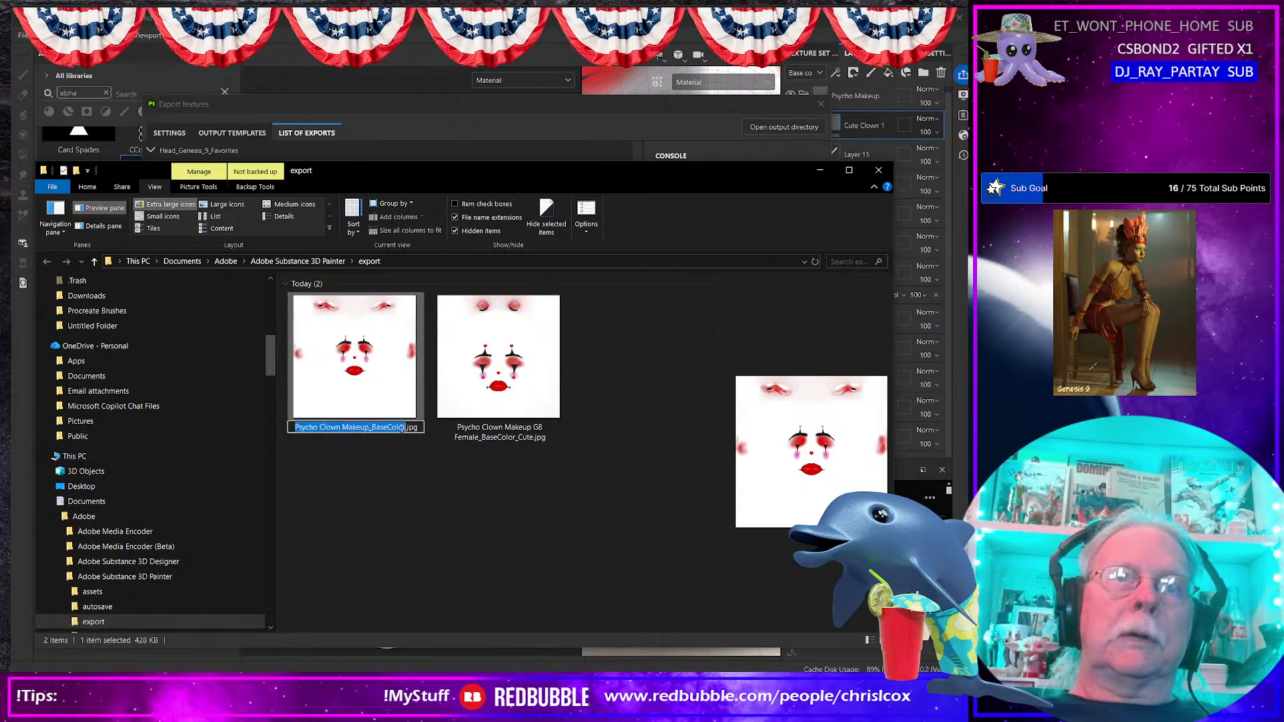
{"action": "left_click", "coordinate": [404, 427]}
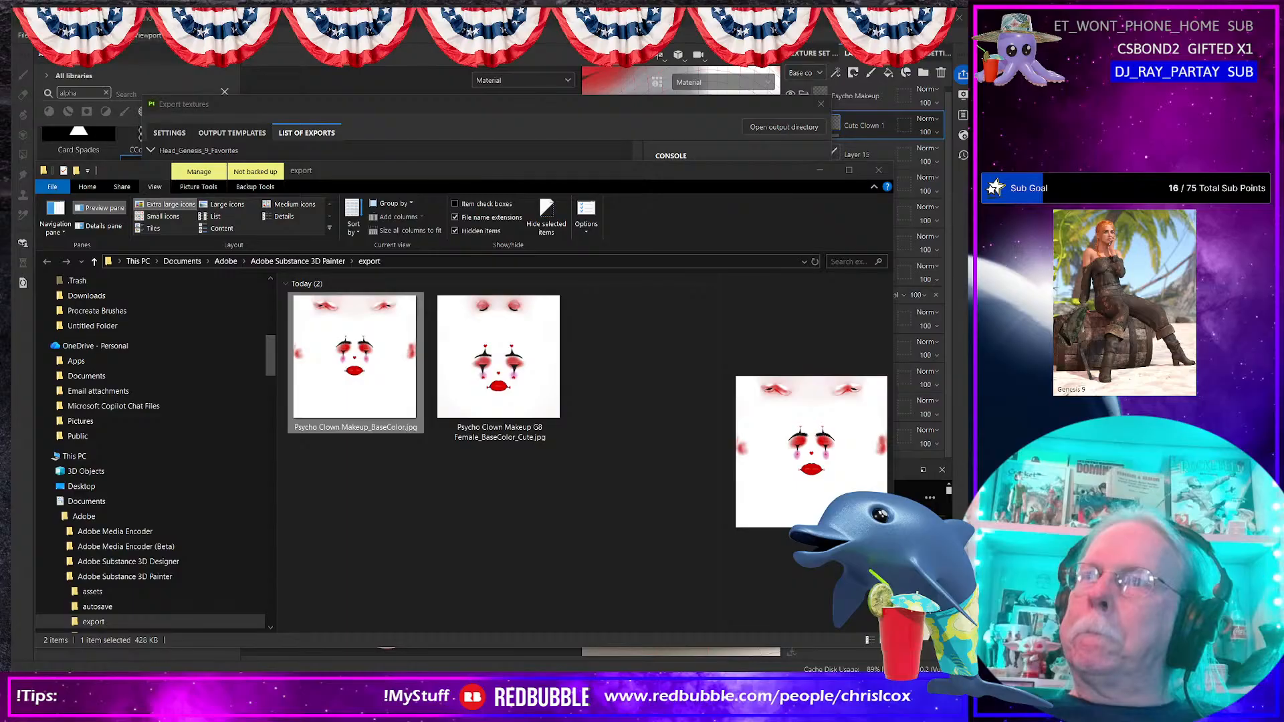
Step: Check how the existing base color files are named in the project's Psycho Clown Makeup texture folder
{"action": "left_click_drag", "start_coordinate": [962, 113], "coordinate": [565, 117]}
{"action": "left_click", "coordinate": [562, 121]}
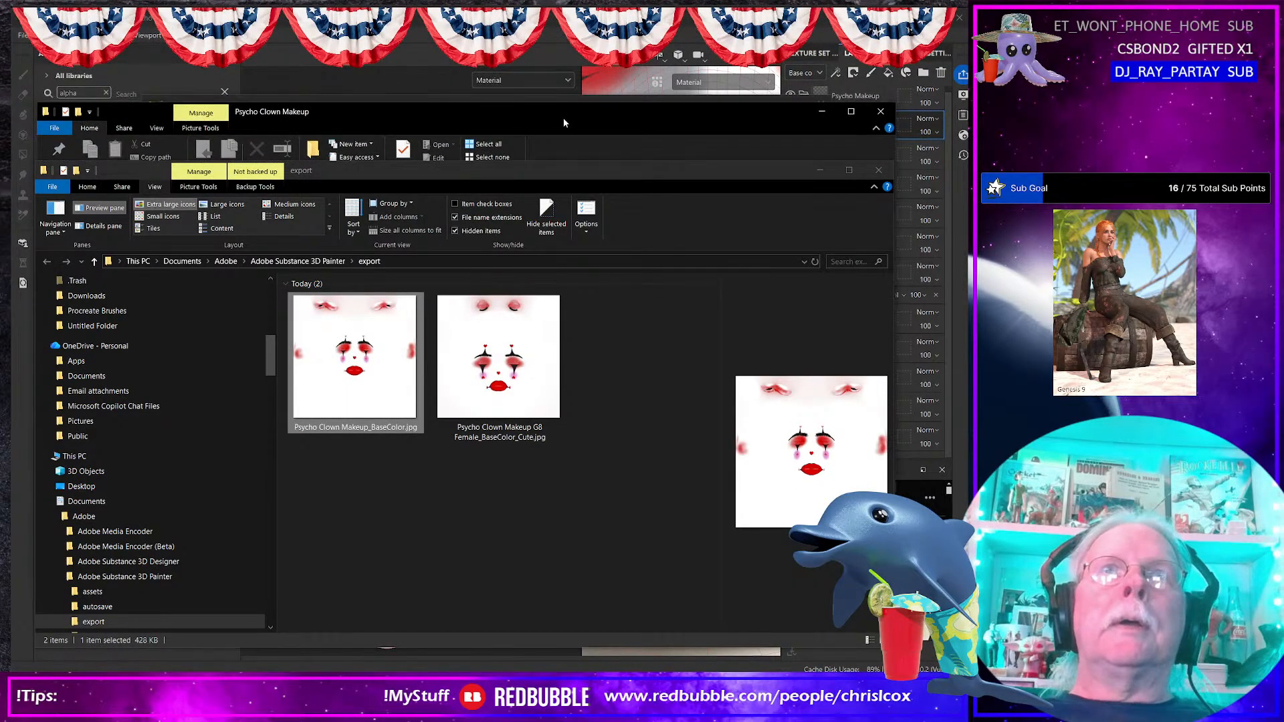
{"action": "scroll", "coordinate": [565, 334], "scroll_direction": "down", "scroll_amount": 2}
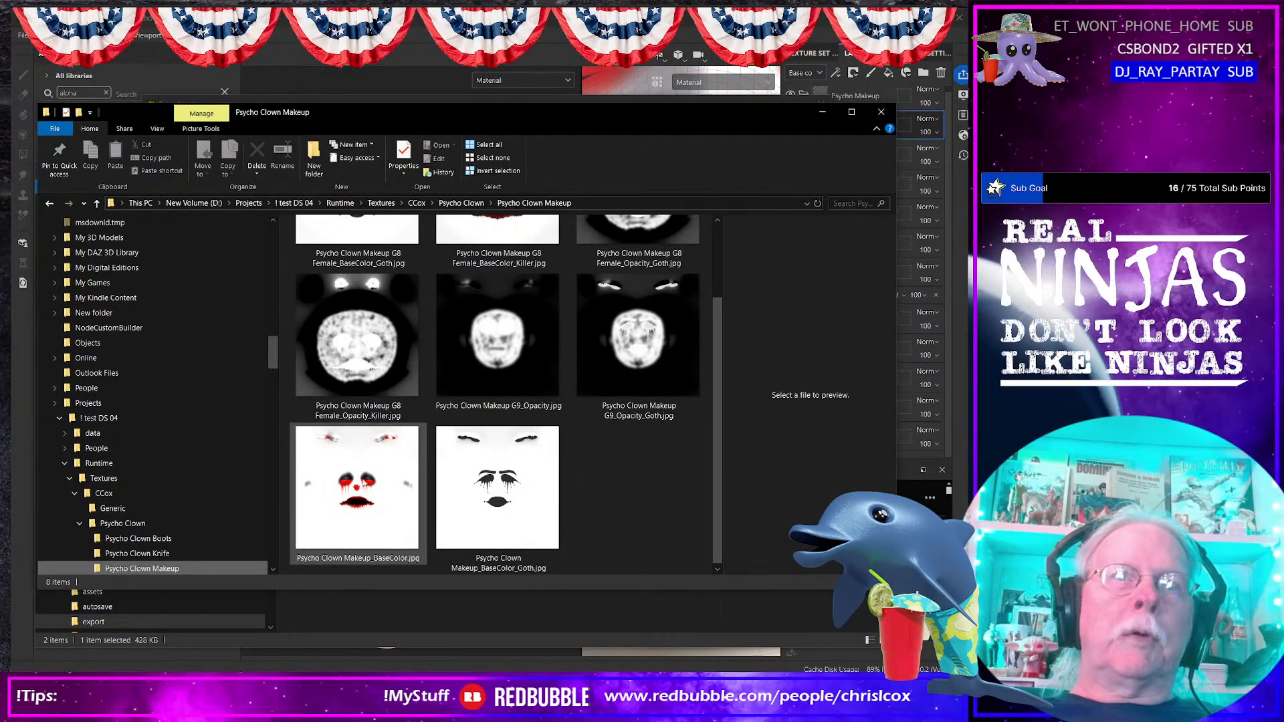
{"action": "left_click", "coordinate": [378, 560]}
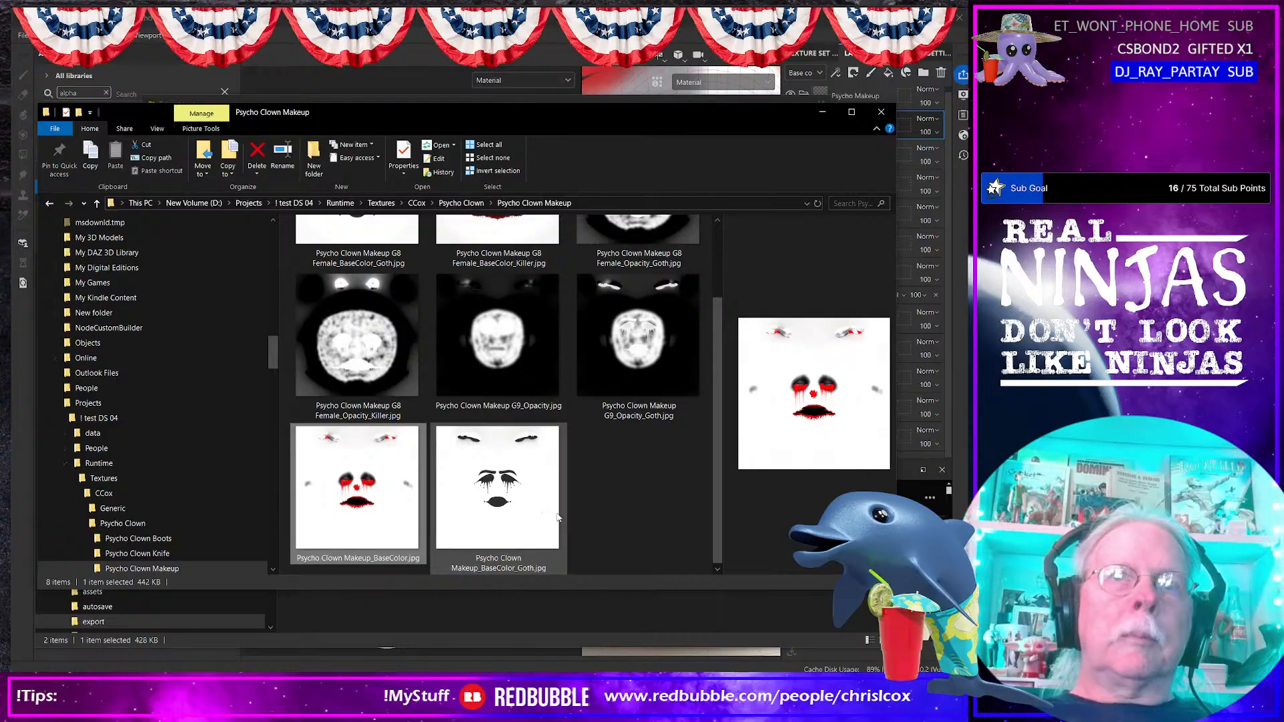
{"action": "key", "text": "alt+Tab"}
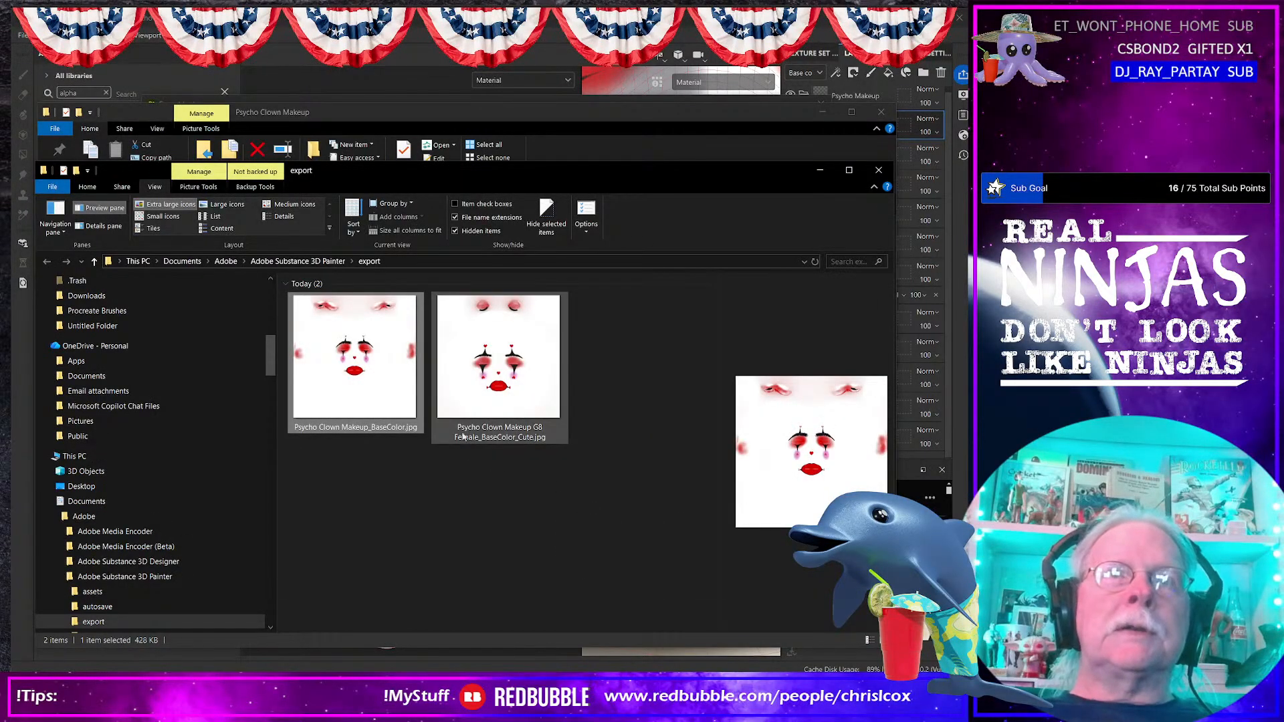
Step: Rename the exported Psycho Clown Makeup_BaseColor.jpg as Psycho Clown Makeup_BaseColor_Cute.jpg
{"action": "left_click", "coordinate": [393, 428]}
{"action": "left_click", "coordinate": [391, 427]}
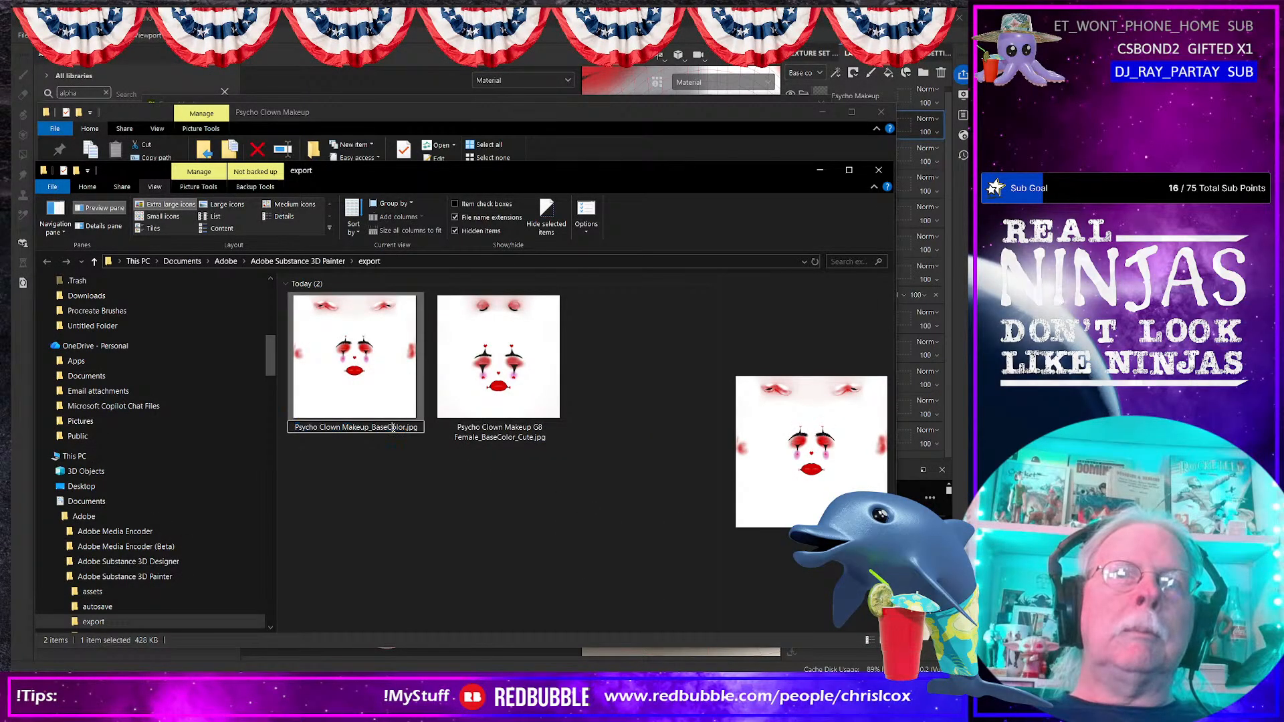
{"action": "key", "text": "Right"}
{"action": "key", "text": "Right"}
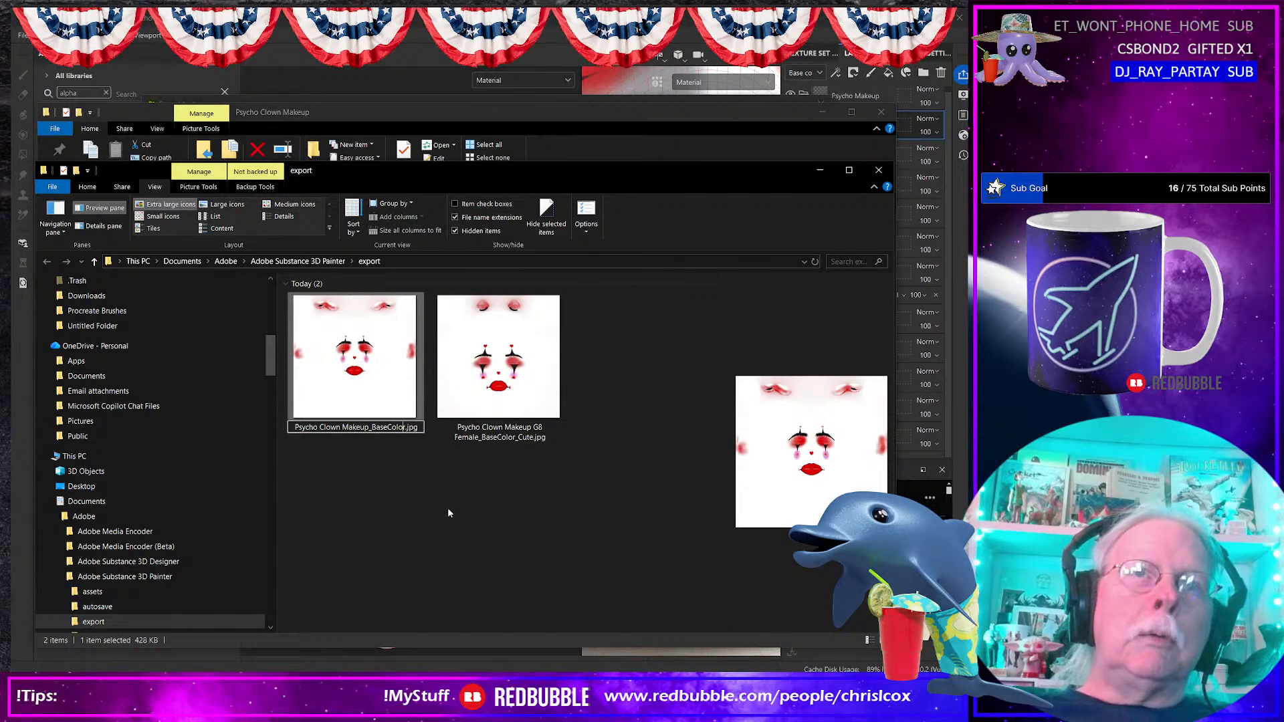
{"action": "type", "text": "_C"}
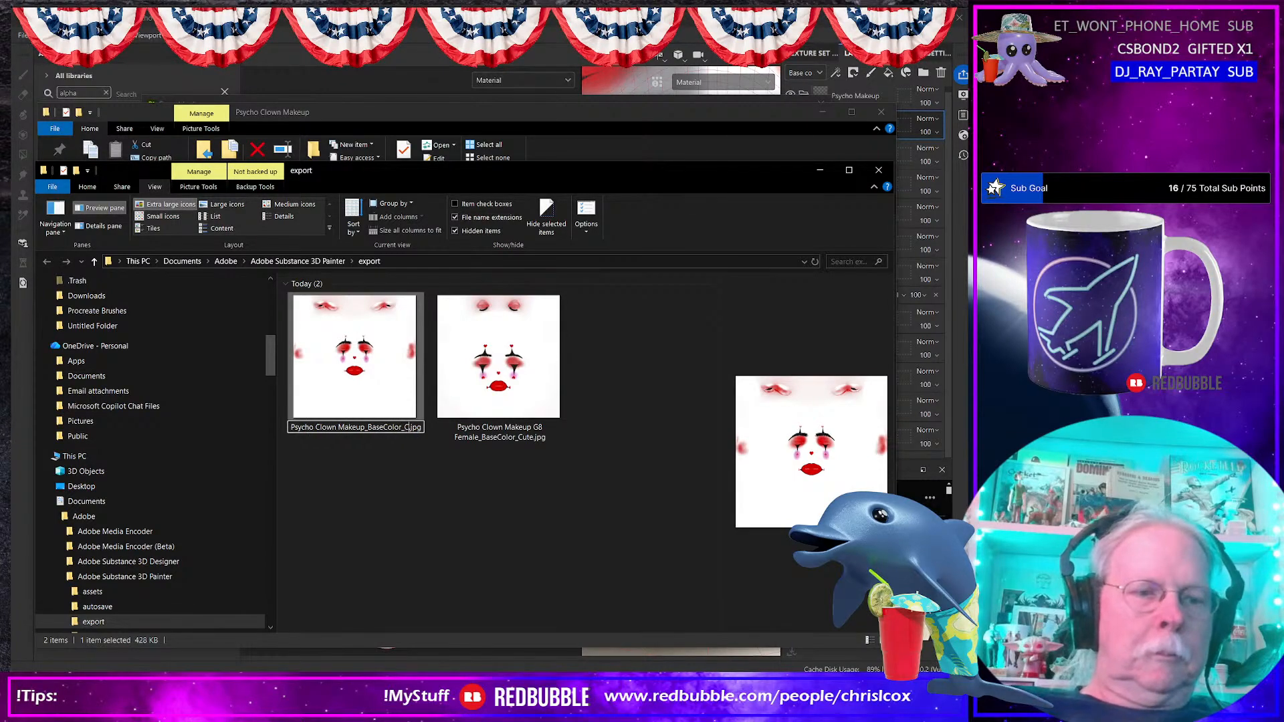
{"action": "type", "text": "ute"}
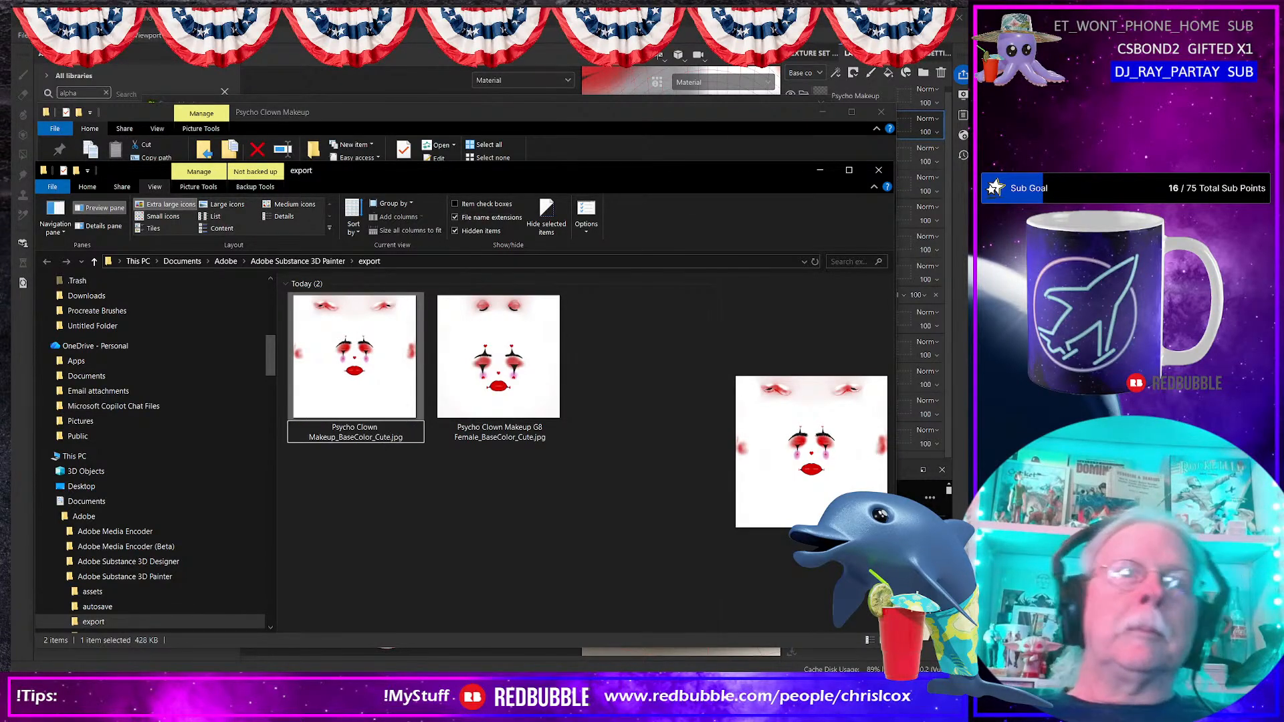
Step: Minimize both folder windows and close the texture export dialog
{"action": "left_click", "coordinate": [815, 129]}
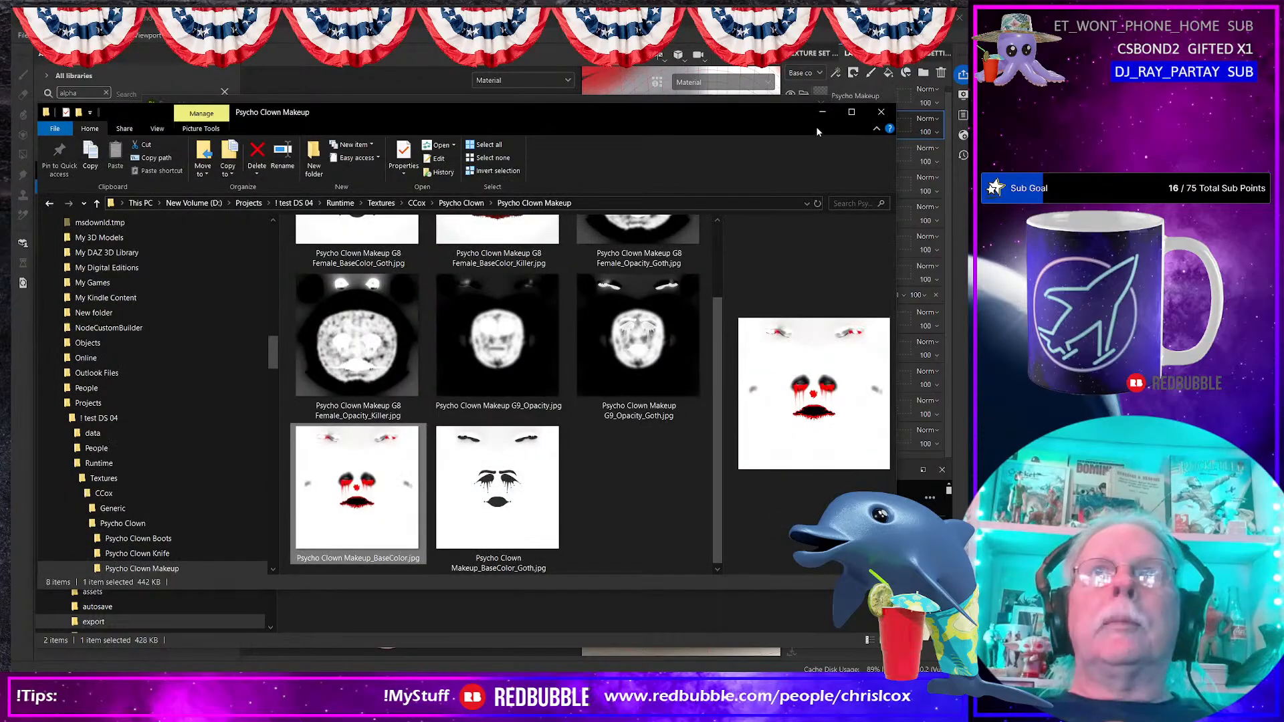
{"action": "left_click", "coordinate": [821, 117]}
{"action": "left_click", "coordinate": [817, 167]}
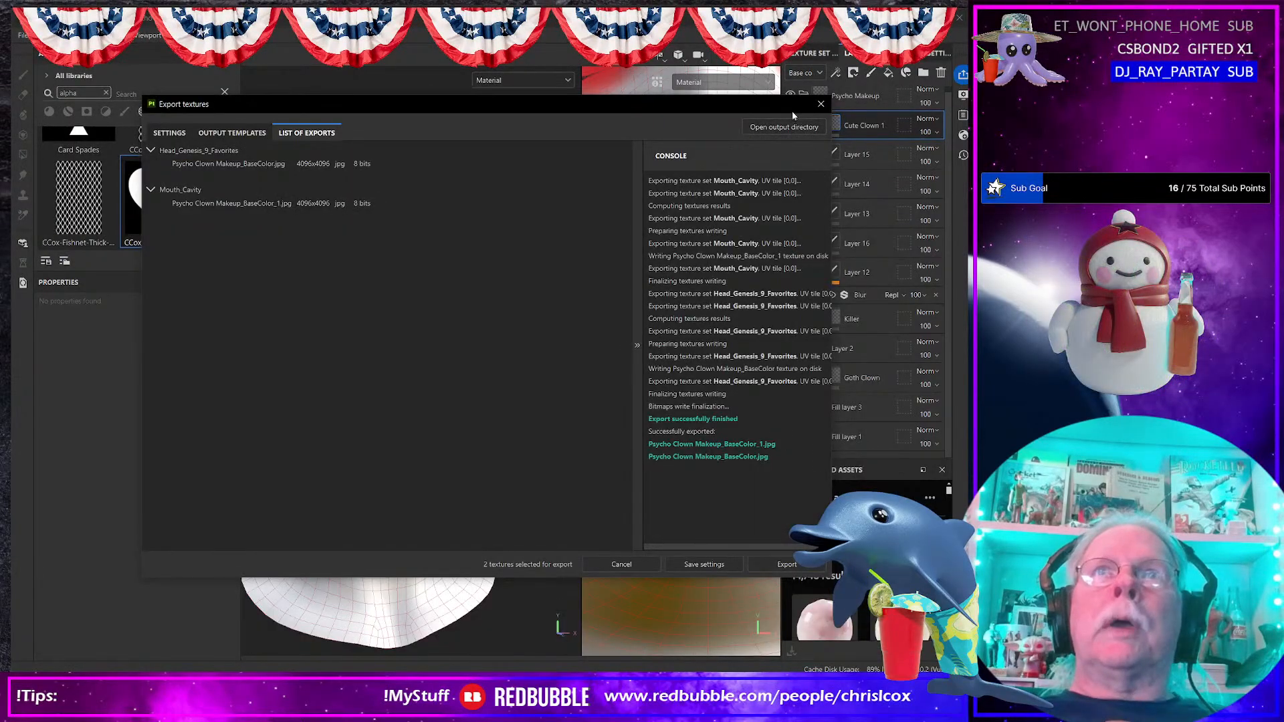
{"action": "left_click", "coordinate": [820, 104]}
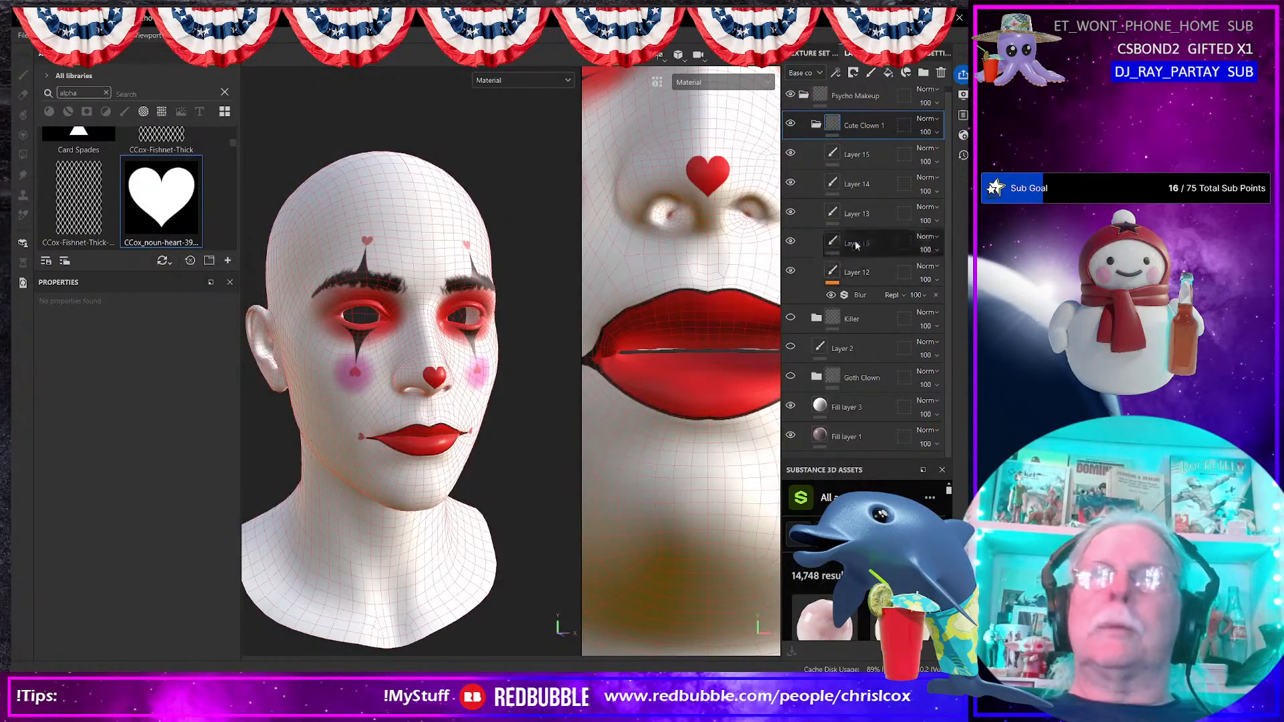
Step: Collapse and hide the Cute Clown 1 group, and show and expand the Killer group in its place
{"action": "left_click", "coordinate": [816, 125]}
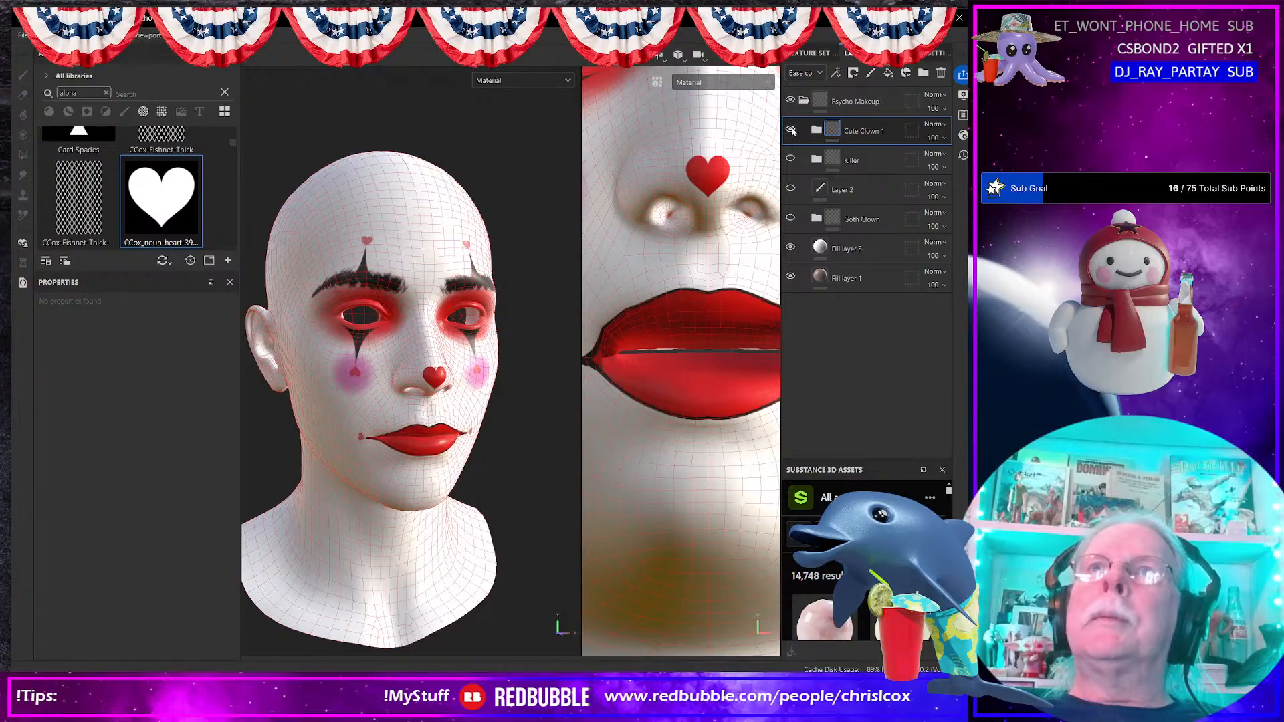
{"action": "left_click", "coordinate": [791, 129]}
{"action": "left_click", "coordinate": [790, 158]}
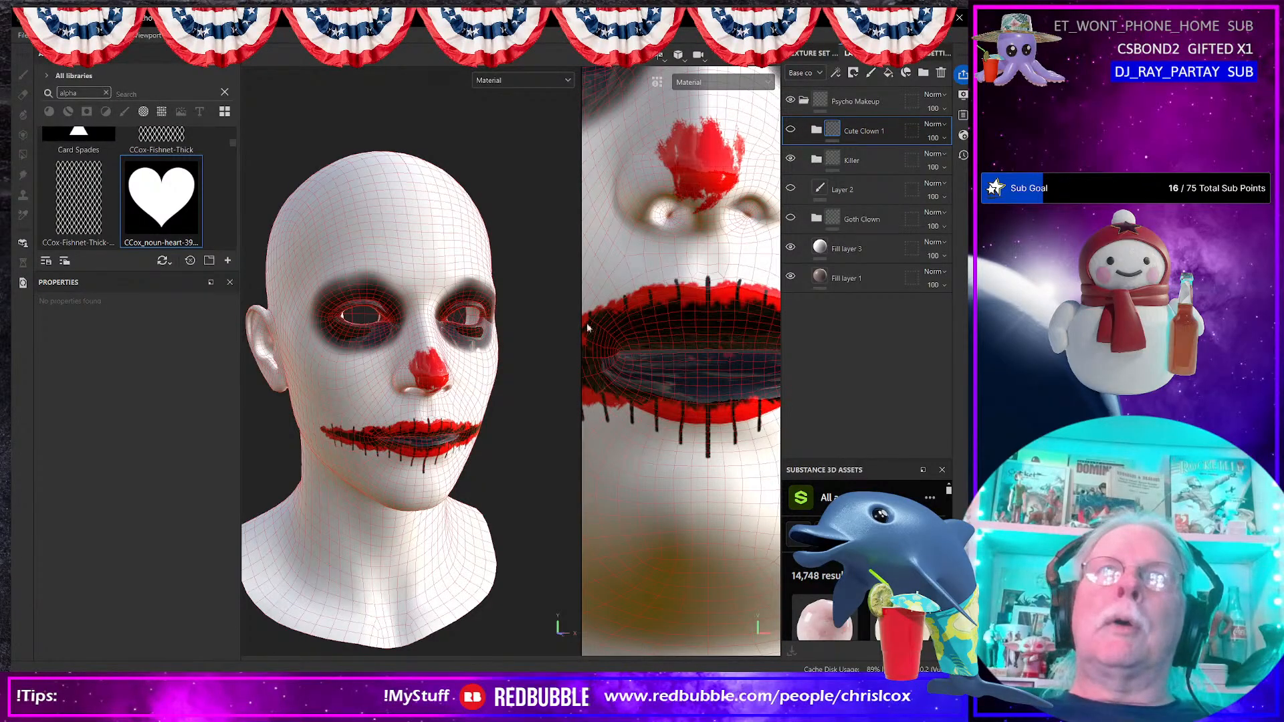
{"action": "left_click", "coordinate": [816, 161]}
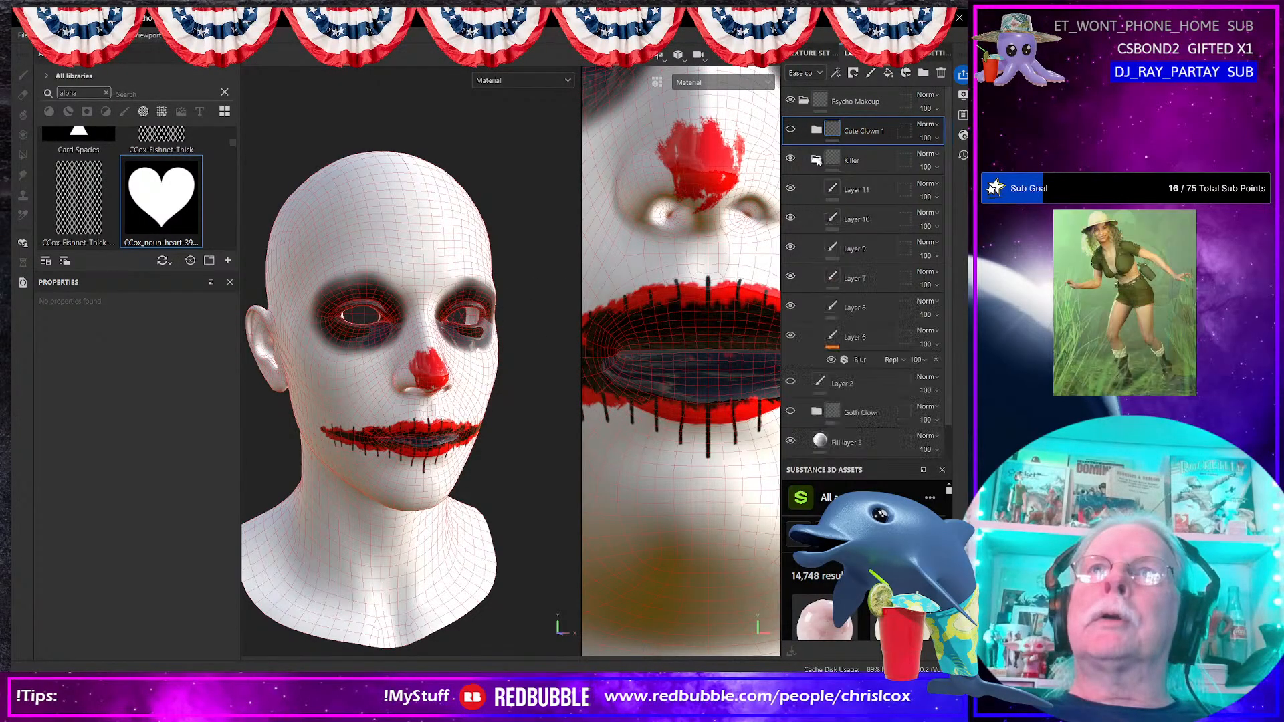
Step: Toggle Layer 8 and Layer 7 in the Killer group to identify which part of the makeup each one paints
{"action": "left_click", "coordinate": [790, 306]}
{"action": "left_click", "coordinate": [790, 306]}
{"action": "left_click", "coordinate": [792, 307]}
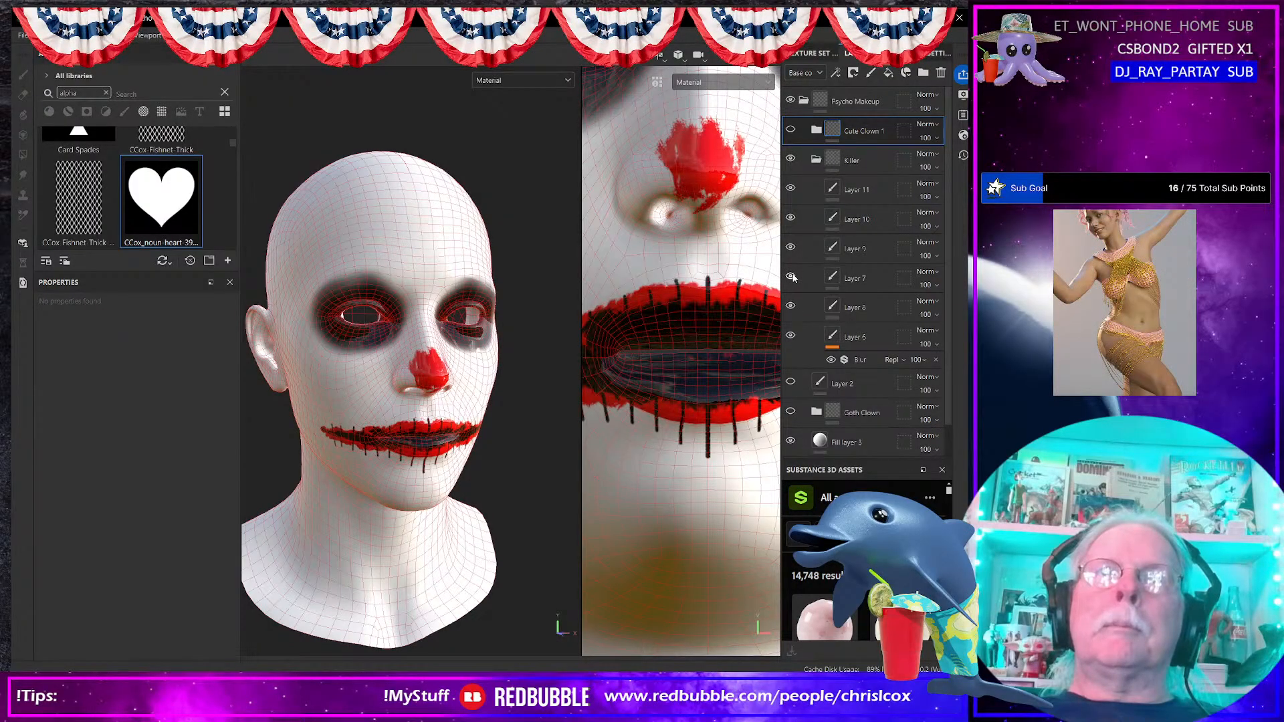
{"action": "left_click", "coordinate": [790, 276]}
{"action": "left_click", "coordinate": [790, 276]}
Step: Add an HSL Perceptive filter to Layer 9 in the Killer group with saturation 0.996 and lightness 0.31
{"action": "left_click", "coordinate": [822, 252]}
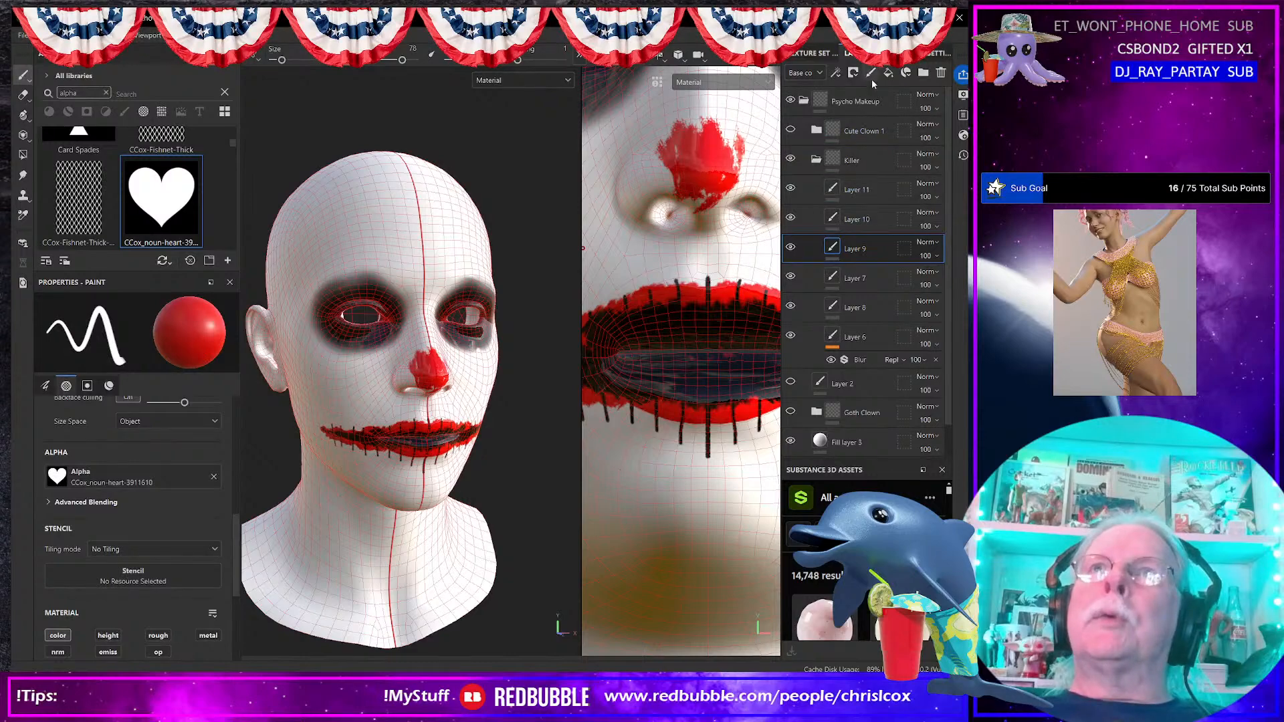
{"action": "left_click", "coordinate": [836, 74]}
{"action": "left_click", "coordinate": [865, 164]}
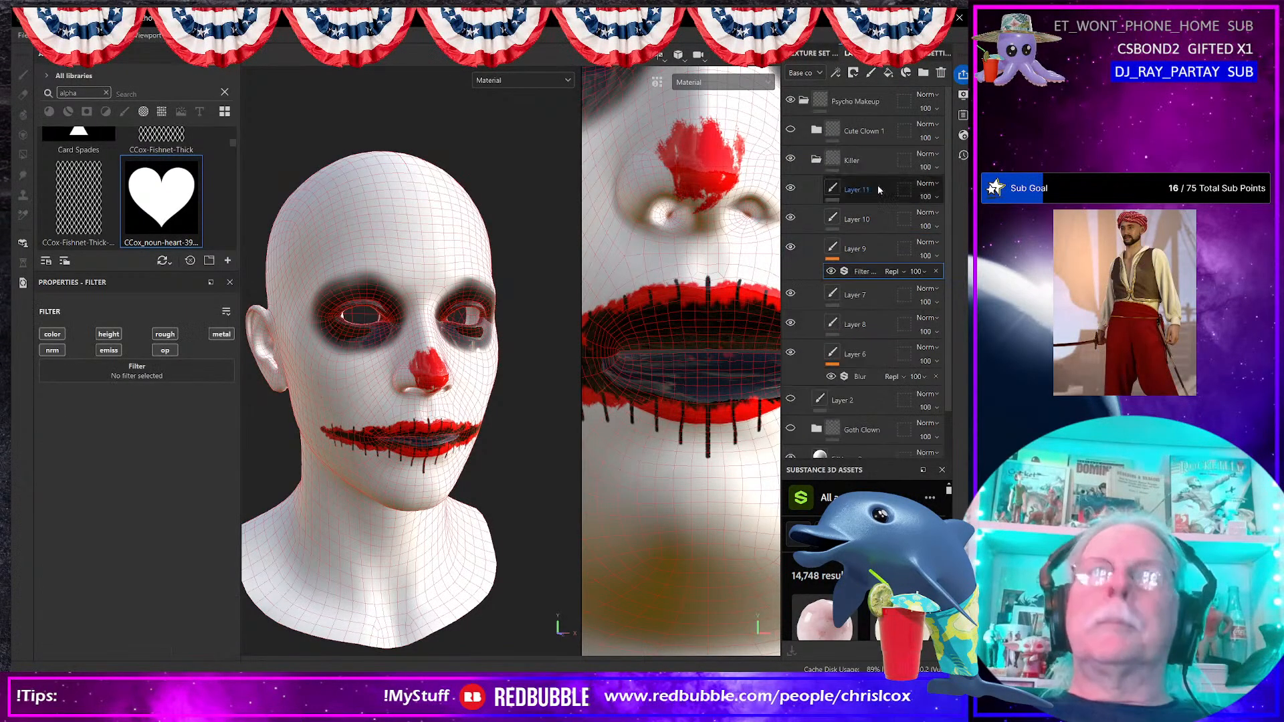
{"action": "left_click", "coordinate": [153, 376]}
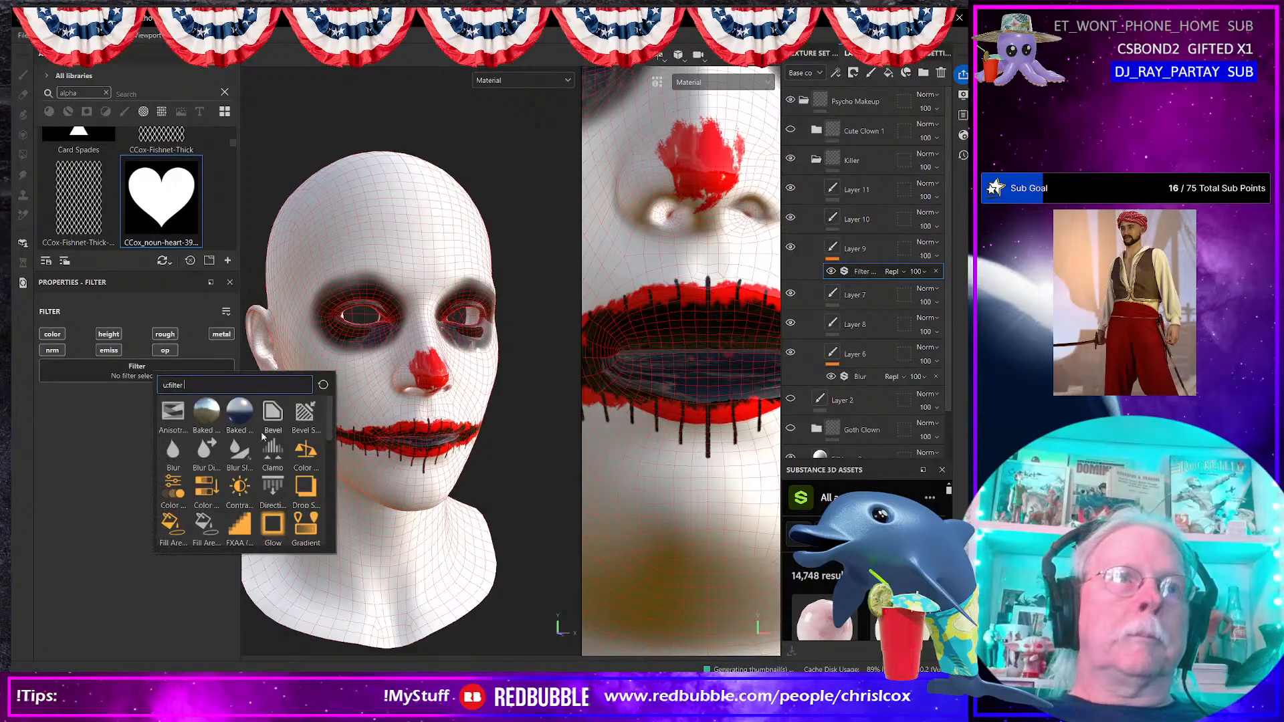
{"action": "scroll", "coordinate": [273, 488], "scroll_direction": "up", "scroll_amount": 5}
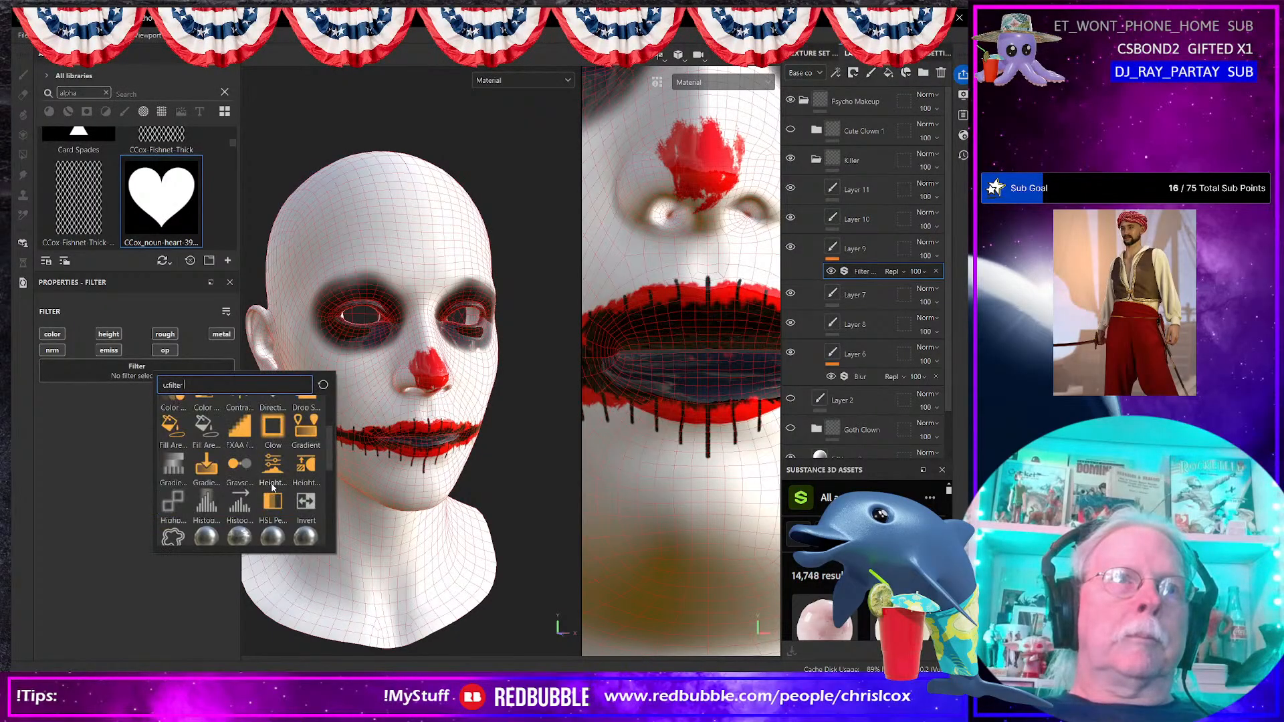
{"action": "left_click", "coordinate": [274, 479]}
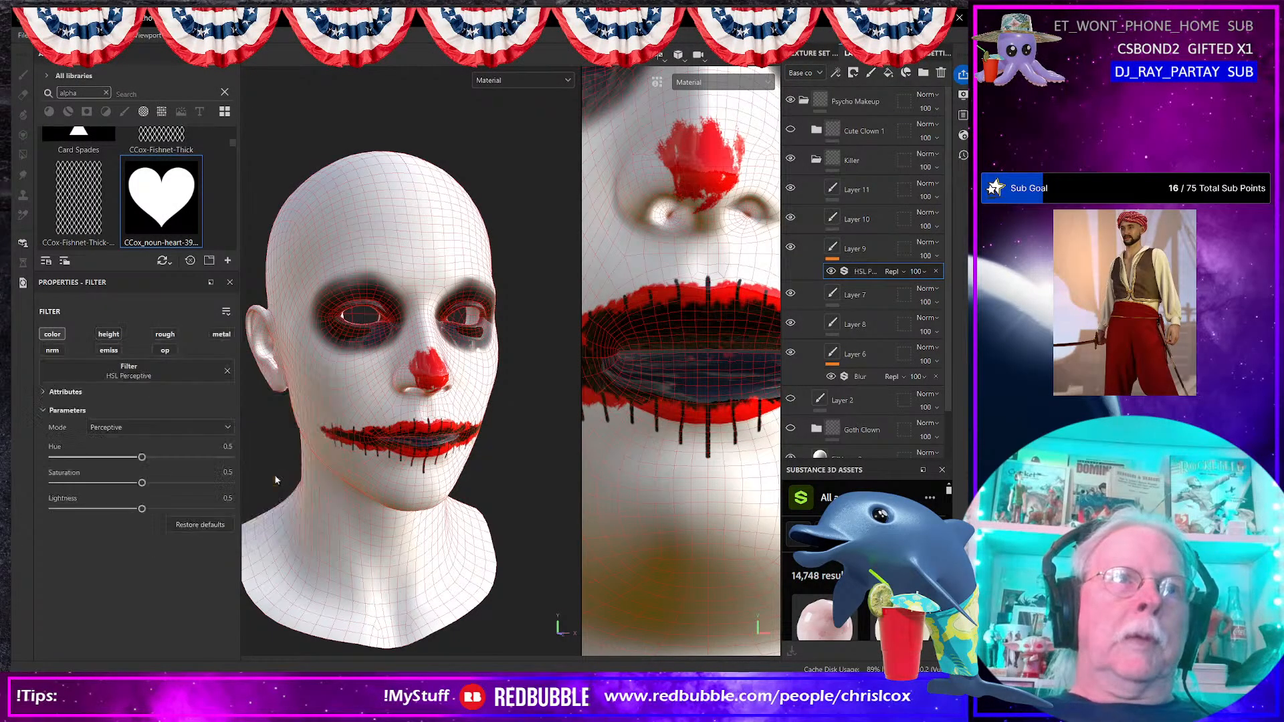
{"action": "left_click_drag", "start_coordinate": [147, 489], "coordinate": [230, 493]}
{"action": "left_click_drag", "start_coordinate": [142, 510], "coordinate": [108, 512]}
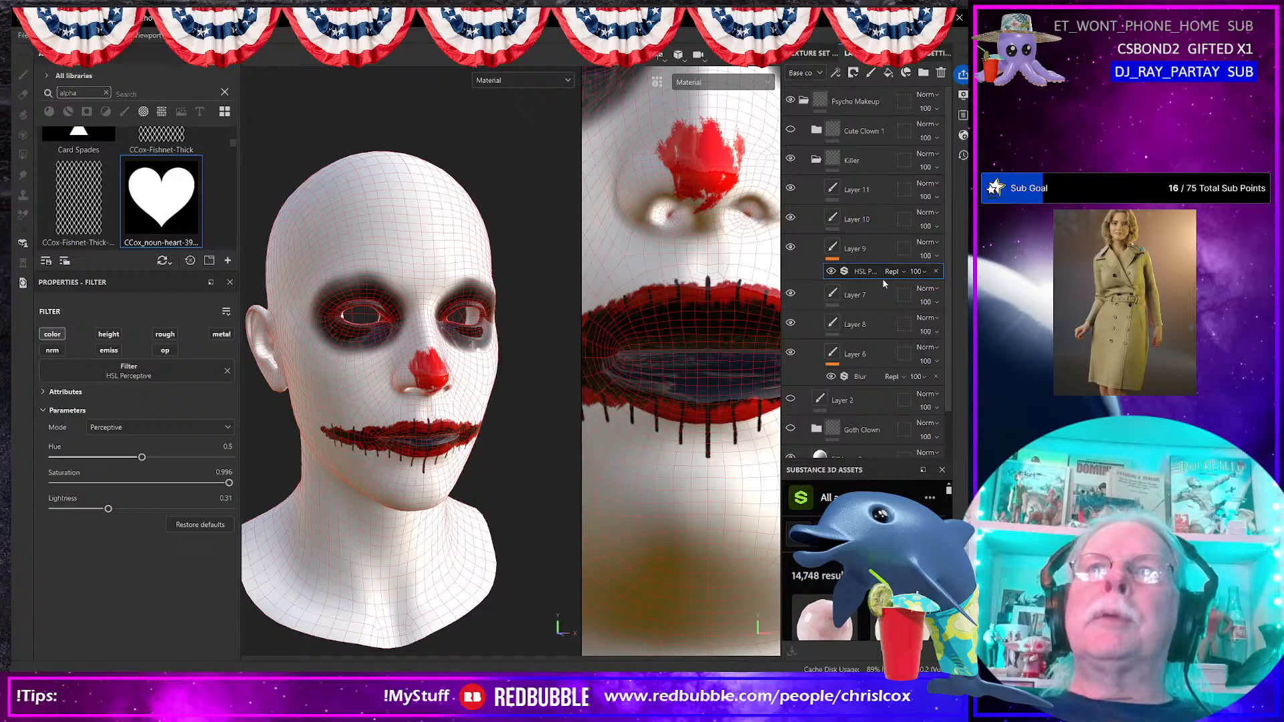
Step: Toggle Layer 2 and the Killer group's Layers 7, 8 and 11 to identify what each one paints
{"action": "left_click", "coordinate": [792, 399]}
{"action": "left_click", "coordinate": [791, 399]}
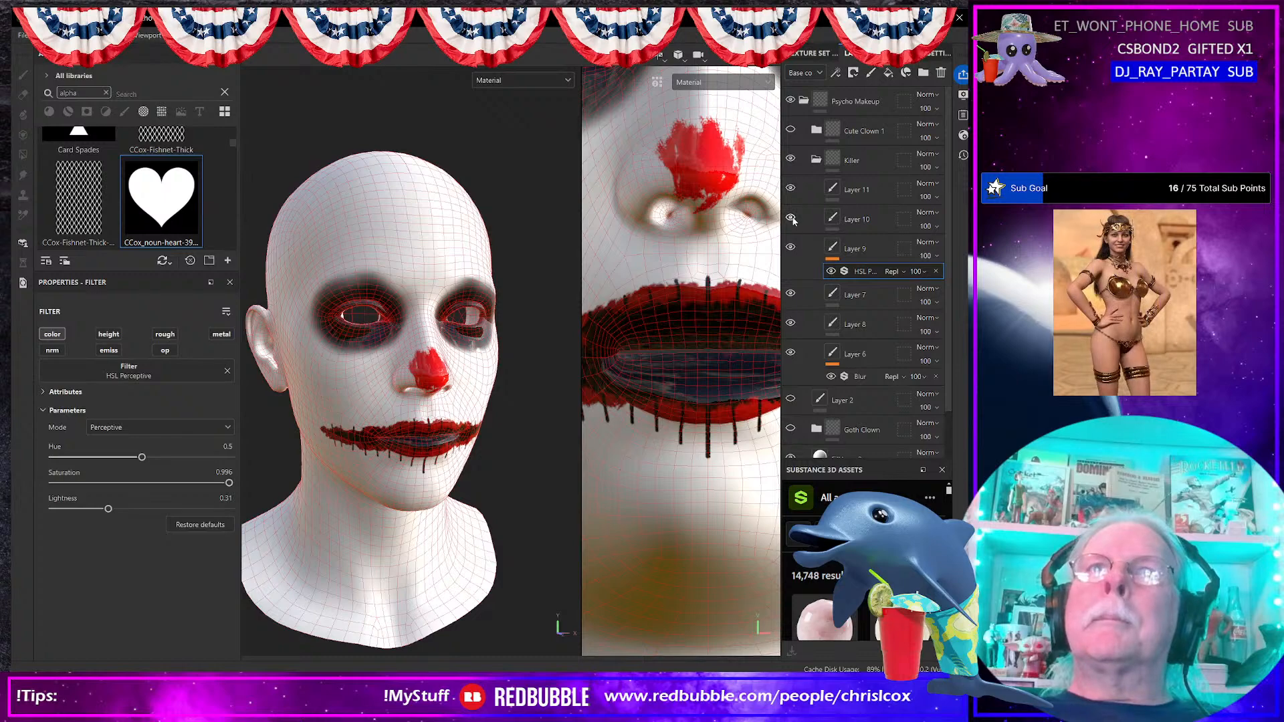
{"action": "left_click", "coordinate": [790, 294]}
{"action": "left_click", "coordinate": [790, 324]}
{"action": "left_click", "coordinate": [790, 325]}
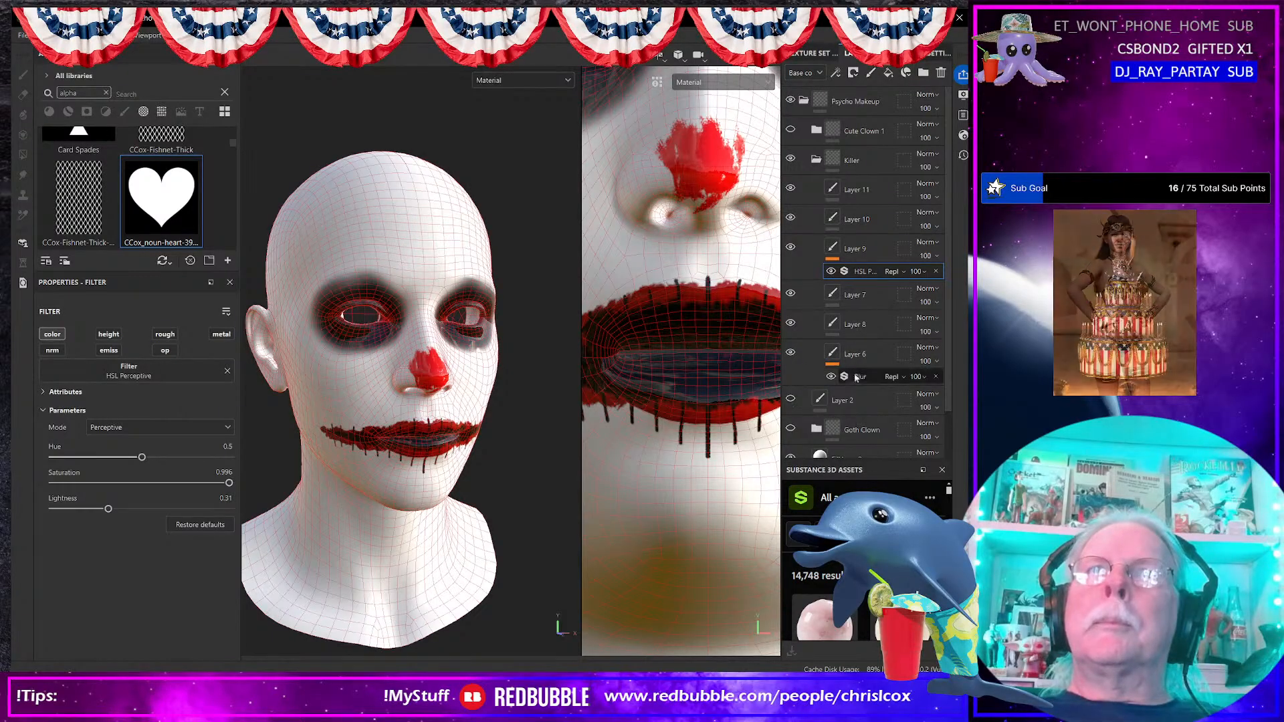
{"action": "left_click", "coordinate": [790, 190]}
{"action": "left_click", "coordinate": [790, 190]}
Step: Add an HSL Perceptive filter to Layer 11 in the Killer group with saturation 0.95 and lightness 0.388
{"action": "left_click", "coordinate": [840, 191]}
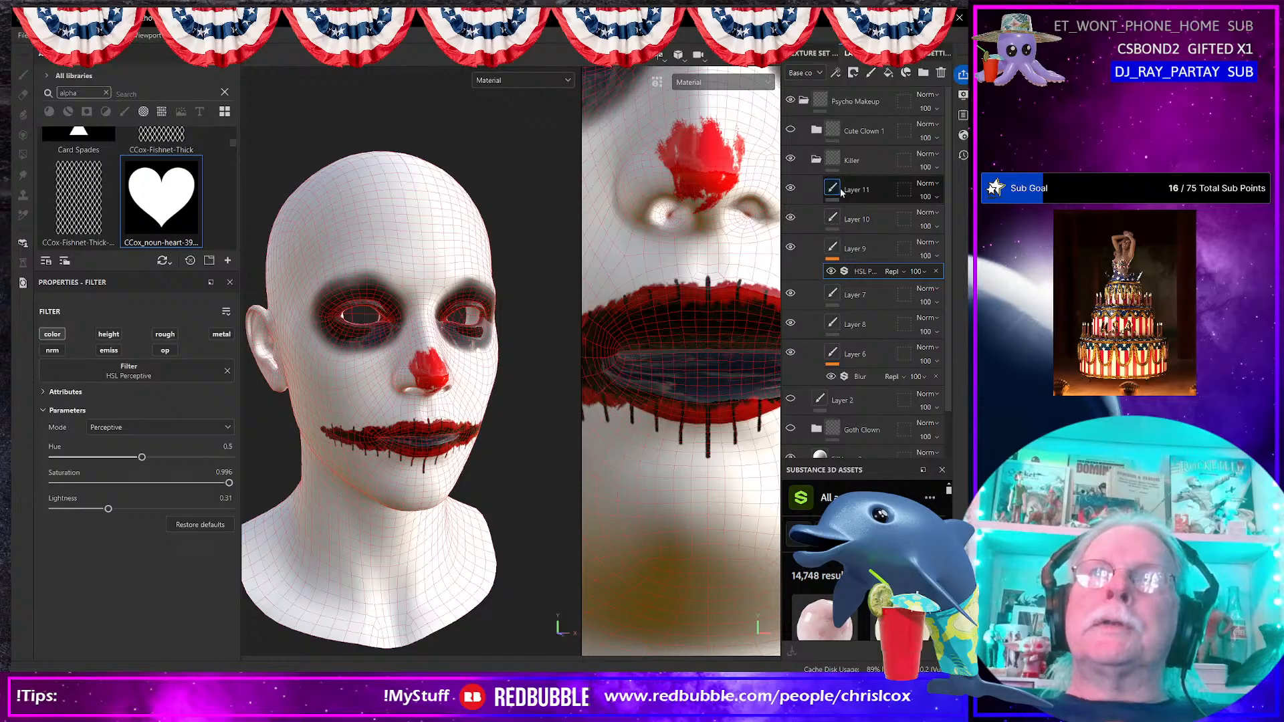
{"action": "left_click", "coordinate": [838, 78]}
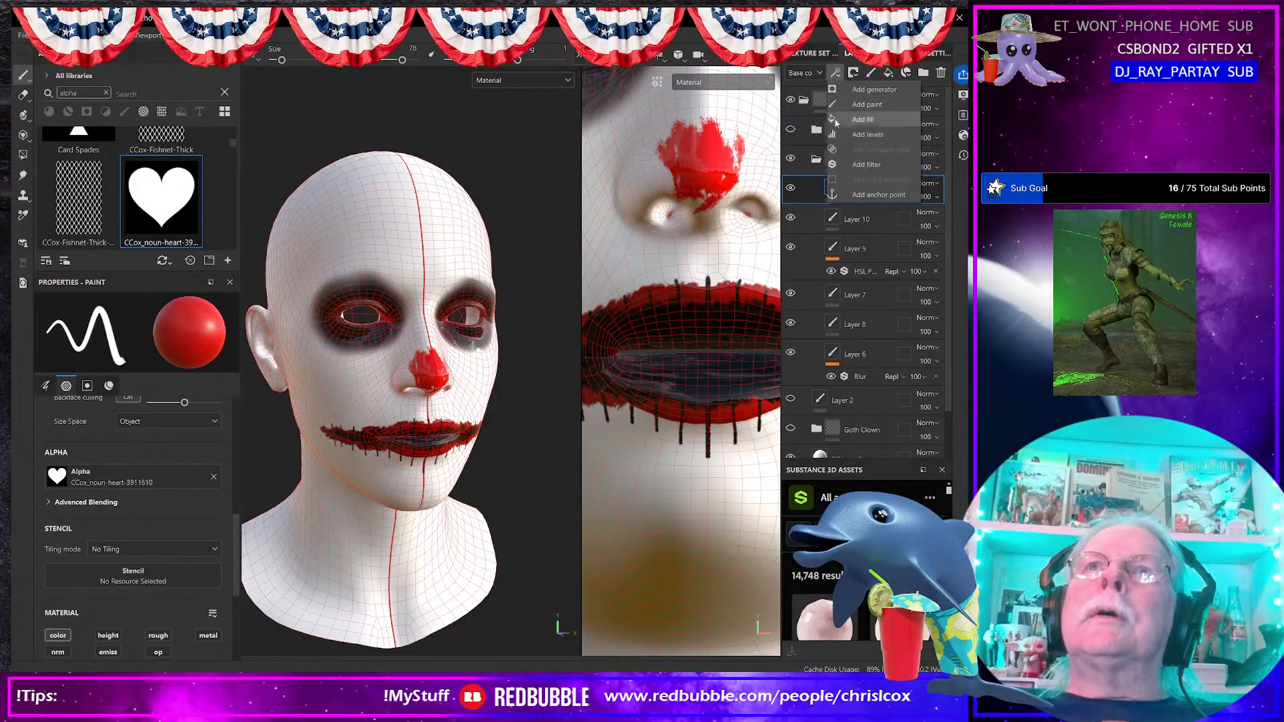
{"action": "left_click", "coordinate": [866, 165]}
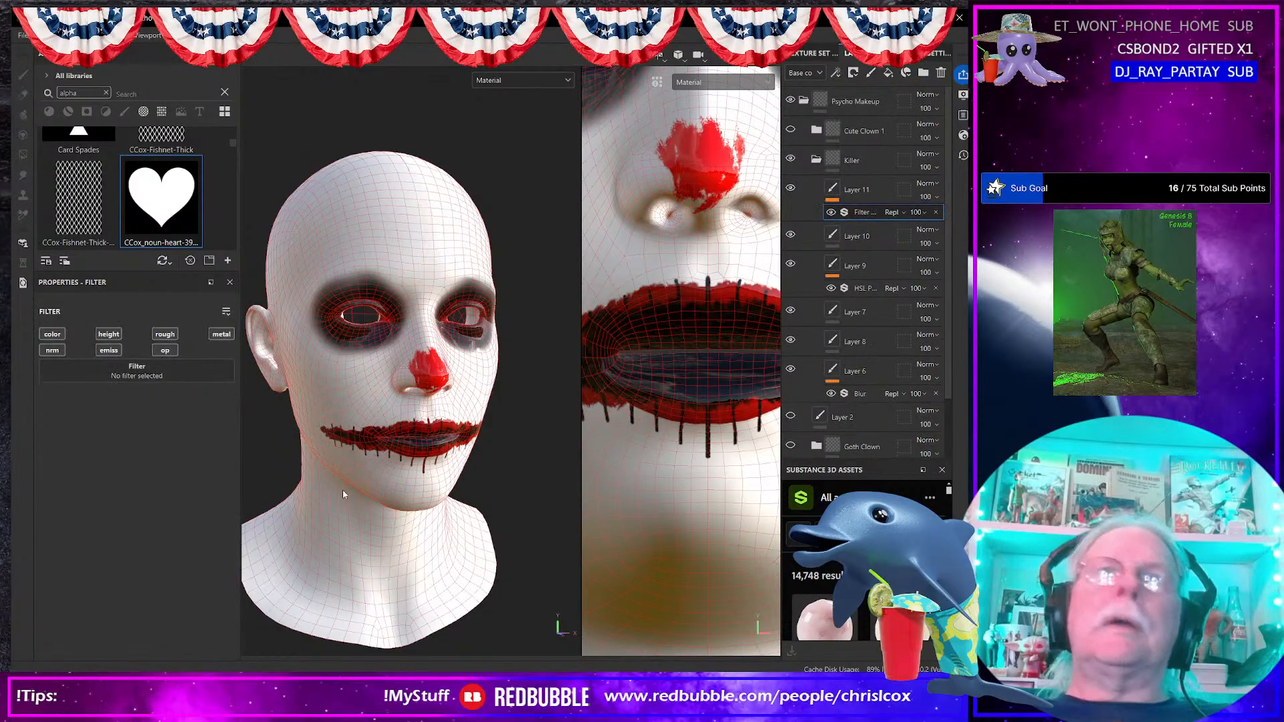
{"action": "left_click", "coordinate": [194, 374]}
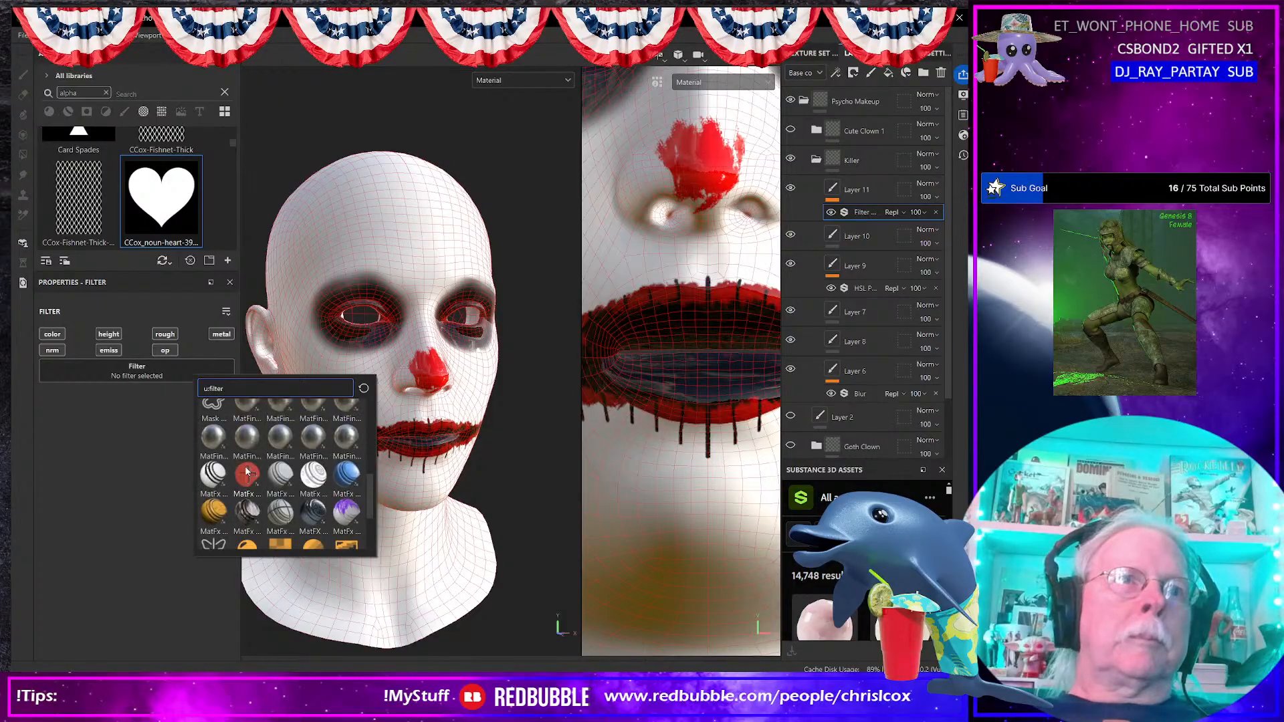
{"action": "scroll", "coordinate": [247, 471], "scroll_direction": "up", "scroll_amount": 5}
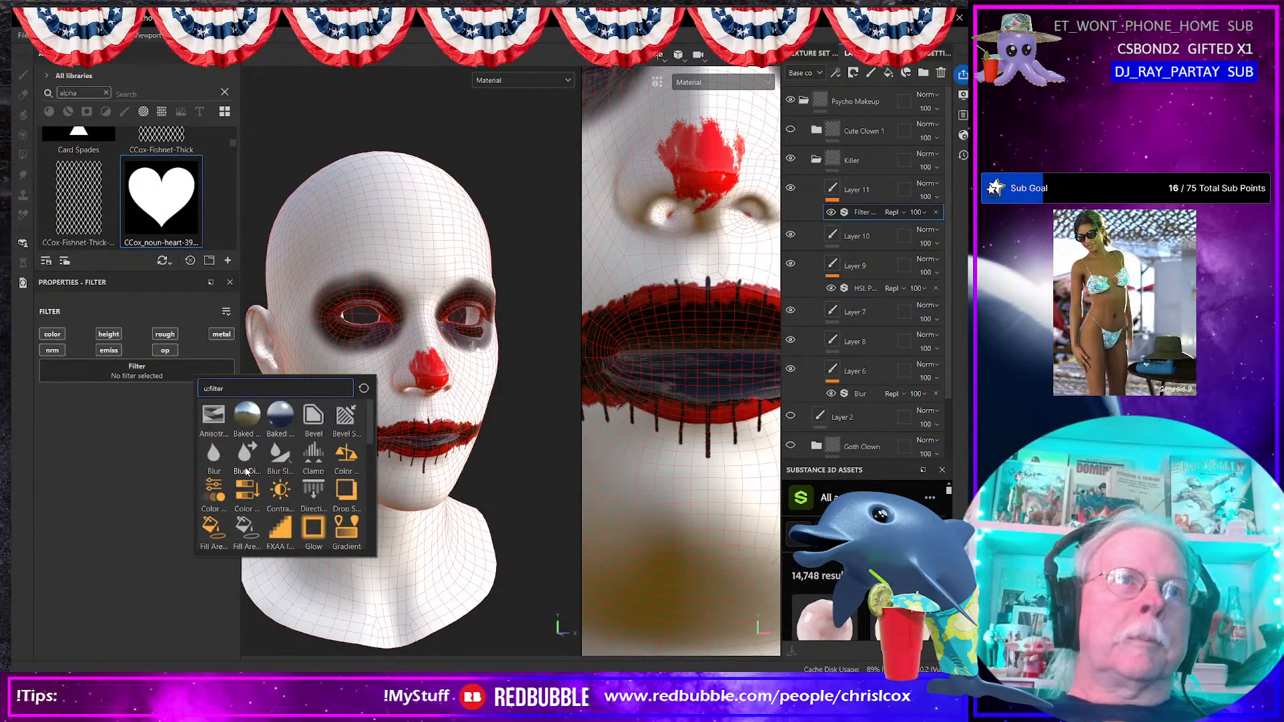
{"action": "left_click", "coordinate": [312, 486]}
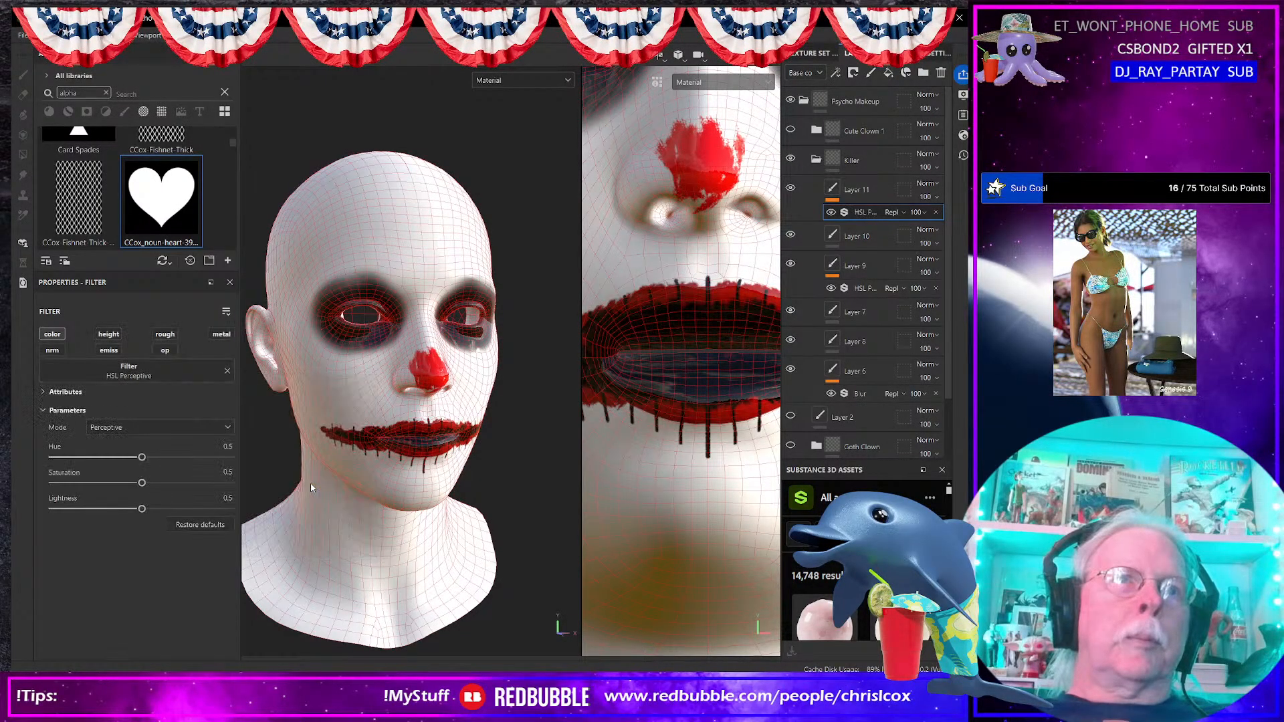
{"action": "left_click_drag", "start_coordinate": [146, 489], "coordinate": [220, 494]}
{"action": "left_click_drag", "start_coordinate": [141, 508], "coordinate": [122, 511]}
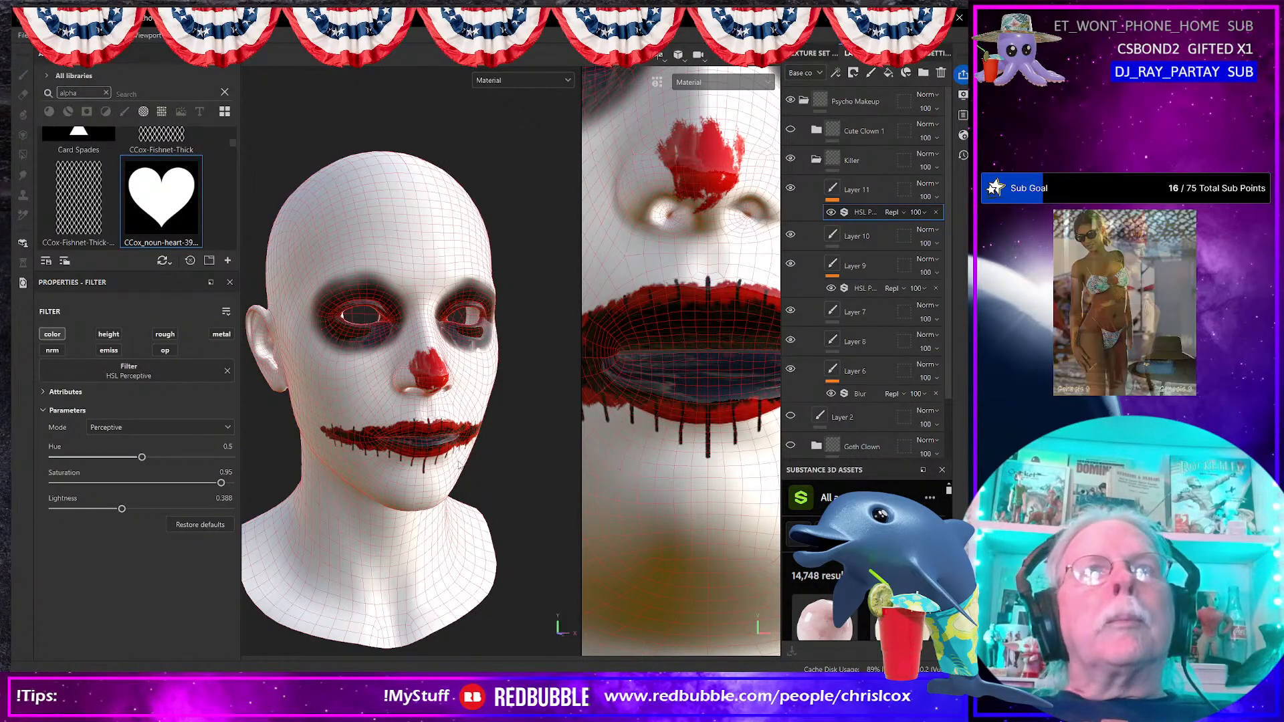
{"action": "scroll", "coordinate": [457, 466], "scroll_direction": "up", "scroll_amount": 3}
{"action": "left_click_drag", "start_coordinate": [460, 466], "coordinate": [421, 458], "text": "alt"}
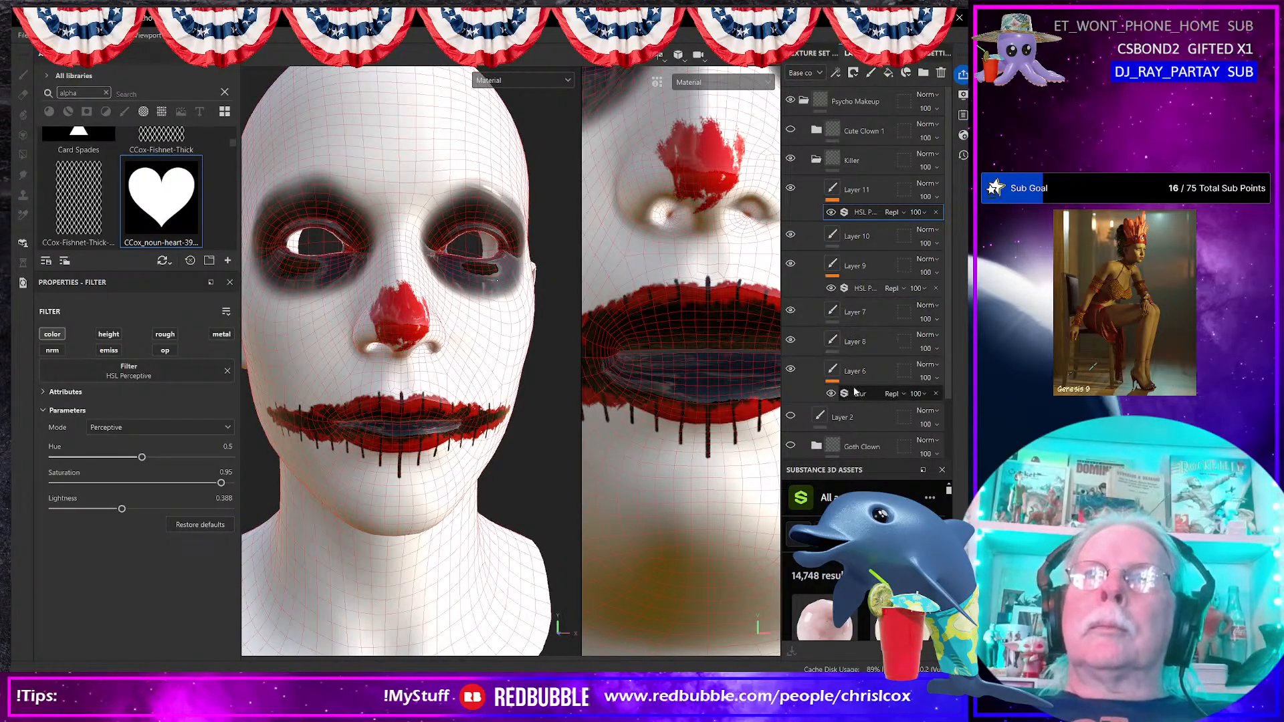
Step: Preview Layer 2 on the head from the front and side, and hide both it and Fill layer 3
{"action": "scroll", "coordinate": [867, 403], "scroll_direction": "down", "scroll_amount": 2}
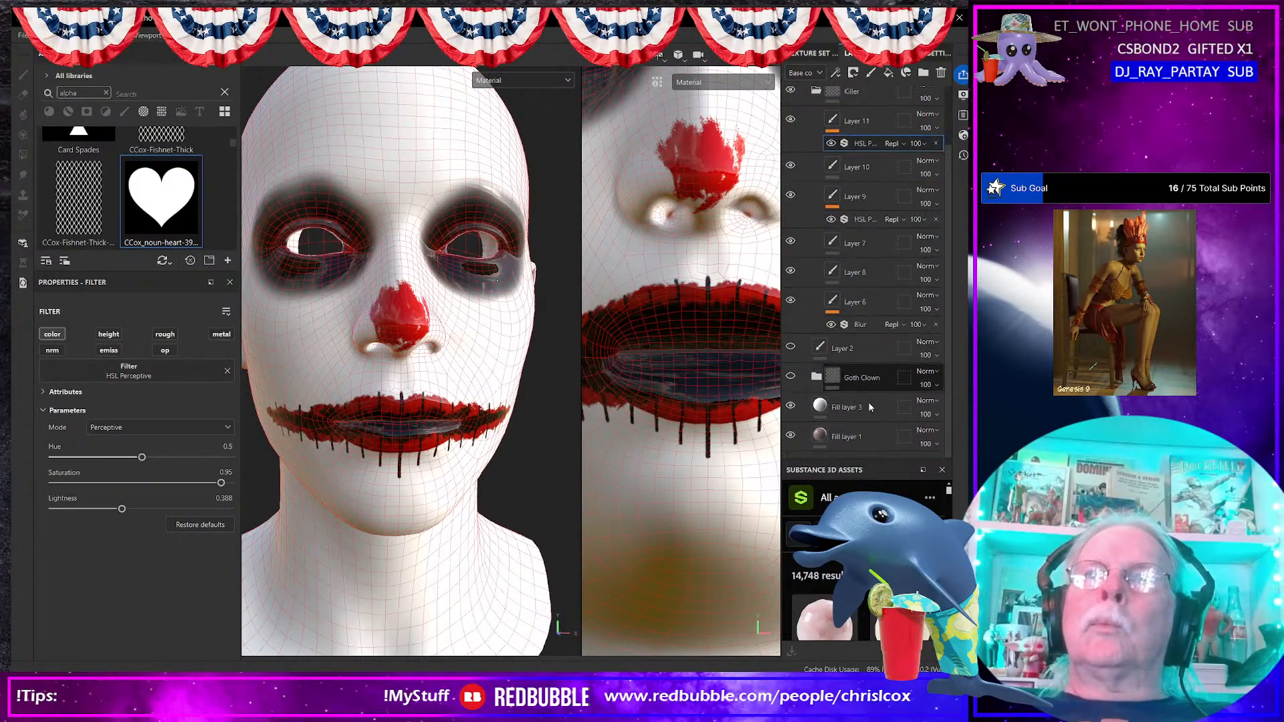
{"action": "left_click", "coordinate": [790, 346]}
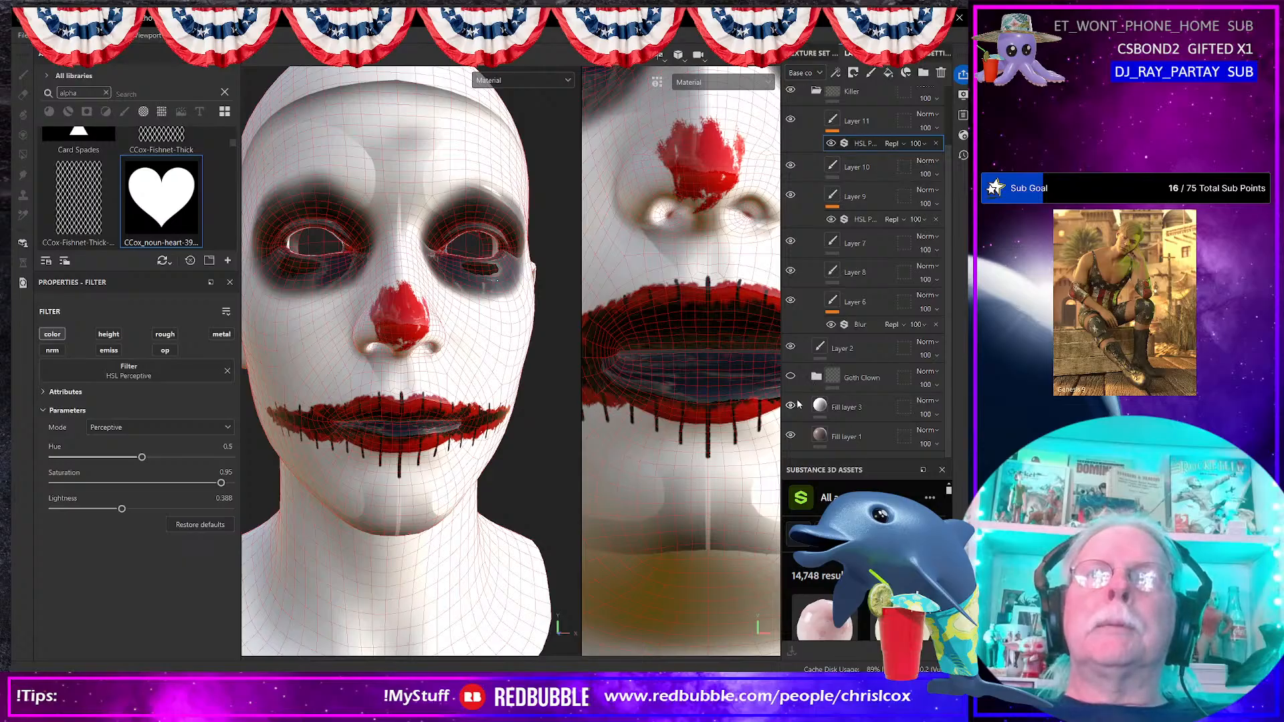
{"action": "scroll", "coordinate": [428, 374], "scroll_direction": "down", "scroll_amount": 5}
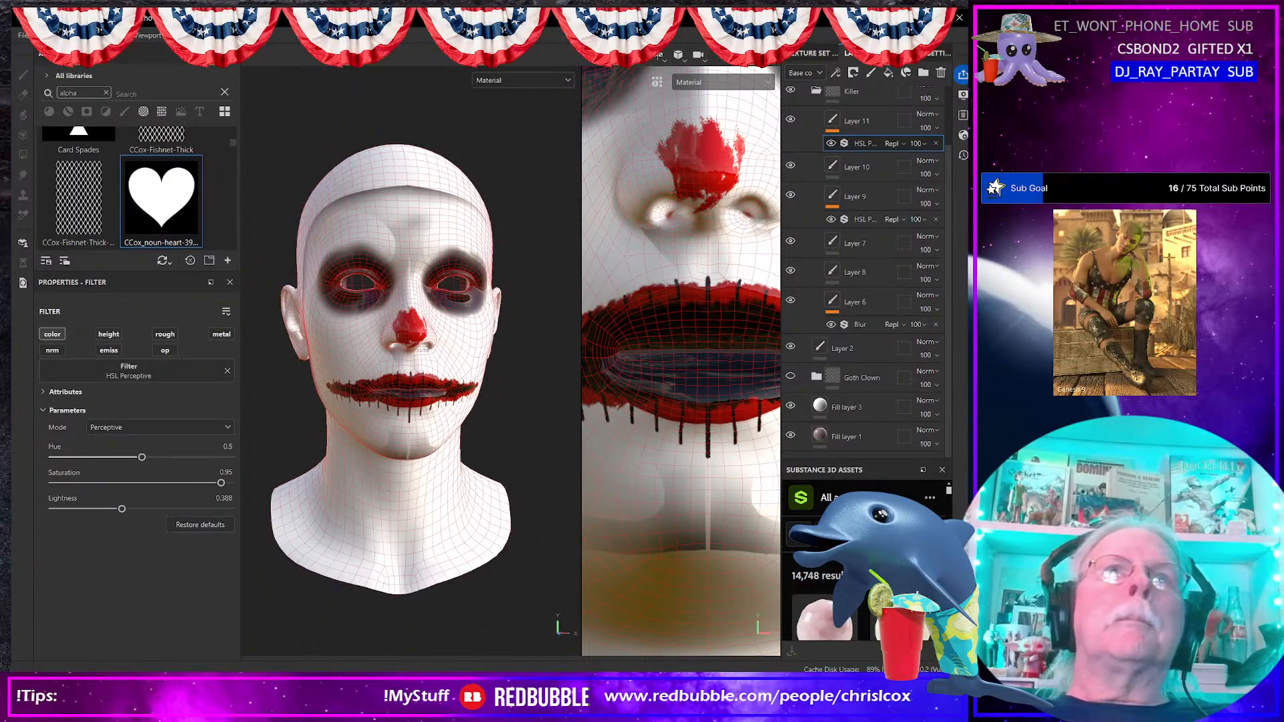
{"action": "left_click_drag", "start_coordinate": [374, 348], "coordinate": [444, 344], "text": "alt"}
{"action": "scroll", "coordinate": [819, 242], "scroll_direction": "up", "scroll_amount": 2}
{"action": "scroll", "coordinate": [820, 242], "scroll_direction": "down", "scroll_amount": 2}
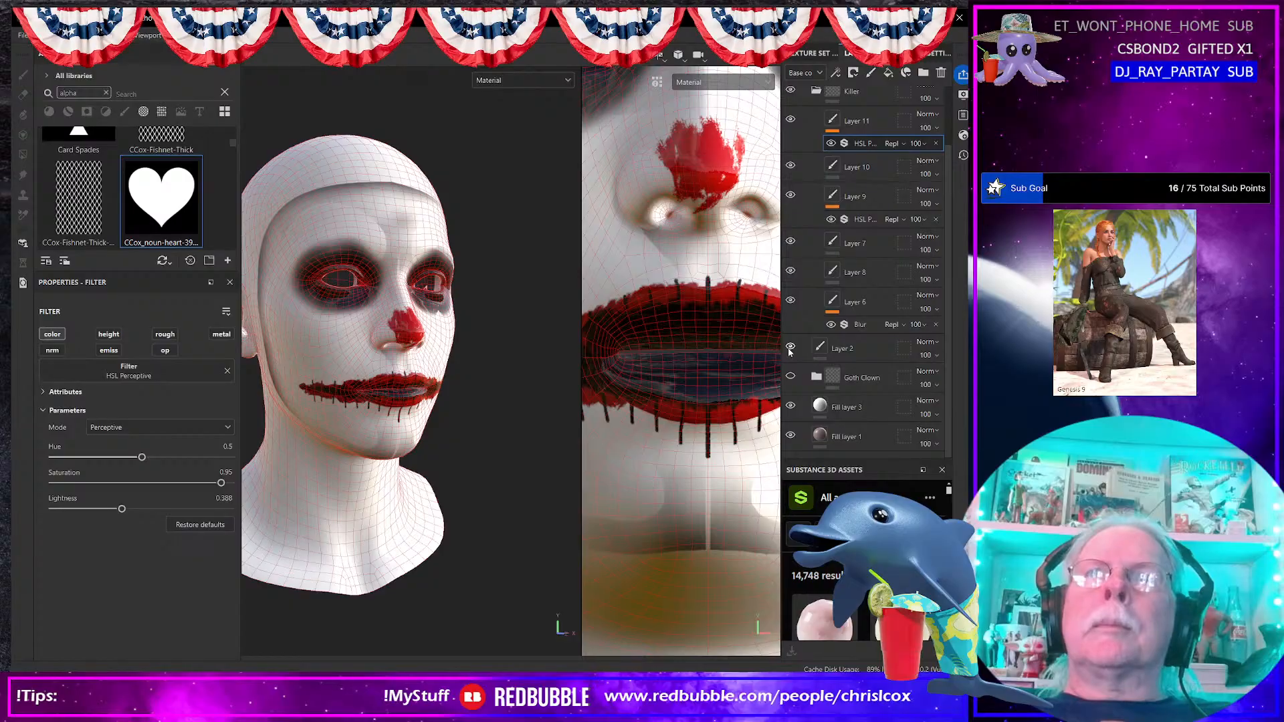
{"action": "left_click", "coordinate": [791, 347]}
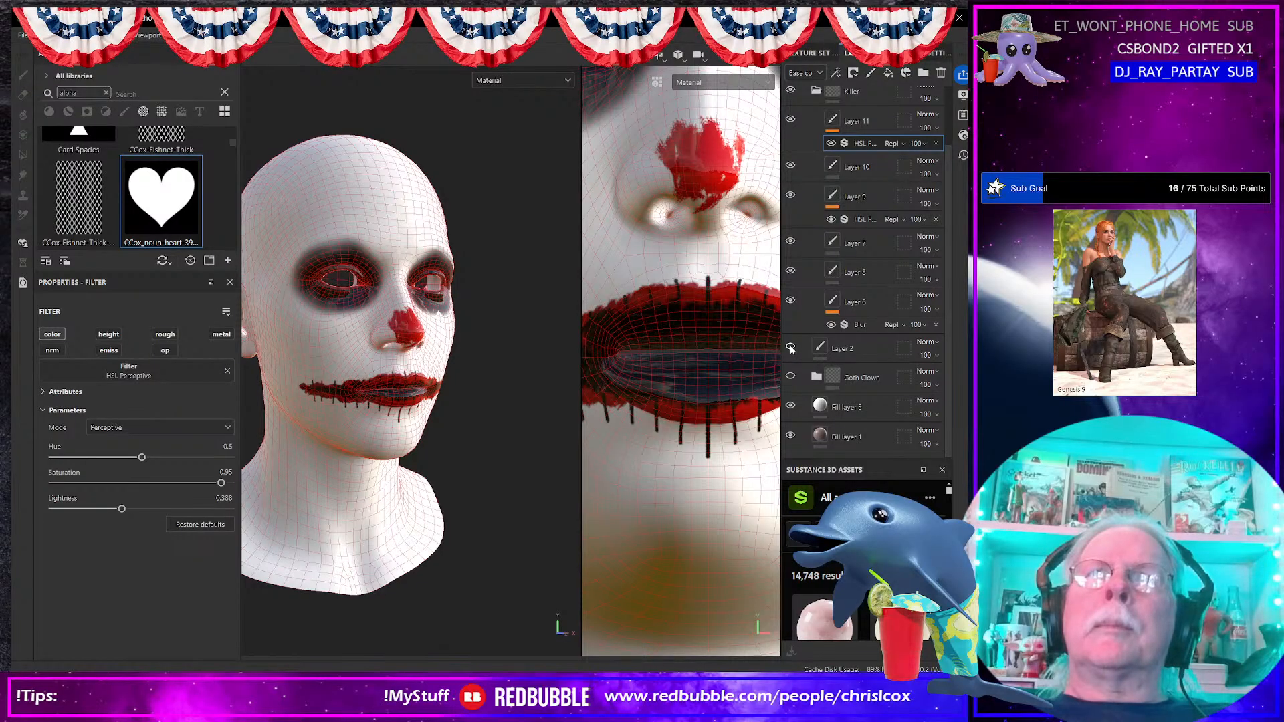
{"action": "left_click", "coordinate": [791, 406]}
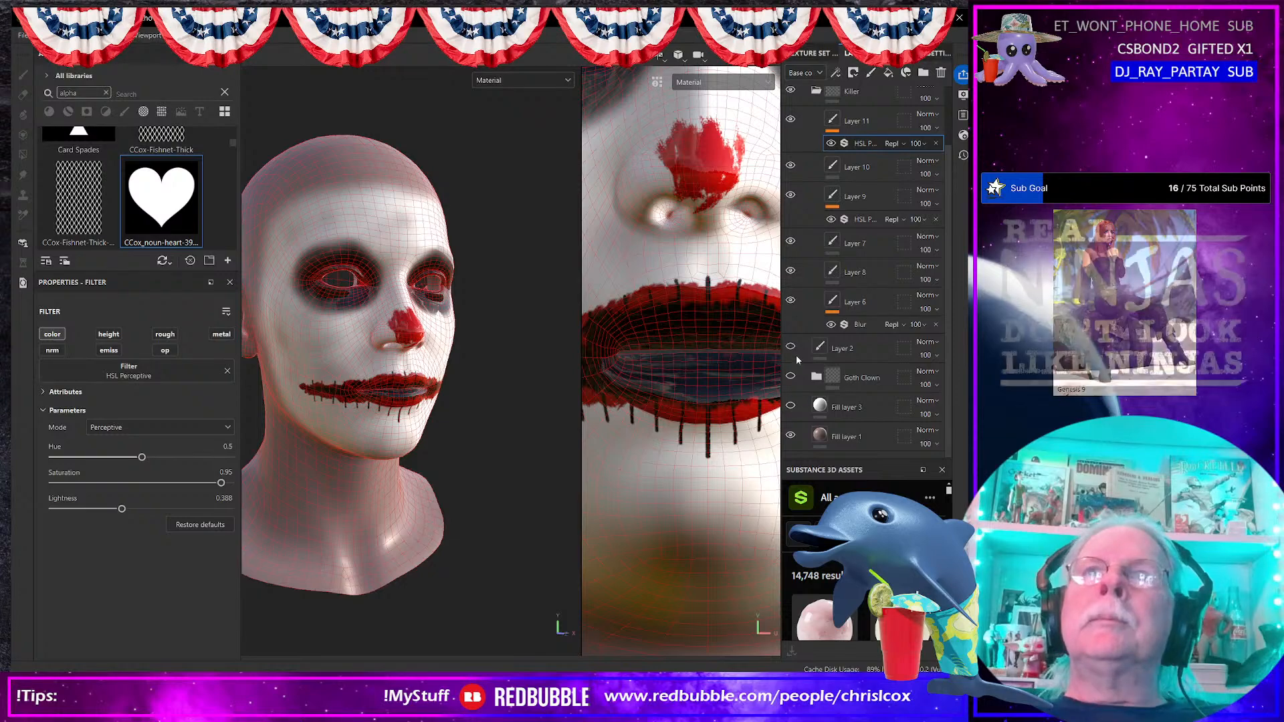
Step: Toggle Layers 6, 8, 9, 10 and 11 in the Killer group to identify what each one paints
{"action": "left_click", "coordinate": [791, 301]}
{"action": "left_click", "coordinate": [791, 301]}
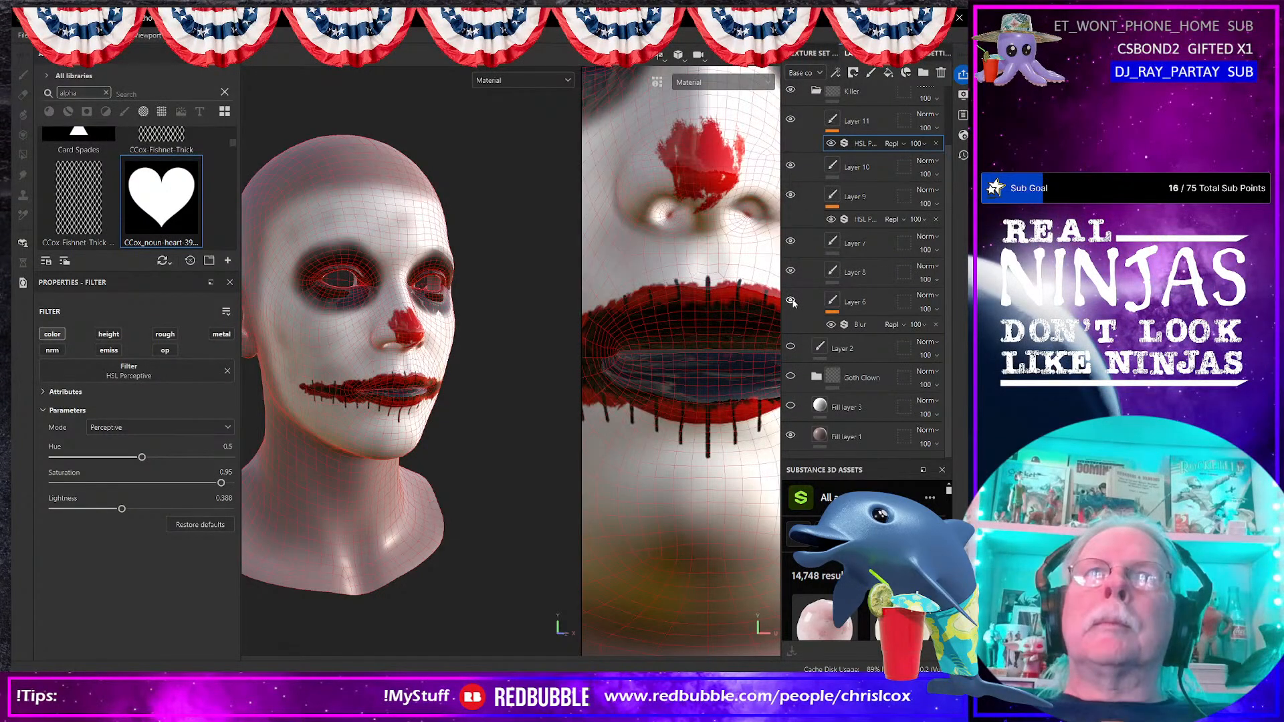
{"action": "left_click", "coordinate": [791, 272]}
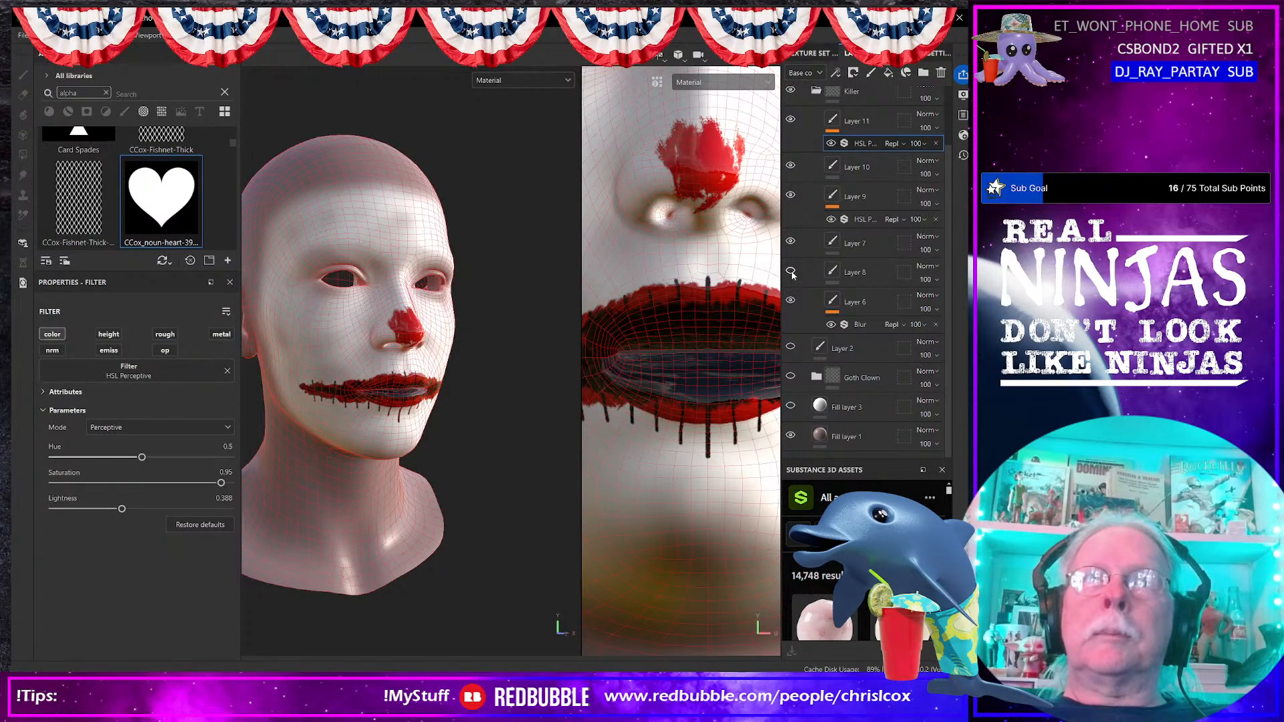
{"action": "left_click", "coordinate": [791, 272]}
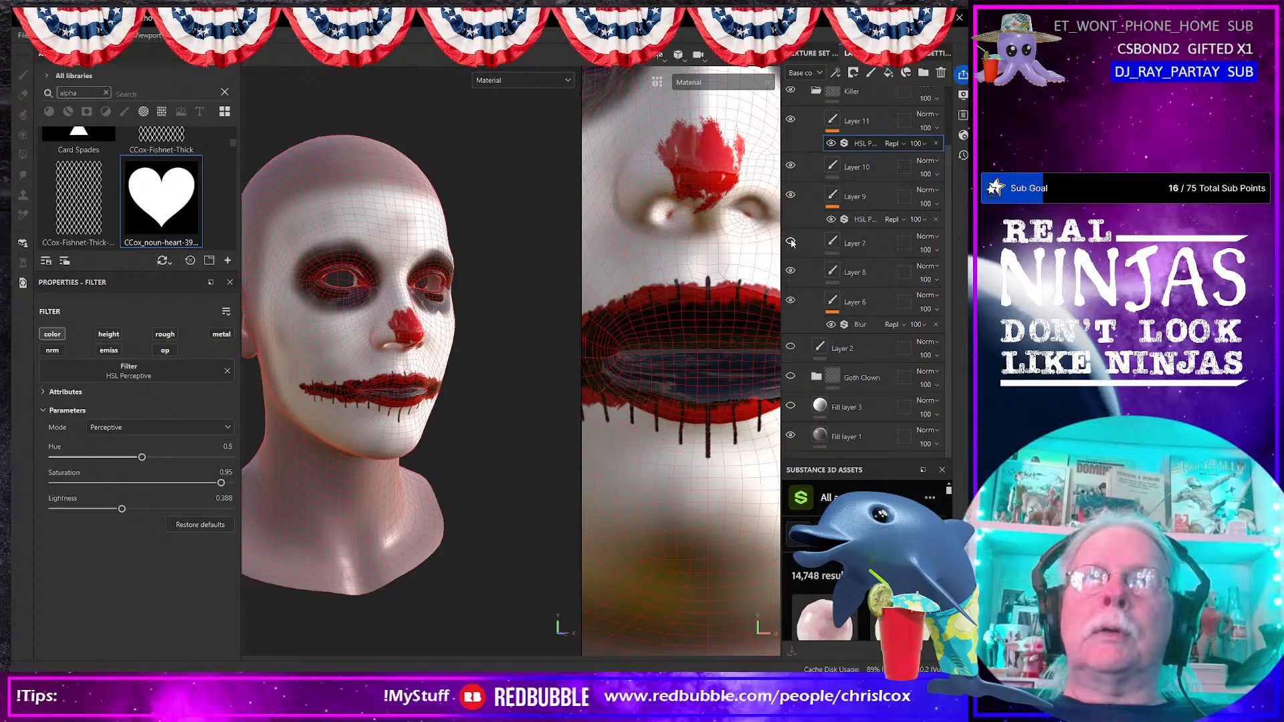
{"action": "left_click", "coordinate": [791, 195]}
{"action": "left_click", "coordinate": [791, 195]}
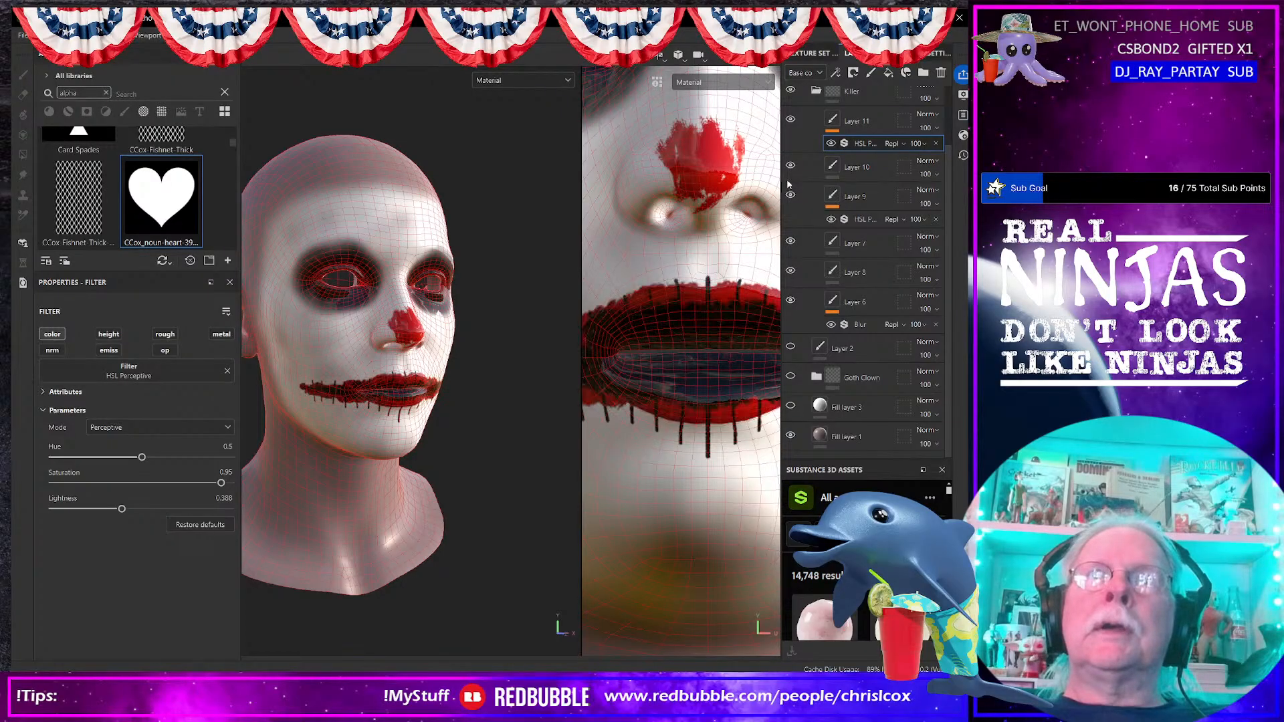
{"action": "left_click", "coordinate": [790, 166]}
{"action": "left_click", "coordinate": [790, 165]}
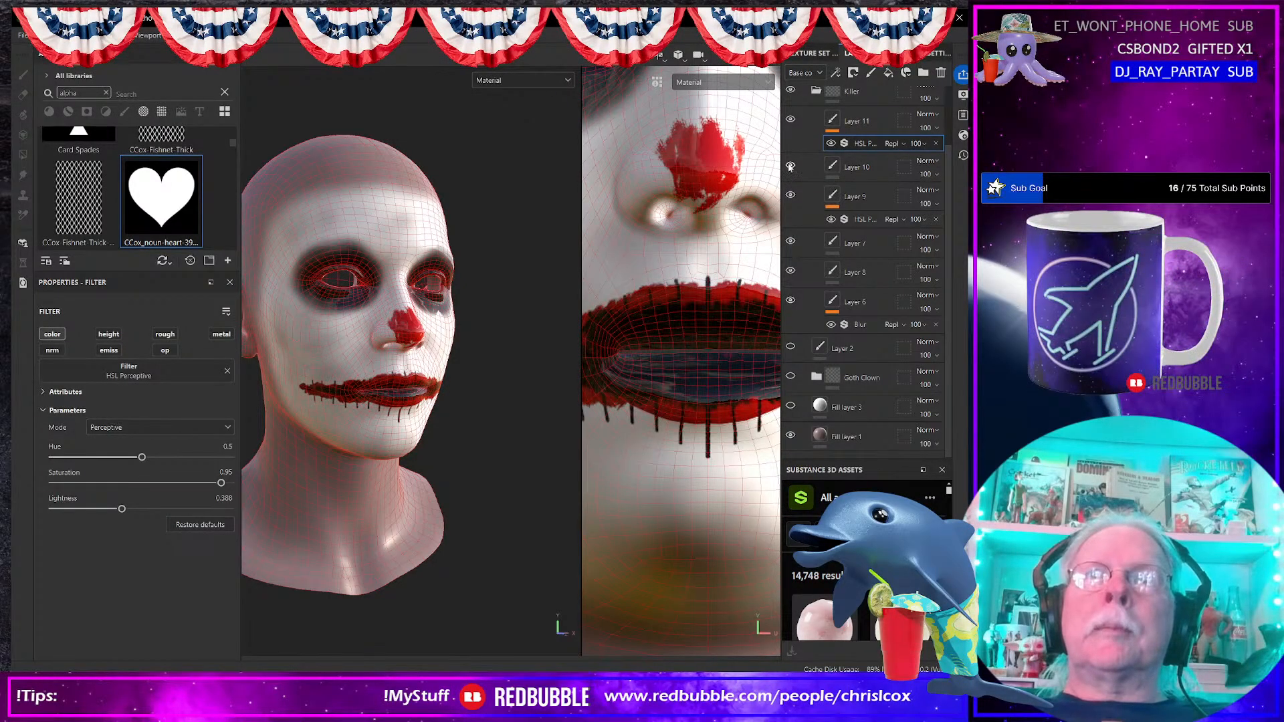
{"action": "scroll", "coordinate": [789, 167], "scroll_direction": "up", "scroll_amount": 1}
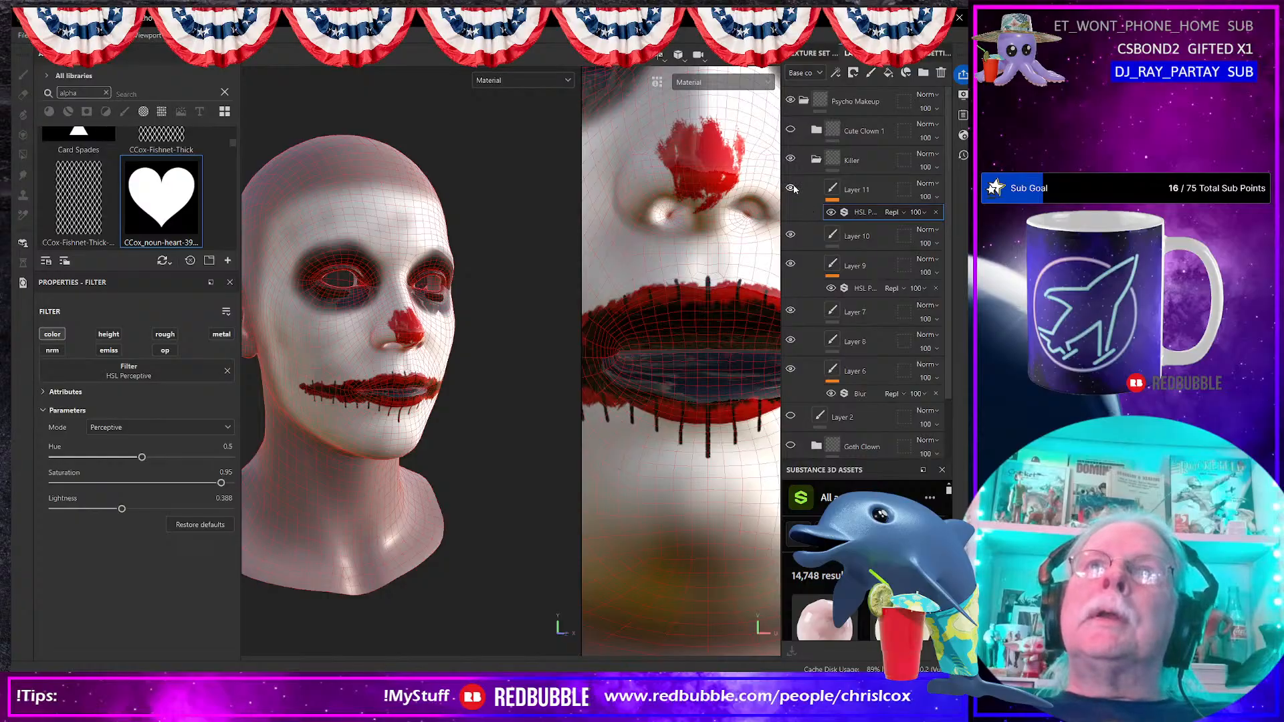
{"action": "left_click", "coordinate": [790, 189]}
{"action": "left_click", "coordinate": [791, 190]}
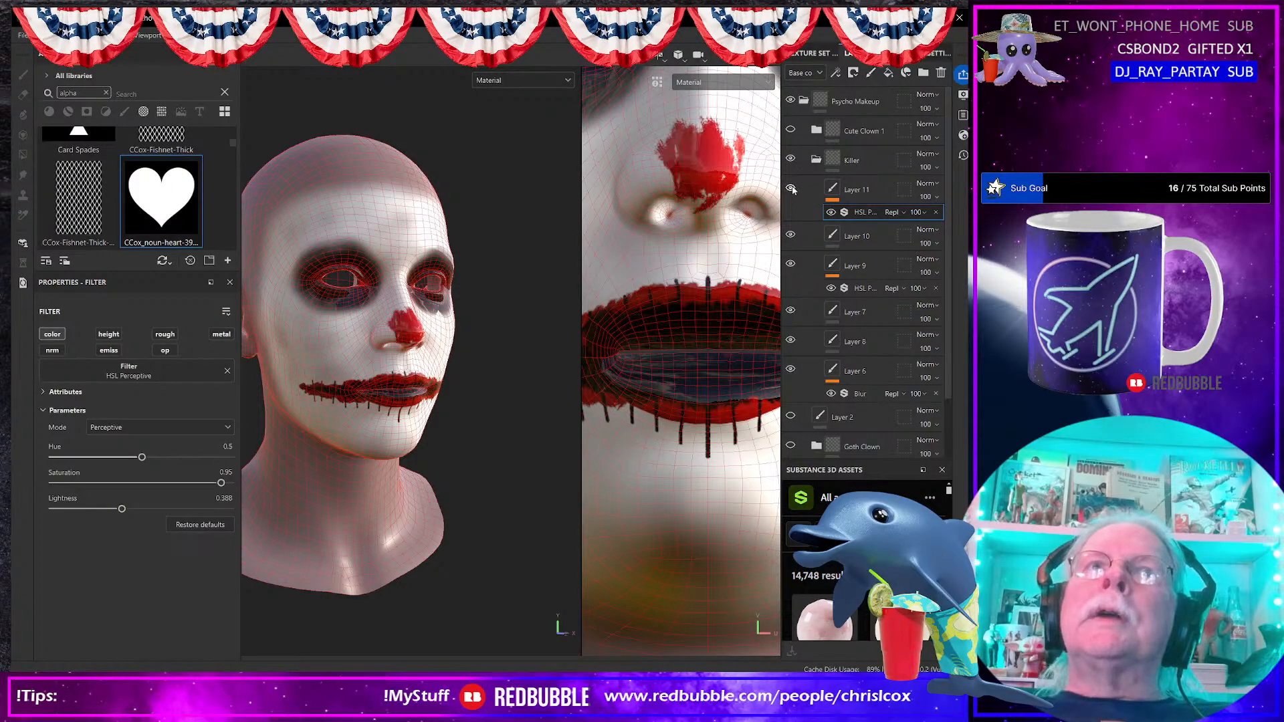
Step: Search the brushes for oil, choose the Oil Leaks brush with Layer 7 selected, and dab it once beside the eye
{"action": "left_click", "coordinate": [868, 310]}
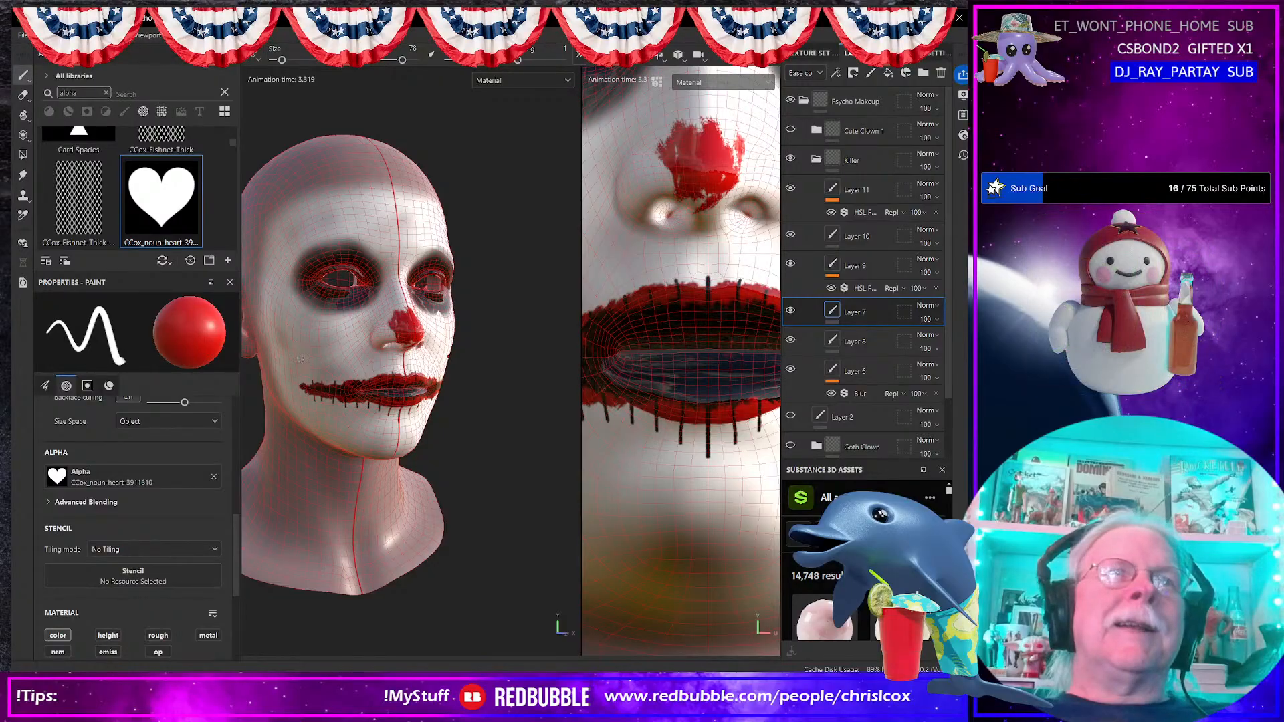
{"action": "scroll", "coordinate": [303, 360], "scroll_direction": "up", "scroll_amount": 3}
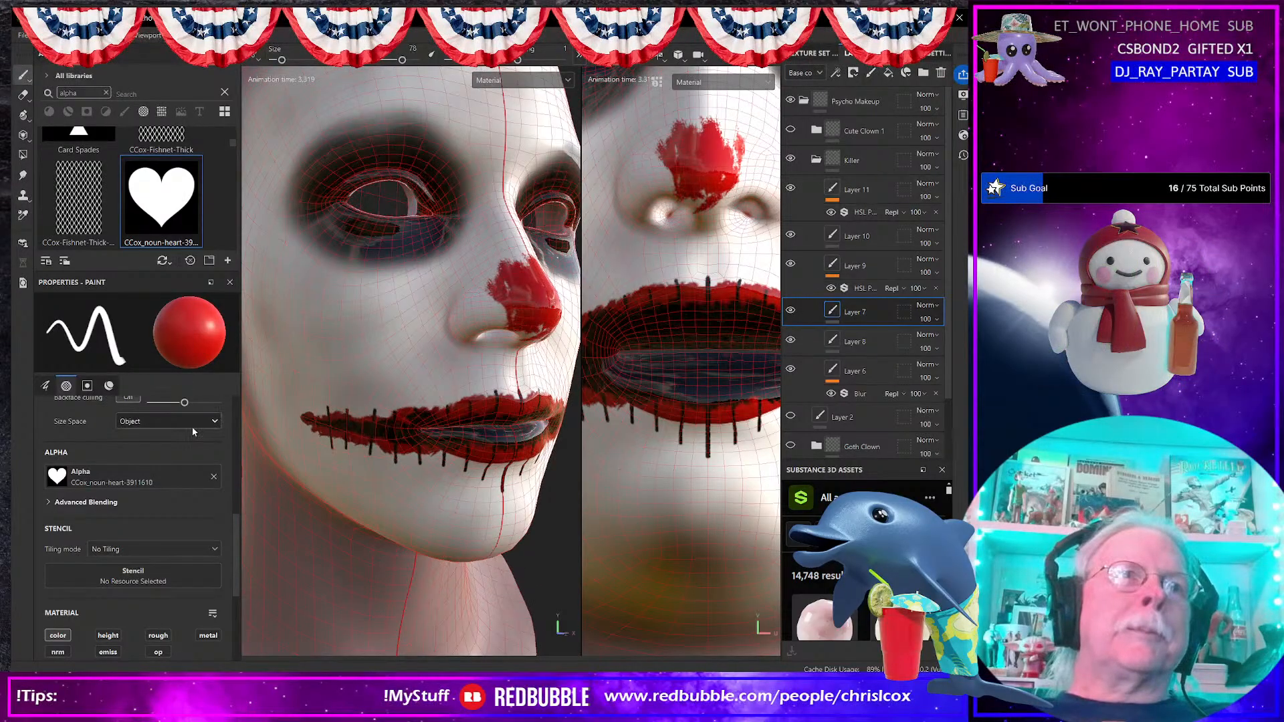
{"action": "scroll", "coordinate": [137, 487], "scroll_direction": "down", "scroll_amount": 1}
{"action": "scroll", "coordinate": [137, 487], "scroll_direction": "up", "scroll_amount": 2}
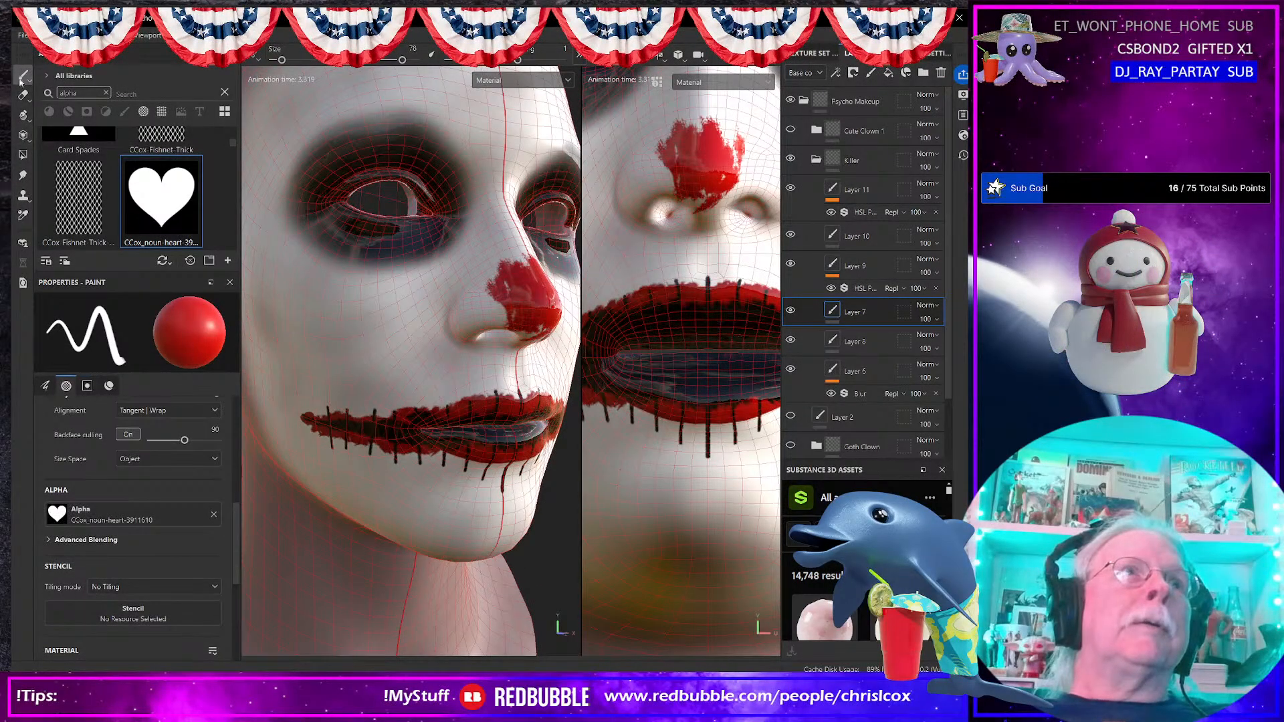
{"action": "mouse_move", "coordinate": [25, 78]}
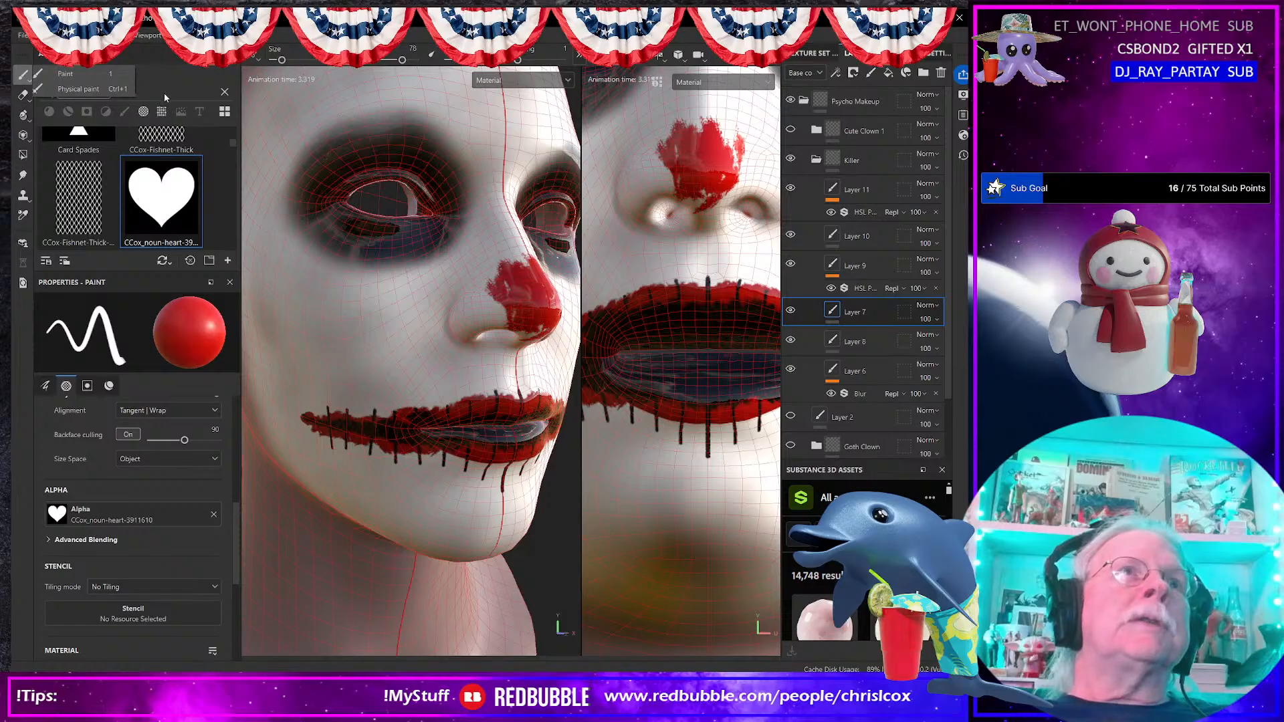
{"action": "left_click", "coordinate": [106, 93]}
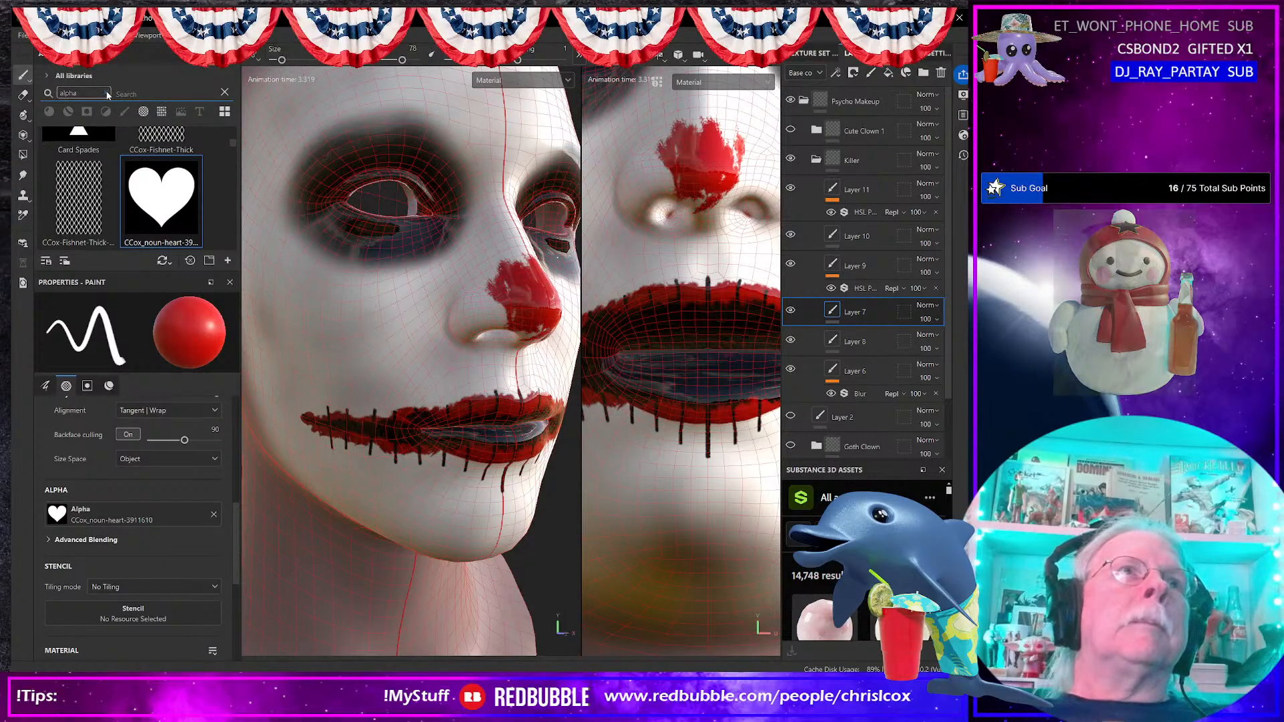
{"action": "type", "text": "oil"}
{"action": "left_click", "coordinate": [125, 111]}
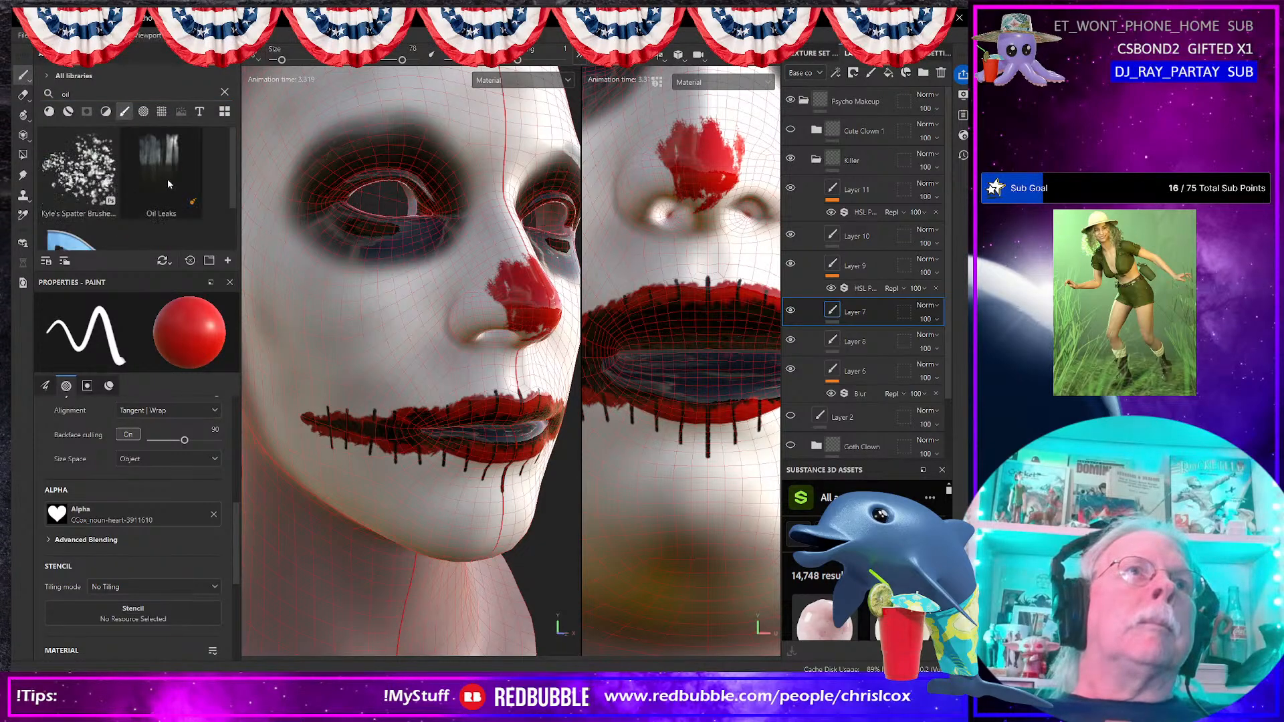
{"action": "left_click", "coordinate": [191, 201]}
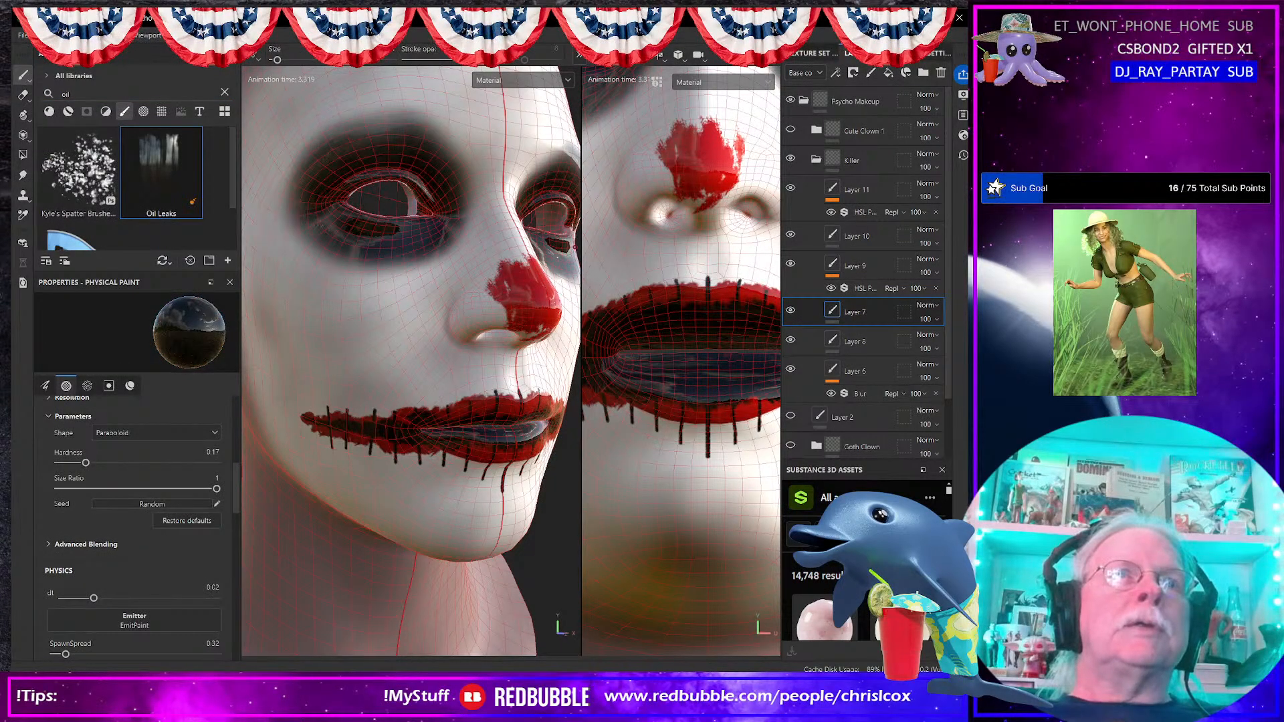
{"action": "left_click", "coordinate": [331, 216]}
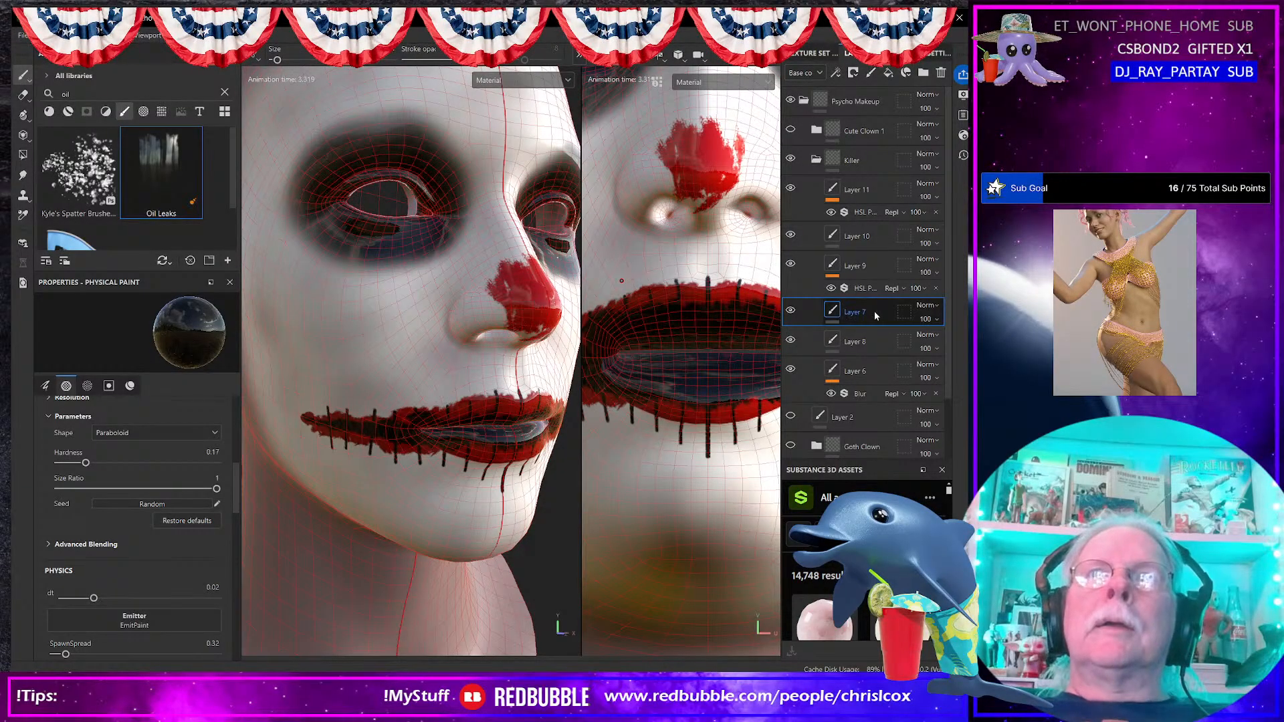
Step: Set the Oil Leaks brush's base color to dark red 6C0202
{"action": "scroll", "coordinate": [123, 568], "scroll_direction": "down", "scroll_amount": 10}
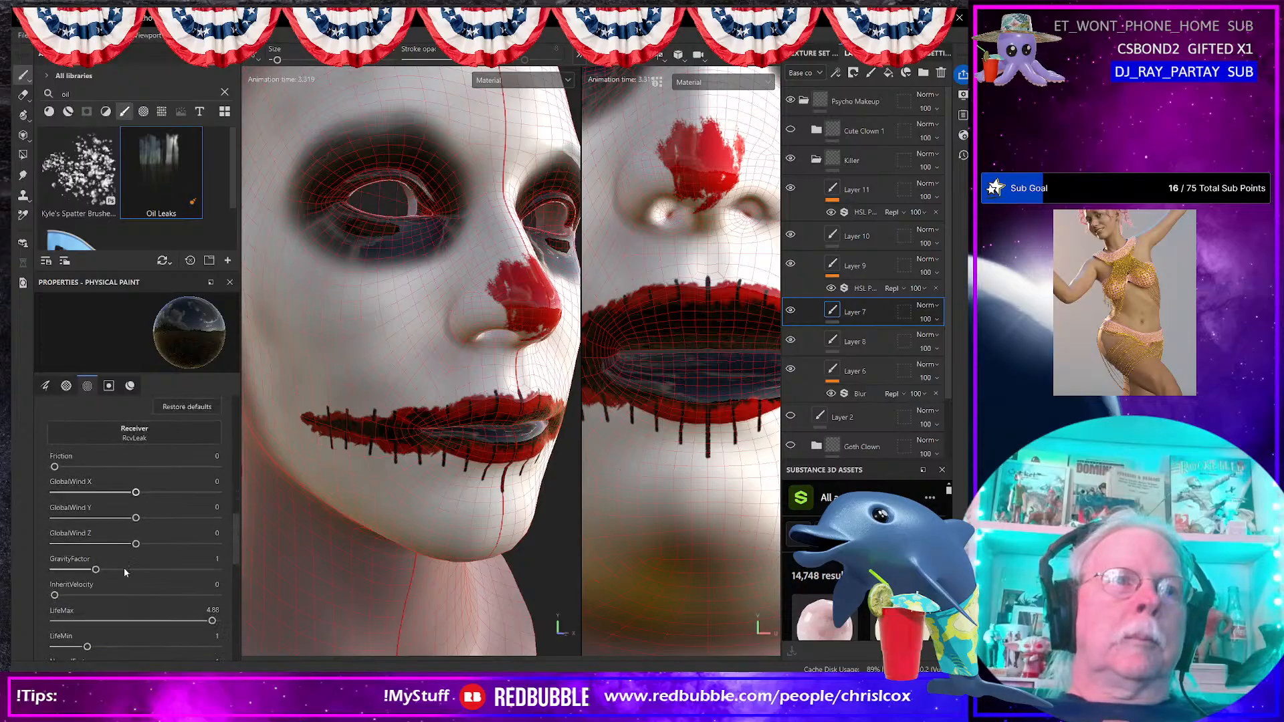
{"action": "scroll", "coordinate": [127, 566], "scroll_direction": "down", "scroll_amount": 5}
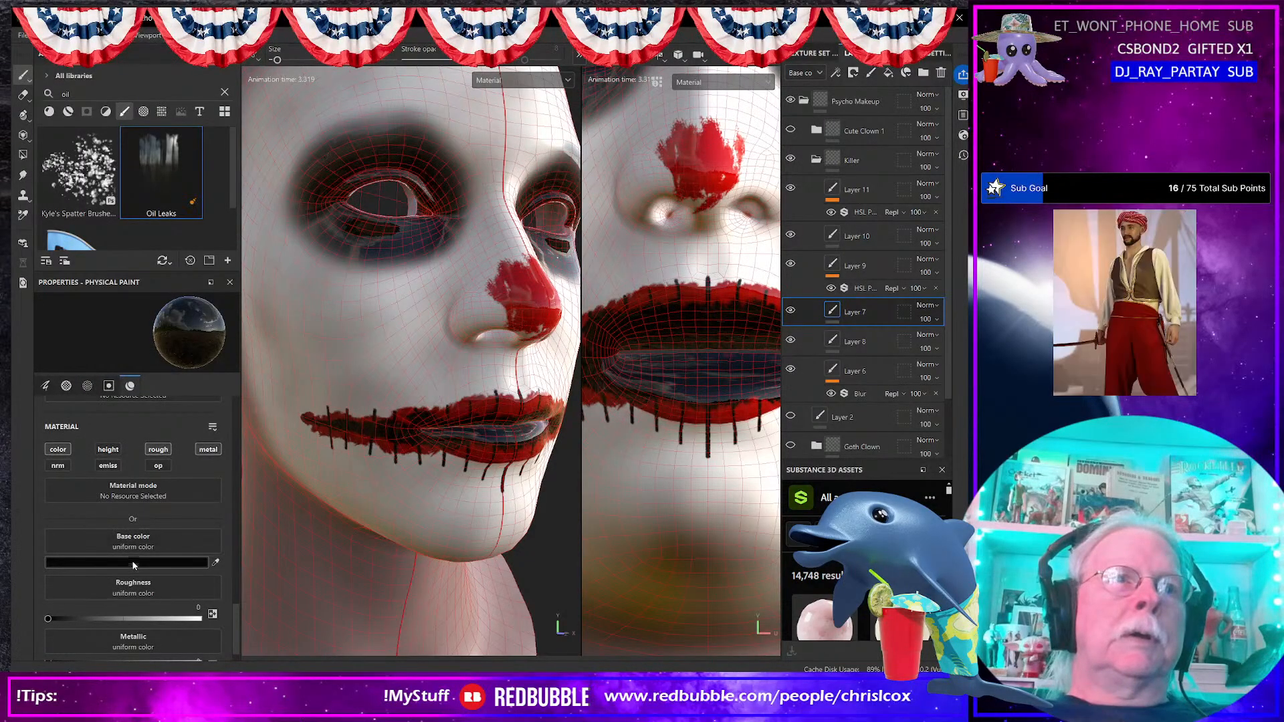
{"action": "left_click", "coordinate": [179, 560]}
{"action": "left_click", "coordinate": [327, 451]}
{"action": "left_click_drag", "start_coordinate": [326, 447], "coordinate": [327, 447]}
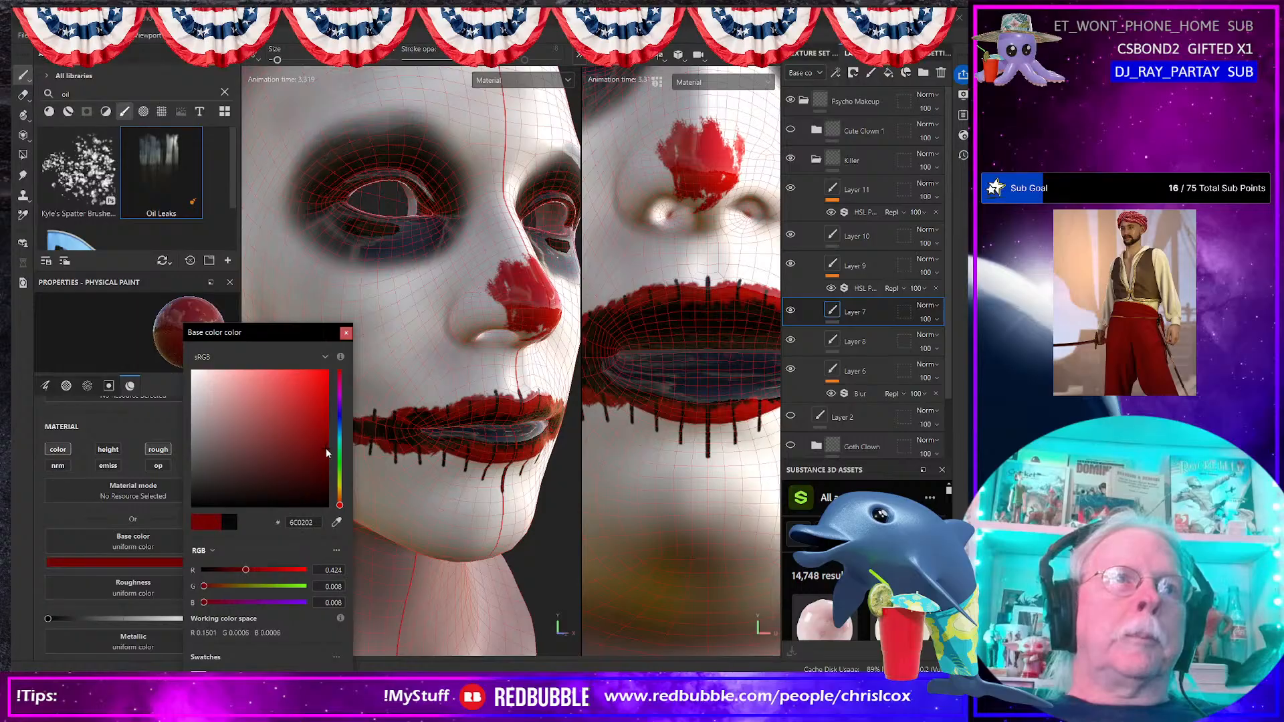
{"action": "left_click", "coordinate": [347, 333]}
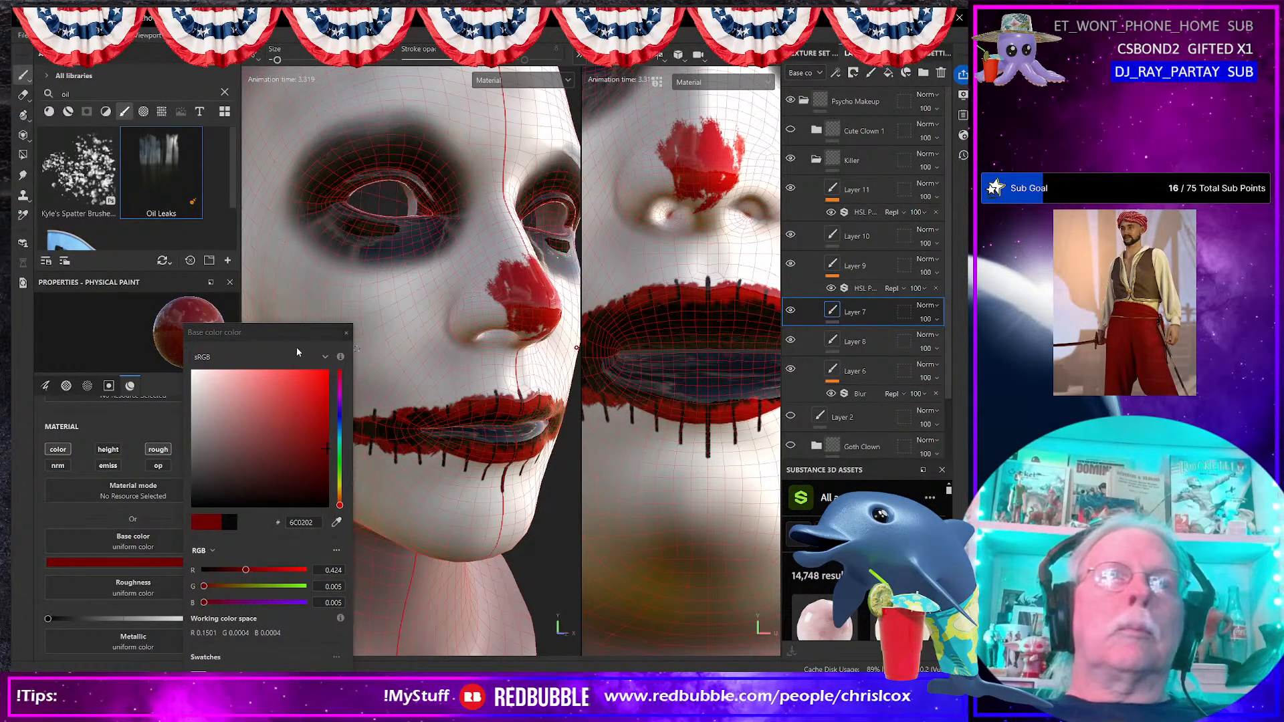
{"action": "left_click", "coordinate": [346, 332]}
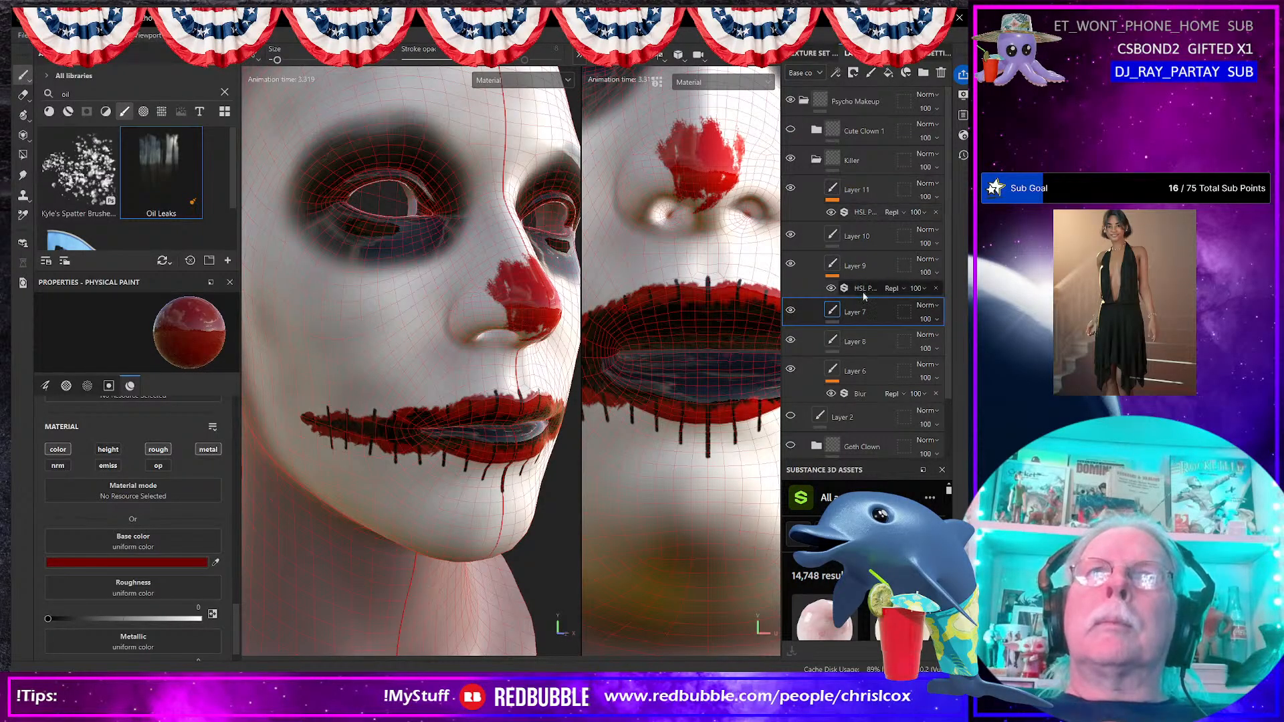
Step: Add a paint layer above Layer 11 in the Killer group and dab the Oil Leaks brush under the eye
{"action": "left_click", "coordinate": [871, 186]}
{"action": "left_click", "coordinate": [870, 73]}
{"action": "left_click", "coordinate": [359, 273]}
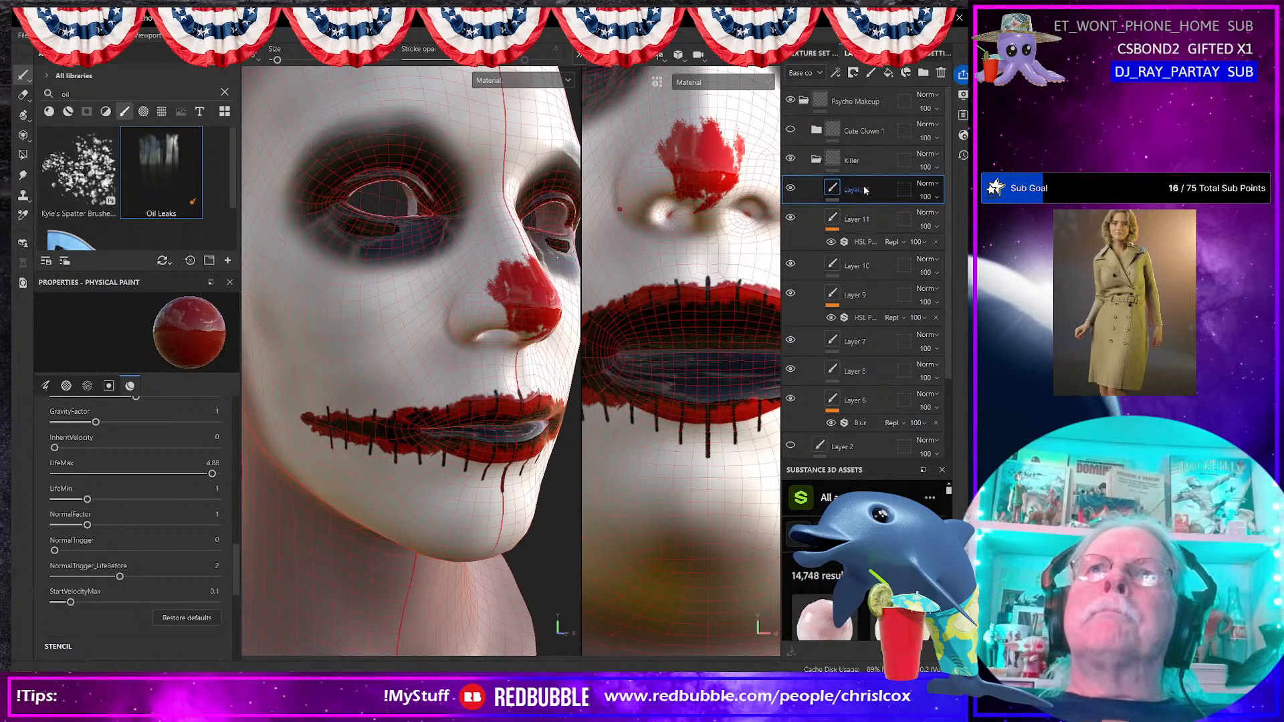
Step: Look through the Oil Leaks brush's projection, alpha, physics and material settings
{"action": "scroll", "coordinate": [123, 447], "scroll_direction": "up", "scroll_amount": 3}
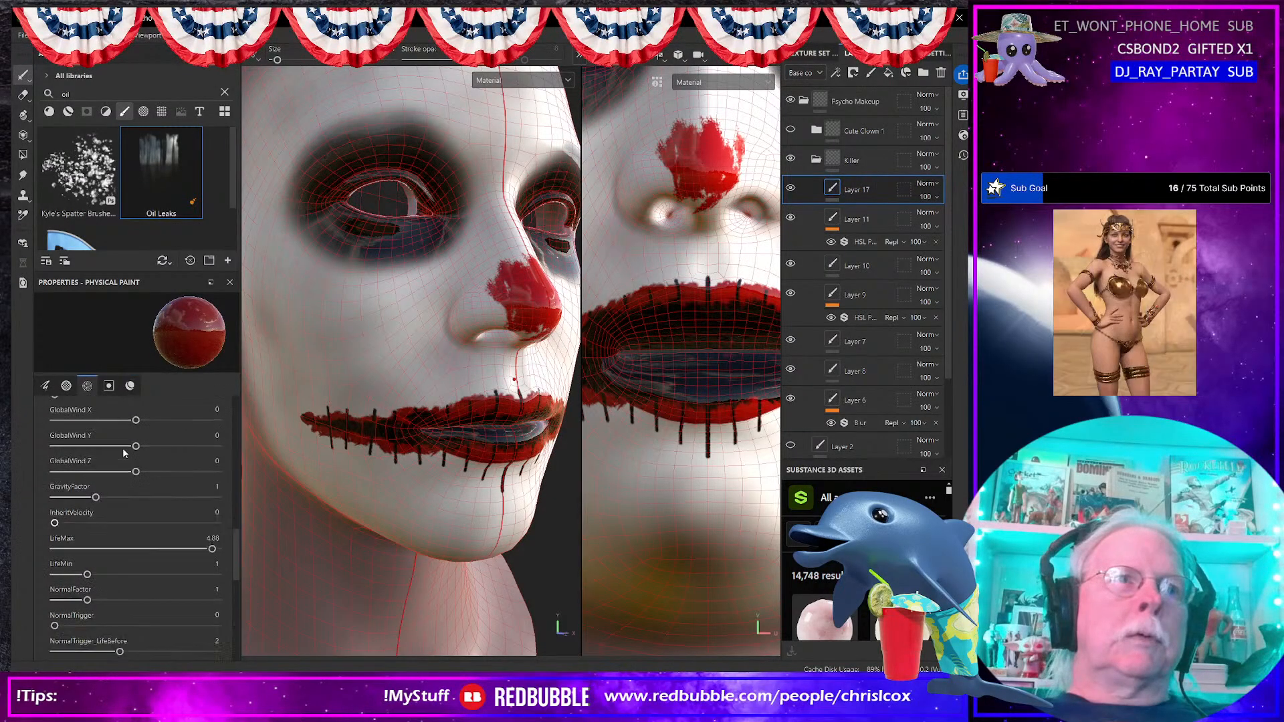
{"action": "scroll", "coordinate": [123, 453], "scroll_direction": "up", "scroll_amount": 7}
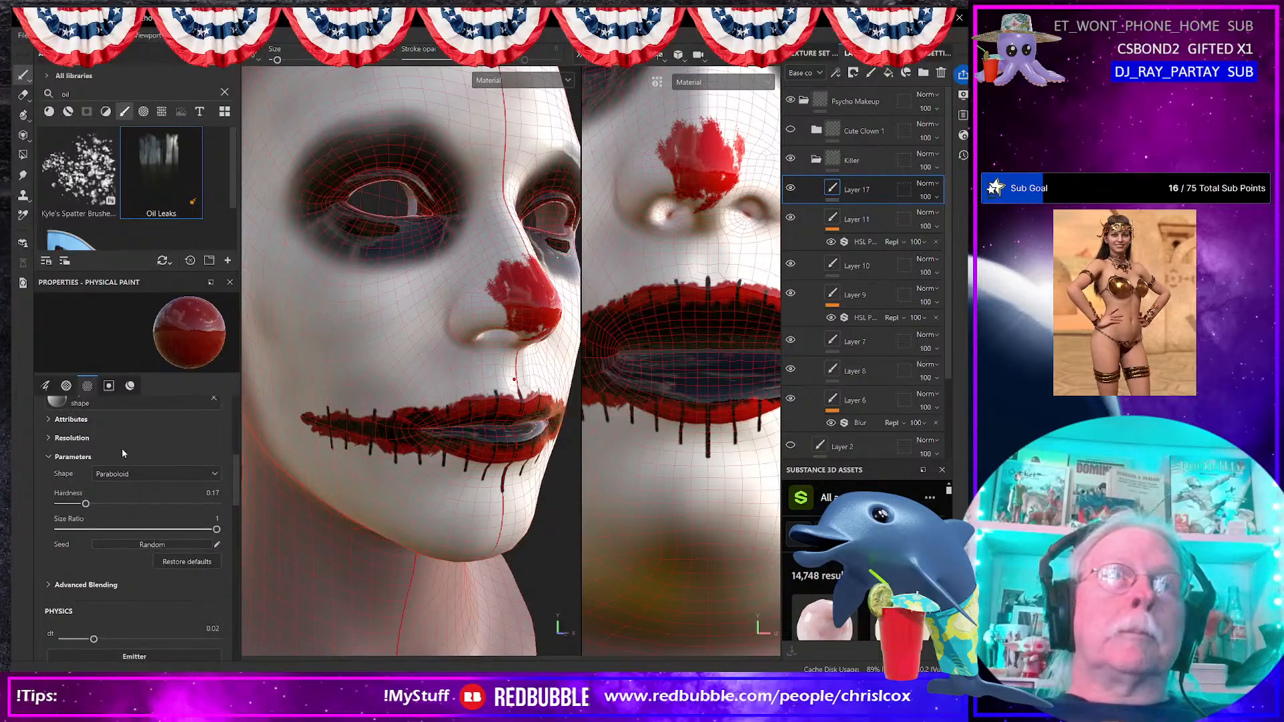
{"action": "scroll", "coordinate": [121, 447], "scroll_direction": "down", "scroll_amount": 8}
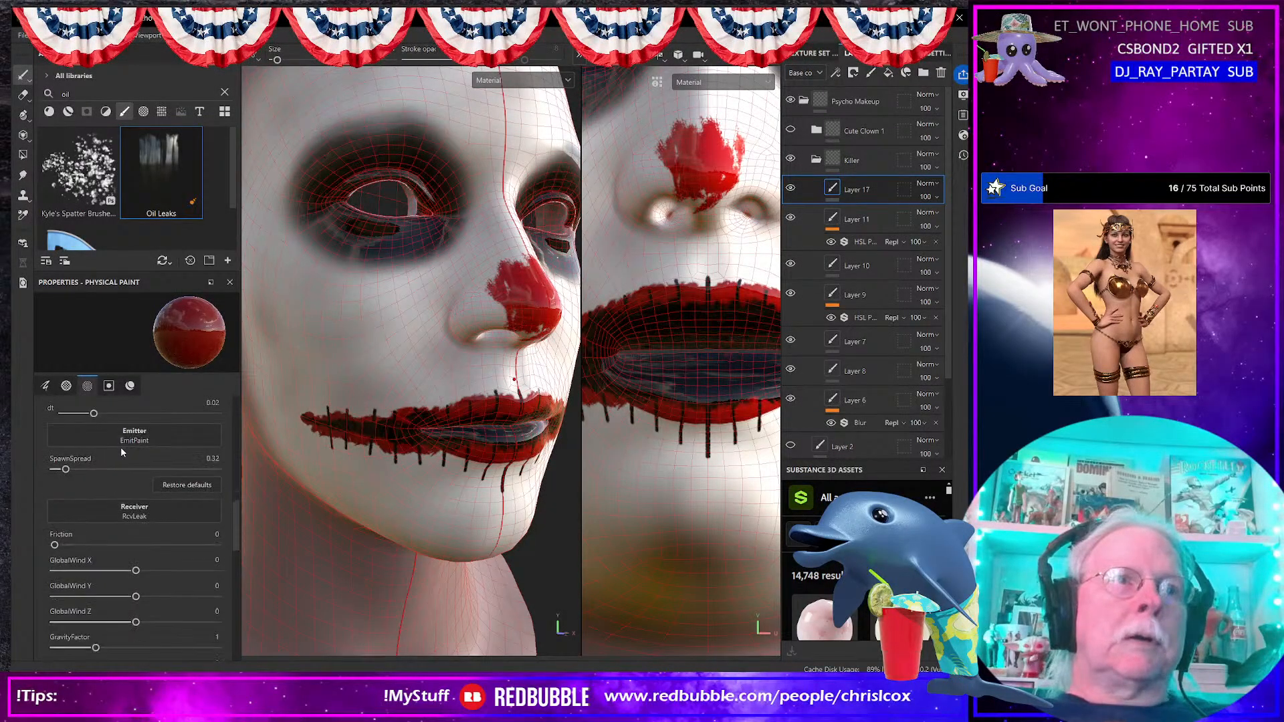
{"action": "scroll", "coordinate": [120, 447], "scroll_direction": "up", "scroll_amount": 15}
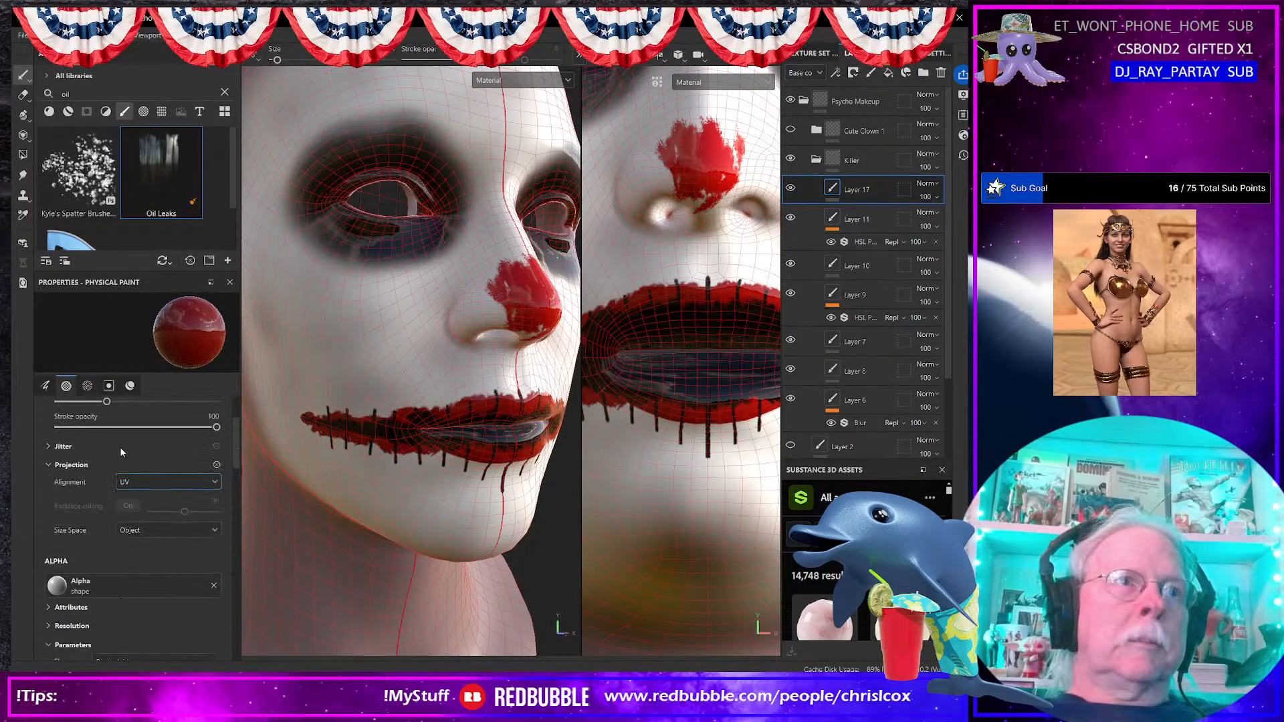
{"action": "scroll", "coordinate": [119, 446], "scroll_direction": "down", "scroll_amount": 13}
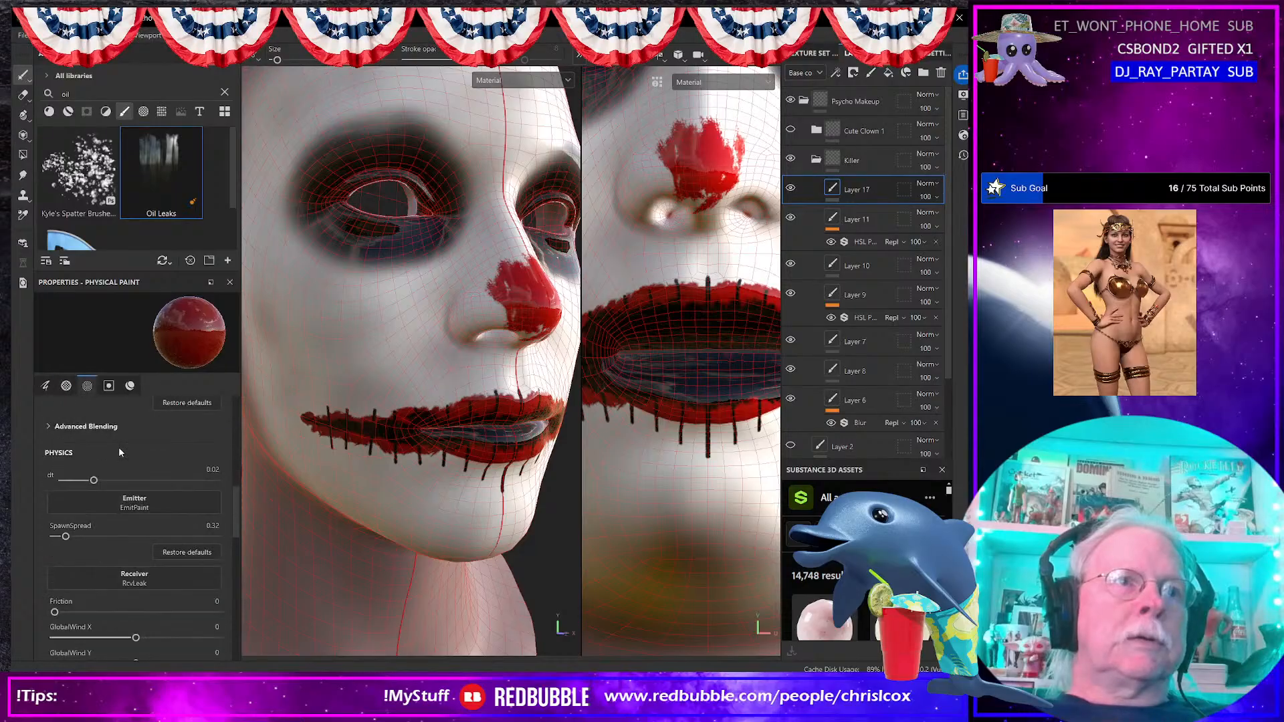
{"action": "scroll", "coordinate": [119, 449], "scroll_direction": "down", "scroll_amount": 6}
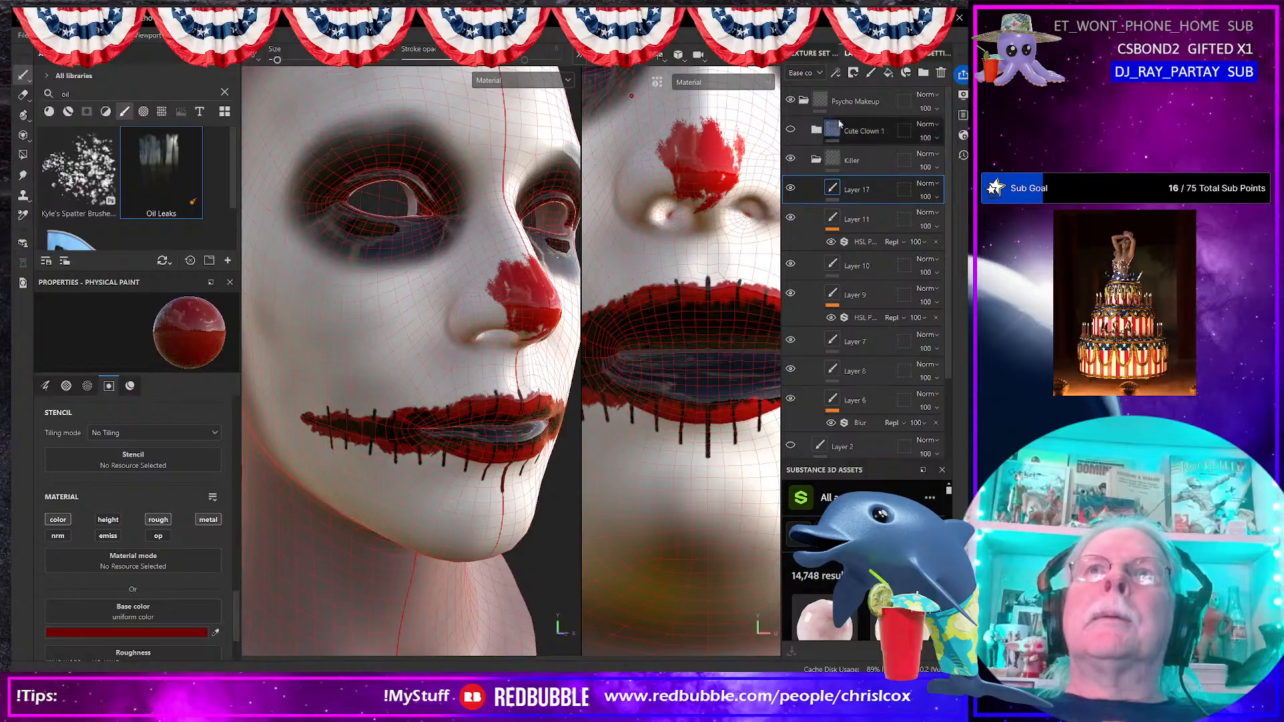
Step: Add a paint layer above the Cute Clown 1 group in Psycho Makeup and try an Oil Leaks stroke under the eye
{"action": "left_click", "coordinate": [866, 133]}
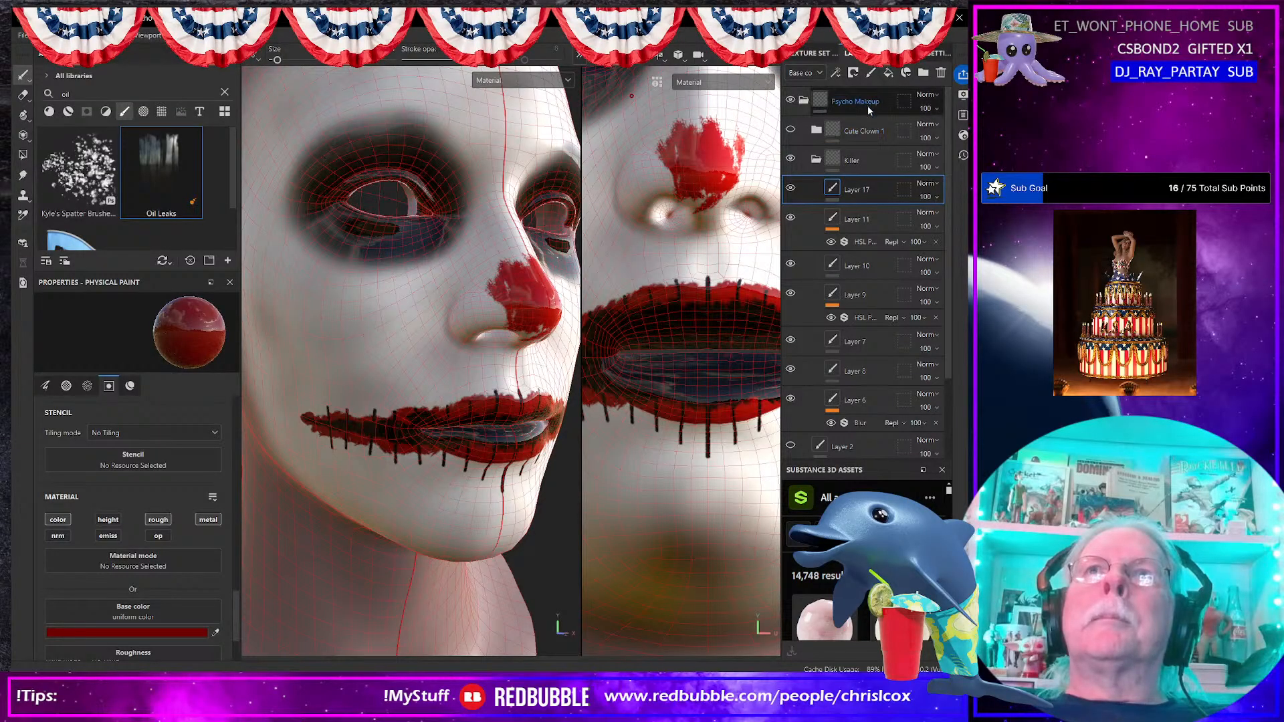
{"action": "left_click", "coordinate": [870, 73]}
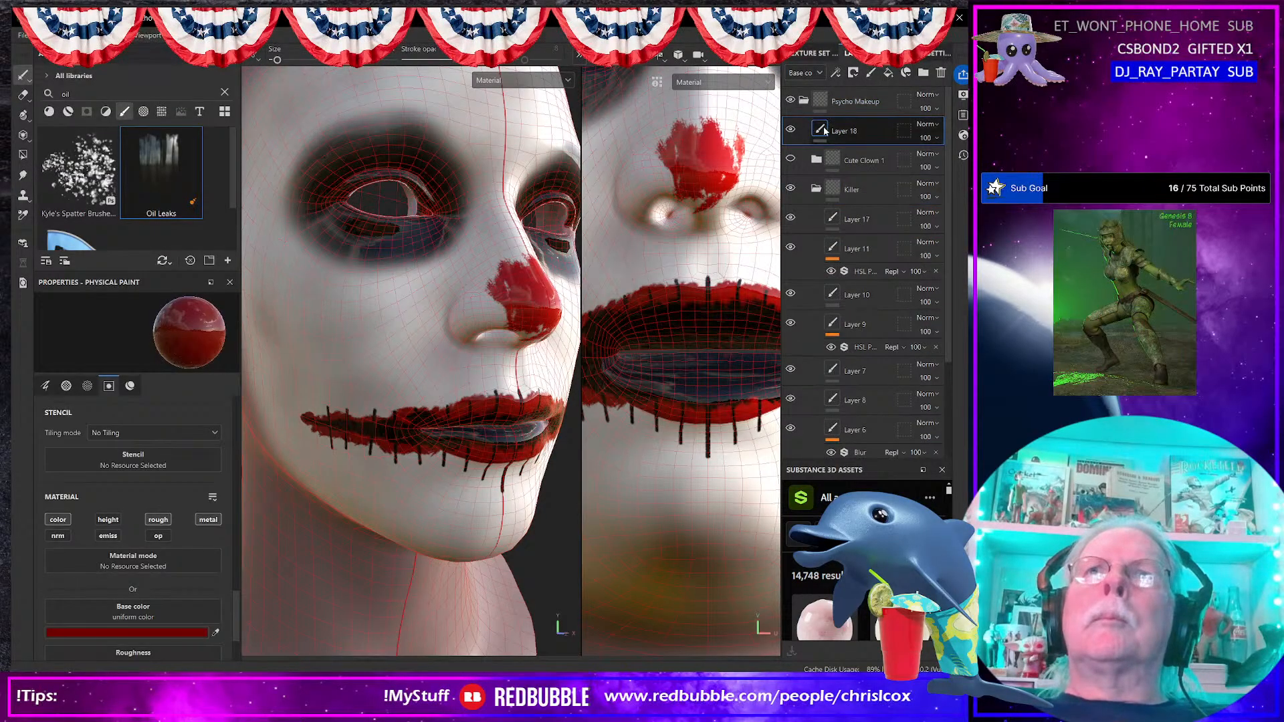
{"action": "mouse_move", "coordinate": [369, 329]}
{"action": "left_mouse_down"}
{"action": "mouse_move", "coordinate": [405, 325]}
{"action": "mouse_move", "coordinate": [438, 275]}
{"action": "mouse_move", "coordinate": [383, 257]}
{"action": "left_mouse_up"}
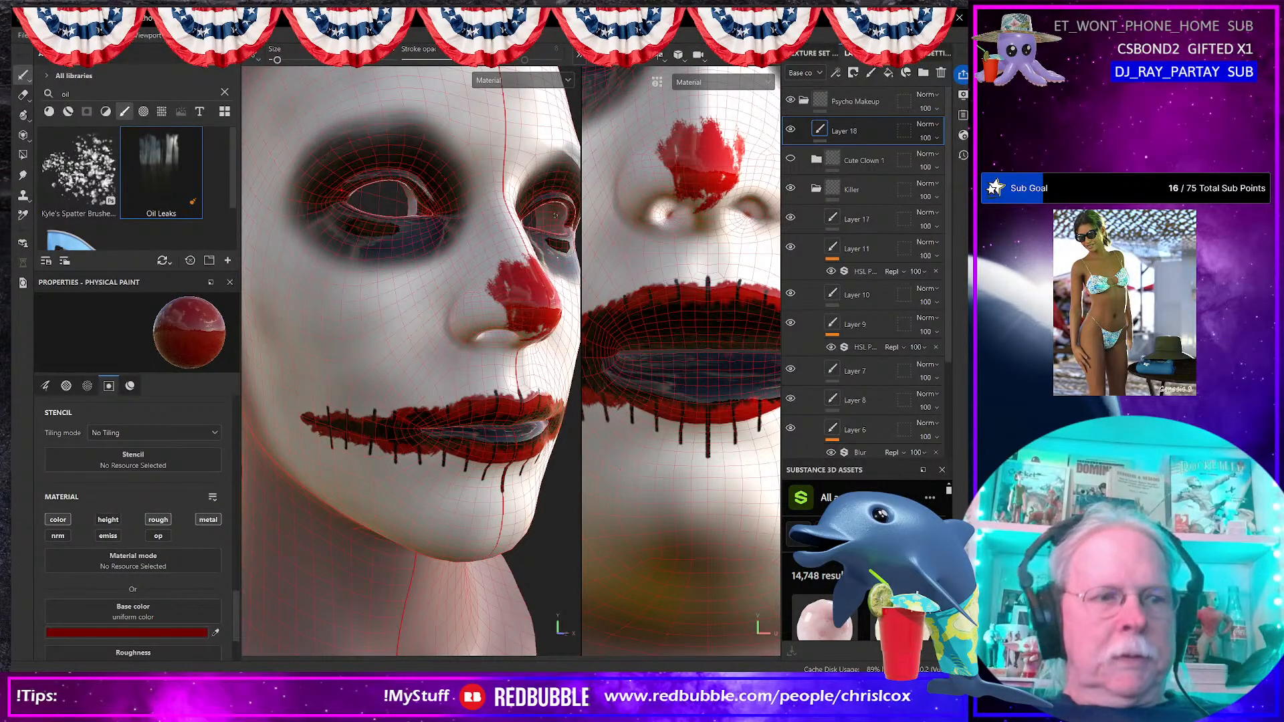
Step: Restart Substance 3D Painter, dismiss its home screen, and reopen the recent project Psycho Clown Makeup.spp
{"action": "left_click", "coordinate": [960, 19]}
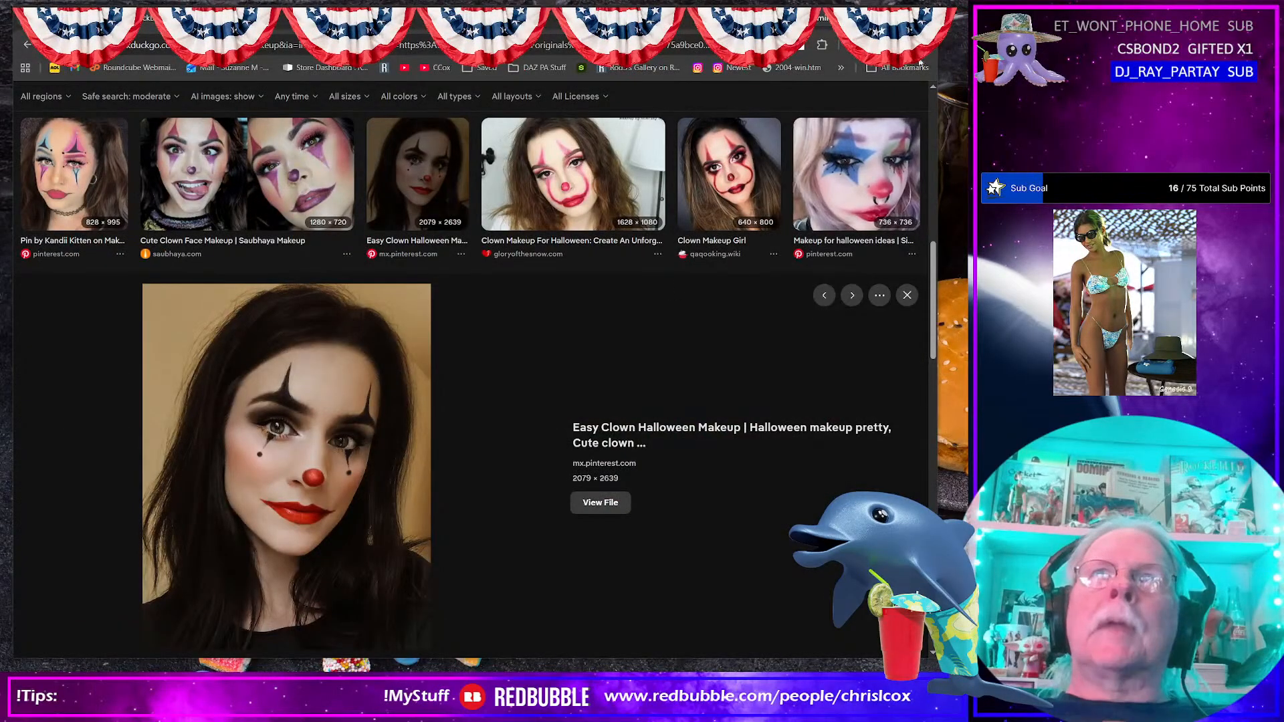
{"action": "left_click", "coordinate": [881, 19]}
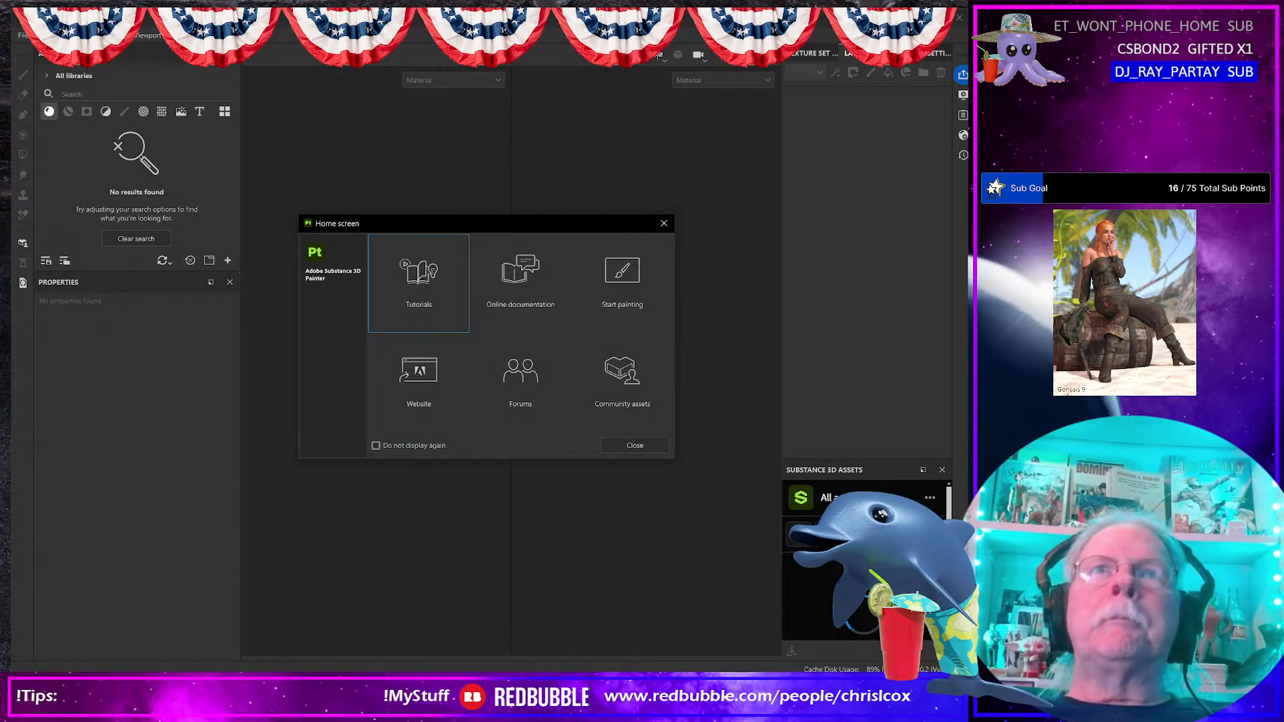
{"action": "left_click", "coordinate": [664, 224]}
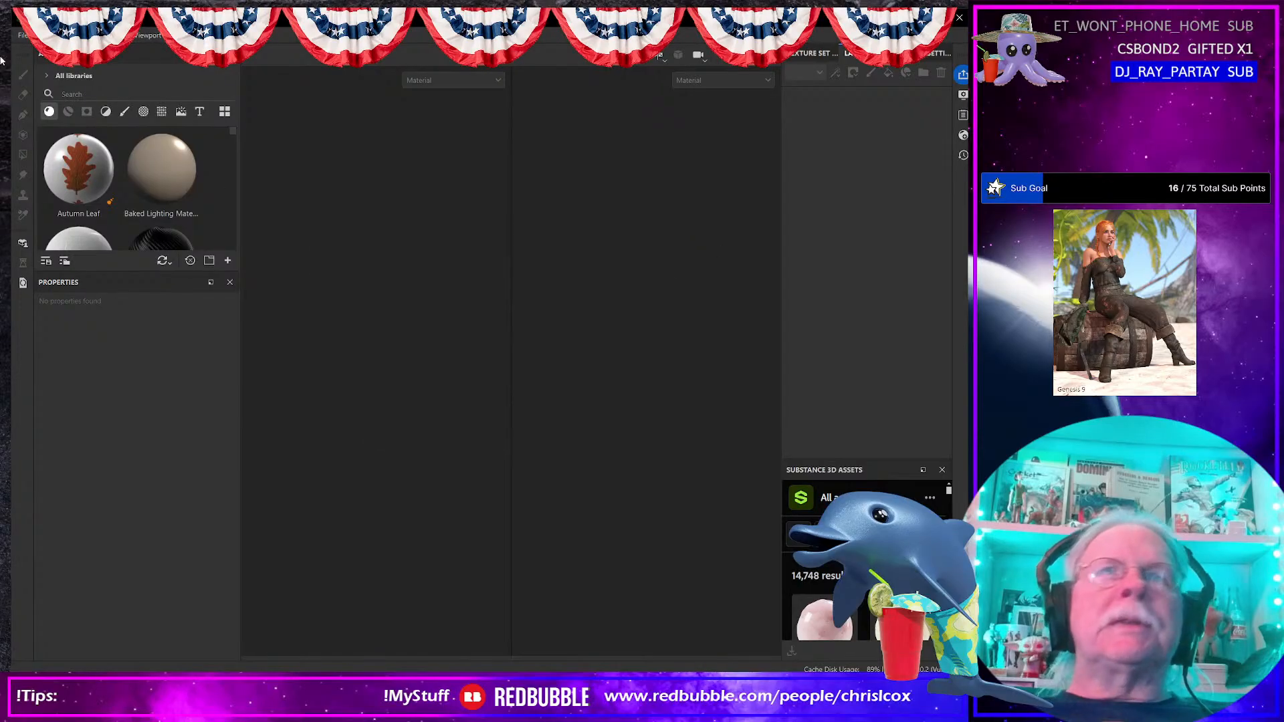
{"action": "left_click", "coordinate": [25, 37]}
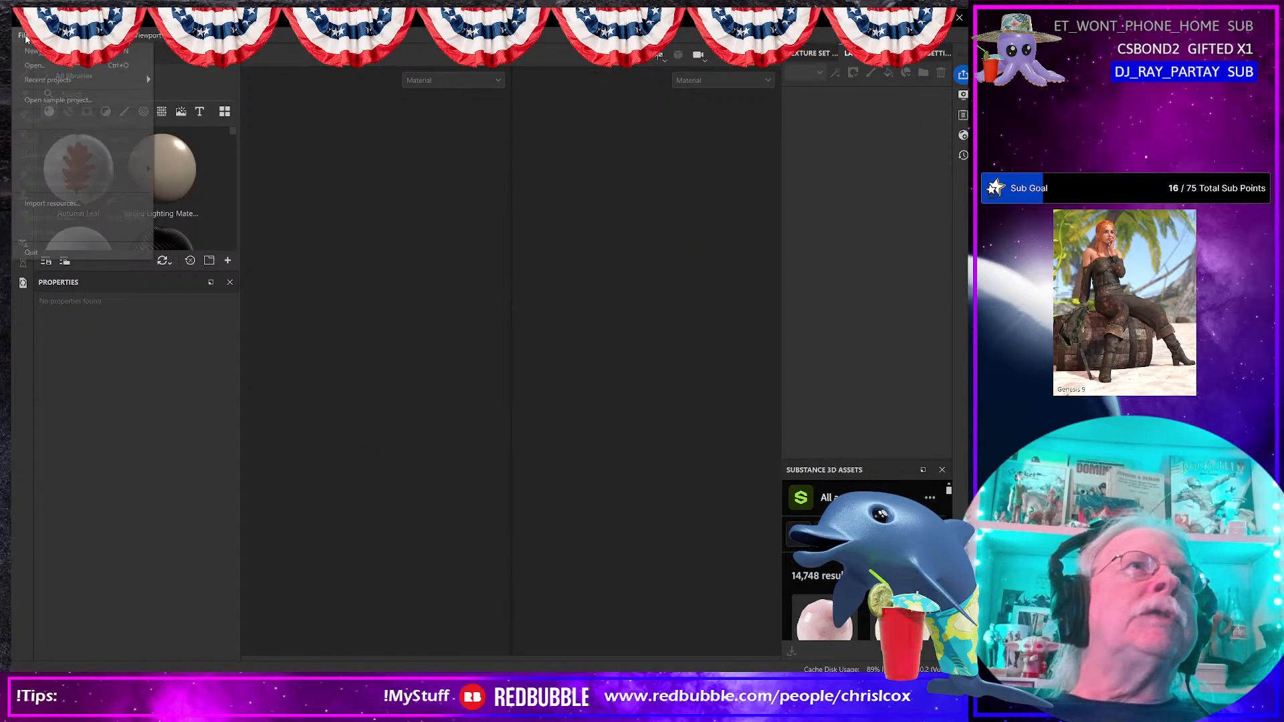
{"action": "mouse_move", "coordinate": [51, 81]}
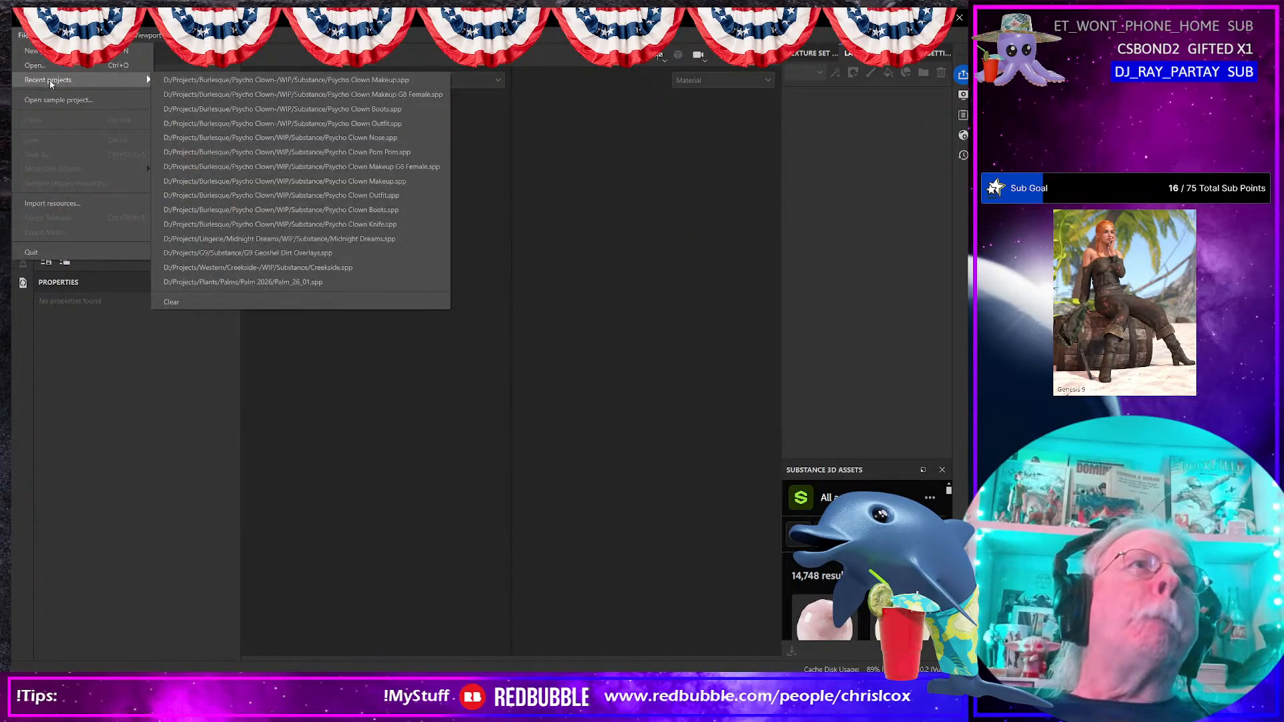
{"action": "left_click", "coordinate": [354, 81]}
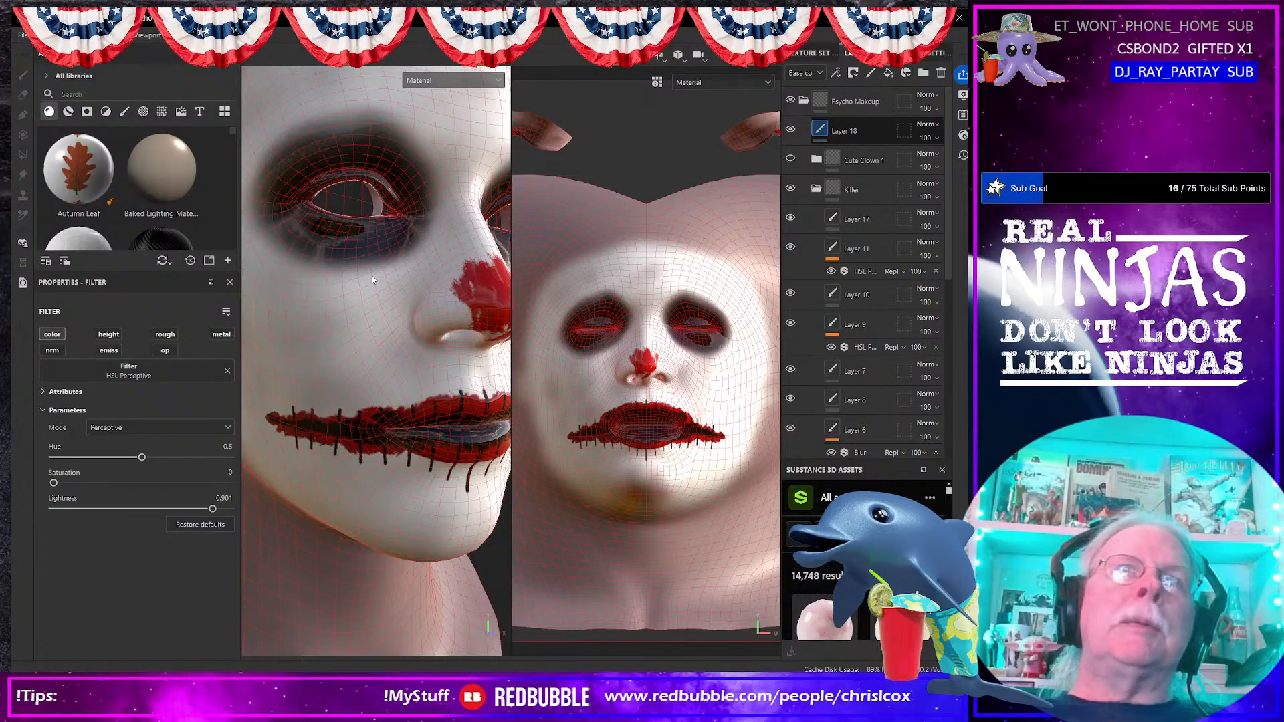
Step: Search the brushes for leak, choose the Oil Leaks brush for Layer 18, then test it under the eye and undo the stroke
{"action": "key", "text": "1"}
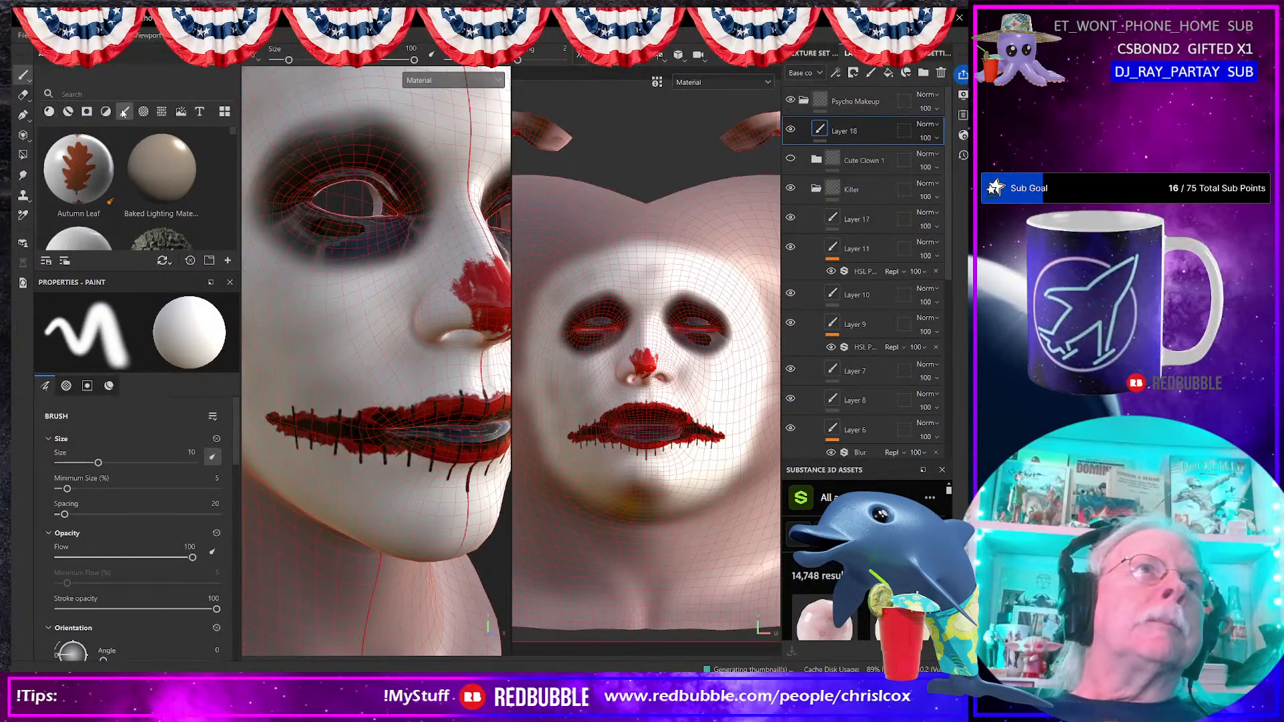
{"action": "left_click", "coordinate": [141, 93]}
{"action": "type", "text": "leak"}
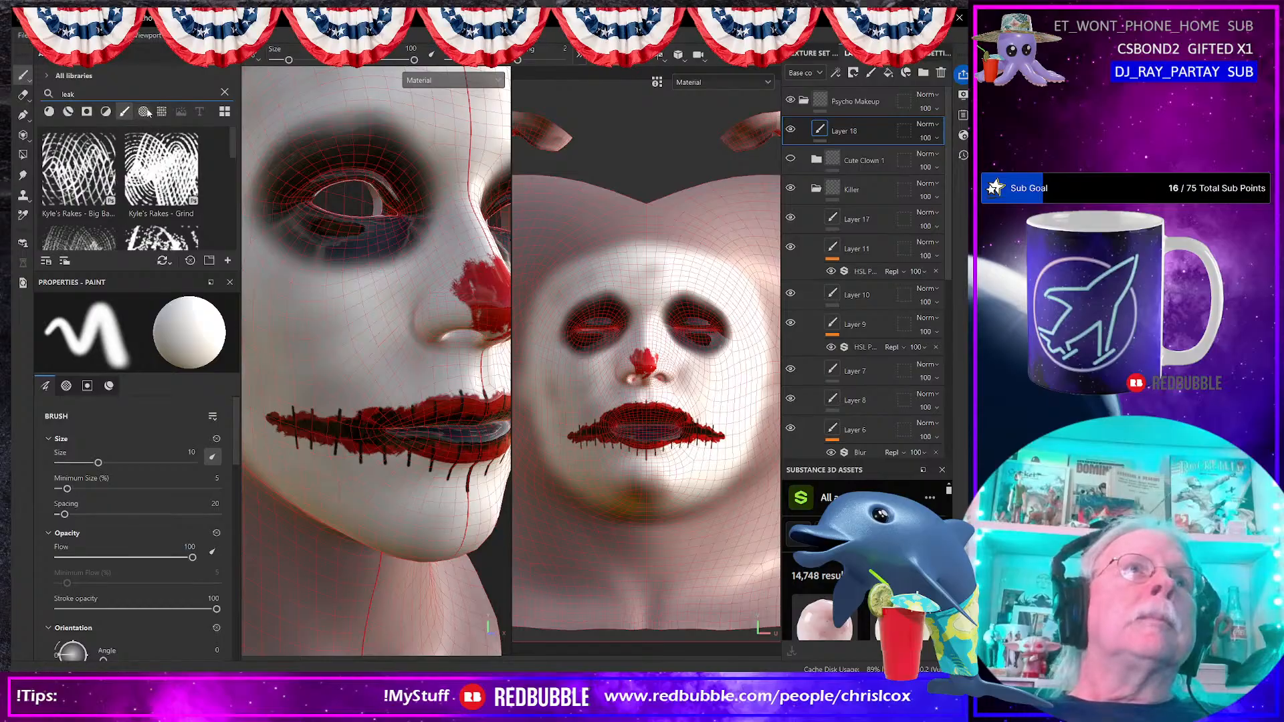
{"action": "scroll", "coordinate": [159, 196], "scroll_direction": "down", "scroll_amount": 5}
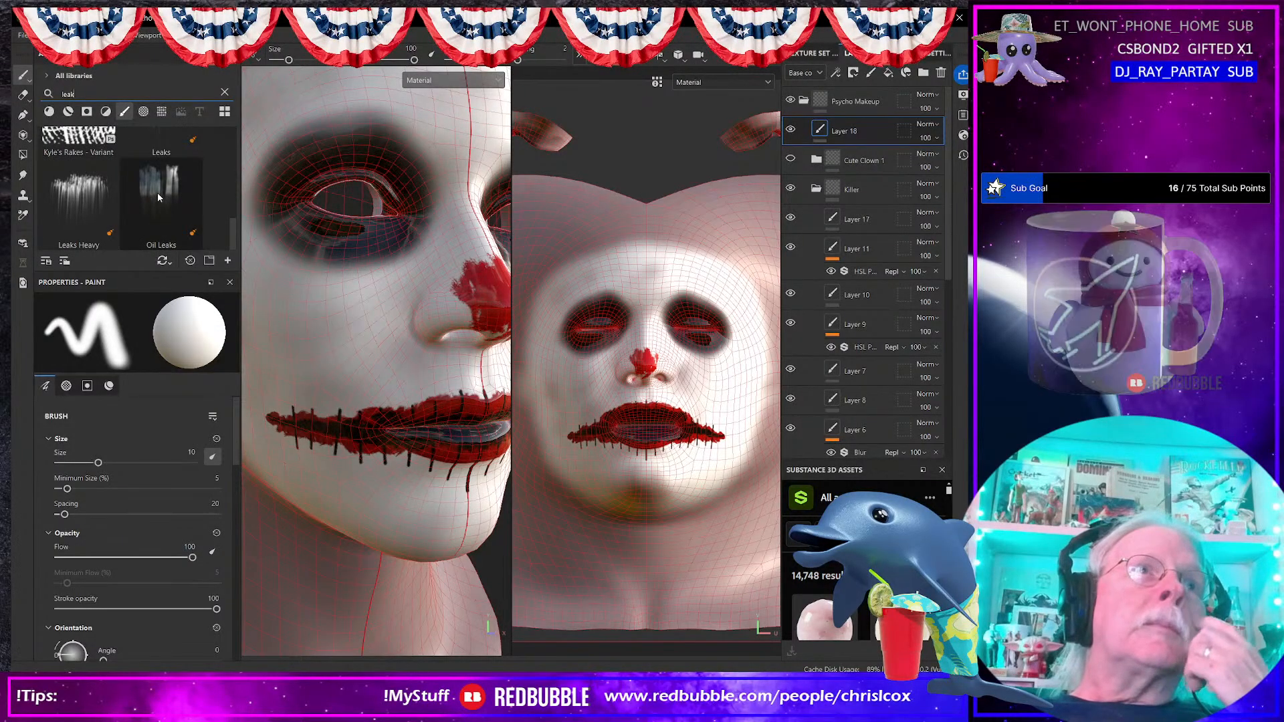
{"action": "left_click", "coordinate": [157, 192]}
{"action": "left_click", "coordinate": [316, 255]}
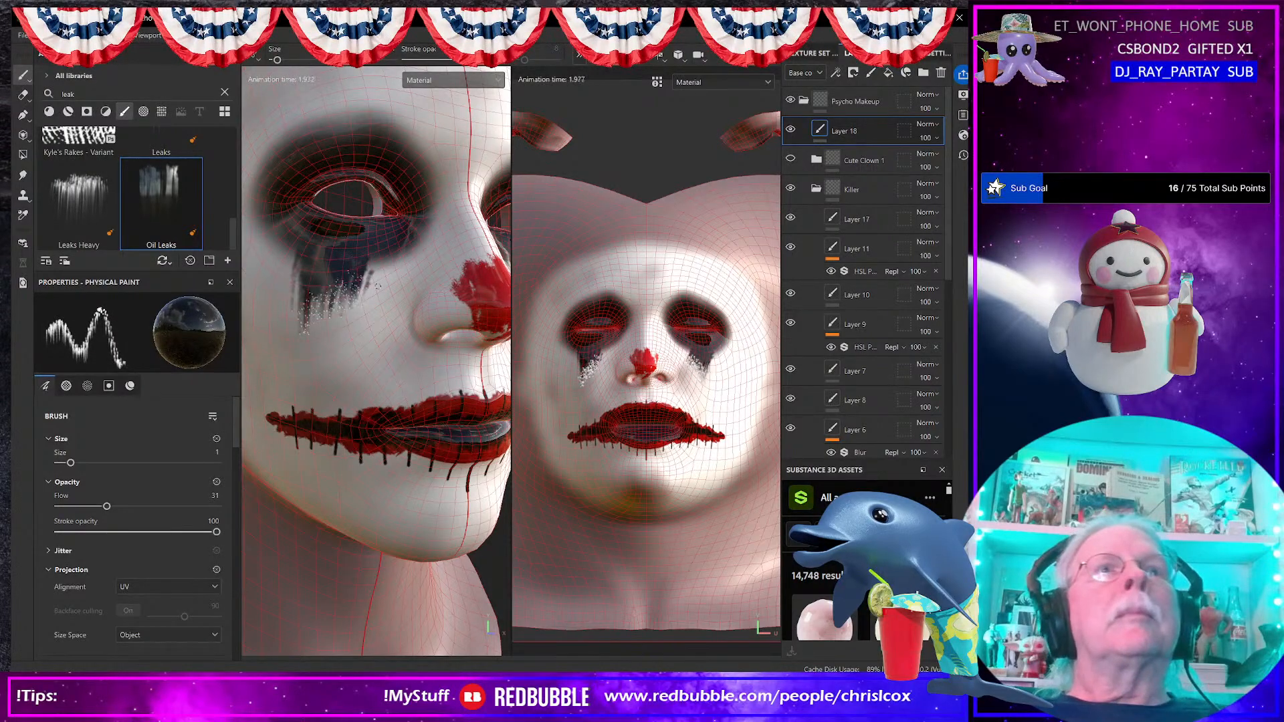
{"action": "key", "text": "ctrl+z"}
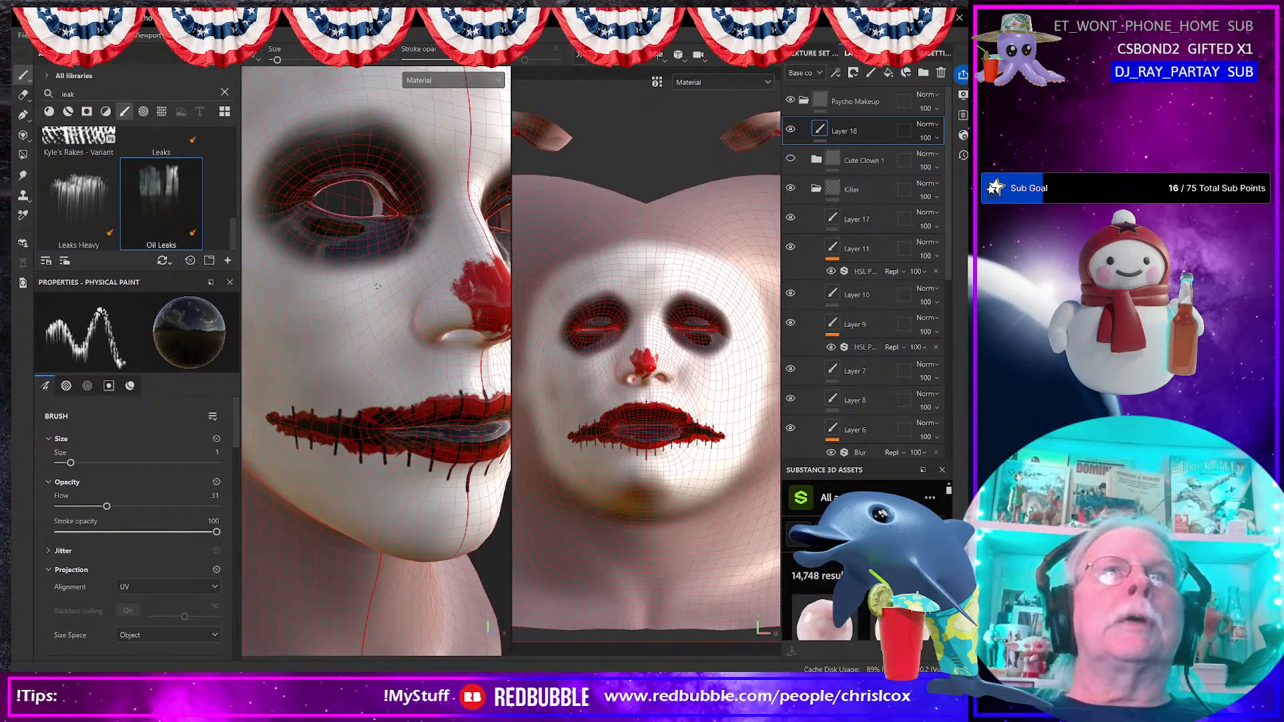
Step: Set the Oil Leaks brush's base color to dark red 6E0000
{"action": "scroll", "coordinate": [160, 455], "scroll_direction": "down", "scroll_amount": 10}
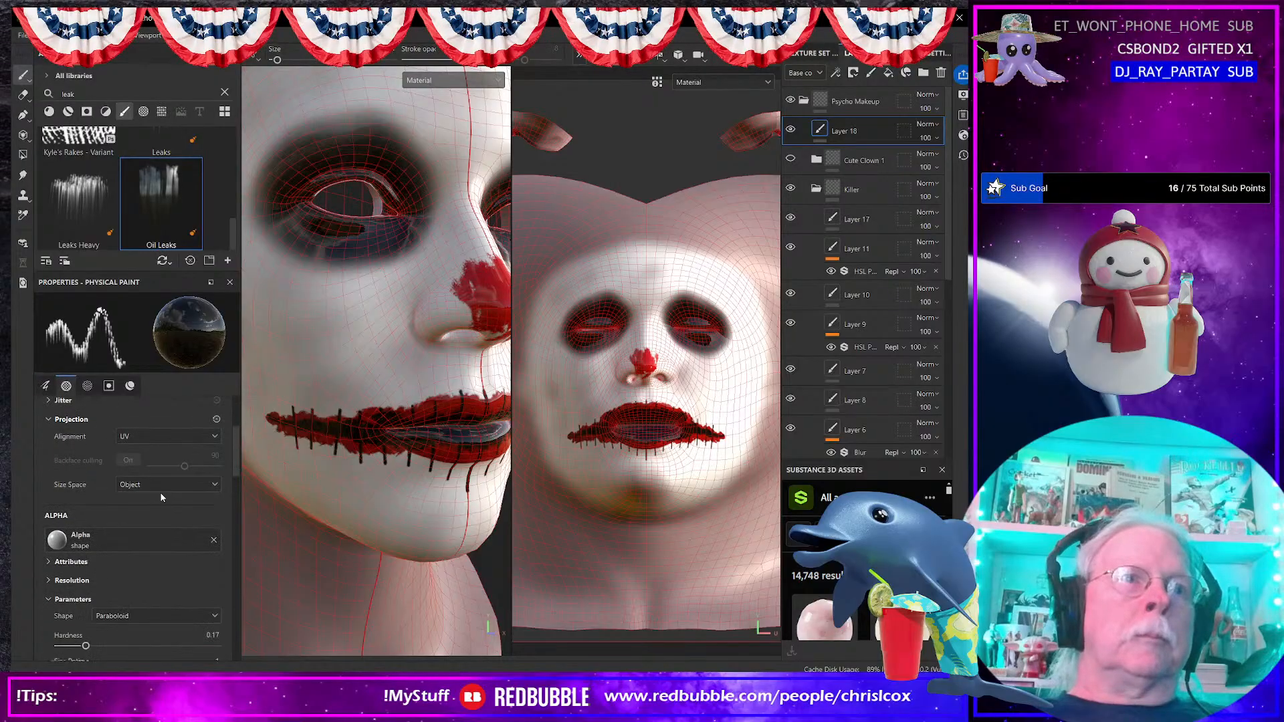
{"action": "scroll", "coordinate": [164, 501], "scroll_direction": "down", "scroll_amount": 10}
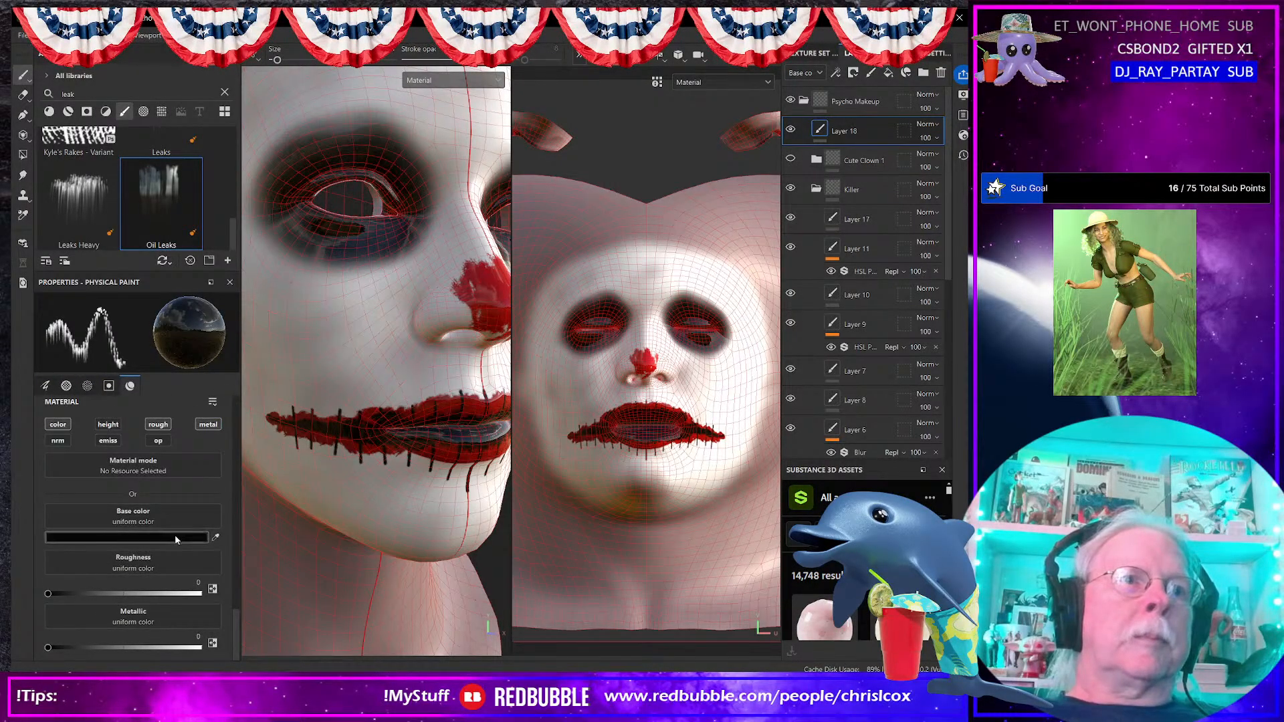
{"action": "left_click", "coordinate": [175, 538]}
{"action": "left_click", "coordinate": [319, 511]}
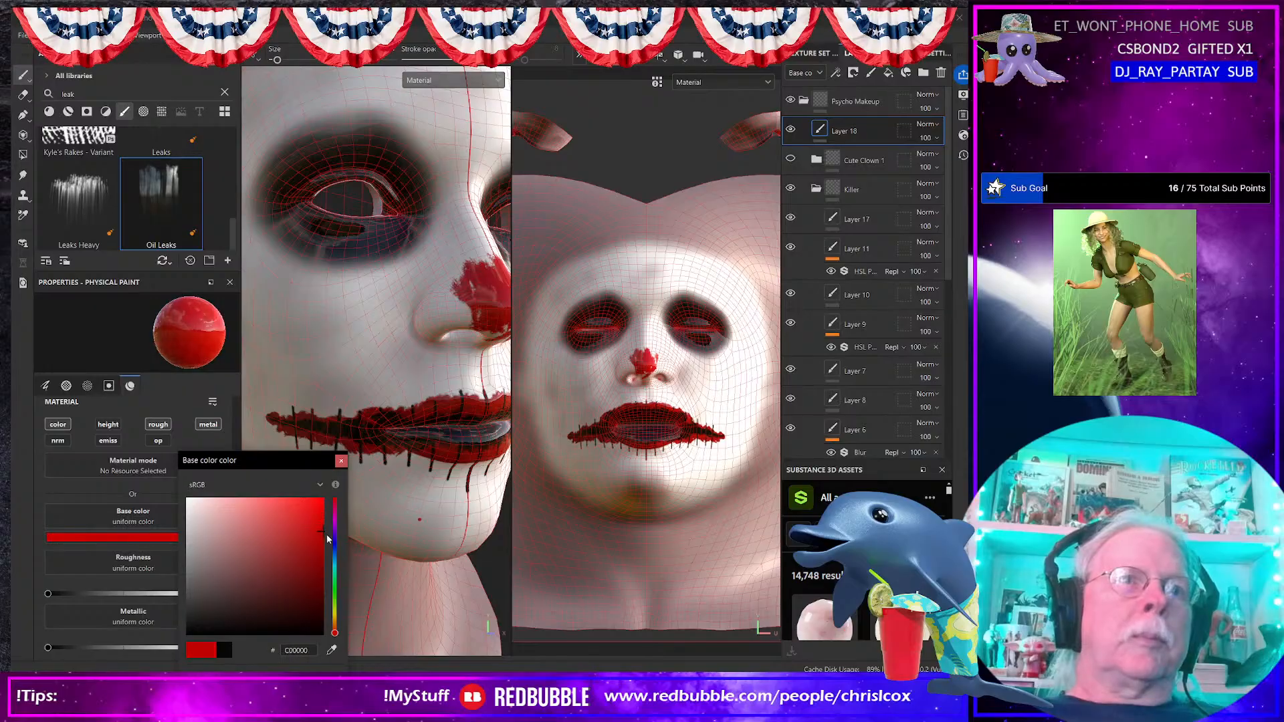
{"action": "left_click_drag", "start_coordinate": [328, 536], "coordinate": [328, 572]}
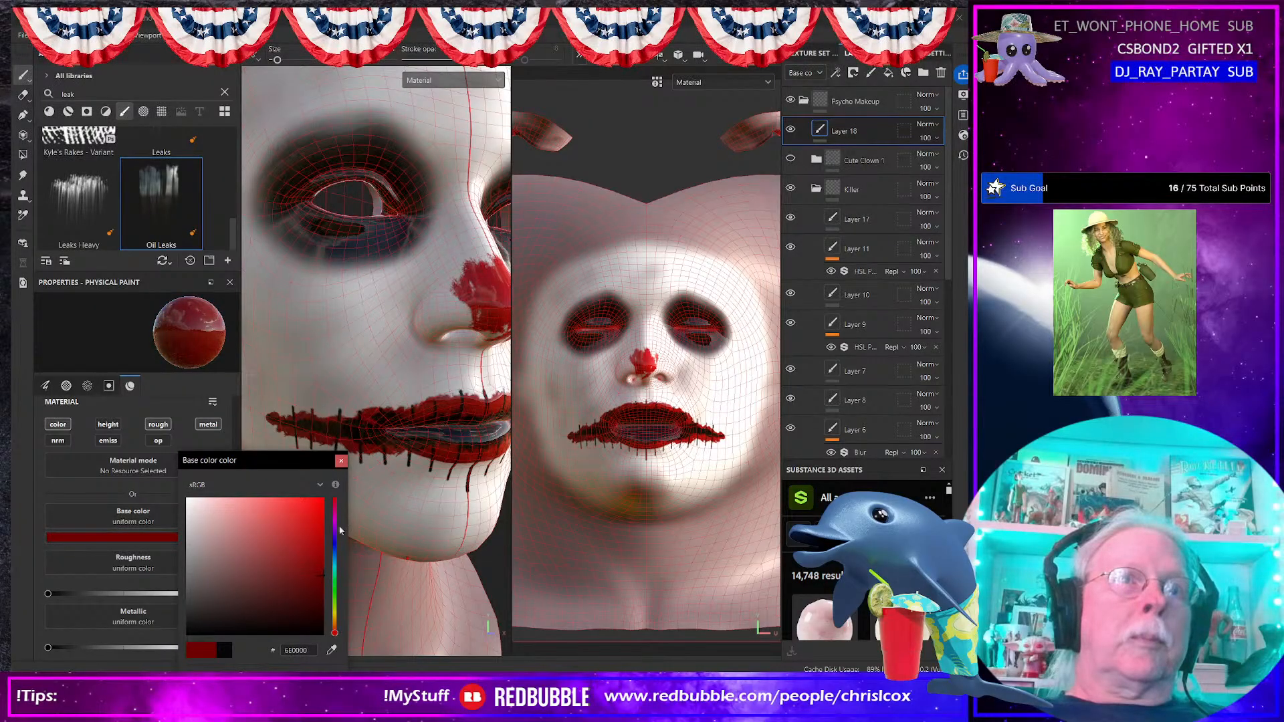
Step: Try dark red Oil Leaks drips along the lower eyelid on Layer 18, undoing the stroke that runs beside the nose
{"action": "left_click", "coordinate": [310, 211]}
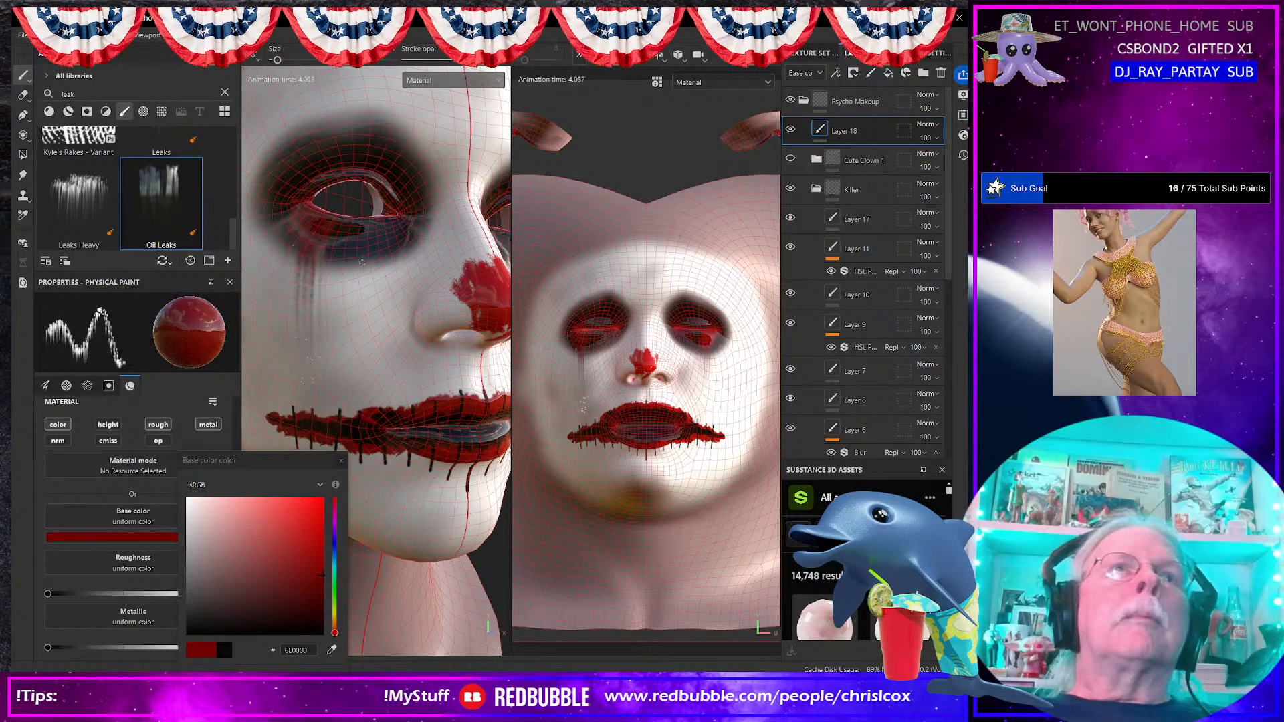
{"action": "scroll", "coordinate": [339, 255], "scroll_direction": "up", "scroll_amount": 2}
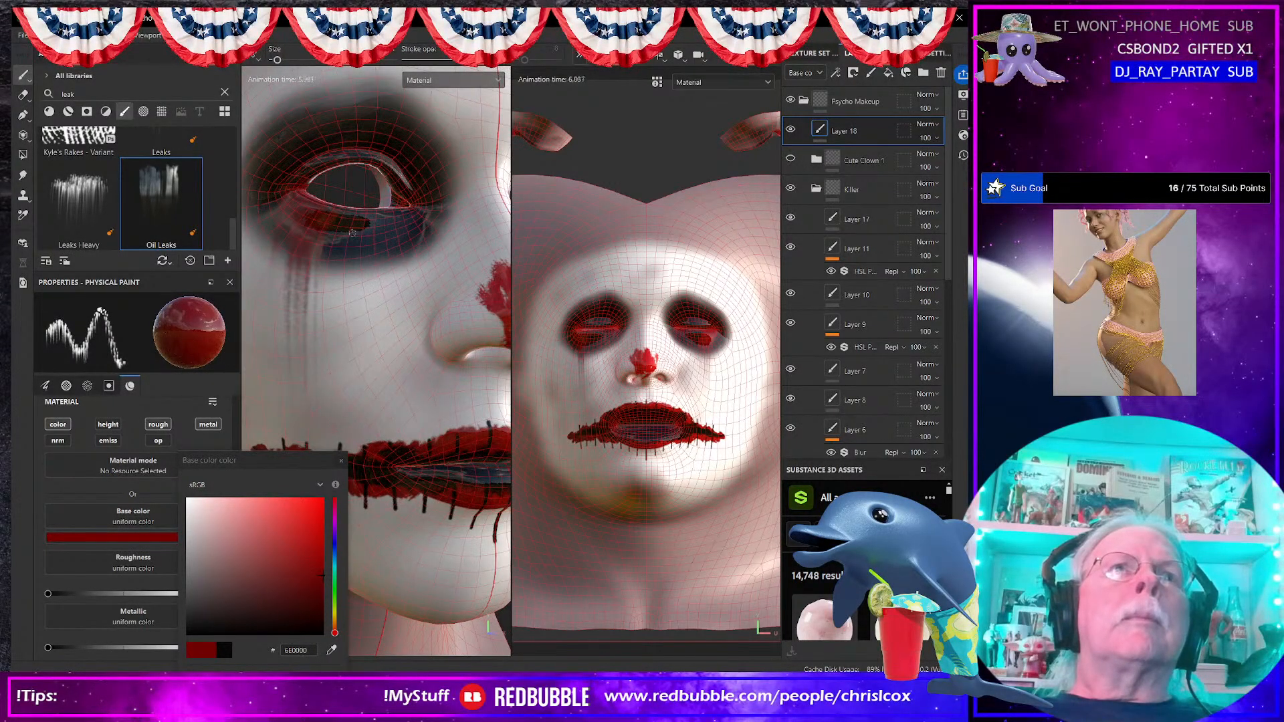
{"action": "left_click_drag", "start_coordinate": [347, 214], "coordinate": [394, 210]}
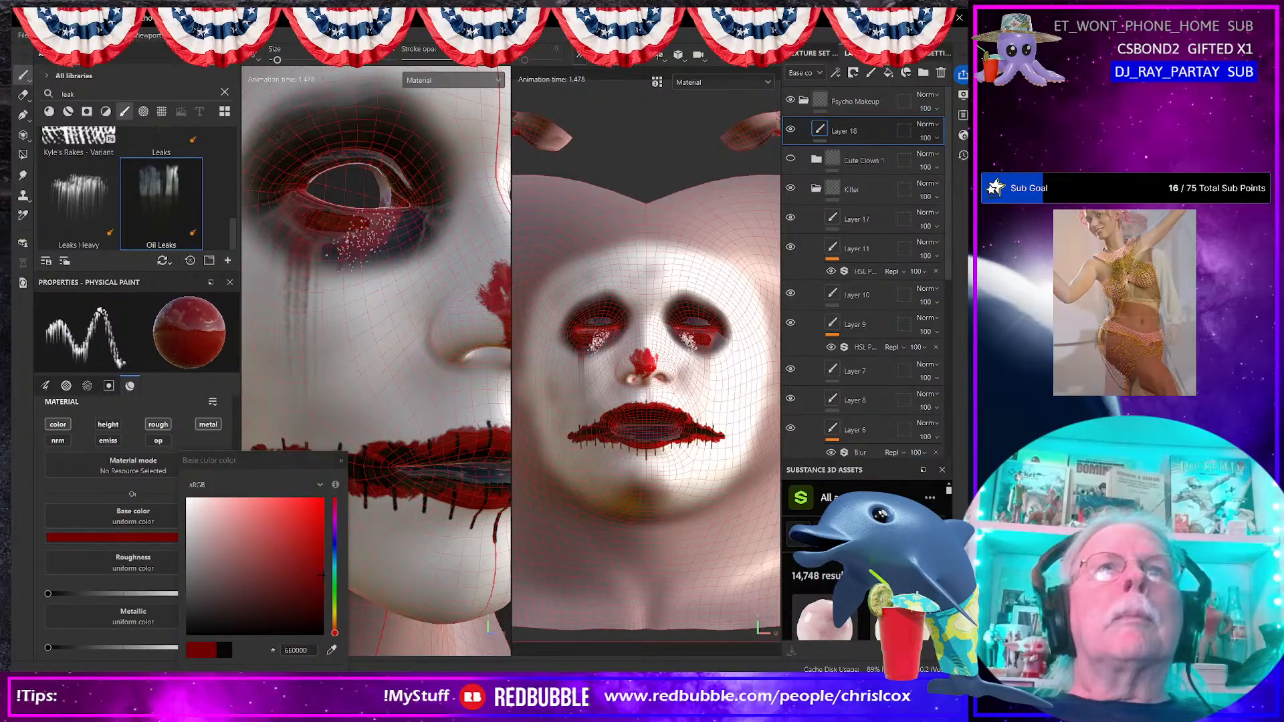
{"action": "left_click", "coordinate": [390, 219]}
{"action": "left_click", "coordinate": [391, 220]}
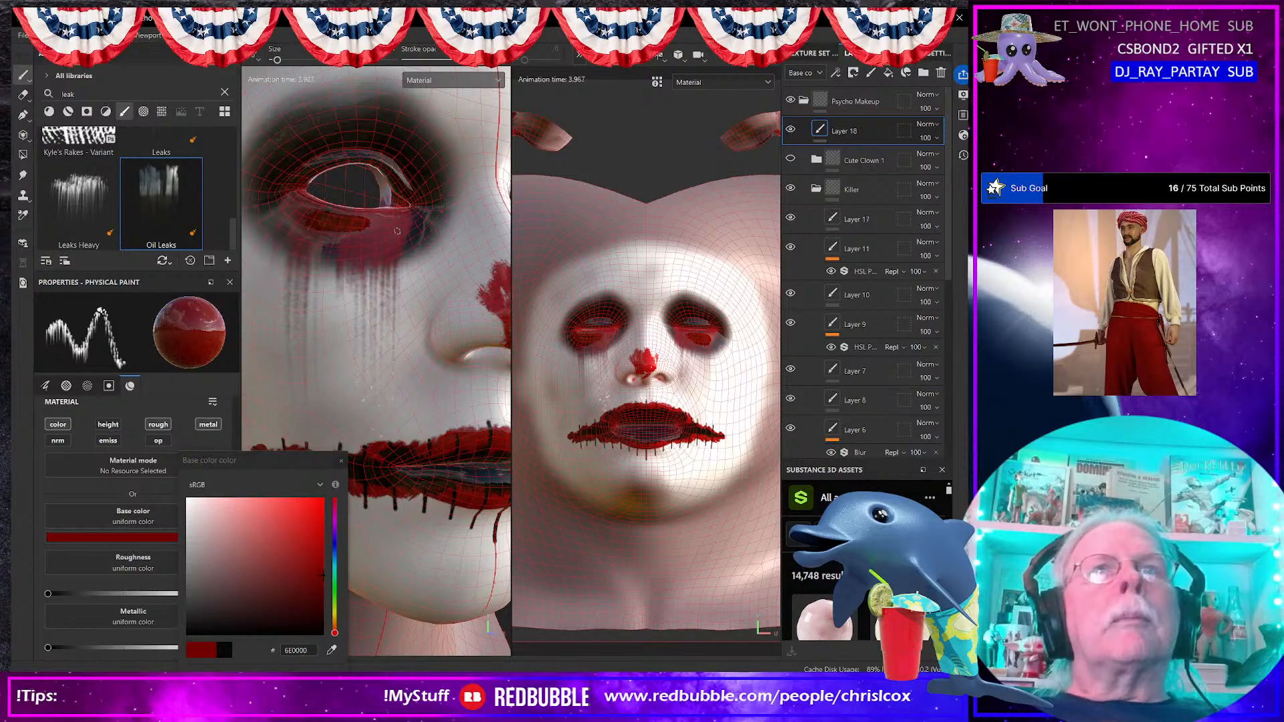
{"action": "scroll", "coordinate": [648, 376], "scroll_direction": "up", "scroll_amount": 3}
{"action": "mouse_move", "coordinate": [649, 375]}
{"action": "left_mouse_down", "text": "alt"}
{"action": "mouse_move", "coordinate": [679, 377]}
{"action": "mouse_move", "coordinate": [654, 377]}
{"action": "left_mouse_up", "text": "alt"}
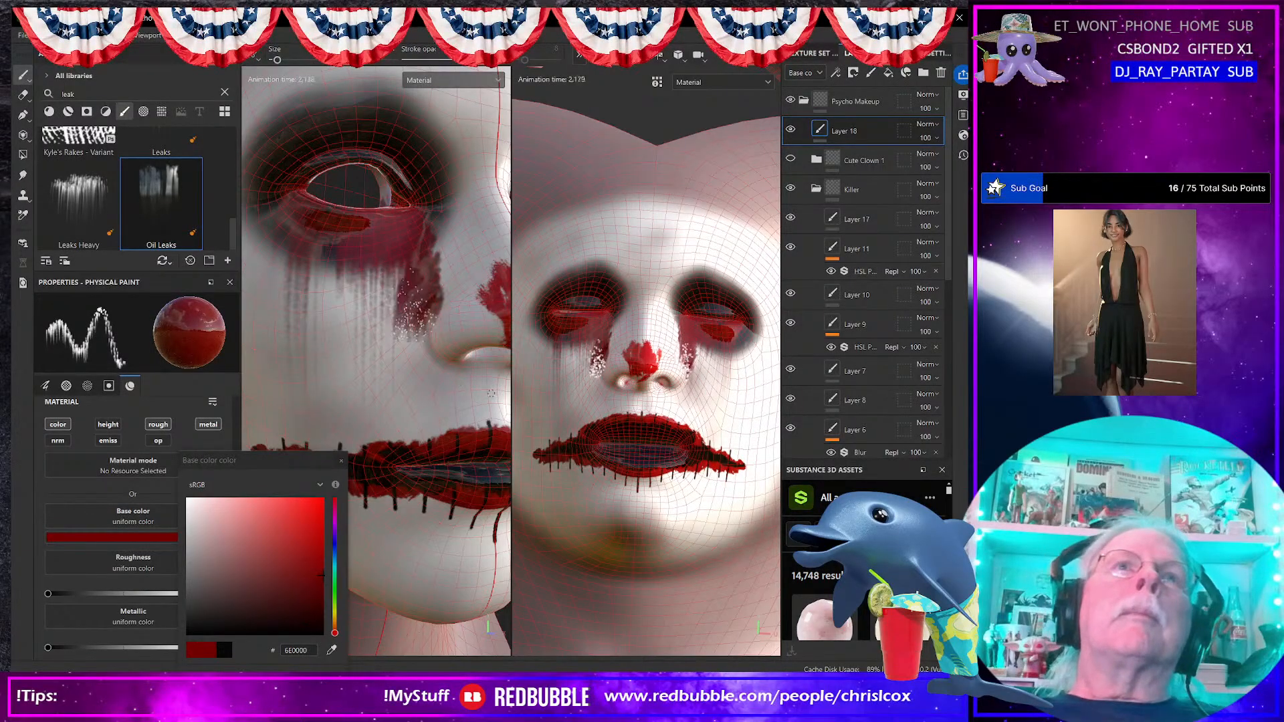
{"action": "key", "text": "ctrl+z"}
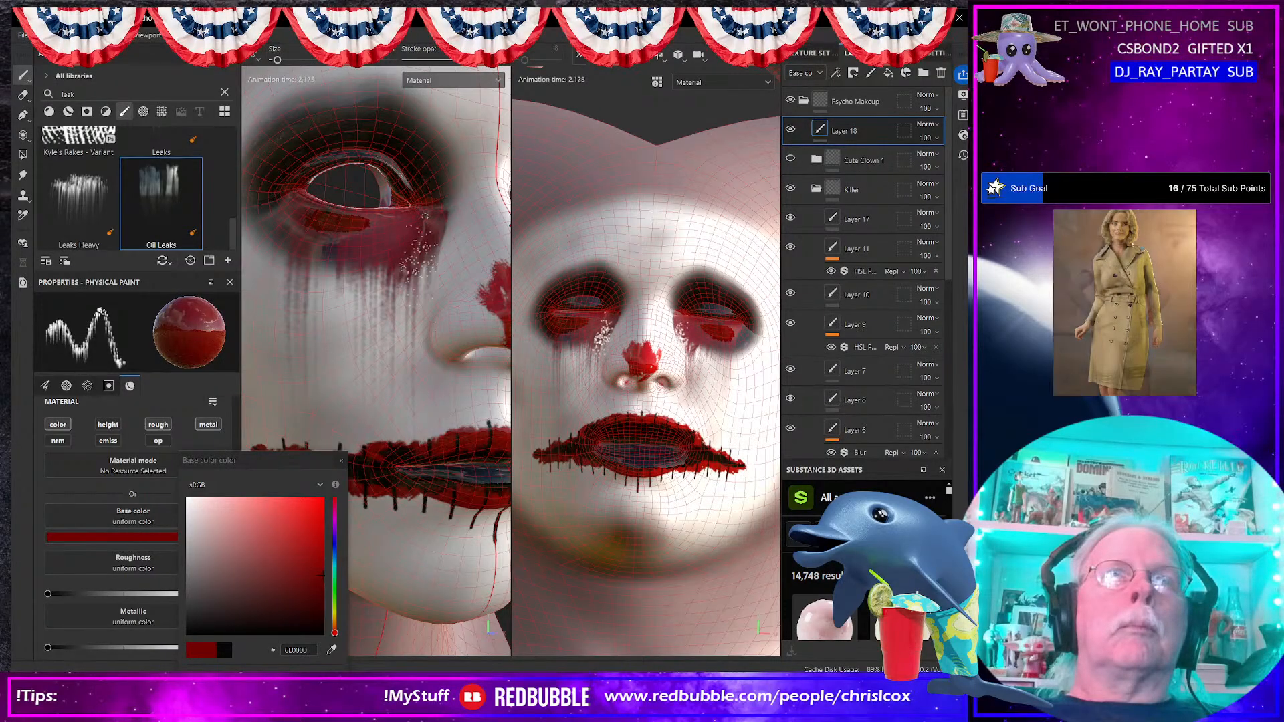
Step: Check the drips from a wider and slightly turned view, then undo all remaining Oil Leaks strokes under the eyes
{"action": "scroll", "coordinate": [621, 341], "scroll_direction": "down", "scroll_amount": 2}
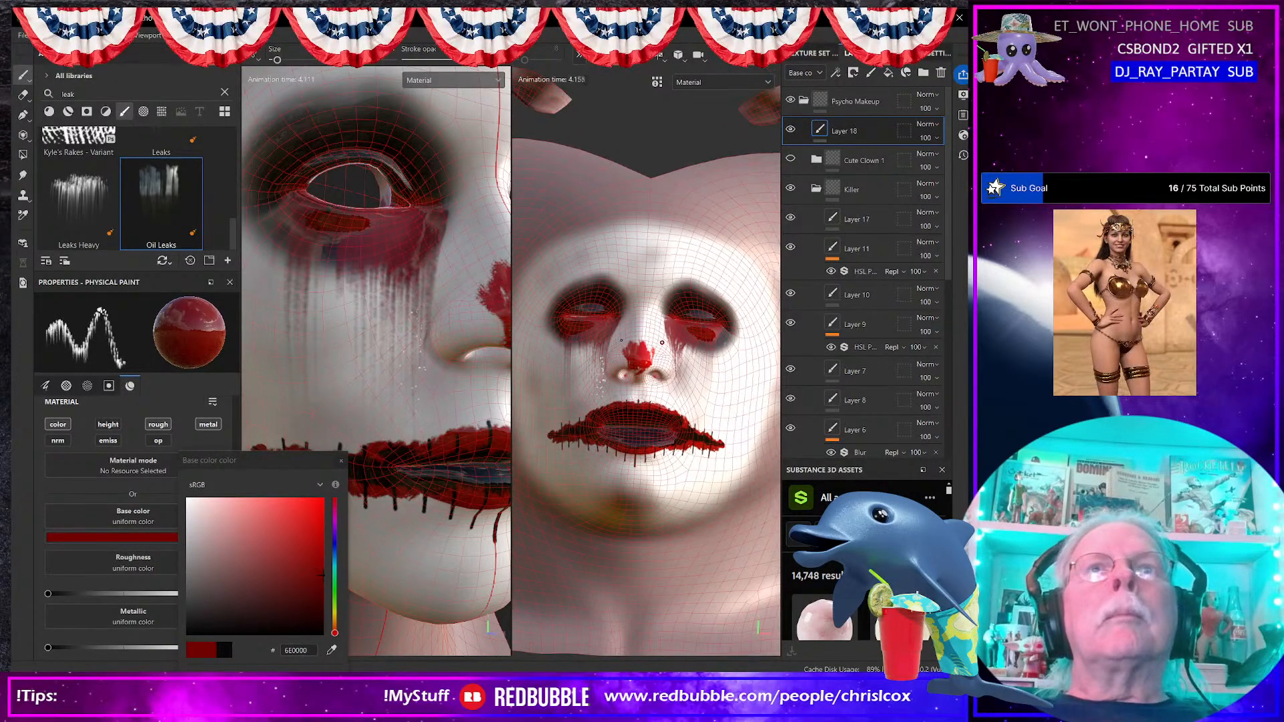
{"action": "scroll", "coordinate": [621, 340], "scroll_direction": "down", "scroll_amount": 3}
{"action": "left_click_drag", "start_coordinate": [621, 340], "coordinate": [582, 348], "text": "alt"}
{"action": "mouse_move", "coordinate": [372, 298]}
{"action": "left_mouse_down", "text": "alt"}
{"action": "mouse_move", "coordinate": [363, 358]}
{"action": "mouse_move", "coordinate": [363, 293]}
{"action": "left_mouse_up", "text": "alt"}
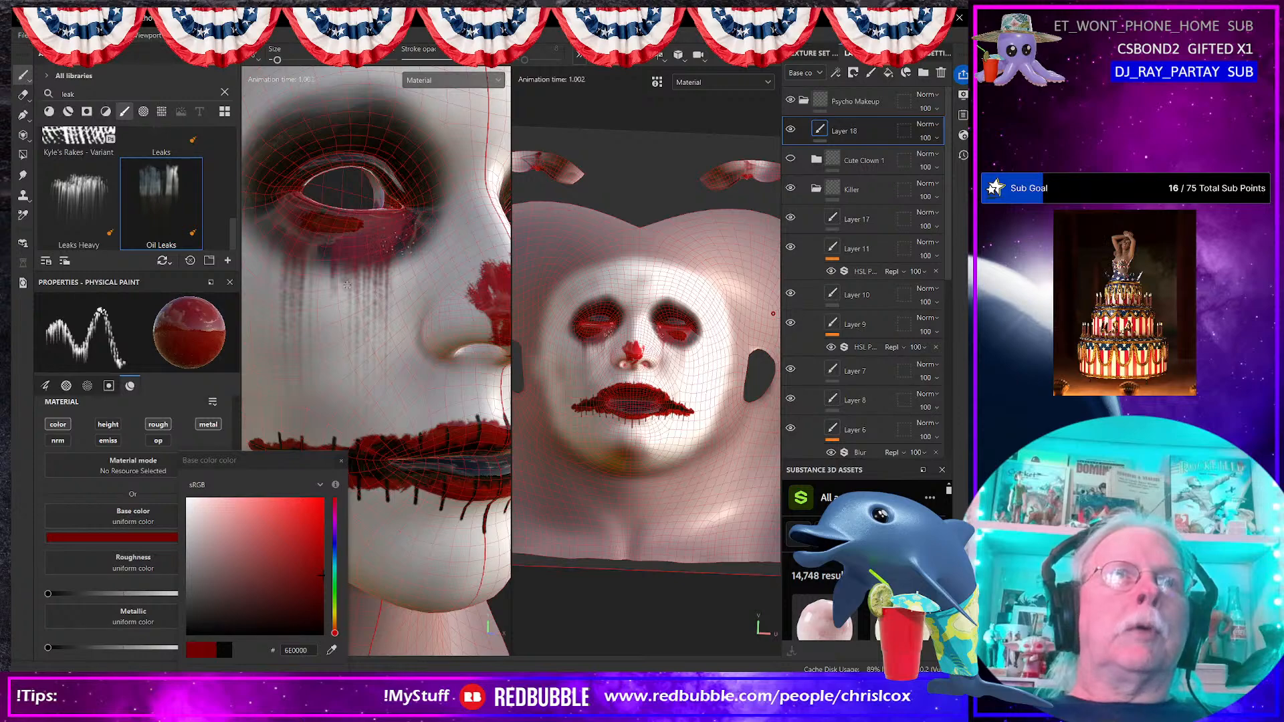
{"action": "key", "text": "ctrl+z"}
{"action": "key", "text": "ctrl+z"}
{"action": "key", "text": "ctrl+z"}
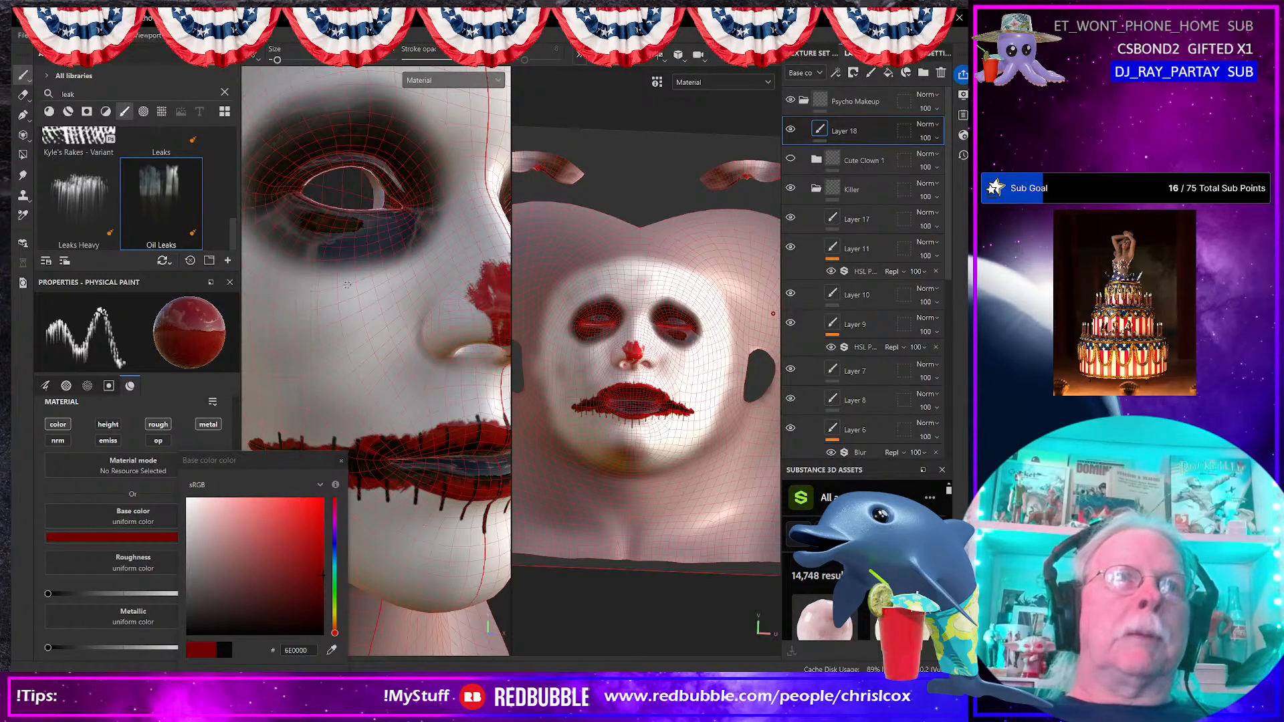
Step: Set the Oil Leaks brush size to 2.29
{"action": "scroll", "coordinate": [70, 484], "scroll_direction": "up", "scroll_amount": 5}
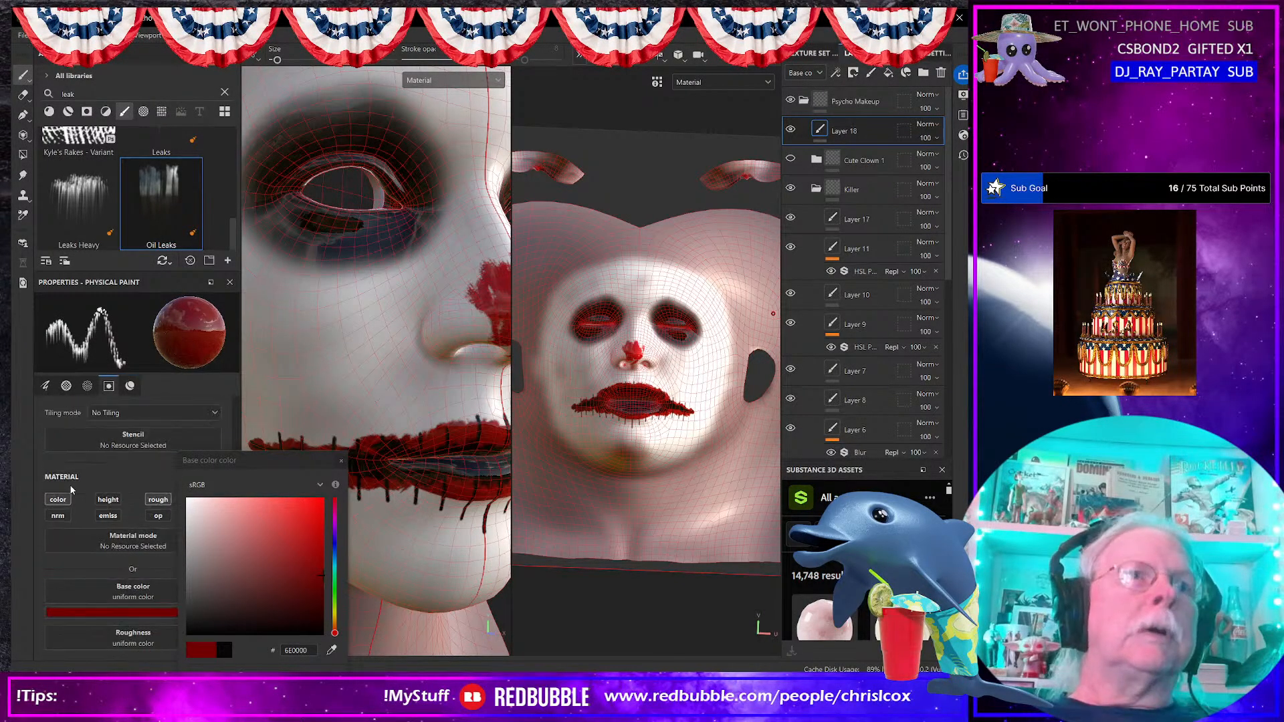
{"action": "scroll", "coordinate": [180, 507], "scroll_direction": "up", "scroll_amount": 5}
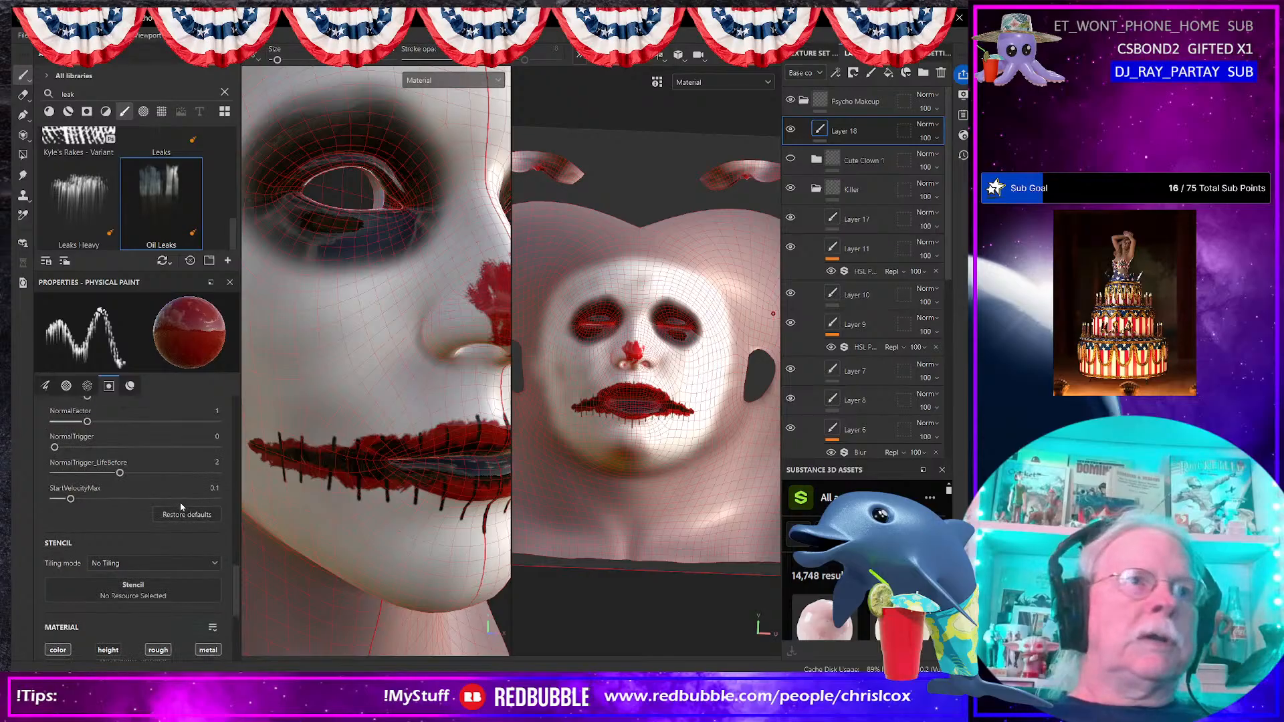
{"action": "scroll", "coordinate": [179, 503], "scroll_direction": "up", "scroll_amount": 3}
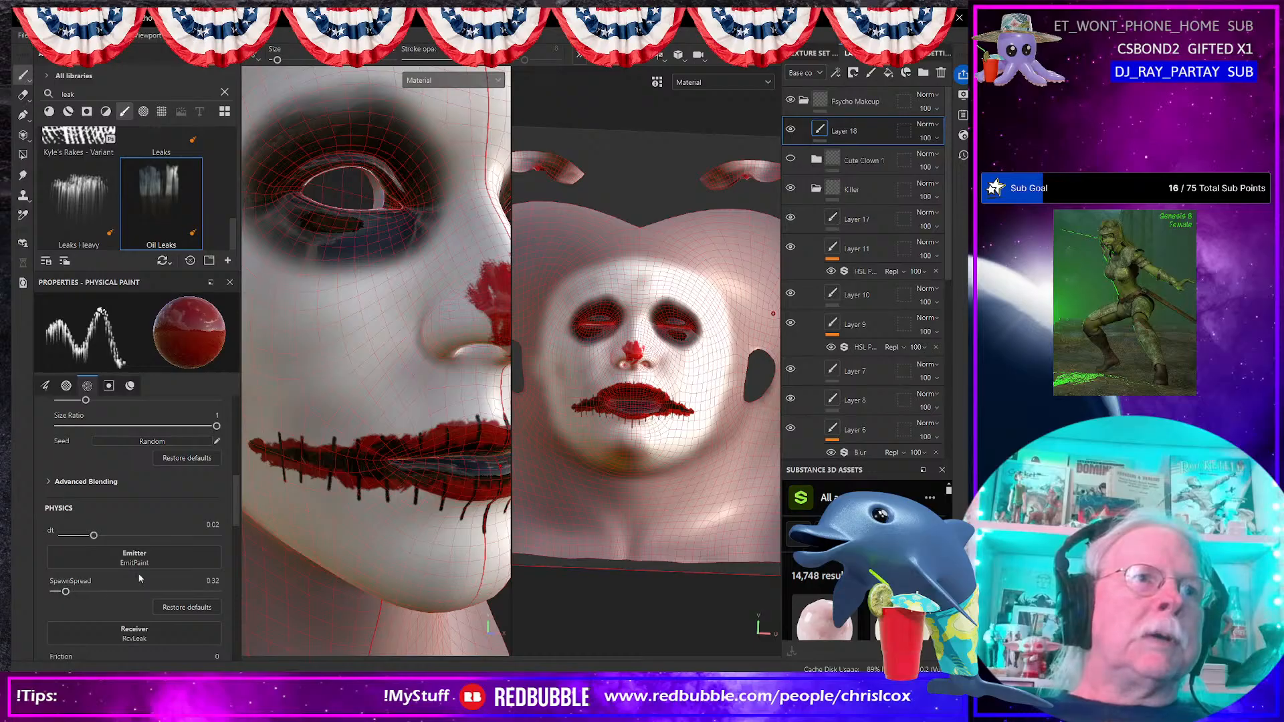
{"action": "scroll", "coordinate": [133, 573], "scroll_direction": "up", "scroll_amount": 1}
{"action": "scroll", "coordinate": [151, 572], "scroll_direction": "up", "scroll_amount": 1}
{"action": "scroll", "coordinate": [117, 487], "scroll_direction": "up", "scroll_amount": 5}
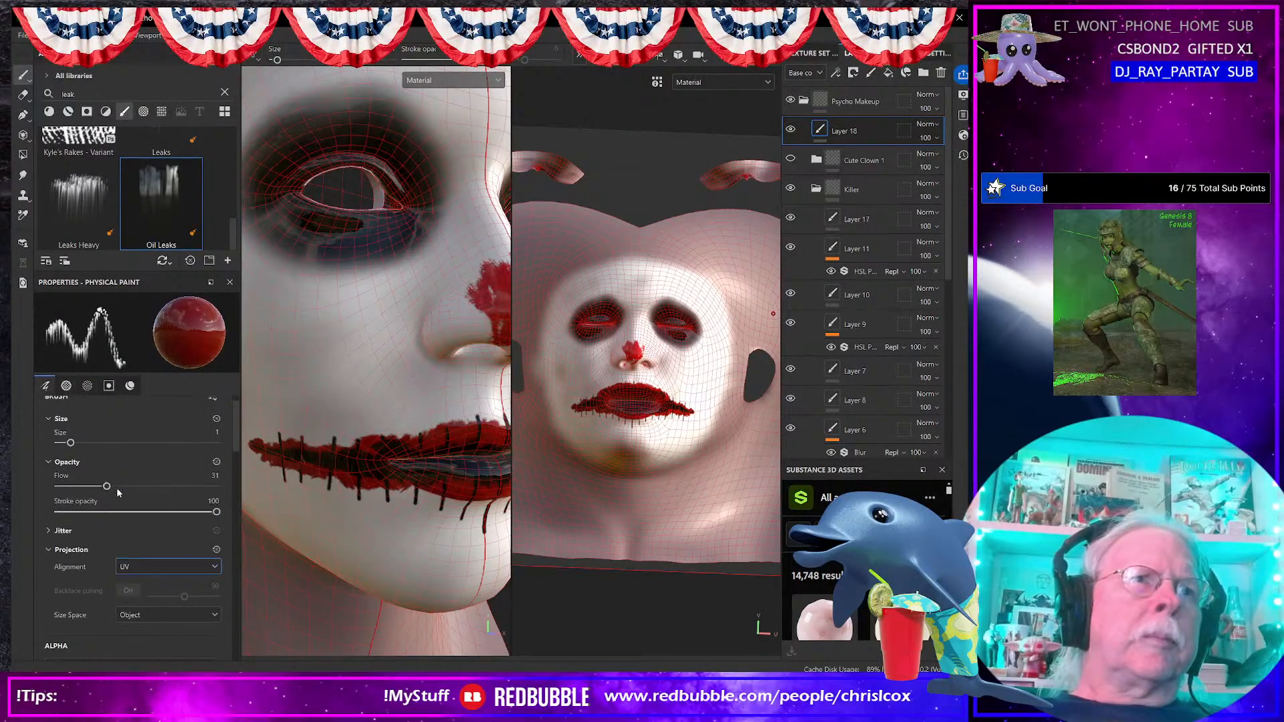
{"action": "left_click_drag", "start_coordinate": [70, 443], "coordinate": [72, 442]}
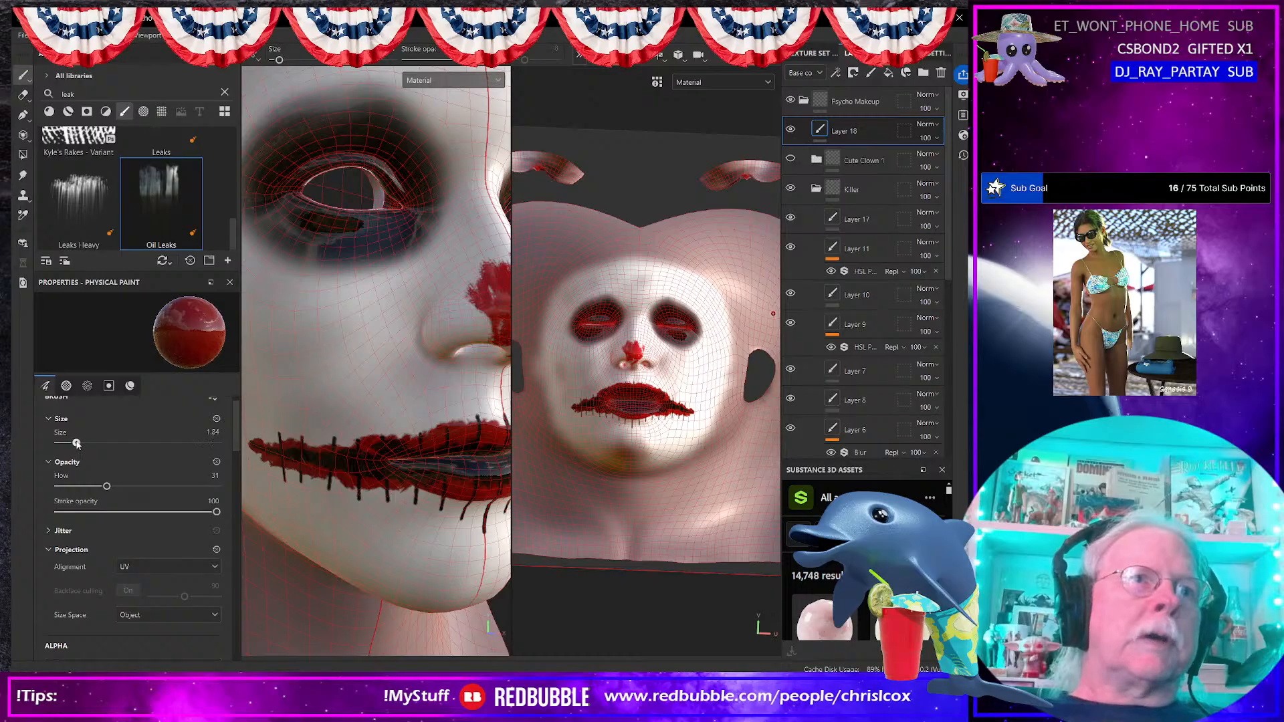
Step: Try larger dark red Oil Leaks drips under the eyes on Layer 18, then undo both strokes
{"action": "left_click_drag", "start_coordinate": [292, 200], "coordinate": [323, 222]}
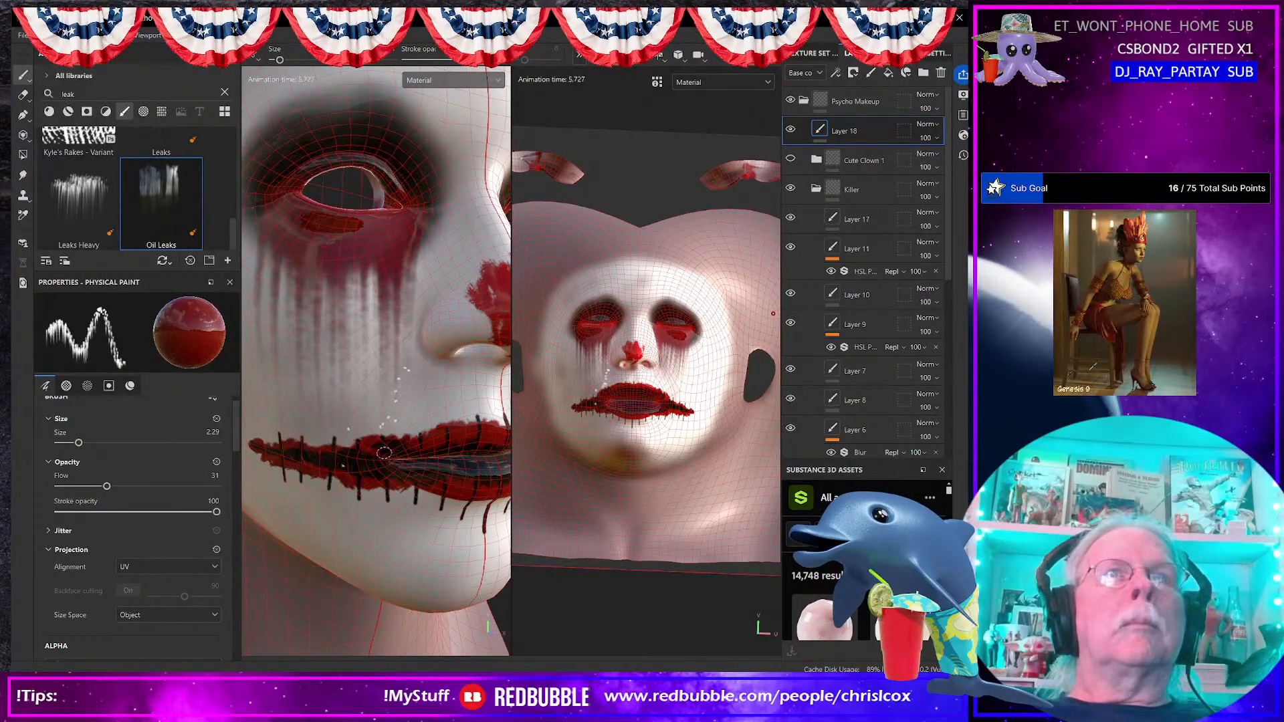
{"action": "scroll", "coordinate": [385, 453], "scroll_direction": "down", "scroll_amount": 10}
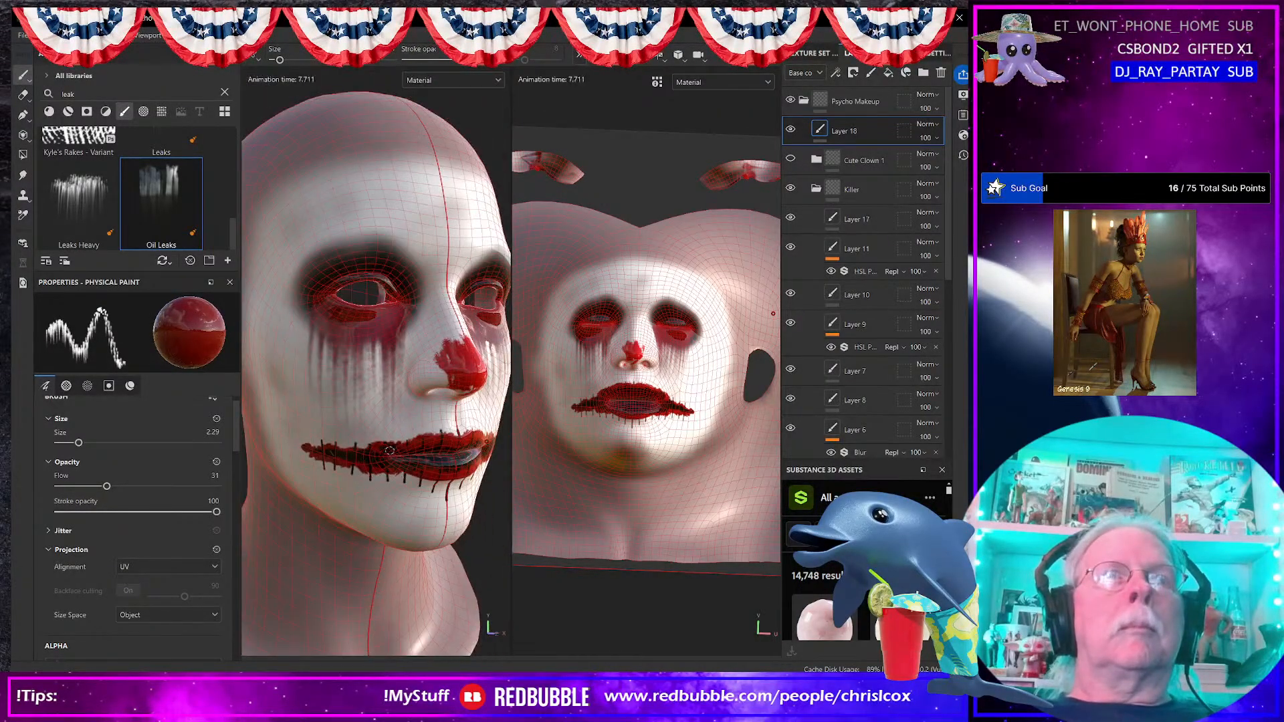
{"action": "left_click_drag", "start_coordinate": [406, 455], "coordinate": [376, 445], "text": "alt"}
{"action": "left_click_drag", "start_coordinate": [309, 307], "coordinate": [374, 310]}
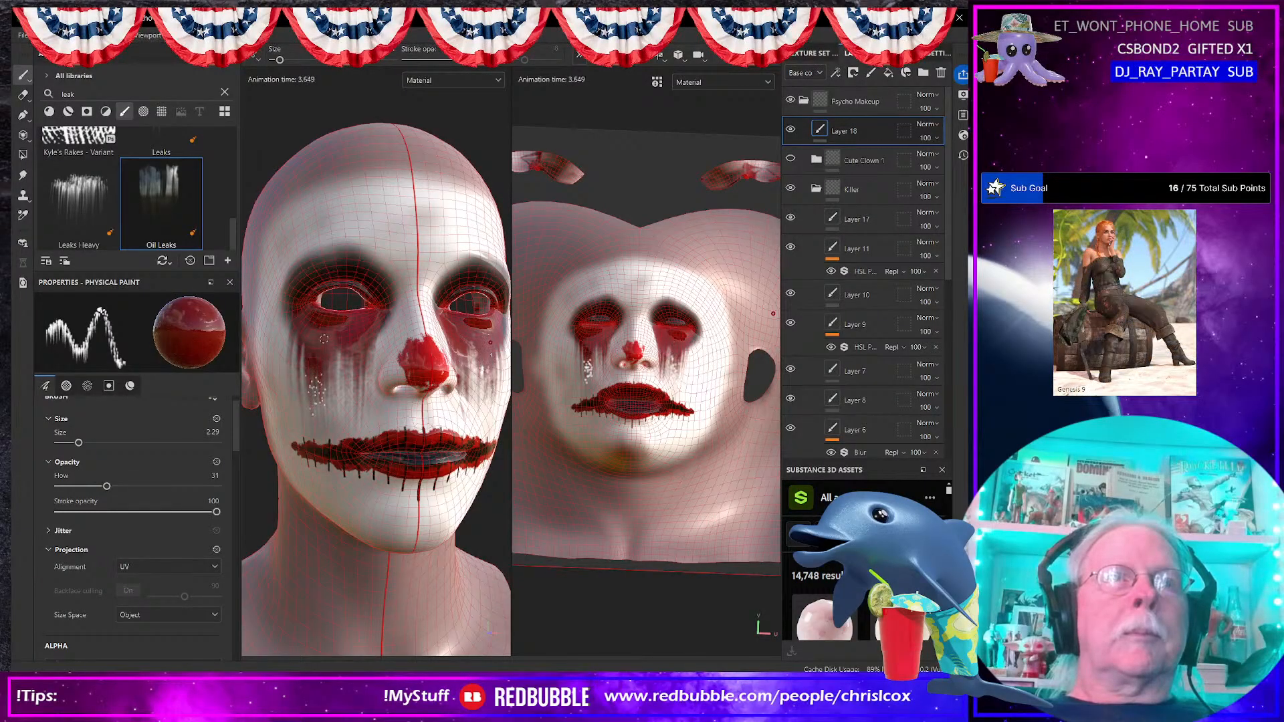
{"action": "left_click_drag", "start_coordinate": [376, 312], "coordinate": [389, 358], "text": "alt"}
{"action": "key", "text": "ctrl+z"}
{"action": "key", "text": "ctrl+z"}
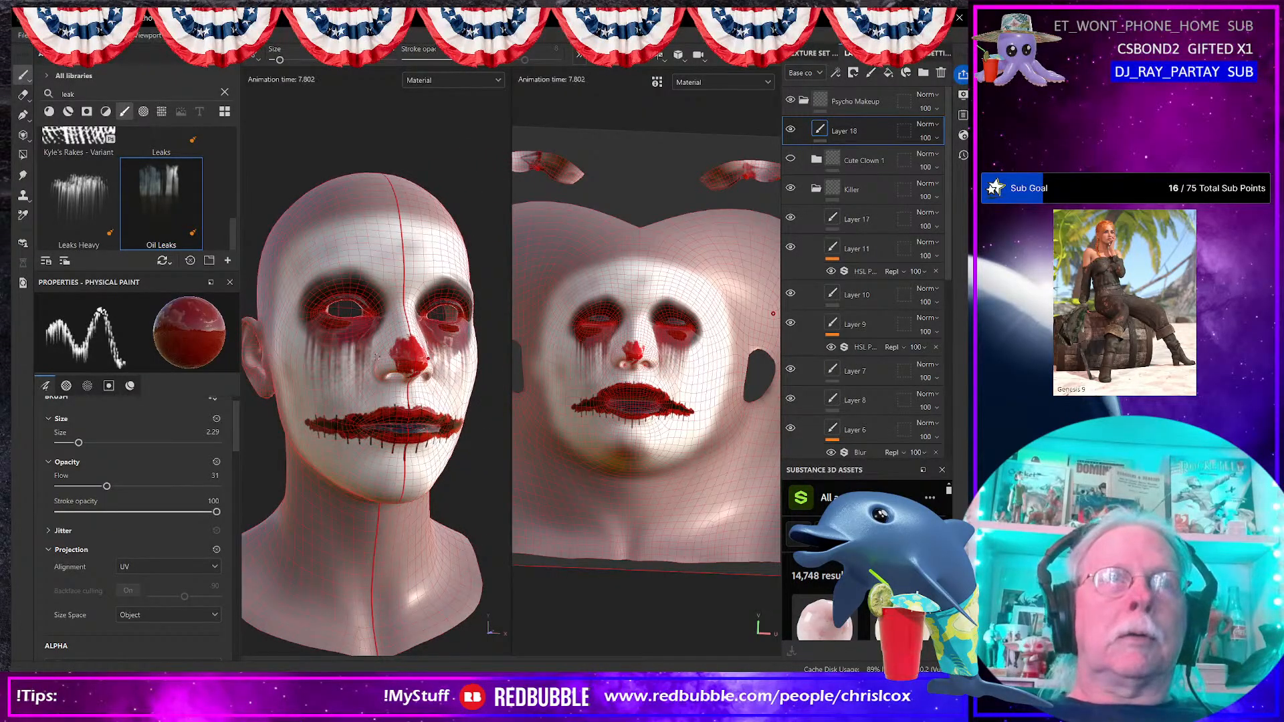
Step: Paint dark red Oil Leaks drips along the lower eyelids and at the outer eye corner on Layer 18
{"action": "scroll", "coordinate": [339, 332], "scroll_direction": "up", "scroll_amount": 2}
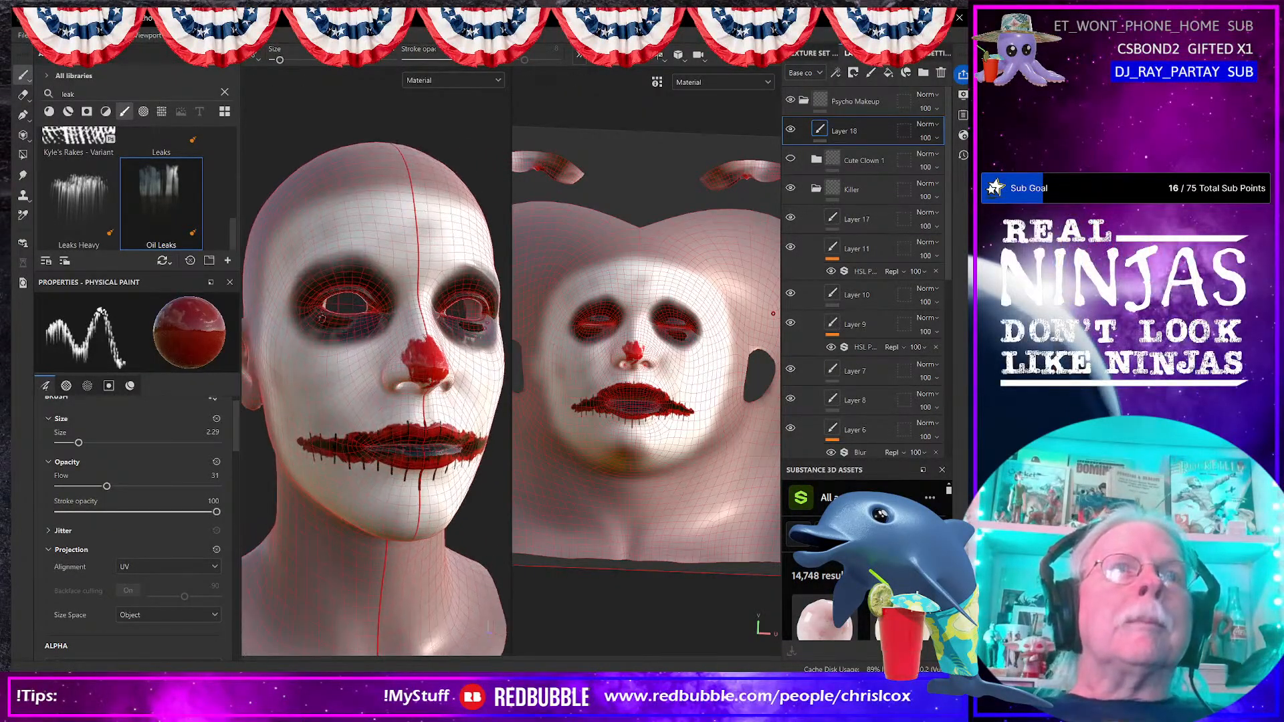
{"action": "left_click_drag", "start_coordinate": [317, 311], "coordinate": [375, 312]}
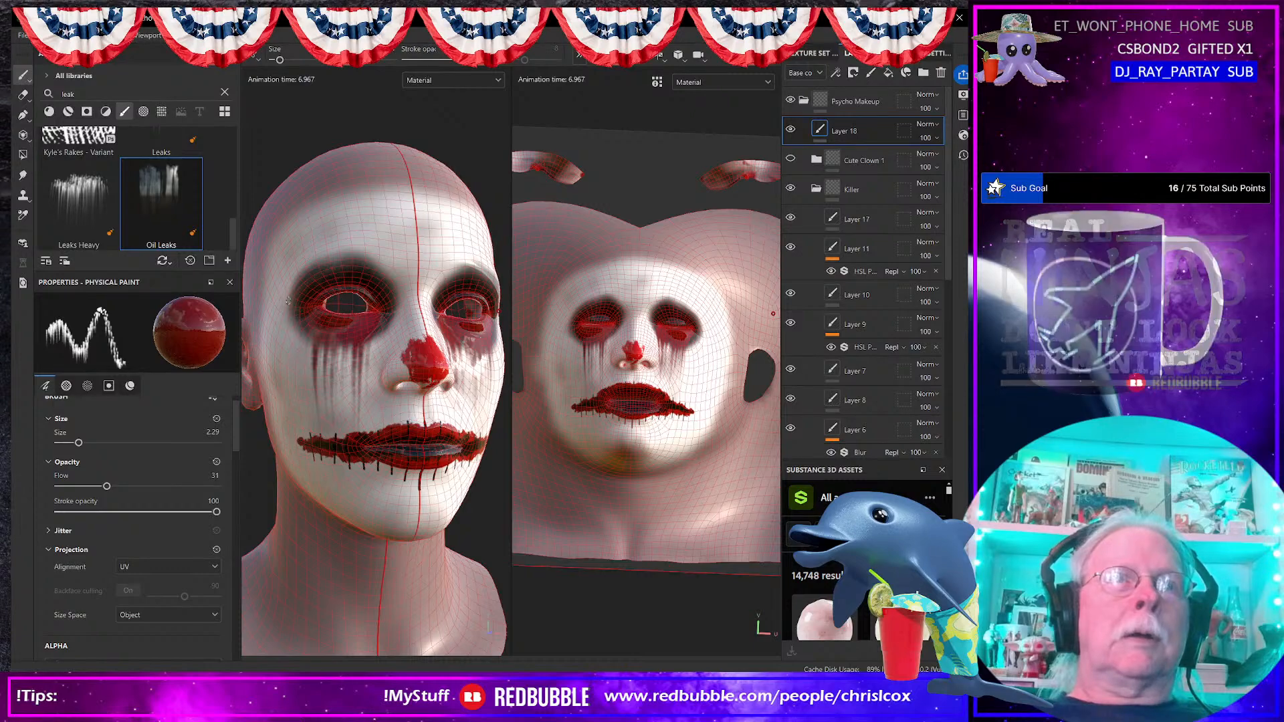
{"action": "left_click", "coordinate": [312, 306]}
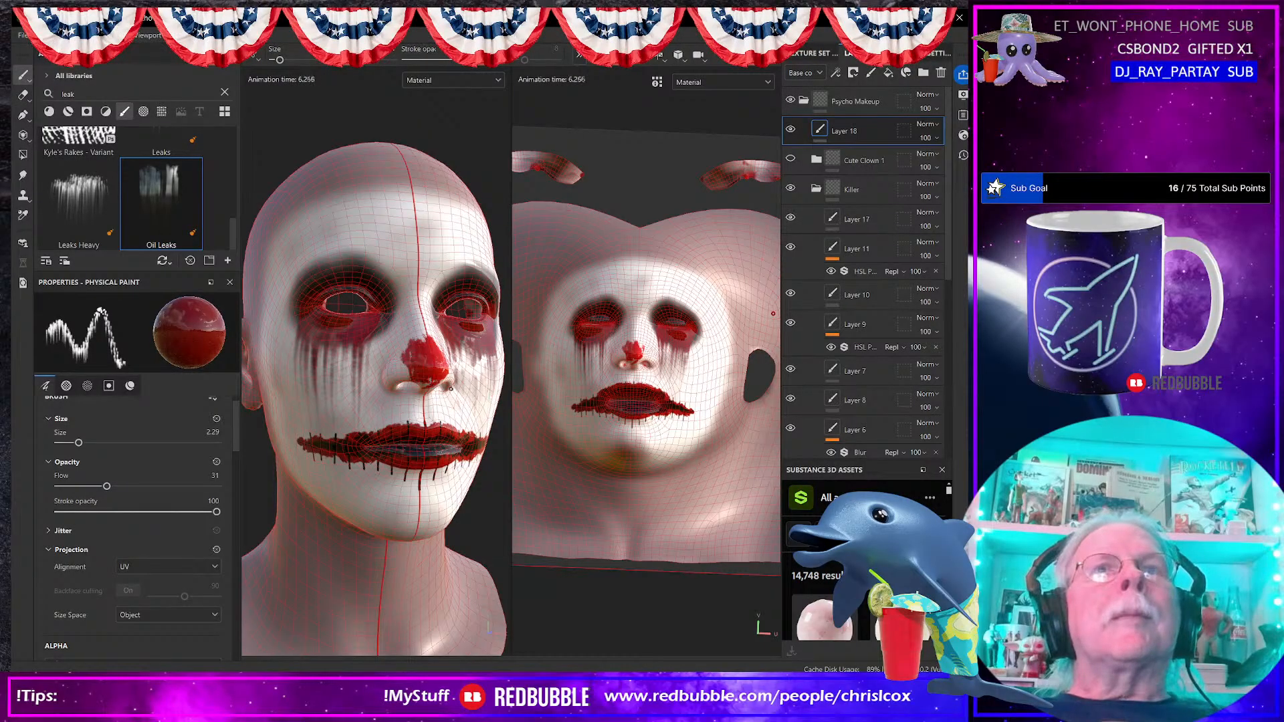
Step: Show Fill layer 3 so the white base covers the whole head
{"action": "left_click", "coordinate": [827, 398]}
{"action": "scroll", "coordinate": [824, 394], "scroll_direction": "down", "scroll_amount": 2}
{"action": "scroll", "coordinate": [824, 394], "scroll_direction": "down", "scroll_amount": 7}
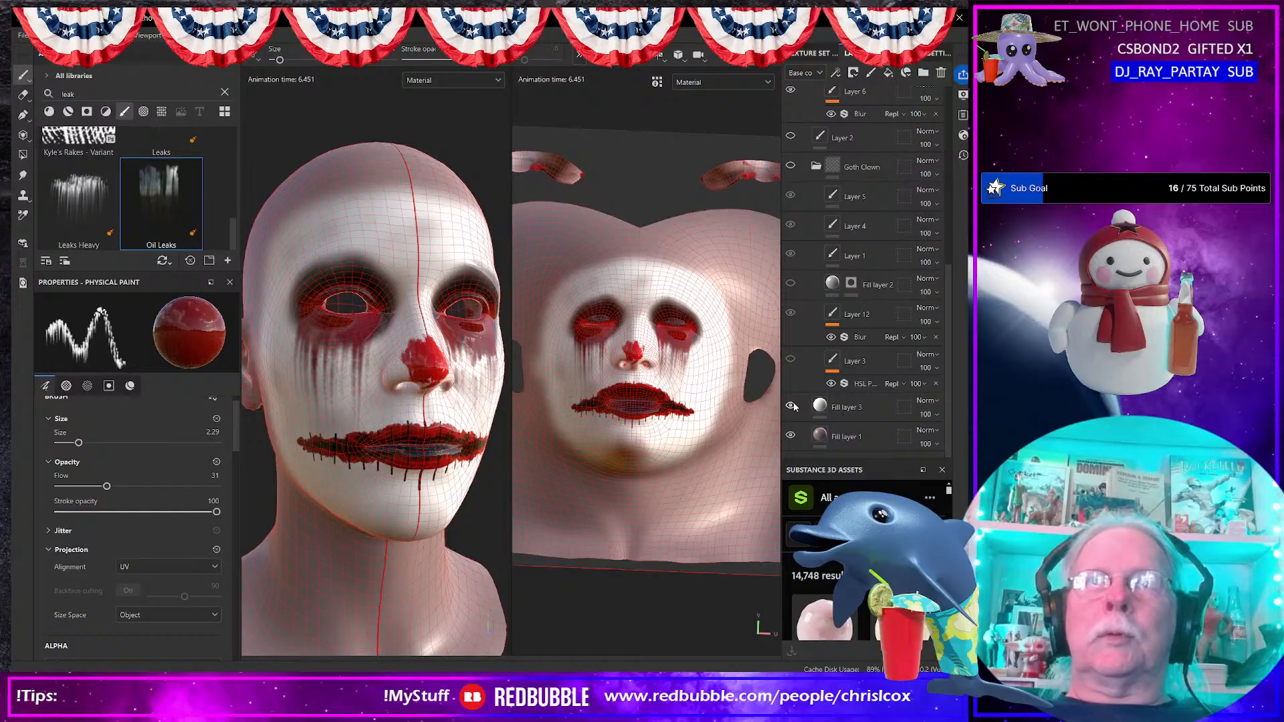
{"action": "left_click", "coordinate": [791, 406]}
{"action": "scroll", "coordinate": [365, 352], "scroll_direction": "up", "scroll_amount": 5}
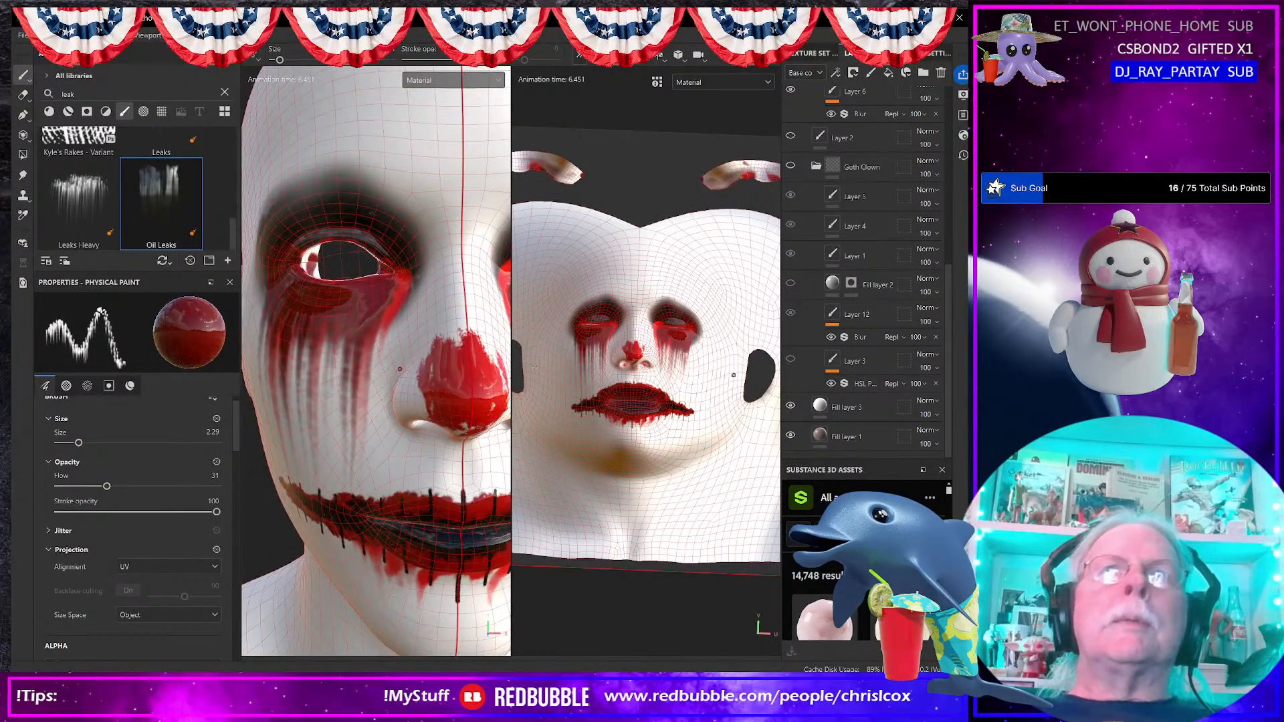
Step: Toggle Layer 8 and Layer 7 off and on to examine what each contributes to the eye and mouth makeup
{"action": "scroll", "coordinate": [873, 321], "scroll_direction": "up", "scroll_amount": 2}
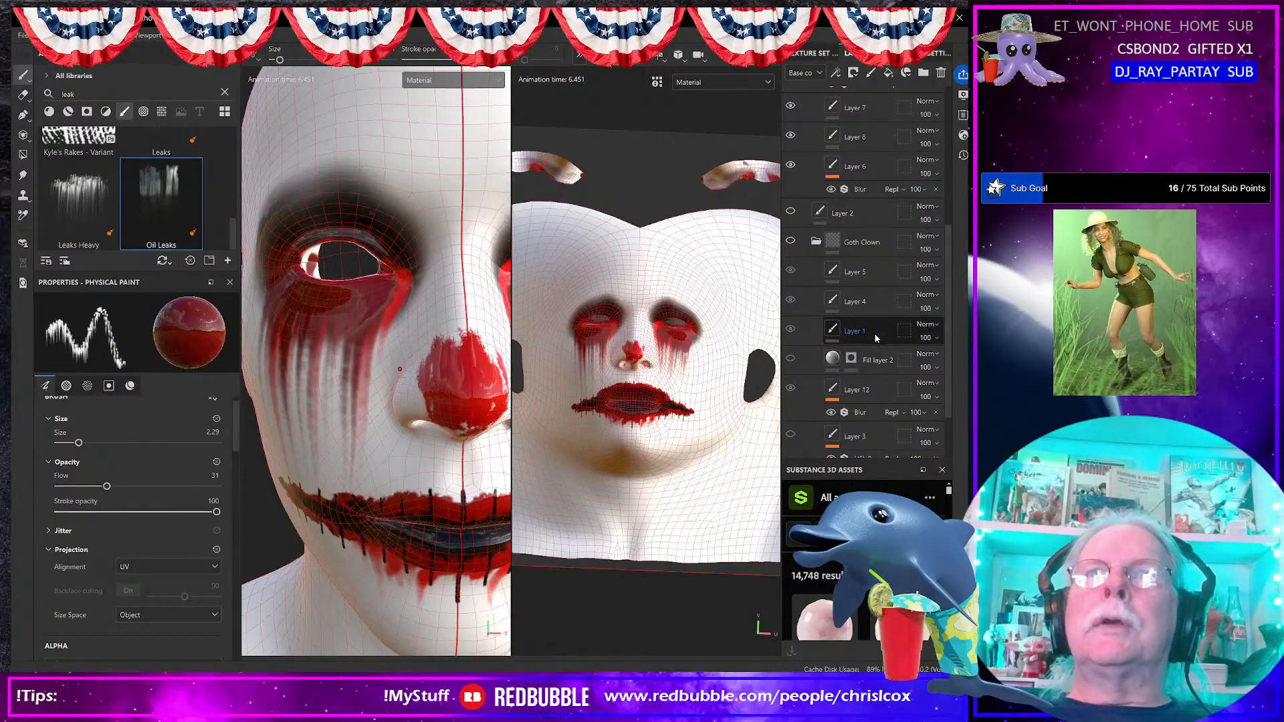
{"action": "scroll", "coordinate": [875, 339], "scroll_direction": "up", "scroll_amount": 4}
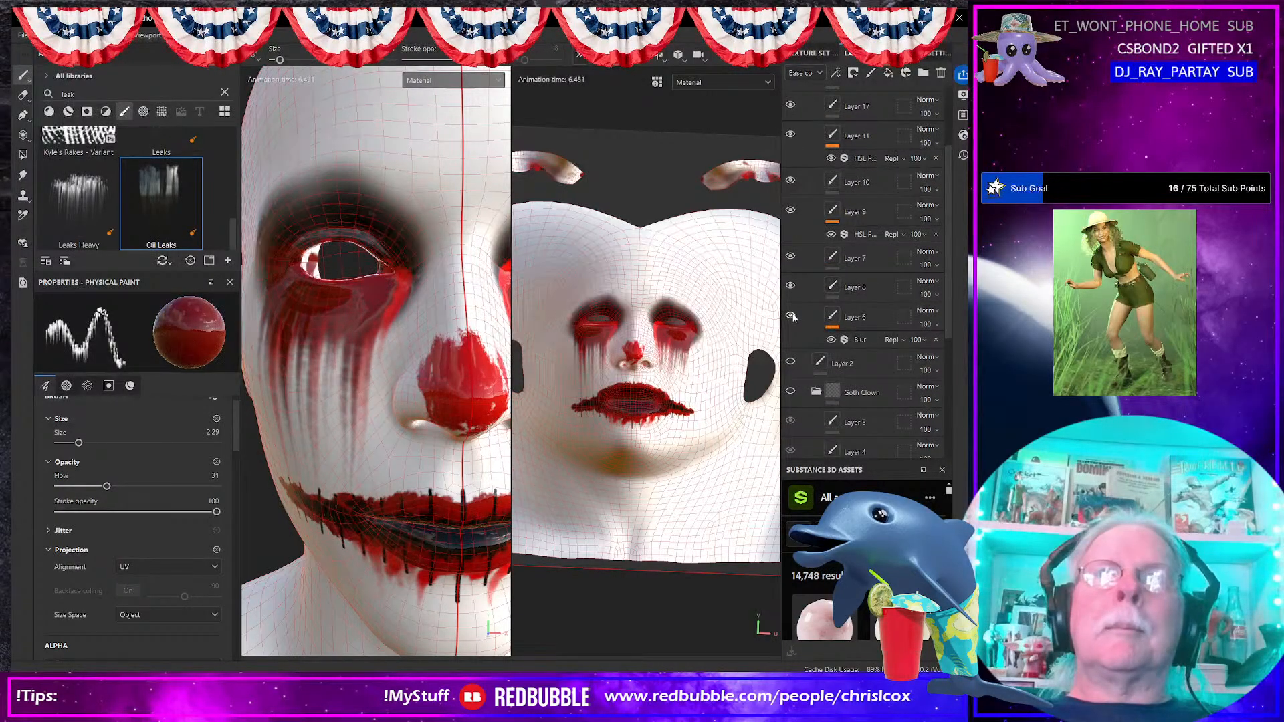
{"action": "left_click", "coordinate": [791, 288]}
{"action": "left_click", "coordinate": [791, 287]}
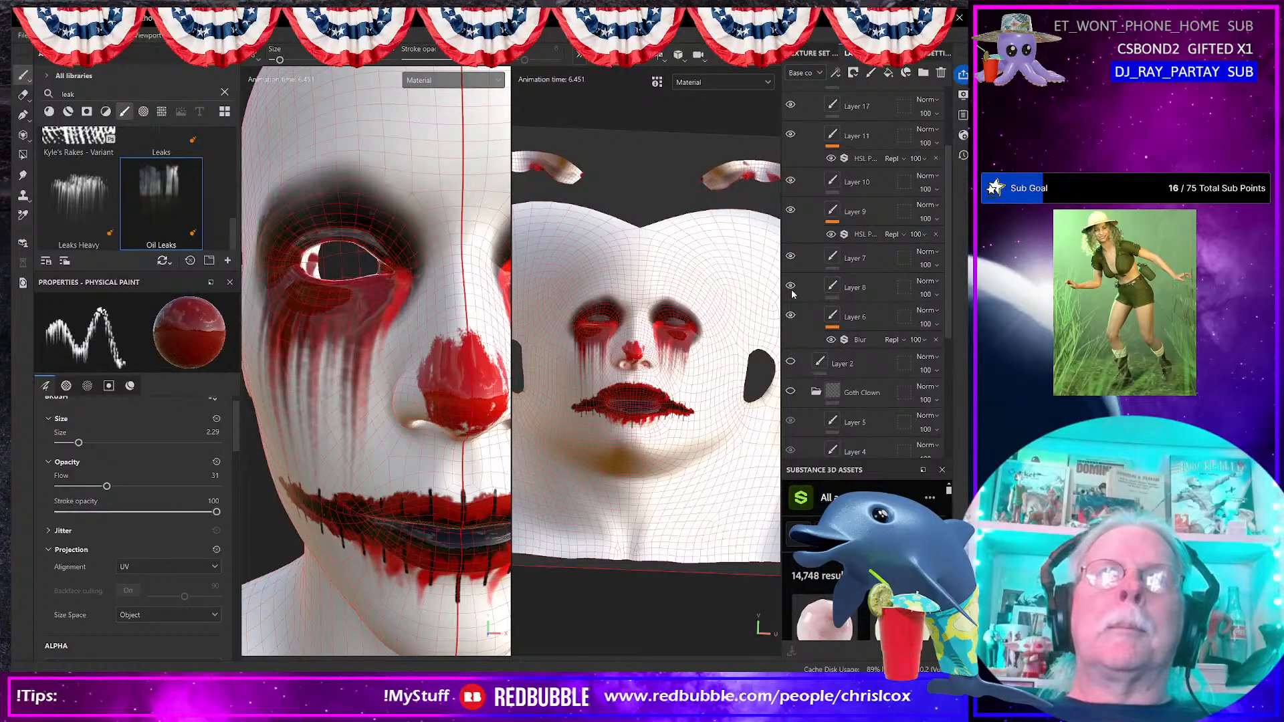
{"action": "left_click", "coordinate": [792, 258]}
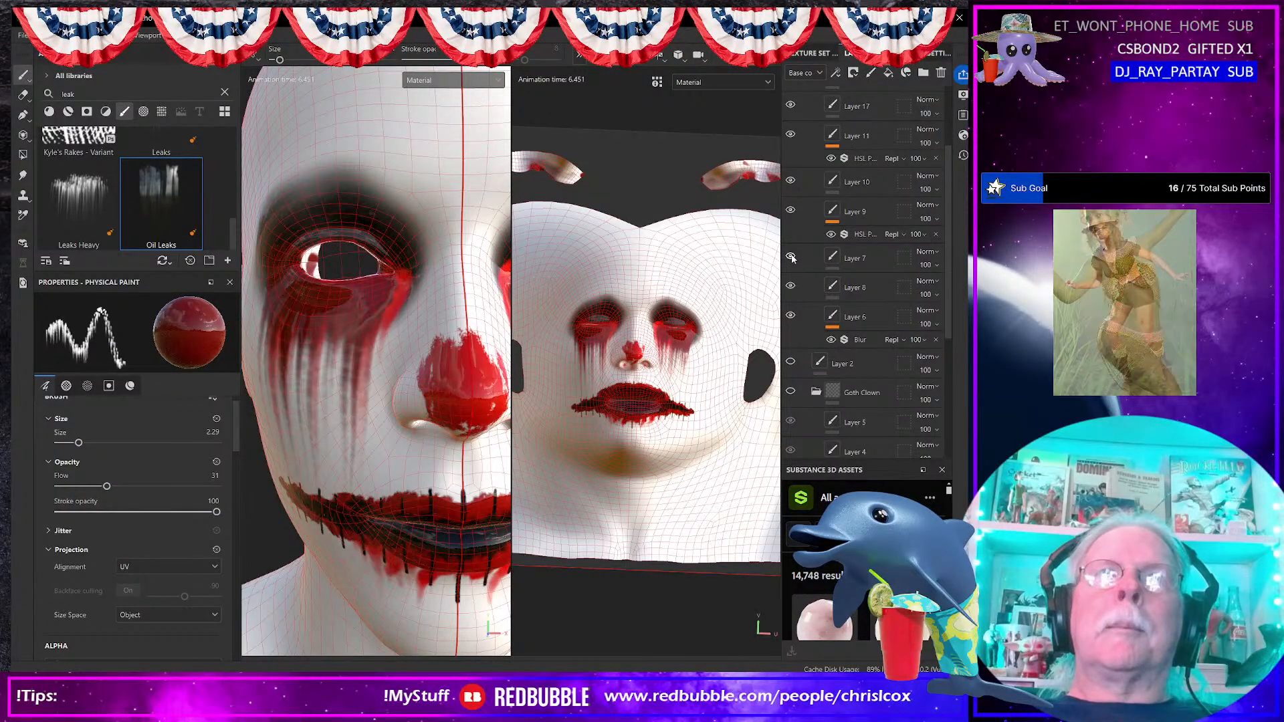
{"action": "left_click", "coordinate": [792, 259]}
{"action": "left_click", "coordinate": [791, 258]}
{"action": "left_click", "coordinate": [791, 258]}
{"action": "left_click", "coordinate": [791, 258]}
{"action": "left_click", "coordinate": [792, 258]}
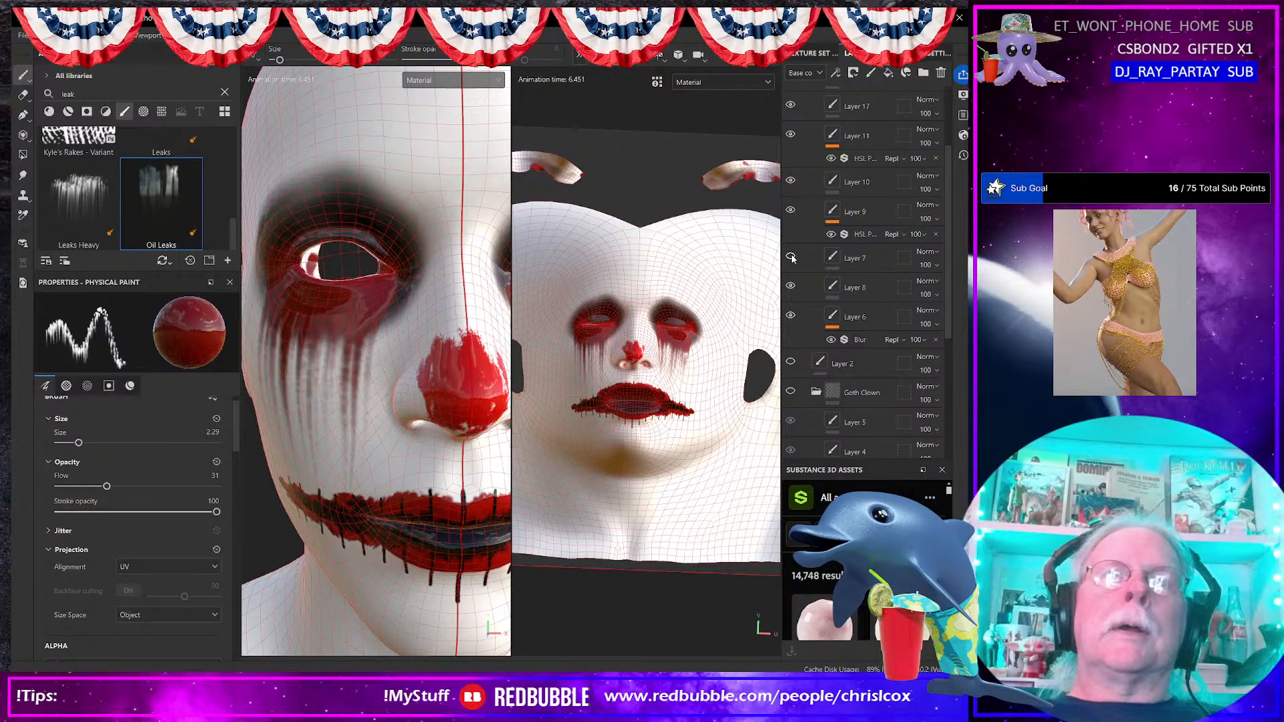
{"action": "left_click", "coordinate": [792, 258]}
{"action": "left_click", "coordinate": [791, 258]}
{"action": "right_click_drag", "start_coordinate": [458, 391], "coordinate": [393, 426], "text": "alt"}
{"action": "left_click_drag", "start_coordinate": [393, 426], "coordinate": [431, 409], "text": "alt"}
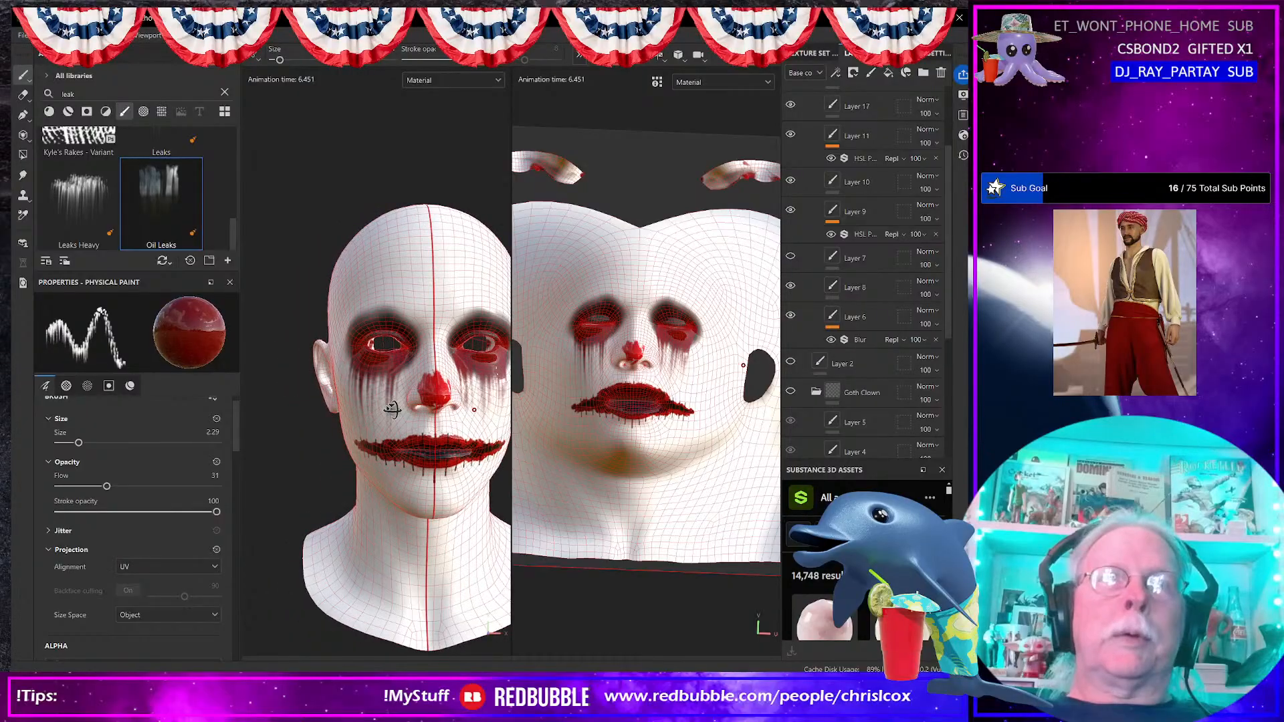
{"action": "left_click", "coordinate": [791, 256]}
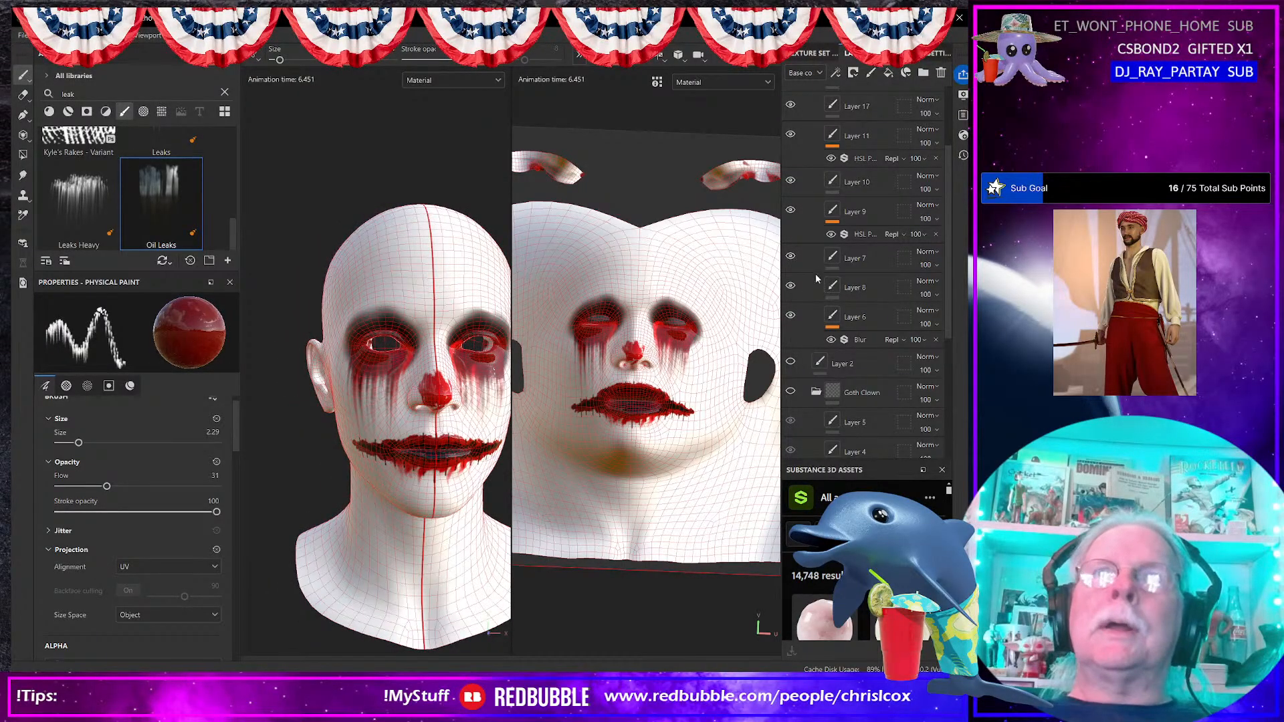
Step: Check Layer 17 by toggling its visibility, then hide Layer 18 with the Oil Leaks drips
{"action": "left_click", "coordinate": [829, 260]}
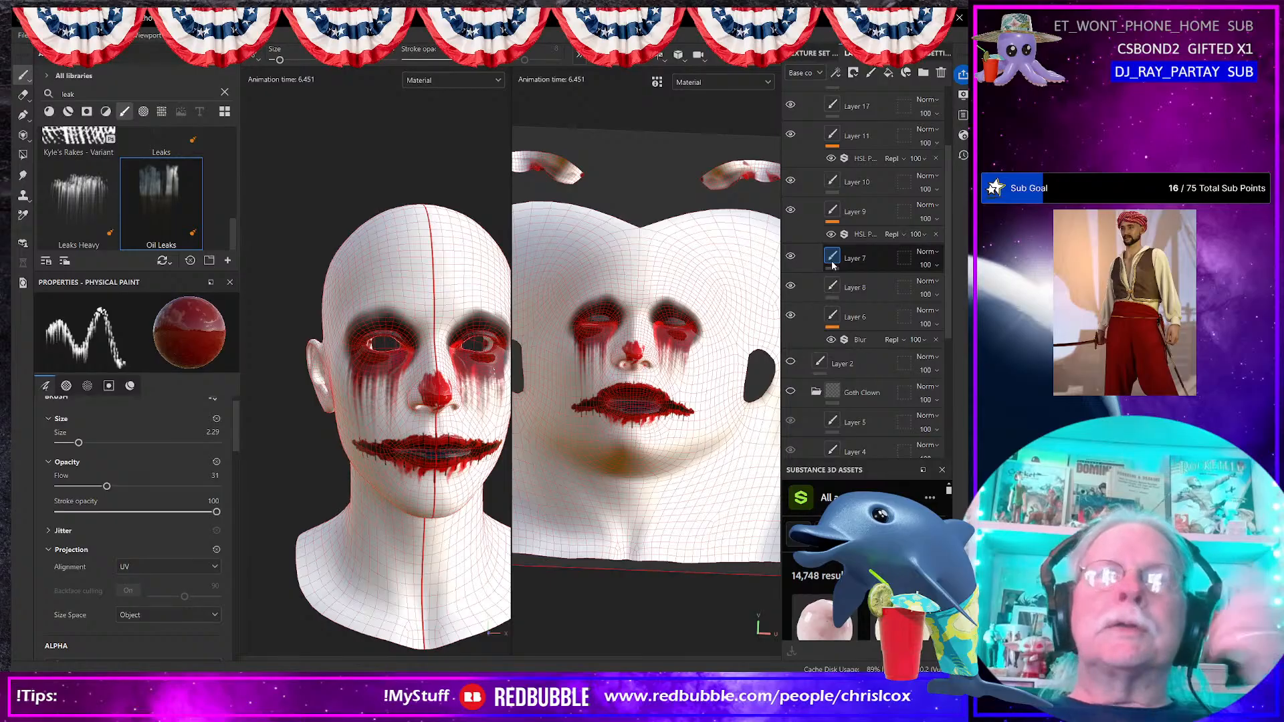
{"action": "left_click", "coordinate": [832, 210]}
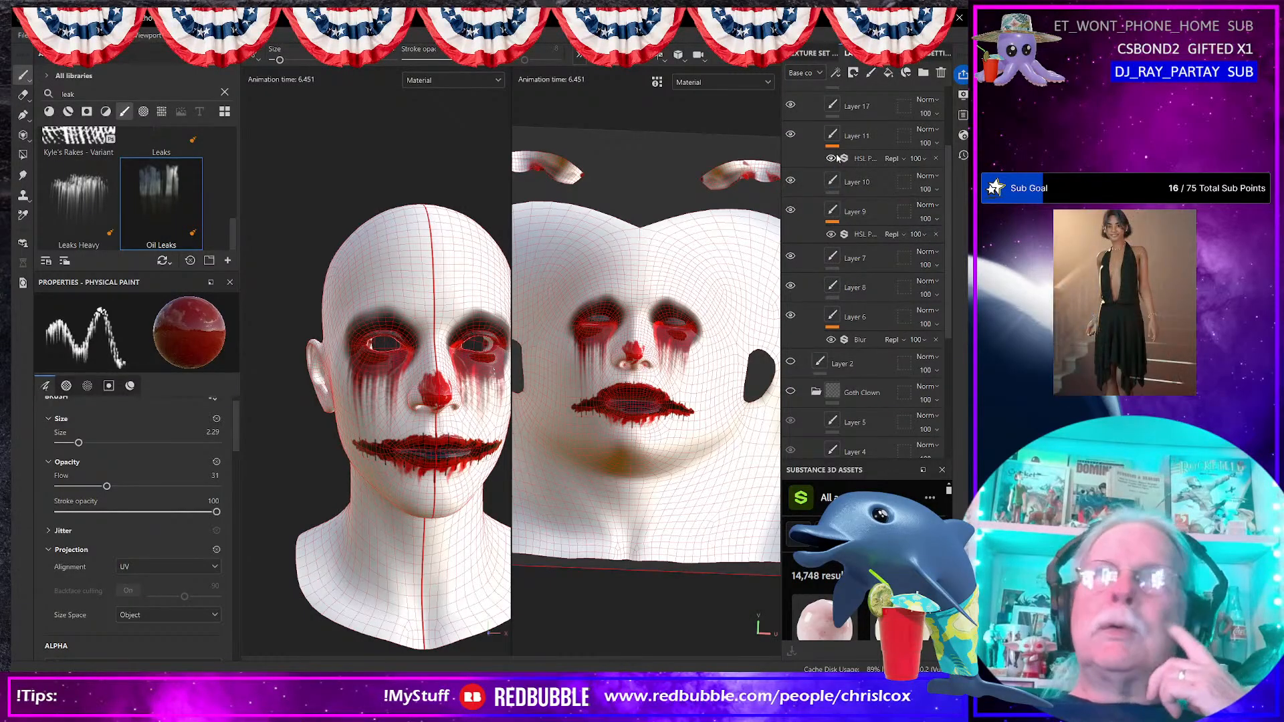
{"action": "scroll", "coordinate": [836, 154], "scroll_direction": "up", "scroll_amount": 3}
{"action": "left_click", "coordinate": [791, 218]}
{"action": "left_click", "coordinate": [790, 219]}
{"action": "left_click", "coordinate": [791, 129]}
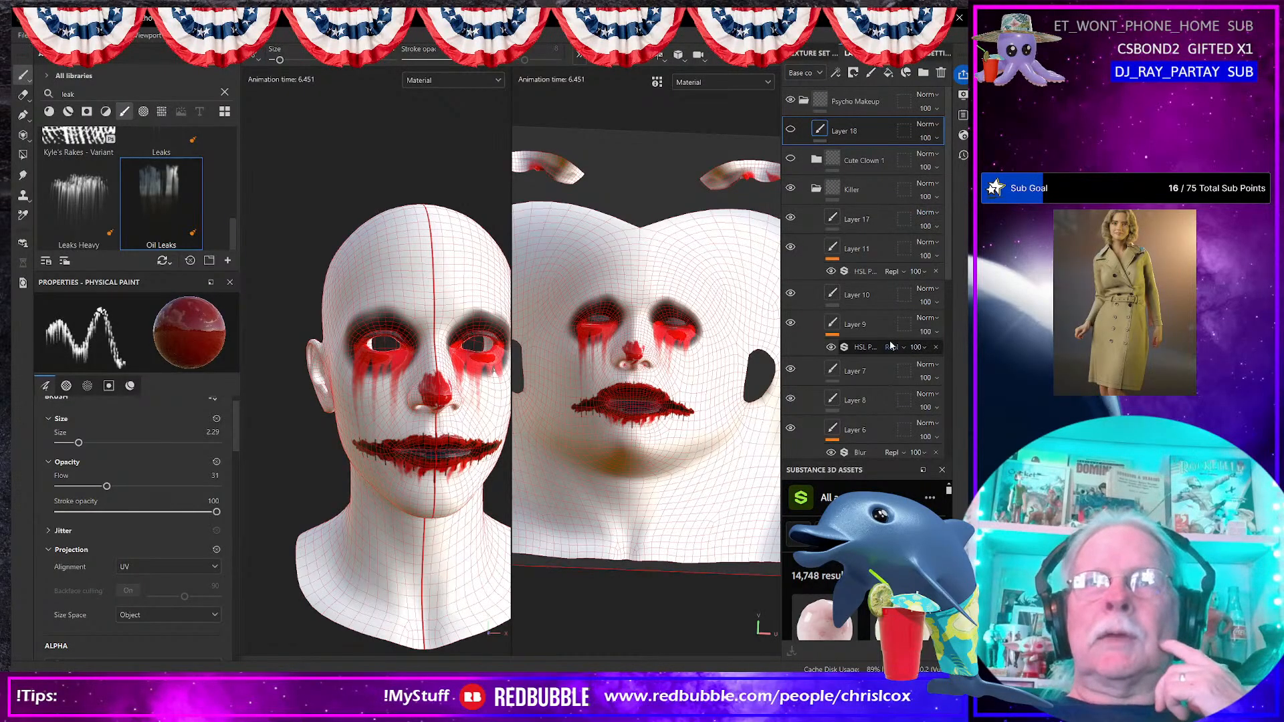
Step: Toggle Fill layer 3 and Layer 8 off and on to compare the Killer makeup with and without them
{"action": "scroll", "coordinate": [884, 364], "scroll_direction": "down", "scroll_amount": 8}
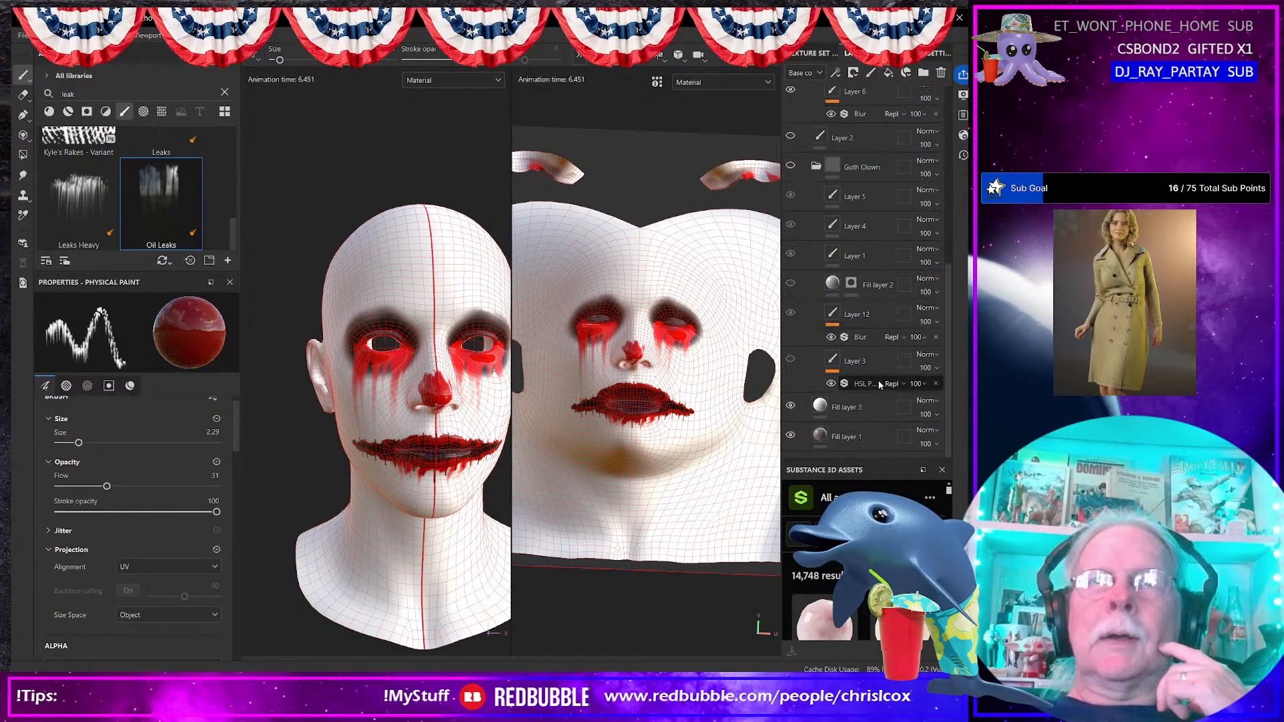
{"action": "left_click", "coordinate": [791, 406]}
{"action": "left_click", "coordinate": [791, 406]}
{"action": "left_click", "coordinate": [791, 406]}
{"action": "left_click", "coordinate": [791, 405]}
{"action": "left_click", "coordinate": [791, 406]}
{"action": "left_click", "coordinate": [791, 405]}
{"action": "scroll", "coordinate": [839, 359], "scroll_direction": "up", "scroll_amount": 4}
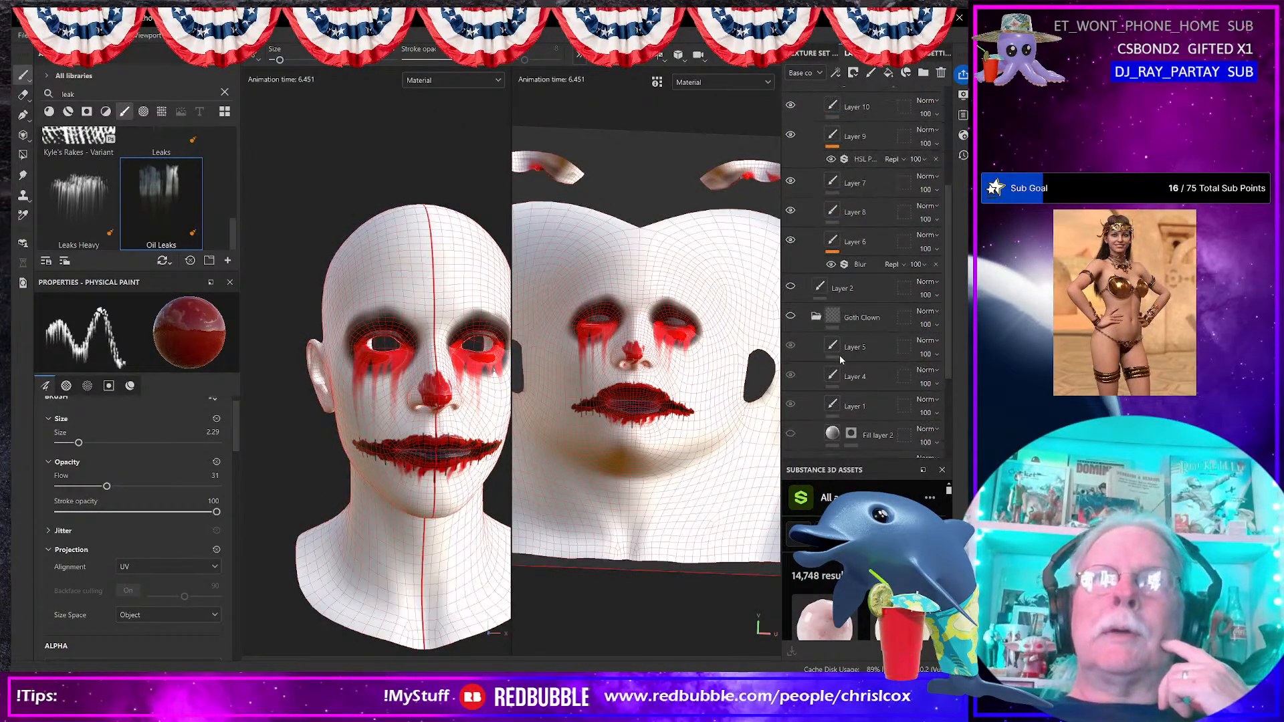
{"action": "scroll", "coordinate": [840, 355], "scroll_direction": "up", "scroll_amount": 2}
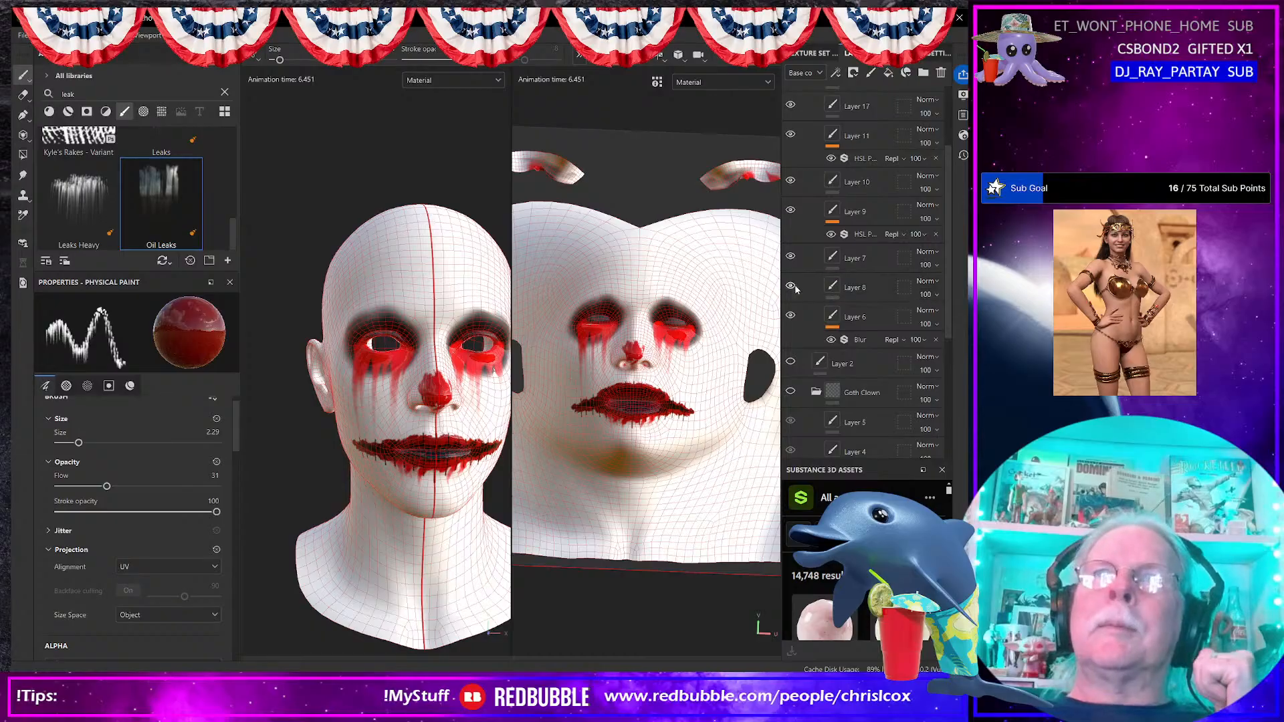
{"action": "left_click", "coordinate": [791, 286]}
{"action": "left_click", "coordinate": [790, 286]}
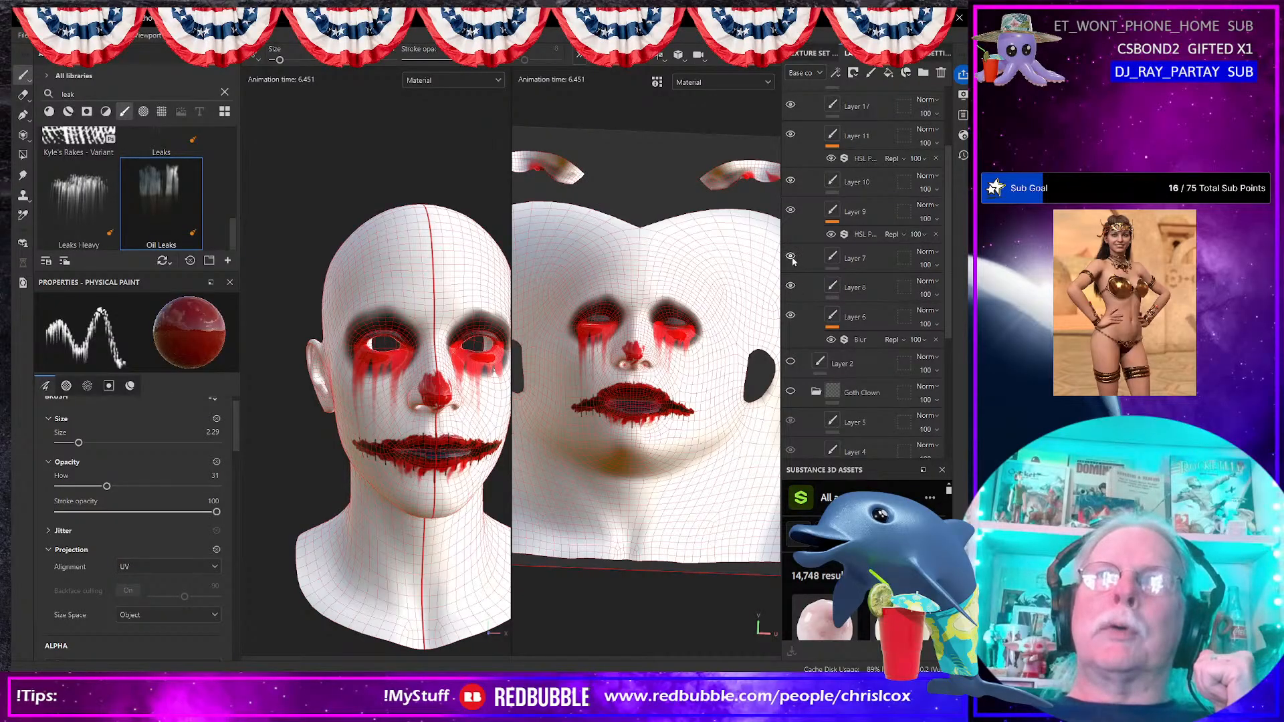
Step: Add an HSL Perceptive filter to Layer 7 in the Killer group
{"action": "left_click", "coordinate": [822, 260]}
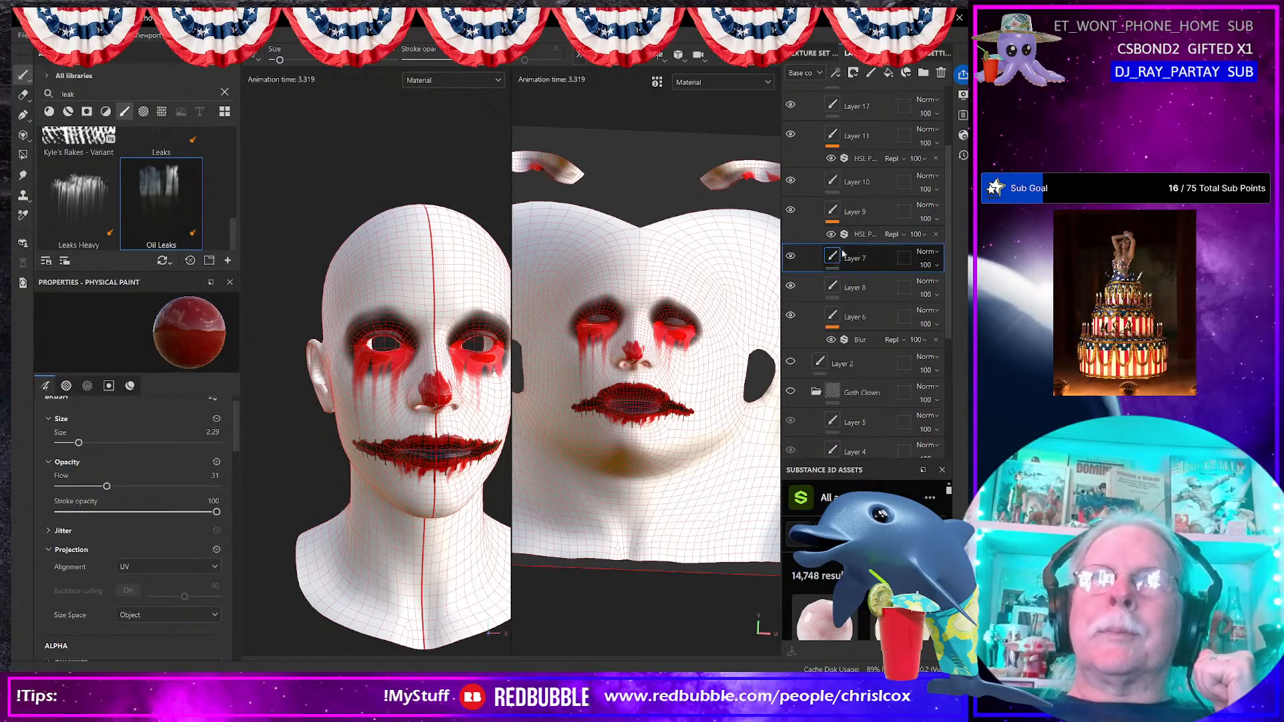
{"action": "left_click", "coordinate": [853, 75]}
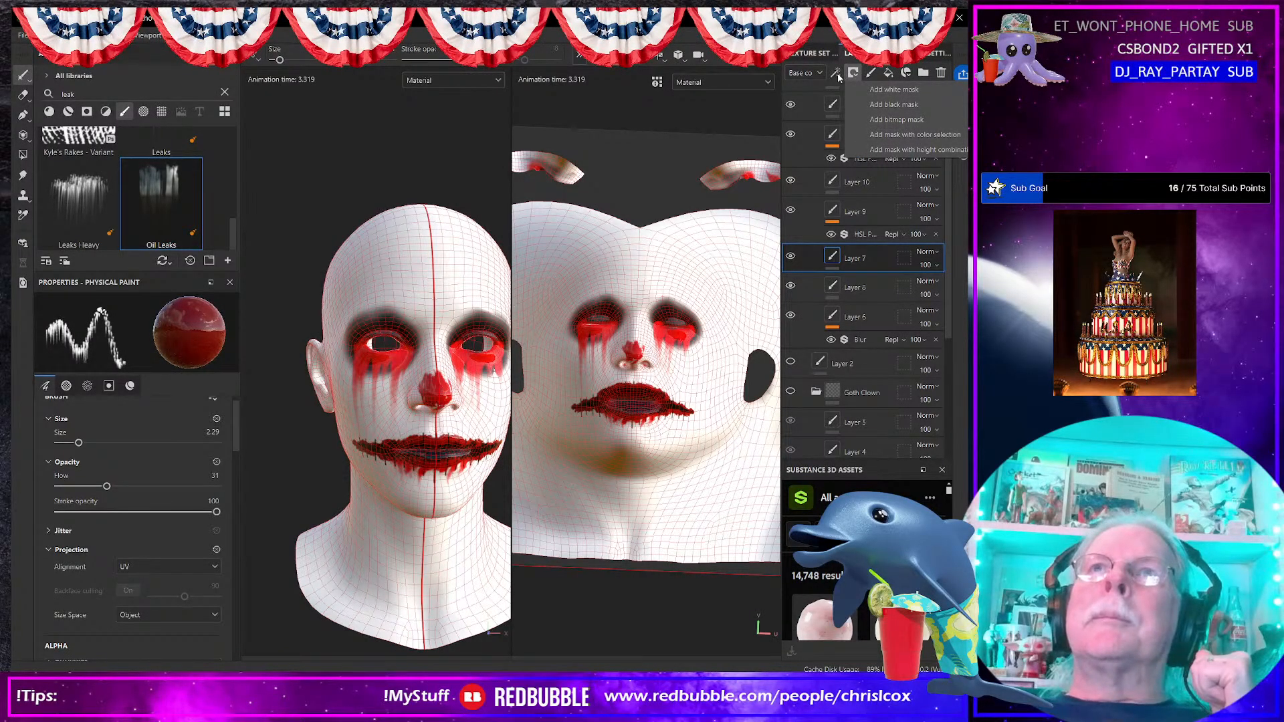
{"action": "left_click", "coordinate": [837, 73]}
{"action": "left_click", "coordinate": [859, 165]}
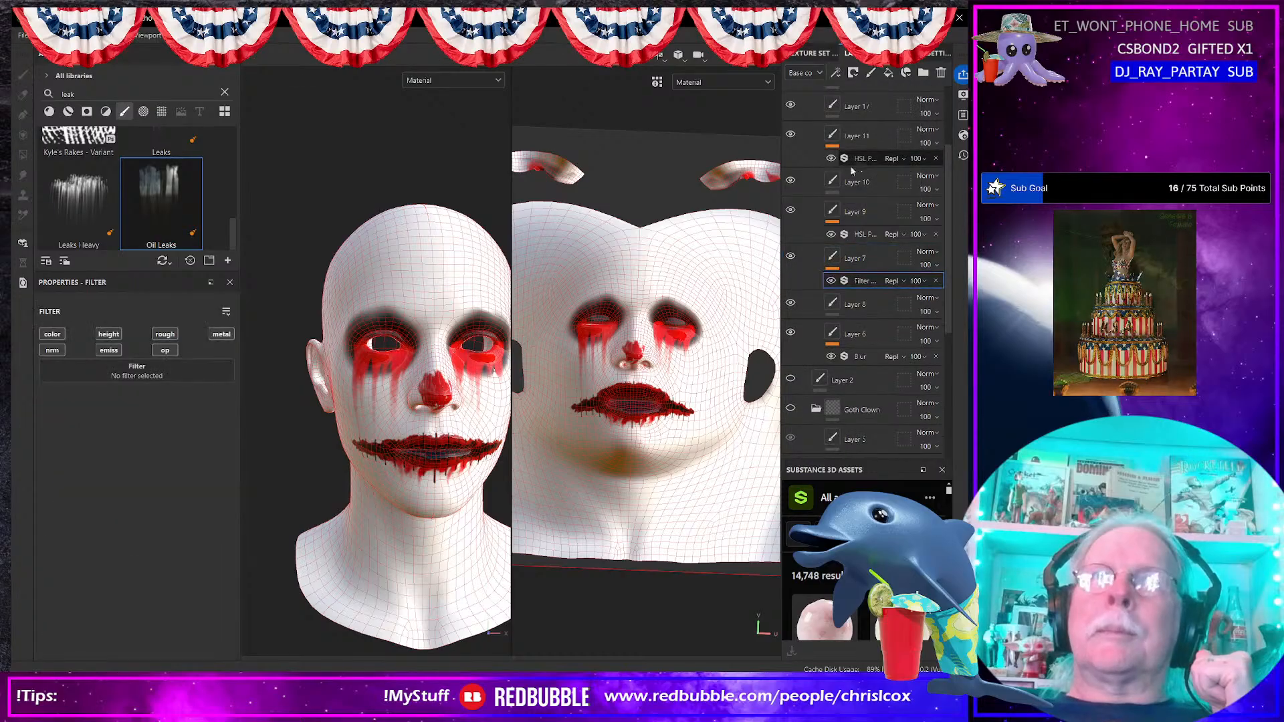
{"action": "left_click", "coordinate": [167, 373]}
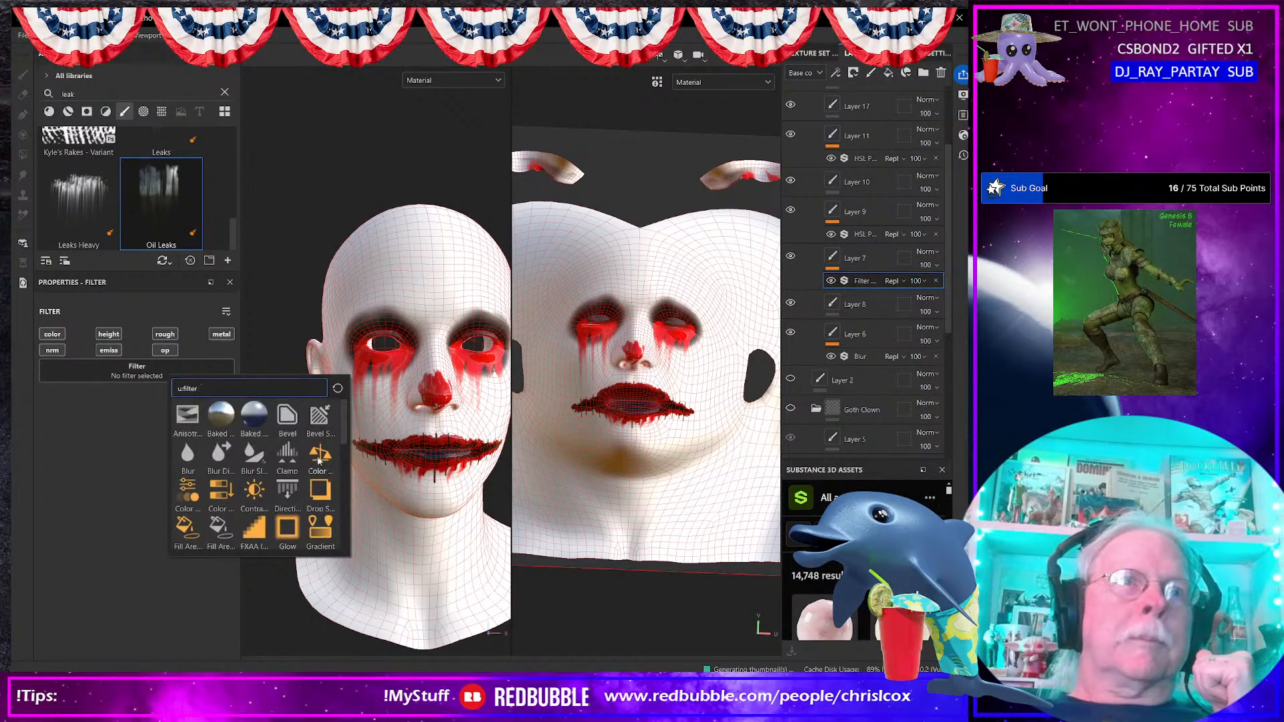
{"action": "scroll", "coordinate": [317, 473], "scroll_direction": "down", "scroll_amount": 2}
{"action": "left_click", "coordinate": [286, 484]}
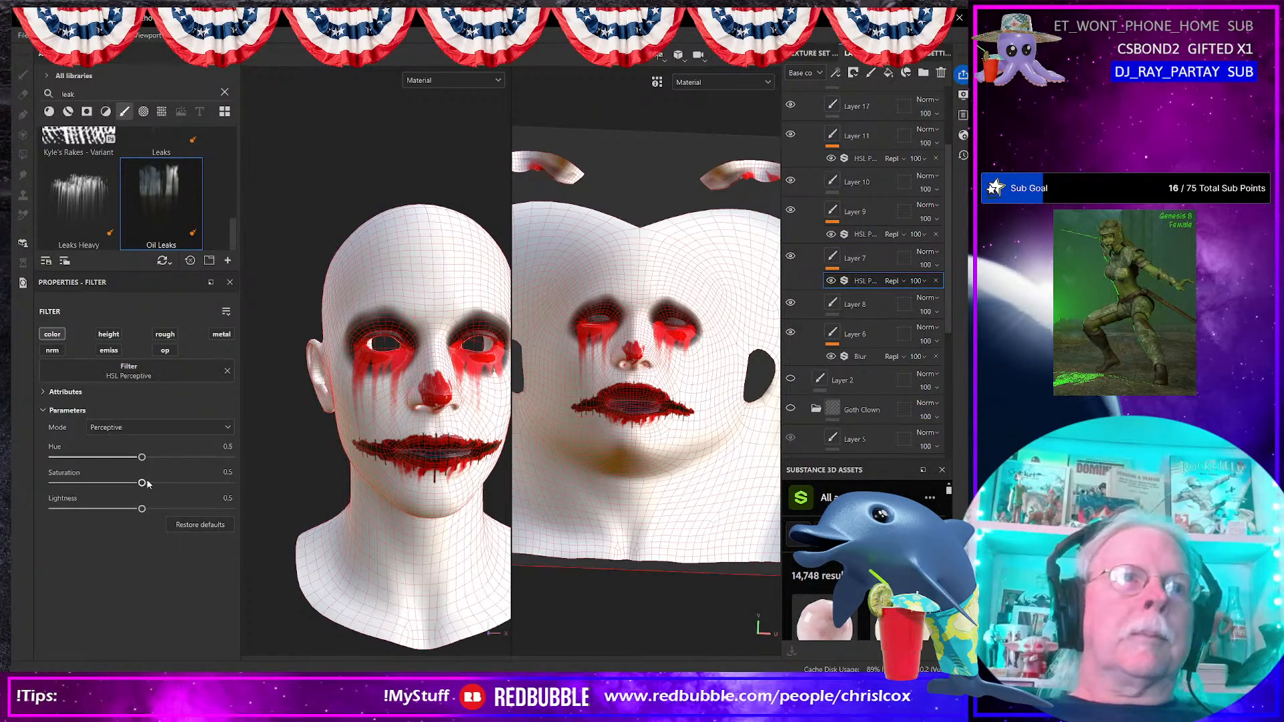
Step: Set the Layer 7 HSL Perceptive filter's saturation to 1 and lightness to 0.242
{"action": "left_click_drag", "start_coordinate": [142, 483], "coordinate": [237, 486]}
{"action": "left_click", "coordinate": [142, 510]}
{"action": "left_click_drag", "start_coordinate": [142, 510], "coordinate": [96, 512]}
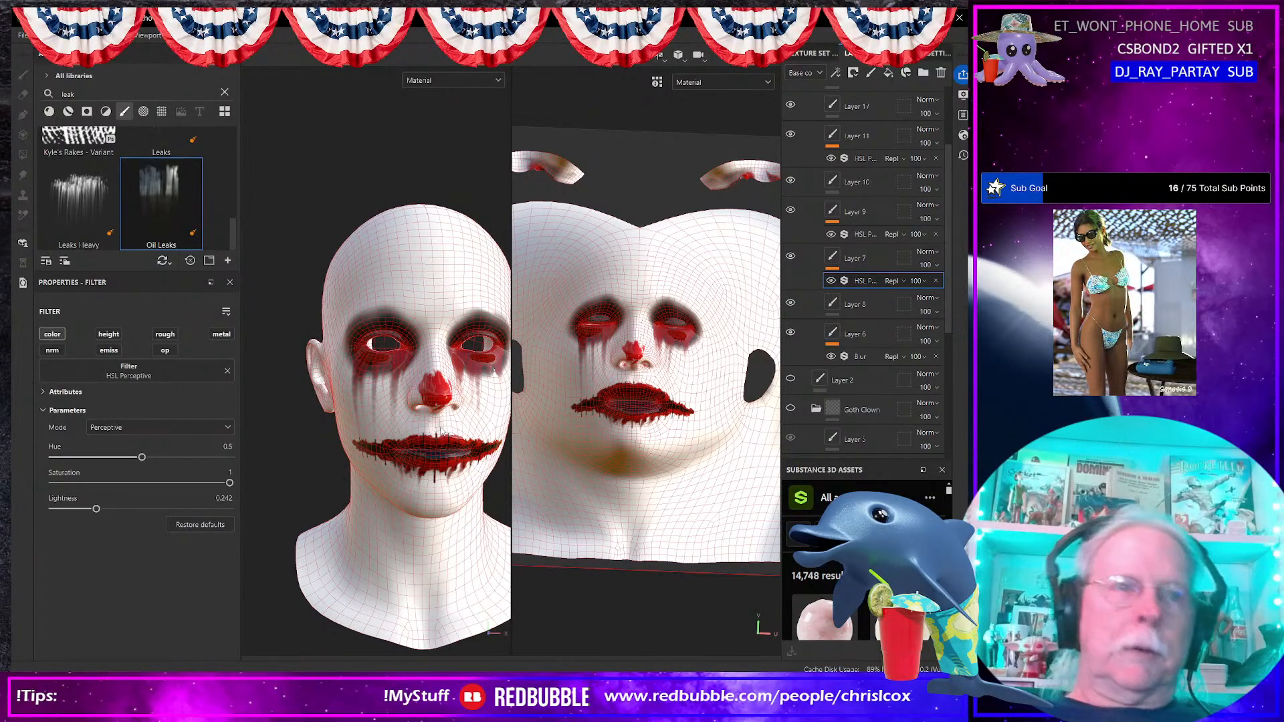
Step: Export the Killer makeup's base color textures as 8-bit JPEG files at size 4096
{"action": "key", "text": "ctrl+shift+e"}
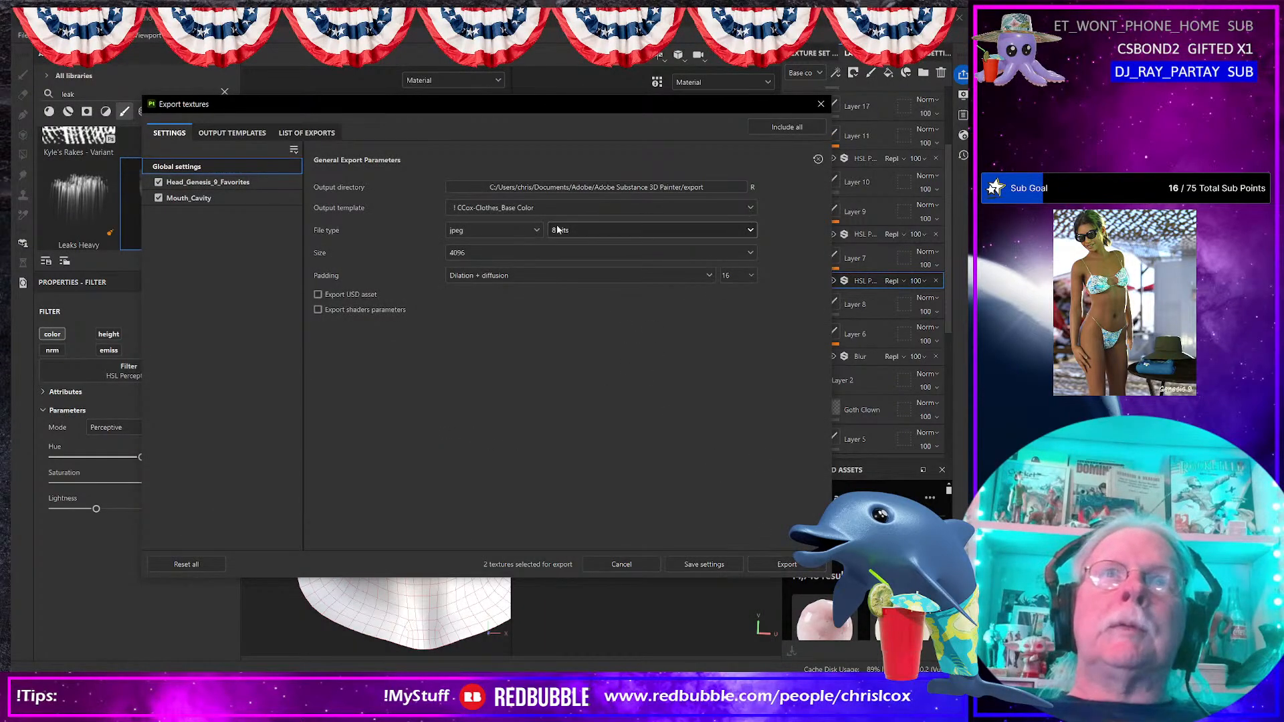
{"action": "left_click", "coordinate": [790, 565]}
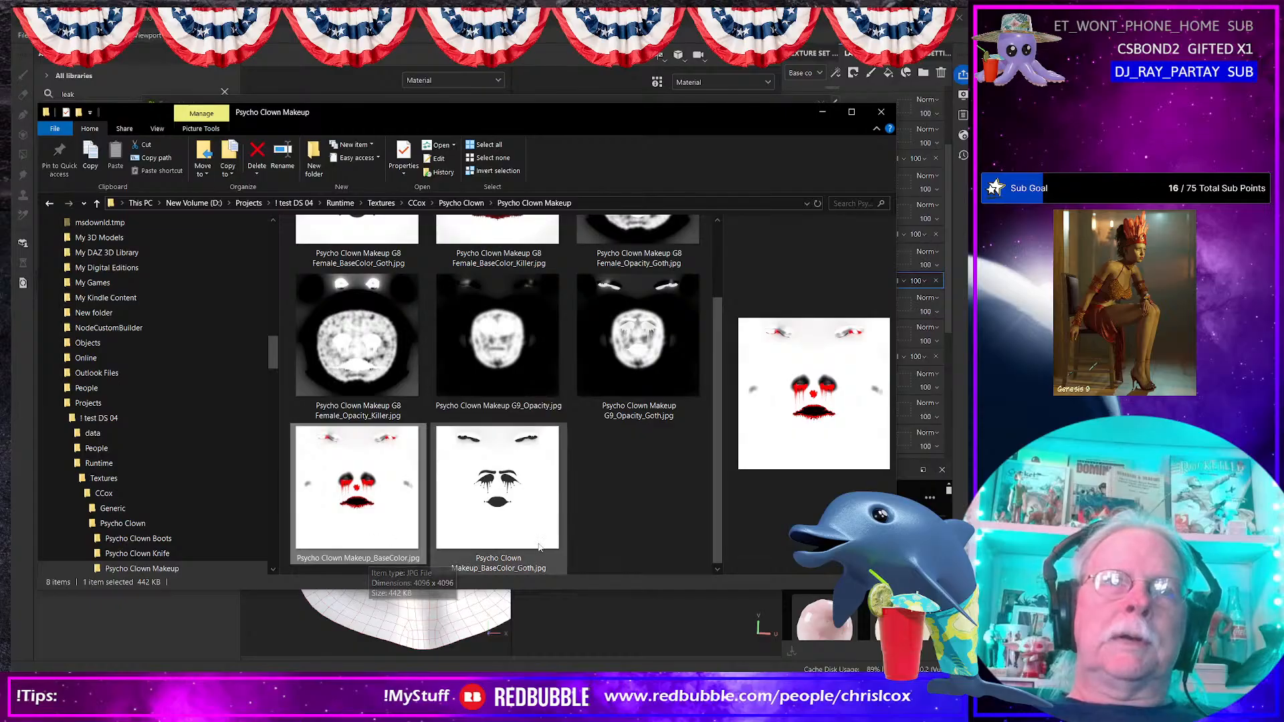
{"action": "key", "text": "alt+Tab"}
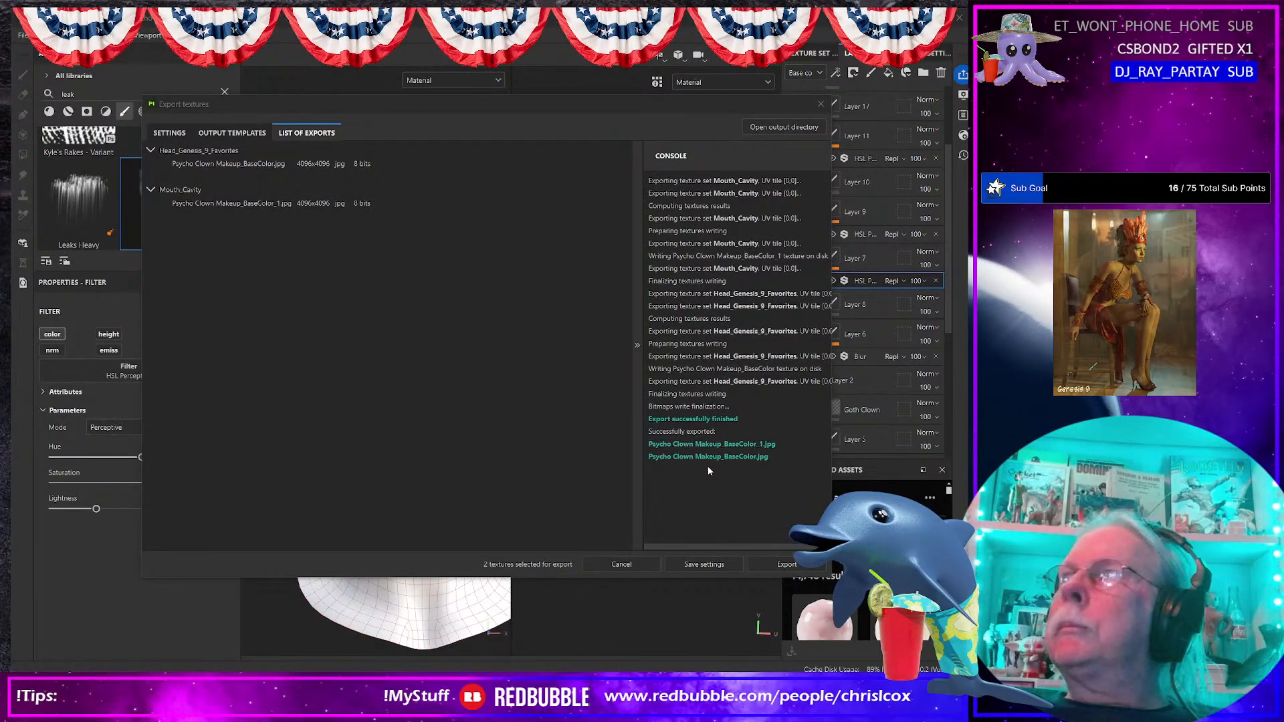
Step: Delete the blank Psycho Clown Makeup_BaseColor_1.jpg from the Substance 3D Painter export folder
{"action": "key", "text": "alt+Tab"}
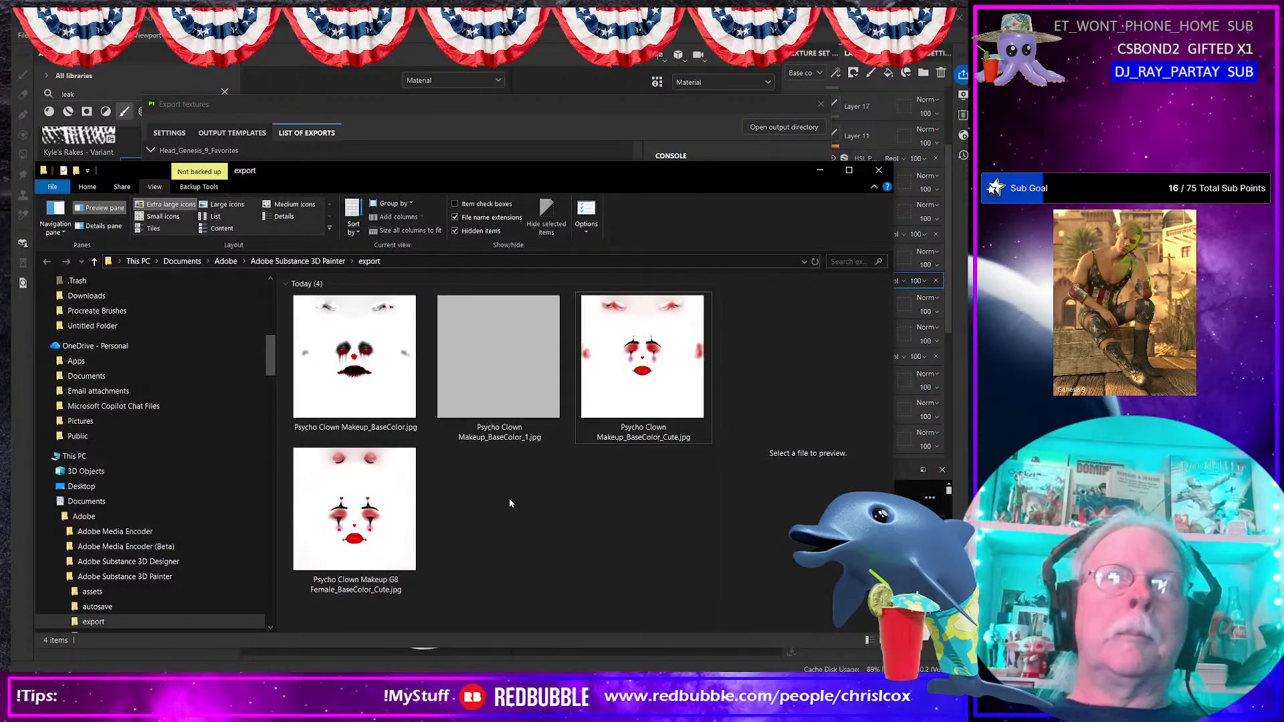
{"action": "left_click", "coordinate": [491, 374]}
{"action": "key", "text": "Delete"}
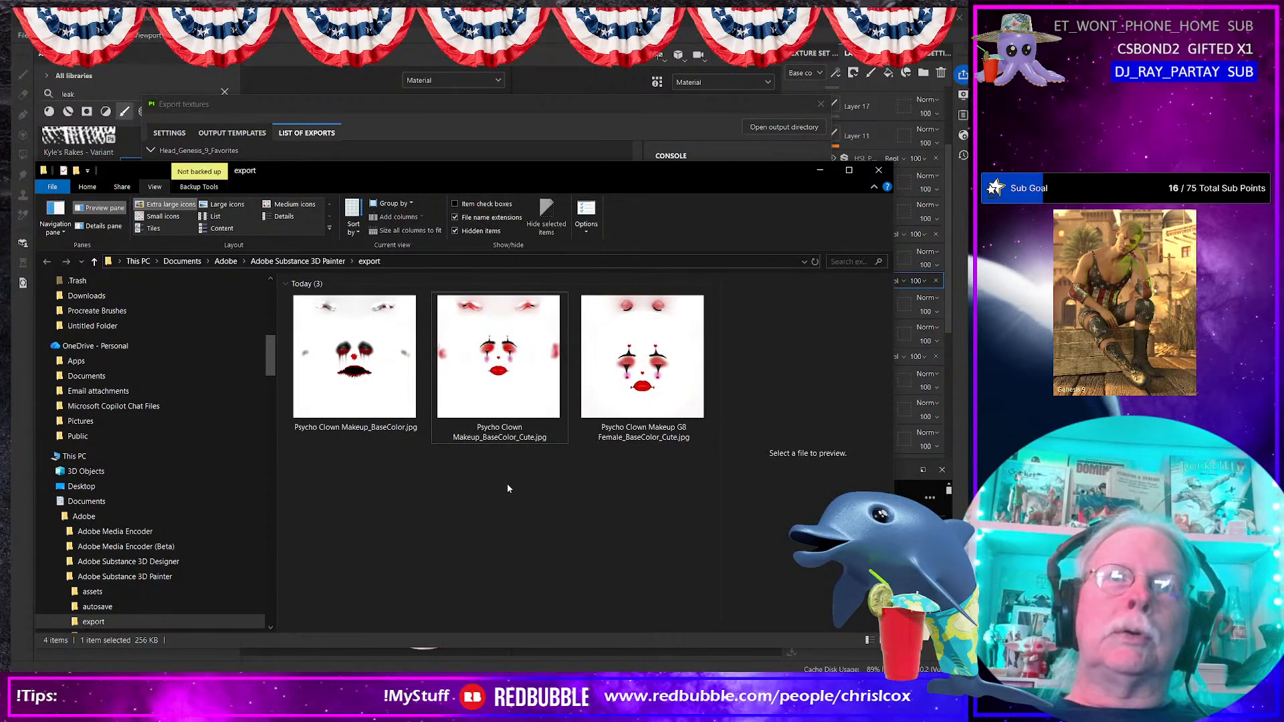
Step: Move the three remaining textures from the export folder into the Psycho Clown Makeup folder, replacing the existing Psycho Clown Makeup_BaseColor.jpg
{"action": "left_click", "coordinate": [384, 392]}
{"action": "left_click", "coordinate": [651, 379], "text": "shift"}
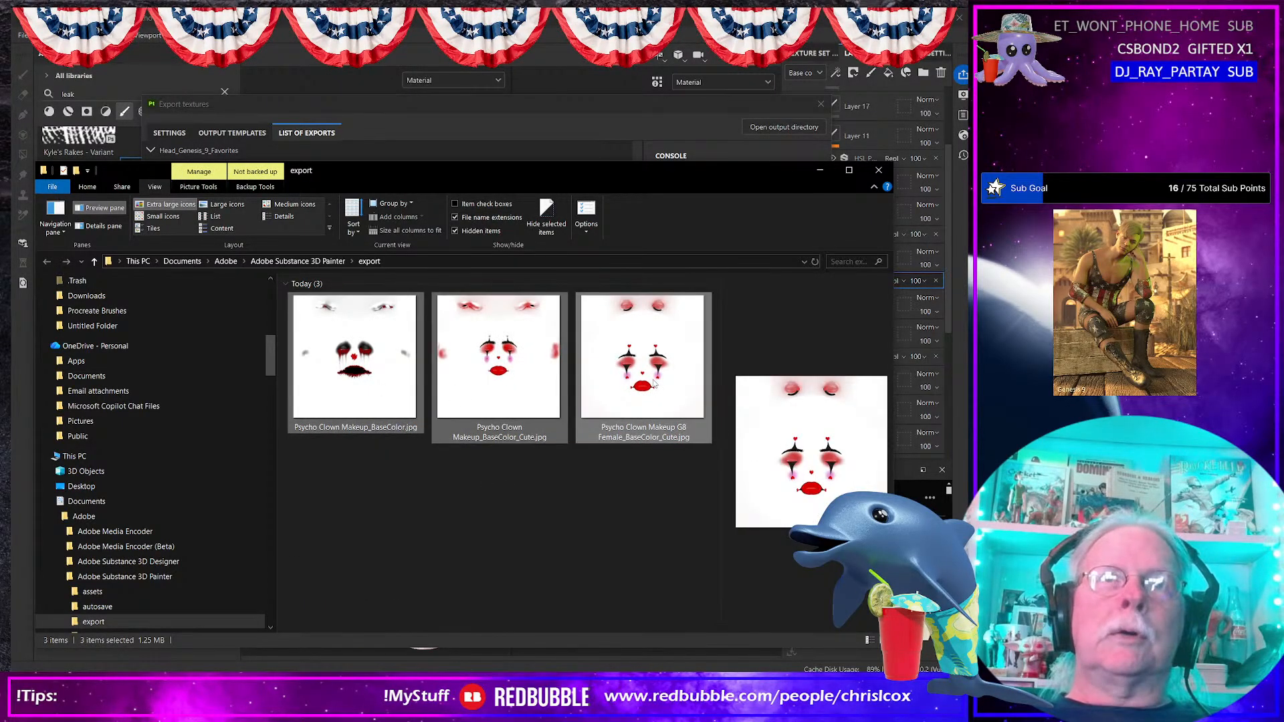
{"action": "right_click", "coordinate": [651, 379]}
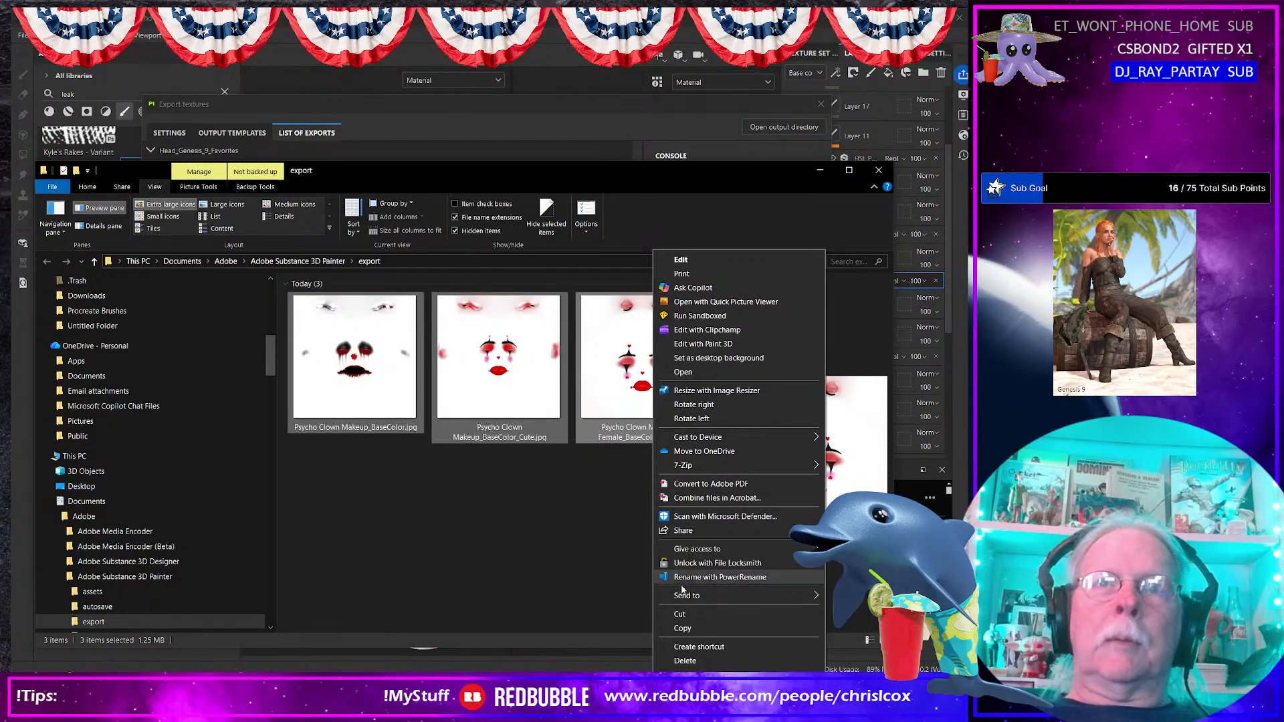
{"action": "left_click", "coordinate": [679, 613]}
{"action": "key", "text": "alt+Tab"}
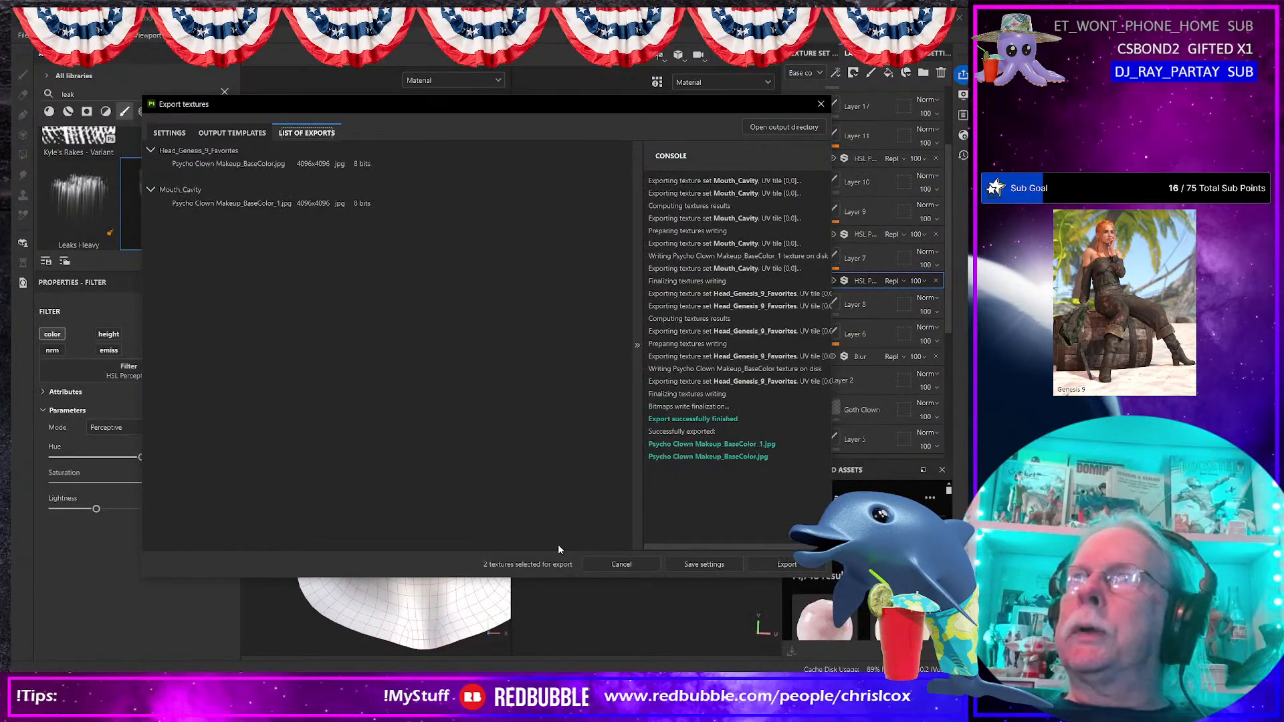
{"action": "left_click", "coordinate": [820, 104]}
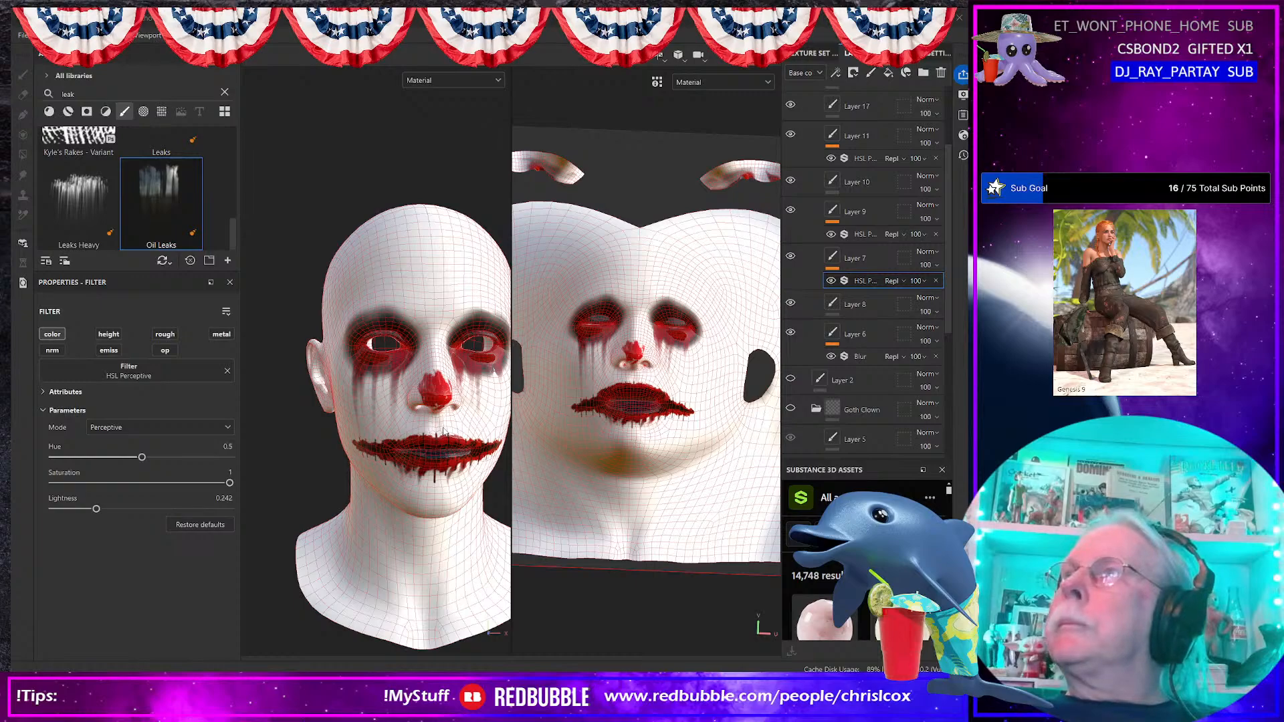
{"action": "key", "text": "alt+Tab"}
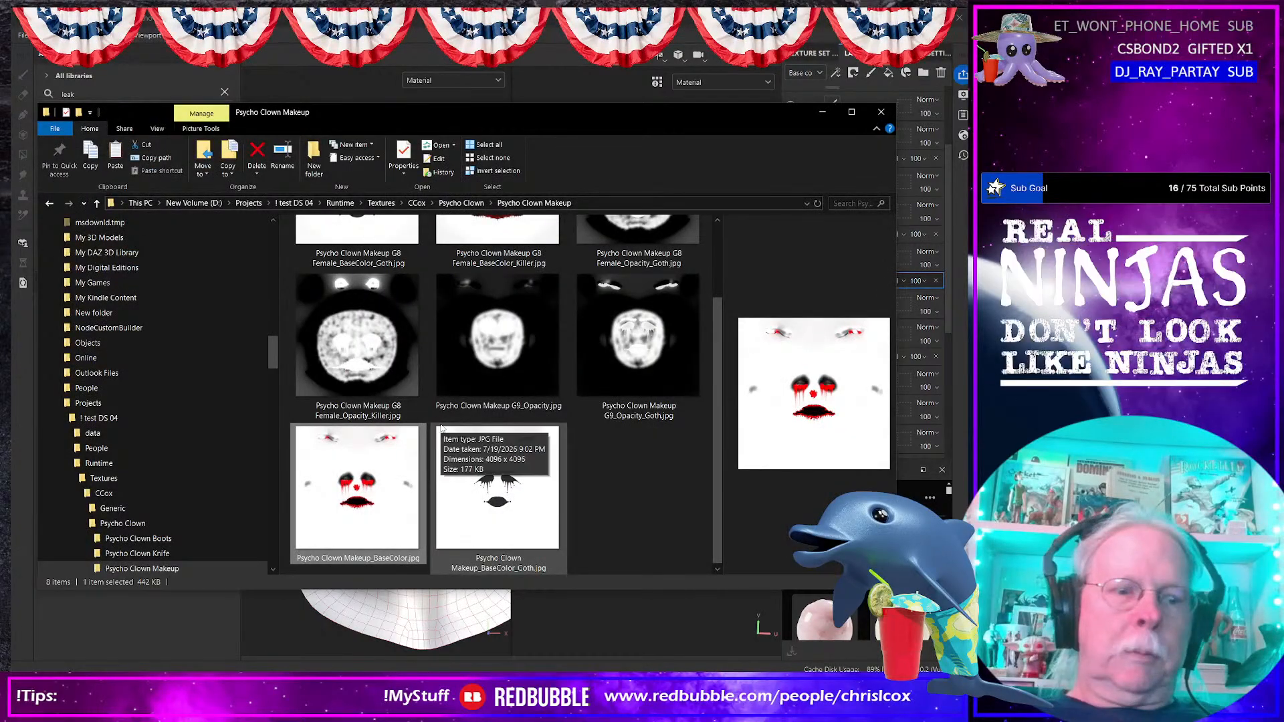
{"action": "key", "text": "ctrl+v"}
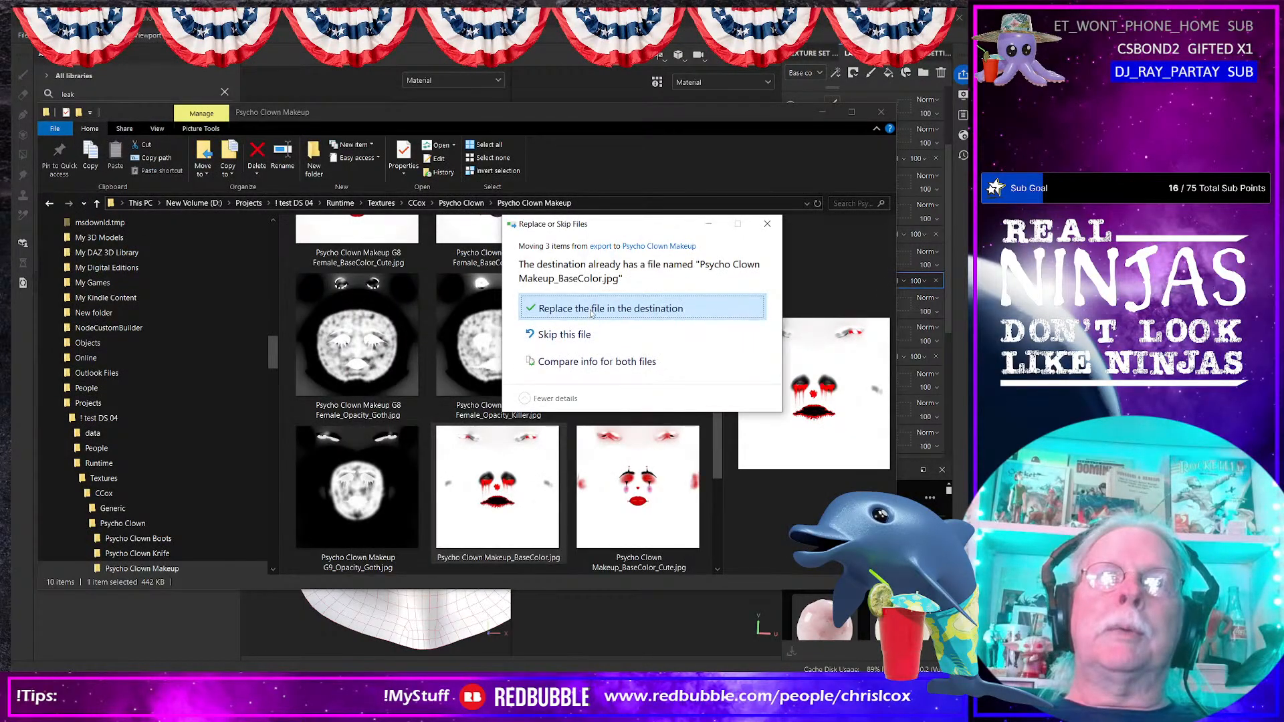
{"action": "left_click", "coordinate": [592, 308]}
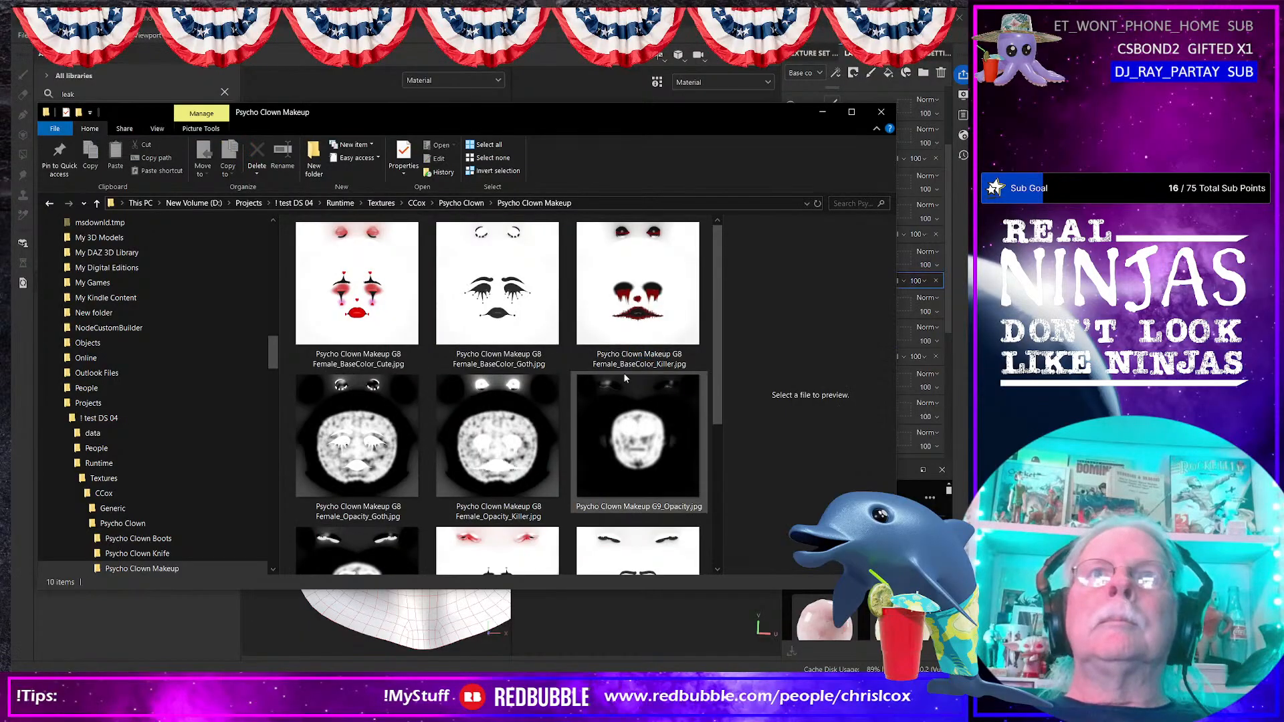
{"action": "scroll", "coordinate": [624, 377], "scroll_direction": "down", "scroll_amount": 3}
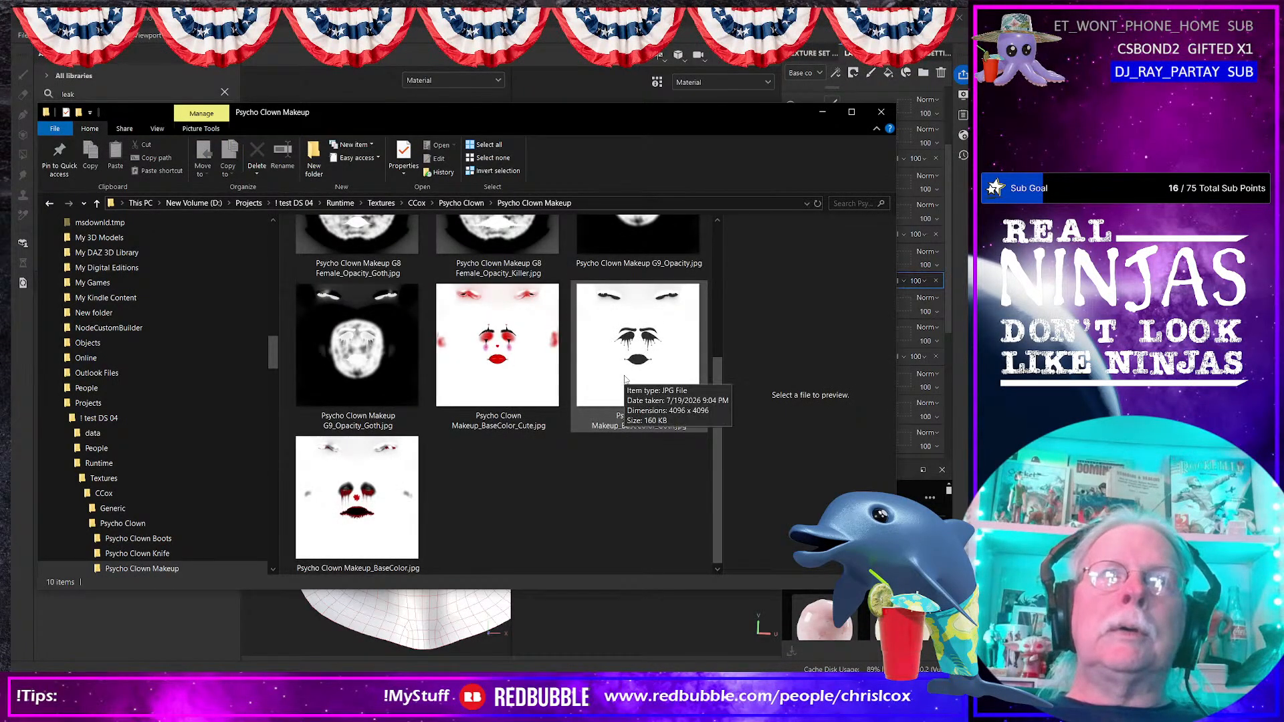
{"action": "scroll", "coordinate": [623, 378], "scroll_direction": "up", "scroll_amount": 2}
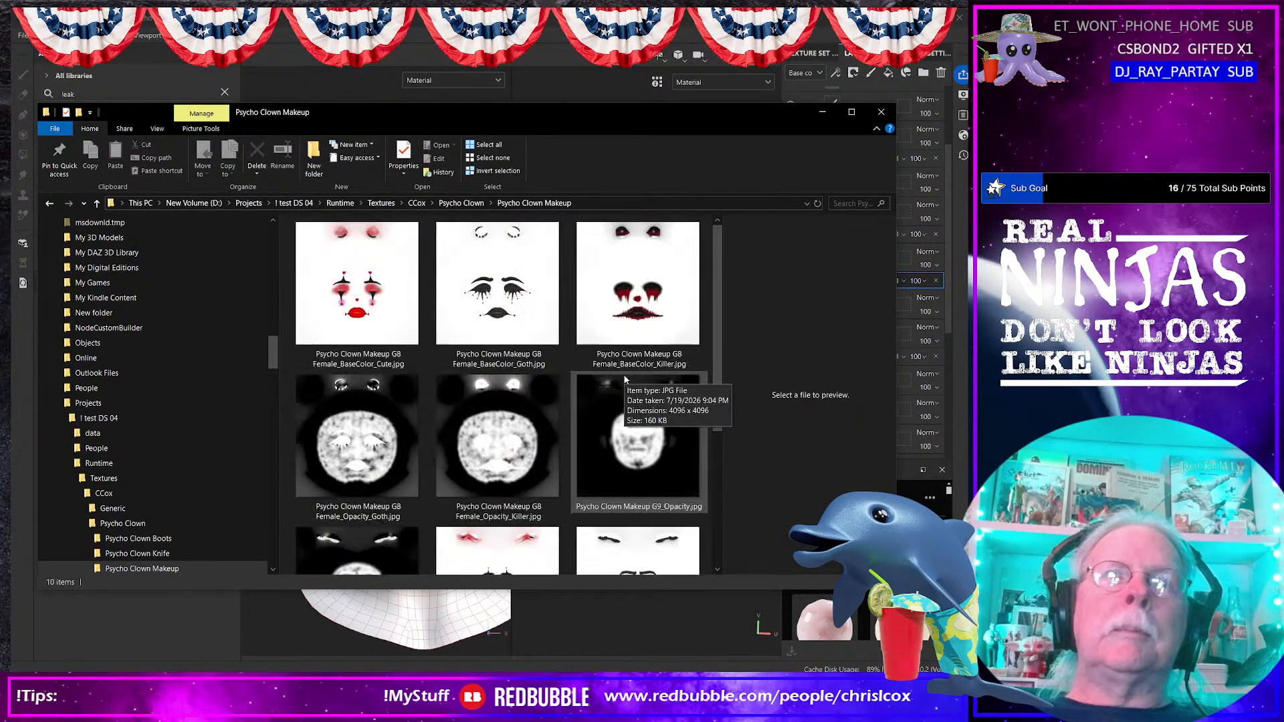
Step: Put away the makeup folder and Substance 3D Painter windows and close the empty export folder
{"action": "left_click", "coordinate": [822, 113]}
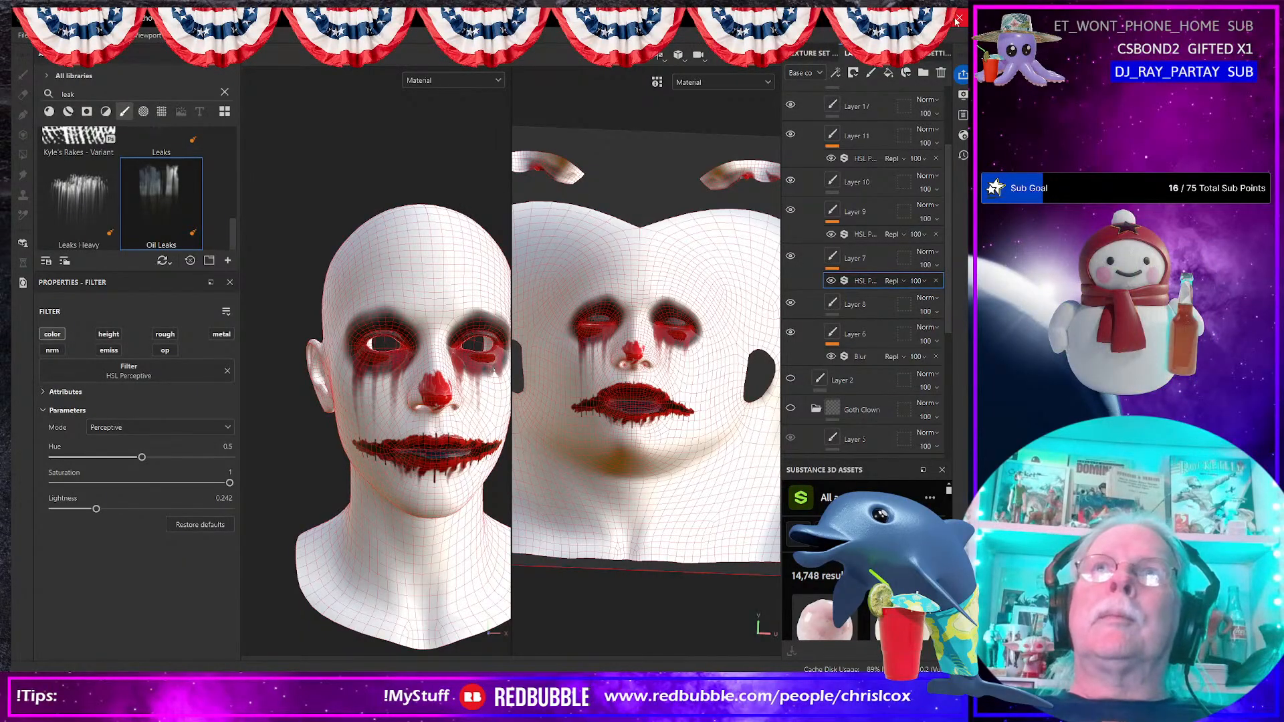
{"action": "left_click", "coordinate": [897, 18]}
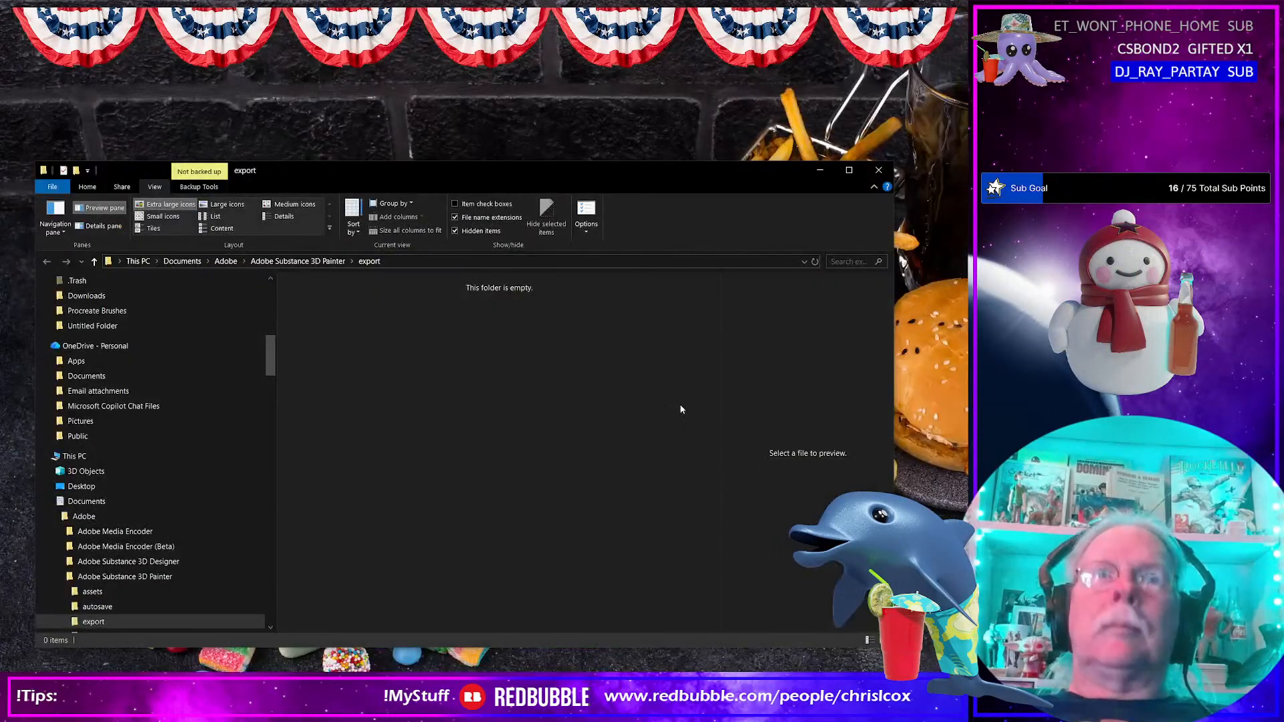
{"action": "left_click", "coordinate": [878, 172]}
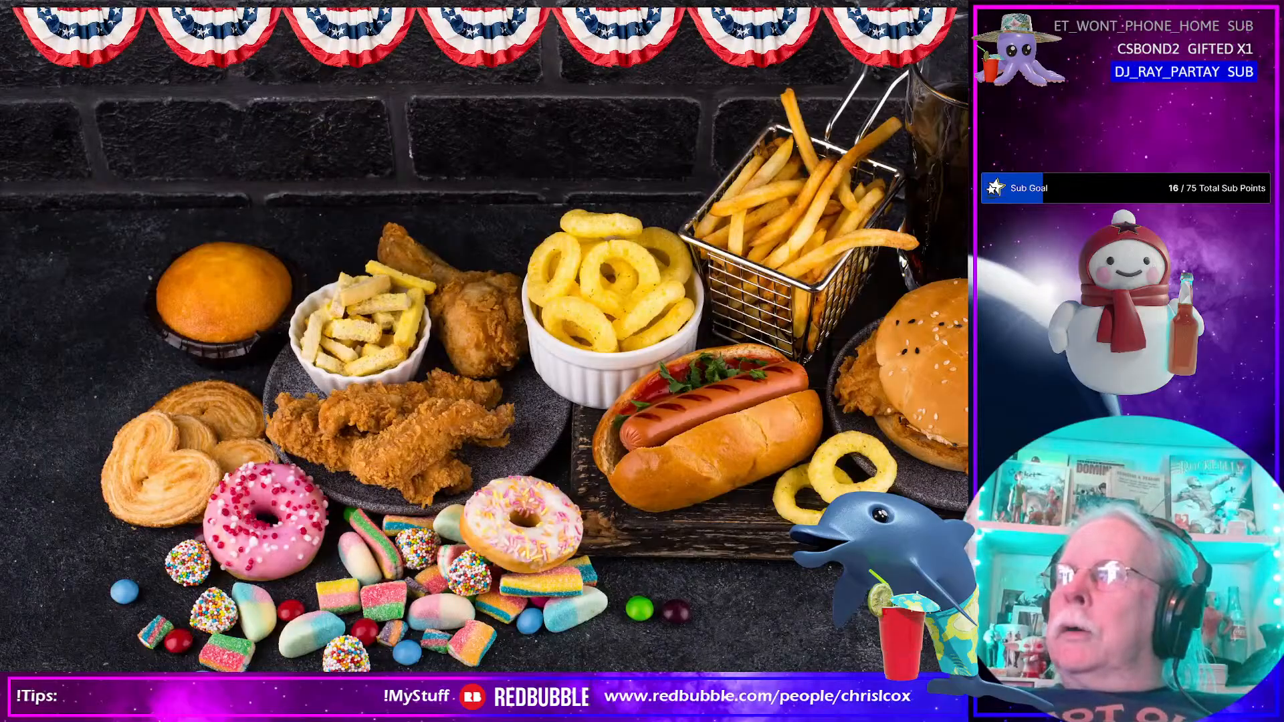
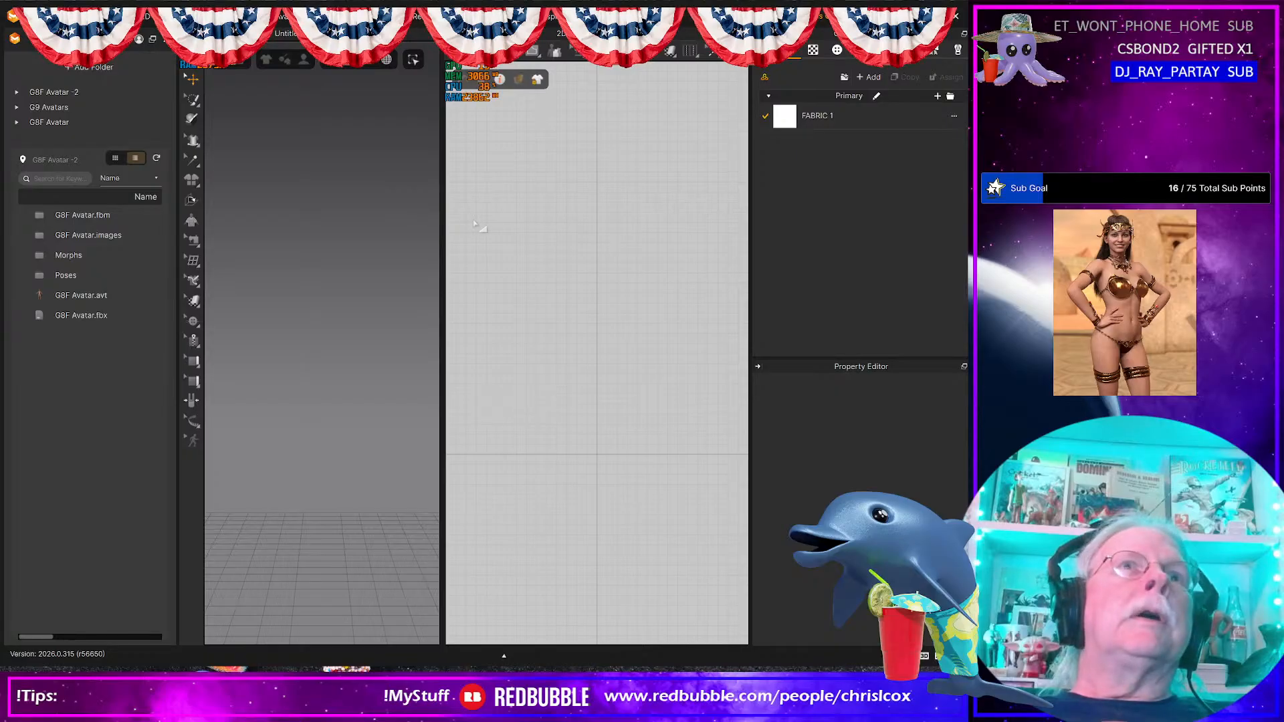
Step: Widen the 3D viewport relative to the 2D pattern window in Marvelous Designer
{"action": "left_click_drag", "start_coordinate": [439, 228], "coordinate": [466, 228]}
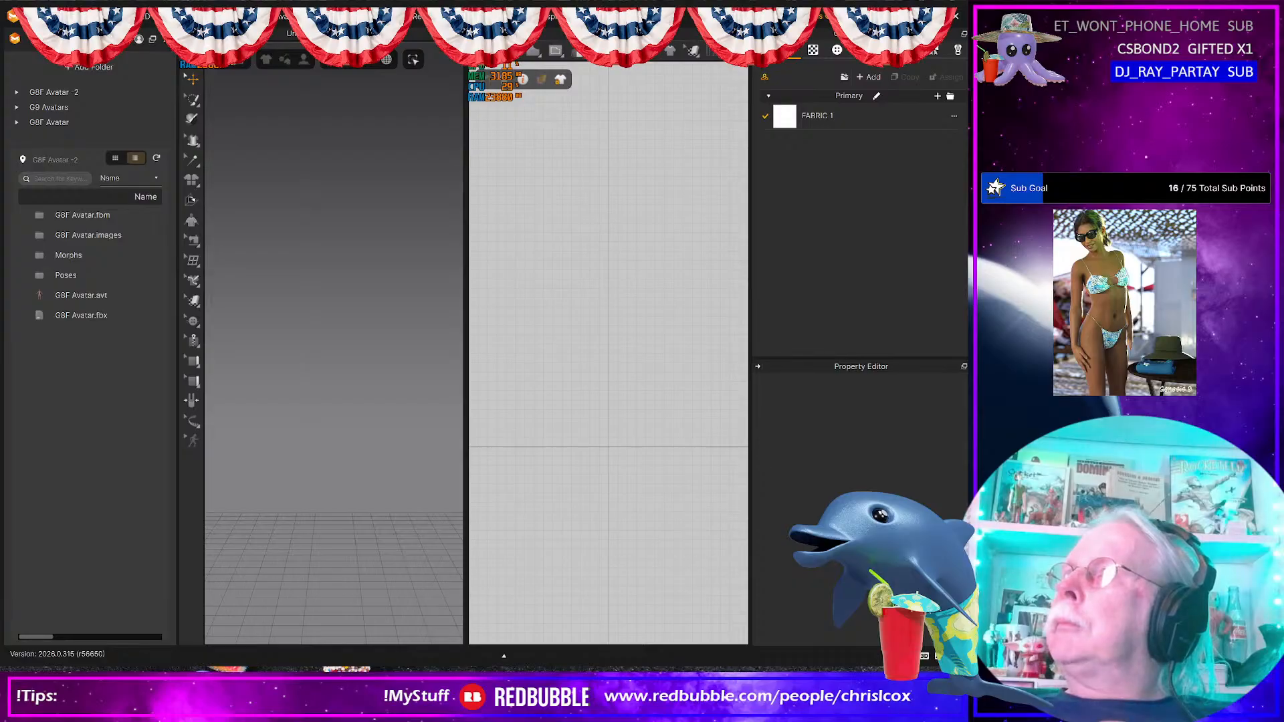
Step: Switch to the browser and examine the SHEIN short sleeve stand collar shirt photo for its collar, placket, sleeves and hem
{"action": "key", "text": "alt+Tab"}
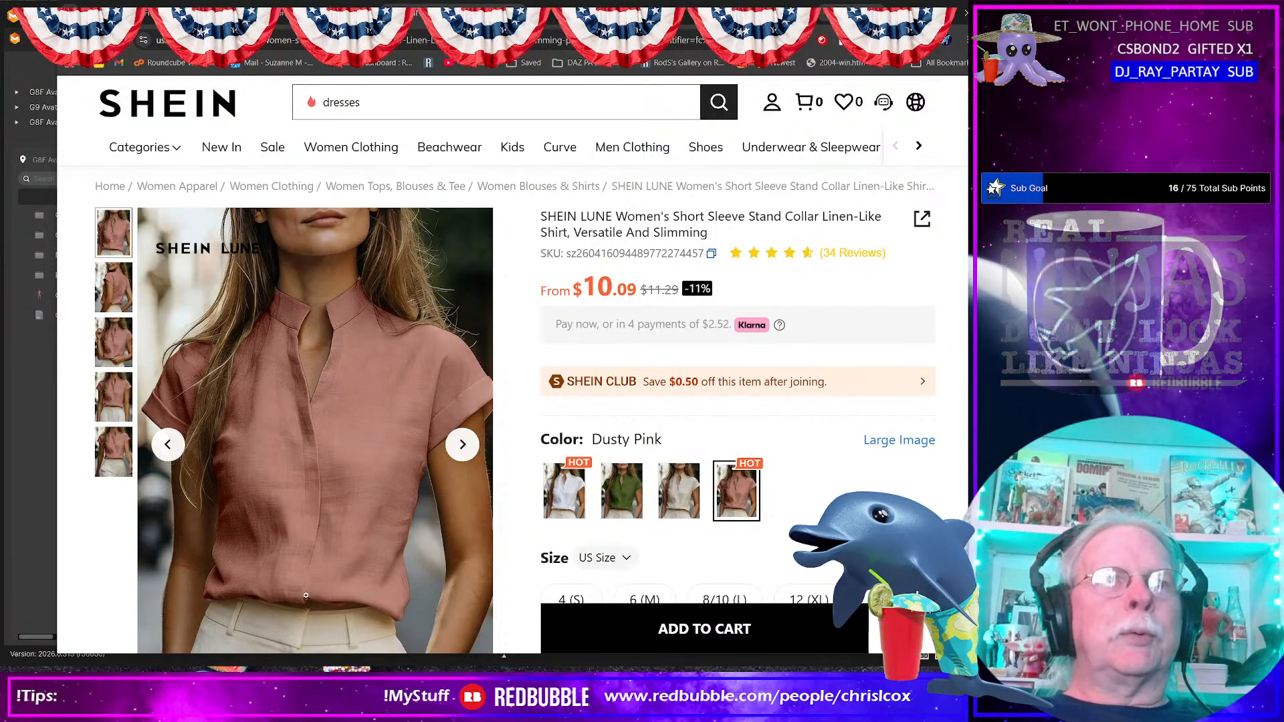
{"action": "scroll", "coordinate": [314, 597], "scroll_direction": "down", "scroll_amount": 3}
{"action": "scroll", "coordinate": [323, 599], "scroll_direction": "up", "scroll_amount": 3}
{"action": "scroll", "coordinate": [324, 599], "scroll_direction": "down", "scroll_amount": 2}
{"action": "scroll", "coordinate": [314, 600], "scroll_direction": "up", "scroll_amount": 1}
{"action": "scroll", "coordinate": [304, 601], "scroll_direction": "down", "scroll_amount": 1}
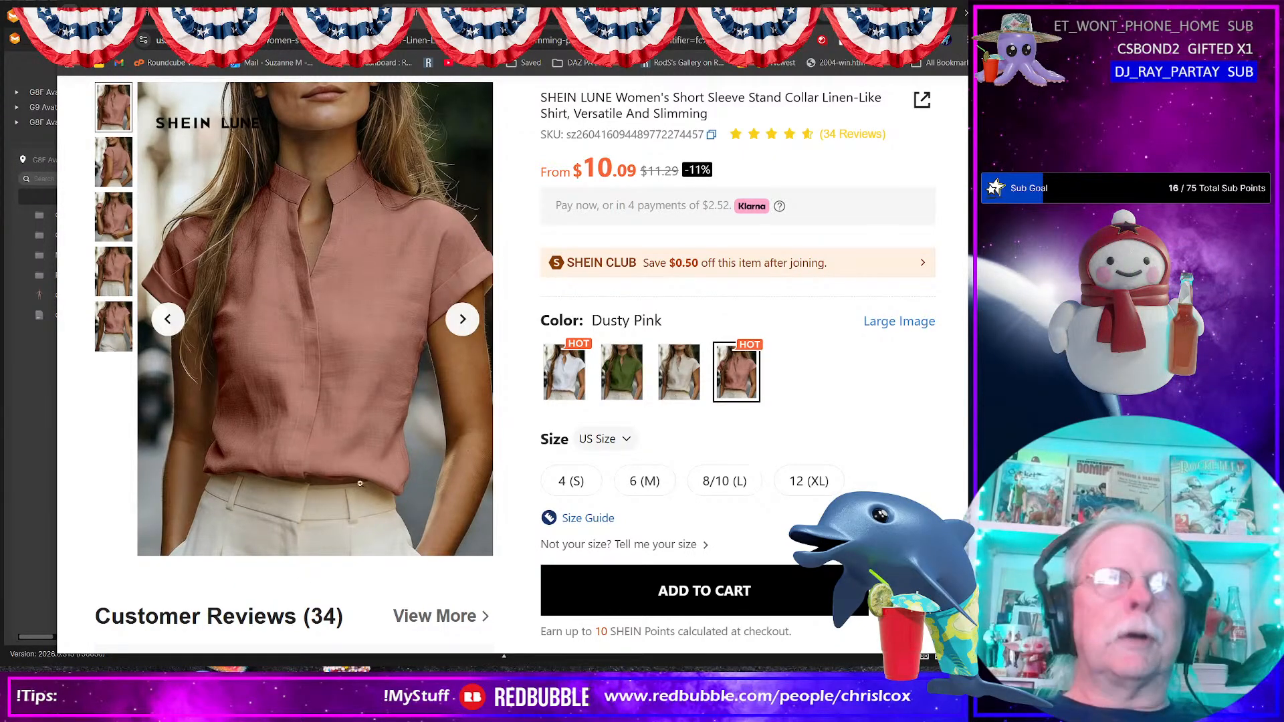
{"action": "scroll", "coordinate": [375, 463], "scroll_direction": "down", "scroll_amount": 3}
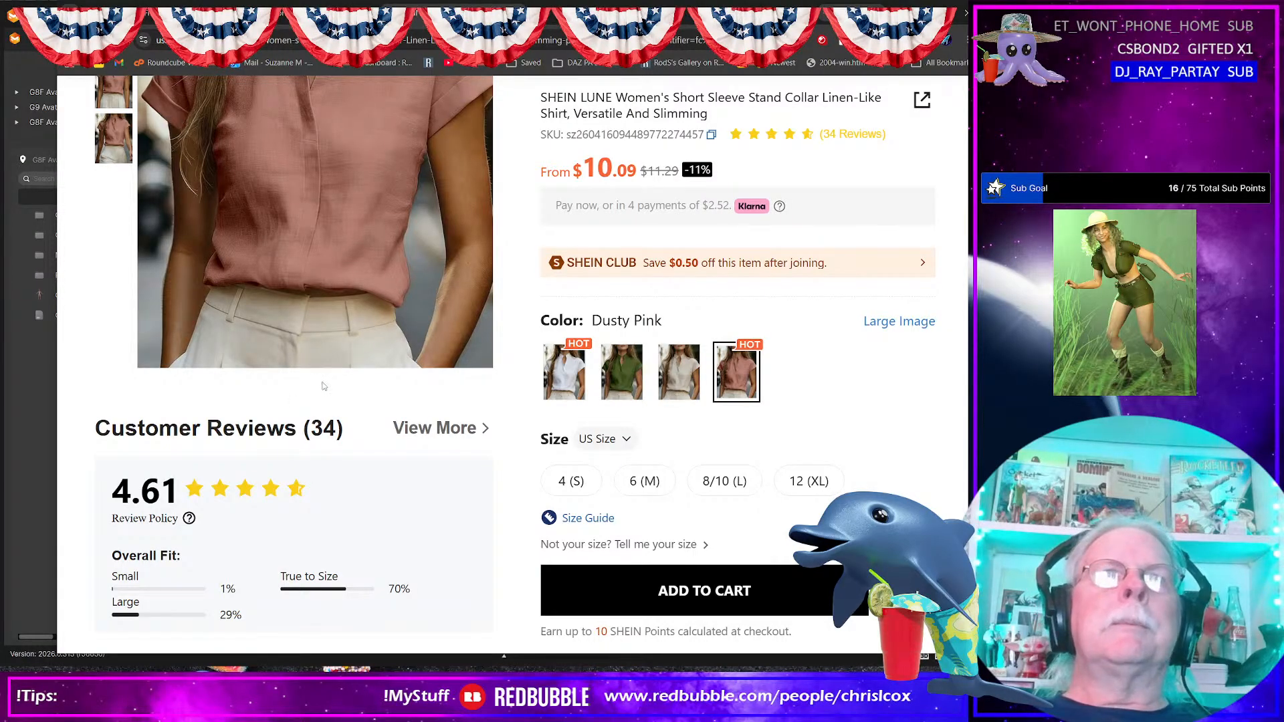
{"action": "scroll", "coordinate": [333, 367], "scroll_direction": "up", "scroll_amount": 2}
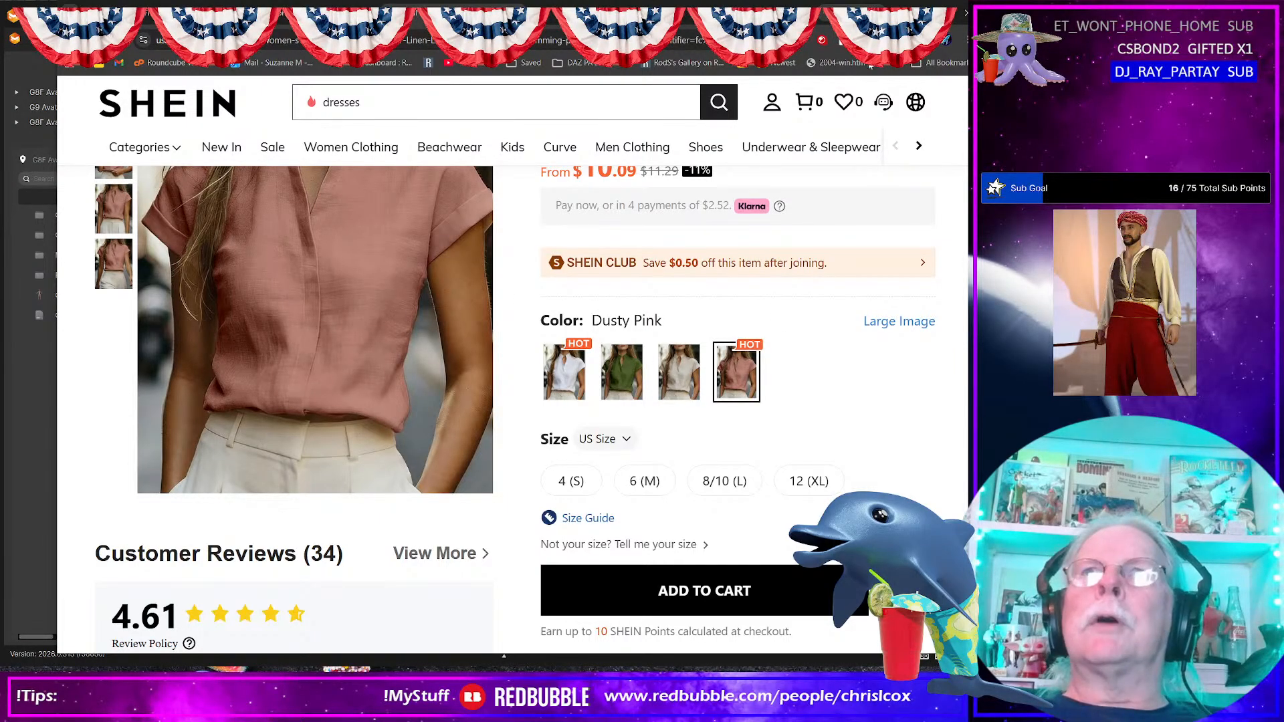
Step: Return to Marvelous Designer and slightly enlarge its application window in width and height
{"action": "key", "text": "alt+Tab"}
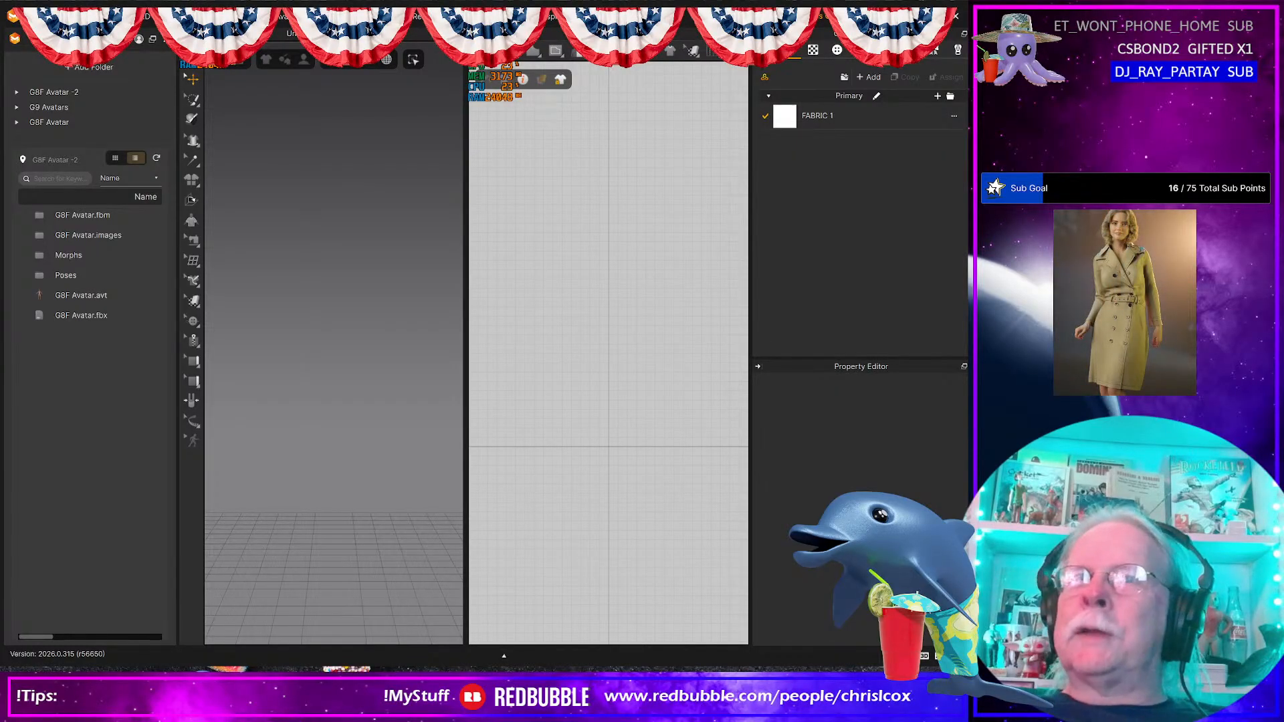
{"action": "left_click_drag", "start_coordinate": [968, 361], "coordinate": [972, 361]}
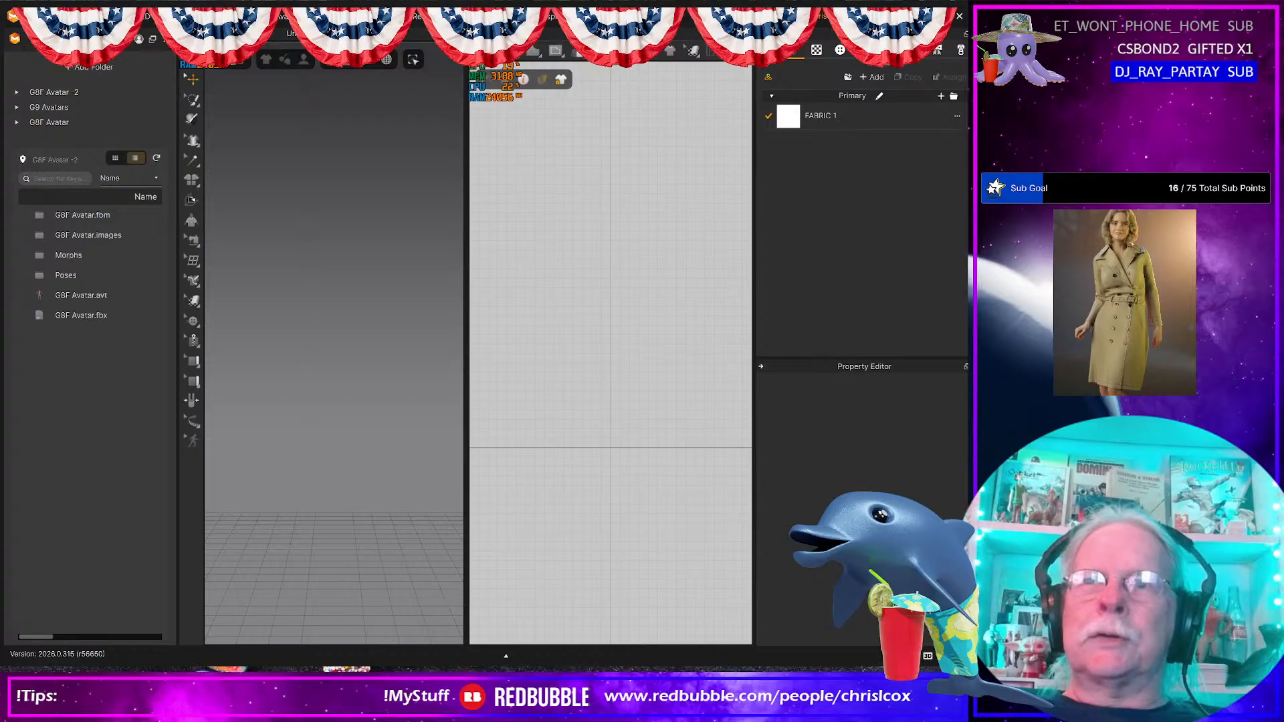
{"action": "left_click_drag", "start_coordinate": [826, 665], "coordinate": [828, 667]}
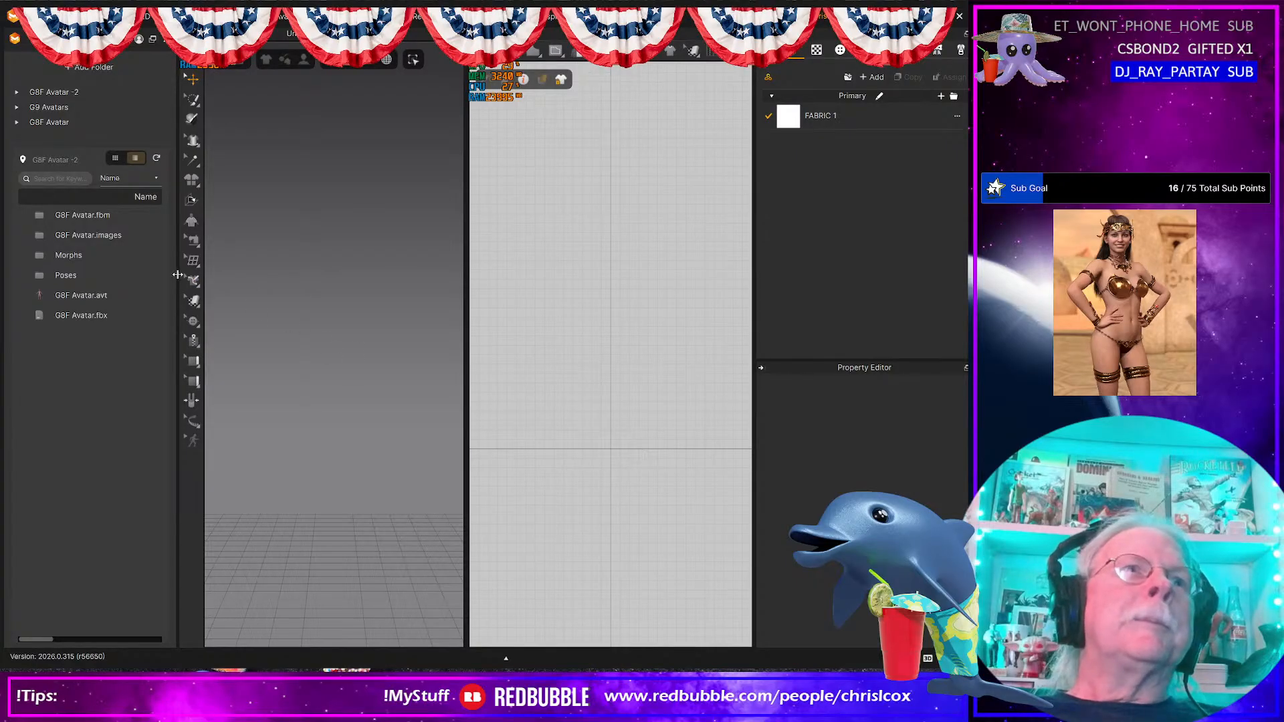
{"action": "left_click", "coordinate": [398, 312]}
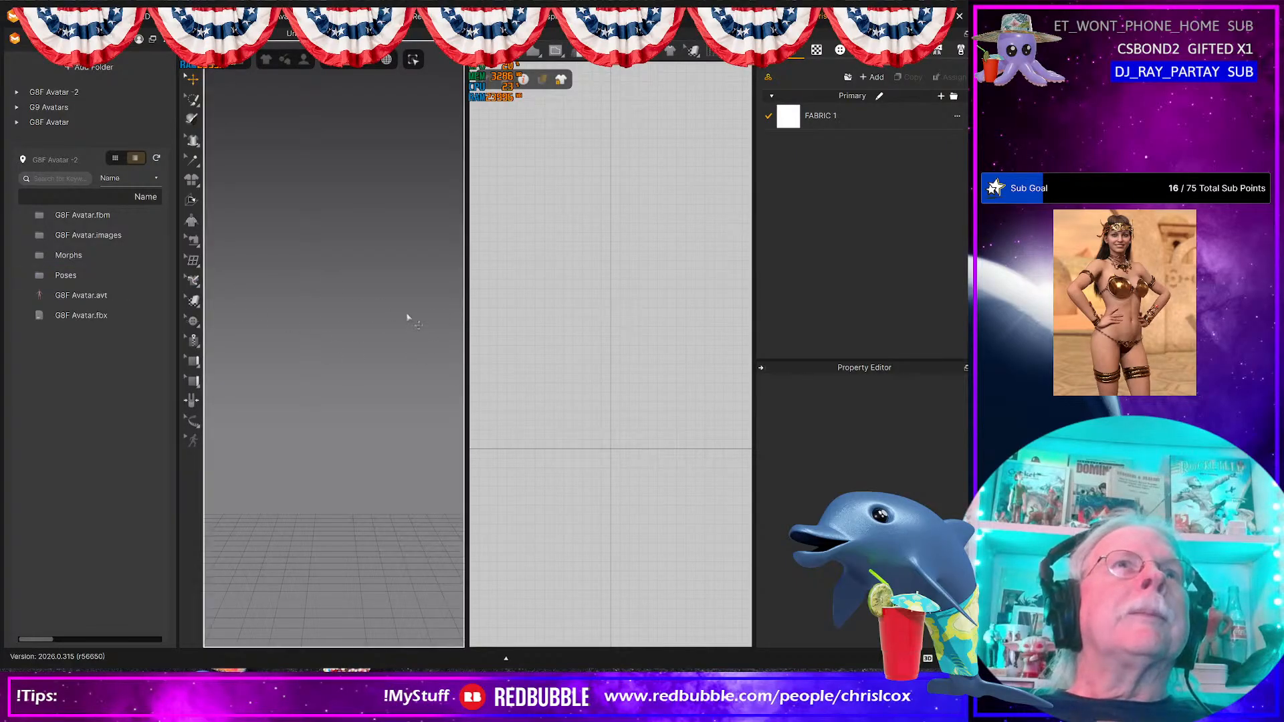
Step: Load the G9 Femal.avt avatar from the G9 Avatars library folder into the 3D scene
{"action": "left_click", "coordinate": [49, 108]}
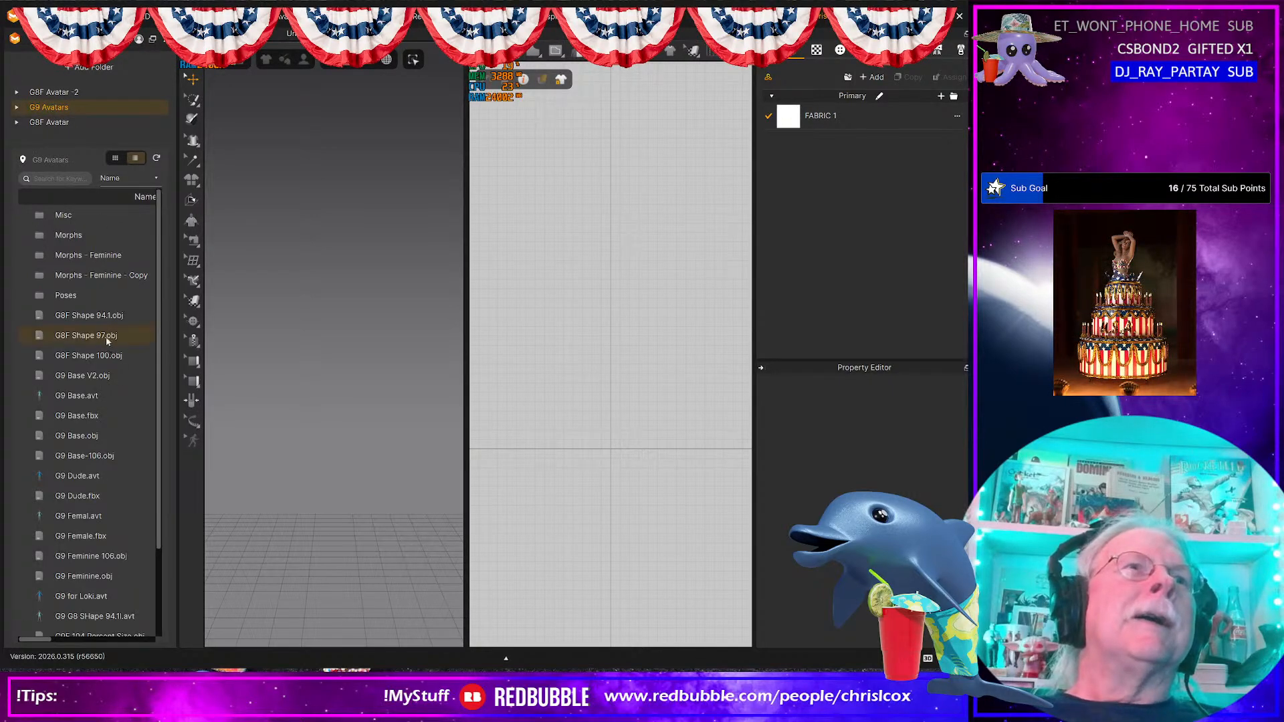
{"action": "left_click_drag", "start_coordinate": [85, 516], "coordinate": [392, 457]}
{"action": "scroll", "coordinate": [395, 457], "scroll_direction": "up", "scroll_amount": 4}
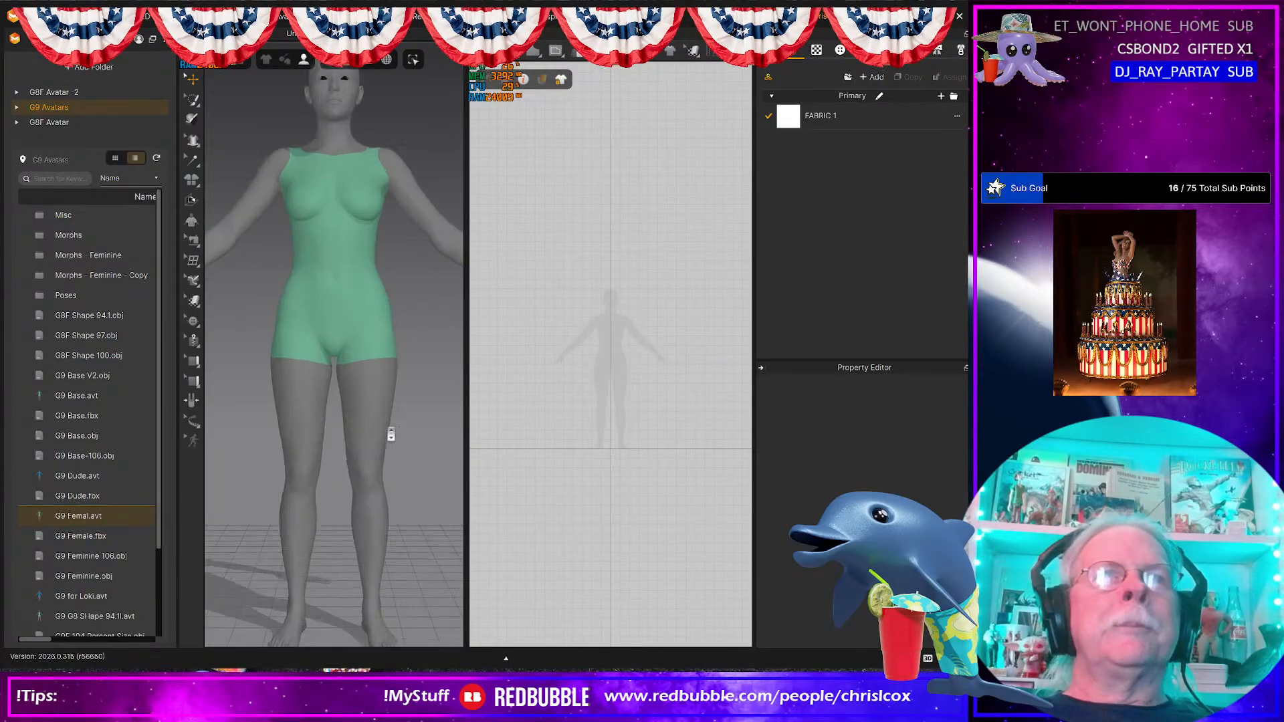
Step: Begin a half-shirt polygon on the 2D avatar silhouette: neckline, shoulder, sleeve top about 150 mm and sleeve opening about 131 mm
{"action": "middle_click_drag", "start_coordinate": [388, 259], "coordinate": [392, 487]}
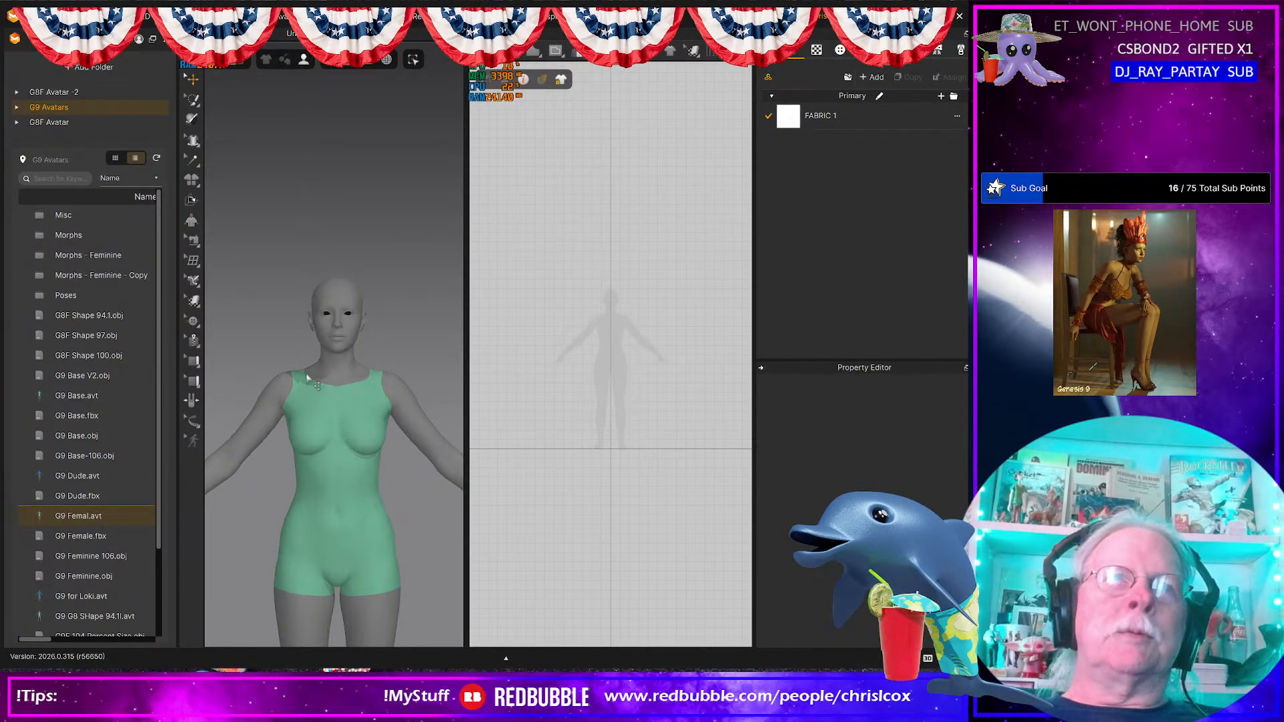
{"action": "scroll", "coordinate": [325, 383], "scroll_direction": "up", "scroll_amount": 5}
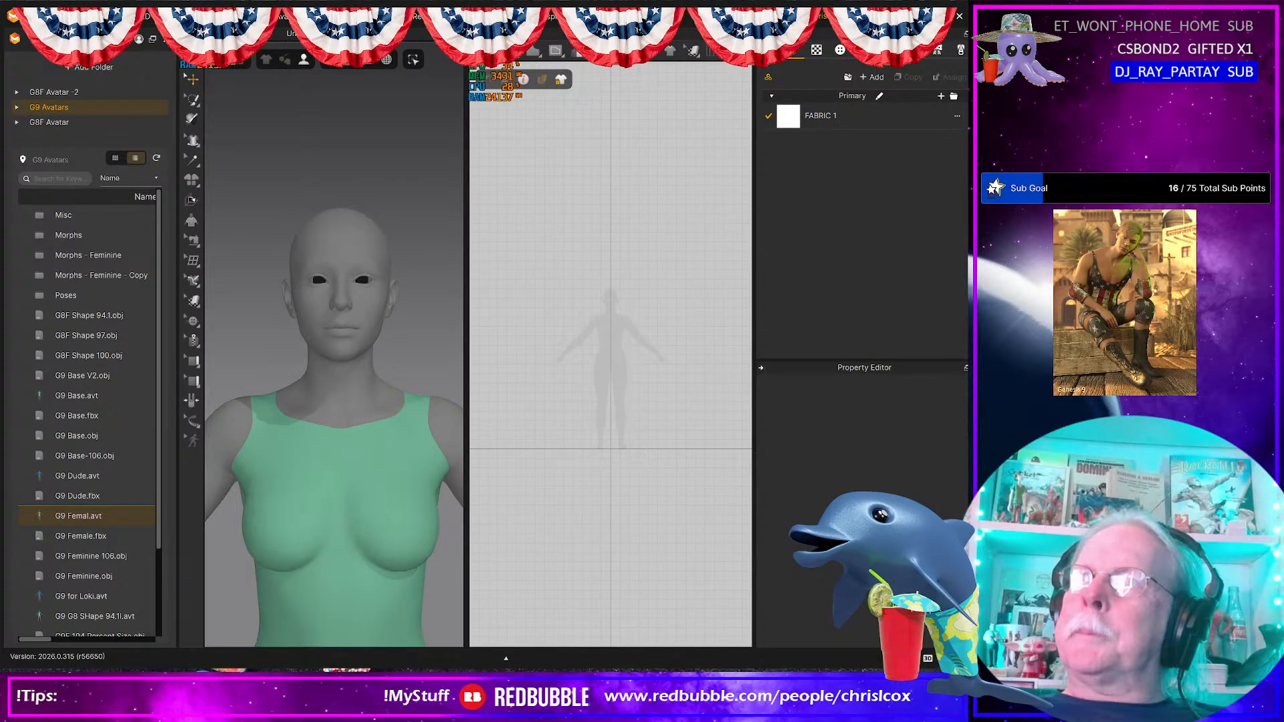
{"action": "scroll", "coordinate": [641, 295], "scroll_direction": "up", "scroll_amount": 5}
{"action": "middle_click_drag", "start_coordinate": [640, 295], "coordinate": [636, 424]}
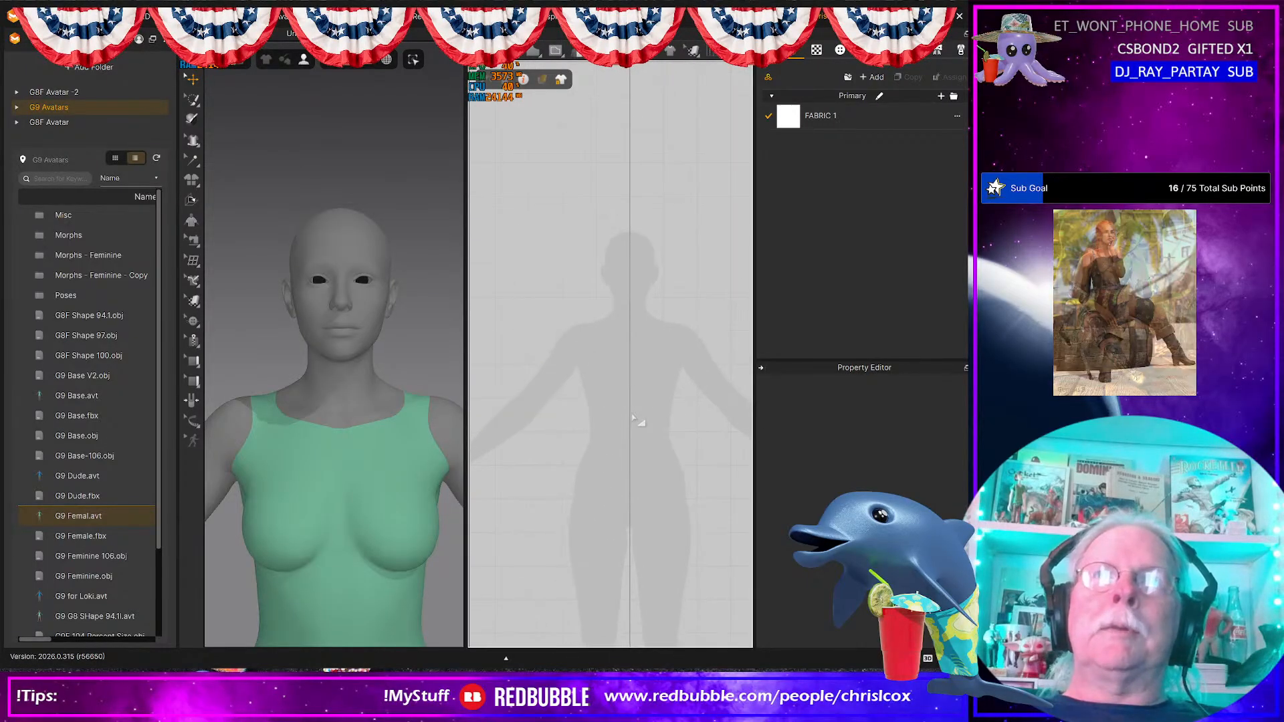
{"action": "left_click", "coordinate": [534, 54]}
{"action": "left_click", "coordinate": [557, 94]}
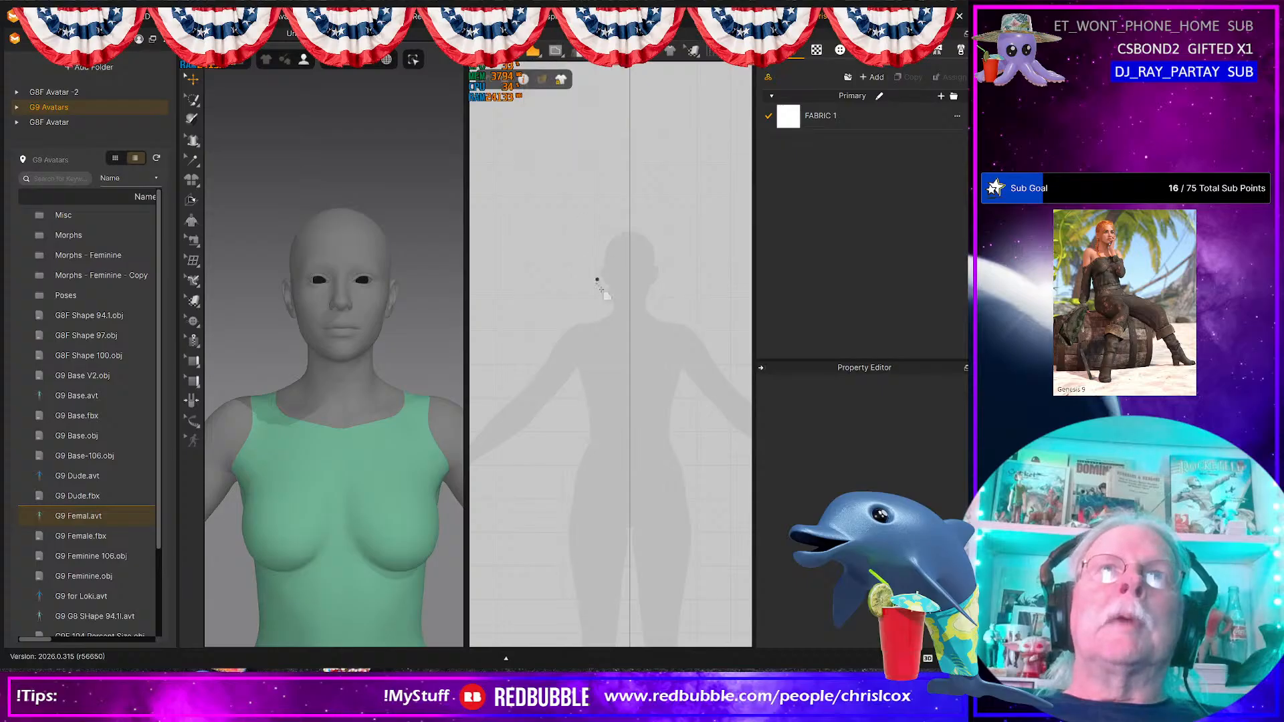
{"action": "left_click_drag", "start_coordinate": [626, 329], "coordinate": [610, 317]}
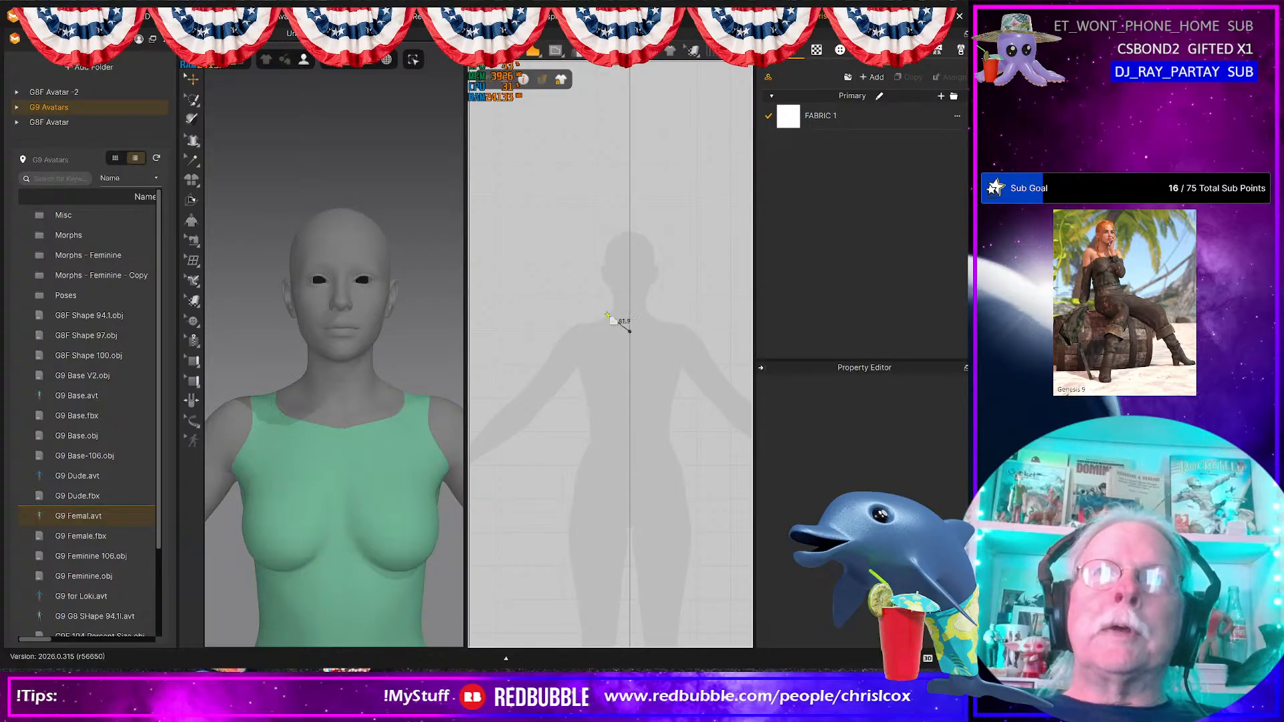
{"action": "left_click", "coordinate": [606, 315]}
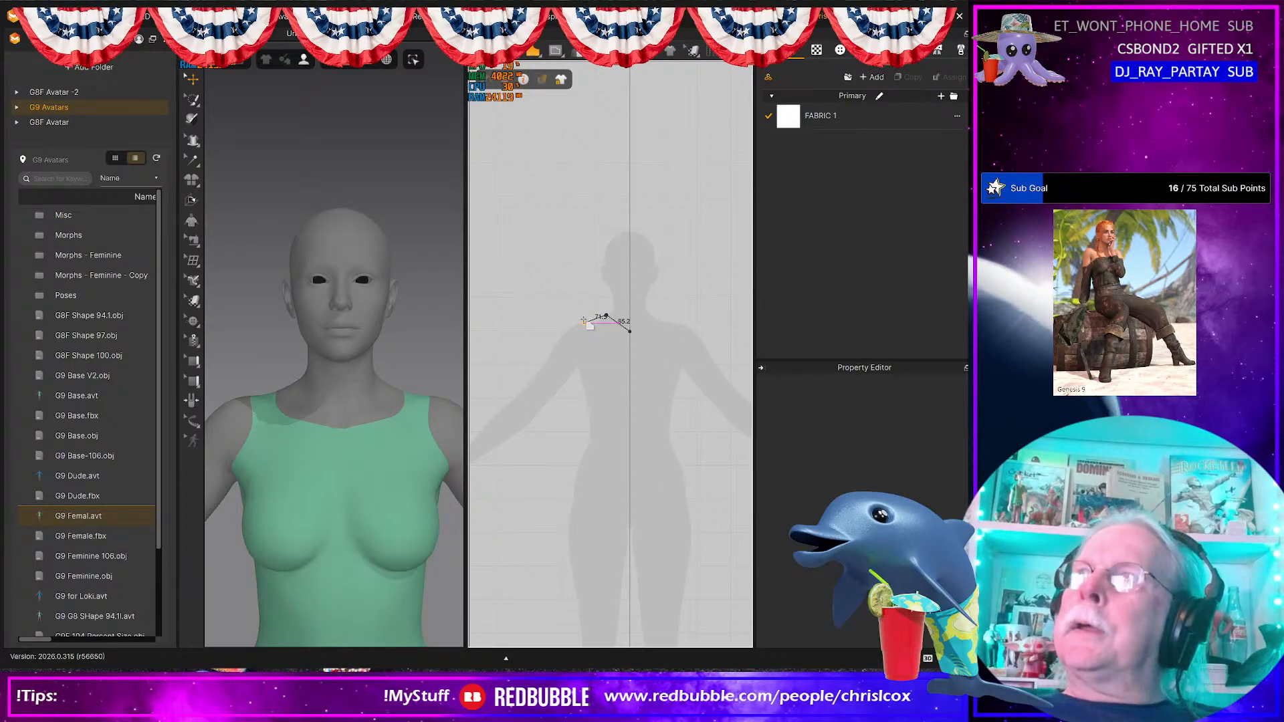
{"action": "left_click", "coordinate": [572, 323]}
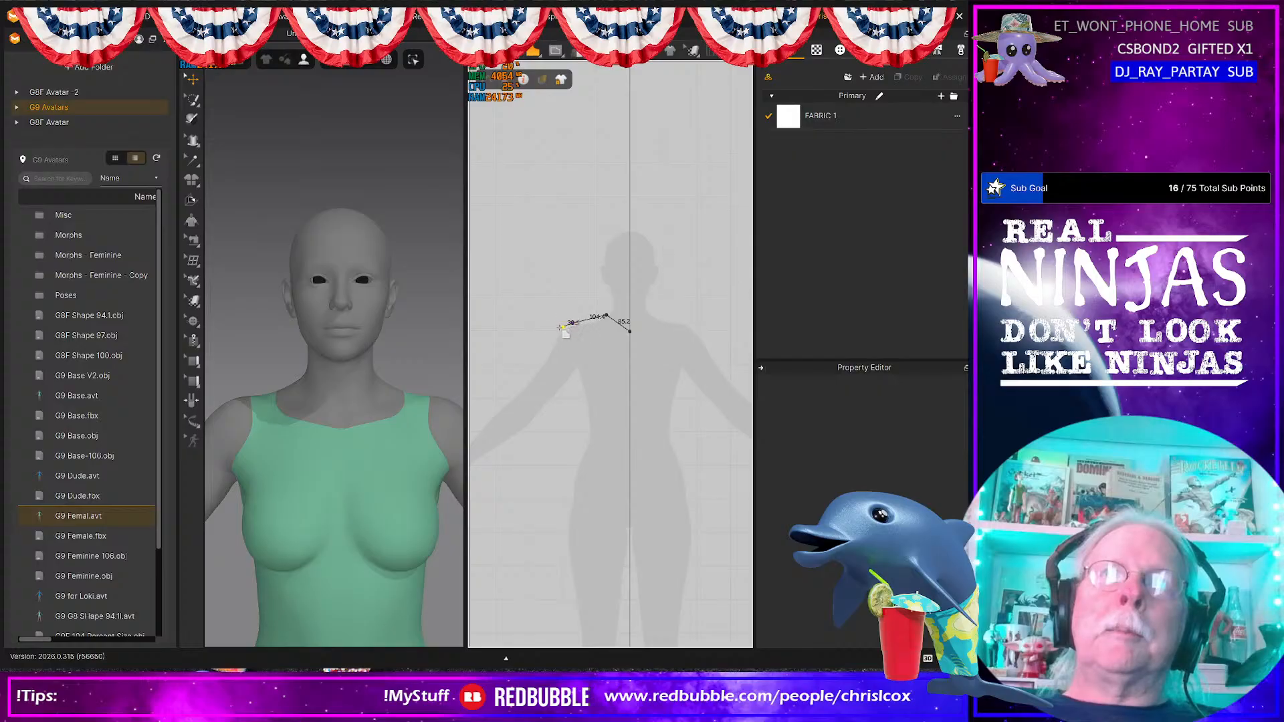
{"action": "left_click", "coordinate": [535, 358]}
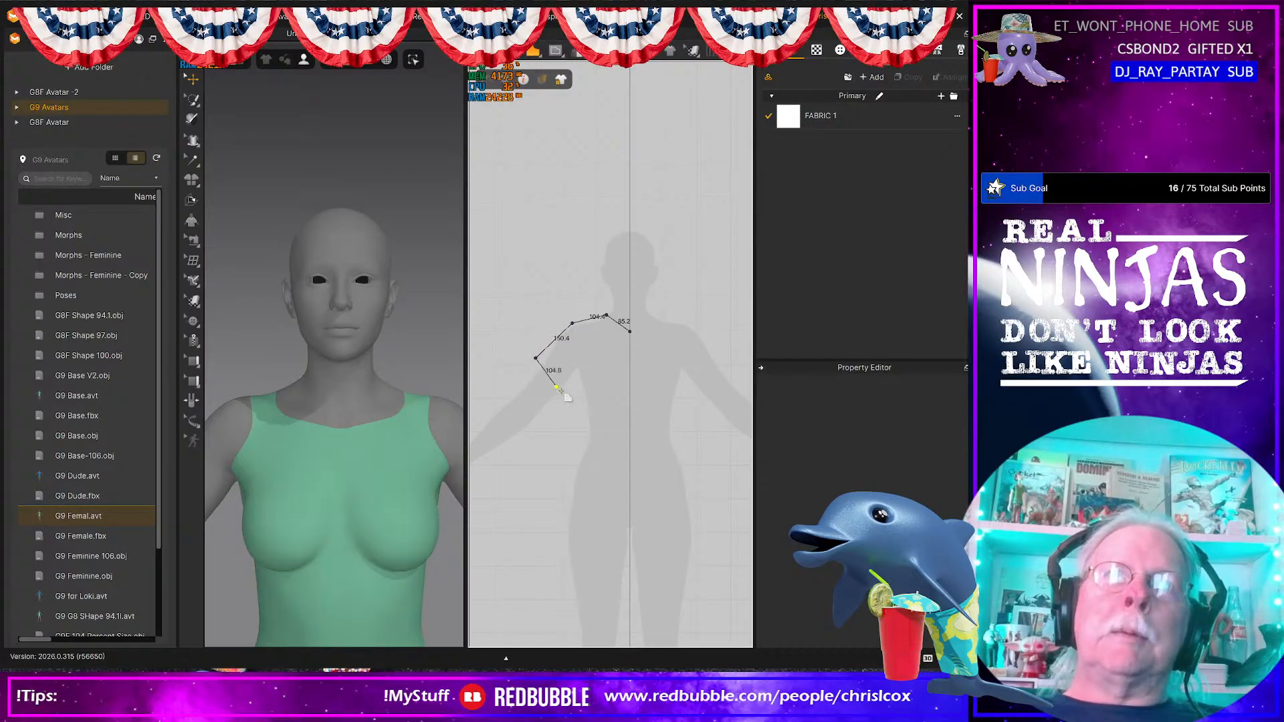
{"action": "left_click", "coordinate": [565, 390]}
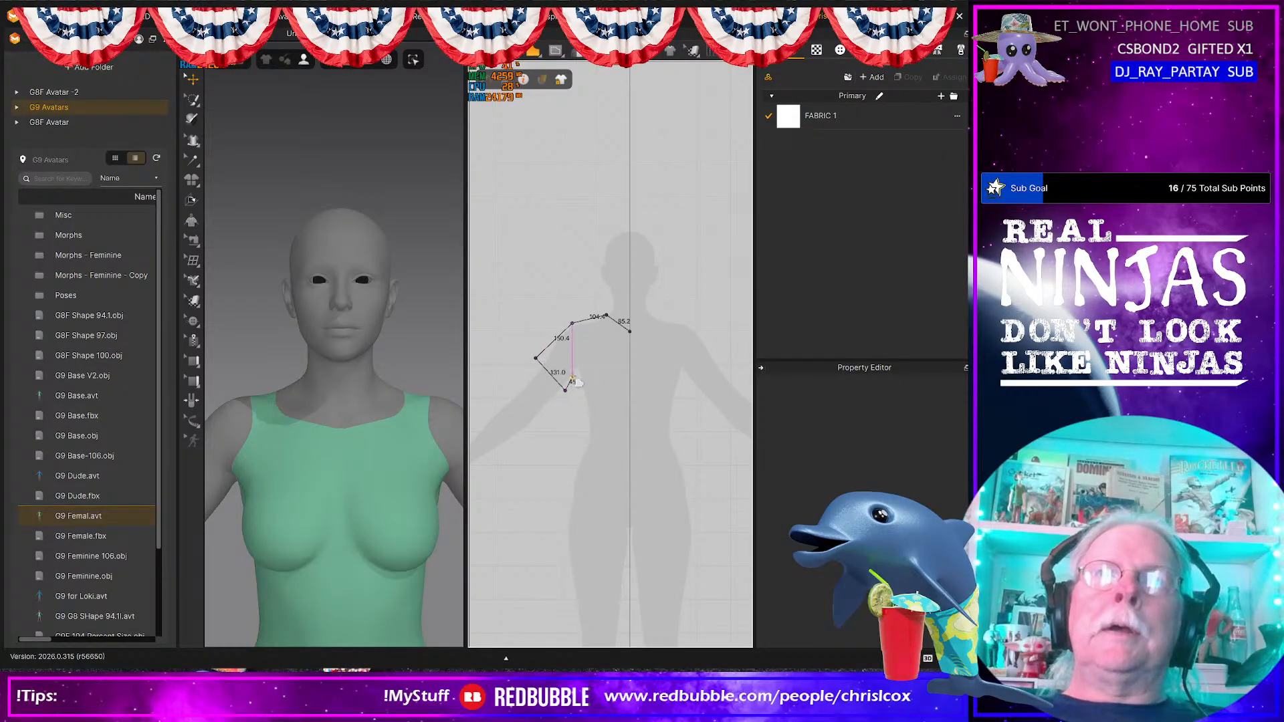
Step: Complete the half-shirt polygon with an underarm about 76 mm, side seam about 351 mm, hem about 140 mm and a vertical centre-front edge
{"action": "left_click", "coordinate": [582, 372]}
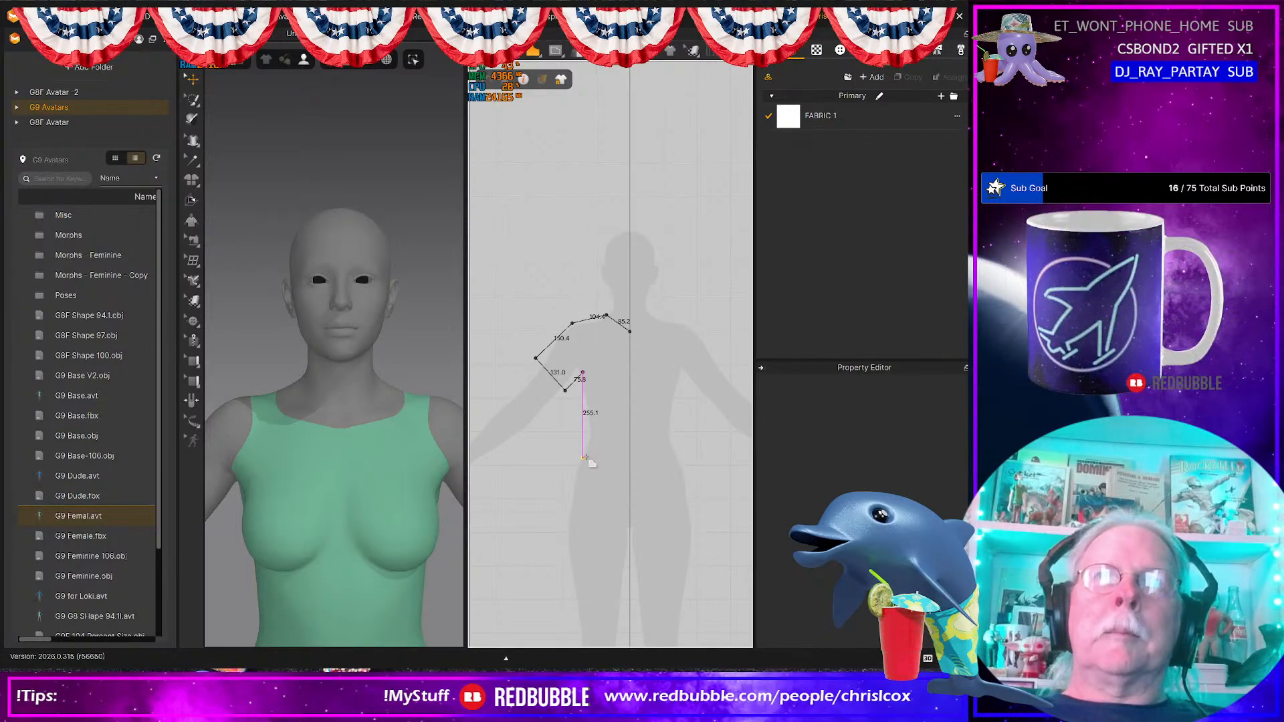
{"action": "left_click", "coordinate": [583, 490]}
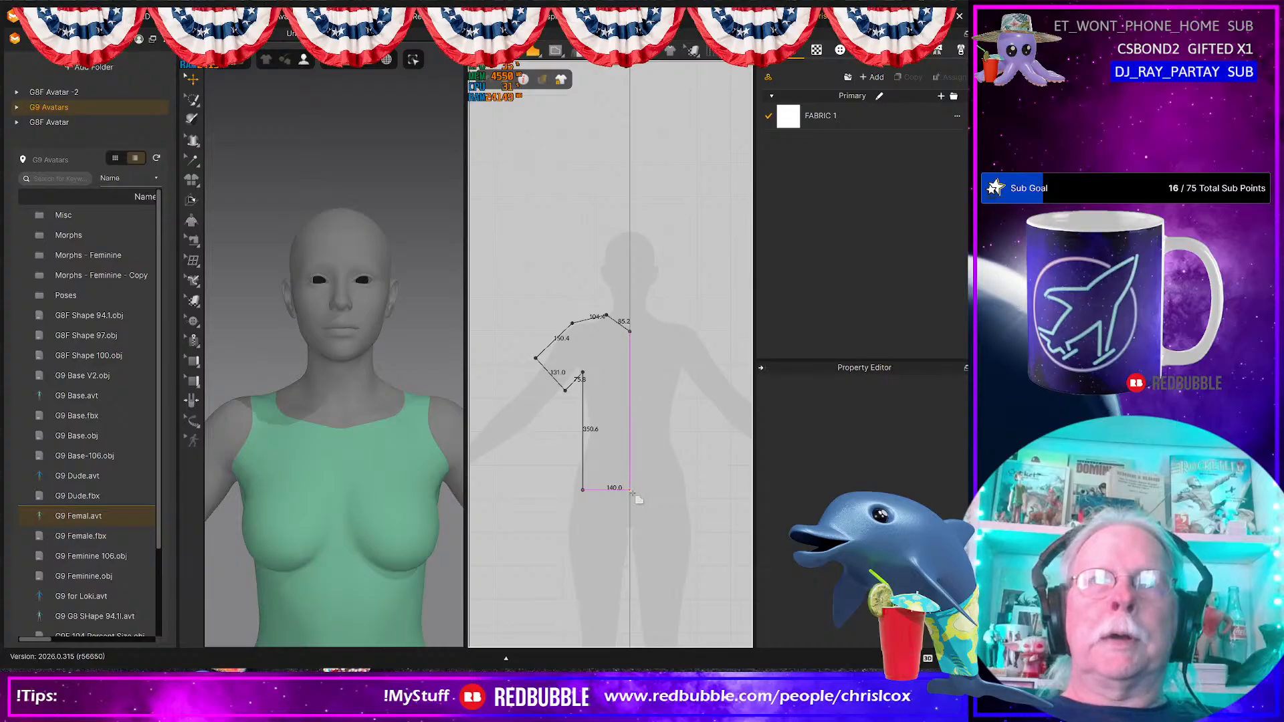
{"action": "left_click", "coordinate": [630, 490]}
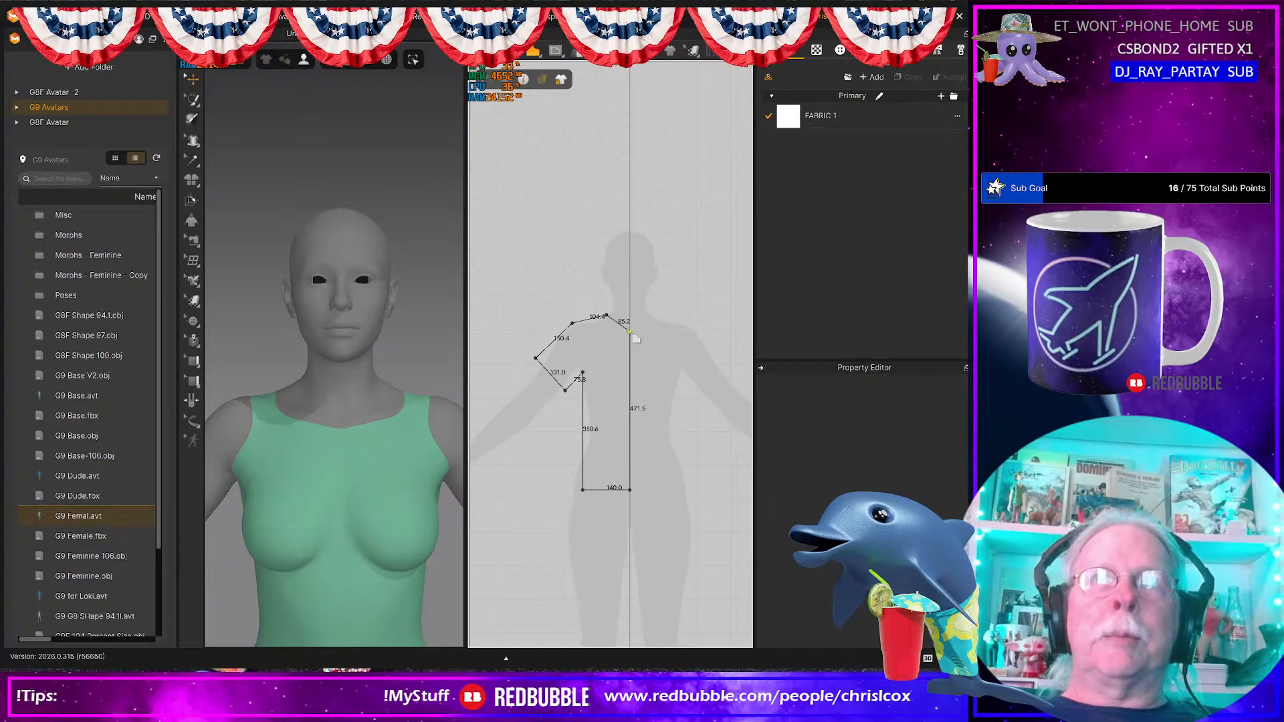
{"action": "left_click", "coordinate": [630, 331]}
Step: Shift all the sleeve and side-seam points together outward to widen the half-shirt body
{"action": "scroll", "coordinate": [547, 421], "scroll_direction": "up", "scroll_amount": 4}
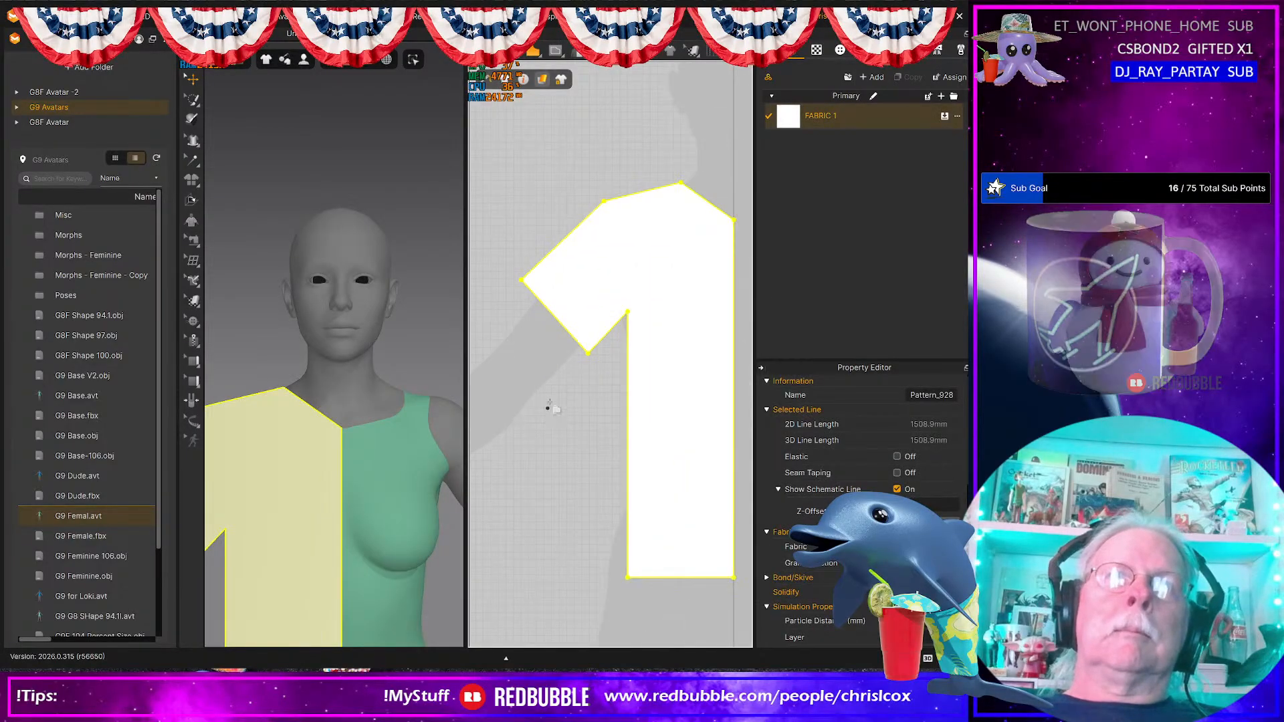
{"action": "left_click_drag", "start_coordinate": [520, 148], "coordinate": [641, 628]}
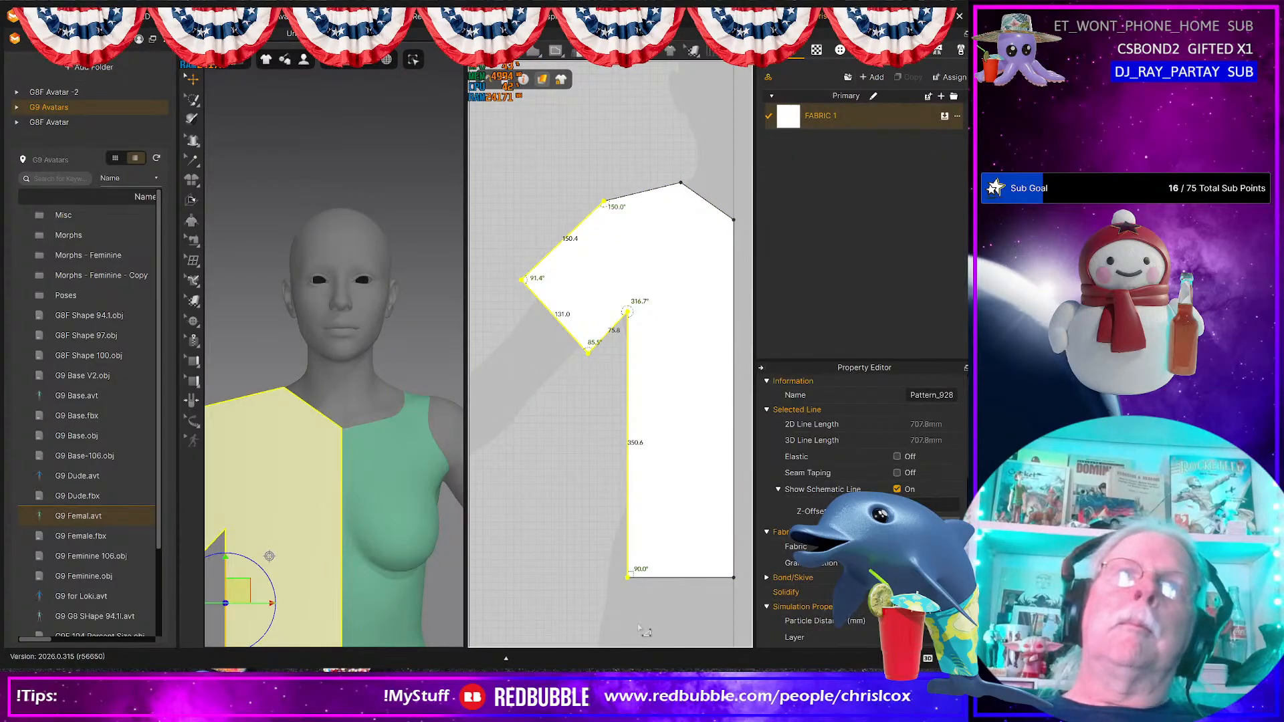
{"action": "key", "text": "Left"}
{"action": "key", "text": "Left"}
{"action": "key", "text": "Left"}
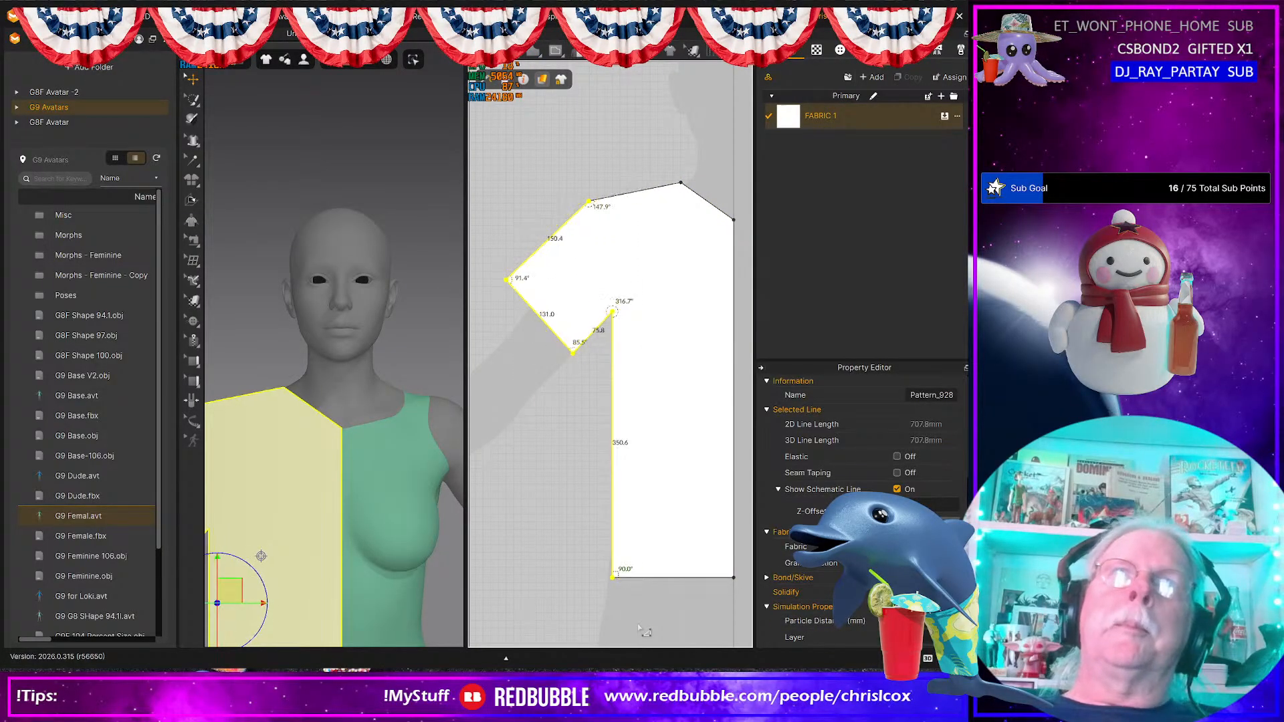
{"action": "scroll", "coordinate": [679, 484], "scroll_direction": "up", "scroll_amount": 1}
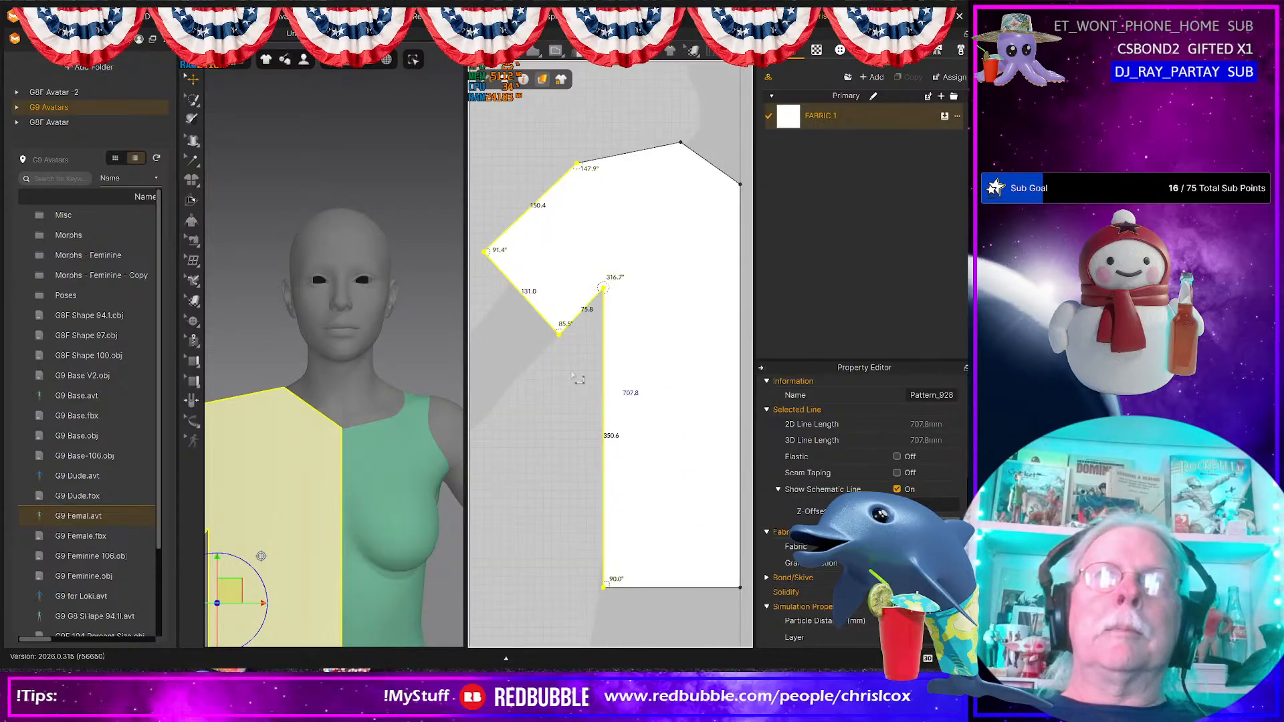
{"action": "key", "text": "Escape"}
Step: Move the armpit point slightly outward and down, and bring the outer hem corner in line below it
{"action": "left_click_drag", "start_coordinate": [609, 301], "coordinate": [593, 301]}
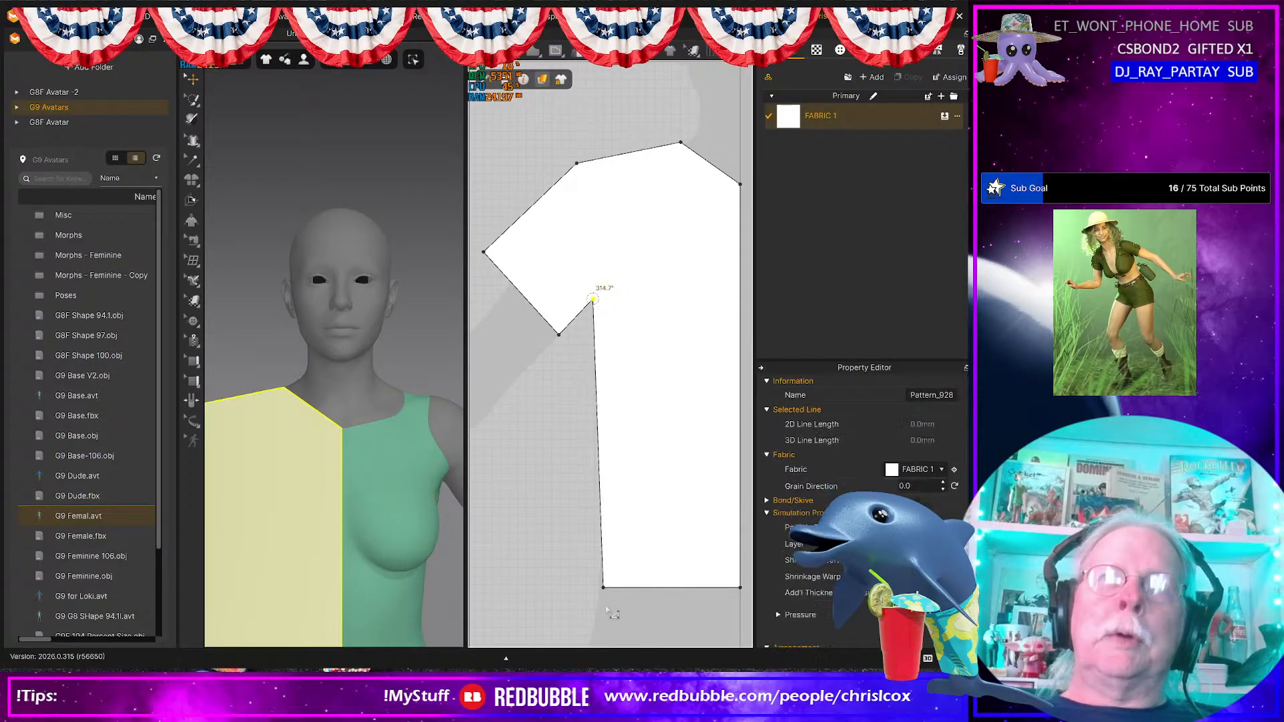
{"action": "left_click_drag", "start_coordinate": [603, 587], "coordinate": [602, 587]}
{"action": "scroll", "coordinate": [603, 588], "scroll_direction": "down", "scroll_amount": 6}
Step: Move the centre-front neck point slightly past the avatar's centre line
{"action": "scroll", "coordinate": [622, 602], "scroll_direction": "up", "scroll_amount": 4}
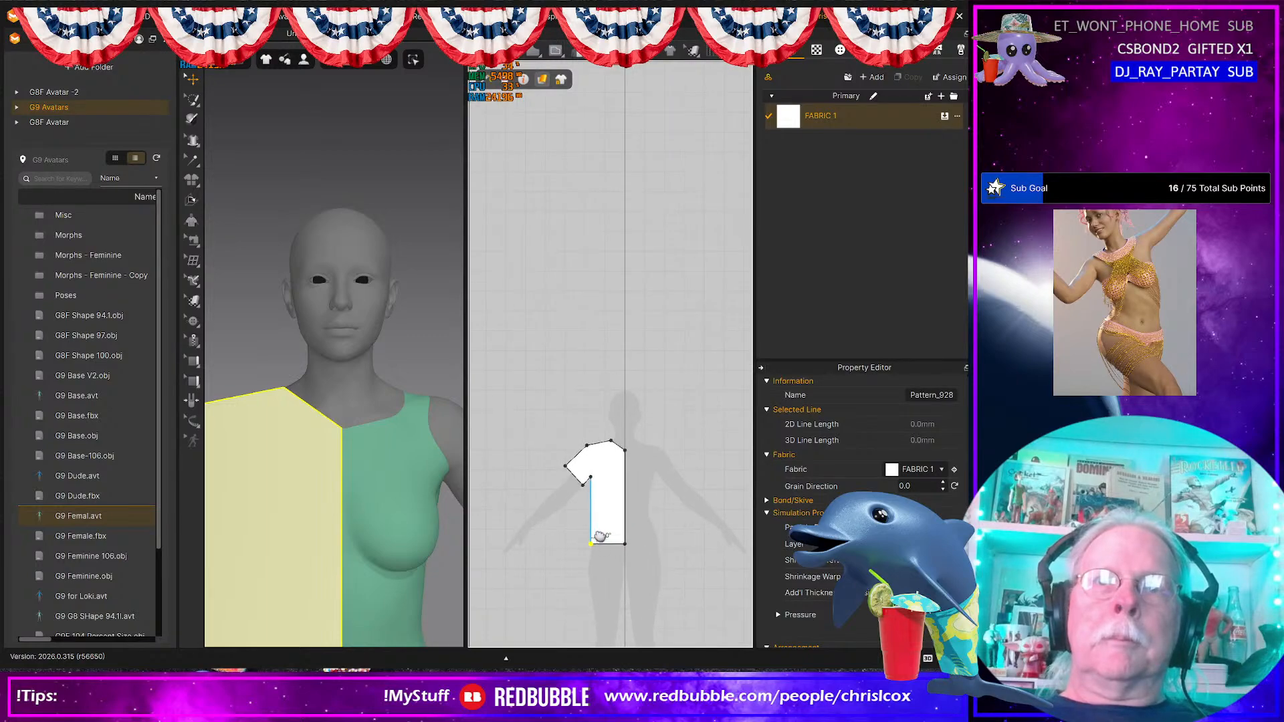
{"action": "left_click_drag", "start_coordinate": [684, 566], "coordinate": [621, 340]}
{"action": "left_click_drag", "start_coordinate": [652, 391], "coordinate": [654, 393]}
Step: Raise the shoulder tip slightly and move the lower sleeve corner to narrow the sleeve opening to about 116 mm
{"action": "left_click", "coordinate": [581, 376]}
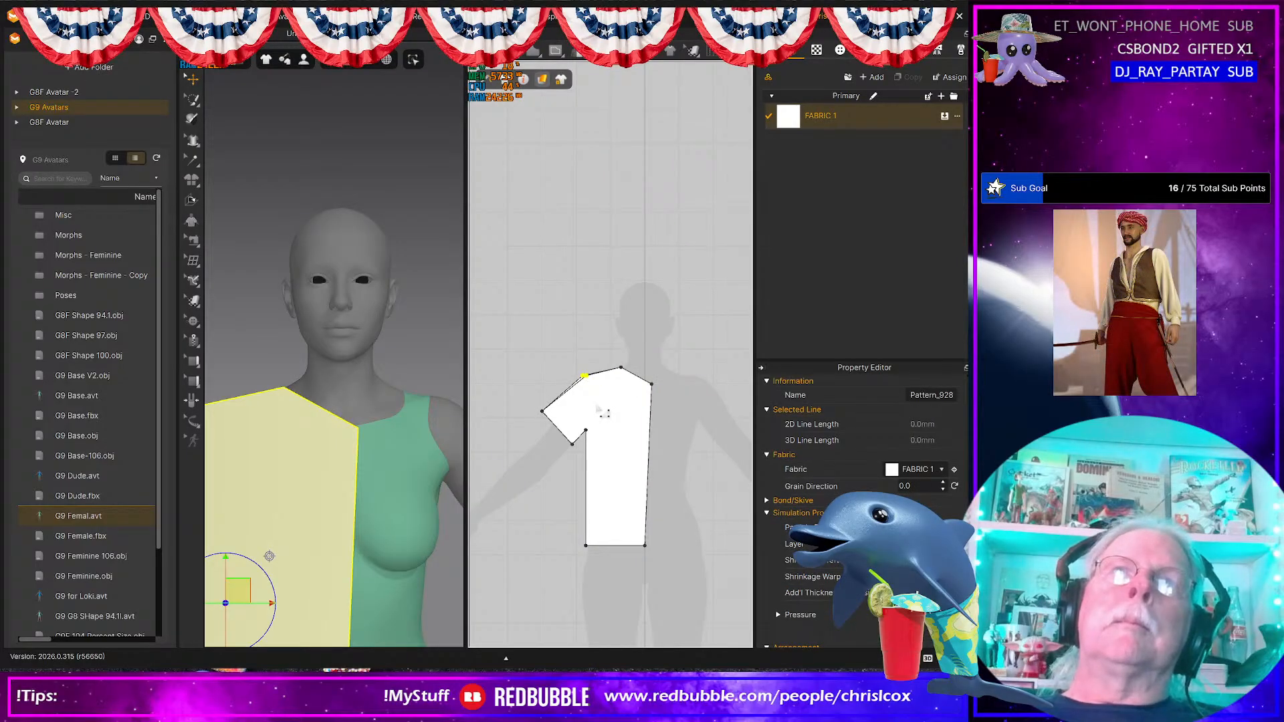
{"action": "key", "text": "Up"}
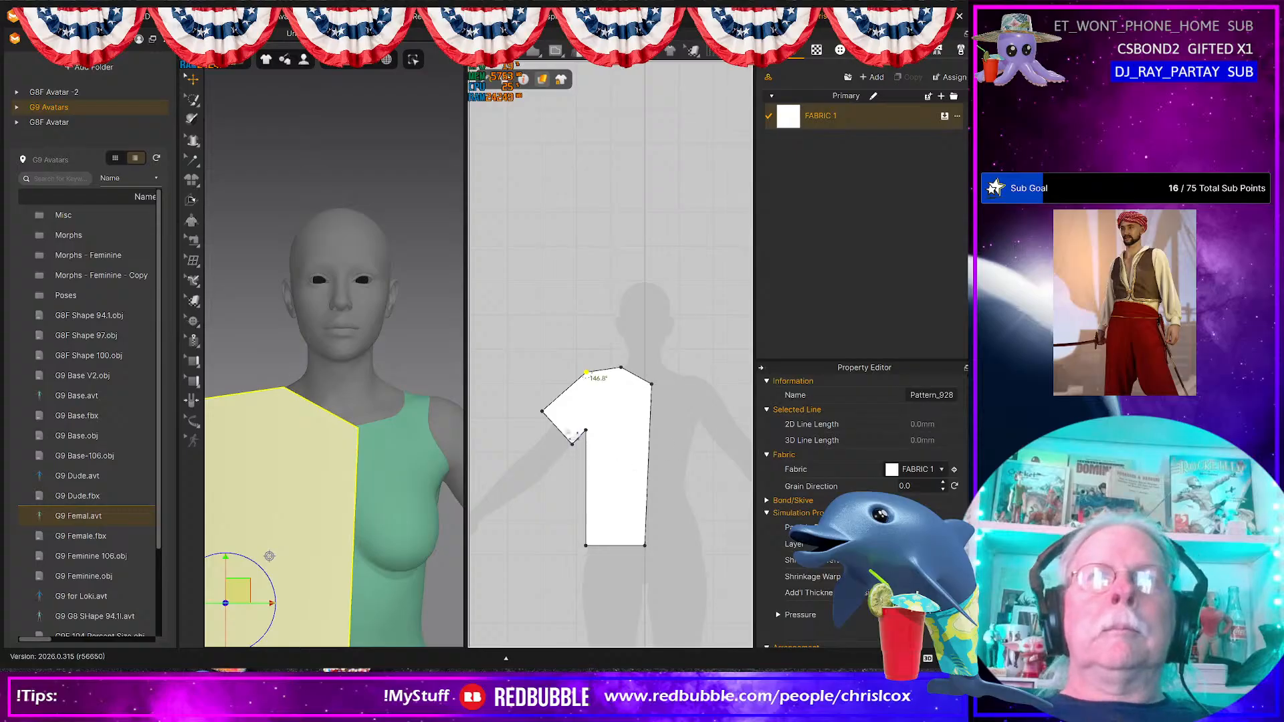
{"action": "left_click_drag", "start_coordinate": [572, 443], "coordinate": [567, 441]}
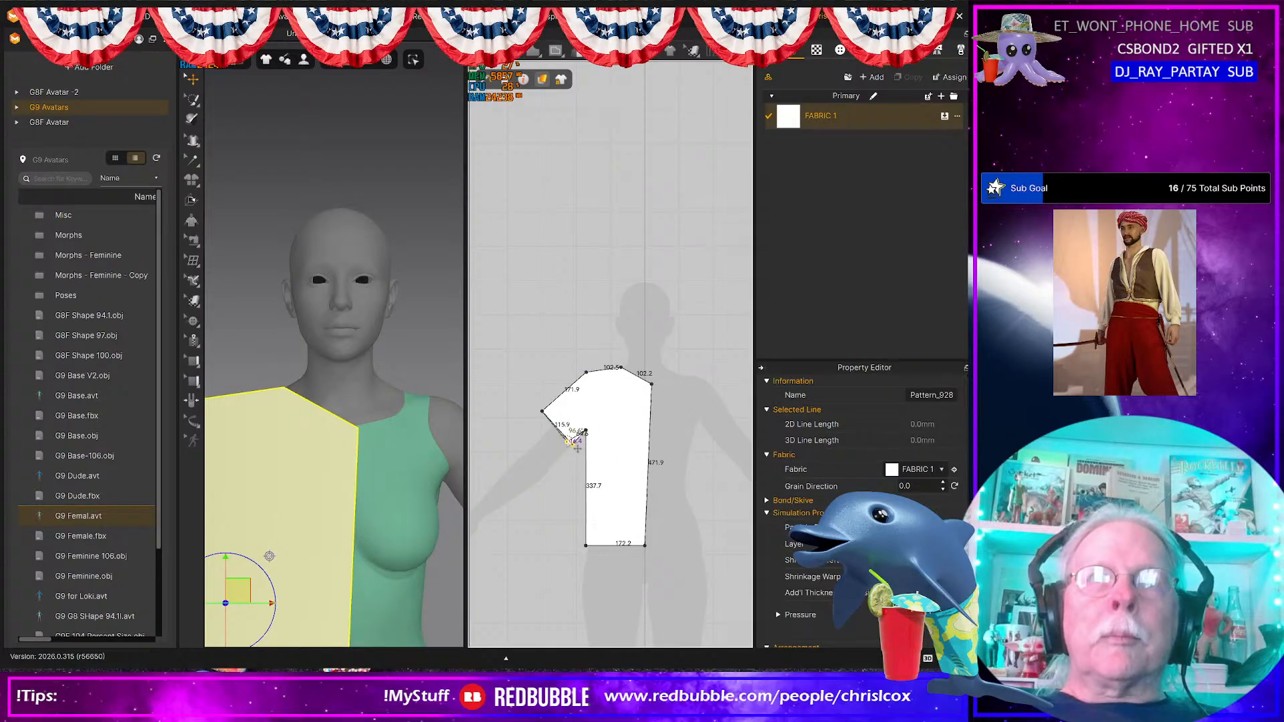
{"action": "scroll", "coordinate": [625, 459], "scroll_direction": "up", "scroll_amount": 4}
{"action": "scroll", "coordinate": [625, 460], "scroll_direction": "down", "scroll_amount": 7}
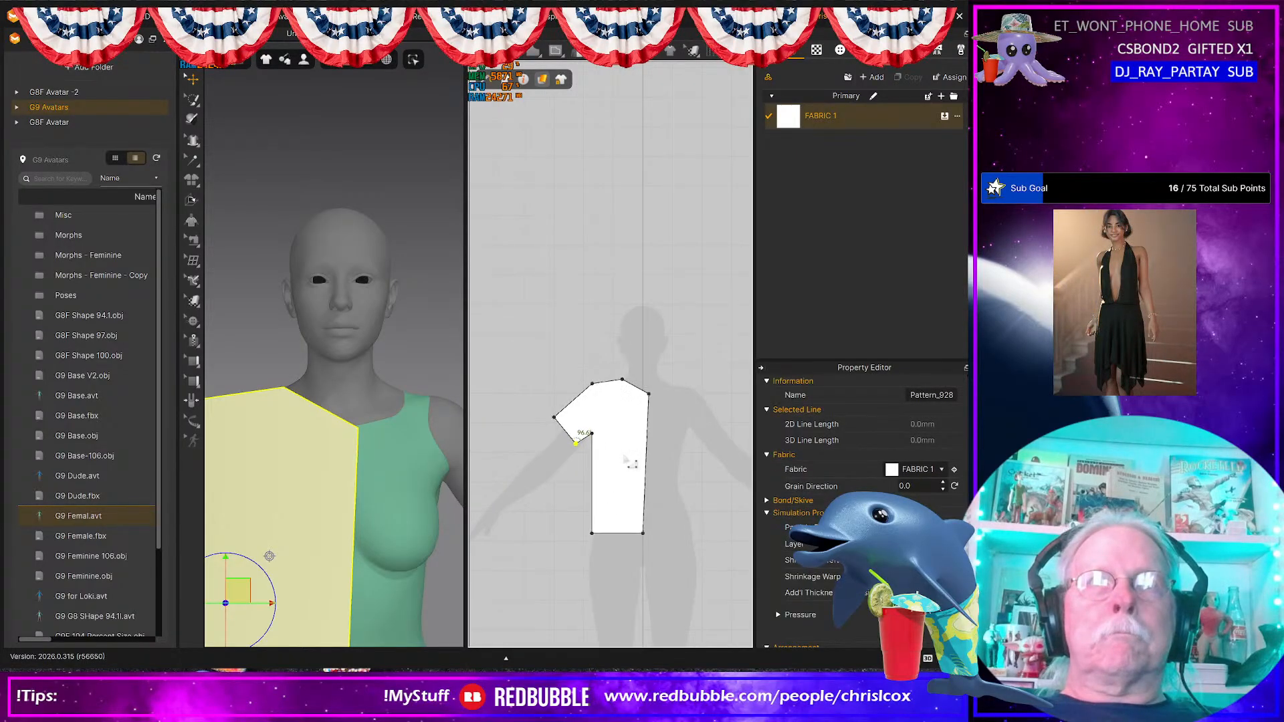
Step: Move the centre-front hem corner outward until it lies directly below the centre neck point
{"action": "scroll", "coordinate": [647, 512], "scroll_direction": "up", "scroll_amount": 5}
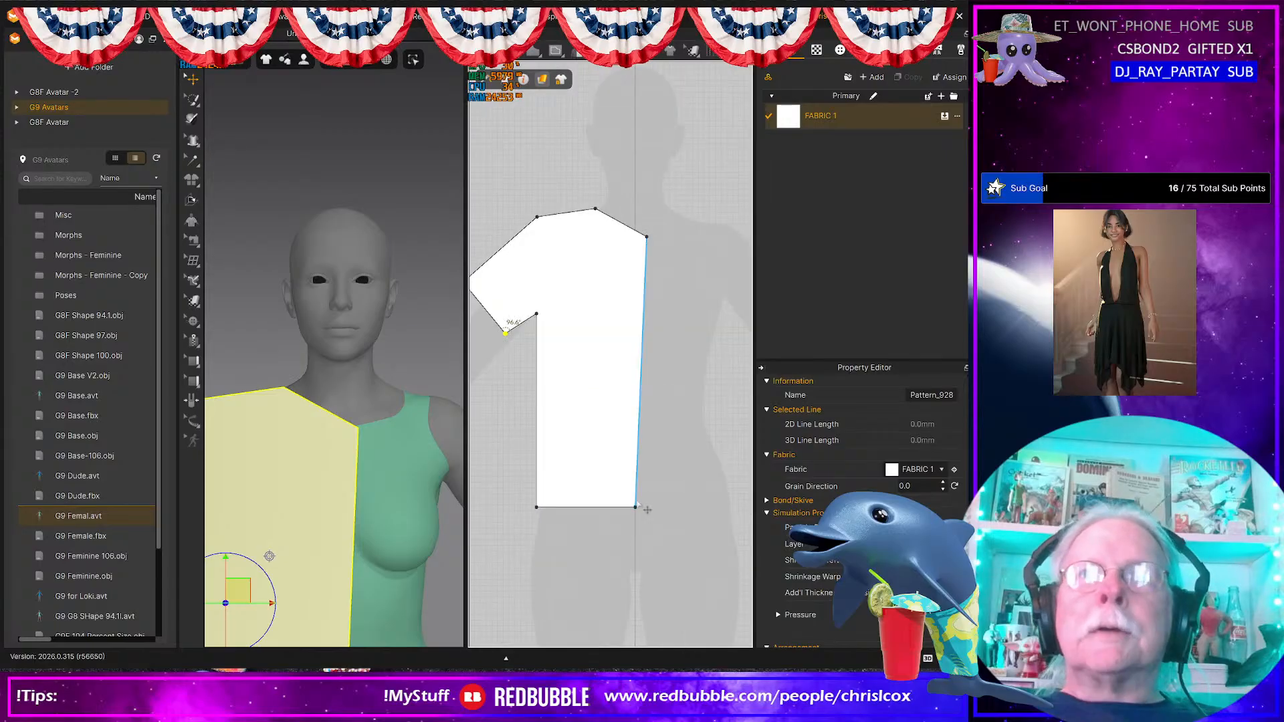
{"action": "left_click_drag", "start_coordinate": [647, 514], "coordinate": [628, 487]}
{"action": "scroll", "coordinate": [616, 476], "scroll_direction": "down", "scroll_amount": 3}
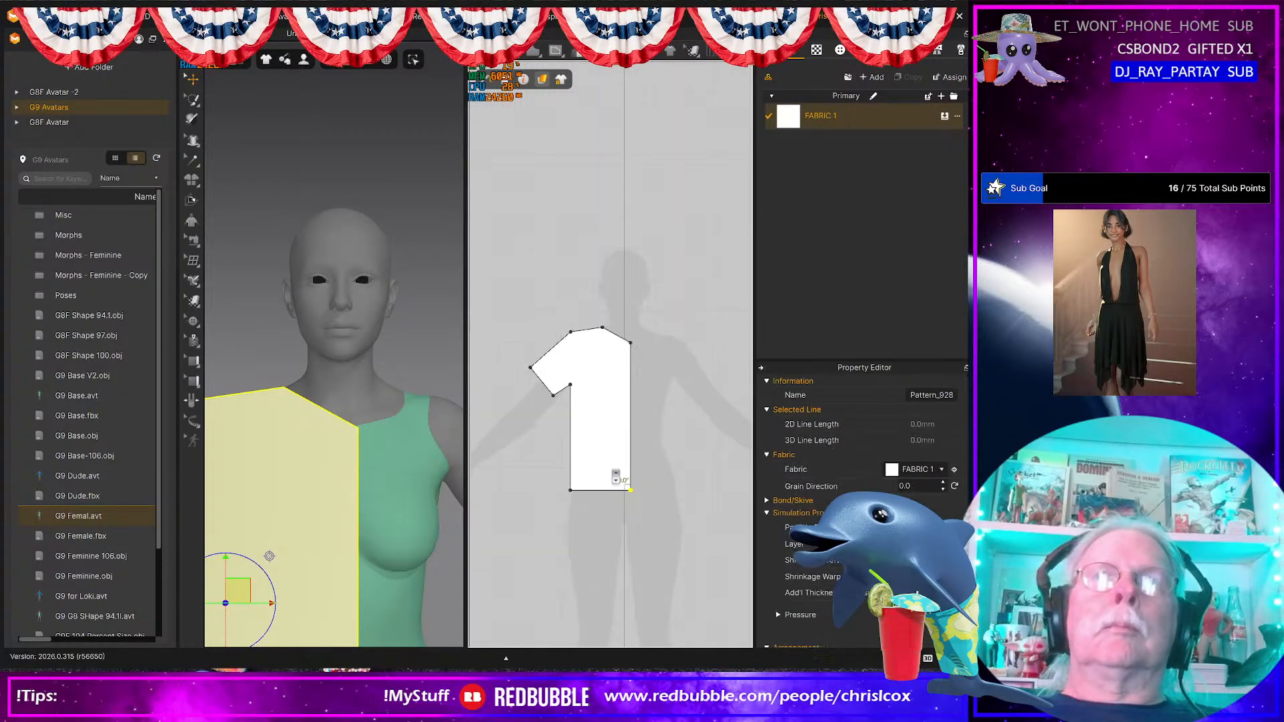
Step: Duplicate the half-shirt pattern, place the copy beside it away from the centre line, and flip the original's normal
{"action": "left_click", "coordinate": [603, 436]}
{"action": "scroll", "coordinate": [601, 431], "scroll_direction": "down", "scroll_amount": 3}
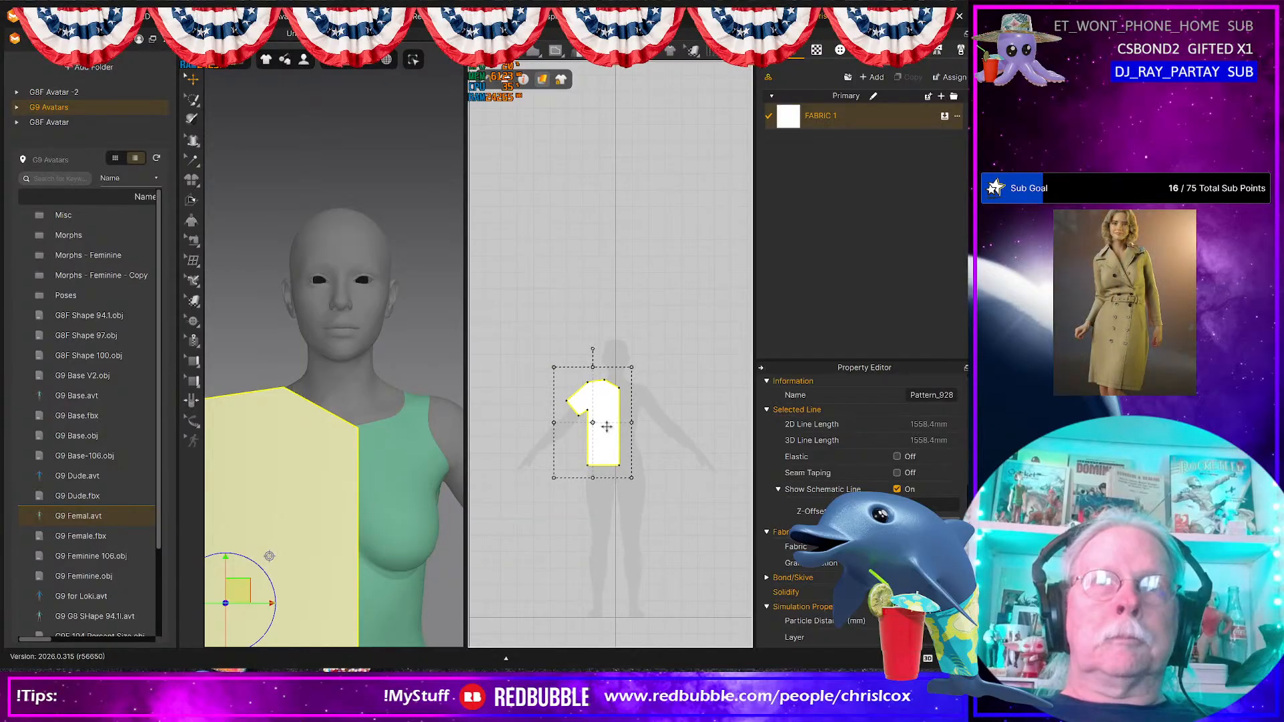
{"action": "mouse_move", "coordinate": [595, 426]}
{"action": "left_mouse_down"}
{"action": "mouse_move", "coordinate": [523, 422]}
{"action": "mouse_move", "coordinate": [570, 428]}
{"action": "left_mouse_up"}
{"action": "middle_click_drag", "start_coordinate": [309, 447], "coordinate": [369, 446]}
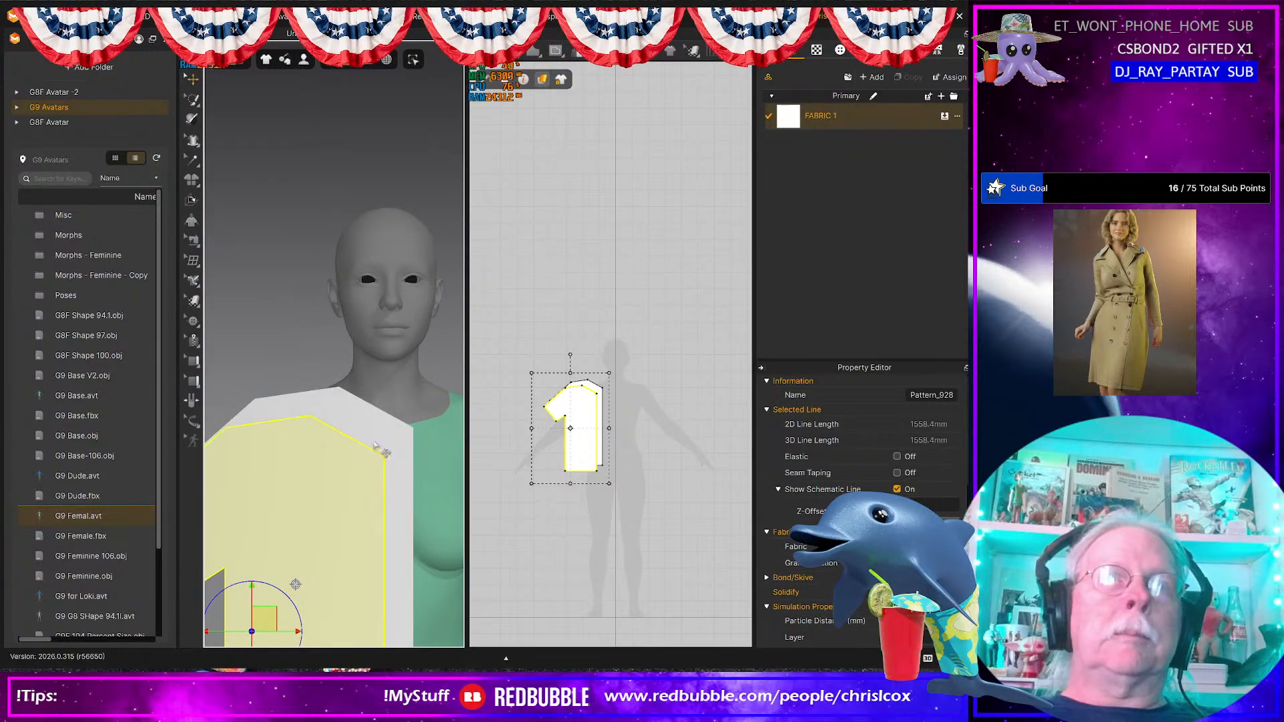
{"action": "left_click_drag", "start_coordinate": [565, 448], "coordinate": [504, 442]}
{"action": "right_click", "coordinate": [307, 494]}
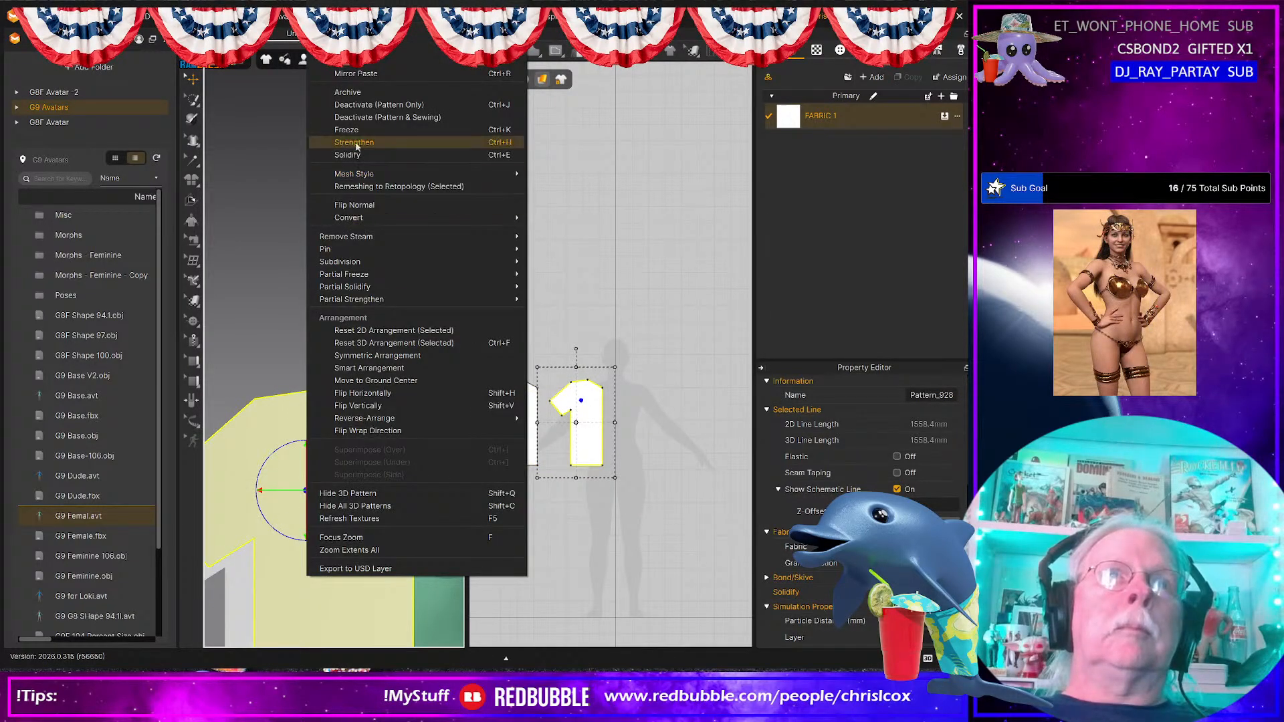
{"action": "left_click", "coordinate": [358, 205]}
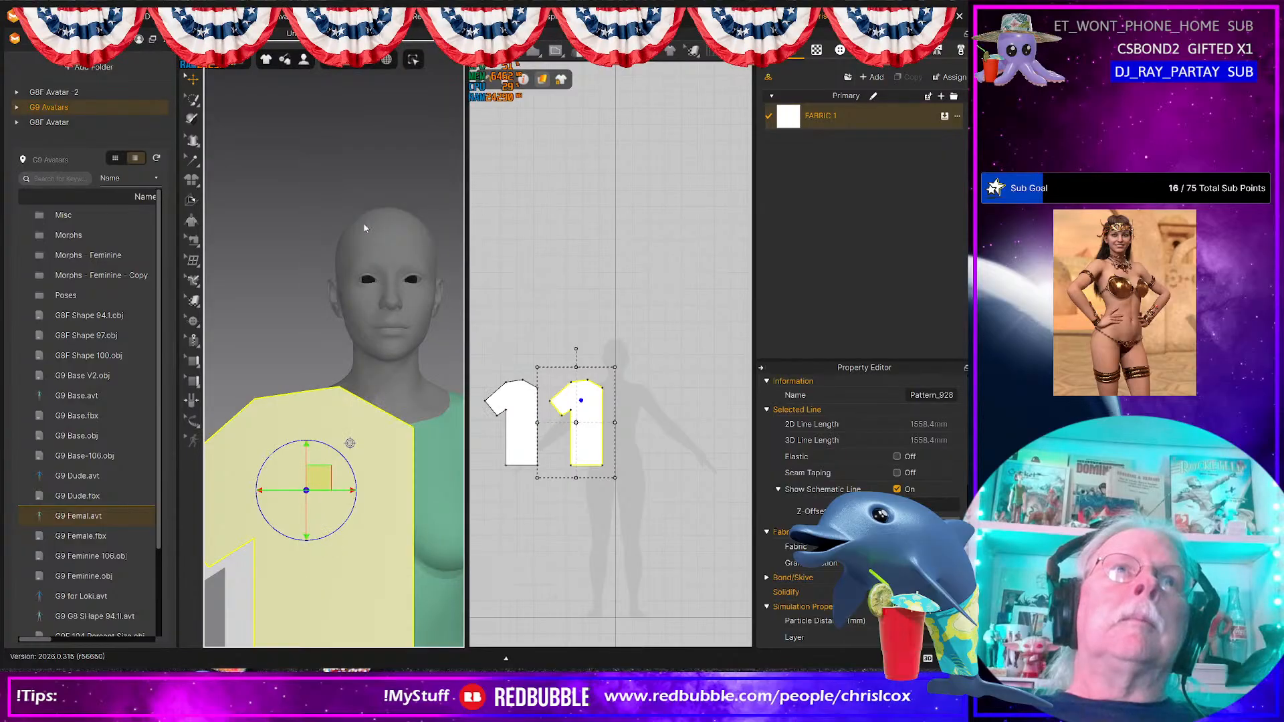
Step: Raise the copied piece's centre neck corner for a shallower neckline and nudge its shoulder-neck point inward
{"action": "scroll", "coordinate": [568, 358], "scroll_direction": "up", "scroll_amount": 5}
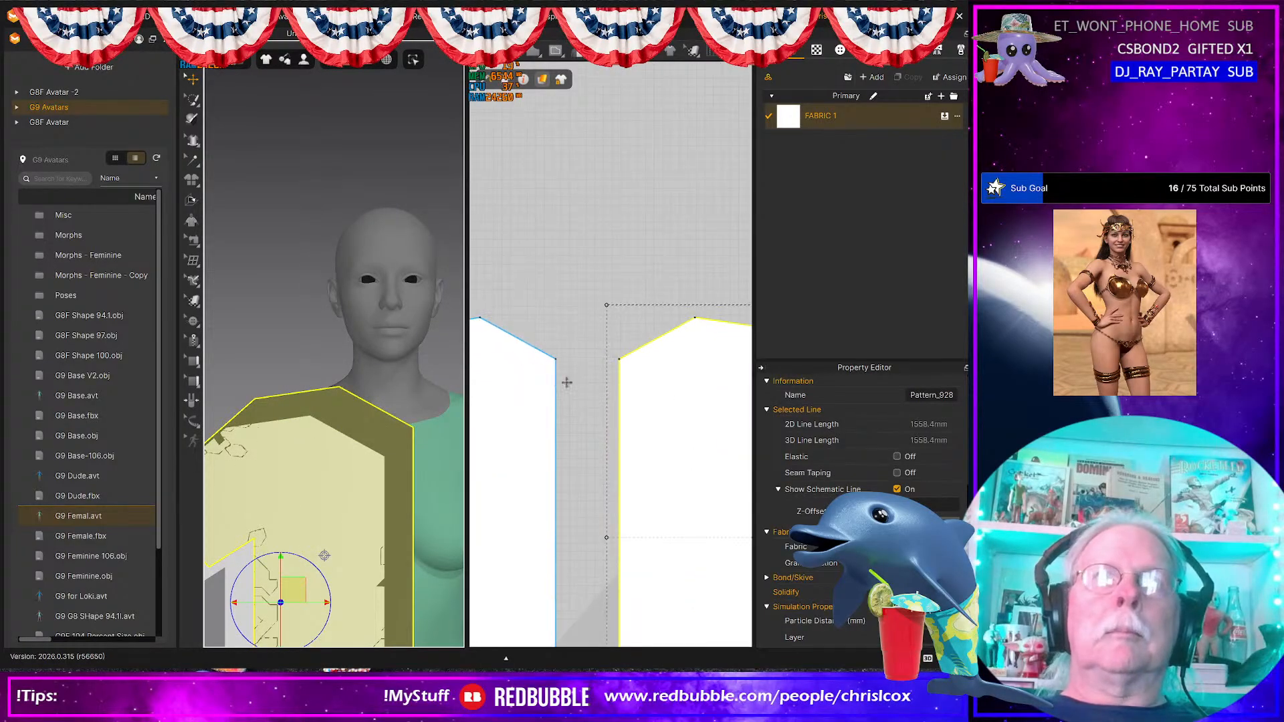
{"action": "left_click", "coordinate": [570, 357]}
{"action": "left_click_drag", "start_coordinate": [556, 360], "coordinate": [563, 343]}
{"action": "left_click", "coordinate": [565, 334]}
{"action": "middle_click_drag", "start_coordinate": [563, 343], "coordinate": [621, 356]}
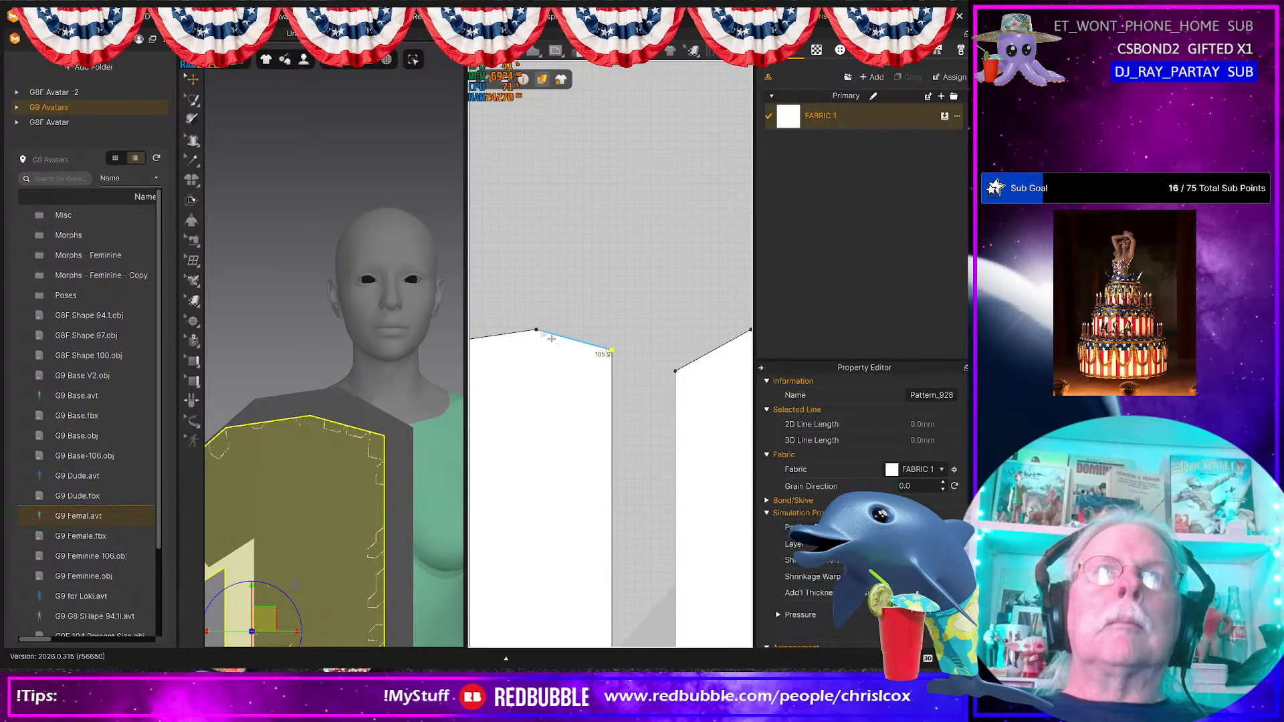
{"action": "left_click_drag", "start_coordinate": [536, 330], "coordinate": [544, 331]}
Step: Nudge the shoulder-neck points of both half pieces slightly towards the centre line to narrow the neck opening
{"action": "middle_click_drag", "start_coordinate": [680, 319], "coordinate": [459, 330]}
{"action": "left_click", "coordinate": [526, 339]}
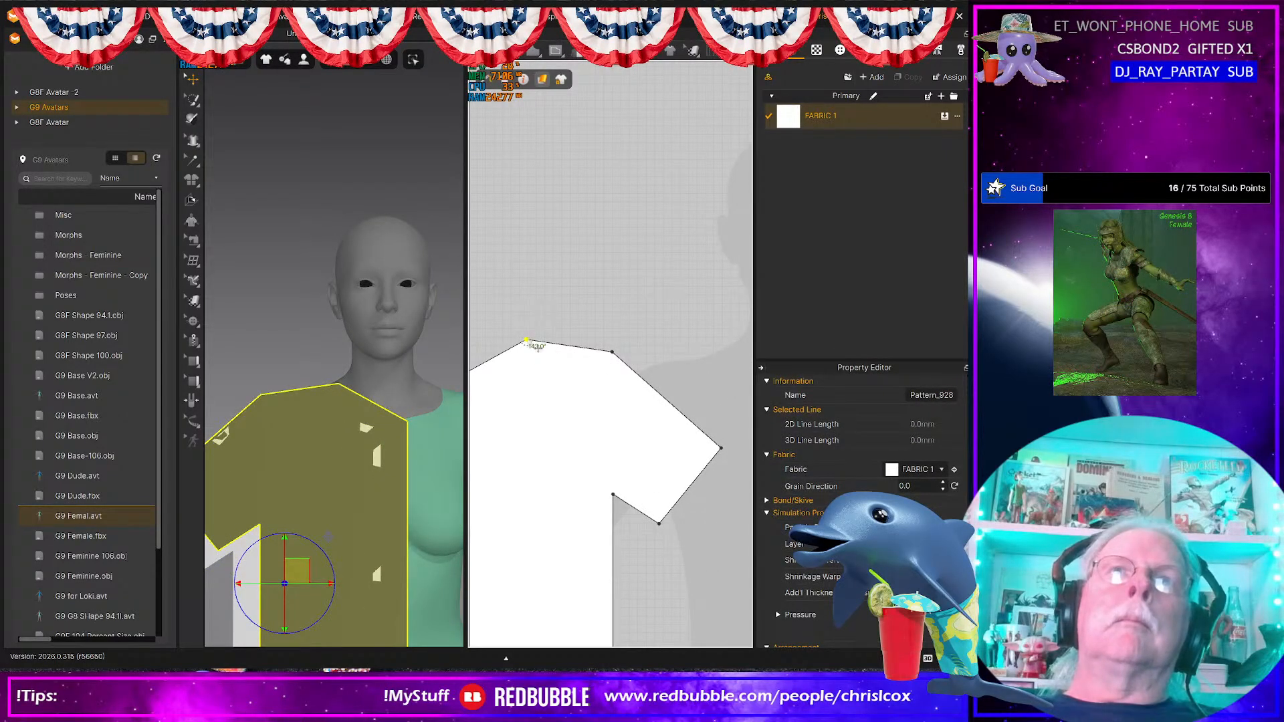
{"action": "scroll", "coordinate": [537, 348], "scroll_direction": "down", "scroll_amount": 5}
{"action": "middle_click_drag", "start_coordinate": [538, 348], "coordinate": [599, 351]}
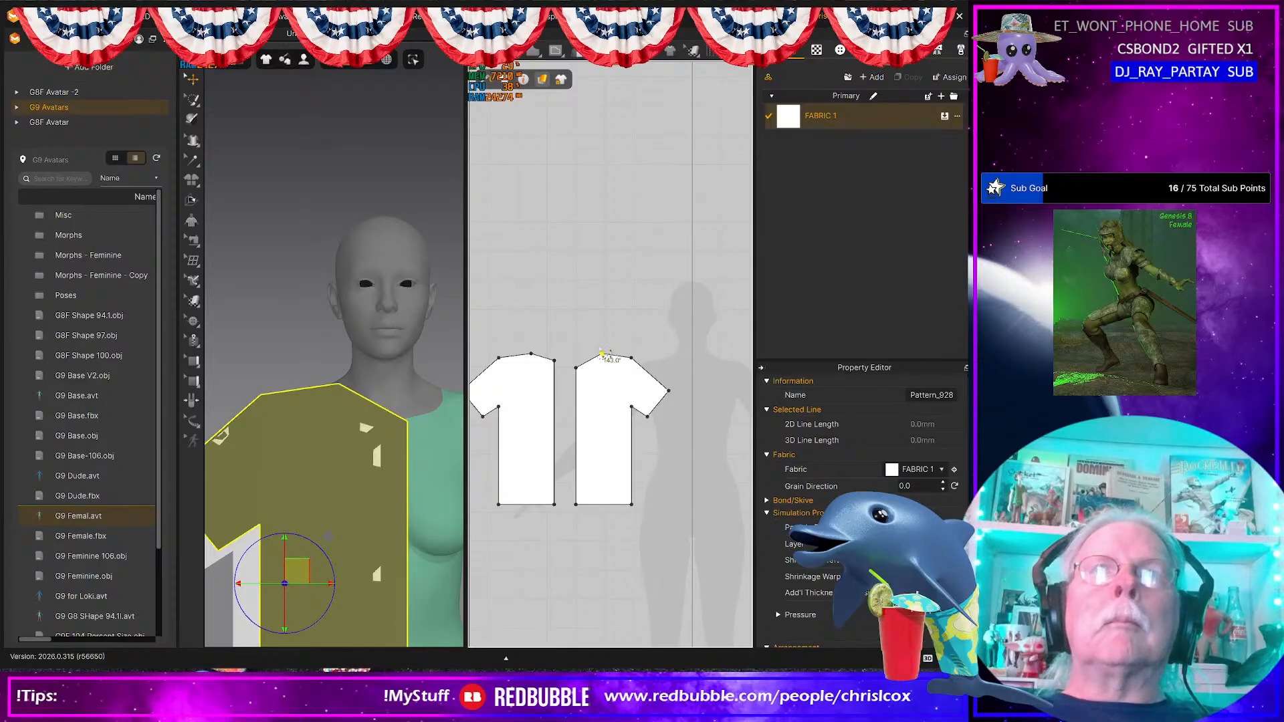
{"action": "left_click", "coordinate": [604, 344]}
{"action": "left_click", "coordinate": [609, 365]}
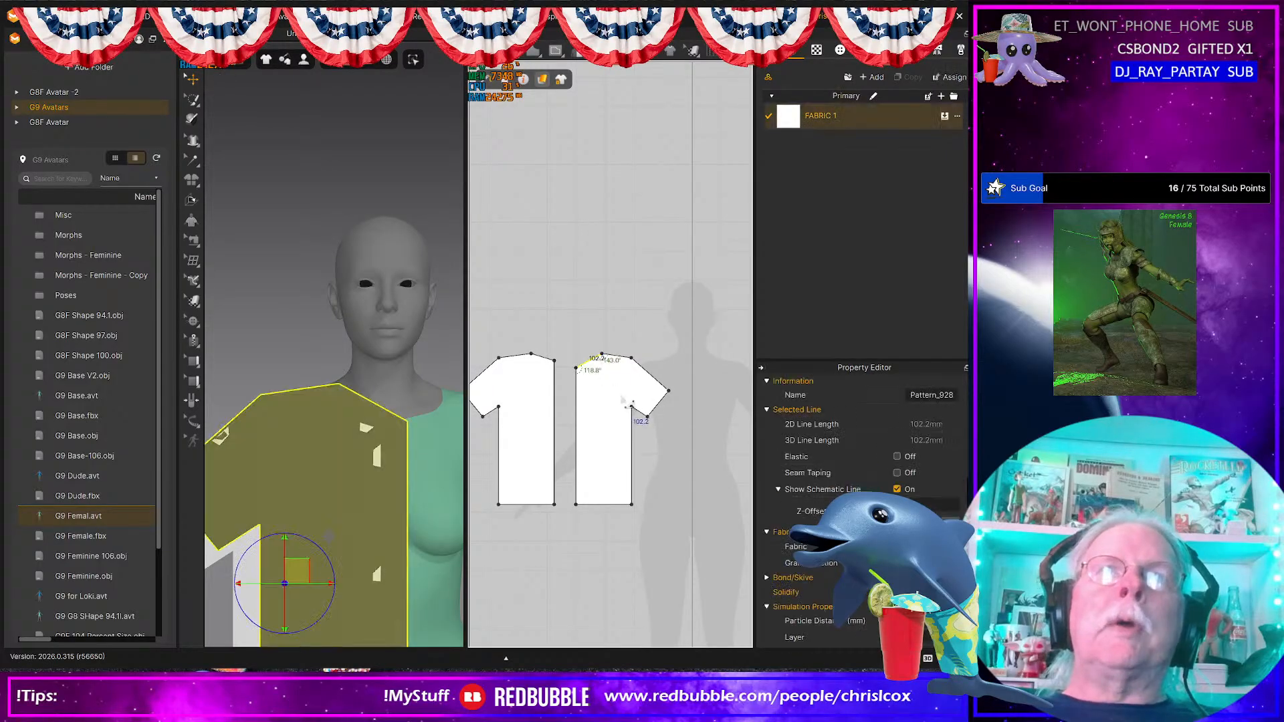
{"action": "left_click", "coordinate": [585, 320]}
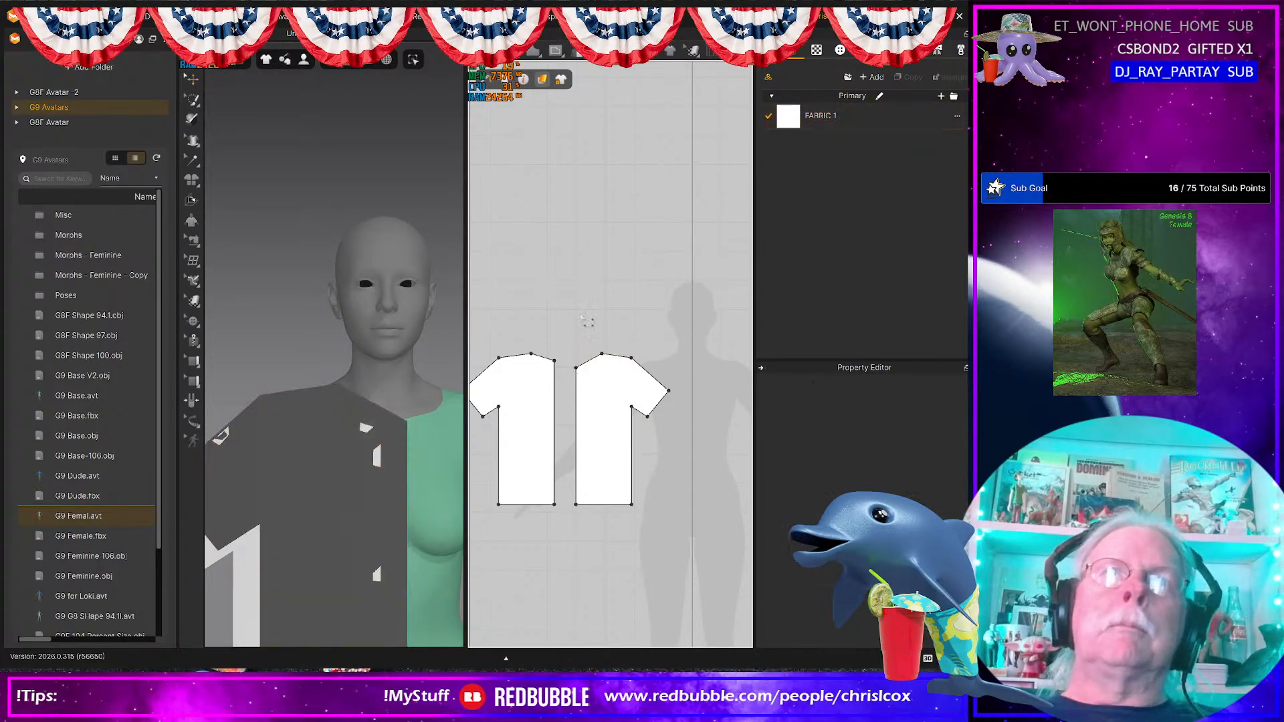
{"action": "left_click", "coordinate": [613, 362]}
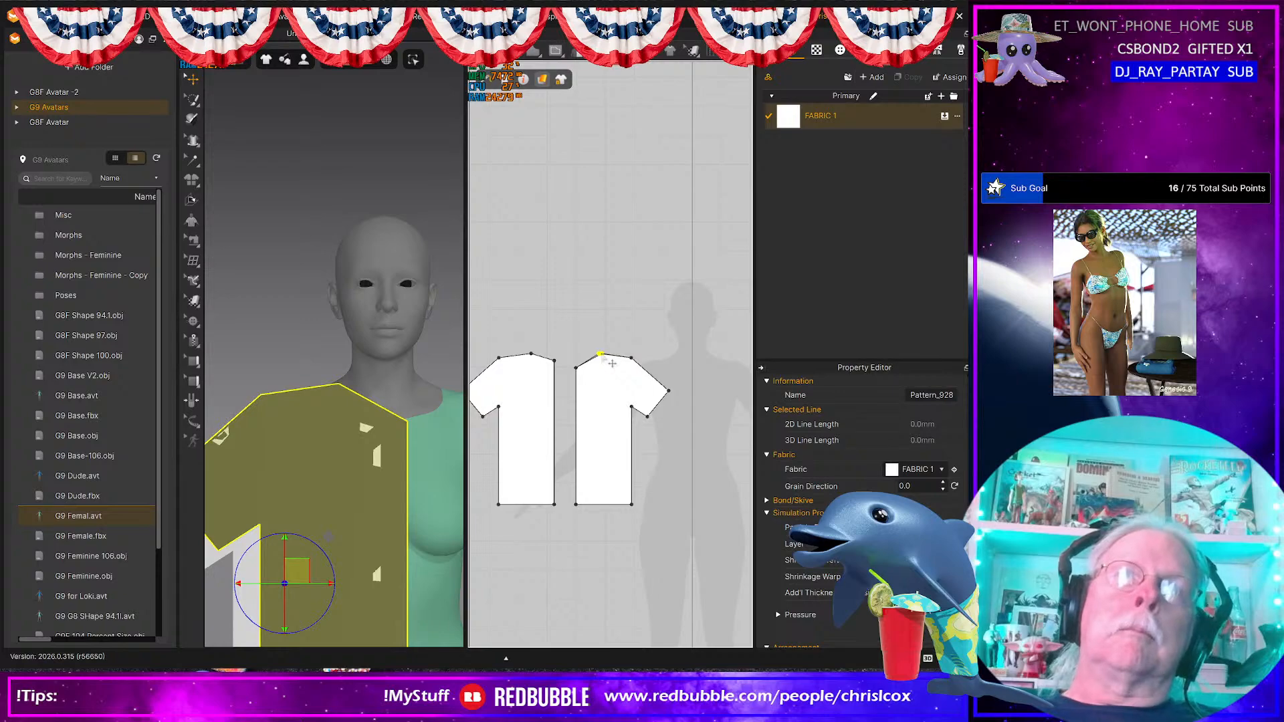
{"action": "left_click", "coordinate": [541, 362]}
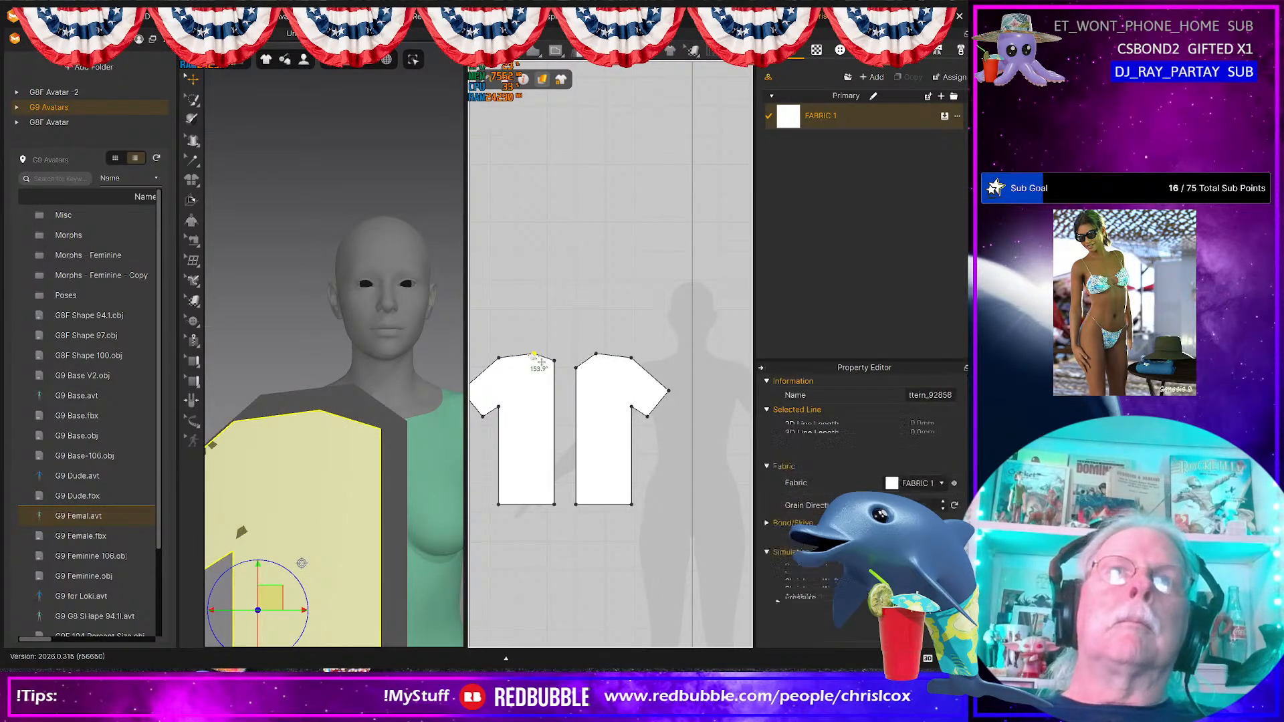
Step: Flip the normals of both the front and the back half-shirt pieces
{"action": "left_click", "coordinate": [518, 410]}
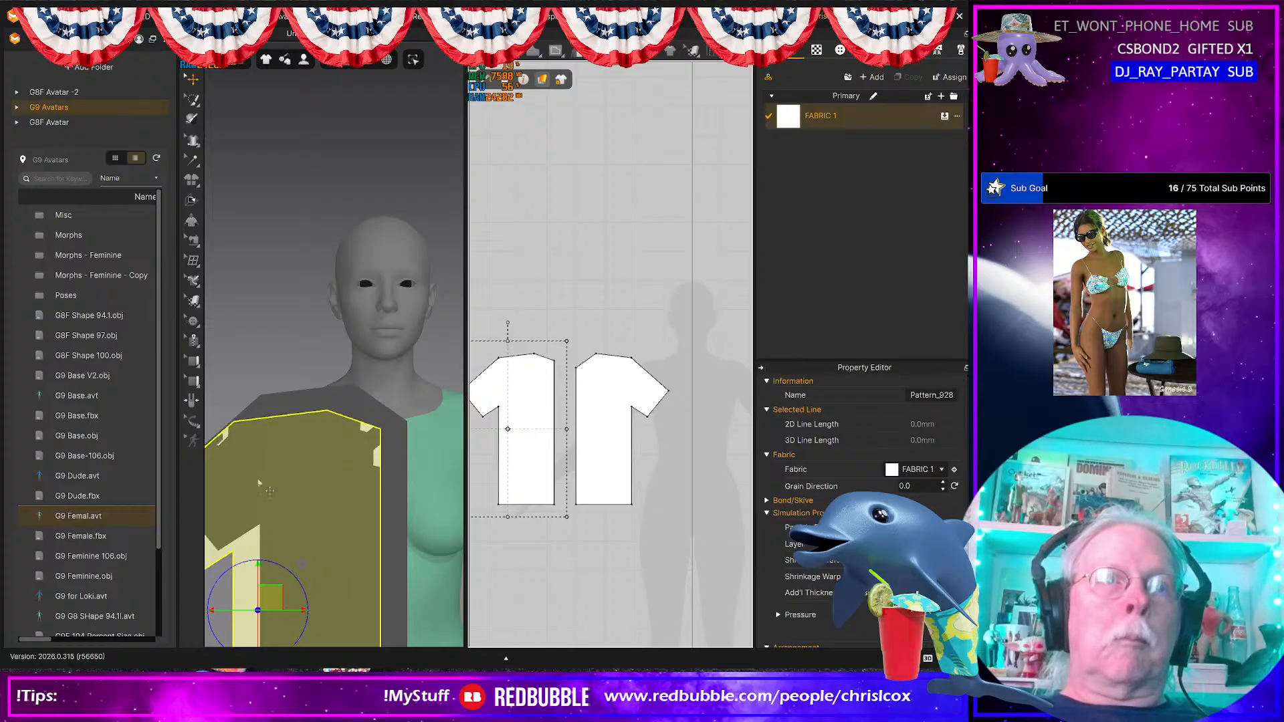
{"action": "left_click", "coordinate": [241, 549]}
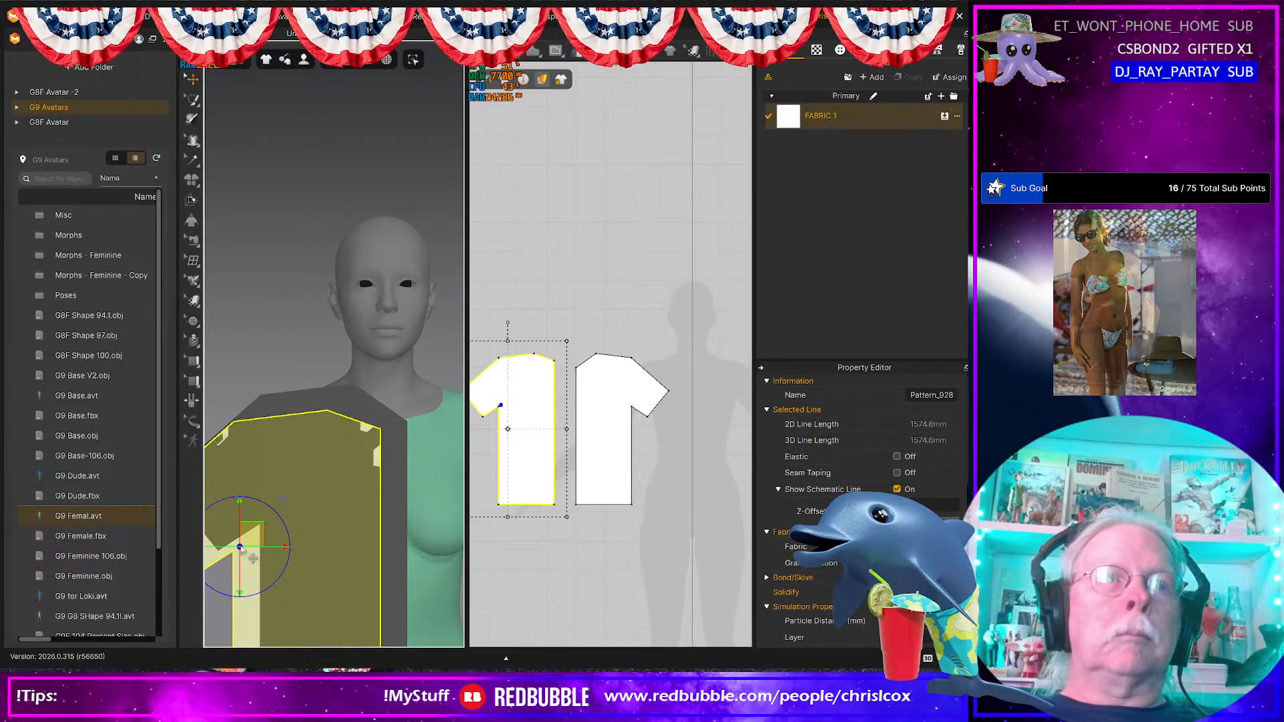
{"action": "left_click", "coordinate": [321, 400]}
{"action": "right_click", "coordinate": [321, 413]}
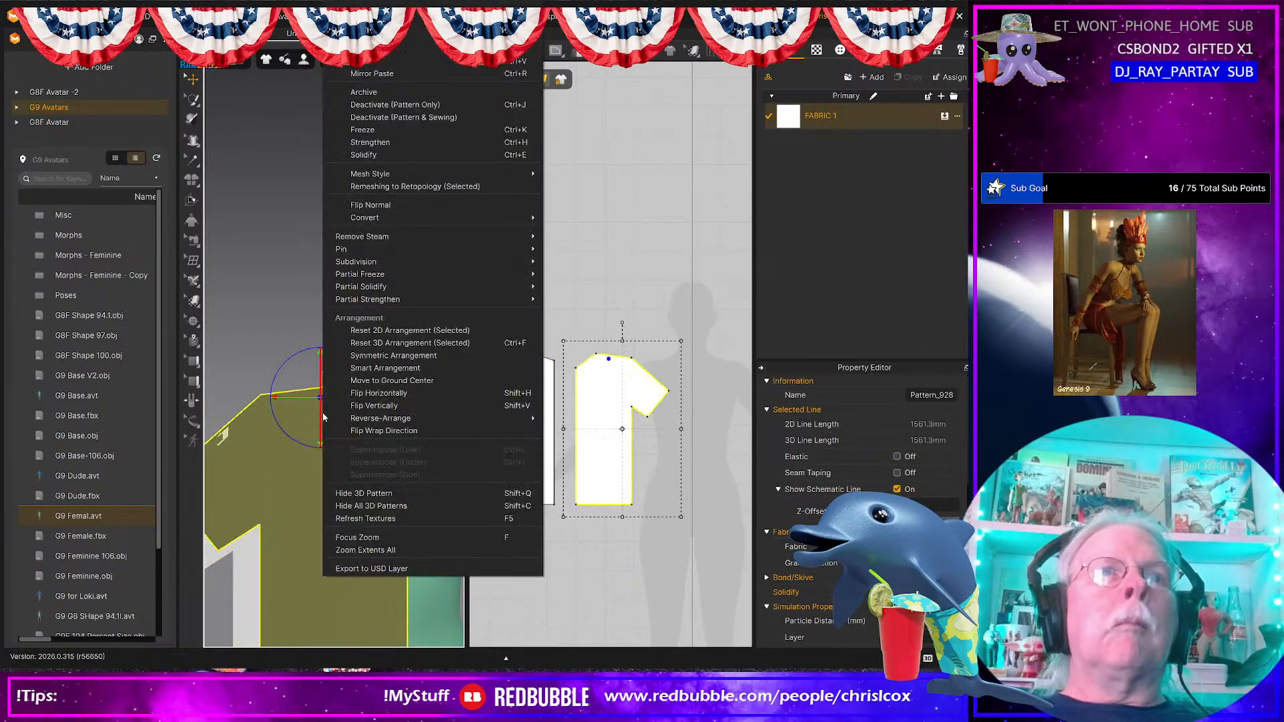
{"action": "left_click", "coordinate": [387, 211]}
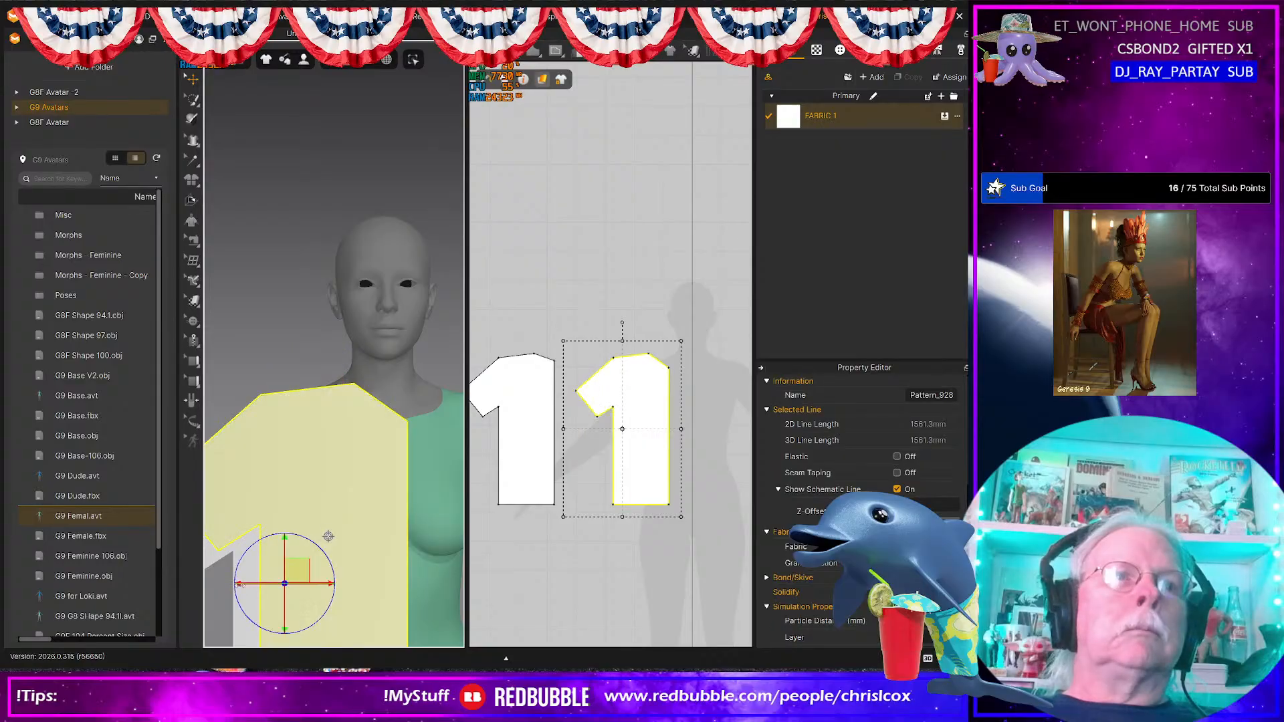
{"action": "left_click", "coordinate": [244, 631]}
{"action": "right_click", "coordinate": [241, 630]}
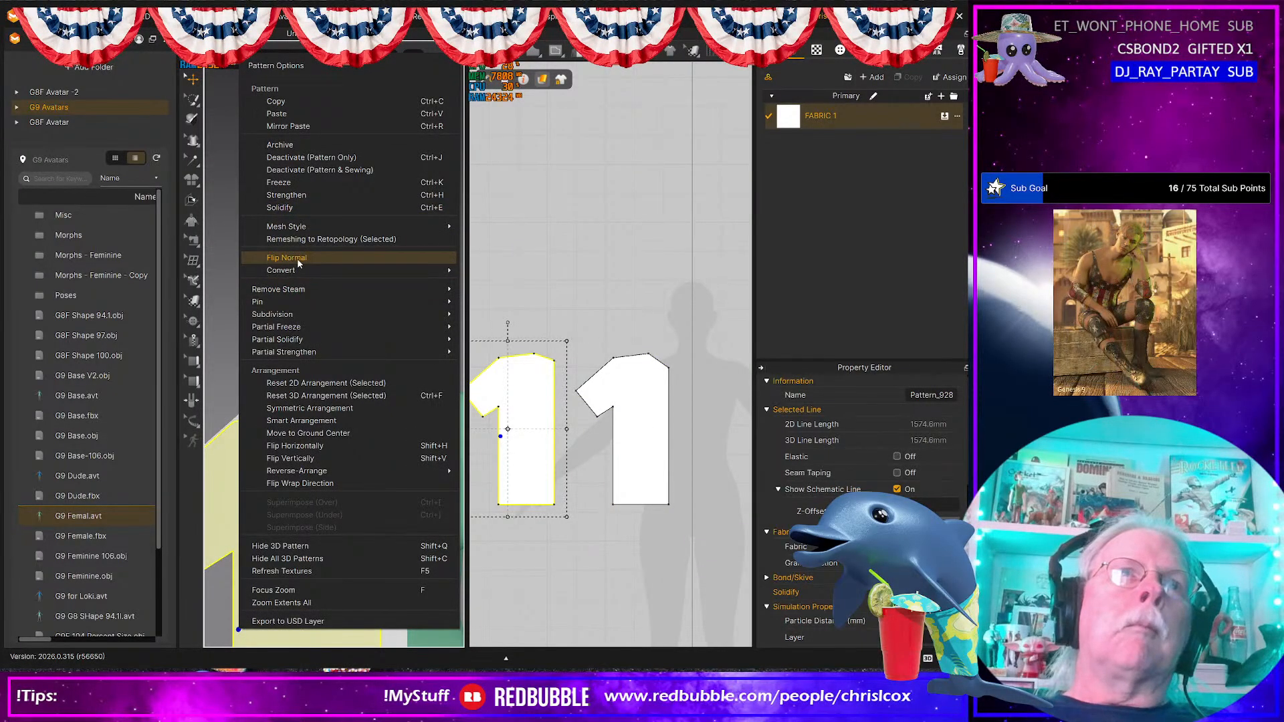
{"action": "left_click", "coordinate": [301, 259]}
Step: Sew the back piece's shoulder and upper sleeve edges to the matching front edges, from the neck point to the sleeve tip
{"action": "middle_click_drag", "start_coordinate": [577, 423], "coordinate": [632, 460]}
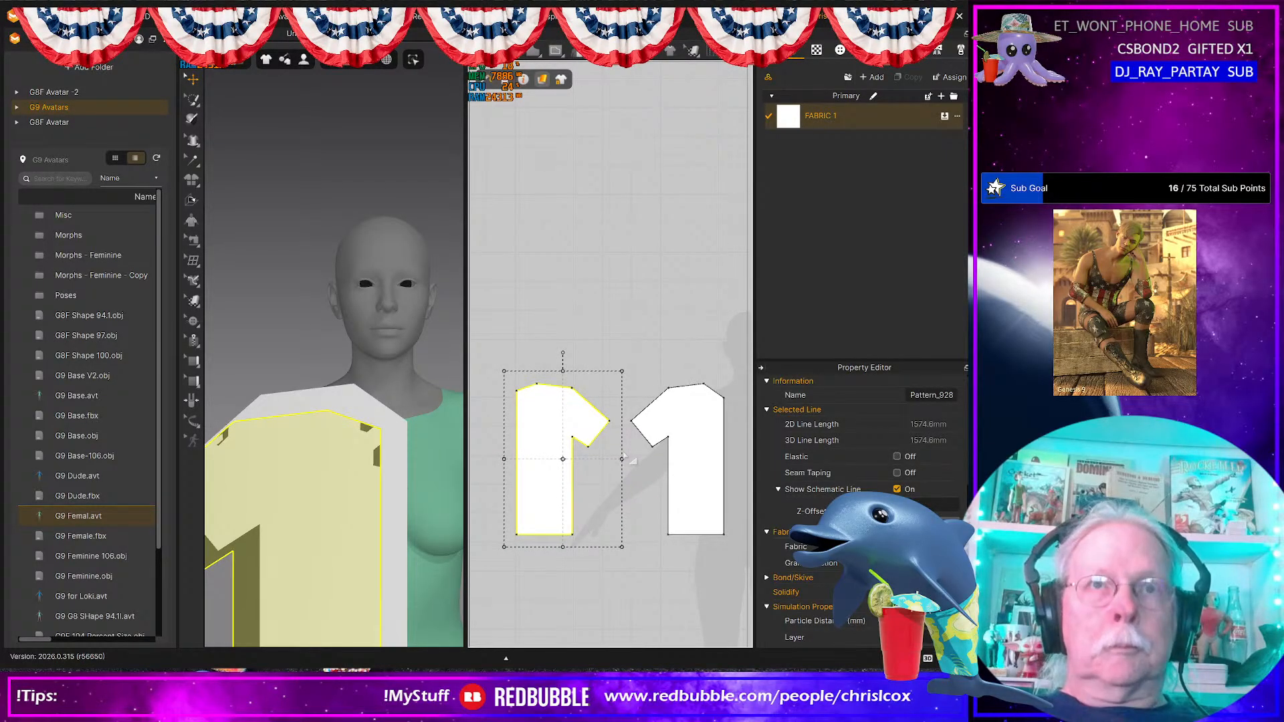
{"action": "key", "text": "n"}
{"action": "left_click", "coordinate": [543, 385]}
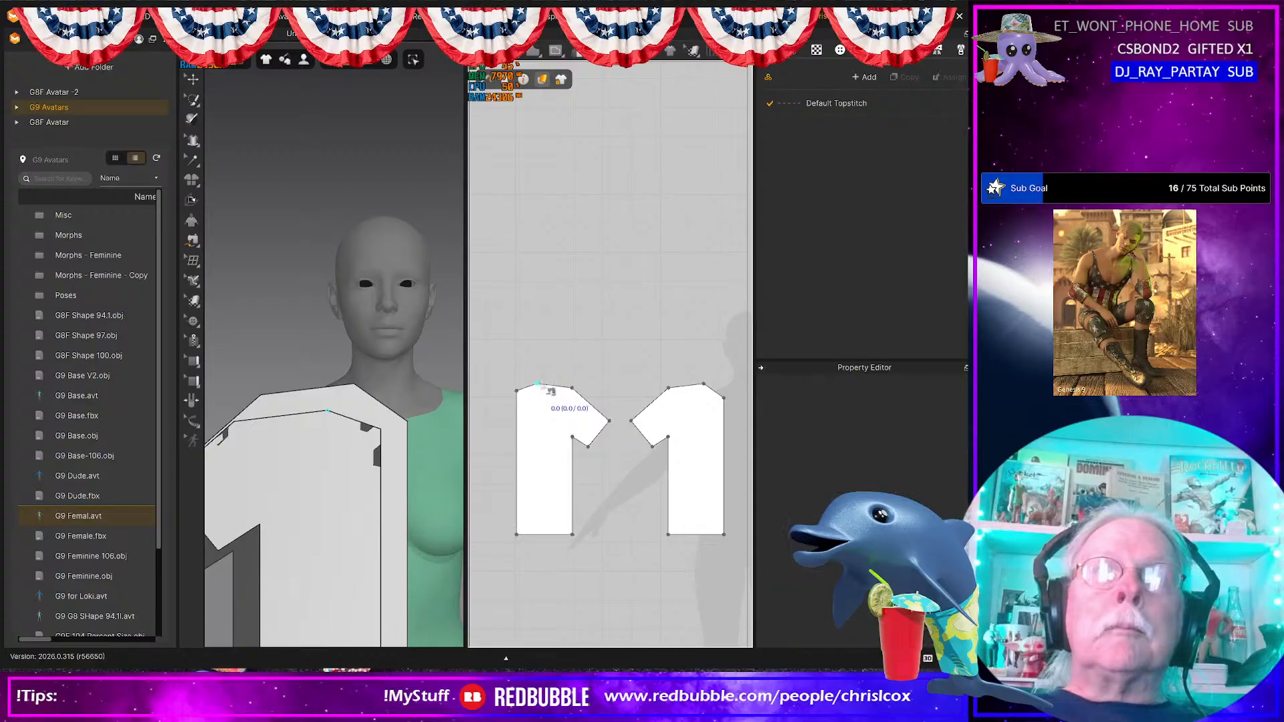
{"action": "left_click", "coordinate": [607, 420]}
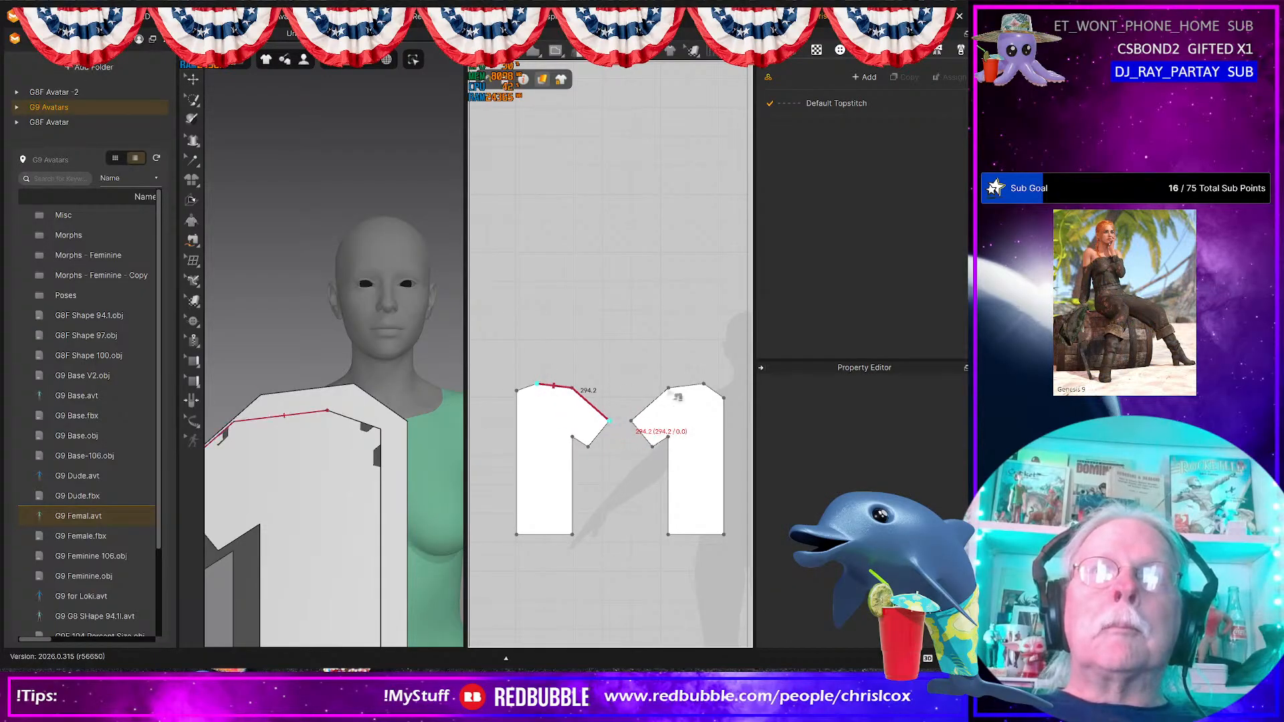
{"action": "left_click", "coordinate": [702, 385]}
{"action": "left_click", "coordinate": [632, 420]}
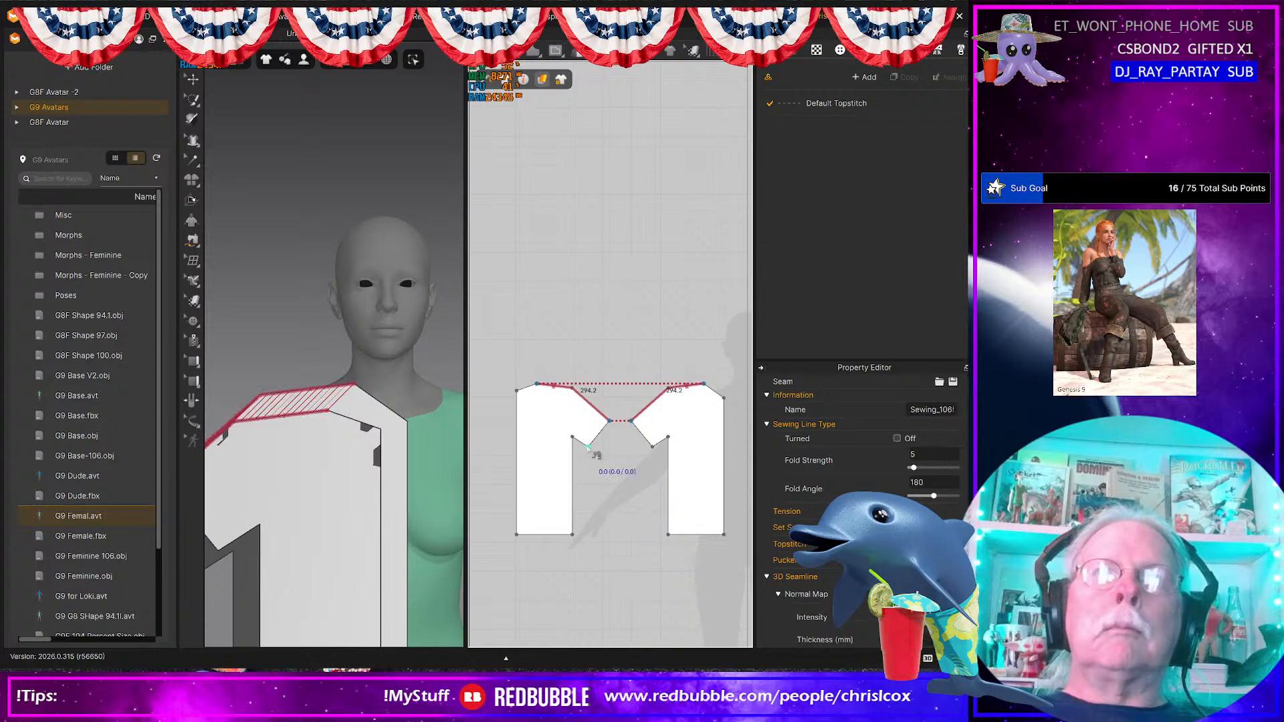
{"action": "left_click", "coordinate": [573, 438]}
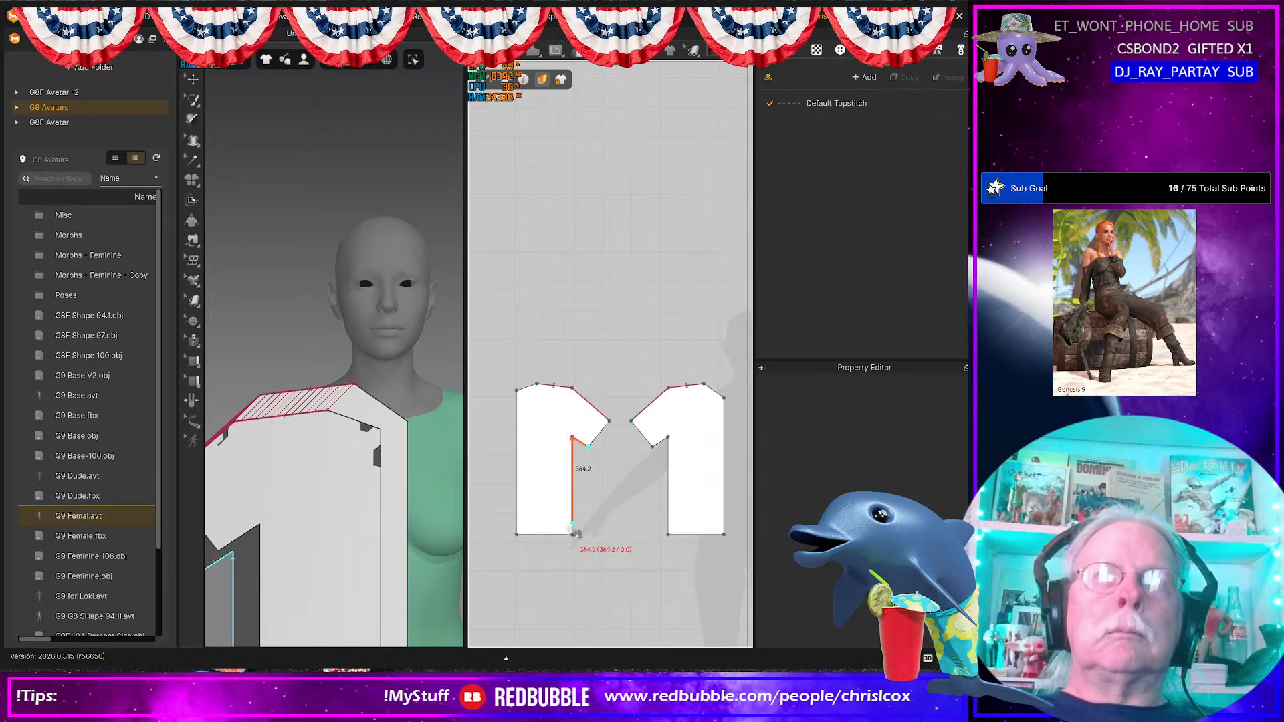
{"action": "left_click", "coordinate": [606, 526]}
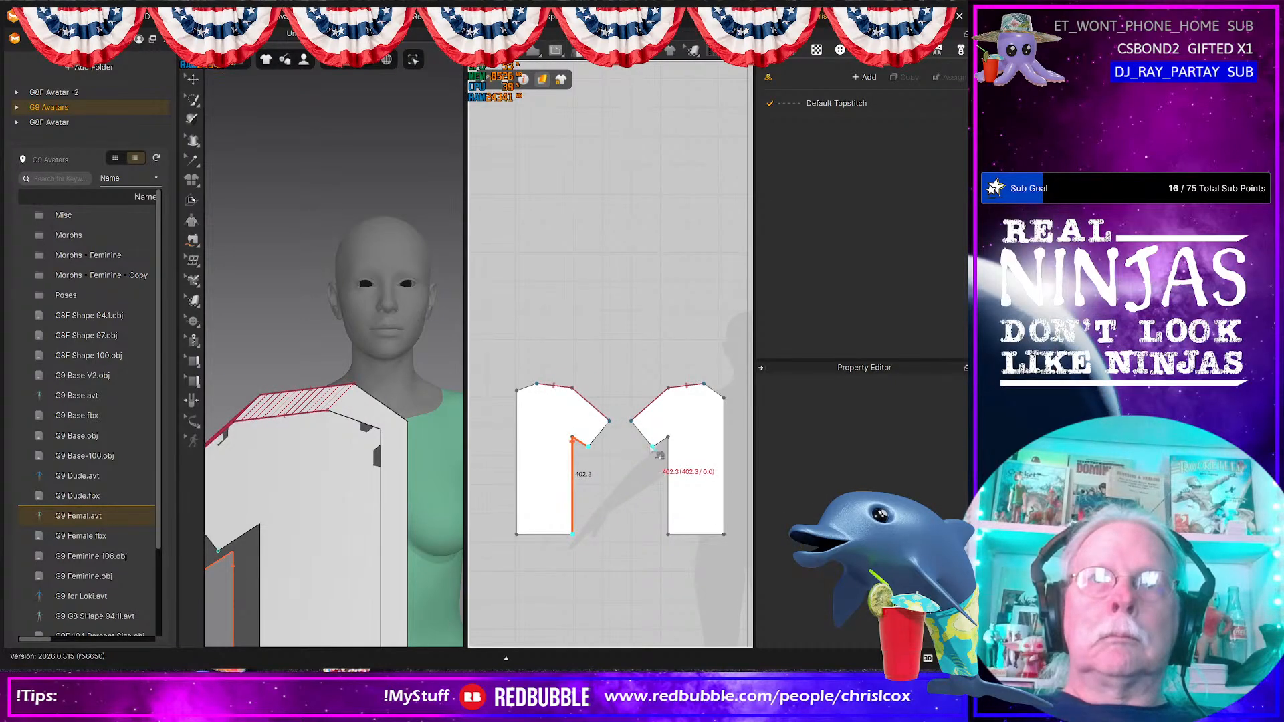
{"action": "left_click", "coordinate": [671, 441]}
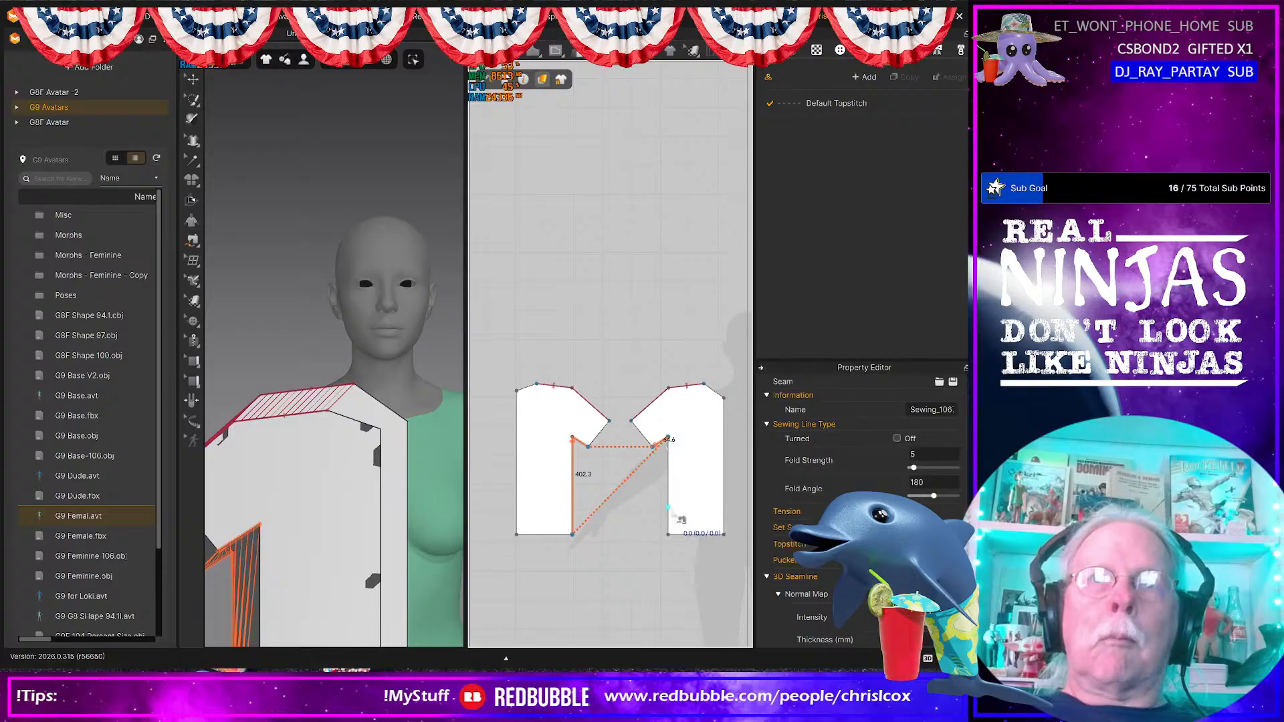
{"action": "key", "text": "Escape"}
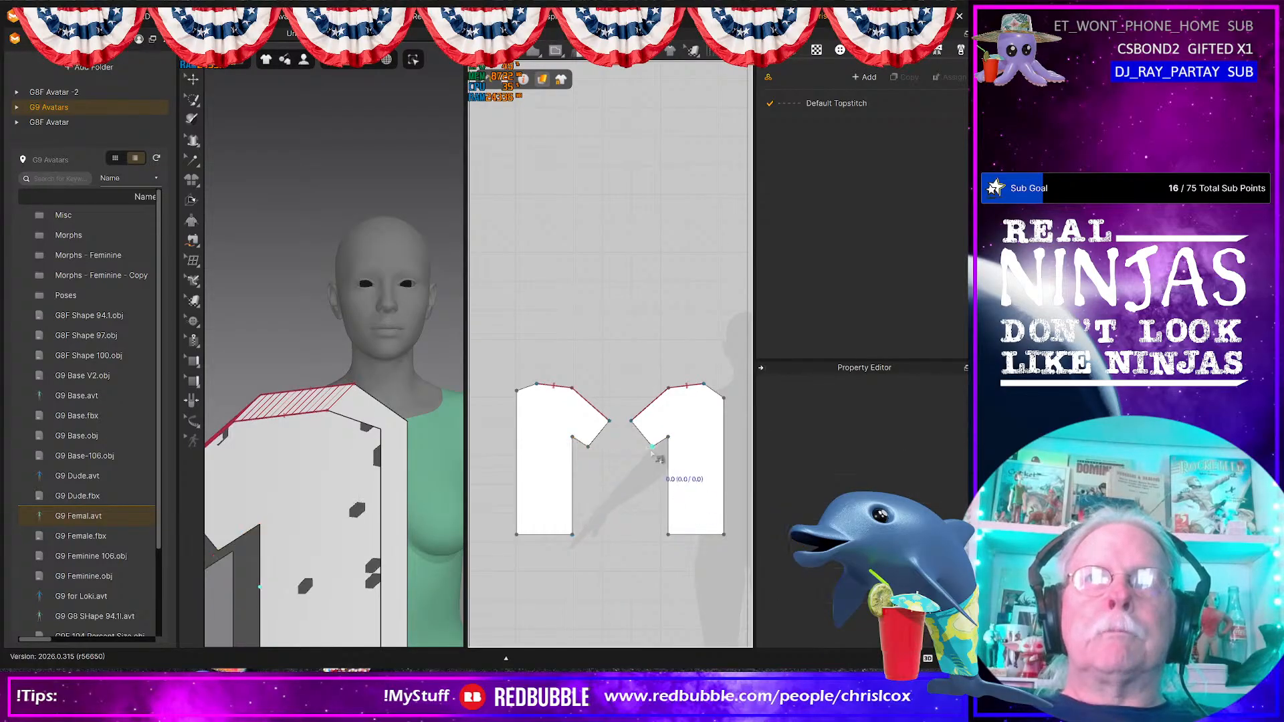
Step: Sew the sleeve underarm edges and the side edges of the back and front pieces together
{"action": "left_click", "coordinate": [572, 439]}
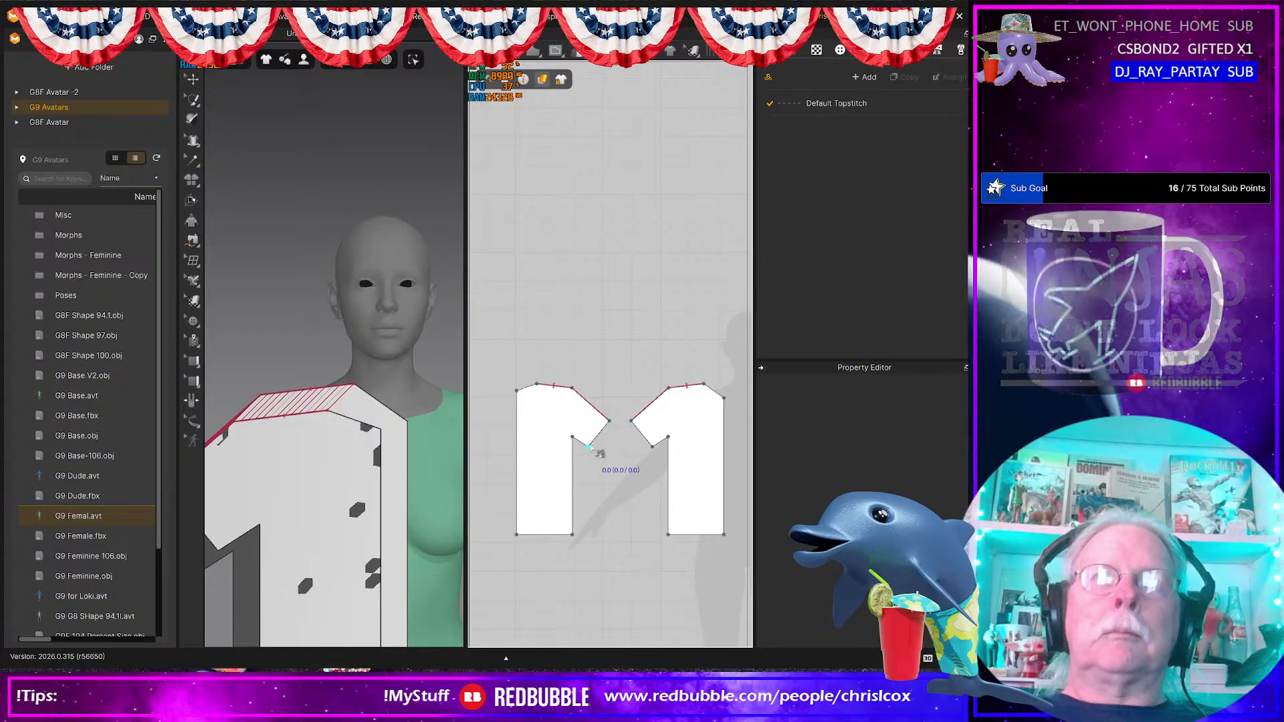
{"action": "left_click", "coordinate": [585, 447]}
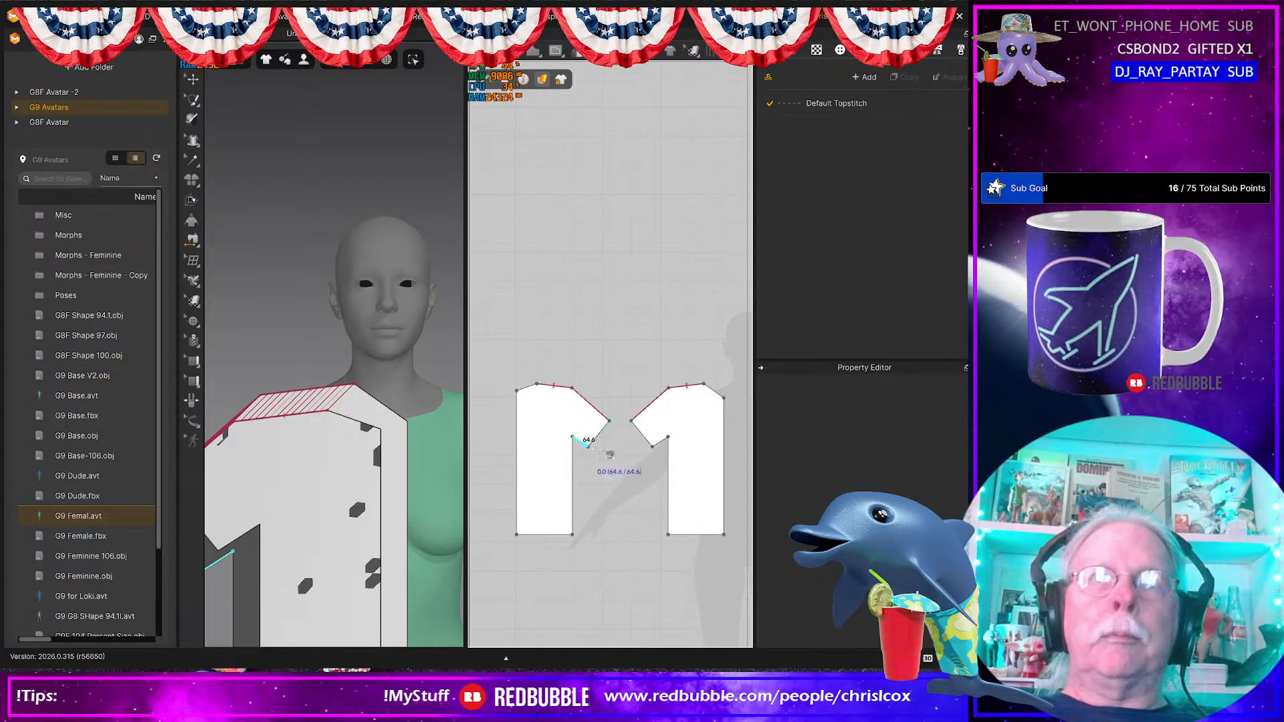
{"action": "left_click", "coordinate": [666, 445]}
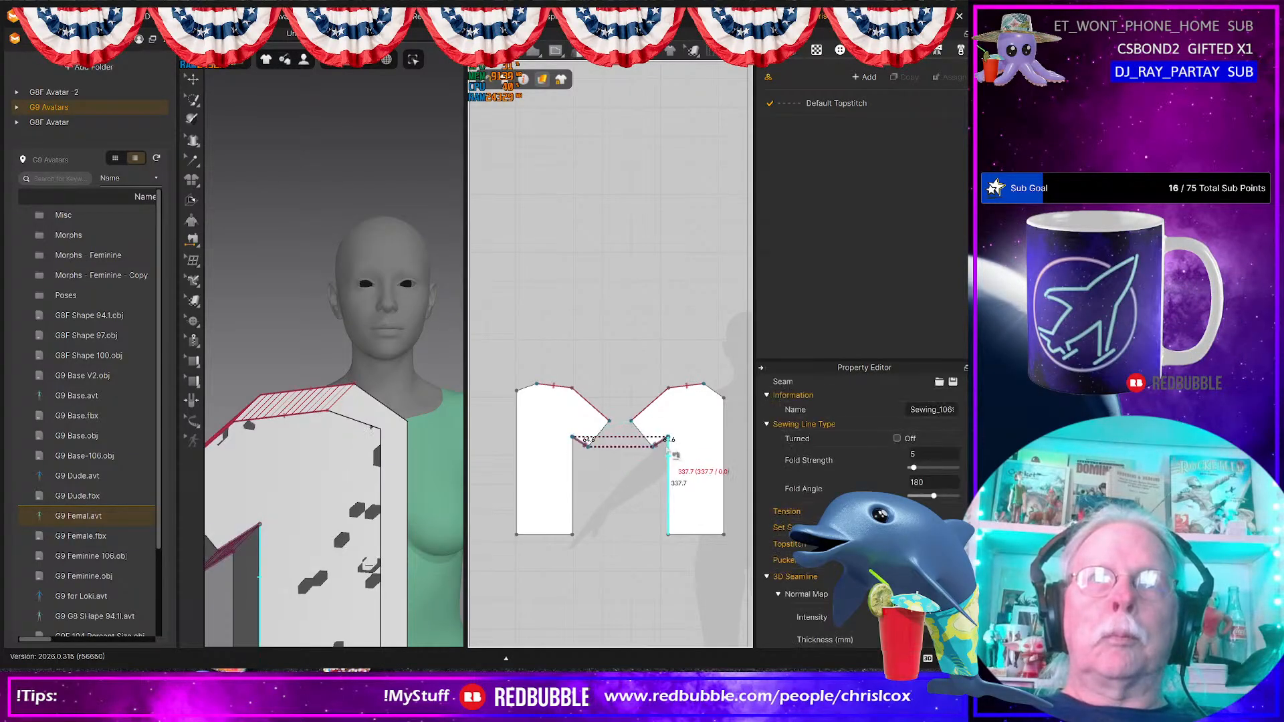
{"action": "left_click", "coordinate": [573, 472]}
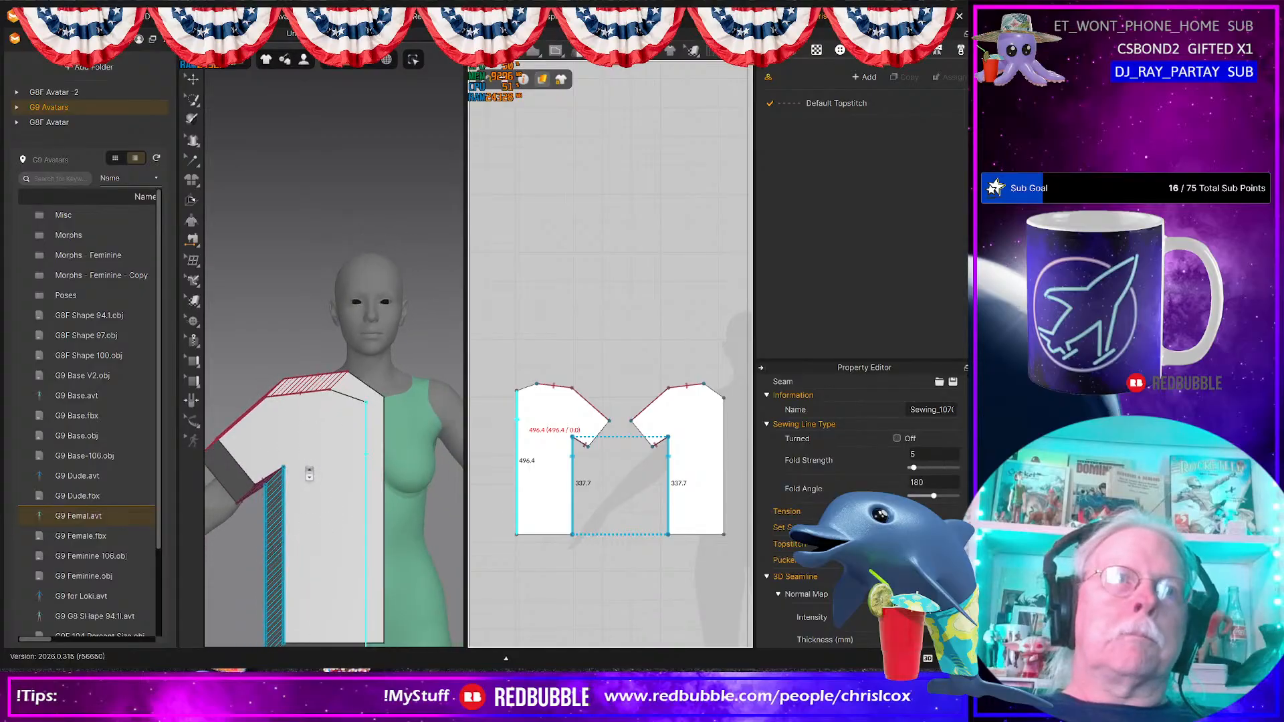
Step: Move the back half-shirt piece behind the avatar in the 3D view, leaving the front piece in front
{"action": "key", "text": "a"}
{"action": "left_click", "coordinate": [537, 446]}
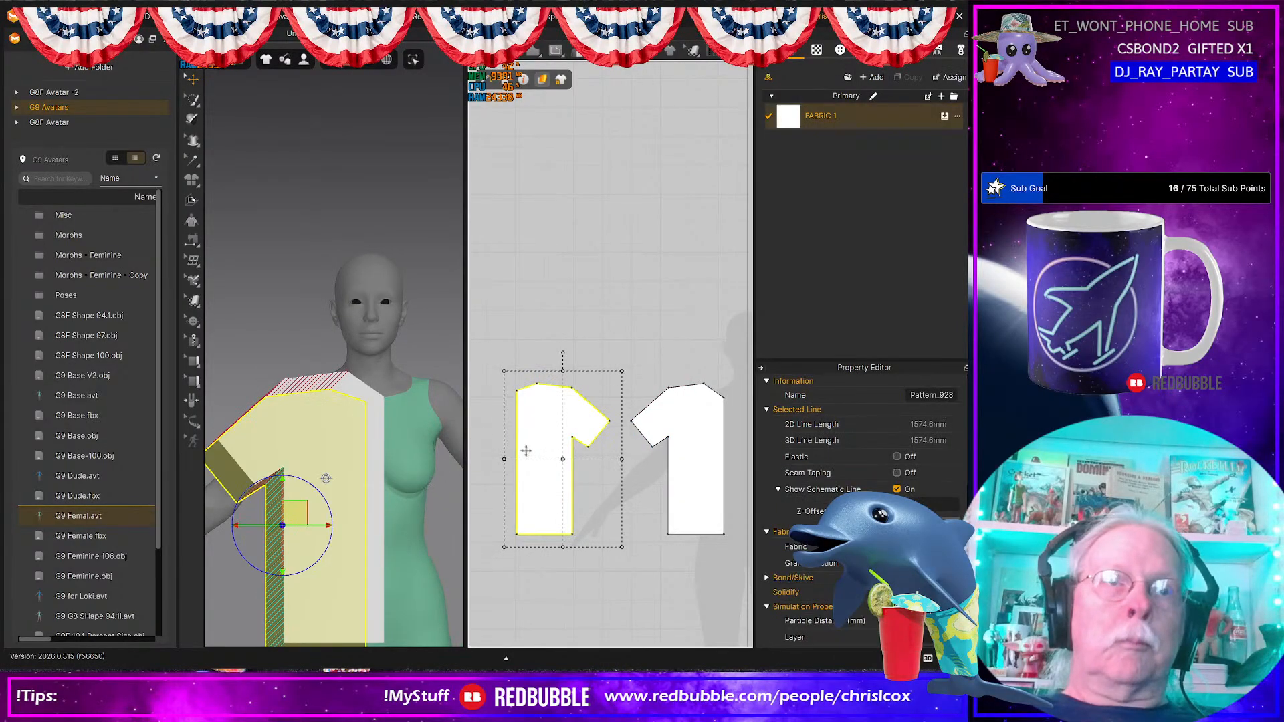
{"action": "right_click_drag", "start_coordinate": [374, 475], "coordinate": [342, 554]}
{"action": "left_click_drag", "start_coordinate": [300, 537], "coordinate": [362, 349]}
{"action": "right_click_drag", "start_coordinate": [350, 438], "coordinate": [400, 379]}
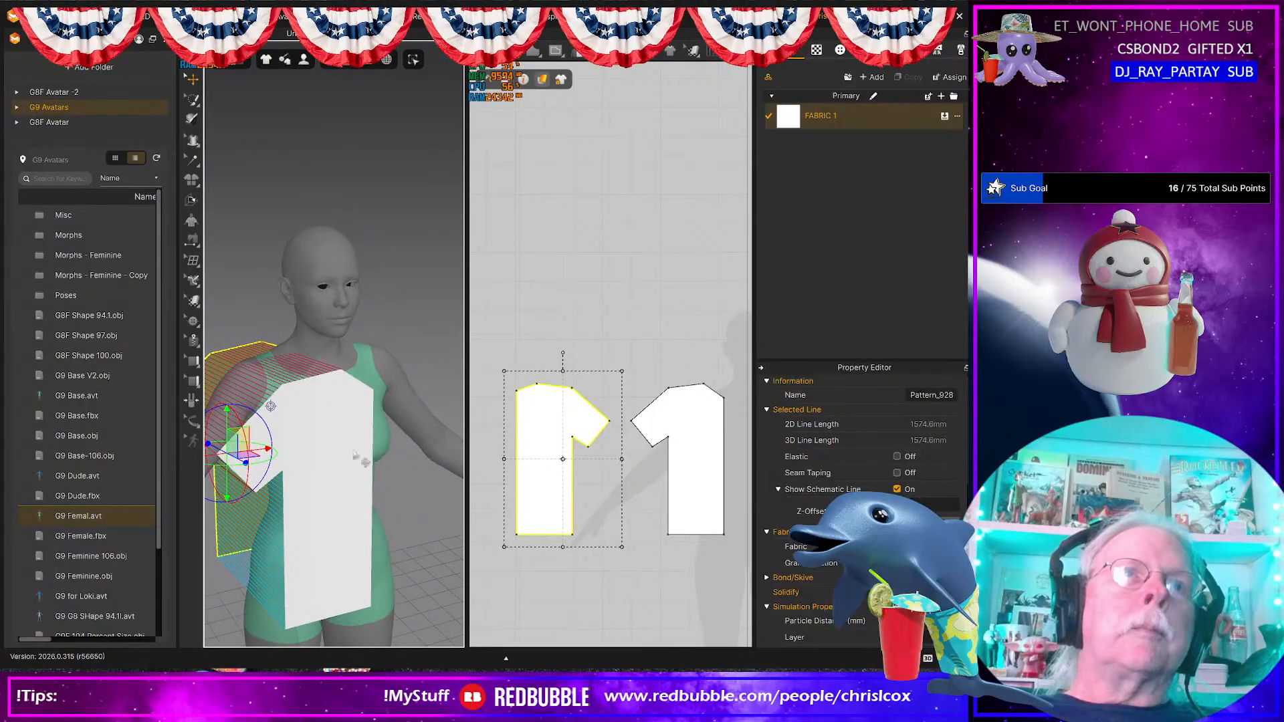
Step: Display the simulation properties and run the simulation to drape the half shirt over the avatar's shoulder
{"action": "left_click", "coordinate": [331, 465]}
{"action": "right_click", "coordinate": [421, 487]}
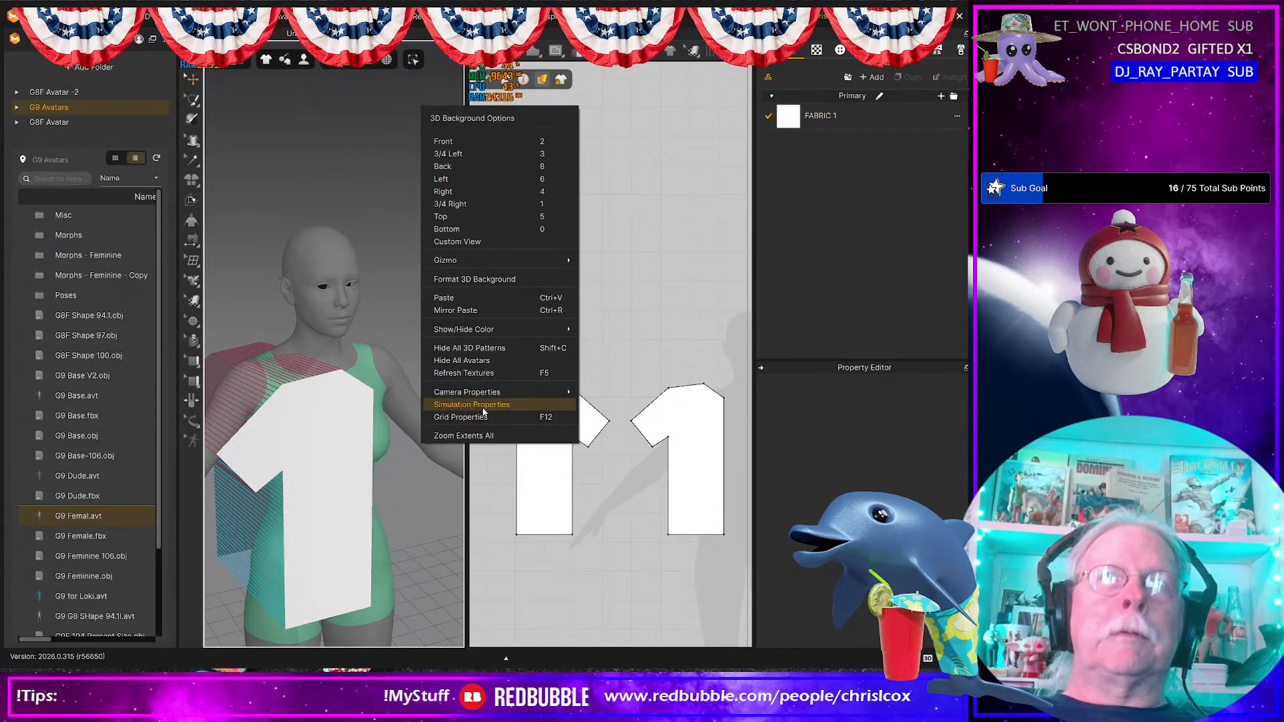
{"action": "left_click", "coordinate": [485, 408]}
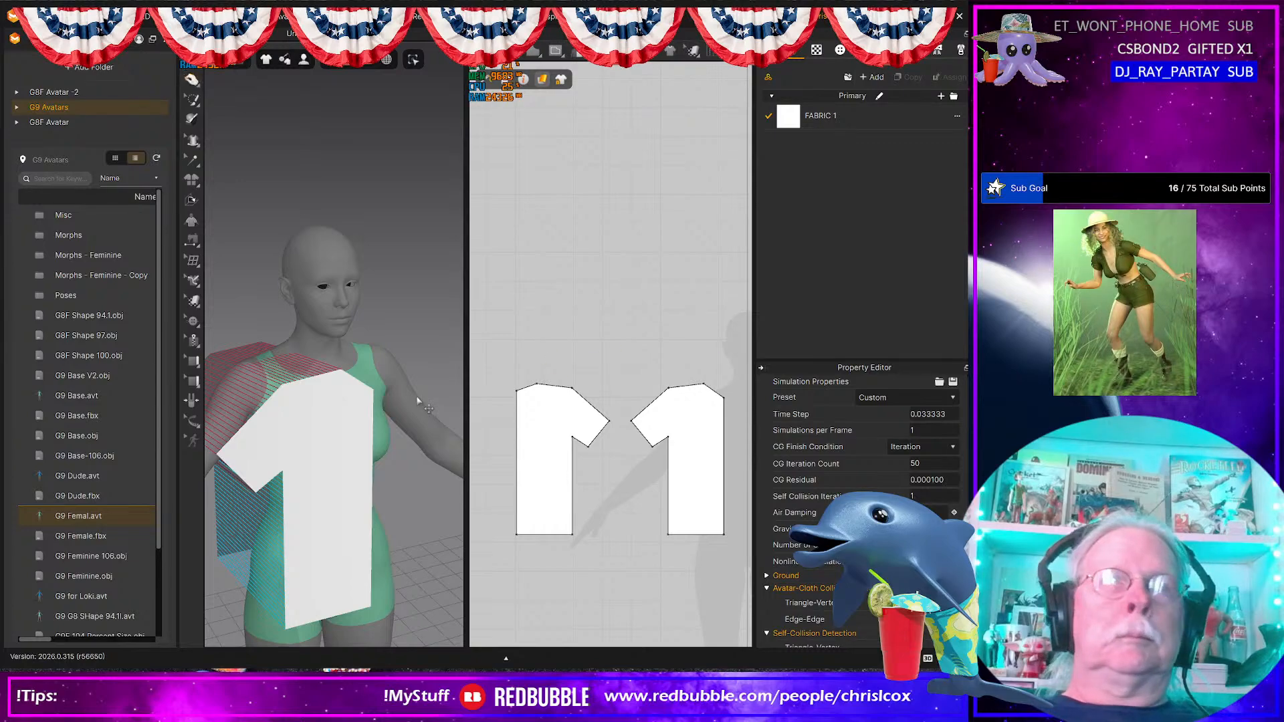
{"action": "key", "text": "space"}
{"action": "key", "text": "space"}
{"action": "right_click_drag", "start_coordinate": [419, 398], "coordinate": [544, 444]}
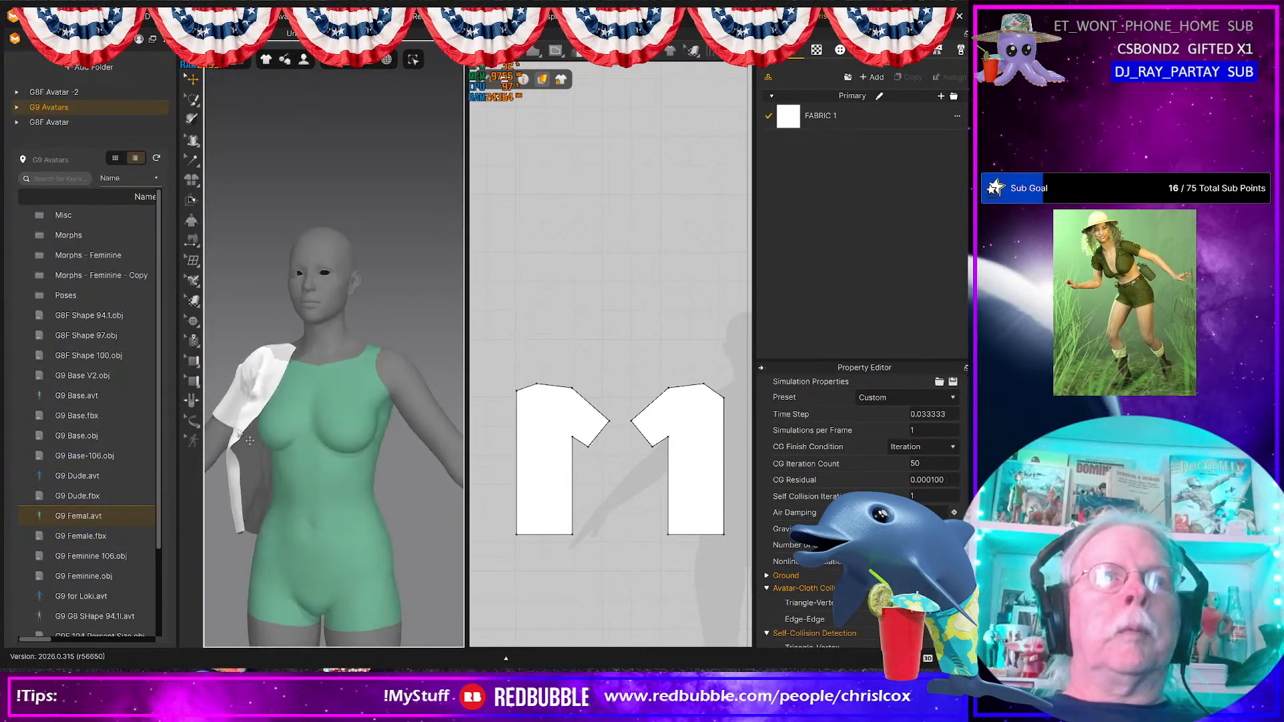
Step: Create a symmetric copy, including sewing, of both half-shirt pieces and place it beside the originals
{"action": "left_click", "coordinate": [544, 444]}
{"action": "left_click", "coordinate": [677, 468], "text": "shift"}
{"action": "scroll", "coordinate": [676, 468], "scroll_direction": "down", "scroll_amount": 5}
{"action": "middle_click_drag", "start_coordinate": [685, 471], "coordinate": [604, 476]}
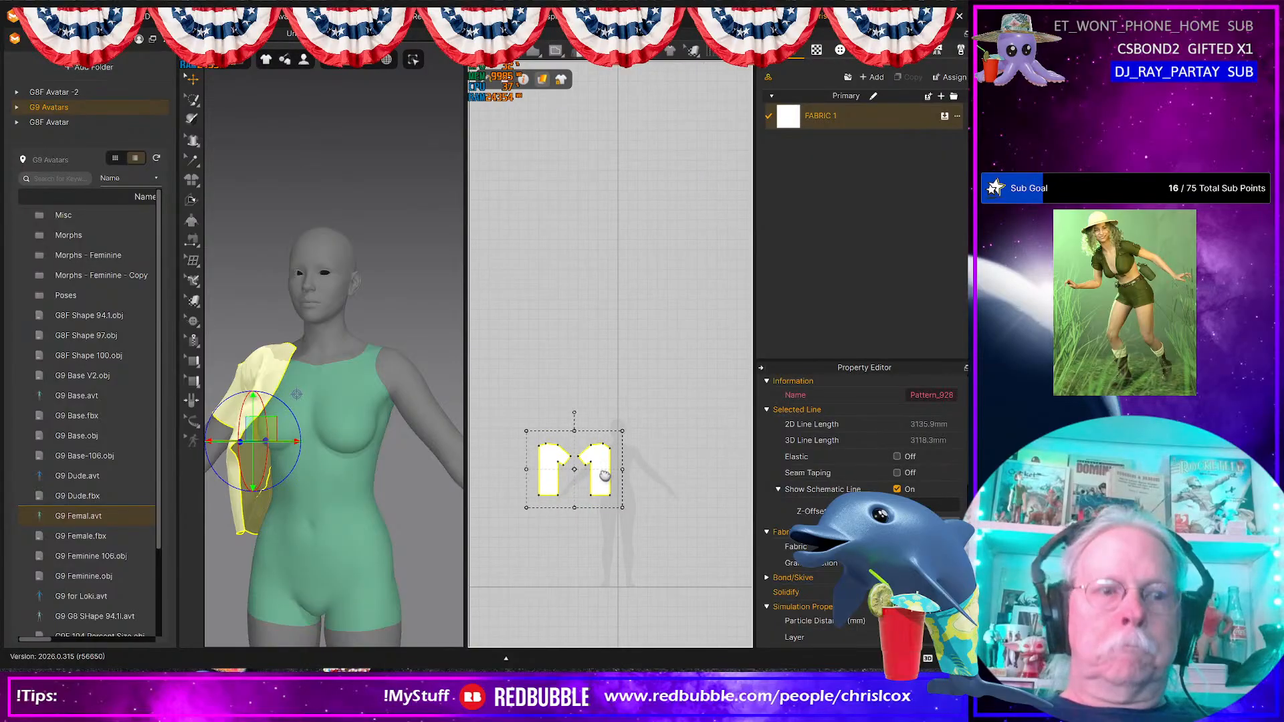
{"action": "key", "text": "ctrl+d"}
{"action": "left_click", "coordinate": [658, 476]}
{"action": "scroll", "coordinate": [655, 476], "scroll_direction": "down", "scroll_amount": 5}
{"action": "scroll", "coordinate": [656, 486], "scroll_direction": "up", "scroll_amount": 5}
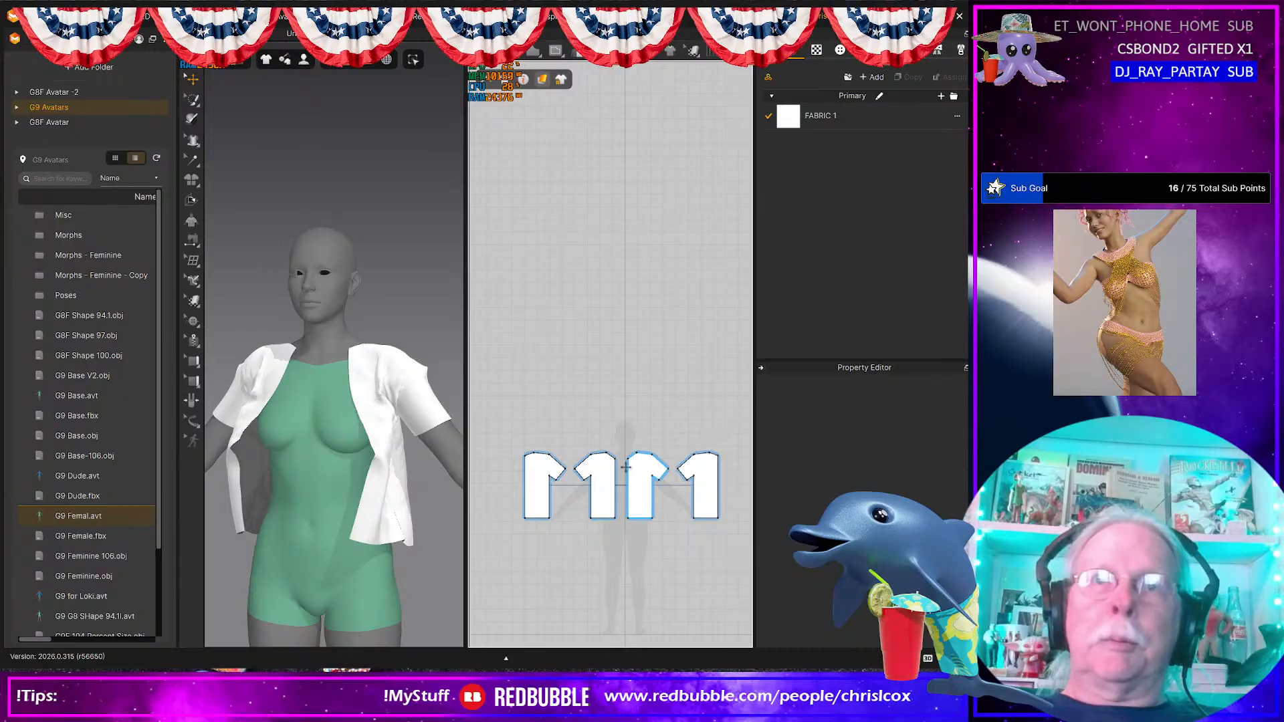
Step: Sew the two centre-front edges together and the two outer centre-back edges together
{"action": "left_click", "coordinate": [615, 498]}
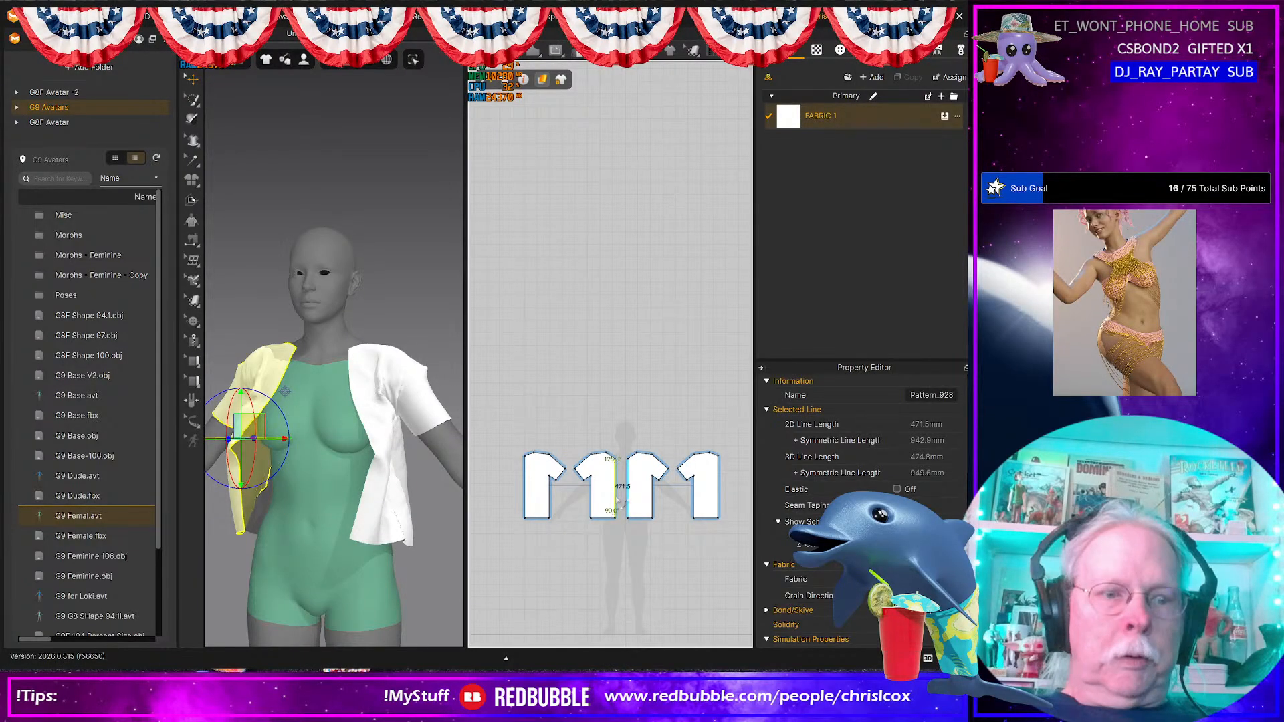
{"action": "key", "text": "n"}
{"action": "left_click", "coordinate": [616, 487]}
{"action": "left_click", "coordinate": [627, 484]}
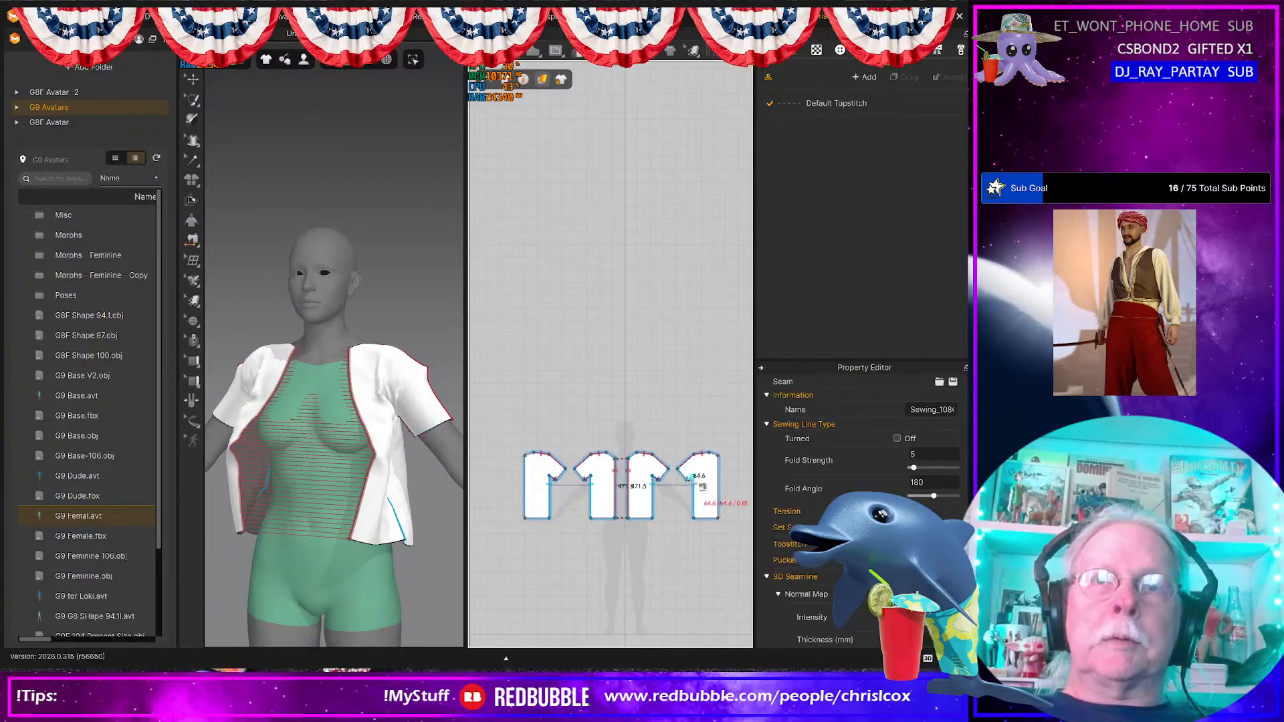
{"action": "left_click", "coordinate": [719, 486]}
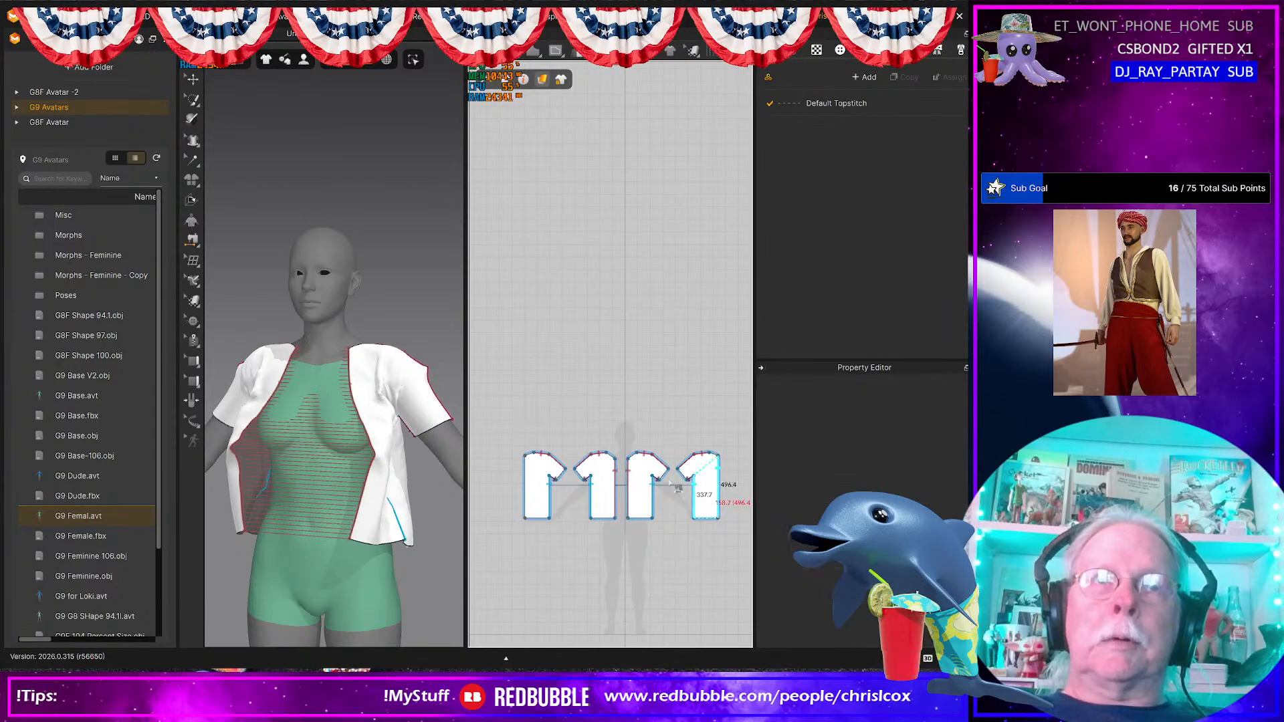
{"action": "left_click", "coordinate": [523, 476]}
Step: Simulate the full shirt on the avatar and inspect the drape around the neck and shoulder
{"action": "key", "text": "space"}
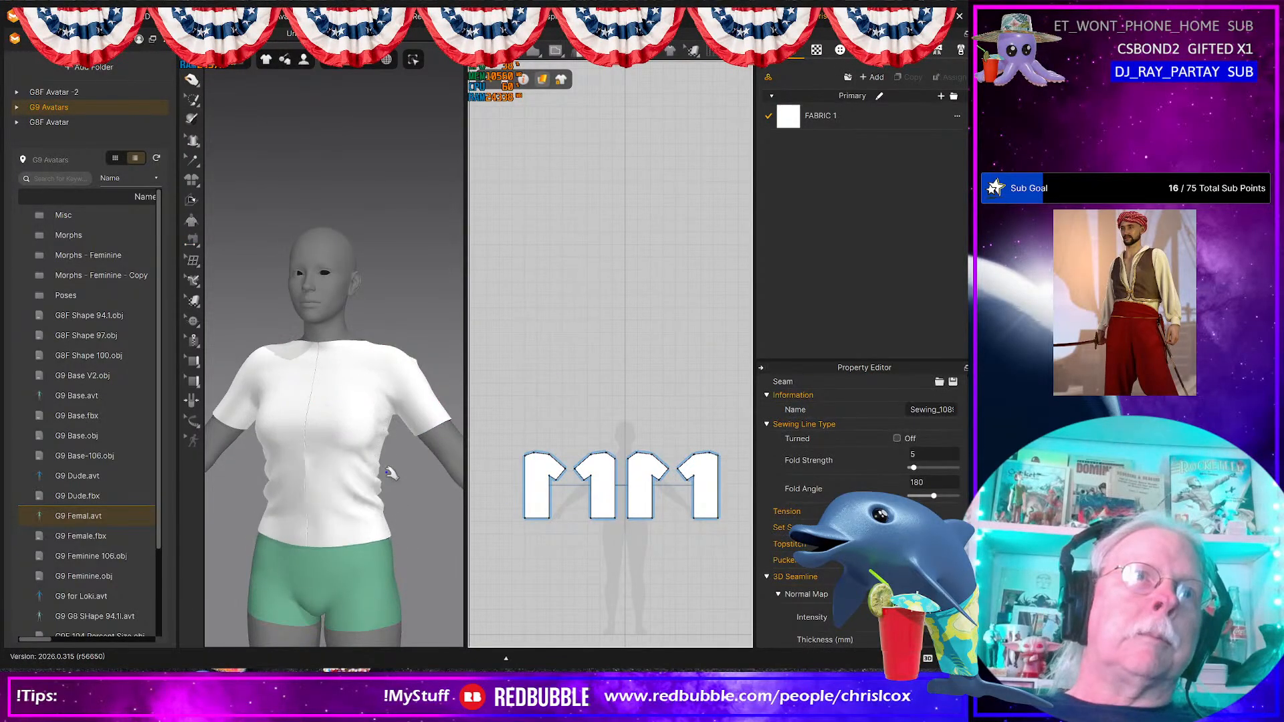
{"action": "right_click_drag", "start_coordinate": [389, 473], "coordinate": [425, 483]}
{"action": "scroll", "coordinate": [425, 483], "scroll_direction": "up", "scroll_amount": 3}
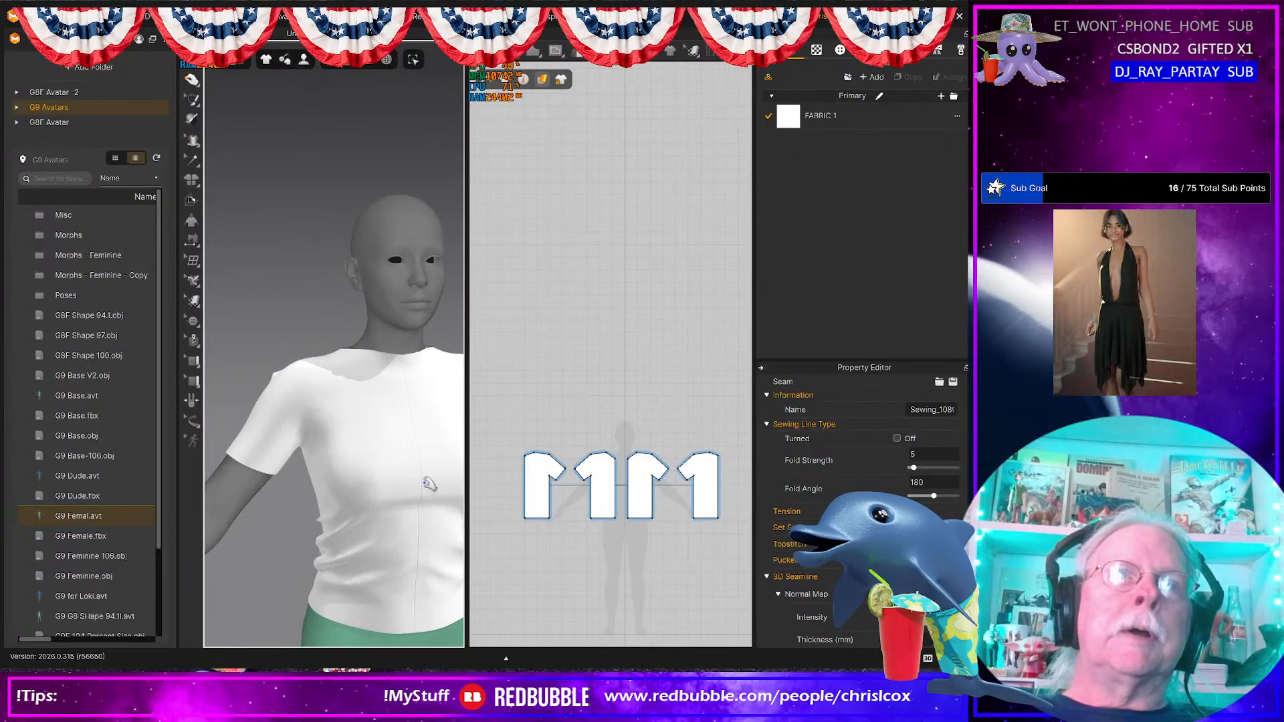
{"action": "left_click", "coordinate": [276, 379]}
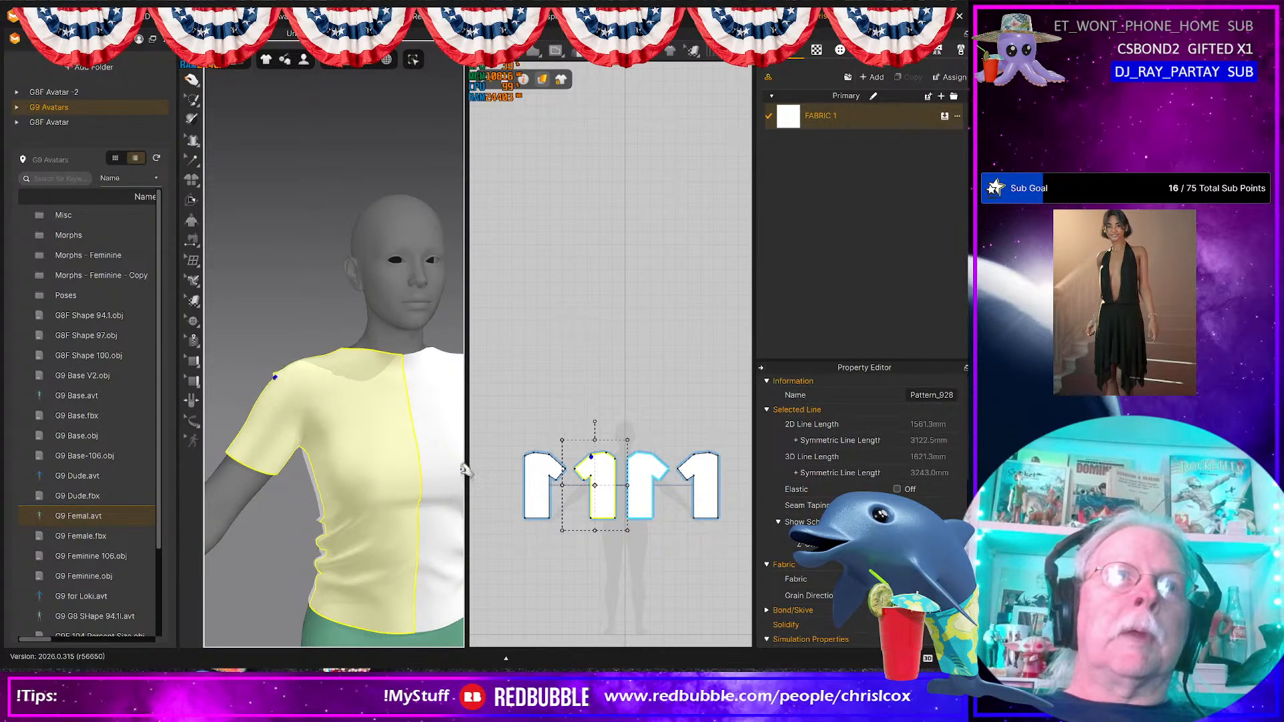
{"action": "scroll", "coordinate": [553, 473], "scroll_direction": "up", "scroll_amount": 10}
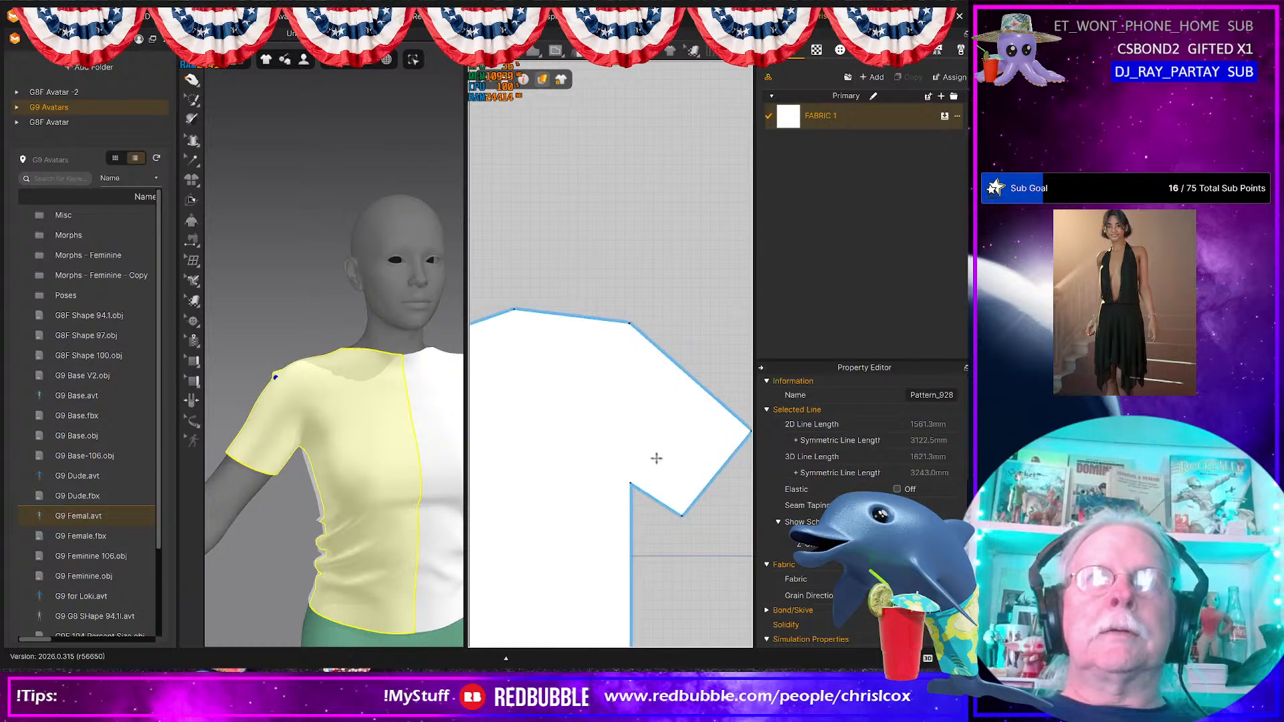
{"action": "scroll", "coordinate": [637, 373], "scroll_direction": "down", "scroll_amount": 4}
{"action": "middle_click_drag", "start_coordinate": [639, 368], "coordinate": [609, 429]}
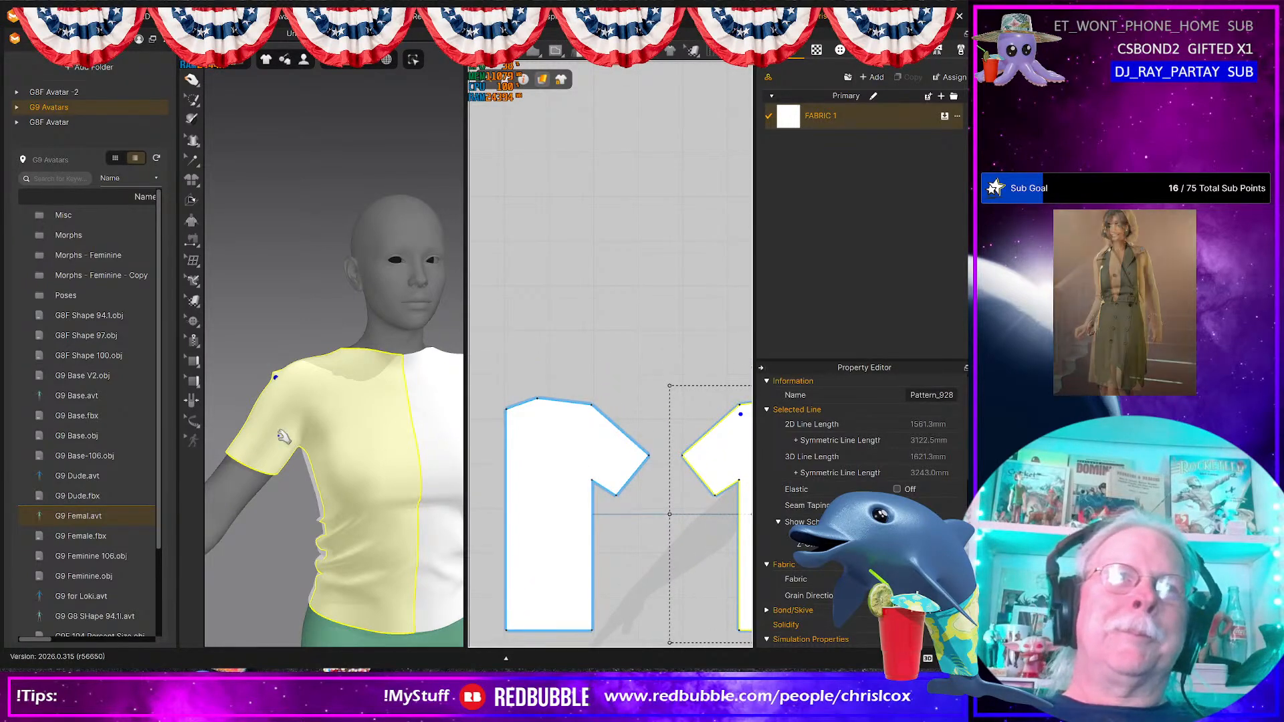
{"action": "left_click_drag", "start_coordinate": [423, 443], "coordinate": [401, 442]}
{"action": "left_click", "coordinate": [560, 464]}
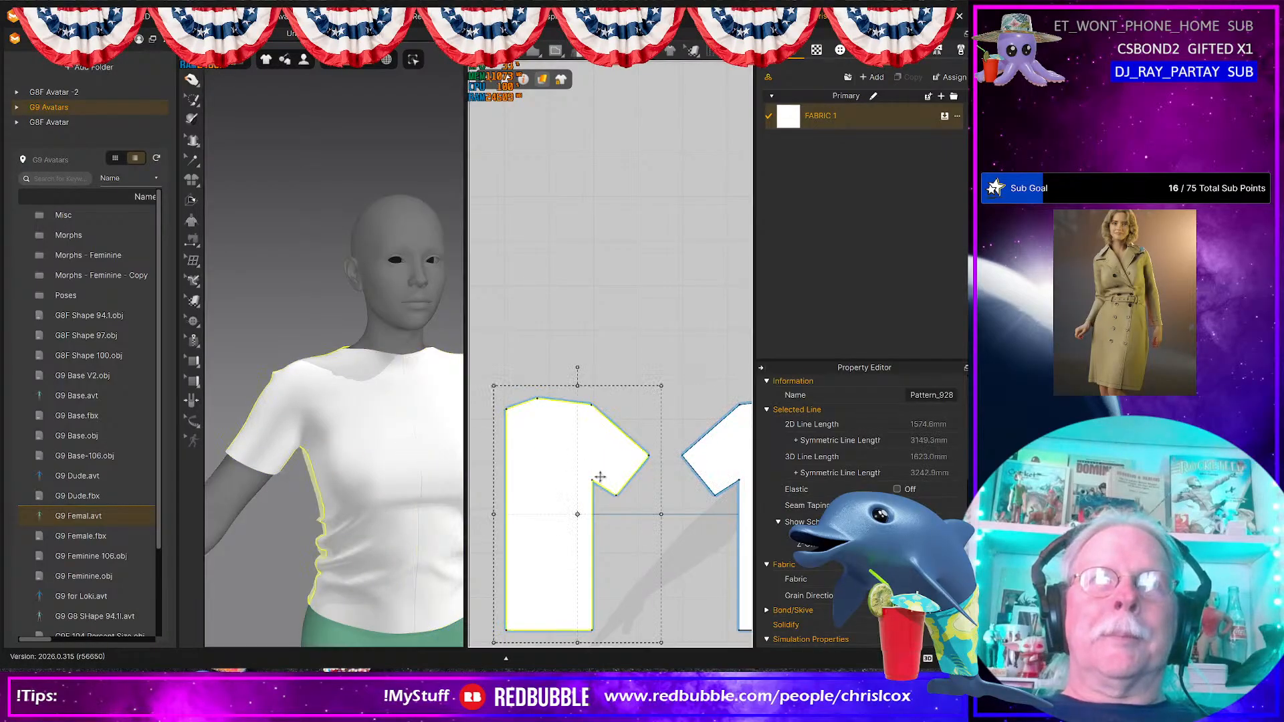
Step: Delete all four shirt pieces from the pattern layout
{"action": "scroll", "coordinate": [564, 464], "scroll_direction": "down", "scroll_amount": 4}
{"action": "left_click_drag", "start_coordinate": [574, 427], "coordinate": [754, 561]}
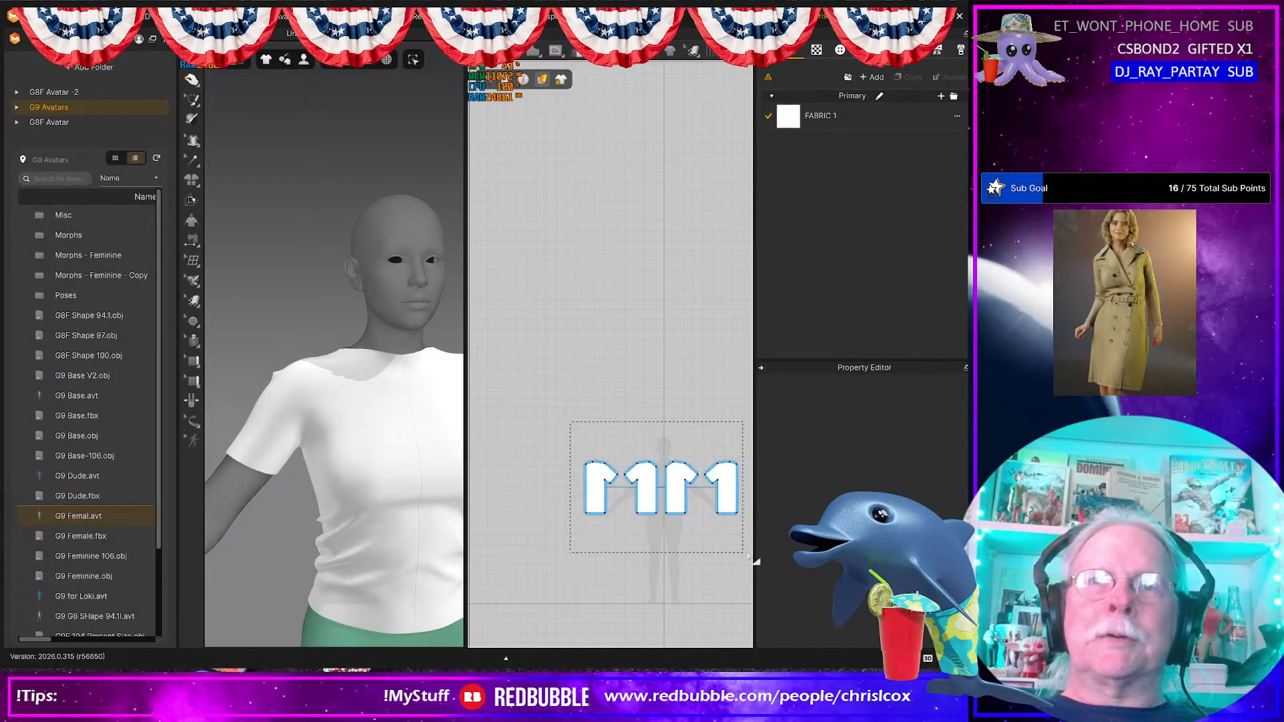
{"action": "key", "text": "Delete"}
Step: Draw a half-bodice polygon against the avatar's centre line, about 295 mm wide at the hem and 527 mm long at the centre
{"action": "scroll", "coordinate": [648, 561], "scroll_direction": "down", "scroll_amount": 4}
{"action": "scroll", "coordinate": [649, 559], "scroll_direction": "up", "scroll_amount": 7}
{"action": "middle_click_drag", "start_coordinate": [655, 484], "coordinate": [576, 557]}
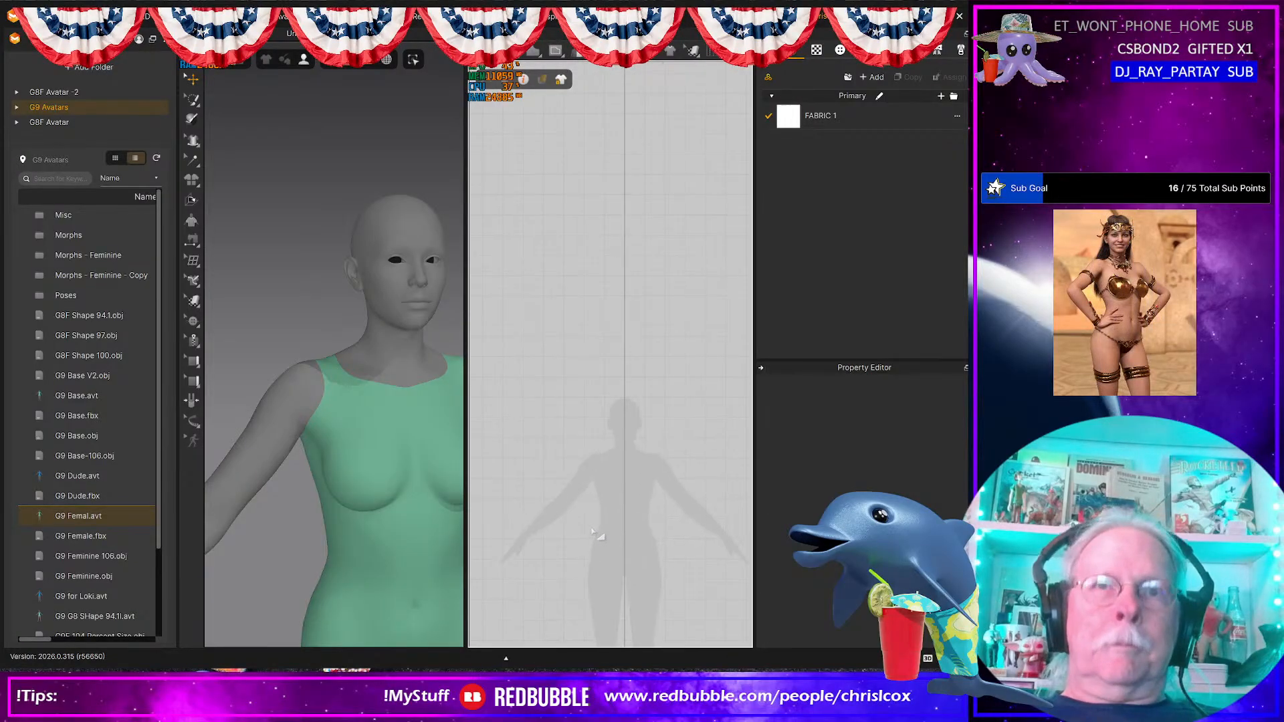
{"action": "left_click", "coordinate": [541, 50]}
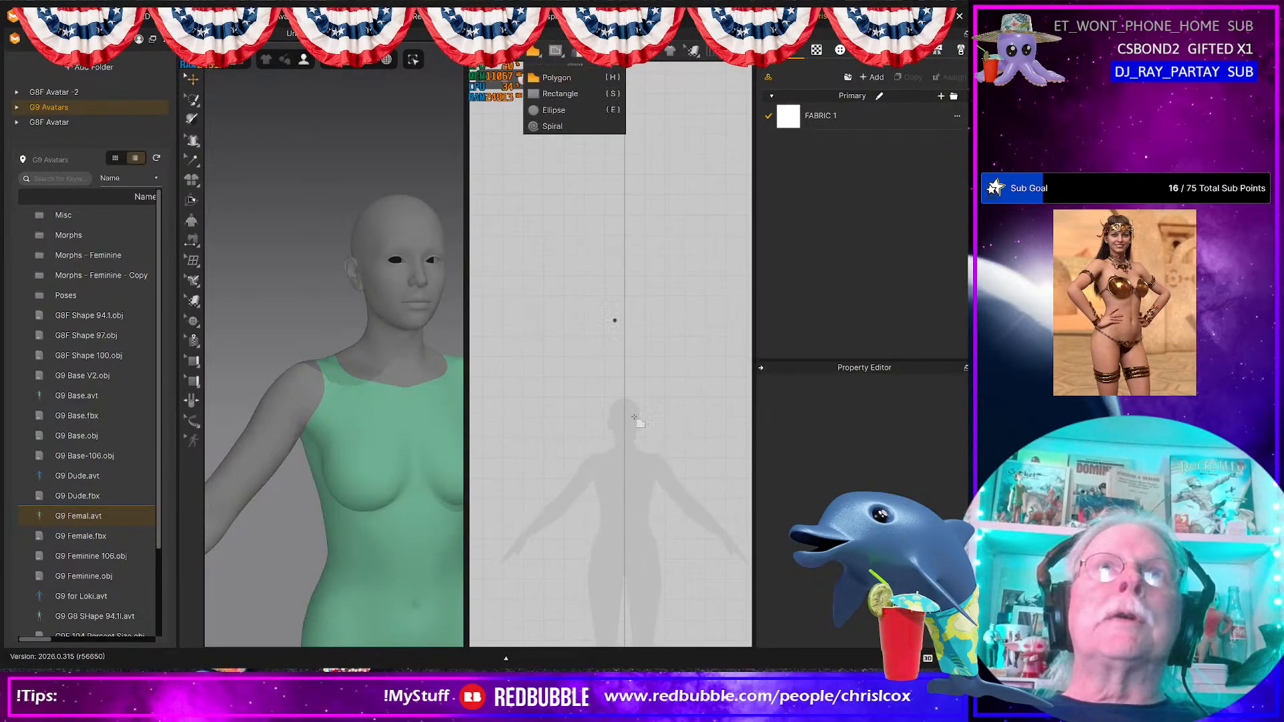
{"action": "left_click", "coordinate": [624, 461]}
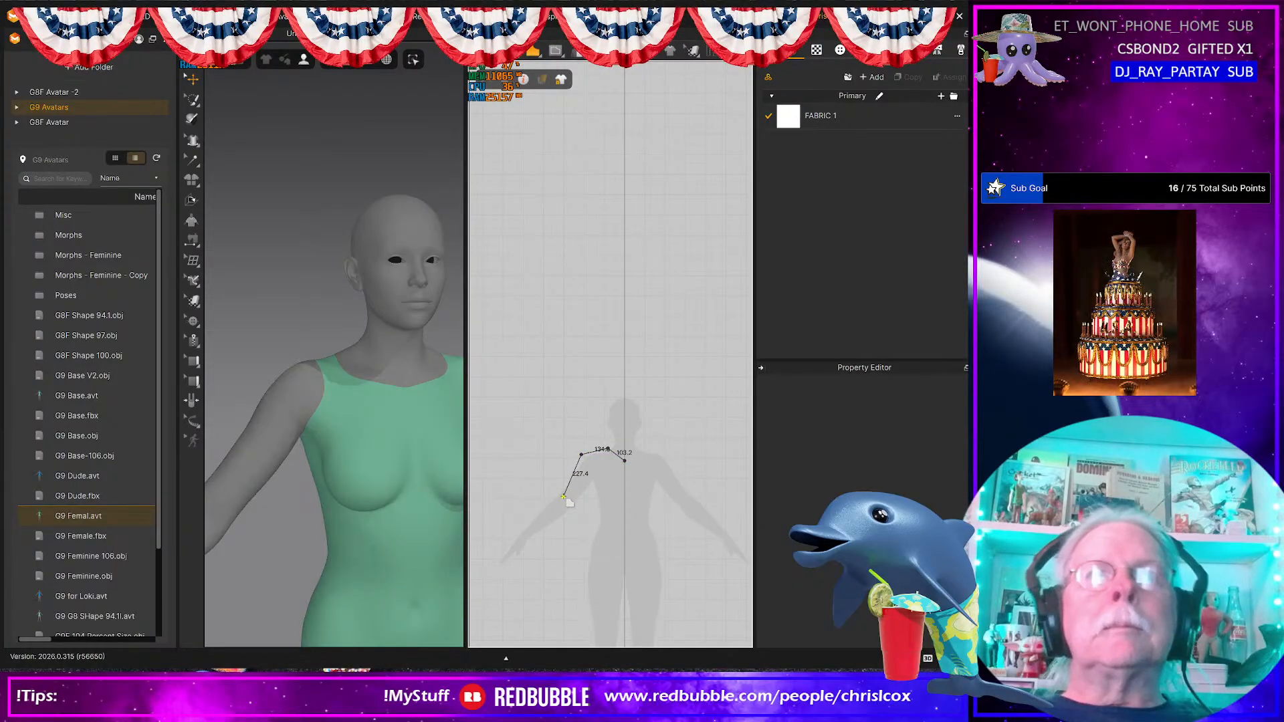
{"action": "left_click", "coordinate": [564, 567]}
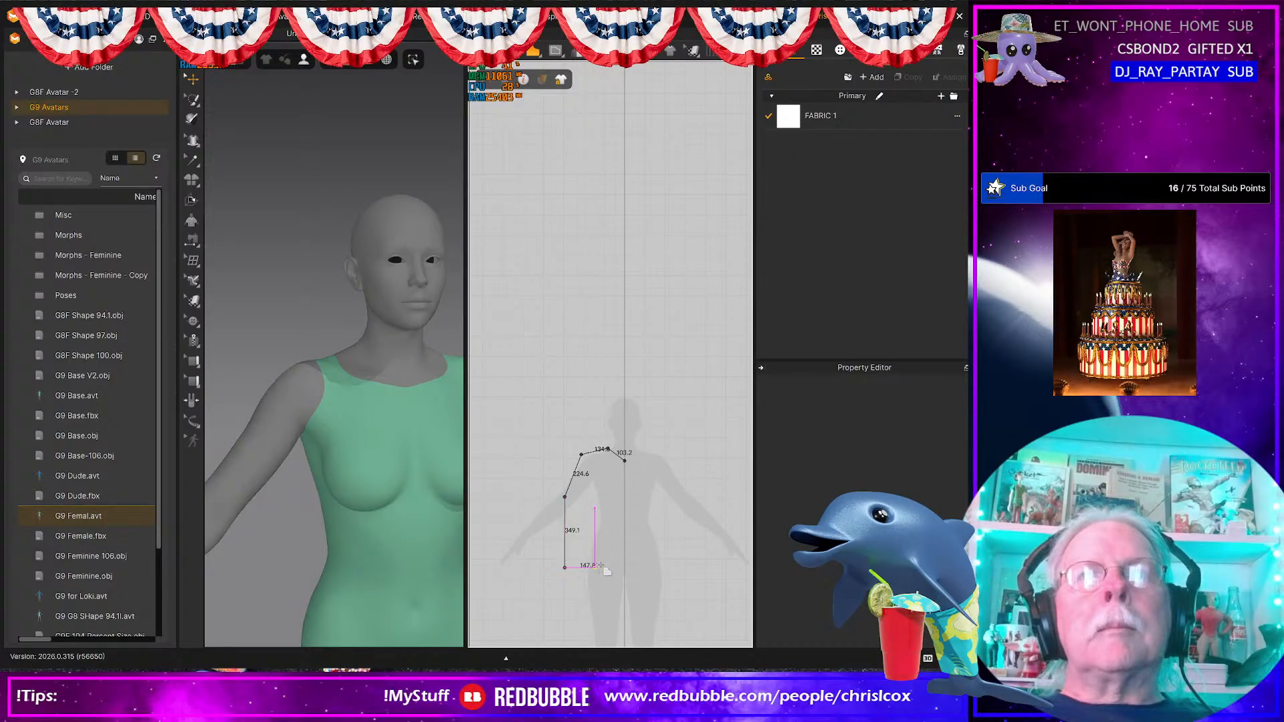
{"action": "left_click", "coordinate": [623, 567]}
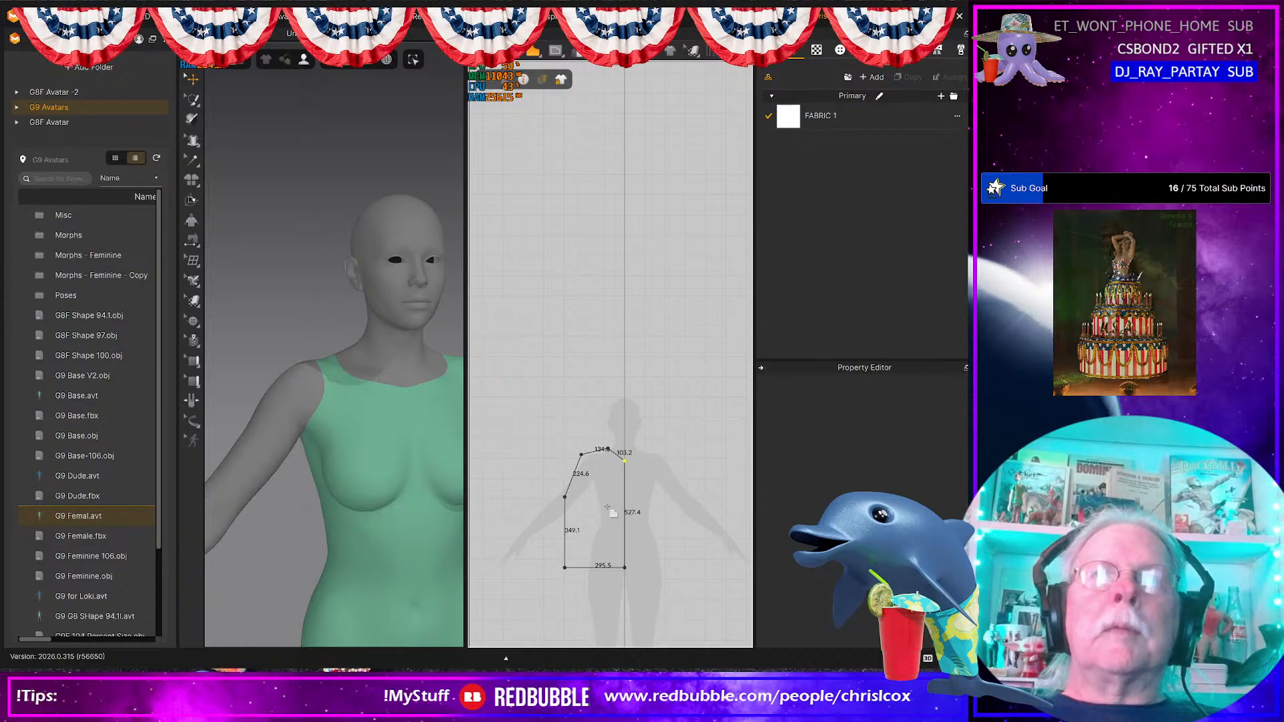
{"action": "left_click", "coordinate": [625, 461]}
Step: Curve the armhole inward, raise the underarm point for a side edge about 411 mm long, and move the shoulder tip toward the neck
{"action": "scroll", "coordinate": [604, 518], "scroll_direction": "up", "scroll_amount": 3}
{"action": "middle_click_drag", "start_coordinate": [599, 506], "coordinate": [605, 509]}
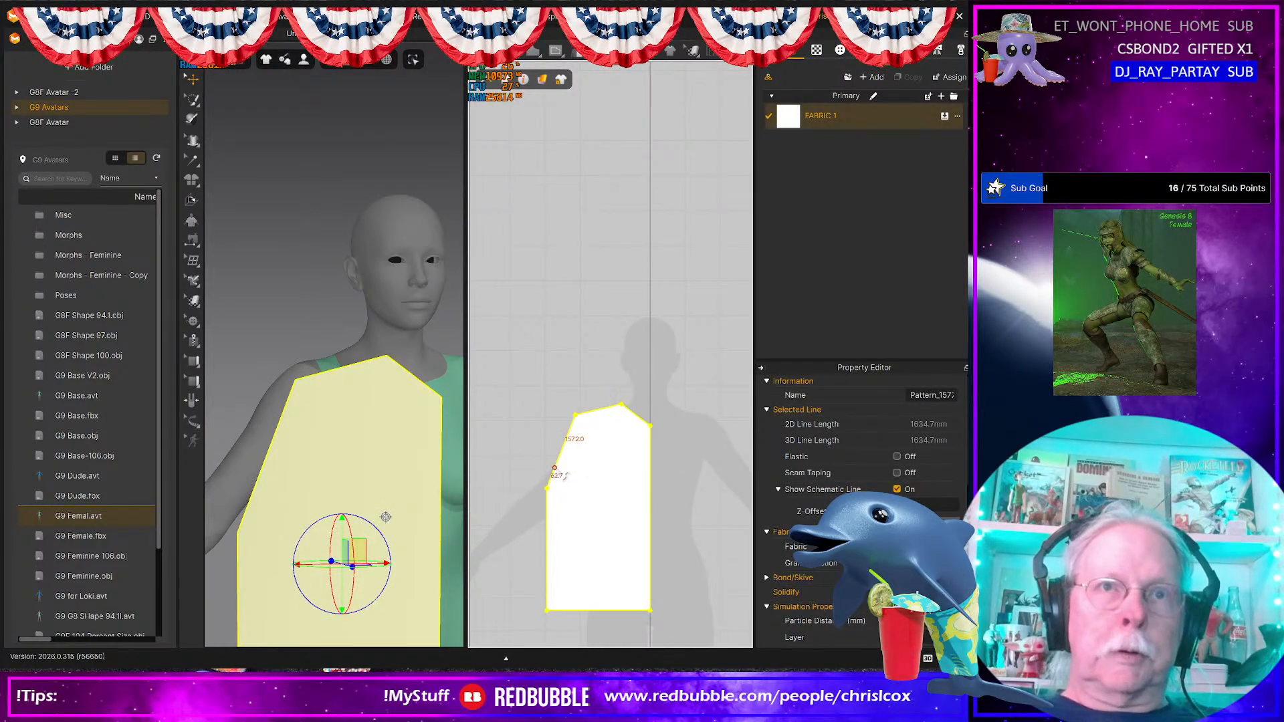
{"action": "left_click_drag", "start_coordinate": [567, 476], "coordinate": [547, 467]}
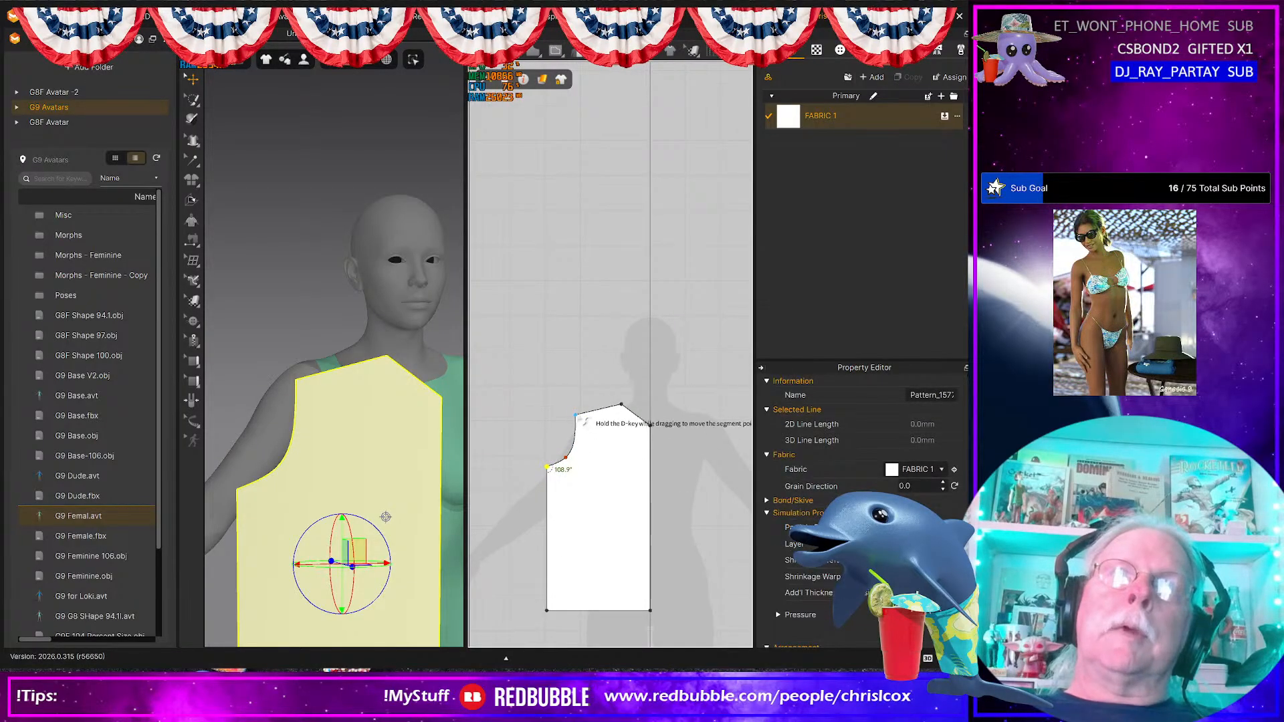
{"action": "left_click_drag", "start_coordinate": [587, 422], "coordinate": [600, 424]}
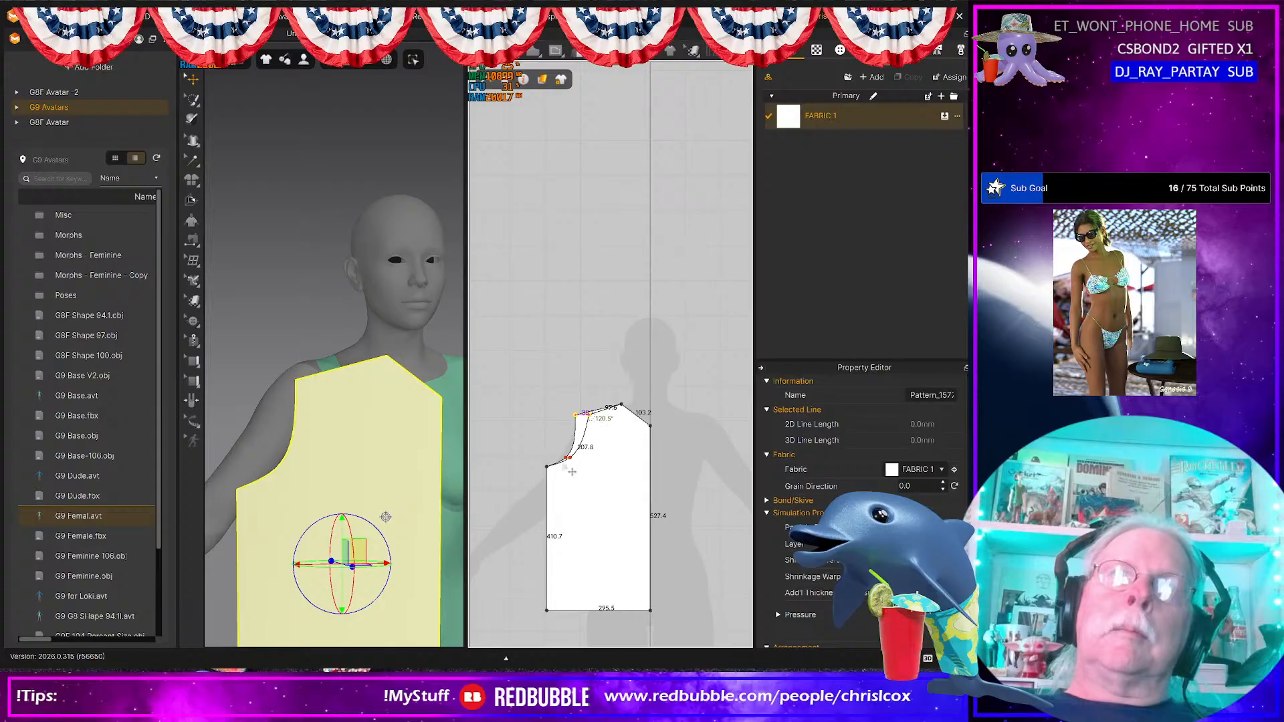
{"action": "left_click_drag", "start_coordinate": [573, 472], "coordinate": [571, 473]}
{"action": "scroll", "coordinate": [551, 495], "scroll_direction": "down", "scroll_amount": 2}
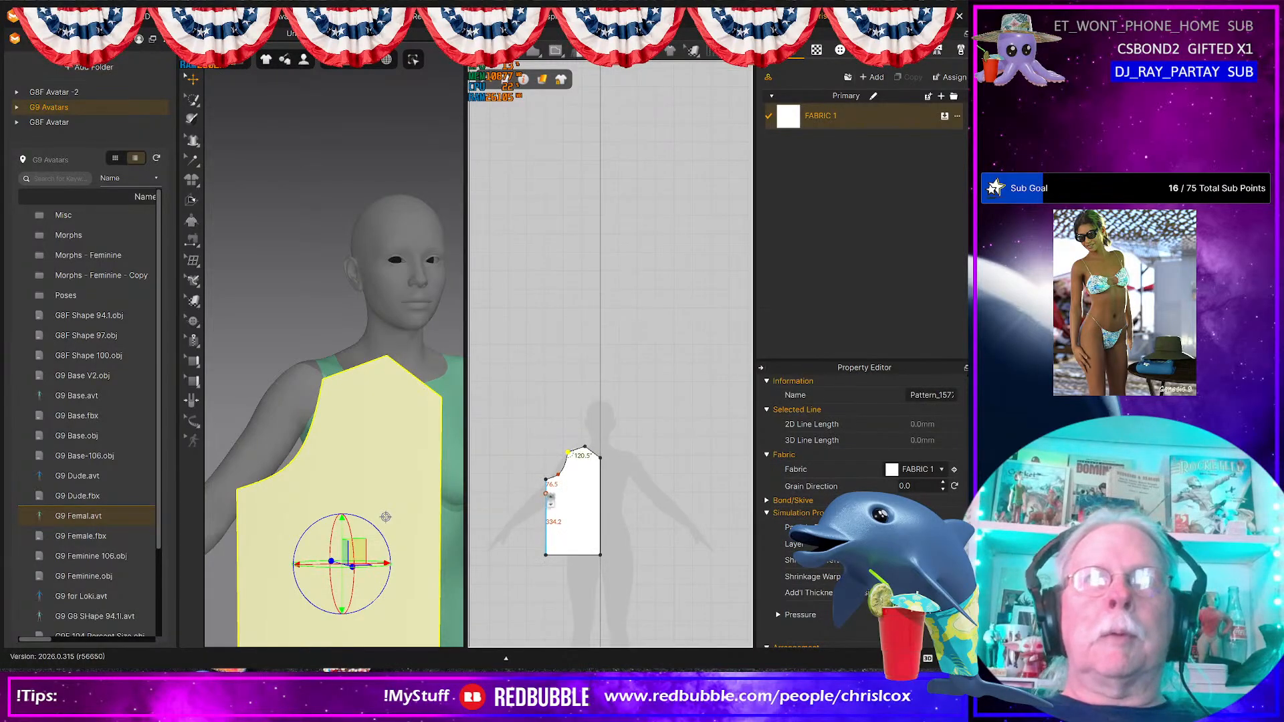
Step: Copy the half-bodice piece and place the duplicate level with it on its armhole side
{"action": "middle_click_drag", "start_coordinate": [581, 490], "coordinate": [583, 452]}
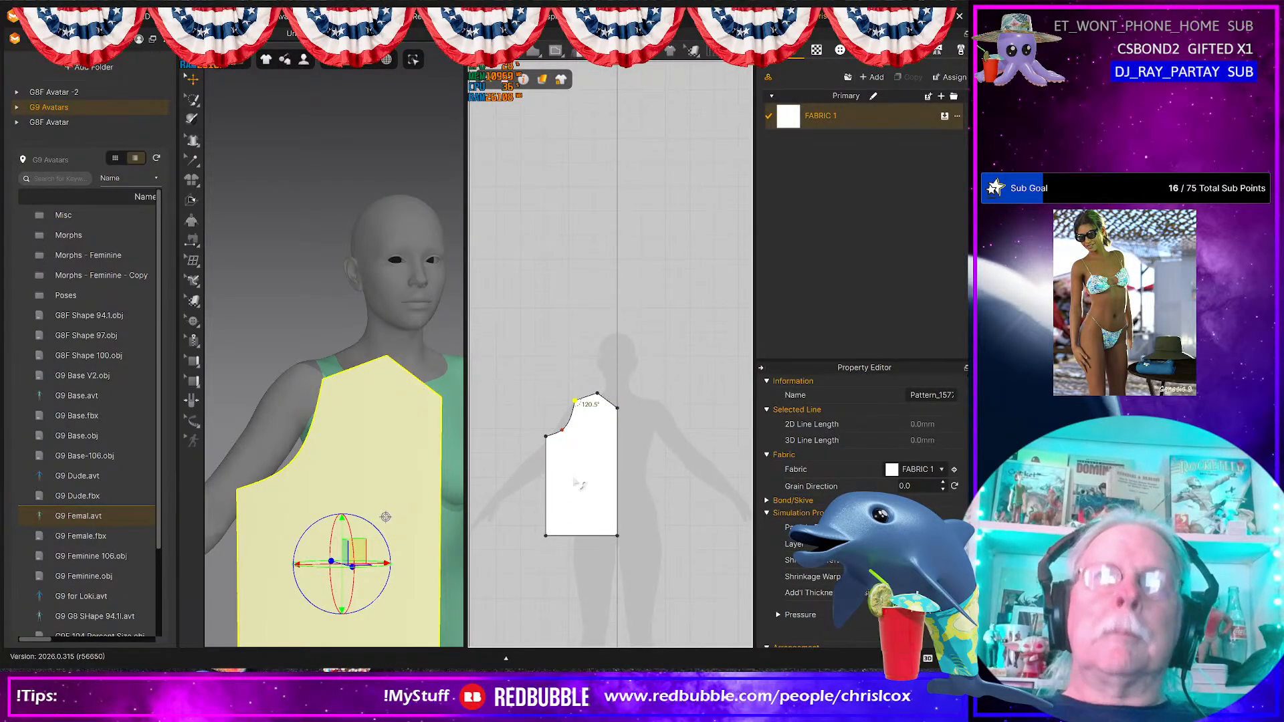
{"action": "left_click", "coordinate": [578, 483]}
{"action": "scroll", "coordinate": [579, 485], "scroll_direction": "down", "scroll_amount": 3}
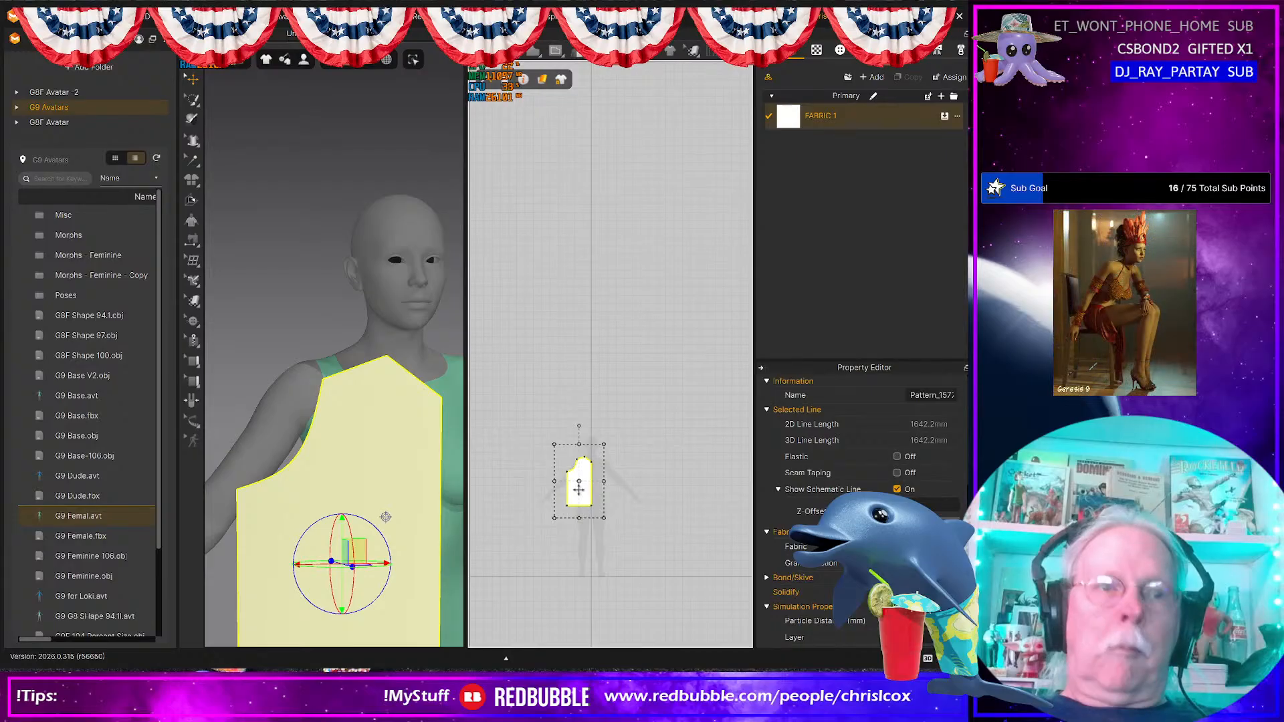
{"action": "key", "text": "ctrl+c"}
{"action": "key", "text": "ctrl+v"}
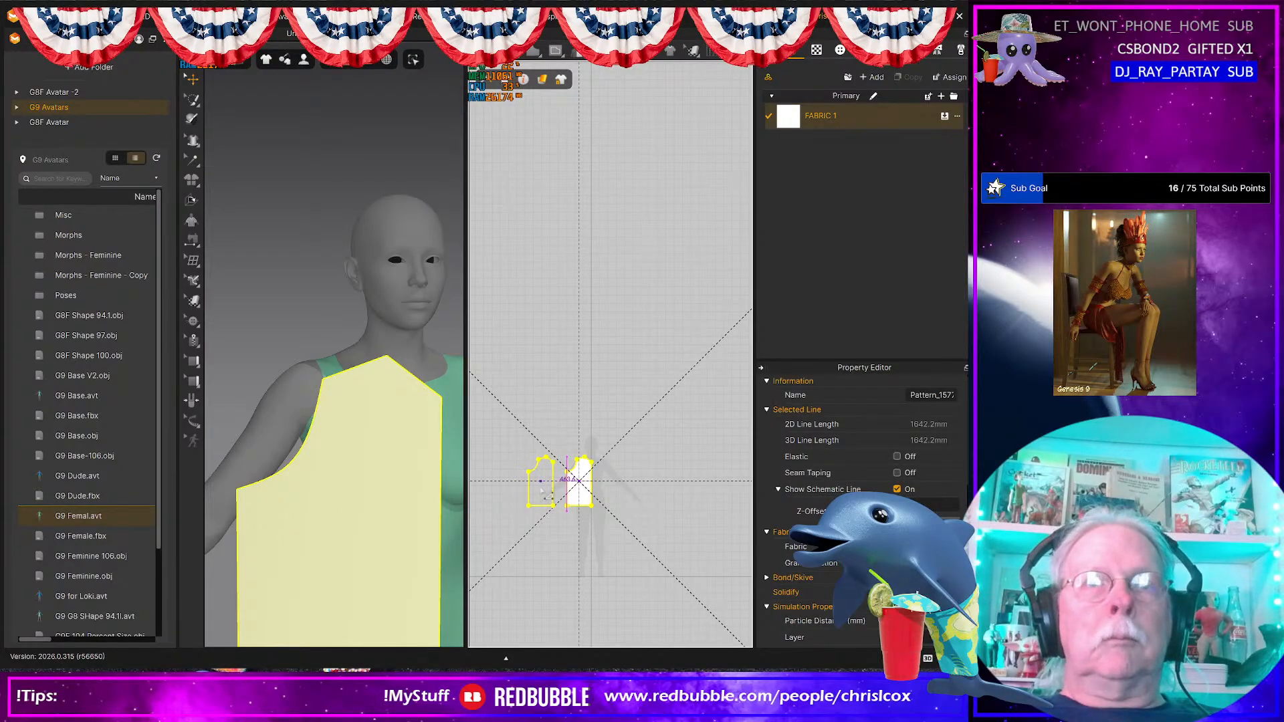
{"action": "left_click", "coordinate": [540, 480]}
Step: Raise the centre neck point of the duplicate piece by about 38 mm along the centre edge
{"action": "scroll", "coordinate": [546, 468], "scroll_direction": "up", "scroll_amount": 3}
{"action": "scroll", "coordinate": [358, 488], "scroll_direction": "up", "scroll_amount": 3}
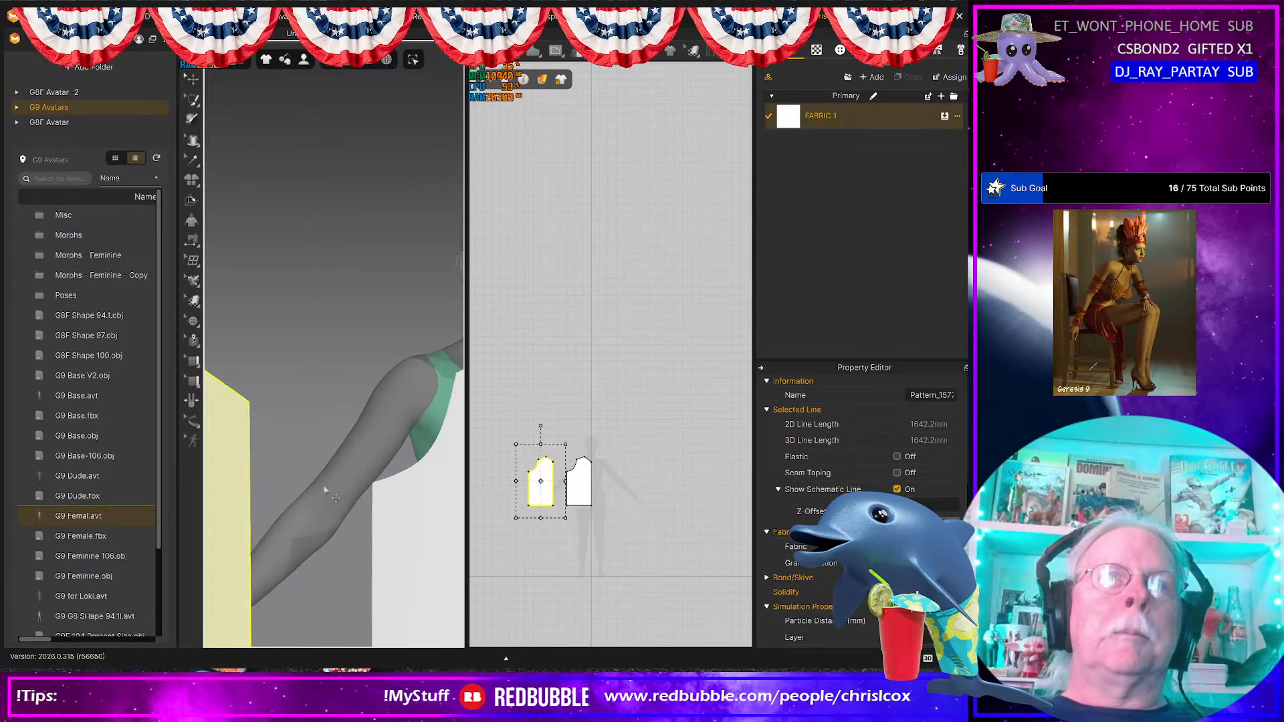
{"action": "scroll", "coordinate": [545, 468], "scroll_direction": "up", "scroll_amount": 3}
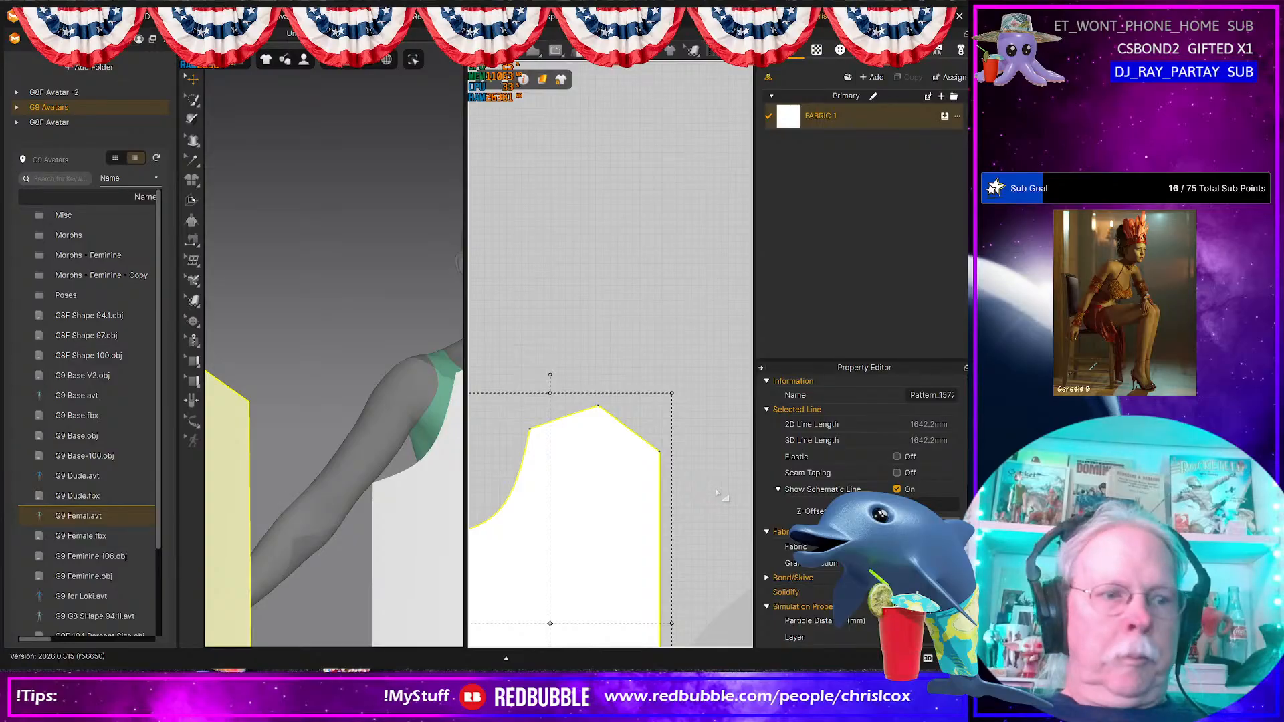
{"action": "left_click_drag", "start_coordinate": [670, 459], "coordinate": [669, 433]}
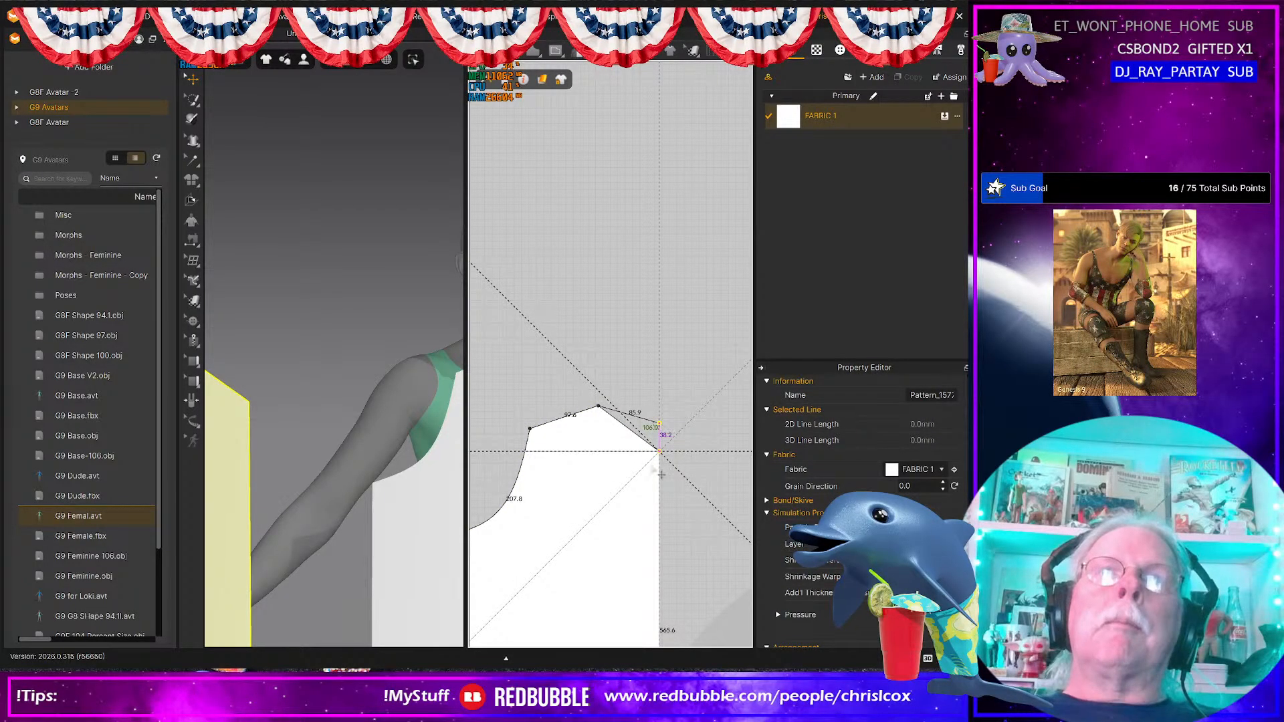
{"action": "scroll", "coordinate": [629, 484], "scroll_direction": "down", "scroll_amount": 6}
{"action": "scroll", "coordinate": [627, 485], "scroll_direction": "up", "scroll_amount": 6}
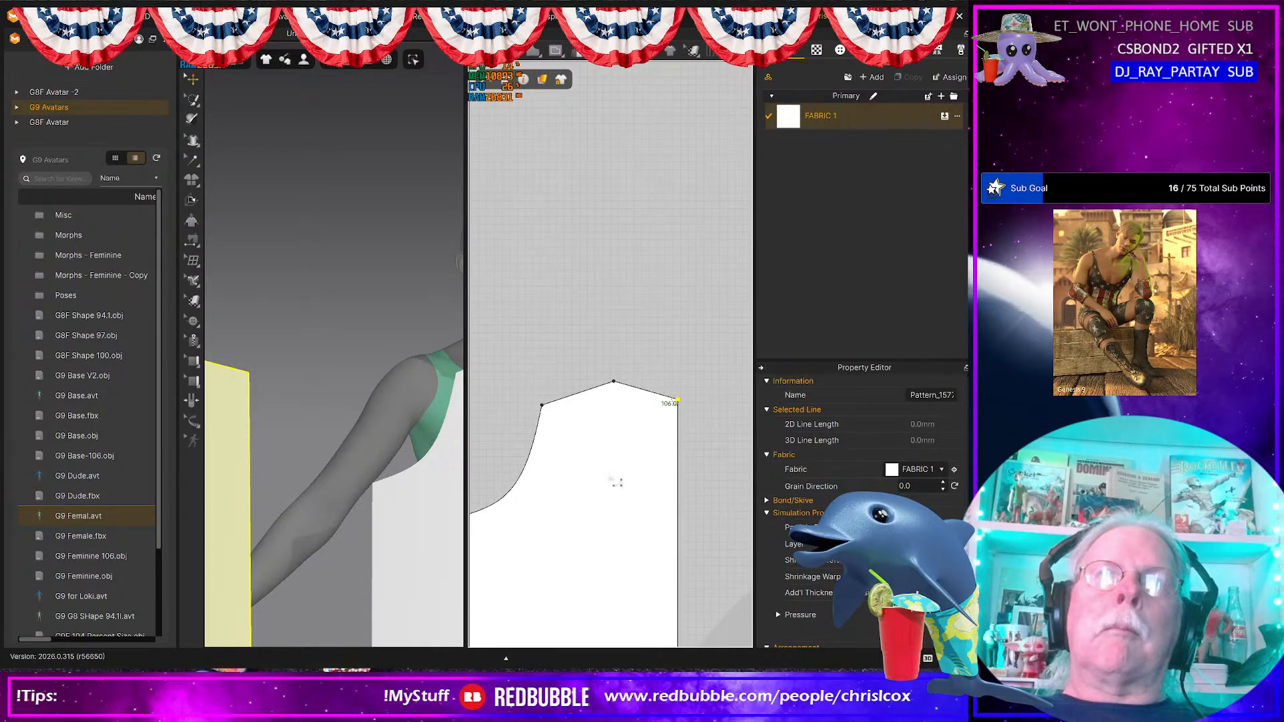
{"action": "middle_click_drag", "start_coordinate": [552, 466], "coordinate": [639, 456]}
{"action": "scroll", "coordinate": [580, 520], "scroll_direction": "up", "scroll_amount": 2}
{"action": "scroll", "coordinate": [588, 519], "scroll_direction": "down", "scroll_amount": 7}
Step: Delete the duplicated half-bodice piece
{"action": "left_click", "coordinate": [596, 475]}
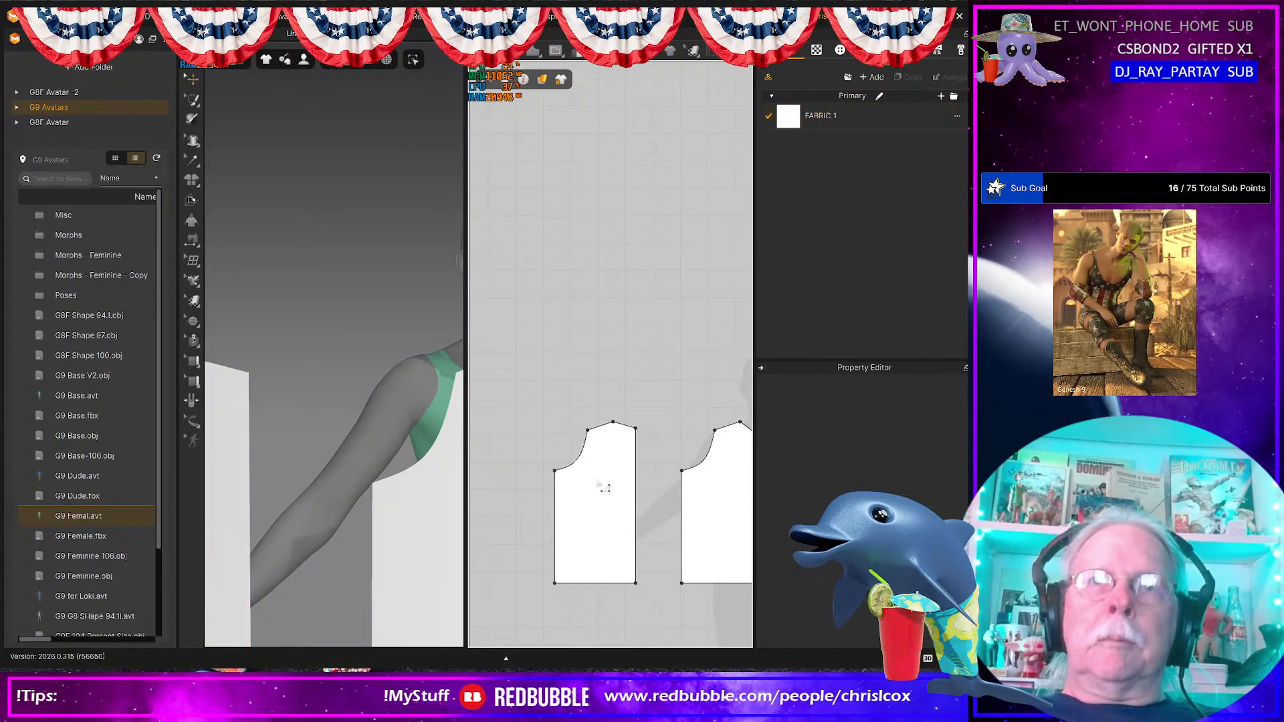
{"action": "left_click", "coordinate": [602, 498]}
{"action": "key", "text": "Delete"}
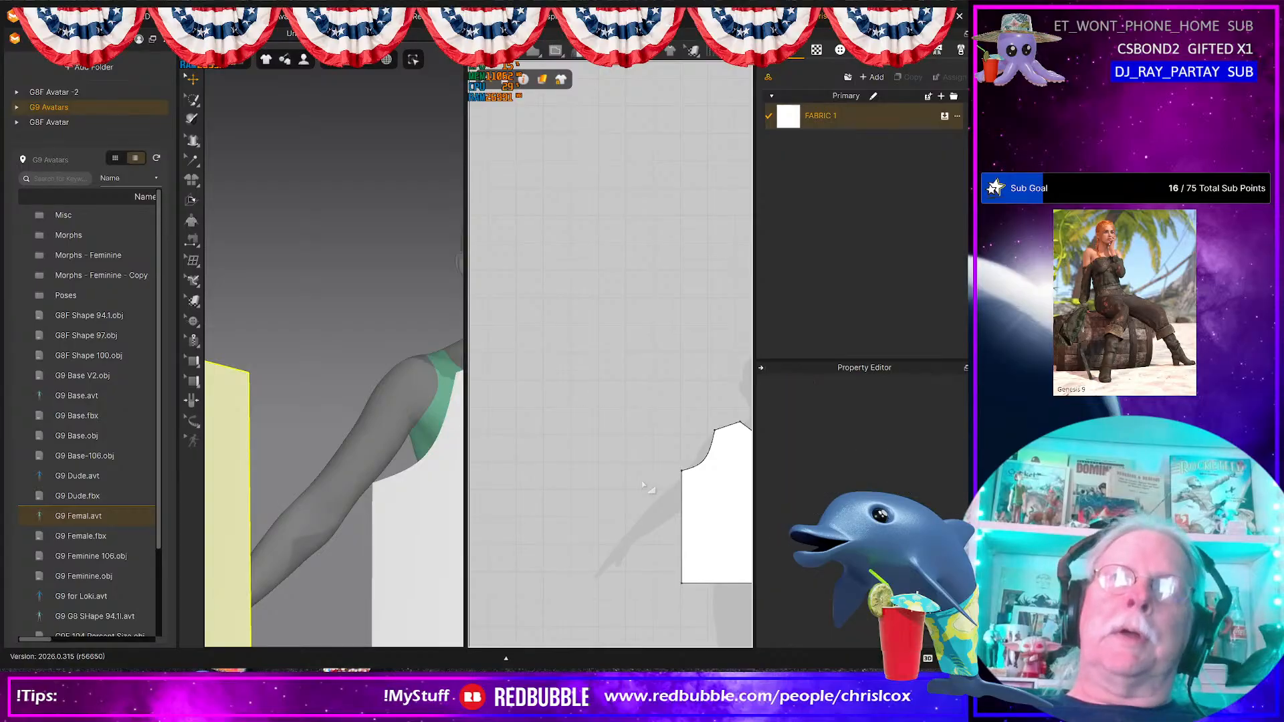
Step: Move the side edge of the remaining half-bodice piece slightly inward
{"action": "left_click", "coordinate": [714, 486]}
{"action": "scroll", "coordinate": [616, 479], "scroll_direction": "up", "scroll_amount": 4}
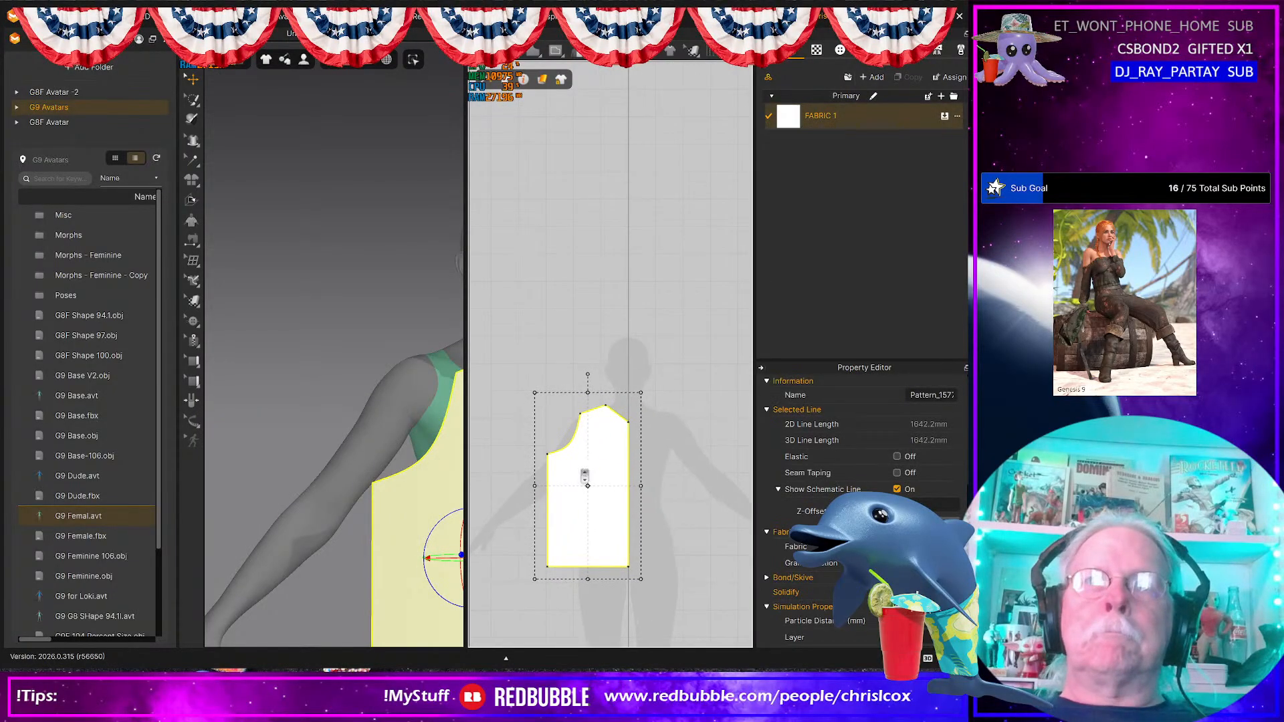
{"action": "middle_click_drag", "start_coordinate": [594, 472], "coordinate": [606, 453]}
{"action": "key", "text": "z"}
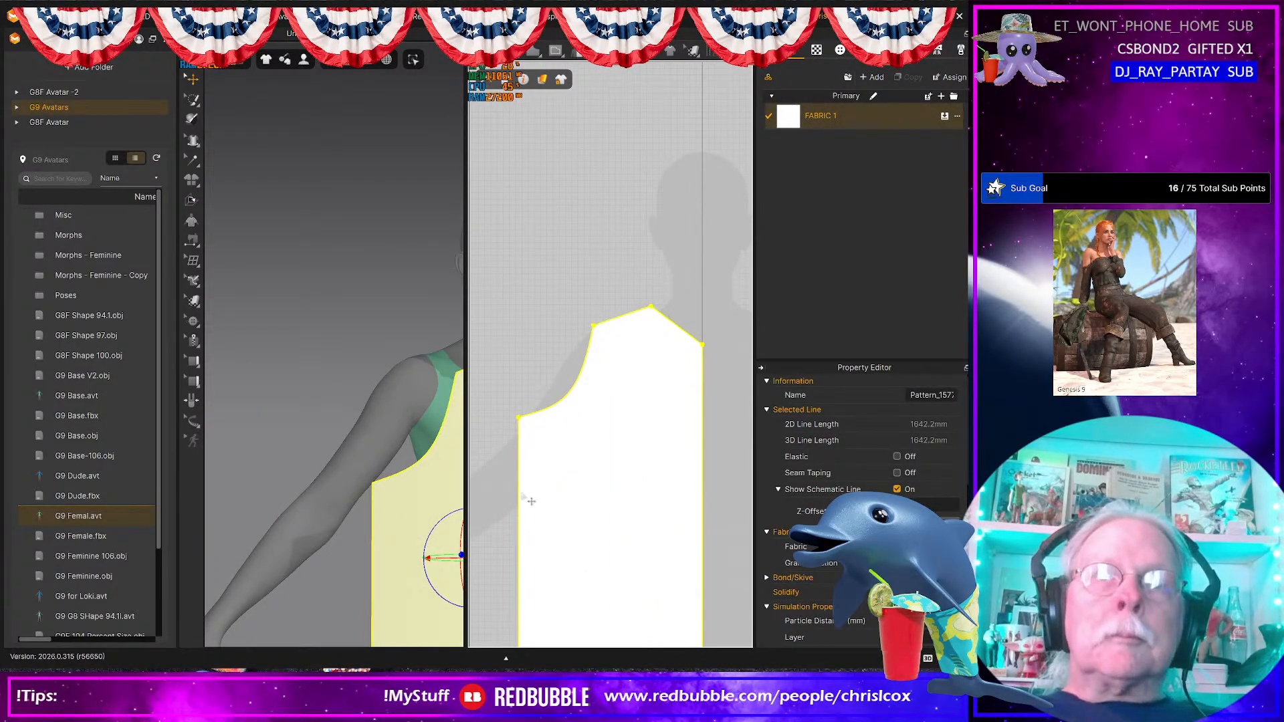
{"action": "mouse_move", "coordinate": [528, 503]}
{"action": "left_mouse_down"}
{"action": "mouse_move", "coordinate": [542, 505]}
{"action": "mouse_move", "coordinate": [533, 499]}
{"action": "left_mouse_up"}
Step: Reshape the armhole into a deeper curve about 212 mm long that meets the side and shoulder edges nearly square
{"action": "scroll", "coordinate": [538, 470], "scroll_direction": "up", "scroll_amount": 6}
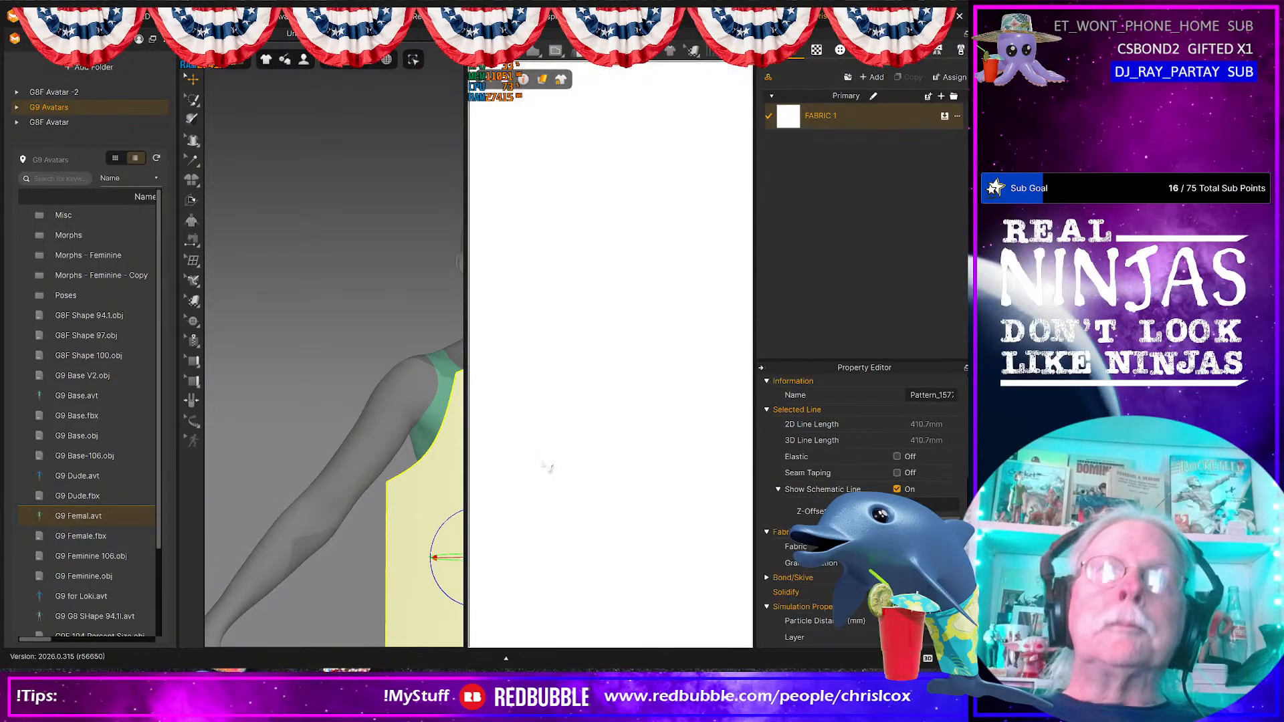
{"action": "scroll", "coordinate": [558, 427], "scroll_direction": "down", "scroll_amount": 1}
{"action": "scroll", "coordinate": [565, 428], "scroll_direction": "down", "scroll_amount": 4}
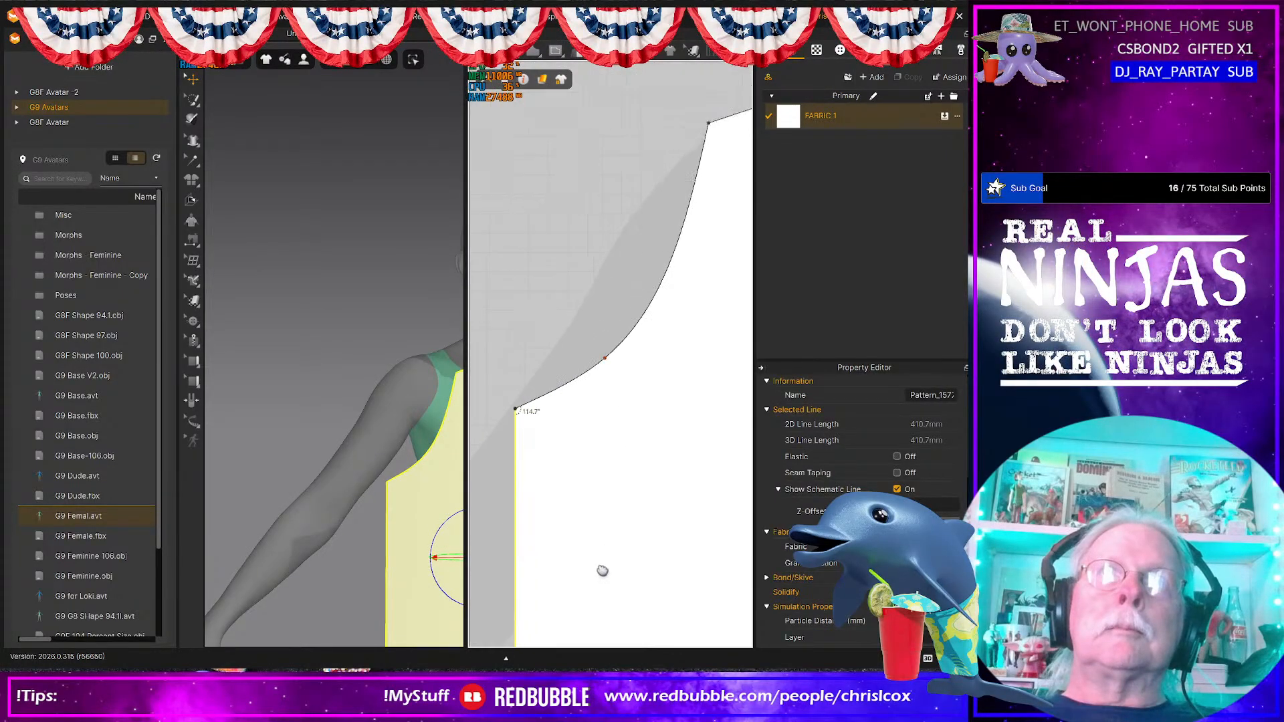
{"action": "left_click_drag", "start_coordinate": [604, 400], "coordinate": [576, 449]}
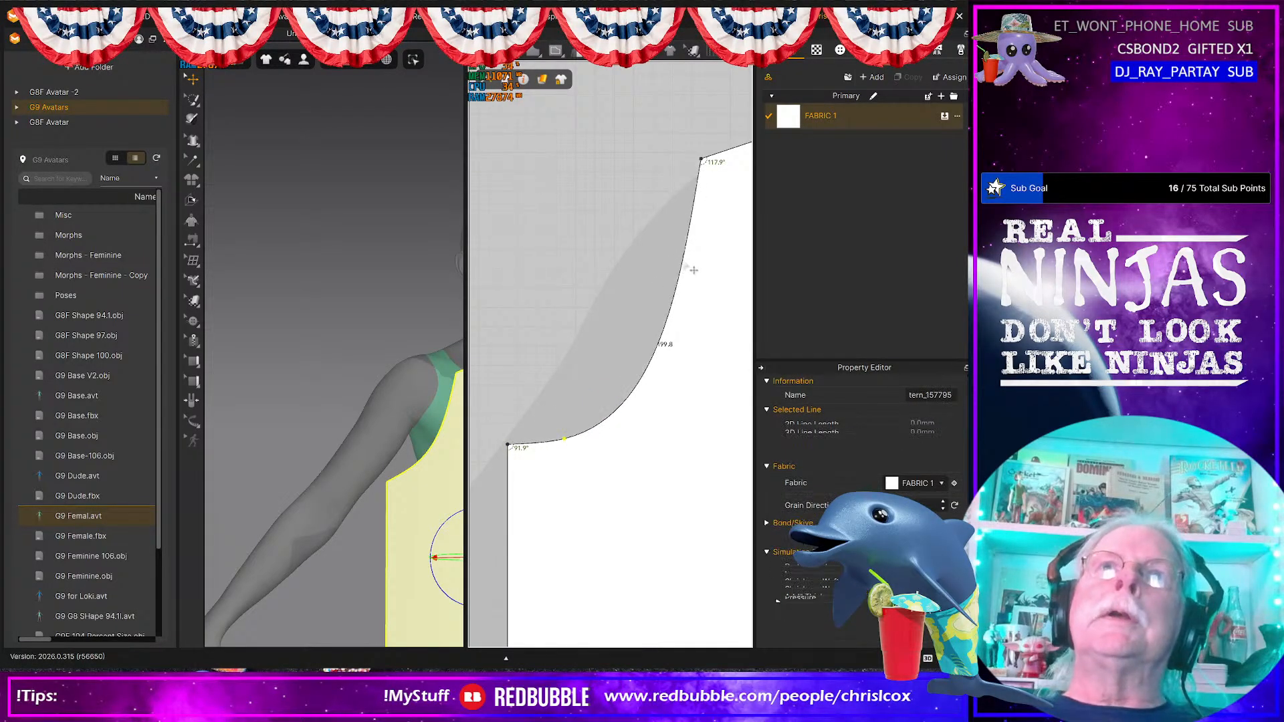
{"action": "left_click_drag", "start_coordinate": [682, 261], "coordinate": [717, 308]}
{"action": "scroll", "coordinate": [661, 411], "scroll_direction": "down", "scroll_amount": 5}
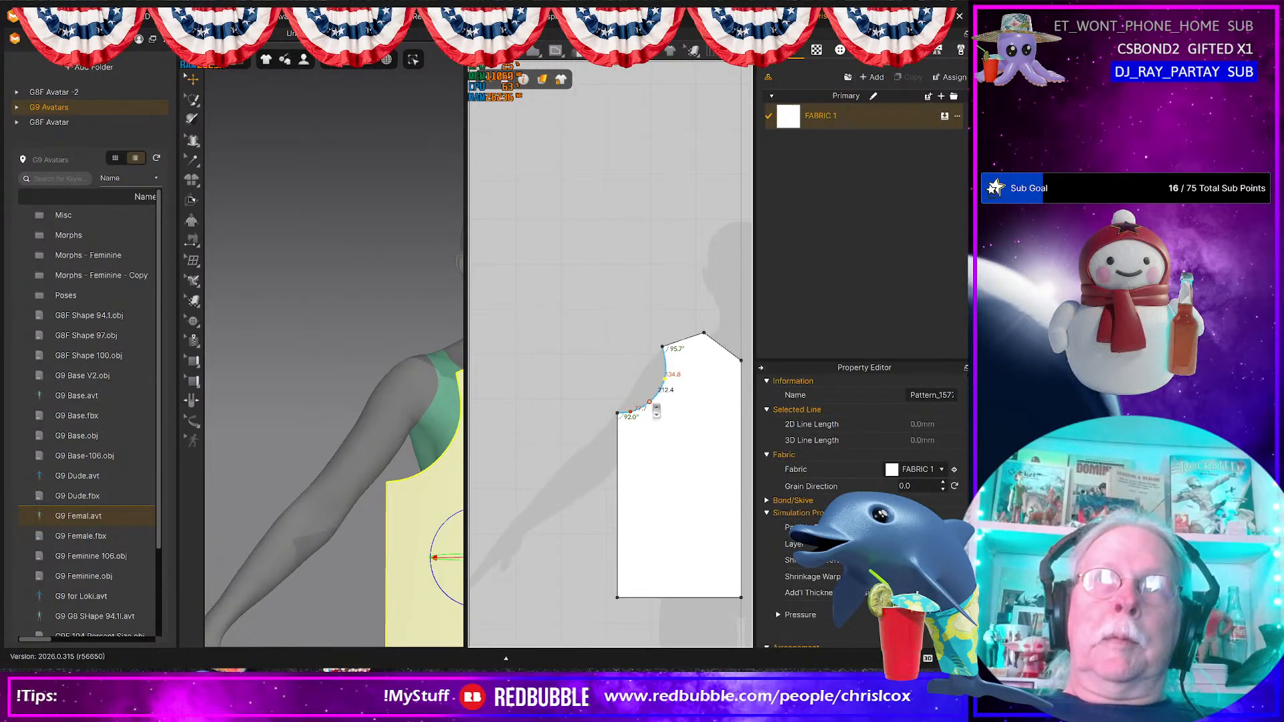
{"action": "scroll", "coordinate": [662, 410], "scroll_direction": "up", "scroll_amount": 5}
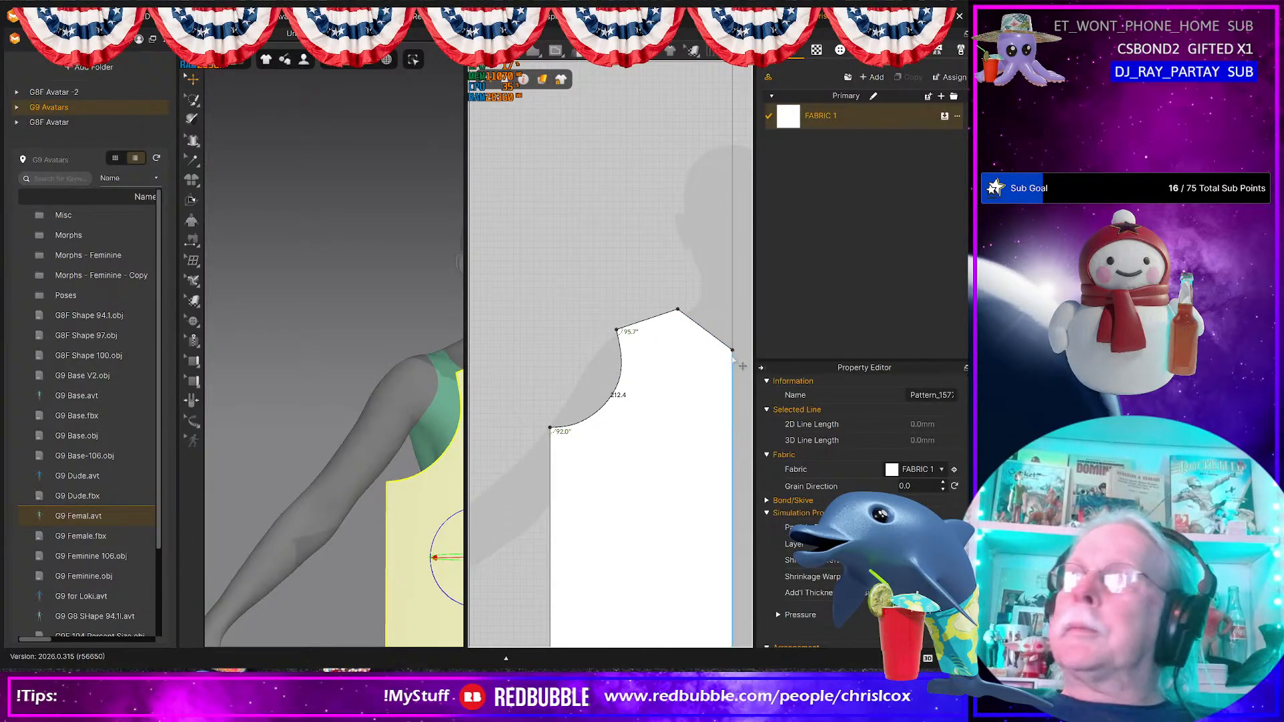
Step: Raise the centre neck point slightly and curve the neckline inward to a length of about 97 mm
{"action": "left_click_drag", "start_coordinate": [733, 351], "coordinate": [734, 341]}
{"action": "scroll", "coordinate": [696, 373], "scroll_direction": "up", "scroll_amount": 8}
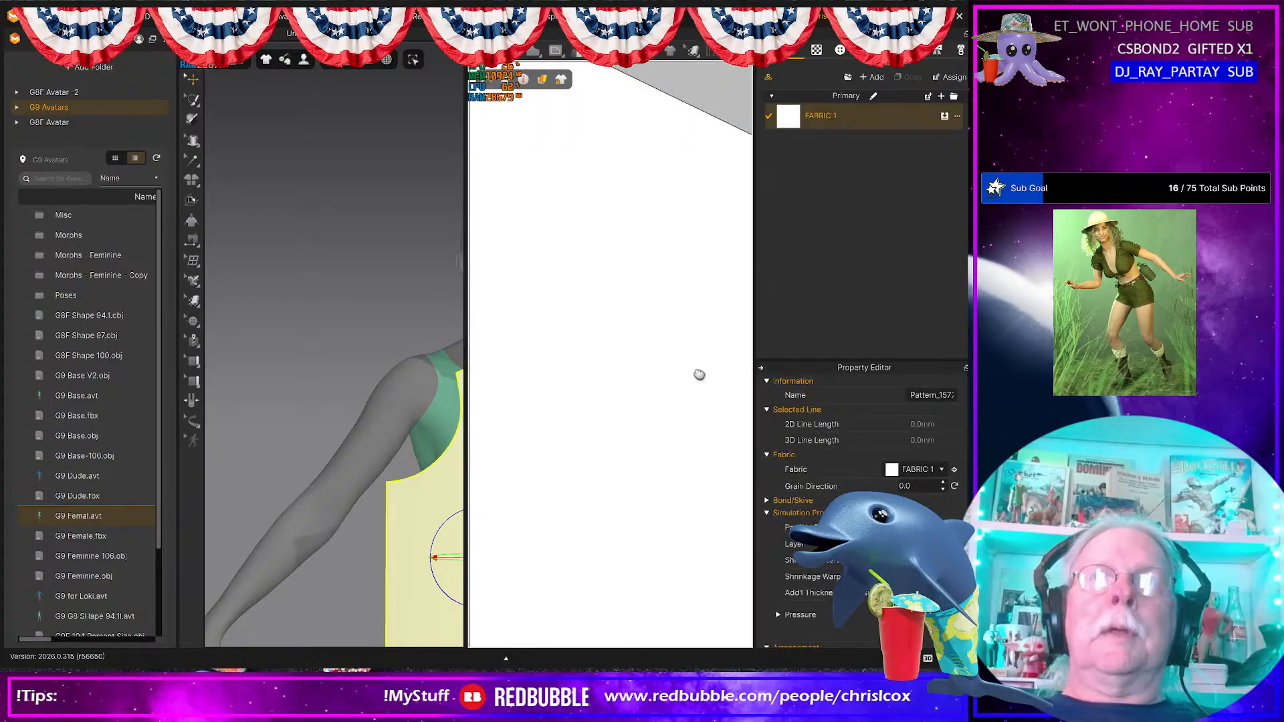
{"action": "scroll", "coordinate": [697, 375], "scroll_direction": "down", "scroll_amount": 3}
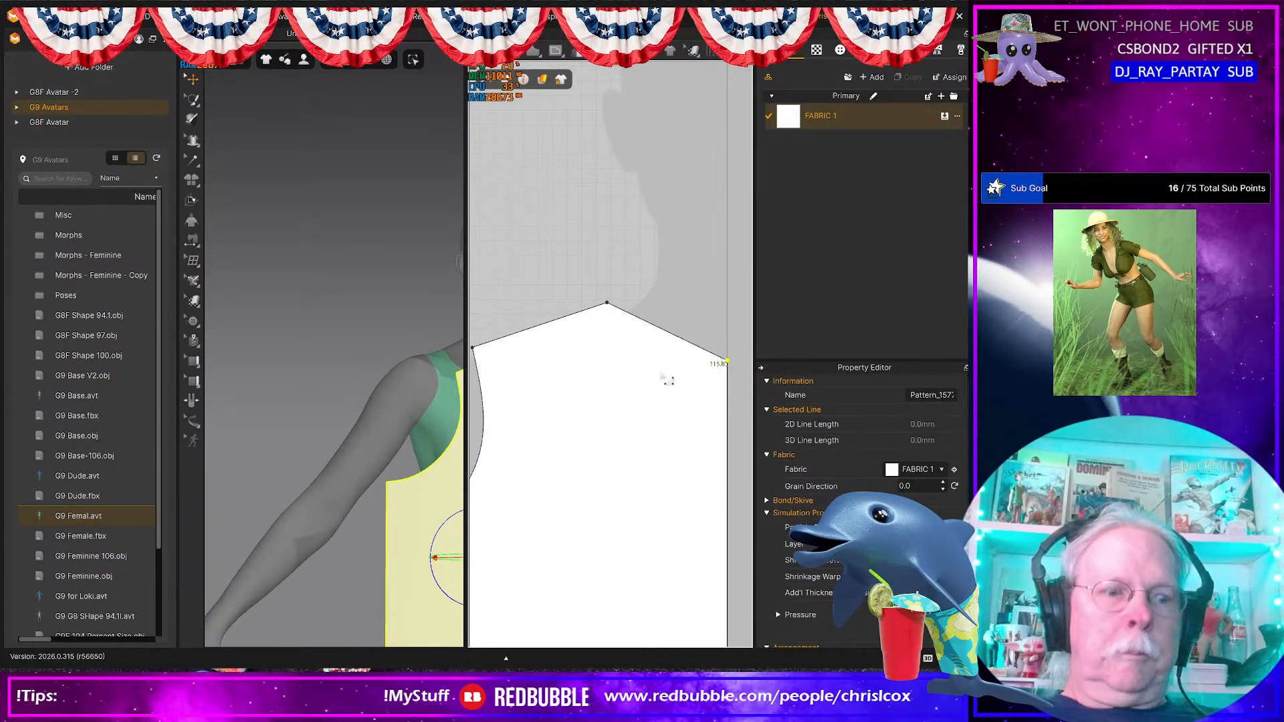
{"action": "left_click", "coordinate": [665, 335]}
{"action": "left_click_drag", "start_coordinate": [666, 344], "coordinate": [661, 354]}
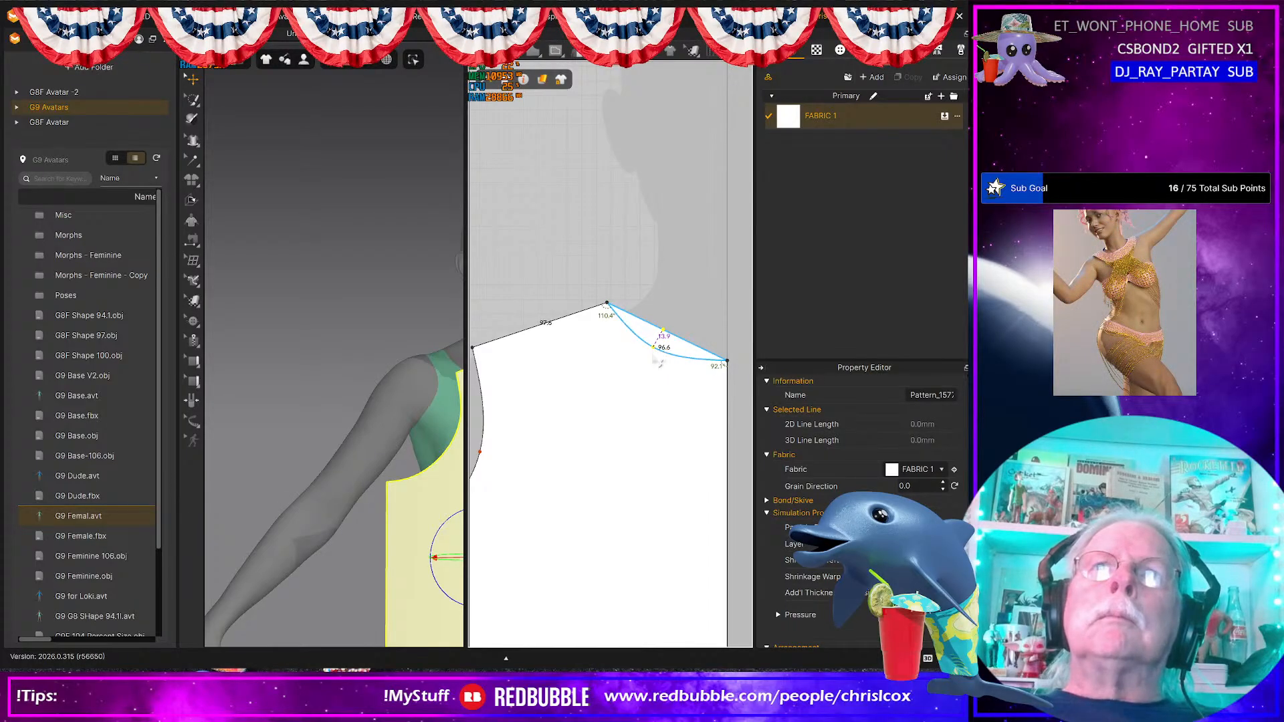
{"action": "scroll", "coordinate": [651, 404], "scroll_direction": "down", "scroll_amount": 8}
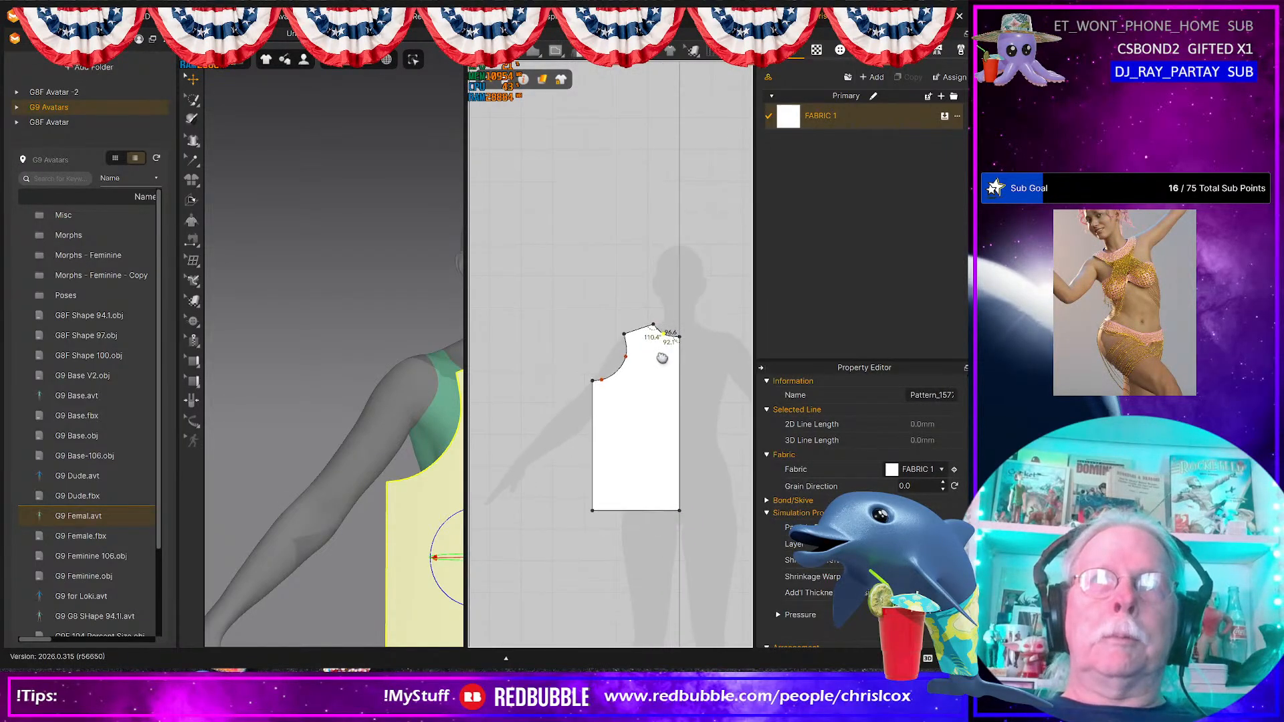
{"action": "left_click", "coordinate": [639, 423]}
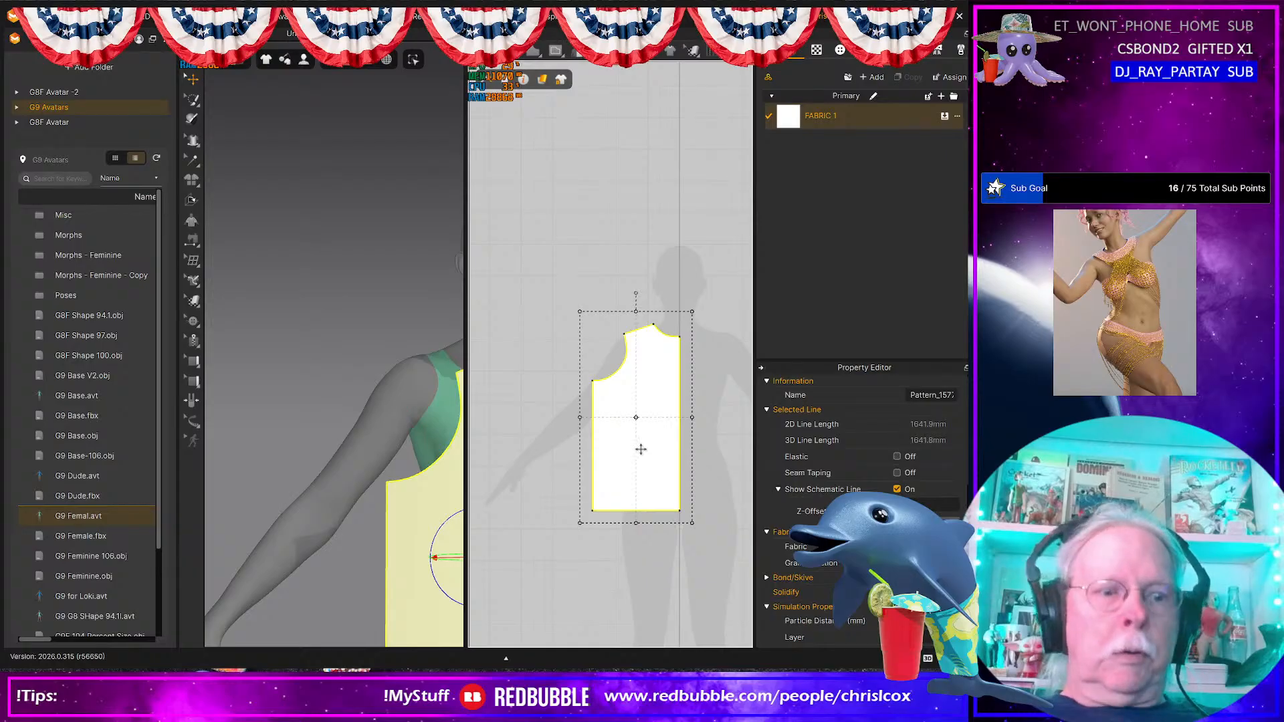
Step: Paste a copy of the half-bodice piece beside the original and flip the copy's normal
{"action": "key", "text": "ctrl+v"}
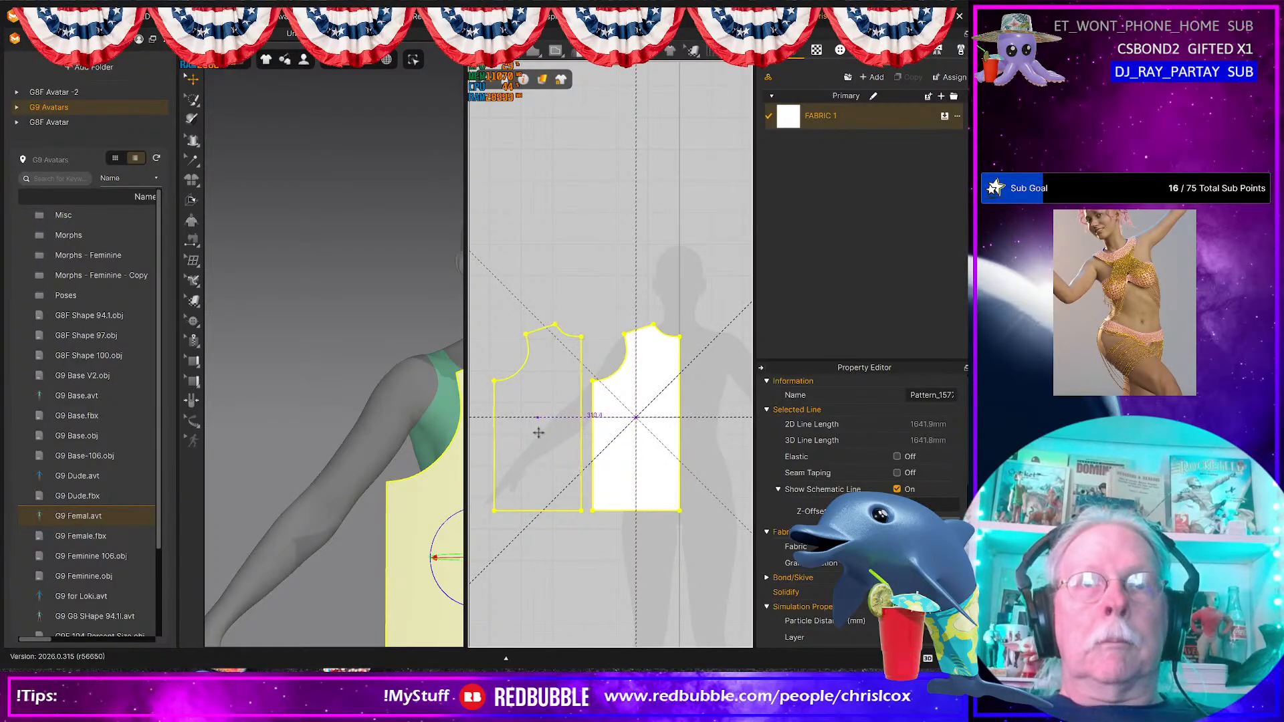
{"action": "left_click", "coordinate": [280, 475]}
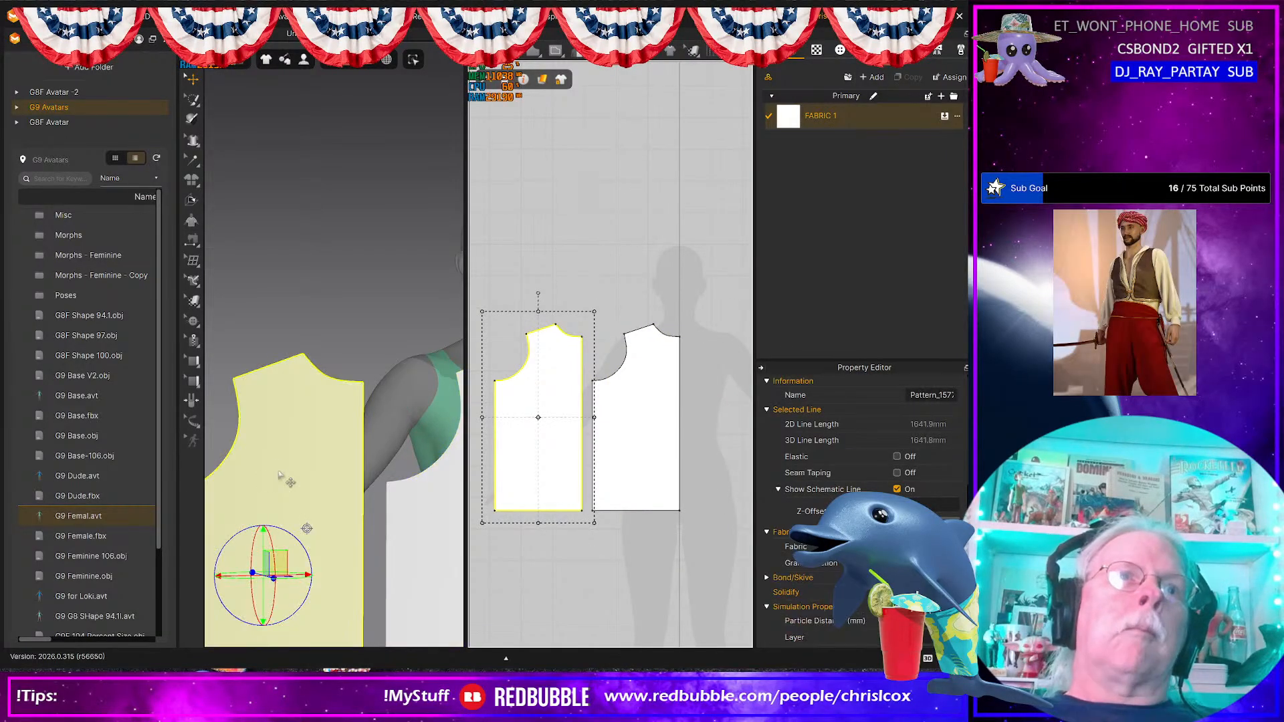
{"action": "right_click", "coordinate": [278, 472]}
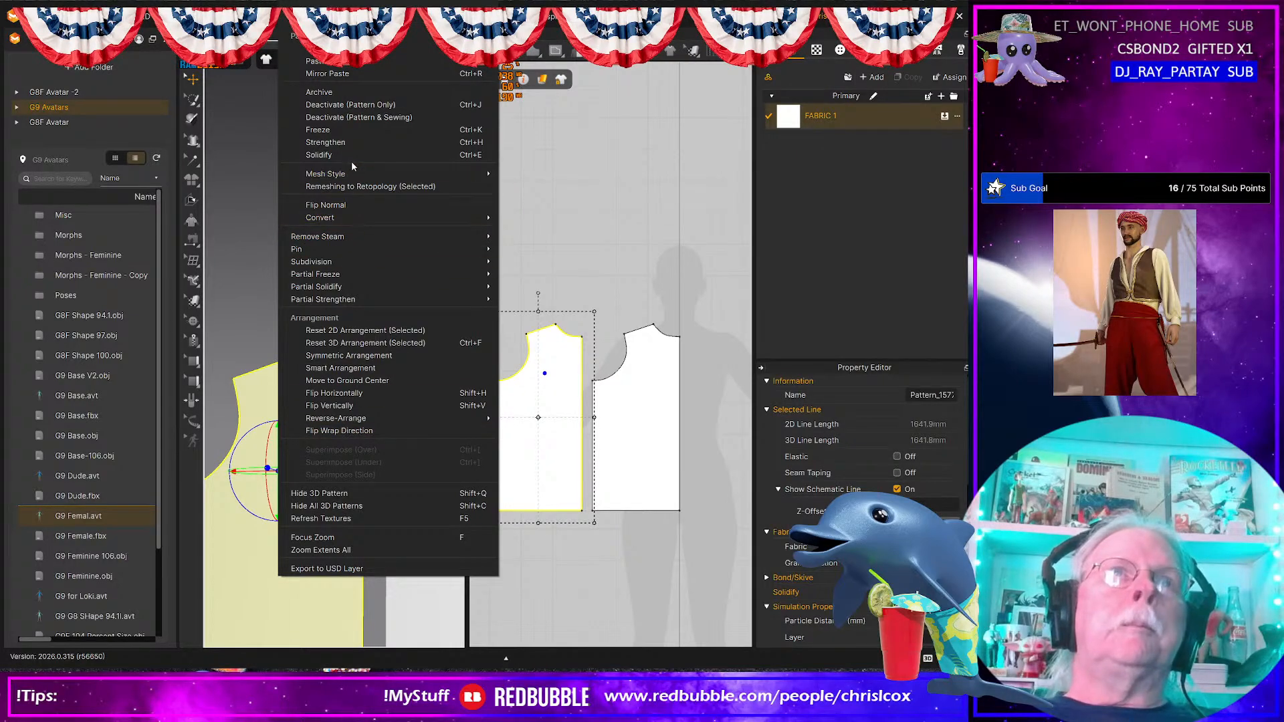
{"action": "left_click", "coordinate": [326, 205]}
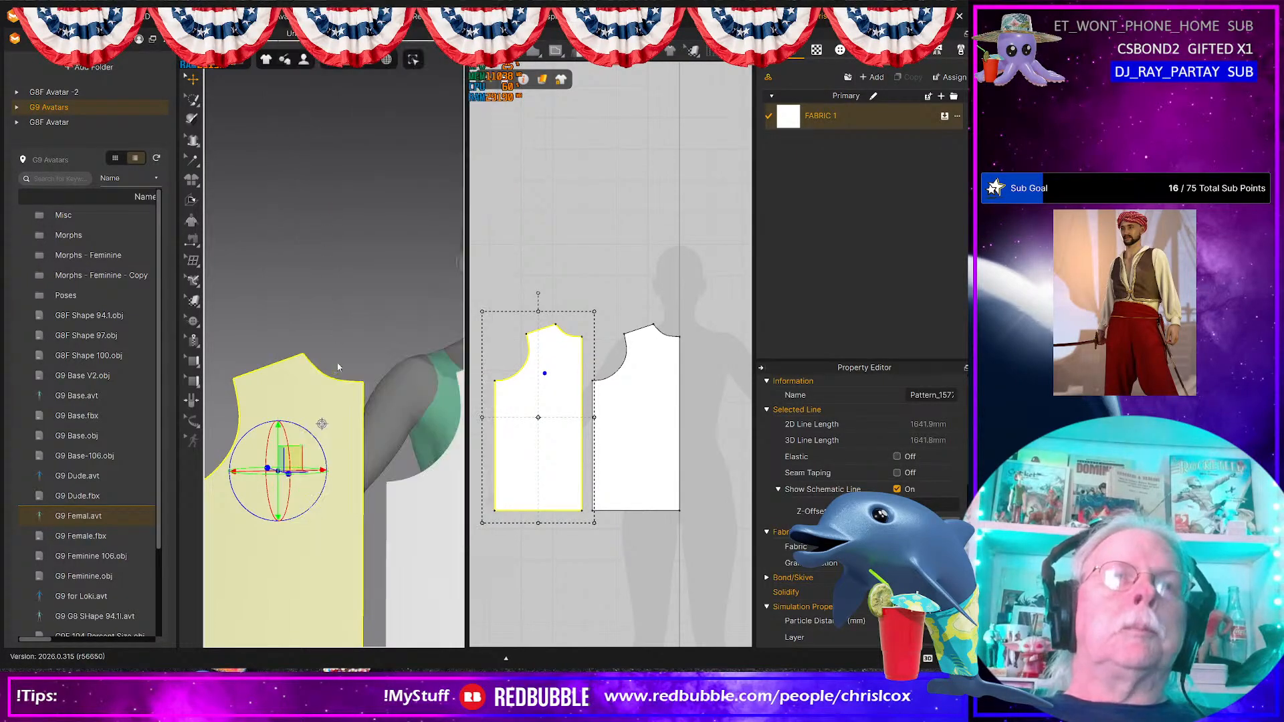
Step: Straighten the copied piece's neckline by deleting its curve point, and raise its centre neck point
{"action": "scroll", "coordinate": [657, 452], "scroll_direction": "up", "scroll_amount": 5}
{"action": "scroll", "coordinate": [657, 451], "scroll_direction": "up", "scroll_amount": 3}
{"action": "left_click", "coordinate": [654, 346]}
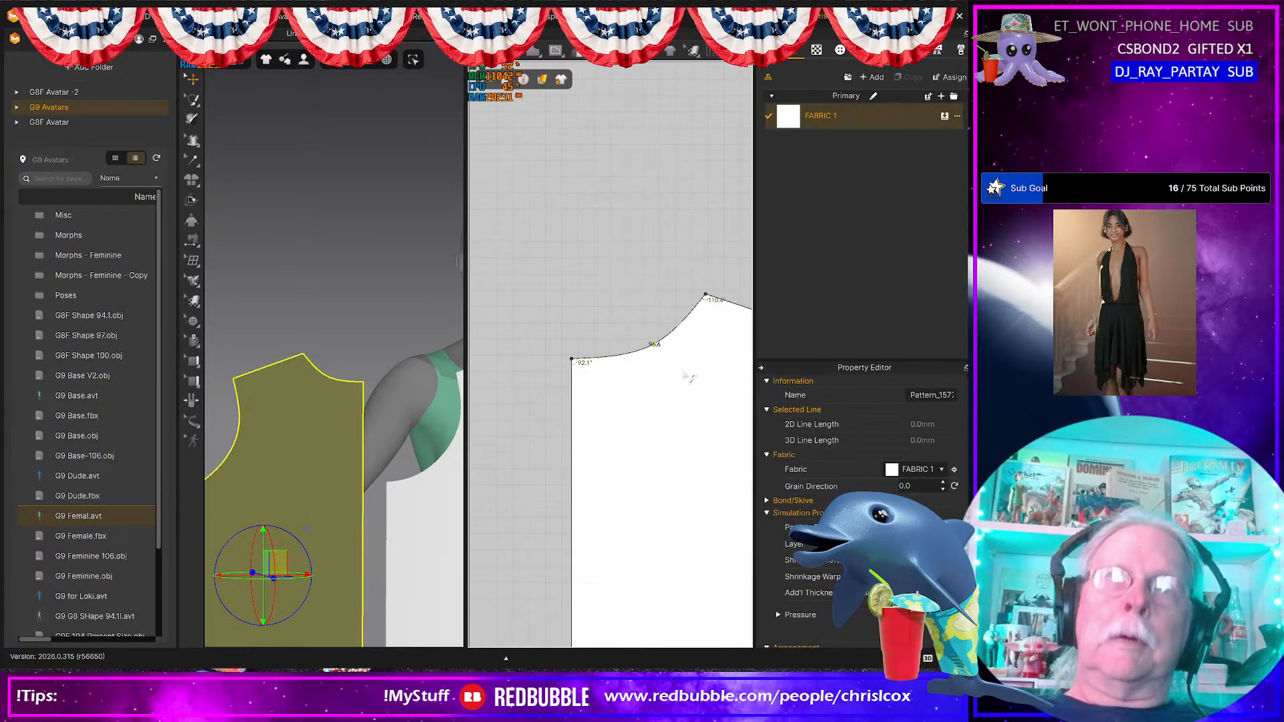
{"action": "key", "text": "Delete"}
{"action": "left_click_drag", "start_coordinate": [573, 360], "coordinate": [585, 327]}
{"action": "scroll", "coordinate": [633, 335], "scroll_direction": "up", "scroll_amount": 4}
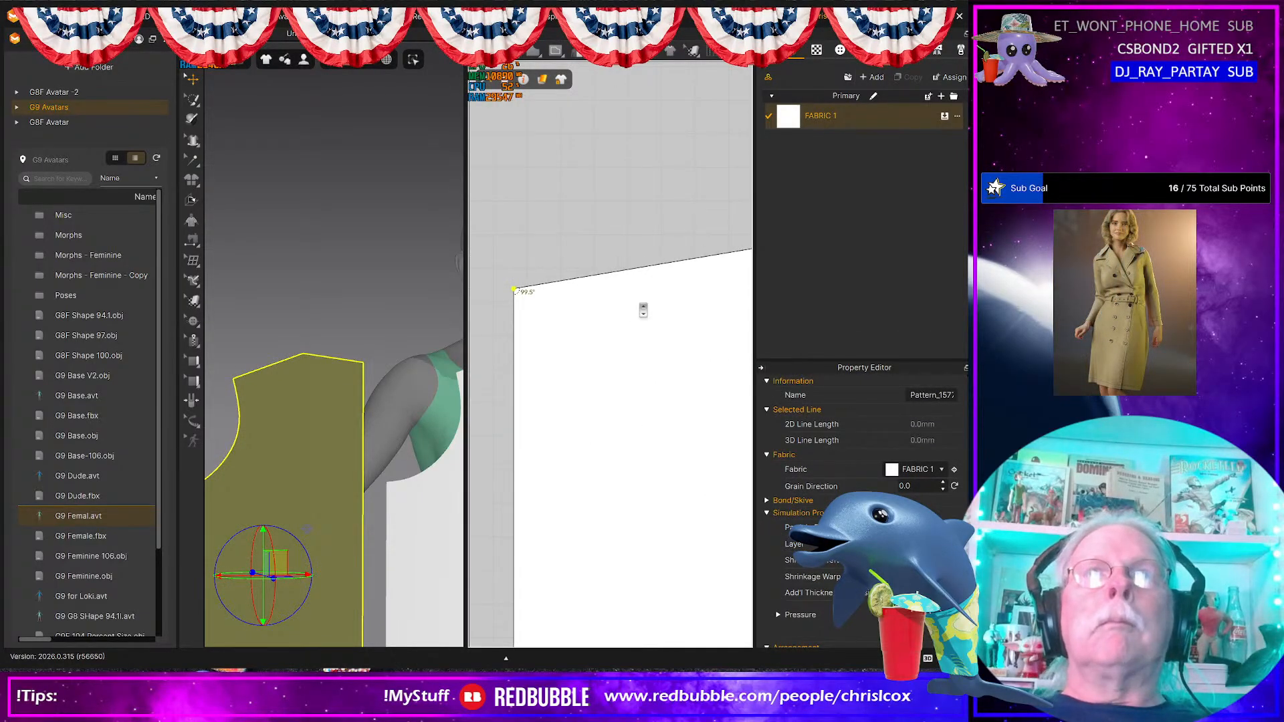
Step: Curve the back piece's neckline slightly inward to a length of about 85 mm, meeting the centre edge nearly square
{"action": "scroll", "coordinate": [643, 310], "scroll_direction": "down", "scroll_amount": 3}
{"action": "middle_click_drag", "start_coordinate": [643, 310], "coordinate": [618, 323]}
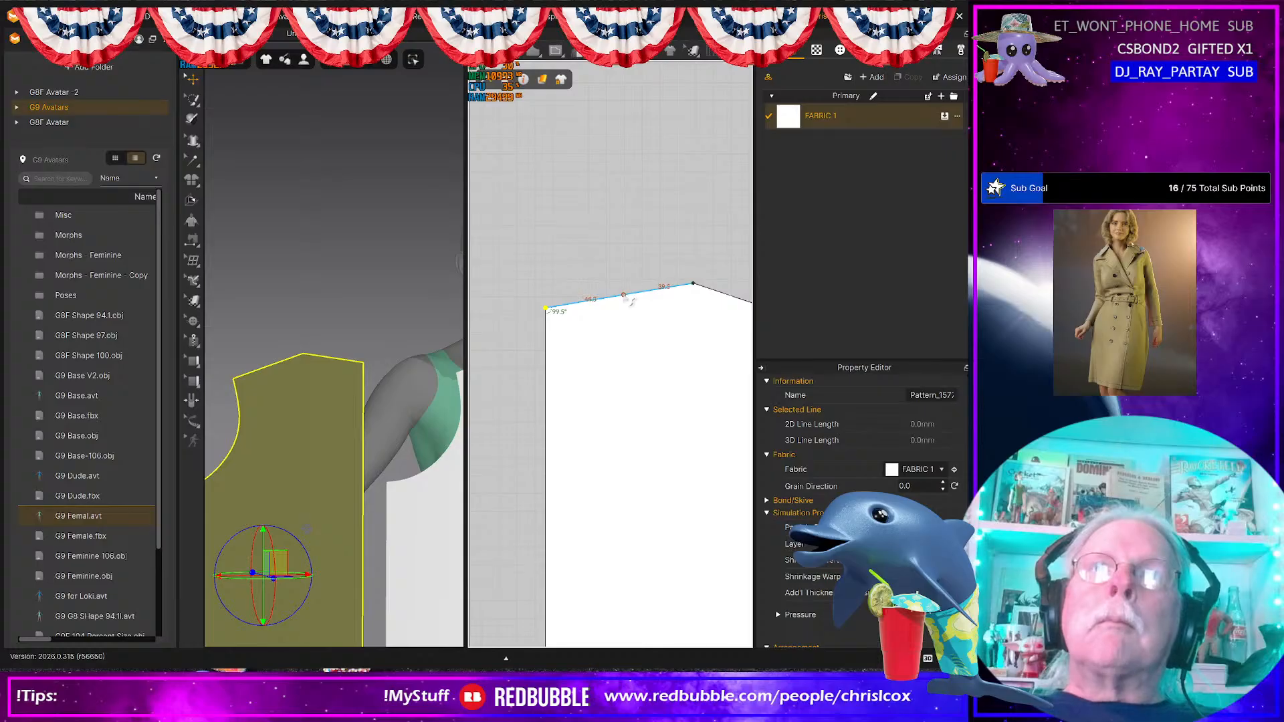
{"action": "left_click_drag", "start_coordinate": [630, 301], "coordinate": [670, 302]}
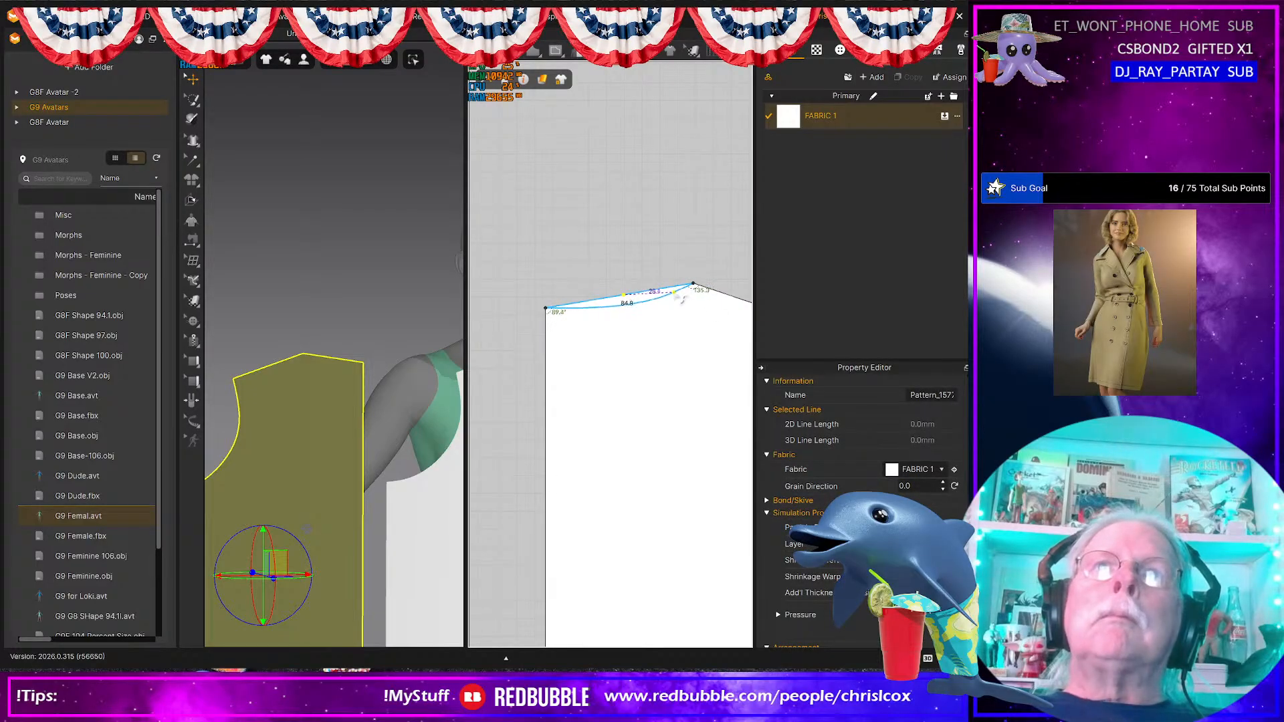
{"action": "left_click_drag", "start_coordinate": [676, 293], "coordinate": [677, 291]}
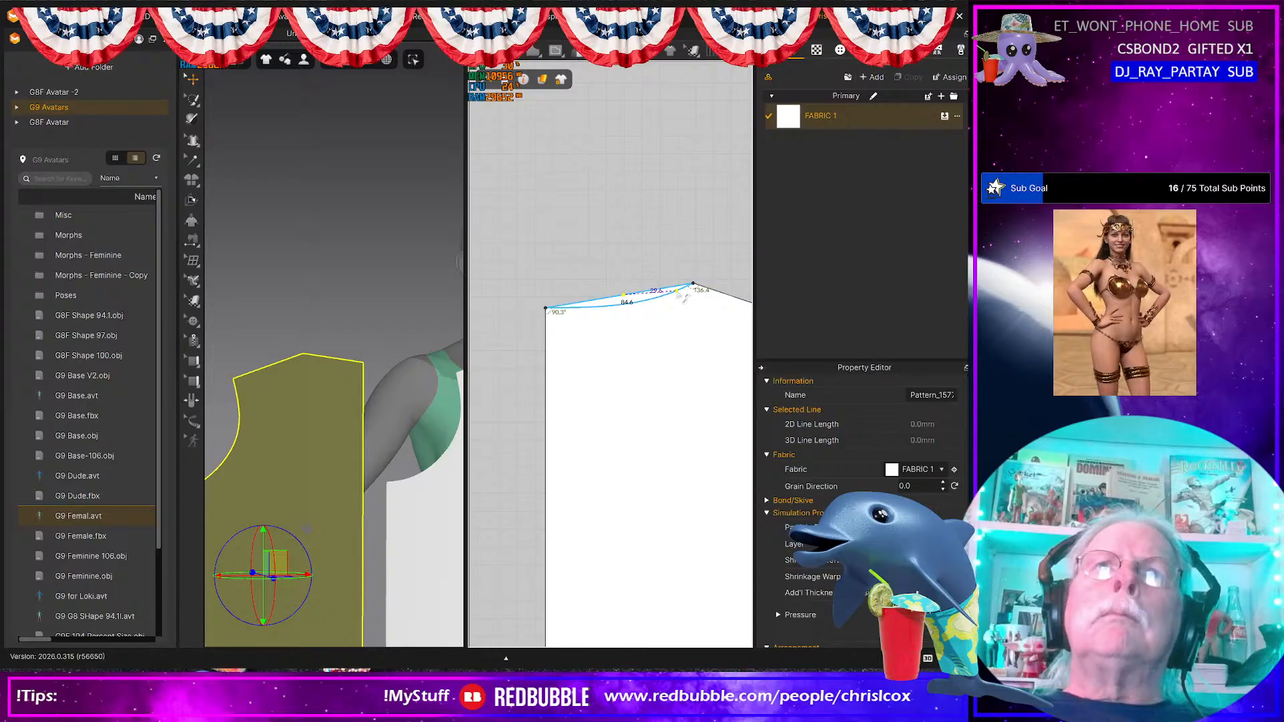
{"action": "scroll", "coordinate": [654, 388], "scroll_direction": "down", "scroll_amount": 3}
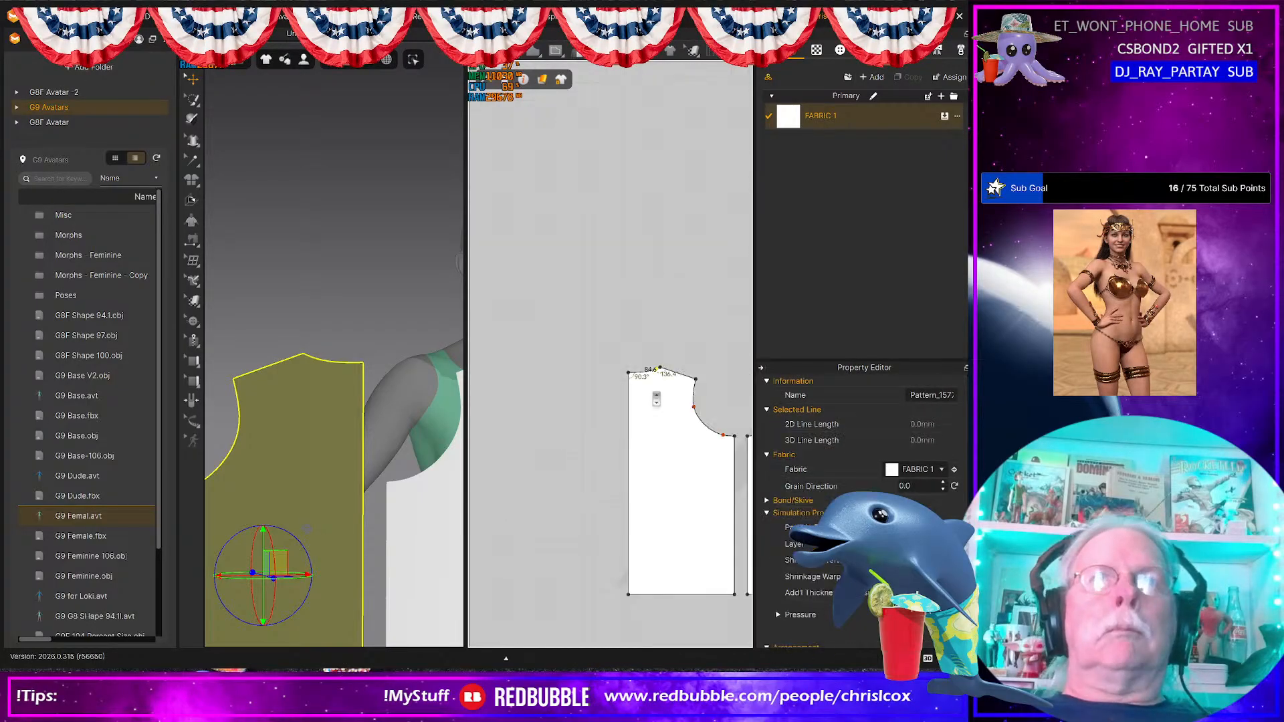
Step: Position the back half-bodice piece behind the avatar in the 3D view
{"action": "scroll", "coordinate": [347, 475], "scroll_direction": "down", "scroll_amount": 2}
{"action": "scroll", "coordinate": [336, 470], "scroll_direction": "down", "scroll_amount": 4}
{"action": "right_click_drag", "start_coordinate": [338, 466], "coordinate": [348, 516]}
{"action": "left_click_drag", "start_coordinate": [327, 416], "coordinate": [375, 346]}
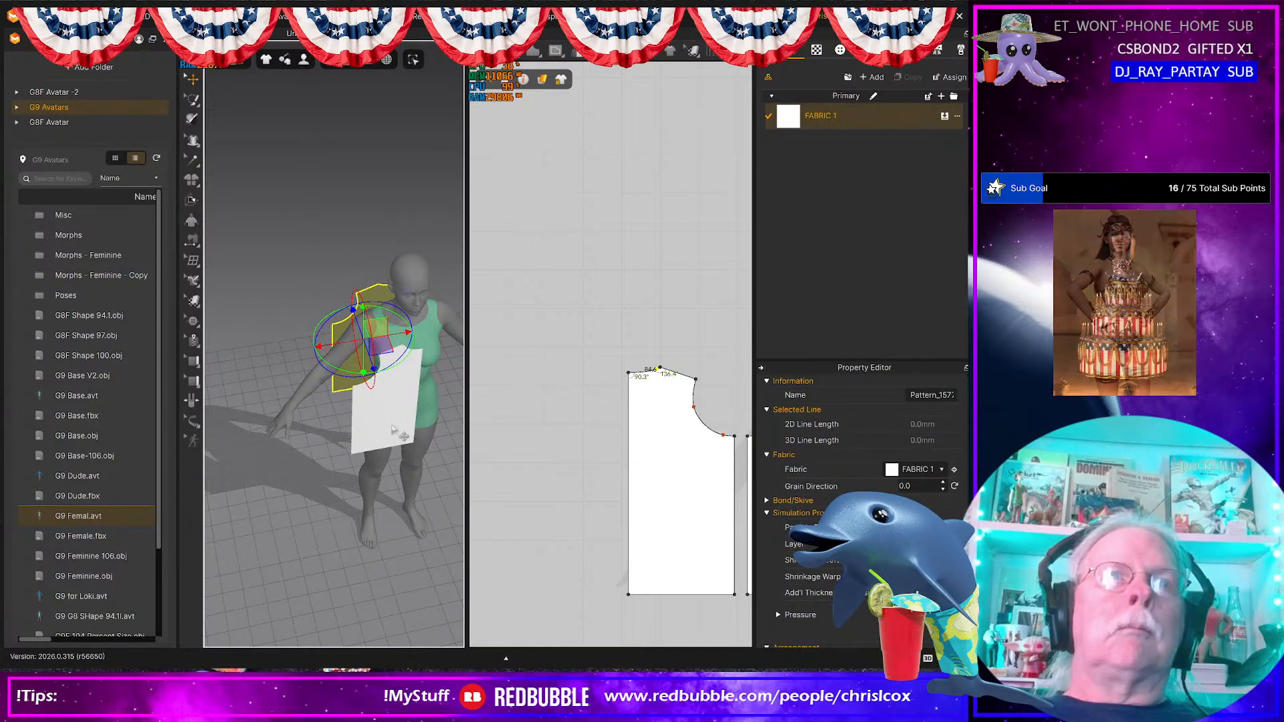
Step: Sew the front and back half pieces together along their side edges and shoulder edges
{"action": "middle_click_drag", "start_coordinate": [603, 500], "coordinate": [494, 508]}
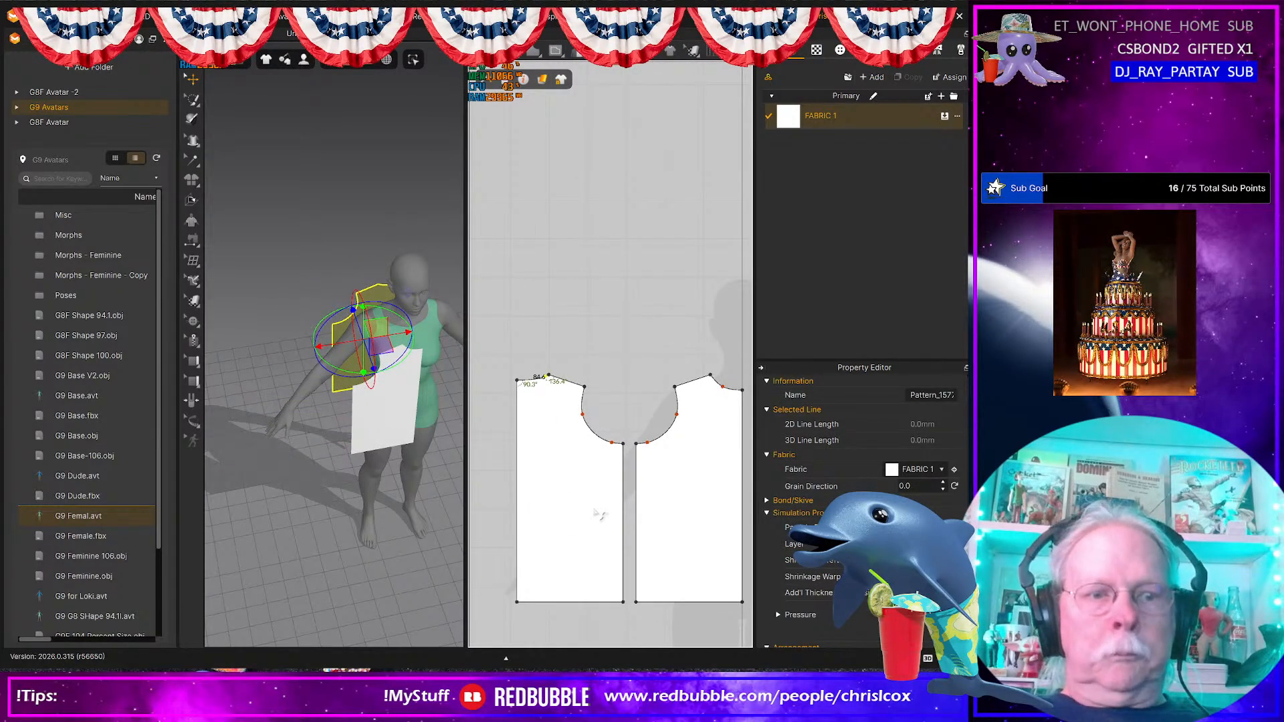
{"action": "key", "text": "n"}
{"action": "left_click", "coordinate": [625, 466]}
{"action": "left_click", "coordinate": [633, 475]}
{"action": "left_click", "coordinate": [693, 383]}
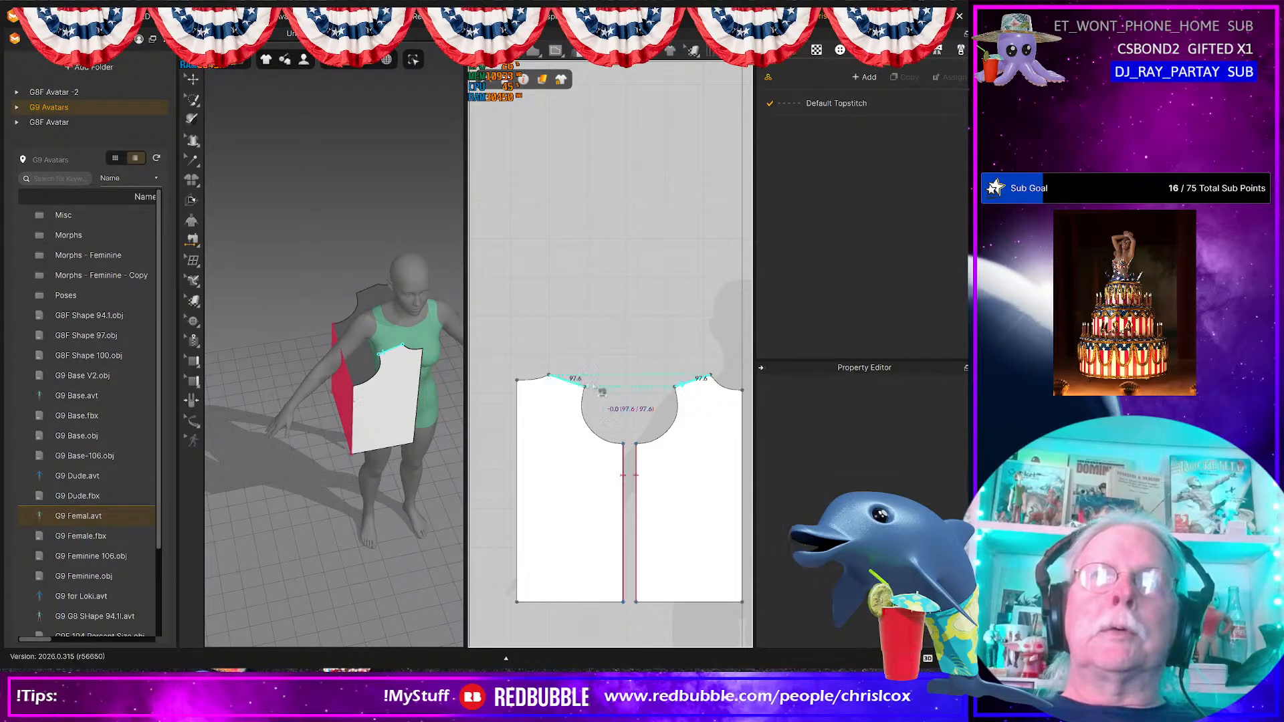
{"action": "left_click", "coordinate": [567, 381]}
Step: Select the front and back half-bodice pieces together in the 2D pattern view
{"action": "scroll", "coordinate": [571, 458], "scroll_direction": "down", "scroll_amount": 4}
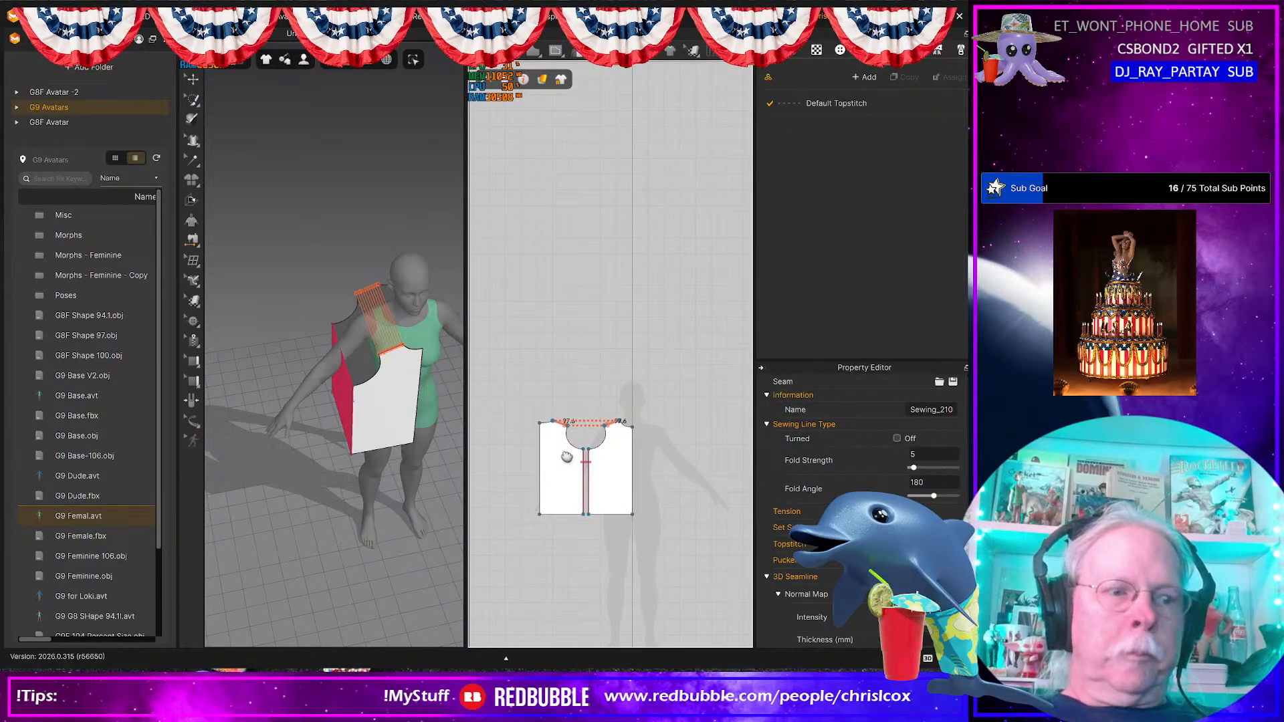
{"action": "key", "text": "a"}
{"action": "left_click", "coordinate": [567, 457]}
{"action": "left_click", "coordinate": [608, 466], "text": "shift"}
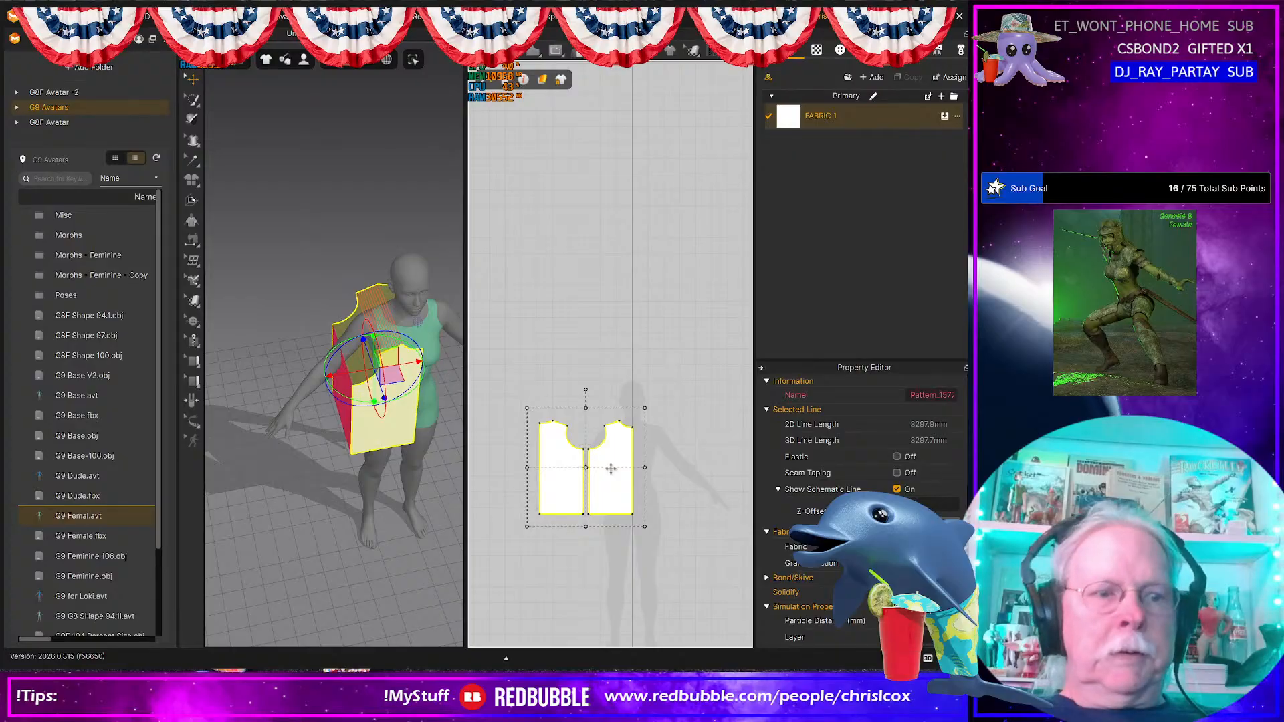
{"action": "key", "text": "ctrl+v"}
{"action": "left_click", "coordinate": [683, 475], "text": "shift"}
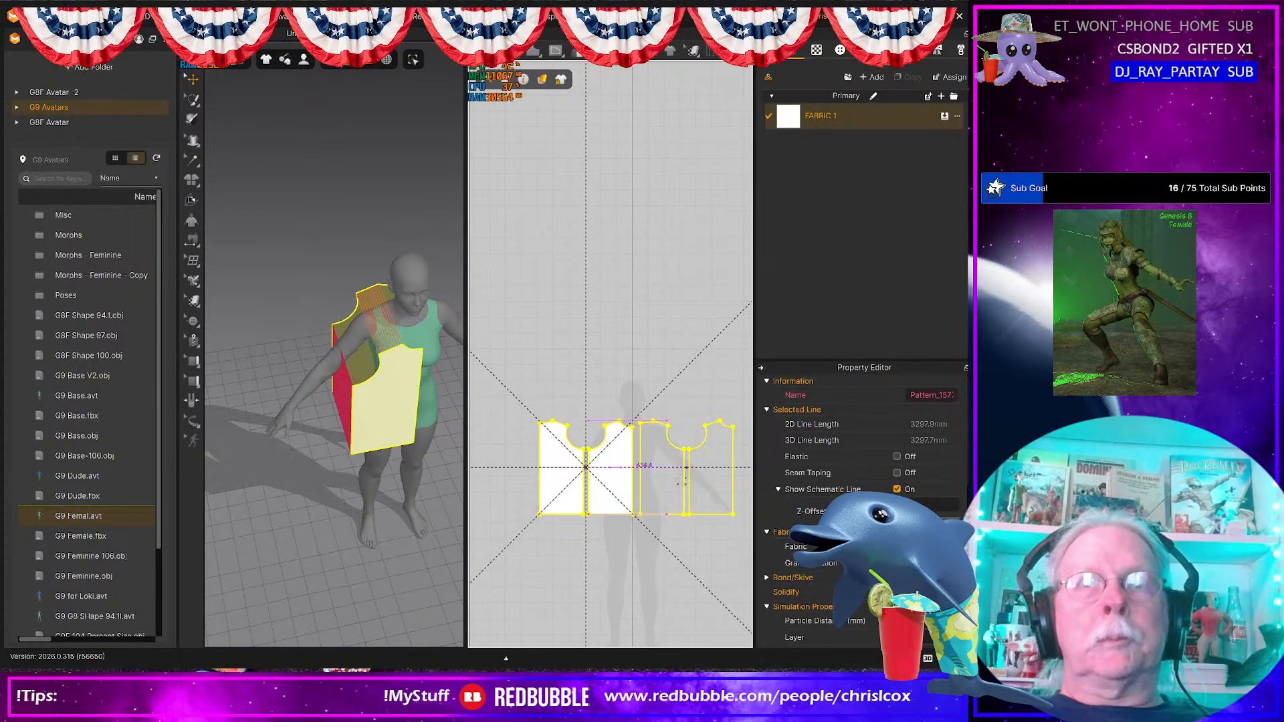
{"action": "left_click", "coordinate": [672, 485]}
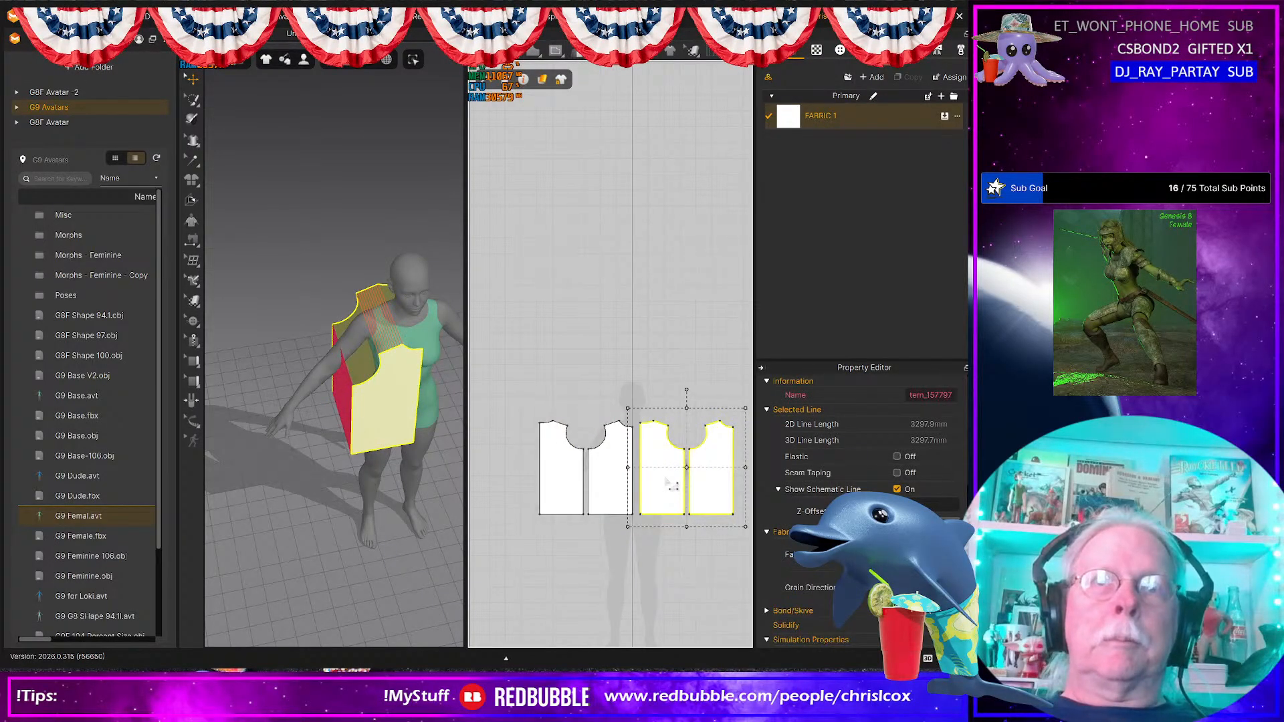
{"action": "scroll", "coordinate": [672, 485], "scroll_direction": "down", "scroll_amount": 3}
{"action": "key", "text": "ctrl+z"}
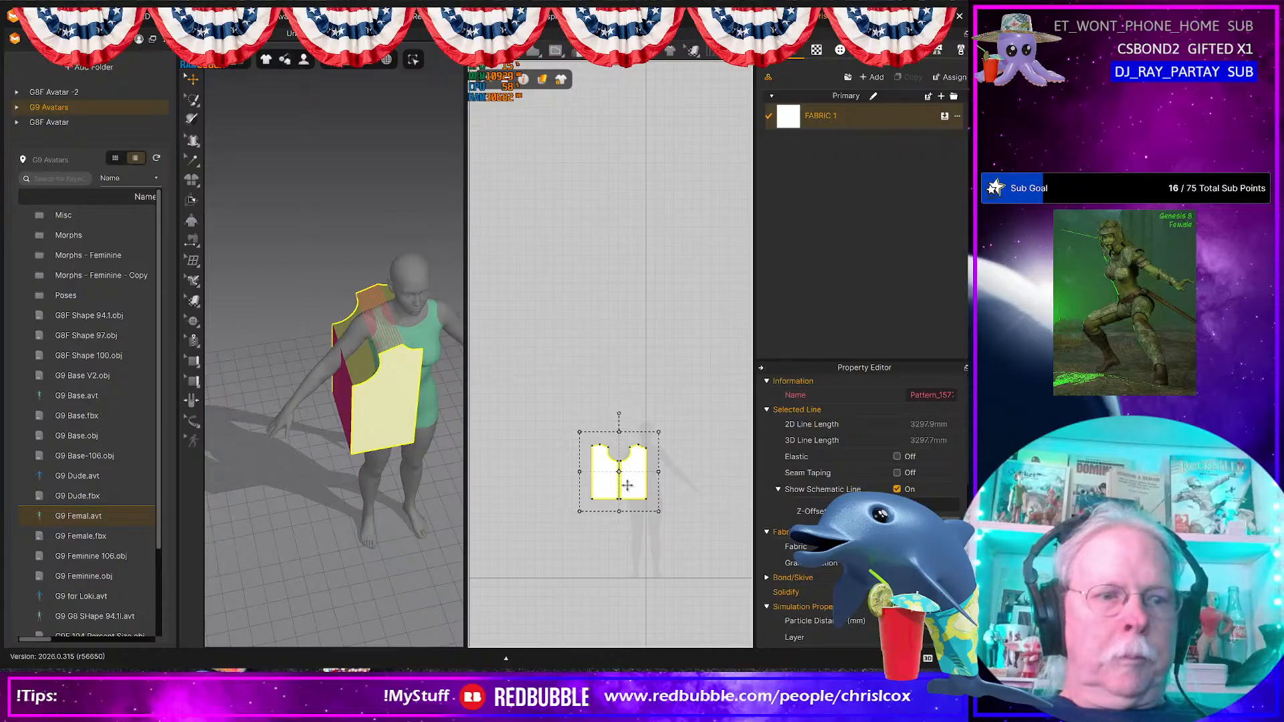
Step: Paste a symmetric, sewn copy of both half-bodice pieces beside the originals
{"action": "key", "text": "ctrl+v"}
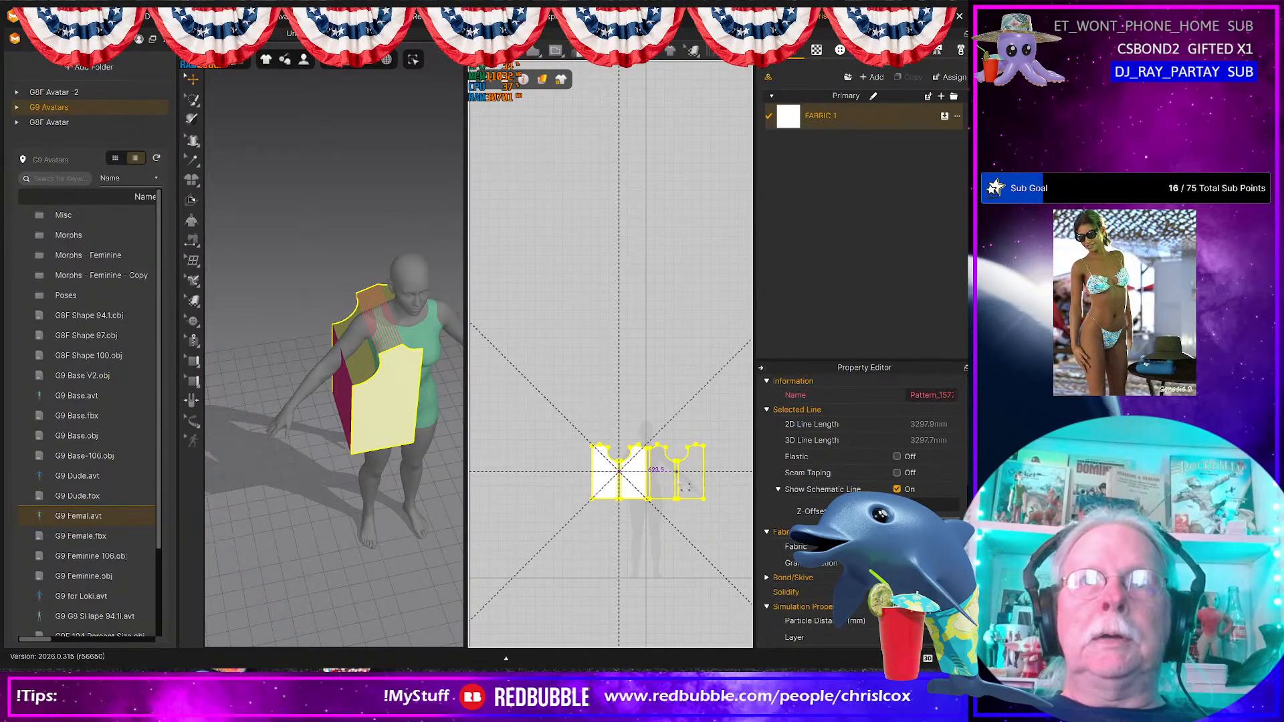
{"action": "left_click", "coordinate": [680, 490], "text": "shift"}
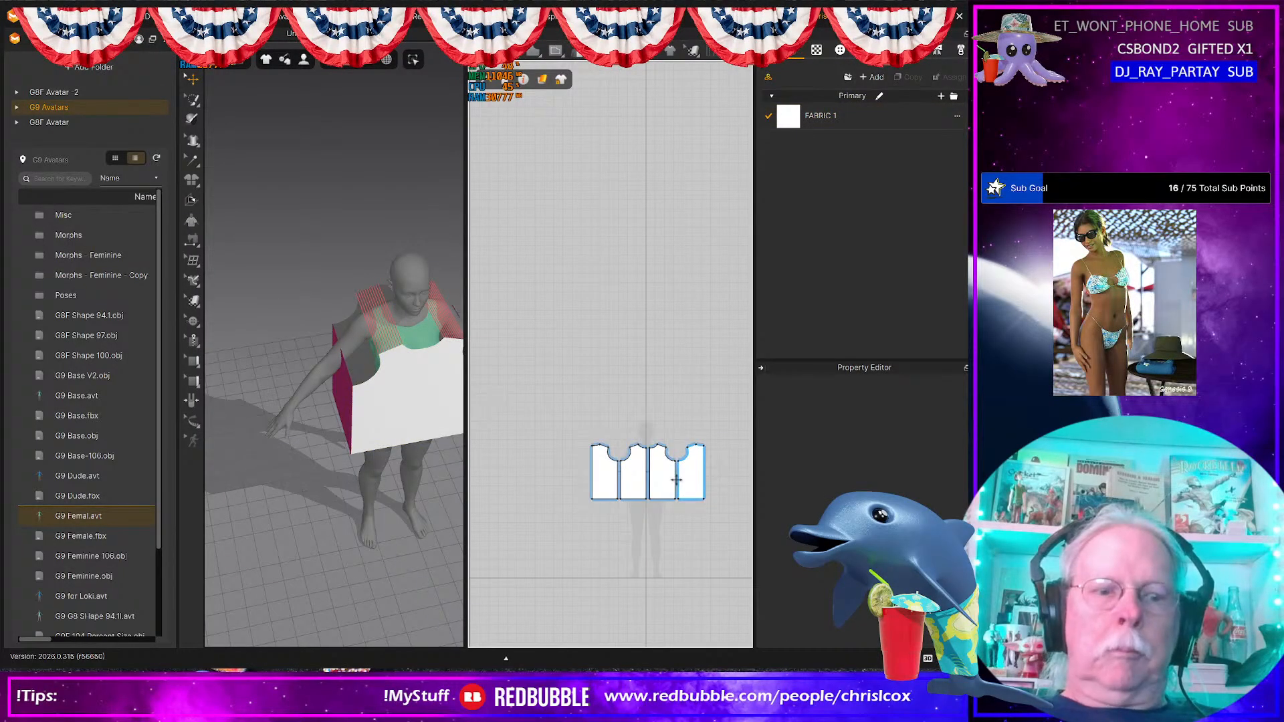
Step: Sew the two centre back edges together and the two centre front edges together
{"action": "key", "text": "n"}
{"action": "left_click", "coordinate": [705, 468]}
{"action": "left_click", "coordinate": [594, 469]}
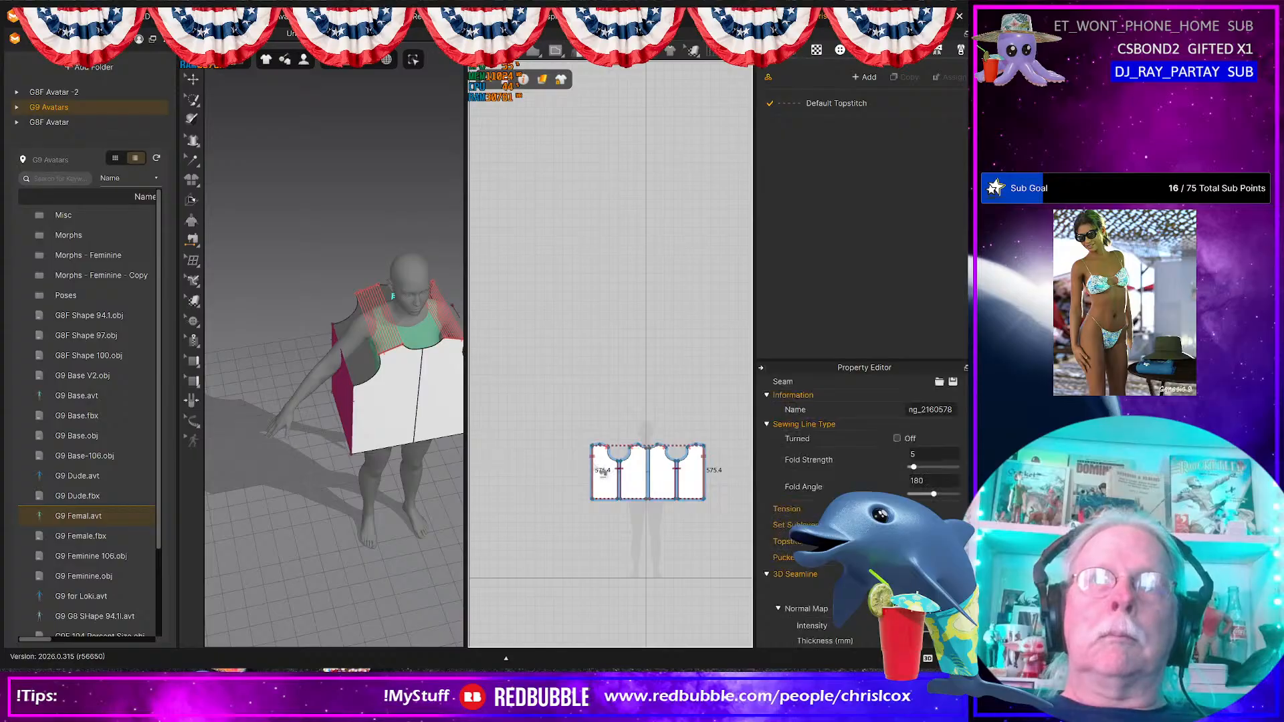
{"action": "scroll", "coordinate": [614, 479], "scroll_direction": "up", "scroll_amount": 6}
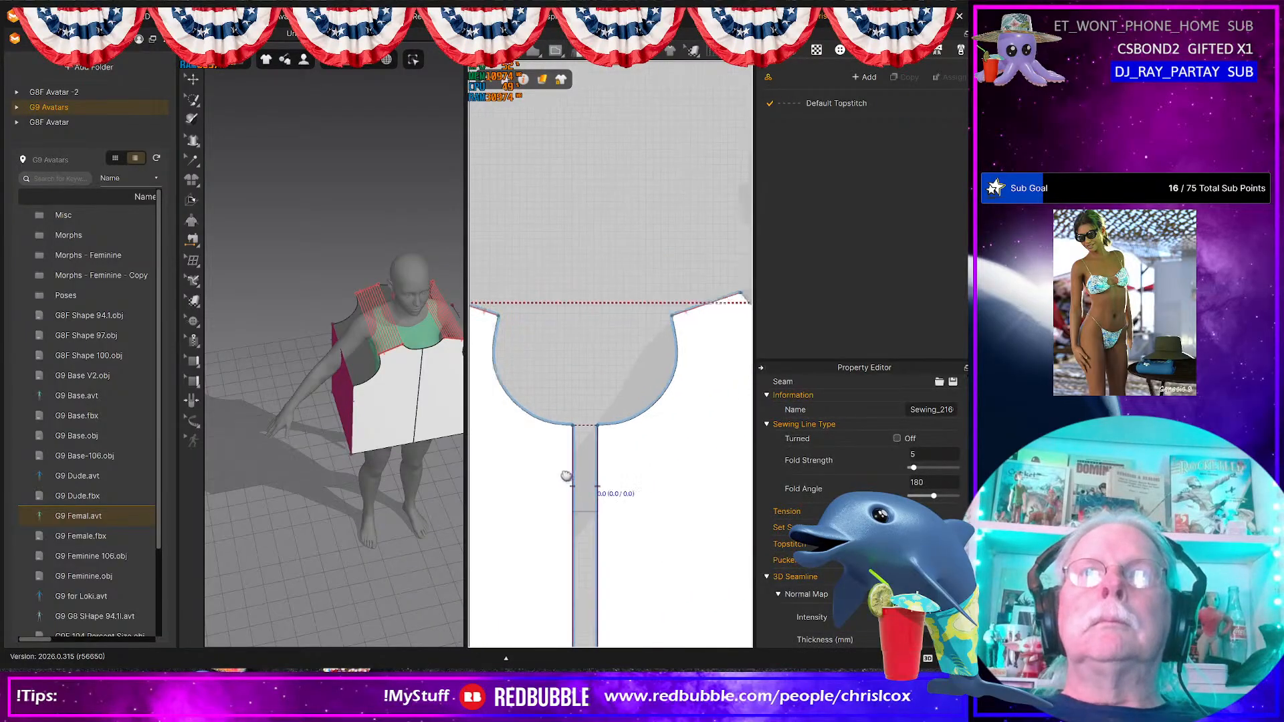
{"action": "left_click", "coordinate": [689, 401]}
{"action": "left_click", "coordinate": [717, 405]}
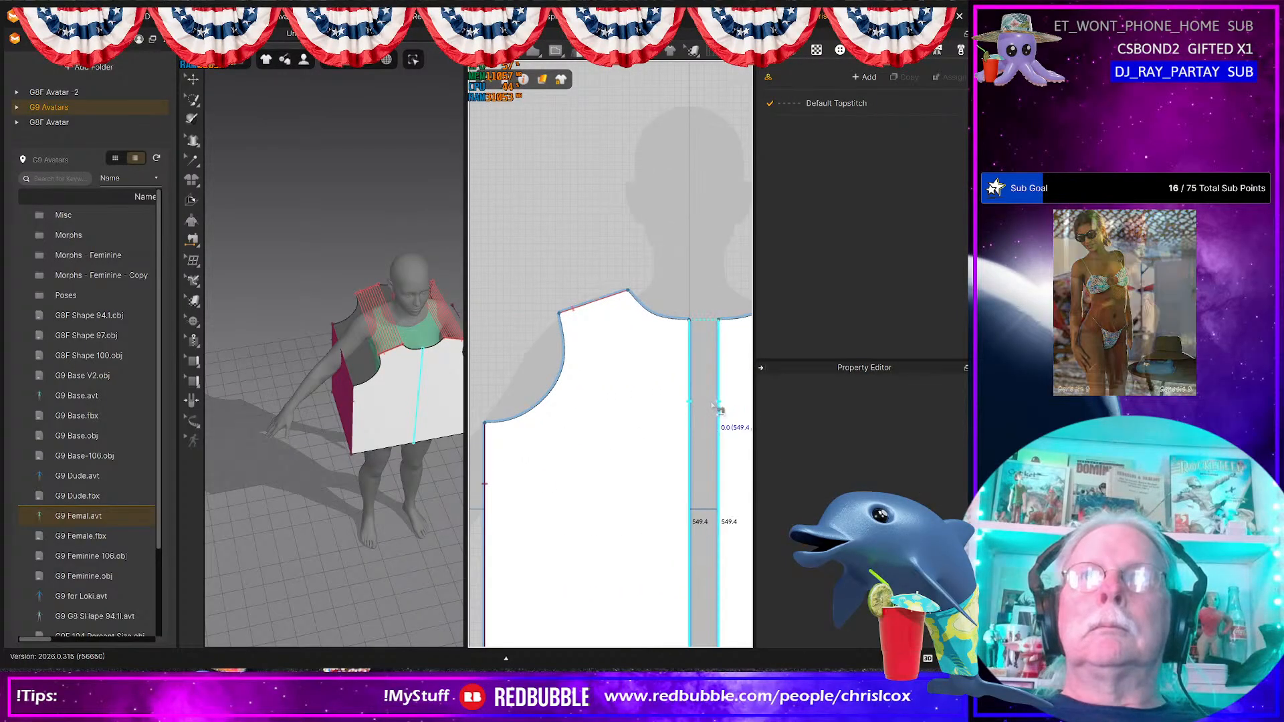
{"action": "left_click", "coordinate": [717, 405]}
Step: Simulate the sewn bodice on the avatar and tug its front and back panels near the hem to settle the drape
{"action": "key", "text": "space"}
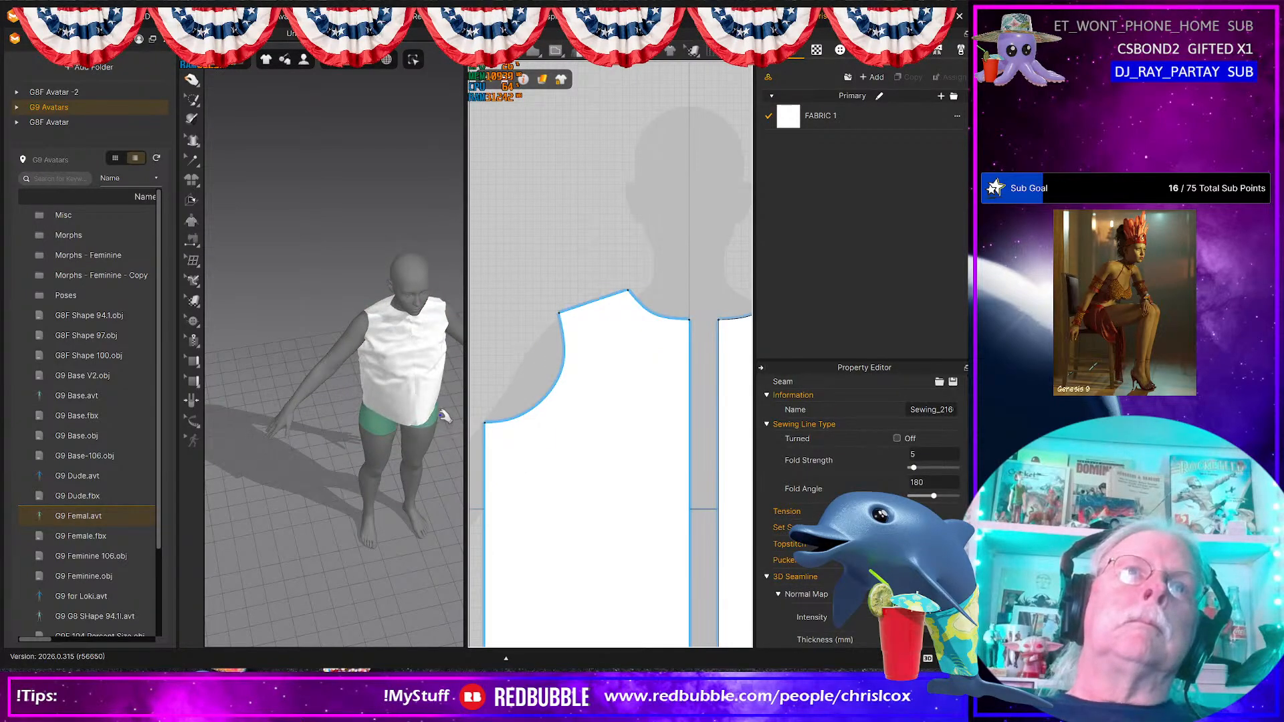
{"action": "right_click_drag", "start_coordinate": [394, 432], "coordinate": [436, 405]}
{"action": "left_click", "coordinate": [387, 441]}
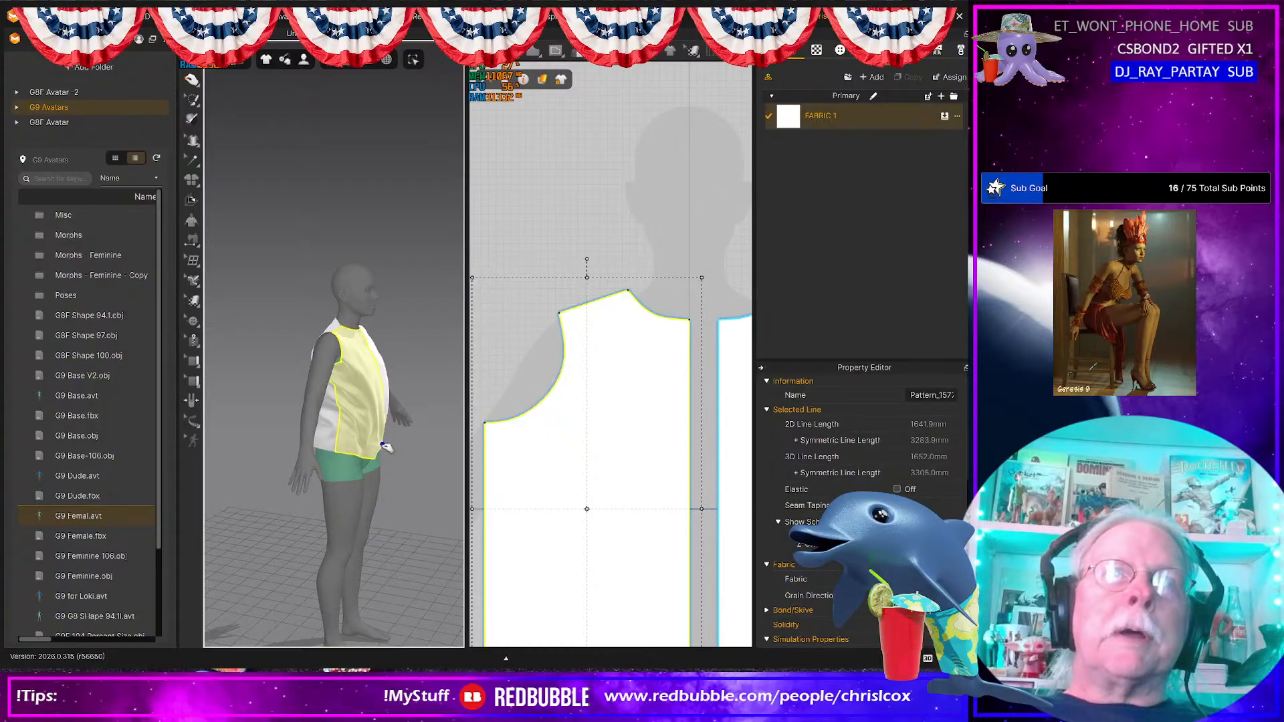
{"action": "right_click_drag", "start_coordinate": [345, 456], "coordinate": [404, 425]}
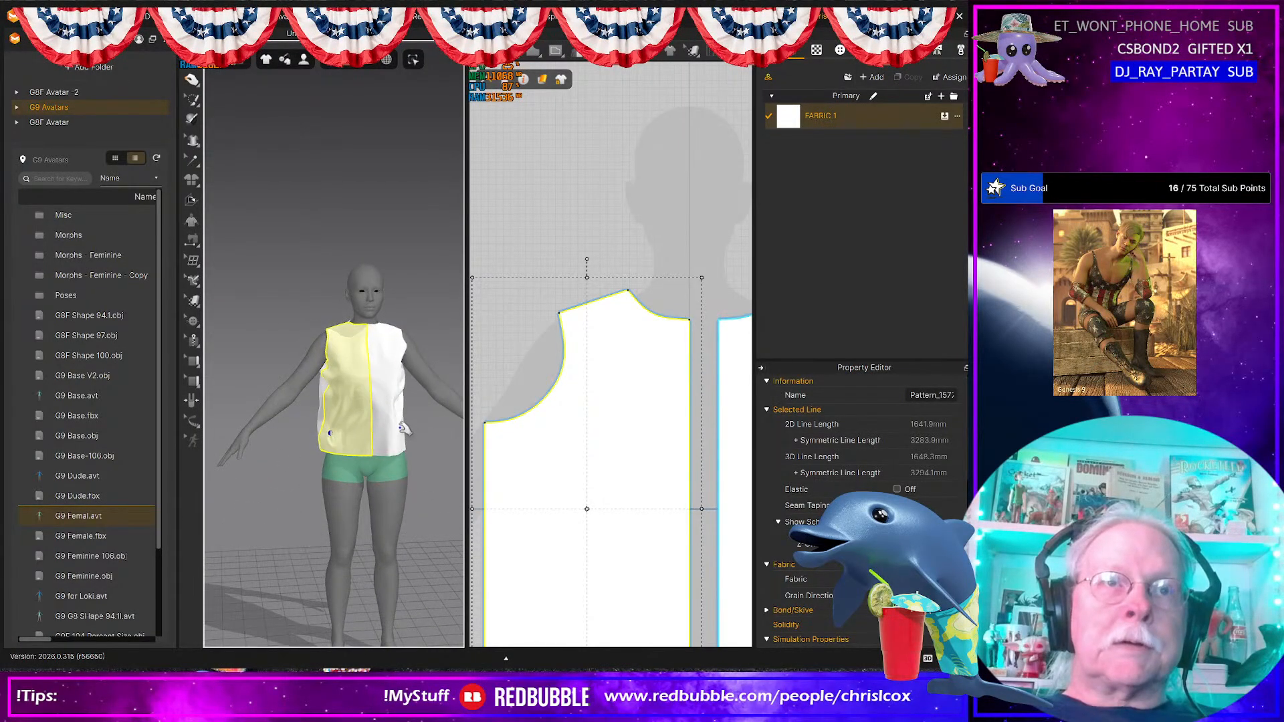
{"action": "left_click", "coordinate": [406, 434]}
{"action": "left_click", "coordinate": [330, 435]}
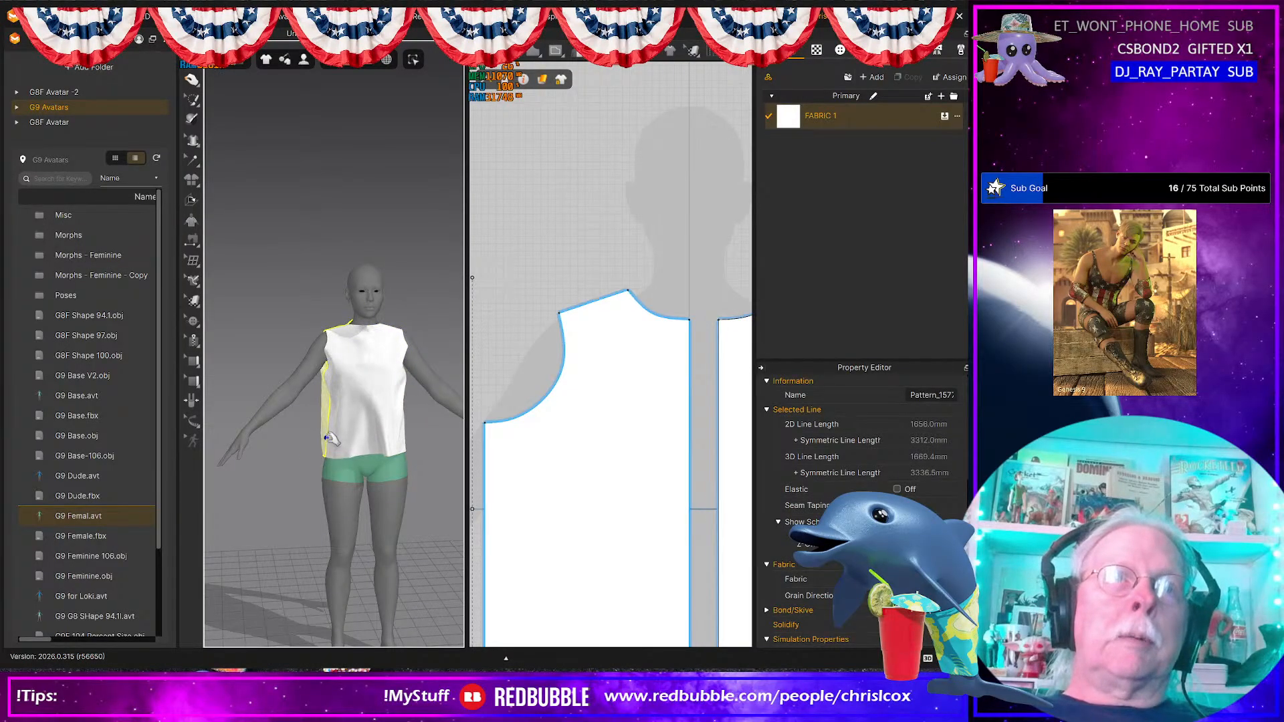
{"action": "mouse_move", "coordinate": [354, 437]}
{"action": "right_mouse_down"}
{"action": "mouse_move", "coordinate": [283, 432]}
{"action": "mouse_move", "coordinate": [348, 451]}
{"action": "right_mouse_up"}
Step: Move the armhole and side edge of the back piece slightly inward toward the centre back
{"action": "scroll", "coordinate": [515, 461], "scroll_direction": "down", "scroll_amount": 5}
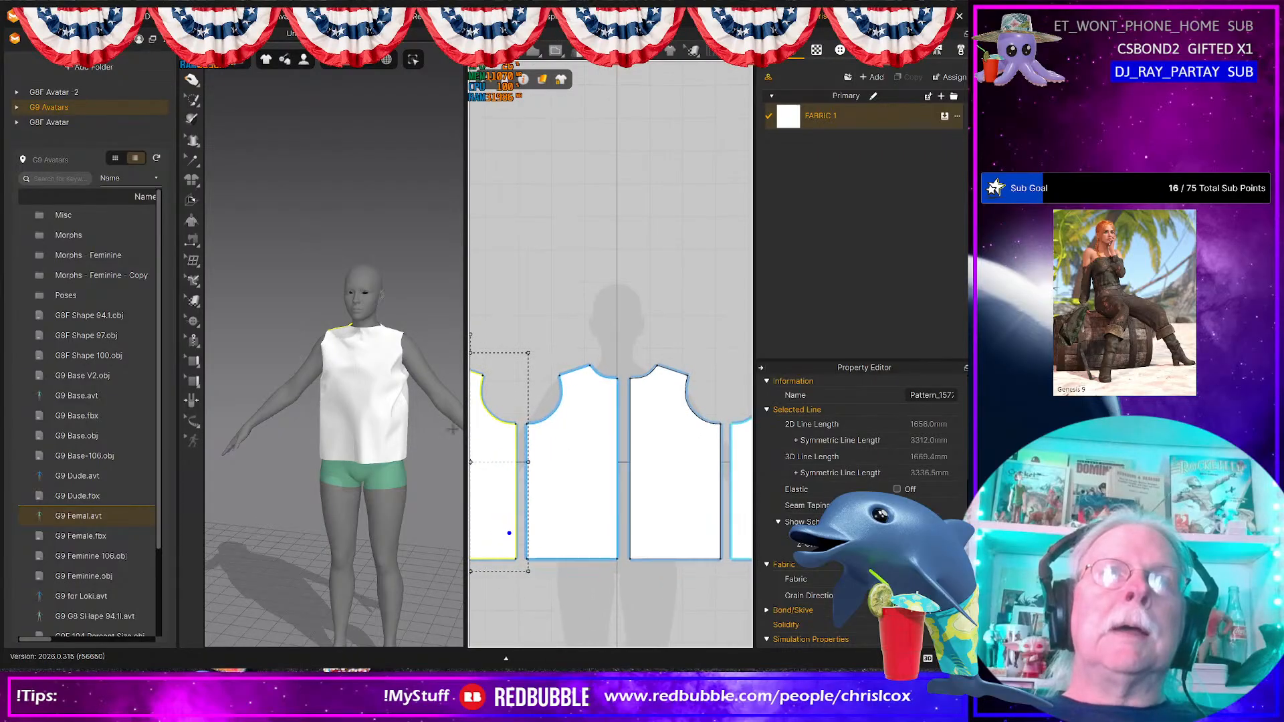
{"action": "middle_click_drag", "start_coordinate": [573, 391], "coordinate": [646, 397]}
{"action": "mouse_move", "coordinate": [331, 390]}
{"action": "right_mouse_down"}
{"action": "mouse_move", "coordinate": [396, 395]}
{"action": "mouse_move", "coordinate": [350, 389]}
{"action": "right_mouse_up"}
{"action": "middle_click_drag", "start_coordinate": [541, 419], "coordinate": [575, 422]}
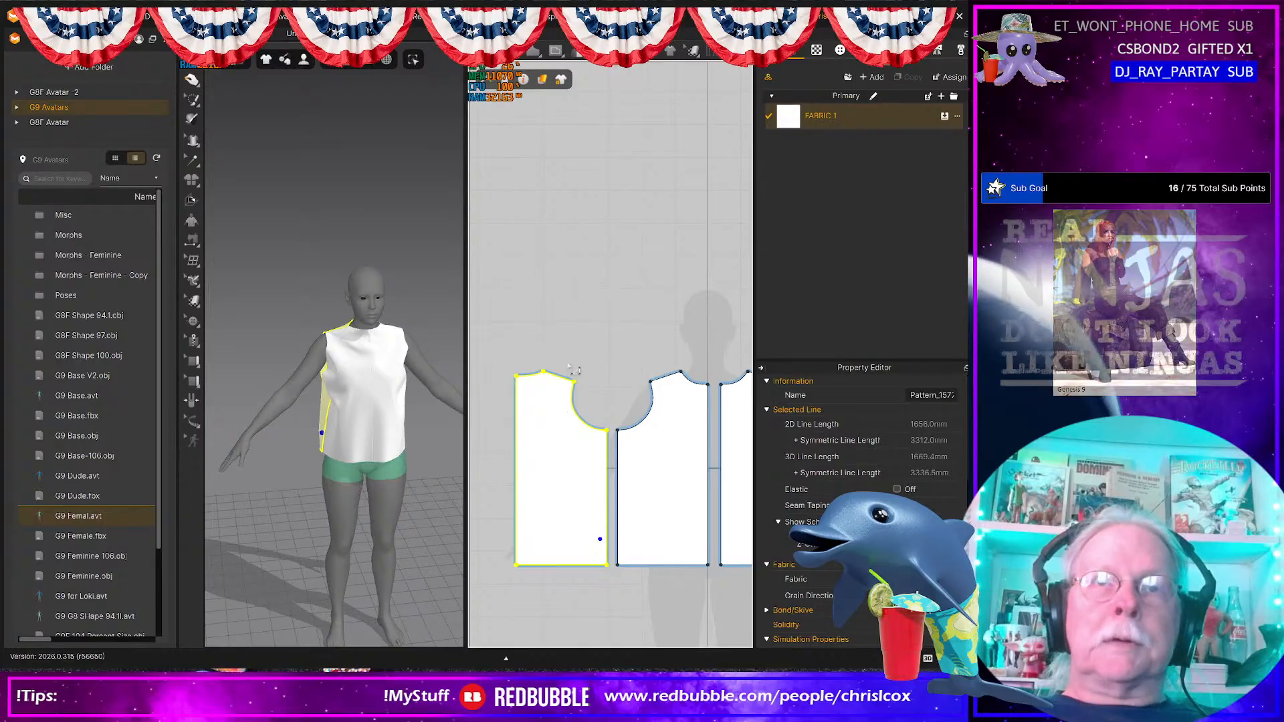
{"action": "left_click_drag", "start_coordinate": [566, 368], "coordinate": [614, 585]}
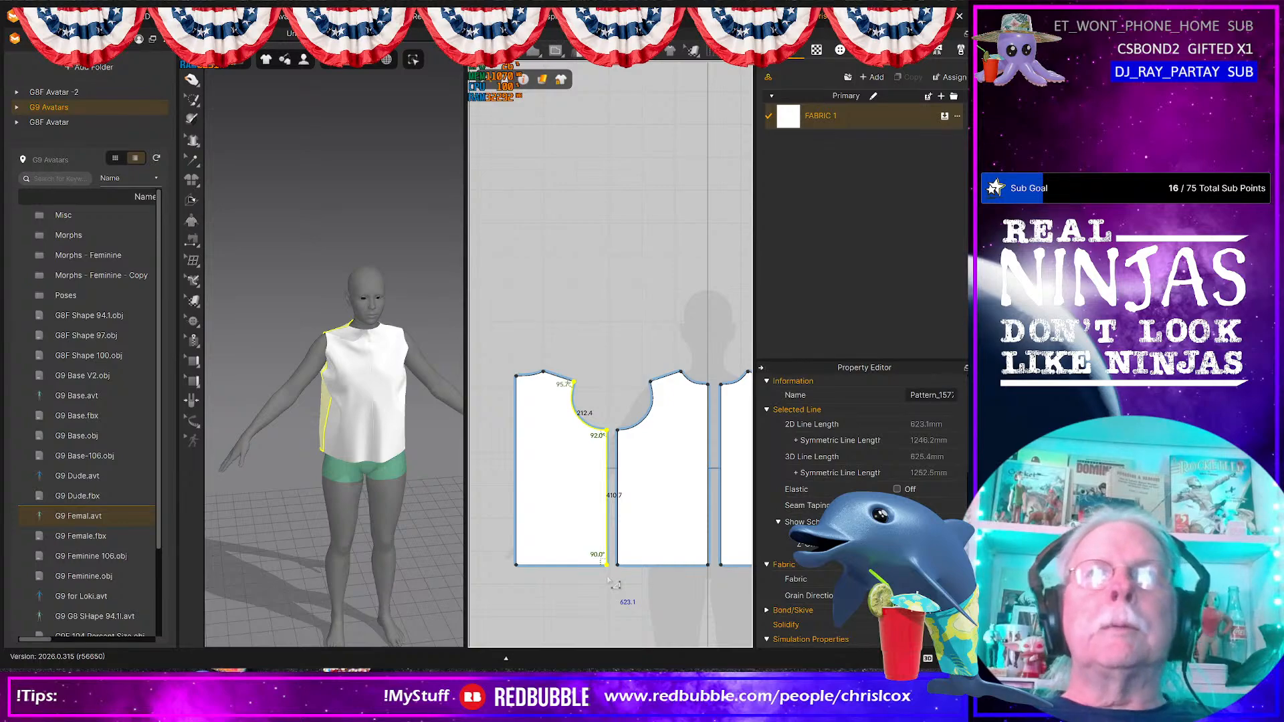
{"action": "key", "text": "Left"}
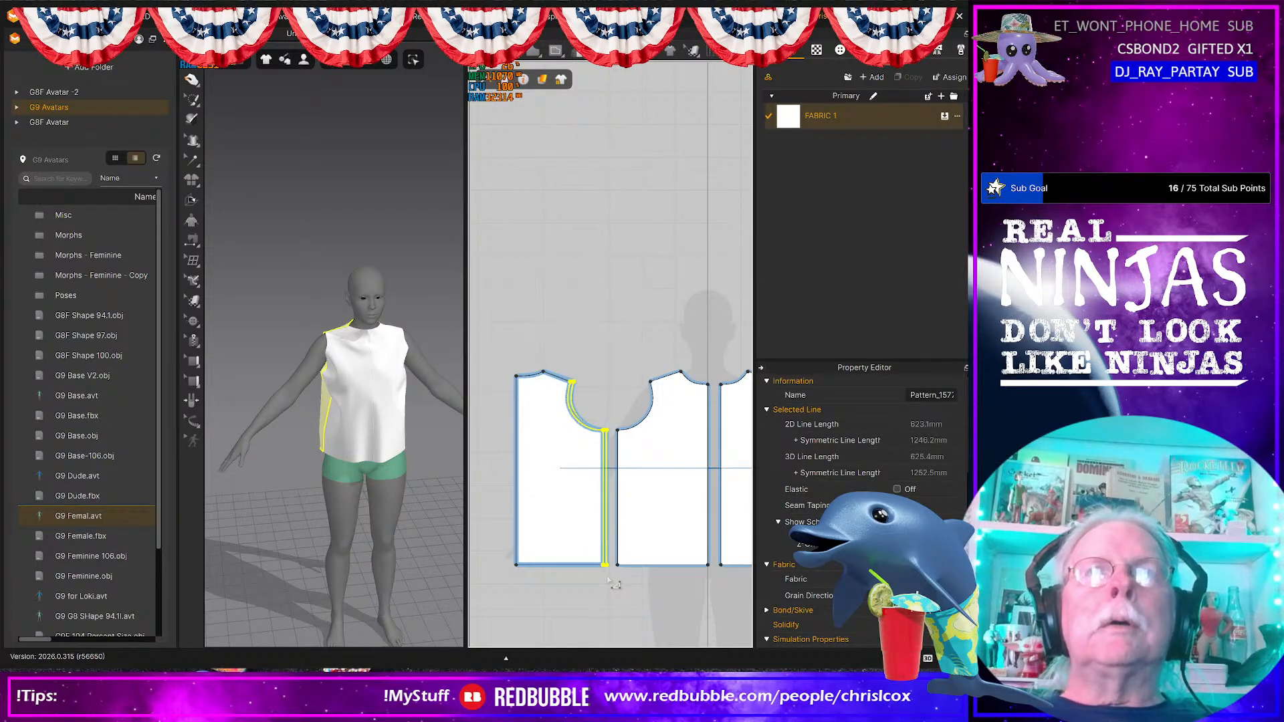
{"action": "key", "text": "Left"}
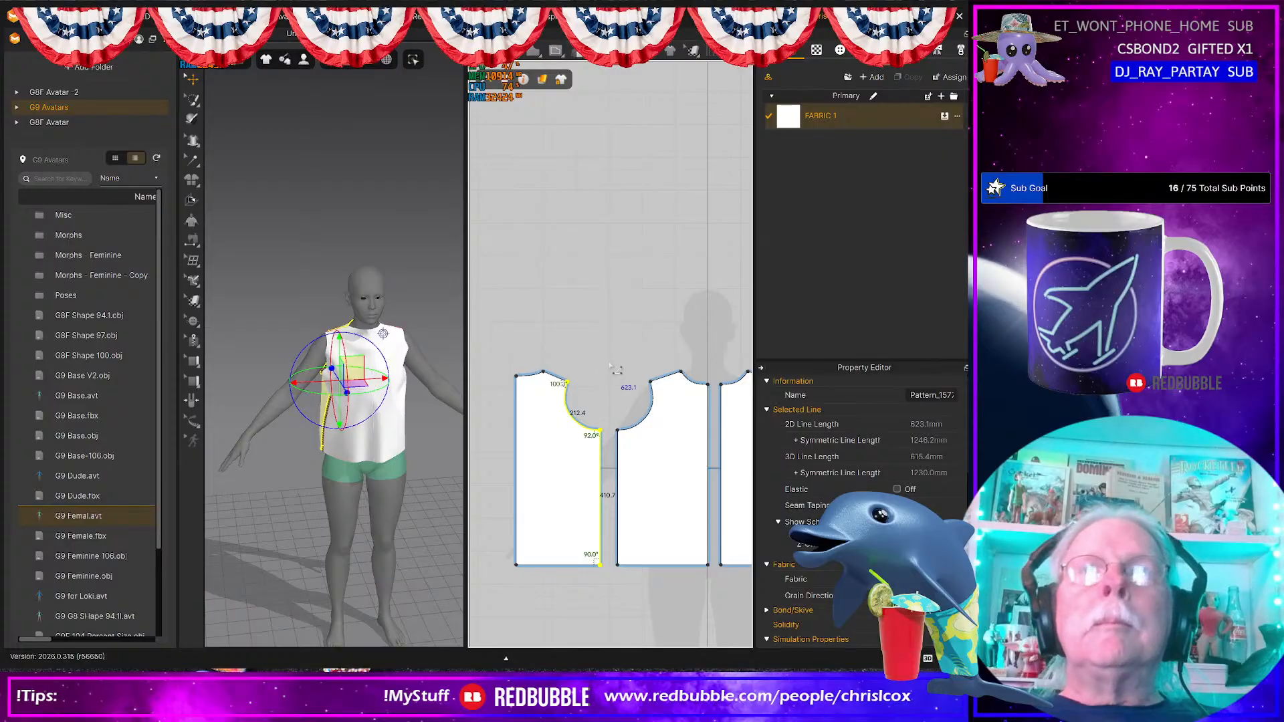
Step: Move the armhole and side edge of the front piece slightly inward toward the centre front
{"action": "left_click", "coordinate": [612, 368]}
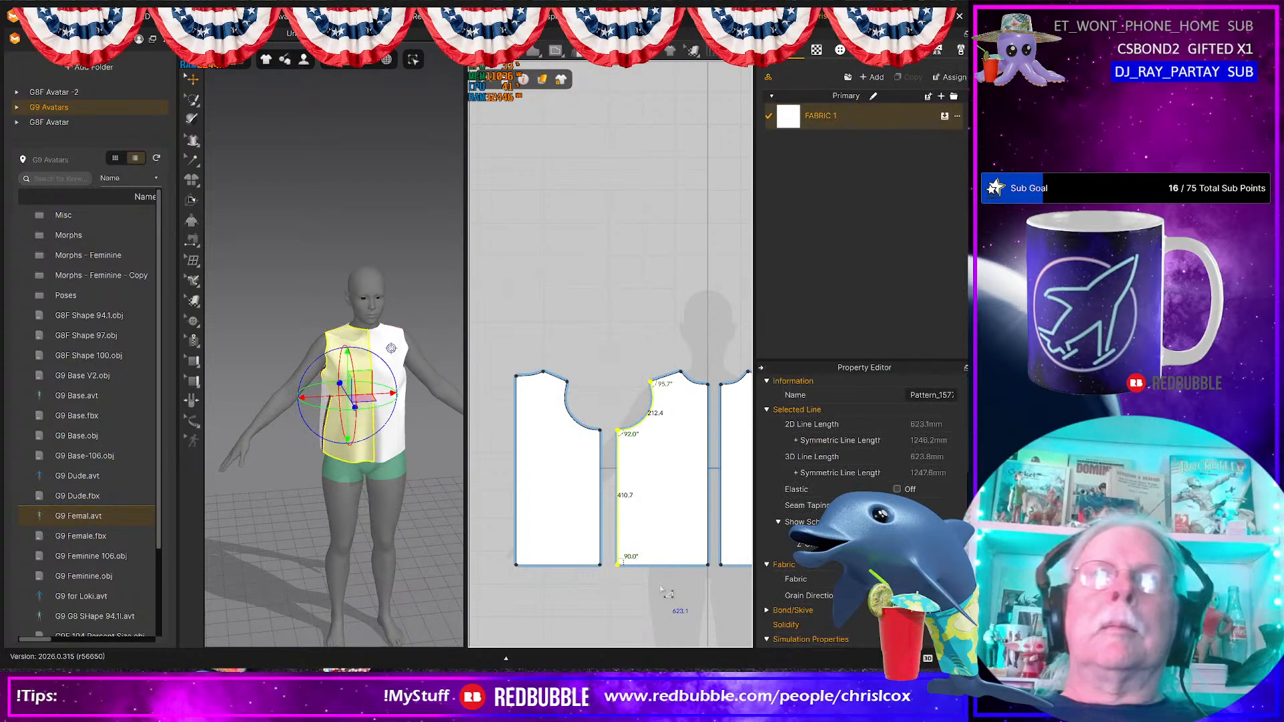
{"action": "key", "text": "Right"}
{"action": "key", "text": "Right"}
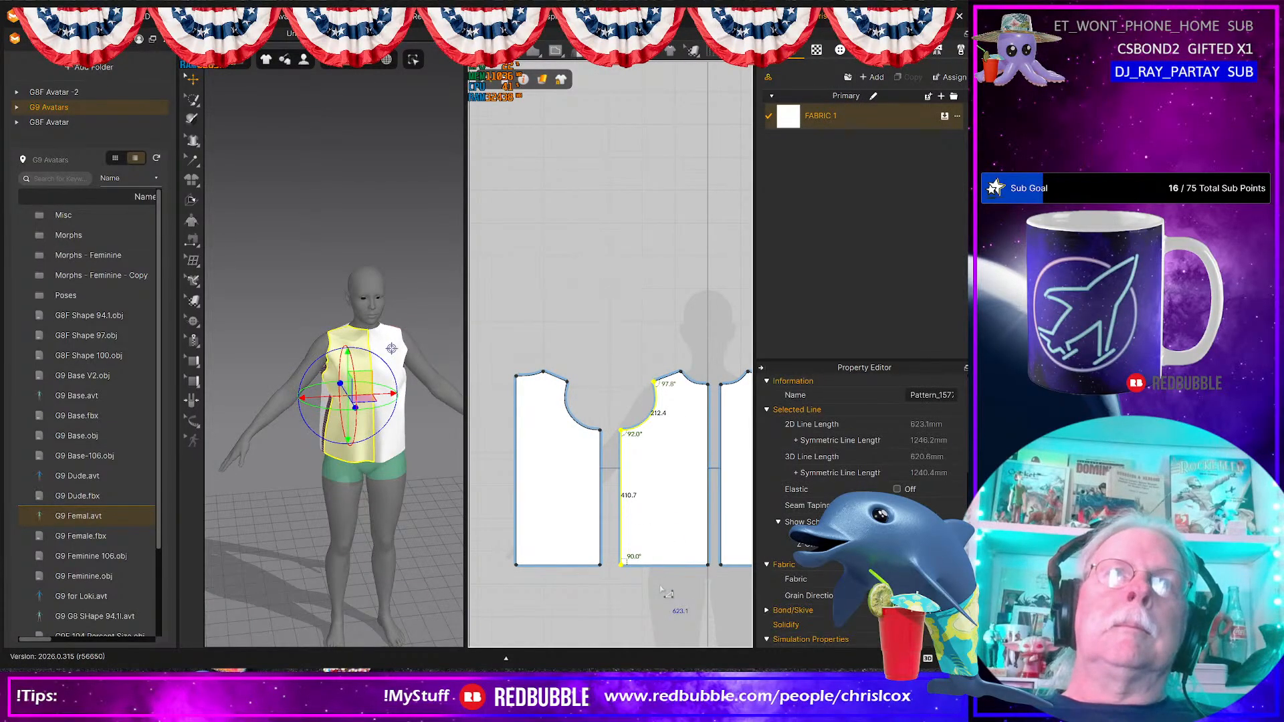
{"action": "left_click", "coordinate": [664, 592]}
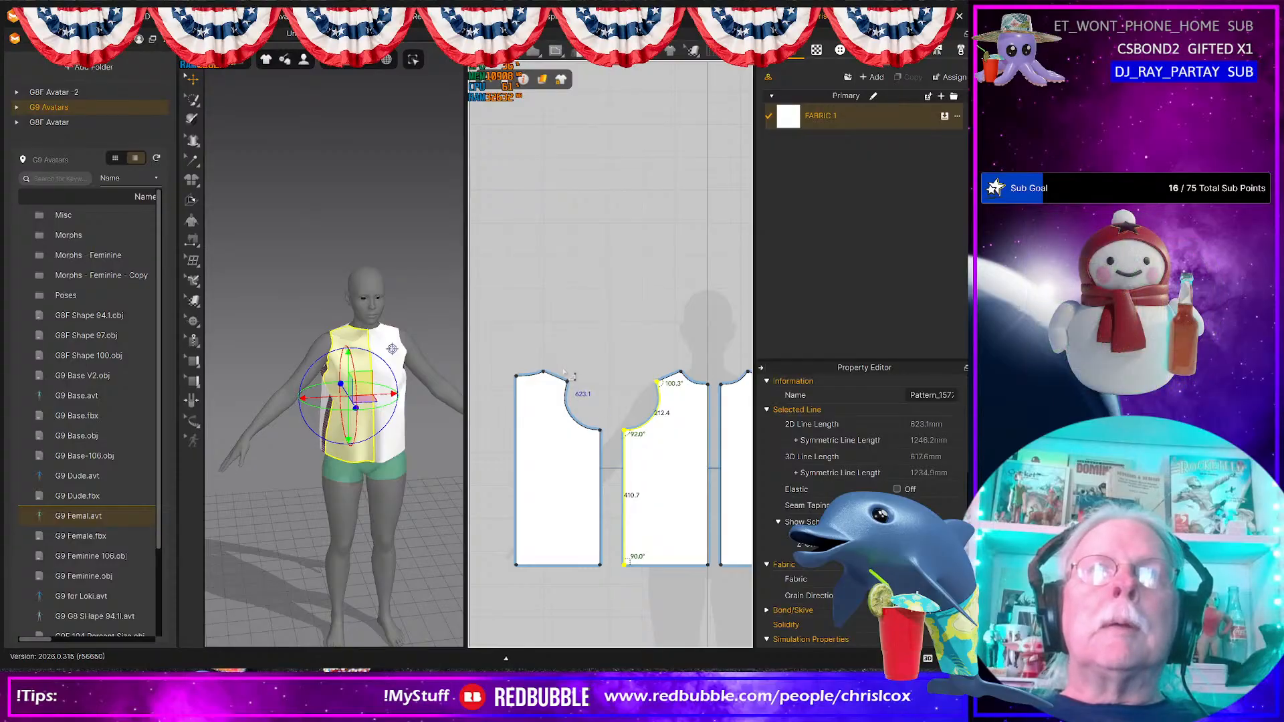
Step: Raise the outer shoulder points of the front and back pieces slightly, then simulate the bodice and tug its panels to resettle the drape
{"action": "left_click_drag", "start_coordinate": [669, 399], "coordinate": [671, 401]}
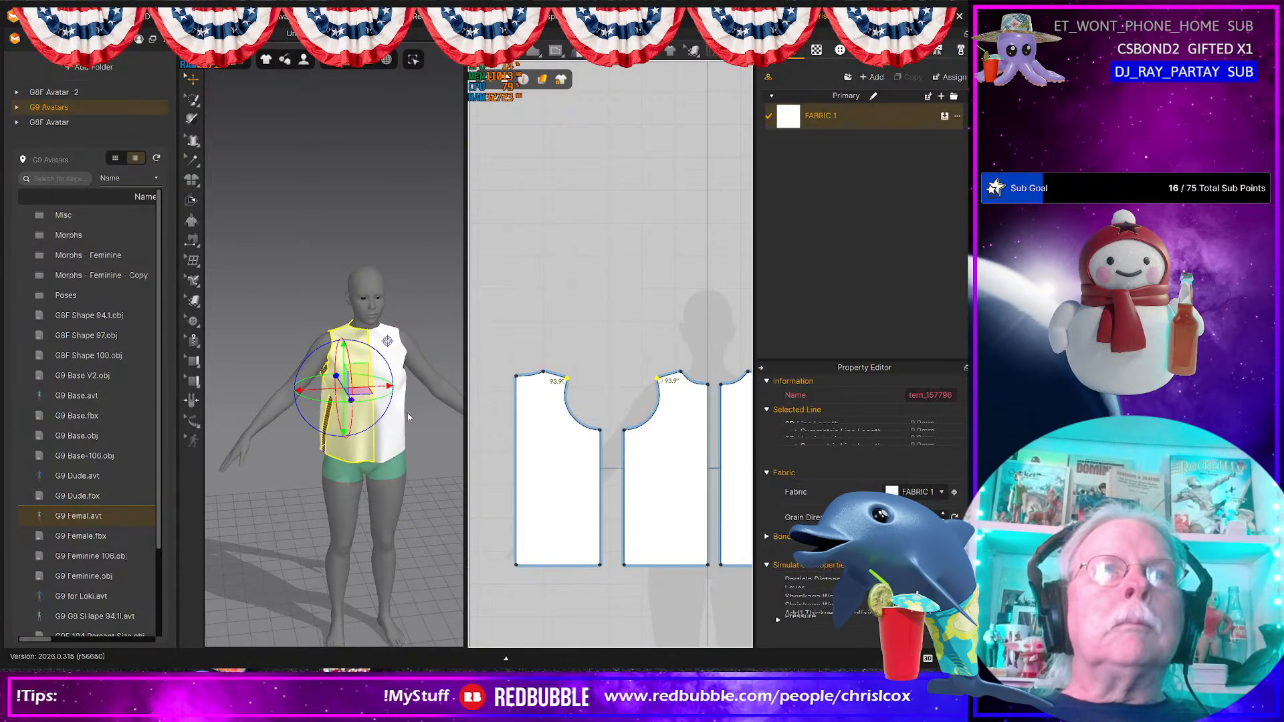
{"action": "key", "text": "space"}
{"action": "left_click", "coordinate": [364, 415]}
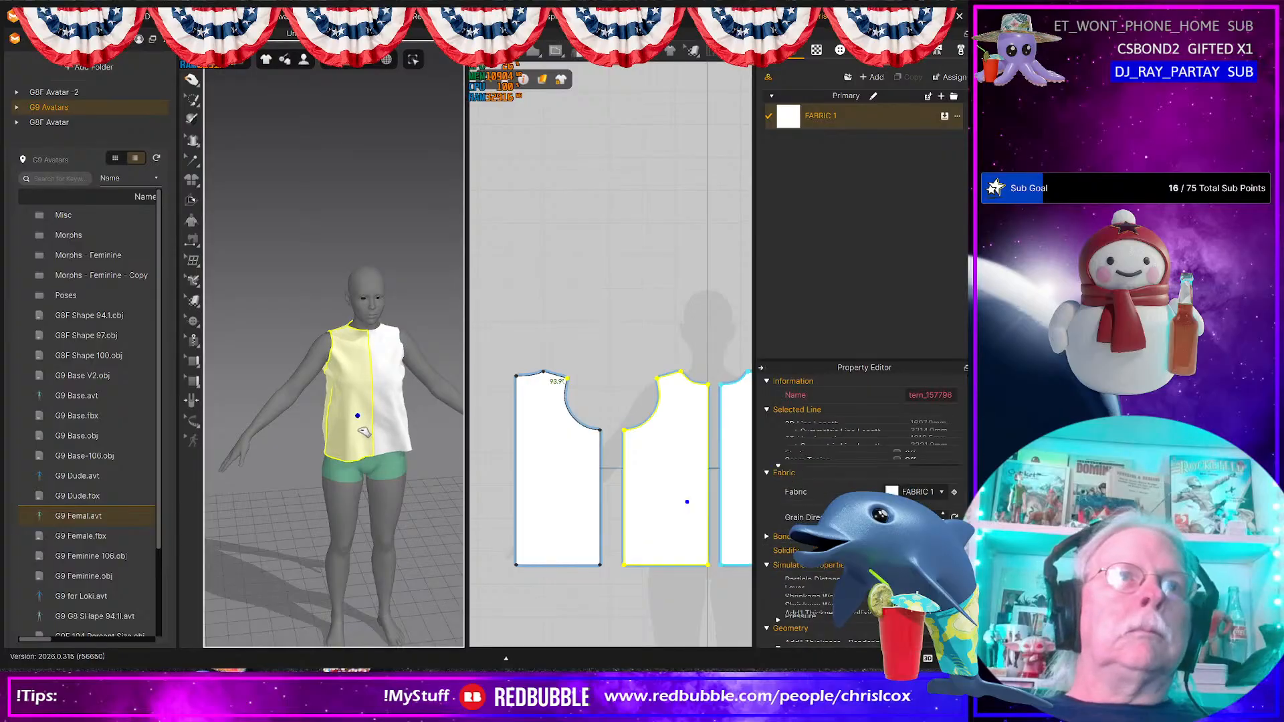
{"action": "right_click_drag", "start_coordinate": [364, 414], "coordinate": [521, 454]}
{"action": "left_click", "coordinate": [347, 443]}
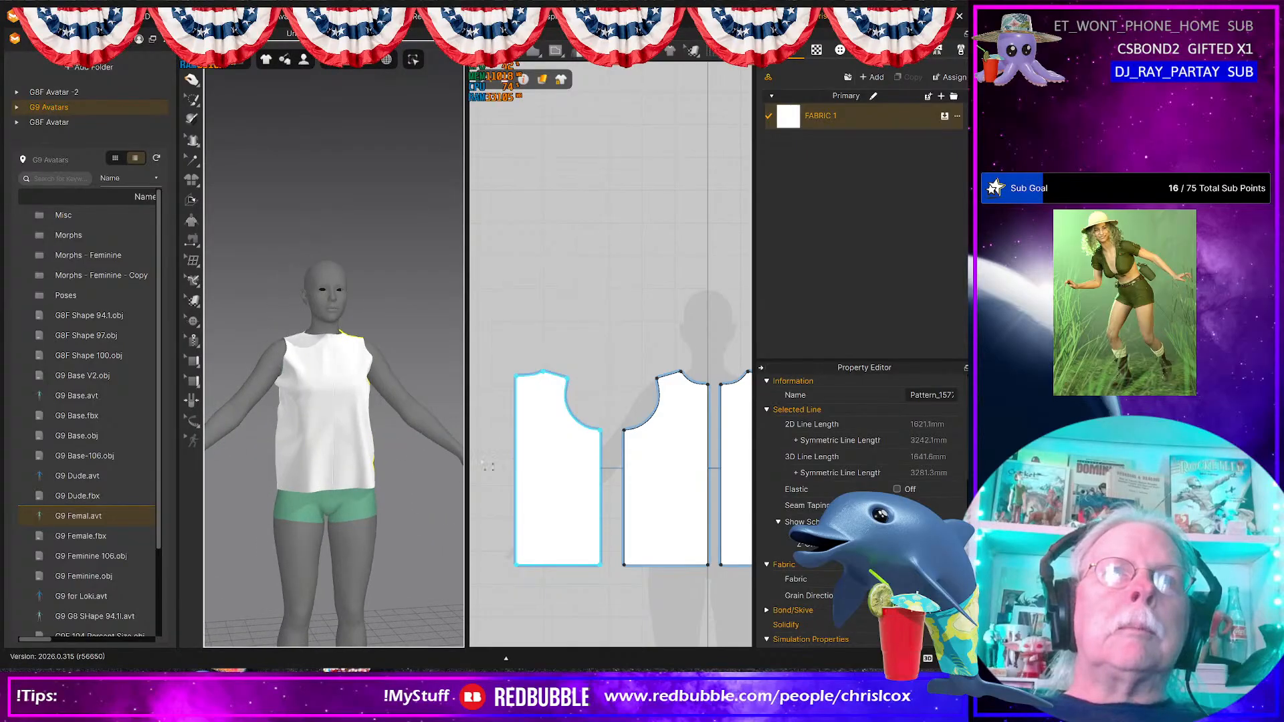
Step: Examine the neckline and shoulder fit of the draped bodice from the front, side and above, comparing it with the front pattern pieces
{"action": "scroll", "coordinate": [331, 401], "scroll_direction": "up", "scroll_amount": 5}
{"action": "right_click_drag", "start_coordinate": [329, 447], "coordinate": [360, 395]}
{"action": "left_click", "coordinate": [312, 385]}
{"action": "scroll", "coordinate": [708, 401], "scroll_direction": "up", "scroll_amount": 8}
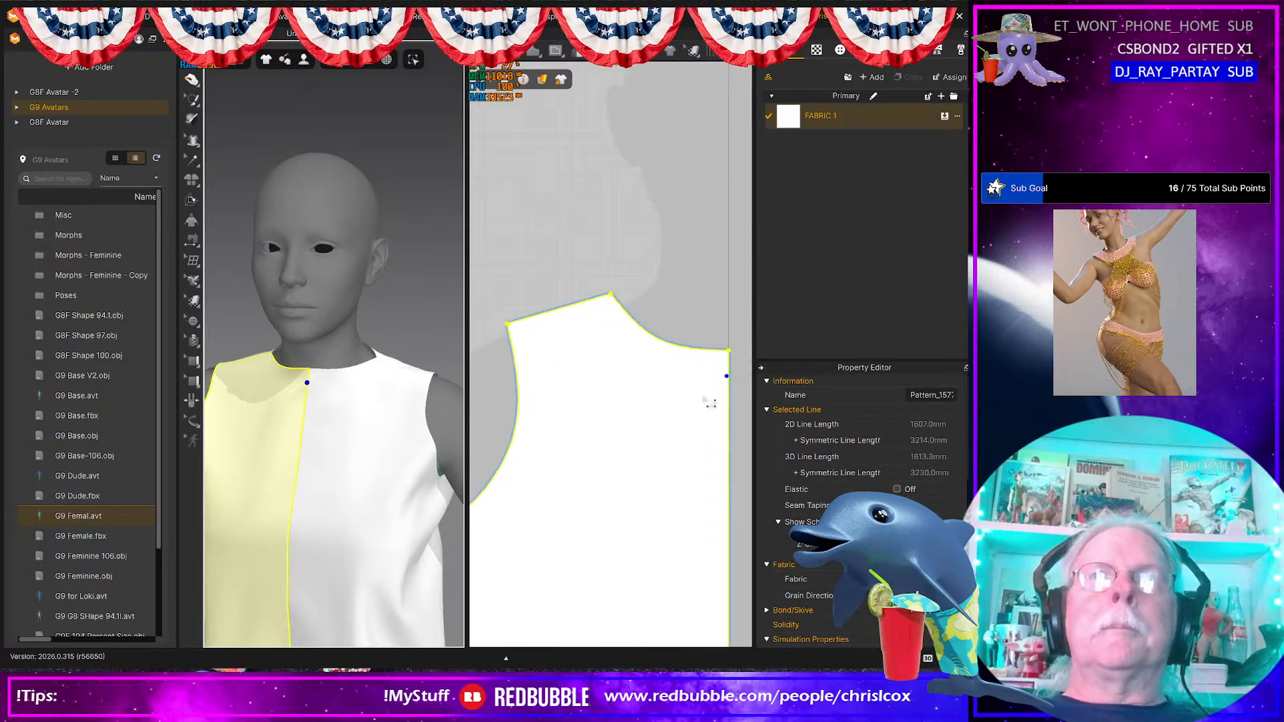
{"action": "middle_click_drag", "start_coordinate": [592, 429], "coordinate": [505, 446]}
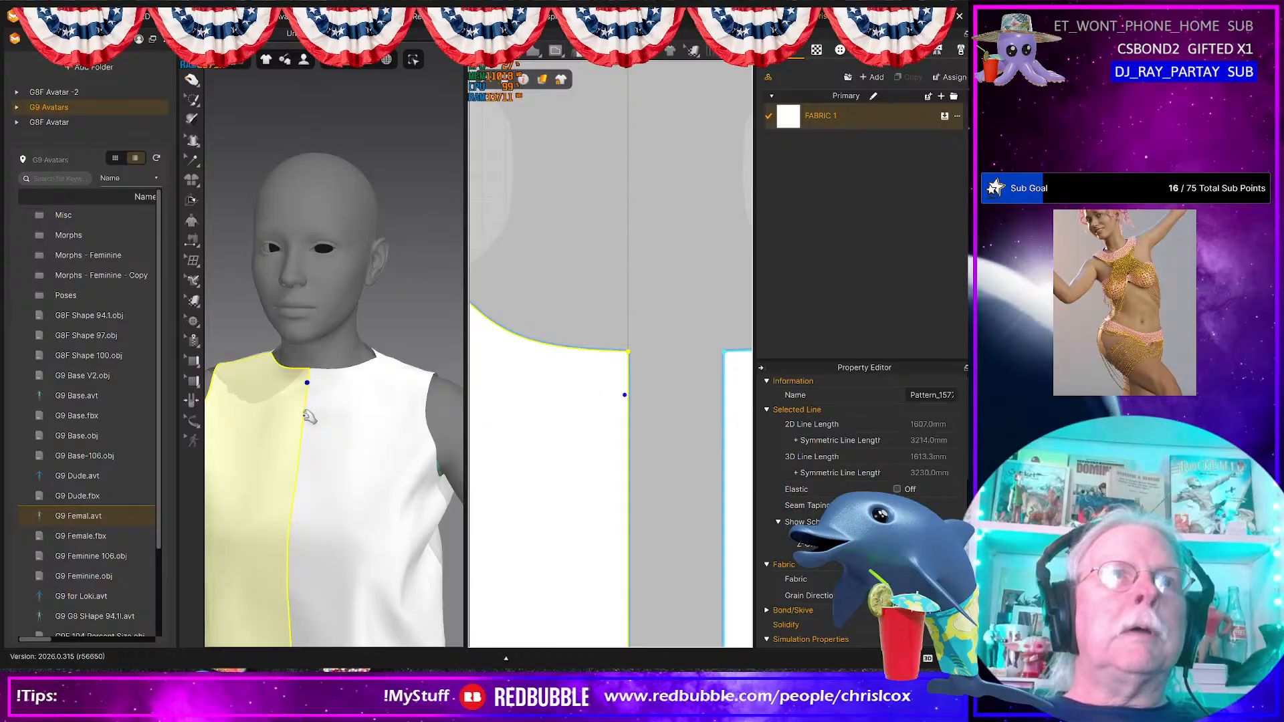
{"action": "scroll", "coordinate": [496, 442], "scroll_direction": "down", "scroll_amount": 8}
{"action": "right_click_drag", "start_coordinate": [321, 462], "coordinate": [276, 454]}
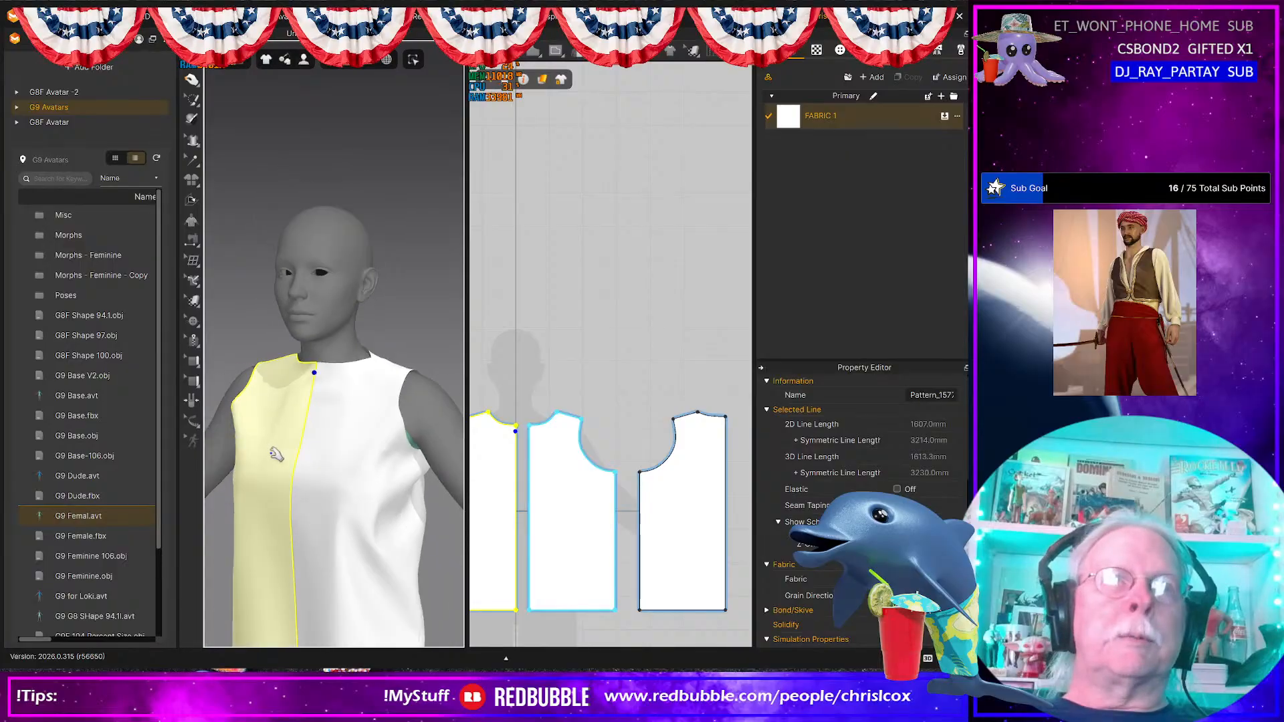
{"action": "scroll", "coordinate": [567, 458], "scroll_direction": "up", "scroll_amount": 4}
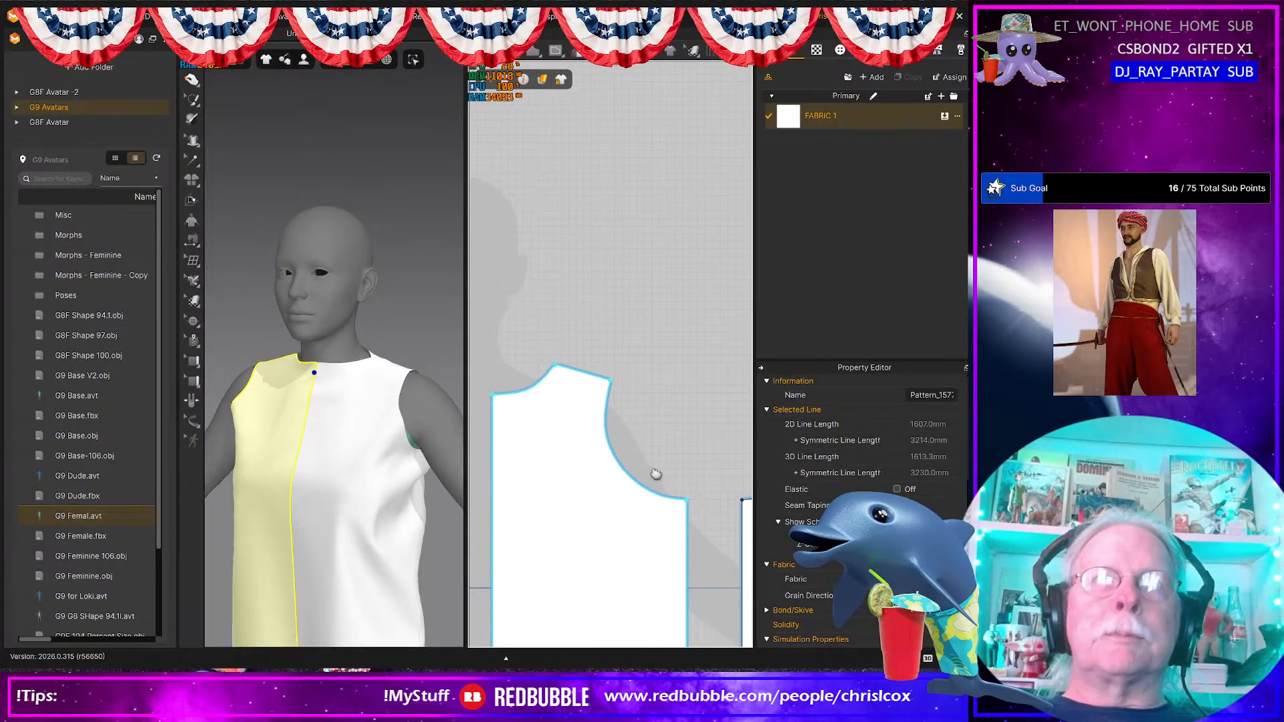
{"action": "scroll", "coordinate": [651, 473], "scroll_direction": "down", "scroll_amount": 1}
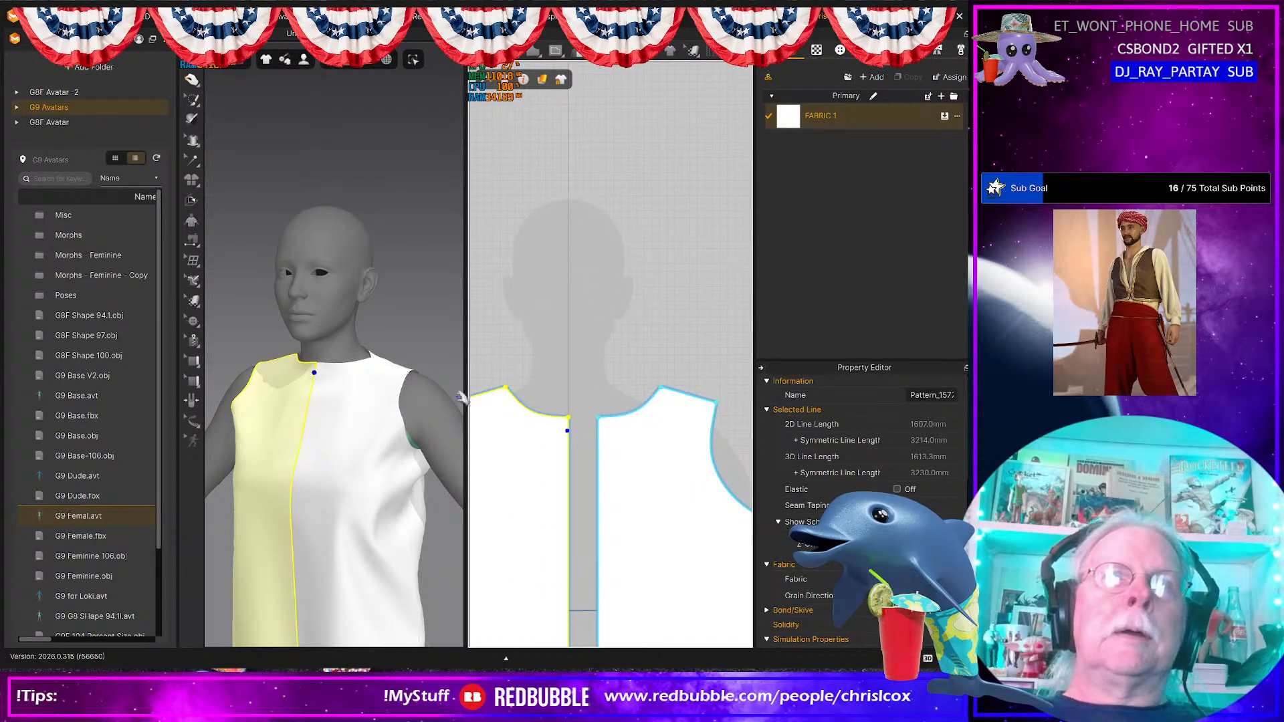
{"action": "right_click_drag", "start_coordinate": [315, 399], "coordinate": [279, 381]}
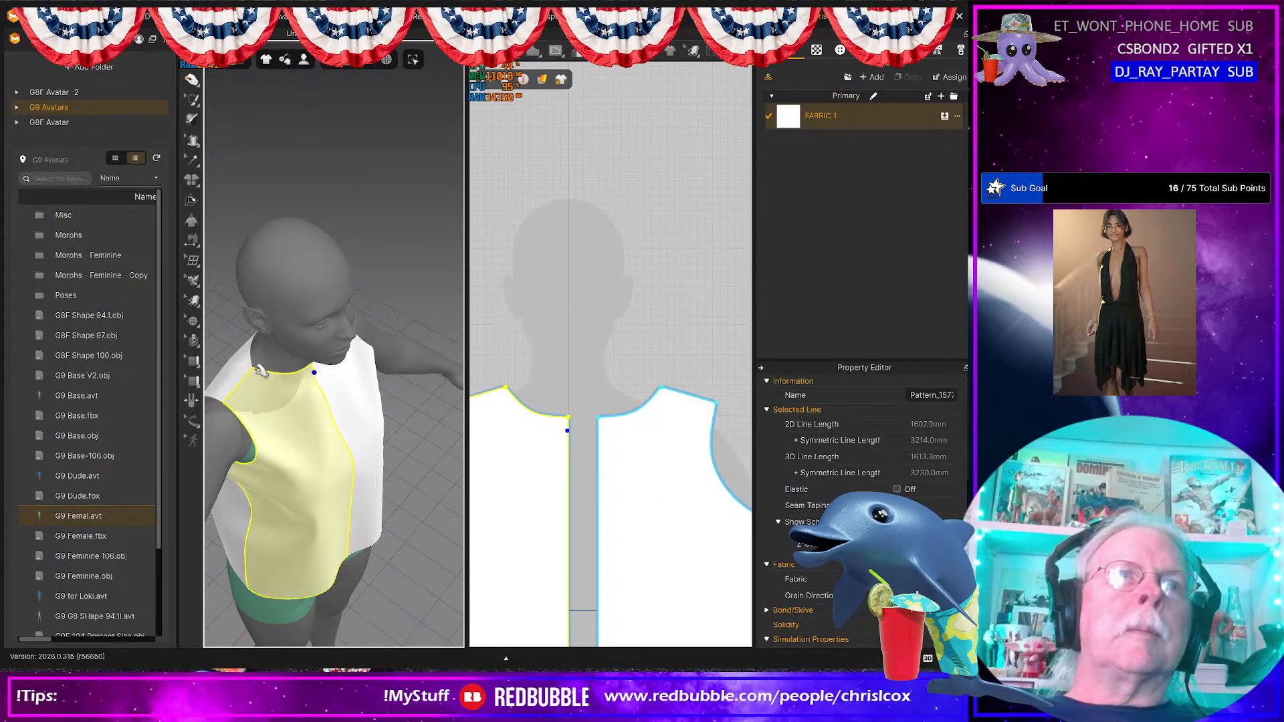
{"action": "right_click_drag", "start_coordinate": [550, 453], "coordinate": [618, 468]}
{"action": "right_click_drag", "start_coordinate": [342, 446], "coordinate": [273, 391]}
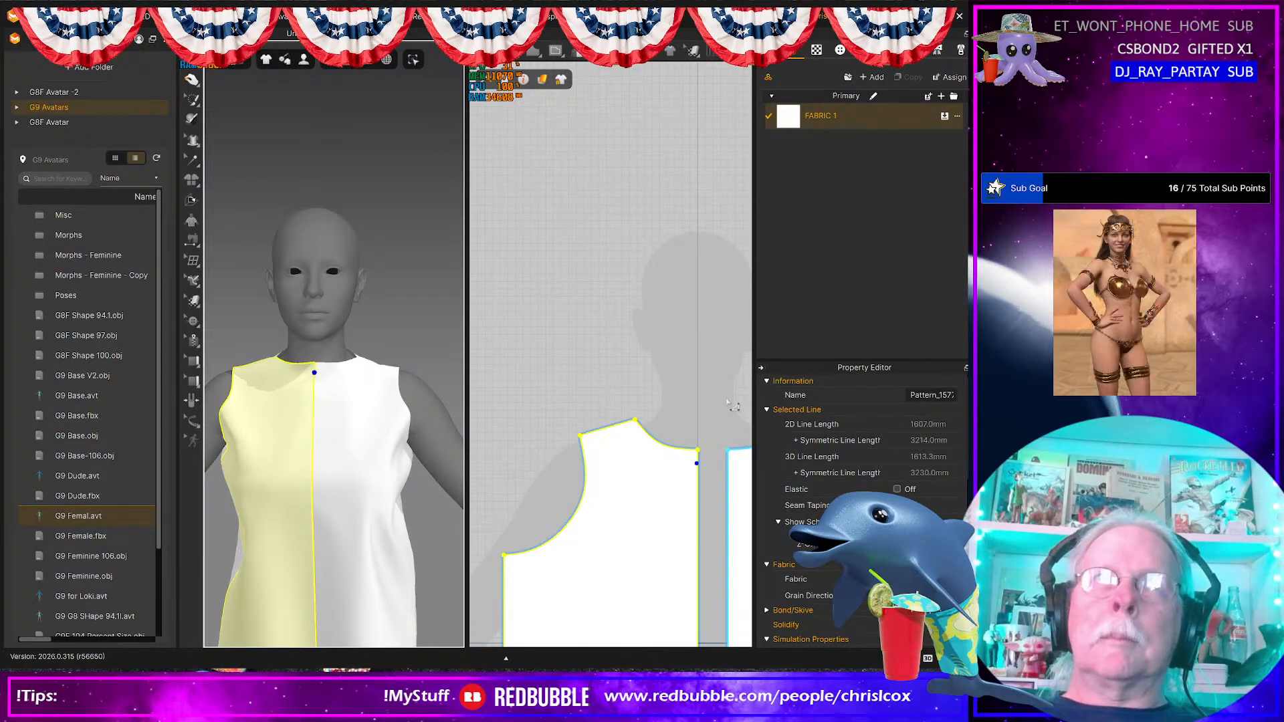
Step: Move the neck-side shoulder points of the front and back pieces slightly toward the centre lines to narrow the neckline
{"action": "scroll", "coordinate": [669, 427], "scroll_direction": "up", "scroll_amount": 3}
{"action": "left_click", "coordinate": [506, 458]}
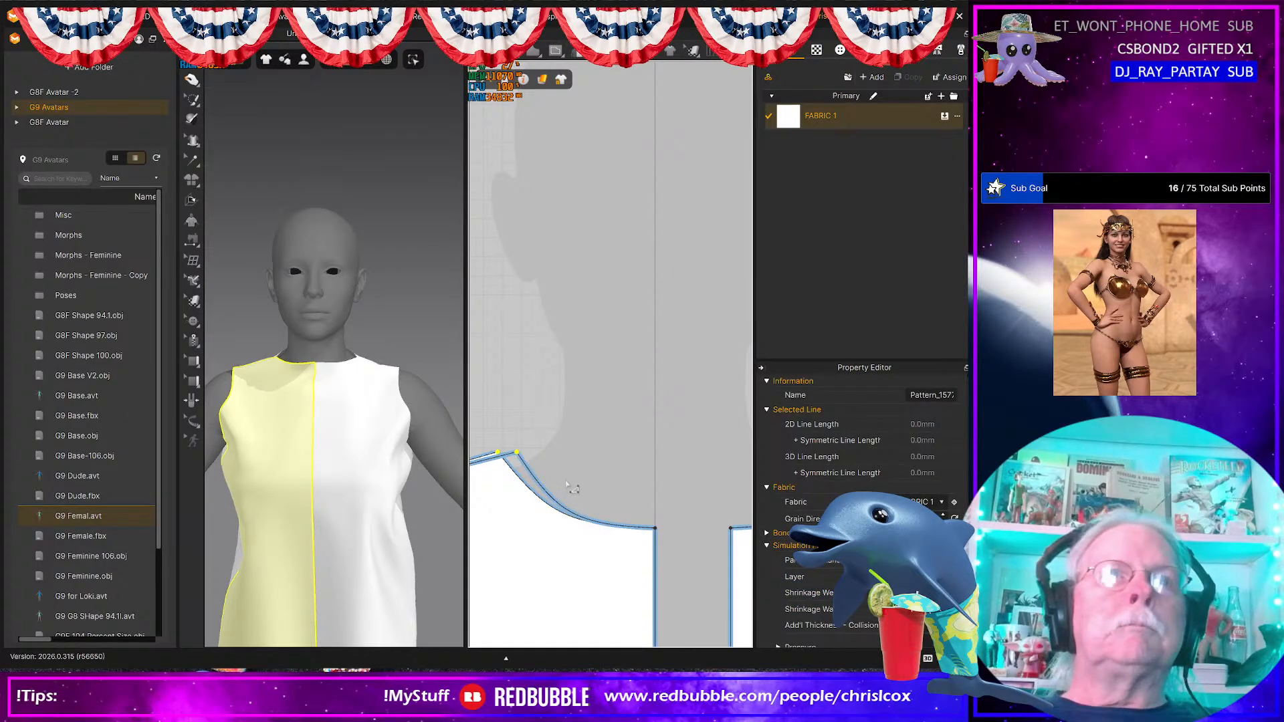
{"action": "scroll", "coordinate": [567, 485], "scroll_direction": "down", "scroll_amount": 5}
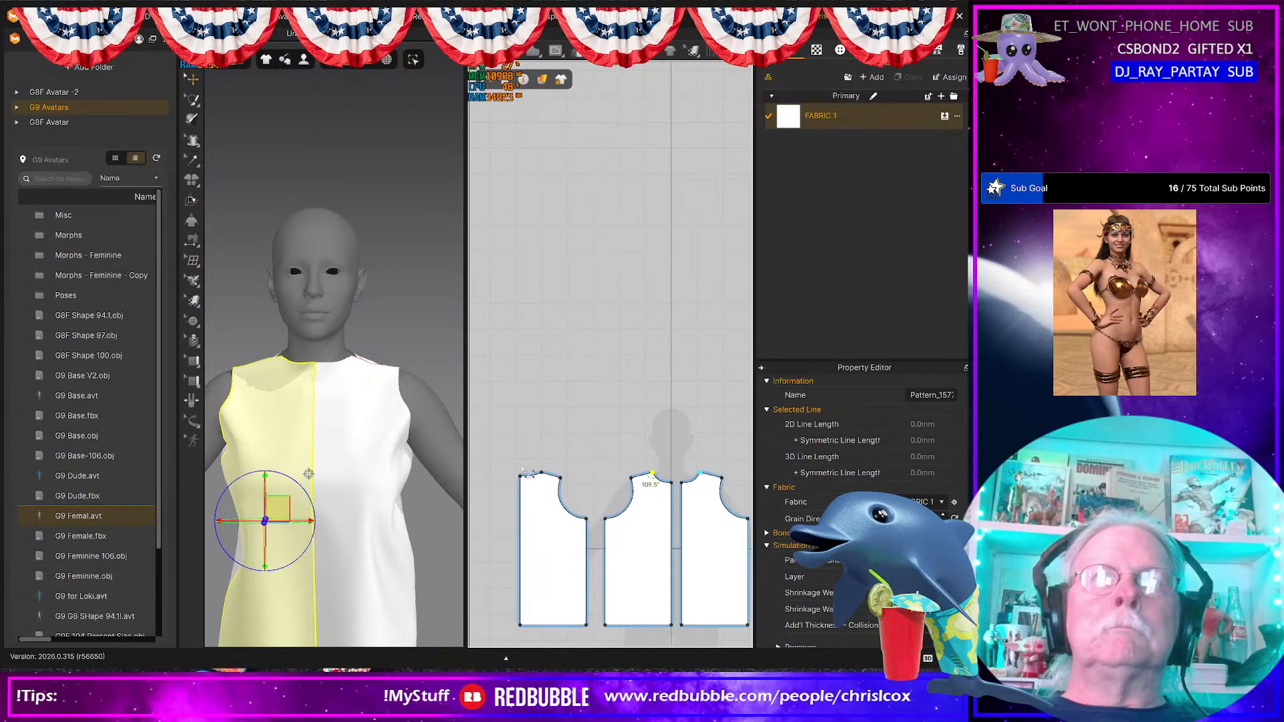
{"action": "left_click", "coordinate": [541, 474]}
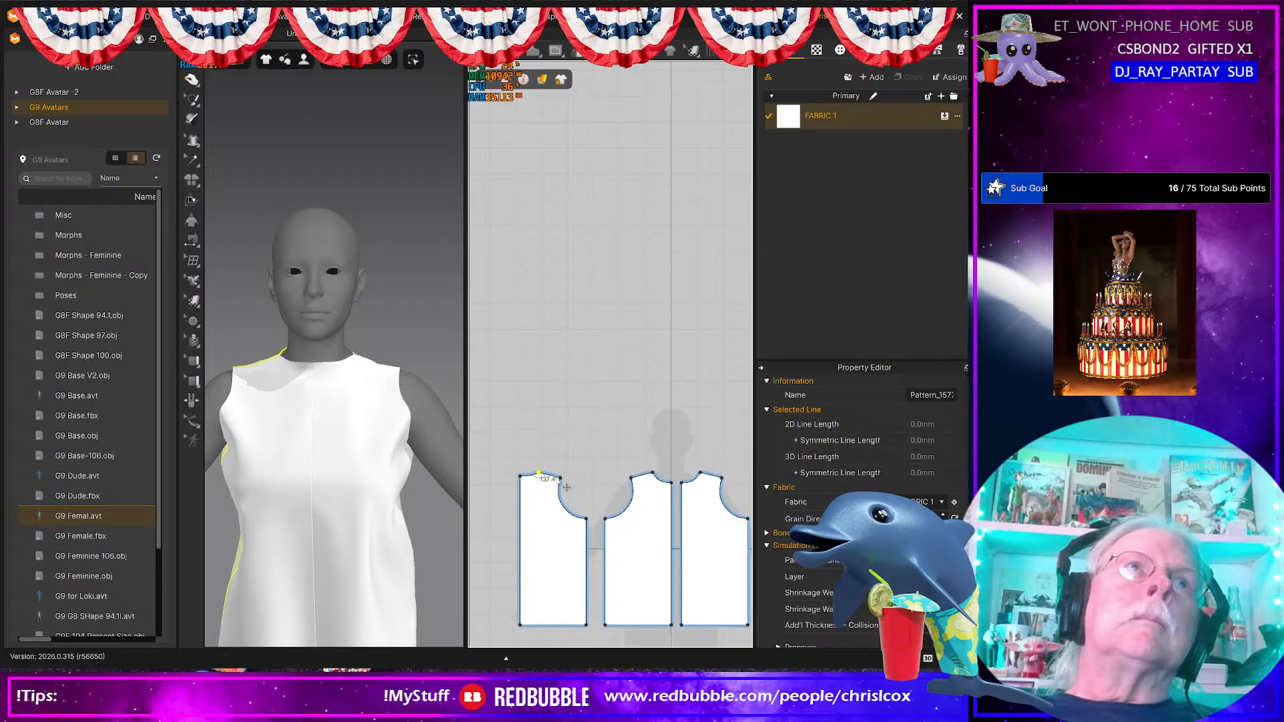
Step: Simulate the bodice with the narrower neckline and tug the front, back and underarm areas to settle the fabric
{"action": "left_click", "coordinate": [365, 447]}
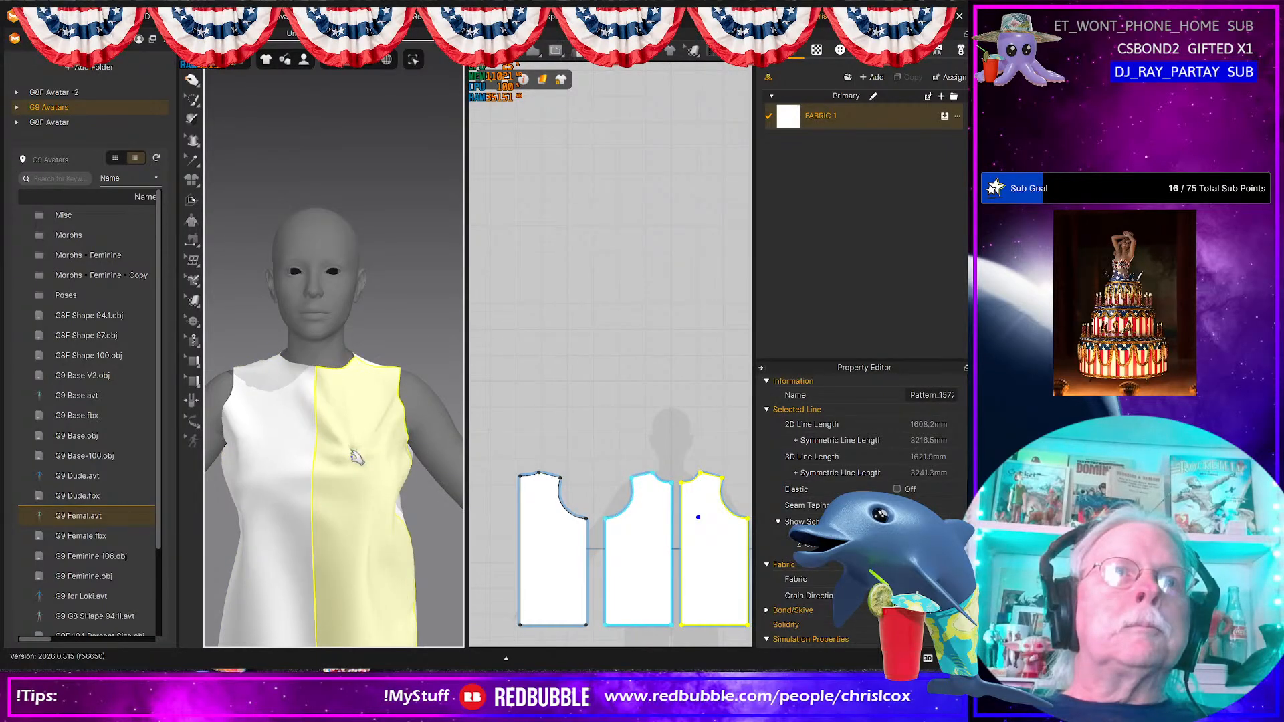
{"action": "scroll", "coordinate": [347, 490], "scroll_direction": "down", "scroll_amount": 3}
{"action": "right_click_drag", "start_coordinate": [347, 490], "coordinate": [371, 528]}
{"action": "left_click", "coordinate": [367, 535]}
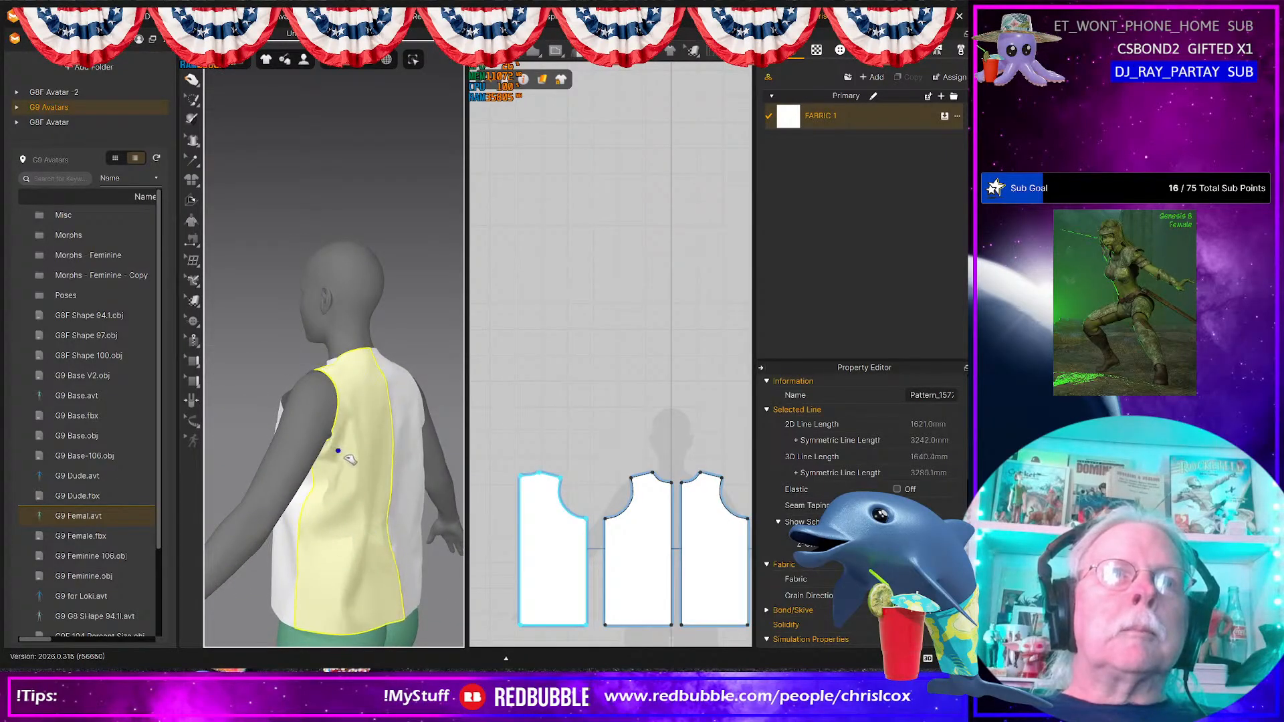
{"action": "right_click_drag", "start_coordinate": [354, 468], "coordinate": [471, 463]}
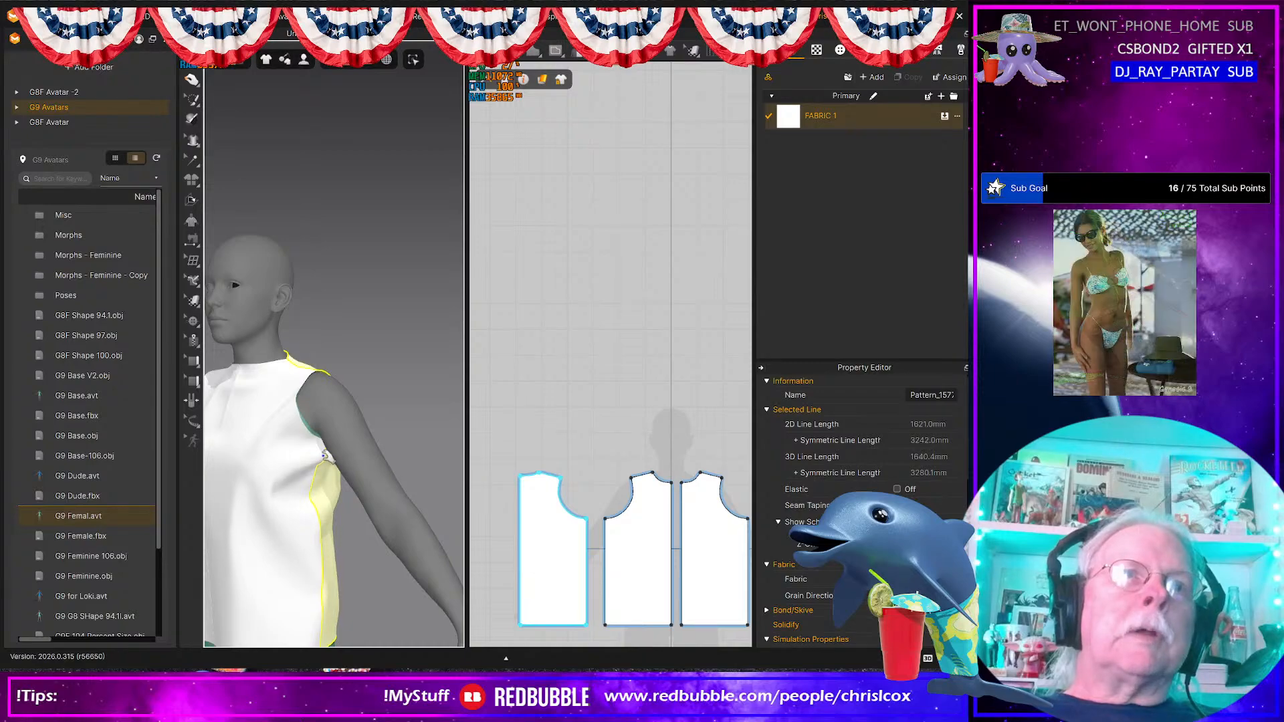
{"action": "left_click", "coordinate": [324, 470]}
{"action": "right_click_drag", "start_coordinate": [338, 488], "coordinate": [170, 445]}
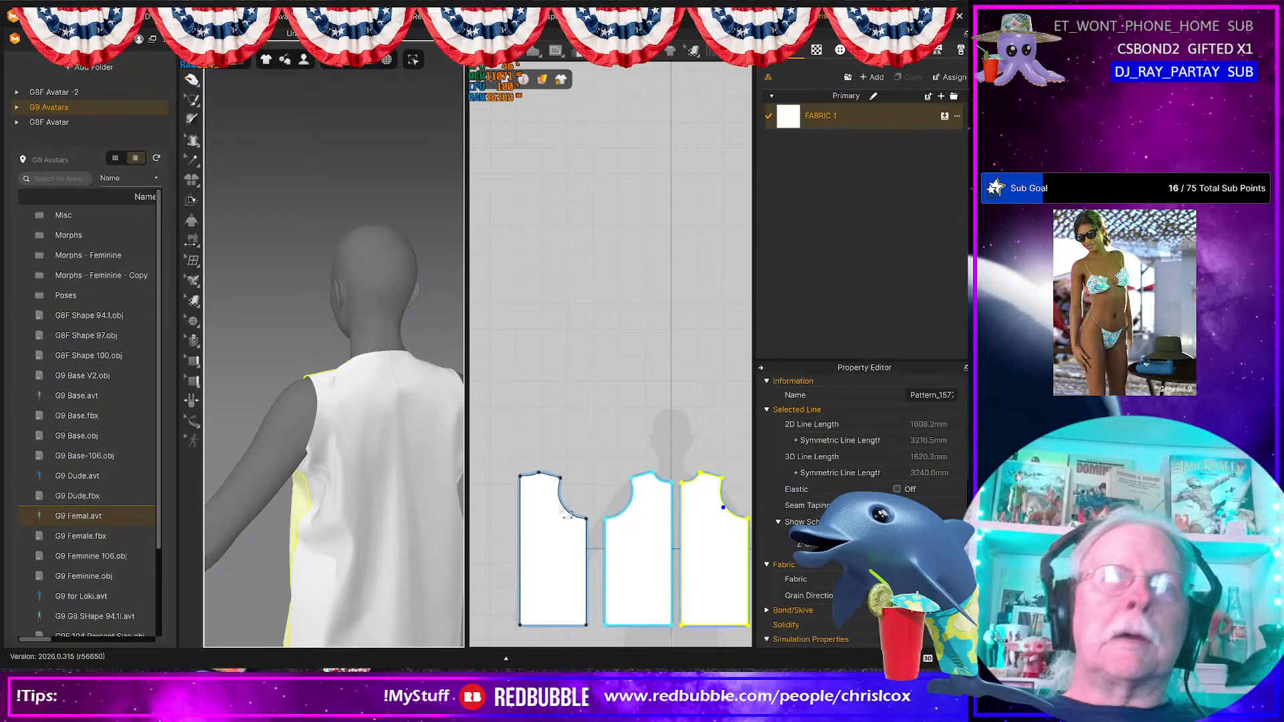
Step: Move the outer shoulder points of the front and back pieces slightly inward toward the centre lines, reshaping the top of both armholes
{"action": "scroll", "coordinate": [609, 521], "scroll_direction": "up", "scroll_amount": 6}
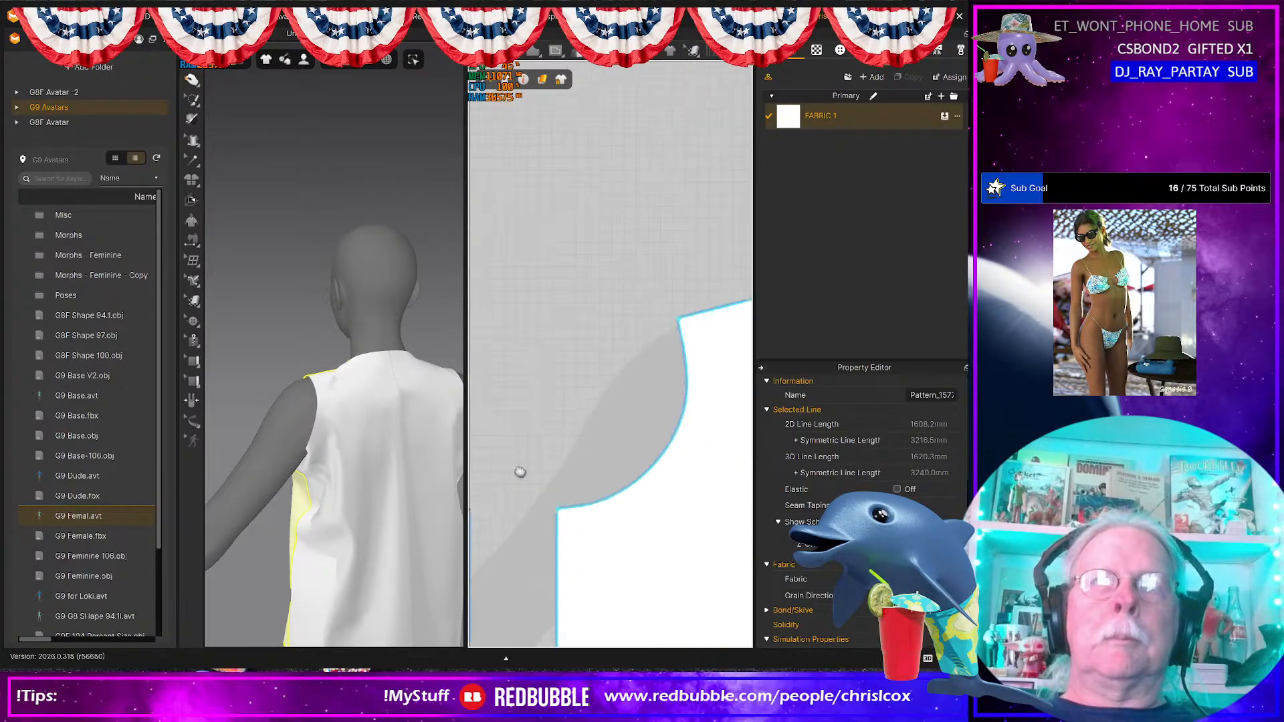
{"action": "right_click_drag", "start_coordinate": [343, 447], "coordinate": [507, 444]}
{"action": "mouse_move", "coordinate": [377, 476]}
{"action": "right_mouse_down"}
{"action": "mouse_move", "coordinate": [398, 475]}
{"action": "mouse_move", "coordinate": [388, 488]}
{"action": "right_mouse_up"}
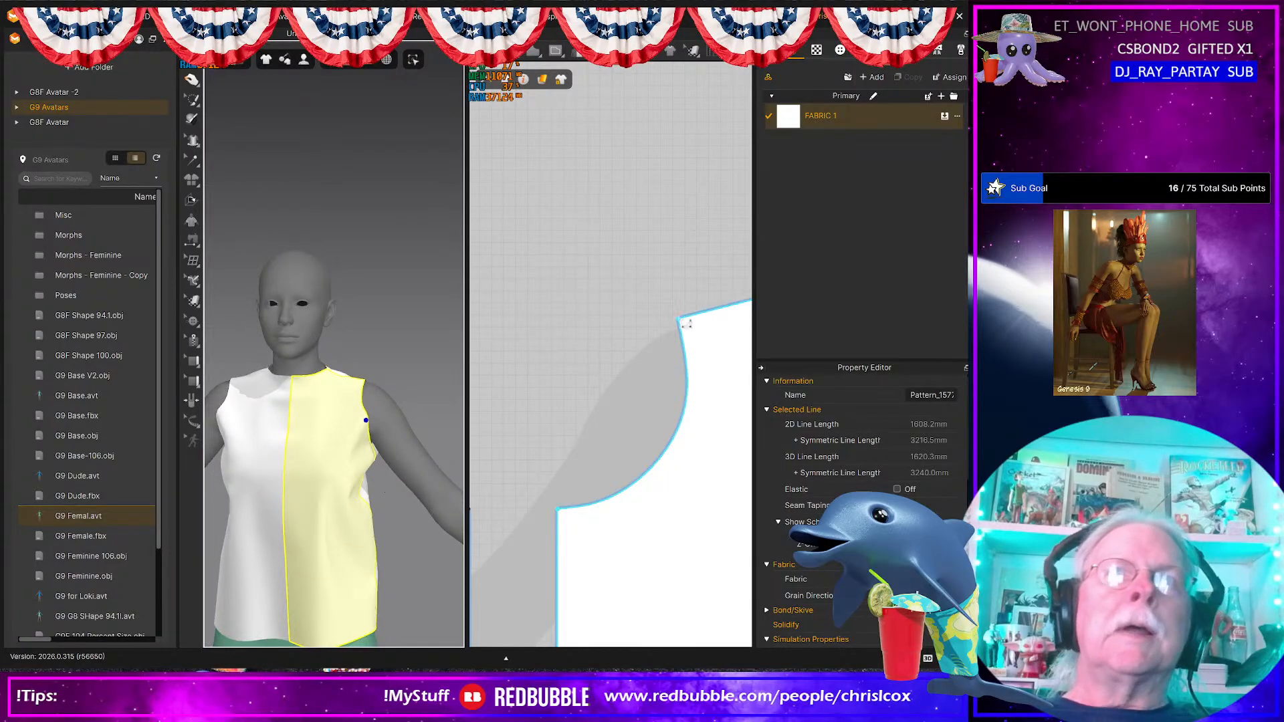
{"action": "left_click_drag", "start_coordinate": [646, 289], "coordinate": [715, 377]}
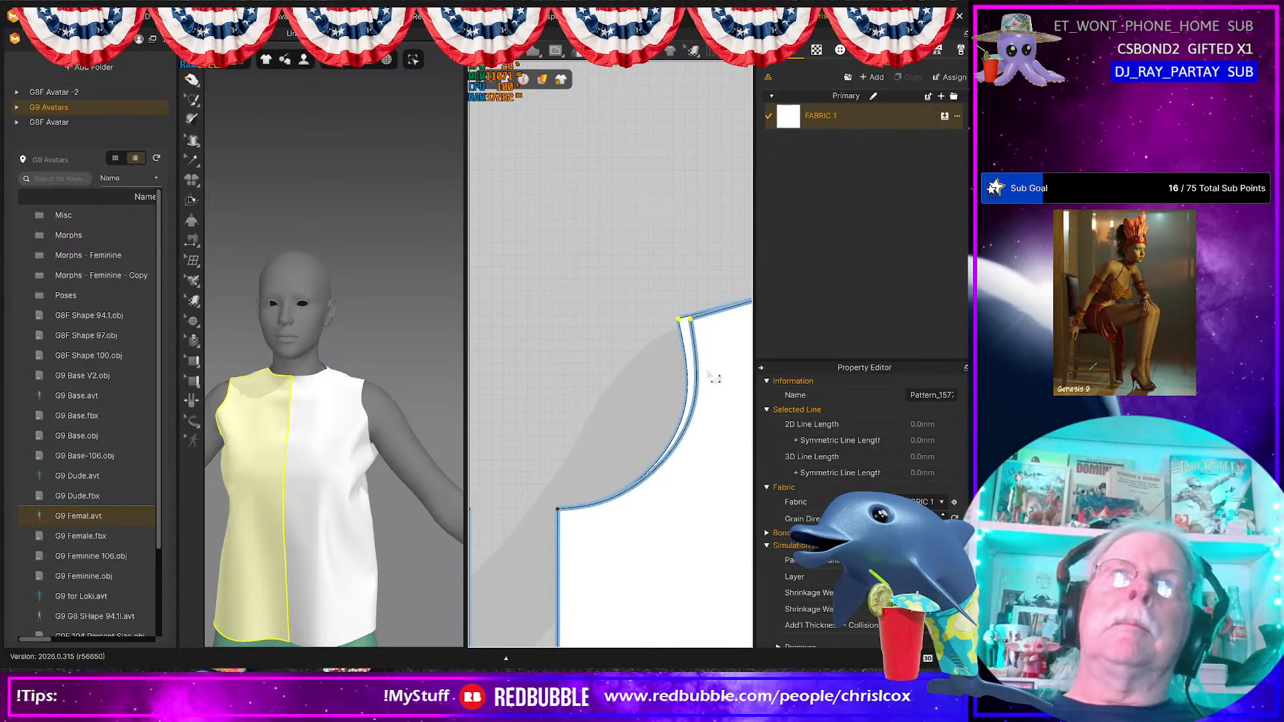
{"action": "scroll", "coordinate": [570, 379], "scroll_direction": "down", "scroll_amount": 5}
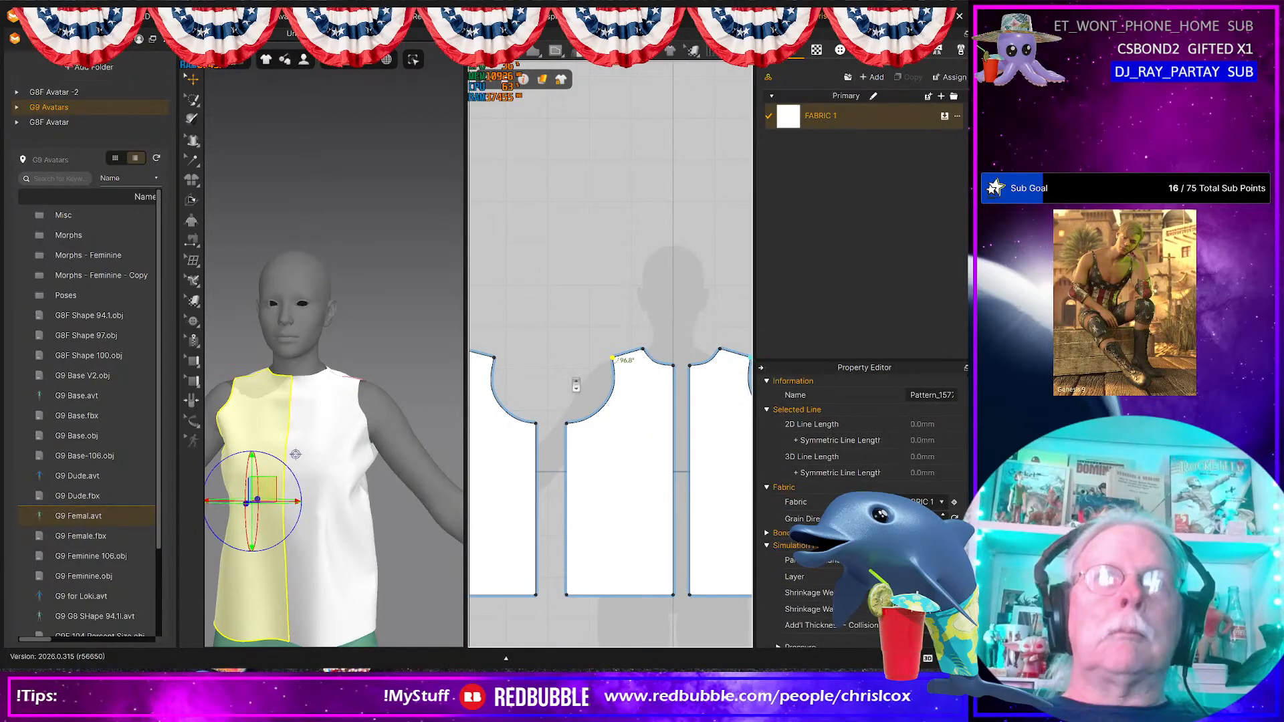
{"action": "middle_click_drag", "start_coordinate": [573, 382], "coordinate": [652, 394]}
{"action": "scroll", "coordinate": [608, 399], "scroll_direction": "down", "scroll_amount": 2}
{"action": "left_click", "coordinate": [609, 399]}
Step: Raise the outer shoulder points of the front and back pieces together slightly, then simulate and tug the front panel to resettle it
{"action": "left_click_drag", "start_coordinate": [581, 369], "coordinate": [694, 395]}
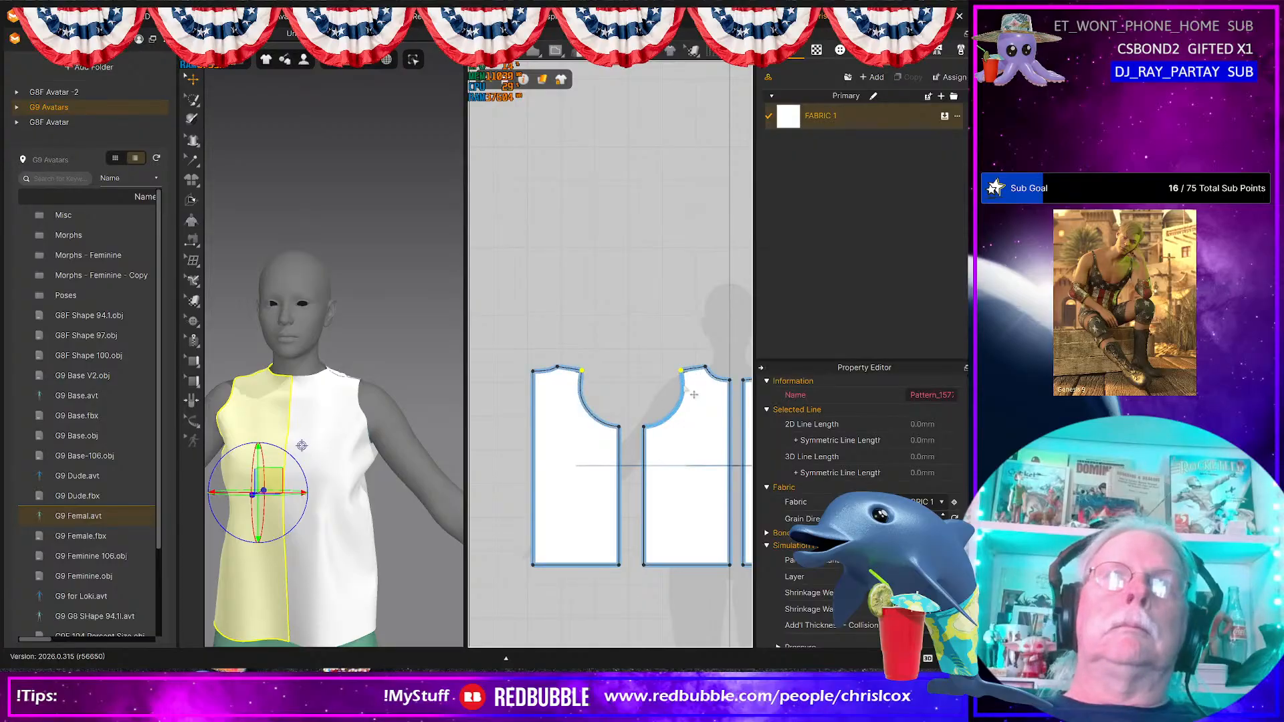
{"action": "key", "text": "space"}
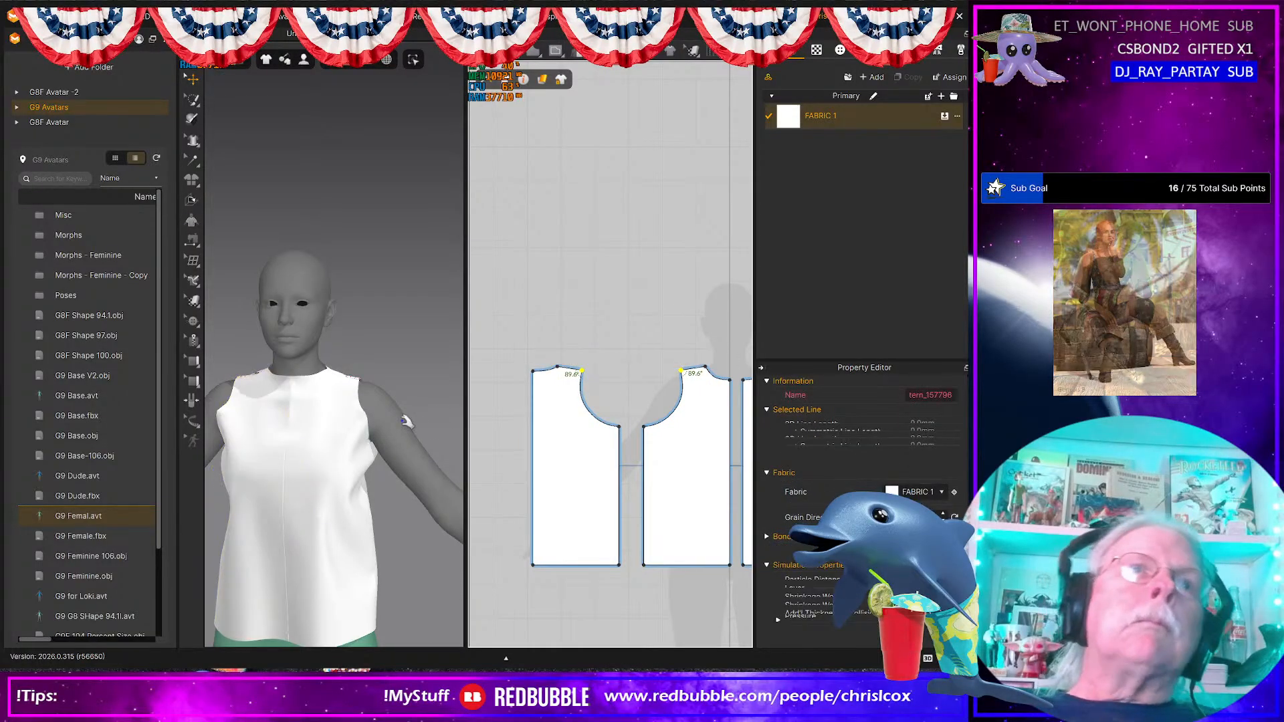
{"action": "left_click", "coordinate": [329, 501]}
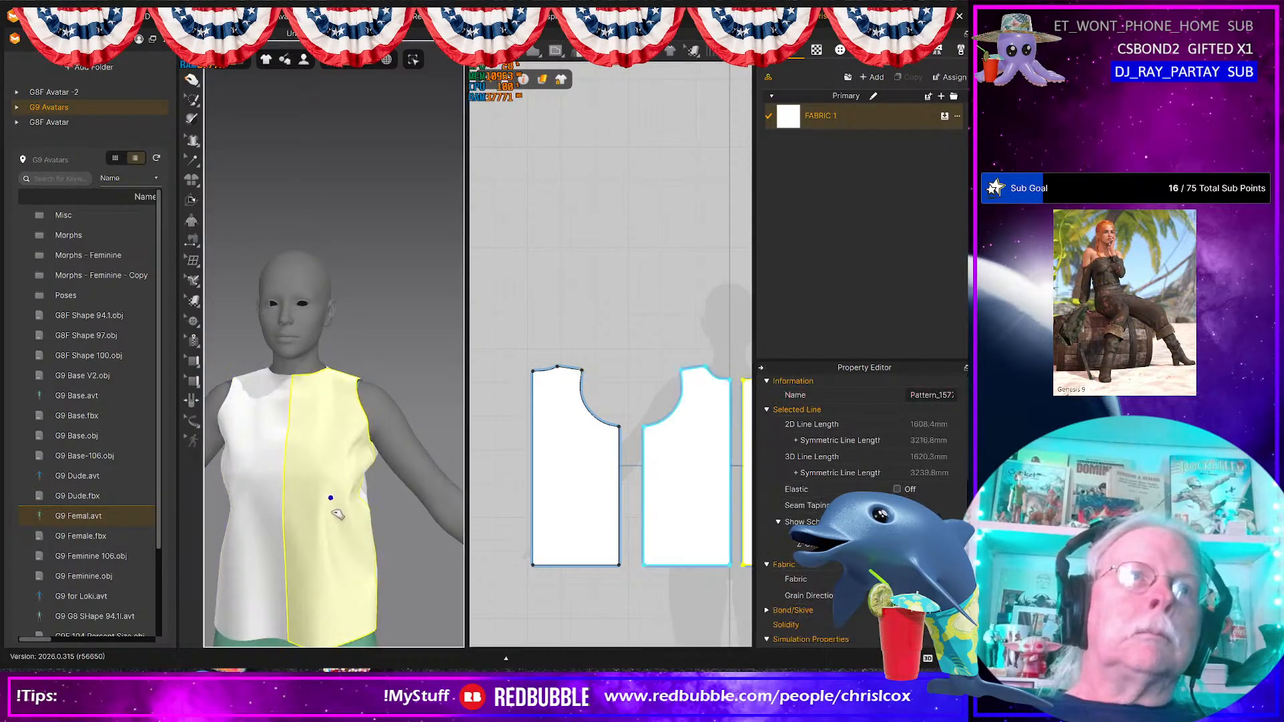
Step: Tug the front of the top on the avatar during simulation to settle its drape
{"action": "left_click_drag", "start_coordinate": [362, 547], "coordinate": [408, 551]}
{"action": "right_click_drag", "start_coordinate": [356, 511], "coordinate": [349, 468]}
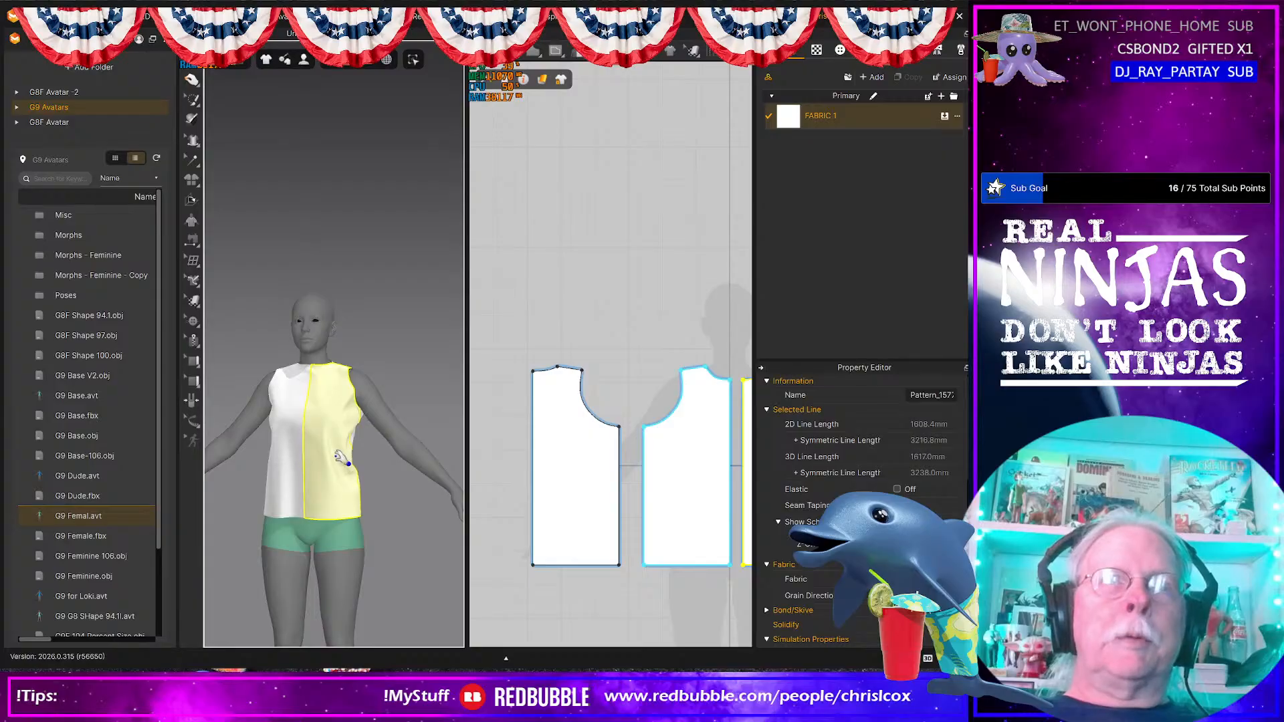
{"action": "left_click_drag", "start_coordinate": [331, 413], "coordinate": [347, 424]}
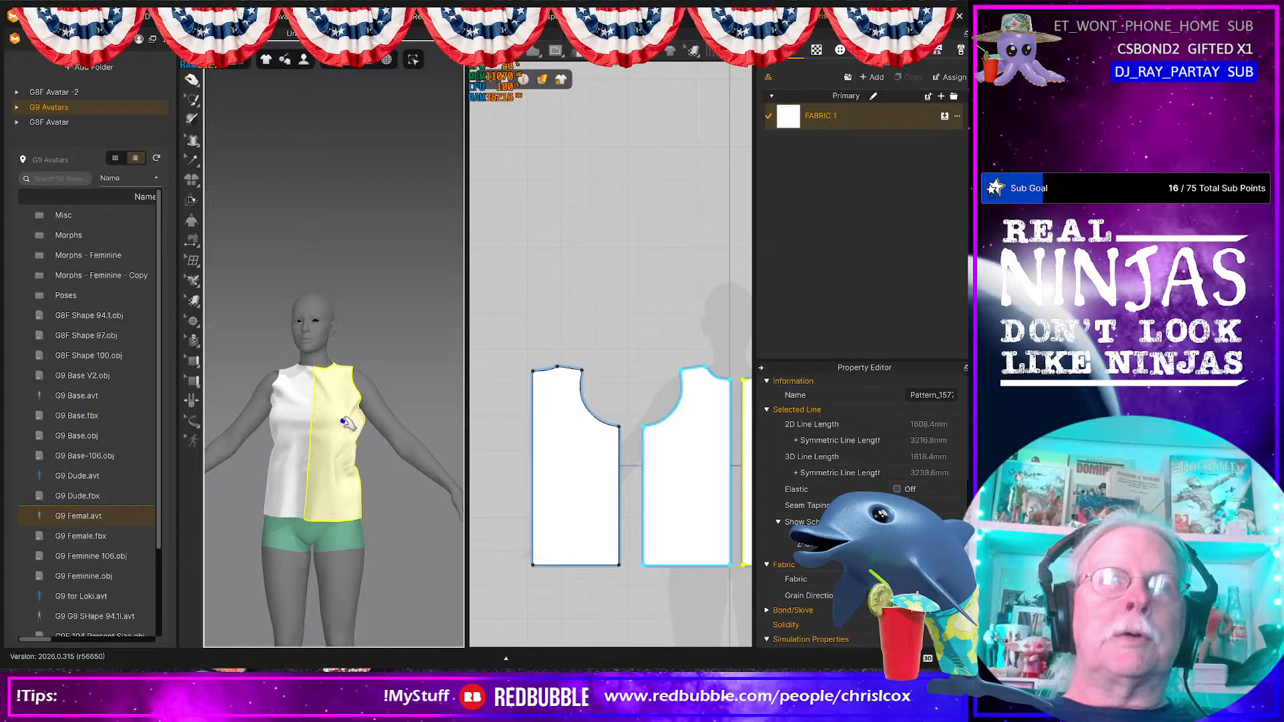
Step: Show the Strain Map on the garment and examine the top's front and side
{"action": "left_click", "coordinate": [339, 65]}
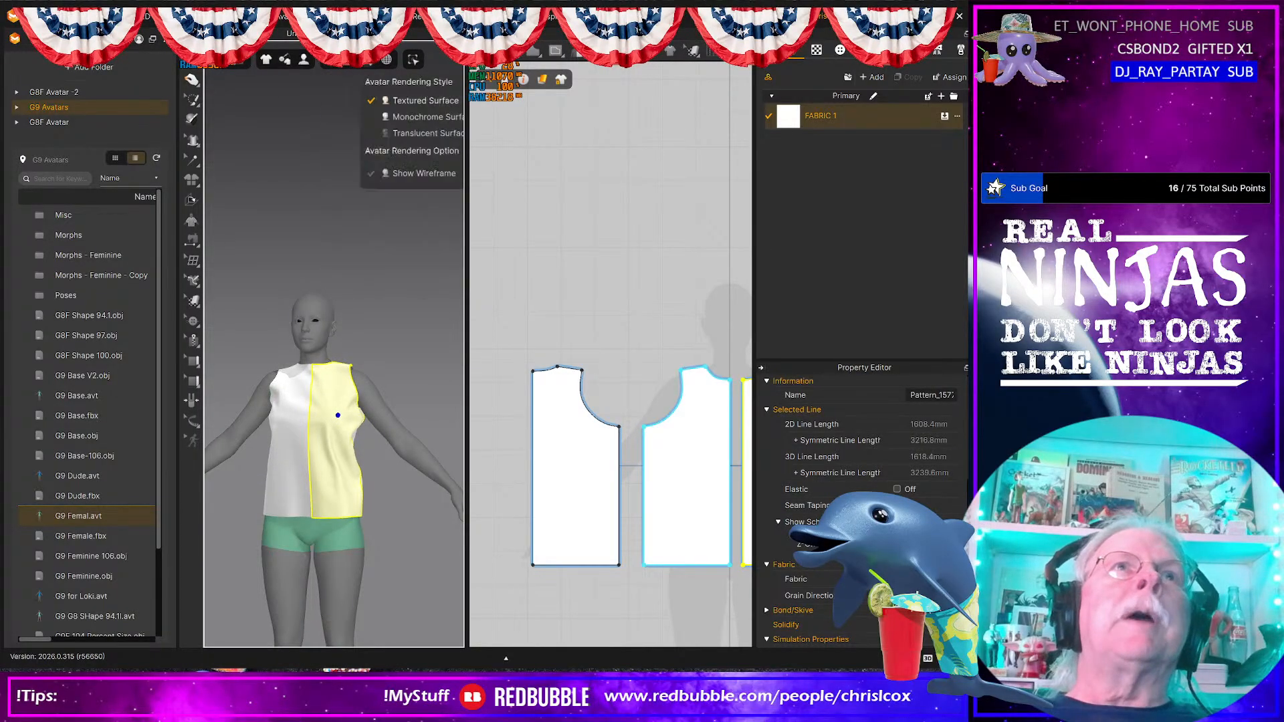
{"action": "mouse_move", "coordinate": [349, 60]}
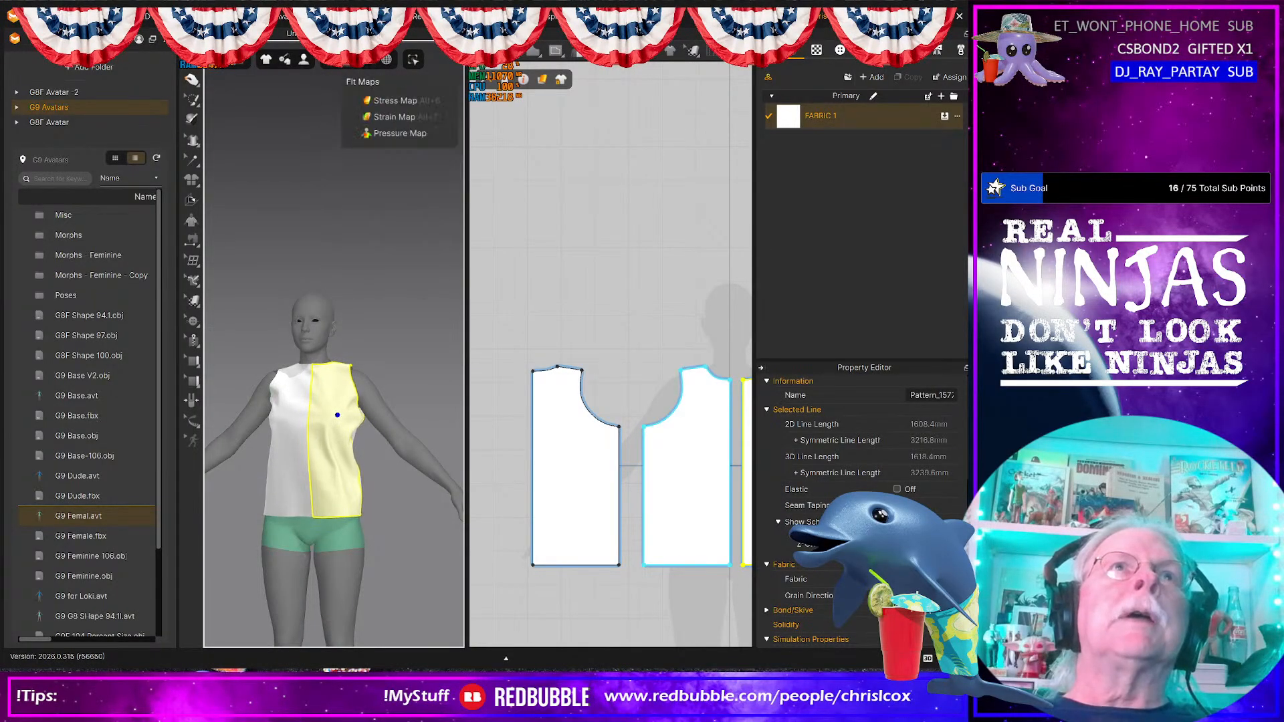
{"action": "left_click", "coordinate": [393, 116]}
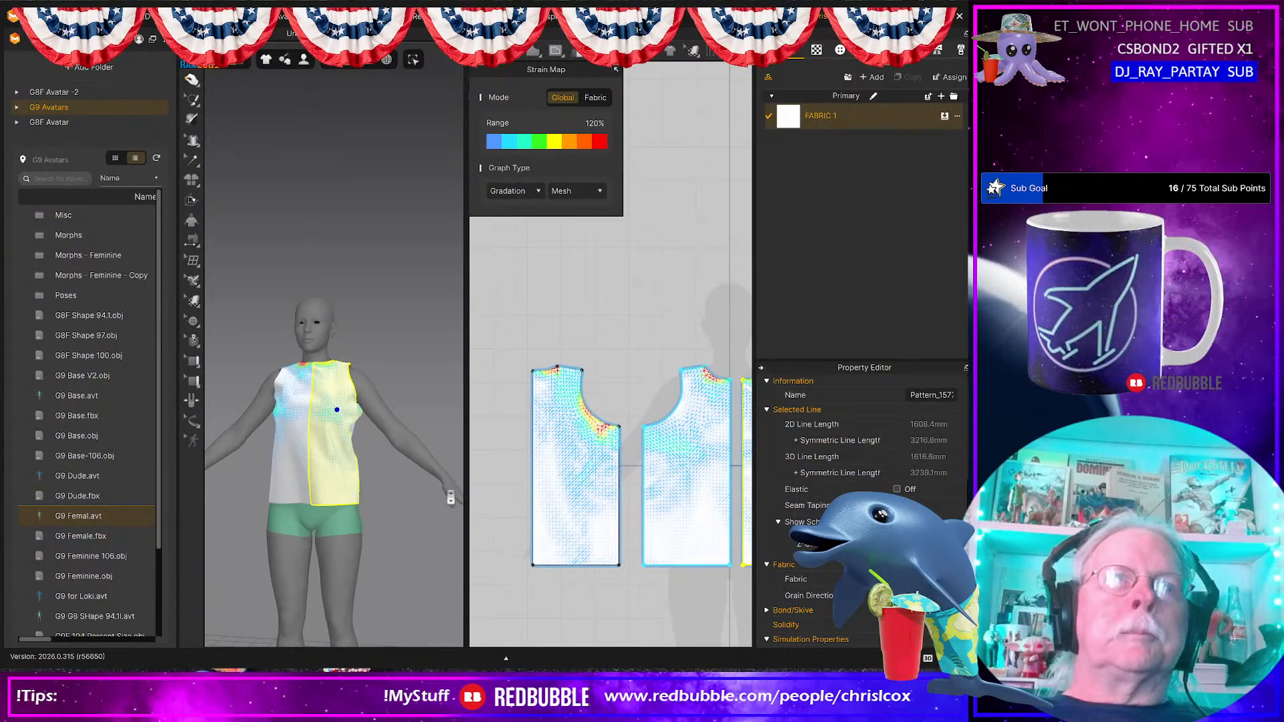
{"action": "scroll", "coordinate": [449, 498], "scroll_direction": "up", "scroll_amount": 3}
{"action": "right_click_drag", "start_coordinate": [400, 505], "coordinate": [466, 510]}
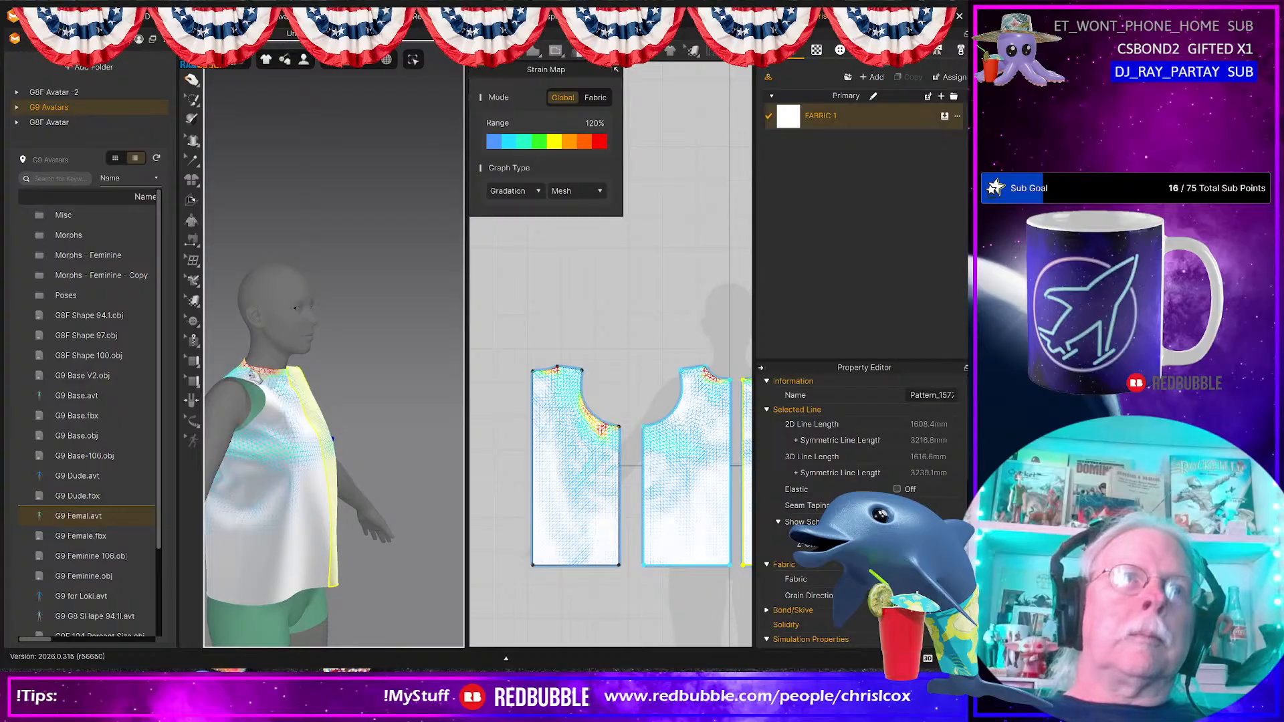
{"action": "scroll", "coordinate": [260, 372], "scroll_direction": "down", "scroll_amount": 4}
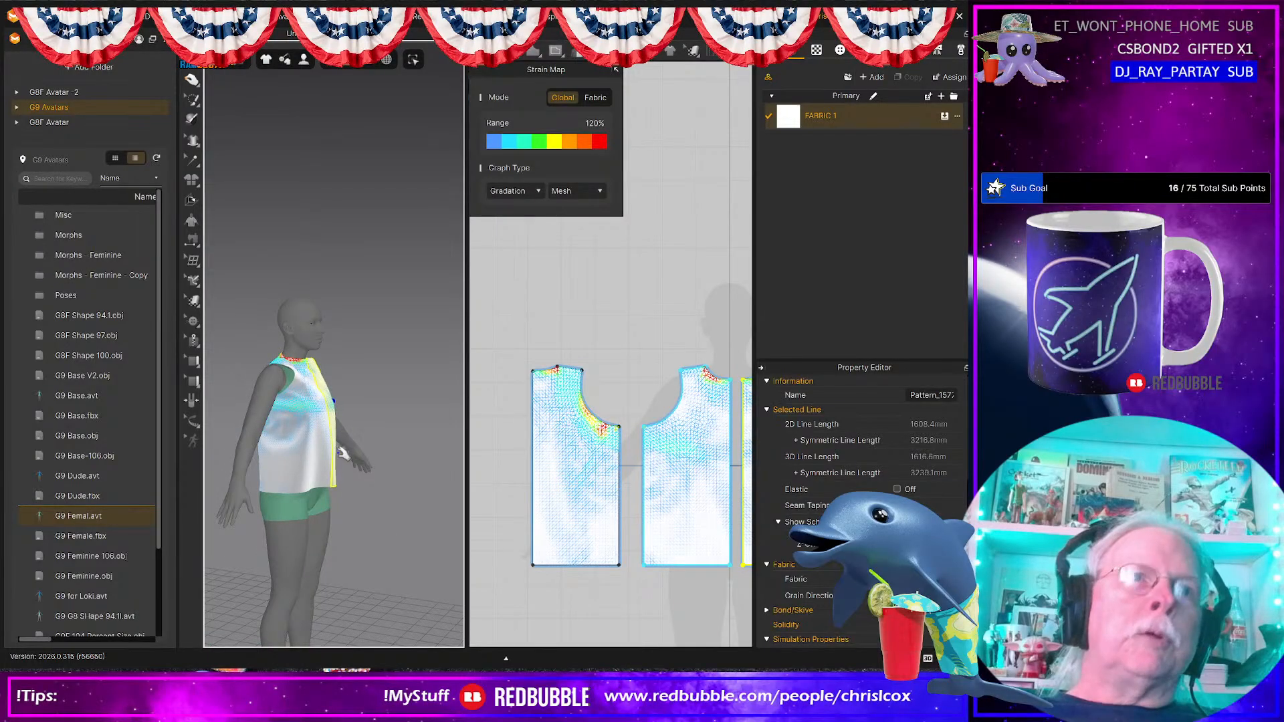
{"action": "right_click_drag", "start_coordinate": [345, 491], "coordinate": [259, 485]}
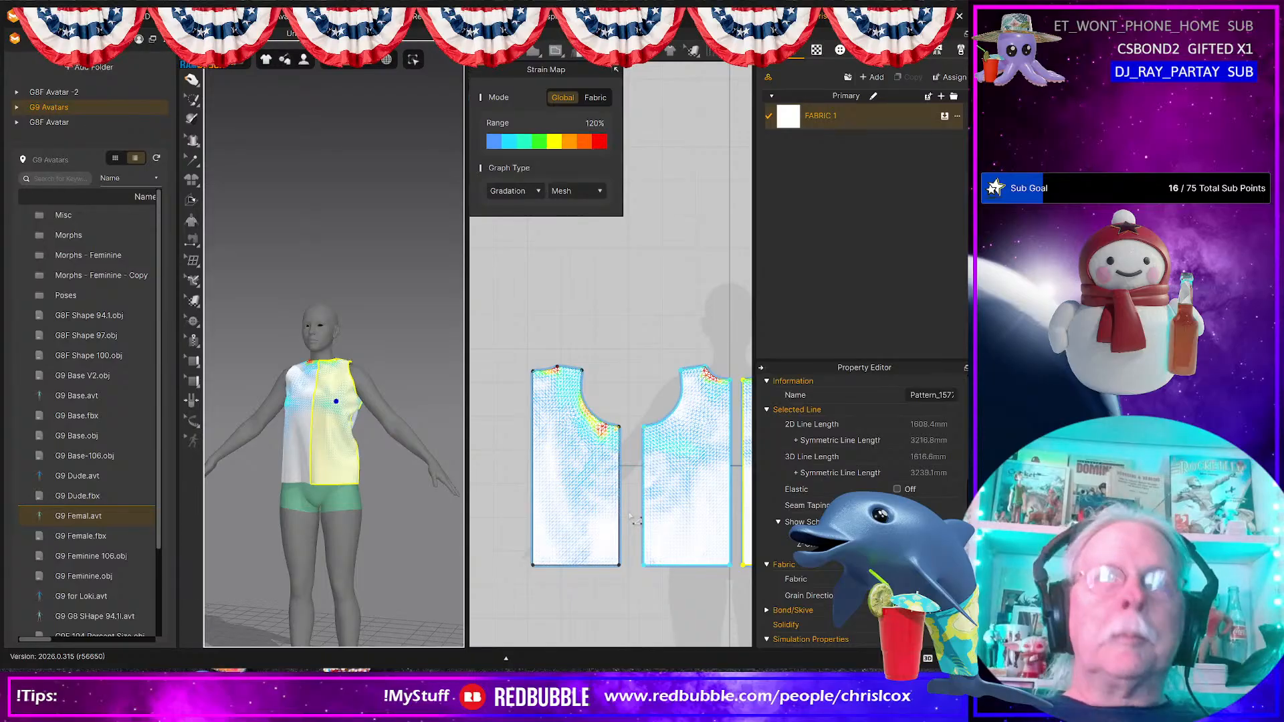
Step: Nudge the side edges of the back and front panels slightly inward and re-simulate the drape
{"action": "left_click", "coordinate": [620, 512]}
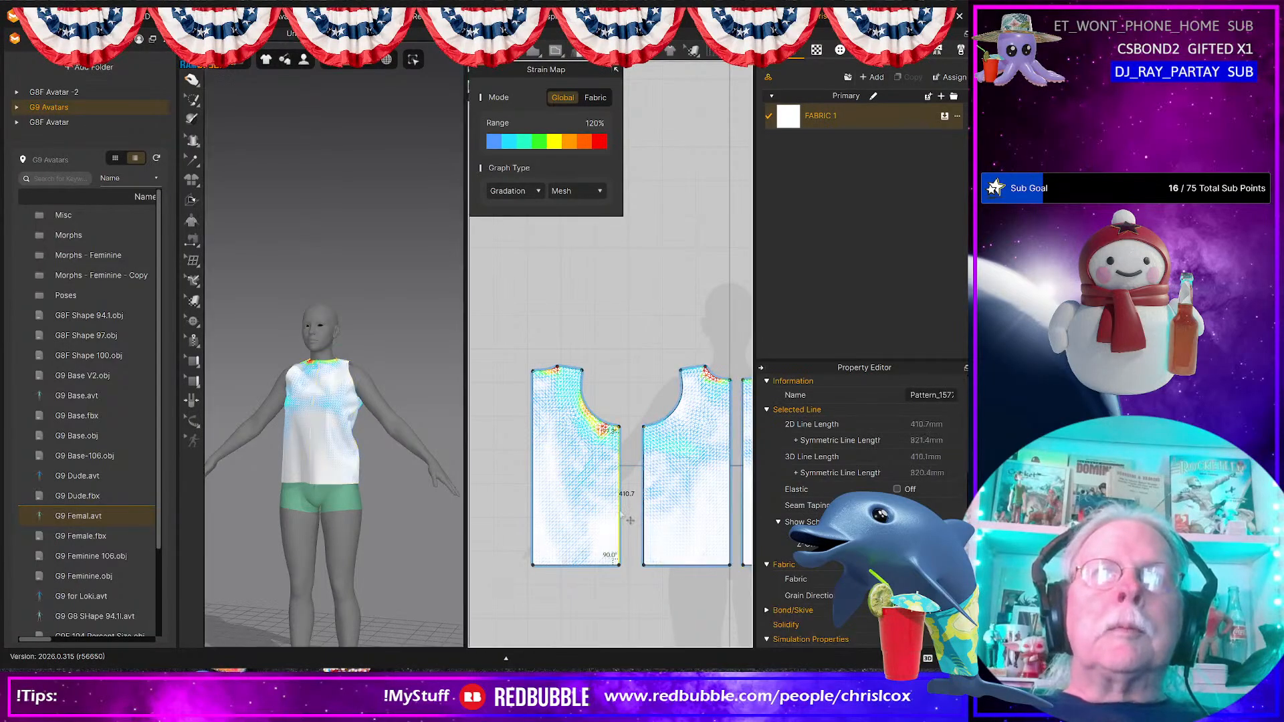
{"action": "left_click", "coordinate": [620, 571]}
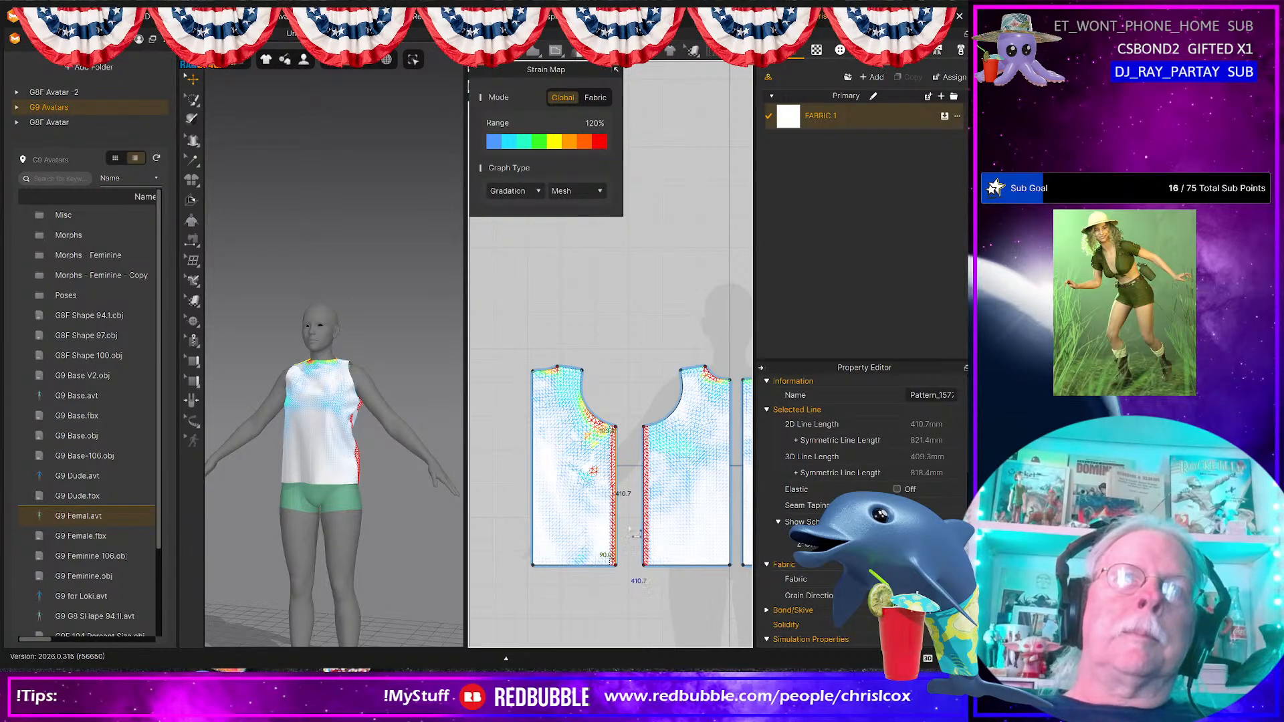
{"action": "left_click", "coordinate": [636, 527]}
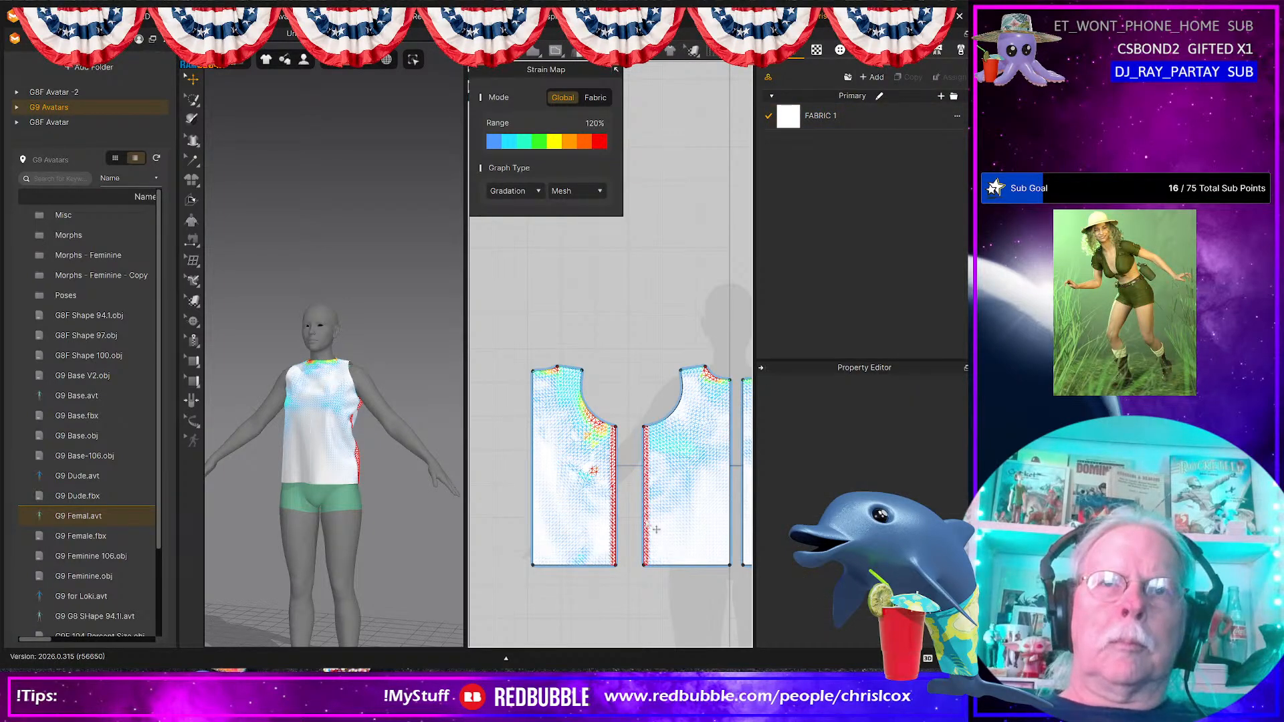
{"action": "left_click", "coordinate": [655, 529]}
{"action": "key", "text": "Right"}
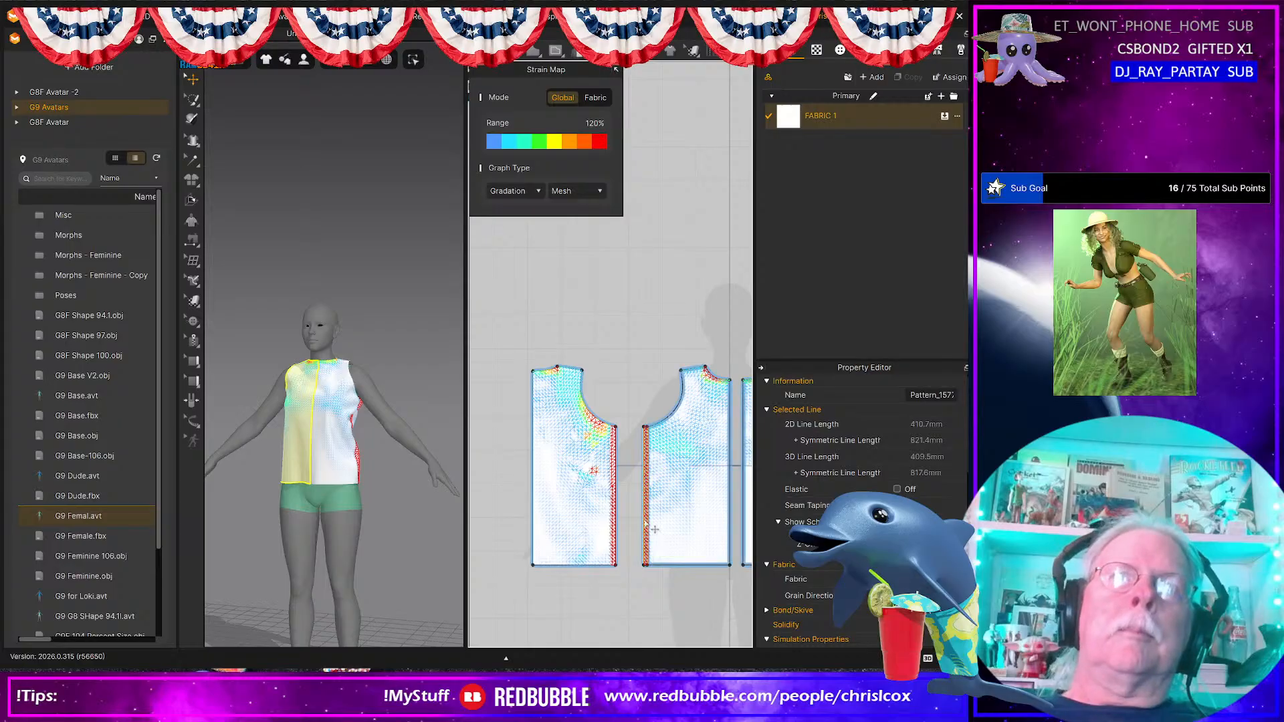
{"action": "key", "text": "space"}
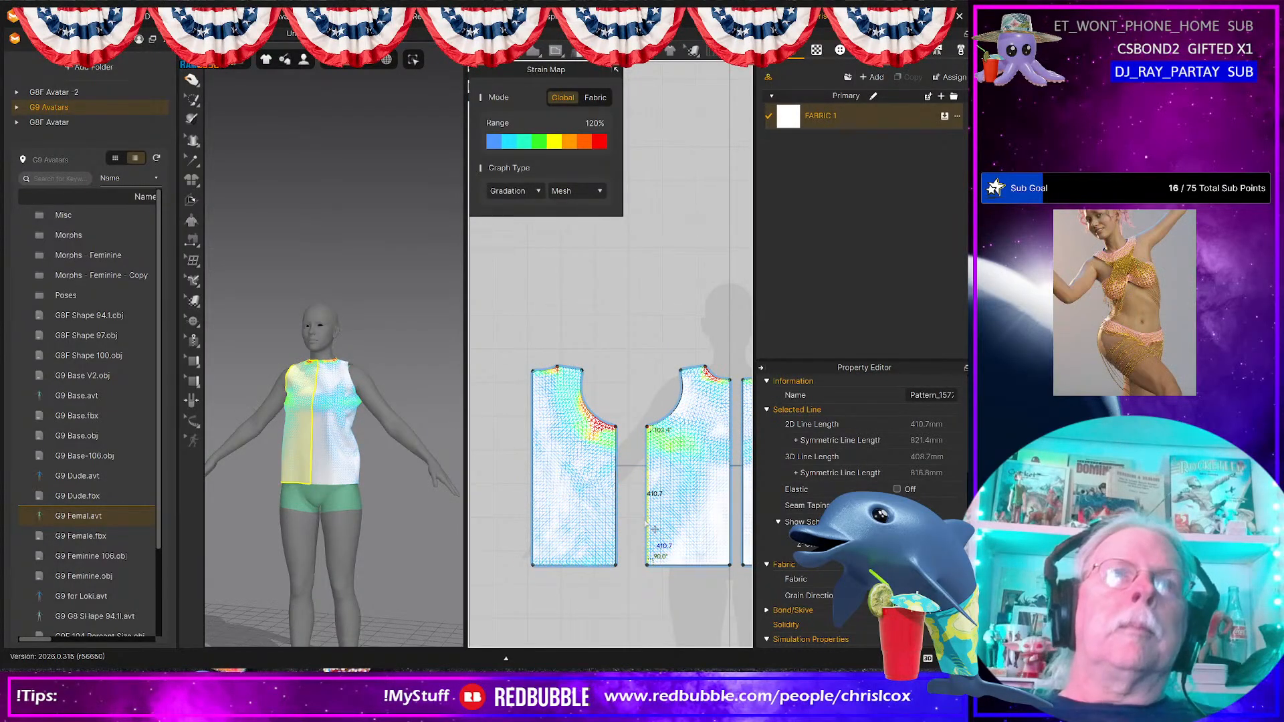
Step: Lower the underarm corner points of the back and front panels slightly to deepen the armholes
{"action": "right_click_drag", "start_coordinate": [350, 484], "coordinate": [404, 470]}
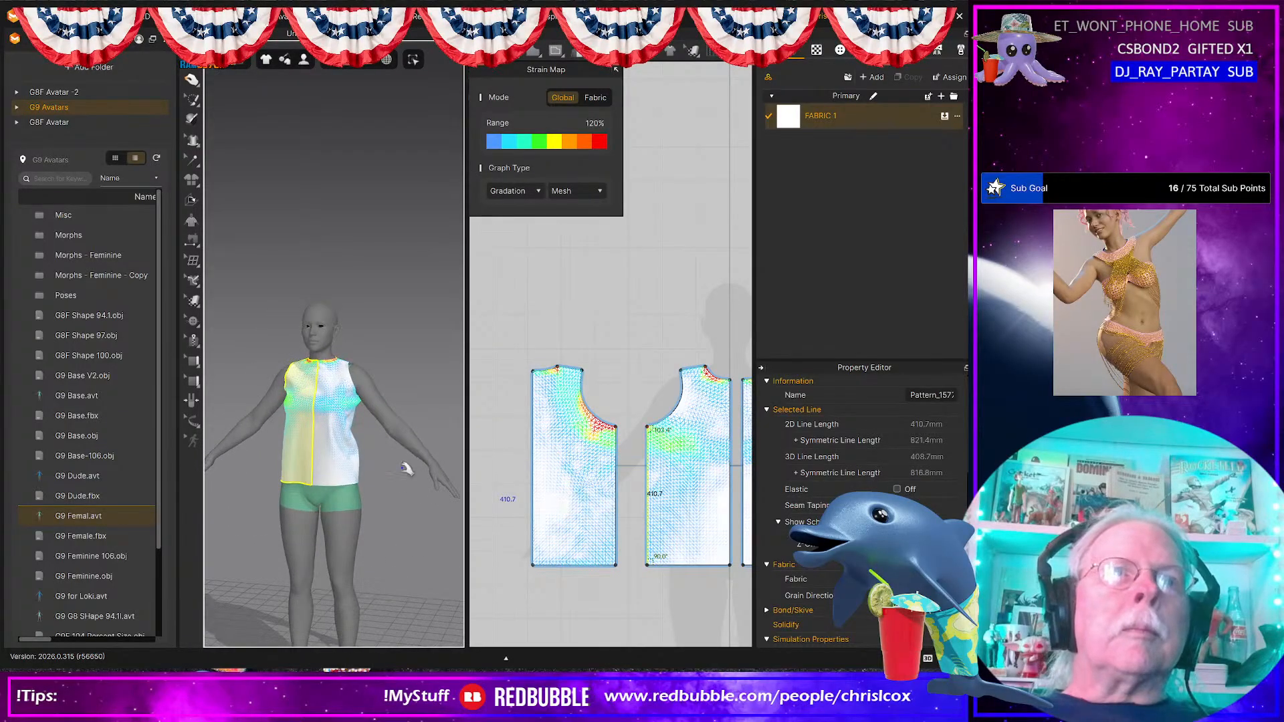
{"action": "scroll", "coordinate": [406, 475], "scroll_direction": "up", "scroll_amount": 2}
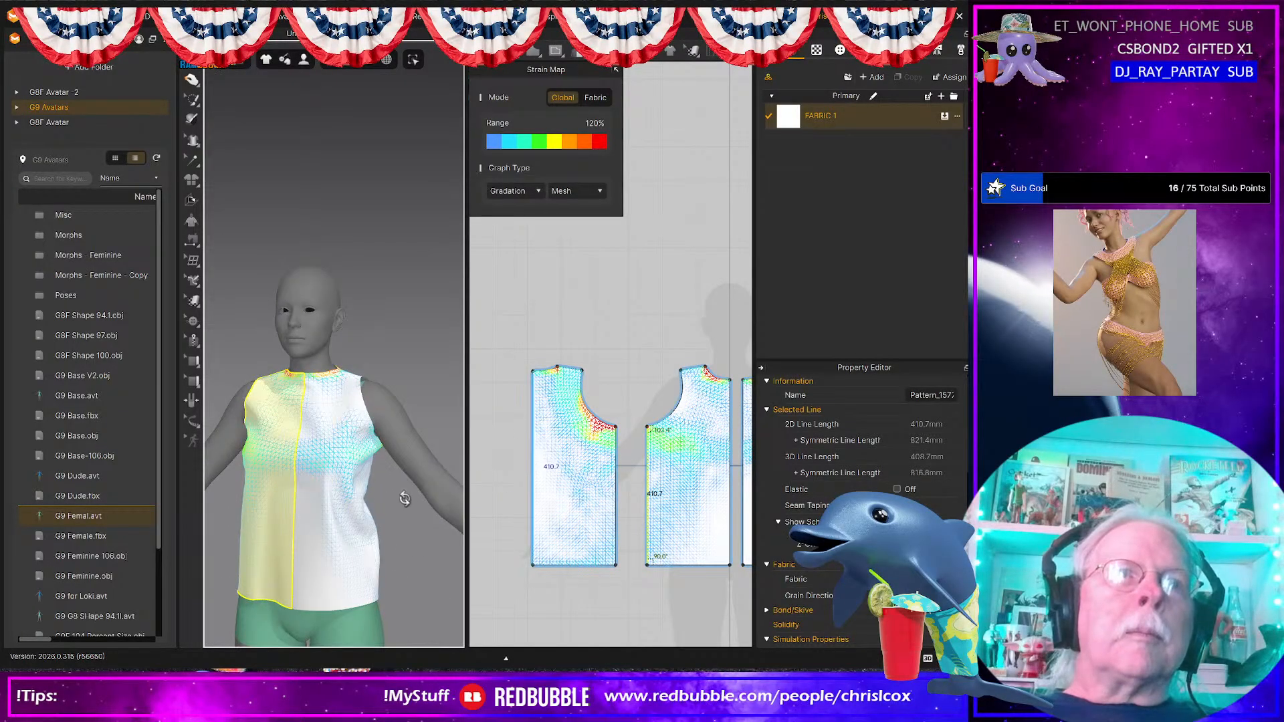
{"action": "right_click_drag", "start_coordinate": [400, 498], "coordinate": [430, 492]}
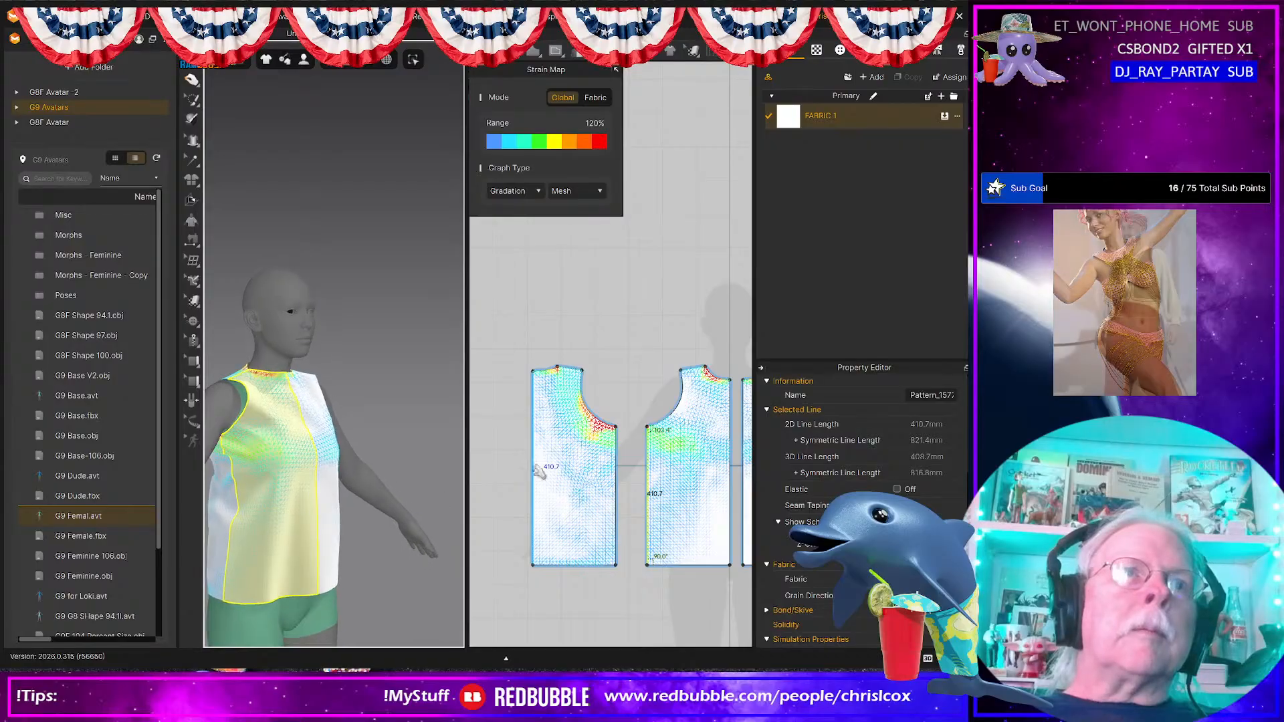
{"action": "scroll", "coordinate": [621, 413], "scroll_direction": "up", "scroll_amount": 3}
{"action": "right_click_drag", "start_coordinate": [600, 403], "coordinate": [638, 434]}
{"action": "right_click_drag", "start_coordinate": [346, 449], "coordinate": [278, 454]}
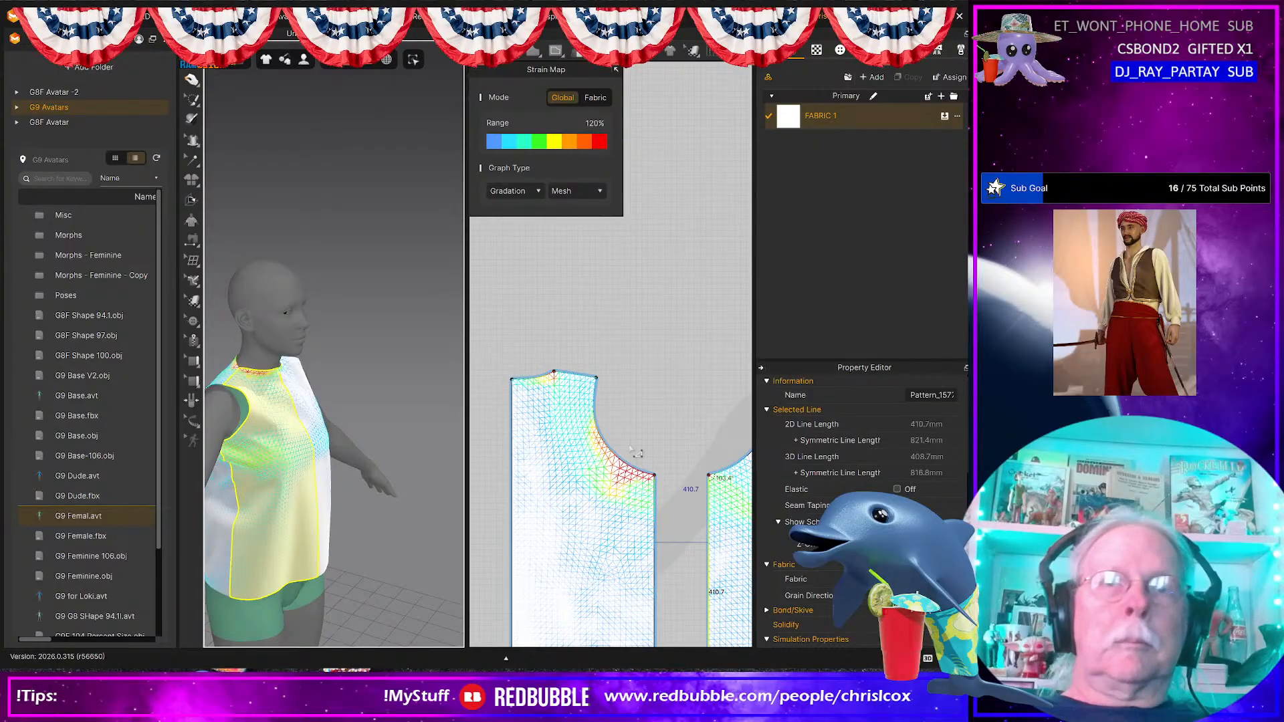
{"action": "left_click_drag", "start_coordinate": [629, 446], "coordinate": [656, 475]}
{"action": "left_click_drag", "start_coordinate": [728, 507], "coordinate": [729, 507]}
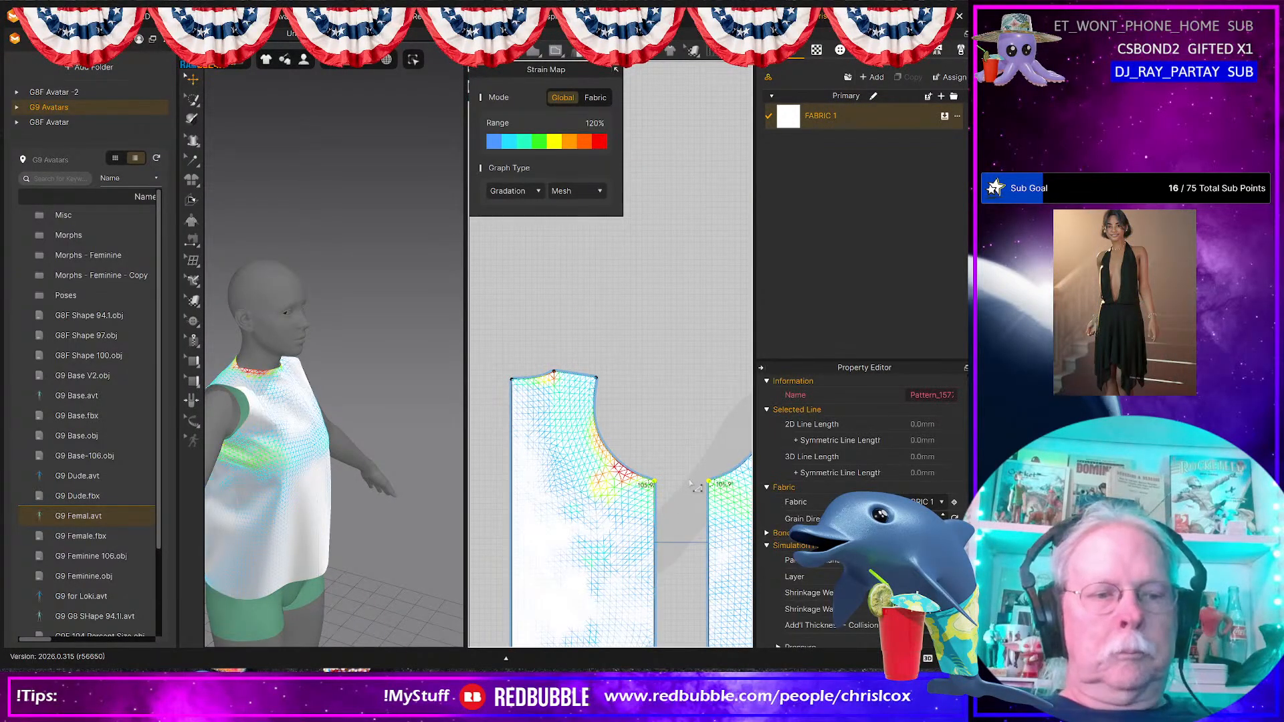
Step: Try moving the curve point midway along the front panel's armhole outward and re-simulate the top
{"action": "right_click_drag", "start_coordinate": [701, 453], "coordinate": [521, 444]}
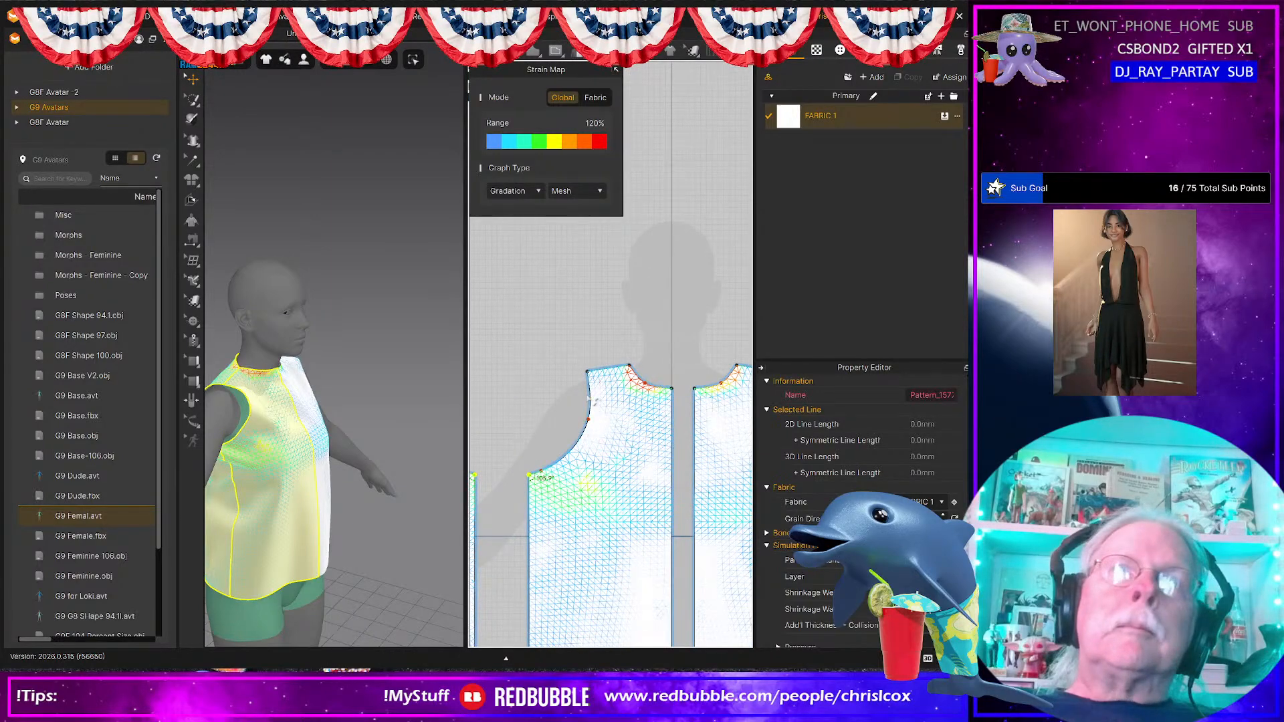
{"action": "left_click_drag", "start_coordinate": [589, 419], "coordinate": [591, 422]}
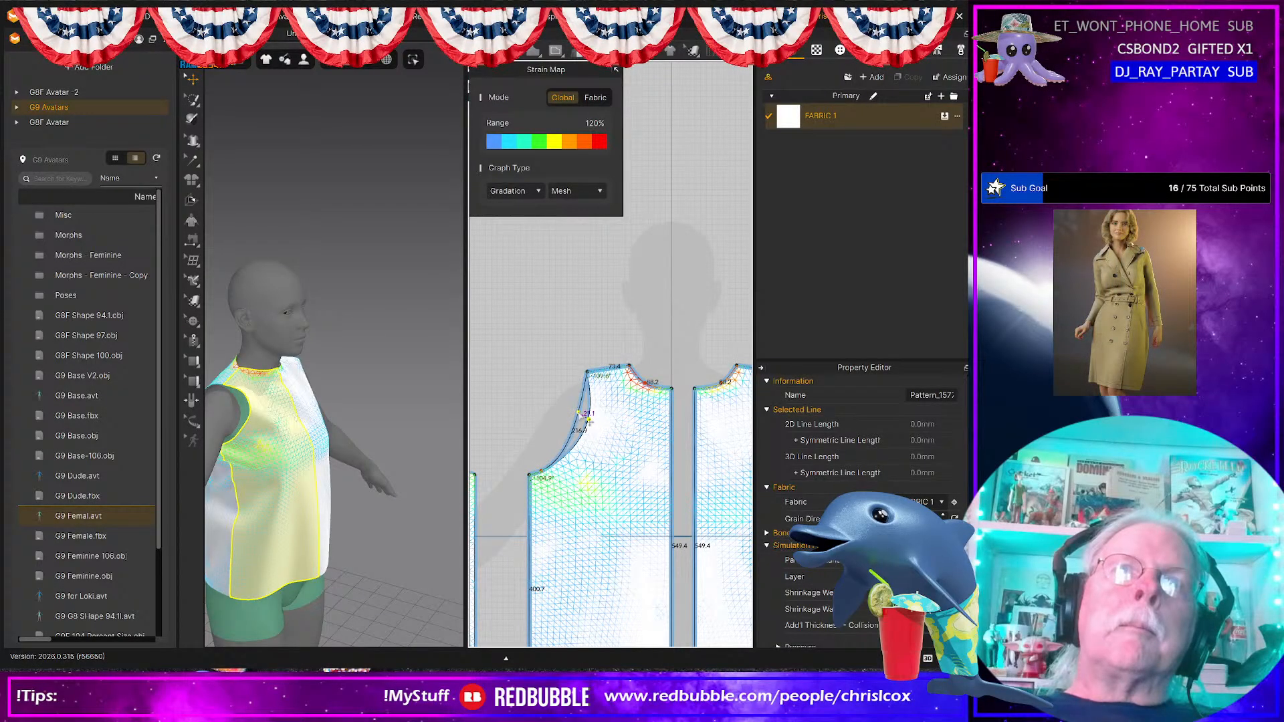
{"action": "left_click_drag", "start_coordinate": [578, 414], "coordinate": [578, 413]}
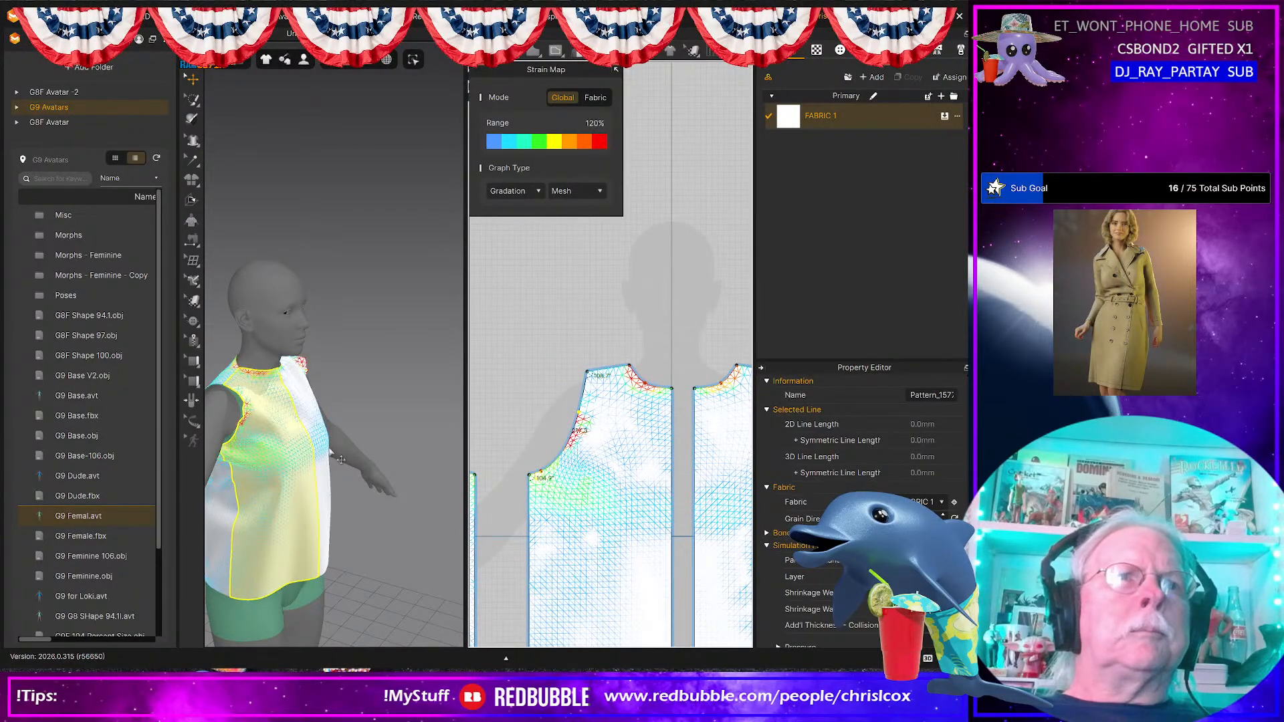
{"action": "key", "text": "space"}
{"action": "right_click_drag", "start_coordinate": [308, 445], "coordinate": [347, 445]}
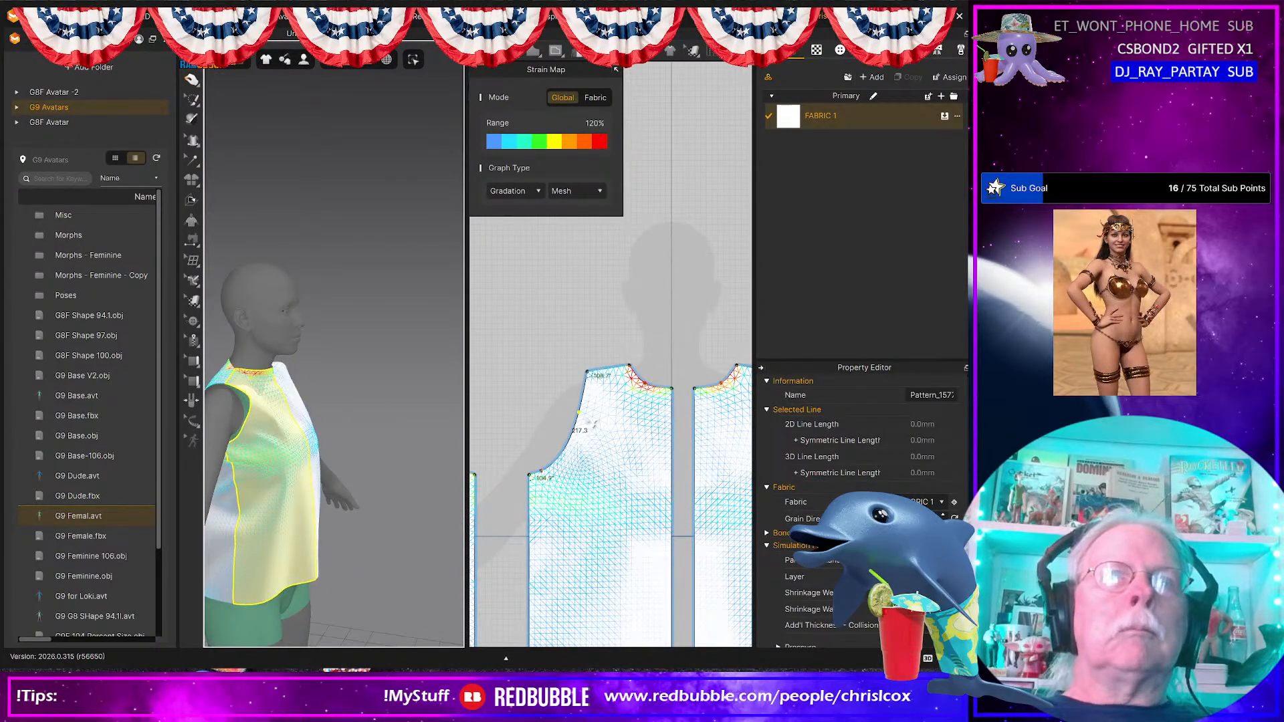
Step: Reshape the front armhole by moving its curve point inward and up toward the shoulder, then tug the fabric below it
{"action": "left_click_drag", "start_coordinate": [580, 413], "coordinate": [601, 398]}
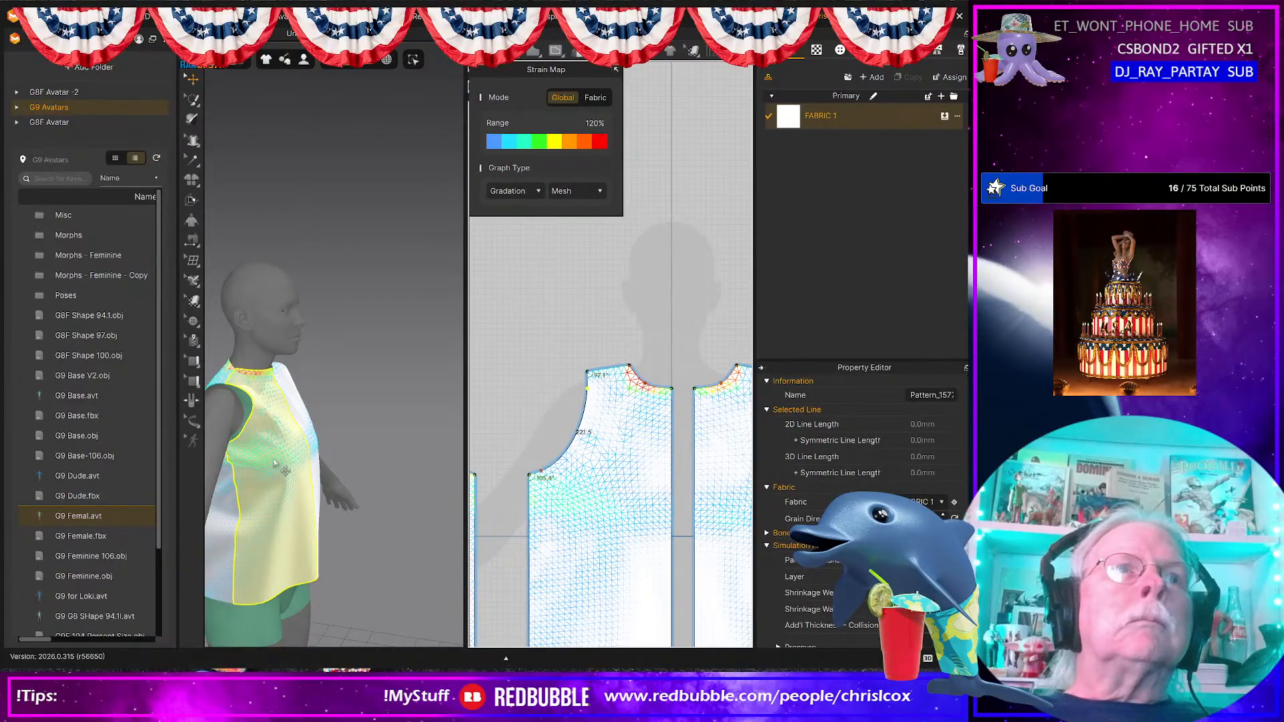
{"action": "left_click", "coordinate": [256, 472]}
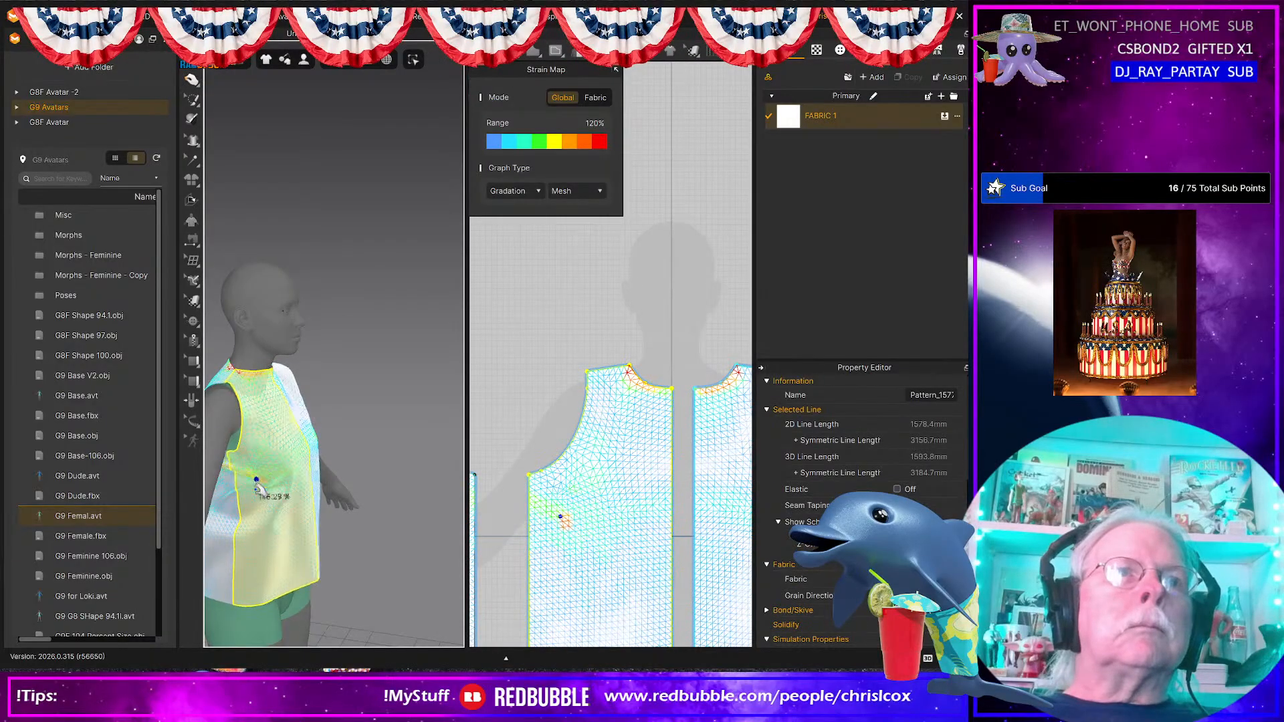
{"action": "right_click_drag", "start_coordinate": [316, 496], "coordinate": [245, 487]}
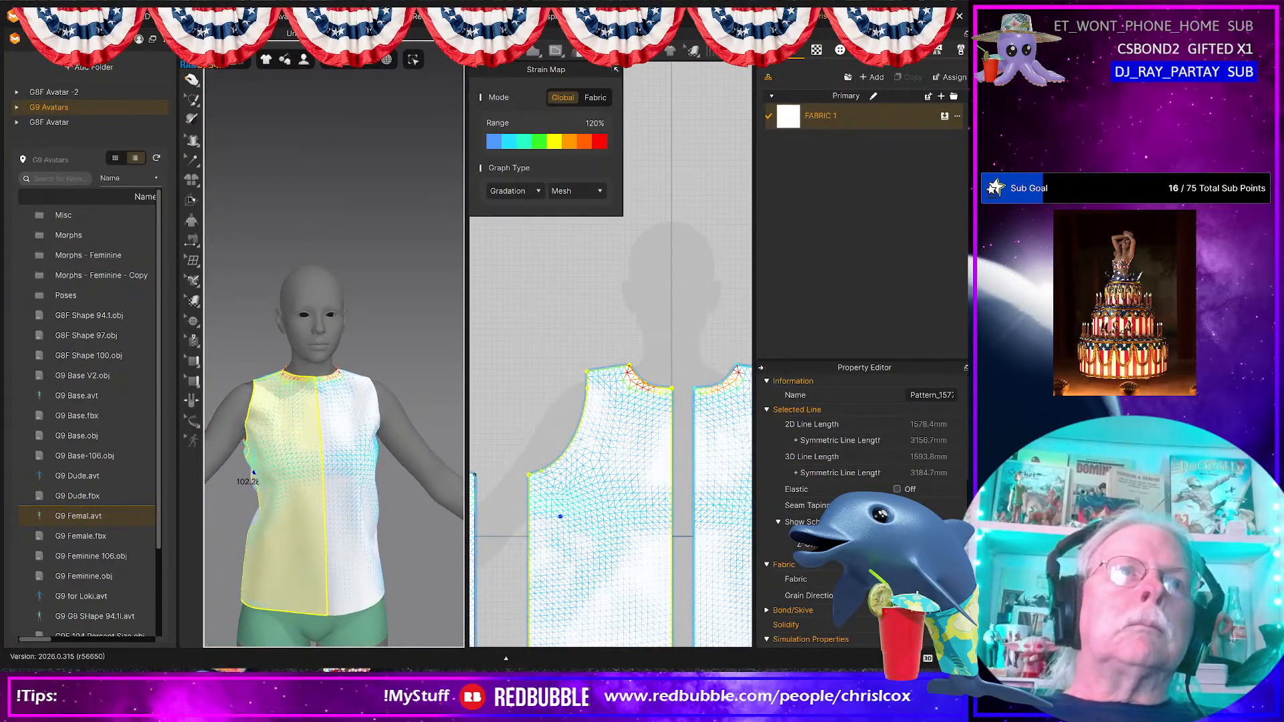
Step: Lower the outer shoulder points on the front and back panels to slope the shoulder lines, and re-simulate the drape
{"action": "left_click_drag", "start_coordinate": [563, 351], "coordinate": [598, 396]}
{"action": "middle_click_drag", "start_coordinate": [625, 406], "coordinate": [495, 405]}
{"action": "key", "text": "space"}
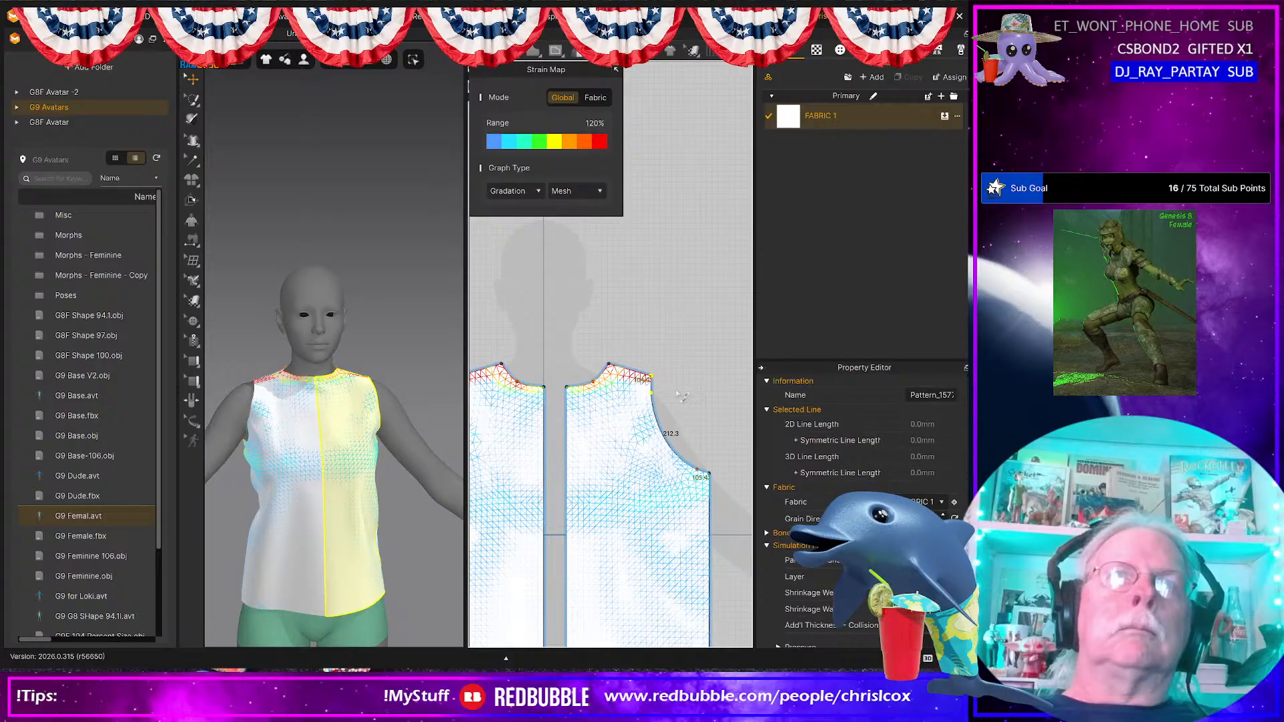
{"action": "mouse_move", "coordinate": [557, 399]}
{"action": "middle_mouse_down"}
{"action": "mouse_move", "coordinate": [699, 391]}
{"action": "mouse_move", "coordinate": [698, 409]}
{"action": "mouse_move", "coordinate": [632, 407]}
{"action": "middle_mouse_up"}
{"action": "left_click", "coordinate": [647, 371]}
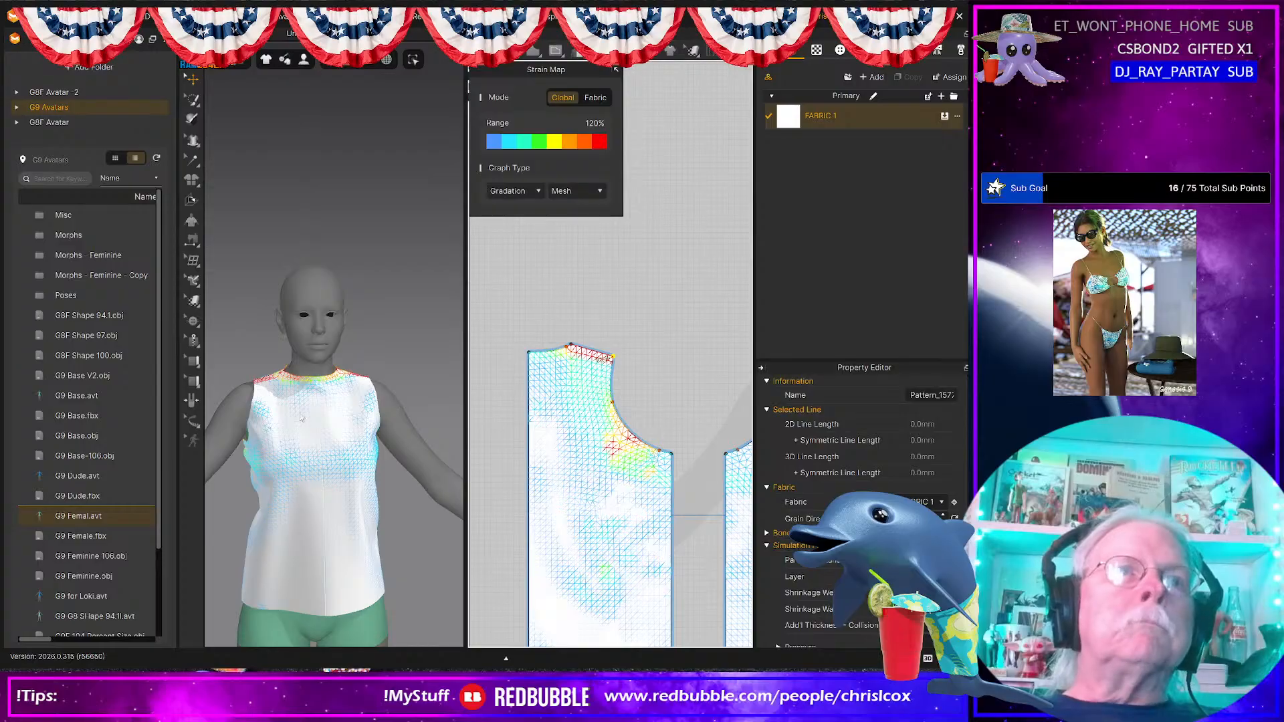
{"action": "left_click", "coordinate": [271, 431]}
{"action": "right_click_drag", "start_coordinate": [318, 467], "coordinate": [395, 459]}
Step: Move the front and back underarm points inward to taper the sides, re-simulate, and check the strain around the armhole
{"action": "right_click_drag", "start_coordinate": [650, 493], "coordinate": [644, 486]}
{"action": "left_click", "coordinate": [659, 485]}
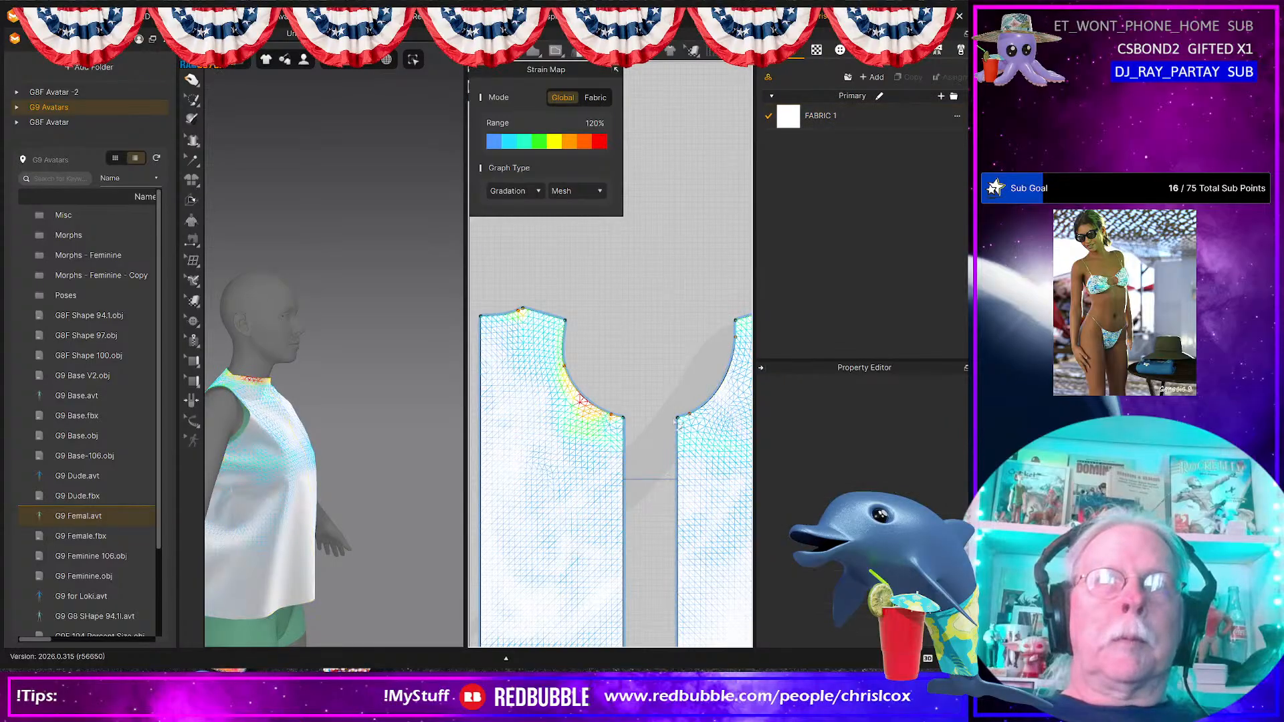
{"action": "left_click", "coordinate": [637, 472]}
{"action": "left_click", "coordinate": [637, 471]}
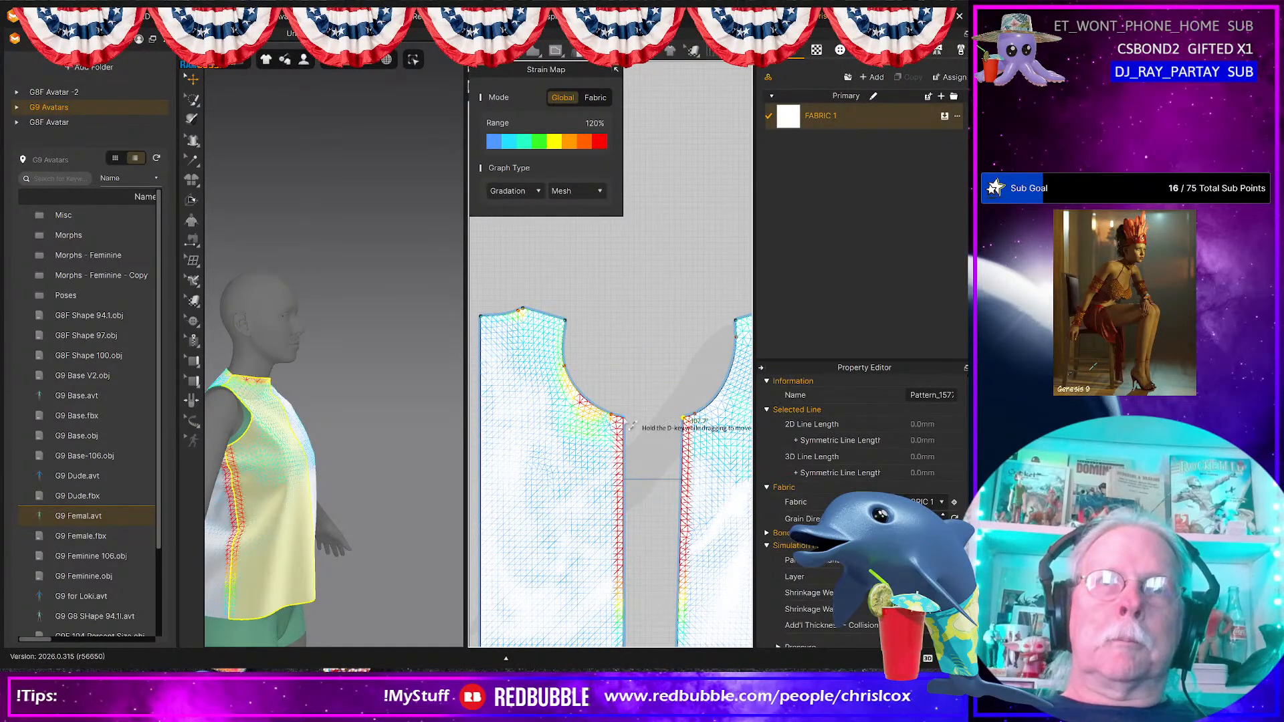
{"action": "key", "text": "space"}
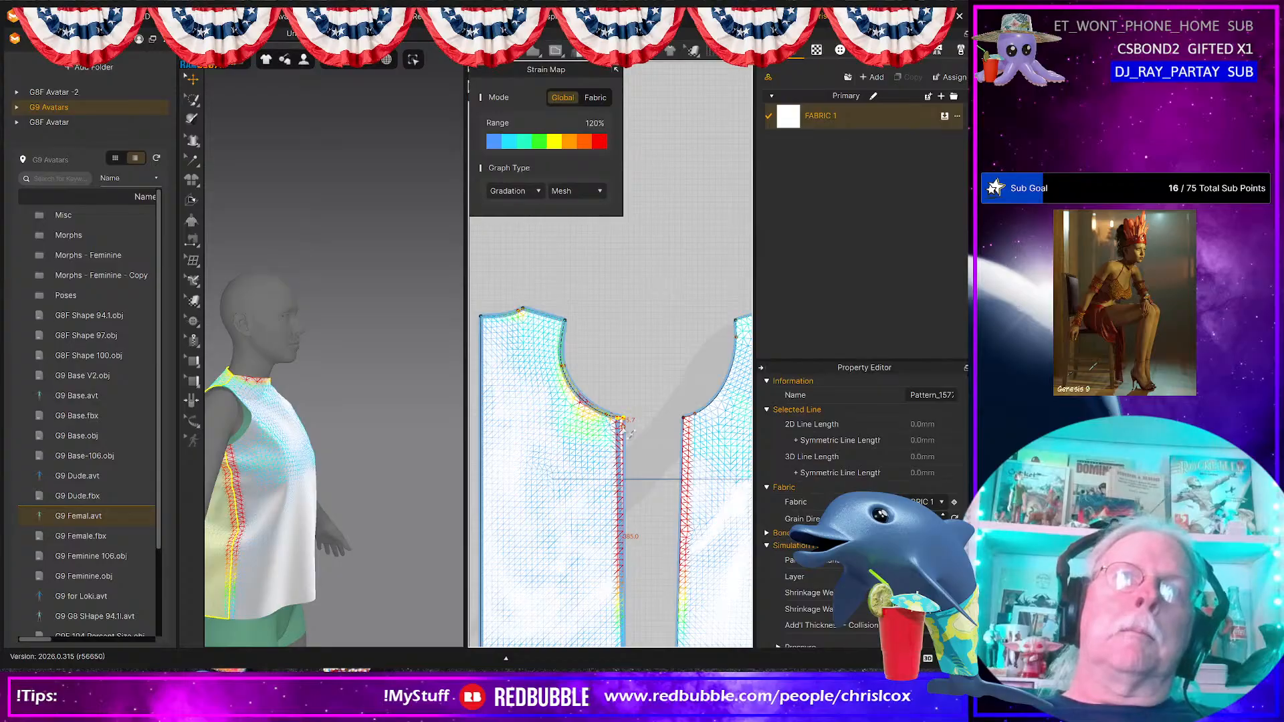
{"action": "right_click_drag", "start_coordinate": [319, 492], "coordinate": [367, 448]}
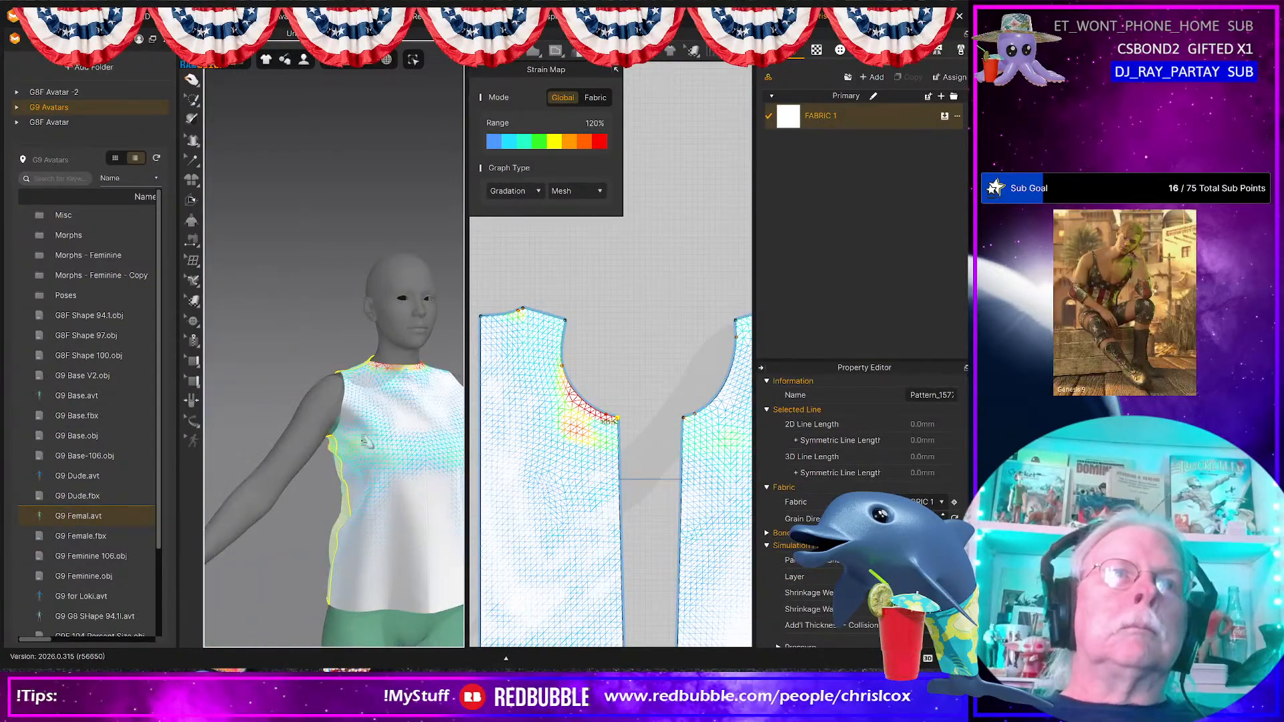
{"action": "left_click", "coordinate": [350, 407]}
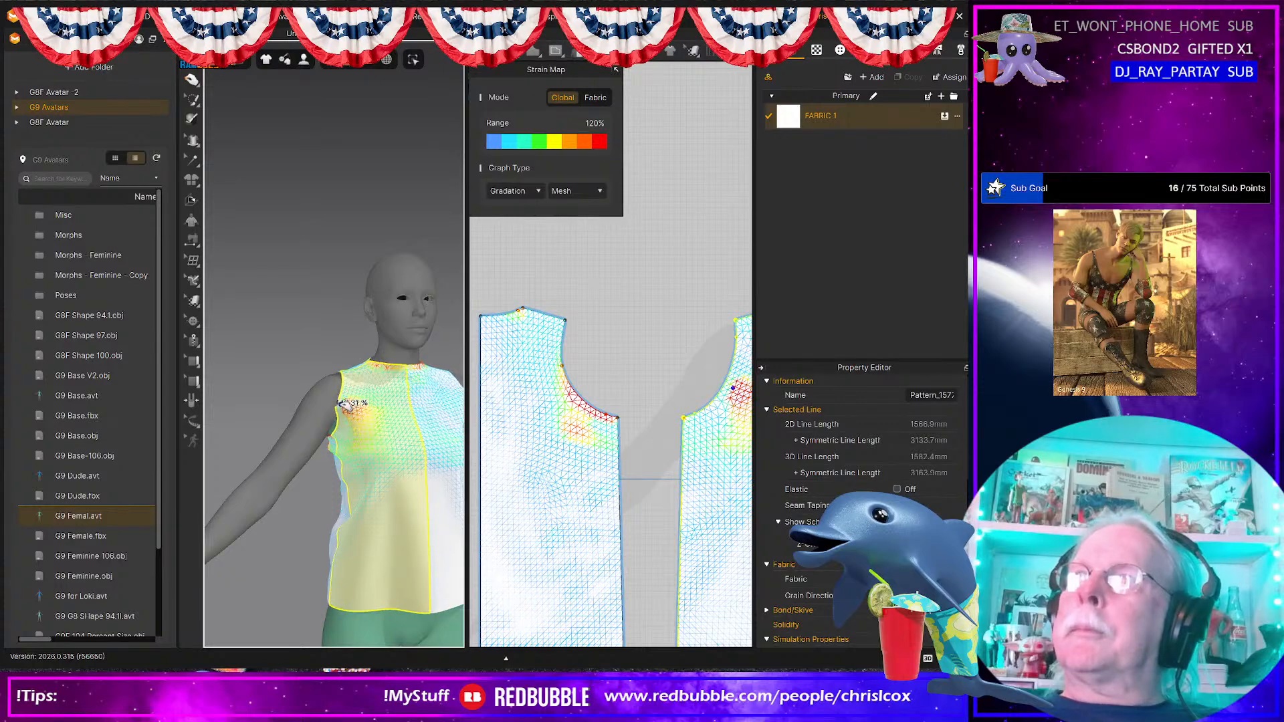
{"action": "right_click_drag", "start_coordinate": [372, 446], "coordinate": [297, 472]}
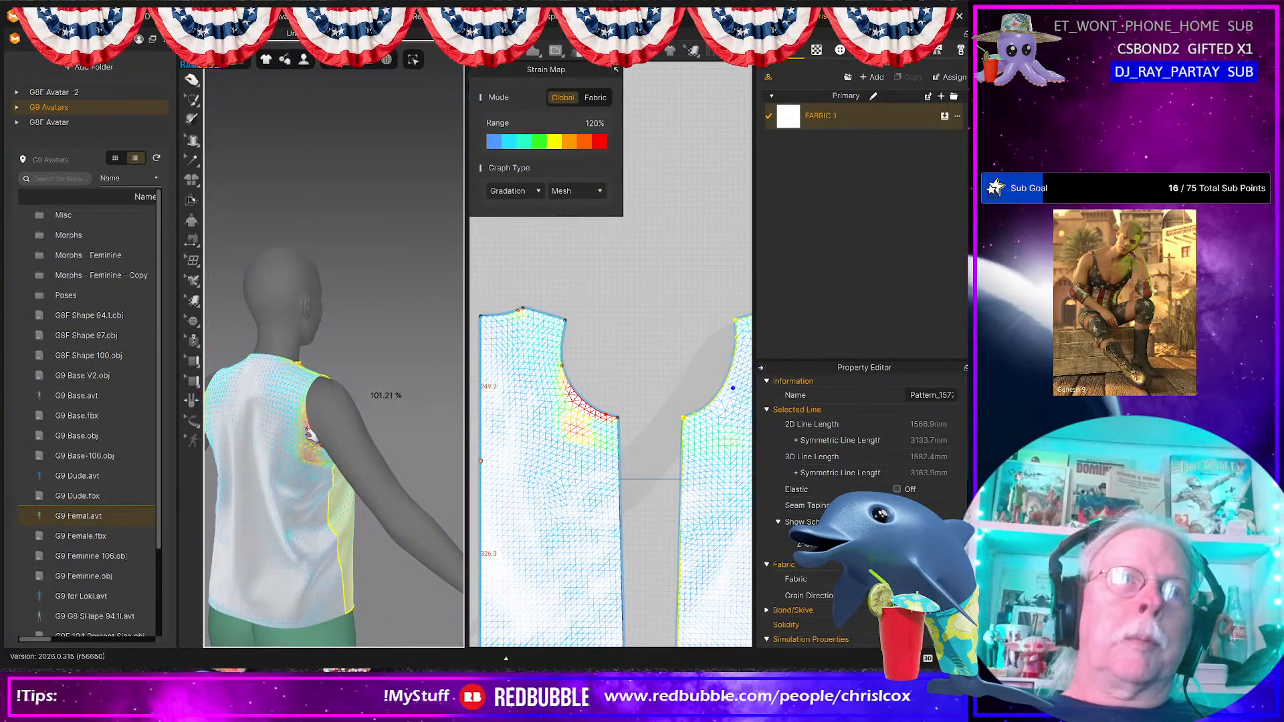
{"action": "left_click", "coordinate": [626, 414]}
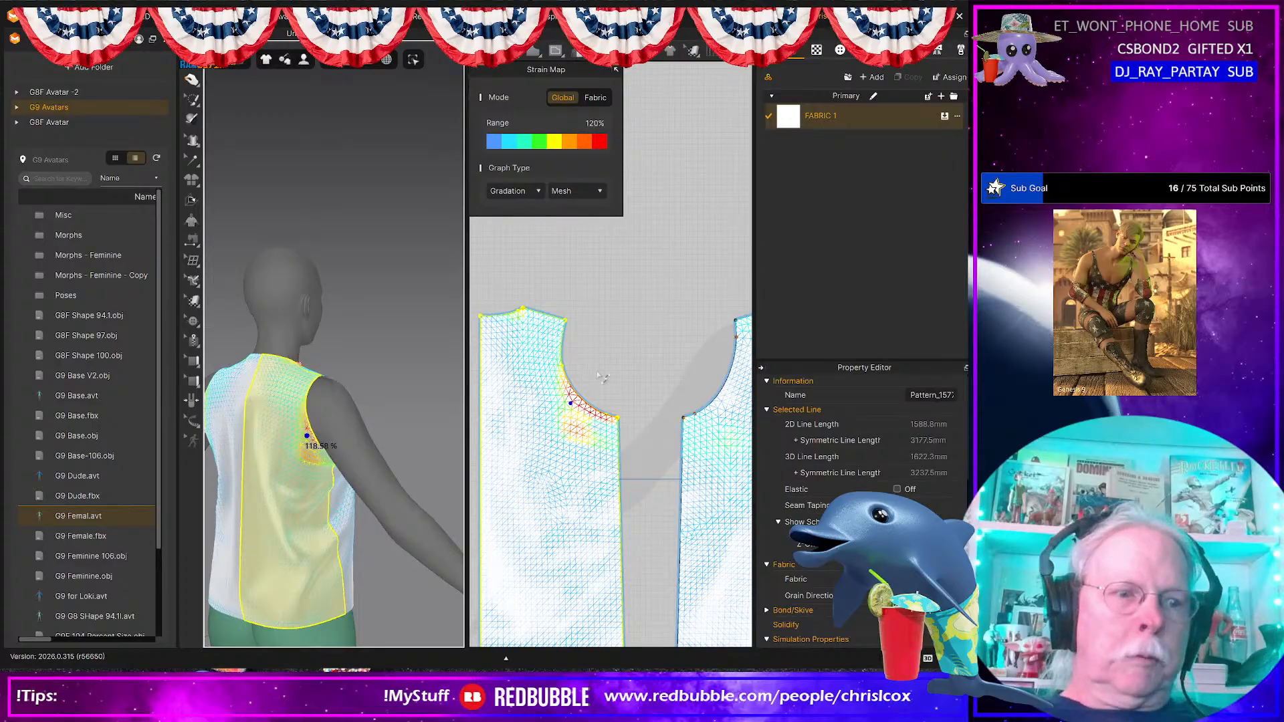
{"action": "left_click", "coordinate": [601, 382]}
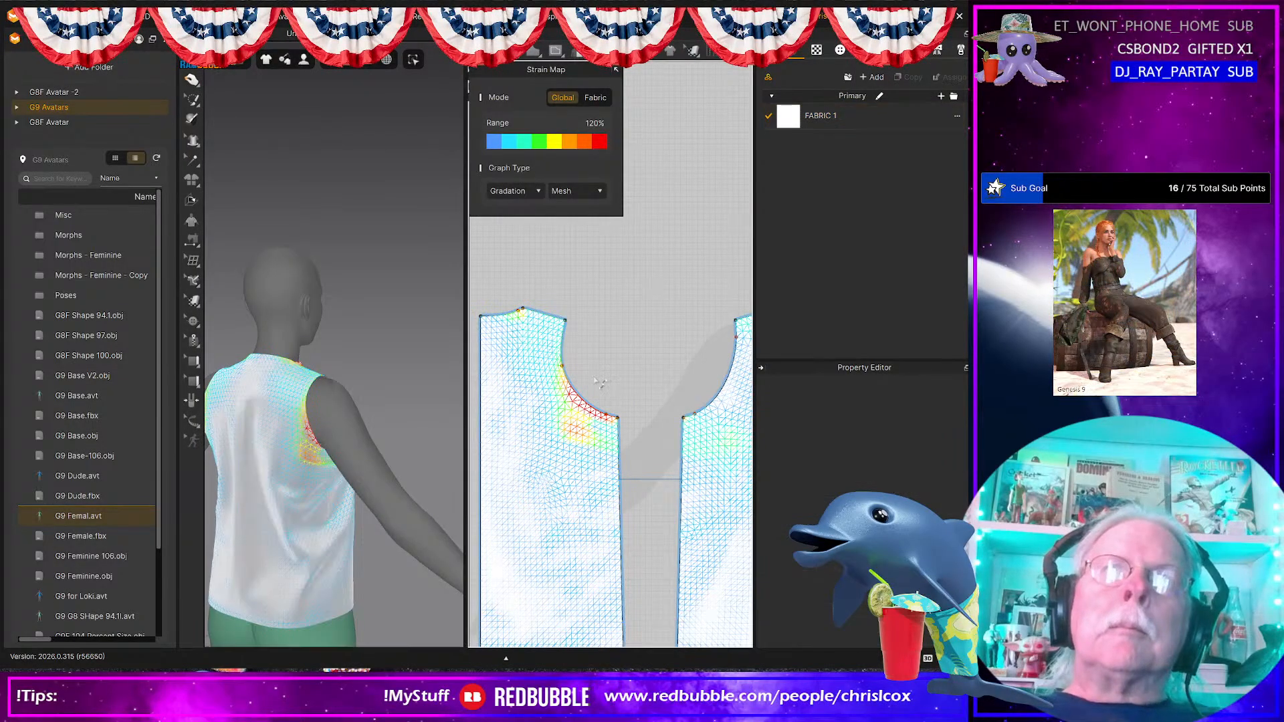
Step: Scoop out the back panel's armhole by moving its curve points inward, and re-simulate the drape
{"action": "scroll", "coordinate": [599, 383], "scroll_direction": "down", "scroll_amount": 3}
{"action": "scroll", "coordinate": [571, 379], "scroll_direction": "up", "scroll_amount": 4}
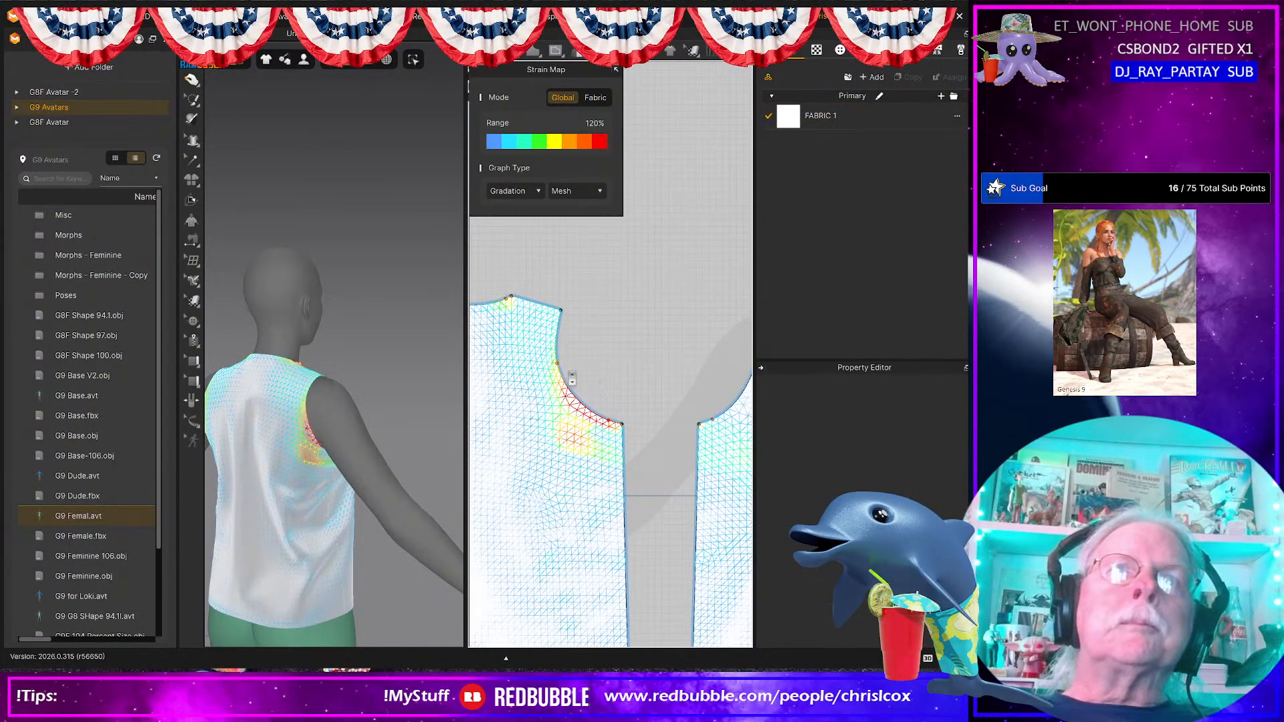
{"action": "left_click", "coordinate": [613, 426]}
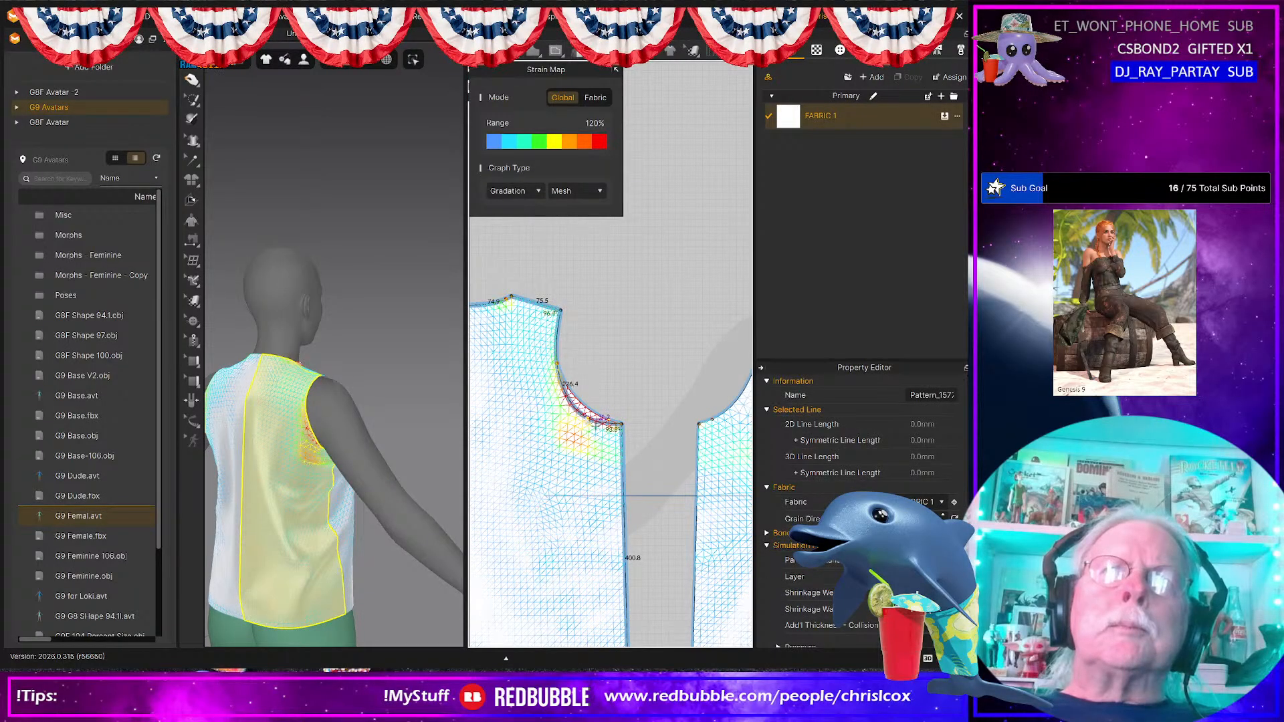
{"action": "left_click_drag", "start_coordinate": [605, 420], "coordinate": [587, 421]}
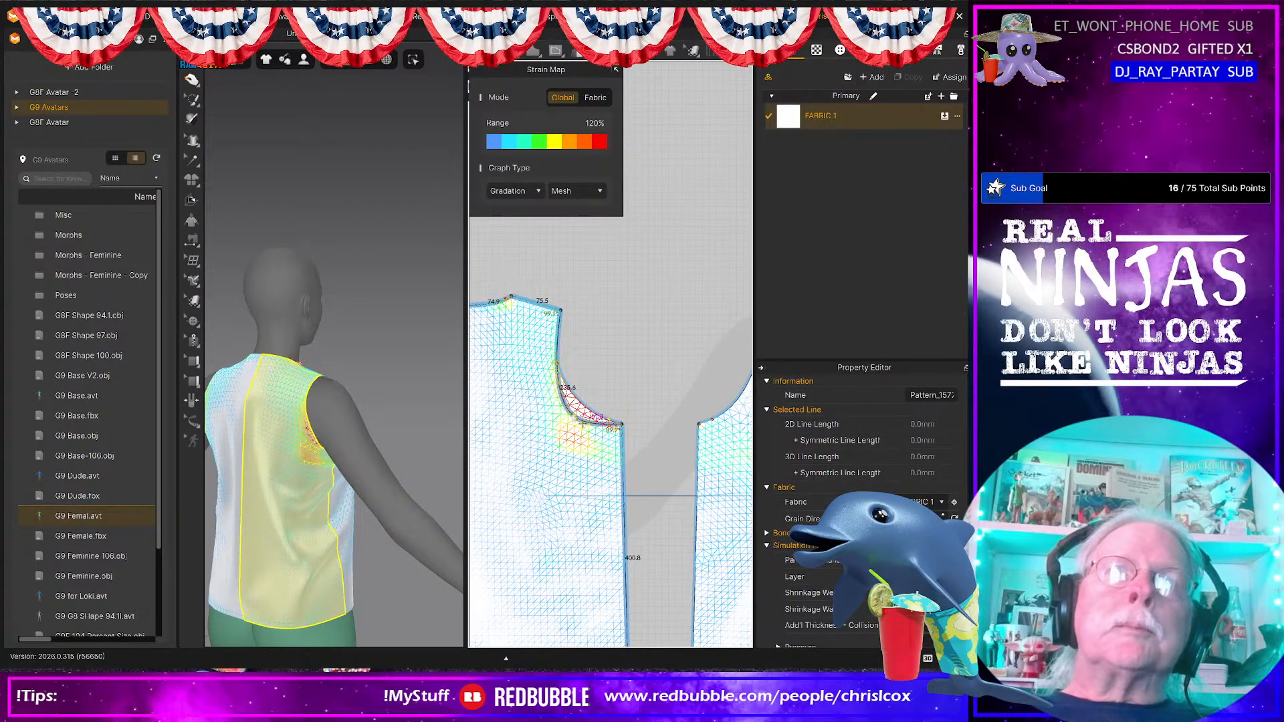
{"action": "key", "text": "space"}
{"action": "left_click_drag", "start_coordinate": [557, 365], "coordinate": [554, 363]}
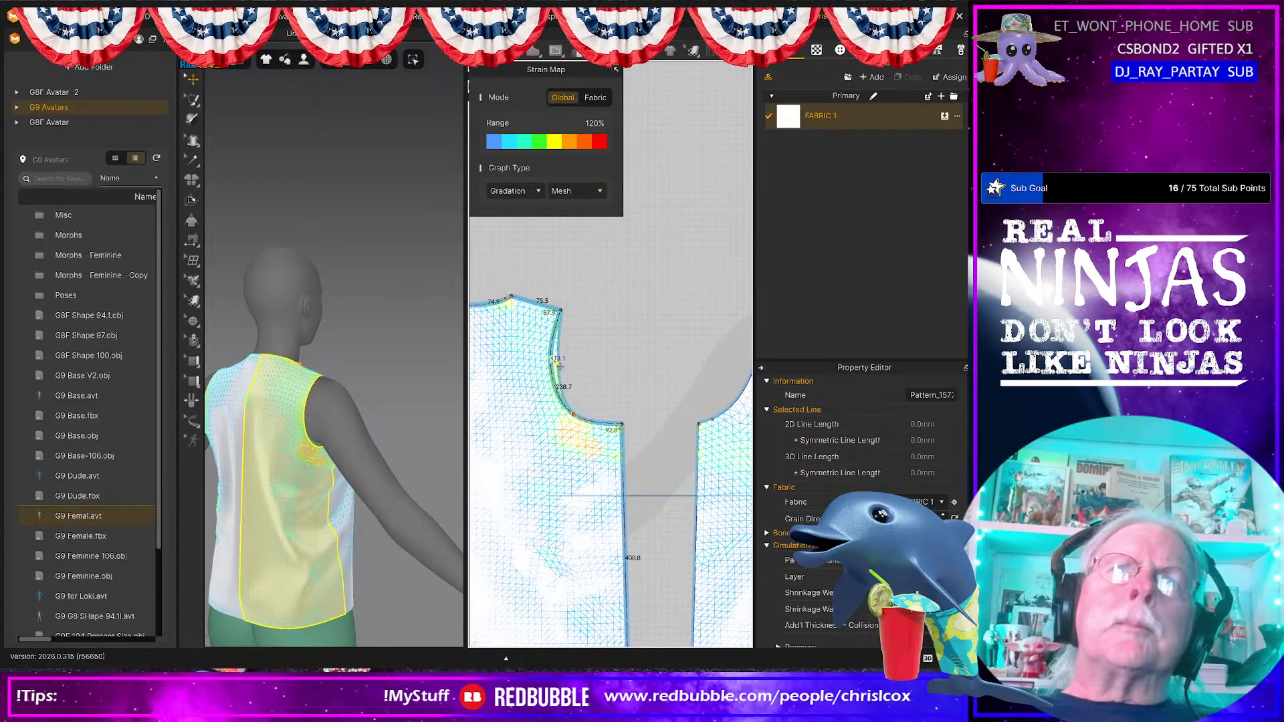
{"action": "left_click_drag", "start_coordinate": [552, 357], "coordinate": [552, 357]}
{"action": "key", "text": "space"}
{"action": "key", "text": "space"}
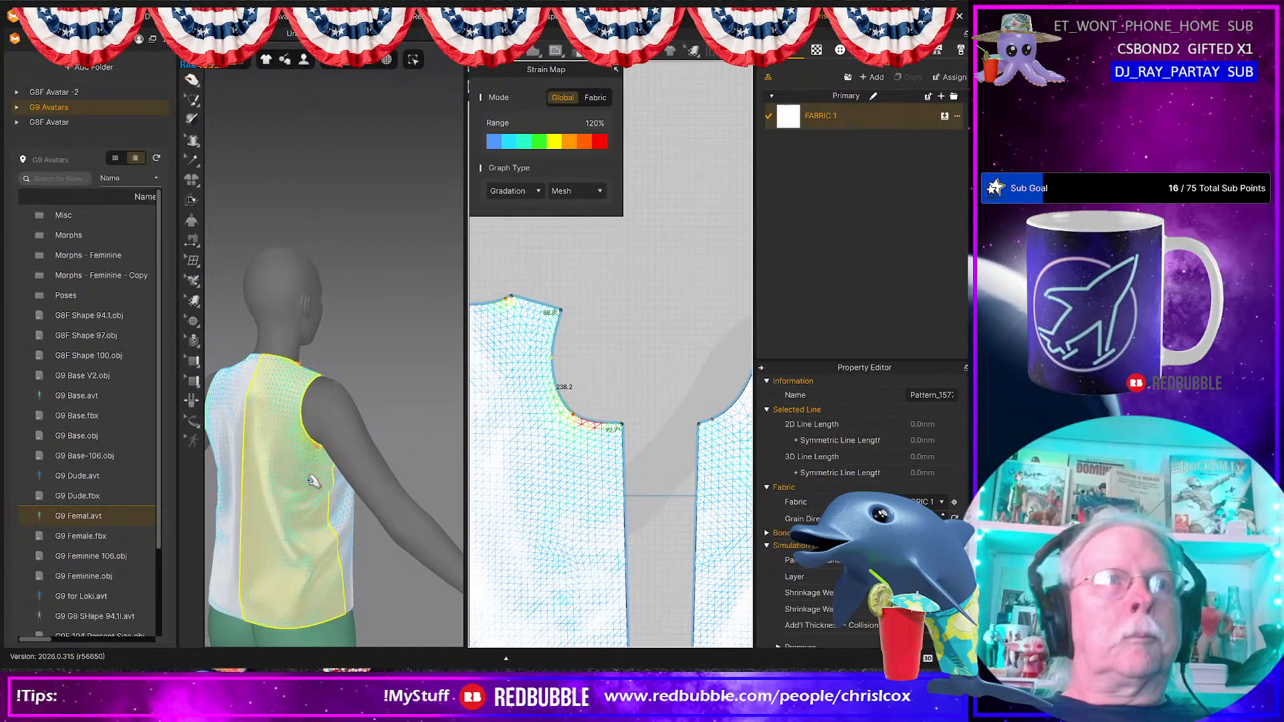
Step: Shift the side seams of the back and front panels together toward the back so the front widens and the back narrows
{"action": "mouse_move", "coordinate": [319, 494]}
{"action": "right_mouse_down"}
{"action": "mouse_move", "coordinate": [232, 409]}
{"action": "mouse_move", "coordinate": [193, 436]}
{"action": "mouse_move", "coordinate": [264, 468]}
{"action": "mouse_move", "coordinate": [267, 492]}
{"action": "mouse_move", "coordinate": [303, 479]}
{"action": "right_mouse_up"}
{"action": "scroll", "coordinate": [657, 569], "scroll_direction": "down", "scroll_amount": 4}
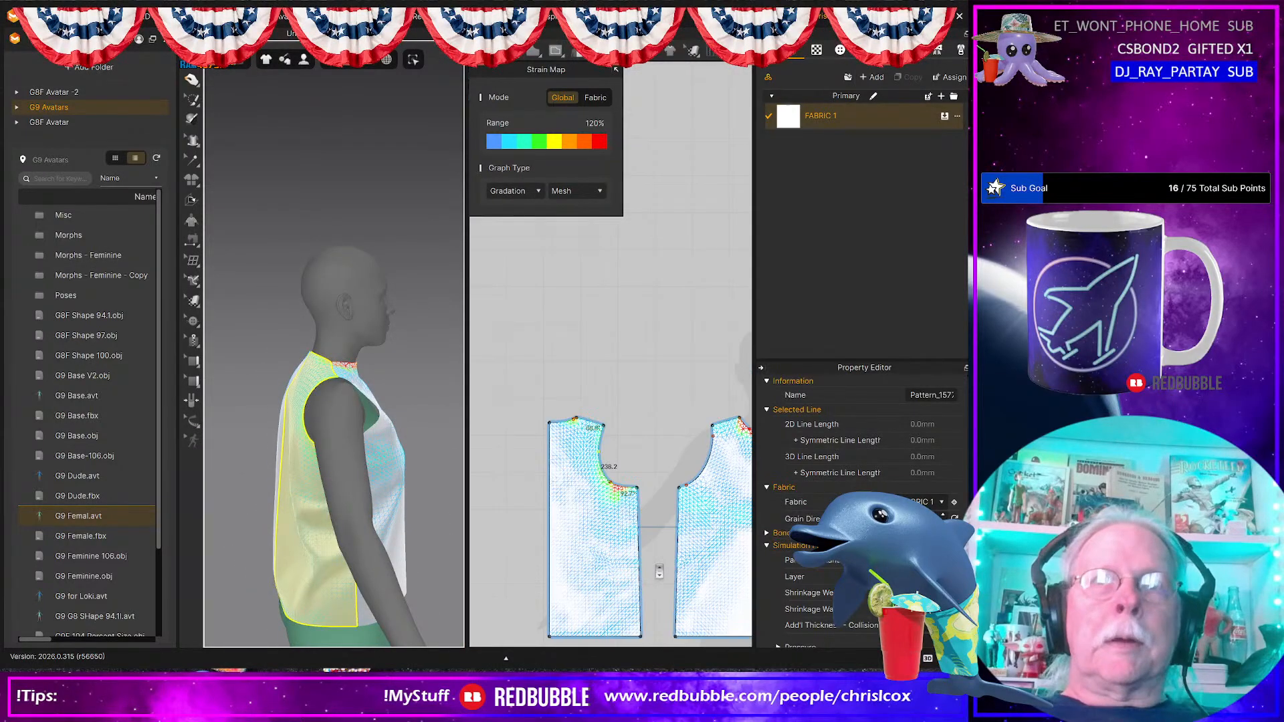
{"action": "left_click_drag", "start_coordinate": [625, 472], "coordinate": [691, 647]}
{"action": "key", "text": "Left"}
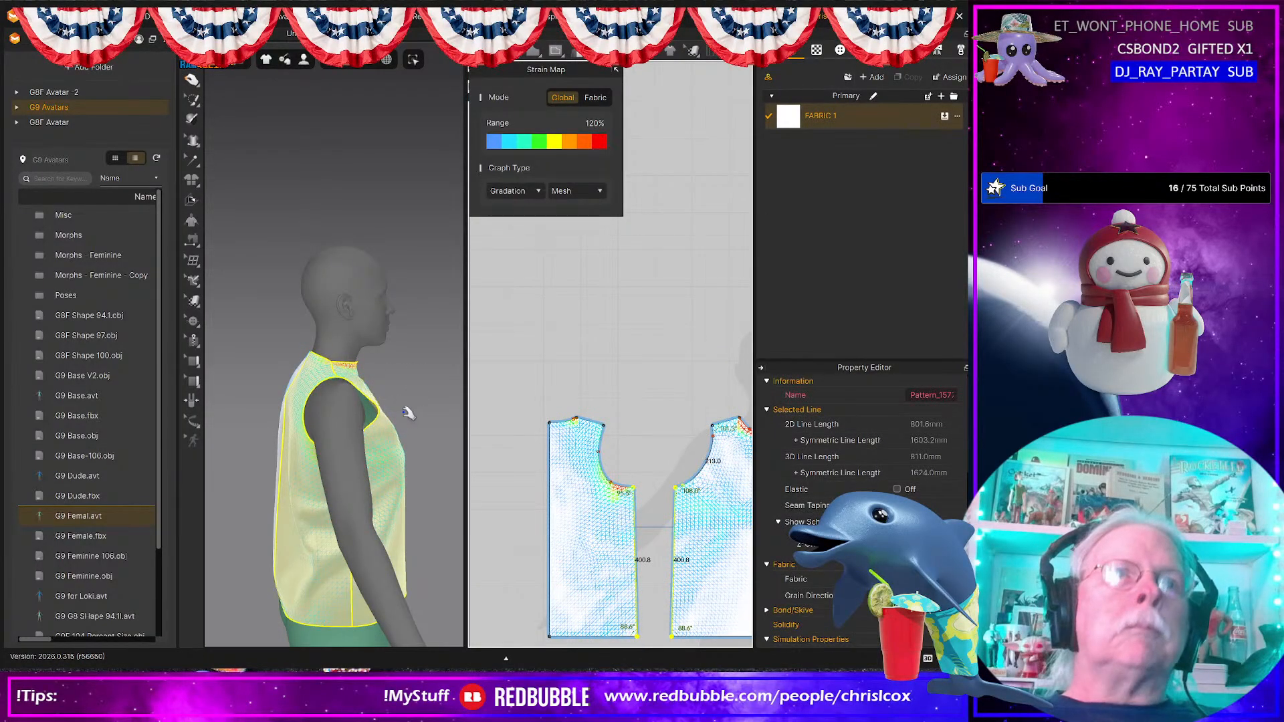
Step: Tug the front panel's fabric beside the armhole and check the strain on the front of the top
{"action": "right_click_drag", "start_coordinate": [405, 411], "coordinate": [326, 402]}
{"action": "left_click", "coordinate": [364, 421]}
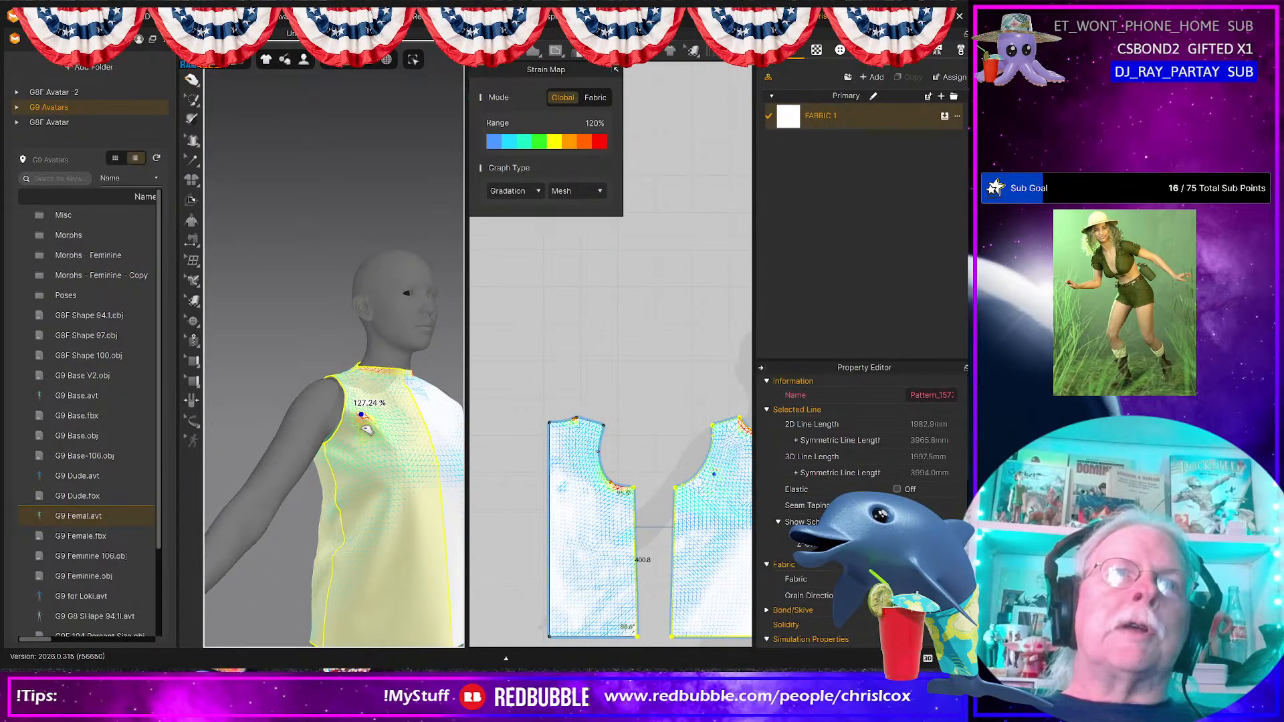
{"action": "right_click_drag", "start_coordinate": [370, 458], "coordinate": [331, 467]}
{"action": "mouse_move", "coordinate": [357, 453]}
{"action": "left_mouse_down"}
{"action": "mouse_move", "coordinate": [349, 545]}
{"action": "mouse_move", "coordinate": [365, 542]}
{"action": "left_mouse_up"}
{"action": "scroll", "coordinate": [379, 531], "scroll_direction": "down", "scroll_amount": 3}
{"action": "right_click_drag", "start_coordinate": [379, 531], "coordinate": [378, 495]}
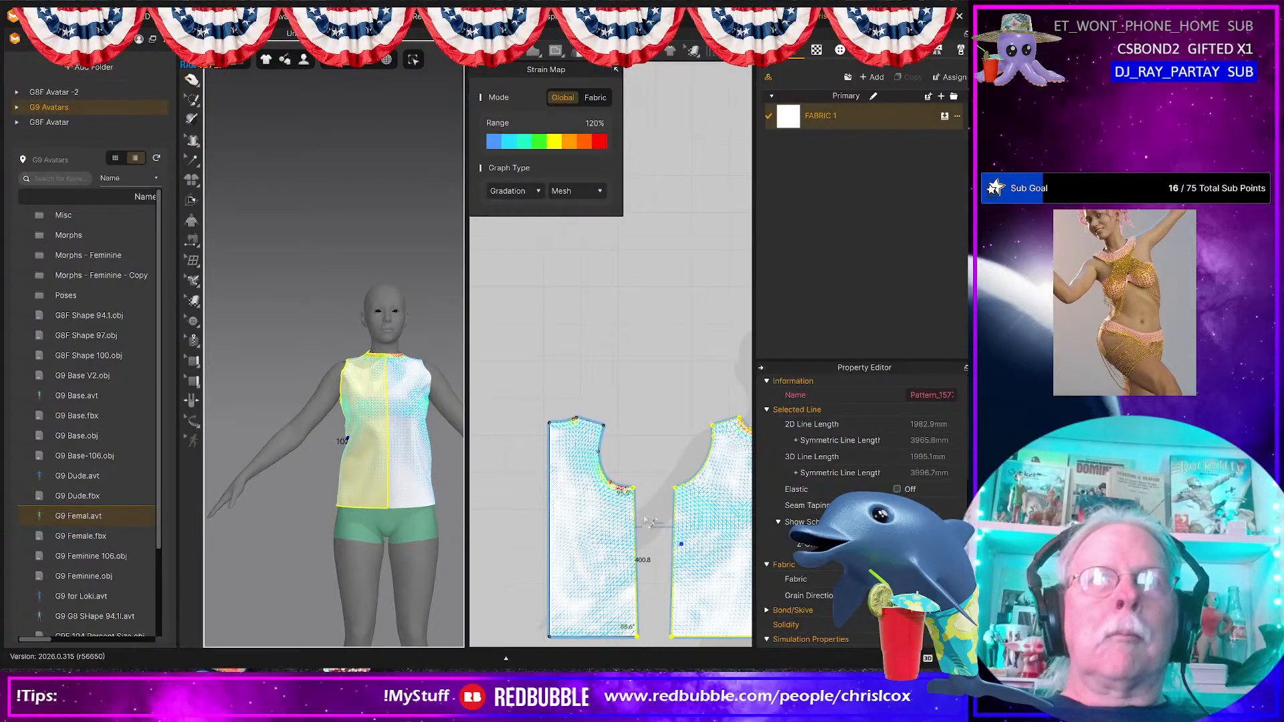
Step: Move the front panel's entire side seam inward to narrow the front, and re-simulate the drape
{"action": "left_click", "coordinate": [685, 454]}
{"action": "left_click_drag", "start_coordinate": [678, 620], "coordinate": [680, 626]}
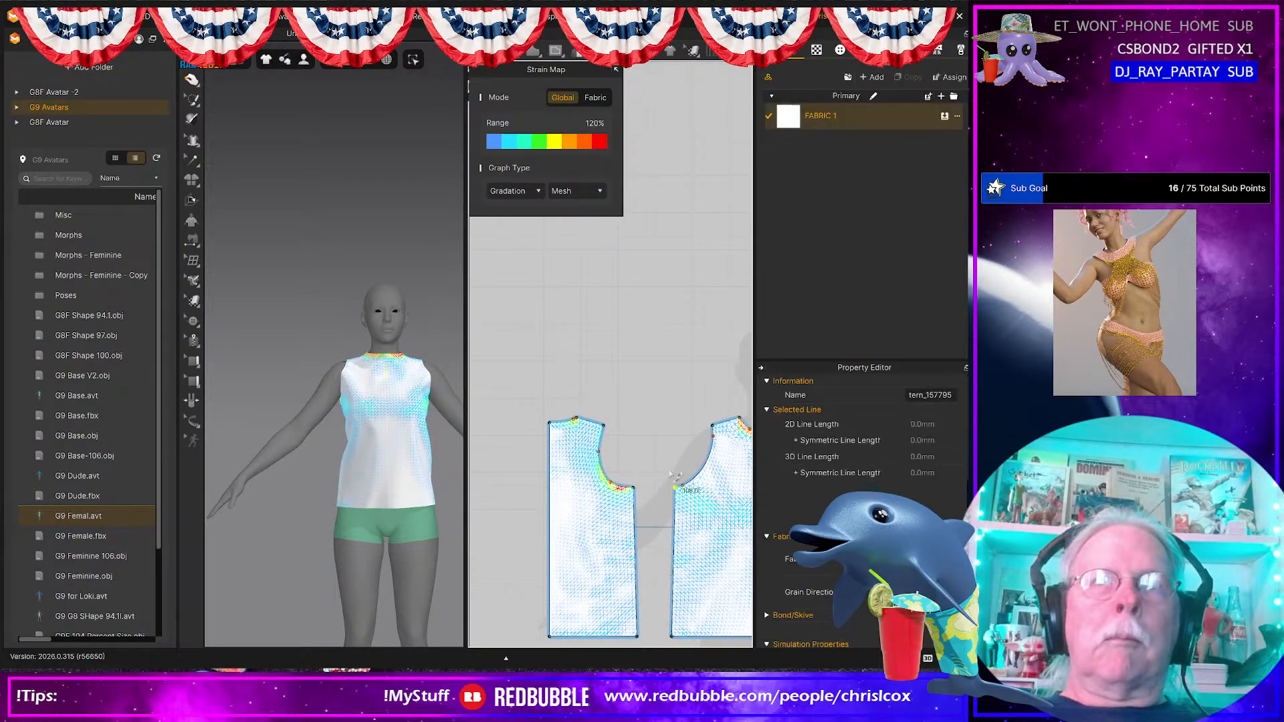
{"action": "left_click_drag", "start_coordinate": [668, 466], "coordinate": [695, 648]}
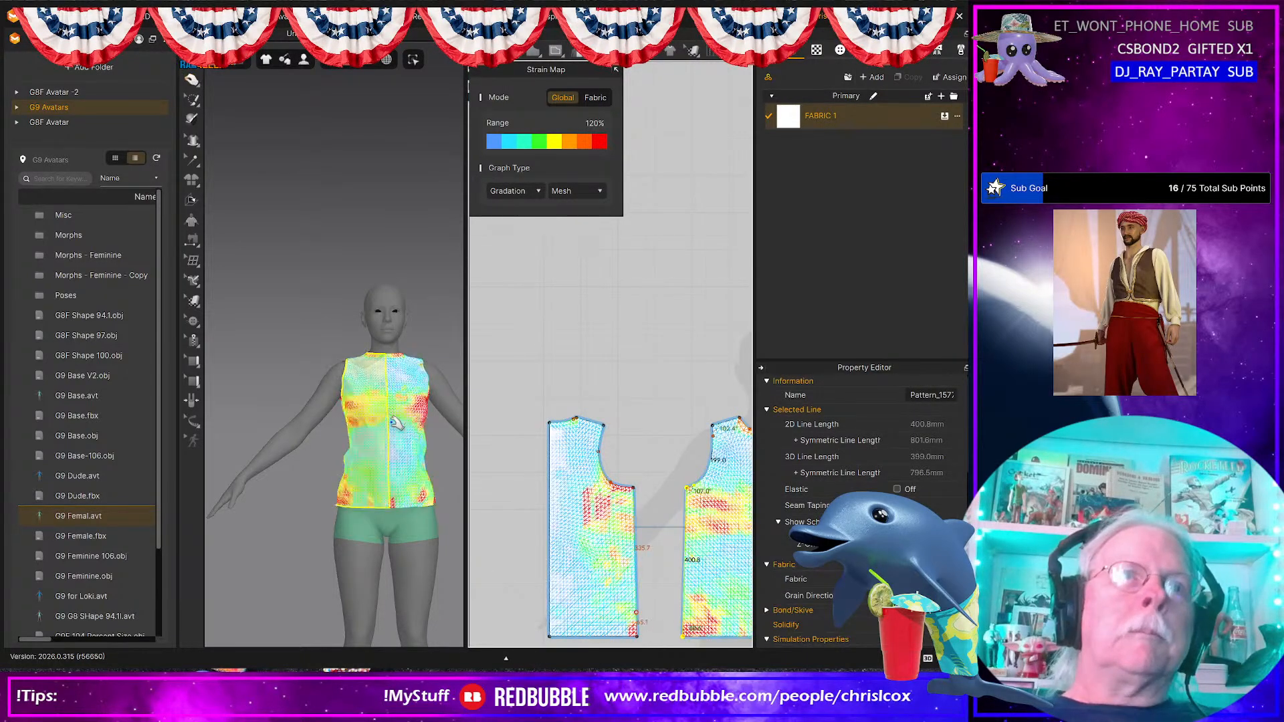
Step: Tug the fabric over the bust forward and check how the strain spreads across the chest from the side and front
{"action": "right_click_drag", "start_coordinate": [390, 423], "coordinate": [418, 406]}
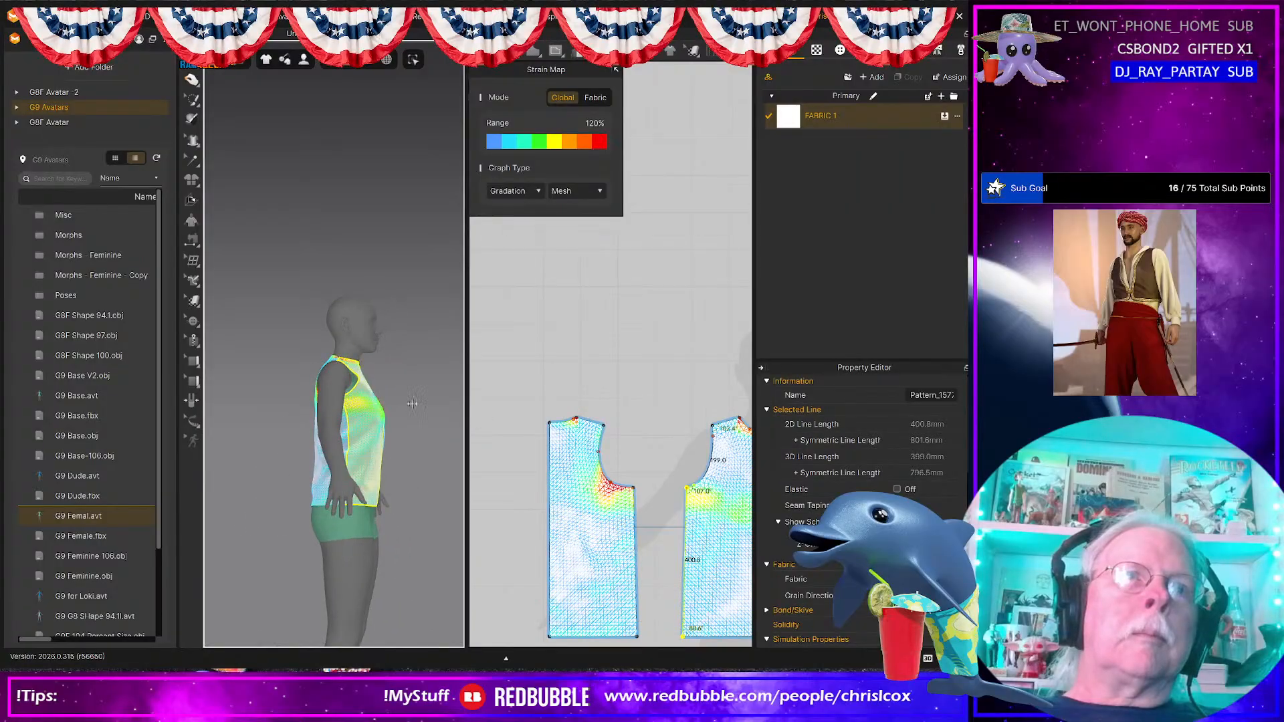
{"action": "left_click_drag", "start_coordinate": [376, 407], "coordinate": [413, 402]}
{"action": "right_click_drag", "start_coordinate": [413, 400], "coordinate": [362, 391]}
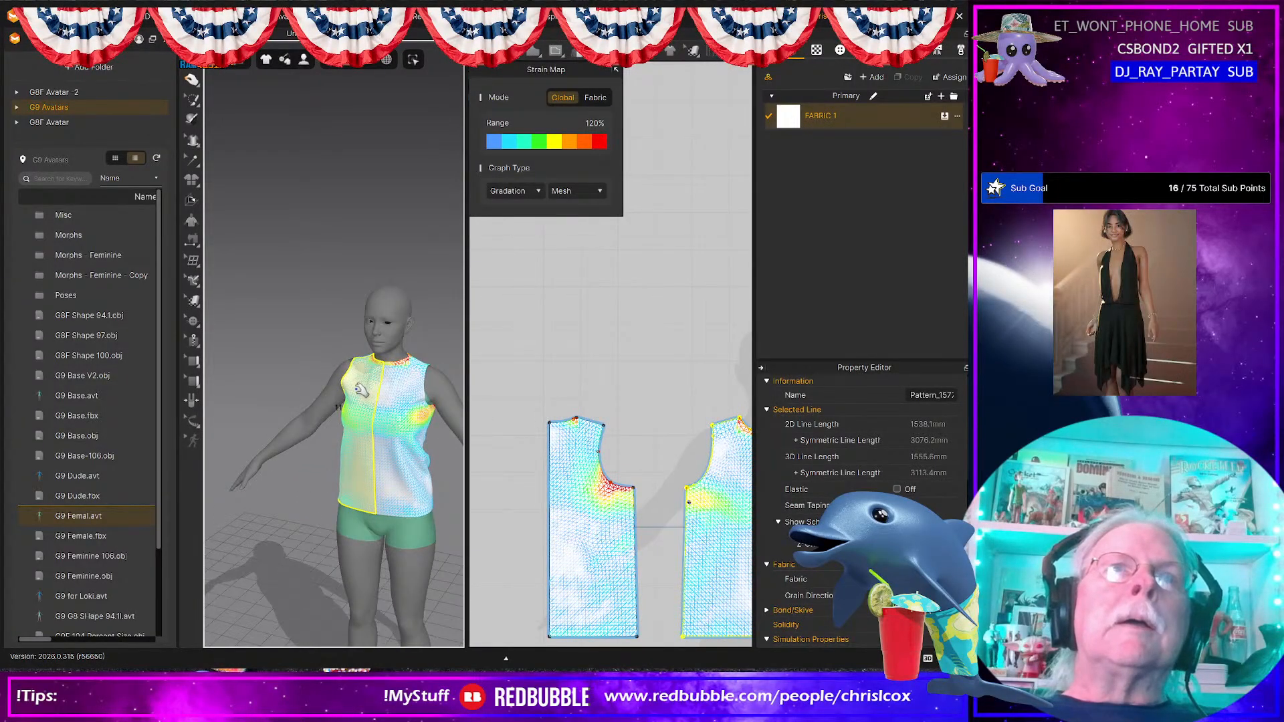
{"action": "scroll", "coordinate": [358, 399], "scroll_direction": "down", "scroll_amount": 5}
{"action": "scroll", "coordinate": [358, 399], "scroll_direction": "up", "scroll_amount": 5}
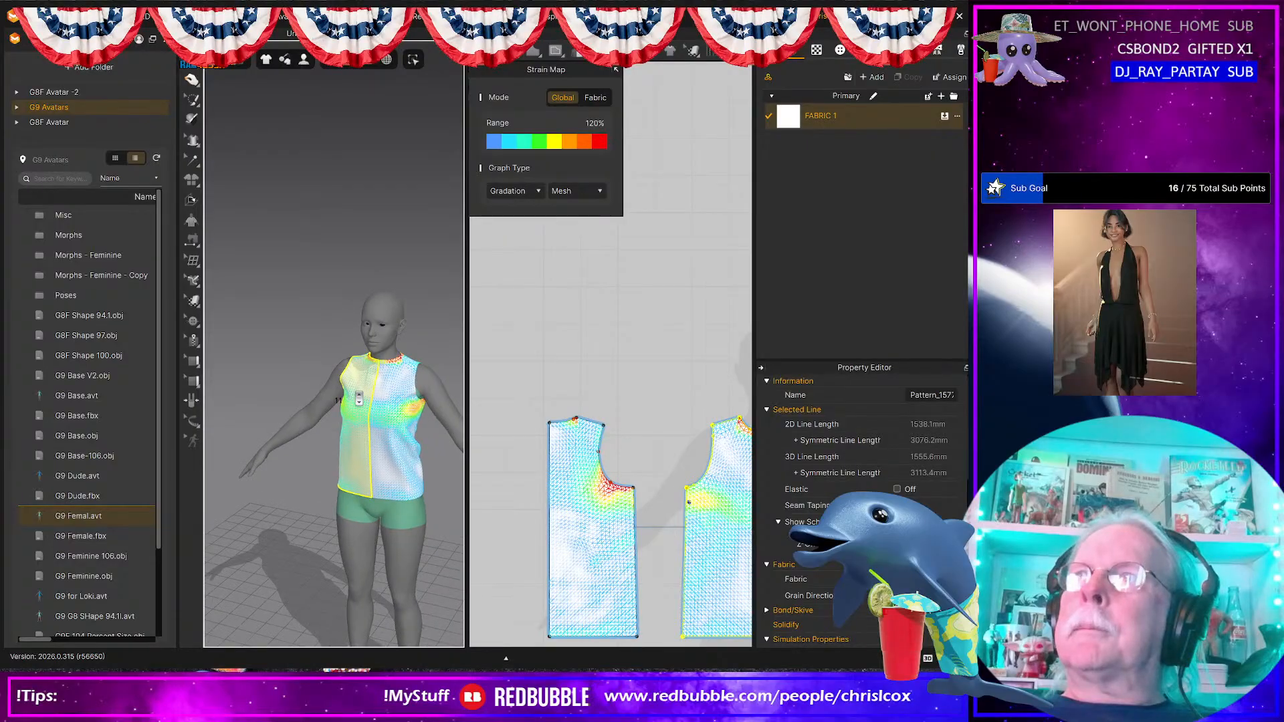
{"action": "right_click_drag", "start_coordinate": [374, 388], "coordinate": [315, 379]}
Step: Move the back panel's side seam slightly outward and re-simulate the top with the strain map closed
{"action": "left_click", "coordinate": [659, 473]}
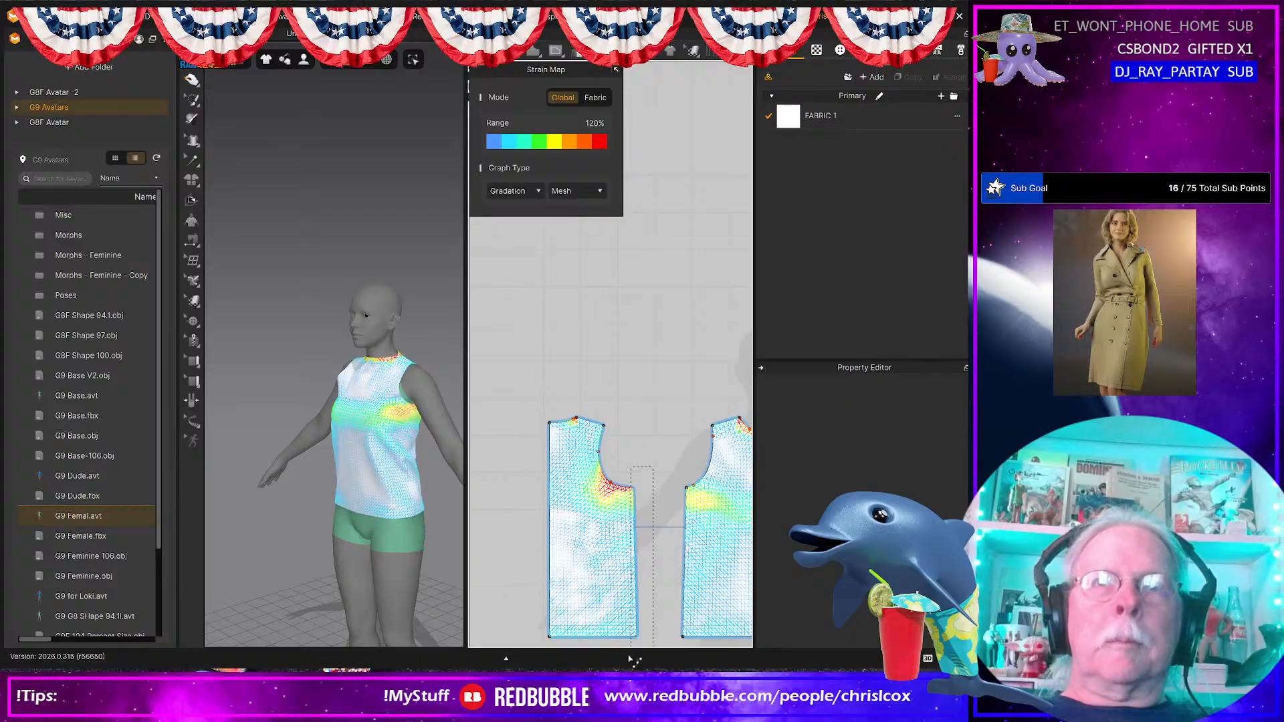
{"action": "left_click", "coordinate": [636, 535]}
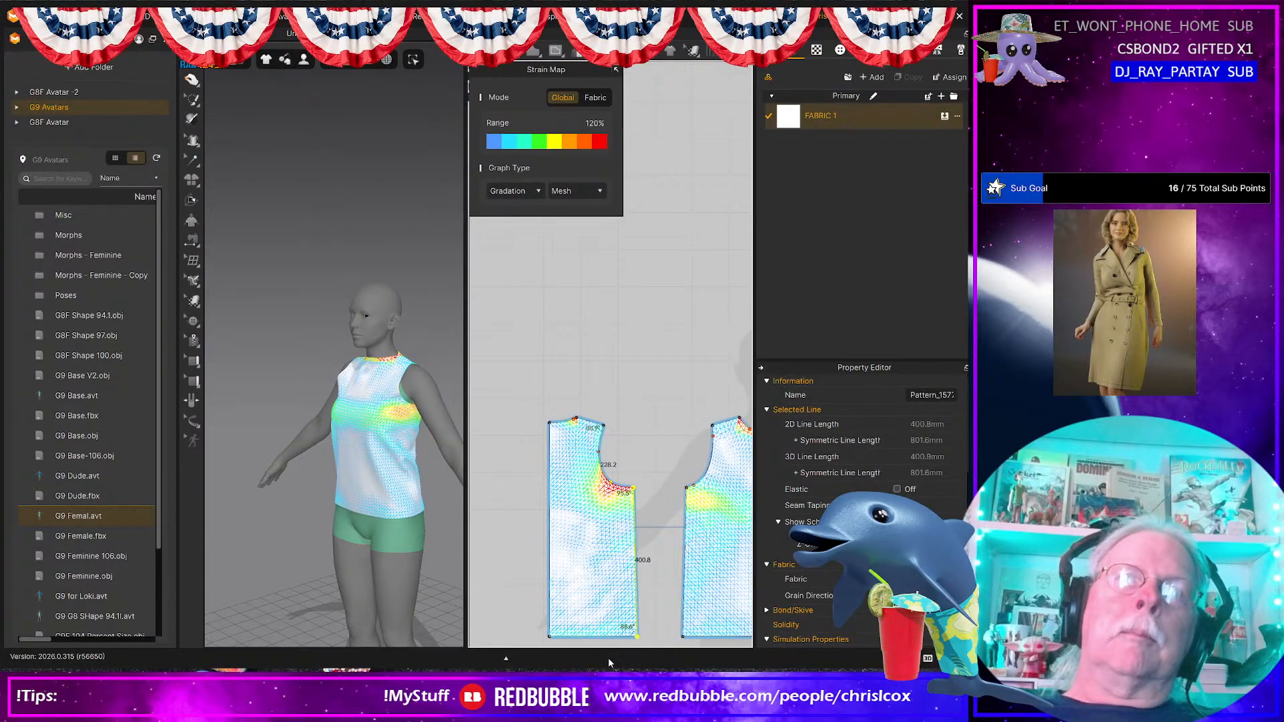
{"action": "left_click", "coordinate": [642, 537]}
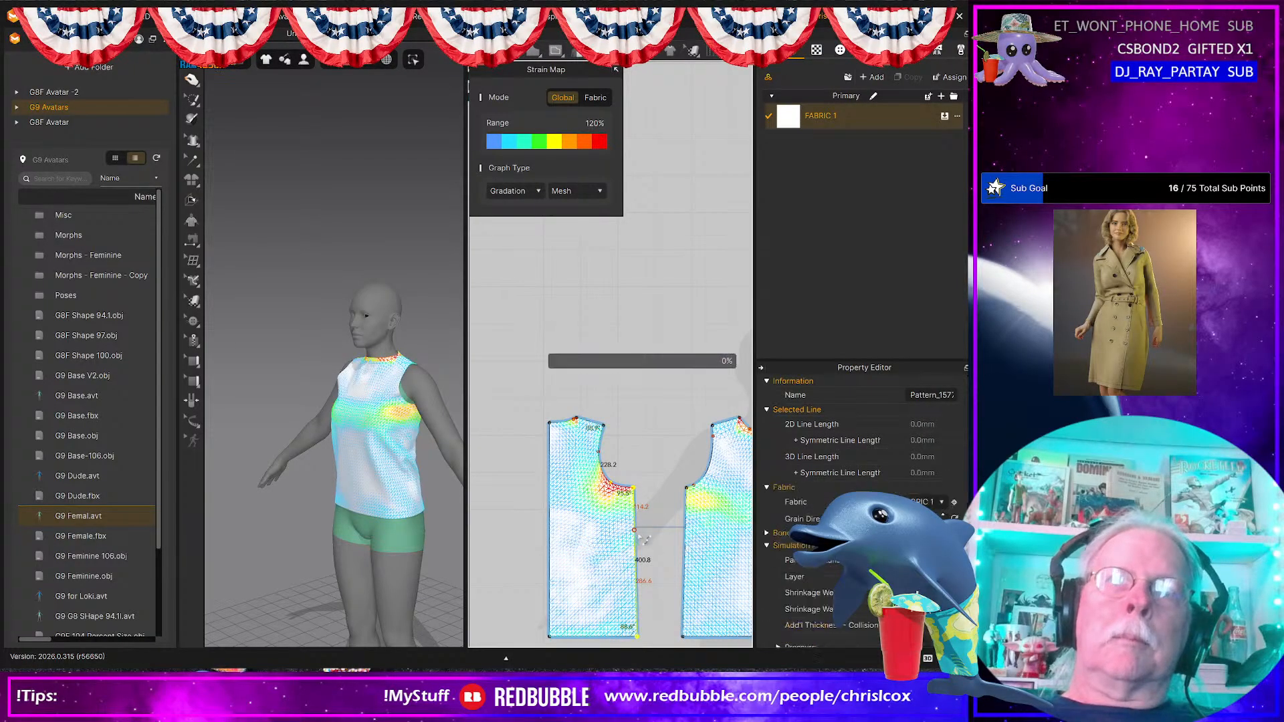
{"action": "left_click", "coordinate": [642, 537]}
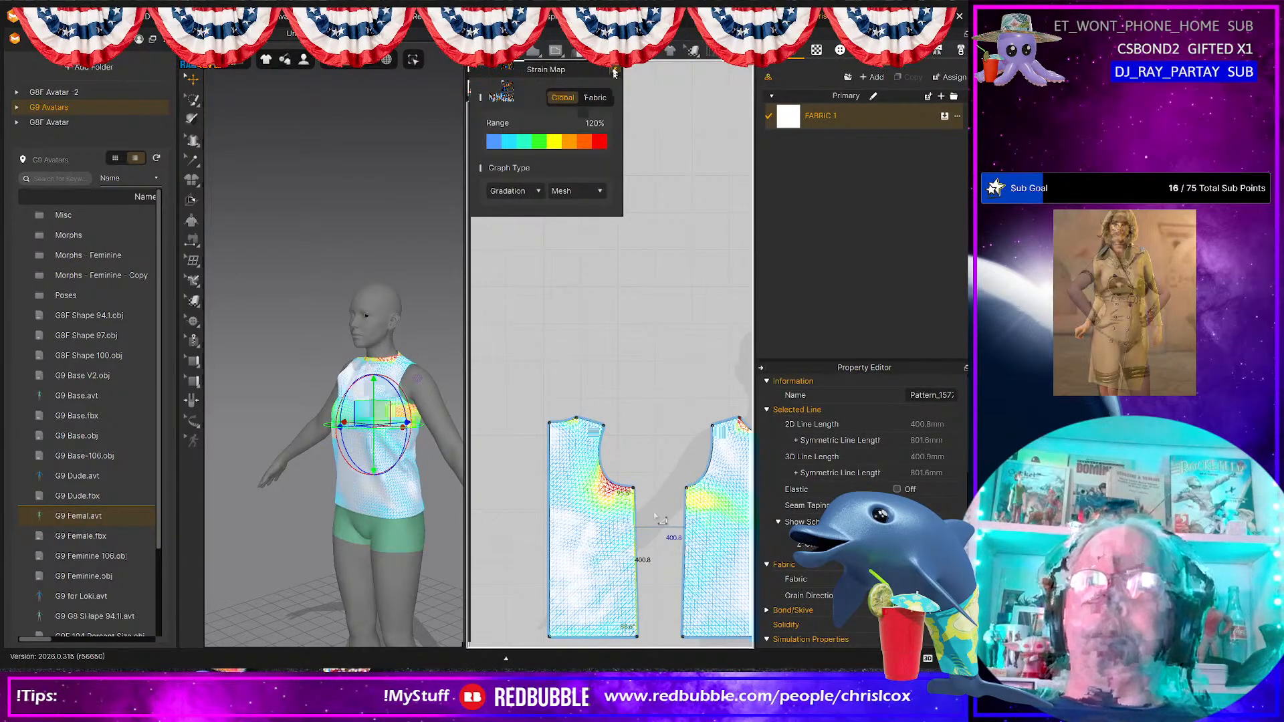
{"action": "left_click", "coordinate": [615, 70]}
{"action": "key", "text": "space"}
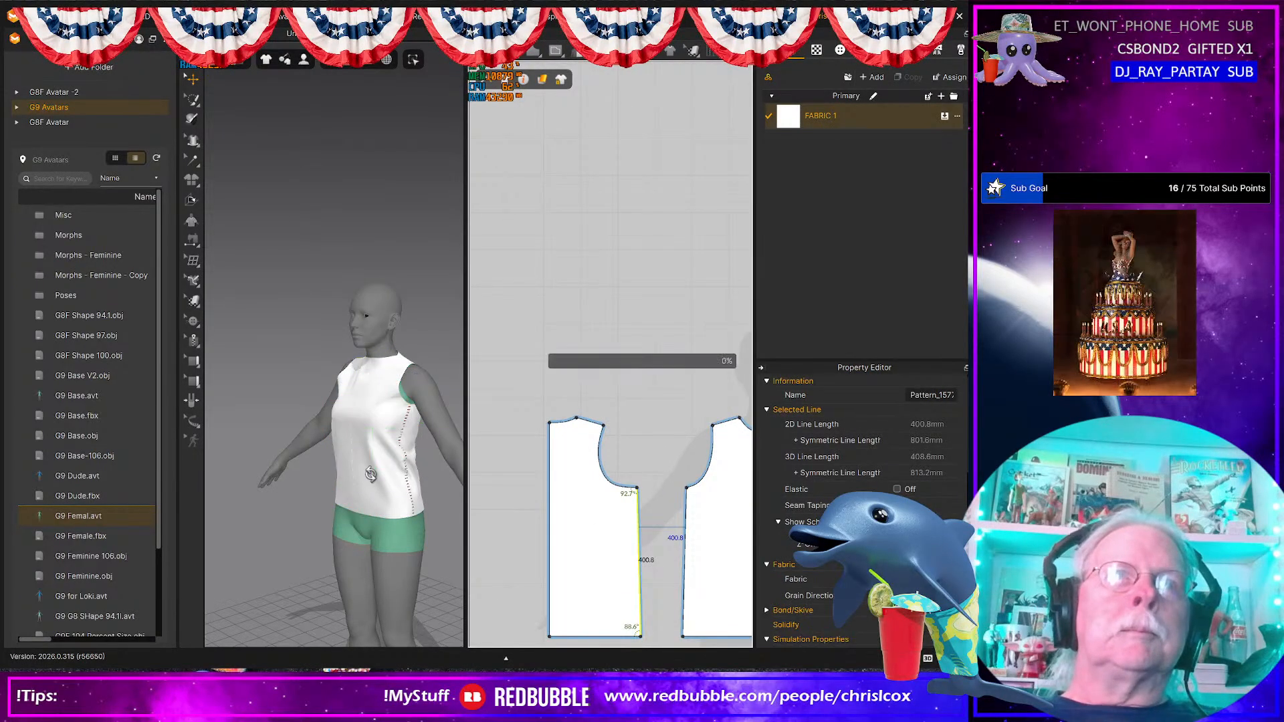
{"action": "left_click", "coordinate": [383, 477]}
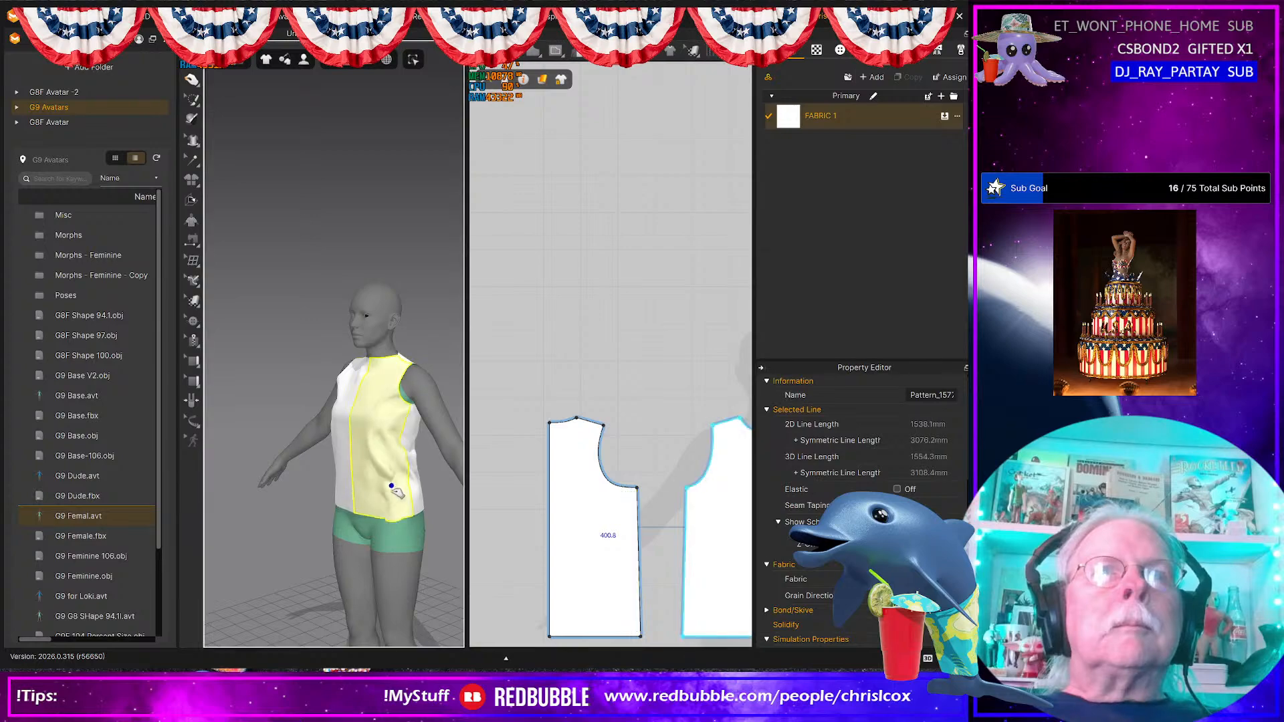
{"action": "right_click_drag", "start_coordinate": [385, 478], "coordinate": [442, 494]}
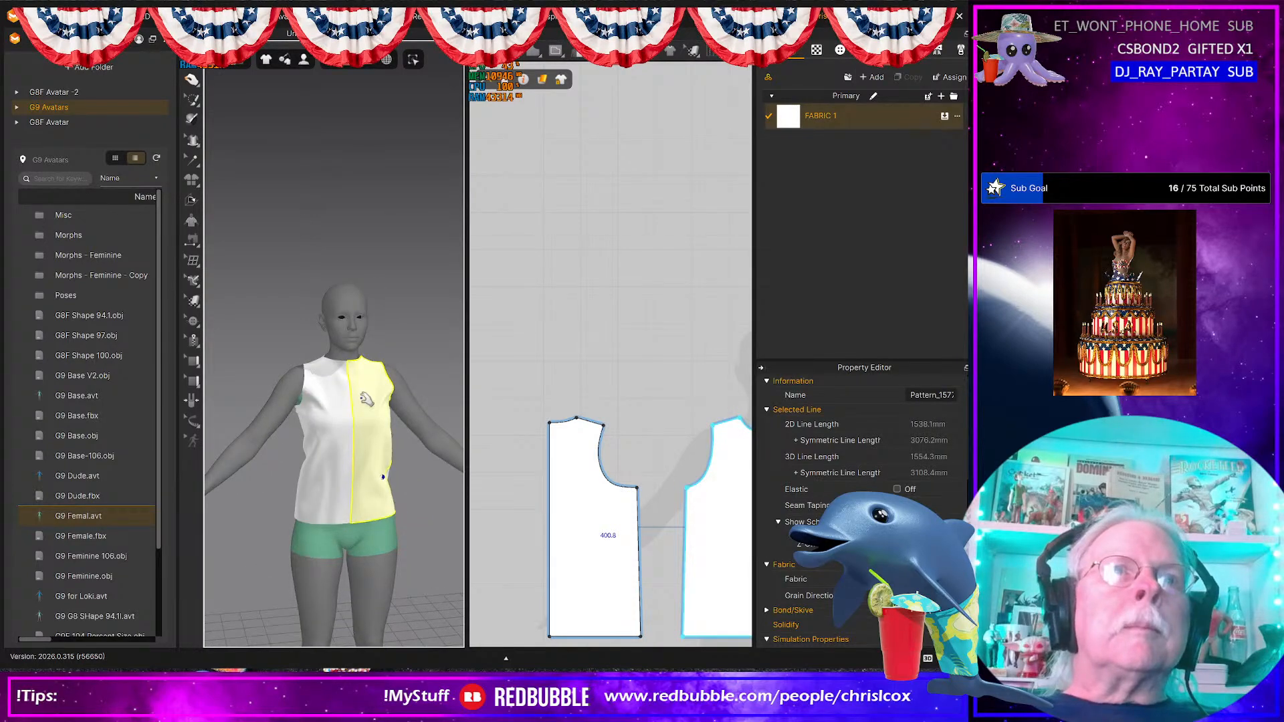
Step: Lower the centre neckline points on both front panel halves to drop the front neckline
{"action": "scroll", "coordinate": [361, 402], "scroll_direction": "up", "scroll_amount": 8}
{"action": "right_click_drag", "start_coordinate": [356, 423], "coordinate": [307, 444]}
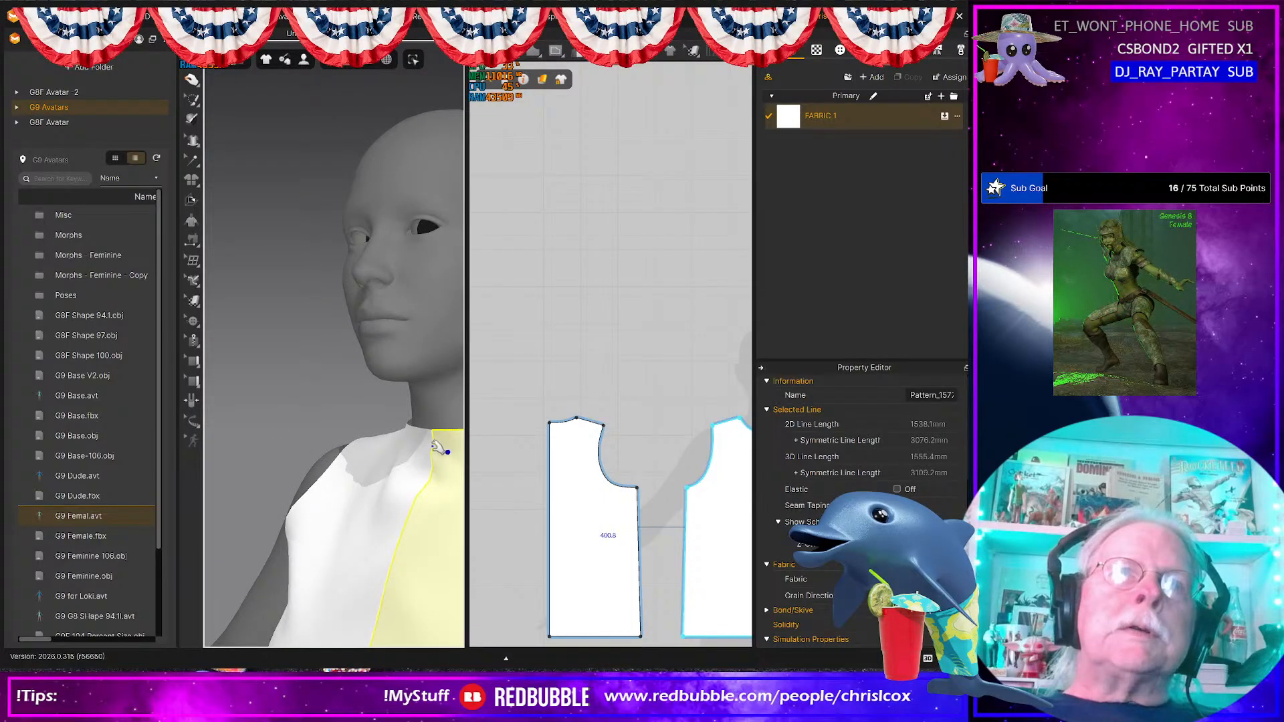
{"action": "middle_click_drag", "start_coordinate": [625, 470], "coordinate": [481, 472]}
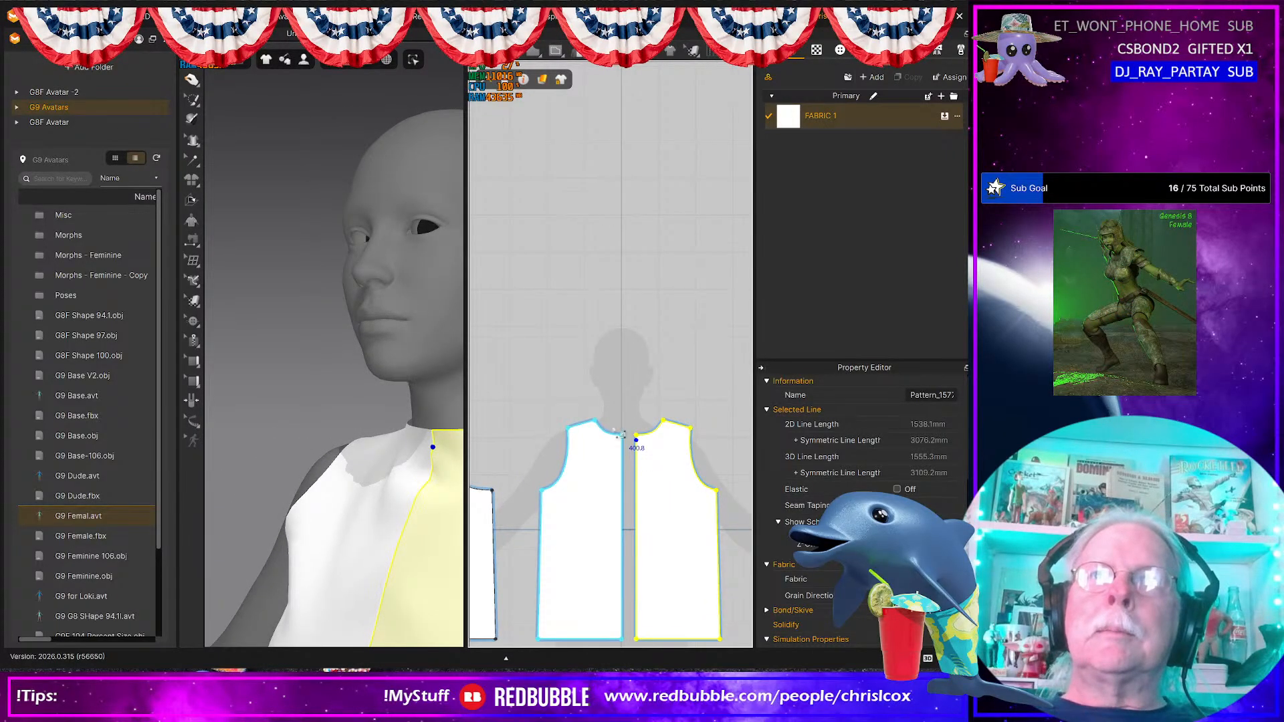
{"action": "left_click", "coordinate": [615, 426]}
{"action": "left_click_drag", "start_coordinate": [645, 449], "coordinate": [646, 451]}
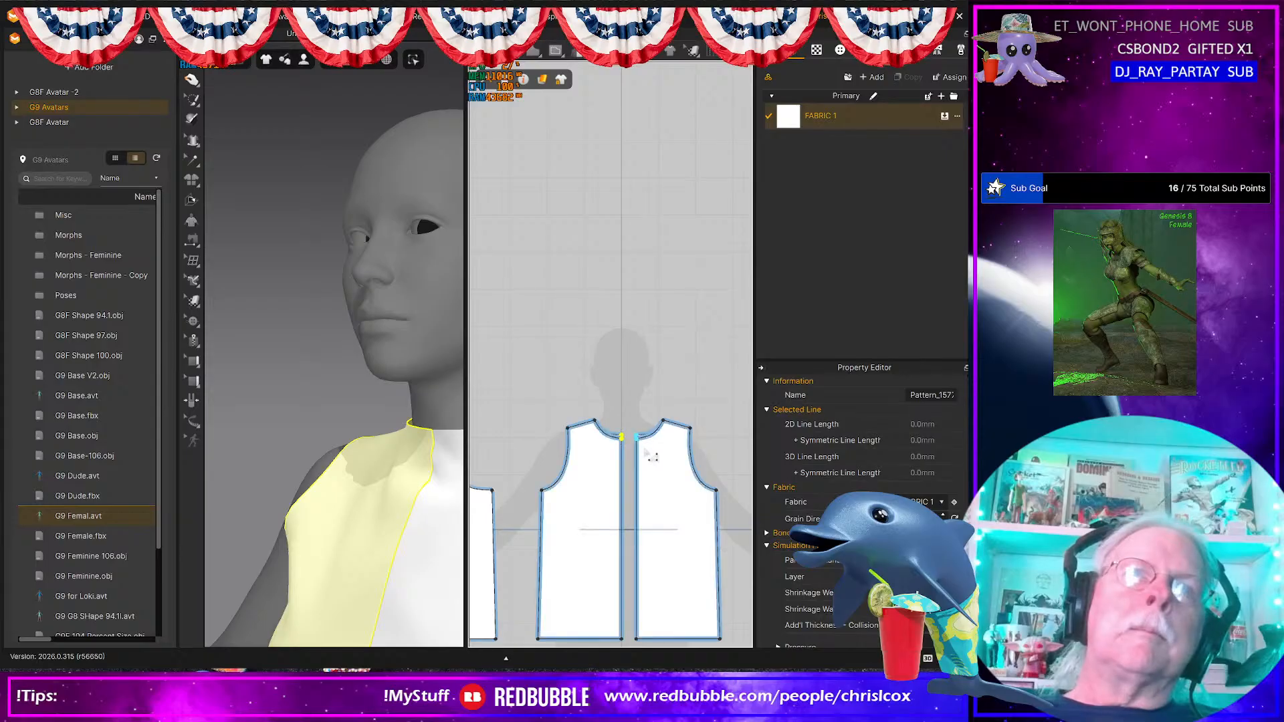
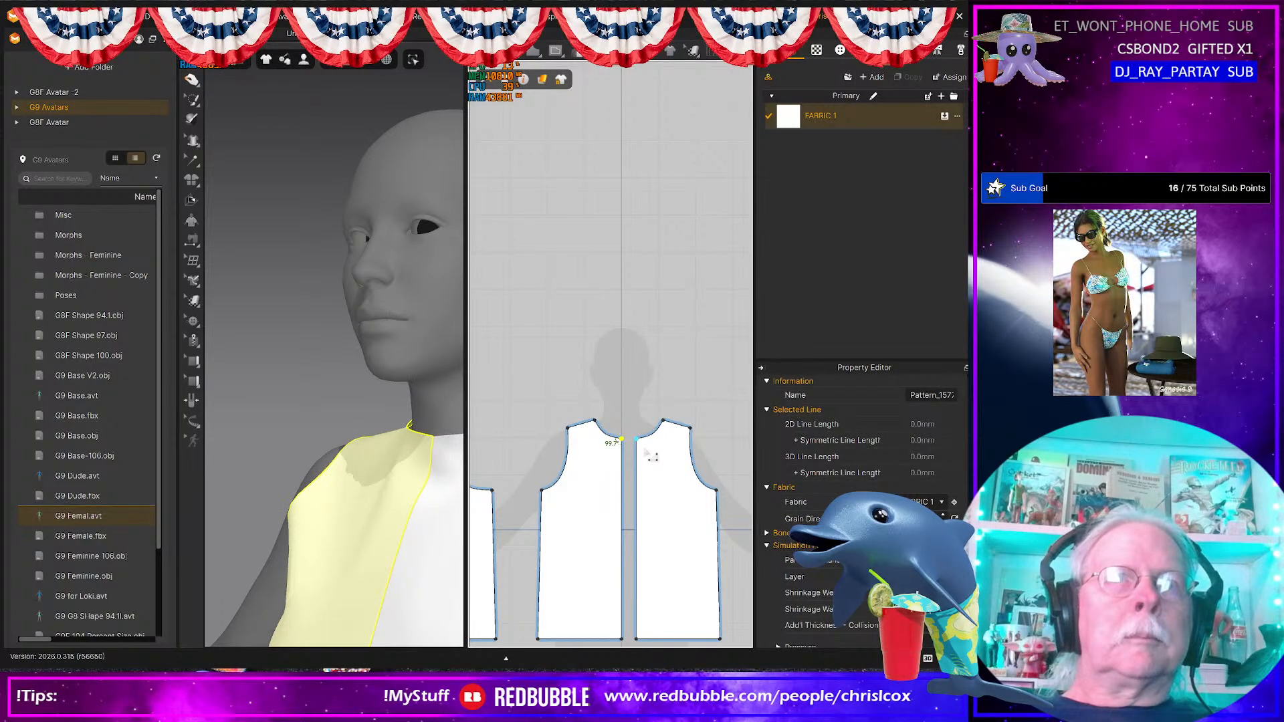
{"action": "key", "text": "Down"}
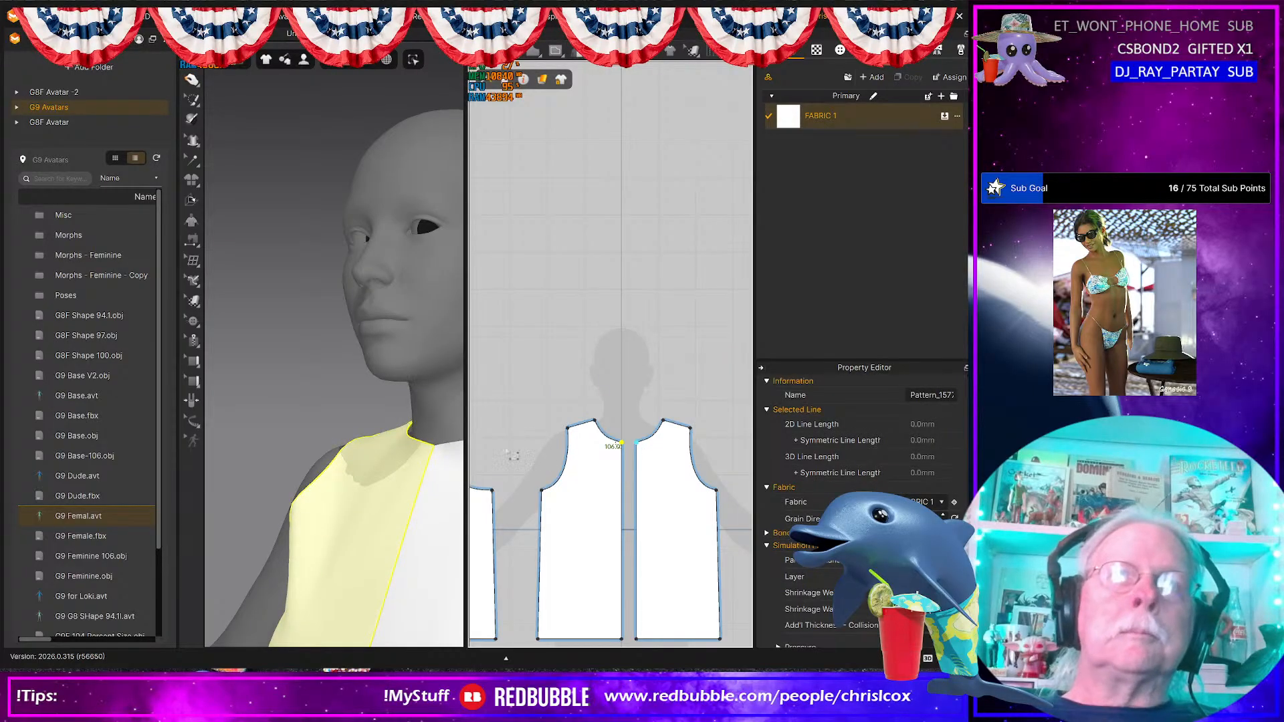
Step: Examine how the neckline sits around the front and side of the avatar's neck
{"action": "scroll", "coordinate": [595, 460], "scroll_direction": "up", "scroll_amount": 3}
{"action": "scroll", "coordinate": [553, 482], "scroll_direction": "up", "scroll_amount": 2}
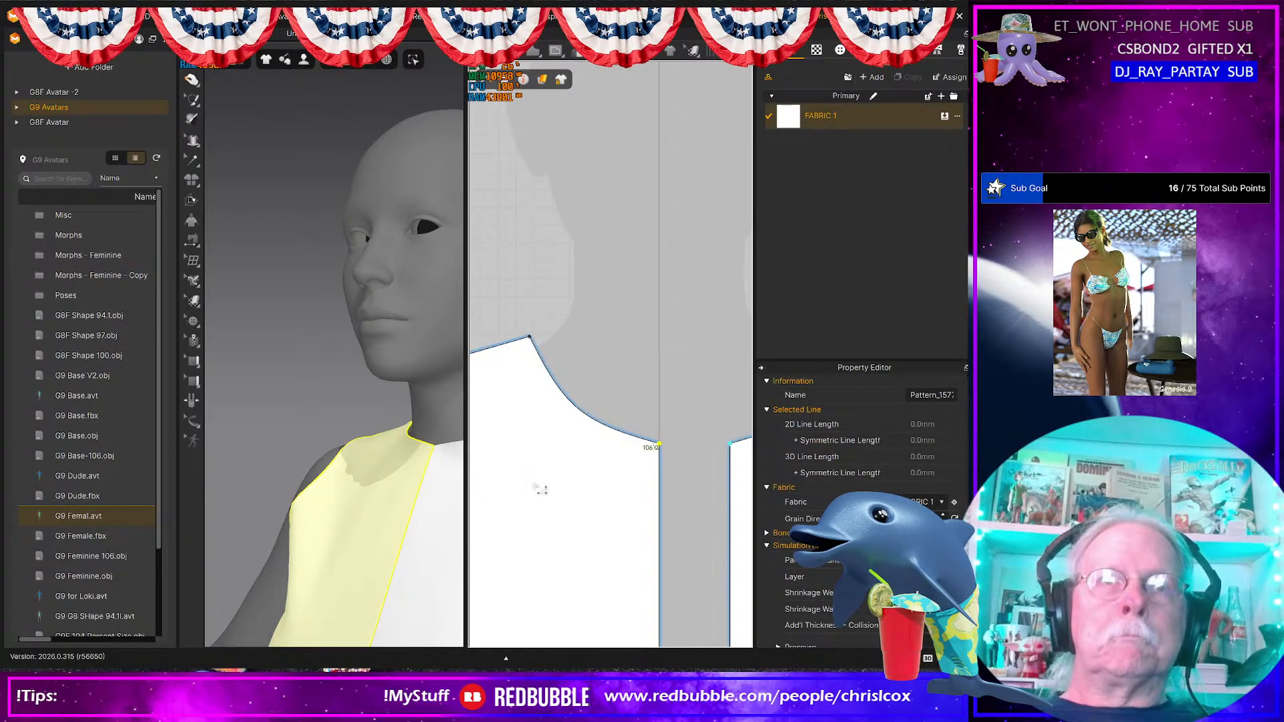
{"action": "right_click_drag", "start_coordinate": [390, 498], "coordinate": [467, 511]}
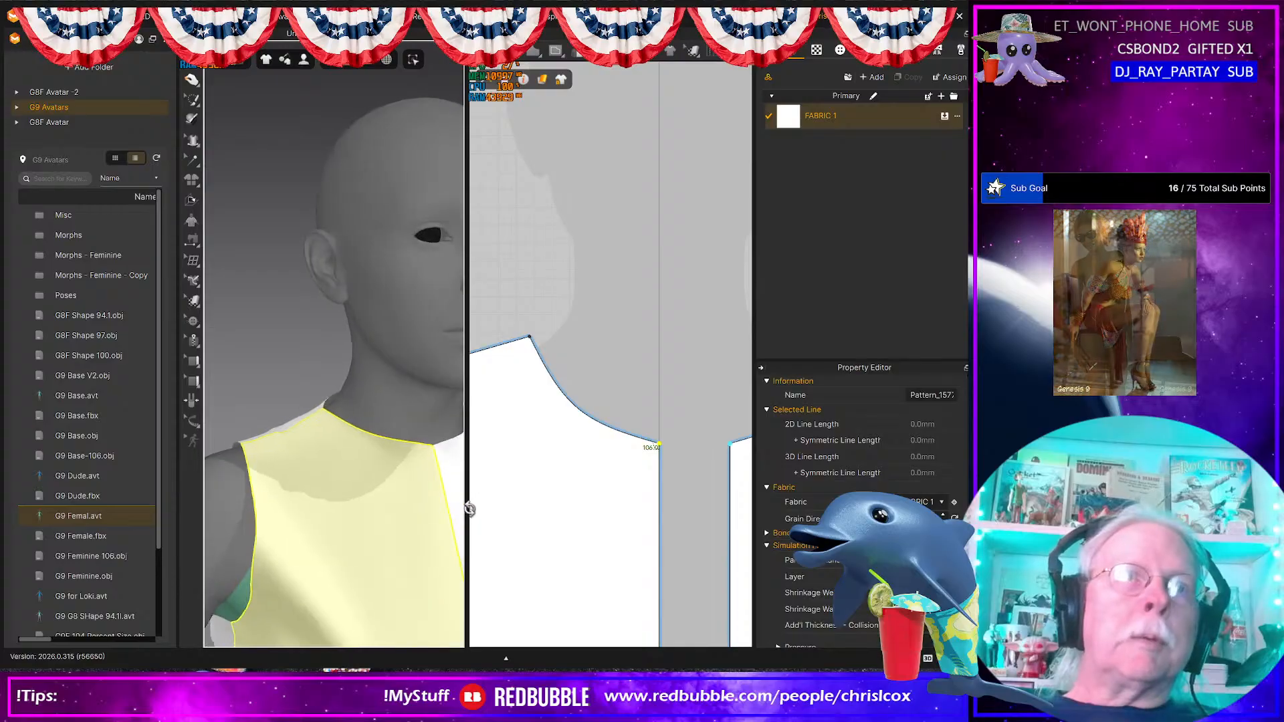
{"action": "scroll", "coordinate": [407, 513], "scroll_direction": "down", "scroll_amount": 2}
{"action": "scroll", "coordinate": [390, 496], "scroll_direction": "up", "scroll_amount": 3}
{"action": "right_click_drag", "start_coordinate": [329, 473], "coordinate": [403, 515]}
Step: Reshape the back panel's neckline into a deeper curve that drops more steeply from the neck end of the shoulder
{"action": "left_click", "coordinate": [339, 505]}
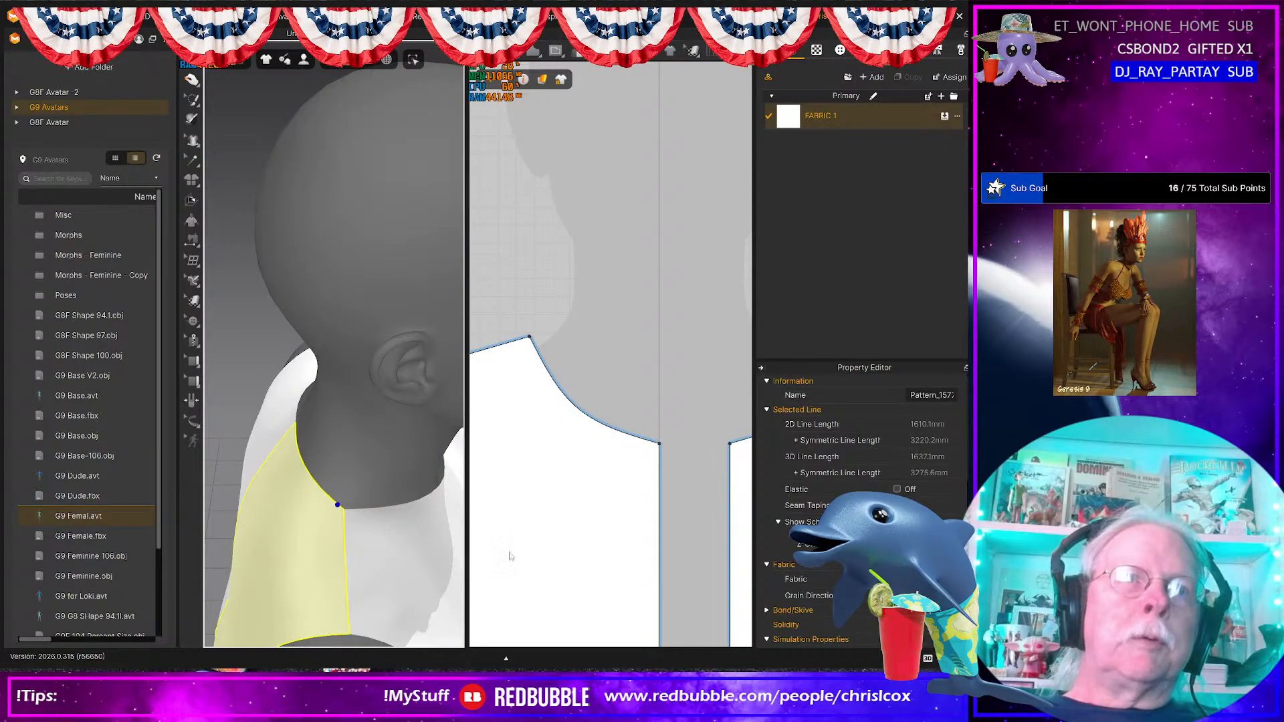
{"action": "scroll", "coordinate": [596, 522], "scroll_direction": "up", "scroll_amount": 3}
{"action": "middle_click_drag", "start_coordinate": [792, 470], "coordinate": [1003, 462]}
{"action": "middle_click_drag", "start_coordinate": [488, 488], "coordinate": [811, 475]}
{"action": "scroll", "coordinate": [587, 468], "scroll_direction": "down", "scroll_amount": 1}
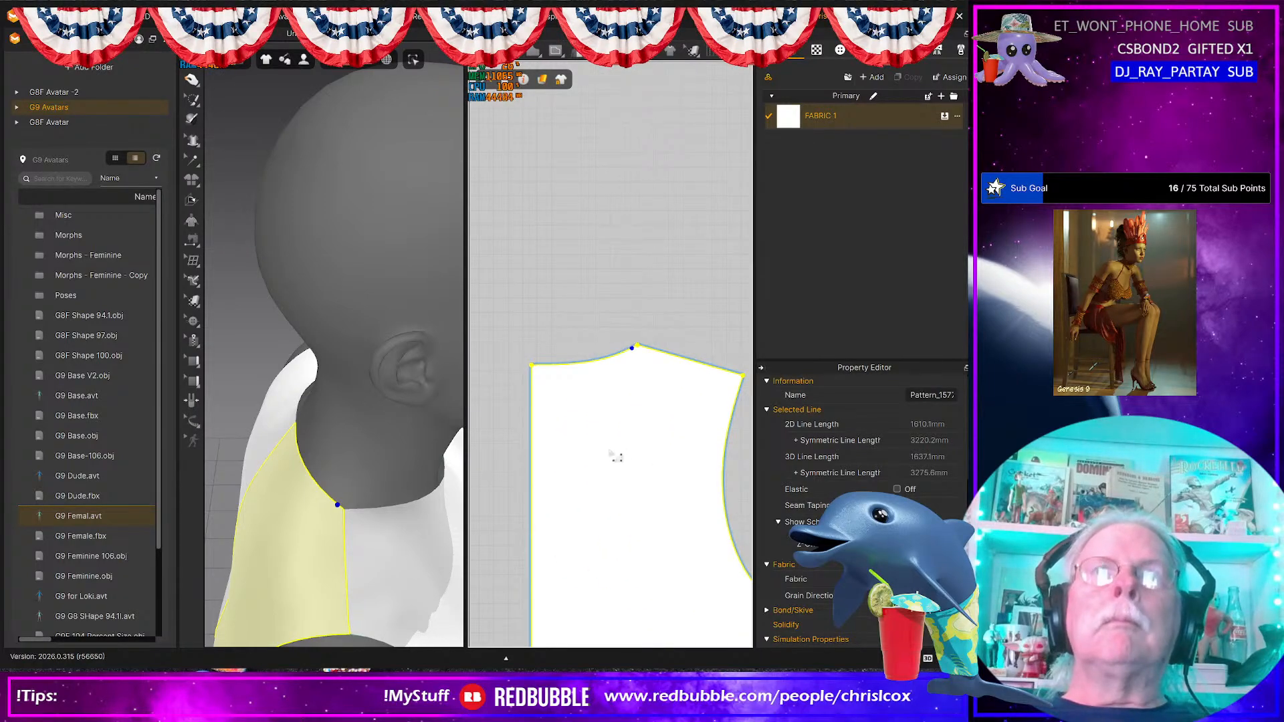
{"action": "scroll", "coordinate": [605, 440], "scroll_direction": "up", "scroll_amount": 4}
{"action": "scroll", "coordinate": [593, 418], "scroll_direction": "down", "scroll_amount": 4}
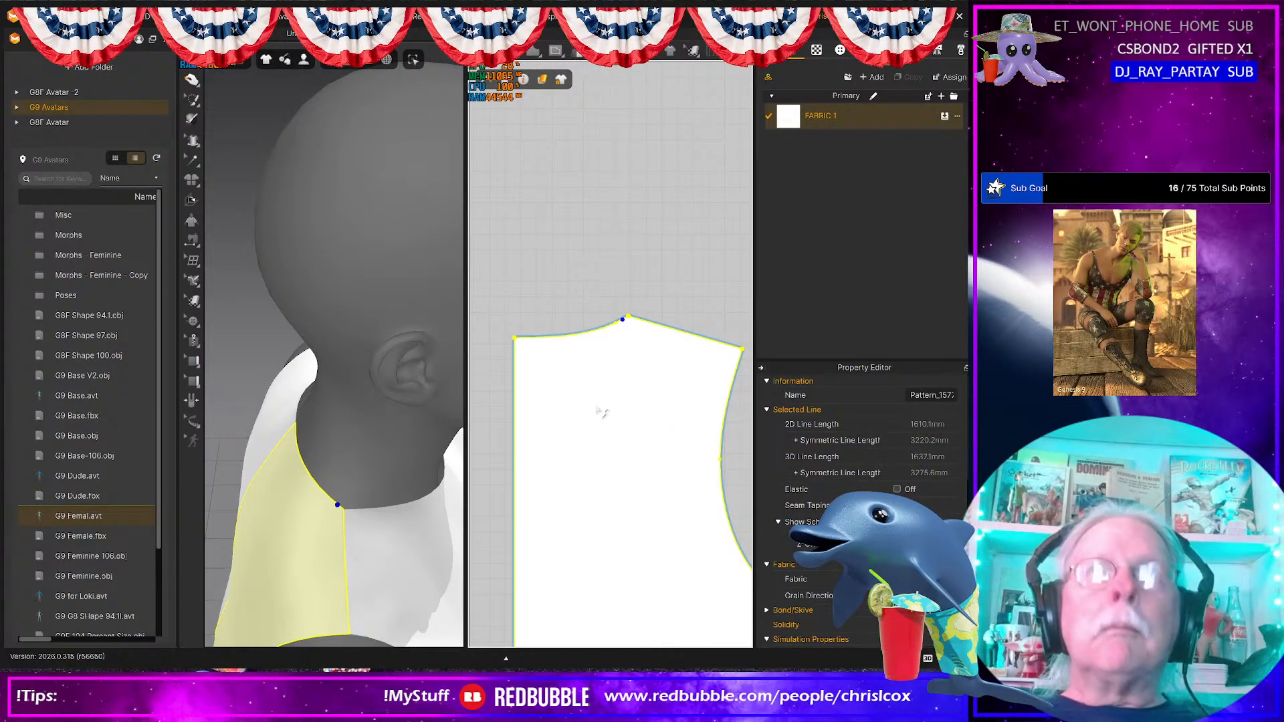
{"action": "scroll", "coordinate": [601, 398], "scroll_direction": "up", "scroll_amount": 4}
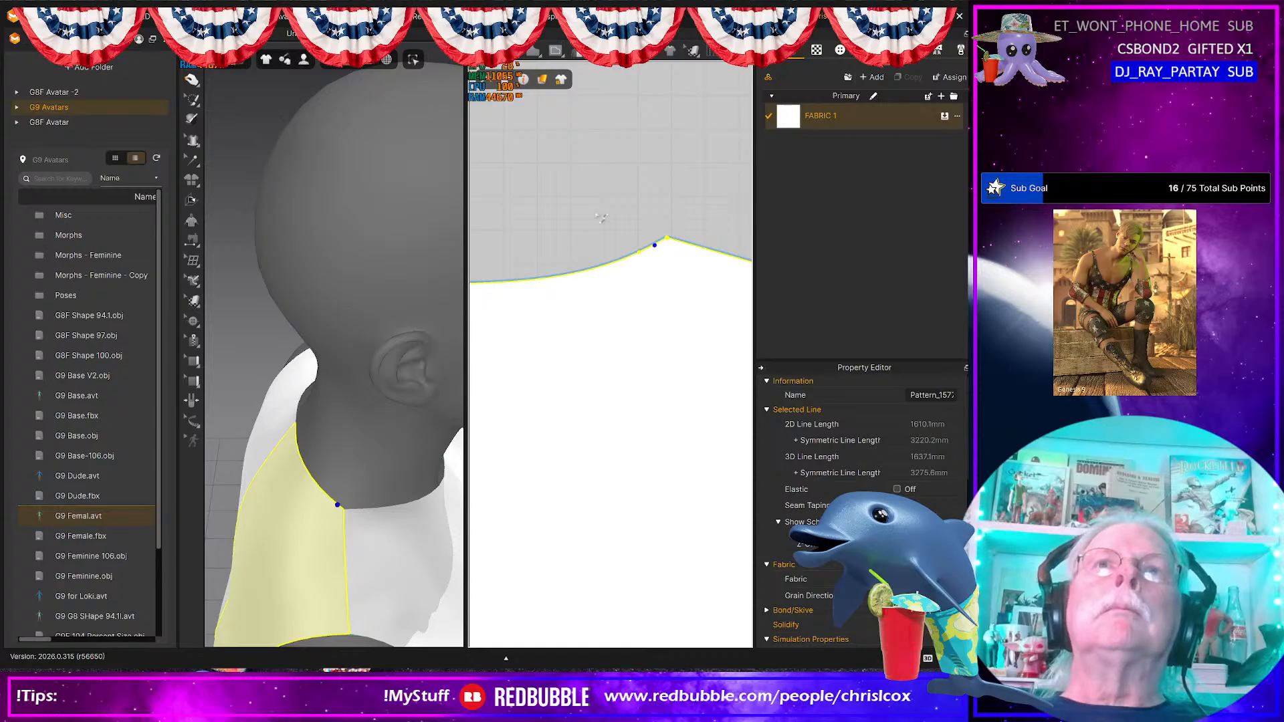
{"action": "left_click", "coordinate": [610, 238]}
{"action": "left_click_drag", "start_coordinate": [647, 258], "coordinate": [558, 287]}
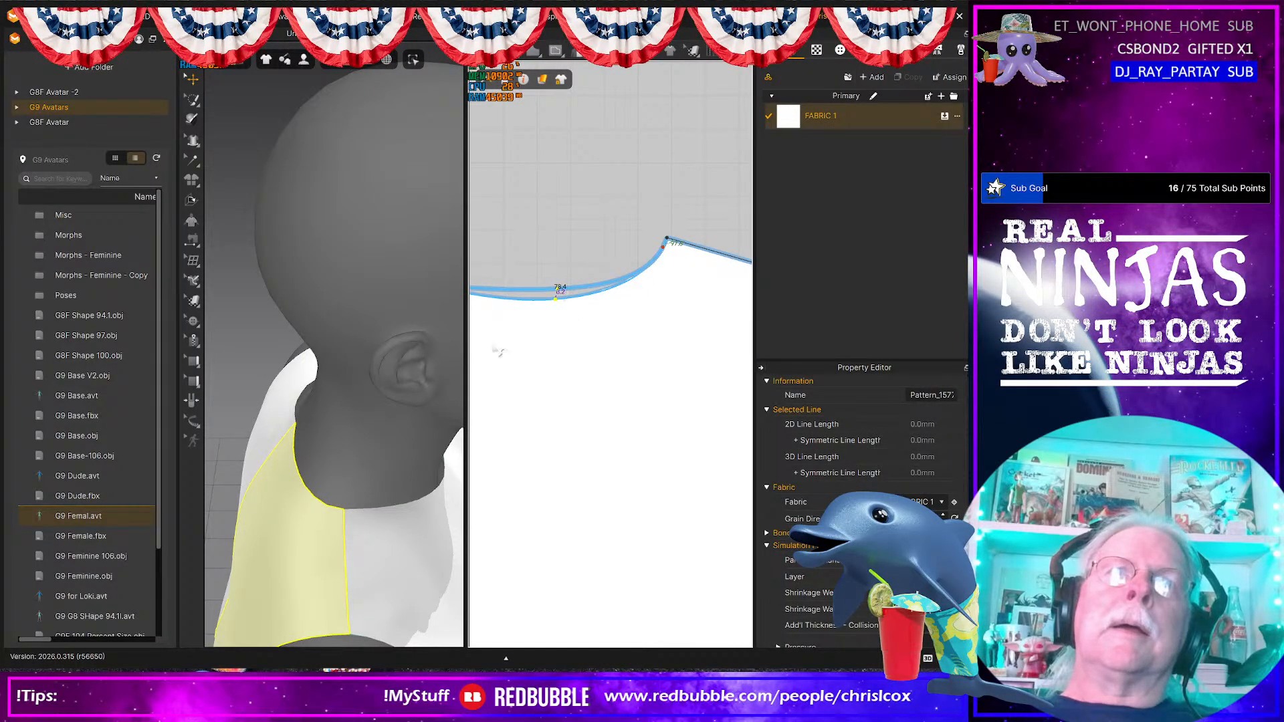
Step: Lower the back neckline's centre point and pull the curve down to smooth it toward the shoulder
{"action": "right_click_drag", "start_coordinate": [275, 495], "coordinate": [396, 476]}
{"action": "middle_click_drag", "start_coordinate": [553, 451], "coordinate": [681, 431]}
{"action": "left_click_drag", "start_coordinate": [513, 242], "coordinate": [585, 288]}
{"action": "key", "text": "Down"}
{"action": "left_click", "coordinate": [592, 295]}
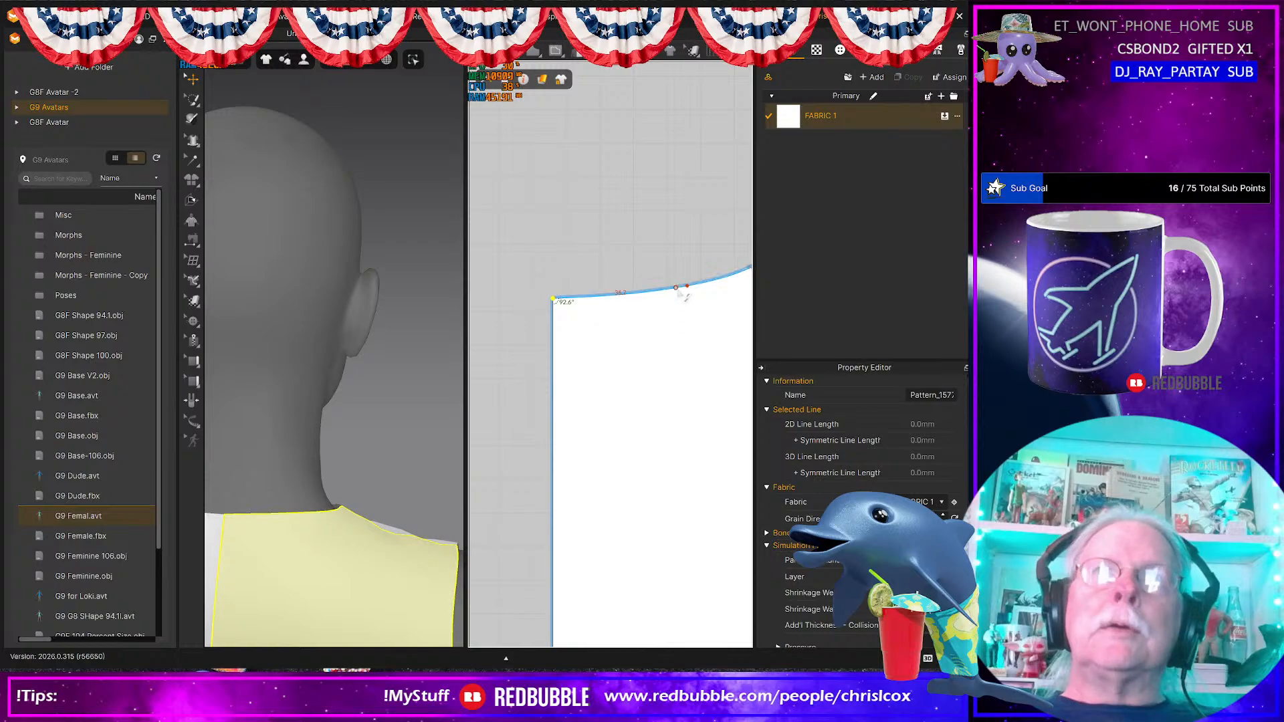
{"action": "middle_click_drag", "start_coordinate": [696, 296], "coordinate": [646, 316]}
{"action": "left_click_drag", "start_coordinate": [641, 308], "coordinate": [633, 321]}
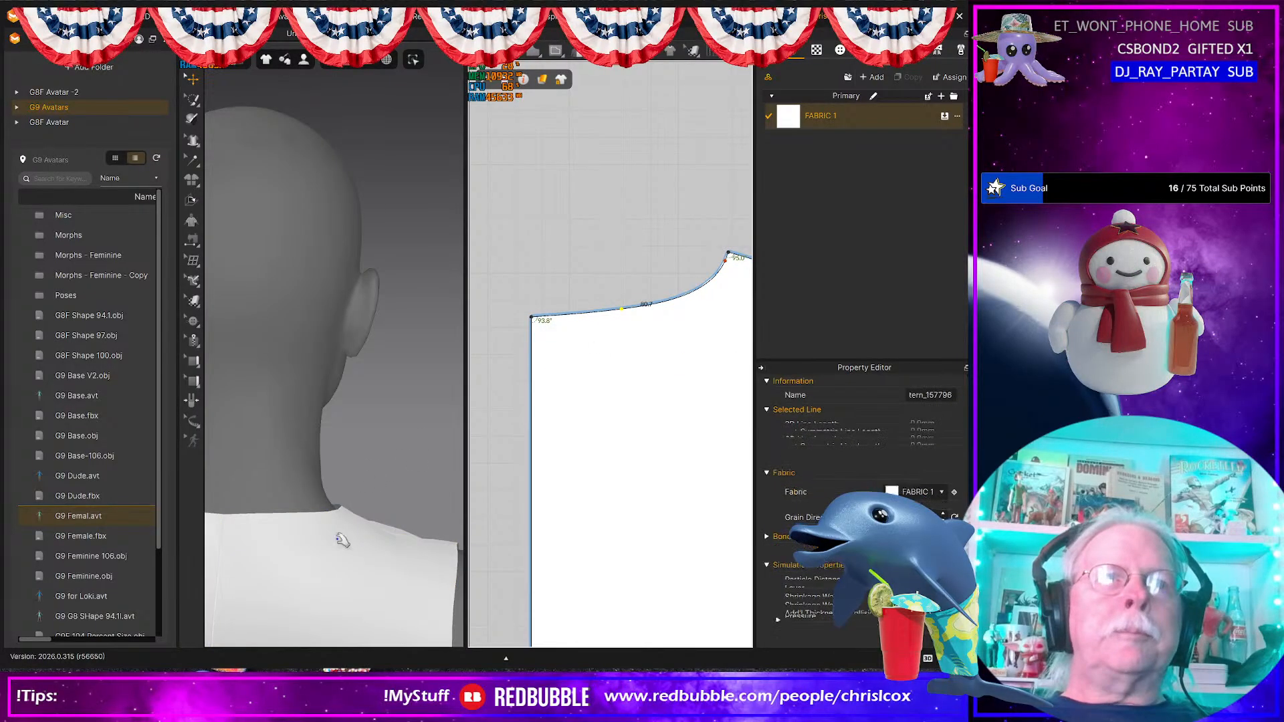
Step: Measure the combined length of the front and back armhole curves facing each other in the 2D patterns
{"action": "scroll", "coordinate": [362, 477], "scroll_direction": "down", "scroll_amount": 3}
{"action": "right_click_drag", "start_coordinate": [362, 477], "coordinate": [304, 477]}
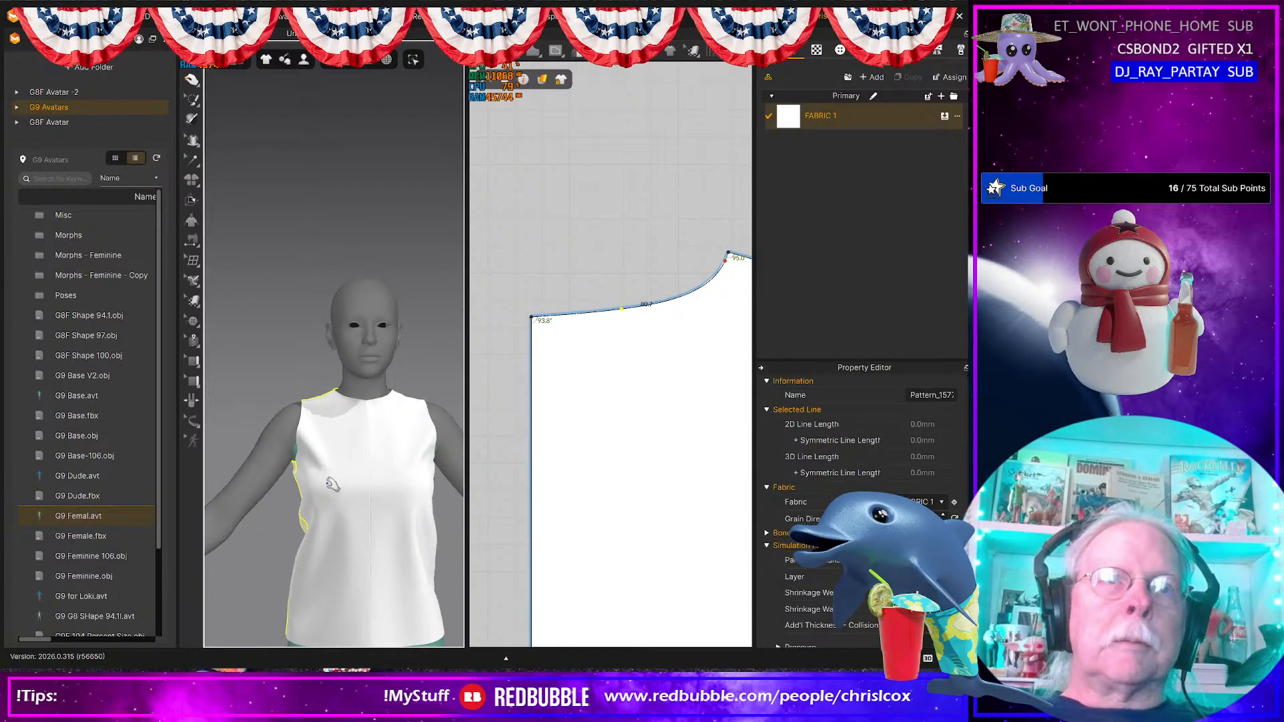
{"action": "left_click", "coordinate": [316, 467]}
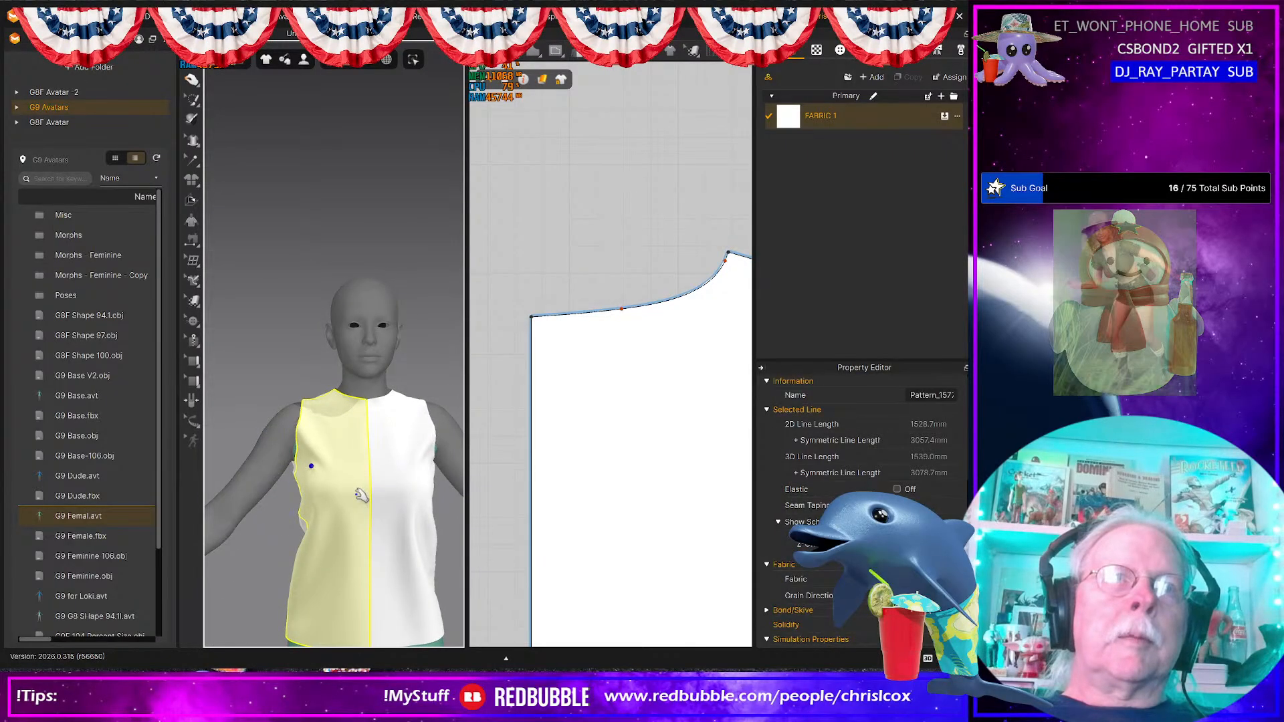
{"action": "scroll", "coordinate": [316, 467], "scroll_direction": "down", "scroll_amount": 2}
{"action": "mouse_move", "coordinate": [362, 501]}
{"action": "right_mouse_down"}
{"action": "mouse_move", "coordinate": [422, 484]}
{"action": "mouse_move", "coordinate": [388, 487]}
{"action": "mouse_move", "coordinate": [479, 492]}
{"action": "mouse_move", "coordinate": [377, 500]}
{"action": "right_mouse_up"}
{"action": "scroll", "coordinate": [635, 392], "scroll_direction": "down", "scroll_amount": 5}
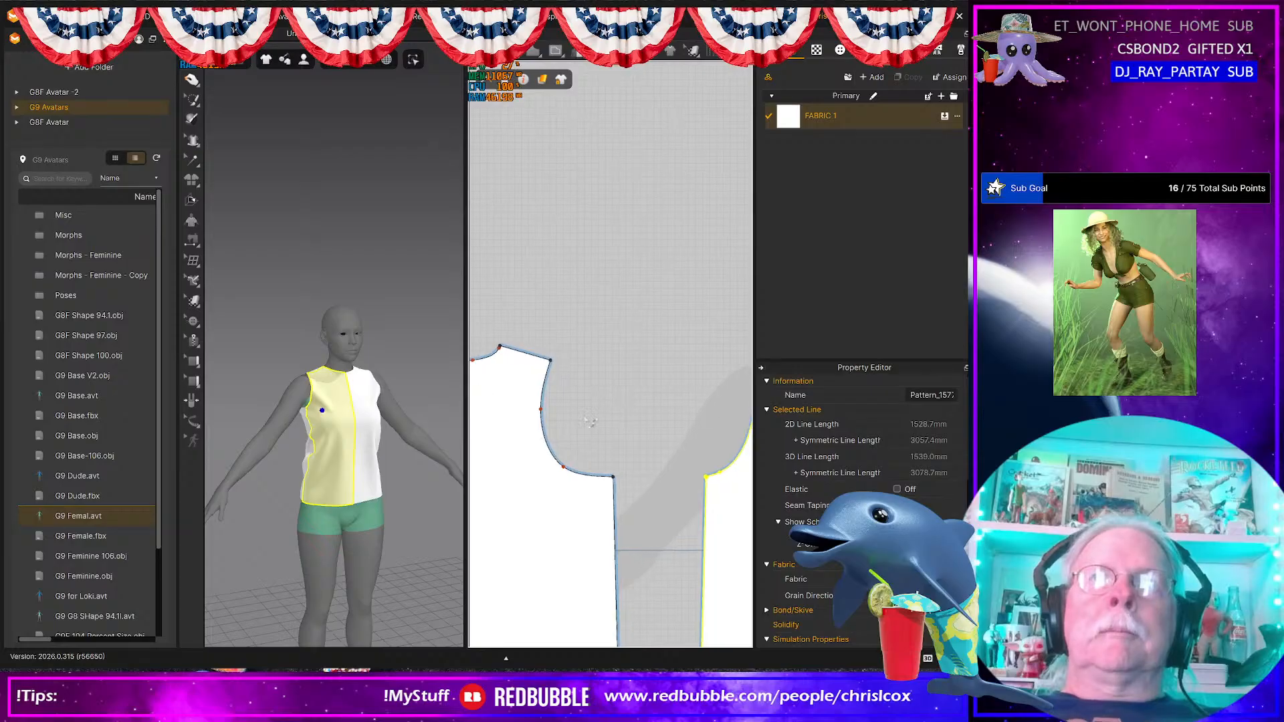
{"action": "right_click_drag", "start_coordinate": [596, 429], "coordinate": [550, 430]}
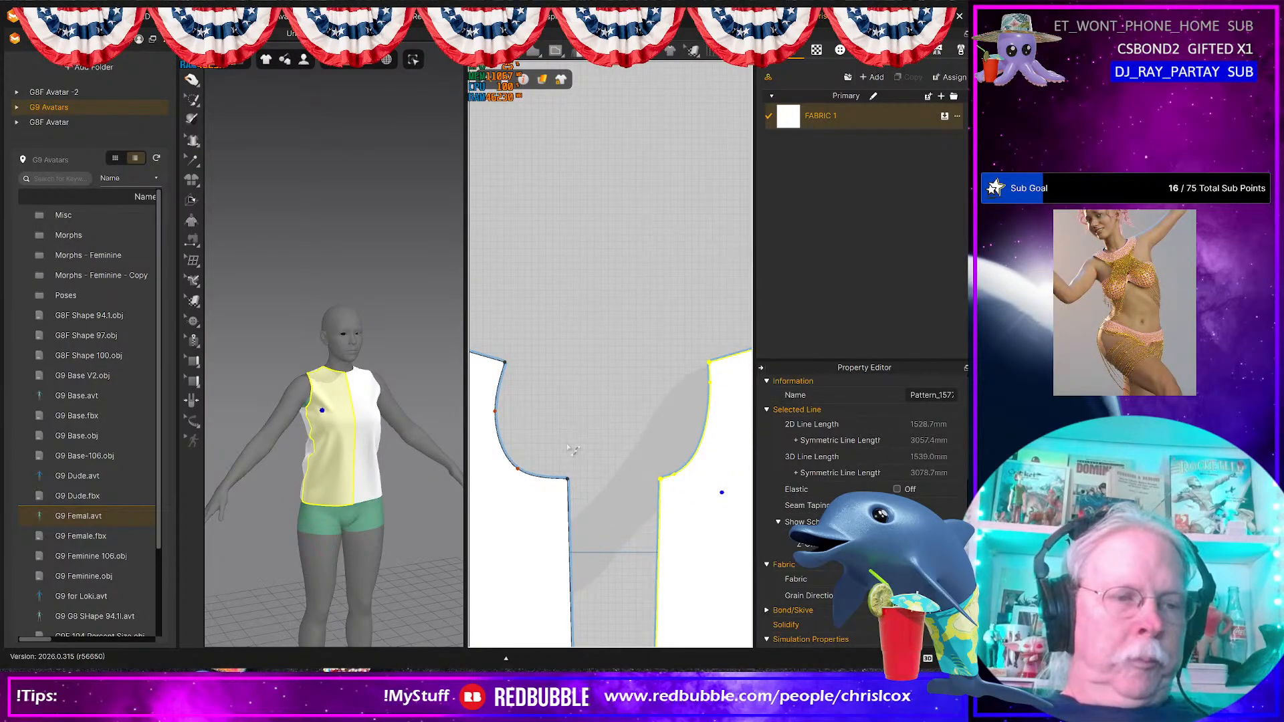
{"action": "left_click", "coordinate": [502, 439]}
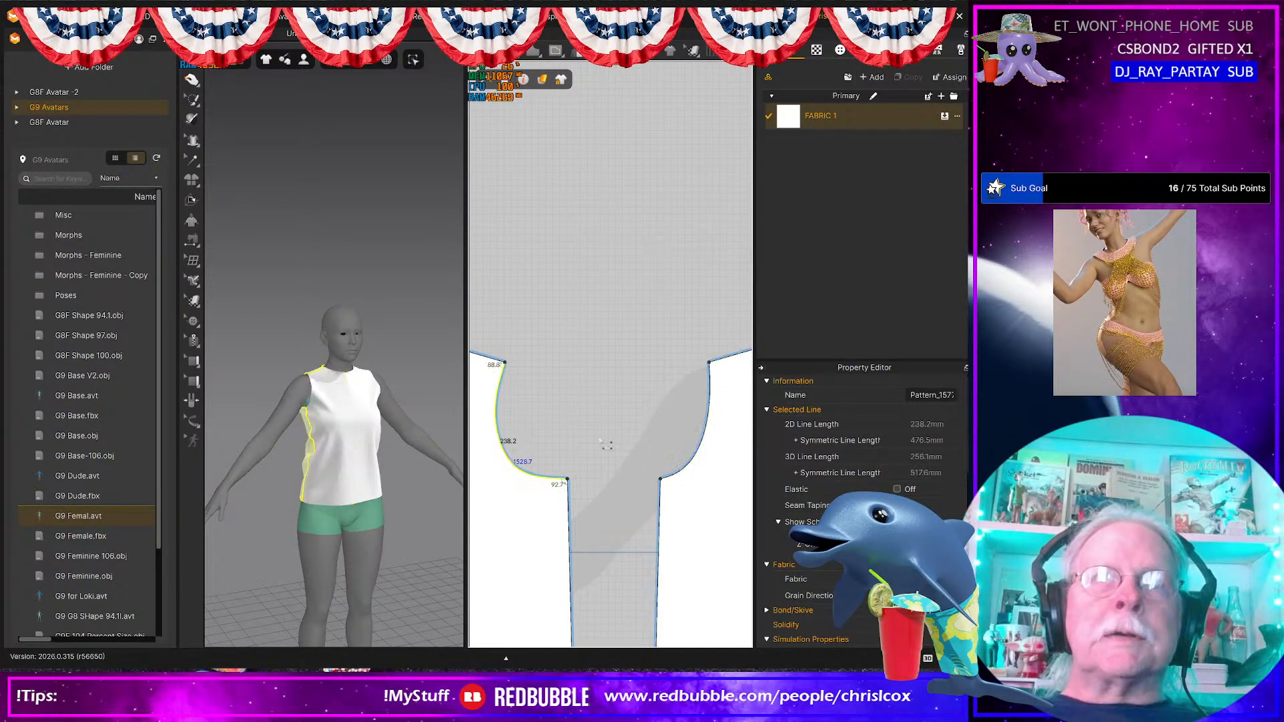
{"action": "left_click", "coordinate": [701, 463], "text": "shift"}
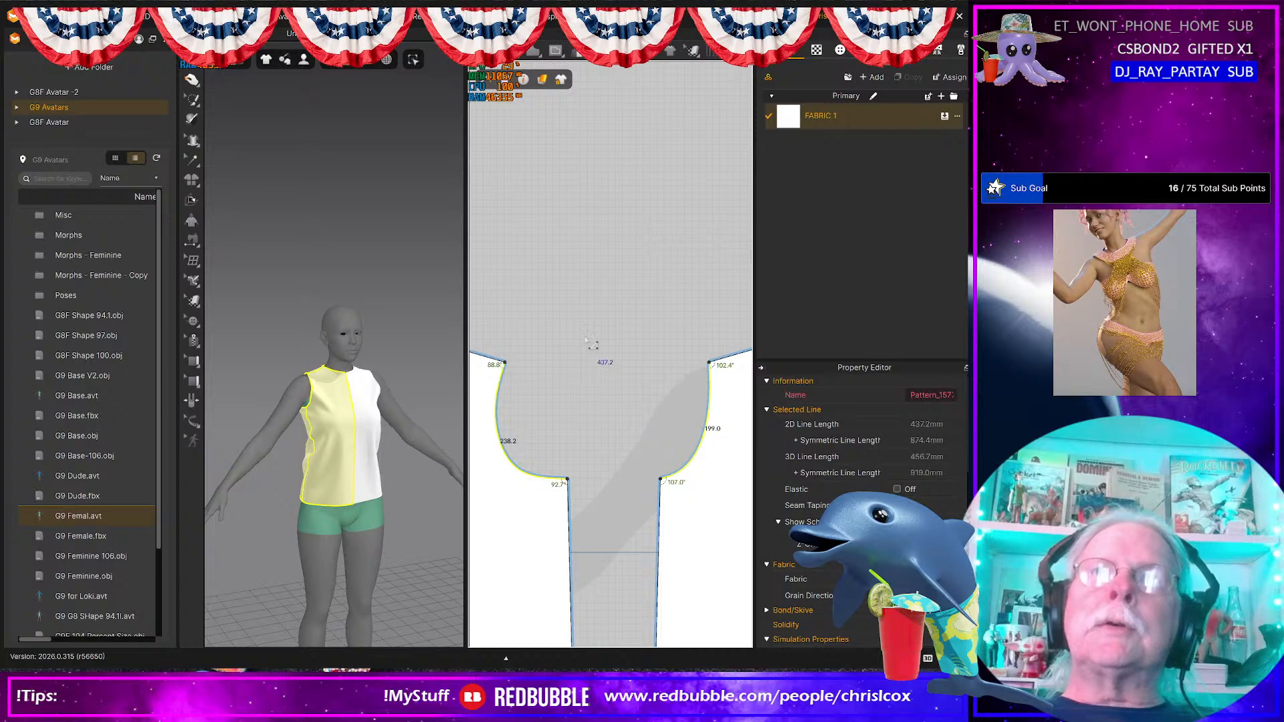
Step: Create a rectangle pattern 300 mm wide and 350 mm high above the top's panels as the base for a sleeve
{"action": "right_click_drag", "start_coordinate": [590, 341], "coordinate": [622, 374]}
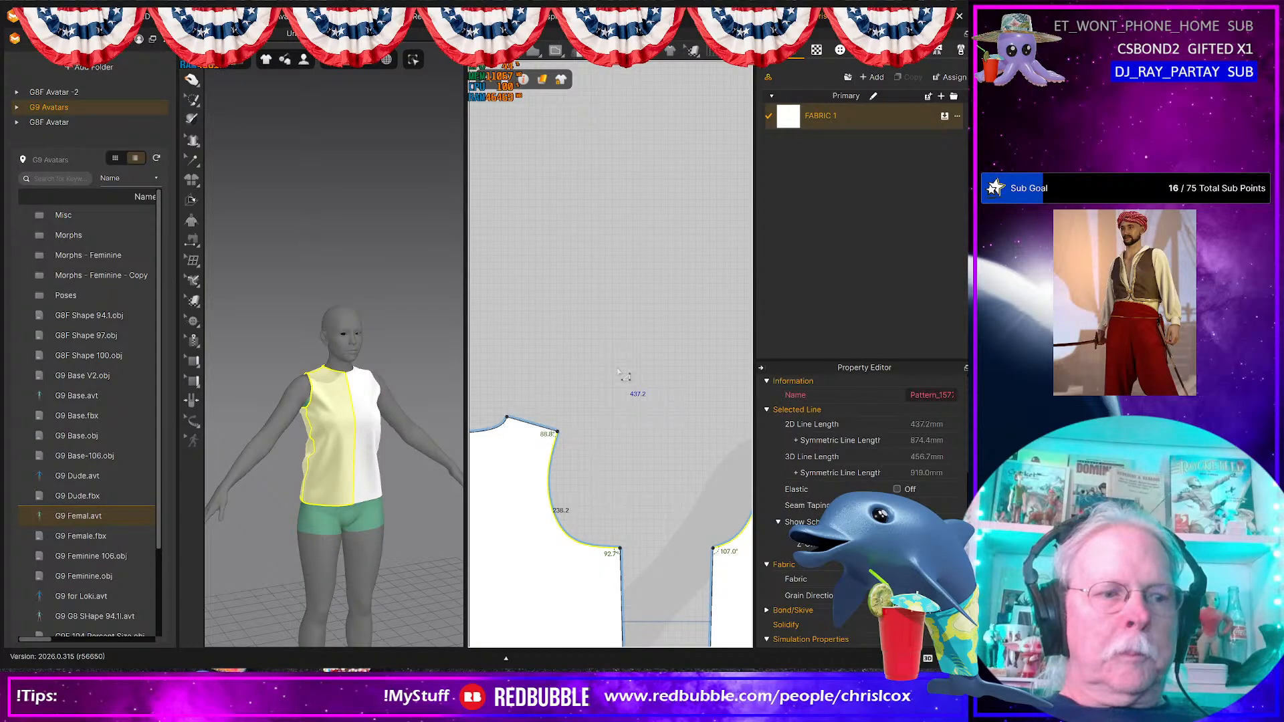
{"action": "left_click", "coordinate": [556, 251]}
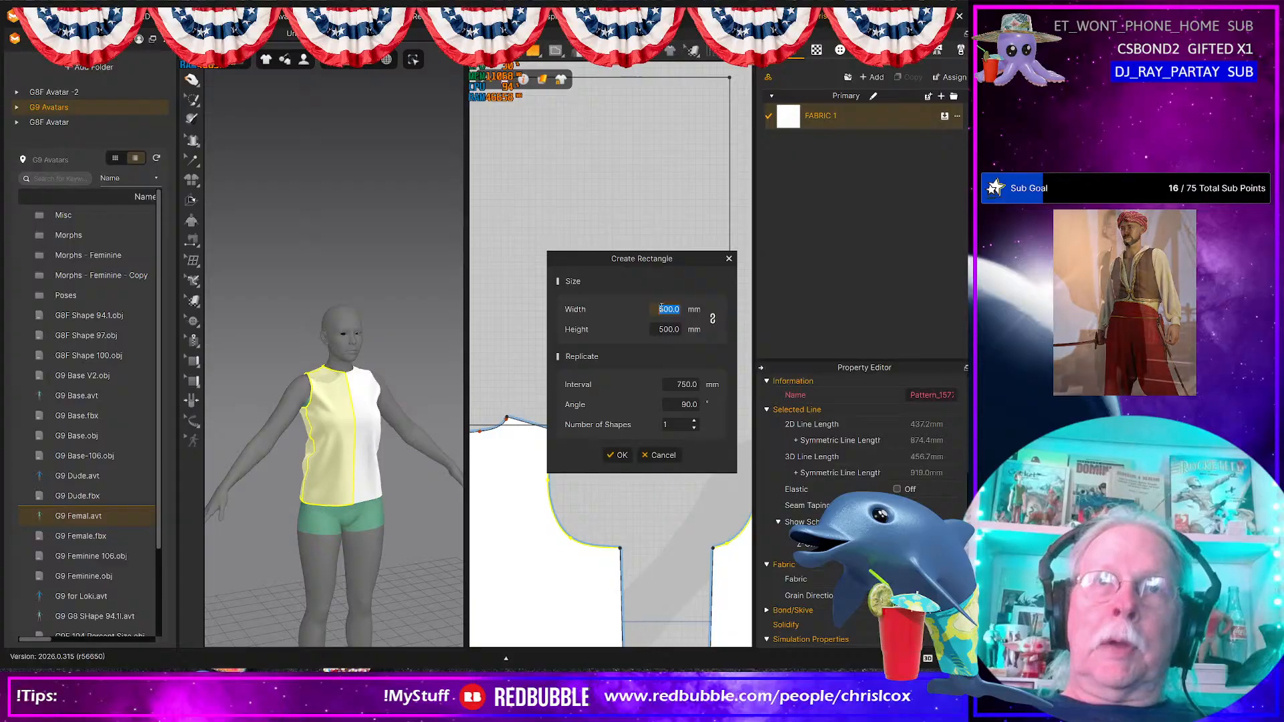
{"action": "type", "text": "300"}
{"action": "key", "text": "Tab"}
{"action": "type", "text": "350"}
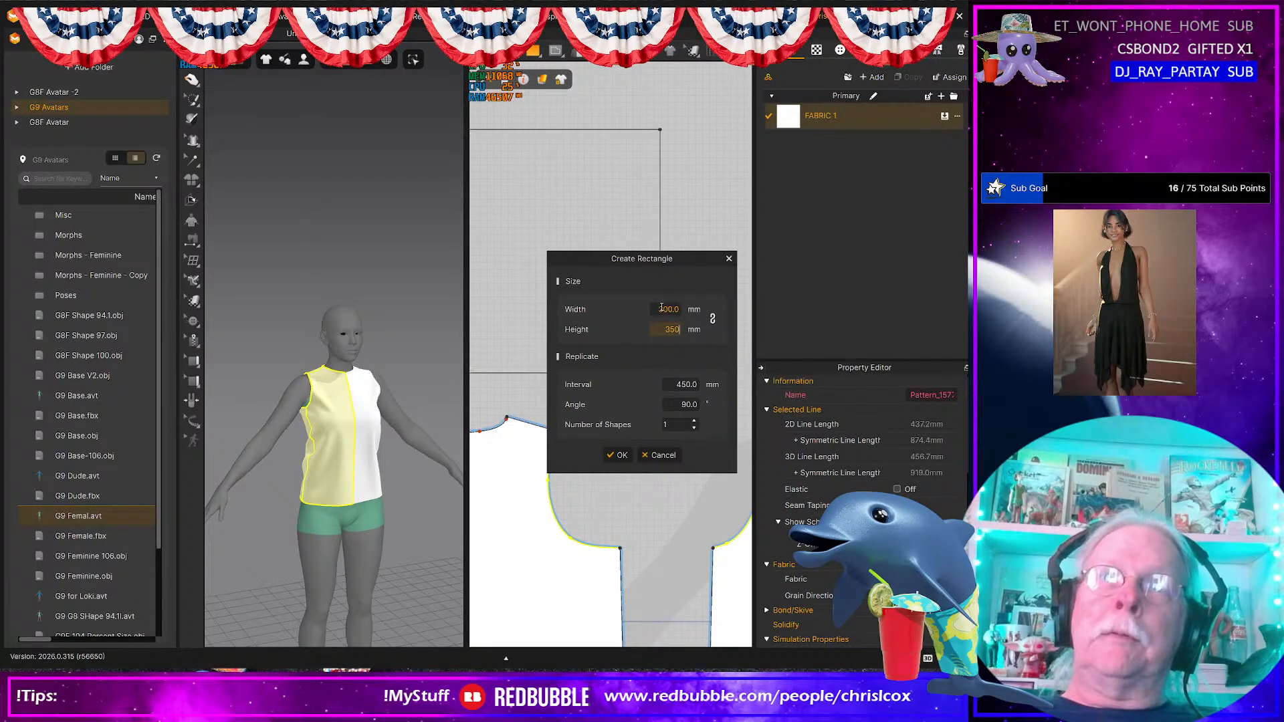
{"action": "left_click", "coordinate": [617, 454]}
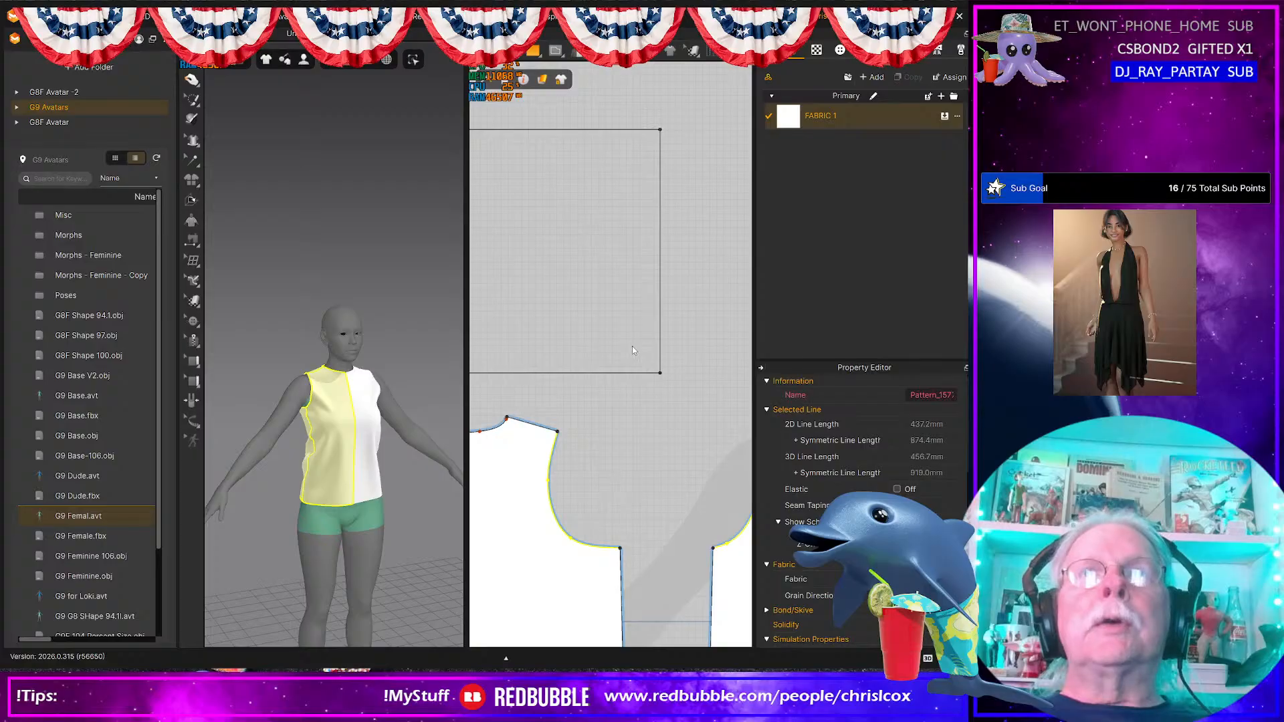
Step: Try to split the rectangle's right edge into two lines of 172.8 mm and 177.2 mm
{"action": "middle_click_drag", "start_coordinate": [648, 345], "coordinate": [635, 386]}
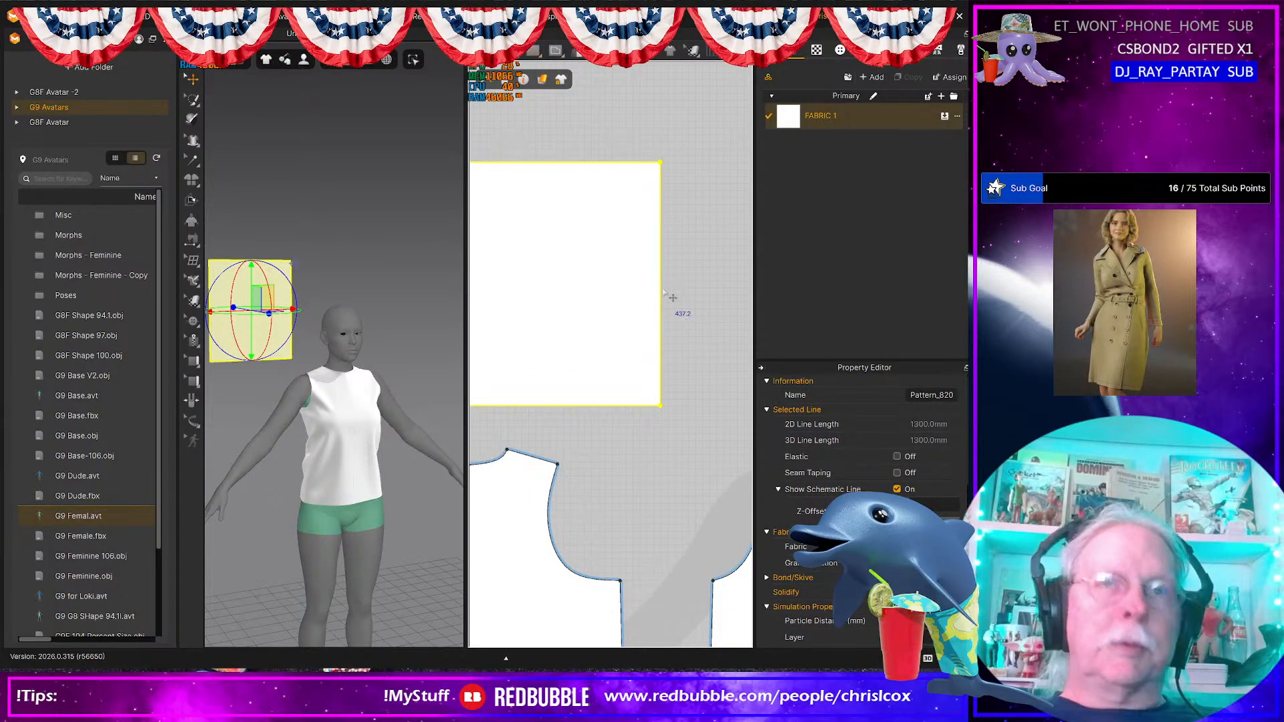
{"action": "left_click", "coordinate": [663, 289]}
{"action": "right_click", "coordinate": [661, 286]}
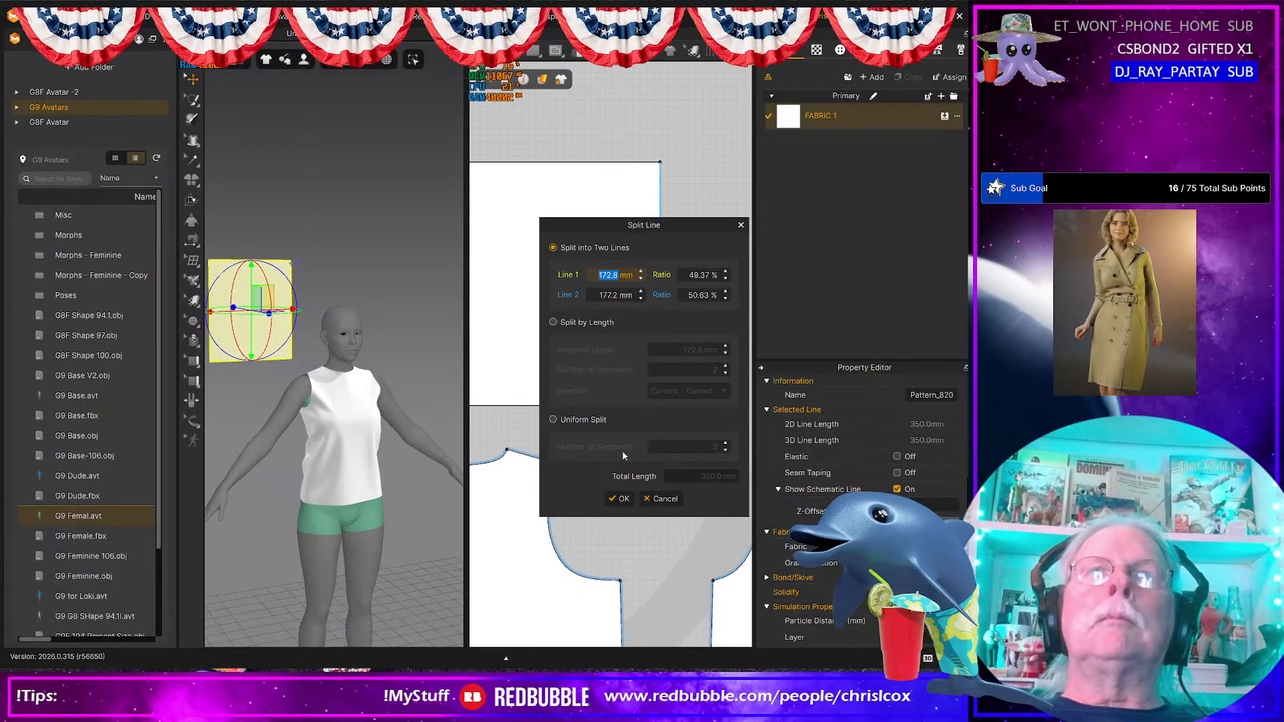
{"action": "left_click", "coordinate": [619, 498]}
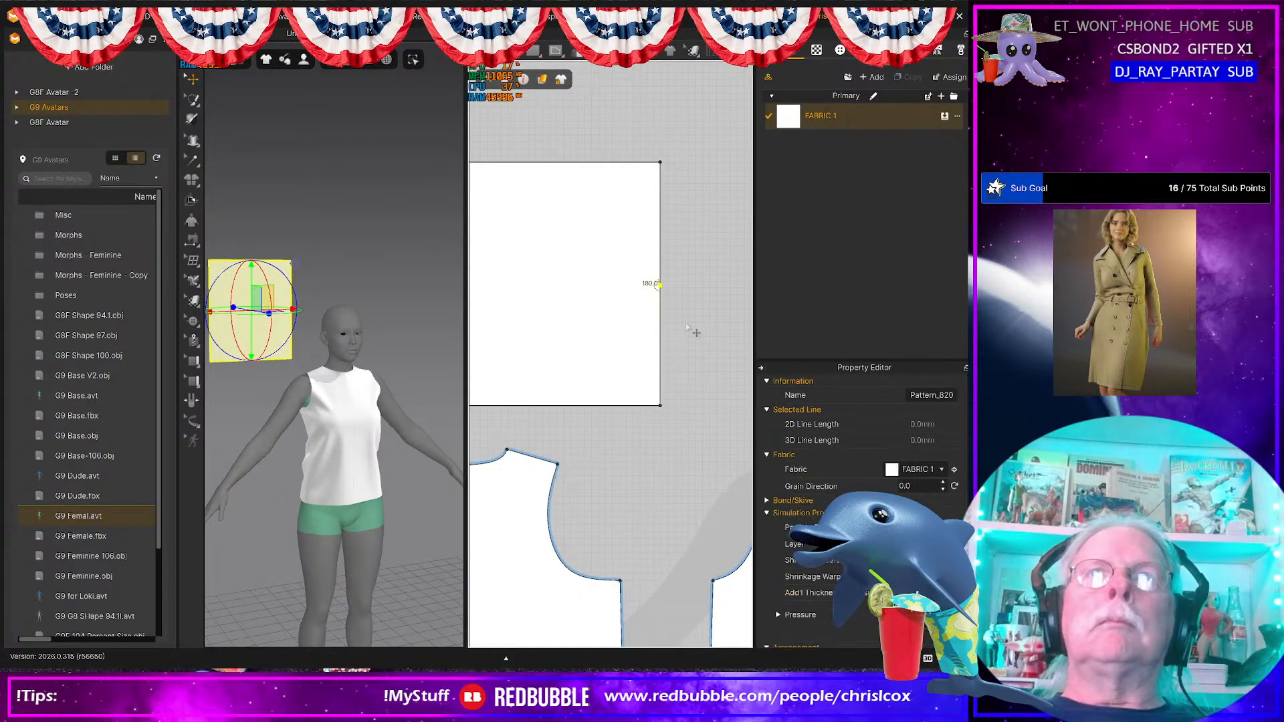
Step: Split the rectangle's right edge uniformly into 2 segments
{"action": "left_click", "coordinate": [659, 292]}
{"action": "right_click", "coordinate": [658, 292]}
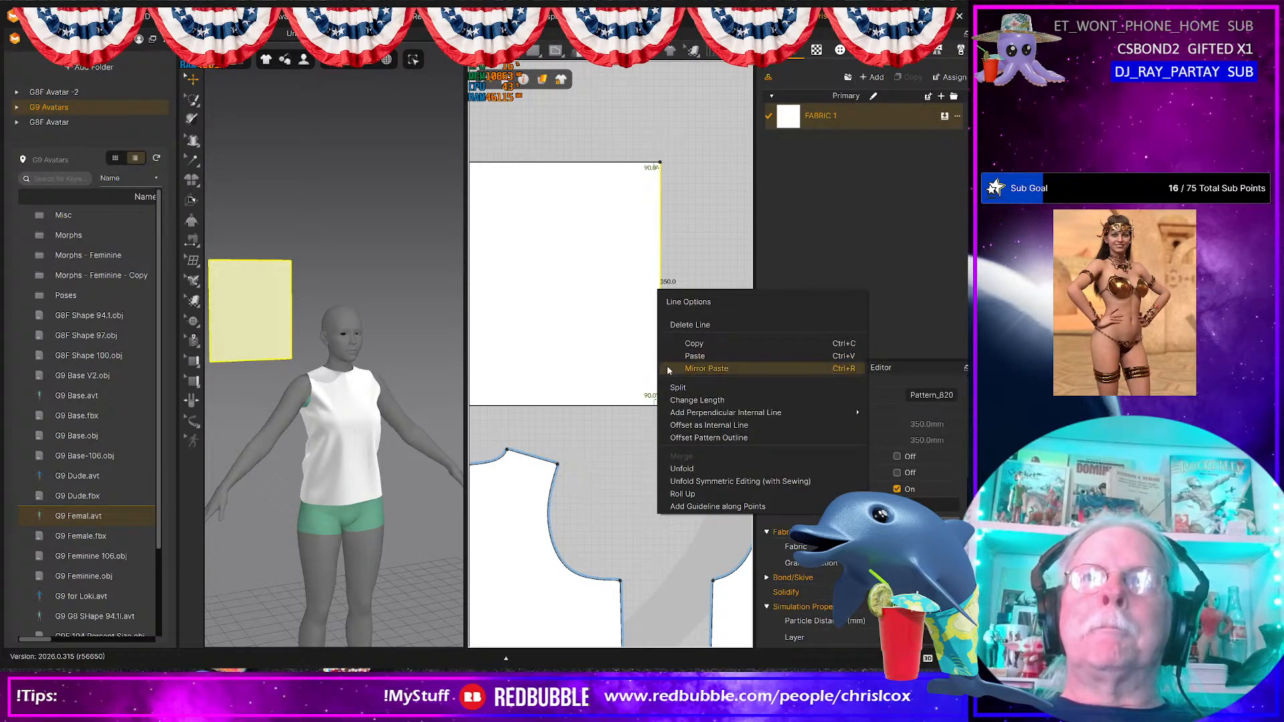
{"action": "left_click", "coordinate": [678, 389]}
{"action": "type", "text": "180"}
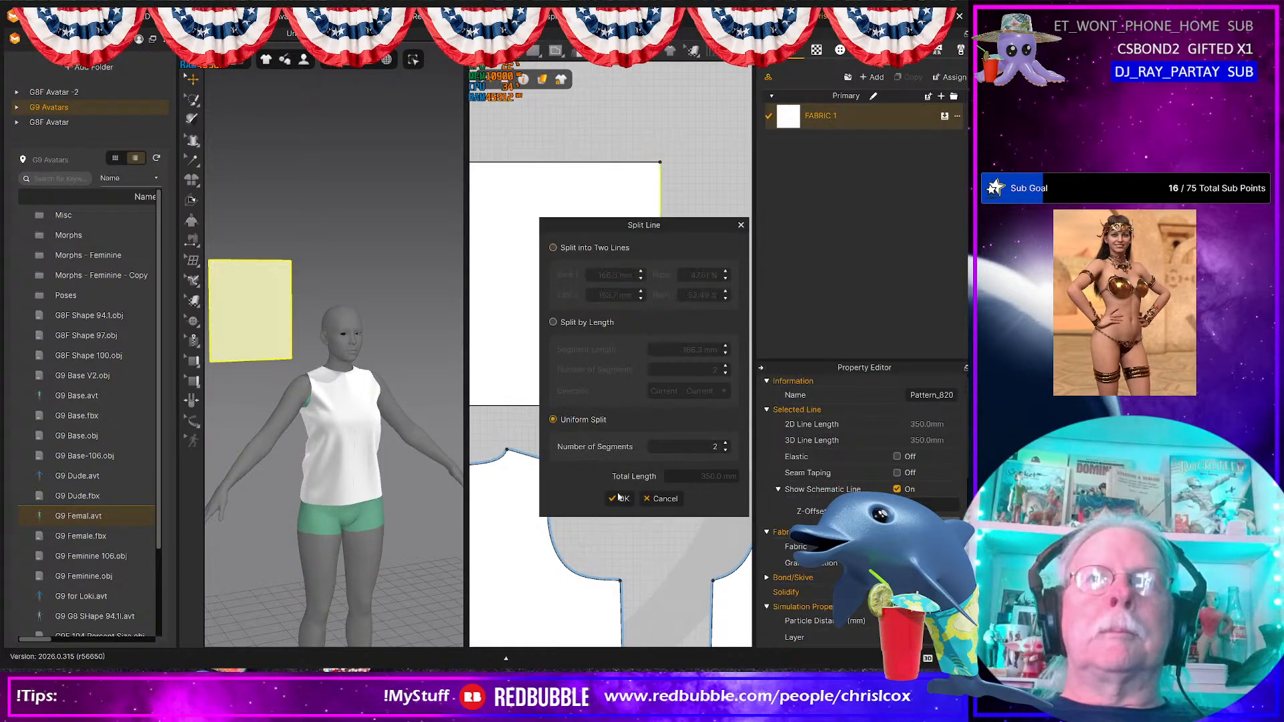
{"action": "left_click", "coordinate": [620, 499]}
Step: Move the right edge's midpoint outward to form a sleeve-cap peak with sloping edges of about 207 mm each
{"action": "left_click_drag", "start_coordinate": [698, 254], "coordinate": [631, 314]}
{"action": "key", "text": "Right"}
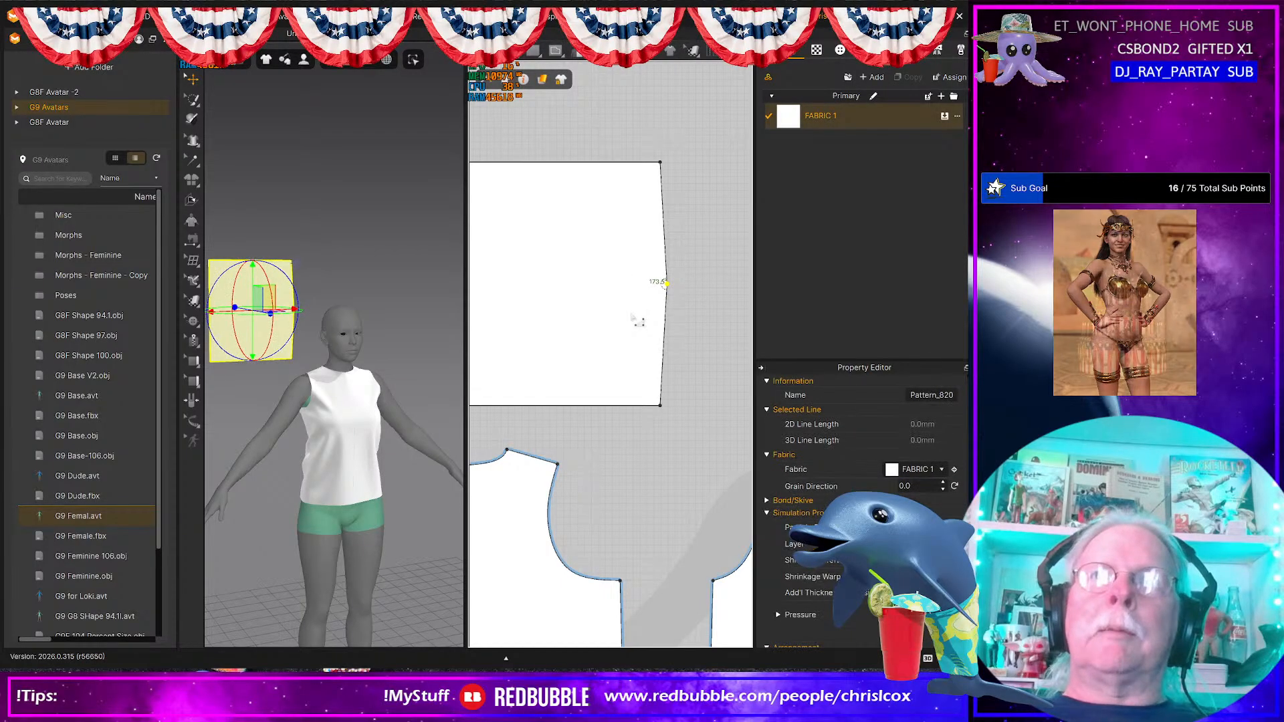
{"action": "key", "text": "Right"}
{"action": "key", "text": "Right"}
{"action": "key", "text": "Right"}
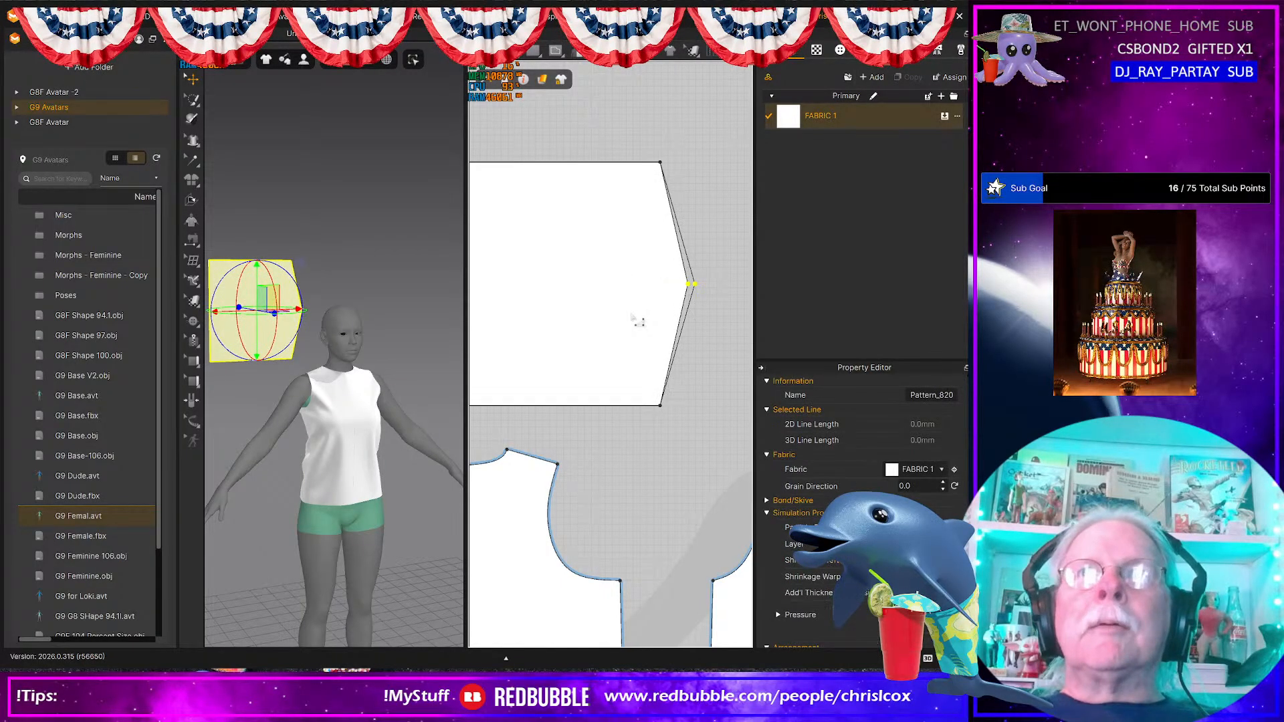
{"action": "key", "text": "Right"}
{"action": "key", "text": "Right"}
{"action": "key", "text": "Right"}
{"action": "key", "text": "Right"}
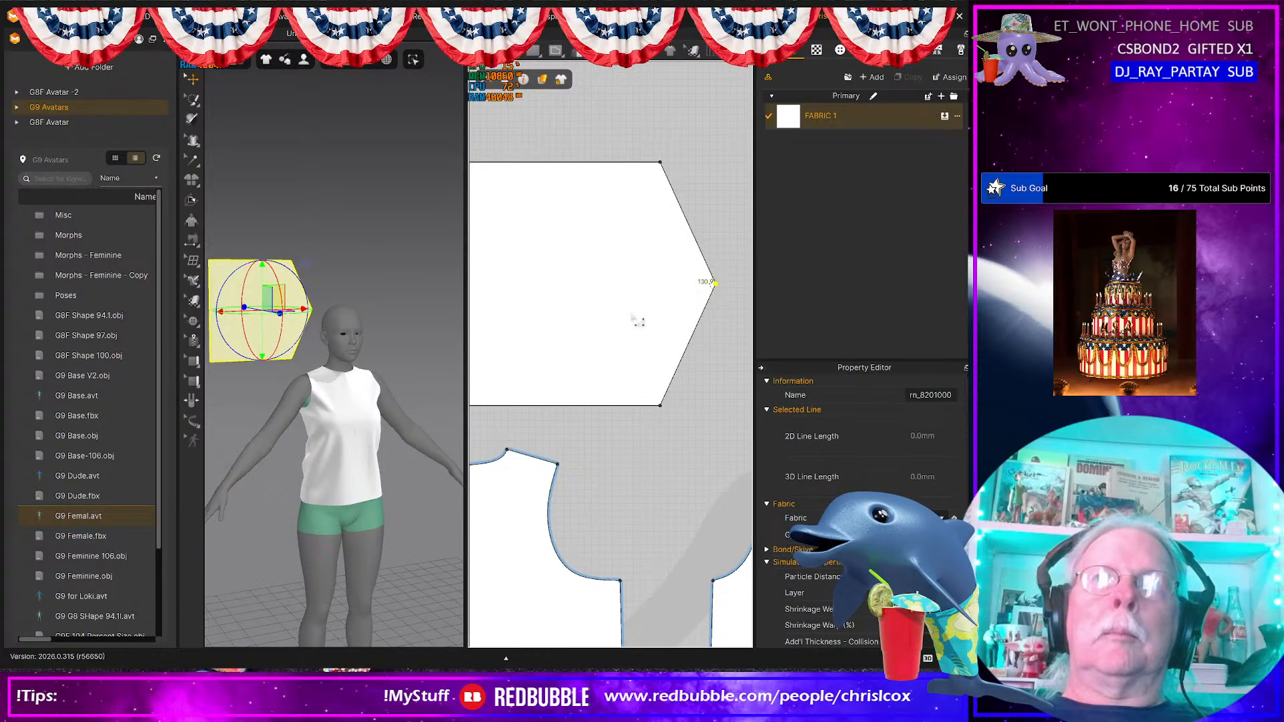
{"action": "key", "text": "Right"}
{"action": "key", "text": "Right"}
{"action": "key", "text": "Right"}
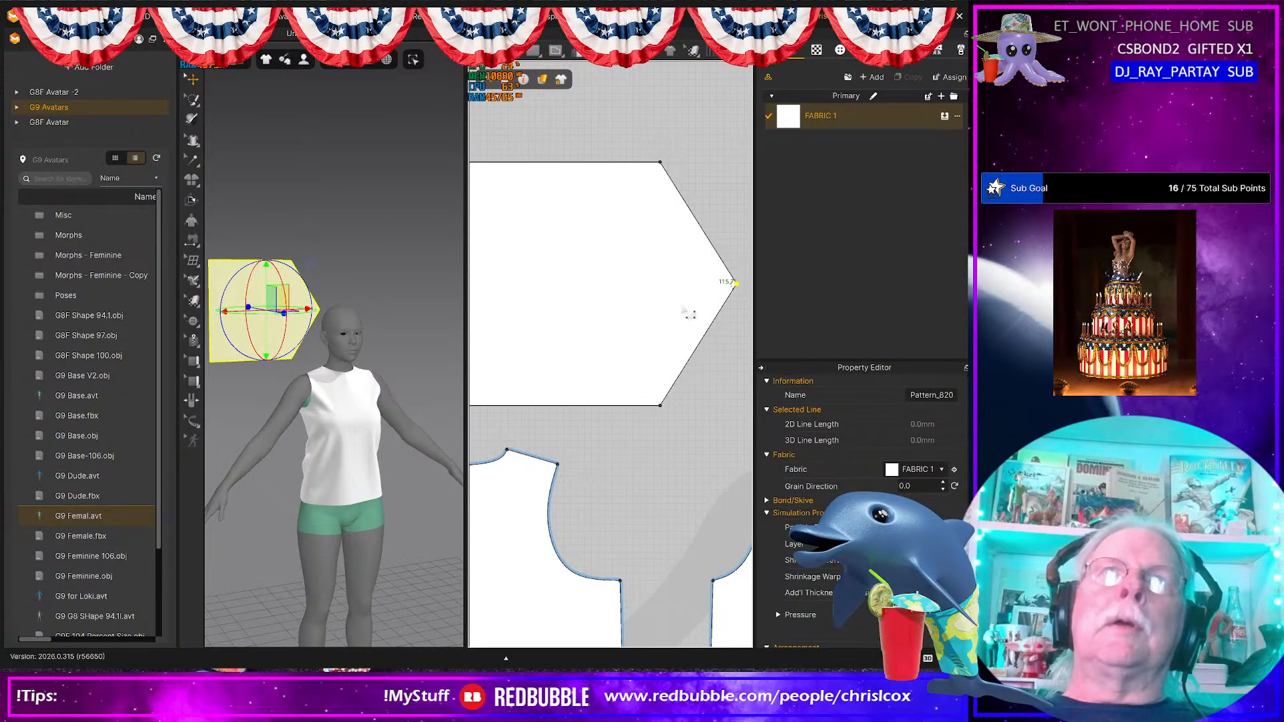
Step: Split the upper sloping cap edge into two lines, with the first 50 mm long from the outer corner
{"action": "middle_click_drag", "start_coordinate": [683, 309], "coordinate": [606, 320]}
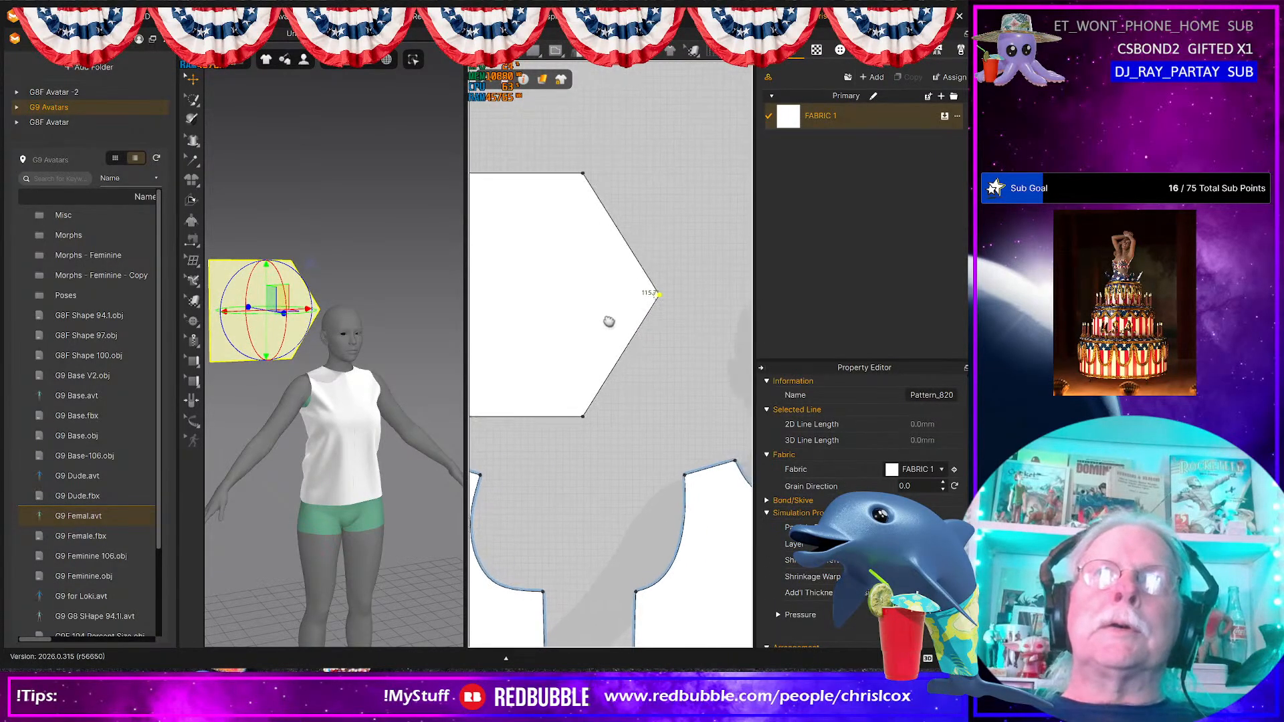
{"action": "left_click", "coordinate": [612, 217]}
{"action": "right_click", "coordinate": [604, 208]}
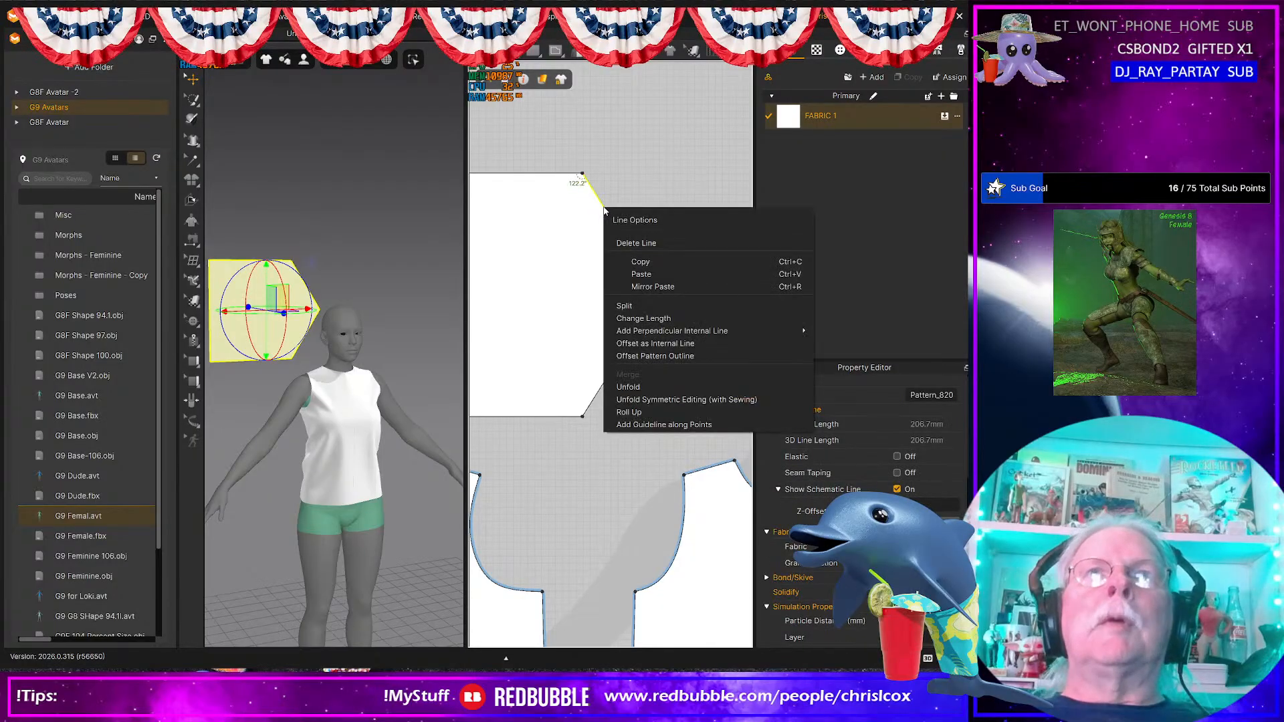
{"action": "left_click", "coordinate": [626, 306]}
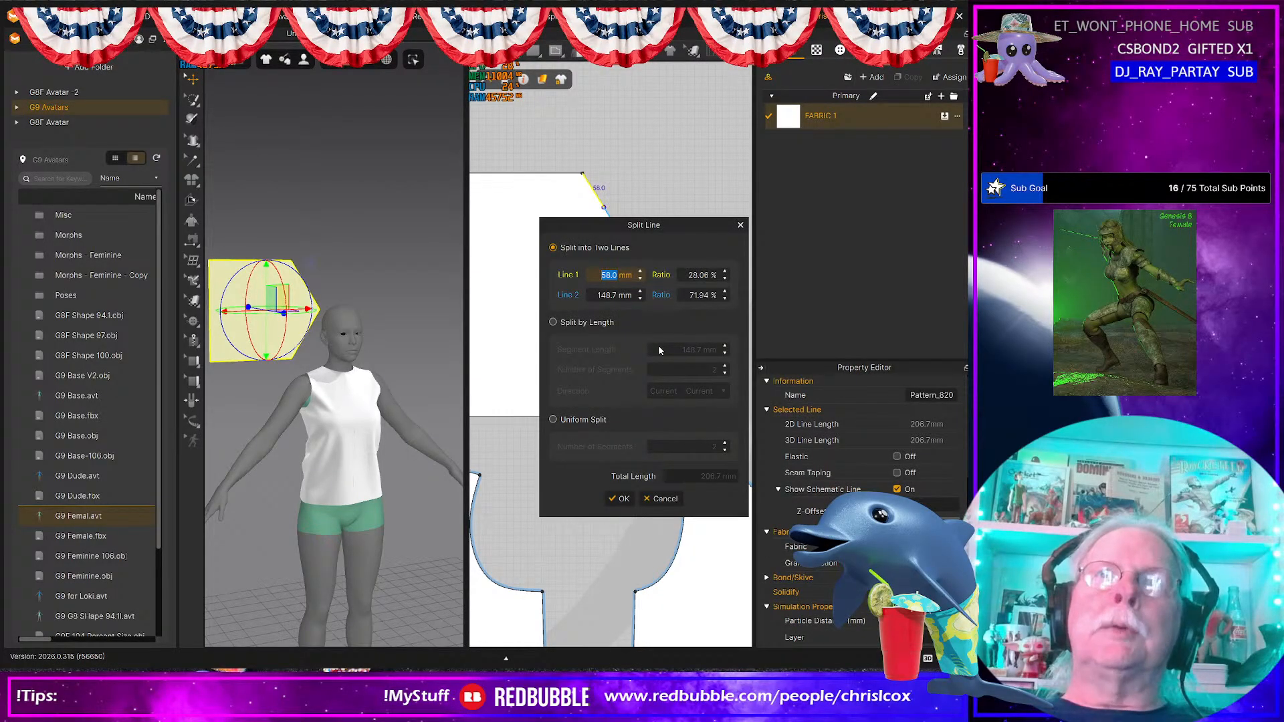
{"action": "type", "text": "50"}
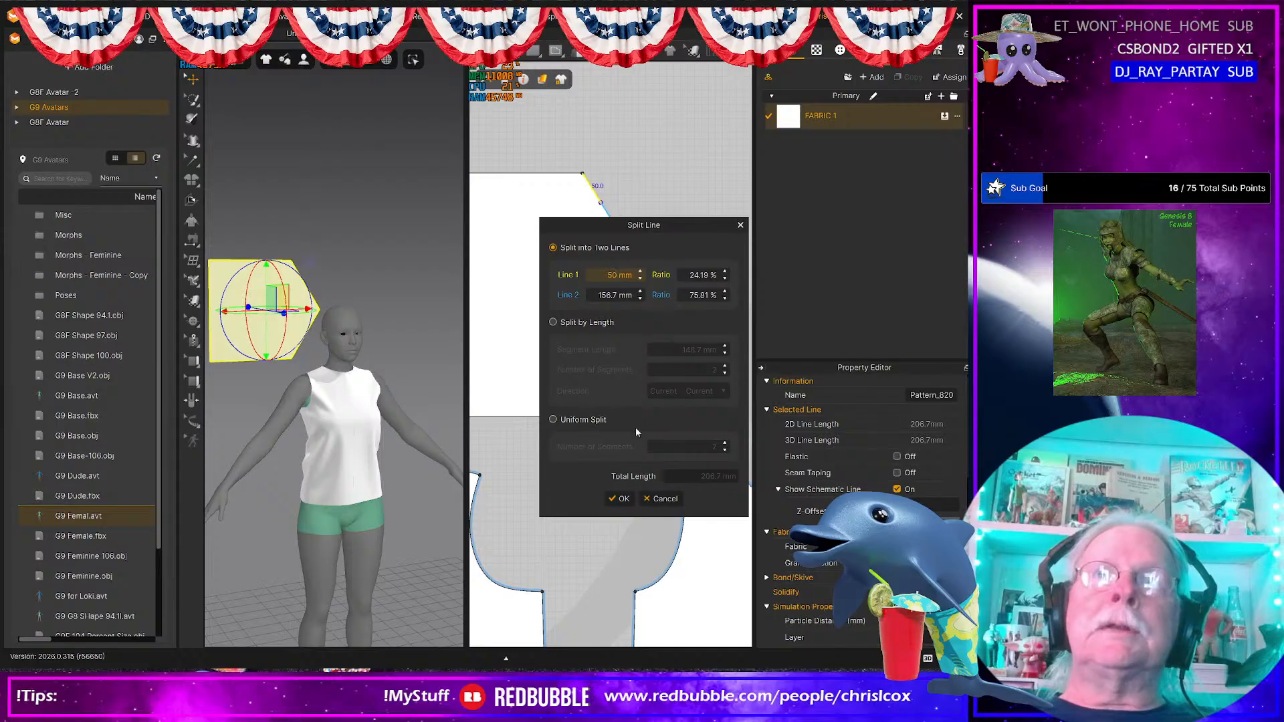
{"action": "left_click", "coordinate": [621, 498]}
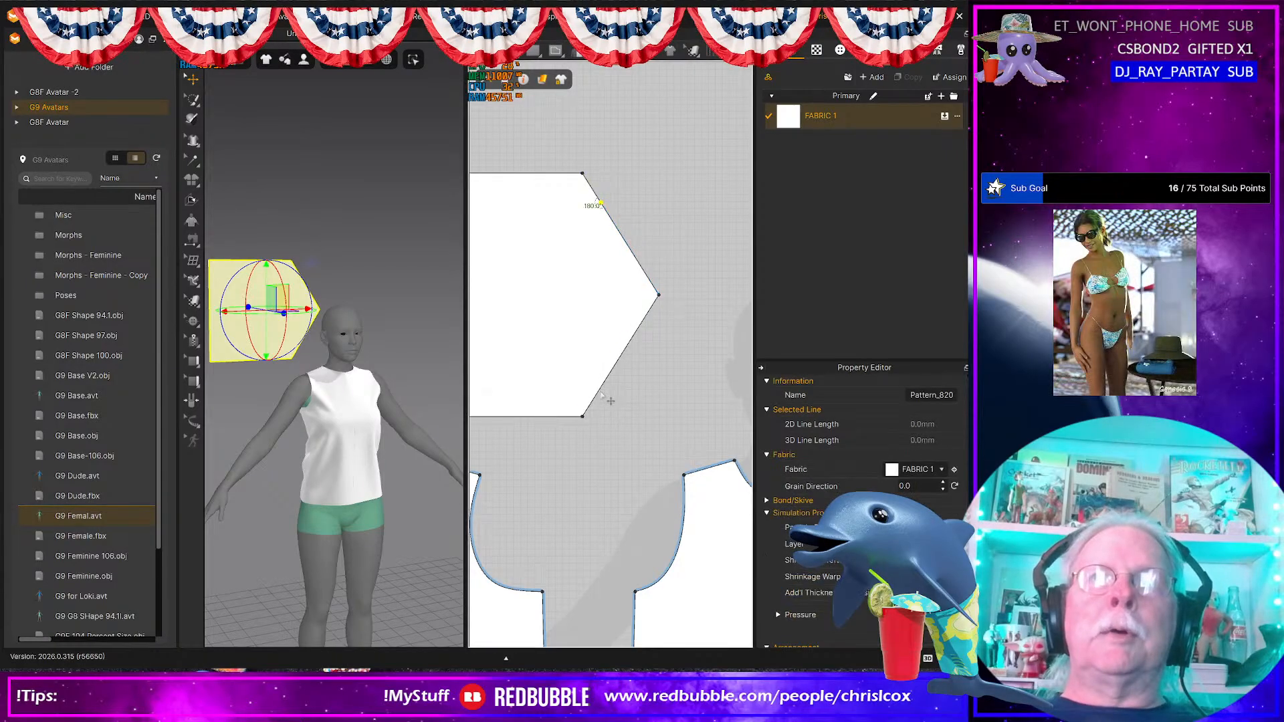
{"action": "right_click", "coordinate": [599, 396]}
{"action": "left_click", "coordinate": [638, 495]}
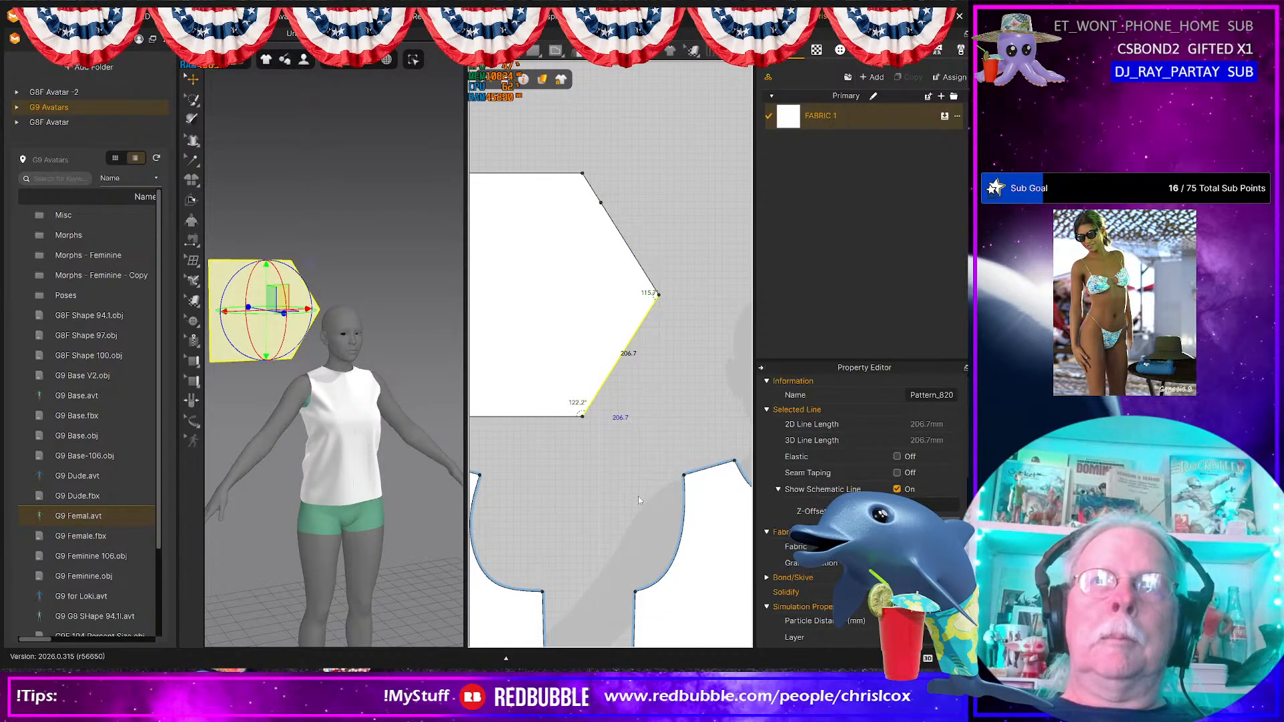
{"action": "type", "text": "50"}
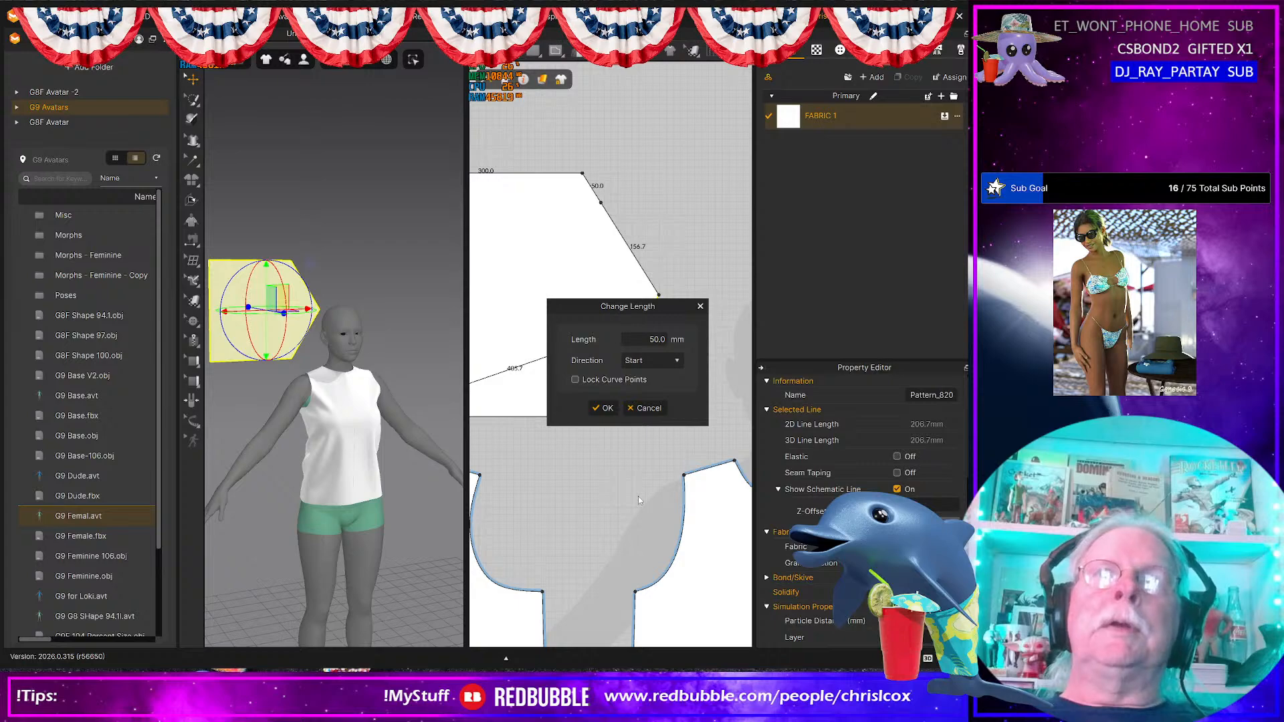
{"action": "left_click", "coordinate": [699, 308]}
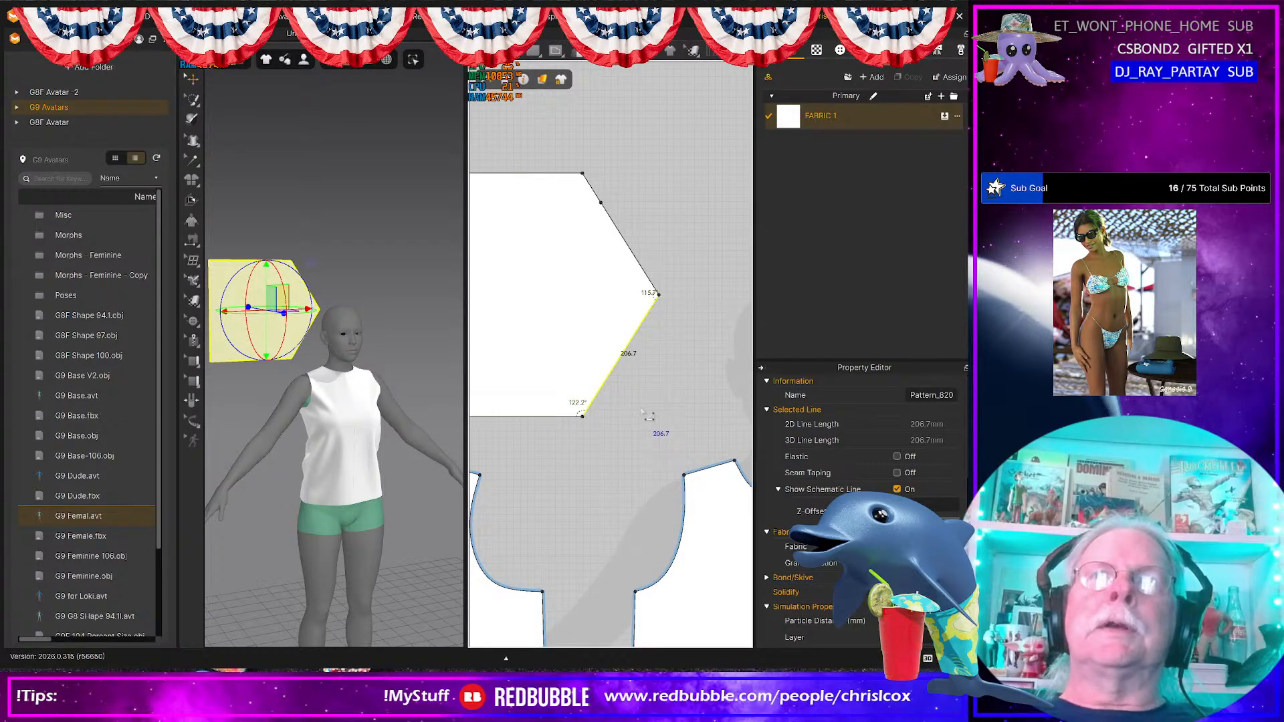
Step: Split the lower sloping cap edge 50 mm from its outer corner and move both 50 mm points inward
{"action": "right_click", "coordinate": [600, 394]}
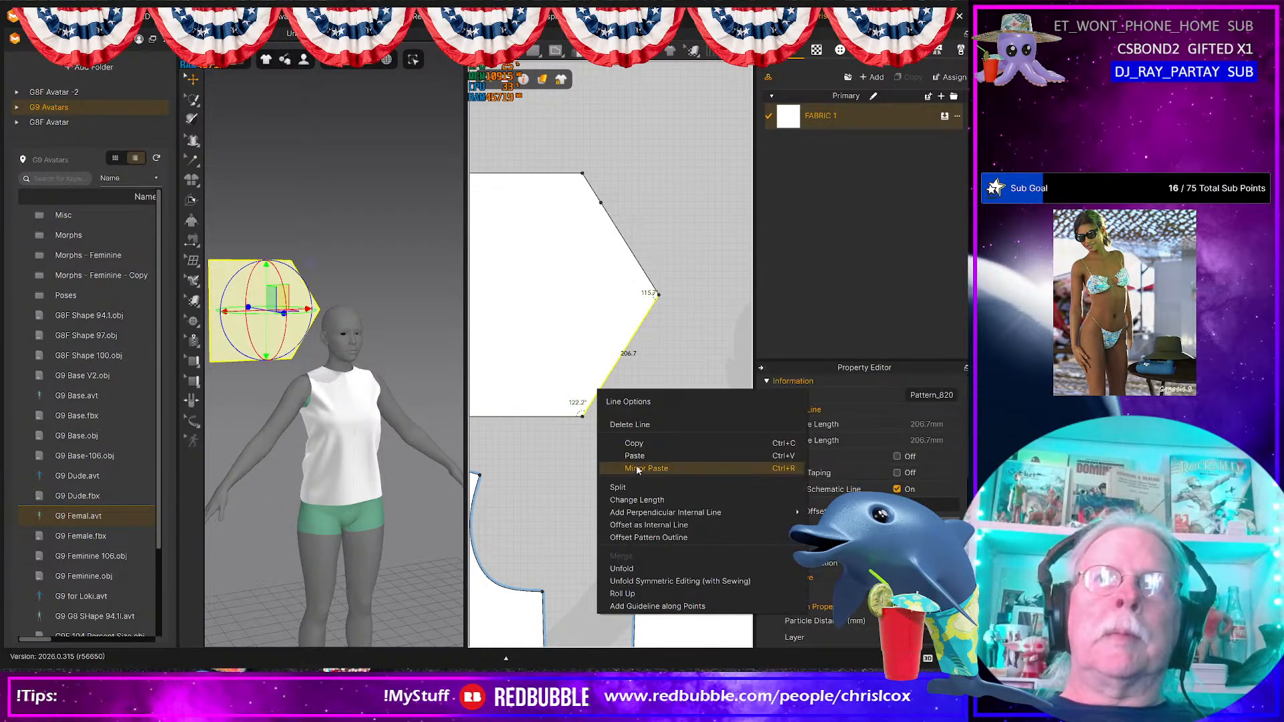
{"action": "left_click", "coordinate": [631, 493]}
{"action": "type", "text": "50"}
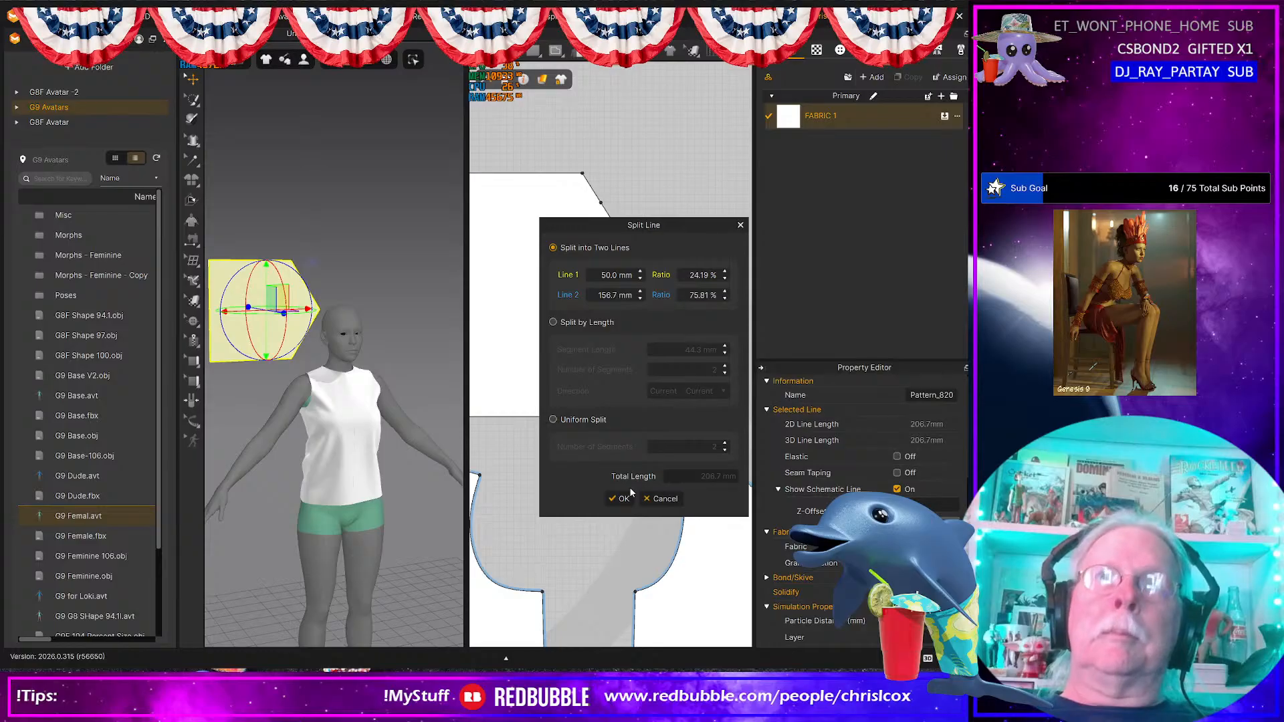
{"action": "left_click", "coordinate": [619, 499]}
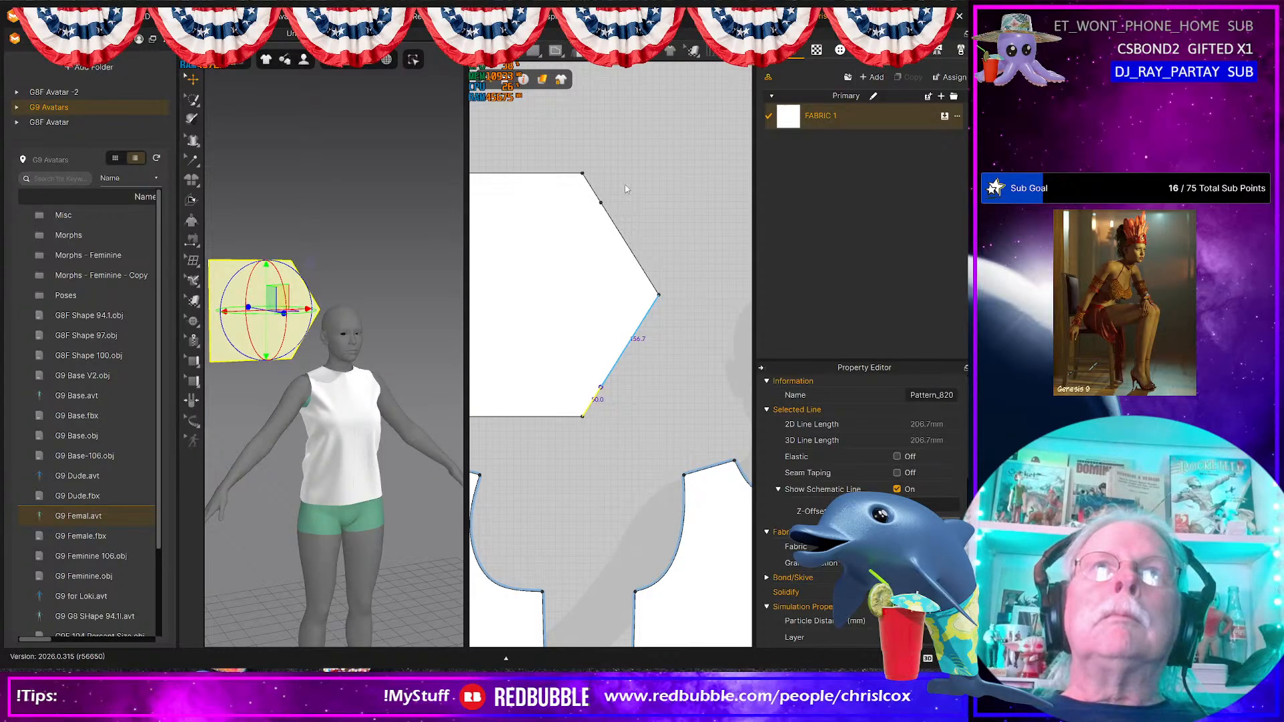
{"action": "left_click", "coordinate": [597, 411]}
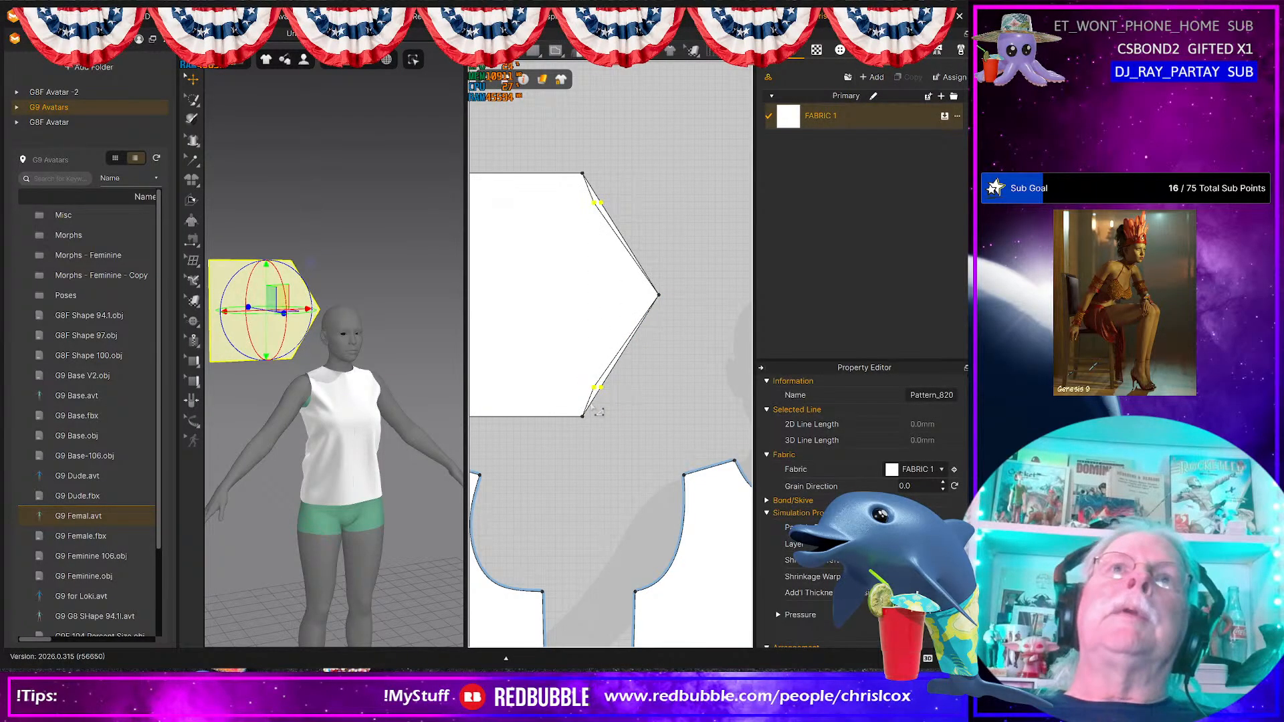
{"action": "key", "text": "Left"}
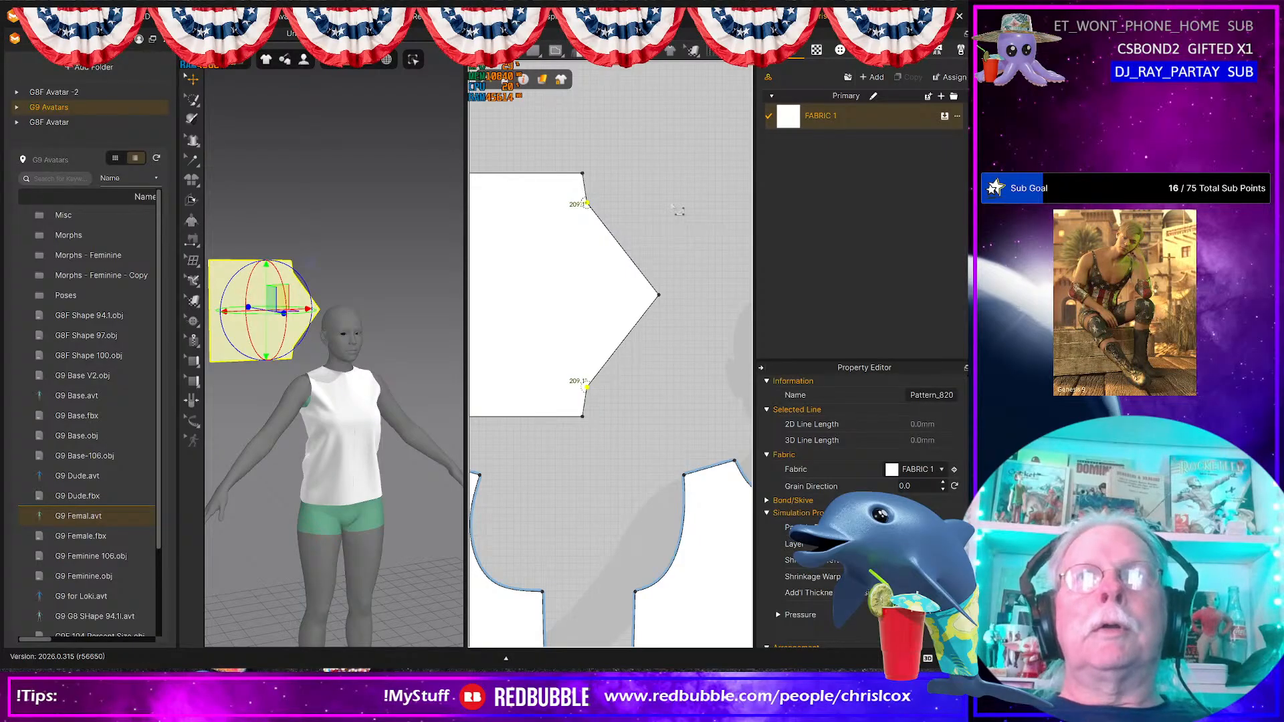
Step: Convert the peak and the two inner points of the cap to curve points for a smooth bell-shaped sleeve cap
{"action": "left_click_drag", "start_coordinate": [560, 195], "coordinate": [672, 399]}
{"action": "right_click", "coordinate": [658, 298]}
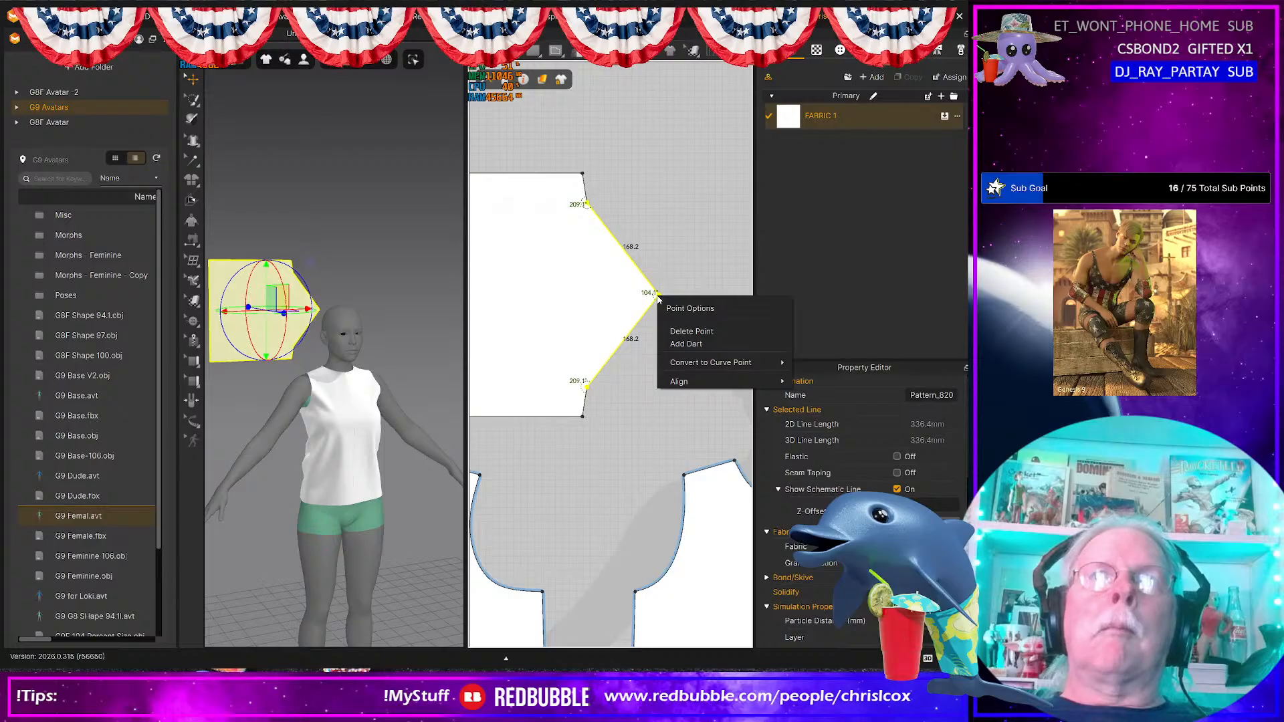
{"action": "left_click", "coordinate": [804, 373]}
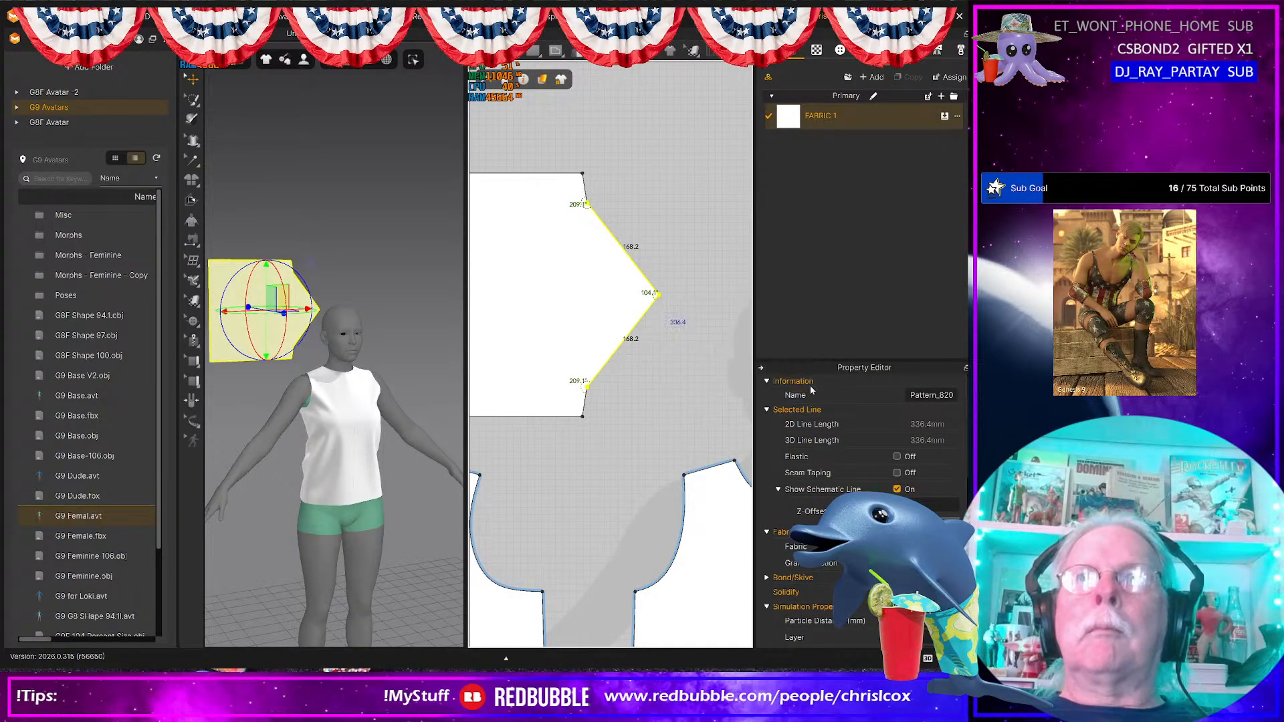
{"action": "left_click", "coordinate": [610, 376]}
{"action": "scroll", "coordinate": [614, 379], "scroll_direction": "down", "scroll_amount": 2}
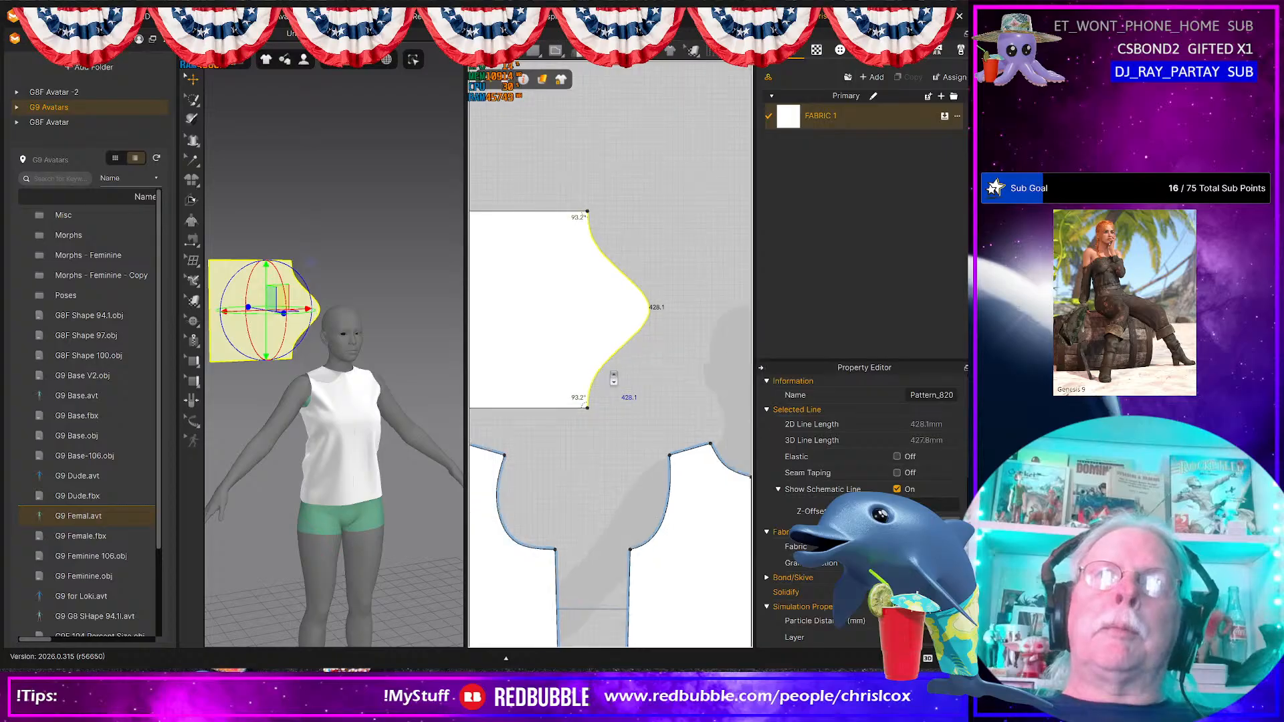
Step: Add a curve point midway along each slope of the sleeve cap and move both slightly outward for a fuller curve
{"action": "scroll", "coordinate": [613, 378], "scroll_direction": "up", "scroll_amount": 2}
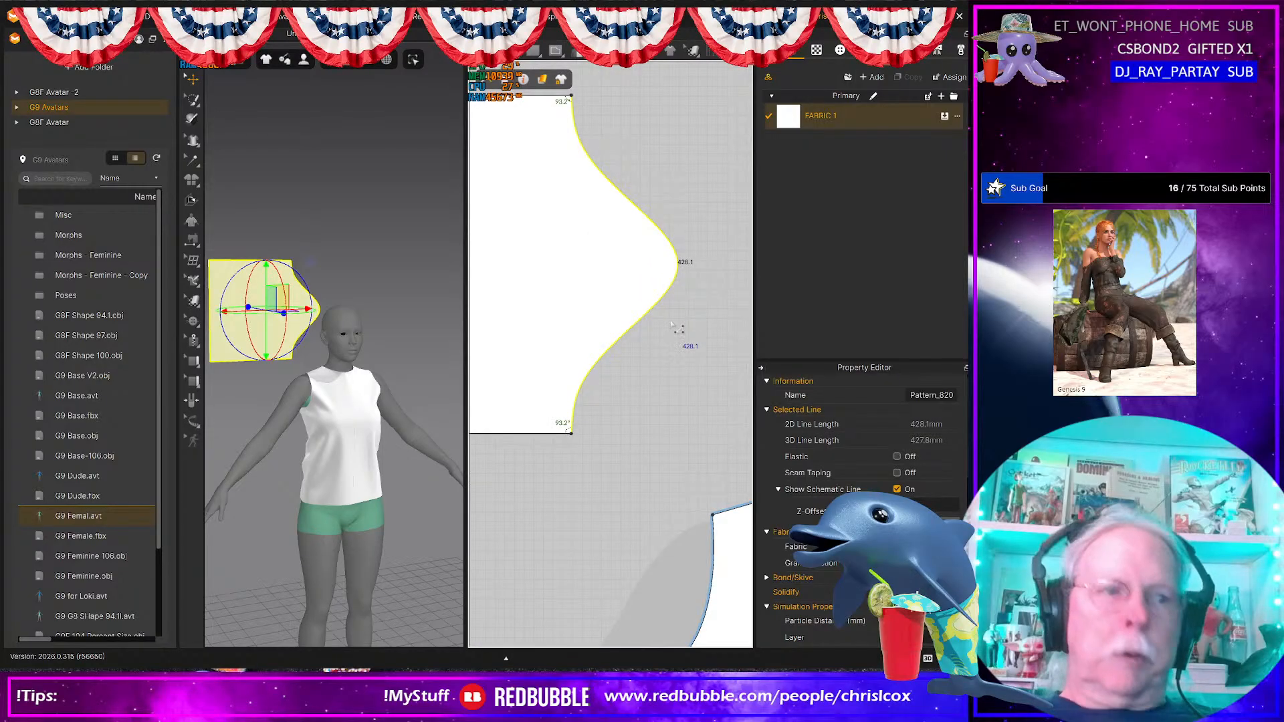
{"action": "scroll", "coordinate": [640, 359], "scroll_direction": "down", "scroll_amount": 1}
{"action": "left_click", "coordinate": [647, 367]}
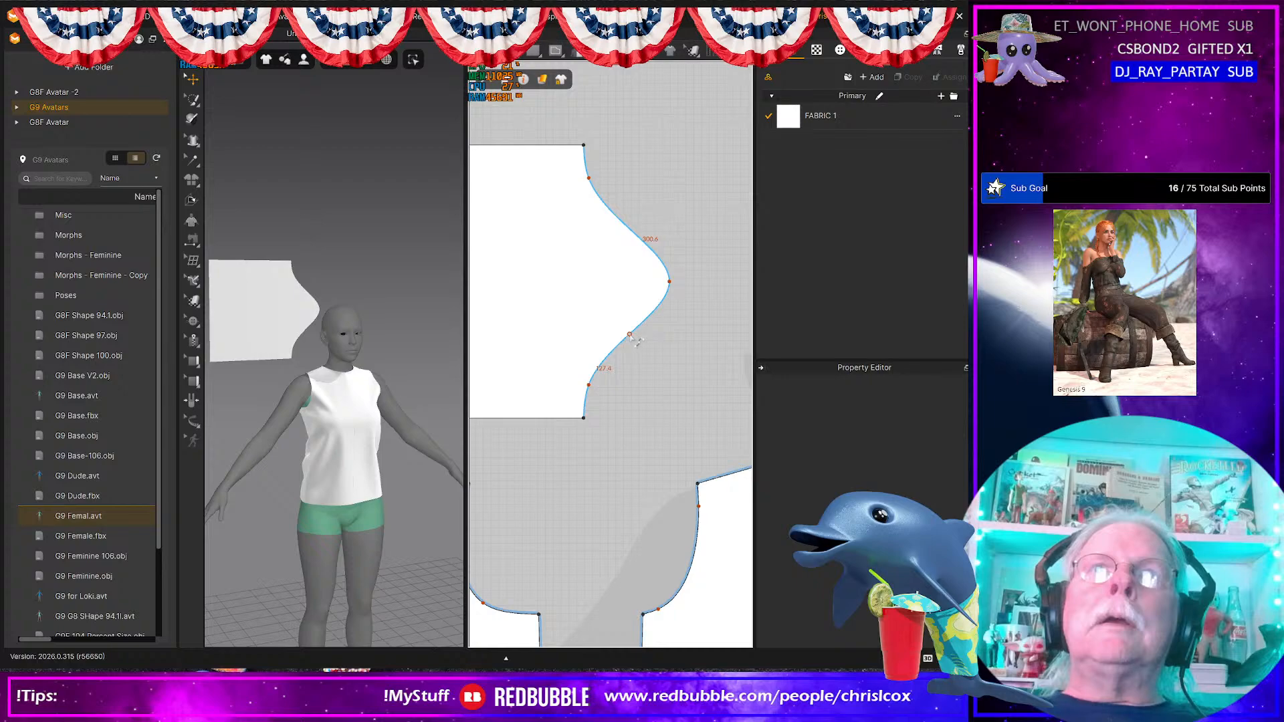
{"action": "left_click", "coordinate": [632, 339]}
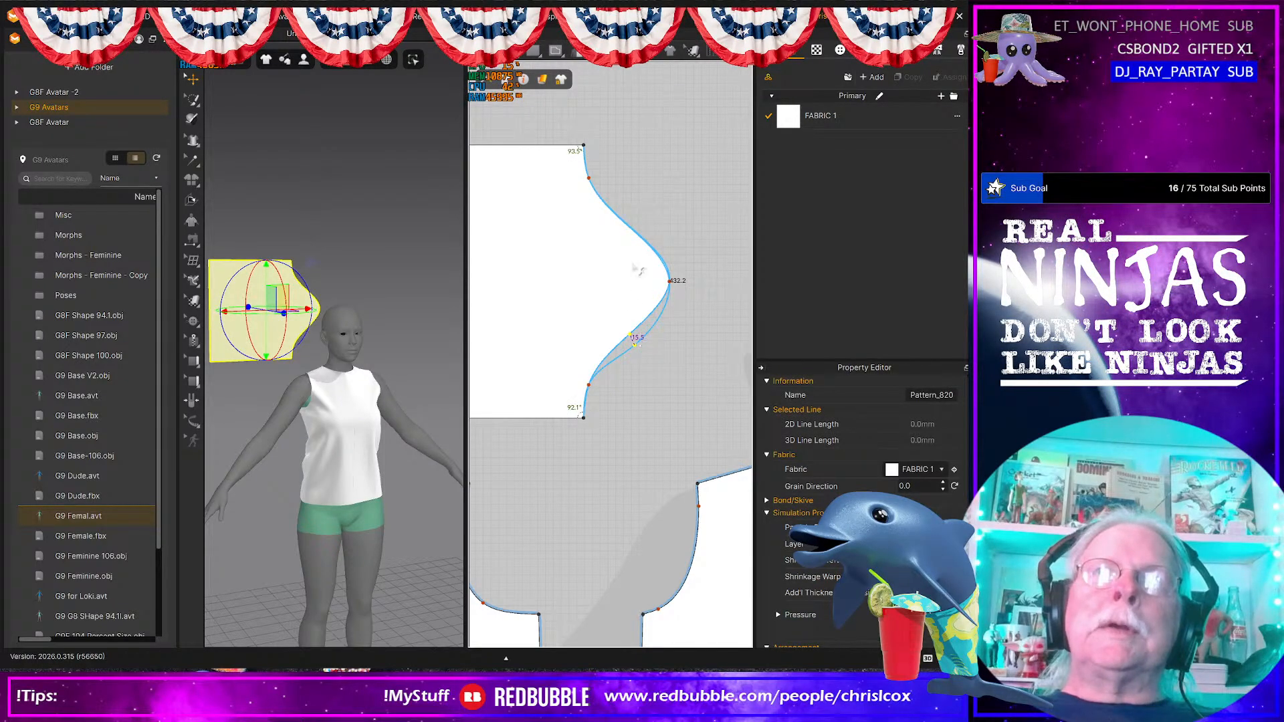
{"action": "left_click_drag", "start_coordinate": [633, 230], "coordinate": [633, 224]}
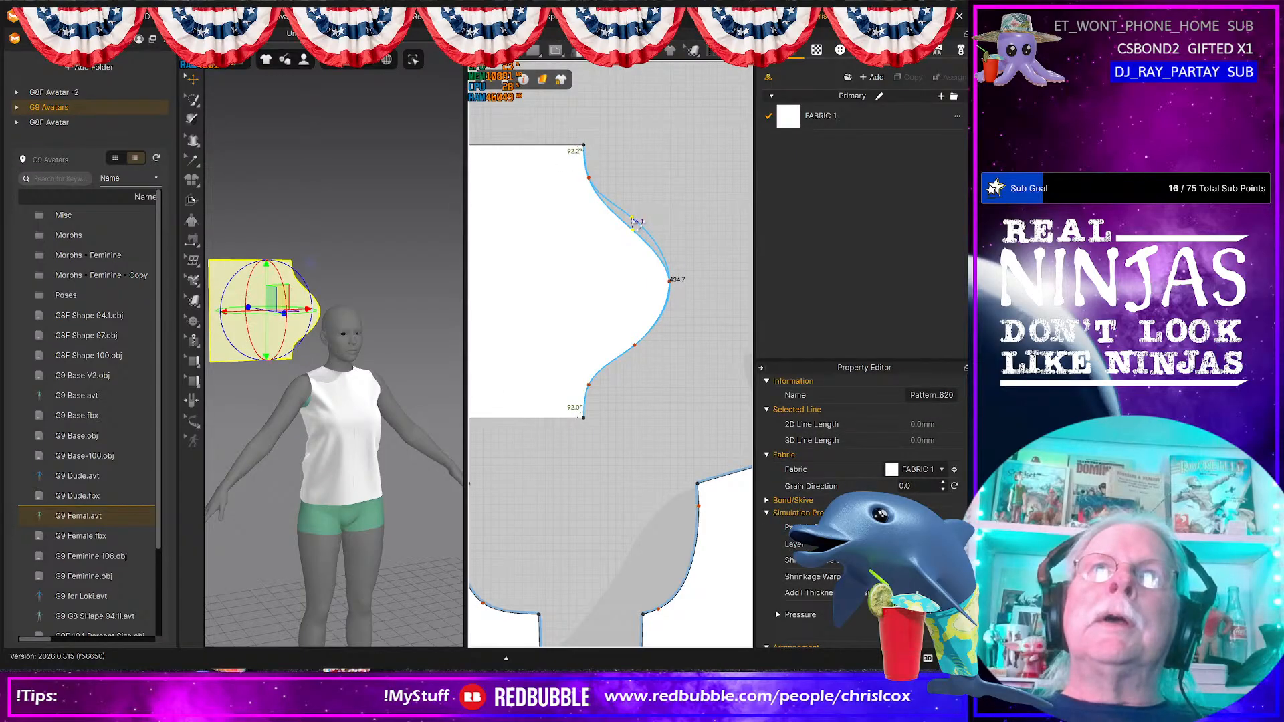
{"action": "left_click_drag", "start_coordinate": [636, 224], "coordinate": [636, 223]}
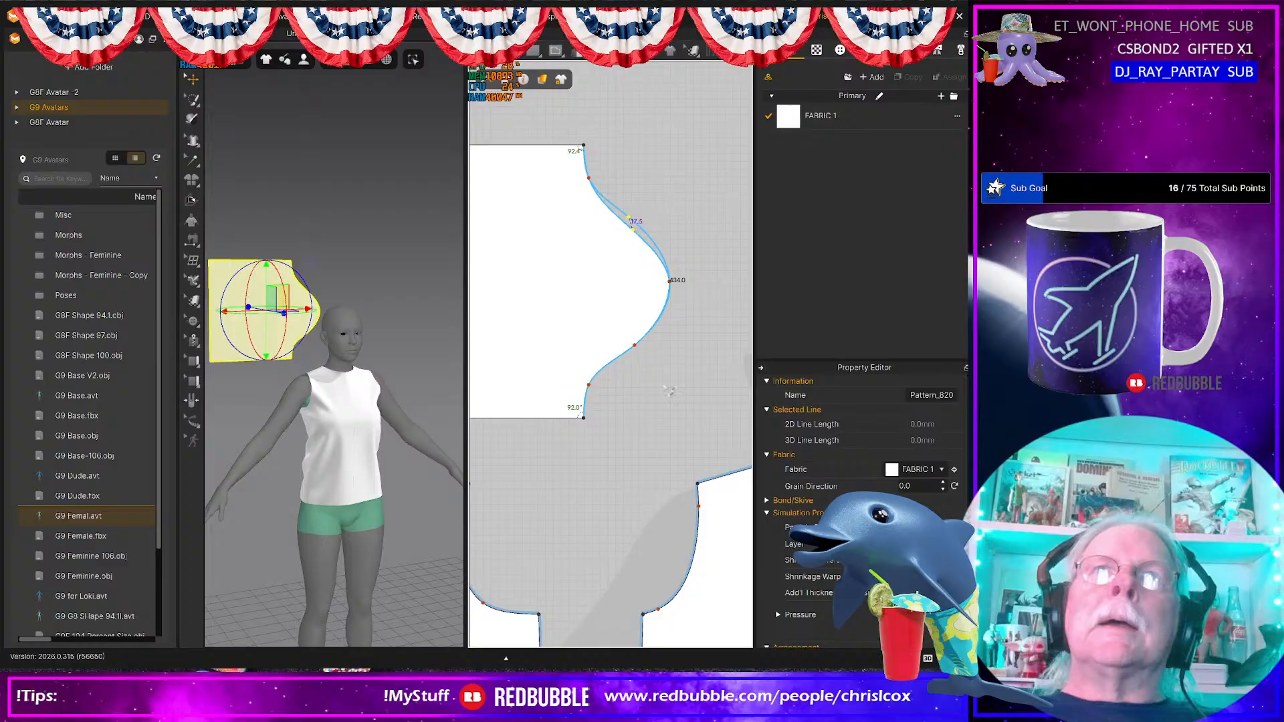
Step: Measure the combined length of the front and back armhole curves
{"action": "scroll", "coordinate": [616, 469], "scroll_direction": "down", "scroll_amount": 3}
{"action": "middle_click_drag", "start_coordinate": [622, 471], "coordinate": [629, 445]}
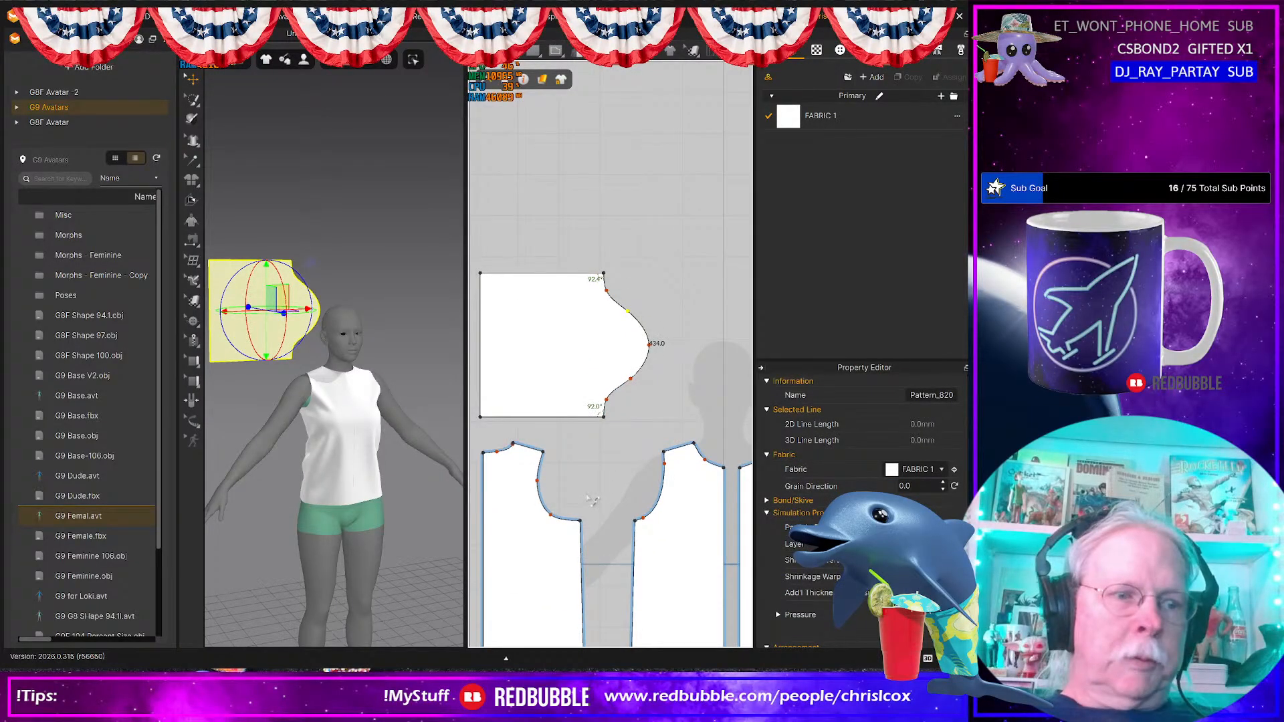
{"action": "left_click", "coordinate": [549, 508]}
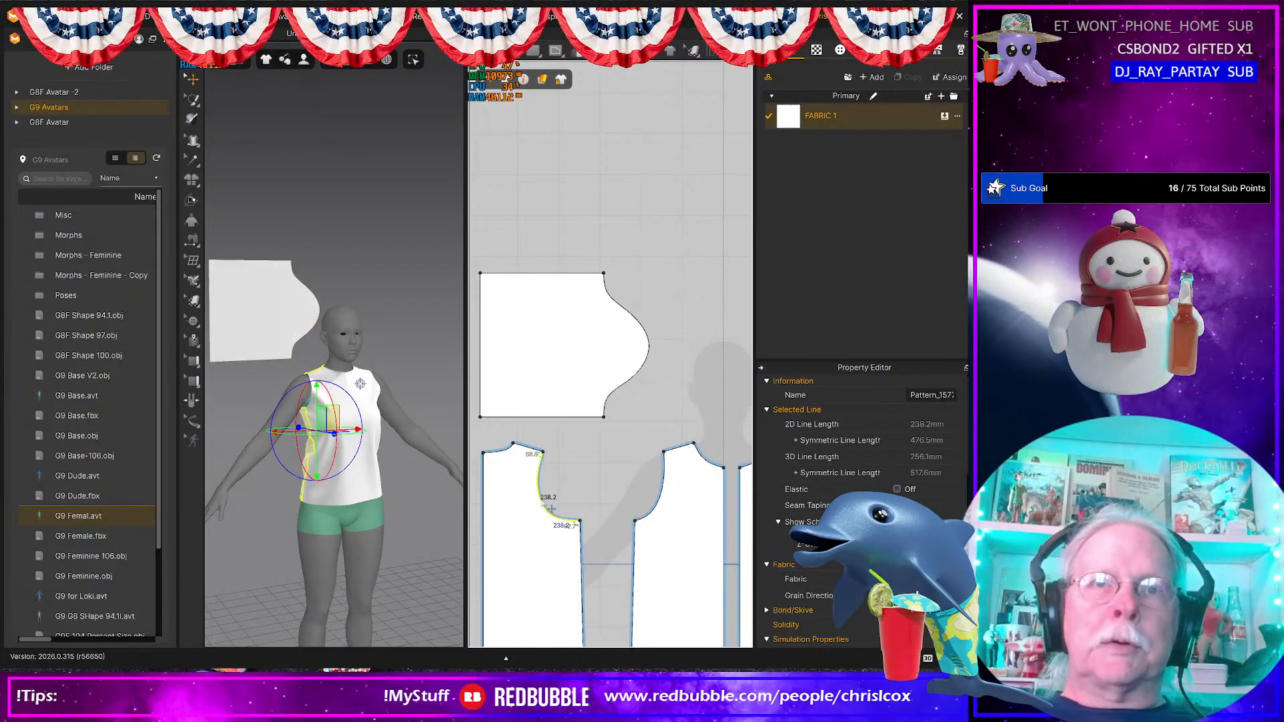
{"action": "left_click", "coordinate": [668, 514], "text": "shift"}
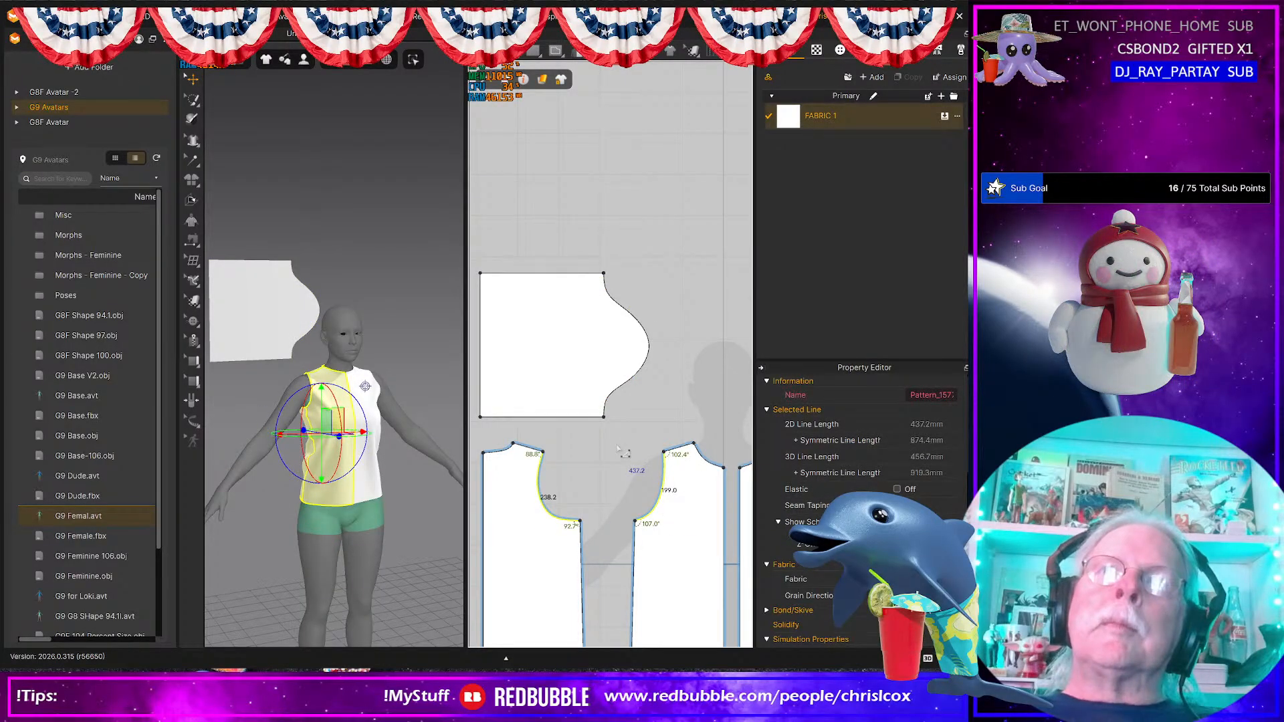
Step: Change the sleeve cap's length to 437.2 mm, applied in both directions
{"action": "scroll", "coordinate": [617, 449], "scroll_direction": "up", "scroll_amount": 3}
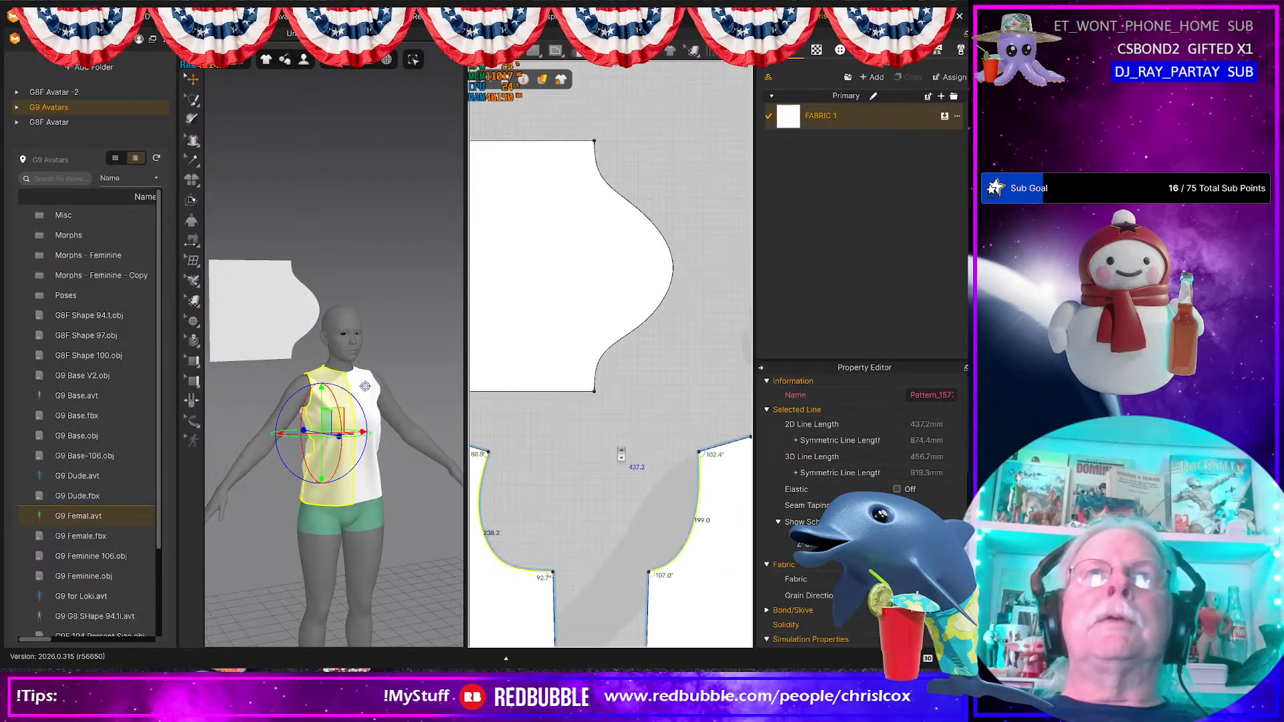
{"action": "left_click", "coordinate": [624, 349]}
{"action": "right_click", "coordinate": [619, 343]}
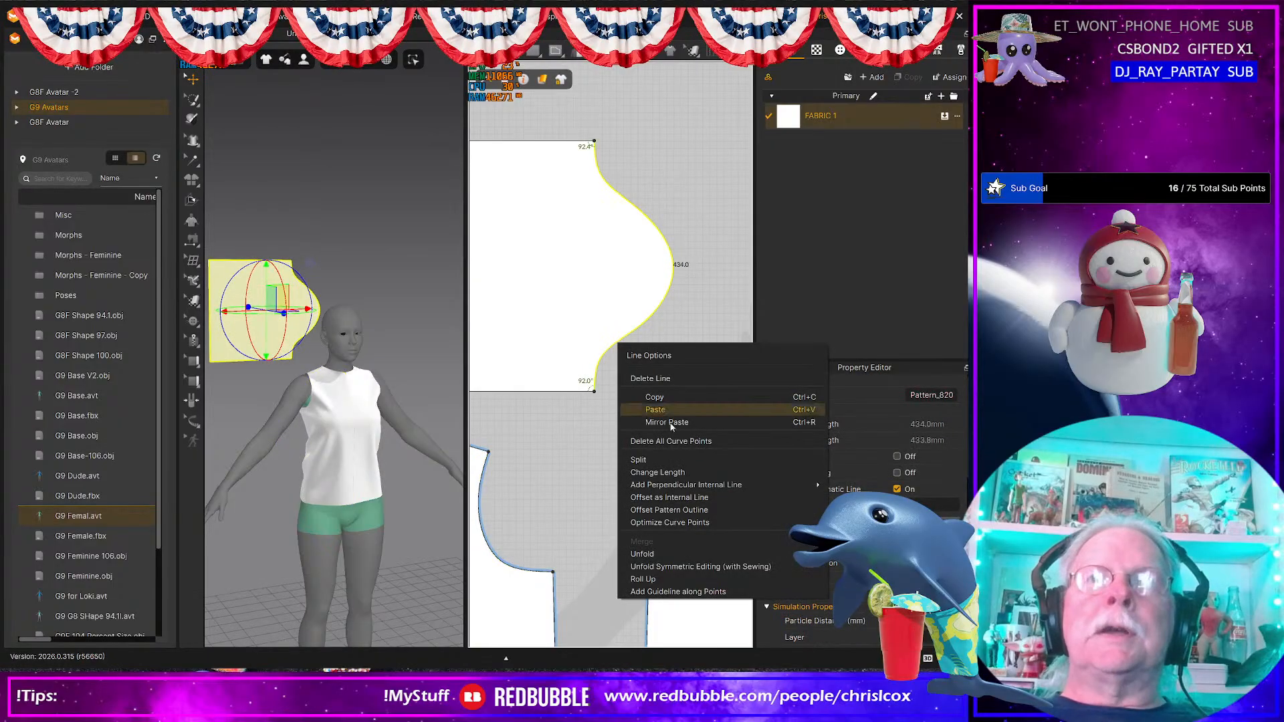
{"action": "left_click", "coordinate": [685, 476]}
{"action": "left_click", "coordinate": [676, 362]}
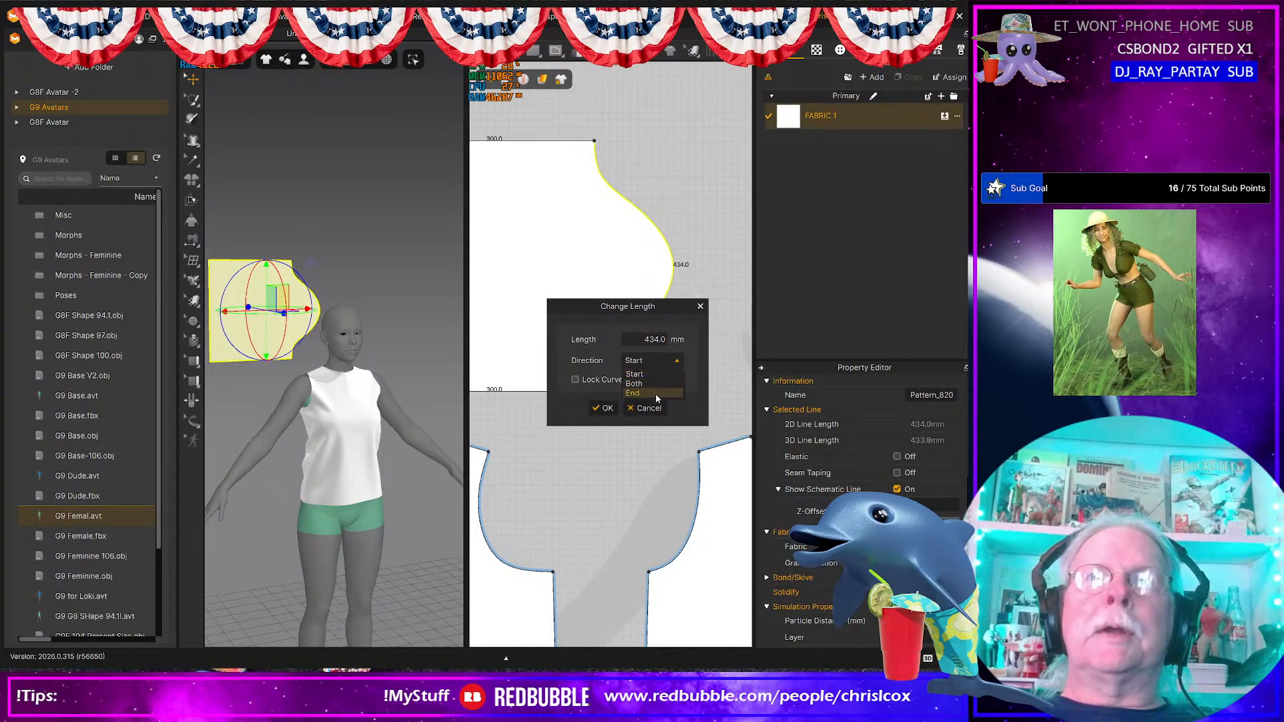
{"action": "left_click", "coordinate": [643, 384]}
{"action": "left_click_drag", "start_coordinate": [633, 310], "coordinate": [793, 319]}
{"action": "double_click", "coordinate": [814, 349]}
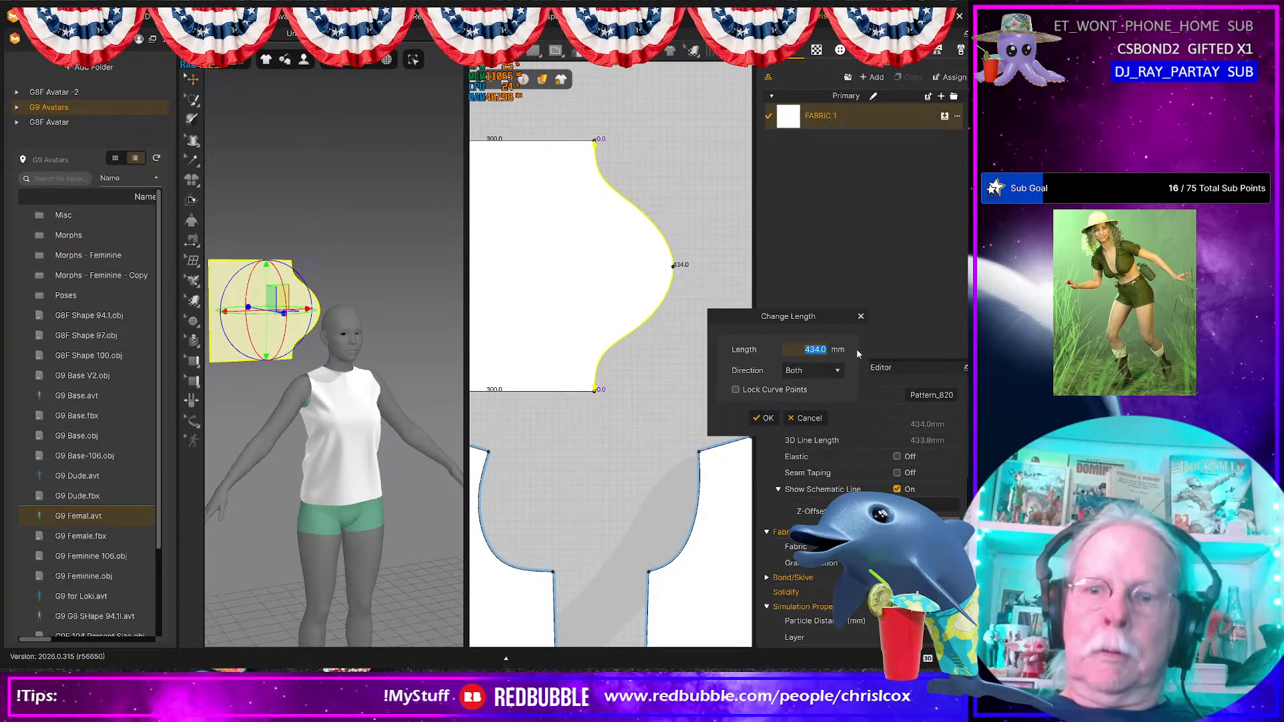
{"action": "type", "text": "73"}
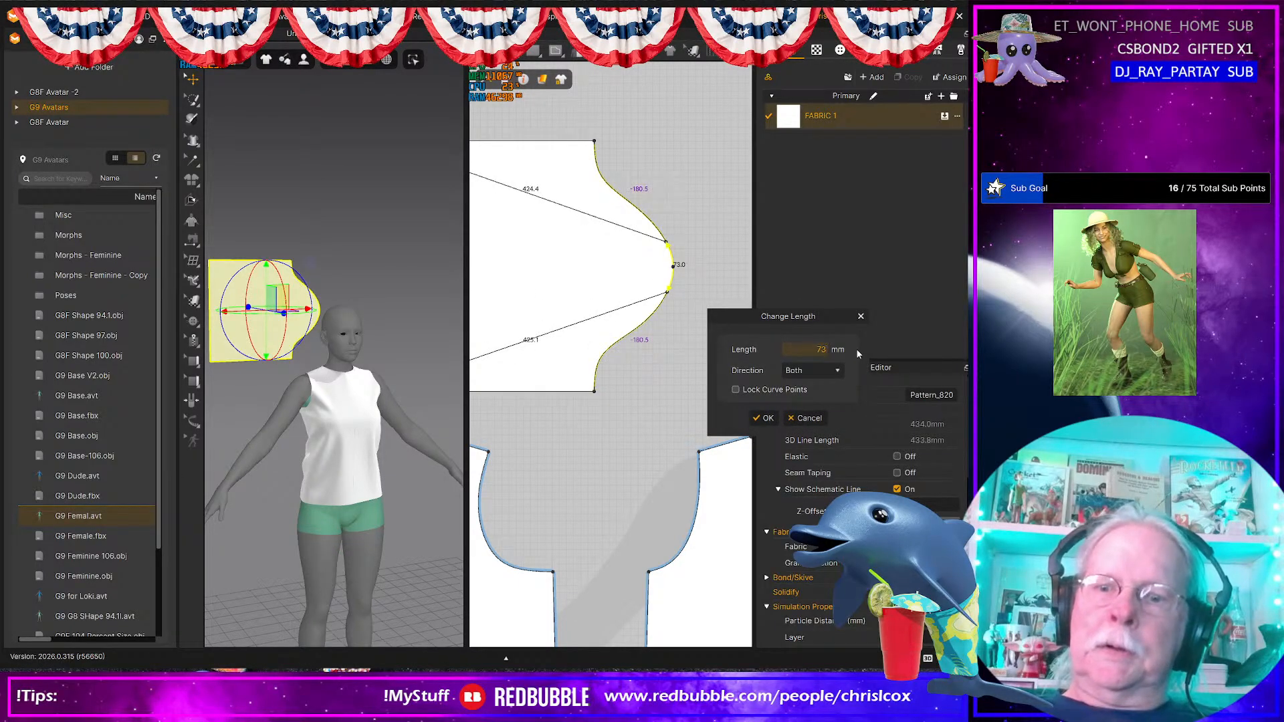
{"action": "key", "text": "BackSpace"}
{"action": "key", "text": "BackSpace"}
{"action": "type", "text": "437.2"}
{"action": "key", "text": "Return"}
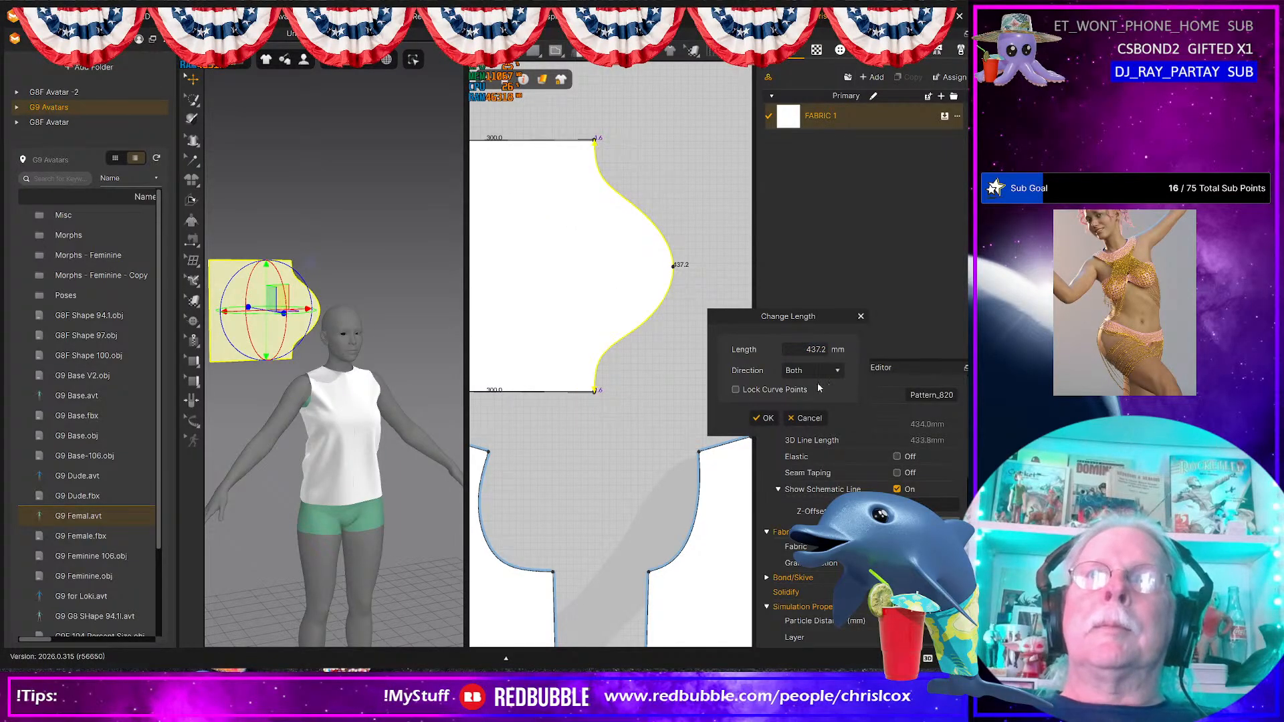
{"action": "left_click", "coordinate": [763, 419]}
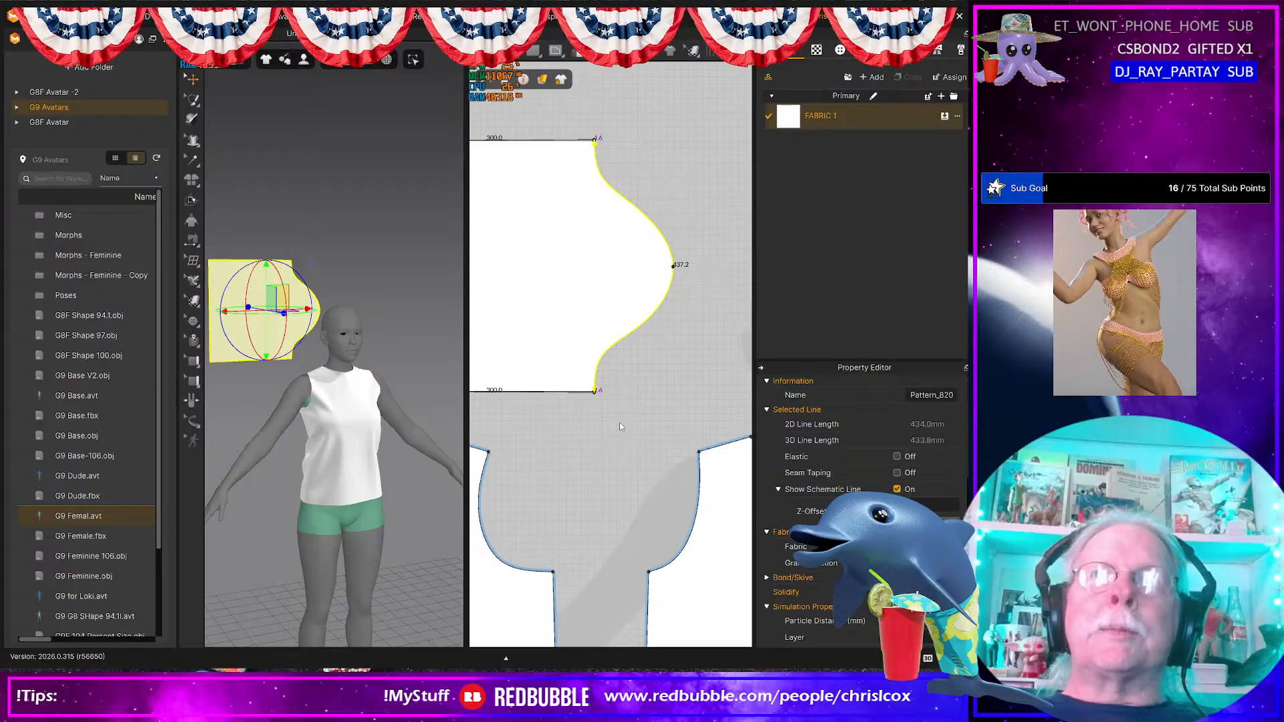
Step: Move the sleeve's hem edge slightly toward the cap and bring both hem corners inward for a tapered 310 mm hem
{"action": "mouse_move", "coordinate": [612, 422]}
{"action": "middle_mouse_down"}
{"action": "mouse_move", "coordinate": [666, 413]}
{"action": "mouse_move", "coordinate": [655, 426]}
{"action": "mouse_move", "coordinate": [686, 428]}
{"action": "middle_mouse_up"}
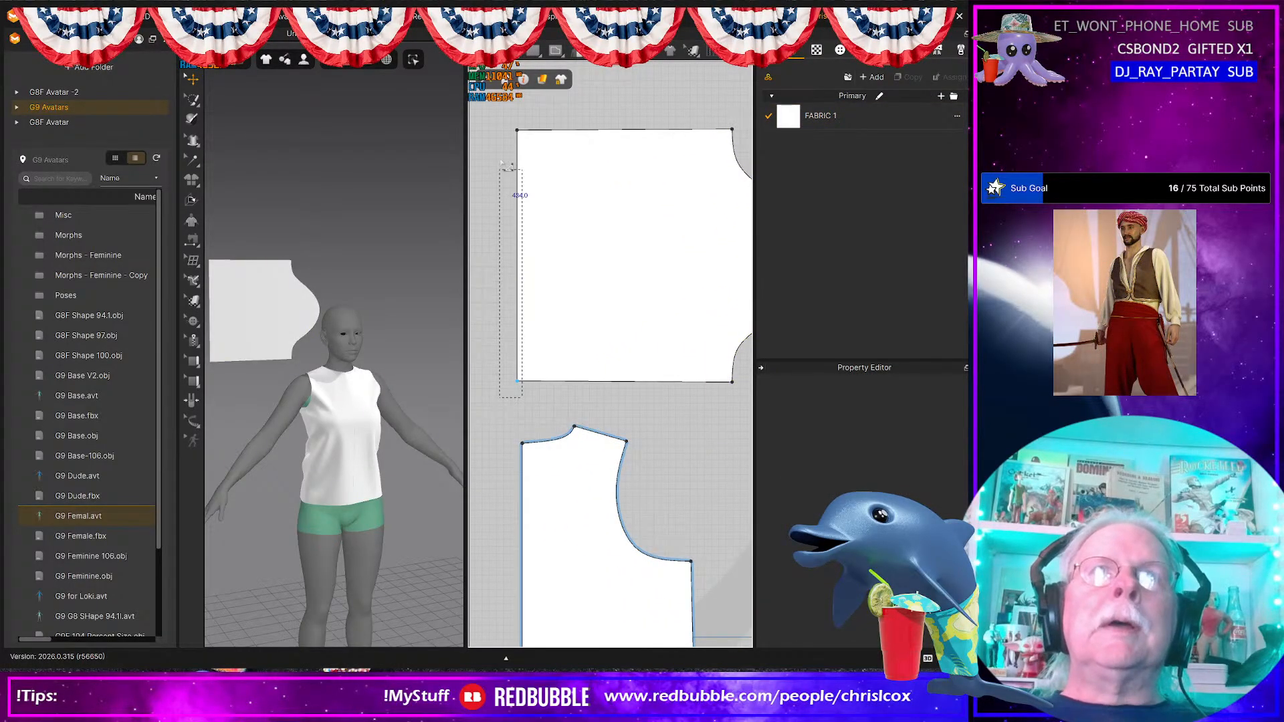
{"action": "left_click", "coordinate": [511, 127]}
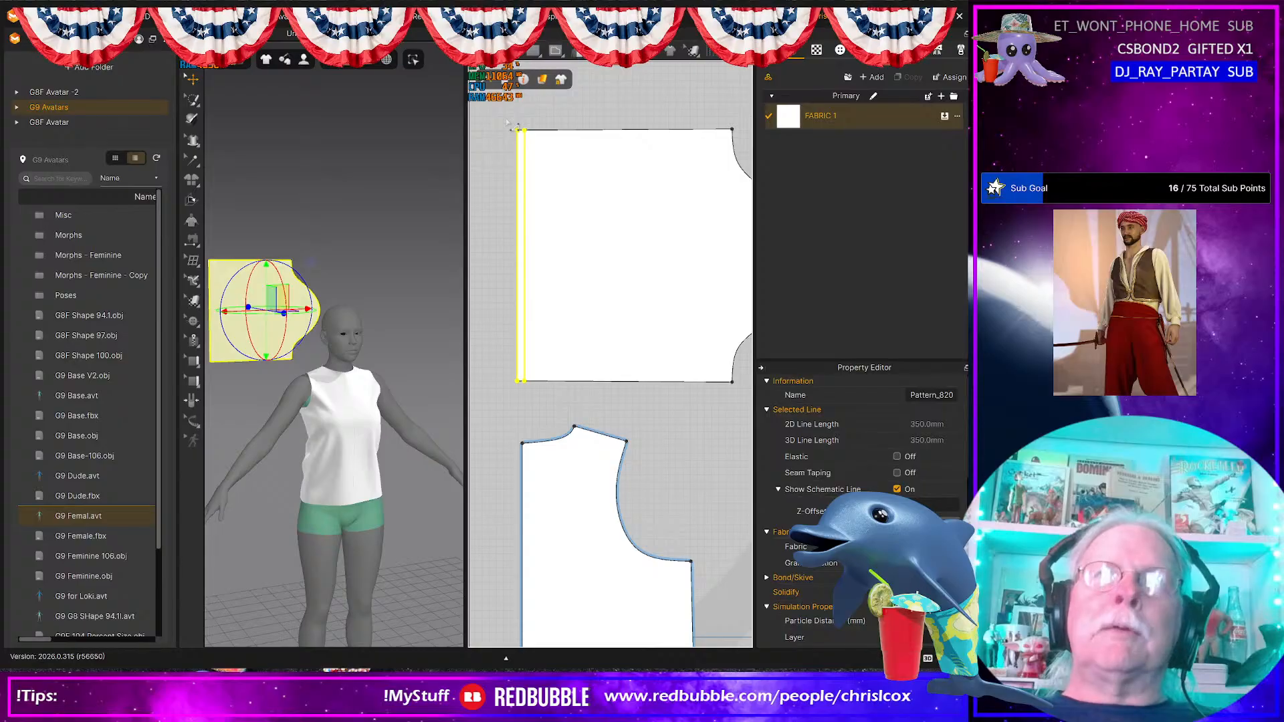
{"action": "key", "text": "Right"}
{"action": "left_click_drag", "start_coordinate": [517, 116], "coordinate": [548, 145]}
{"action": "key", "text": "Down"}
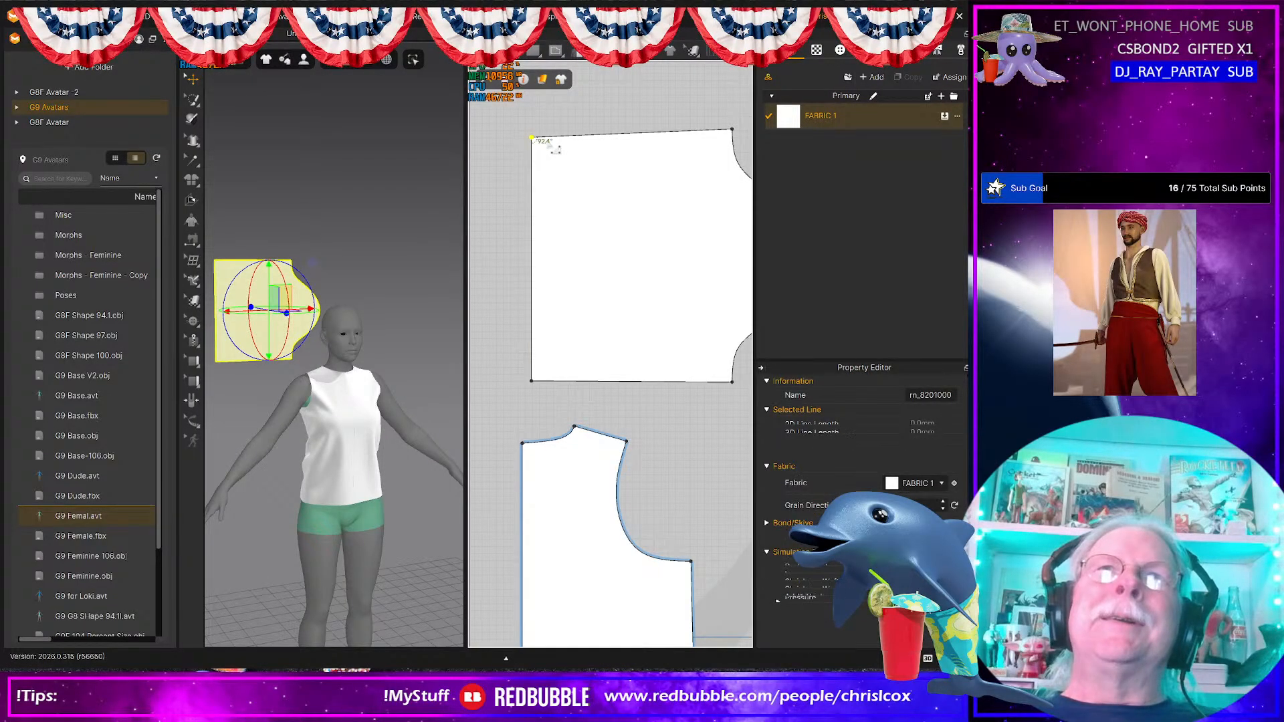
{"action": "key", "text": "Down"}
{"action": "left_click_drag", "start_coordinate": [509, 314], "coordinate": [548, 394]}
{"action": "key", "text": "Up"}
{"action": "key", "text": "Up"}
Step: Rotate the sleeve piece in 3D so its cap points up, and move it to the avatar's right arm
{"action": "scroll", "coordinate": [301, 332], "scroll_direction": "up", "scroll_amount": 1}
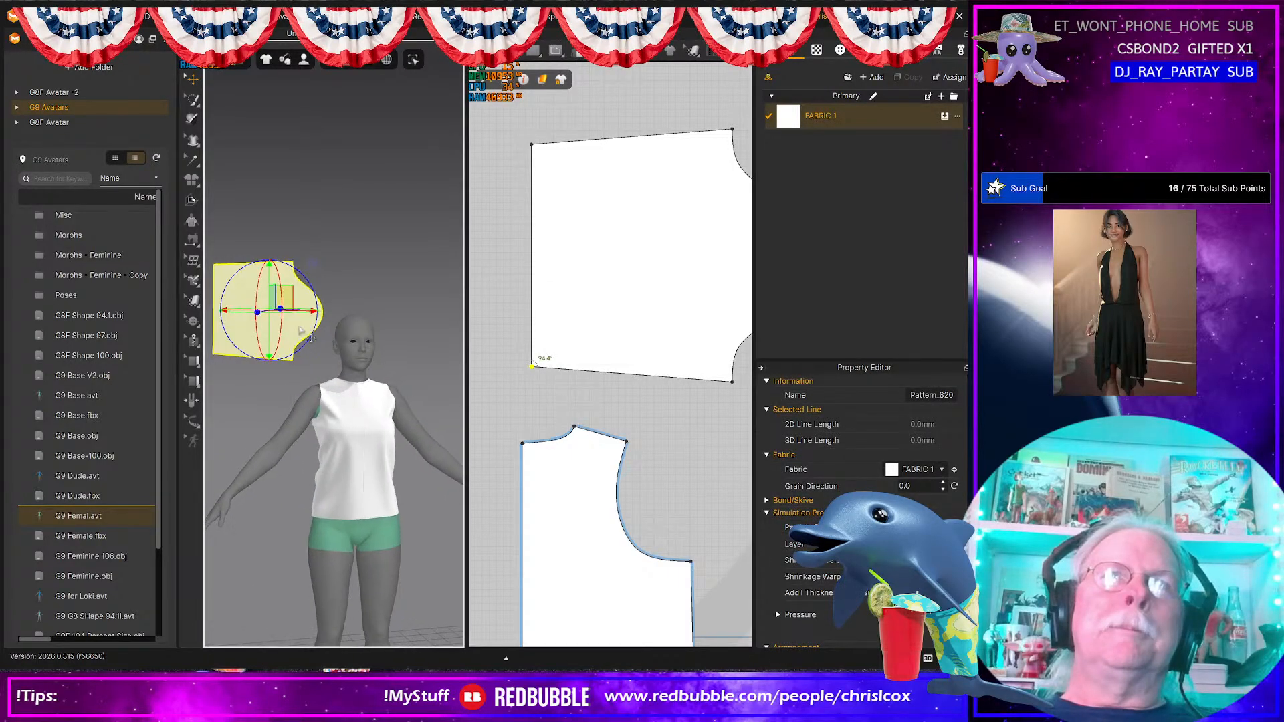
{"action": "right_click_drag", "start_coordinate": [272, 298], "coordinate": [306, 307]}
{"action": "left_click_drag", "start_coordinate": [292, 278], "coordinate": [255, 285]}
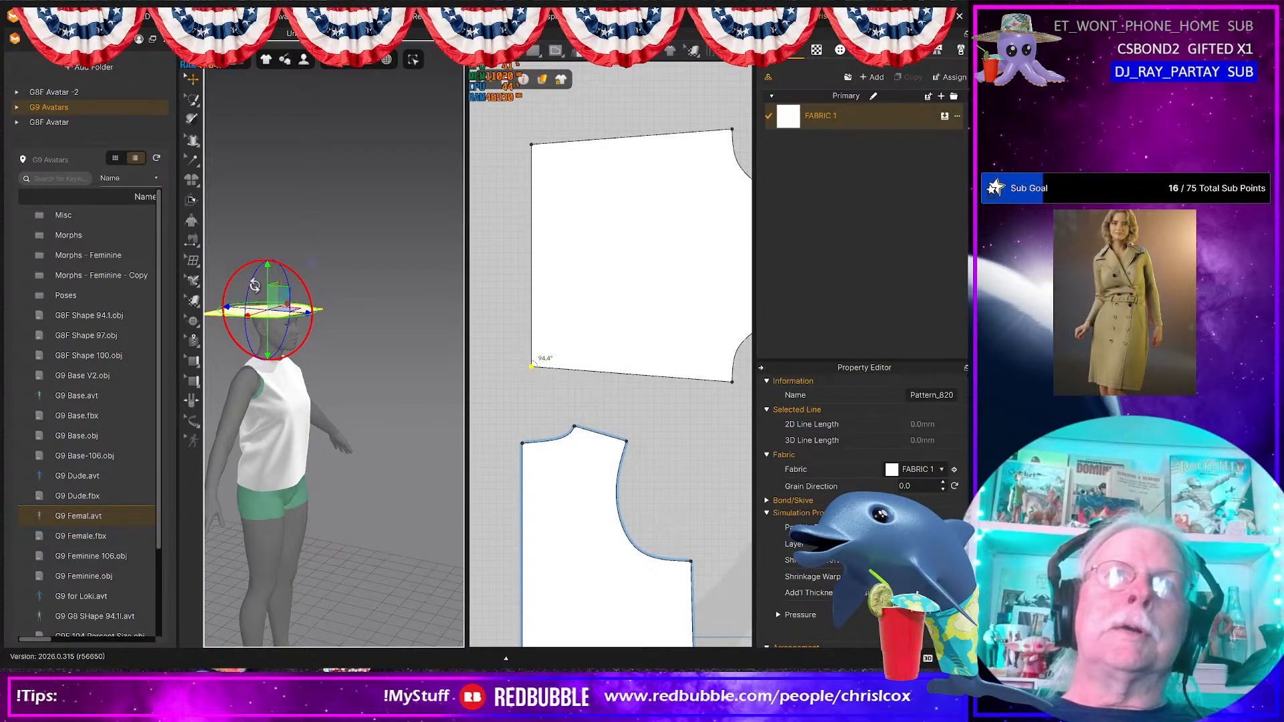
{"action": "middle_click_drag", "start_coordinate": [323, 347], "coordinate": [372, 359]}
{"action": "right_click_drag", "start_coordinate": [372, 359], "coordinate": [342, 287]}
{"action": "left_click_drag", "start_coordinate": [342, 275], "coordinate": [388, 414]}
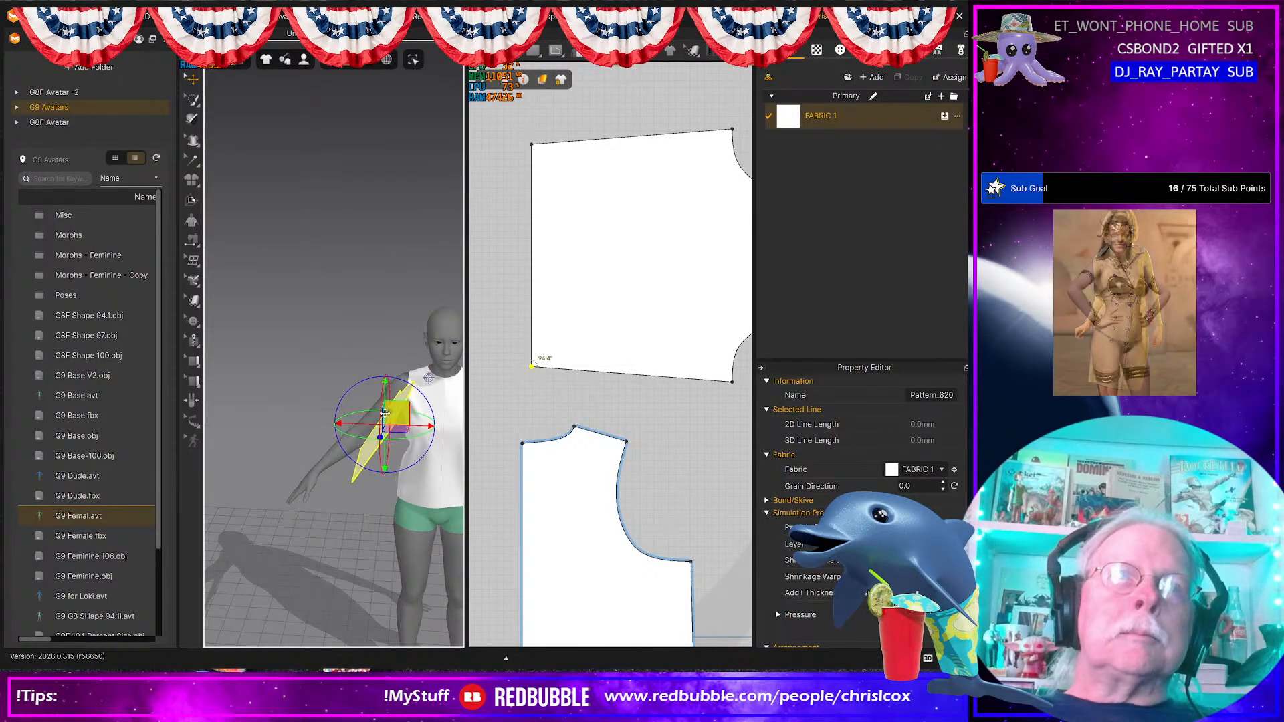
Step: Center the sleeve piece over the arm in side view and tilt it to follow the arm's angle
{"action": "right_click_drag", "start_coordinate": [388, 414], "coordinate": [359, 394]}
{"action": "left_click_drag", "start_coordinate": [359, 394], "coordinate": [293, 405]}
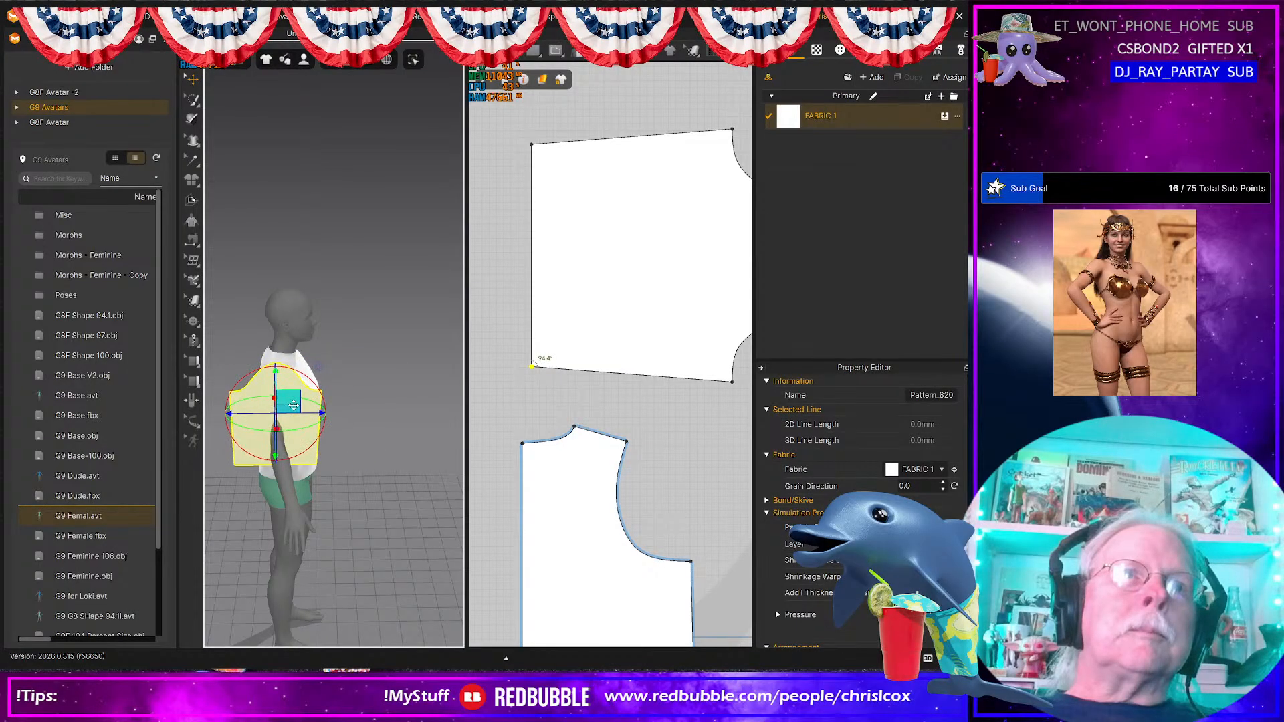
{"action": "right_click_drag", "start_coordinate": [293, 406], "coordinate": [395, 362]}
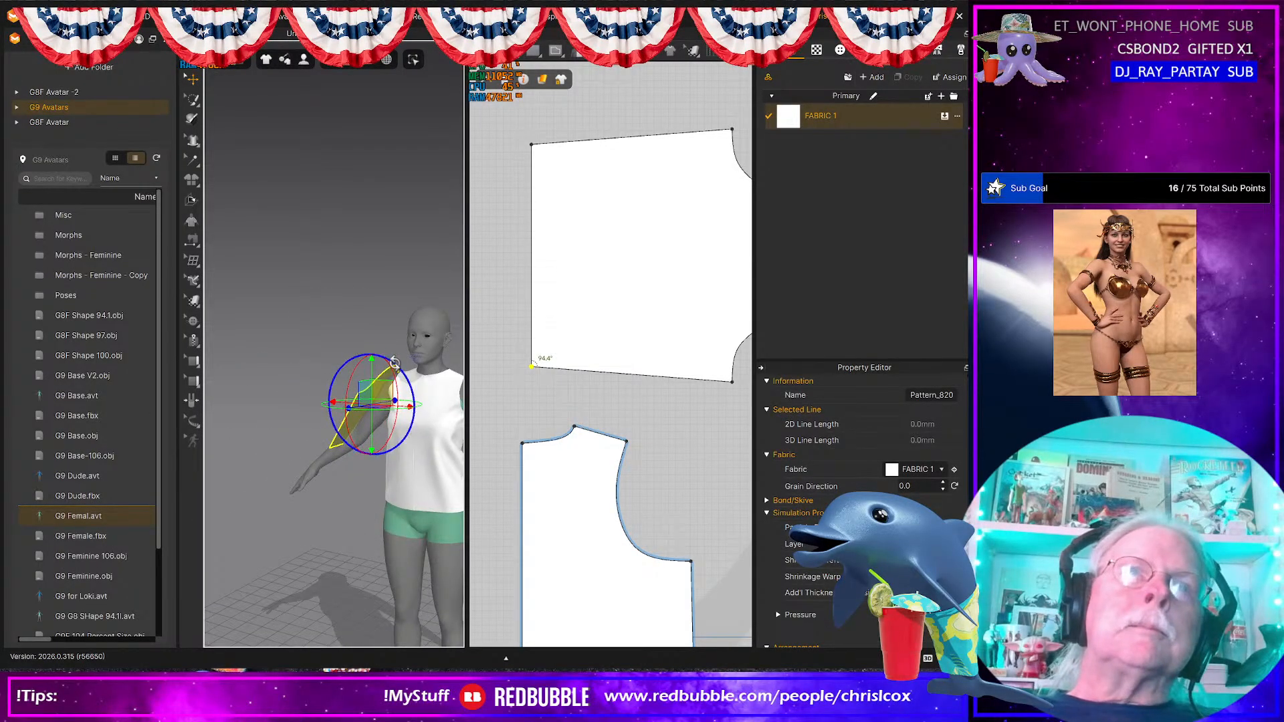
{"action": "left_click_drag", "start_coordinate": [395, 367], "coordinate": [373, 385]}
Step: Sew the front armhole, from underarm to shoulder, to the lower part of the sleeve cap with free sewing
{"action": "middle_click_drag", "start_coordinate": [718, 481], "coordinate": [593, 418]}
{"action": "scroll", "coordinate": [599, 419], "scroll_direction": "down", "scroll_amount": 2}
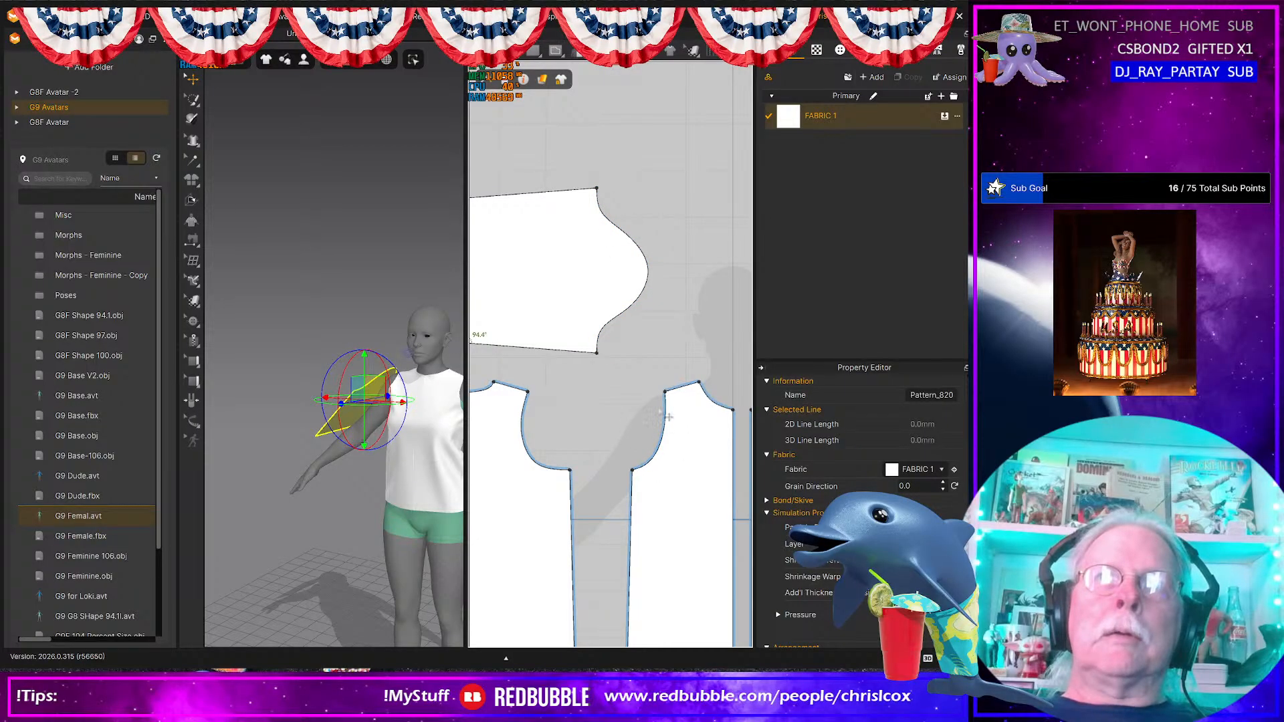
{"action": "key", "text": "m"}
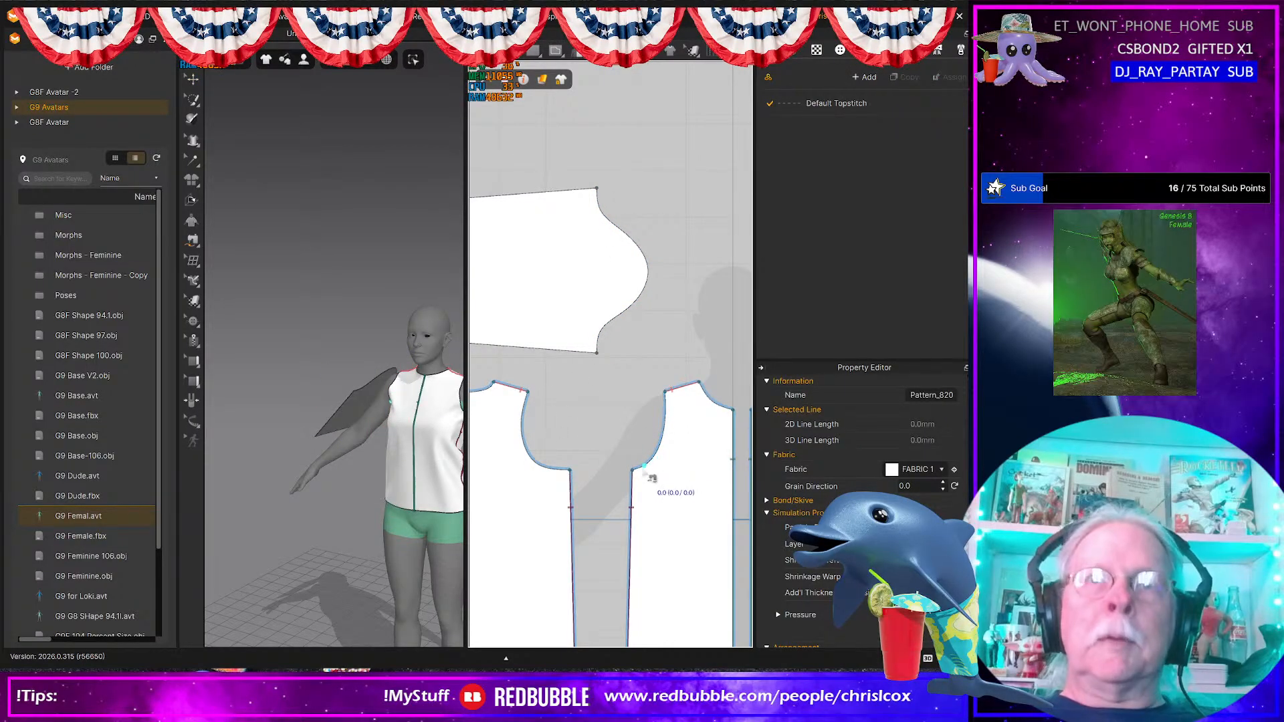
{"action": "left_click", "coordinate": [633, 470]}
{"action": "left_click", "coordinate": [664, 394]}
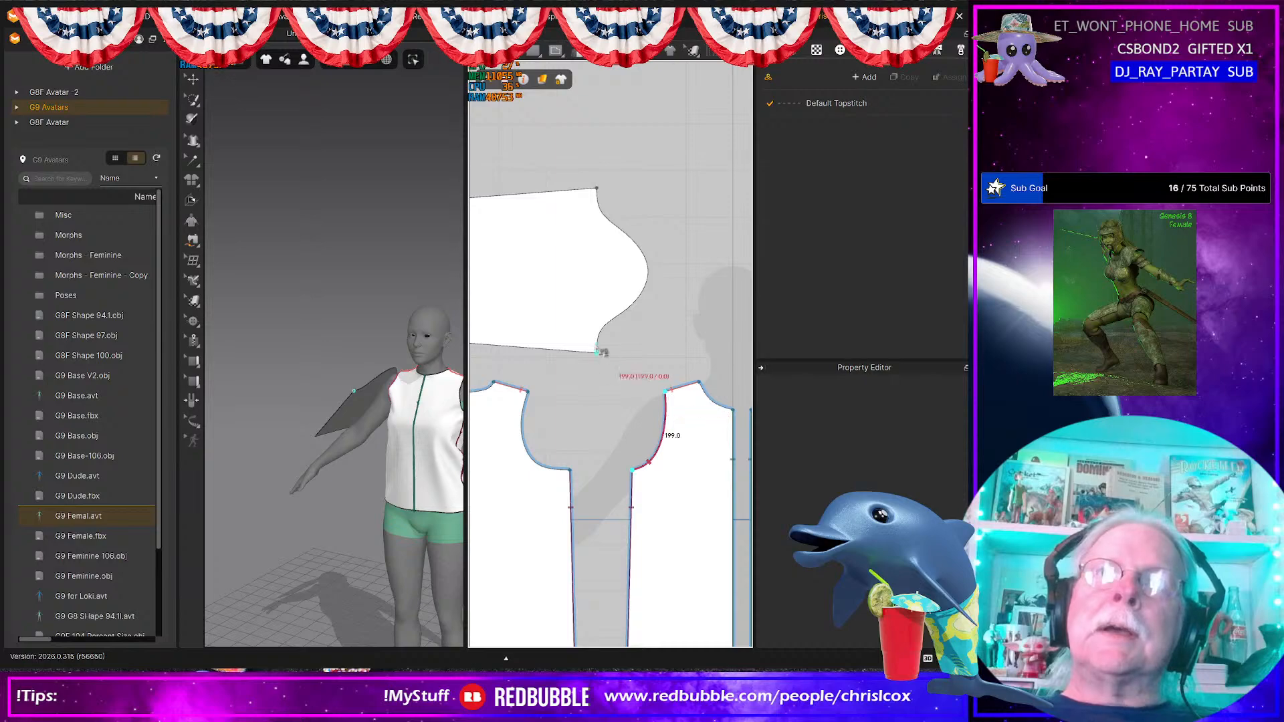
{"action": "left_click", "coordinate": [597, 350]}
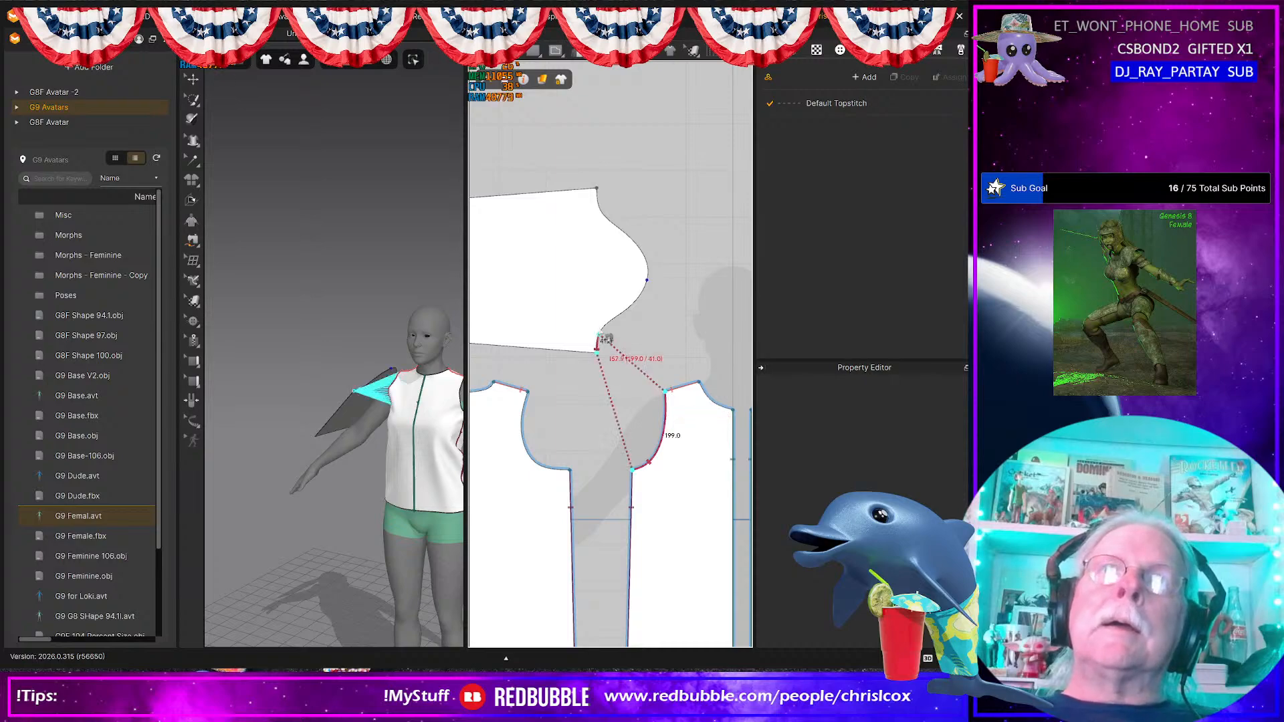
{"action": "left_click", "coordinate": [649, 281]}
Step: Sew the remaining upper part of the sleeve cap to the back armhole, from shoulder to underarm
{"action": "left_click", "coordinate": [647, 271]}
{"action": "left_click", "coordinate": [597, 189]}
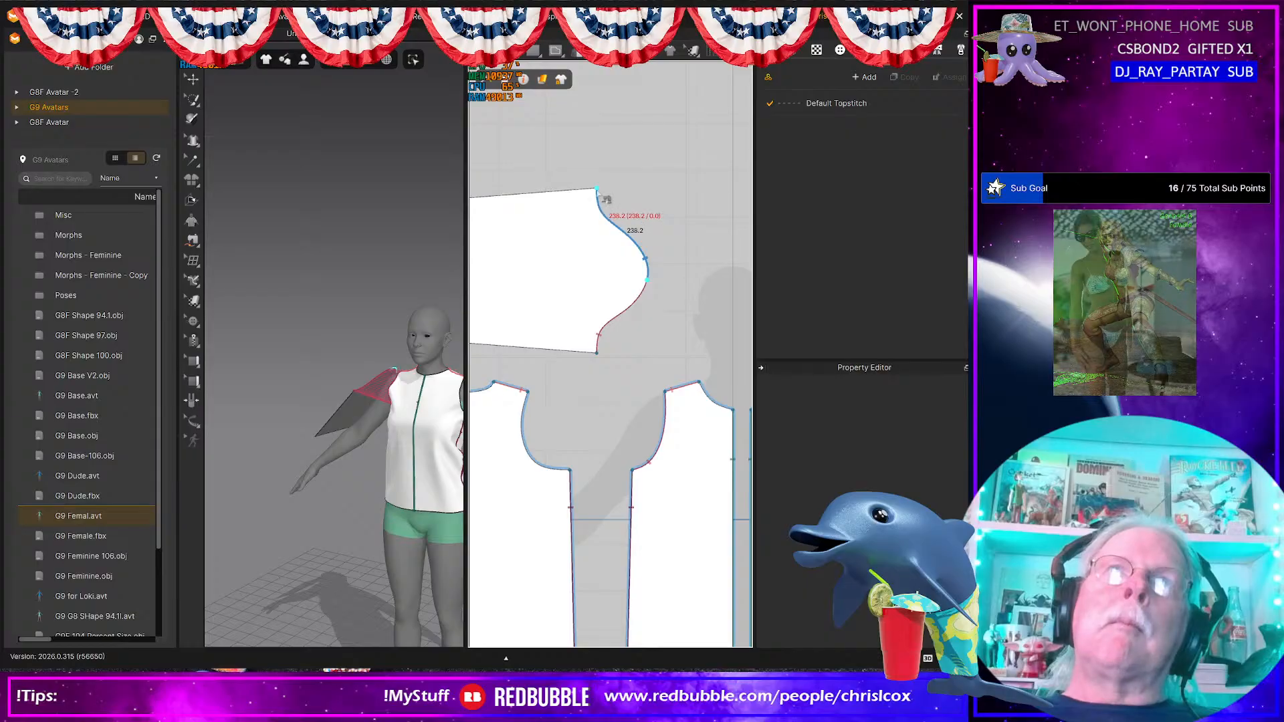
{"action": "left_click", "coordinate": [528, 391]}
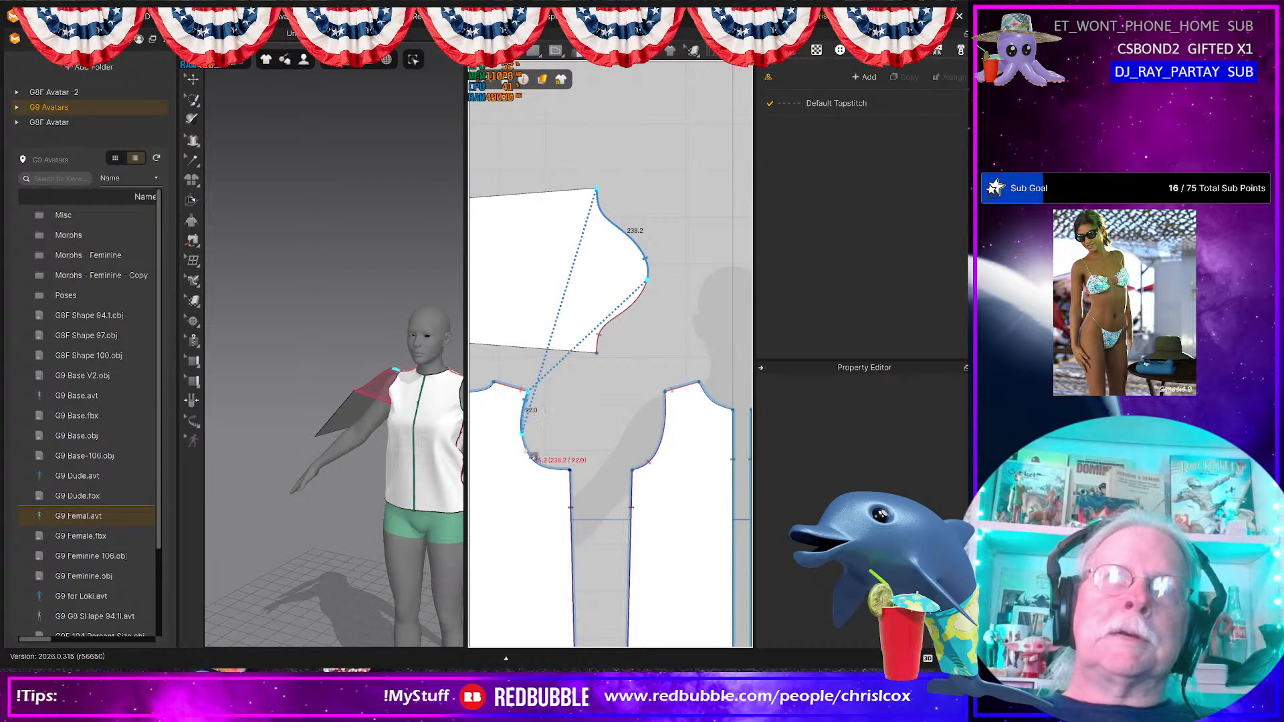
{"action": "left_click", "coordinate": [572, 474]}
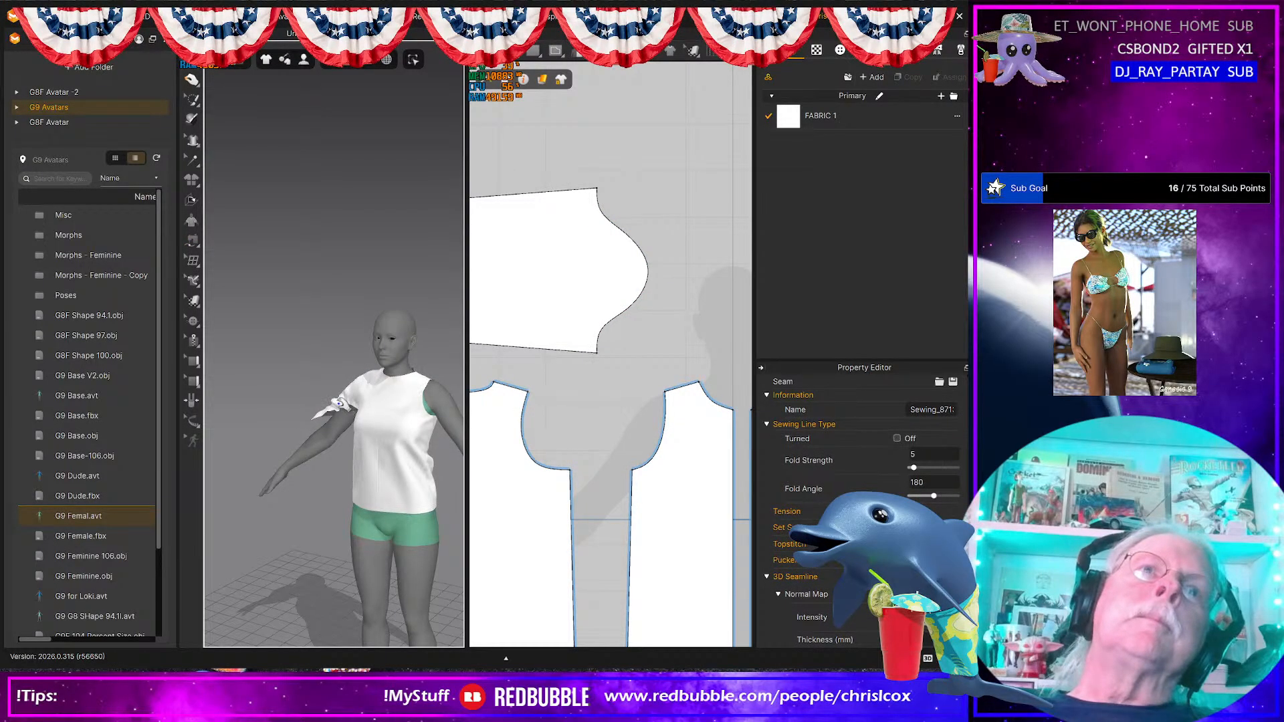
Step: Simulate the garment and pull the sleeve into place around the avatar's right arm
{"action": "left_click", "coordinate": [337, 420]}
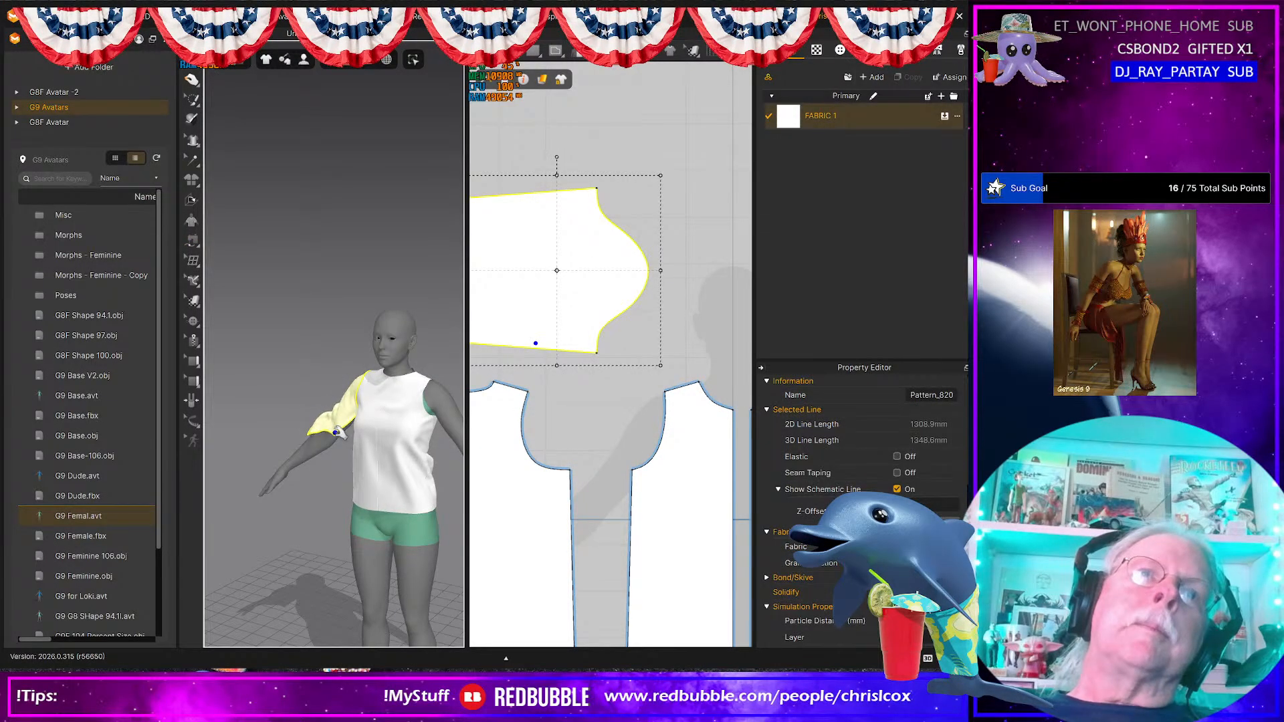
{"action": "right_click_drag", "start_coordinate": [323, 466], "coordinate": [371, 453]}
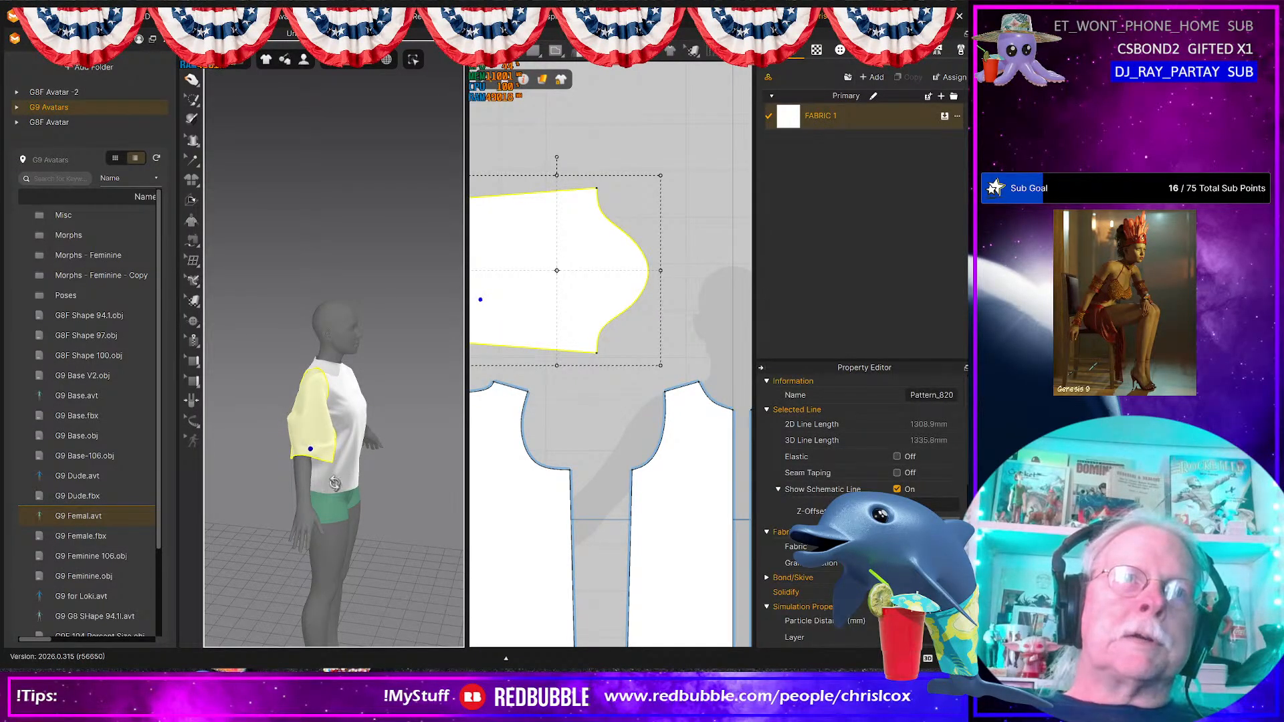
{"action": "right_click_drag", "start_coordinate": [313, 450], "coordinate": [336, 421]}
Step: Shorten the sleeve by moving its whole hem edge toward the cap, keeping the hem 310 mm long
{"action": "right_click_drag", "start_coordinate": [603, 405], "coordinate": [668, 408]}
{"action": "left_click", "coordinate": [504, 209]}
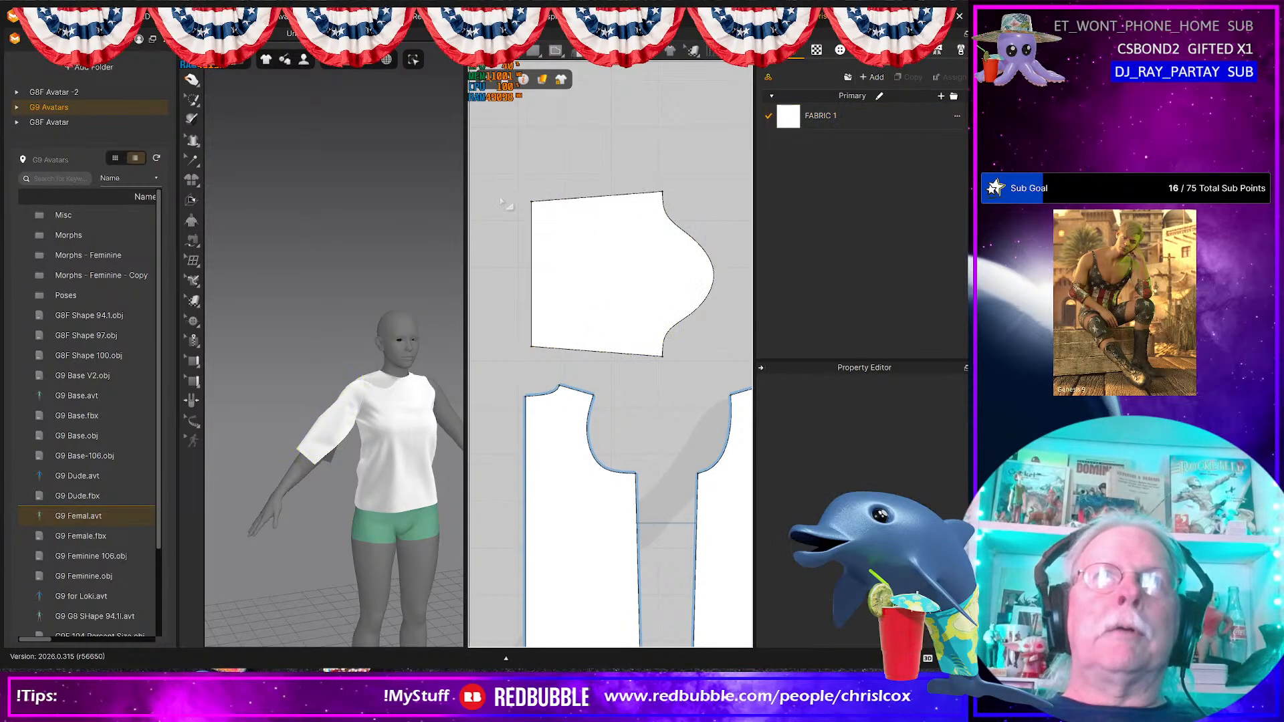
{"action": "left_click_drag", "start_coordinate": [562, 369], "coordinate": [562, 368]}
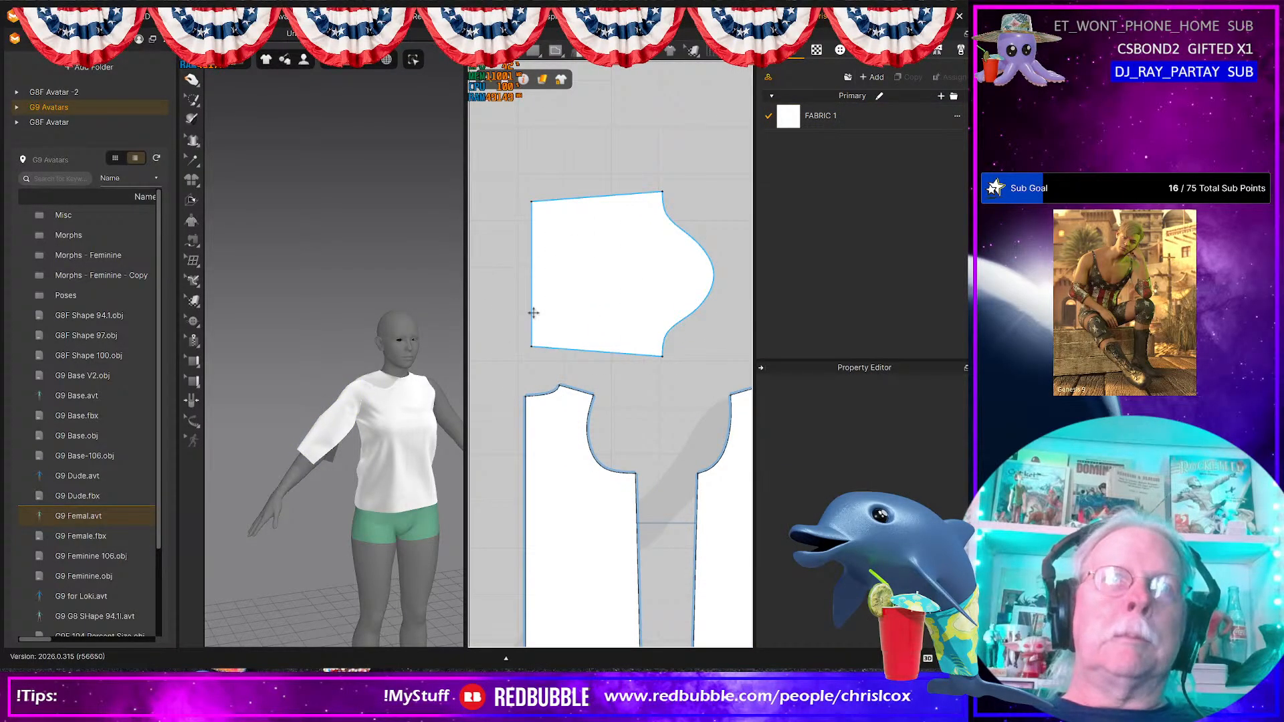
{"action": "left_click_drag", "start_coordinate": [512, 178], "coordinate": [616, 329]}
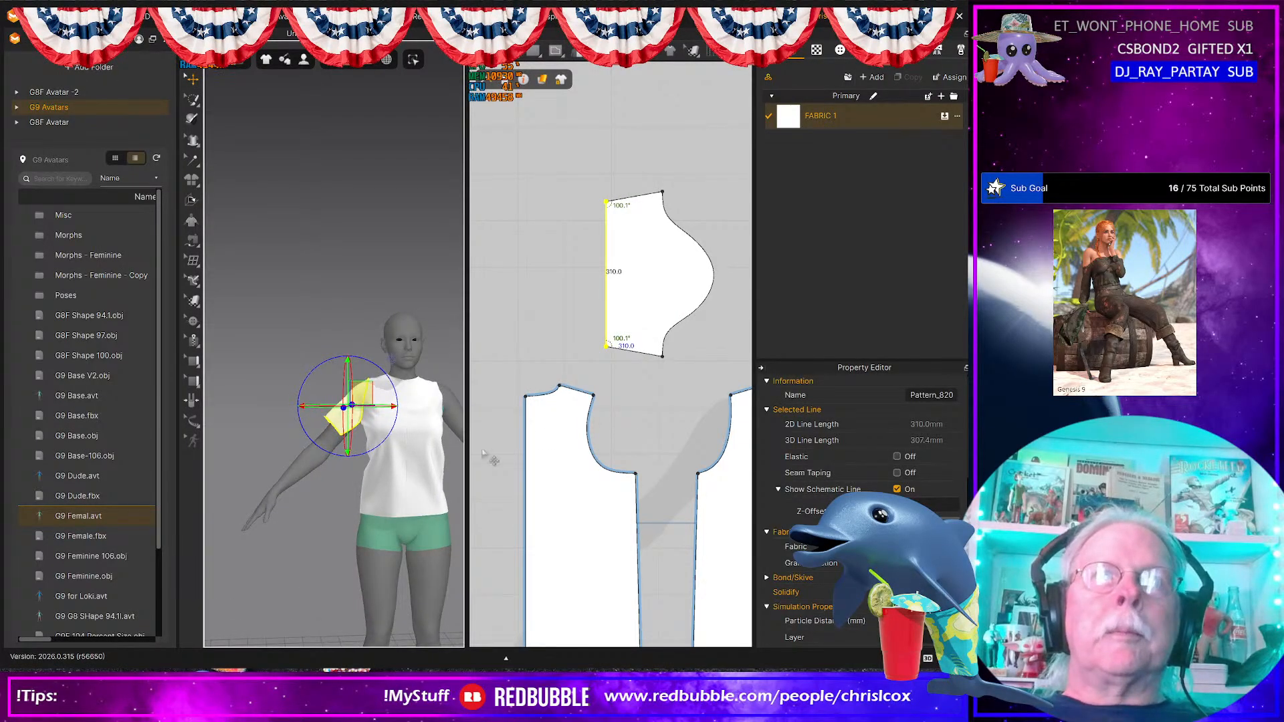
Step: Shorten the sleeve further by moving its 310 mm hem edge closer to the cap, and simulate the garment
{"action": "scroll", "coordinate": [605, 249], "scroll_direction": "up", "scroll_amount": 5}
{"action": "scroll", "coordinate": [605, 249], "scroll_direction": "down", "scroll_amount": 5}
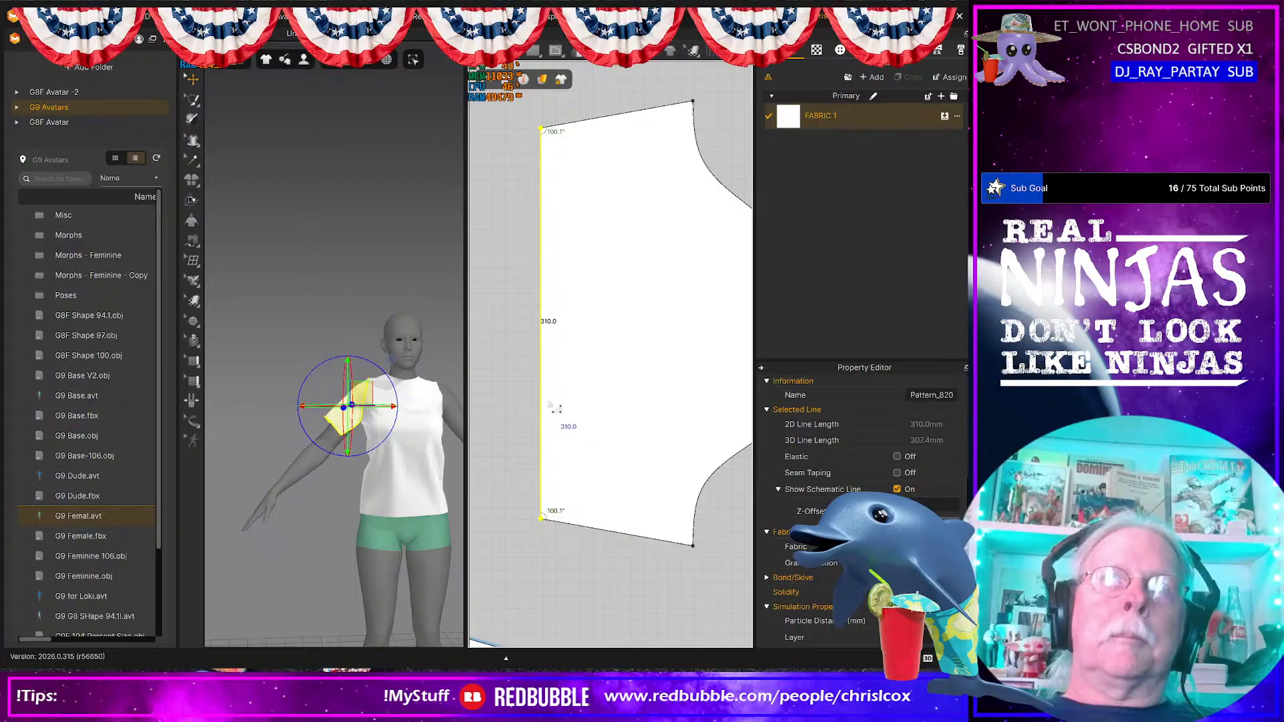
{"action": "left_click_drag", "start_coordinate": [551, 409], "coordinate": [565, 409]}
{"action": "left_click_drag", "start_coordinate": [569, 407], "coordinate": [588, 404]}
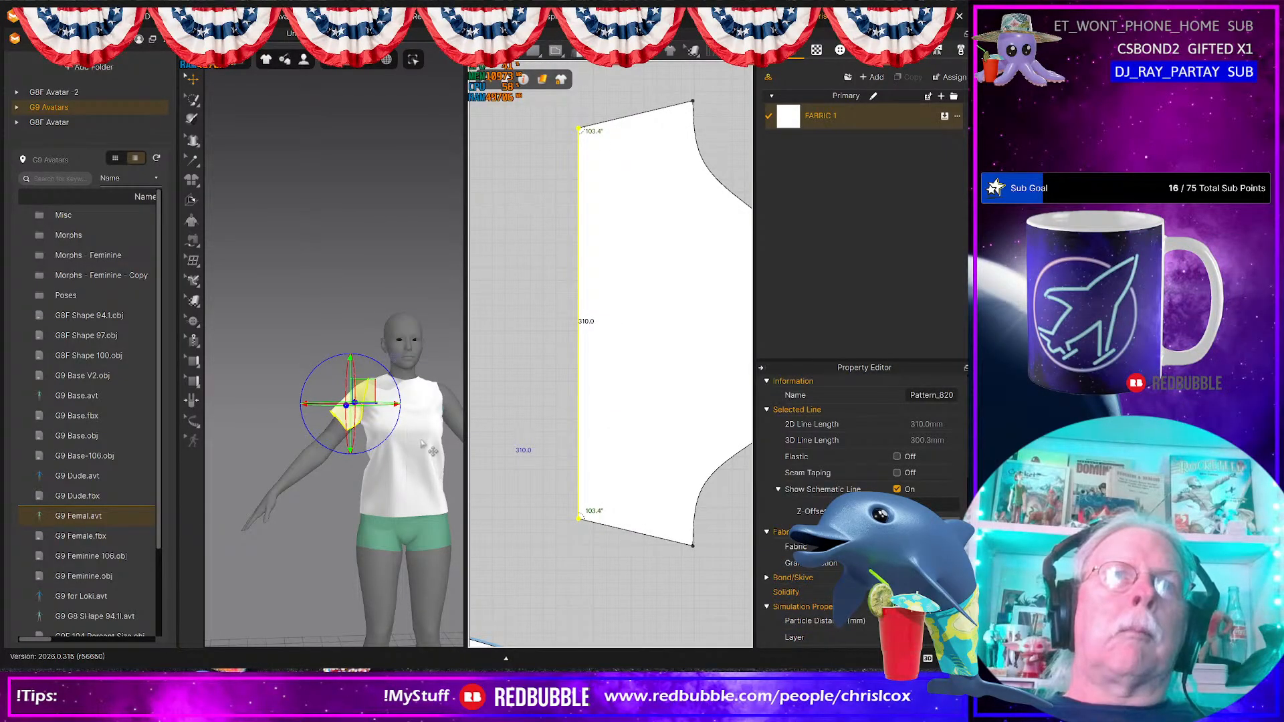
{"action": "key", "text": "space"}
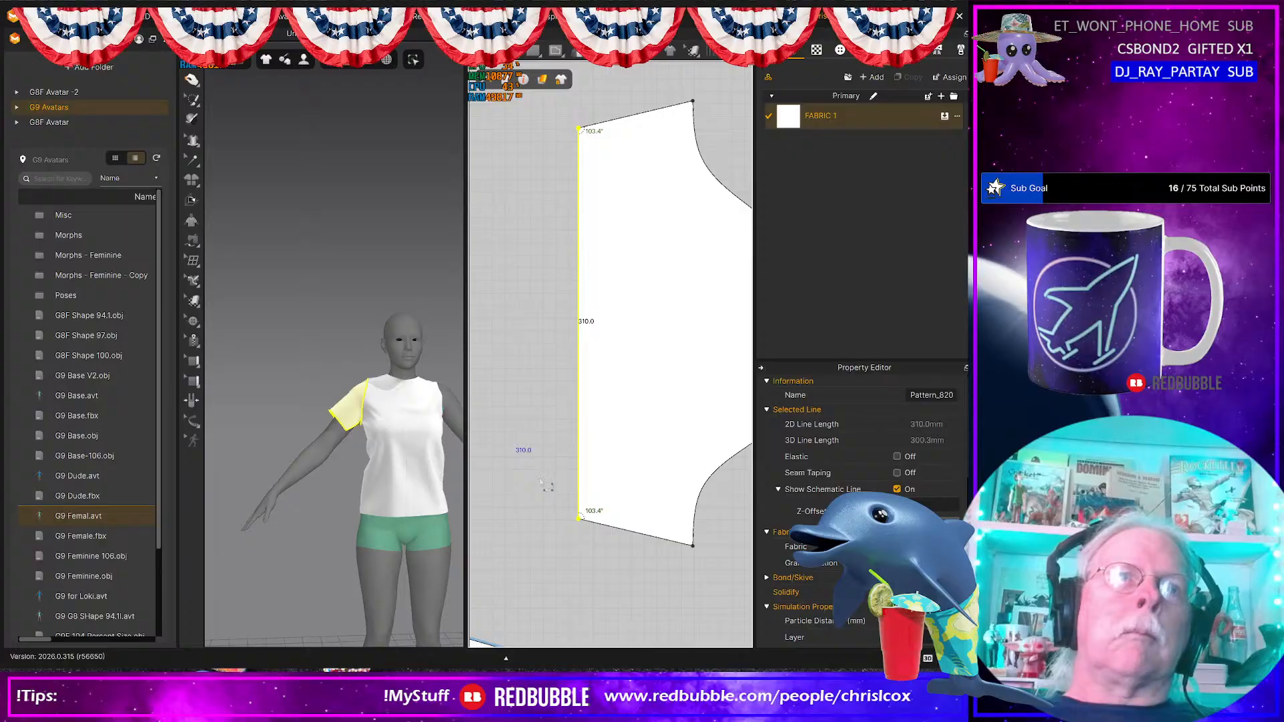
{"action": "key", "text": "space"}
Step: Sew the sleeve's two straight underarm edges together
{"action": "key", "text": "n"}
{"action": "left_click", "coordinate": [625, 532]}
{"action": "left_click", "coordinate": [624, 122]}
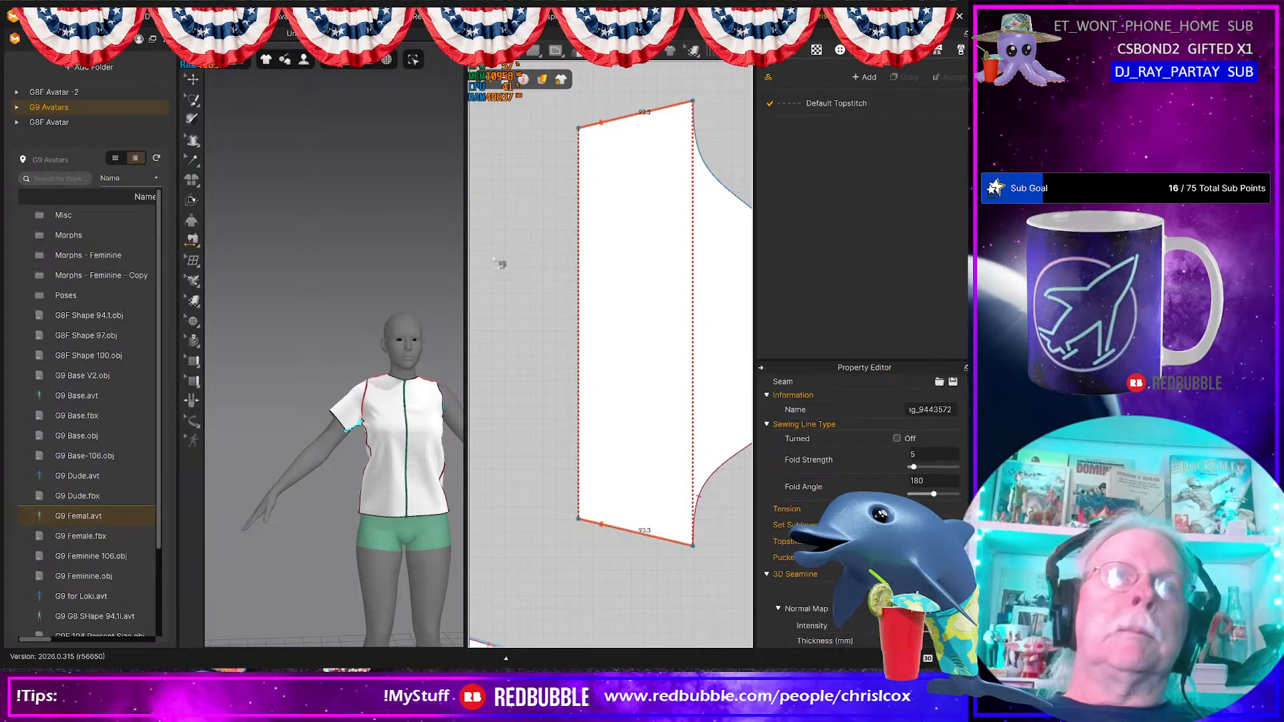
{"action": "key", "text": "q"}
Step: Simulate the closed sleeve and pull the fabric at the underarm and chest into place, checking front and back
{"action": "right_click_drag", "start_coordinate": [345, 360], "coordinate": [536, 358]}
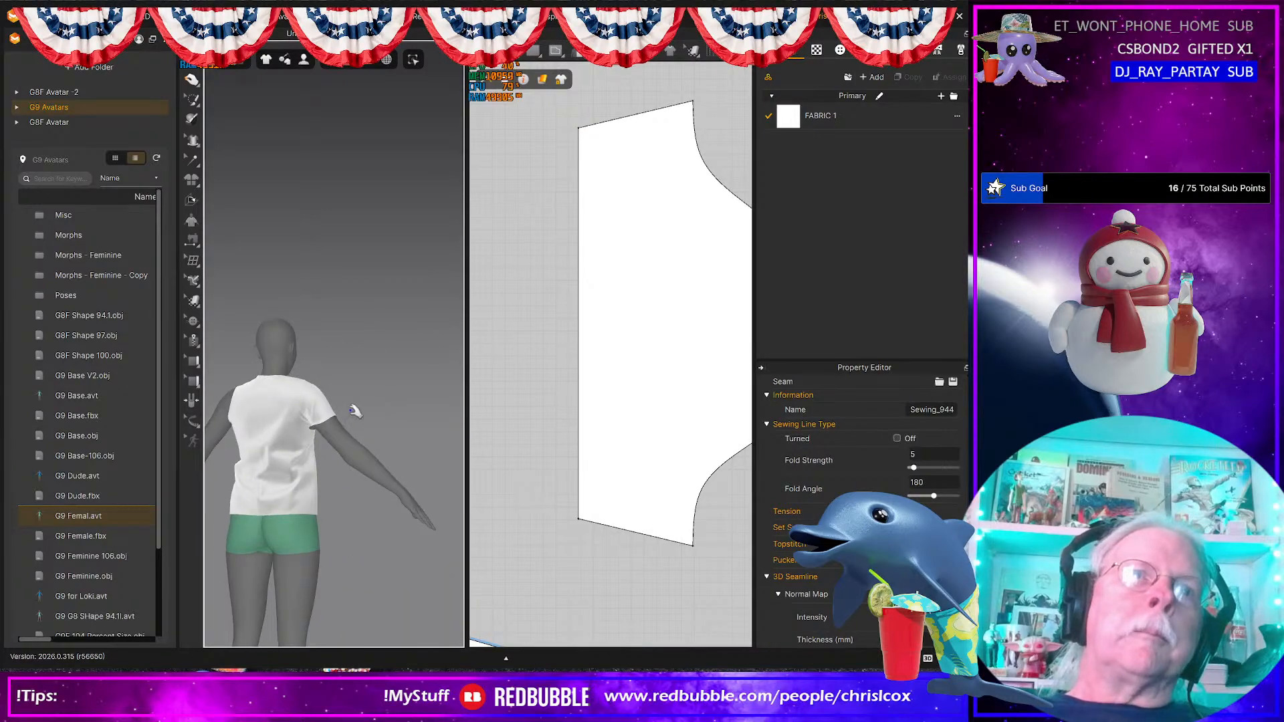
{"action": "left_click", "coordinate": [319, 422]}
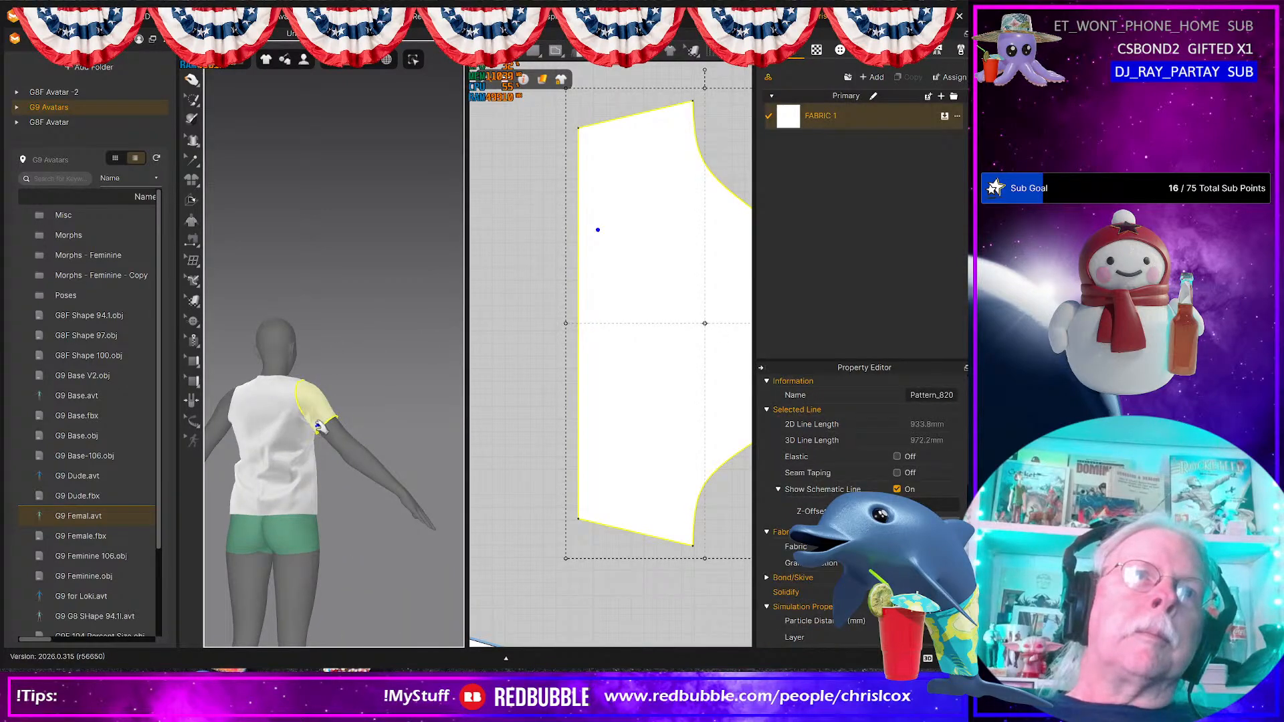
{"action": "right_click_drag", "start_coordinate": [356, 419], "coordinate": [194, 401]}
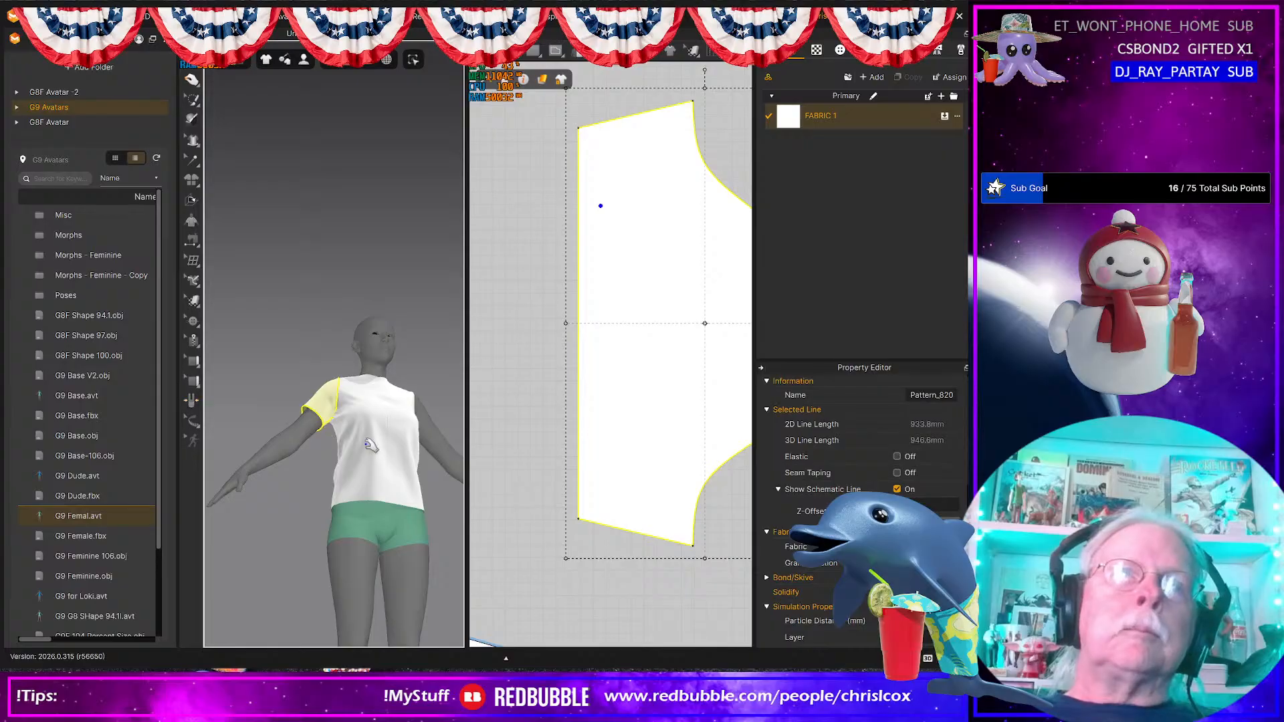
{"action": "scroll", "coordinate": [371, 446], "scroll_direction": "up", "scroll_amount": 6}
{"action": "right_click_drag", "start_coordinate": [351, 473], "coordinate": [347, 513]}
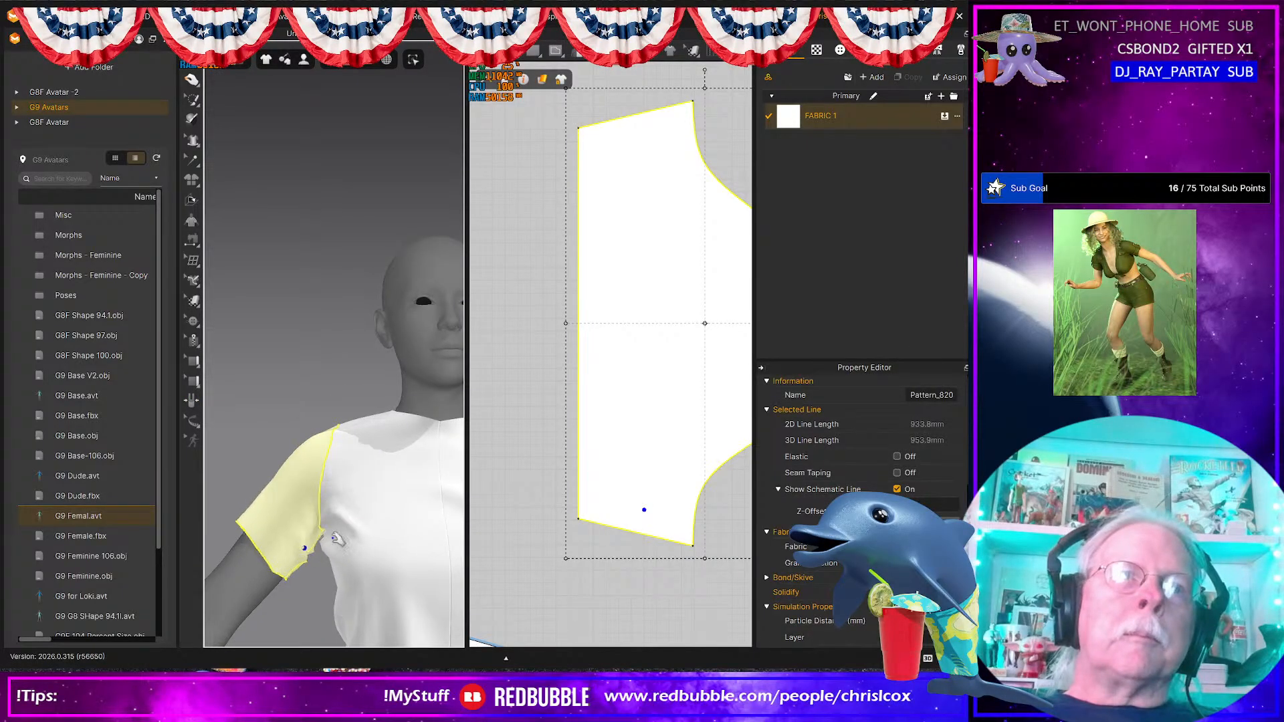
{"action": "left_click", "coordinate": [353, 496]}
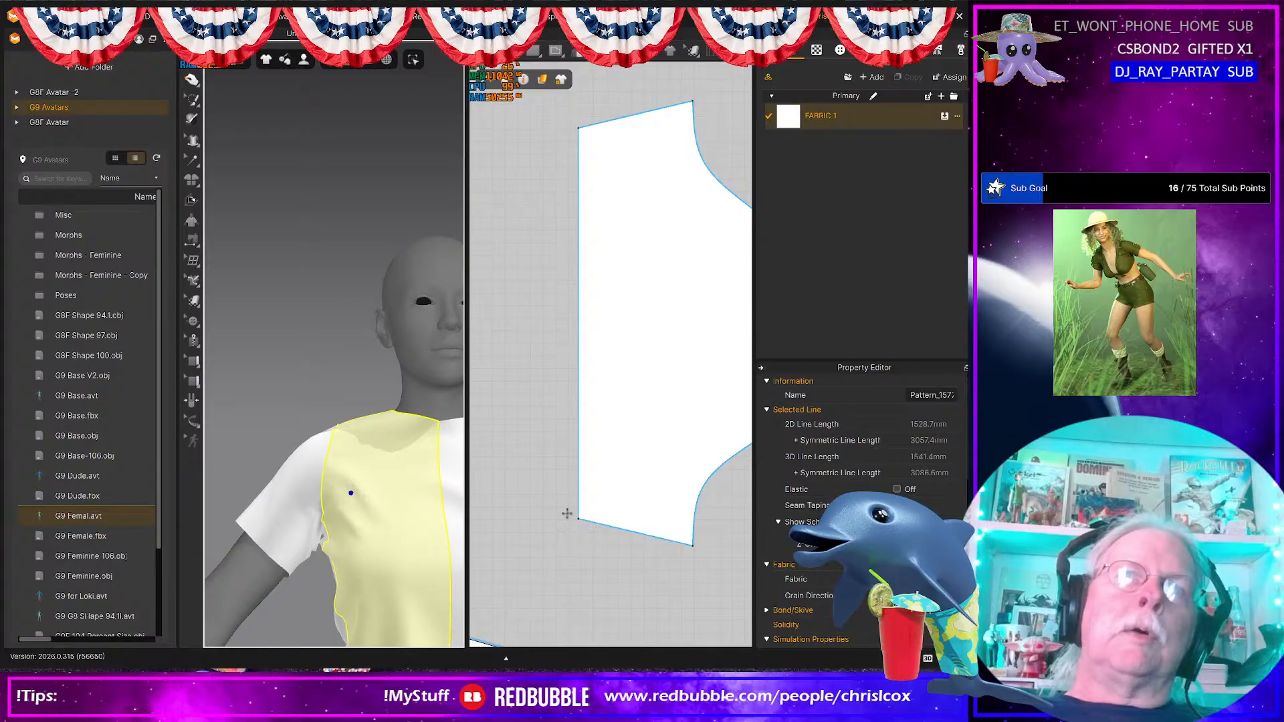
Step: Rescale the sleeve pattern, narrowing it between the underarm edges and stretching it from hem to cap
{"action": "middle_click_drag", "start_coordinate": [585, 519], "coordinate": [492, 496]}
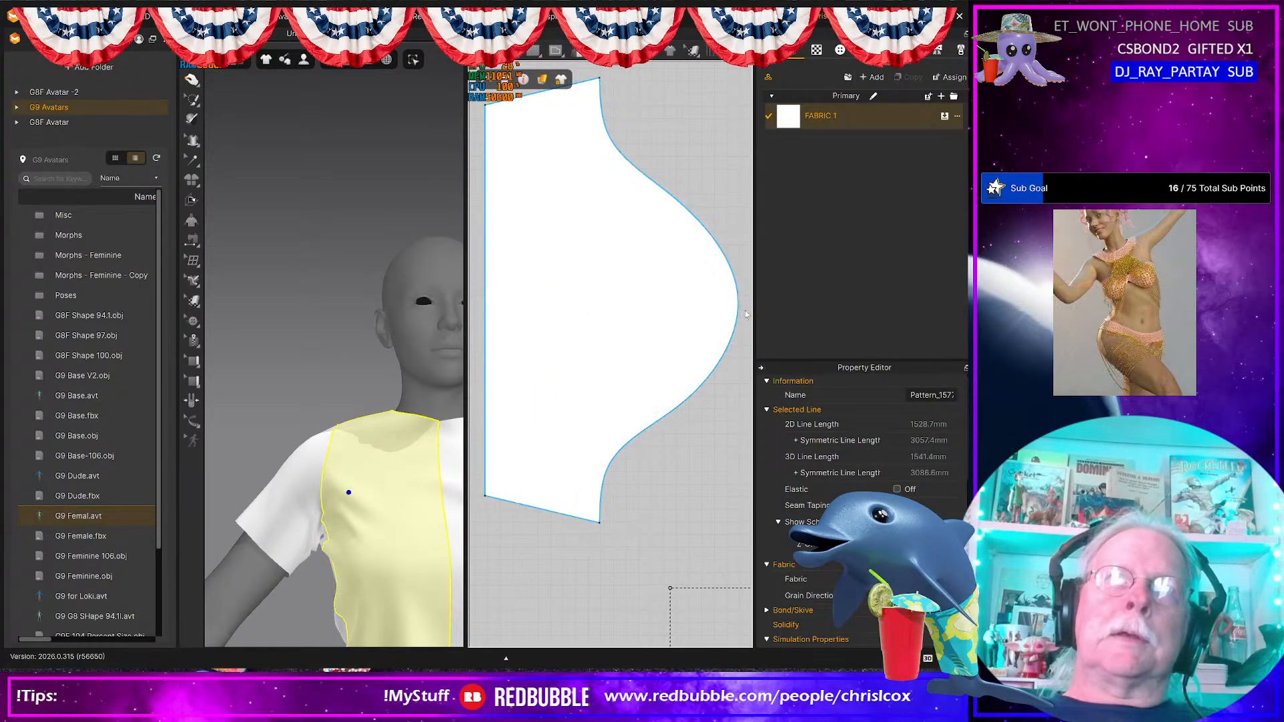
{"action": "scroll", "coordinate": [639, 357], "scroll_direction": "down", "scroll_amount": 2}
{"action": "left_click", "coordinate": [643, 319]}
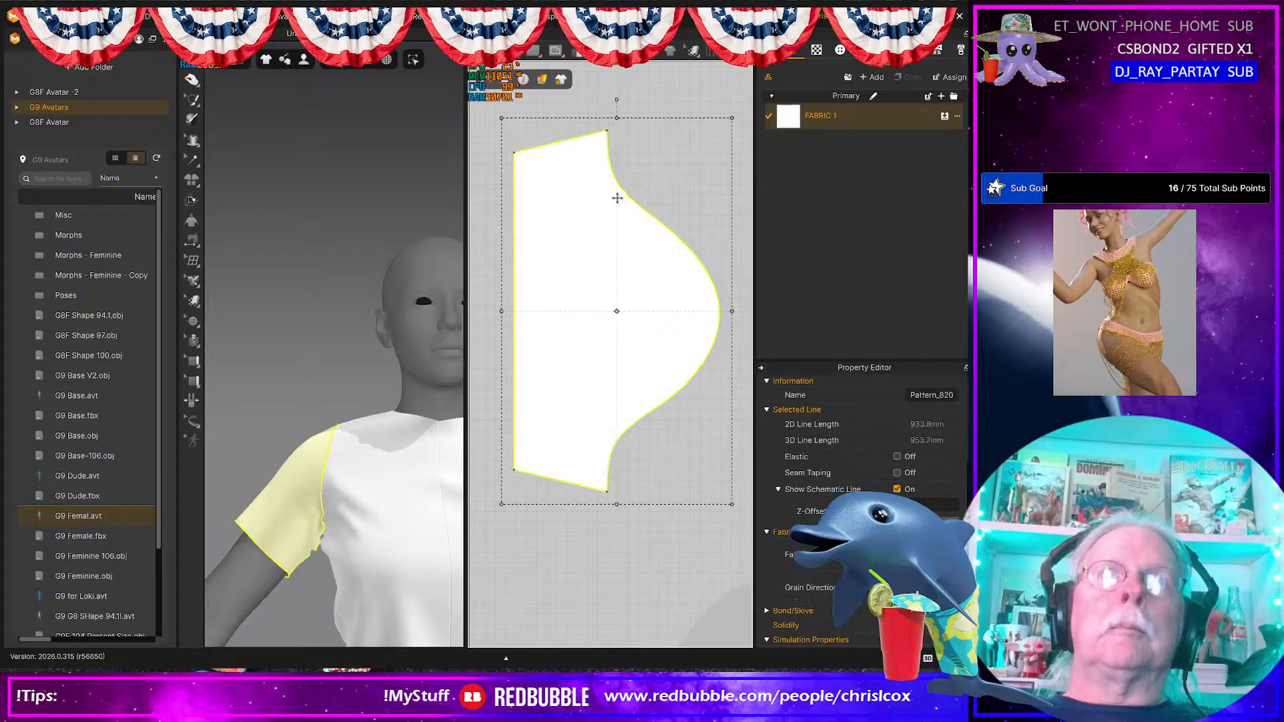
{"action": "left_click_drag", "start_coordinate": [616, 126], "coordinate": [616, 155]}
{"action": "middle_click_drag", "start_coordinate": [727, 315], "coordinate": [690, 318]}
{"action": "mouse_move", "coordinate": [692, 327]}
{"action": "left_mouse_down"}
{"action": "mouse_move", "coordinate": [742, 329]}
{"action": "mouse_move", "coordinate": [699, 339]}
{"action": "left_mouse_up"}
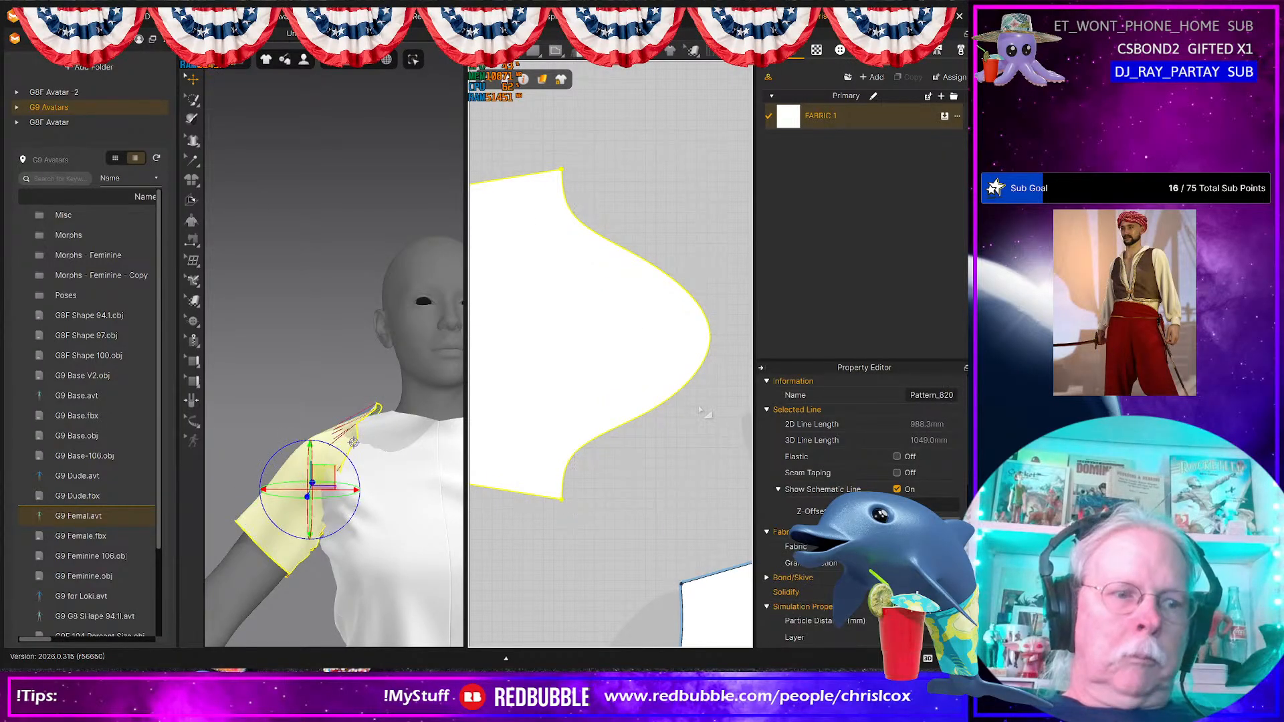
Step: Move the cap's peak curve point toward the hem, making the cap about 438 mm long, and simulate the sleeve
{"action": "left_click", "coordinate": [657, 415]}
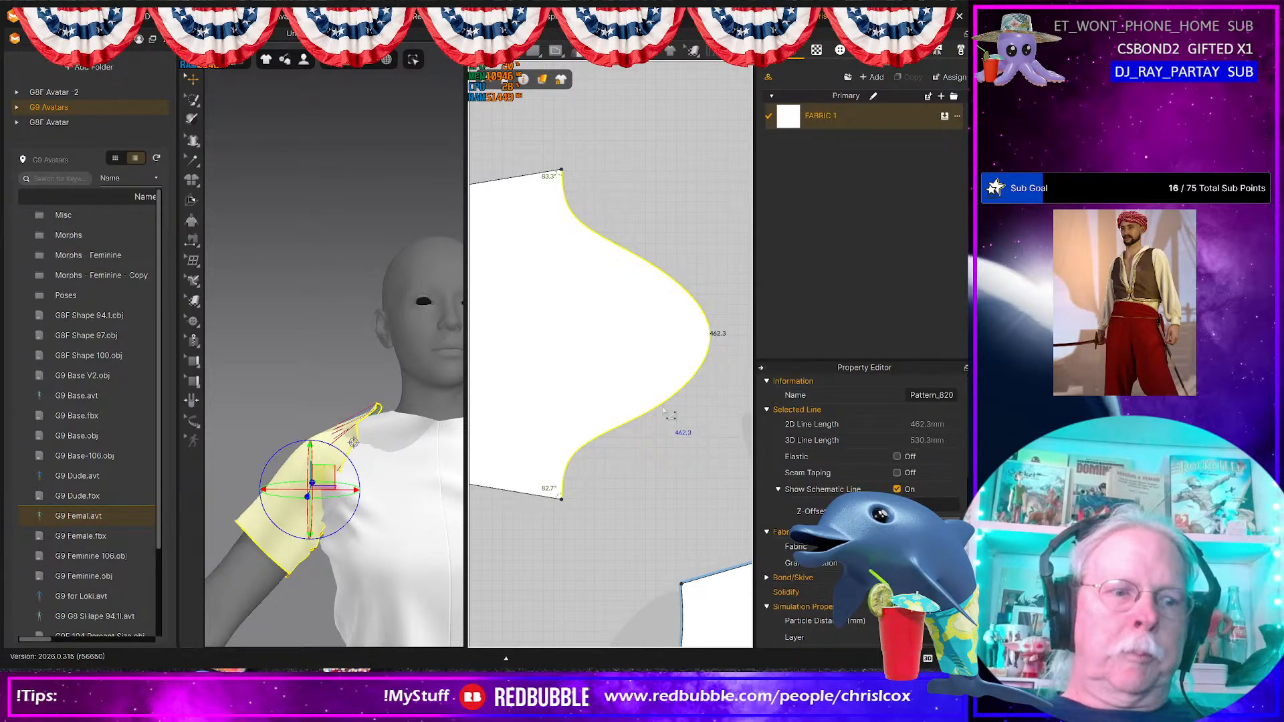
{"action": "left_click", "coordinate": [726, 433]}
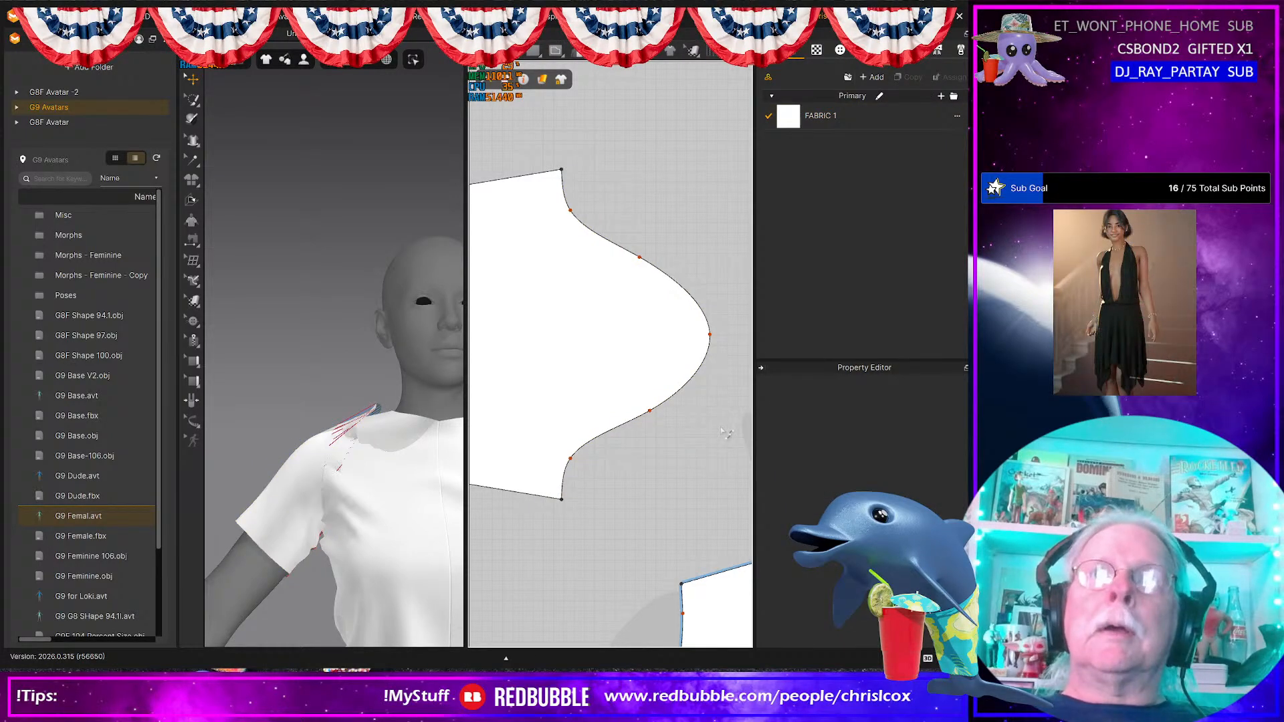
{"action": "left_click_drag", "start_coordinate": [703, 285], "coordinate": [702, 274]}
{"action": "key", "text": "Left"}
{"action": "key", "text": "Left"}
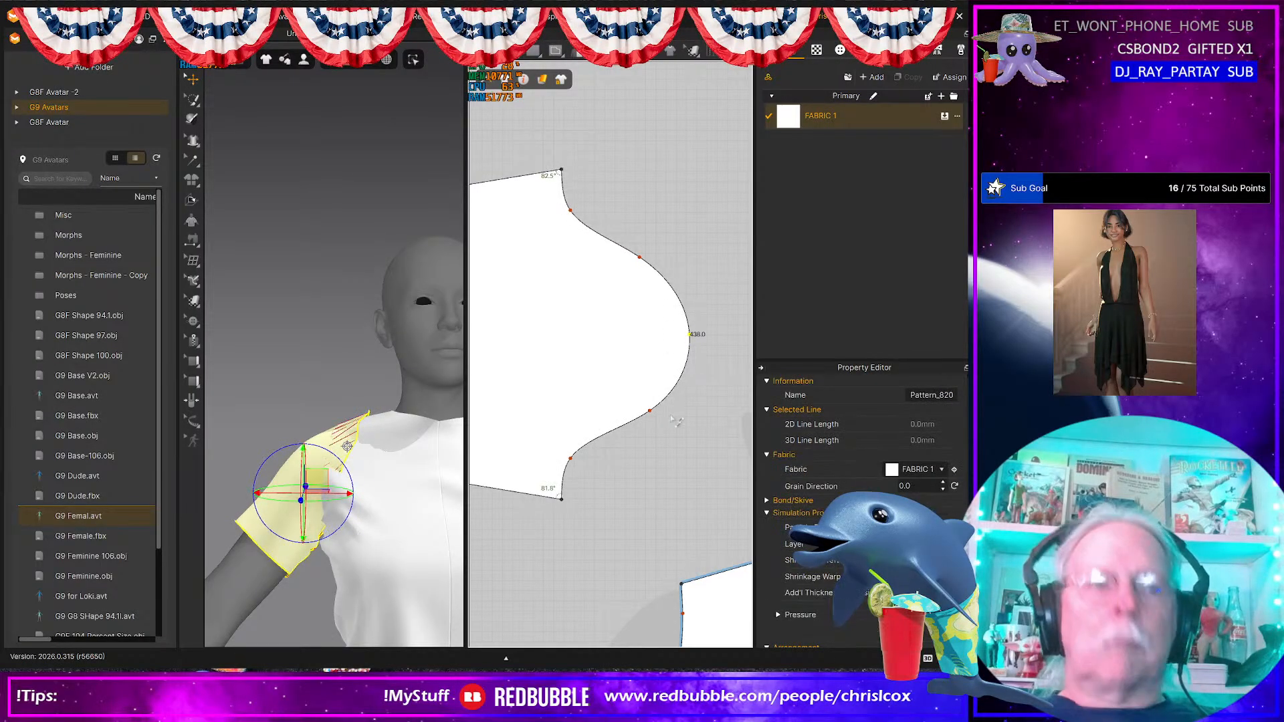
{"action": "left_click", "coordinate": [628, 425]}
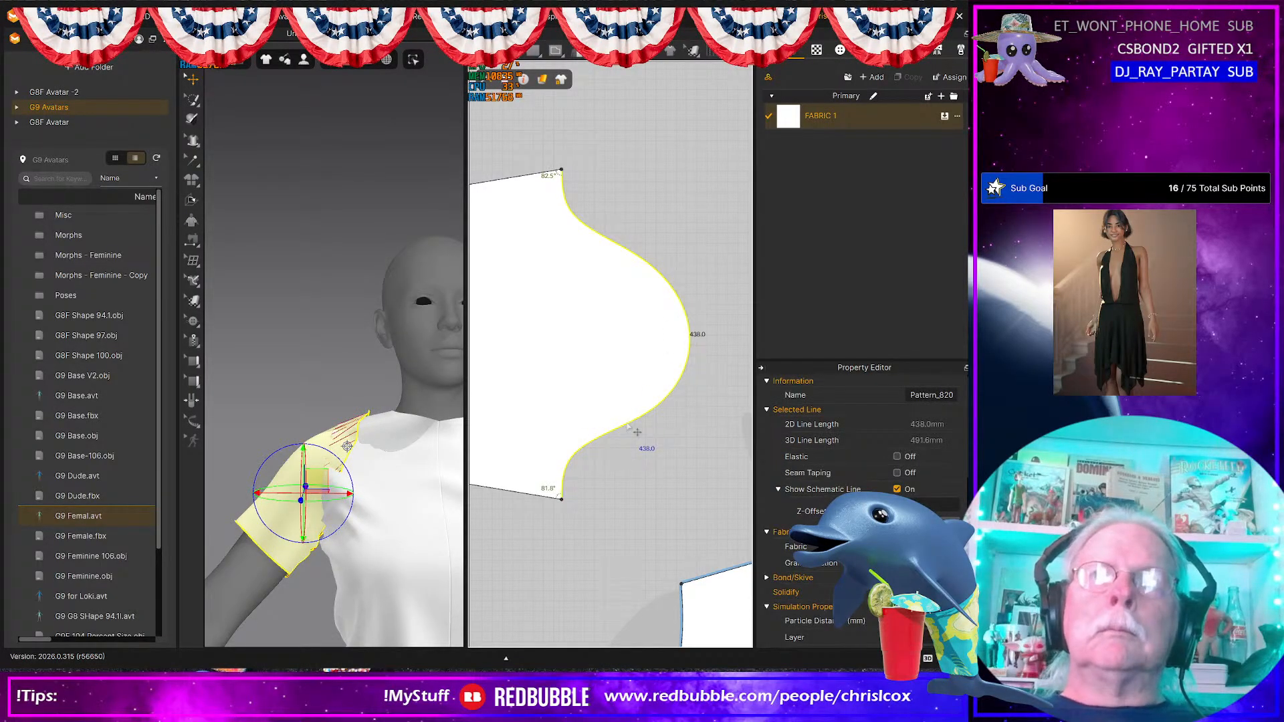
{"action": "key", "text": "space"}
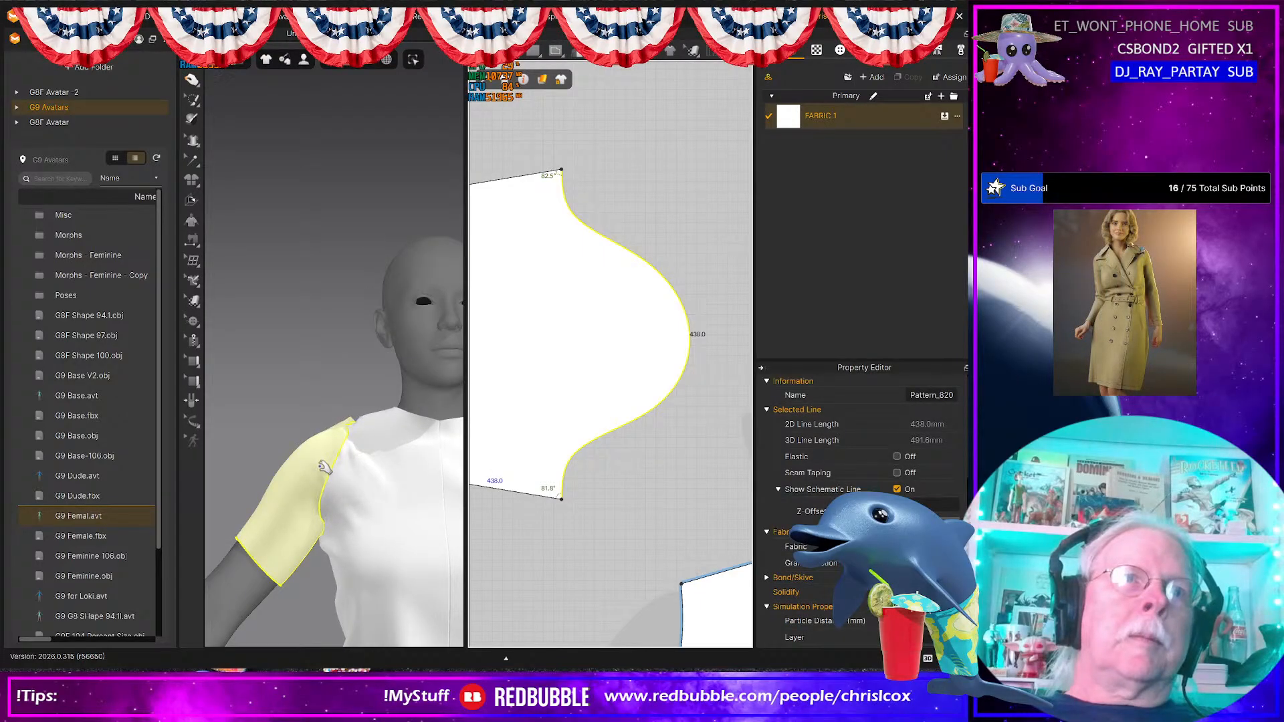
Step: Pull the simulated sleeve into place around the avatar's right shoulder and underarm, from both front and back
{"action": "left_click", "coordinate": [284, 500]}
{"action": "left_click_drag", "start_coordinate": [285, 500], "coordinate": [303, 477]}
{"action": "right_click_drag", "start_coordinate": [369, 528], "coordinate": [534, 510]}
{"action": "left_click_drag", "start_coordinate": [387, 501], "coordinate": [413, 577]}
{"action": "left_click_drag", "start_coordinate": [345, 550], "coordinate": [310, 562]}
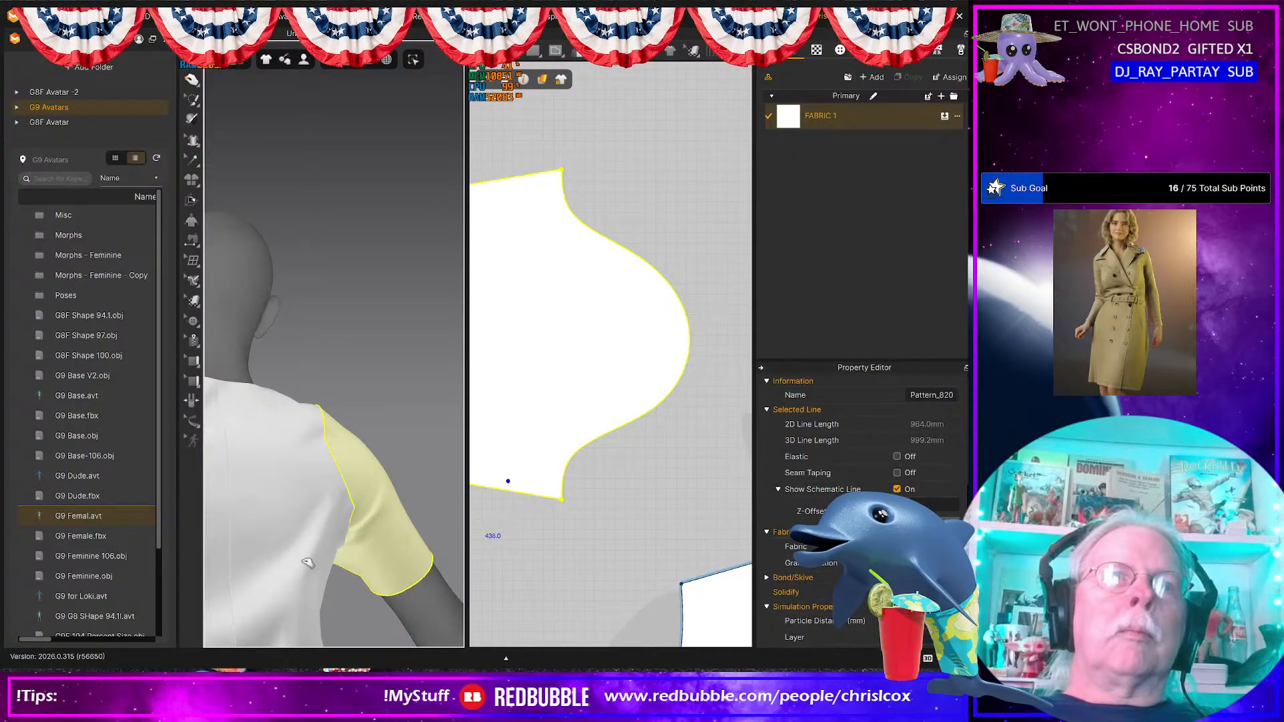
{"action": "right_click_drag", "start_coordinate": [351, 550], "coordinate": [320, 423]}
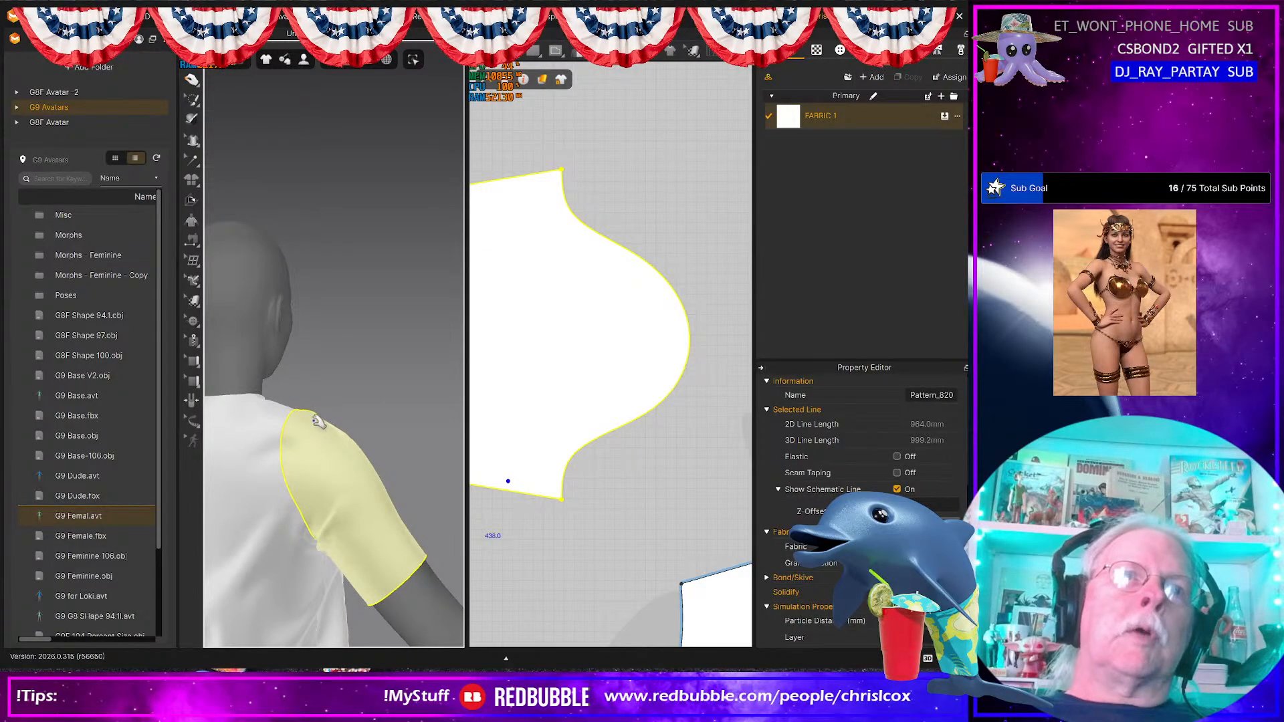
{"action": "left_click_drag", "start_coordinate": [309, 415], "coordinate": [311, 410]}
{"action": "right_click_drag", "start_coordinate": [335, 450], "coordinate": [141, 444]}
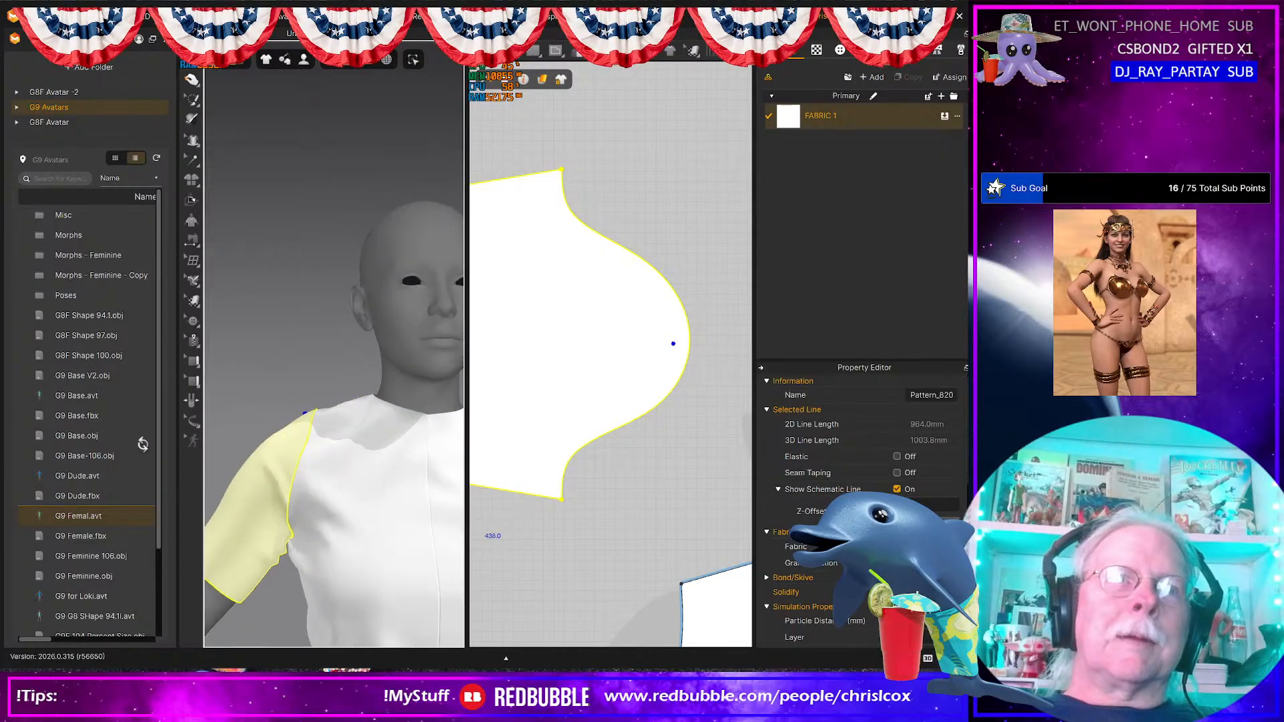
{"action": "middle_click_drag", "start_coordinate": [277, 526], "coordinate": [288, 435]}
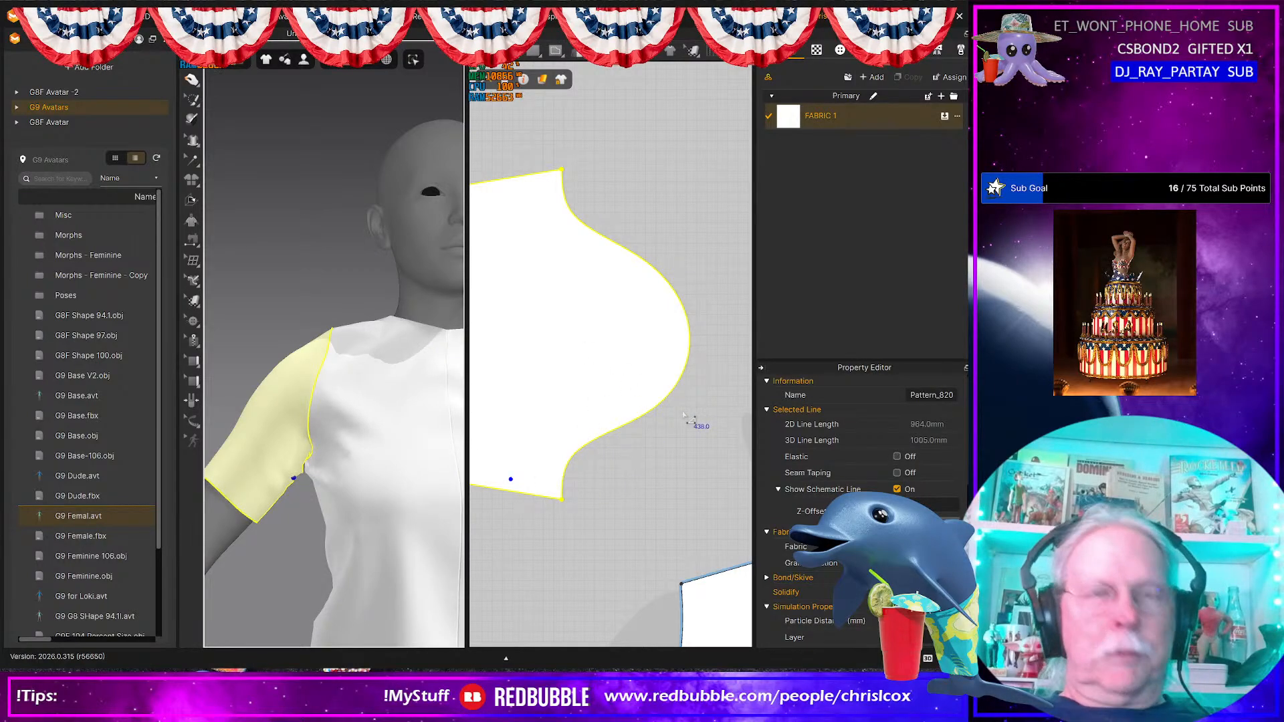
Step: Rescale the sleeve pattern wider between its underarm edges and slightly shorter from hem to cap, giving a cap about 448 mm long
{"action": "left_click", "coordinate": [698, 379]}
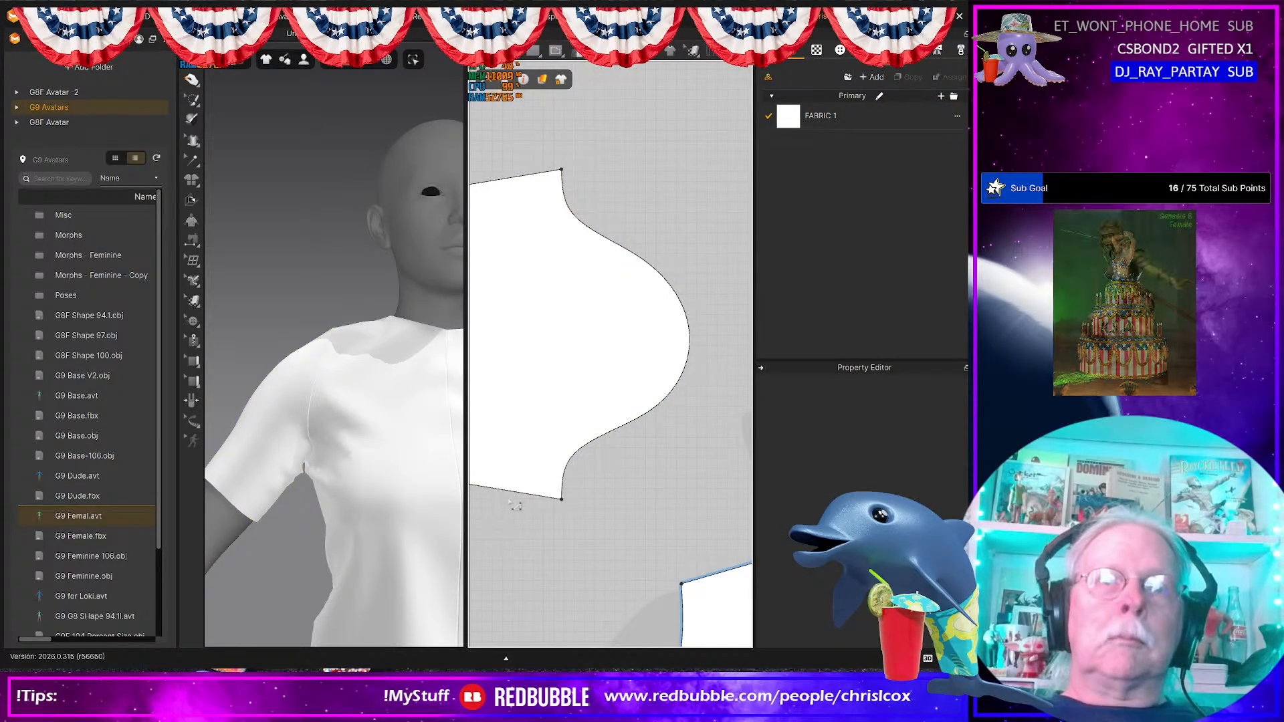
{"action": "left_click", "coordinate": [522, 494]}
{"action": "middle_click_drag", "start_coordinate": [527, 496], "coordinate": [578, 480]}
{"action": "scroll", "coordinate": [579, 480], "scroll_direction": "down", "scroll_amount": 2}
{"action": "left_click", "coordinate": [563, 432]}
{"action": "left_click_drag", "start_coordinate": [607, 498], "coordinate": [608, 515]}
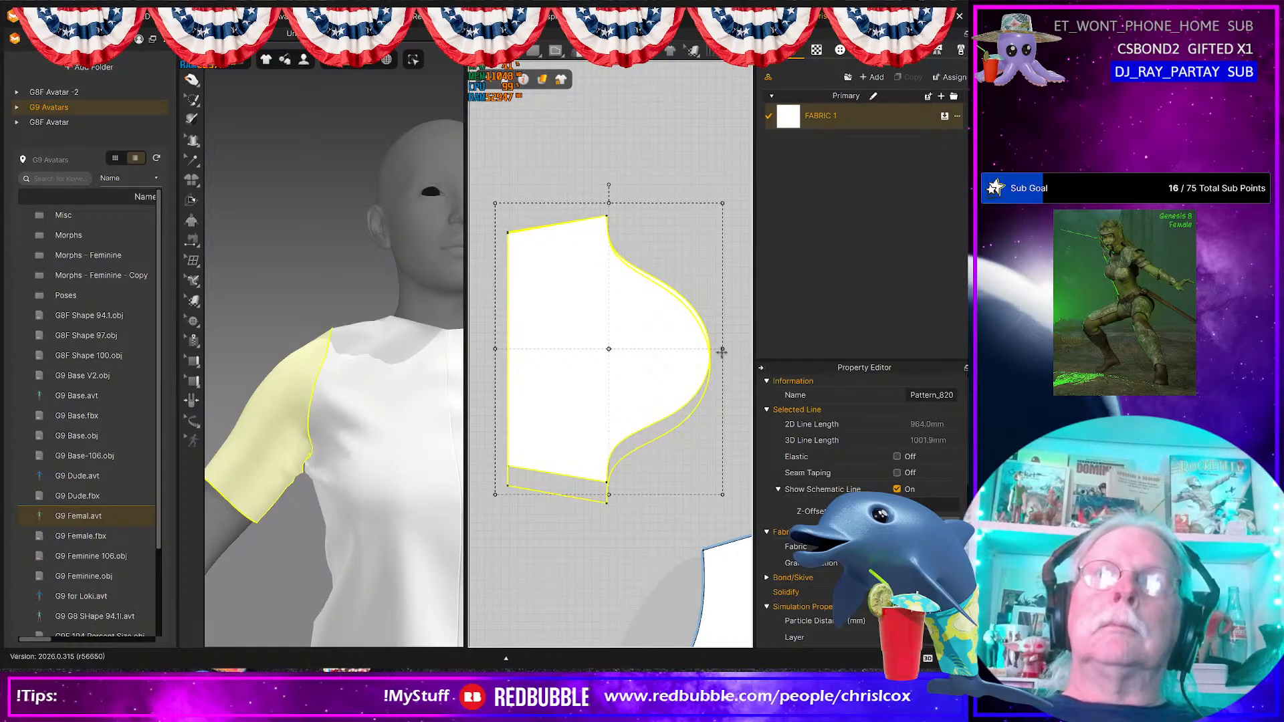
{"action": "left_click_drag", "start_coordinate": [716, 359], "coordinate": [709, 360]}
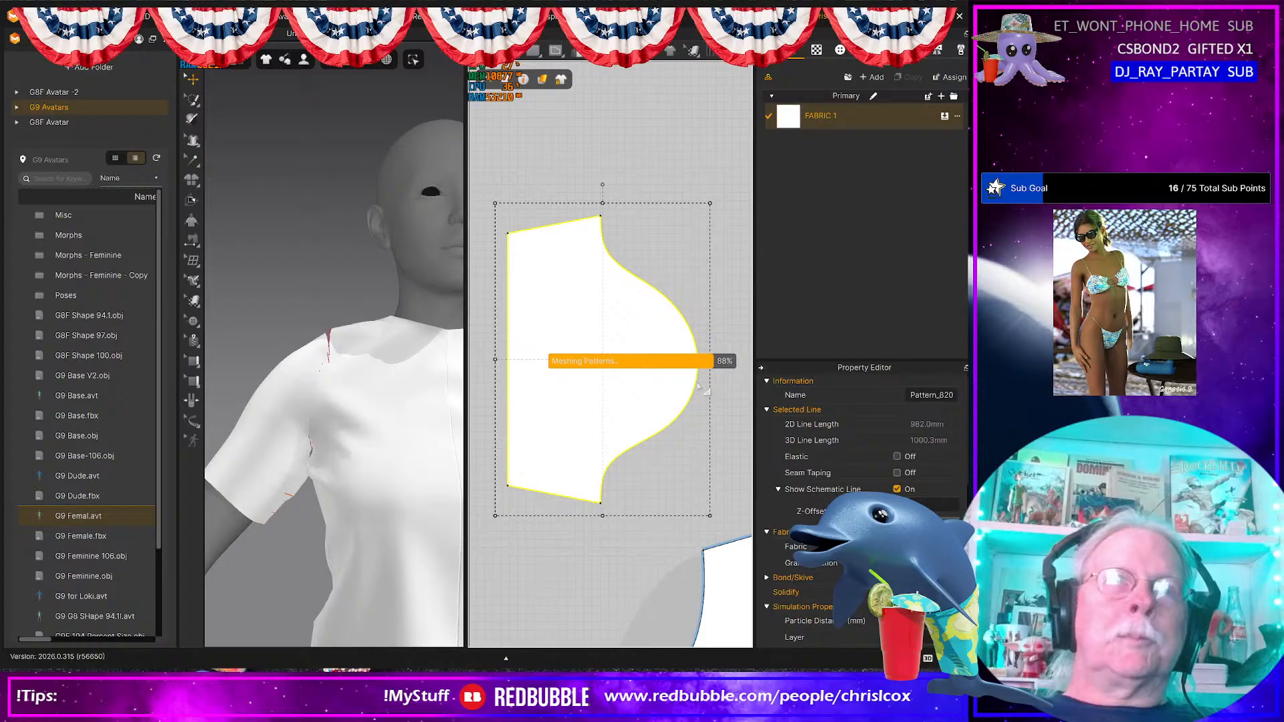
{"action": "key", "text": "z"}
{"action": "left_click", "coordinate": [637, 449]}
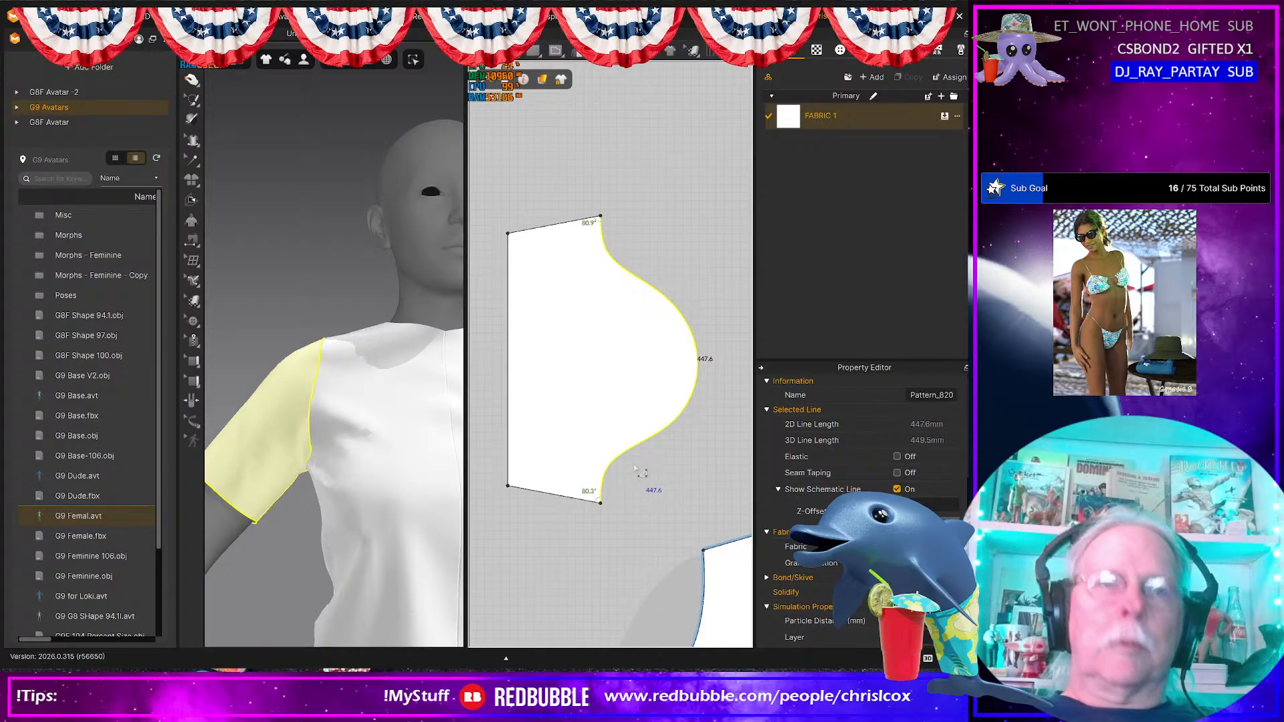
Step: Move the cap's two curve points nearest the underarms outward, making the cap about 435 mm long, and simulate the sleeve
{"action": "key", "text": "v"}
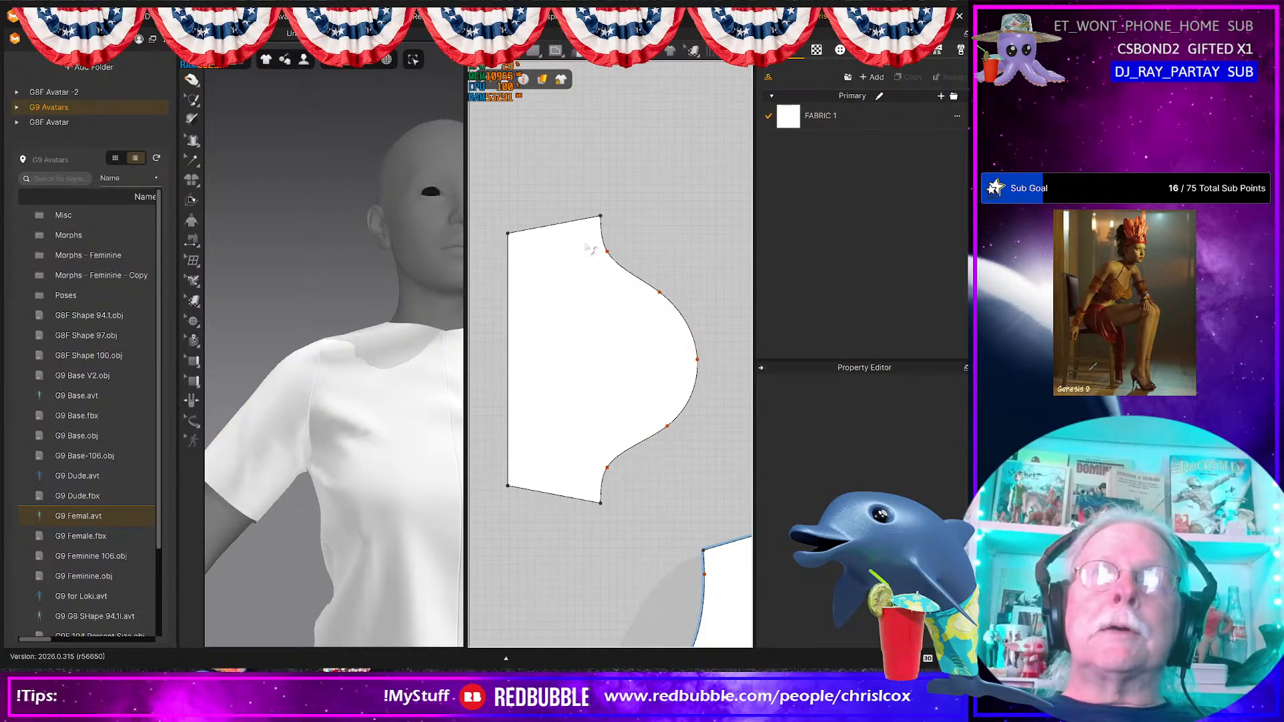
{"action": "left_click_drag", "start_coordinate": [628, 484], "coordinate": [628, 486]}
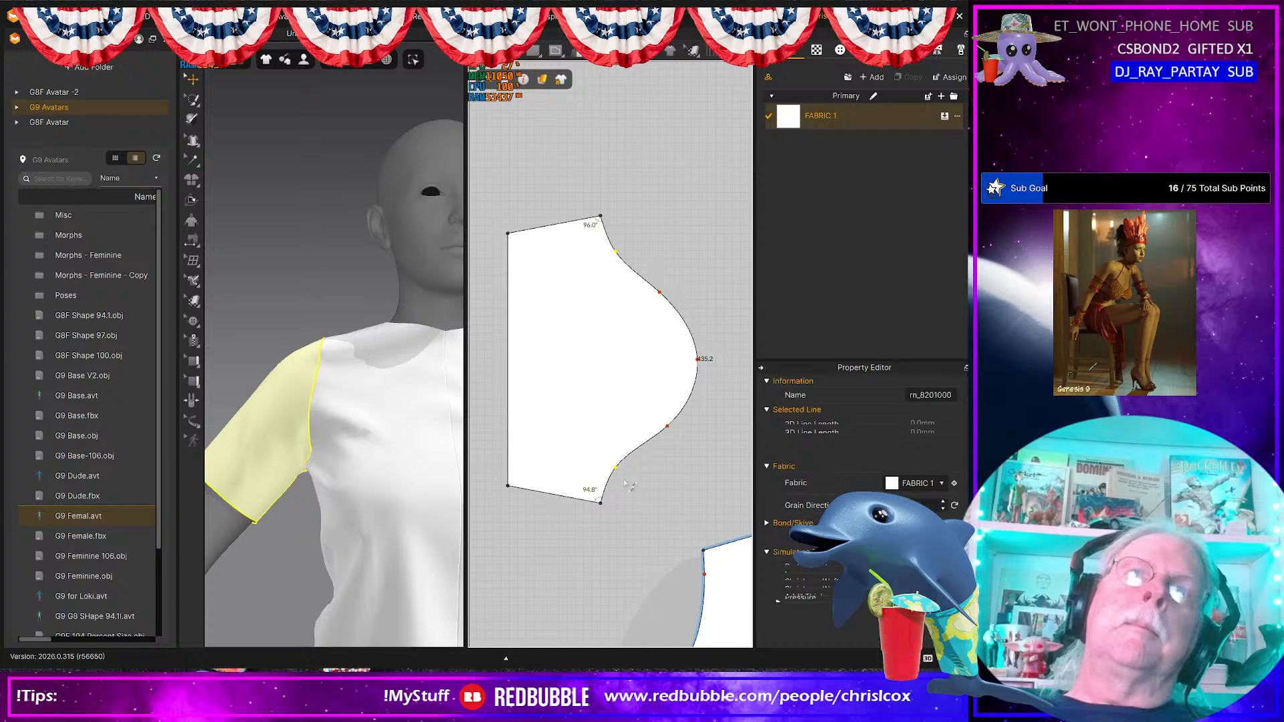
{"action": "left_click", "coordinate": [290, 470]}
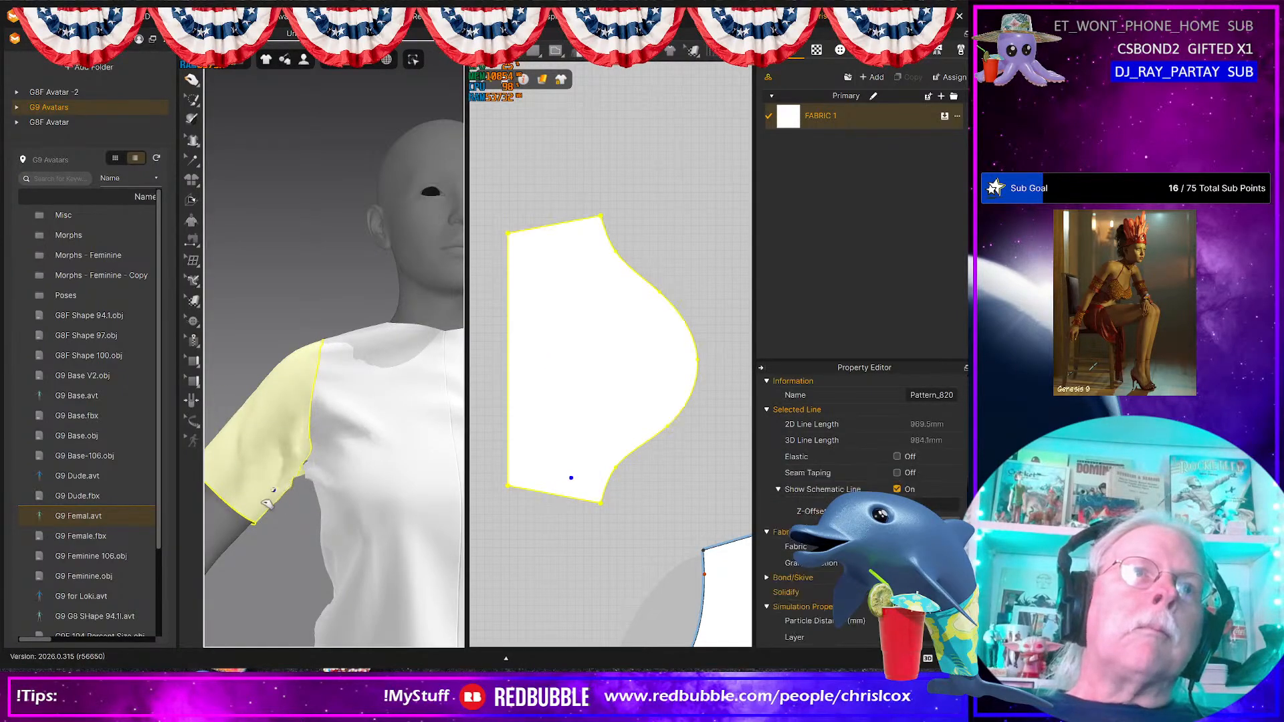
Step: Pull the top's right front panel and back into place around the sleeve's armhole seam during simulation
{"action": "left_click", "coordinate": [329, 367]}
{"action": "right_click_drag", "start_coordinate": [338, 349], "coordinate": [427, 290]}
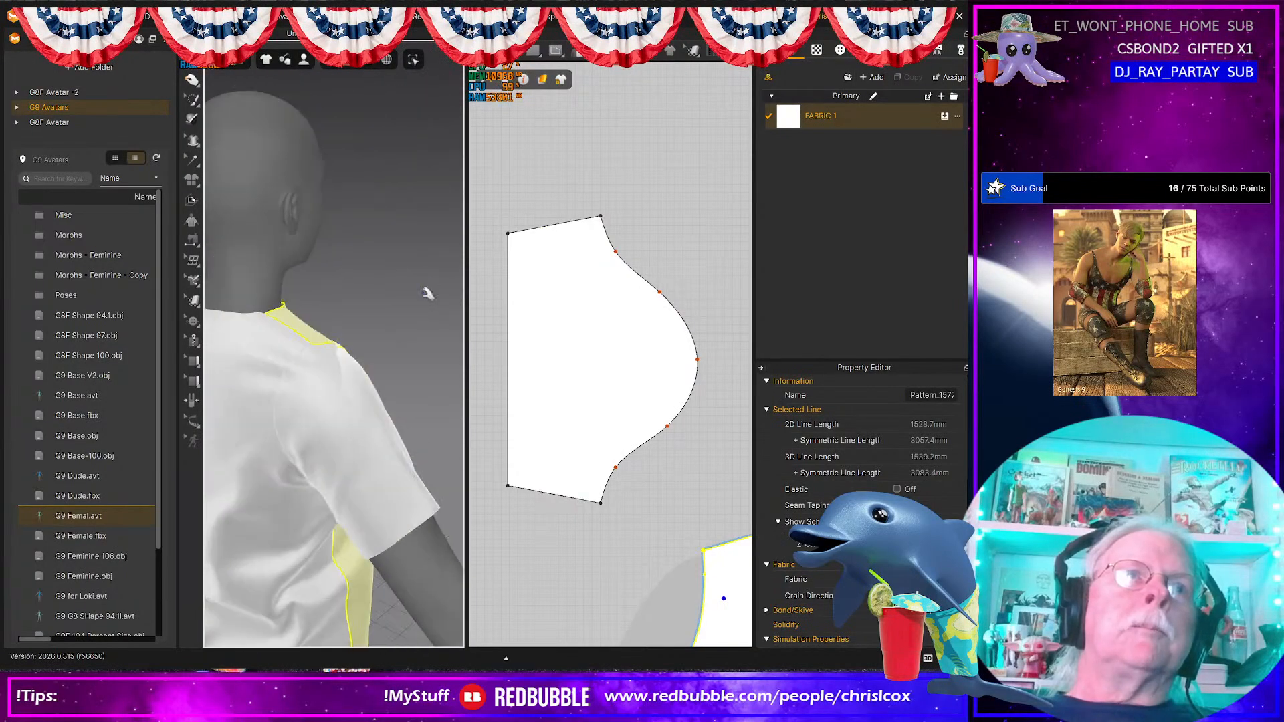
{"action": "left_click", "coordinate": [279, 415]}
{"action": "right_click_drag", "start_coordinate": [279, 415], "coordinate": [186, 437]}
{"action": "left_click", "coordinate": [359, 466]}
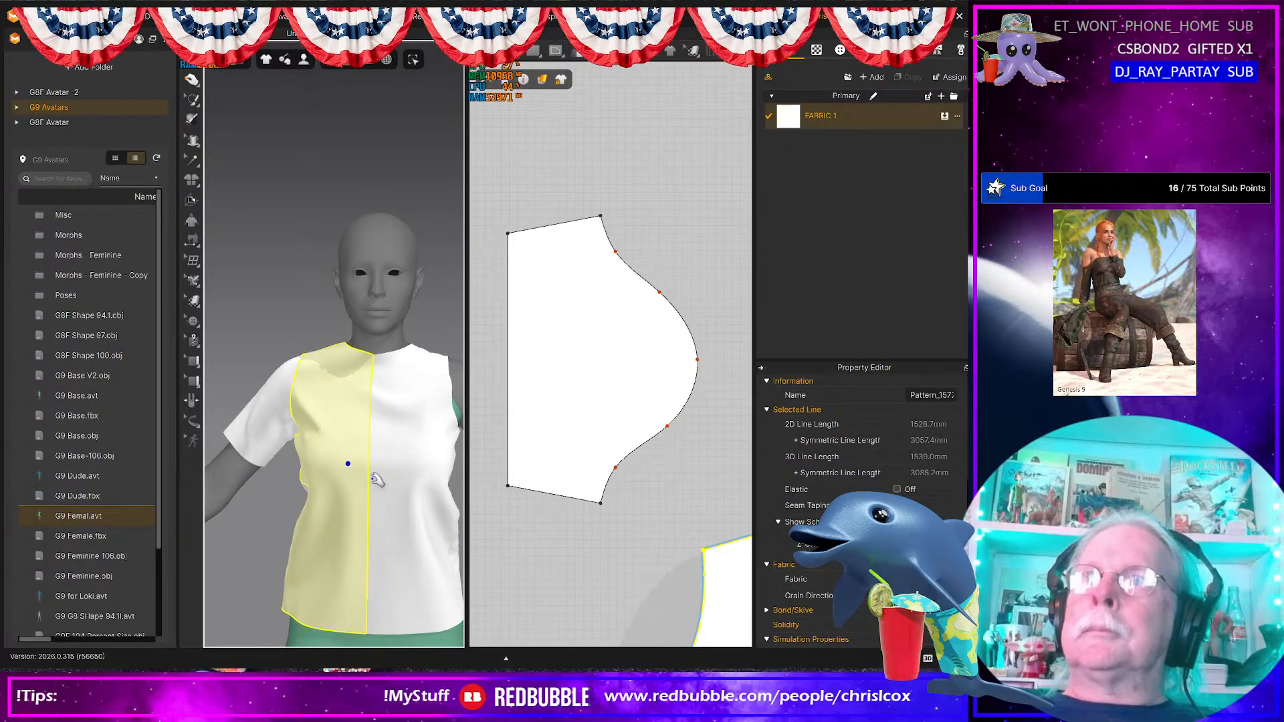
Step: Pull the top's front panel on the avatar's left side outward so the whole garment settles on the body
{"action": "middle_click_drag", "start_coordinate": [366, 475], "coordinate": [349, 413]}
{"action": "right_click_drag", "start_coordinate": [355, 428], "coordinate": [387, 434]}
{"action": "left_click_drag", "start_coordinate": [363, 433], "coordinate": [388, 442]}
{"action": "mouse_move", "coordinate": [363, 367]}
{"action": "left_mouse_down"}
{"action": "mouse_move", "coordinate": [387, 348]}
{"action": "mouse_move", "coordinate": [377, 381]}
{"action": "left_mouse_up"}
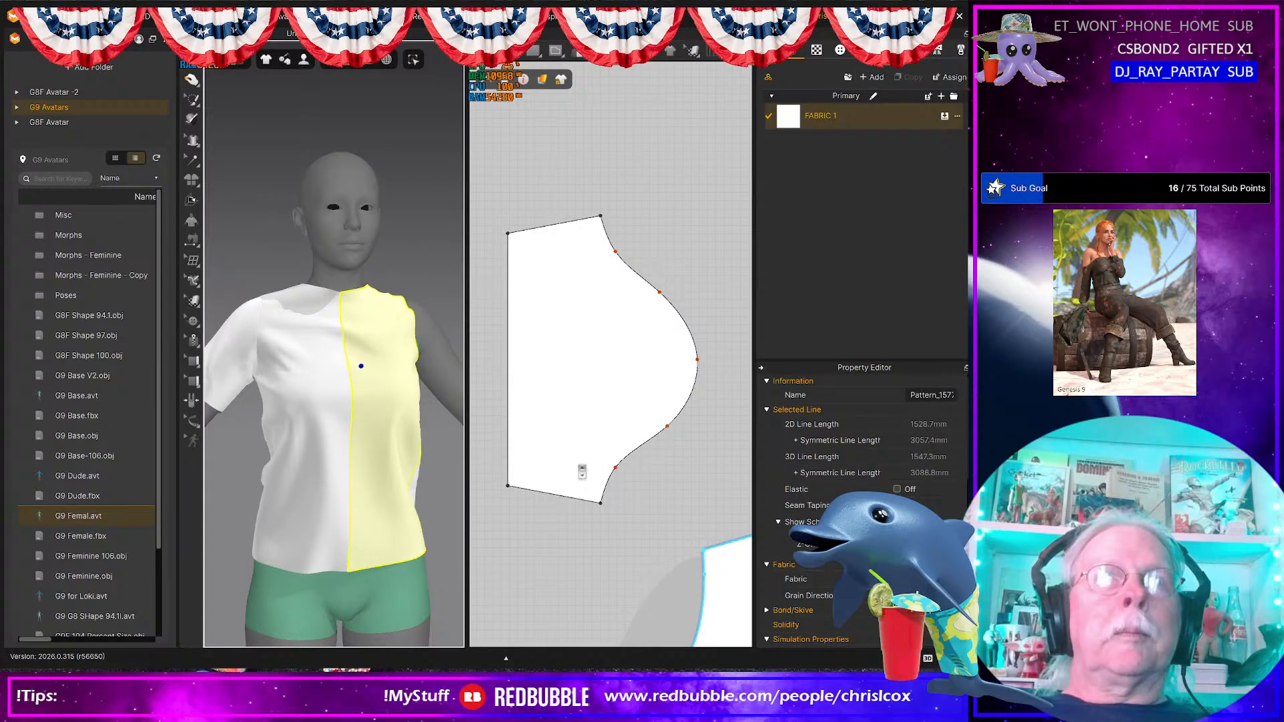
{"action": "scroll", "coordinate": [581, 471], "scroll_direction": "down", "scroll_amount": 2}
{"action": "middle_click_drag", "start_coordinate": [604, 466], "coordinate": [613, 404]}
{"action": "right_click_drag", "start_coordinate": [390, 438], "coordinate": [351, 428]}
{"action": "scroll", "coordinate": [418, 458], "scroll_direction": "down", "scroll_amount": 2}
{"action": "scroll", "coordinate": [420, 459], "scroll_direction": "up", "scroll_amount": 2}
{"action": "left_click_drag", "start_coordinate": [393, 412], "coordinate": [448, 418]}
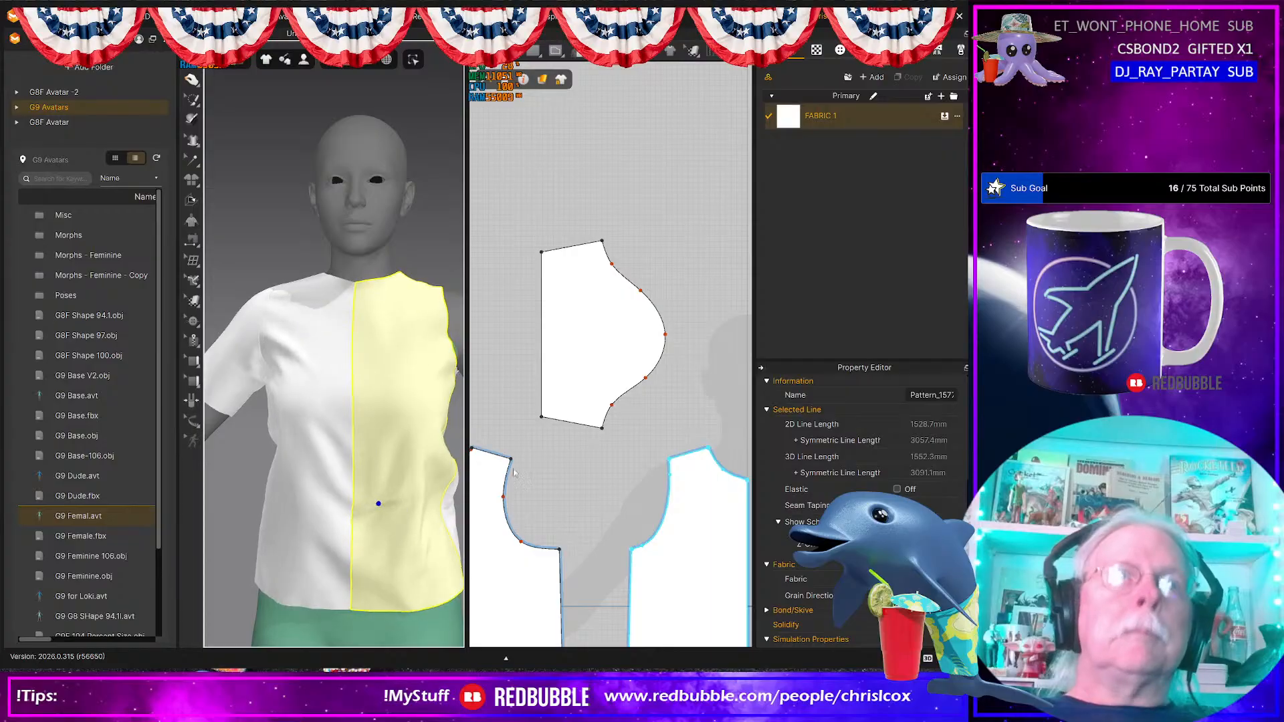
Step: Examine the two front panels in the pattern layout, down to their hem corners at the center front
{"action": "scroll", "coordinate": [490, 476], "scroll_direction": "down", "scroll_amount": 5}
{"action": "scroll", "coordinate": [545, 421], "scroll_direction": "up", "scroll_amount": 5}
{"action": "middle_click_drag", "start_coordinate": [585, 443], "coordinate": [492, 417]}
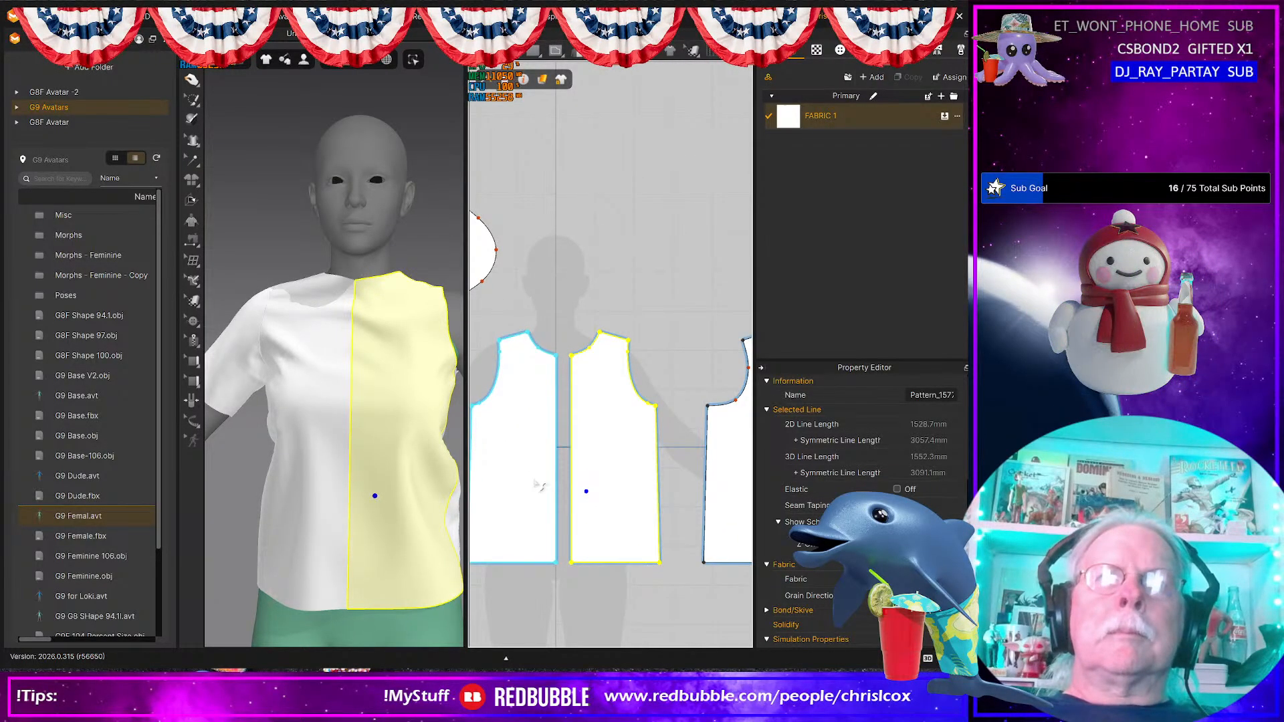
{"action": "scroll", "coordinate": [538, 485], "scroll_direction": "up", "scroll_amount": 4}
{"action": "scroll", "coordinate": [566, 487], "scroll_direction": "down", "scroll_amount": 4}
{"action": "scroll", "coordinate": [565, 461], "scroll_direction": "up", "scroll_amount": 3}
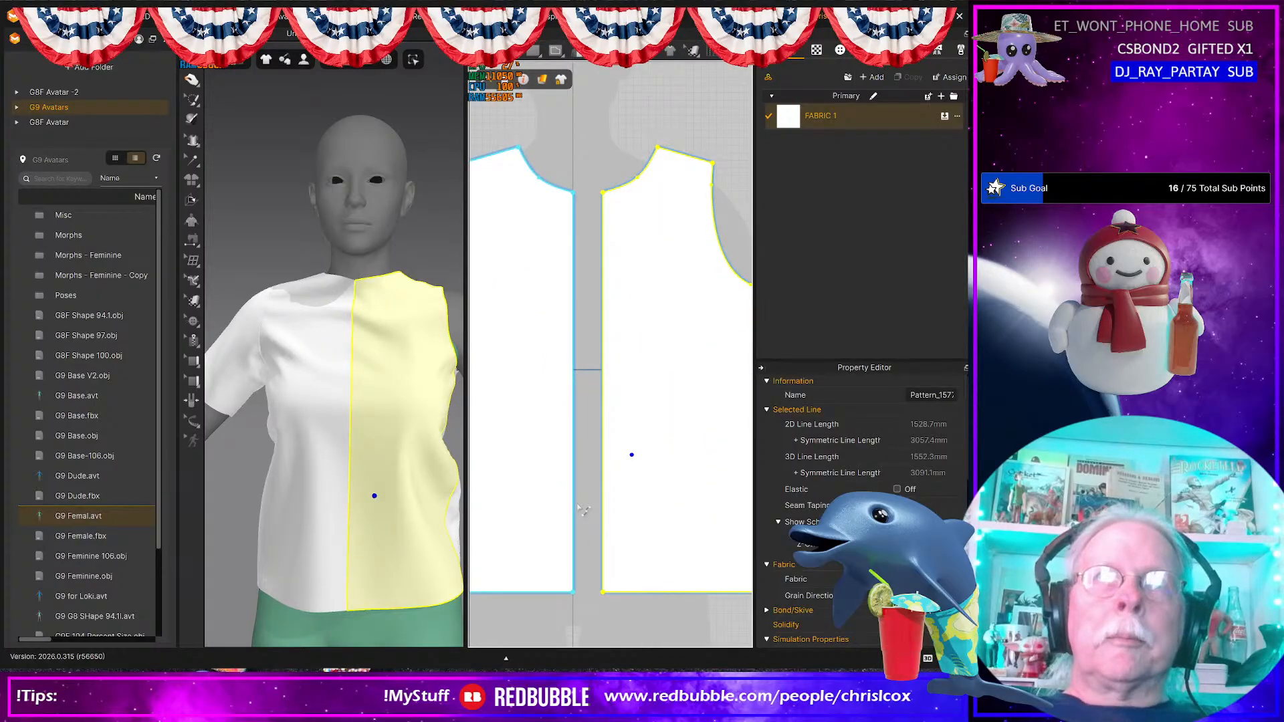
{"action": "scroll", "coordinate": [592, 614], "scroll_direction": "up", "scroll_amount": 3}
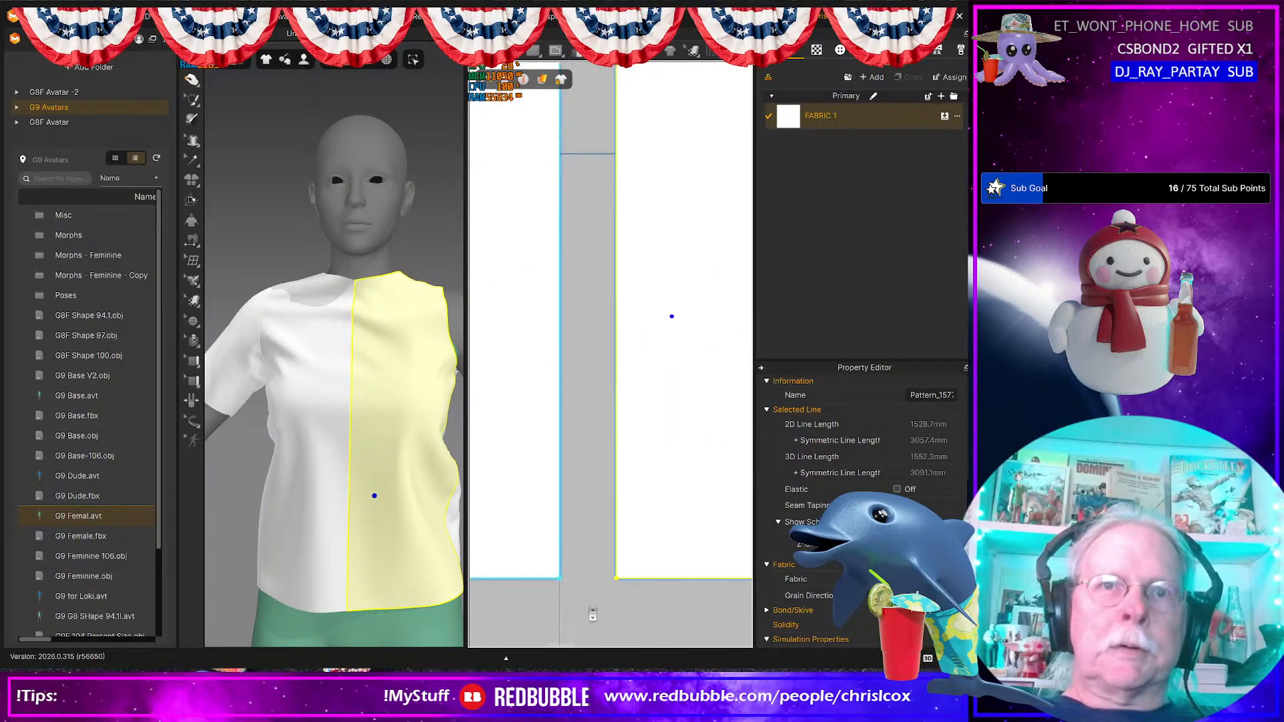
Step: Offset the center-front edge of the front panel as an internal line at a distance of 10 mm
{"action": "left_click", "coordinate": [562, 580]}
{"action": "mouse_move", "coordinate": [542, 584]}
{"action": "left_mouse_down"}
{"action": "mouse_move", "coordinate": [508, 579]}
{"action": "mouse_move", "coordinate": [559, 578]}
{"action": "left_mouse_up"}
{"action": "scroll", "coordinate": [597, 600], "scroll_direction": "down", "scroll_amount": 4}
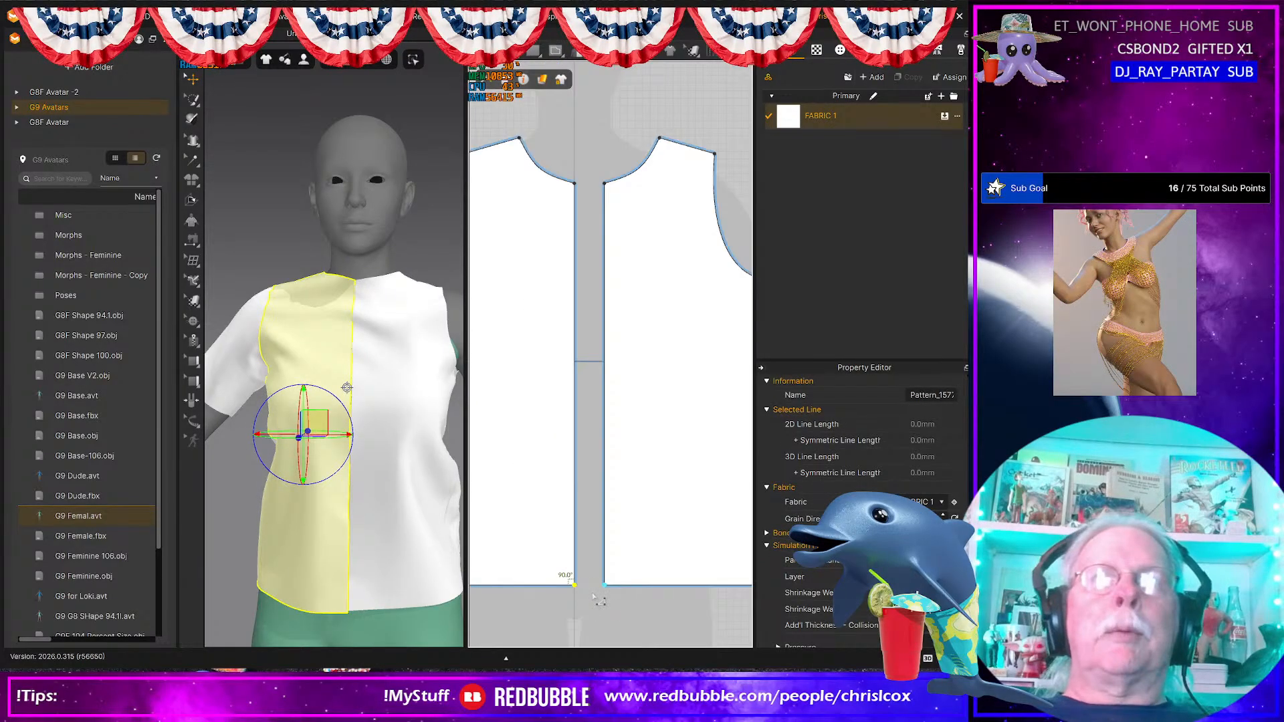
{"action": "scroll", "coordinate": [592, 600], "scroll_direction": "up", "scroll_amount": 4}
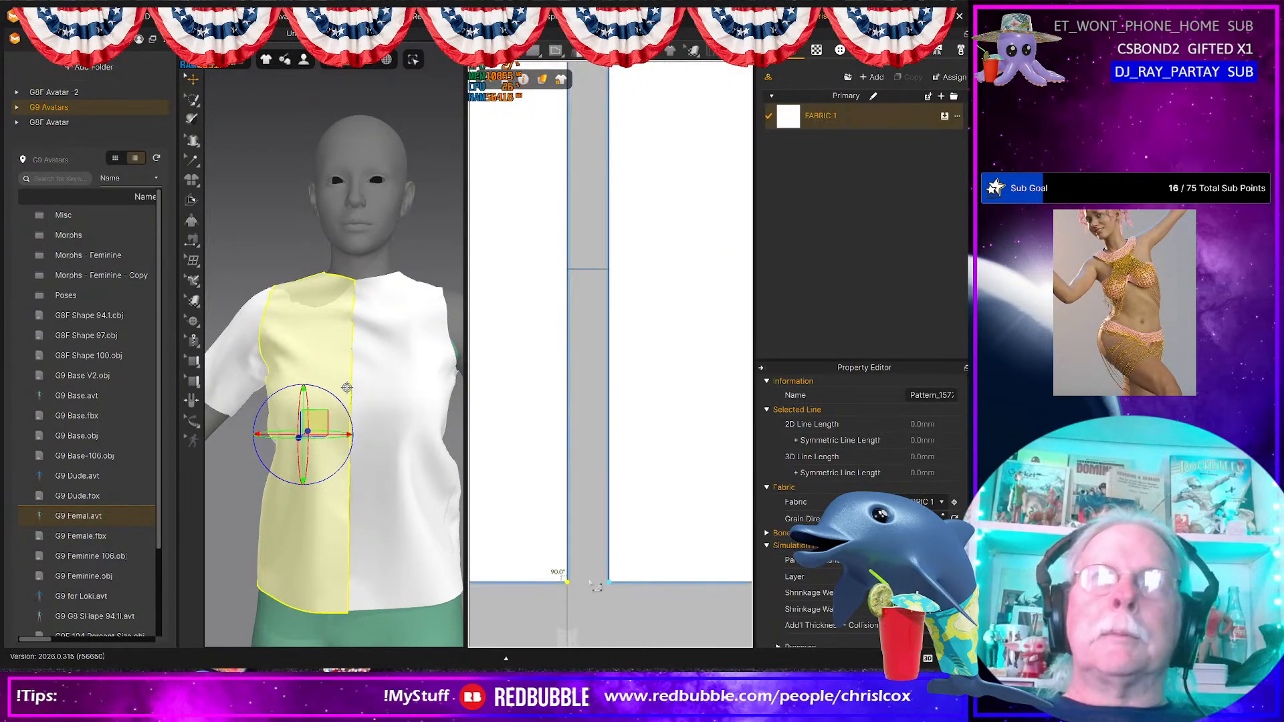
{"action": "left_click", "coordinate": [567, 543]}
{"action": "right_click", "coordinate": [568, 543]}
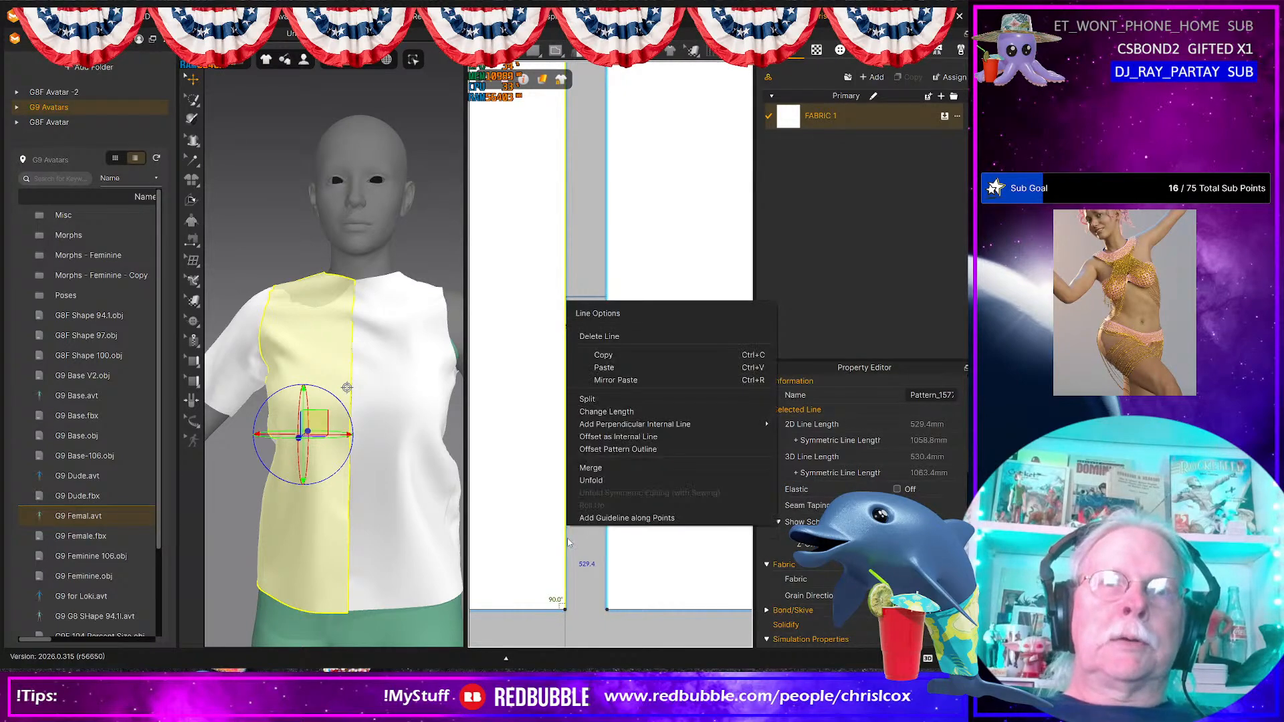
{"action": "left_click", "coordinate": [623, 437]}
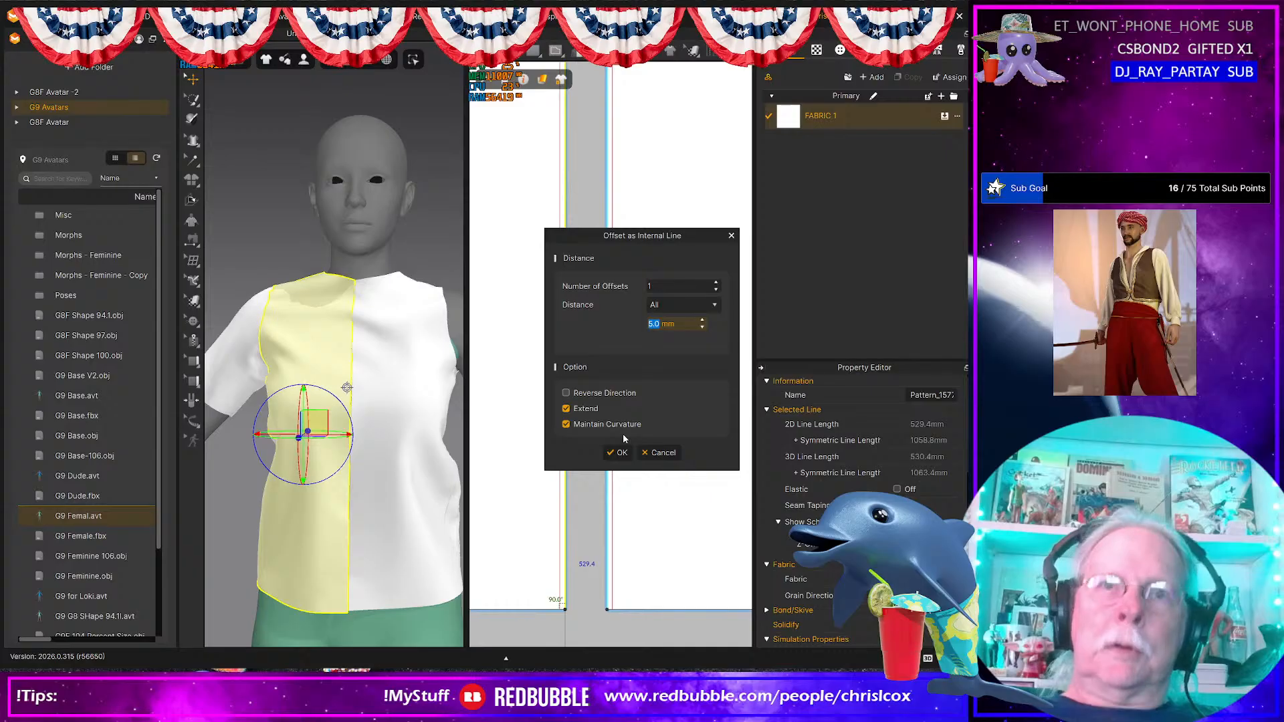
{"action": "type", "text": "10"}
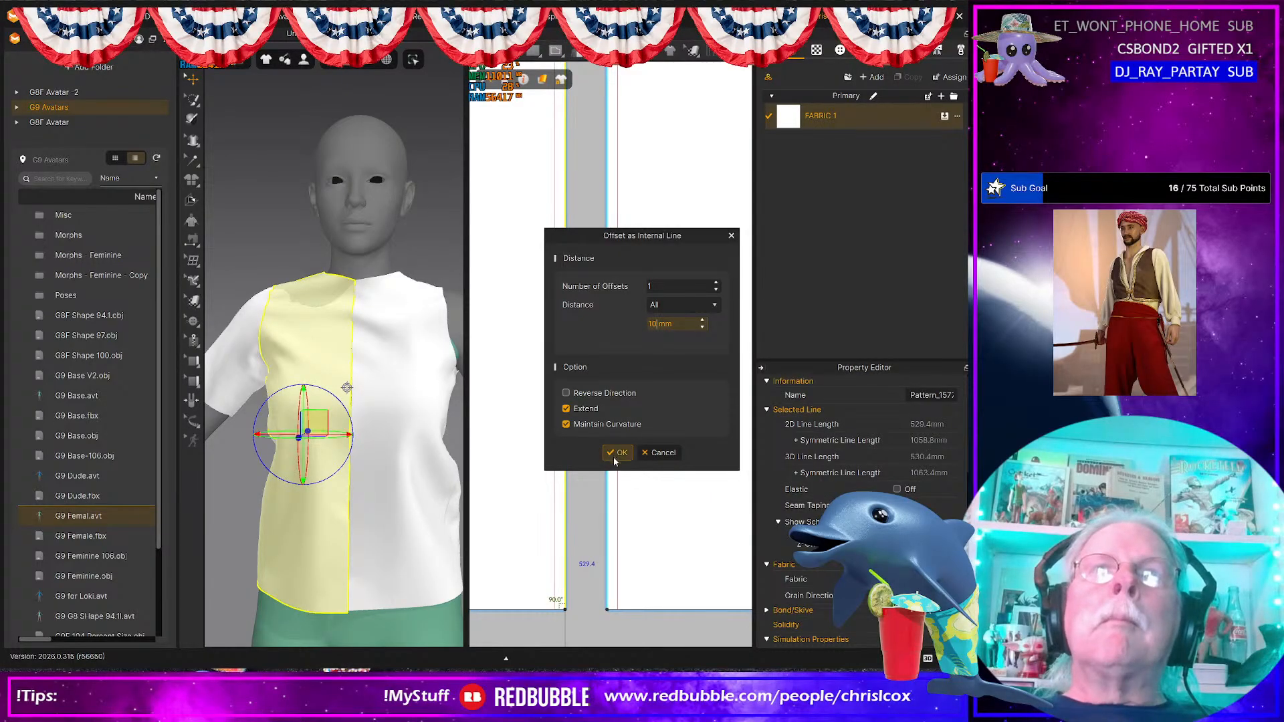
{"action": "left_click", "coordinate": [616, 453]}
Step: Extend the front panel's center-front outline by 10 mm, with the side segment type set to Extend
{"action": "left_click", "coordinate": [570, 488]}
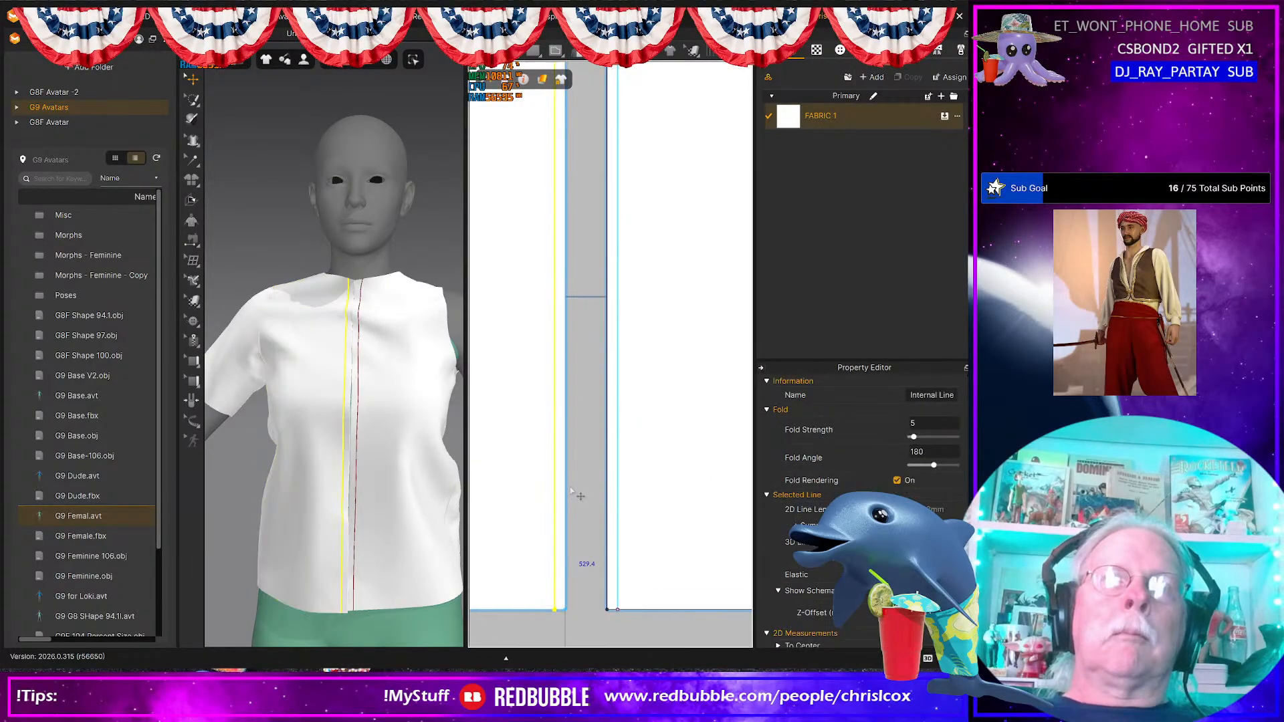
{"action": "left_click", "coordinate": [567, 493]}
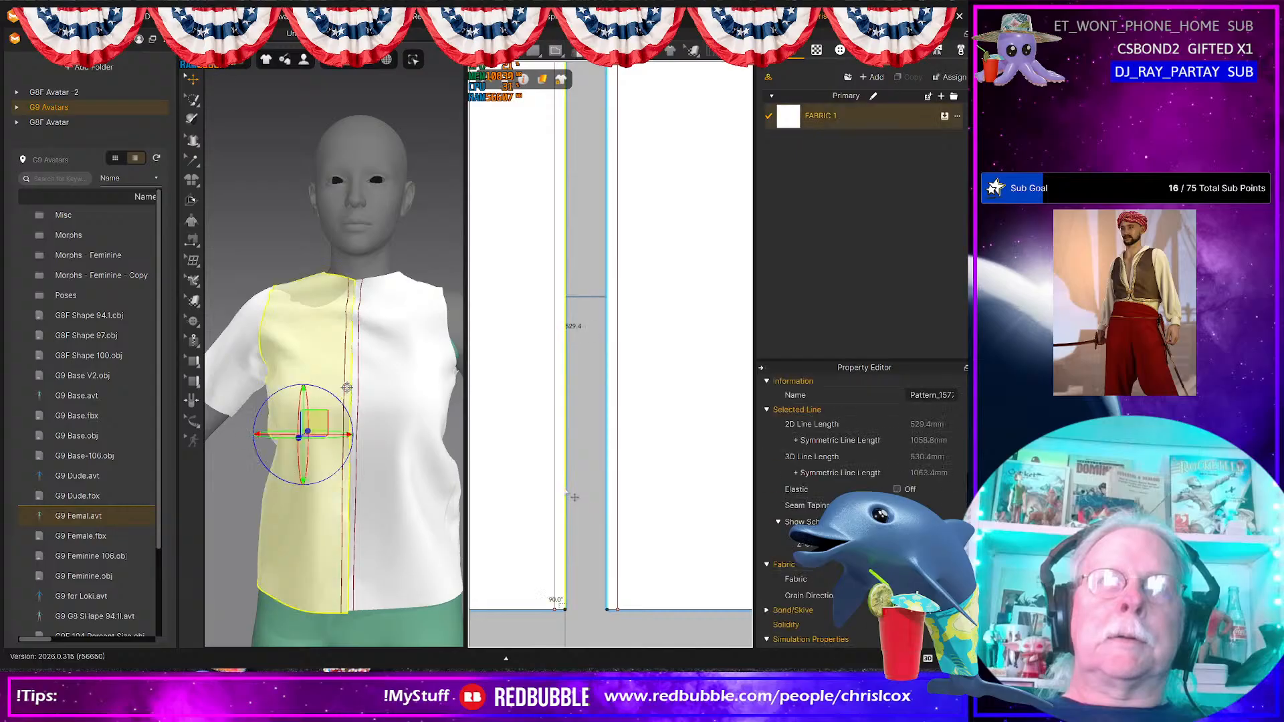
{"action": "right_click", "coordinate": [564, 492]}
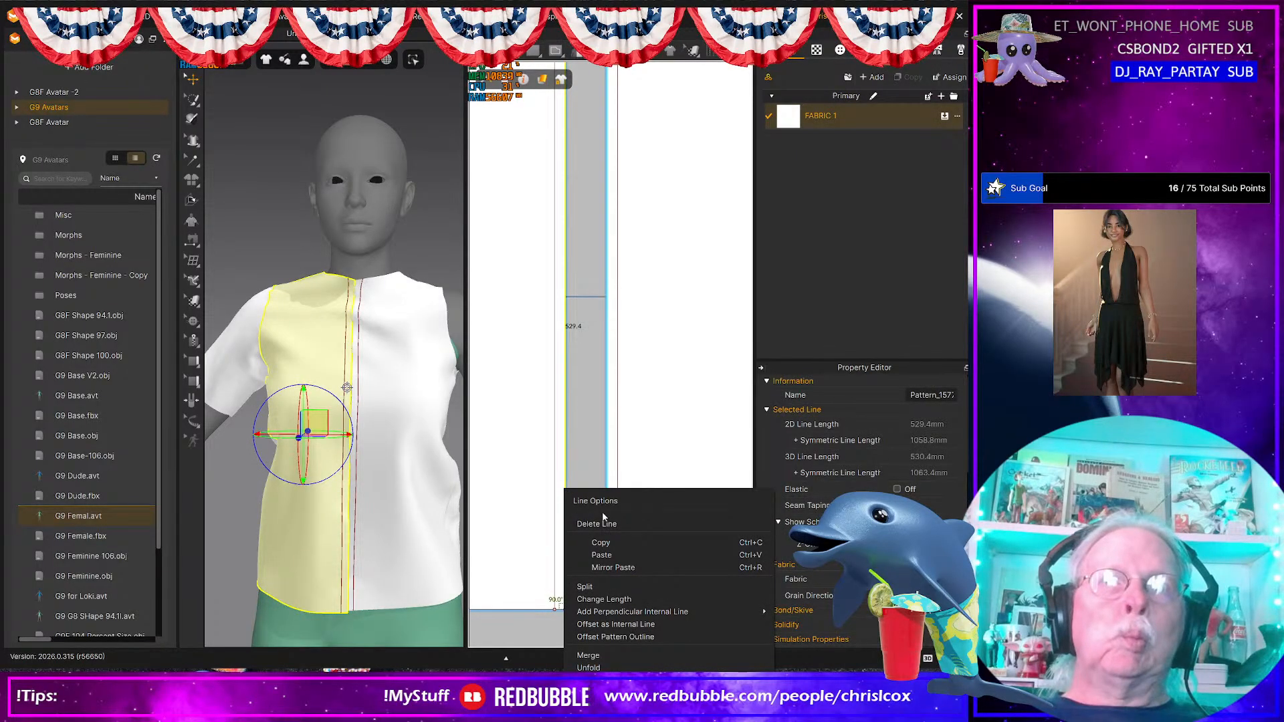
{"action": "left_click", "coordinate": [615, 637]}
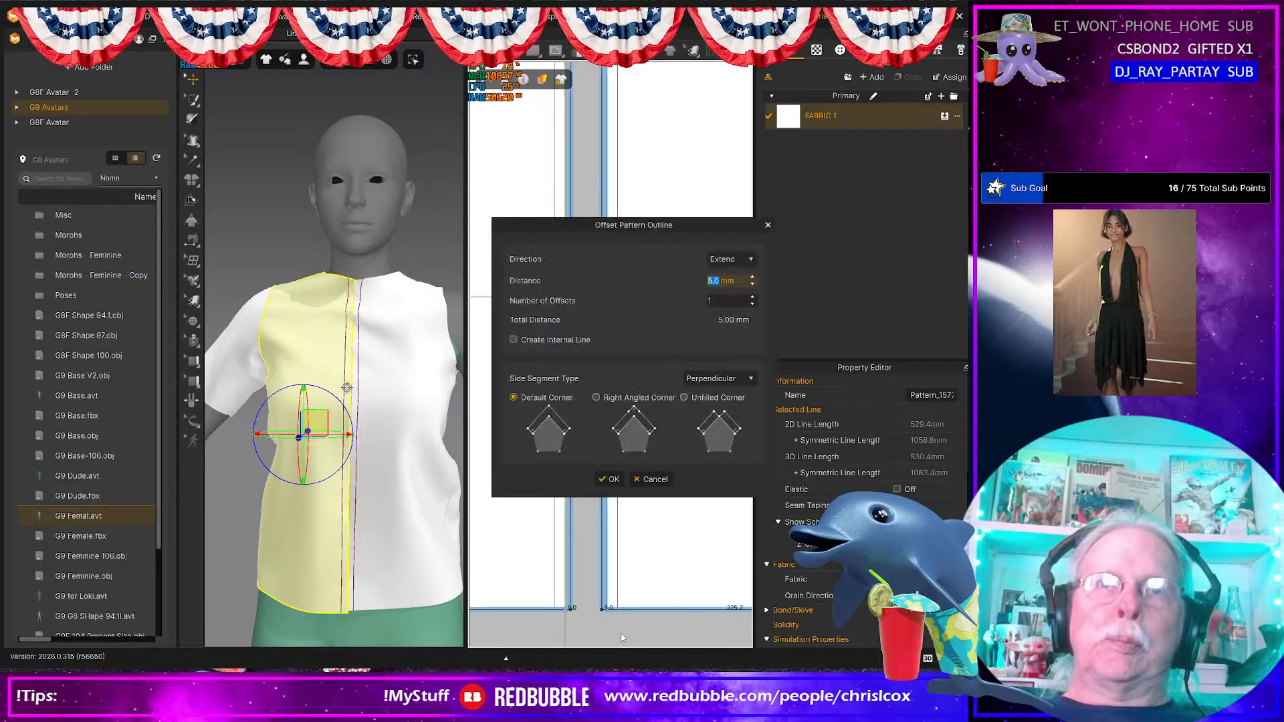
{"action": "left_click", "coordinate": [745, 379]}
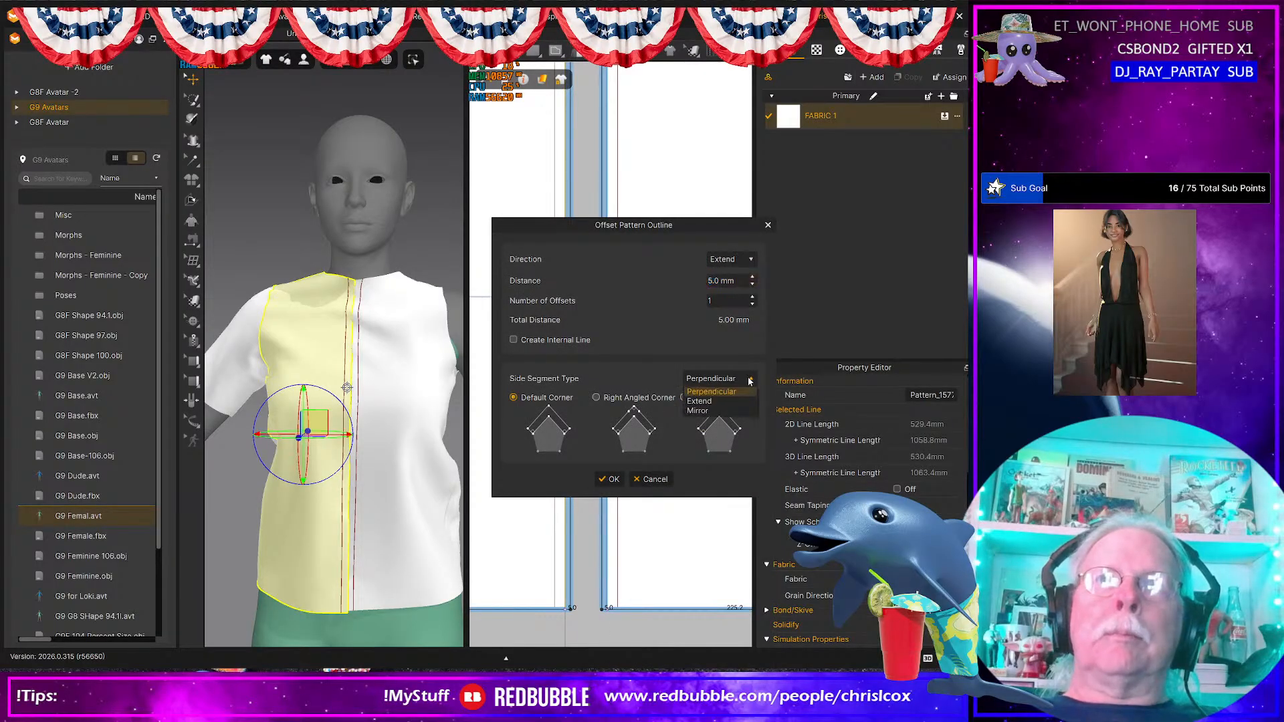
{"action": "left_click", "coordinate": [710, 402]}
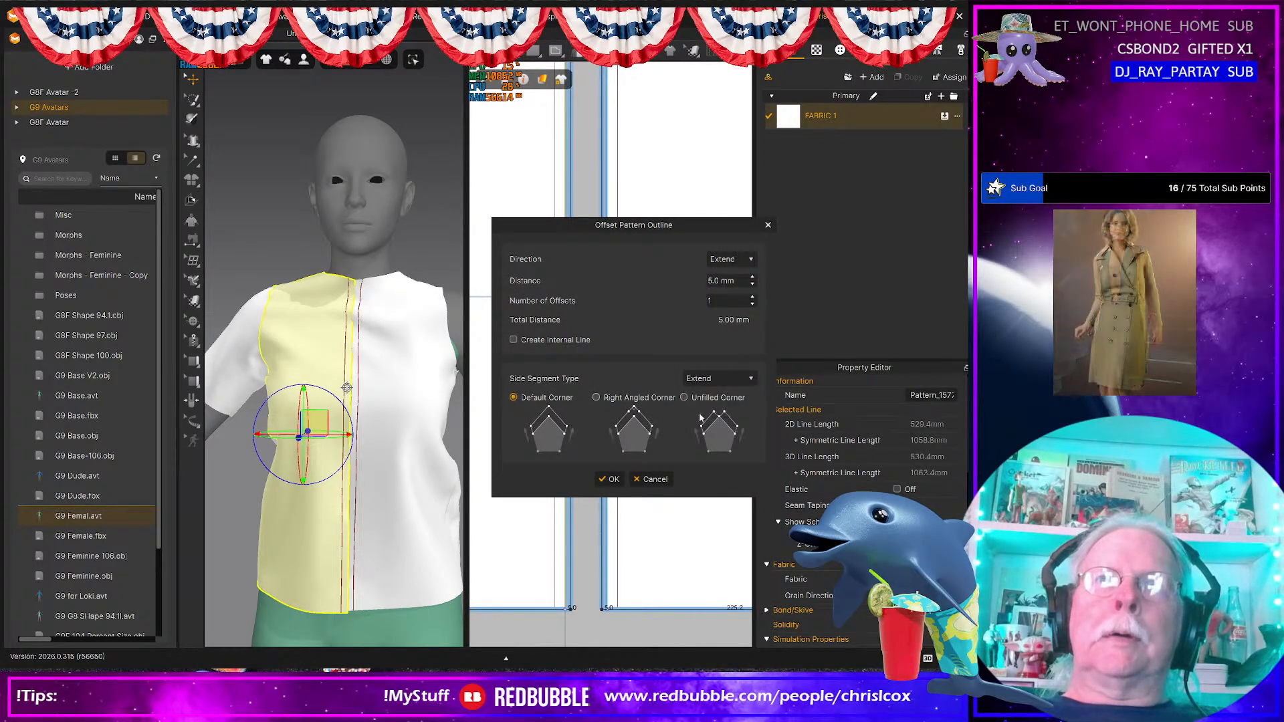
{"action": "double_click", "coordinate": [723, 280]}
{"action": "type", "text": "10"}
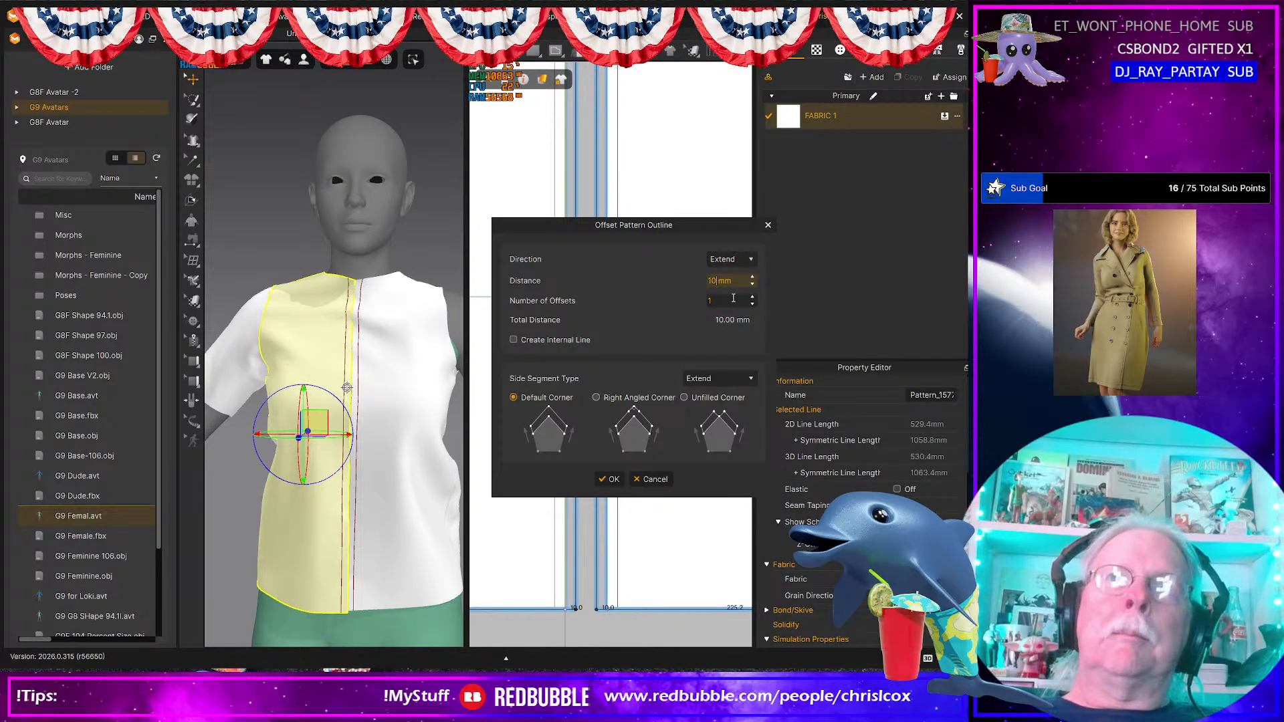
{"action": "left_click", "coordinate": [611, 480]}
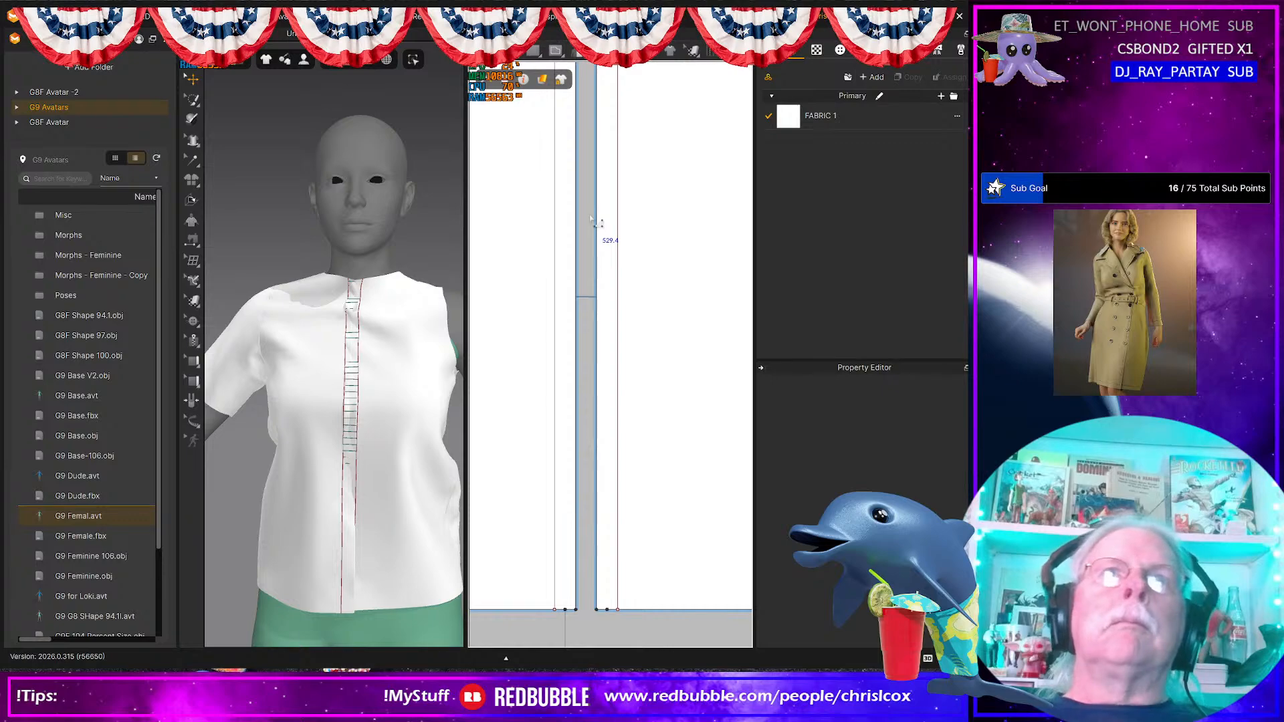
Step: Simulate the garment and pull the front panel on the avatar's left side so the widened center fronts settle
{"action": "right_click_drag", "start_coordinate": [592, 219], "coordinate": [594, 389]}
{"action": "scroll", "coordinate": [575, 267], "scroll_direction": "down", "scroll_amount": 4}
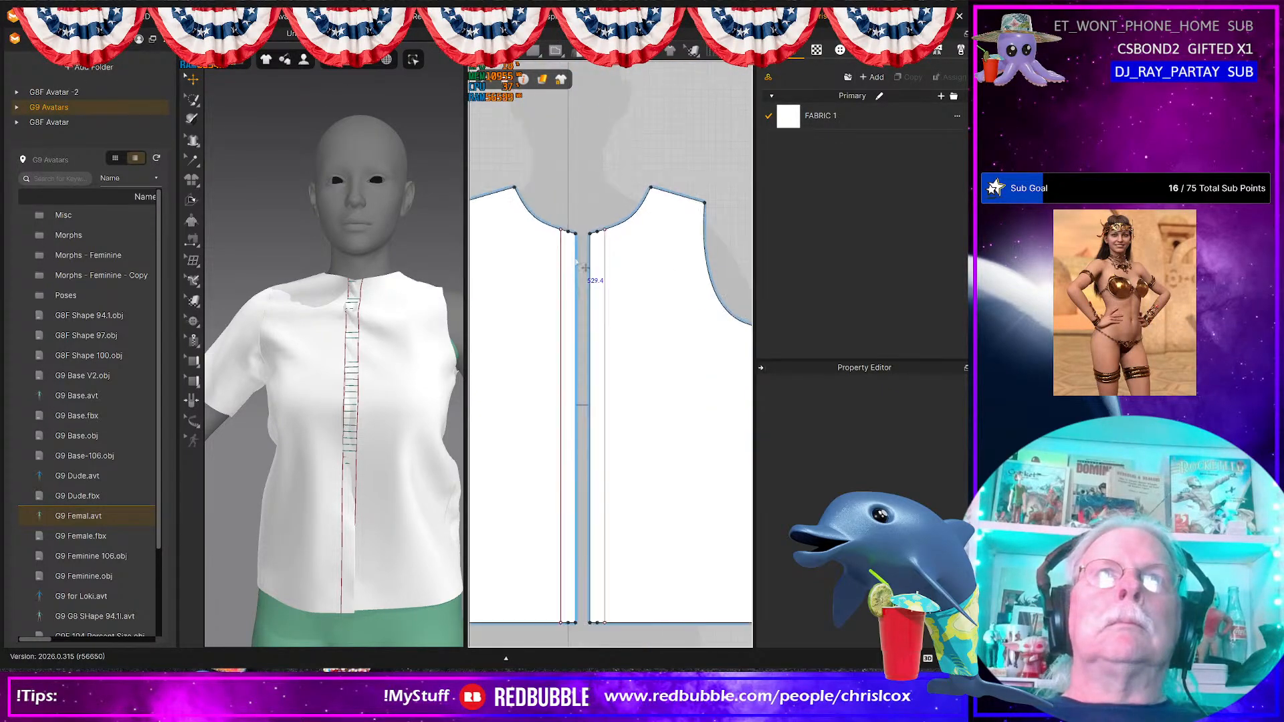
{"action": "scroll", "coordinate": [575, 267], "scroll_direction": "up", "scroll_amount": 5}
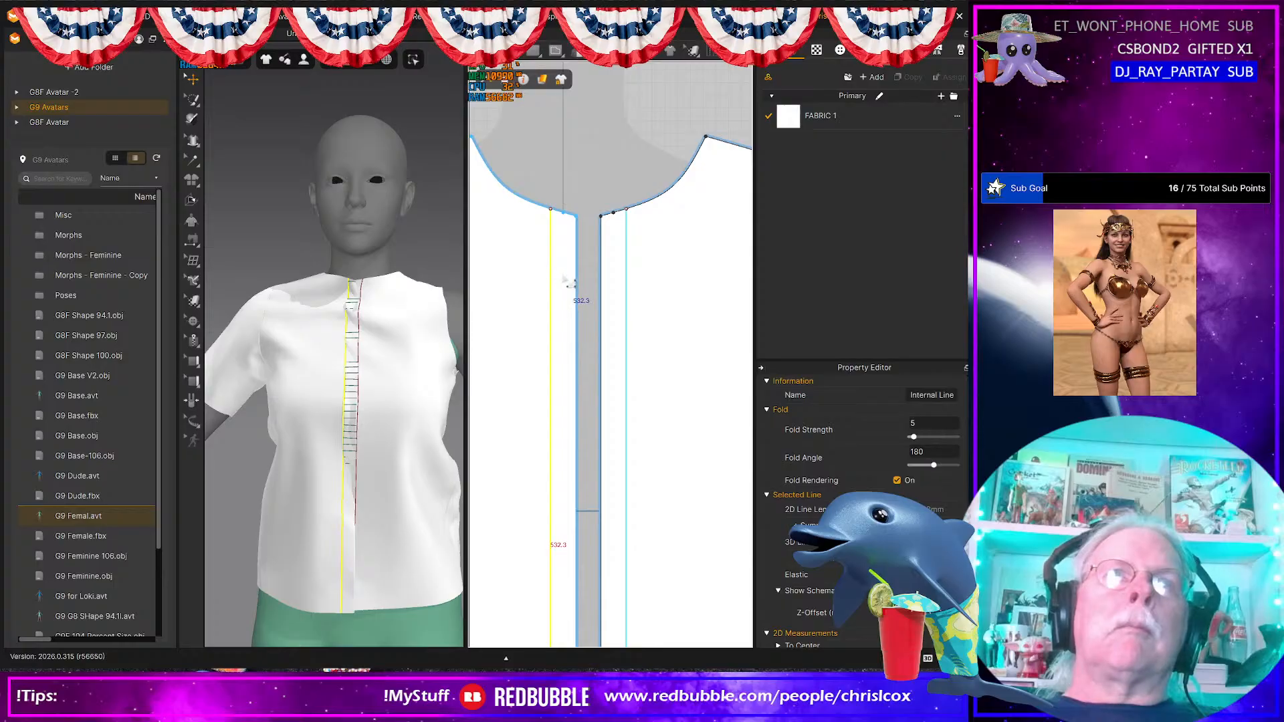
{"action": "left_click", "coordinate": [577, 284]}
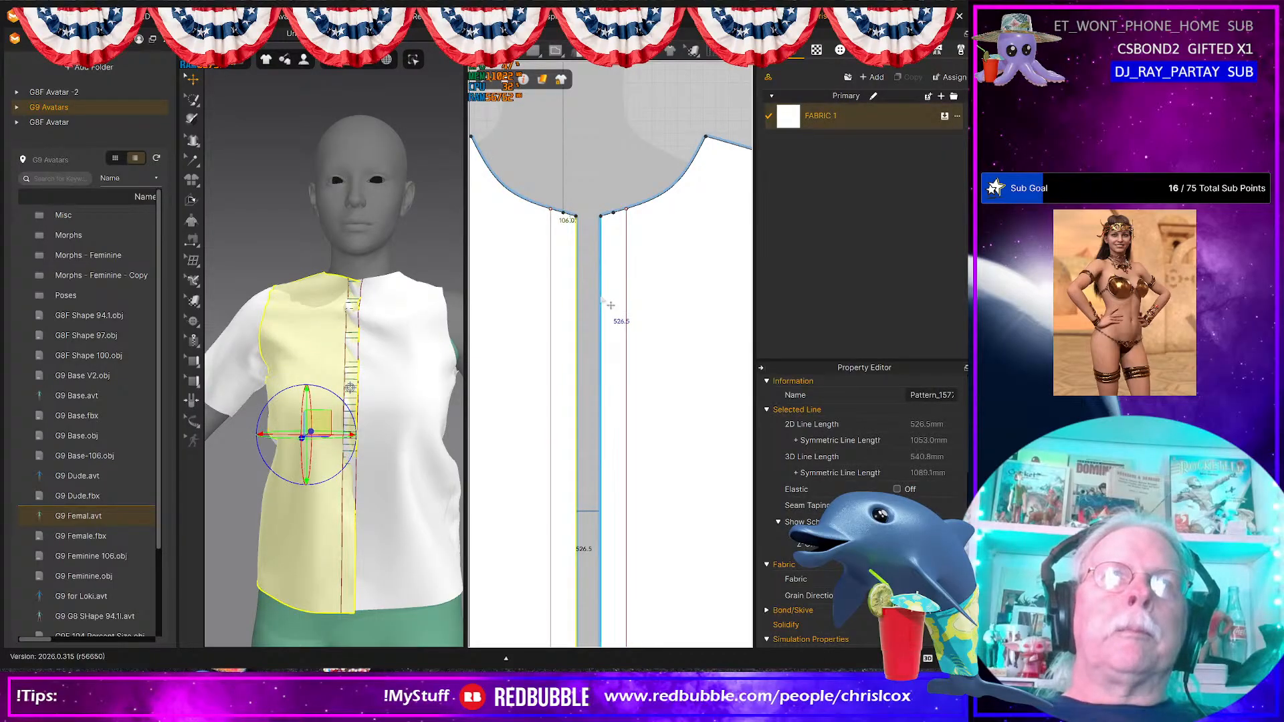
{"action": "key", "text": "space"}
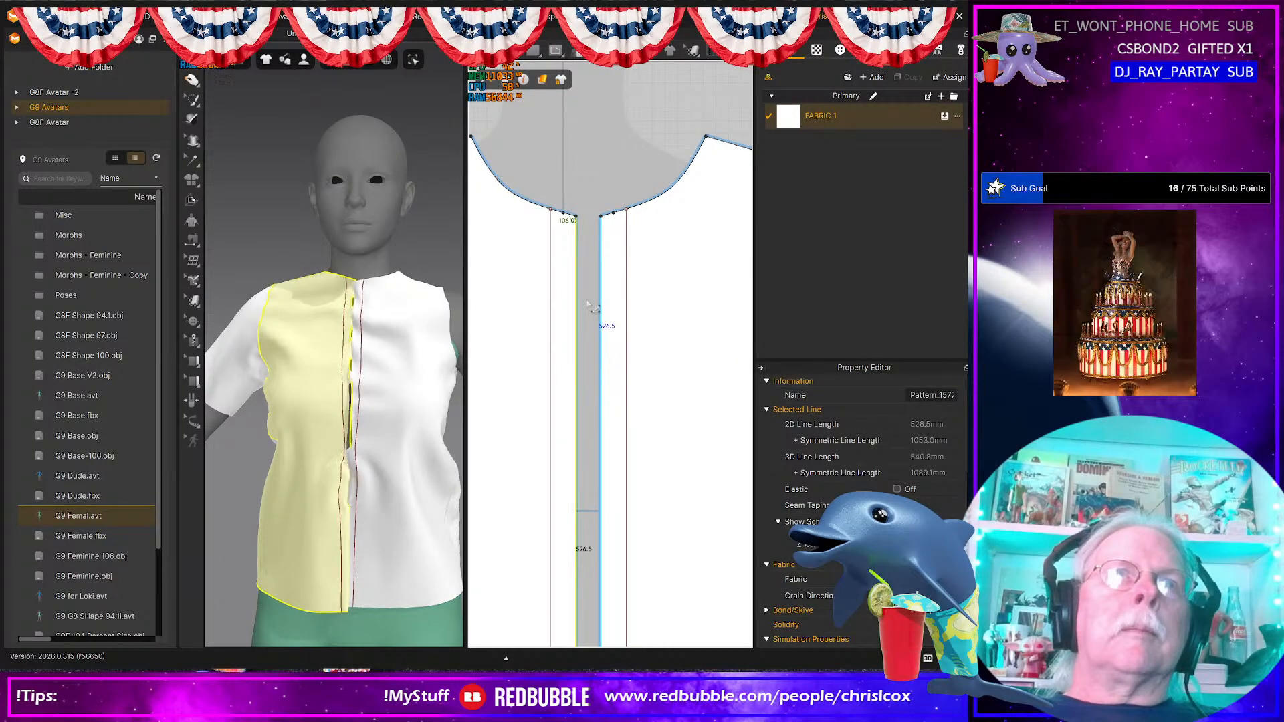
{"action": "left_click", "coordinate": [383, 555]}
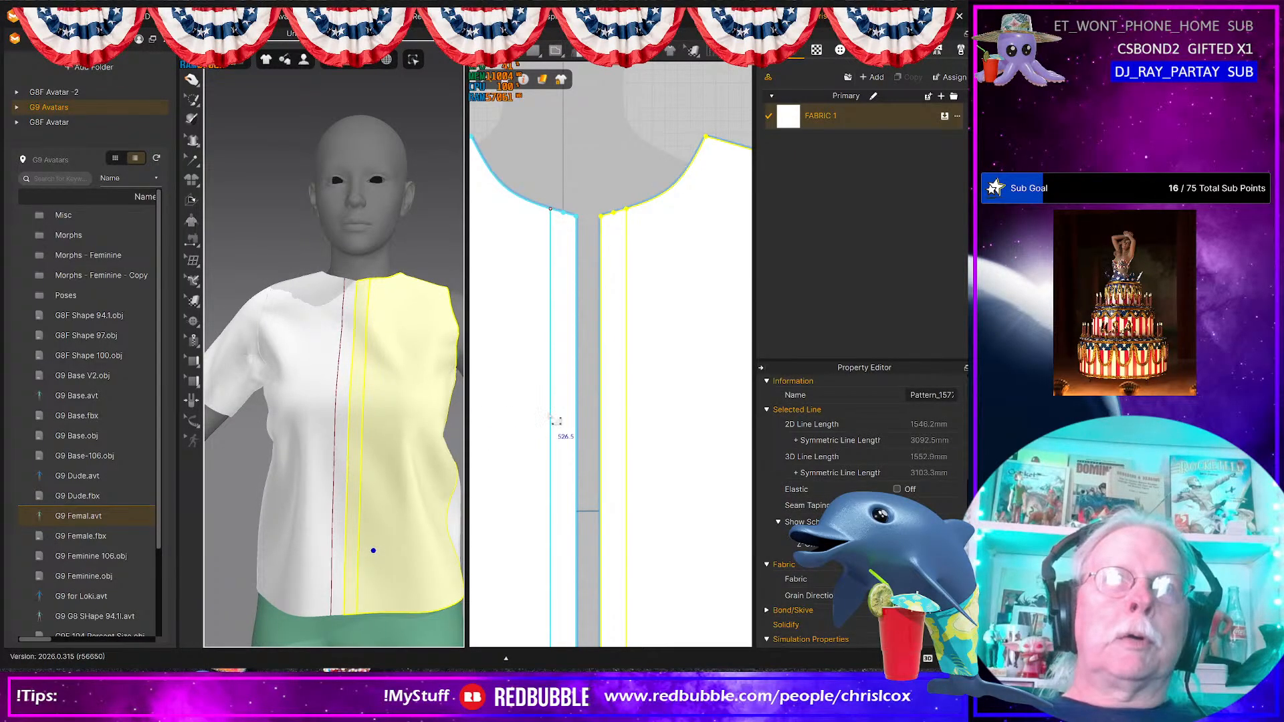
Step: Cut and sew the front panels along their internal placket lines, and check the separated pieces on the avatar
{"action": "left_click", "coordinate": [551, 421]}
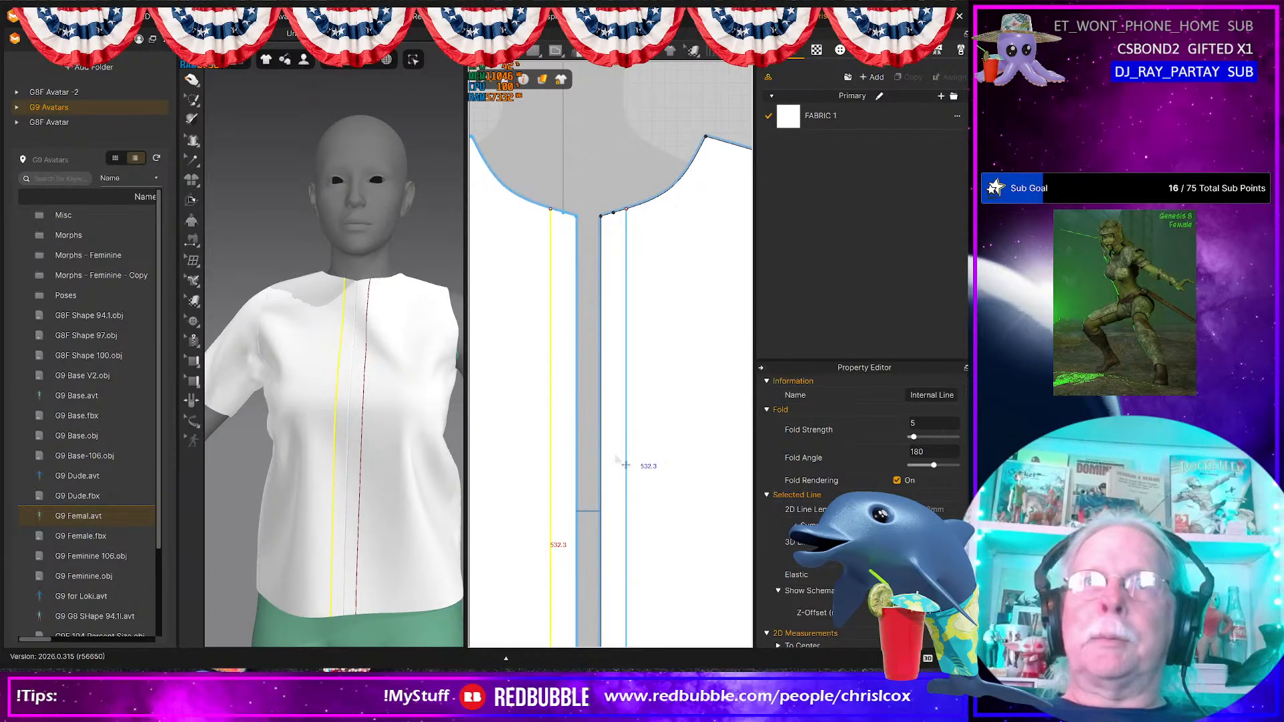
{"action": "right_click", "coordinate": [562, 478]}
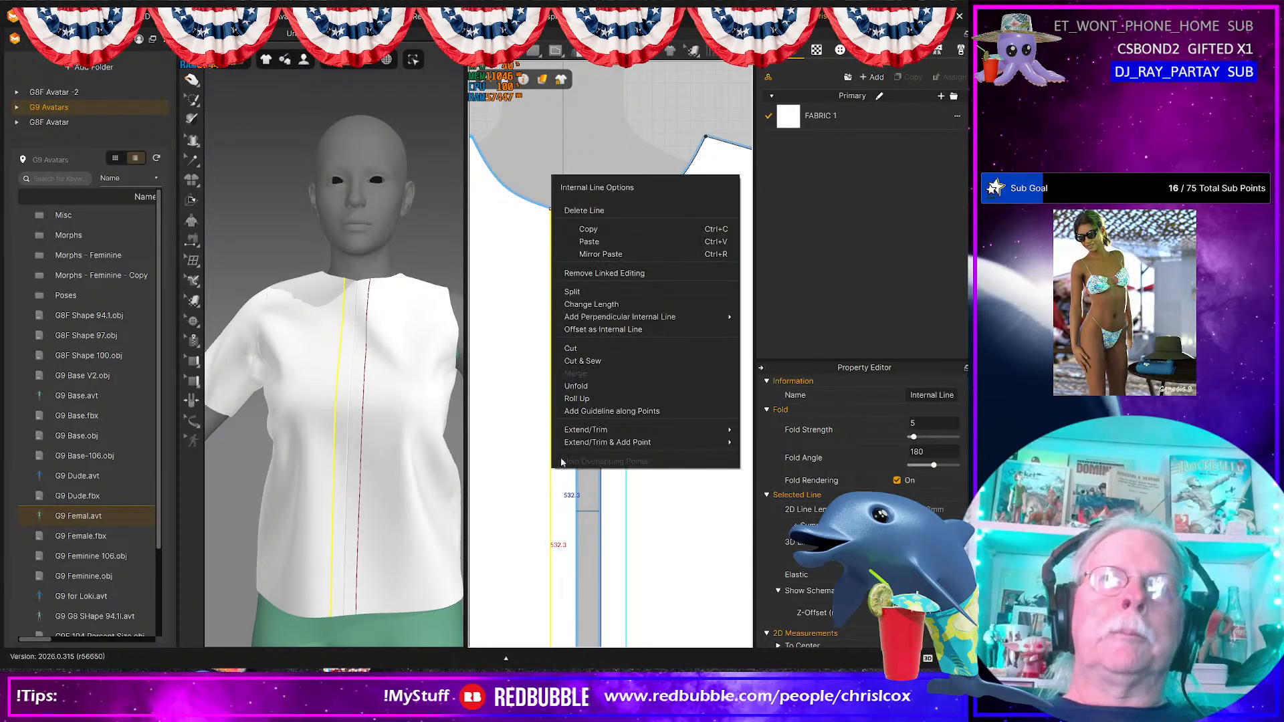
{"action": "left_click", "coordinate": [583, 365]}
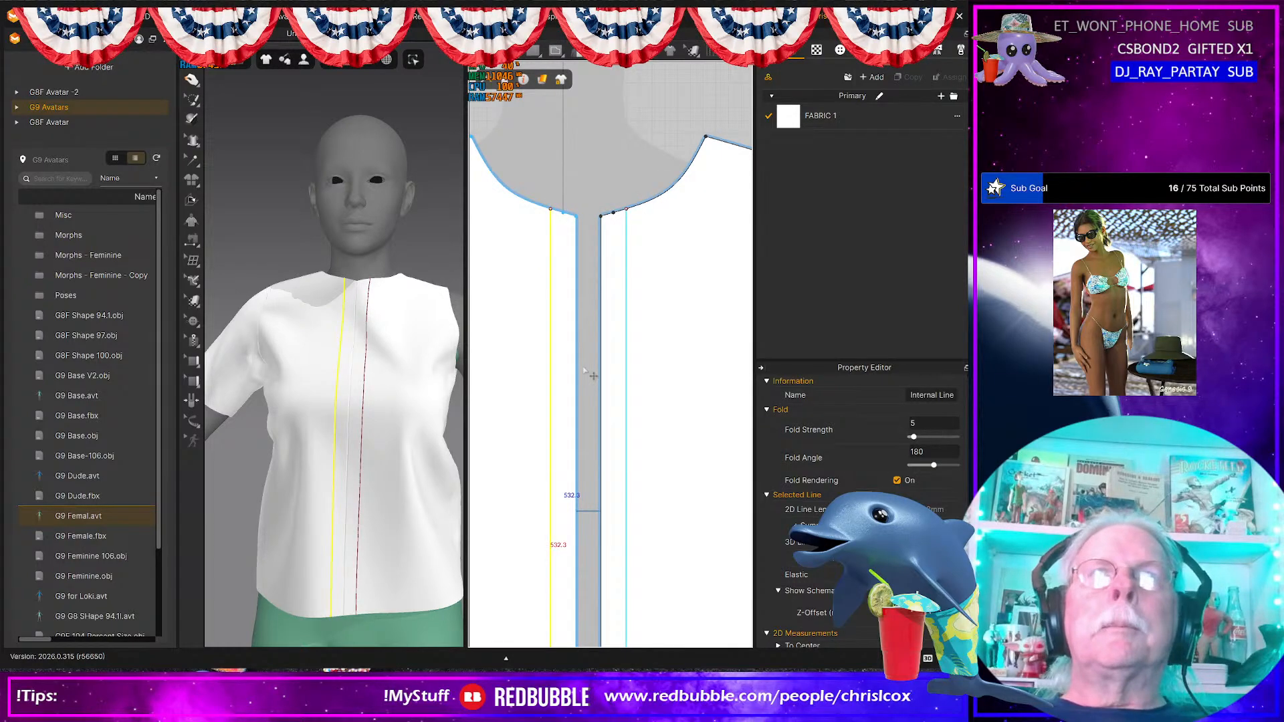
{"action": "scroll", "coordinate": [592, 428], "scroll_direction": "down", "scroll_amount": 3}
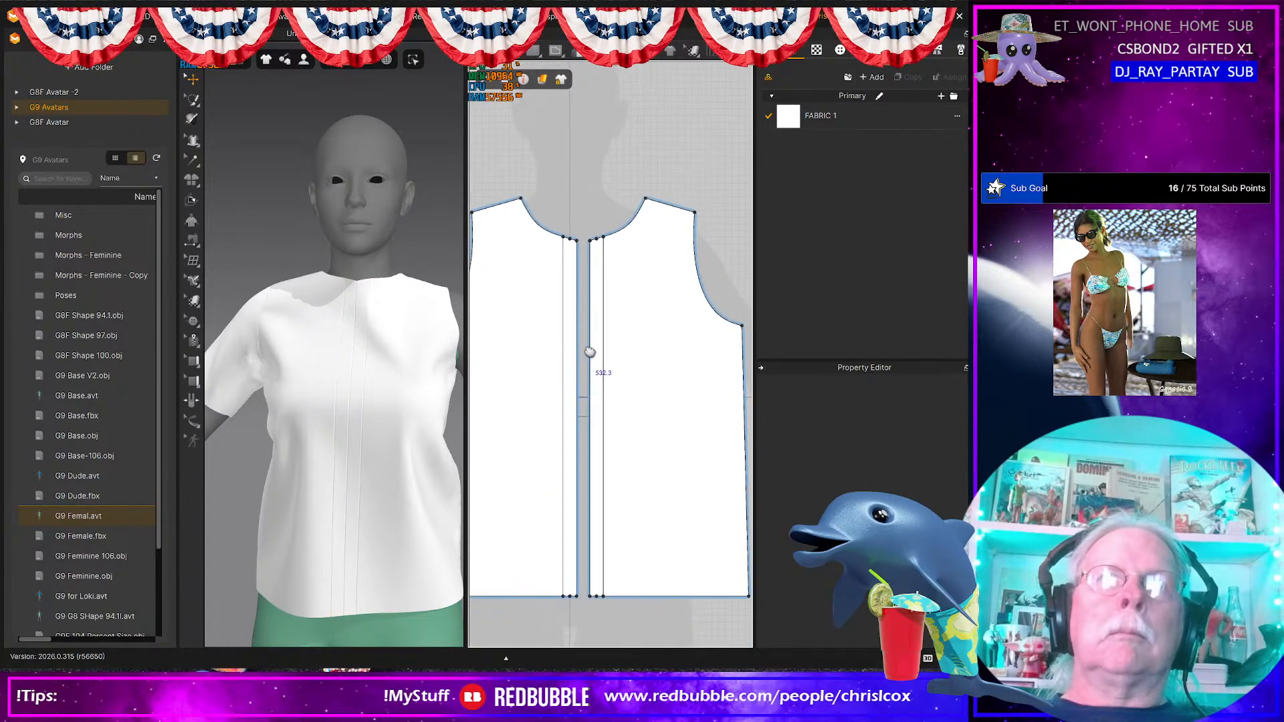
{"action": "middle_click_drag", "start_coordinate": [593, 397], "coordinate": [603, 328]}
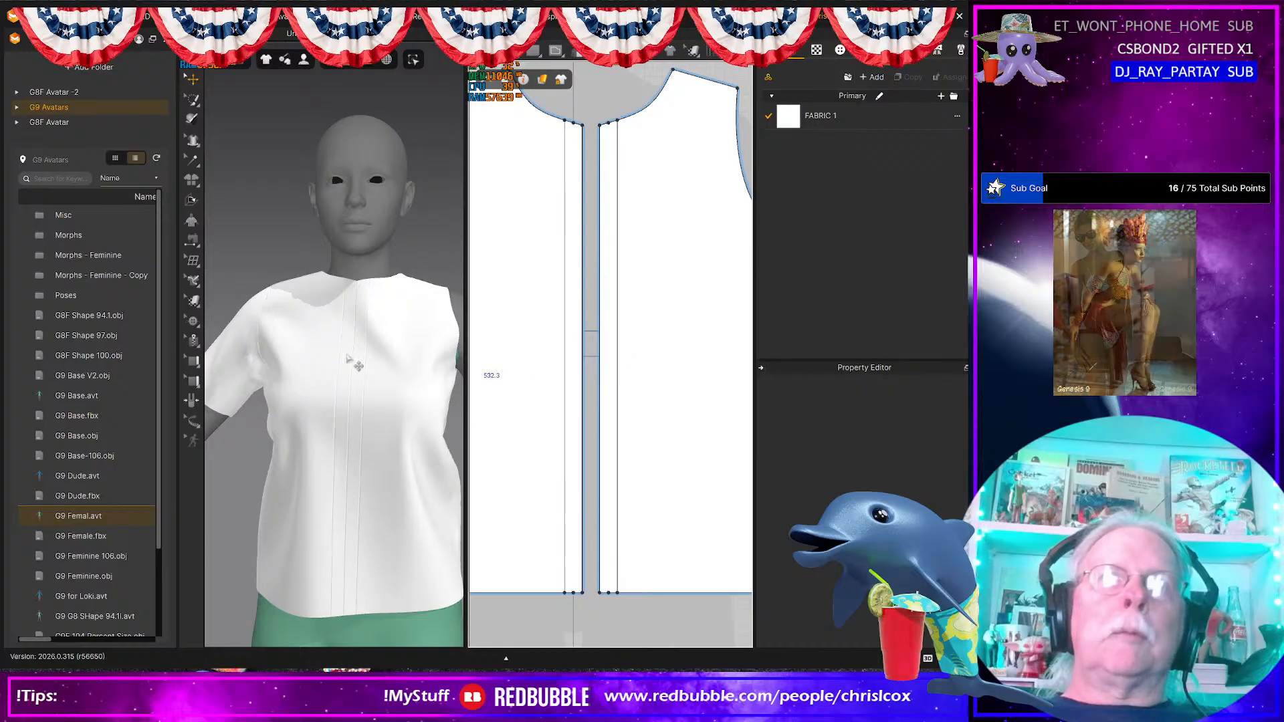
{"action": "left_click", "coordinate": [340, 376]}
{"action": "left_click", "coordinate": [444, 431]}
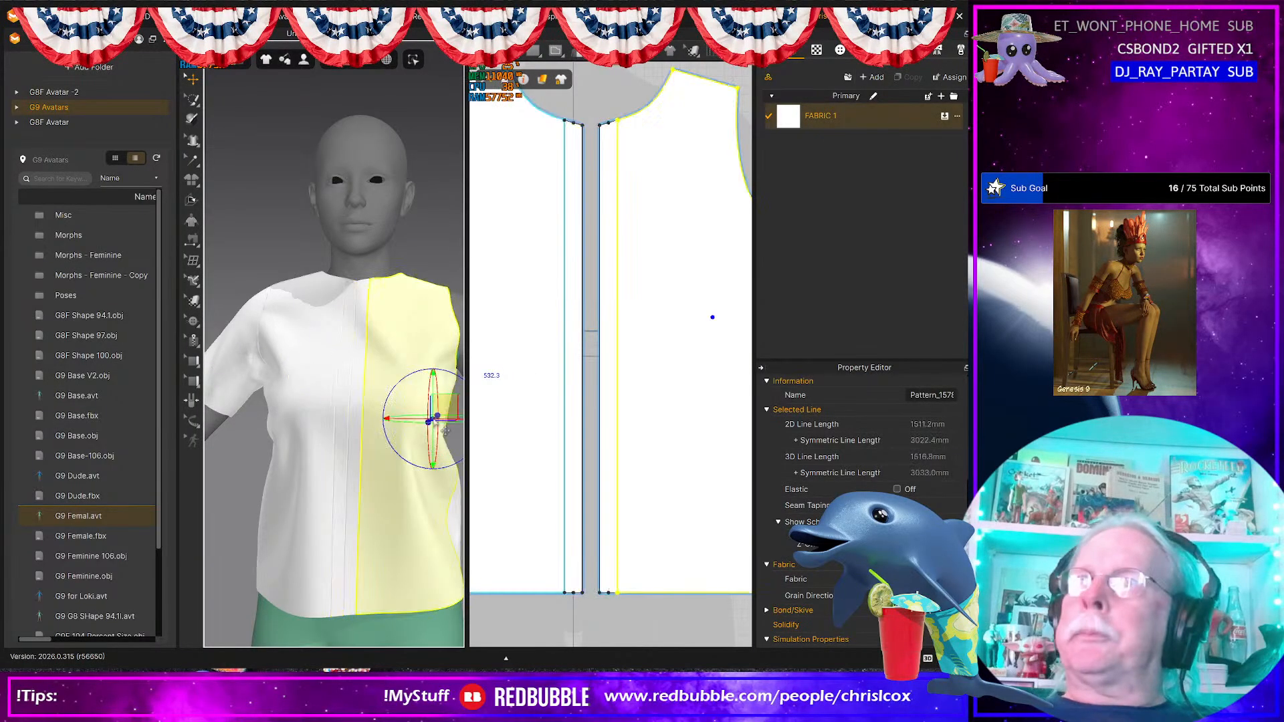
{"action": "left_click", "coordinate": [347, 397]}
Step: Create a rectangle 2 mm wide and 200 mm high at the placket strip's center-front edge and move it down along that edge
{"action": "scroll", "coordinate": [548, 361], "scroll_direction": "up", "scroll_amount": 3}
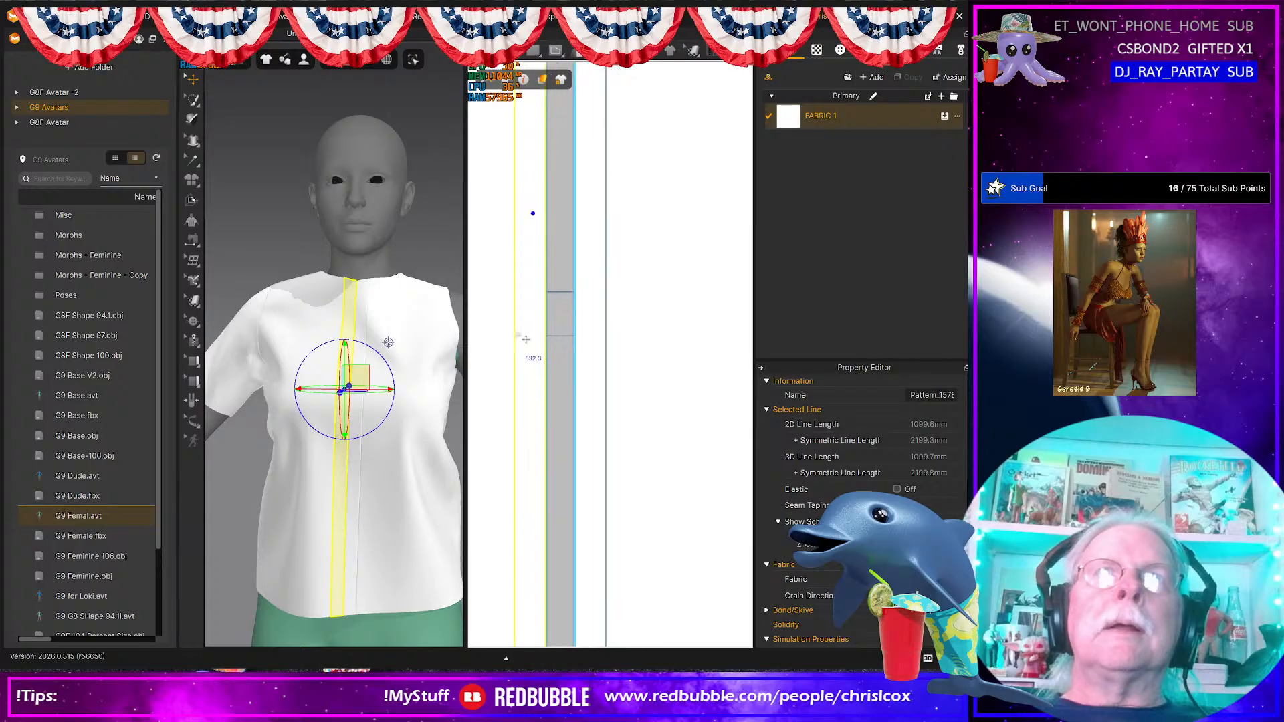
{"action": "left_click", "coordinate": [548, 213]}
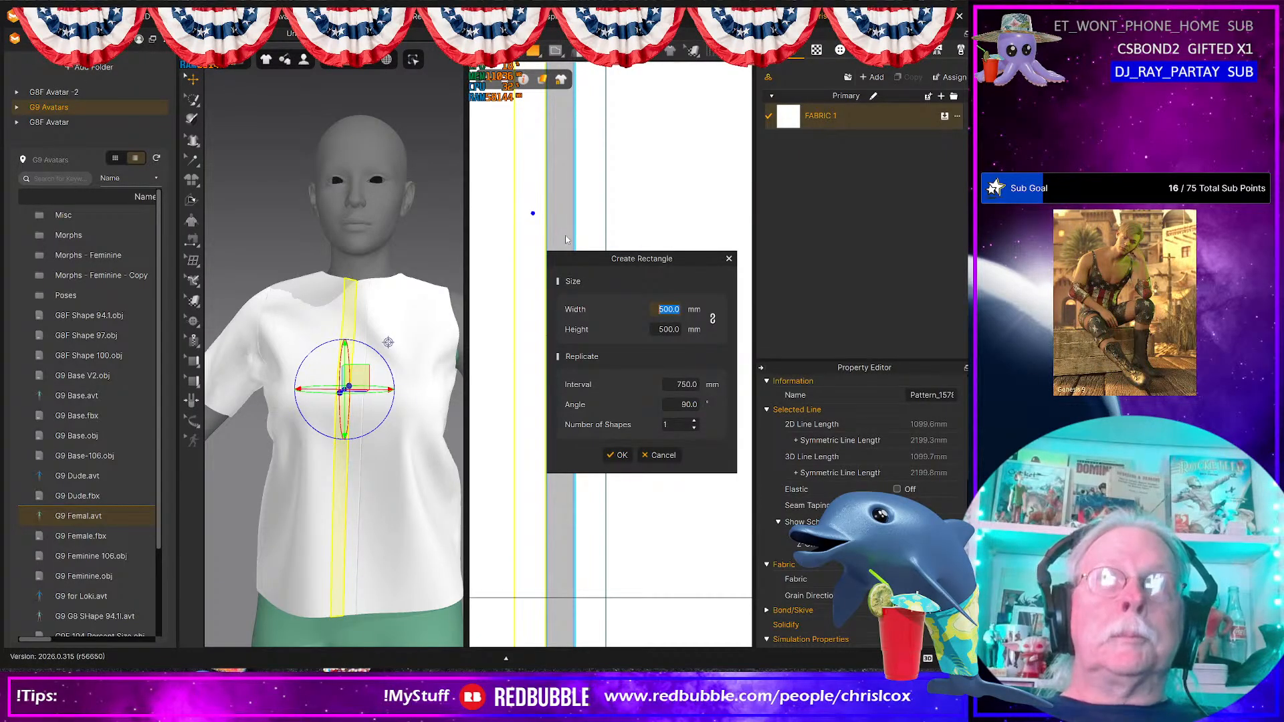
{"action": "type", "text": "2"}
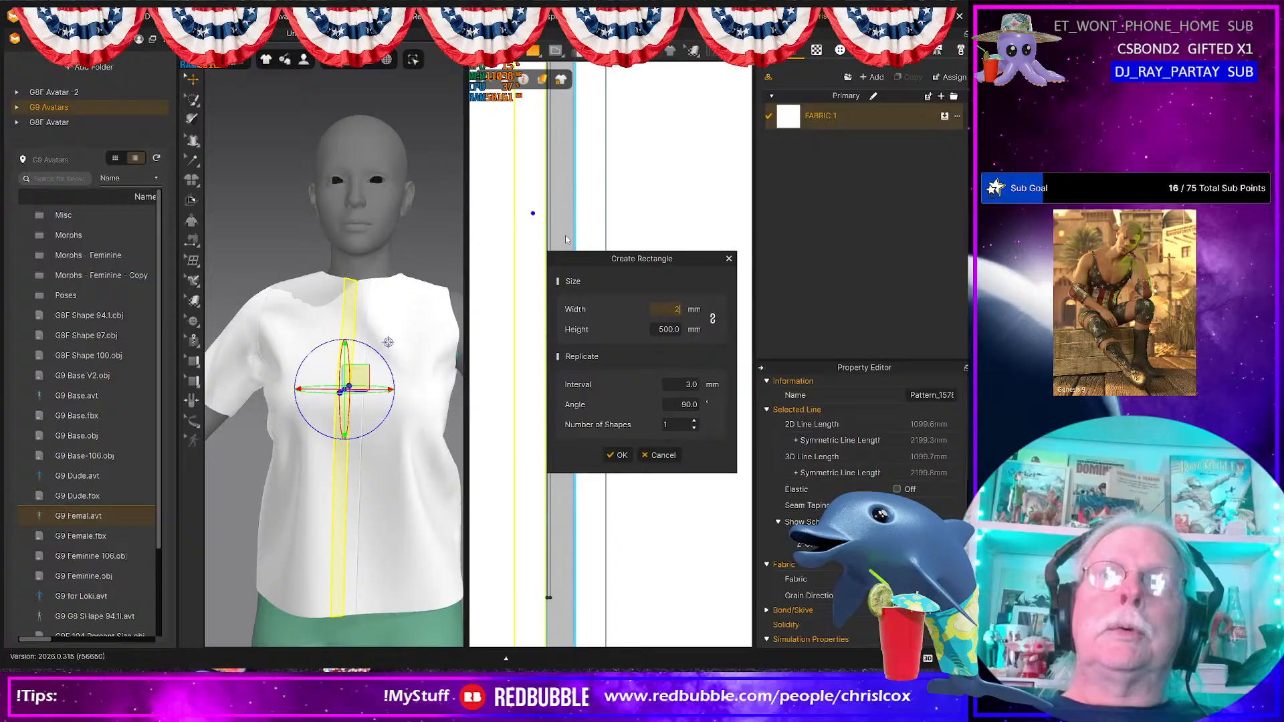
{"action": "key", "text": "Tab"}
{"action": "type", "text": "200"}
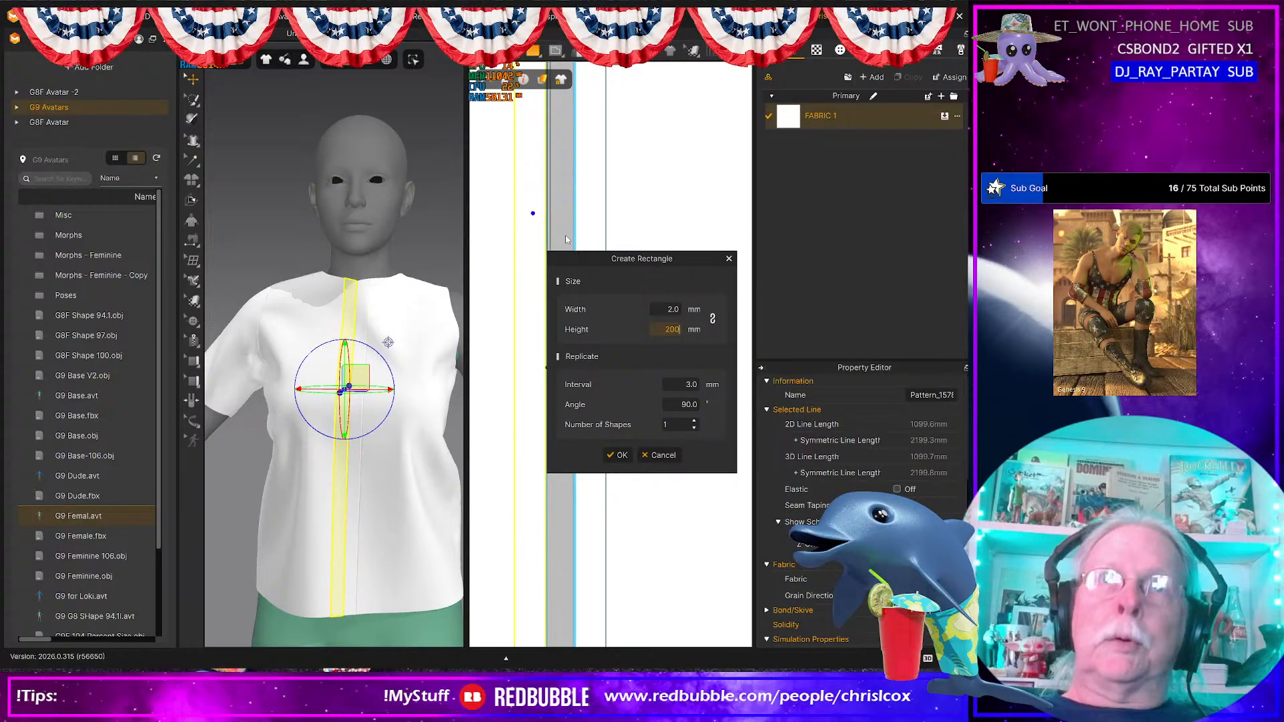
{"action": "left_click", "coordinate": [619, 455]}
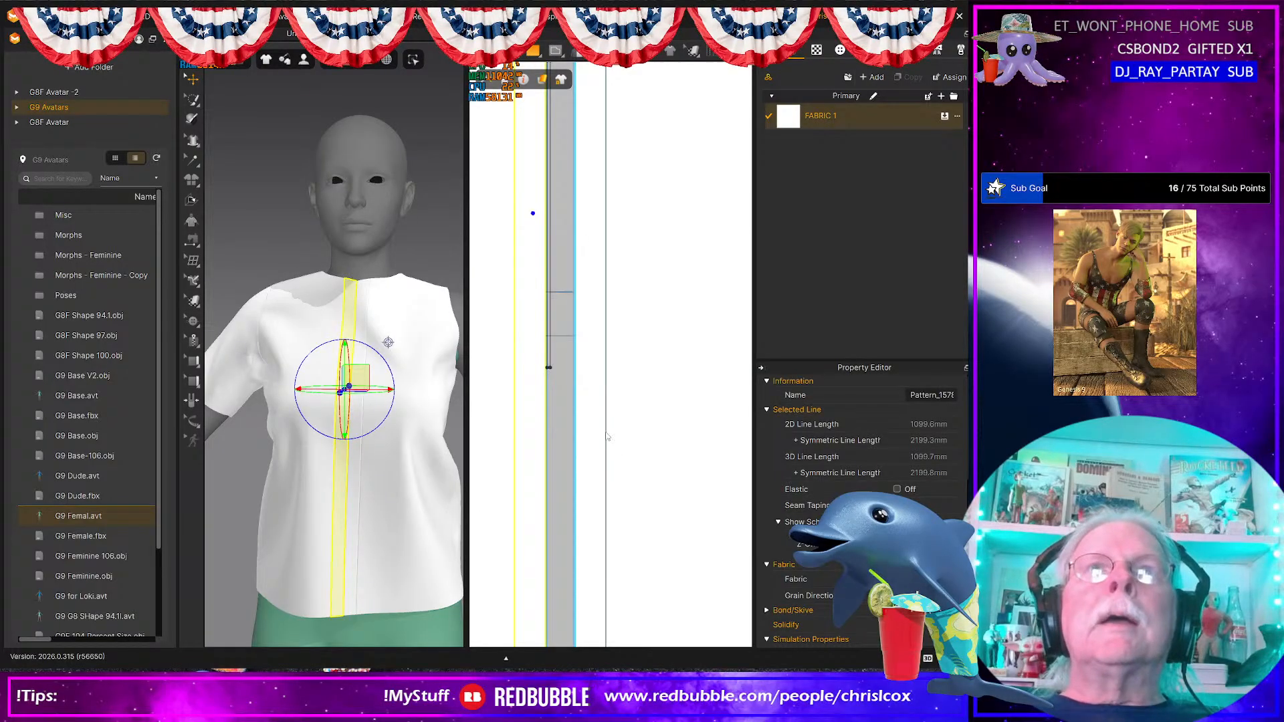
{"action": "left_click", "coordinate": [550, 214]}
{"action": "left_click_drag", "start_coordinate": [551, 179], "coordinate": [550, 345]}
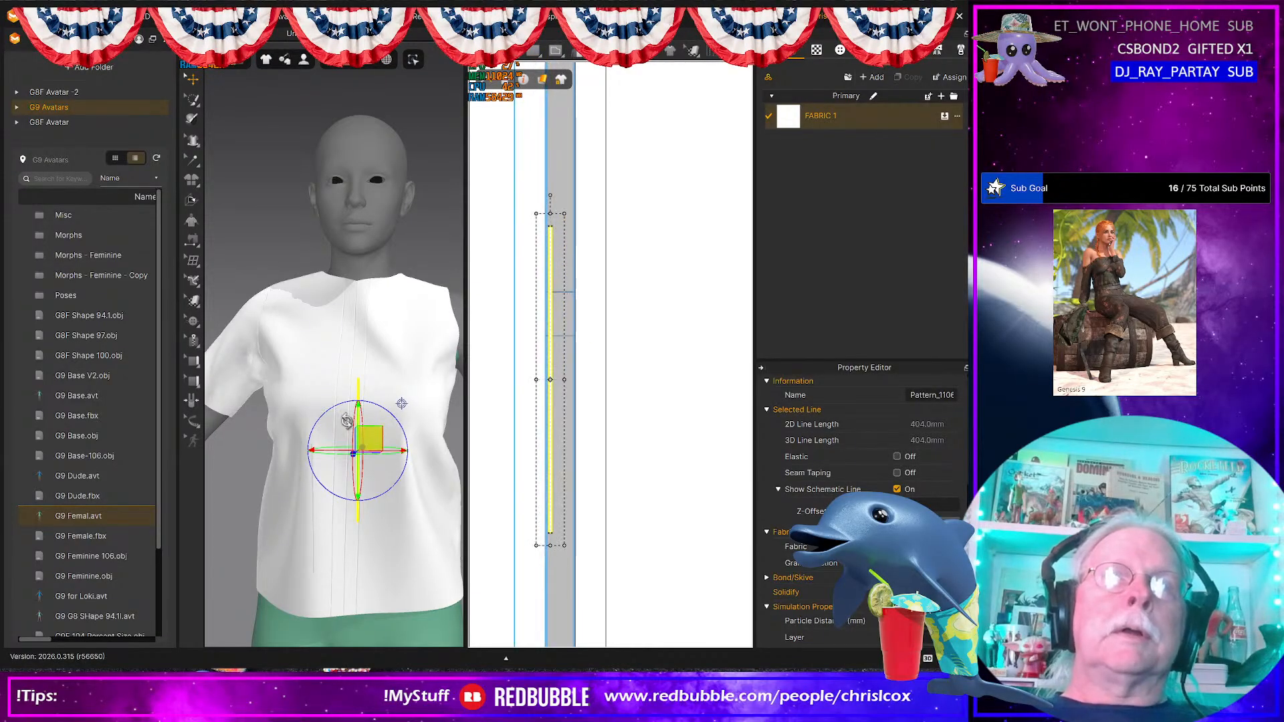
{"action": "left_click", "coordinate": [341, 380]}
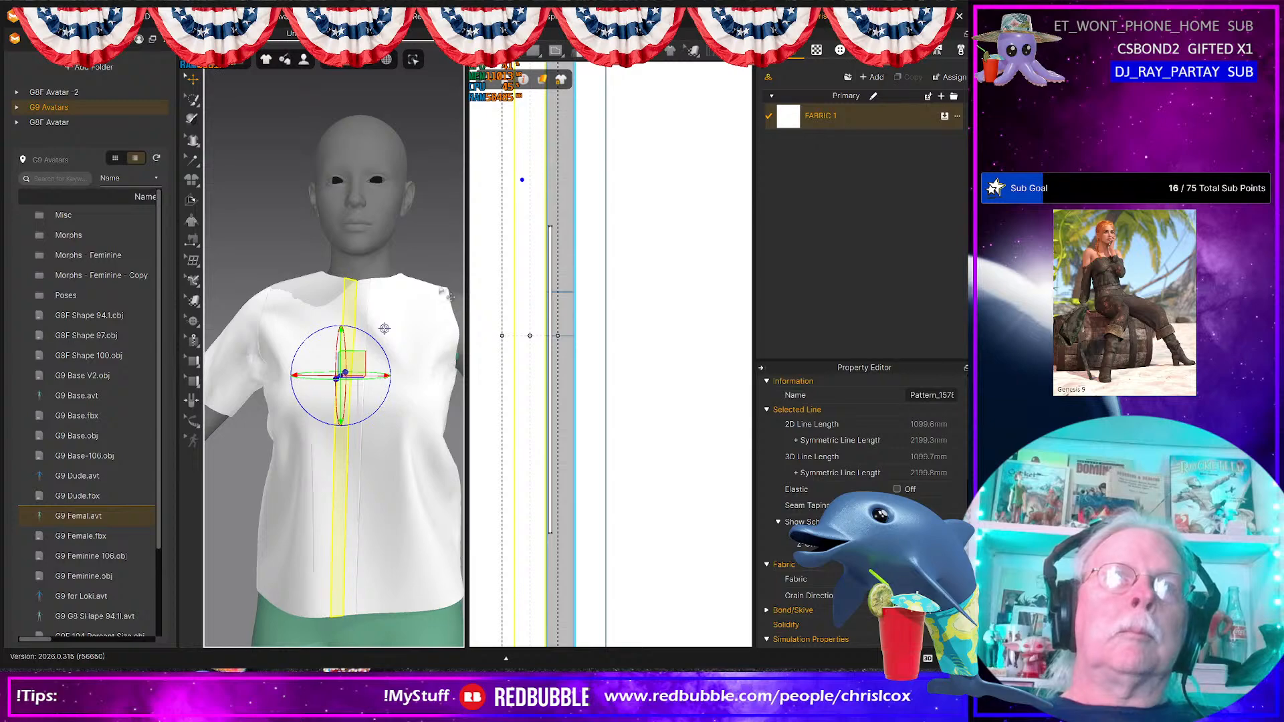
{"action": "left_click", "coordinate": [435, 271]}
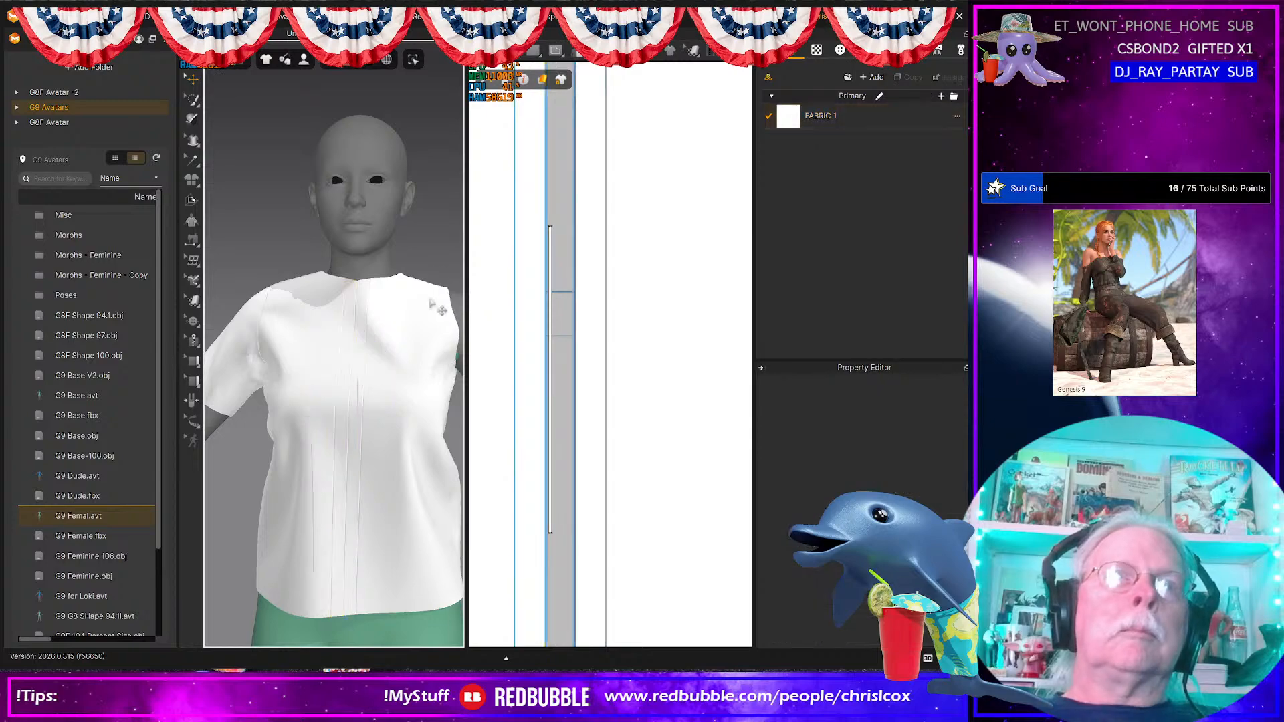
{"action": "left_click", "coordinate": [346, 388]}
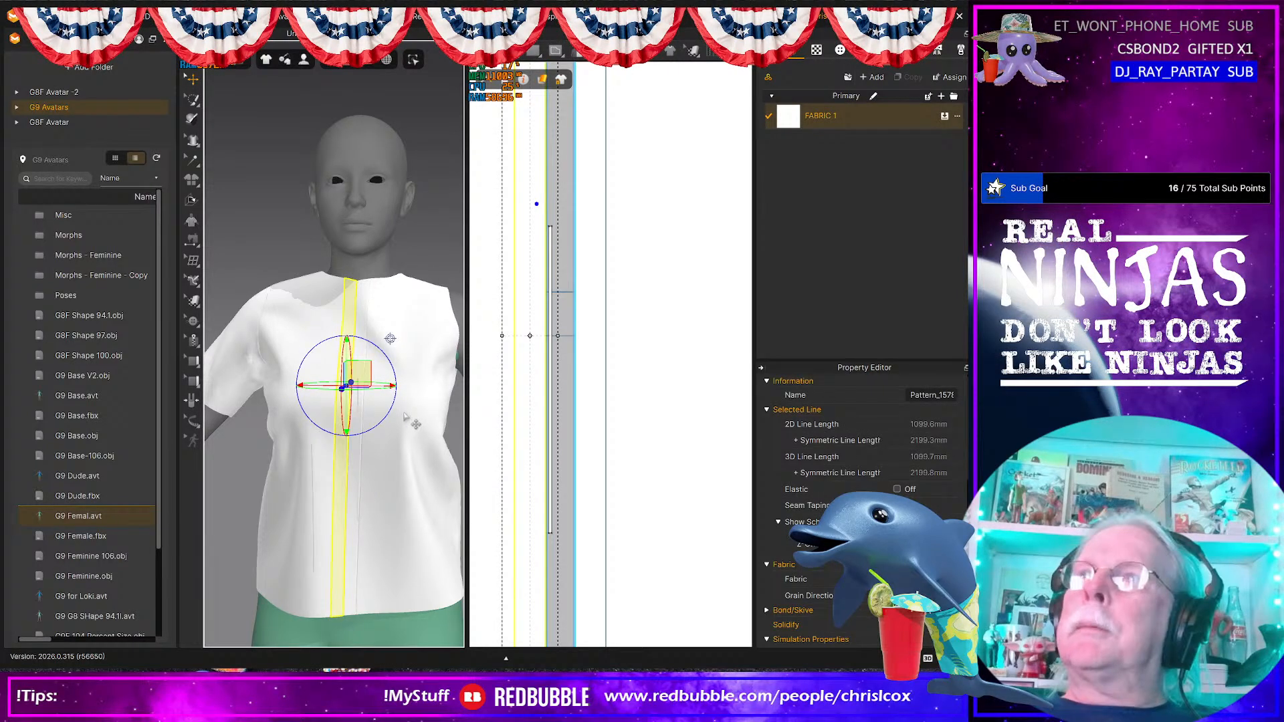
{"action": "left_click", "coordinate": [423, 262]}
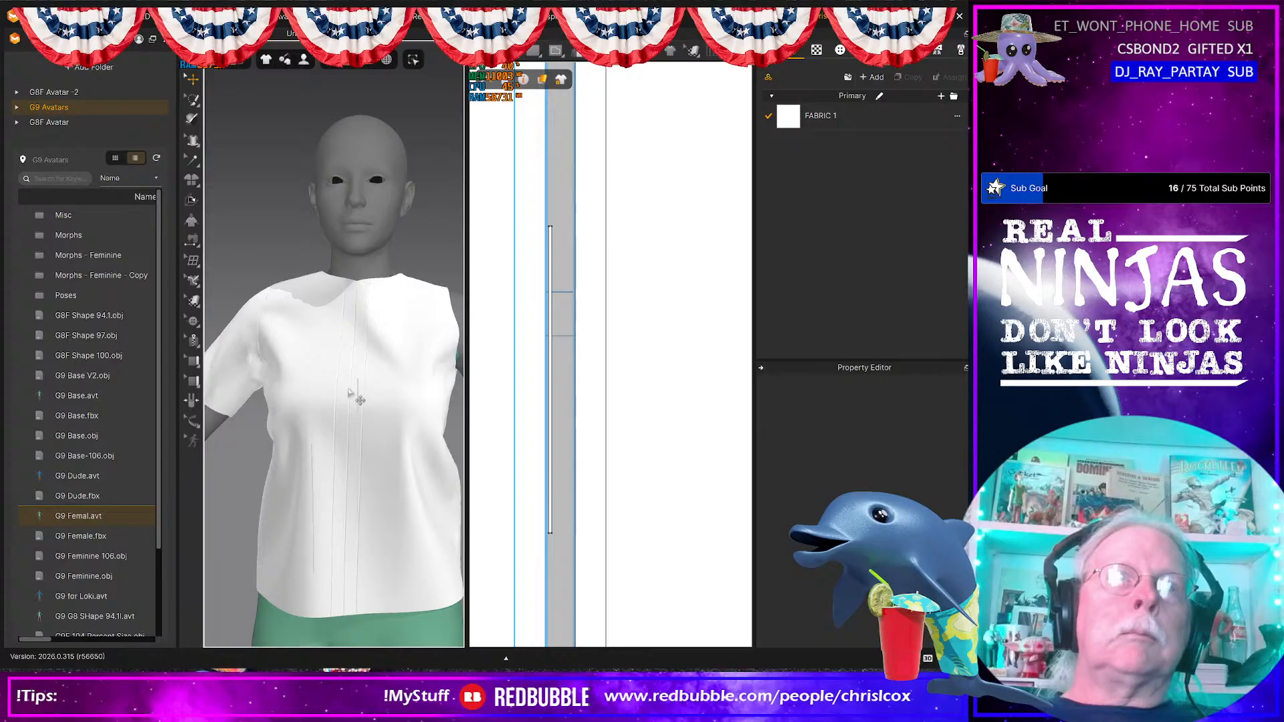
{"action": "left_click", "coordinate": [349, 392]}
Step: Lengthen the narrow rectangle to about 330 mm by moving its lower edge straight down to just above the front hem
{"action": "middle_click_drag", "start_coordinate": [579, 417], "coordinate": [599, 254]}
{"action": "key", "text": "z"}
{"action": "left_click_drag", "start_coordinate": [580, 385], "coordinate": [540, 356]}
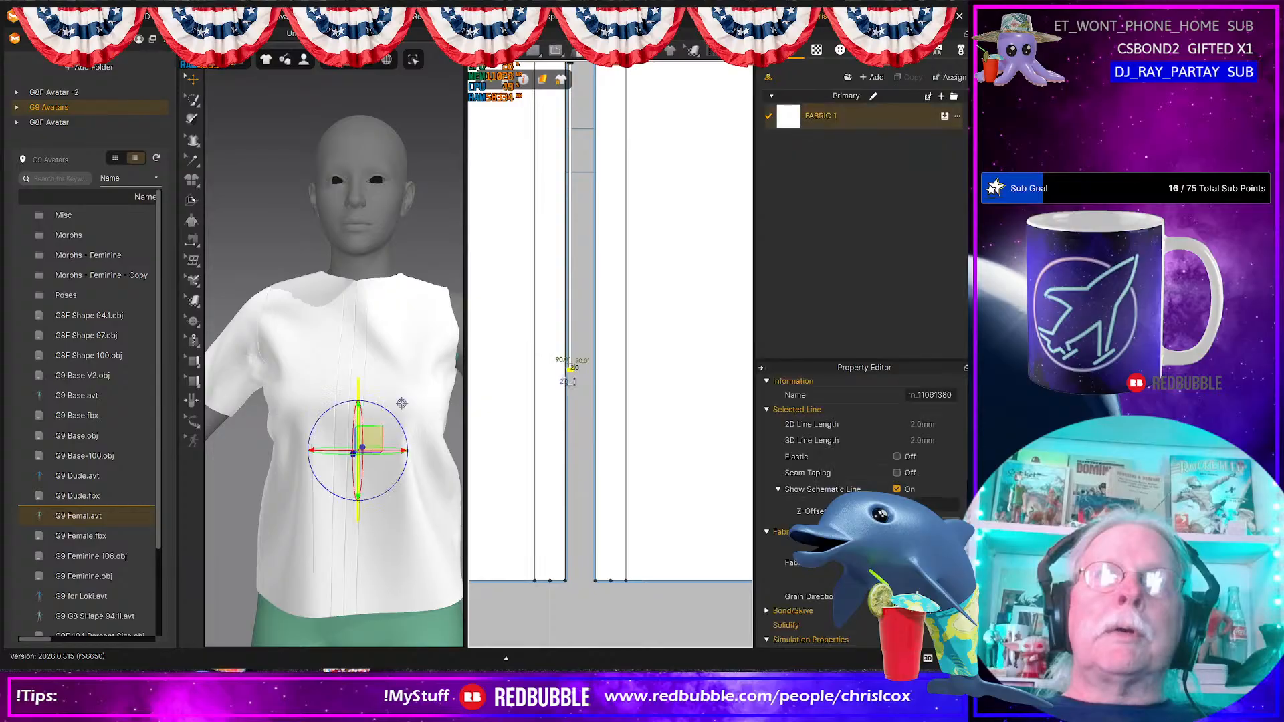
{"action": "scroll", "coordinate": [564, 387], "scroll_direction": "up", "scroll_amount": 4}
{"action": "middle_click_drag", "start_coordinate": [575, 348], "coordinate": [589, 70]}
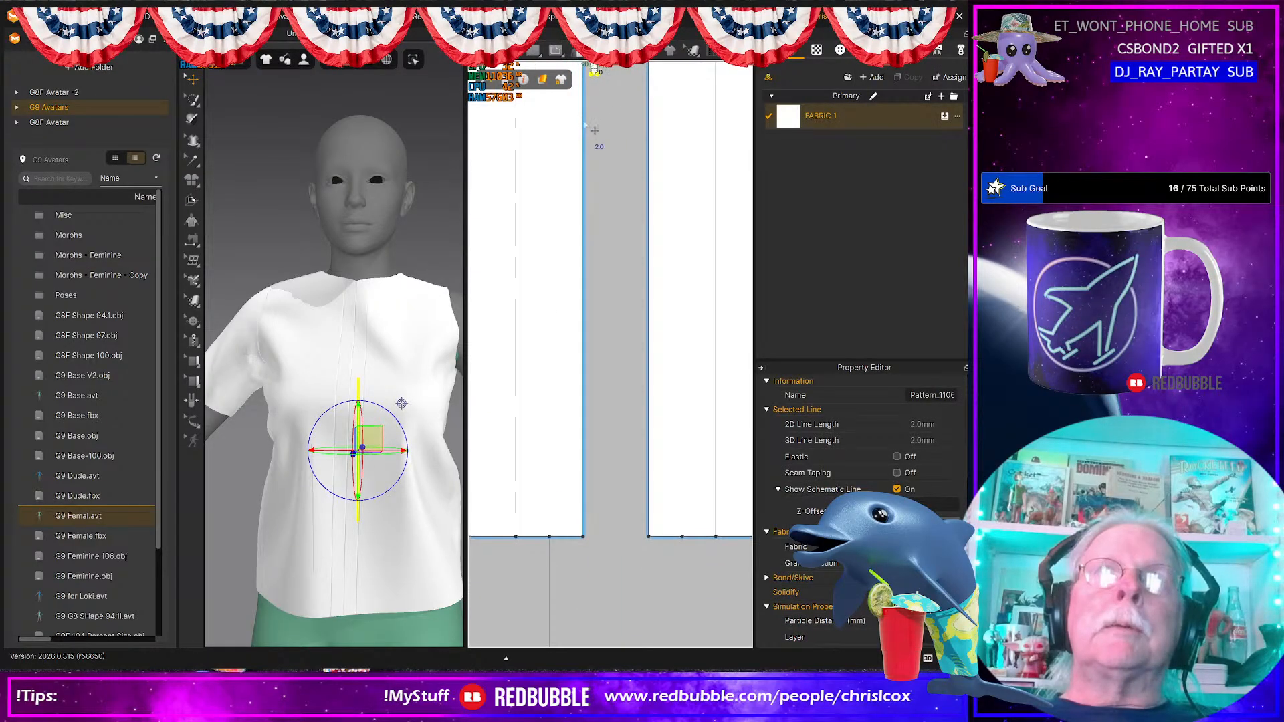
{"action": "scroll", "coordinate": [591, 127], "scroll_direction": "down", "scroll_amount": 3}
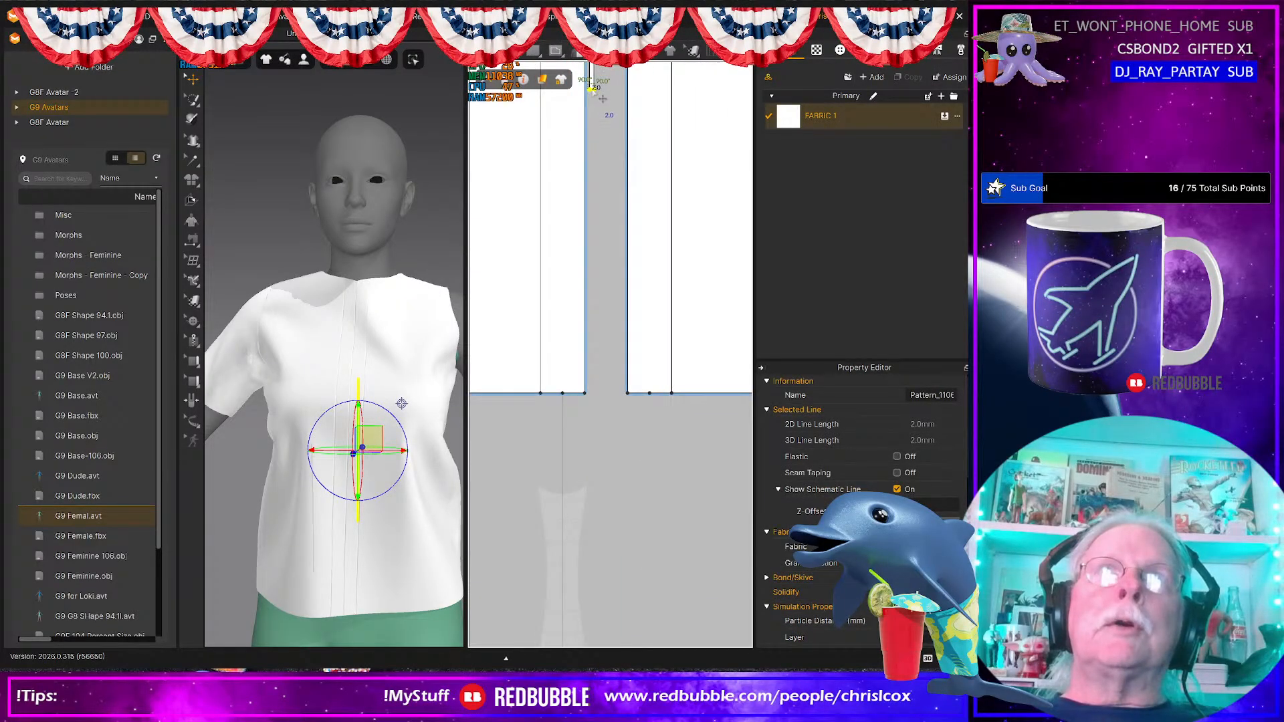
{"action": "left_click_drag", "start_coordinate": [593, 90], "coordinate": [594, 128]}
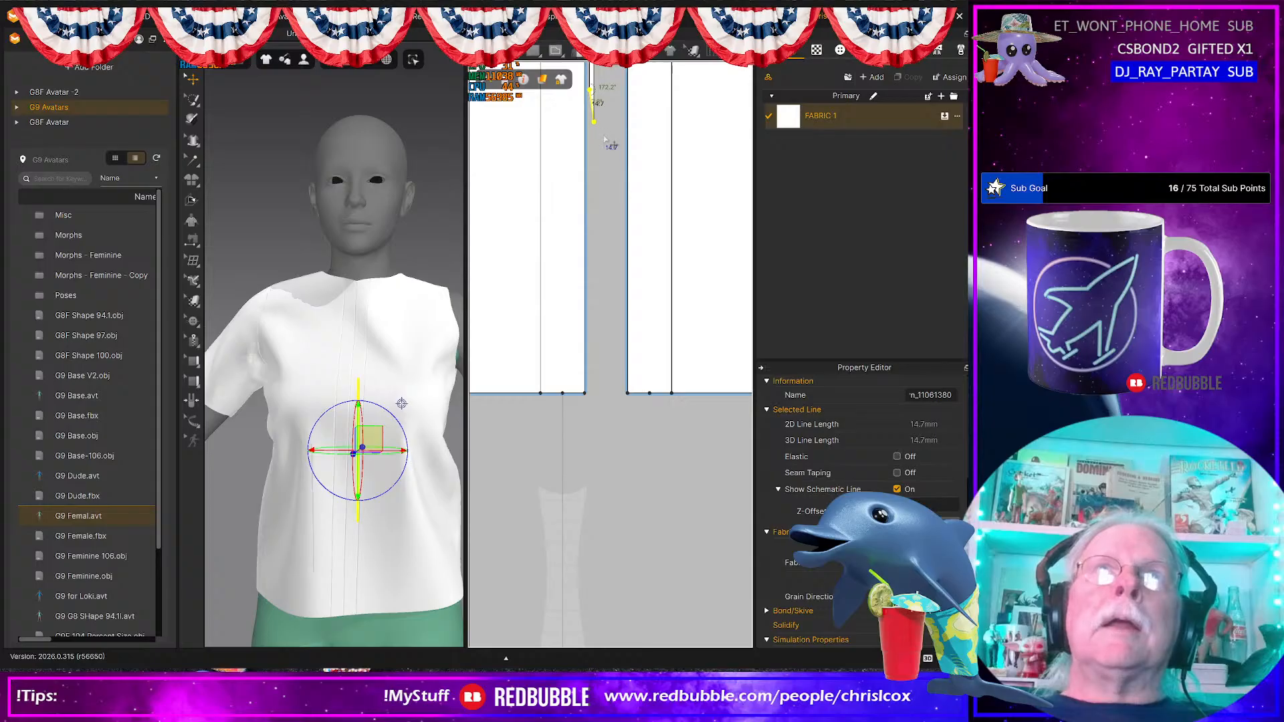
{"action": "key", "text": "ctrl+z"}
{"action": "left_click", "coordinate": [591, 88]}
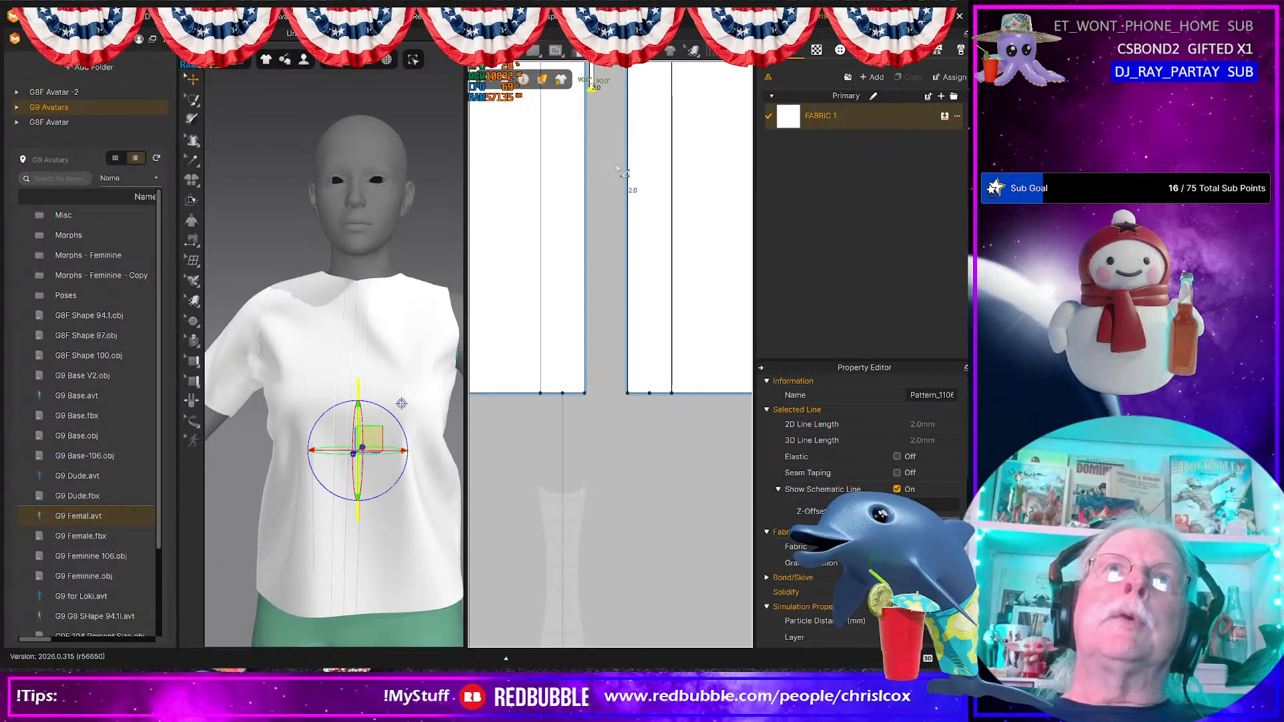
{"action": "left_click_drag", "start_coordinate": [592, 87], "coordinate": [593, 374]}
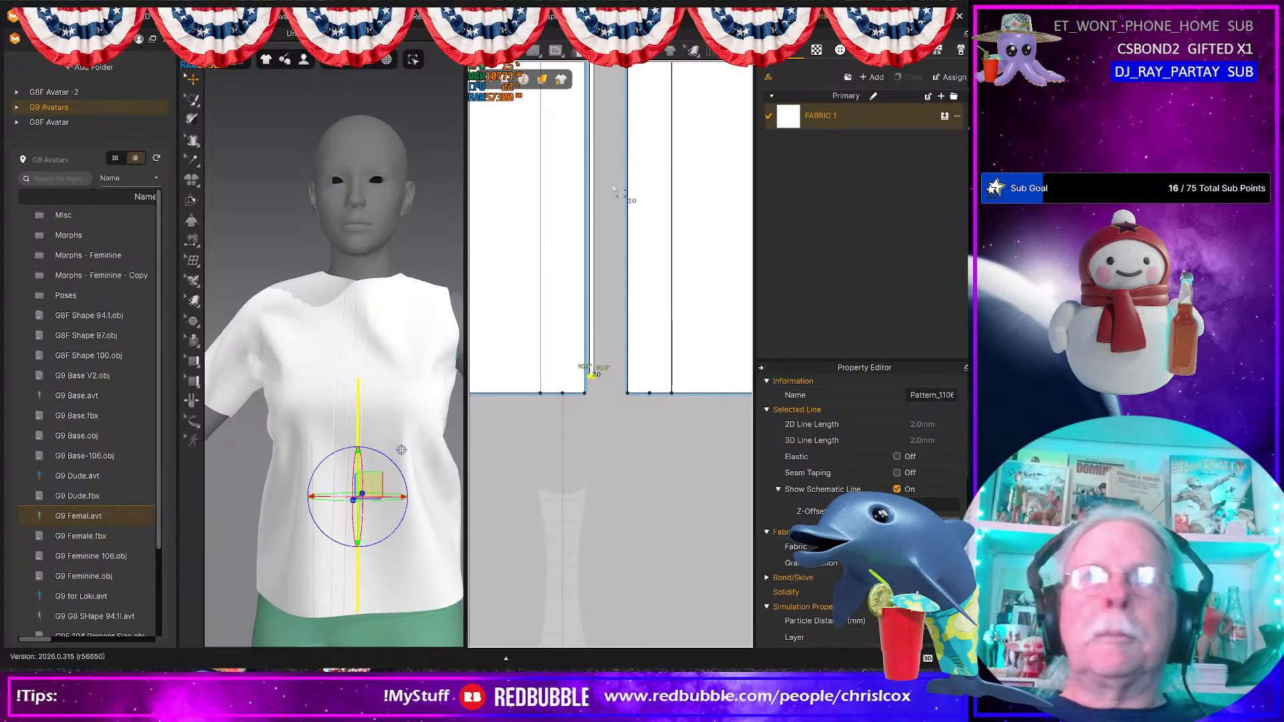
Step: Place a copy of the narrow rectangle level beside the original in the gap between the two placket strips
{"action": "scroll", "coordinate": [602, 214], "scroll_direction": "down", "scroll_amount": 6}
{"action": "scroll", "coordinate": [603, 212], "scroll_direction": "up", "scroll_amount": 5}
{"action": "scroll", "coordinate": [617, 236], "scroll_direction": "up", "scroll_amount": 1}
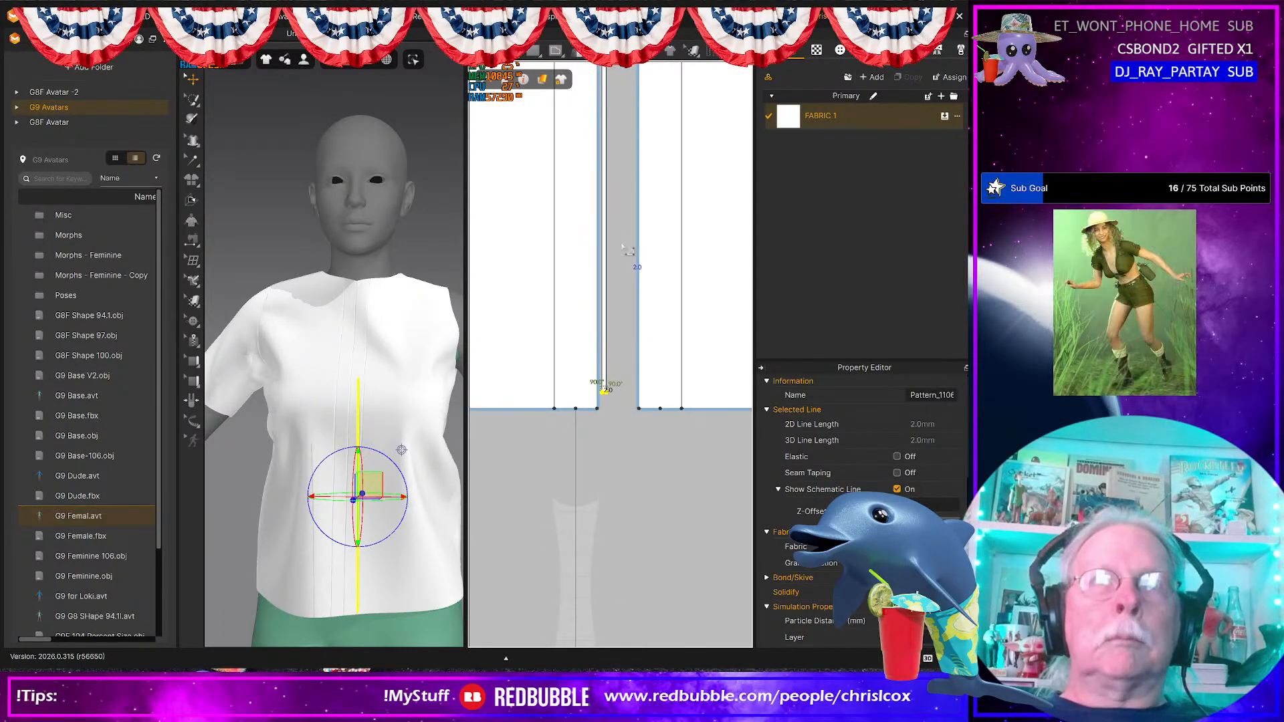
{"action": "left_click", "coordinate": [603, 284]}
{"action": "left_click_drag", "start_coordinate": [603, 284], "coordinate": [618, 266]}
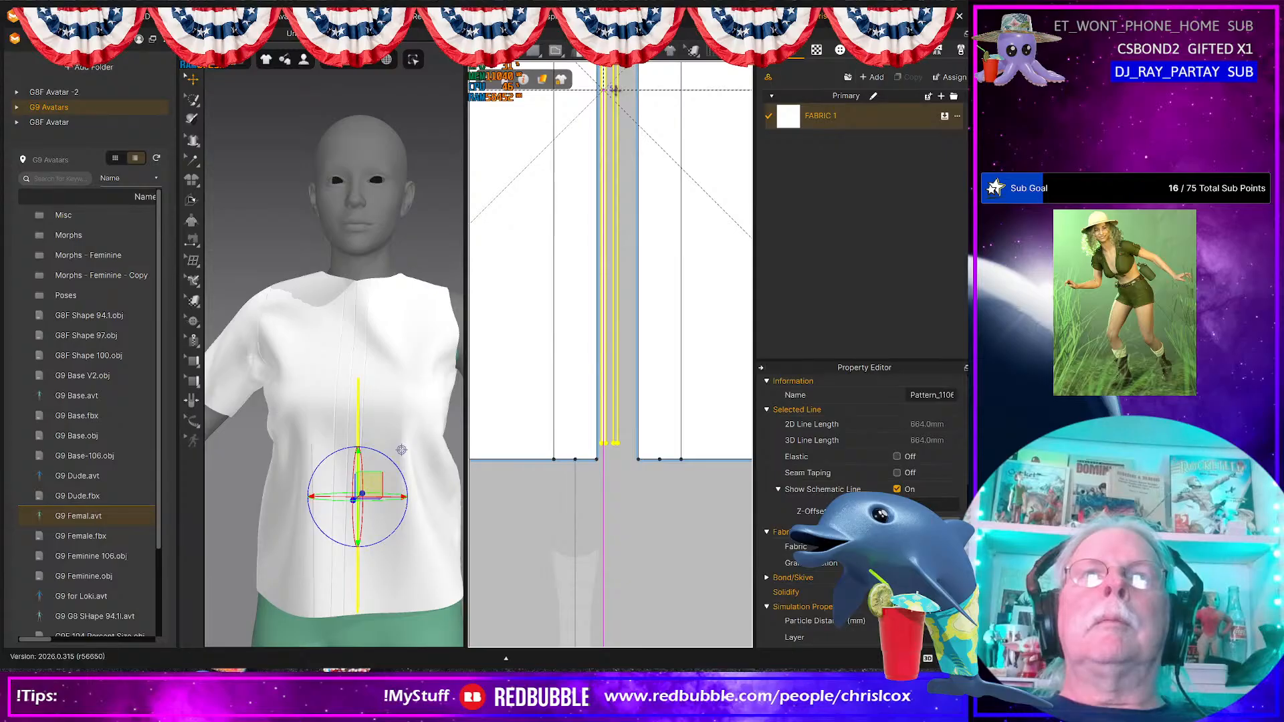
{"action": "left_click", "coordinate": [619, 90]}
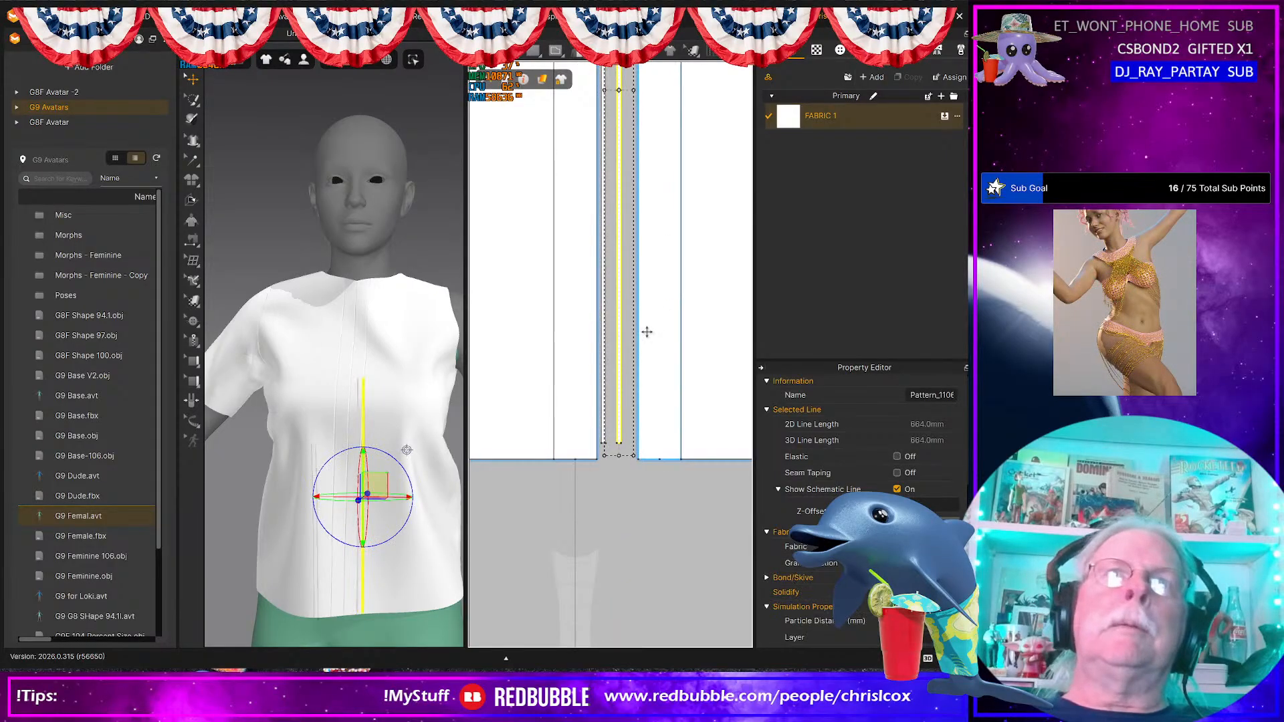
{"action": "scroll", "coordinate": [646, 334], "scroll_direction": "up", "scroll_amount": 2}
{"action": "scroll", "coordinate": [646, 334], "scroll_direction": "down", "scroll_amount": 2}
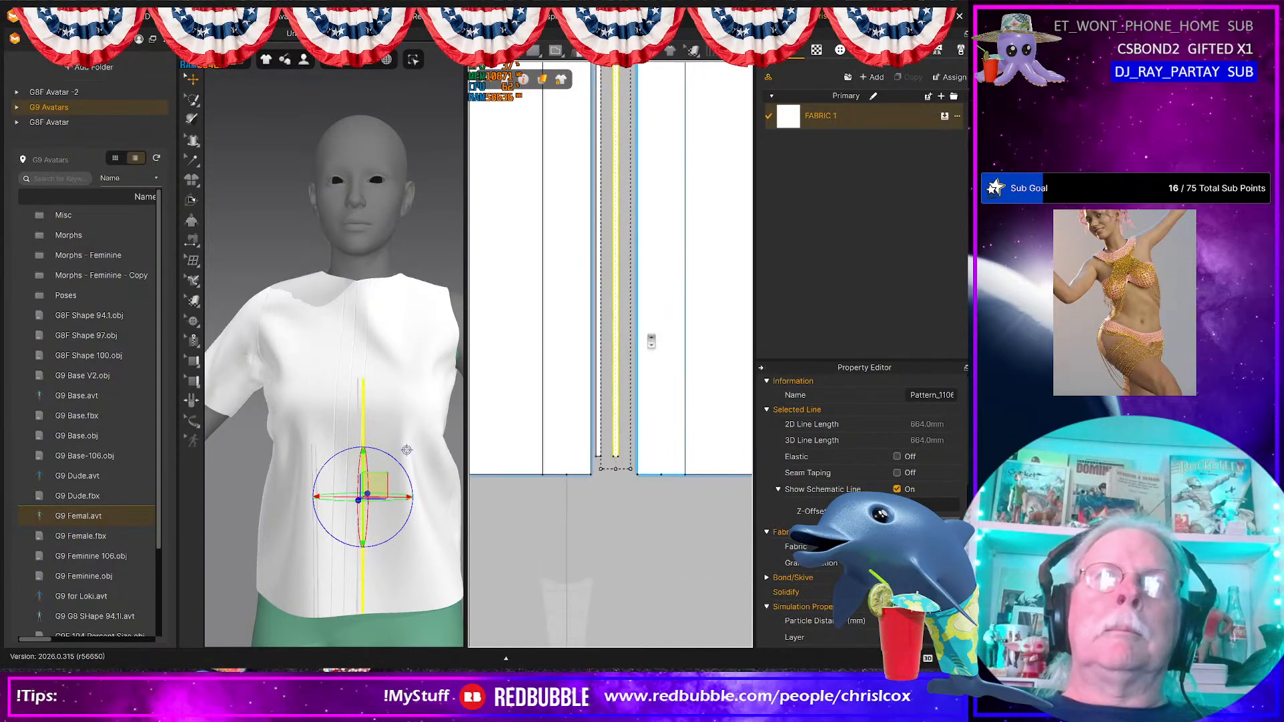
Step: Move both main front panels outward in the pattern layout, opening a gap beside each center placket strip
{"action": "left_click", "coordinate": [517, 396]}
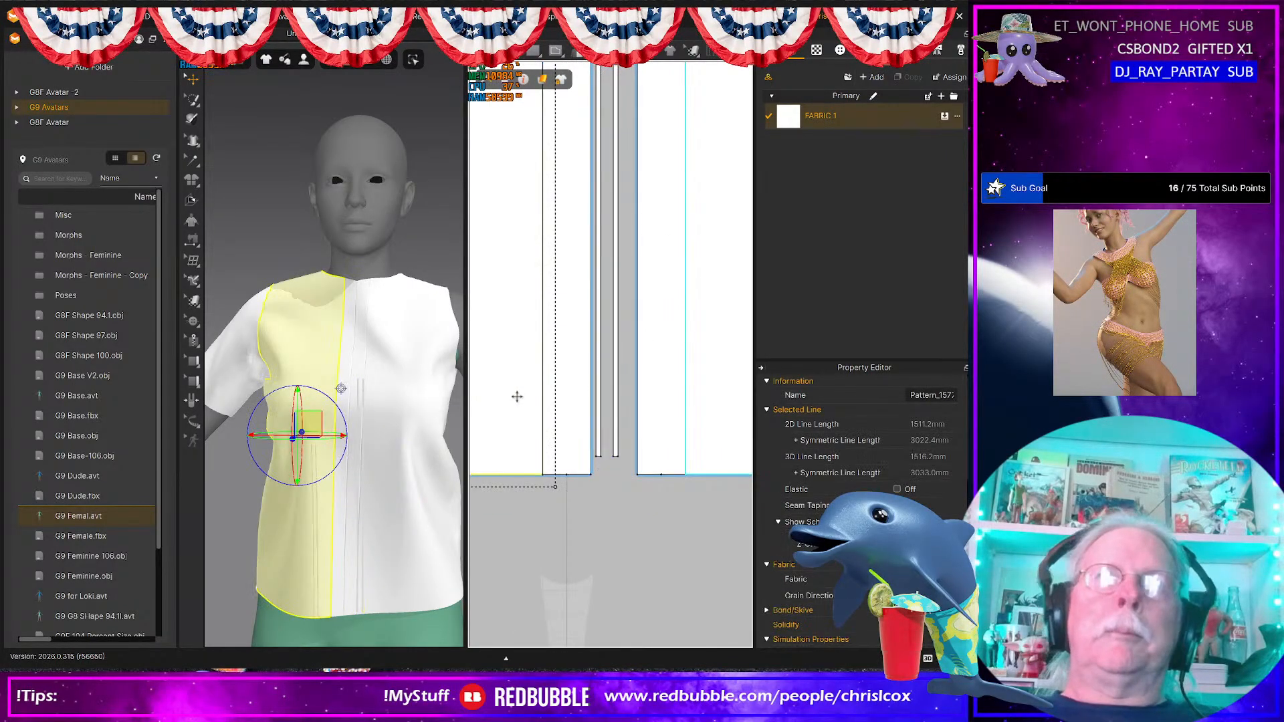
{"action": "left_click", "coordinate": [713, 387]}
{"action": "key", "text": "Right"}
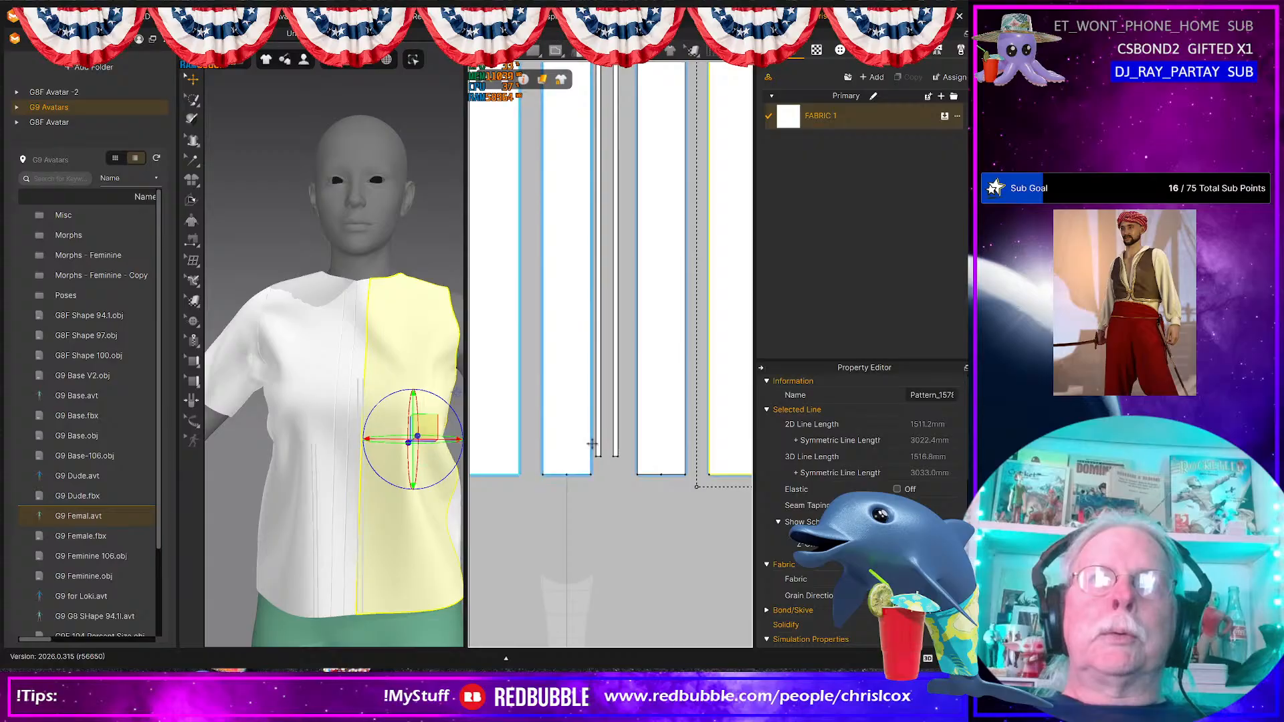
{"action": "scroll", "coordinate": [638, 454], "scroll_direction": "up", "scroll_amount": 1}
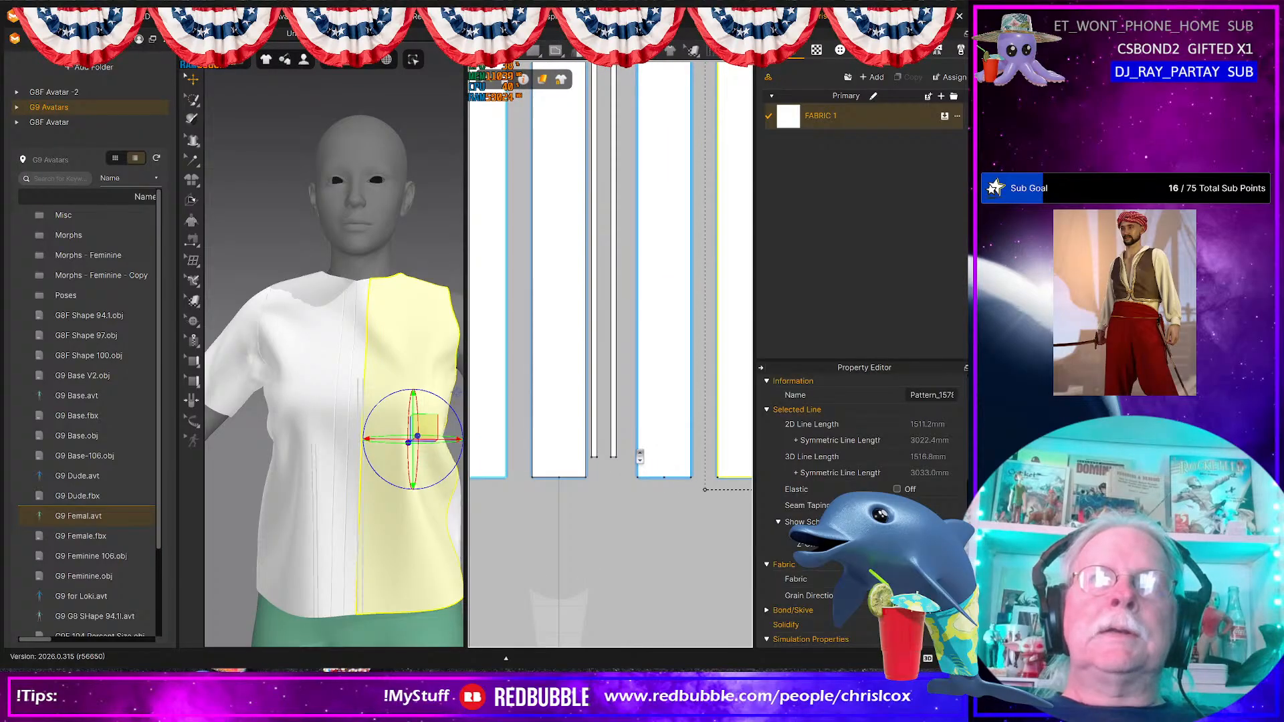
{"action": "scroll", "coordinate": [639, 456], "scroll_direction": "up", "scroll_amount": 3}
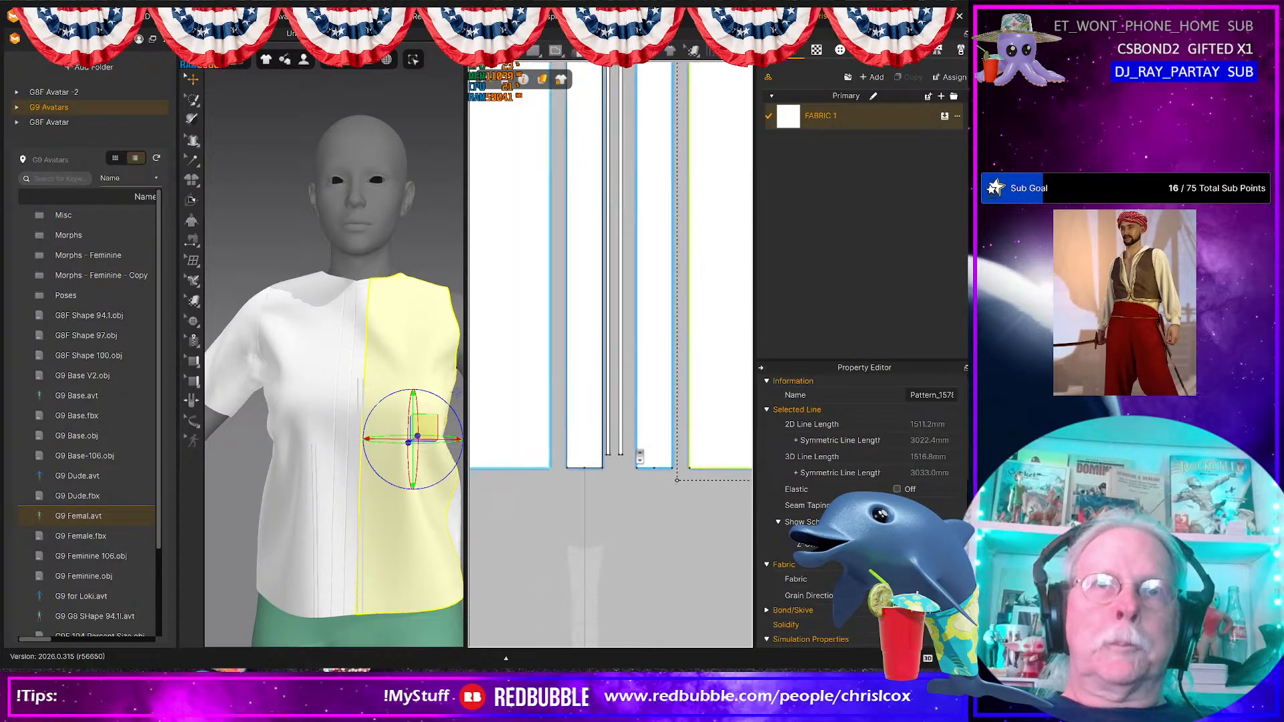
{"action": "middle_click_drag", "start_coordinate": [641, 500], "coordinate": [642, 501]}
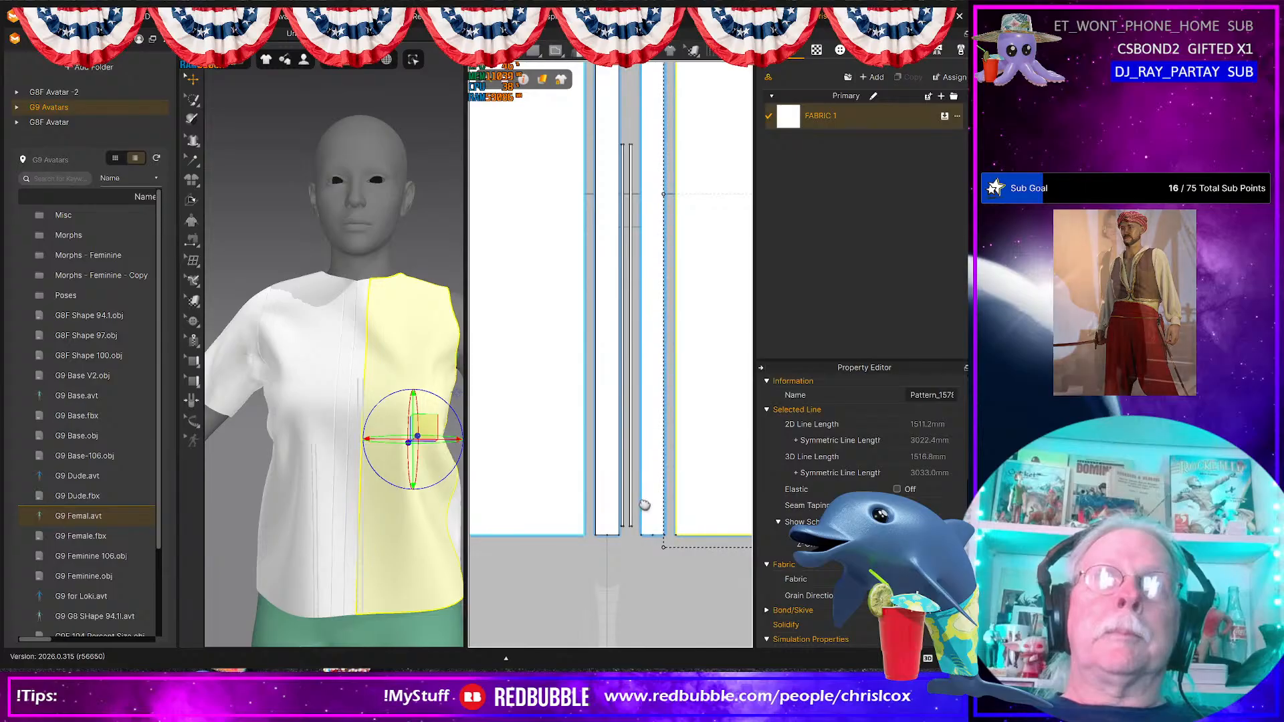
Step: Free-sew the first rectangle's outer edge to the outer edge of the avatar's right placket strip over 330 mm
{"action": "key", "text": "m"}
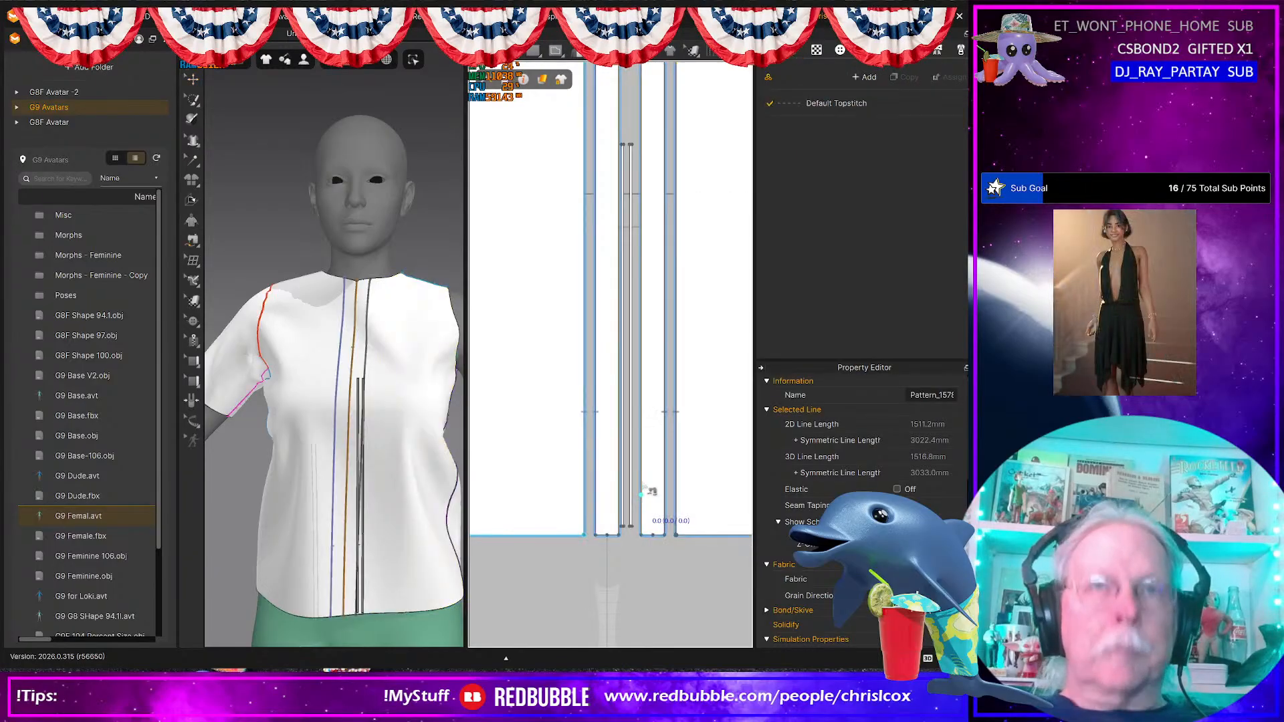
{"action": "left_click", "coordinate": [622, 146]}
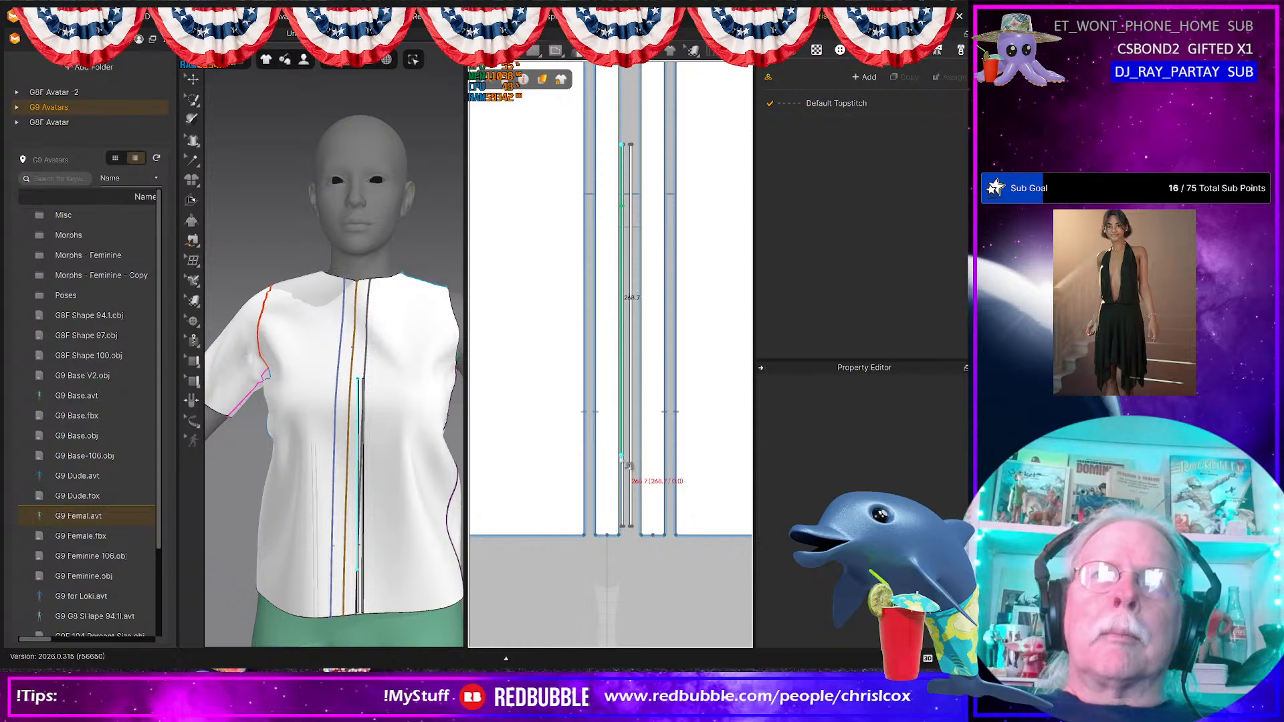
{"action": "left_click", "coordinate": [629, 528]}
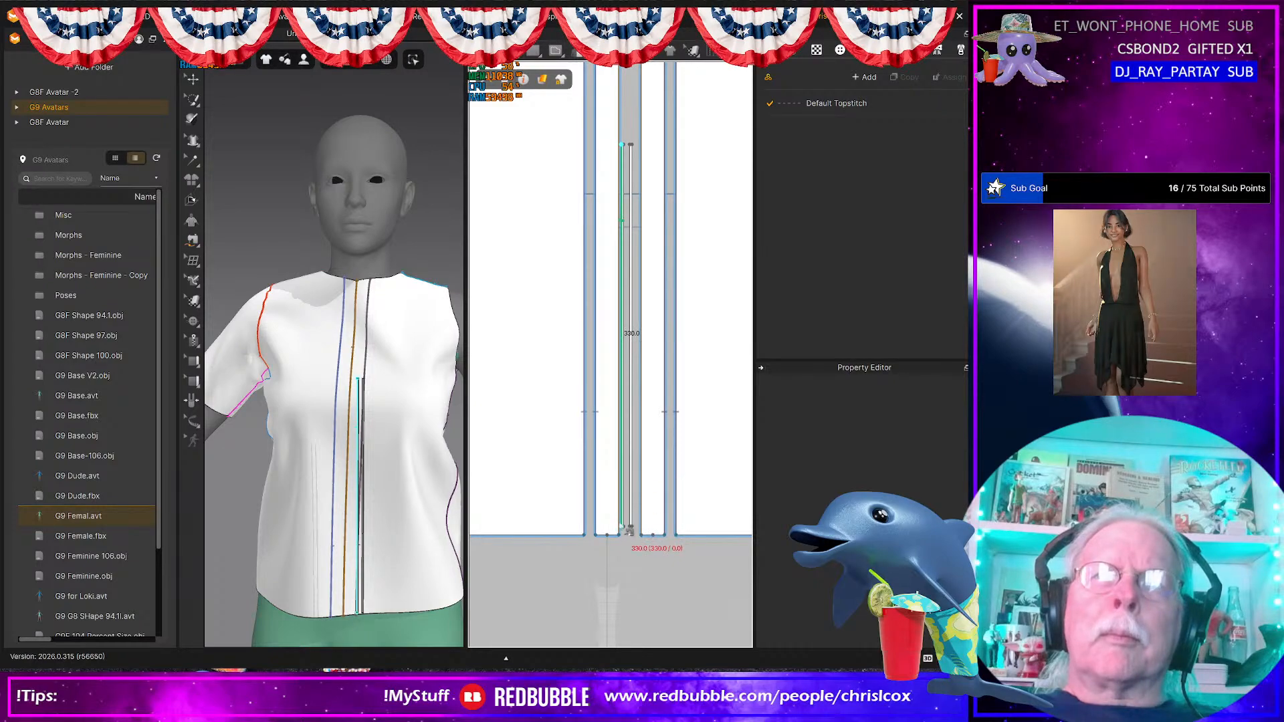
{"action": "left_click", "coordinate": [596, 146]}
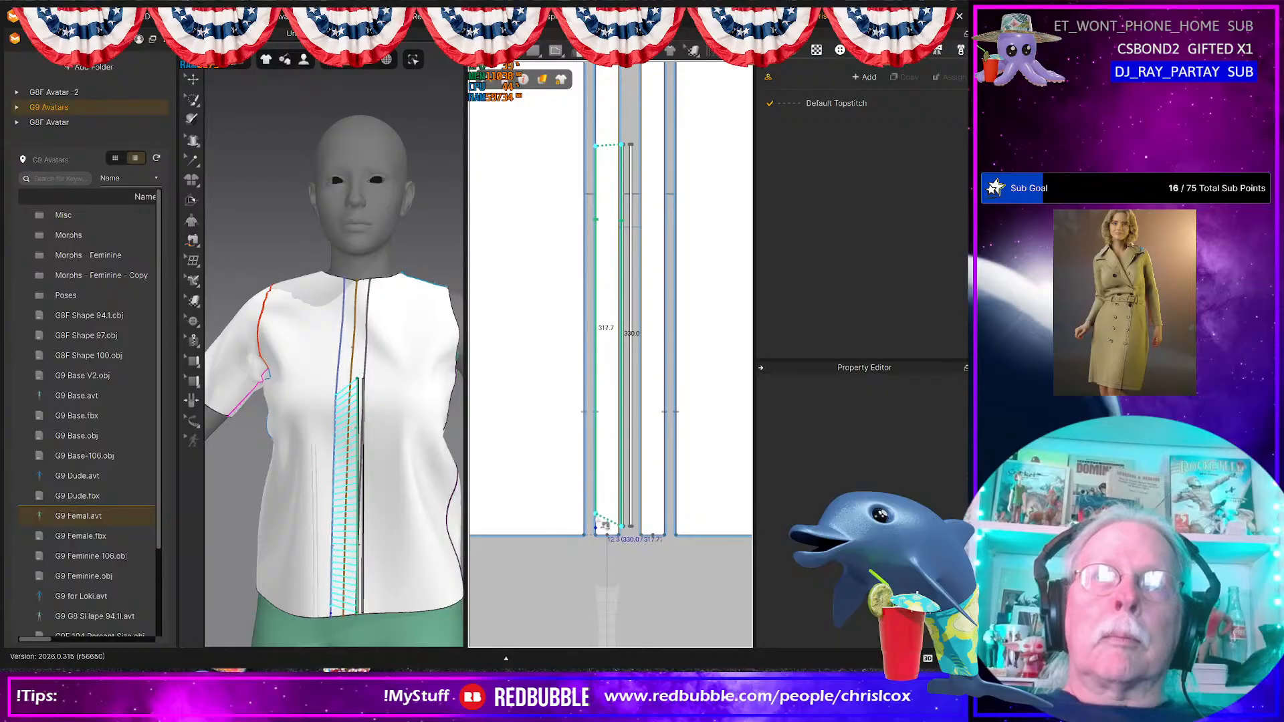
{"action": "left_click", "coordinate": [607, 532]}
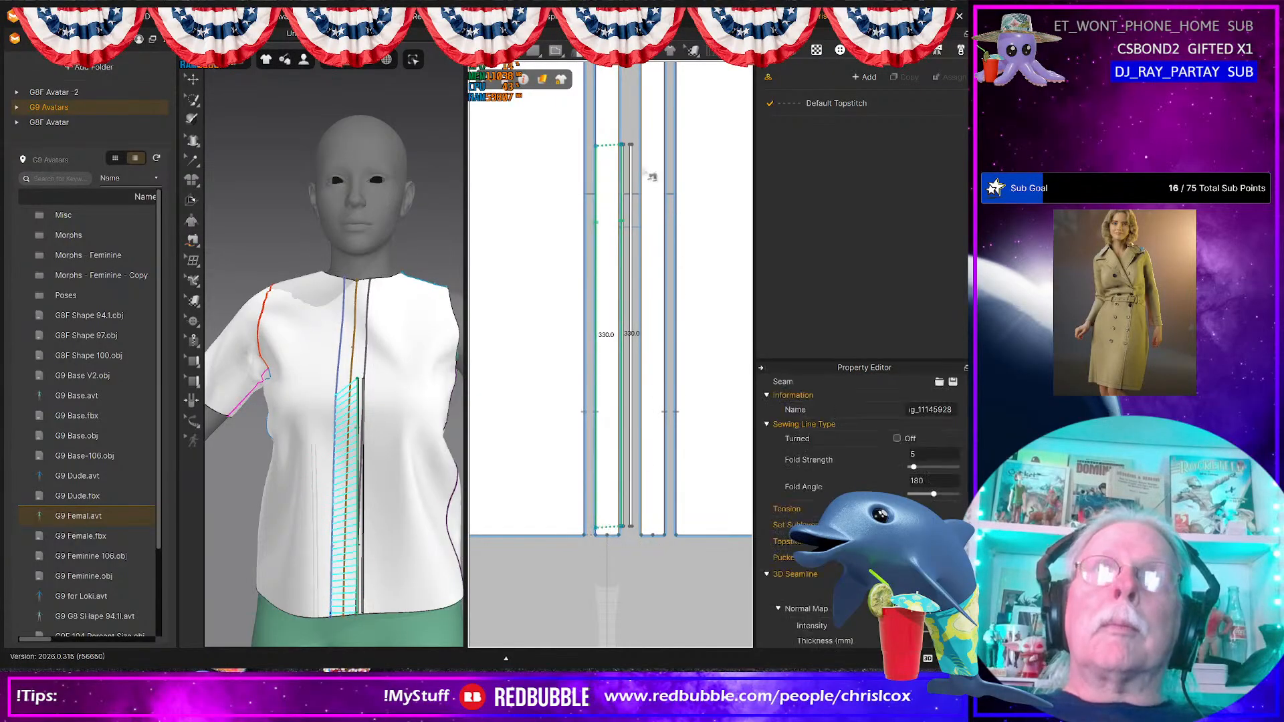
Step: Free-sew the first rectangle's inner edge to the center-front edge of the avatar's left placket strip over 330 mm
{"action": "left_click", "coordinate": [623, 145]}
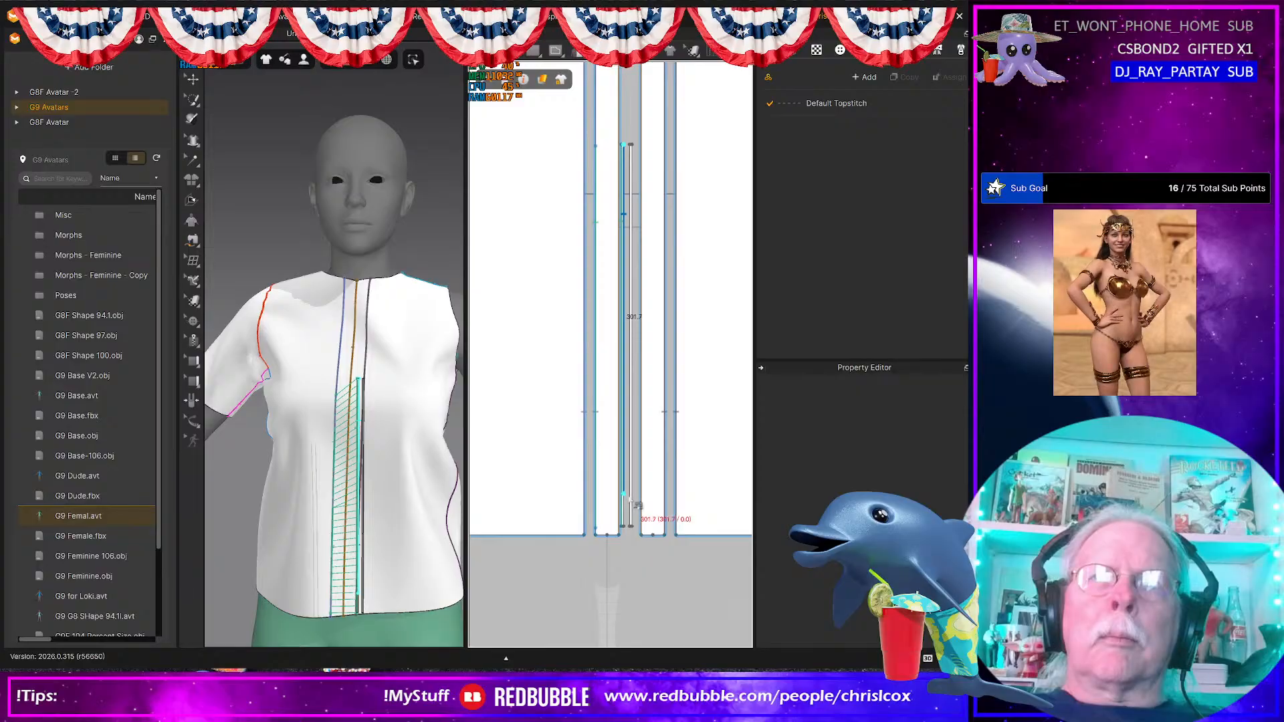
{"action": "left_click", "coordinate": [622, 526]}
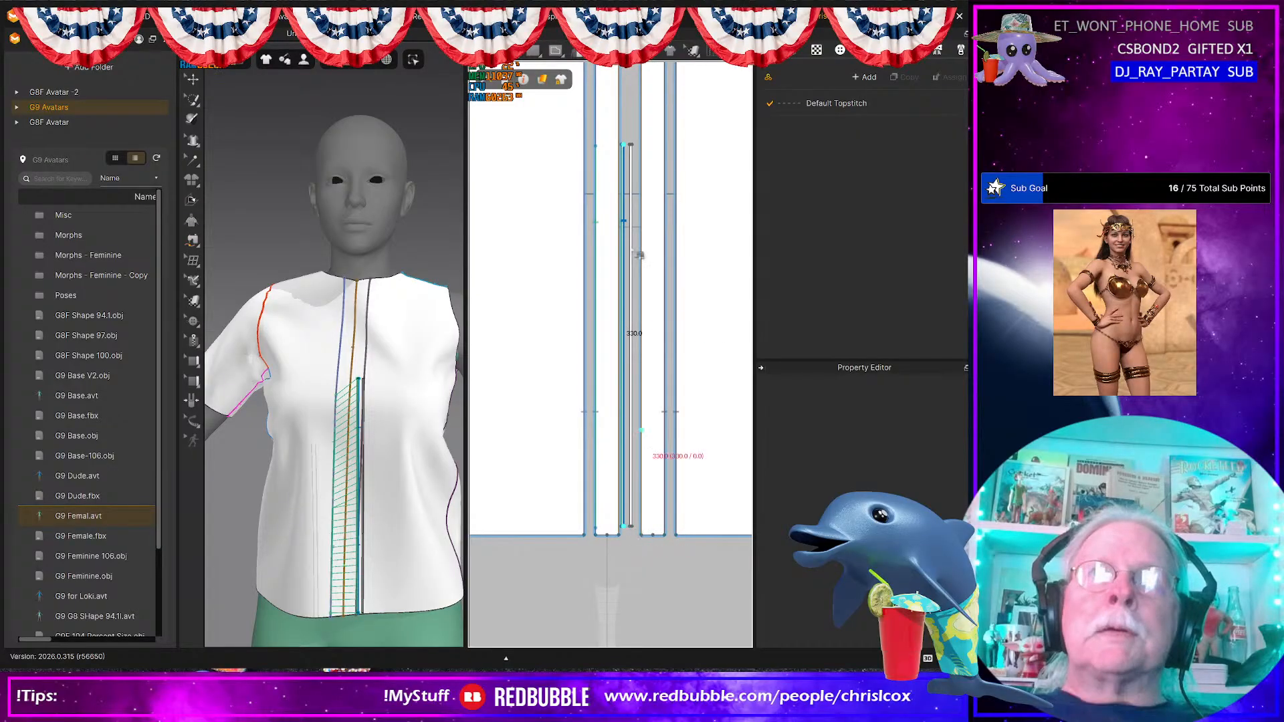
{"action": "left_click", "coordinate": [640, 145]}
{"action": "left_click", "coordinate": [640, 430]}
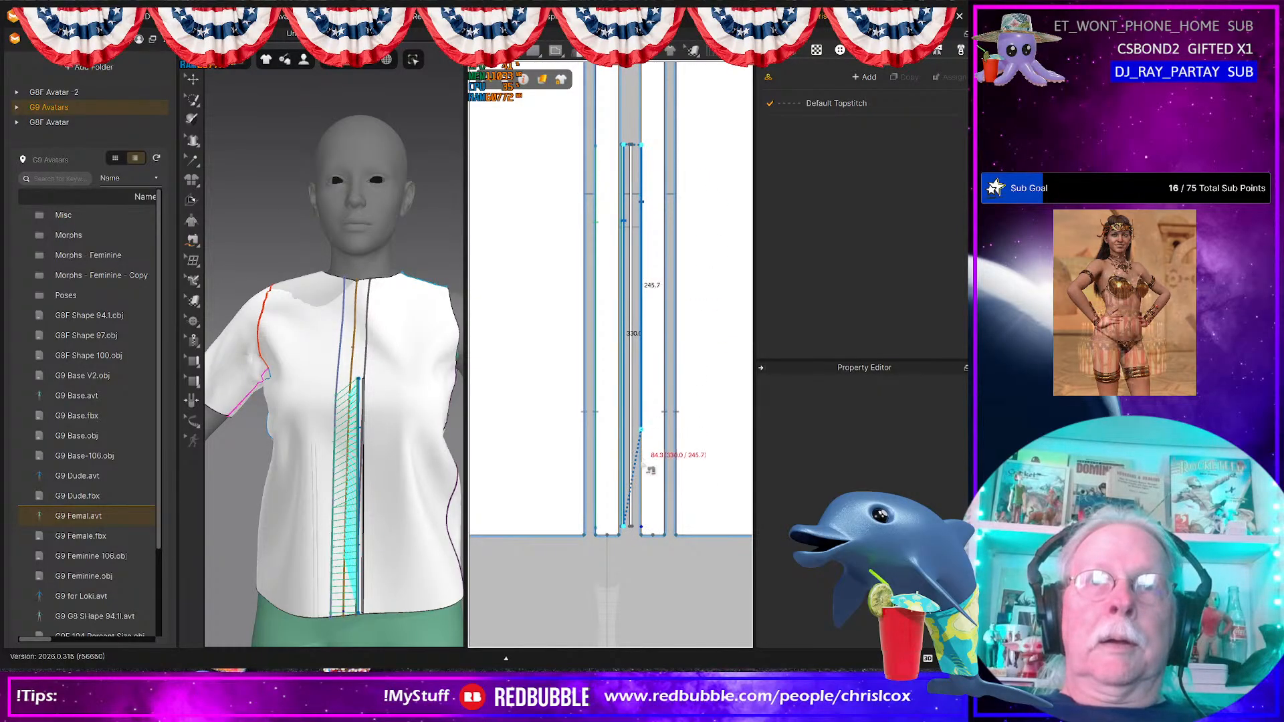
{"action": "left_click", "coordinate": [640, 527]}
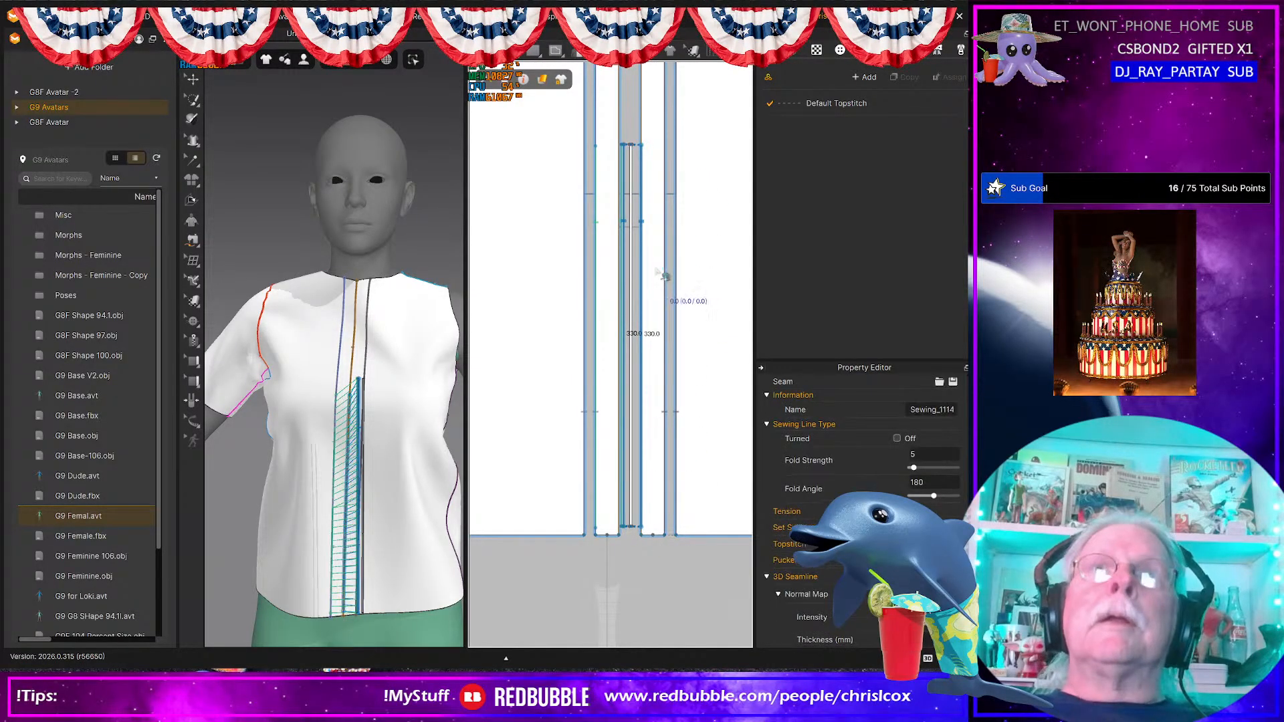
Step: Free-sew the second rectangle's inner edge to the center-front edge of the avatar's right placket strip over 330 mm
{"action": "left_click", "coordinate": [630, 146]}
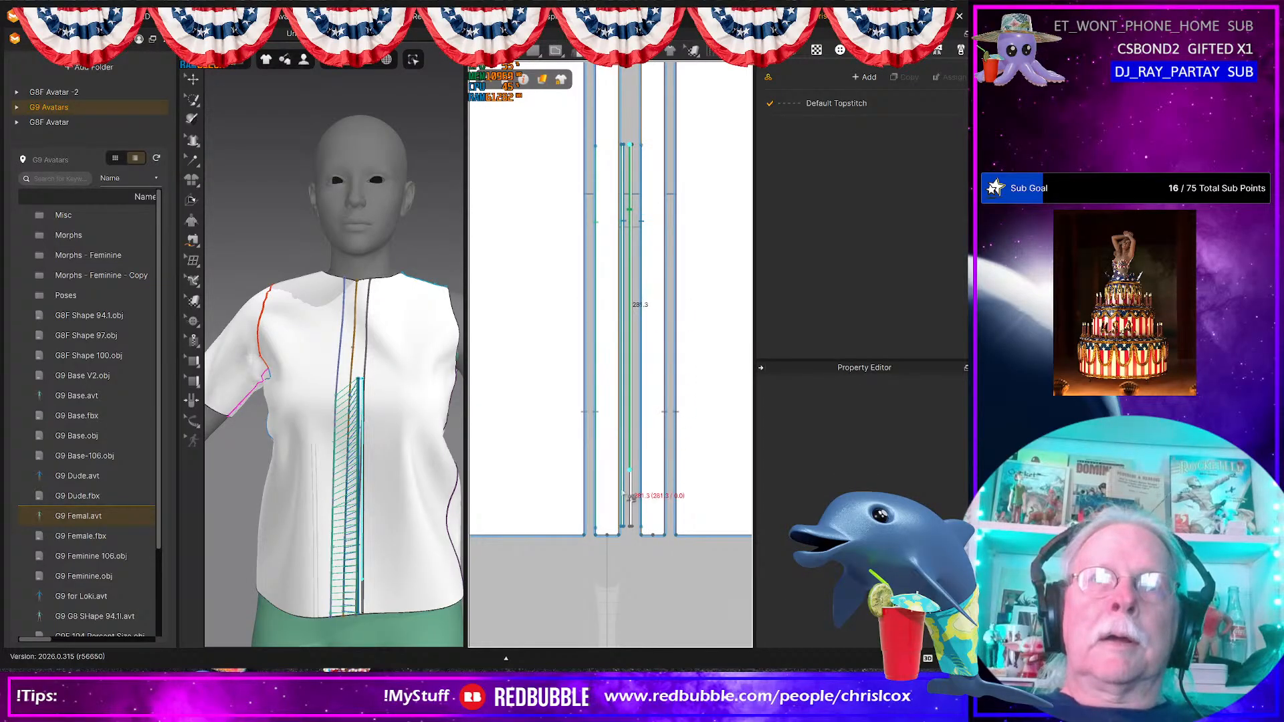
{"action": "left_click", "coordinate": [630, 532]}
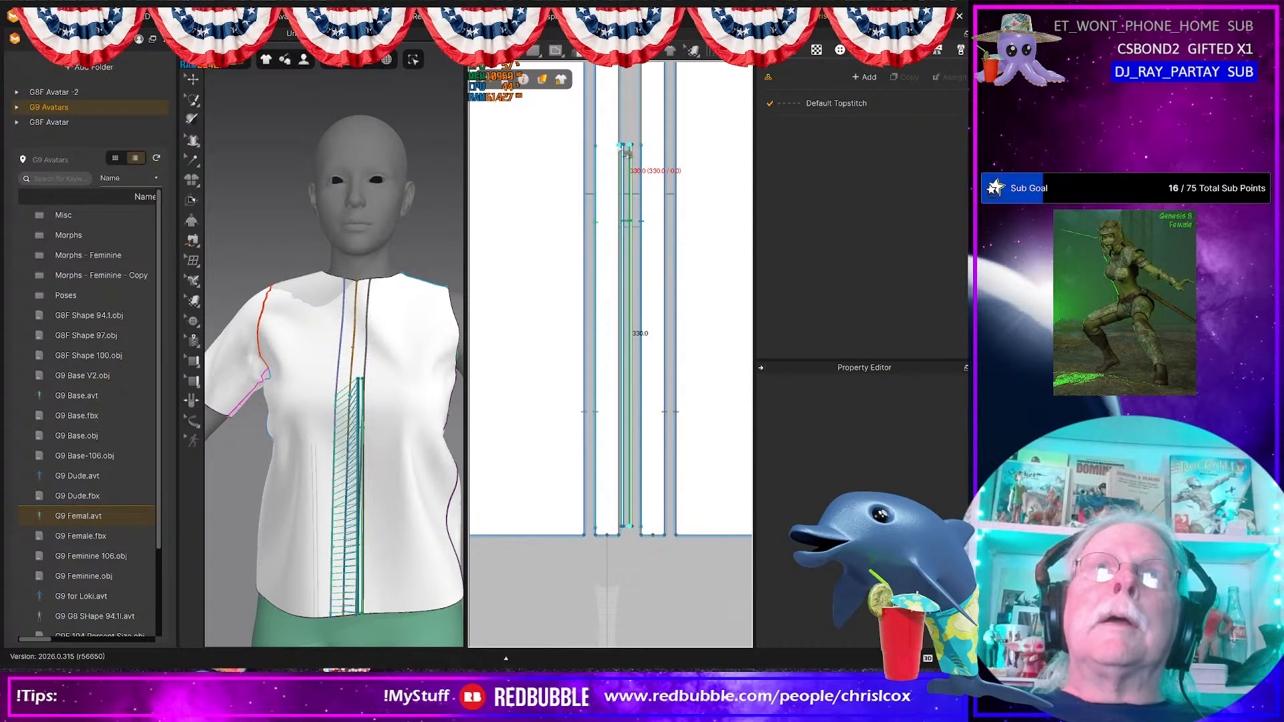
{"action": "left_click", "coordinate": [621, 147]}
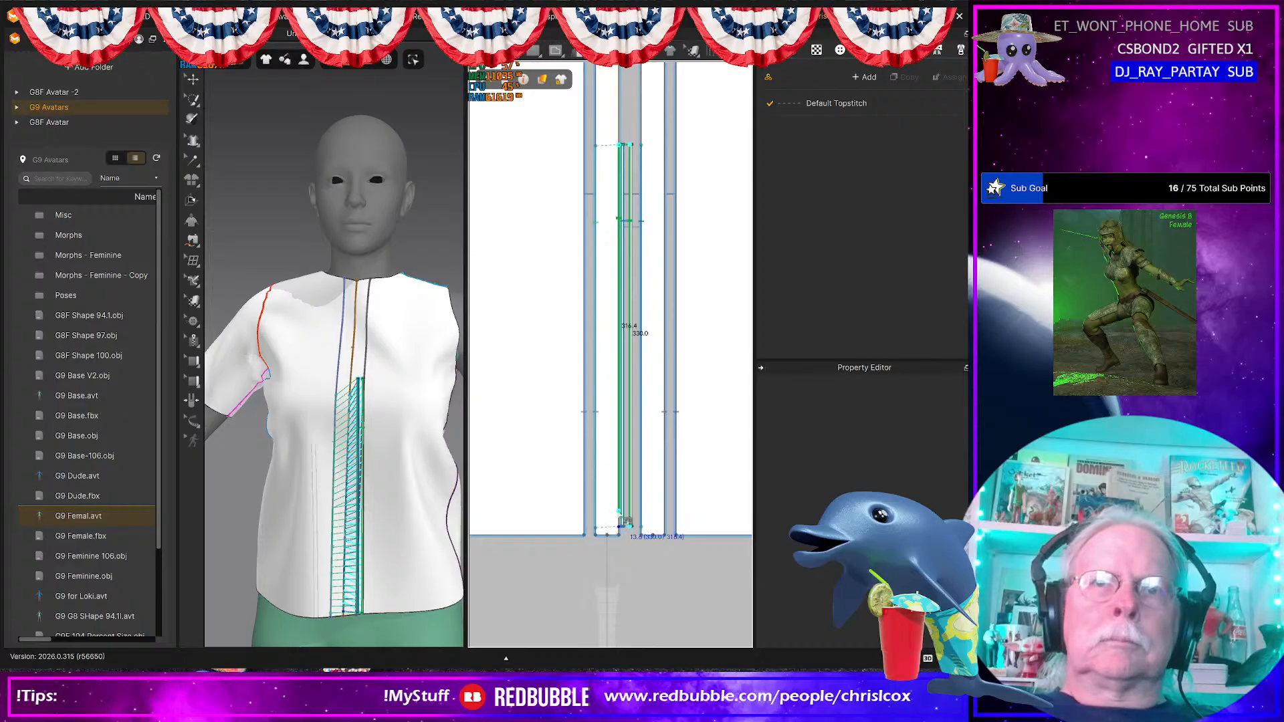
{"action": "left_click", "coordinate": [626, 531]}
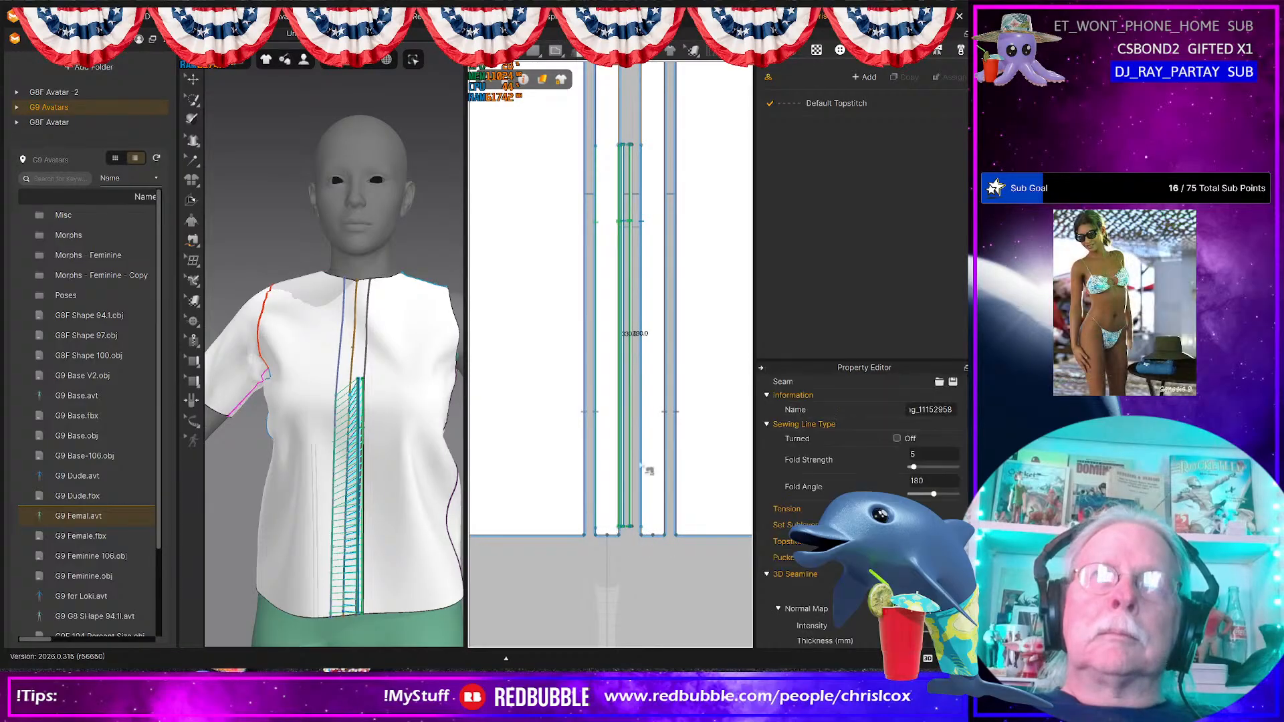
Step: Free-sew the second rectangle's outer edge to the outer edge of the avatar's left placket strip over 330 mm
{"action": "left_click", "coordinate": [635, 151]}
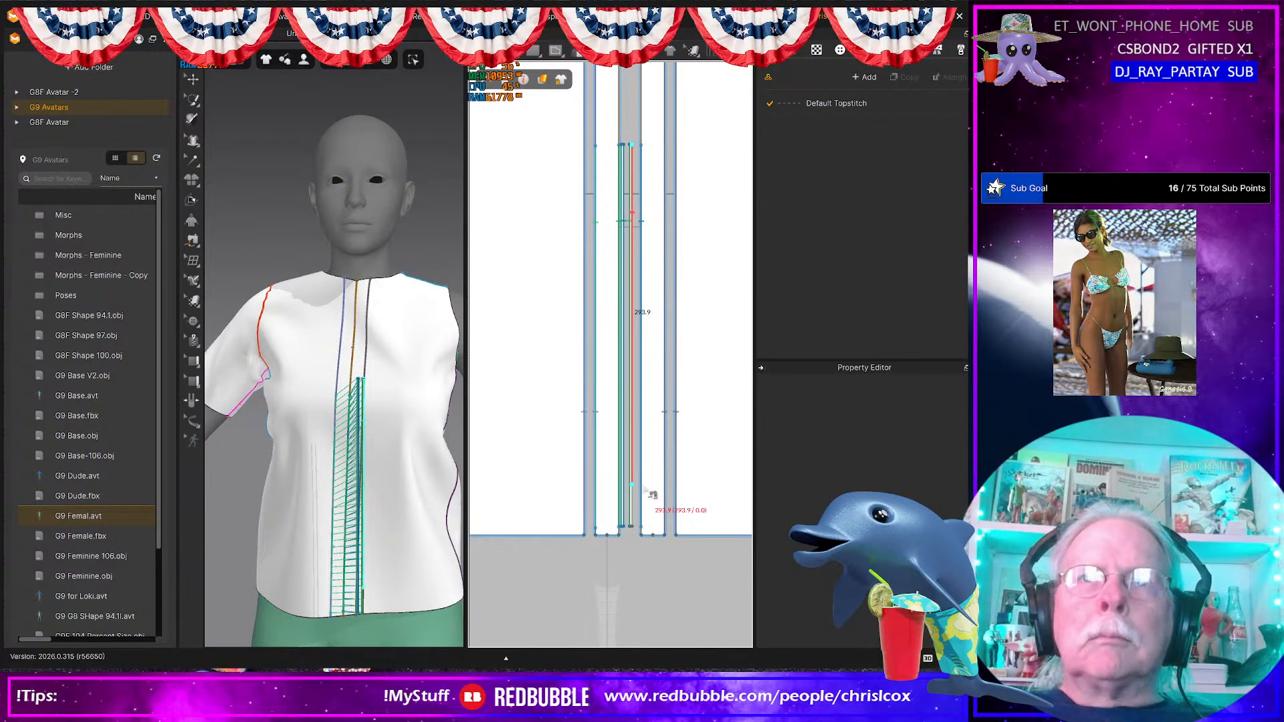
{"action": "left_click", "coordinate": [645, 525]}
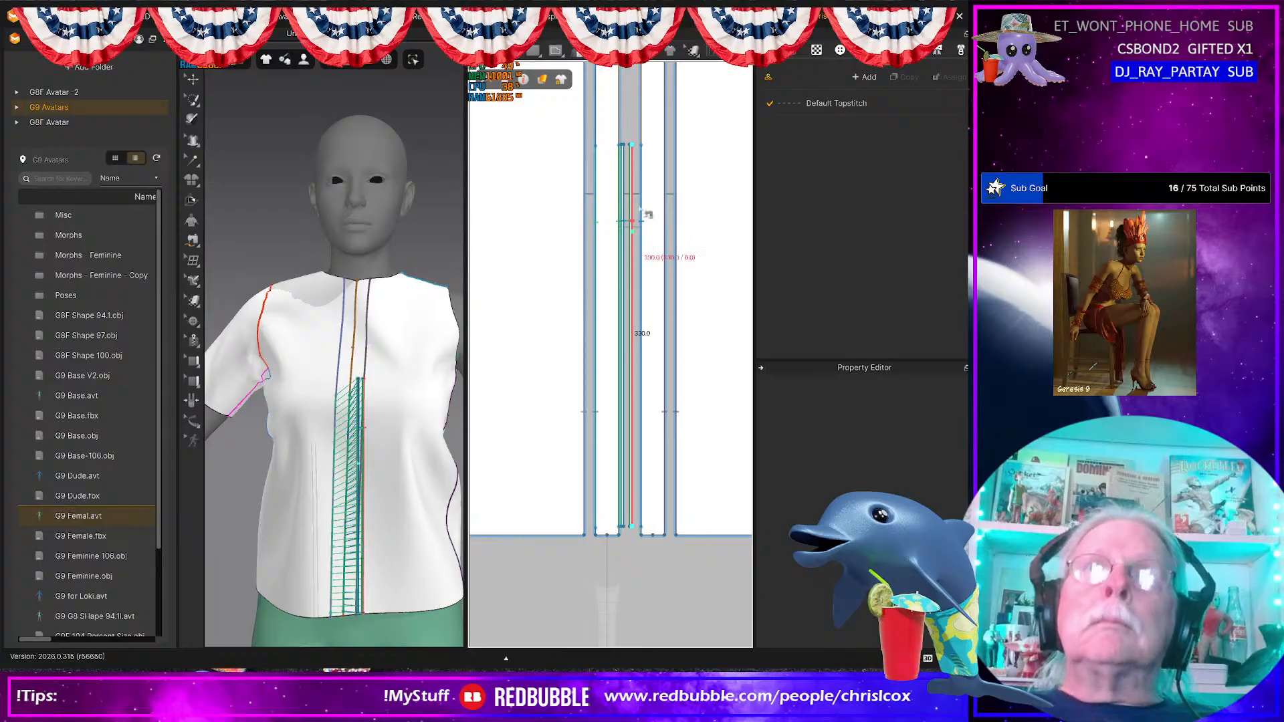
{"action": "left_click", "coordinate": [665, 145]}
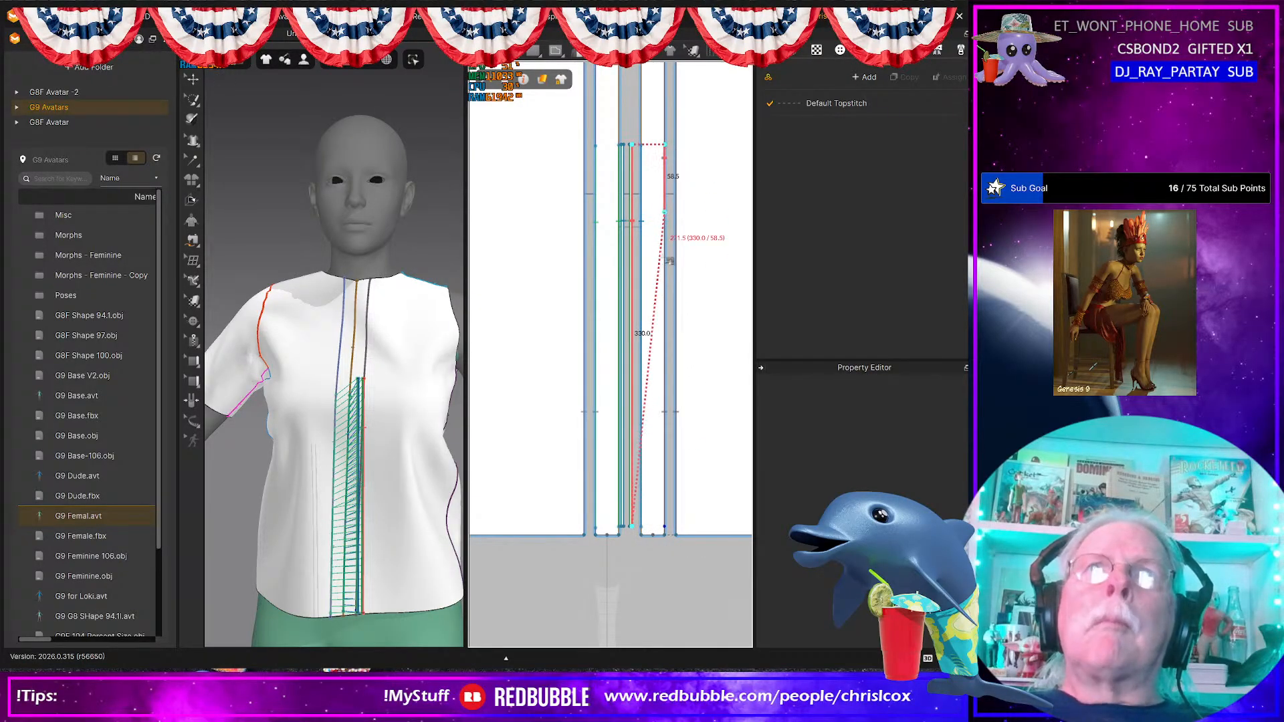
{"action": "left_click", "coordinate": [665, 527]}
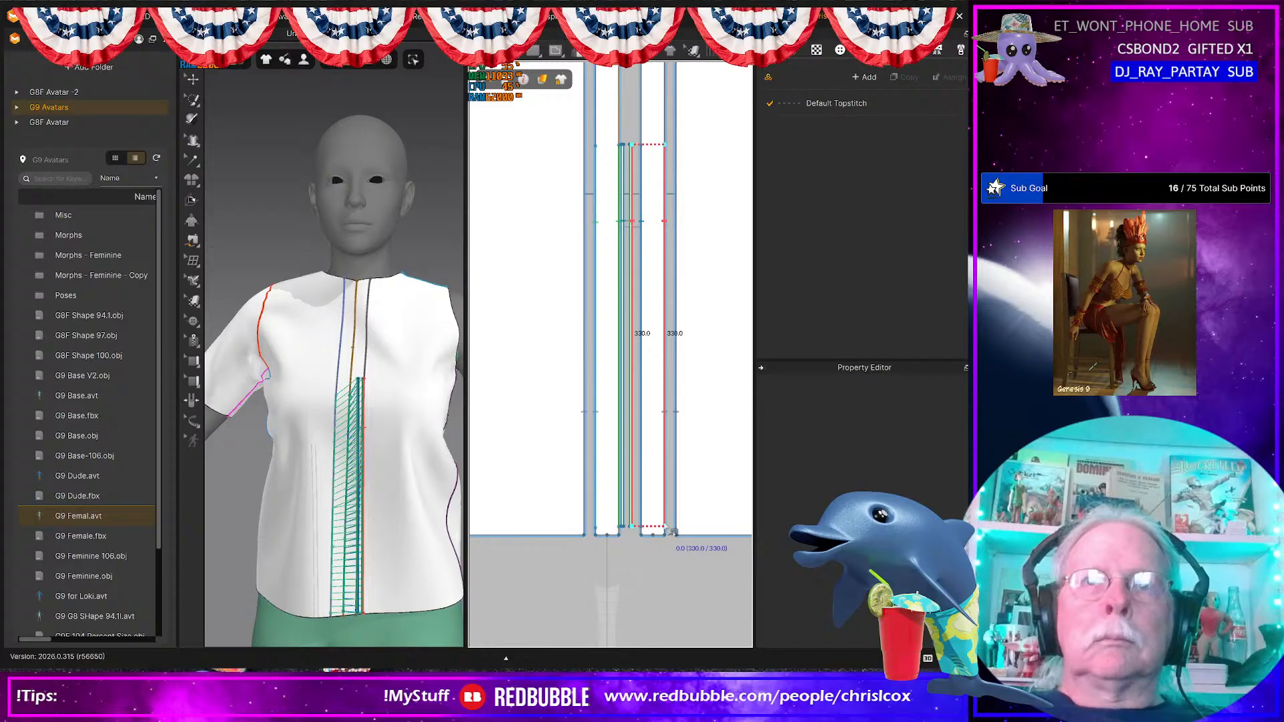
{"action": "scroll", "coordinate": [568, 516], "scroll_direction": "down", "scroll_amount": 2}
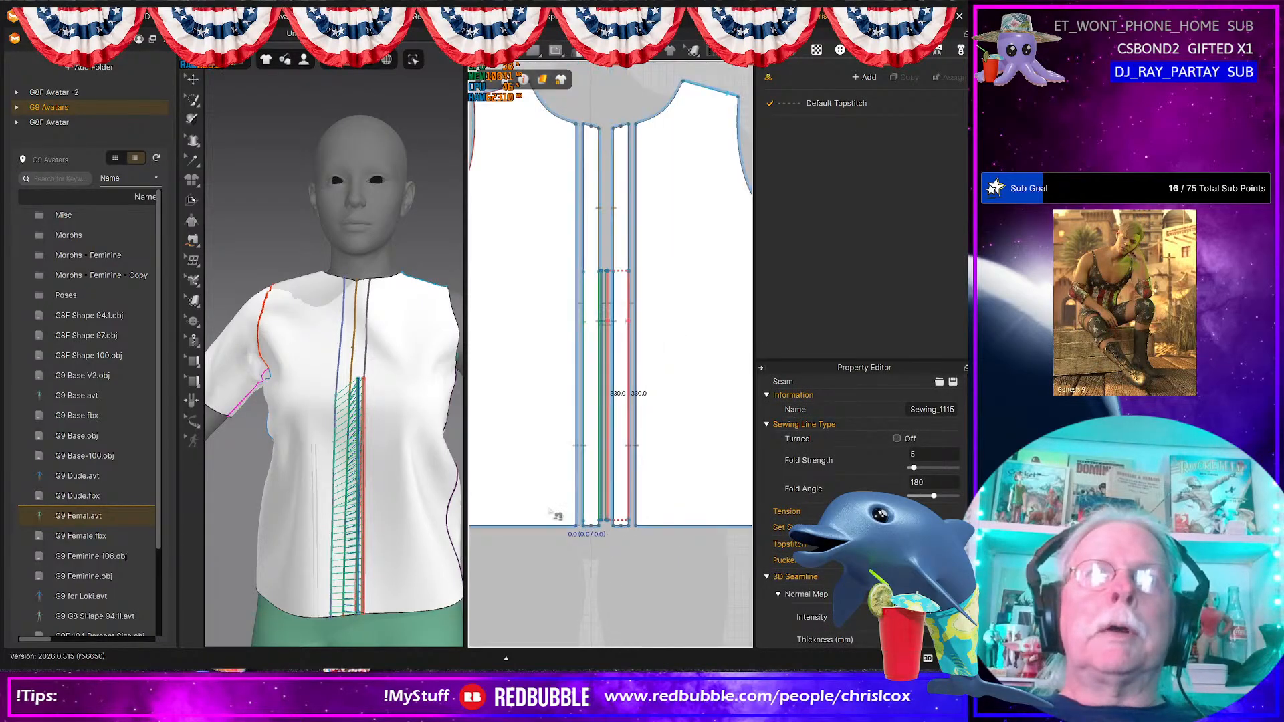
Step: Examine from several angles how the two narrow rectangles' seam lines connect to the placket strips in 3D
{"action": "left_click", "coordinate": [358, 342]}
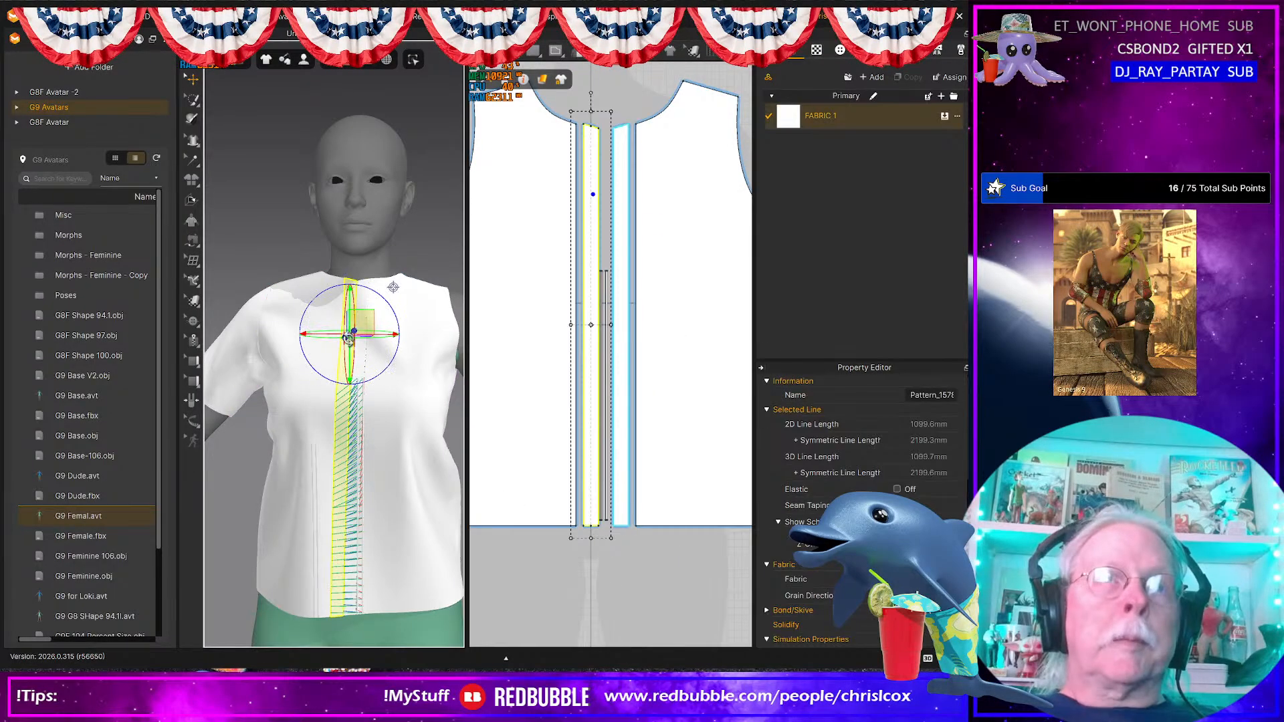
{"action": "right_click_drag", "start_coordinate": [358, 343], "coordinate": [304, 461]}
{"action": "scroll", "coordinate": [314, 448], "scroll_direction": "up", "scroll_amount": 4}
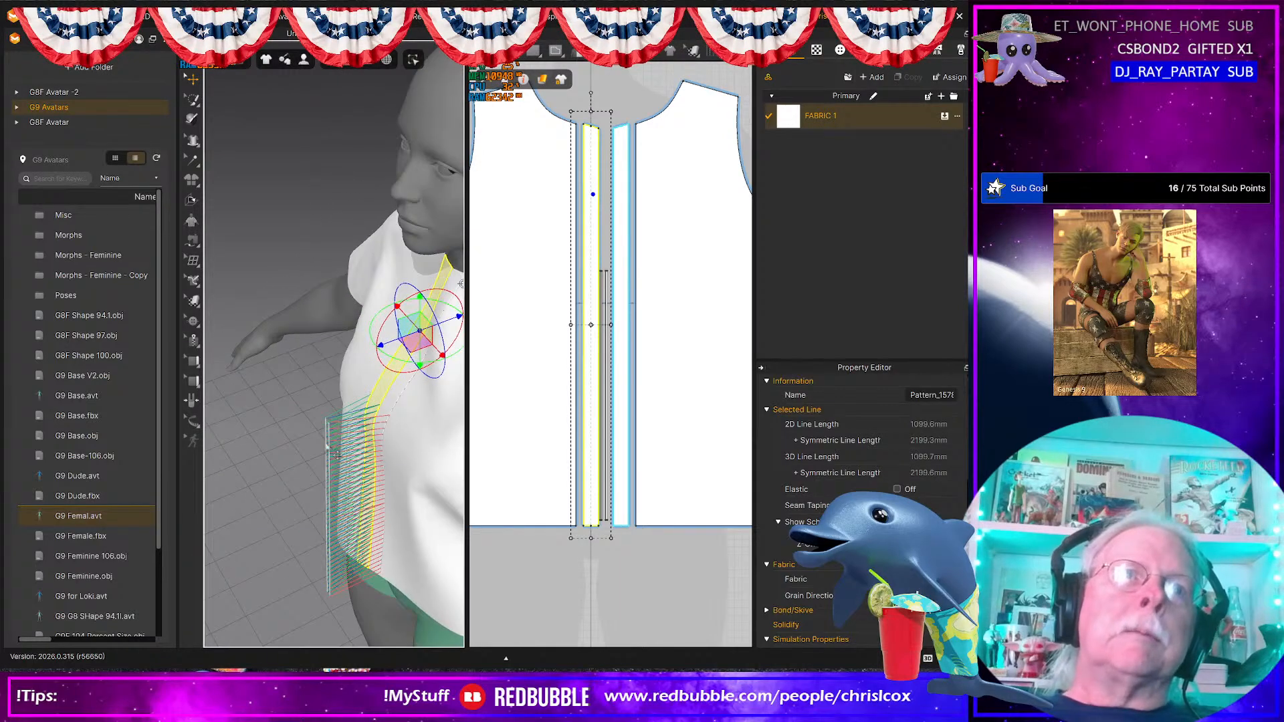
{"action": "left_click", "coordinate": [337, 447]}
{"action": "right_click_drag", "start_coordinate": [337, 447], "coordinate": [408, 454]}
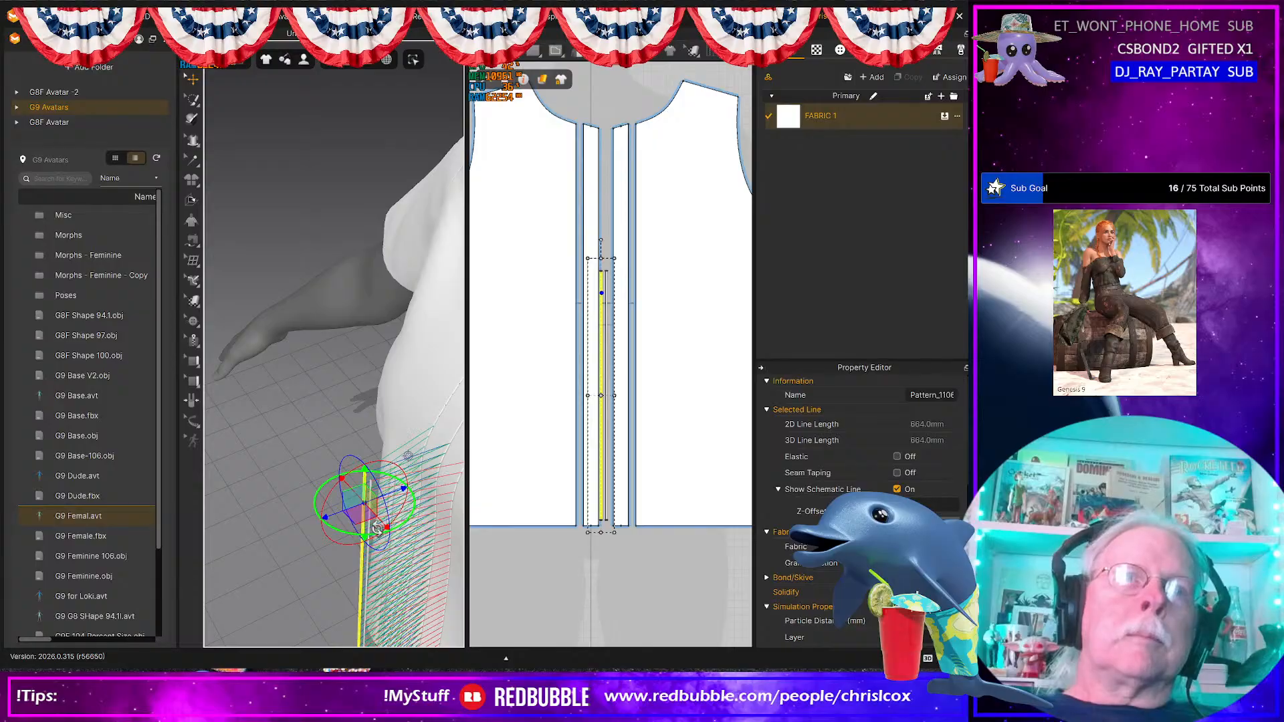
{"action": "right_click_drag", "start_coordinate": [366, 533], "coordinate": [320, 306]}
{"action": "left_click", "coordinate": [319, 306]}
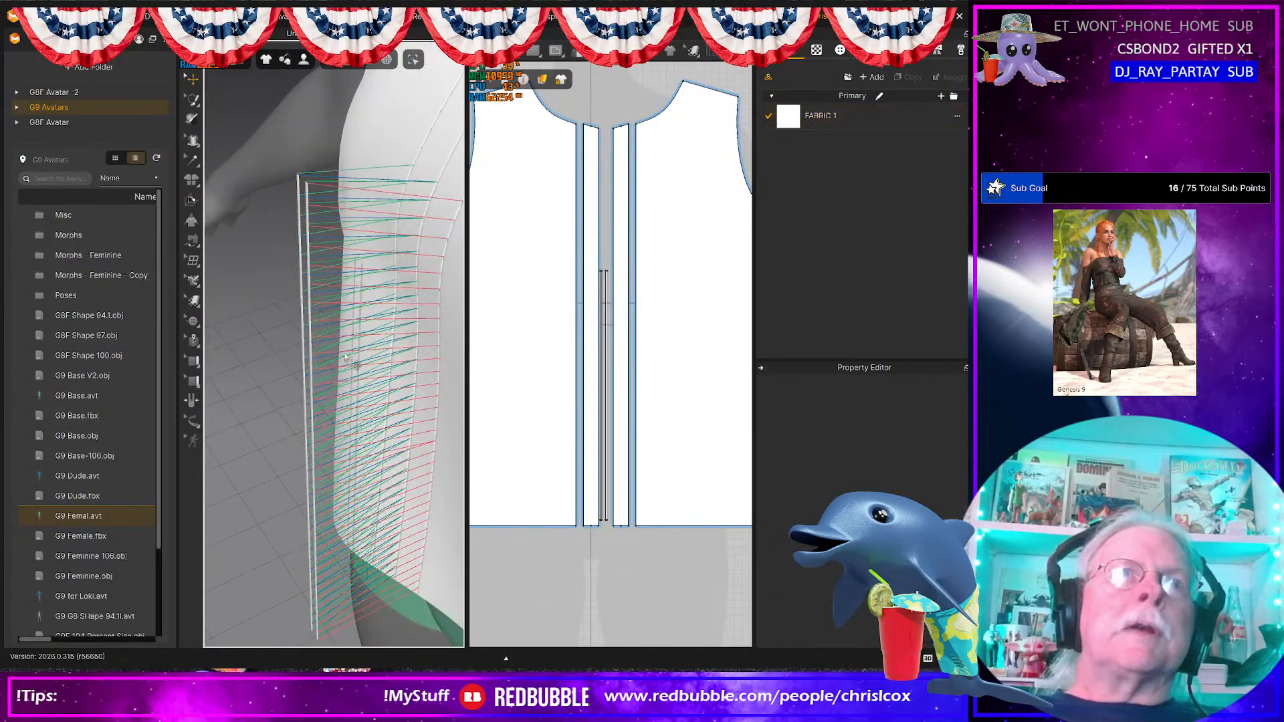
{"action": "left_click", "coordinate": [311, 254]}
{"action": "right_click_drag", "start_coordinate": [312, 254], "coordinate": [319, 282]}
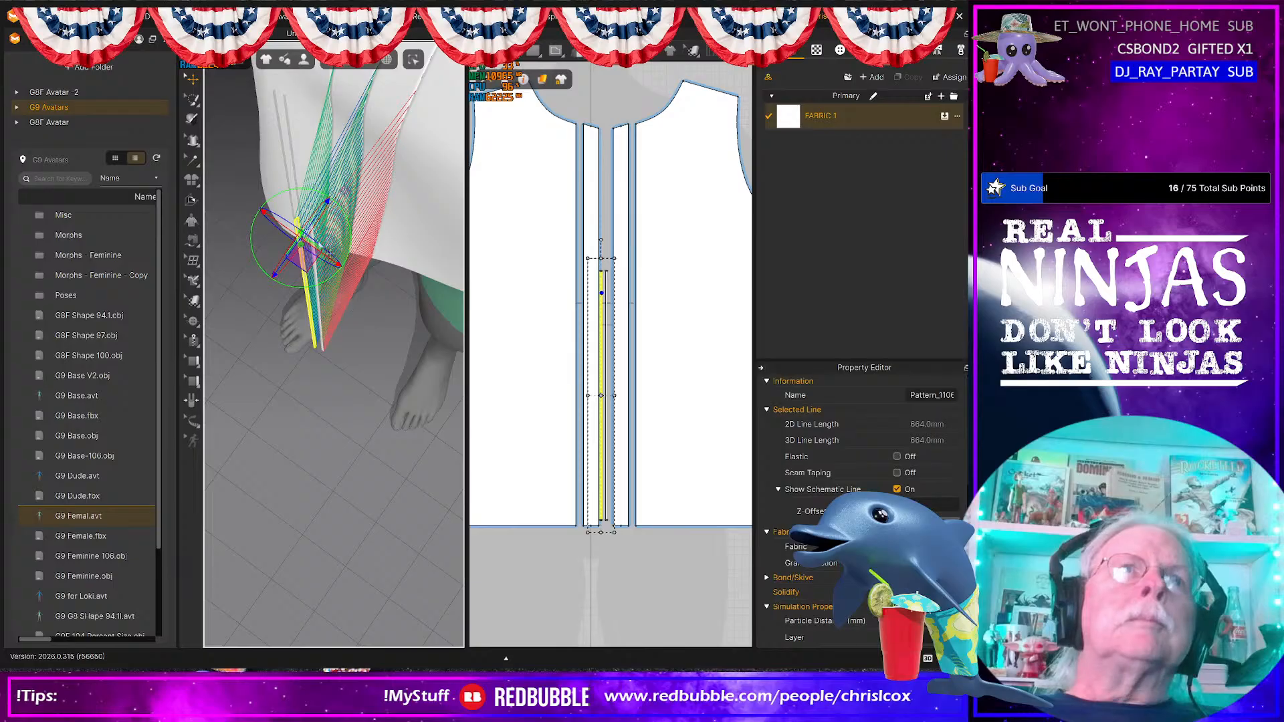
{"action": "left_click", "coordinate": [397, 227]}
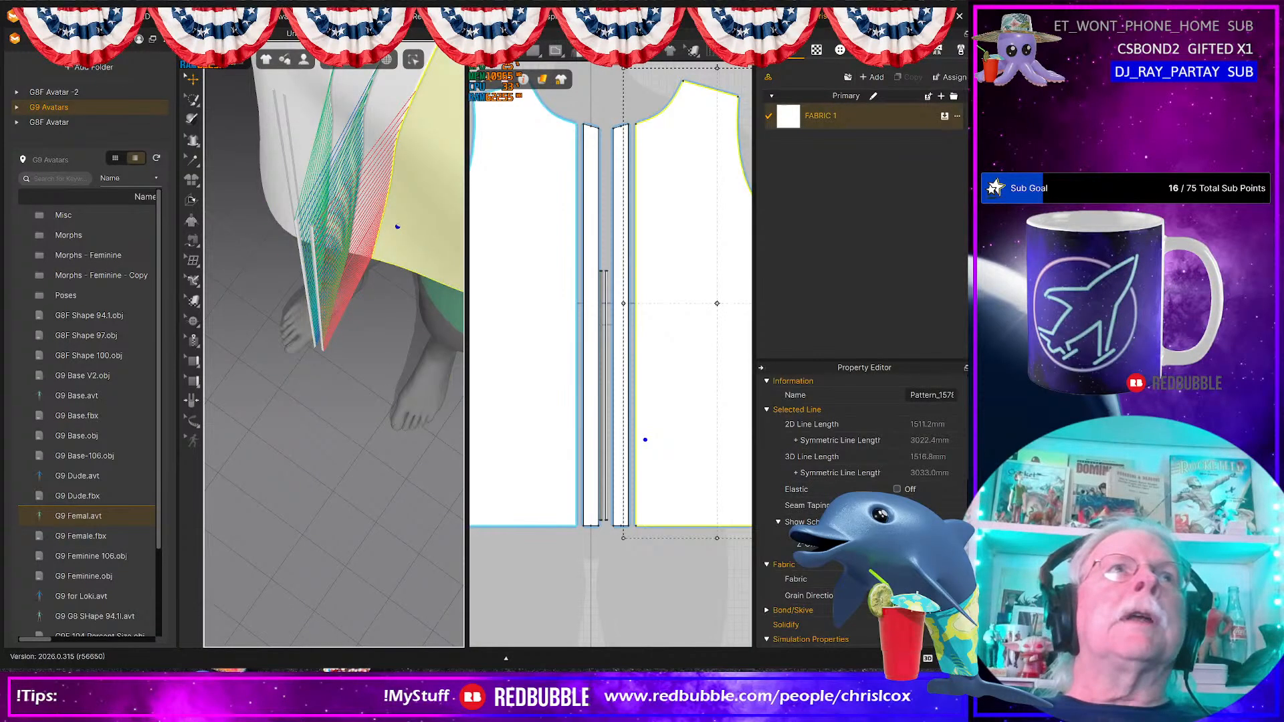
Step: Save the project as a new project file in the Cee Cee Basics folder, with a name starting "Stand Collar Sh"
{"action": "left_click", "coordinate": [30, 16]}
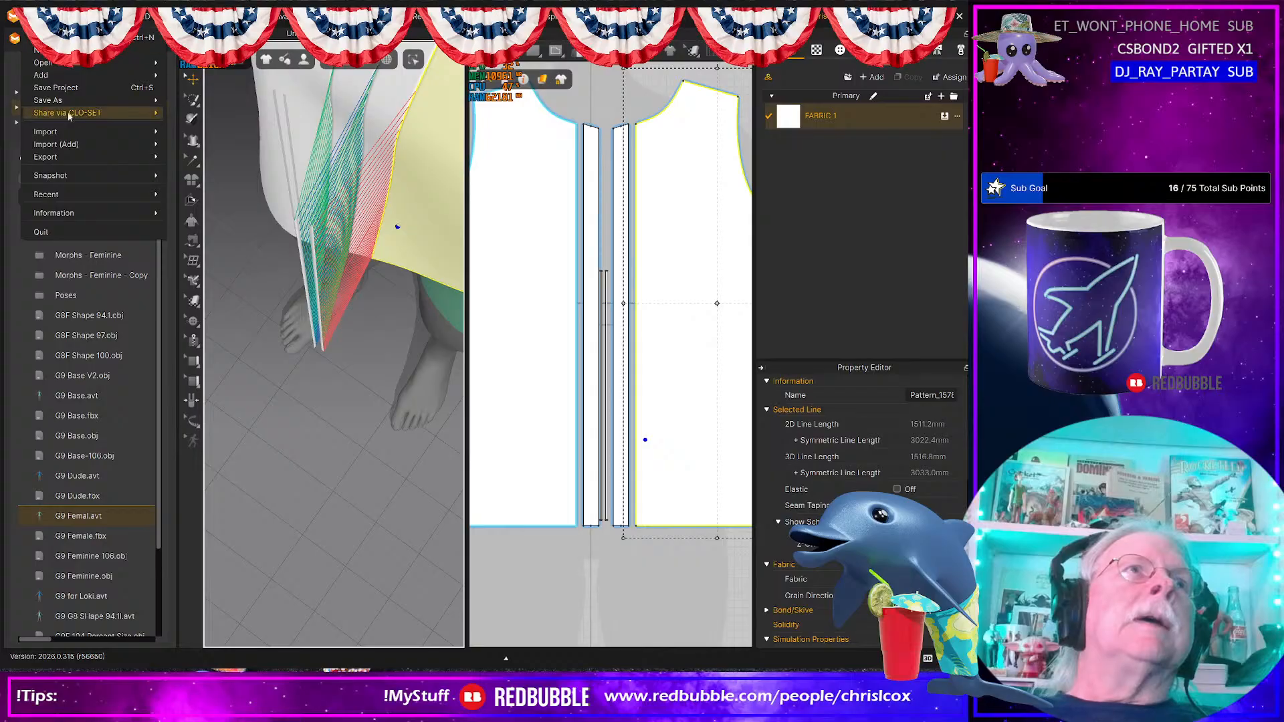
{"action": "mouse_move", "coordinate": [56, 100]}
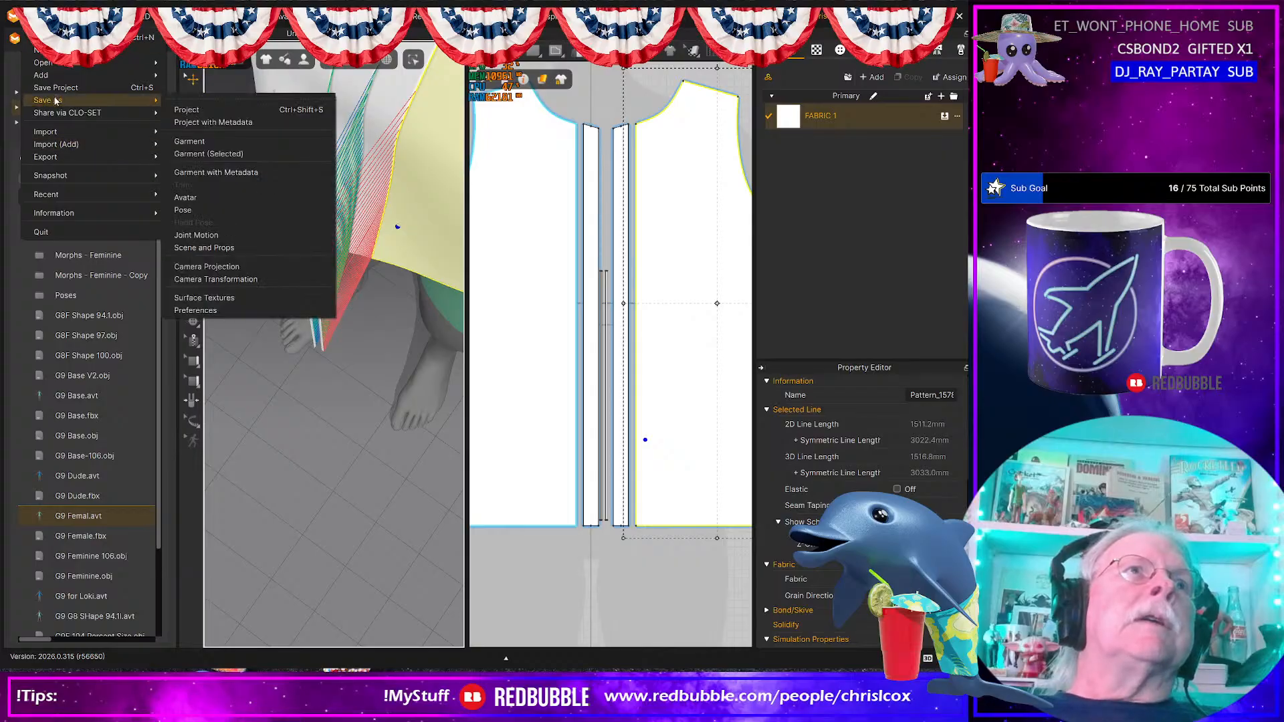
{"action": "left_click", "coordinate": [187, 111]}
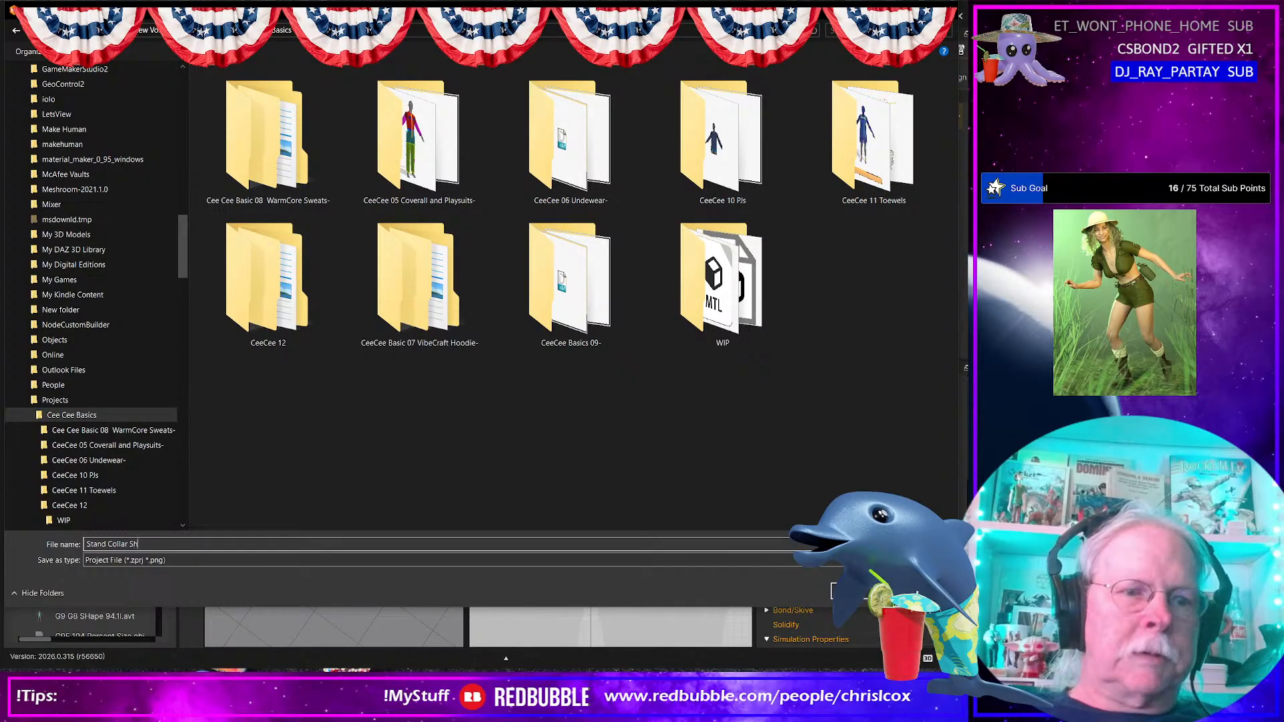
{"action": "key", "text": "Return"}
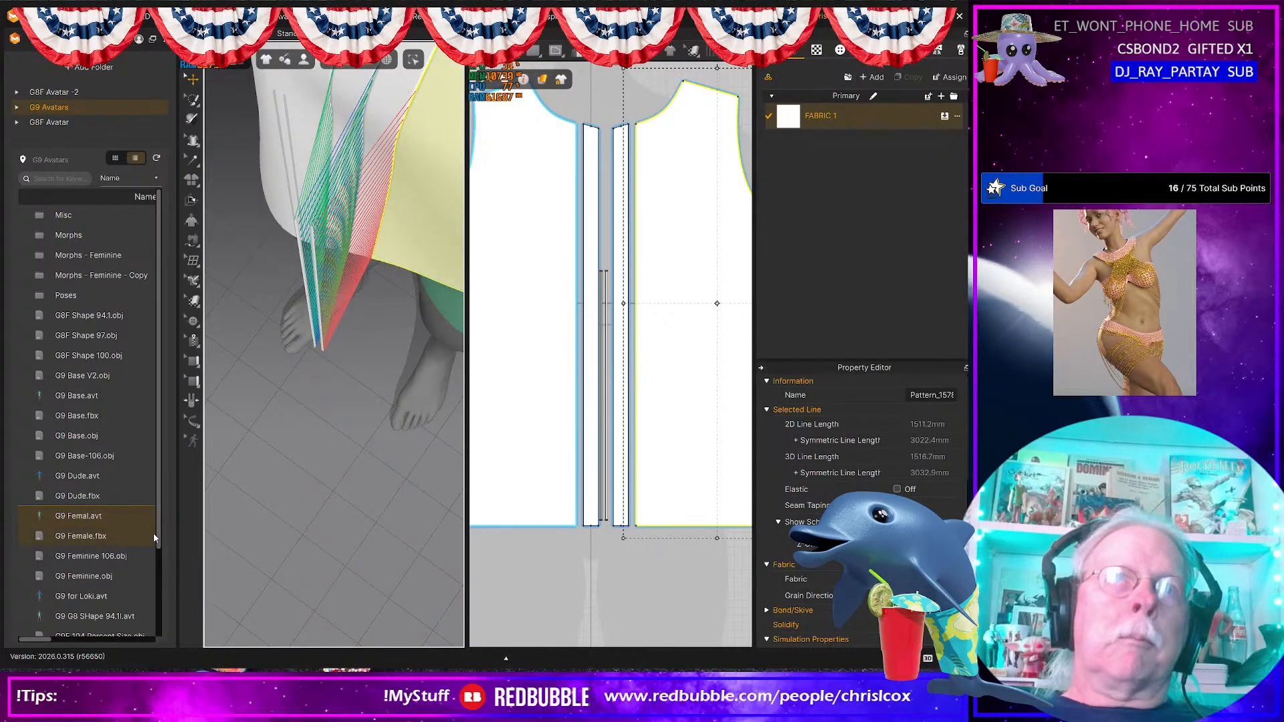
Step: Move both narrow rectangles together in 3D, closer to the garment's front at the placket opening
{"action": "left_click", "coordinate": [321, 341]}
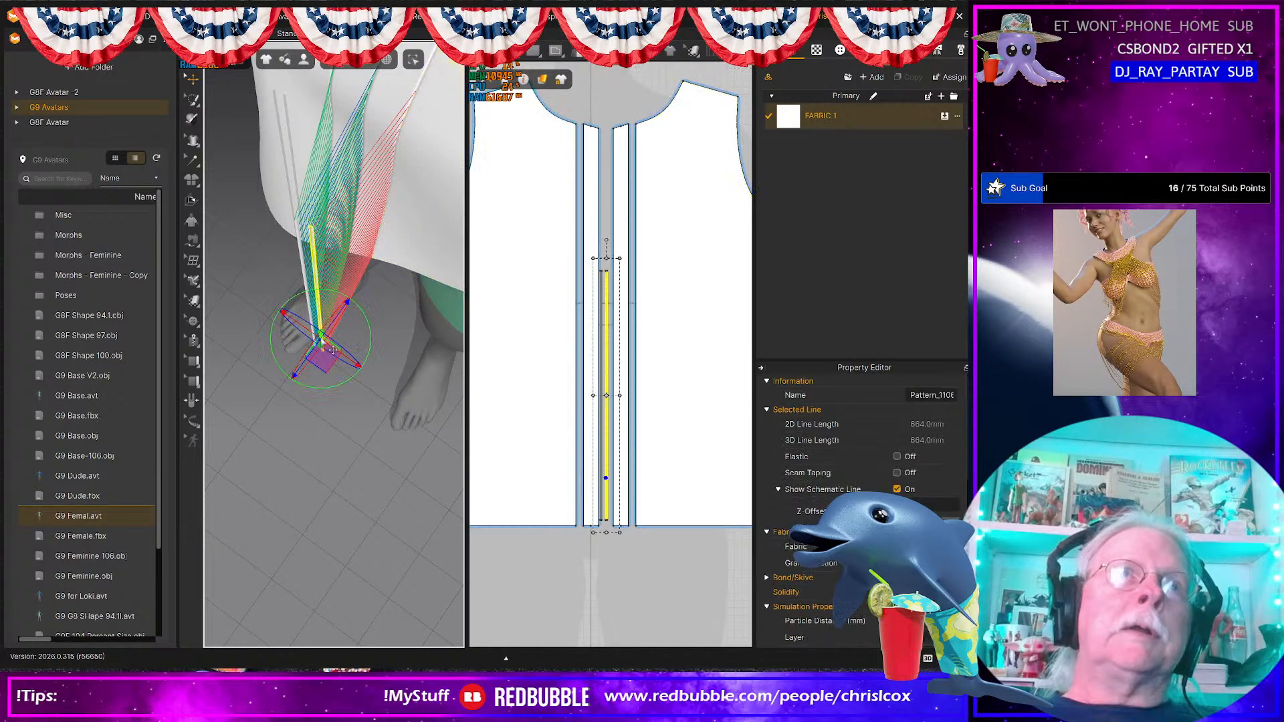
{"action": "scroll", "coordinate": [322, 327], "scroll_direction": "up", "scroll_amount": 4}
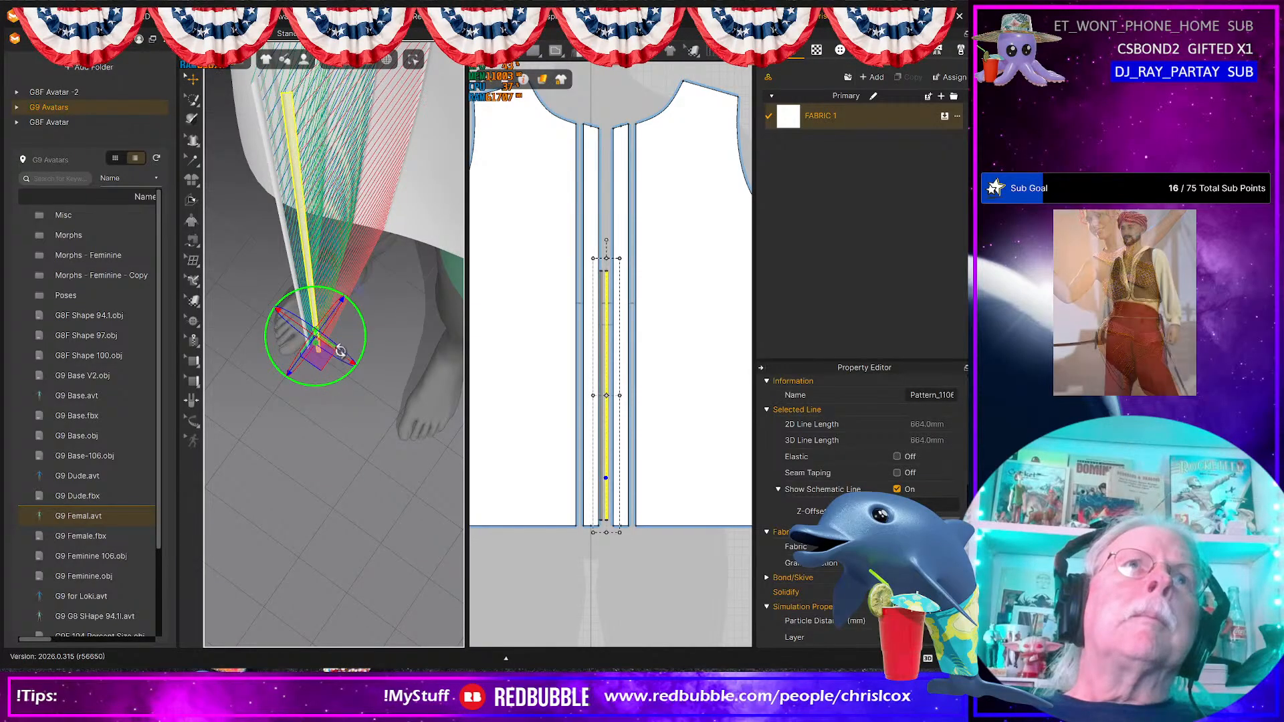
{"action": "scroll", "coordinate": [322, 289], "scroll_direction": "down", "scroll_amount": 2}
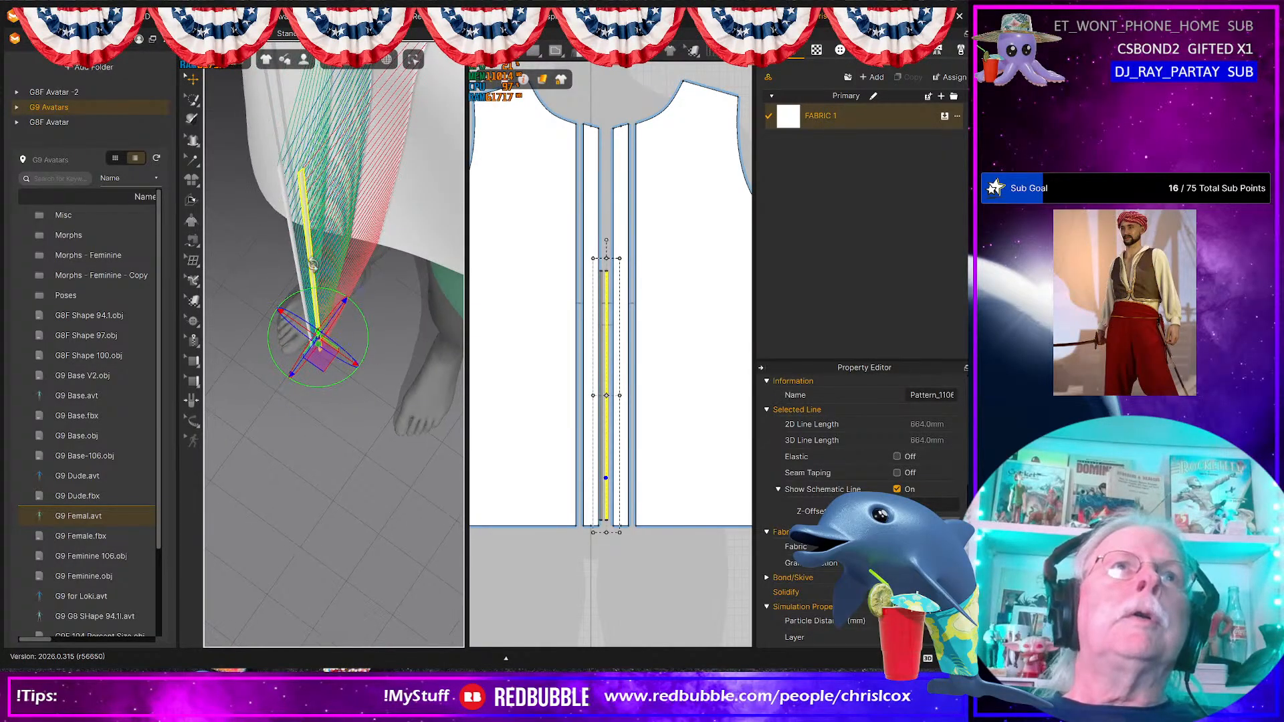
{"action": "left_click", "coordinate": [299, 233], "text": "shift"}
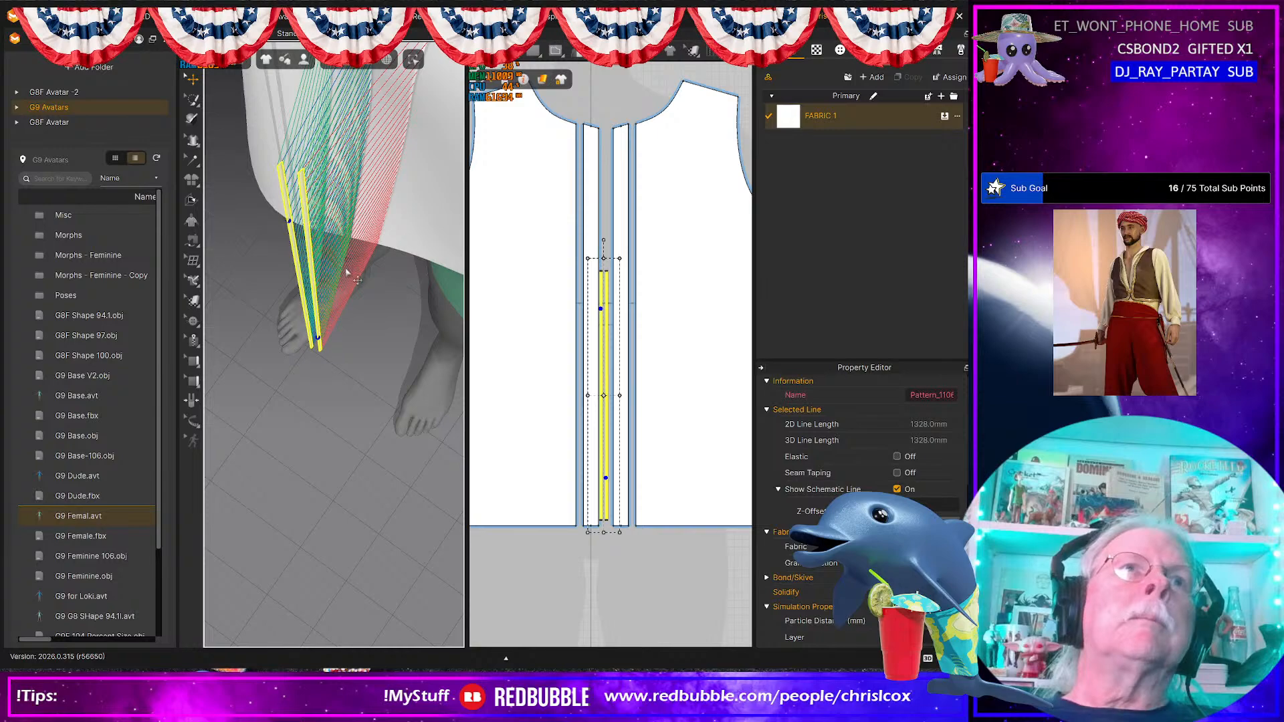
{"action": "right_click_drag", "start_coordinate": [338, 321], "coordinate": [410, 478]}
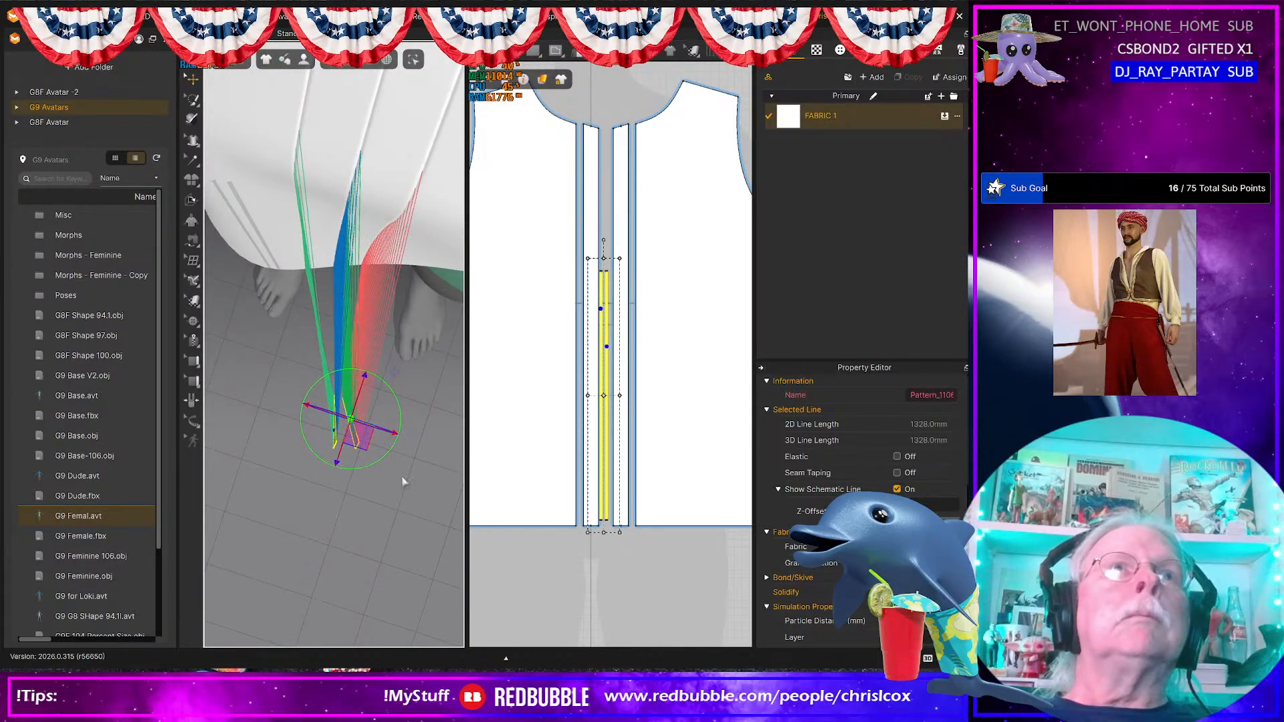
{"action": "left_click_drag", "start_coordinate": [358, 431], "coordinate": [384, 263]}
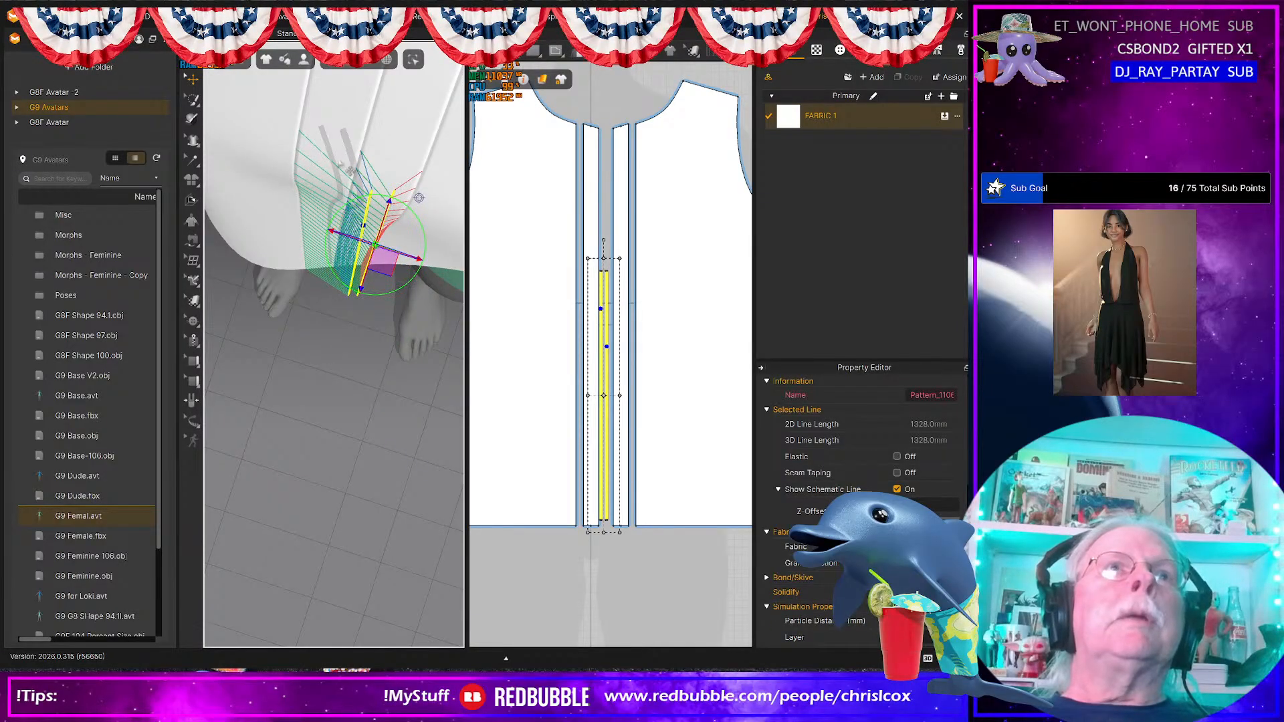
Step: Pull the avatar's right placket strip forward in front of the two rectangles and simulate the garment
{"action": "left_click", "coordinate": [335, 126]}
{"action": "left_click_drag", "start_coordinate": [340, 140], "coordinate": [375, 293]}
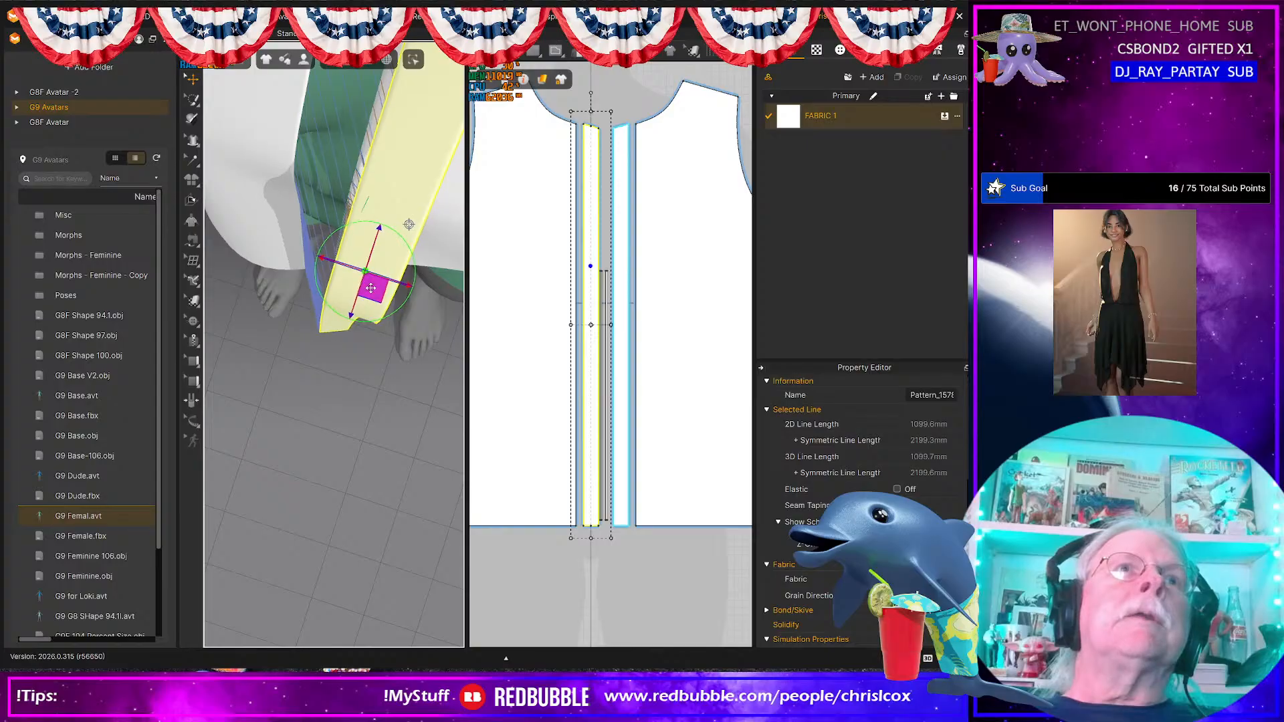
{"action": "right_click_drag", "start_coordinate": [298, 401], "coordinate": [262, 343]}
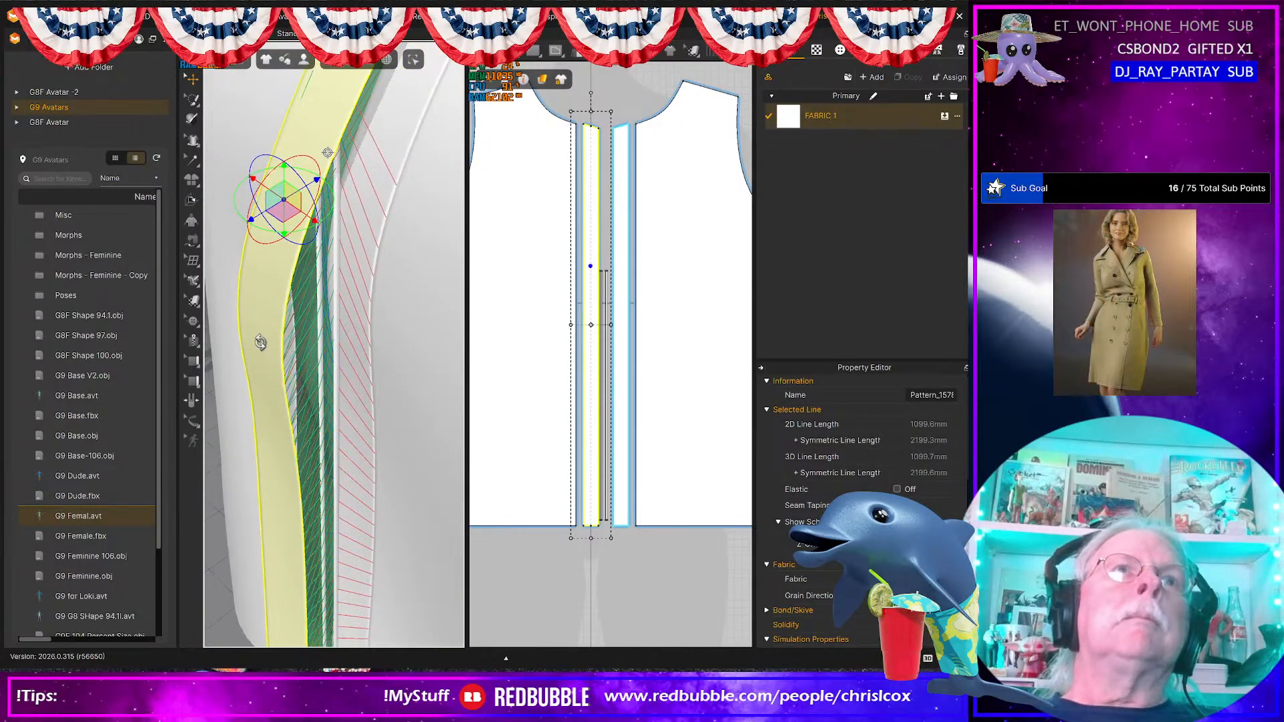
{"action": "right_click_drag", "start_coordinate": [299, 391], "coordinate": [324, 347]}
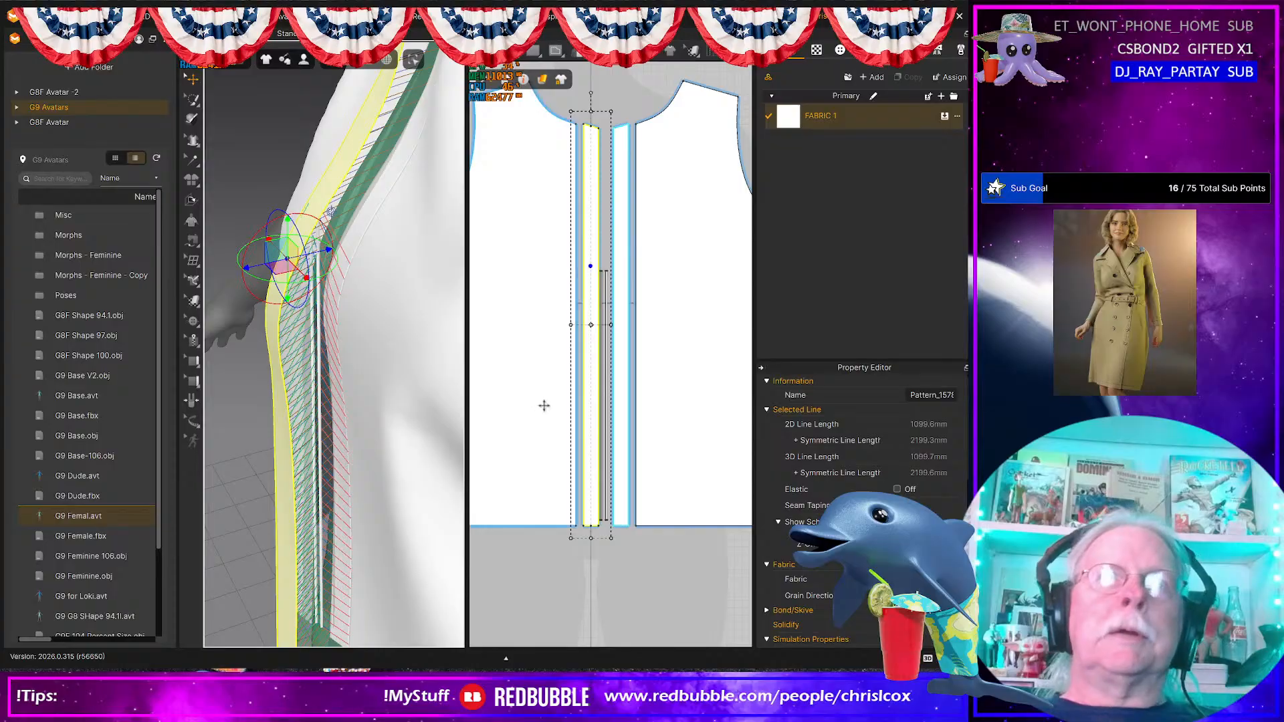
{"action": "right_click_drag", "start_coordinate": [357, 506], "coordinate": [316, 472]}
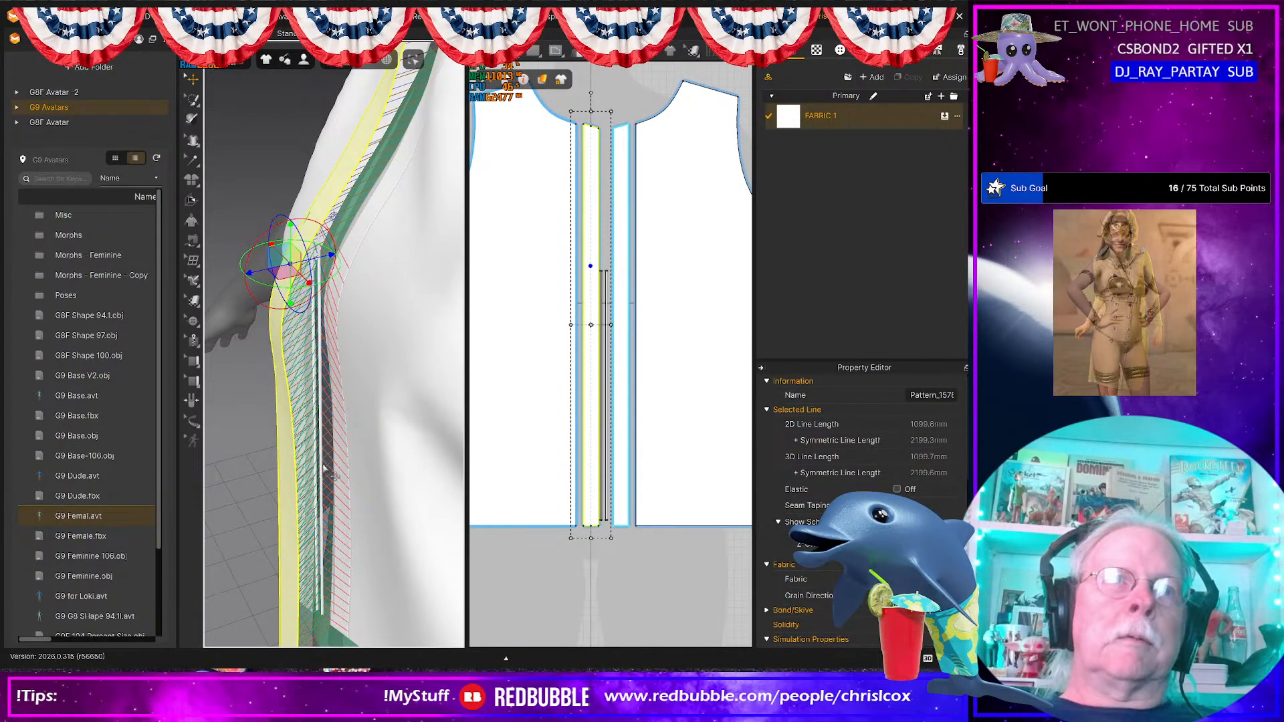
{"action": "key", "text": "space"}
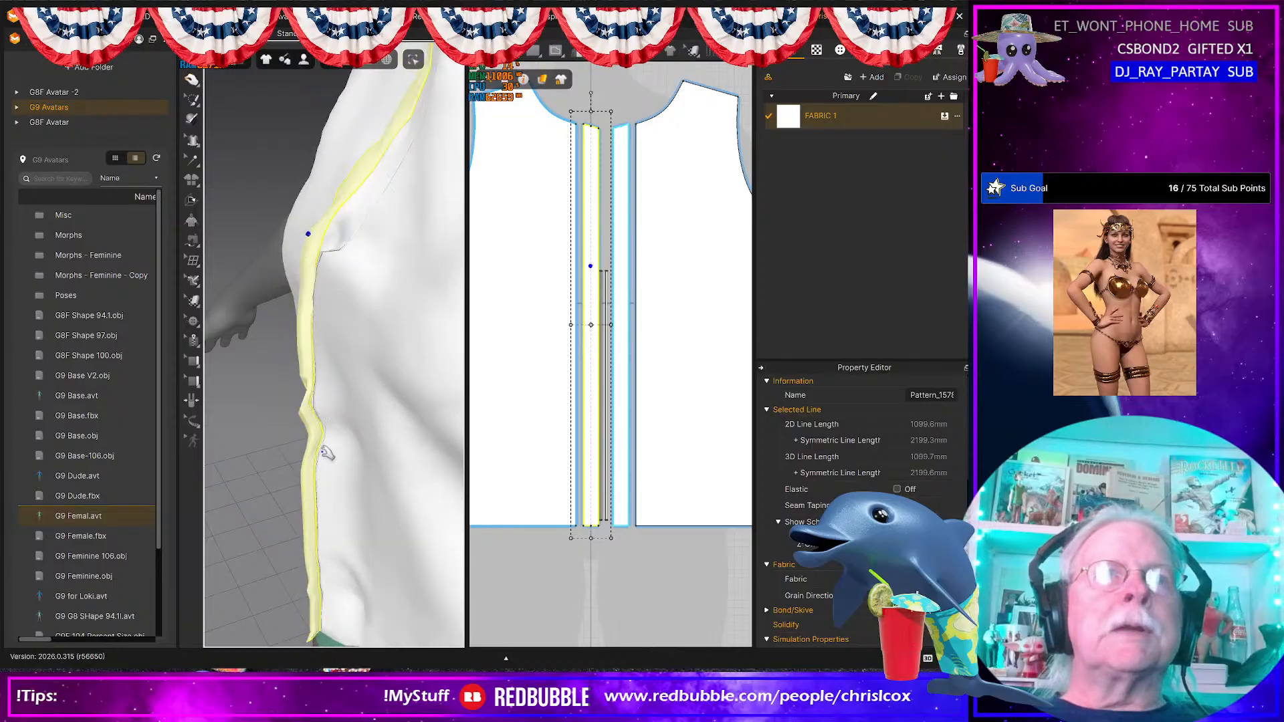
{"action": "right_click_drag", "start_coordinate": [326, 462], "coordinate": [404, 491]}
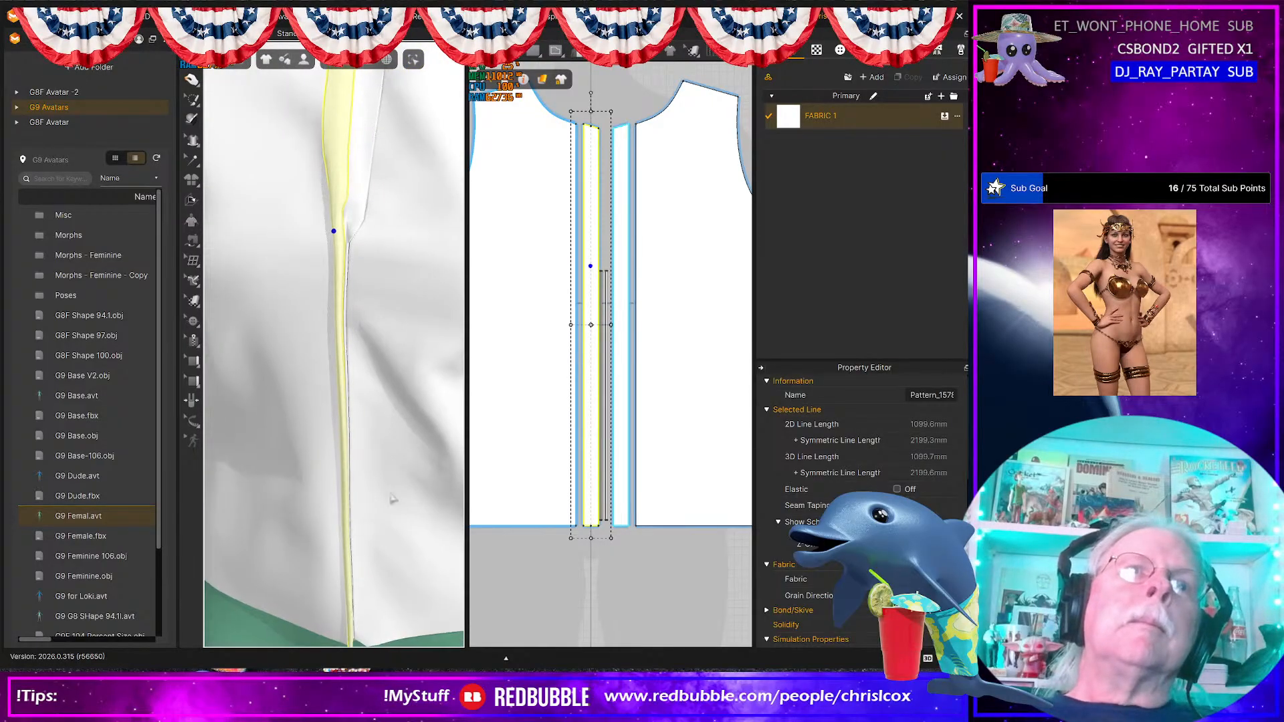
Step: Try to free-sew the center-front edges of the two placket strips to each other
{"action": "left_click", "coordinate": [326, 487]}
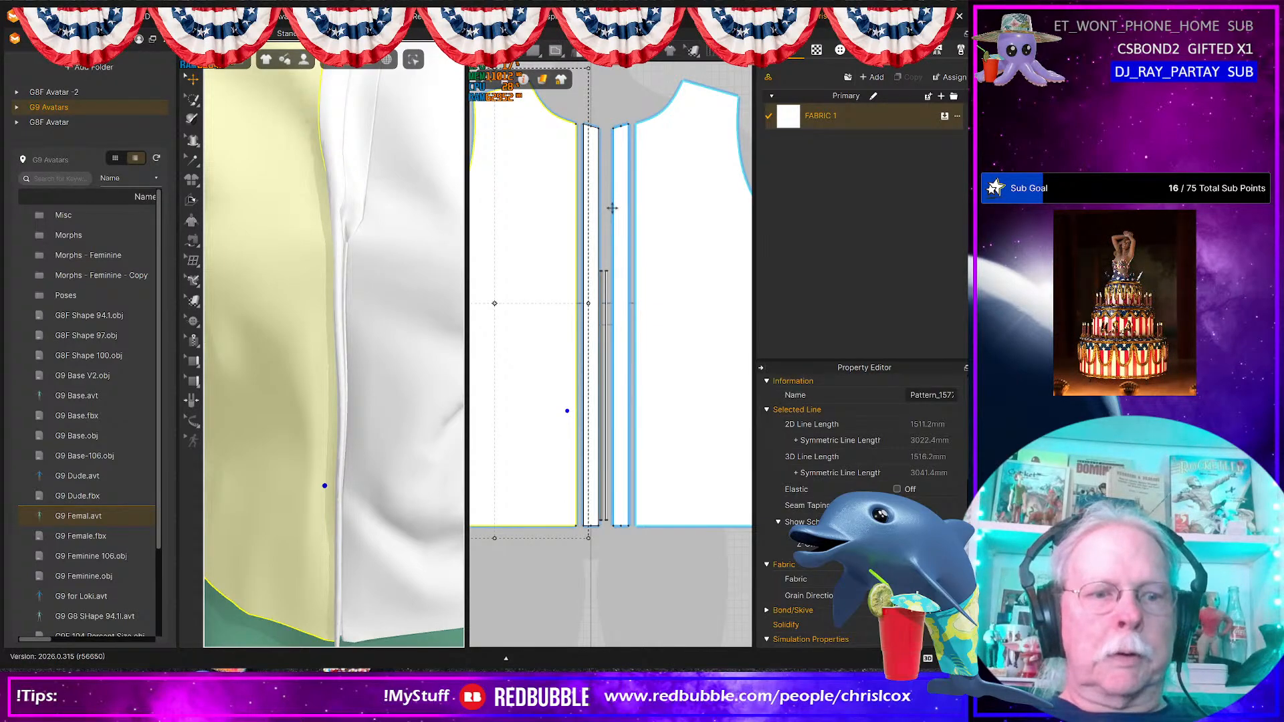
{"action": "key", "text": "n"}
{"action": "left_click", "coordinate": [604, 202]}
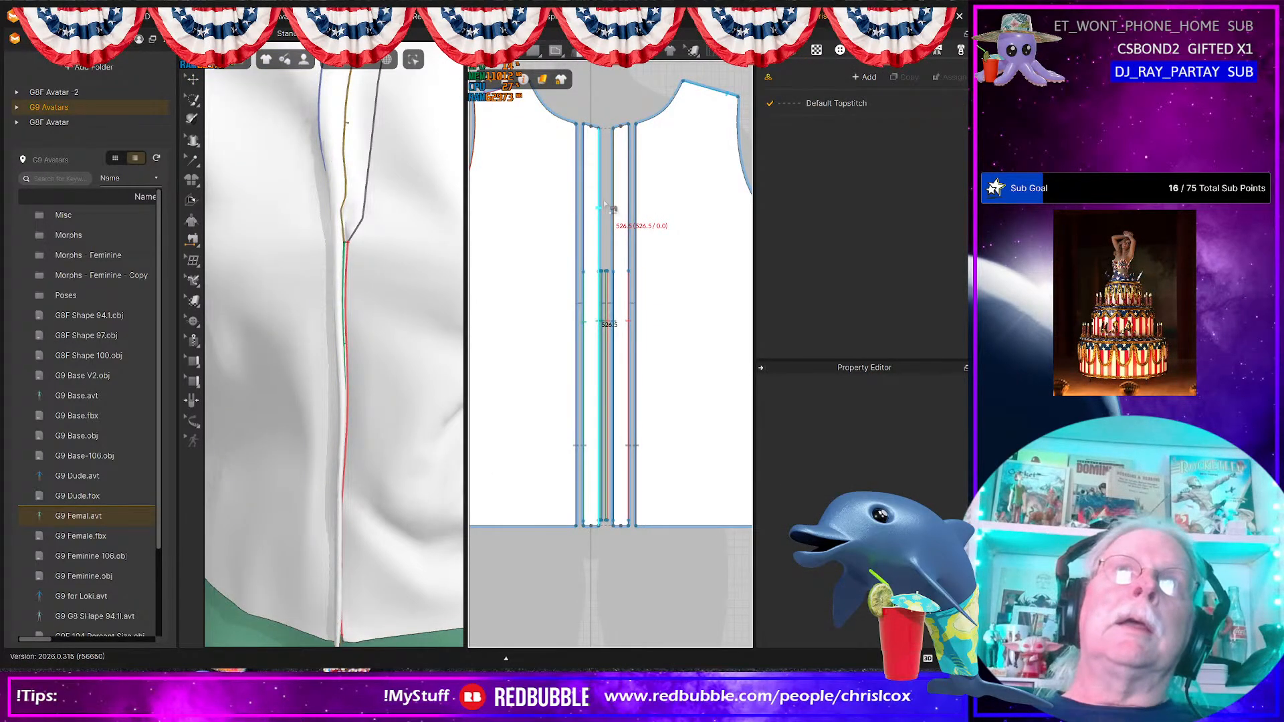
{"action": "scroll", "coordinate": [605, 210], "scroll_direction": "up", "scroll_amount": 3}
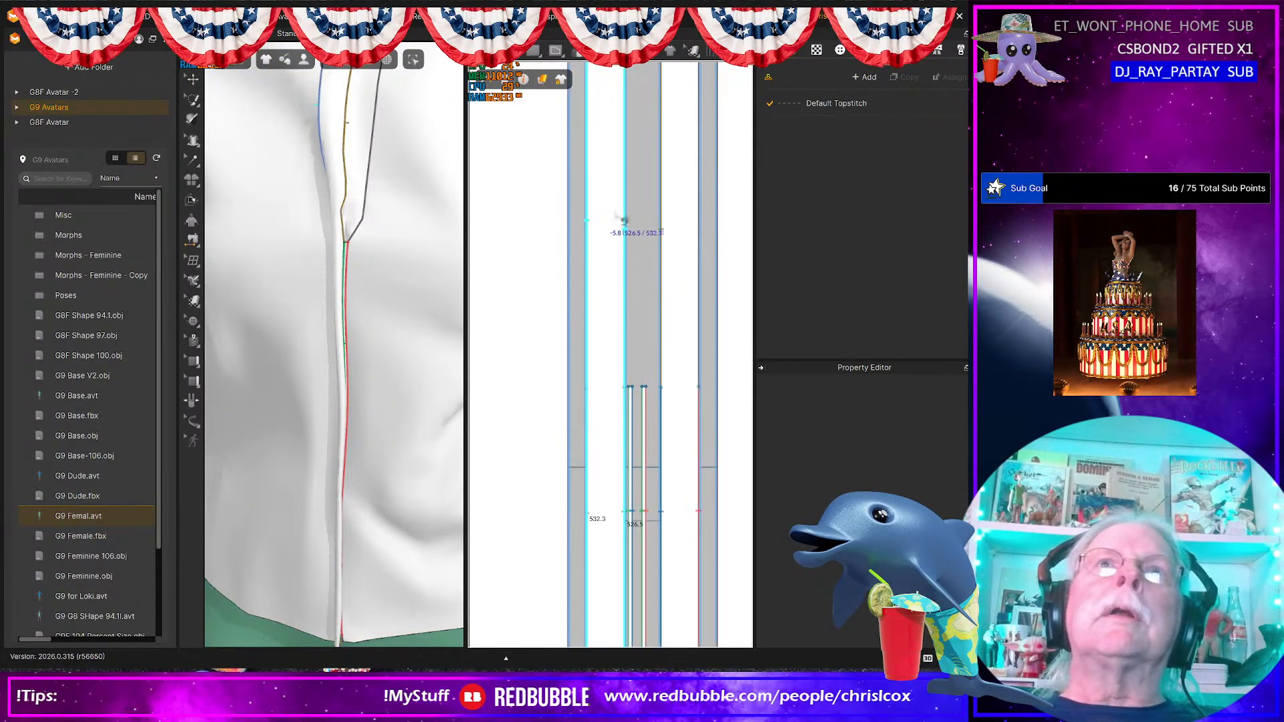
{"action": "left_click", "coordinate": [662, 231]}
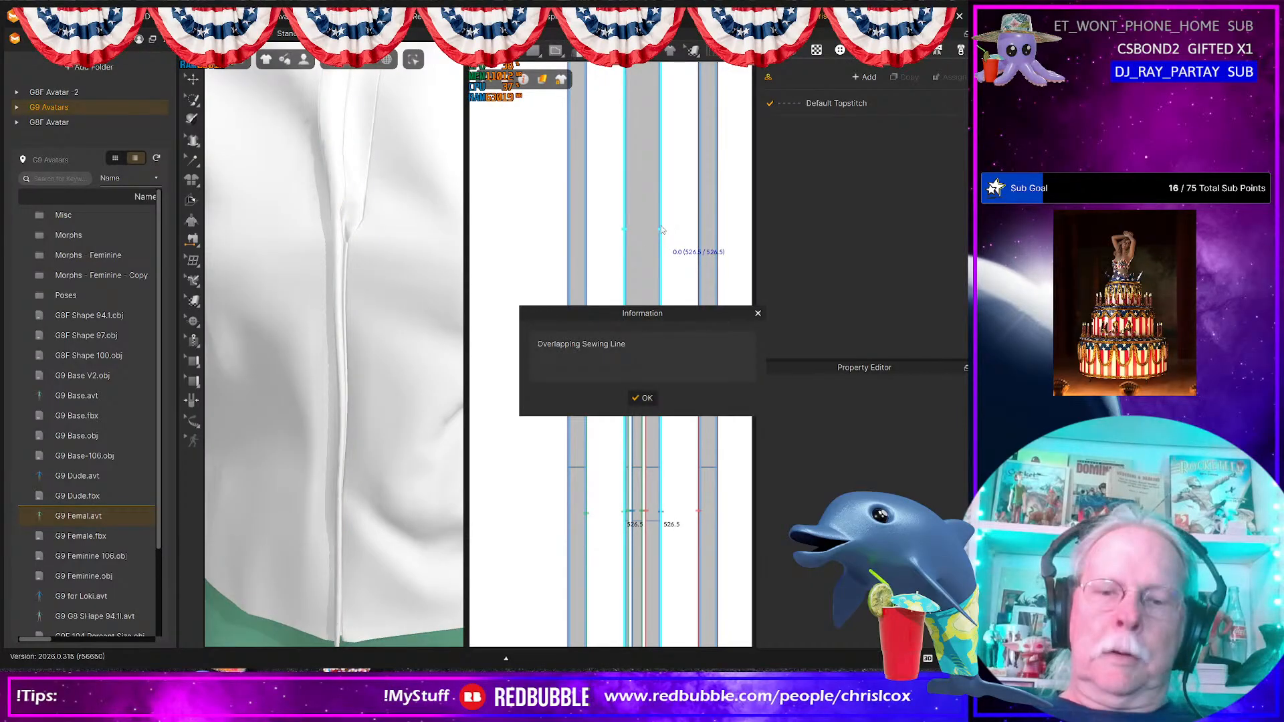
{"action": "left_click", "coordinate": [645, 399]}
Step: Delete the seam joining the two placket strips' center-front edges and re-simulate the garment from its pre-draped arrangement
{"action": "left_click", "coordinate": [623, 272]}
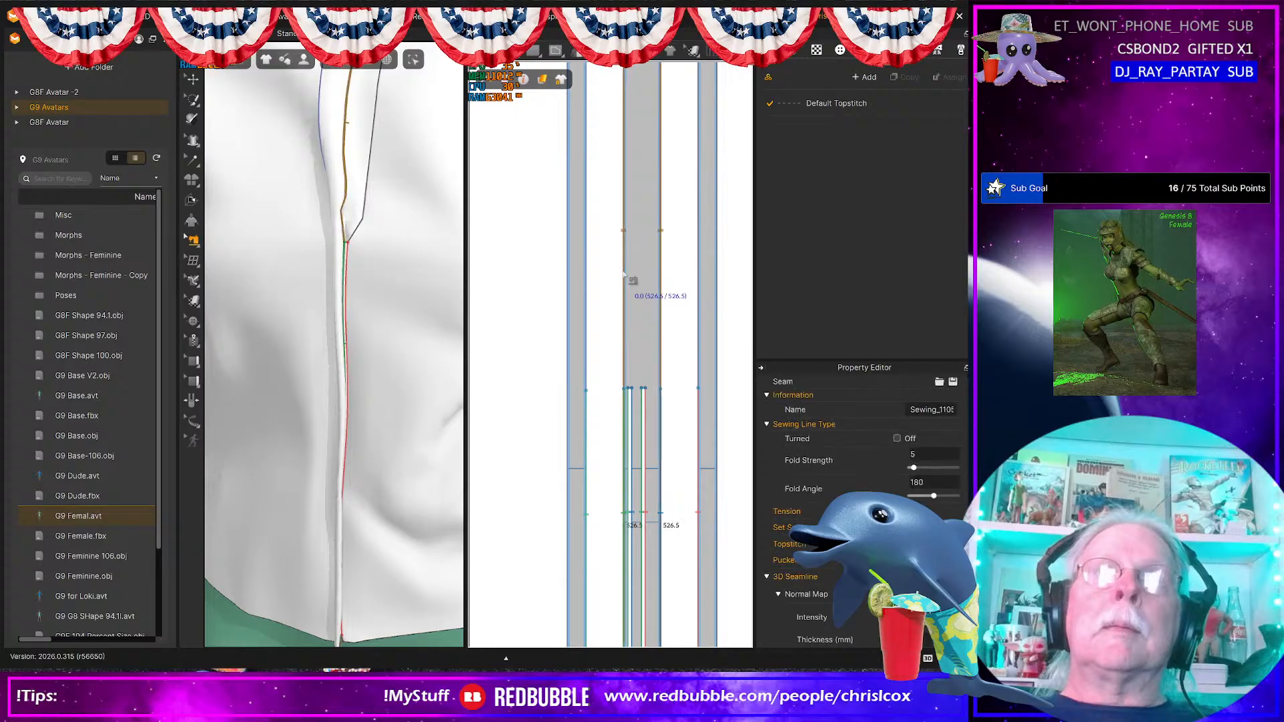
{"action": "key", "text": "Delete"}
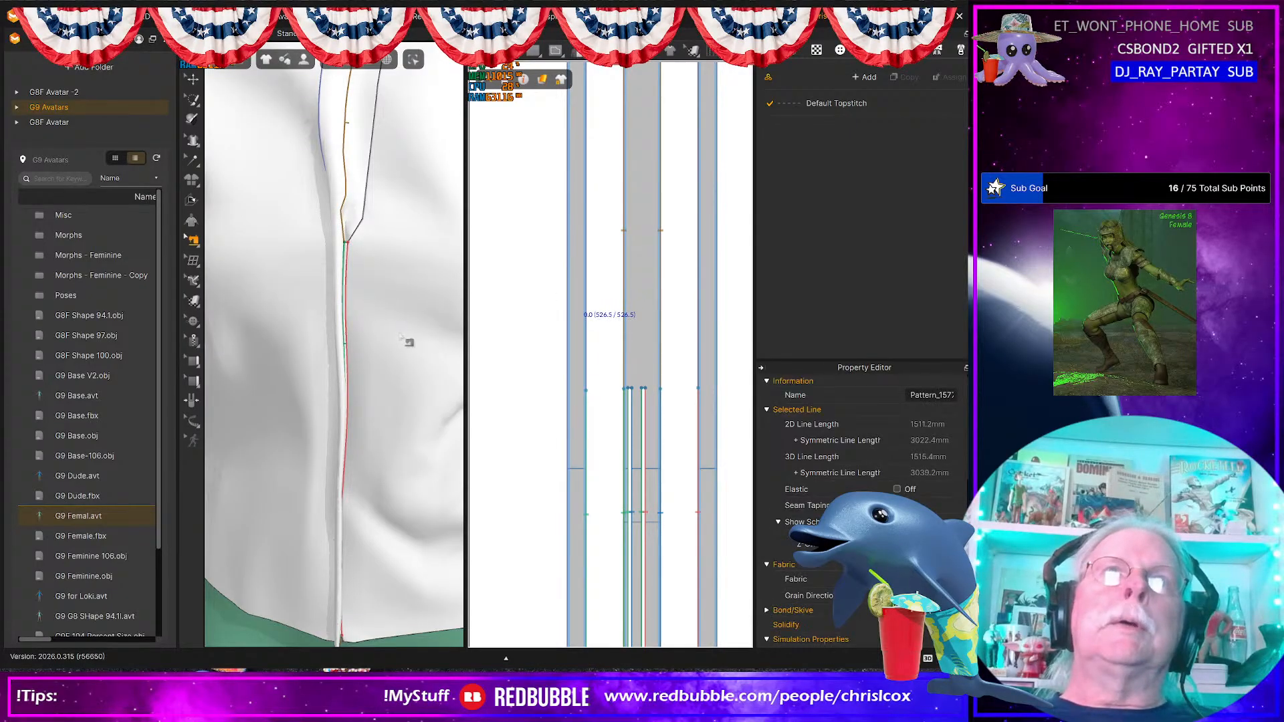
{"action": "key", "text": "ctrl+z"}
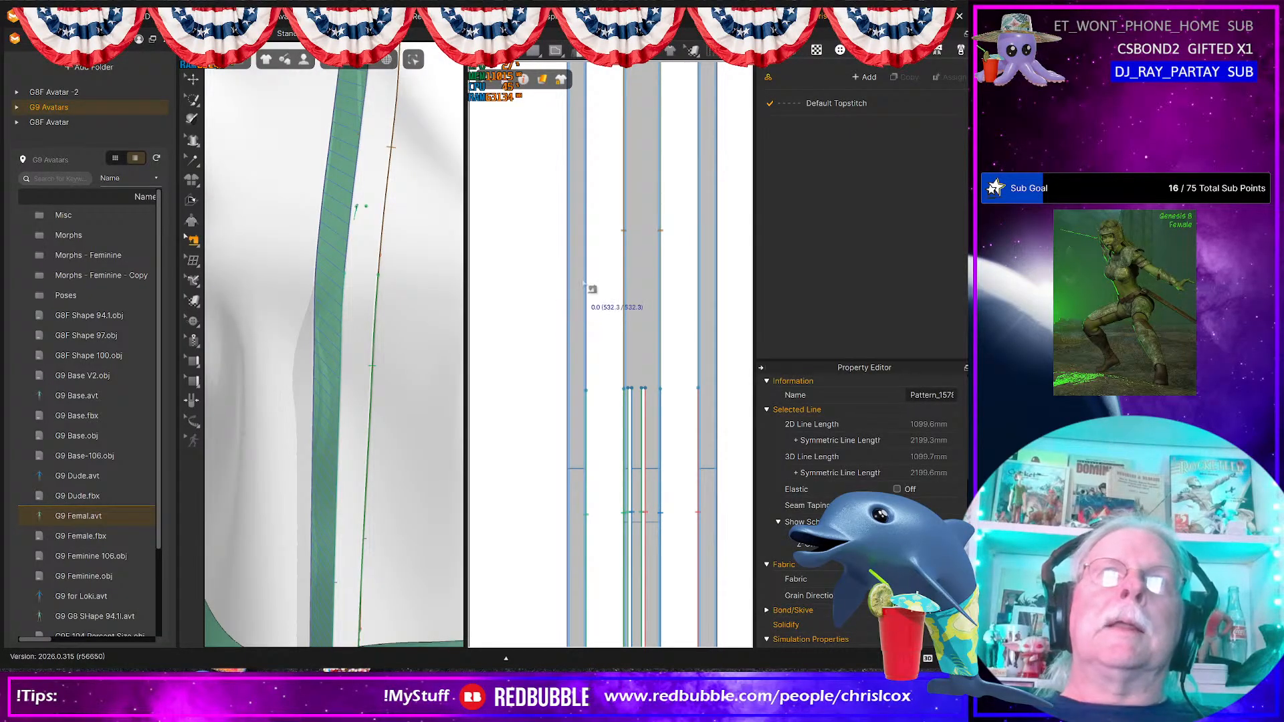
{"action": "left_click", "coordinate": [623, 271]}
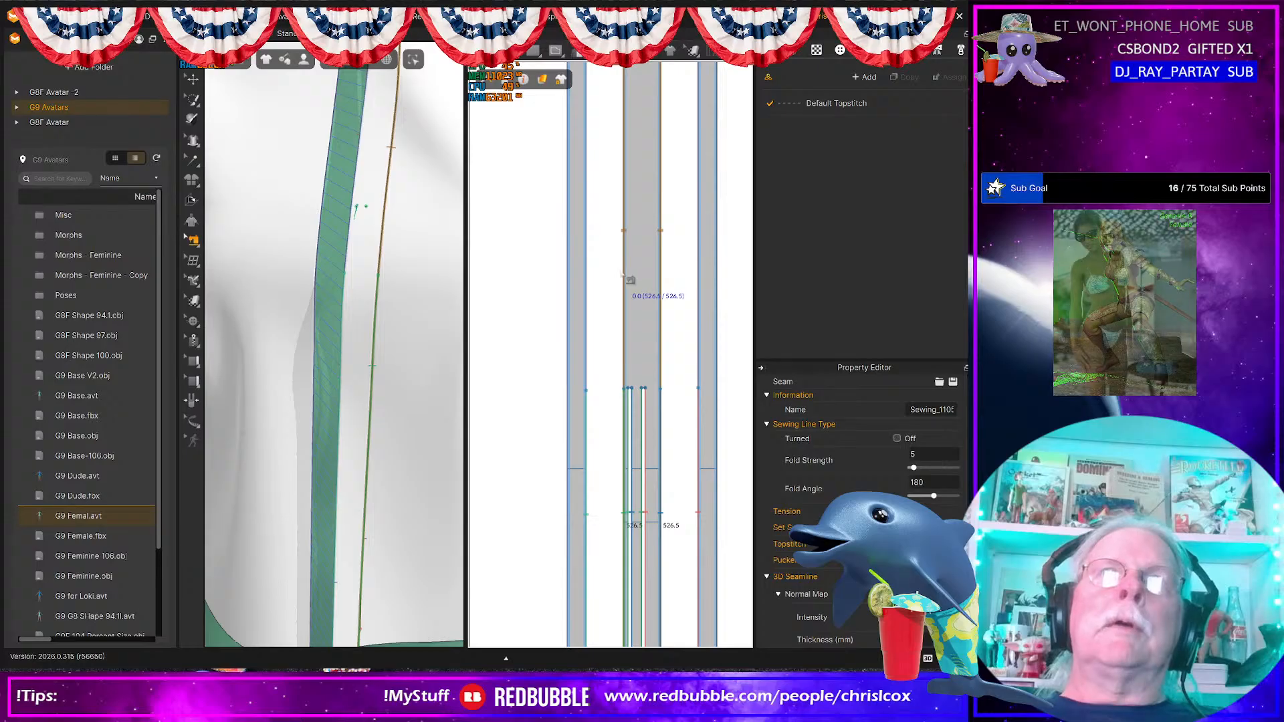
{"action": "key", "text": "Delete"}
{"action": "key", "text": "space"}
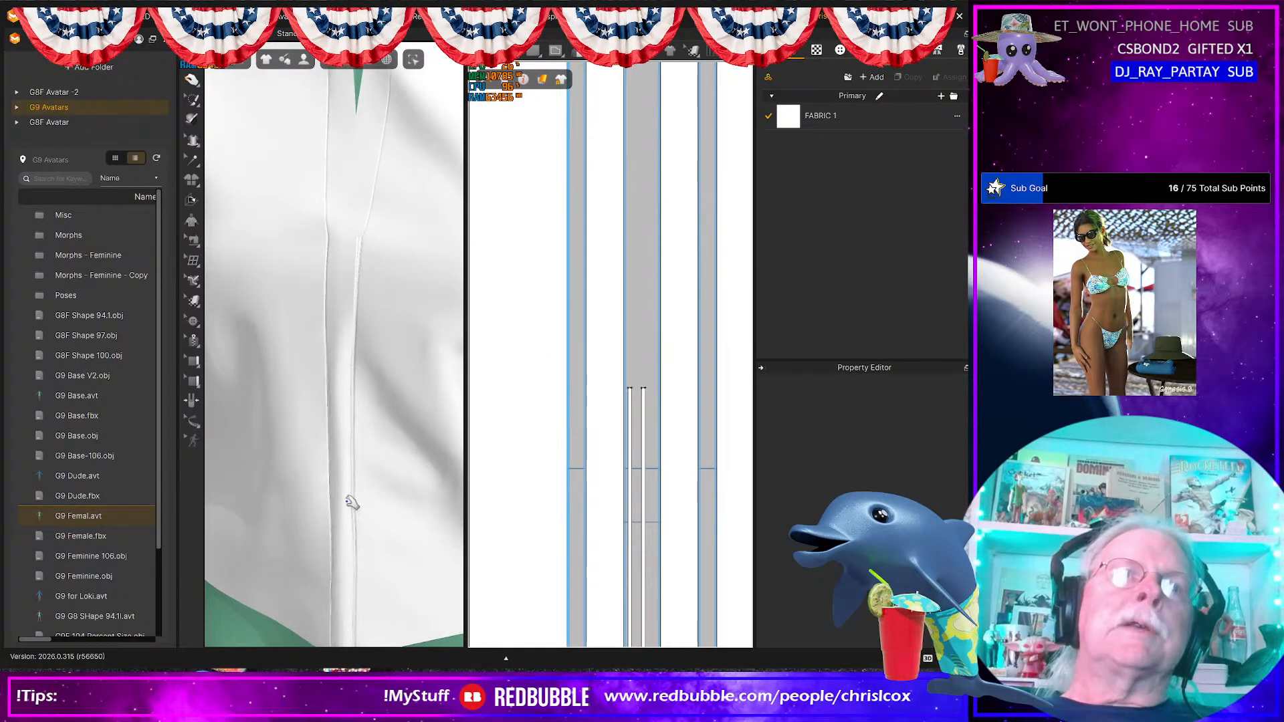
Step: Examine the draped placket from the front and from below the hem to check how the strips overlap
{"action": "left_click", "coordinate": [347, 528]}
{"action": "scroll", "coordinate": [339, 530], "scroll_direction": "down", "scroll_amount": 5}
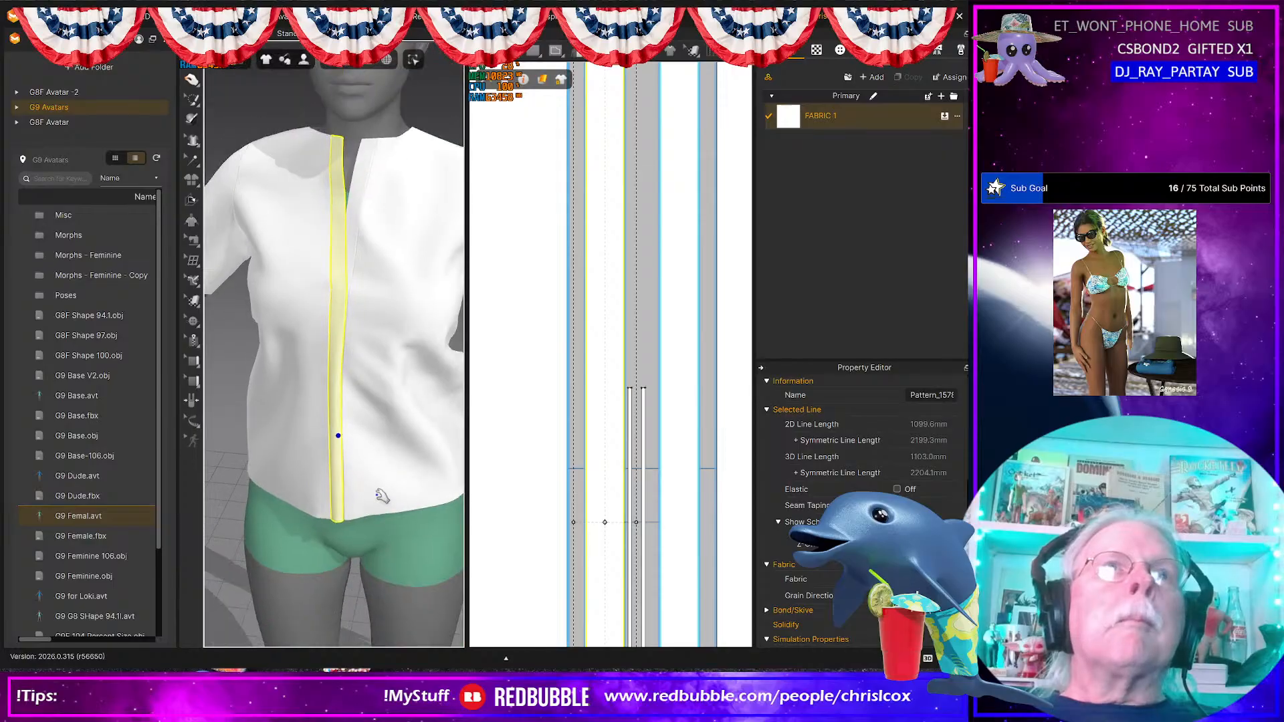
{"action": "left_click", "coordinate": [393, 486]}
{"action": "right_click_drag", "start_coordinate": [389, 481], "coordinate": [376, 466]}
{"action": "scroll", "coordinate": [378, 467], "scroll_direction": "up", "scroll_amount": 8}
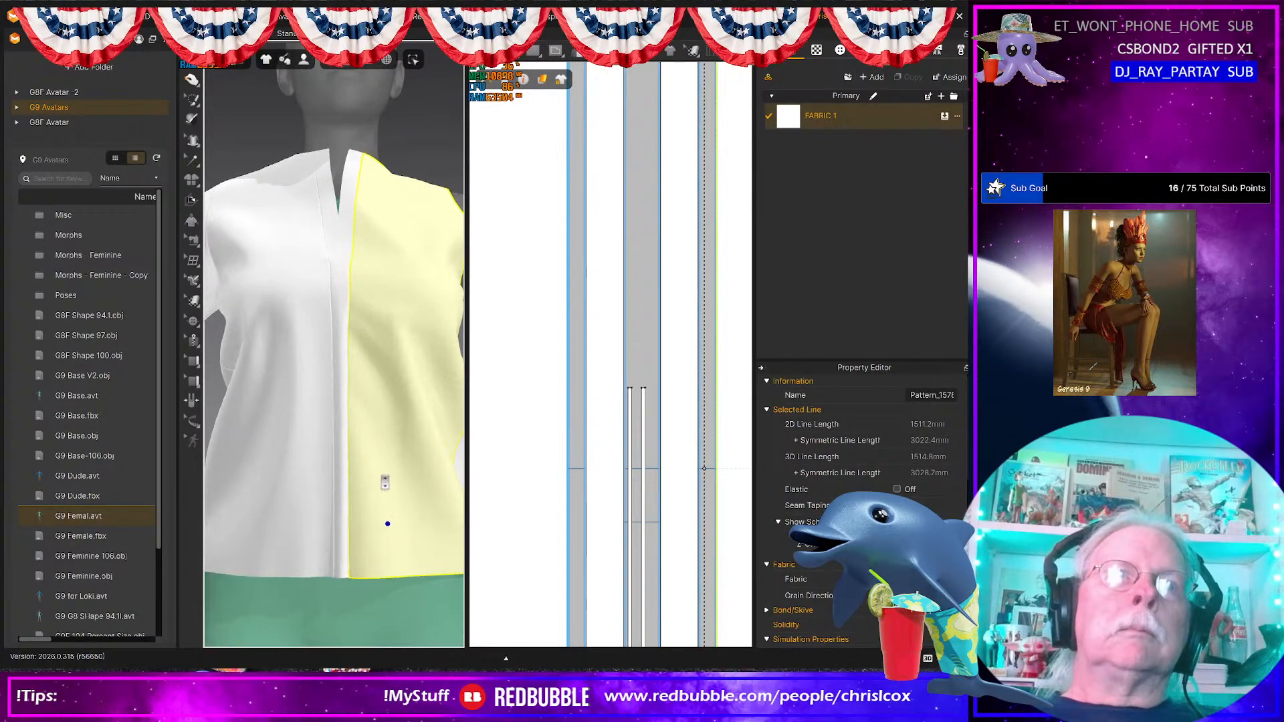
{"action": "right_click_drag", "start_coordinate": [381, 467], "coordinate": [372, 338]}
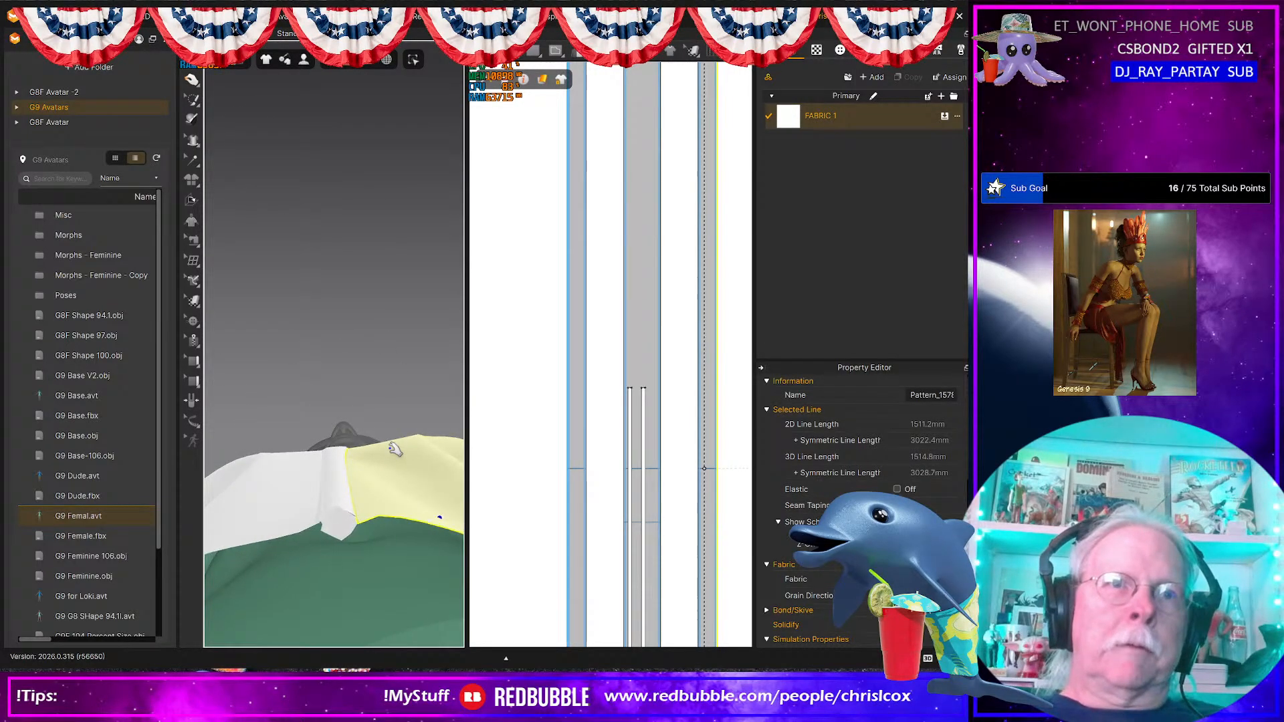
{"action": "scroll", "coordinate": [575, 601], "scroll_direction": "up", "scroll_amount": 3}
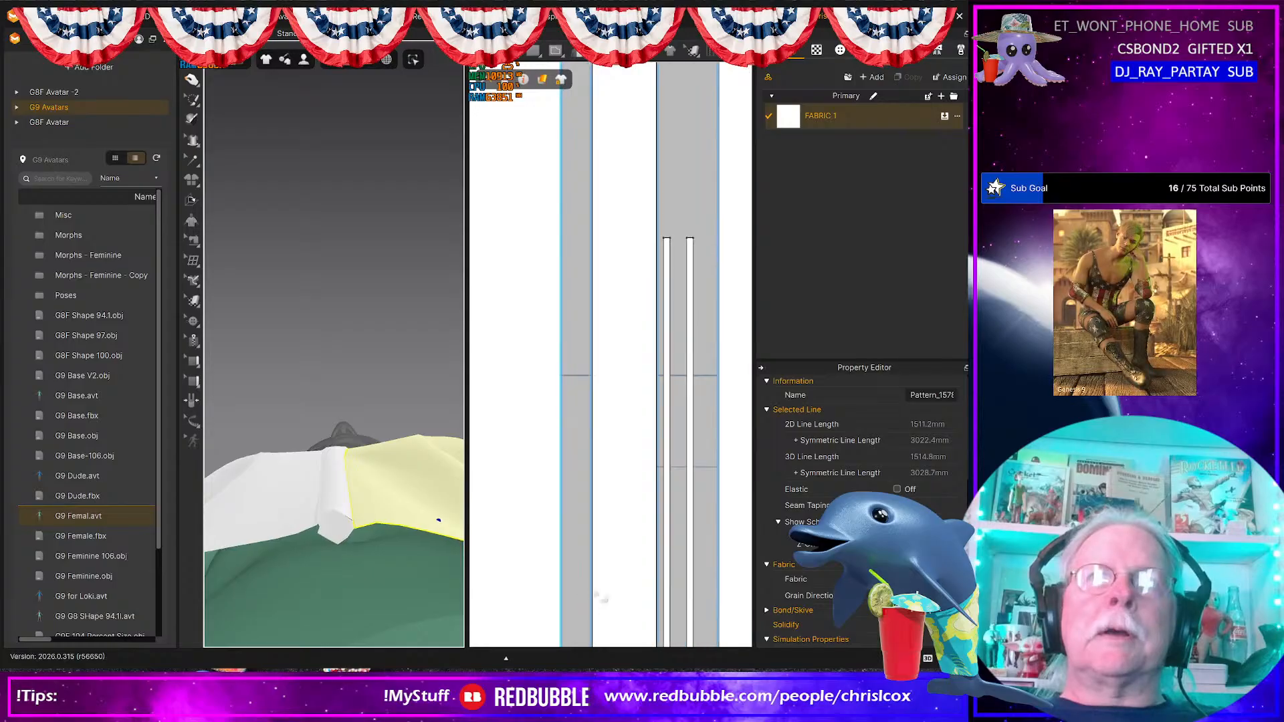
Step: Set the seam on the left narrow rectangle's left edge to fold strength 100 and fold angle 90
{"action": "right_click_drag", "start_coordinate": [616, 551], "coordinate": [567, 486]}
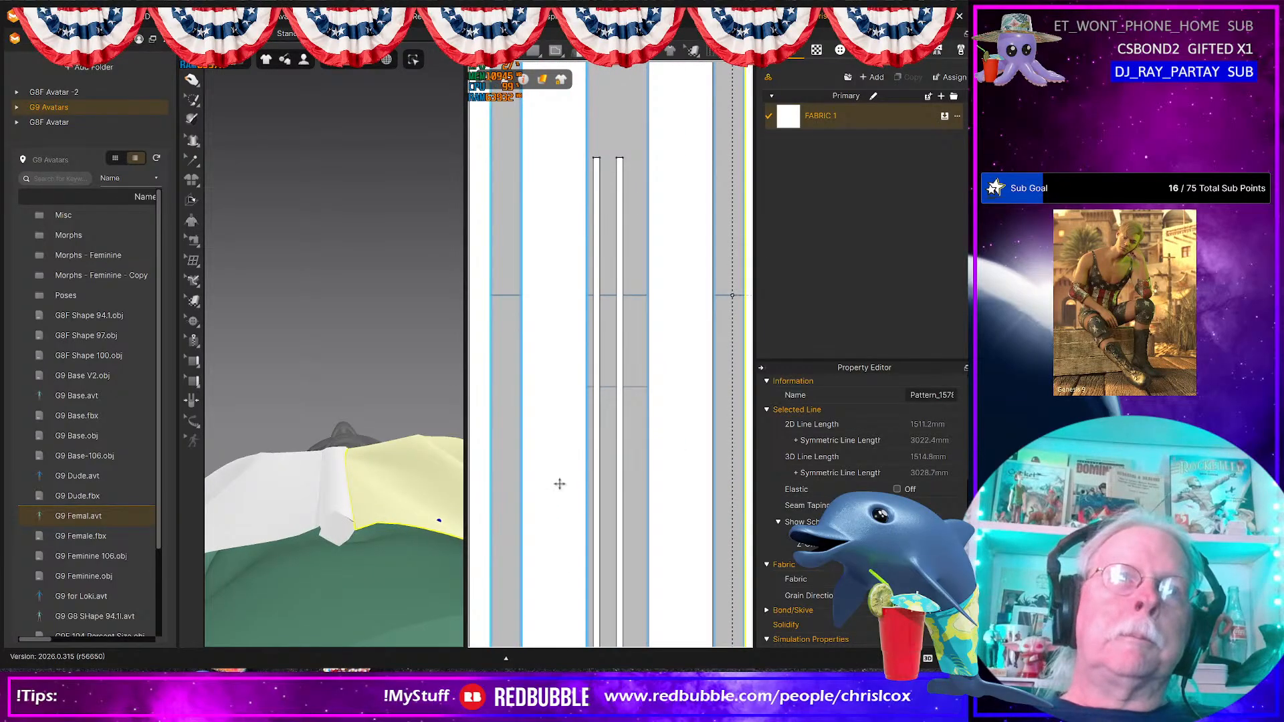
{"action": "scroll", "coordinate": [566, 487], "scroll_direction": "up", "scroll_amount": 4}
{"action": "scroll", "coordinate": [384, 570], "scroll_direction": "up", "scroll_amount": 4}
{"action": "middle_click_drag", "start_coordinate": [383, 570], "coordinate": [371, 401]}
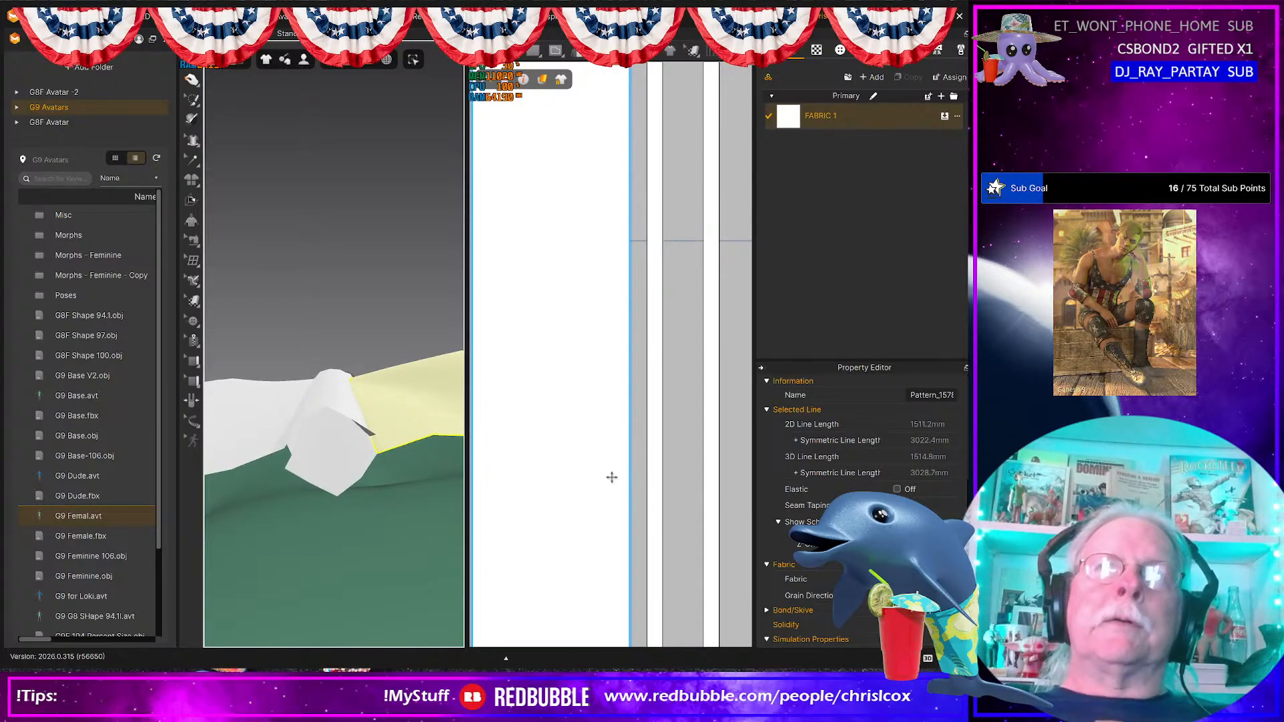
{"action": "left_click", "coordinate": [656, 492]}
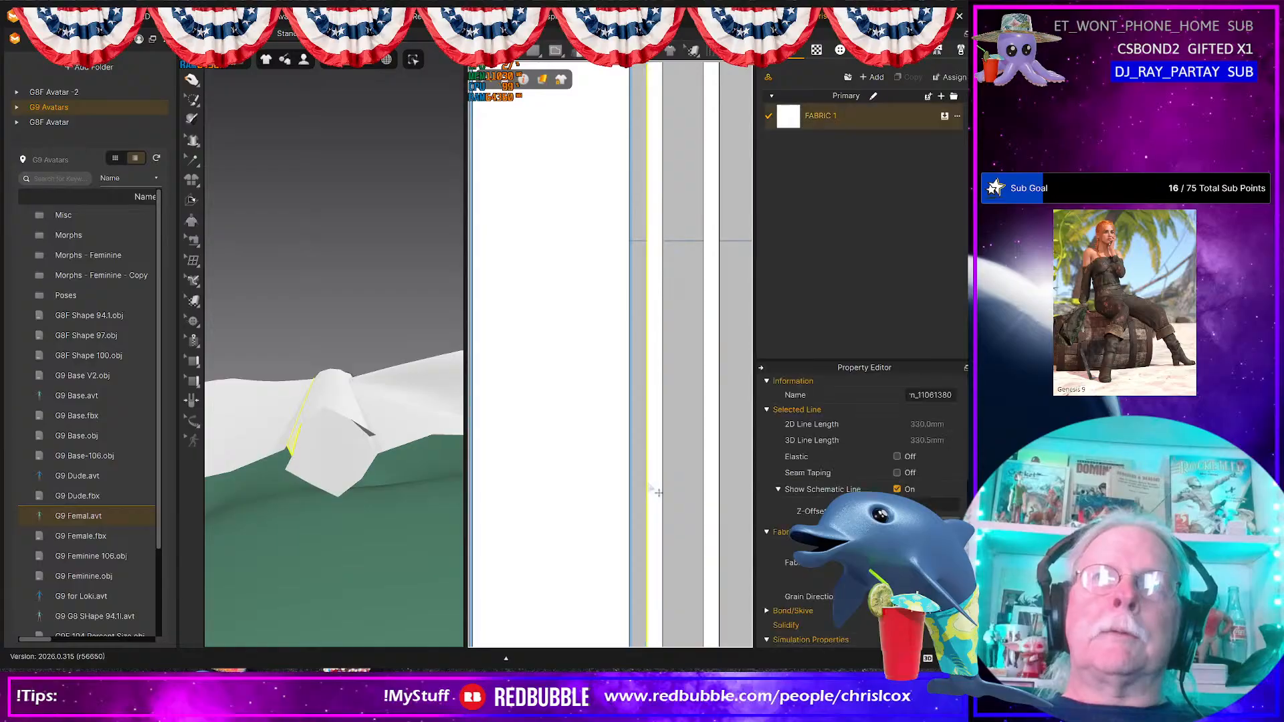
{"action": "key", "text": "b"}
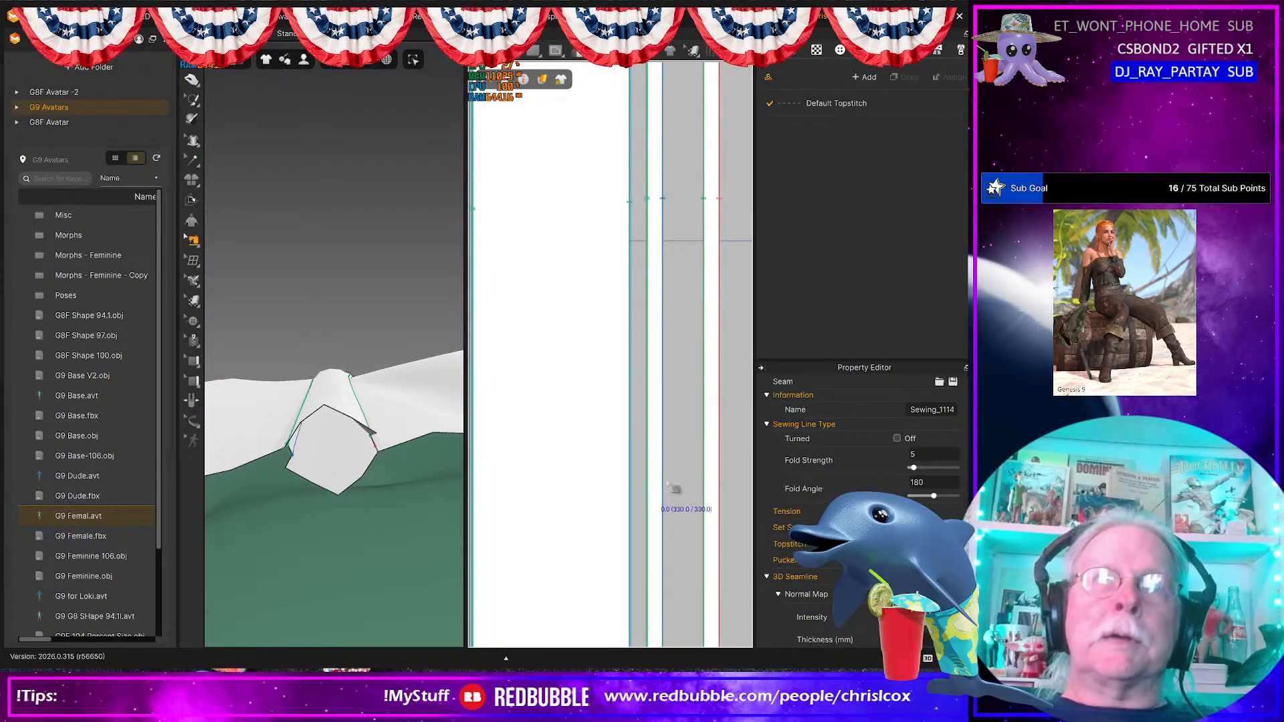
{"action": "left_click", "coordinate": [922, 454]}
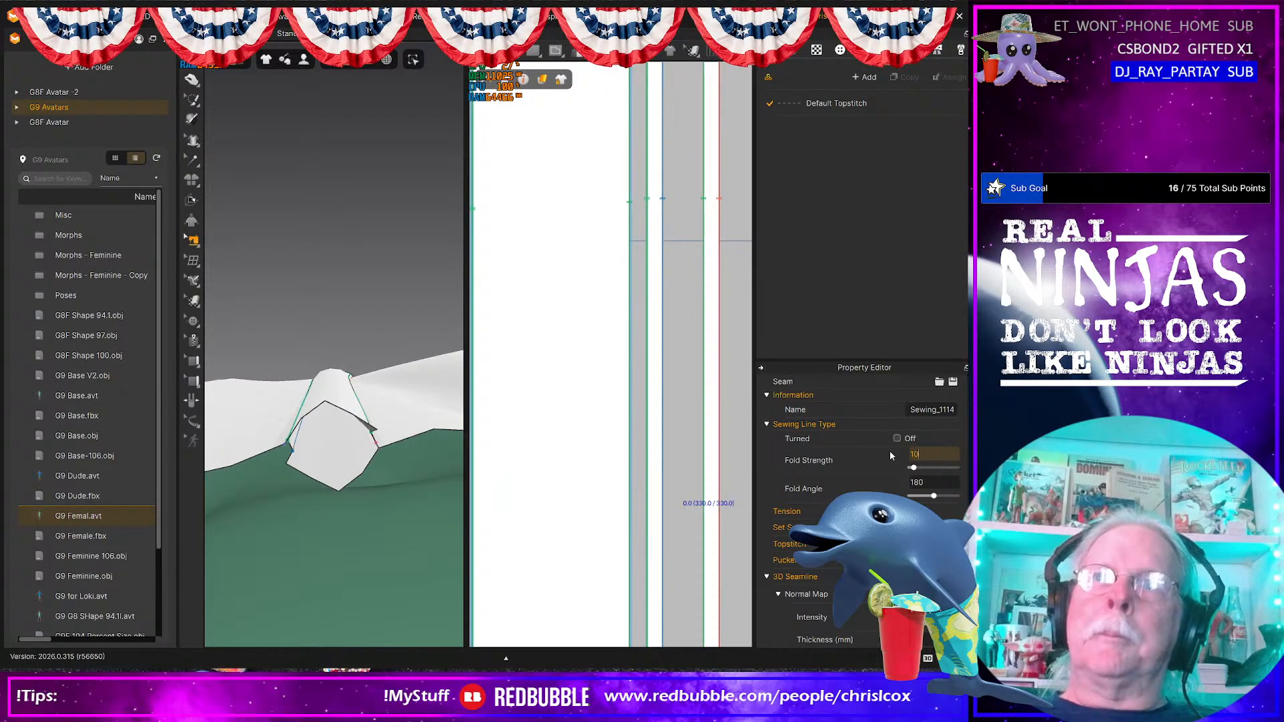
{"action": "left_click", "coordinate": [924, 480]}
{"action": "type", "text": "90"}
{"action": "key", "text": "Return"}
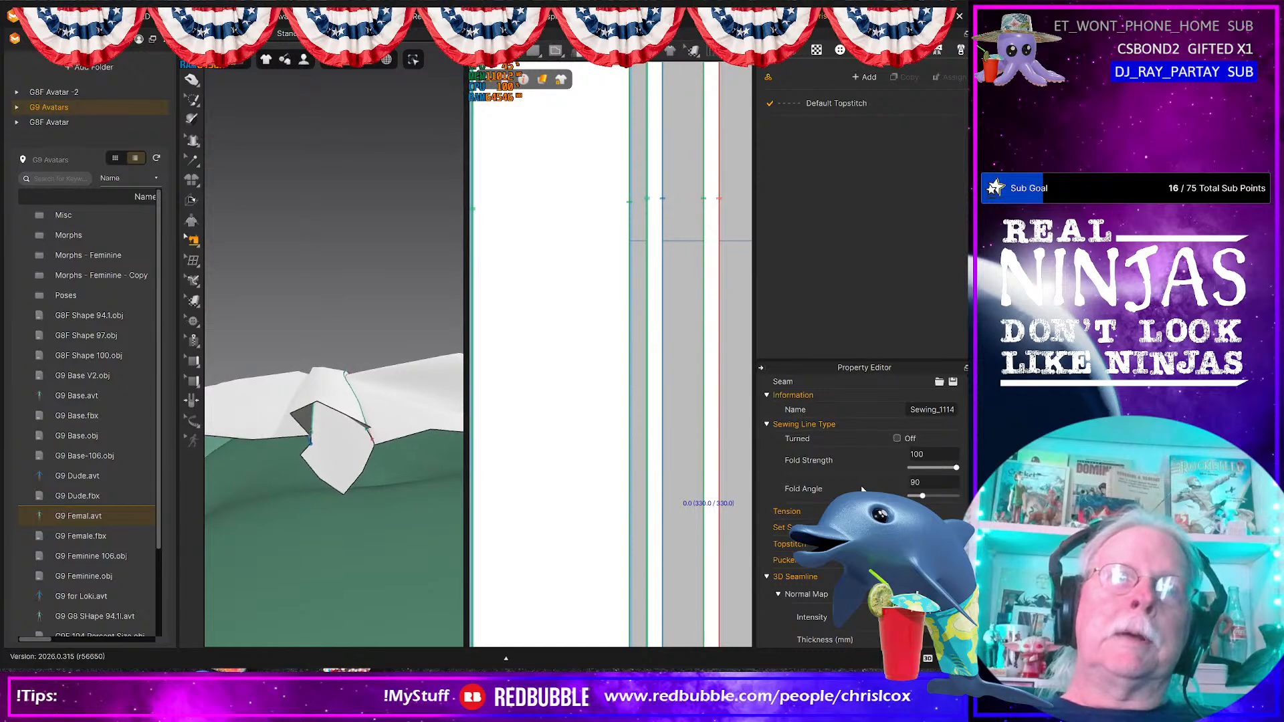
Step: Change the fold angle of the left rectangle's left-edge seam to 270, let the garment settle and pause the simulation
{"action": "left_click", "coordinate": [934, 481]}
{"action": "key", "text": "Return"}
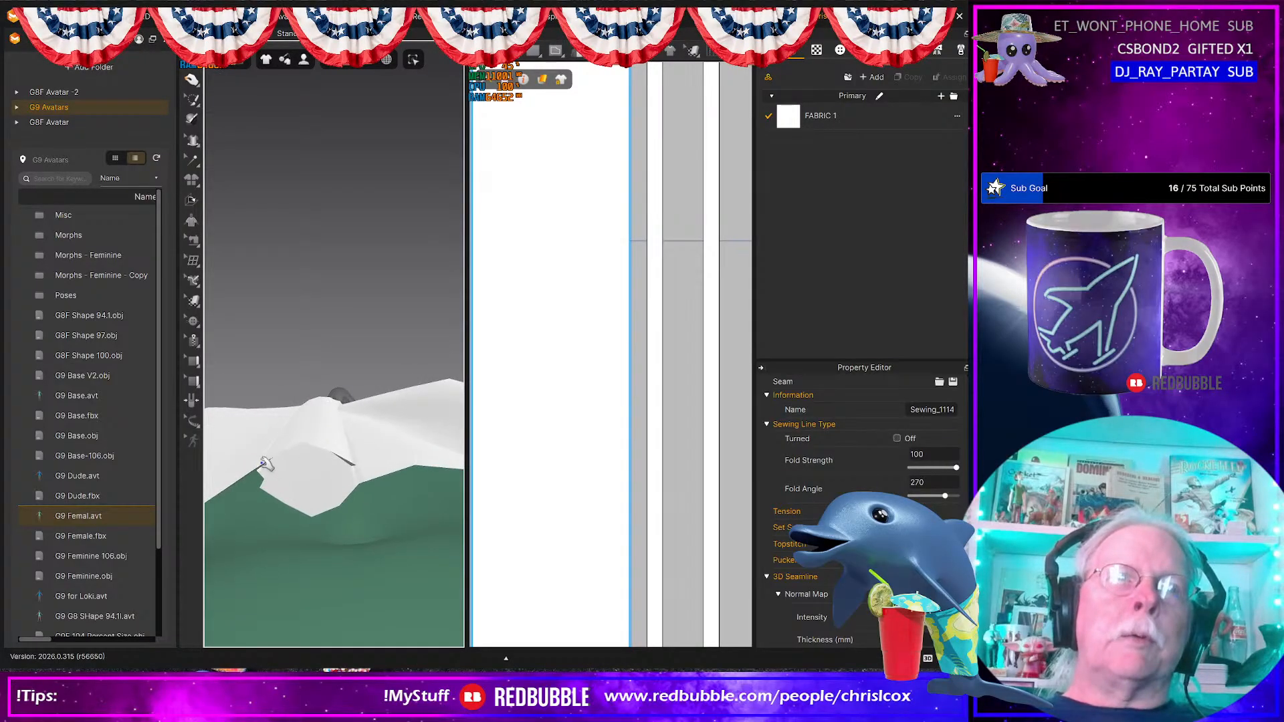
{"action": "key", "text": "space"}
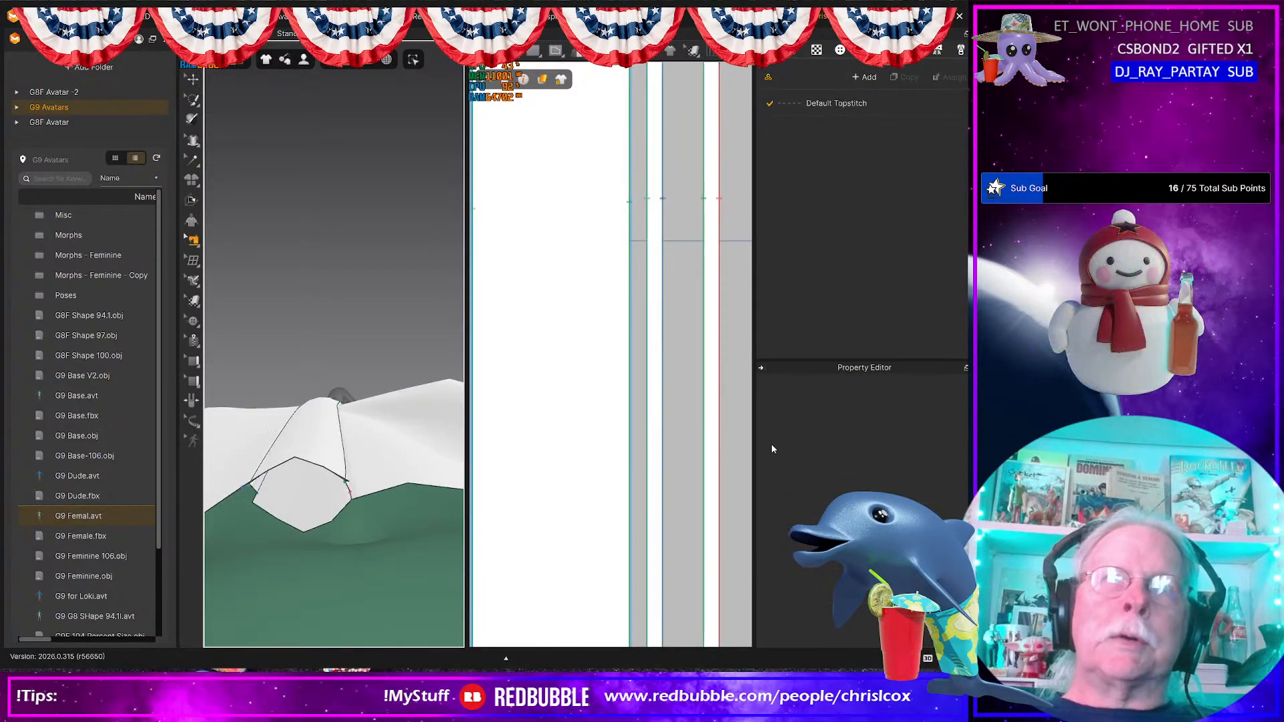
Step: Set the seam on the left narrow rectangle's right edge to fold strength 100 and fold angle 90, and simulate
{"action": "left_click", "coordinate": [663, 476]}
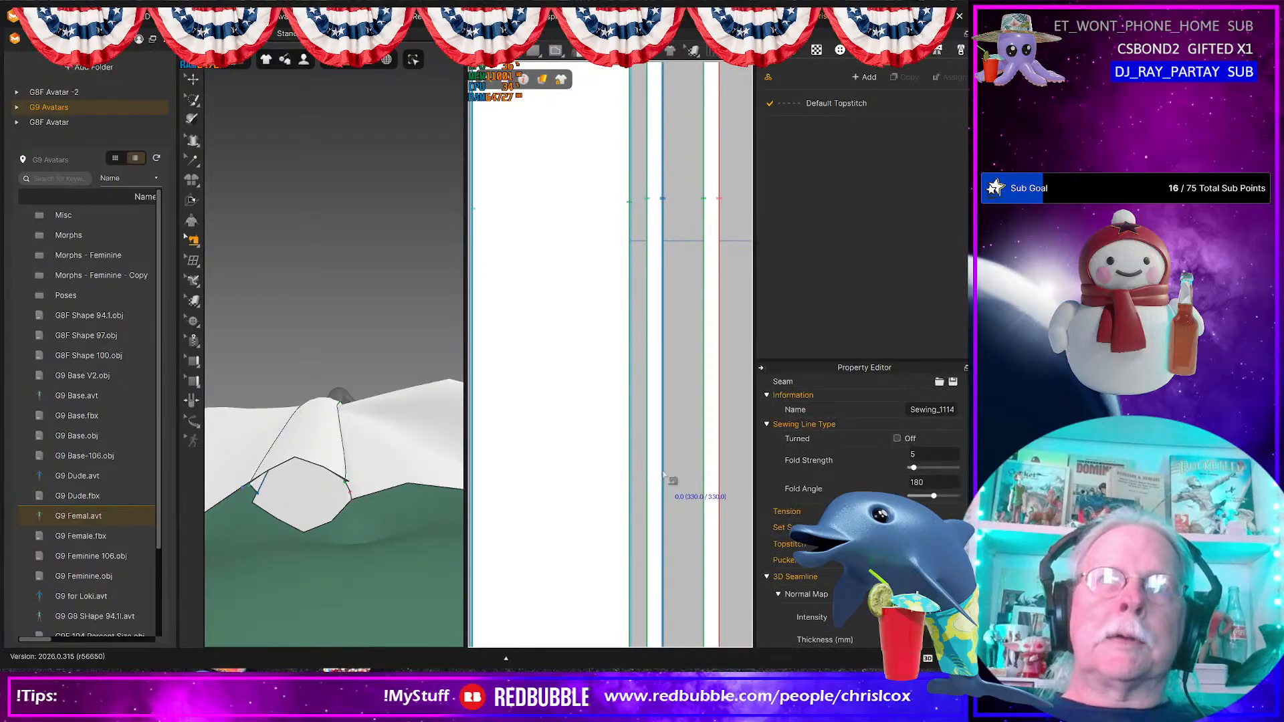
{"action": "left_click", "coordinate": [932, 454]}
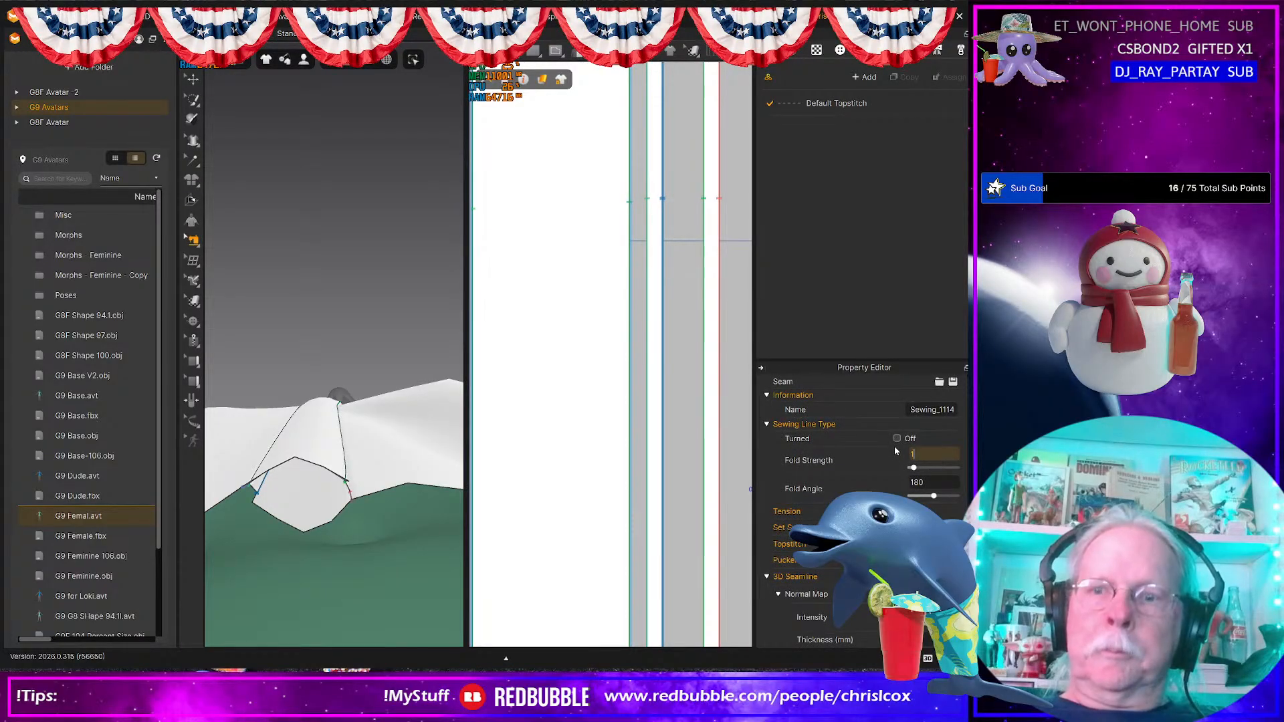
{"action": "left_click", "coordinate": [932, 479]}
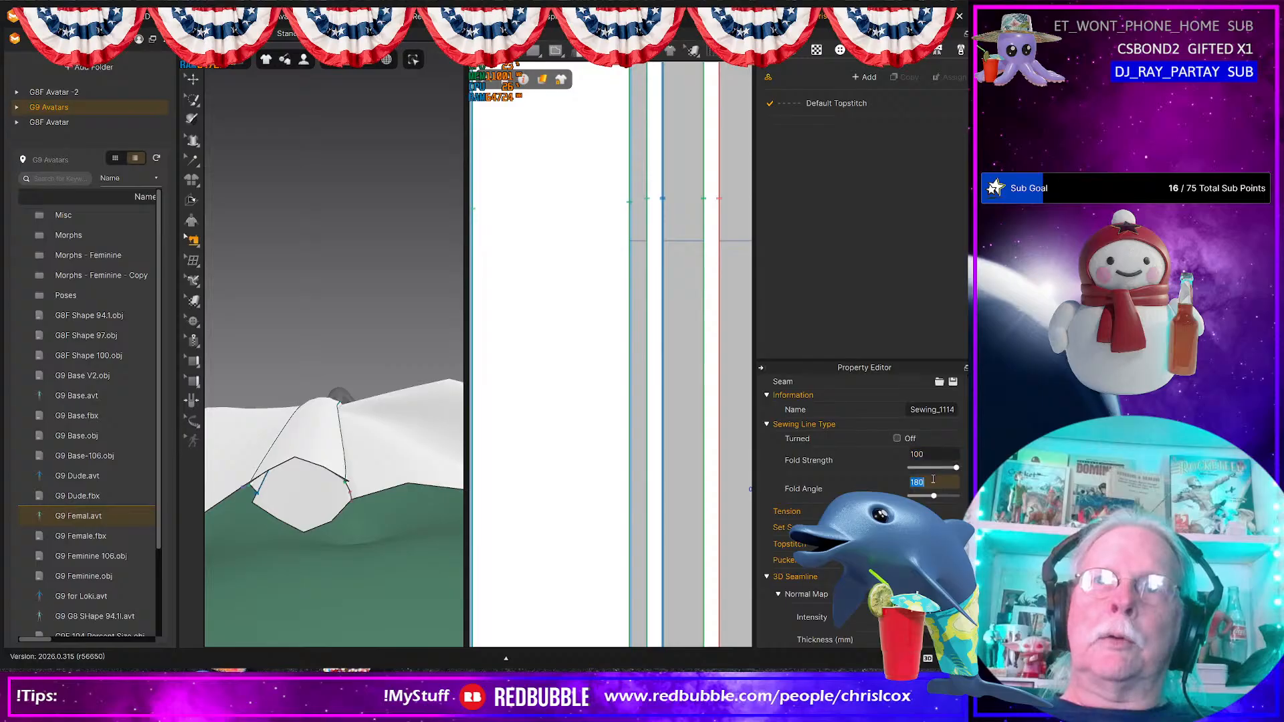
{"action": "type", "text": "90"}
{"action": "key", "text": "Return"}
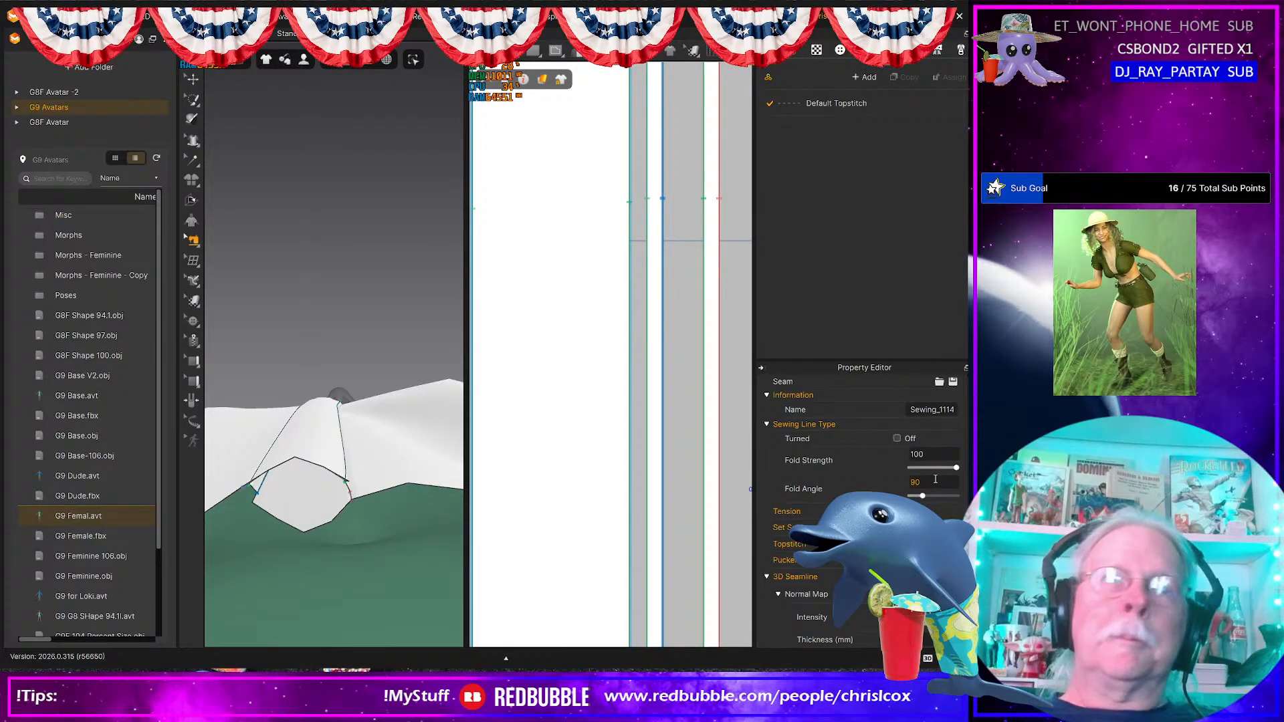
{"action": "key", "text": "space"}
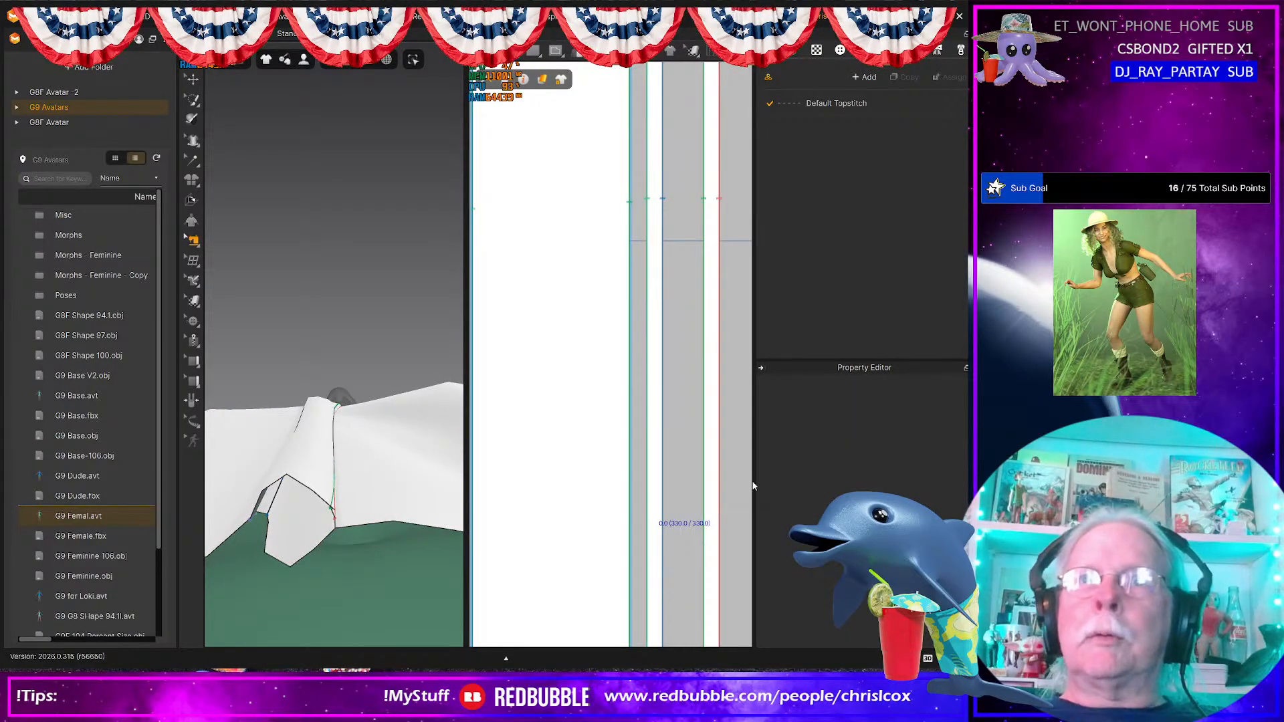
Step: Change the fold angle of the left rectangle's right-edge seam to 270 and re-simulate the garment
{"action": "left_click", "coordinate": [665, 498]}
{"action": "left_click", "coordinate": [940, 479]}
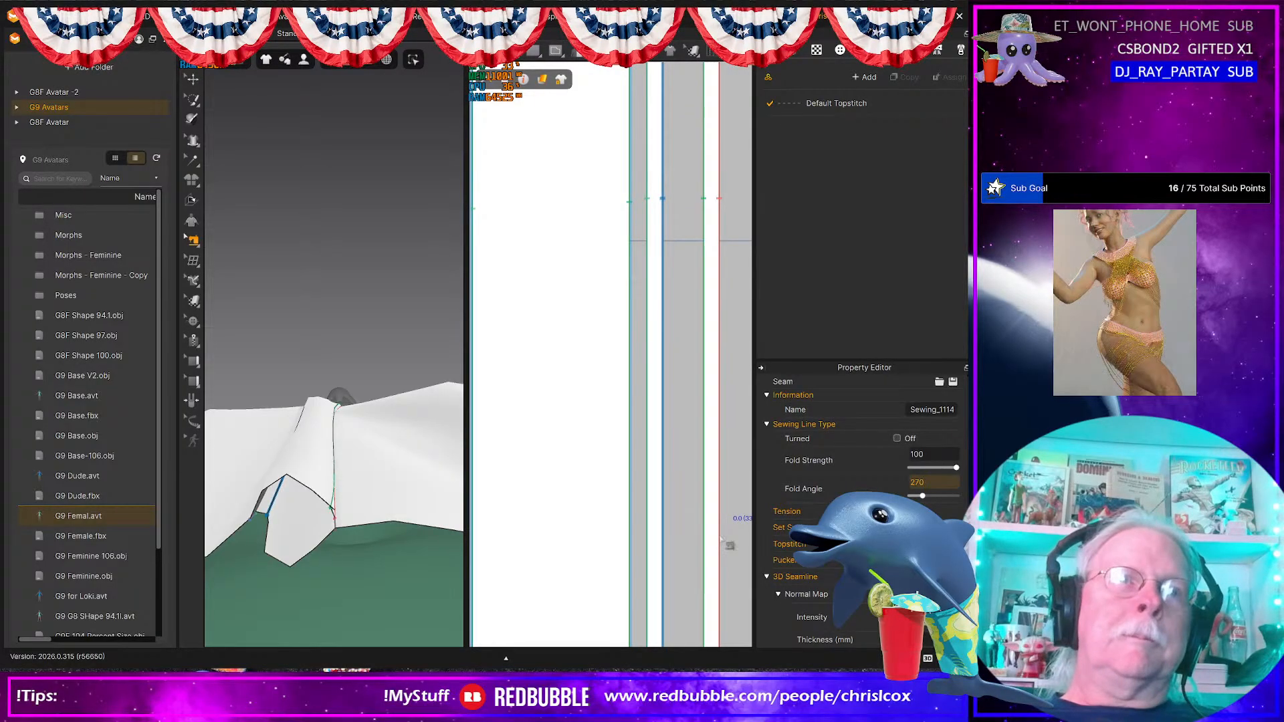
{"action": "left_click", "coordinate": [306, 504]}
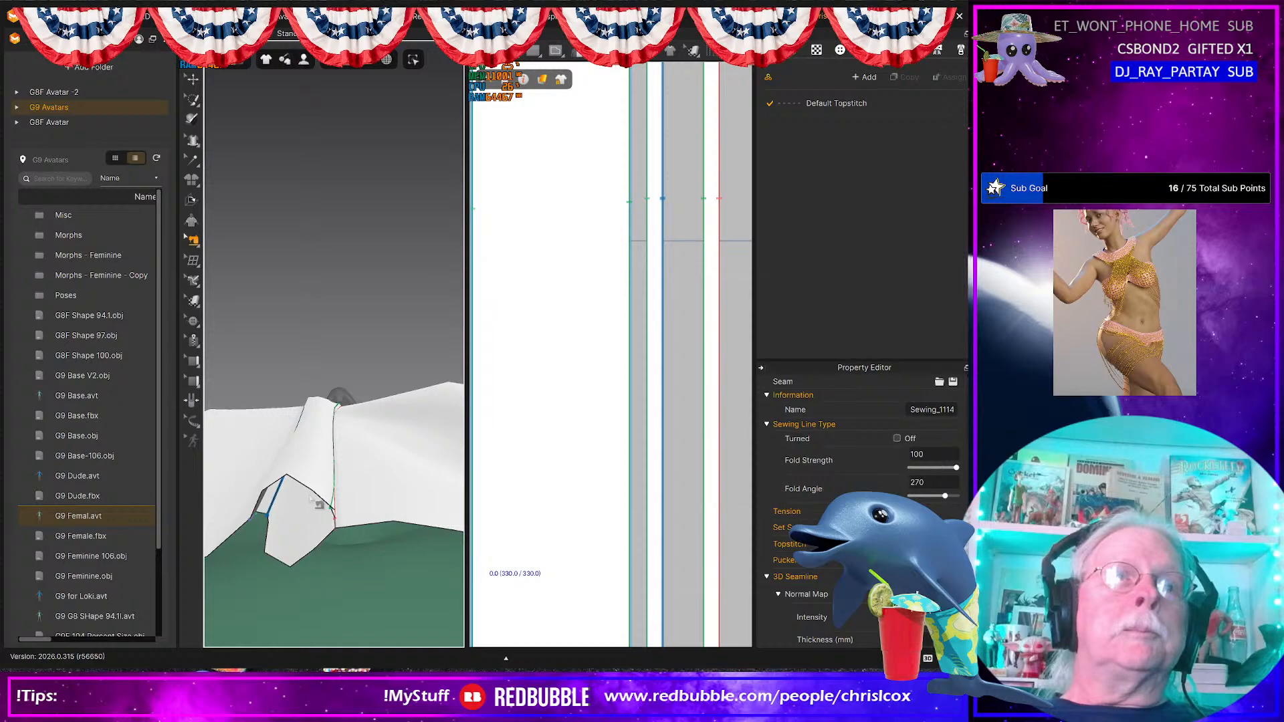
{"action": "key", "text": "space"}
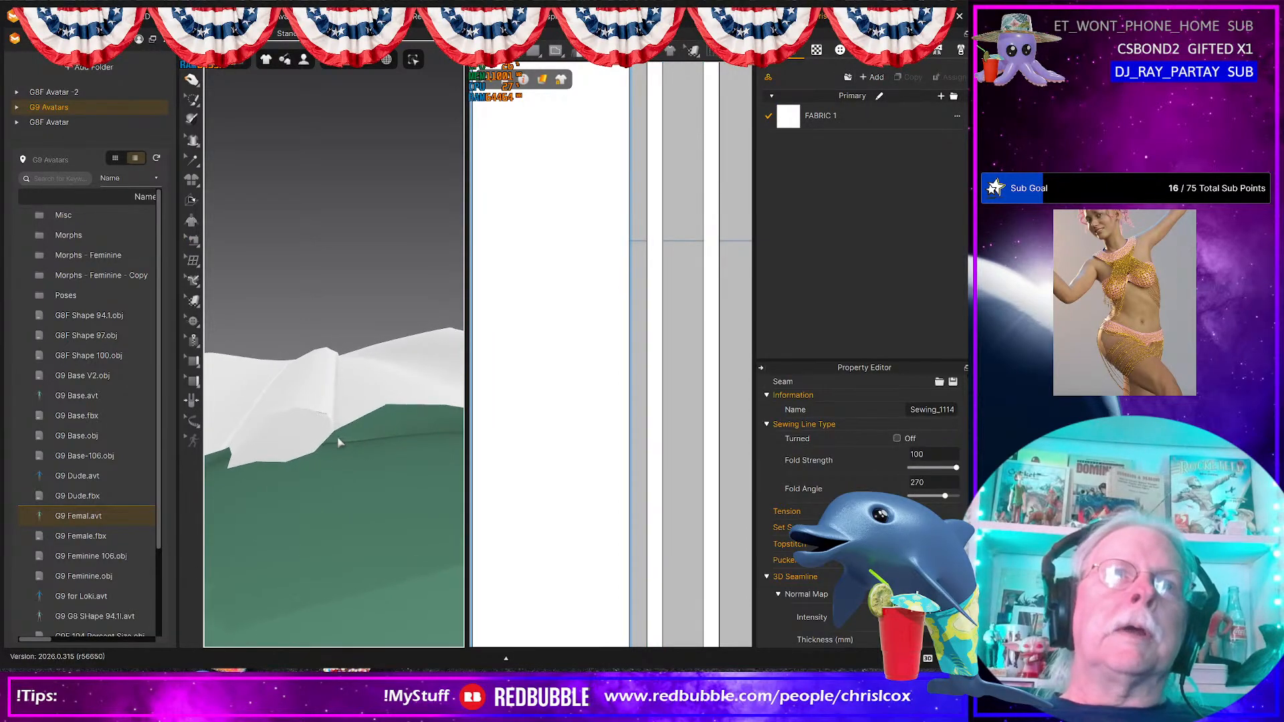
{"action": "left_click", "coordinate": [349, 401]}
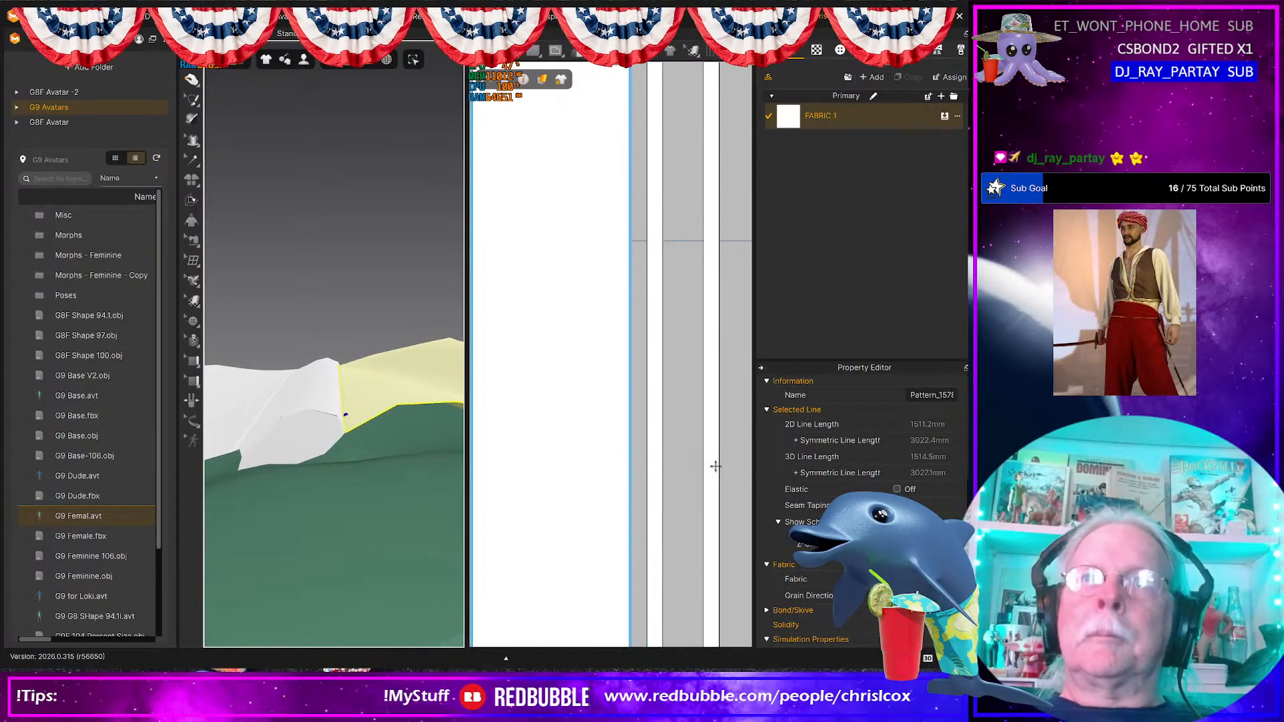
Step: Set the seam on the right narrow rectangle's left edge to fold strength 15 and fold angle 90, and pause the simulation
{"action": "middle_click_drag", "start_coordinate": [708, 484], "coordinate": [676, 444]}
{"action": "left_click", "coordinate": [668, 457]}
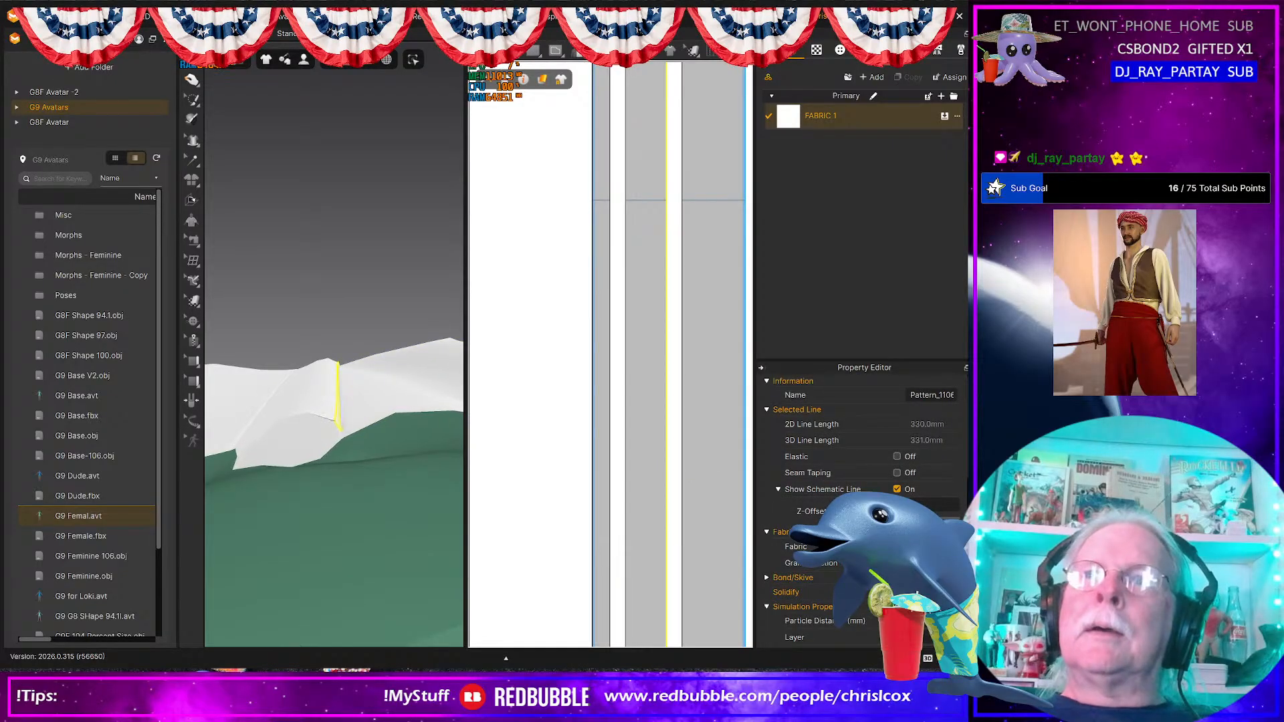
{"action": "scroll", "coordinate": [863, 508], "scroll_direction": "down", "scroll_amount": 3}
{"action": "scroll", "coordinate": [863, 508], "scroll_direction": "up", "scroll_amount": 3}
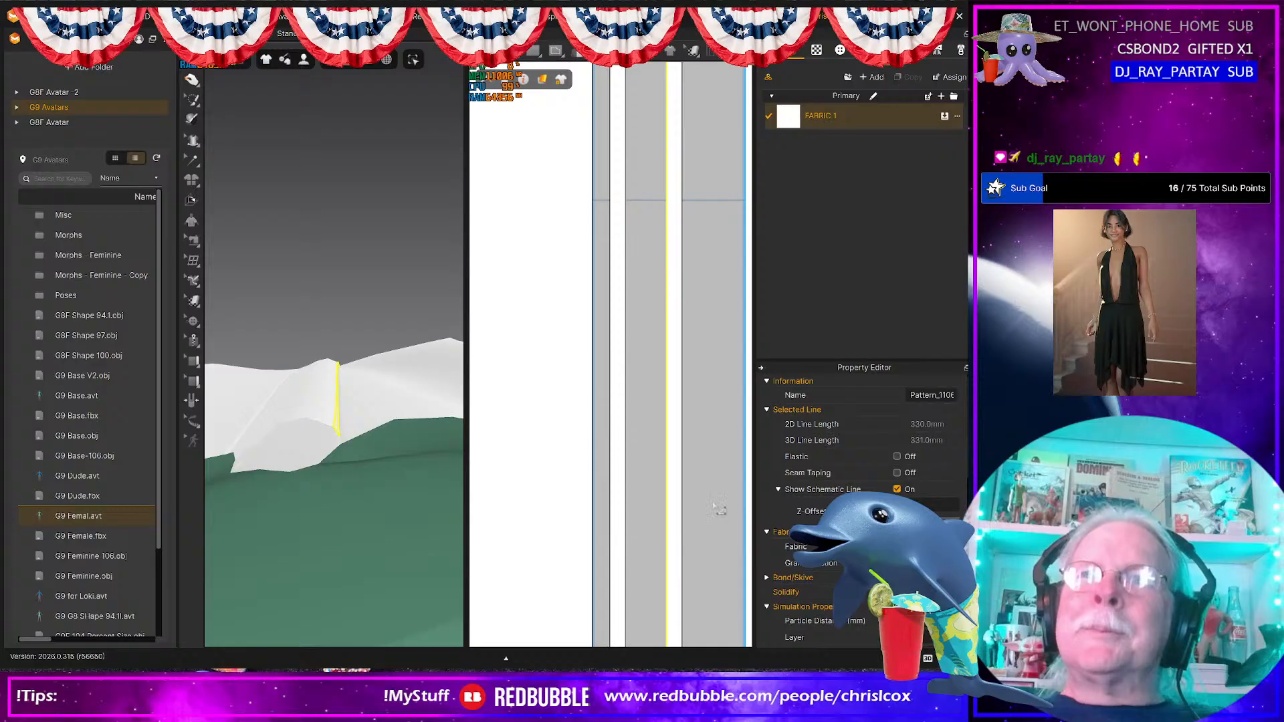
{"action": "key", "text": "h"}
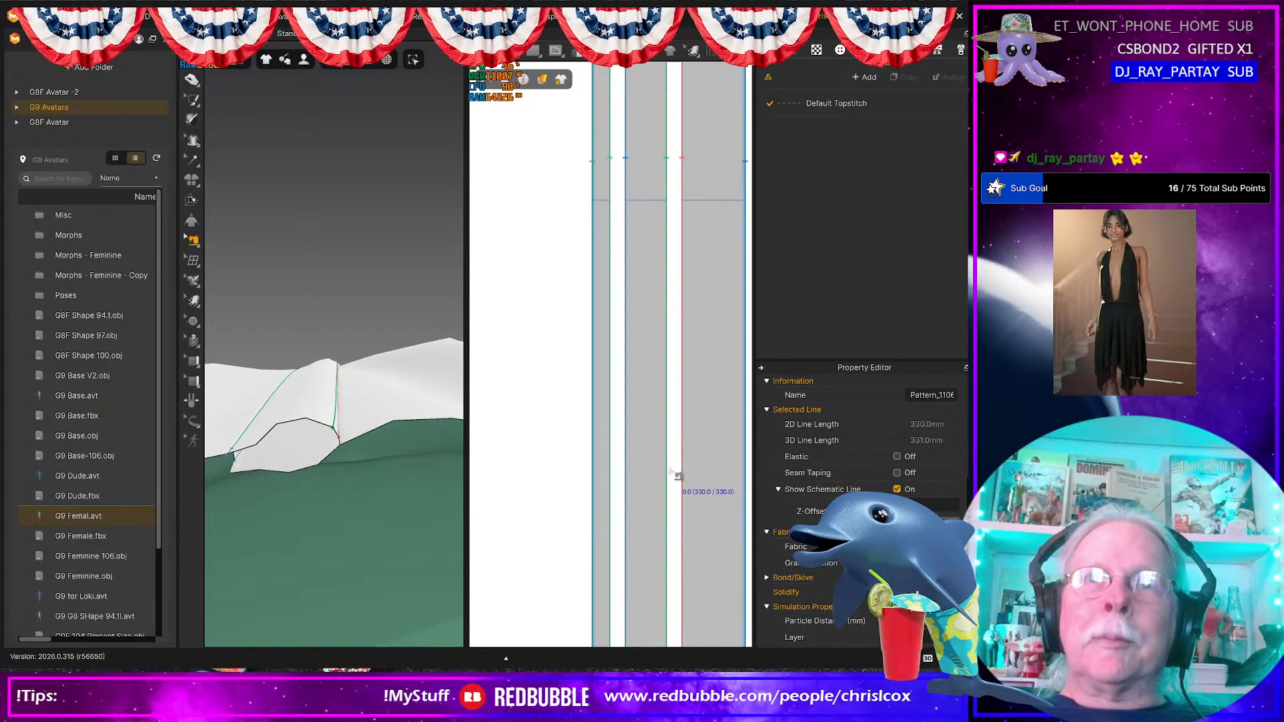
{"action": "left_click", "coordinate": [670, 470]}
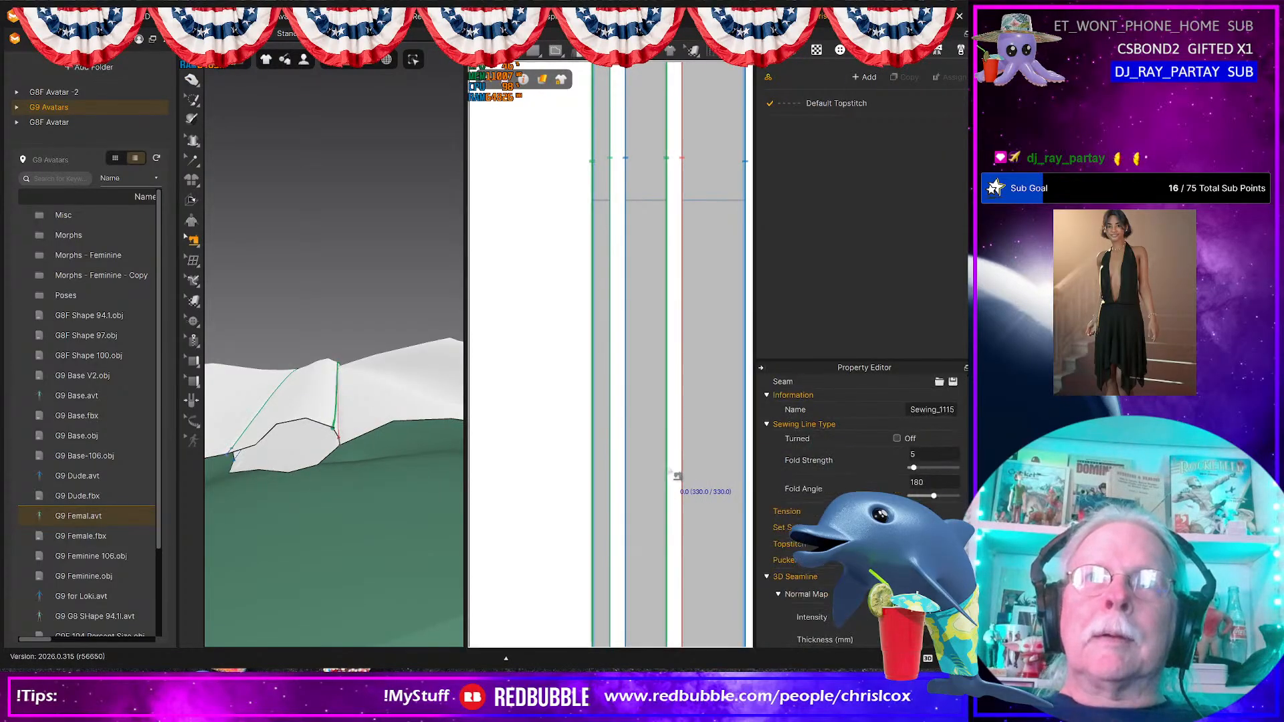
{"action": "left_click", "coordinate": [937, 459]}
{"action": "type", "text": "15"}
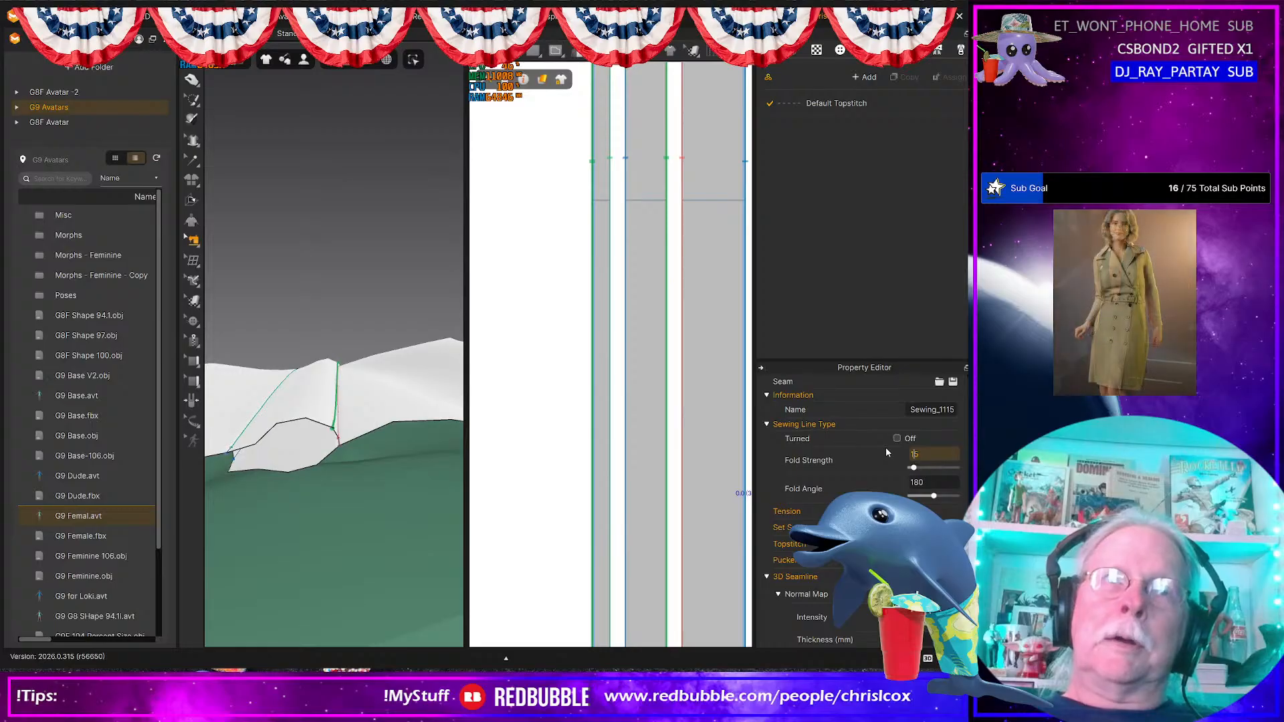
{"action": "key", "text": "Return"}
{"action": "left_click", "coordinate": [906, 481]}
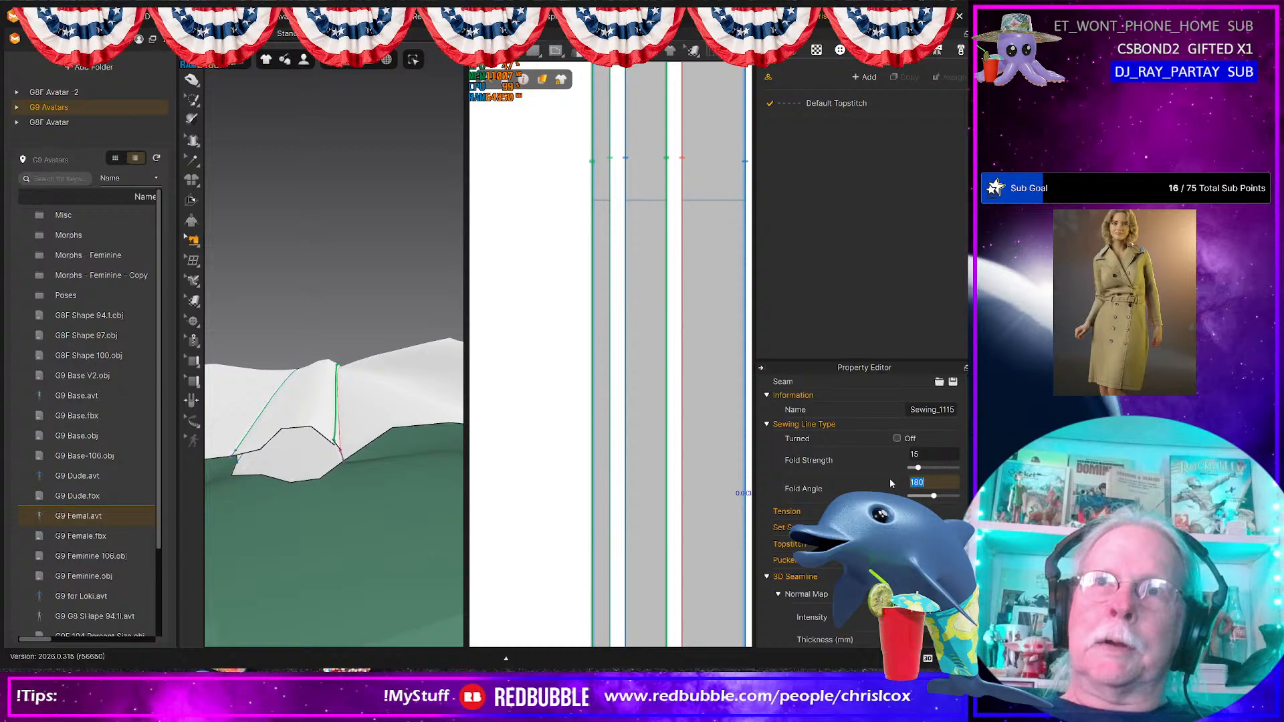
{"action": "type", "text": "90"}
{"action": "key", "text": "Return"}
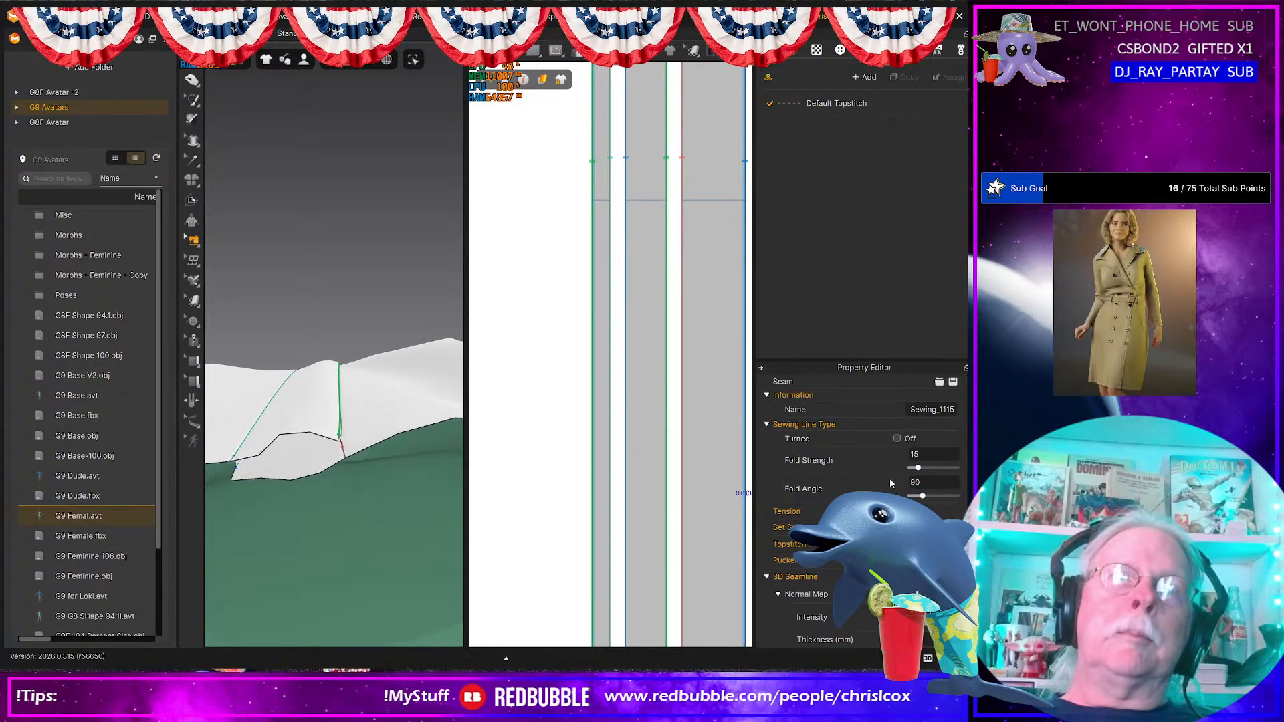
{"action": "key", "text": "space"}
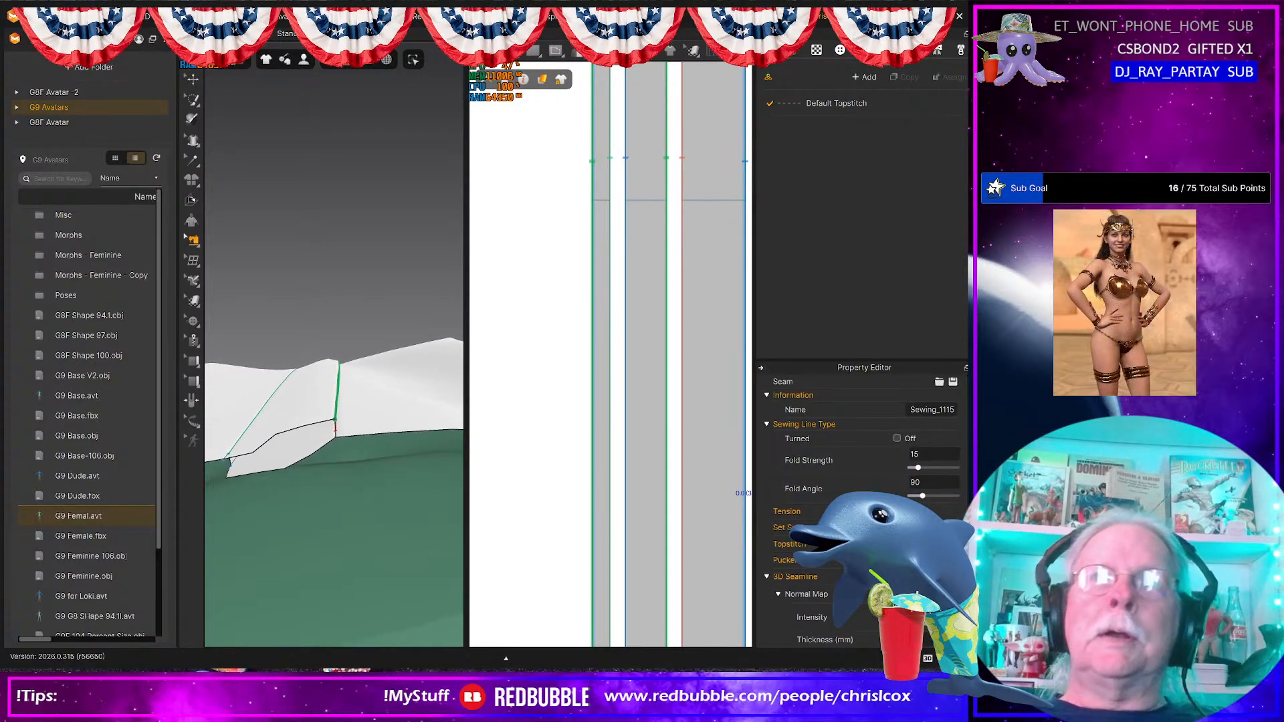
Step: Set the seam on the right narrow rectangle's right edge to fold strength 100 and fold angle 90, and simulate
{"action": "left_click", "coordinate": [682, 538]}
{"action": "left_click", "coordinate": [934, 454]}
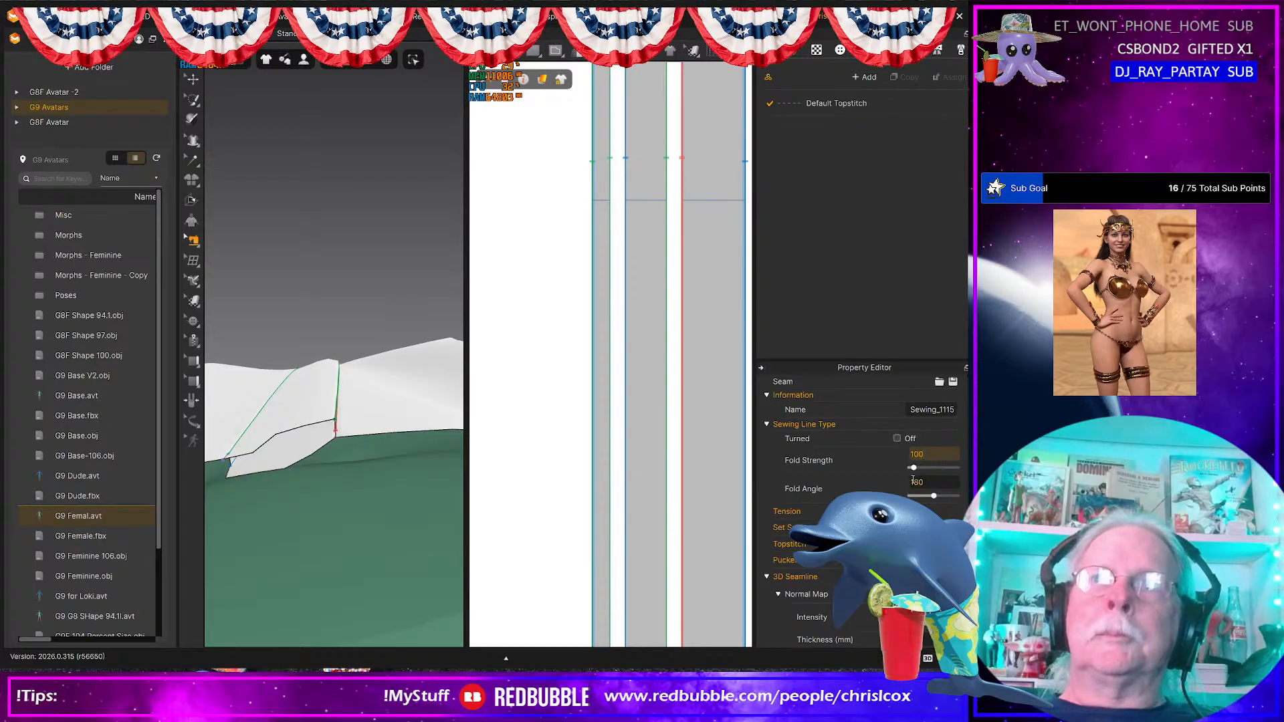
{"action": "type", "text": "100"}
{"action": "left_click", "coordinate": [929, 482]}
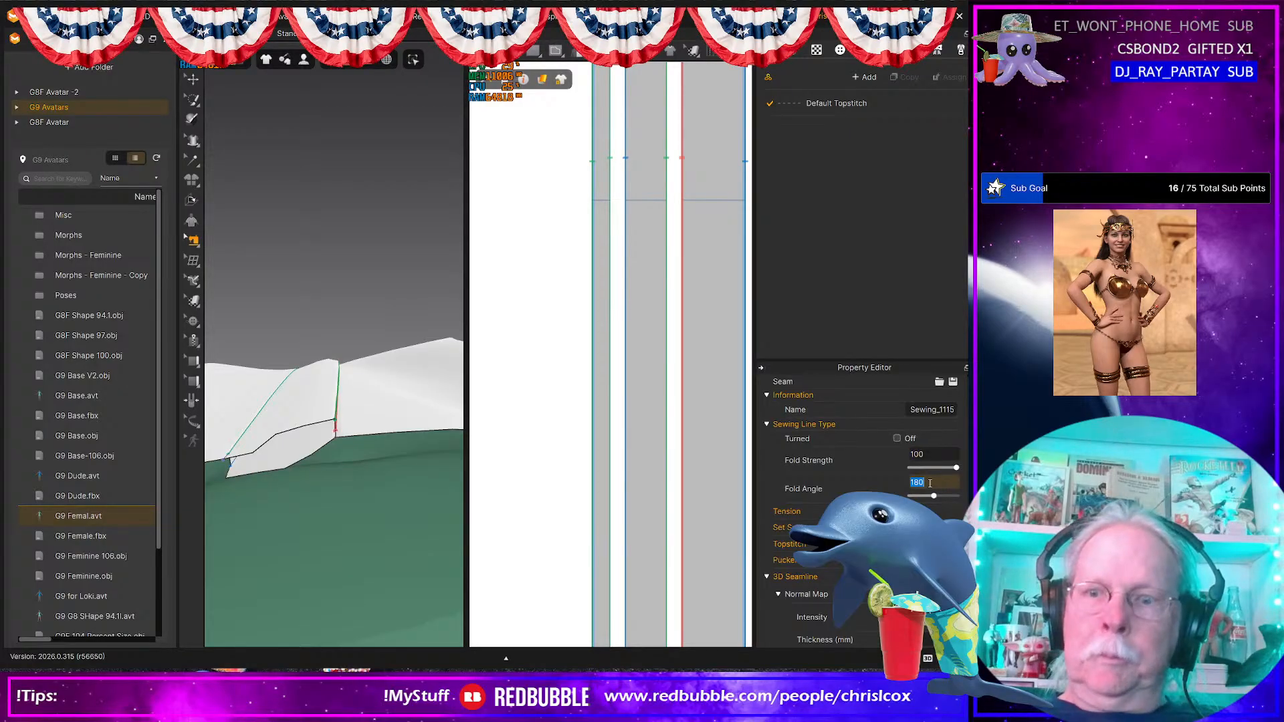
{"action": "key", "text": "Return"}
{"action": "key", "text": "space"}
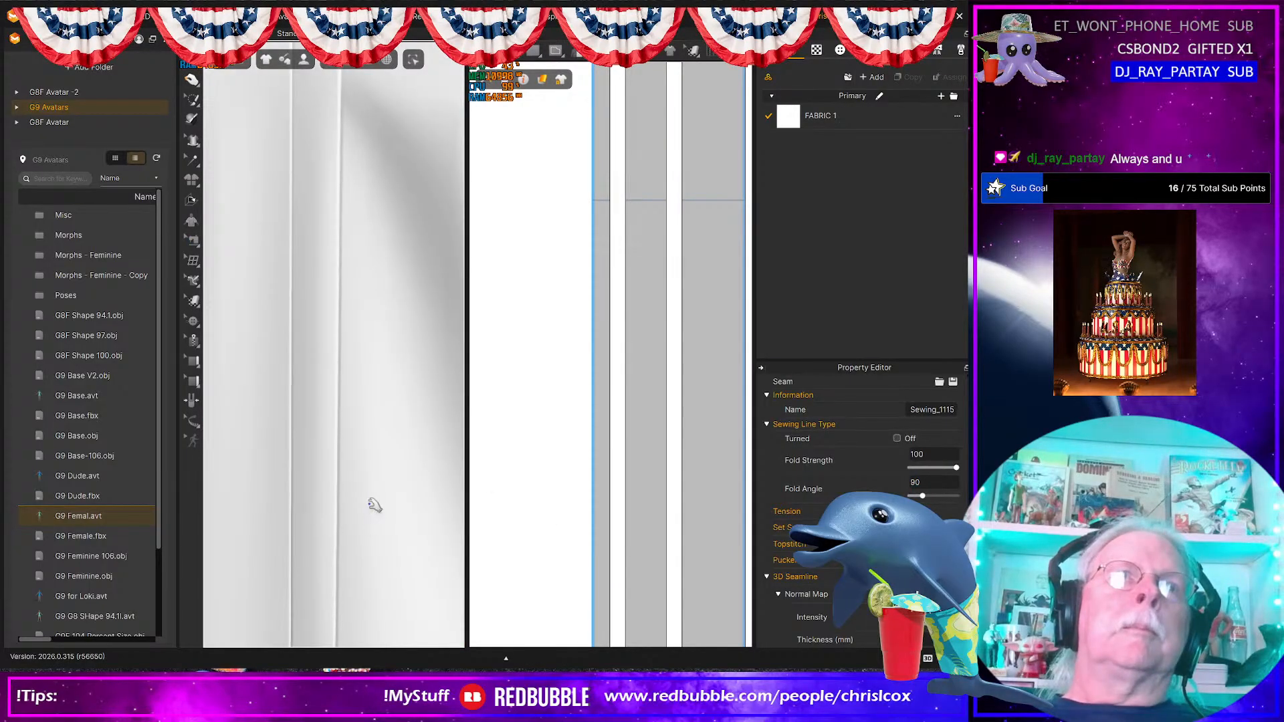
Step: Examine the draped placket and whole garment from the front, picking each front panel in turn
{"action": "scroll", "coordinate": [375, 504], "scroll_direction": "down", "scroll_amount": 5}
{"action": "middle_click_drag", "start_coordinate": [379, 497], "coordinate": [381, 518]}
{"action": "right_click_drag", "start_coordinate": [354, 441], "coordinate": [381, 381]}
{"action": "scroll", "coordinate": [347, 455], "scroll_direction": "down", "scroll_amount": 8}
{"action": "left_click", "coordinate": [367, 379]}
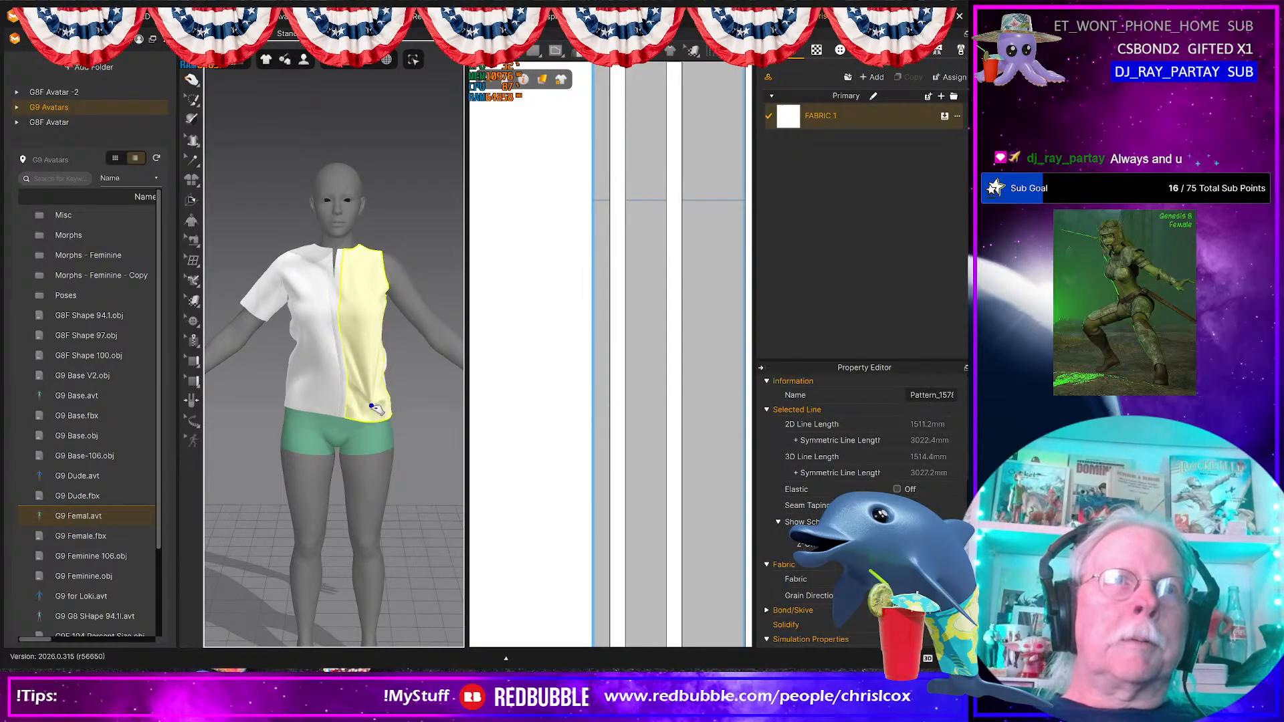
{"action": "left_click", "coordinate": [310, 394]}
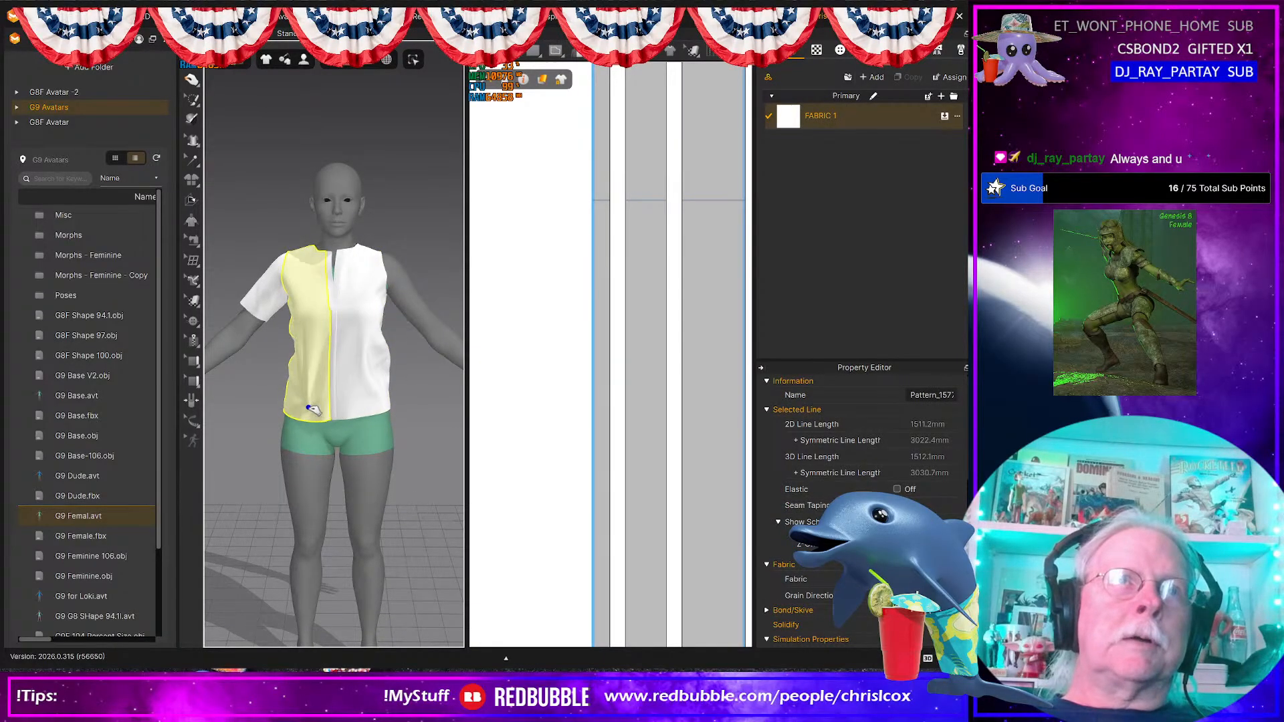
Step: Create a mirrored copy of the sleeve pattern with its sewing, level with the original across the center line, for the bare armhole
{"action": "left_click", "coordinate": [269, 297]}
{"action": "scroll", "coordinate": [314, 367], "scroll_direction": "down", "scroll_amount": 2}
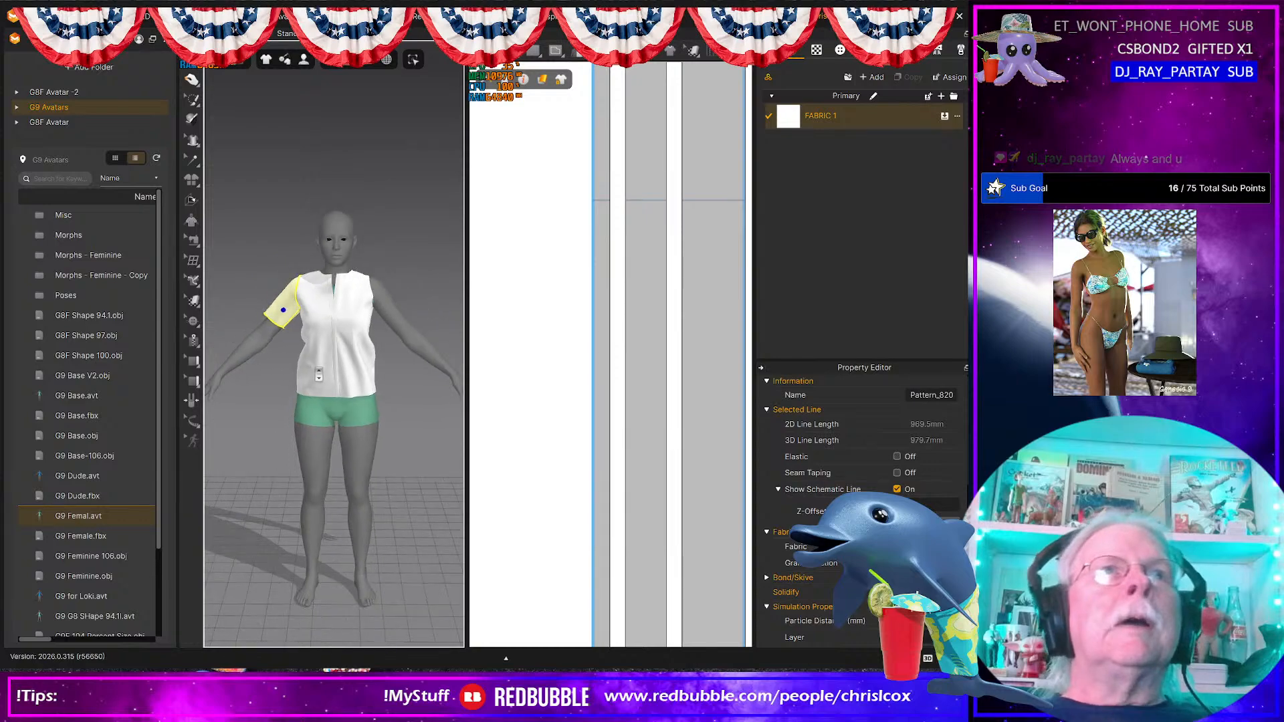
{"action": "scroll", "coordinate": [581, 395], "scroll_direction": "down", "scroll_amount": 6}
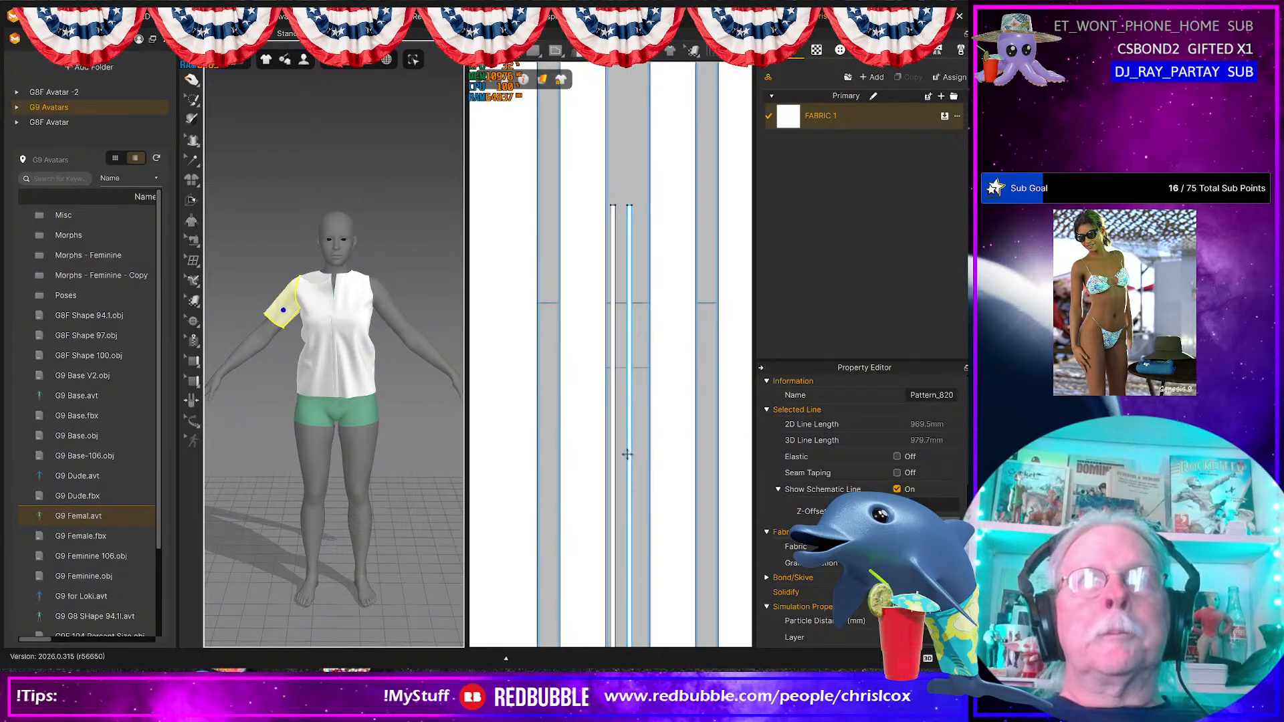
{"action": "middle_click_drag", "start_coordinate": [634, 476], "coordinate": [632, 500]}
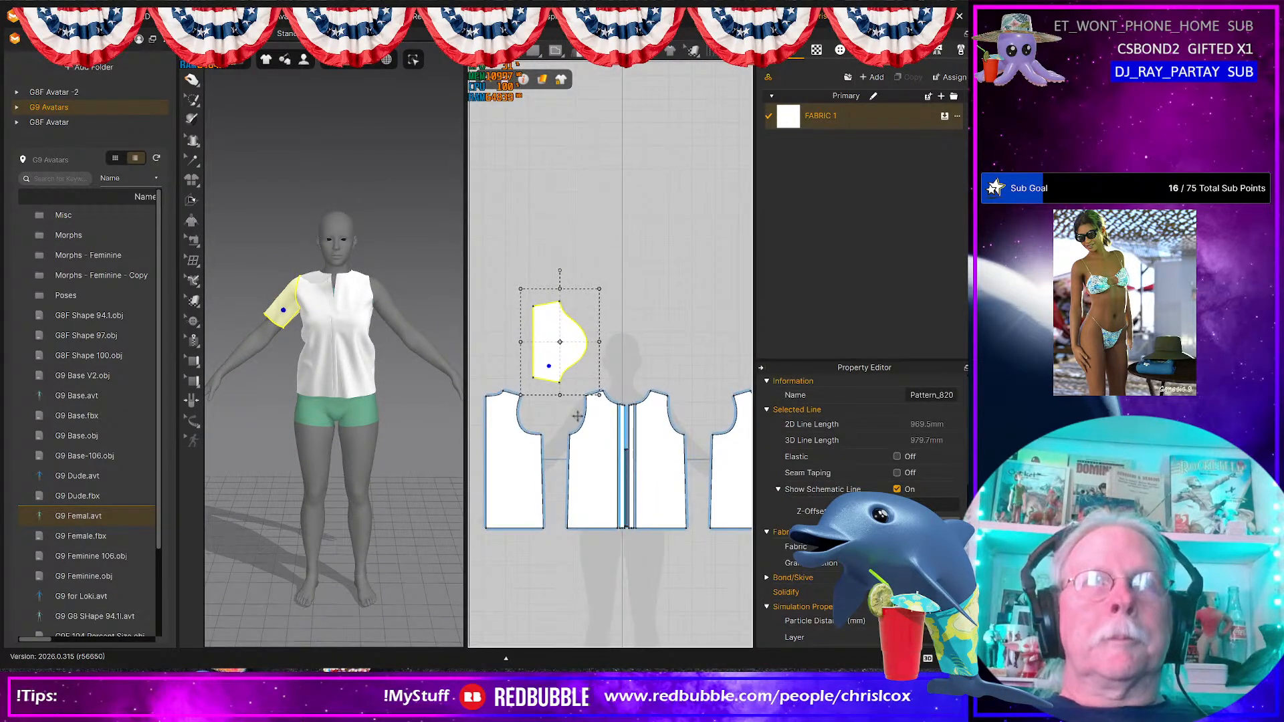
{"action": "key", "text": "ctrl+d"}
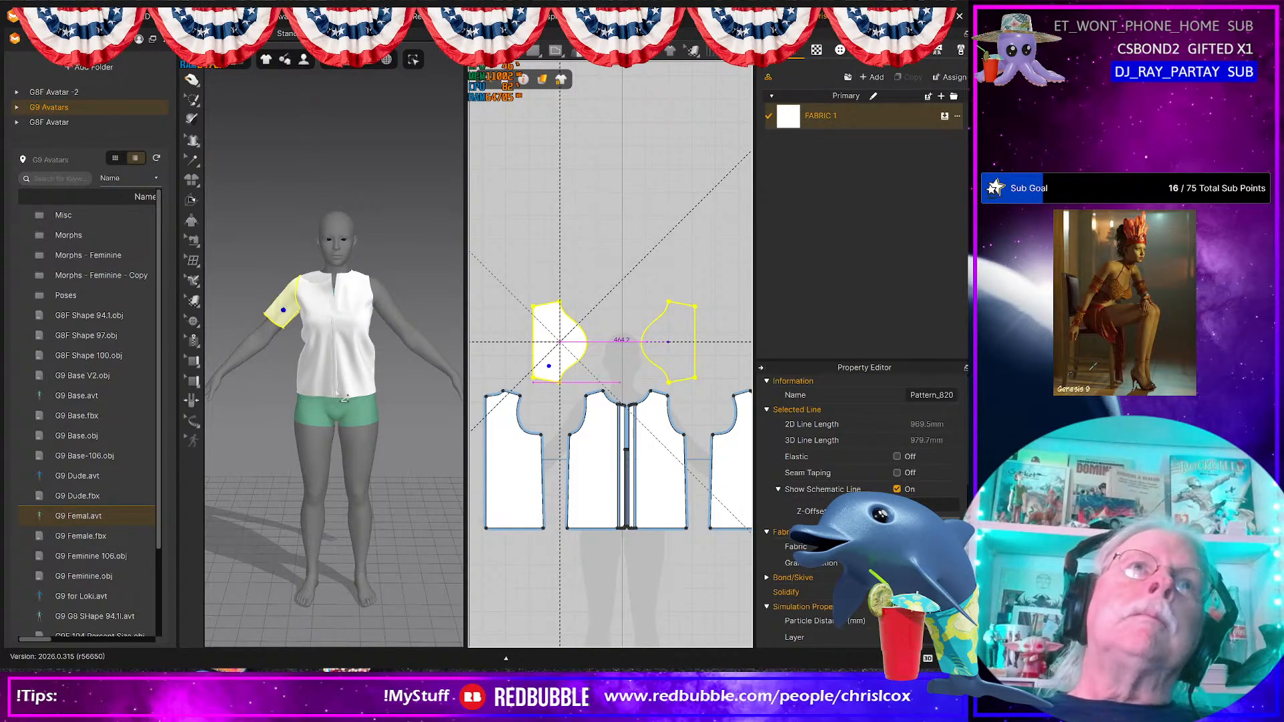
{"action": "left_click", "coordinate": [668, 342]}
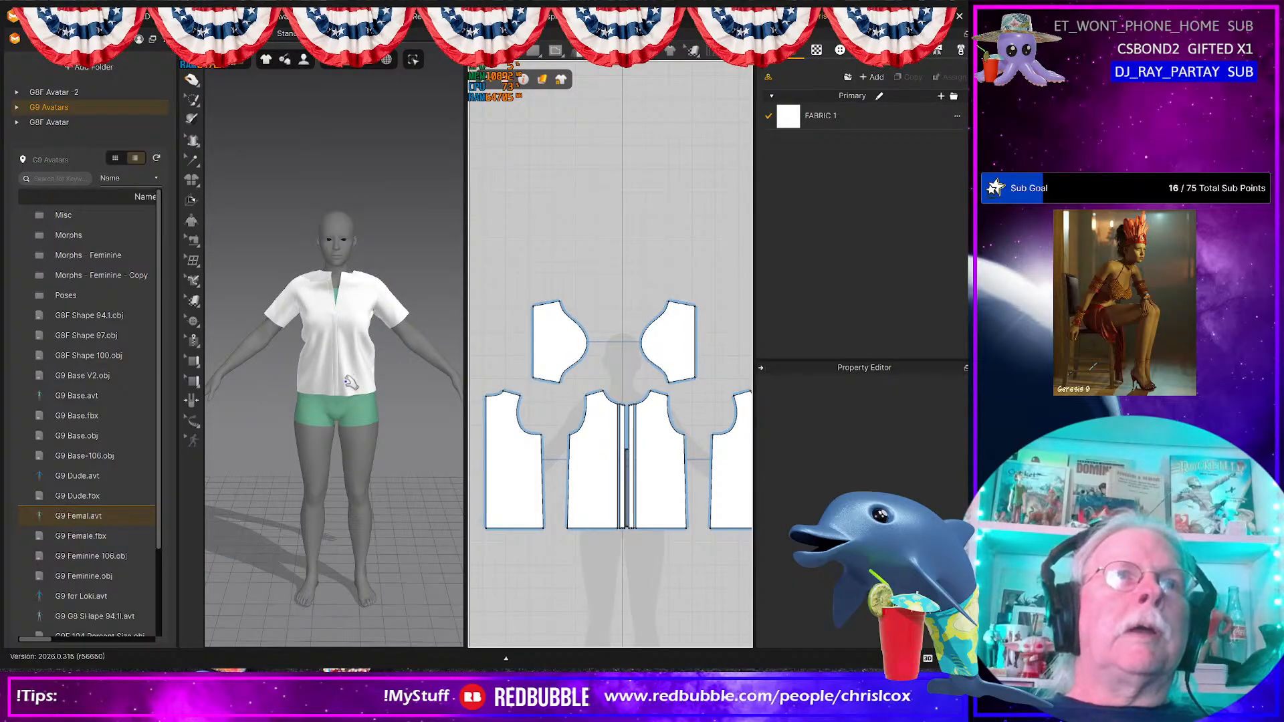
Step: Shorten both narrow rectangles between the placket strips by lowering their top edges together to just above the horizontal line crossing the strips
{"action": "left_click", "coordinate": [350, 380]}
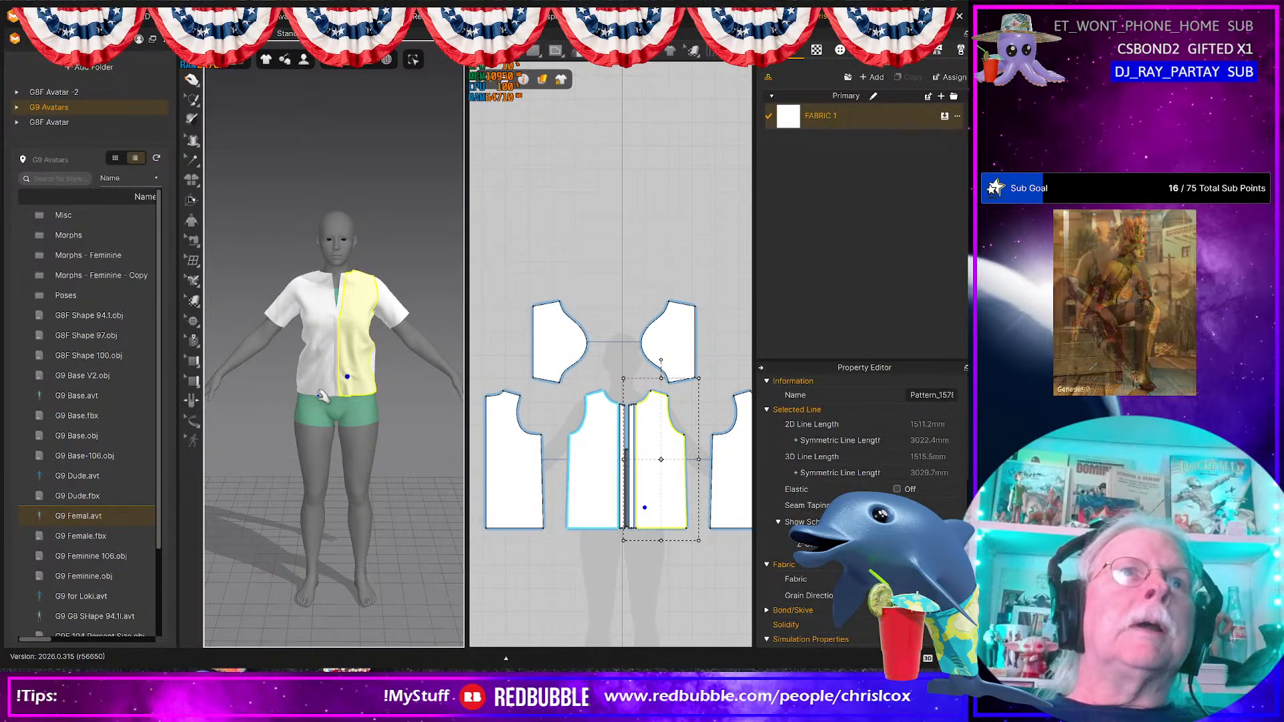
{"action": "scroll", "coordinate": [322, 397], "scroll_direction": "up", "scroll_amount": 6}
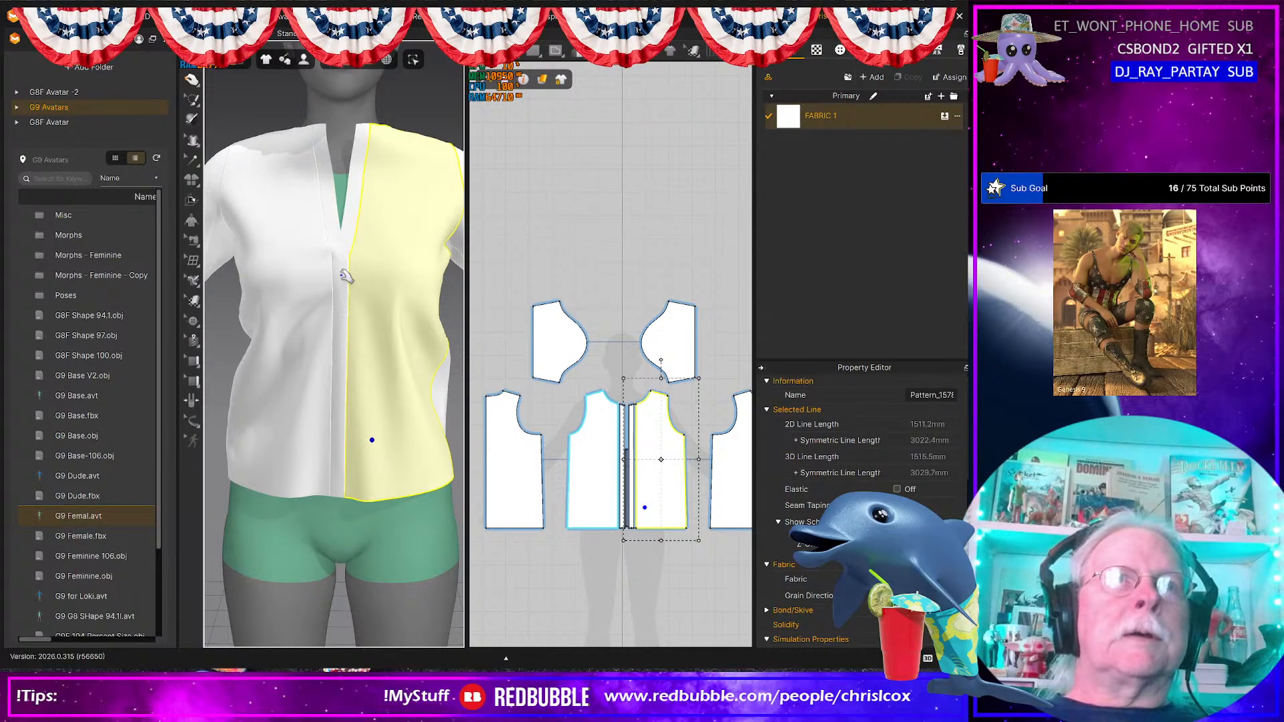
{"action": "left_click", "coordinate": [345, 294]}
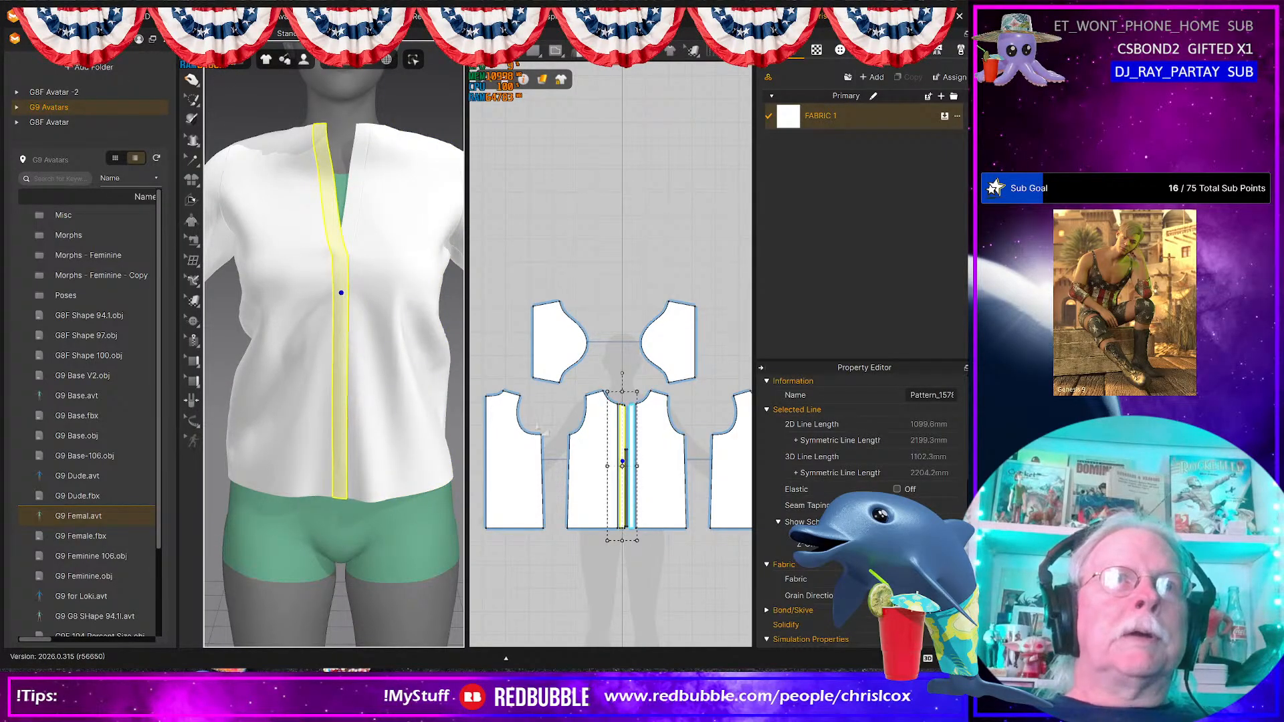
{"action": "scroll", "coordinate": [649, 530], "scroll_direction": "up", "scroll_amount": 3}
{"action": "scroll", "coordinate": [630, 459], "scroll_direction": "up", "scroll_amount": 4}
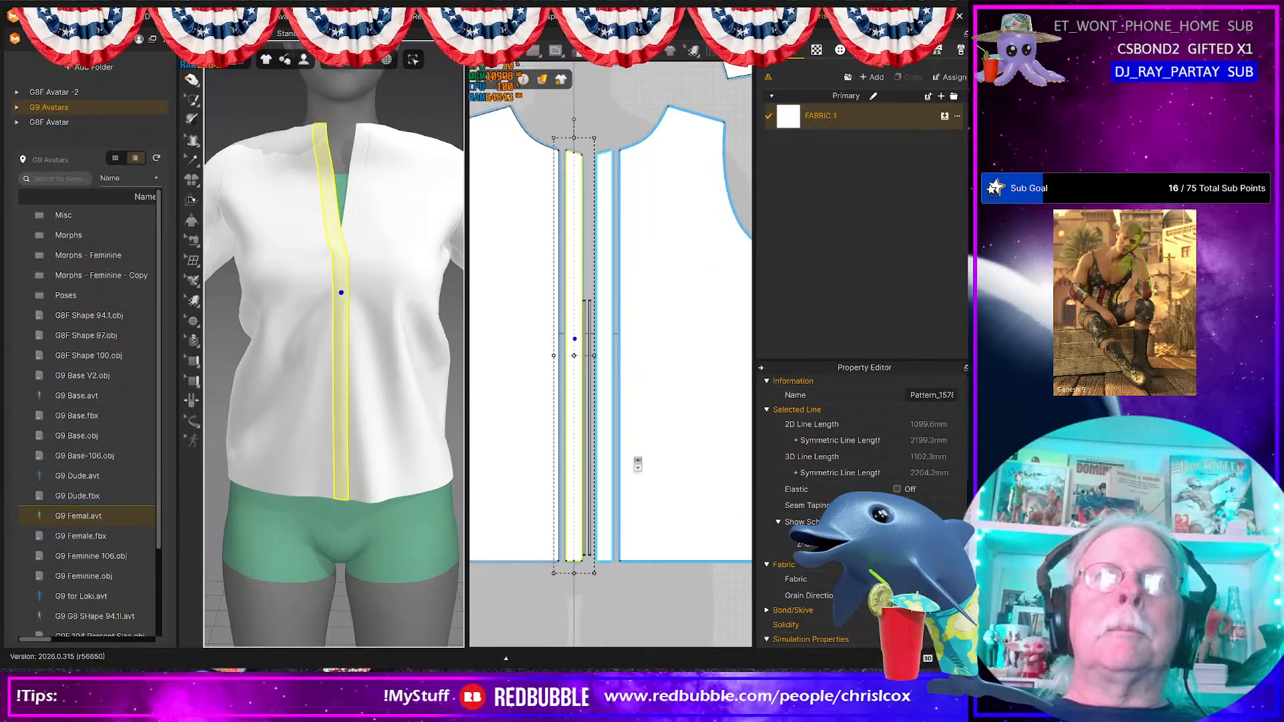
{"action": "scroll", "coordinate": [677, 497], "scroll_direction": "up", "scroll_amount": 3}
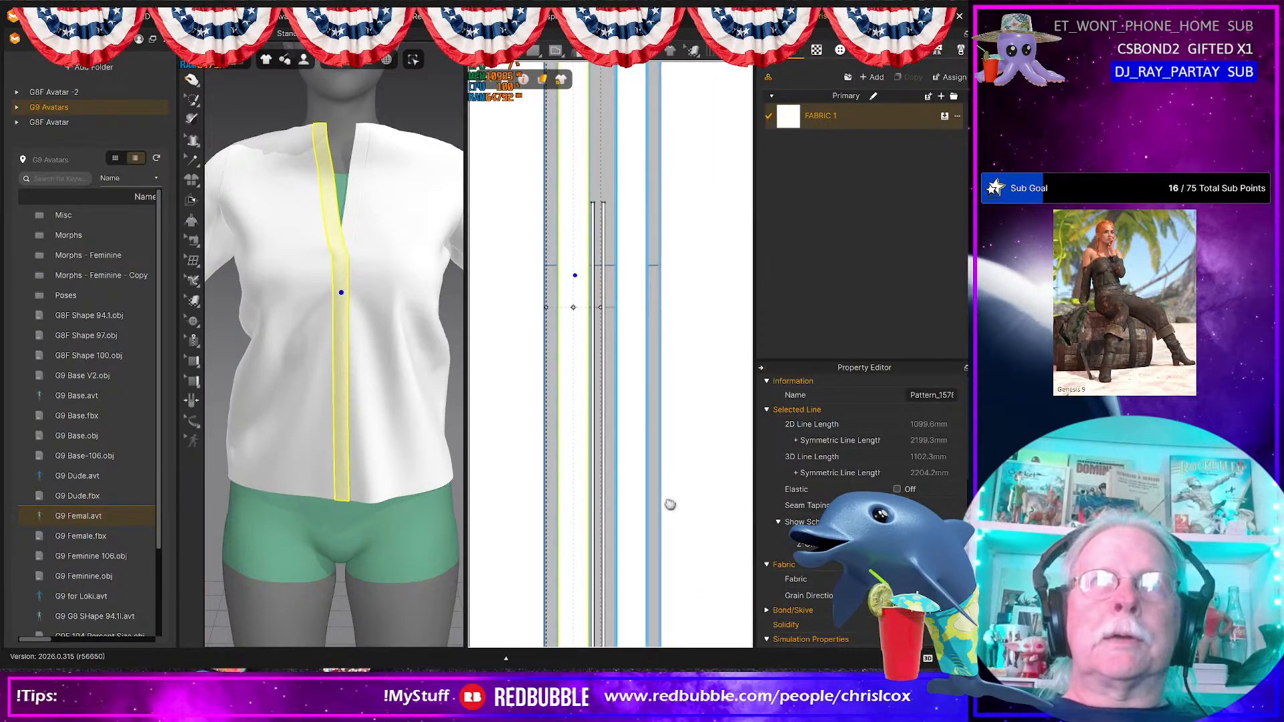
{"action": "middle_click_drag", "start_coordinate": [692, 544], "coordinate": [692, 552]}
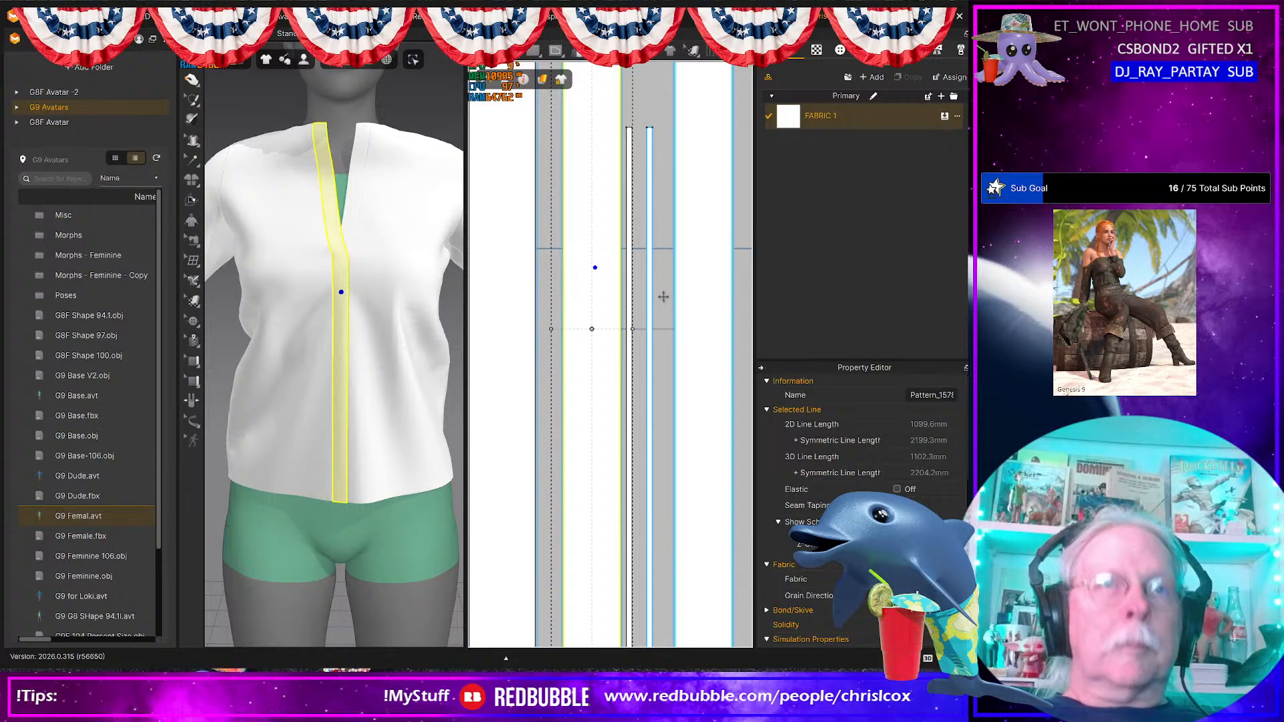
{"action": "key", "text": "z"}
{"action": "left_click_drag", "start_coordinate": [665, 119], "coordinate": [630, 143]}
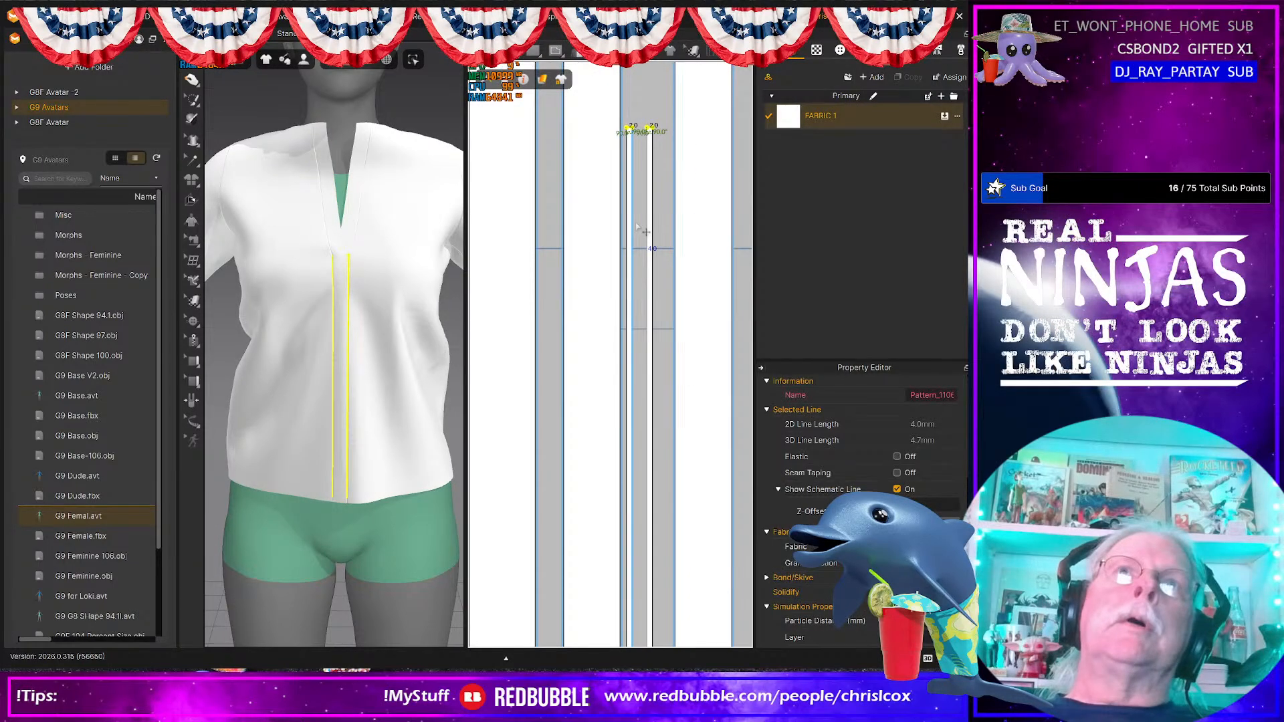
{"action": "key", "text": "Down"}
{"action": "key", "text": "Down"}
{"action": "key", "text": "Down"}
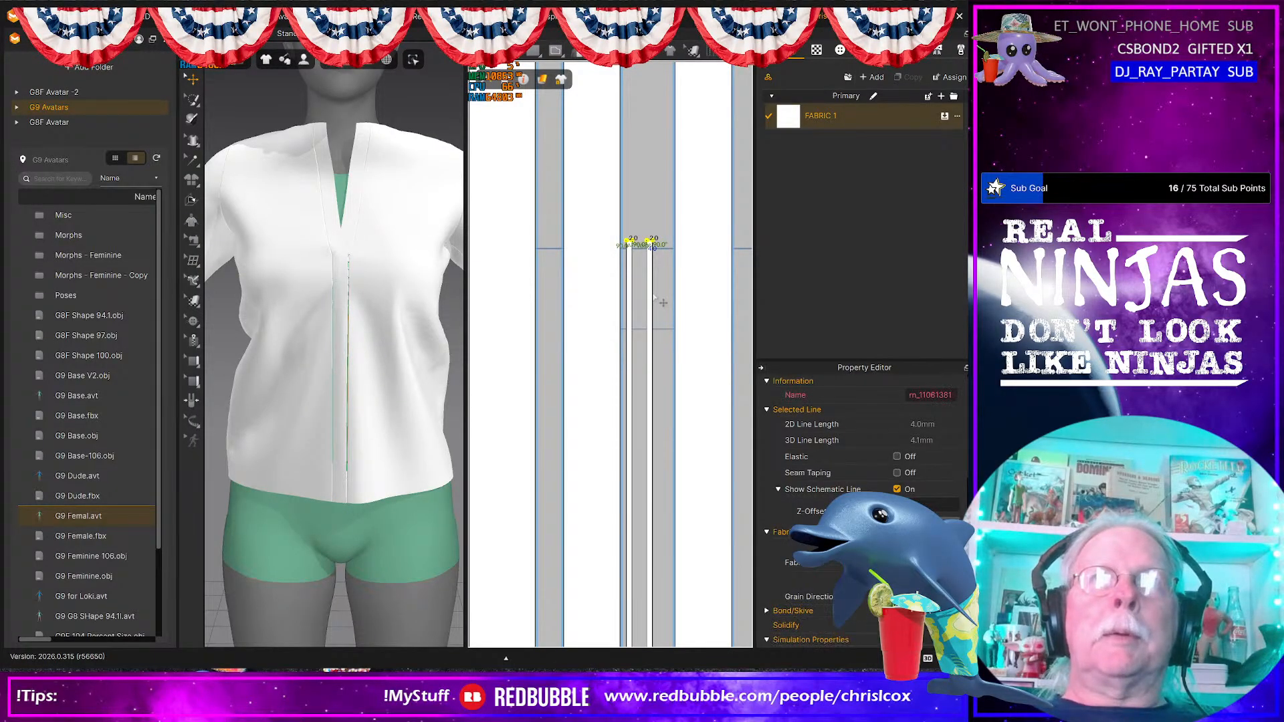
{"action": "key", "text": "Down"}
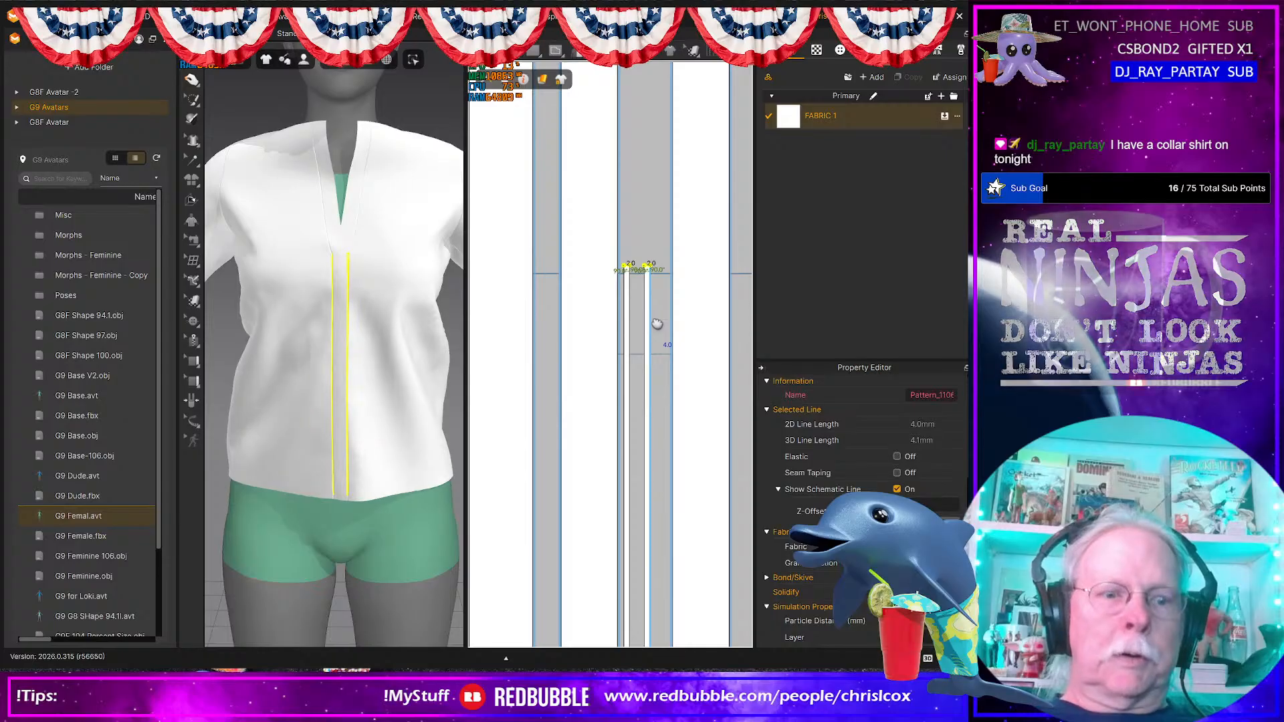
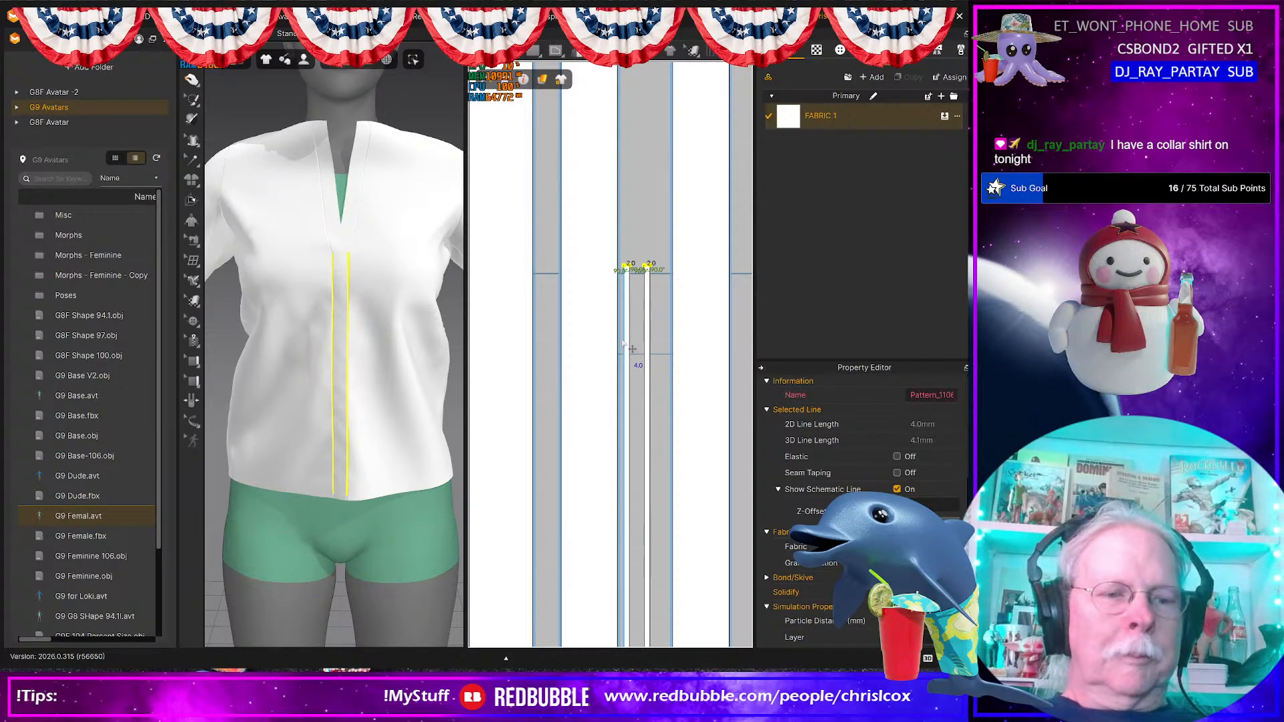
Step: Edit the seams along both long edges of the left placket strip so each starts level with the narrow strips' tops, 290 mm long
{"action": "key", "text": "m"}
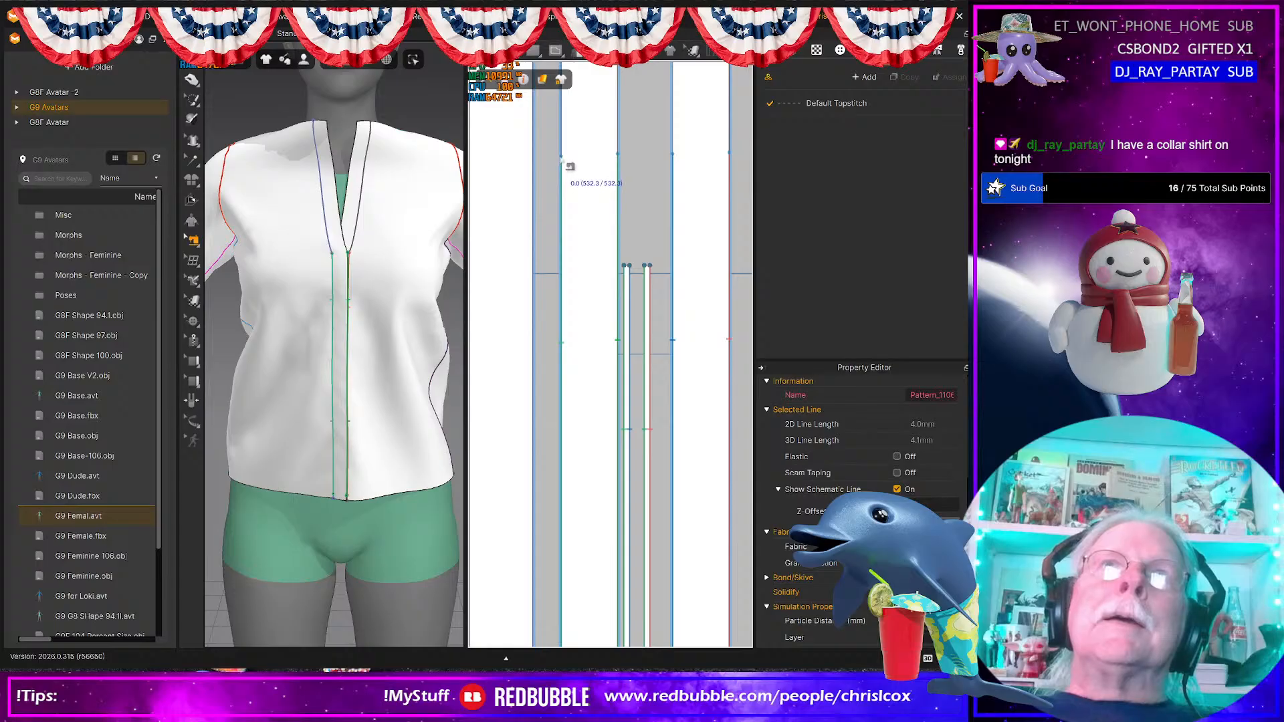
{"action": "left_click", "coordinate": [563, 158]}
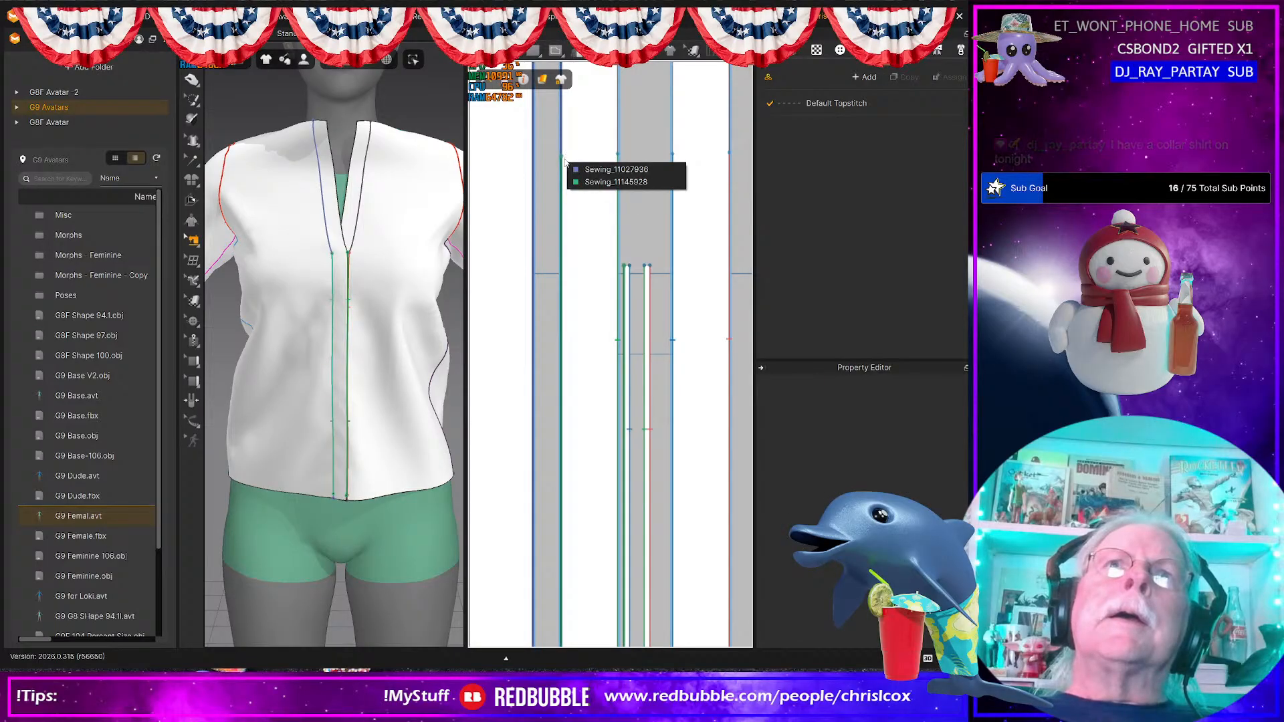
{"action": "left_click", "coordinate": [563, 158]}
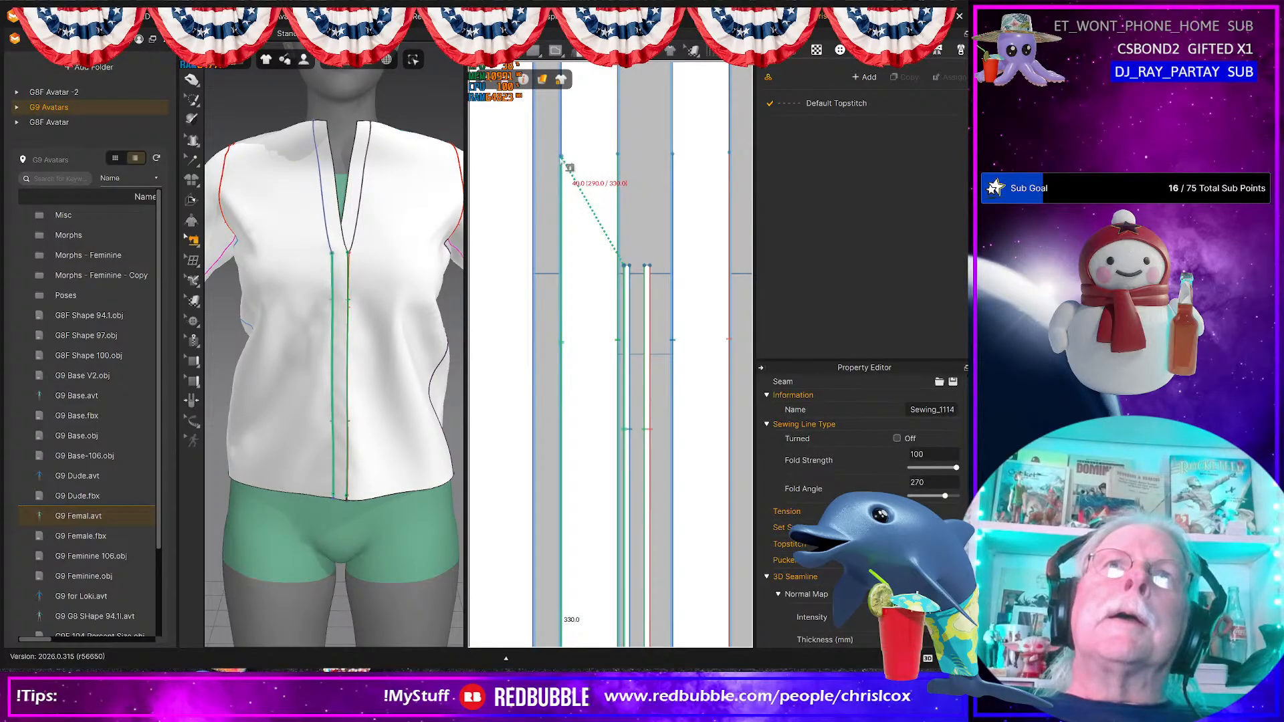
{"action": "left_click_drag", "start_coordinate": [562, 158], "coordinate": [562, 269]}
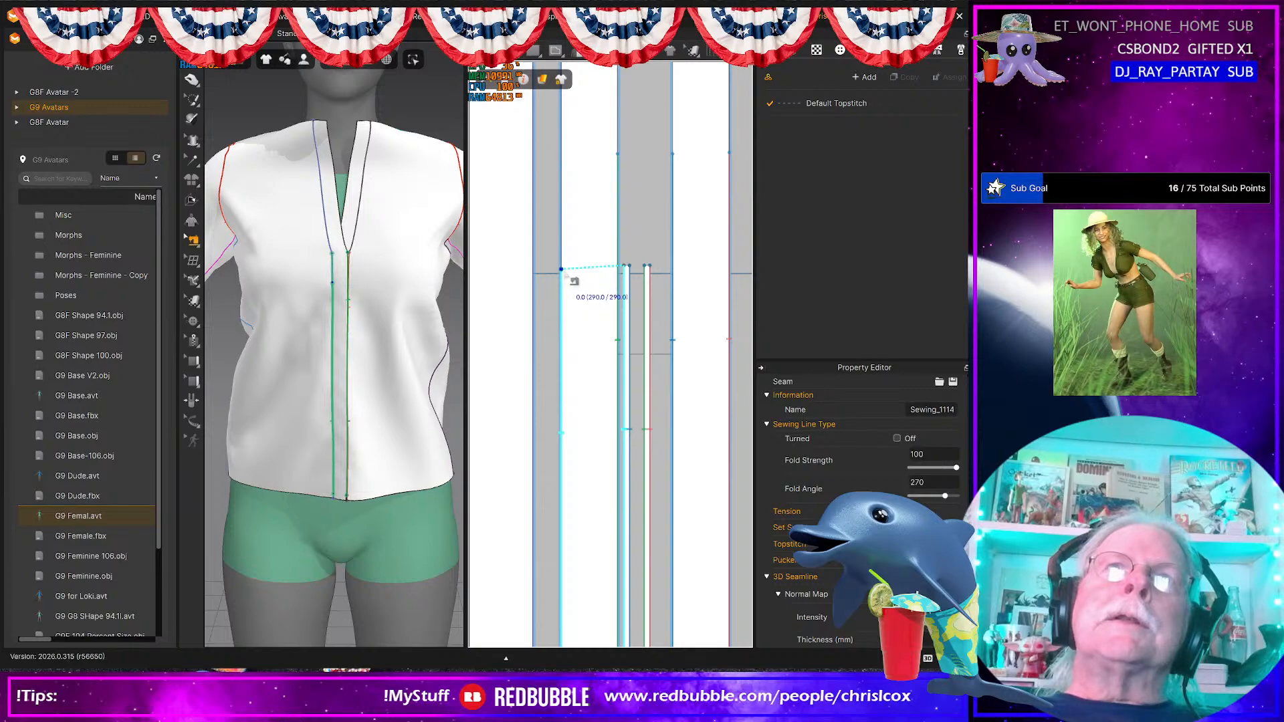
{"action": "left_click", "coordinate": [618, 155]}
{"action": "left_click_drag", "start_coordinate": [618, 155], "coordinate": [617, 266]}
Step: Shorten the seams along both long edges of the right placket strip to start at the narrow strips' upper ends, 290 mm long
{"action": "left_click", "coordinate": [672, 155]}
{"action": "left_click_drag", "start_coordinate": [672, 155], "coordinate": [672, 266]}
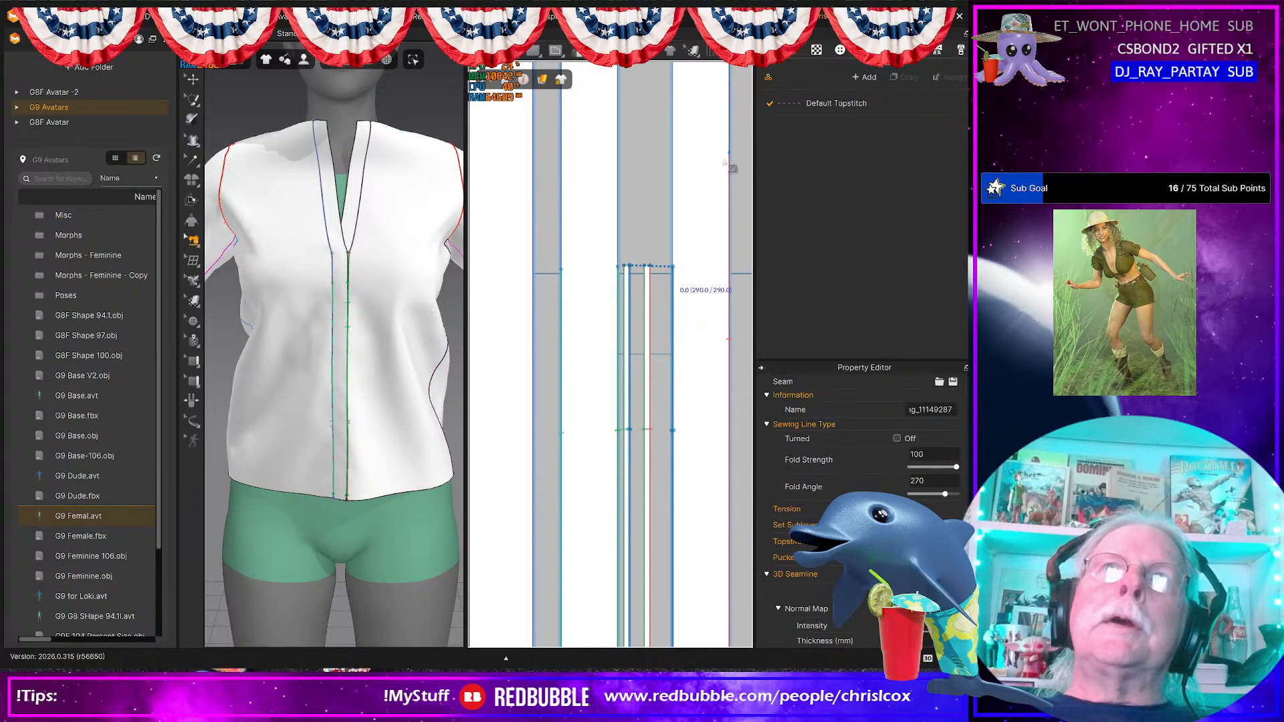
{"action": "left_click", "coordinate": [729, 154]}
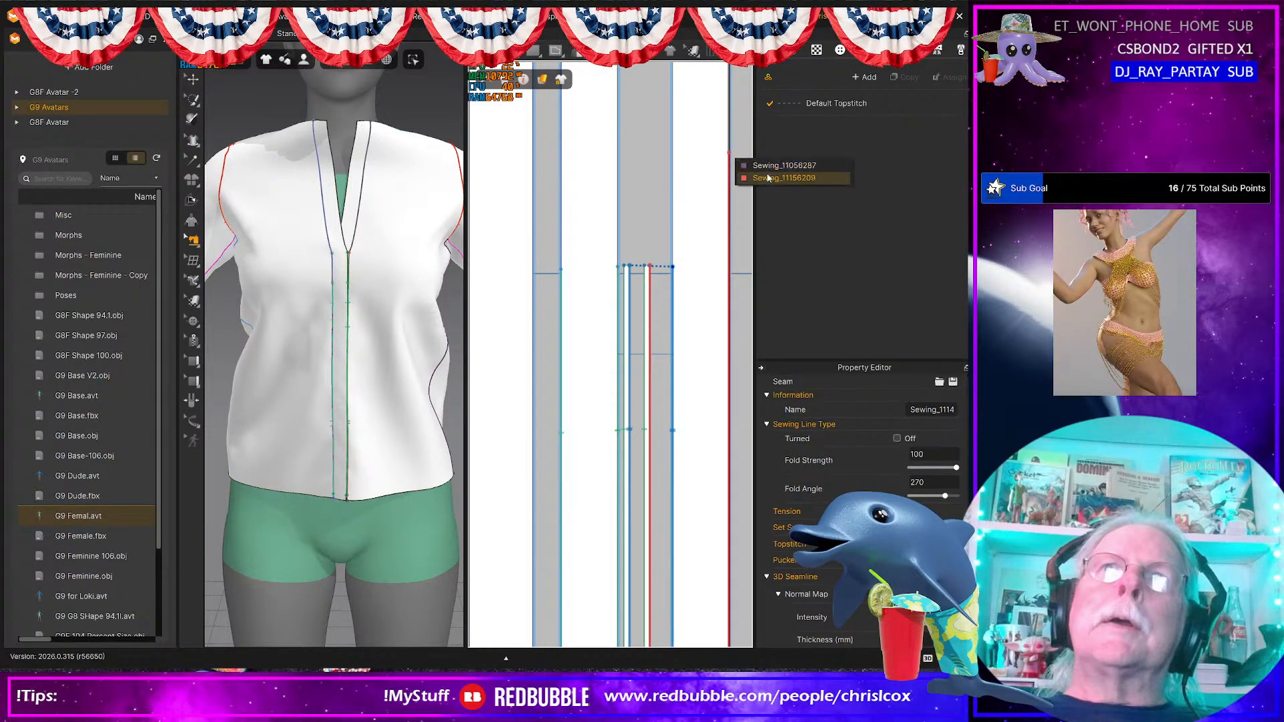
{"action": "left_click_drag", "start_coordinate": [730, 155], "coordinate": [733, 270]}
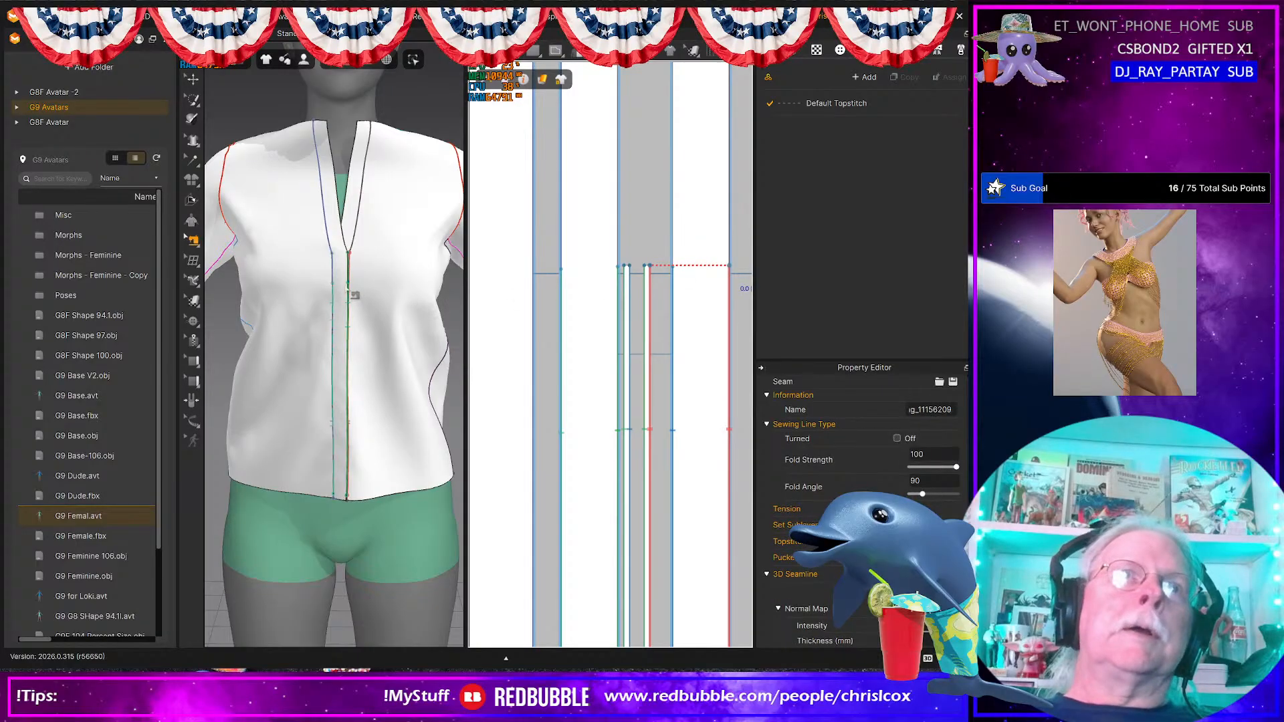
Step: Simulate the blouse on the avatar to settle the fabric with the shortened placket seams
{"action": "key", "text": "space"}
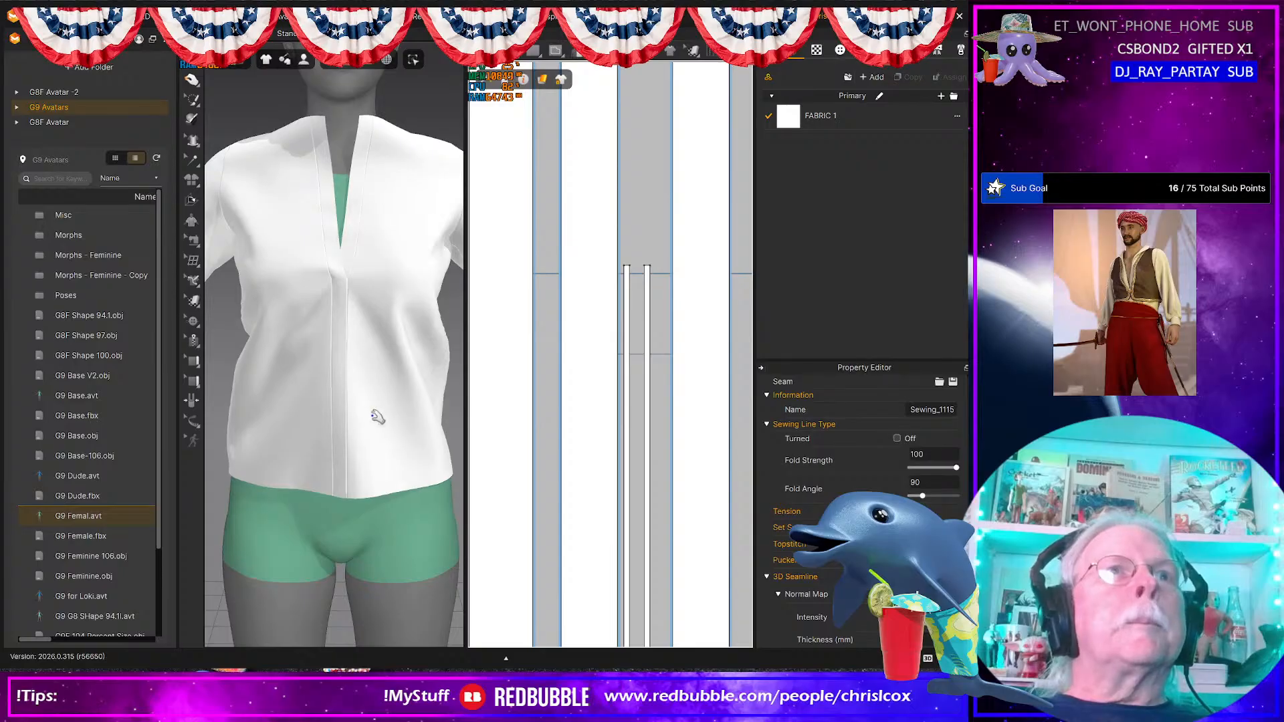
{"action": "scroll", "coordinate": [401, 442], "scroll_direction": "down", "scroll_amount": 4}
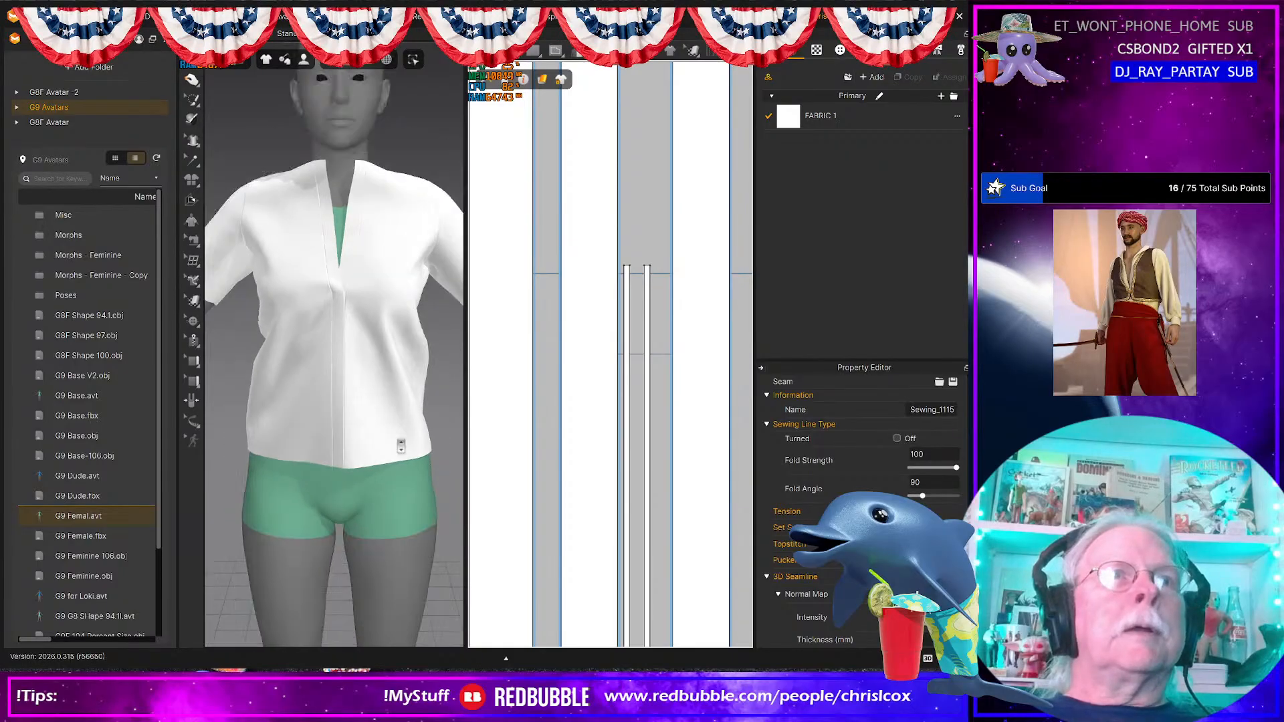
{"action": "right_click", "coordinate": [430, 419]}
{"action": "left_click", "coordinate": [482, 378]}
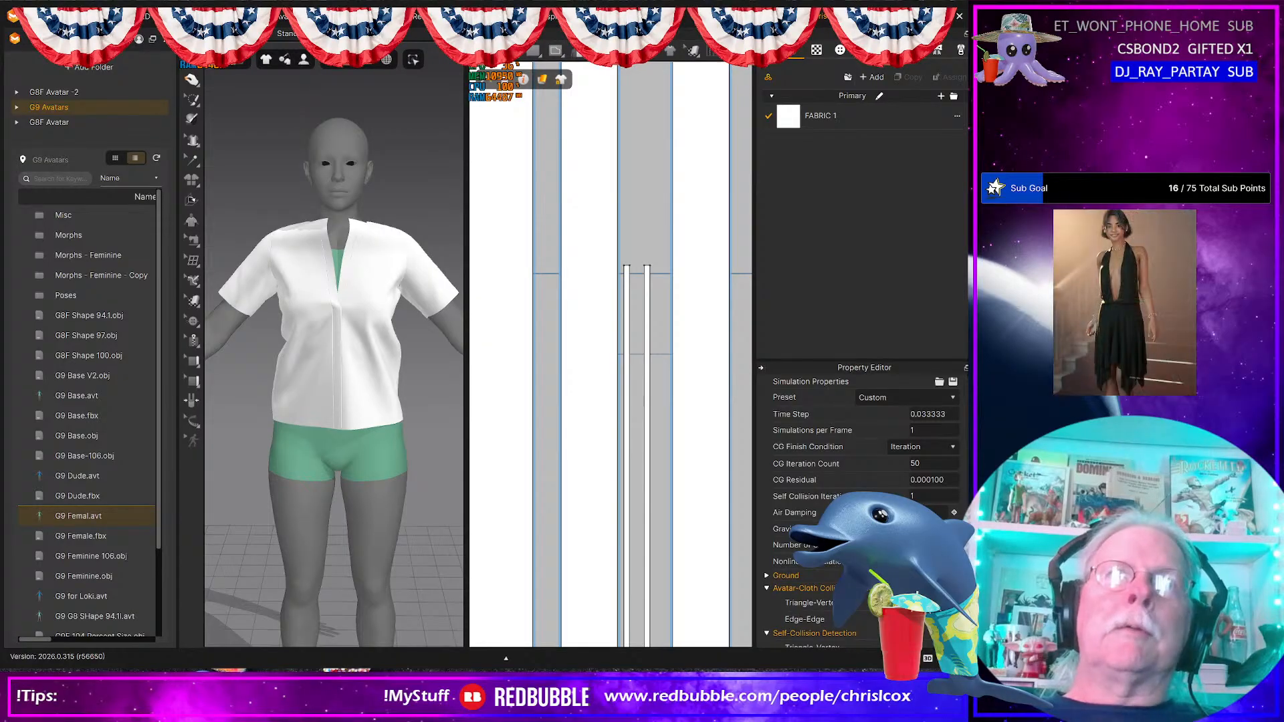
{"action": "key", "text": "b"}
{"action": "key", "text": "q"}
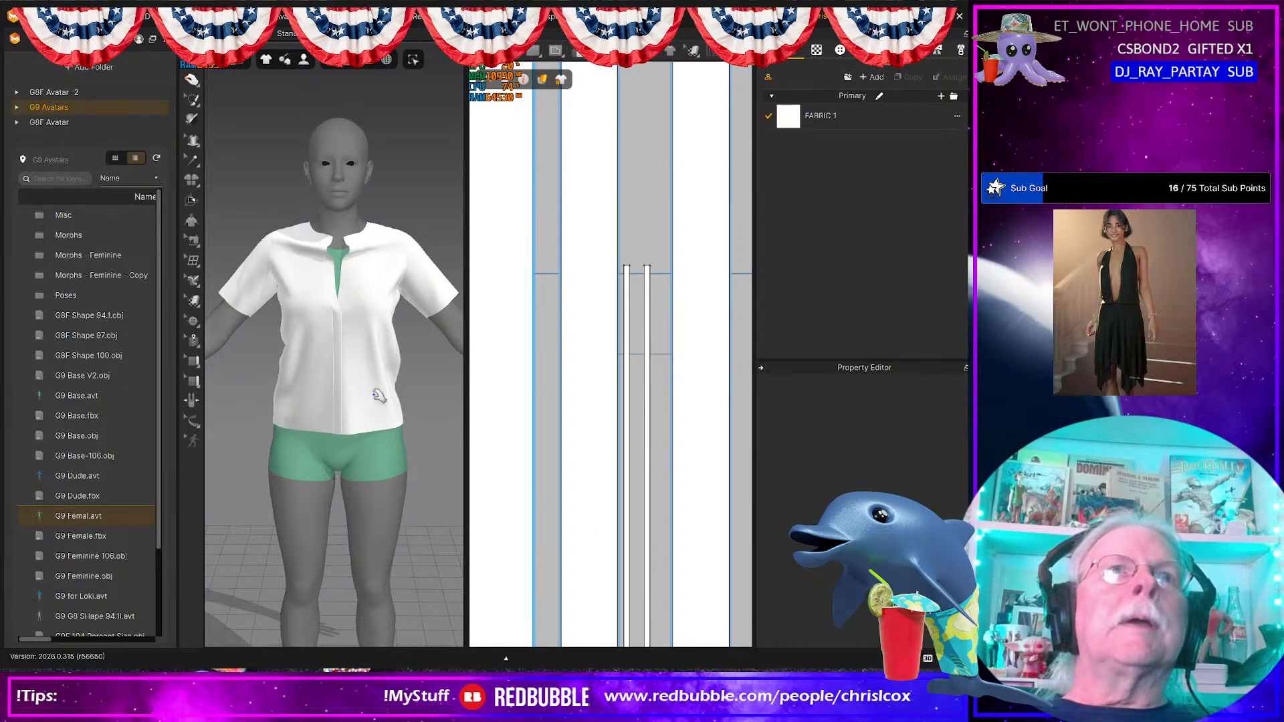
Step: Tug both front panels and placket strips around the neck opening during simulation, checking the front opening's drape
{"action": "left_click", "coordinate": [378, 427]}
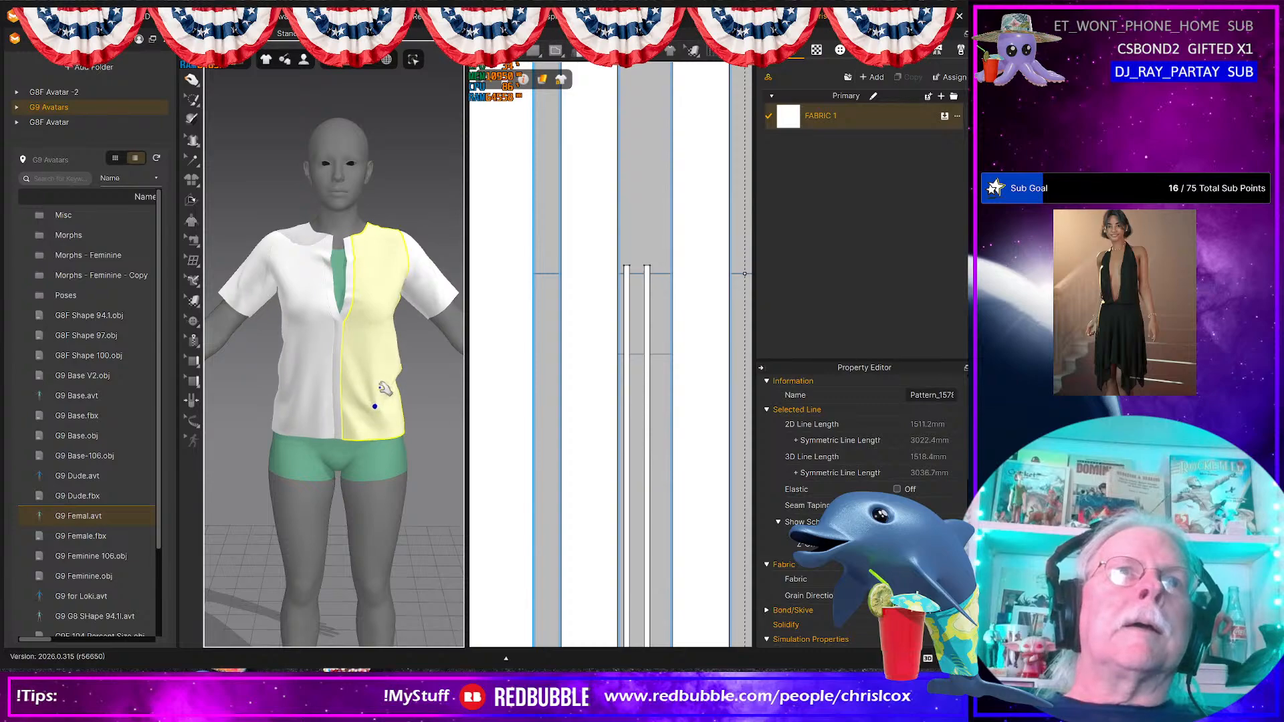
{"action": "left_click", "coordinate": [326, 232]}
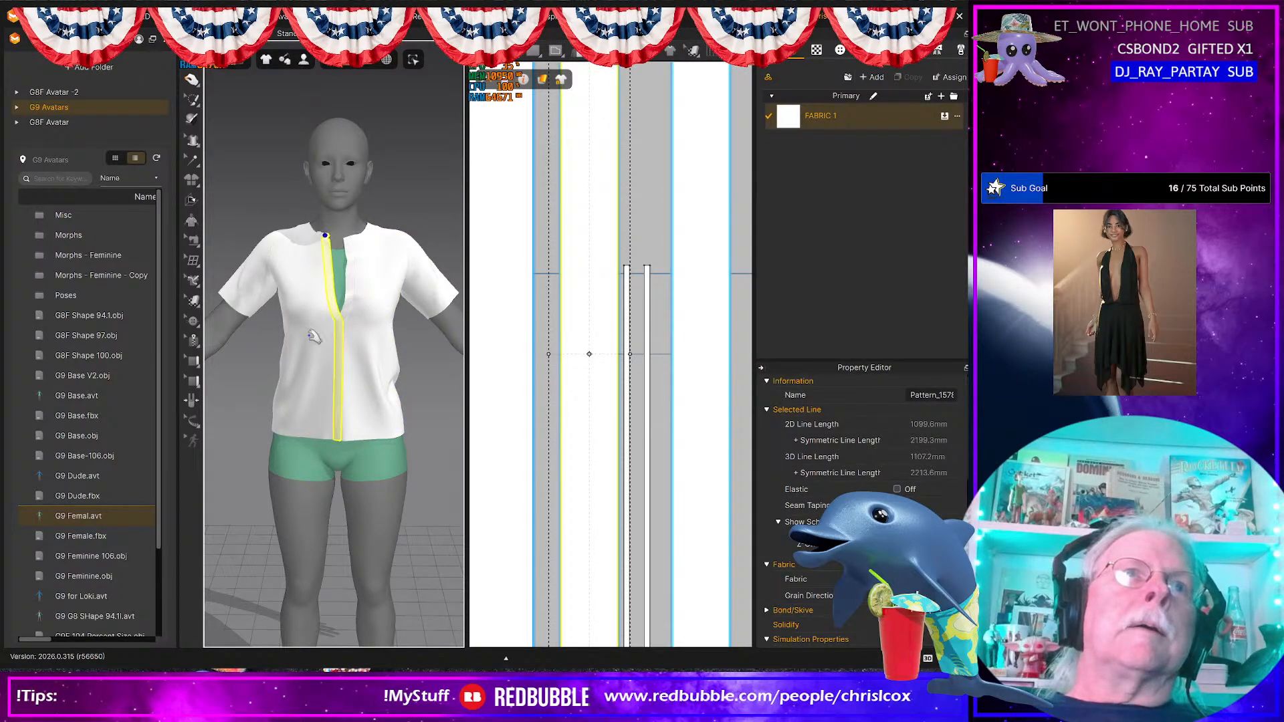
{"action": "left_click", "coordinate": [294, 384]}
{"action": "right_click_drag", "start_coordinate": [294, 385], "coordinate": [331, 418]}
{"action": "scroll", "coordinate": [337, 416], "scroll_direction": "down", "scroll_amount": 3}
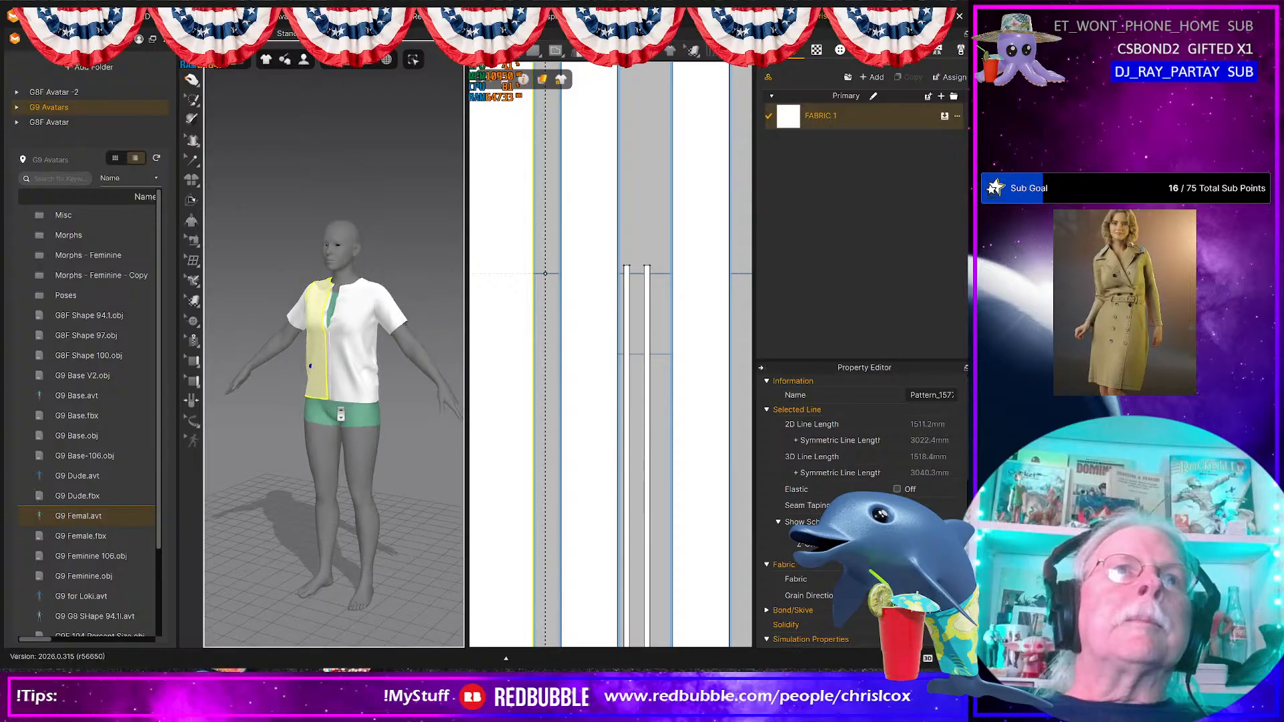
{"action": "scroll", "coordinate": [341, 415], "scroll_direction": "up", "scroll_amount": 6}
{"action": "scroll", "coordinate": [341, 414], "scroll_direction": "up", "scroll_amount": 3}
{"action": "left_click", "coordinate": [350, 182]}
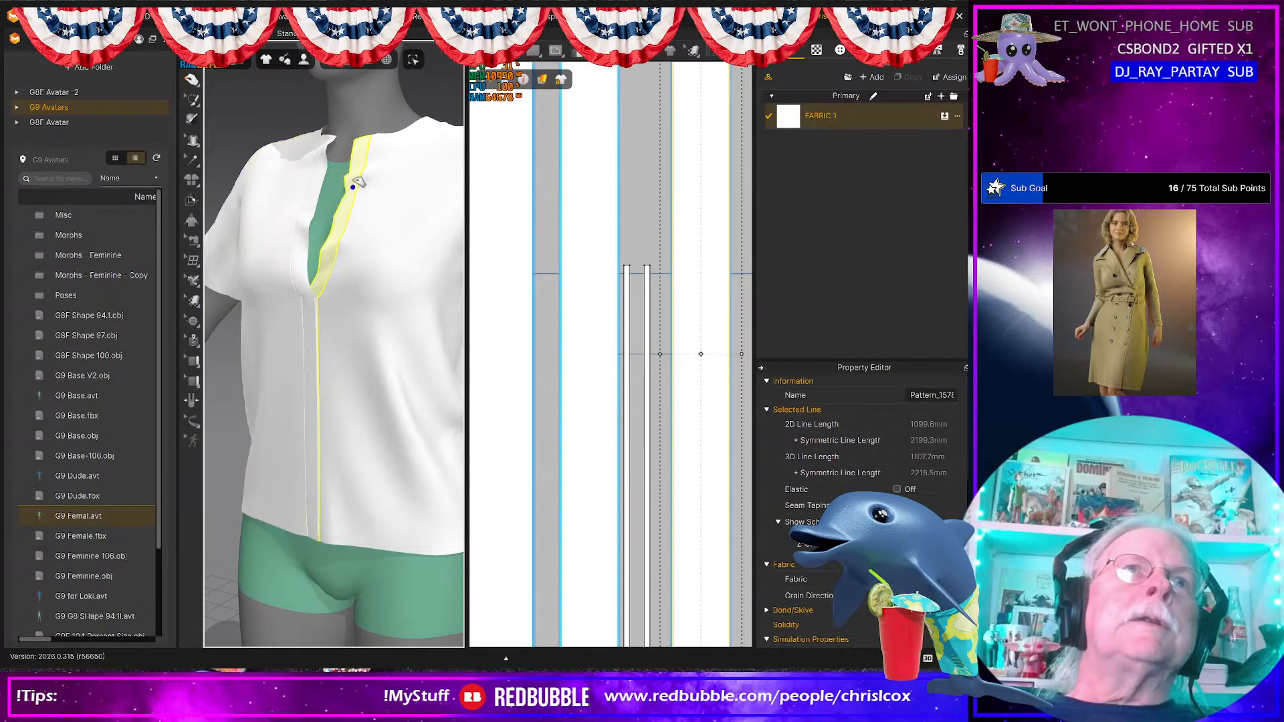
Step: Using Edit Pattern, select the half back neckline and the left front neckline edge together to measure their combined length
{"action": "right_click_drag", "start_coordinate": [611, 145], "coordinate": [663, 303]}
{"action": "scroll", "coordinate": [659, 565], "scroll_direction": "down", "scroll_amount": 5}
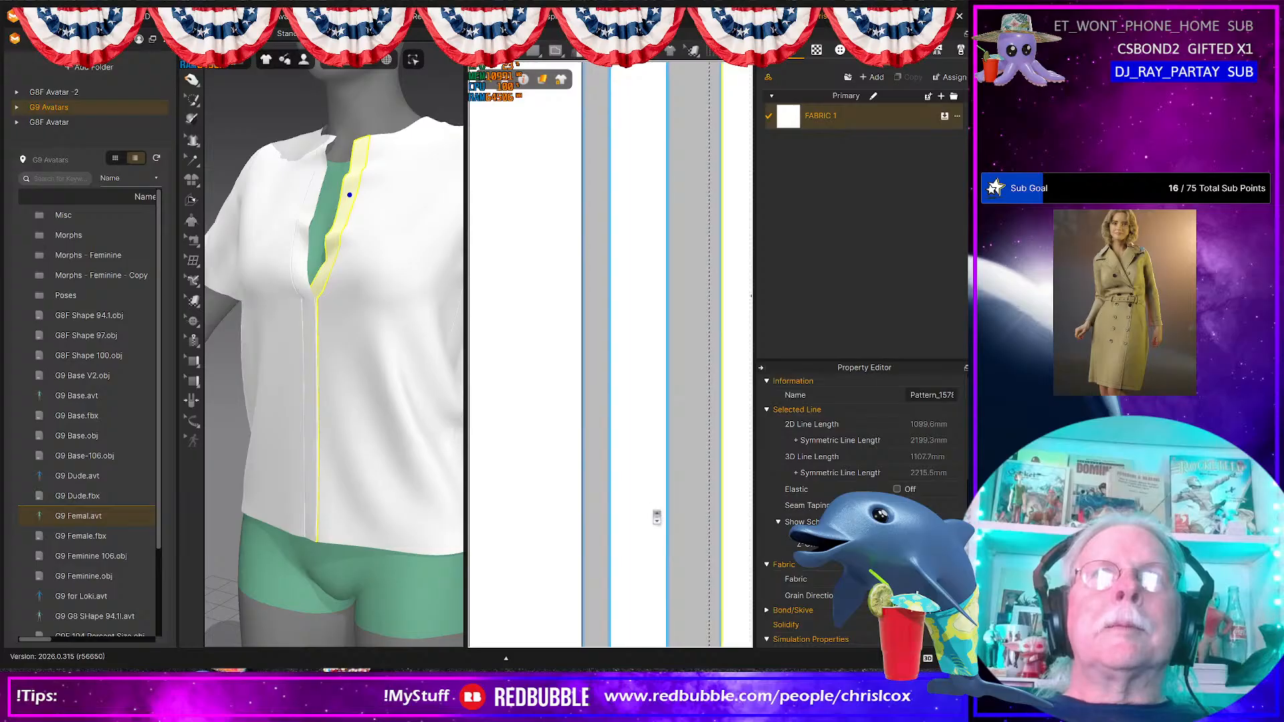
{"action": "scroll", "coordinate": [656, 551], "scroll_direction": "up", "scroll_amount": 5}
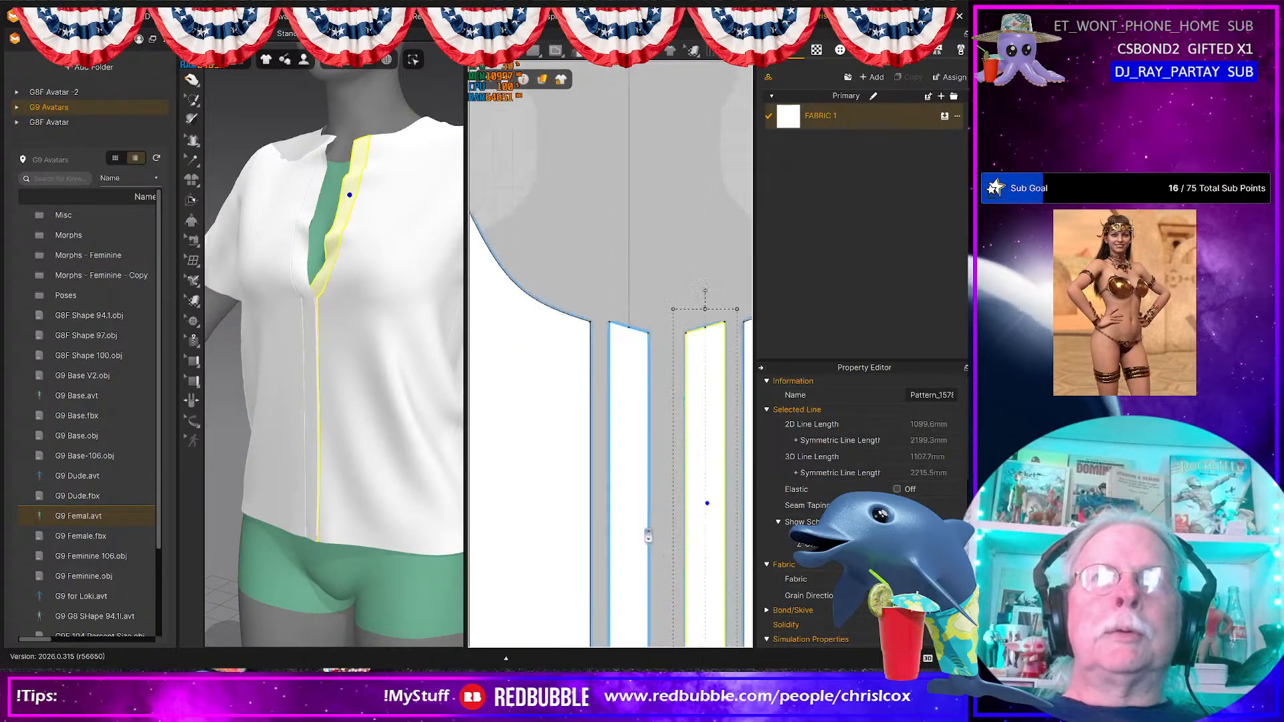
{"action": "right_click_drag", "start_coordinate": [666, 564], "coordinate": [630, 597]}
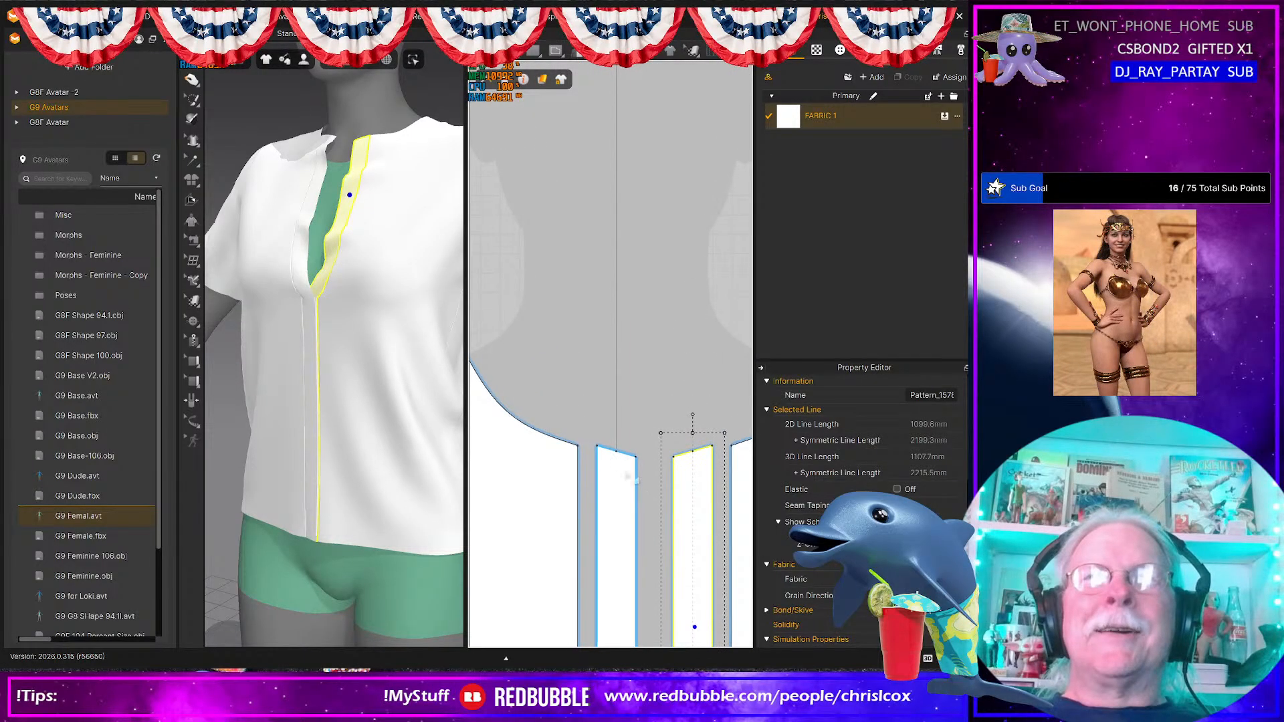
{"action": "scroll", "coordinate": [611, 442], "scroll_direction": "down", "scroll_amount": 6}
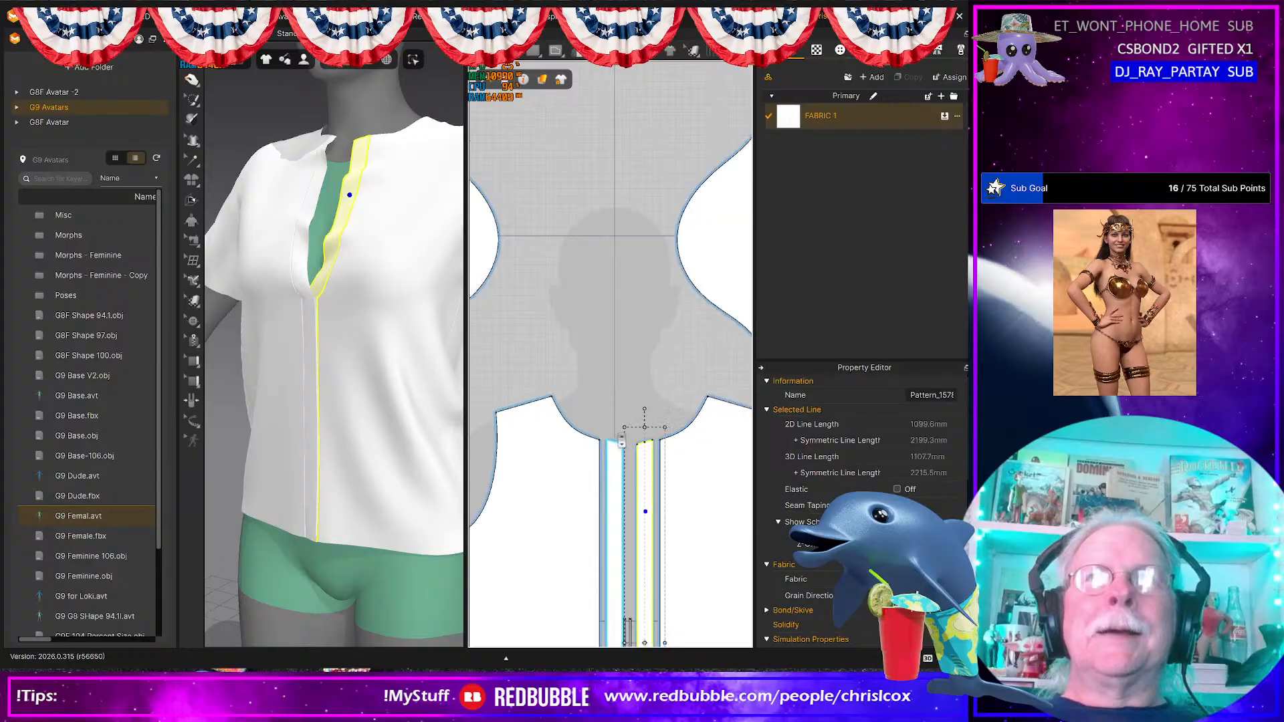
{"action": "right_click_drag", "start_coordinate": [630, 438], "coordinate": [676, 439]}
{"action": "key", "text": "z"}
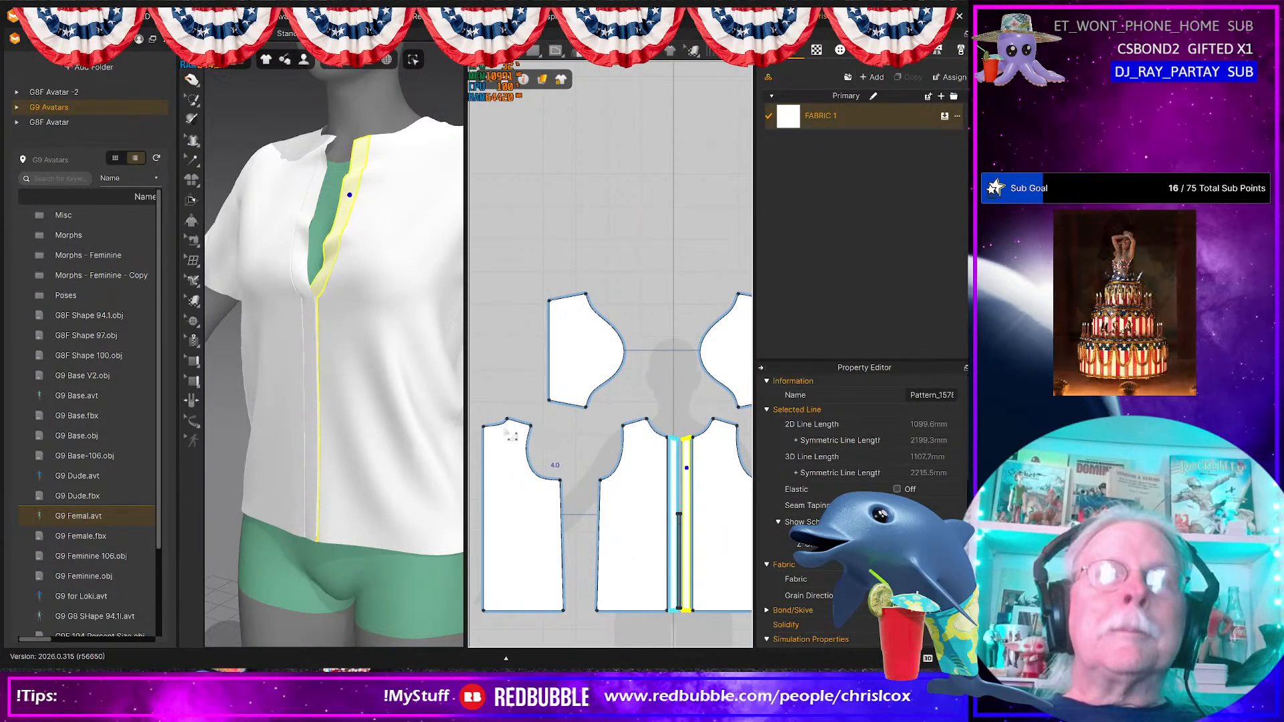
{"action": "left_click", "coordinate": [655, 432]}
{"action": "scroll", "coordinate": [656, 433], "scroll_direction": "up", "scroll_amount": 3}
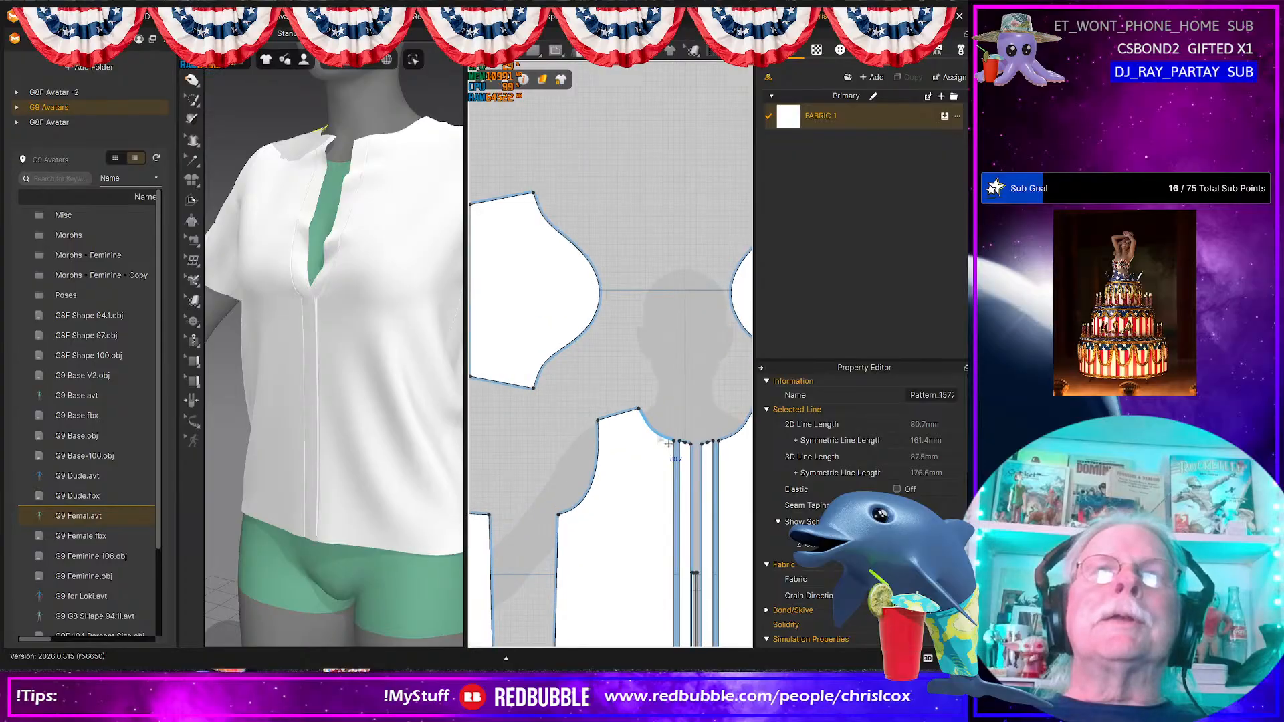
{"action": "left_click", "coordinate": [657, 436], "text": "shift"}
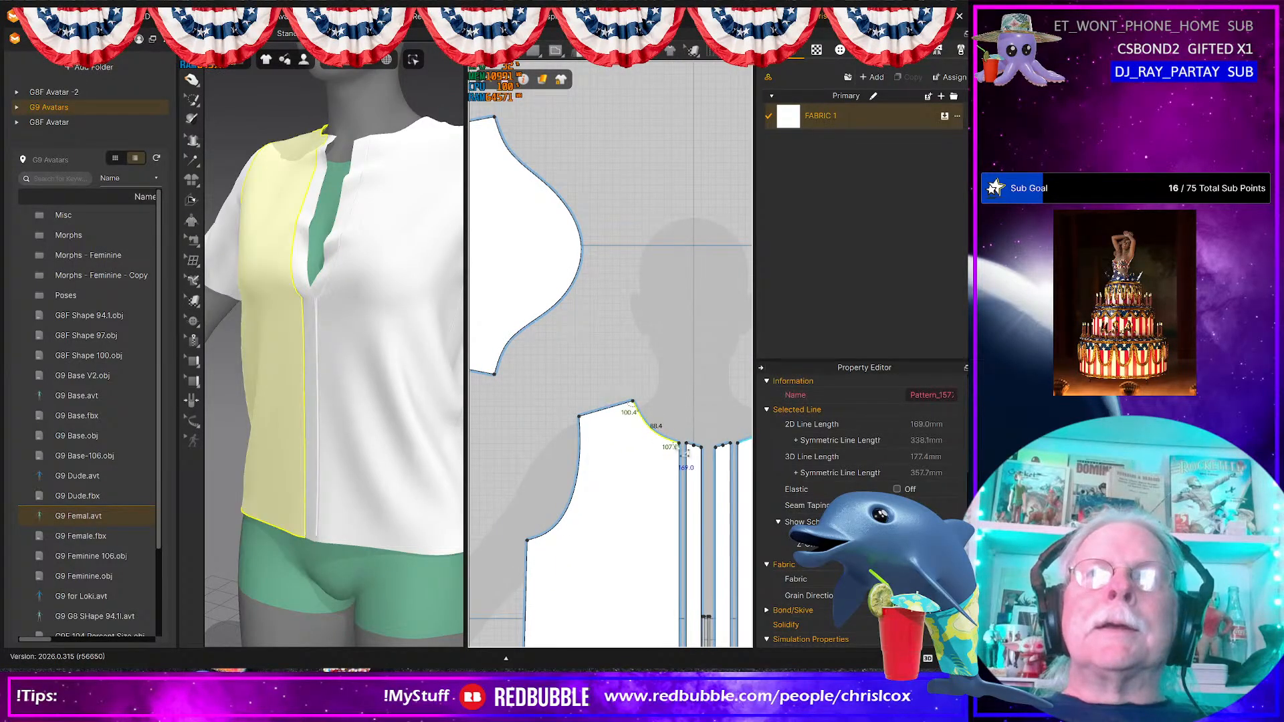
Step: Add both segments of the left placket strip's top edge to the neckline selection and measure the total length
{"action": "scroll", "coordinate": [706, 443], "scroll_direction": "up", "scroll_amount": 5}
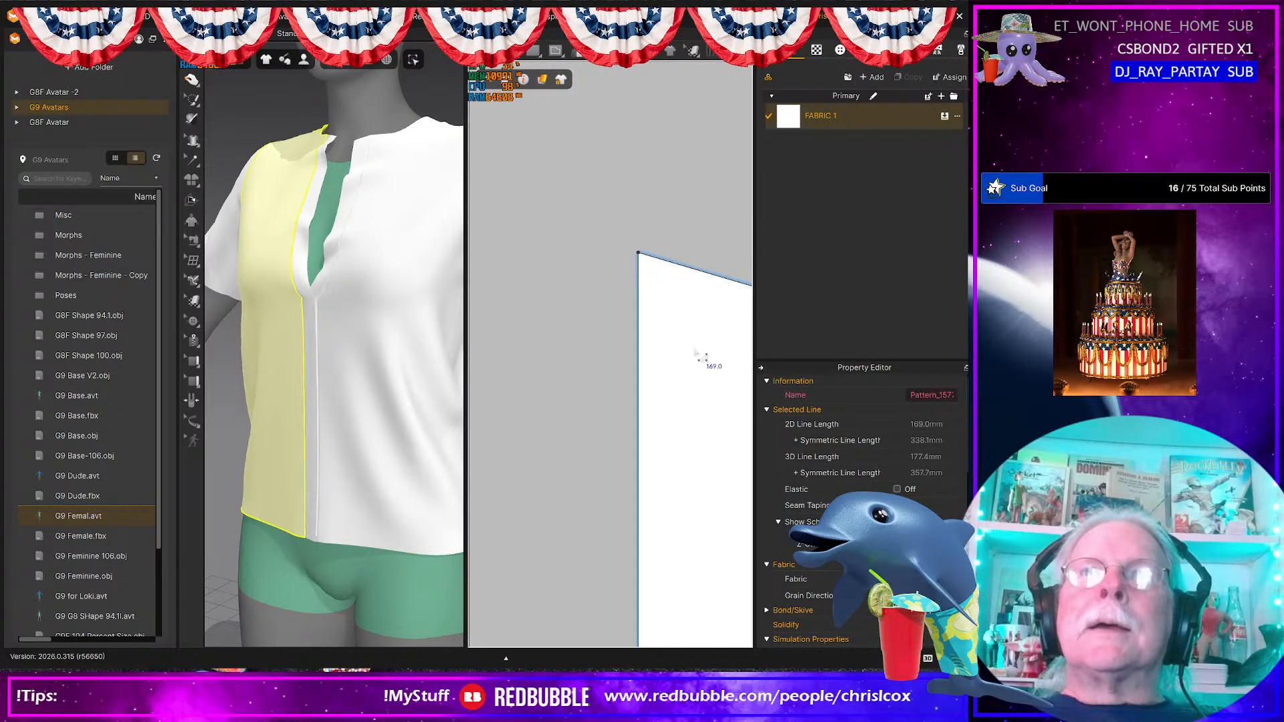
{"action": "scroll", "coordinate": [702, 355], "scroll_direction": "down", "scroll_amount": 3}
{"action": "middle_click_drag", "start_coordinate": [697, 360], "coordinate": [632, 383]}
{"action": "left_click", "coordinate": [653, 355], "text": "shift"}
{"action": "left_click", "coordinate": [710, 371], "text": "shift"}
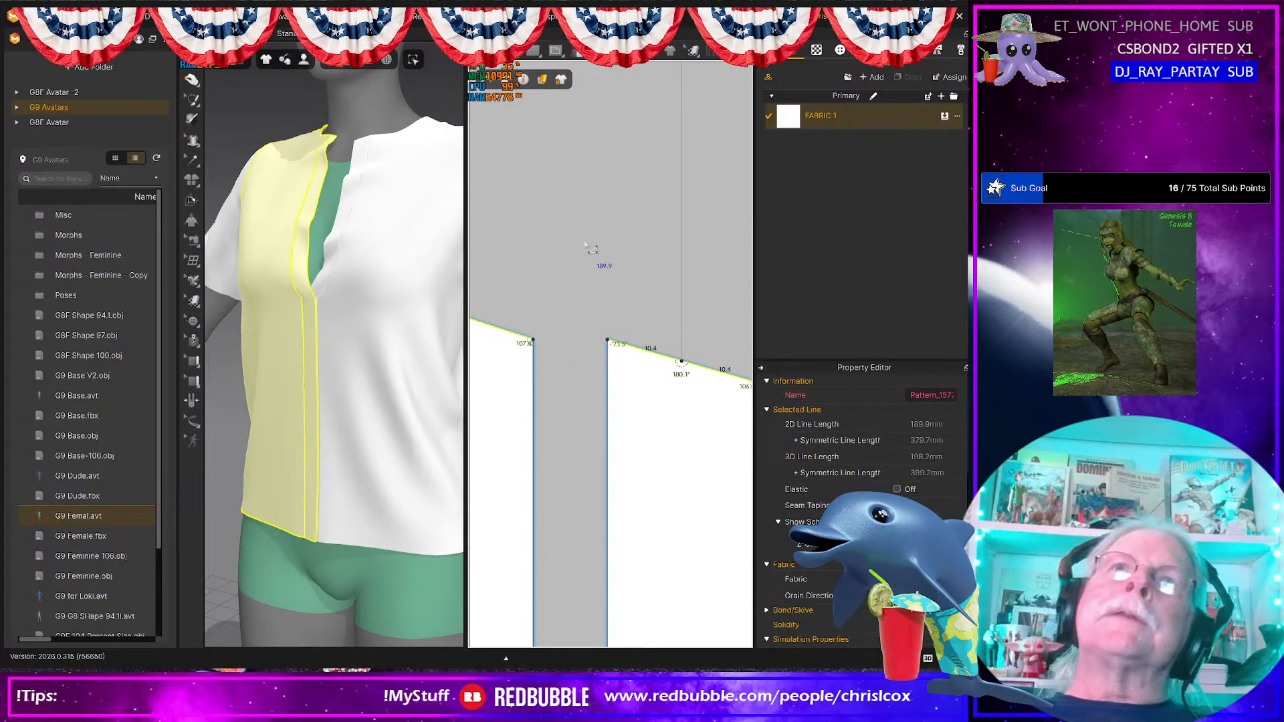
{"action": "scroll", "coordinate": [584, 244], "scroll_direction": "down", "scroll_amount": 6}
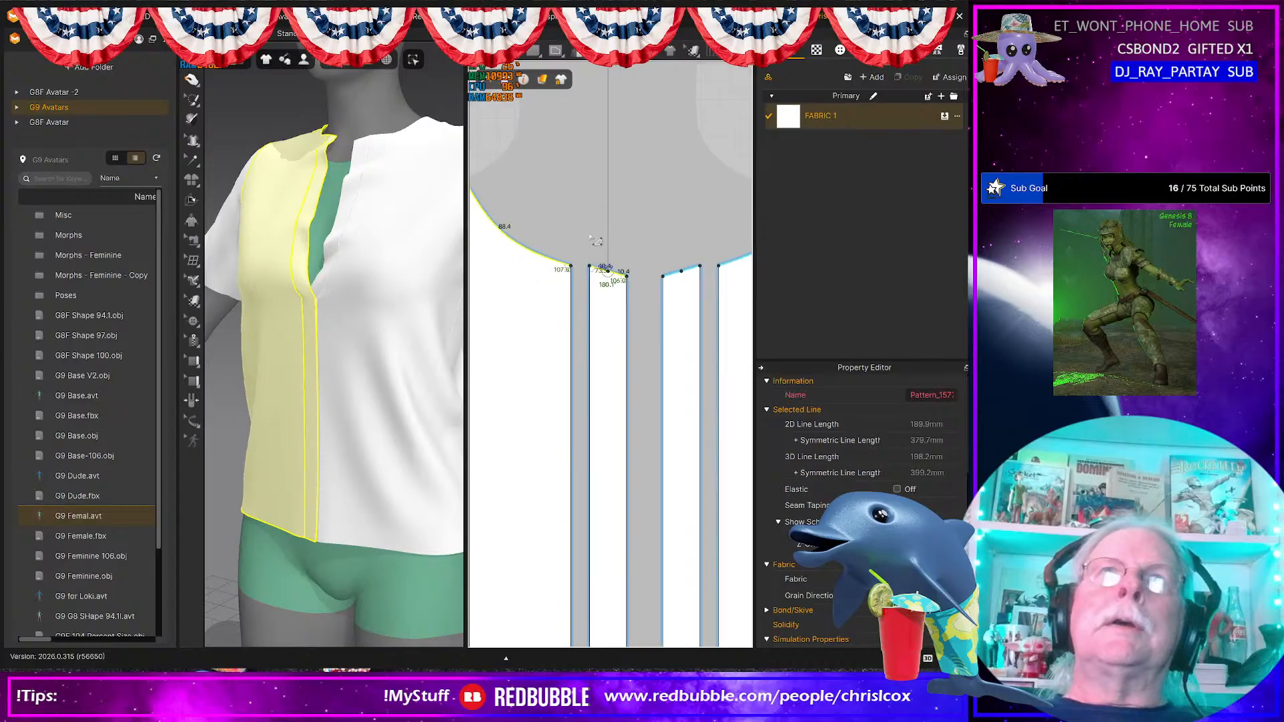
{"action": "middle_click_drag", "start_coordinate": [609, 378], "coordinate": [617, 487]}
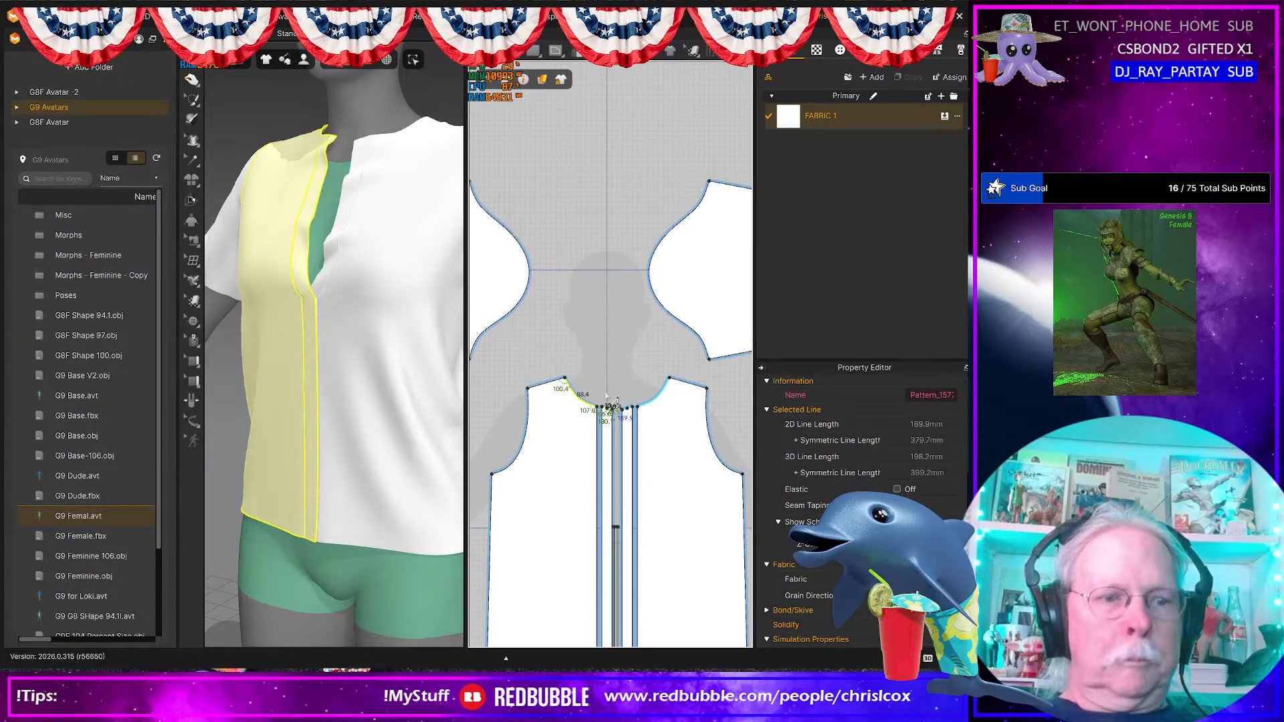
Step: Create a rectangular pattern piece 189.9 mm wide and 35 mm high above the front bodice
{"action": "key", "text": "s"}
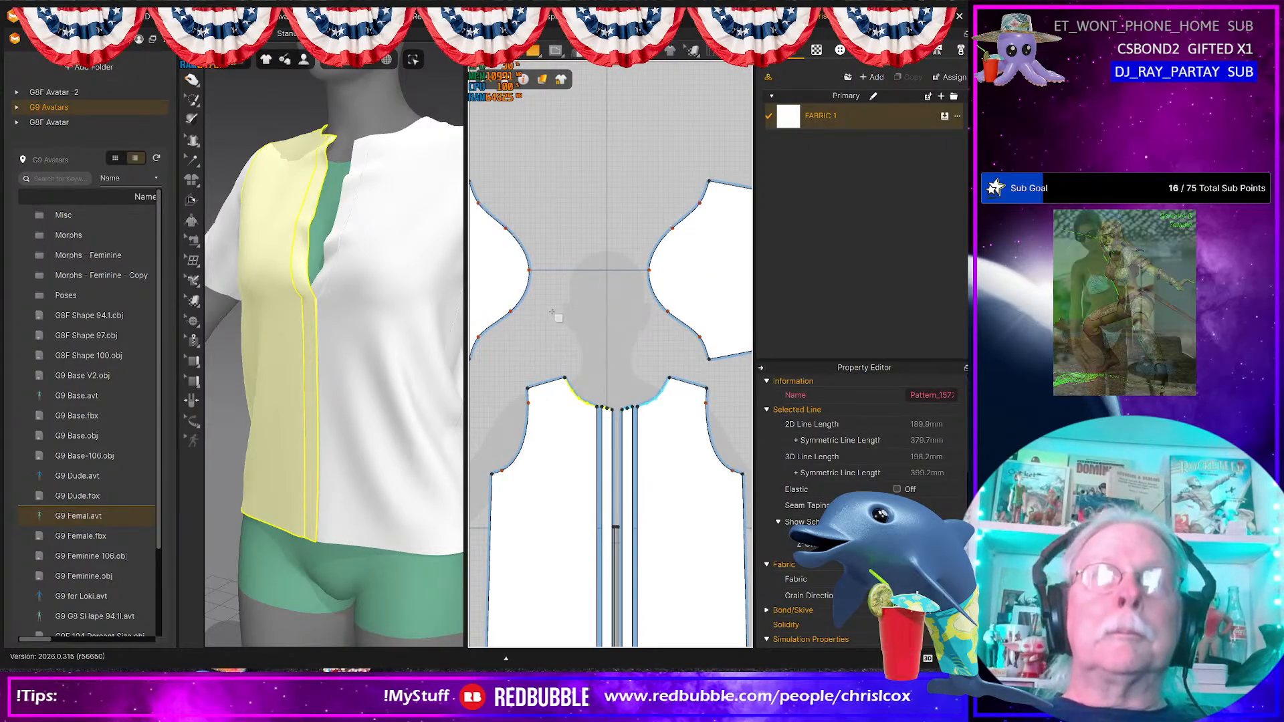
{"action": "left_click", "coordinate": [588, 342]}
{"action": "type", "text": "189.9"}
{"action": "left_click", "coordinate": [666, 328]}
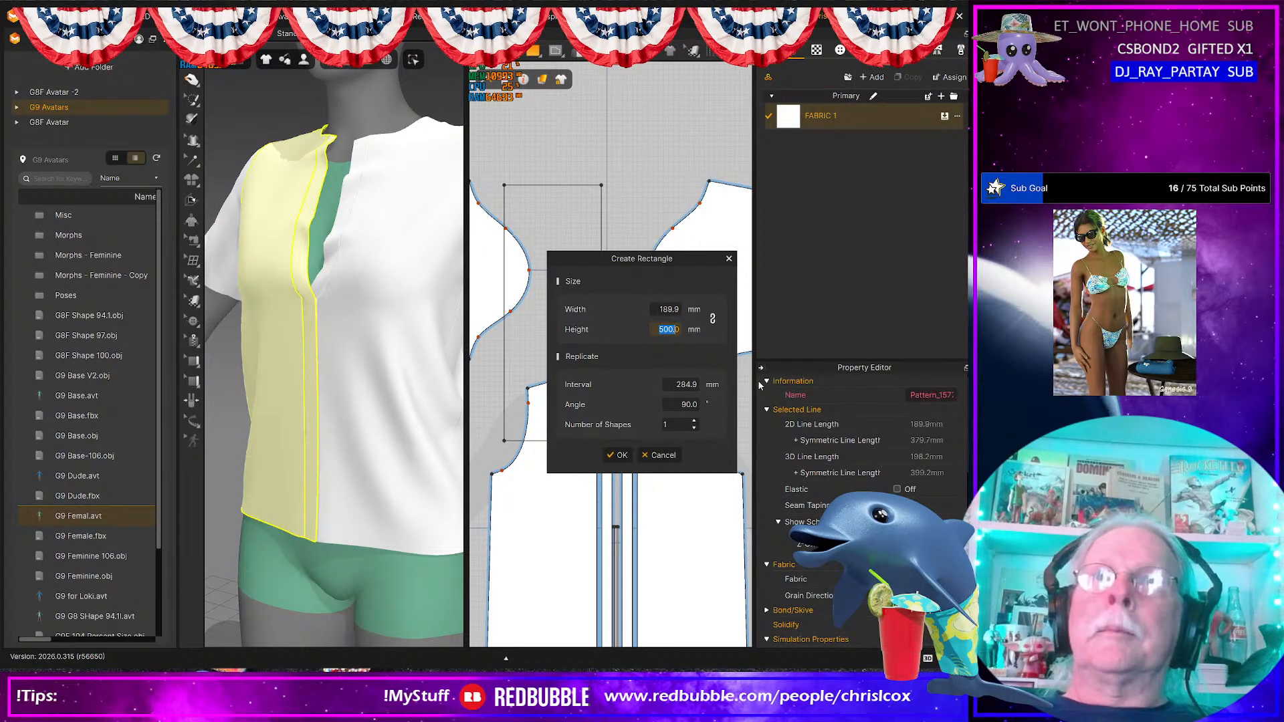
{"action": "type", "text": "35"}
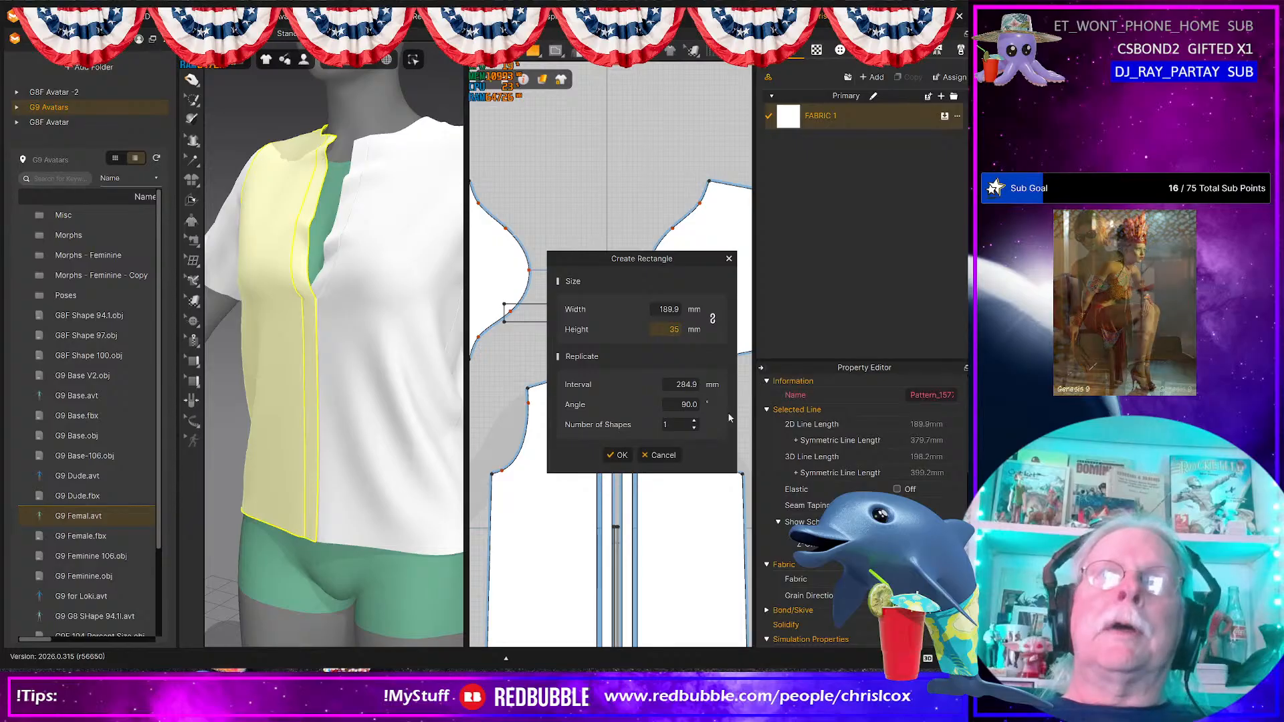
{"action": "left_click", "coordinate": [623, 455]}
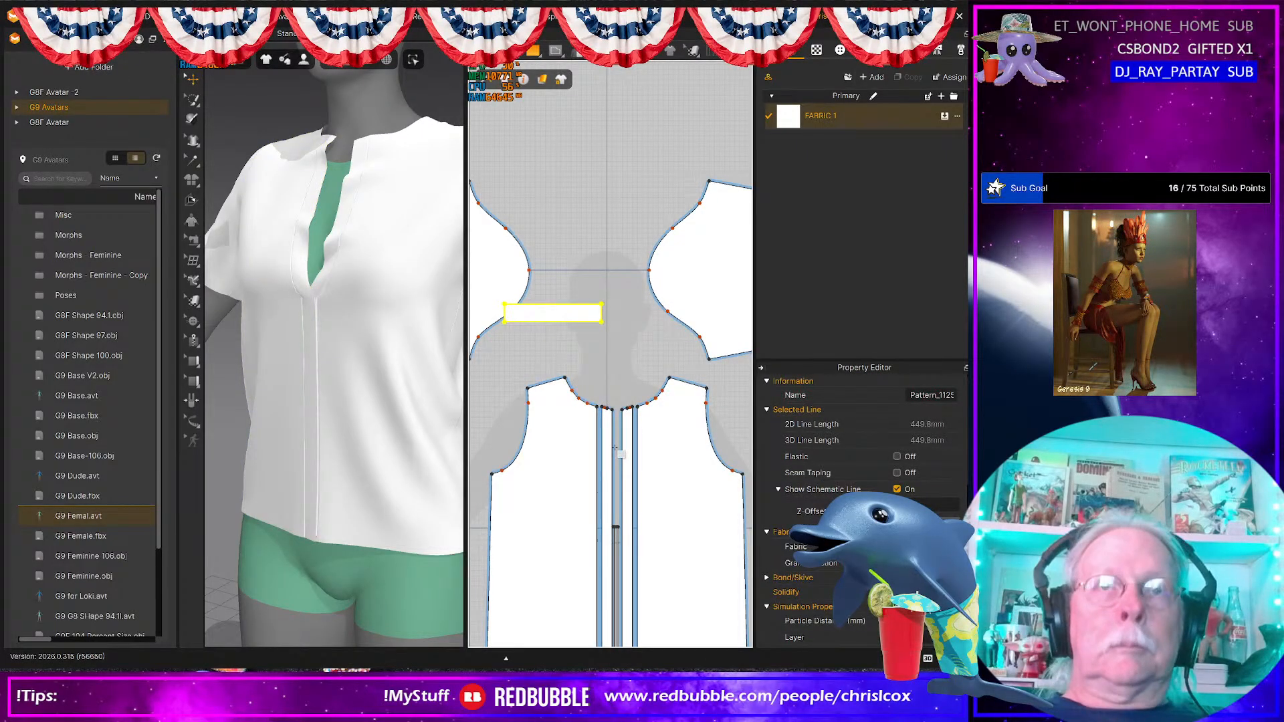
Step: Delete the midpoint on the top edge of the left placket strip
{"action": "scroll", "coordinate": [614, 448], "scroll_direction": "up", "scroll_amount": 4}
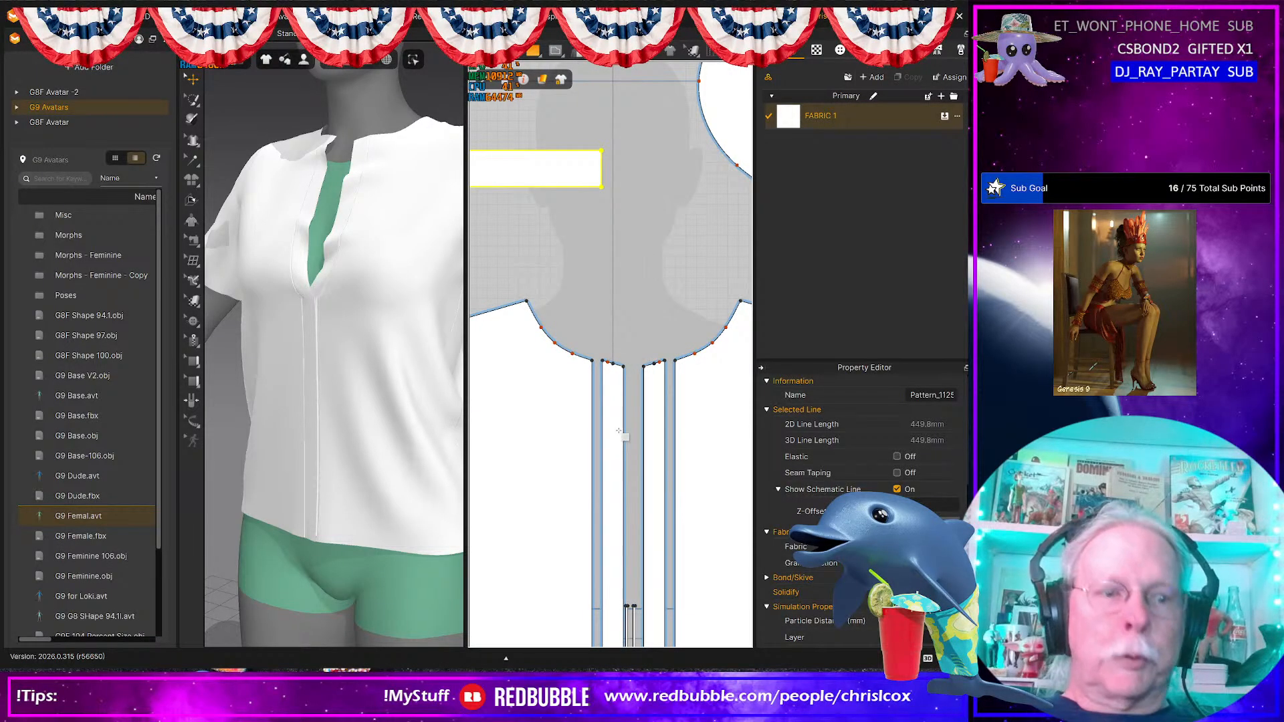
{"action": "left_click", "coordinate": [612, 365]}
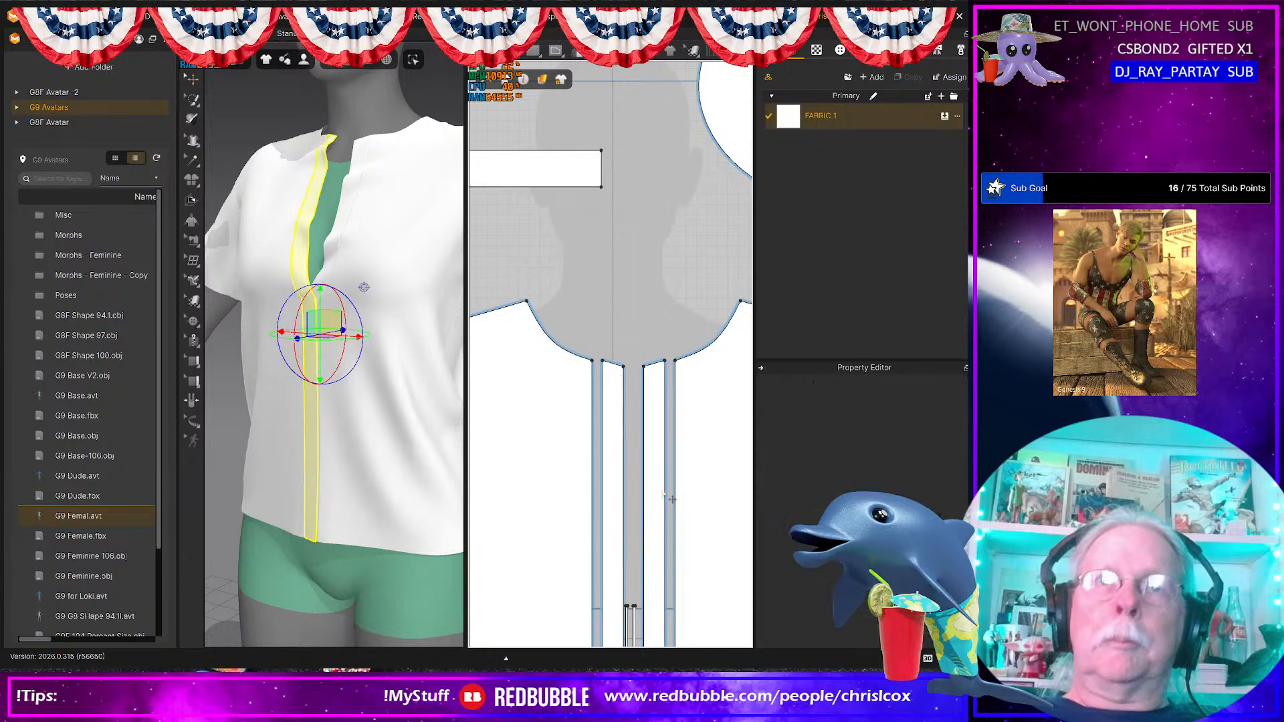
{"action": "key", "text": "Delete"}
Step: Delete the midpoint on the bottom edge of the left placket strip
{"action": "middle_click_drag", "start_coordinate": [659, 510], "coordinate": [636, 201]}
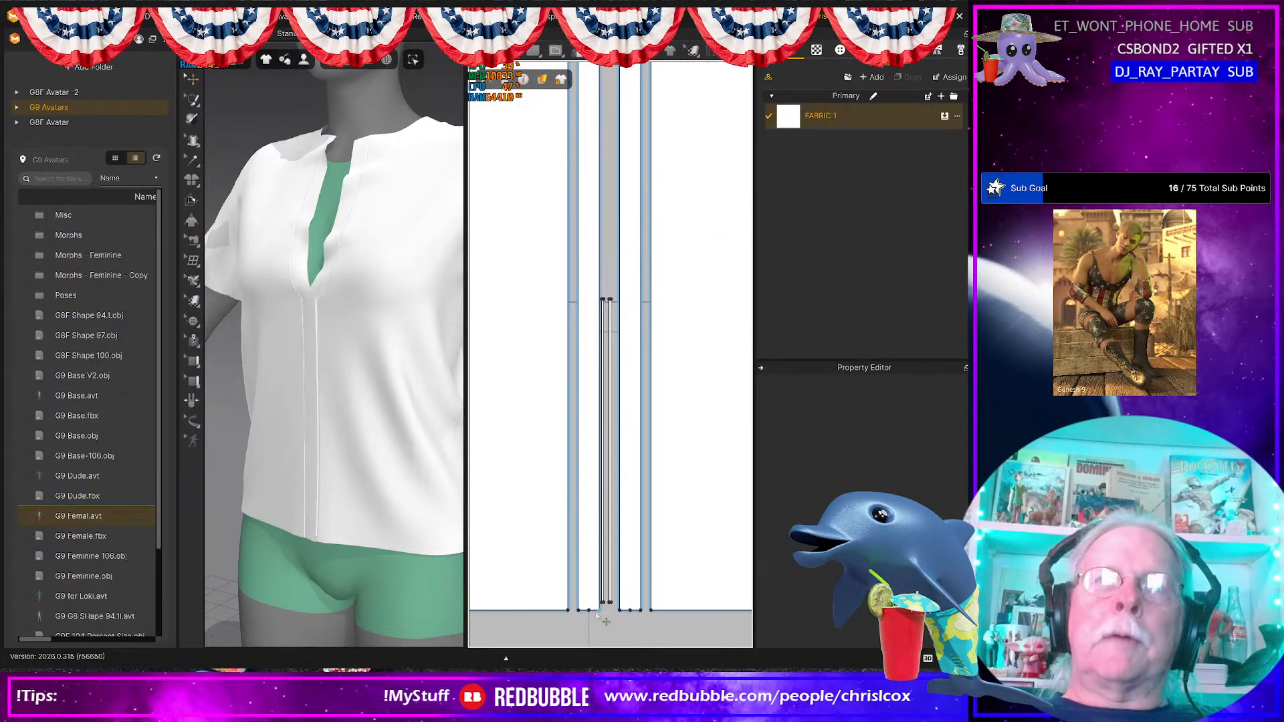
{"action": "left_click", "coordinate": [588, 610]}
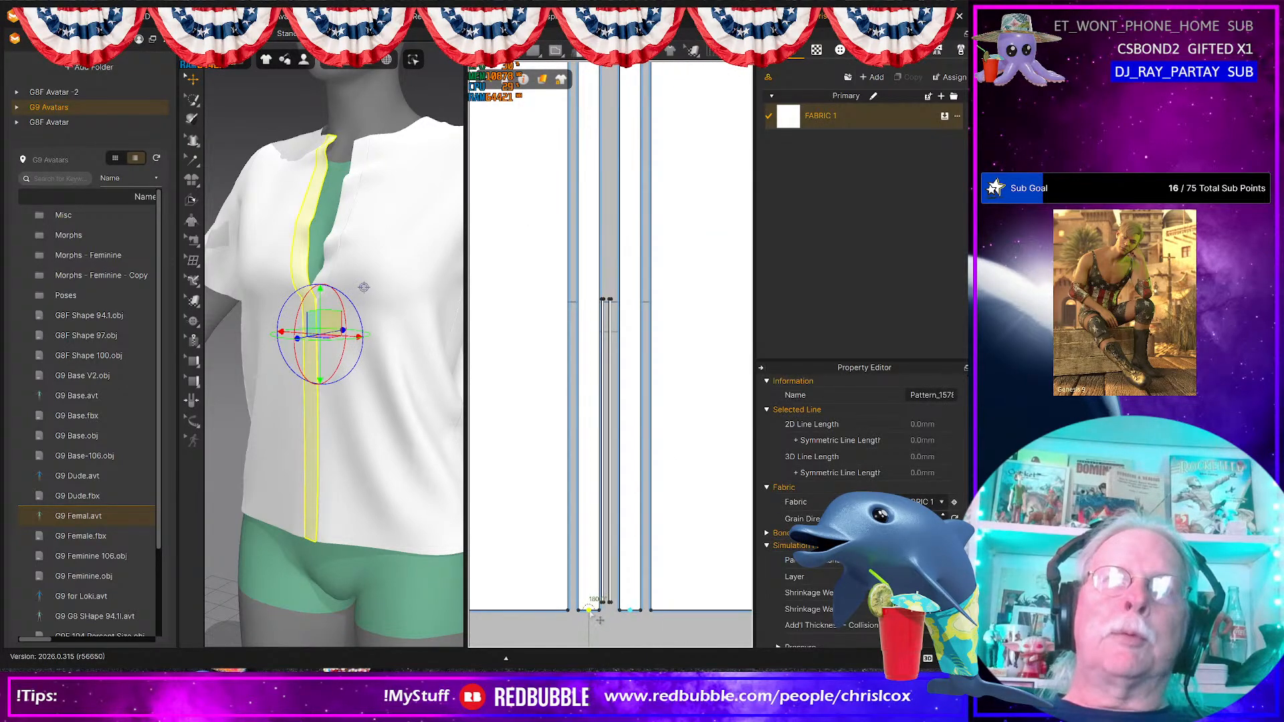
{"action": "key", "text": "Delete"}
Step: Sew the left placket strip's top edge to the collar piece's lower edge, starting from the collar's front corner beside the centre line
{"action": "middle_click_drag", "start_coordinate": [663, 458], "coordinate": [701, 634]}
{"action": "middle_click_drag", "start_coordinate": [680, 434], "coordinate": [679, 625]}
{"action": "middle_click_drag", "start_coordinate": [670, 455], "coordinate": [671, 539]}
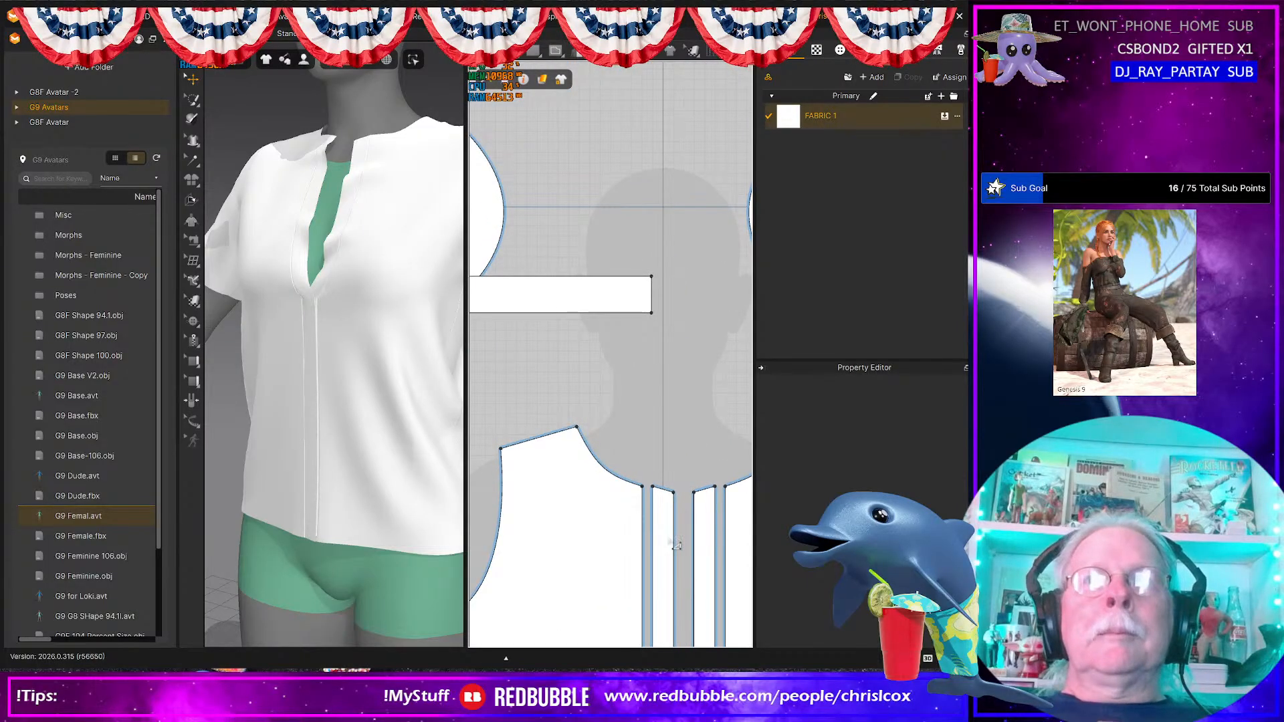
{"action": "key", "text": "h"}
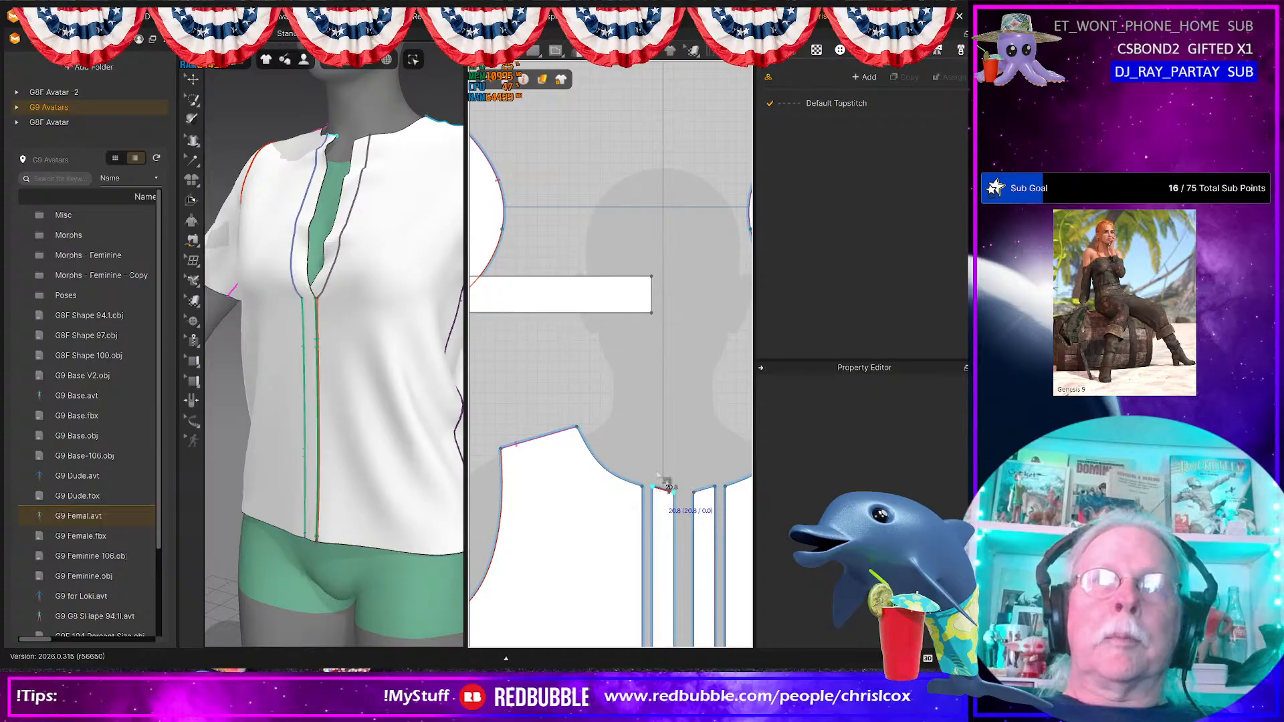
{"action": "left_click", "coordinate": [652, 314]}
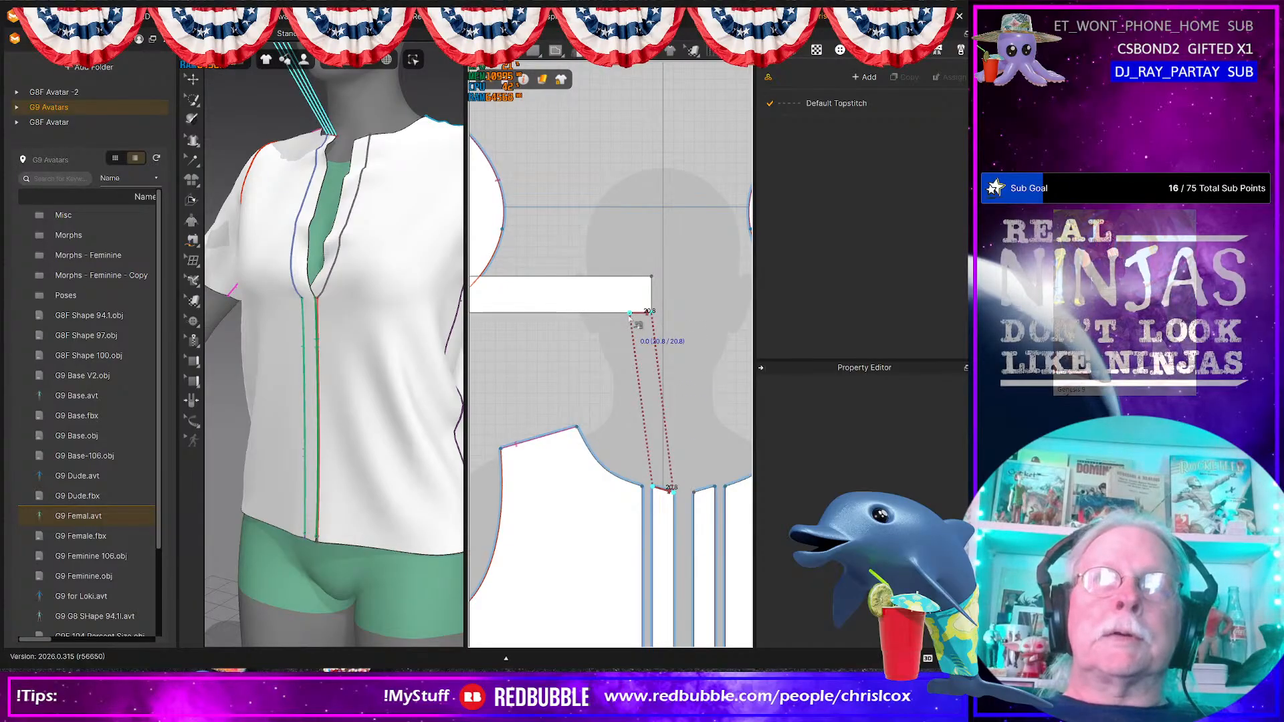
{"action": "key", "text": "ctrl+z"}
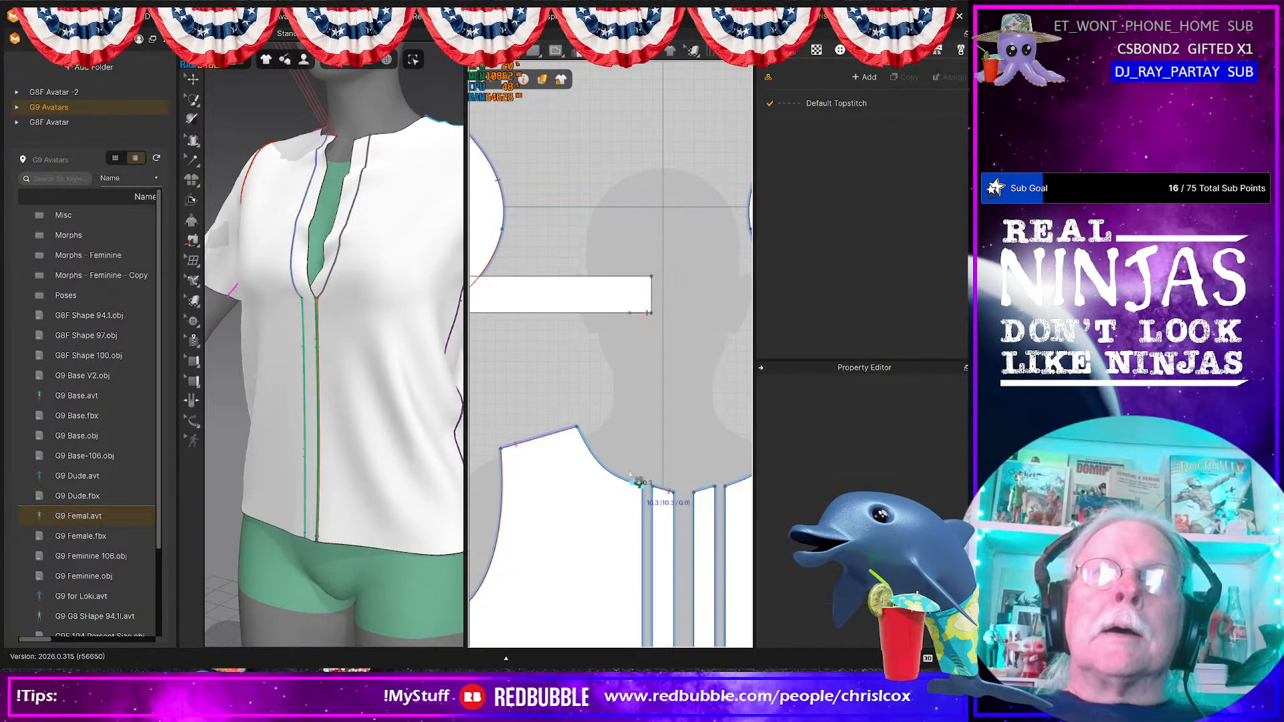
Step: Sew the left front neckline curve to the collar's lower edge, continuing from the placket seam
{"action": "right_click_drag", "start_coordinate": [580, 388], "coordinate": [674, 436]}
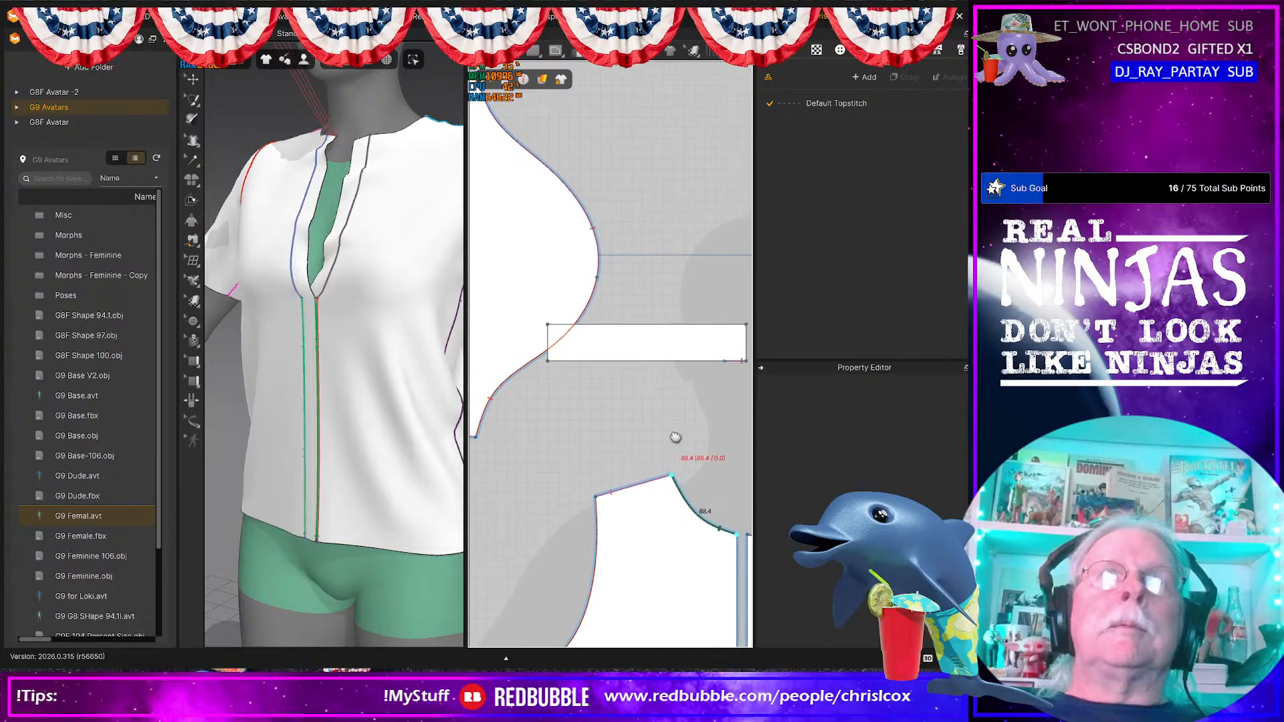
{"action": "left_click", "coordinate": [724, 361]}
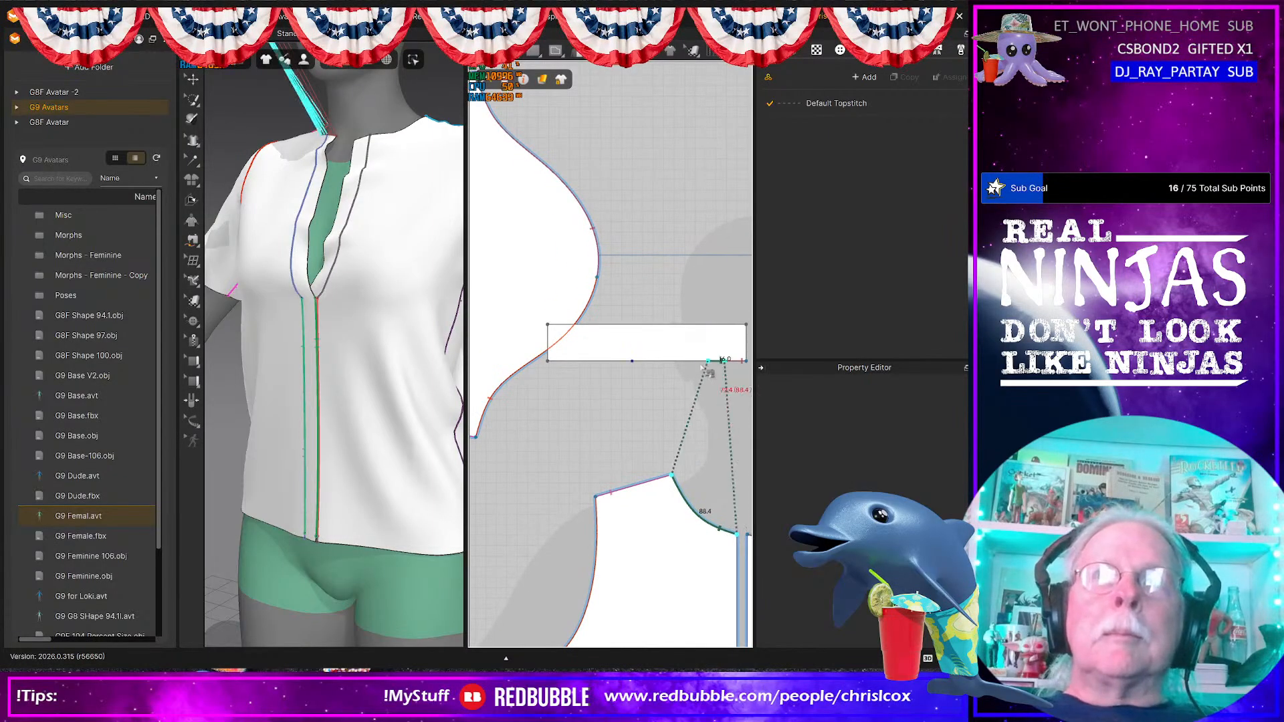
{"action": "left_click", "coordinate": [632, 364]}
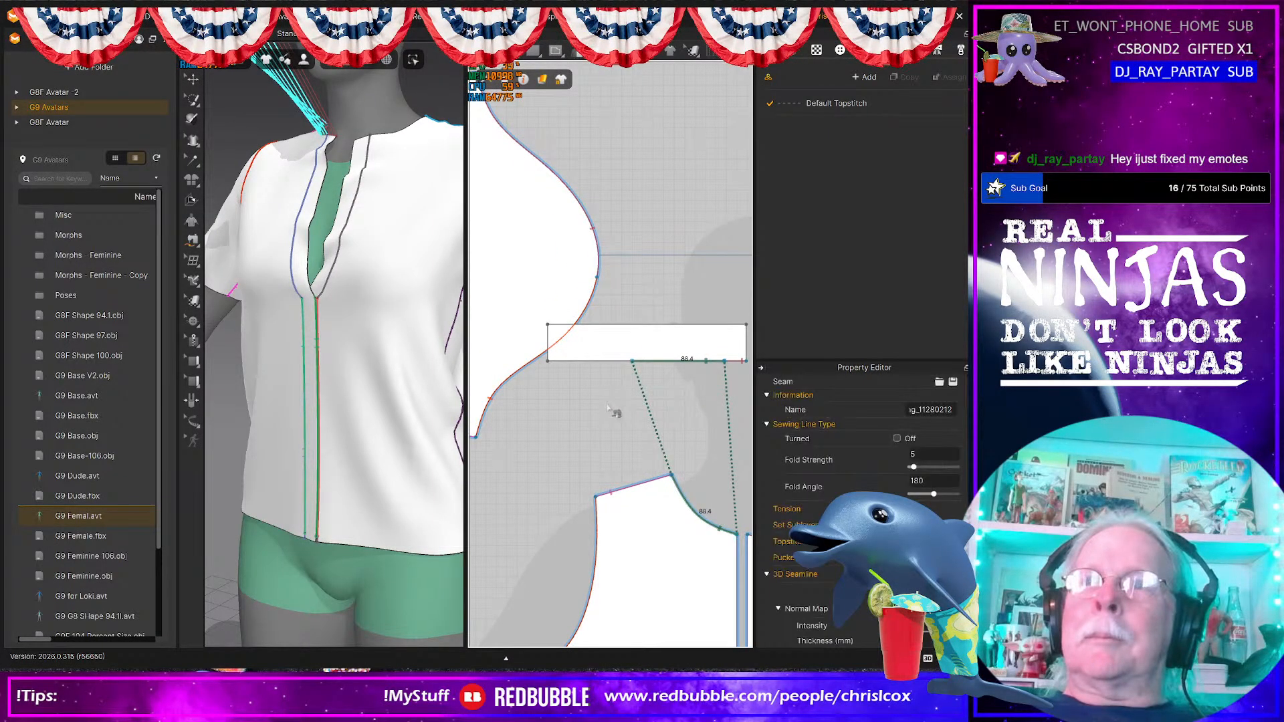
Step: Sew the remaining part of the collar's lower edge to the half back neckline
{"action": "left_click", "coordinate": [634, 363]}
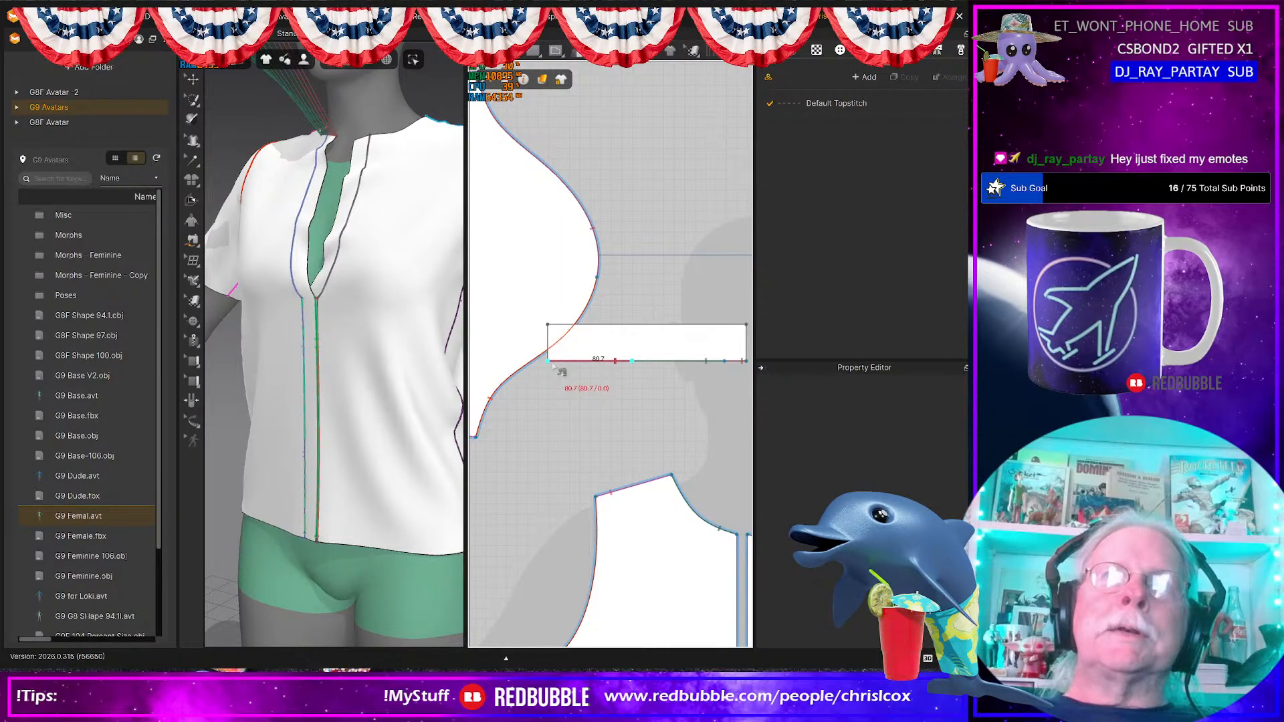
{"action": "middle_click_drag", "start_coordinate": [554, 438], "coordinate": [573, 397]}
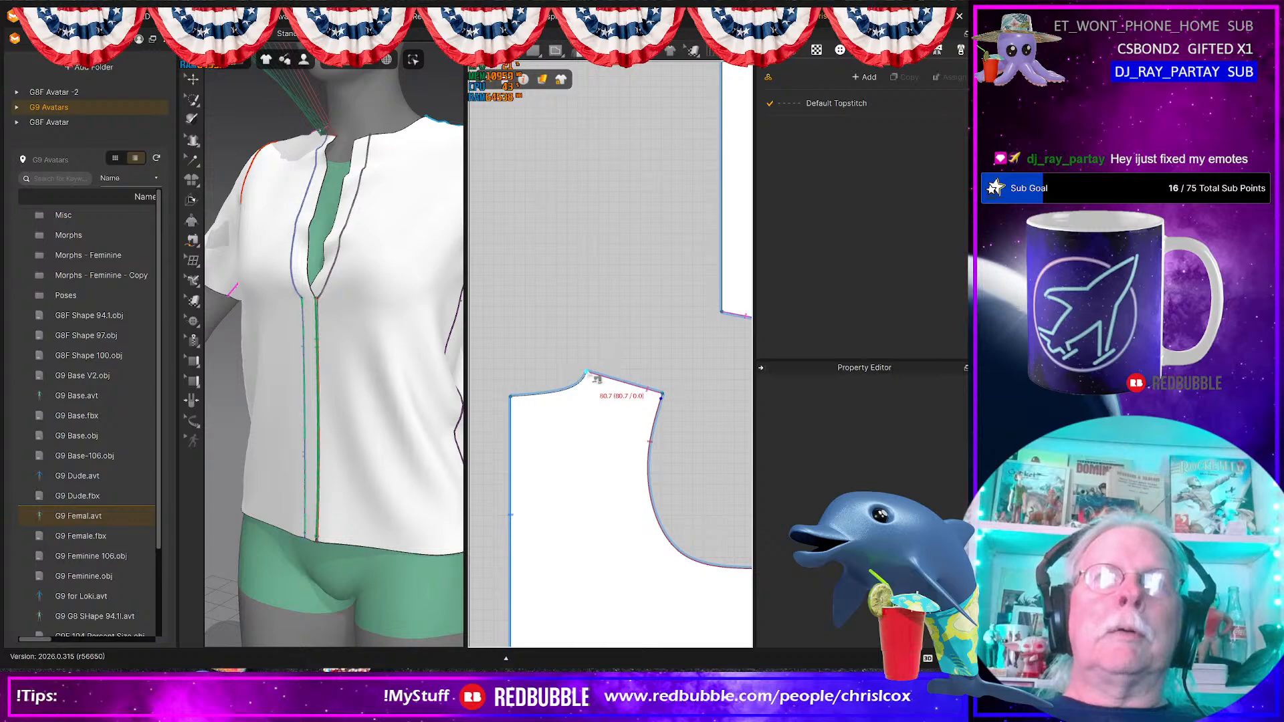
{"action": "left_click", "coordinate": [522, 407]}
{"action": "scroll", "coordinate": [648, 435], "scroll_direction": "down", "scroll_amount": 5}
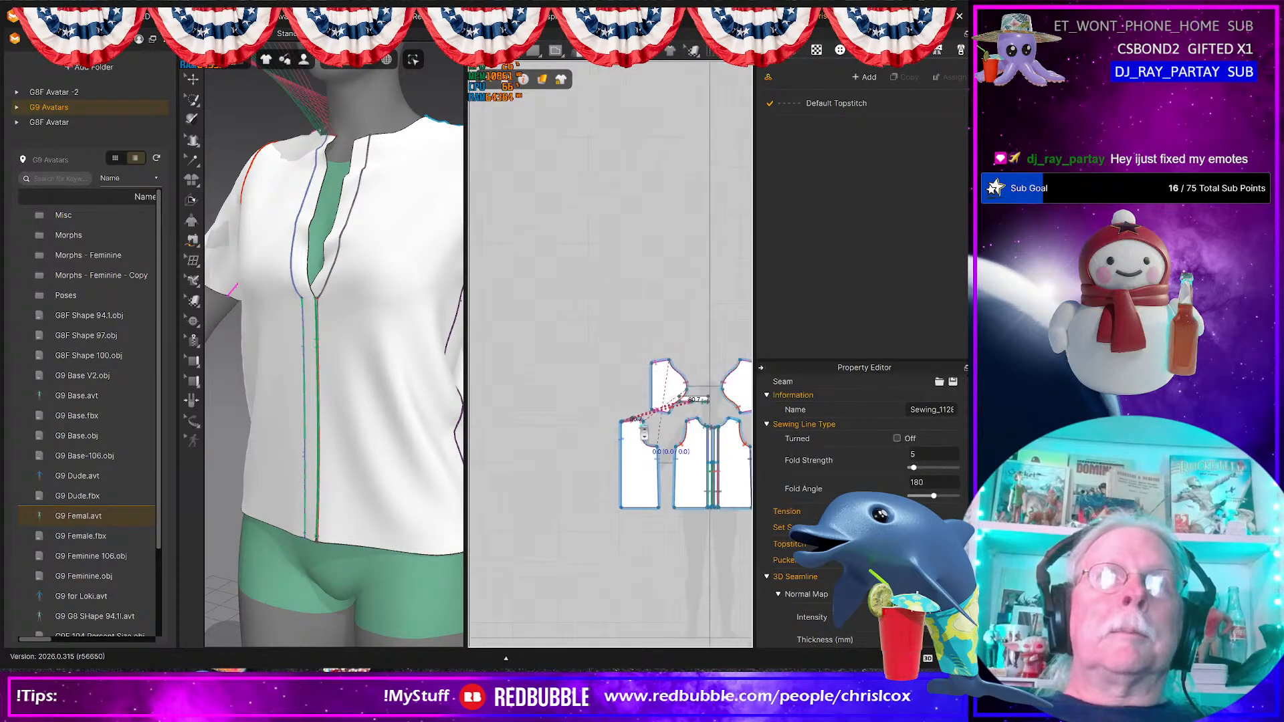
Step: Run the simulation to attach the collar piece, tugging the collar and back bodice in 3D so they settle around the neck
{"action": "key", "text": "space"}
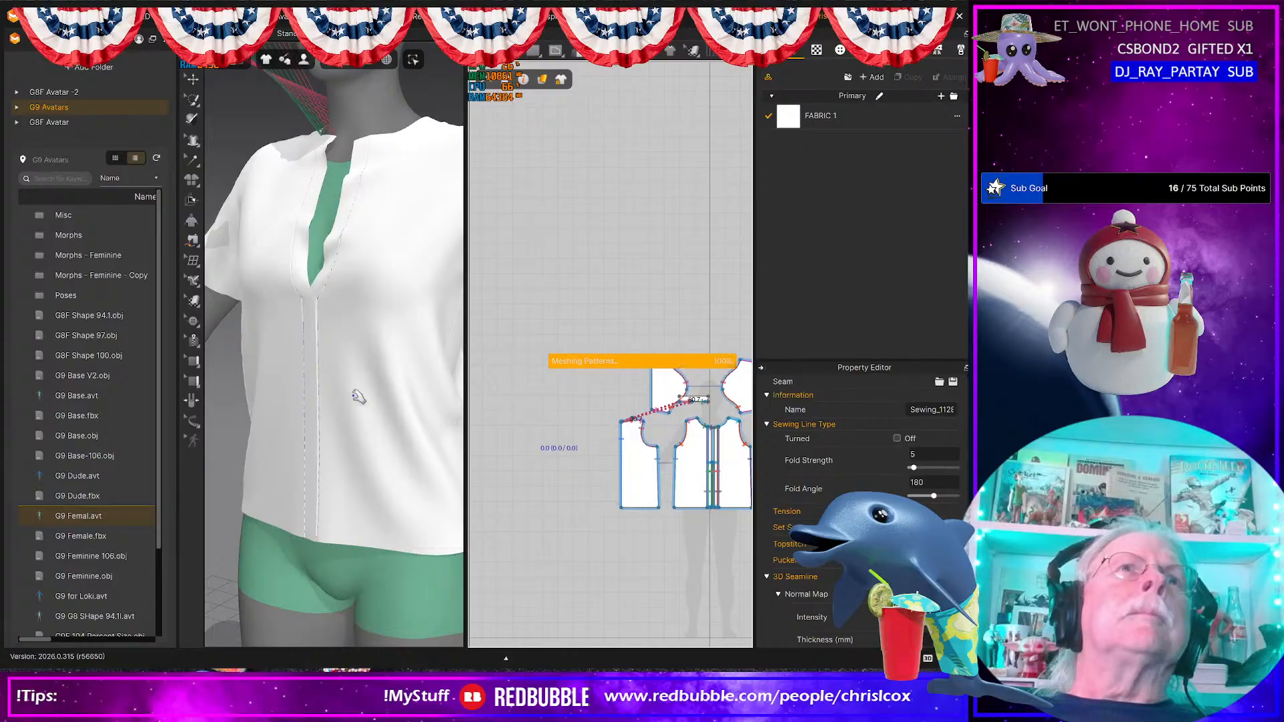
{"action": "middle_click_drag", "start_coordinate": [383, 374], "coordinate": [366, 568]}
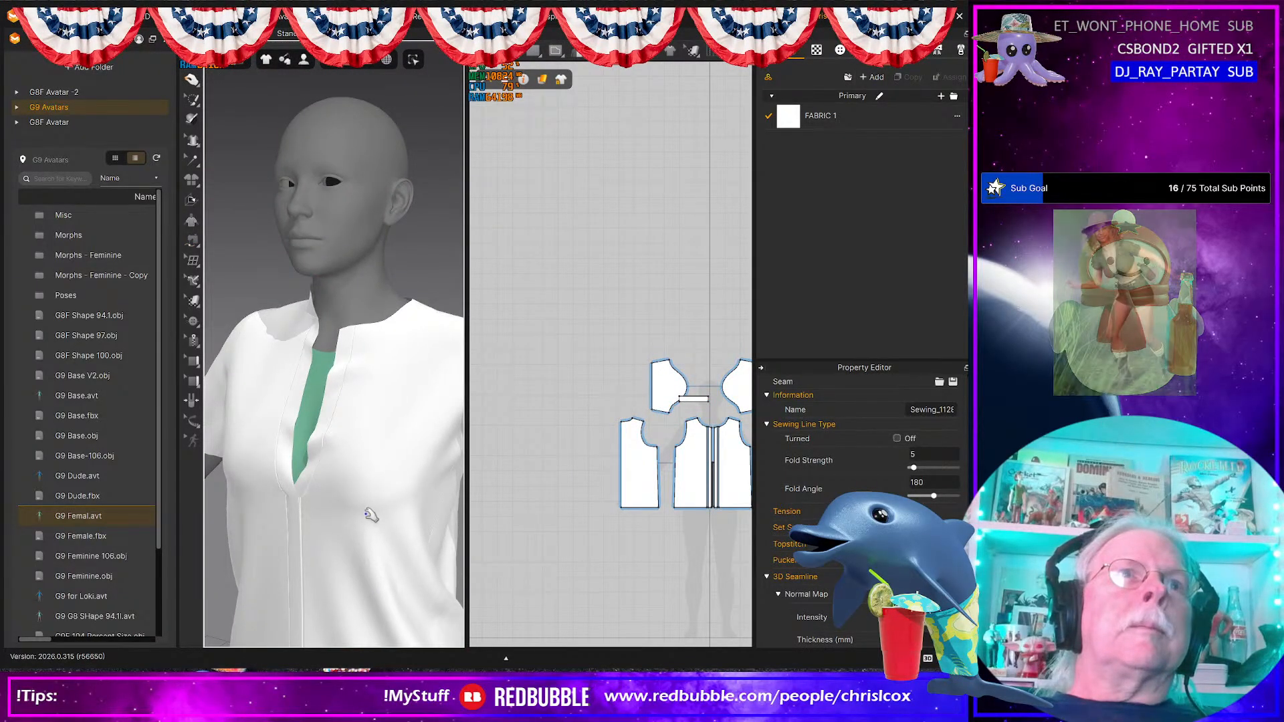
{"action": "right_click_drag", "start_coordinate": [378, 530], "coordinate": [209, 529]}
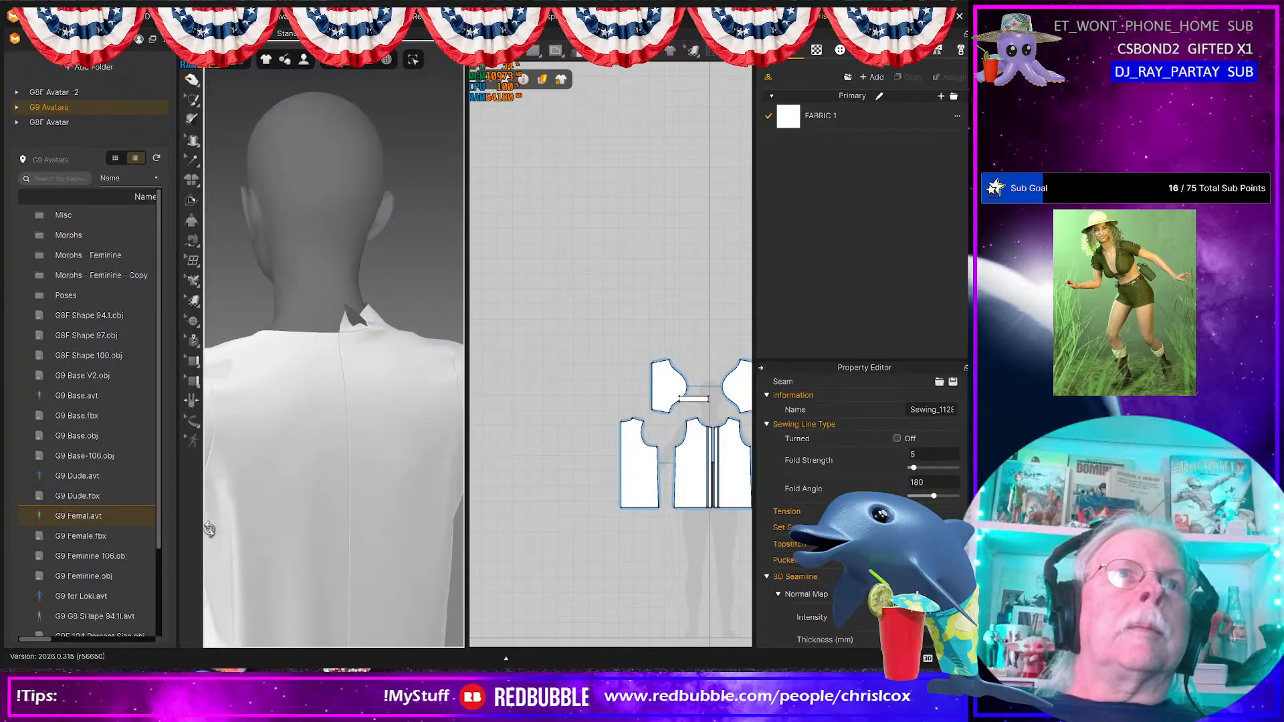
{"action": "left_click", "coordinate": [348, 309]}
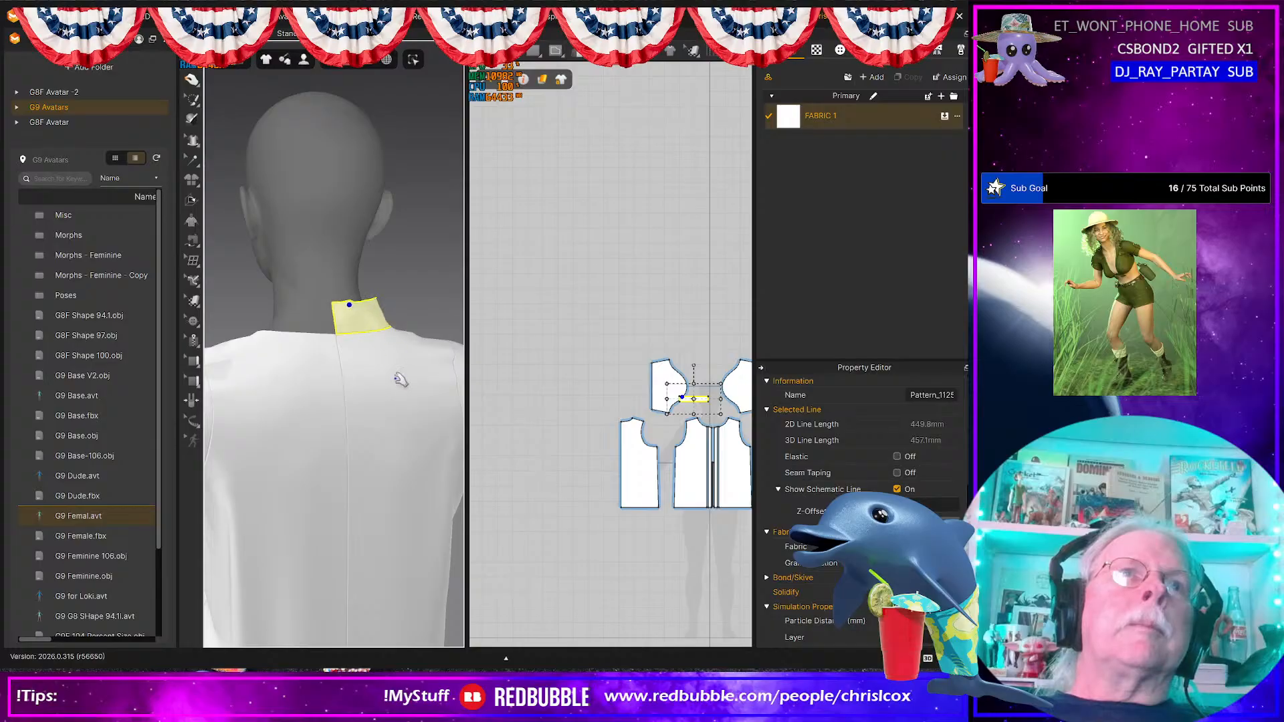
{"action": "right_click_drag", "start_coordinate": [394, 376], "coordinate": [240, 401]}
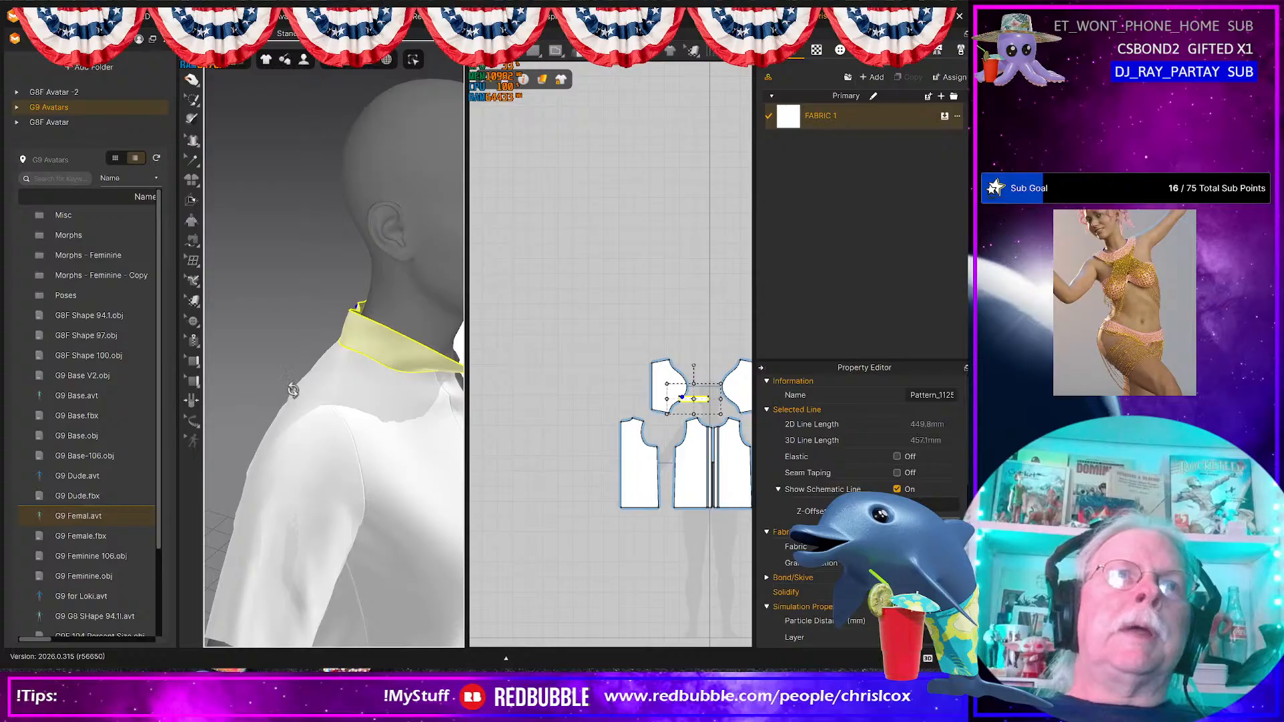
{"action": "right_click_drag", "start_coordinate": [354, 410], "coordinate": [401, 475]}
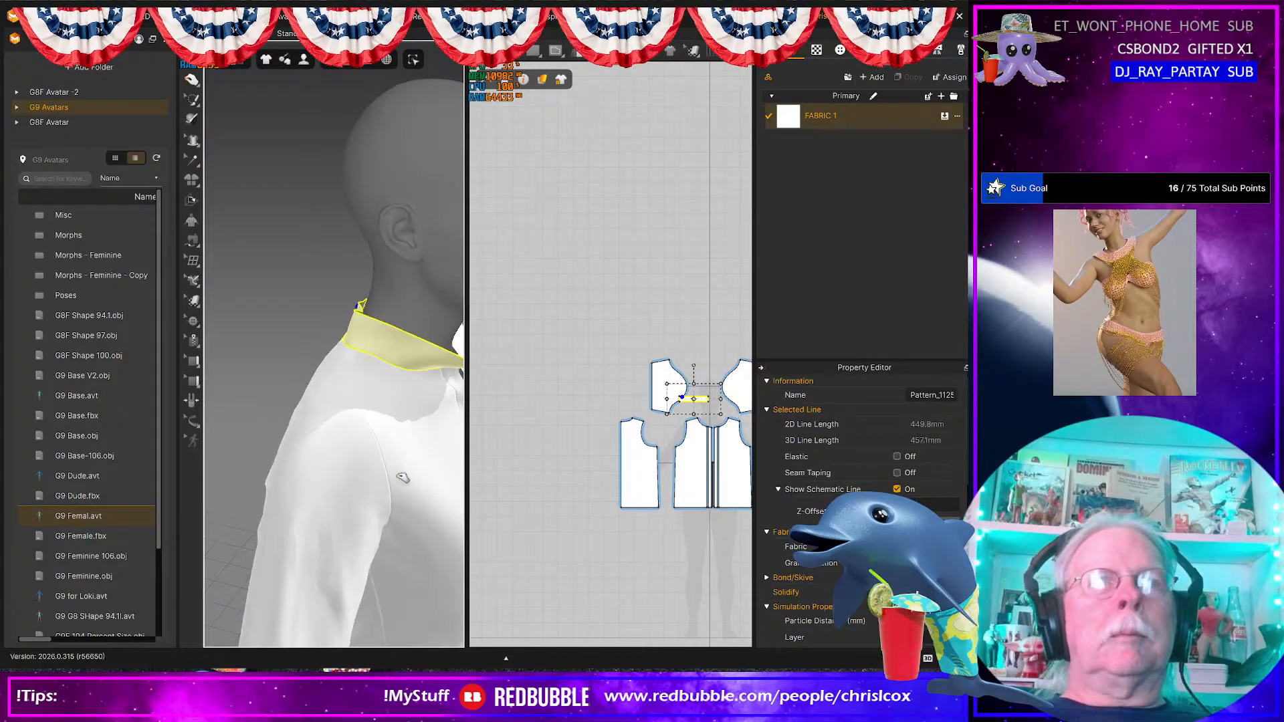
{"action": "left_click", "coordinate": [395, 473]}
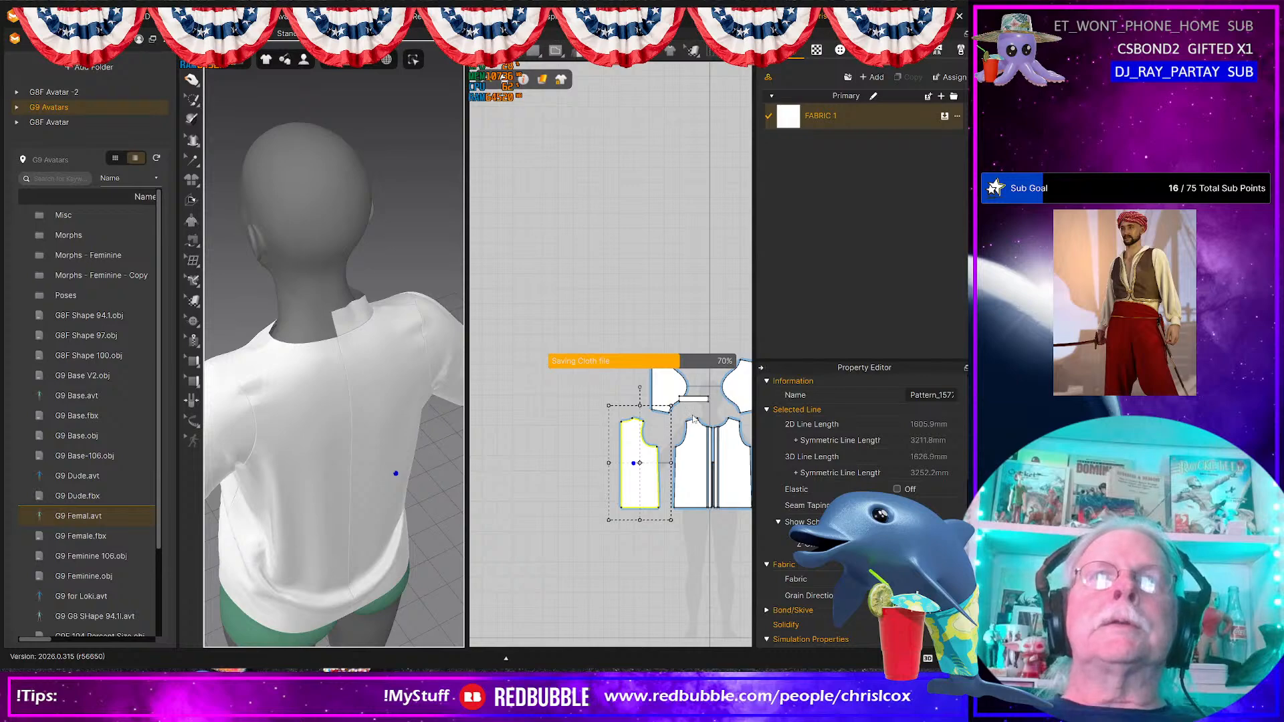
Step: Move the collar piece in the 2D pattern layout to the other side of the centre line, above the right front bodice
{"action": "scroll", "coordinate": [694, 419], "scroll_direction": "up", "scroll_amount": 5}
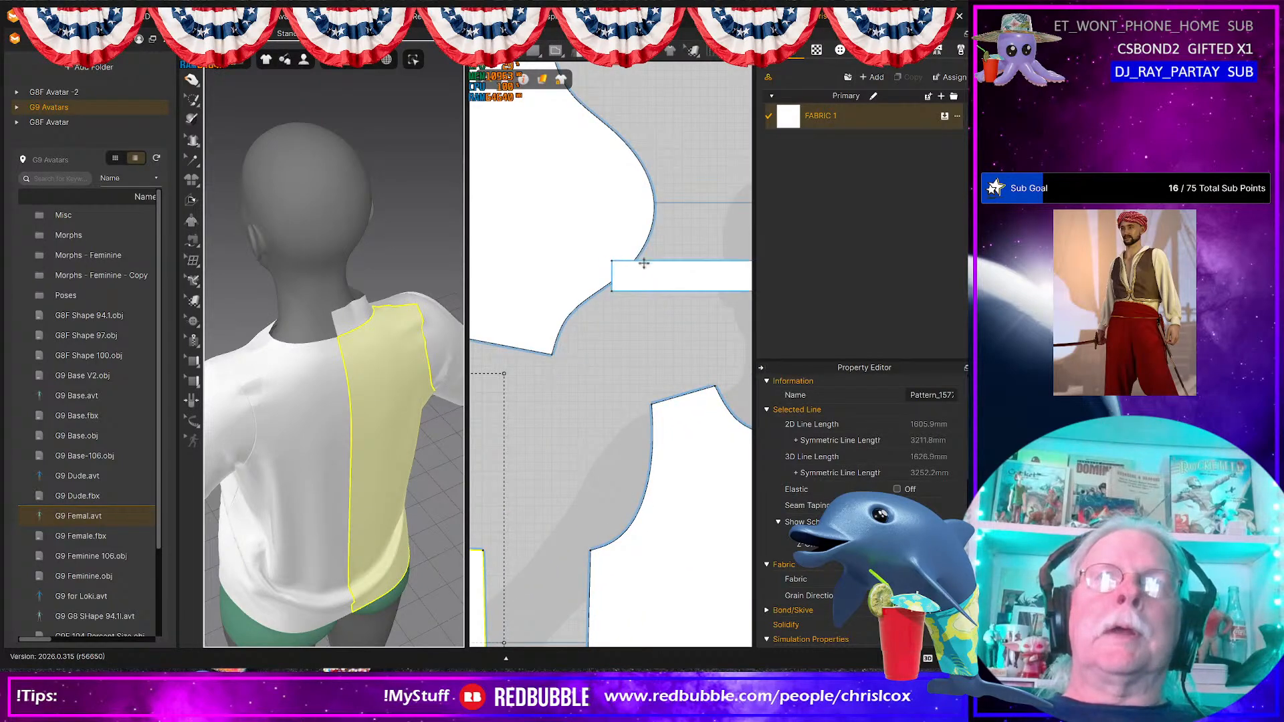
{"action": "left_click", "coordinate": [644, 274]}
{"action": "scroll", "coordinate": [679, 328], "scroll_direction": "down", "scroll_amount": 4}
{"action": "middle_click_drag", "start_coordinate": [679, 336], "coordinate": [621, 378]}
{"action": "left_click_drag", "start_coordinate": [624, 362], "coordinate": [702, 384]}
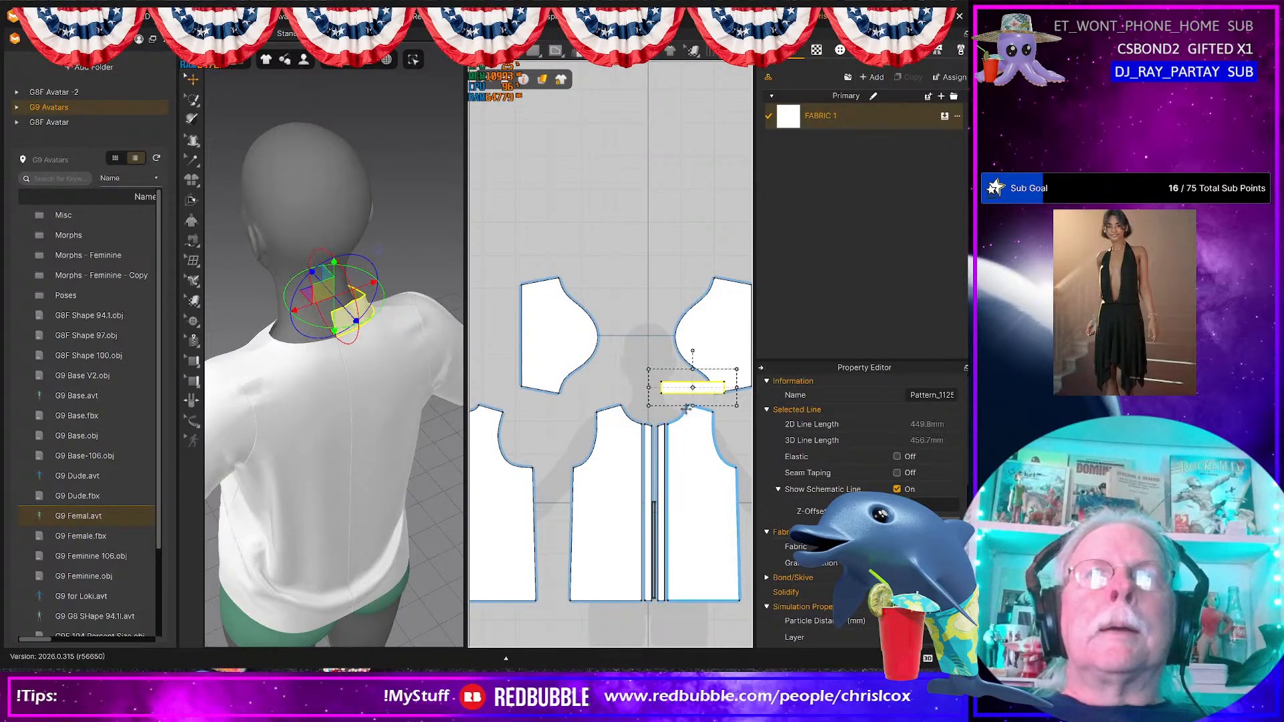
Step: Unfold the collar piece across its short centre-back edge using Unfold Symmetric Editing (with Sewing)
{"action": "scroll", "coordinate": [692, 401], "scroll_direction": "up", "scroll_amount": 3}
{"action": "left_click", "coordinate": [631, 361]}
{"action": "right_click", "coordinate": [630, 361]}
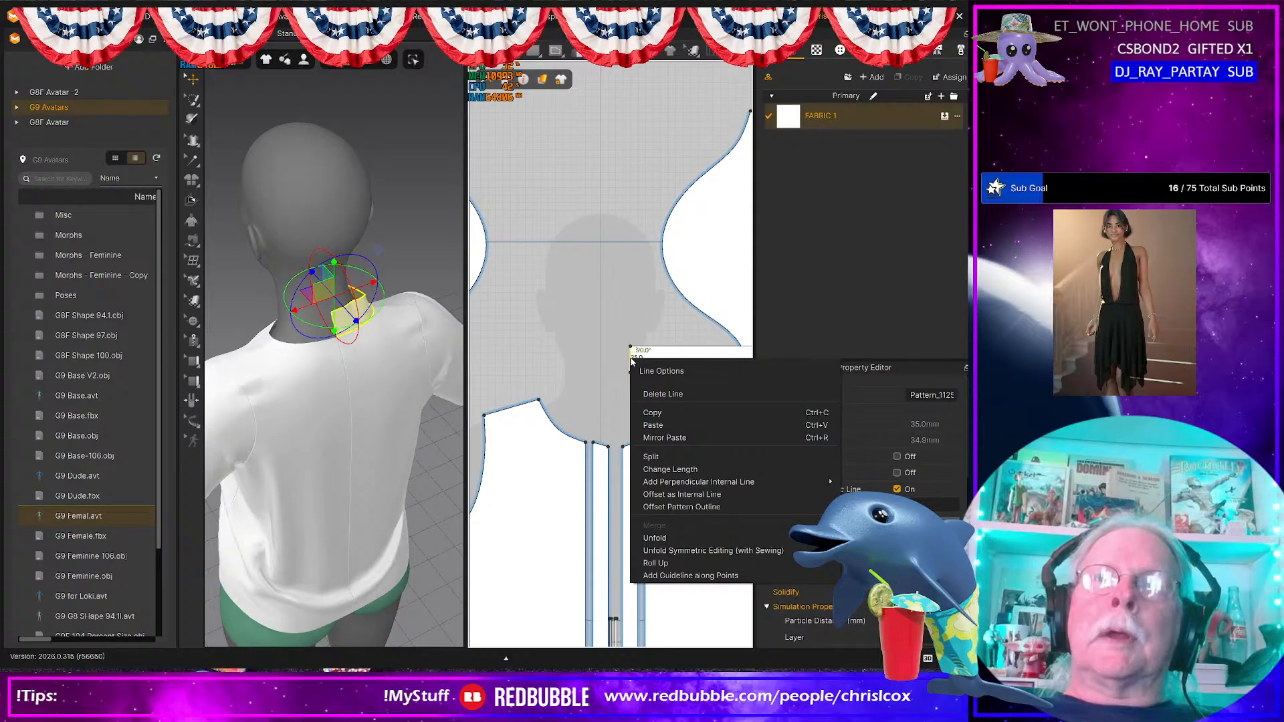
{"action": "left_click", "coordinate": [739, 551]}
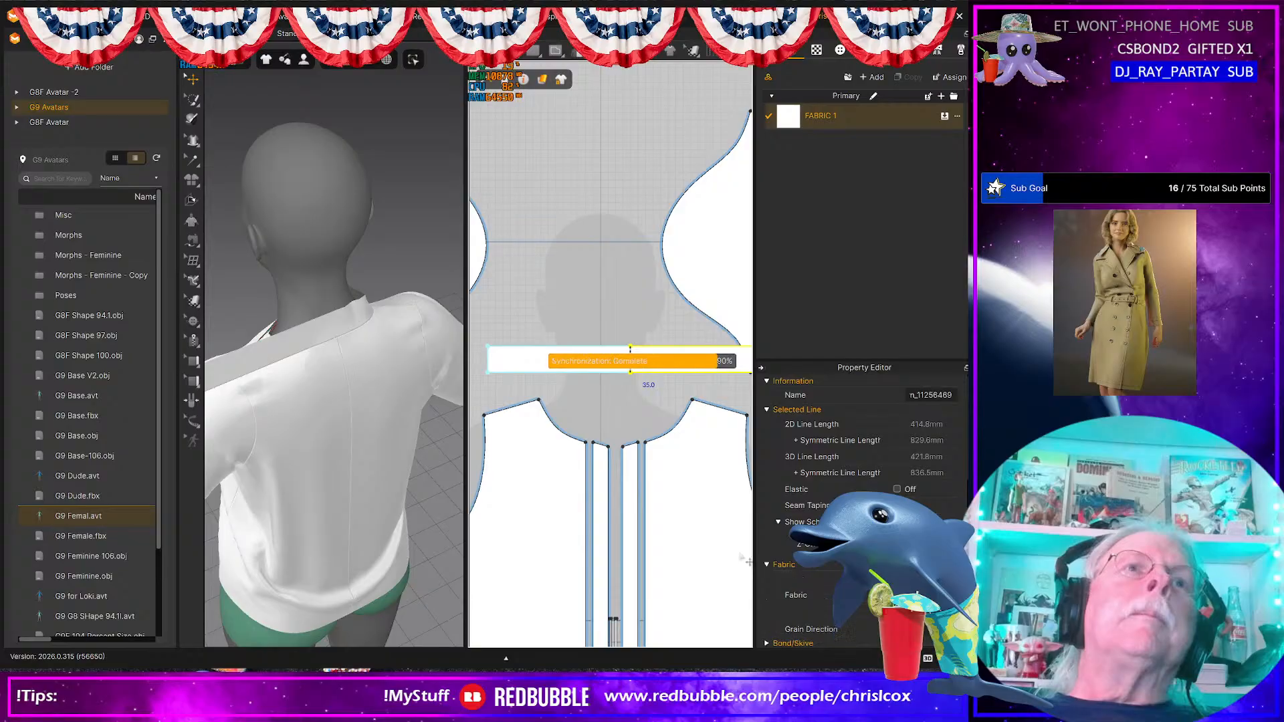
Step: Simulate the unfolded collar and tug the collar front and both front bodice panels in 3D until they settle
{"action": "key", "text": "space"}
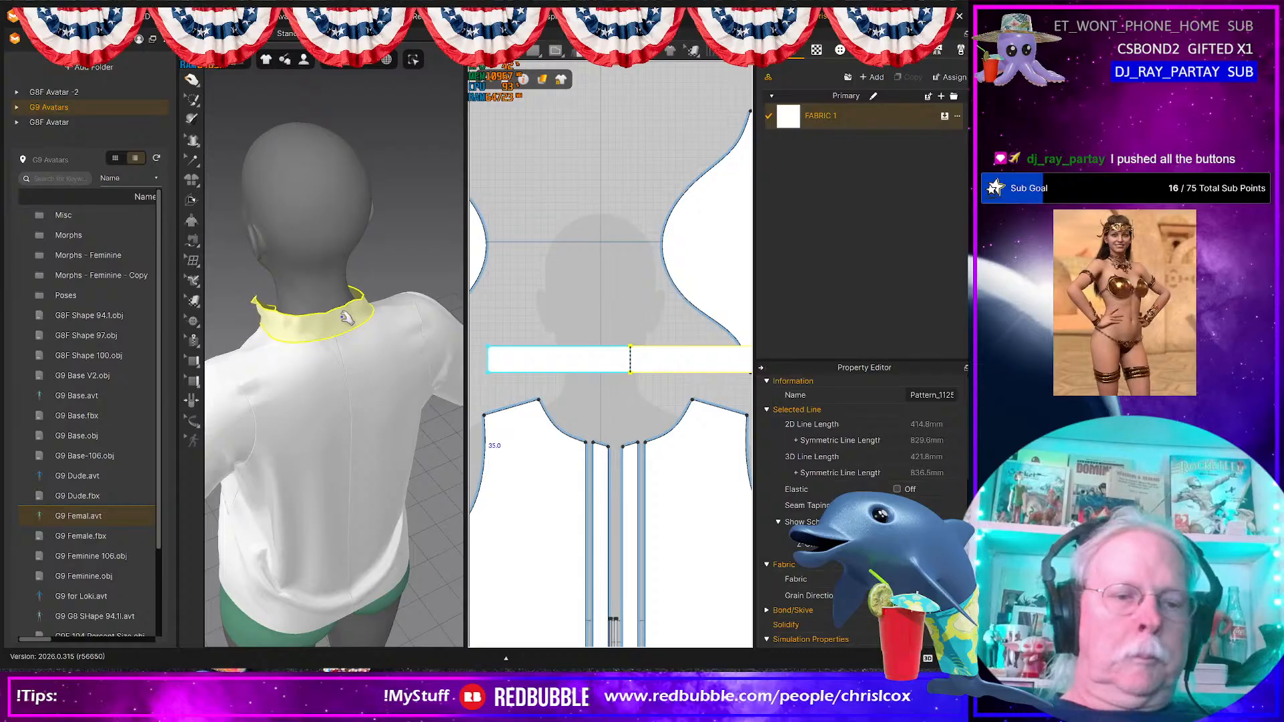
{"action": "right_click_drag", "start_coordinate": [322, 327], "coordinate": [506, 294]}
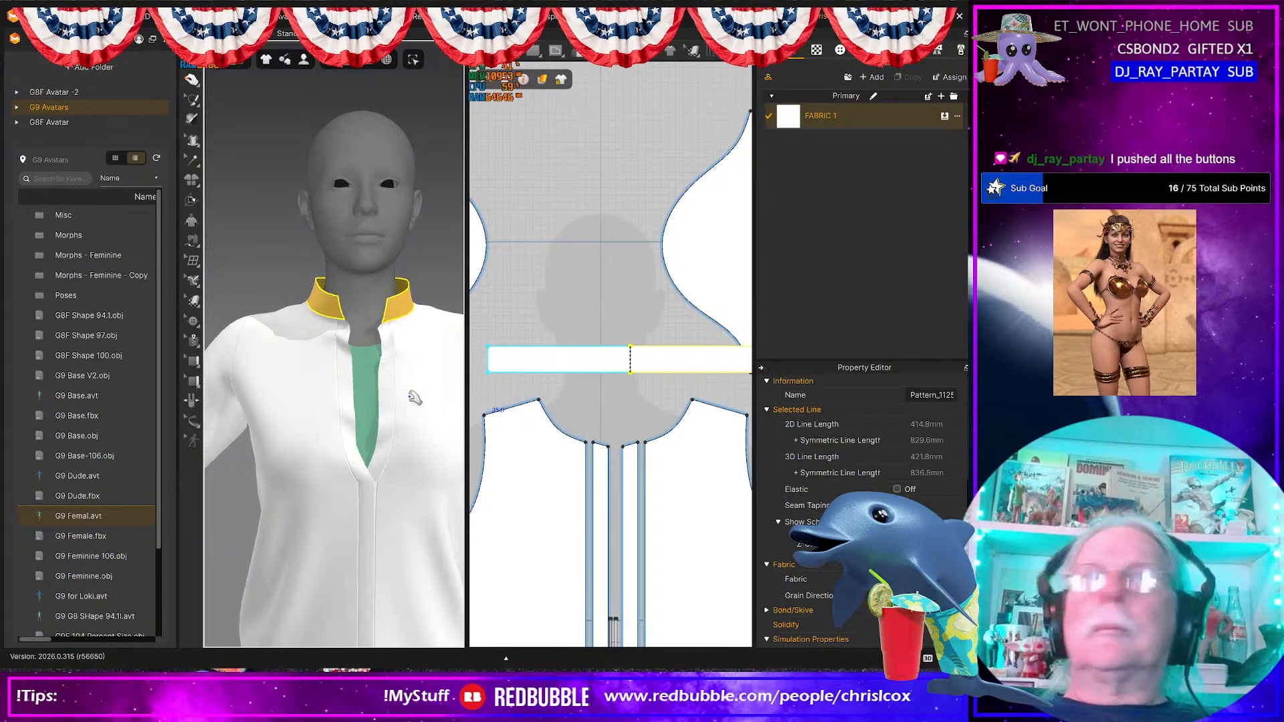
{"action": "left_click", "coordinate": [342, 302]}
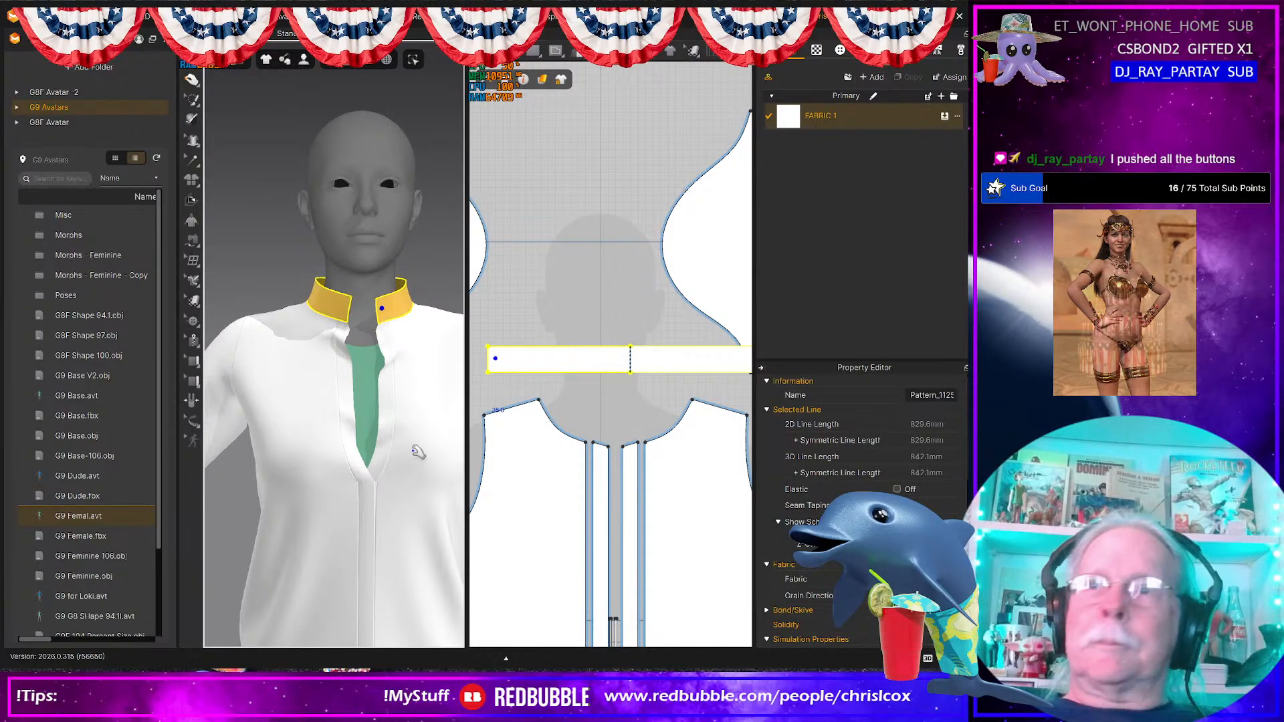
{"action": "scroll", "coordinate": [408, 447], "scroll_direction": "down", "scroll_amount": 5}
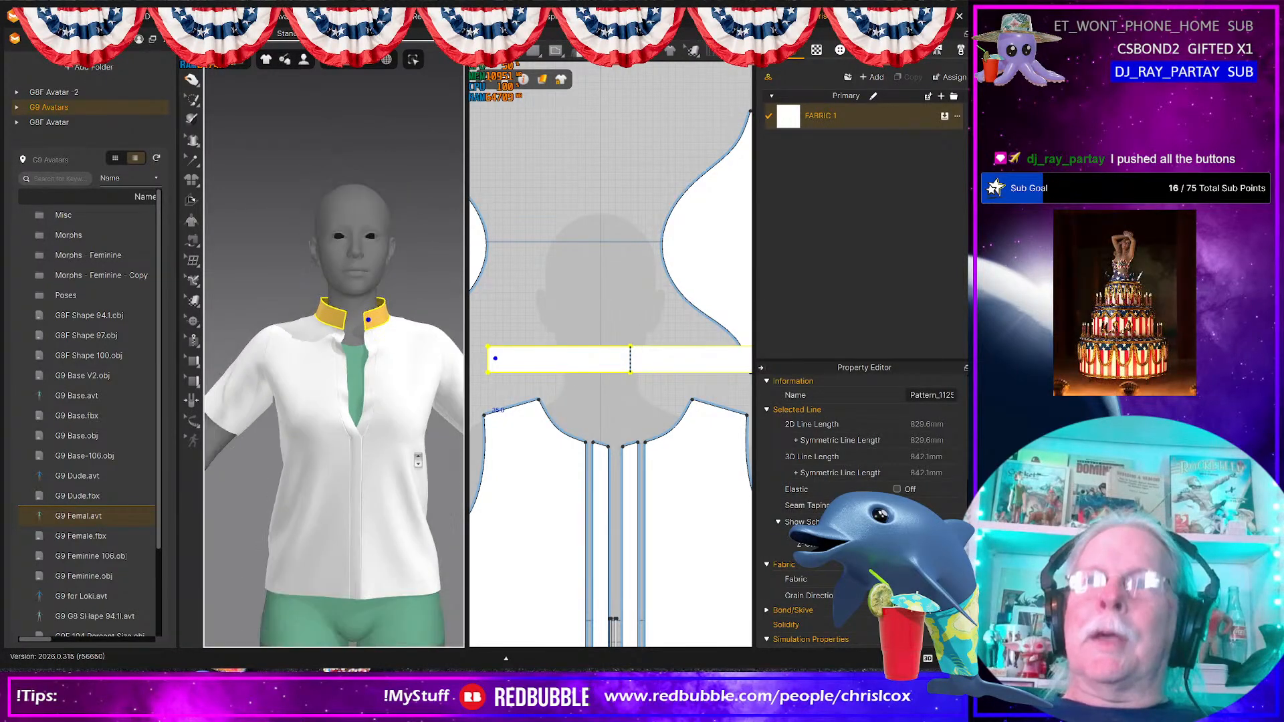
{"action": "left_click", "coordinate": [364, 433]}
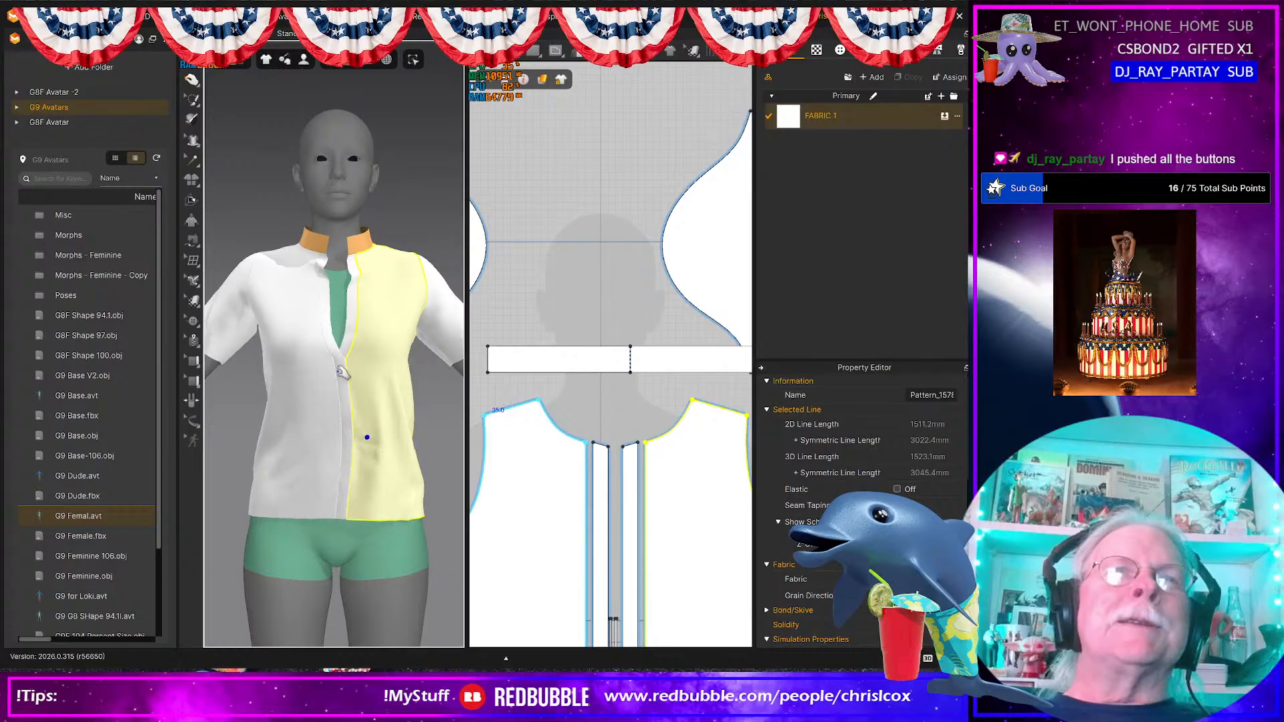
{"action": "left_click", "coordinate": [344, 344]}
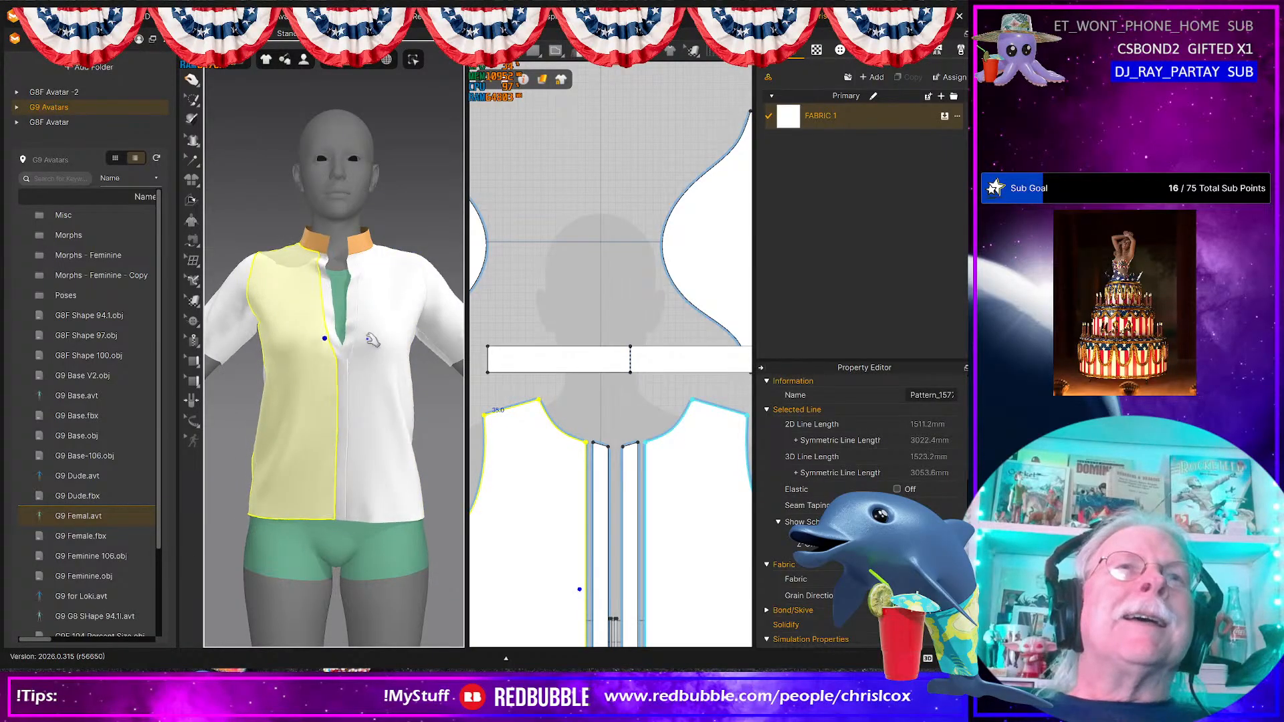
{"action": "left_click", "coordinate": [358, 345]}
Step: Examine how the collar and front placket sit on the avatar and compare them with the placket strips in the 2D layout
{"action": "right_click_drag", "start_coordinate": [357, 346], "coordinate": [345, 402]}
{"action": "scroll", "coordinate": [411, 422], "scroll_direction": "down", "scroll_amount": 5}
{"action": "scroll", "coordinate": [352, 412], "scroll_direction": "up", "scroll_amount": 3}
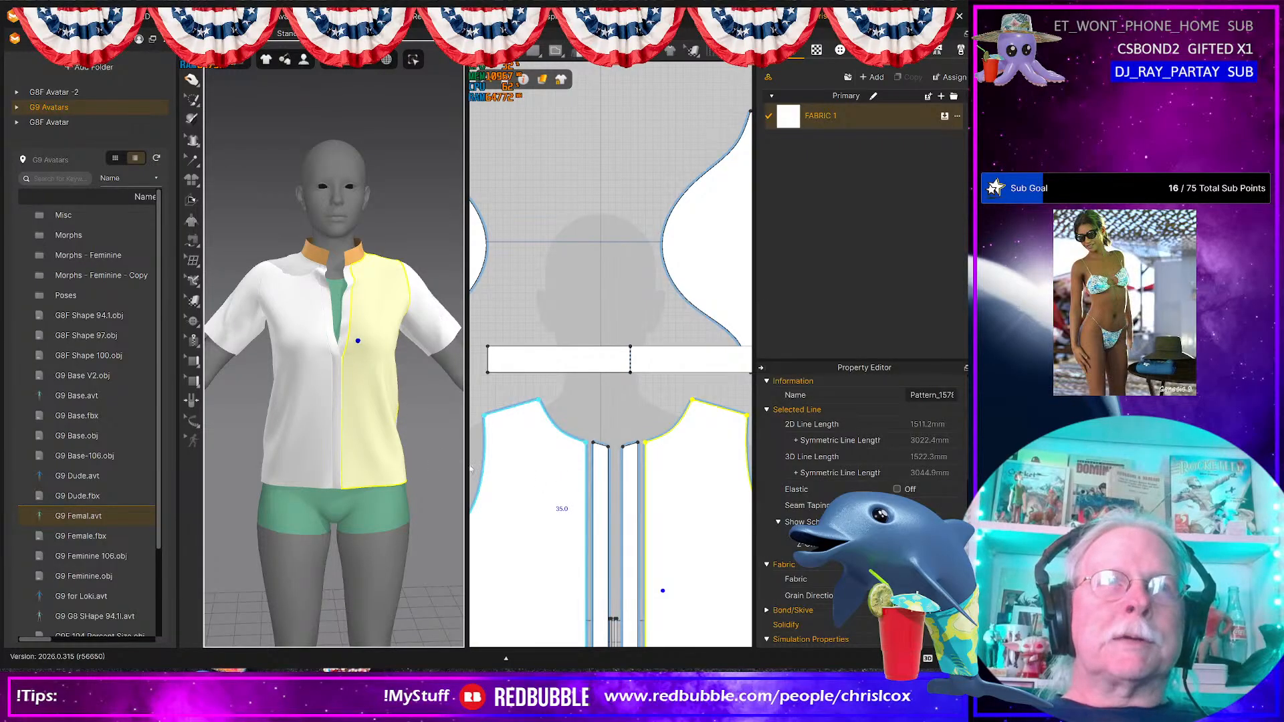
{"action": "middle_click_drag", "start_coordinate": [646, 509], "coordinate": [646, 480]}
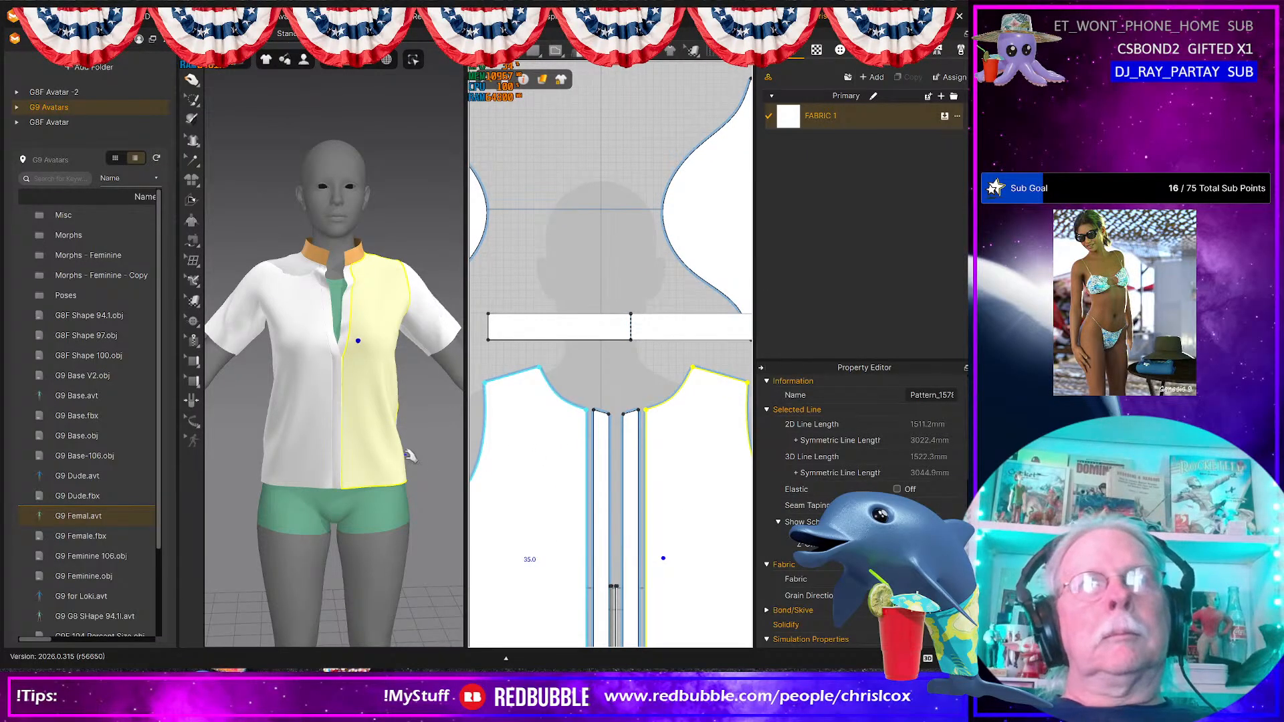
{"action": "mouse_move", "coordinate": [365, 446]}
{"action": "right_mouse_down"}
{"action": "mouse_move", "coordinate": [548, 449]}
{"action": "mouse_move", "coordinate": [349, 446]}
{"action": "right_mouse_up"}
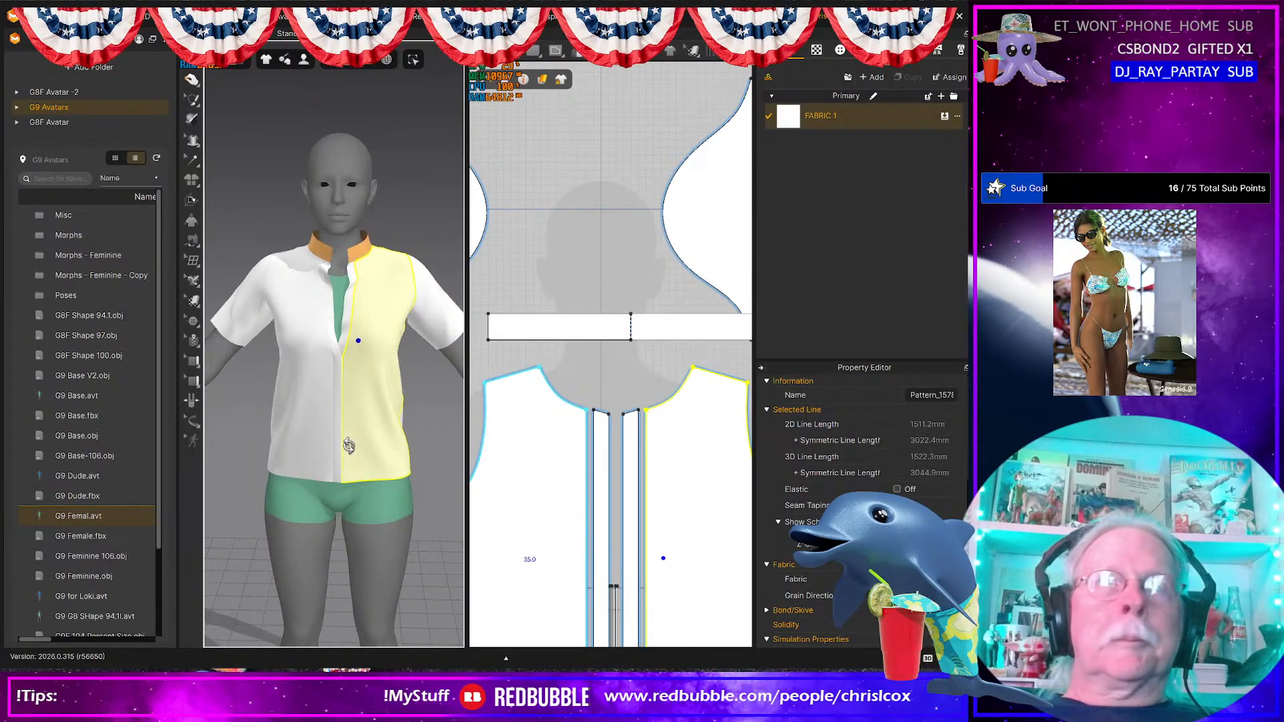
{"action": "scroll", "coordinate": [355, 446], "scroll_direction": "up", "scroll_amount": 5}
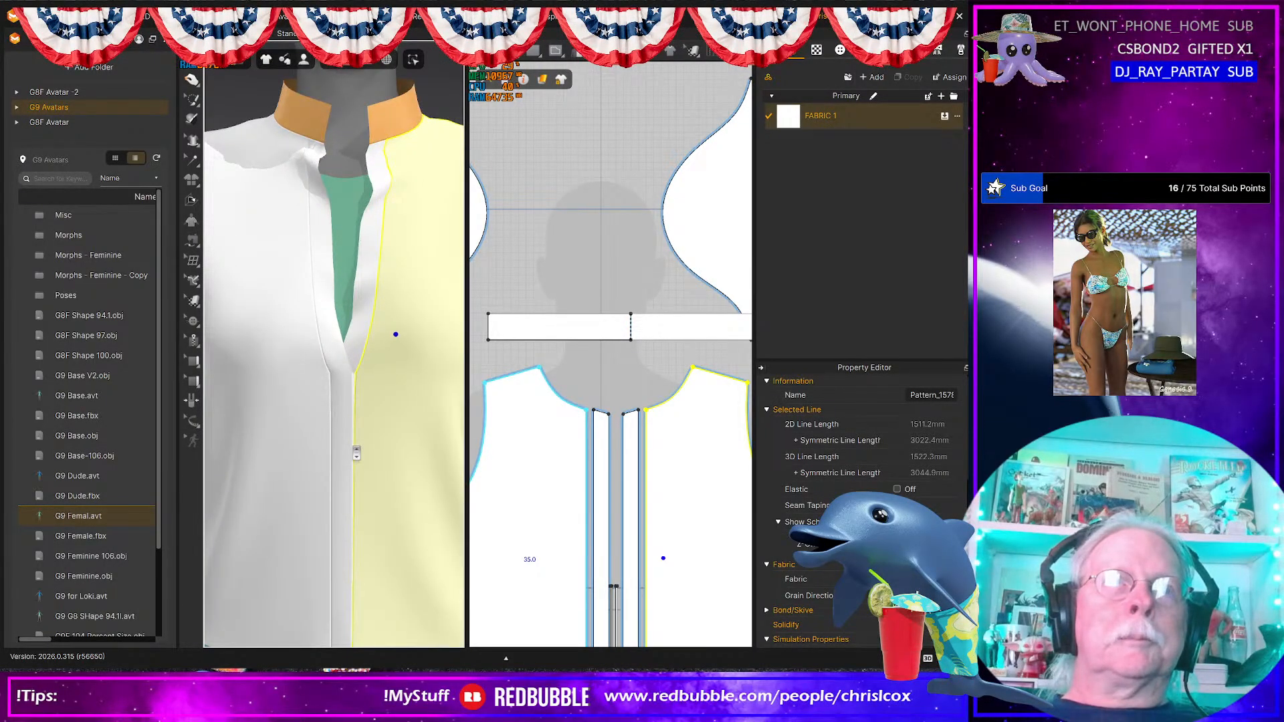
{"action": "scroll", "coordinate": [356, 454], "scroll_direction": "down", "scroll_amount": 5}
{"action": "right_click_drag", "start_coordinate": [357, 452], "coordinate": [363, 451]}
{"action": "middle_click_drag", "start_coordinate": [601, 502], "coordinate": [607, 361]}
{"action": "right_click_drag", "start_coordinate": [384, 436], "coordinate": [443, 445]}
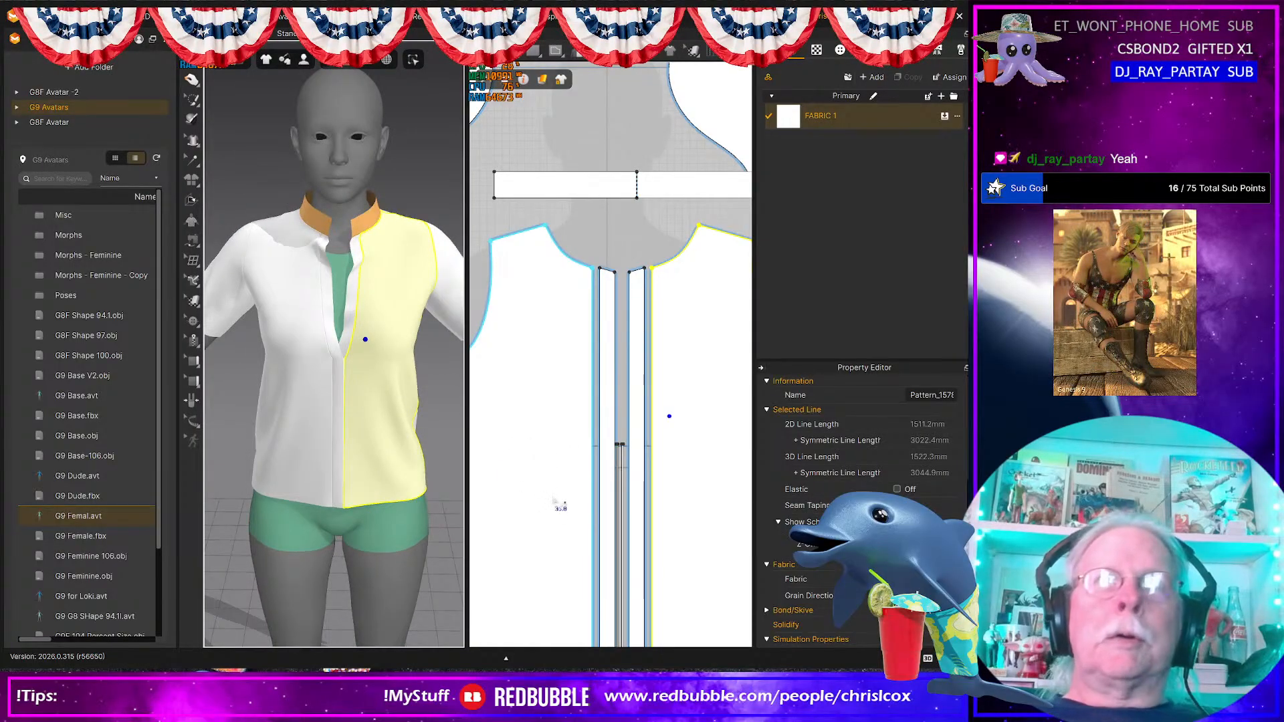
{"action": "right_click_drag", "start_coordinate": [566, 470], "coordinate": [573, 411]}
{"action": "scroll", "coordinate": [630, 482], "scroll_direction": "down", "scroll_amount": 5}
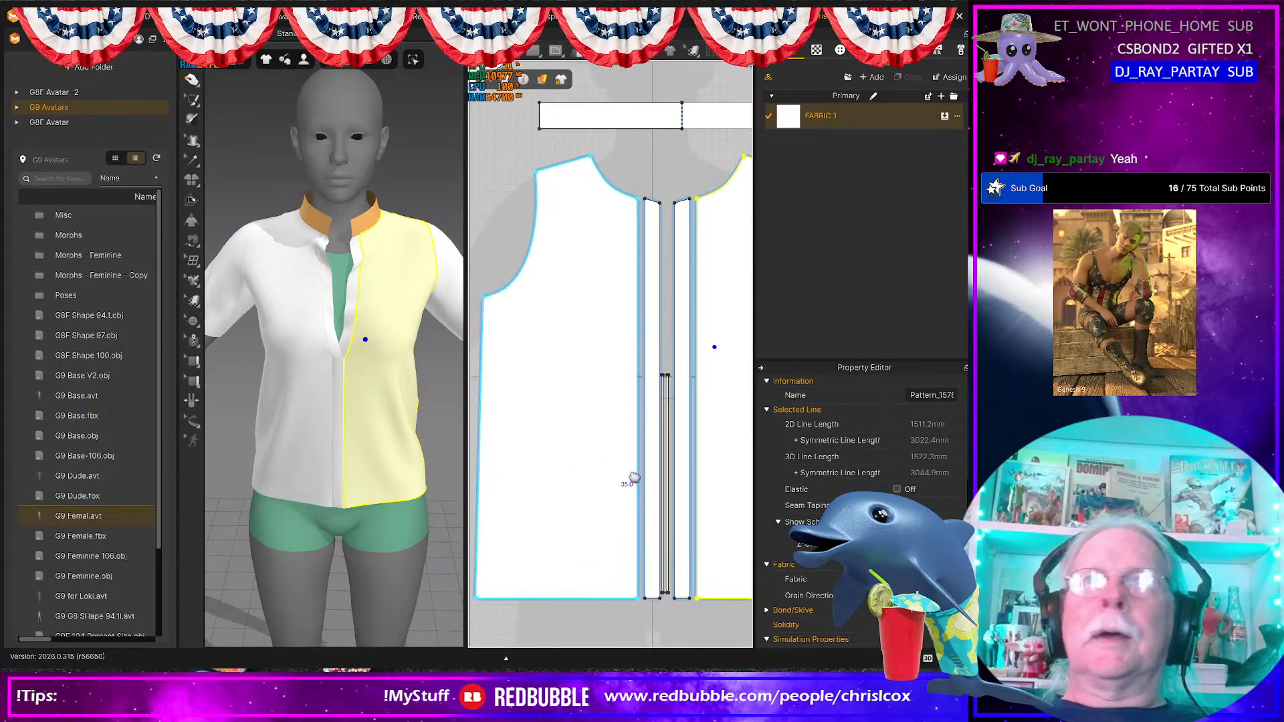
Step: Select all the blouse pattern pieces in the 2D layout and move them together straight up, above the avatar silhouette's hips
{"action": "middle_click_drag", "start_coordinate": [618, 477], "coordinate": [575, 414]}
{"action": "scroll", "coordinate": [574, 415], "scroll_direction": "down", "scroll_amount": 3}
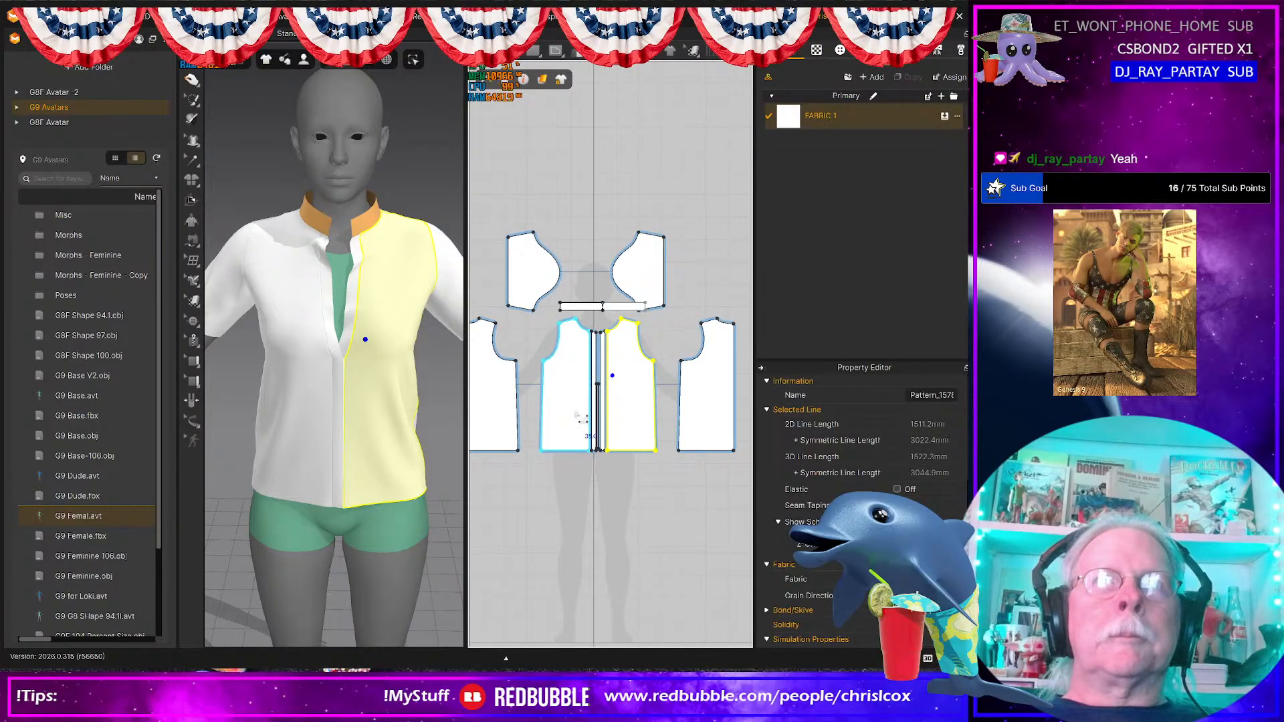
{"action": "scroll", "coordinate": [582, 419], "scroll_direction": "down", "scroll_amount": 2}
{"action": "left_click_drag", "start_coordinate": [711, 439], "coordinate": [472, 274]}
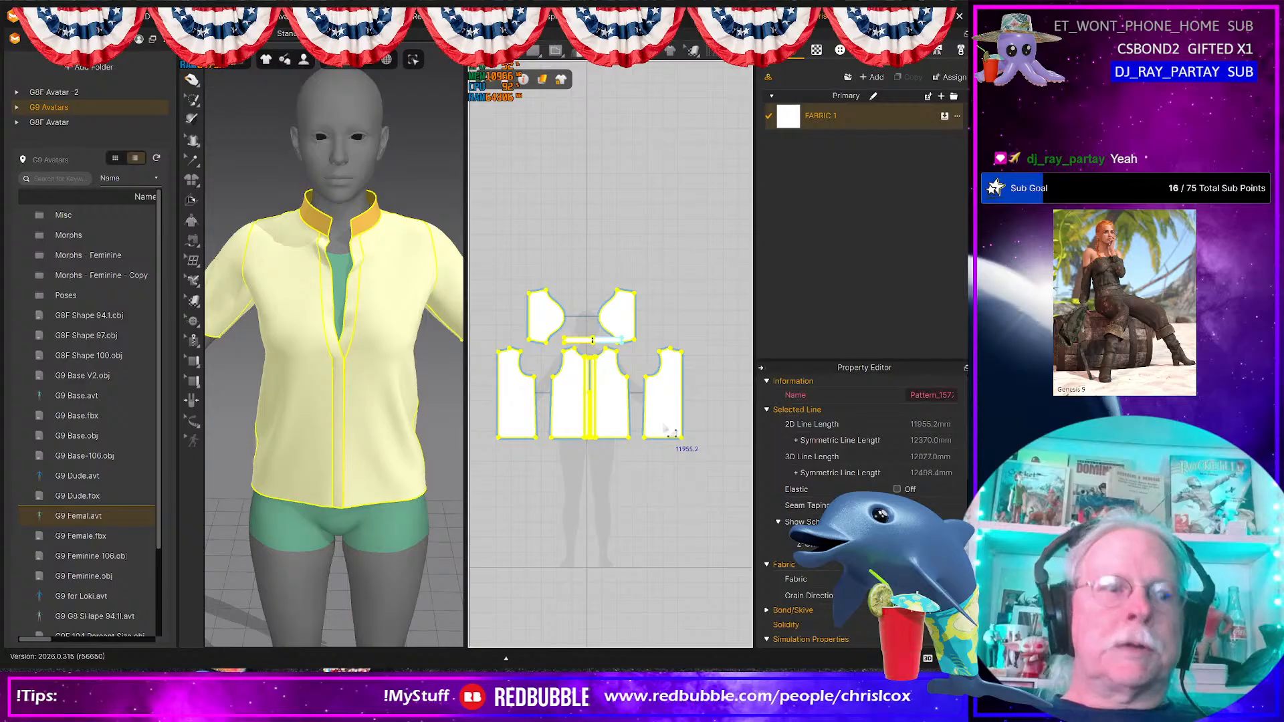
{"action": "key", "text": "a"}
{"action": "left_click_drag", "start_coordinate": [665, 385], "coordinate": [665, 311]}
{"action": "right_click_drag", "start_coordinate": [371, 433], "coordinate": [249, 362]}
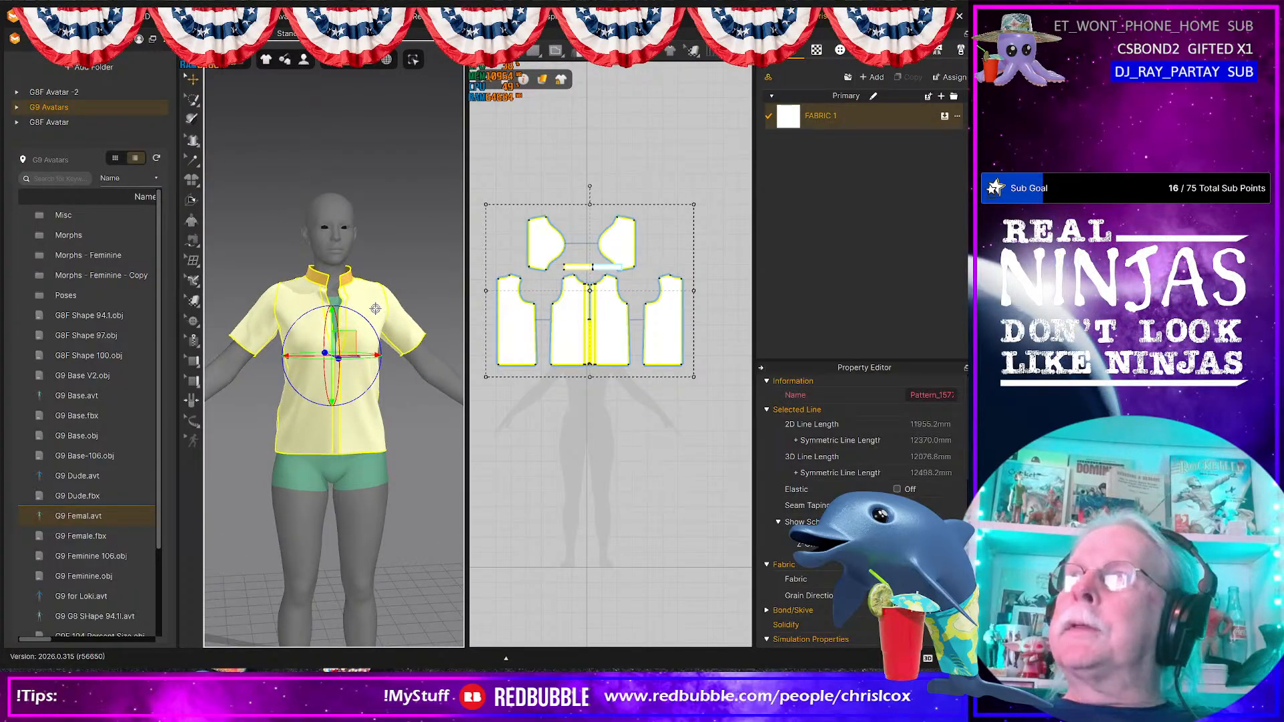
Step: Bring up the browser's product photo of the stand-collar blouse, examine the garment, and return to the pattern workspace
{"action": "left_click_drag", "start_coordinate": [1137, 130], "coordinate": [615, 131]}
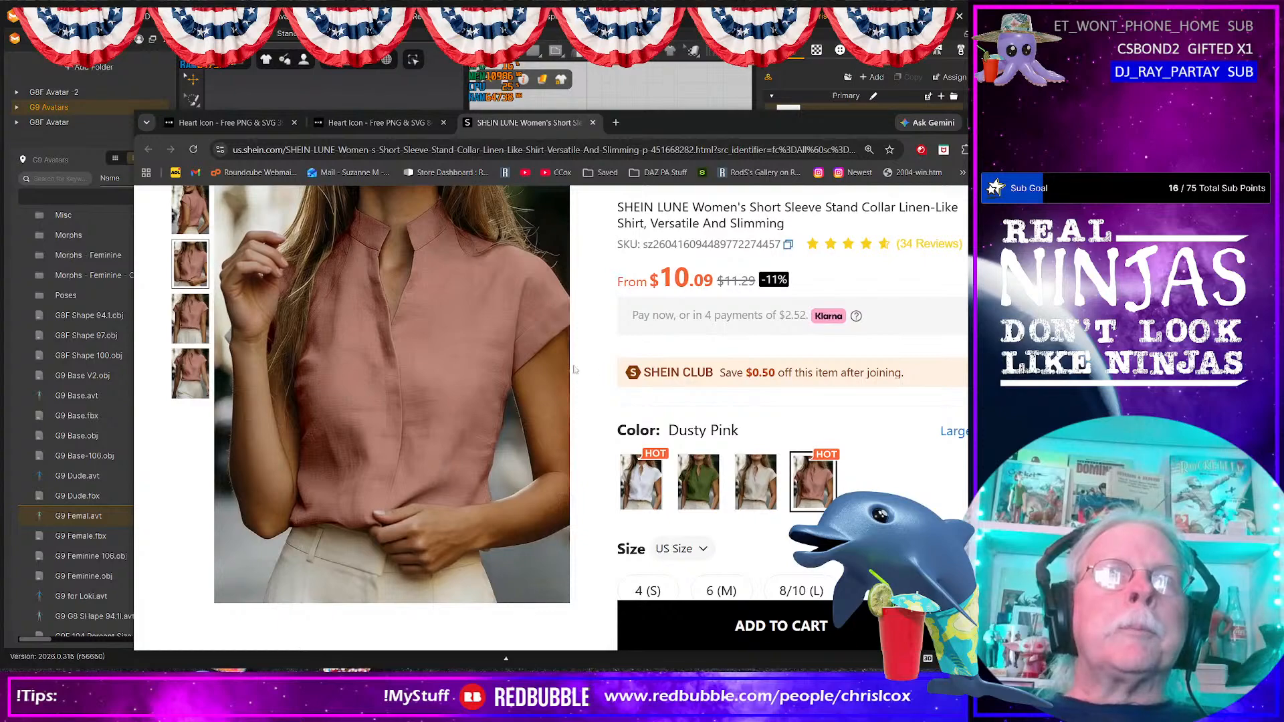
{"action": "mouse_move", "coordinate": [543, 359]}
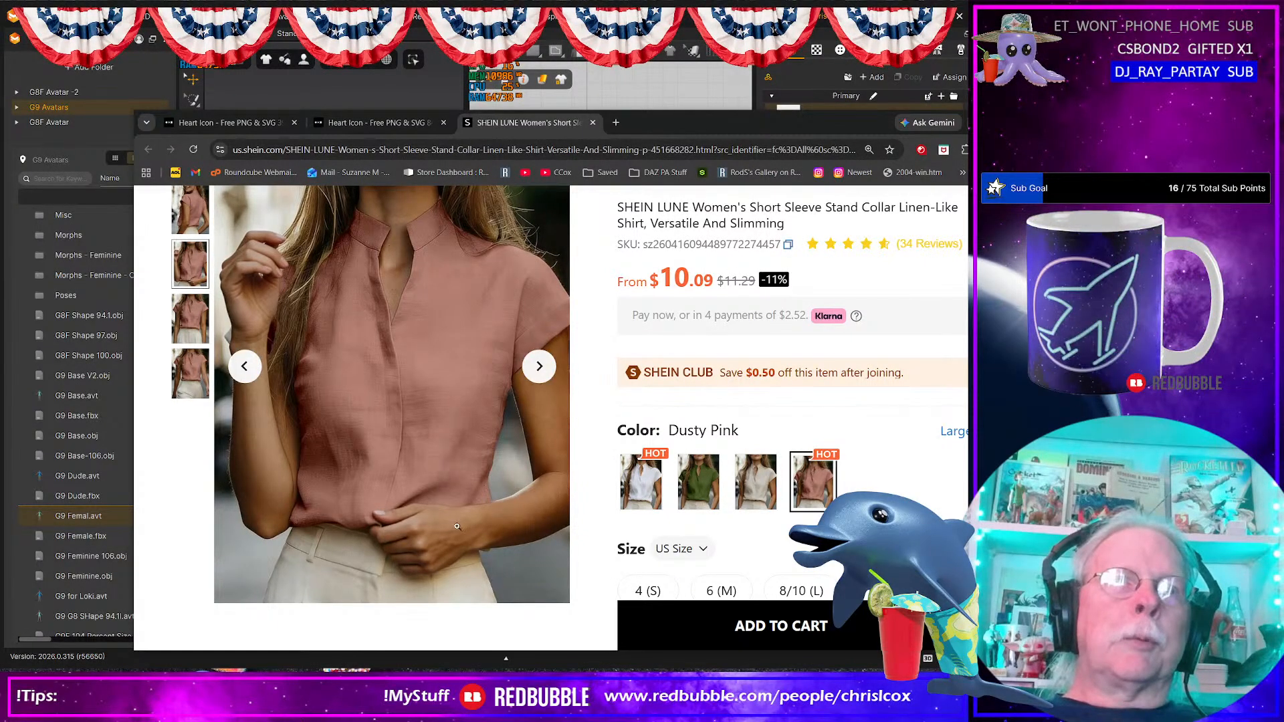
{"action": "left_click_drag", "start_coordinate": [684, 129], "coordinate": [1283, 123]}
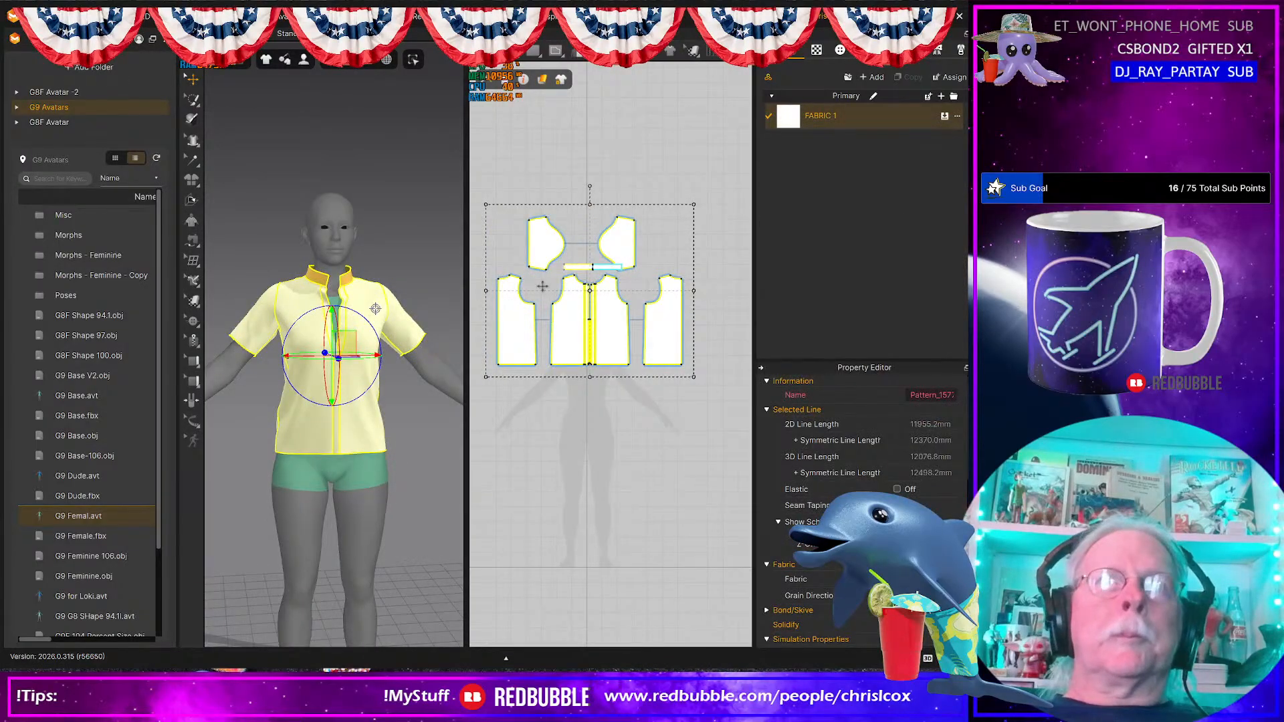
Step: Apply Deactivate (Pattern Only) to the selected blouse pieces and hide the garment in the 3D view
{"action": "right_click", "coordinate": [609, 356]}
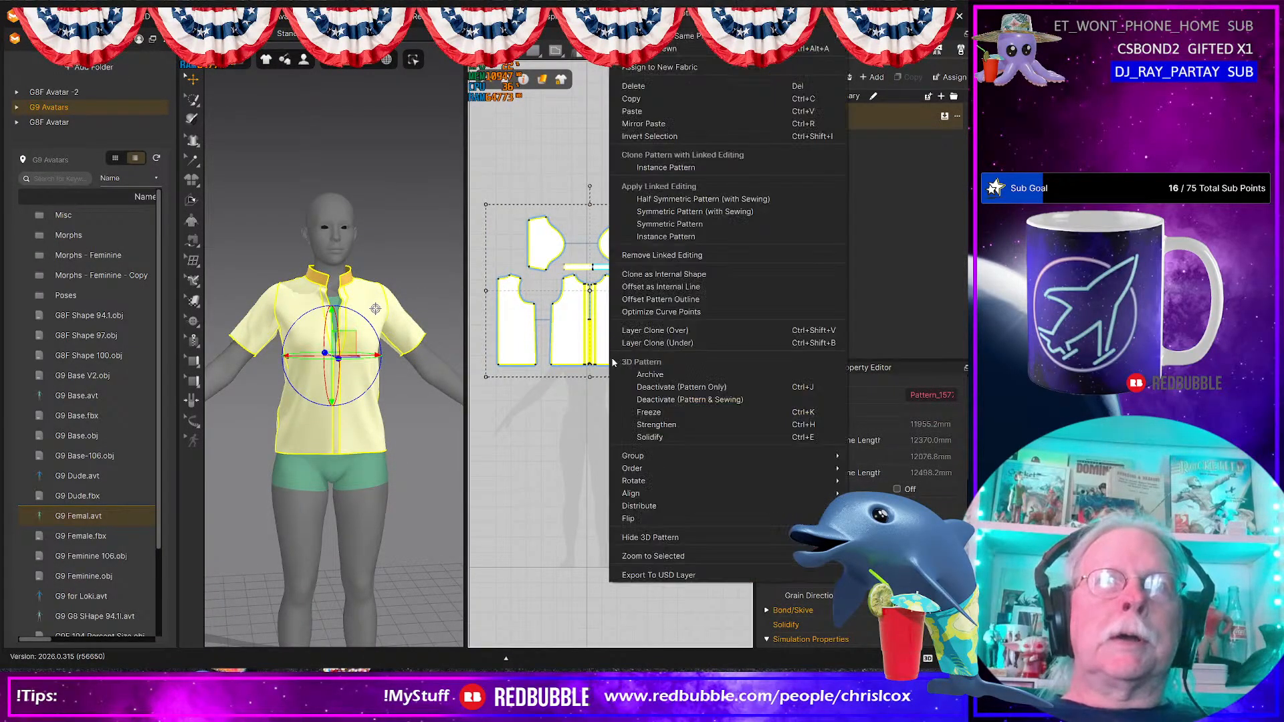
{"action": "left_click", "coordinate": [678, 391]}
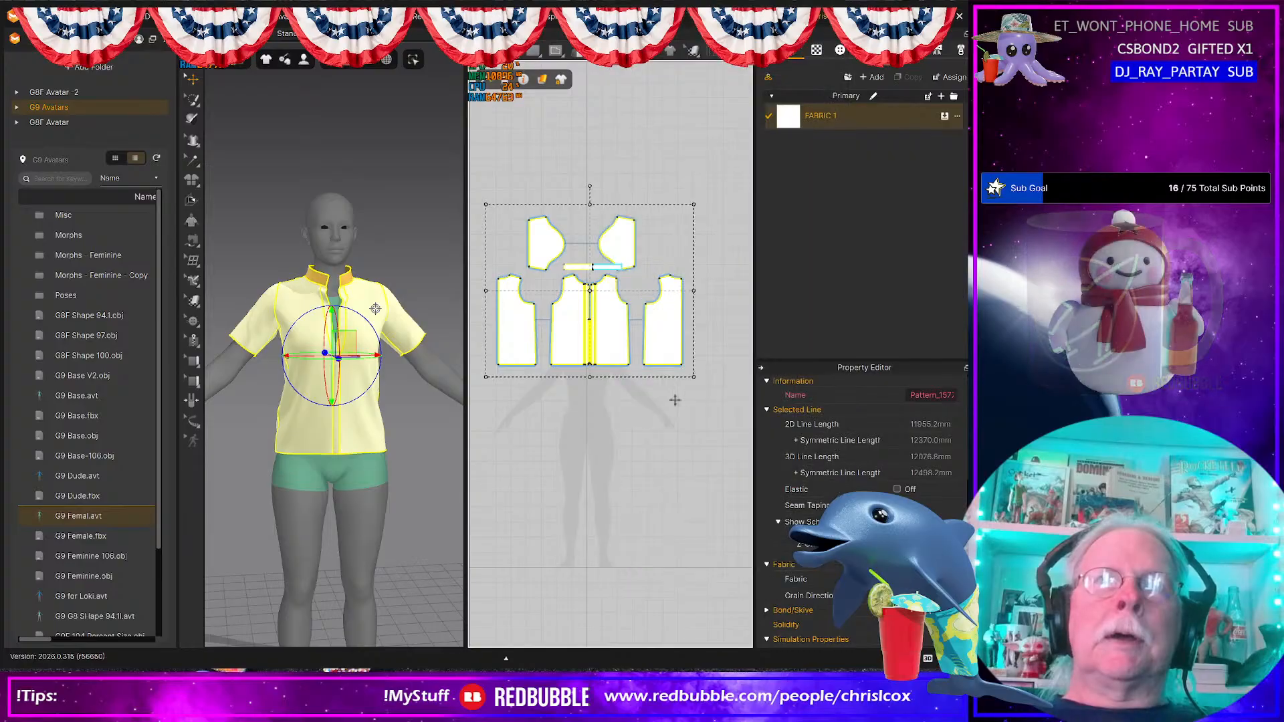
{"action": "key", "text": "shift+q"}
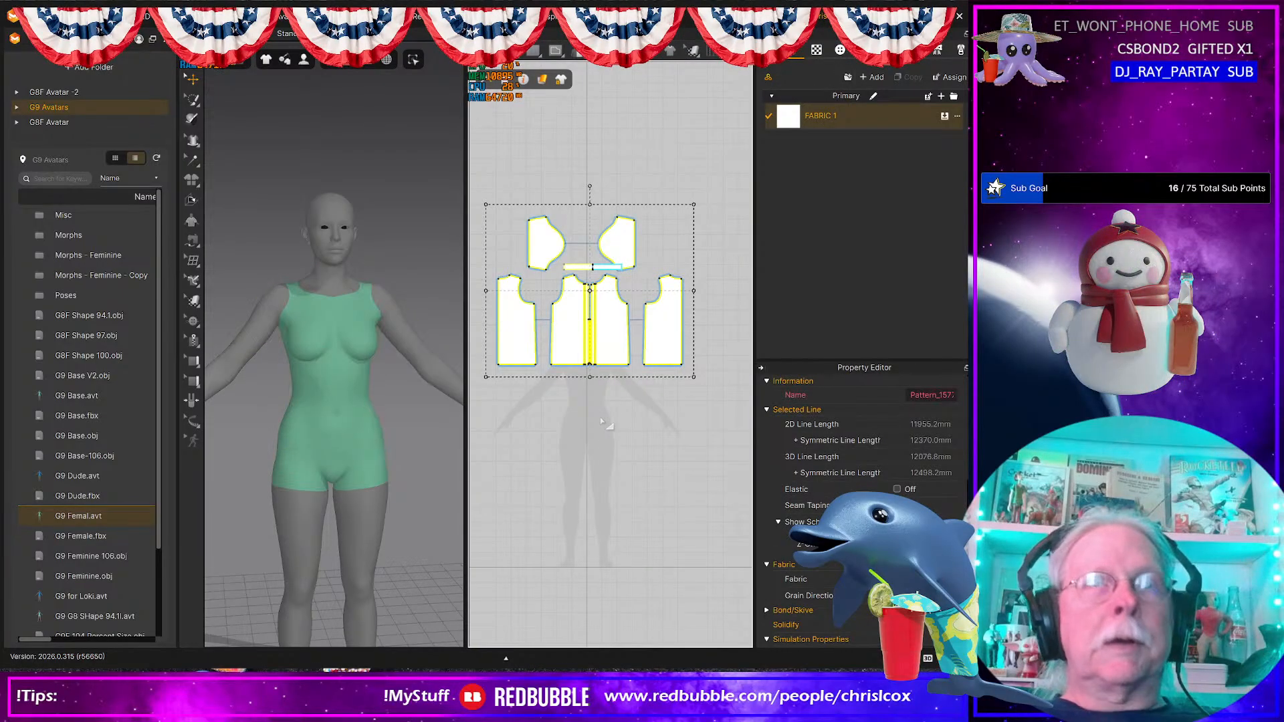
Step: Activate the Basic Circumference Measure (Avatar) tool for measuring around the avatar's hips
{"action": "scroll", "coordinate": [602, 428], "scroll_direction": "up", "scroll_amount": 4}
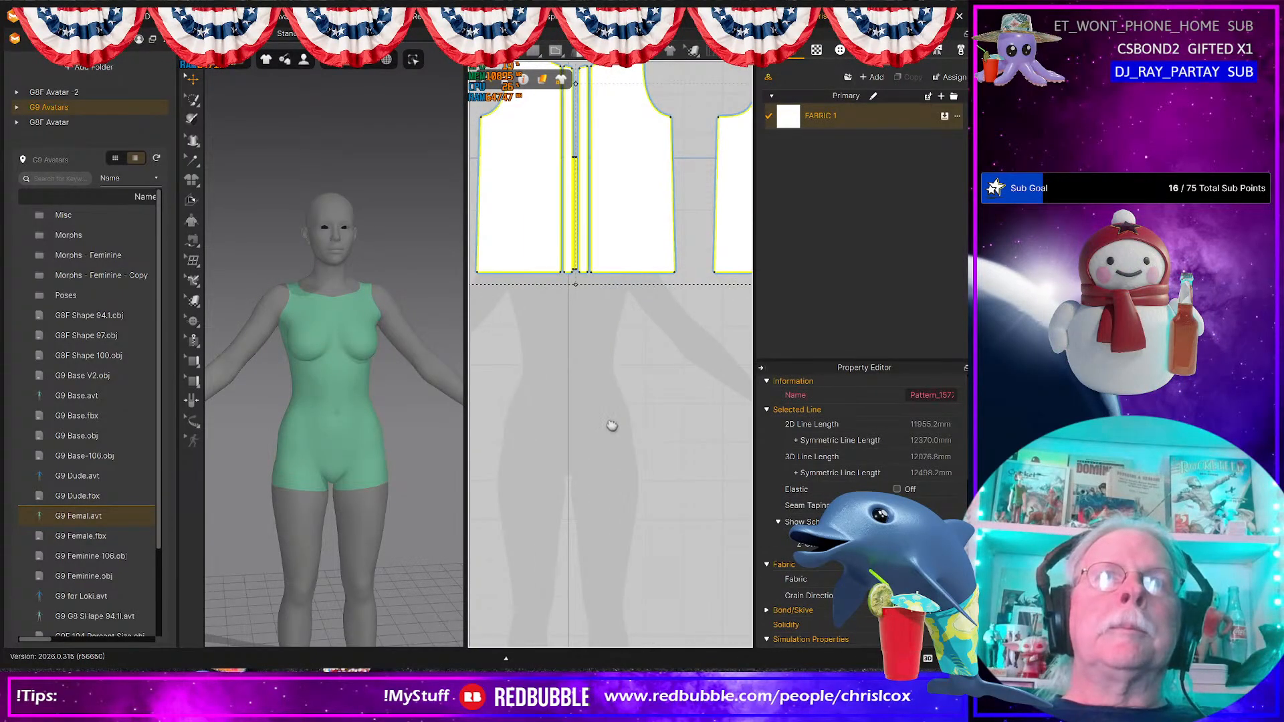
{"action": "middle_click_drag", "start_coordinate": [606, 426], "coordinate": [637, 398]}
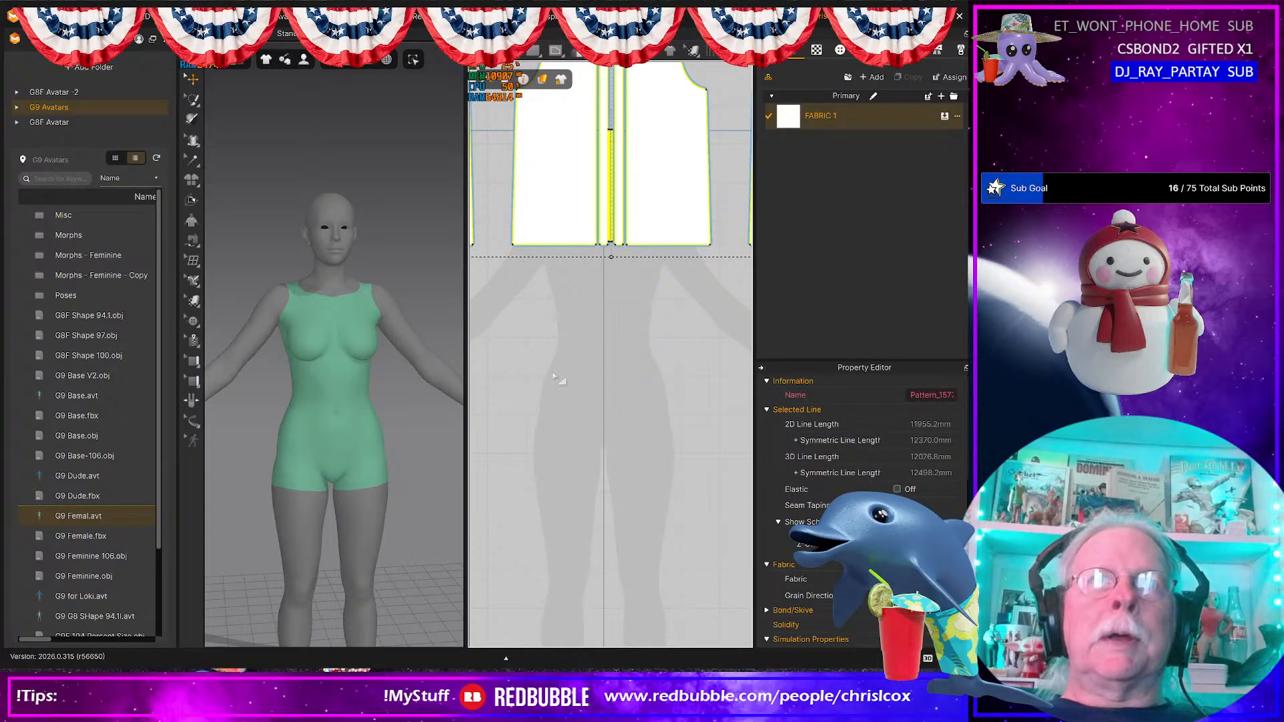
{"action": "left_click", "coordinate": [337, 422]}
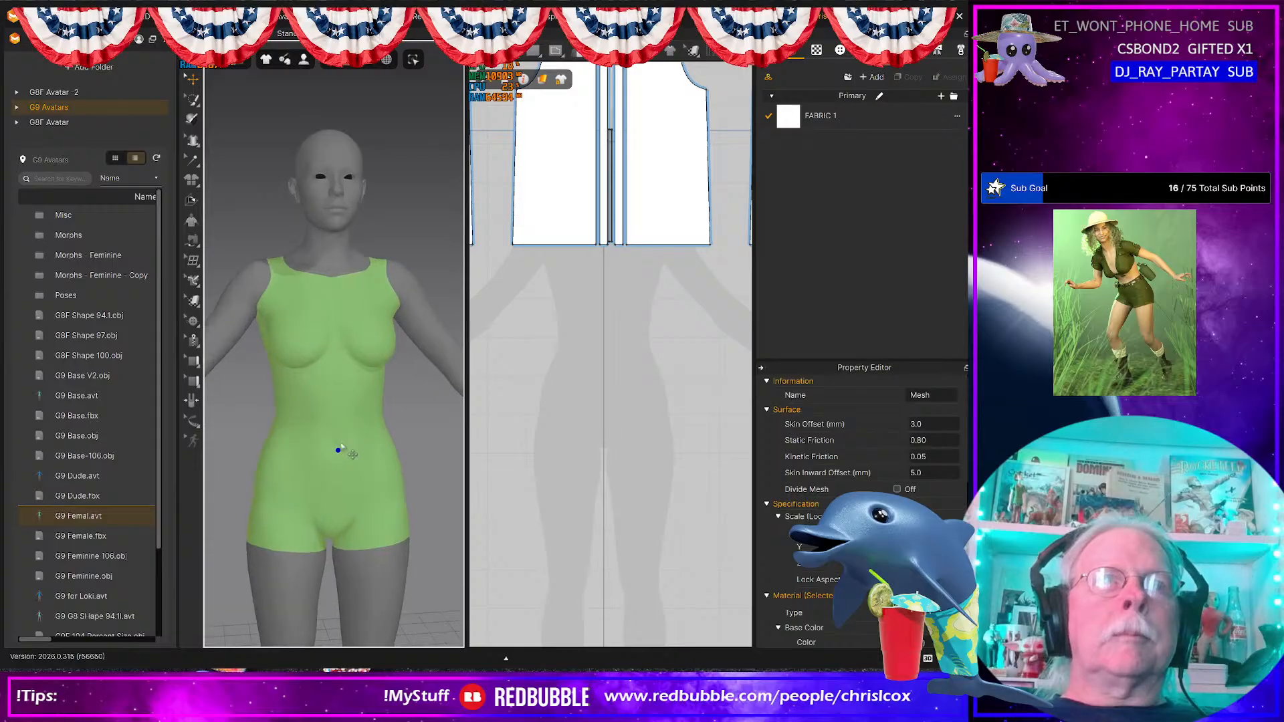
{"action": "scroll", "coordinate": [373, 374], "scroll_direction": "up", "scroll_amount": 3}
{"action": "middle_click_drag", "start_coordinate": [373, 374], "coordinate": [376, 356]}
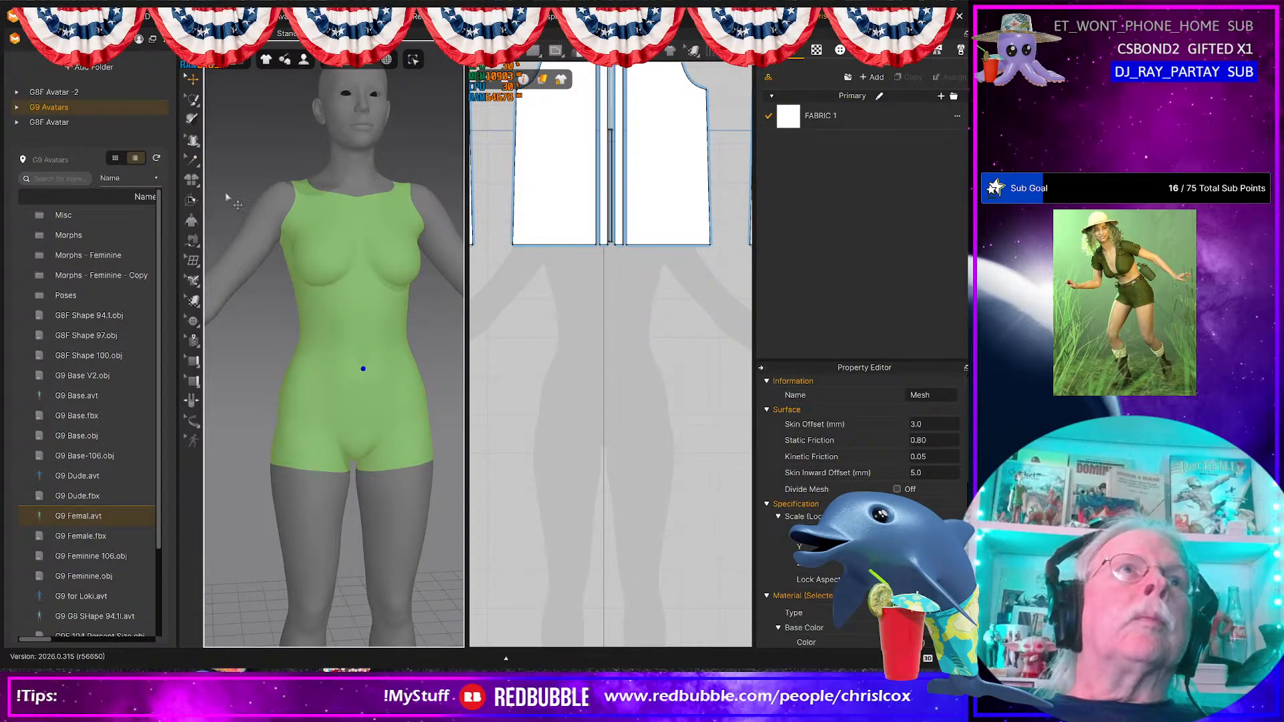
{"action": "middle_click_drag", "start_coordinate": [339, 391], "coordinate": [336, 344]}
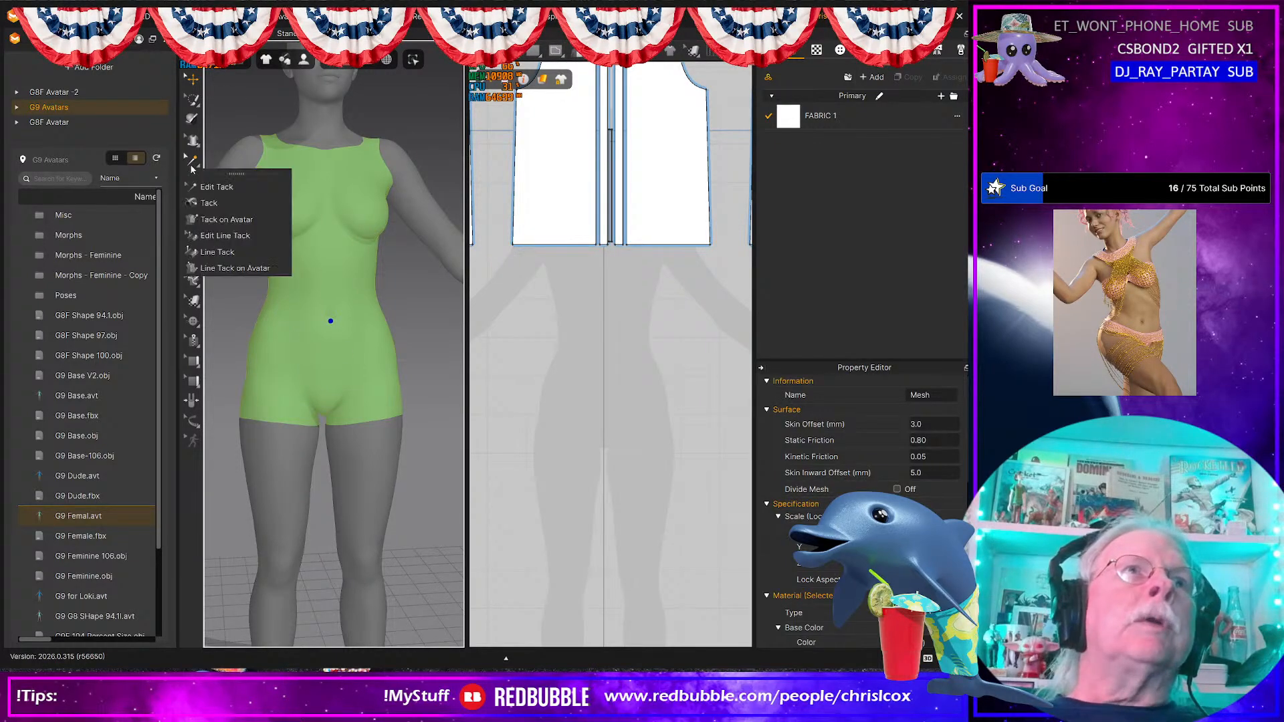
{"action": "mouse_move", "coordinate": [194, 302]}
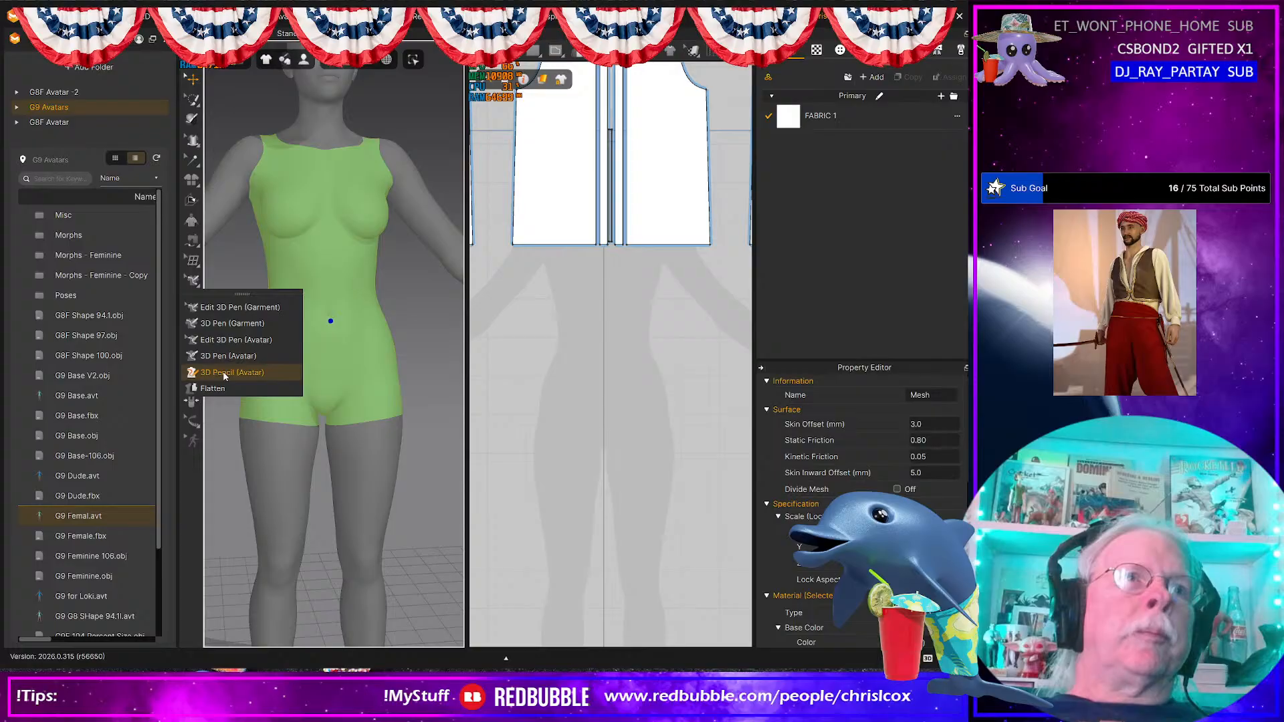
{"action": "mouse_move", "coordinate": [194, 432]}
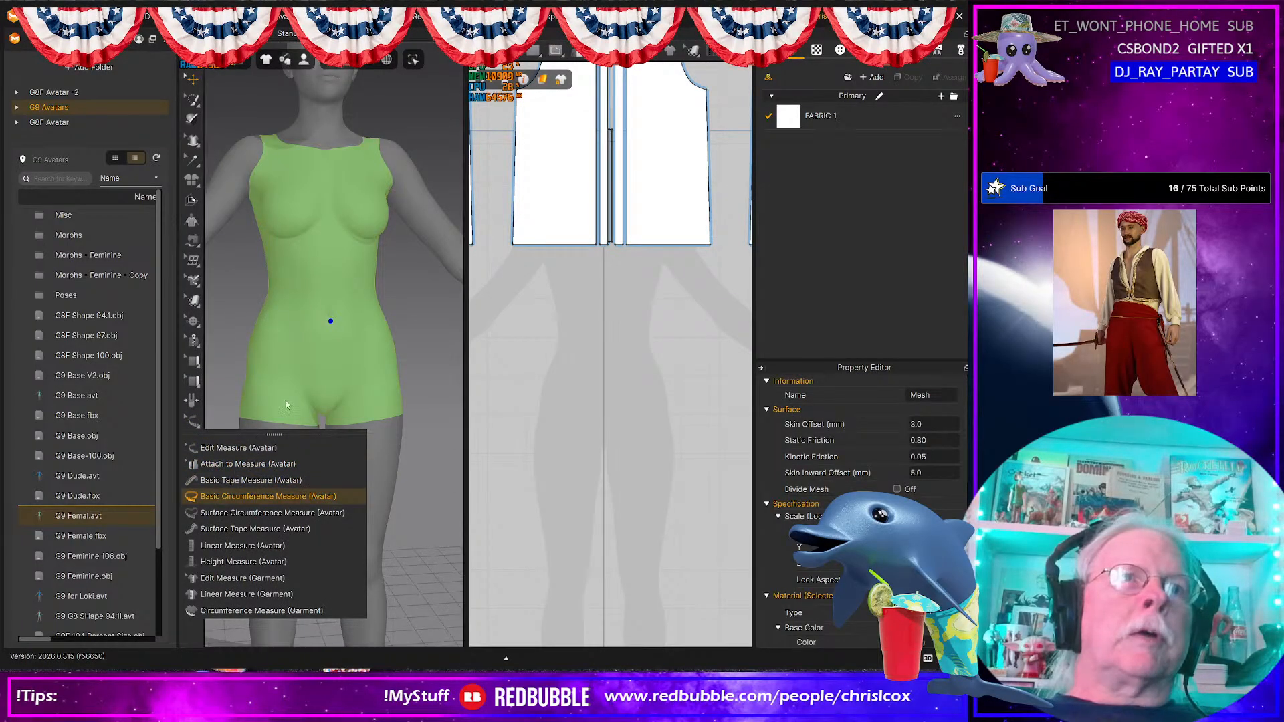
{"action": "left_click", "coordinate": [225, 496]}
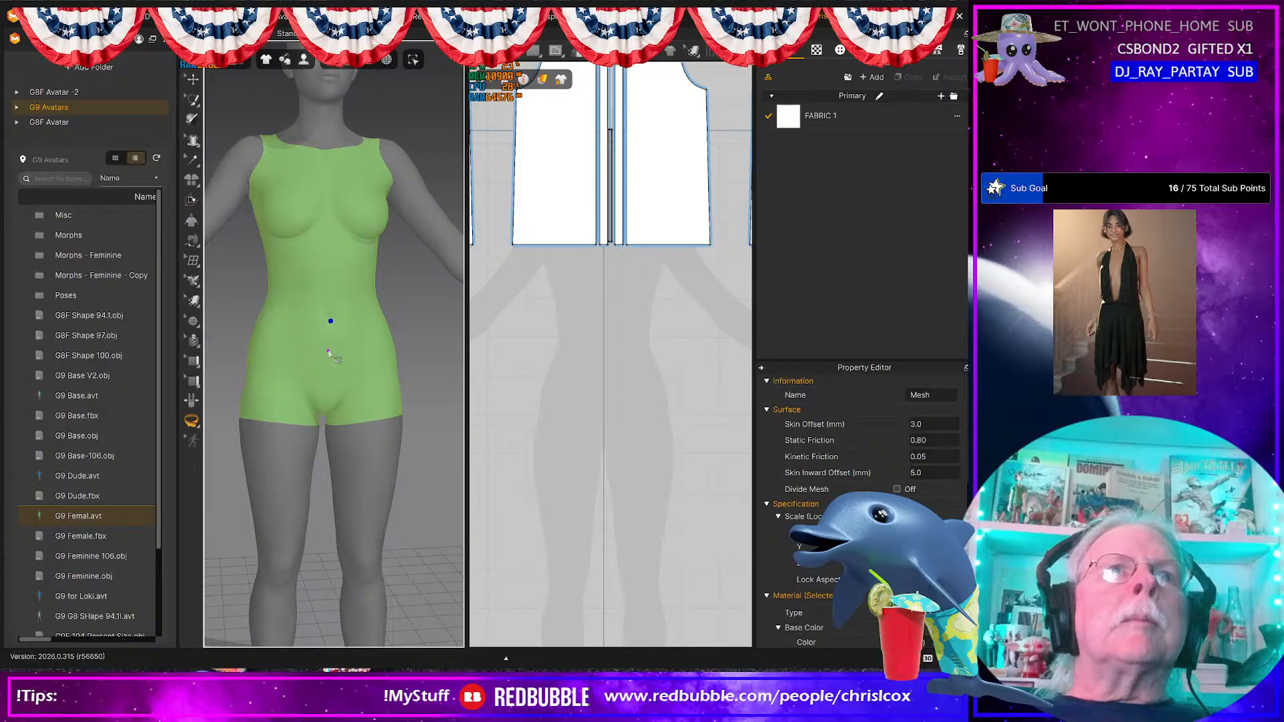
{"action": "left_click", "coordinate": [258, 355]}
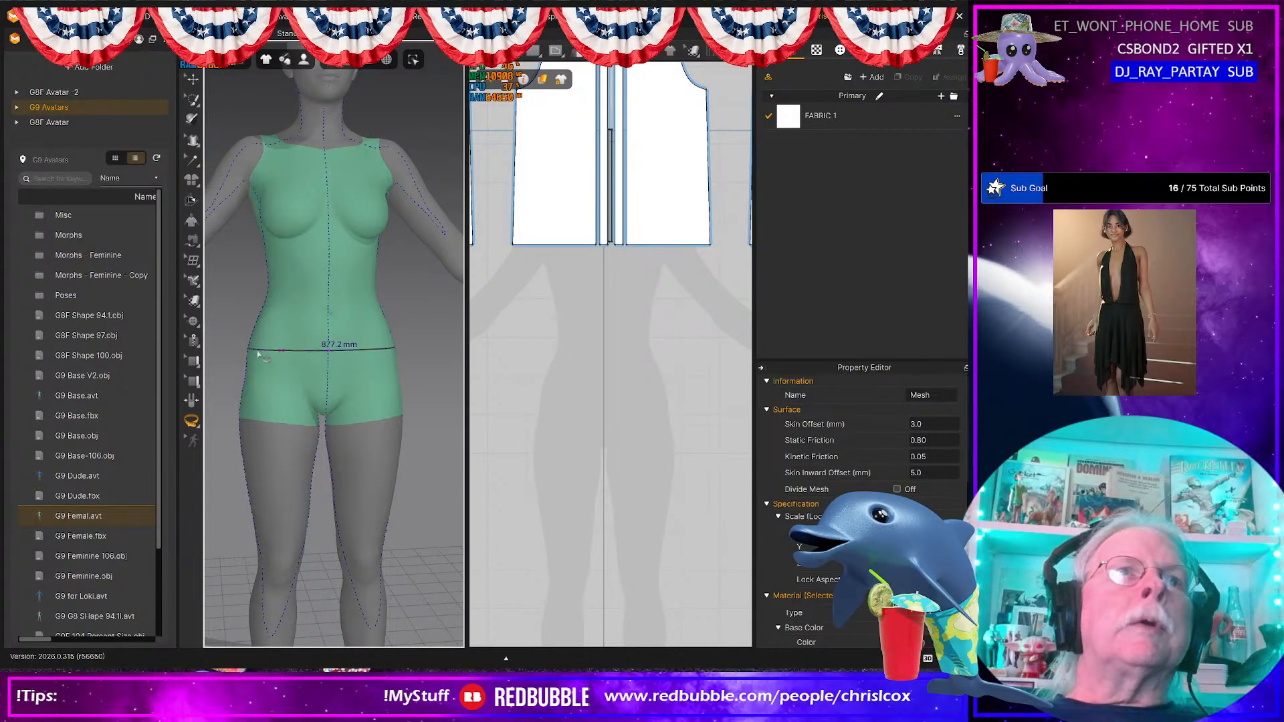
{"action": "left_click", "coordinate": [257, 354]}
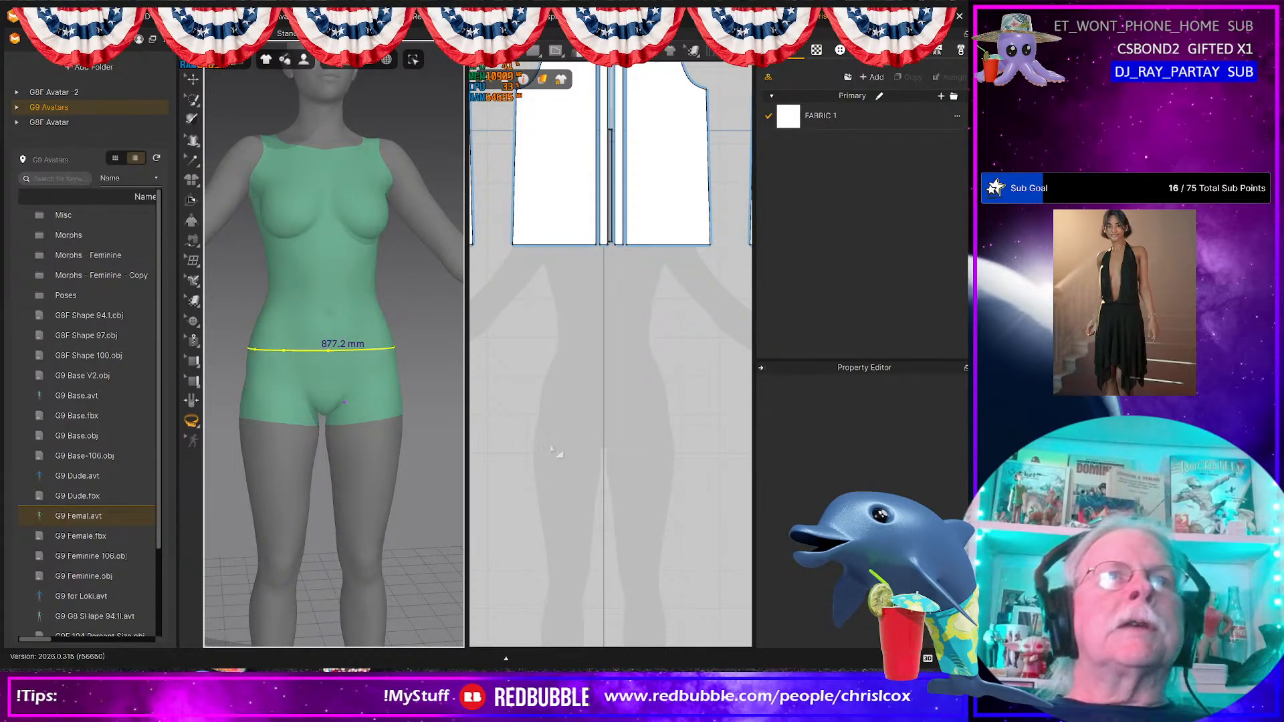
{"action": "key", "text": "Delete"}
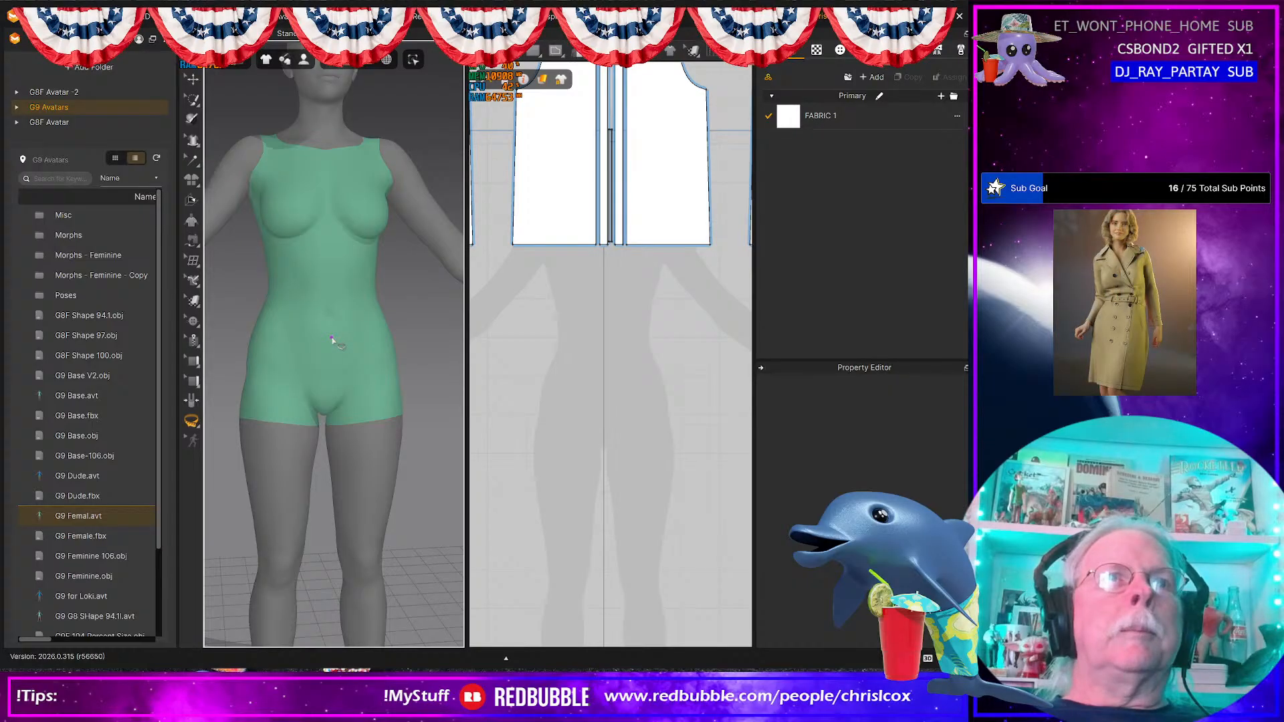
Step: Place two Basic Circumference Measures around the avatar, one at the upper hips and one slightly below it
{"action": "left_click", "coordinate": [268, 341]}
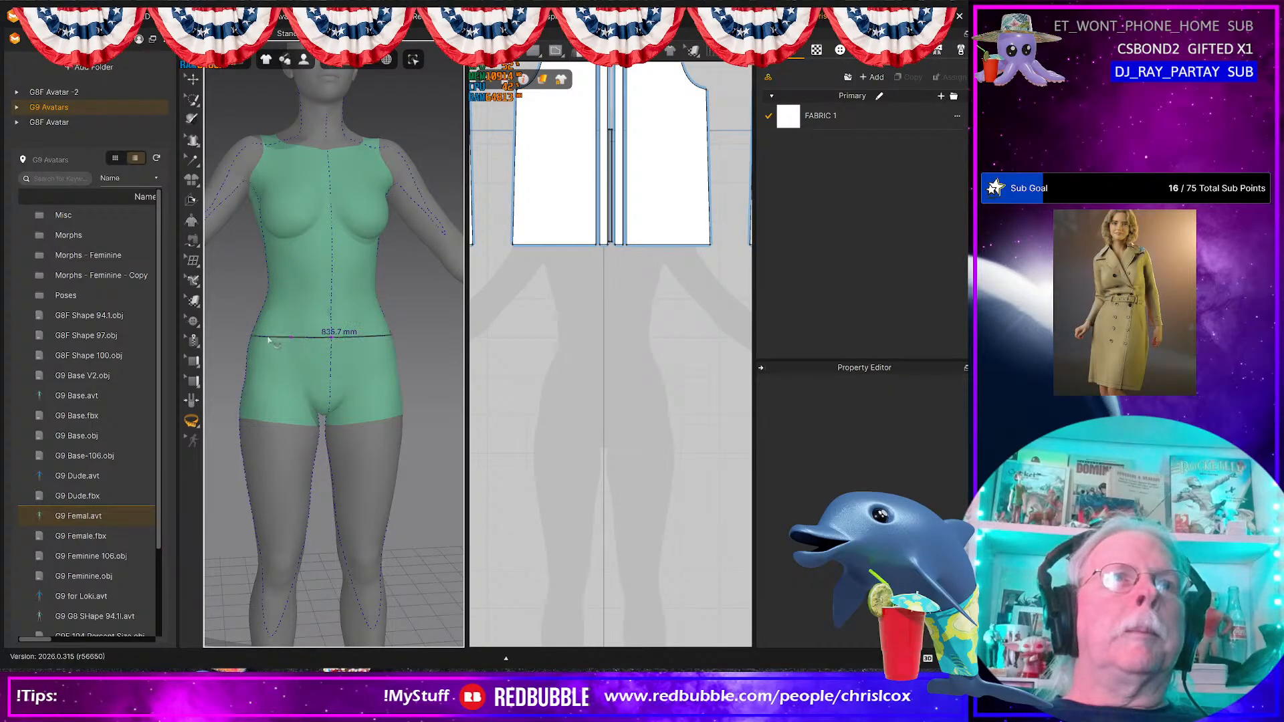
{"action": "left_click", "coordinate": [268, 341]}
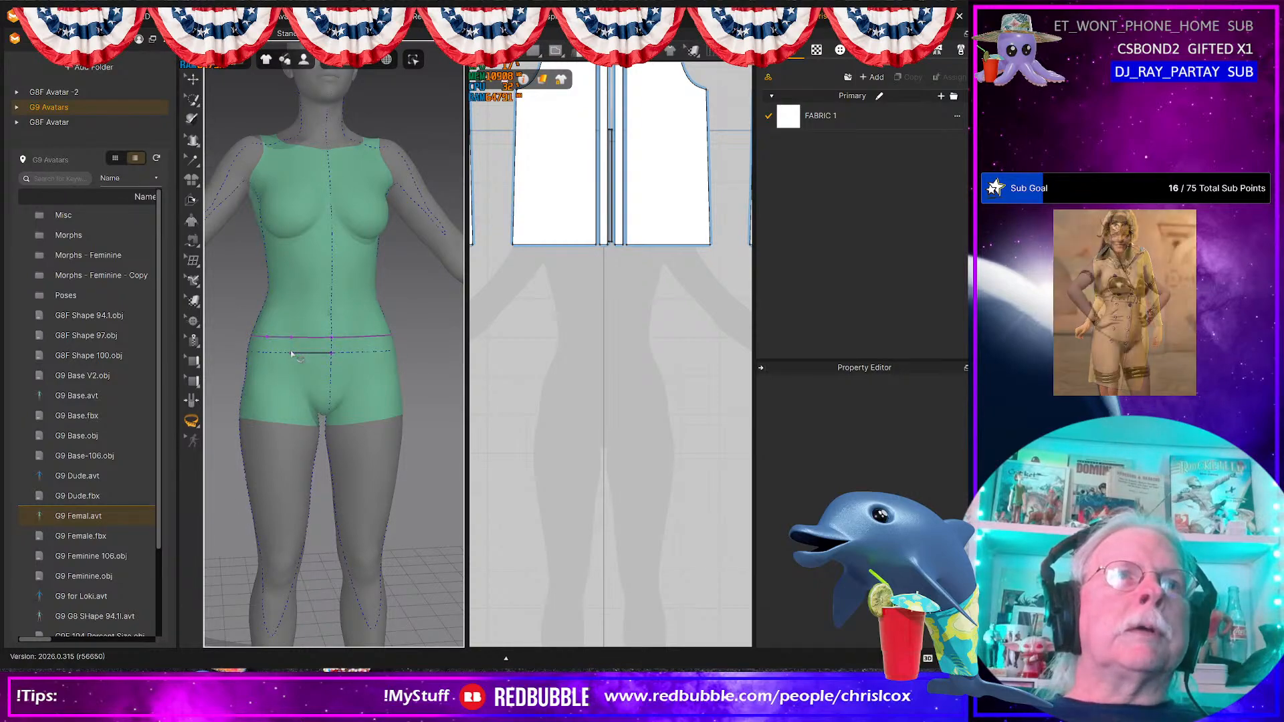
{"action": "left_click", "coordinate": [257, 351]}
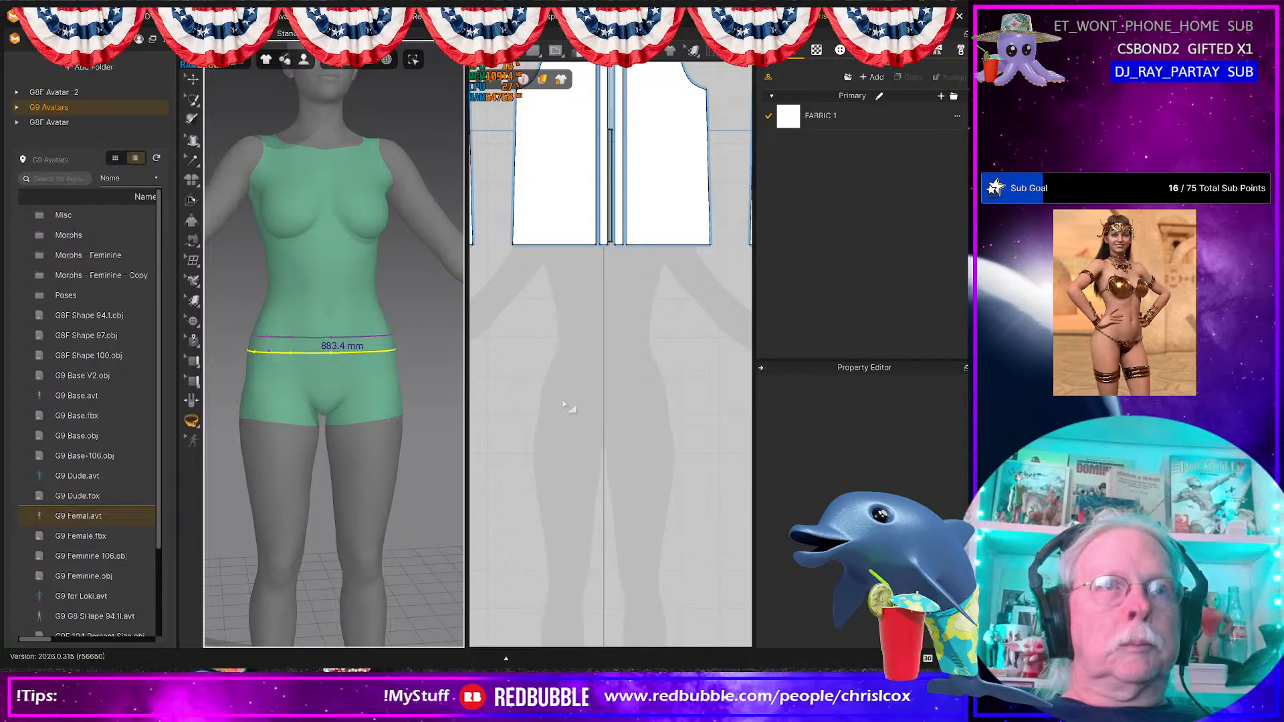
{"action": "mouse_move", "coordinate": [288, 401]}
{"action": "right_mouse_down"}
{"action": "mouse_move", "coordinate": [453, 377]}
{"action": "mouse_move", "coordinate": [293, 390]}
{"action": "right_mouse_up"}
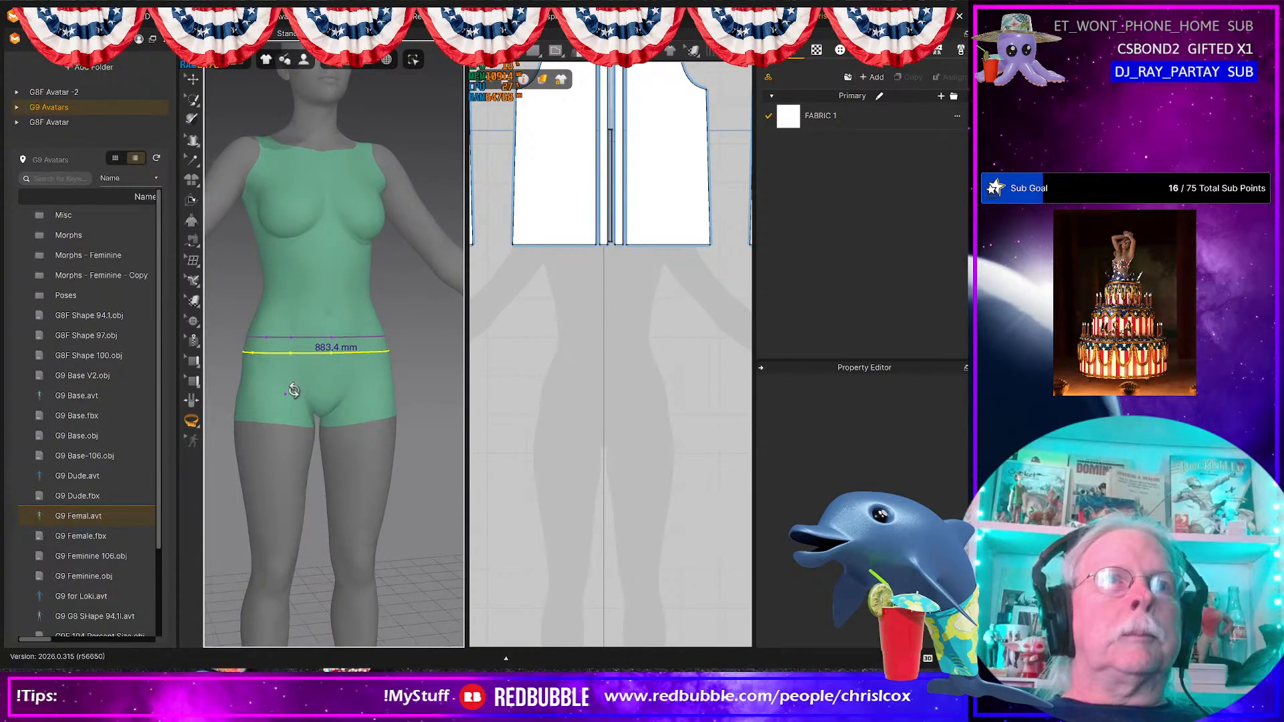
Step: Activate the 3D Pen (Avatar) tool for drawing on the avatar's hip area
{"action": "left_click", "coordinate": [193, 298]}
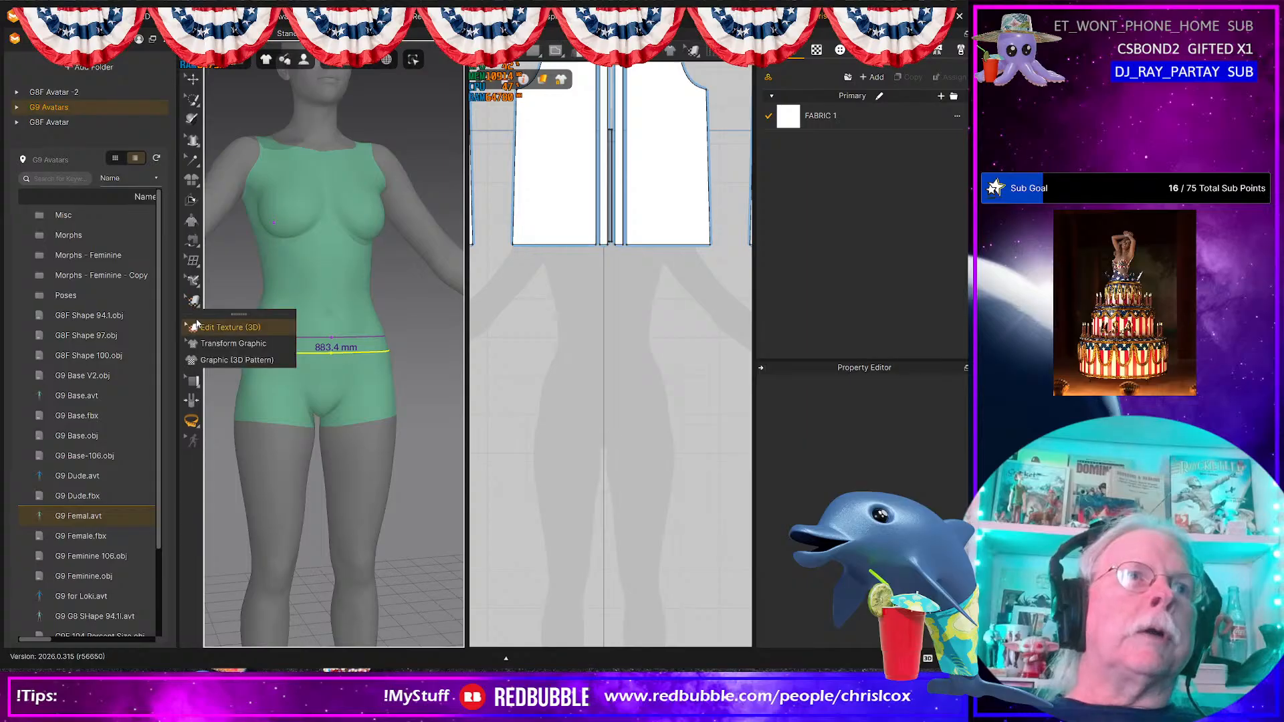
{"action": "left_click", "coordinate": [193, 240]}
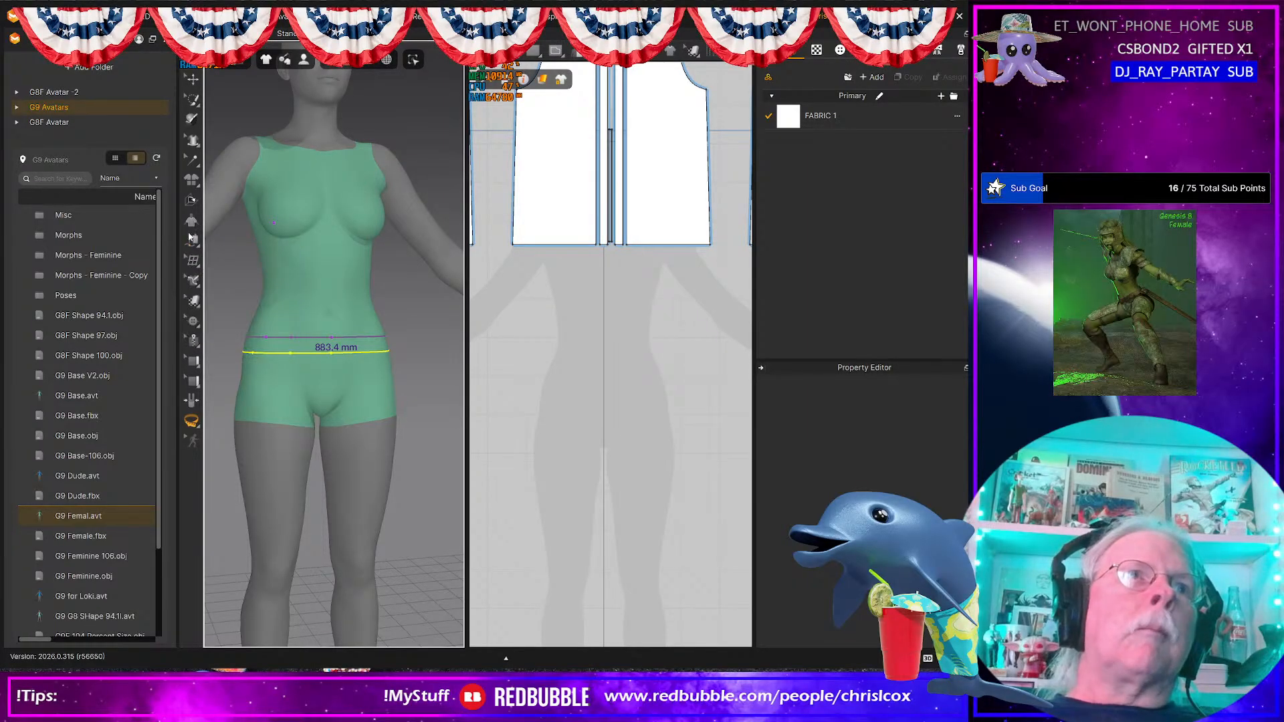
{"action": "left_click", "coordinate": [193, 322]}
{"action": "left_click", "coordinate": [192, 280]}
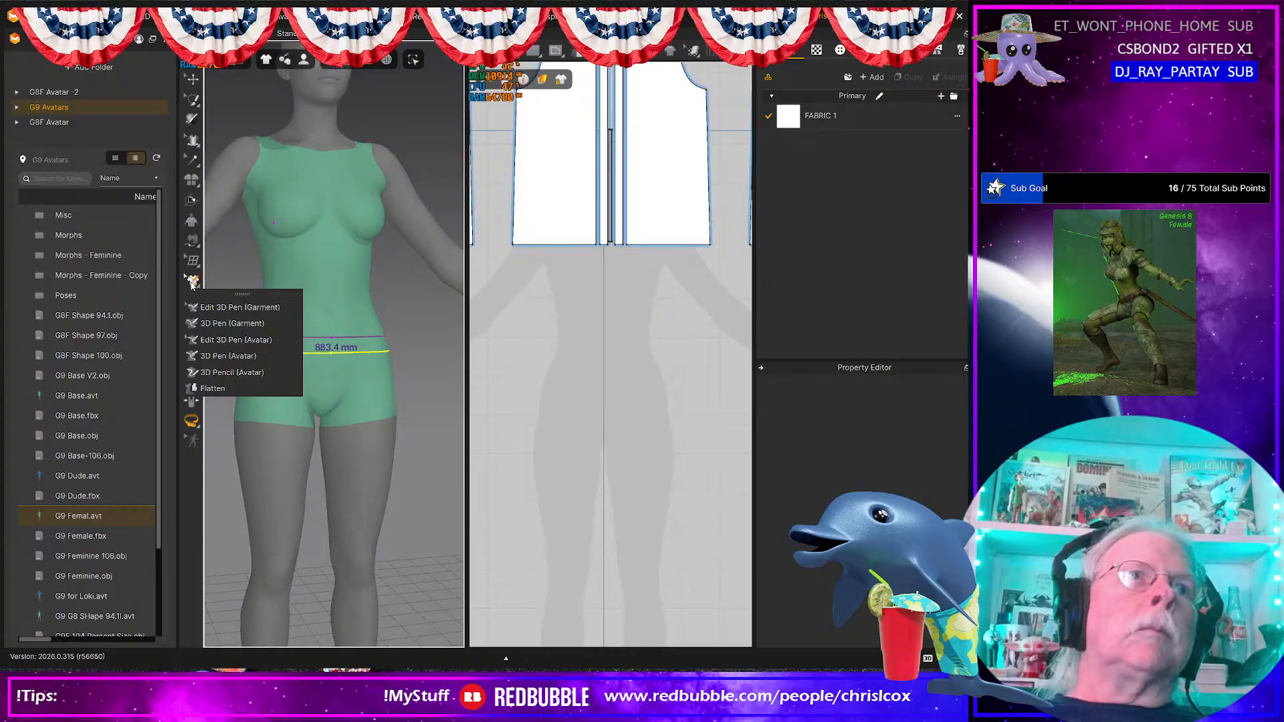
{"action": "left_click", "coordinate": [239, 355]}
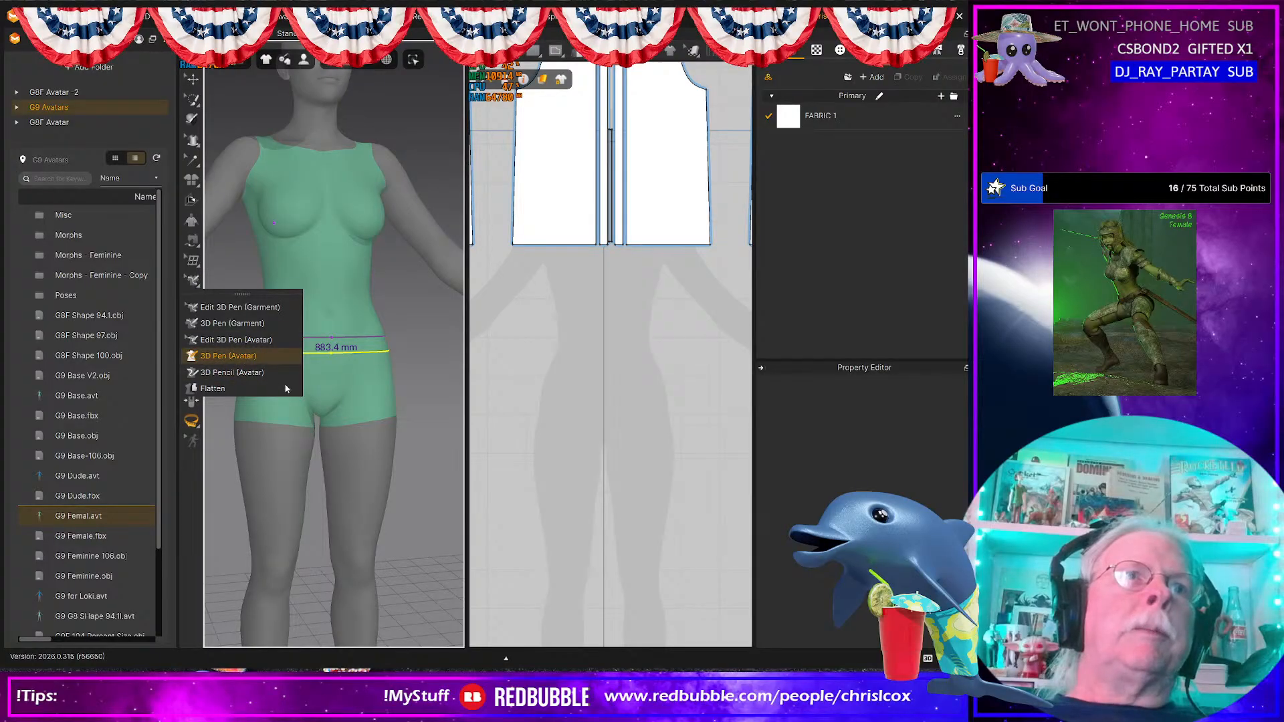
{"action": "scroll", "coordinate": [342, 379], "scroll_direction": "up", "scroll_amount": 4}
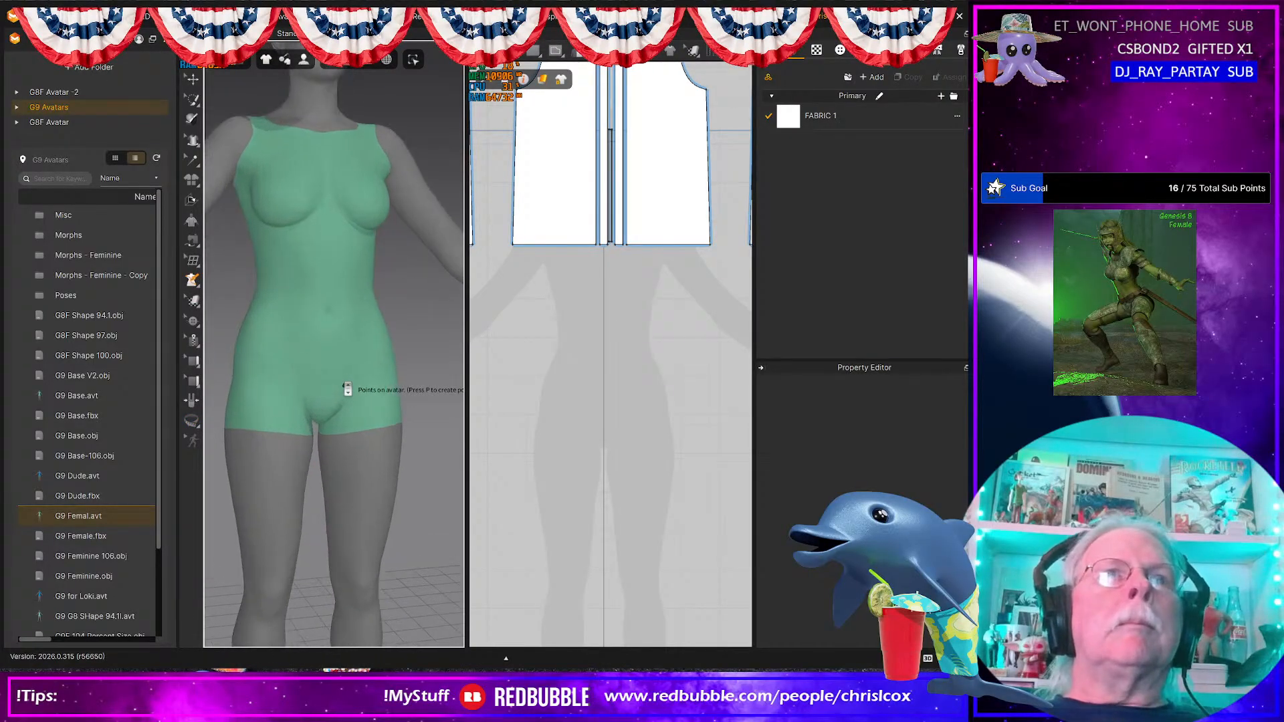
{"action": "left_click", "coordinate": [328, 331]}
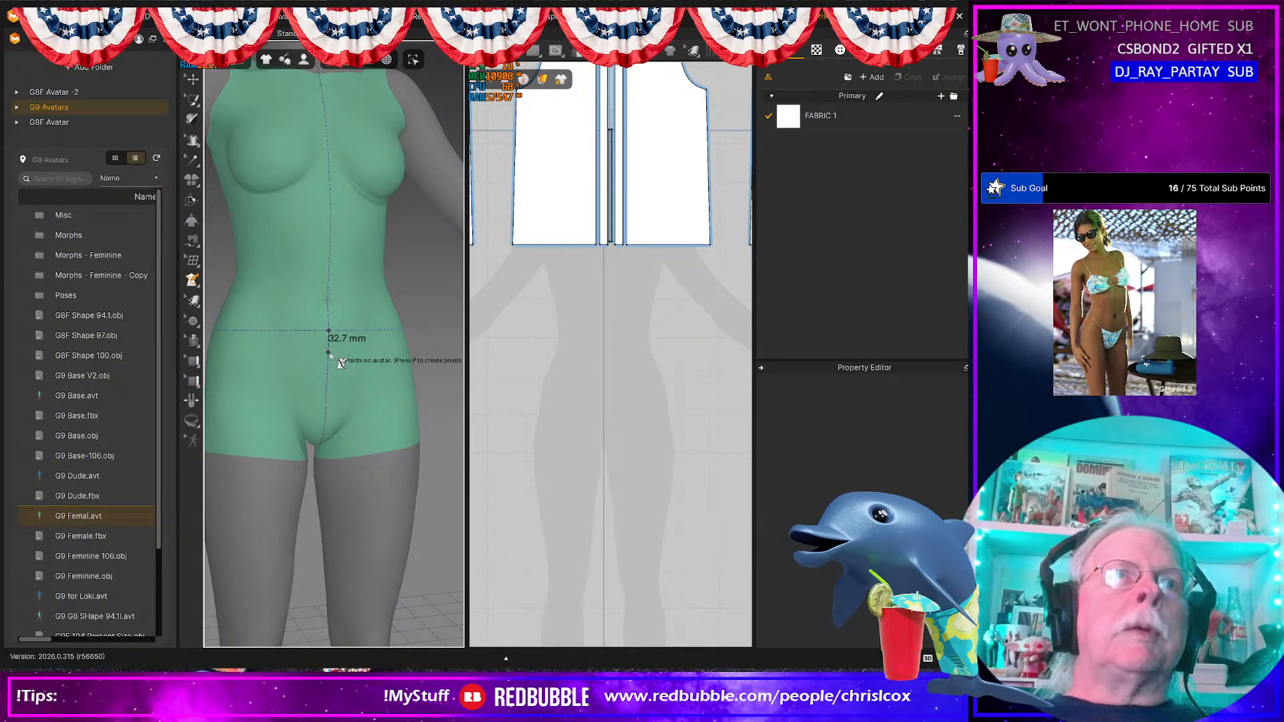
{"action": "left_click", "coordinate": [223, 366]}
{"action": "left_click", "coordinate": [234, 394]}
{"action": "key", "text": "Escape"}
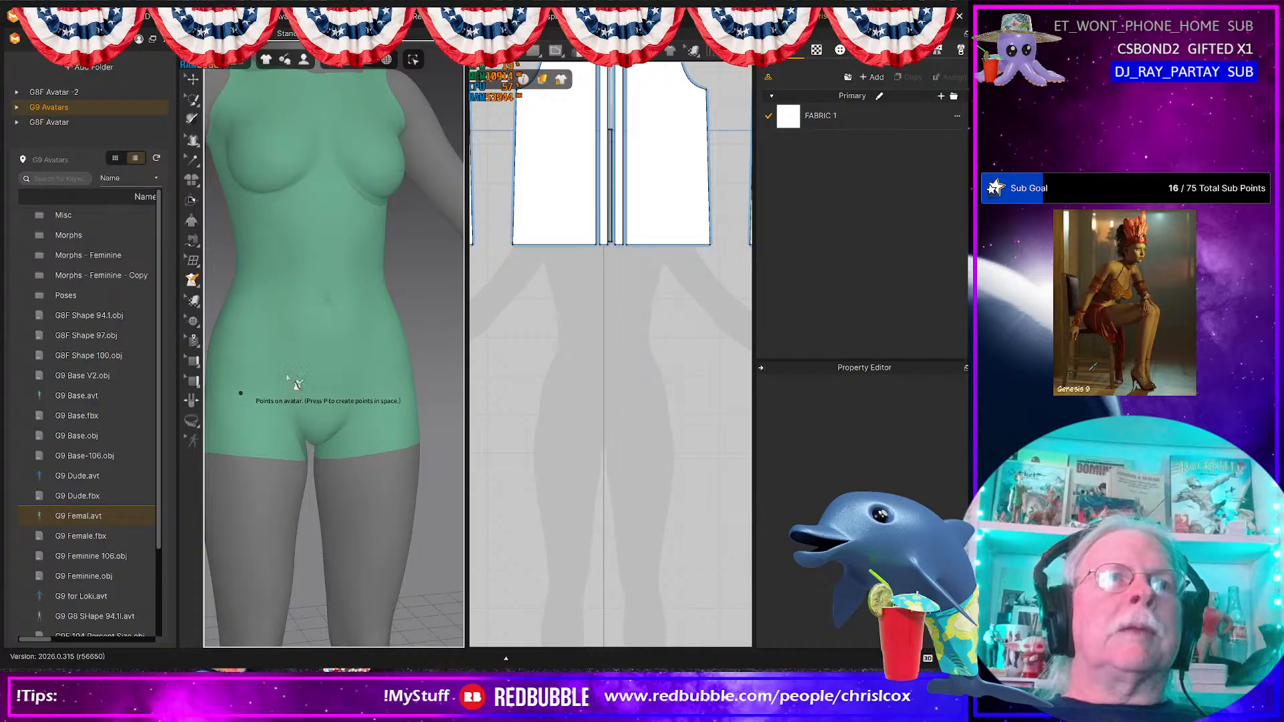
Step: Draw a closed band outline about 35 mm high around one side of the avatar's hips, from centre front to centre back
{"action": "left_click", "coordinate": [329, 325]}
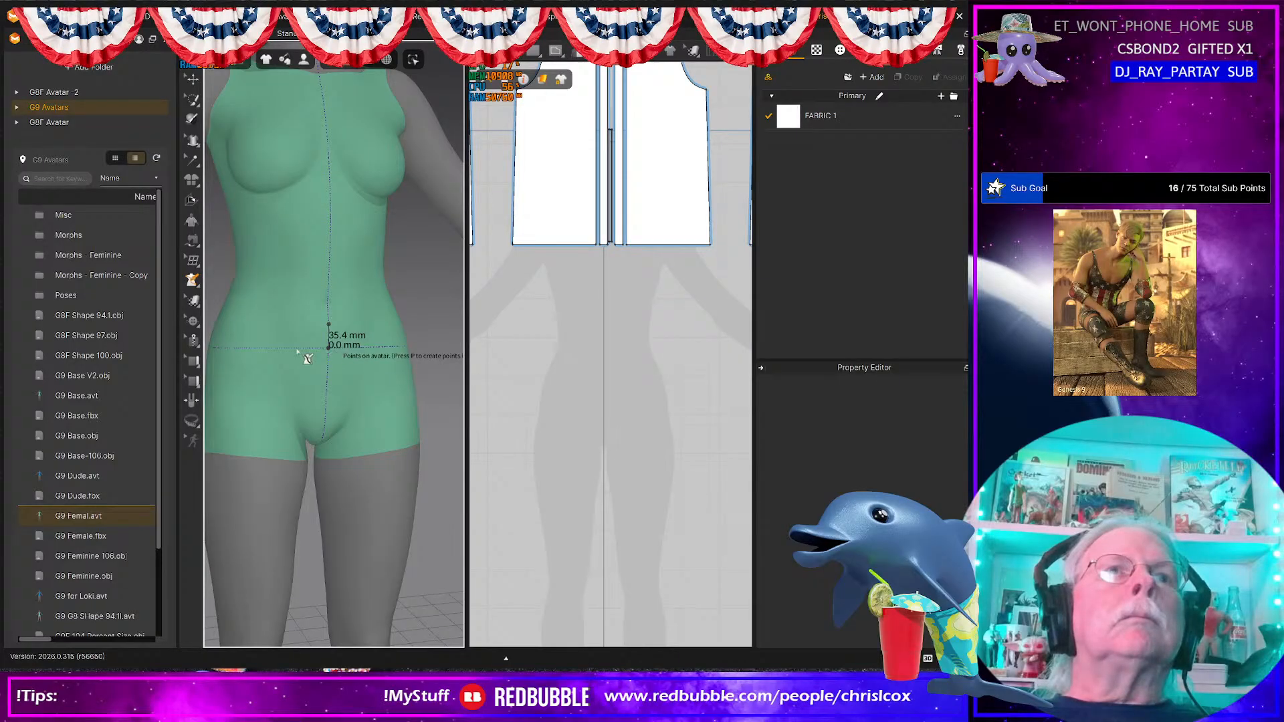
{"action": "right_click_drag", "start_coordinate": [241, 350], "coordinate": [322, 350]}
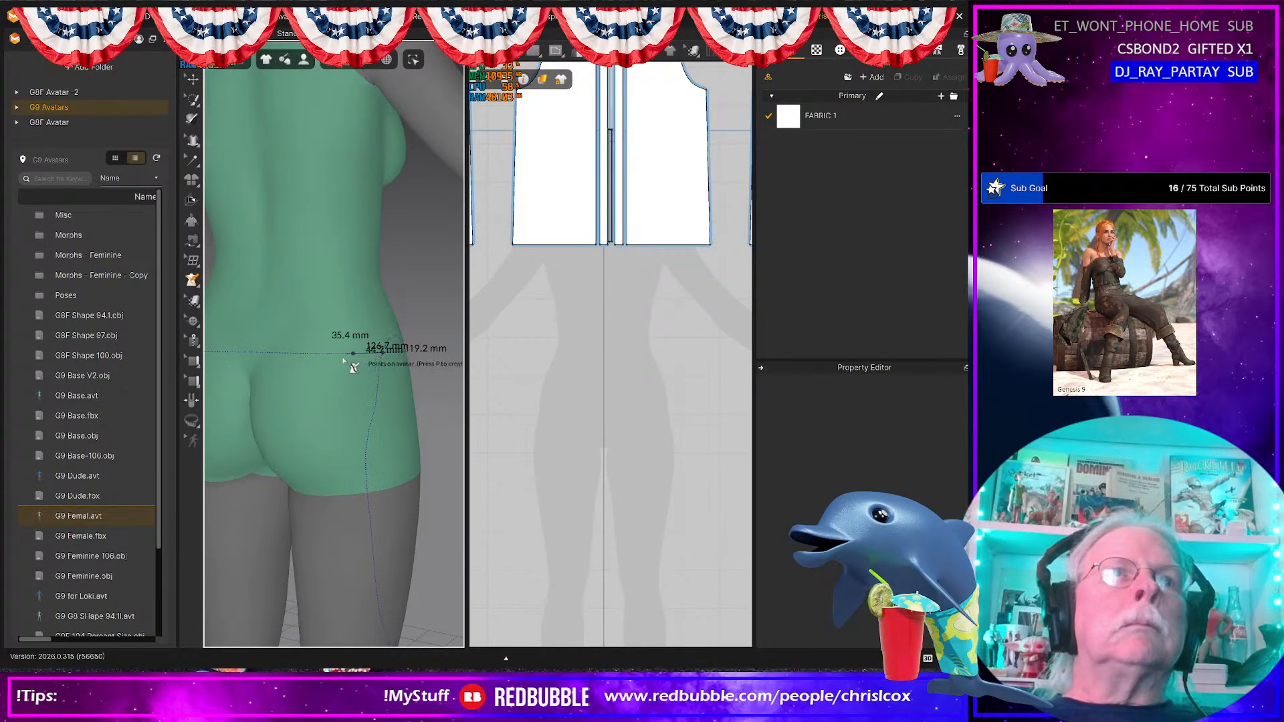
{"action": "left_click", "coordinate": [258, 351]}
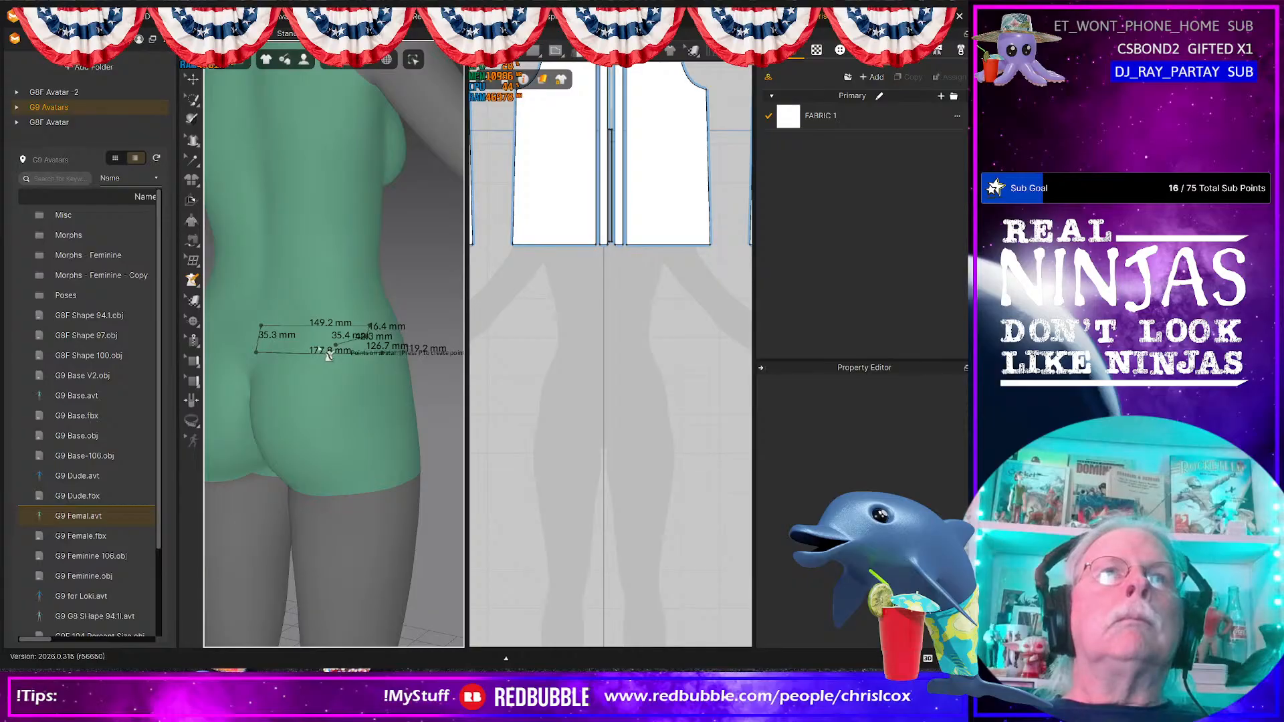
{"action": "right_click_drag", "start_coordinate": [416, 367], "coordinate": [250, 365]}
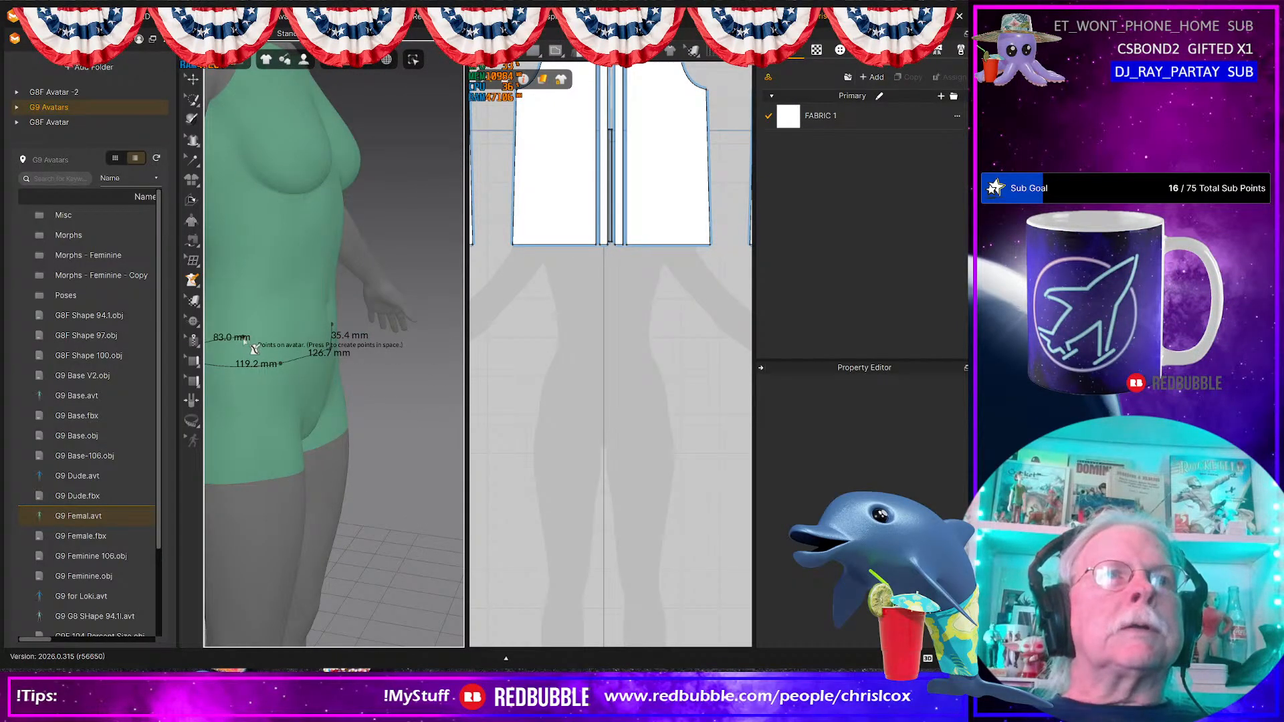
{"action": "left_click", "coordinate": [310, 339]}
{"action": "mouse_move", "coordinate": [356, 385]}
{"action": "right_mouse_down"}
{"action": "mouse_move", "coordinate": [298, 377]}
{"action": "mouse_move", "coordinate": [324, 372]}
{"action": "mouse_move", "coordinate": [297, 394]}
{"action": "mouse_move", "coordinate": [404, 378]}
{"action": "mouse_move", "coordinate": [333, 378]}
{"action": "right_mouse_up"}
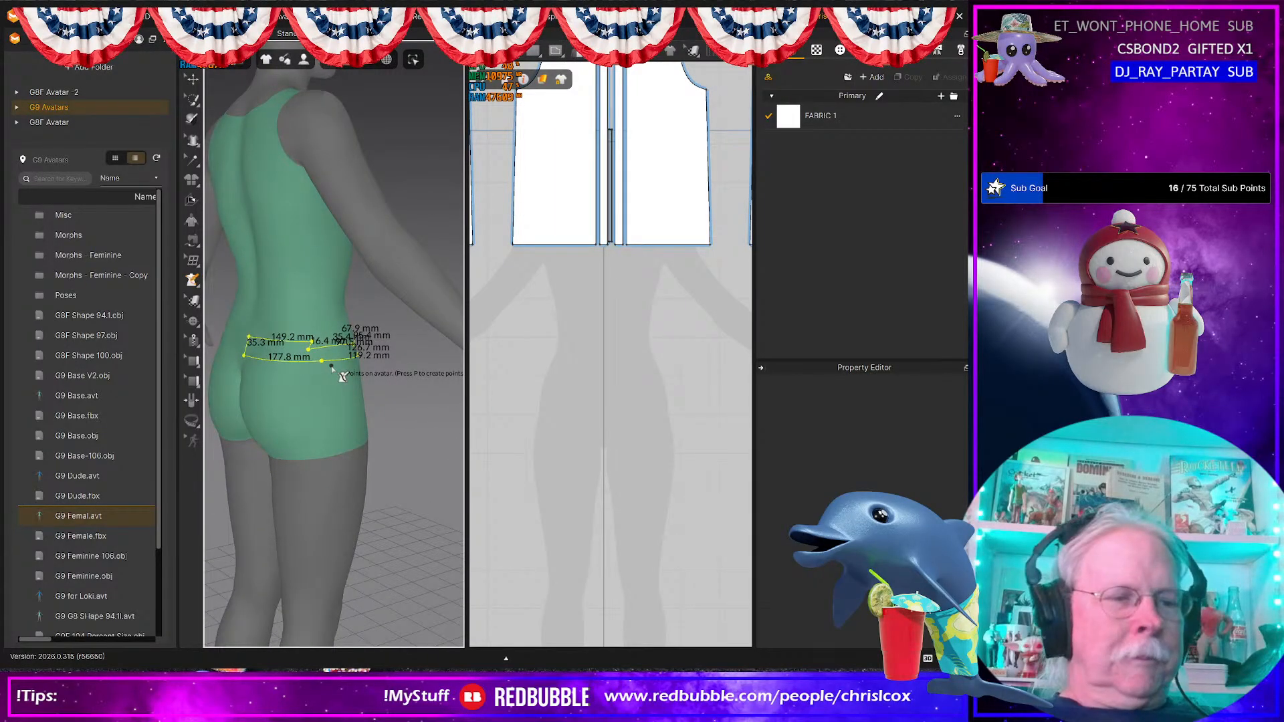
Step: Flatten the hip band area drawn on the avatar into a 2D pattern piece
{"action": "left_click", "coordinate": [194, 281]}
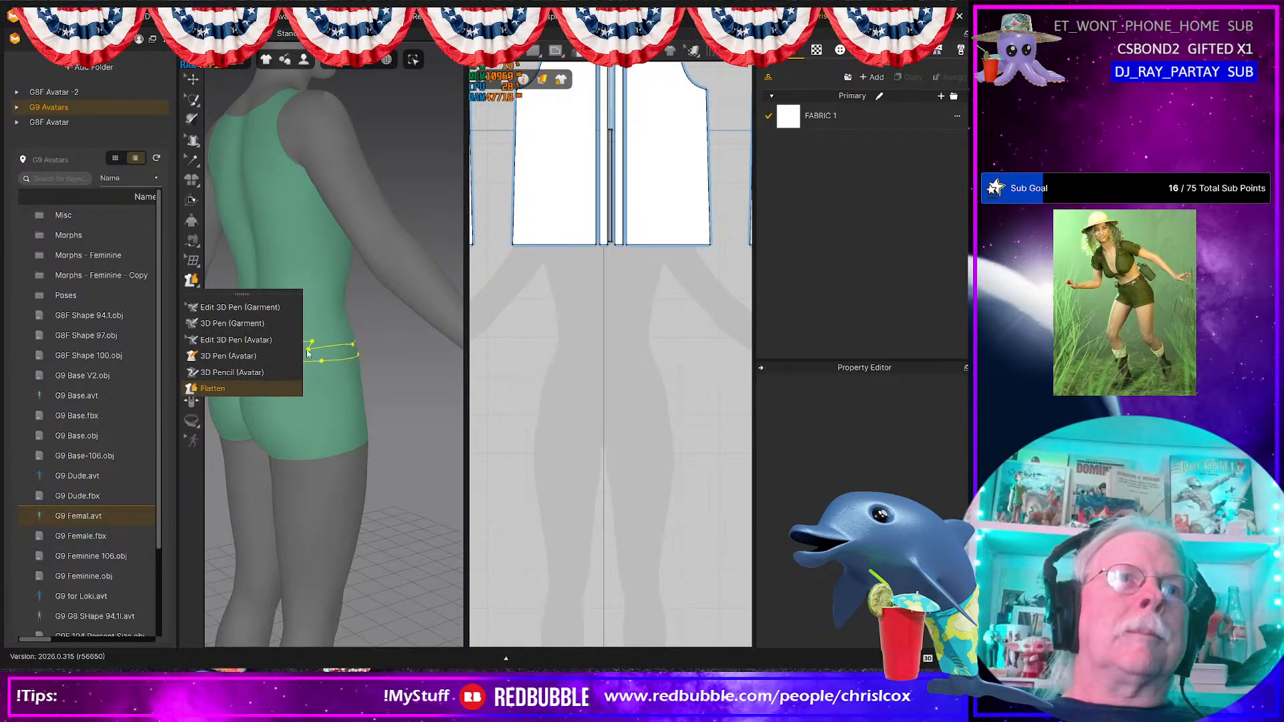
{"action": "left_click", "coordinate": [212, 388]}
{"action": "left_click", "coordinate": [312, 357]}
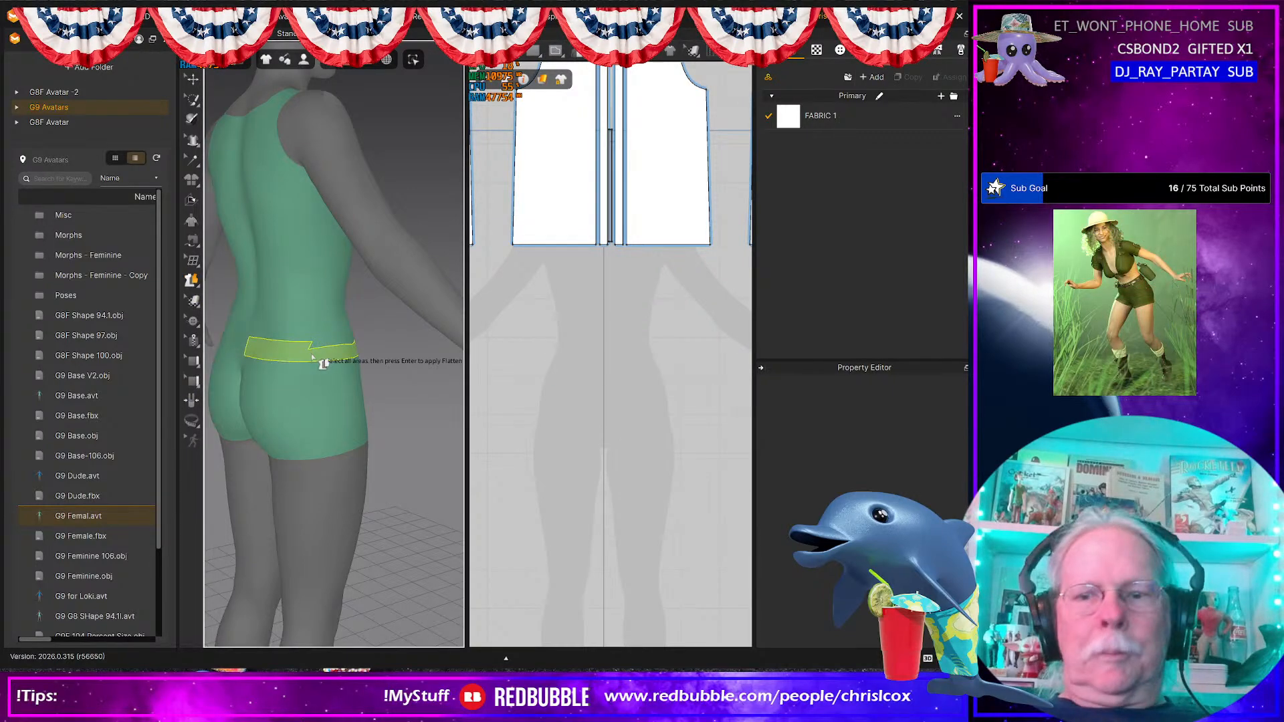
{"action": "key", "text": "Return"}
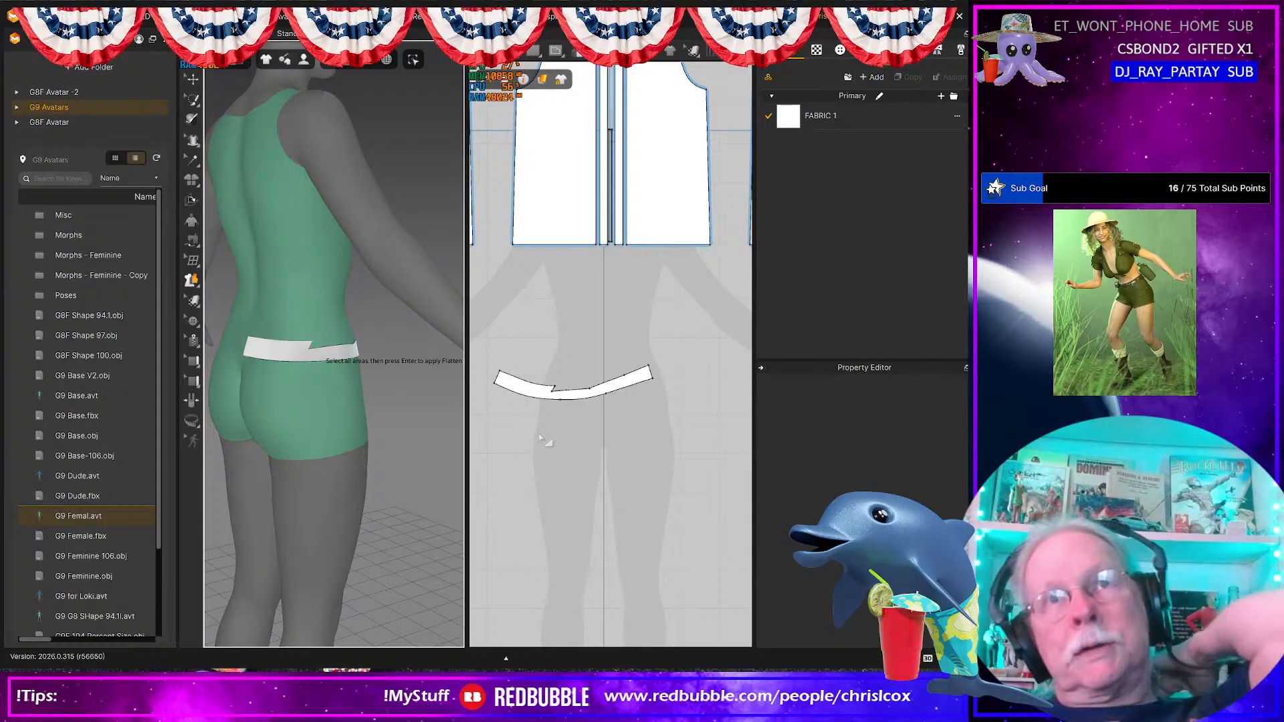
Step: Rotate and move the flattened band so its short end sits upright against the 2D centre line
{"action": "left_click_drag", "start_coordinate": [528, 385], "coordinate": [512, 380]}
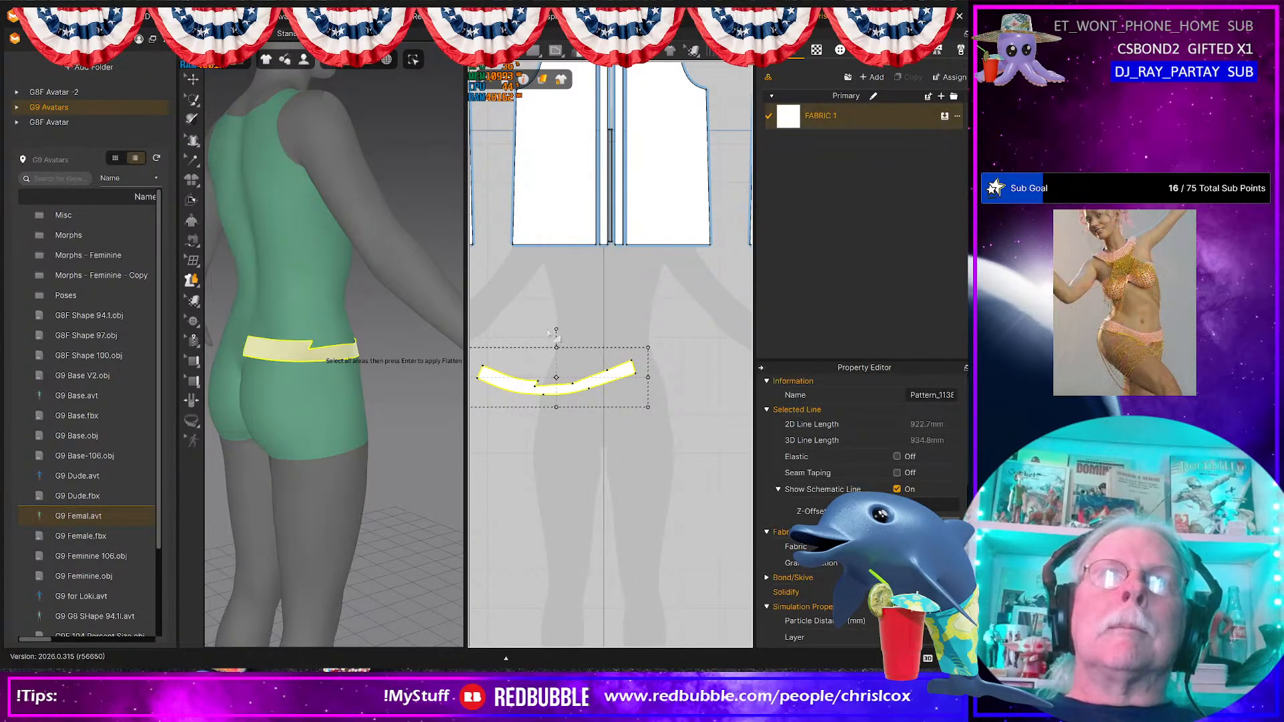
{"action": "left_click_drag", "start_coordinate": [555, 328], "coordinate": [573, 326]}
{"action": "left_click_drag", "start_coordinate": [618, 391], "coordinate": [590, 381]}
{"action": "scroll", "coordinate": [620, 427], "scroll_direction": "up", "scroll_amount": 5}
{"action": "middle_click_drag", "start_coordinate": [586, 425], "coordinate": [636, 426]}
{"action": "scroll", "coordinate": [629, 426], "scroll_direction": "down", "scroll_amount": 5}
Step: Activate the Polygon tool for tracing a new pattern piece over the flattened band
{"action": "mouse_move", "coordinate": [526, 81]}
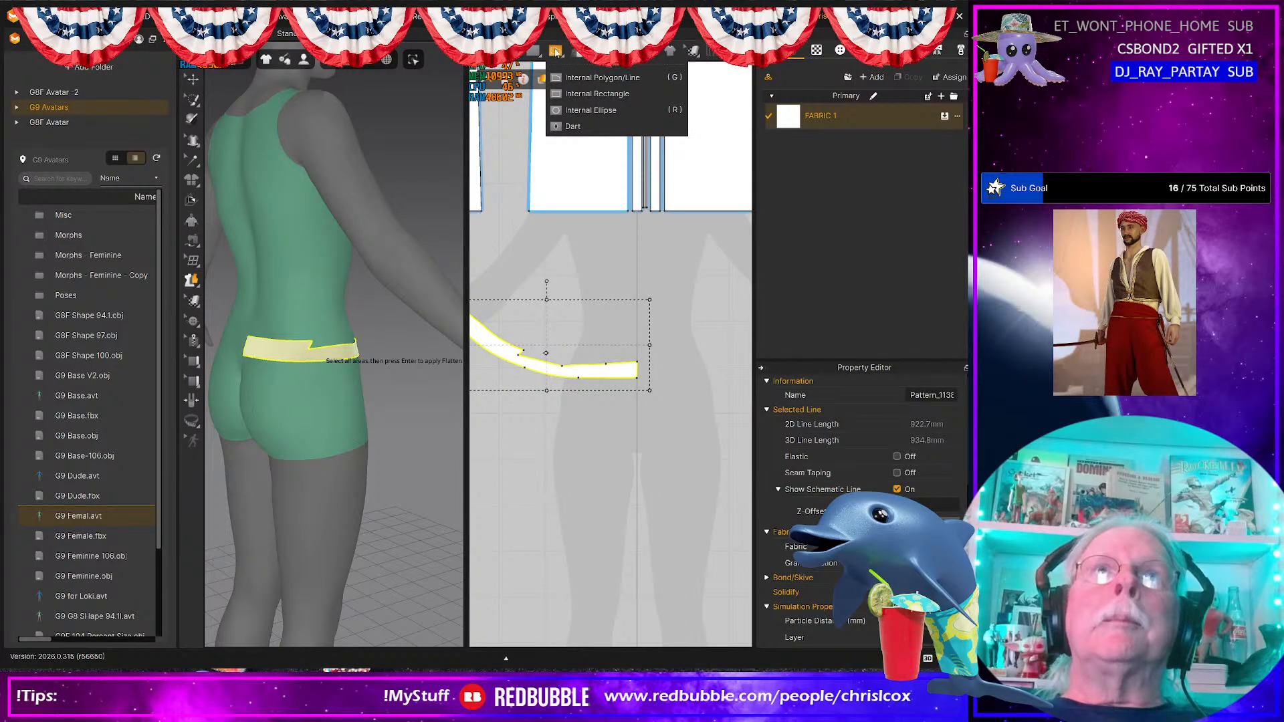
{"action": "mouse_move", "coordinate": [533, 51]}
{"action": "left_click", "coordinate": [558, 94]}
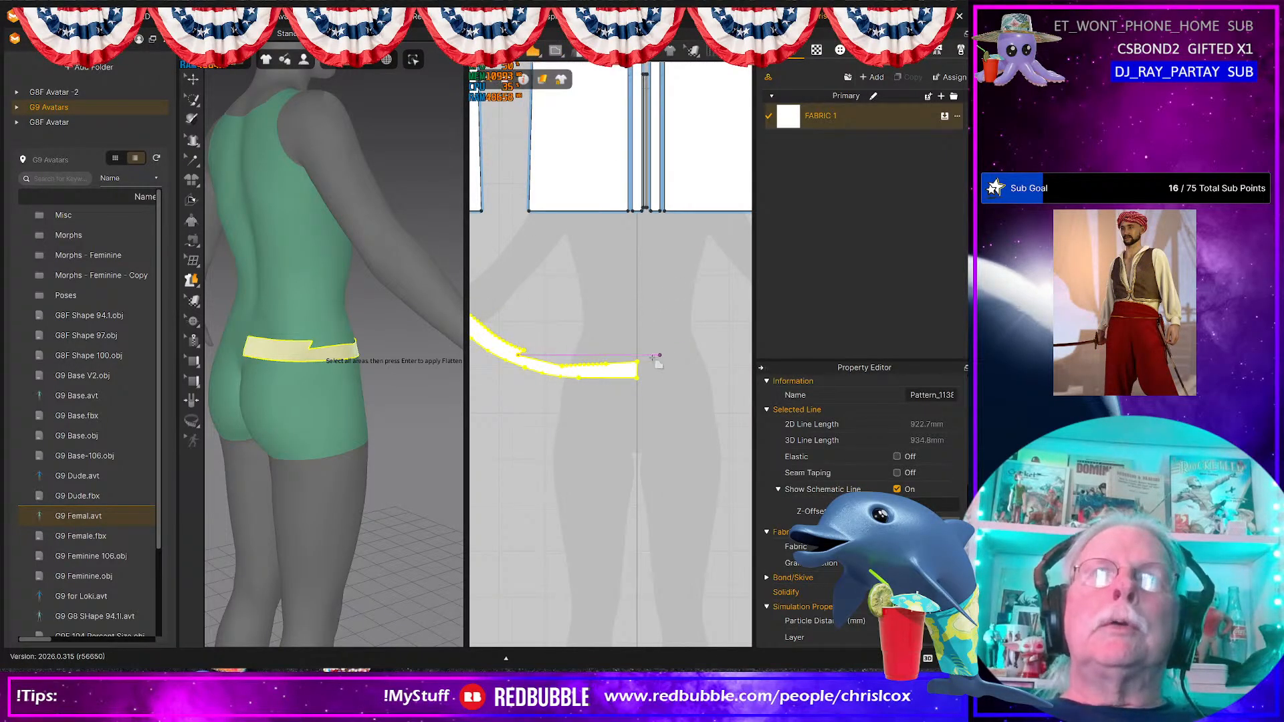
{"action": "scroll", "coordinate": [648, 347], "scroll_direction": "down", "scroll_amount": 3}
{"action": "left_click_drag", "start_coordinate": [646, 341], "coordinate": [646, 360]}
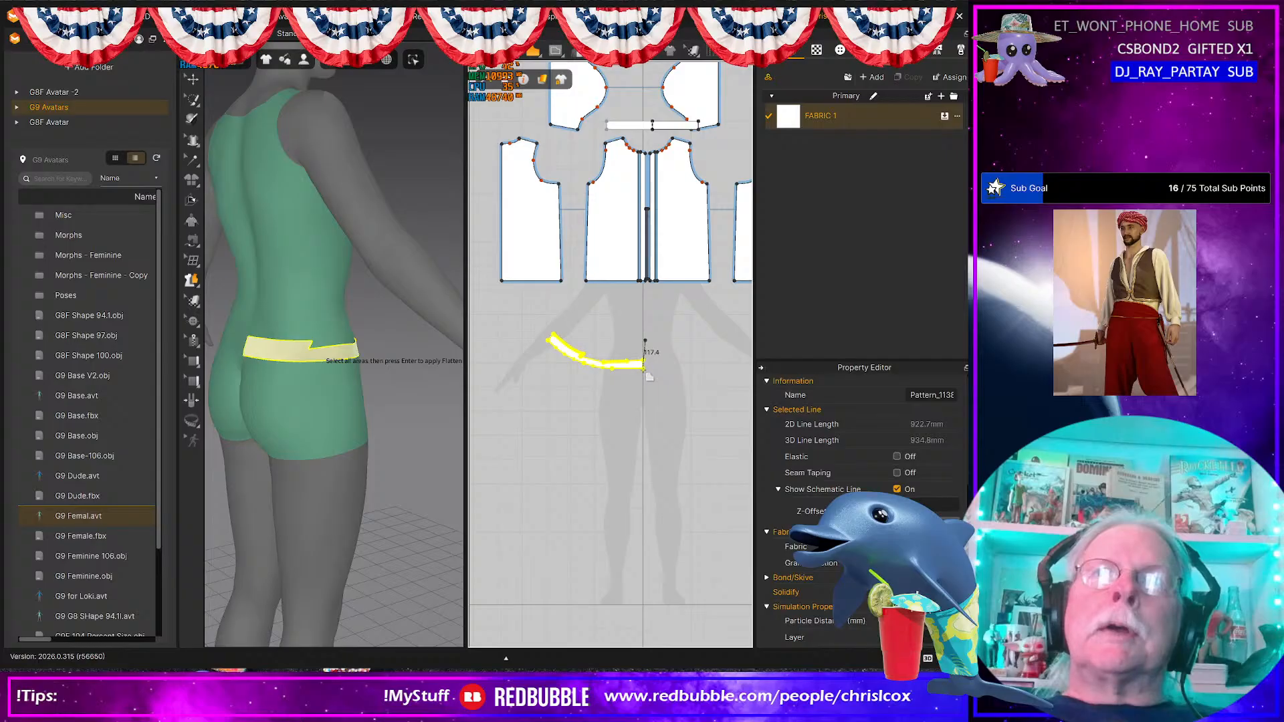
{"action": "scroll", "coordinate": [645, 371], "scroll_direction": "down", "scroll_amount": 3}
{"action": "scroll", "coordinate": [645, 371], "scroll_direction": "up", "scroll_amount": 9}
{"action": "key", "text": "Escape"}
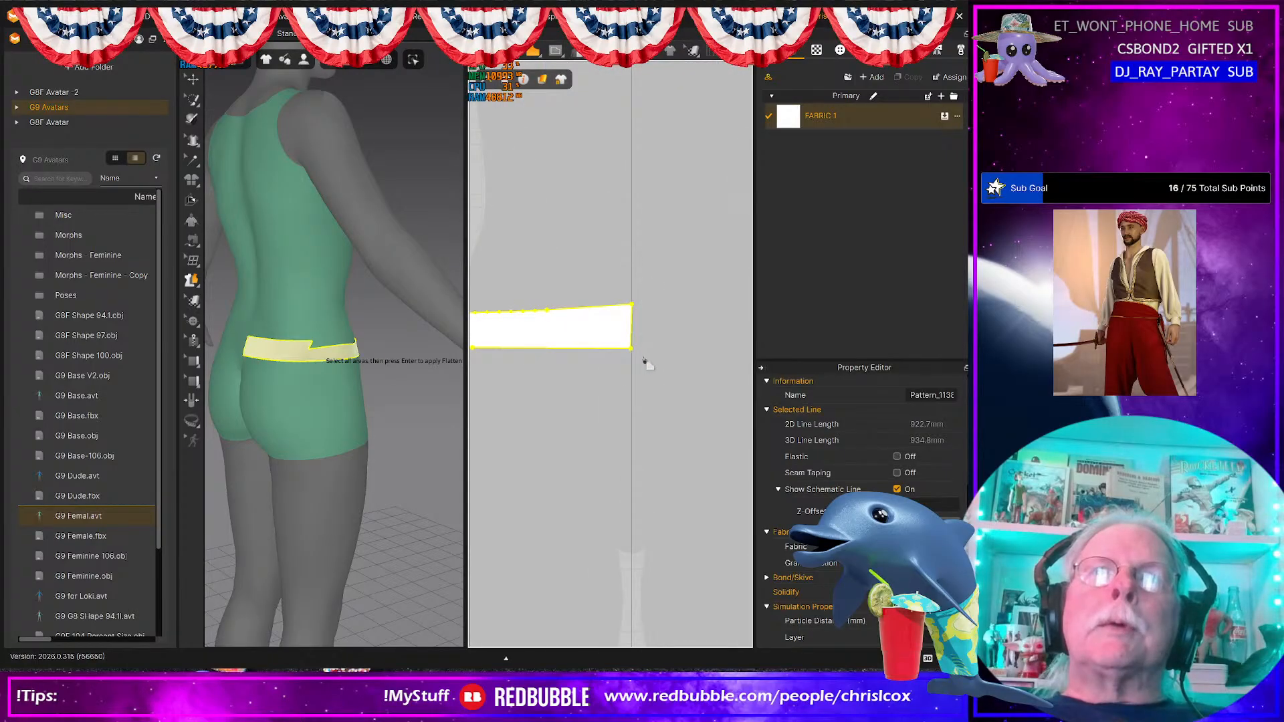
Step: Trace a closed polygon pattern over the band, following its lower edge and closing with a straight upper edge about 358 mm long
{"action": "left_click", "coordinate": [631, 349]}
{"action": "left_click", "coordinate": [627, 235]}
{"action": "middle_click_drag", "start_coordinate": [598, 238], "coordinate": [702, 239]}
{"action": "middle_click_drag", "start_coordinate": [581, 238], "coordinate": [693, 241]}
{"action": "middle_click_drag", "start_coordinate": [597, 238], "coordinate": [696, 264]}
{"action": "middle_click_drag", "start_coordinate": [582, 207], "coordinate": [691, 272]}
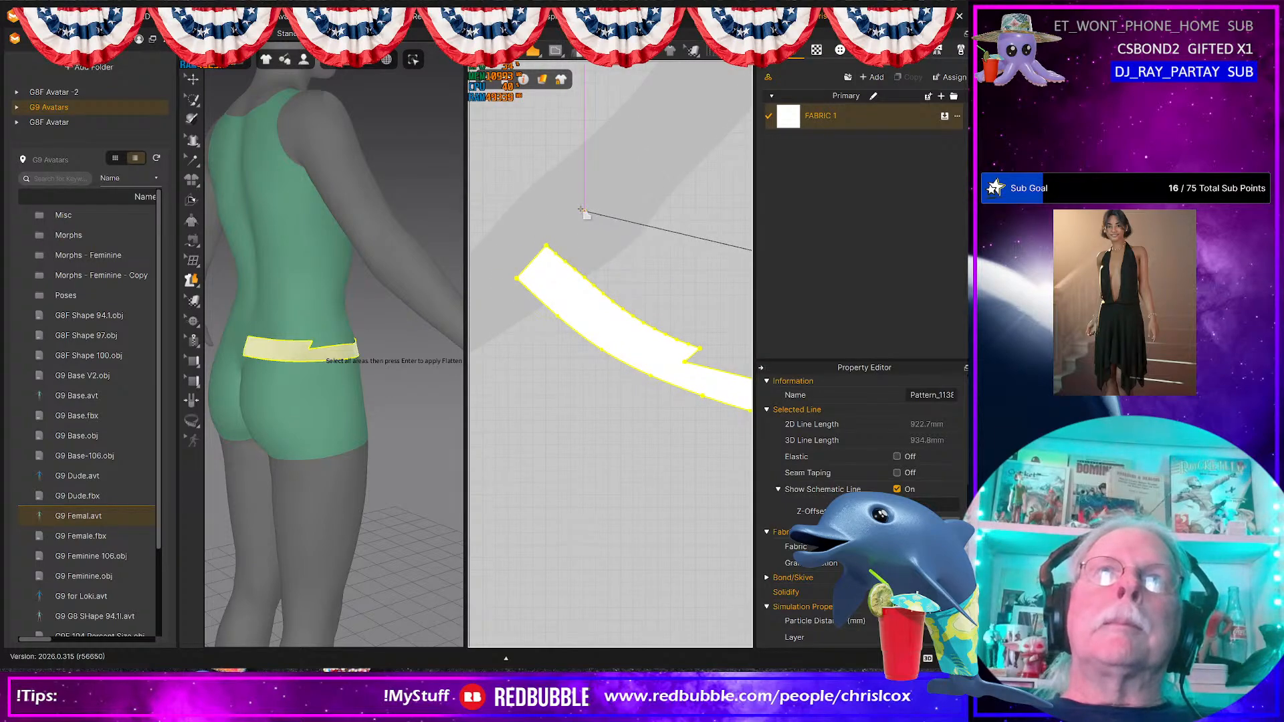
{"action": "left_click", "coordinate": [518, 280]}
{"action": "middle_click_drag", "start_coordinate": [517, 280], "coordinate": [446, 274]}
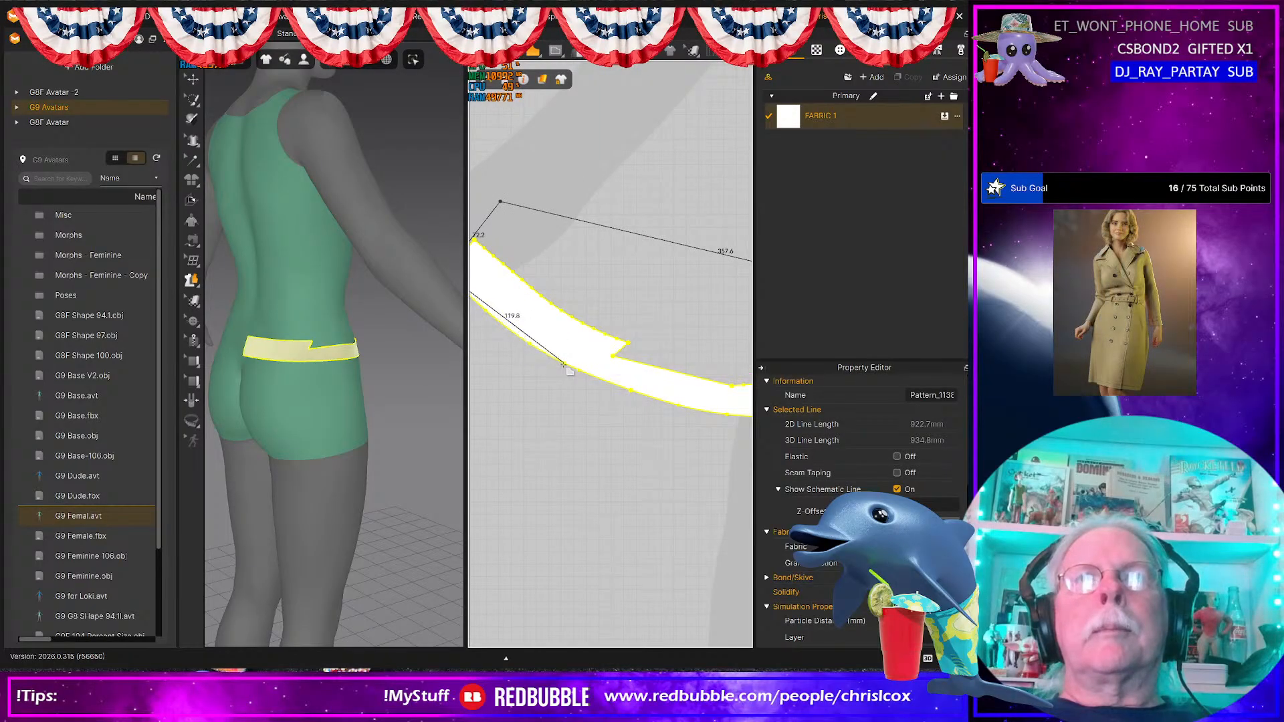
{"action": "middle_click_drag", "start_coordinate": [606, 395], "coordinate": [428, 395]}
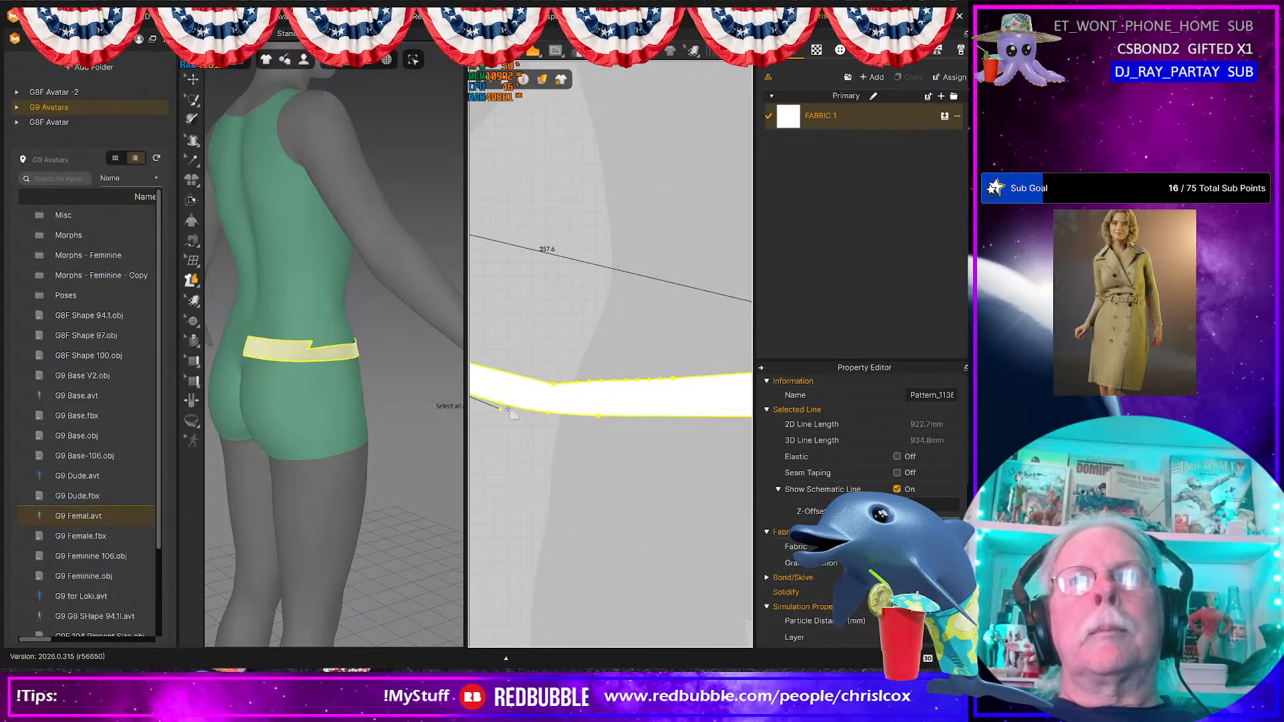
{"action": "middle_click_drag", "start_coordinate": [595, 421], "coordinate": [478, 428]}
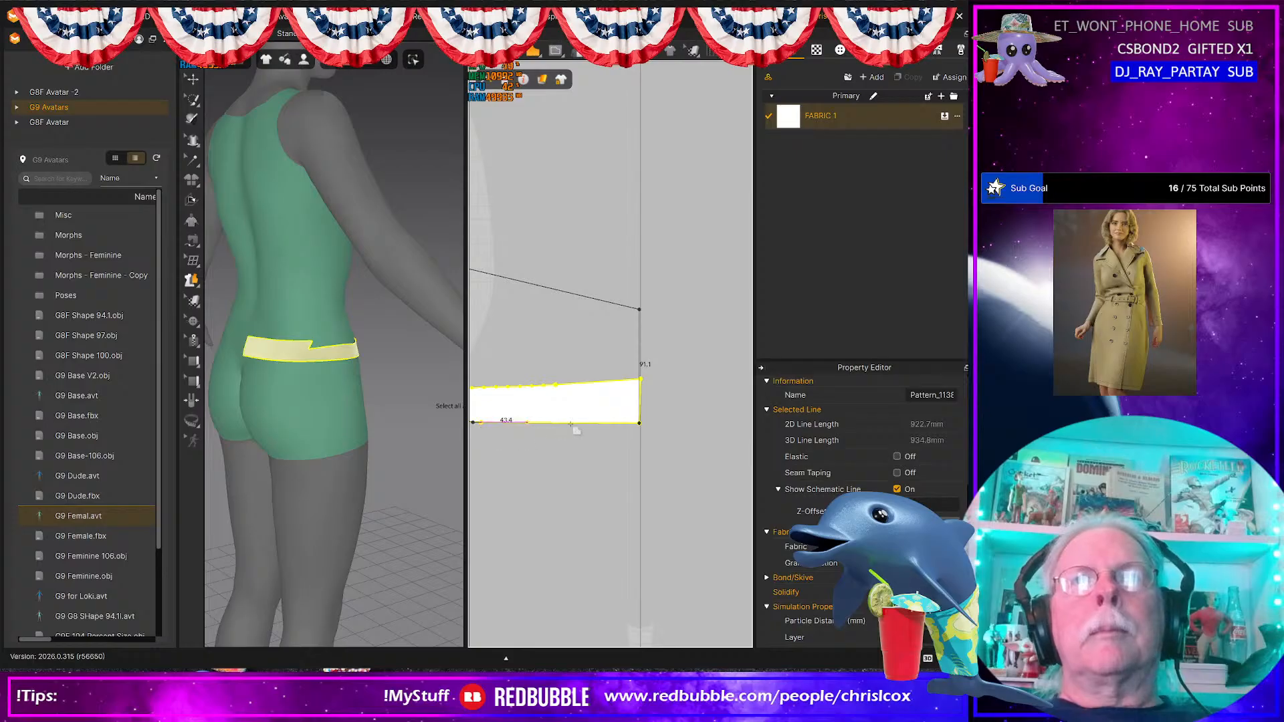
{"action": "left_click", "coordinate": [640, 423]}
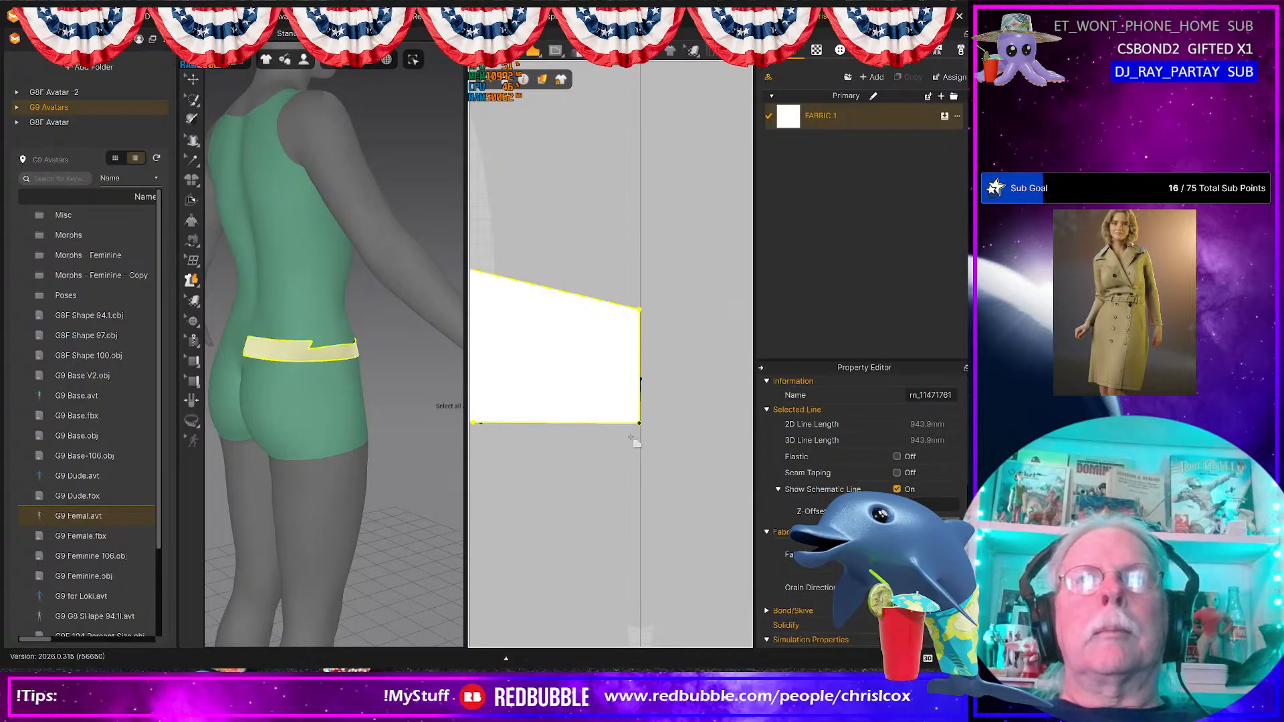
Step: Set the 2D garment rendering style to Translucent Surface to reveal the flattened band beneath the polygon
{"action": "scroll", "coordinate": [631, 438], "scroll_direction": "down", "scroll_amount": 5}
{"action": "middle_click_drag", "start_coordinate": [584, 457], "coordinate": [628, 464]}
{"action": "scroll", "coordinate": [628, 466], "scroll_direction": "up", "scroll_amount": 3}
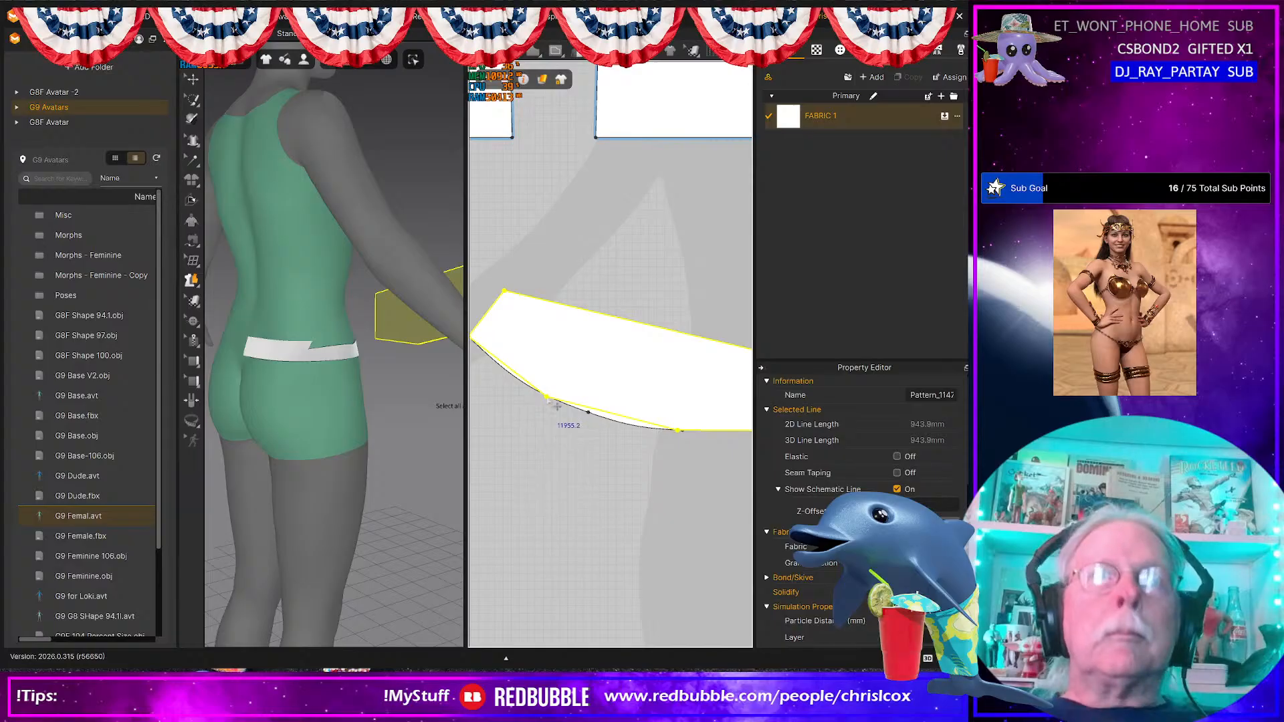
{"action": "key", "text": "Escape"}
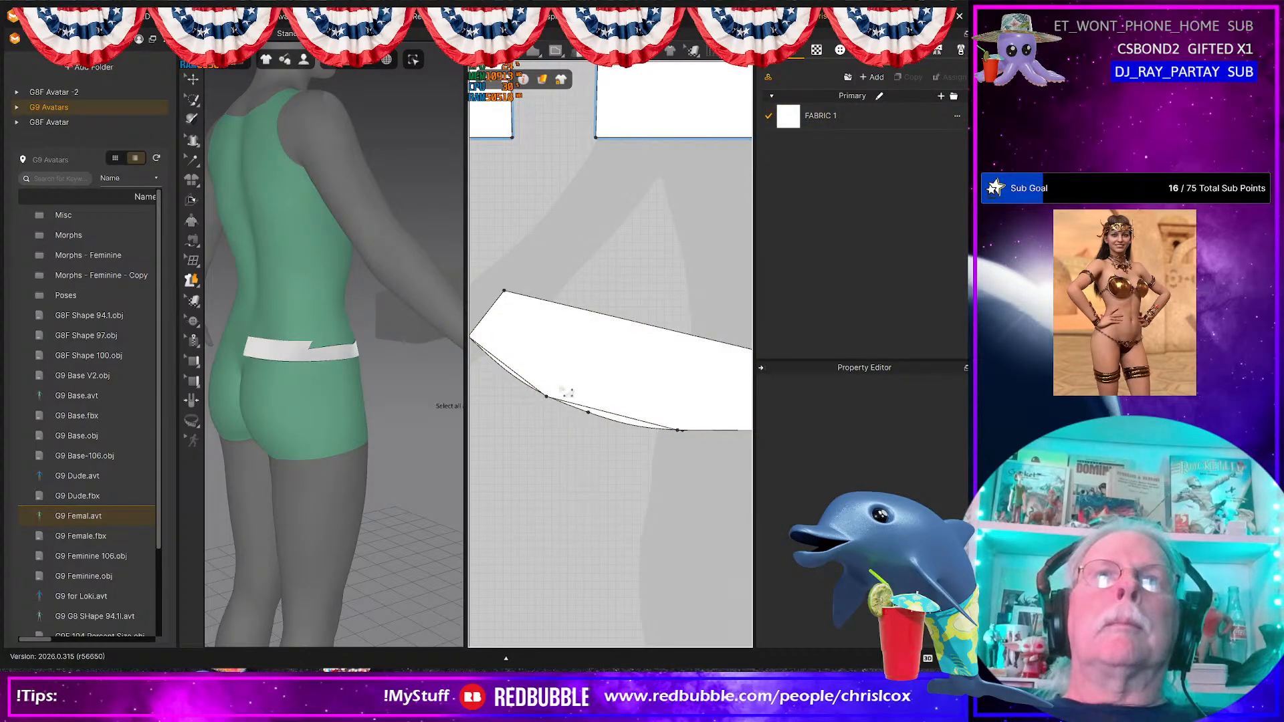
{"action": "left_click", "coordinate": [542, 80]}
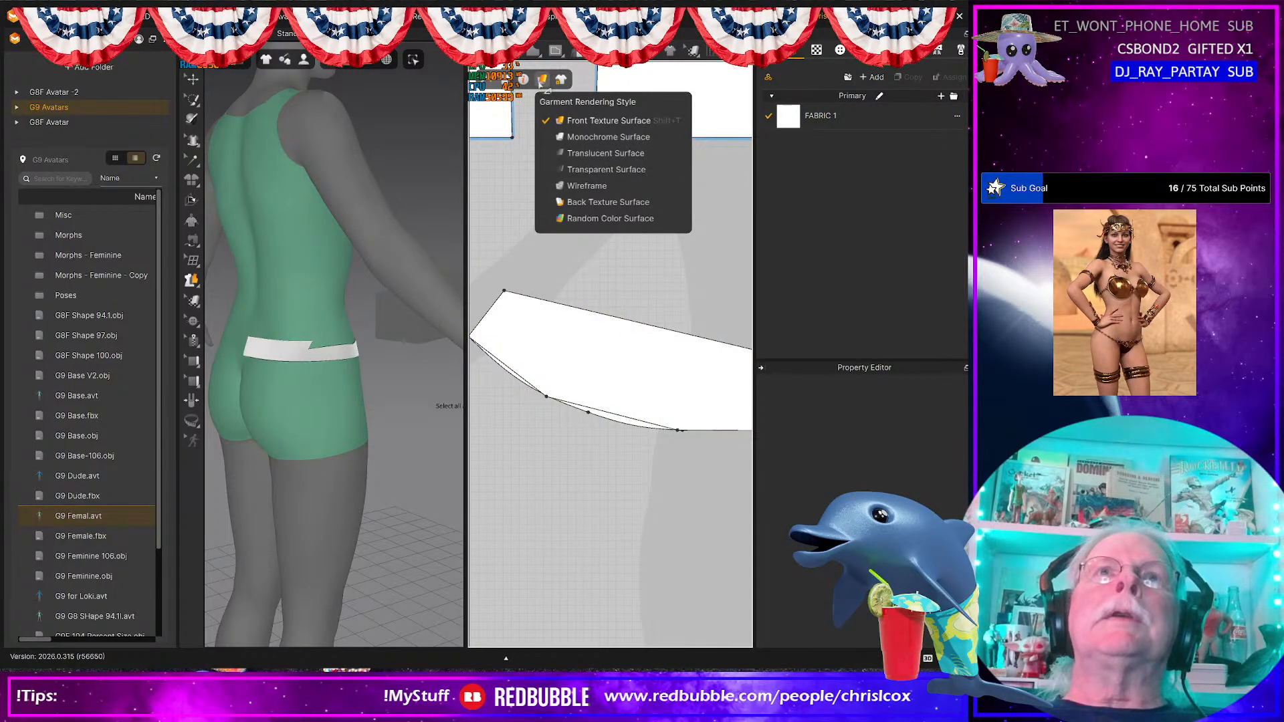
{"action": "left_click", "coordinate": [588, 153]}
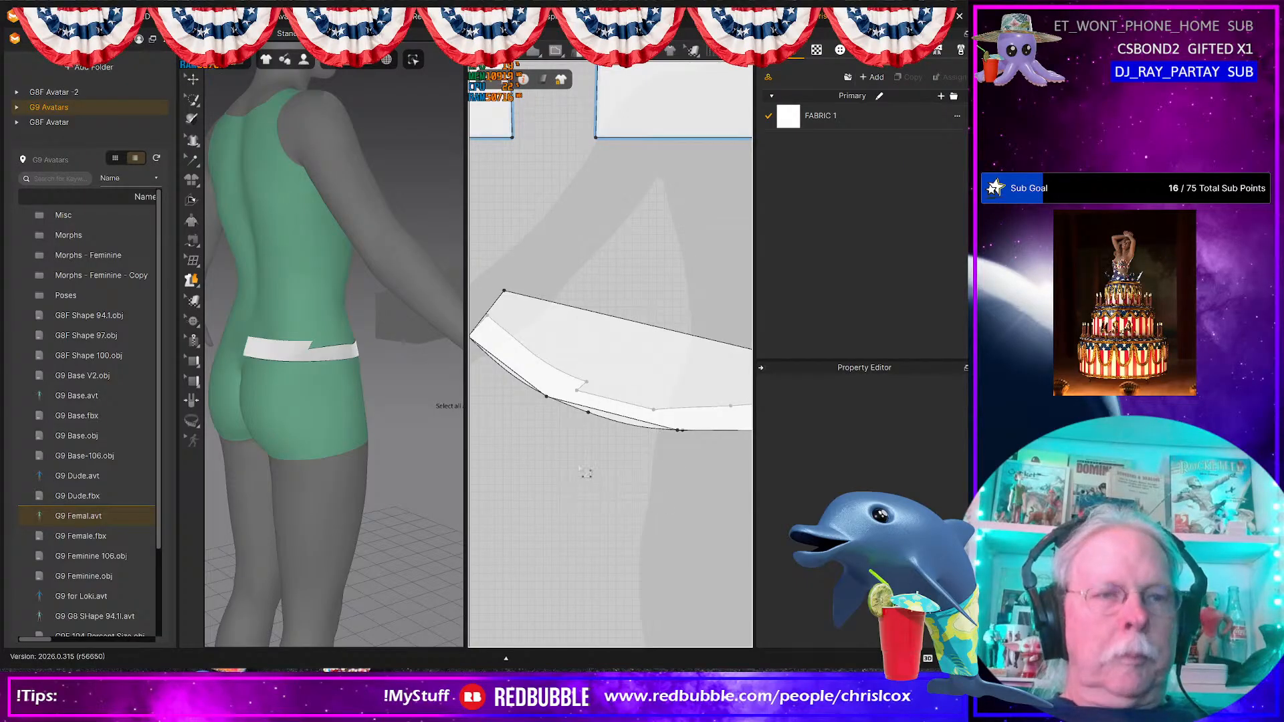
Step: Convert the intermediate points on the polygon's lower edge to curve points with Convert Only, smoothing it along the band
{"action": "left_click", "coordinate": [546, 396]}
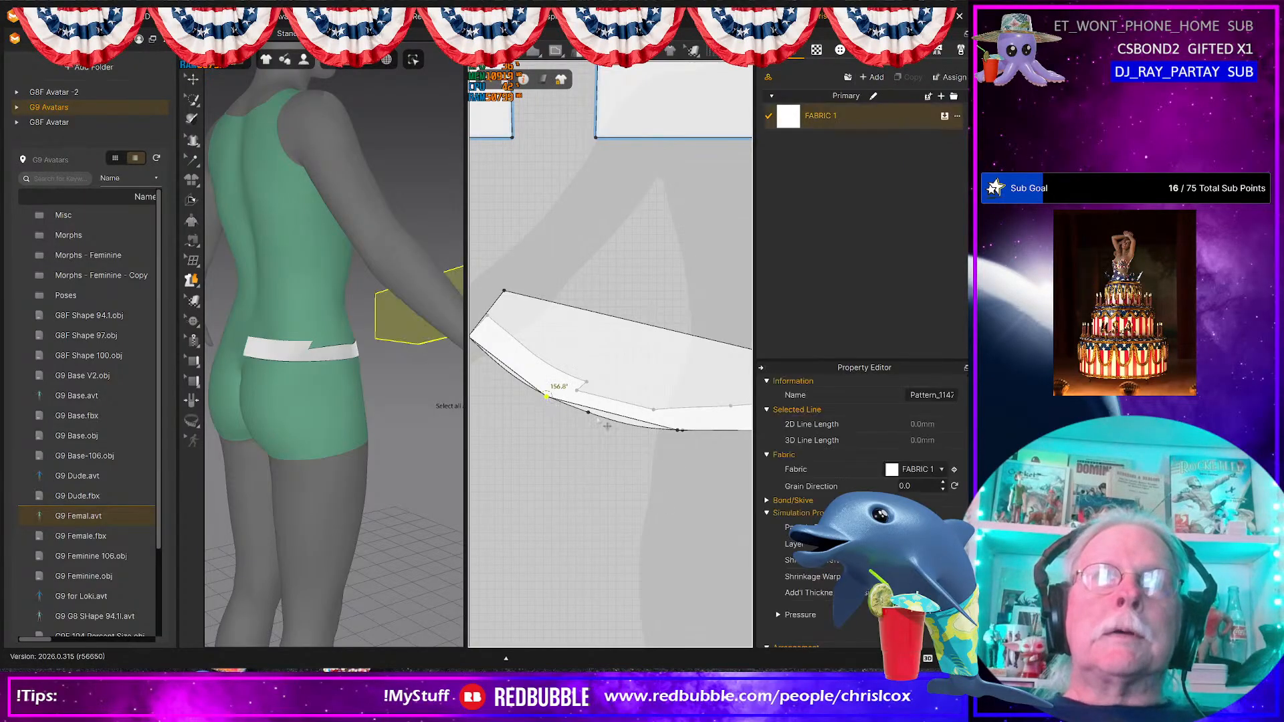
{"action": "left_click", "coordinate": [652, 438]}
{"action": "left_click_drag", "start_coordinate": [547, 382], "coordinate": [559, 421]}
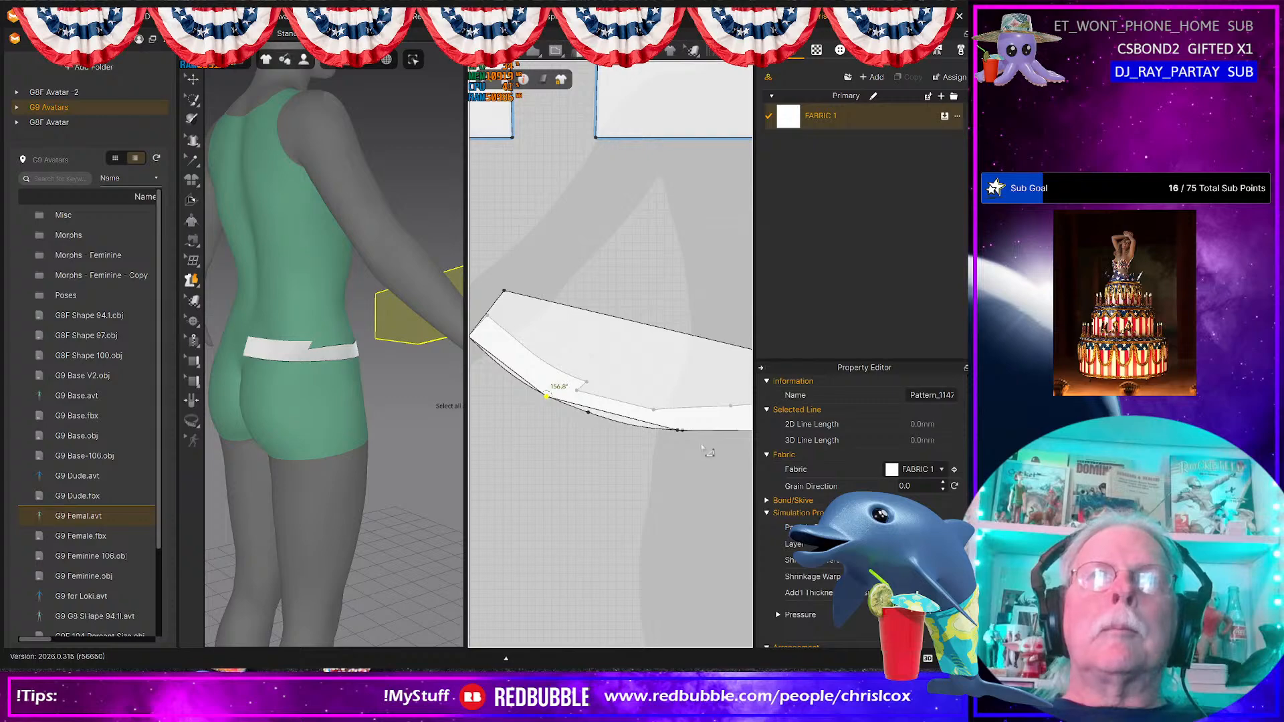
{"action": "scroll", "coordinate": [685, 457], "scroll_direction": "up", "scroll_amount": 4}
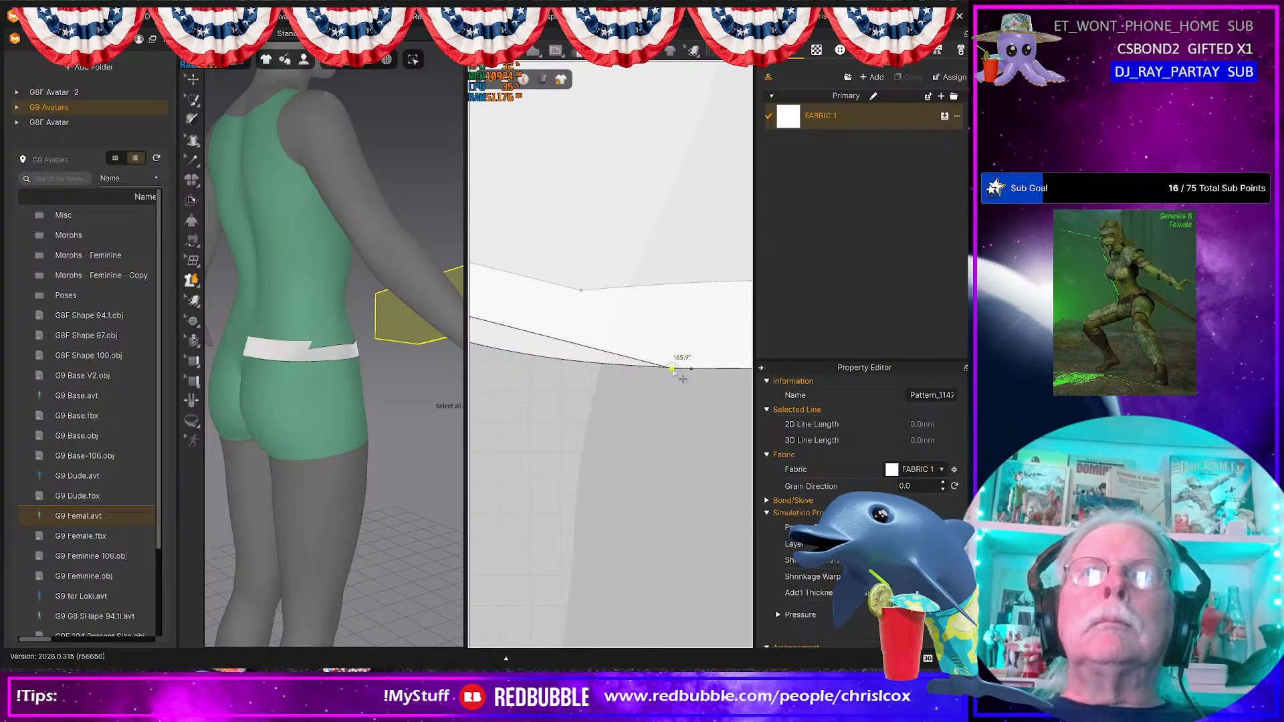
{"action": "right_click", "coordinate": [672, 369]}
{"action": "mouse_move", "coordinate": [769, 449]}
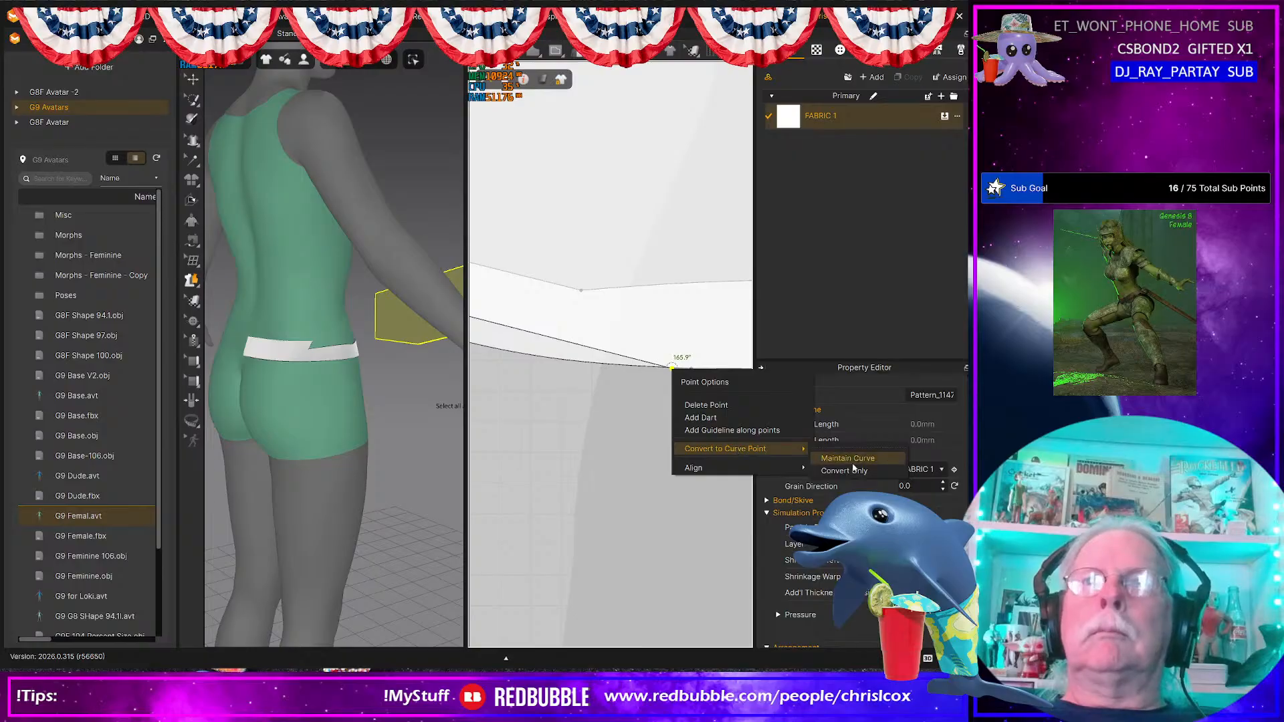
{"action": "left_click", "coordinate": [843, 471]}
{"action": "scroll", "coordinate": [641, 485], "scroll_direction": "down", "scroll_amount": 5}
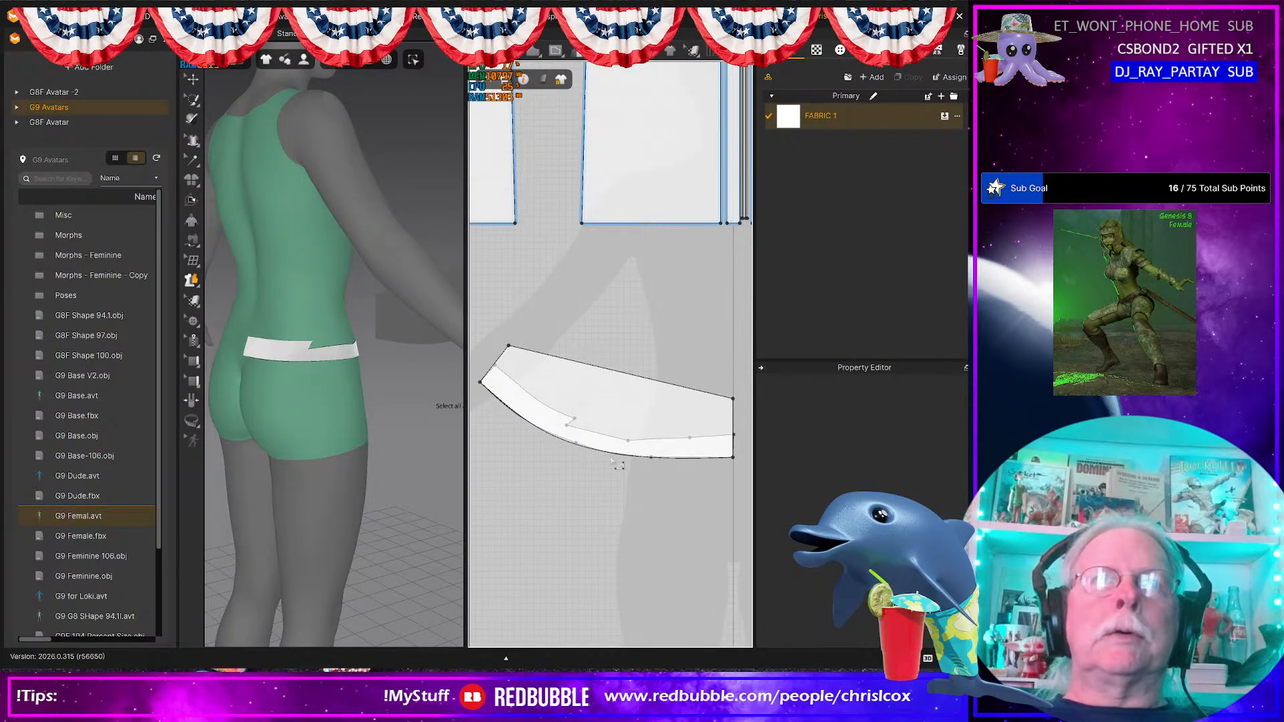
{"action": "scroll", "coordinate": [642, 470], "scroll_direction": "up", "scroll_amount": 3}
{"action": "scroll", "coordinate": [643, 474], "scroll_direction": "down", "scroll_amount": 2}
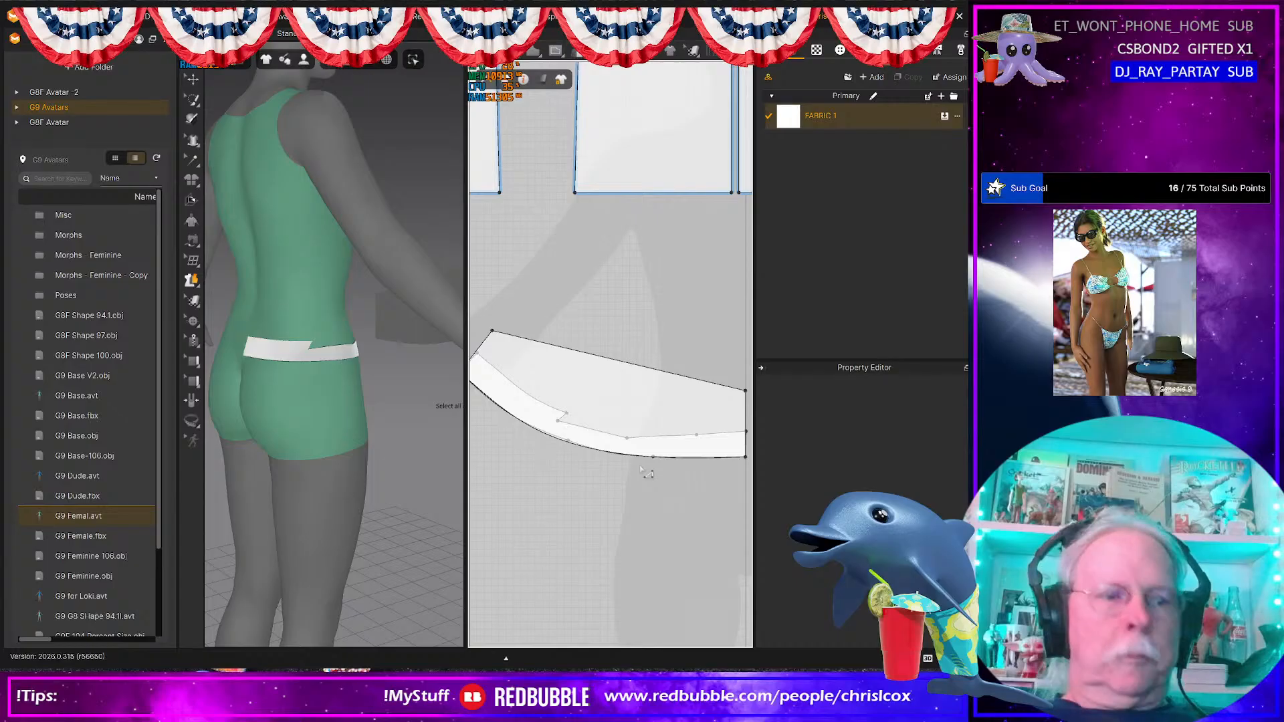
Step: Move the polygon's upper outer corner so its slanted end edge lines up with the end of the flattened band
{"action": "left_click", "coordinate": [628, 454]}
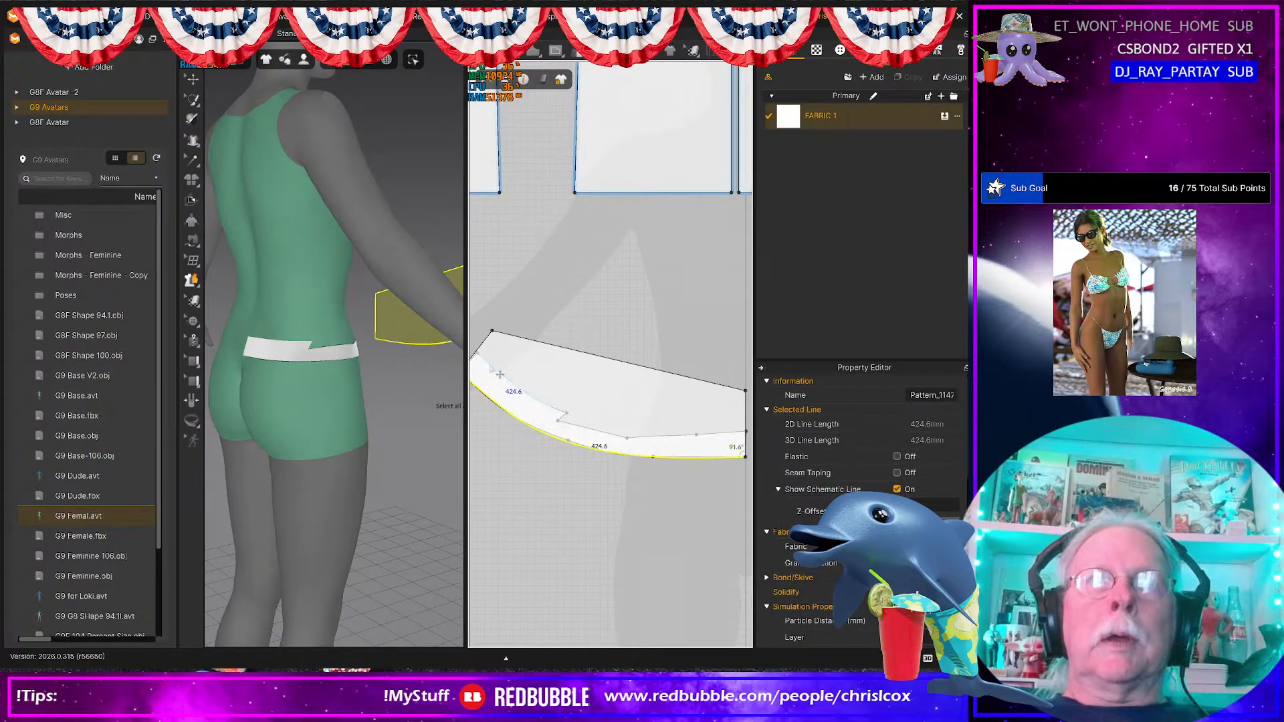
{"action": "scroll", "coordinate": [508, 375], "scroll_direction": "up", "scroll_amount": 4}
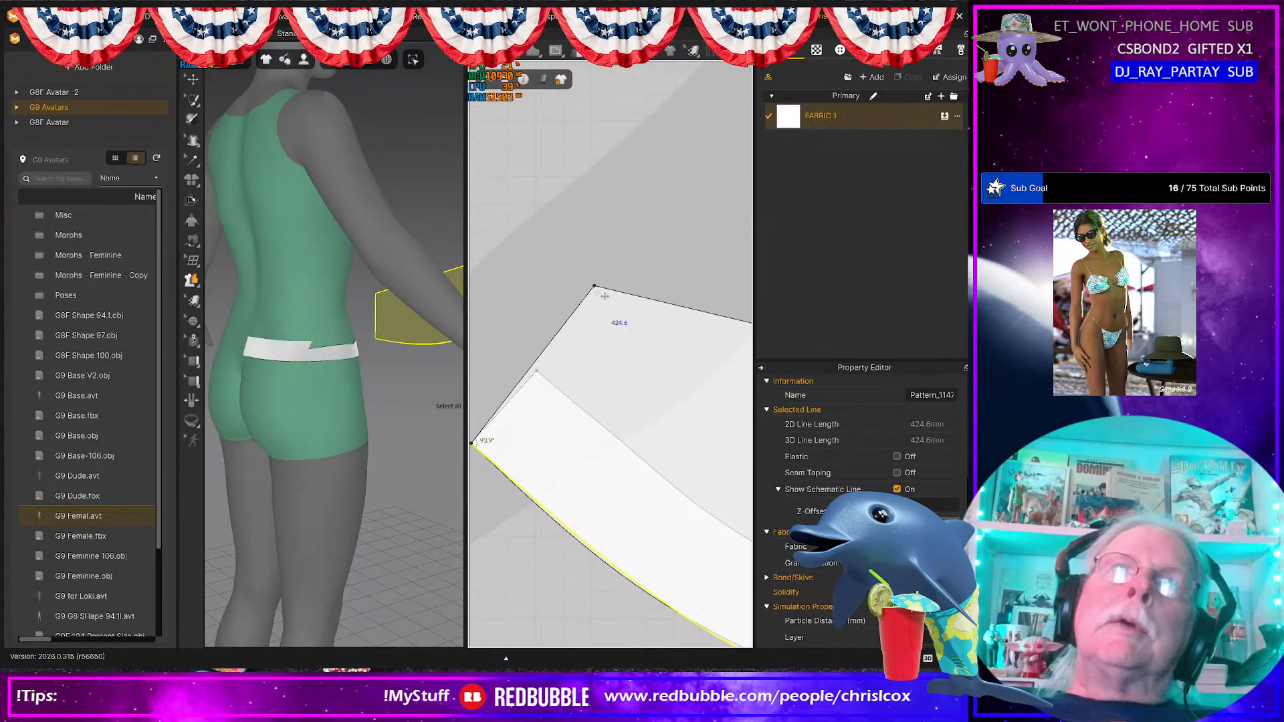
{"action": "left_click", "coordinate": [595, 287]}
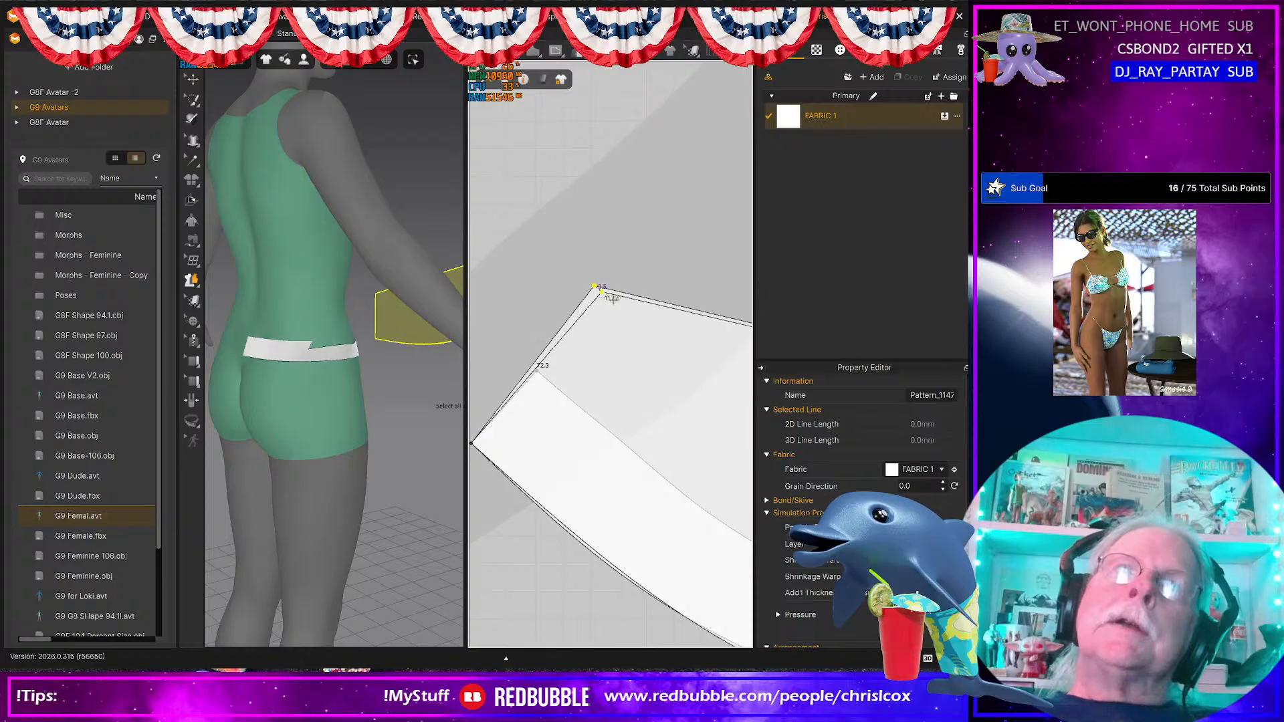
{"action": "scroll", "coordinate": [666, 458], "scroll_direction": "down", "scroll_amount": 3}
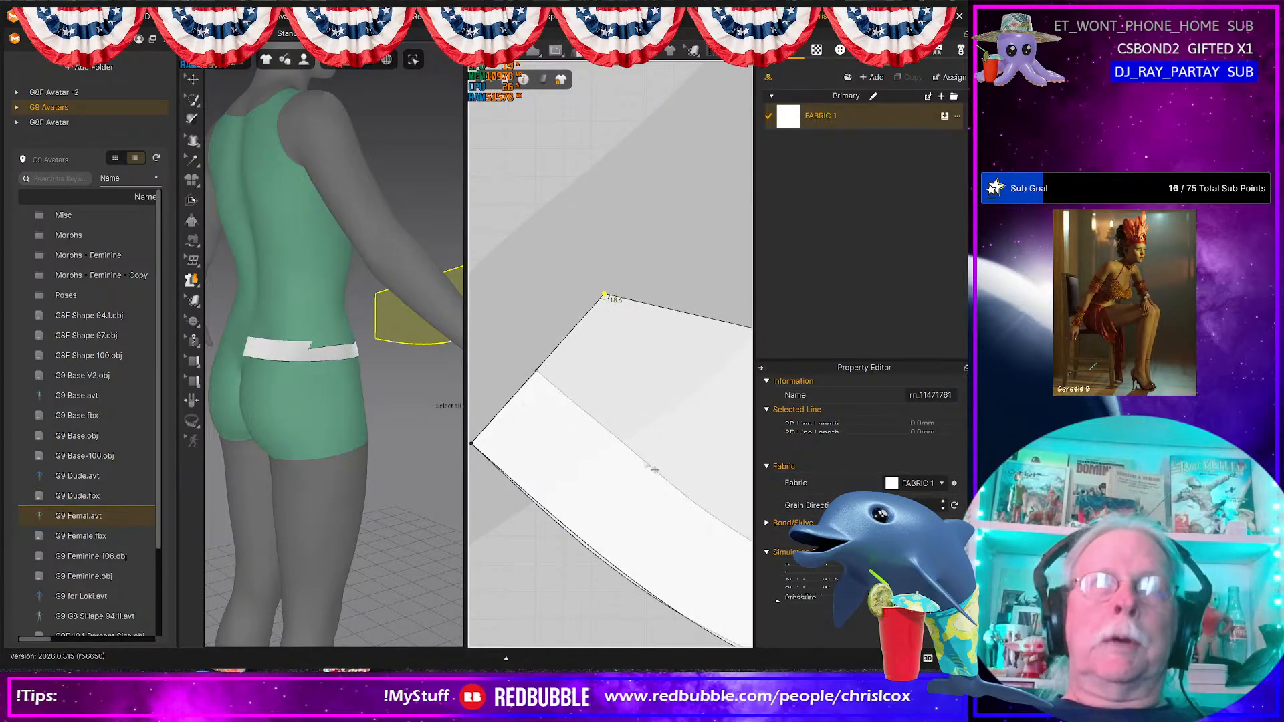
Step: Offset the polygon's lower curve as one internal line at 35 mm with Extend and Maintain Curvature enabled
{"action": "middle_click_drag", "start_coordinate": [667, 457], "coordinate": [569, 402]}
{"action": "left_click", "coordinate": [622, 491]}
{"action": "right_click", "coordinate": [622, 491]}
{"action": "mouse_move", "coordinate": [669, 378]}
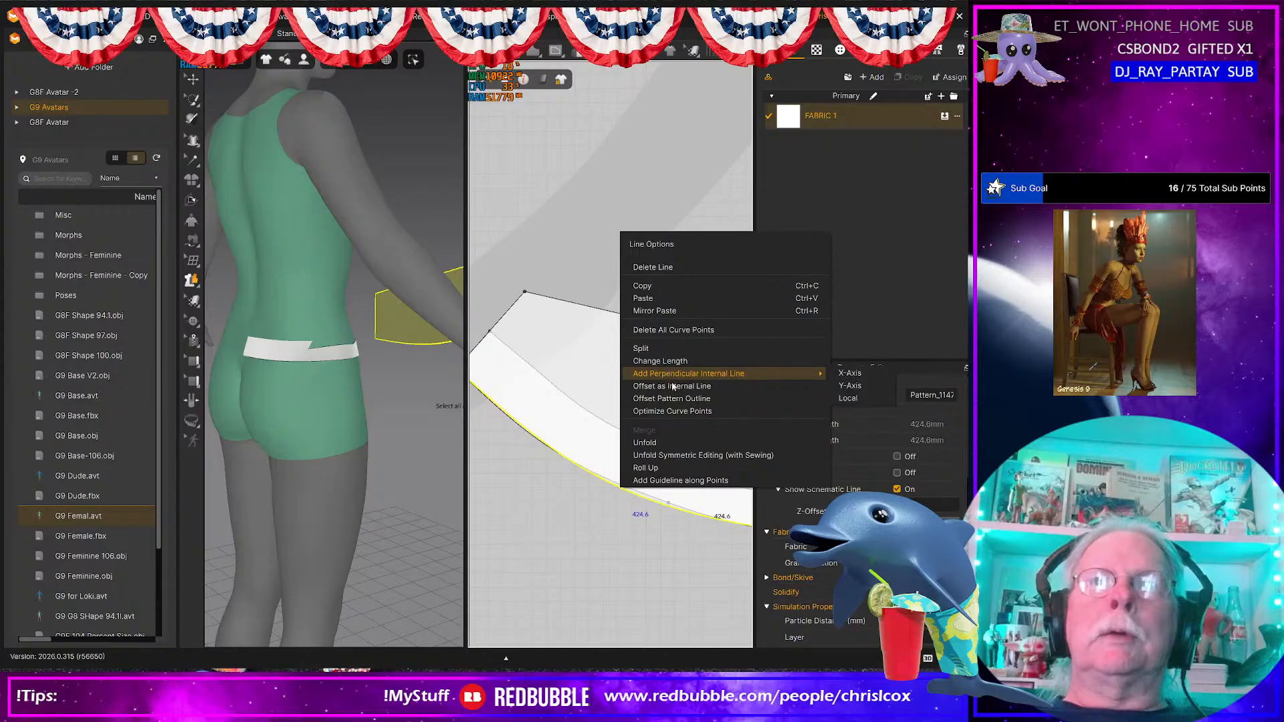
{"action": "left_click", "coordinate": [675, 388]}
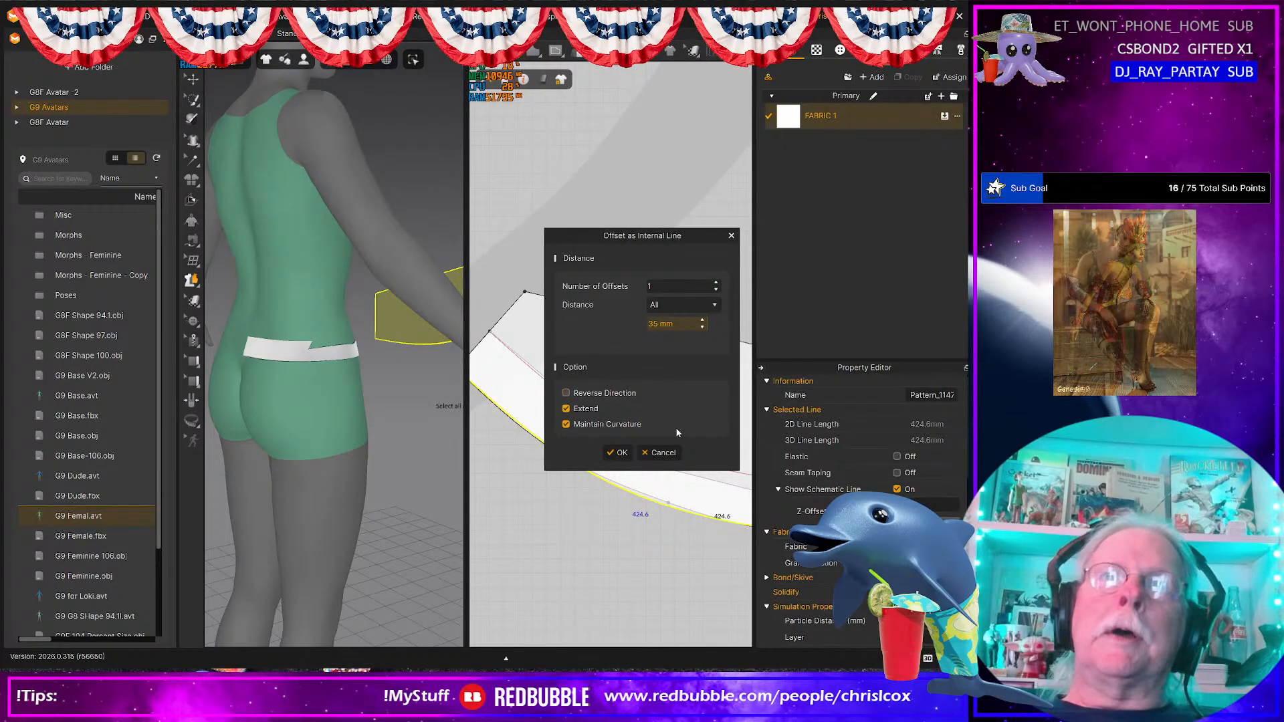
{"action": "left_click", "coordinate": [614, 453]}
{"action": "left_click", "coordinate": [623, 438]}
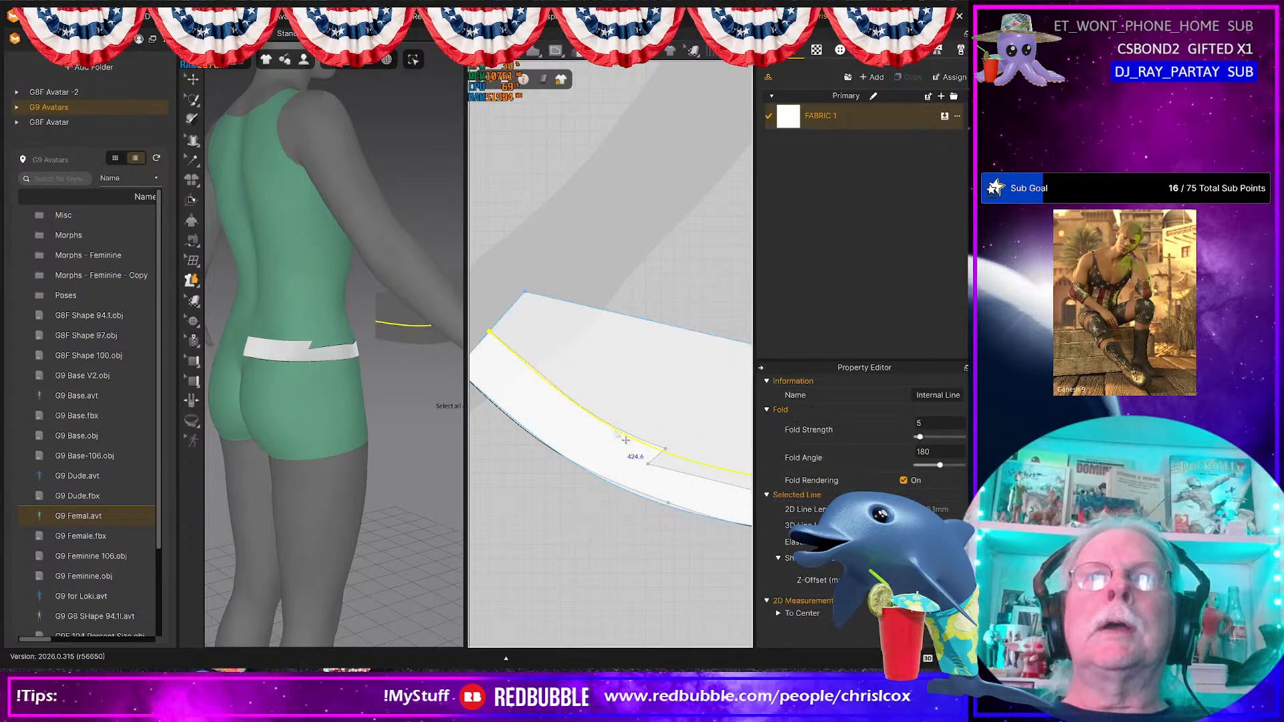
Step: Cut the polygon along the offset internal line and delete the leftover upper piece
{"action": "right_click", "coordinate": [615, 434]}
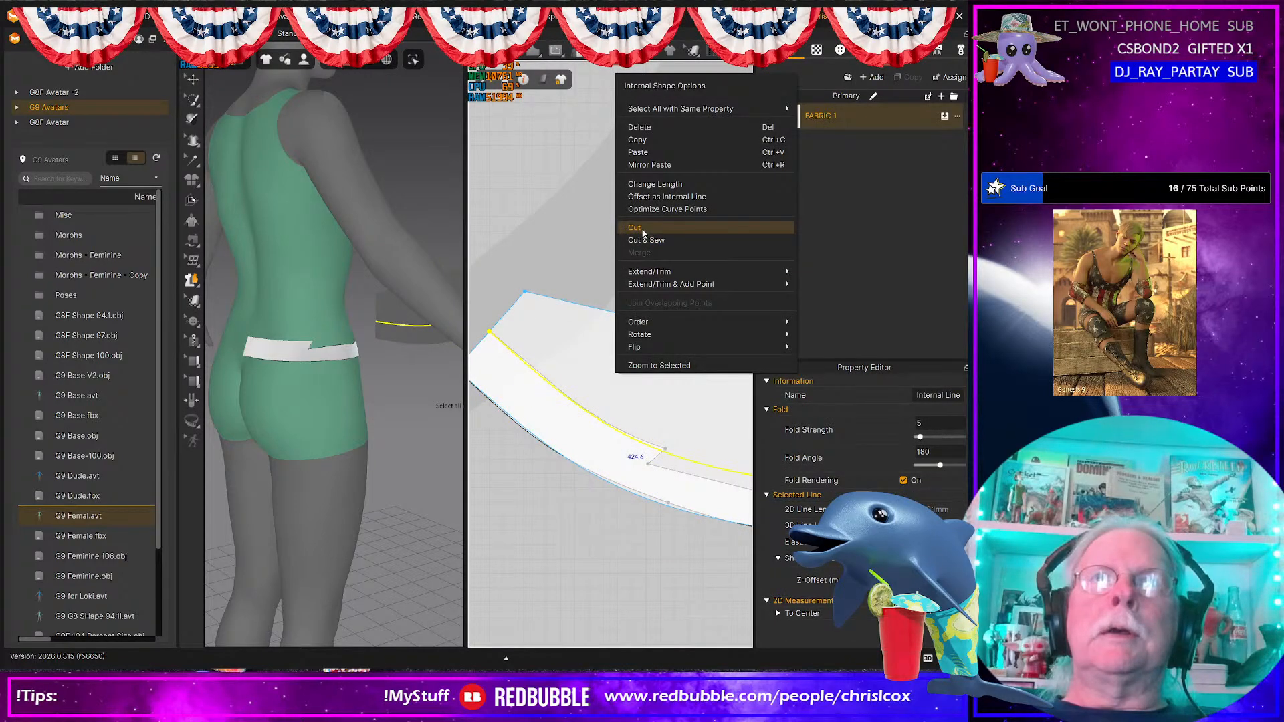
{"action": "left_click", "coordinate": [642, 230]}
{"action": "left_click", "coordinate": [664, 358]}
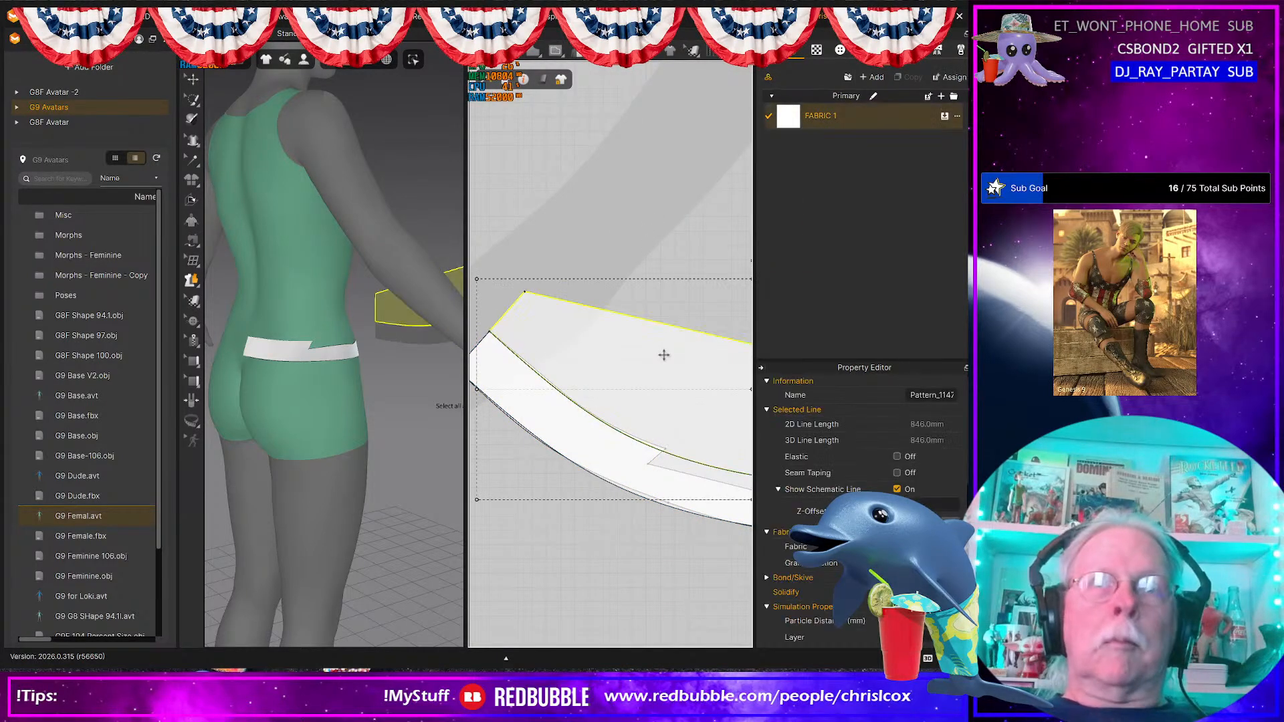
{"action": "key", "text": "Delete"}
Step: Delete the original flattened band lying behind the curved waistband piece
{"action": "left_click_drag", "start_coordinate": [713, 491], "coordinate": [714, 388]}
{"action": "left_click", "coordinate": [695, 495]}
{"action": "key", "text": "Delete"}
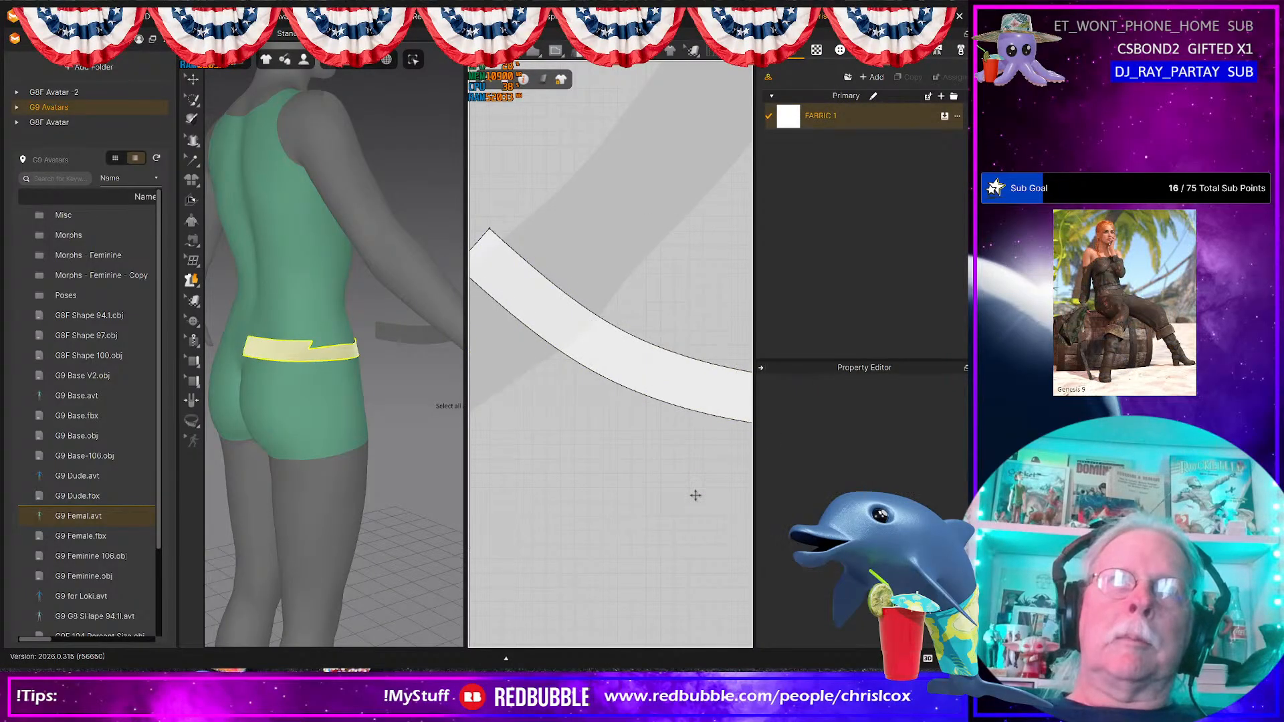
Step: Create a mirrored symmetric copy of the waistband half and place it beside the original's centre end in the 2D pattern
{"action": "scroll", "coordinate": [701, 486], "scroll_direction": "down", "scroll_amount": 5}
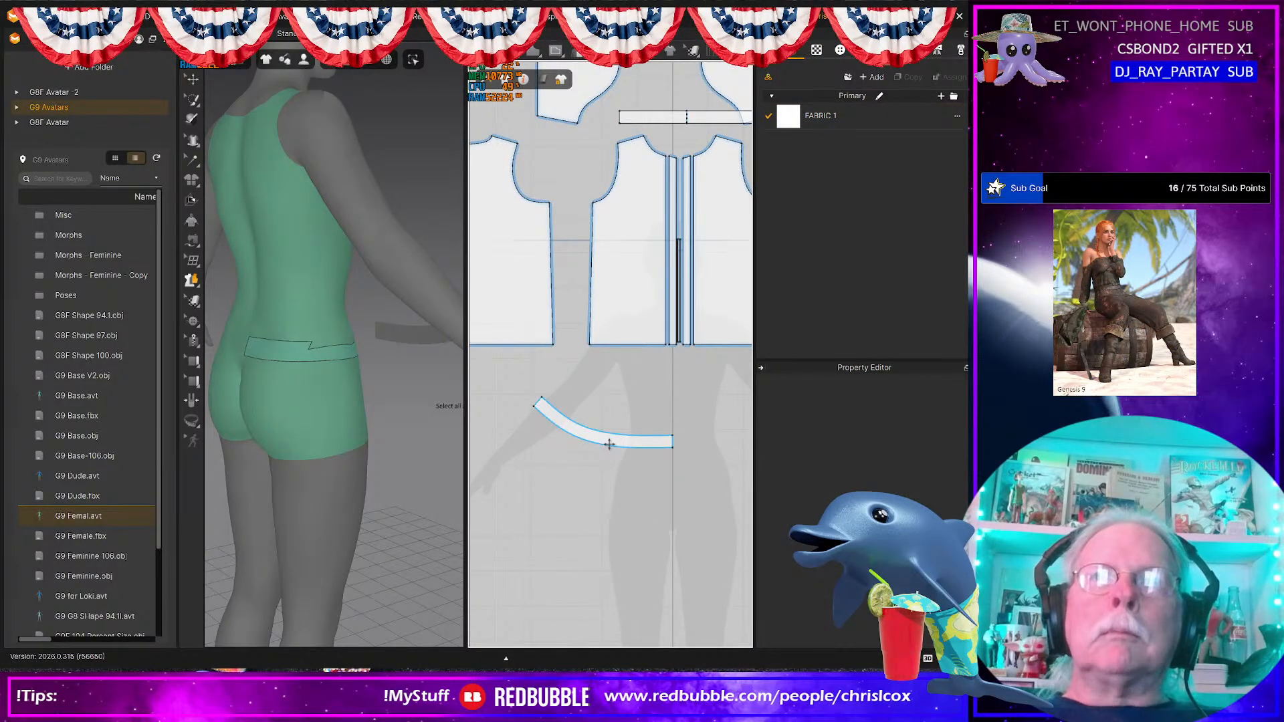
{"action": "left_click", "coordinate": [625, 442]}
{"action": "right_click_drag", "start_coordinate": [632, 462], "coordinate": [556, 437]}
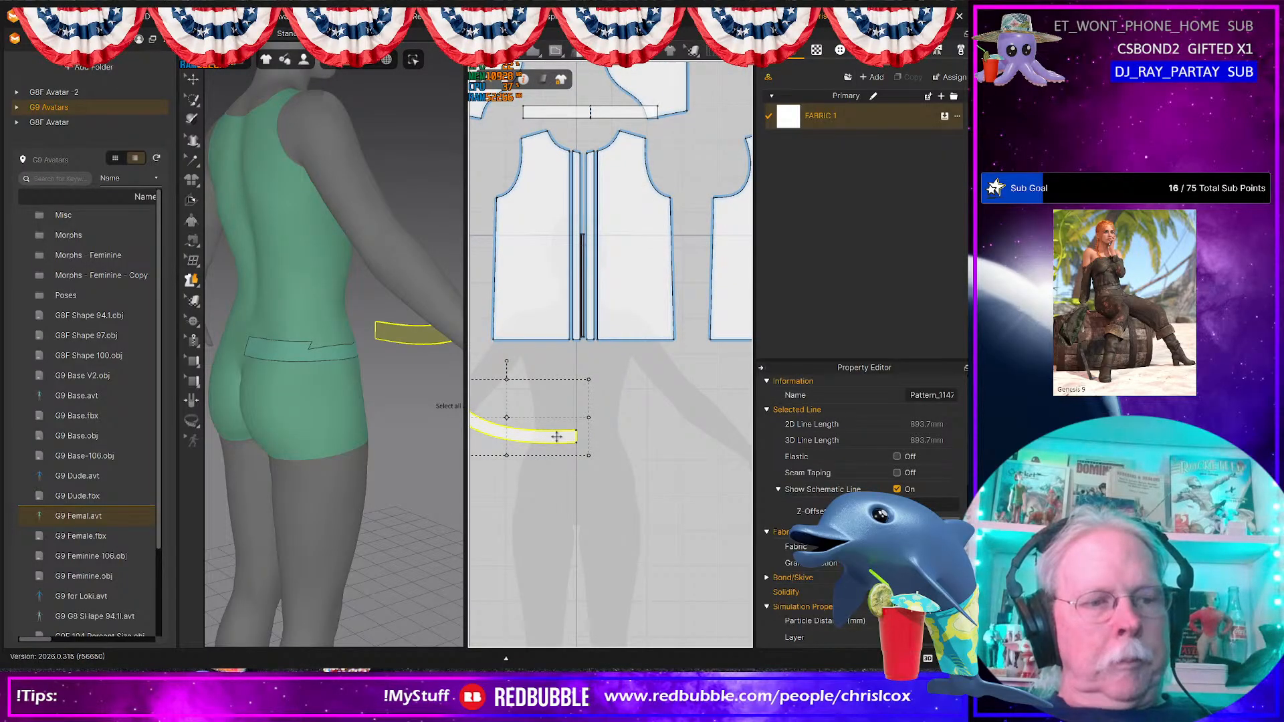
{"action": "key", "text": "ctrl+d"}
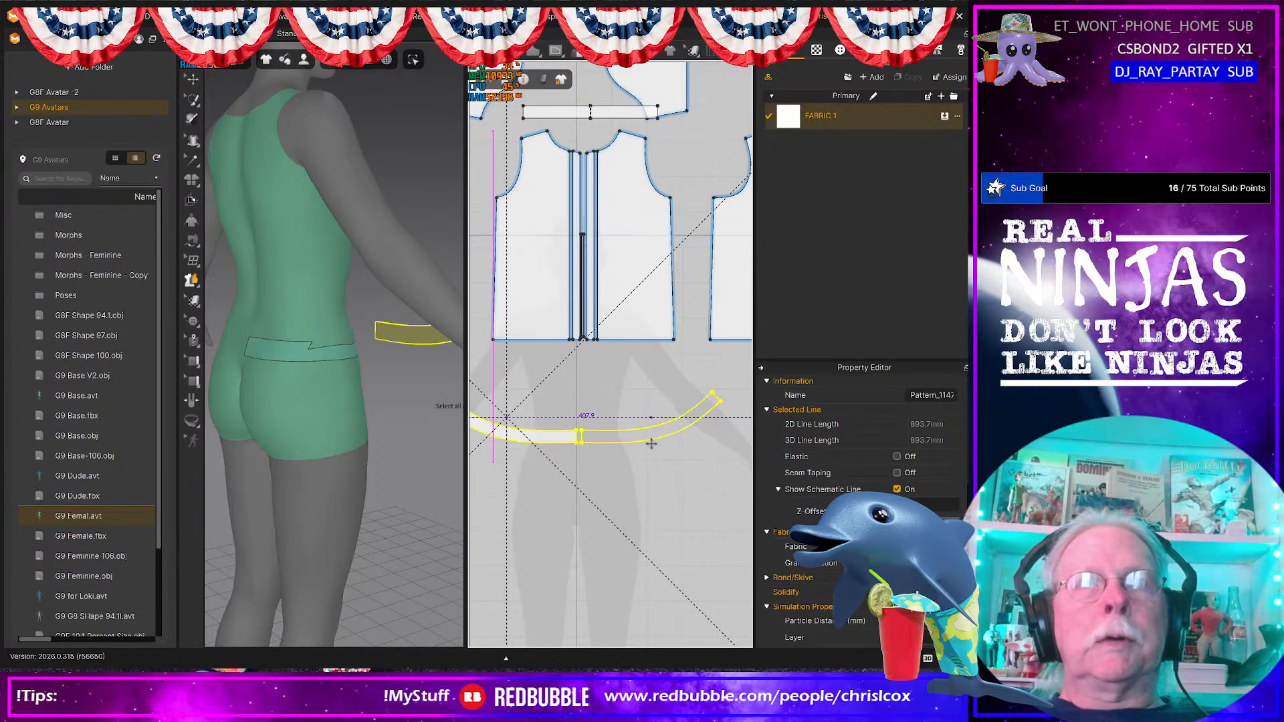
{"action": "key", "text": "Escape"}
Step: Move and rotate the symmetric waistband halves in 3D so they stand on either side of the avatar's hips
{"action": "right_click_drag", "start_coordinate": [452, 472], "coordinate": [395, 396]}
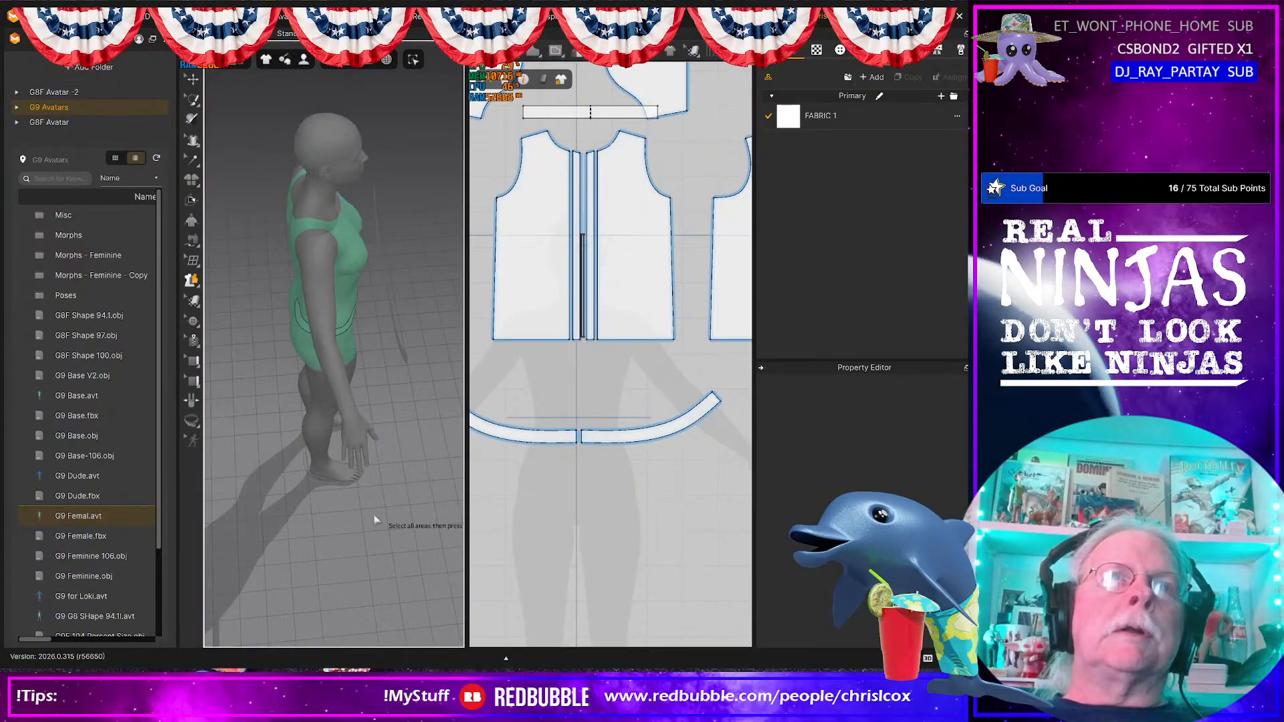
{"action": "left_click", "coordinate": [405, 359]}
{"action": "right_click_drag", "start_coordinate": [405, 359], "coordinate": [423, 399]}
{"action": "left_click_drag", "start_coordinate": [423, 399], "coordinate": [462, 355]}
{"action": "left_click", "coordinate": [428, 378]}
{"action": "mouse_move", "coordinate": [428, 378]}
{"action": "right_mouse_down"}
{"action": "mouse_move", "coordinate": [408, 364]}
{"action": "mouse_move", "coordinate": [421, 387]}
{"action": "right_mouse_up"}
{"action": "left_click", "coordinate": [415, 362]}
{"action": "left_click_drag", "start_coordinate": [436, 357], "coordinate": [361, 296]}
{"action": "right_click_drag", "start_coordinate": [393, 366], "coordinate": [322, 475]}
{"action": "left_click", "coordinate": [413, 464]}
{"action": "left_click_drag", "start_coordinate": [355, 470], "coordinate": [364, 435]}
Step: Sew the two waistband halves together at the adjoining centre ends and at their outer ends
{"action": "scroll", "coordinate": [593, 509], "scroll_direction": "up", "scroll_amount": 2}
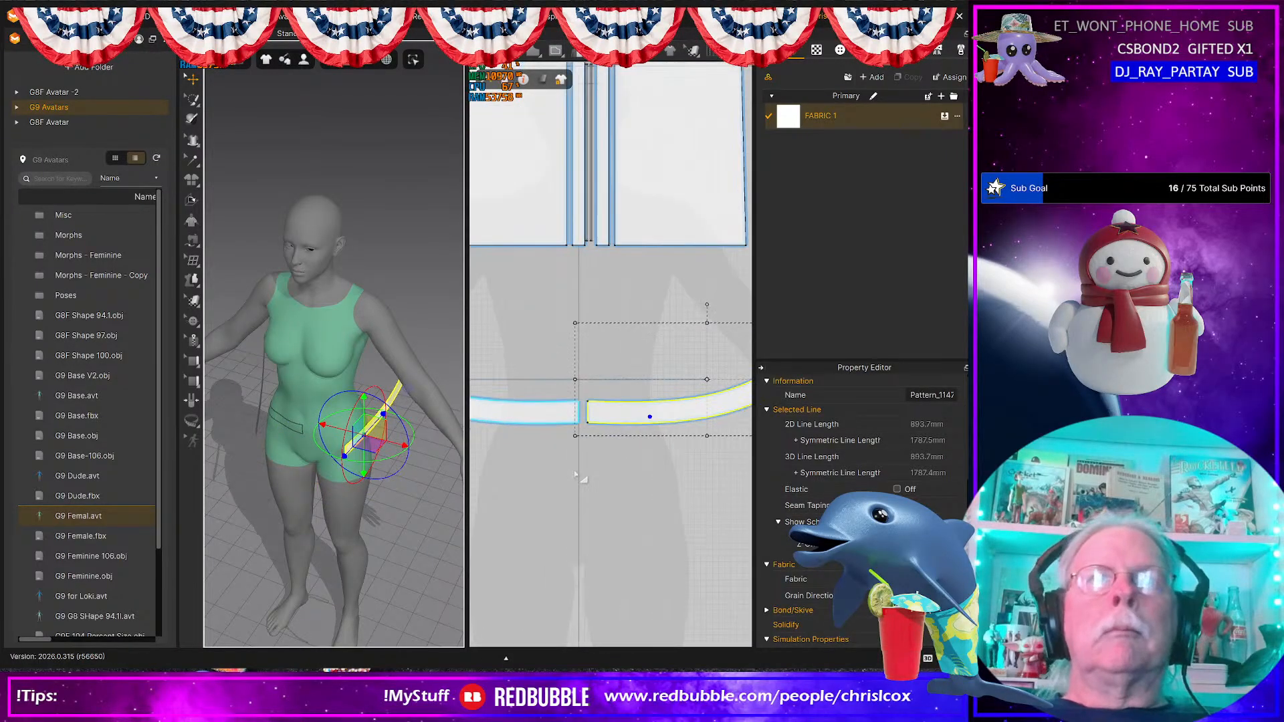
{"action": "scroll", "coordinate": [602, 481], "scroll_direction": "up", "scroll_amount": 1}
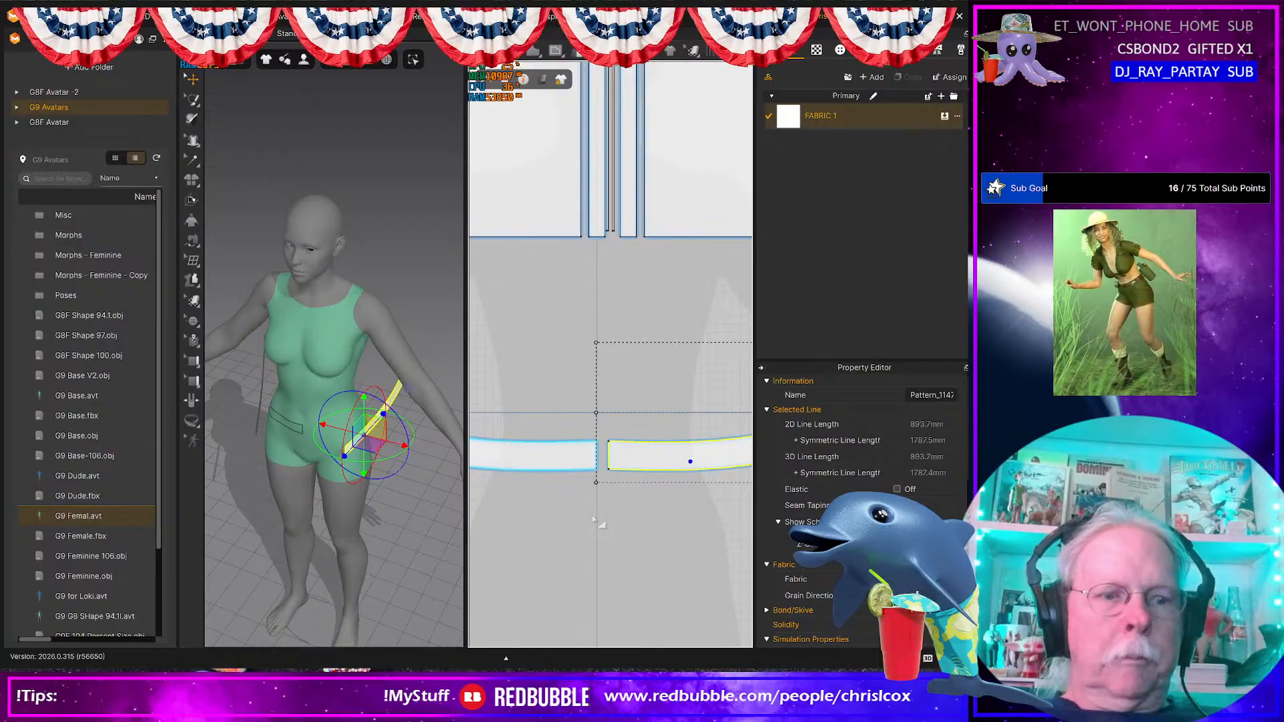
{"action": "key", "text": "t"}
{"action": "left_click", "coordinate": [608, 452]}
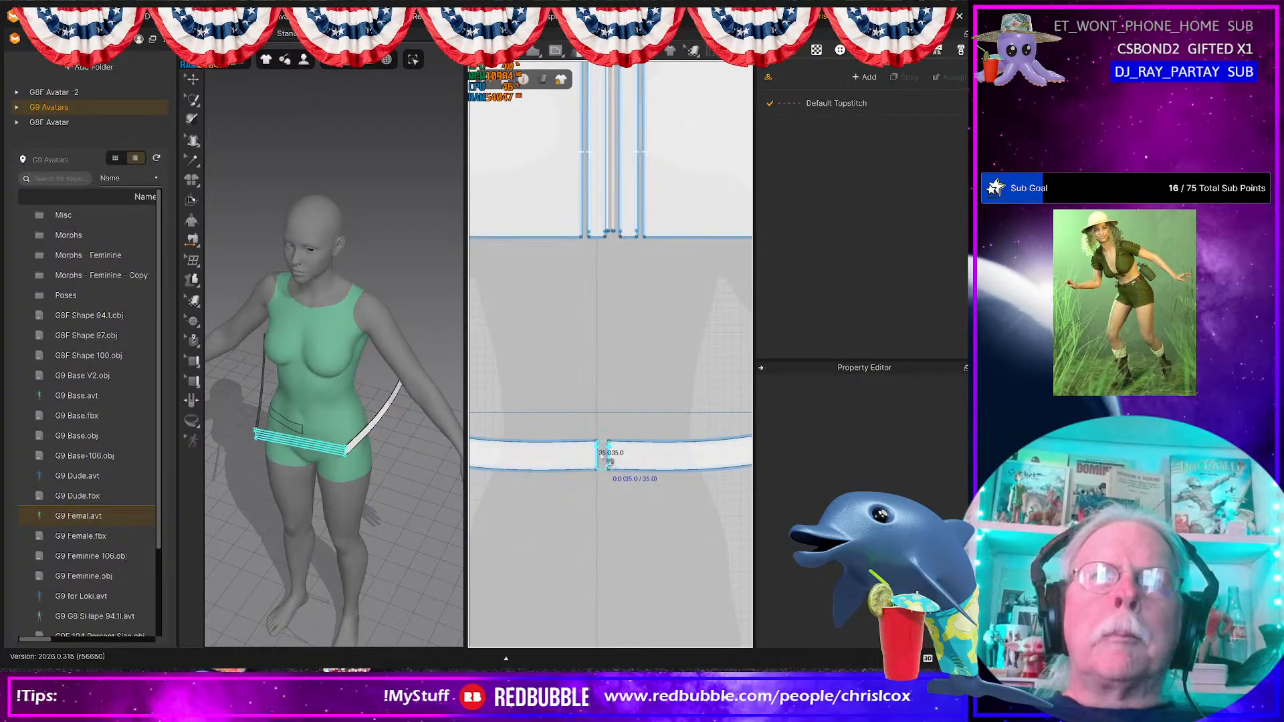
{"action": "scroll", "coordinate": [626, 498], "scroll_direction": "down", "scroll_amount": 2}
{"action": "mouse_move", "coordinate": [629, 507]}
{"action": "middle_mouse_down"}
{"action": "mouse_move", "coordinate": [528, 557]}
{"action": "mouse_move", "coordinate": [652, 511]}
{"action": "middle_mouse_up"}
{"action": "left_click", "coordinate": [614, 512]}
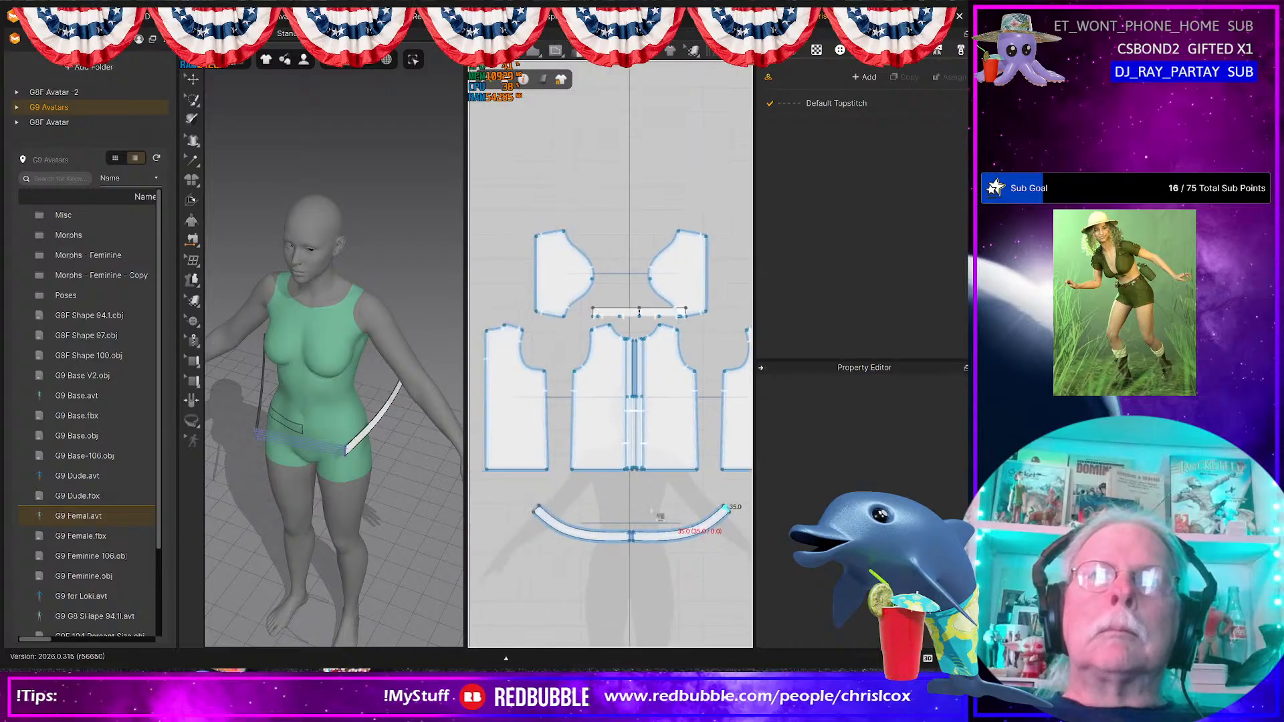
{"action": "left_click", "coordinate": [543, 511]}
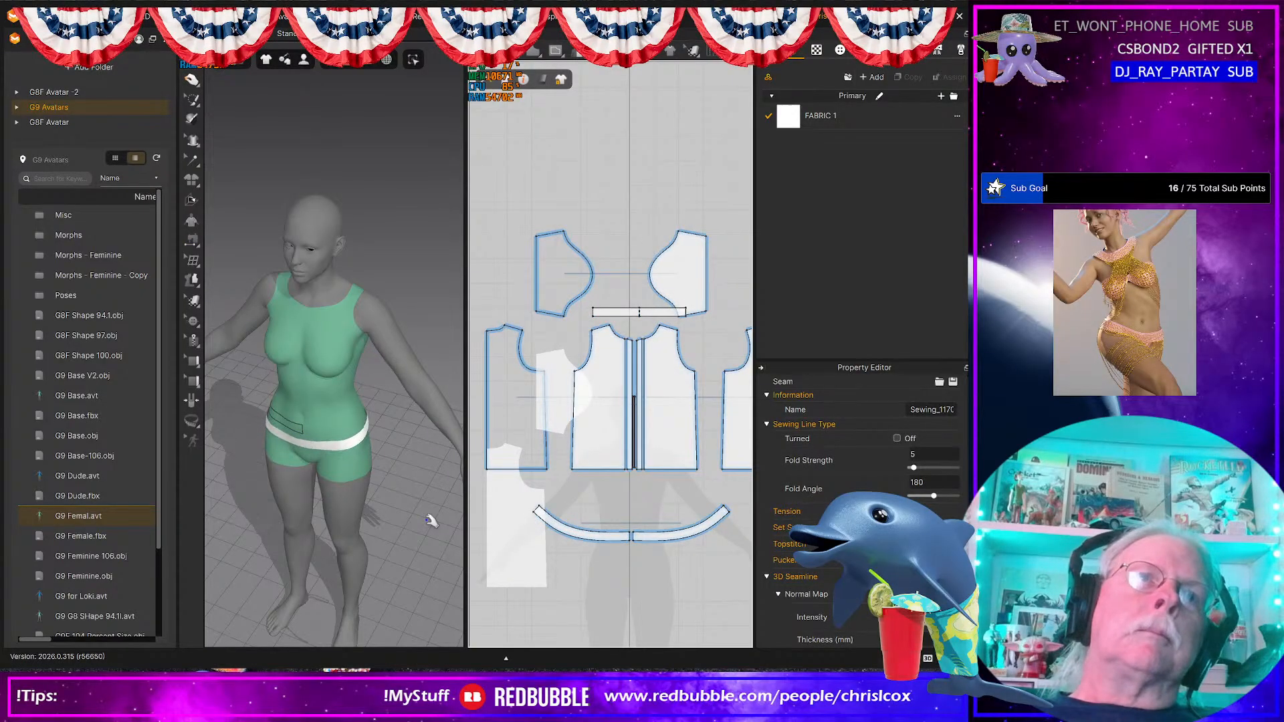
Step: Pull the simulated waistband up at the front and back so it settles around the avatar's hips
{"action": "scroll", "coordinate": [419, 521], "scroll_direction": "down", "scroll_amount": 2}
{"action": "scroll", "coordinate": [409, 540], "scroll_direction": "up", "scroll_amount": 5}
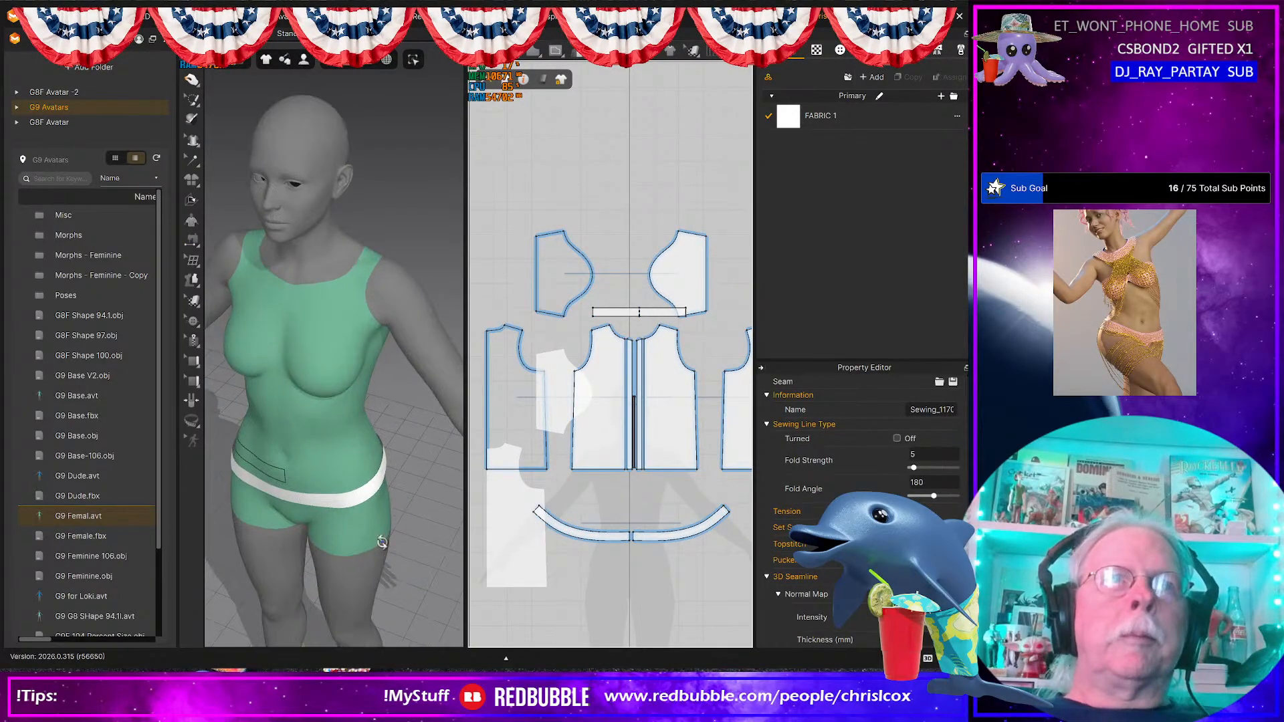
{"action": "right_click_drag", "start_coordinate": [386, 540], "coordinate": [425, 510]}
{"action": "middle_click_drag", "start_coordinate": [299, 507], "coordinate": [383, 468]}
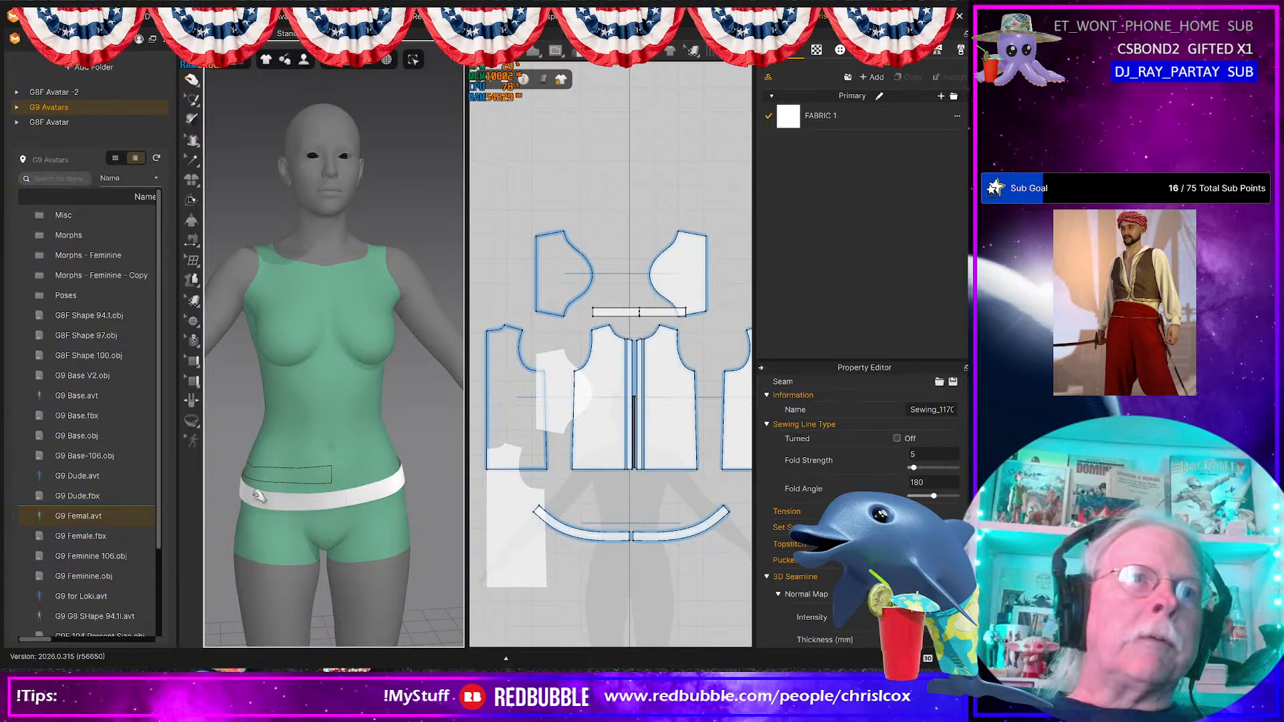
{"action": "left_click", "coordinate": [268, 497]}
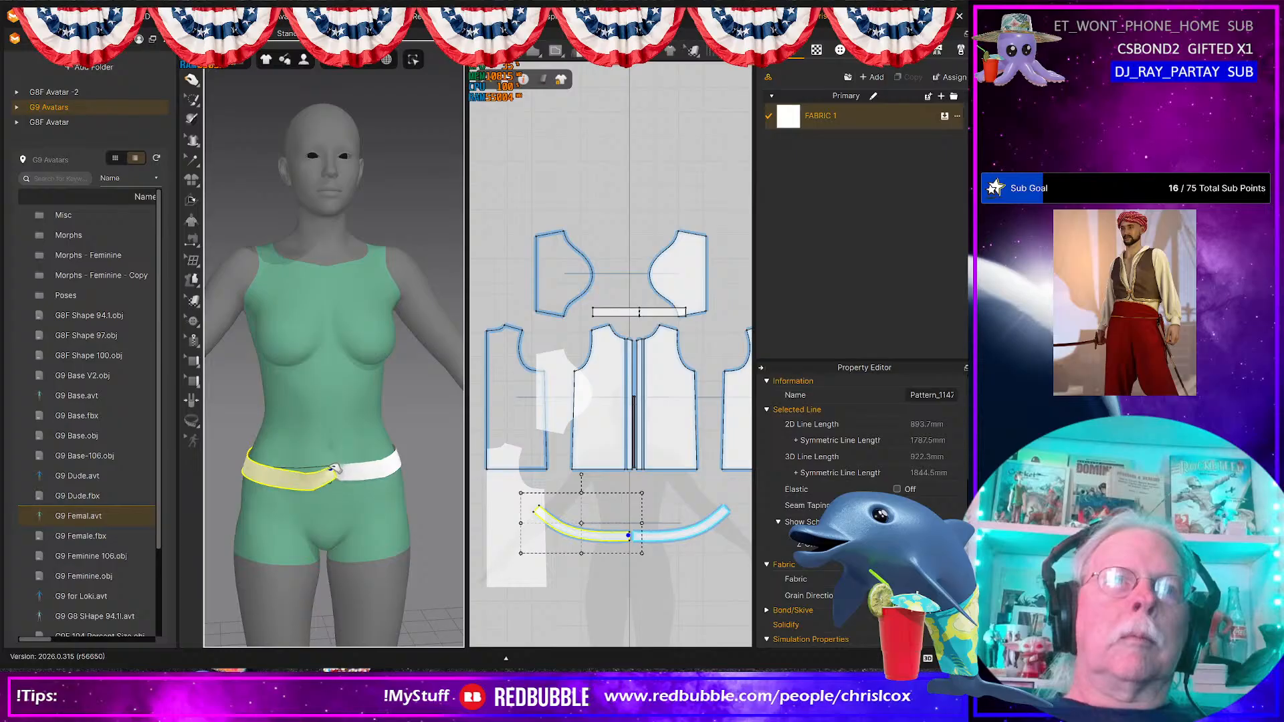
{"action": "right_click_drag", "start_coordinate": [361, 495], "coordinate": [274, 489]}
{"action": "left_click", "coordinate": [362, 489]}
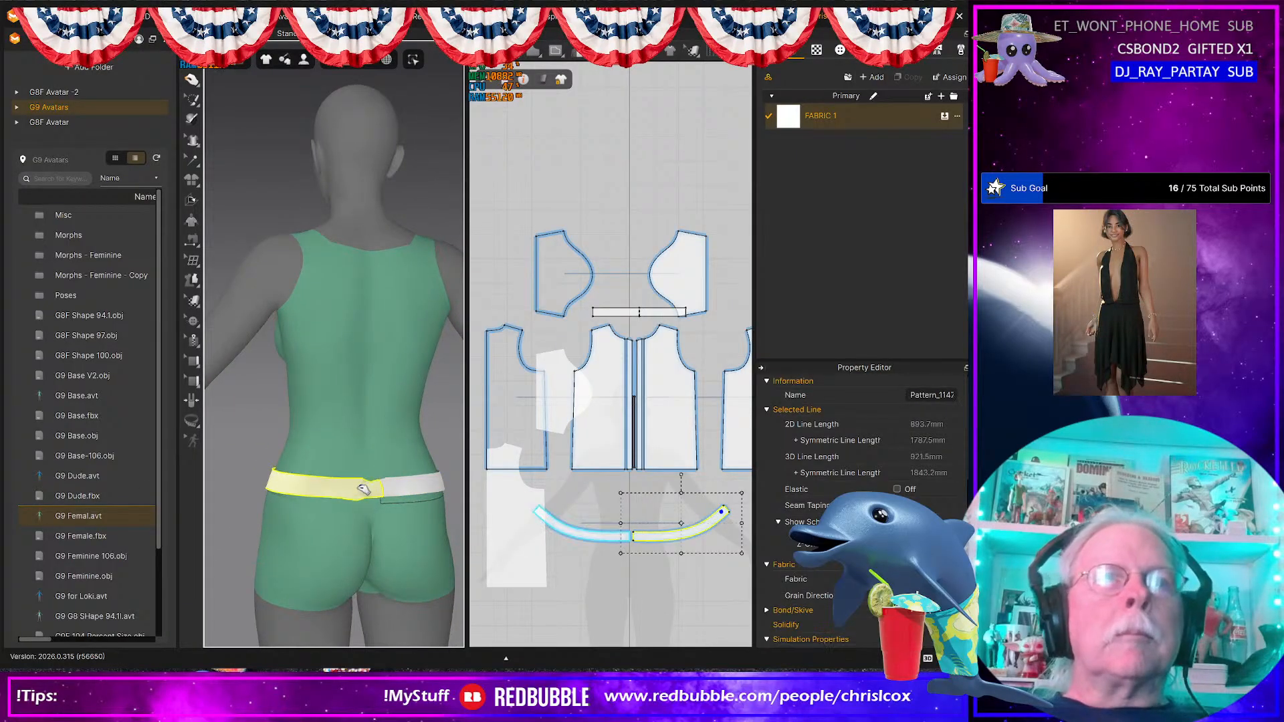
{"action": "left_click", "coordinate": [390, 496]}
{"action": "left_click", "coordinate": [356, 493]}
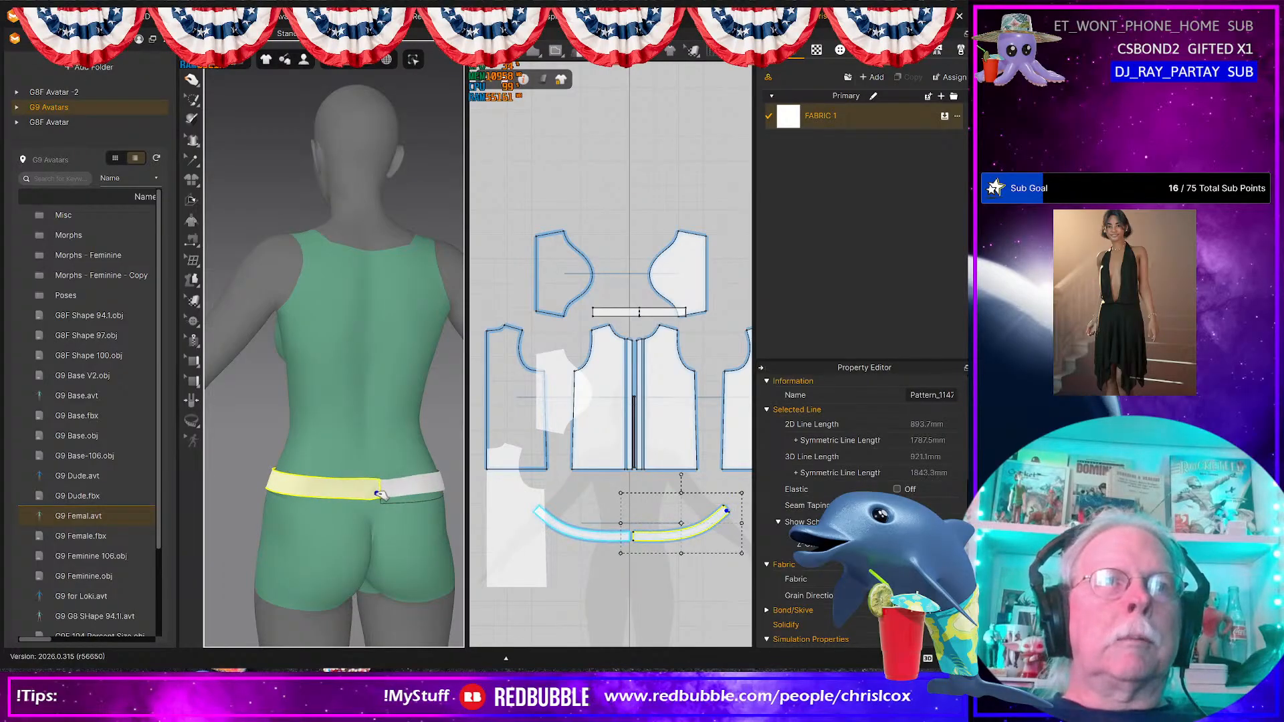
Step: Adjust the waistband's front in 3D so its seam sits at the avatar's centre front
{"action": "right_click_drag", "start_coordinate": [396, 544], "coordinate": [154, 538]}
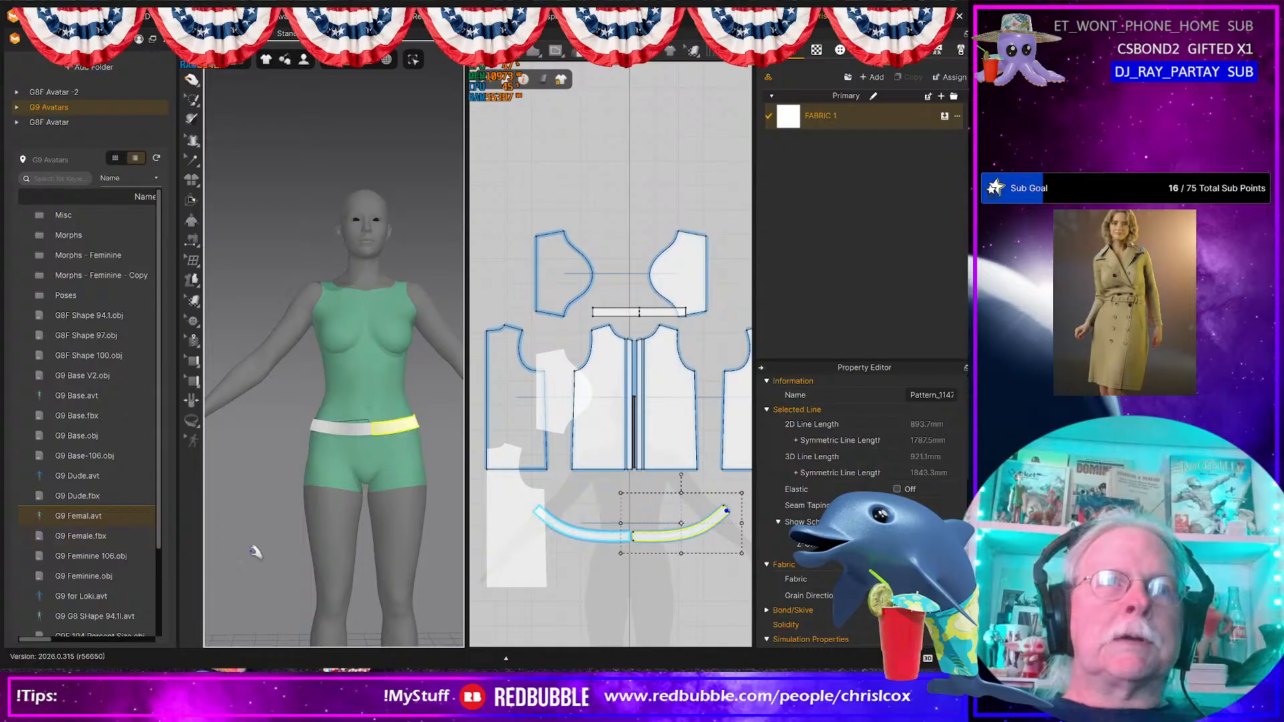
{"action": "left_click", "coordinate": [337, 429]}
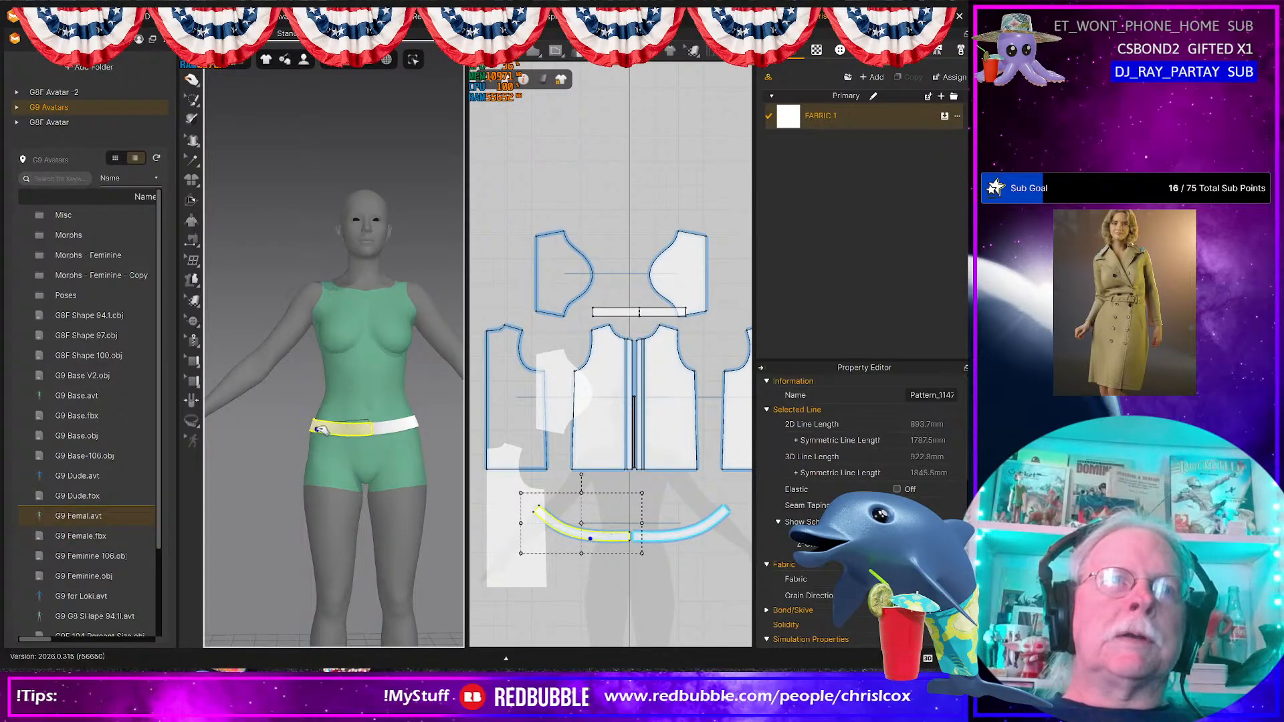
{"action": "right_click_drag", "start_coordinate": [362, 537], "coordinate": [424, 490]}
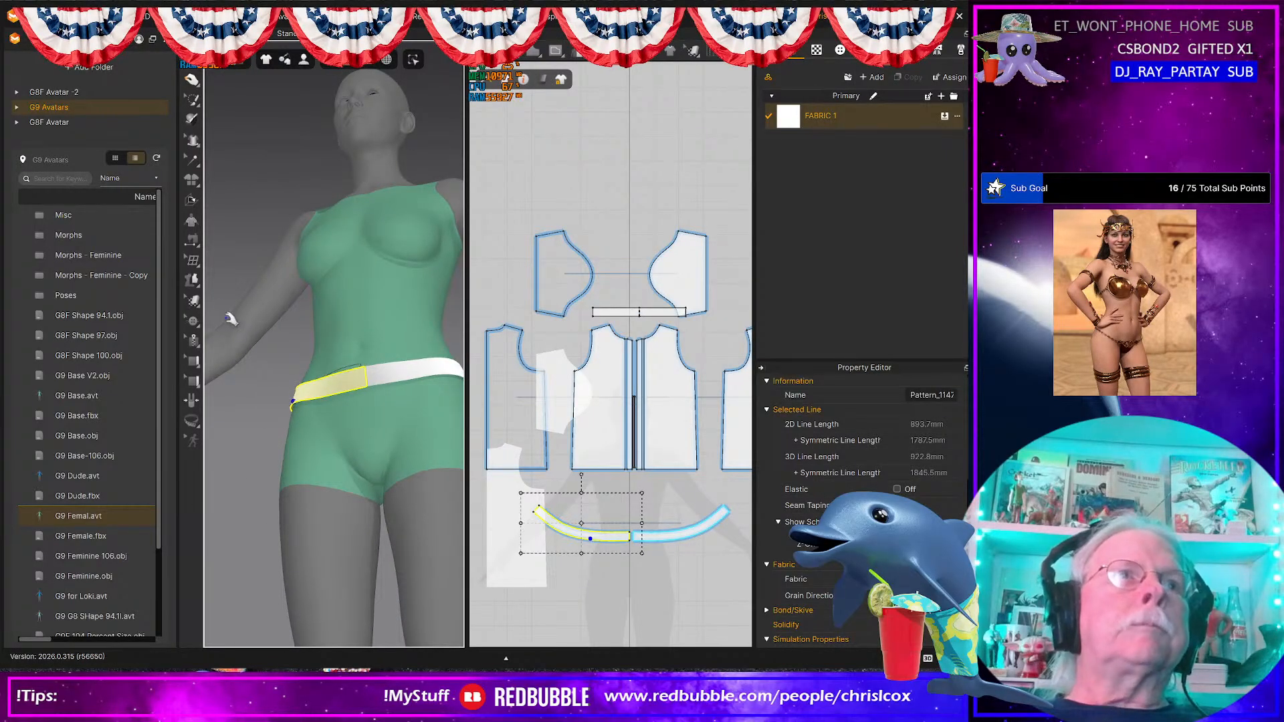
{"action": "left_click", "coordinate": [191, 288]}
{"action": "left_click", "coordinate": [357, 381]}
{"action": "mouse_move", "coordinate": [368, 377]}
{"action": "left_mouse_down"}
{"action": "mouse_move", "coordinate": [371, 354]}
{"action": "mouse_move", "coordinate": [361, 374]}
{"action": "left_mouse_up"}
{"action": "right_click_drag", "start_coordinate": [361, 434], "coordinate": [419, 434]}
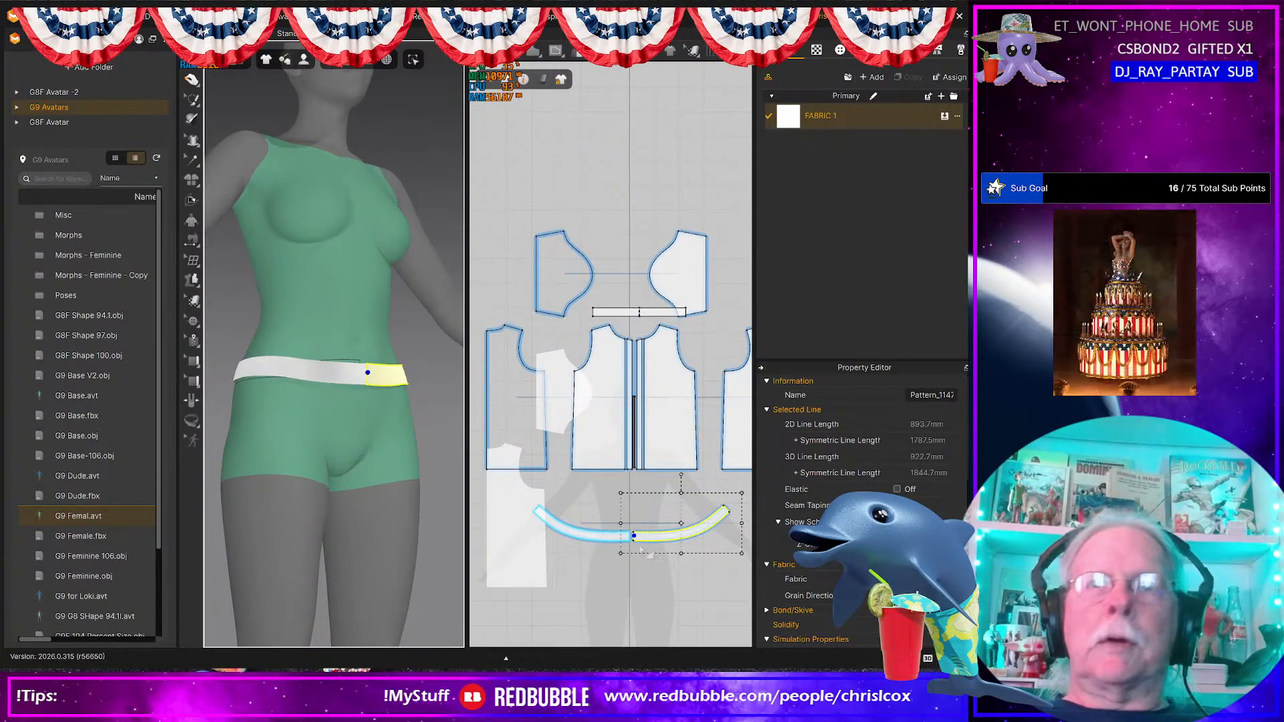
Step: Hide both waistband halves in the 3D view to expose the avatar and its drawn band outline
{"action": "left_click", "coordinate": [606, 536], "text": "shift"}
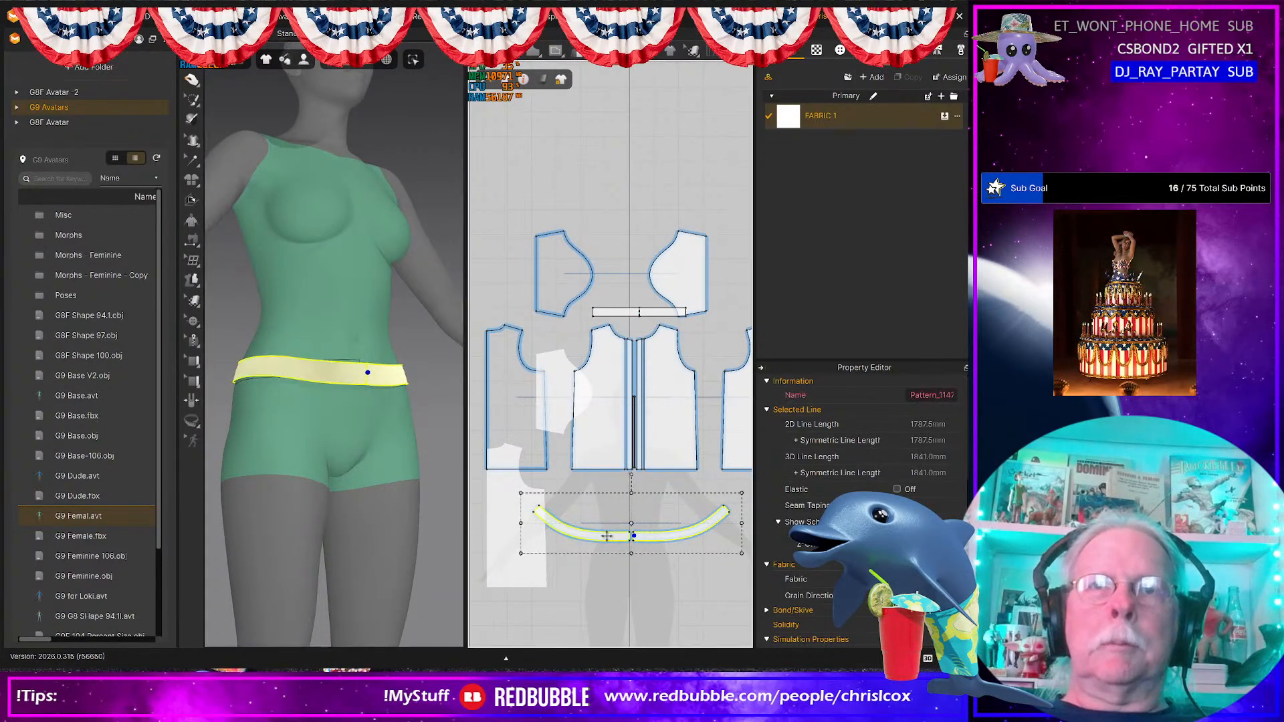
{"action": "right_click", "coordinate": [648, 538]}
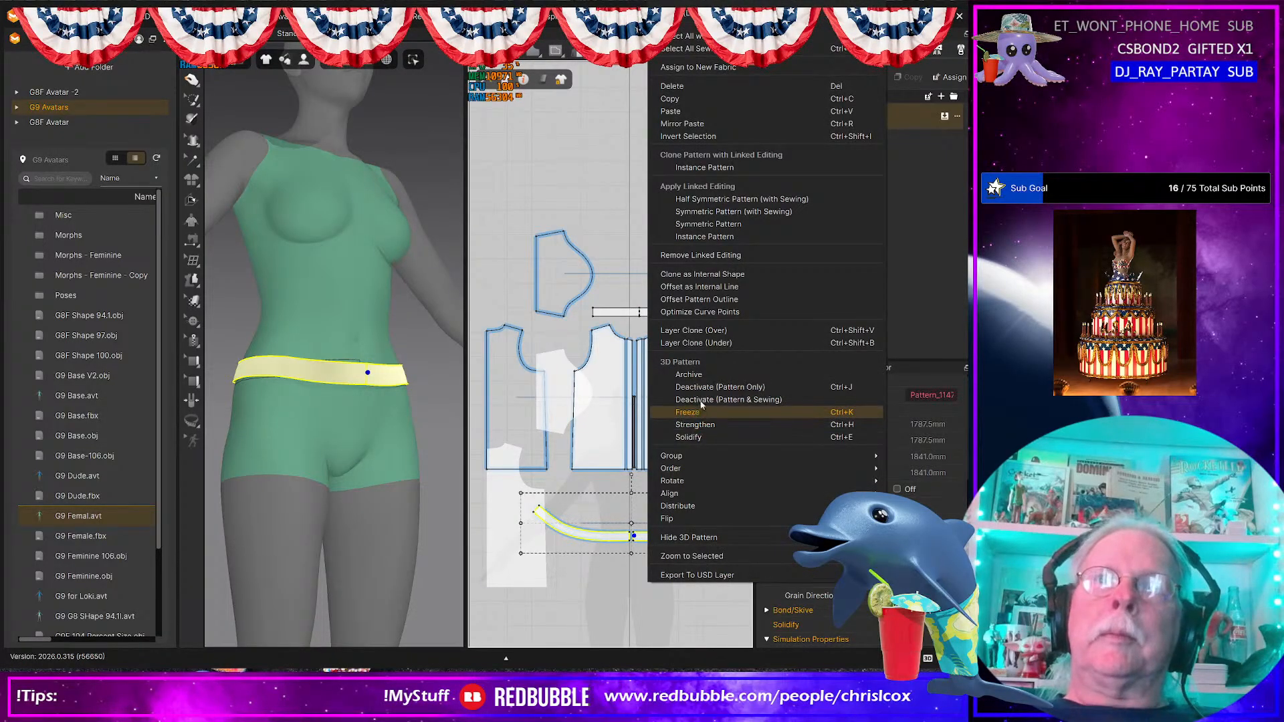
{"action": "left_click", "coordinate": [682, 411]}
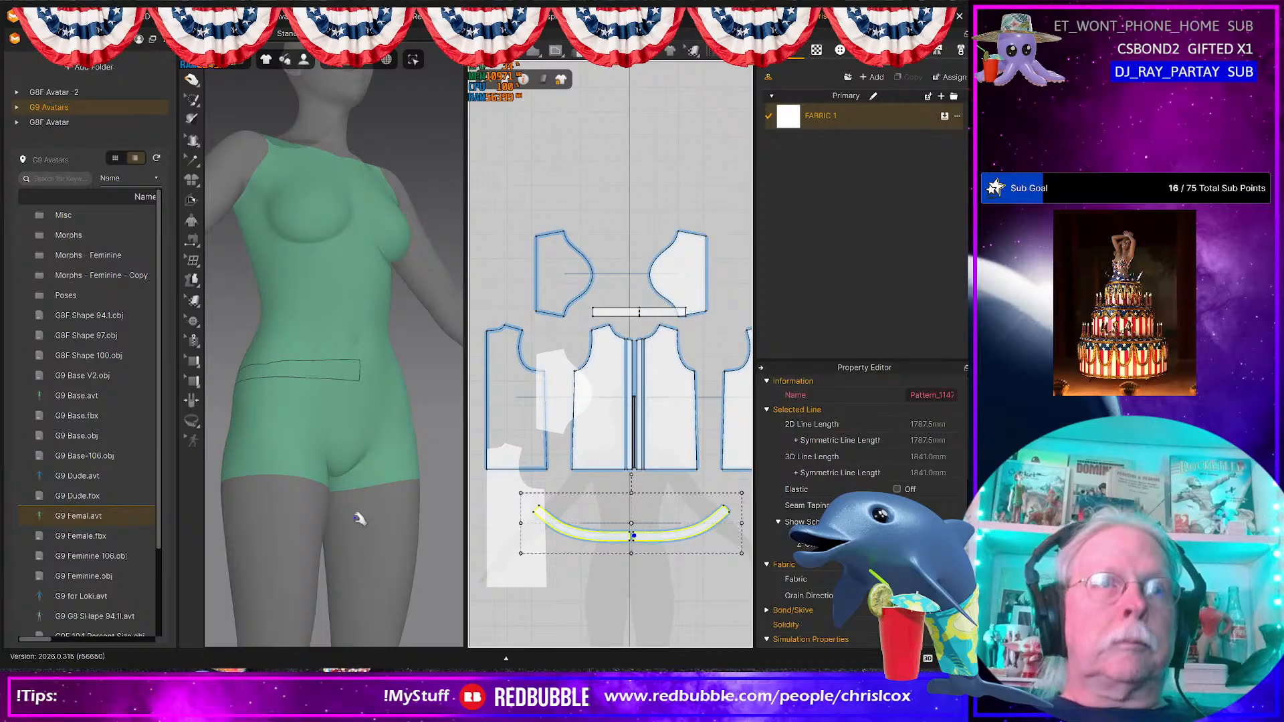
Step: Activate the 3D Pen (Avatar) tool for drawing around the avatar's crotch
{"action": "right_click_drag", "start_coordinate": [321, 516], "coordinate": [301, 466]}
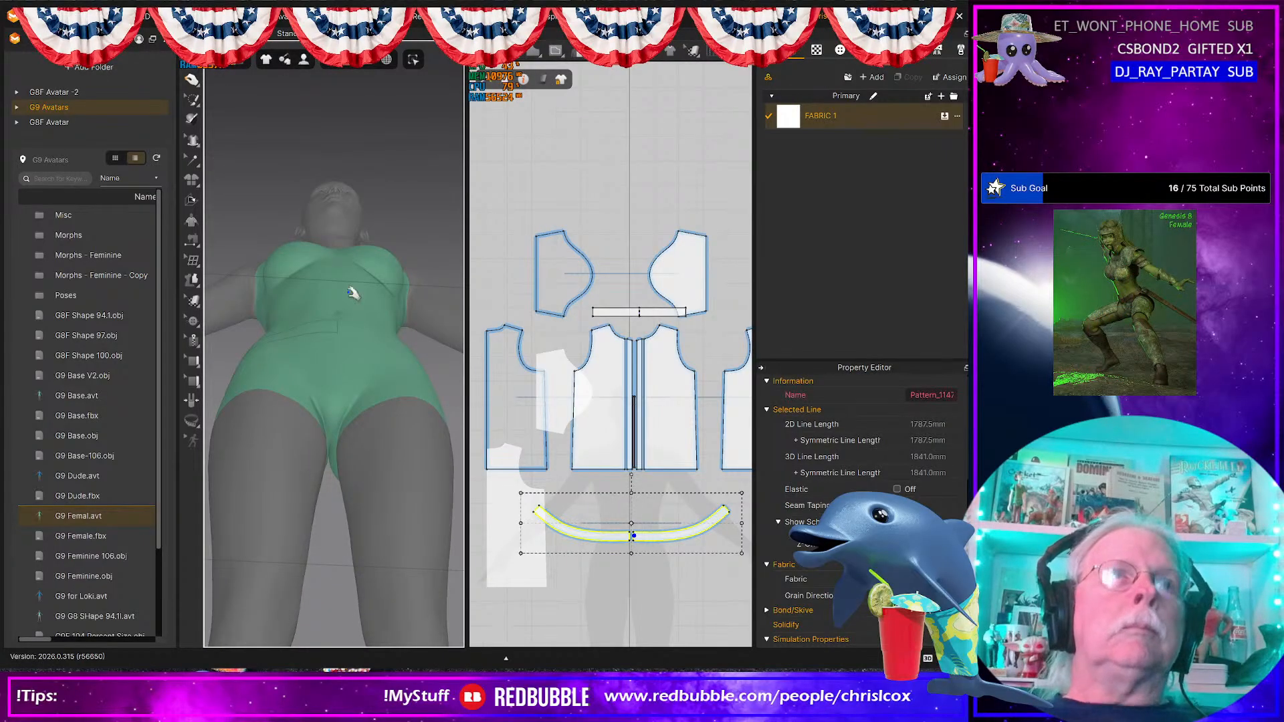
{"action": "left_click", "coordinate": [192, 280]}
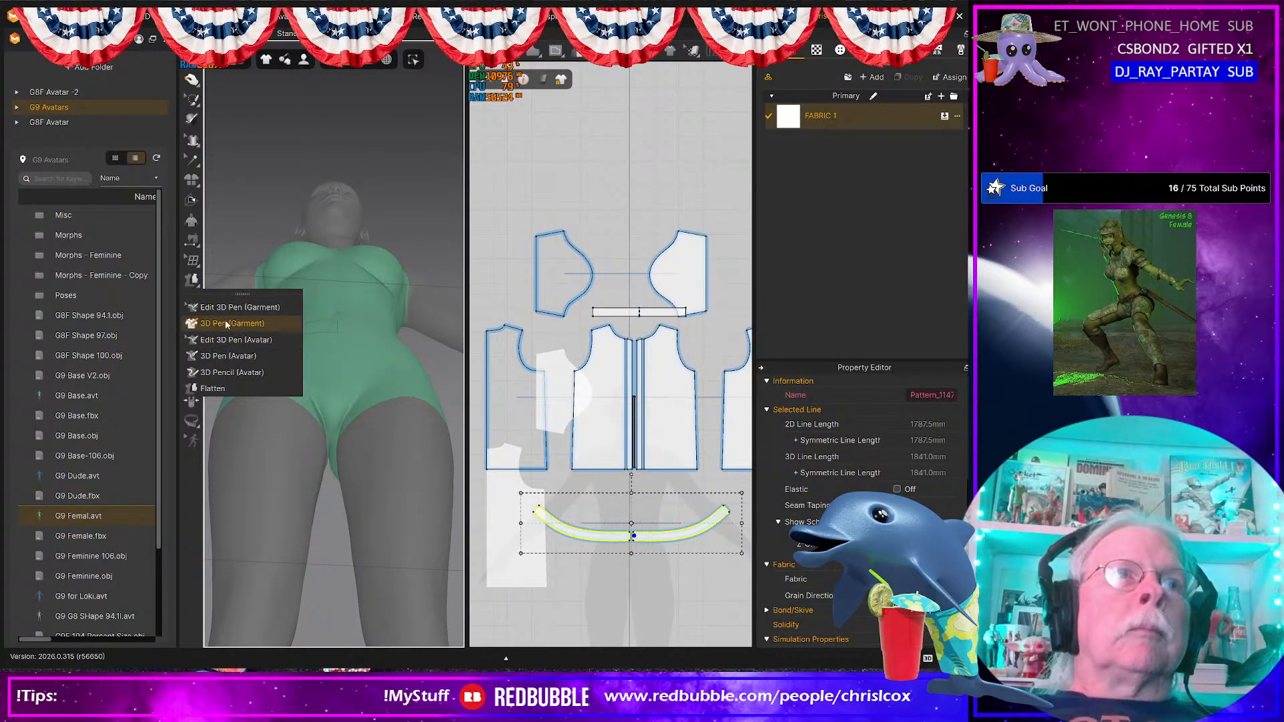
{"action": "left_click", "coordinate": [219, 360]}
{"action": "mouse_move", "coordinate": [326, 461]}
{"action": "right_mouse_down"}
{"action": "mouse_move", "coordinate": [293, 462]}
{"action": "mouse_move", "coordinate": [327, 550]}
{"action": "right_mouse_up"}
{"action": "scroll", "coordinate": [300, 474], "scroll_direction": "up", "scroll_amount": 3}
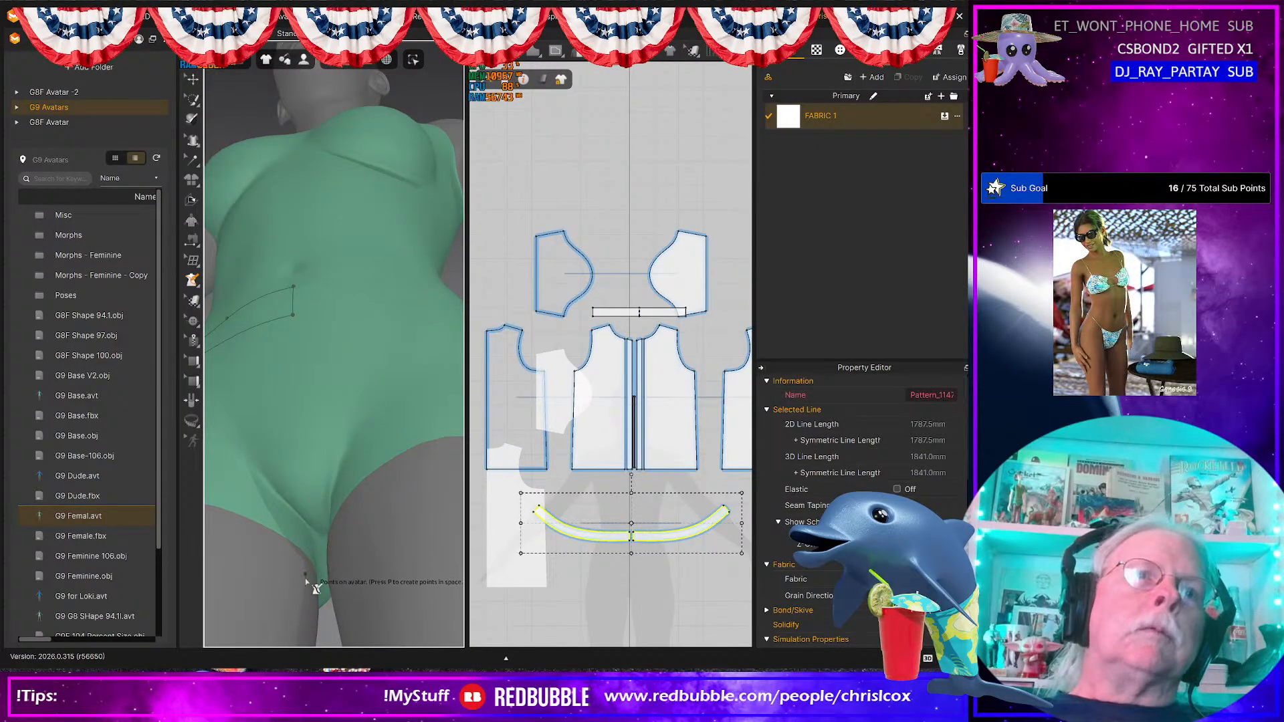
{"action": "left_click", "coordinate": [311, 541]}
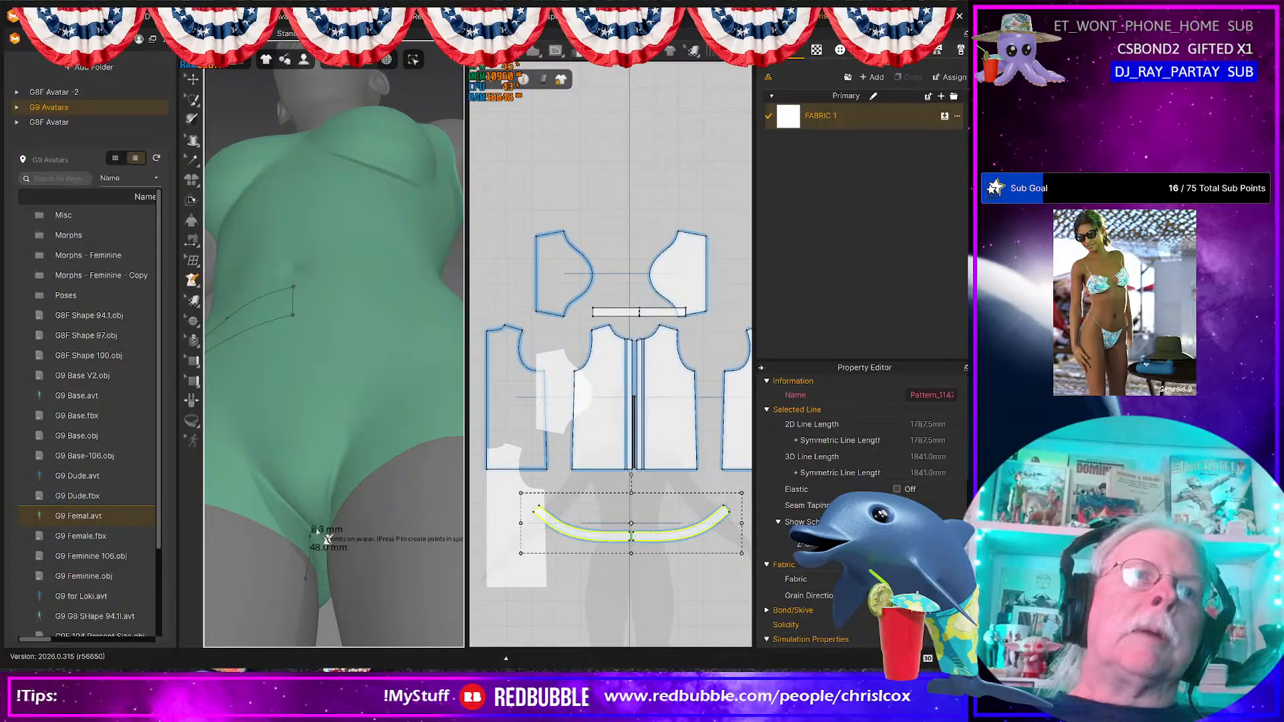
{"action": "right_click_drag", "start_coordinate": [310, 540], "coordinate": [323, 470]}
{"action": "left_click", "coordinate": [336, 470]}
{"action": "left_click", "coordinate": [322, 372]}
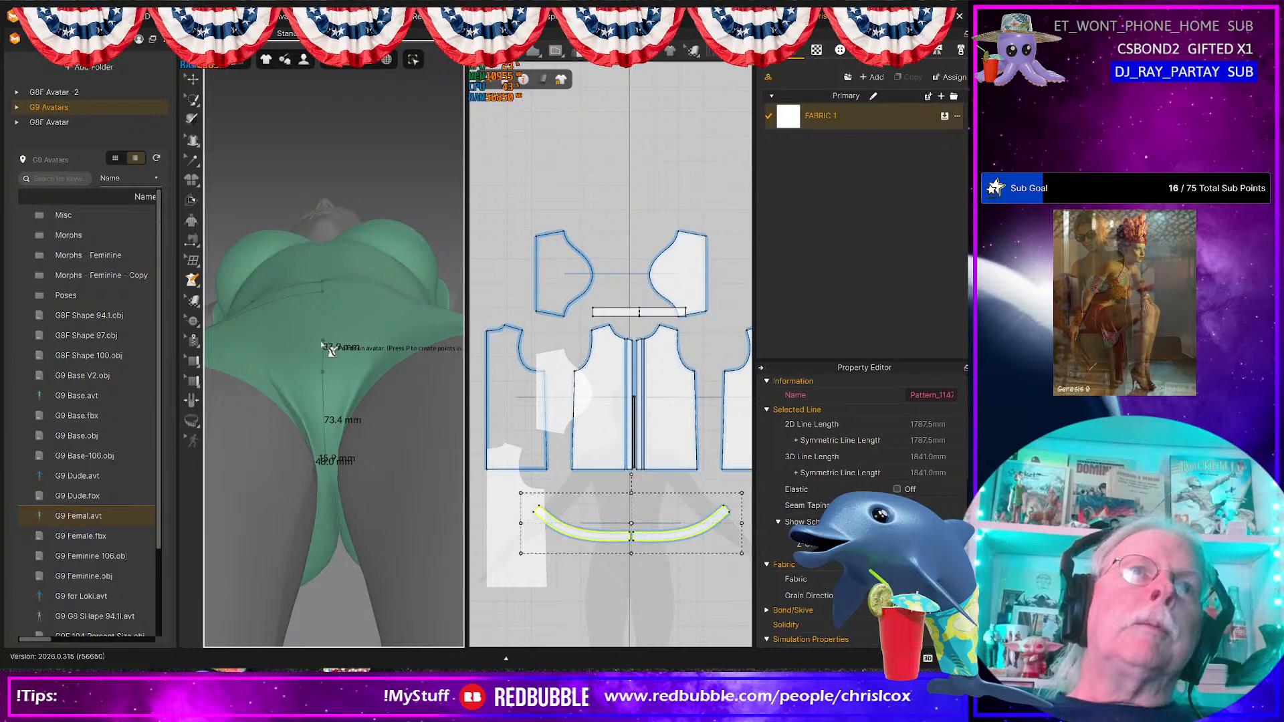
{"action": "left_click", "coordinate": [311, 350]}
{"action": "right_click_drag", "start_coordinate": [318, 318], "coordinate": [325, 373]}
{"action": "key", "text": "Escape"}
Step: Draw a centre-front line on the avatar from beneath the crotch up to the lower front corner of the band outline
{"action": "right_click_drag", "start_coordinate": [344, 525], "coordinate": [289, 395]}
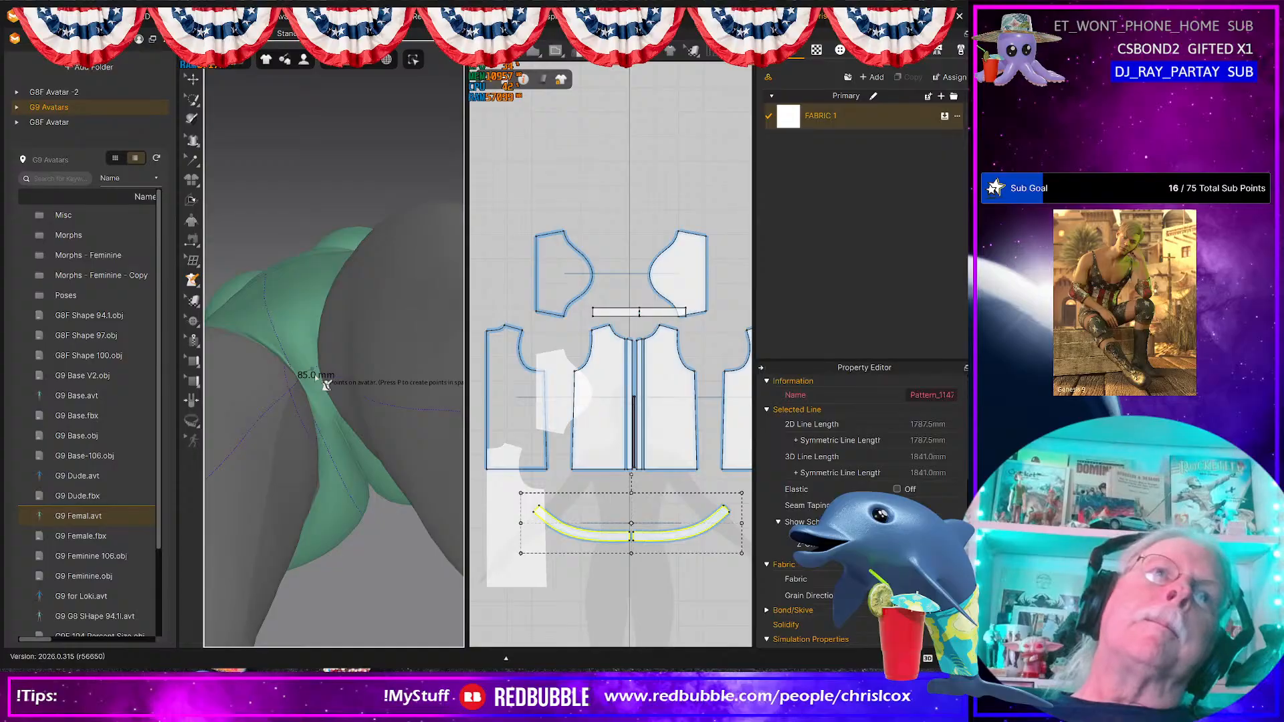
{"action": "right_click_drag", "start_coordinate": [320, 384], "coordinate": [343, 532]}
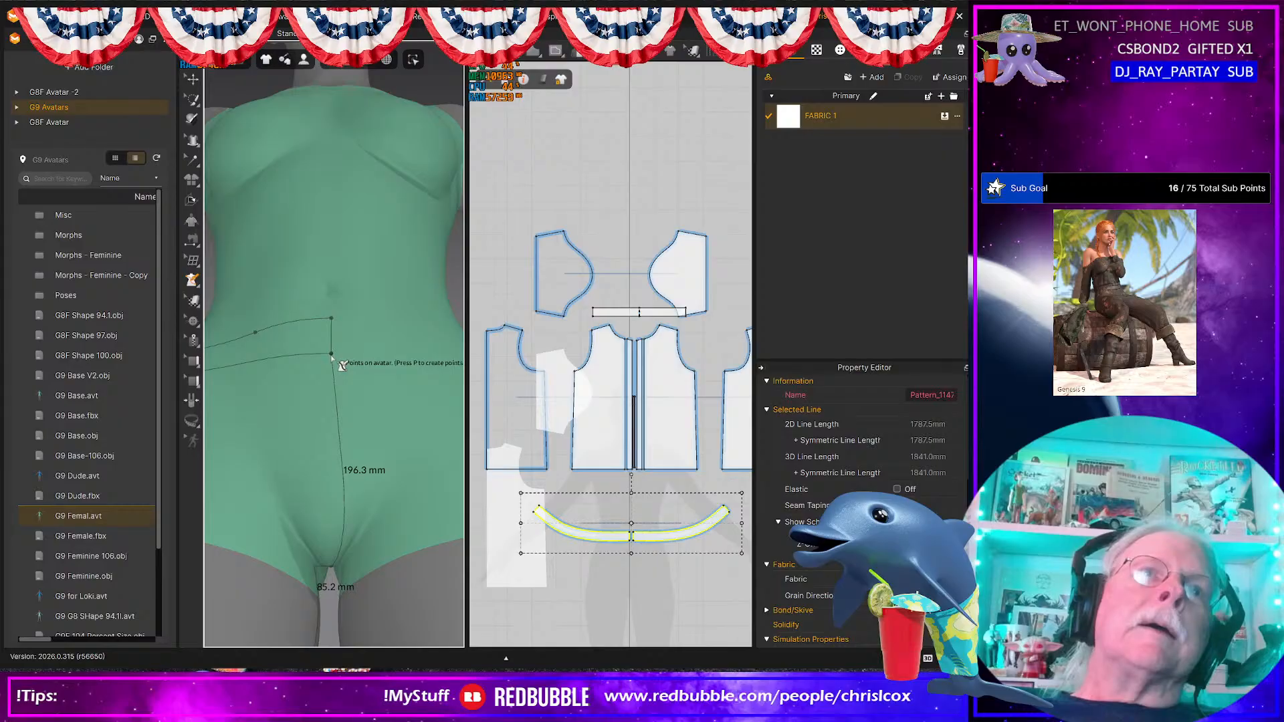
{"action": "left_click", "coordinate": [329, 388]}
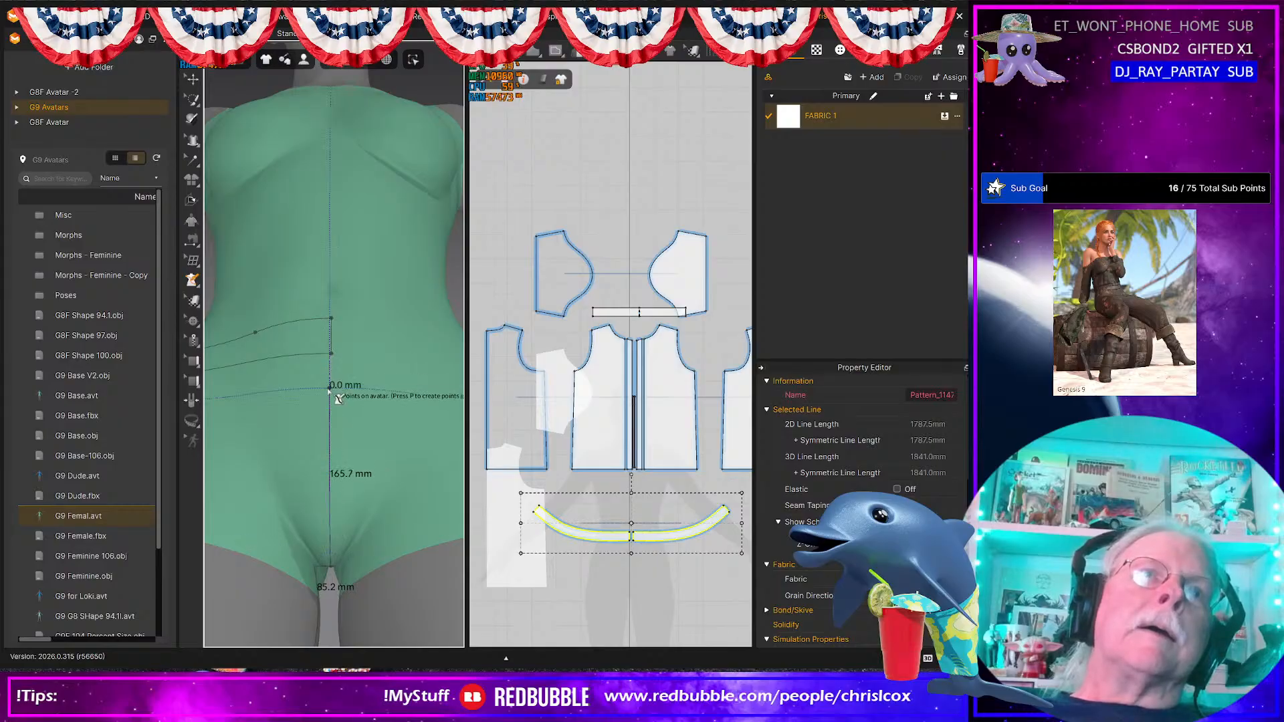
{"action": "left_click", "coordinate": [331, 354]}
Step: Draw the leg hem from the inner thigh across to the front thigh, about 150 mm, and a front line up to the band, about 224 mm
{"action": "right_click_drag", "start_coordinate": [283, 449], "coordinate": [259, 454]}
{"action": "middle_click_drag", "start_coordinate": [295, 450], "coordinate": [341, 310]}
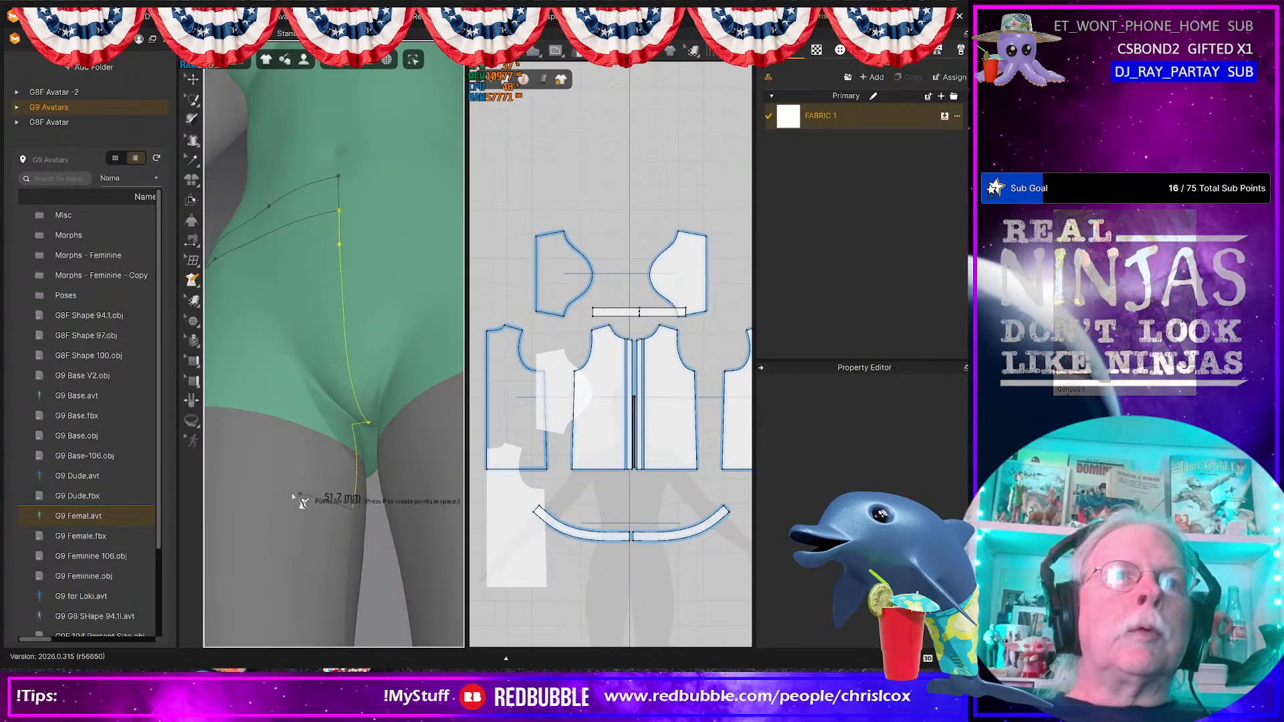
{"action": "right_click_drag", "start_coordinate": [307, 501], "coordinate": [332, 493]}
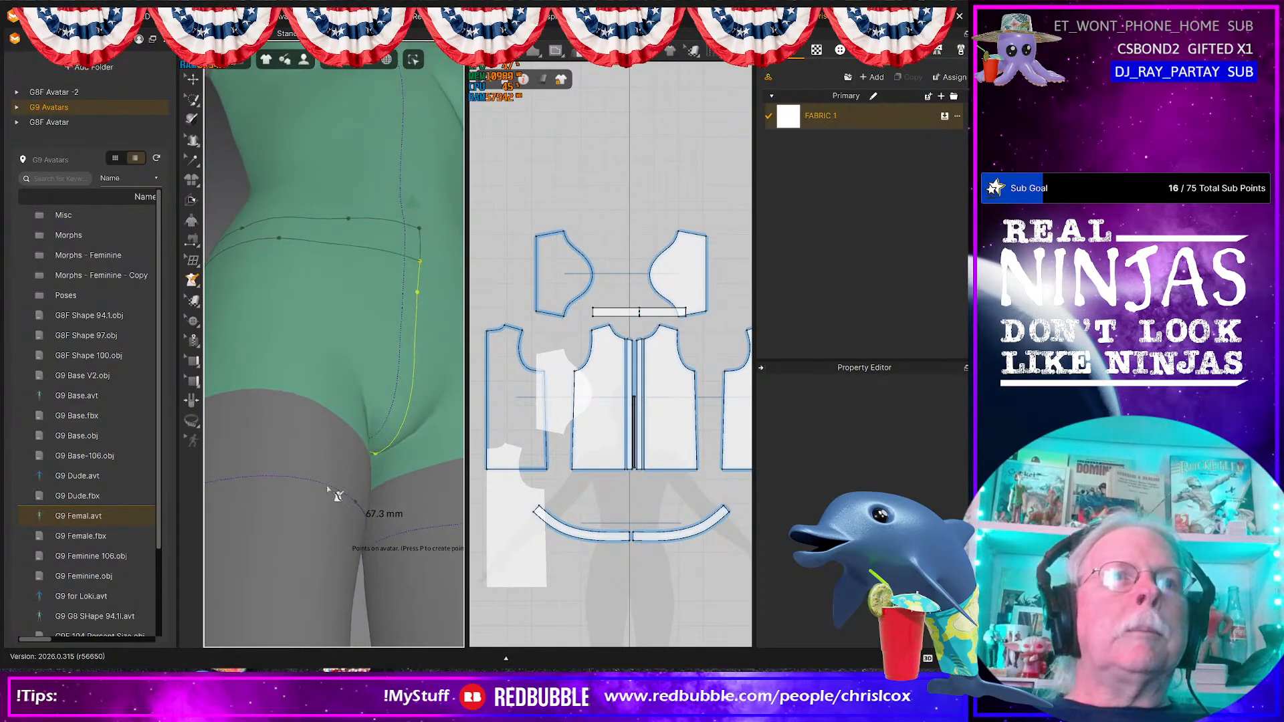
{"action": "left_click", "coordinate": [271, 477]}
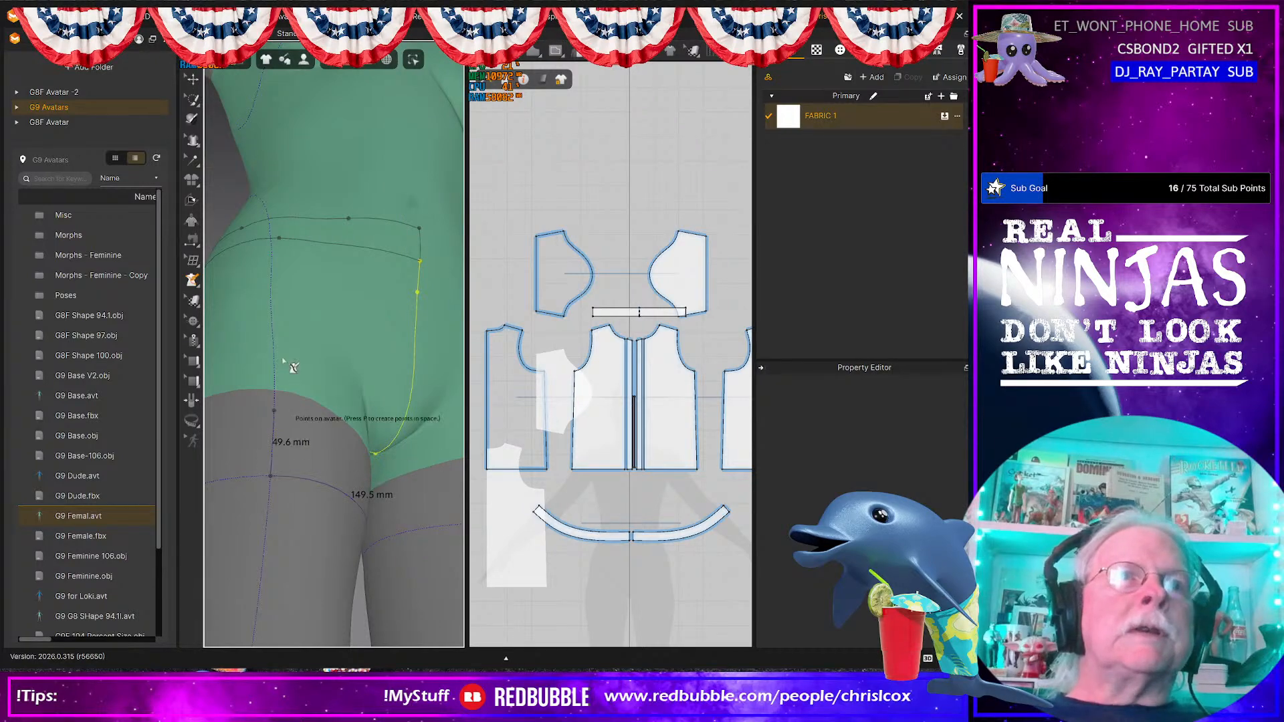
{"action": "left_click", "coordinate": [280, 238]}
{"action": "scroll", "coordinate": [311, 516], "scroll_direction": "down", "scroll_amount": 5}
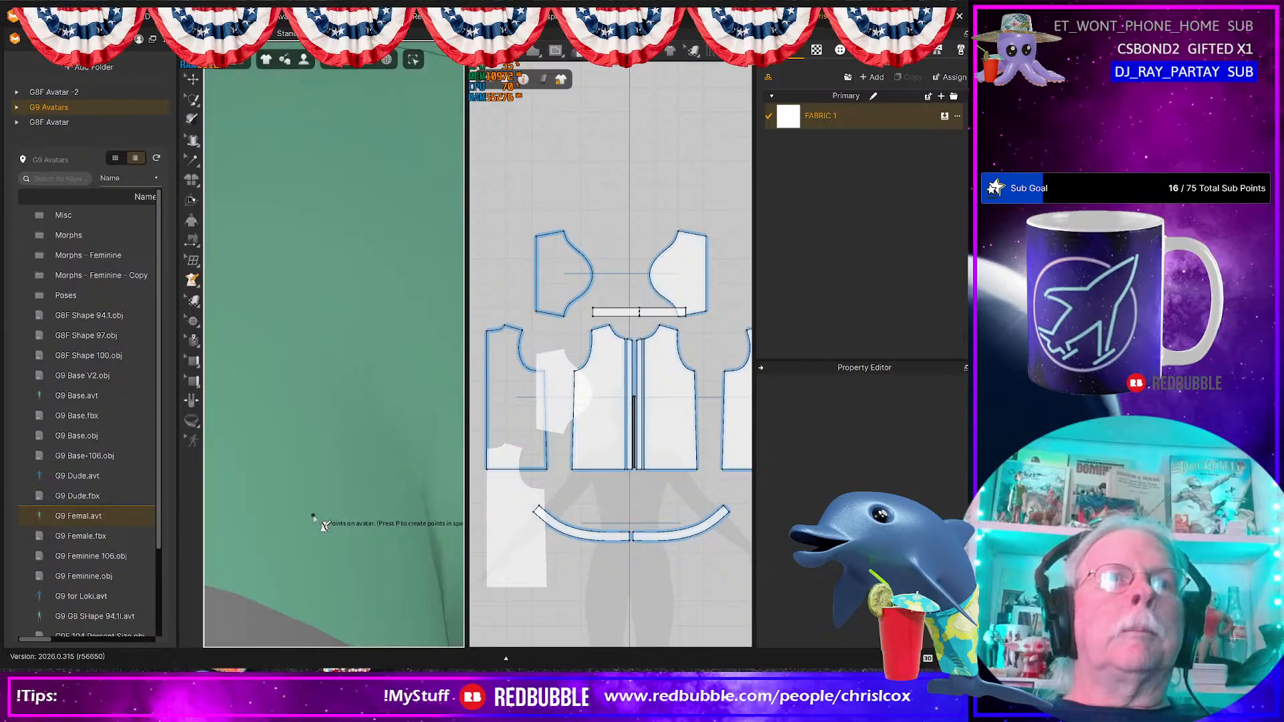
{"action": "right_click_drag", "start_coordinate": [280, 548], "coordinate": [336, 488]}
{"action": "right_click_drag", "start_coordinate": [309, 427], "coordinate": [310, 329]}
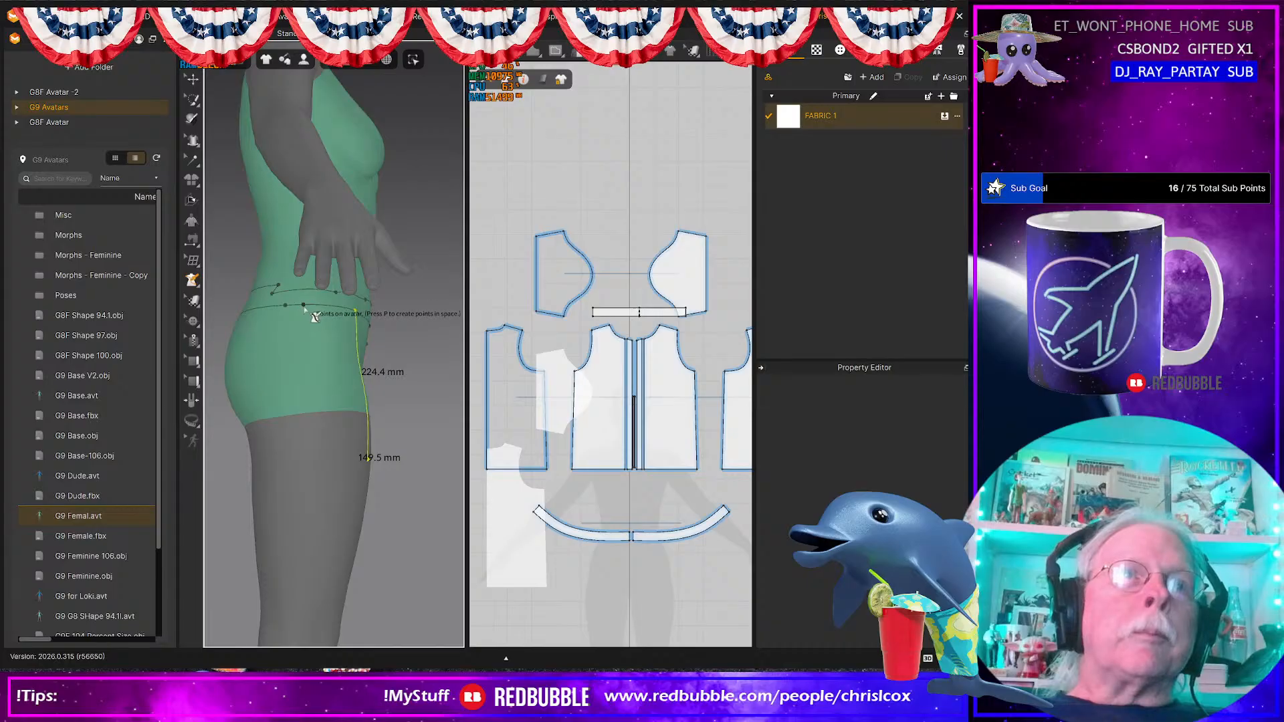
{"action": "right_click_drag", "start_coordinate": [323, 519], "coordinate": [284, 516]}
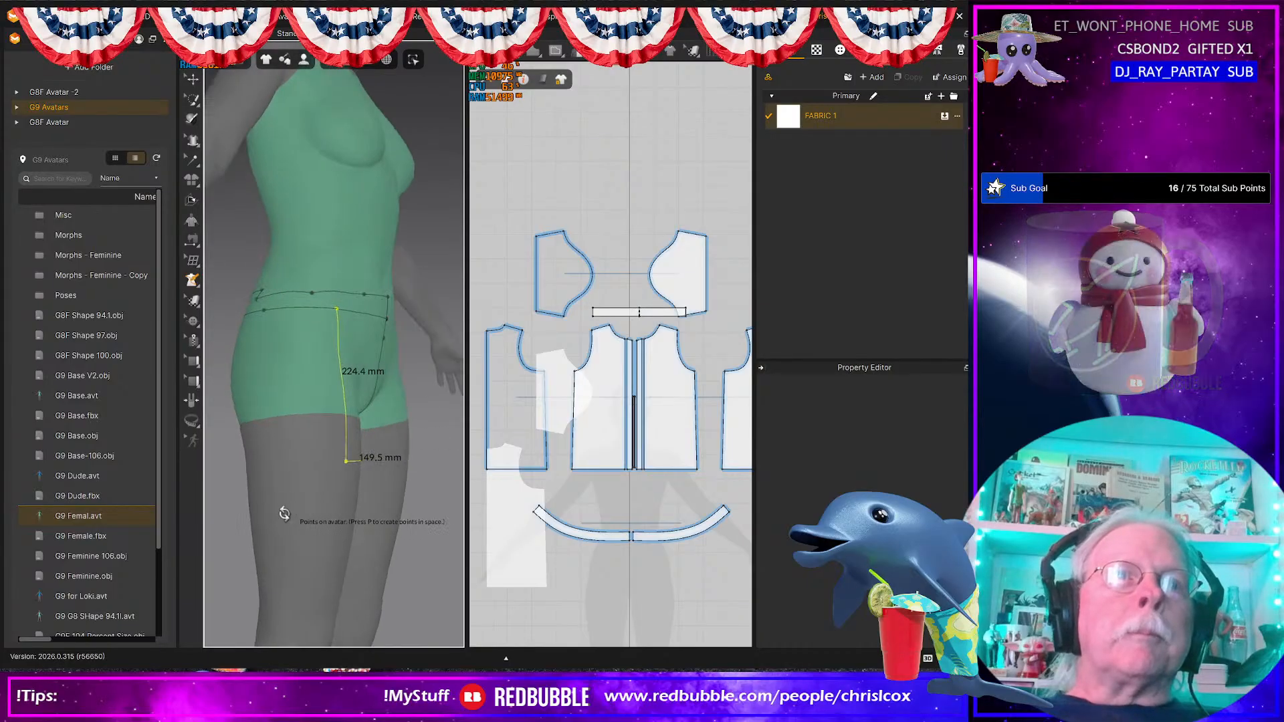
{"action": "left_click", "coordinate": [344, 462]}
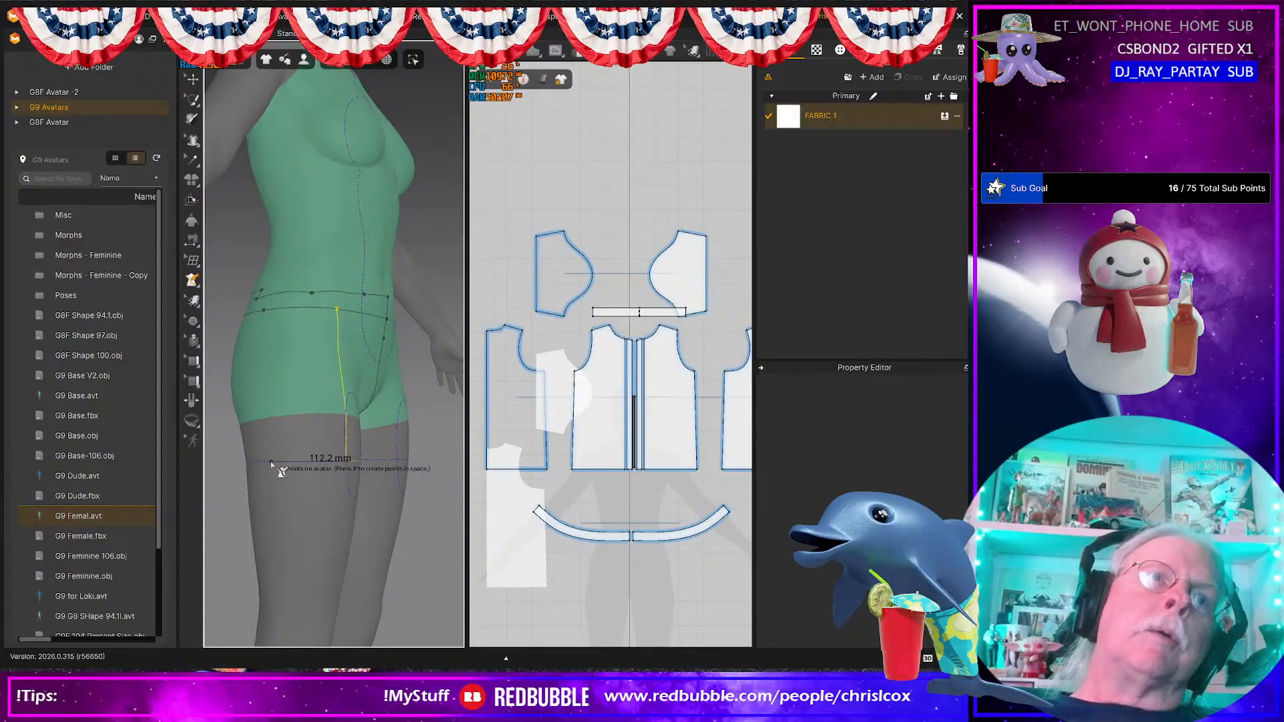
{"action": "left_click", "coordinate": [276, 312]}
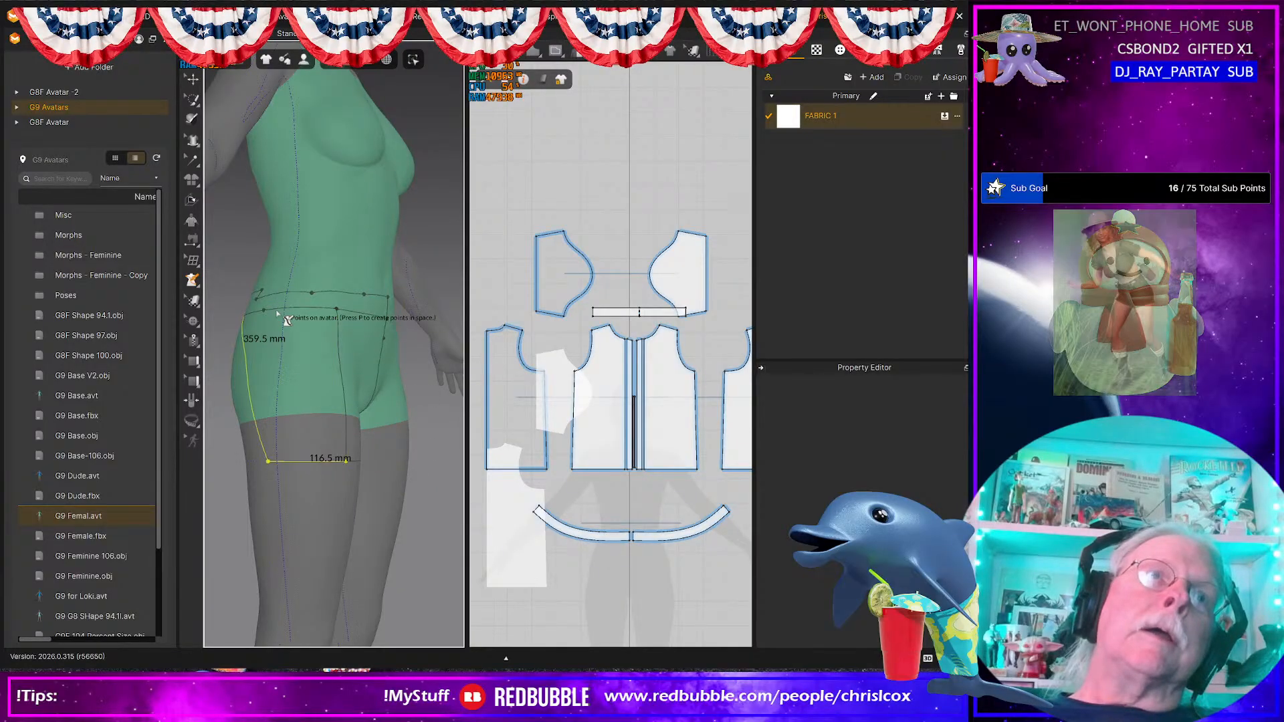
{"action": "scroll", "coordinate": [298, 412], "scroll_direction": "up", "scroll_amount": 1}
{"action": "right_click_drag", "start_coordinate": [285, 425], "coordinate": [339, 428]}
{"action": "key", "text": "ctrl+z"}
Step: Extend the hem about 107 mm around to the outer thigh and draw a side line from there up to the band outline
{"action": "right_click_drag", "start_coordinate": [373, 508], "coordinate": [349, 486]}
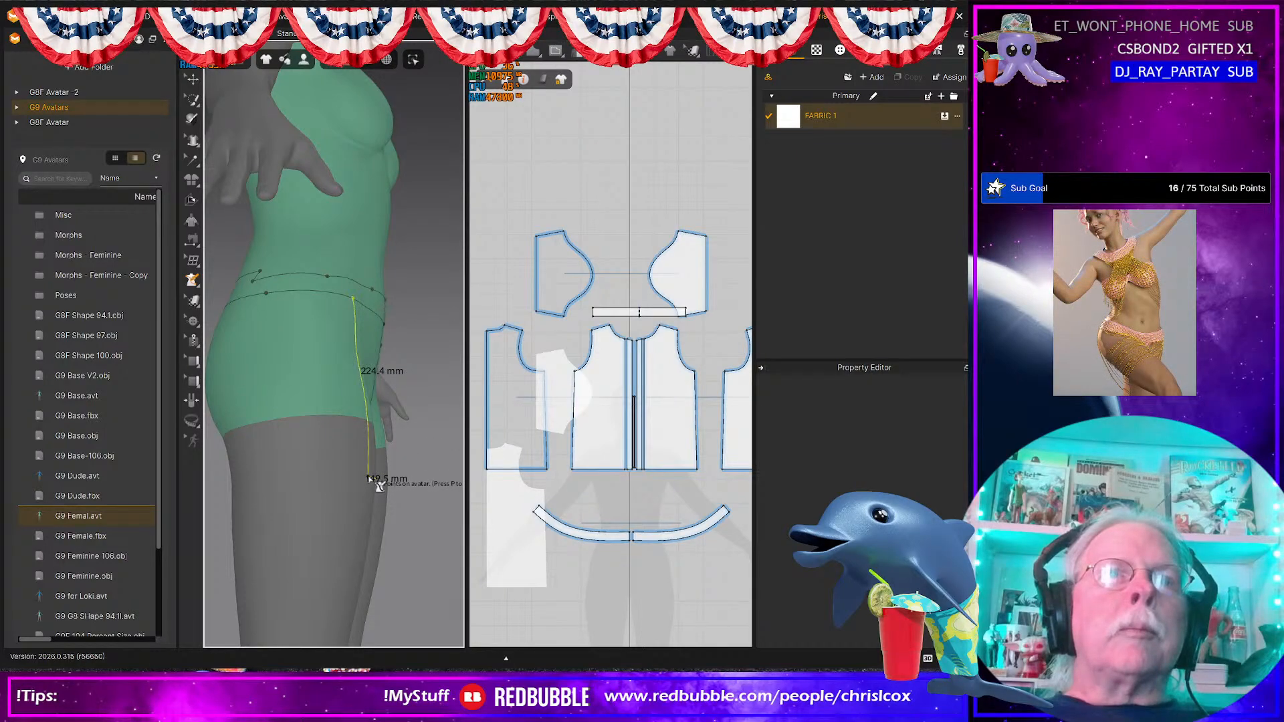
{"action": "left_click", "coordinate": [286, 474]}
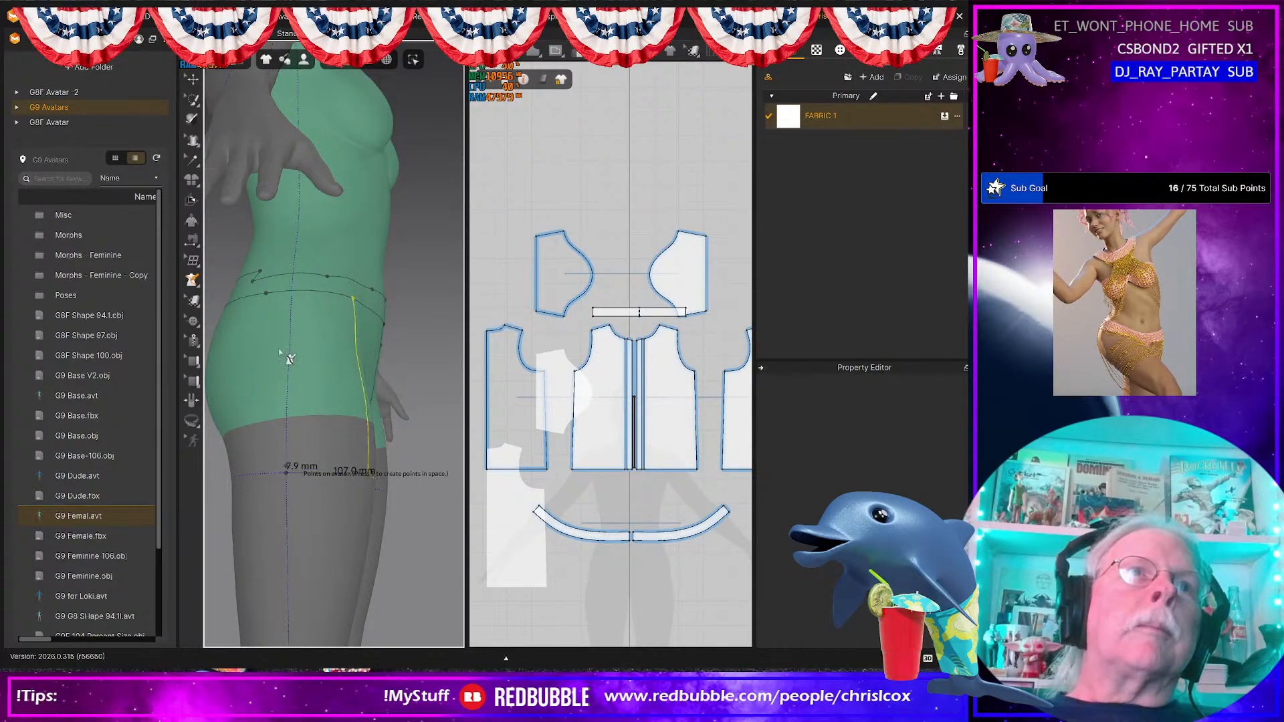
{"action": "double_click", "coordinate": [292, 293]}
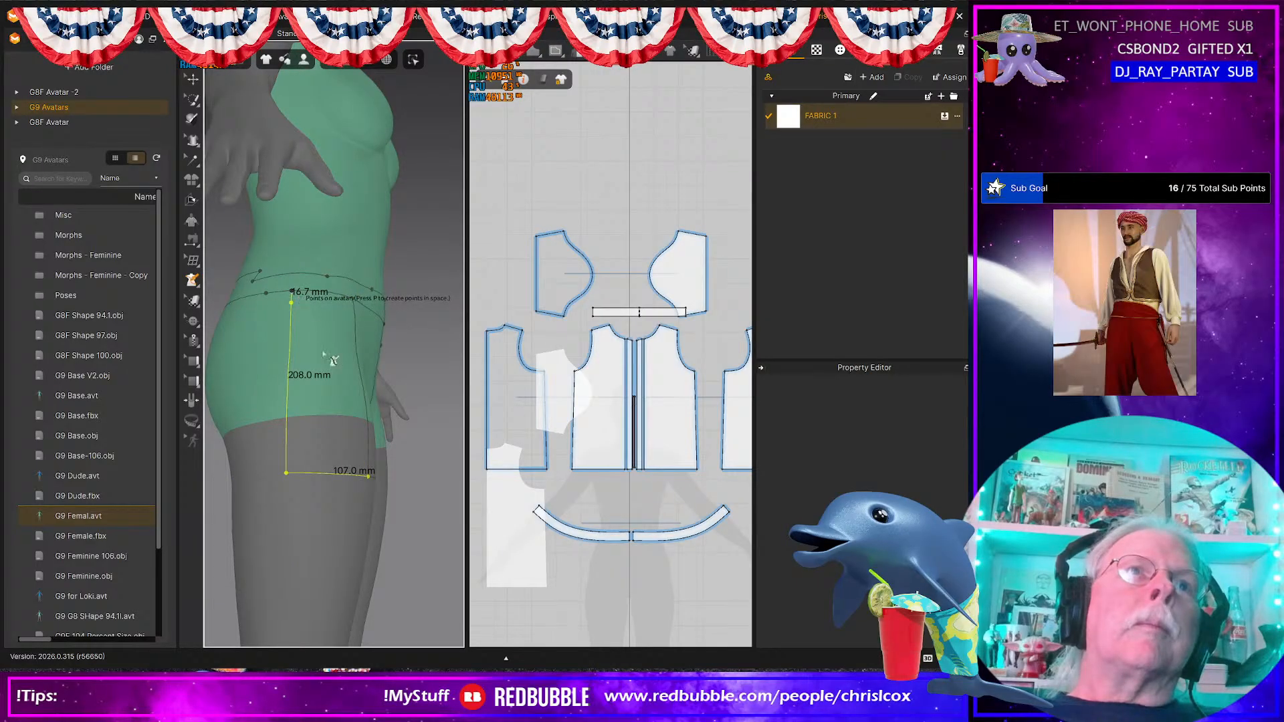
Step: Continue the hem about 125 mm onto the back thigh and draw a back line about 237 mm up to the band outline
{"action": "right_click_drag", "start_coordinate": [319, 383], "coordinate": [416, 408]}
{"action": "right_click_drag", "start_coordinate": [367, 532], "coordinate": [335, 523]}
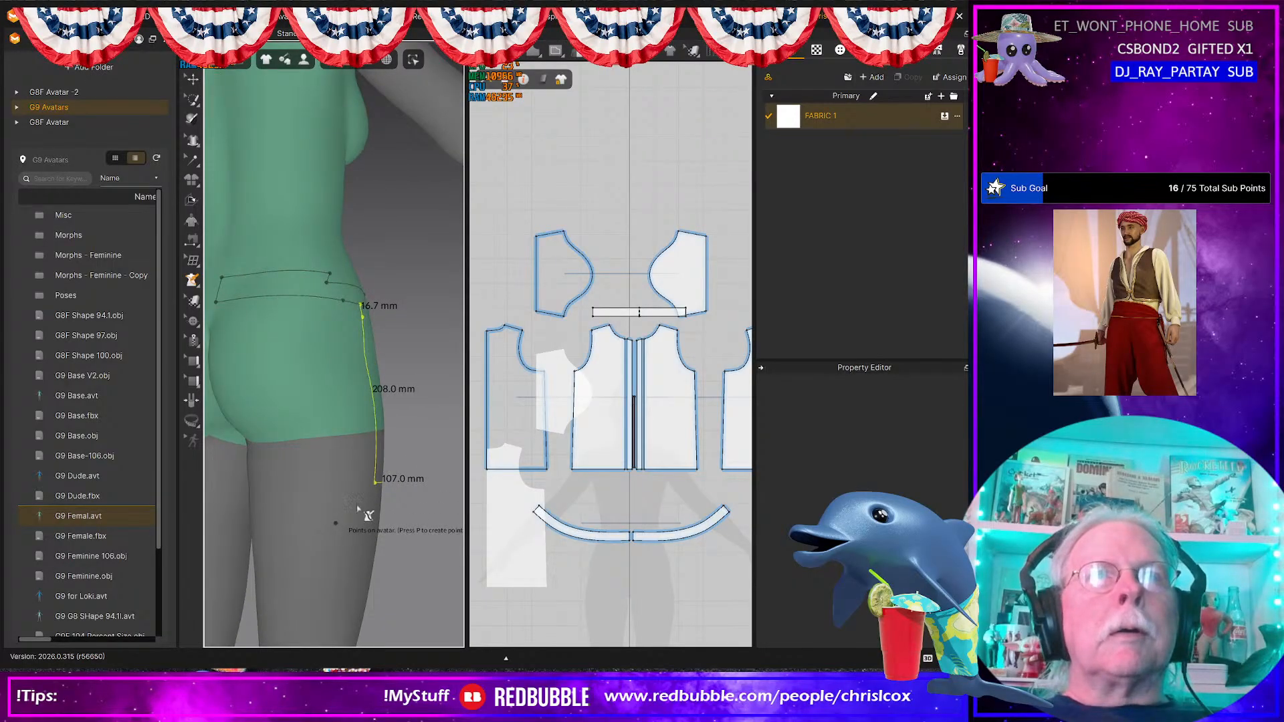
{"action": "right_click_drag", "start_coordinate": [299, 479], "coordinate": [339, 481]}
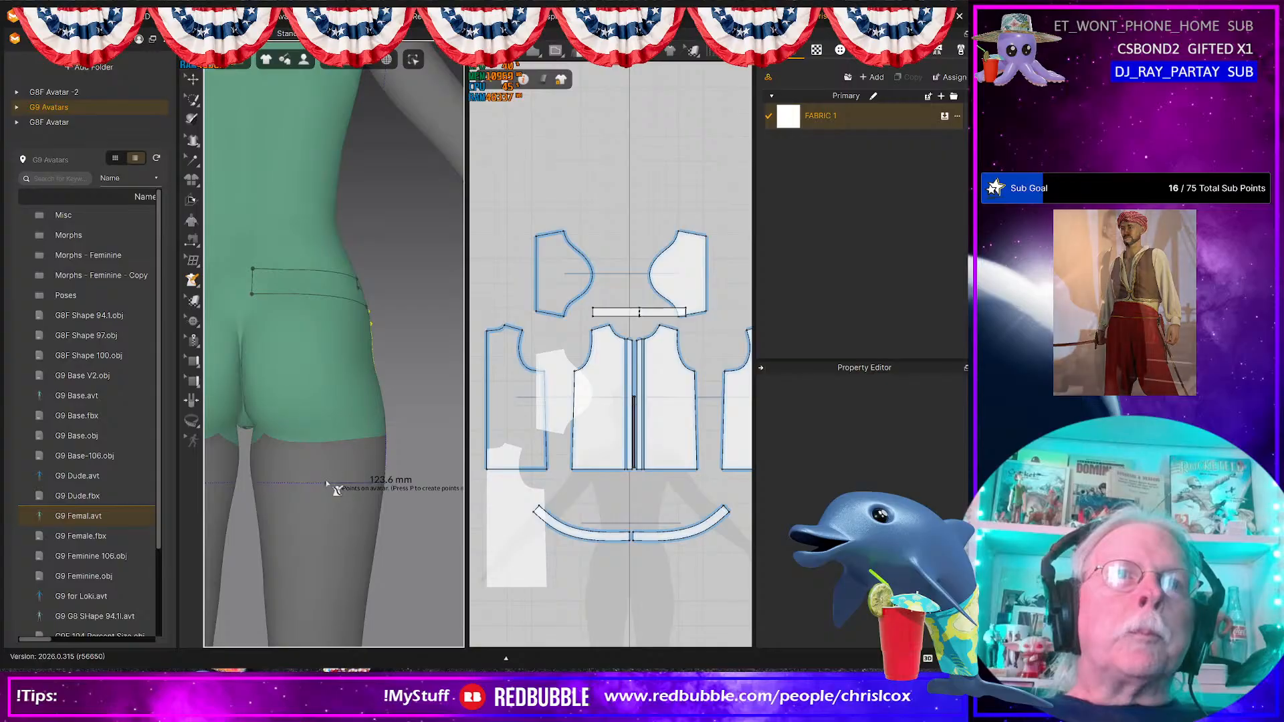
{"action": "left_click", "coordinate": [326, 483]}
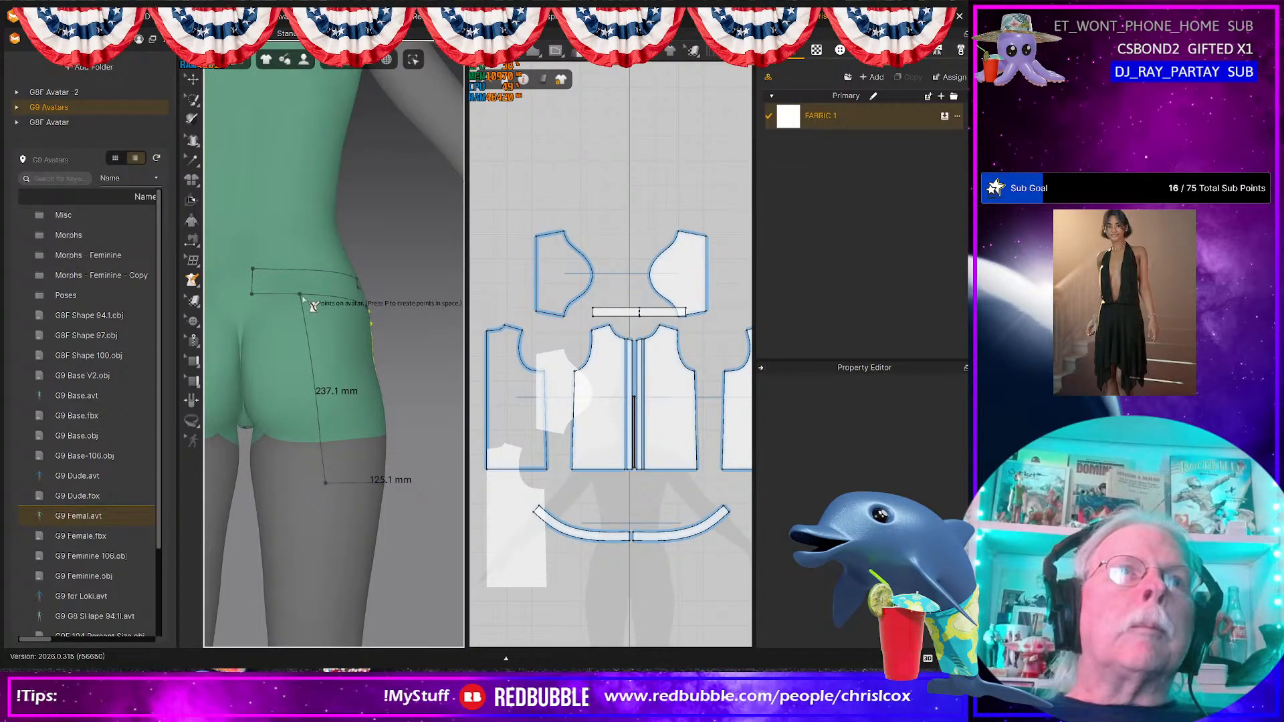
Step: Draw the centre-back line on the avatar from the crotch up to the lower back corner of the band outline
{"action": "right_click_drag", "start_coordinate": [312, 305], "coordinate": [320, 371]}
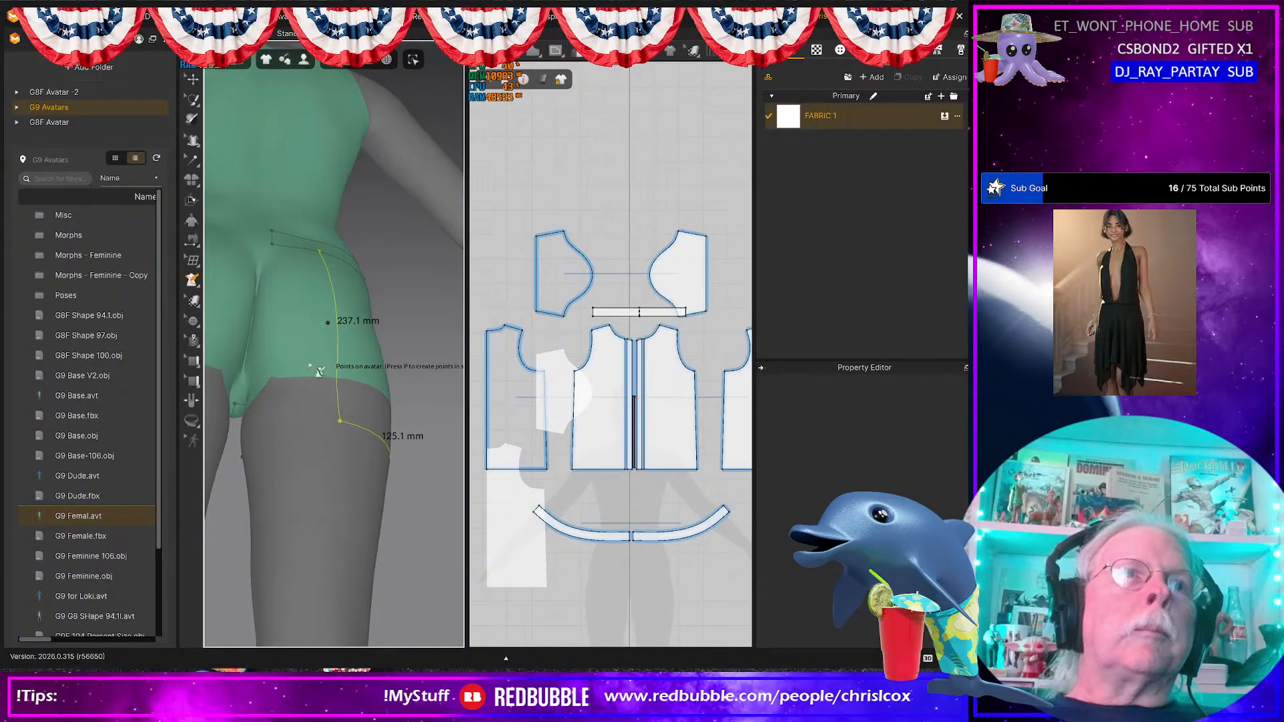
{"action": "left_click", "coordinate": [234, 403]}
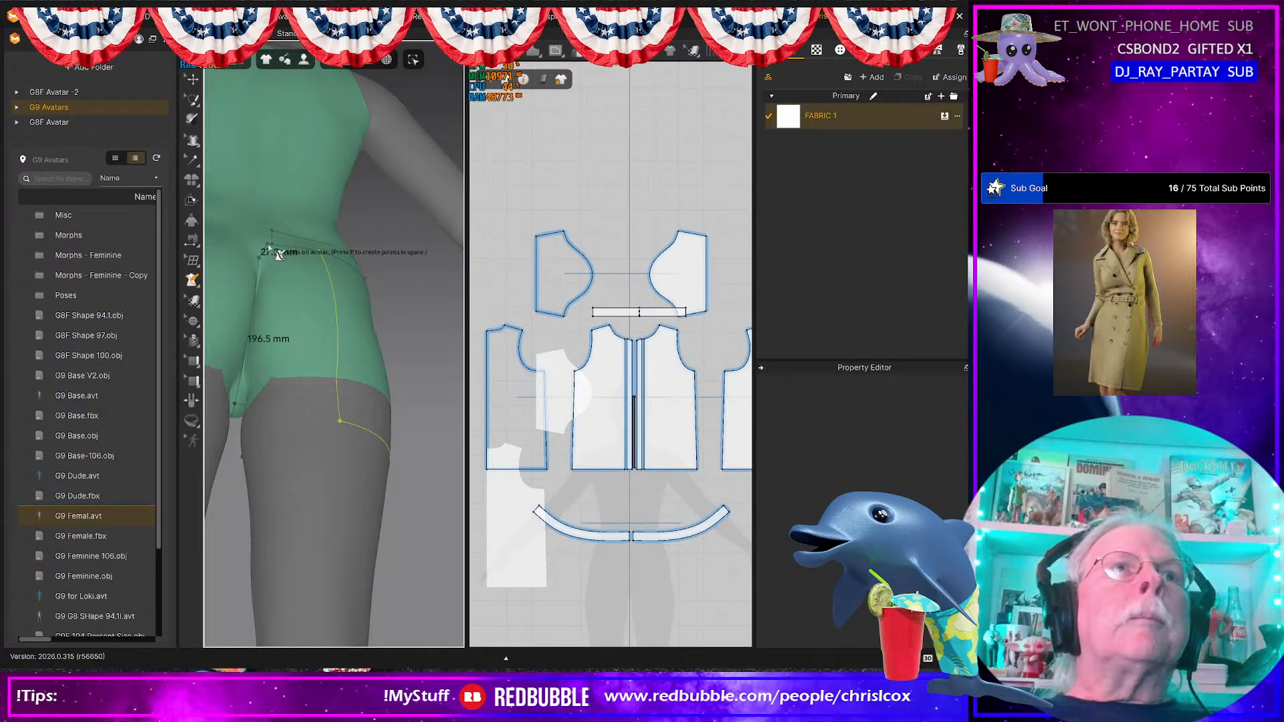
{"action": "left_click", "coordinate": [282, 254]}
Step: Close the leg hem with a line about 159 mm long from the inner thigh to the foot of the back panel line
{"action": "right_click_drag", "start_coordinate": [266, 421], "coordinate": [278, 428]}
{"action": "left_click", "coordinate": [244, 447]}
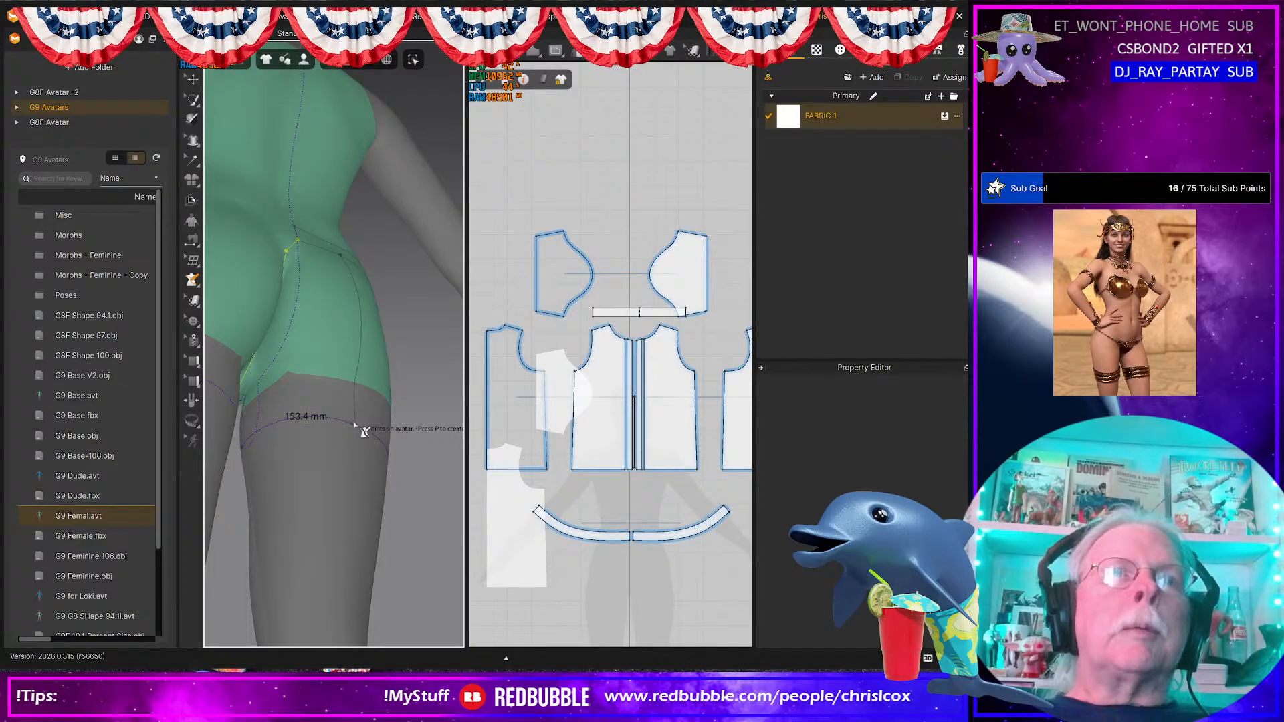
{"action": "right_click_drag", "start_coordinate": [359, 430], "coordinate": [333, 480]}
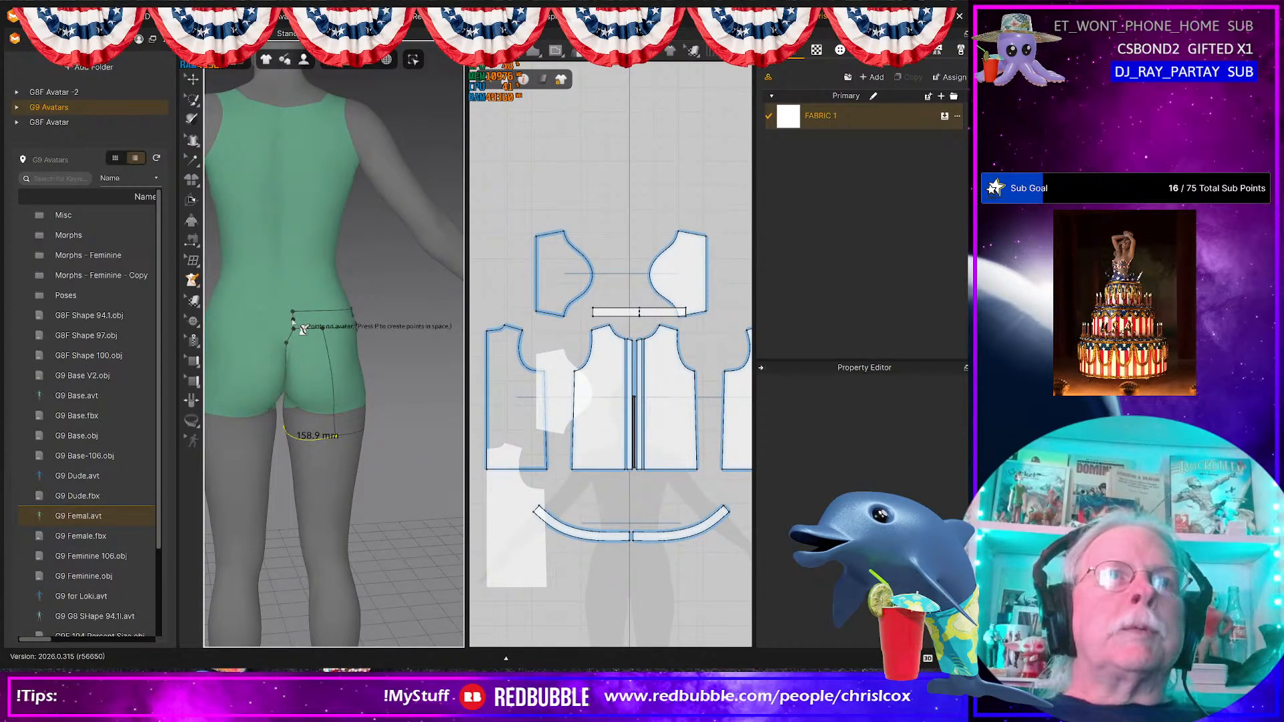
{"action": "left_click", "coordinate": [296, 331]}
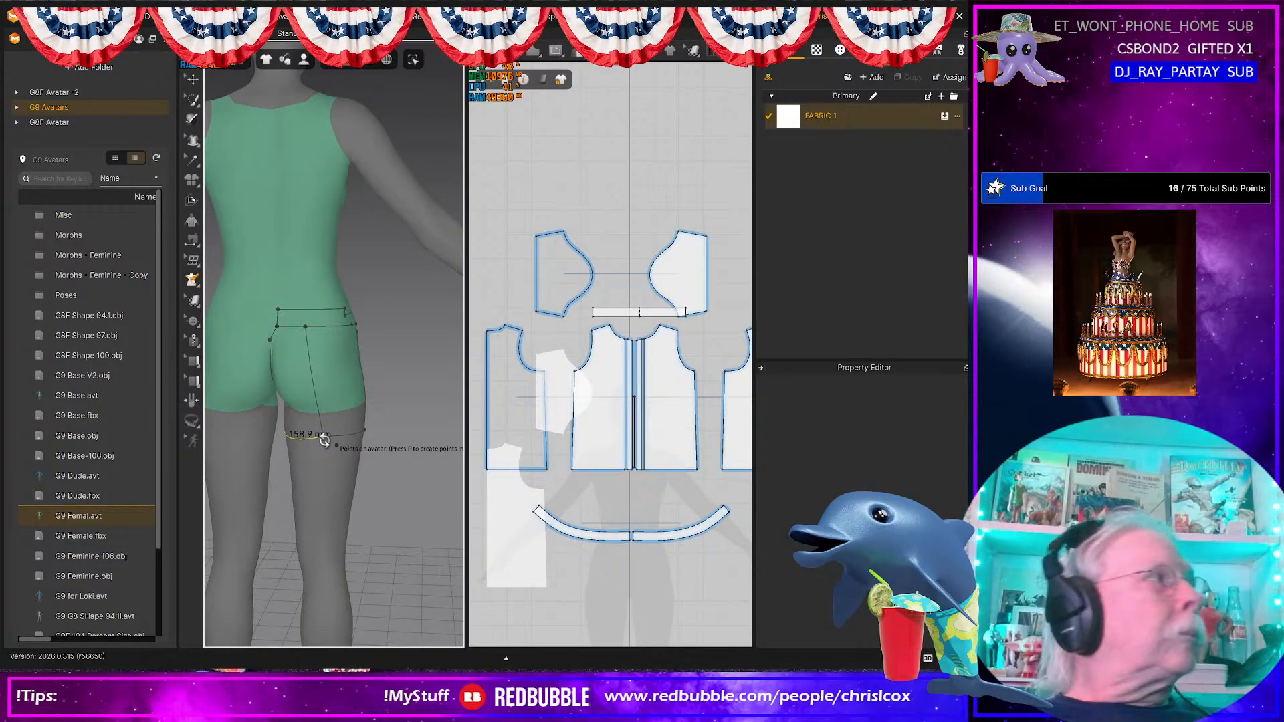
{"action": "right_click_drag", "start_coordinate": [321, 431], "coordinate": [107, 443]}
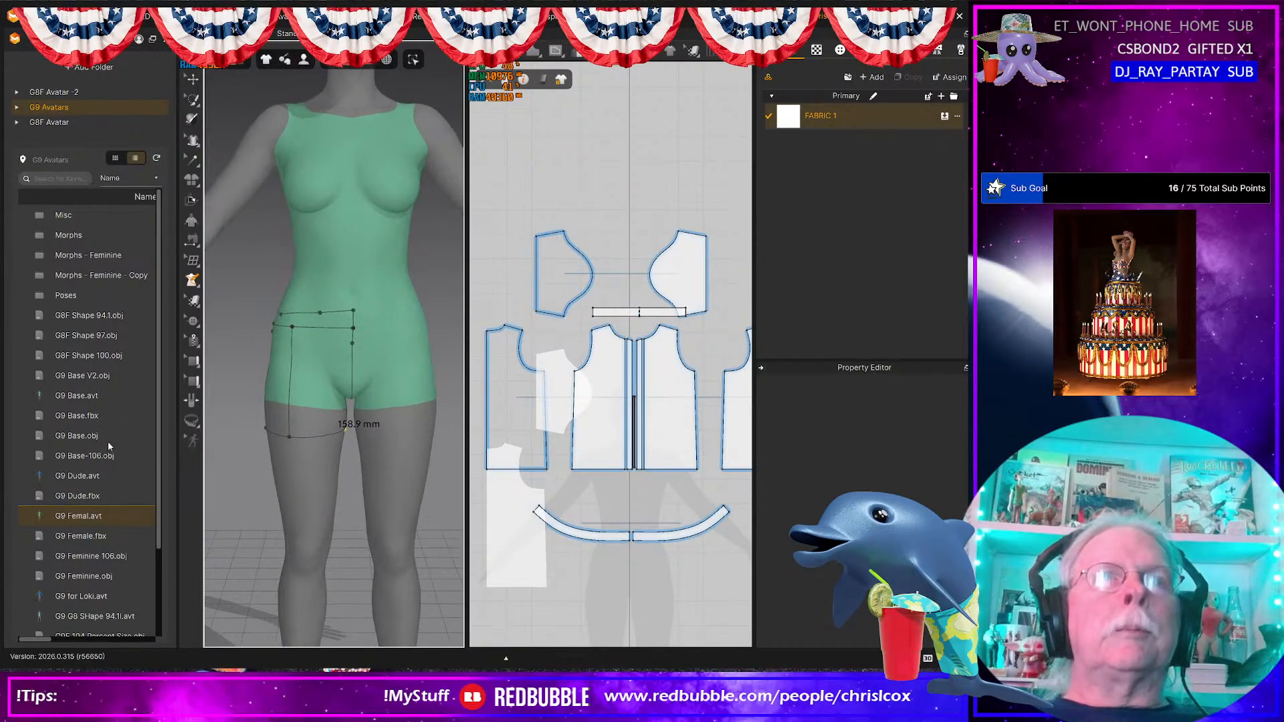
Step: Try to flatten the leg outline drawn on the avatar into pattern pieces
{"action": "left_click", "coordinate": [192, 280]}
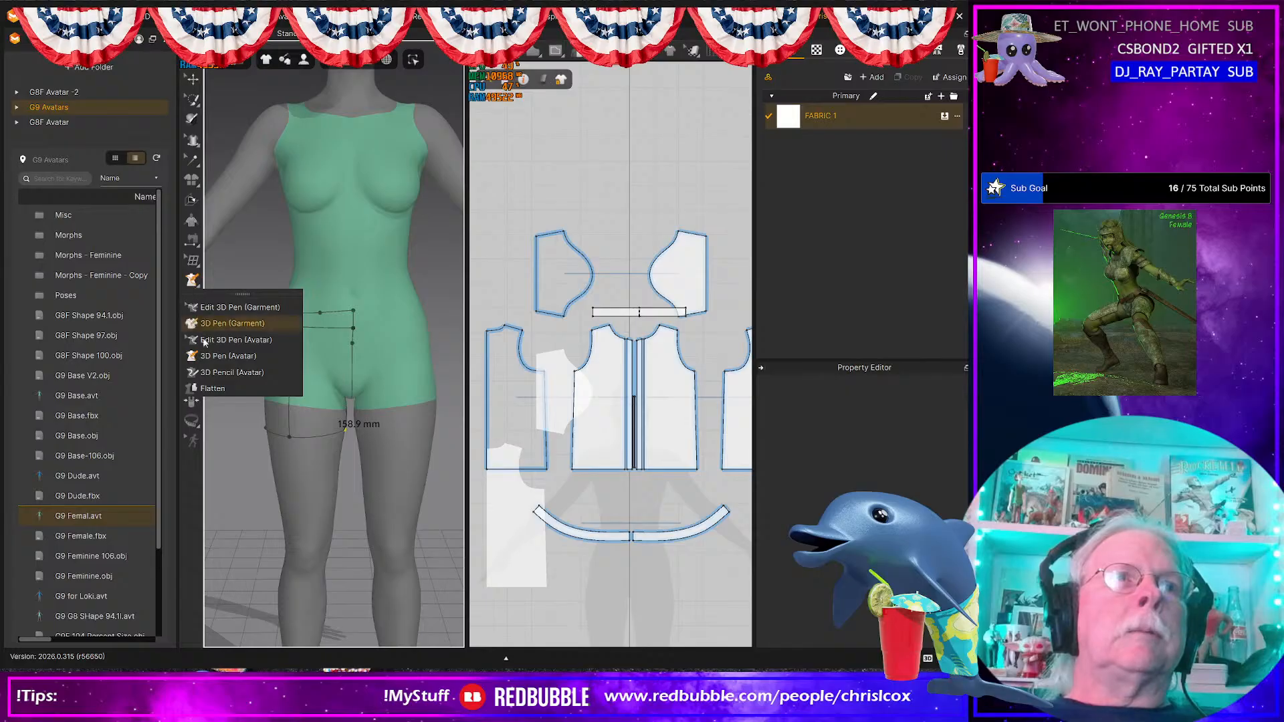
{"action": "left_click", "coordinate": [217, 392]}
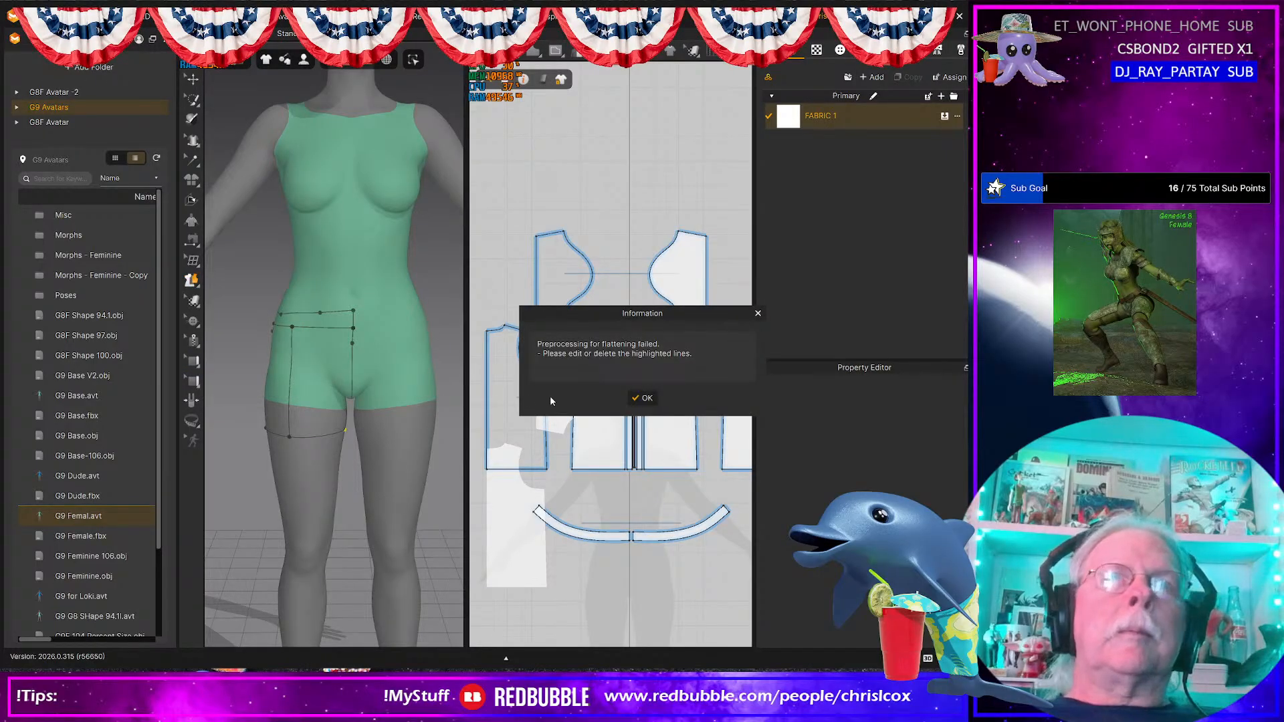
{"action": "left_click", "coordinate": [641, 398]}
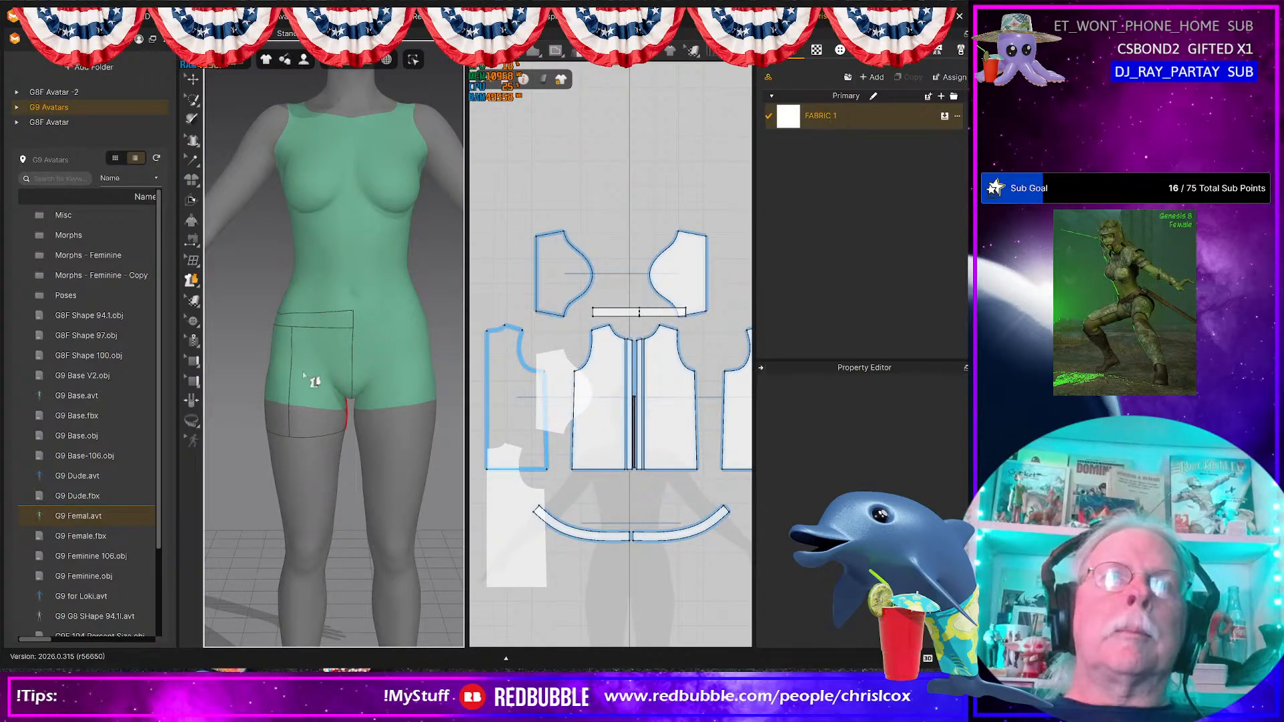
Step: Split the highlighted crotch-to-inner-thigh line at its corner point beside the crotch using Edit 3D Pen (Avatar)
{"action": "right_click_drag", "start_coordinate": [330, 425], "coordinate": [392, 410]}
{"action": "right_click_drag", "start_coordinate": [308, 413], "coordinate": [467, 341]}
{"action": "scroll", "coordinate": [365, 410], "scroll_direction": "up", "scroll_amount": 5}
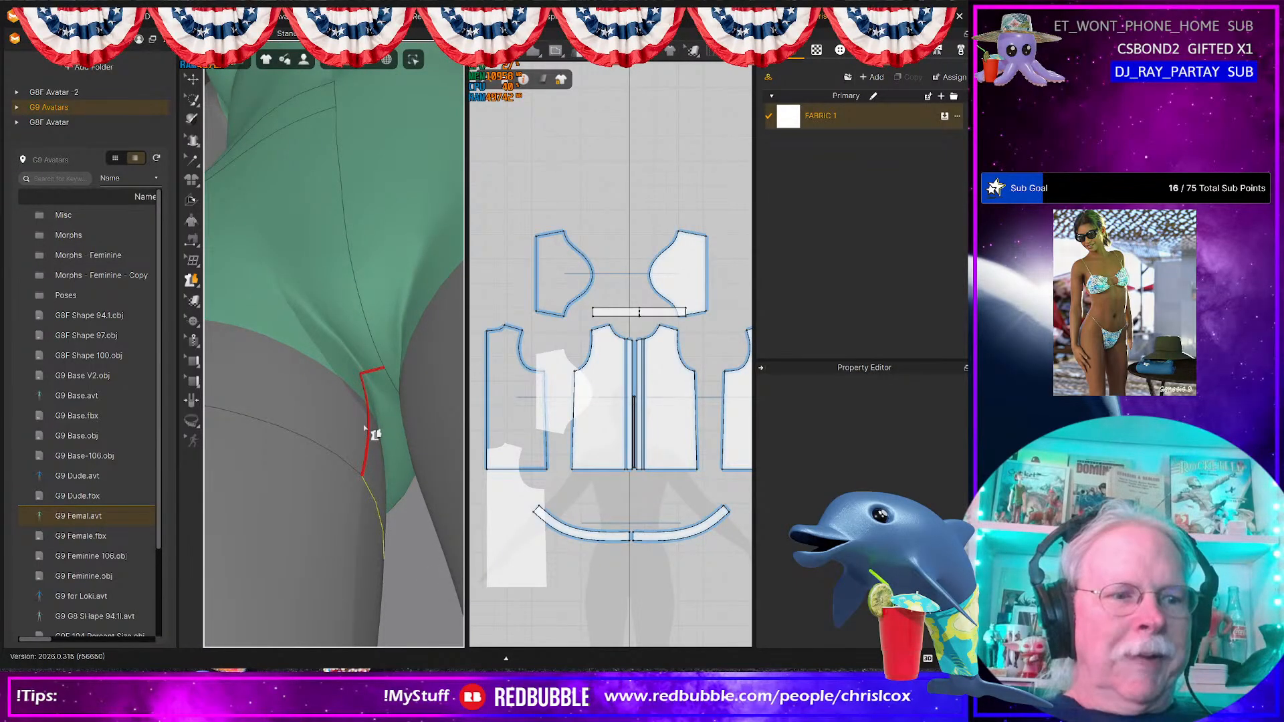
{"action": "right_click_drag", "start_coordinate": [338, 240], "coordinate": [331, 393]}
{"action": "scroll", "coordinate": [287, 448], "scroll_direction": "down", "scroll_amount": 4}
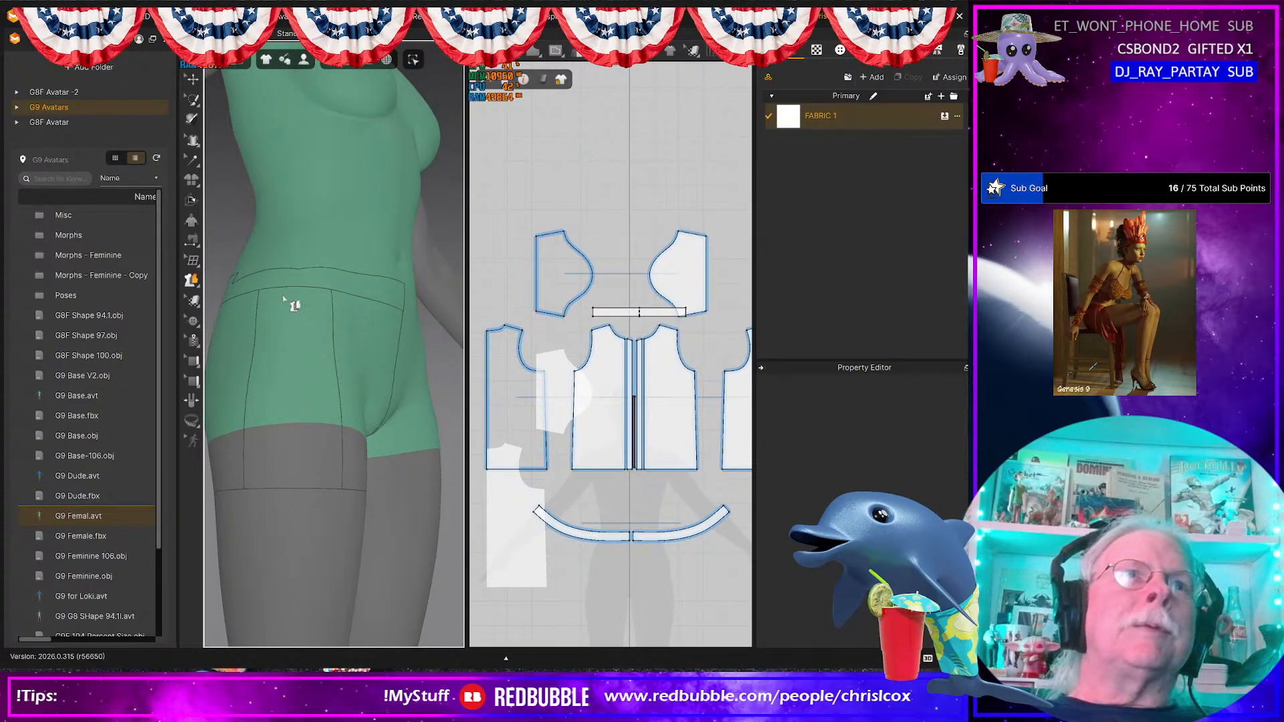
{"action": "mouse_move", "coordinate": [349, 445]}
{"action": "right_mouse_down"}
{"action": "mouse_move", "coordinate": [269, 434]}
{"action": "mouse_move", "coordinate": [278, 455]}
{"action": "mouse_move", "coordinate": [325, 459]}
{"action": "mouse_move", "coordinate": [315, 435]}
{"action": "mouse_move", "coordinate": [334, 441]}
{"action": "right_mouse_up"}
{"action": "scroll", "coordinate": [314, 477], "scroll_direction": "up", "scroll_amount": 4}
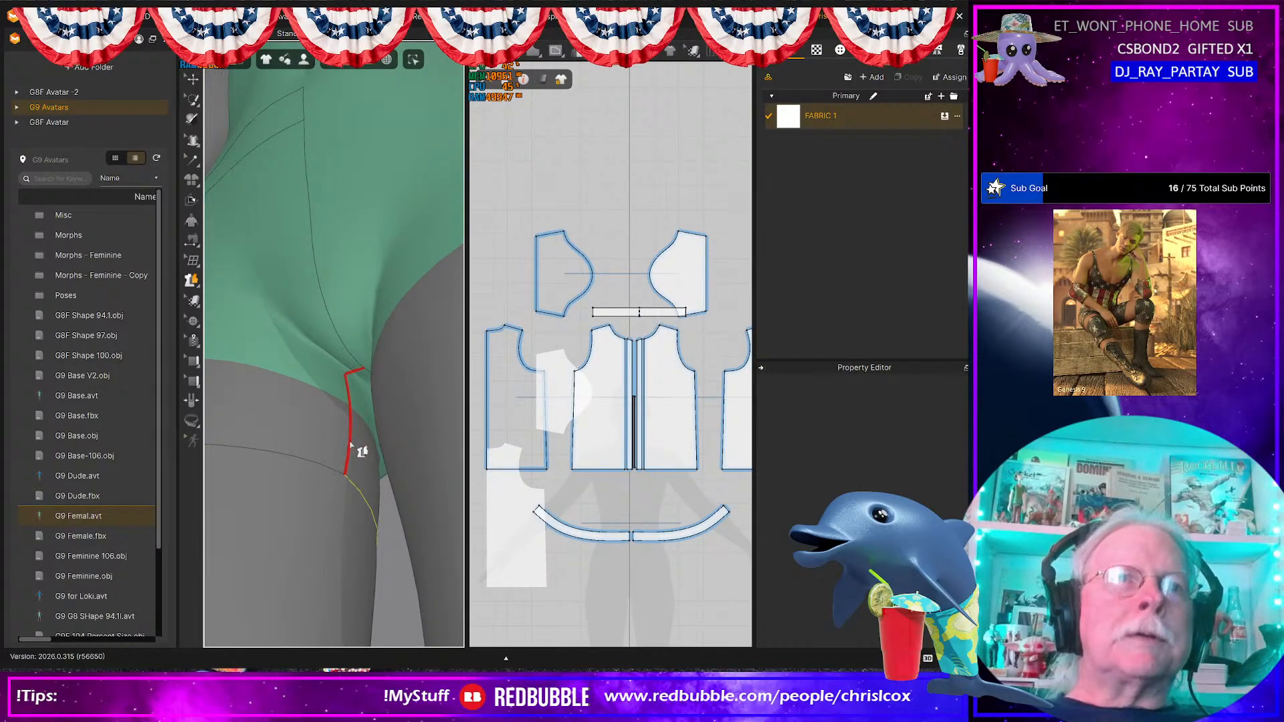
{"action": "left_click", "coordinate": [191, 261]}
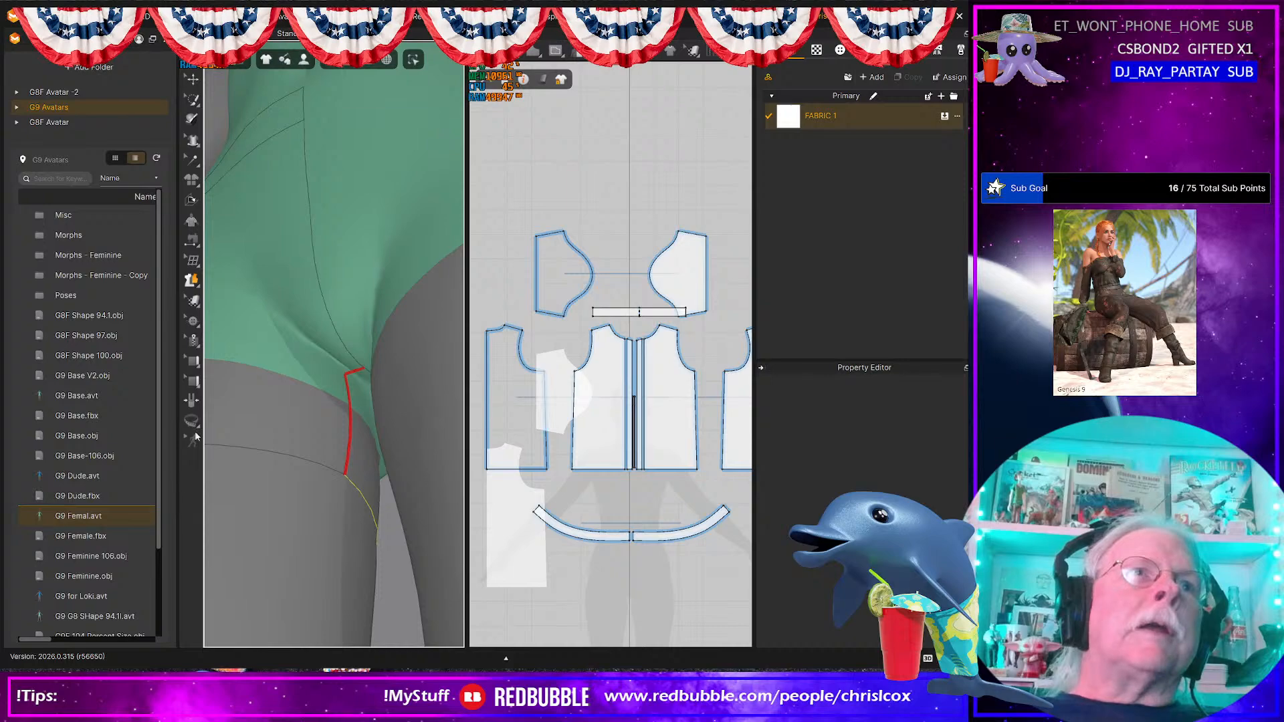
{"action": "mouse_move", "coordinate": [196, 286]}
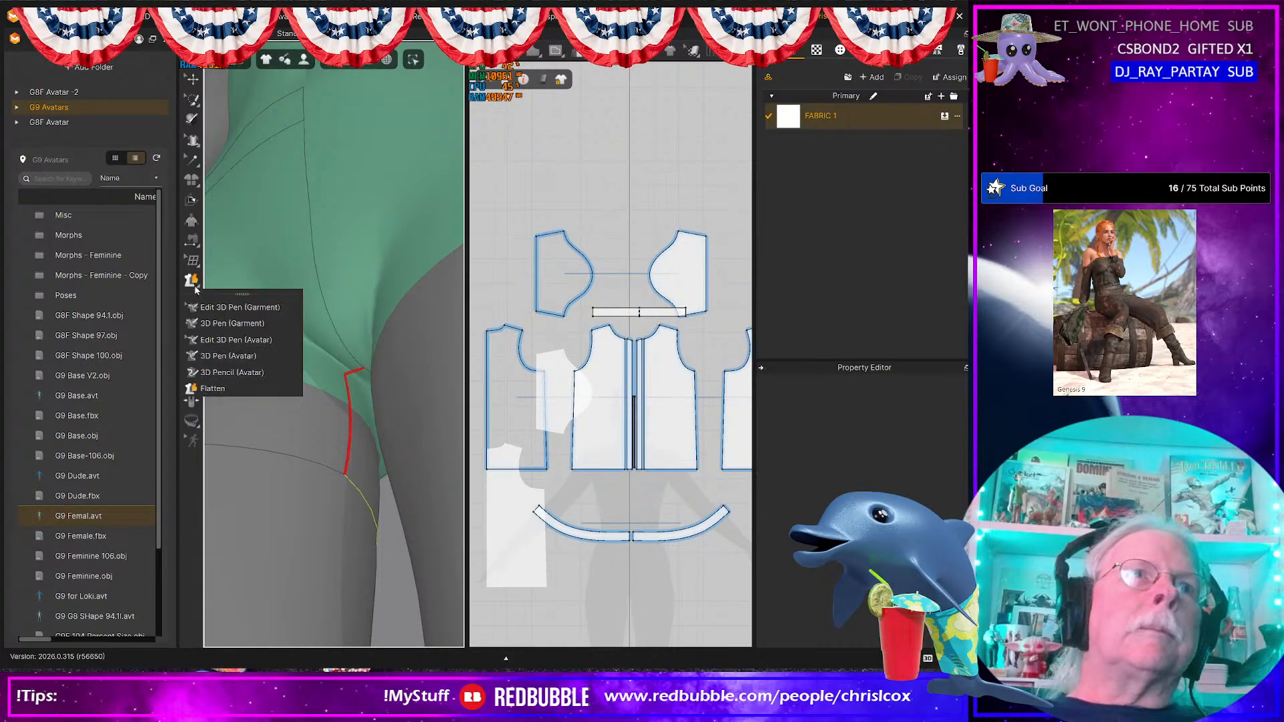
{"action": "left_click", "coordinate": [236, 340]}
{"action": "scroll", "coordinate": [337, 423], "scroll_direction": "up", "scroll_amount": 2}
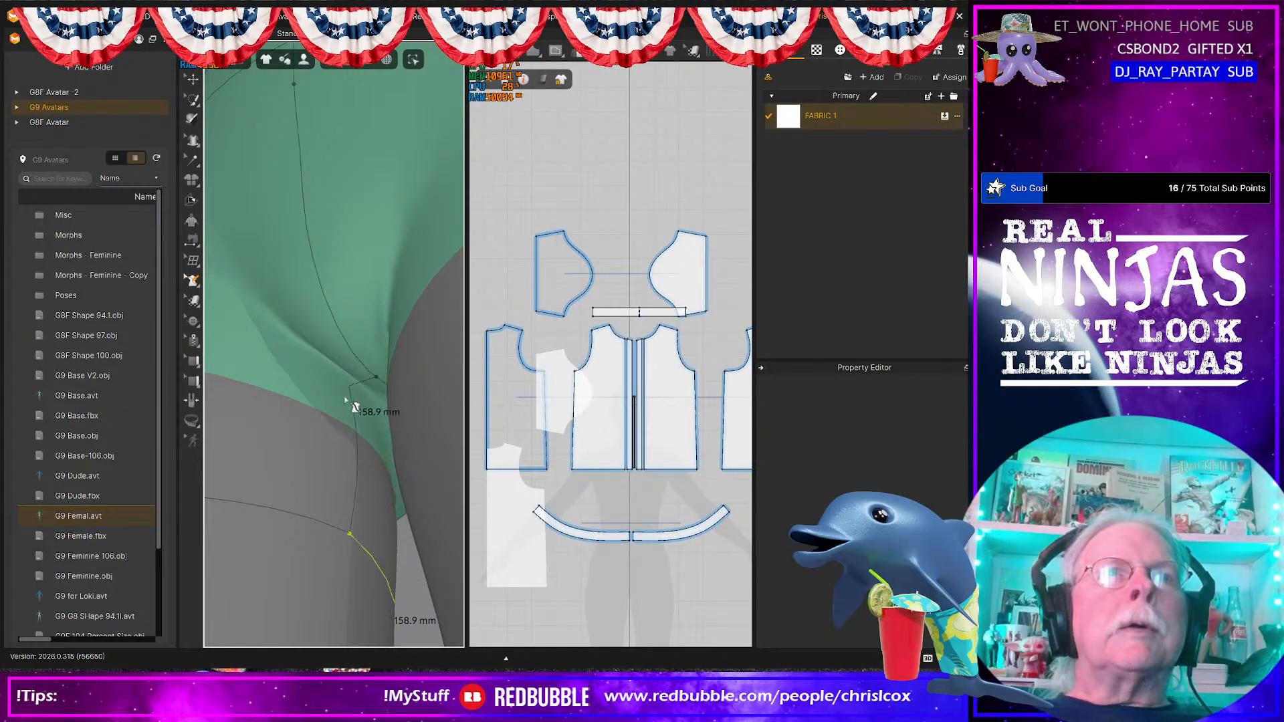
{"action": "left_click", "coordinate": [350, 387]}
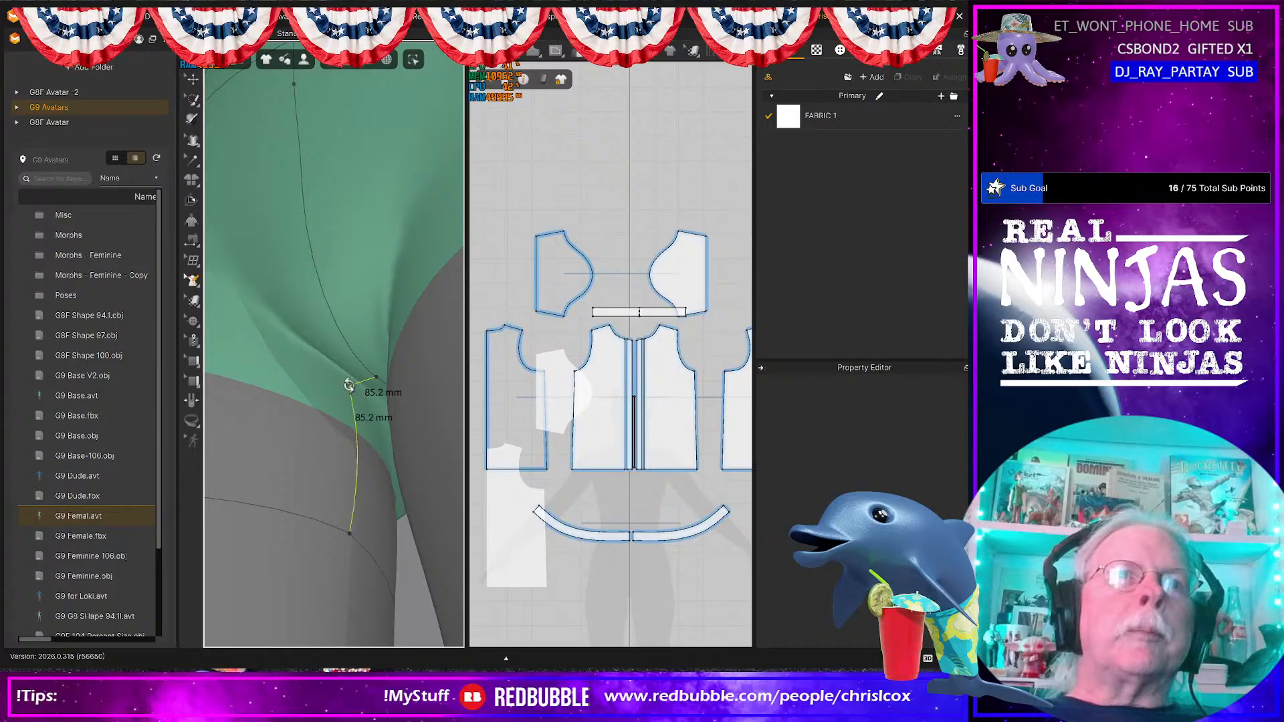
{"action": "right_click", "coordinate": [348, 386]}
{"action": "left_click", "coordinate": [369, 445]}
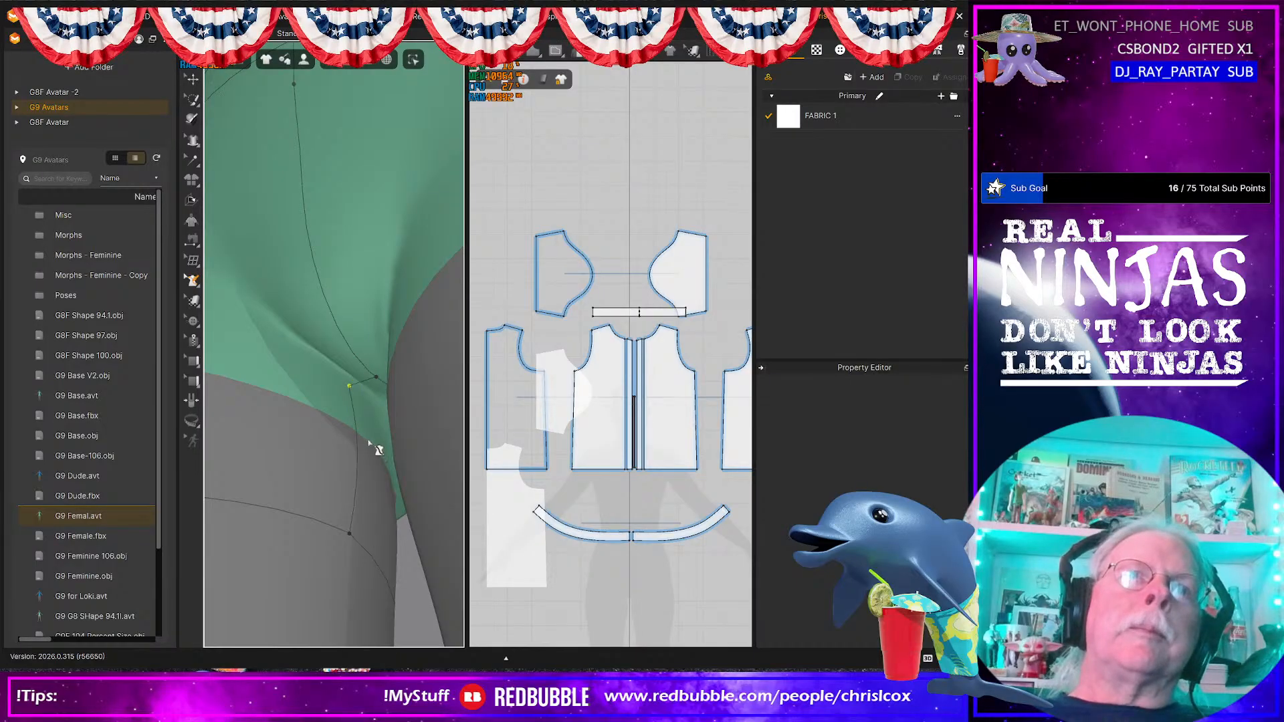
Step: Try flattening the avatar outline again with the inner thigh line split at its corner
{"action": "left_click", "coordinate": [193, 280]}
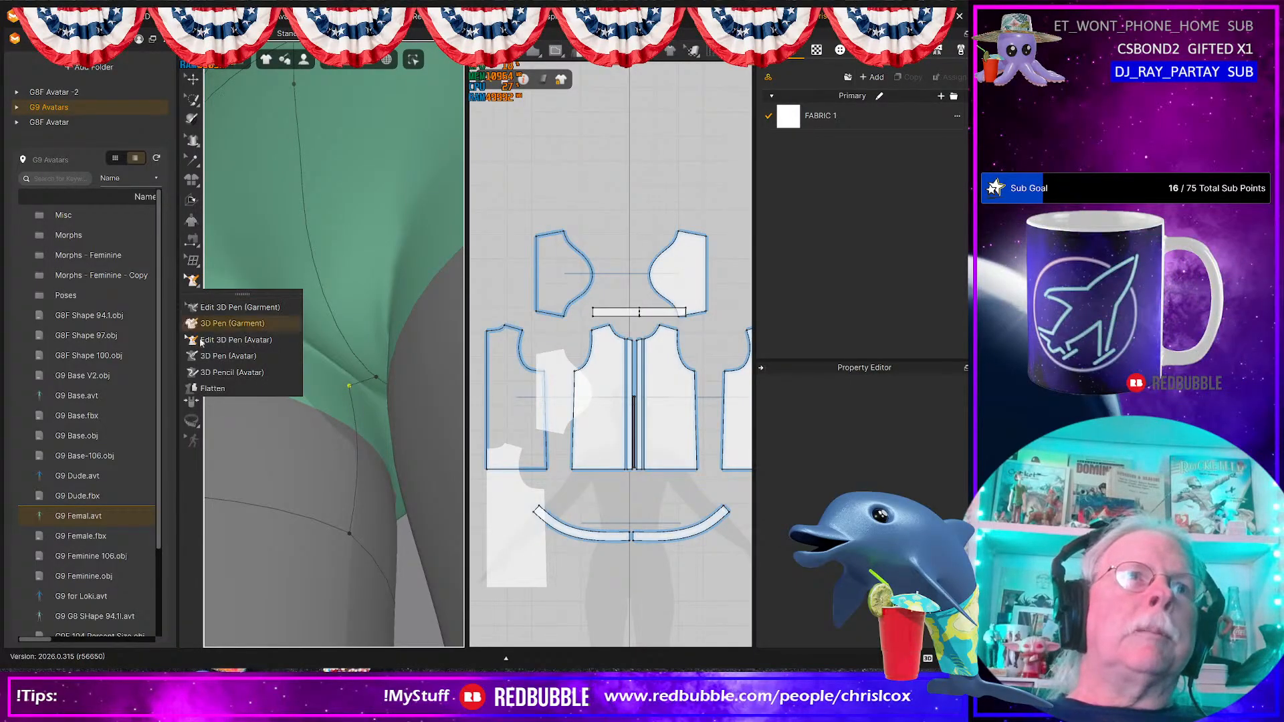
{"action": "left_click", "coordinate": [220, 388]}
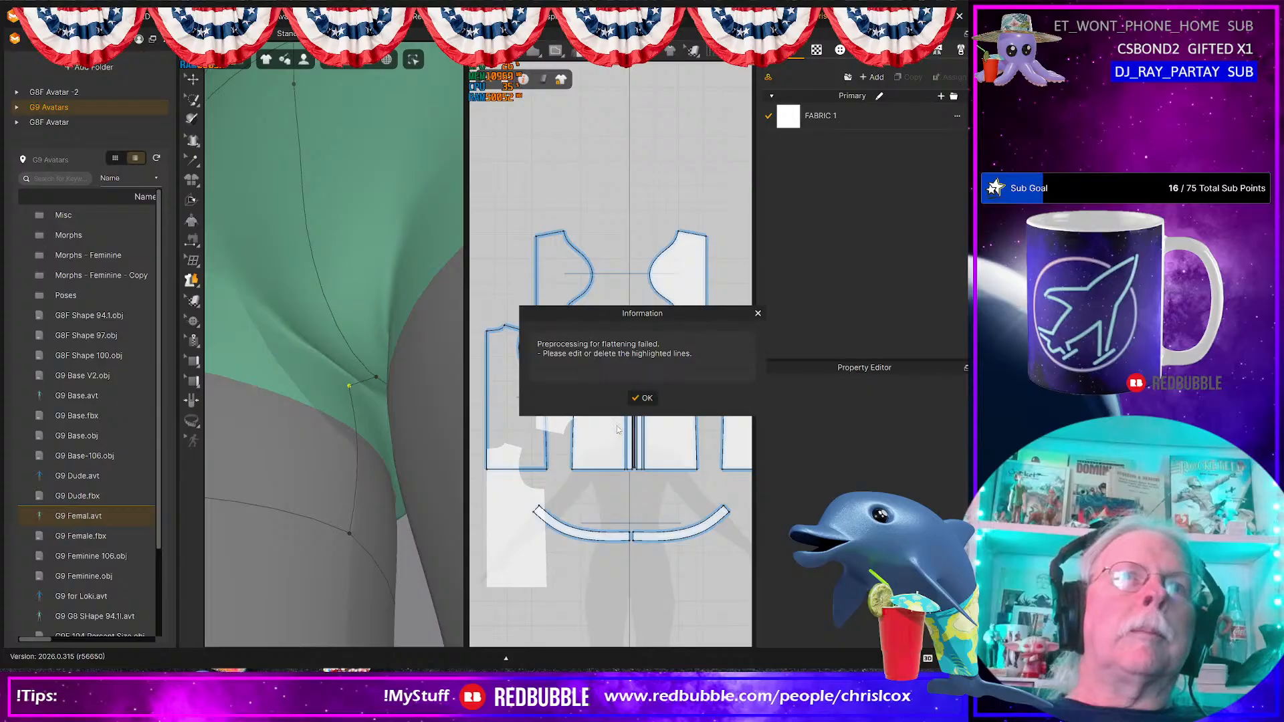
{"action": "left_click", "coordinate": [638, 399]}
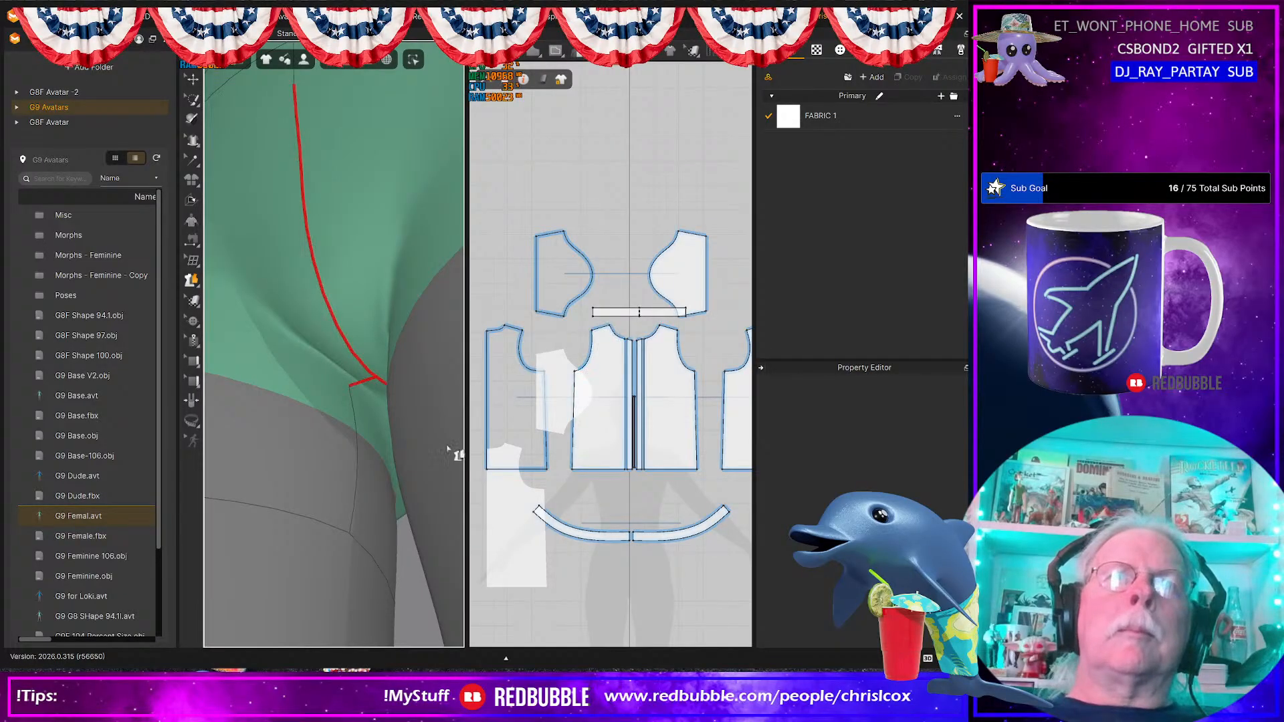
Step: Add a point on the front centre line just above the crotch corner, and a curve point farther up with Edit 3D Pen (Avatar)
{"action": "right_click_drag", "start_coordinate": [362, 421], "coordinate": [356, 395]}
{"action": "left_click", "coordinate": [192, 280]}
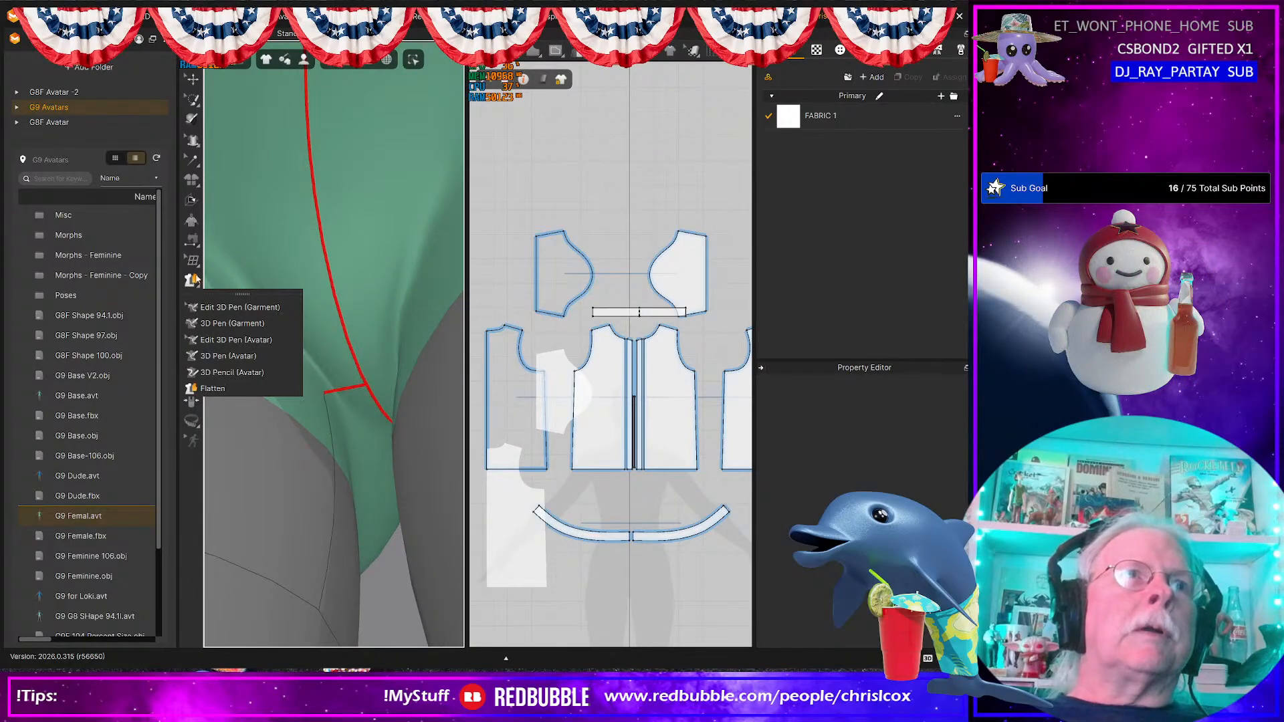
{"action": "left_click", "coordinate": [225, 357]}
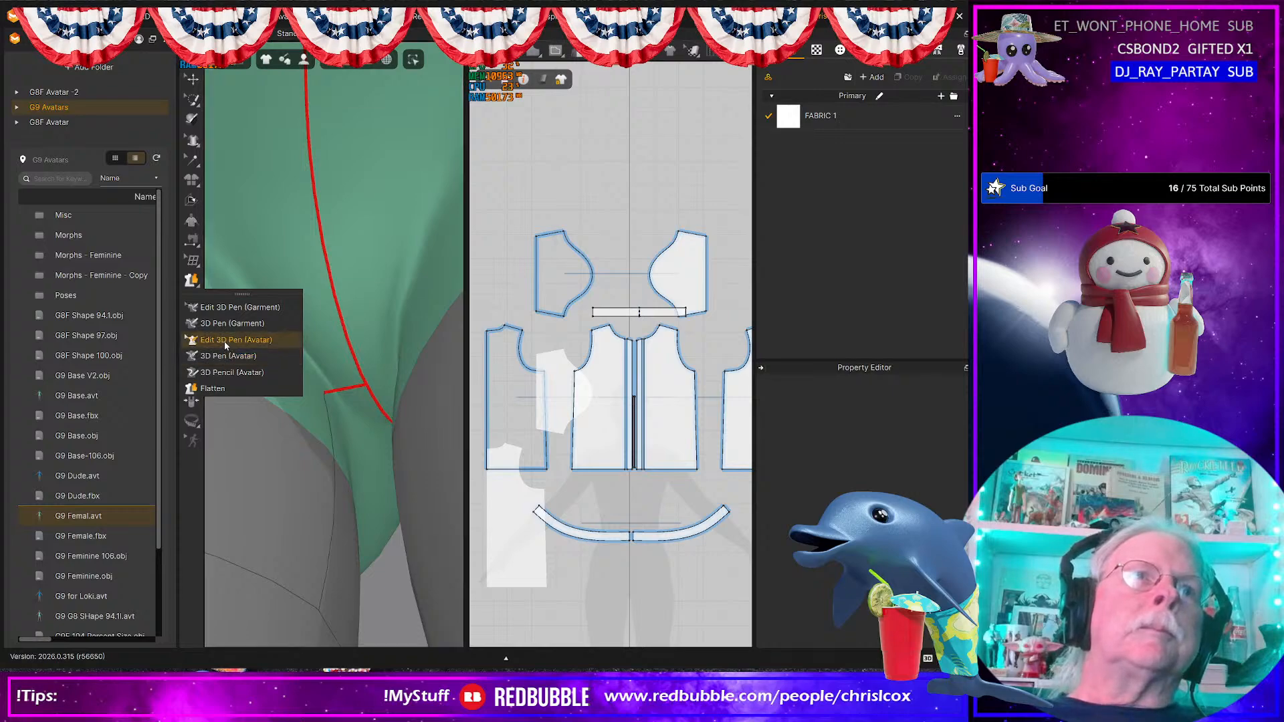
{"action": "right_click", "coordinate": [347, 388]}
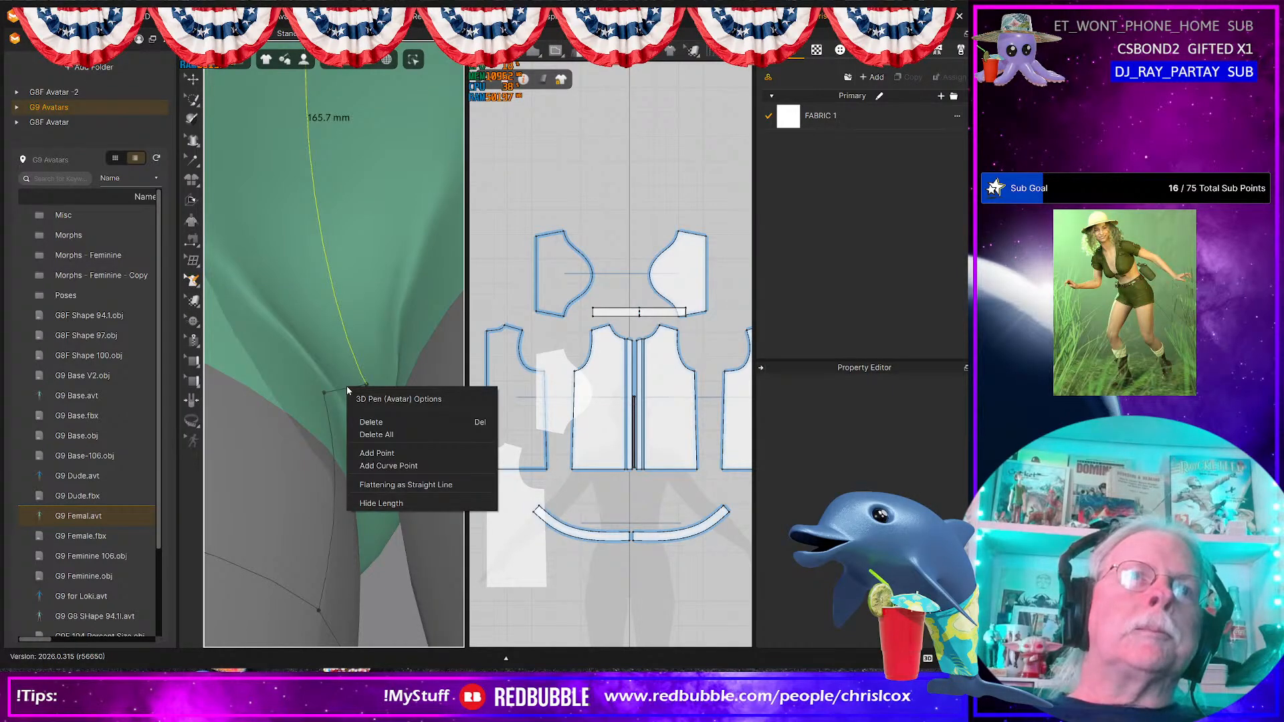
{"action": "left_click", "coordinate": [378, 450]}
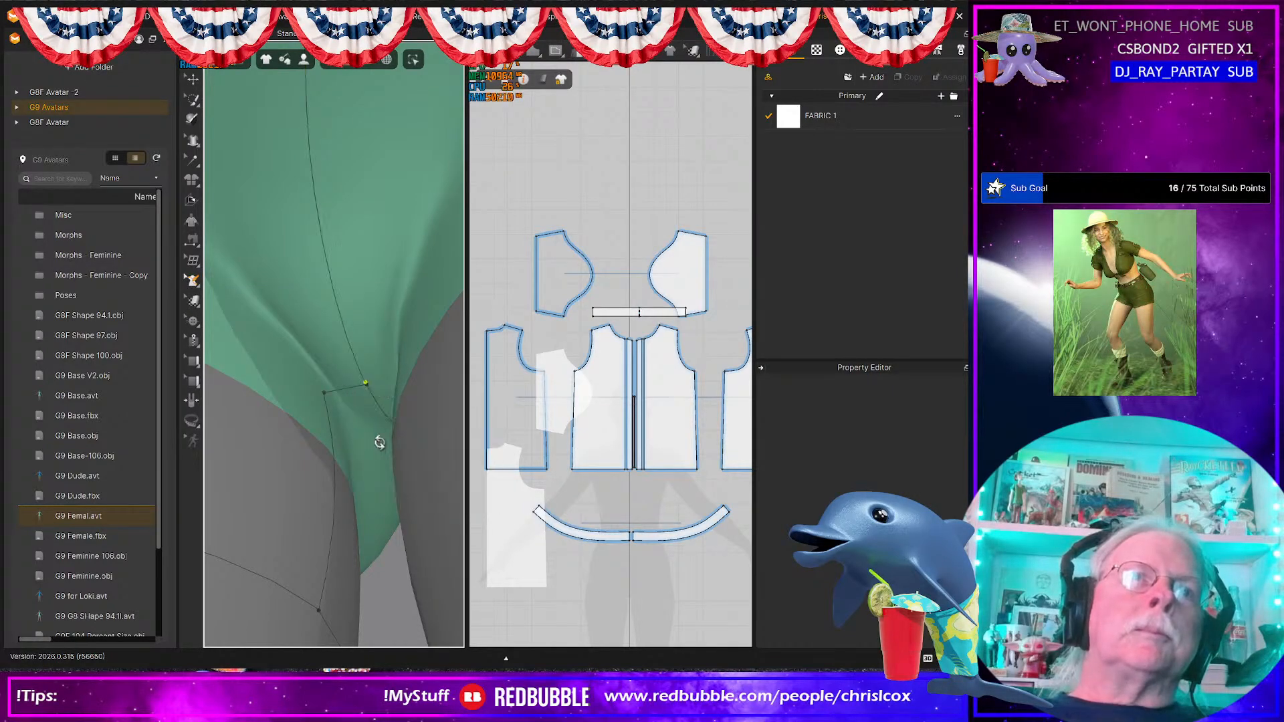
{"action": "right_click", "coordinate": [322, 231]}
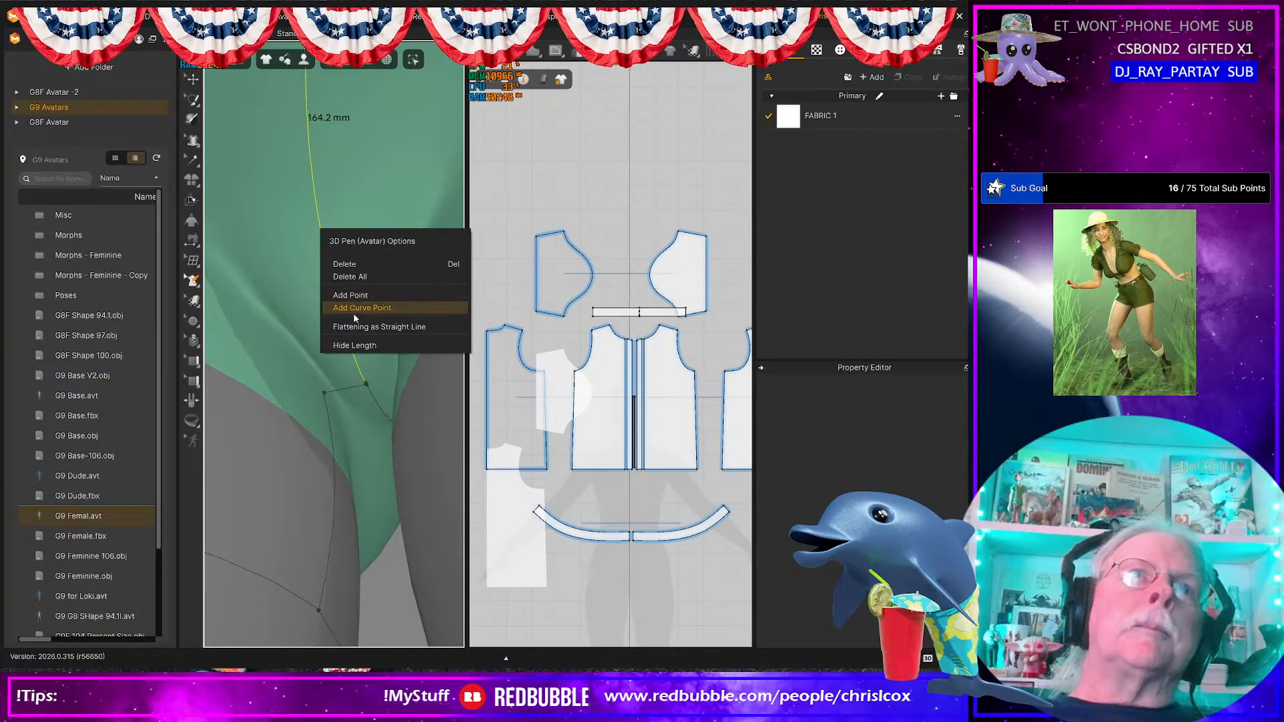
{"action": "left_click", "coordinate": [361, 308]}
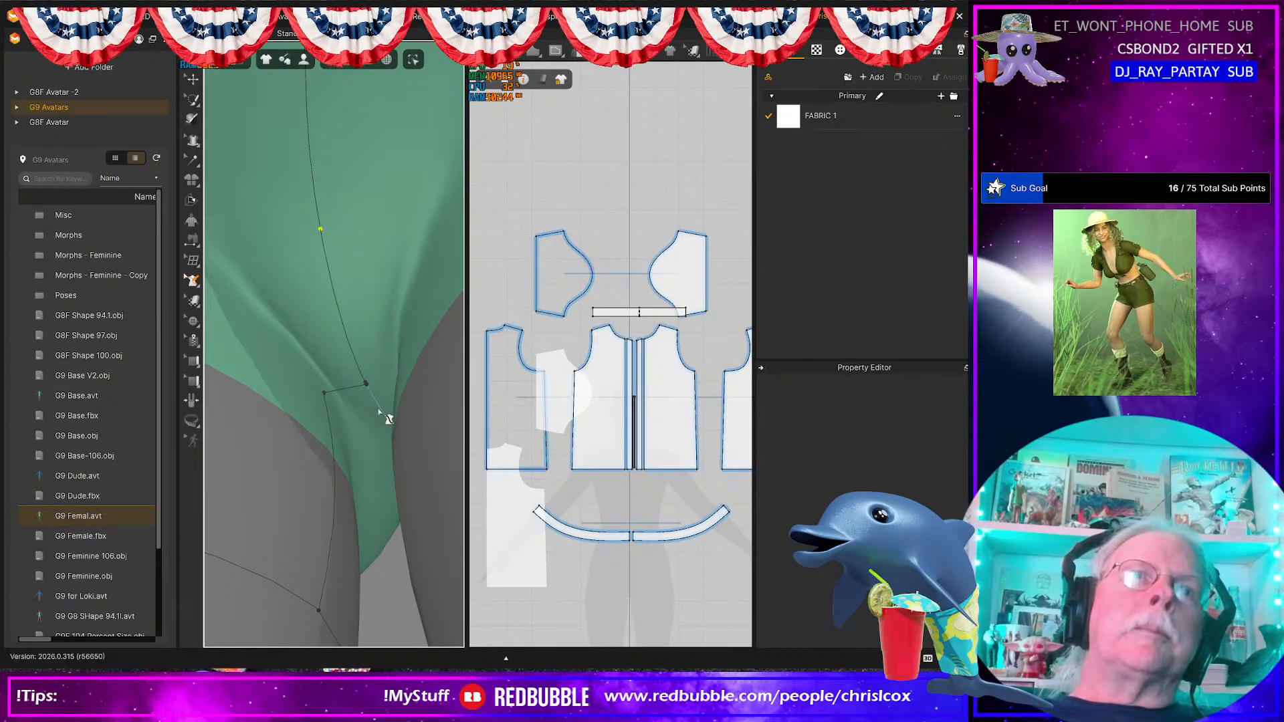
Step: Reposition the curve point on the front centre line and add a point on the line running beneath the crotch
{"action": "right_click_drag", "start_coordinate": [378, 420], "coordinate": [378, 381]}
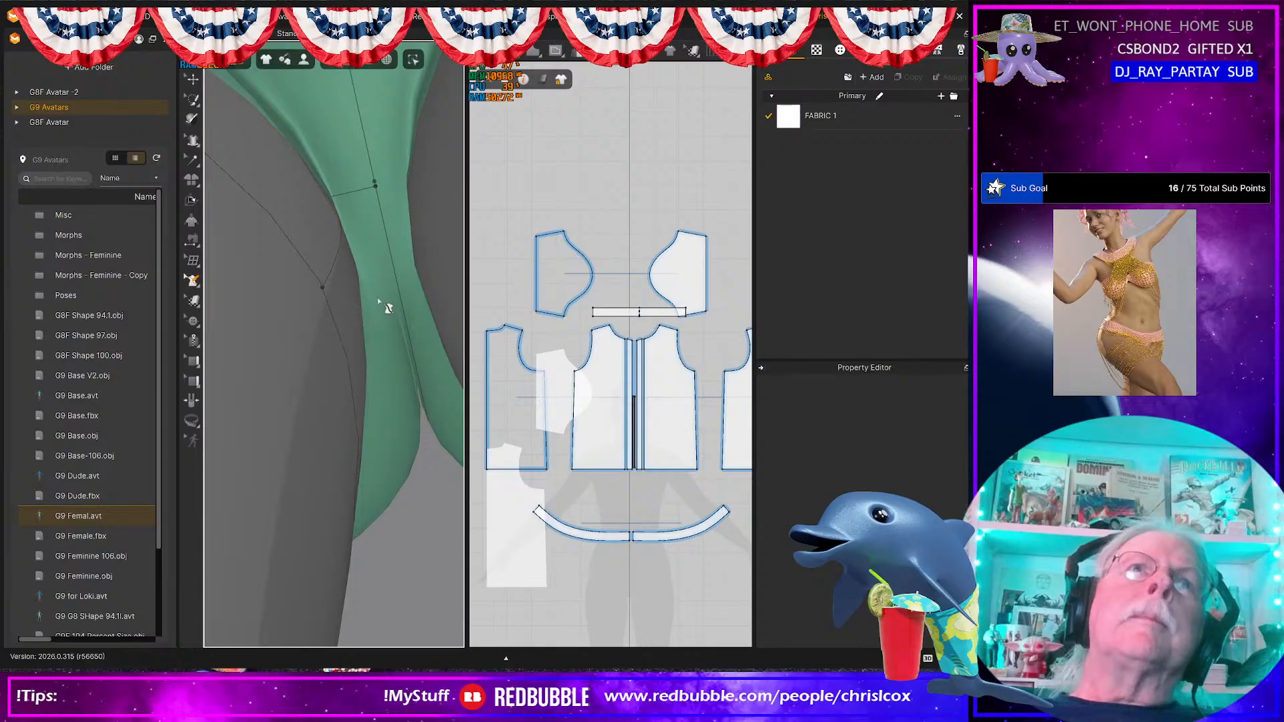
{"action": "right_click_drag", "start_coordinate": [387, 224], "coordinate": [415, 177]}
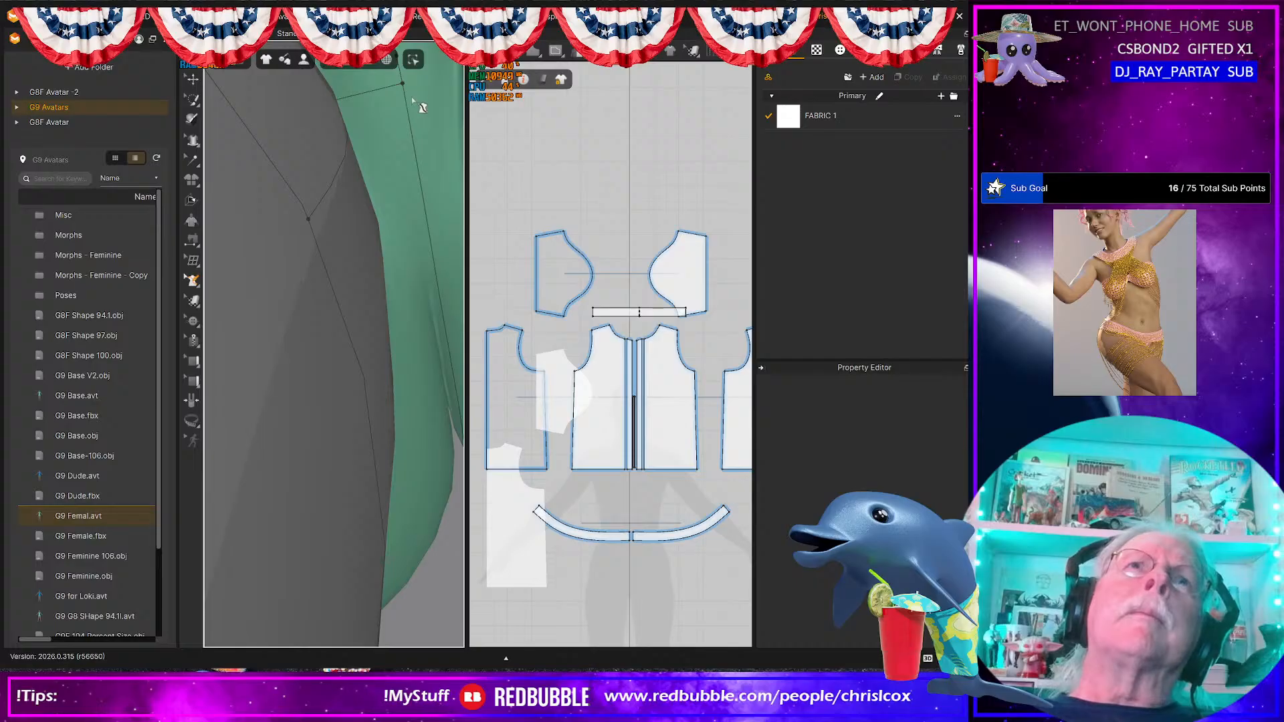
{"action": "right_click_drag", "start_coordinate": [412, 99], "coordinate": [410, 278]}
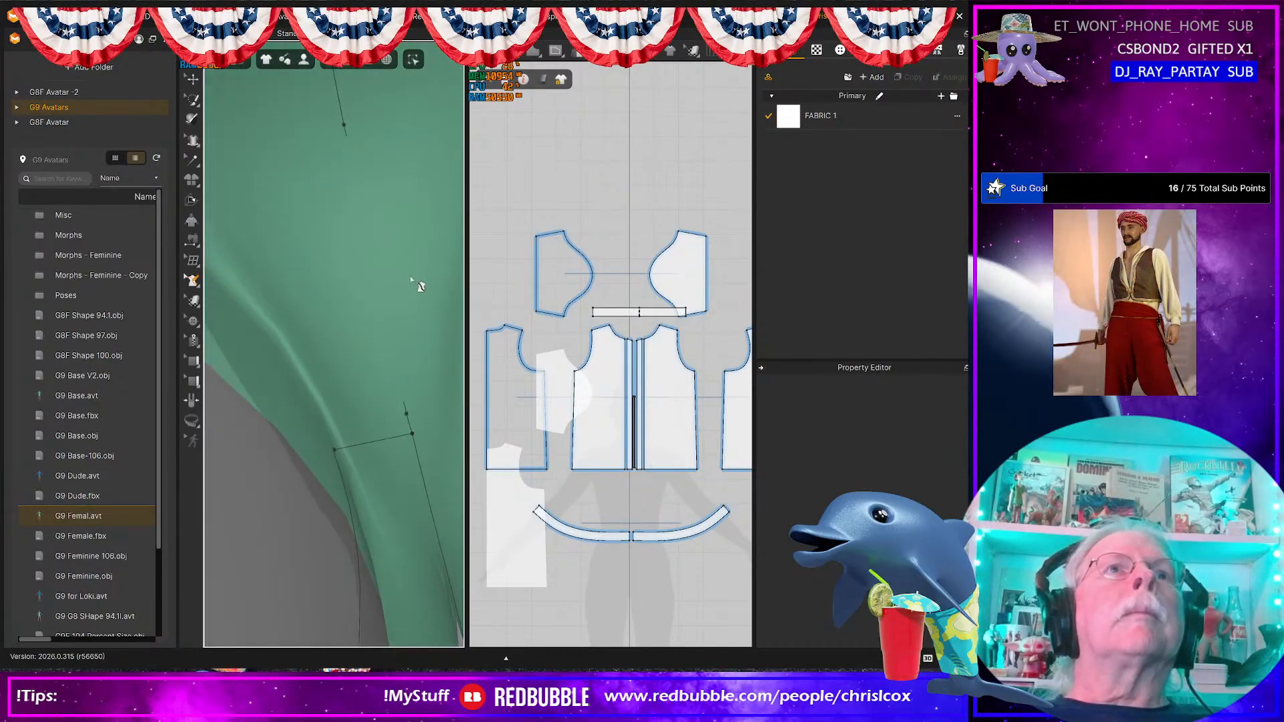
{"action": "left_click", "coordinate": [344, 125]}
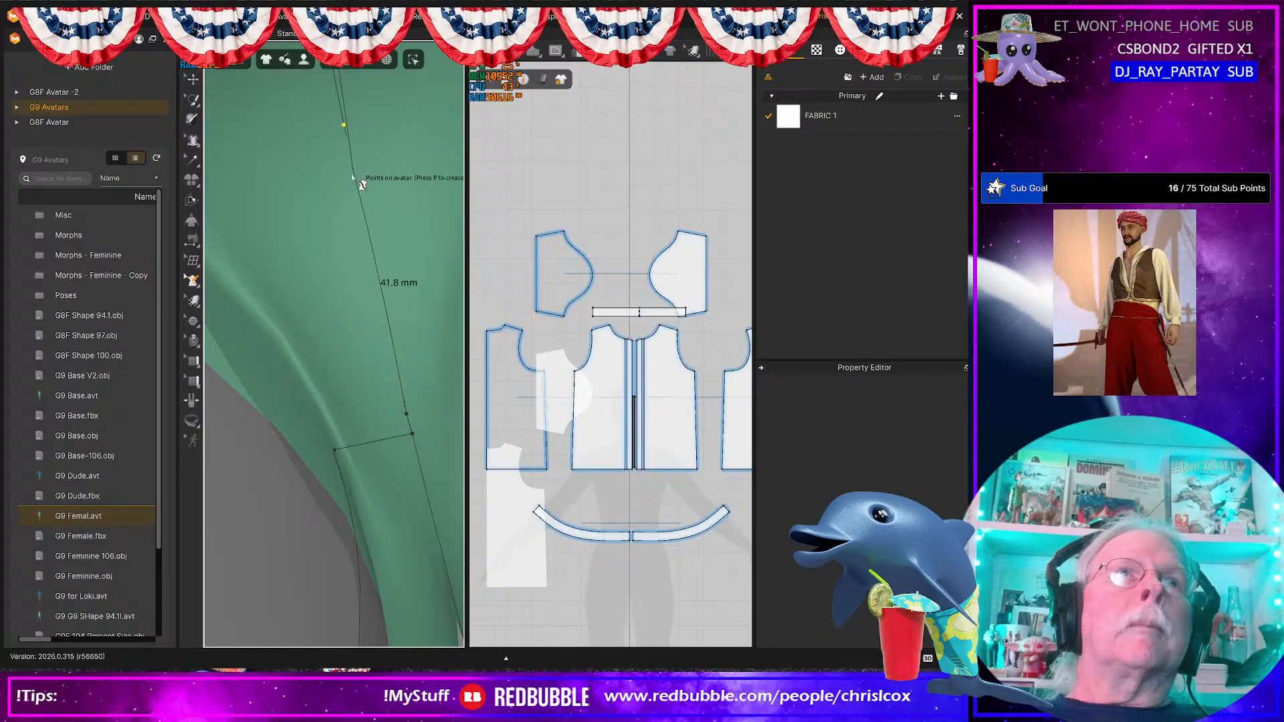
{"action": "mouse_move", "coordinate": [395, 278]}
{"action": "right_mouse_down"}
{"action": "mouse_move", "coordinate": [384, 245]}
{"action": "mouse_move", "coordinate": [375, 261]}
{"action": "right_mouse_up"}
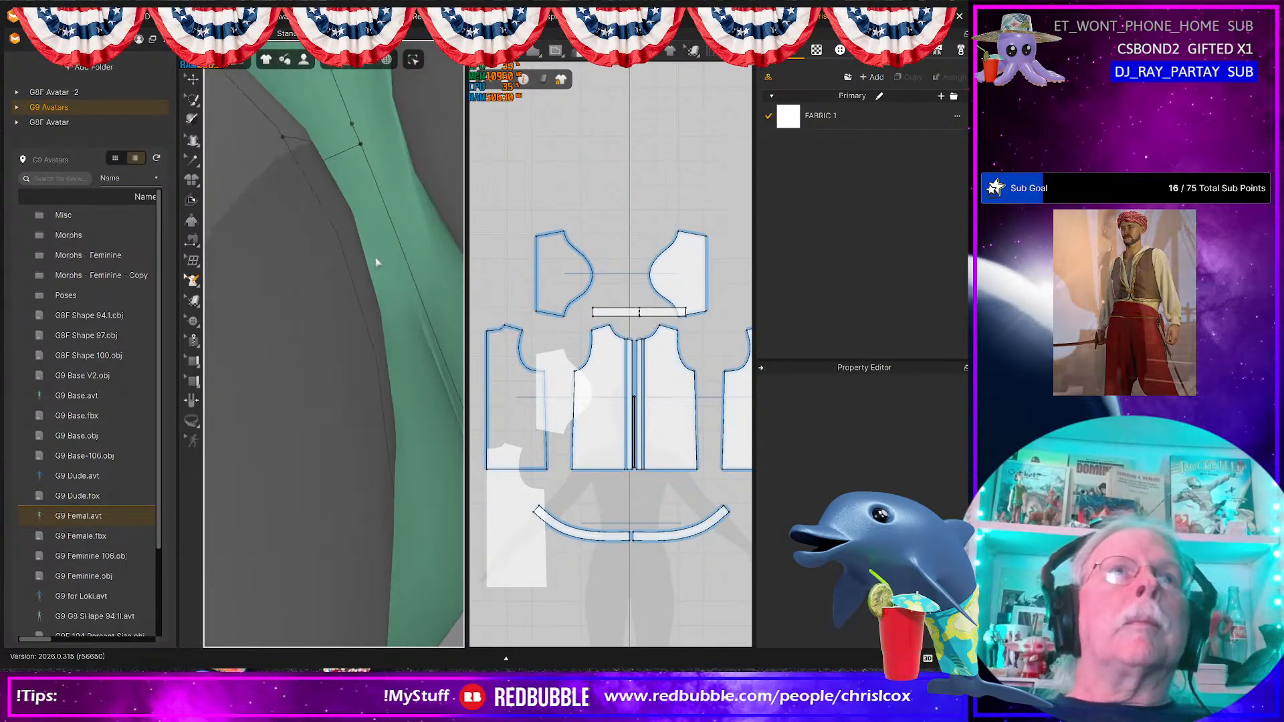
{"action": "right_click", "coordinate": [419, 276]}
{"action": "left_click", "coordinate": [420, 332]}
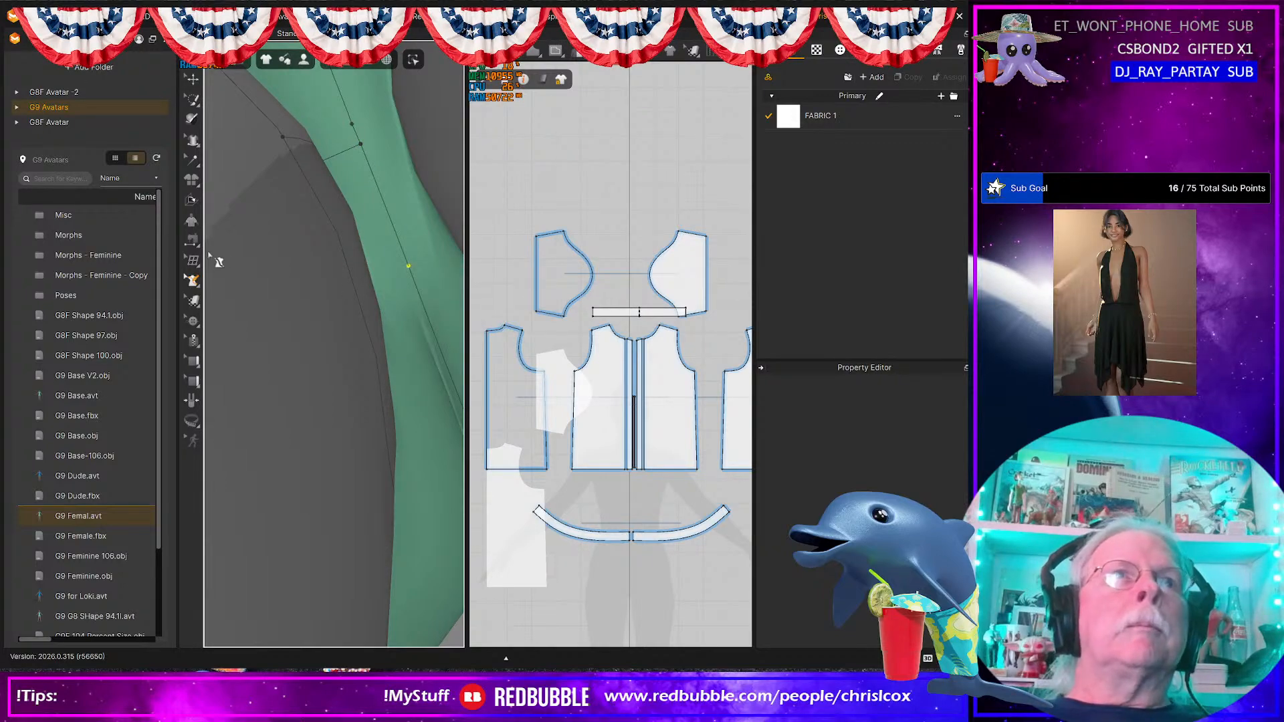
Step: Try flattening the avatar outline with the added points and inspect the lines highlighted around the crotch
{"action": "left_click_drag", "start_coordinate": [192, 279], "coordinate": [234, 386]}
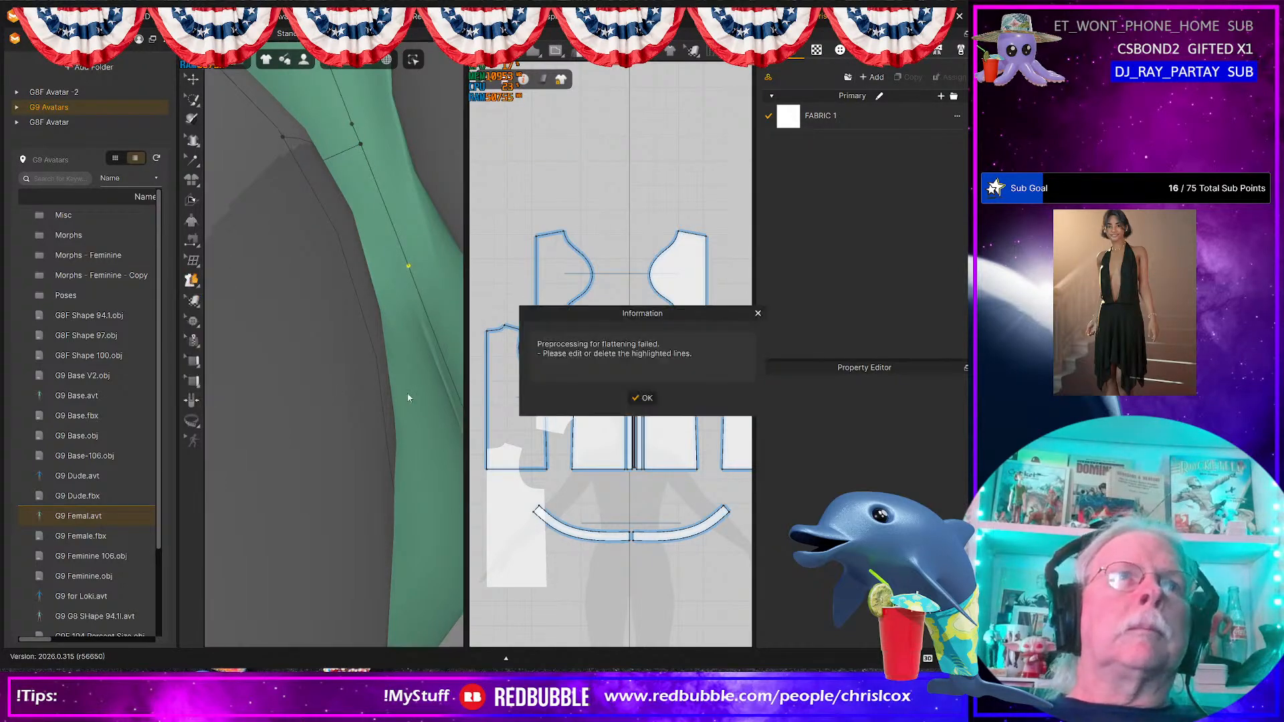
{"action": "left_click", "coordinate": [635, 402]}
{"action": "scroll", "coordinate": [413, 376], "scroll_direction": "down", "scroll_amount": 4}
{"action": "right_click_drag", "start_coordinate": [380, 347], "coordinate": [340, 219]}
{"action": "middle_click_drag", "start_coordinate": [367, 198], "coordinate": [336, 397]}
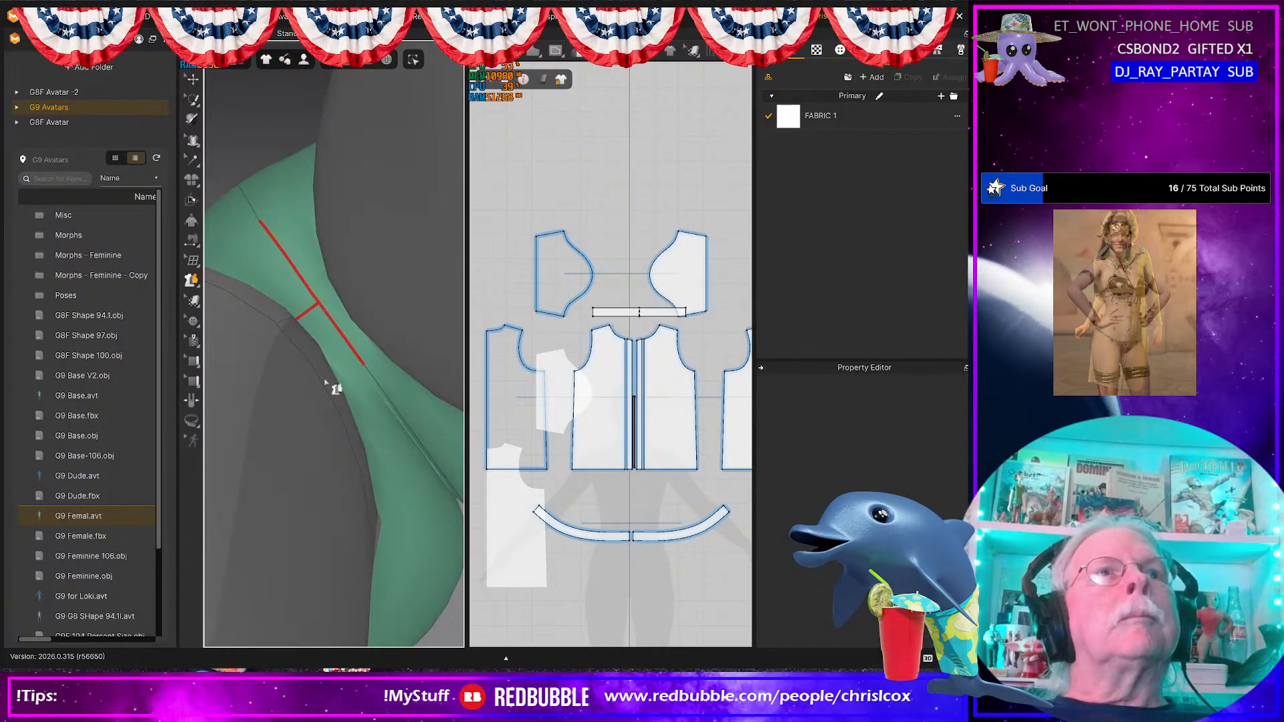
{"action": "scroll", "coordinate": [312, 354], "scroll_direction": "up", "scroll_amount": 2}
{"action": "scroll", "coordinate": [313, 354], "scroll_direction": "up", "scroll_amount": 2}
{"action": "right_click_drag", "start_coordinate": [312, 361], "coordinate": [413, 277]}
{"action": "middle_click_drag", "start_coordinate": [329, 346], "coordinate": [349, 348]}
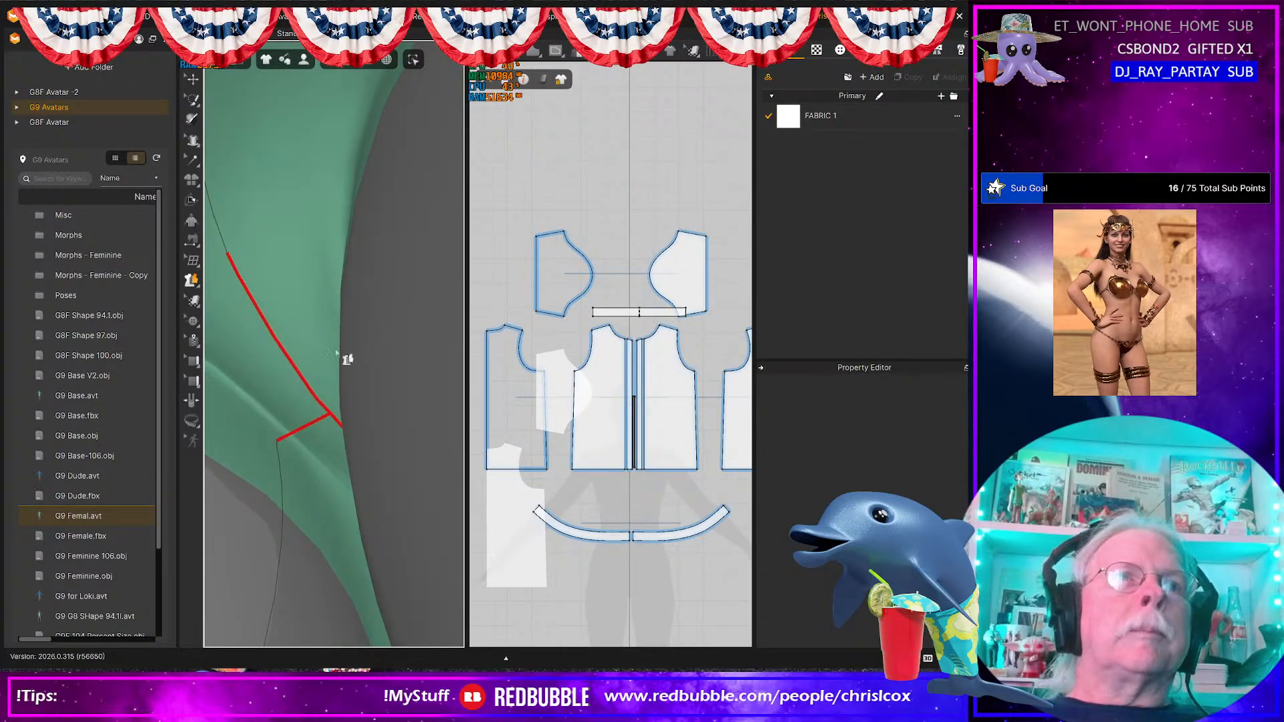
{"action": "scroll", "coordinate": [290, 449], "scroll_direction": "down", "scroll_amount": 2}
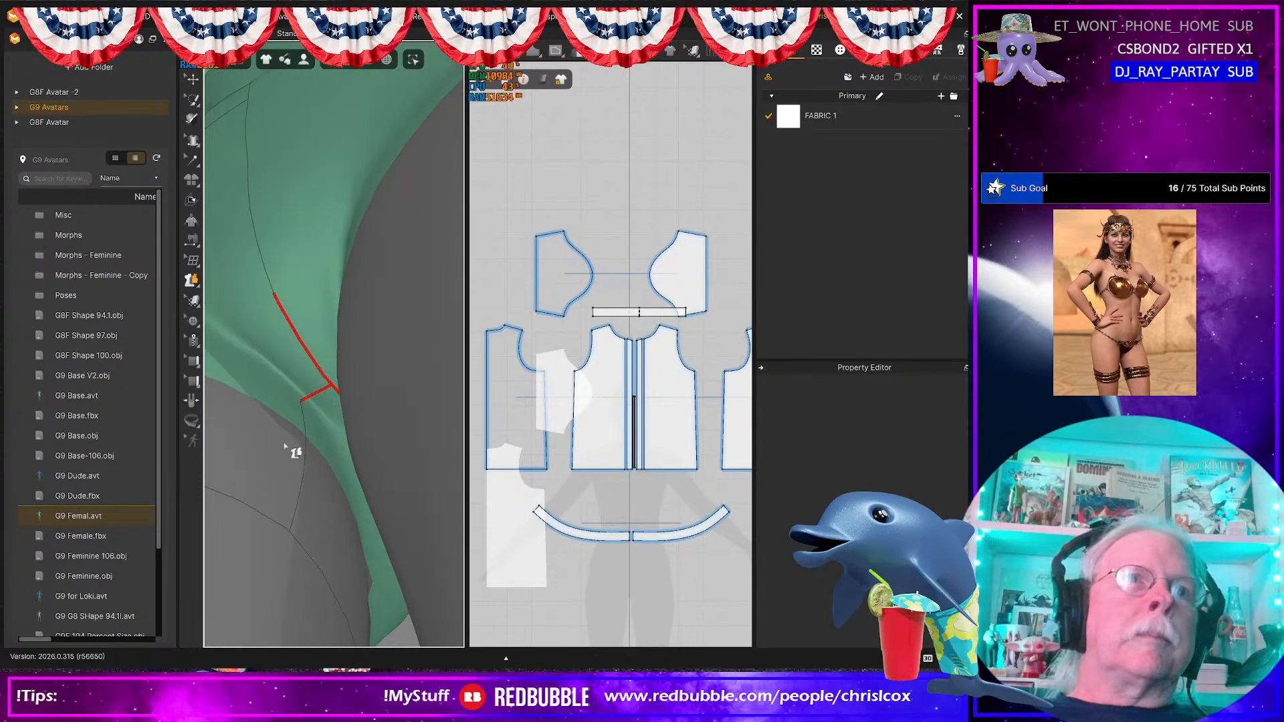
{"action": "right_click_drag", "start_coordinate": [285, 437], "coordinate": [318, 456]}
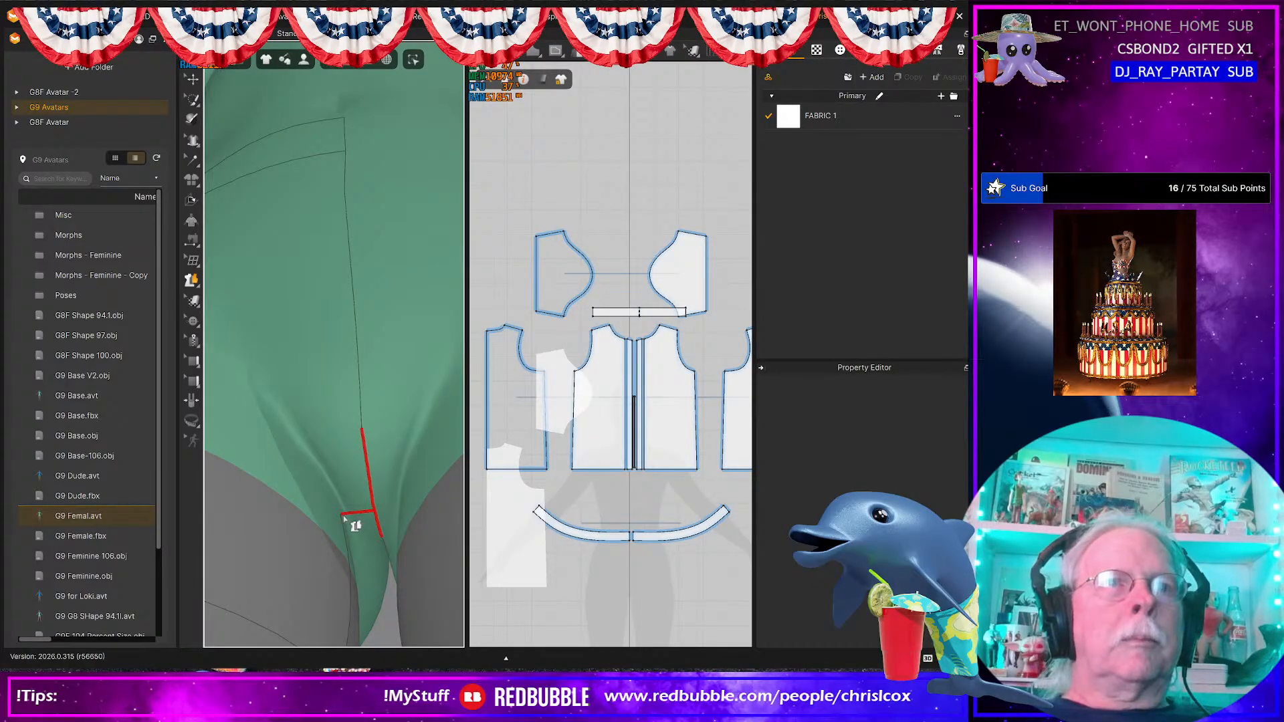
Step: Reposition the inner thigh and crotch ends of the short connecting line using Edit 3D Pen (Avatar), making it about 31 mm long
{"action": "right_click_drag", "start_coordinate": [344, 521], "coordinate": [354, 486]}
{"action": "left_click", "coordinate": [191, 280]}
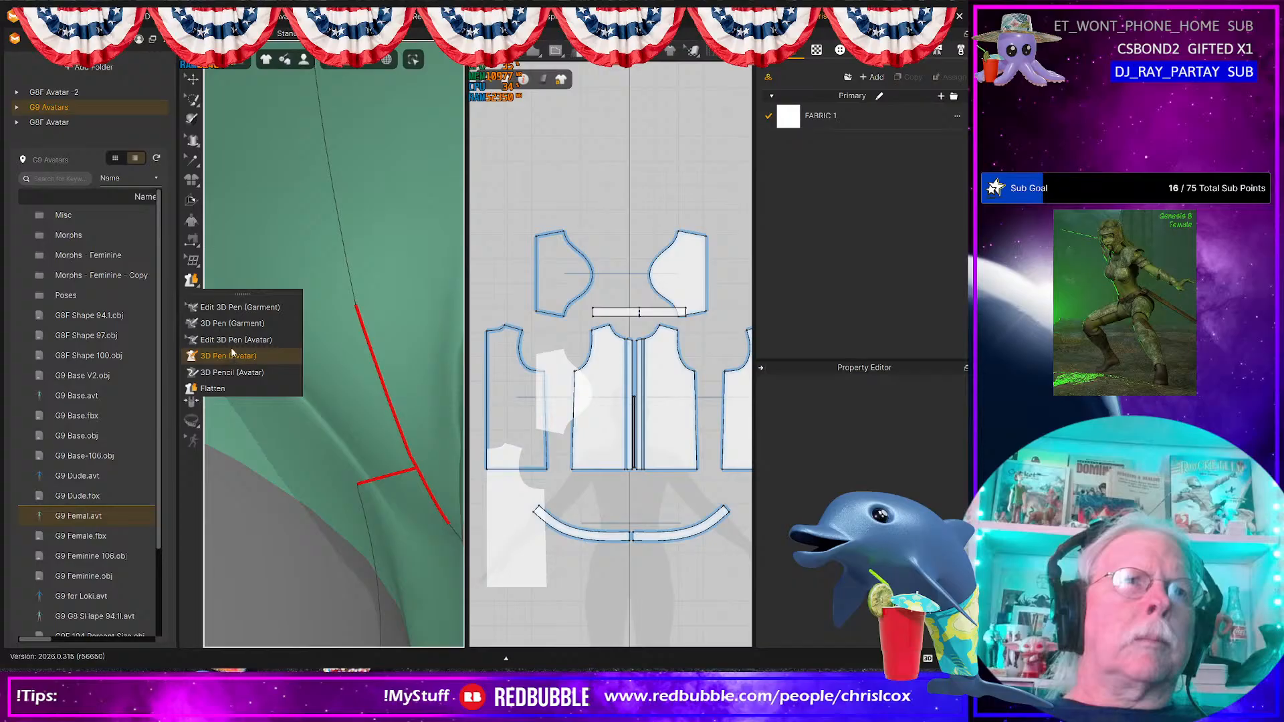
{"action": "left_click", "coordinate": [234, 340]}
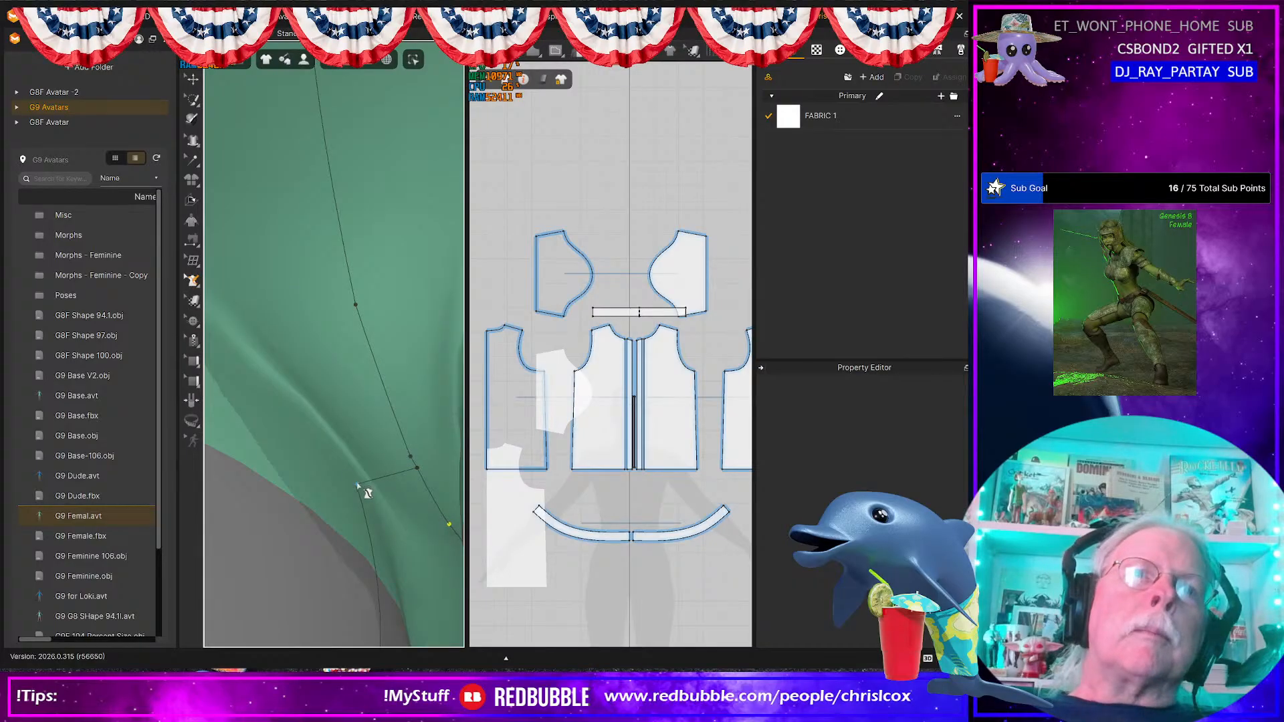
{"action": "left_click", "coordinate": [358, 484]}
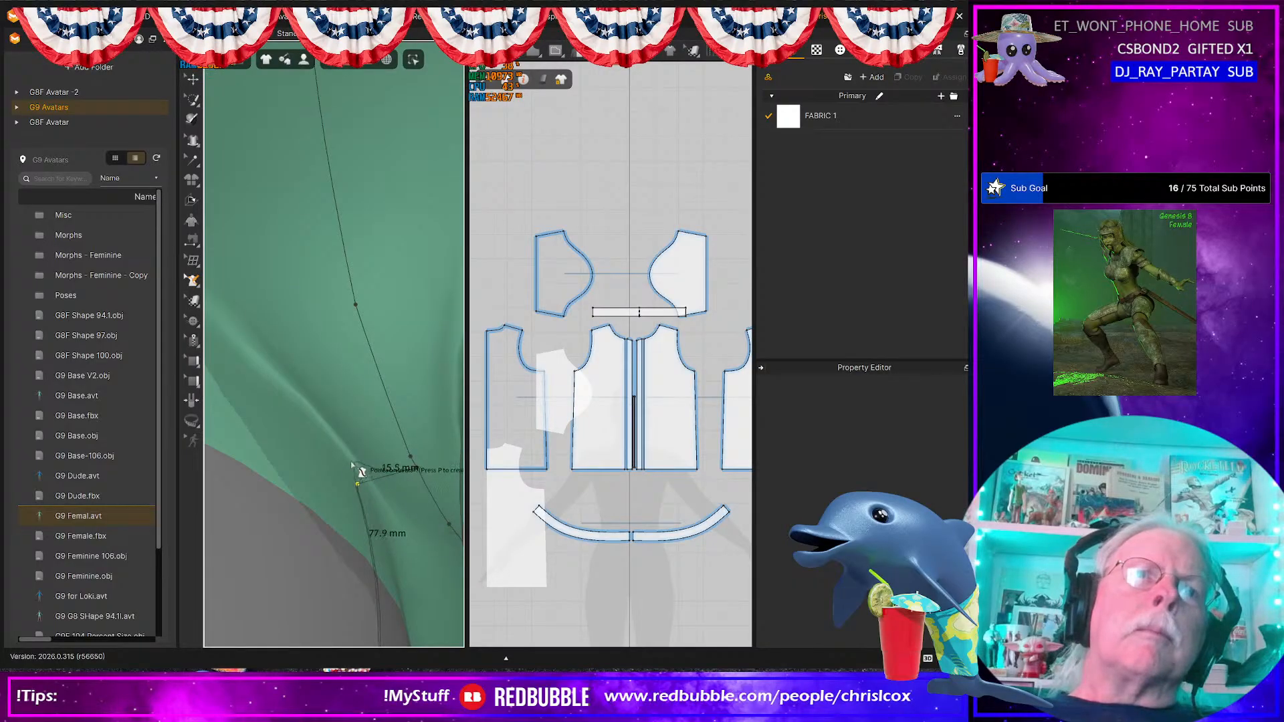
{"action": "right_click_drag", "start_coordinate": [372, 532], "coordinate": [337, 480]}
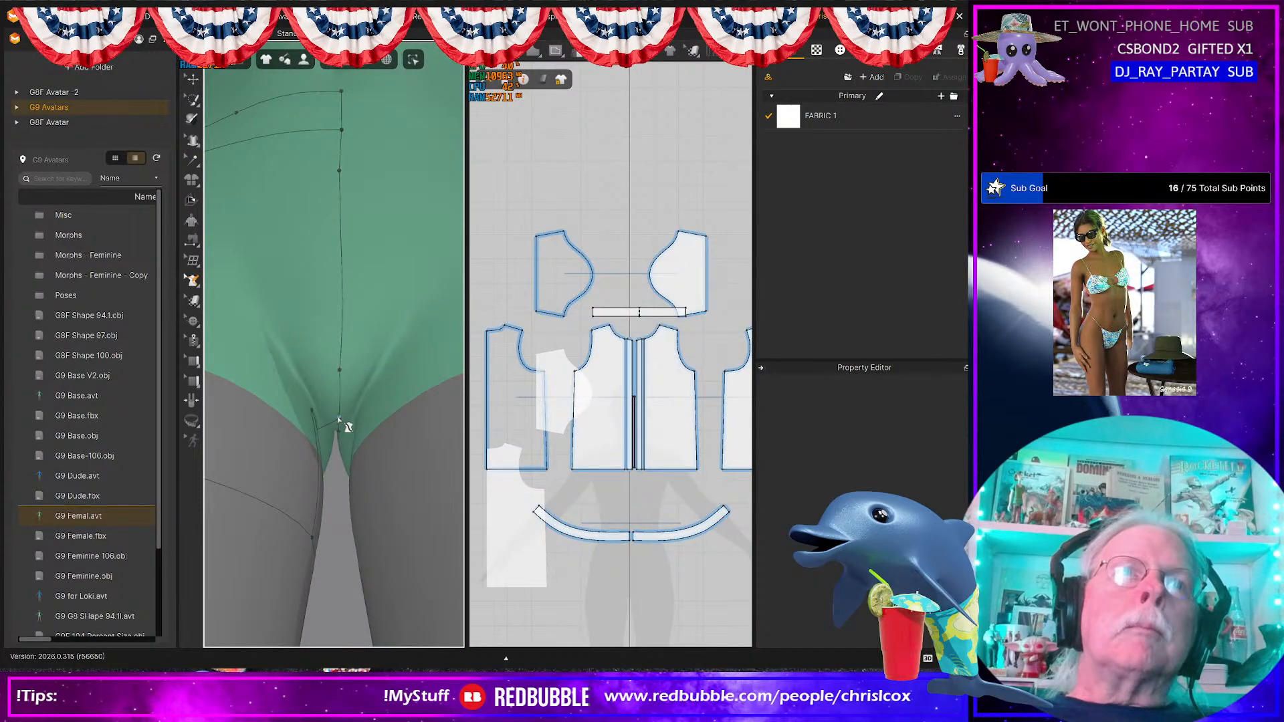
{"action": "left_click", "coordinate": [338, 418]}
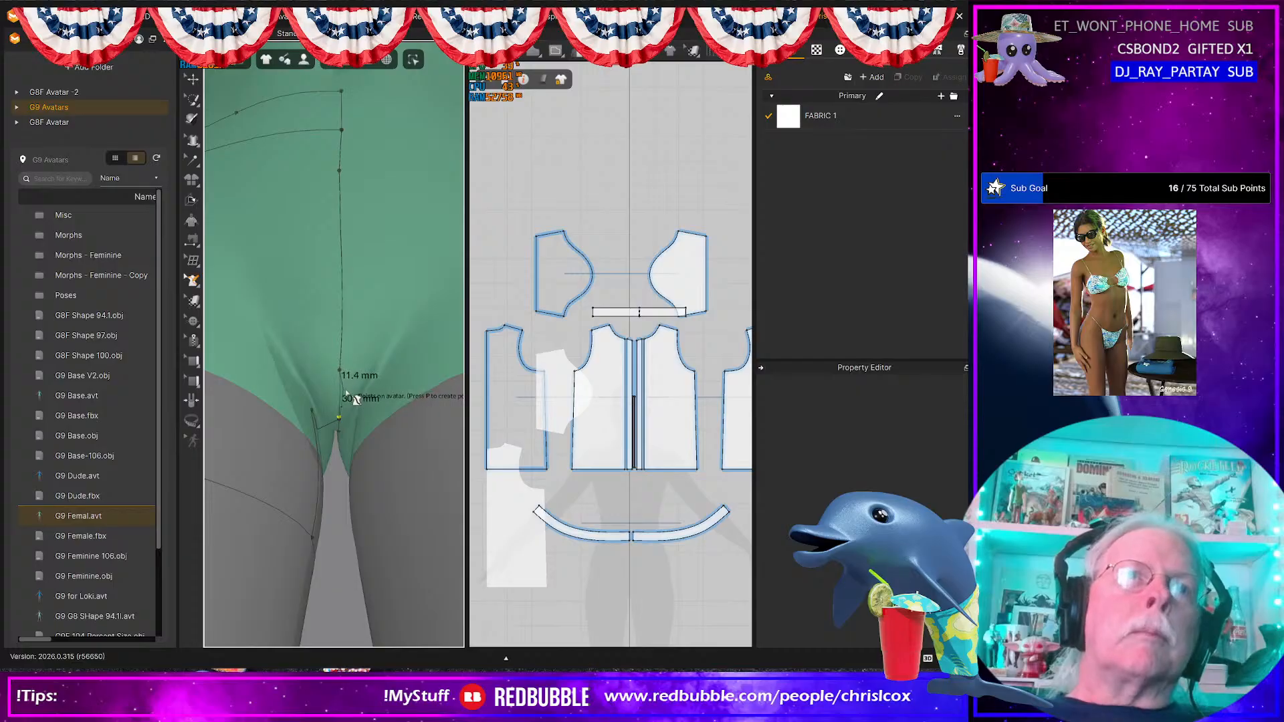
{"action": "left_click", "coordinate": [361, 393]}
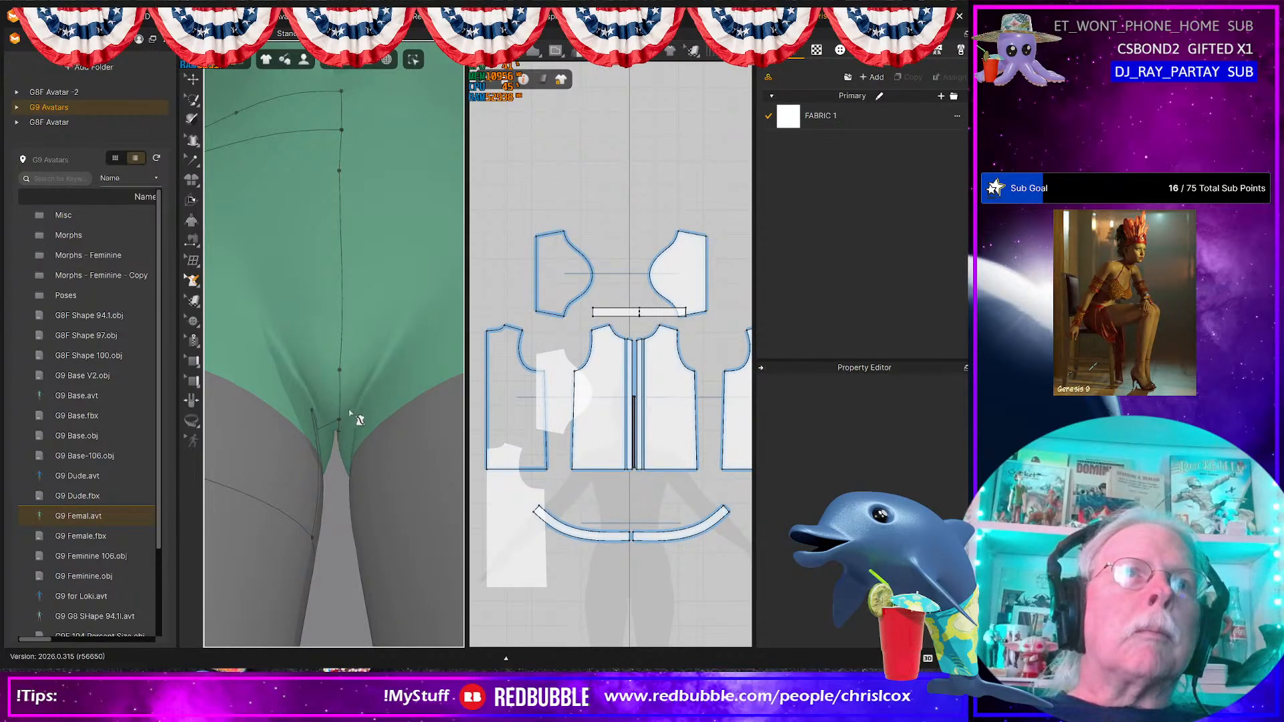
{"action": "left_click", "coordinate": [340, 420]}
{"action": "left_click", "coordinate": [340, 389]}
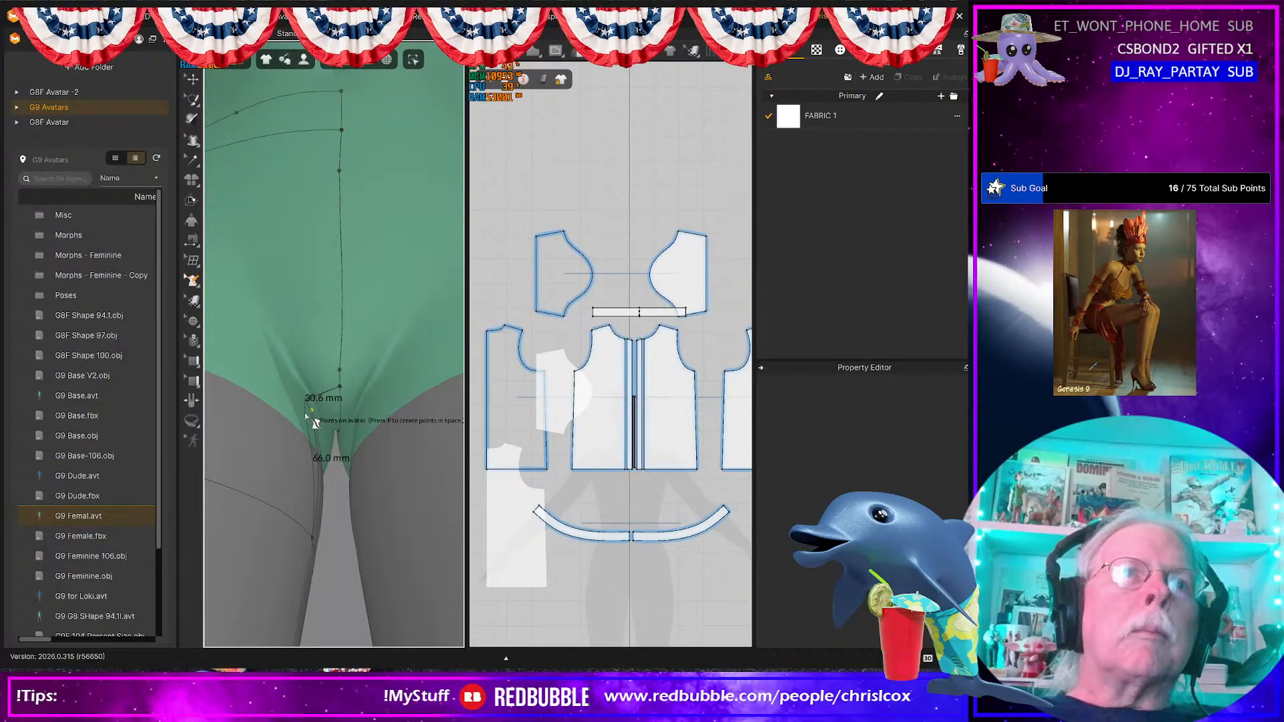
Step: Try flattening the outline again with the repositioned connecting line and examine the highlighted corner at the inner thigh
{"action": "scroll", "coordinate": [322, 455], "scroll_direction": "down", "scroll_amount": 5}
{"action": "right_click_drag", "start_coordinate": [326, 458], "coordinate": [244, 415]}
{"action": "left_click", "coordinate": [191, 282]}
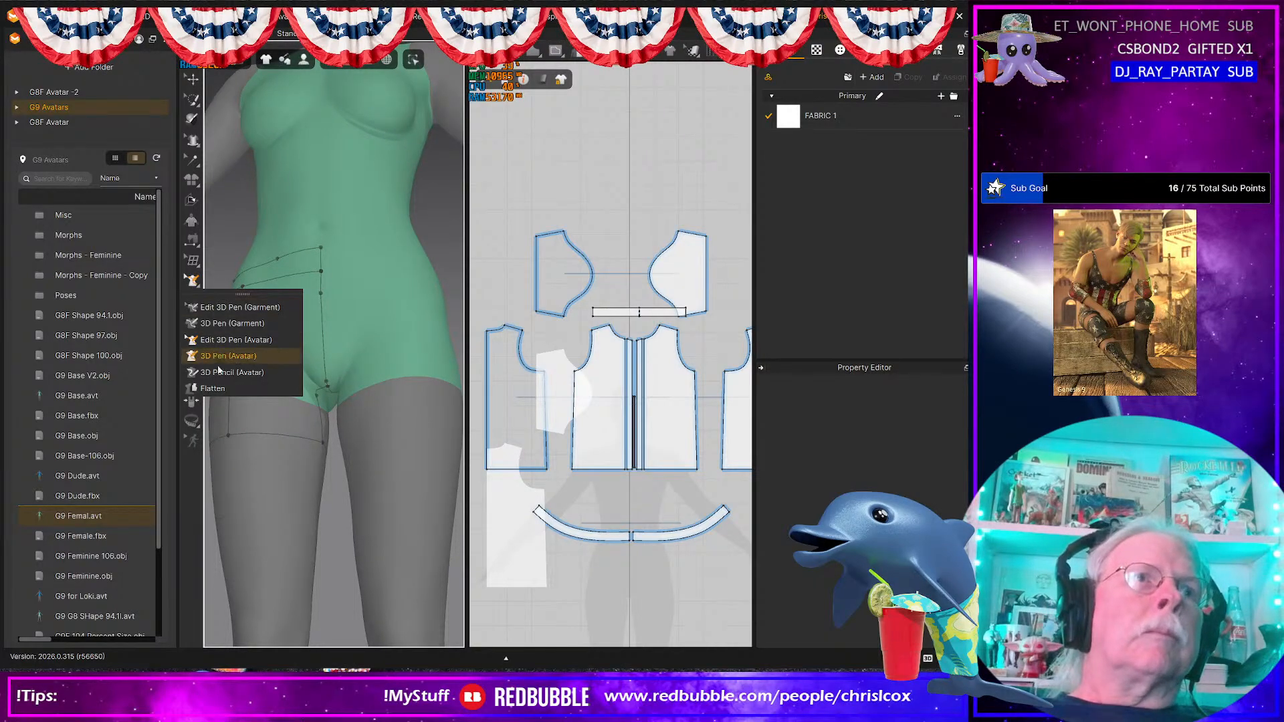
{"action": "left_click", "coordinate": [225, 390]}
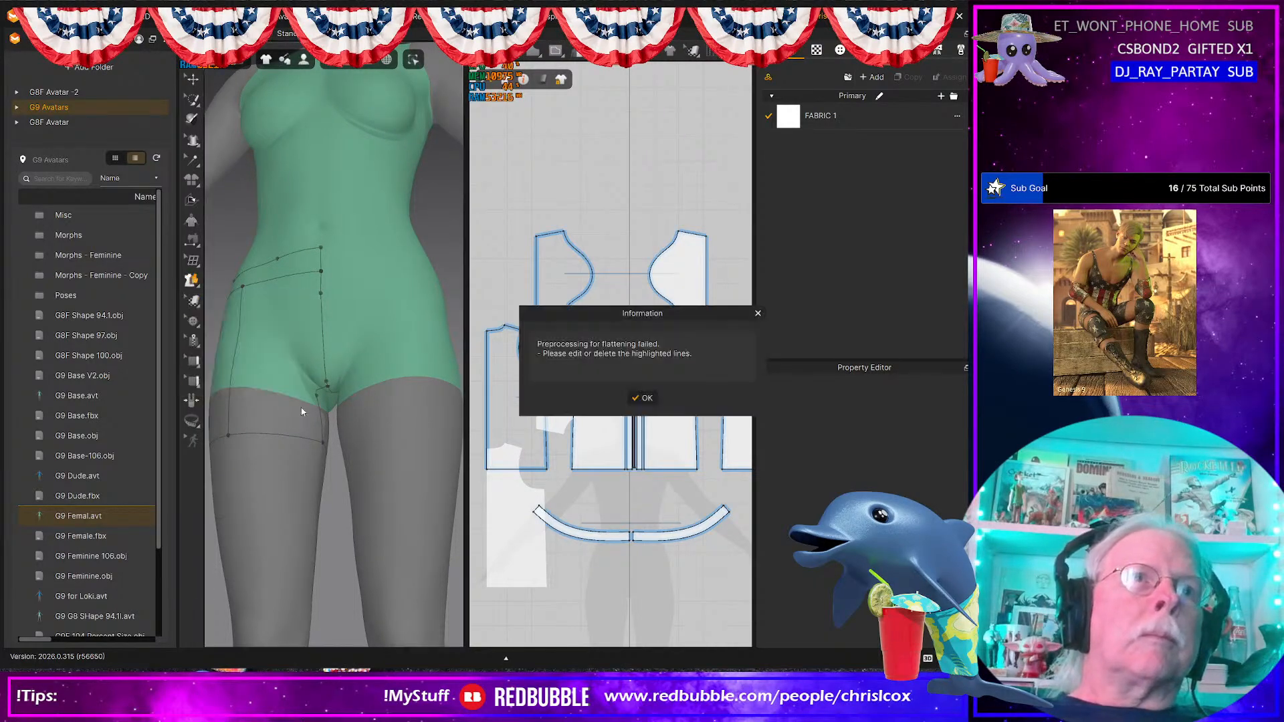
{"action": "left_click", "coordinate": [645, 399]}
{"action": "scroll", "coordinate": [293, 404], "scroll_direction": "down", "scroll_amount": 2}
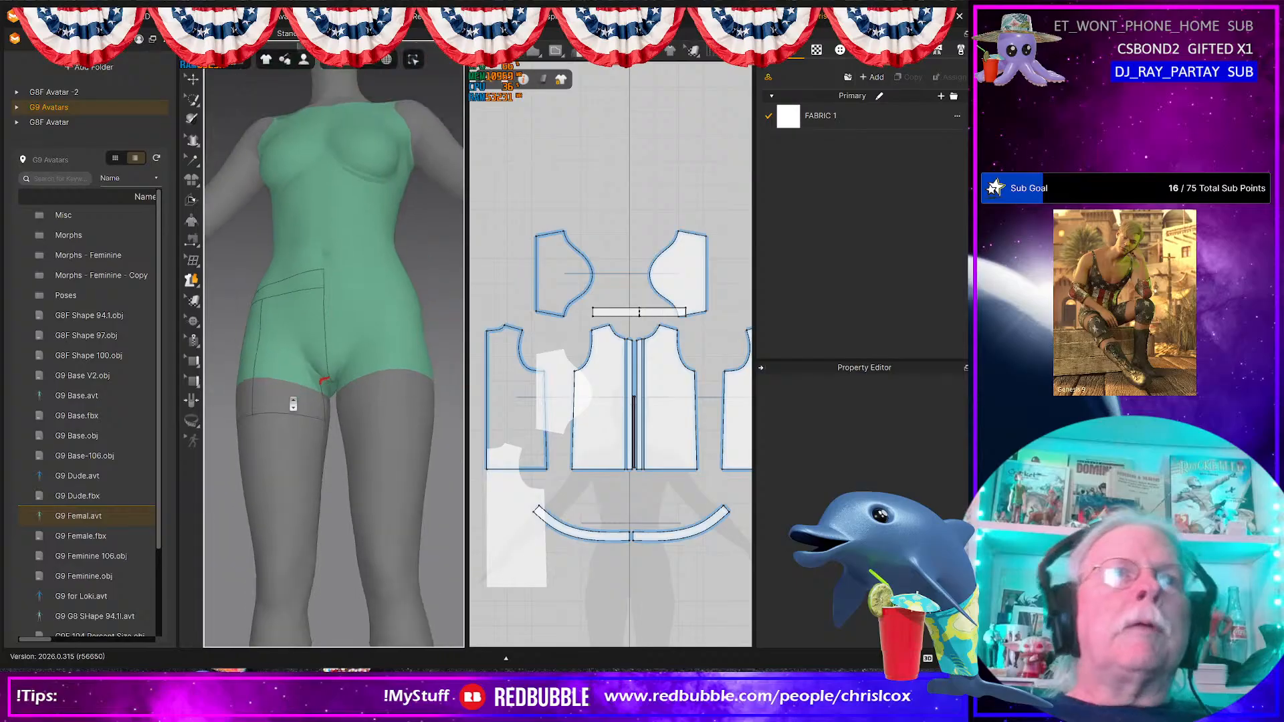
{"action": "scroll", "coordinate": [293, 404], "scroll_direction": "up", "scroll_amount": 5}
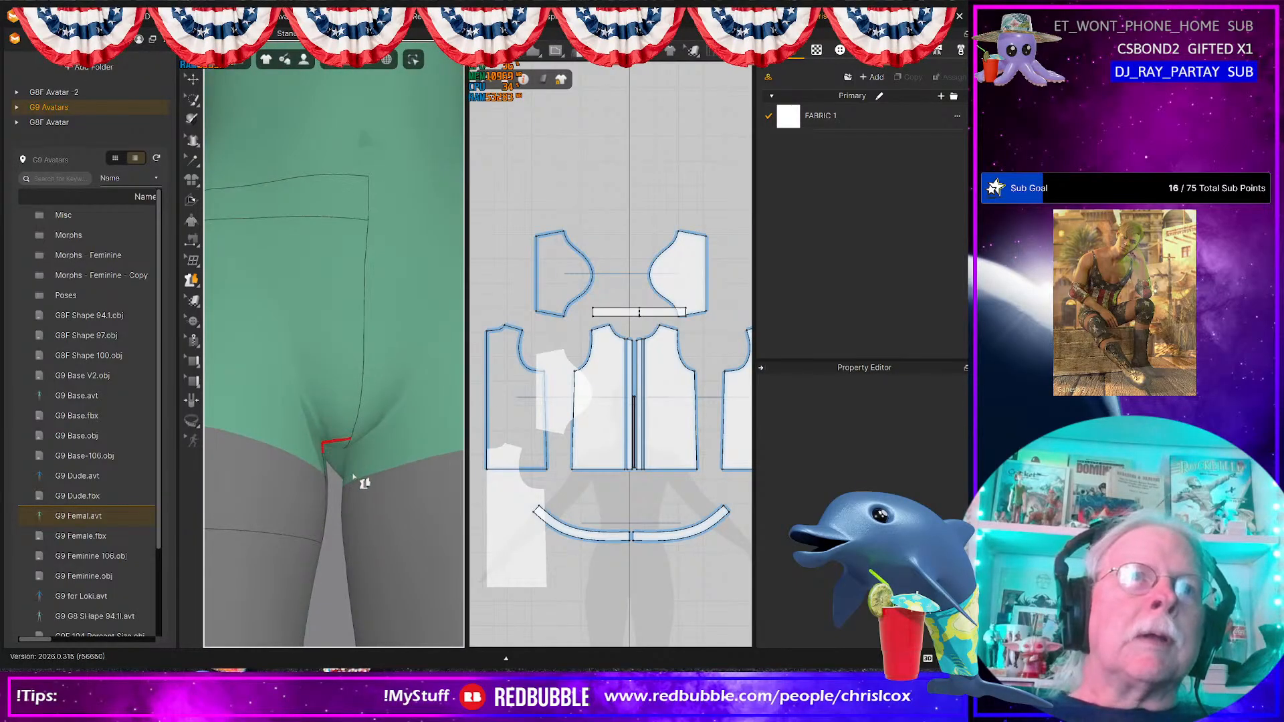
{"action": "scroll", "coordinate": [354, 478], "scroll_direction": "down", "scroll_amount": 3}
{"action": "scroll", "coordinate": [361, 490], "scroll_direction": "up", "scroll_amount": 5}
{"action": "right_click_drag", "start_coordinate": [361, 494], "coordinate": [359, 510]}
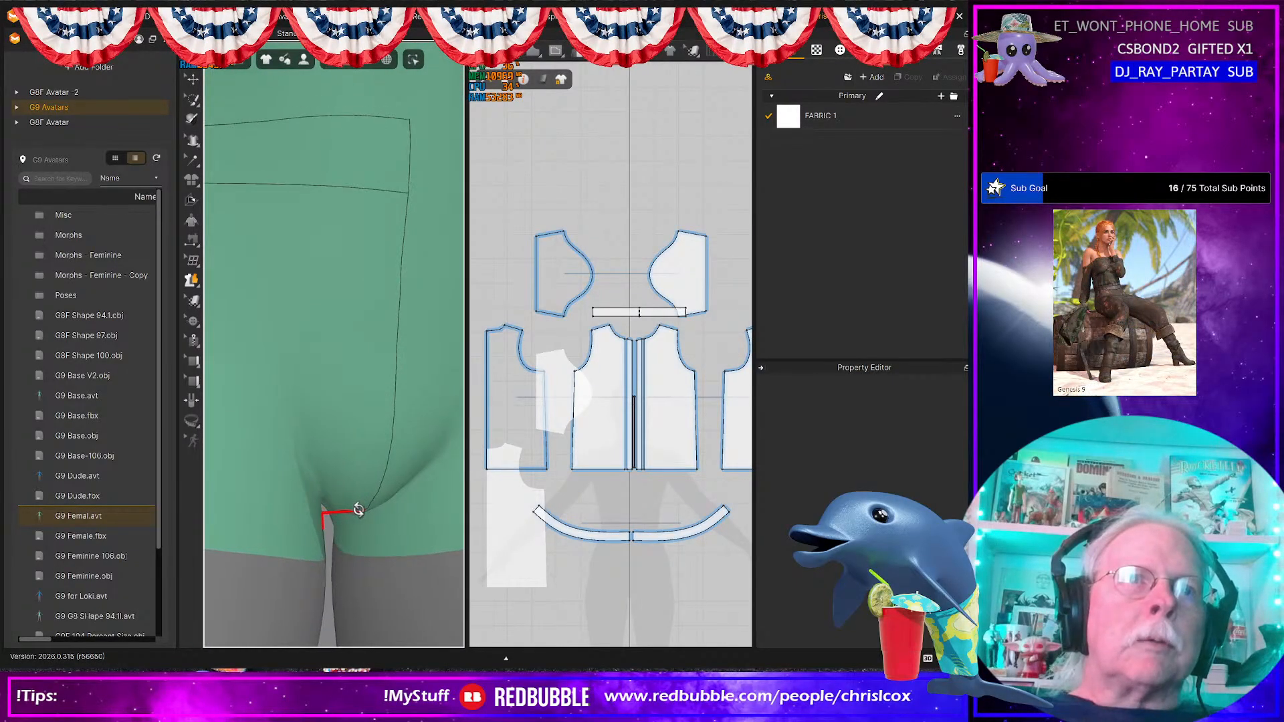
{"action": "scroll", "coordinate": [345, 515], "scroll_direction": "up", "scroll_amount": 3}
{"action": "middle_click_drag", "start_coordinate": [348, 510], "coordinate": [365, 444]}
{"action": "right_click_drag", "start_coordinate": [348, 497], "coordinate": [338, 487]}
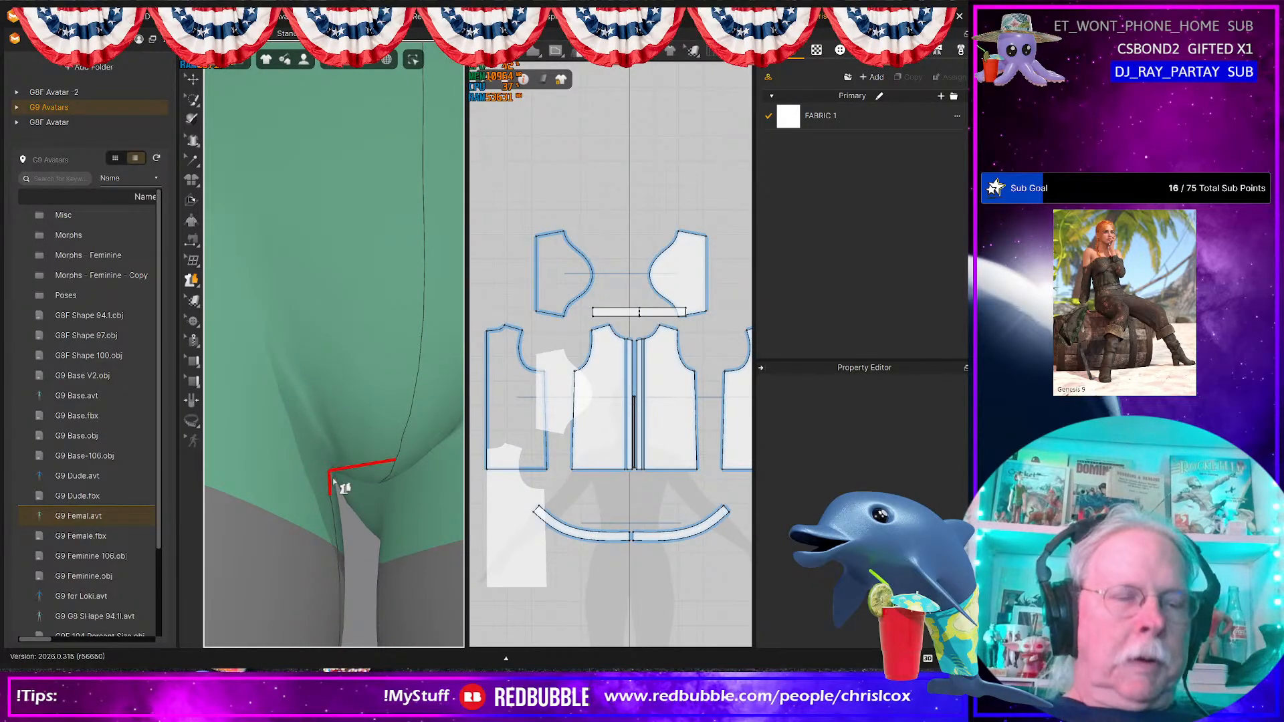
Step: Rework the inner thigh corner with Edit 3D Pen (Avatar), removing the short line that joins it to the crotch
{"action": "left_click", "coordinate": [191, 279]}
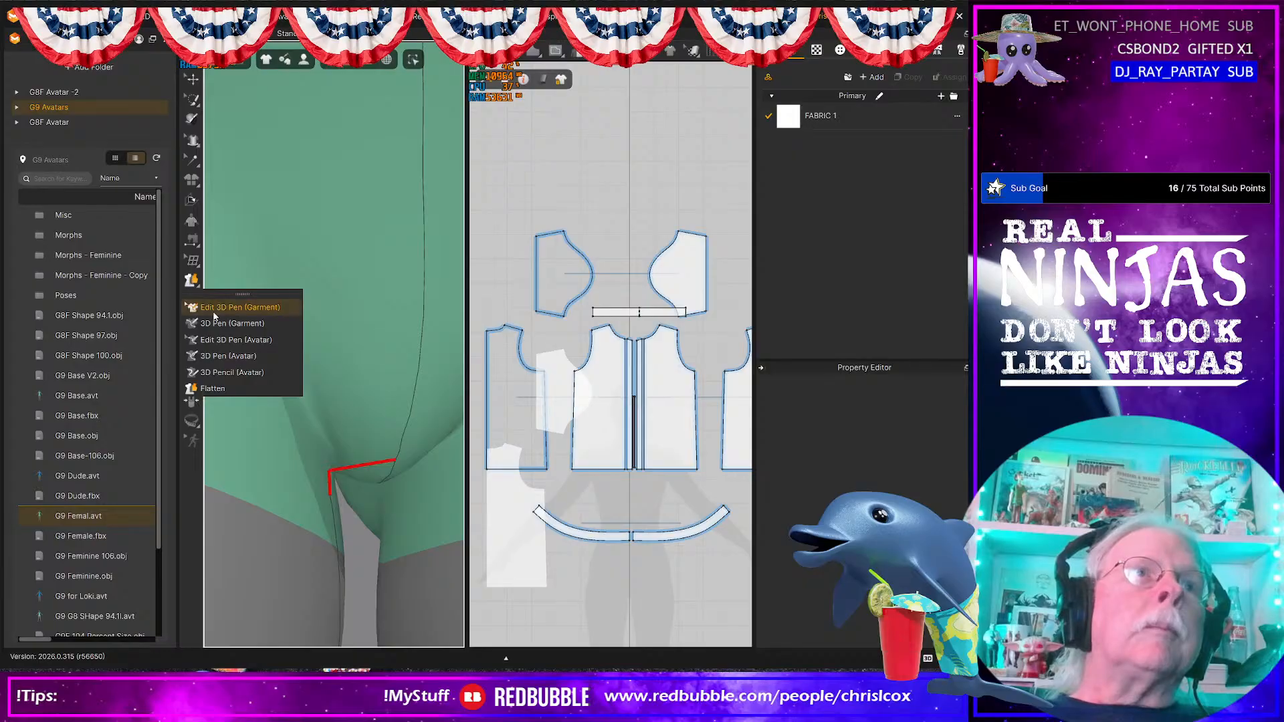
{"action": "left_click", "coordinate": [222, 339]}
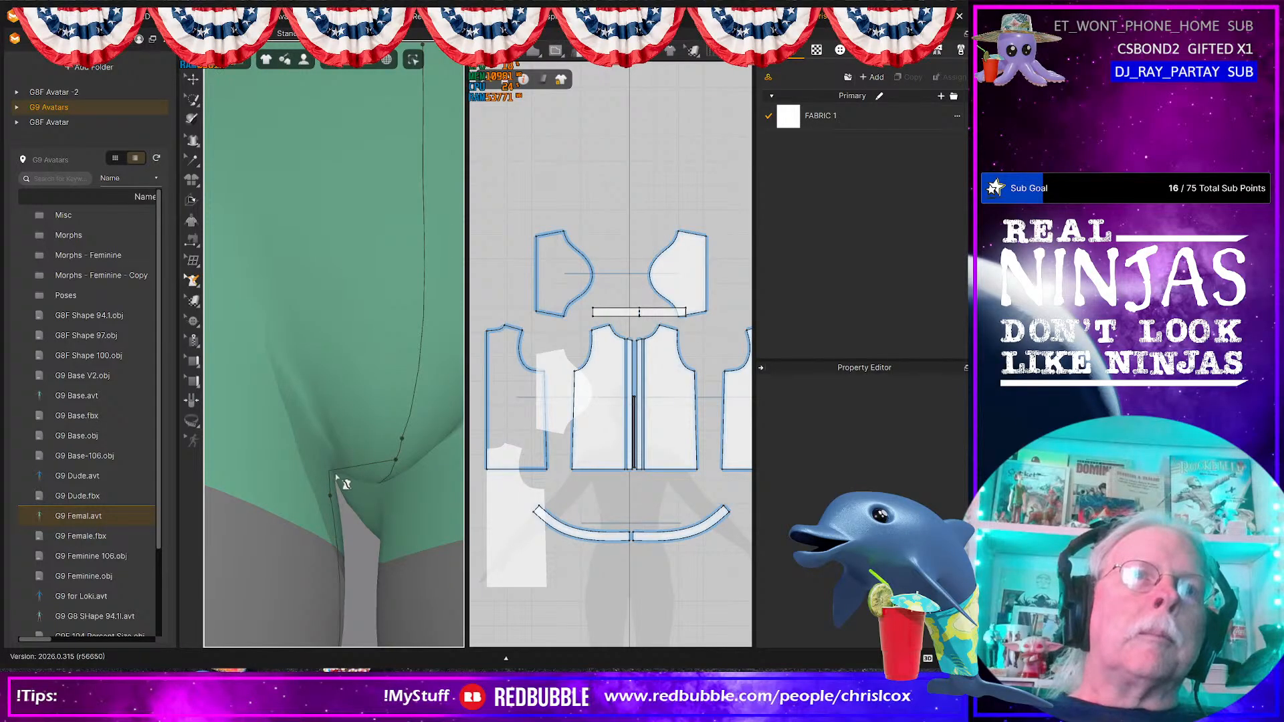
{"action": "left_click_drag", "start_coordinate": [329, 495], "coordinate": [335, 450]}
{"action": "mouse_move", "coordinate": [367, 515]}
{"action": "right_mouse_down"}
{"action": "mouse_move", "coordinate": [350, 481]}
{"action": "mouse_move", "coordinate": [366, 520]}
{"action": "right_mouse_up"}
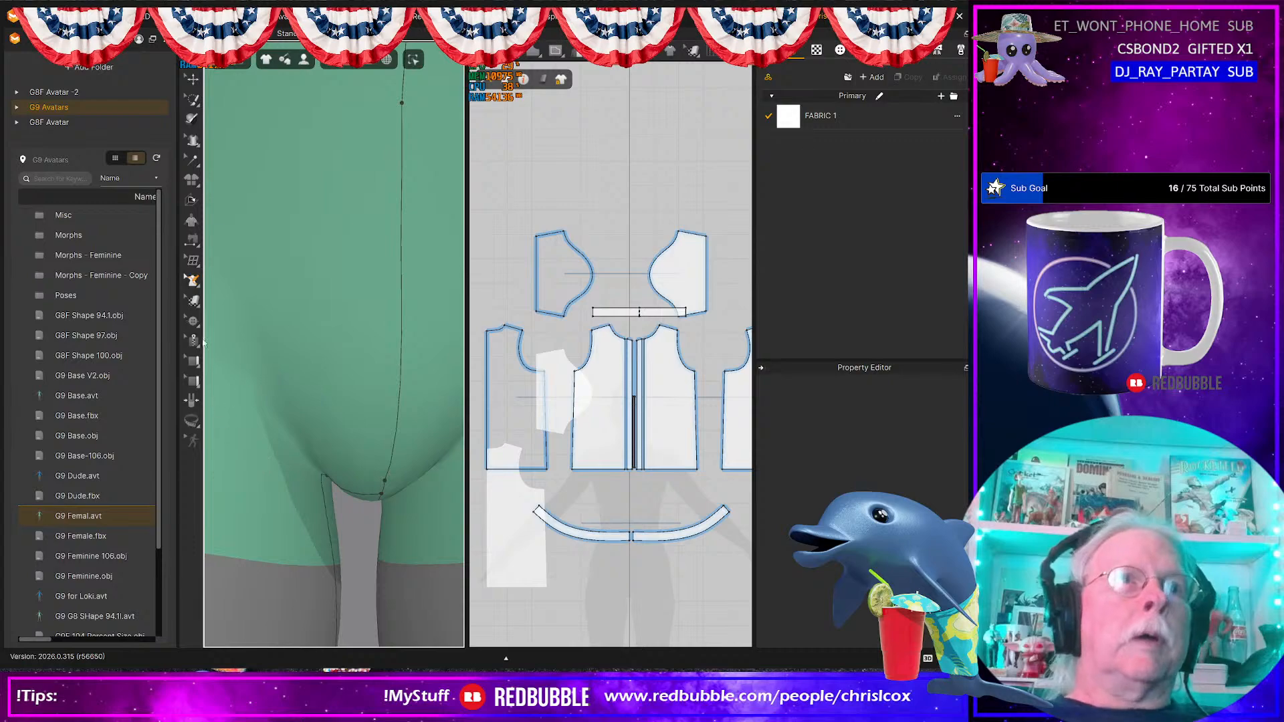
Step: Try flattening the avatar outline with the reworked inner thigh corner and examine the highlighted inner thigh line
{"action": "left_click", "coordinate": [193, 282]}
{"action": "left_click", "coordinate": [228, 371]}
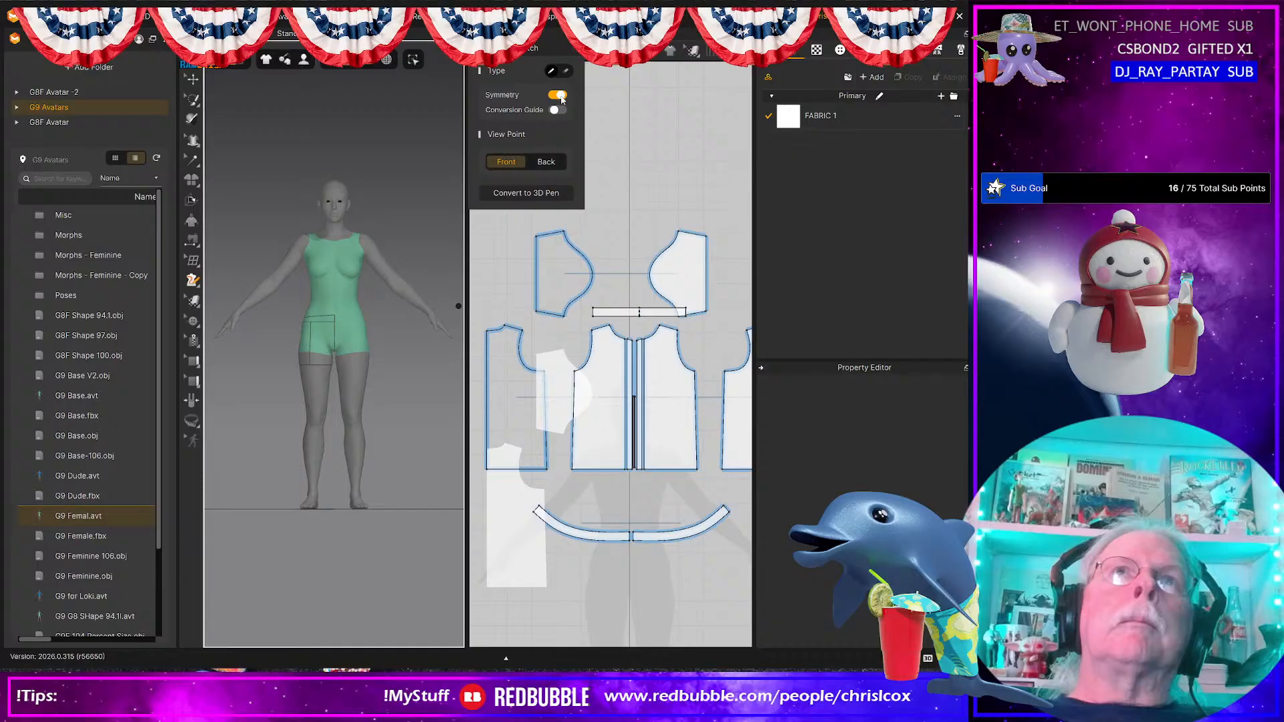
{"action": "scroll", "coordinate": [306, 356], "scroll_direction": "up", "scroll_amount": 5}
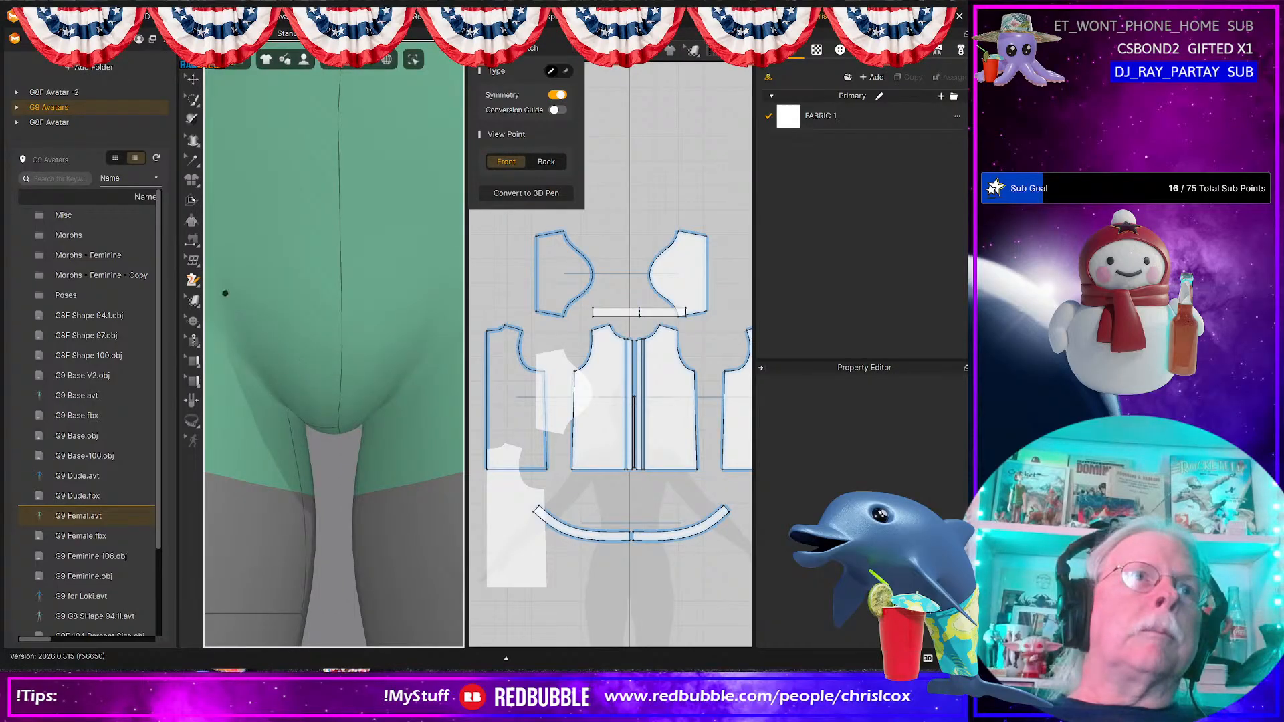
{"action": "left_click", "coordinate": [191, 279]}
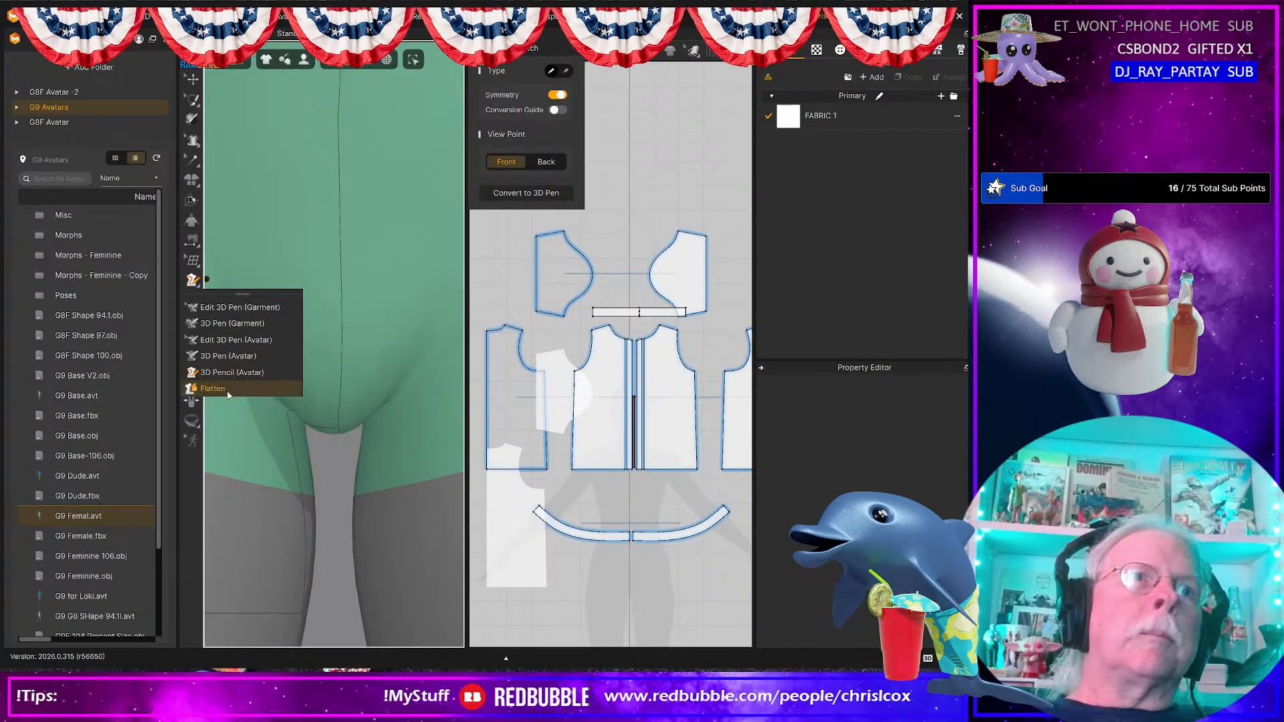
{"action": "left_click", "coordinate": [251, 389]}
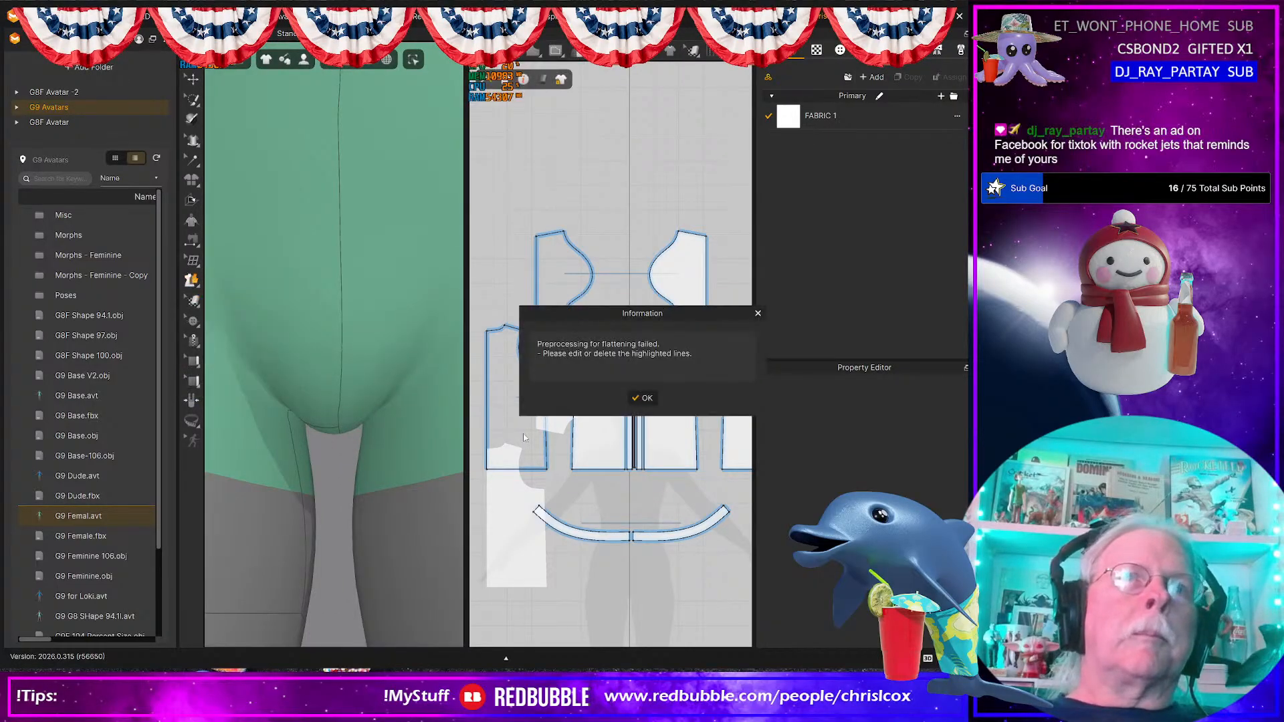
{"action": "left_click", "coordinate": [643, 399]}
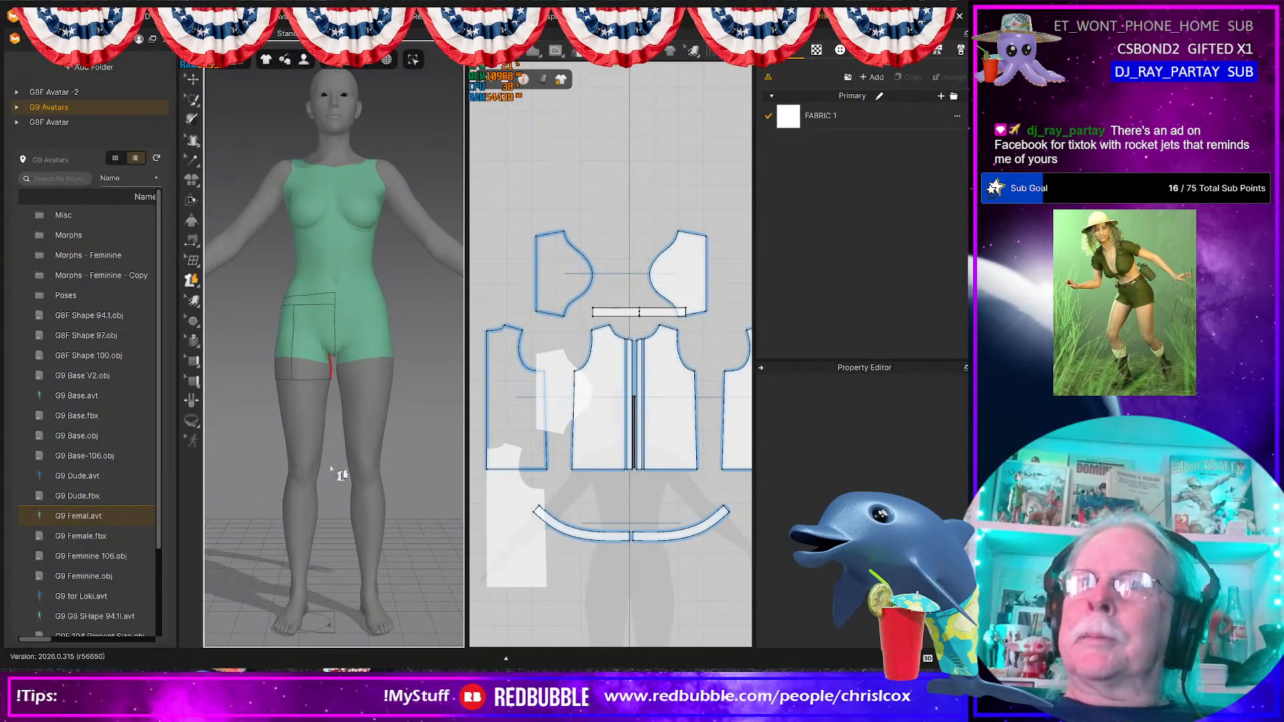
{"action": "right_click_drag", "start_coordinate": [335, 488], "coordinate": [285, 478]}
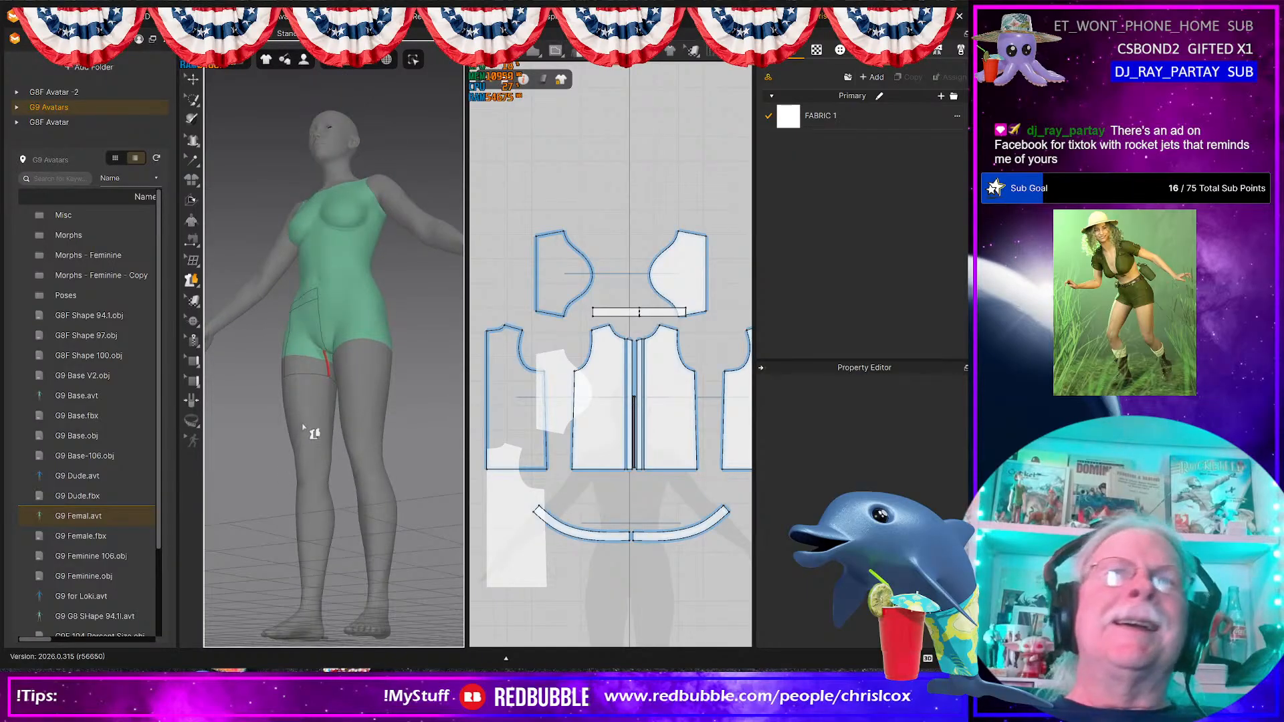
{"action": "scroll", "coordinate": [307, 430], "scroll_direction": "up", "scroll_amount": 5}
{"action": "right_click_drag", "start_coordinate": [306, 430], "coordinate": [290, 454]}
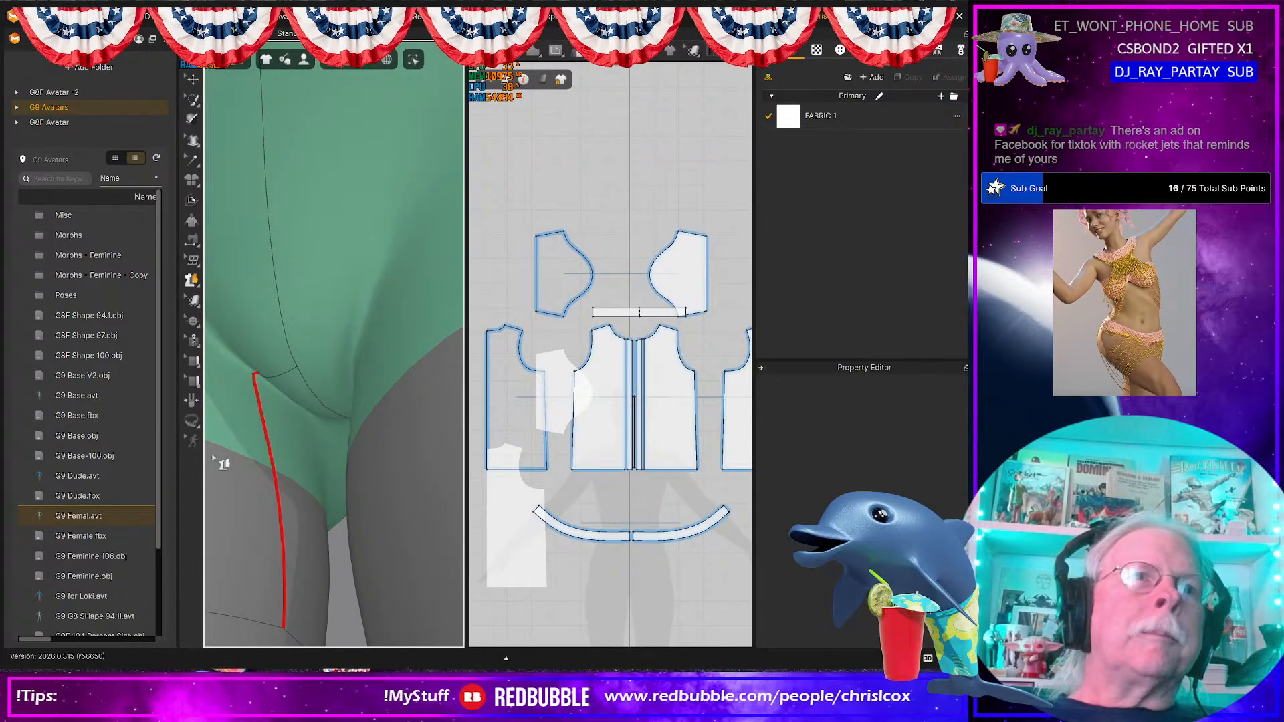
Step: Using Edit 3D Pen (Avatar), add two points along the inner thigh line and one on the short line joining it to the crotch
{"action": "left_click", "coordinate": [190, 279]}
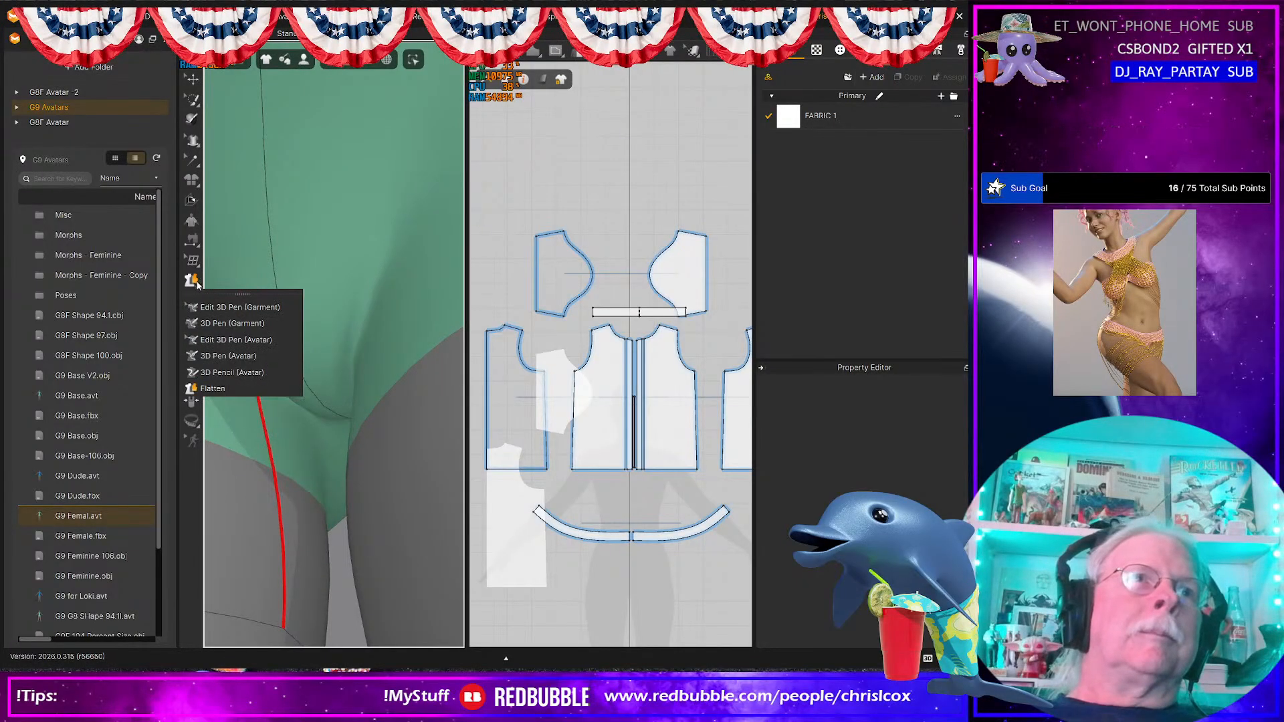
{"action": "left_click", "coordinate": [221, 341]}
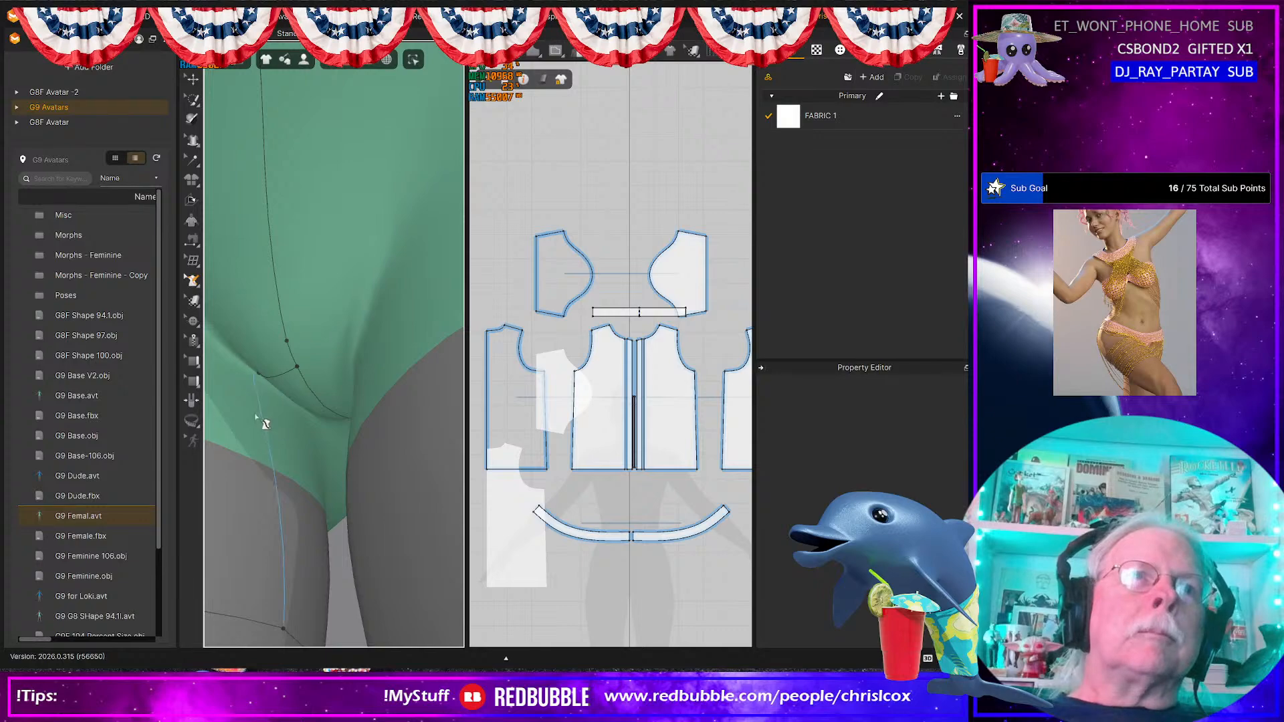
{"action": "left_click", "coordinate": [262, 415]}
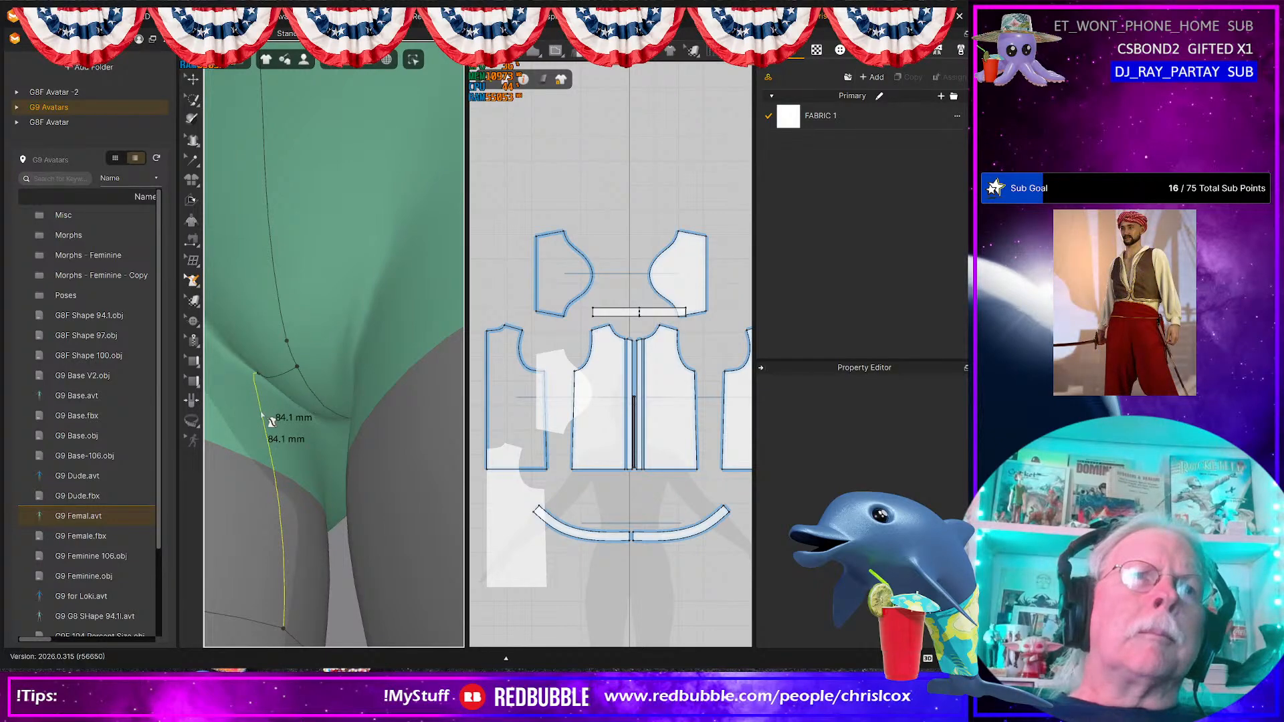
{"action": "right_click", "coordinate": [260, 410]}
{"action": "left_click", "coordinate": [294, 479]}
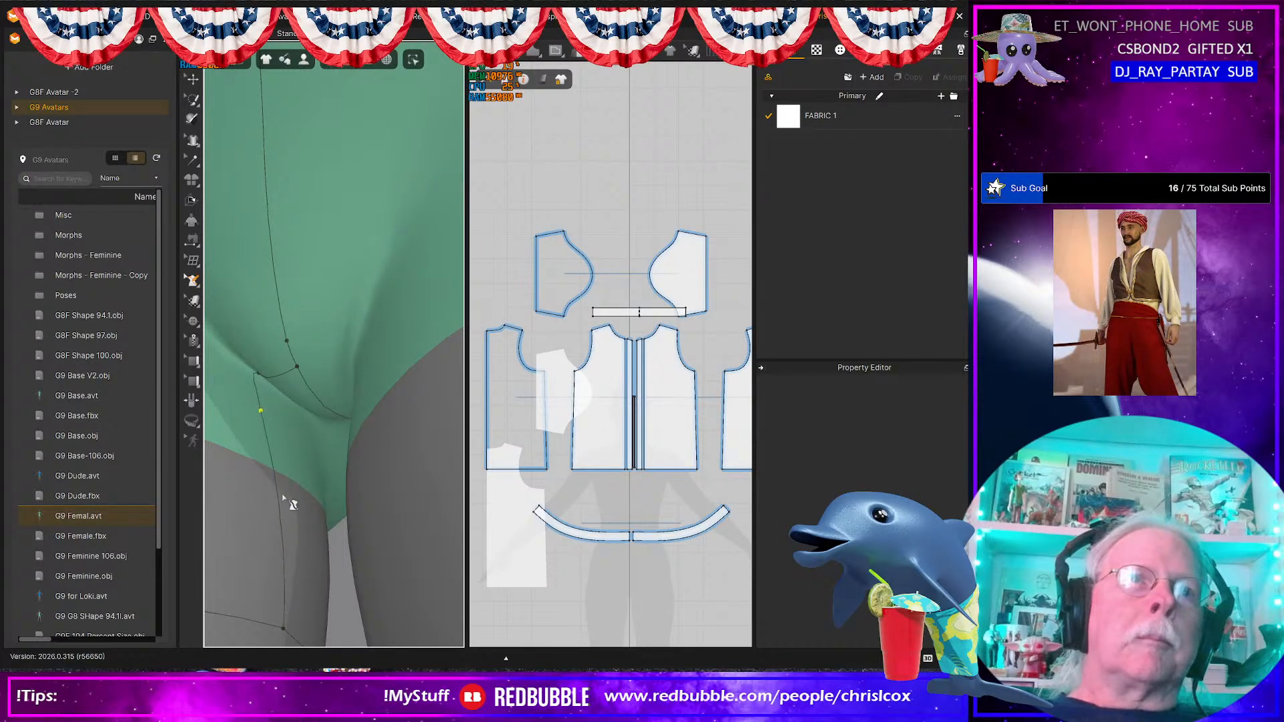
{"action": "right_click", "coordinate": [279, 506]}
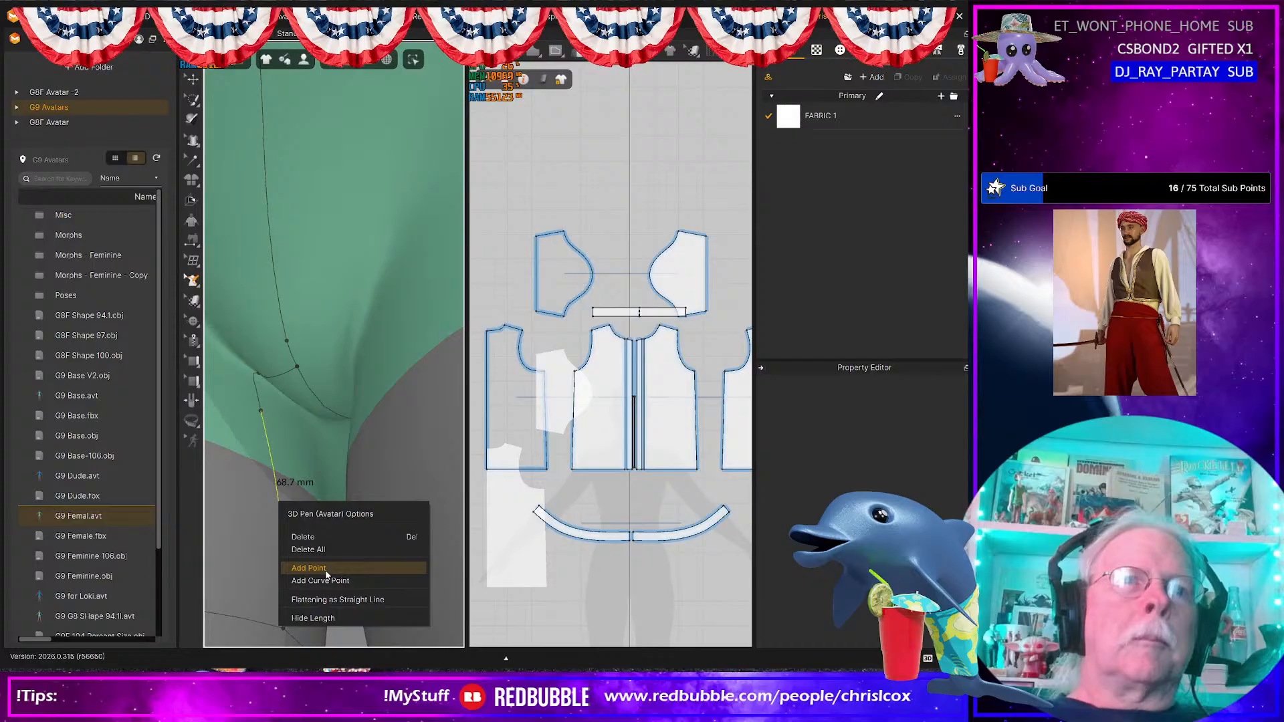
{"action": "left_click", "coordinate": [308, 567]}
{"action": "right_click", "coordinate": [271, 375]}
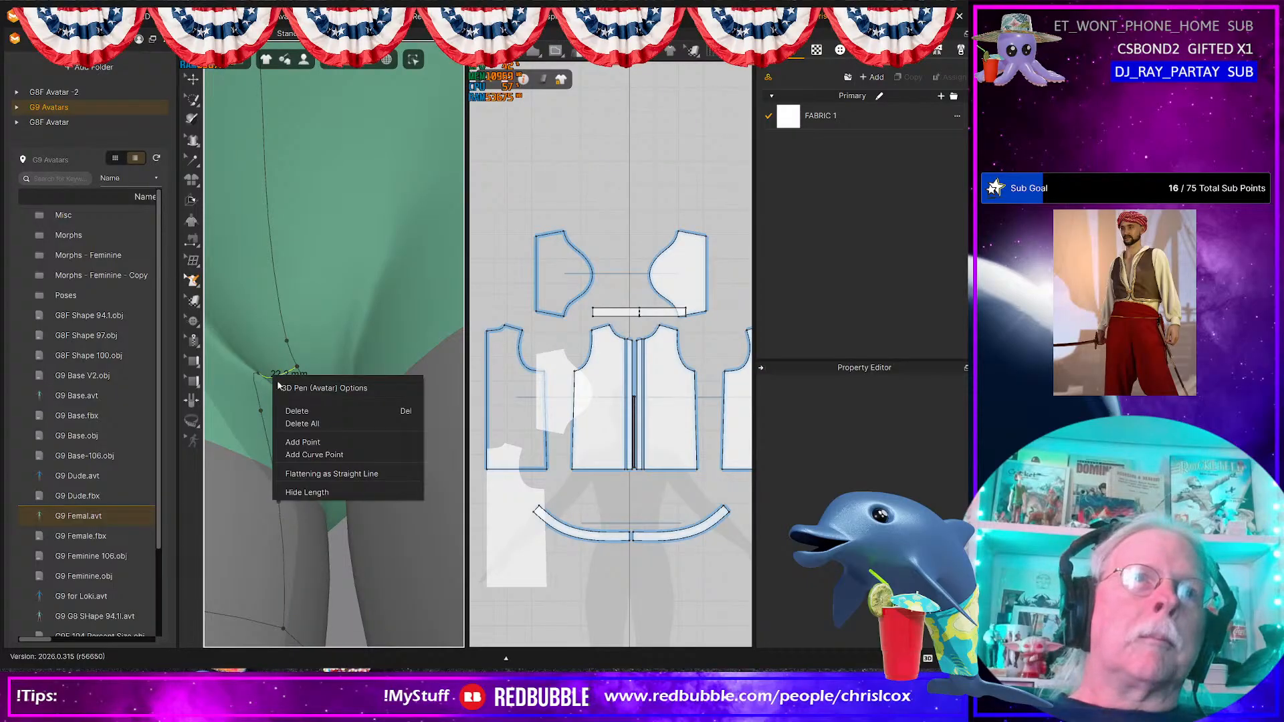
{"action": "left_click", "coordinate": [310, 456]}
Step: Try flattening the outline with the three added points and check which part of the inner thigh line is highlighted
{"action": "left_click", "coordinate": [194, 280]}
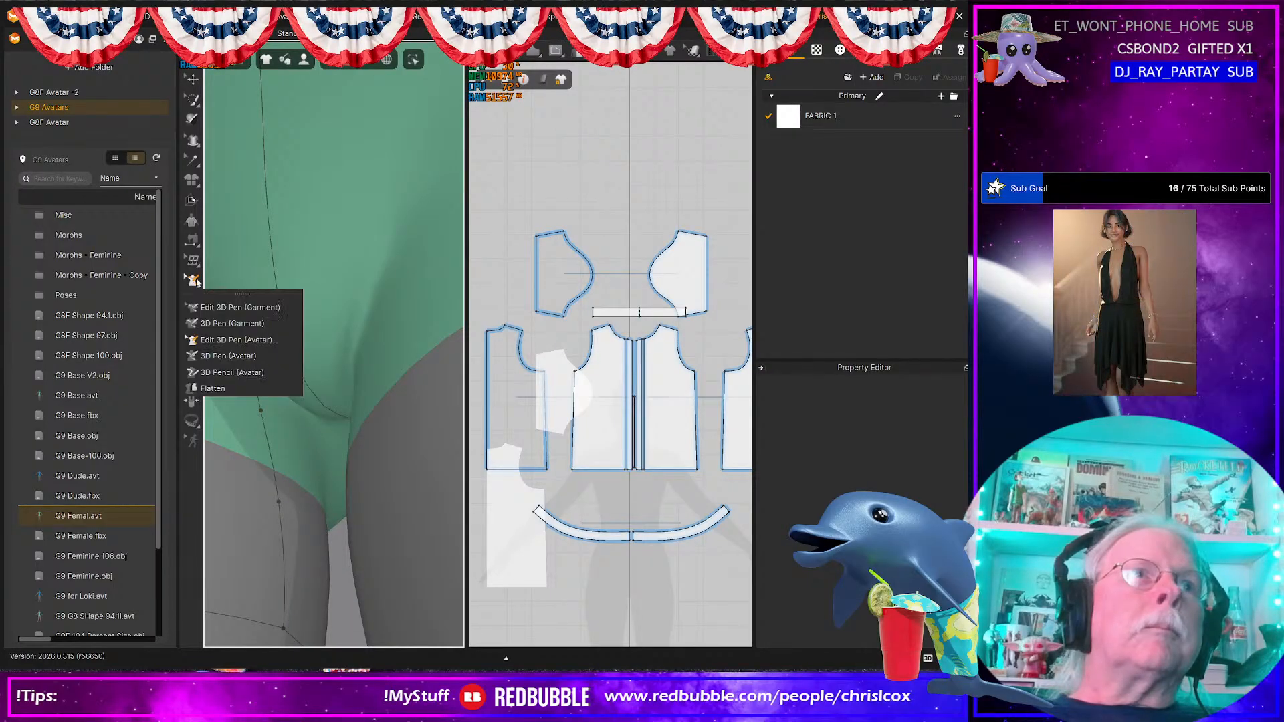
{"action": "left_click", "coordinate": [221, 391]}
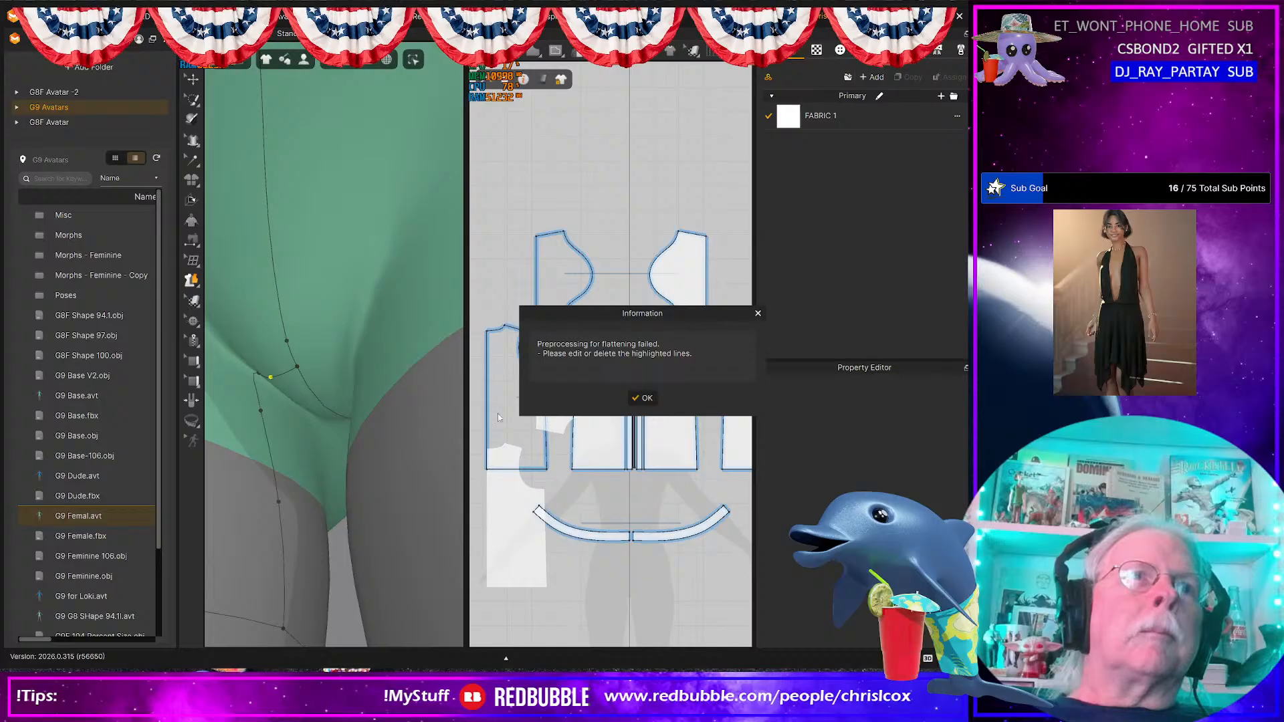
{"action": "left_click", "coordinate": [642, 399]}
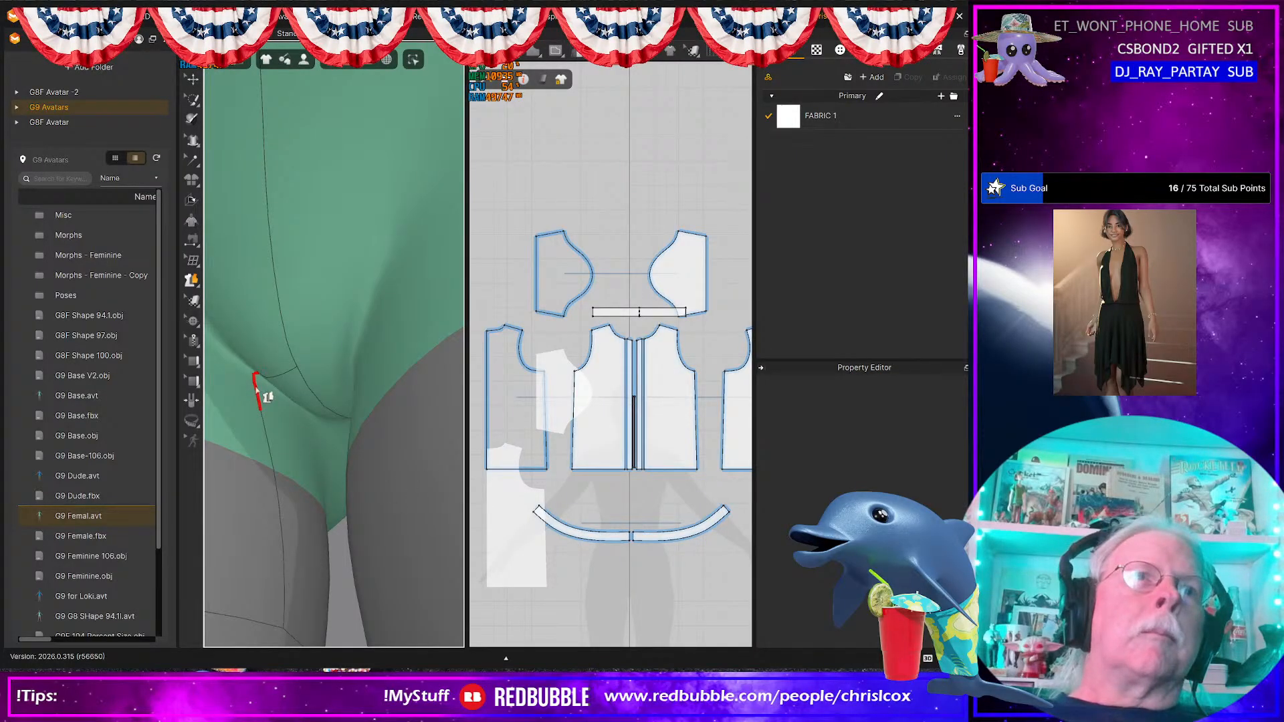
Step: Add a point at the inner thigh corner and another midway along the short upper segment with Edit 3D Pen (Avatar)
{"action": "left_click", "coordinate": [192, 281]}
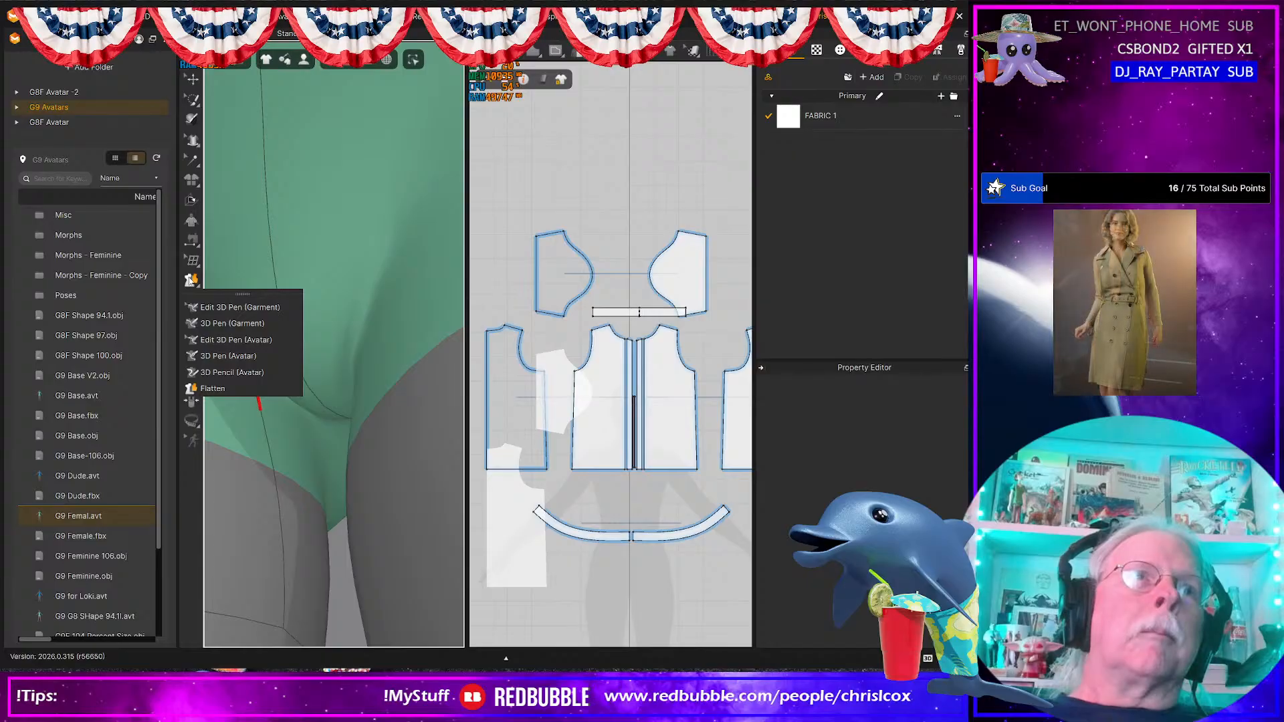
{"action": "left_click", "coordinate": [223, 340]}
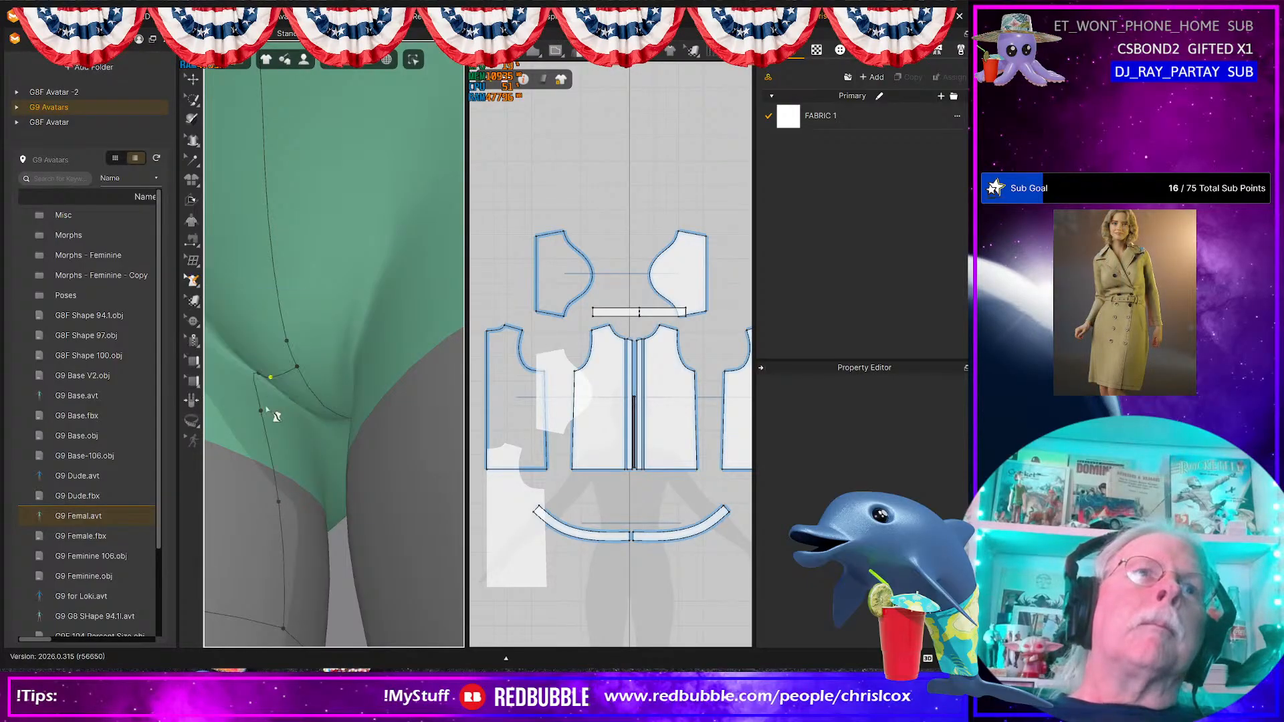
{"action": "scroll", "coordinate": [266, 412], "scroll_direction": "up", "scroll_amount": 5}
{"action": "right_click_drag", "start_coordinate": [257, 436], "coordinate": [431, 436]}
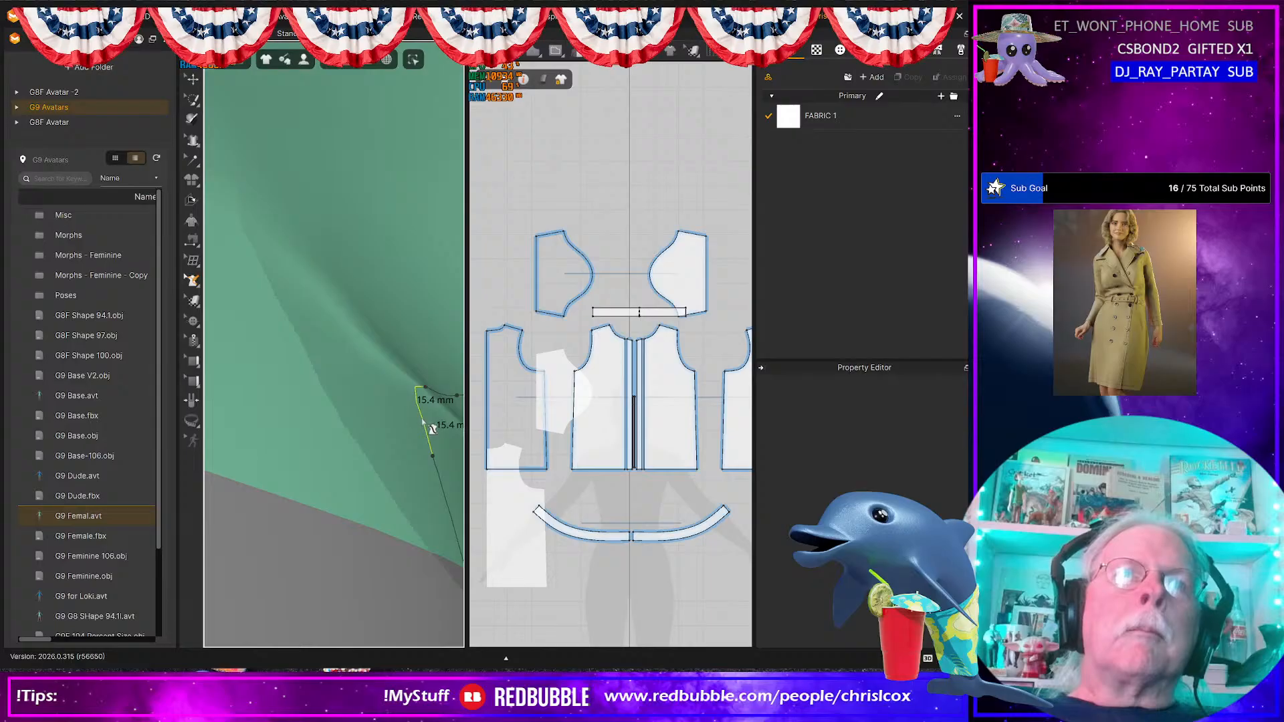
{"action": "right_click", "coordinate": [415, 387]}
{"action": "left_click", "coordinate": [435, 451]}
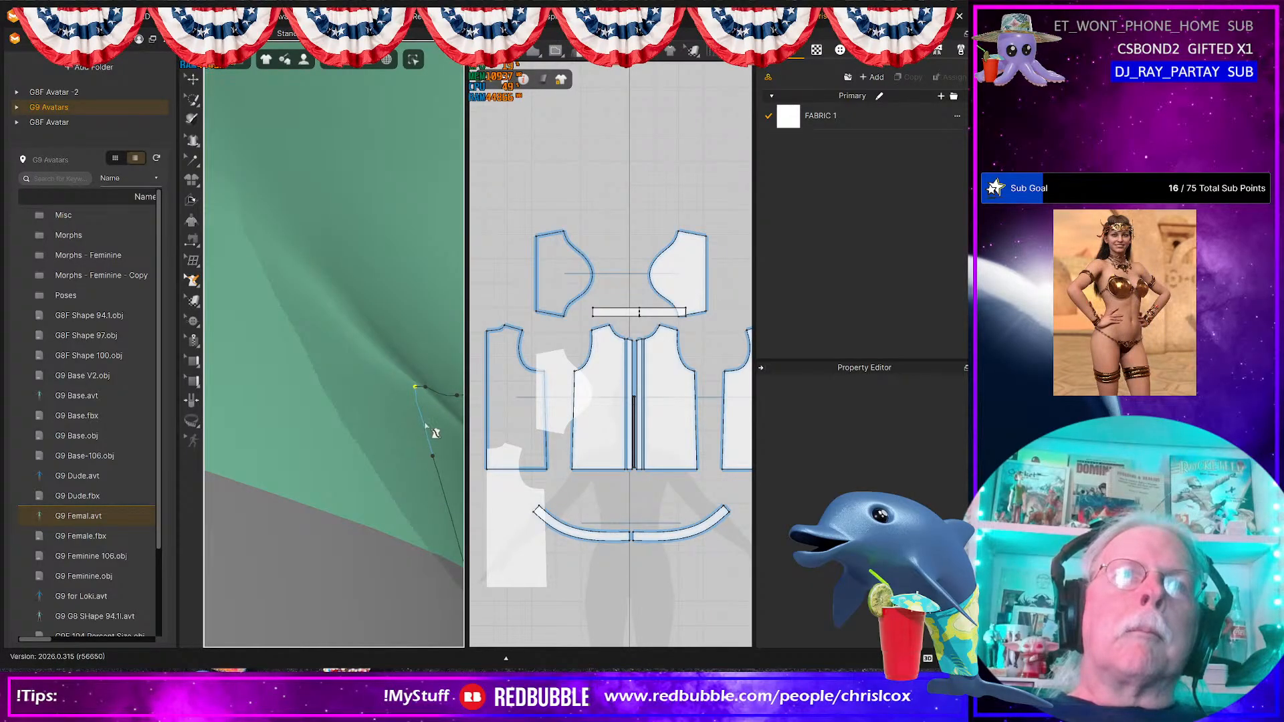
{"action": "right_click", "coordinate": [422, 421]}
{"action": "left_click", "coordinate": [455, 491]}
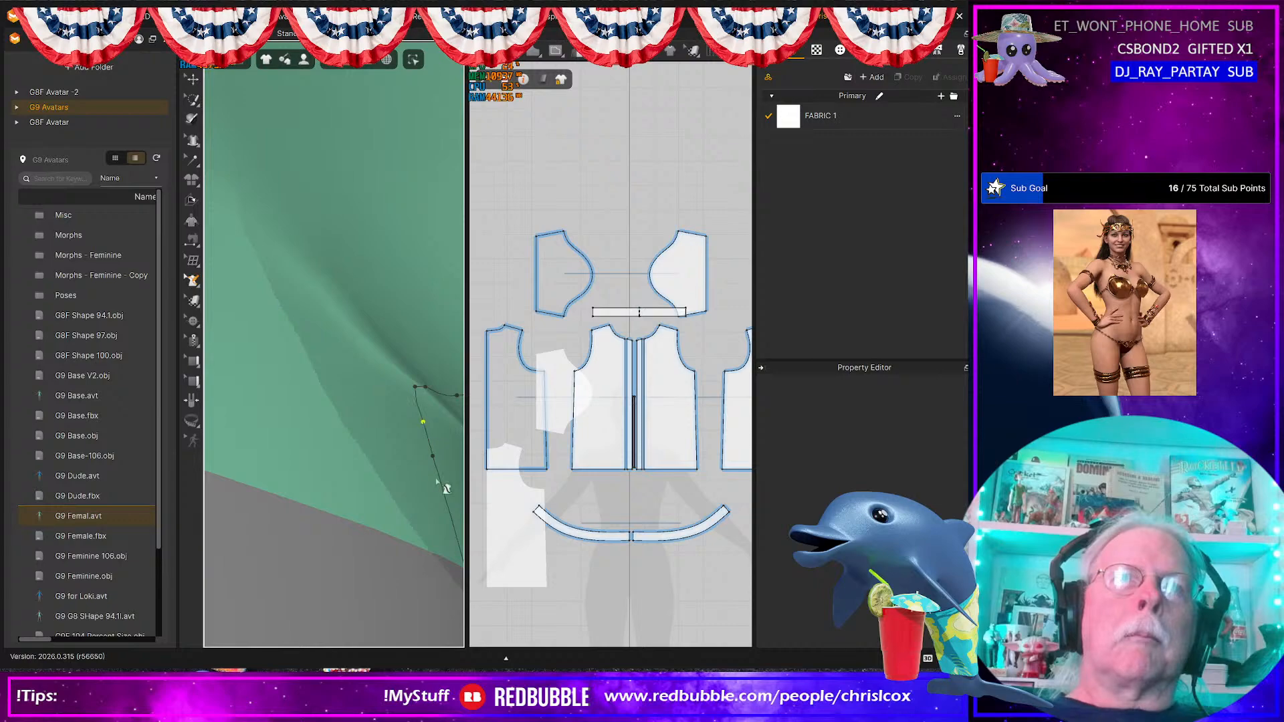
Step: Try flattening the outline with the subdivided upper thigh segment and examine the highlighted portion of the line joining it to the crotch
{"action": "scroll", "coordinate": [409, 469], "scroll_direction": "down", "scroll_amount": 5}
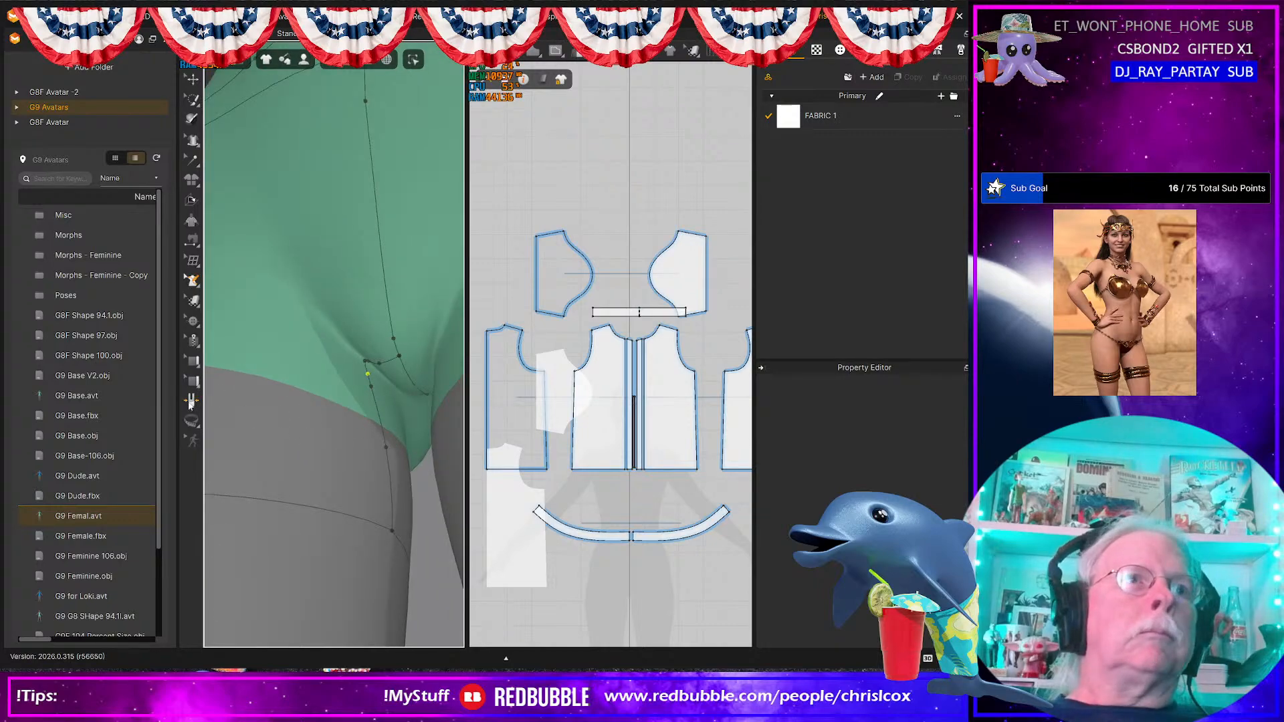
{"action": "mouse_move", "coordinate": [193, 281]}
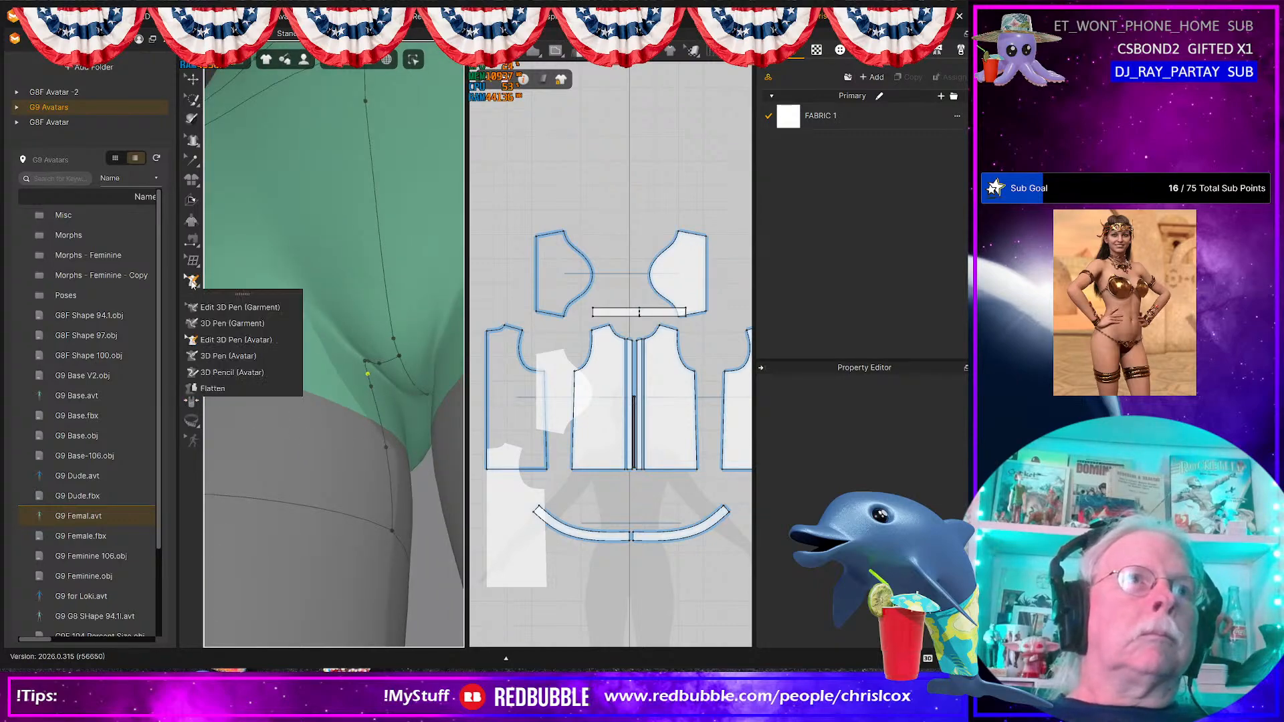
{"action": "left_click", "coordinate": [241, 374]}
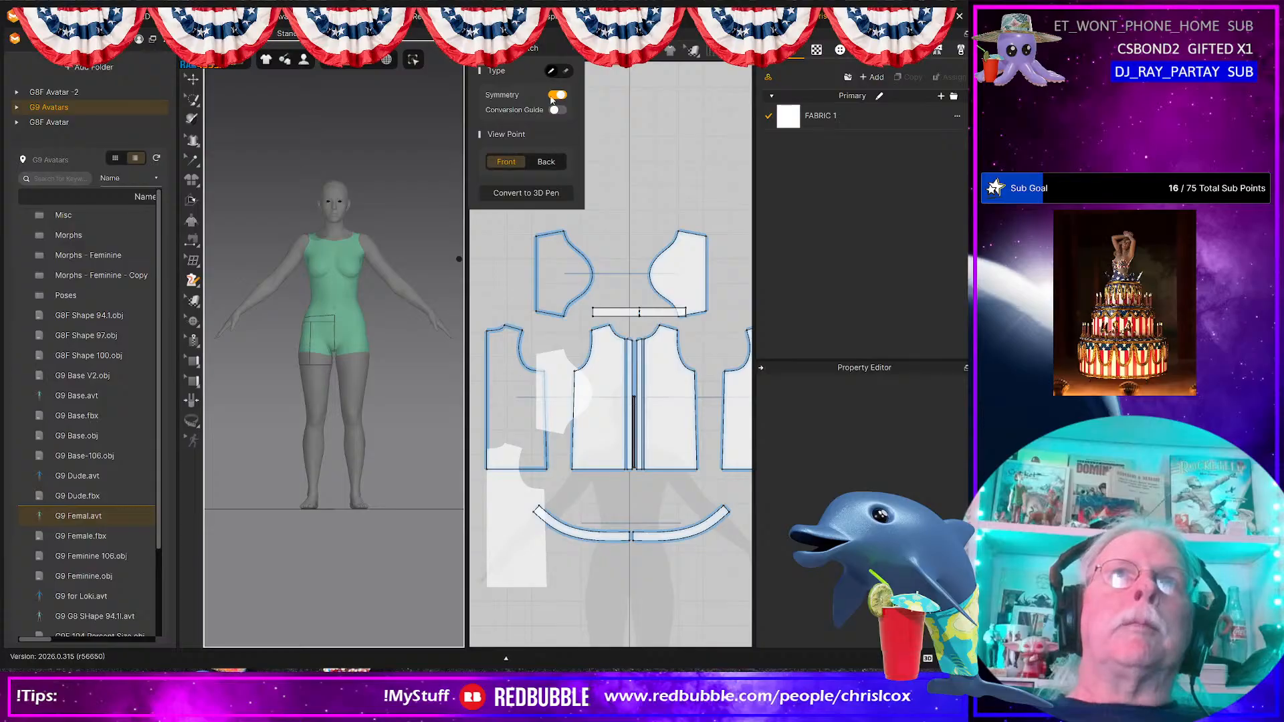
{"action": "mouse_move", "coordinate": [192, 281]}
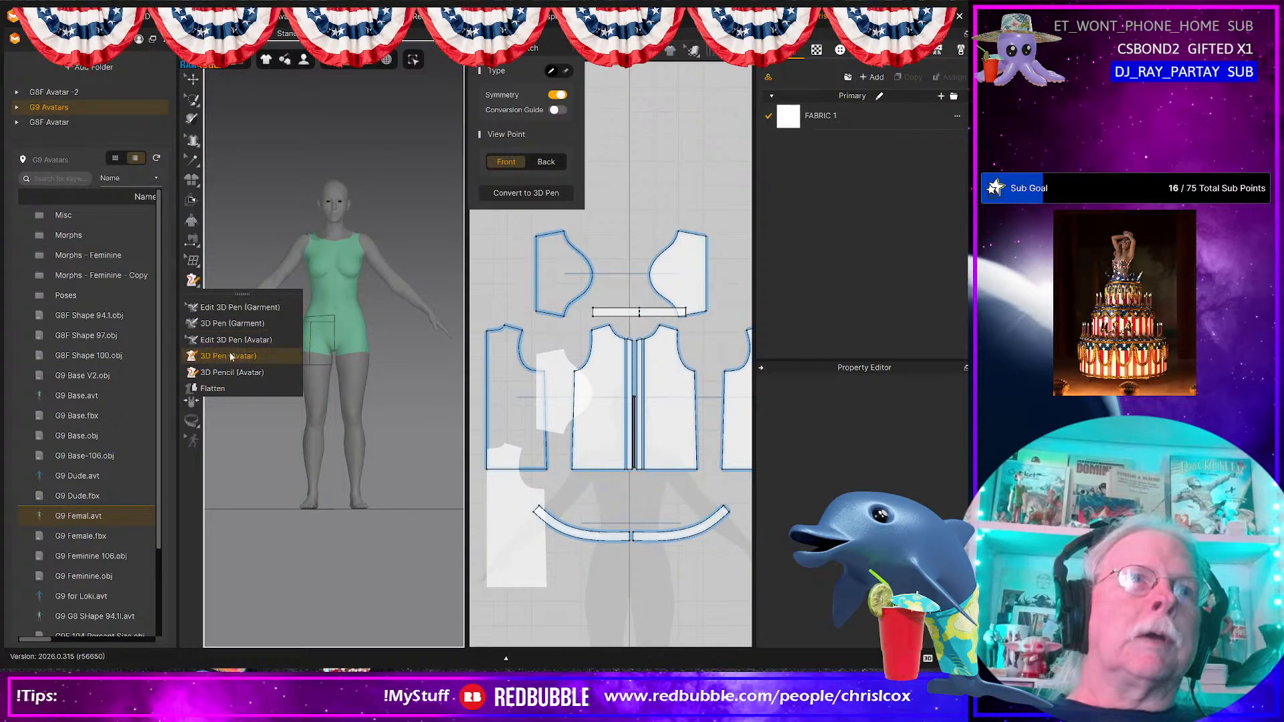
{"action": "left_click", "coordinate": [214, 389]}
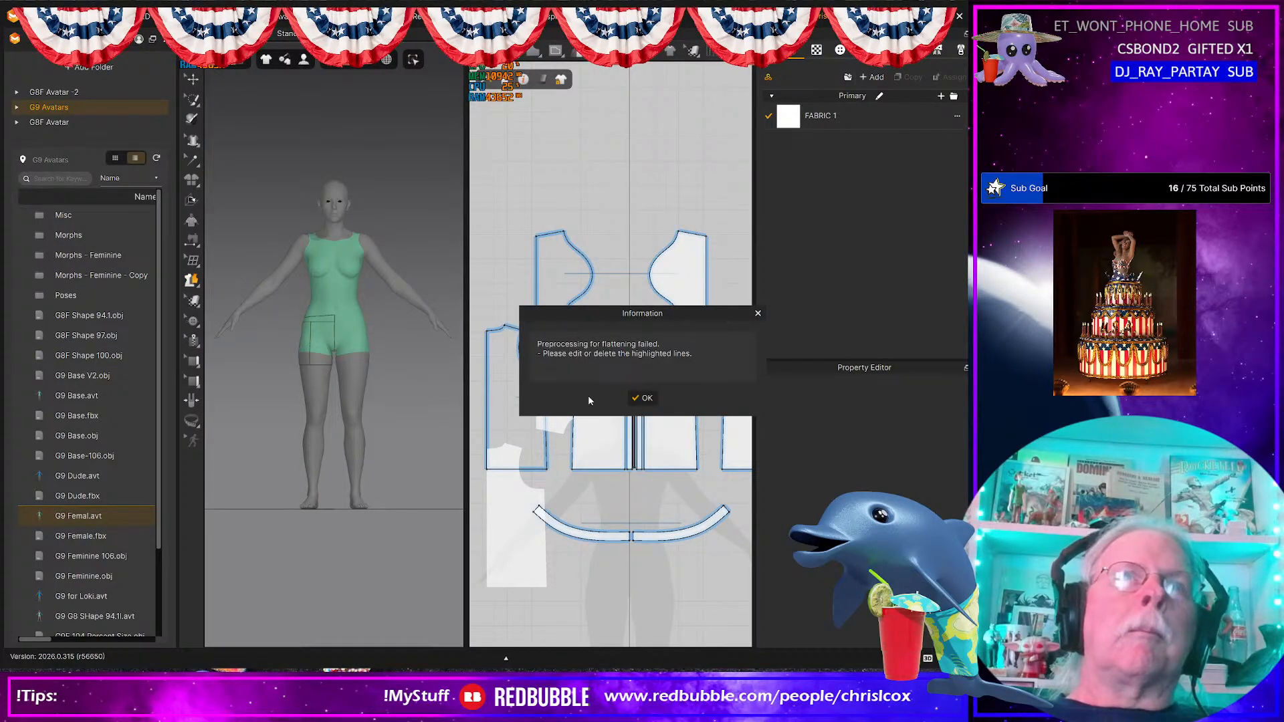
{"action": "left_click", "coordinate": [644, 398]}
{"action": "scroll", "coordinate": [317, 388], "scroll_direction": "up", "scroll_amount": 6}
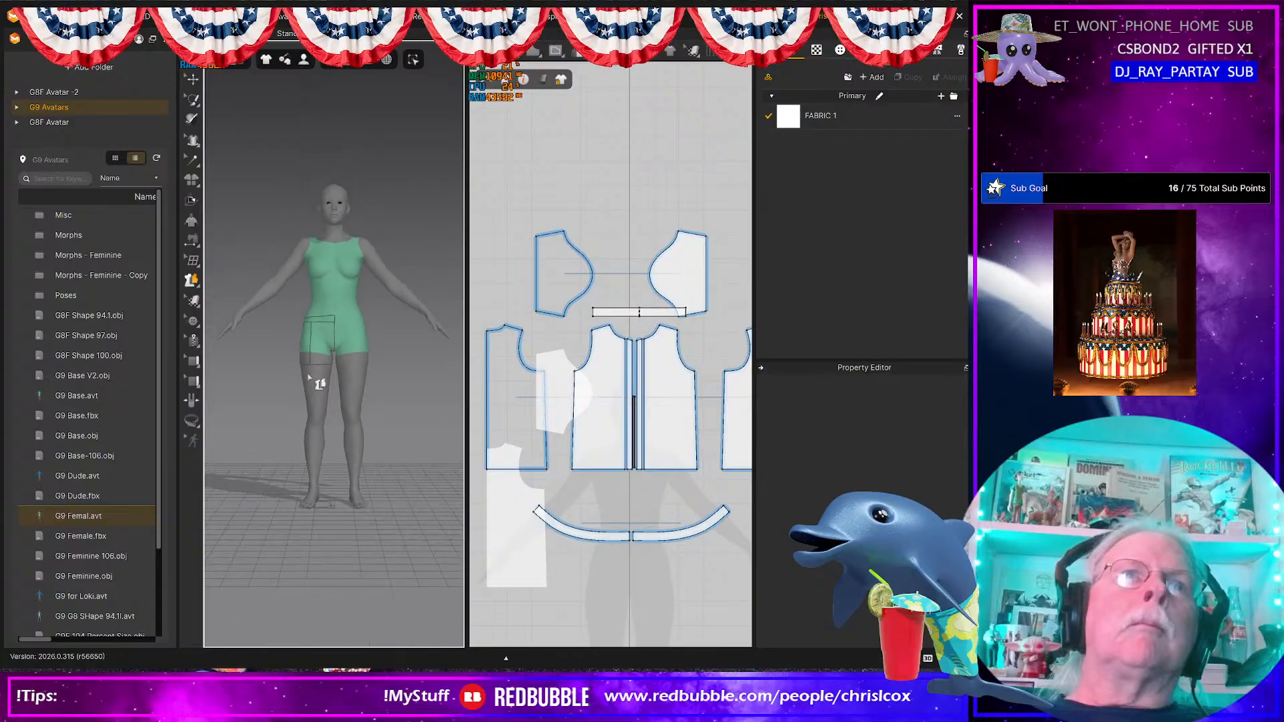
{"action": "scroll", "coordinate": [317, 391], "scroll_direction": "up", "scroll_amount": 8}
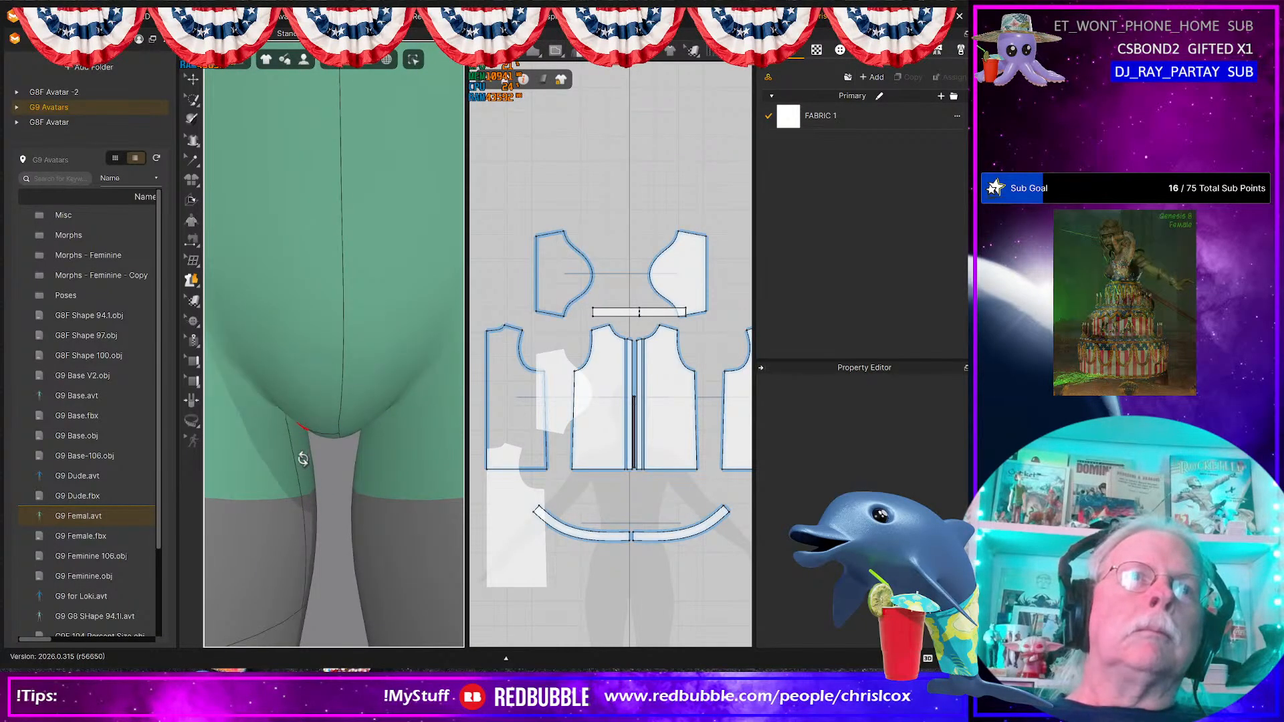
{"action": "scroll", "coordinate": [316, 385], "scroll_direction": "up", "scroll_amount": 5}
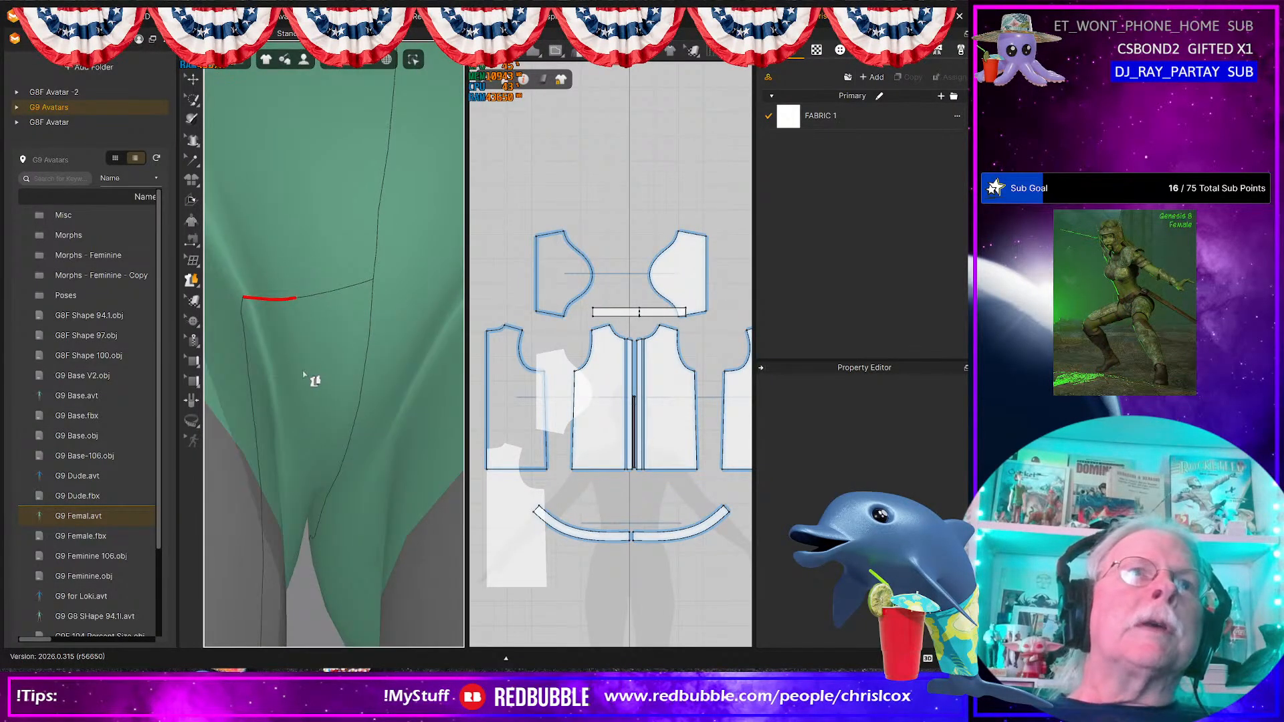
{"action": "middle_click_drag", "start_coordinate": [325, 393], "coordinate": [378, 472]}
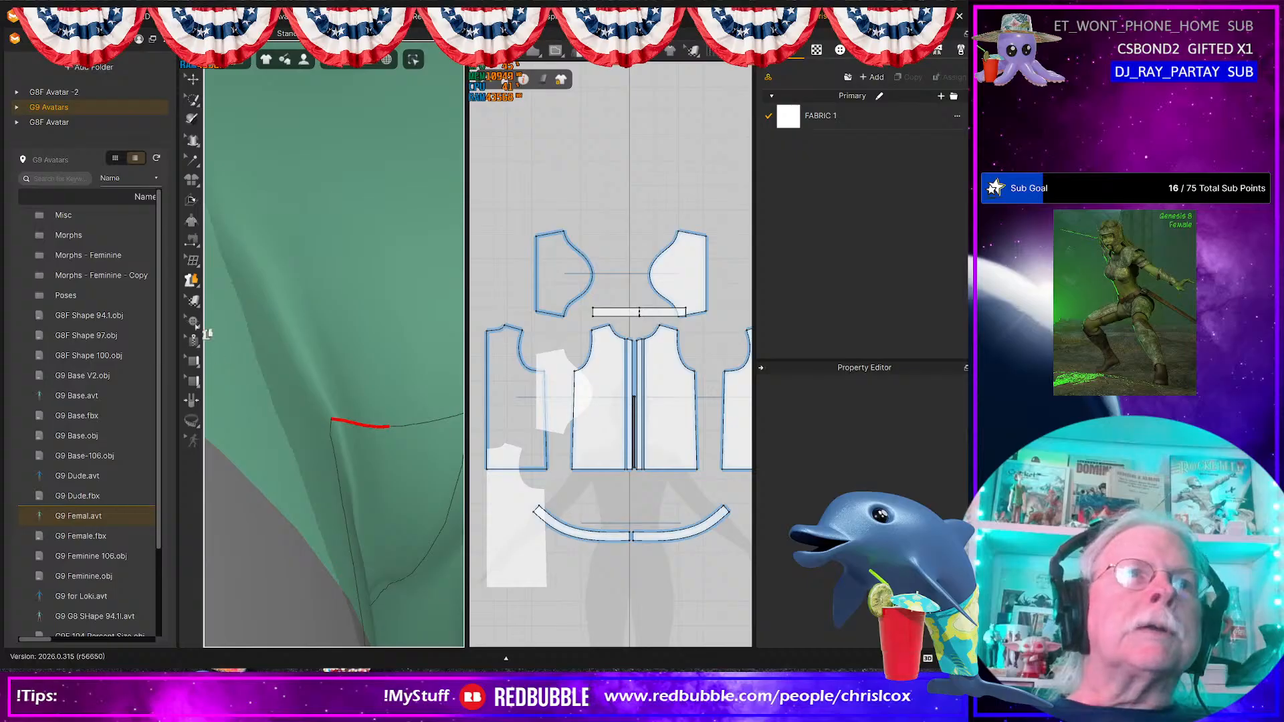
Step: Using Edit 3D Pen (Avatar), move the inner thigh corner point and the neighbouring connecting line point toward the crotch
{"action": "left_click", "coordinate": [193, 278]}
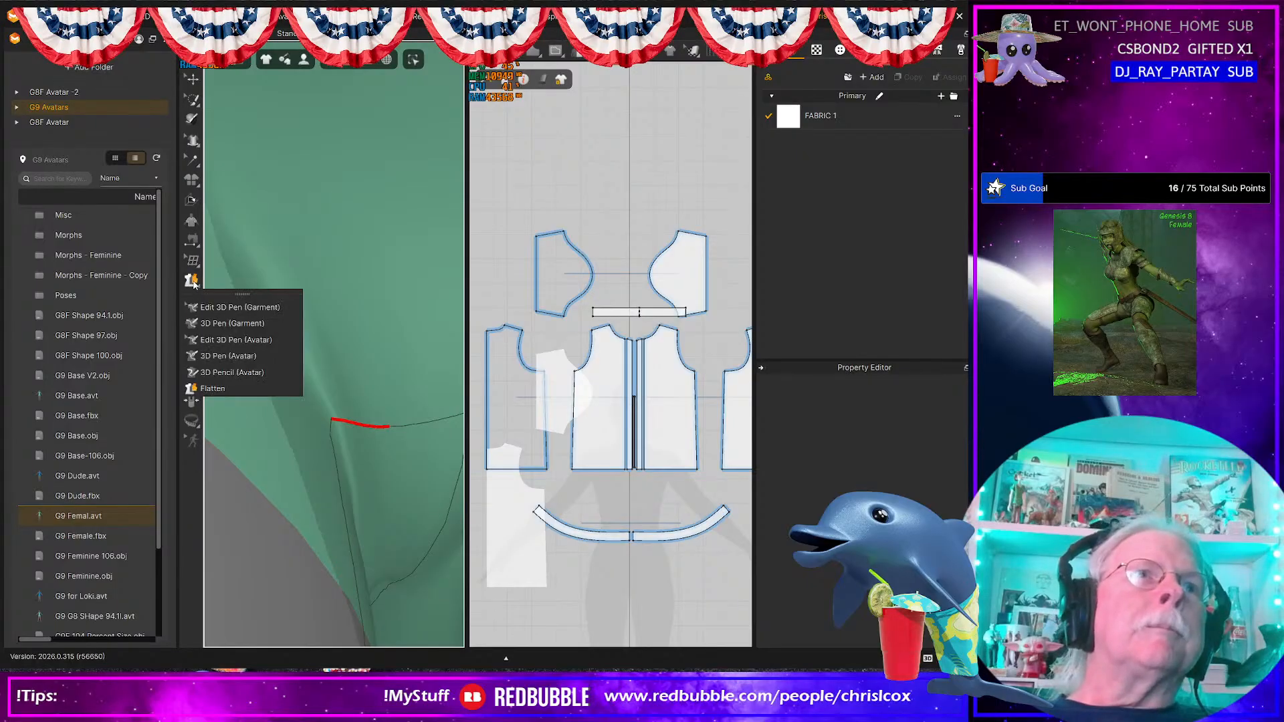
{"action": "left_click", "coordinate": [217, 341]}
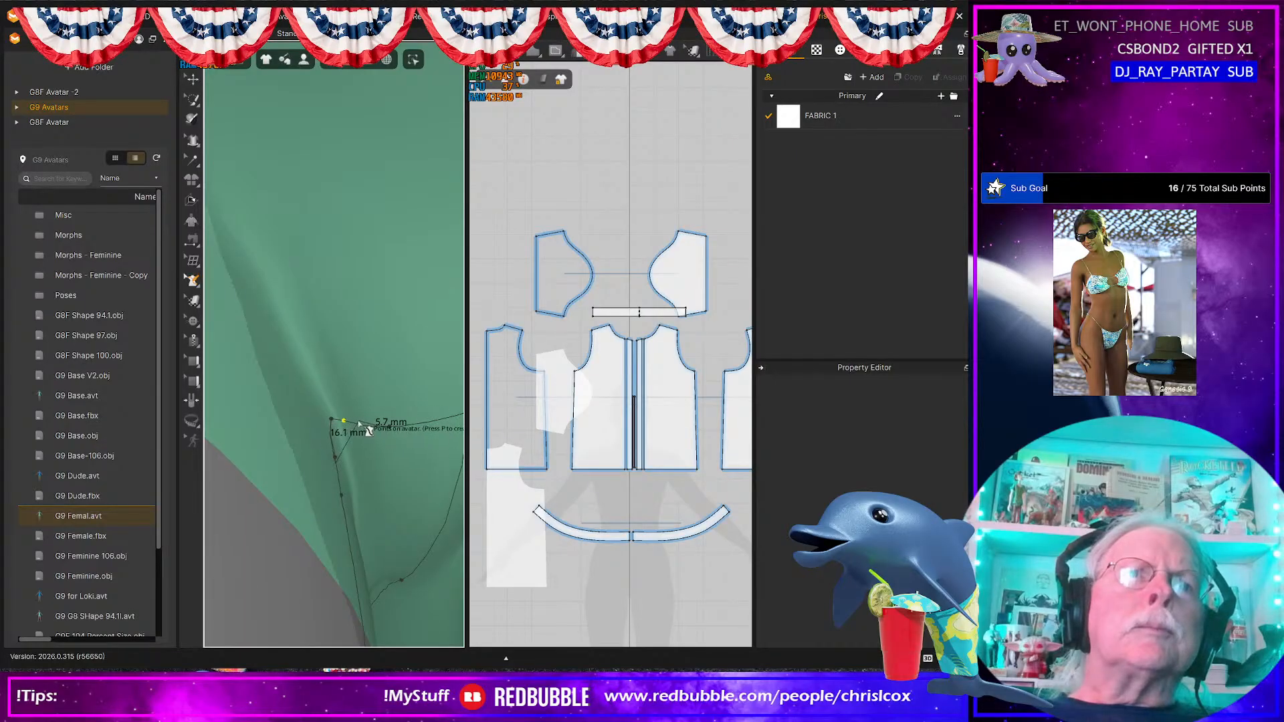
{"action": "mouse_move", "coordinate": [354, 458]}
{"action": "right_mouse_down"}
{"action": "mouse_move", "coordinate": [378, 501]}
{"action": "mouse_move", "coordinate": [356, 491]}
{"action": "right_mouse_up"}
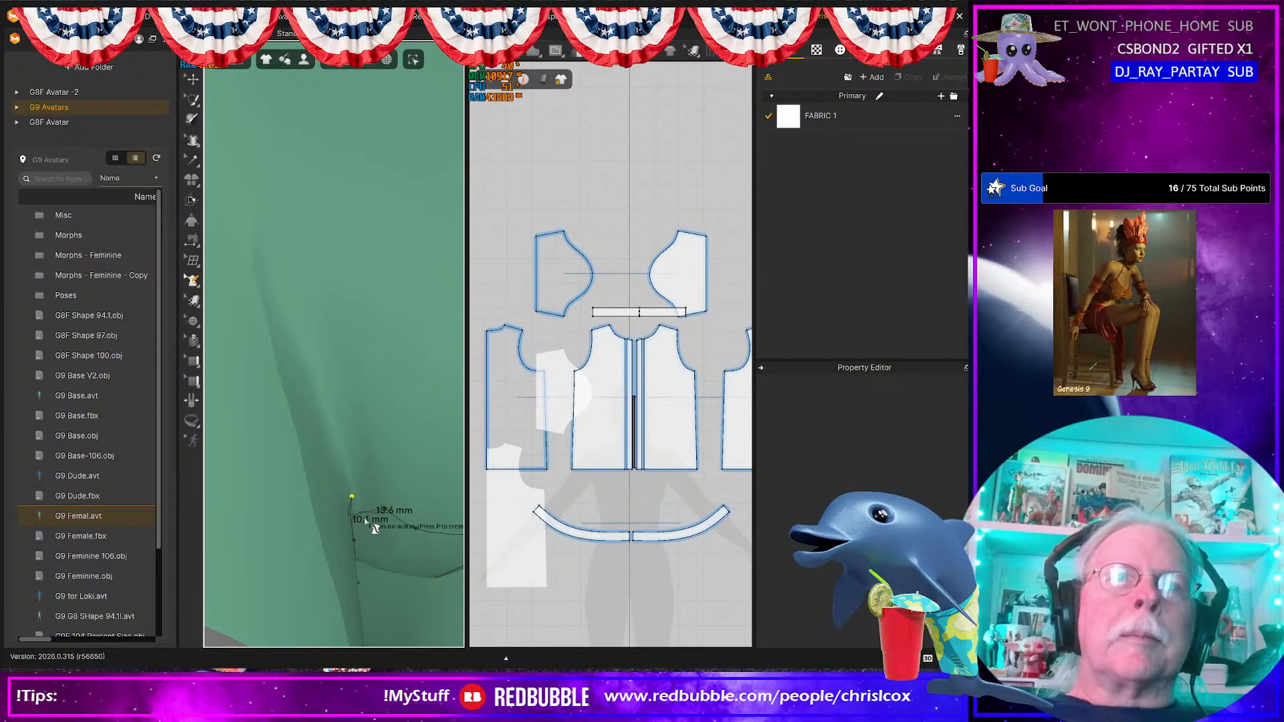
{"action": "scroll", "coordinate": [385, 519], "scroll_direction": "down", "scroll_amount": 6}
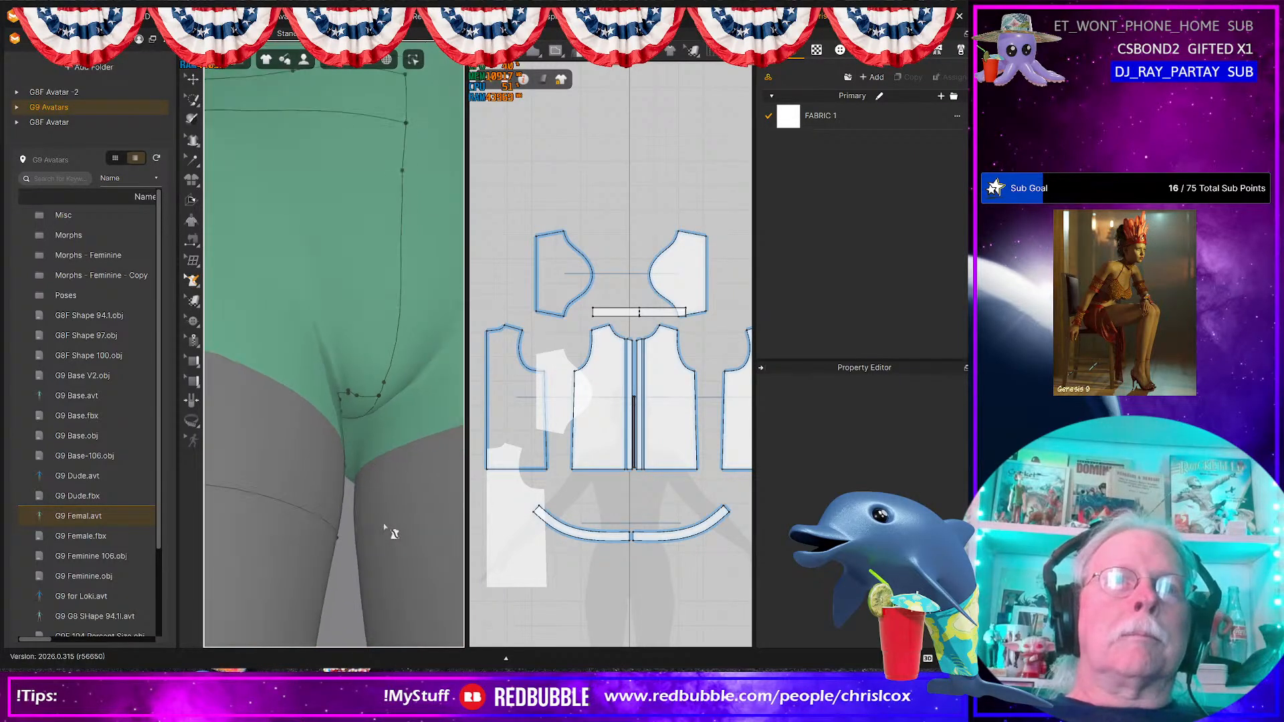
{"action": "right_click_drag", "start_coordinate": [367, 523], "coordinate": [324, 495]}
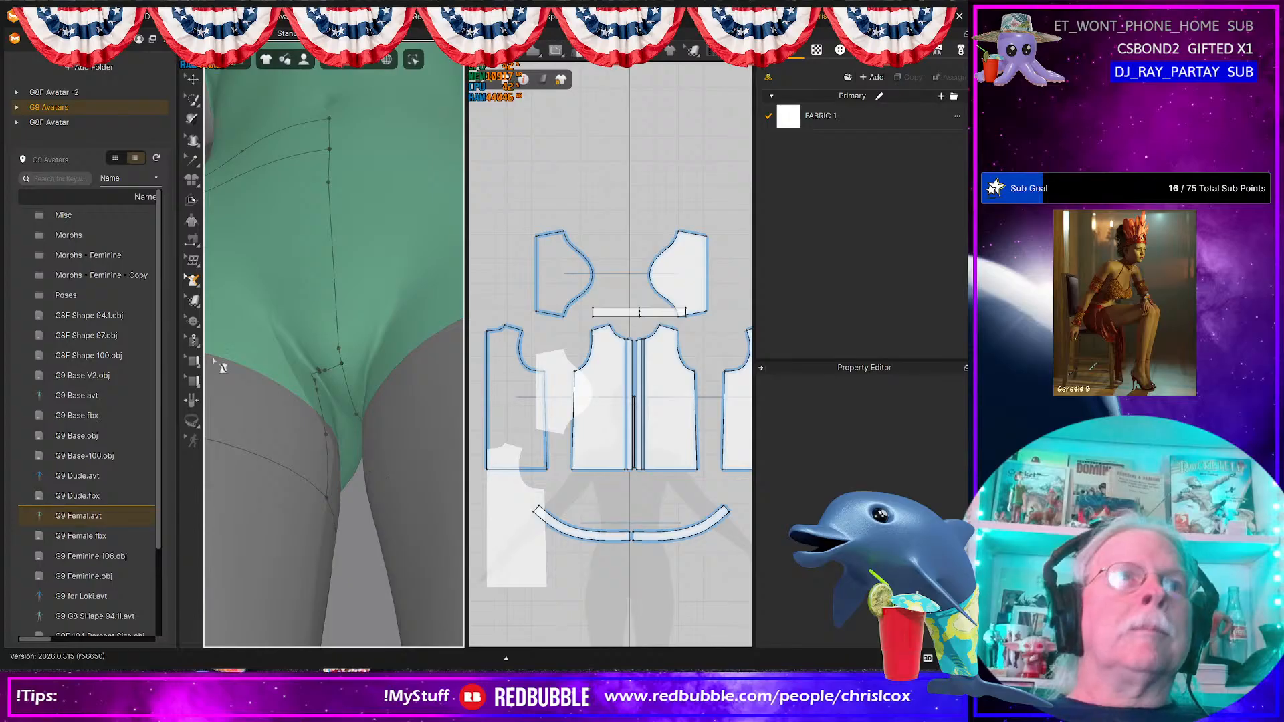
Step: Try flattening the outline with the moved inner thigh points and check which part near the crotch is highlighted
{"action": "left_click", "coordinate": [188, 286]}
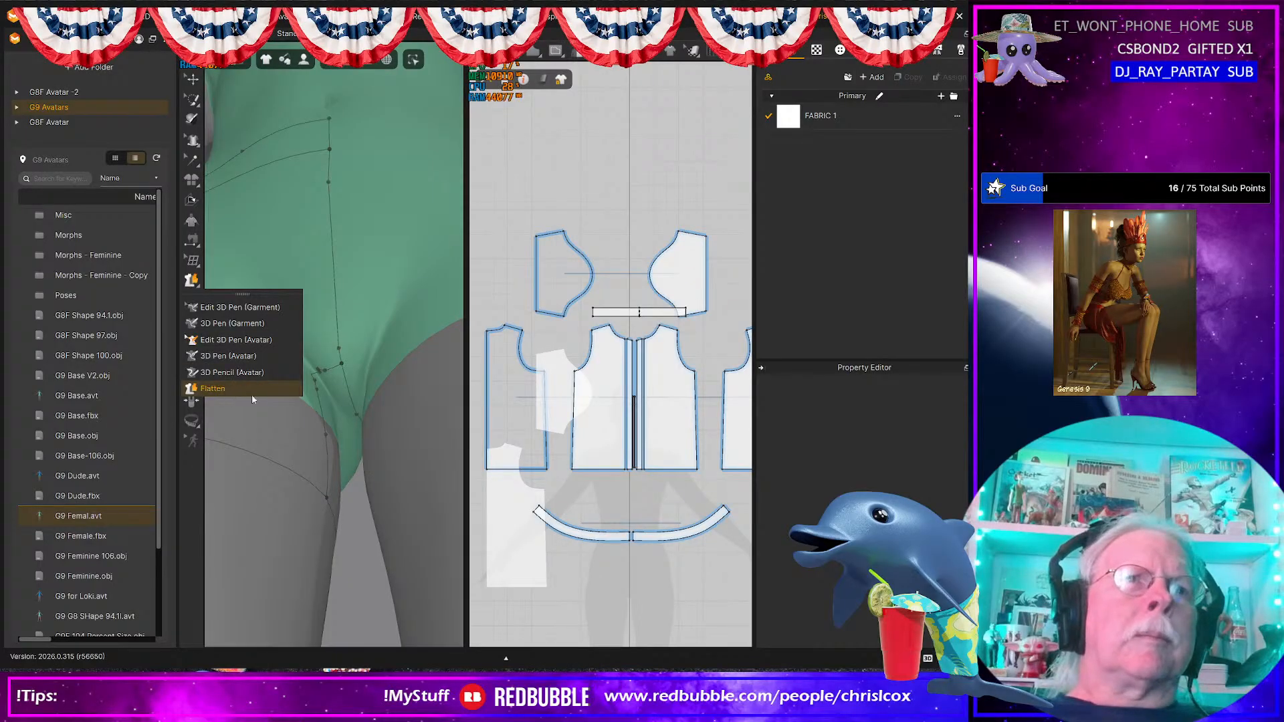
{"action": "left_click", "coordinate": [233, 391]}
{"action": "left_click", "coordinate": [642, 398]}
{"action": "scroll", "coordinate": [415, 487], "scroll_direction": "down", "scroll_amount": 8}
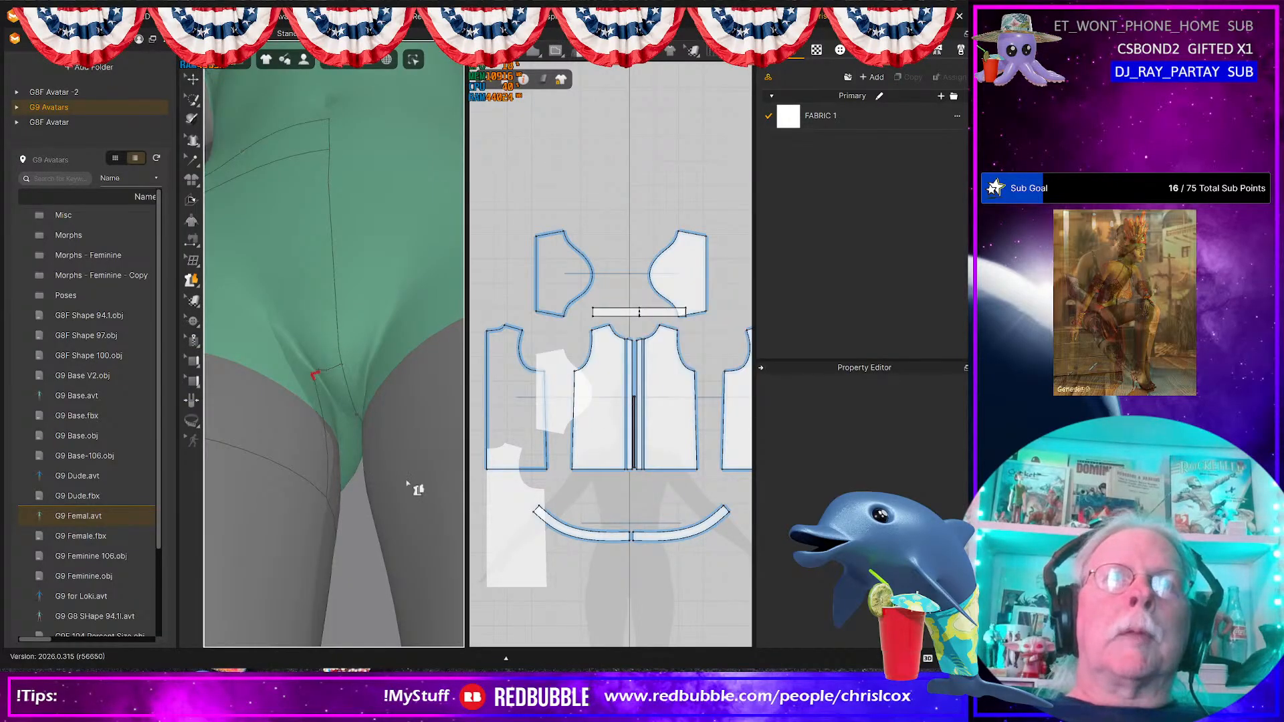
{"action": "right_click_drag", "start_coordinate": [338, 450], "coordinate": [347, 496]}
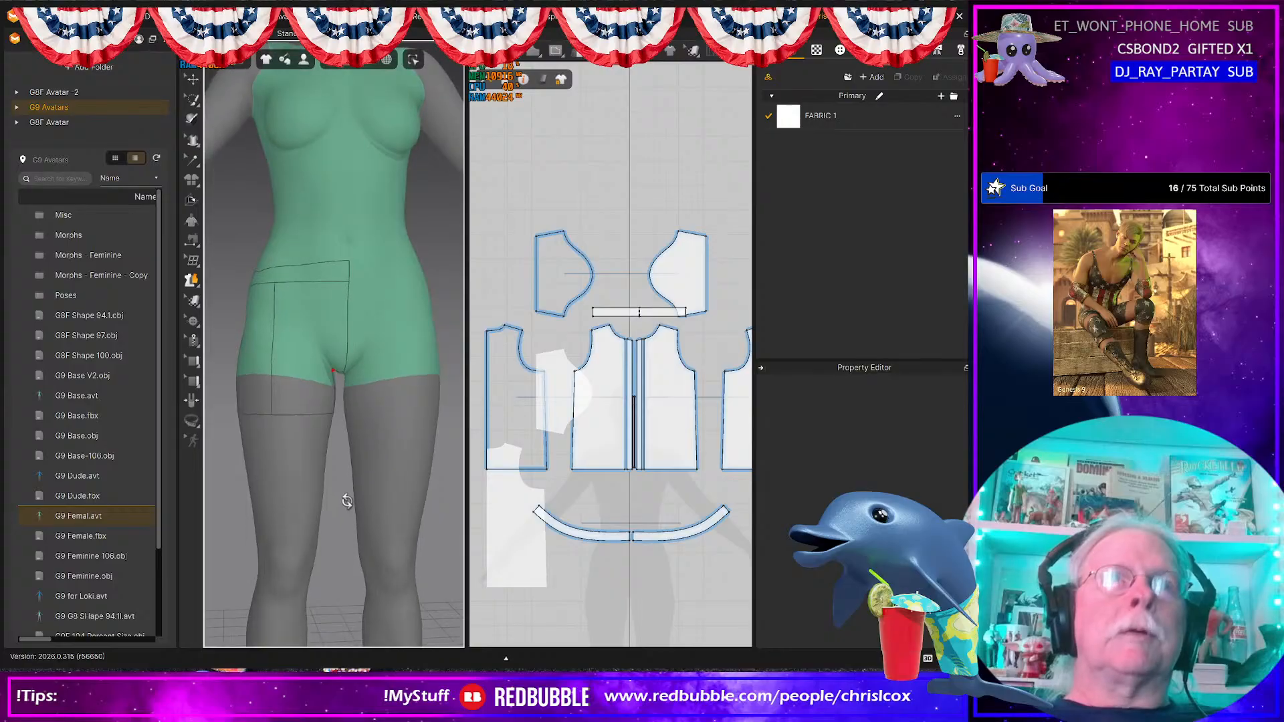
Step: Save the project as Stand Collar Shirt.zprj in the Cee Cee Basics folder, overwriting the existing file
{"action": "left_click", "coordinate": [14, 38]}
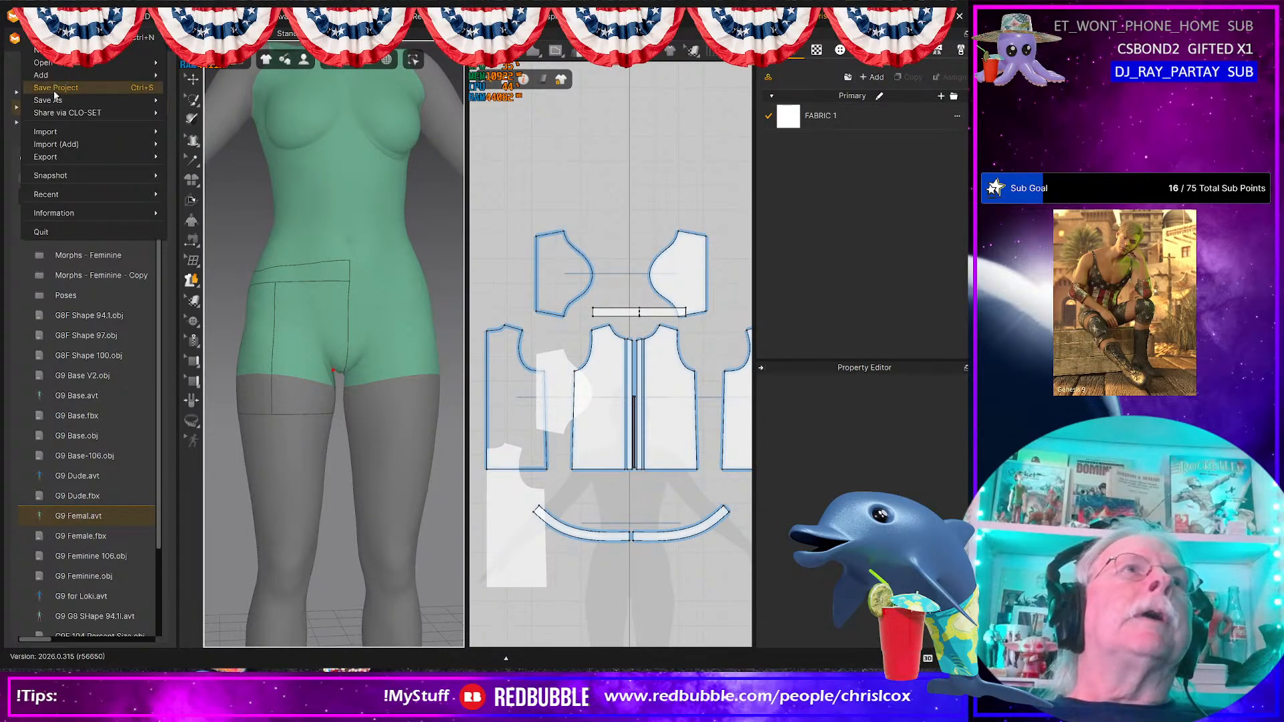
{"action": "mouse_move", "coordinate": [60, 101]}
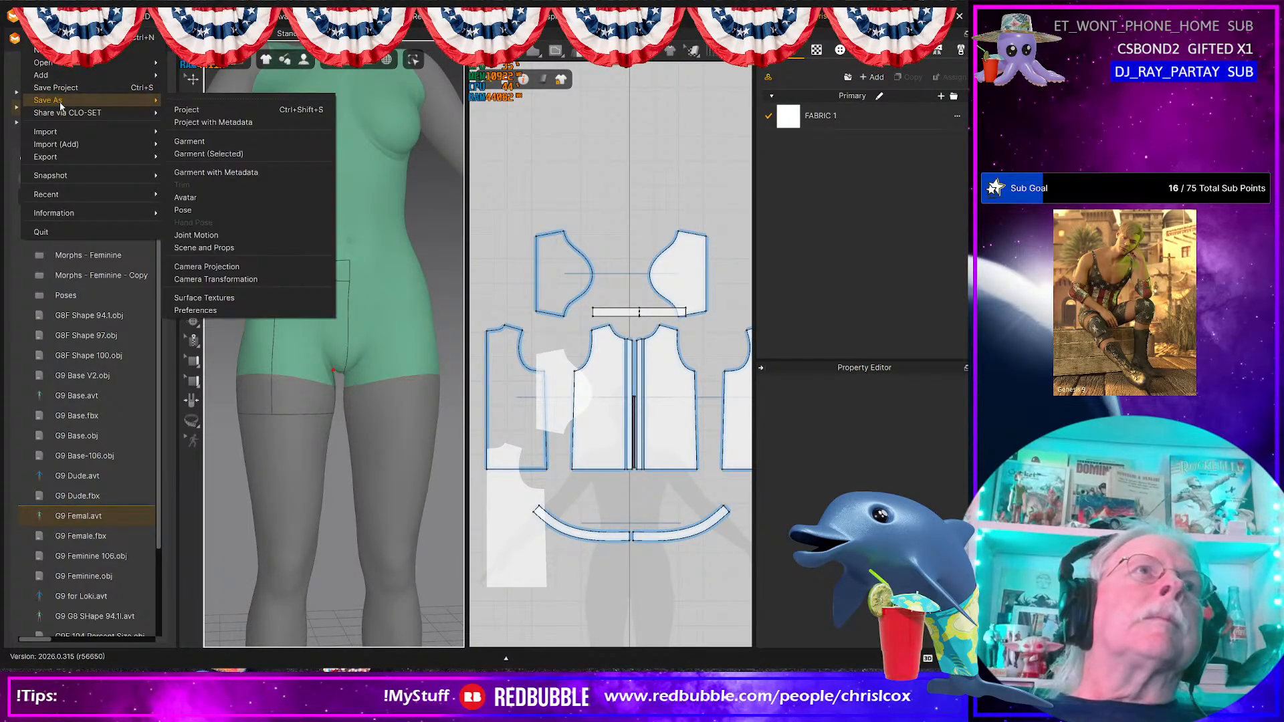
{"action": "left_click", "coordinate": [205, 114]}
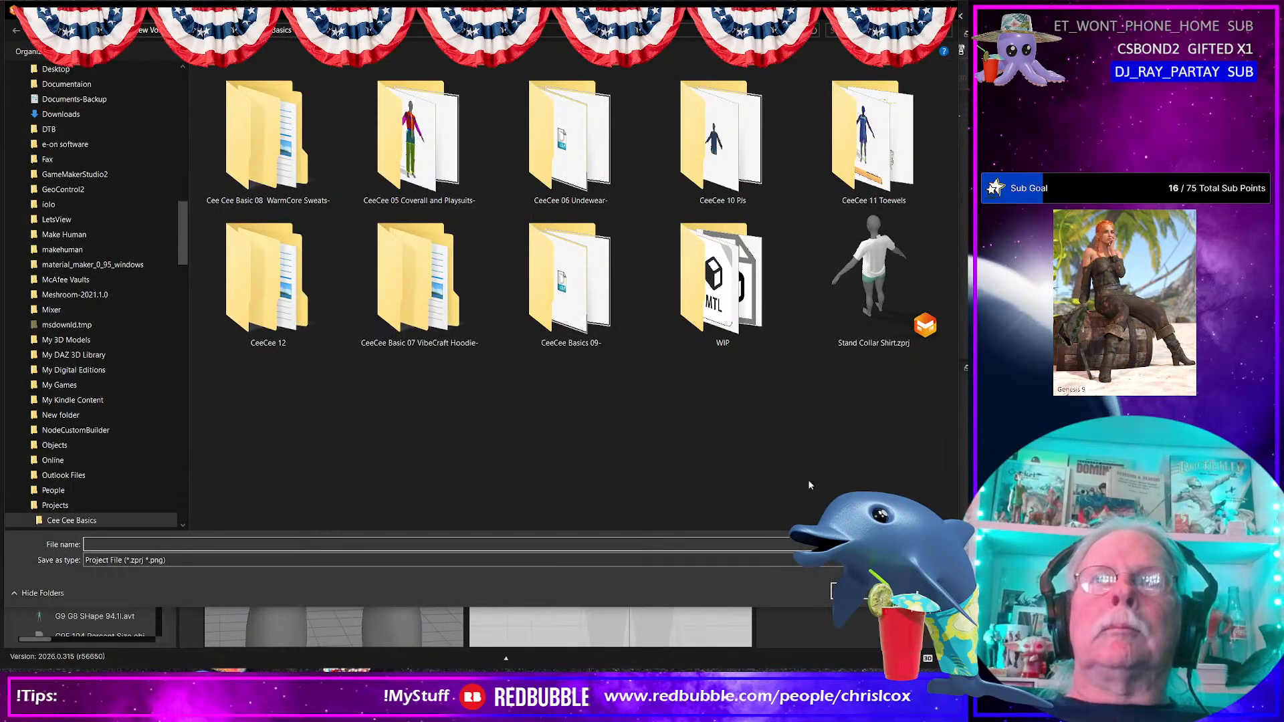
{"action": "left_click", "coordinate": [873, 288]}
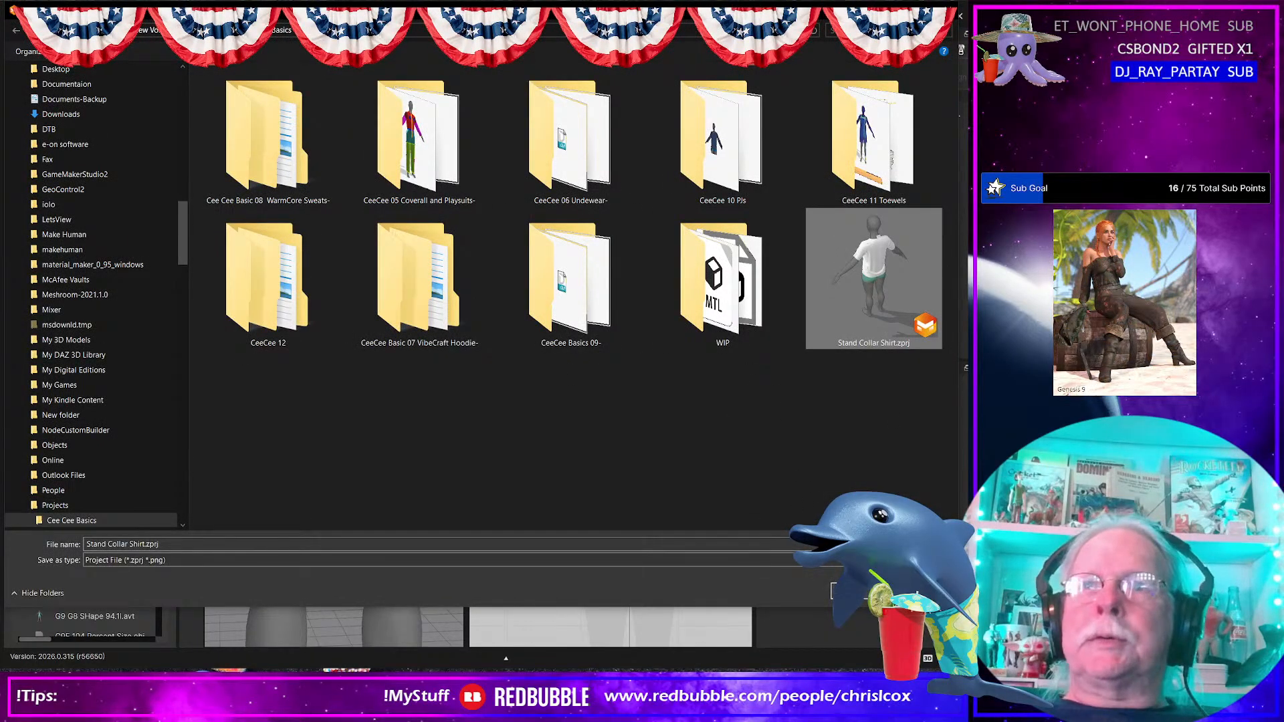
{"action": "key", "text": "Return"}
{"action": "left_click", "coordinate": [671, 359]}
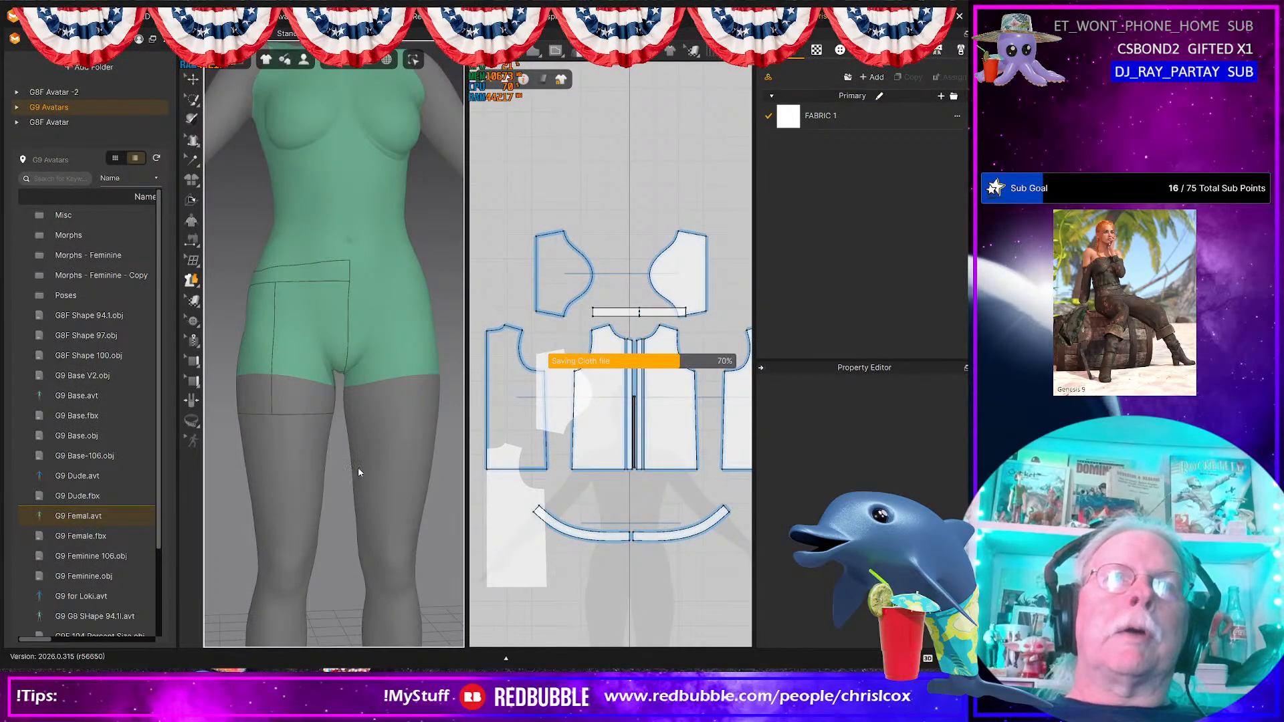
Step: Close this Marvelous Designer session and switch to the other installed version
{"action": "scroll", "coordinate": [327, 428], "scroll_direction": "down", "scroll_amount": 5}
{"action": "mouse_move", "coordinate": [331, 438]}
{"action": "right_mouse_down"}
{"action": "mouse_move", "coordinate": [500, 439]}
{"action": "mouse_move", "coordinate": [342, 437]}
{"action": "right_mouse_up"}
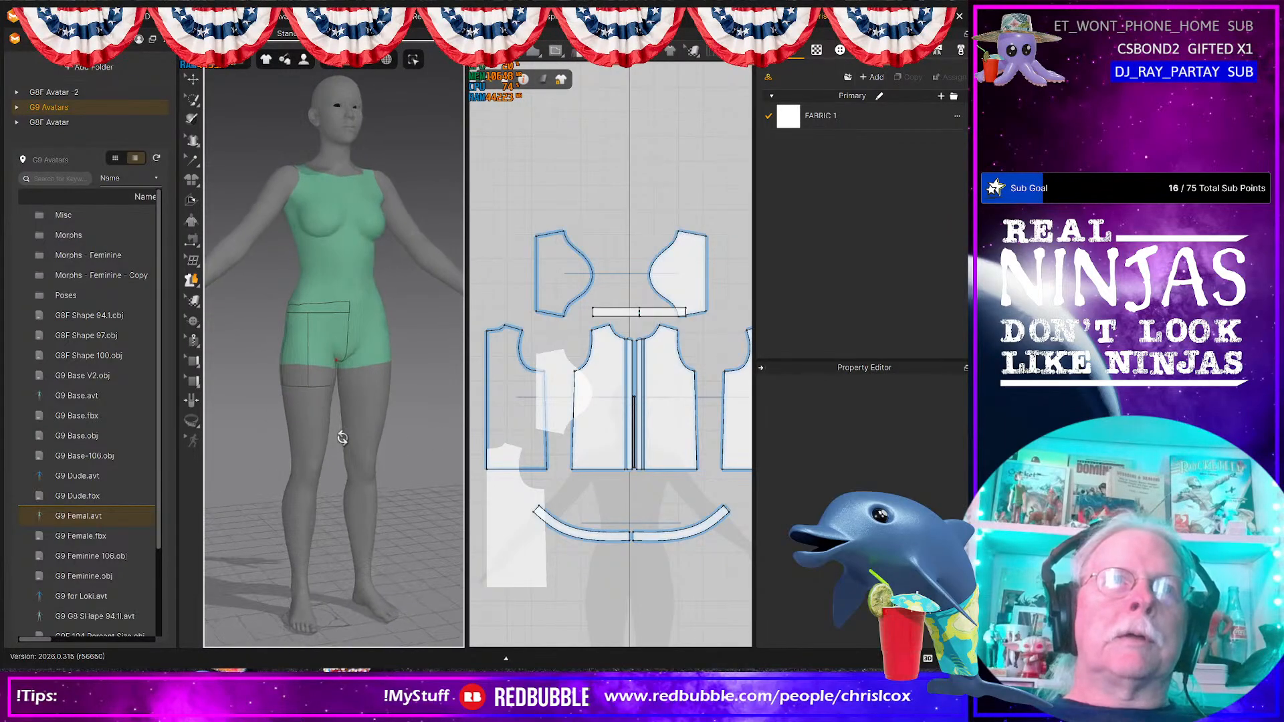
{"action": "left_click", "coordinate": [960, 16]}
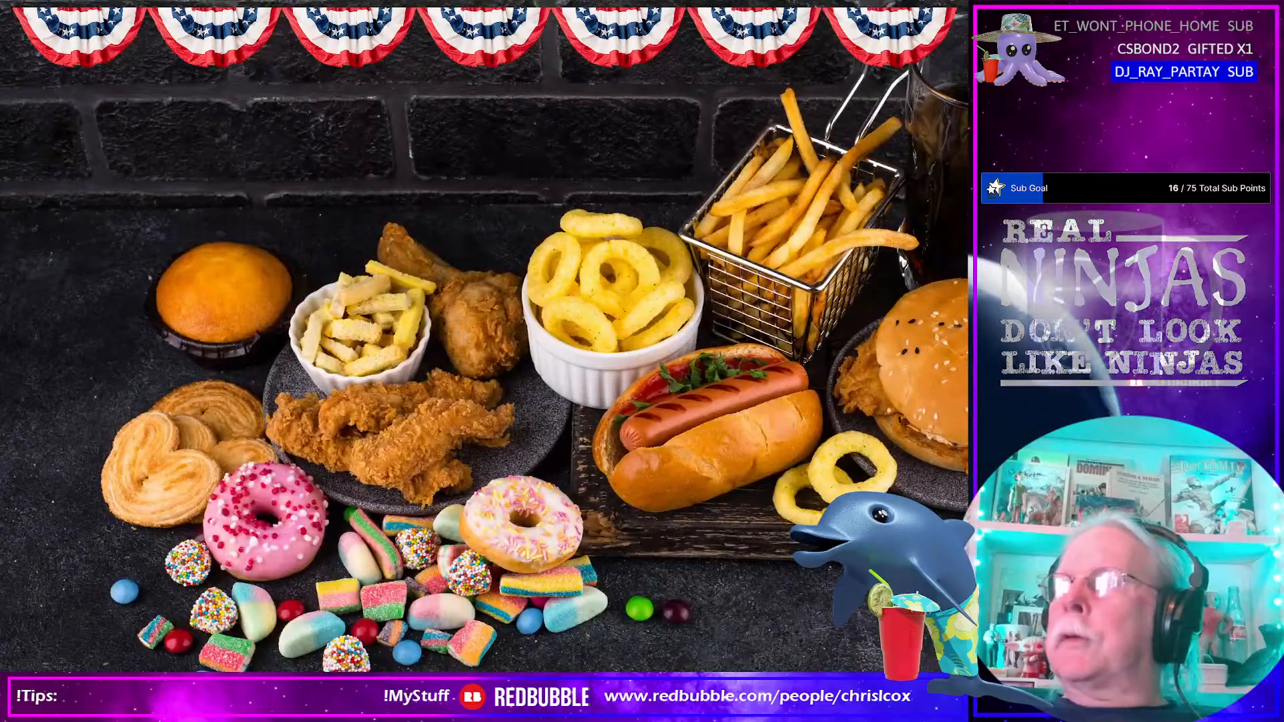
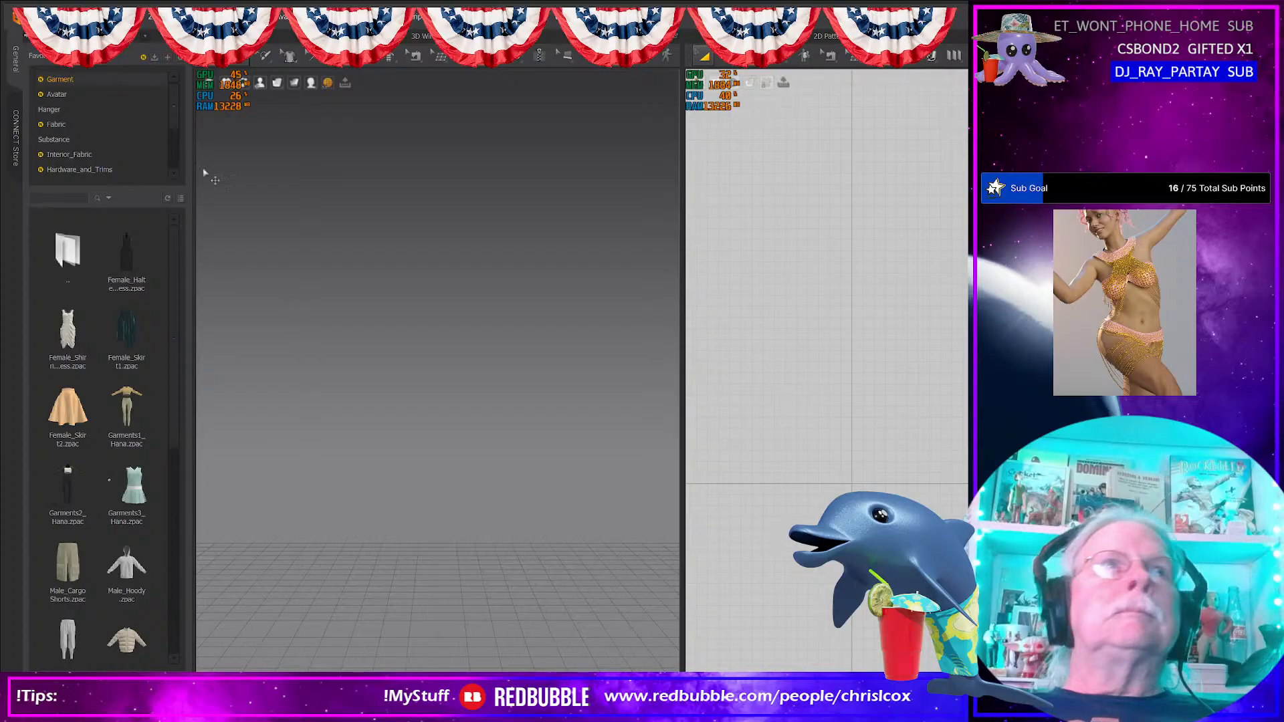
Step: Open the Stand Collar Shirt.zprj project from the Cee Cee Basics folder inside Projects
{"action": "left_click", "coordinate": [42, 17]}
{"action": "mouse_move", "coordinate": [84, 66]}
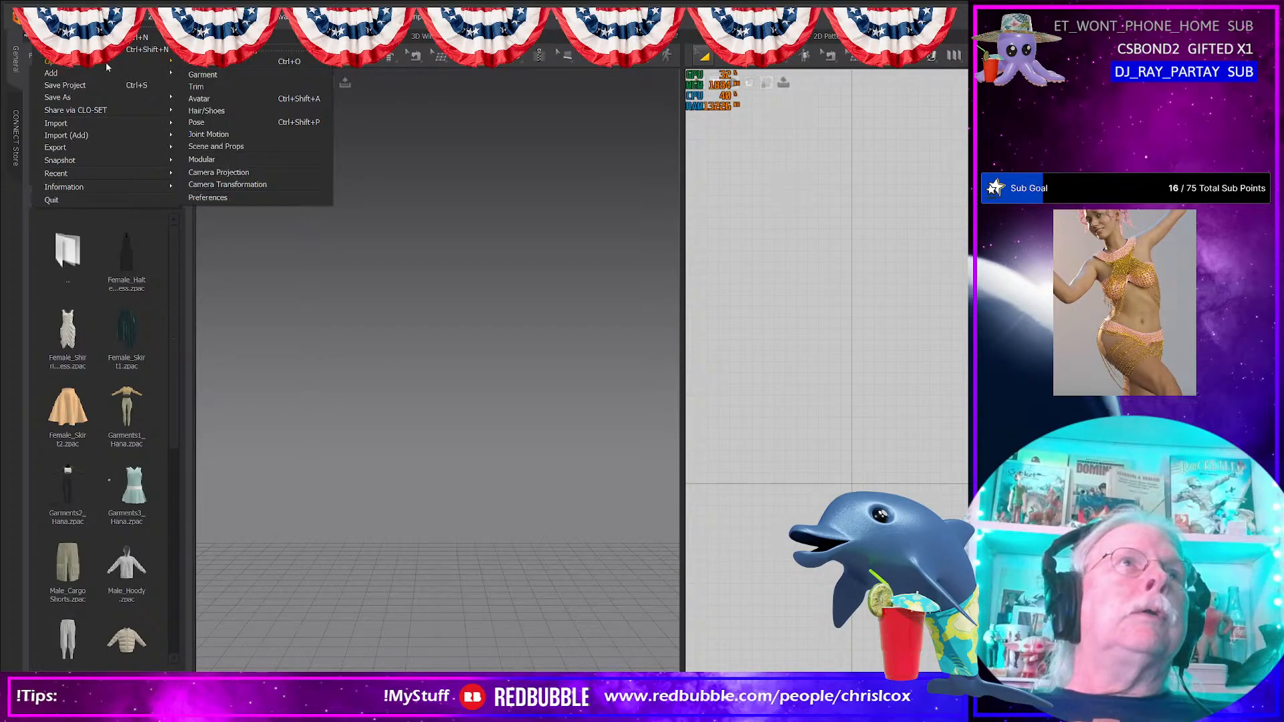
{"action": "left_click", "coordinate": [287, 61]}
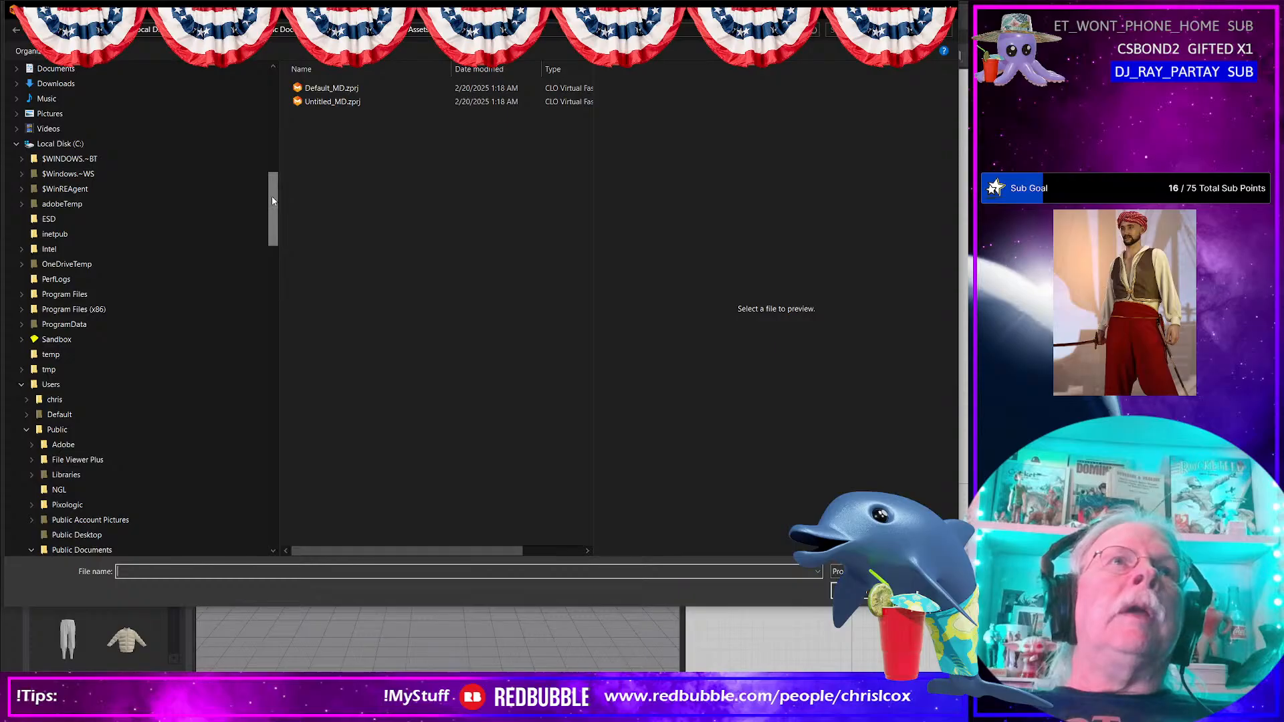
{"action": "scroll", "coordinate": [266, 114], "scroll_direction": "up", "scroll_amount": 10}
{"action": "scroll", "coordinate": [266, 113], "scroll_direction": "down", "scroll_amount": 10}
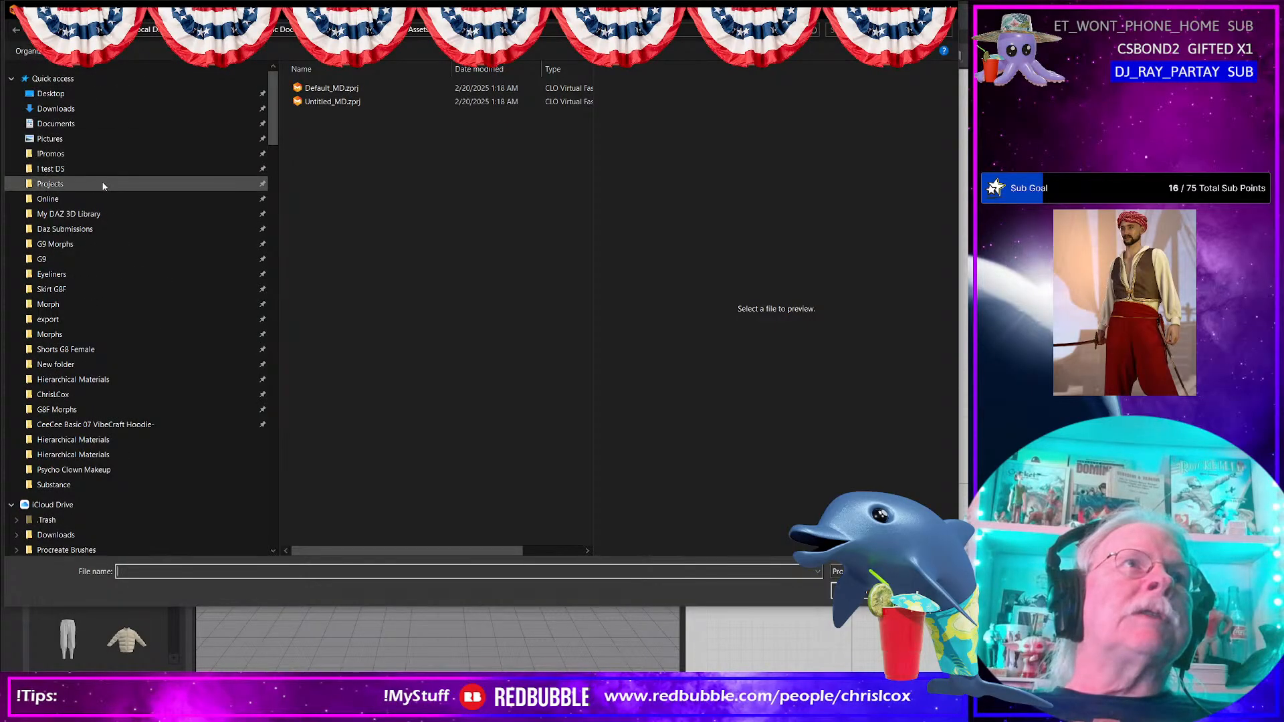
{"action": "left_click", "coordinate": [404, 268]}
{"action": "key", "text": "c"}
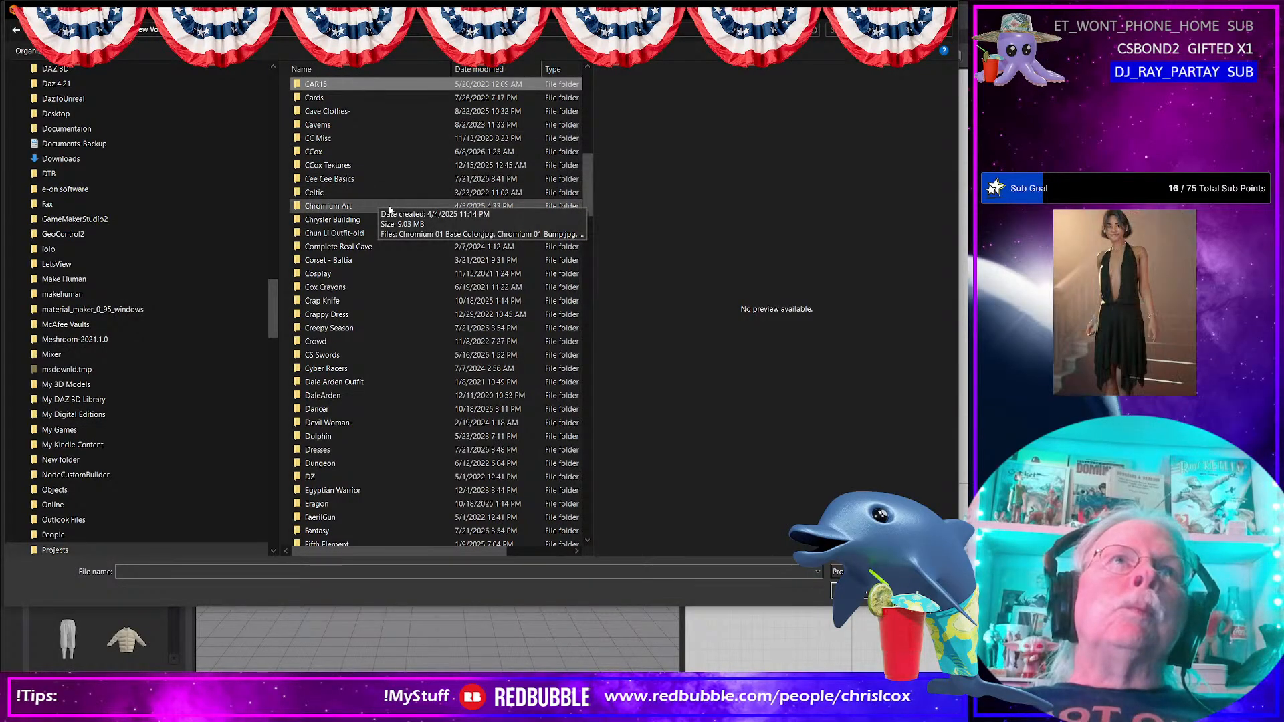
{"action": "double_click", "coordinate": [355, 179]}
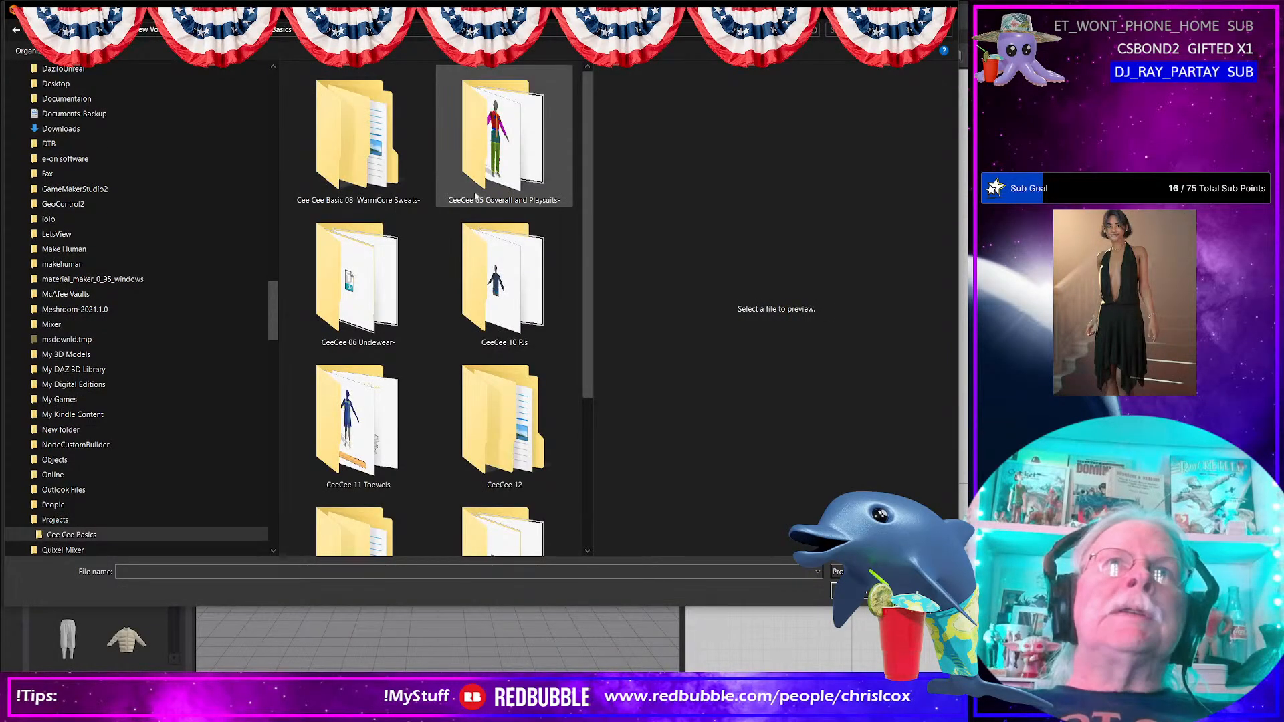
{"action": "scroll", "coordinate": [482, 221], "scroll_direction": "down", "scroll_amount": 3}
{"action": "double_click", "coordinate": [513, 478]}
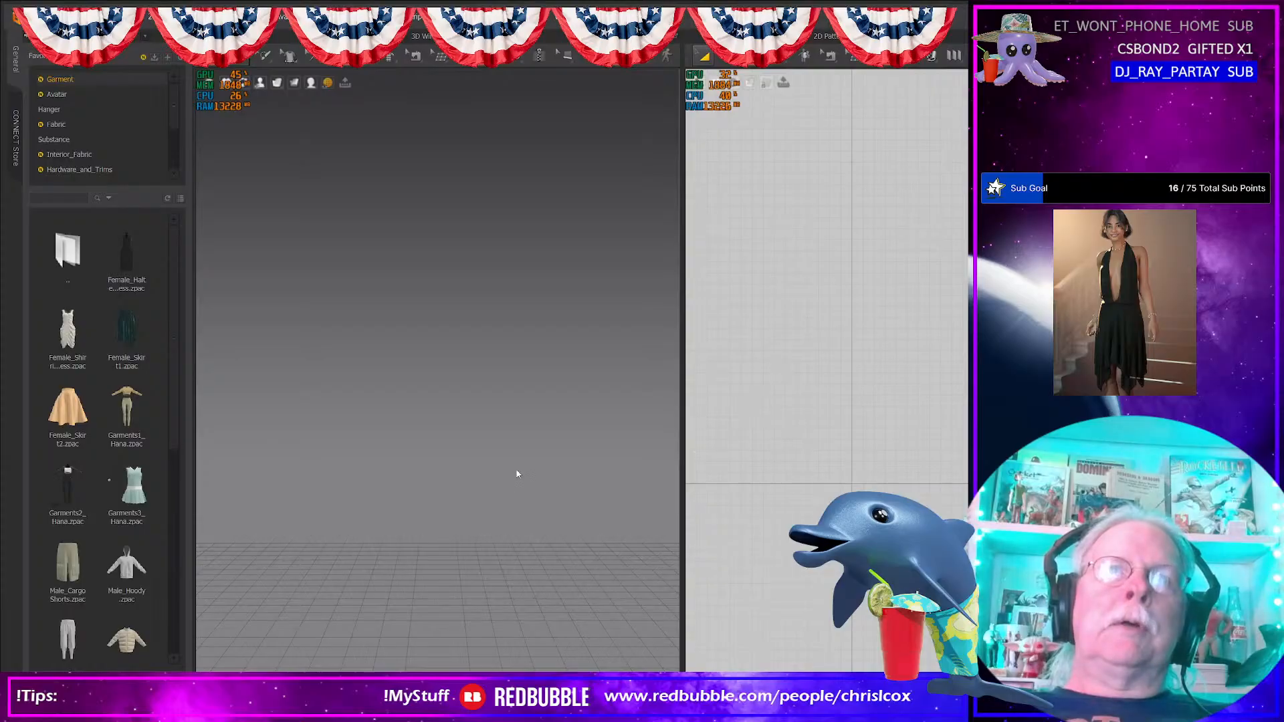
Step: Reposition the 3D toolbar vertically alongside the 3D view so that the avatar line and flattening tools are accessible
{"action": "scroll", "coordinate": [490, 467], "scroll_direction": "down", "scroll_amount": 3}
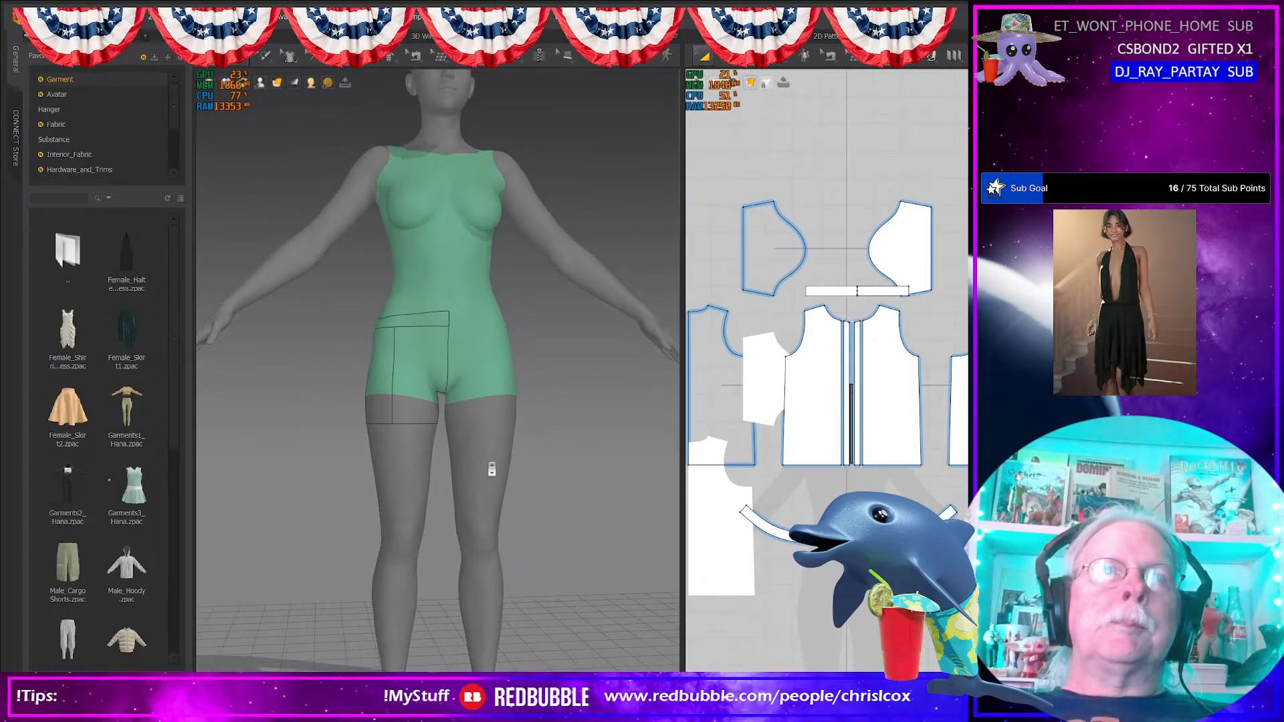
{"action": "scroll", "coordinate": [490, 468], "scroll_direction": "up", "scroll_amount": 6}
{"action": "scroll", "coordinate": [490, 468], "scroll_direction": "down", "scroll_amount": 3}
{"action": "right_click_drag", "start_coordinate": [490, 467], "coordinate": [472, 439]}
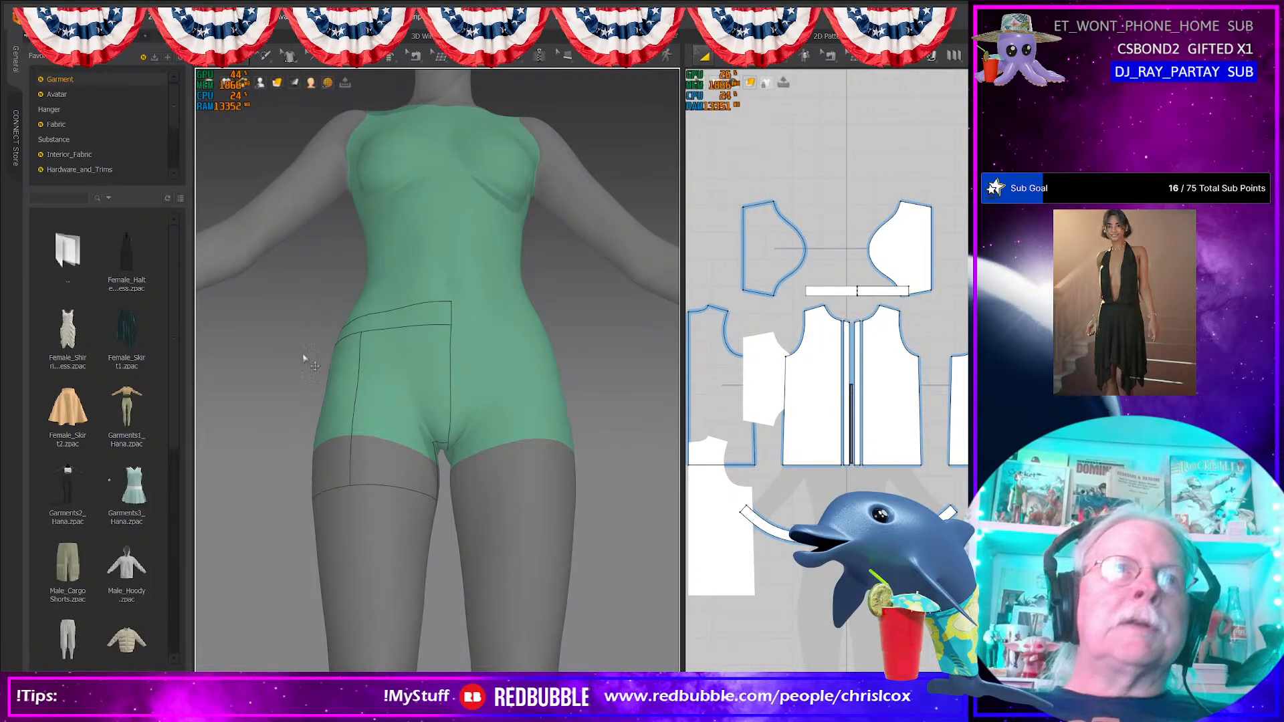
{"action": "left_click", "coordinate": [289, 58]}
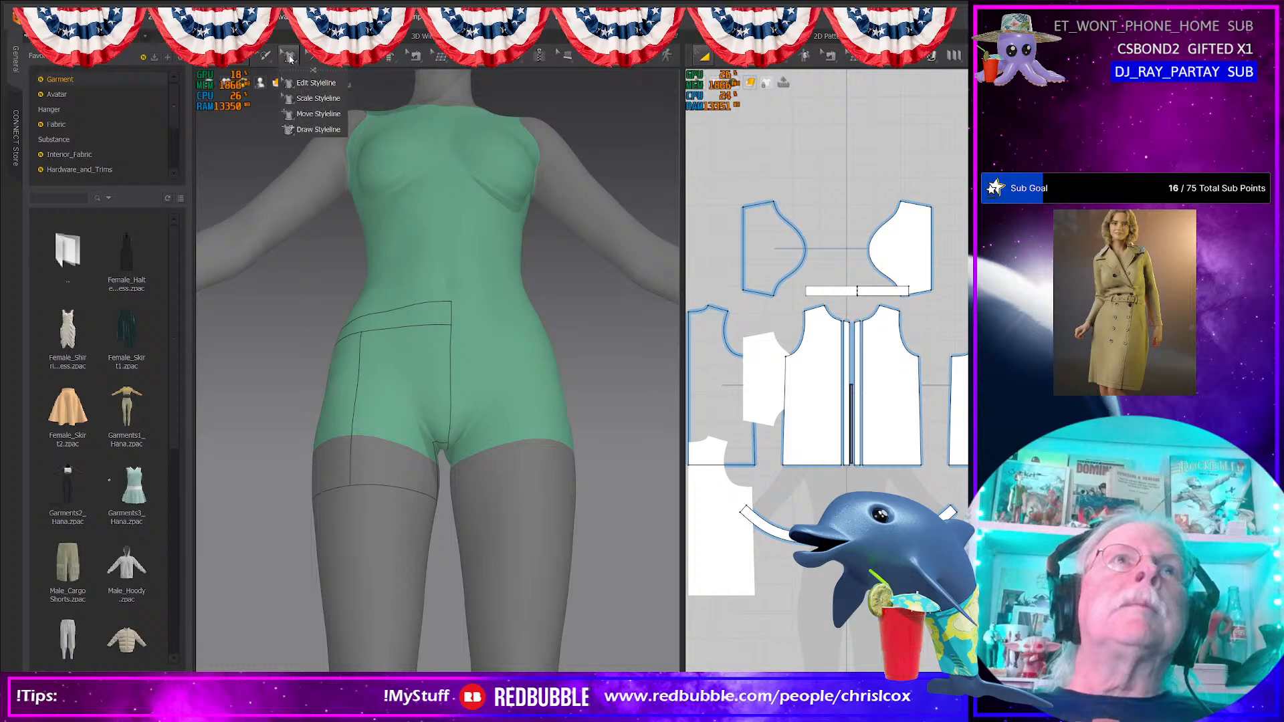
{"action": "mouse_move", "coordinate": [490, 58]}
{"action": "left_click_drag", "start_coordinate": [200, 58], "coordinate": [195, 102]}
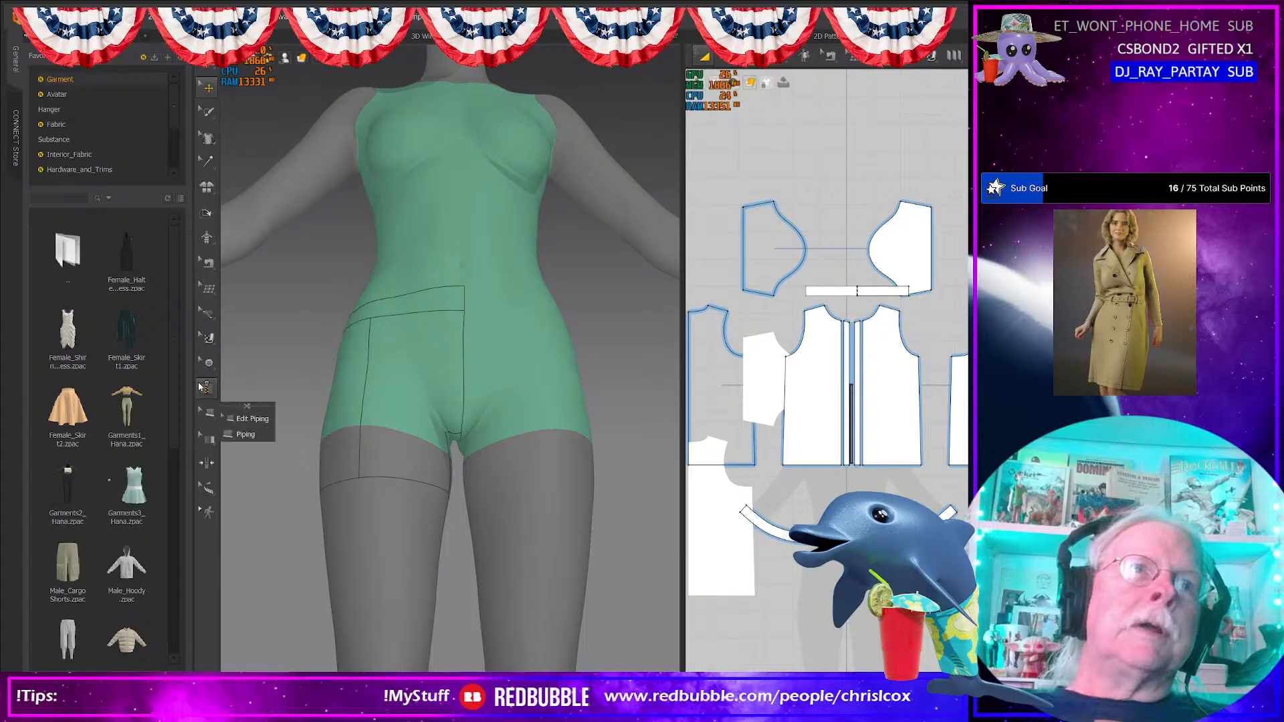
Step: Try flattening the front leg panel drawn on the avatar into a pattern piece
{"action": "mouse_move", "coordinate": [207, 318]}
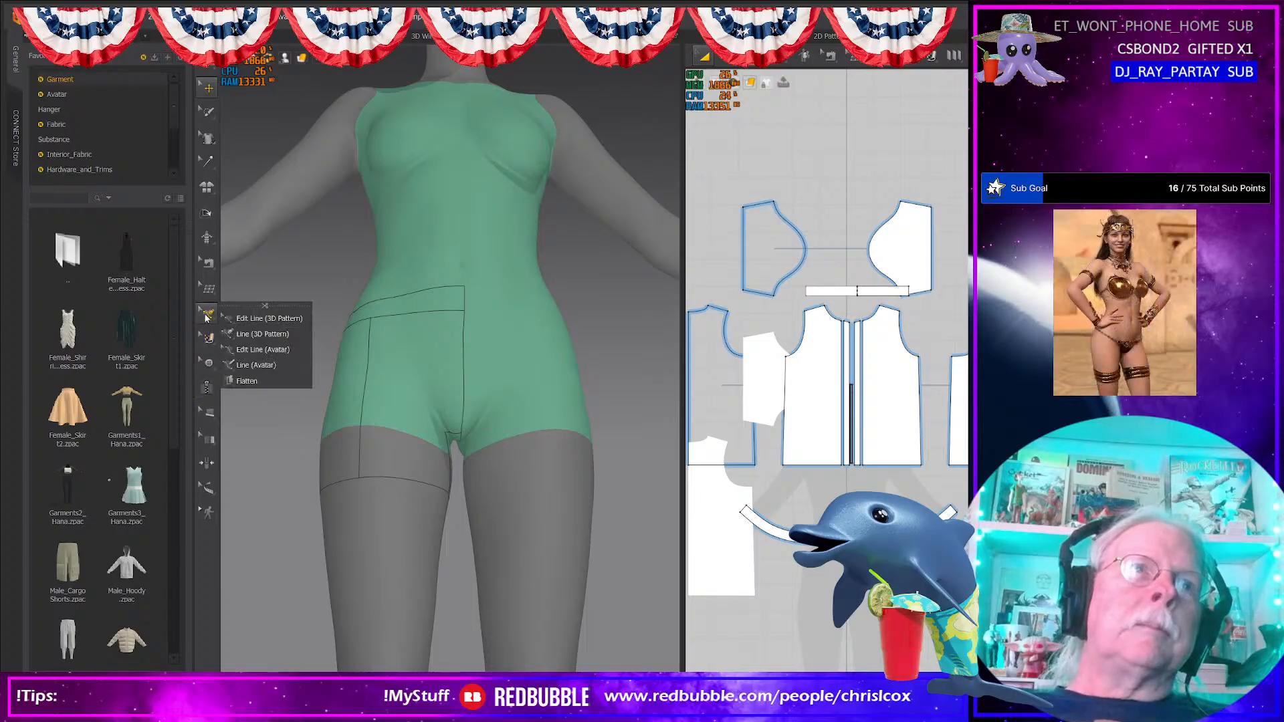
{"action": "left_click", "coordinate": [247, 380]}
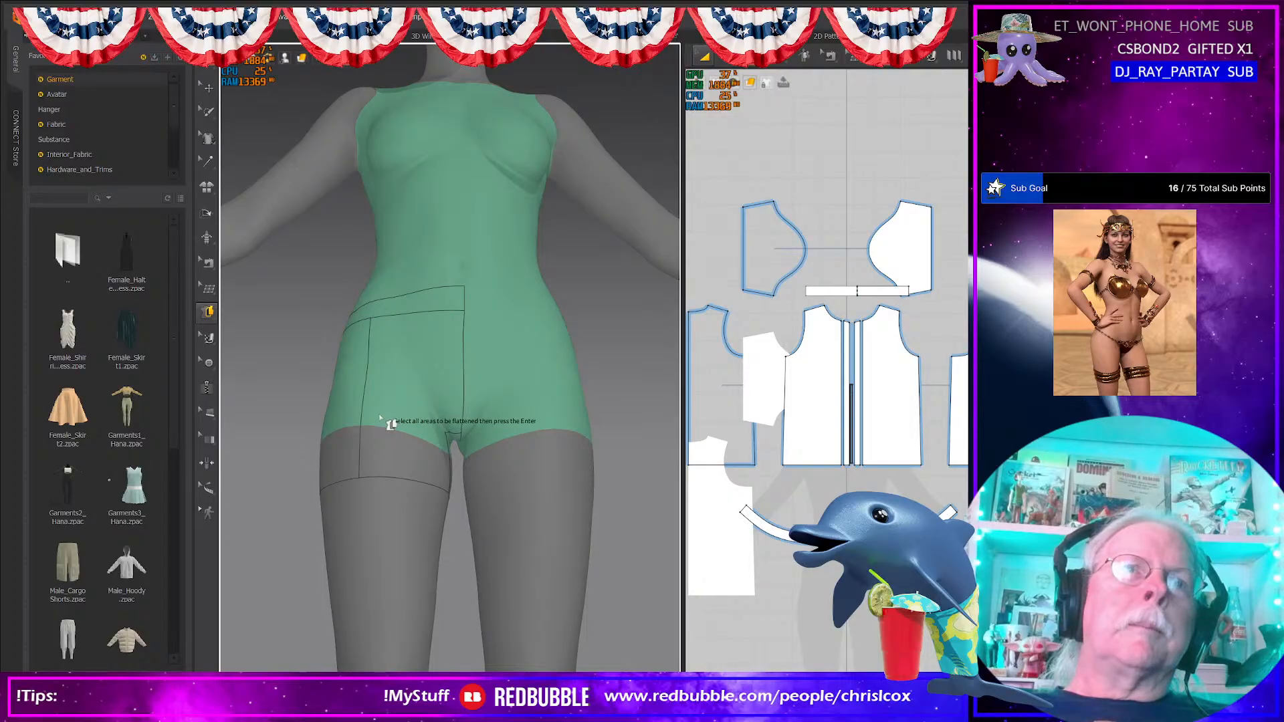
{"action": "left_click", "coordinate": [397, 445]}
{"action": "key", "text": "Return"}
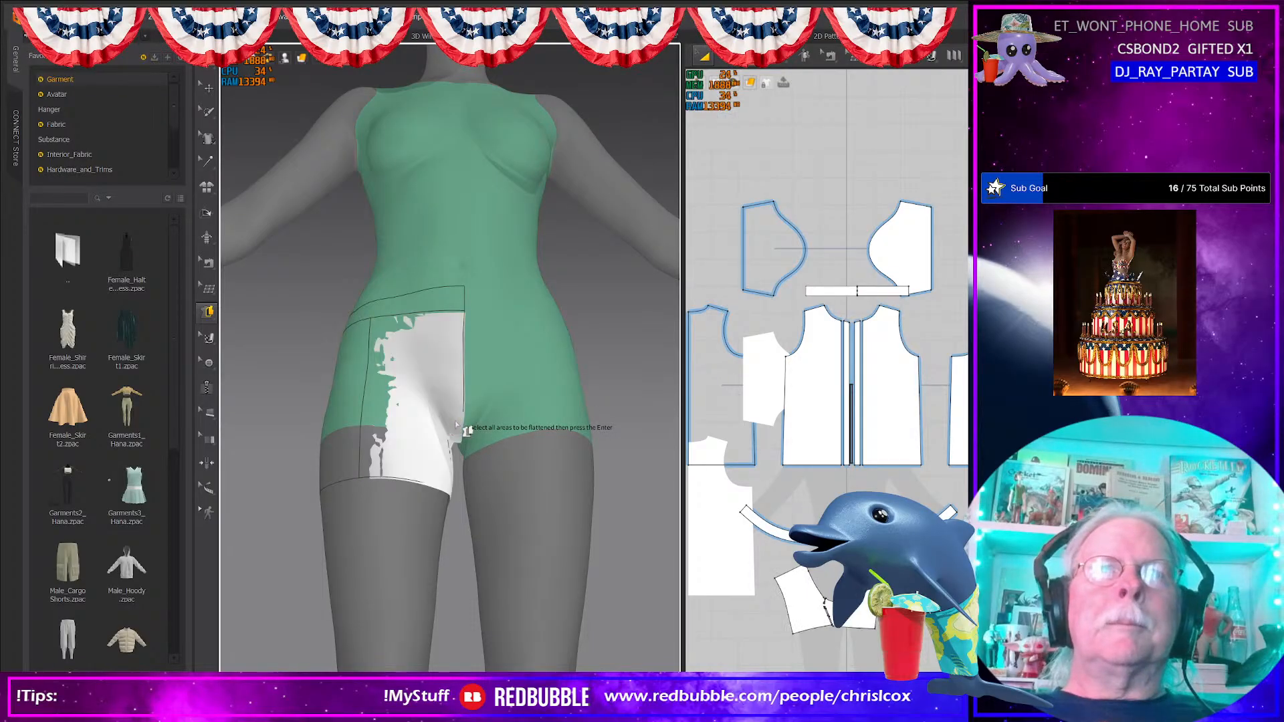
Step: Inspect the flattened front leg piece from behind and from the front, and remove it from the project
{"action": "mouse_move", "coordinate": [599, 589]}
{"action": "right_mouse_down"}
{"action": "mouse_move", "coordinate": [533, 512]}
{"action": "mouse_move", "coordinate": [425, 495]}
{"action": "mouse_move", "coordinate": [374, 503]}
{"action": "mouse_move", "coordinate": [618, 578]}
{"action": "right_mouse_up"}
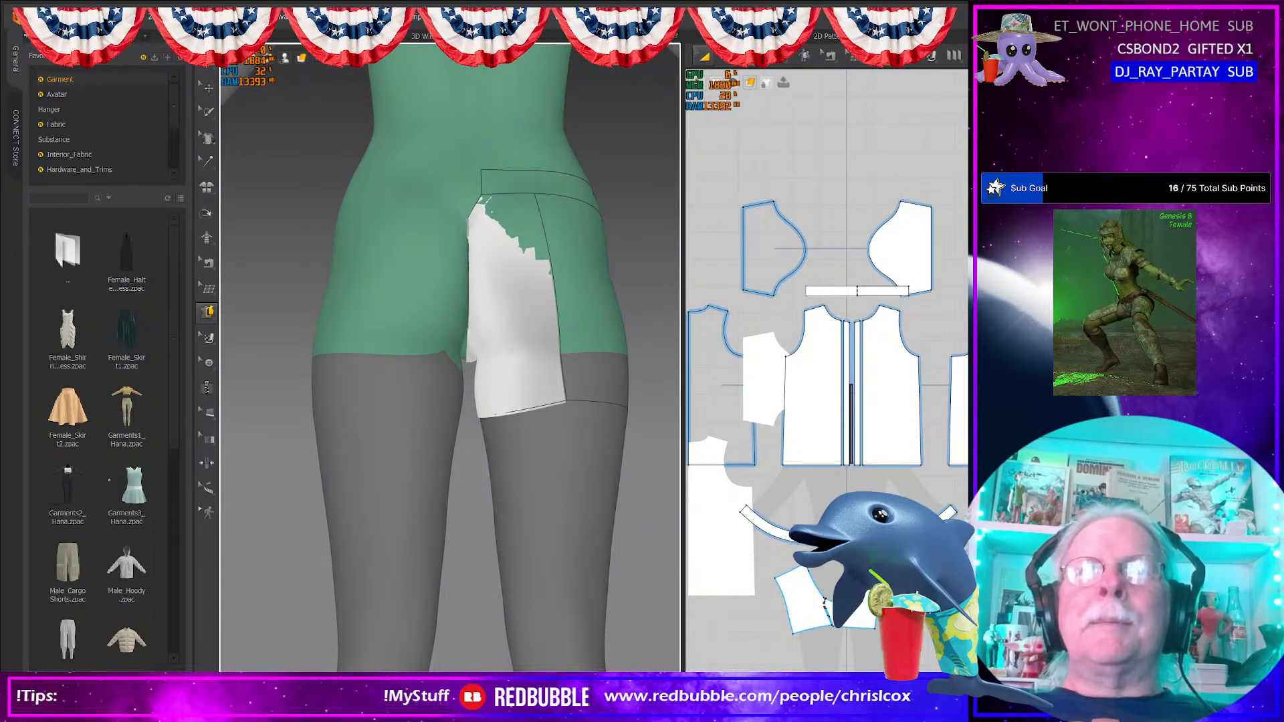
{"action": "left_click", "coordinate": [498, 340]}
{"action": "right_click_drag", "start_coordinate": [504, 341], "coordinate": [570, 381]}
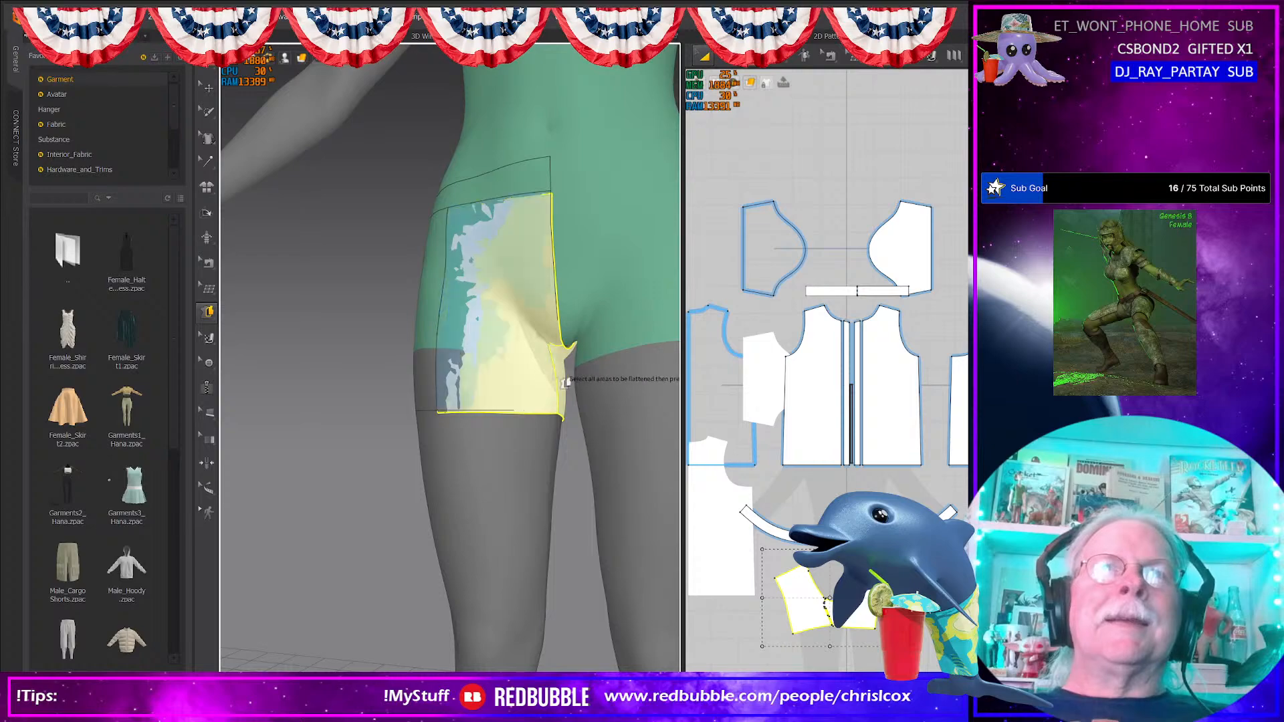
{"action": "scroll", "coordinate": [508, 379], "scroll_direction": "up", "scroll_amount": 5}
{"action": "right_click_drag", "start_coordinate": [466, 379], "coordinate": [410, 335]}
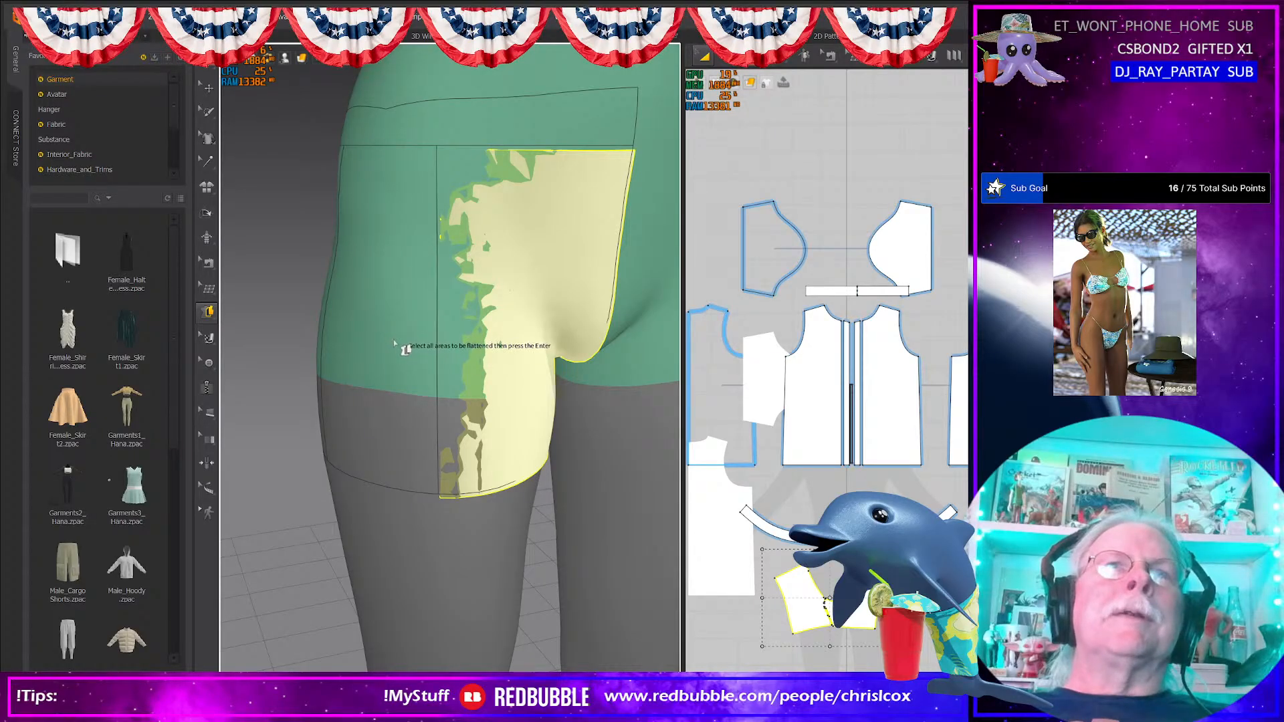
Step: Flatten the side leg panel and the back leg panel into separate pattern pieces
{"action": "left_click", "coordinate": [359, 365]}
{"action": "key", "text": "Return"}
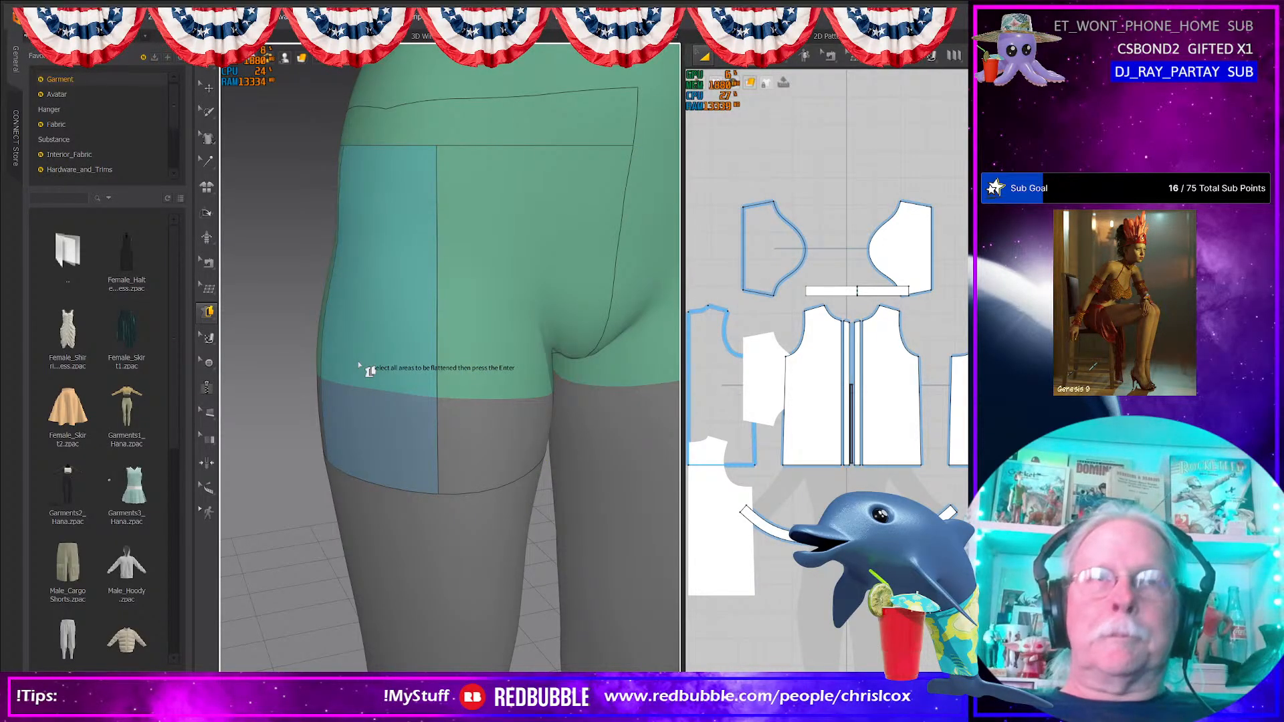
{"action": "key", "text": "Return"}
{"action": "right_click_drag", "start_coordinate": [366, 370], "coordinate": [453, 365]}
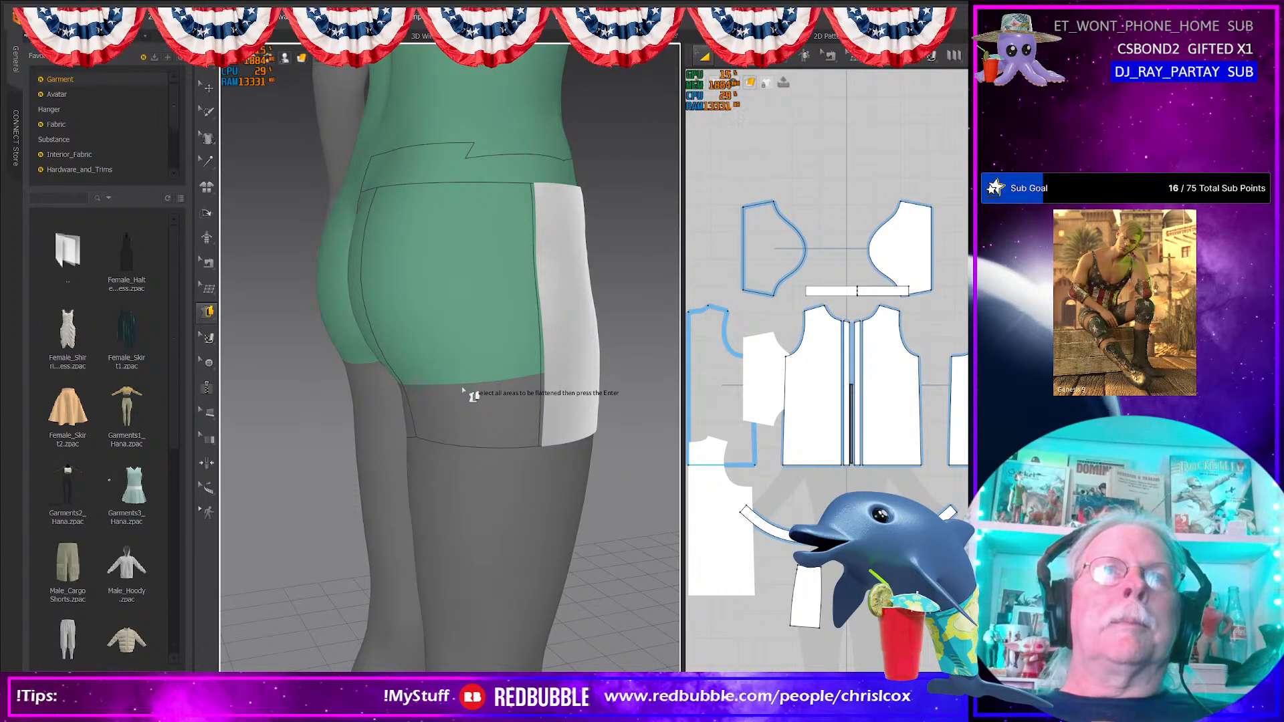
{"action": "left_click", "coordinate": [500, 354]}
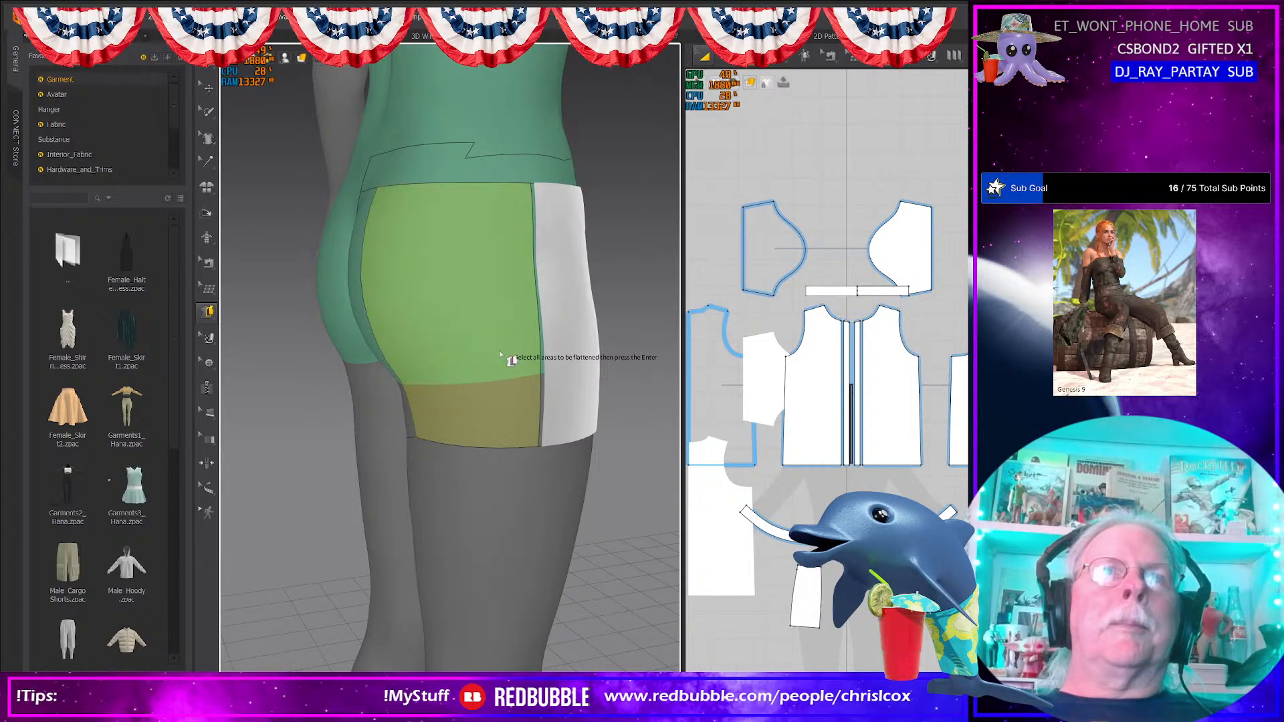
{"action": "key", "text": "Return"}
Step: Examine the front leg panel's outline around the crotch and preview its area for flattening
{"action": "right_click_drag", "start_coordinate": [449, 462], "coordinate": [669, 458]}
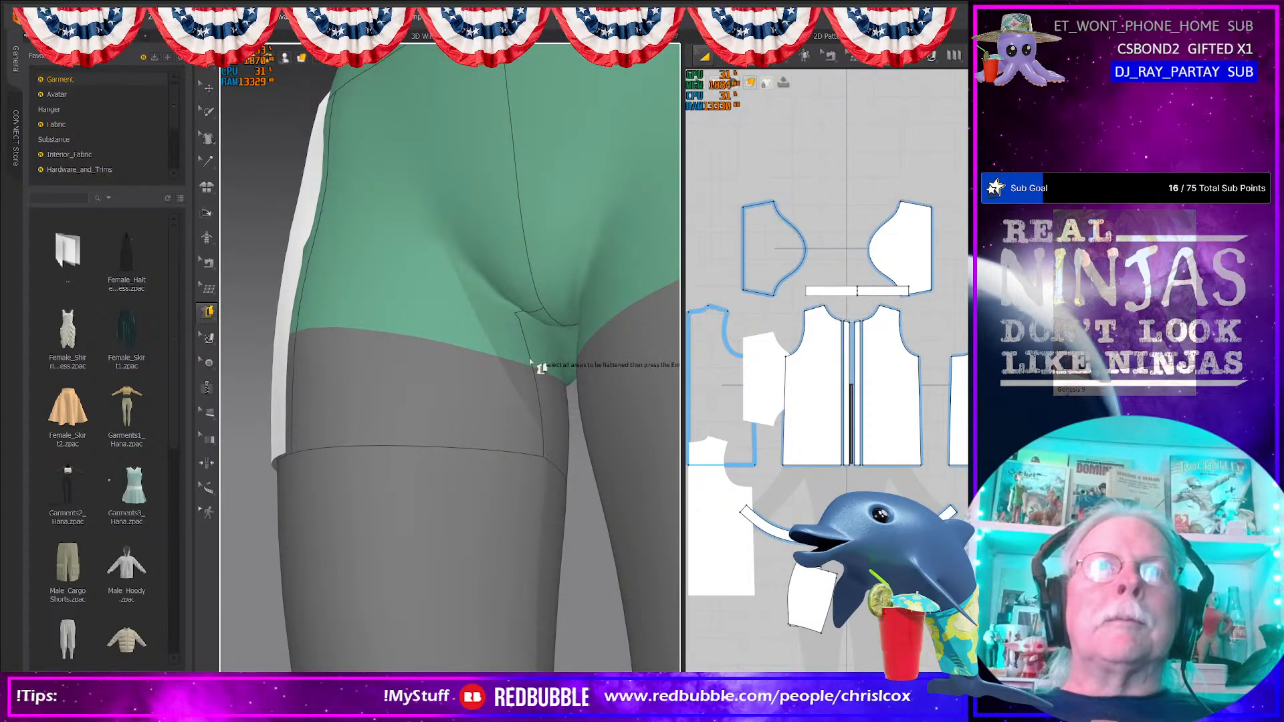
{"action": "right_click_drag", "start_coordinate": [544, 367], "coordinate": [447, 402]}
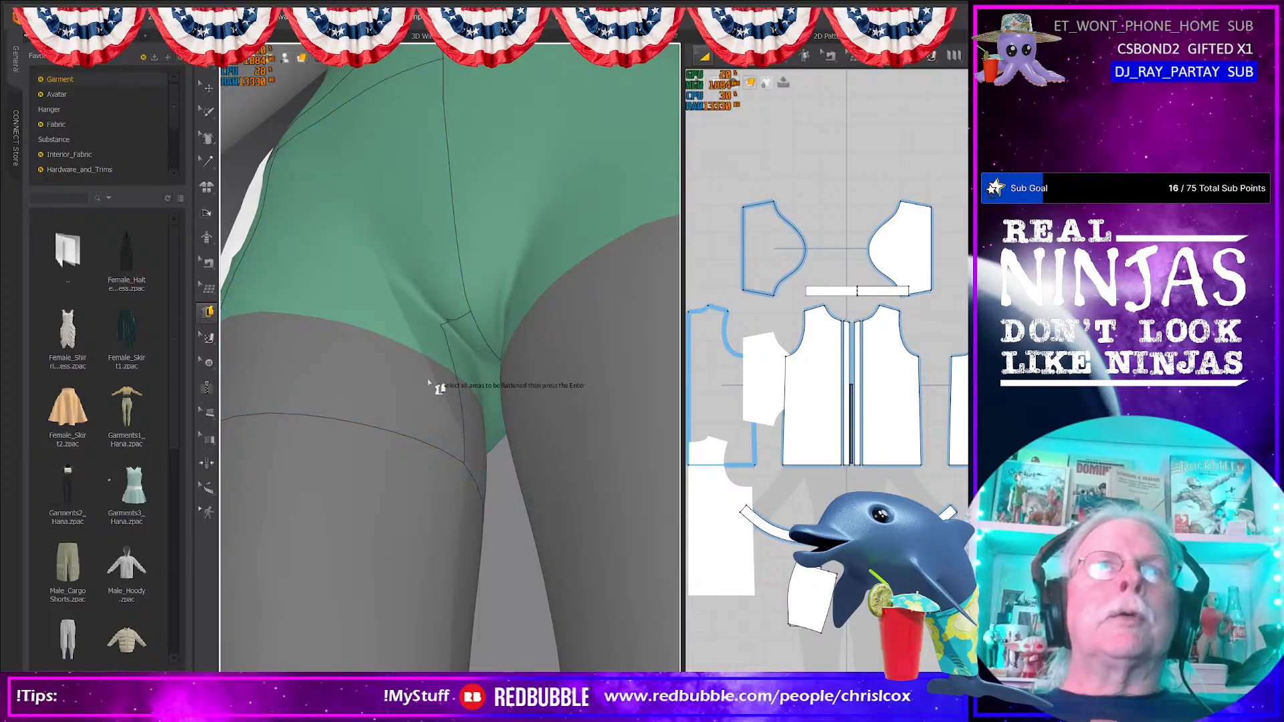
{"action": "left_click", "coordinate": [208, 312]}
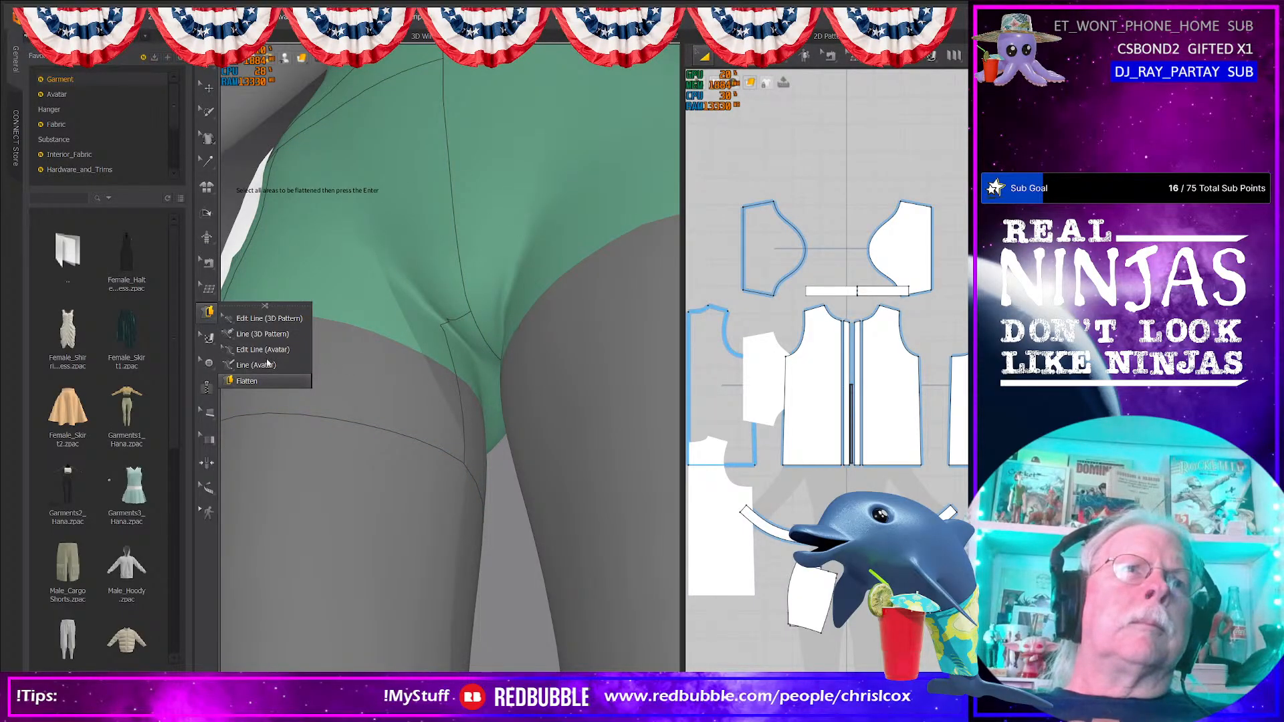
{"action": "left_click", "coordinate": [246, 380]}
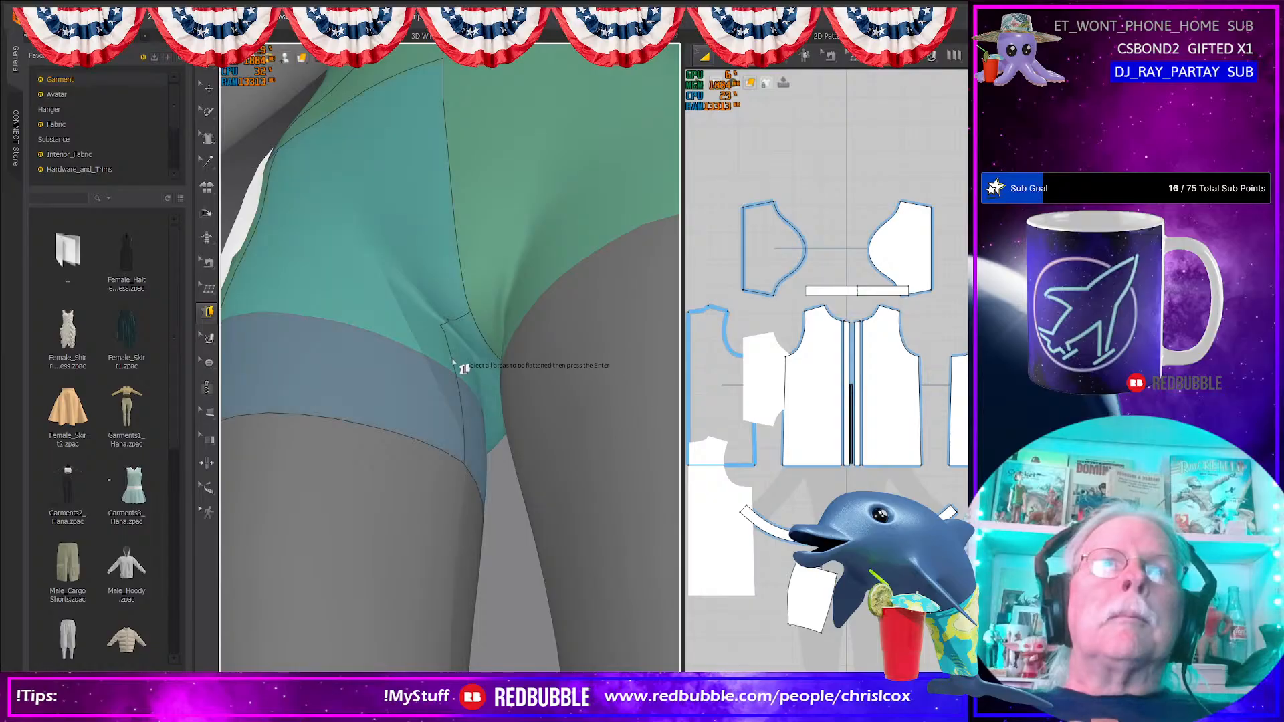
Step: Edit the front leg's avatar line, attempting to delete the crotch corner point and the surplus point on the inner-leg line just below it
{"action": "left_click", "coordinate": [208, 311]}
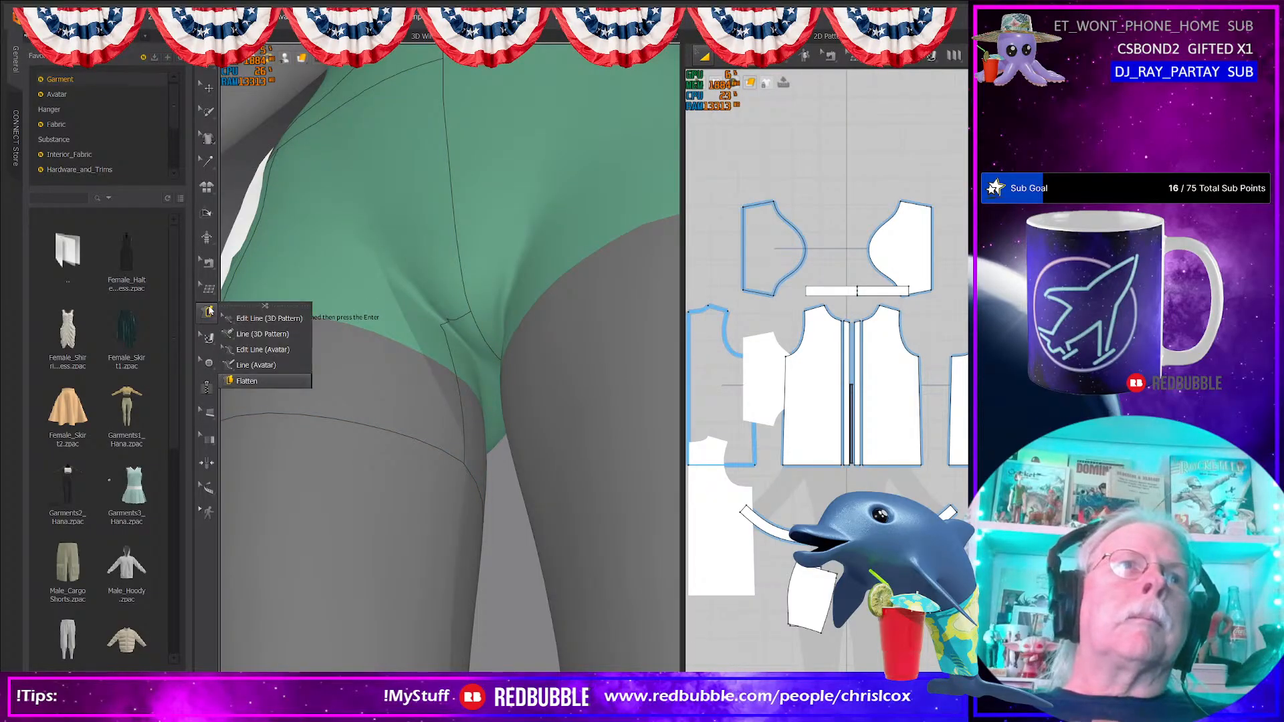
{"action": "left_click", "coordinate": [254, 350]}
{"action": "scroll", "coordinate": [444, 300], "scroll_direction": "up", "scroll_amount": 4}
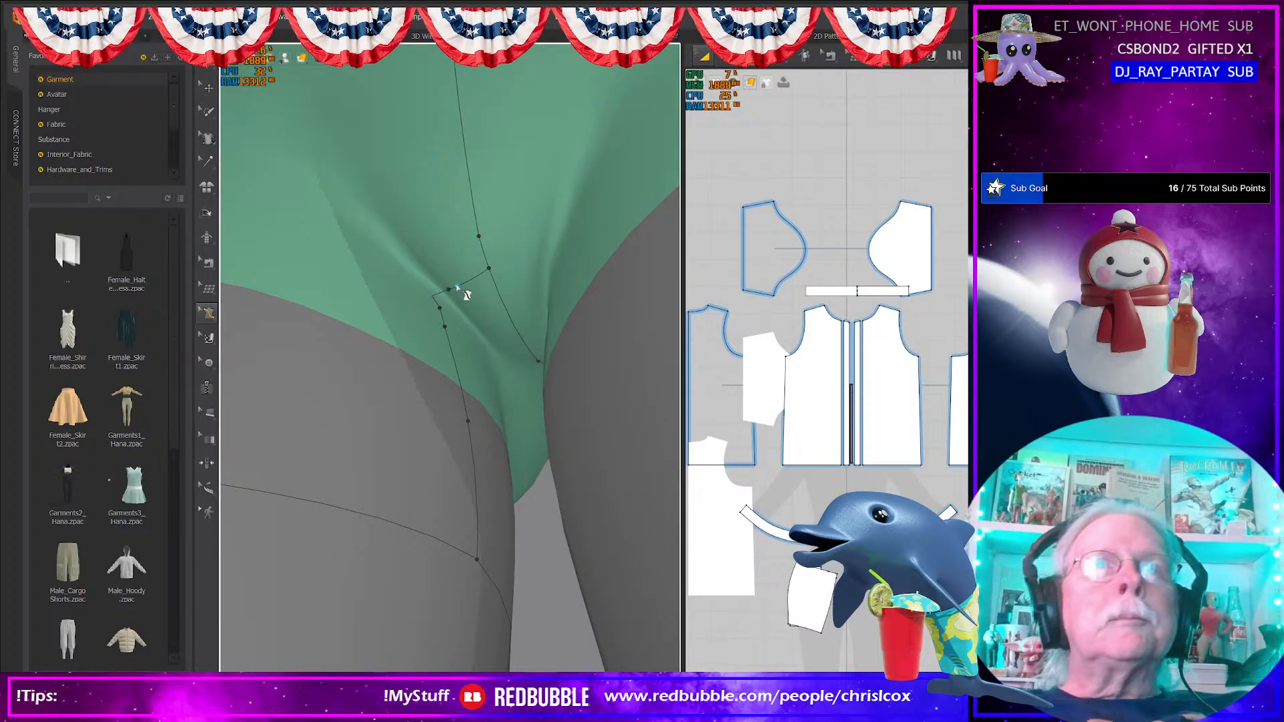
{"action": "left_click", "coordinate": [448, 292]}
{"action": "key", "text": "Delete"}
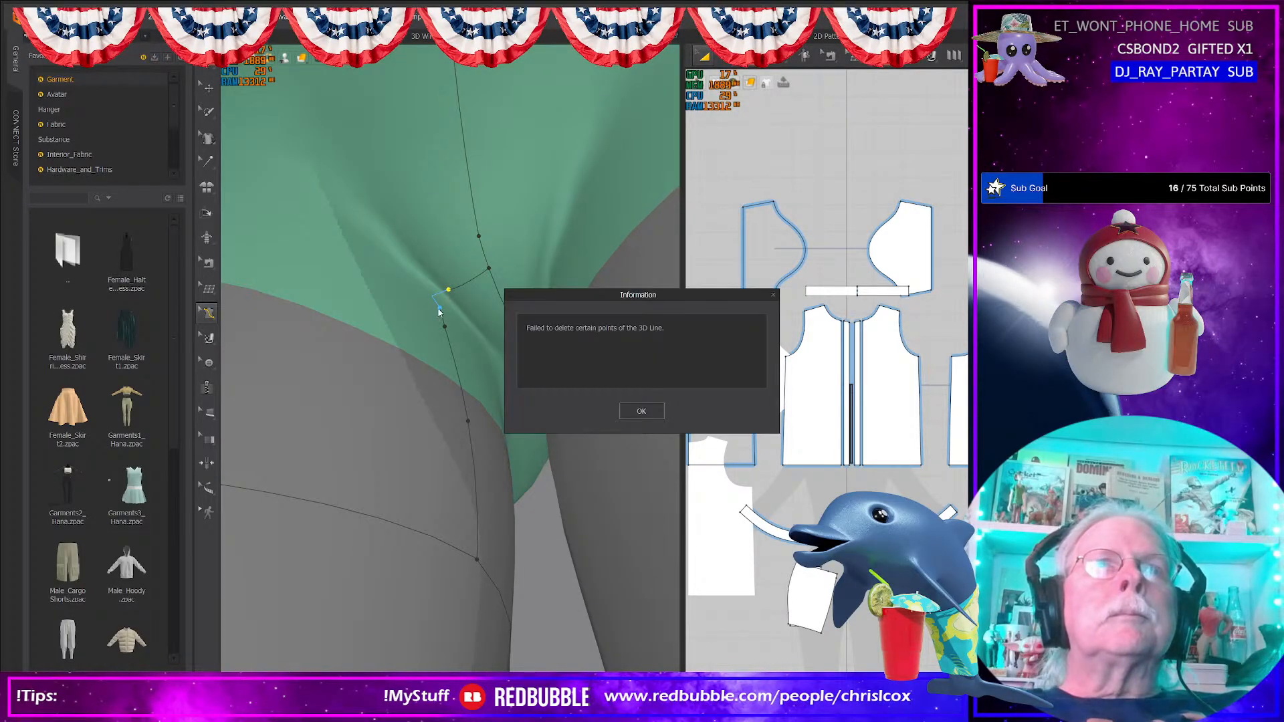
{"action": "left_click", "coordinate": [640, 412]}
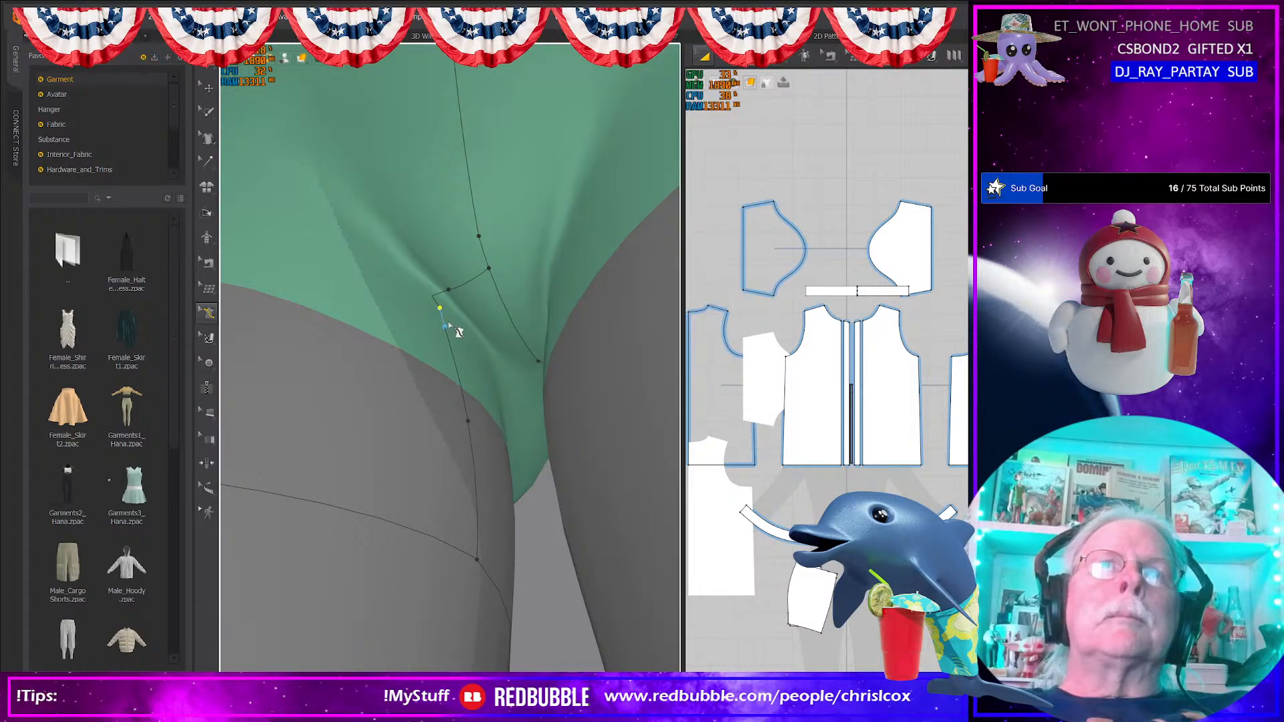
{"action": "key", "text": "Delete"}
{"action": "left_click", "coordinate": [640, 412]}
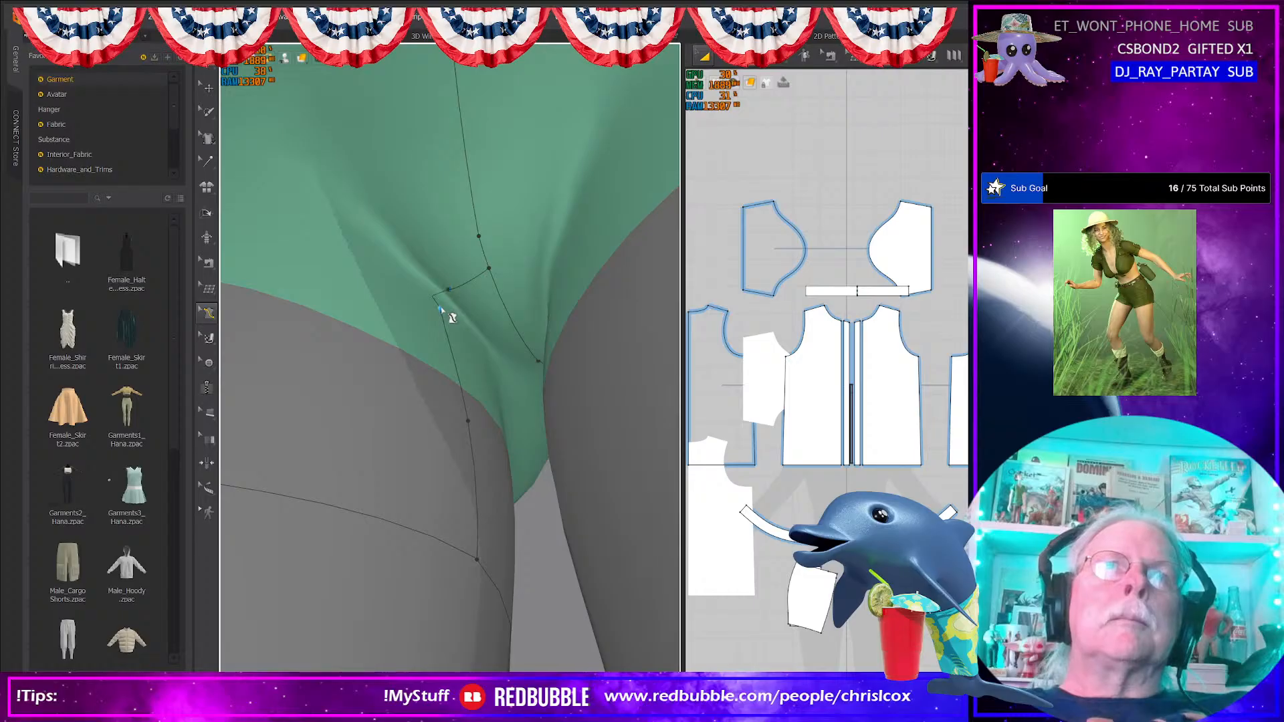
{"action": "left_click", "coordinate": [441, 305]}
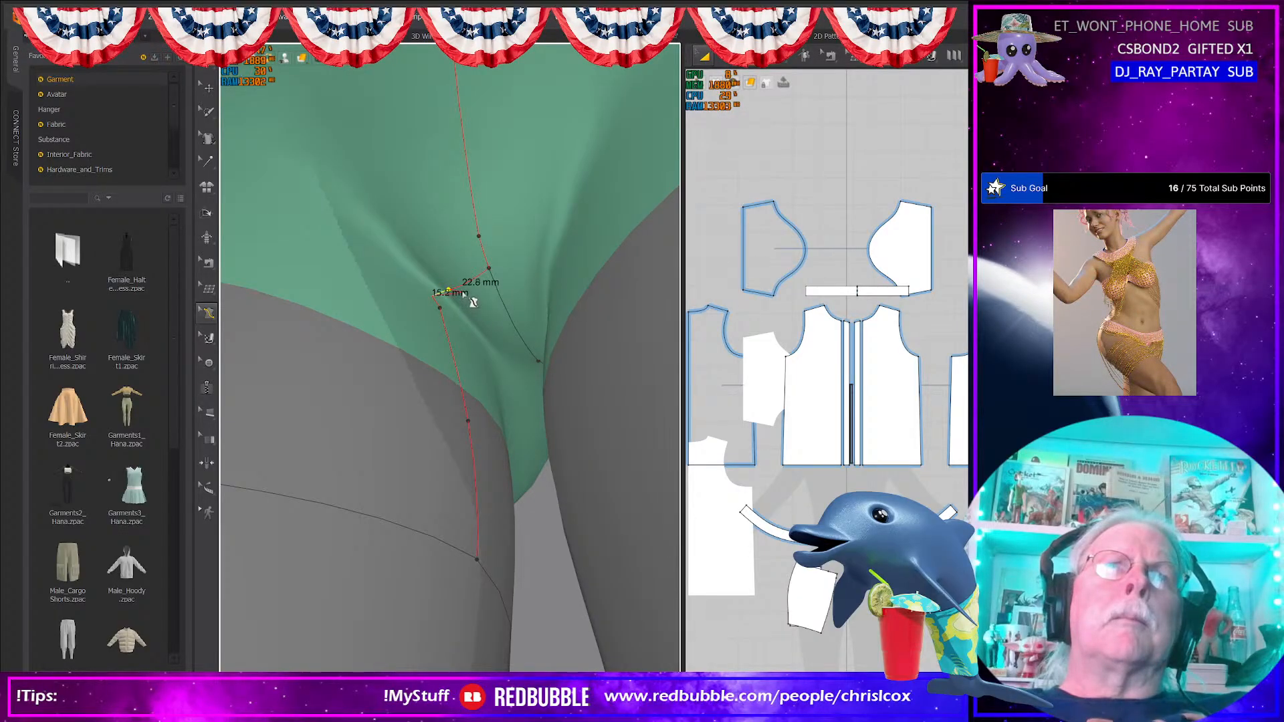
{"action": "left_click", "coordinate": [476, 425]}
{"action": "scroll", "coordinate": [468, 427], "scroll_direction": "down", "scroll_amount": 3}
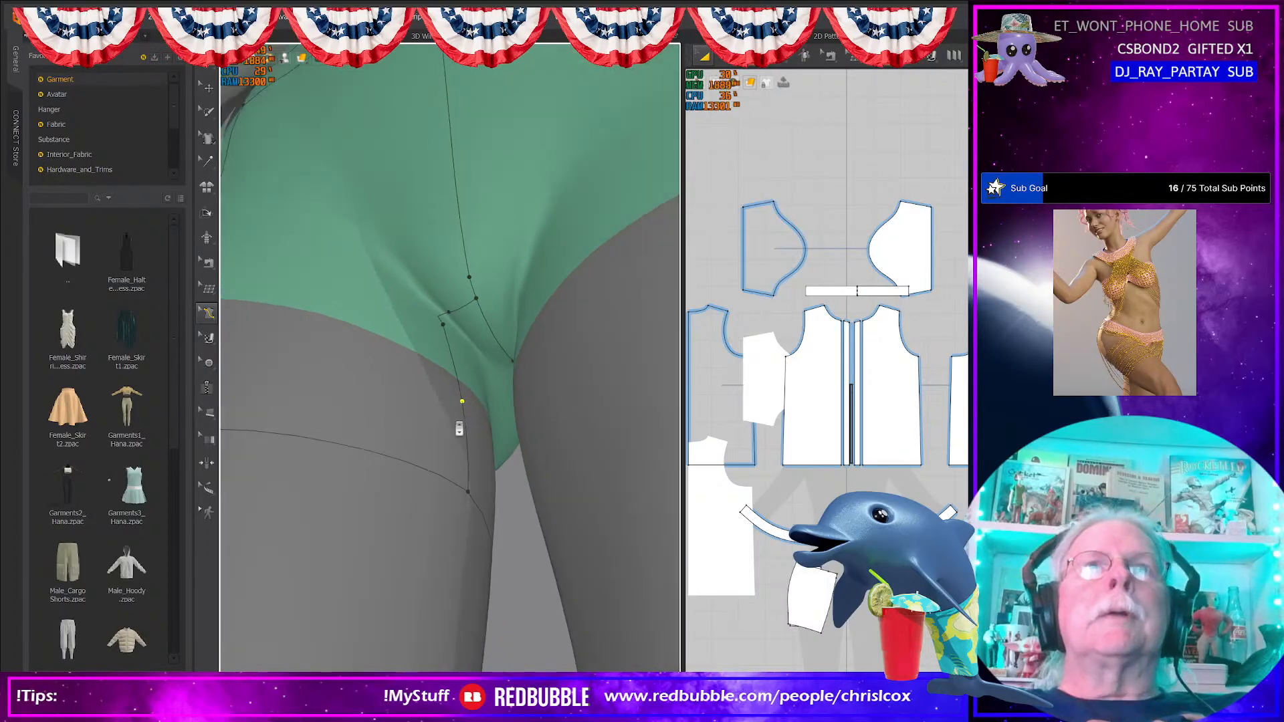
Step: Flatten the front leg panel into a pattern piece and move it clear of the overlapping leg piece in the 2D layout
{"action": "left_click", "coordinate": [207, 311]}
{"action": "left_click", "coordinate": [247, 380]}
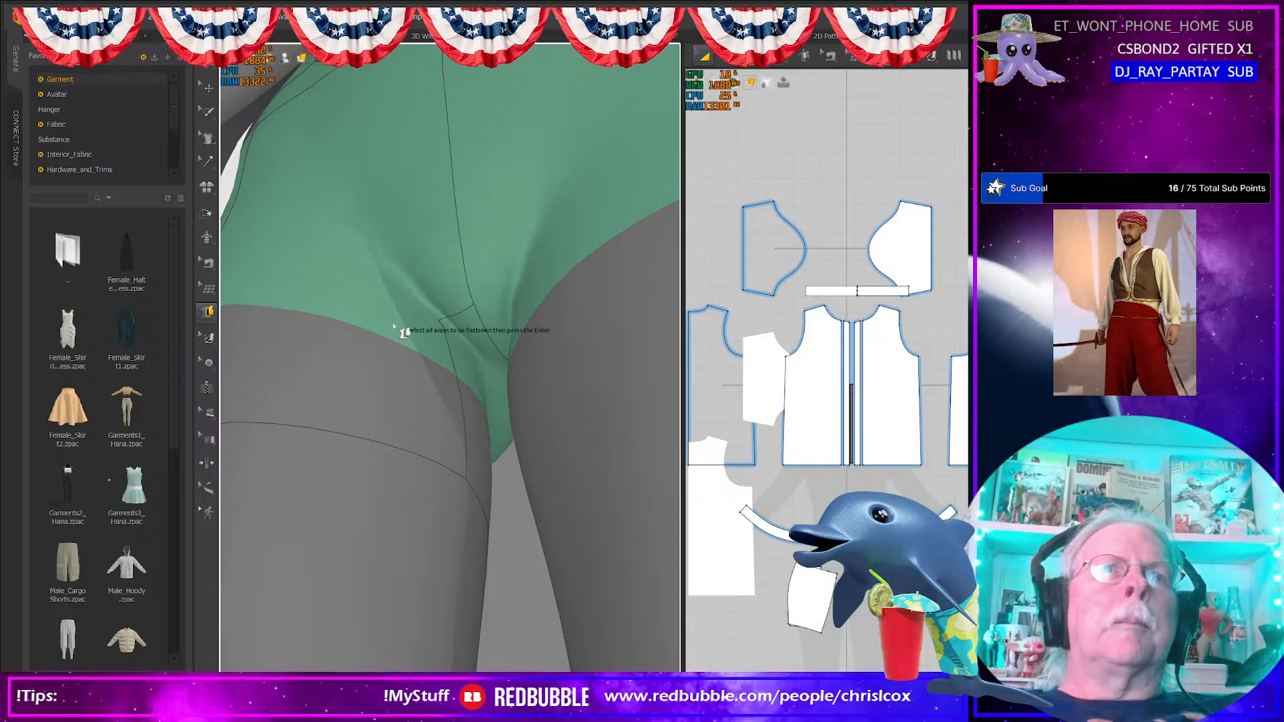
{"action": "left_click", "coordinate": [393, 344]}
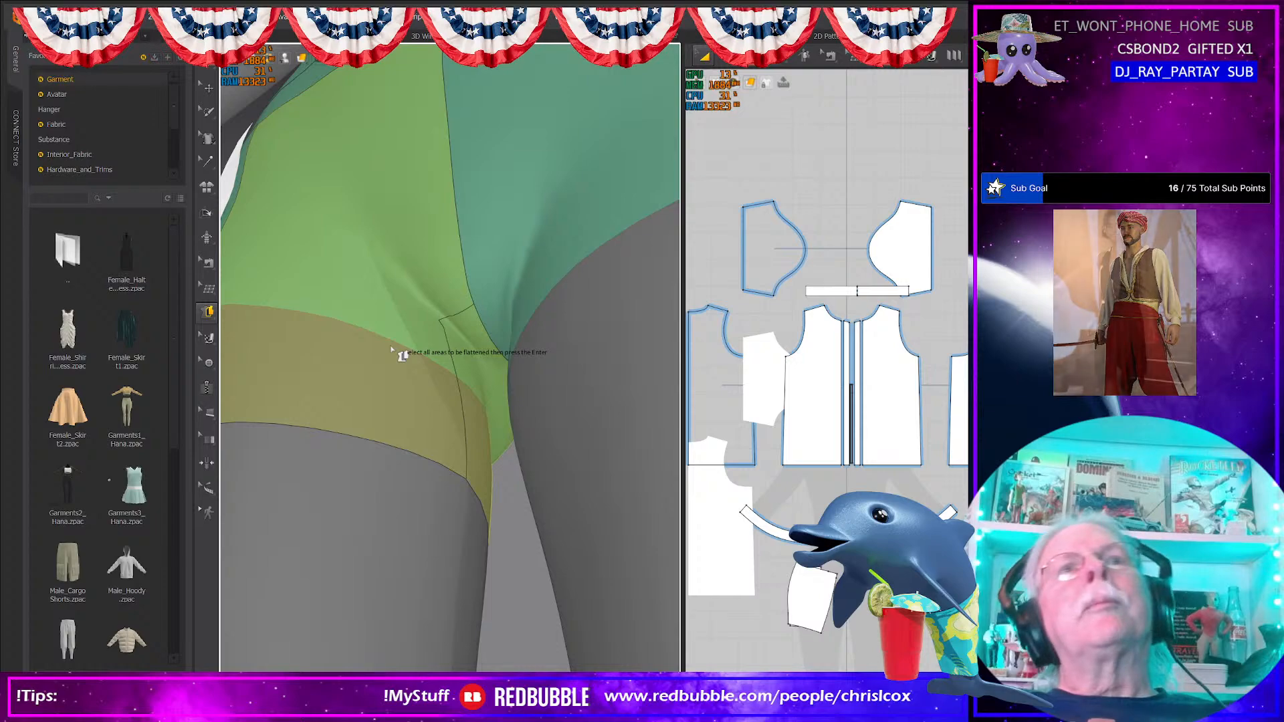
{"action": "key", "text": "Return"}
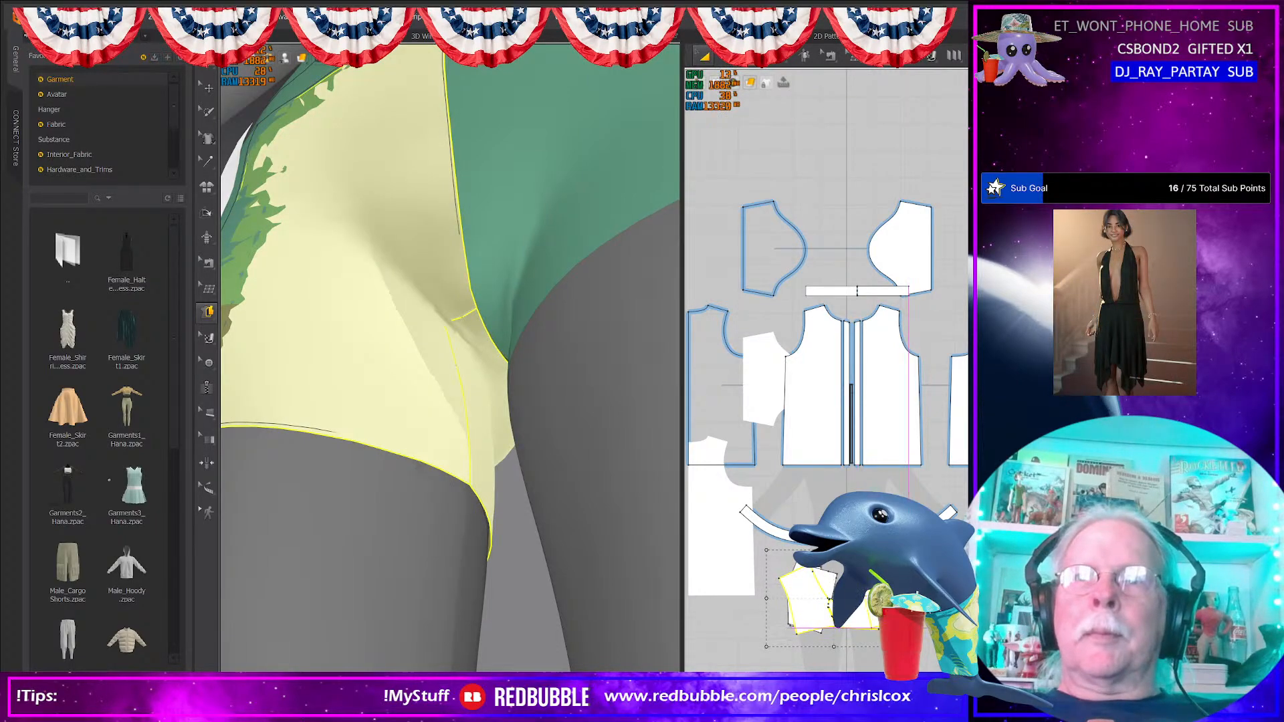
{"action": "left_click_drag", "start_coordinate": [818, 600], "coordinate": [860, 601]}
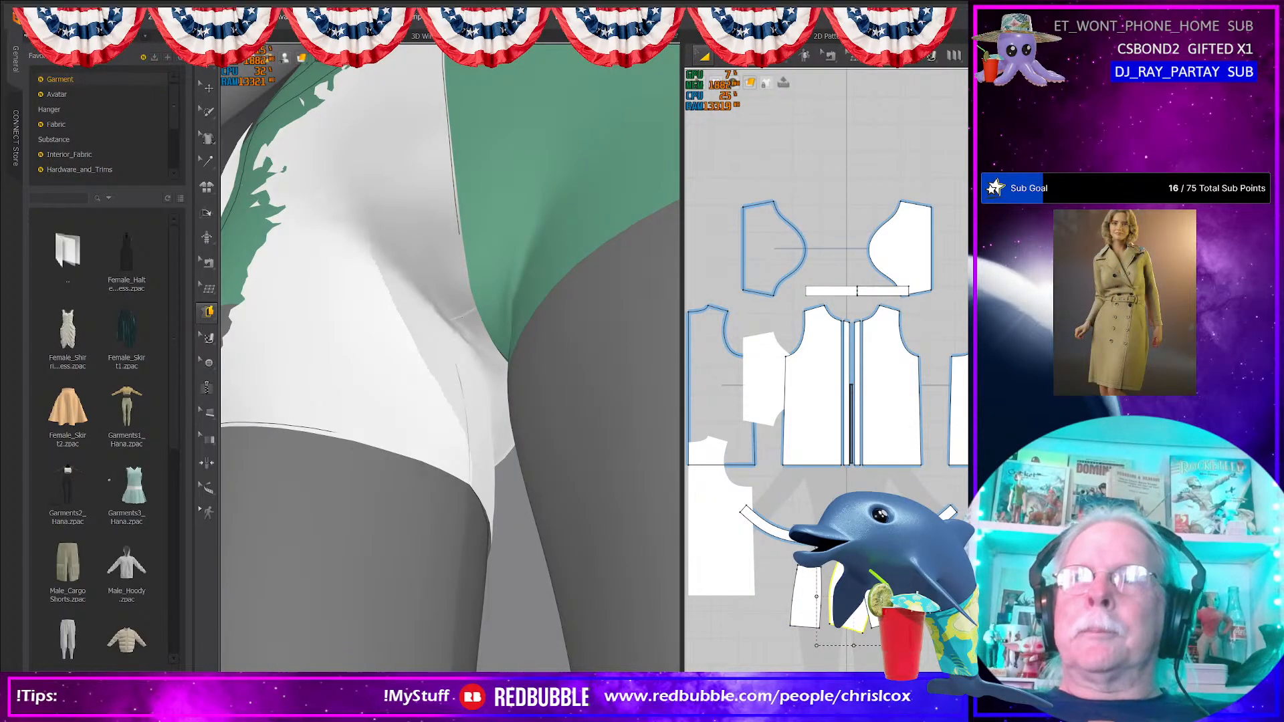
Step: Inspect how the flattened leg pieces sit on the avatar from the front
{"action": "scroll", "coordinate": [829, 461], "scroll_direction": "down", "scroll_amount": 3}
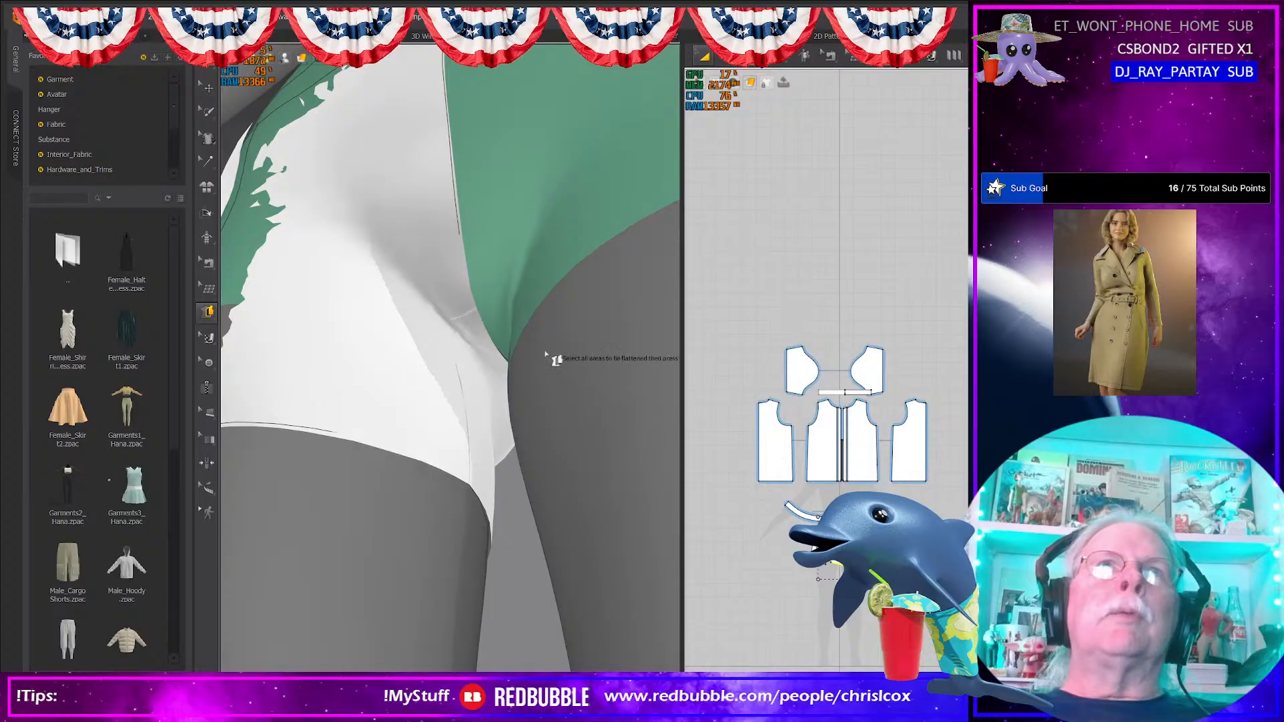
{"action": "scroll", "coordinate": [528, 407], "scroll_direction": "up", "scroll_amount": 2}
{"action": "scroll", "coordinate": [528, 408], "scroll_direction": "down", "scroll_amount": 5}
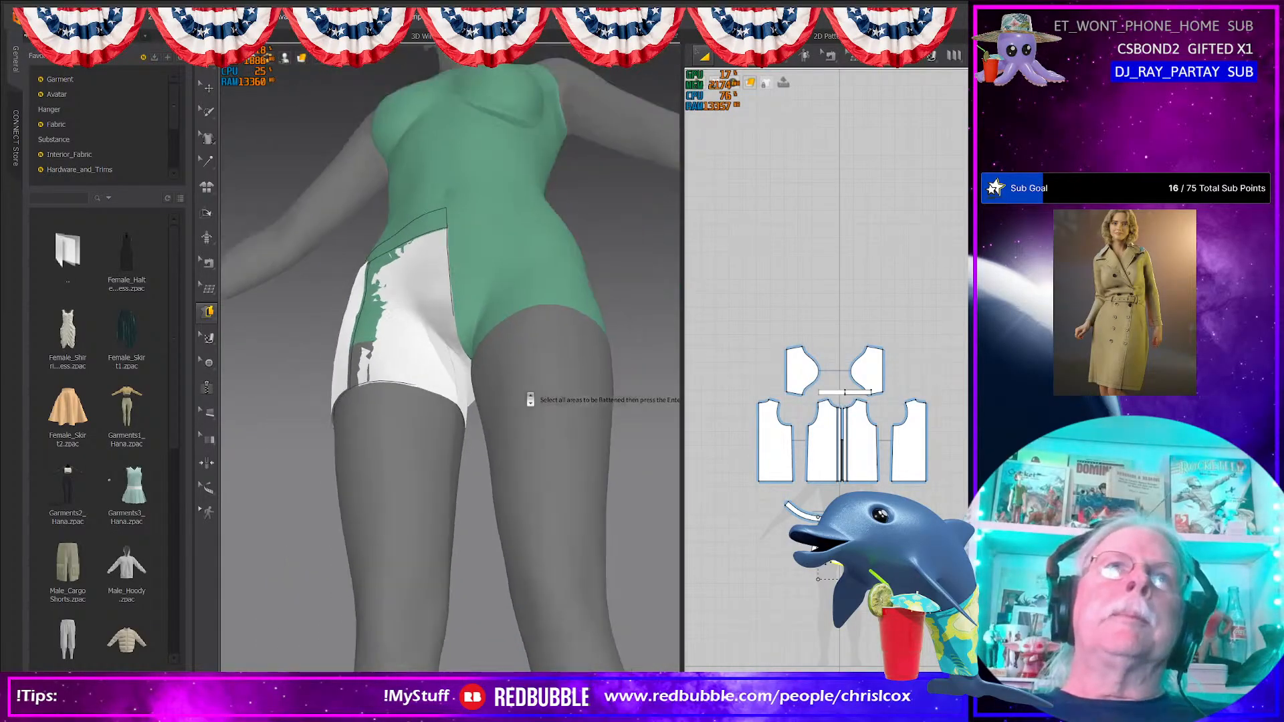
{"action": "right_click_drag", "start_coordinate": [504, 451], "coordinate": [507, 451]}
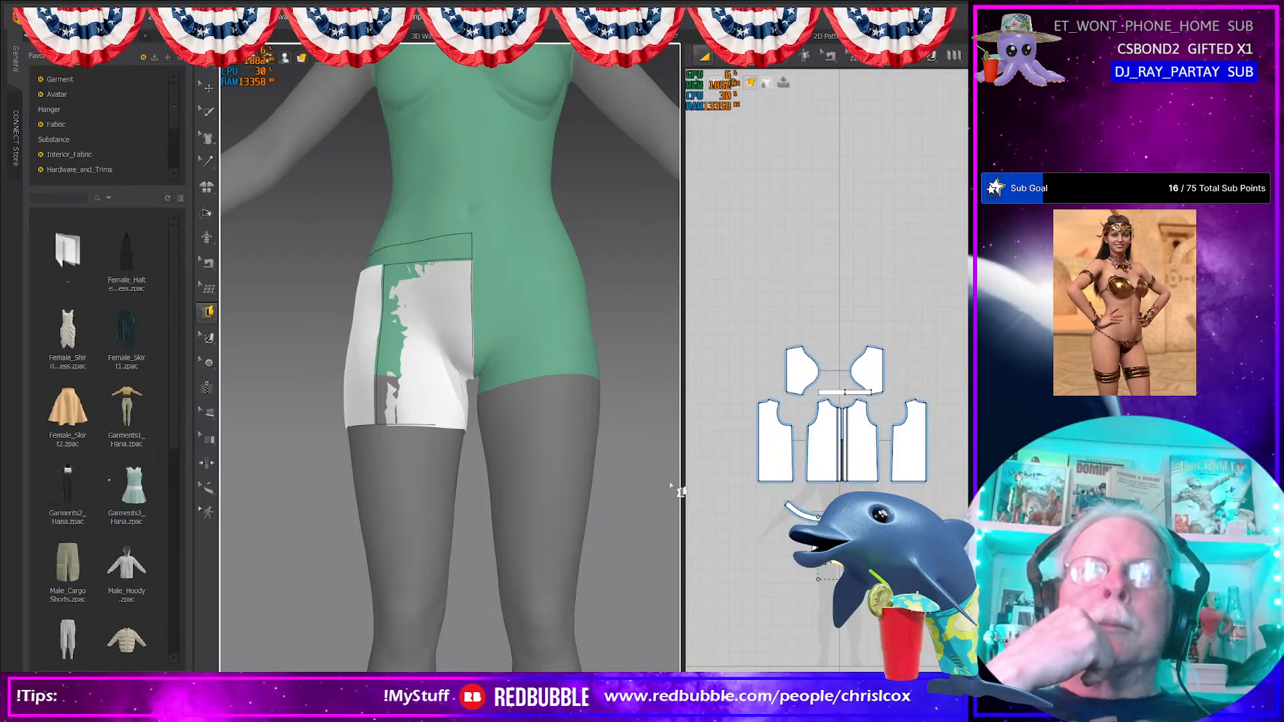
Step: Select the flattened front leg piece and reposition it in the 2D pattern layout
{"action": "left_click", "coordinate": [912, 570]}
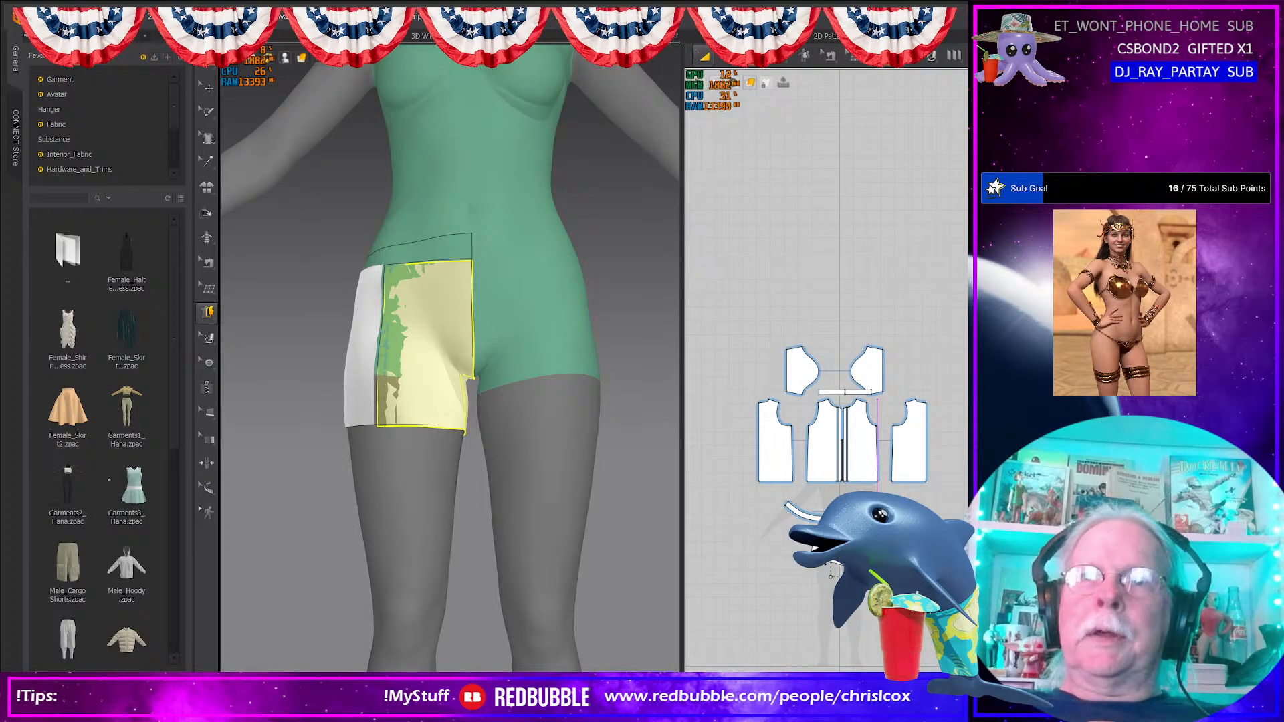
{"action": "scroll", "coordinate": [912, 569], "scroll_direction": "up", "scroll_amount": 6}
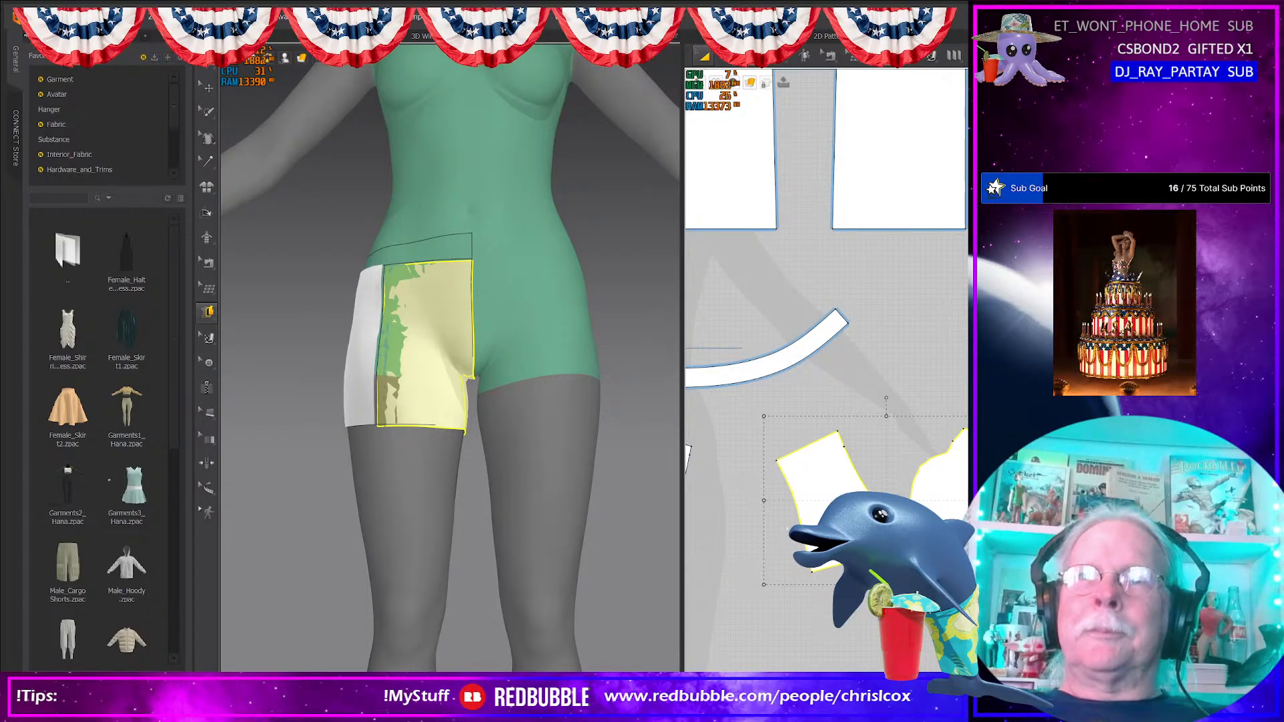
{"action": "right_click_drag", "start_coordinate": [572, 544], "coordinate": [654, 555]}
{"action": "left_click_drag", "start_coordinate": [835, 525], "coordinate": [883, 503]}
{"action": "scroll", "coordinate": [882, 502], "scroll_direction": "down", "scroll_amount": 2}
{"action": "middle_click_drag", "start_coordinate": [856, 502], "coordinate": [944, 491]}
{"action": "left_click", "coordinate": [769, 488]}
{"action": "middle_click_drag", "start_coordinate": [815, 540], "coordinate": [768, 540]}
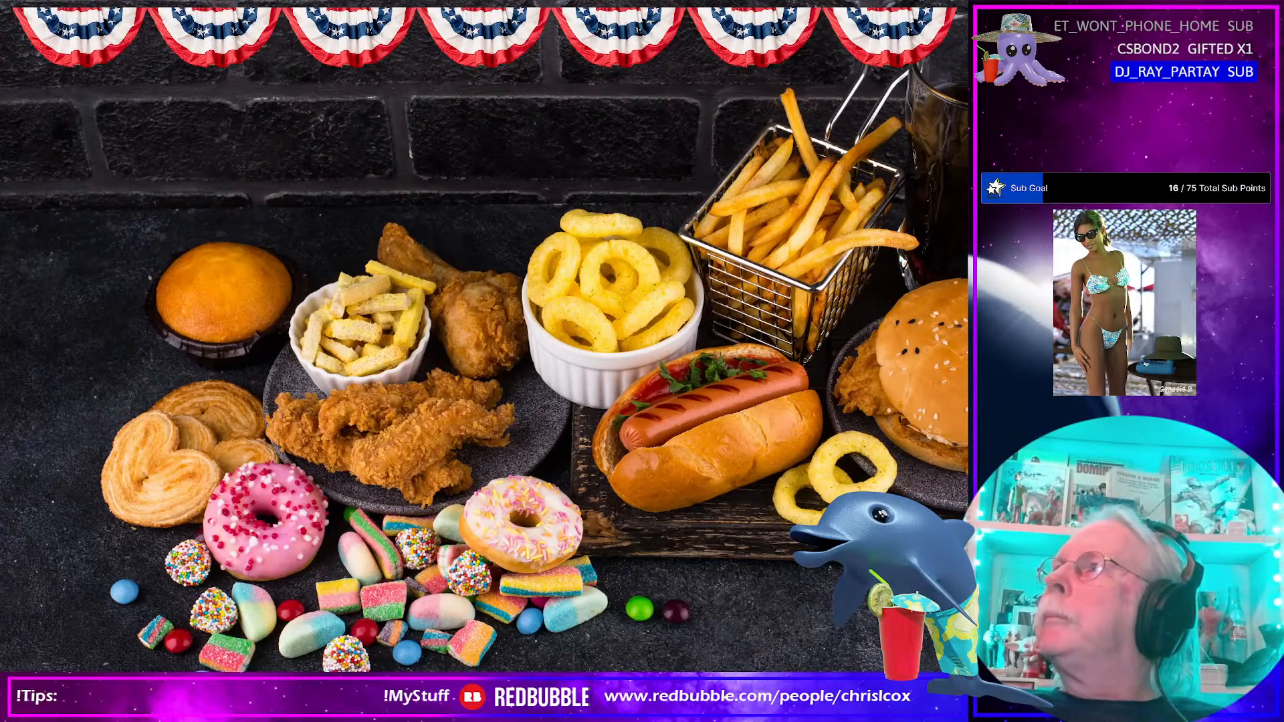
Step: Switch to the web browser to view the clown costume reference image, and dismiss the window
{"action": "key", "text": "alt+Tab"}
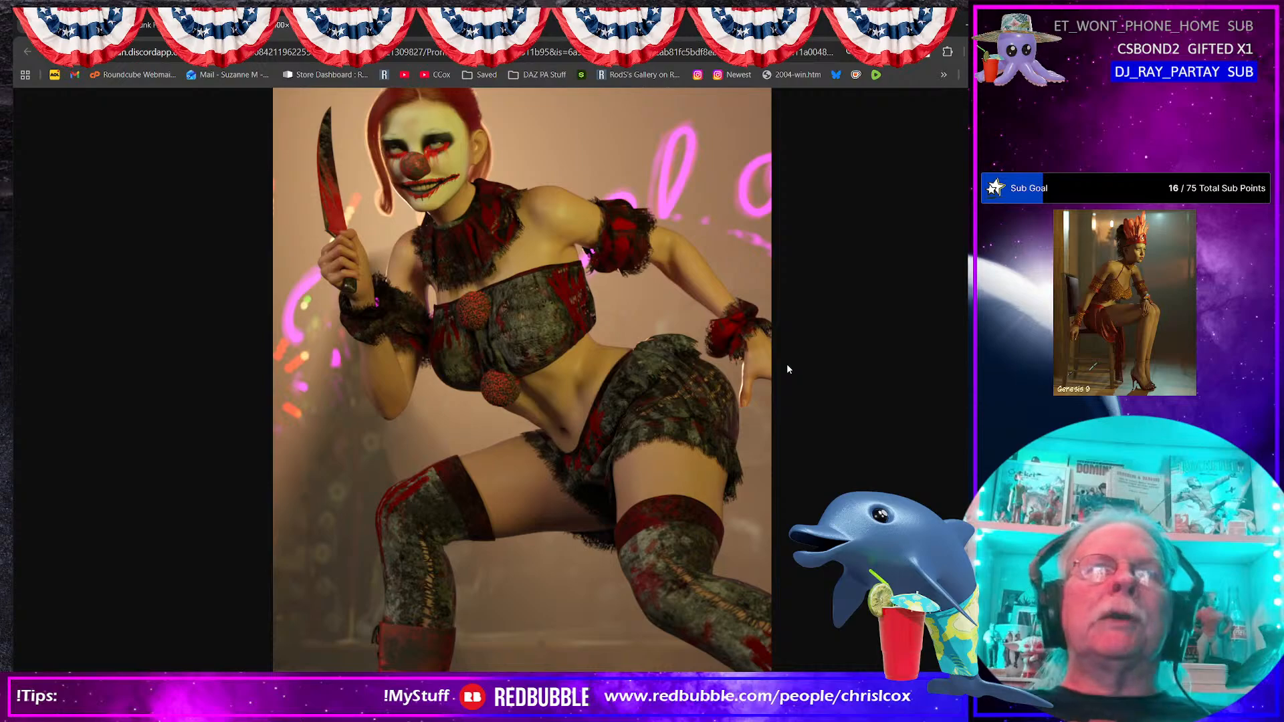
{"action": "left_click", "coordinate": [965, 26]}
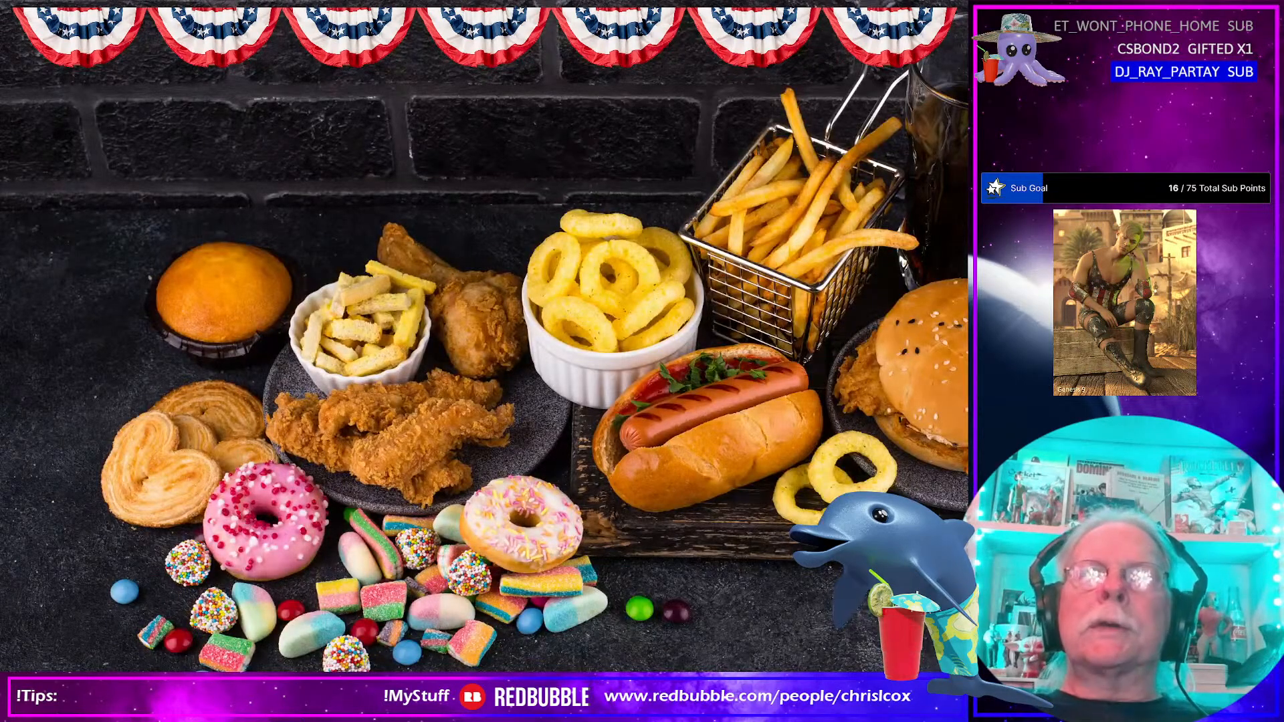